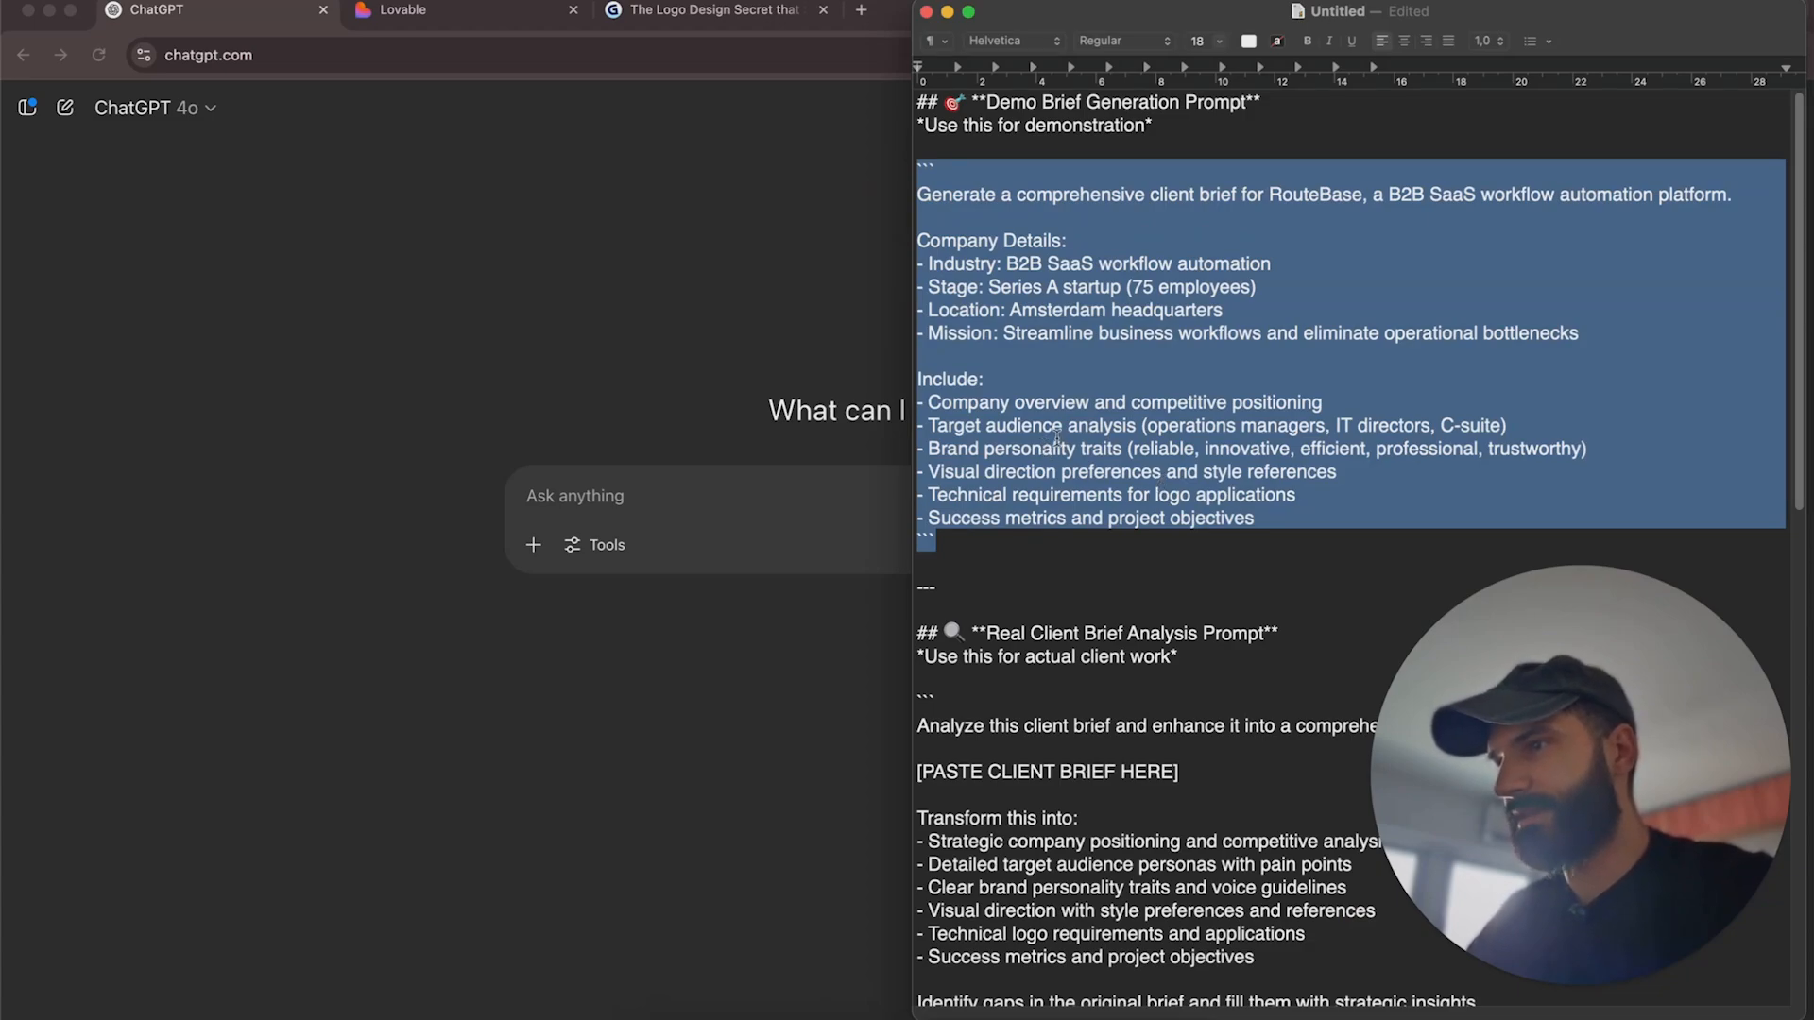
Review the items under "Include" in the demo brief generation prompt, from company overview to success metrics and project objectives.
double_click(1059, 403)
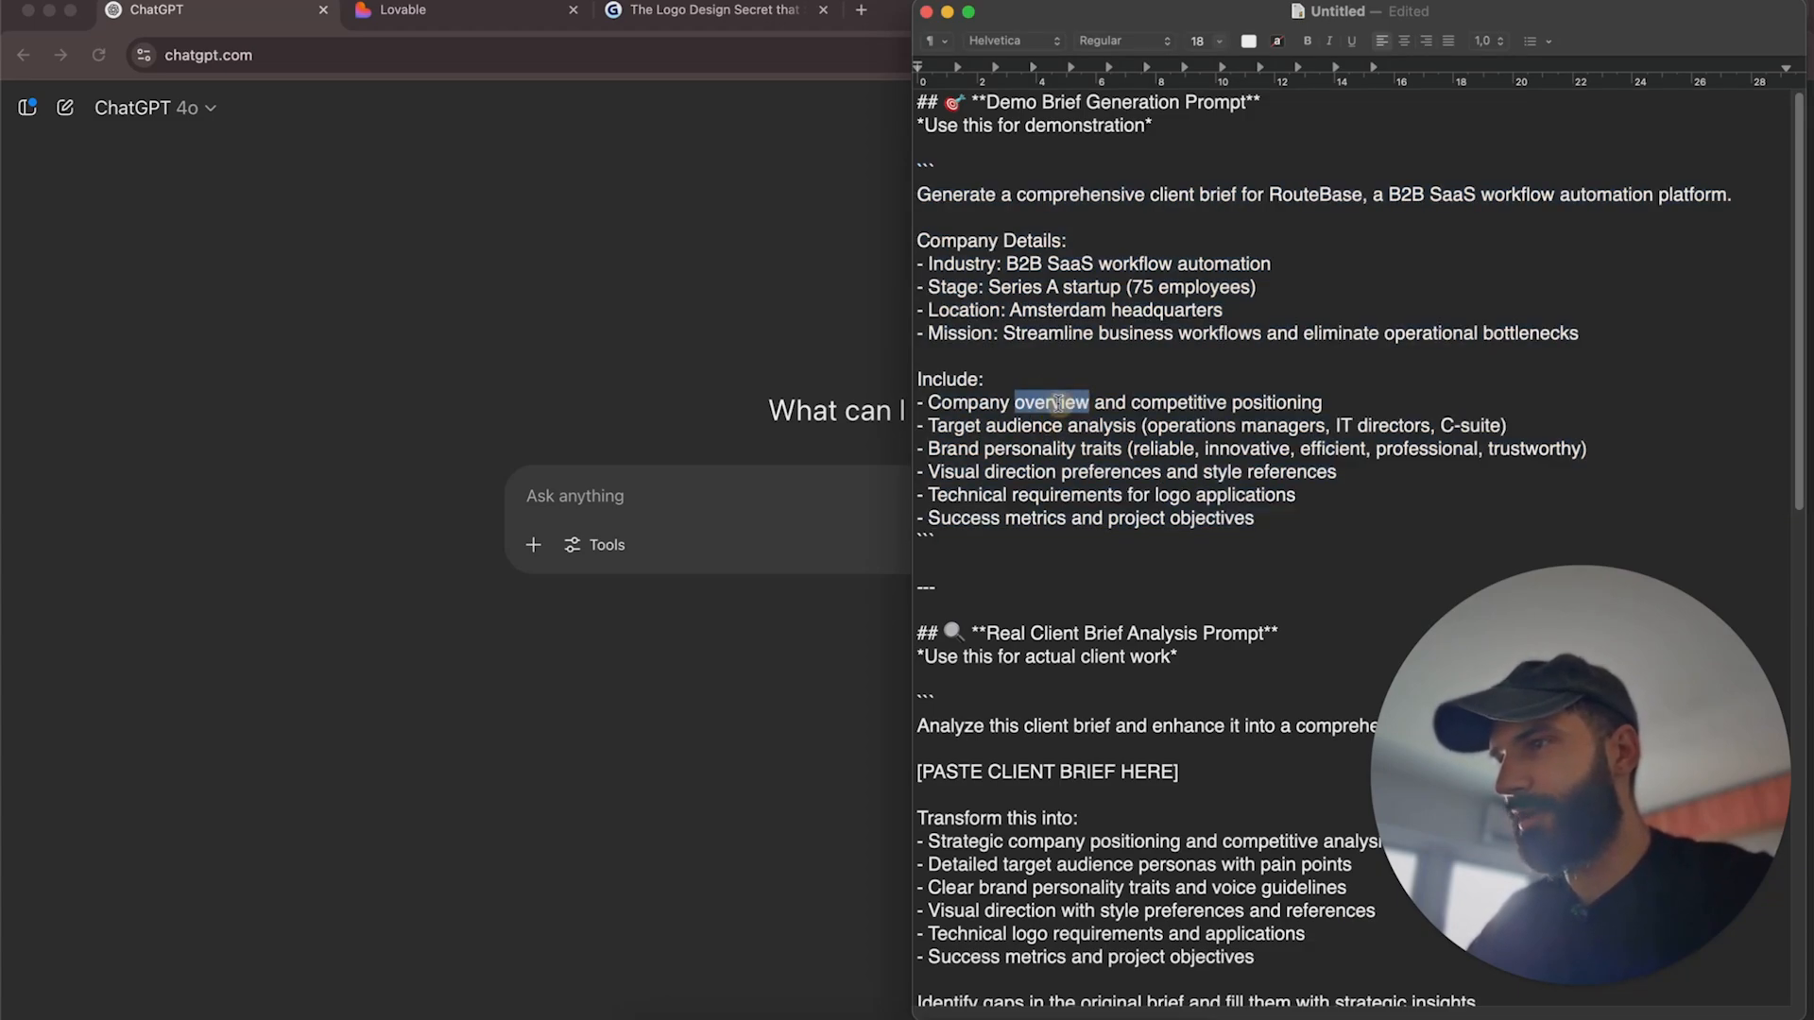
double_click(1186, 404)
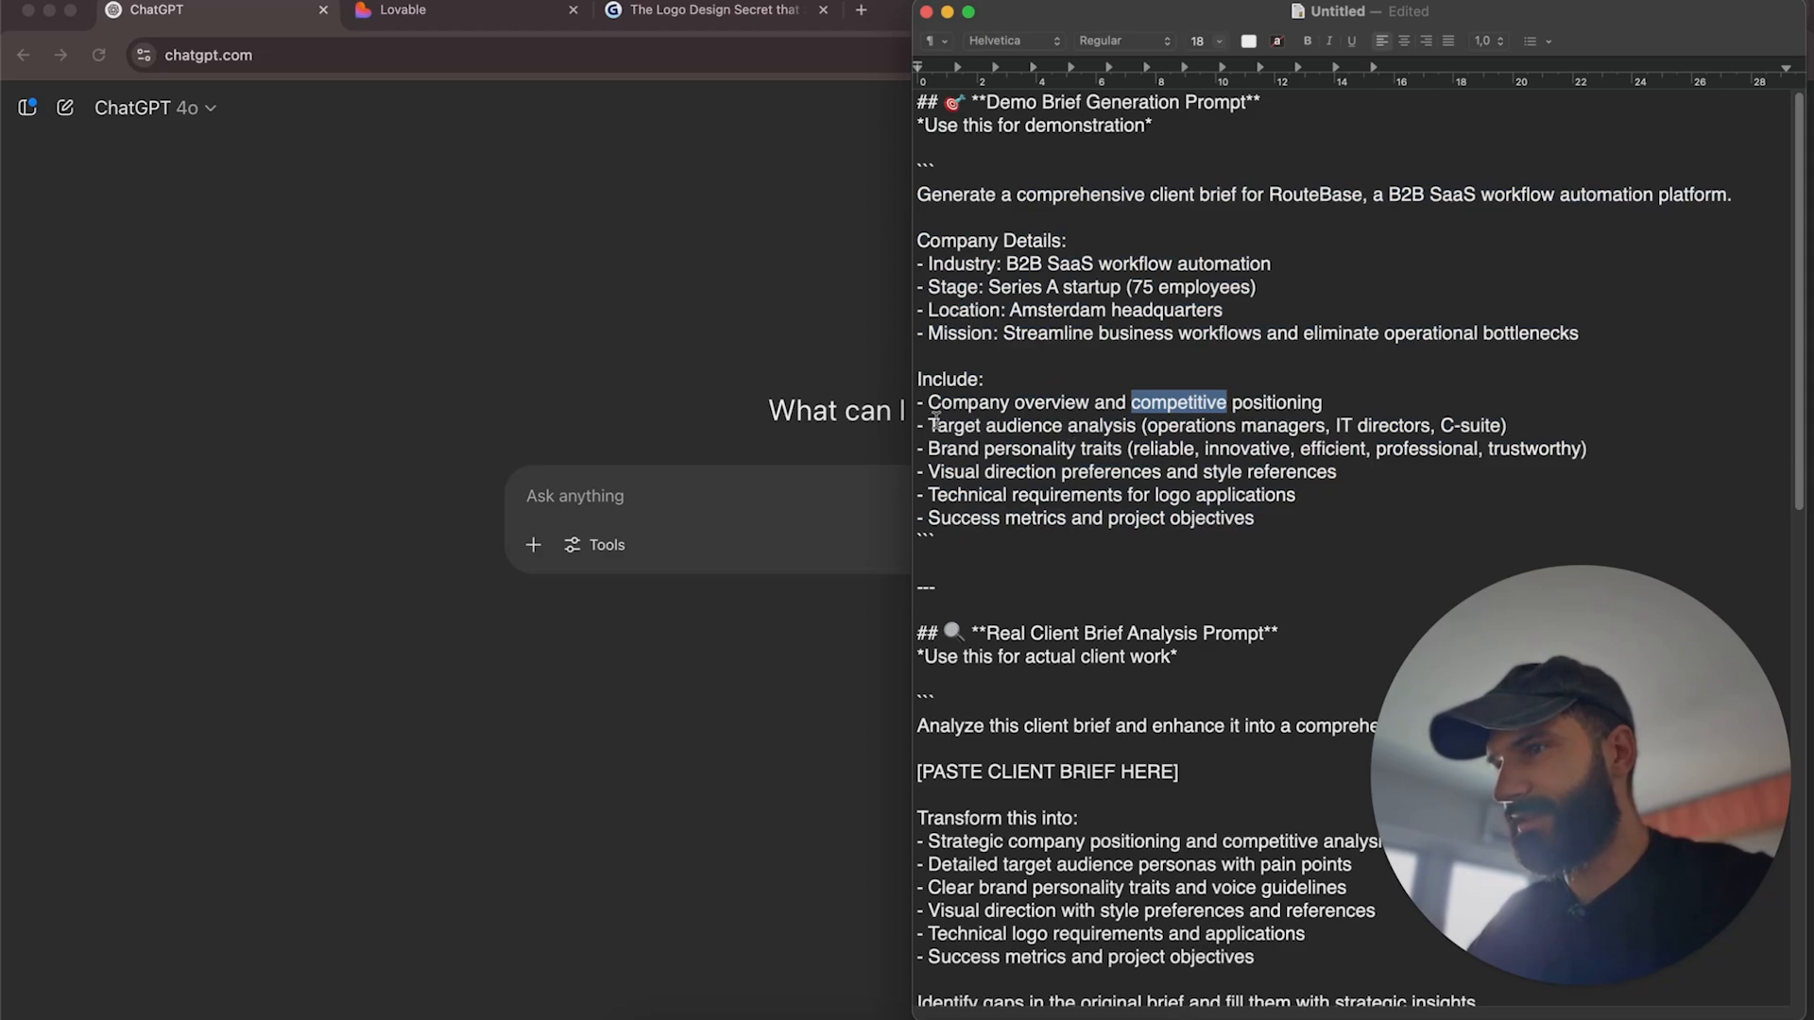
click(955, 446)
drag(929, 448, 1122, 449)
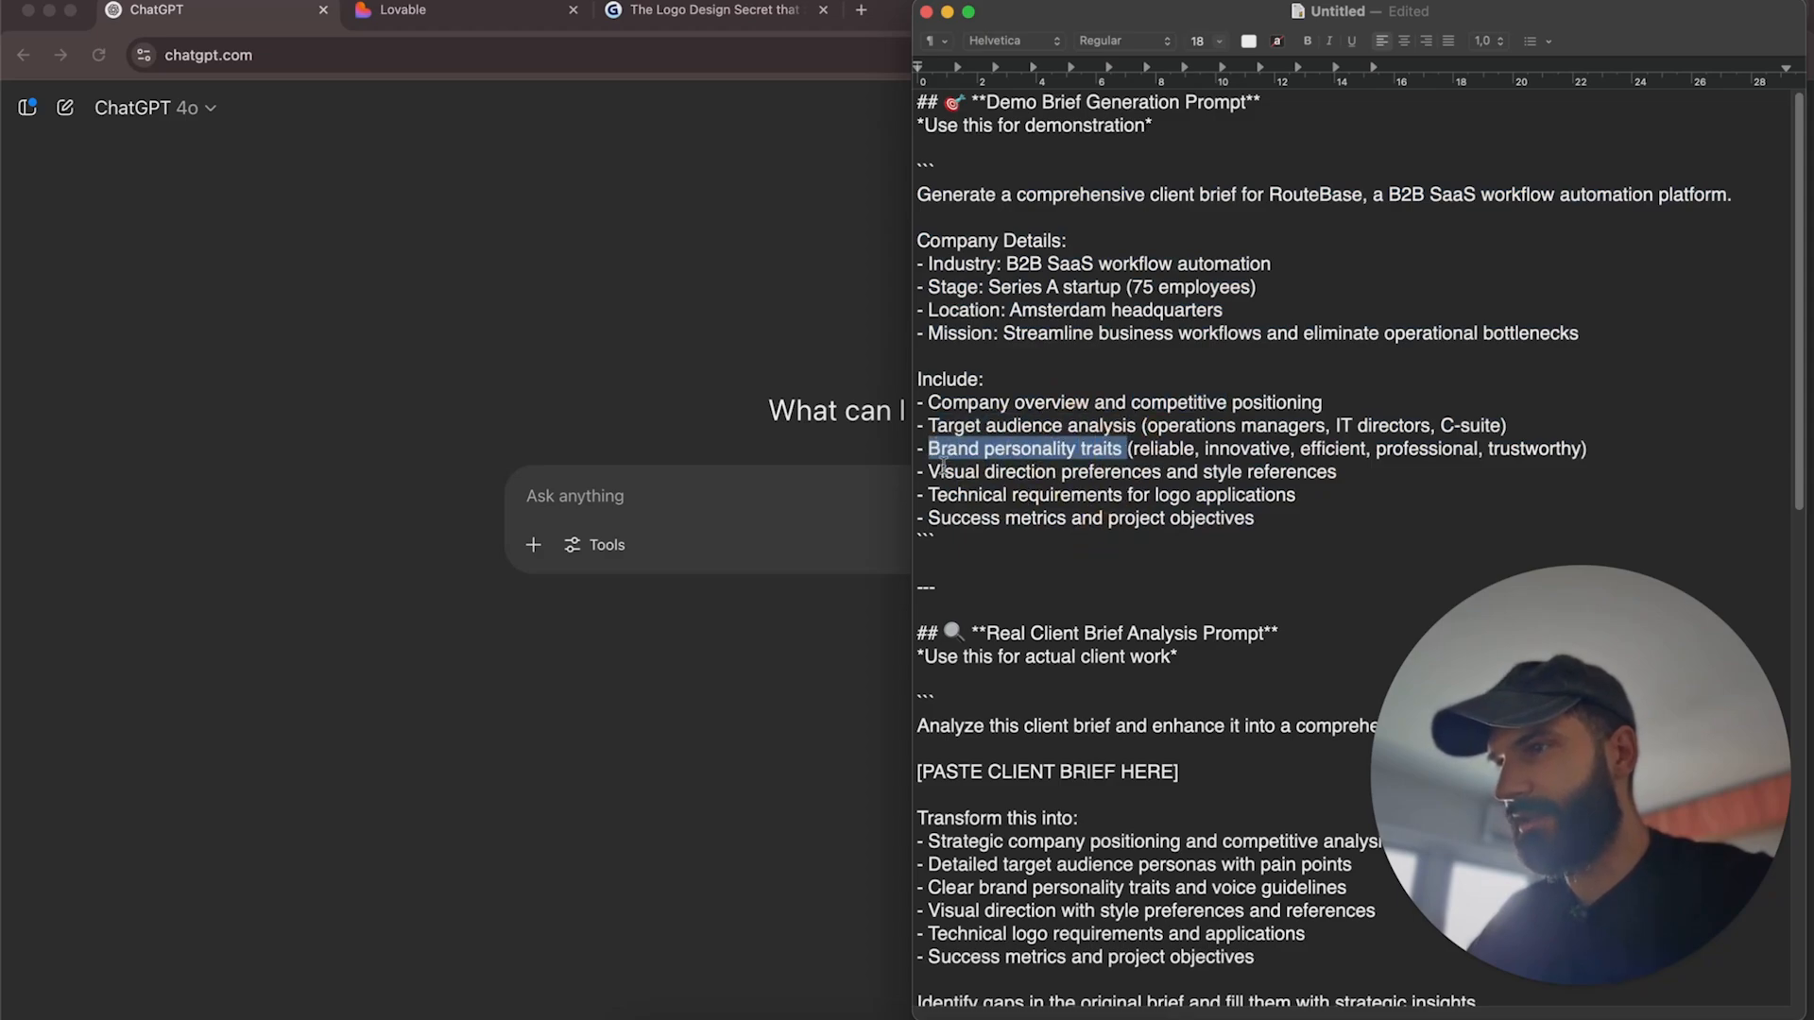
drag(929, 471, 1113, 472)
drag(916, 495, 1209, 495)
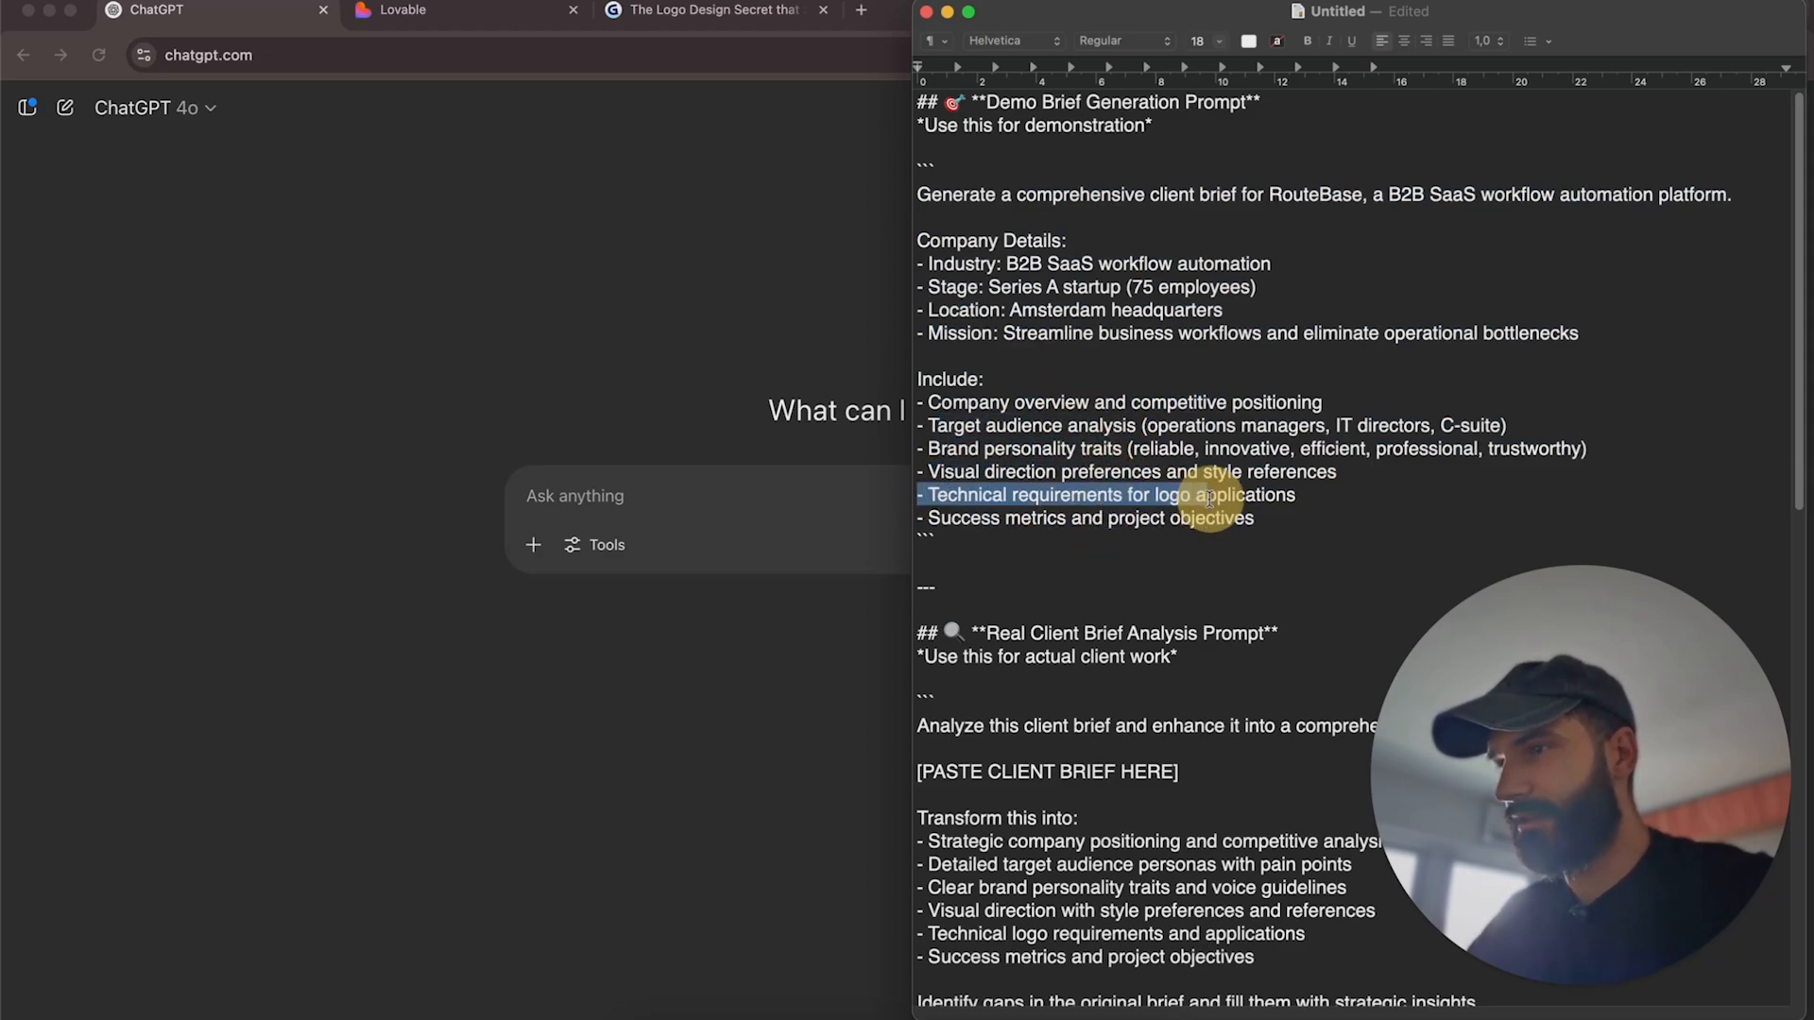
triple_click(931, 519)
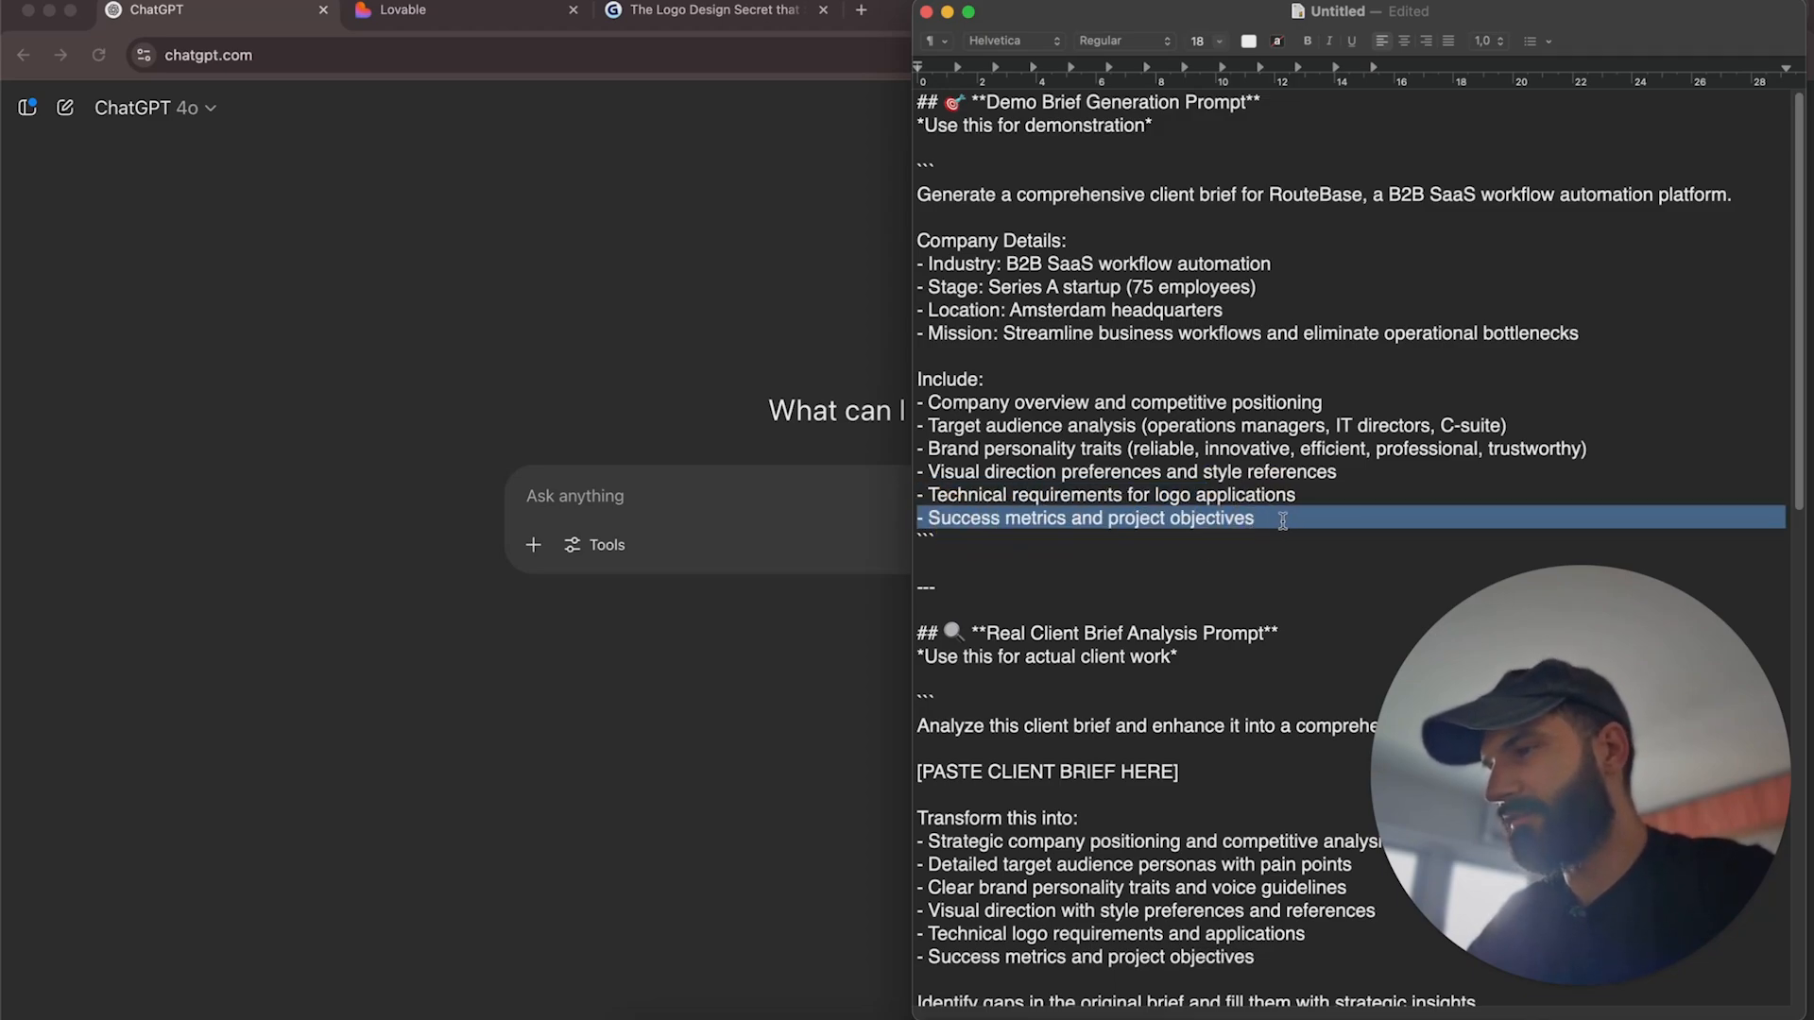
Copy the full RouteBase demo brief generation prompt from the text document and submit it in the new ChatGPT chat.
drag(1217, 531, 904, 166)
key(super+c)
click(672, 478)
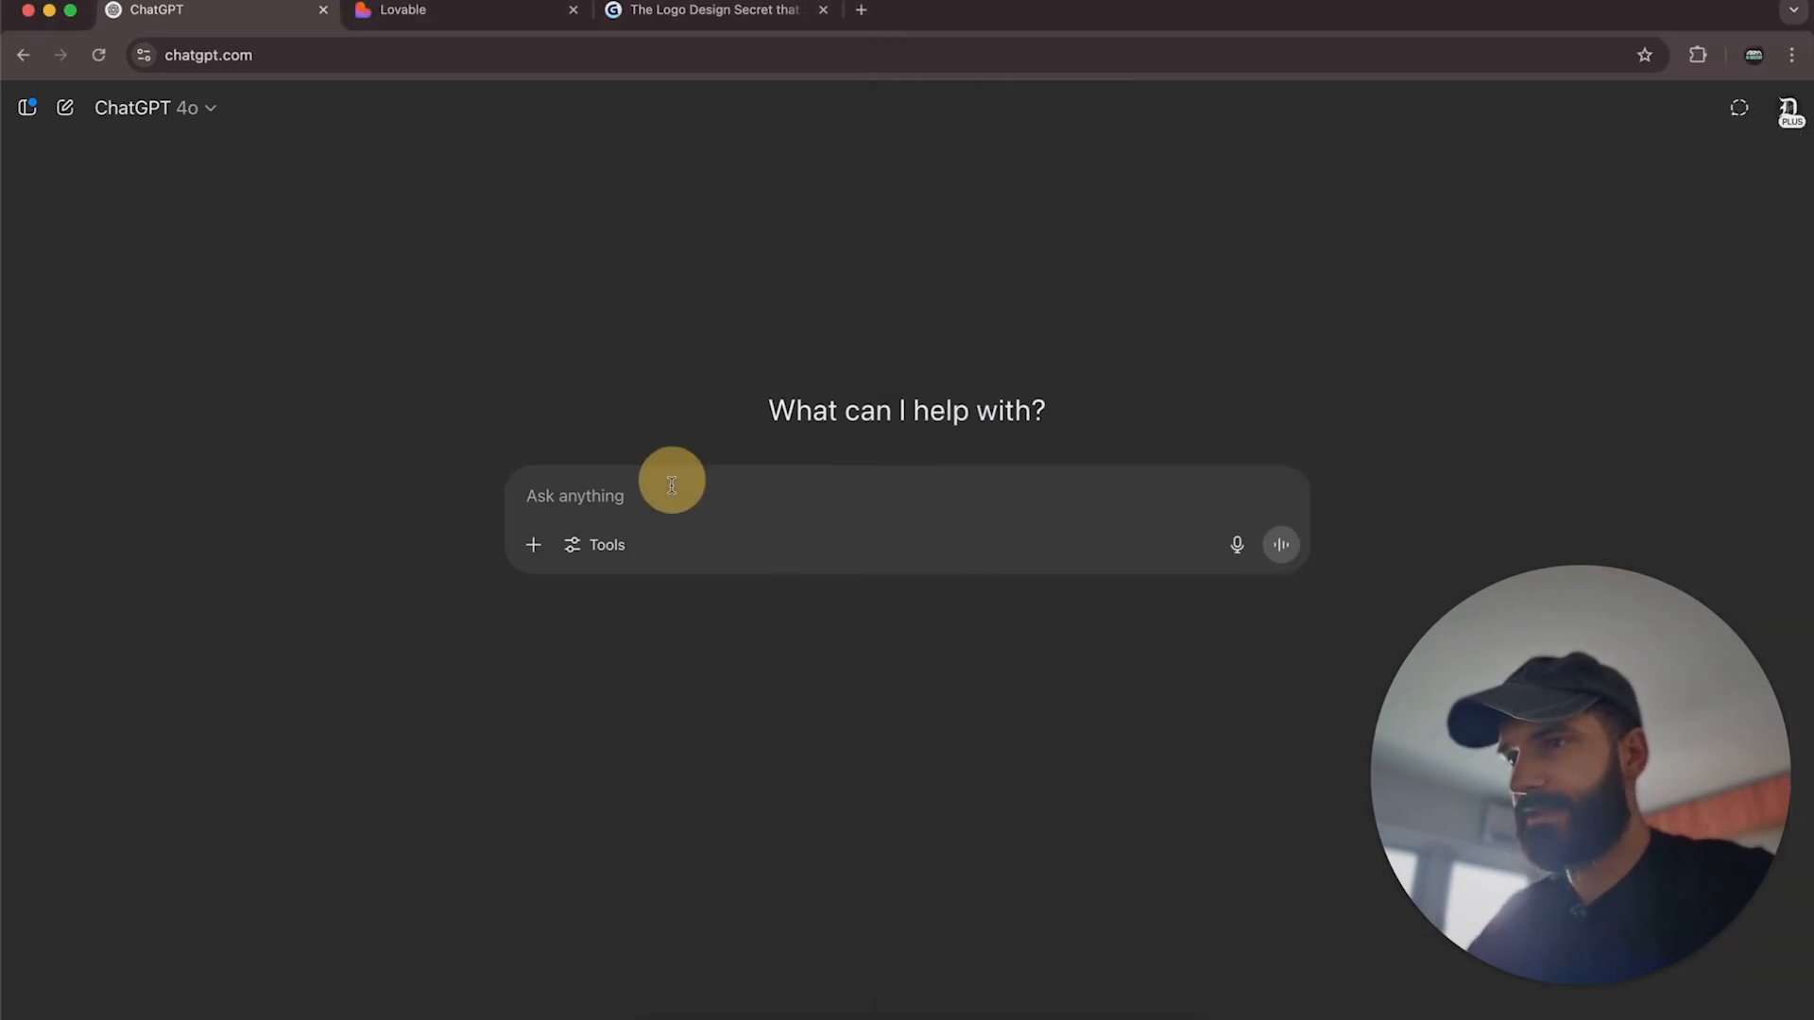
key(super+v)
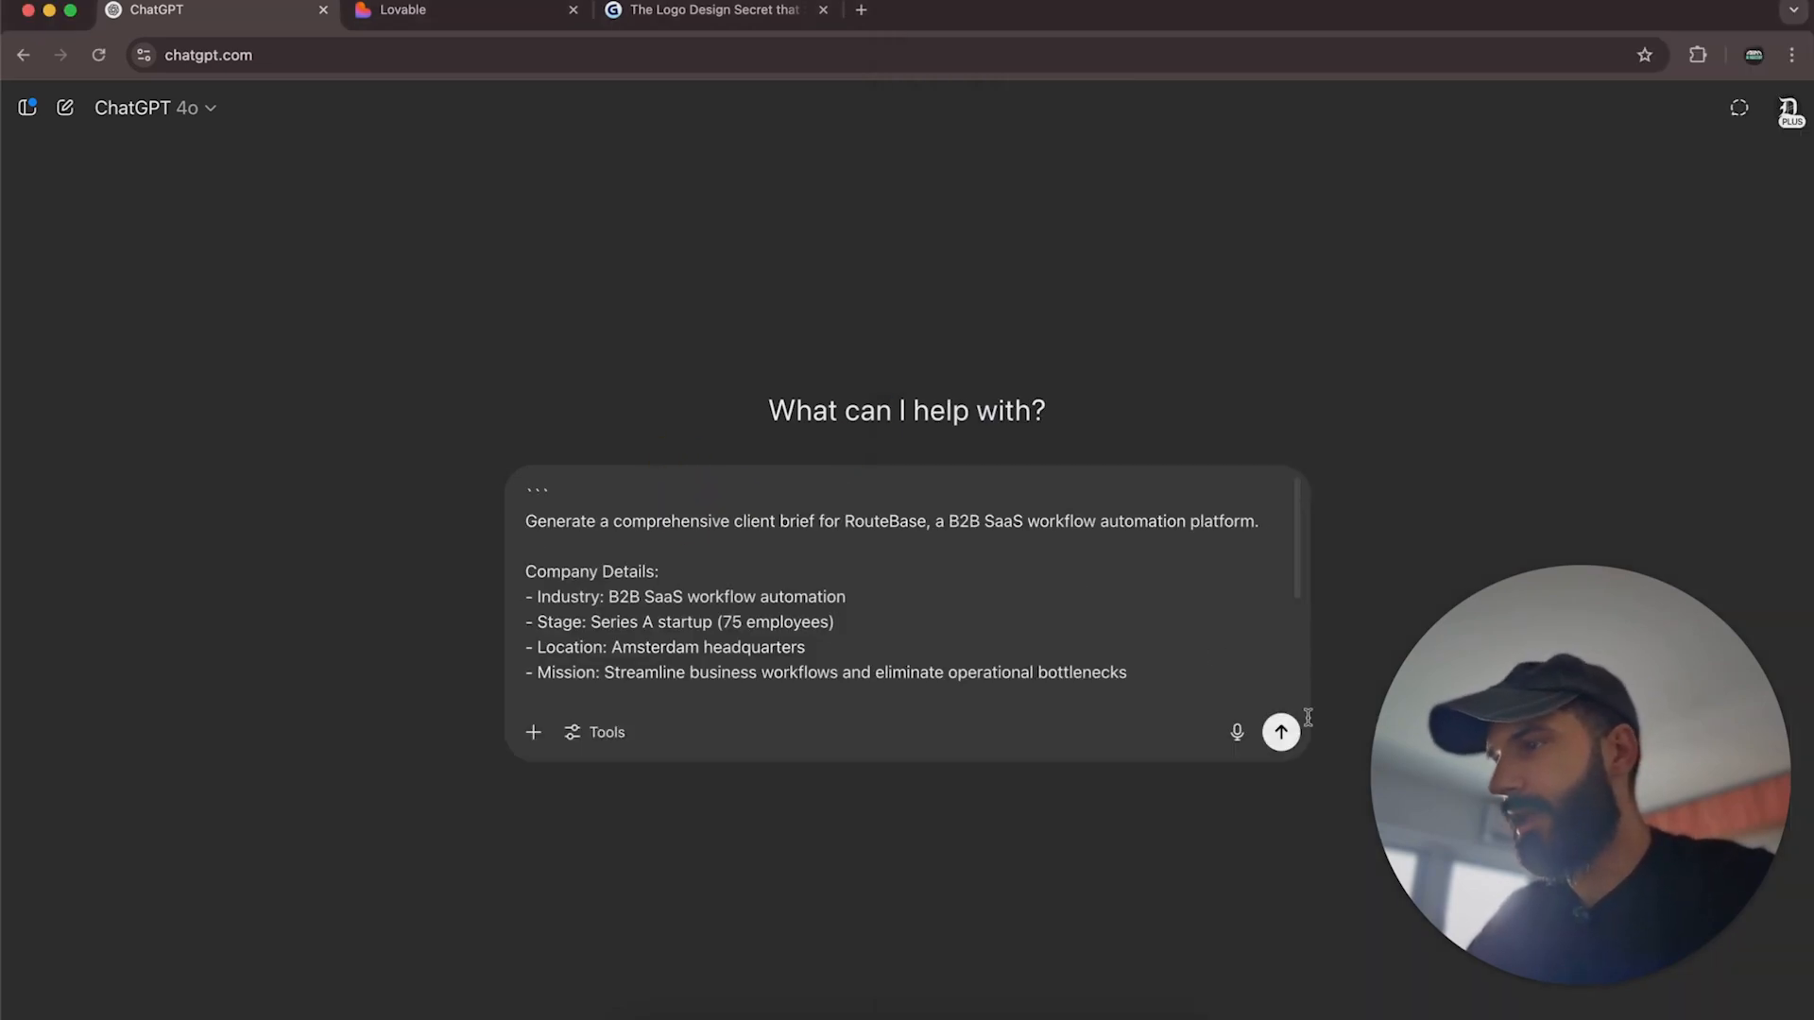
click(1283, 733)
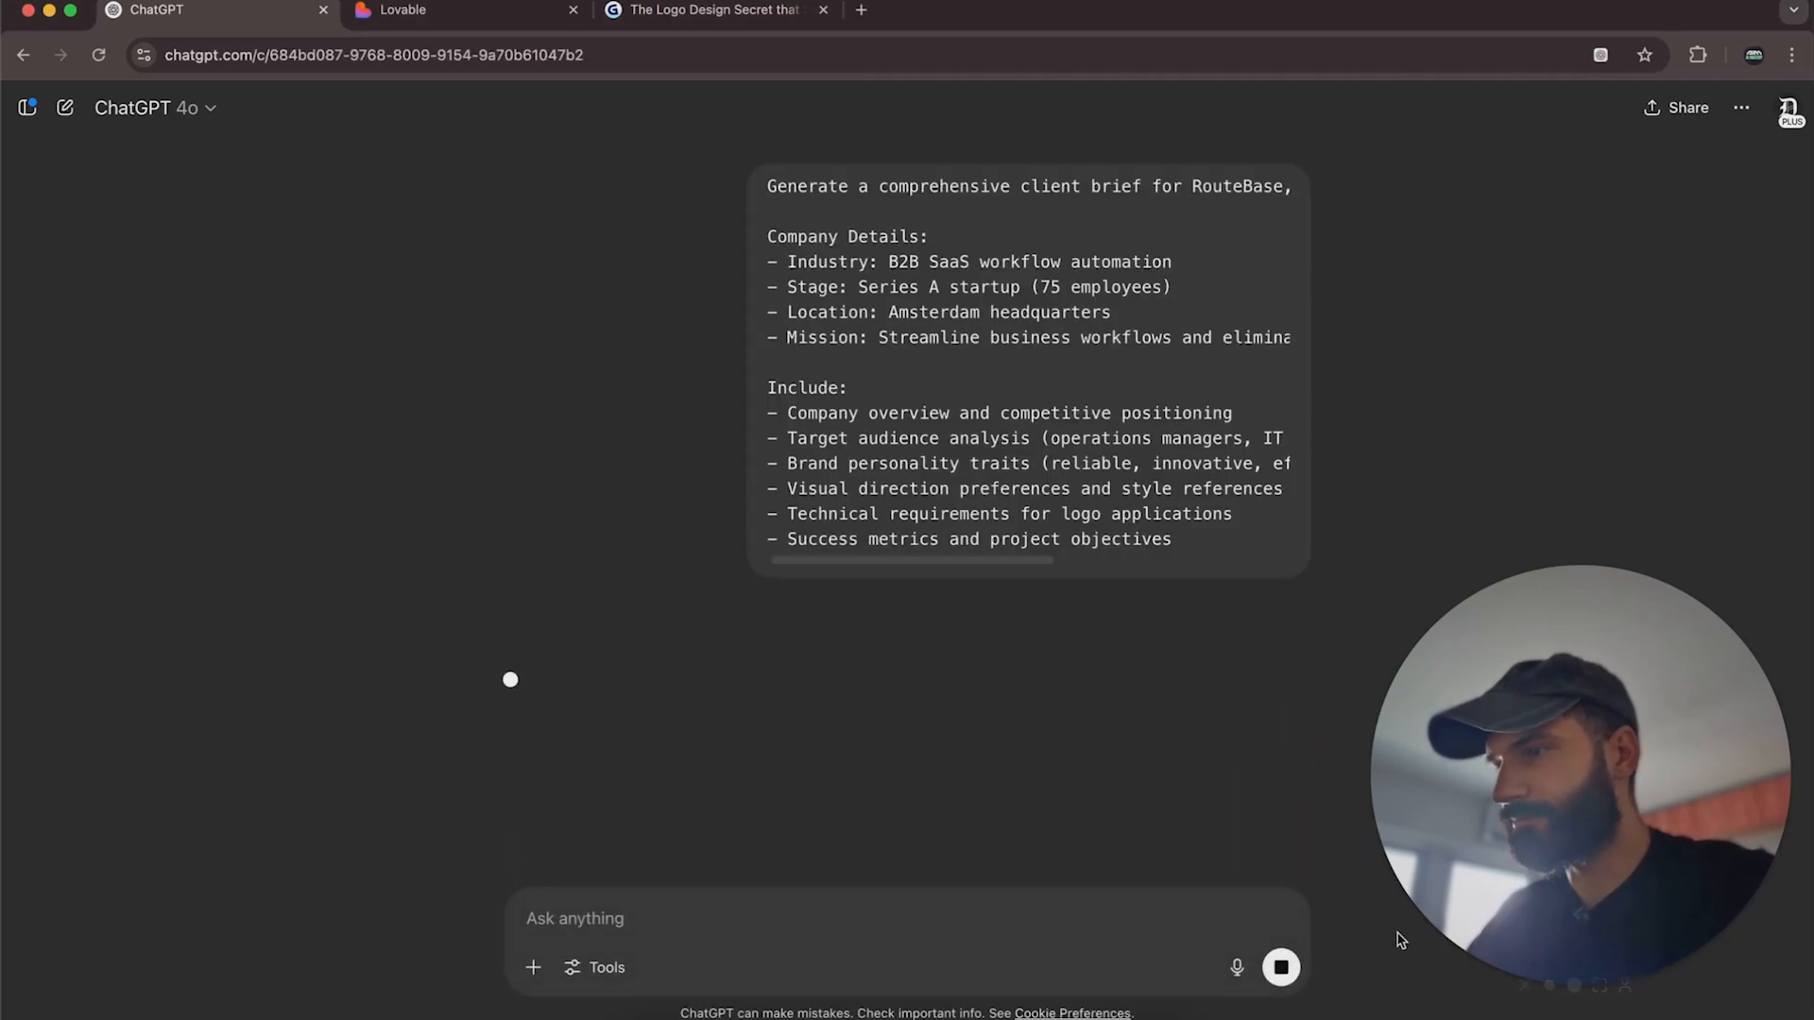
Read the company overview, competitive positioning and target audience analysis in the generated RouteBase brief.
scroll(950, 557, down, 5)
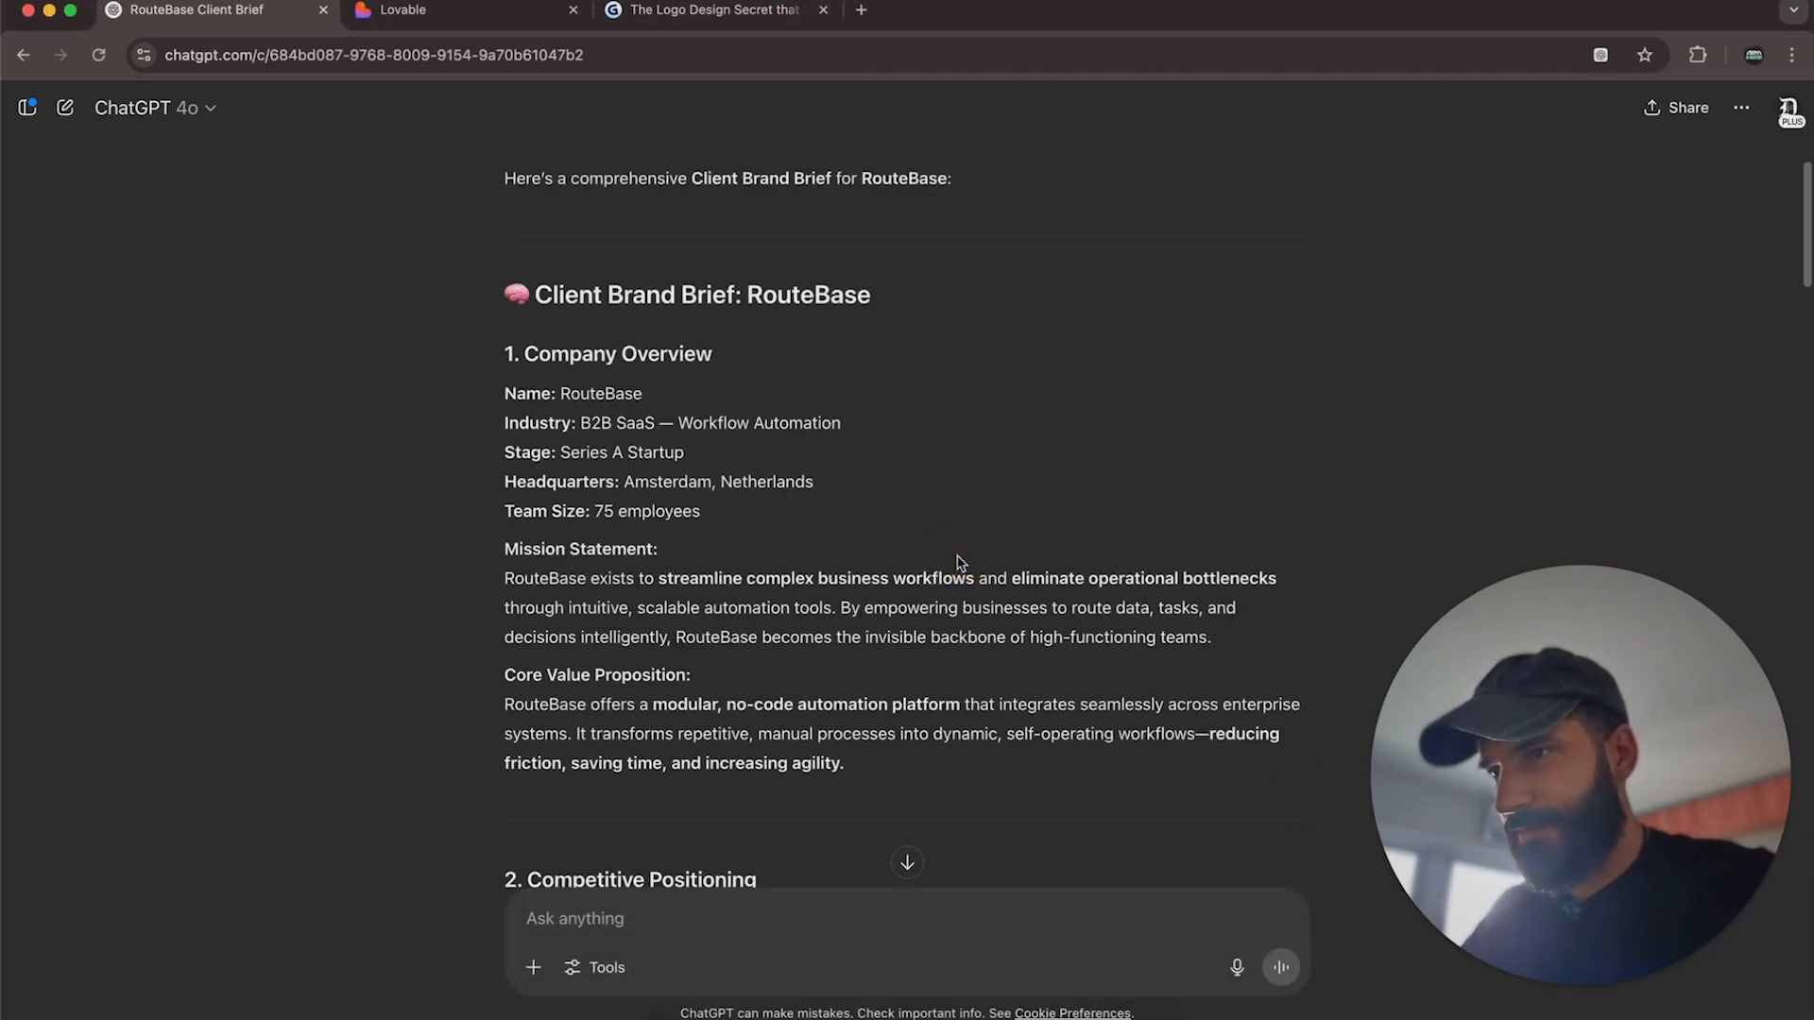
scroll(956, 557, down, 1)
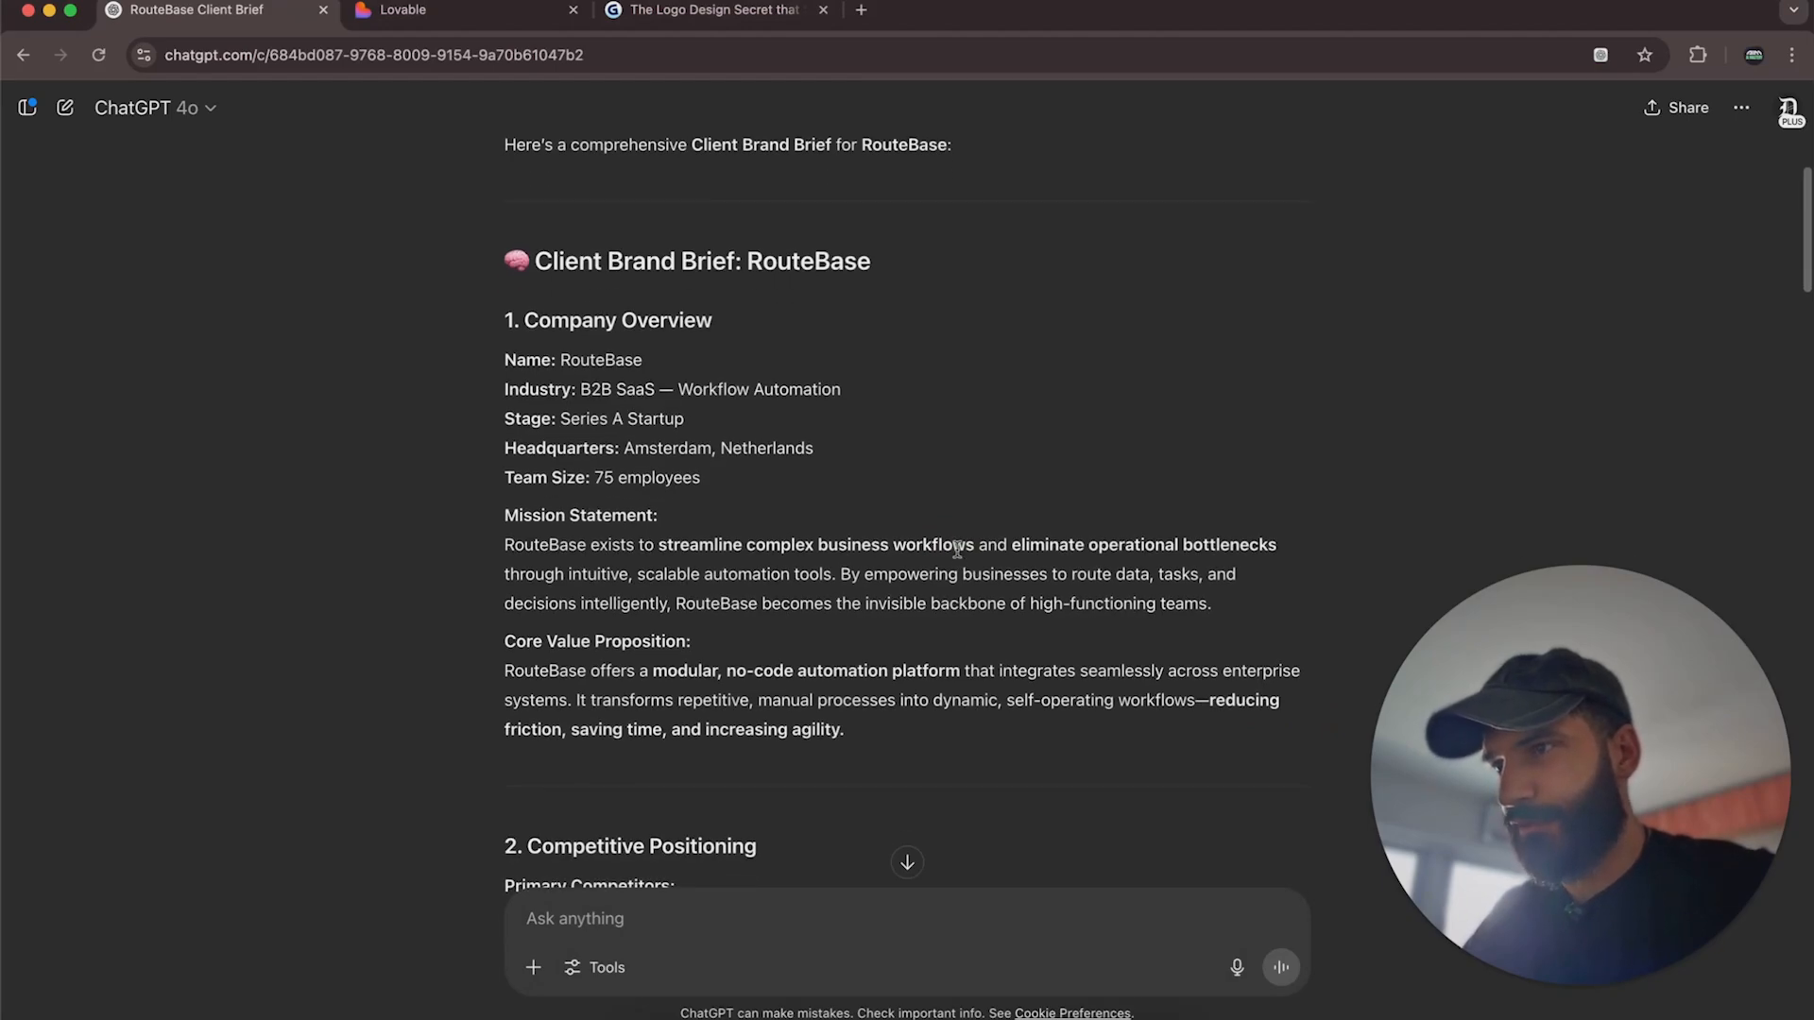
scroll(956, 548, down, 3)
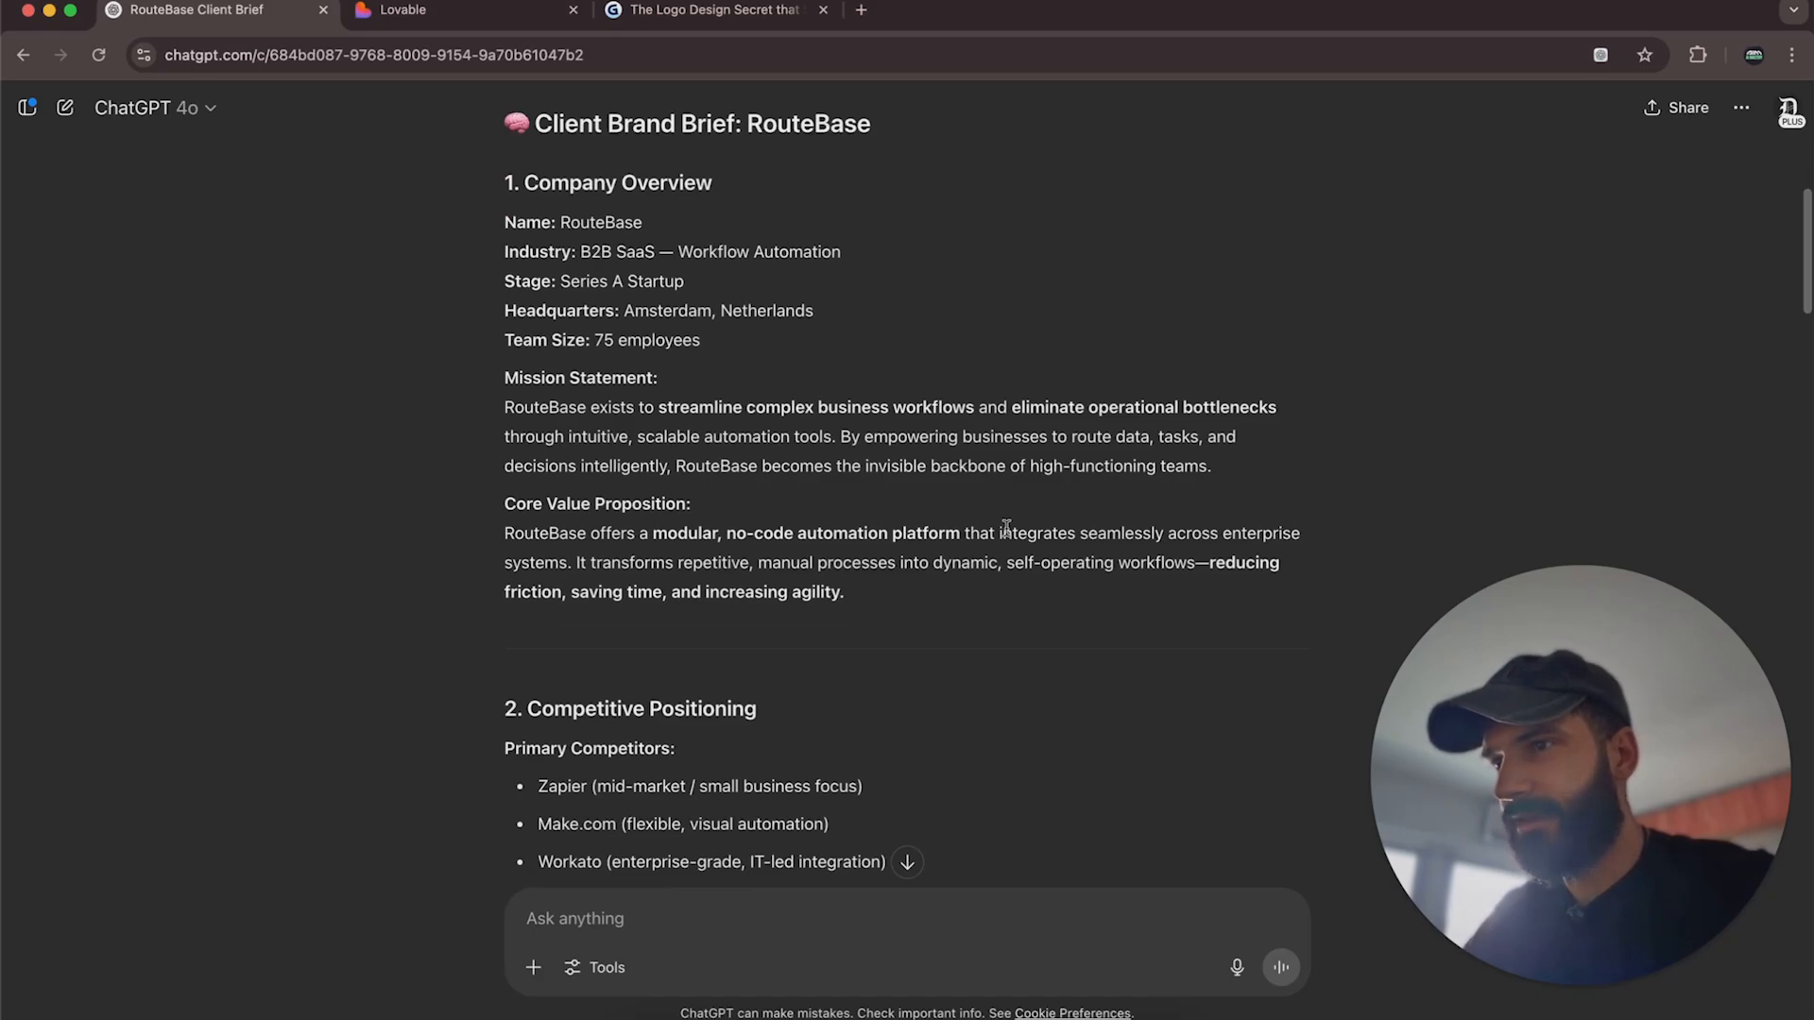
scroll(1007, 532, down, 1)
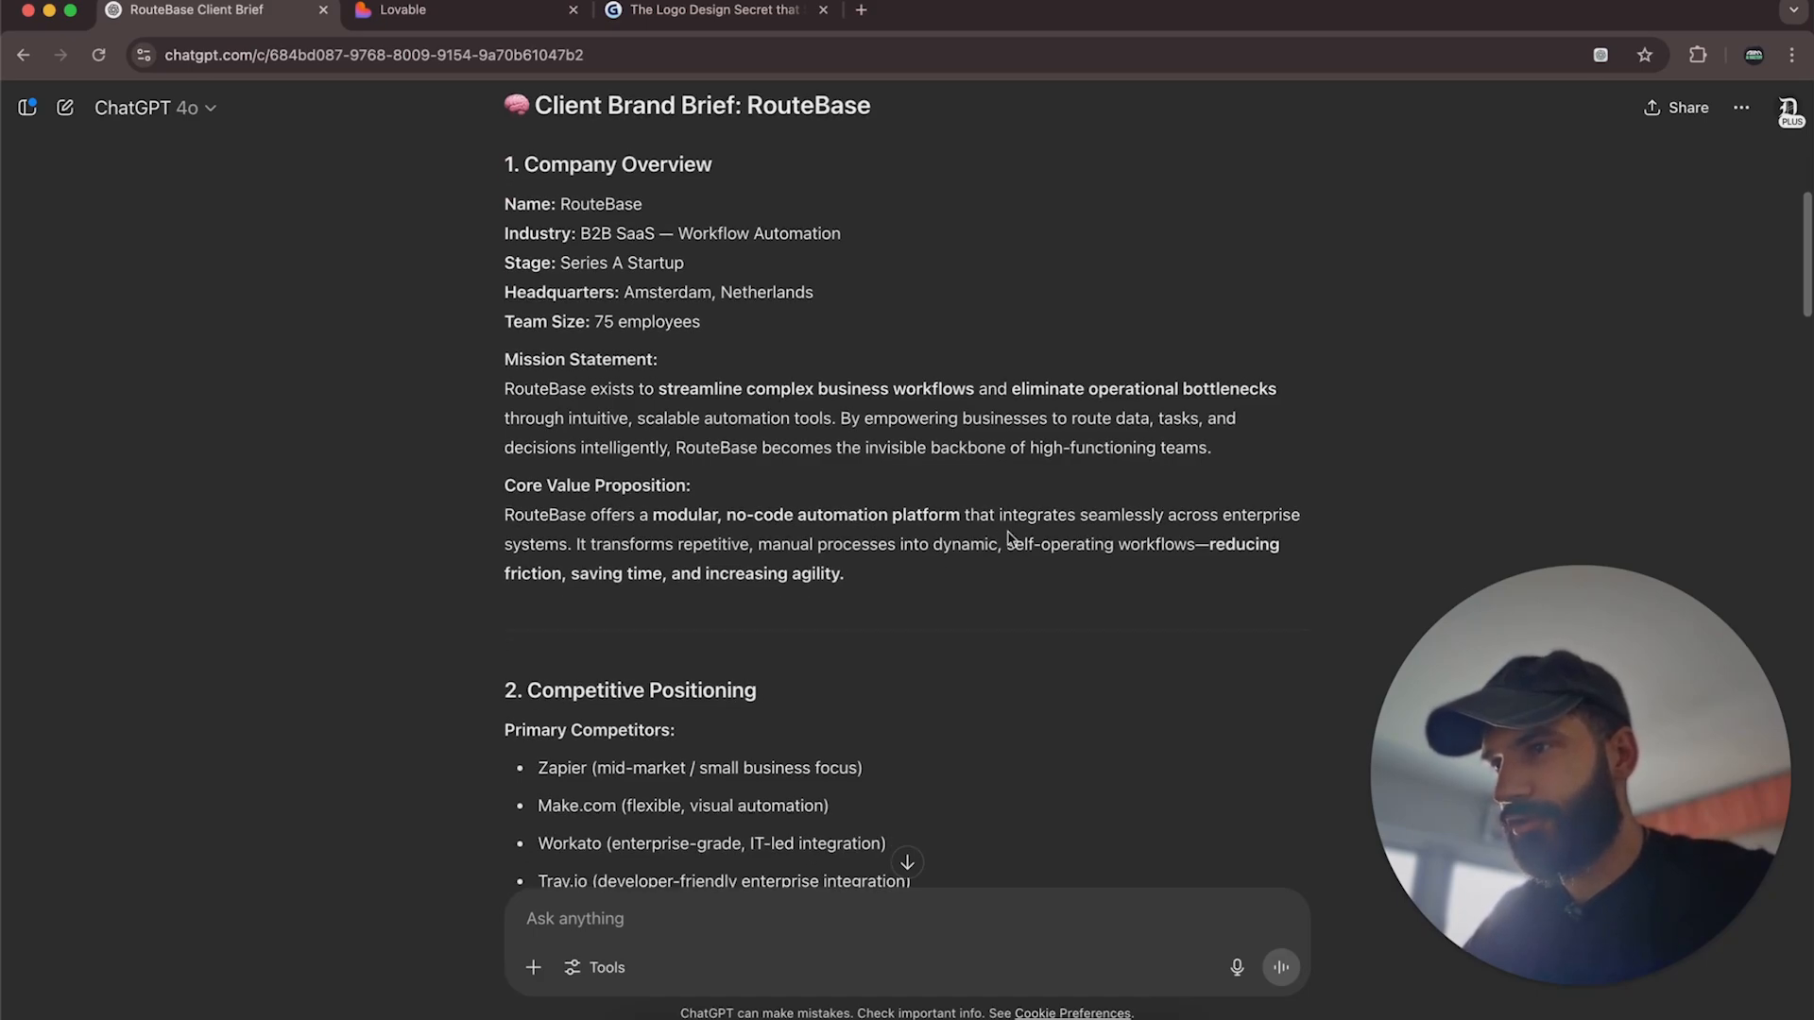
scroll(1106, 659, down, 5)
scroll(1108, 662, down, 4)
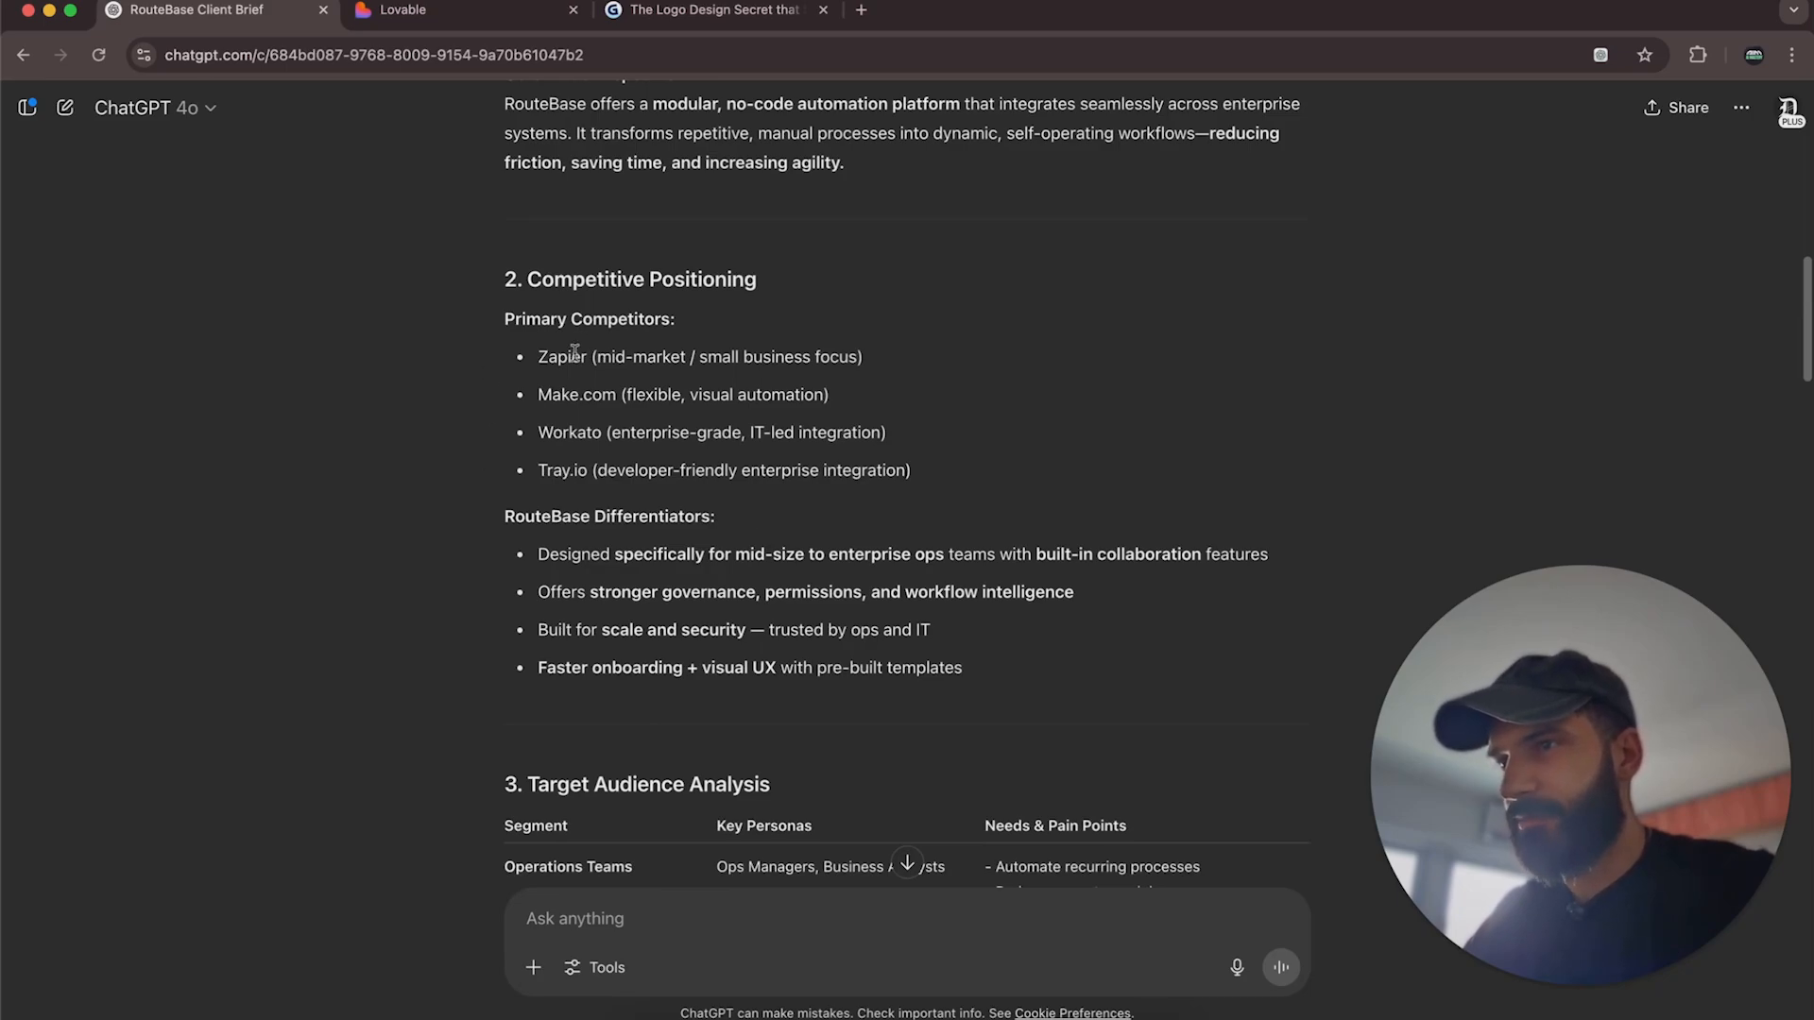
triple_click(572, 397)
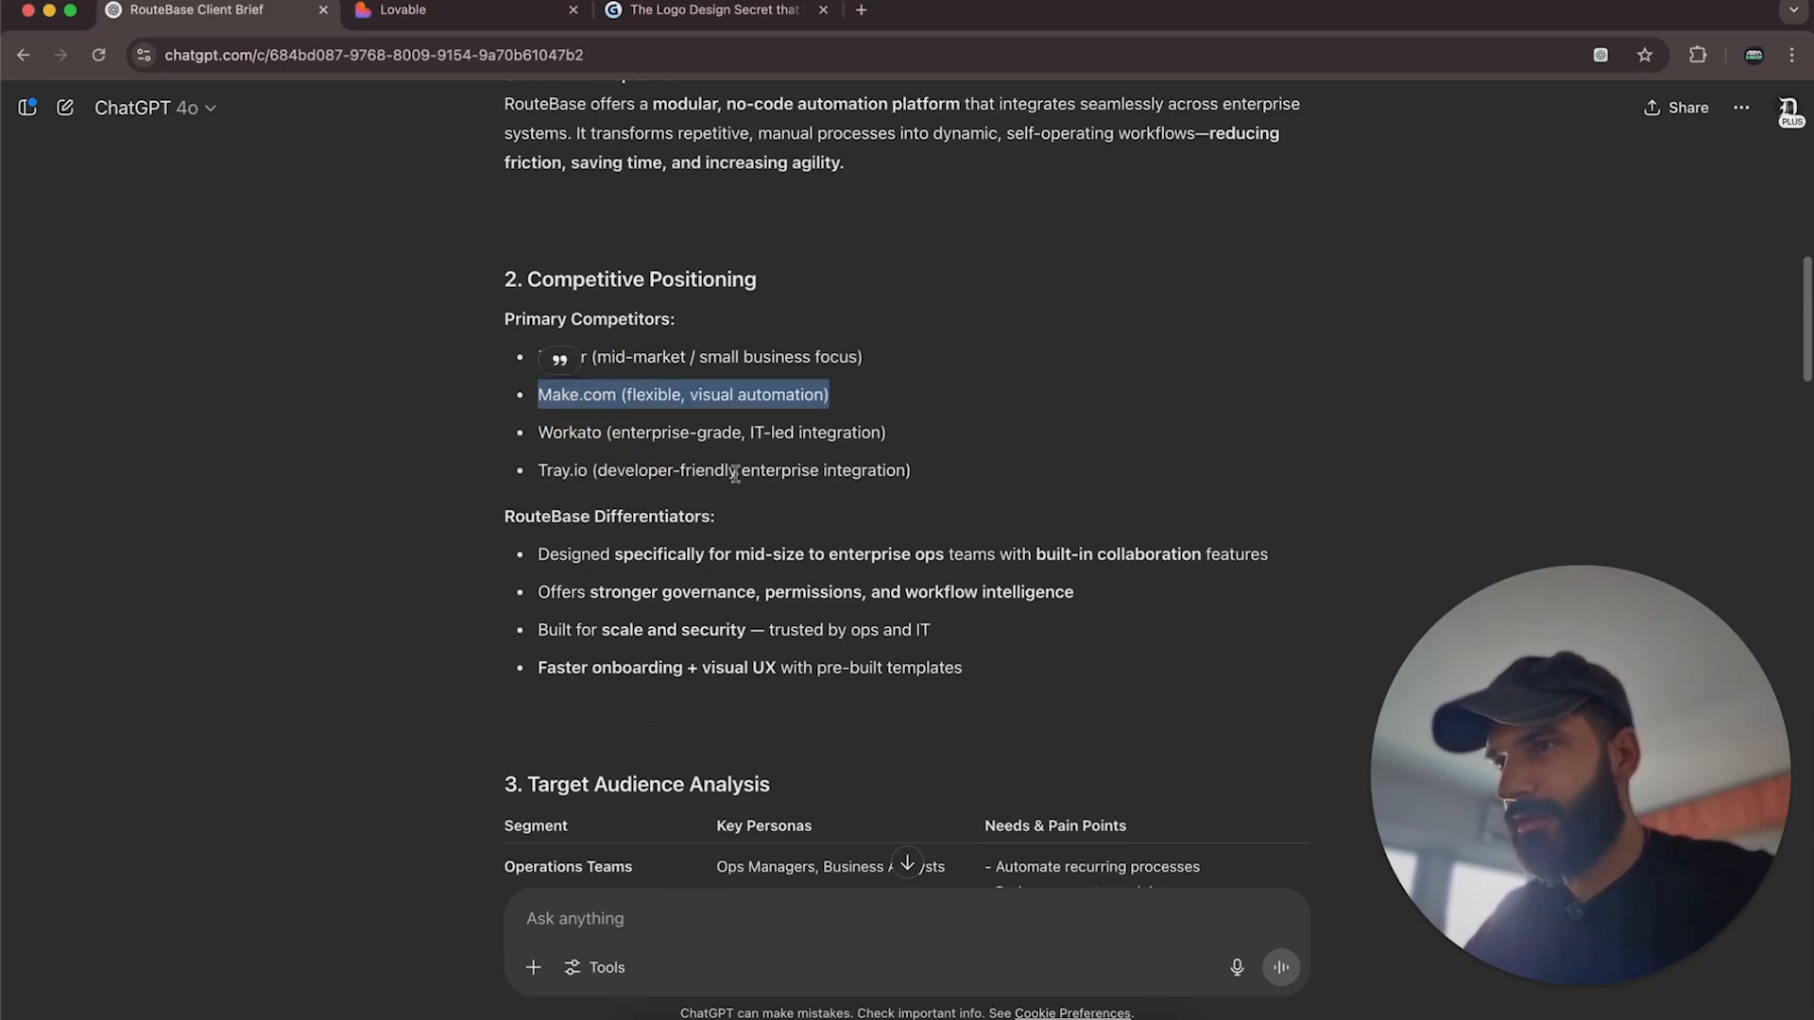
scroll(799, 472, down, 5)
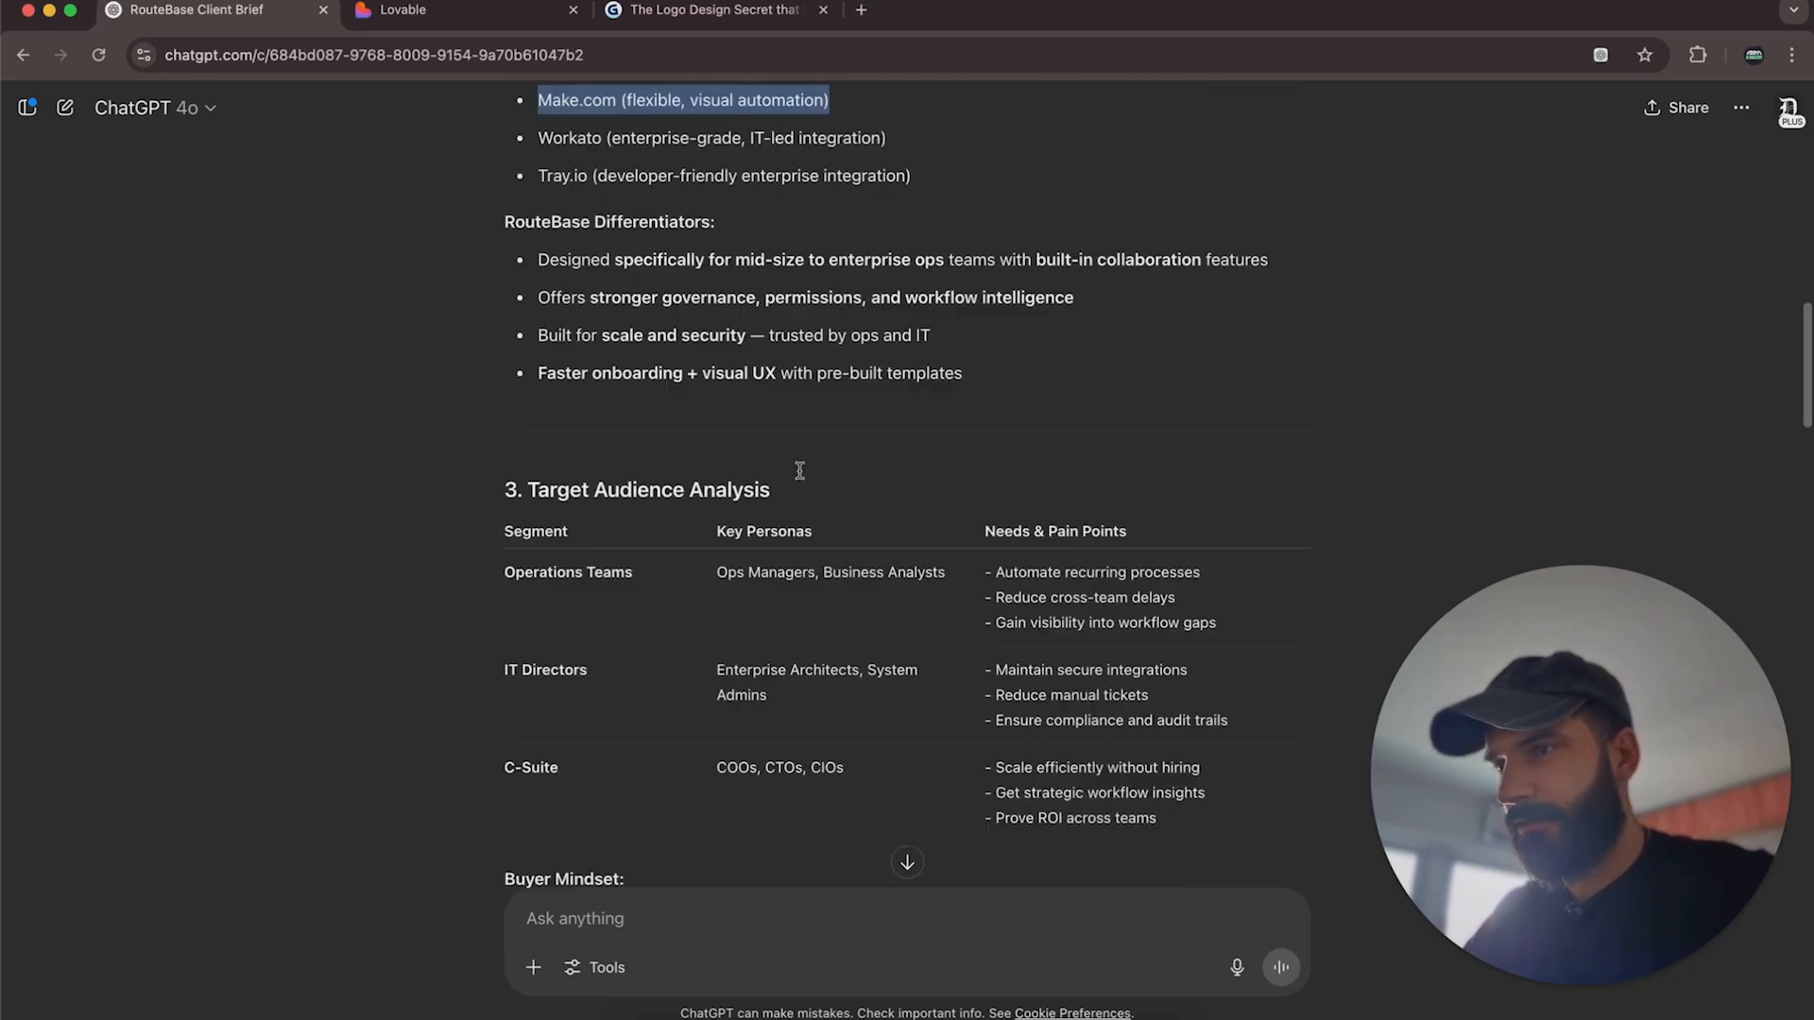
scroll(799, 470, down, 1)
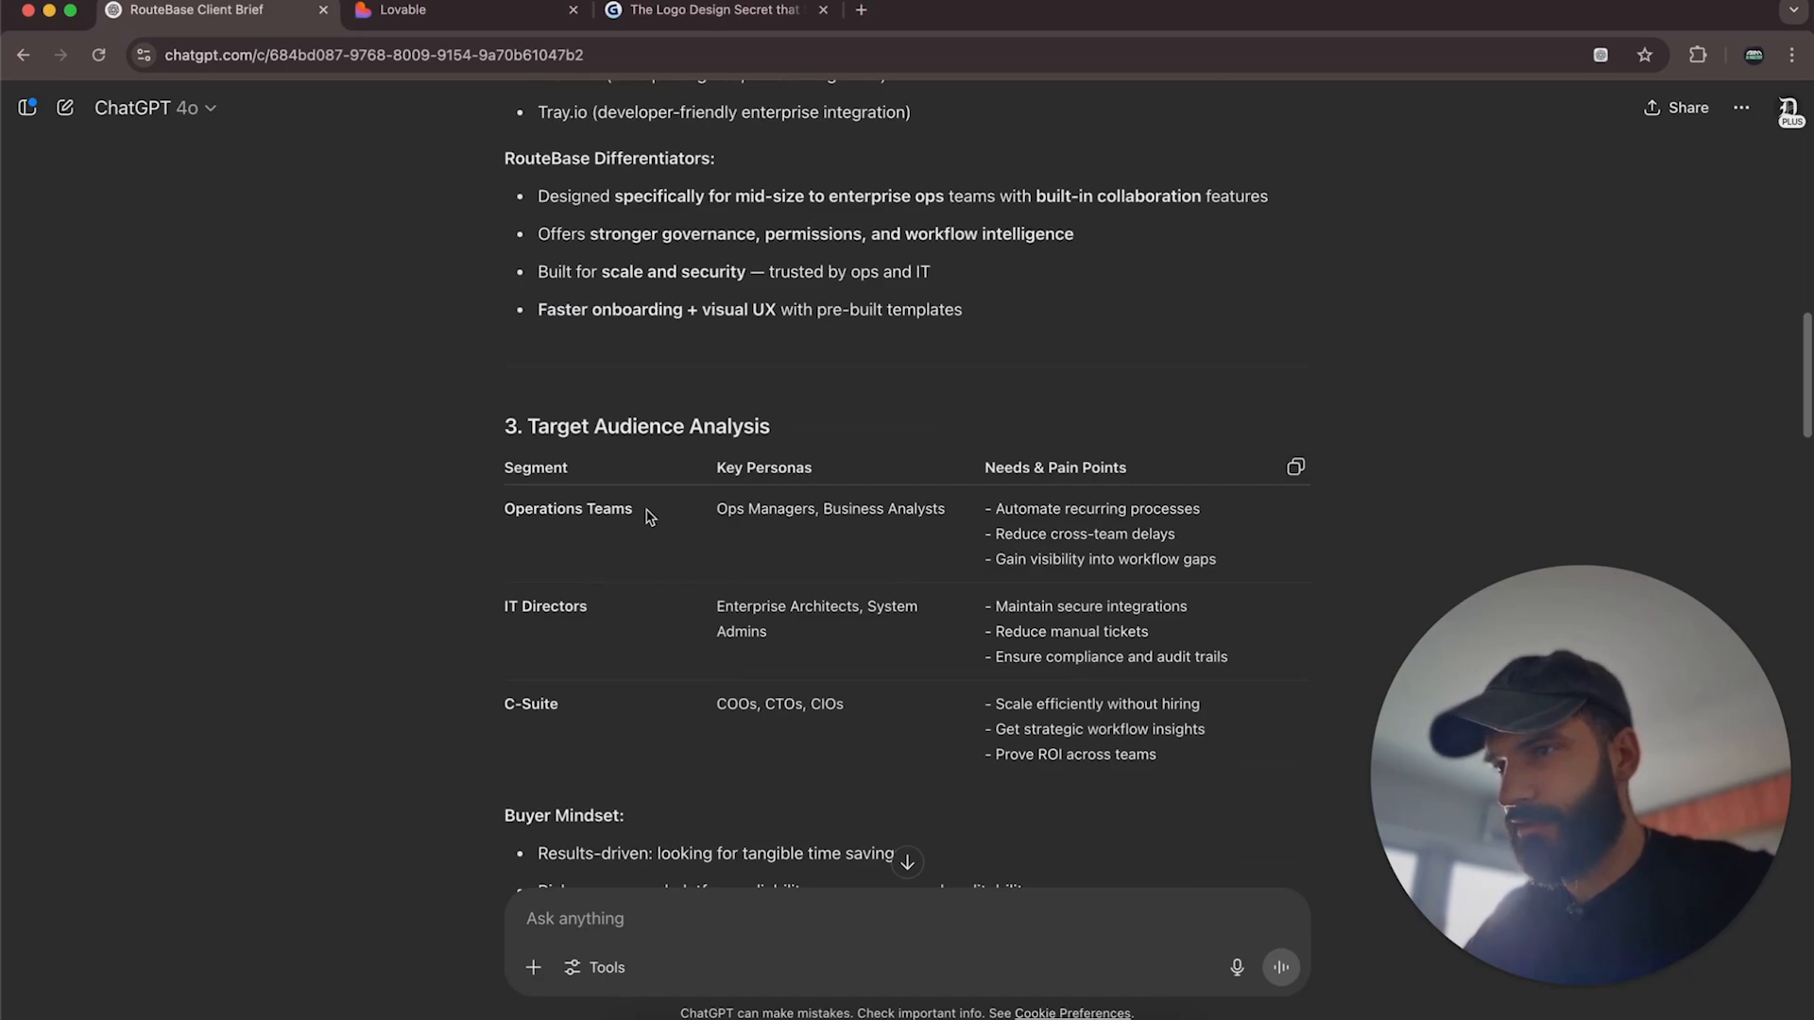
drag(649, 516, 677, 699)
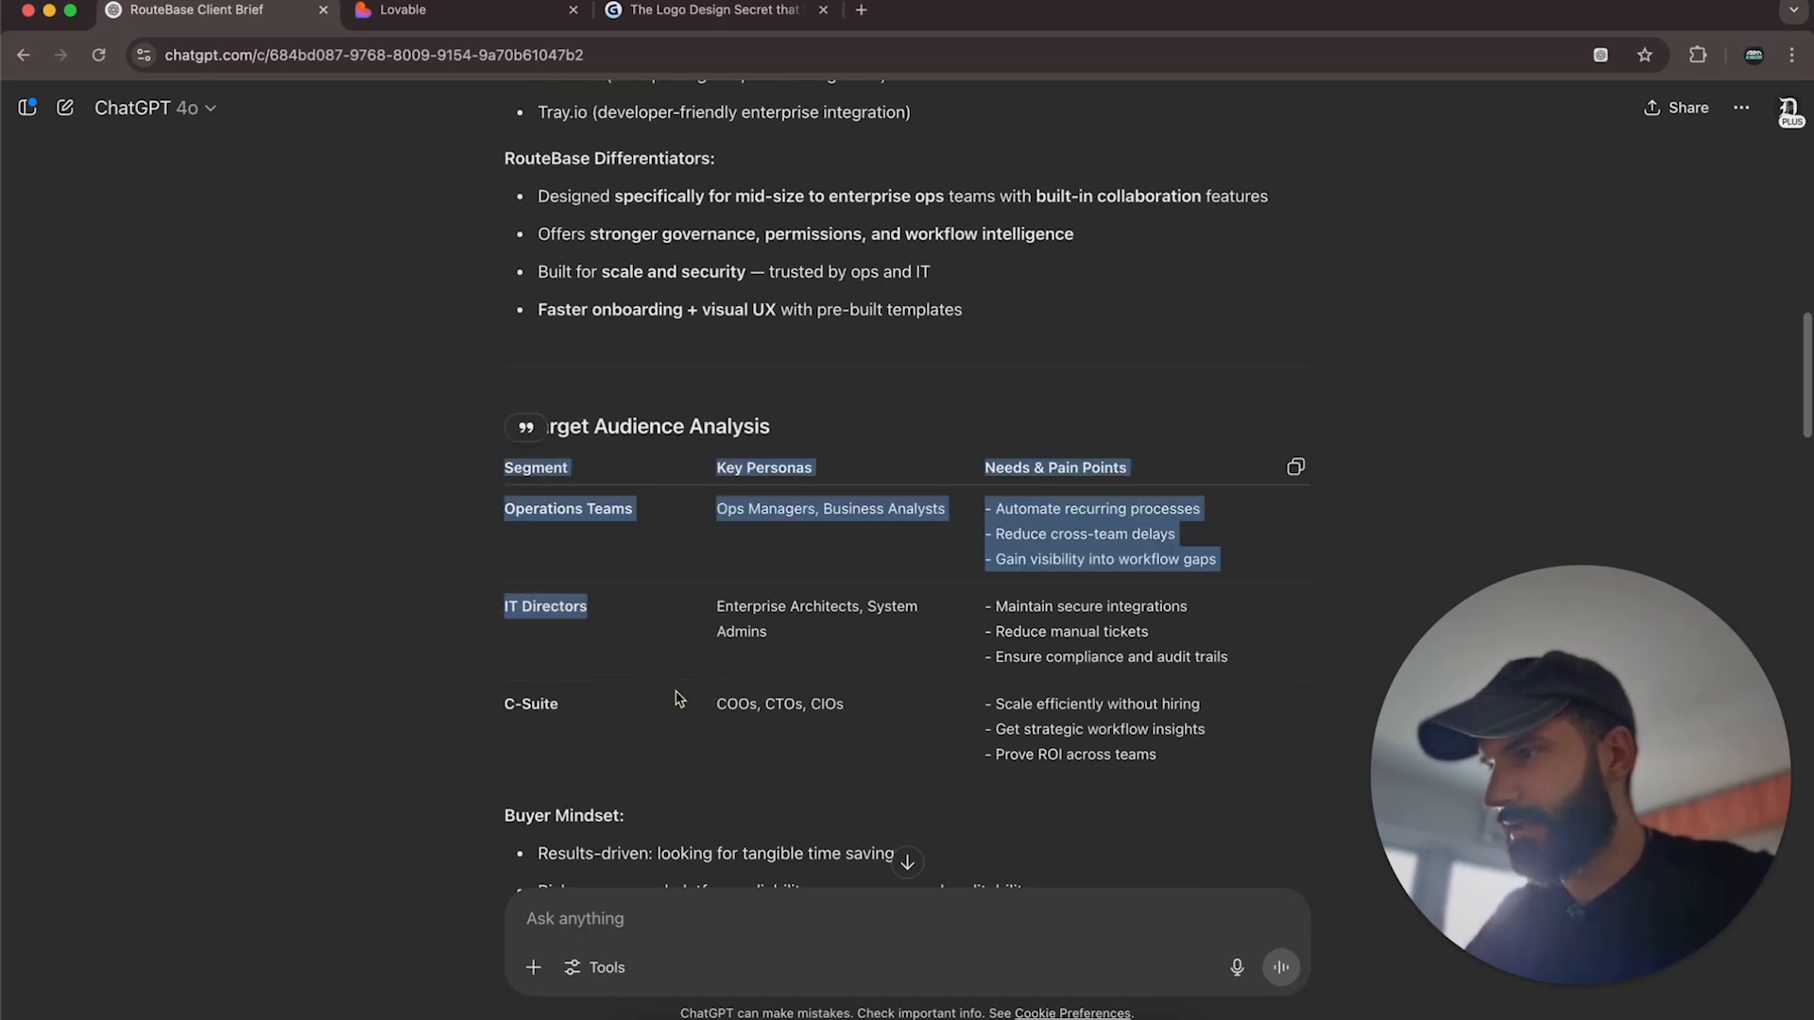
Examine the brief's brand personality and visual direction sections, including style keywords, style references, typography and logo suggestions.
scroll(950, 727, down, 10)
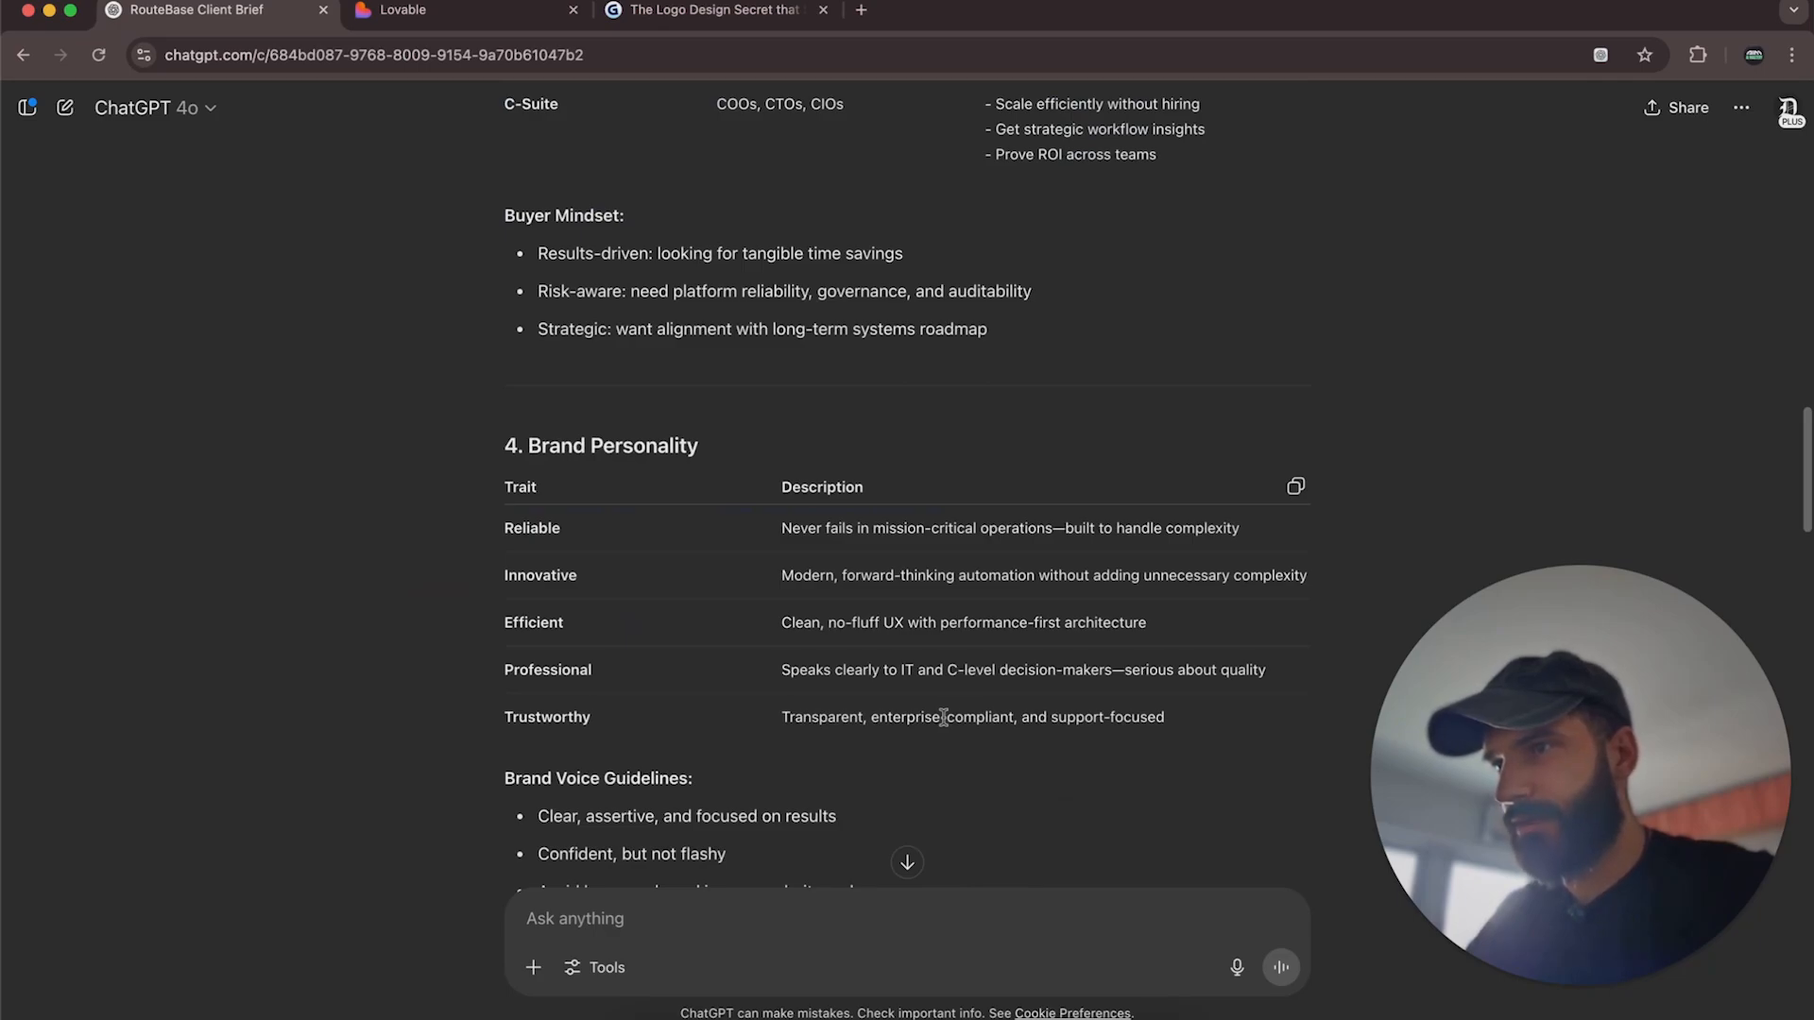
scroll(944, 718, down, 1)
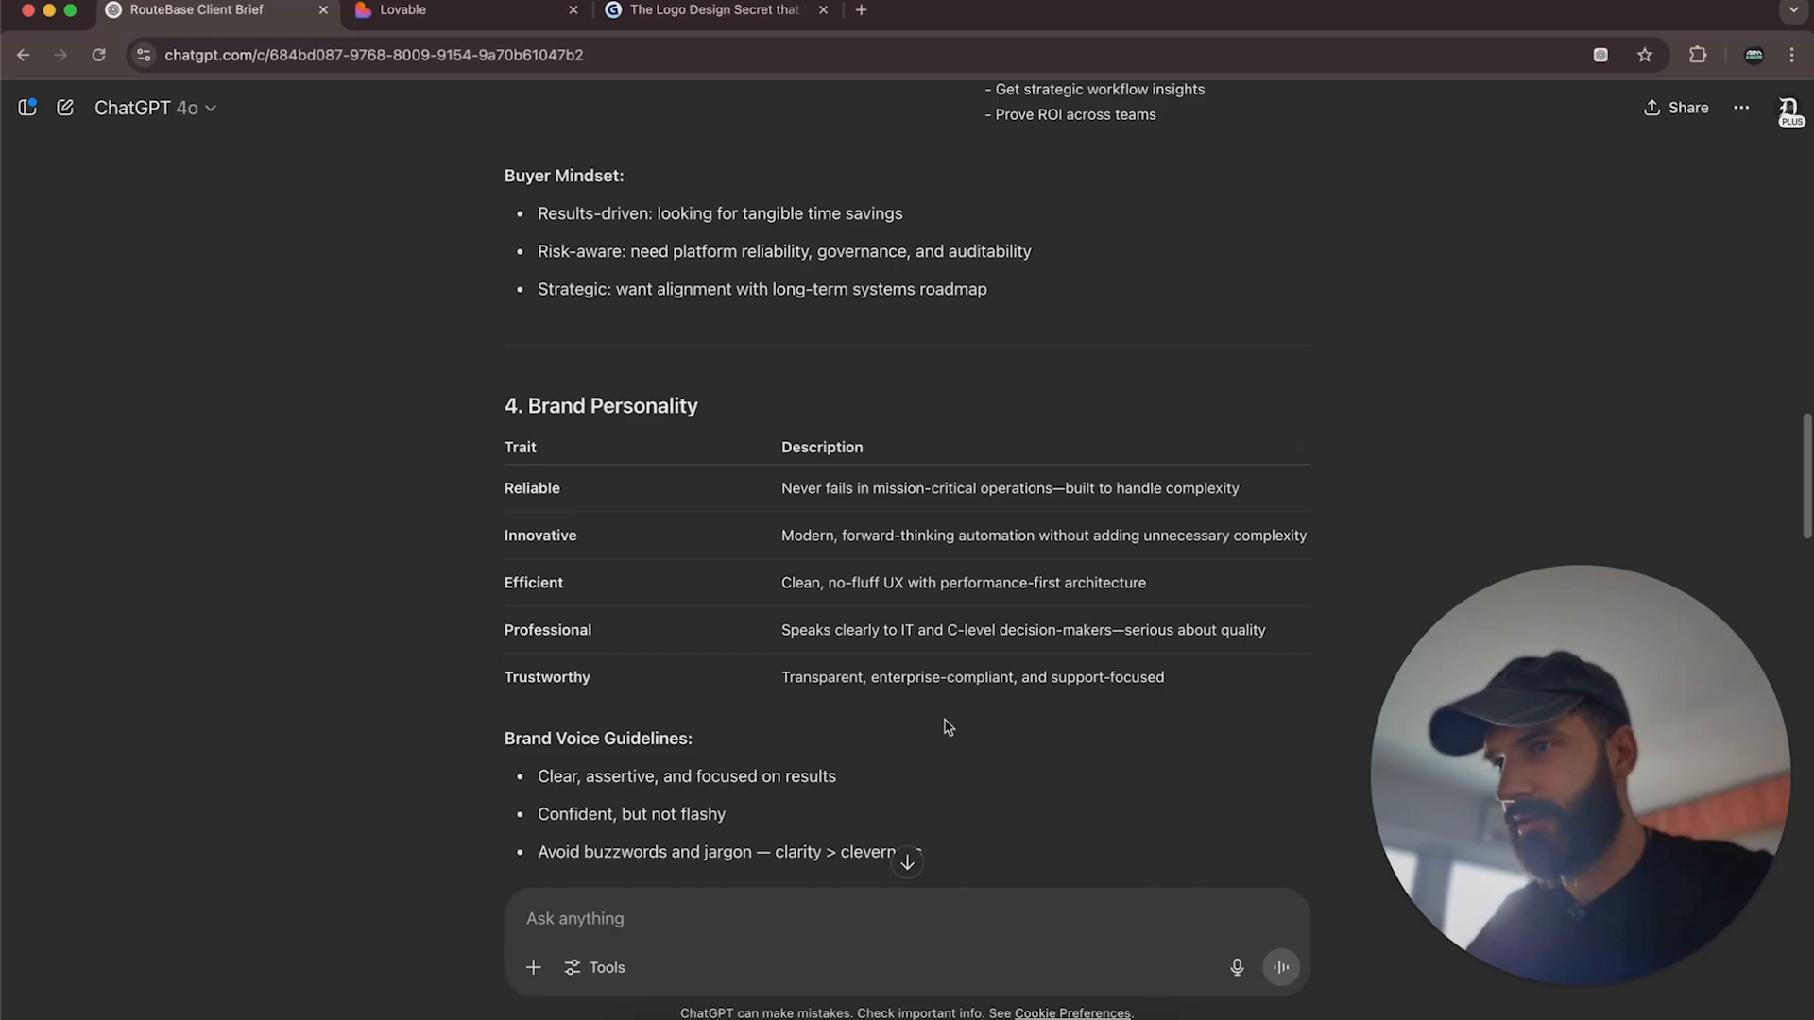
scroll(968, 735, down, 2)
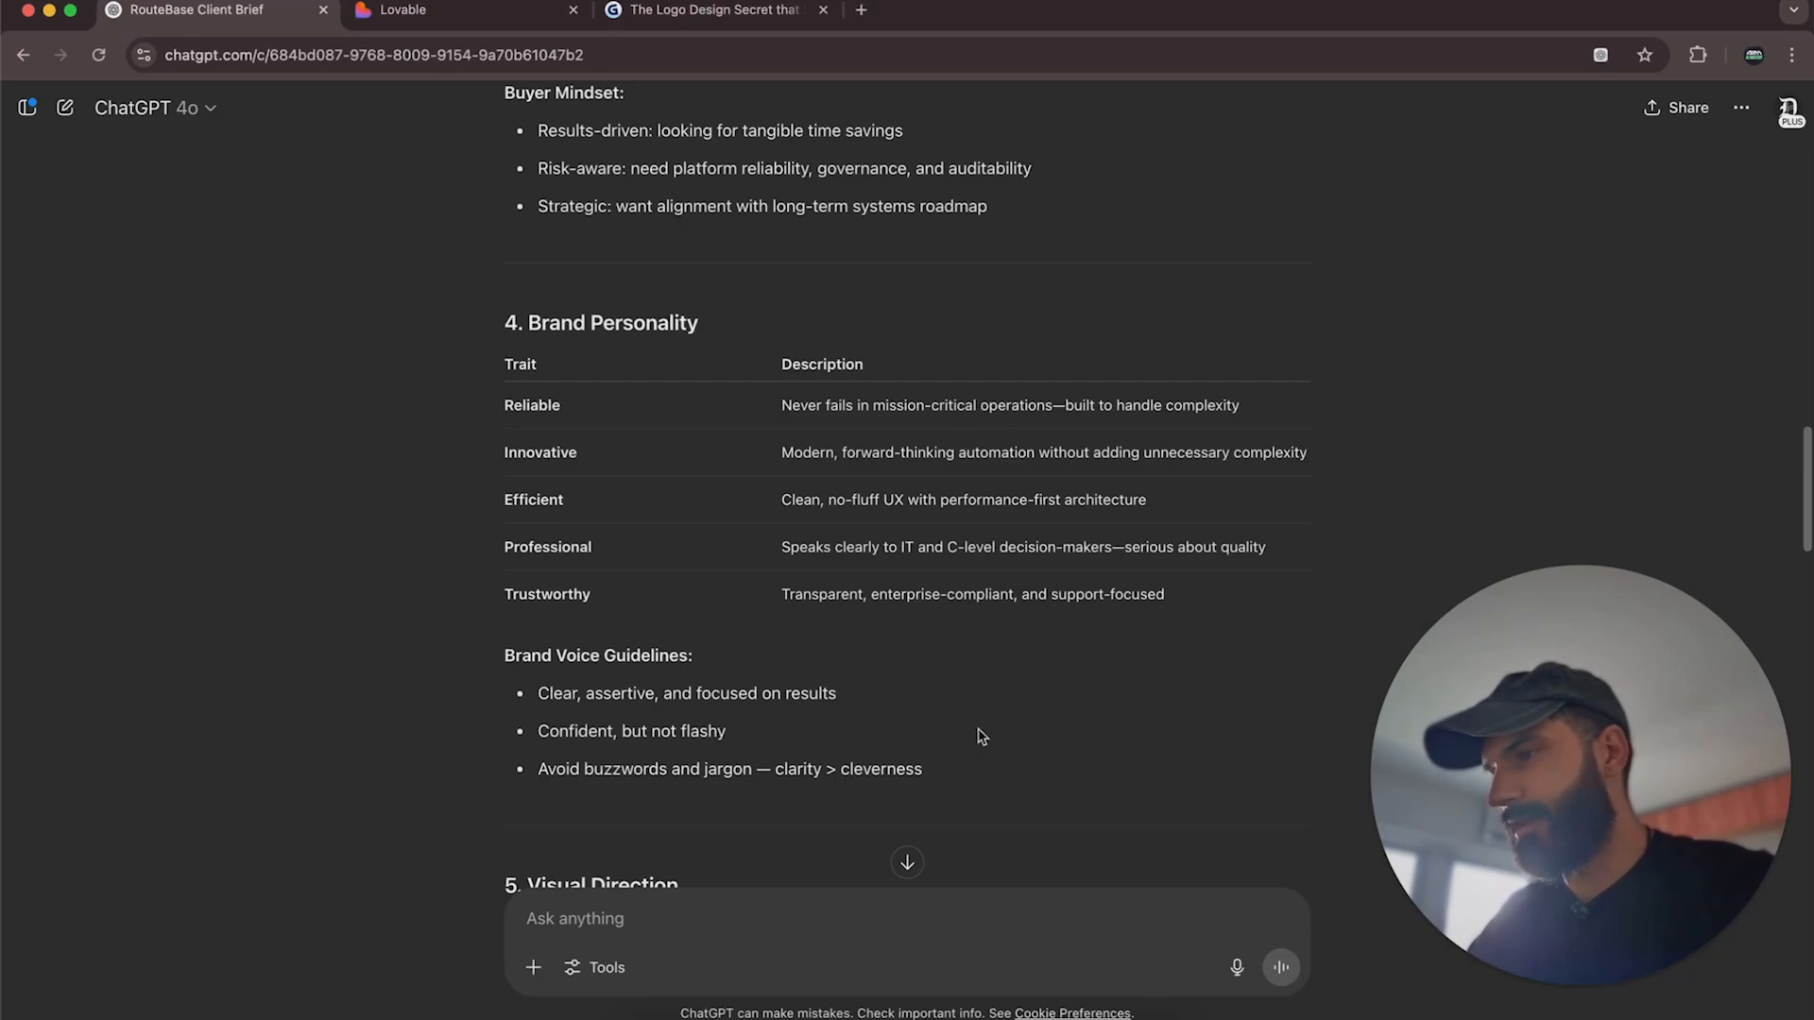
scroll(981, 736, down, 5)
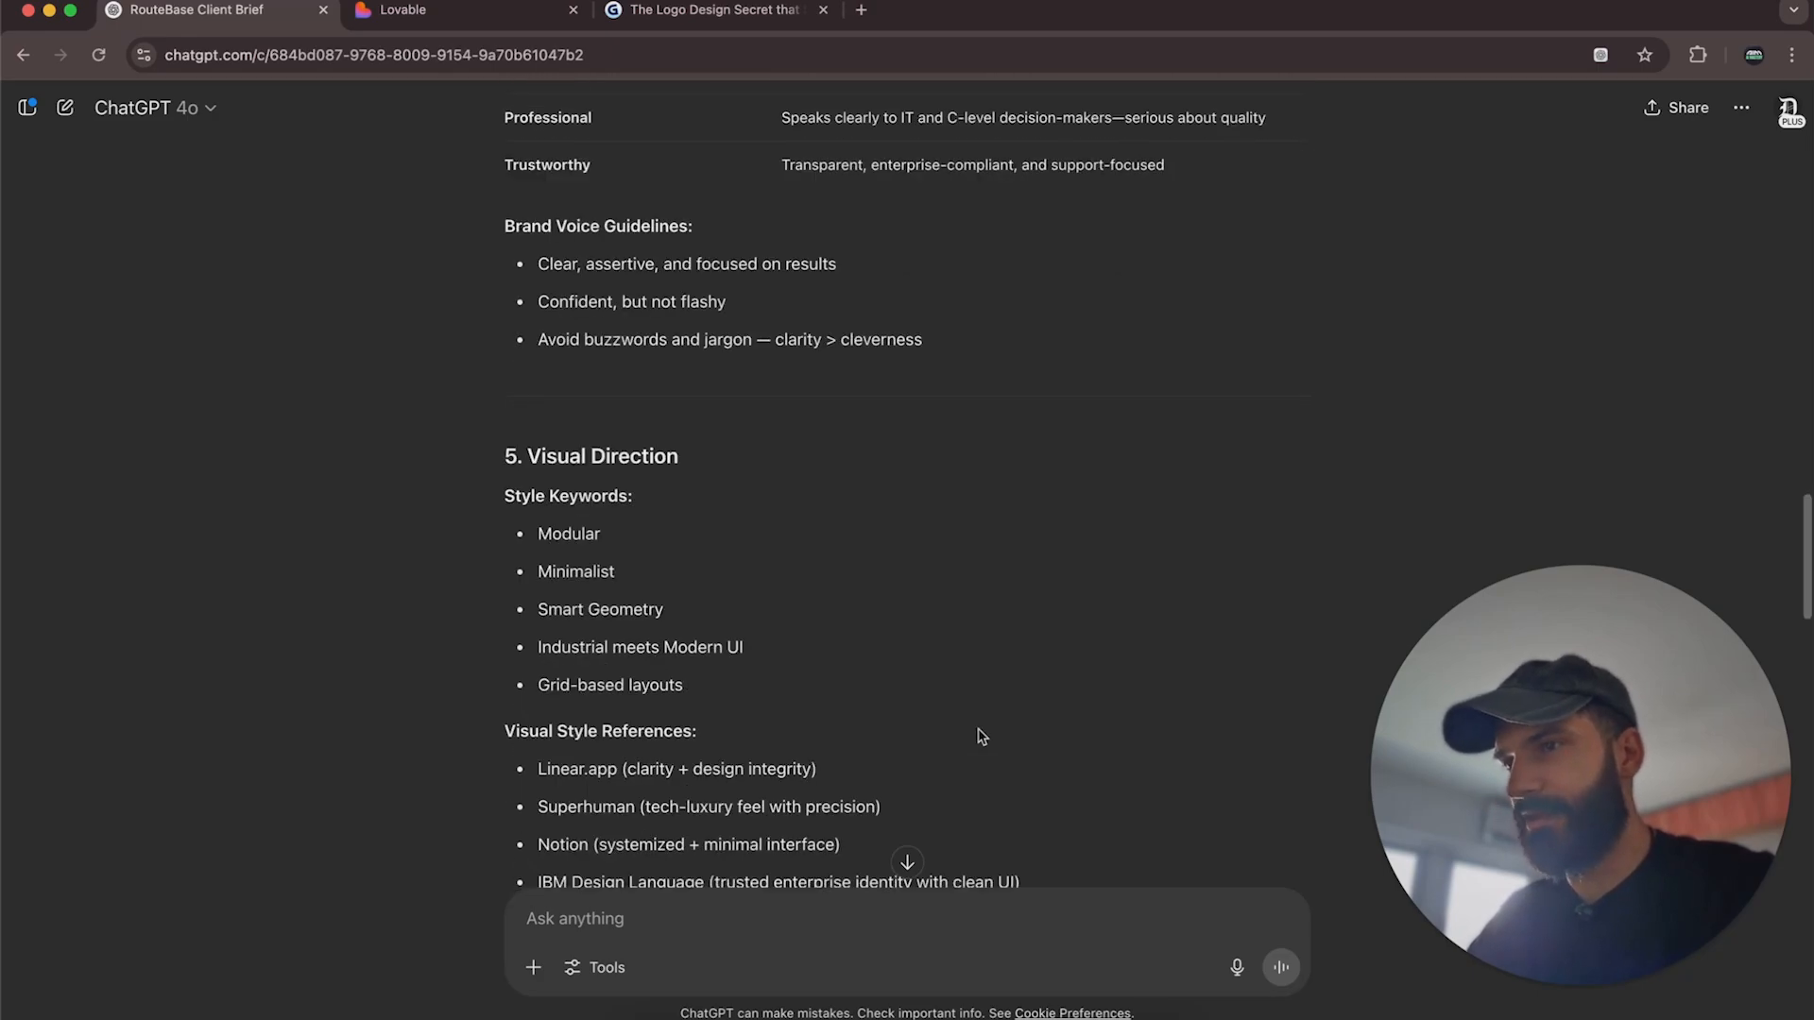
double_click(564, 535)
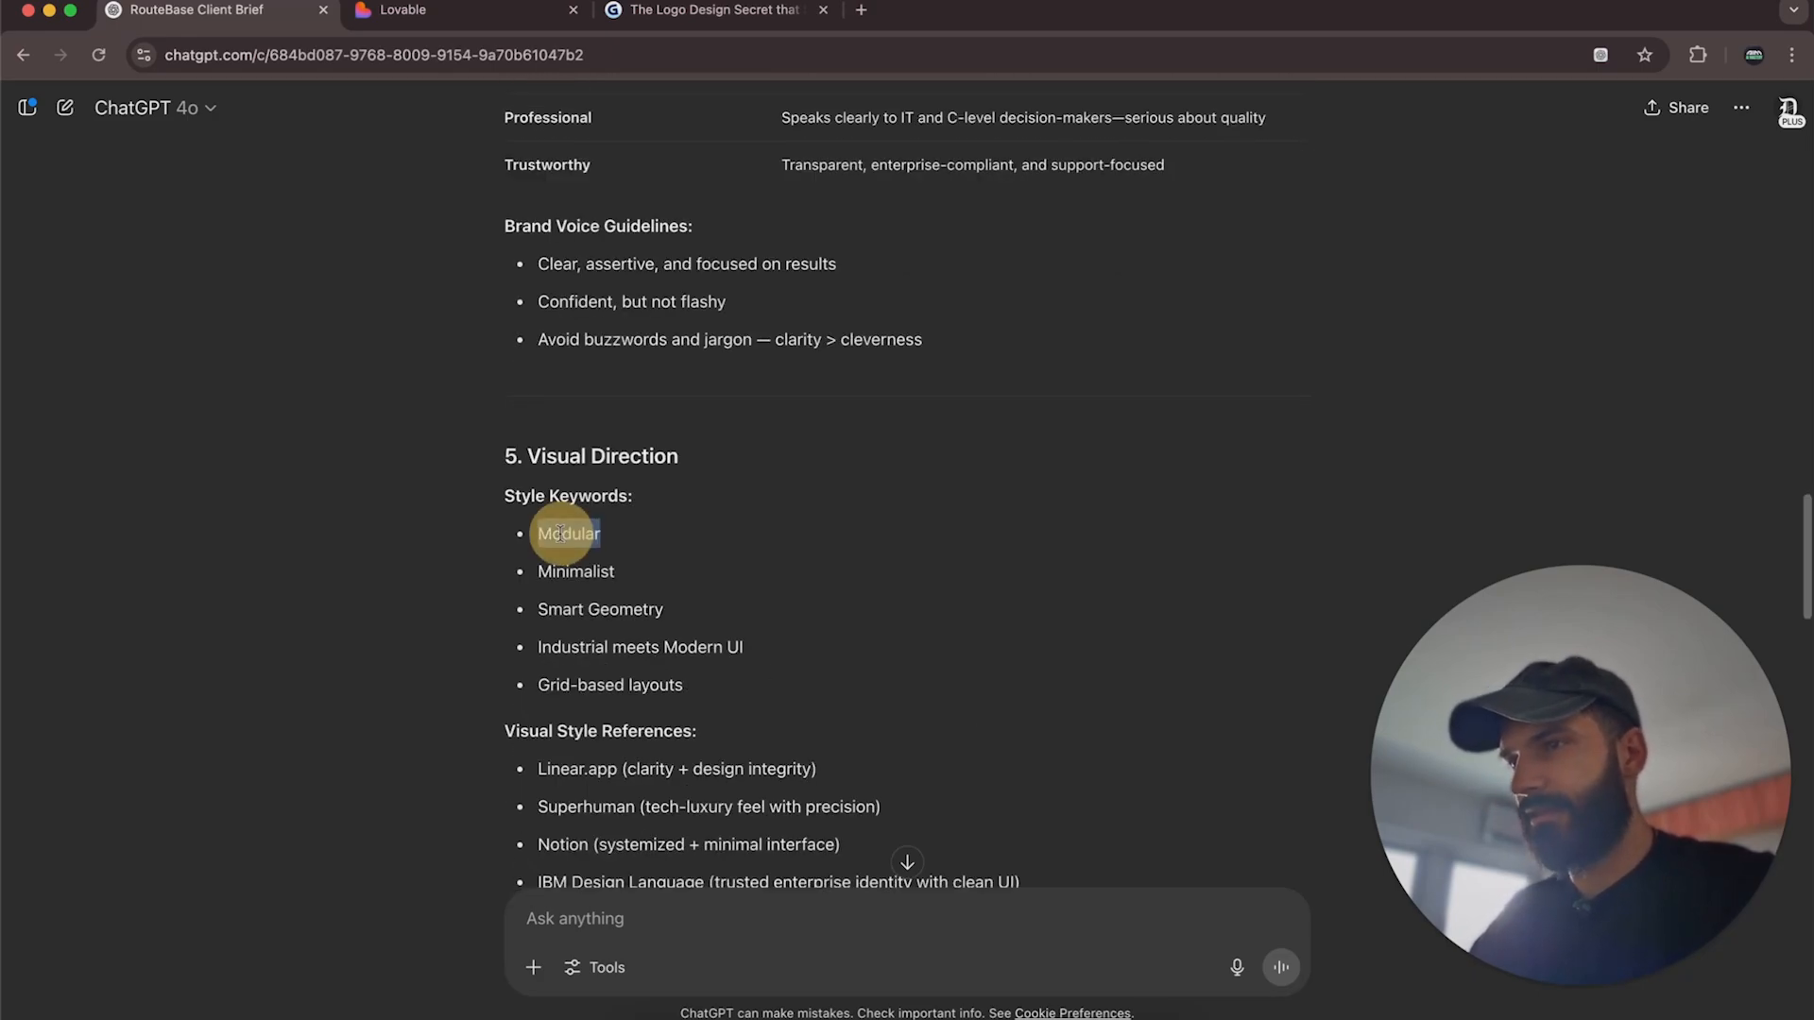
click(888, 660)
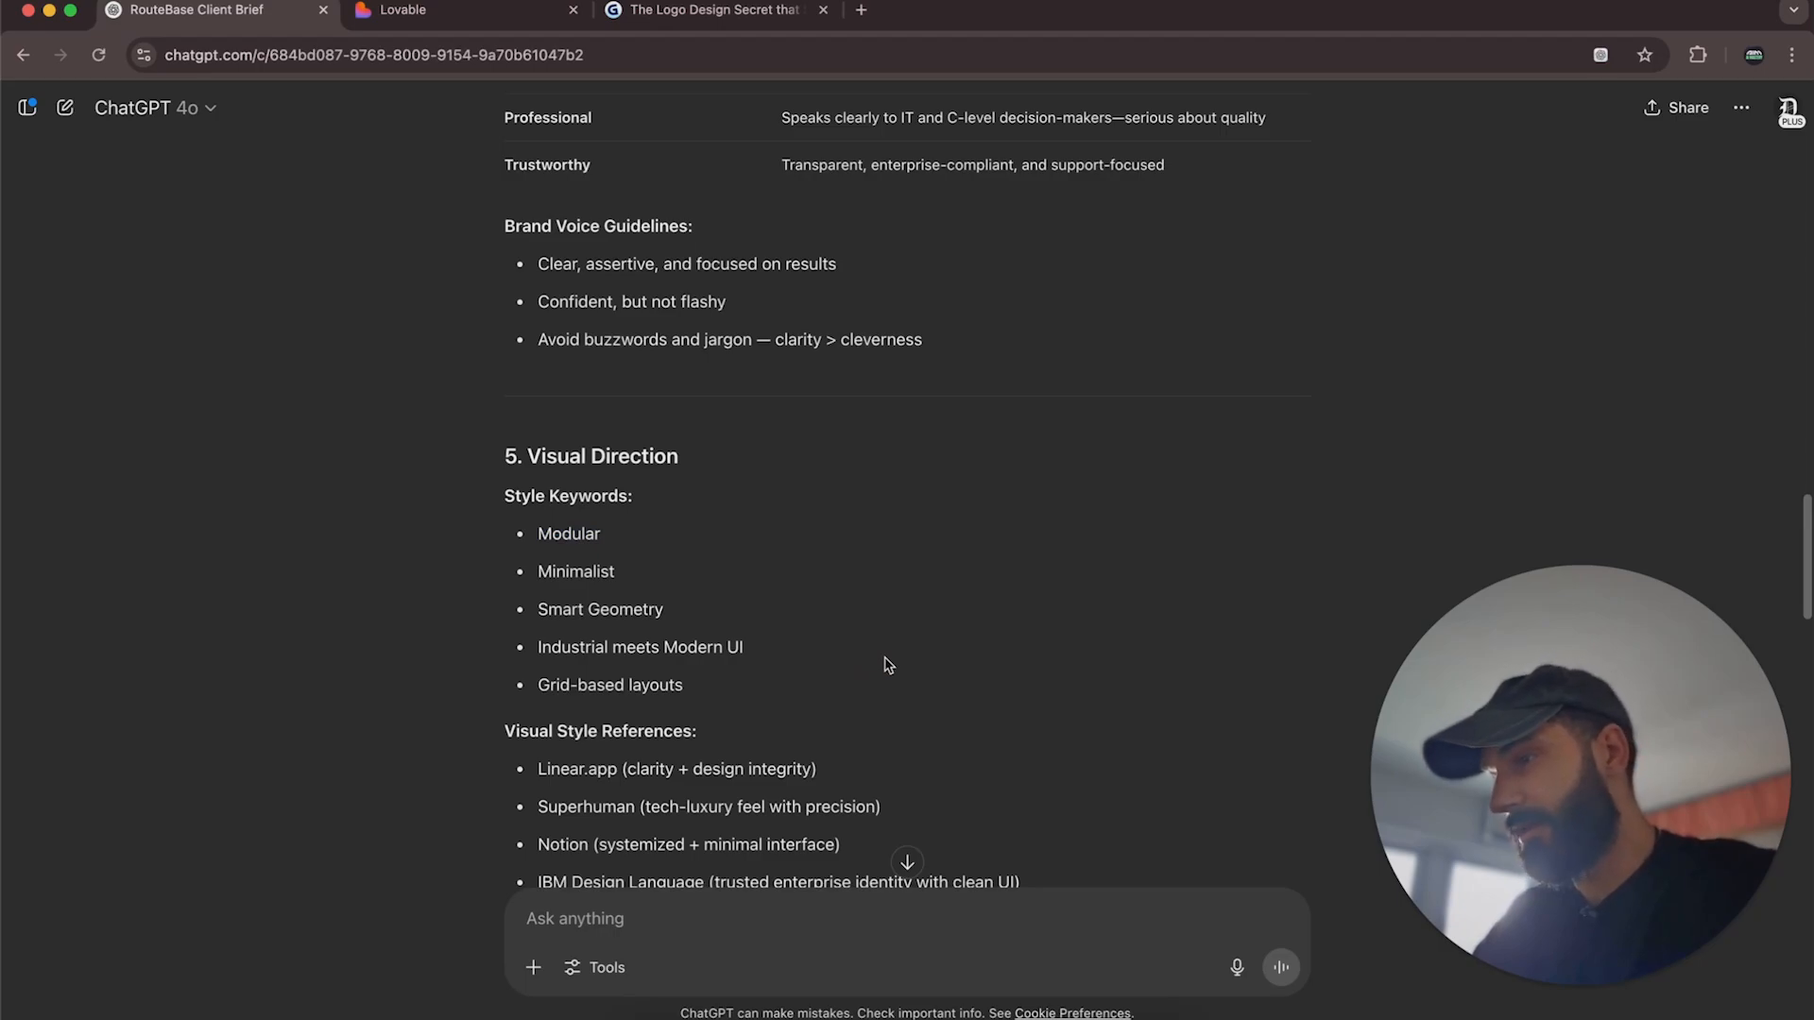
scroll(888, 666, down, 3)
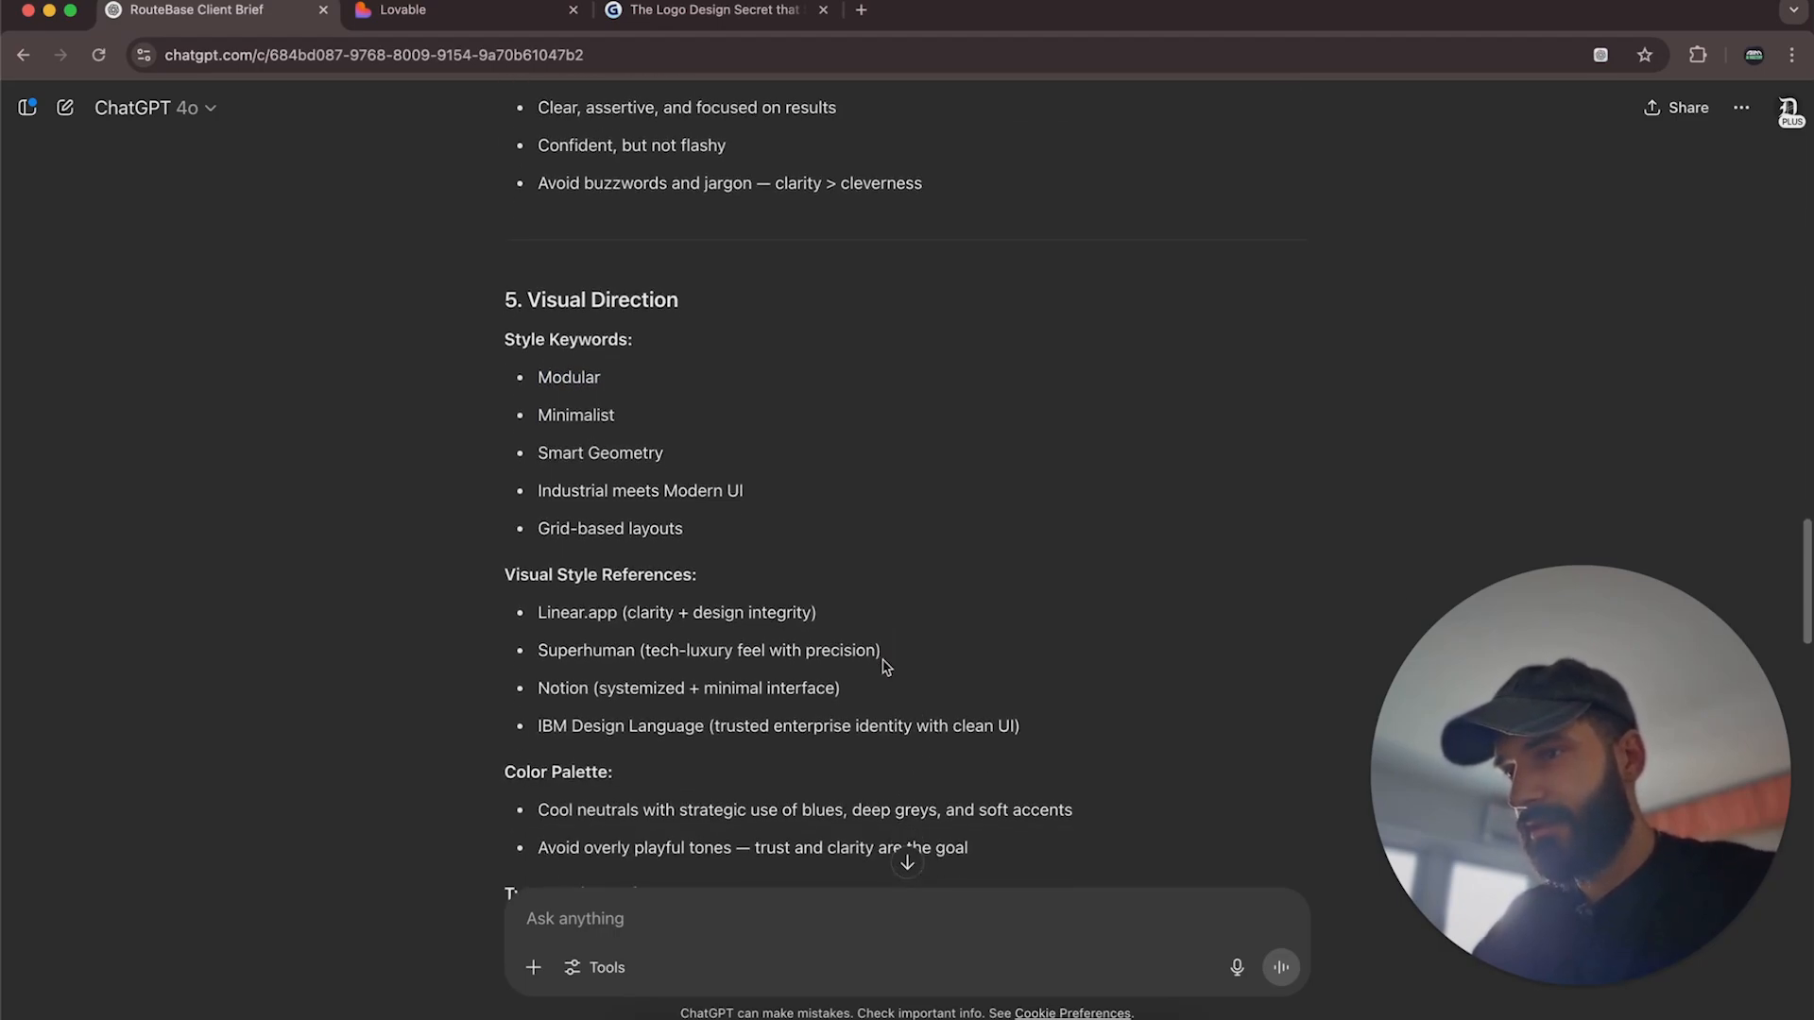
scroll(884, 667, down, 9)
scroll(880, 669, up, 1)
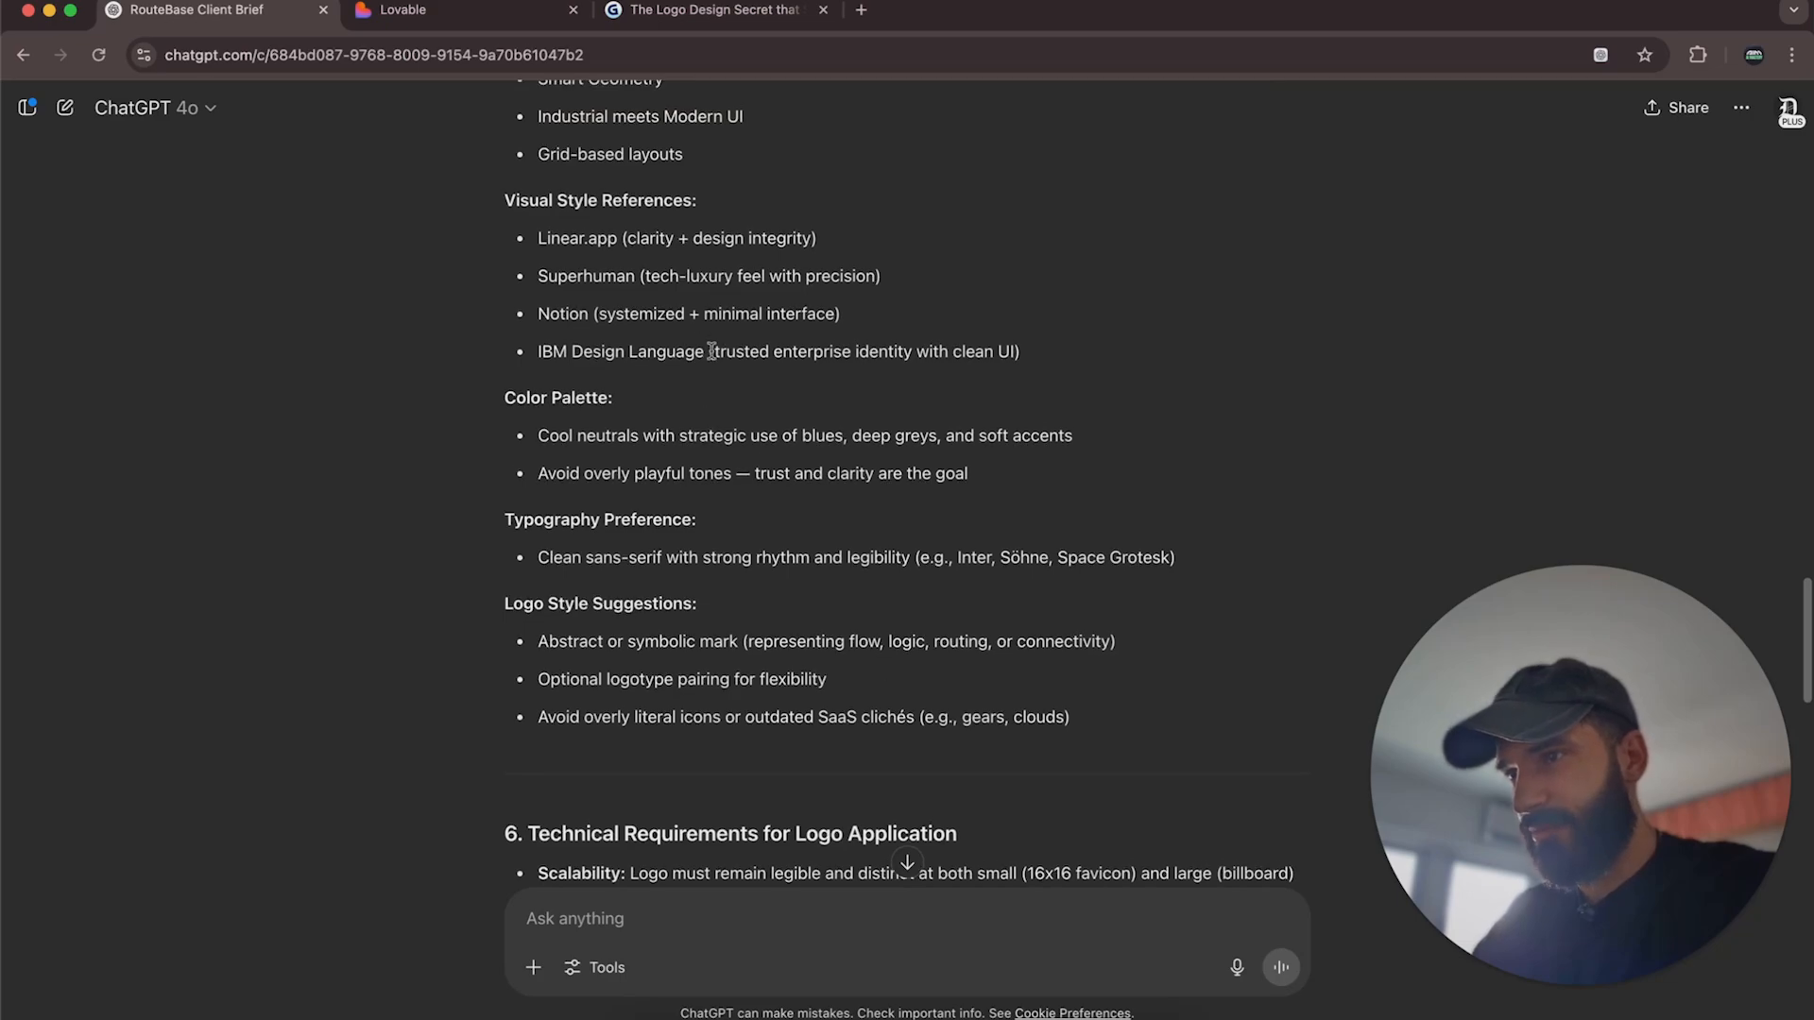
drag(709, 352, 454, 236)
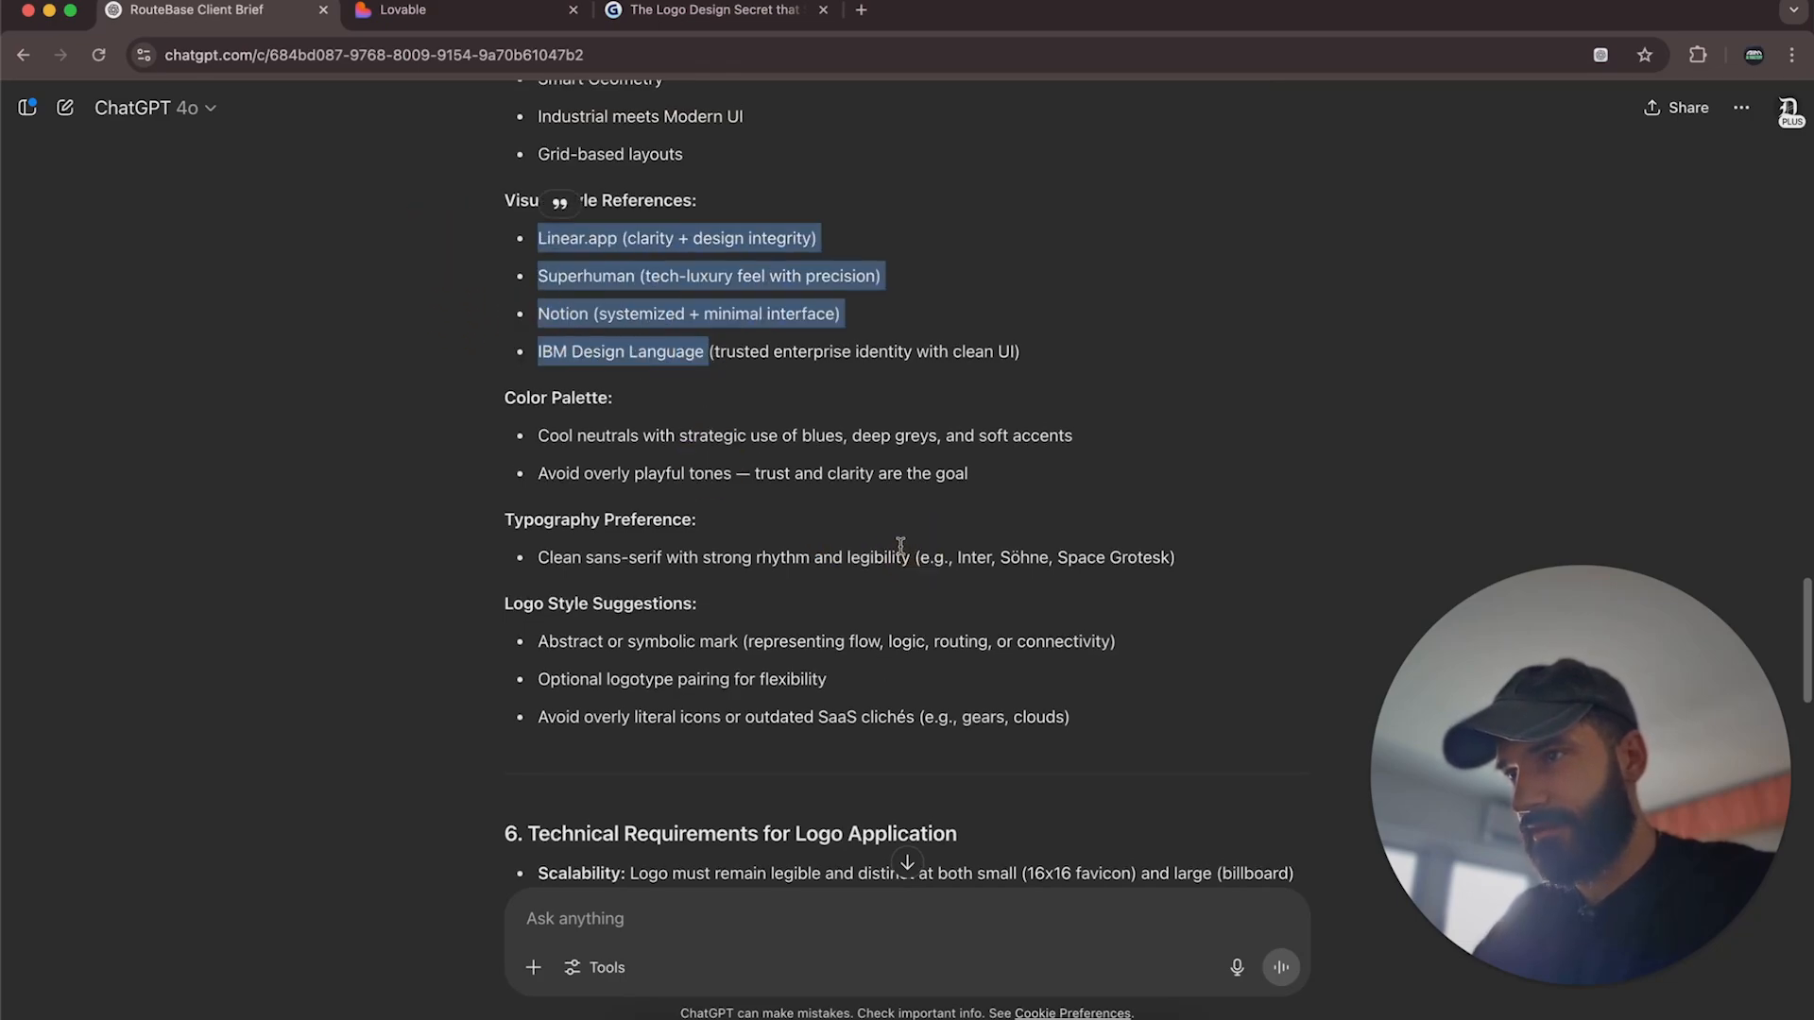
click(900, 546)
Examine the brief's technical logo requirements, required file formats, use cases, and success metrics and project objectives.
scroll(899, 548, down, 8)
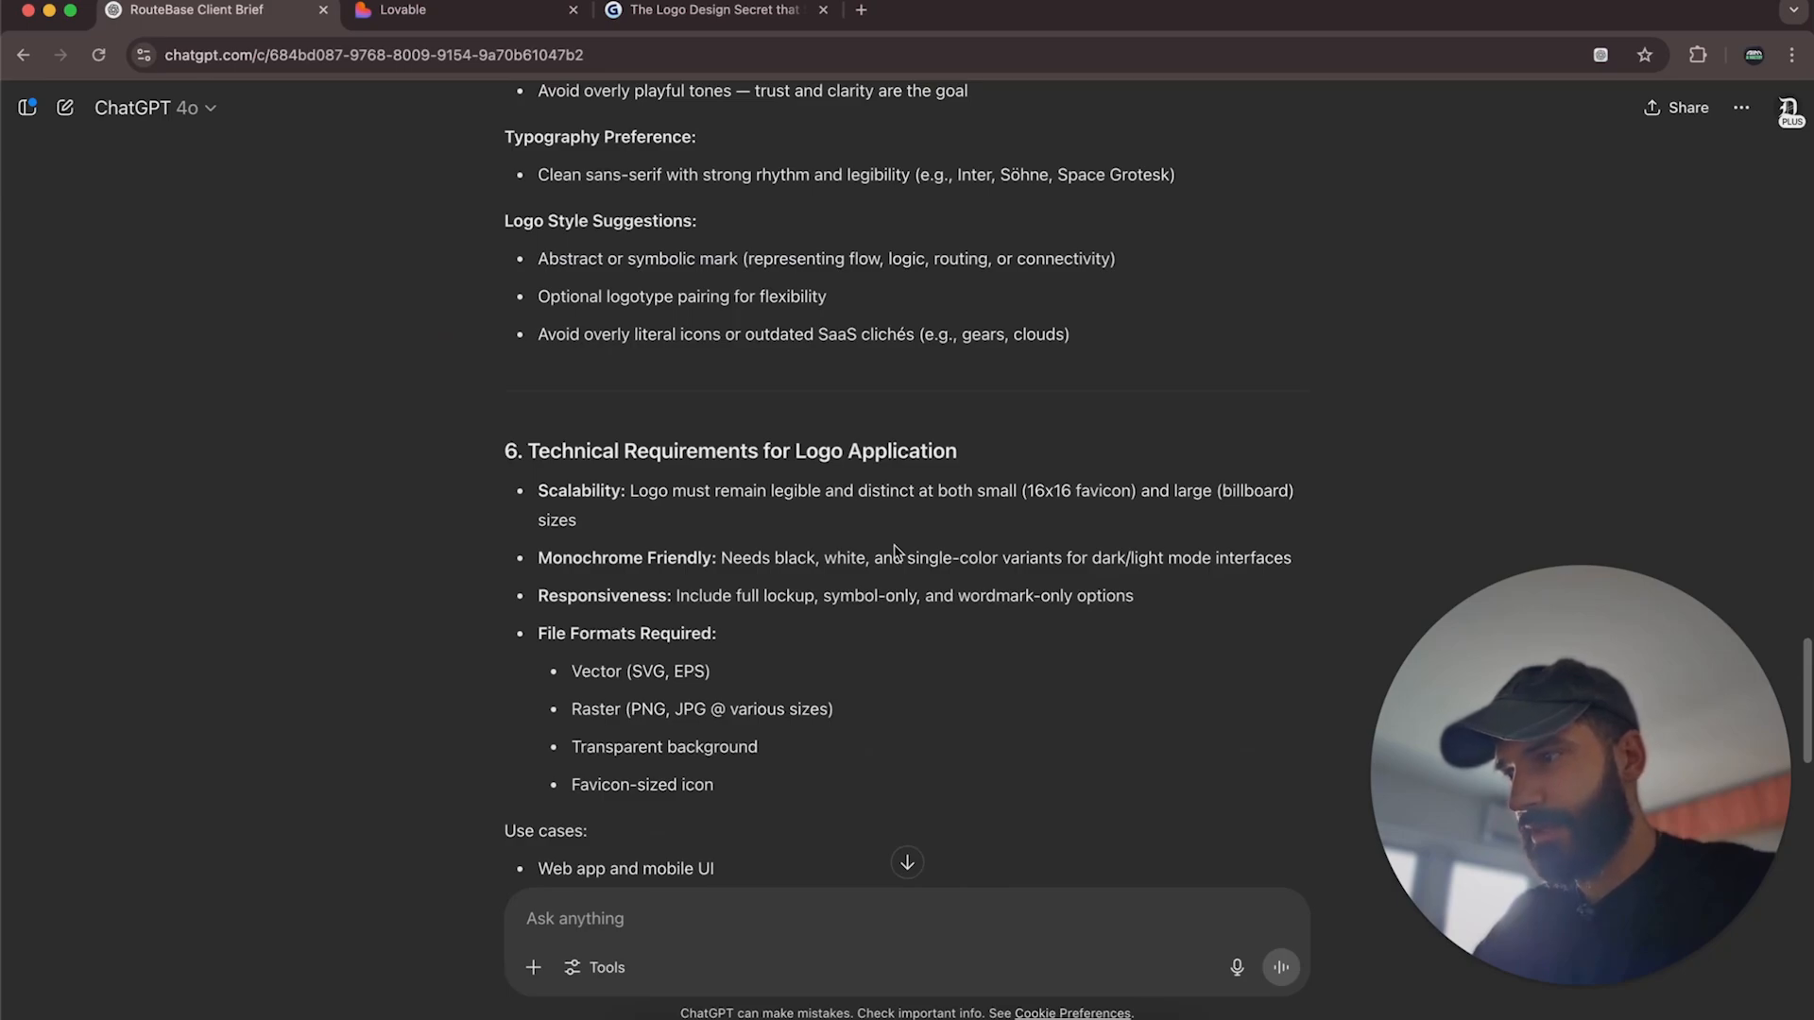
scroll(893, 546, down, 1)
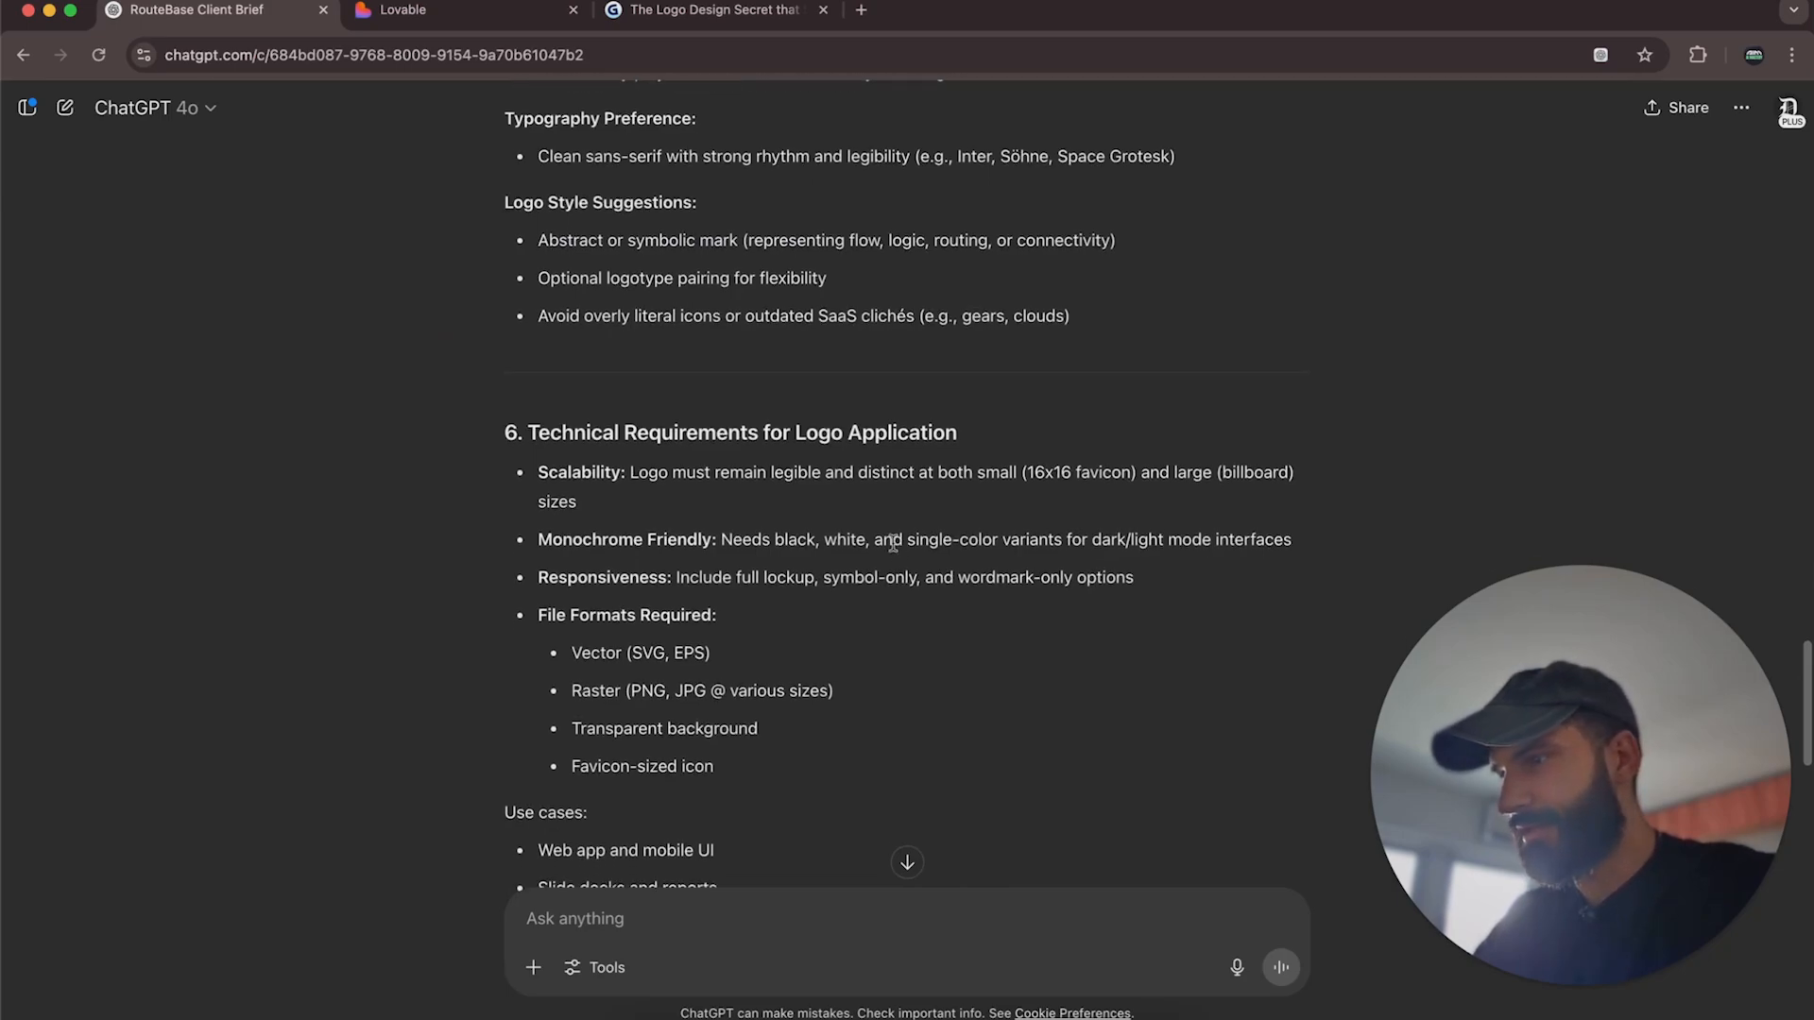
scroll(893, 543, down, 1)
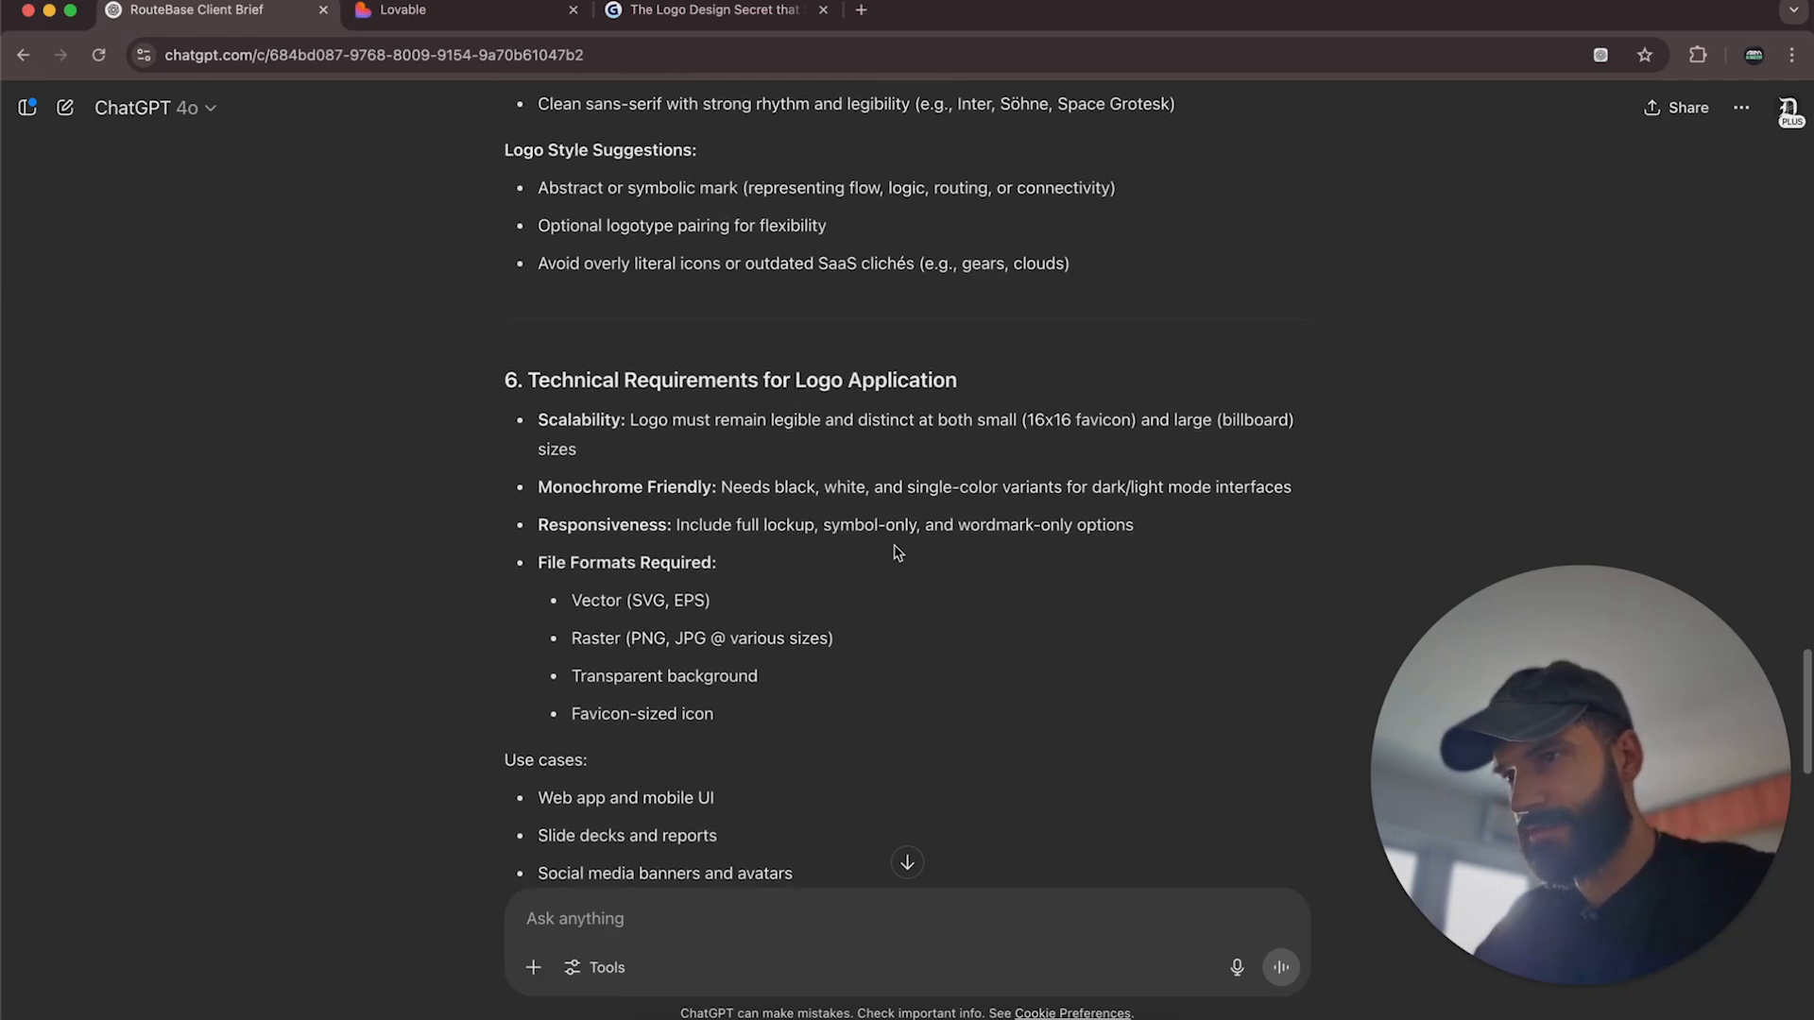
scroll(896, 547, down, 3)
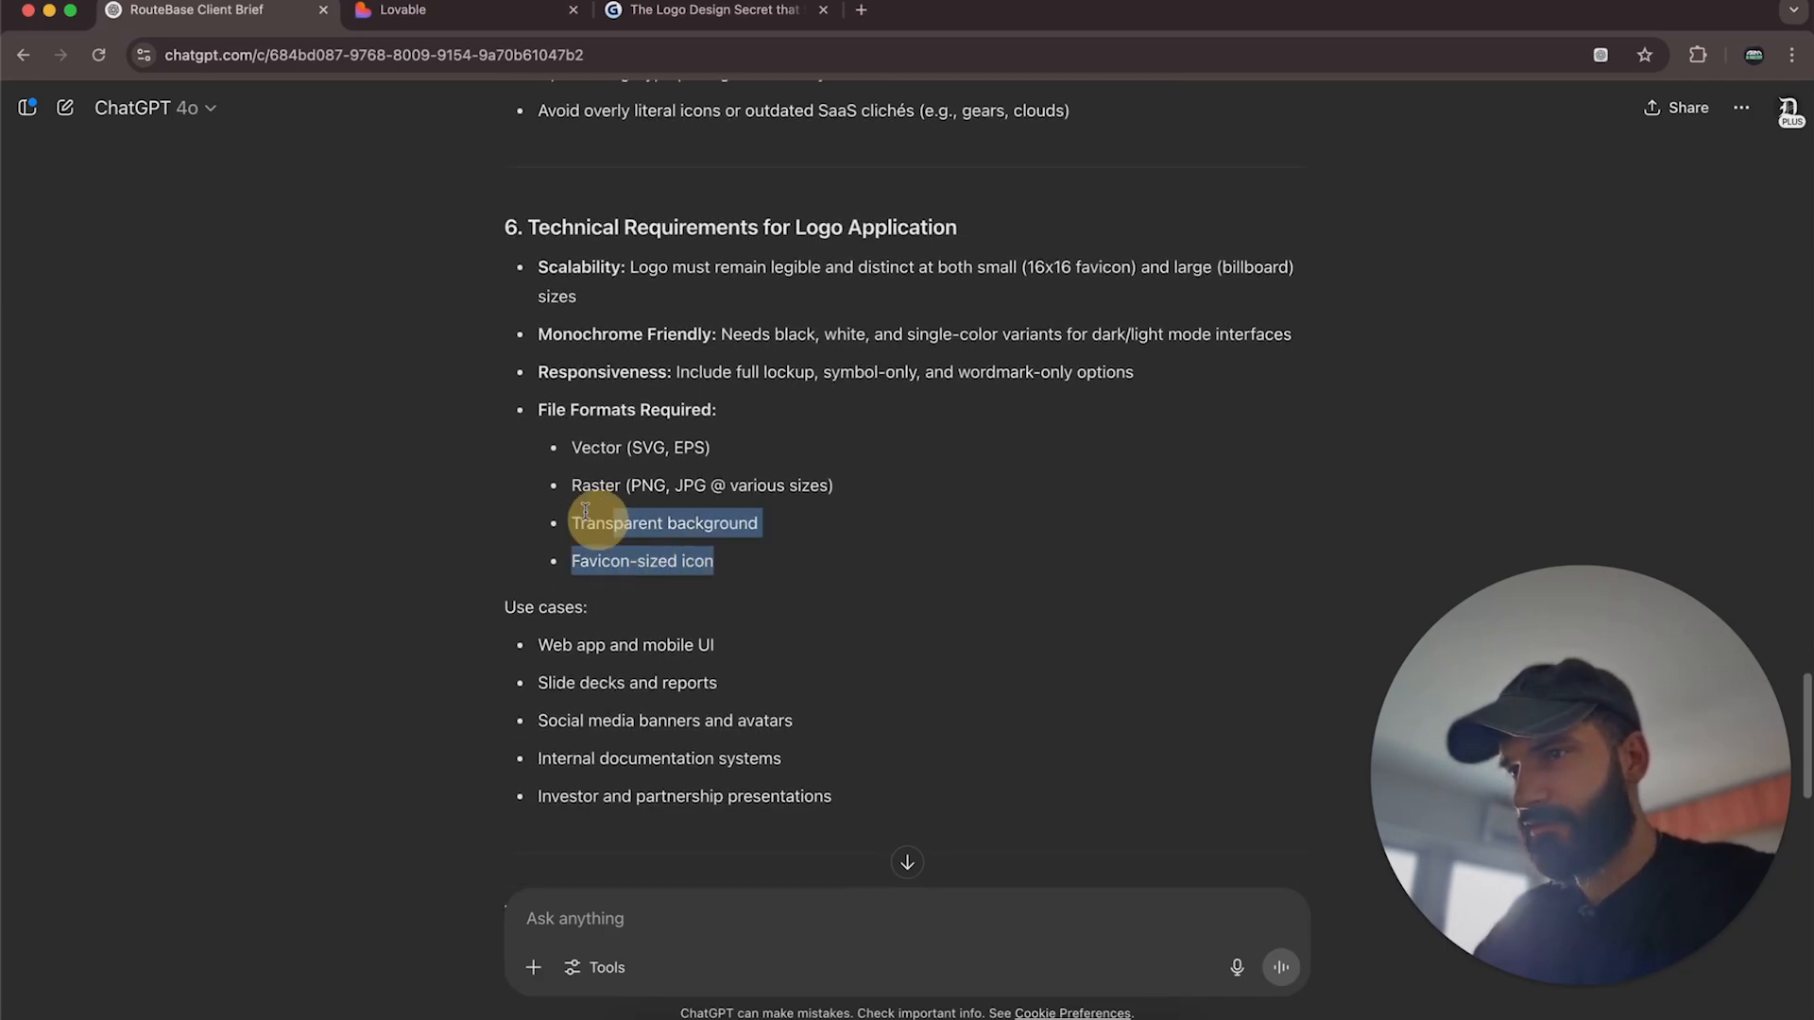
drag(860, 574, 491, 410)
click(990, 460)
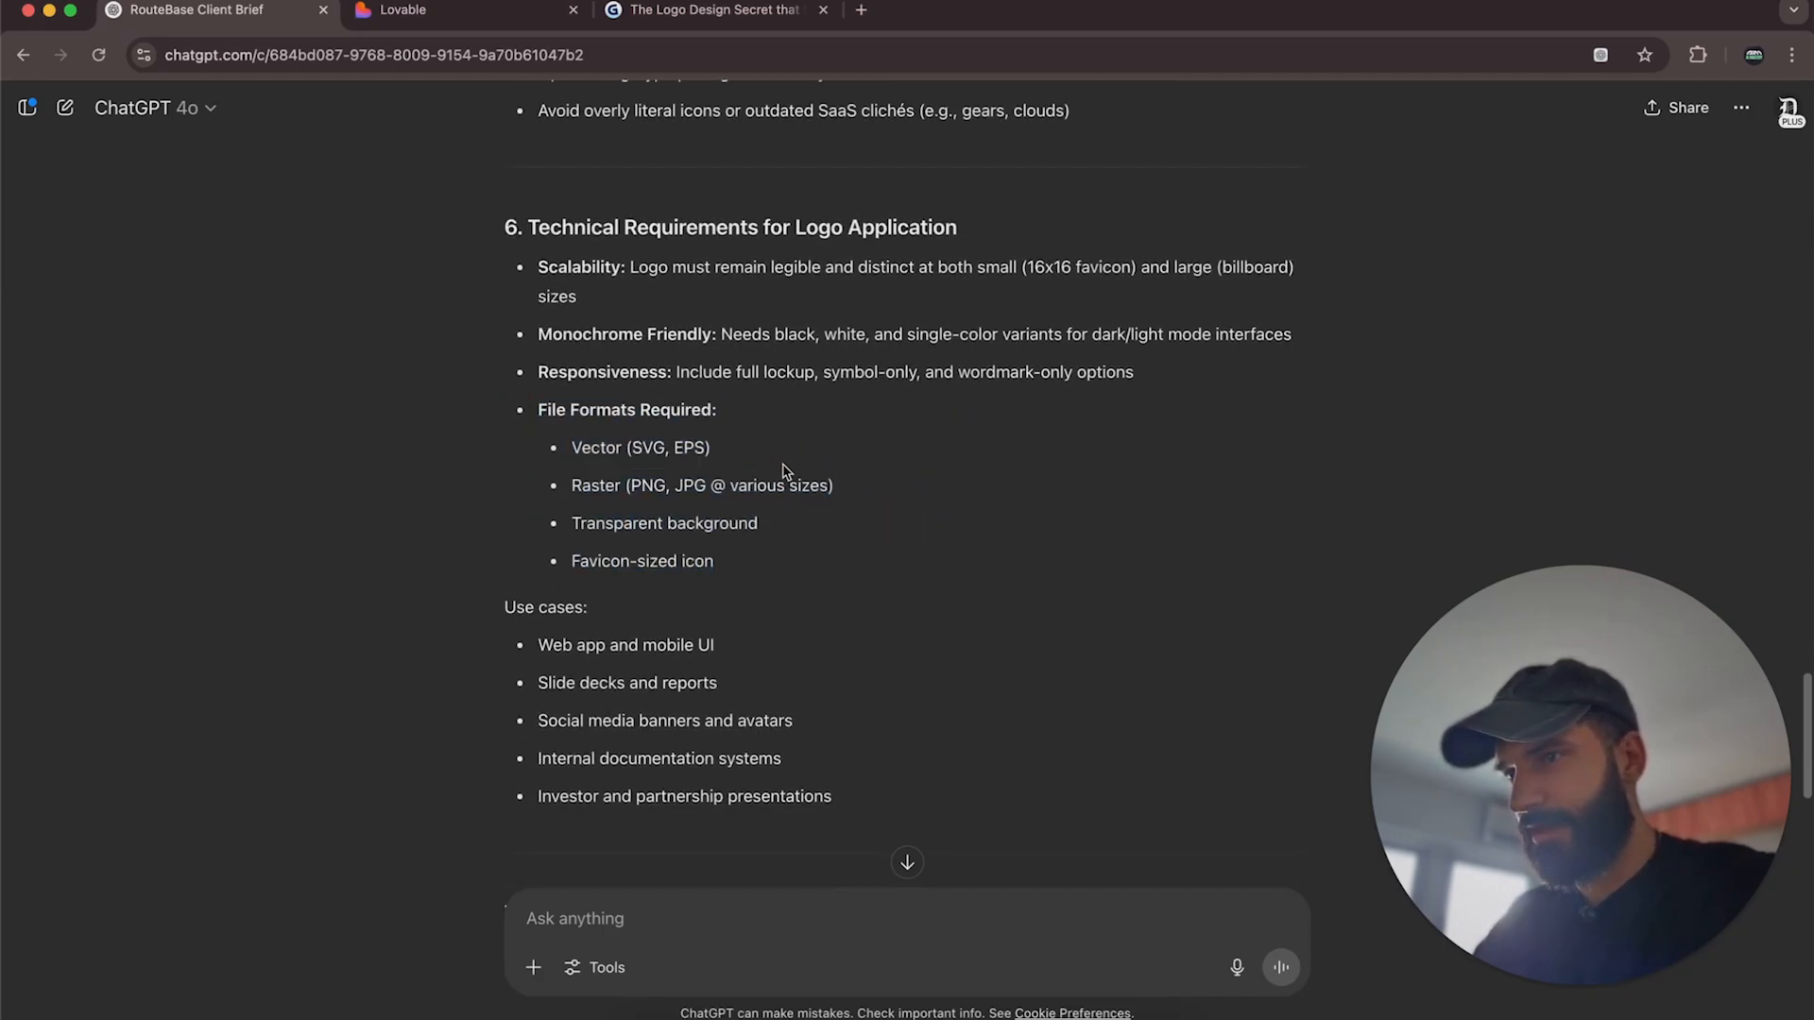
scroll(803, 500, down, 3)
scroll(864, 537, down, 8)
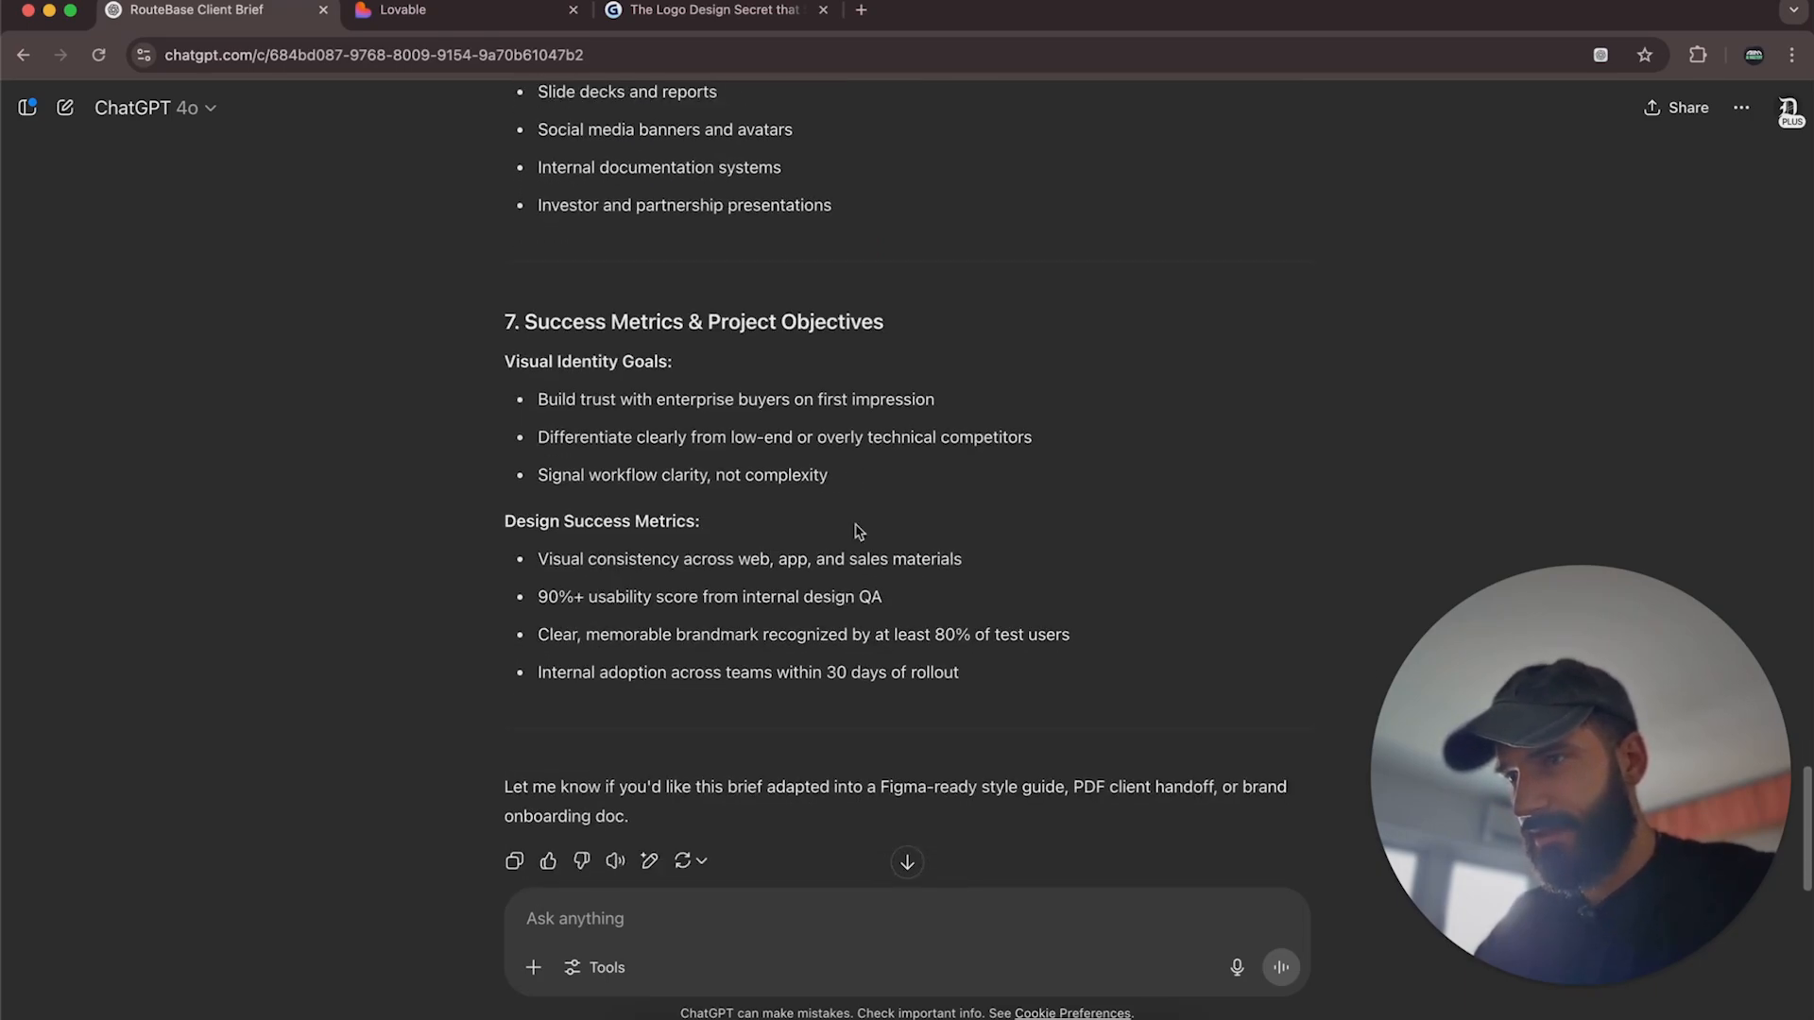
scroll(856, 525, down, 2)
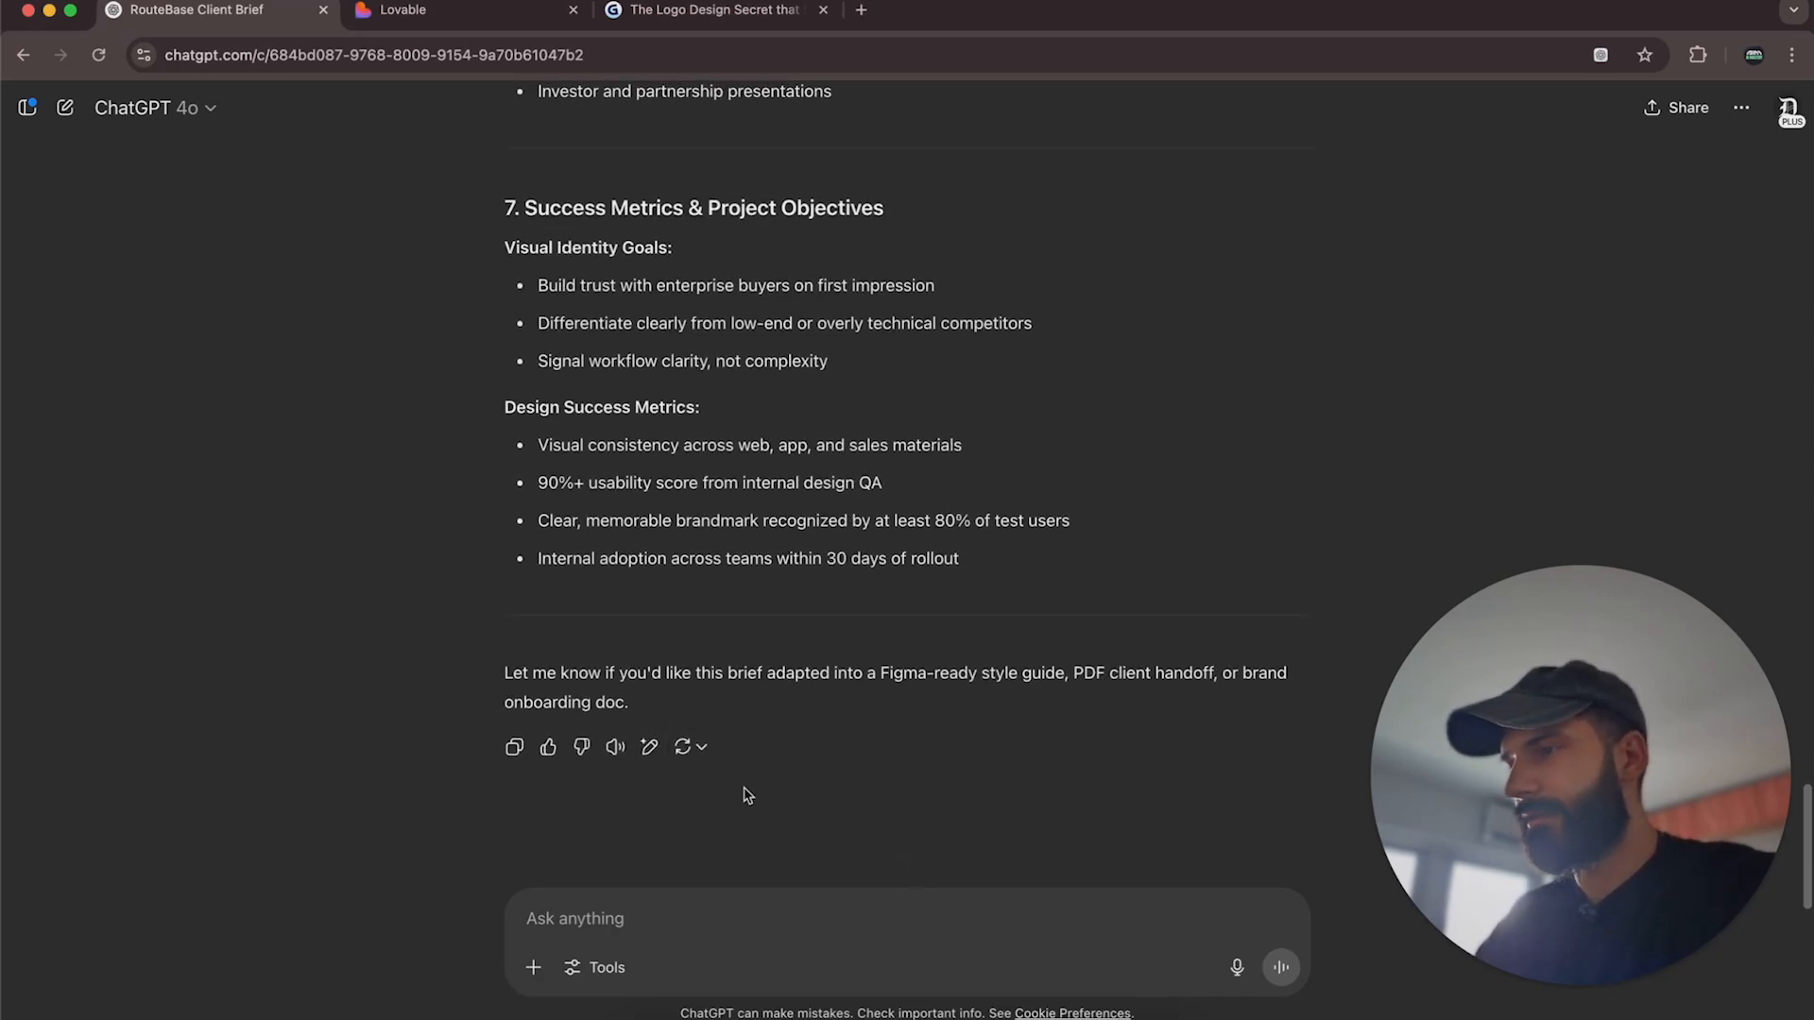
scroll(747, 796, up, 3)
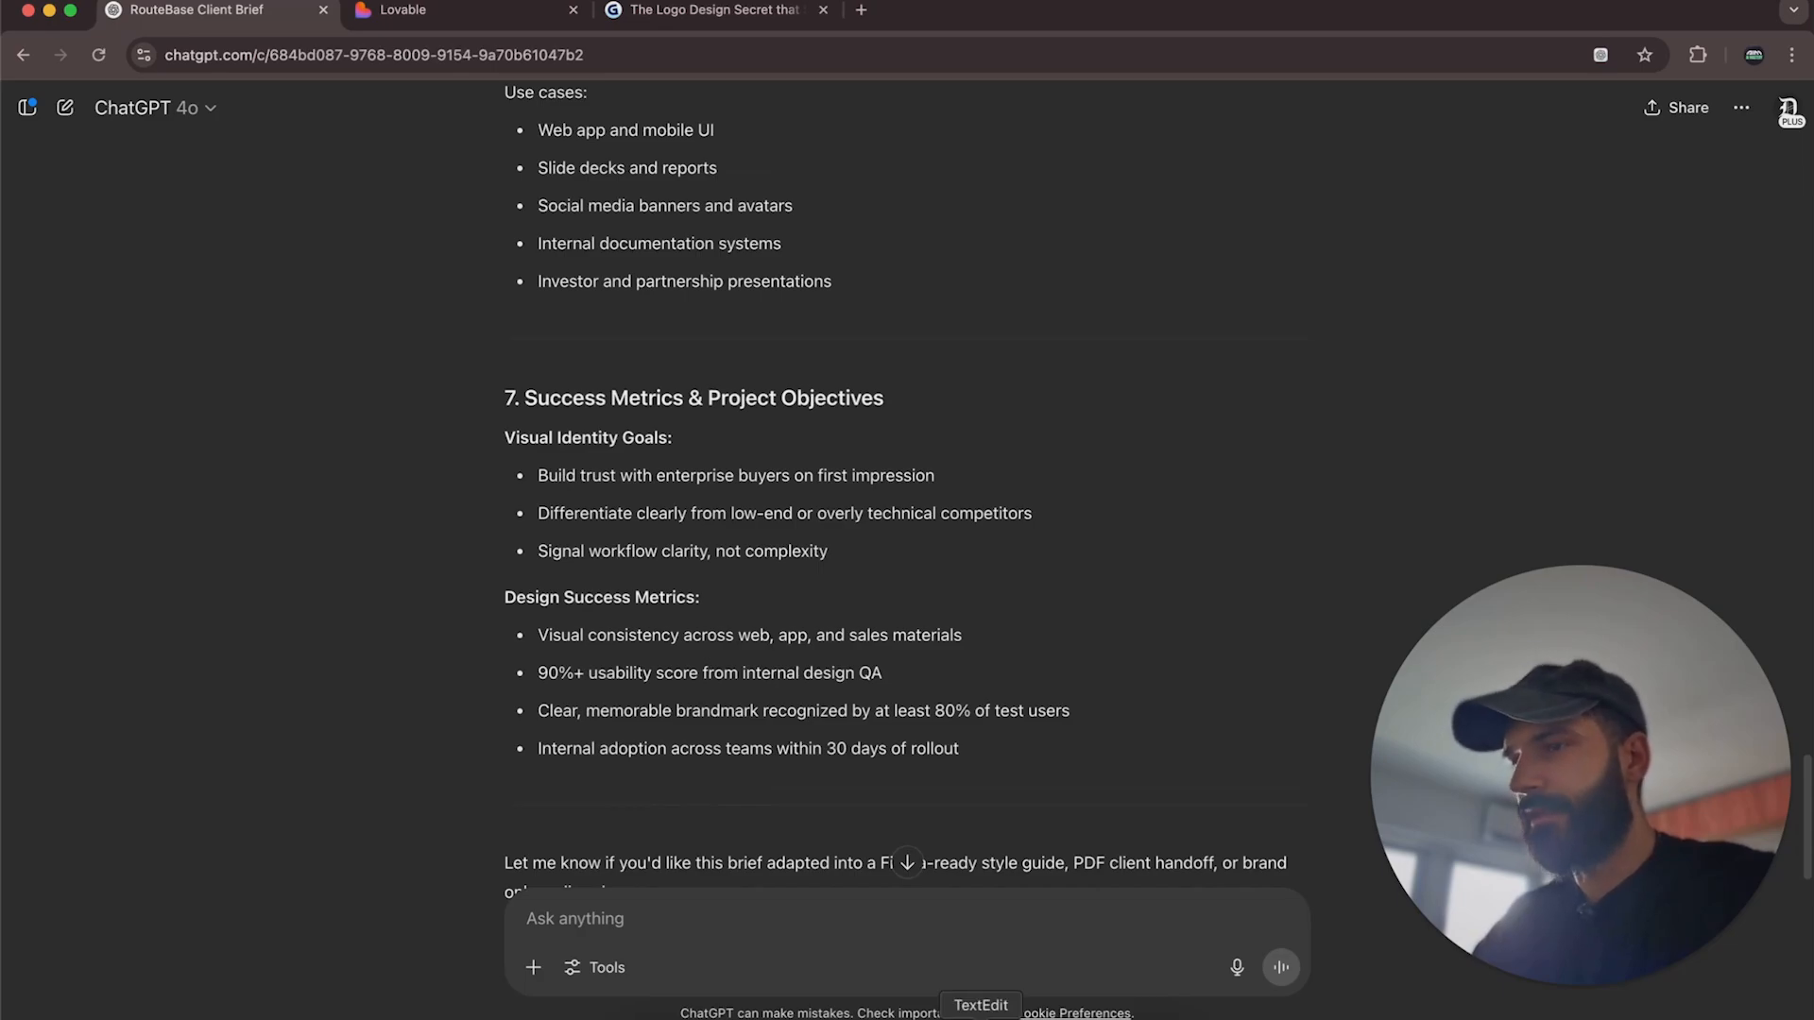
Switch to TextEdit and read the Real Client Brief Analysis Prompt that follows the demo brief prompt.
click(980, 1017)
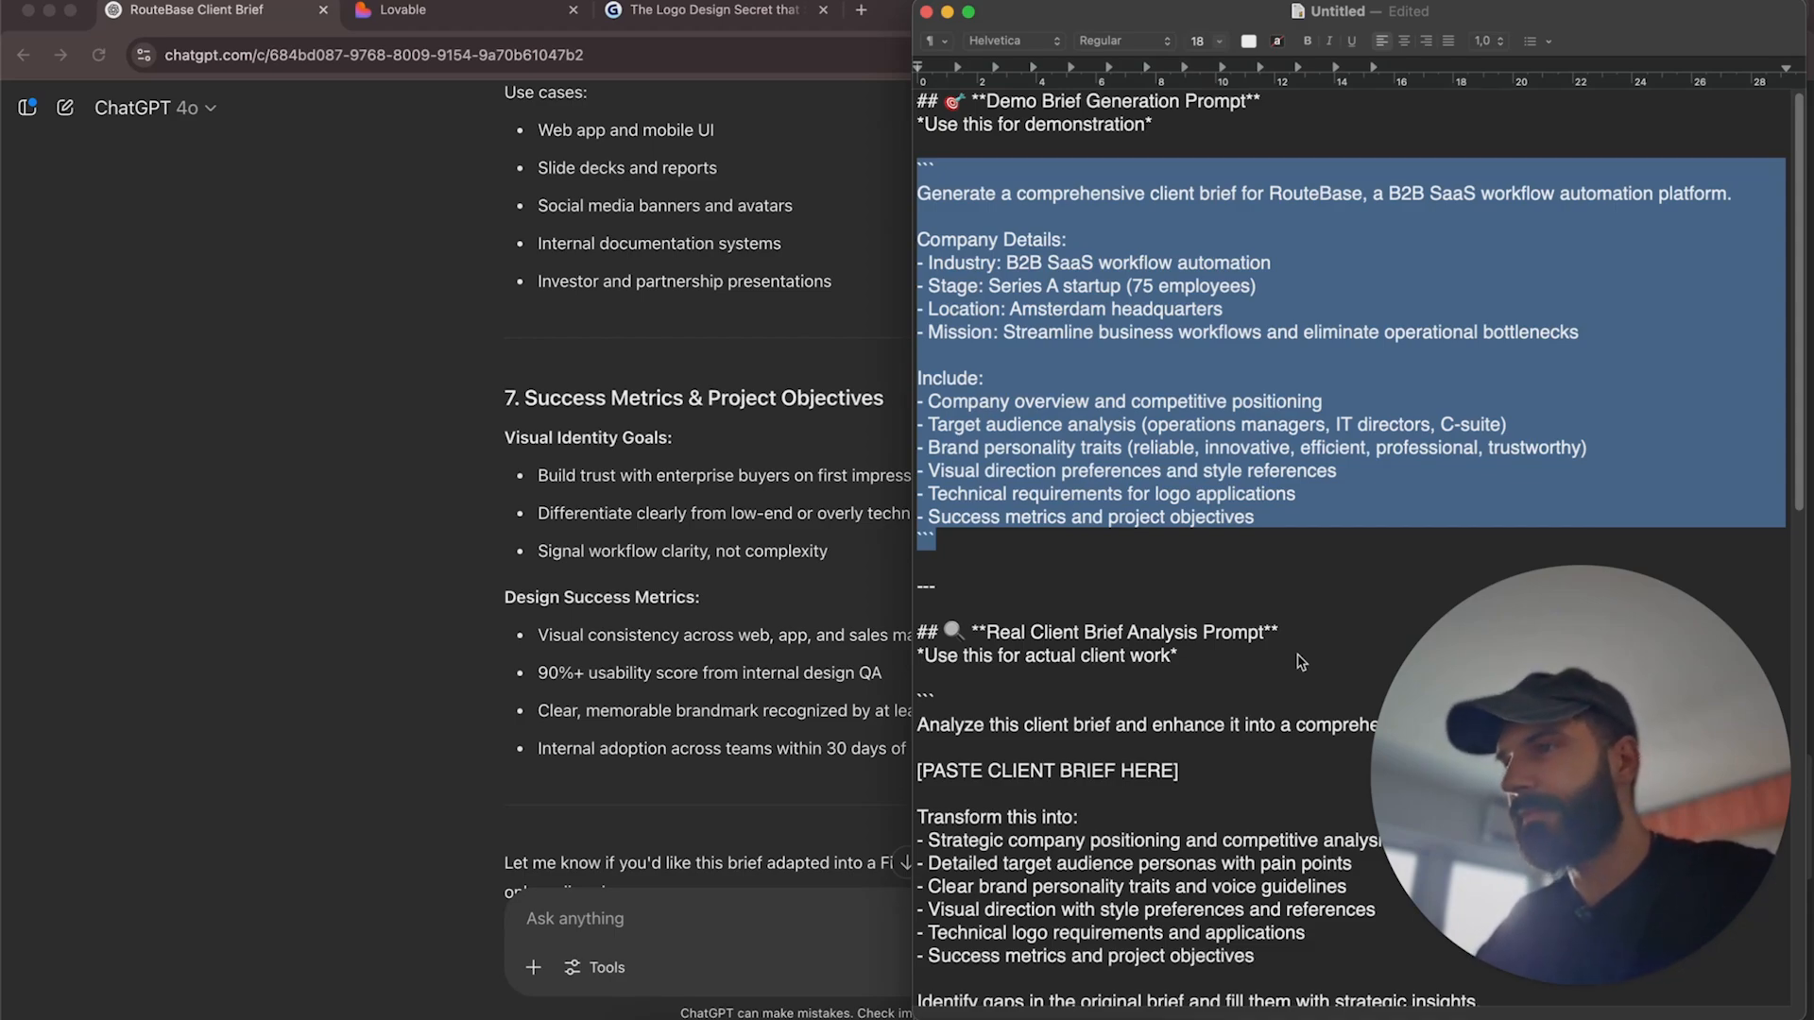
scroll(1300, 661, down, 4)
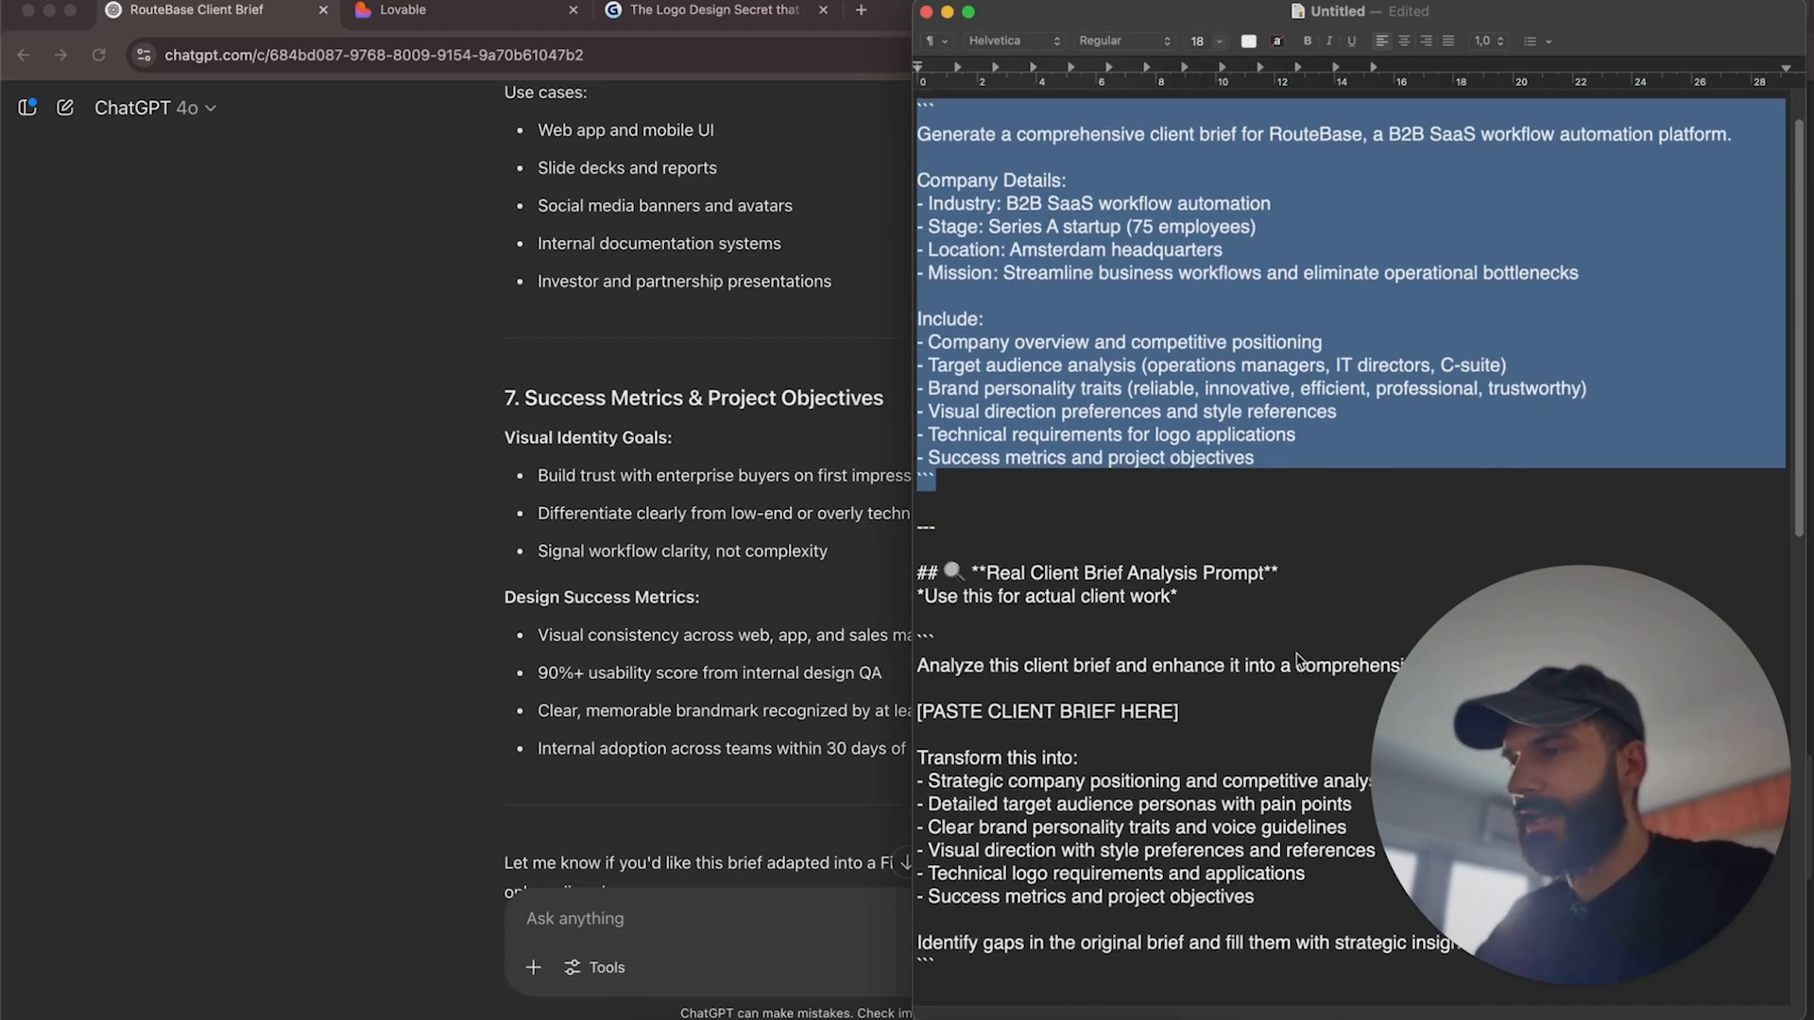
scroll(1304, 659, down, 1)
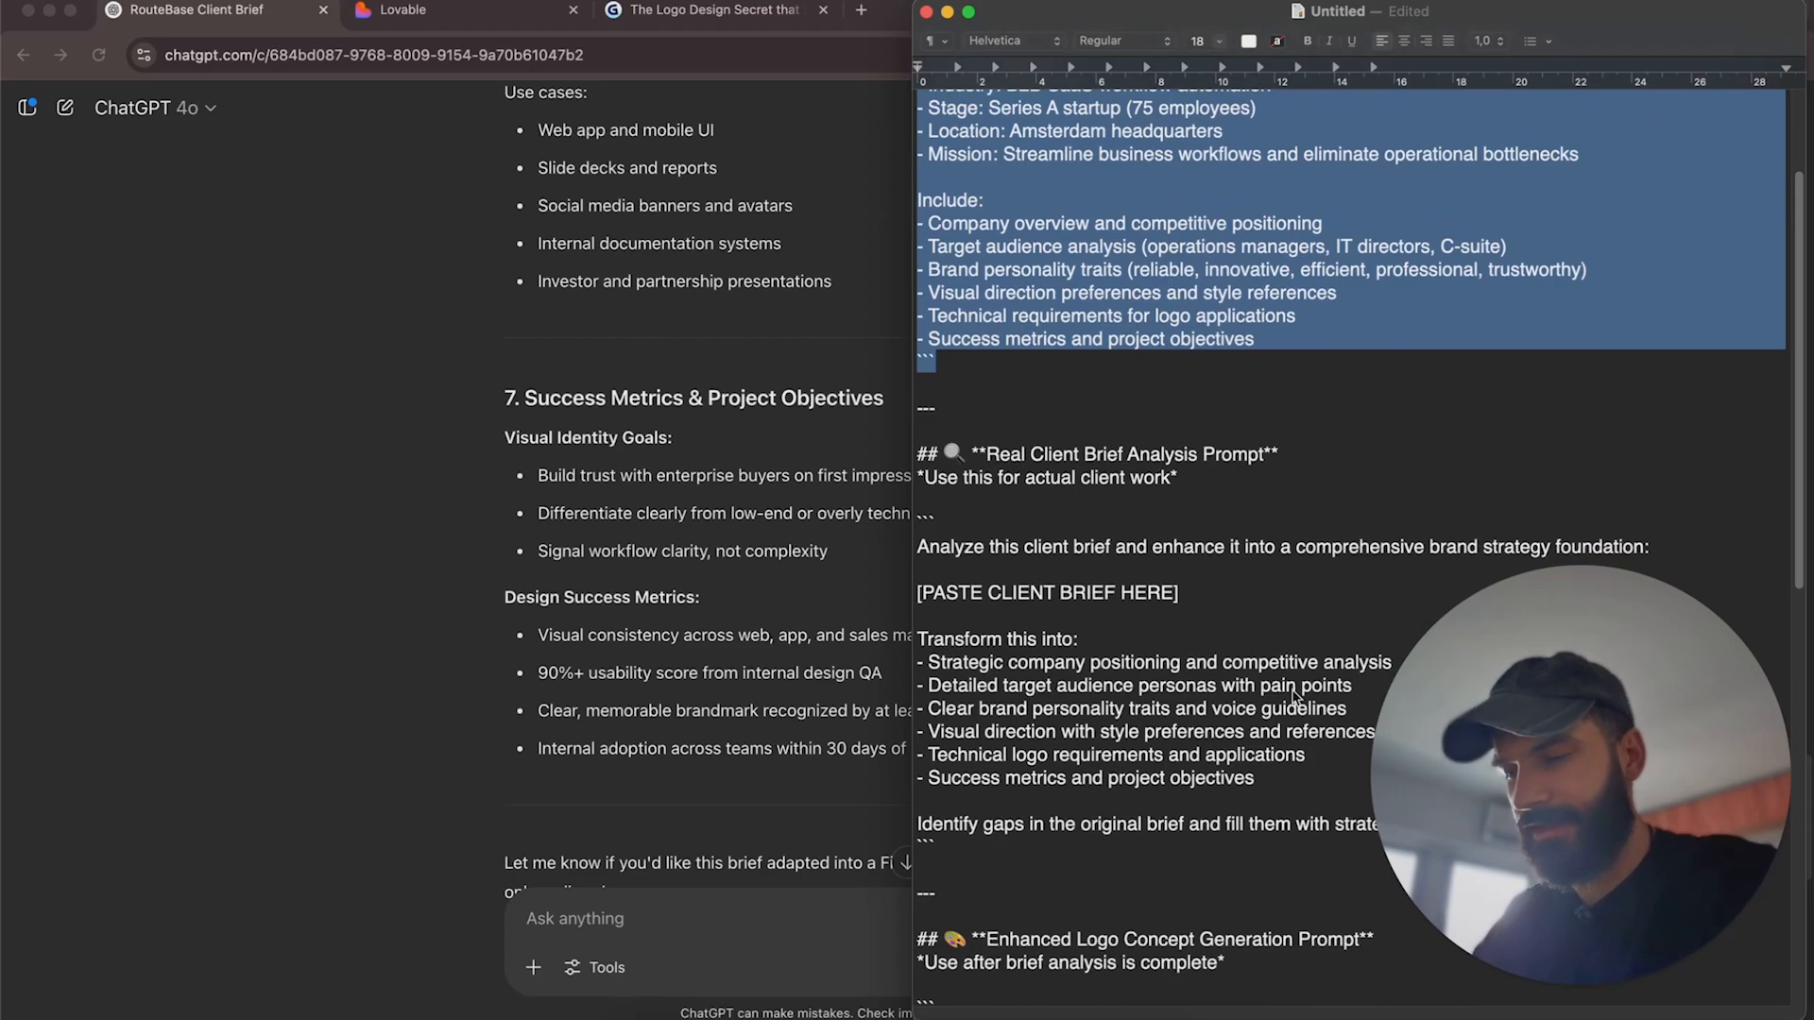
scroll(1186, 680, down, 2)
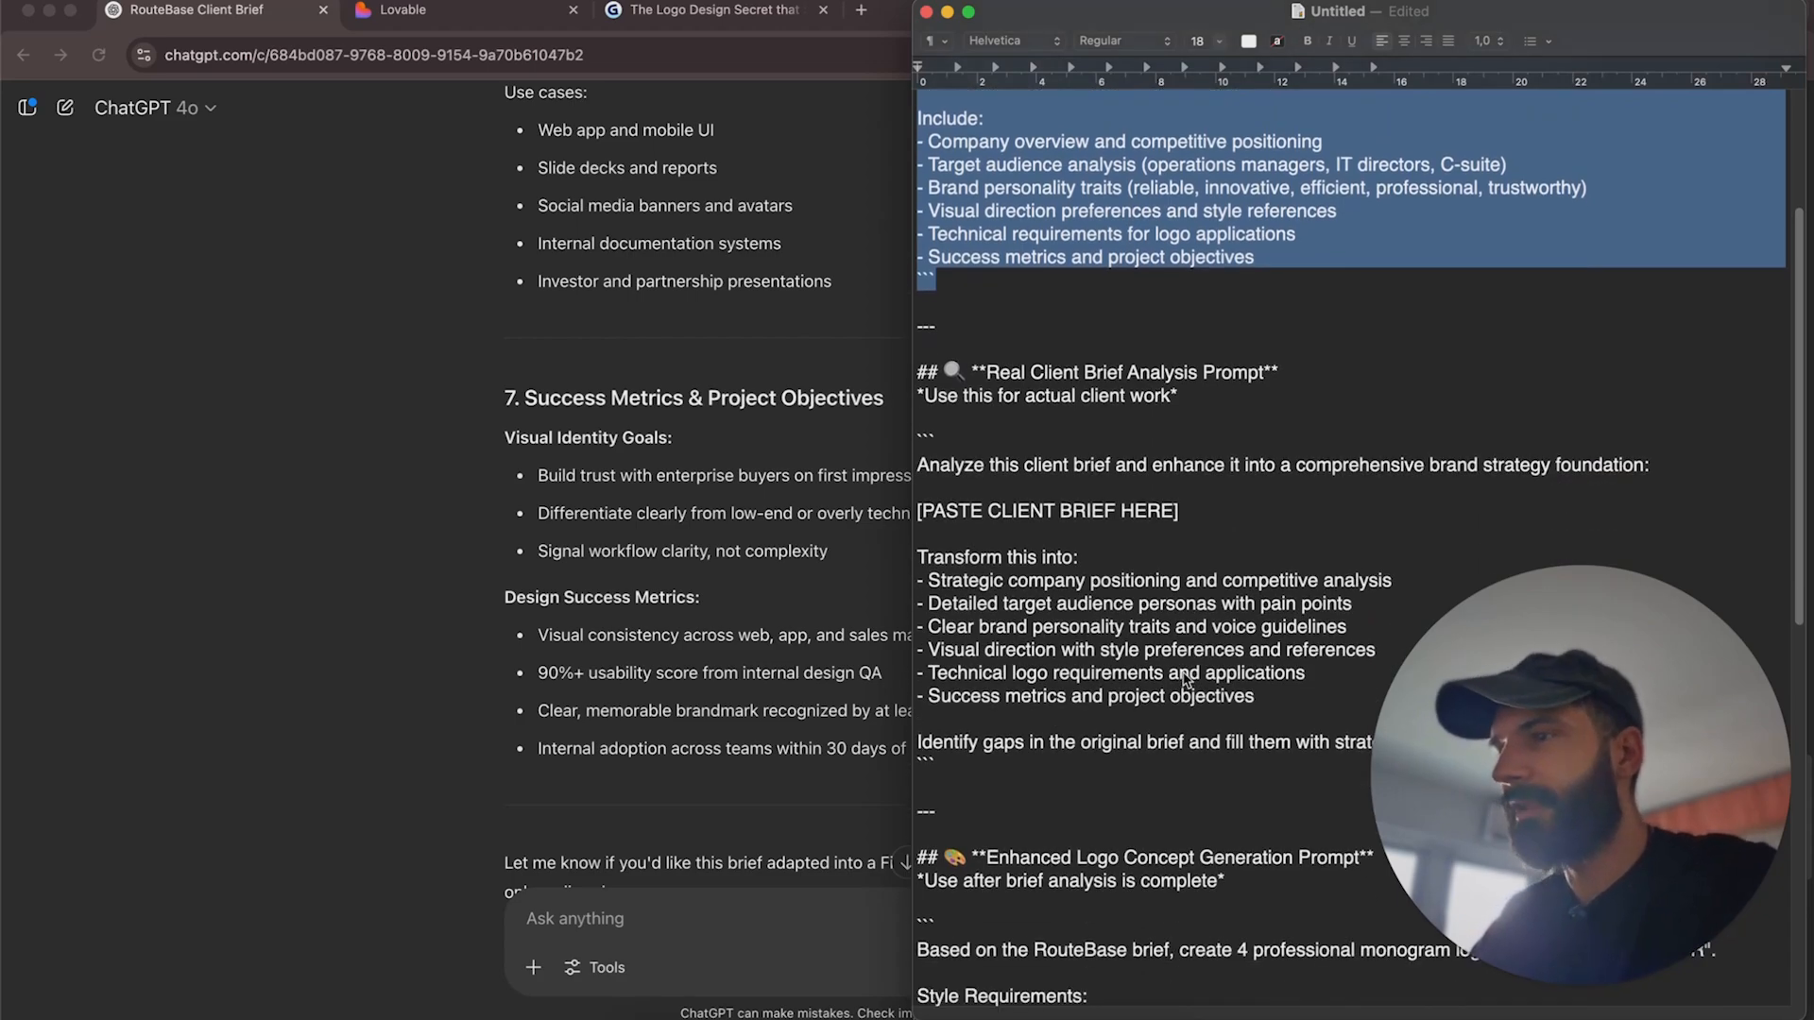
scroll(1182, 671, down, 3)
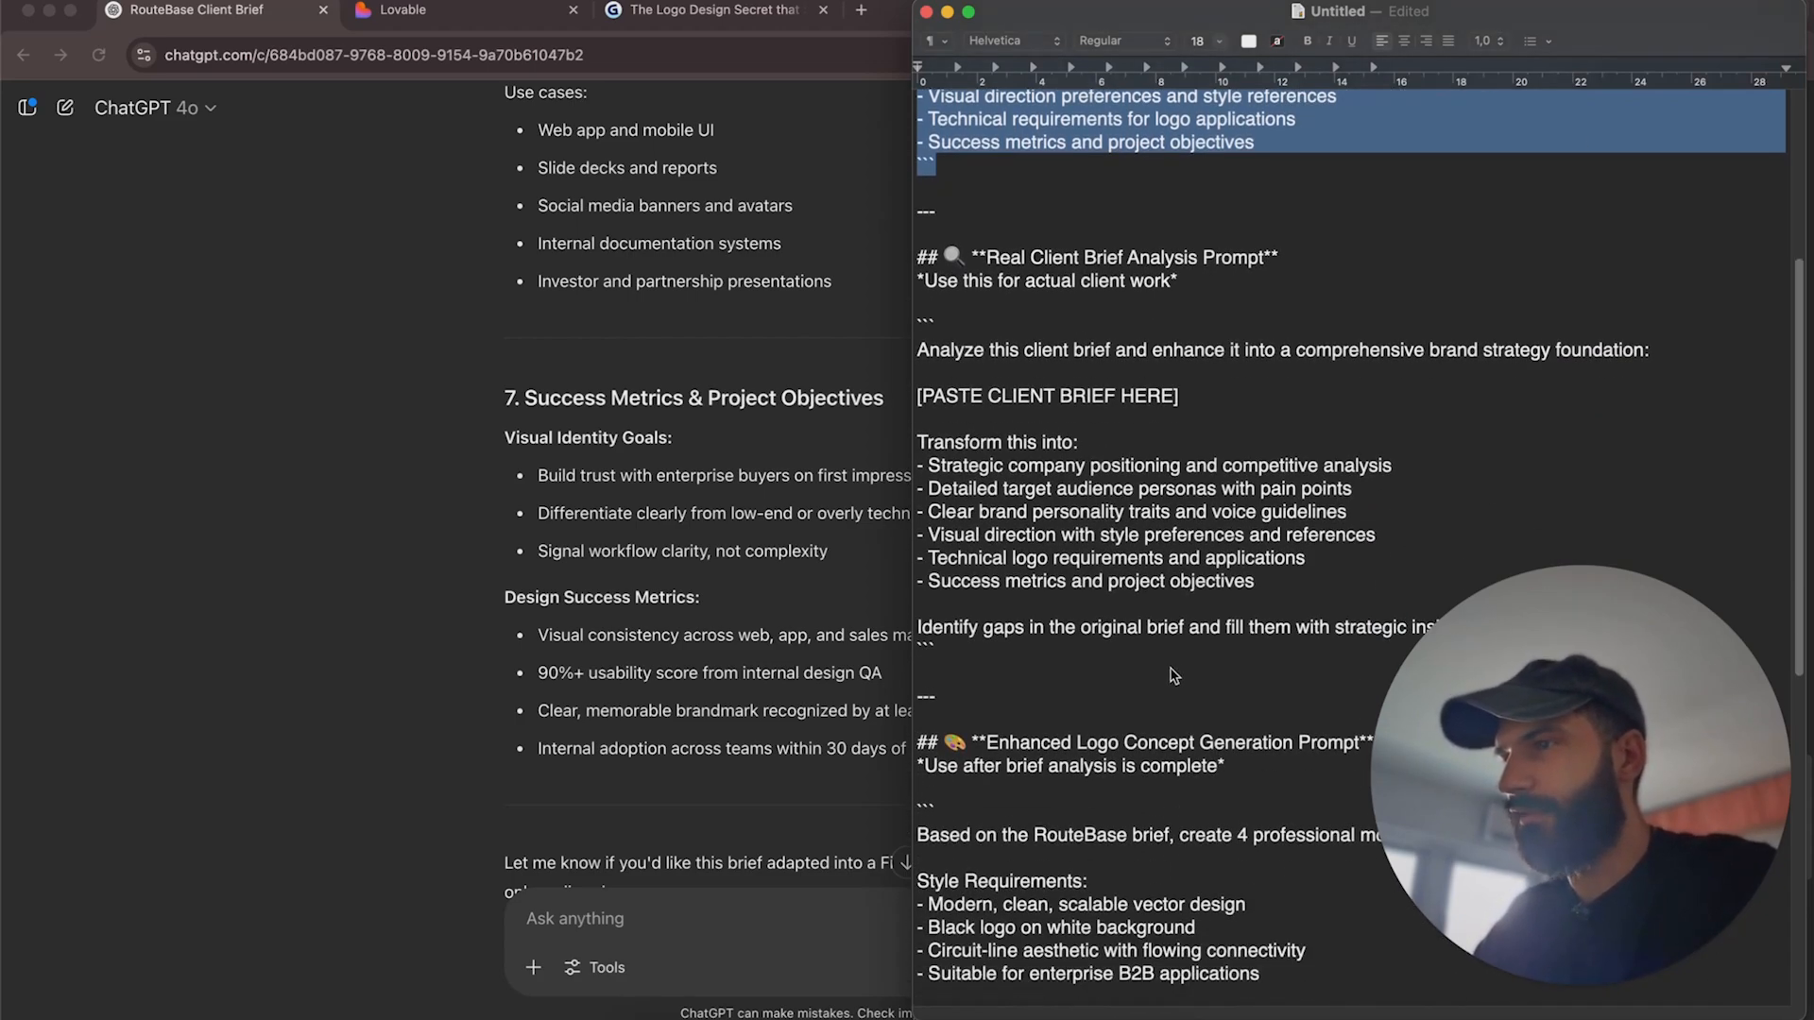
click(1156, 680)
scroll(1092, 662, down, 1)
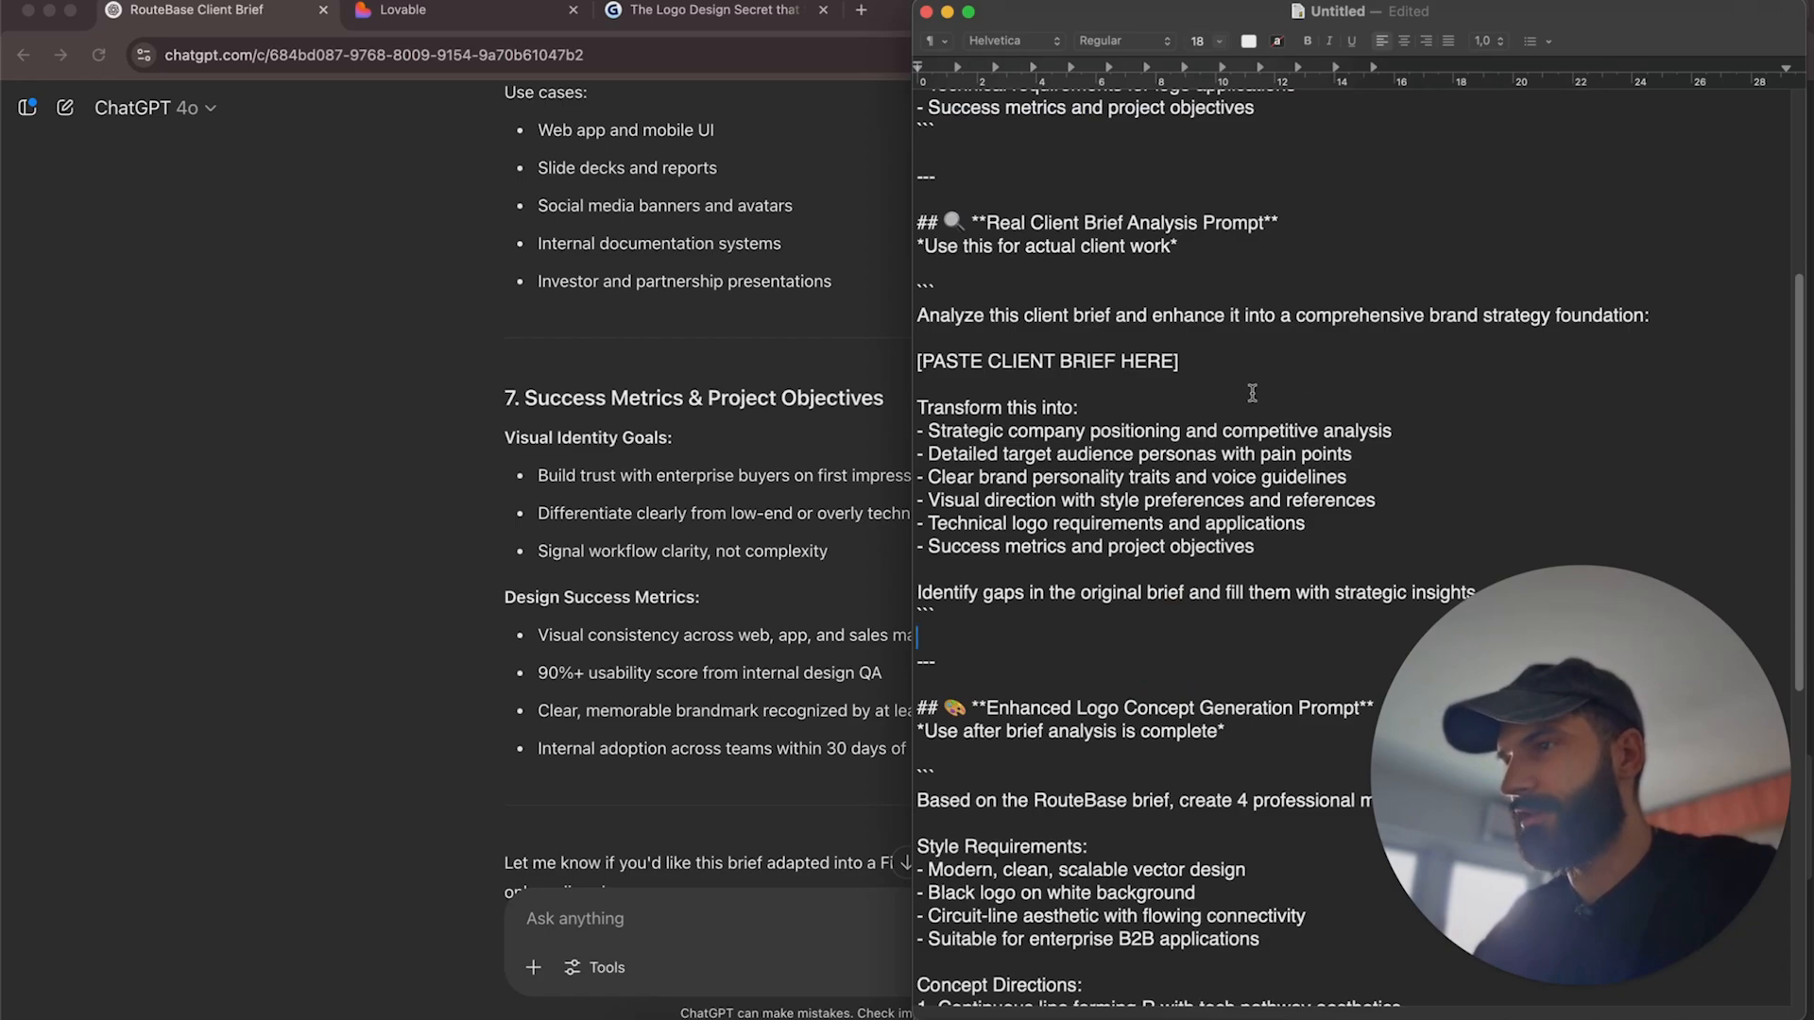
scroll(1026, 384, down, 1)
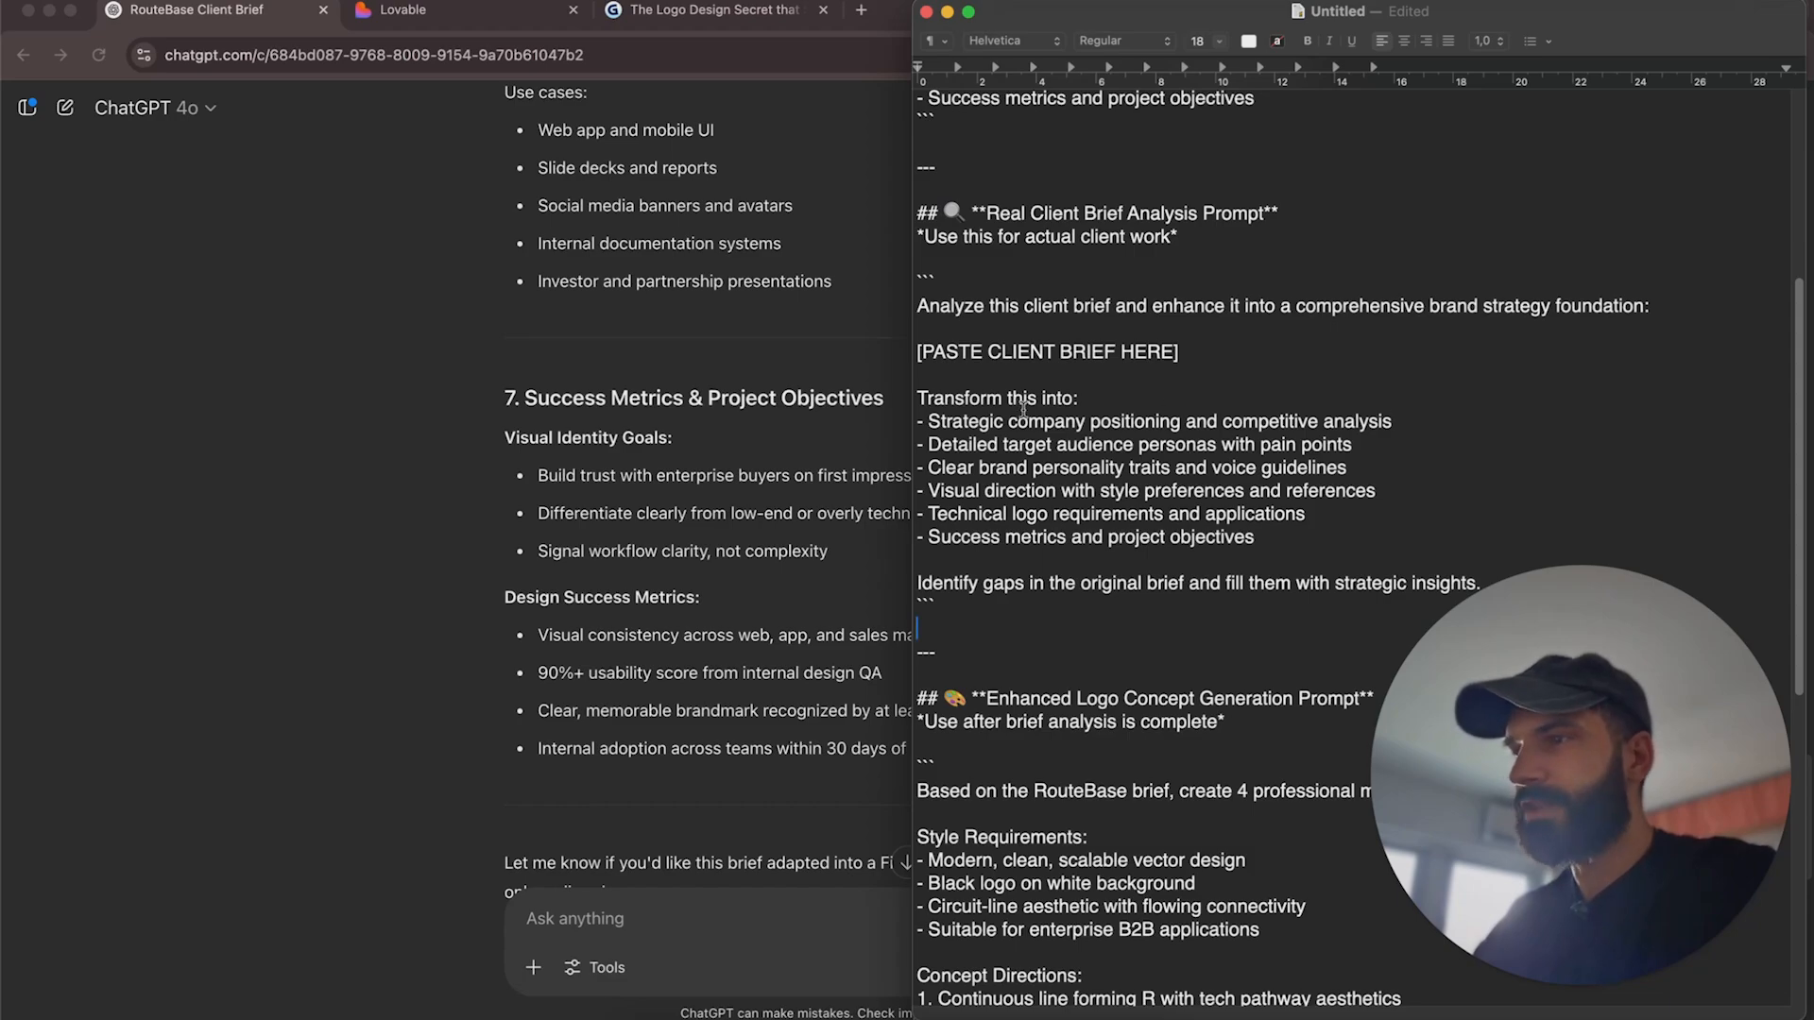
Review the analysis prompt's requested outputs: competitive analysis, audience personas, brand personality, visual direction, technical logo requirements and success metrics.
drag(1006, 421, 1380, 421)
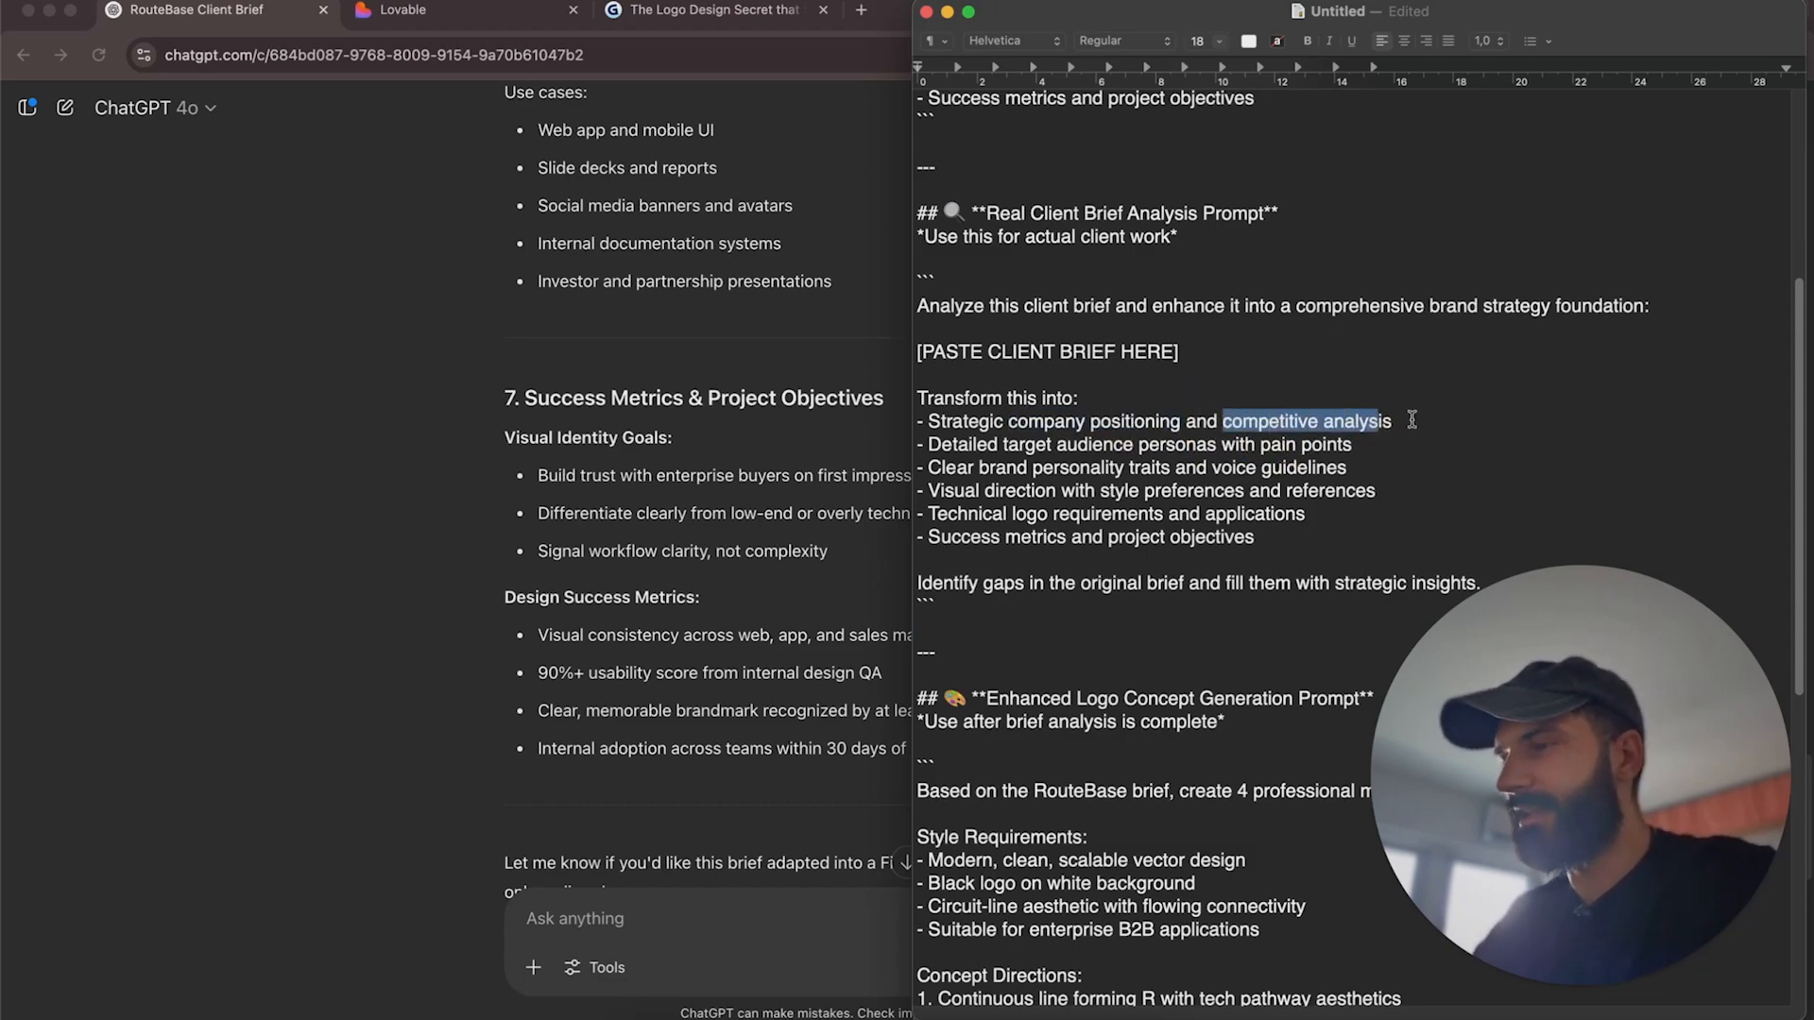
click(1412, 420)
drag(1002, 444, 1218, 446)
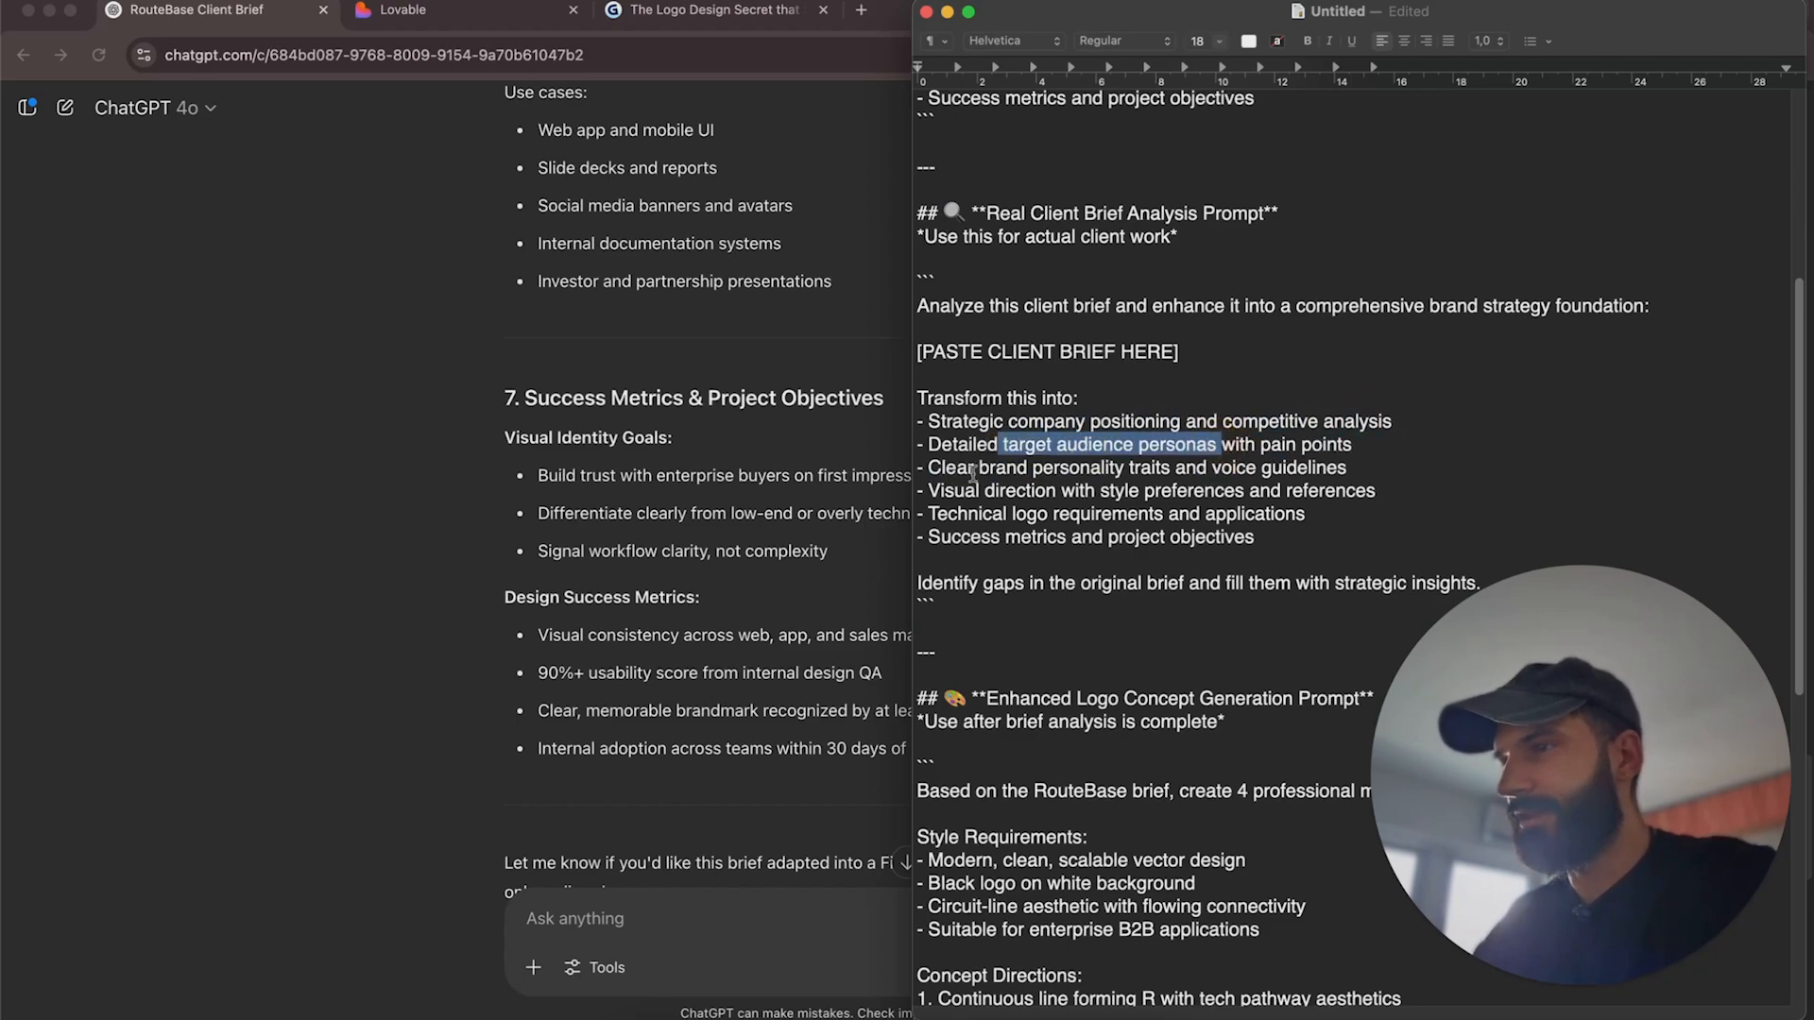
drag(970, 468, 1186, 470)
drag(1268, 538, 907, 487)
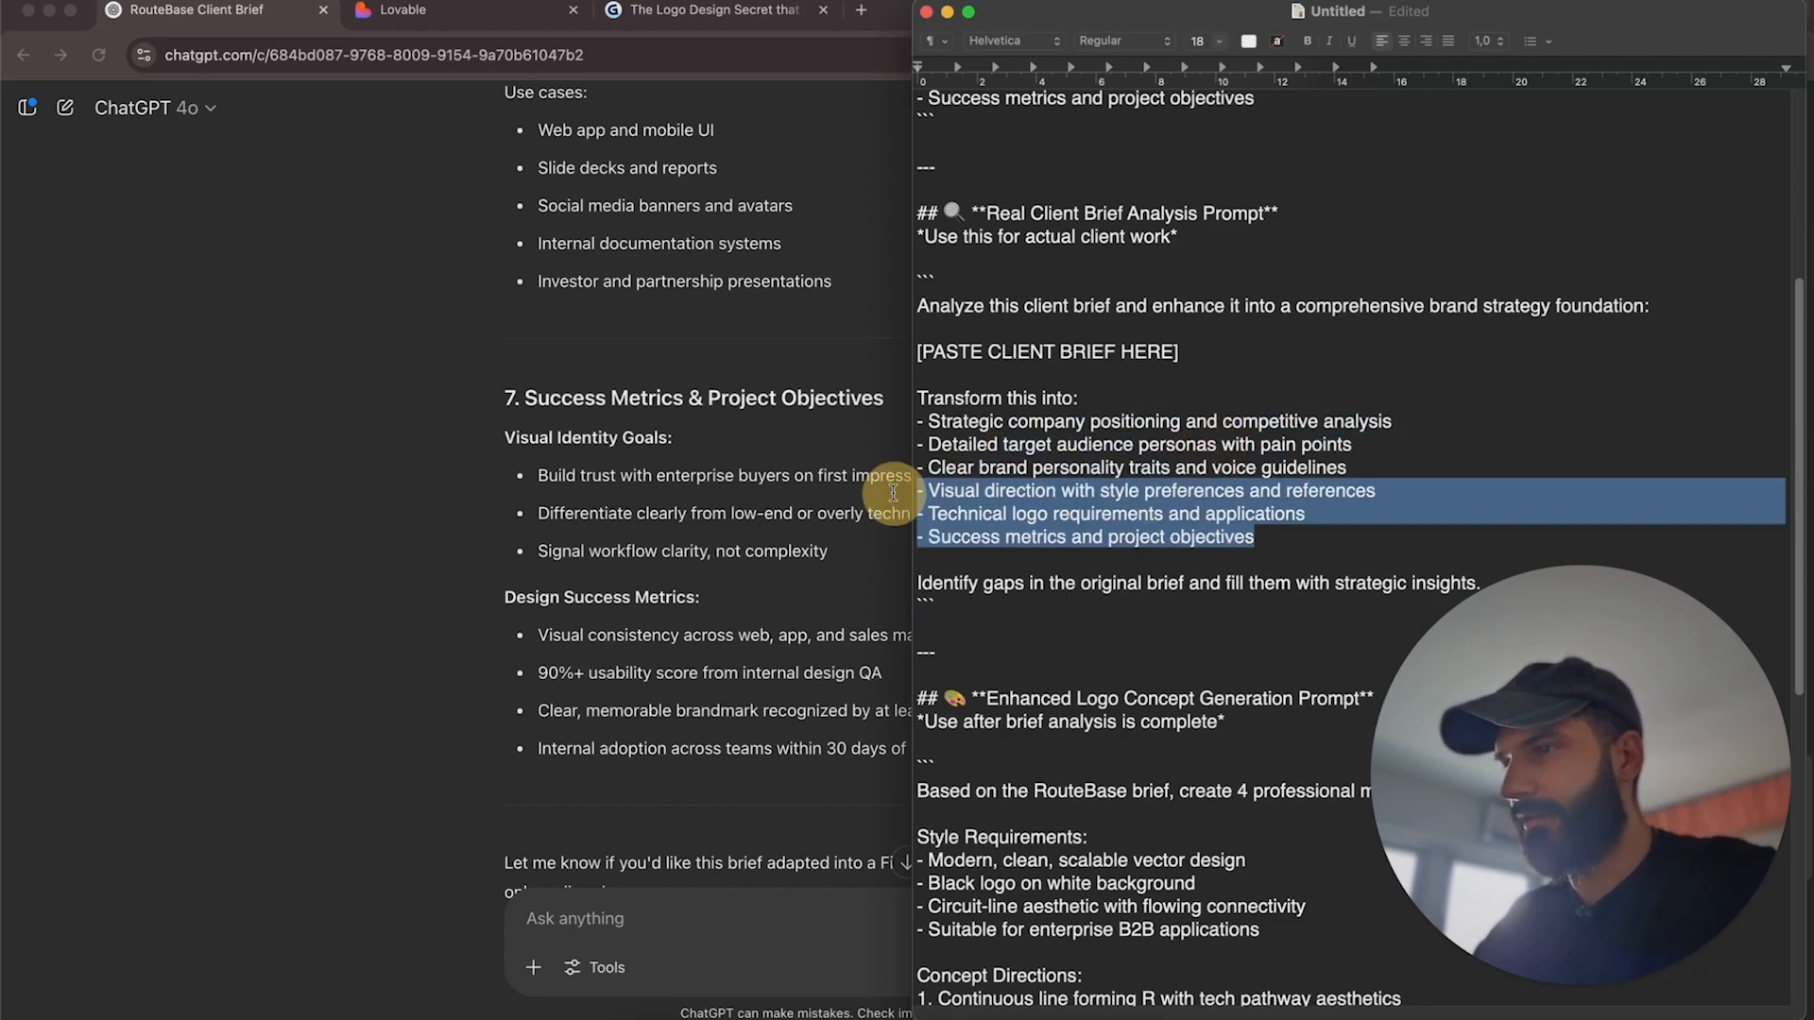
click(1436, 548)
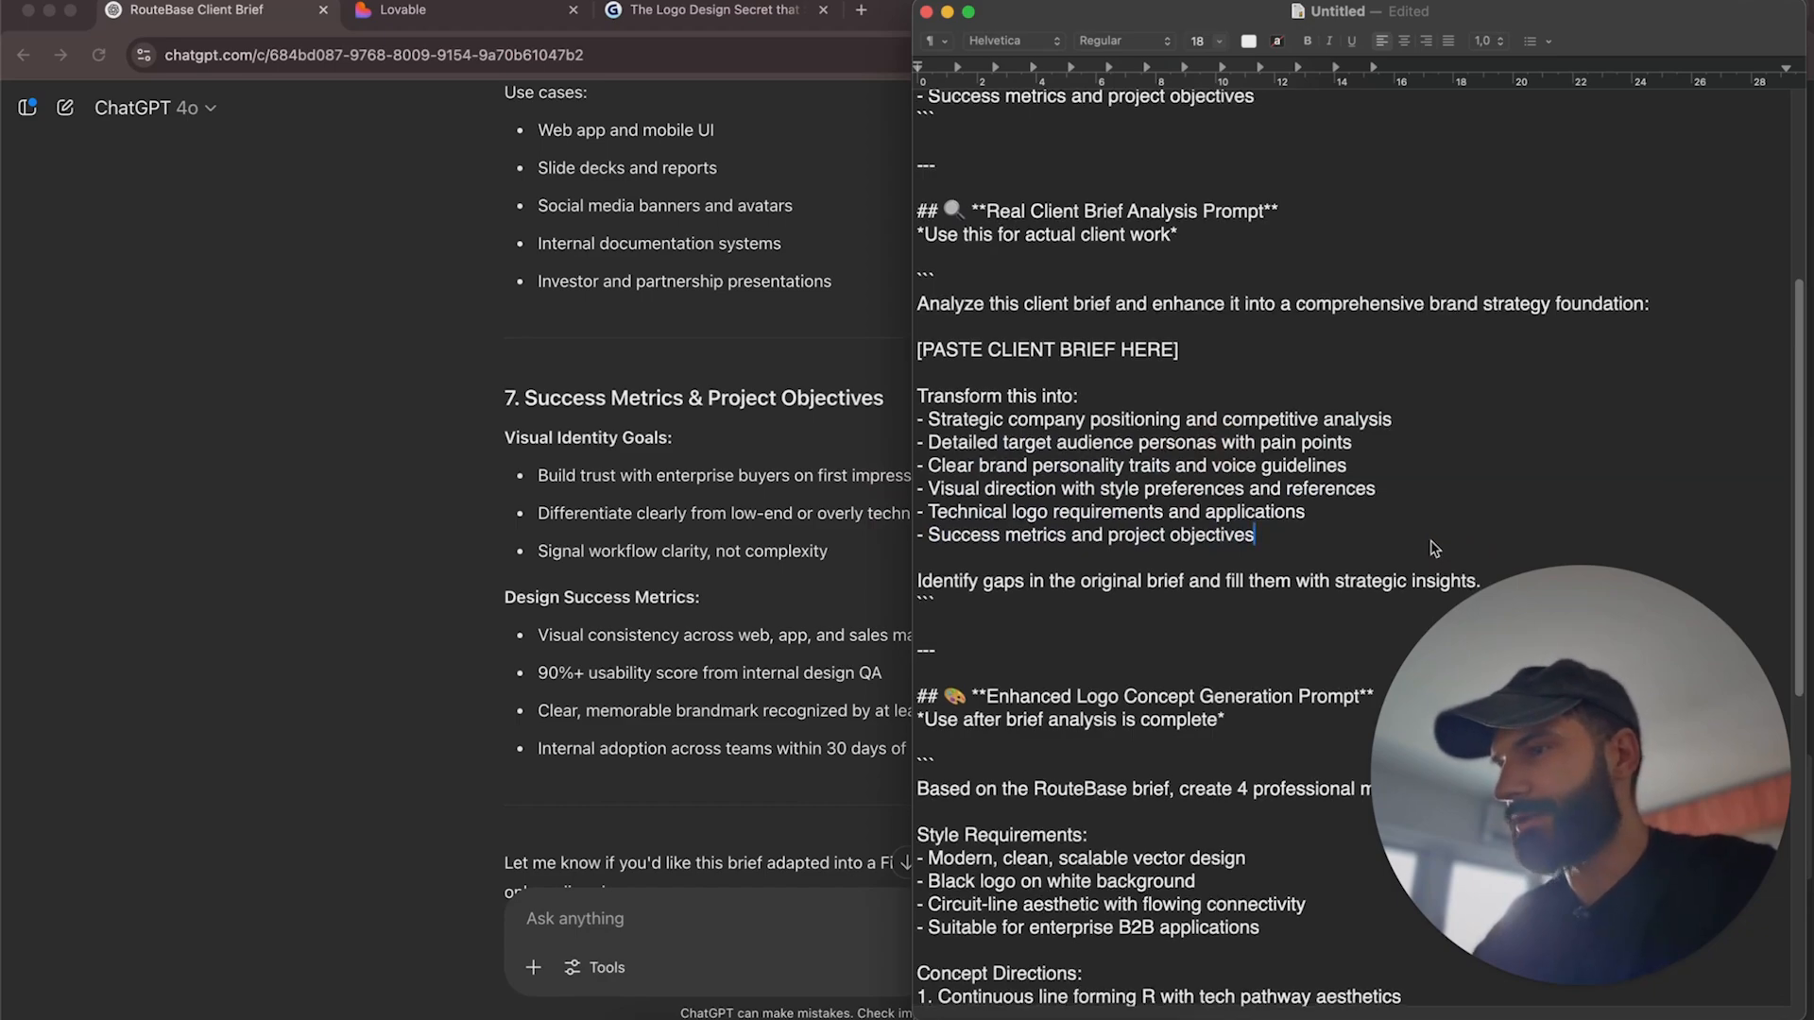
Examine the style requirements and concept directions in the Enhanced Logo Concept Generation Prompt.
scroll(1434, 547, down, 2)
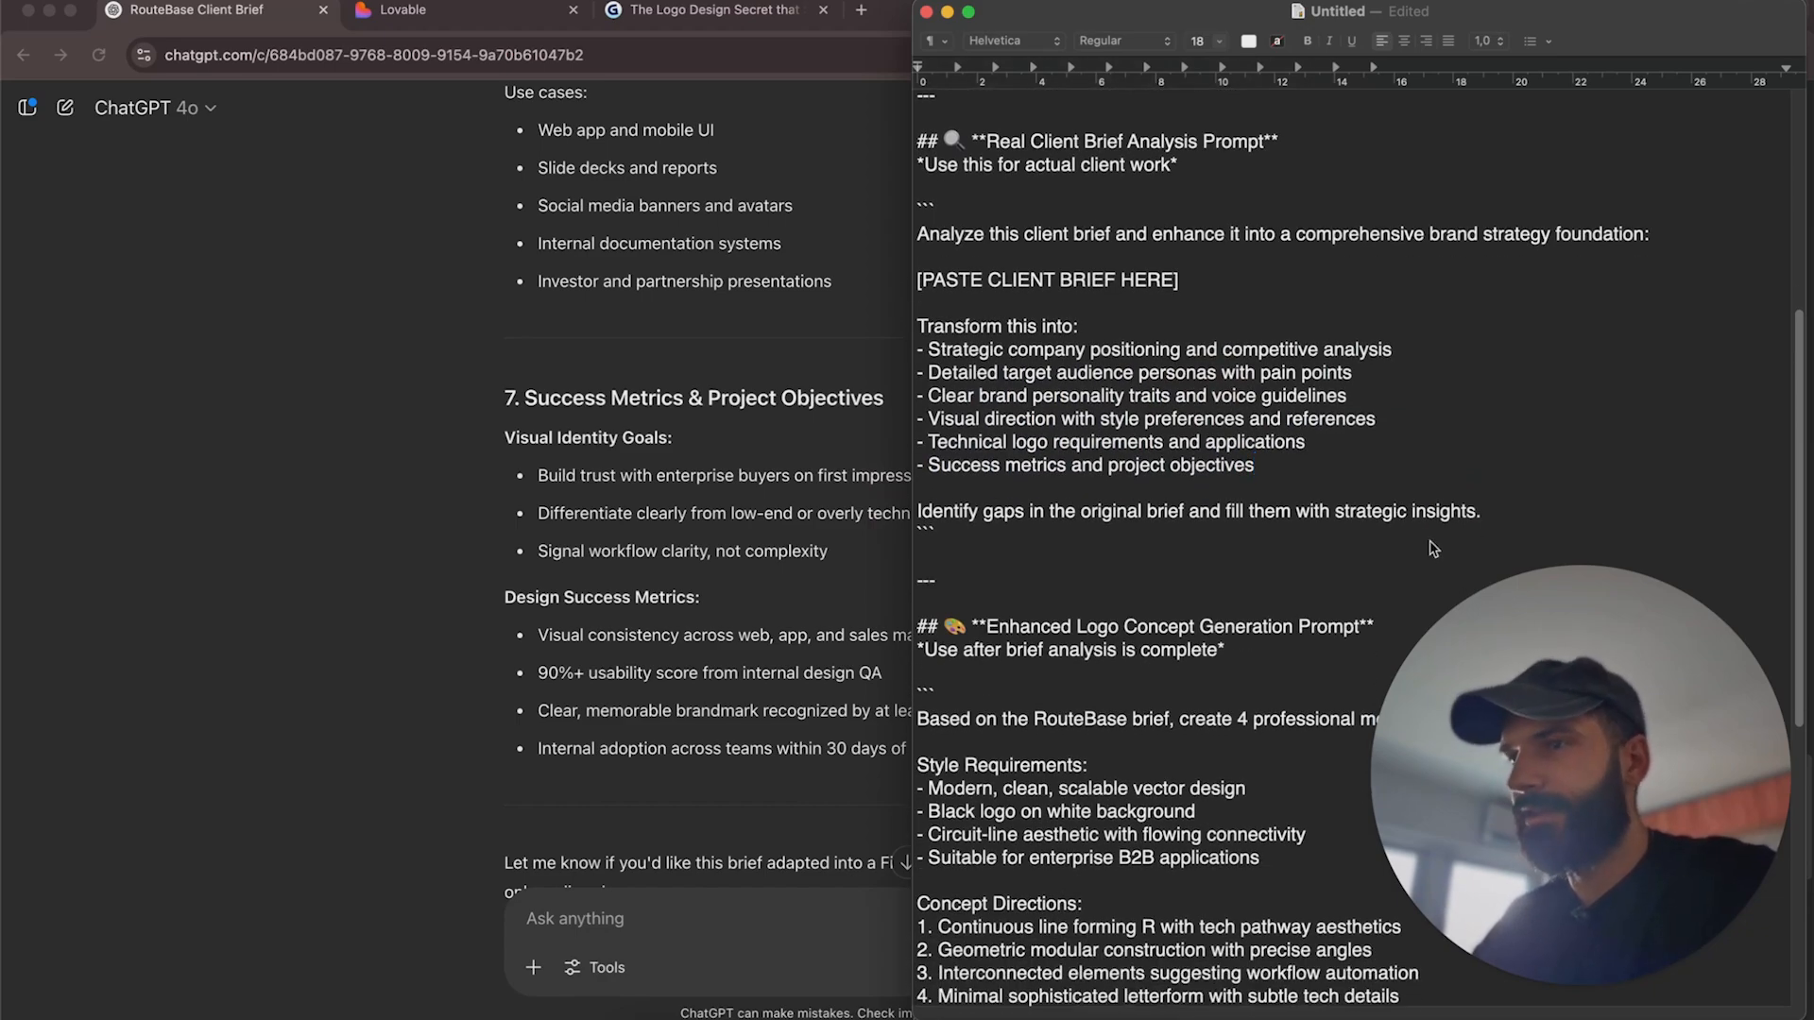
scroll(1434, 548, down, 1)
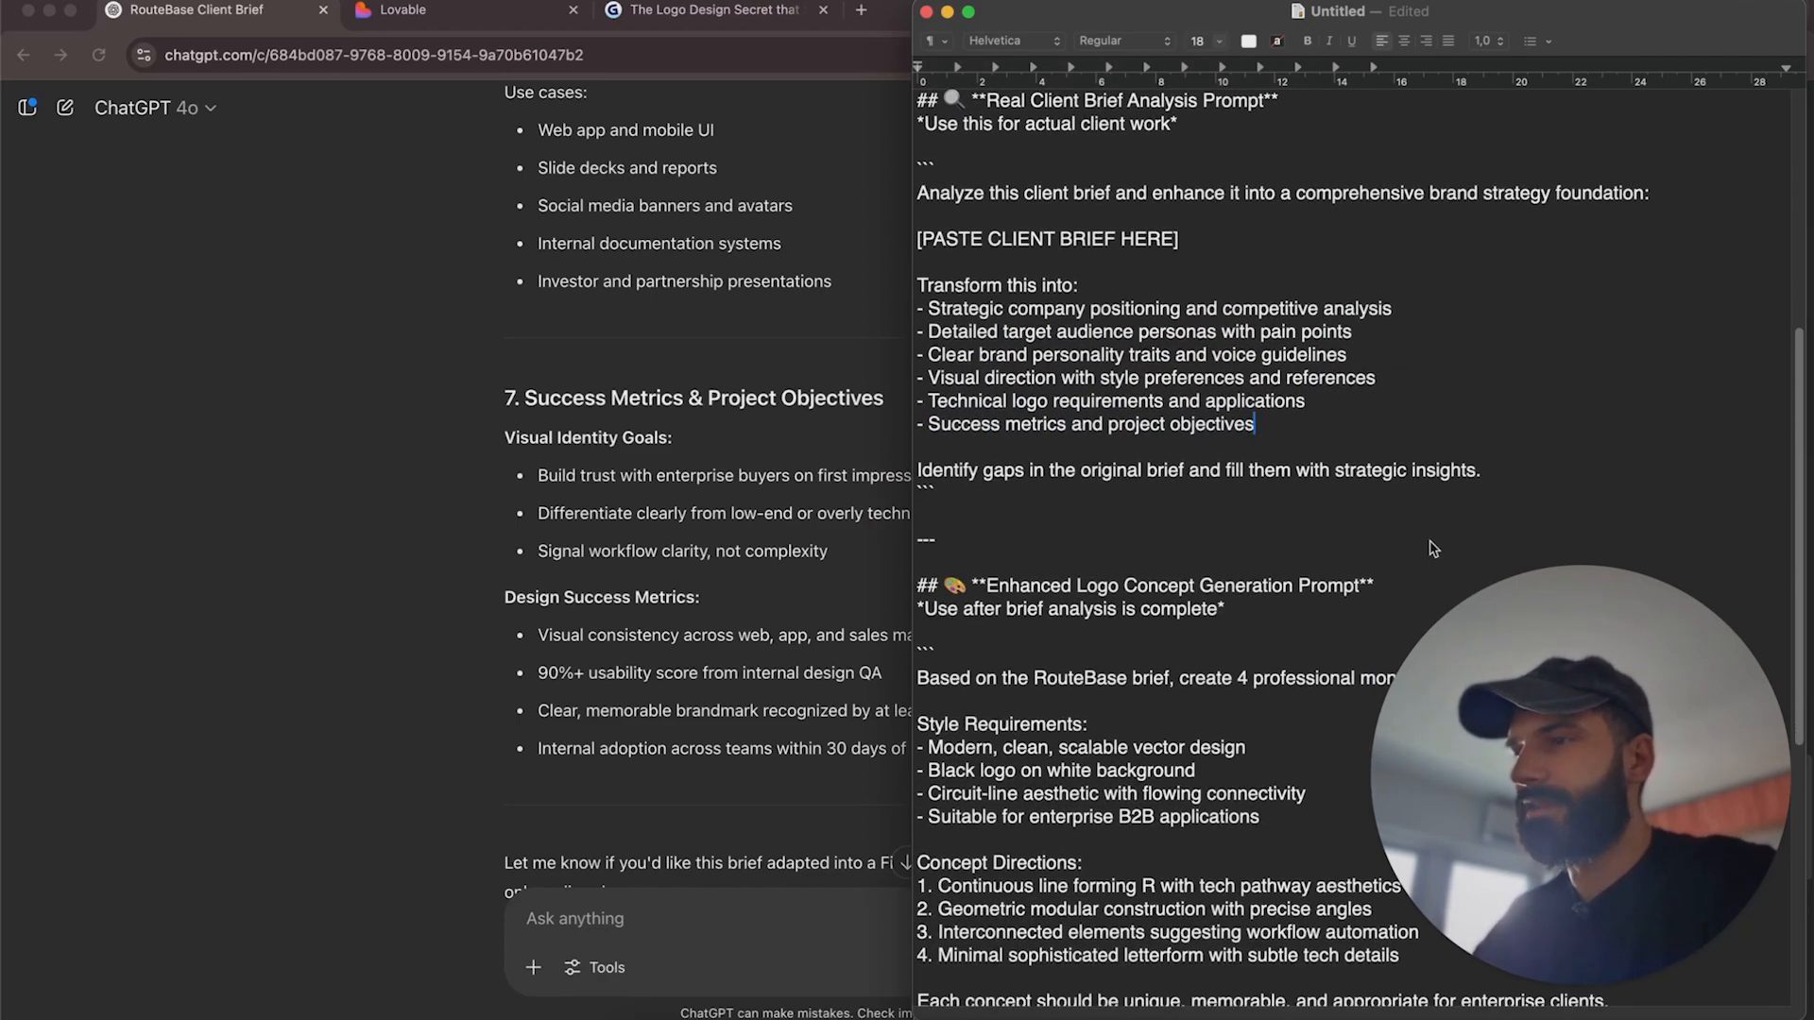
scroll(1434, 548, down, 2)
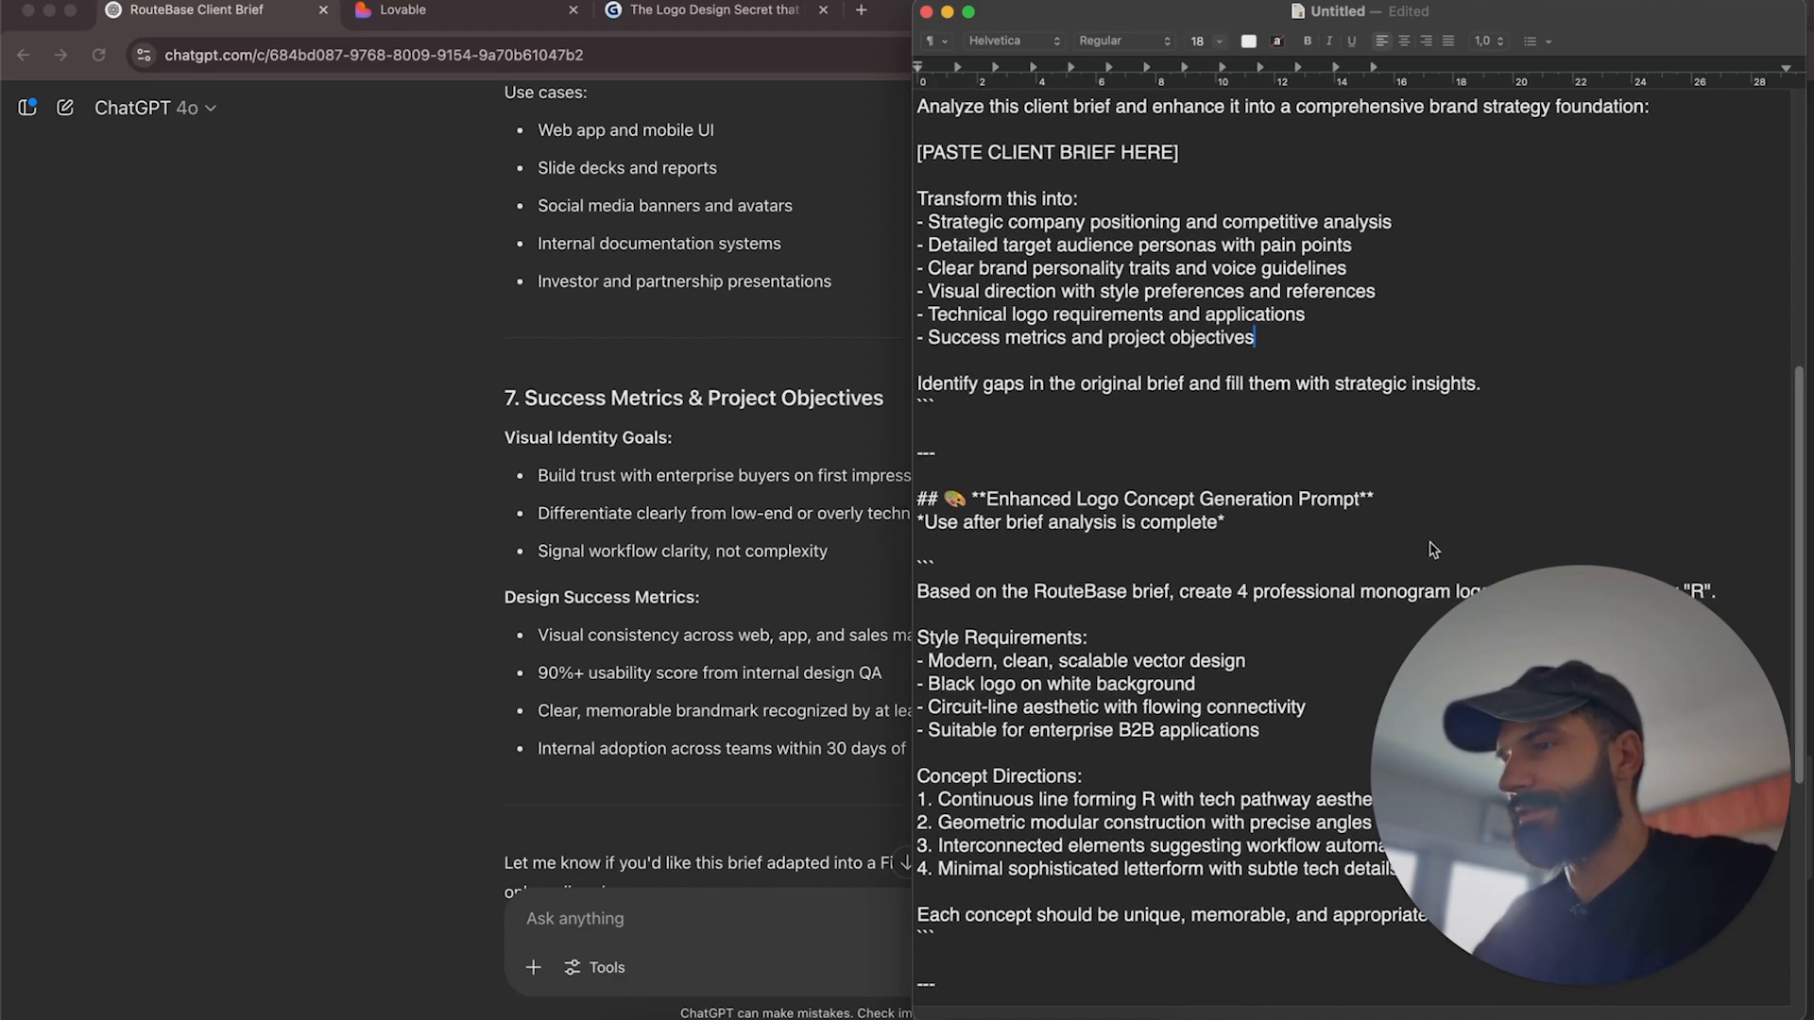
scroll(1434, 548, down, 3)
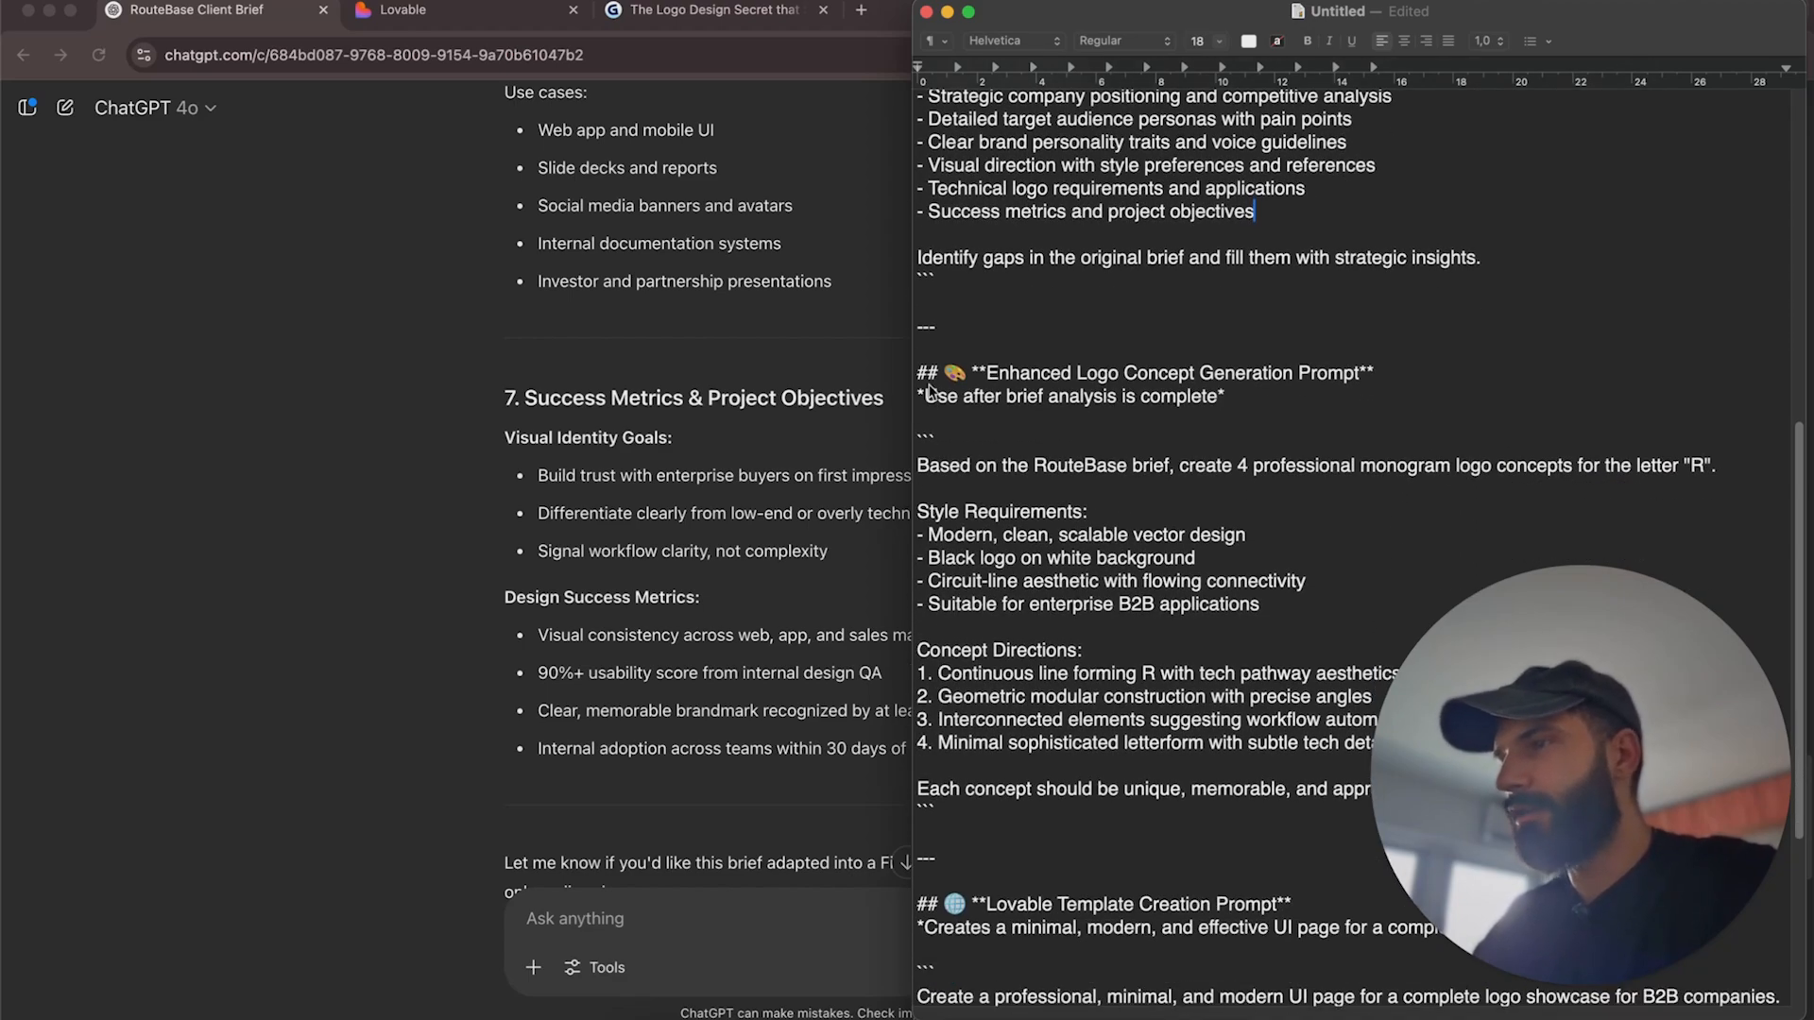
scroll(1347, 463, down, 3)
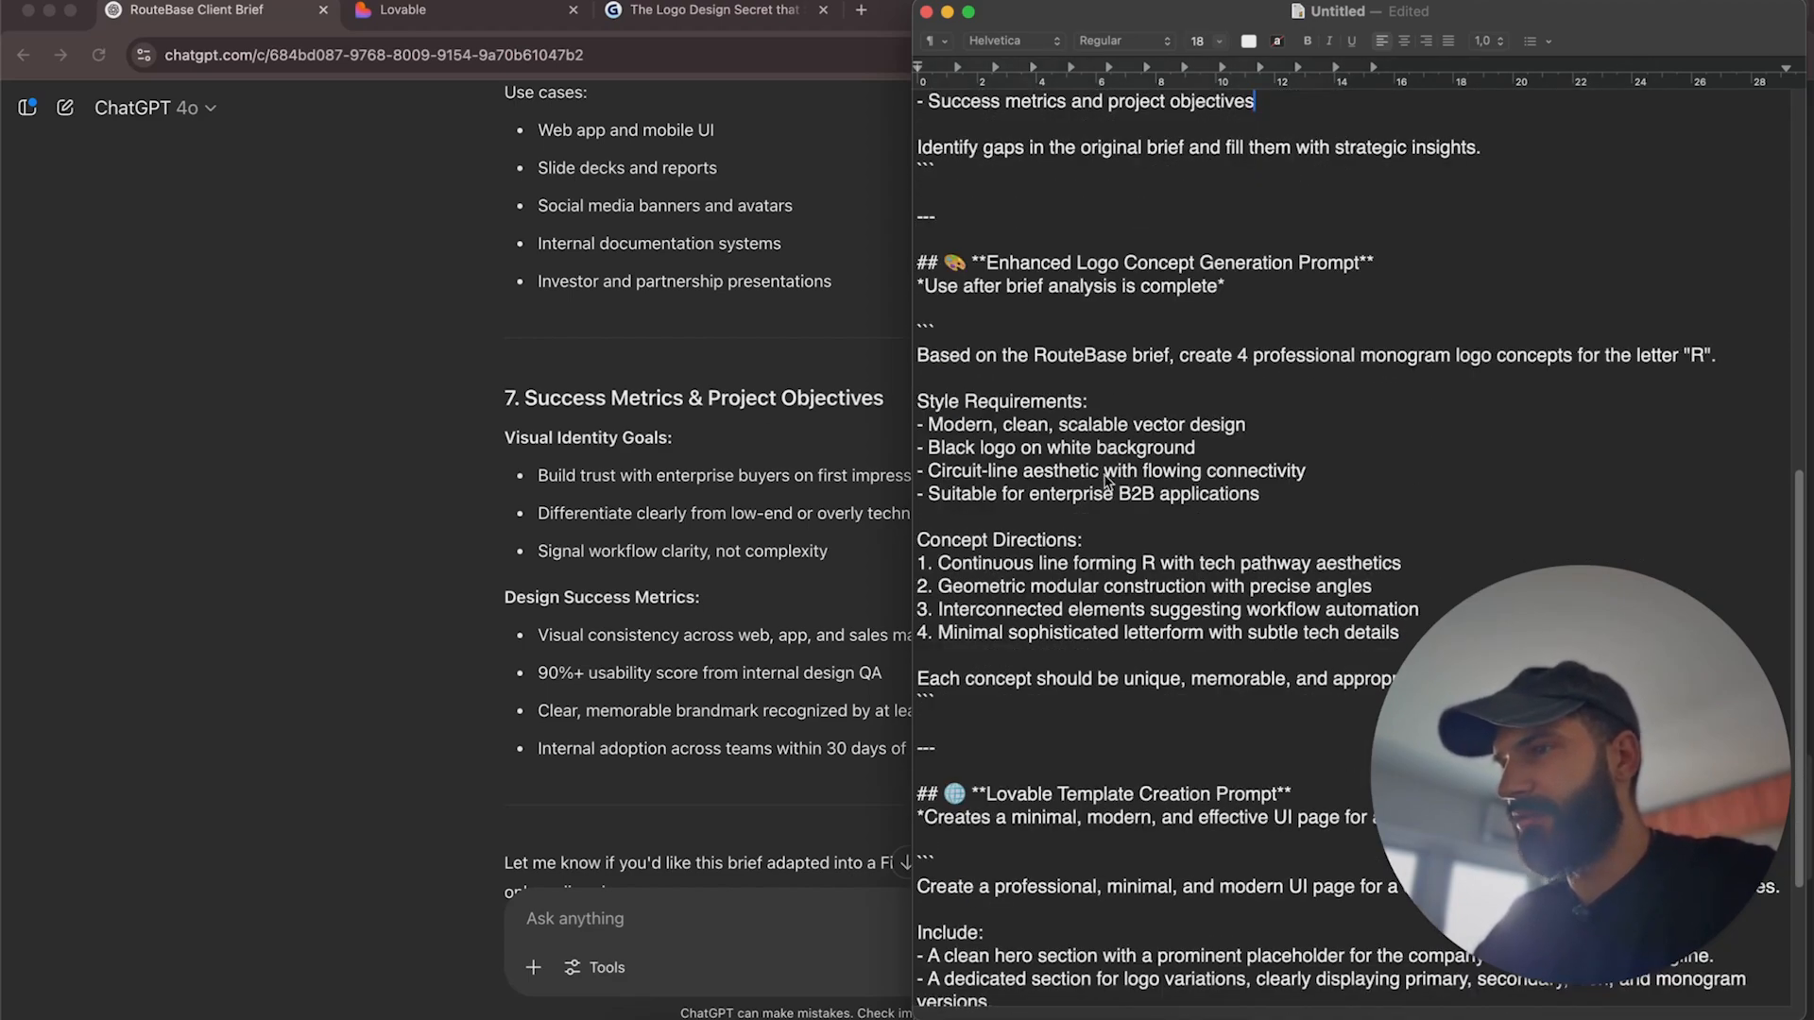
click(955, 424)
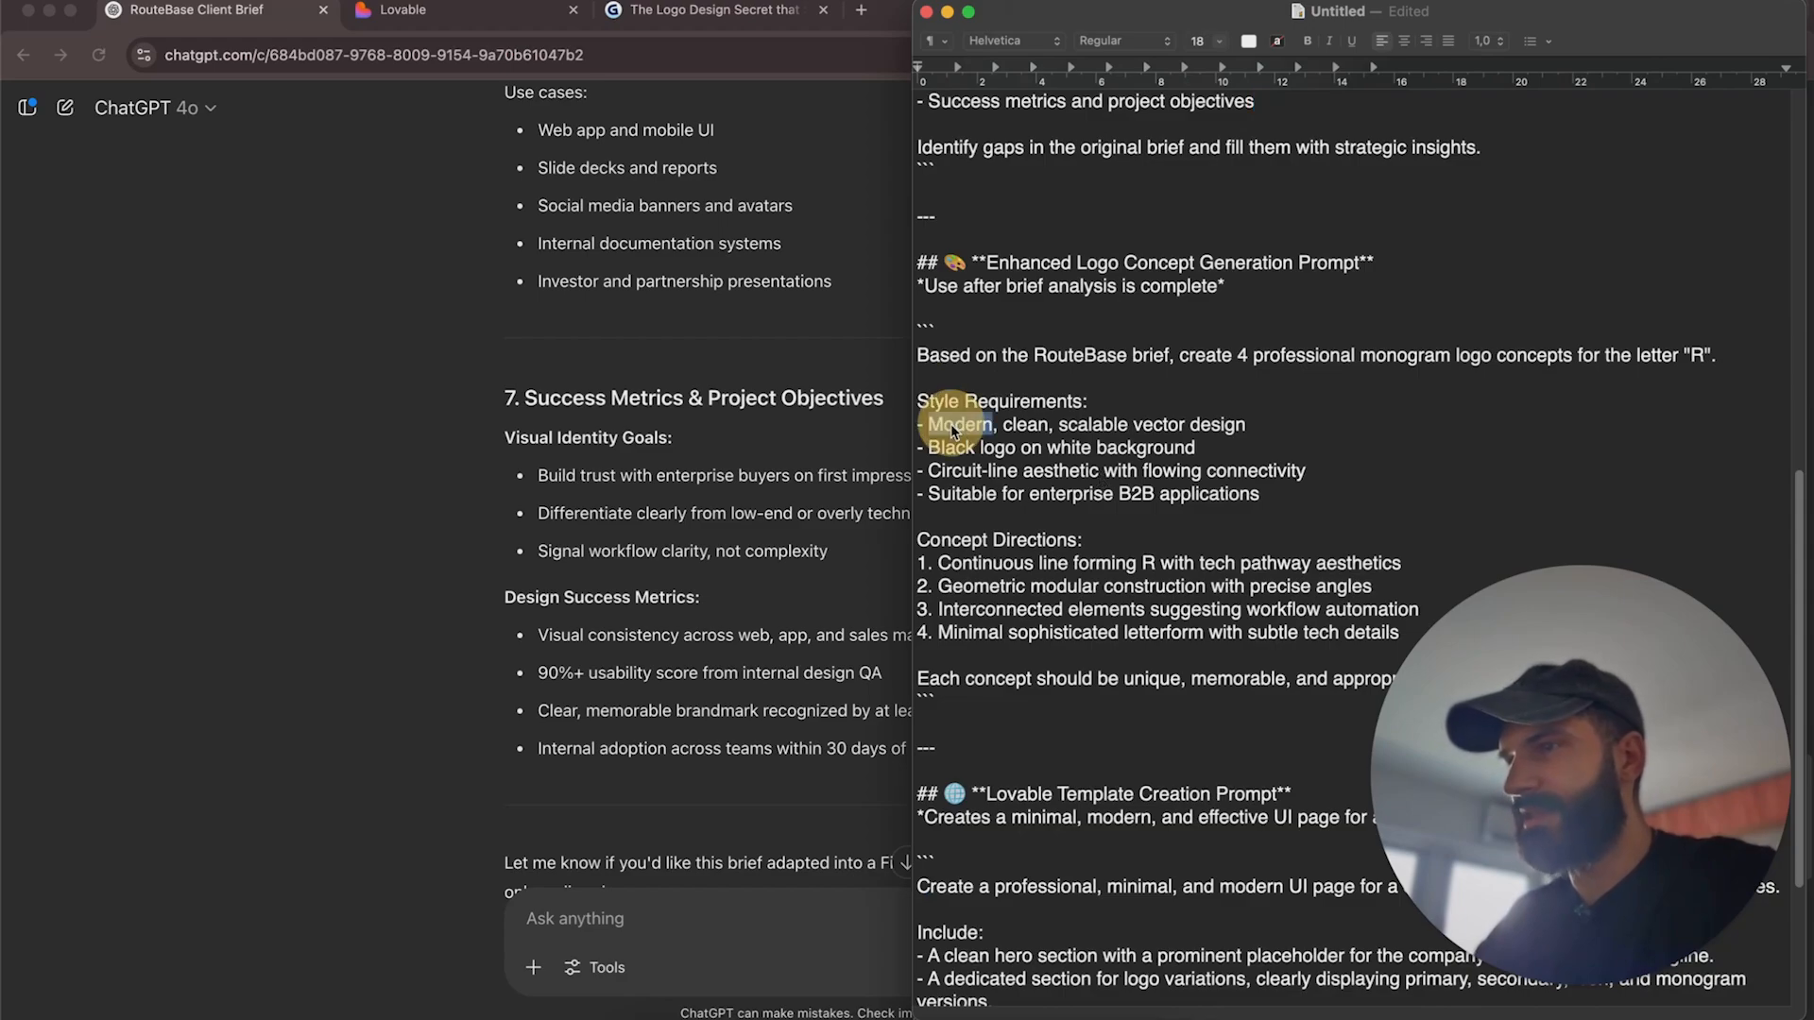
click(1020, 430)
double_click(1020, 429)
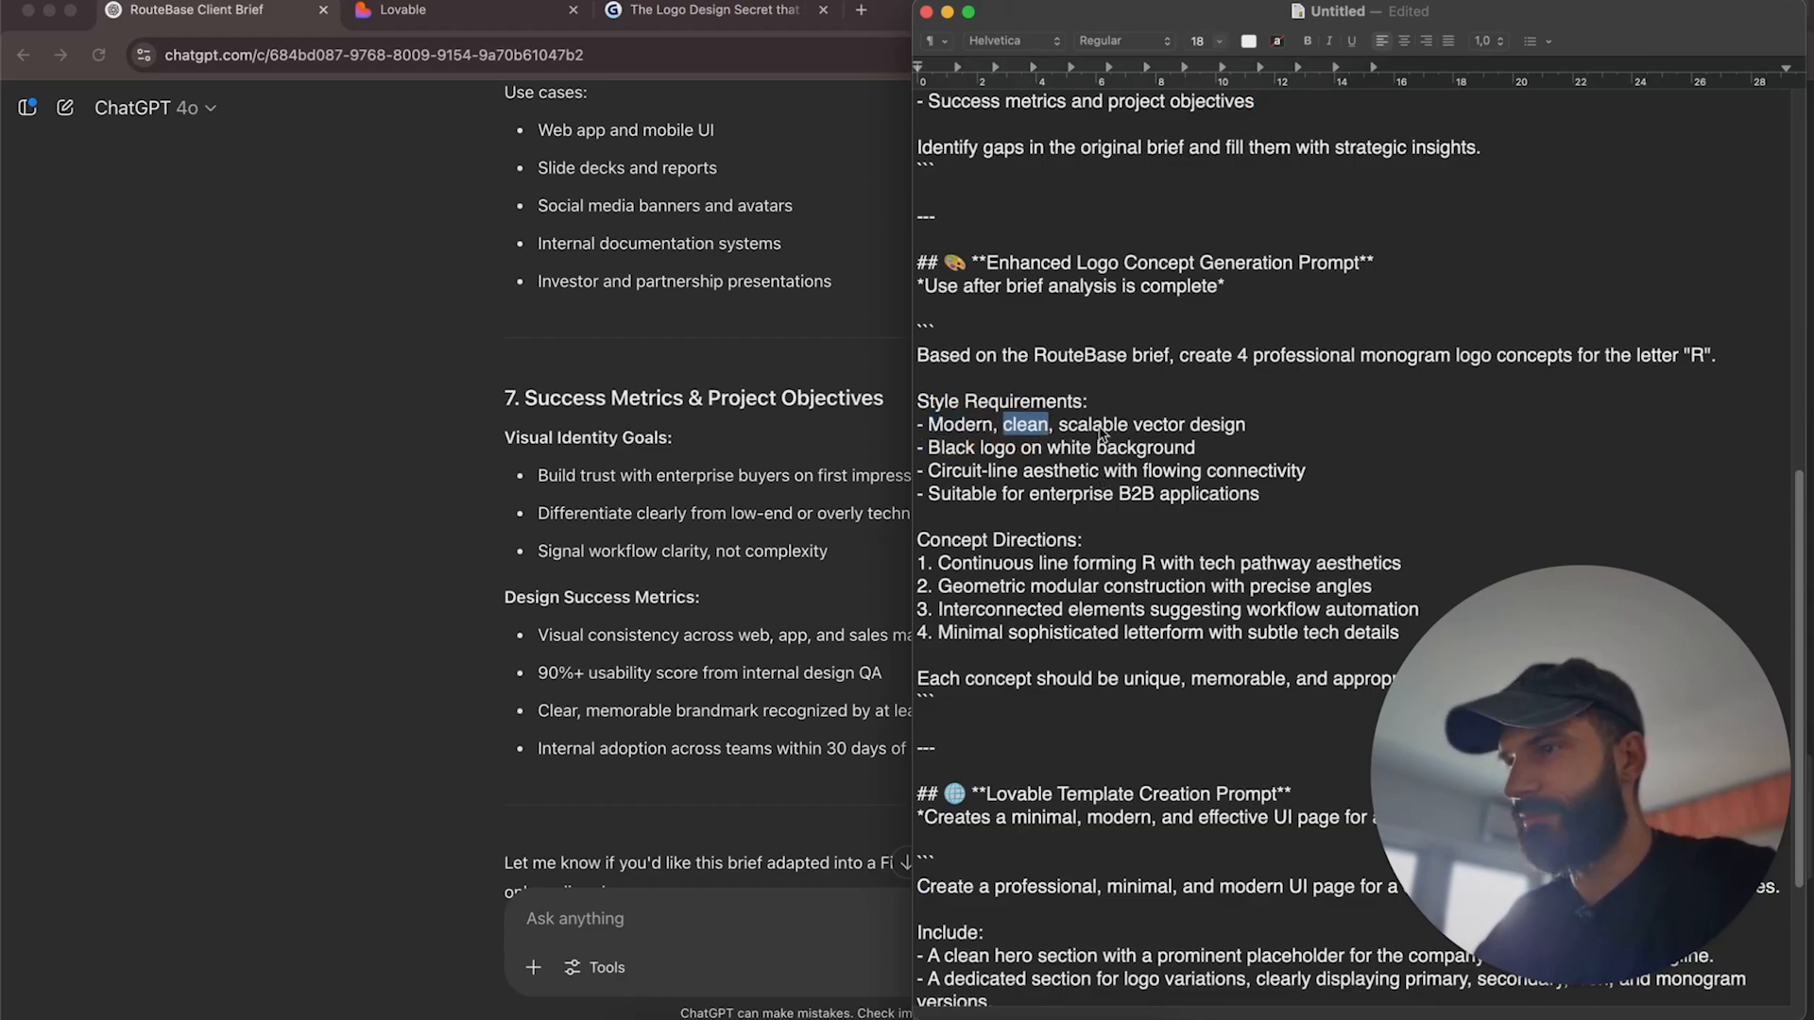
double_click(956, 448)
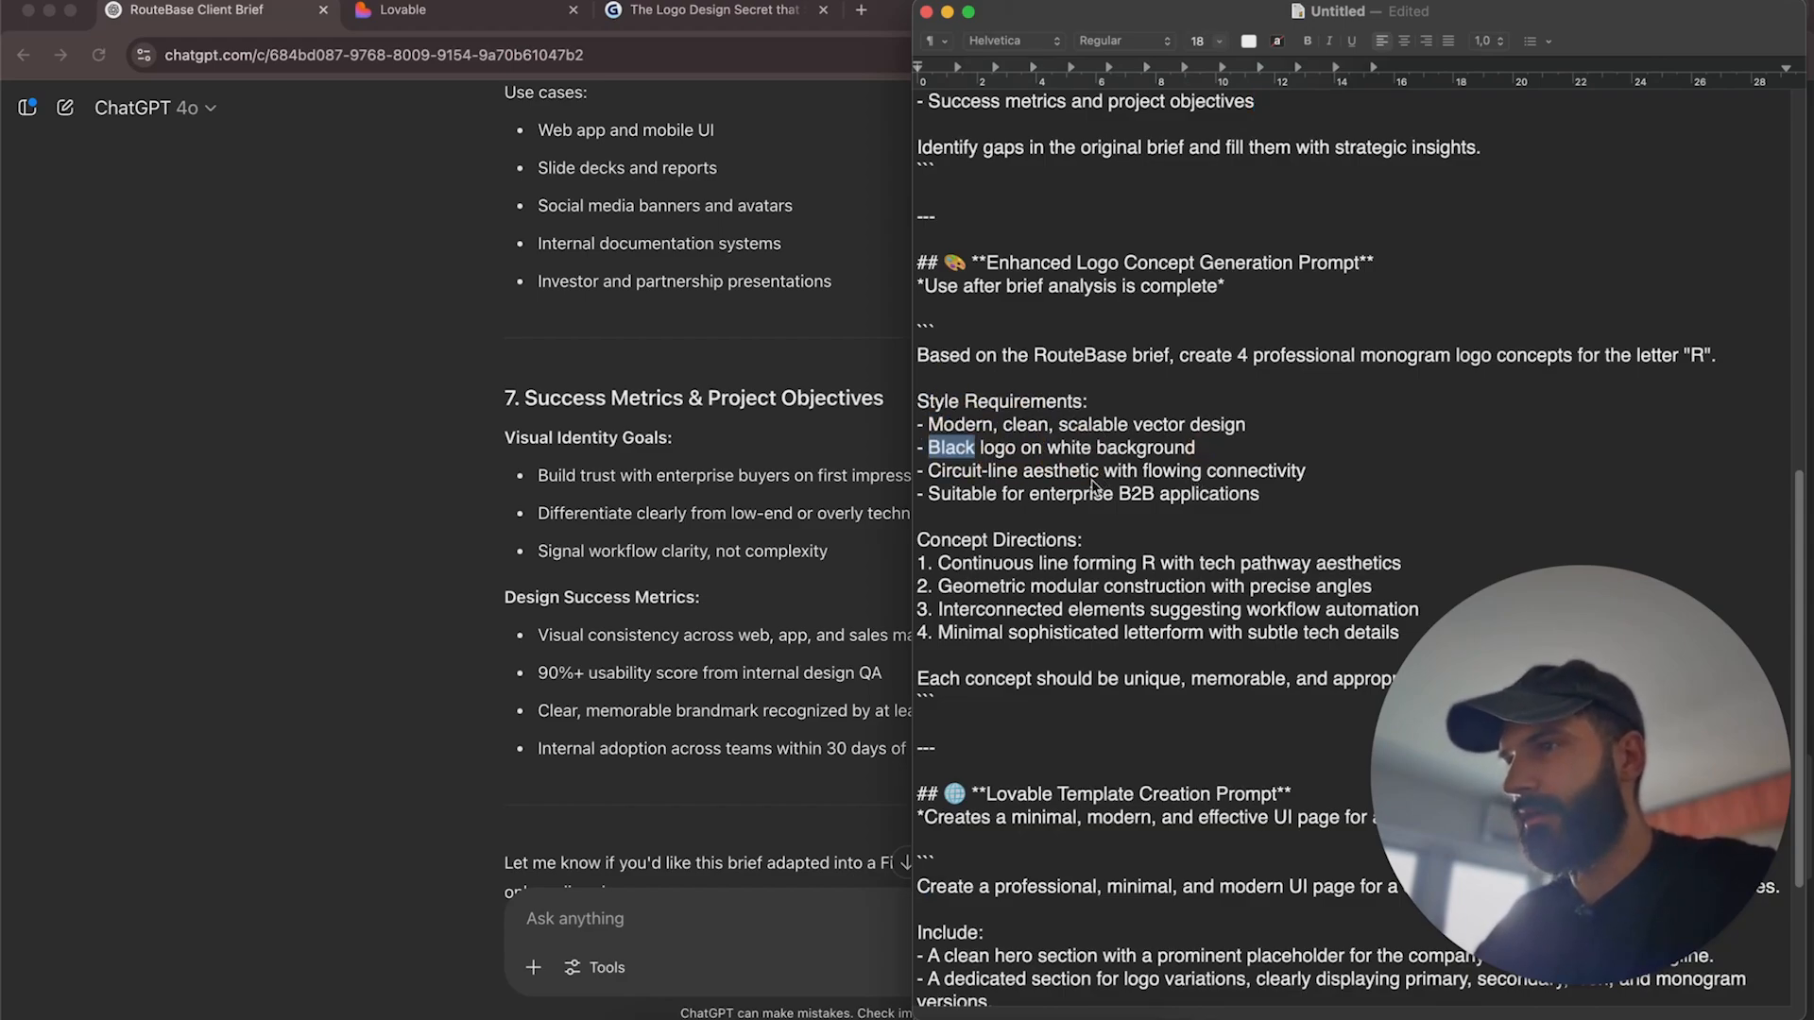
drag(929, 472, 1304, 477)
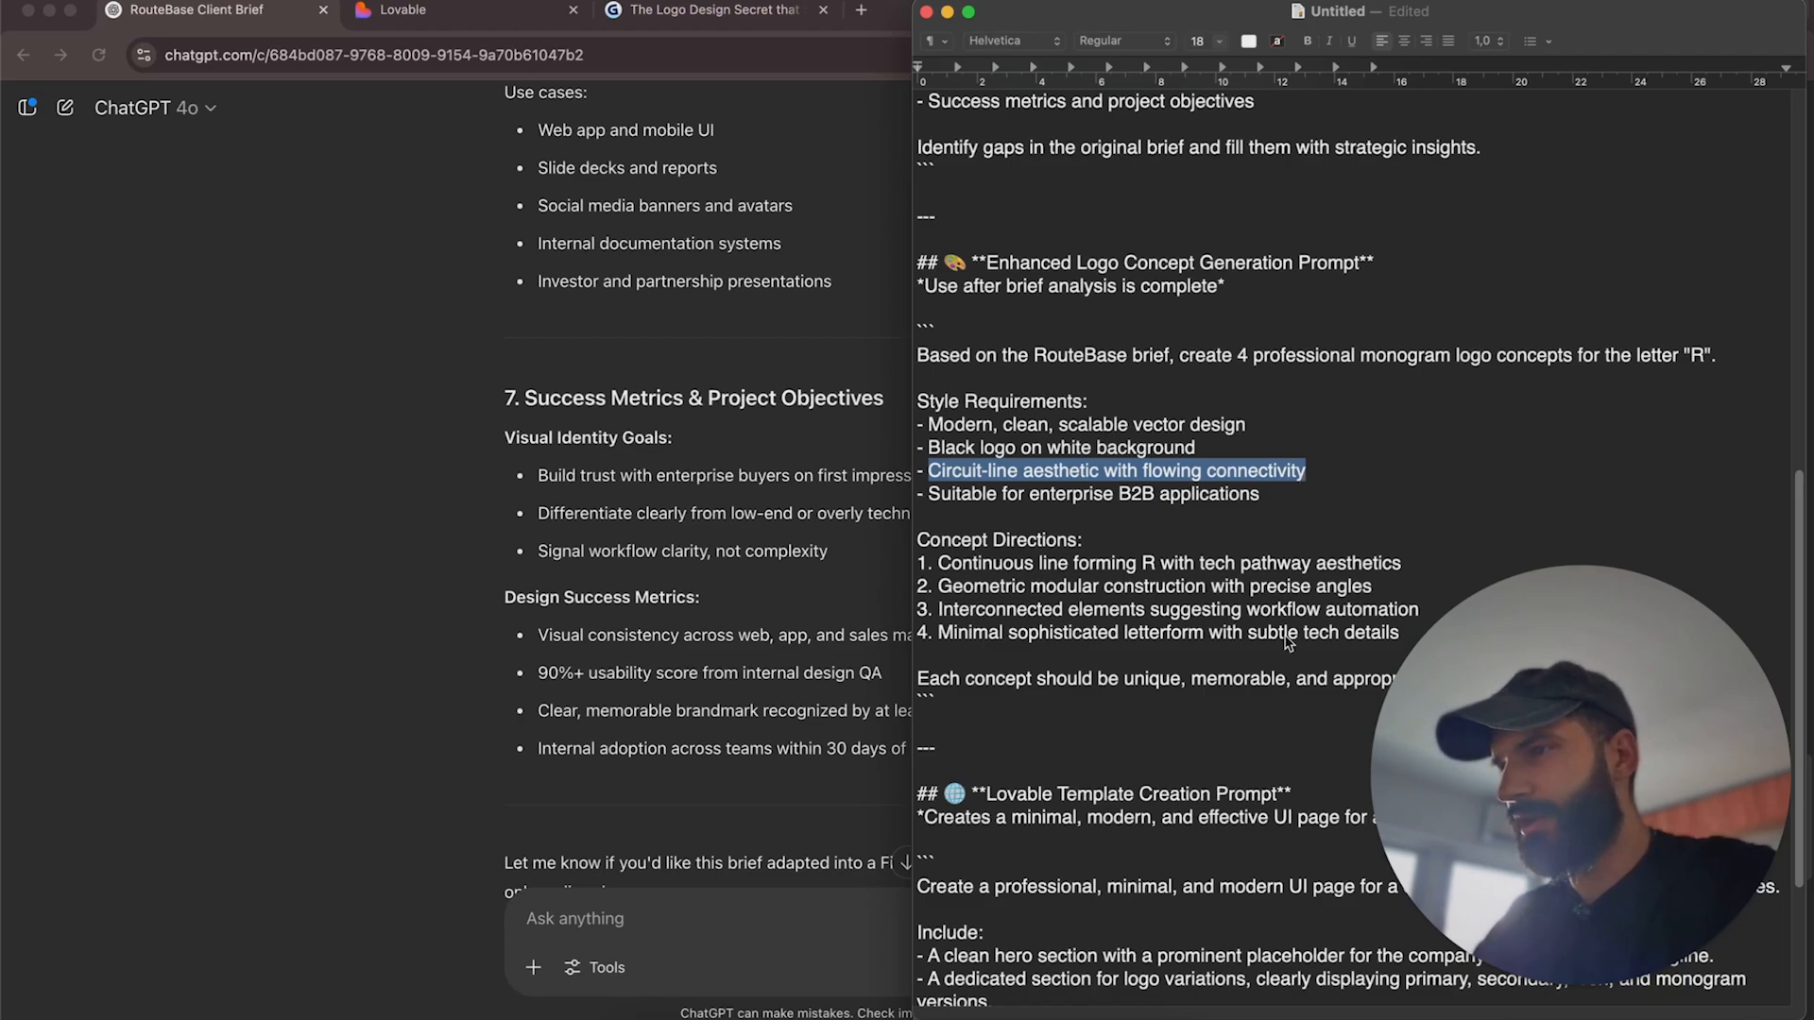
click(1224, 652)
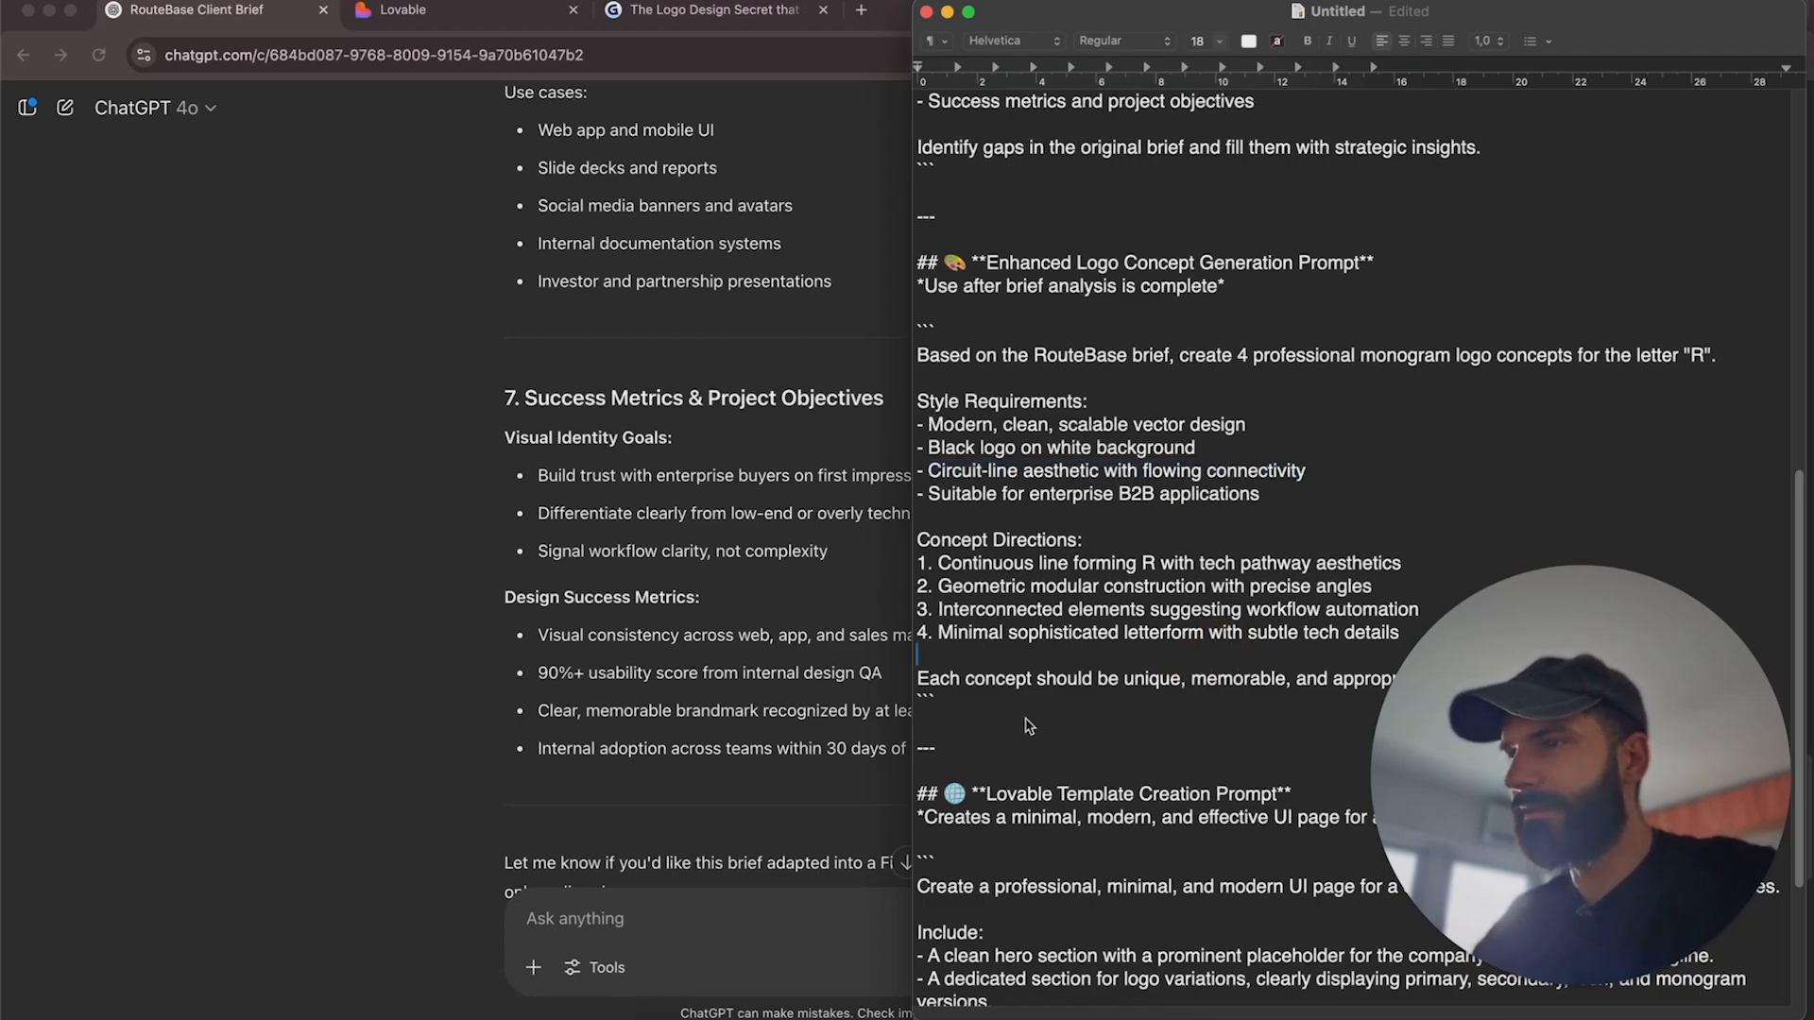
Copy the body of the logo concept generation prompt, and begin the ChatGPT message with "Based on the client brief, I want to start ideating on logo concepts".
click(979, 705)
drag(979, 705, 920, 337)
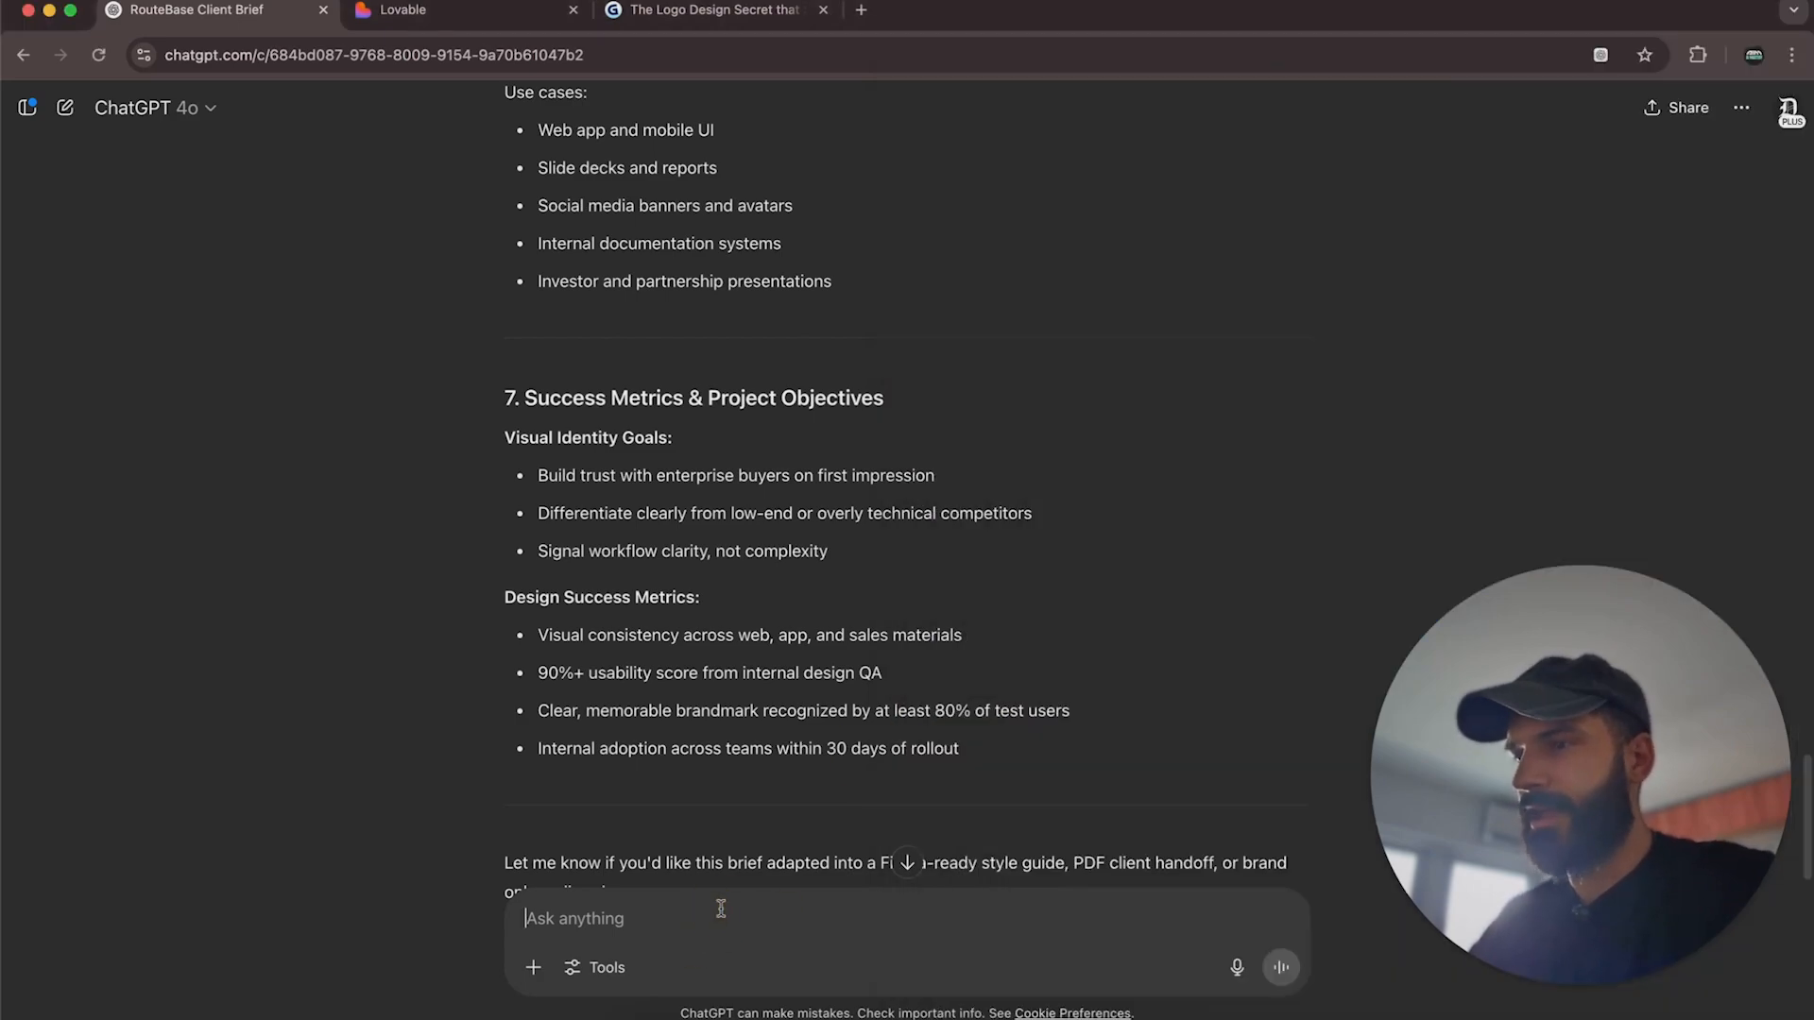
text(I)
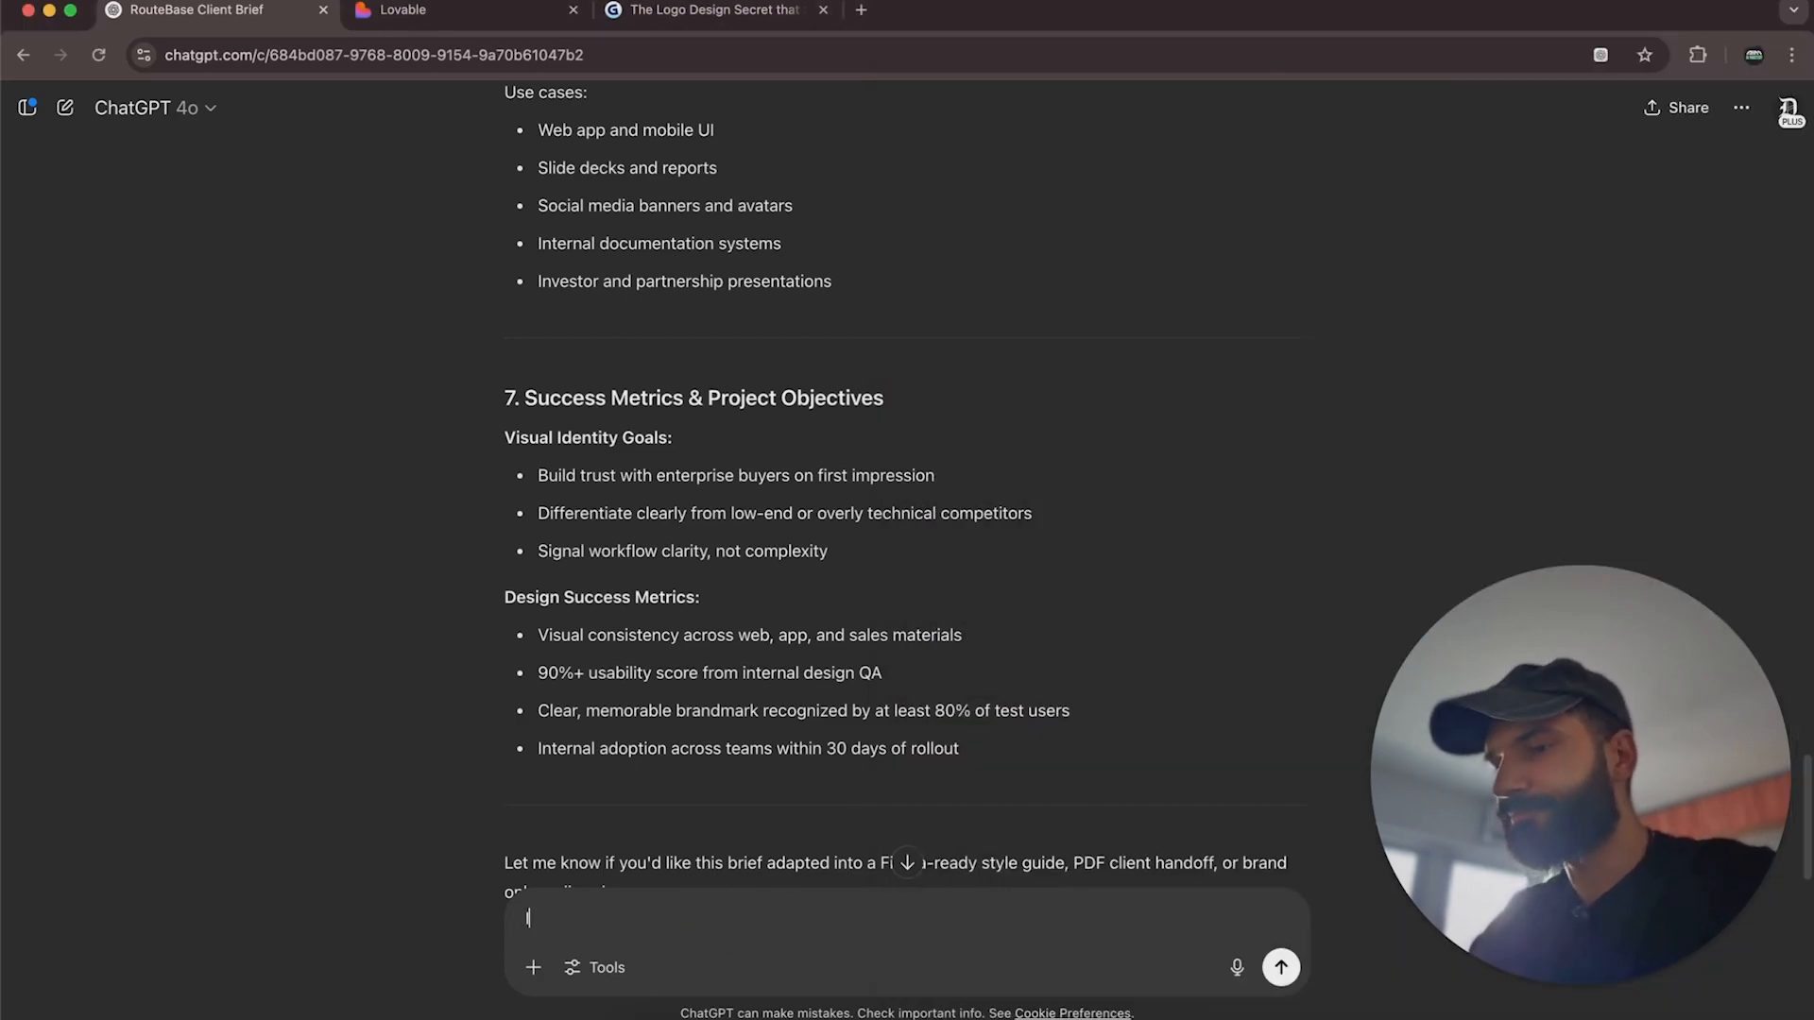
text( want to)
key(super+a)
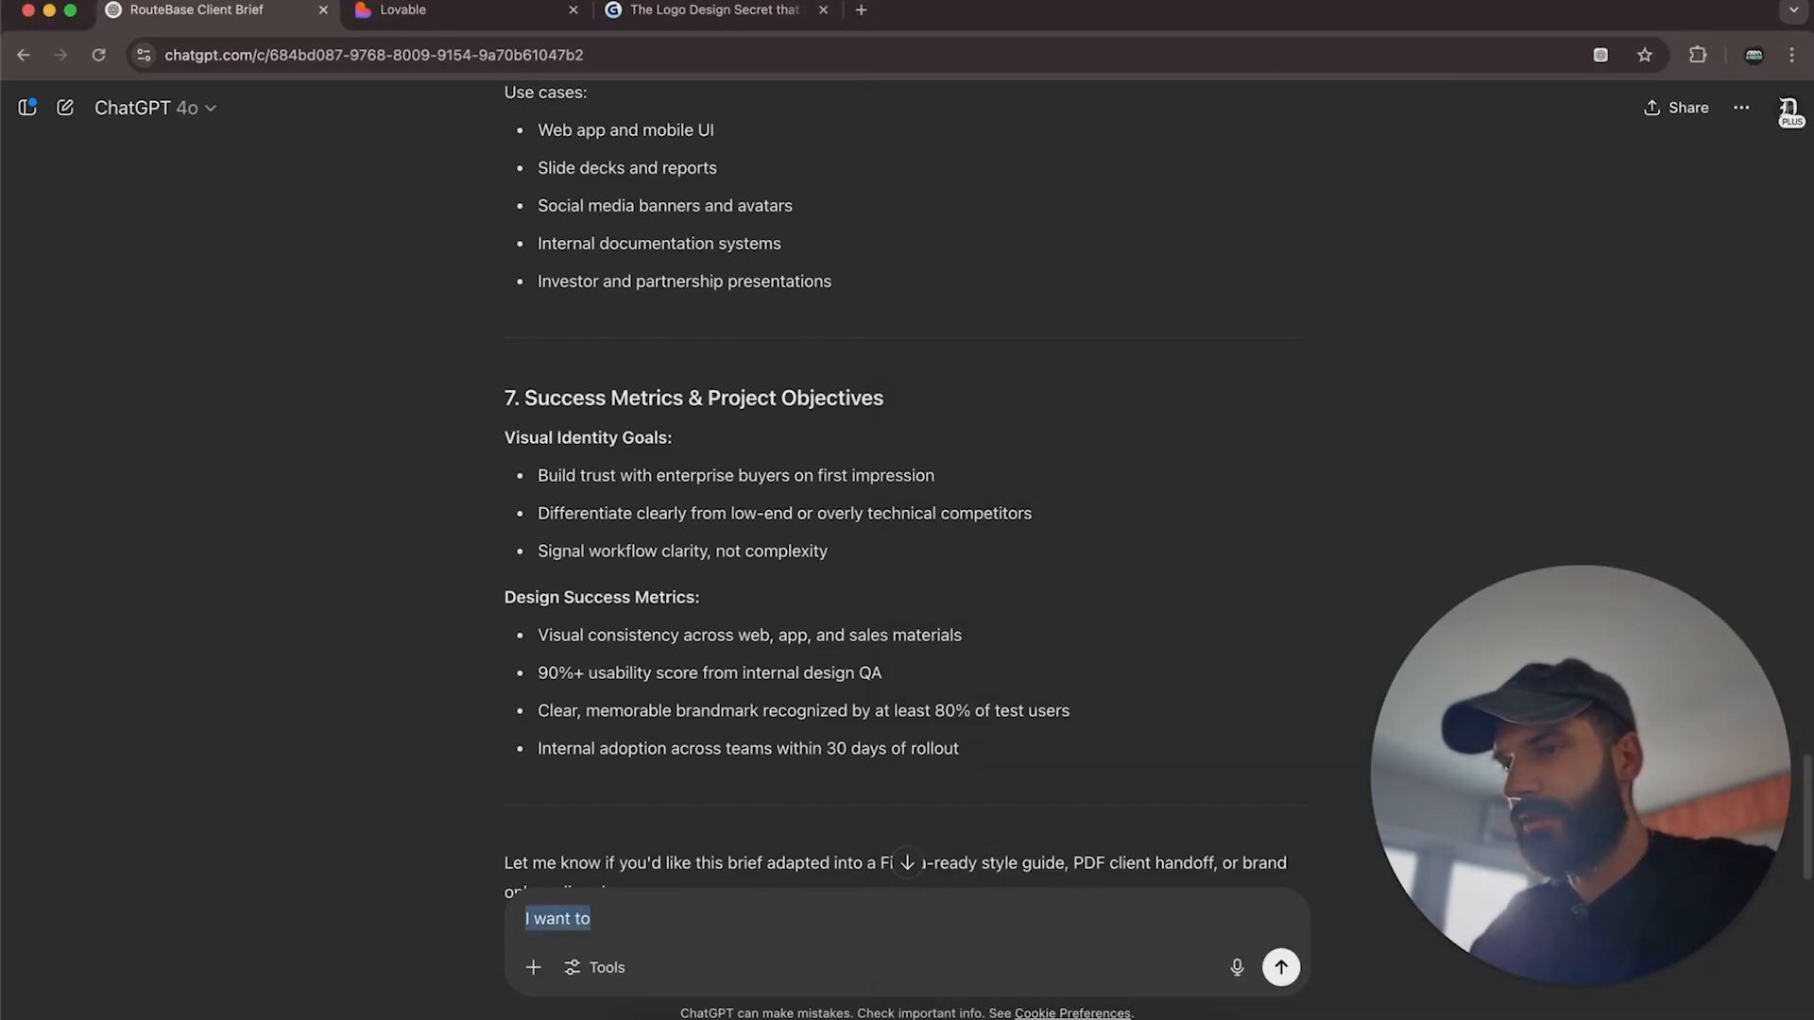
text(Based on the client )
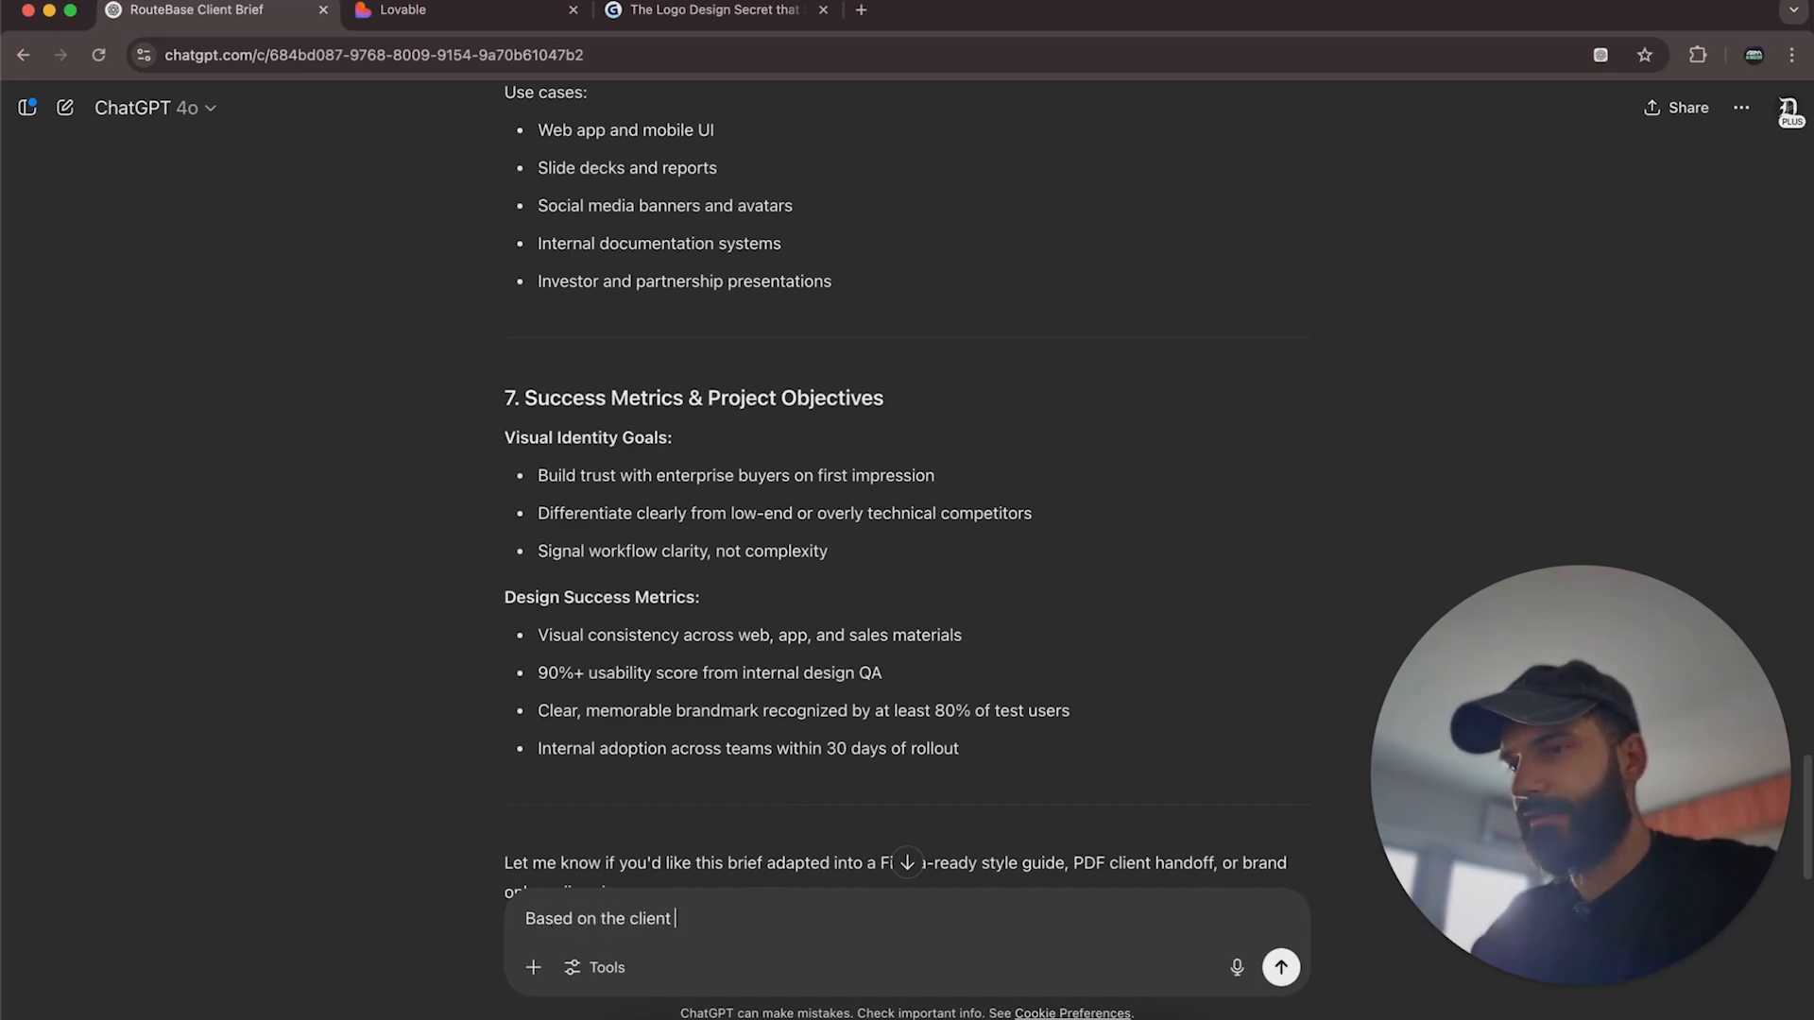
text(brief, I want to sta)
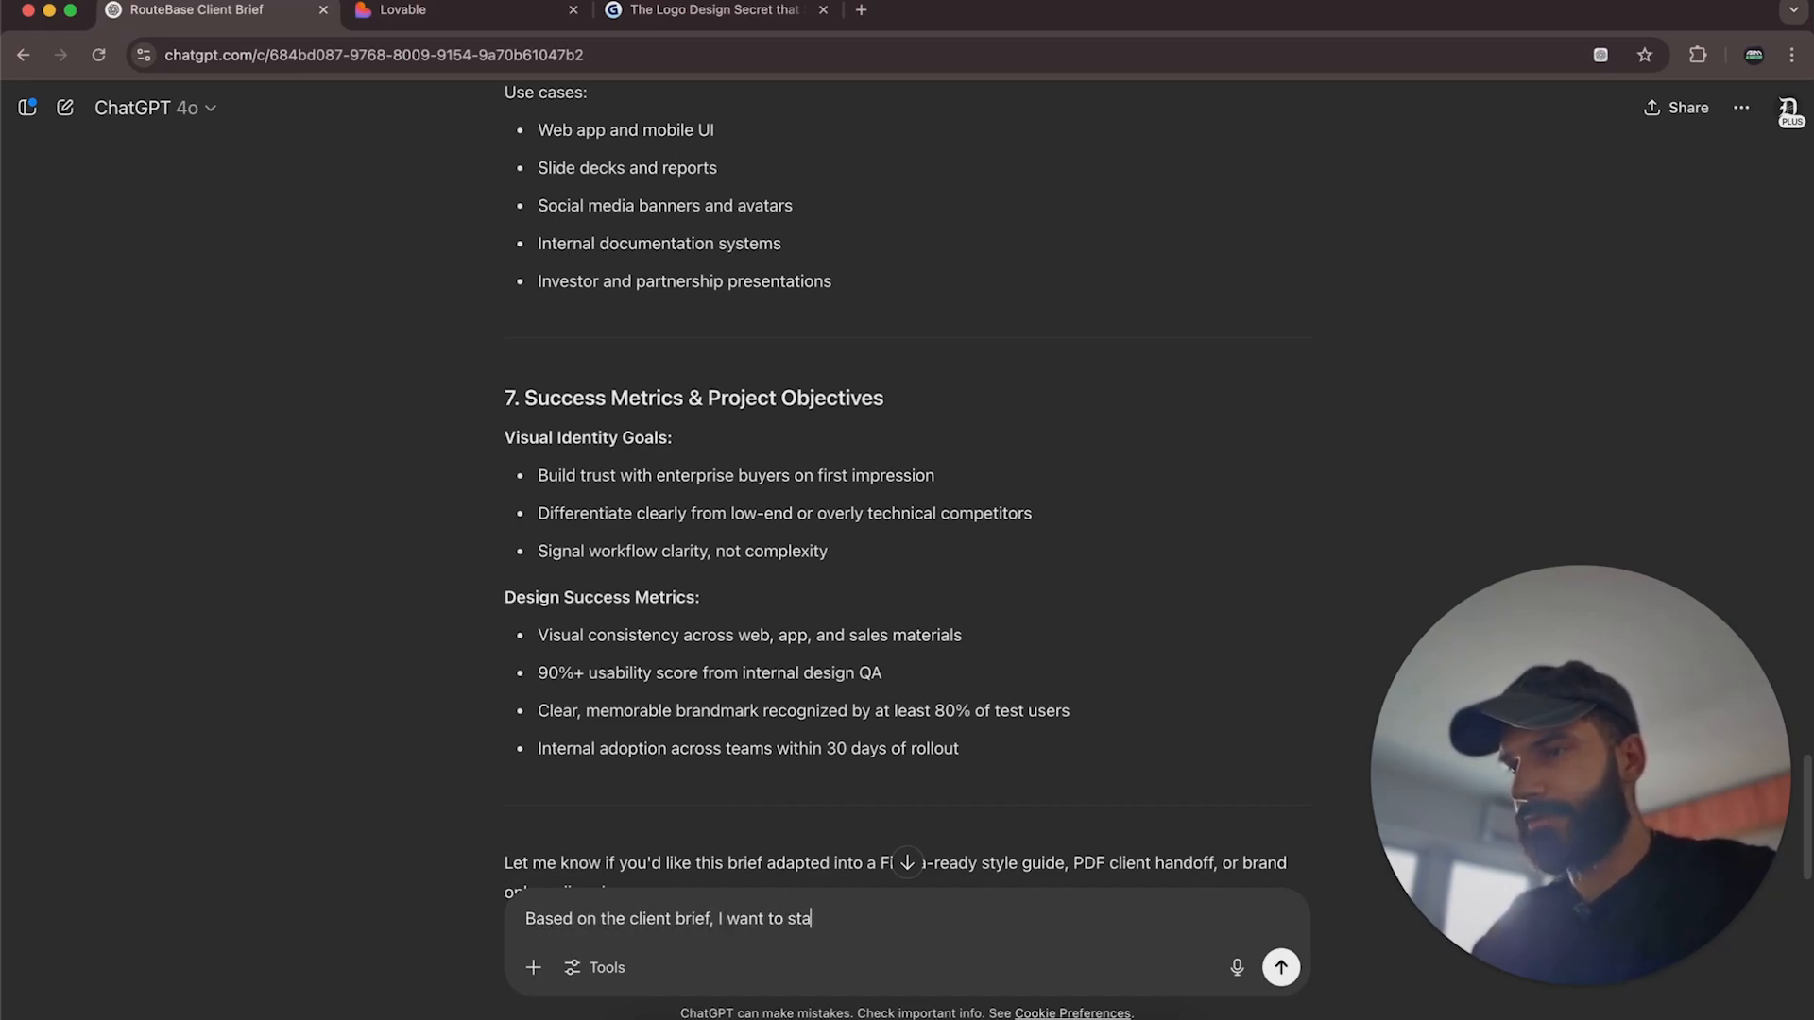
text(rt ideating on )
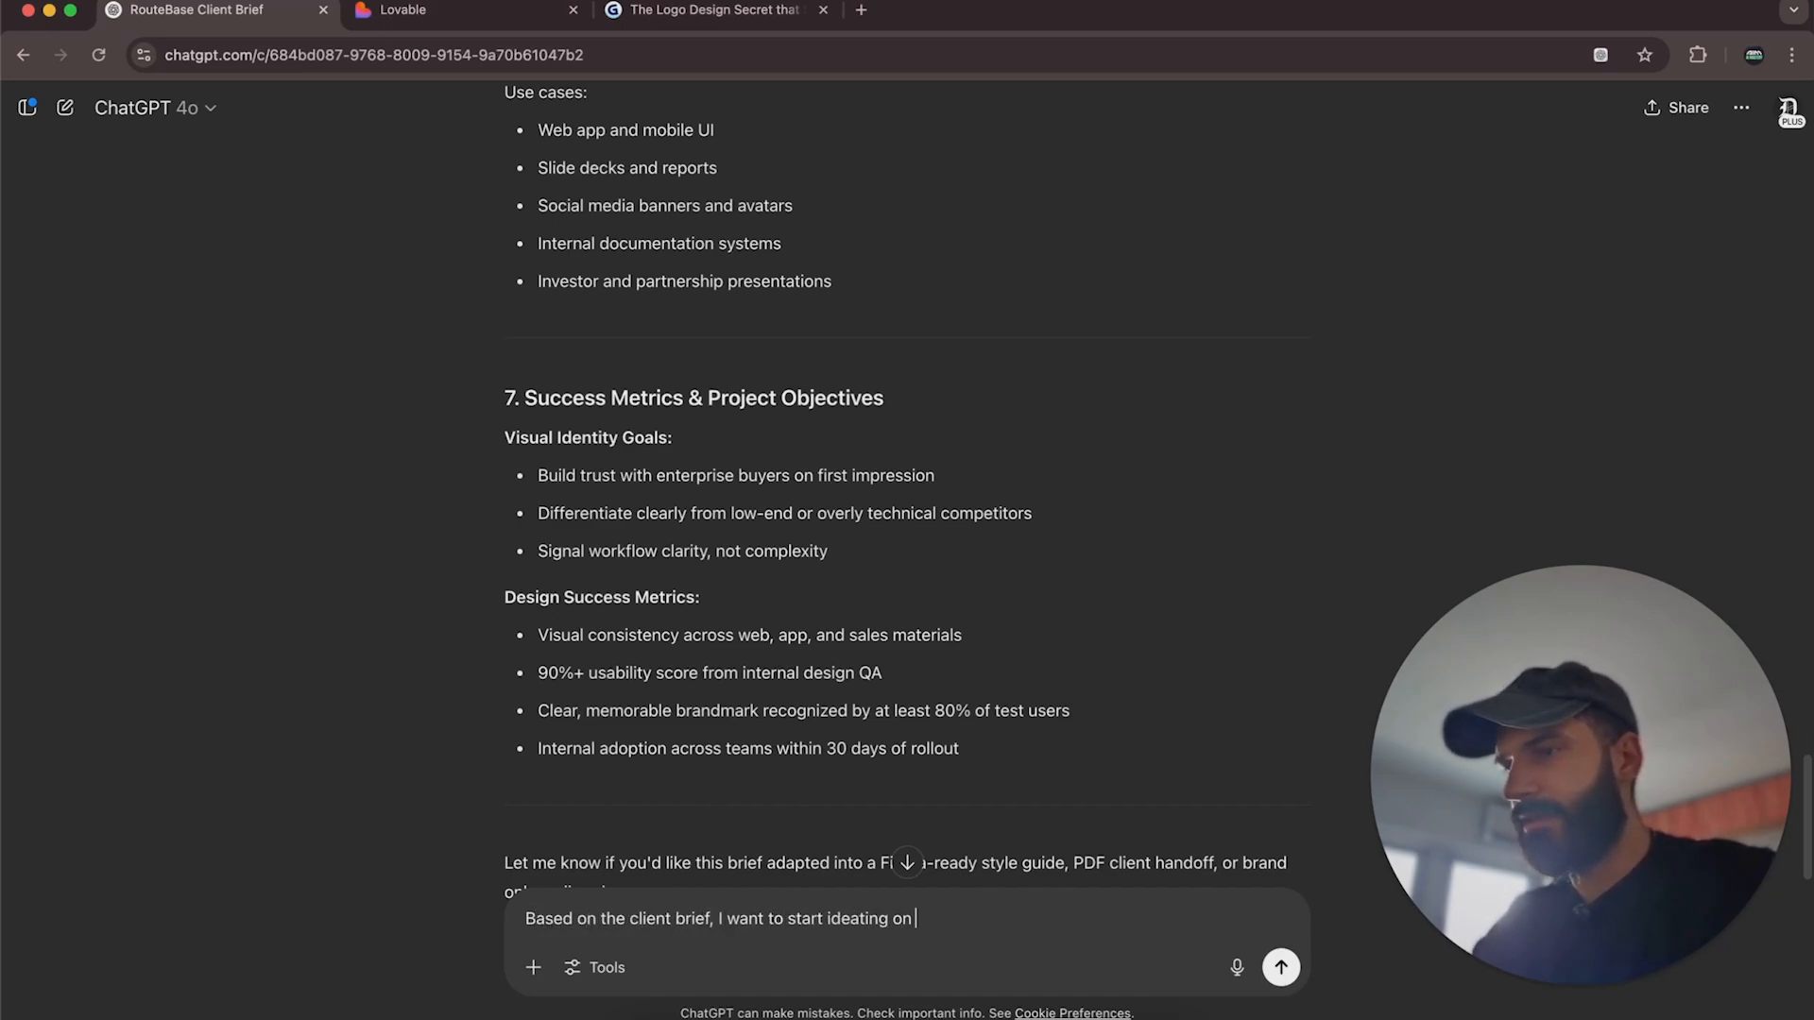
text(logo condcepts)
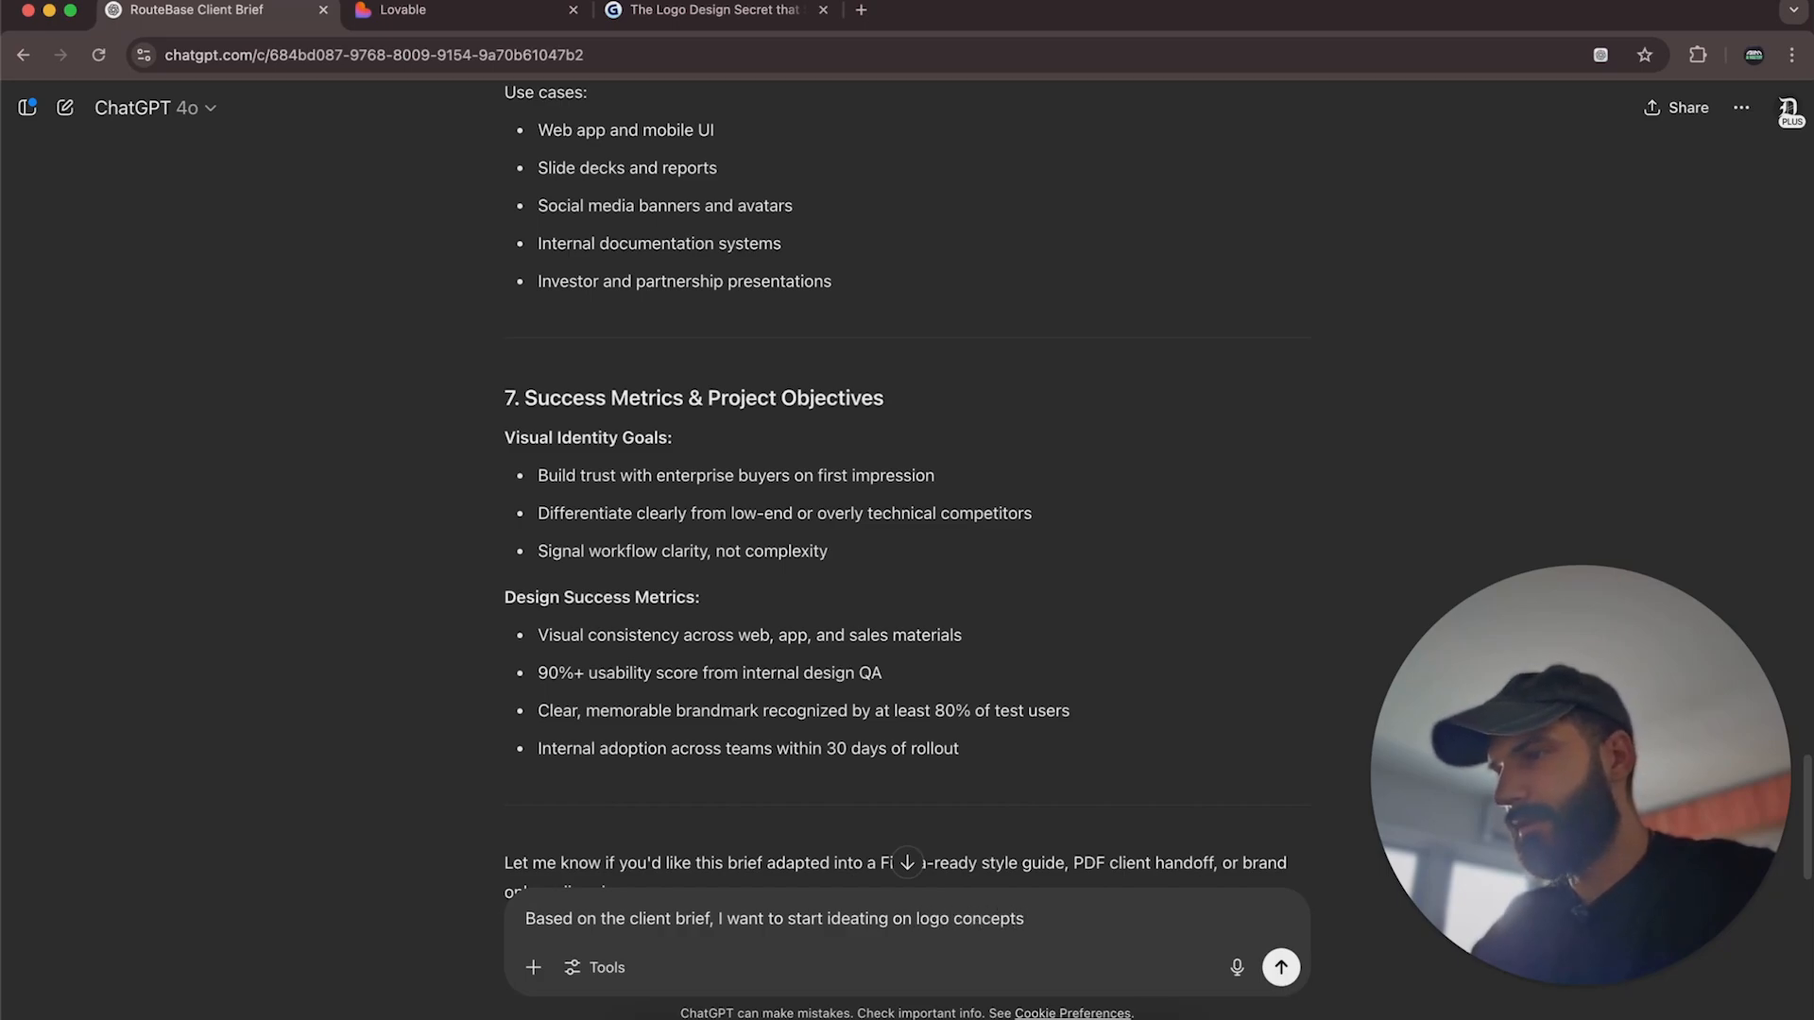
Add the paragraph "Here's a prompt I prepared, but I want to explore more scalable friendly logo ideas" to the message, followed by a blank line.
key(shift+Return)
key(shift+Return)
text(Here's a prom)
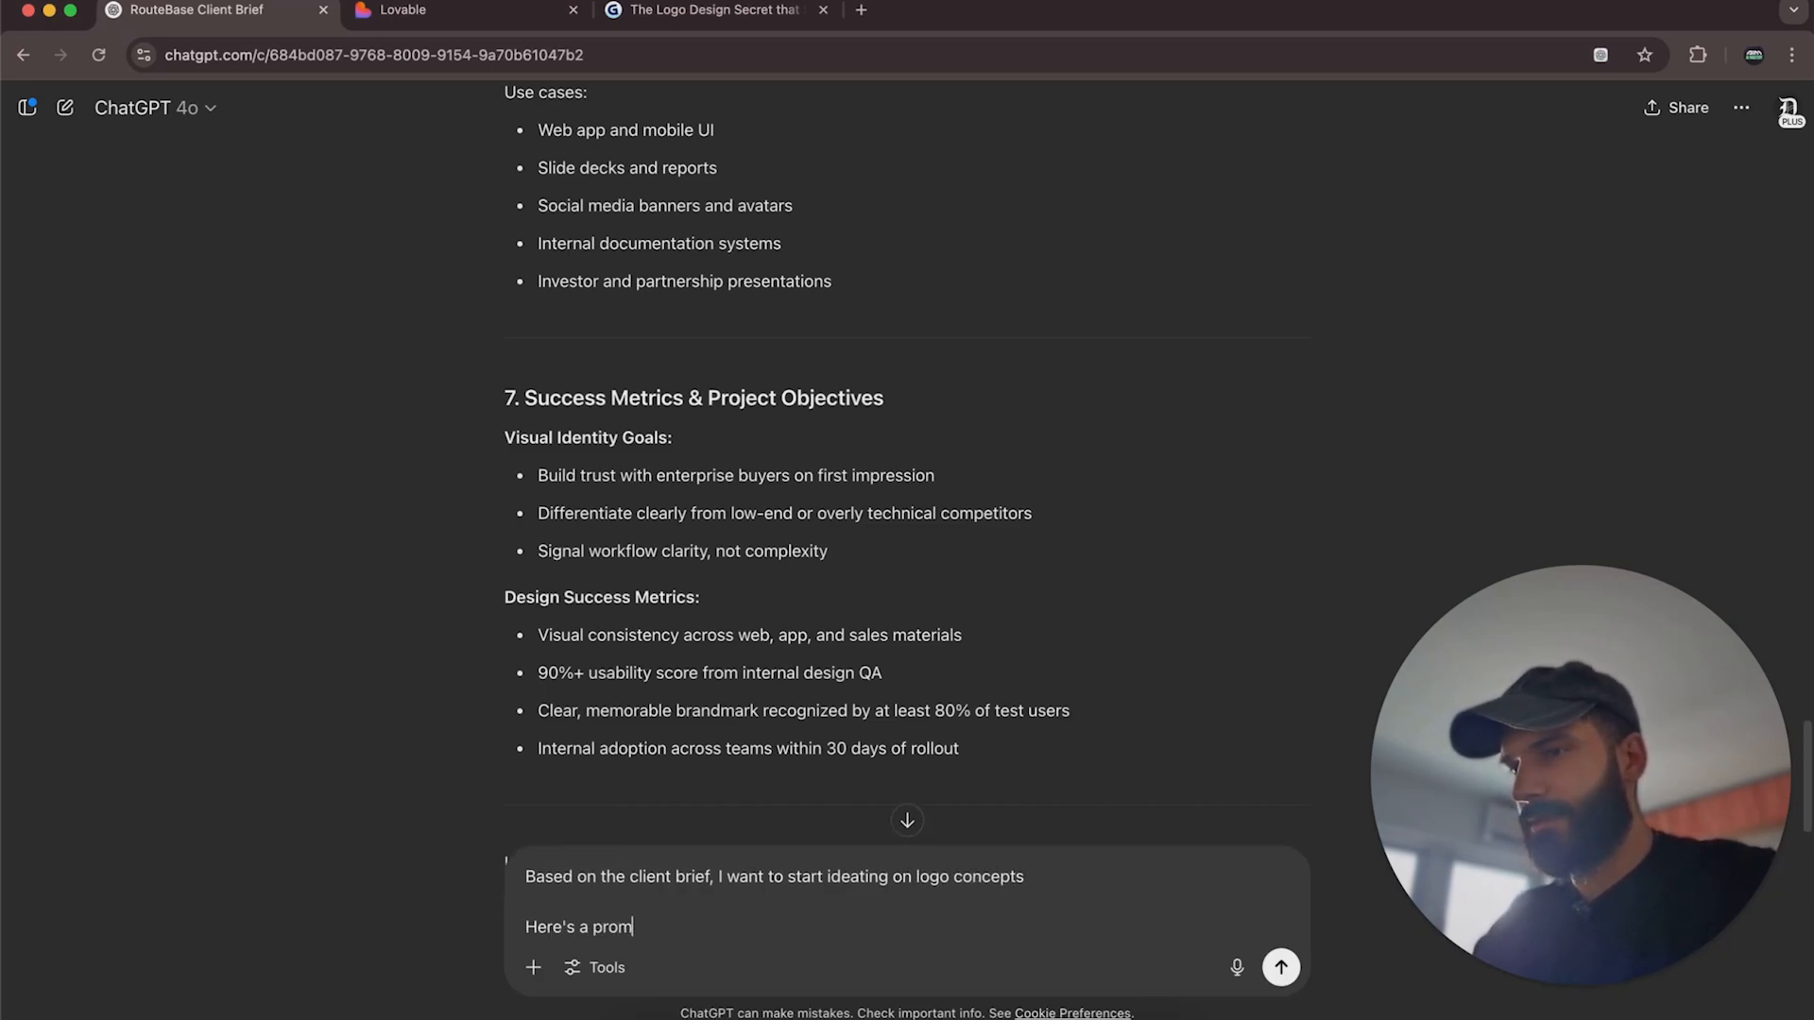
text(pt I prepared )
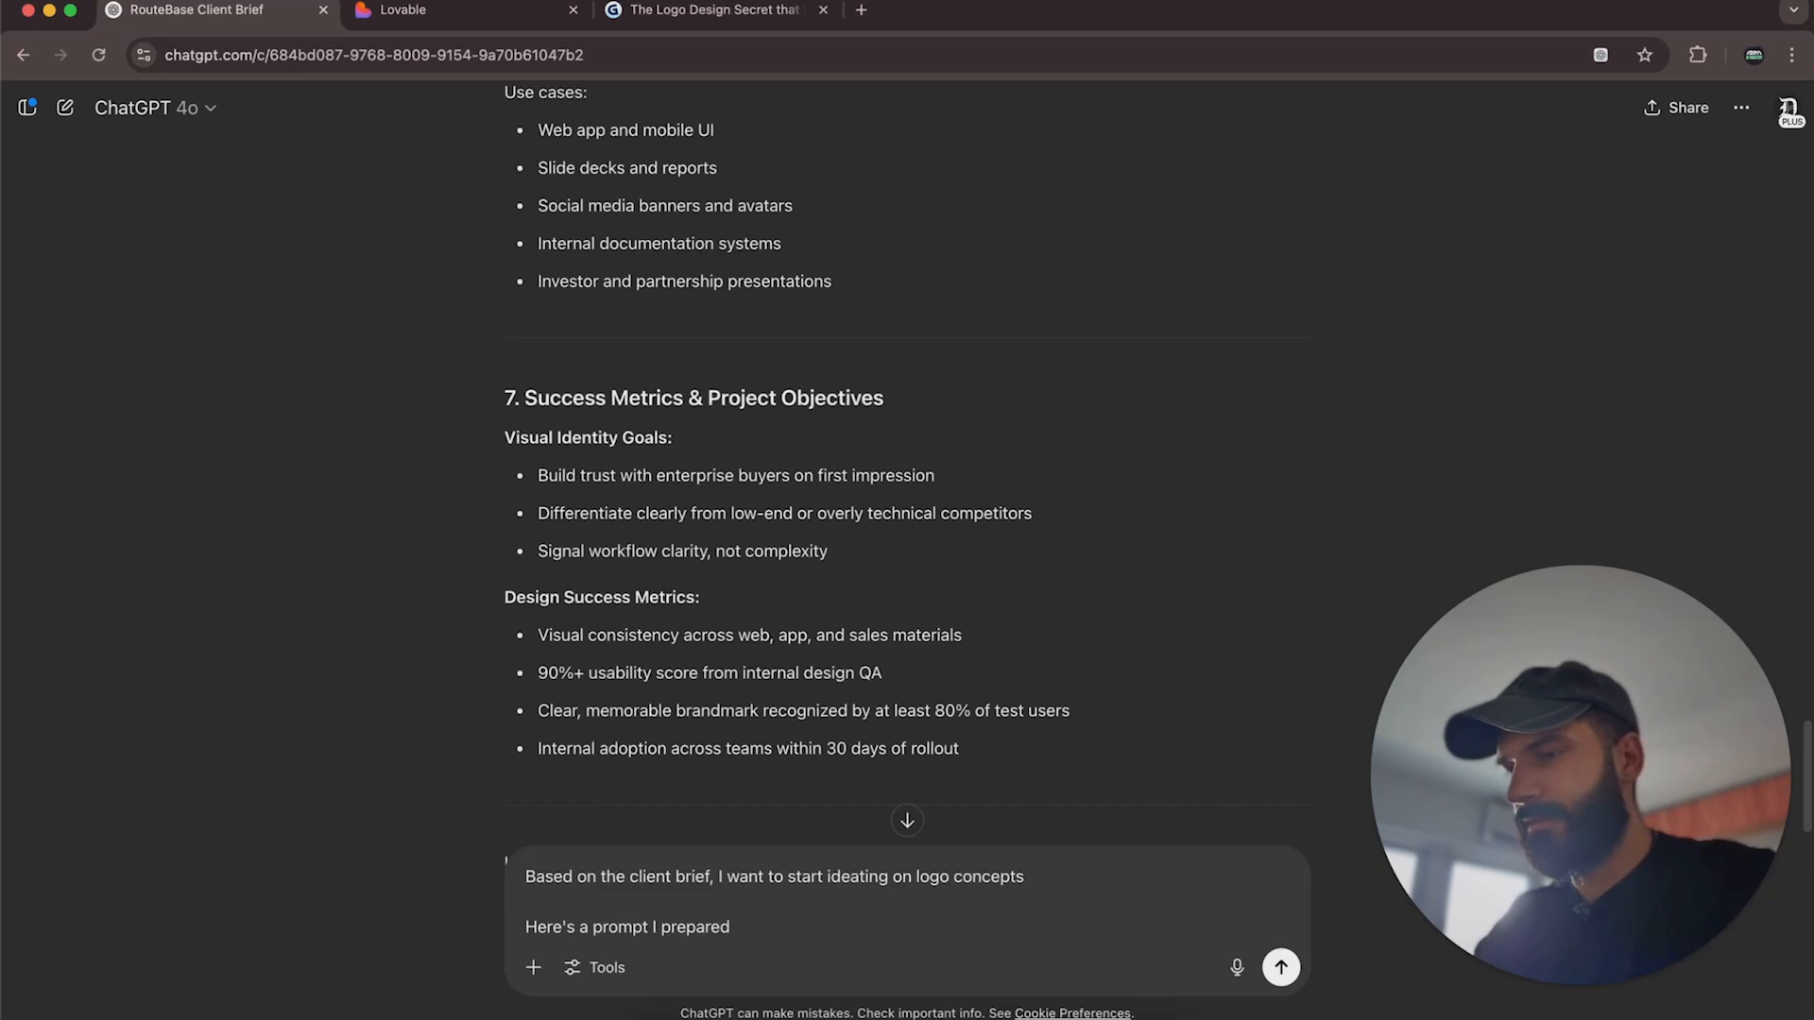
text(, but I want to ex)
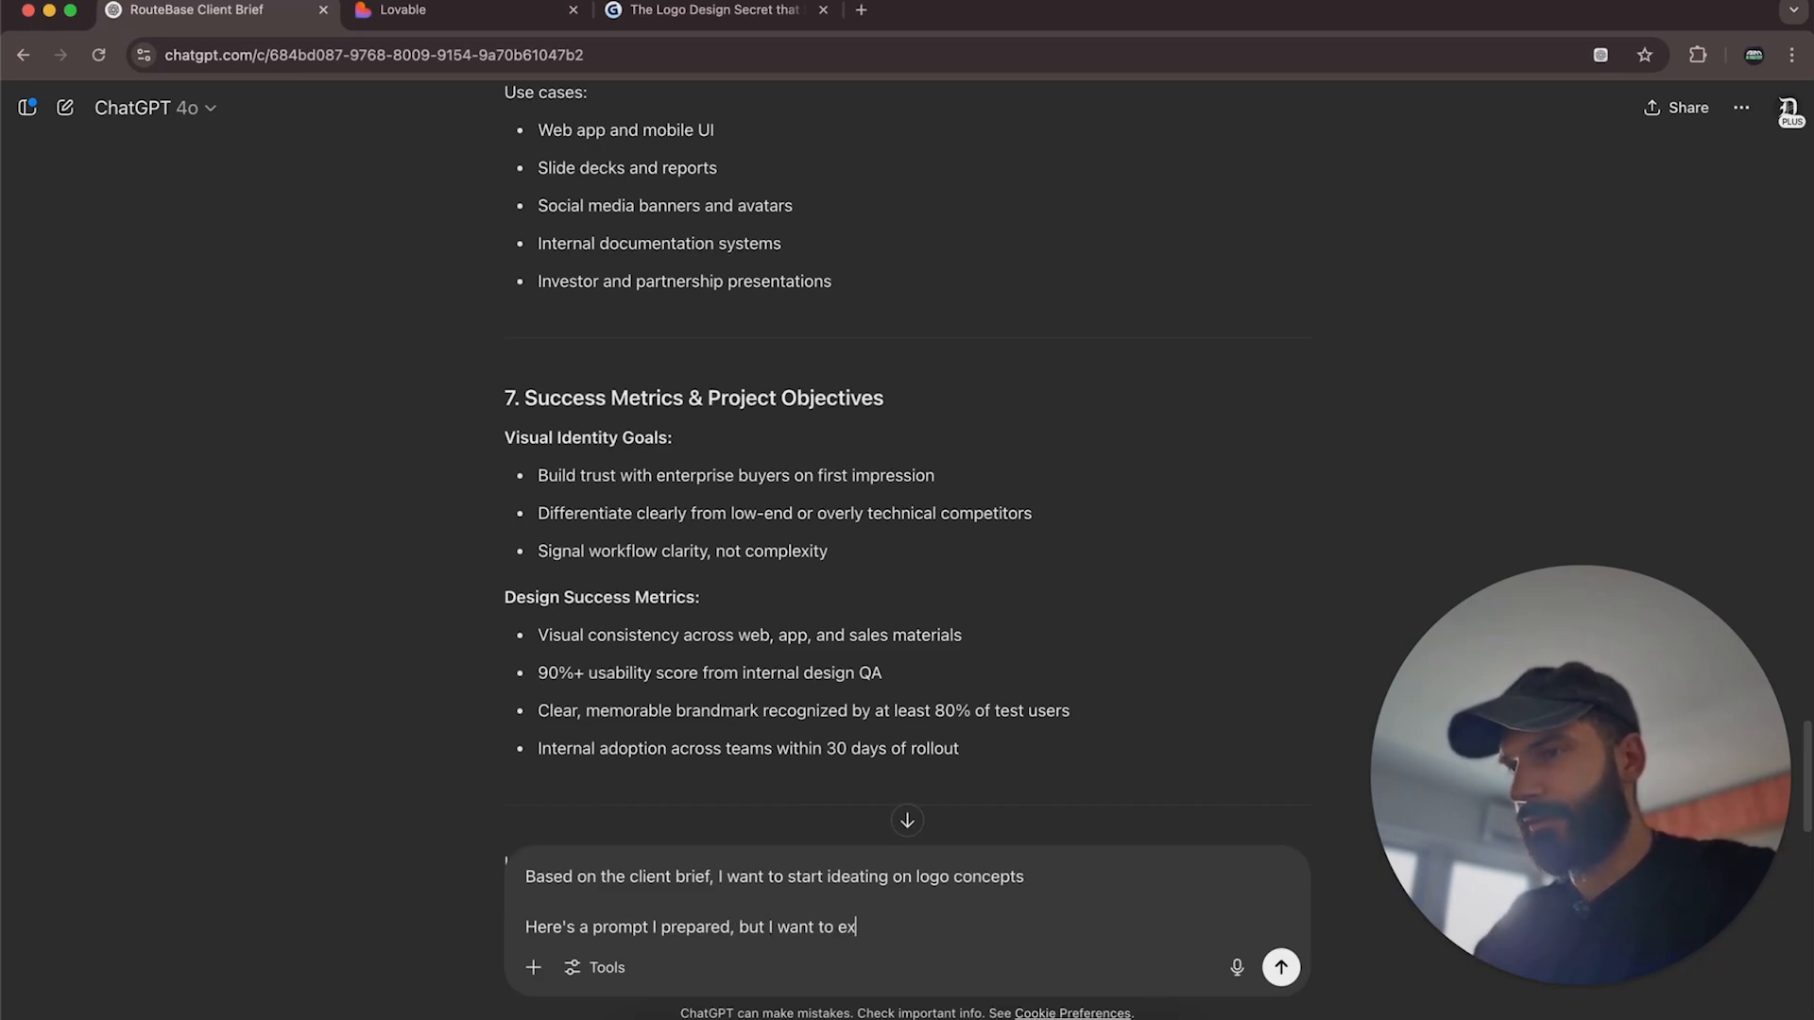
text(plore more)
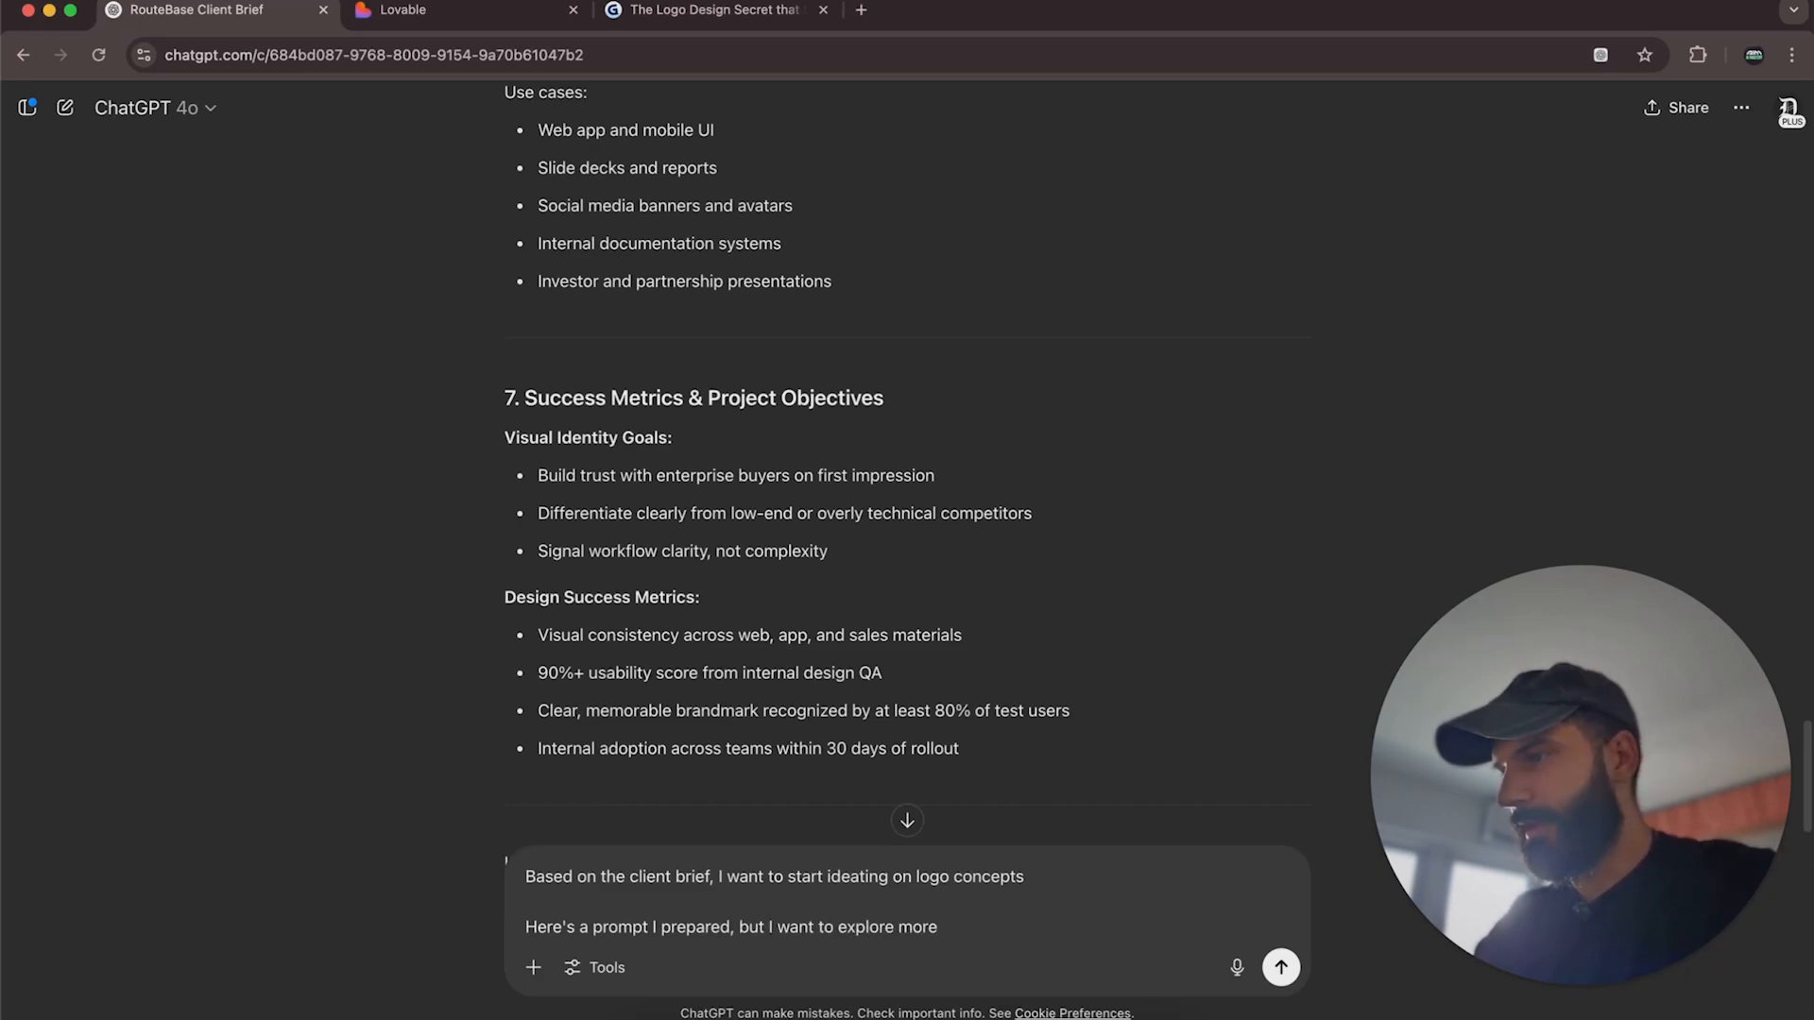
text( sca)
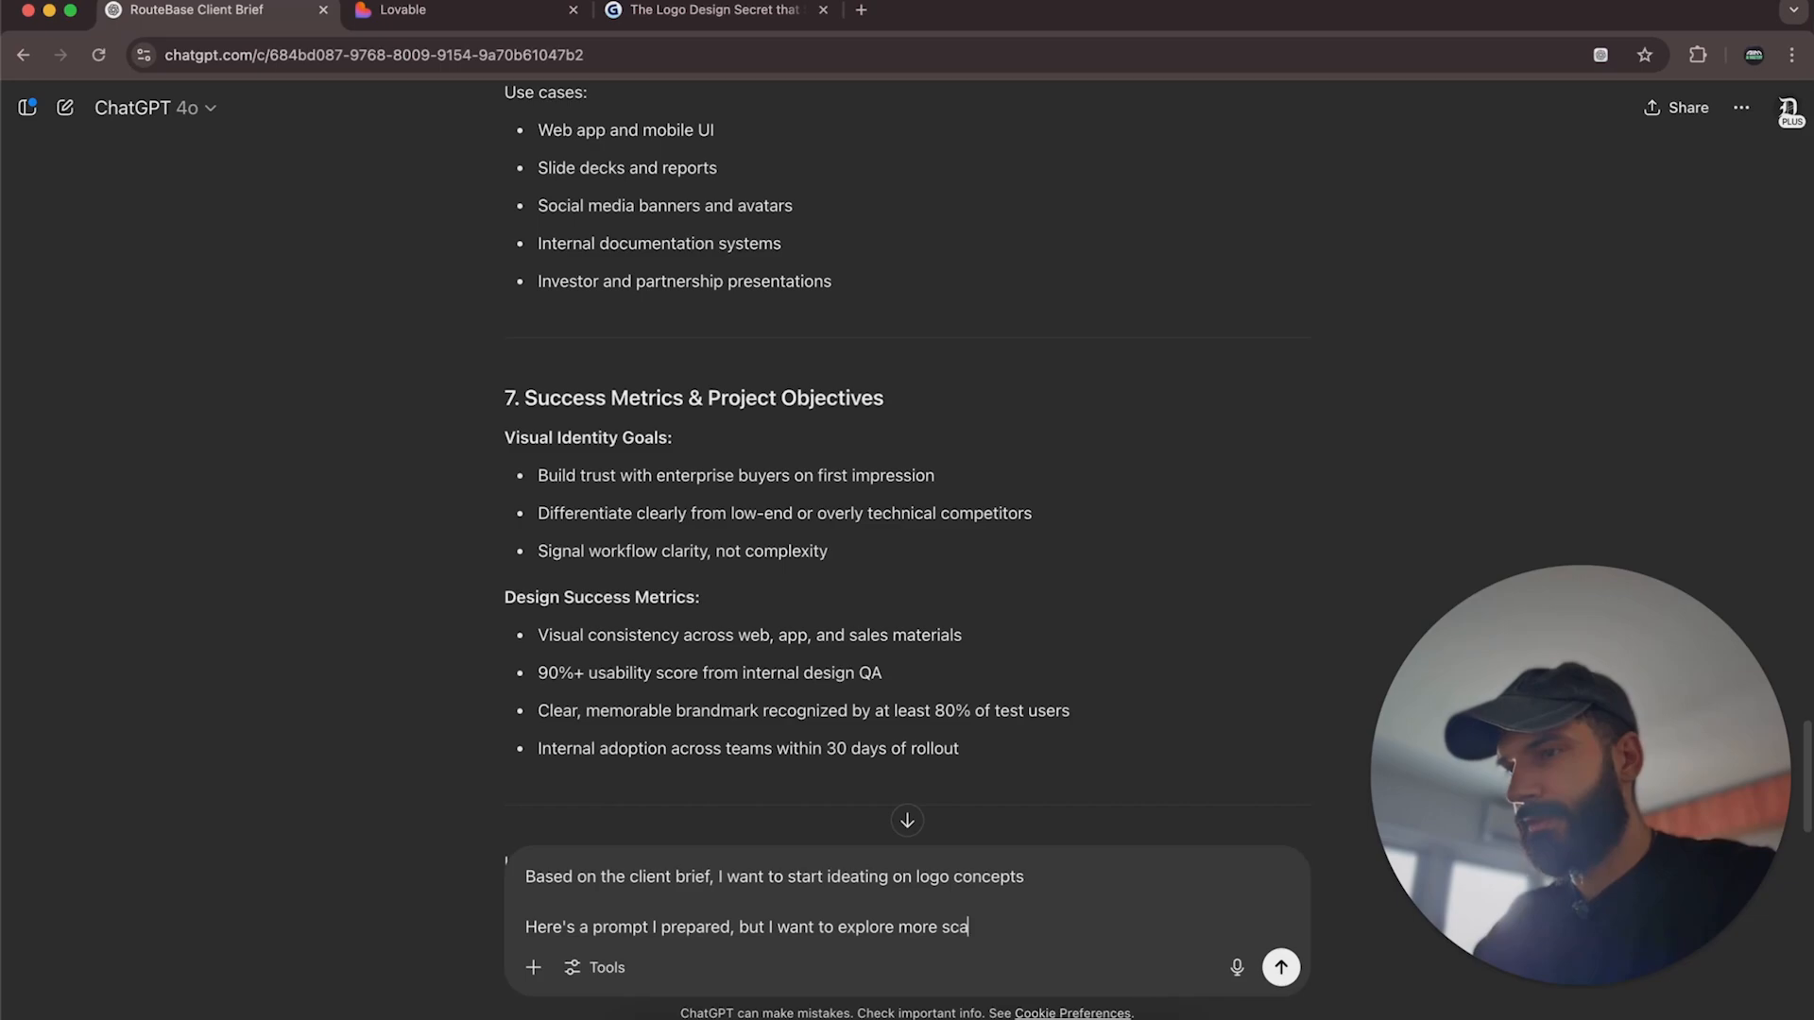
text(labele)
key(BackSpace)
key(BackSpace)
key(BackSpace)
text(le)
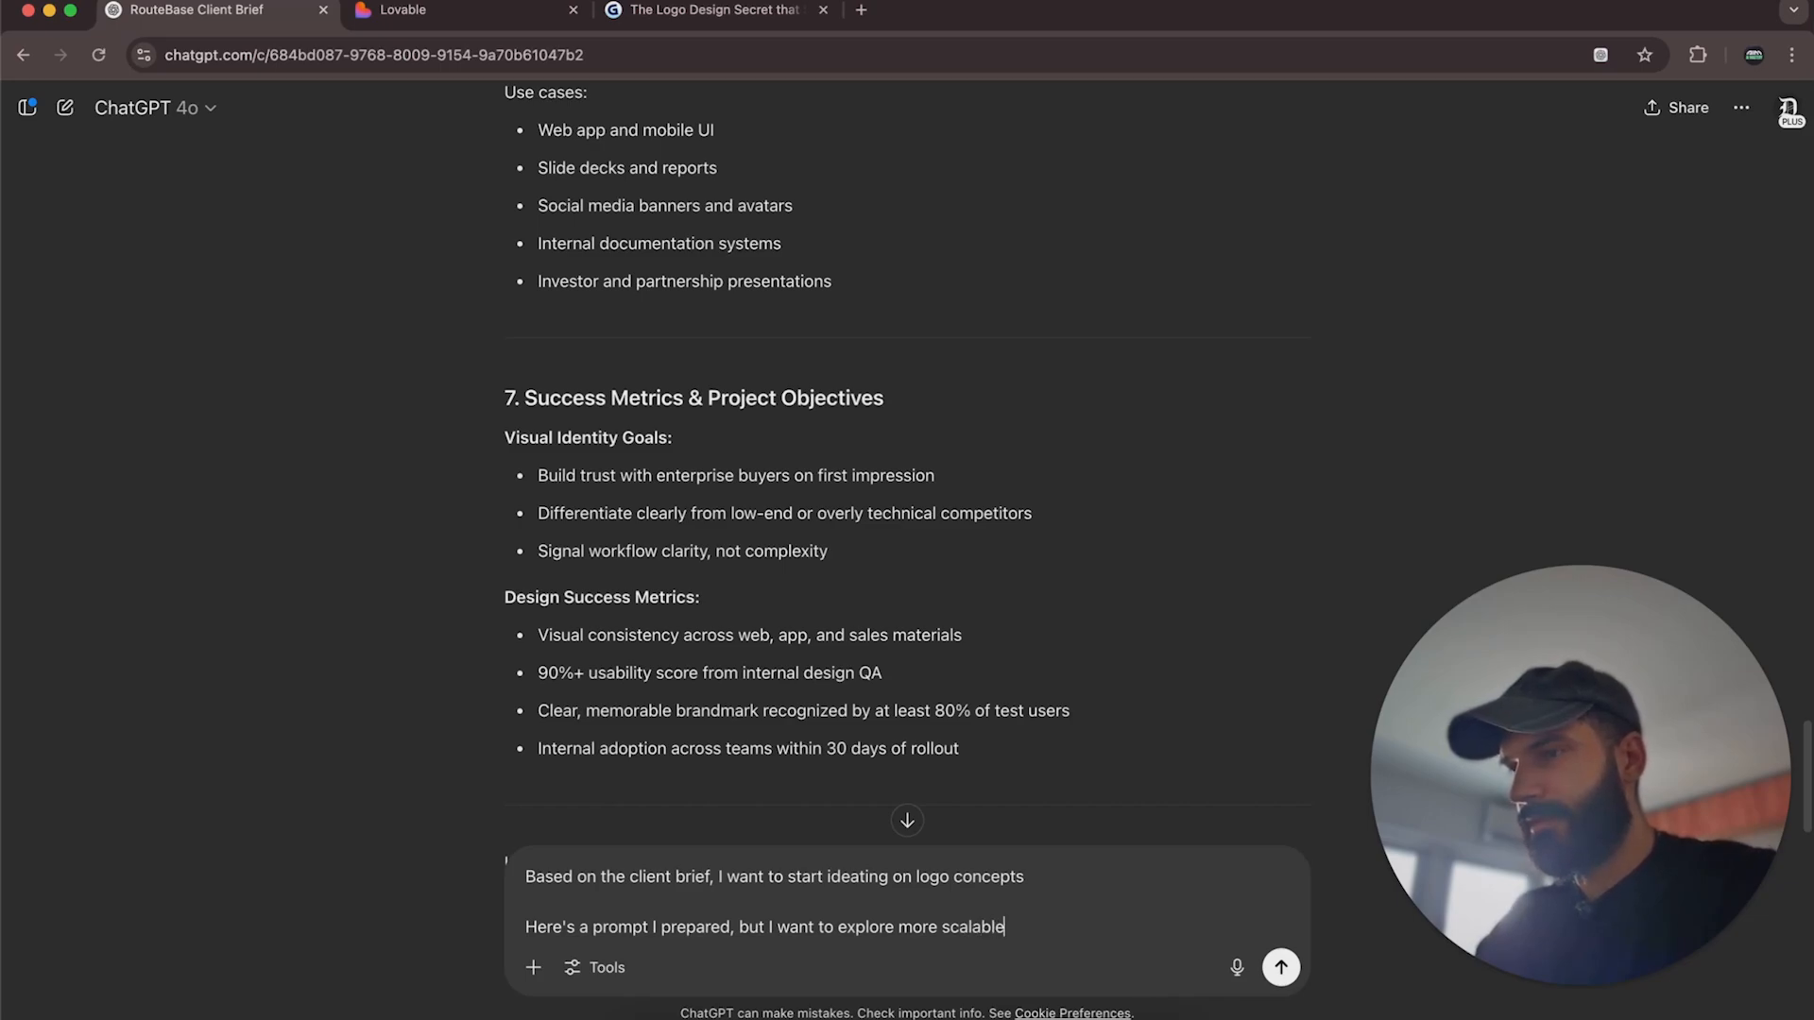
text( friendly logo ideas)
key(shift+Return)
key(shift+Return)
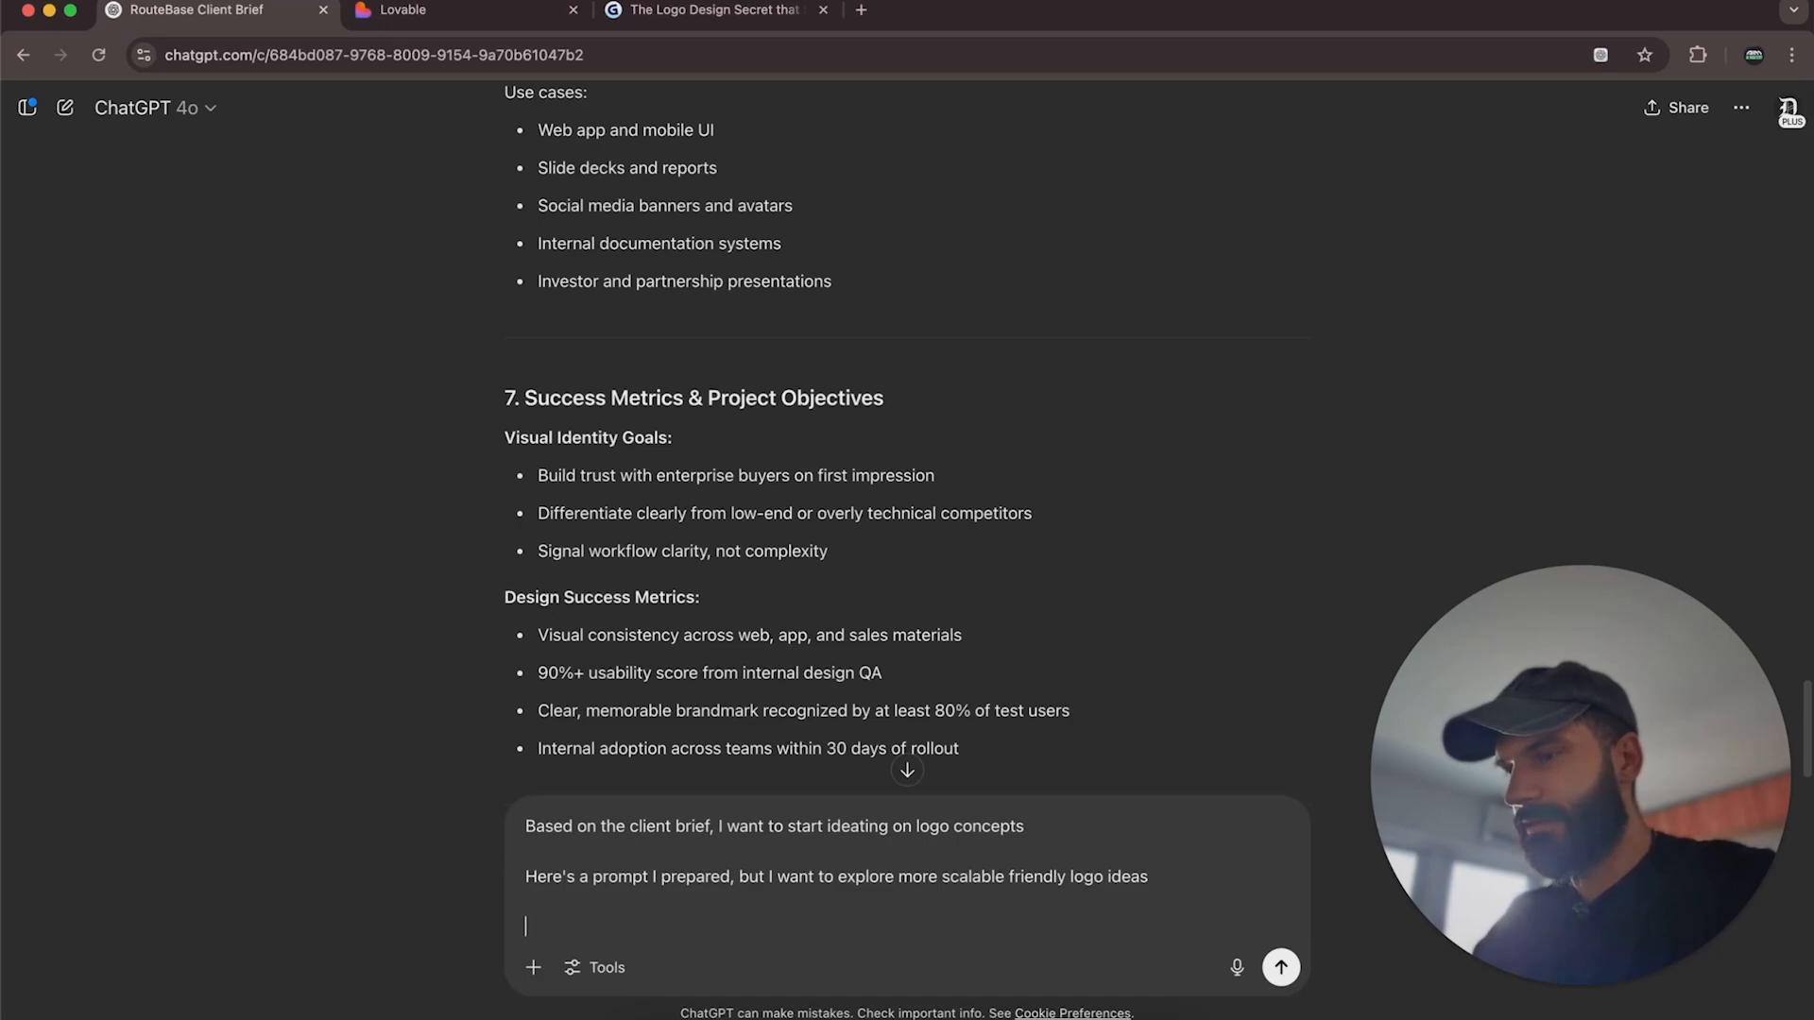
Paste the copied logo concept generation prompt into the message, setting it off with a "--" separator line and blank lines.
text(--)
key(shift+Return)
key(shift+Return)
key(super+v)
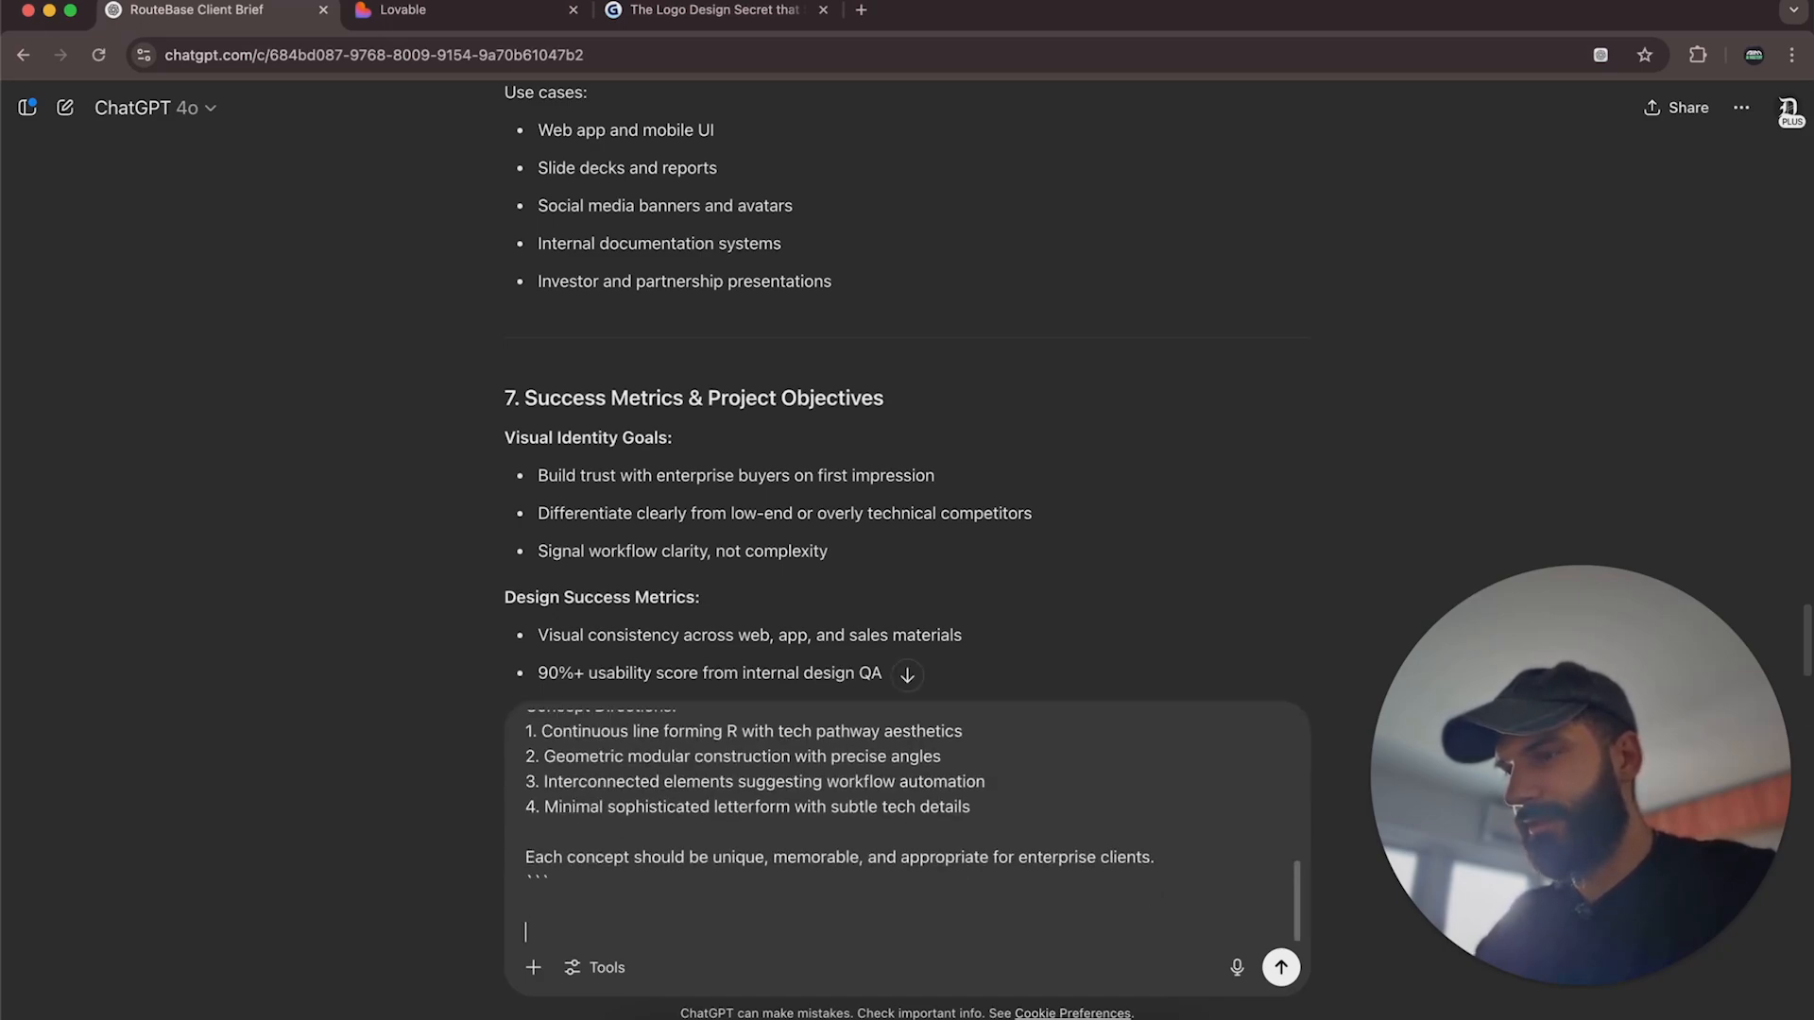
key(shift+Return)
key(shift+Return)
Add the feedback "Circuit lines, sounds like it's going to look terrible on smaller sizes" below the separator.
text(Circuk)
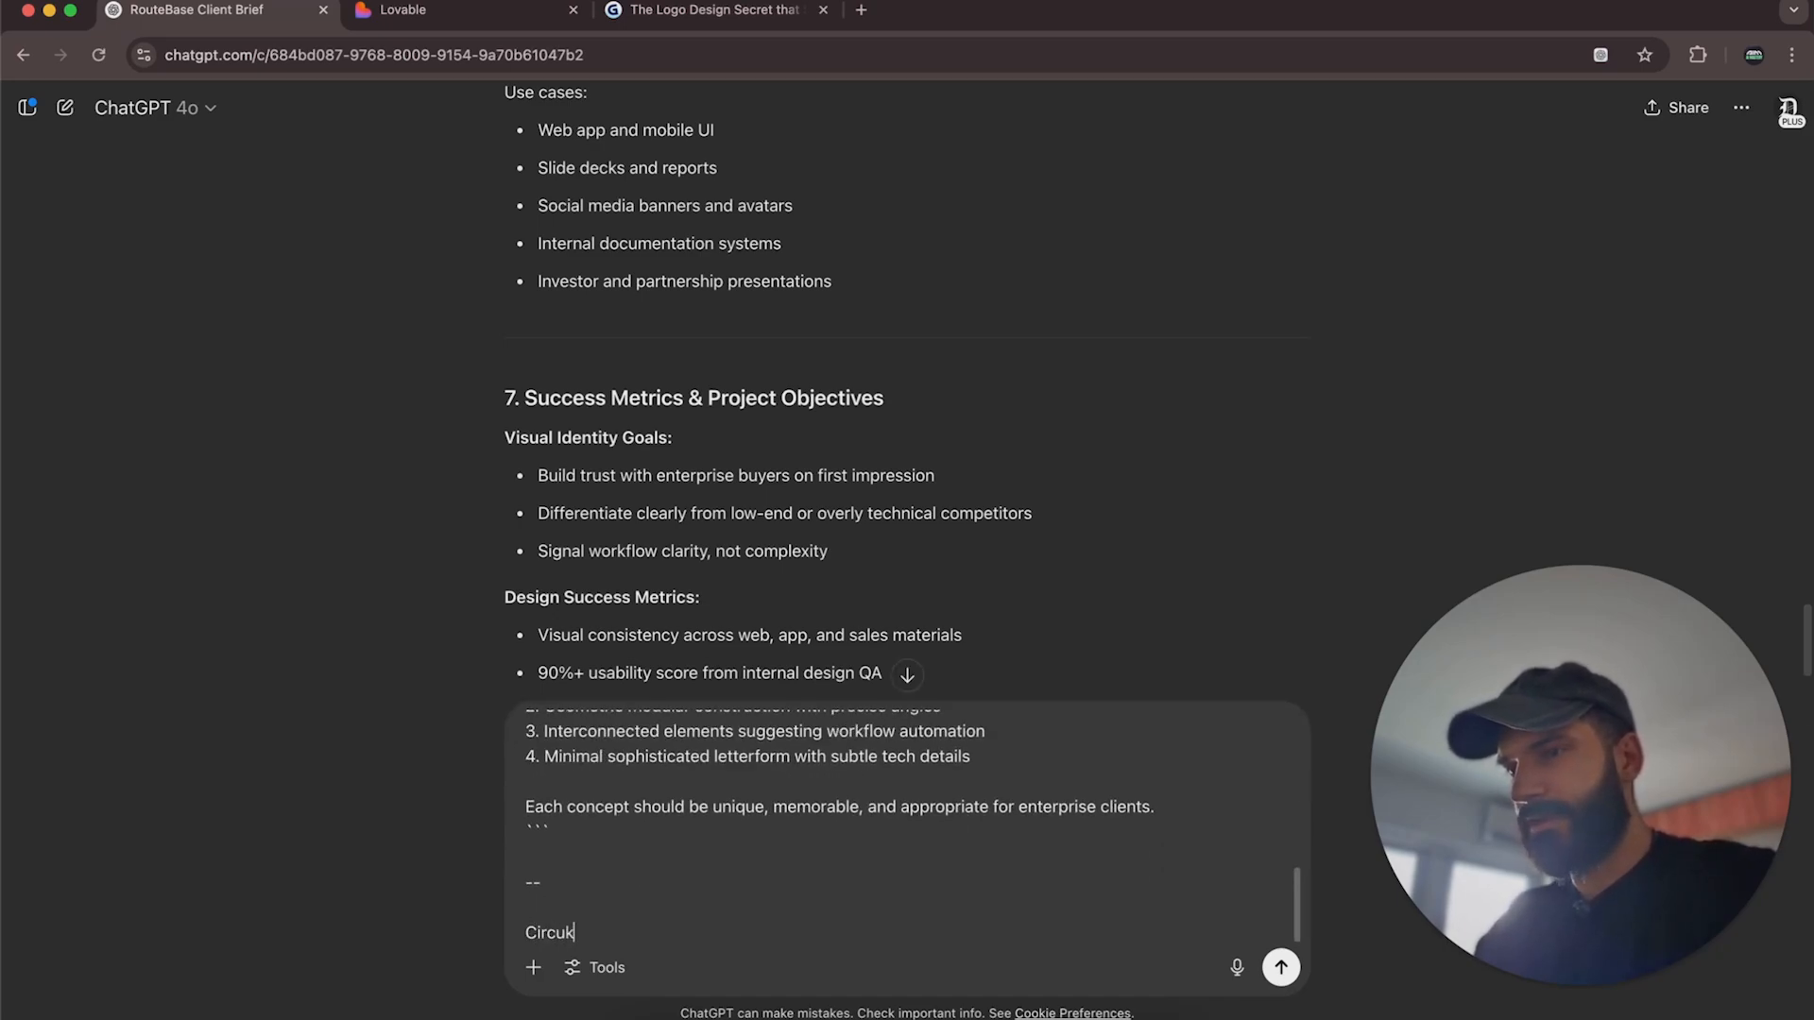
key(BackSpace)
text(it lines, sounds )
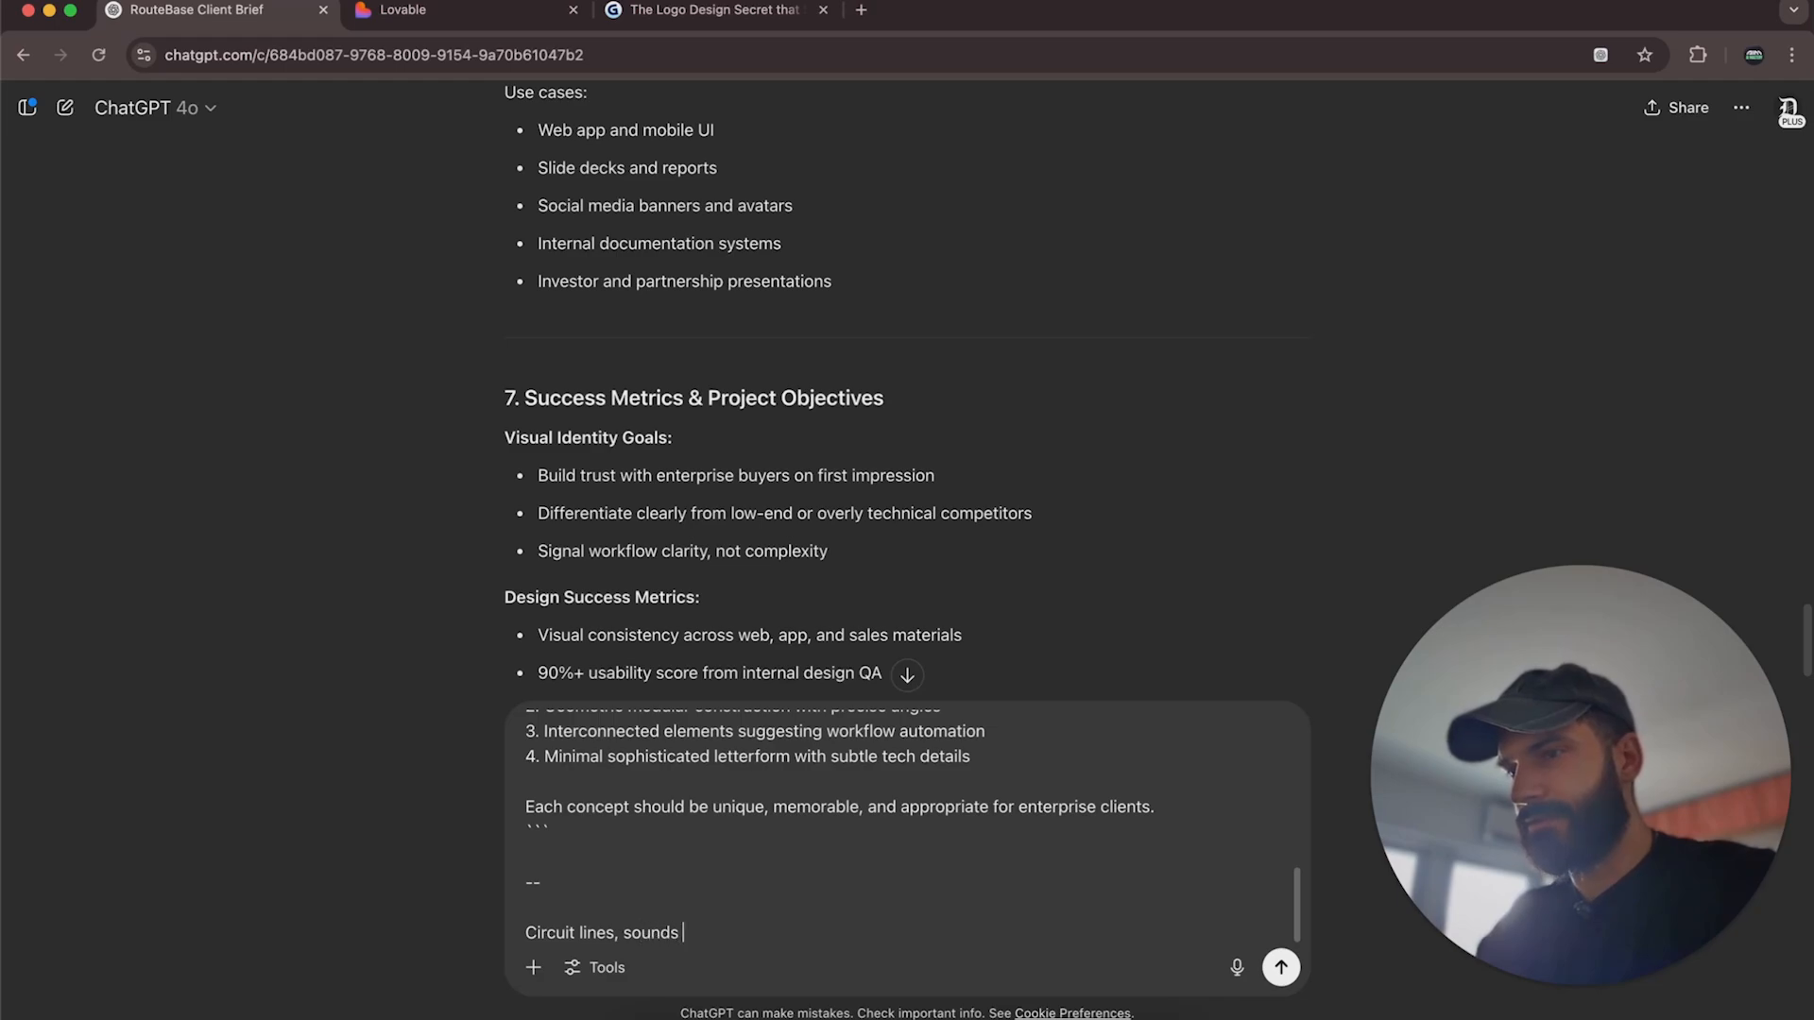
text(like it's goi)
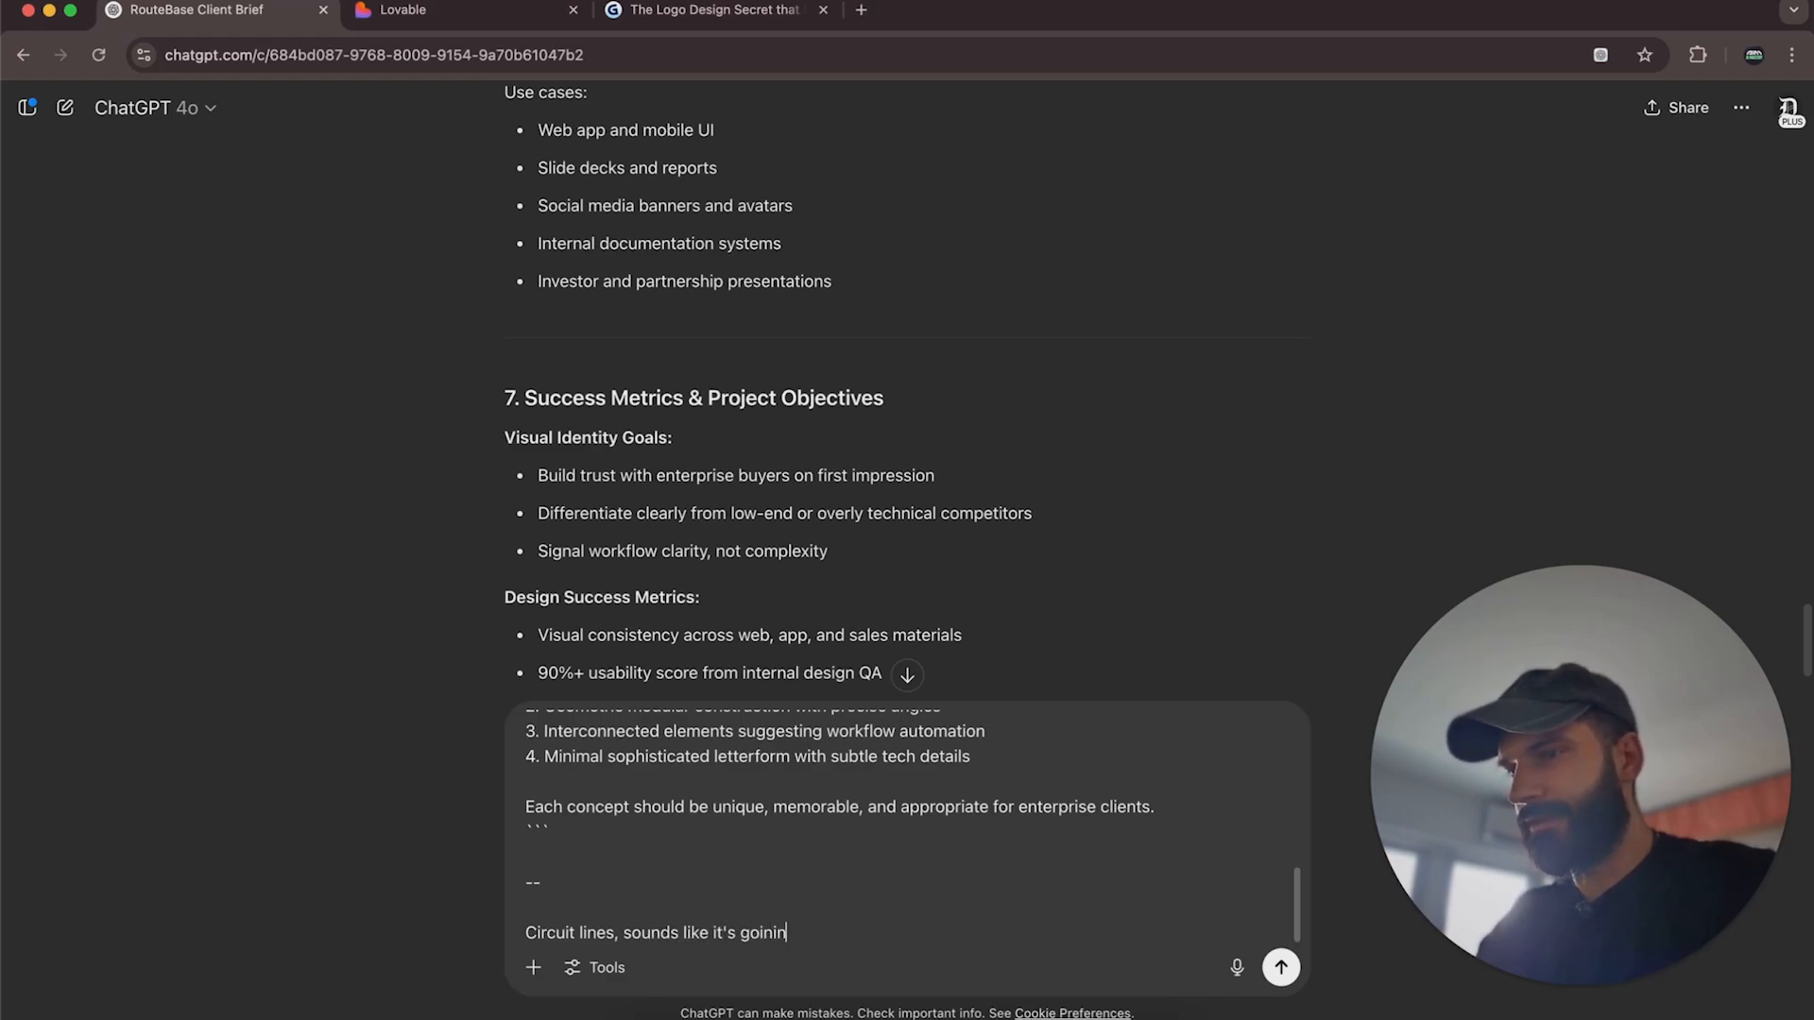
text(ng to look t)
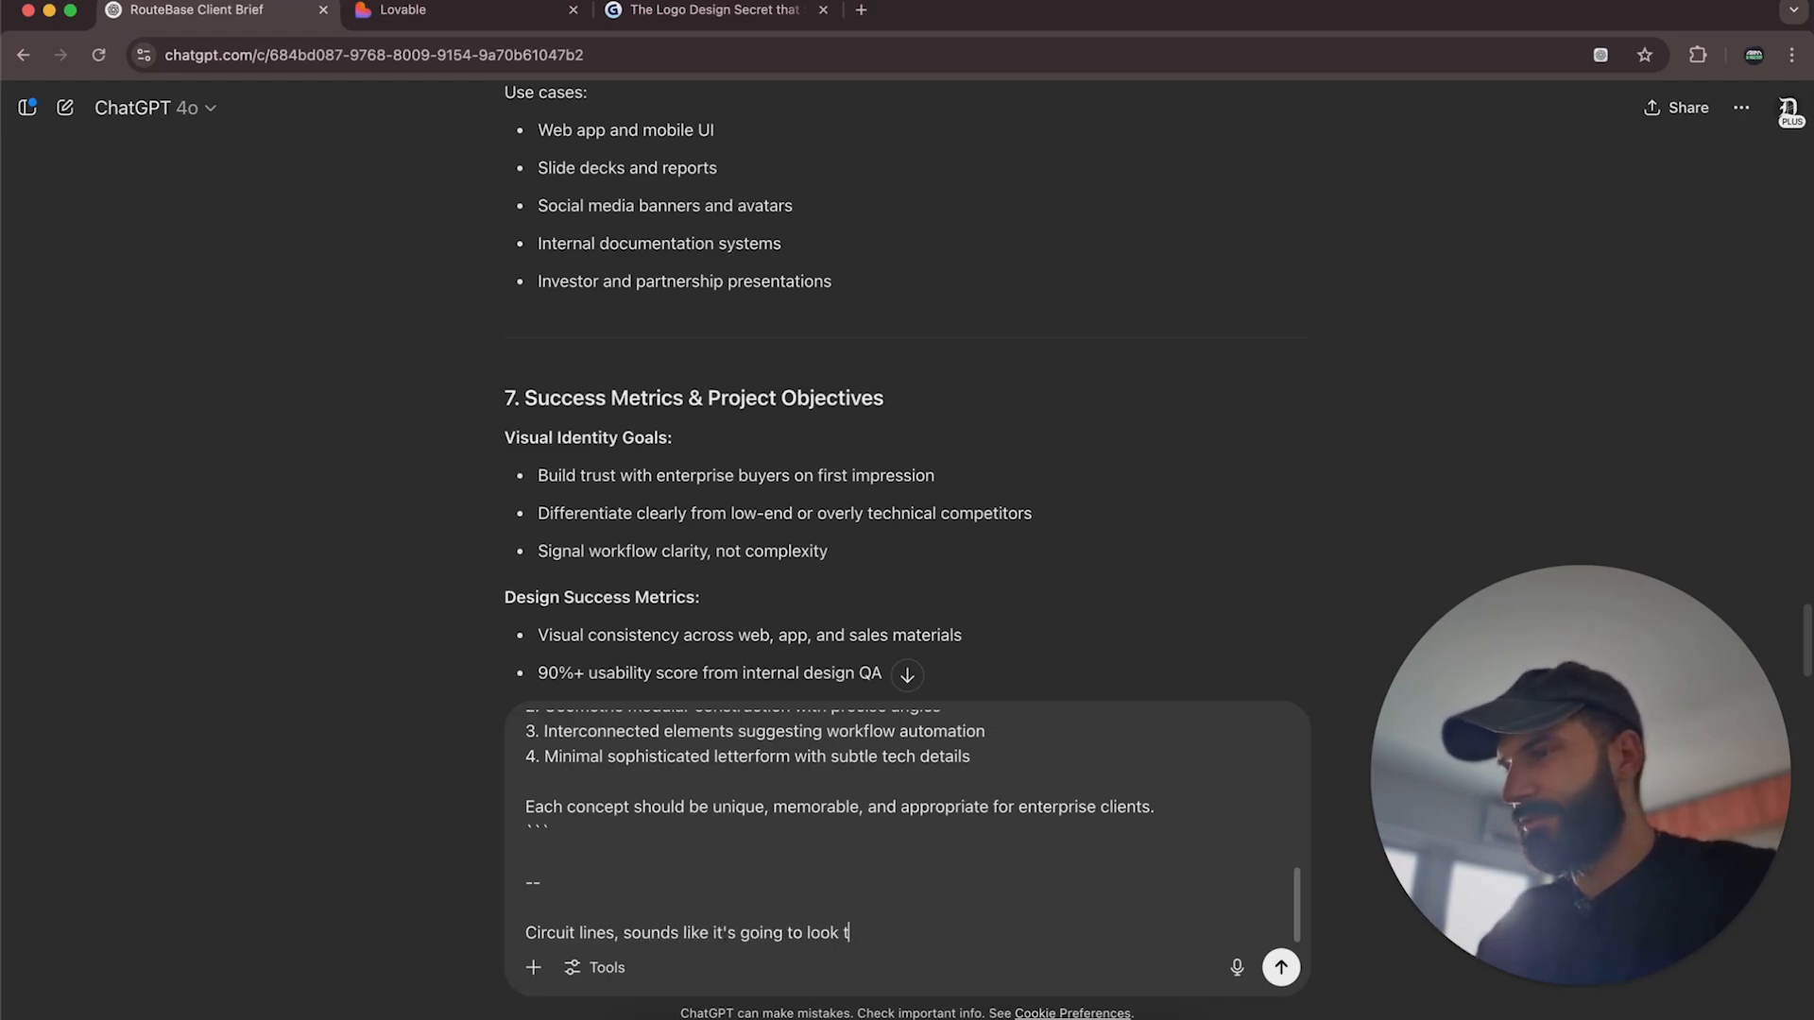
text(errible on smaller)
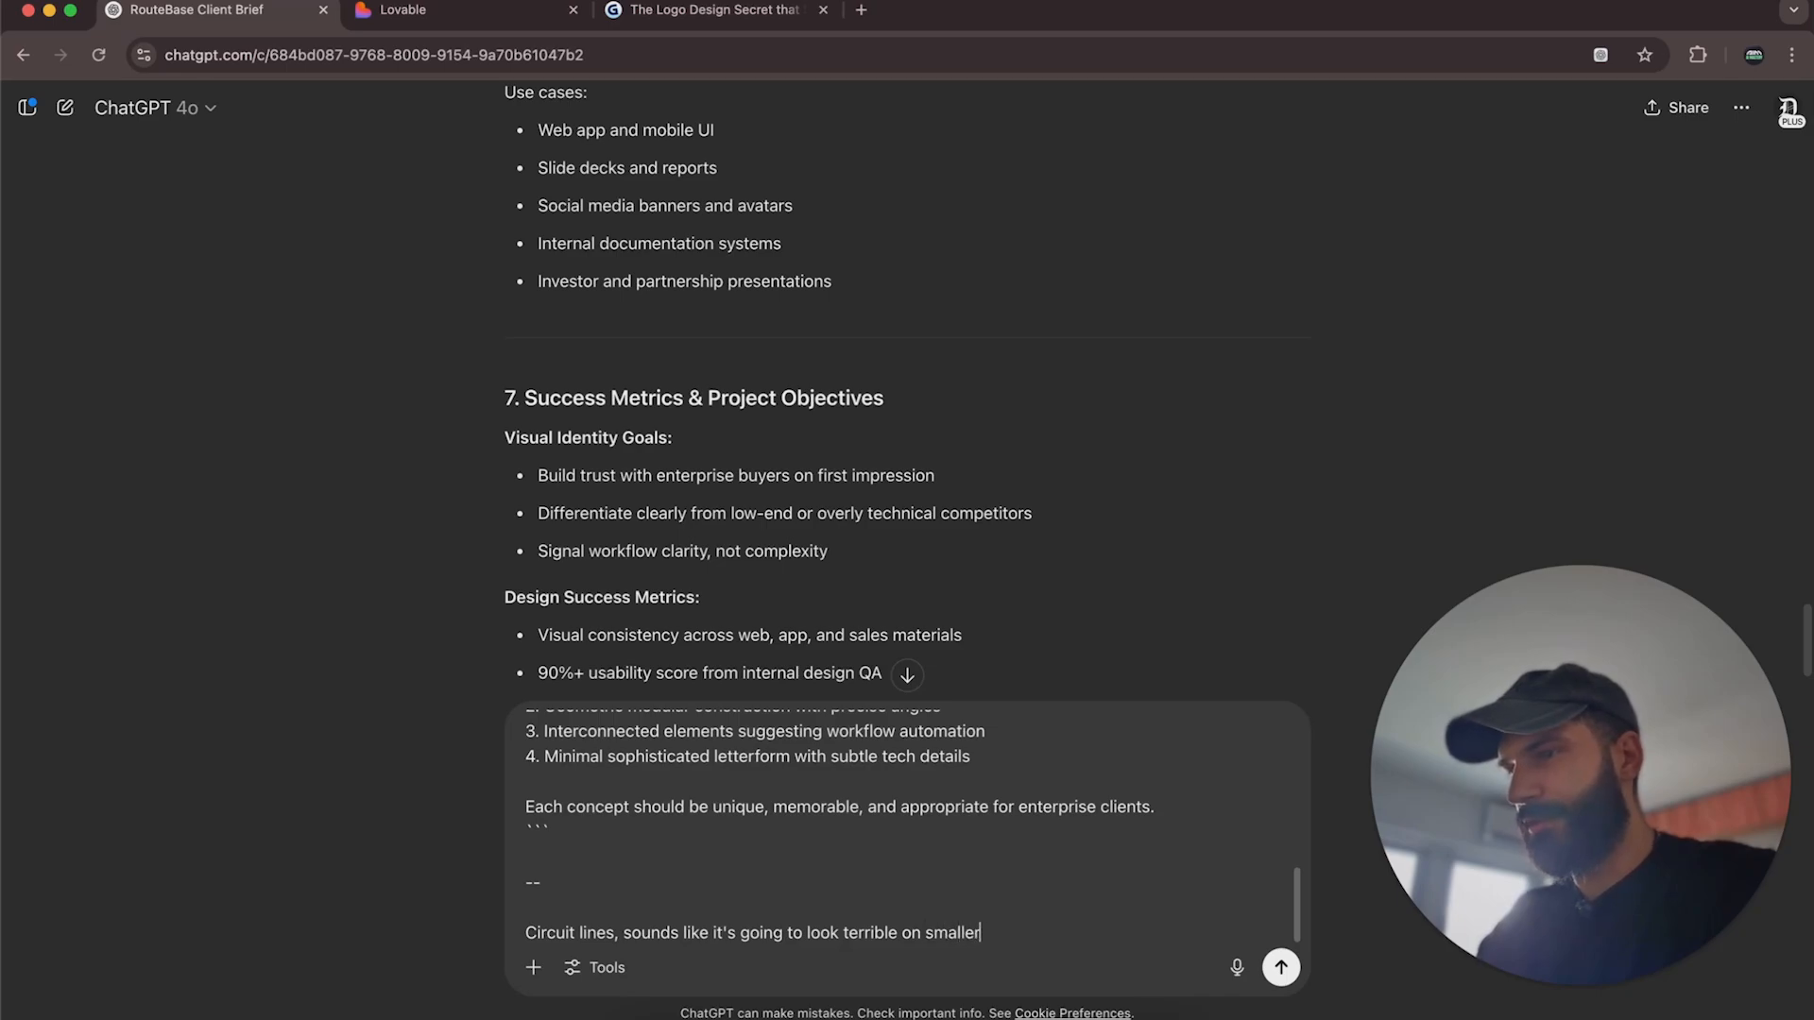
text( size)
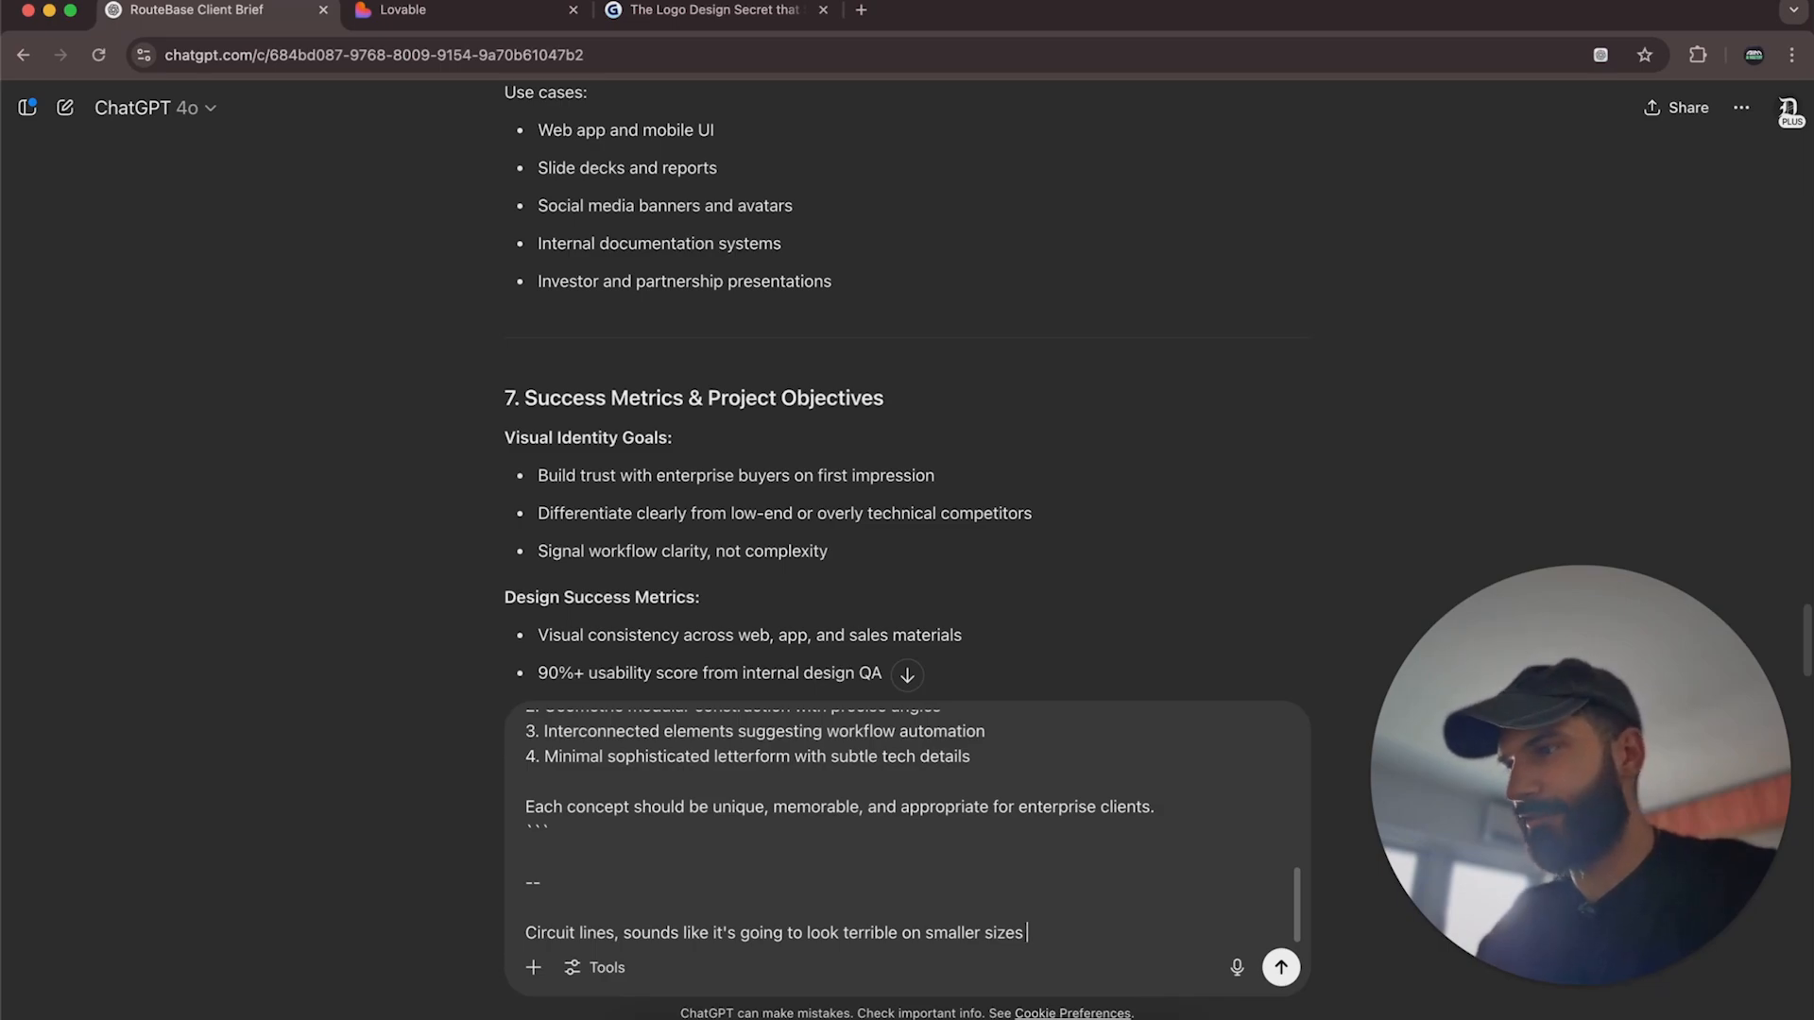
Complete the feedback with ", so we need more modern, minimal, unique approaches to this tech startup" and send the message.
text(s, so we)
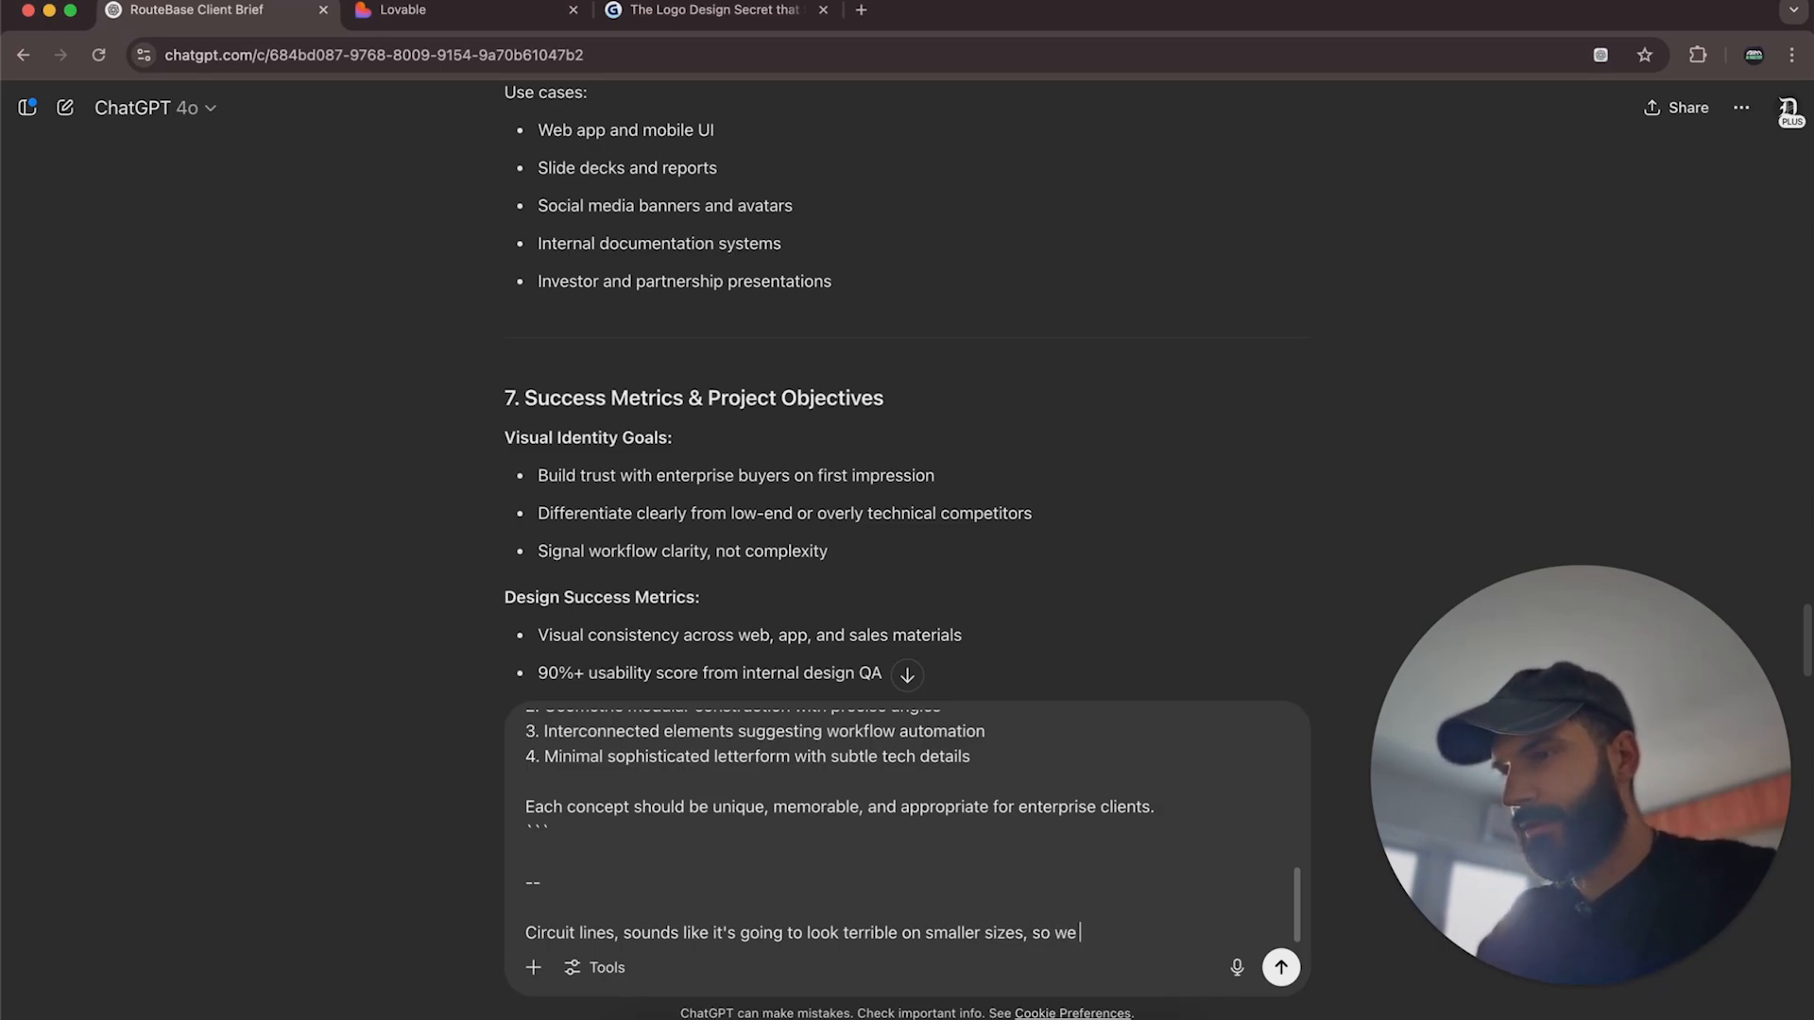
text( need more)
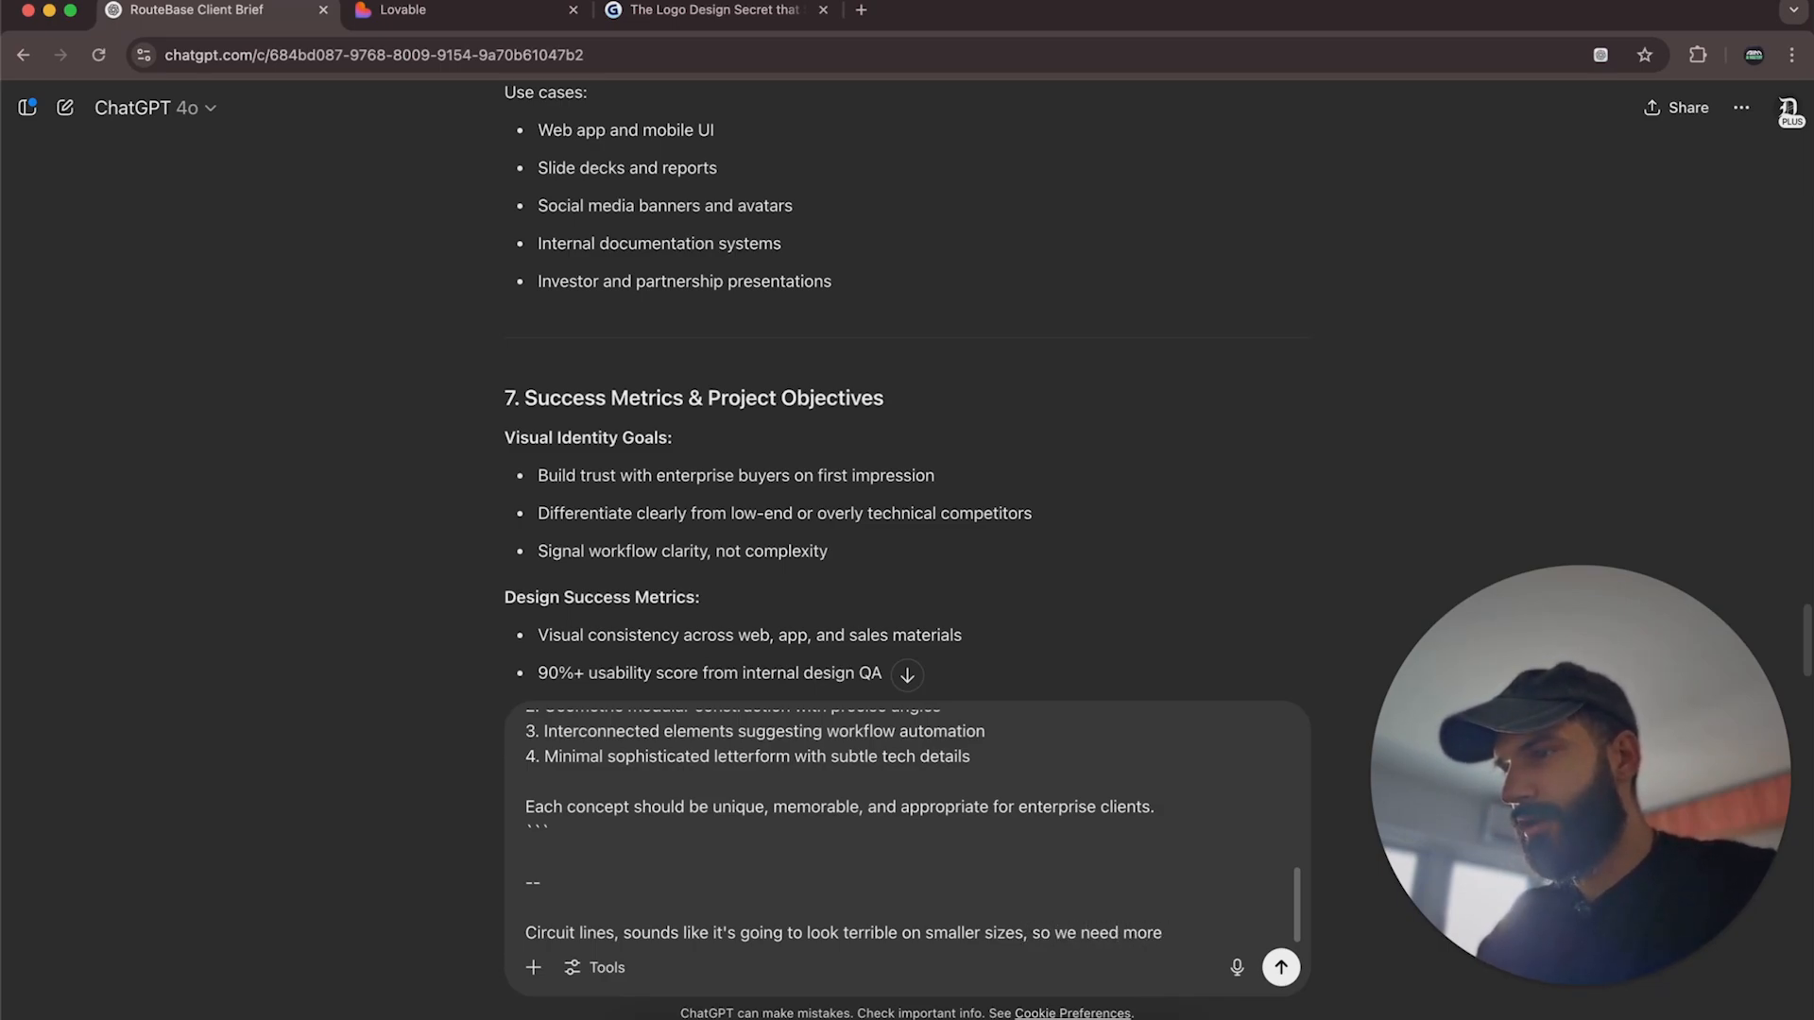
text( modern, m)
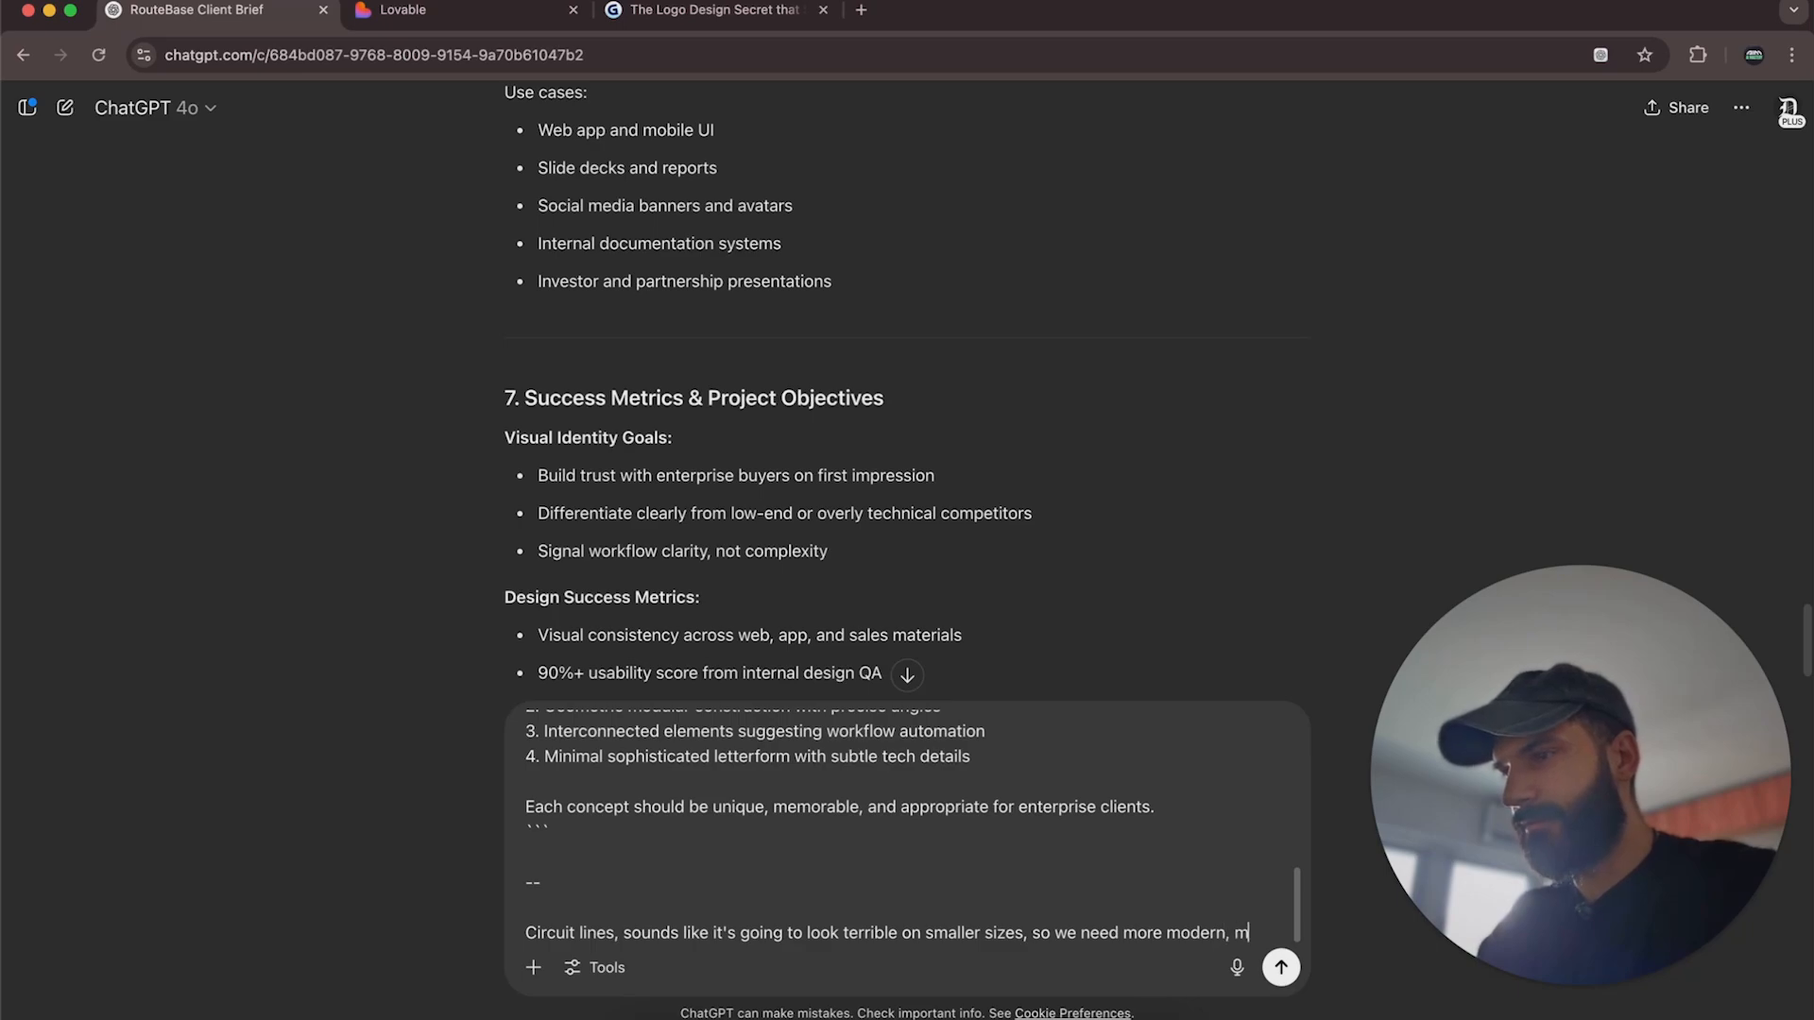
text(inimal, unique)
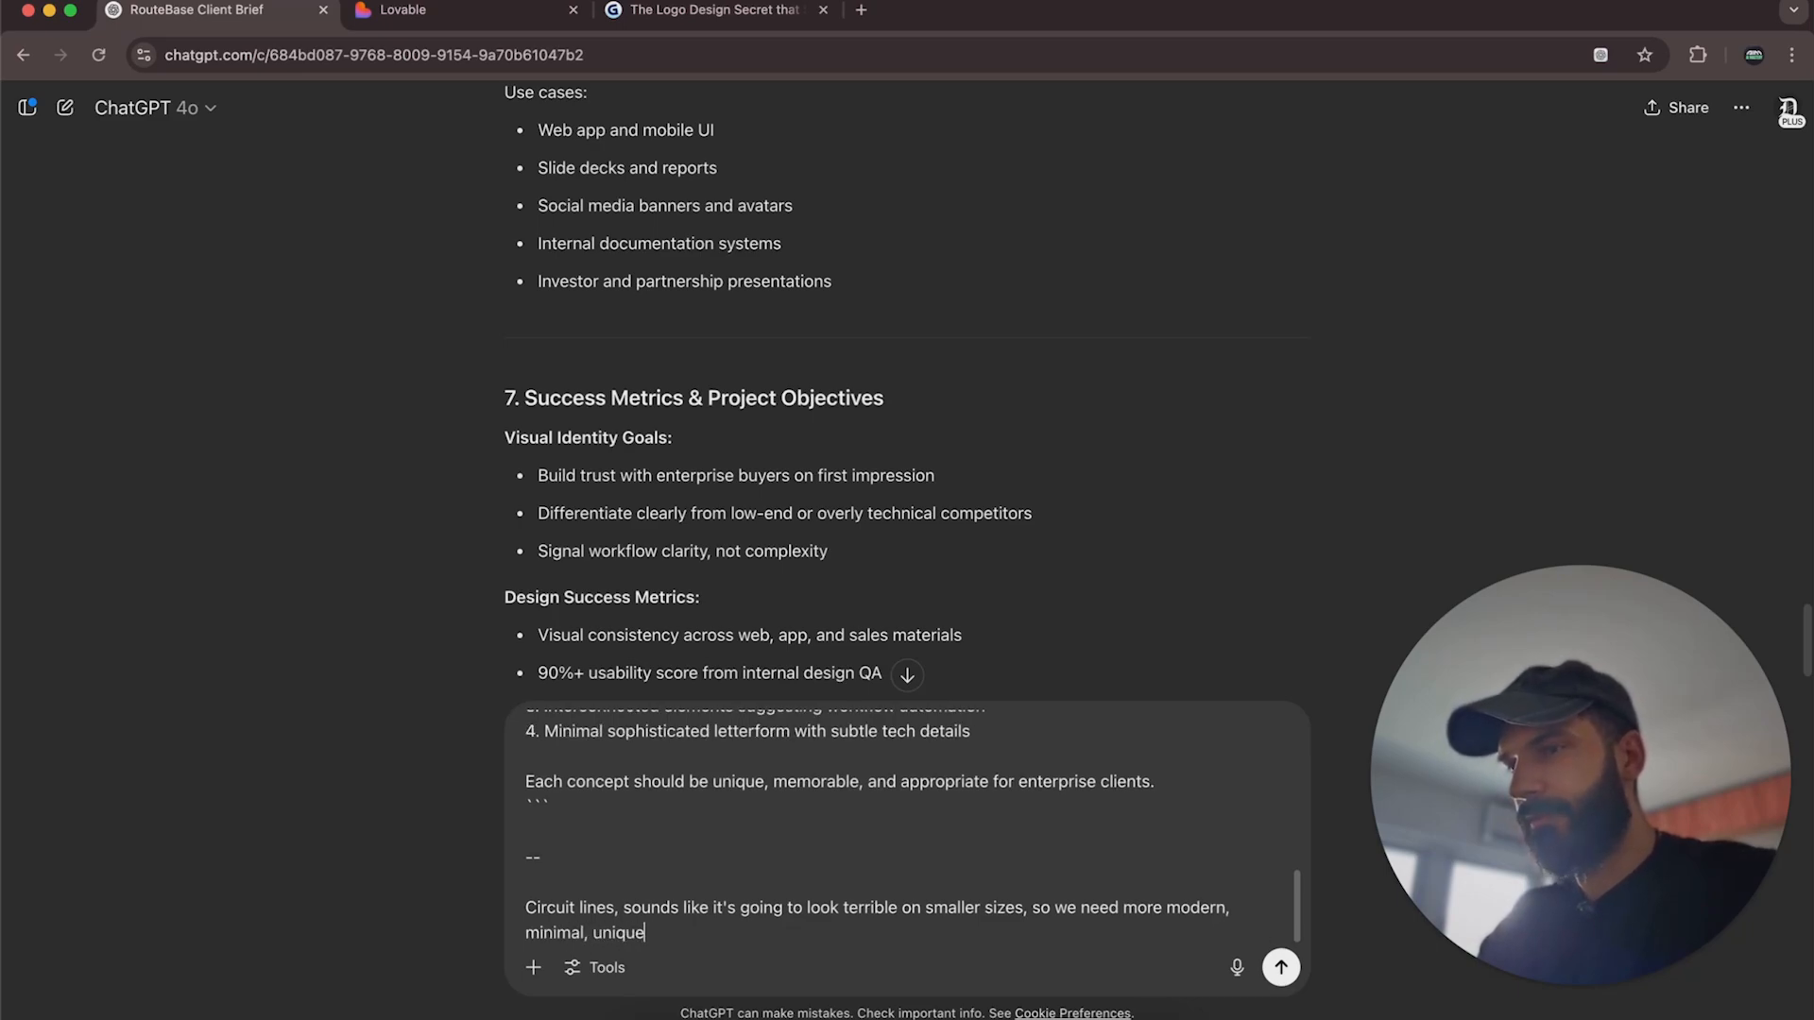
text( approaches to th)
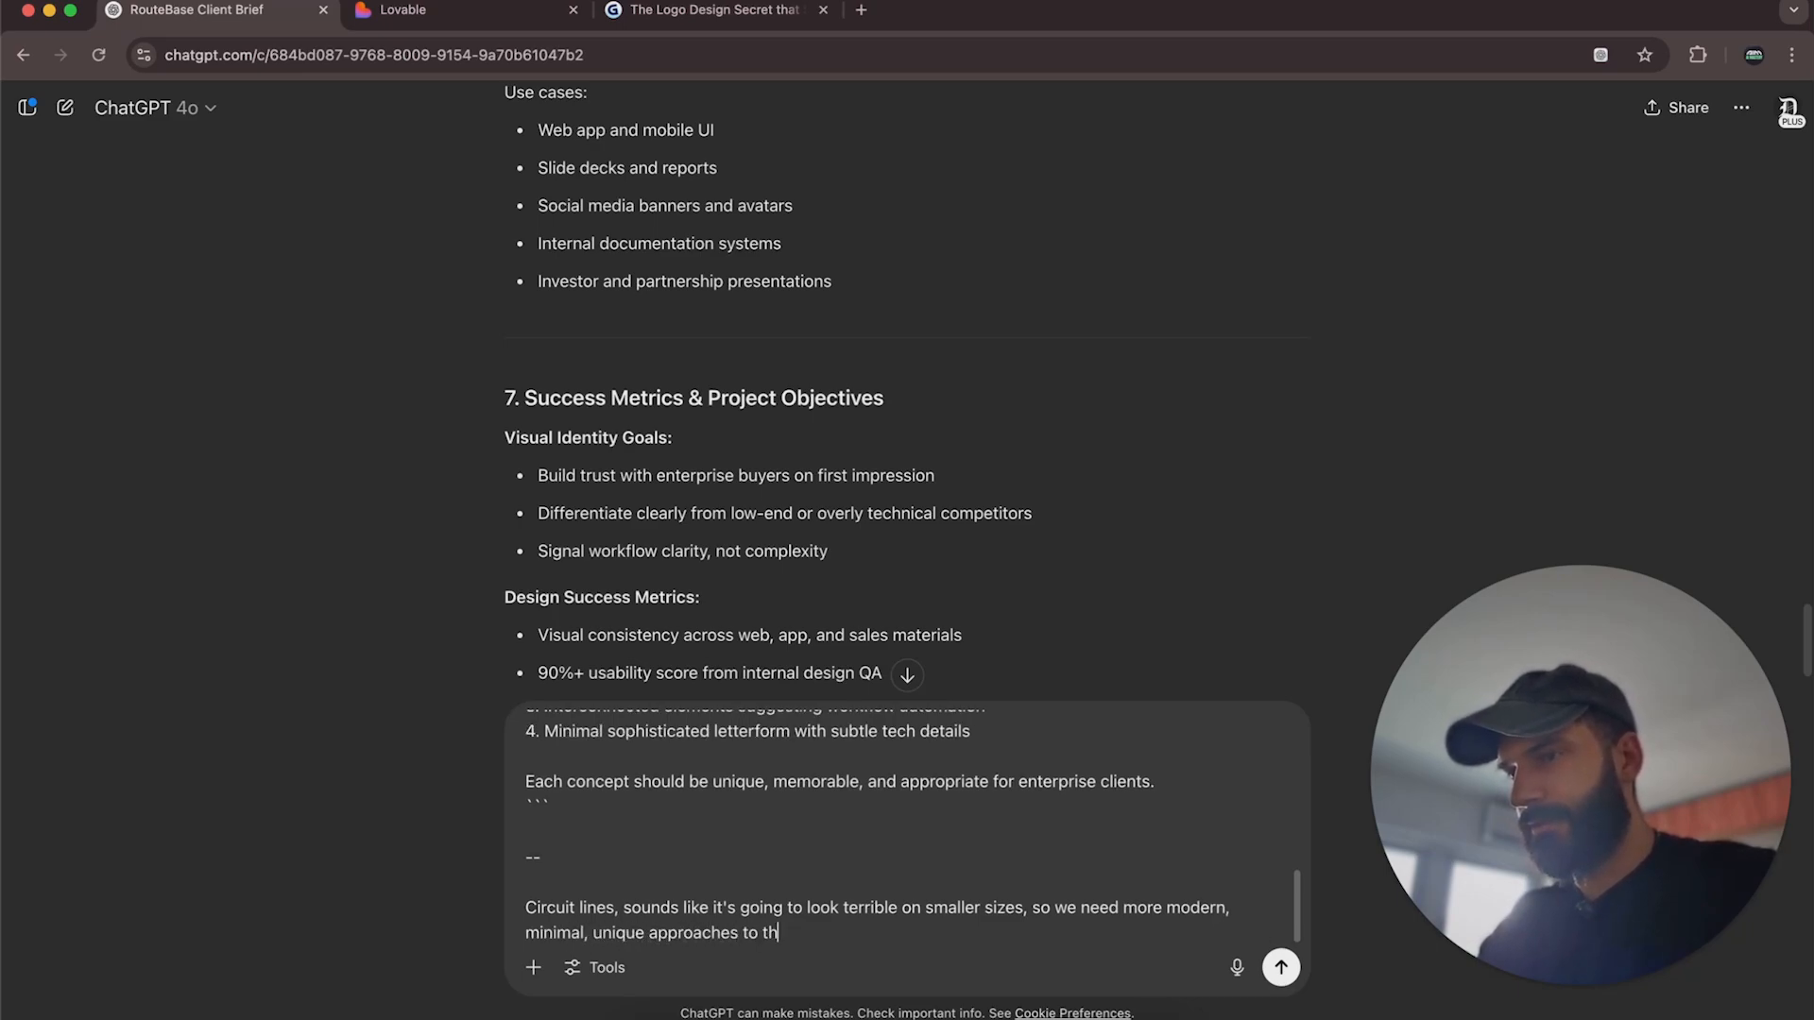
text(is tech startup)
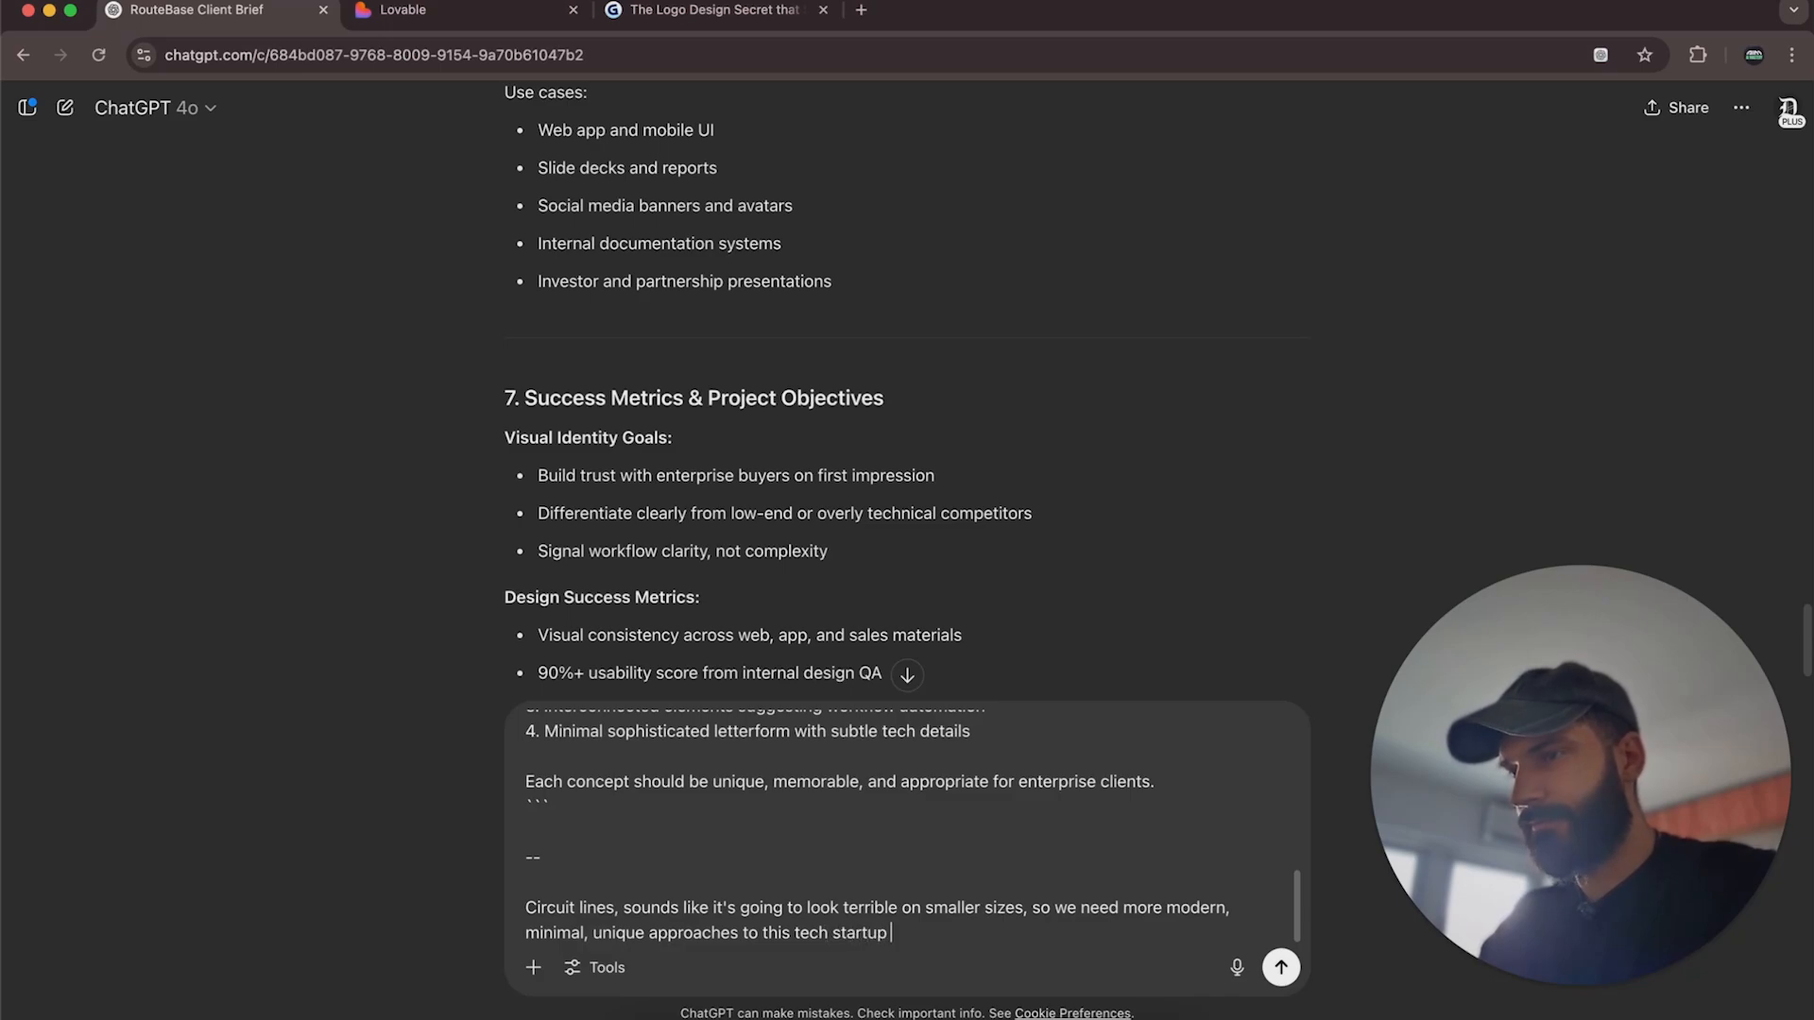
key(Return)
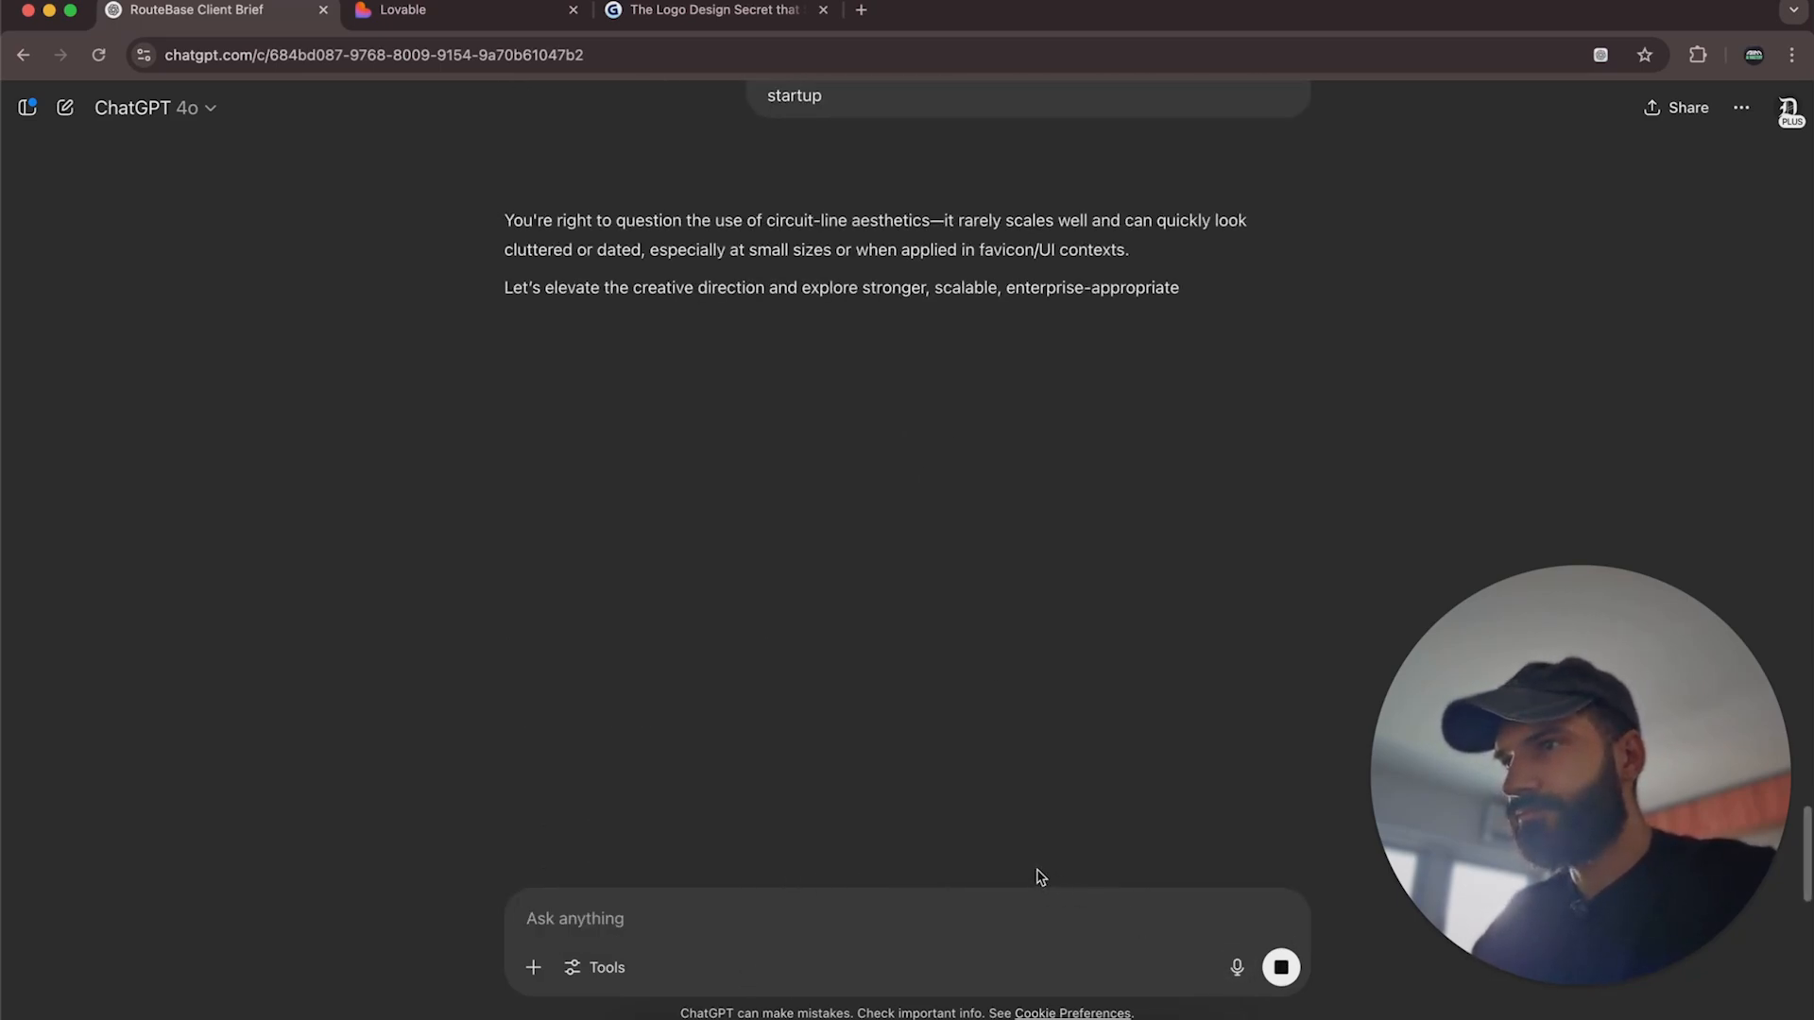
Review the reply's updated "R" logo prompt, including its design parameters, concept directions and bonus visual principles.
scroll(1040, 876, down, 1)
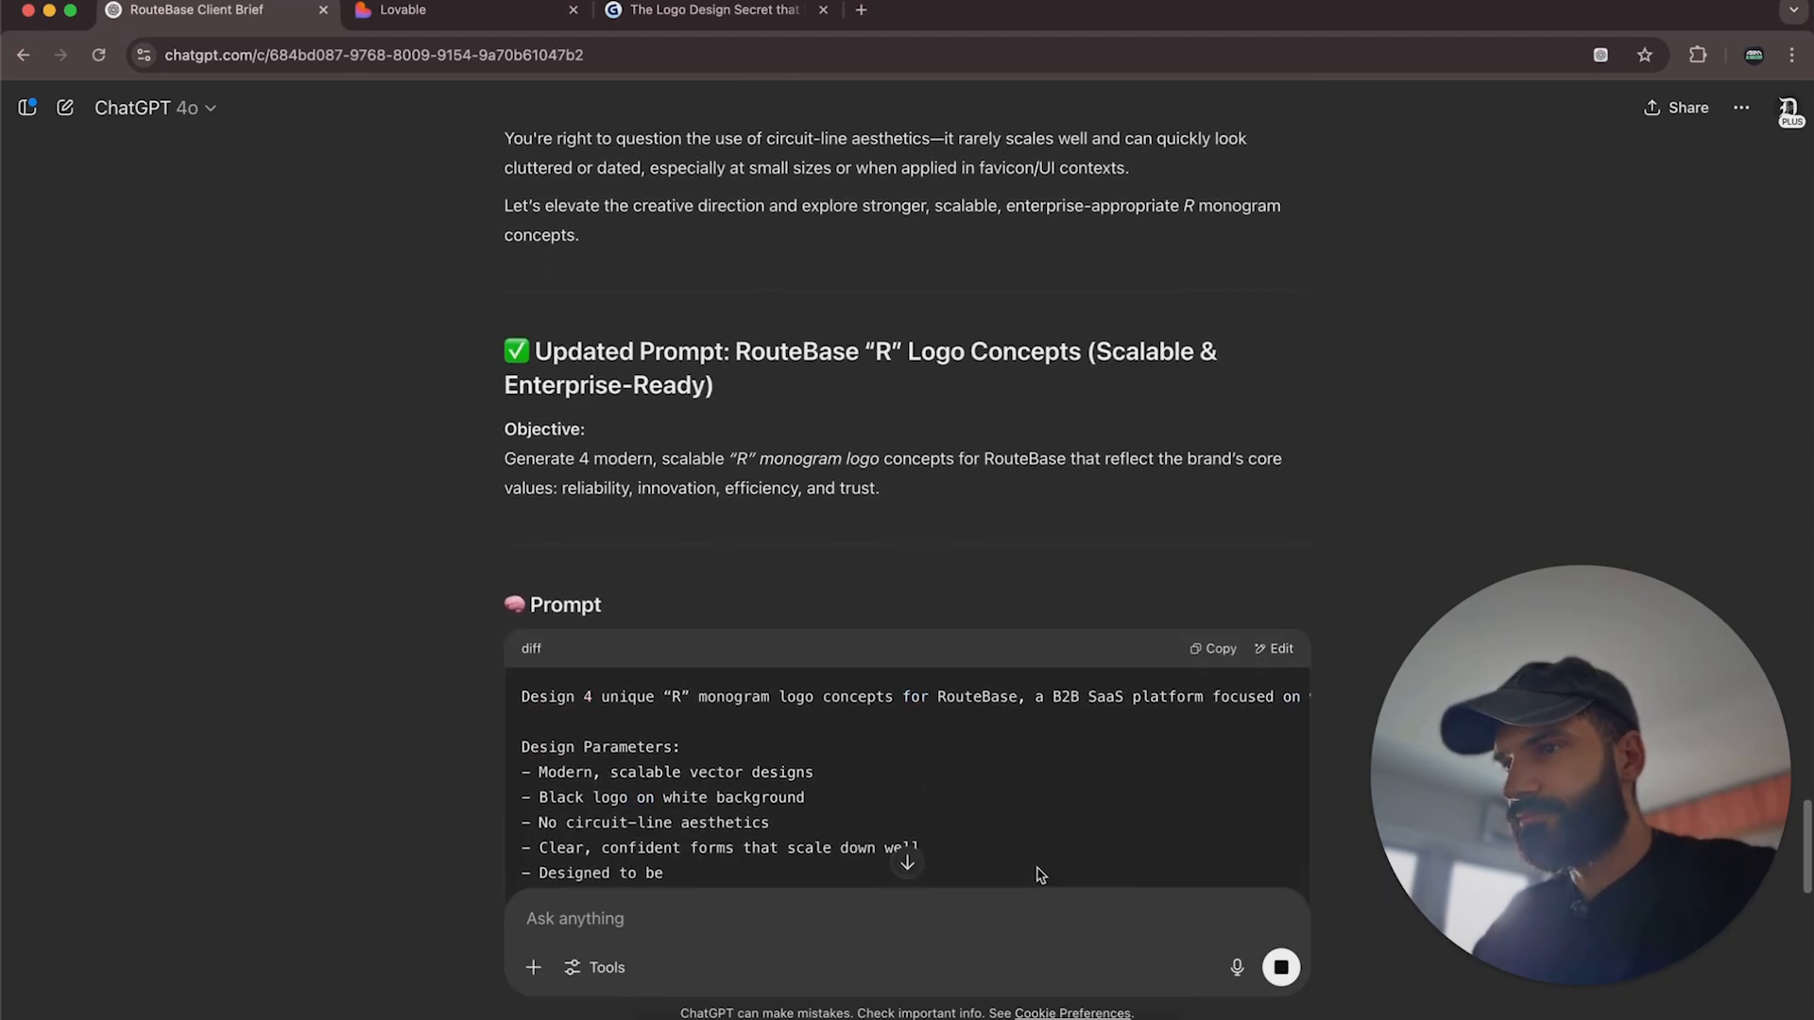
scroll(1041, 877, down, 2)
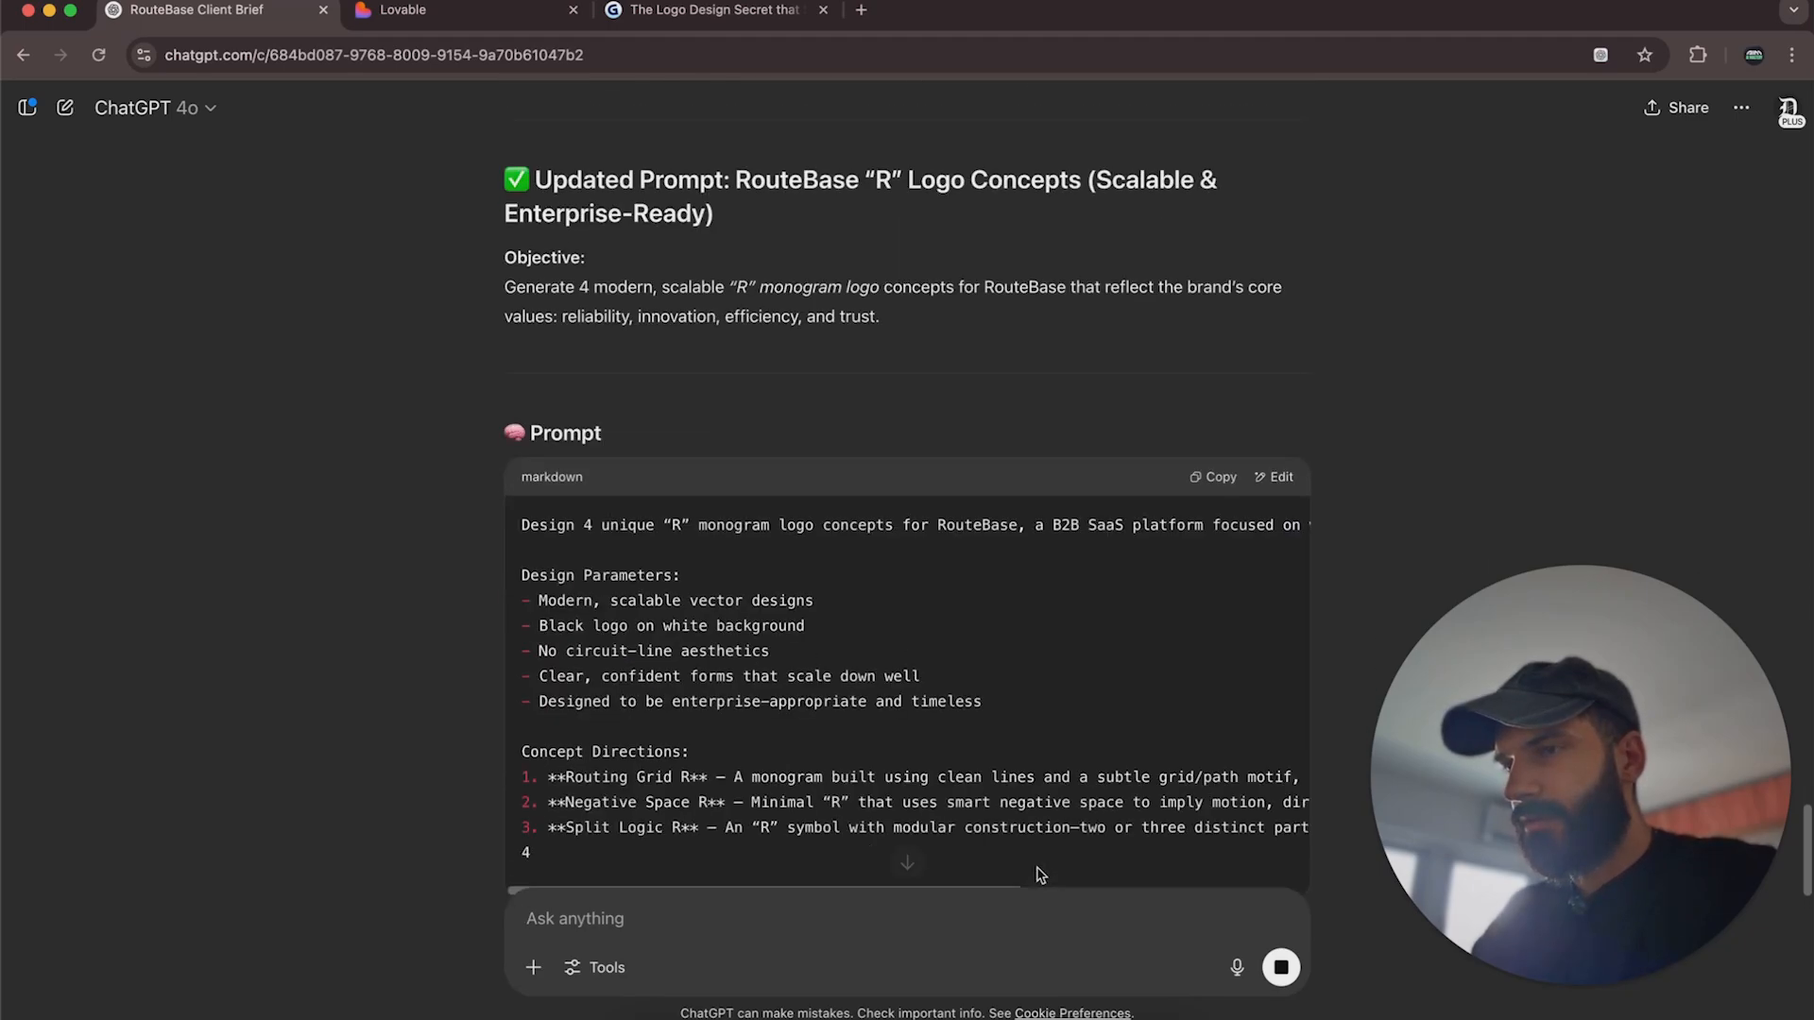
scroll(1040, 877, down, 1)
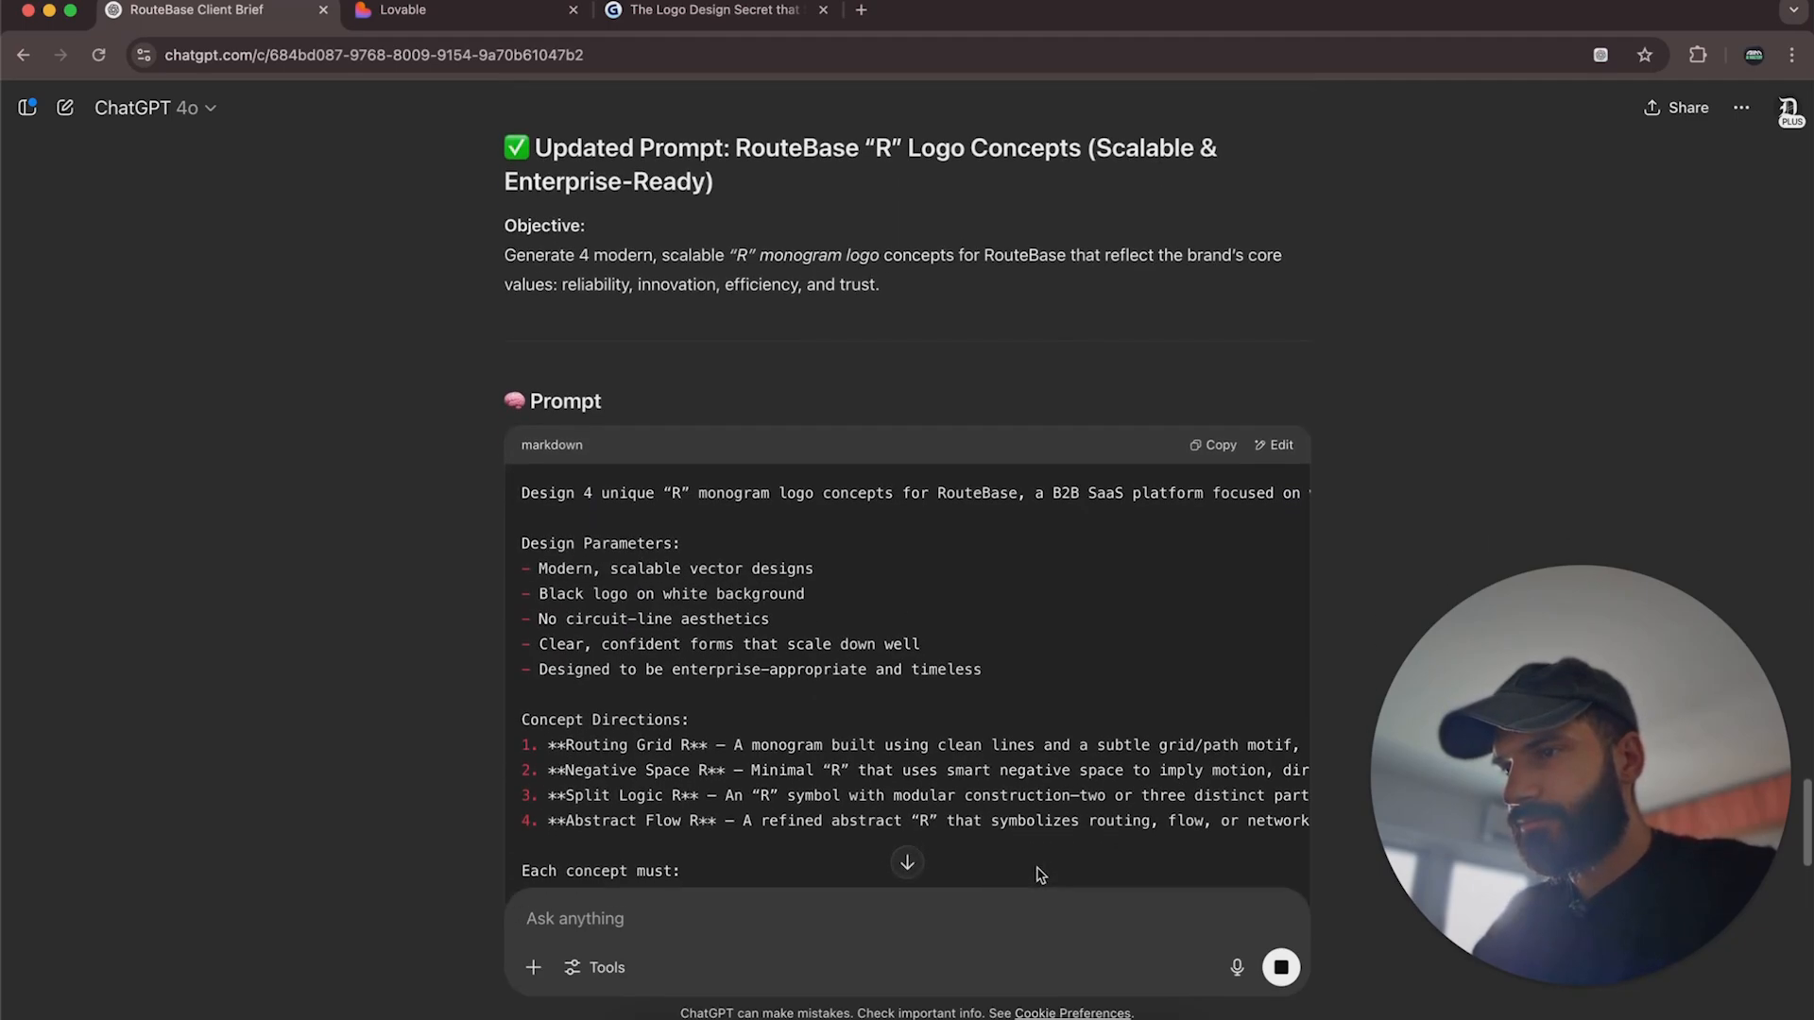
scroll(1040, 876, down, 2)
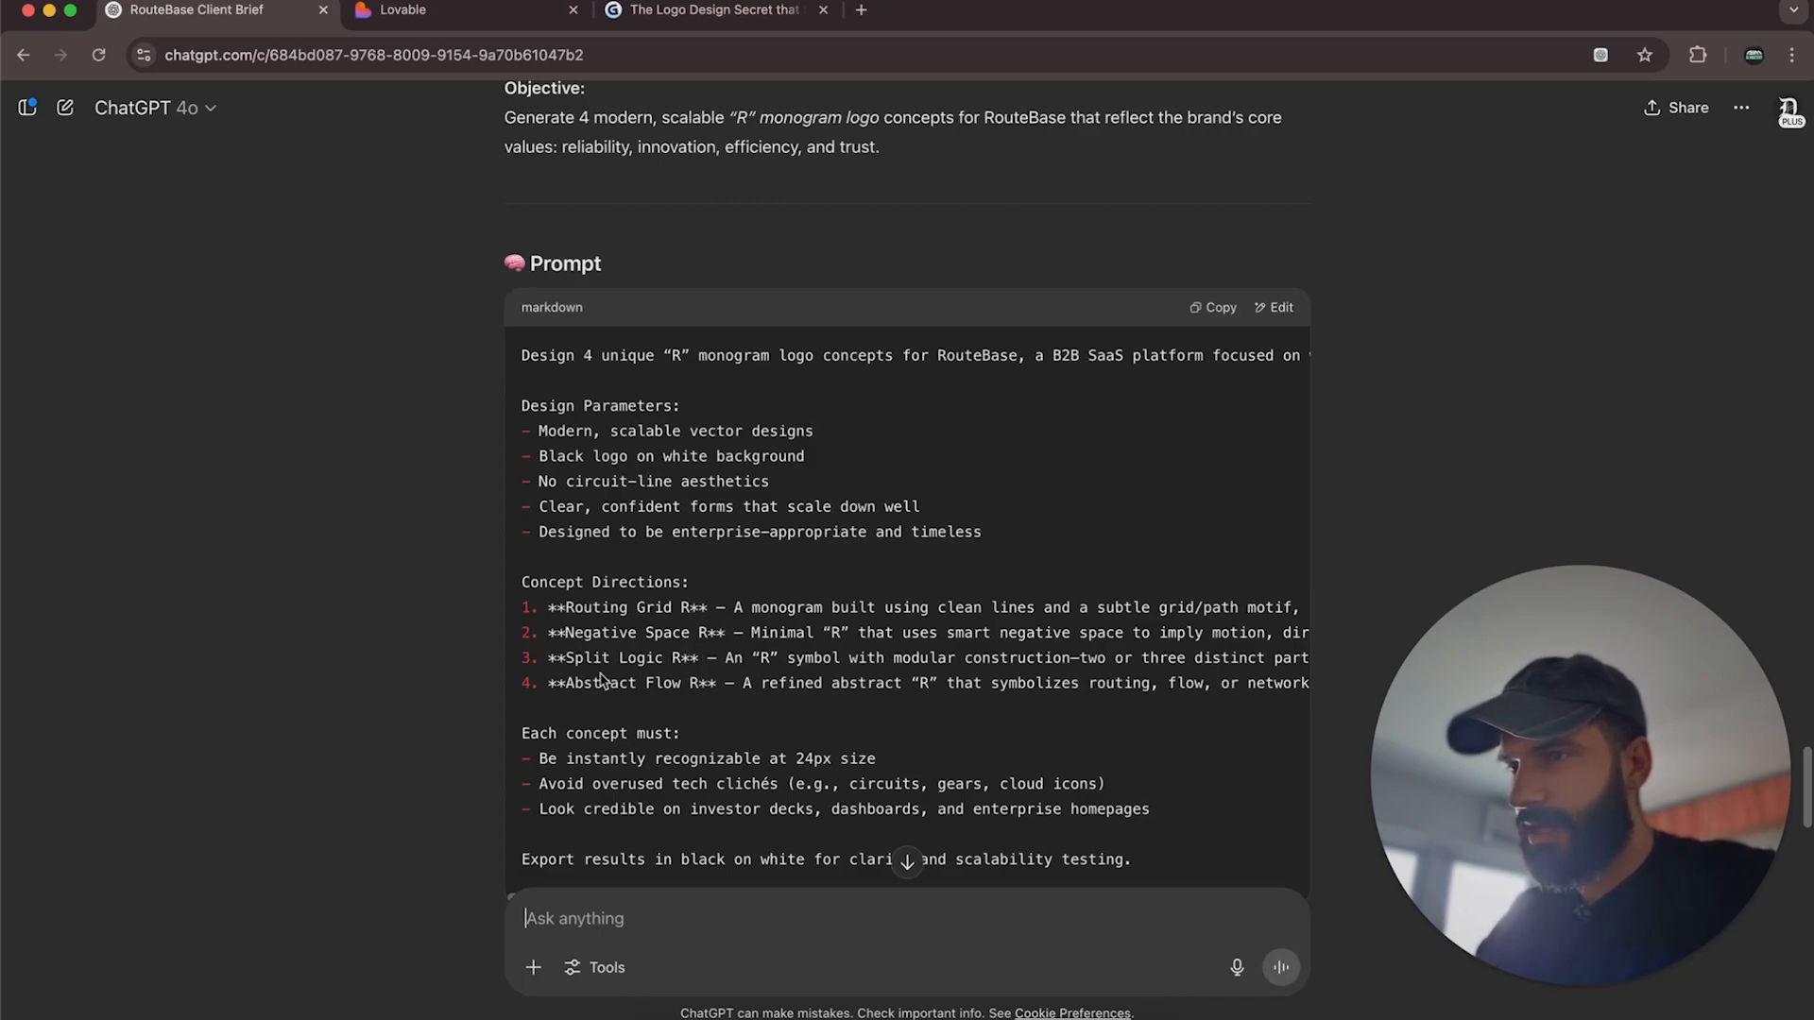
scroll(790, 669, down, 2)
scroll(788, 668, down, 6)
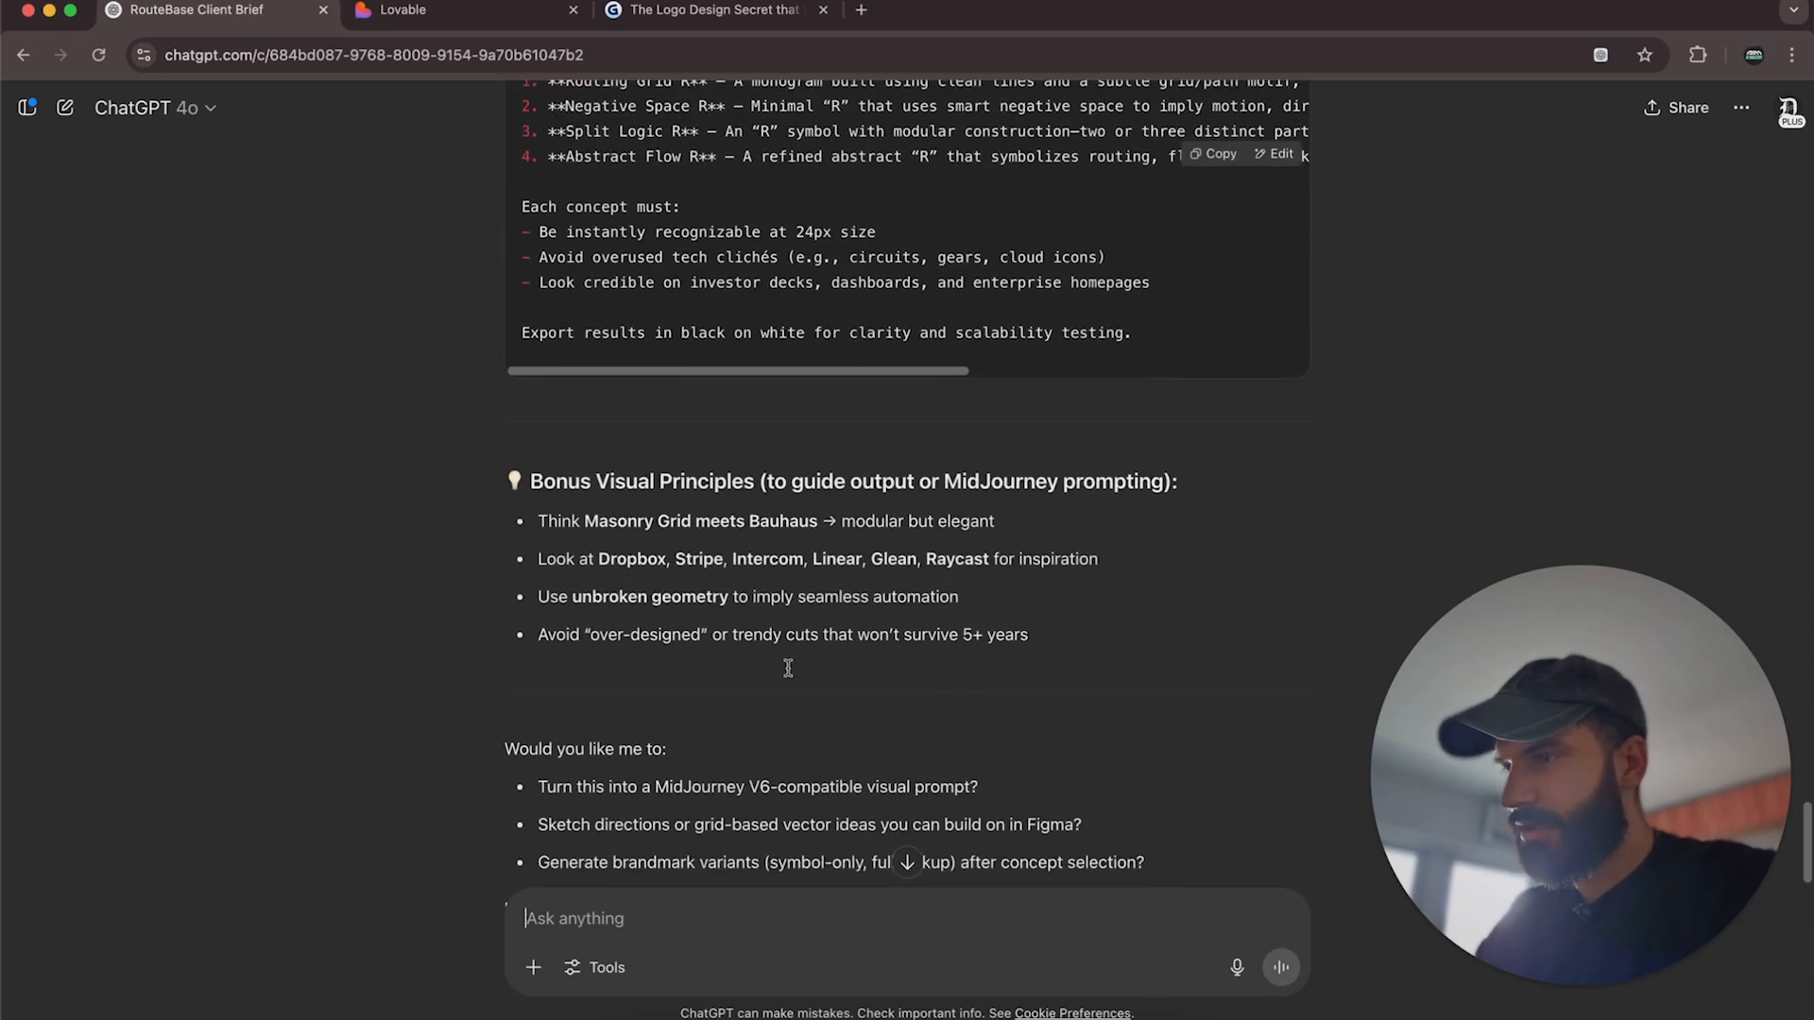
scroll(788, 669, down, 1)
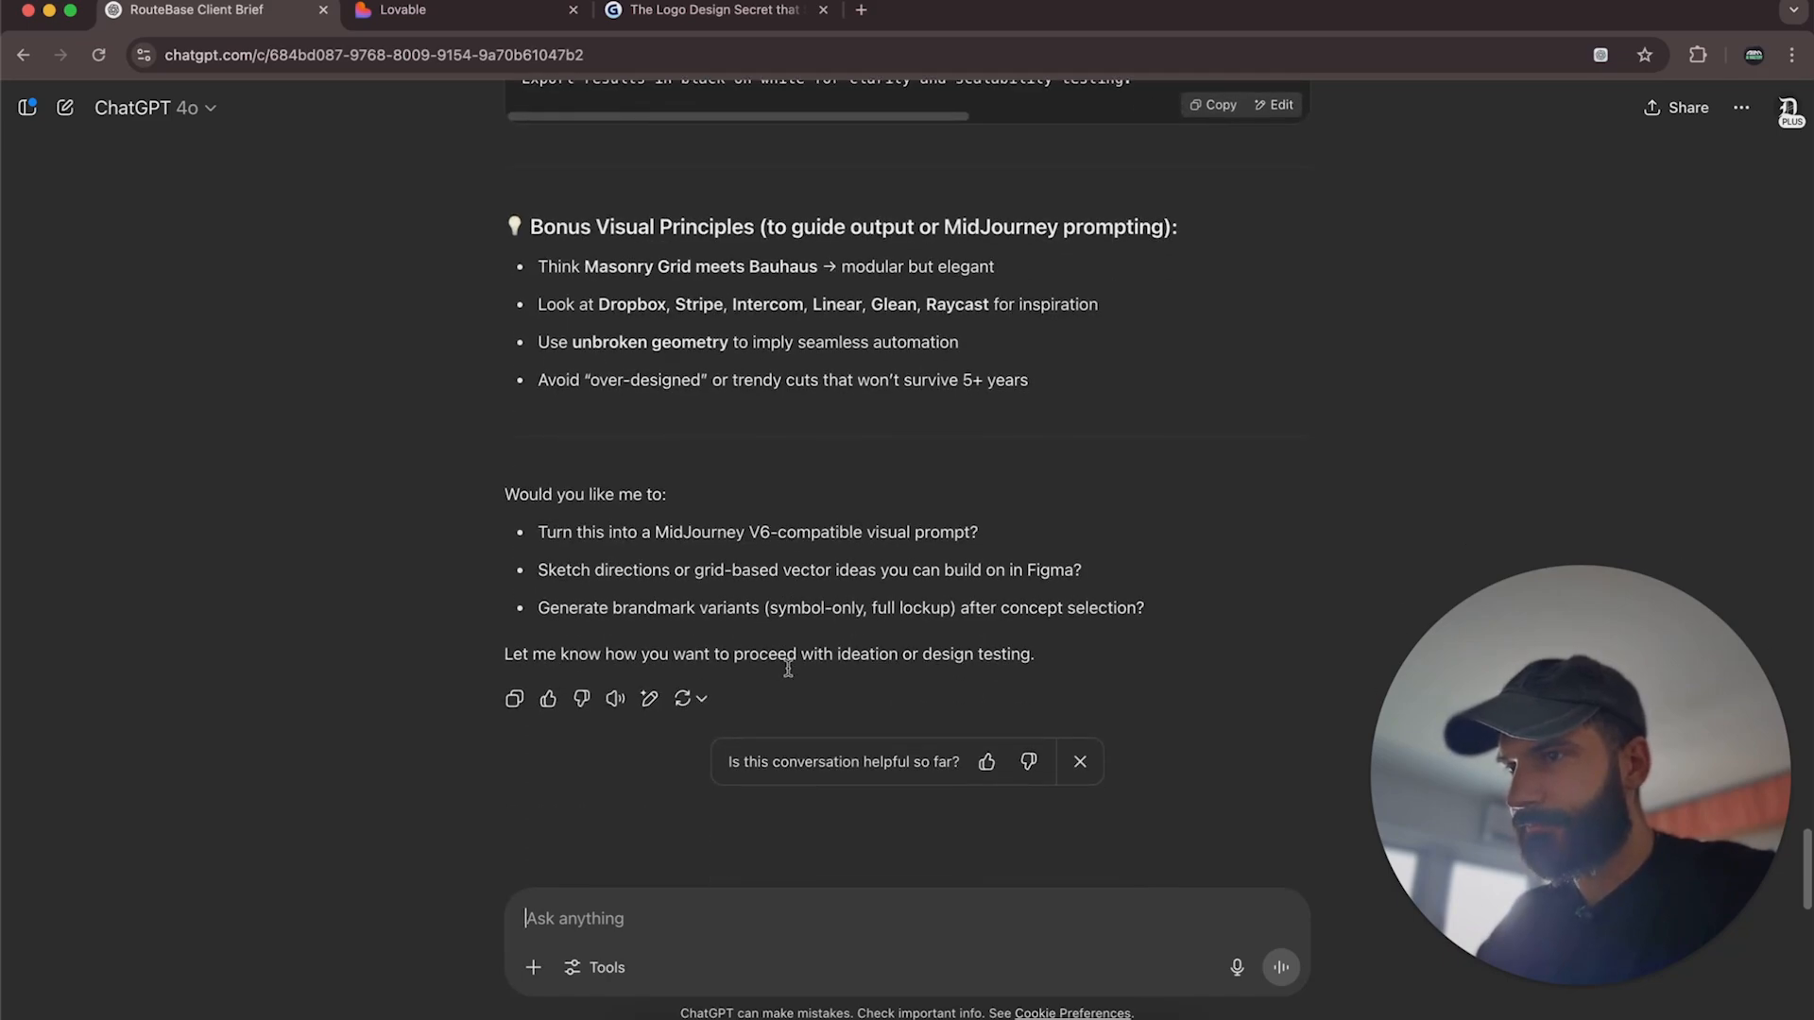
Copy the updated "R" monogram prompt and paste it into a new message with the Create an image tool enabled.
scroll(789, 675, up, 7)
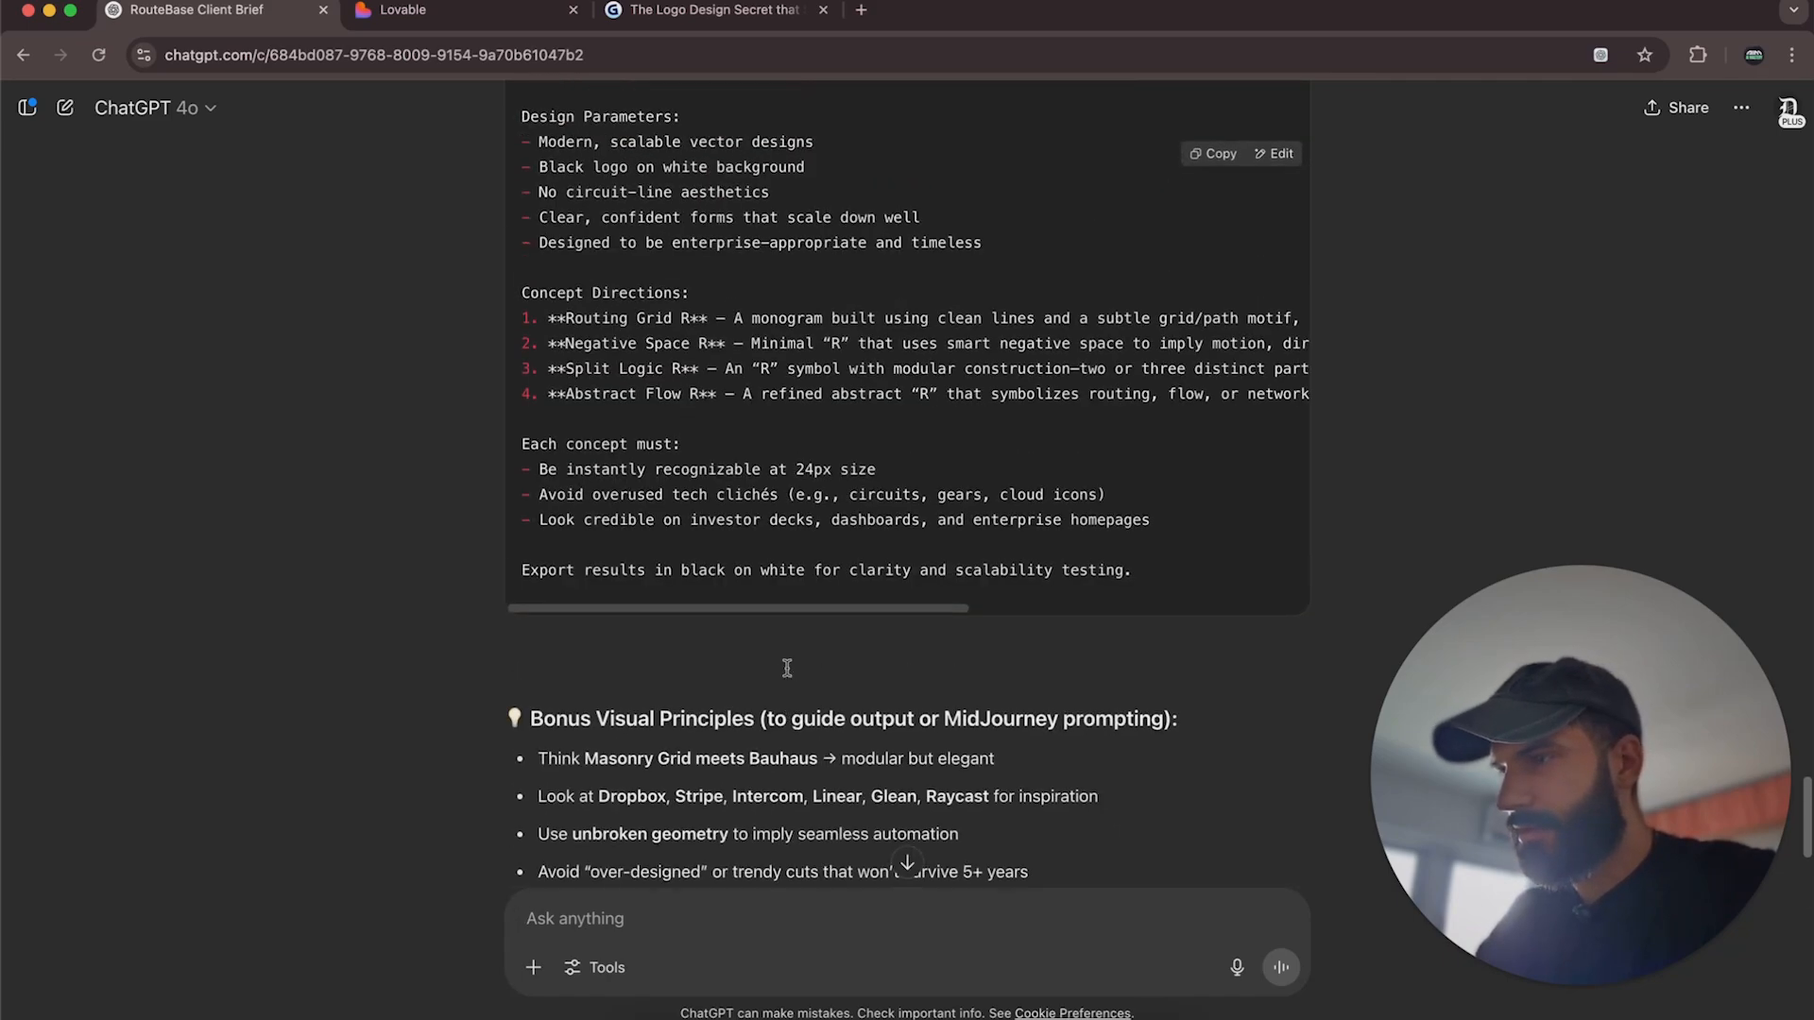
click(1210, 206)
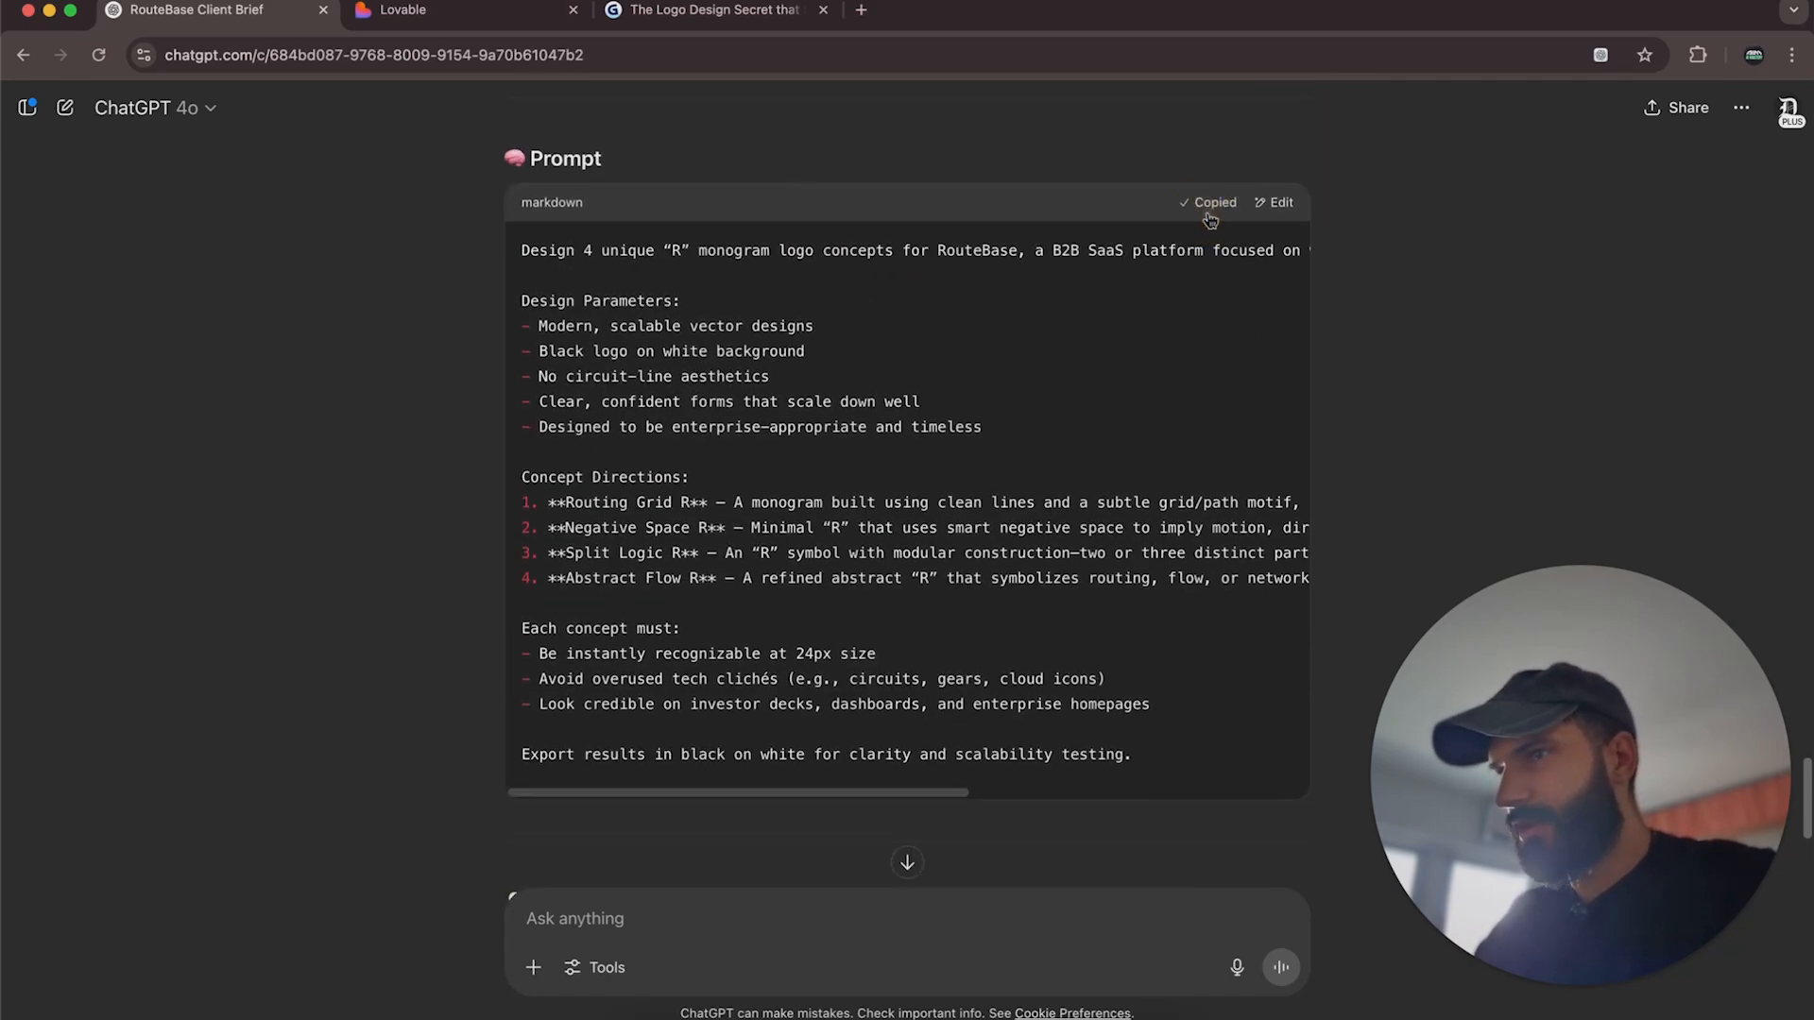
scroll(783, 846, down, 7)
click(599, 967)
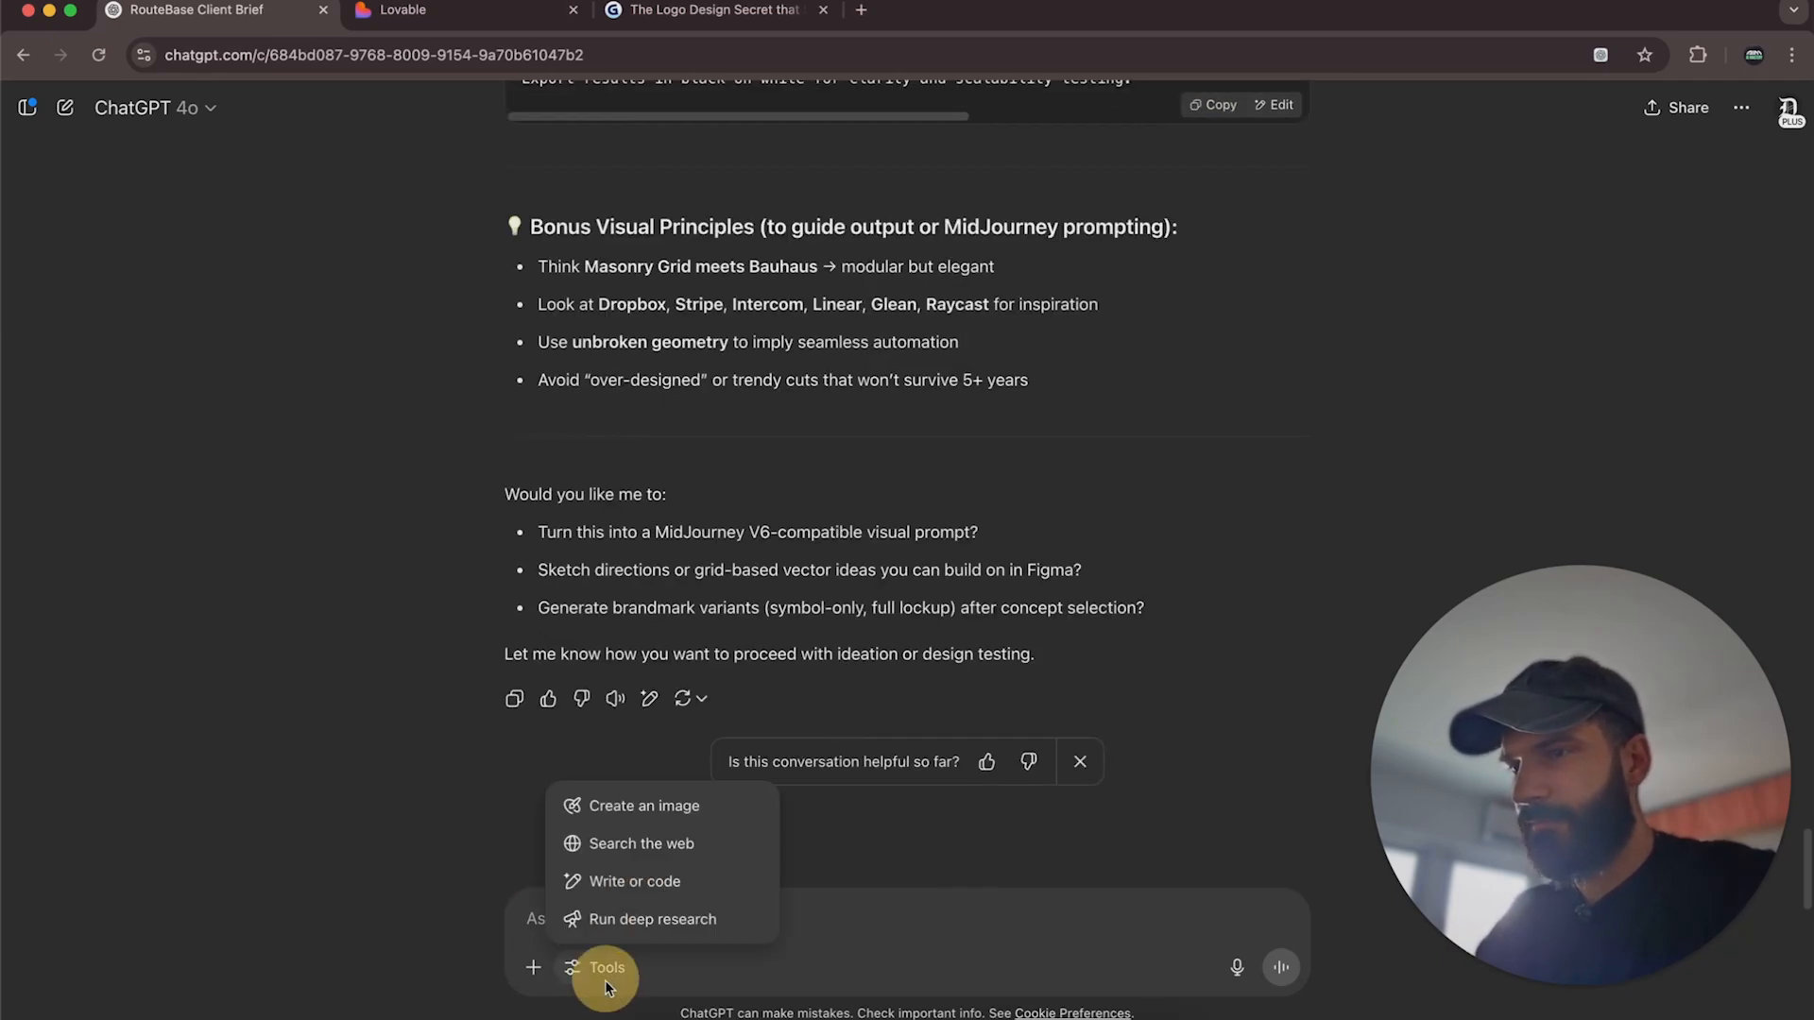
click(644, 805)
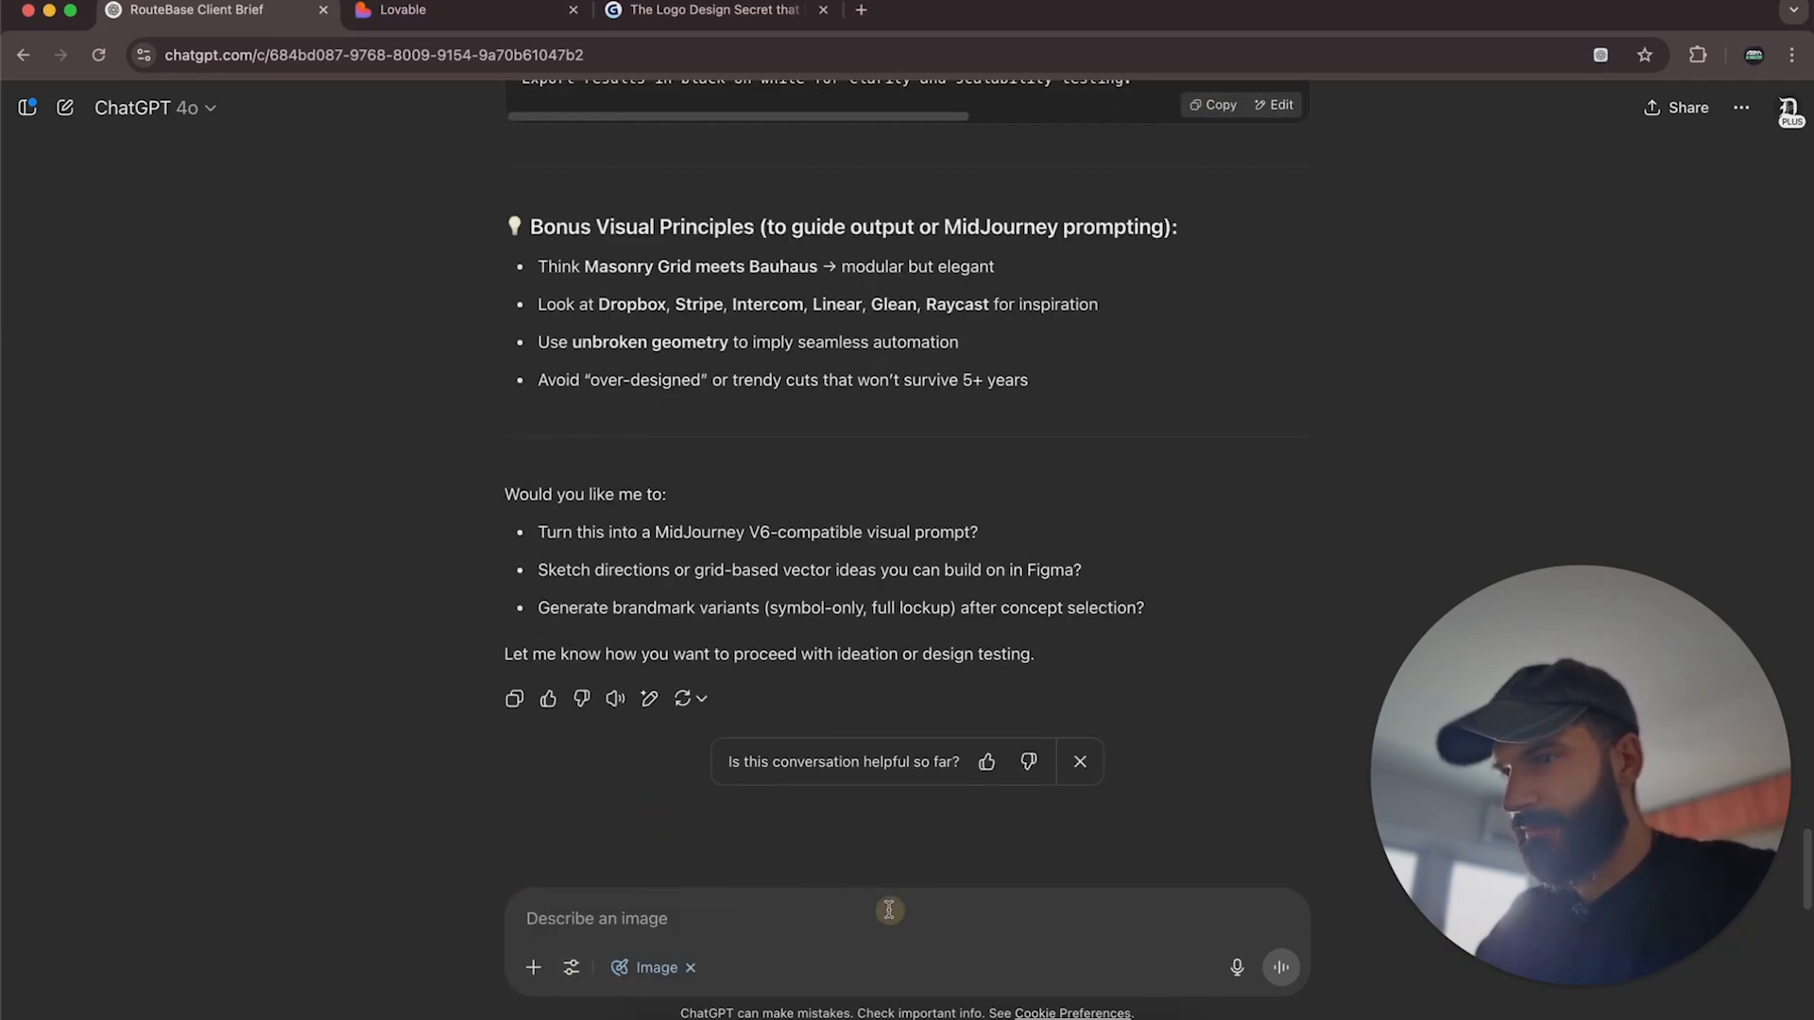
key(super+v)
Delete the "Each concept must" requirements and the export instruction from the end of the pasted prompt.
scroll(1001, 876, up, 10)
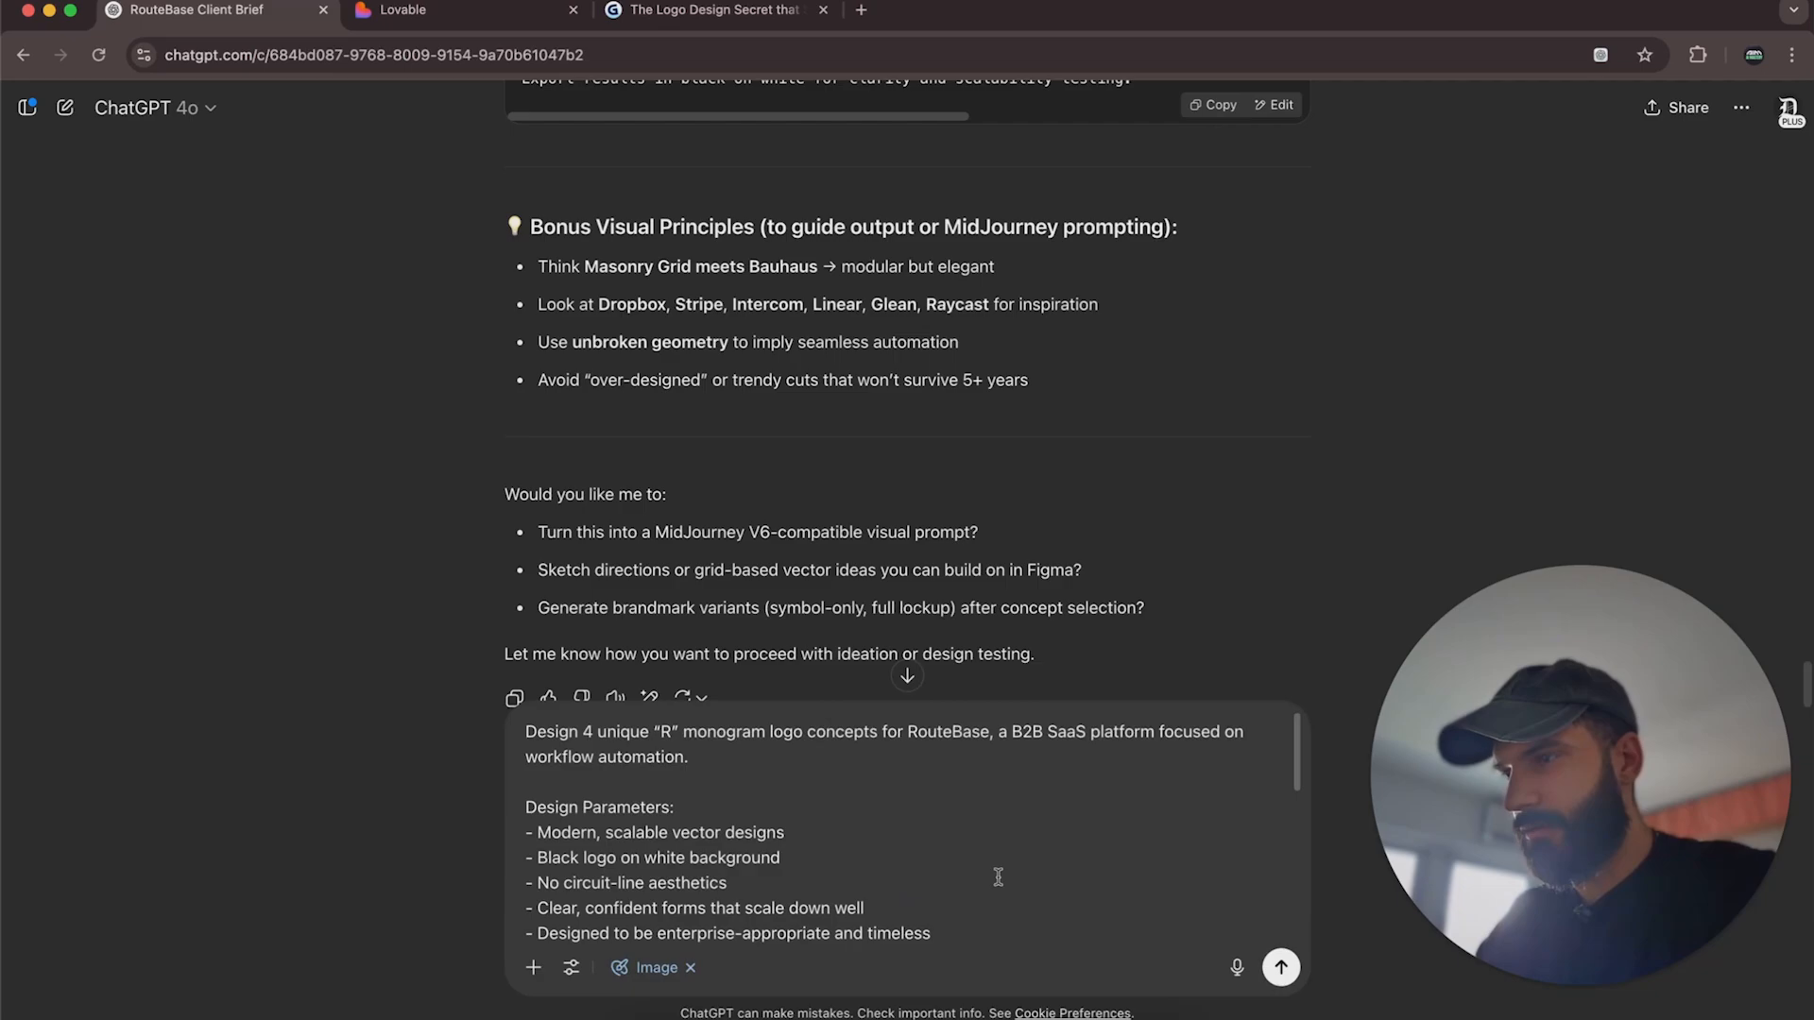
scroll(996, 877, down, 10)
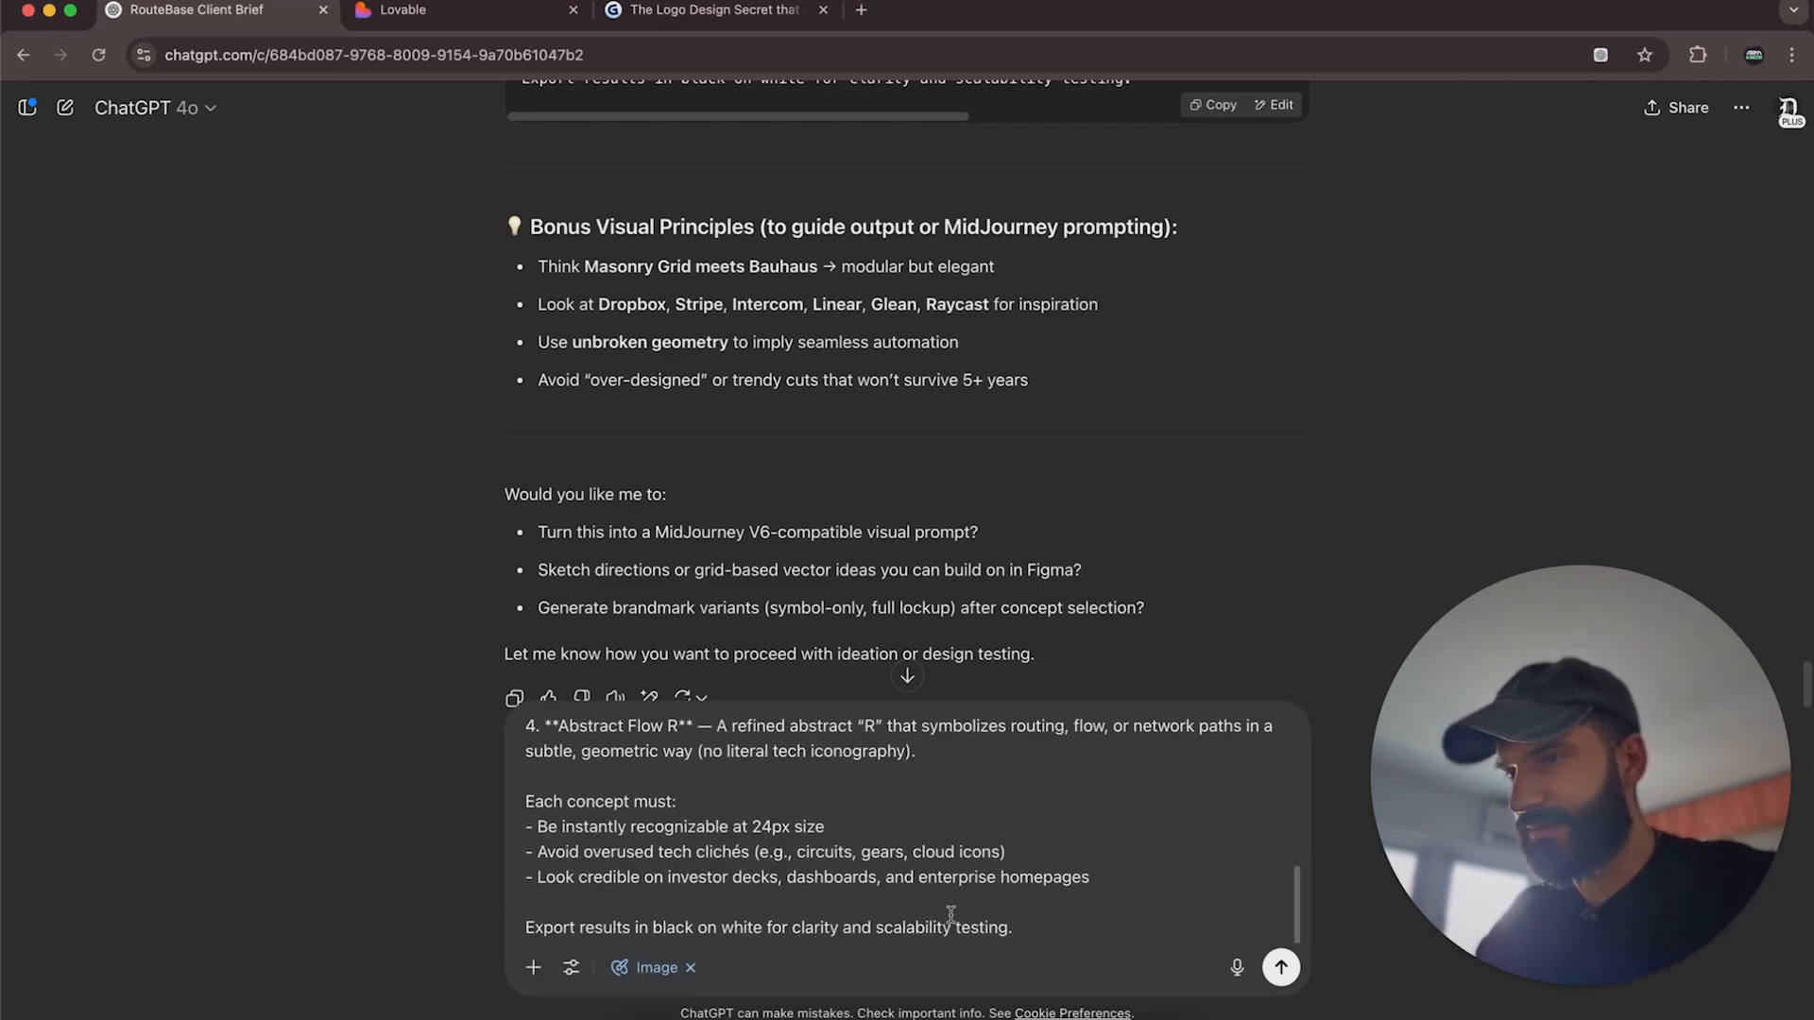
drag(1053, 929, 533, 780)
key(BackSpace)
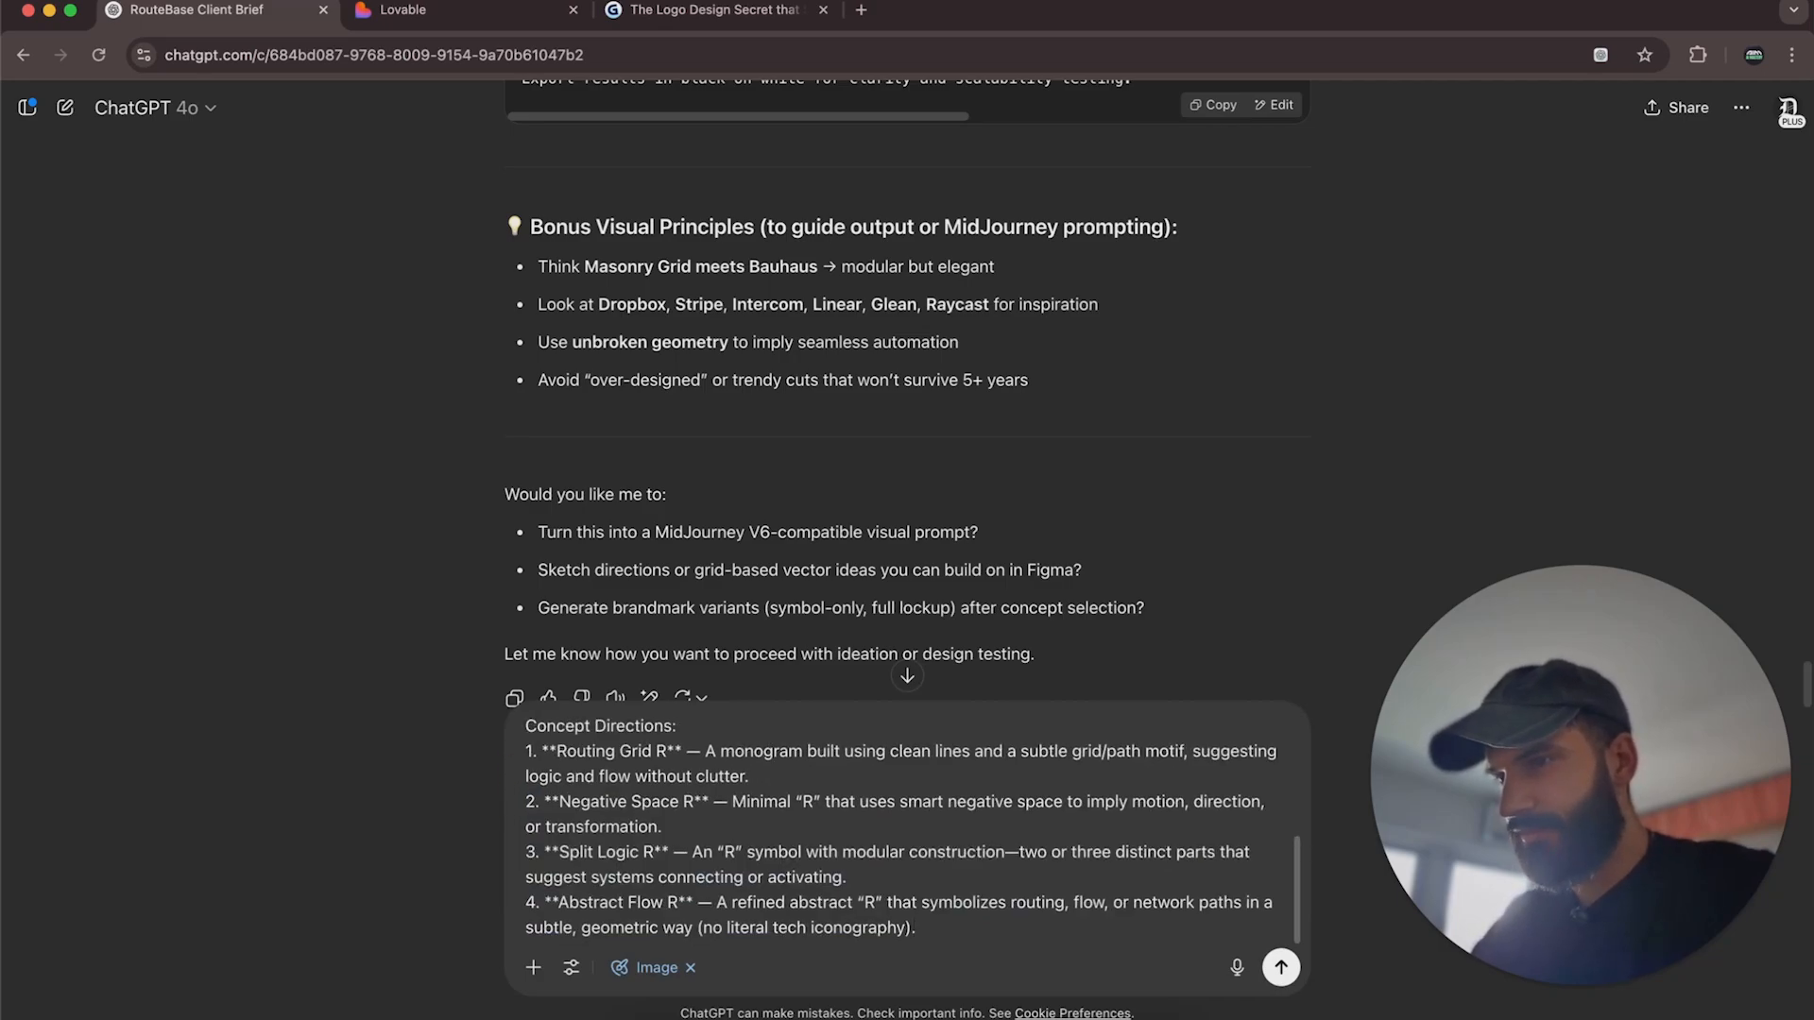
Remove the Concept Directions section from the prompt, keeping the introduction and Design Parameters, and submit the image request.
scroll(961, 861, up, 5)
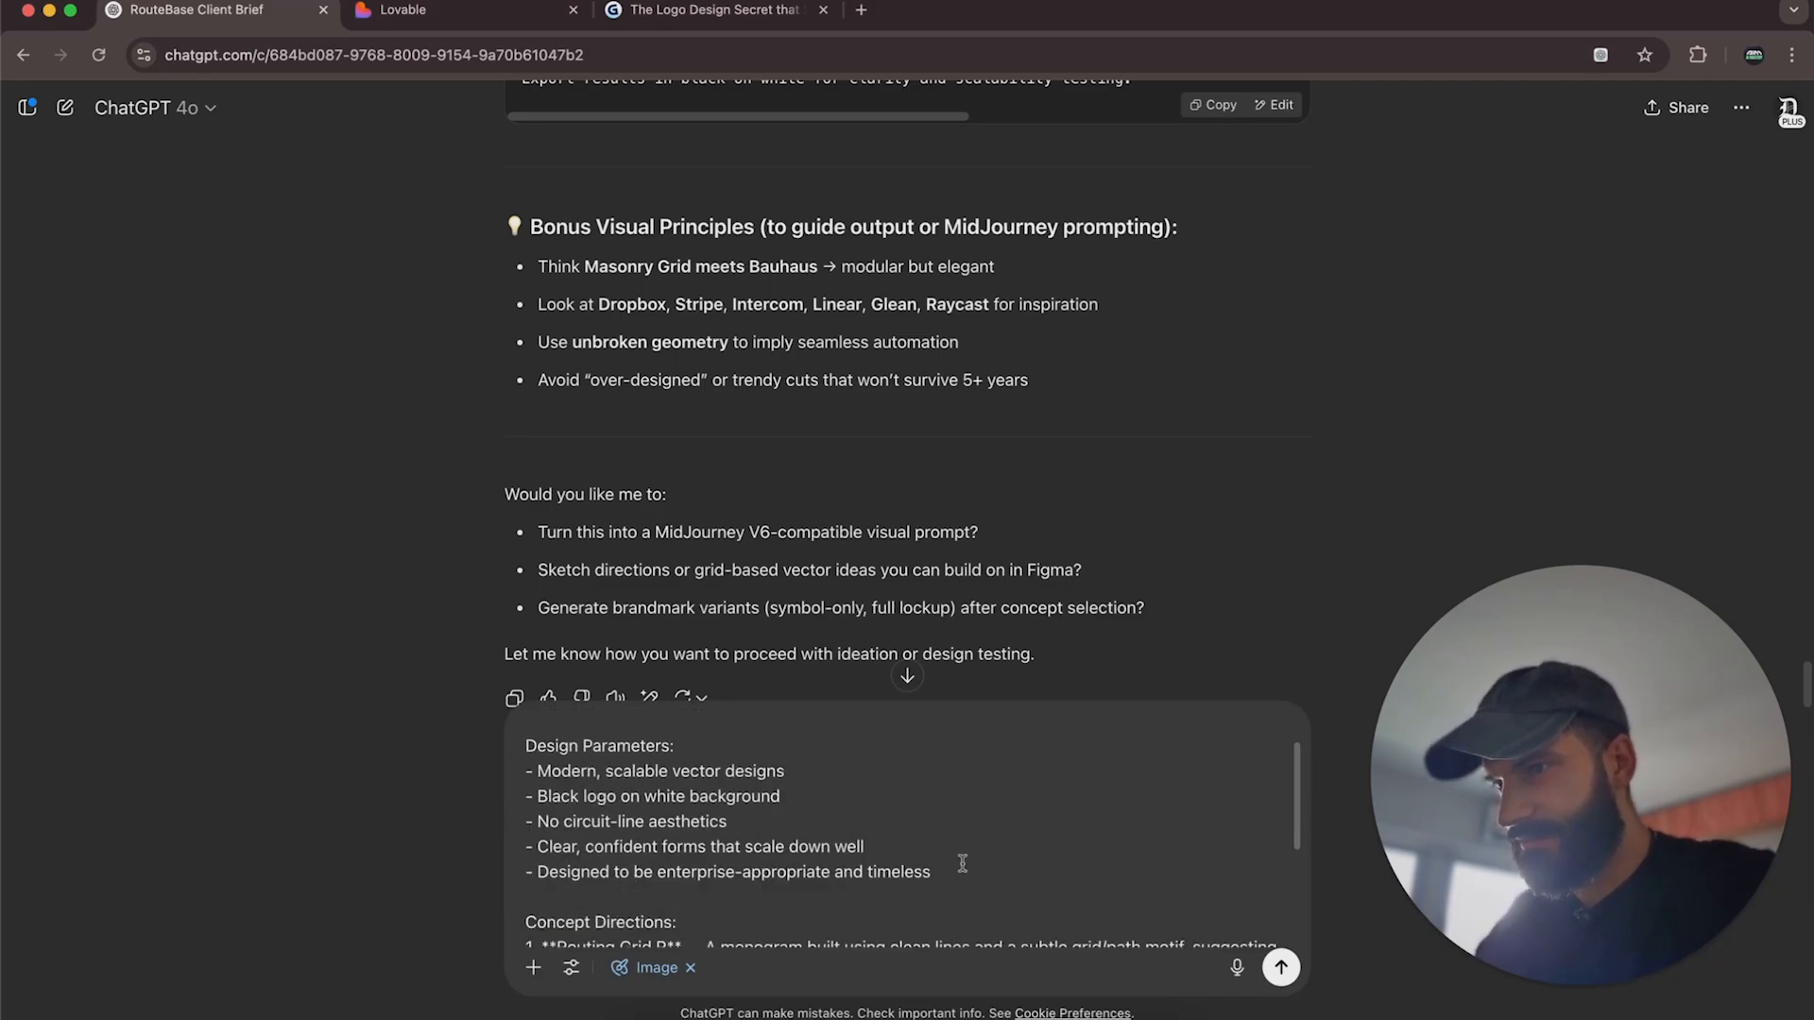
scroll(723, 841, down, 3)
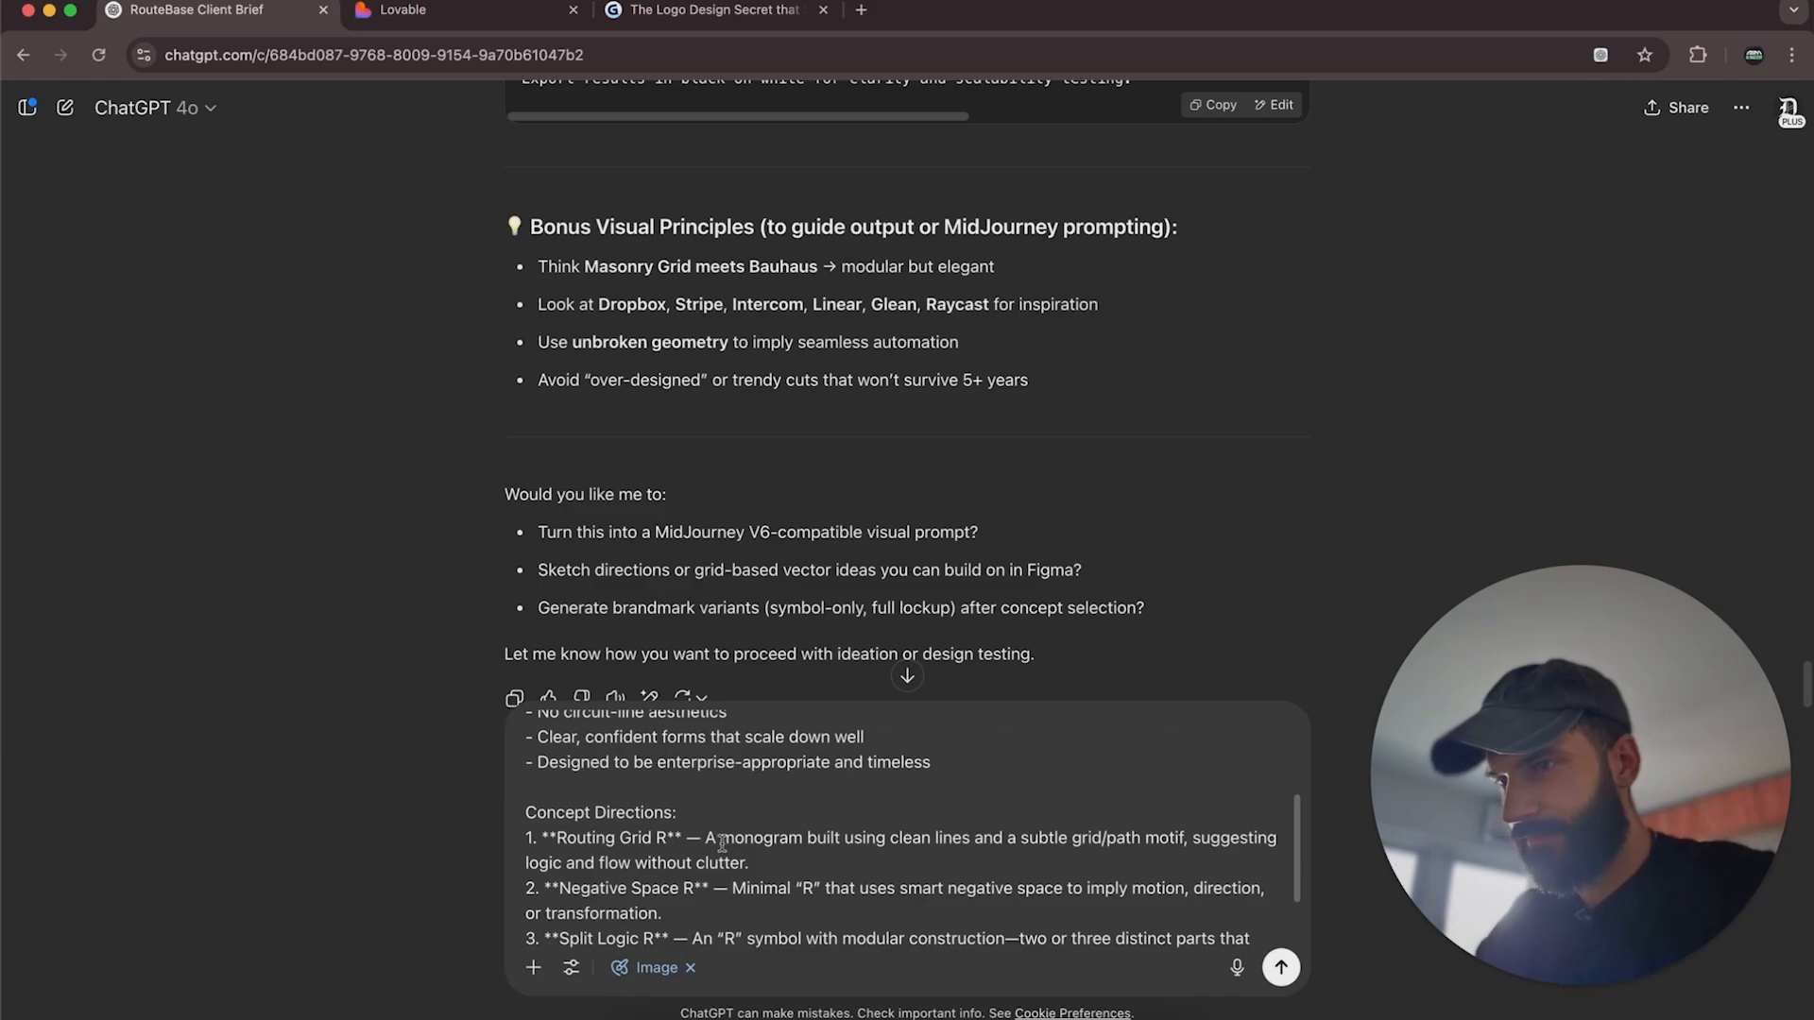
drag(506, 799, 1048, 977)
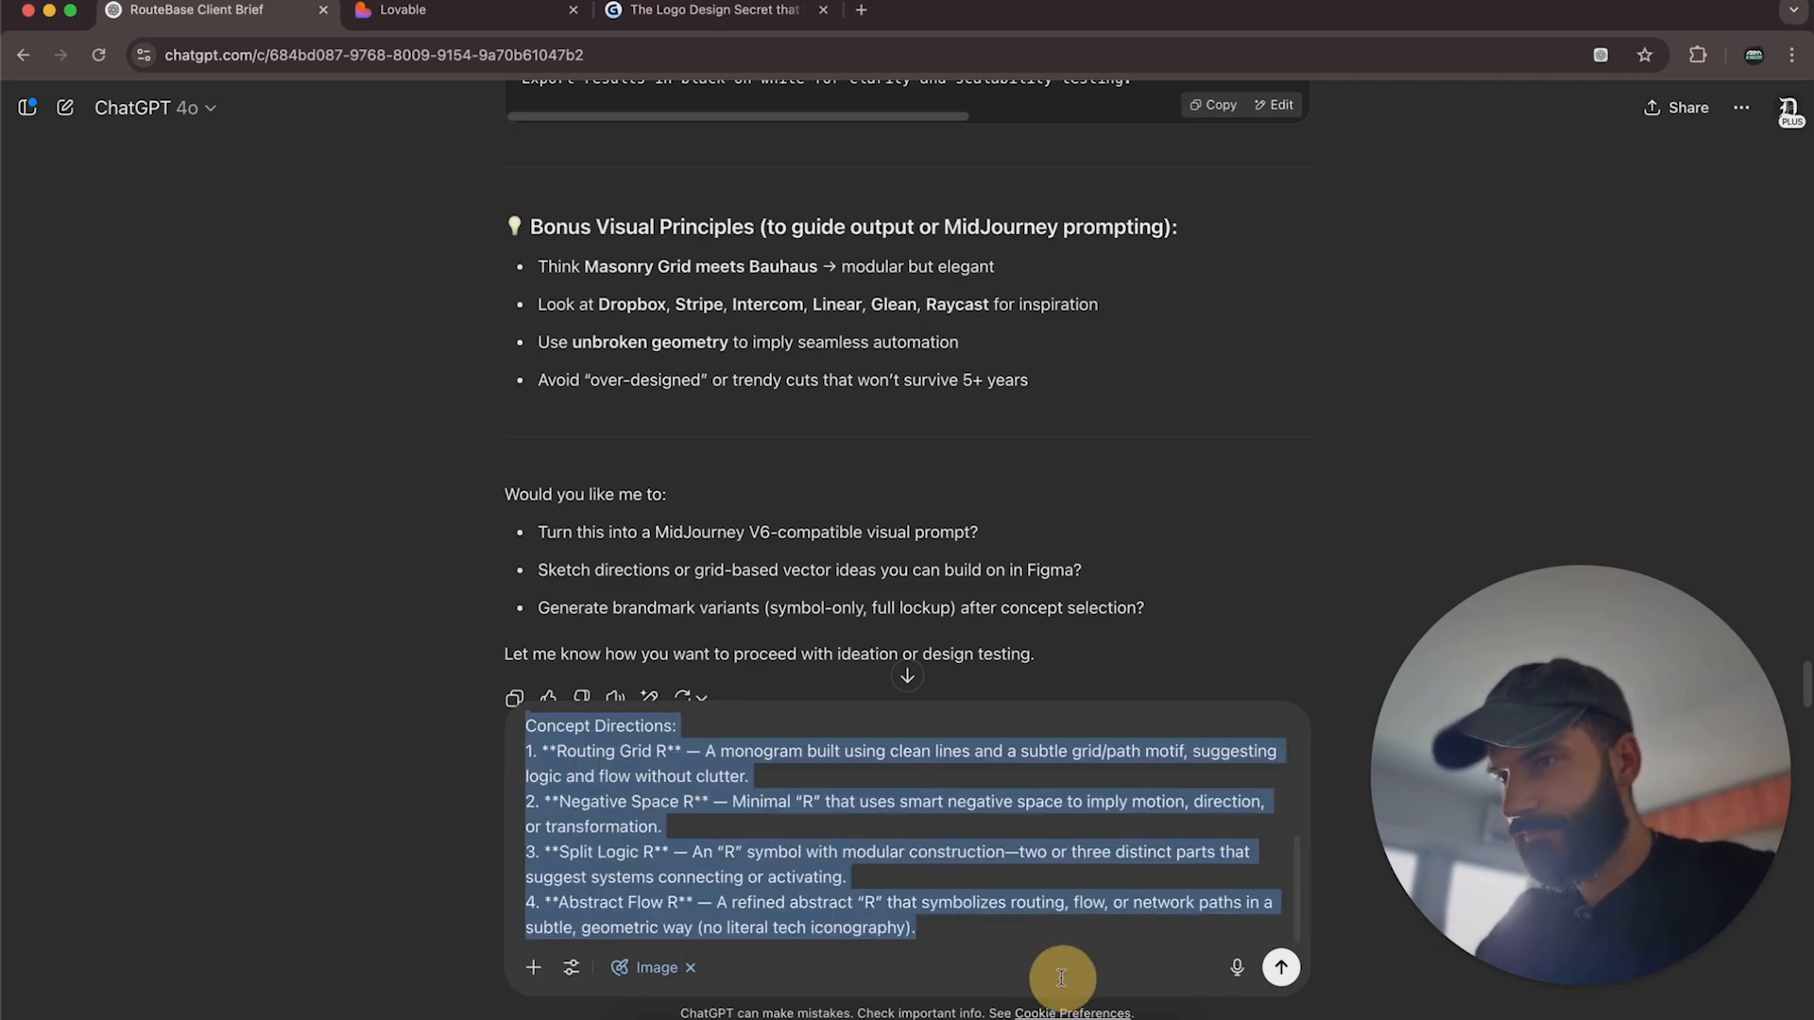
key(BackSpace)
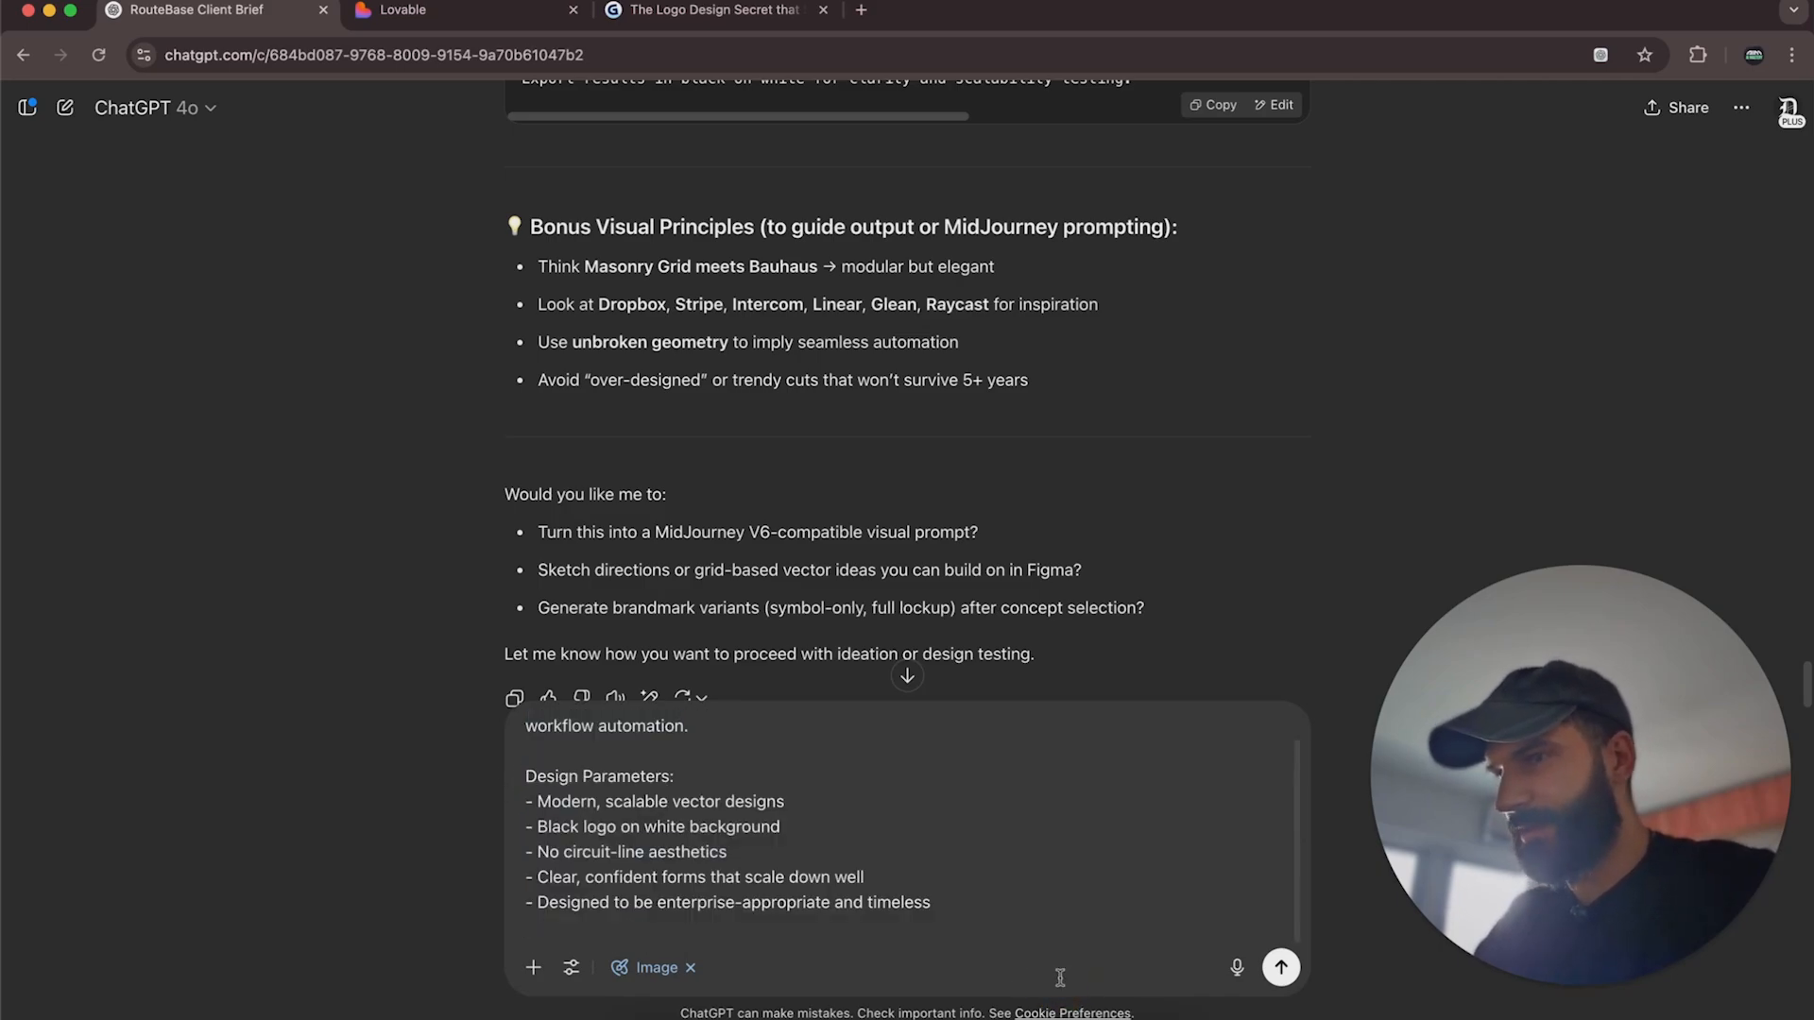
scroll(650, 845, up, 2)
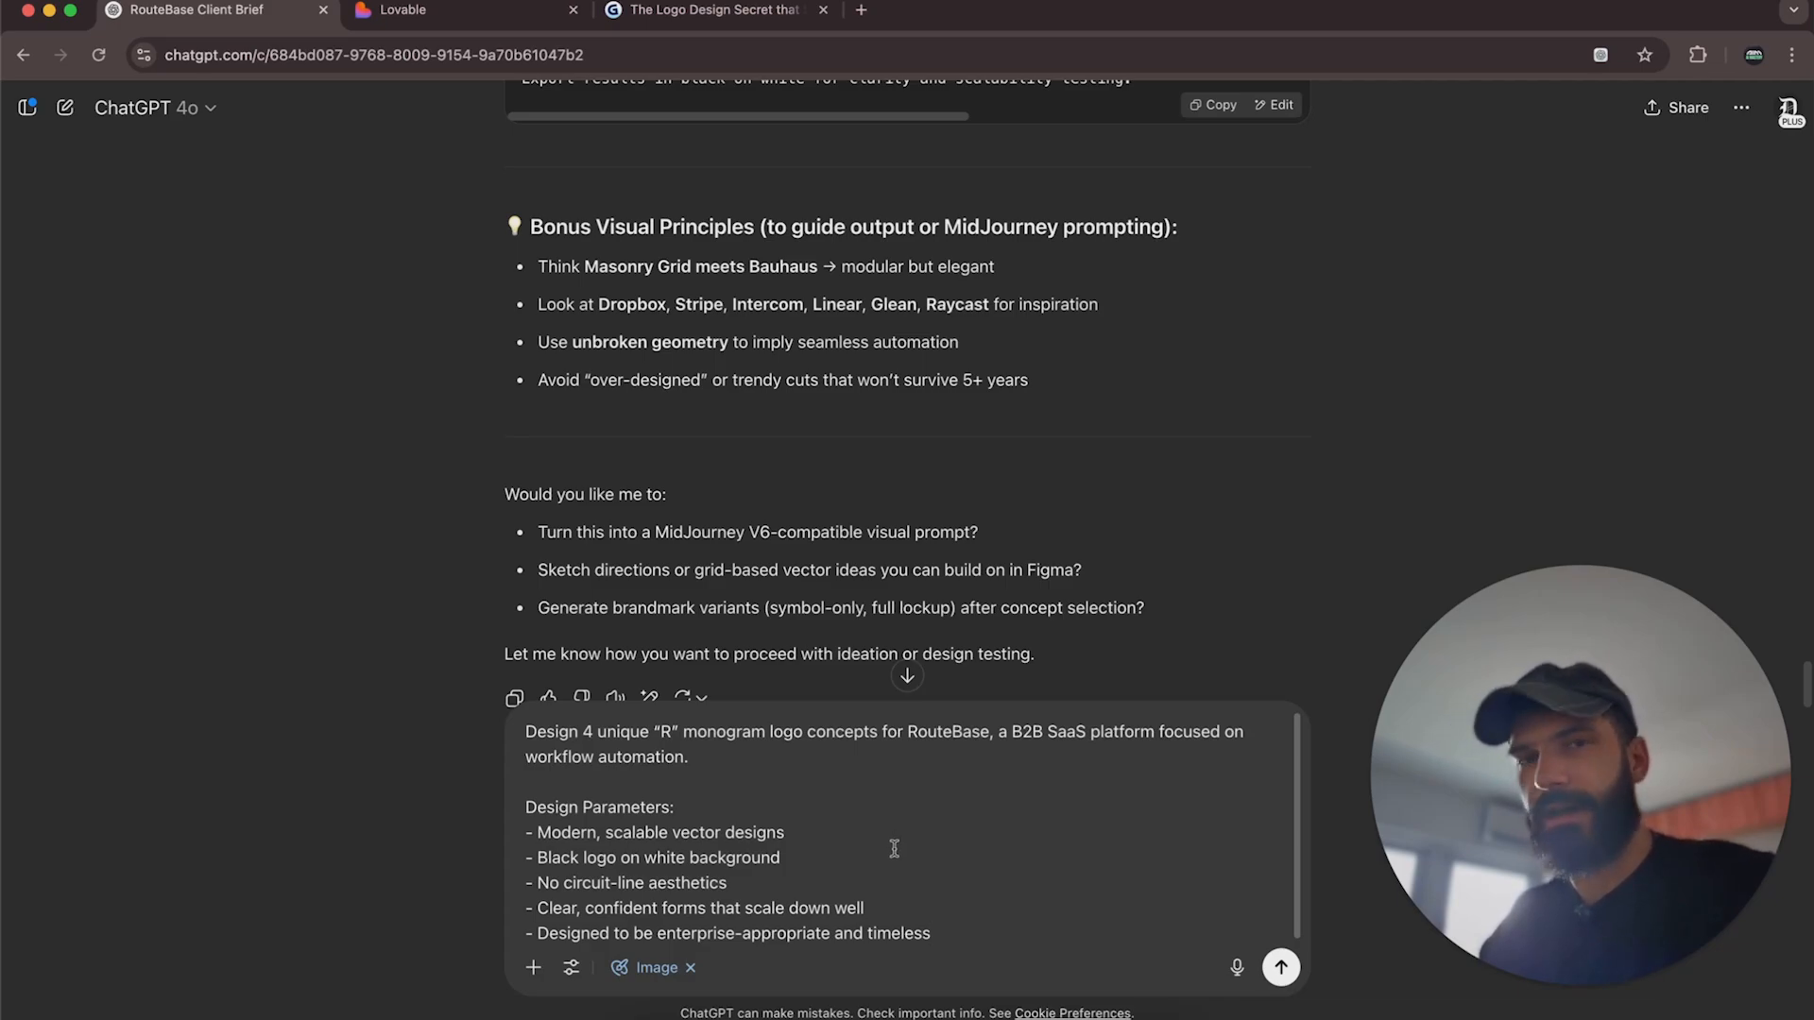
click(1281, 966)
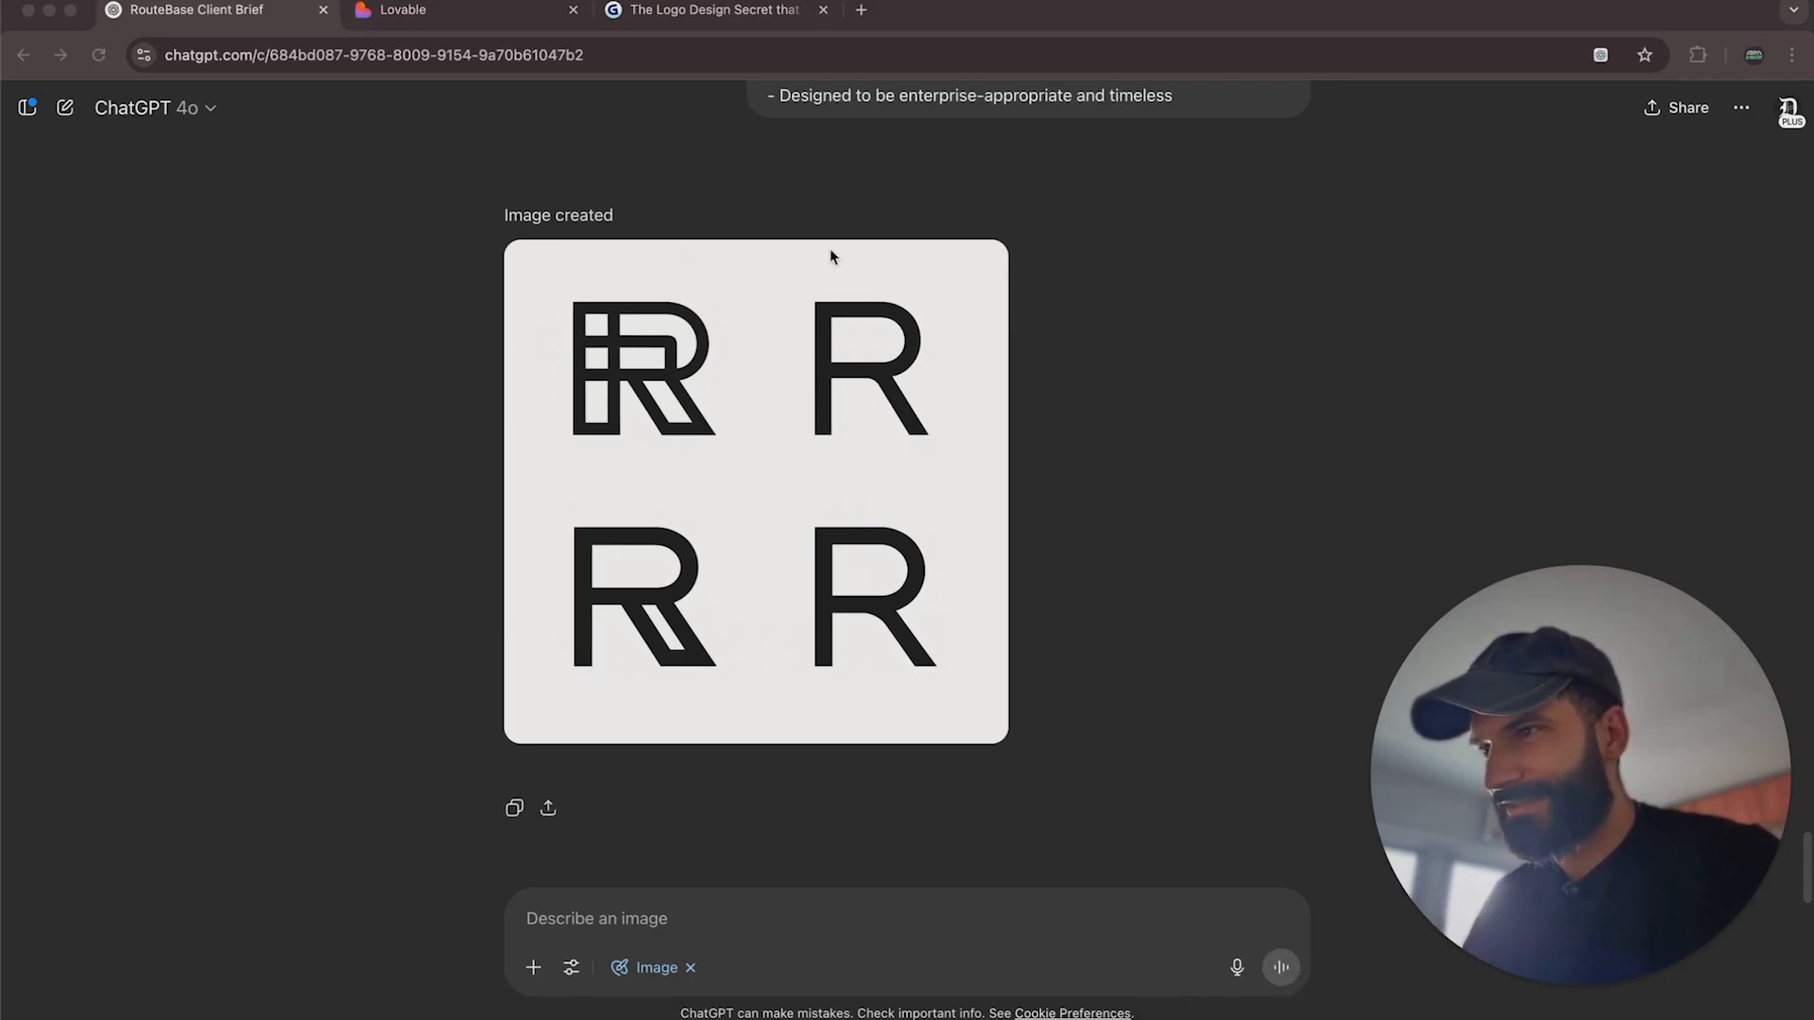
click(939, 355)
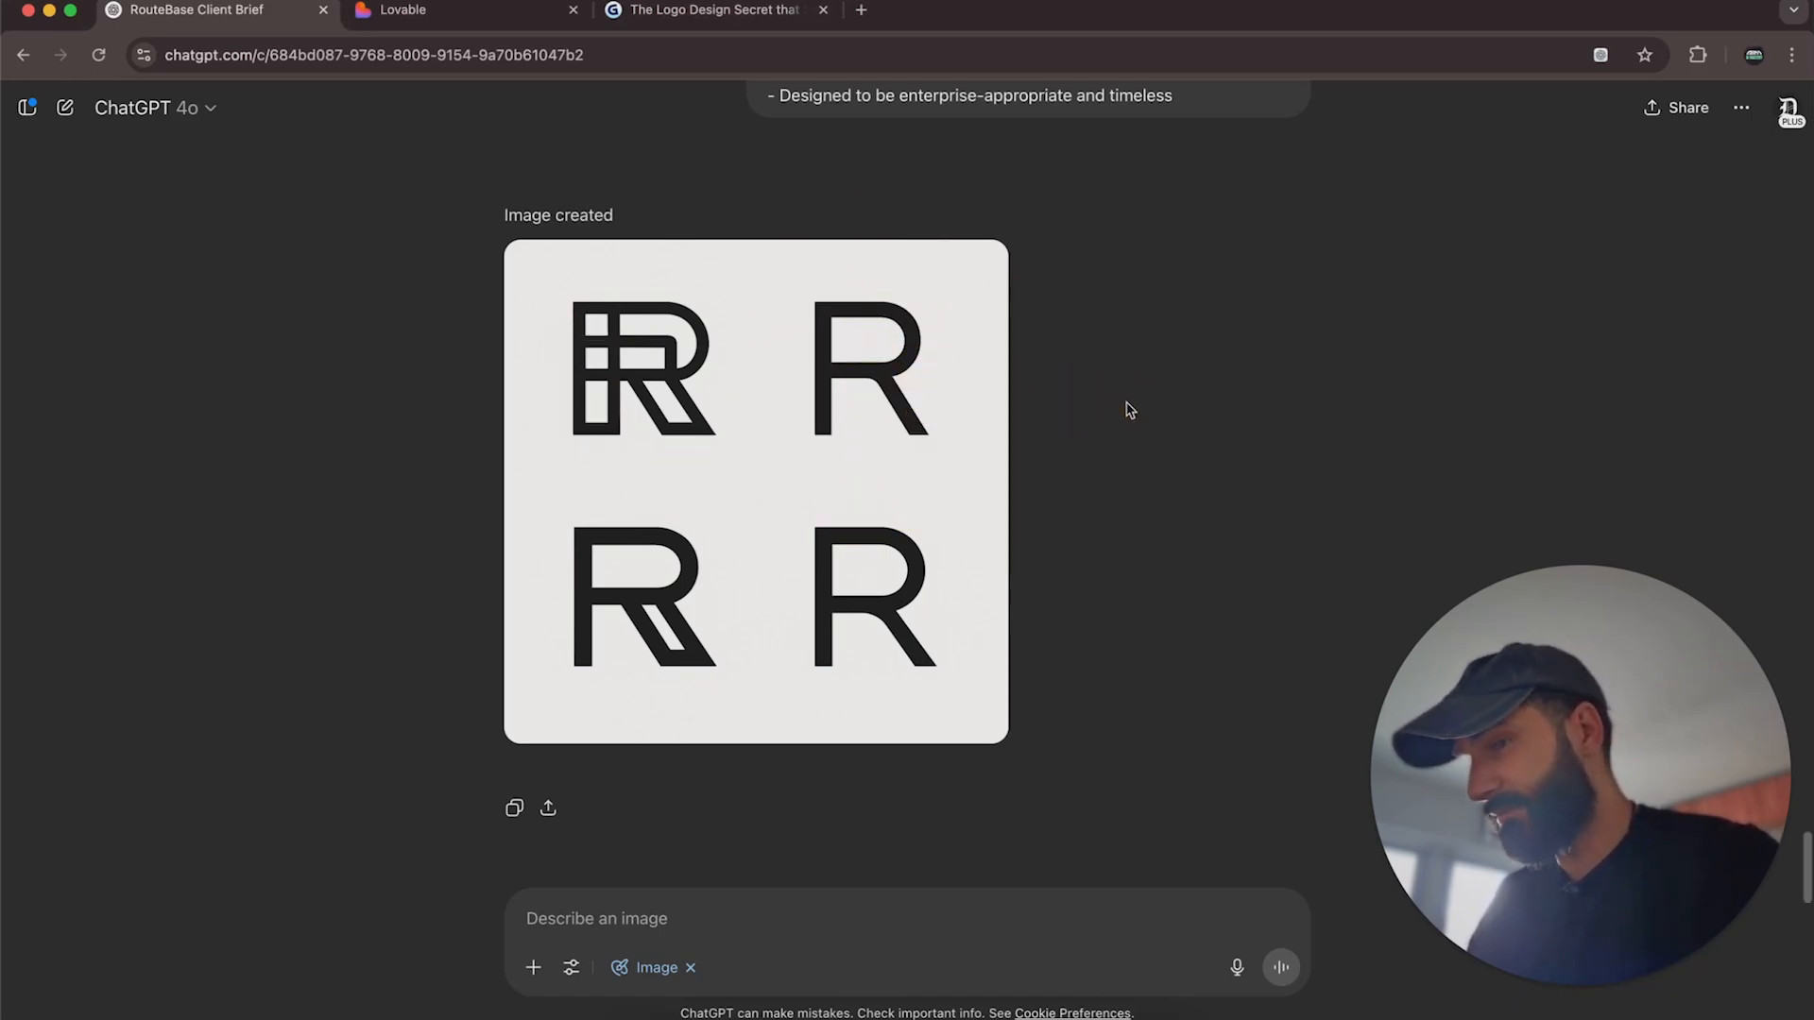
drag(565, 295, 648, 397)
click(1295, 373)
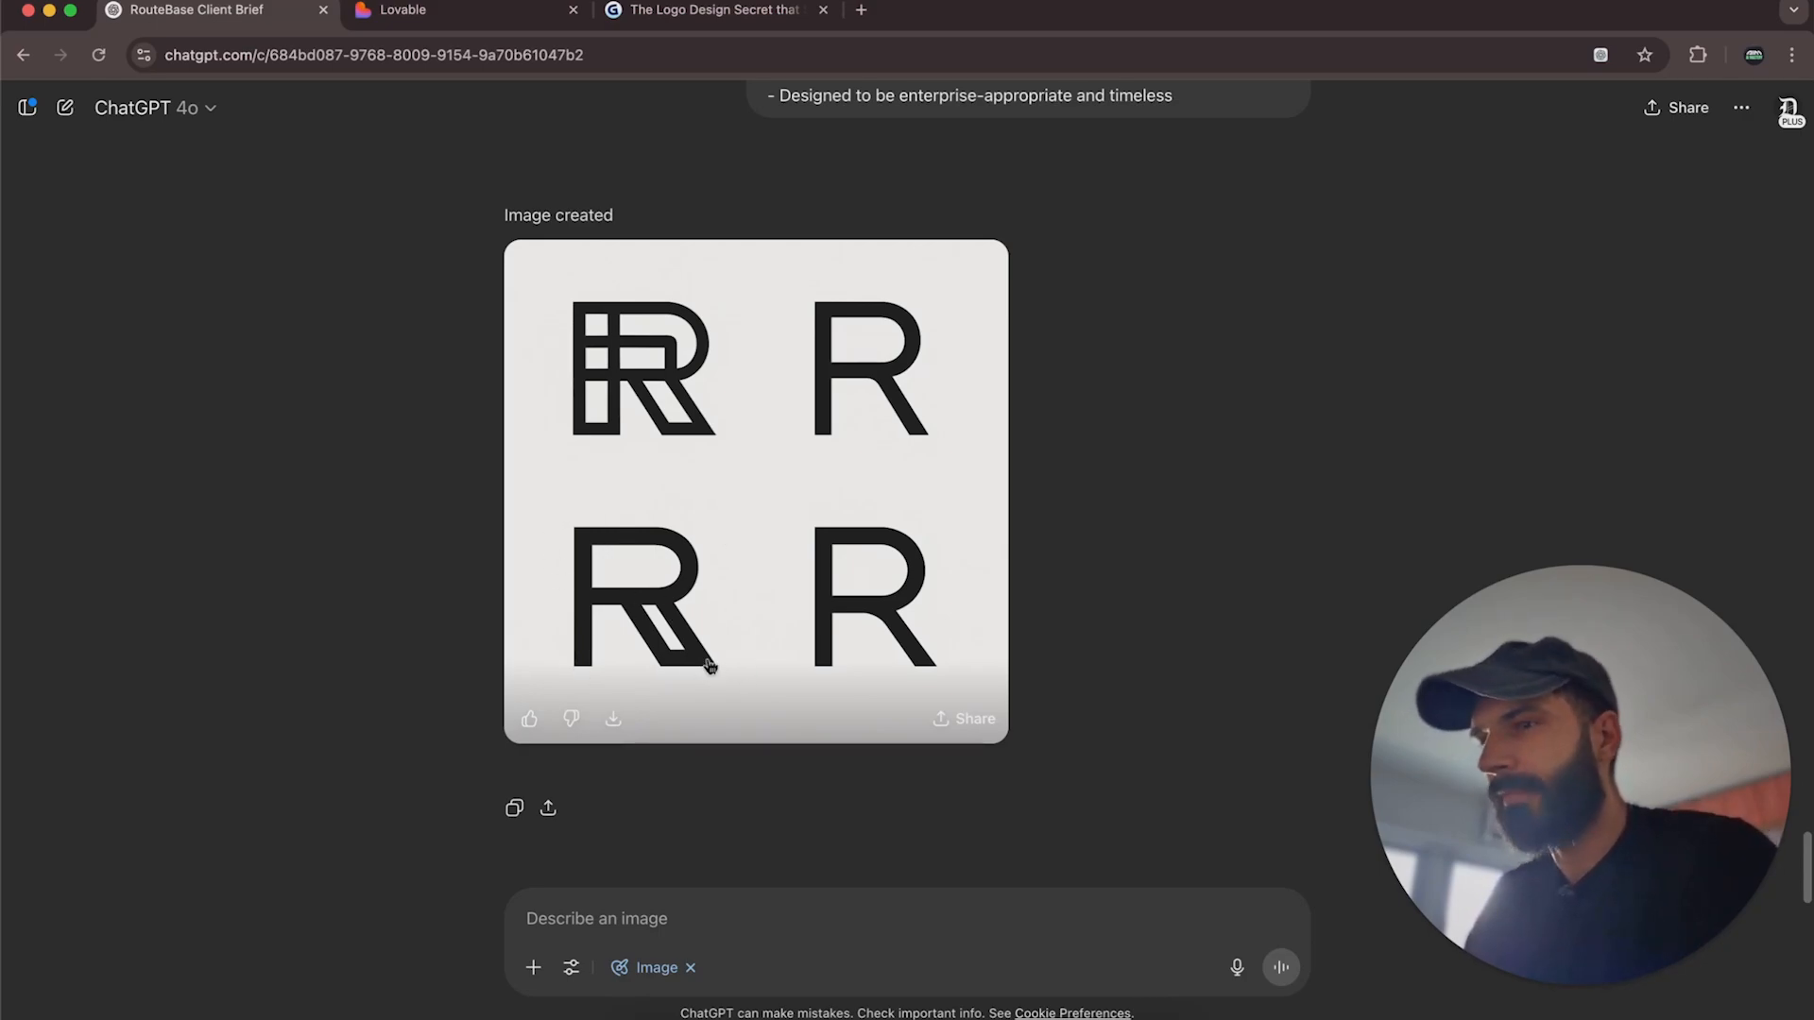
Turn off the image tool and paste a copy of the last "Design 4 unique R monogram logo concepts" prompt into a new message.
click(691, 967)
click(918, 886)
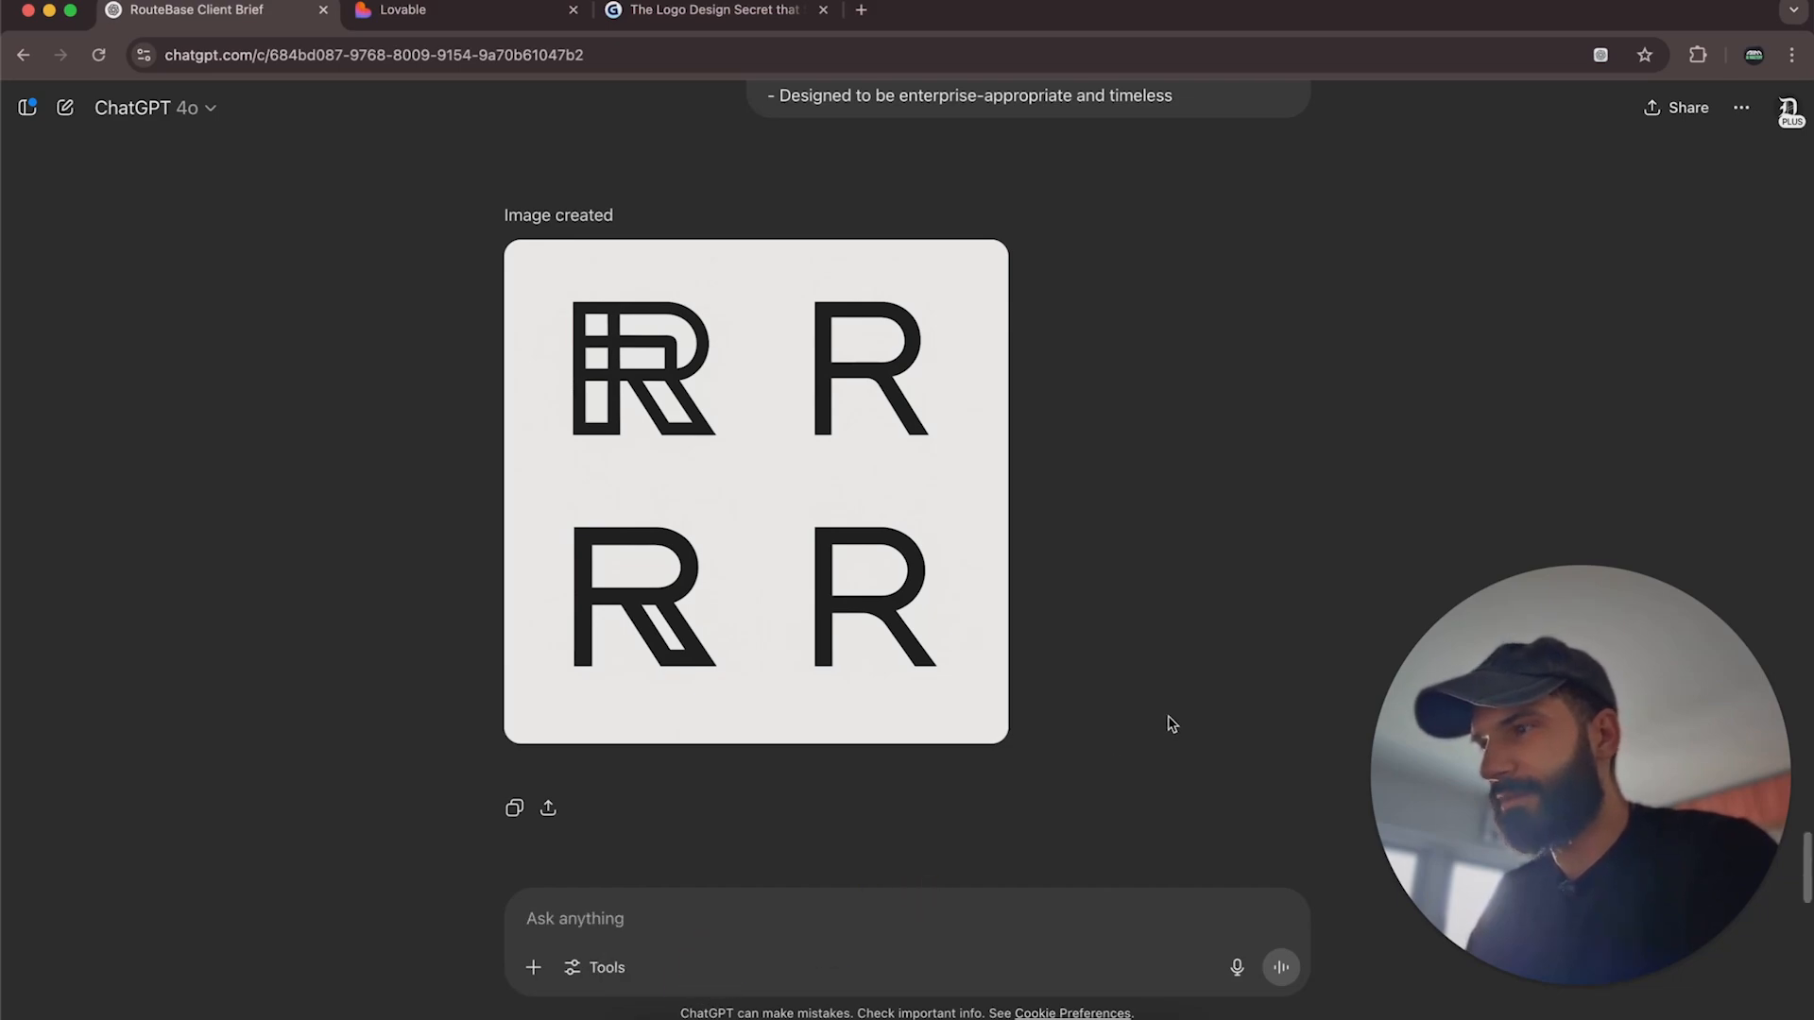
scroll(1175, 717, up, 7)
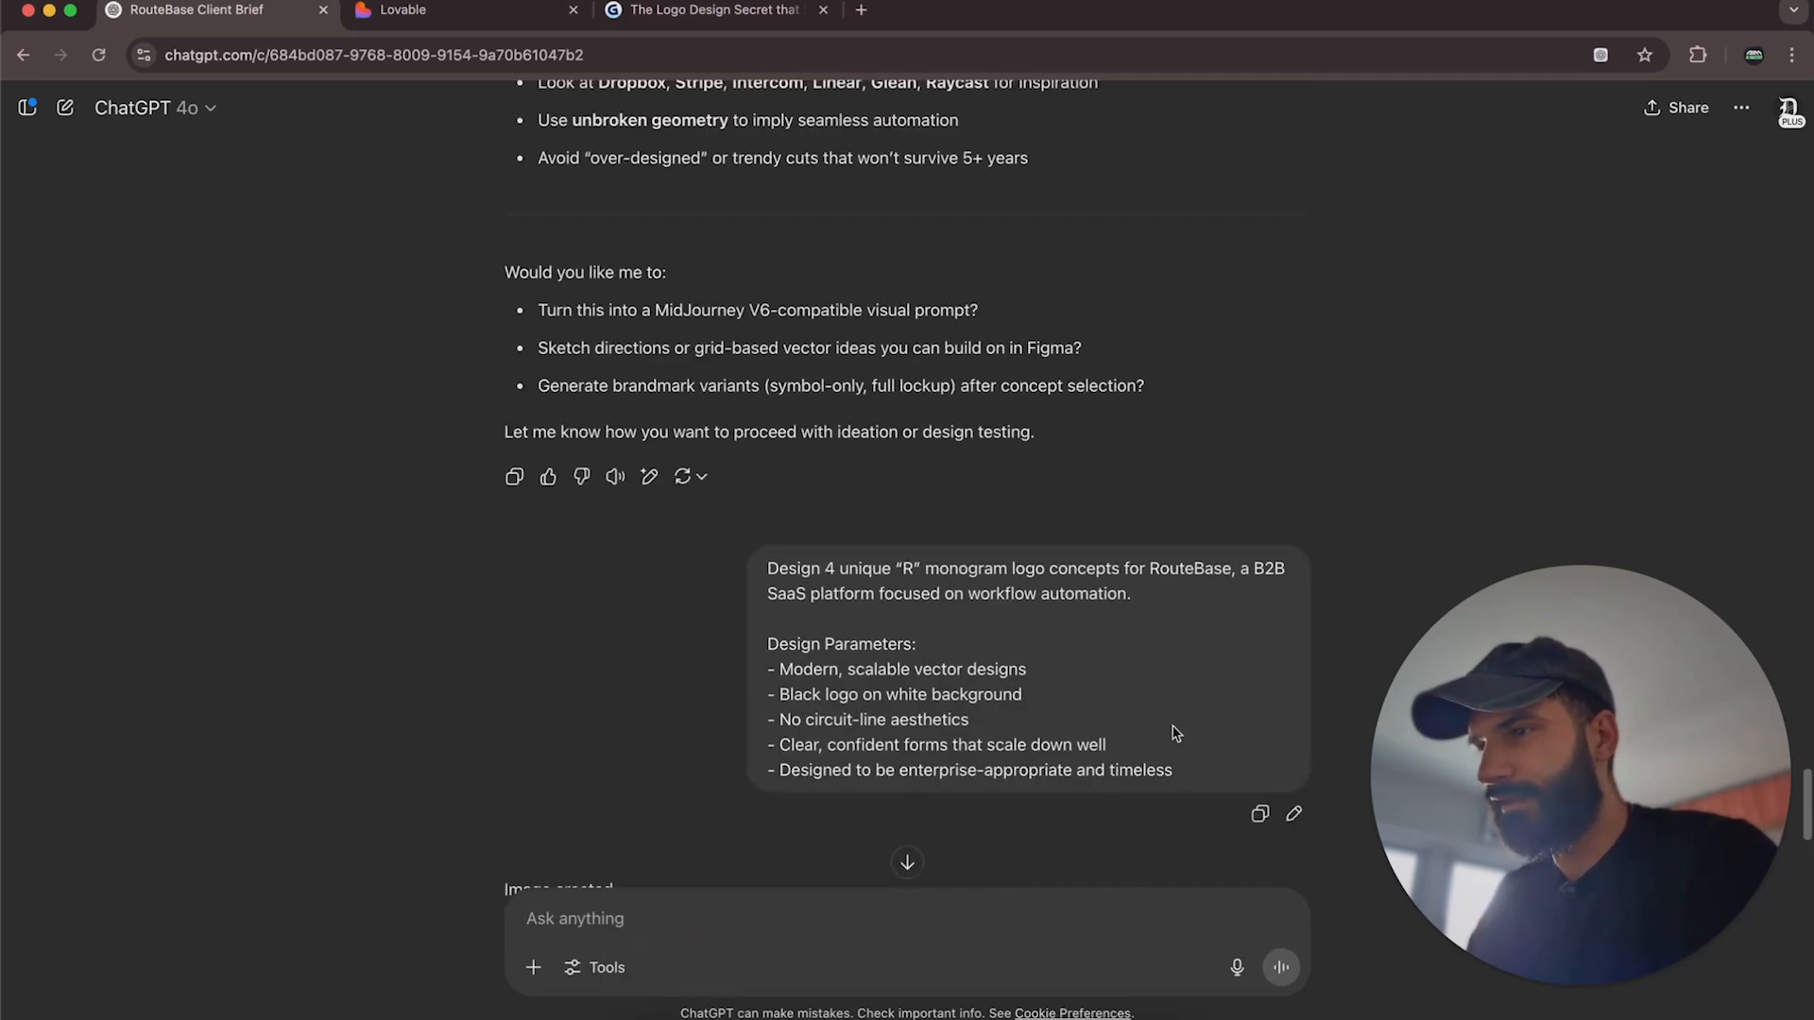
drag(1182, 773, 737, 574)
key(super+c)
click(737, 918)
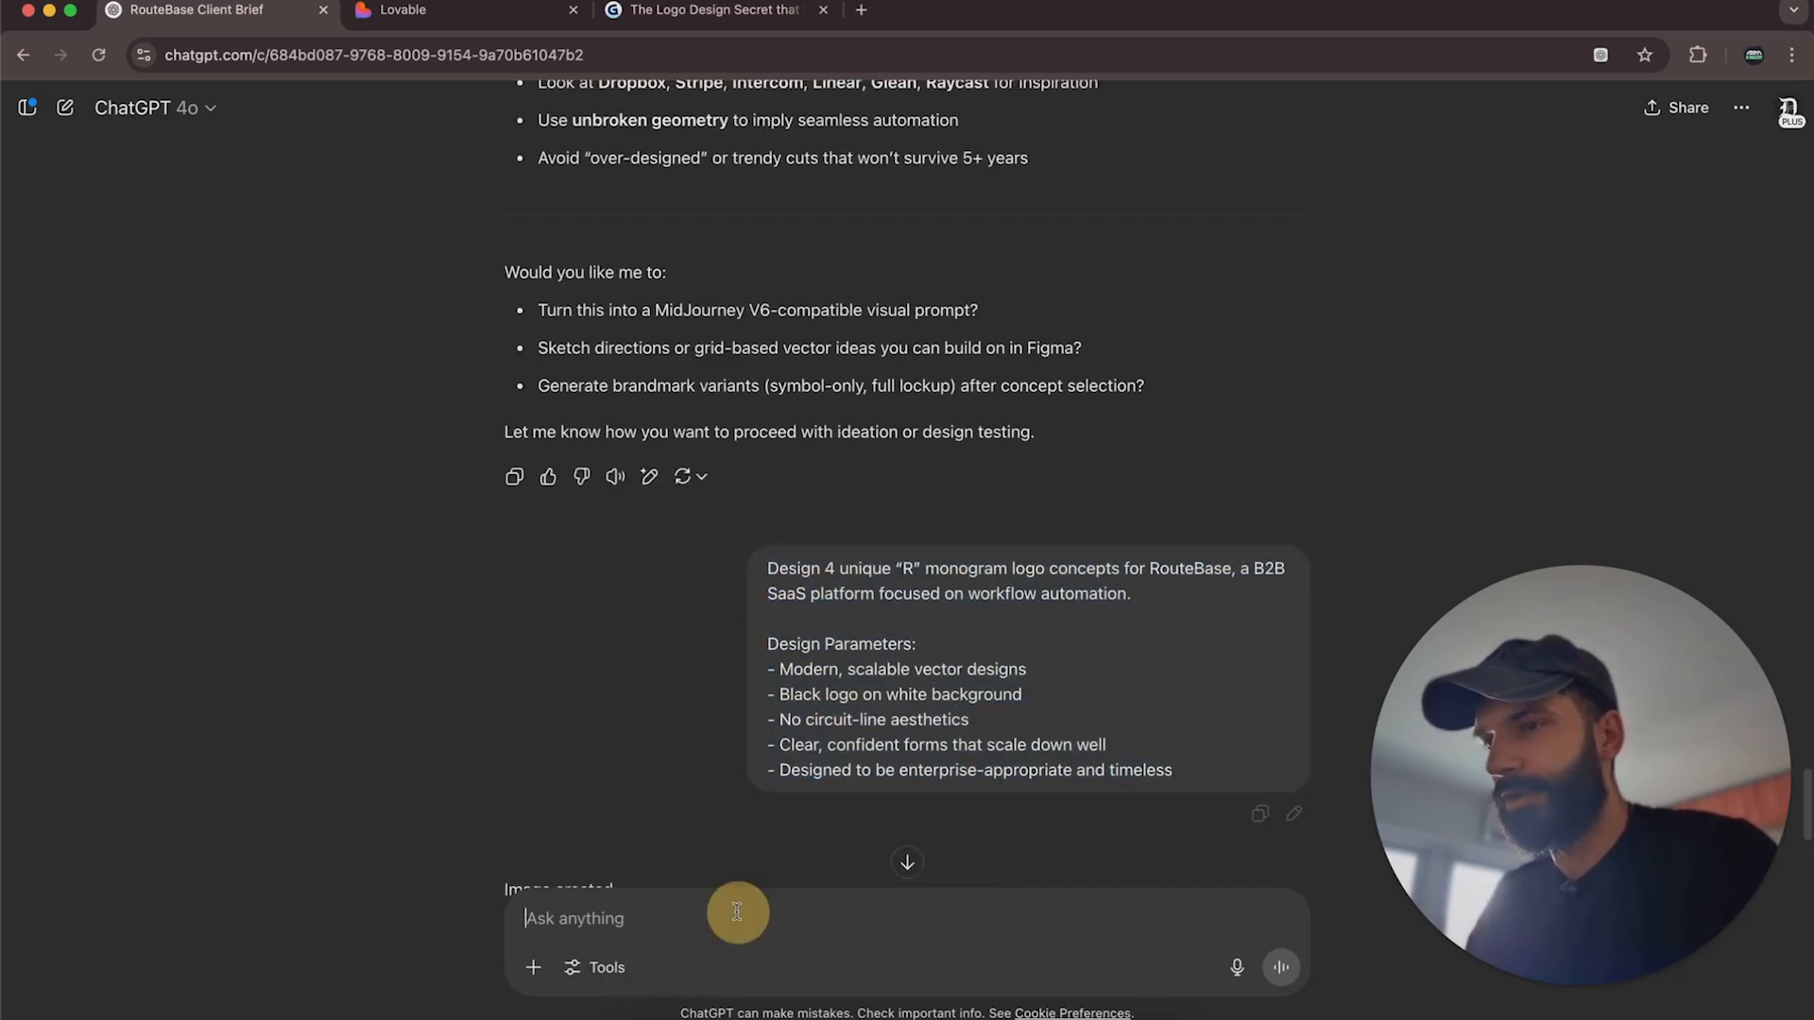
key(super+v)
Copy the Routing Grid R concept direction from the earlier reply and append it below the Design Parameters in the new message.
scroll(586, 527, up, 2)
scroll(585, 527, up, 5)
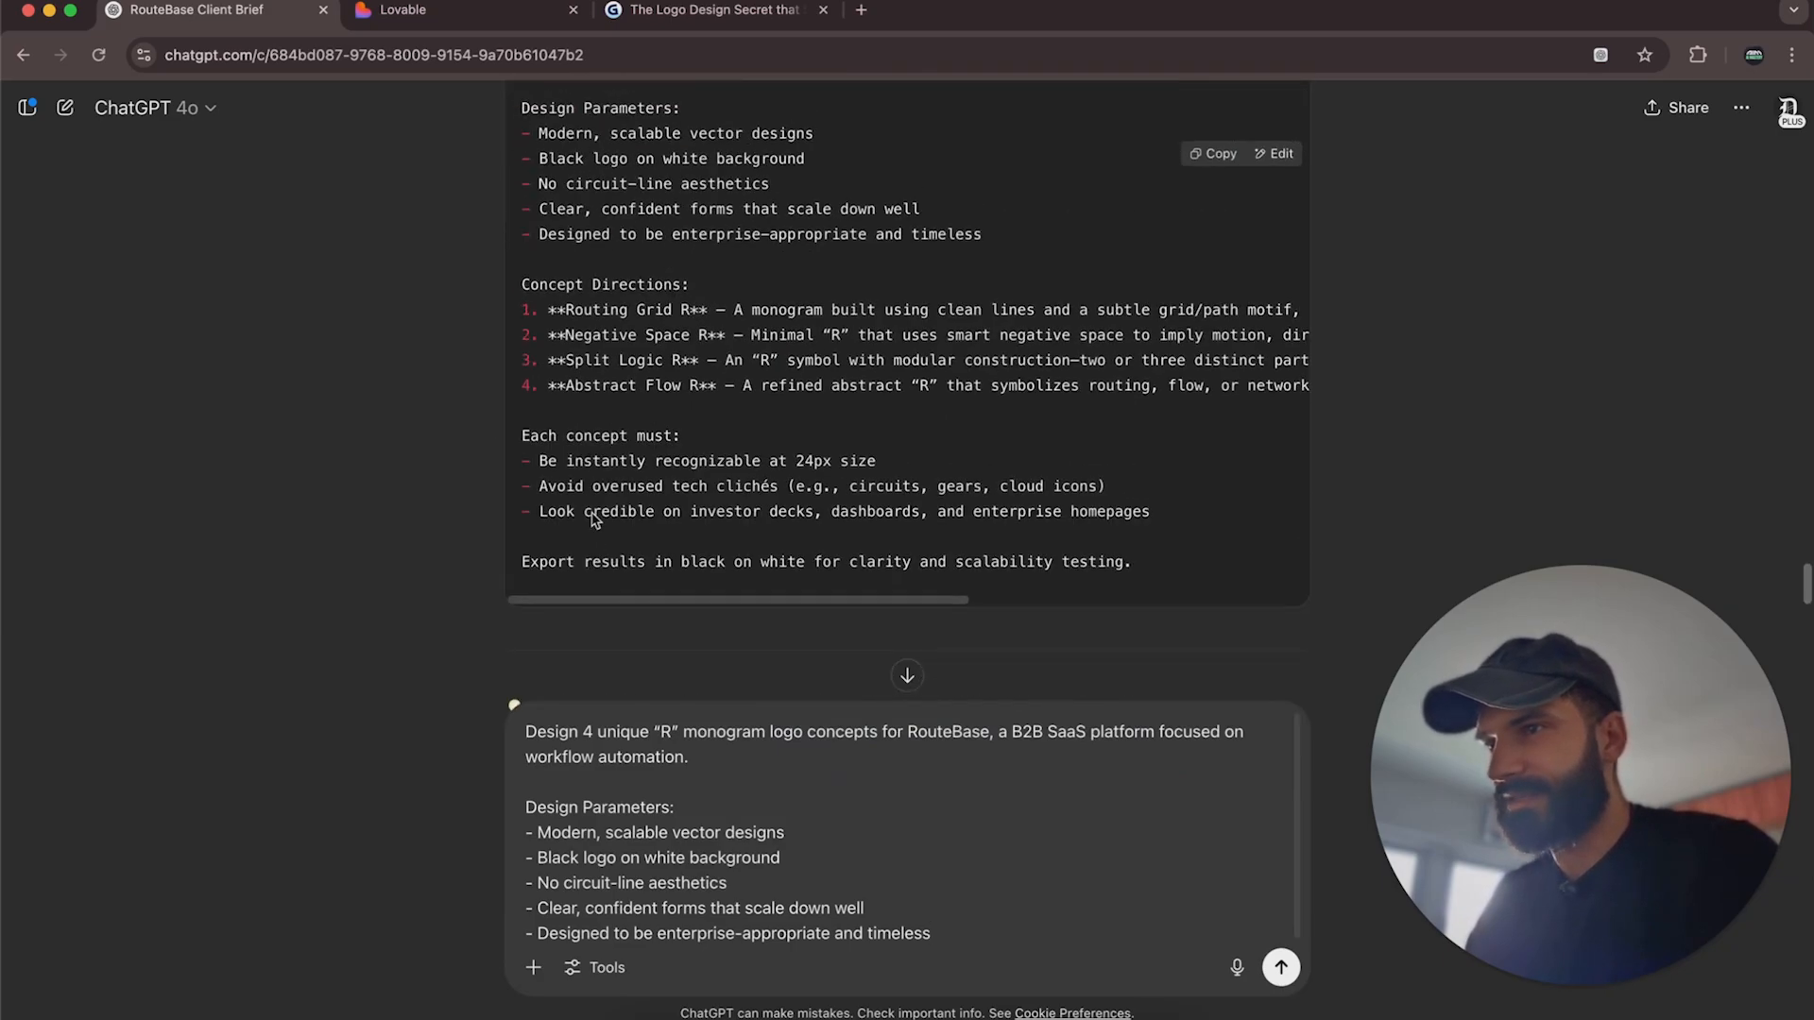
drag(548, 309, 1137, 324)
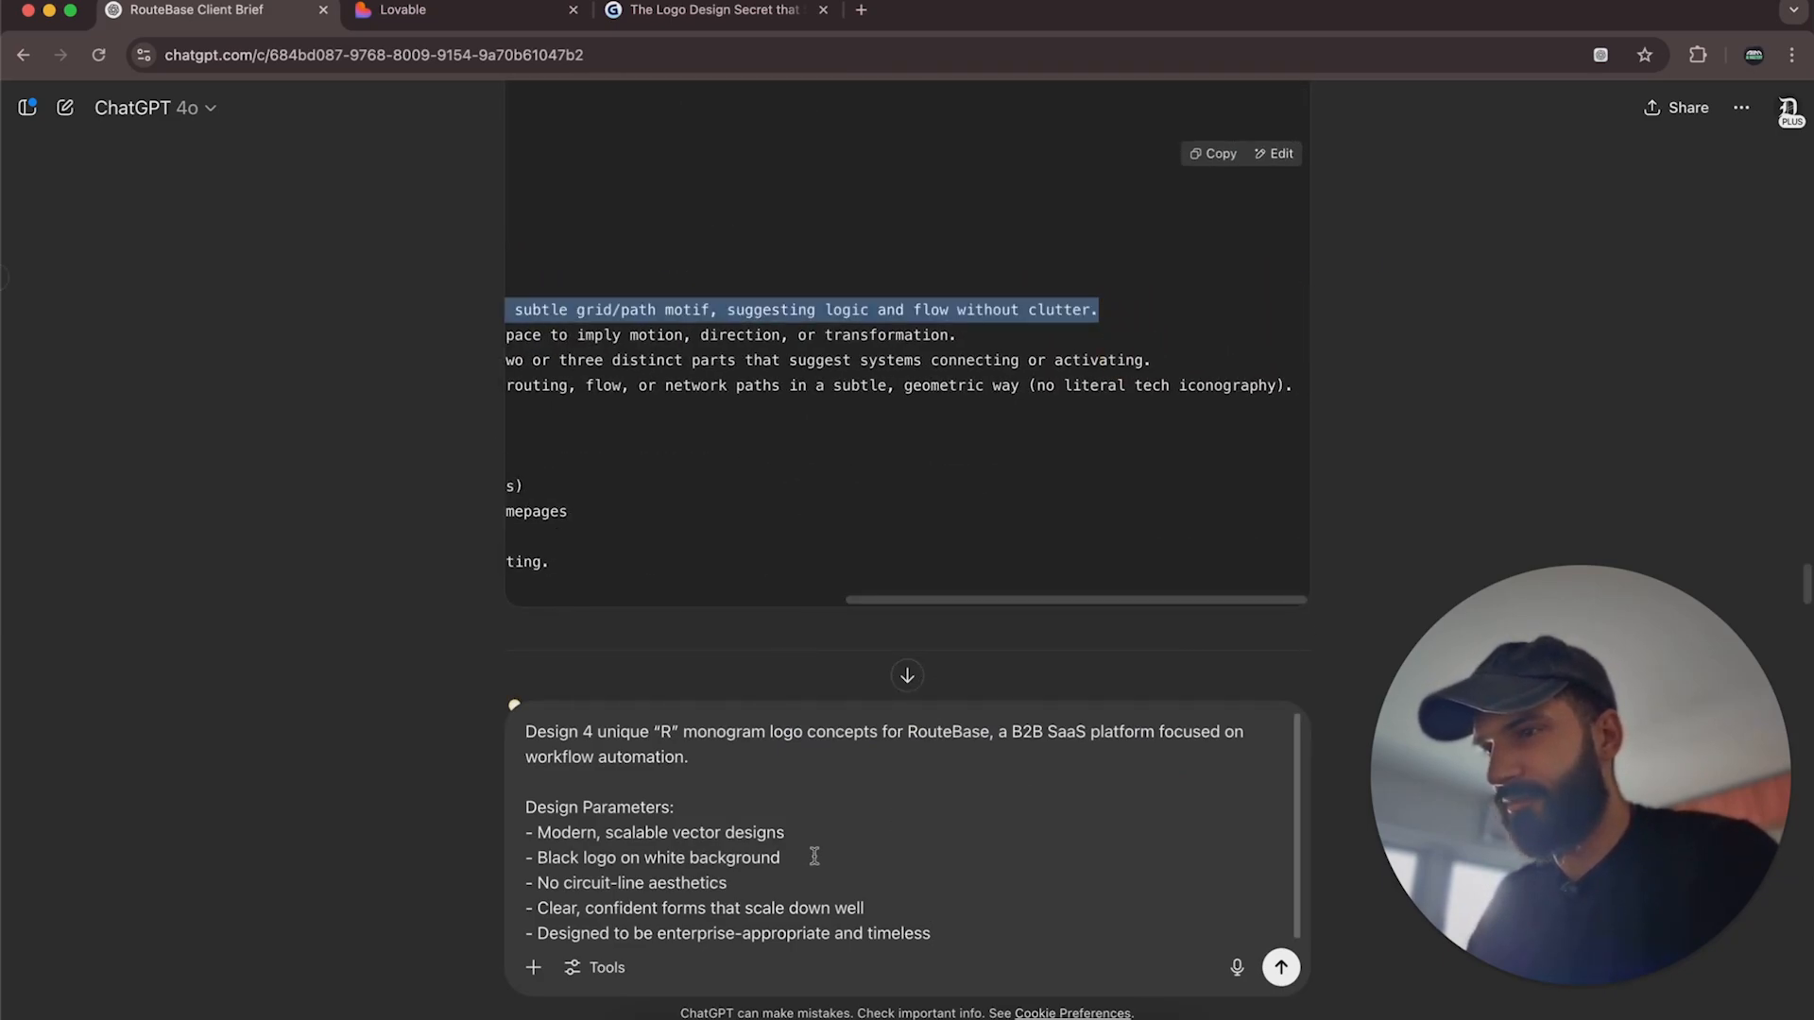
scroll(810, 850, down, 1)
click(1020, 933)
key(shift+Return)
key(shift+Return)
key(super+v)
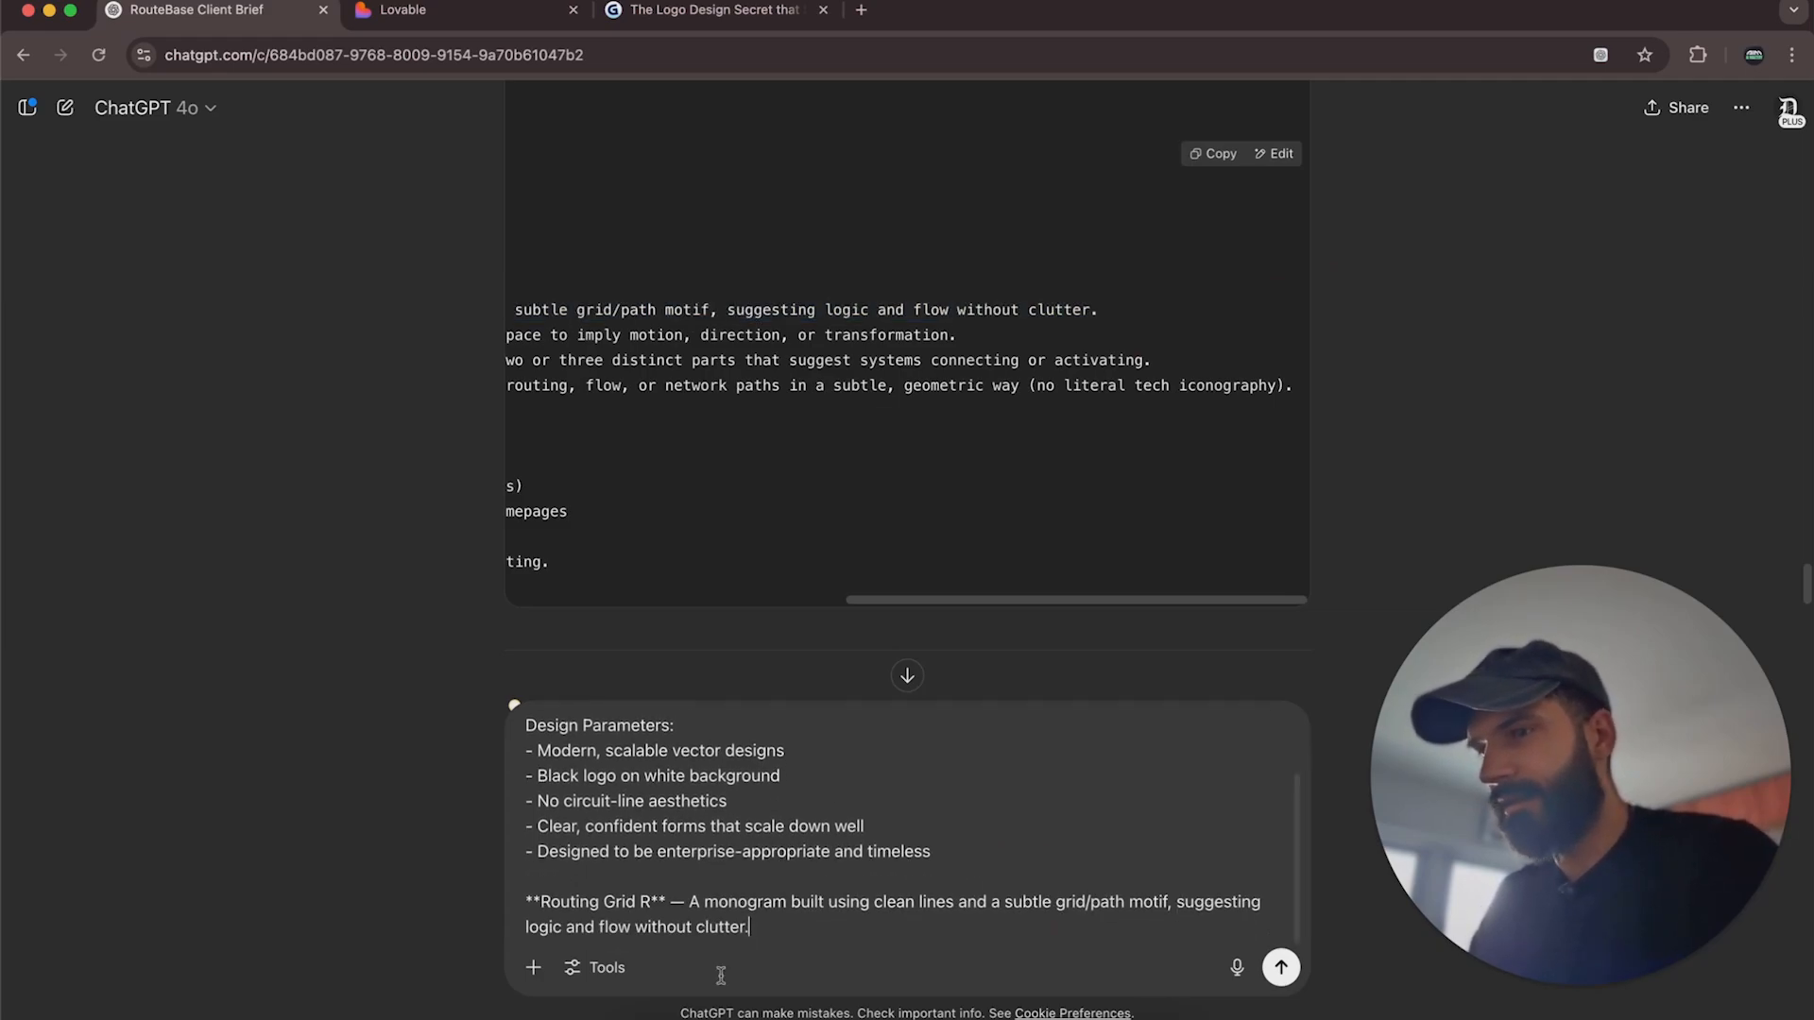
Enable the Create an image tool and submit the Routing Grid R prompt, including its request for versions / rough ideas.
click(597, 968)
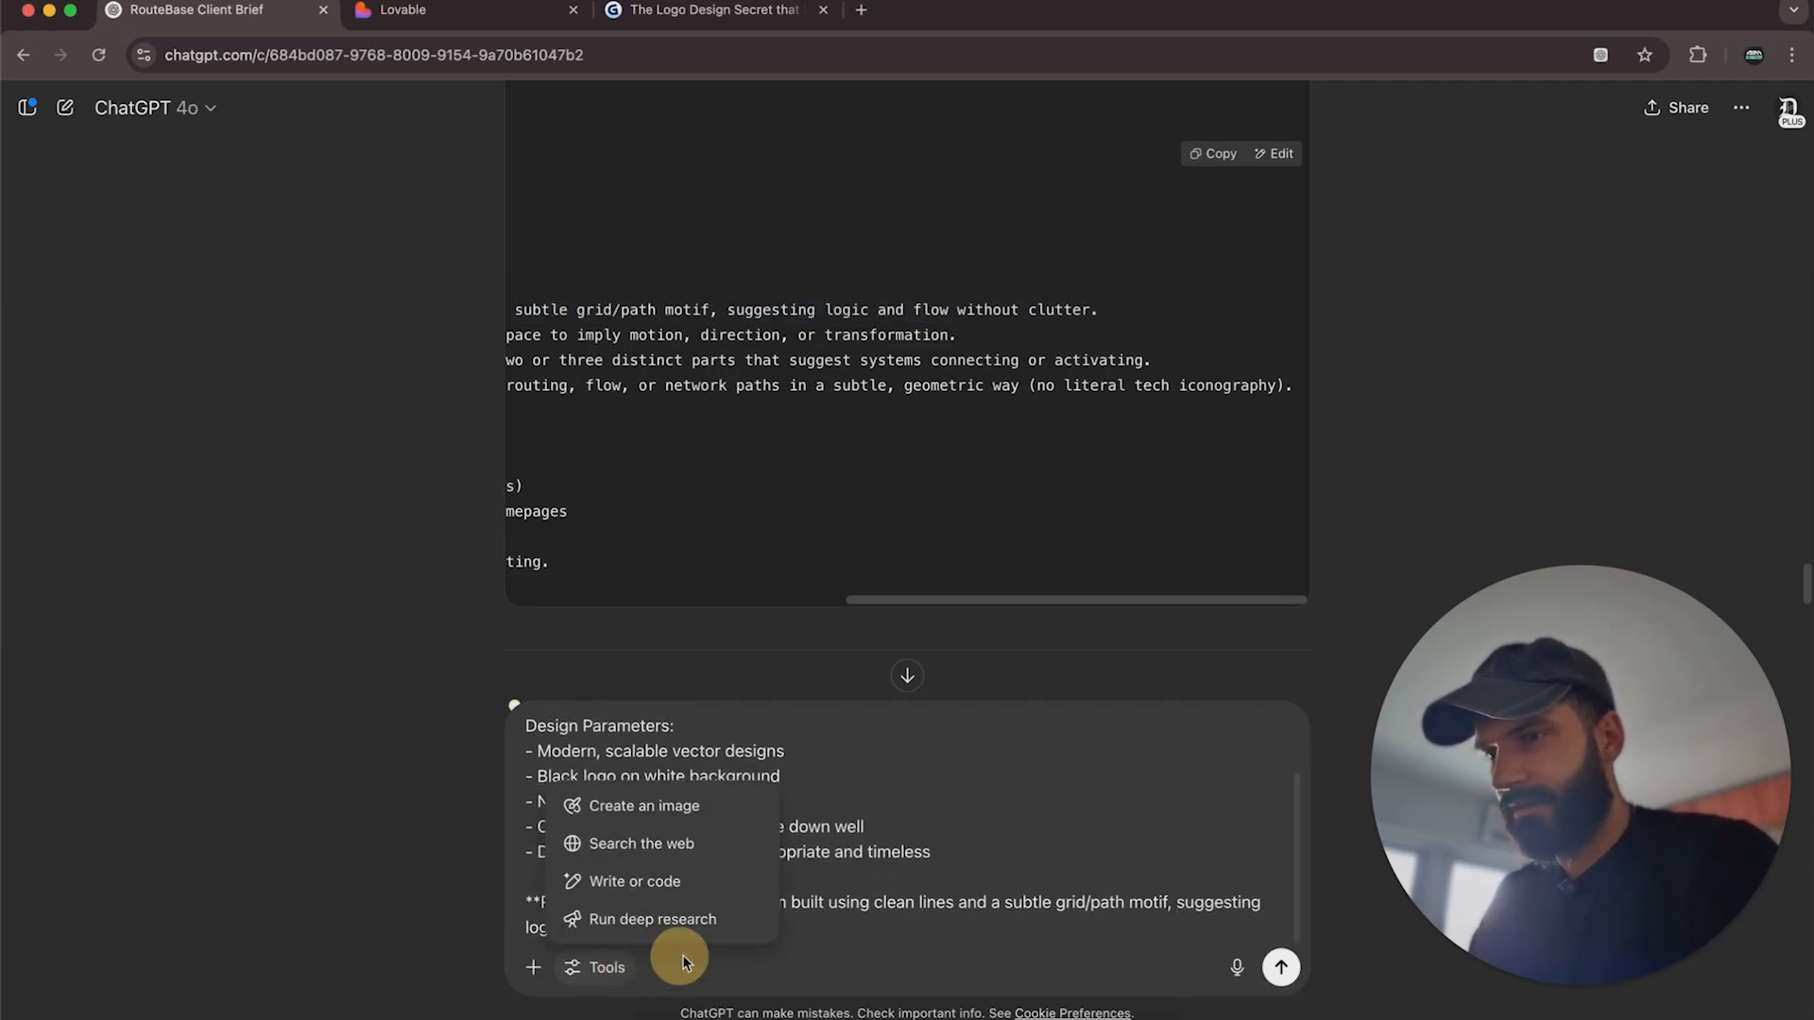
click(697, 808)
click(1281, 967)
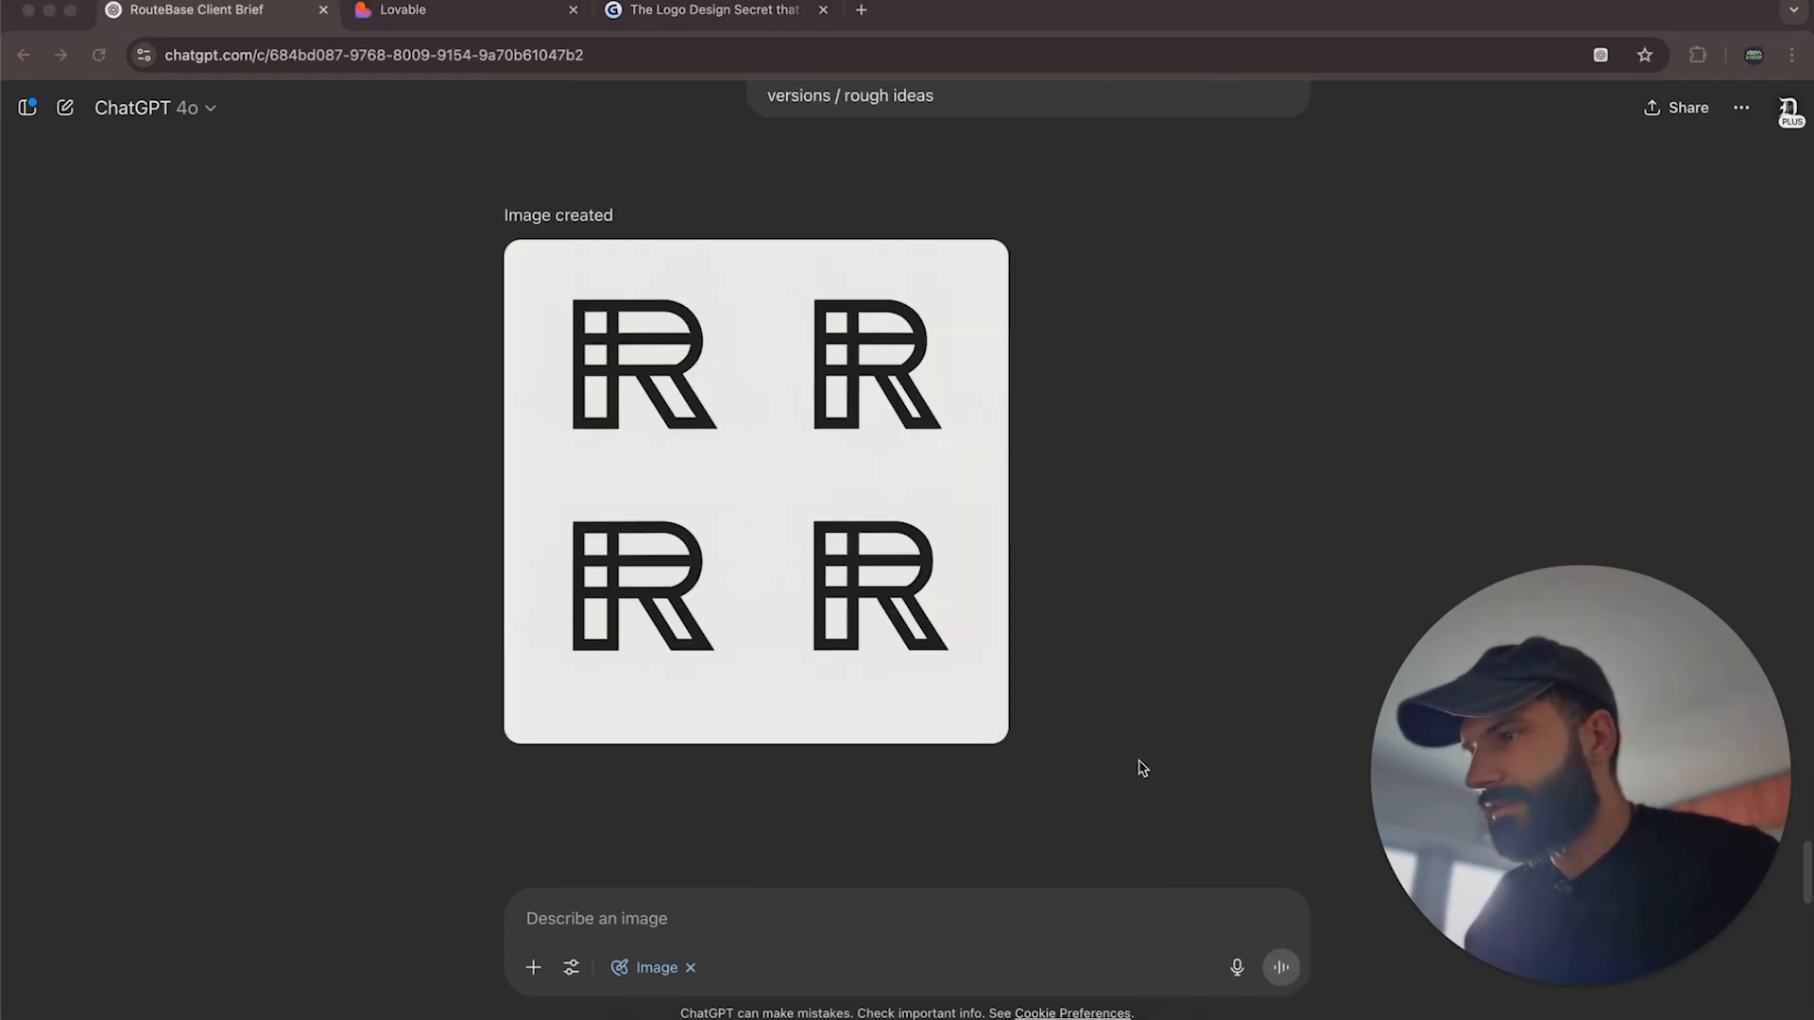
Compare the new four-logo image with the previous one, copy the new image, and paste it into the Routebase file in Figma.
scroll(1143, 767, up, 6)
scroll(1140, 770, up, 2)
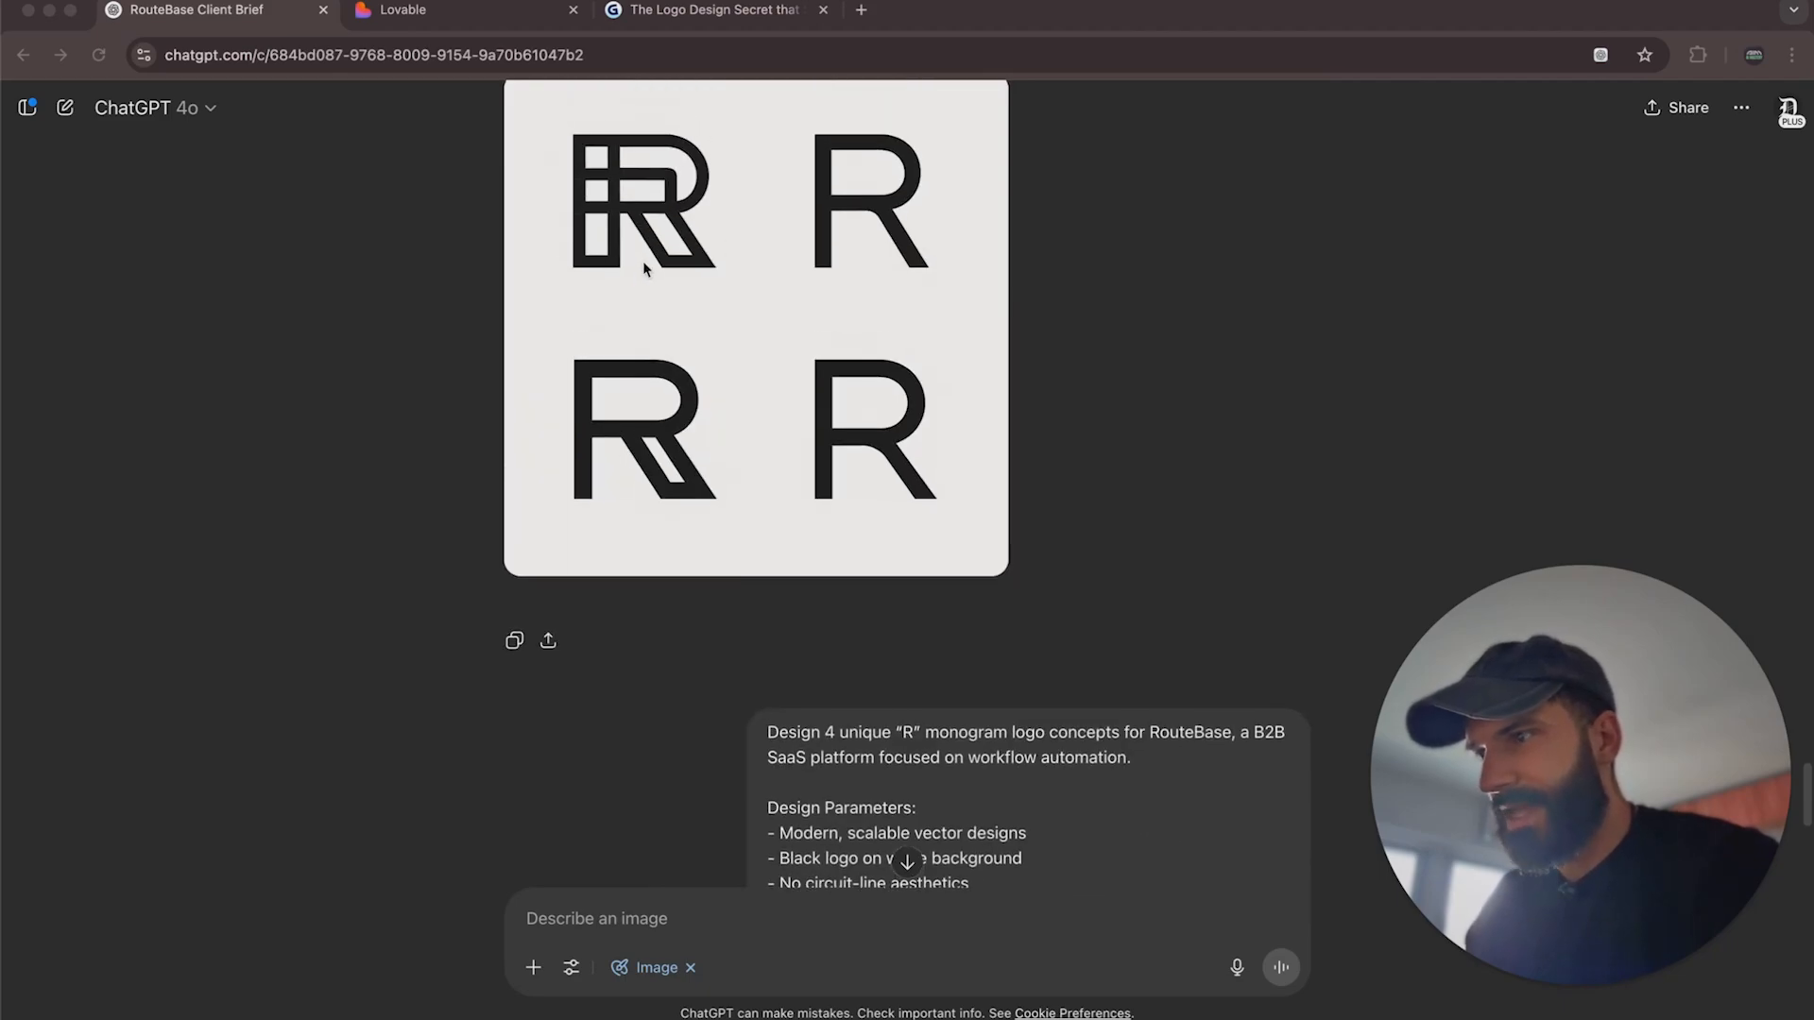
scroll(639, 265, down, 10)
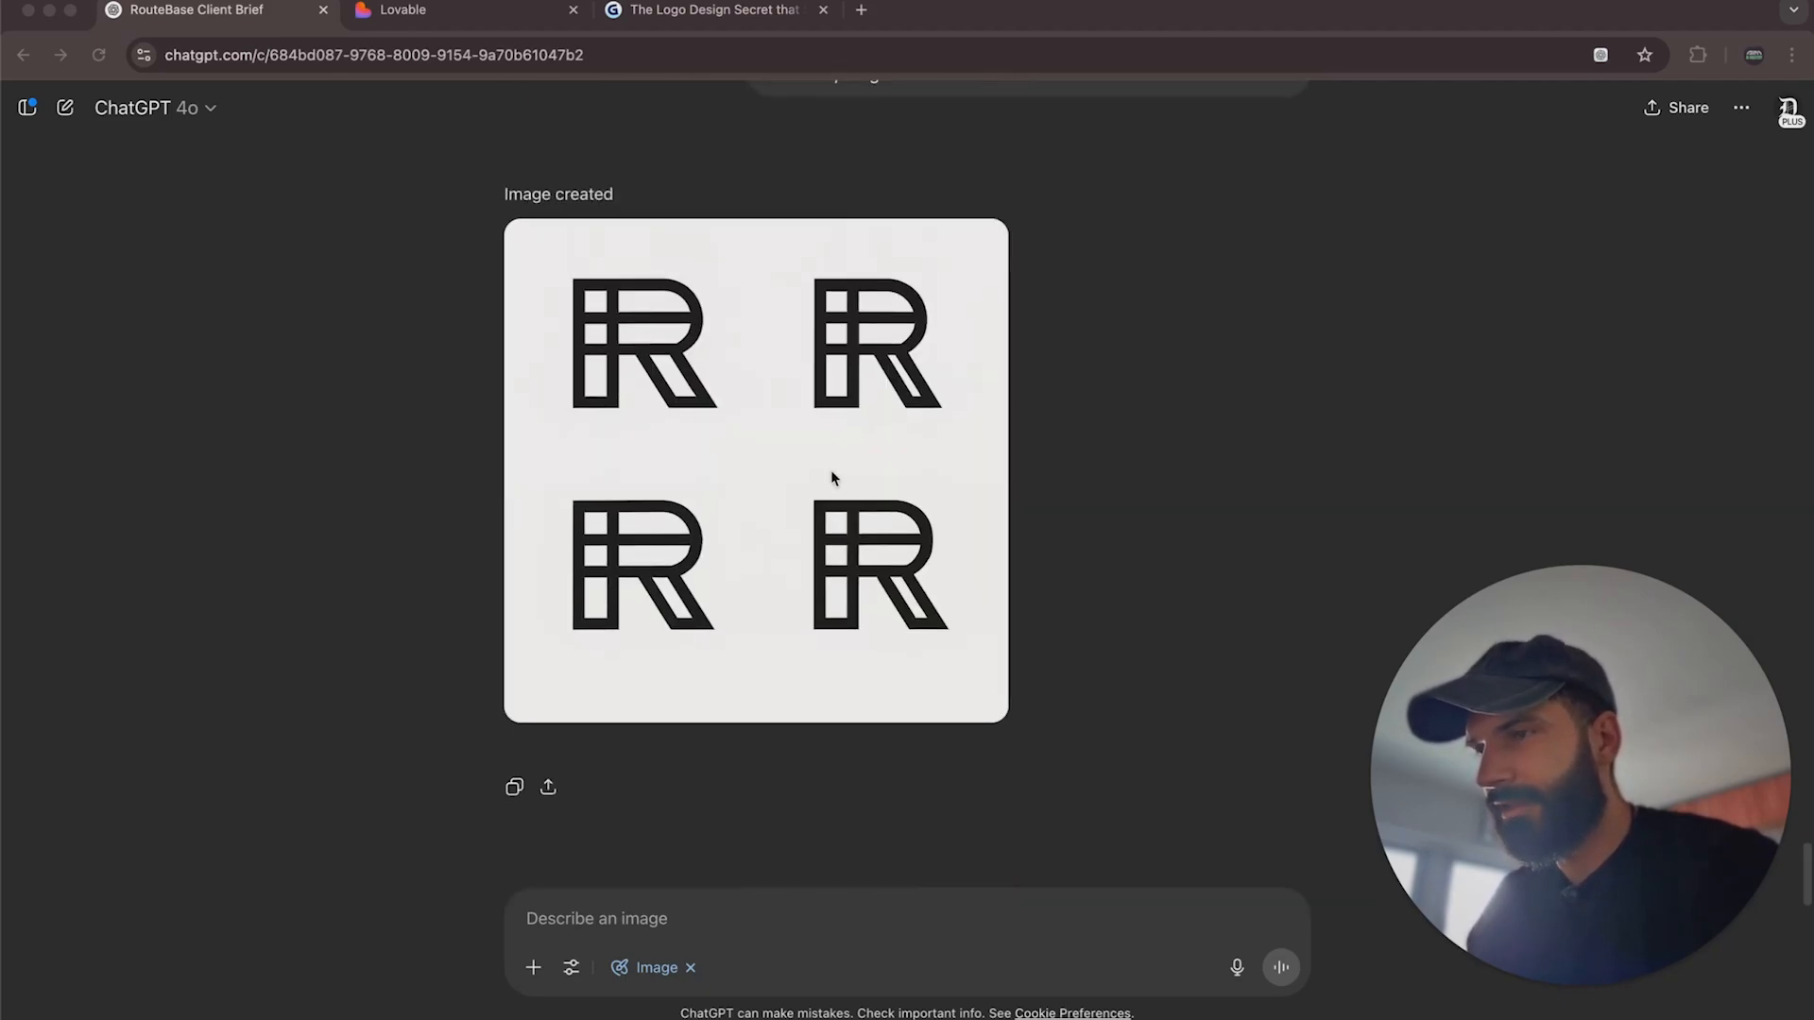
click(774, 385)
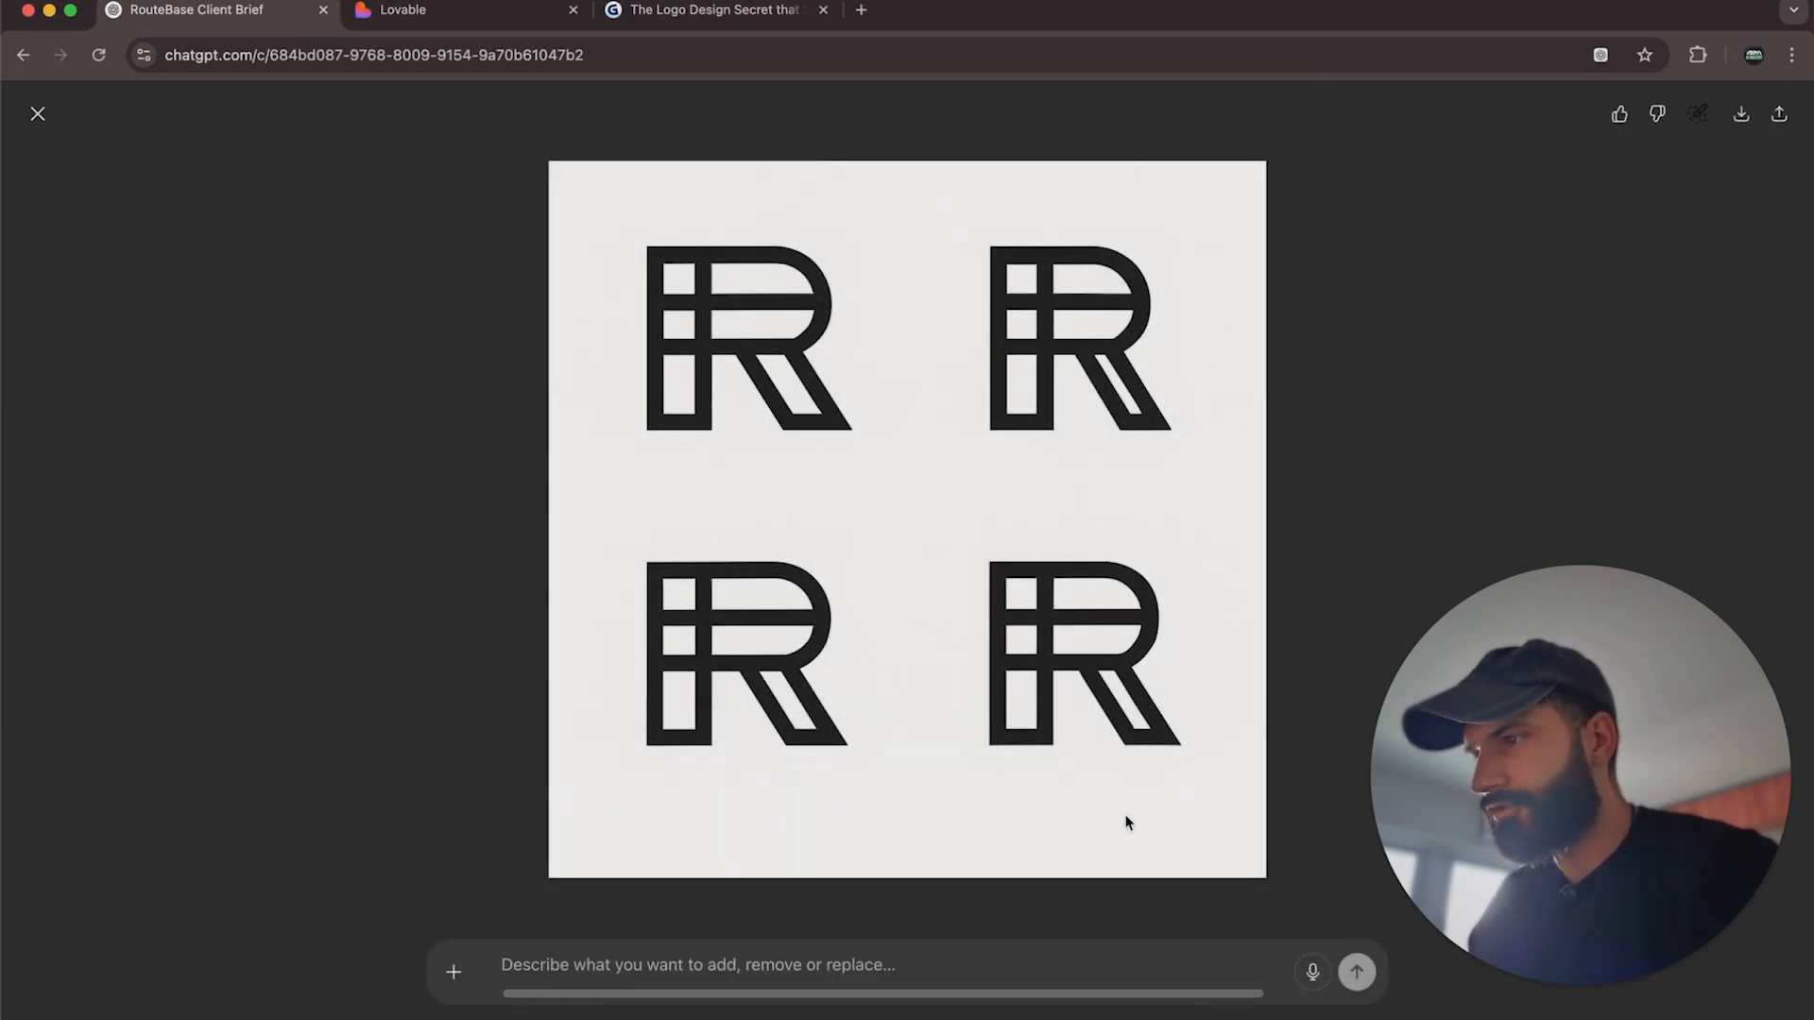
right_click(813, 279)
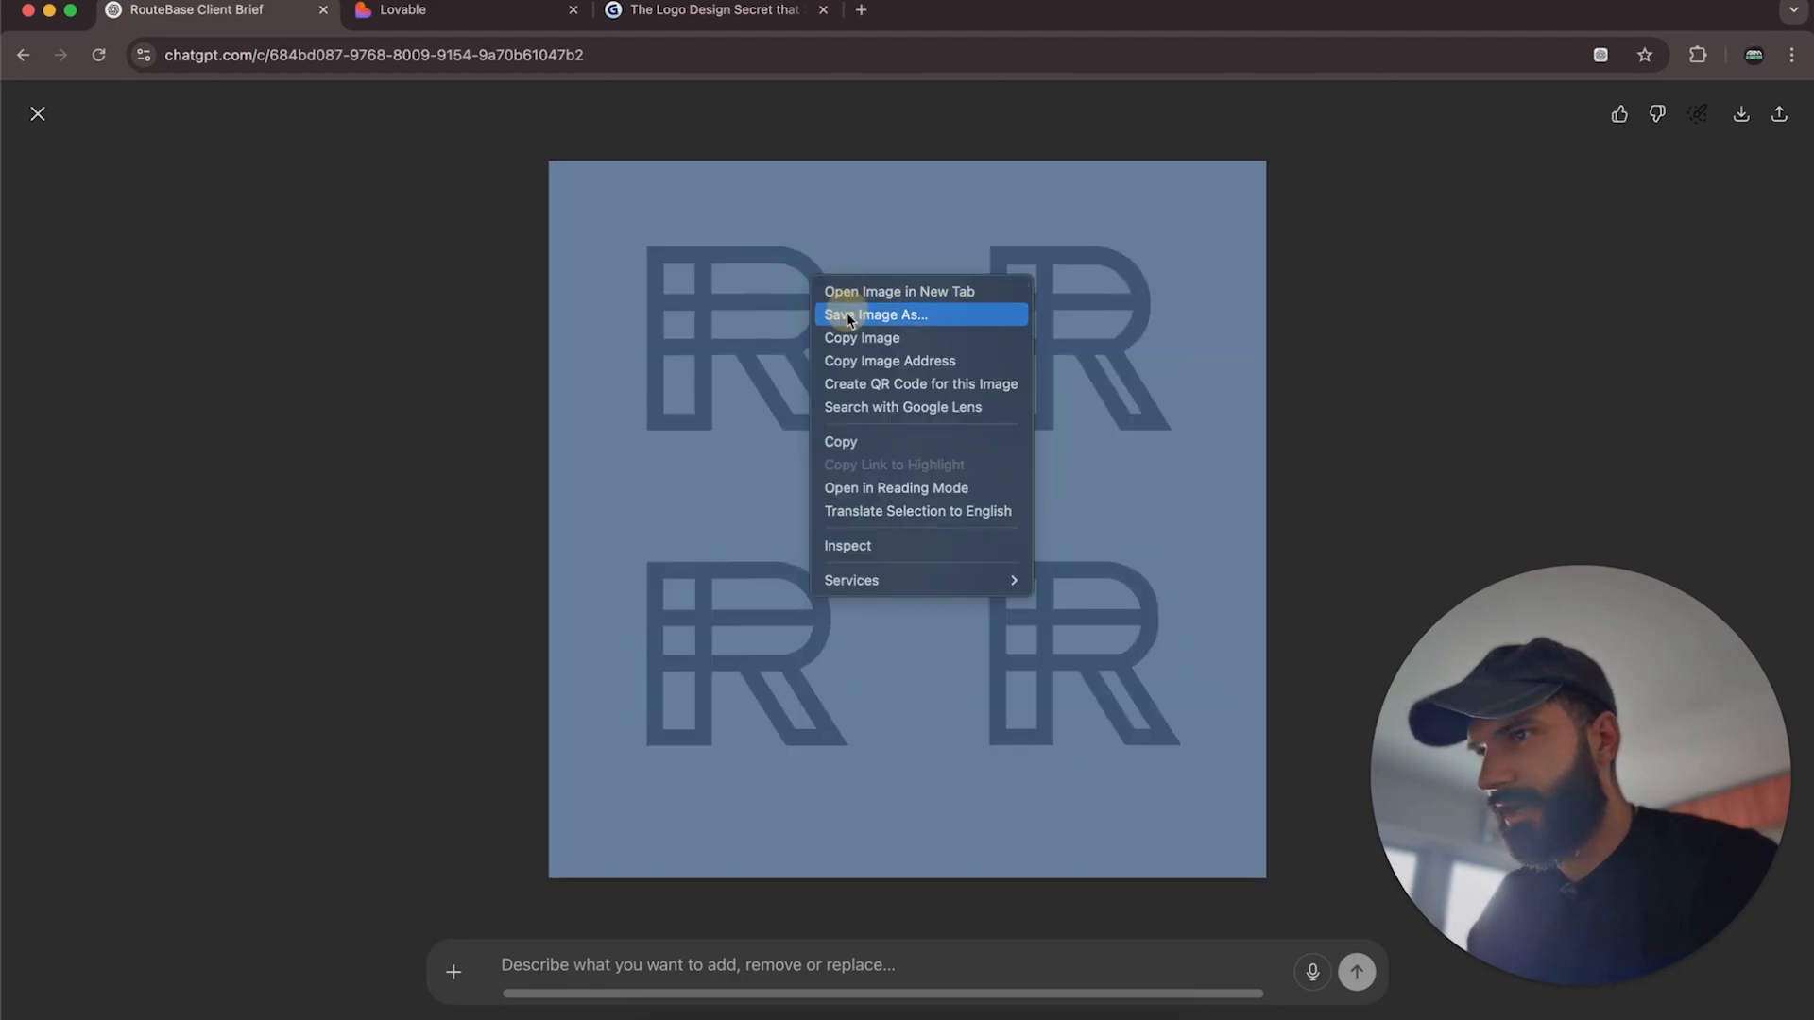
click(876, 350)
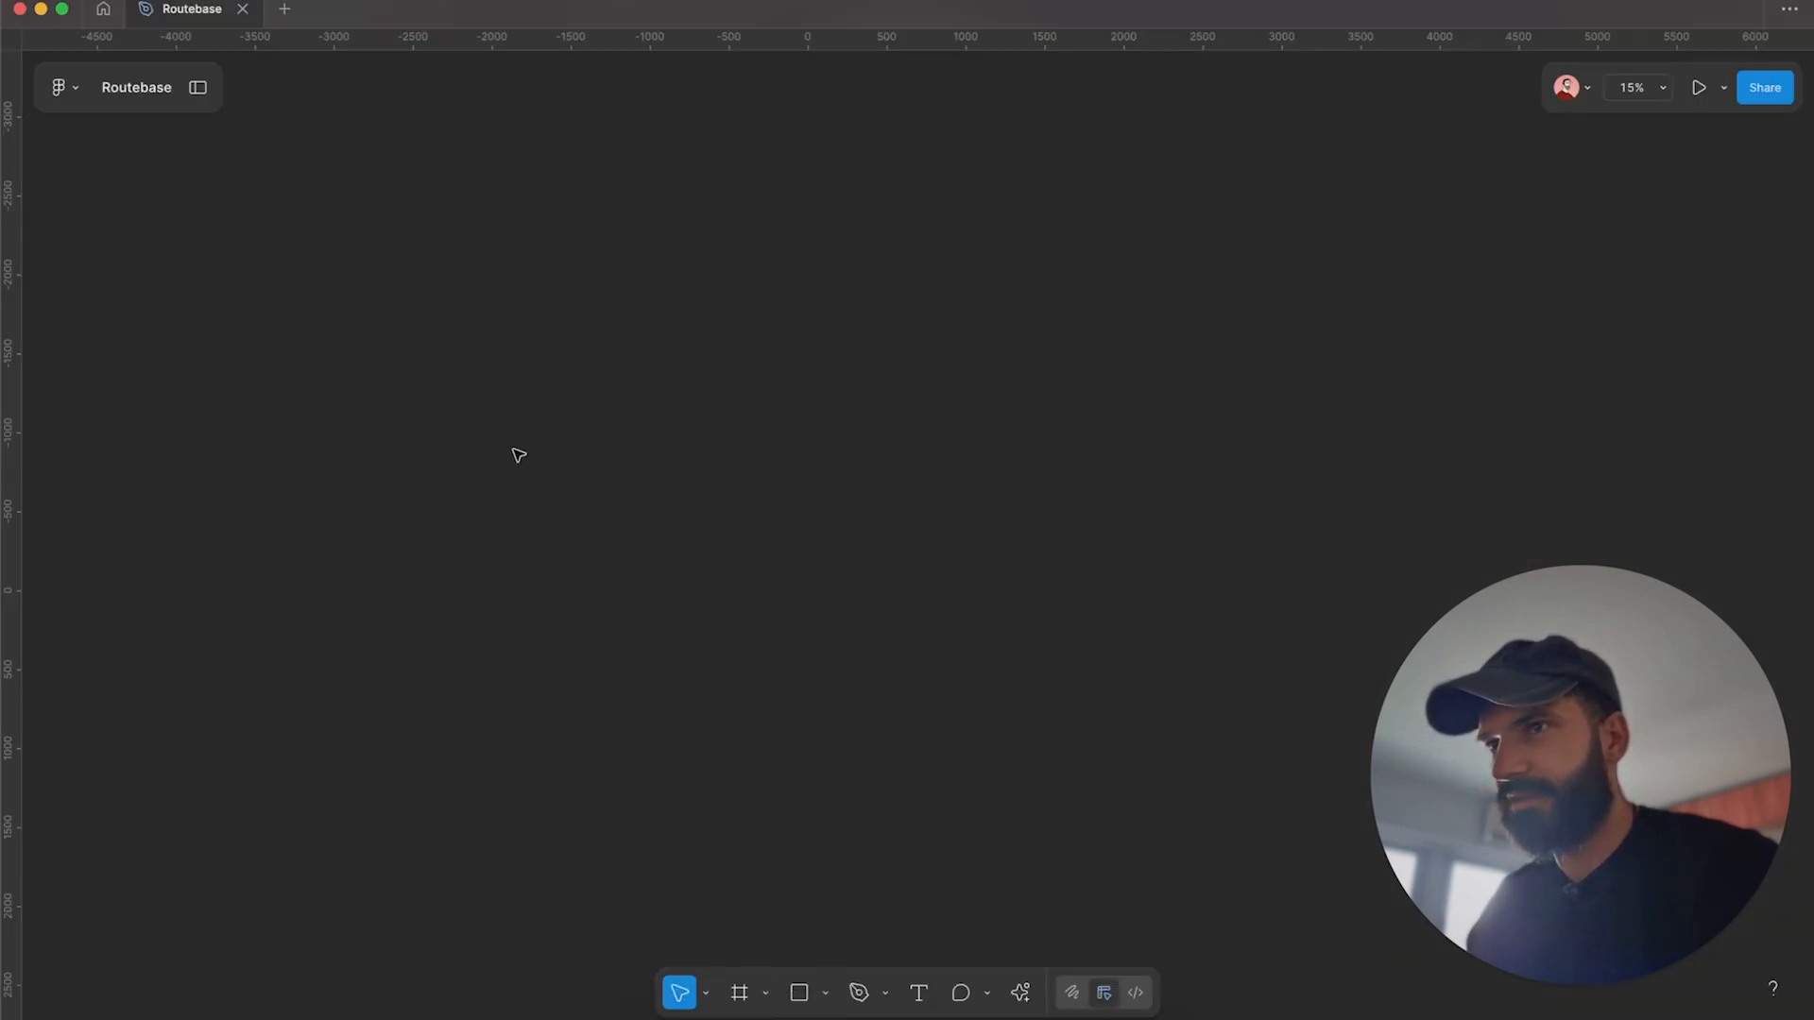
click(721, 389)
key(super+v)
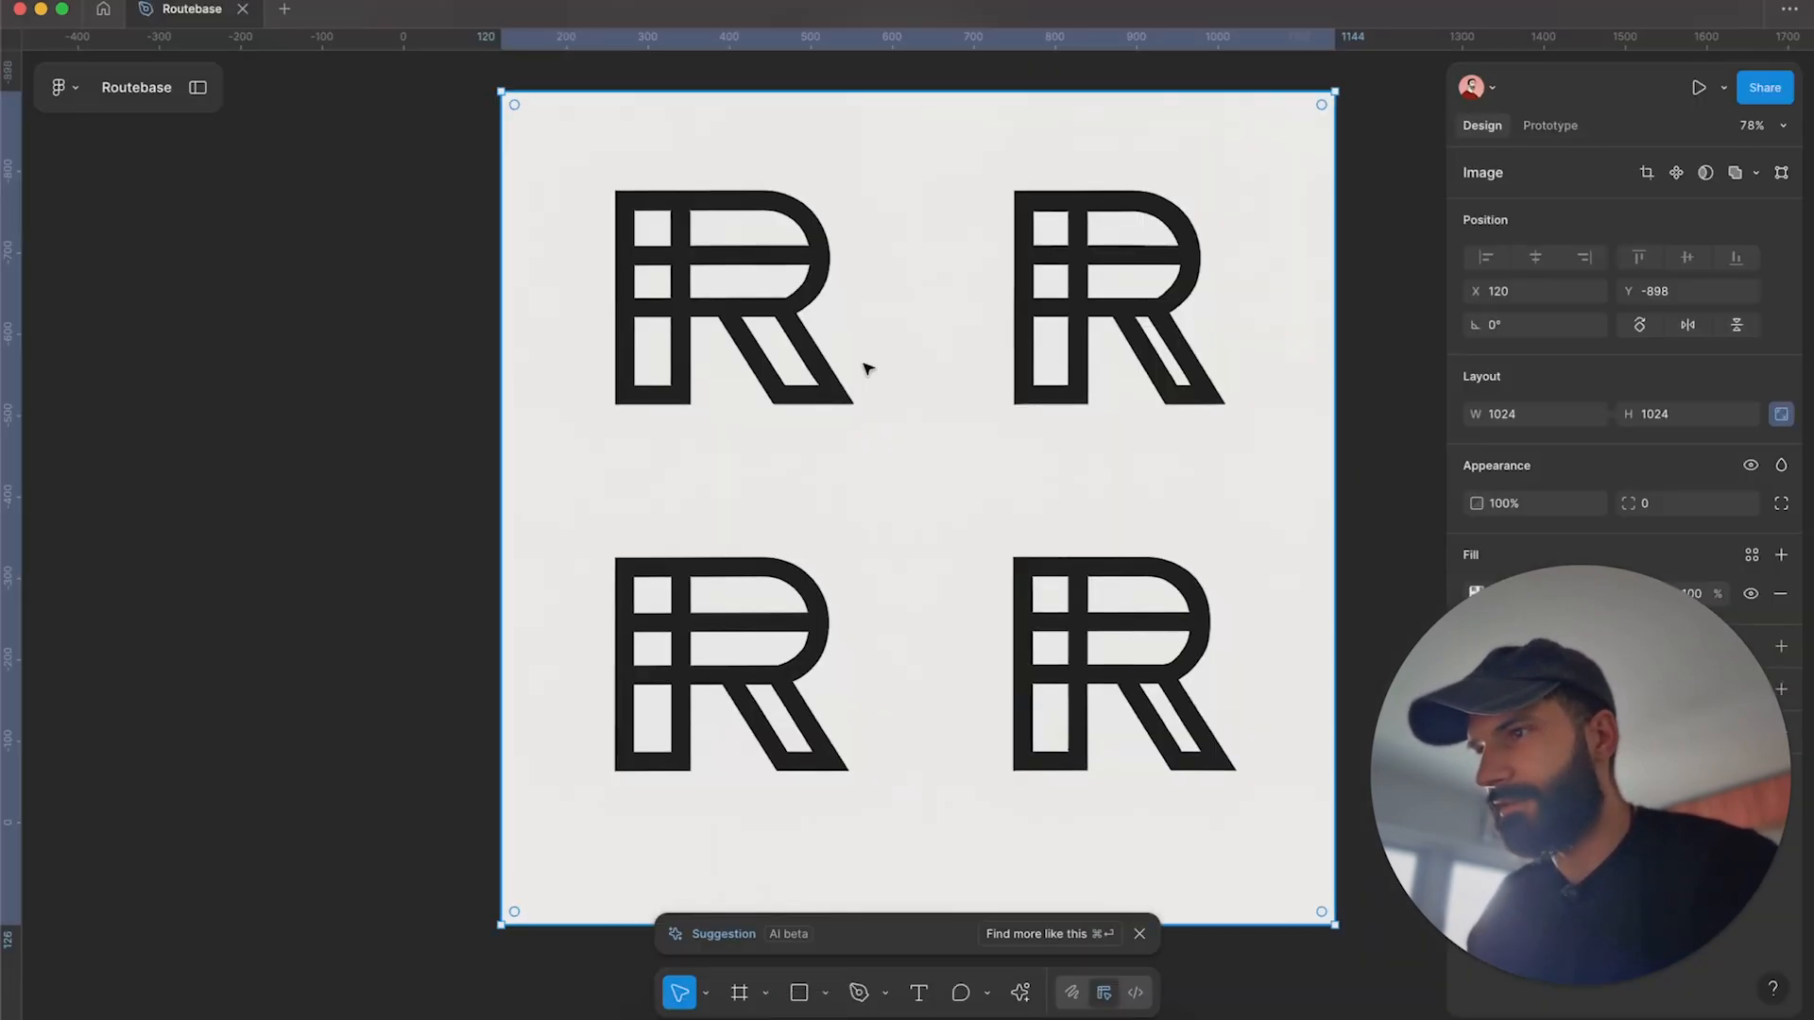
Crop the pasted image to its upper-left R logo, about 535 × 509.
scroll(867, 368, down, 3)
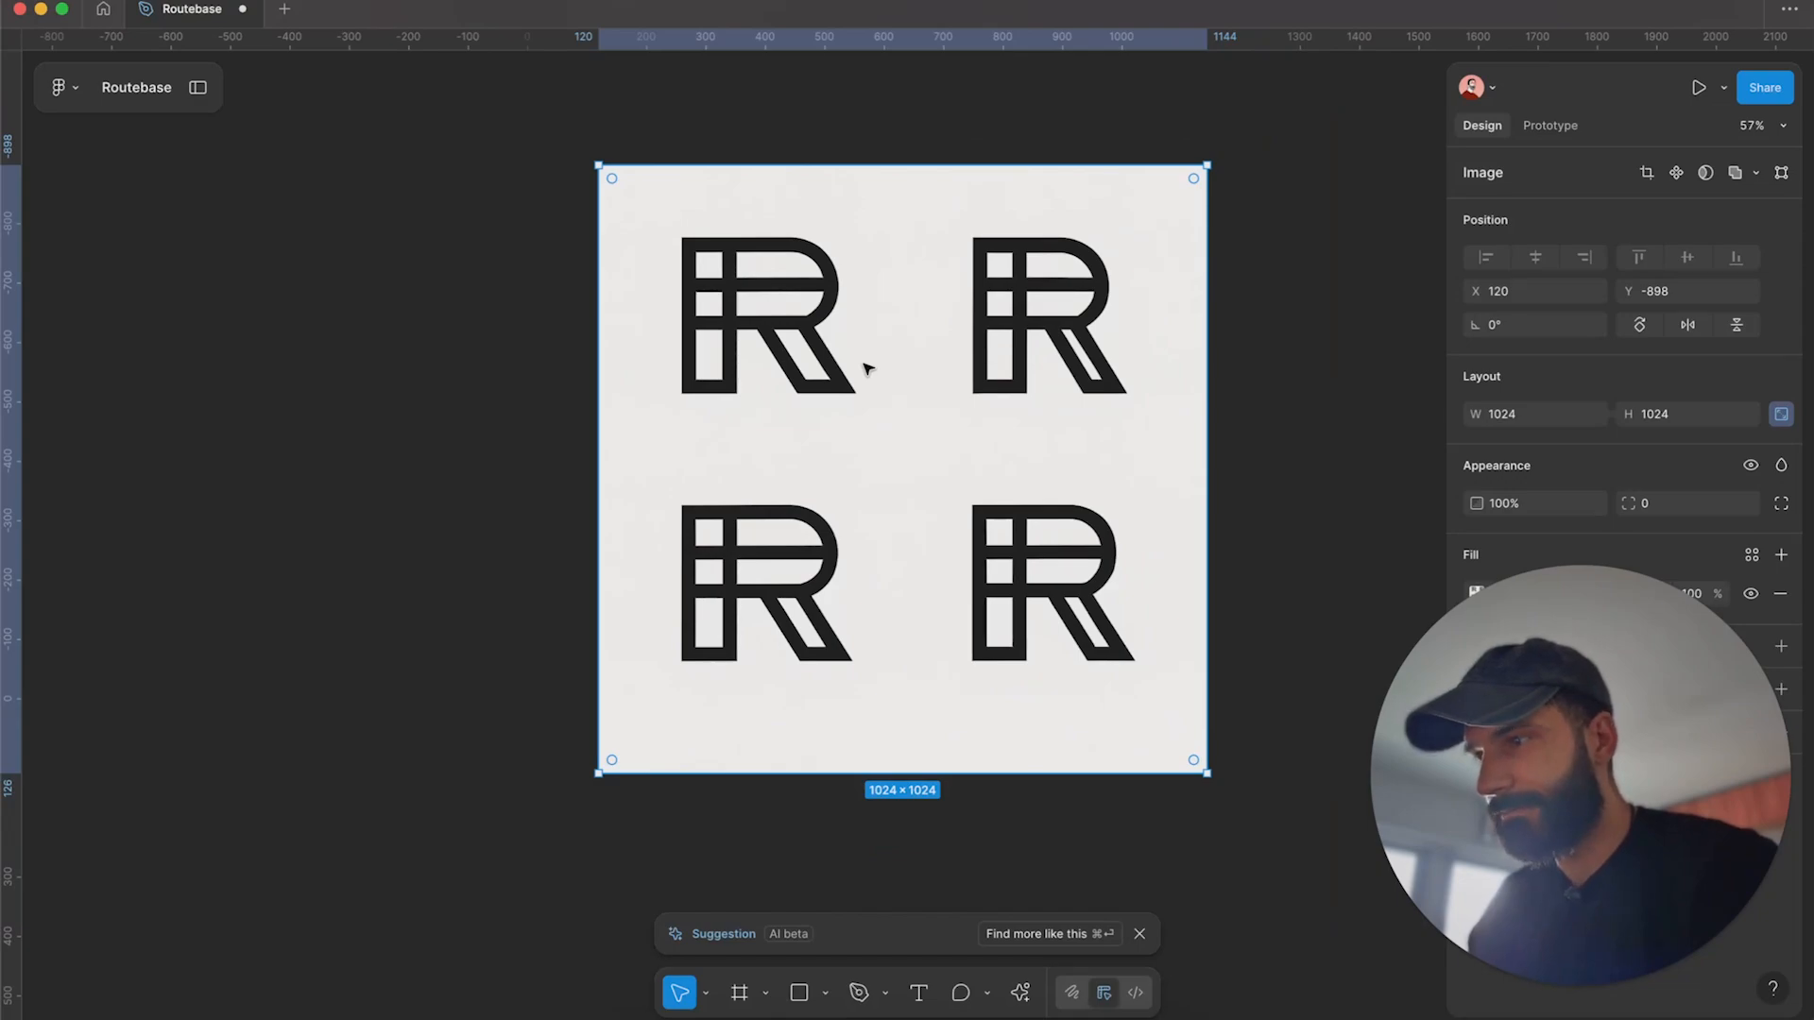
drag(1189, 590, 1181, 586)
drag(1205, 771, 910, 463)
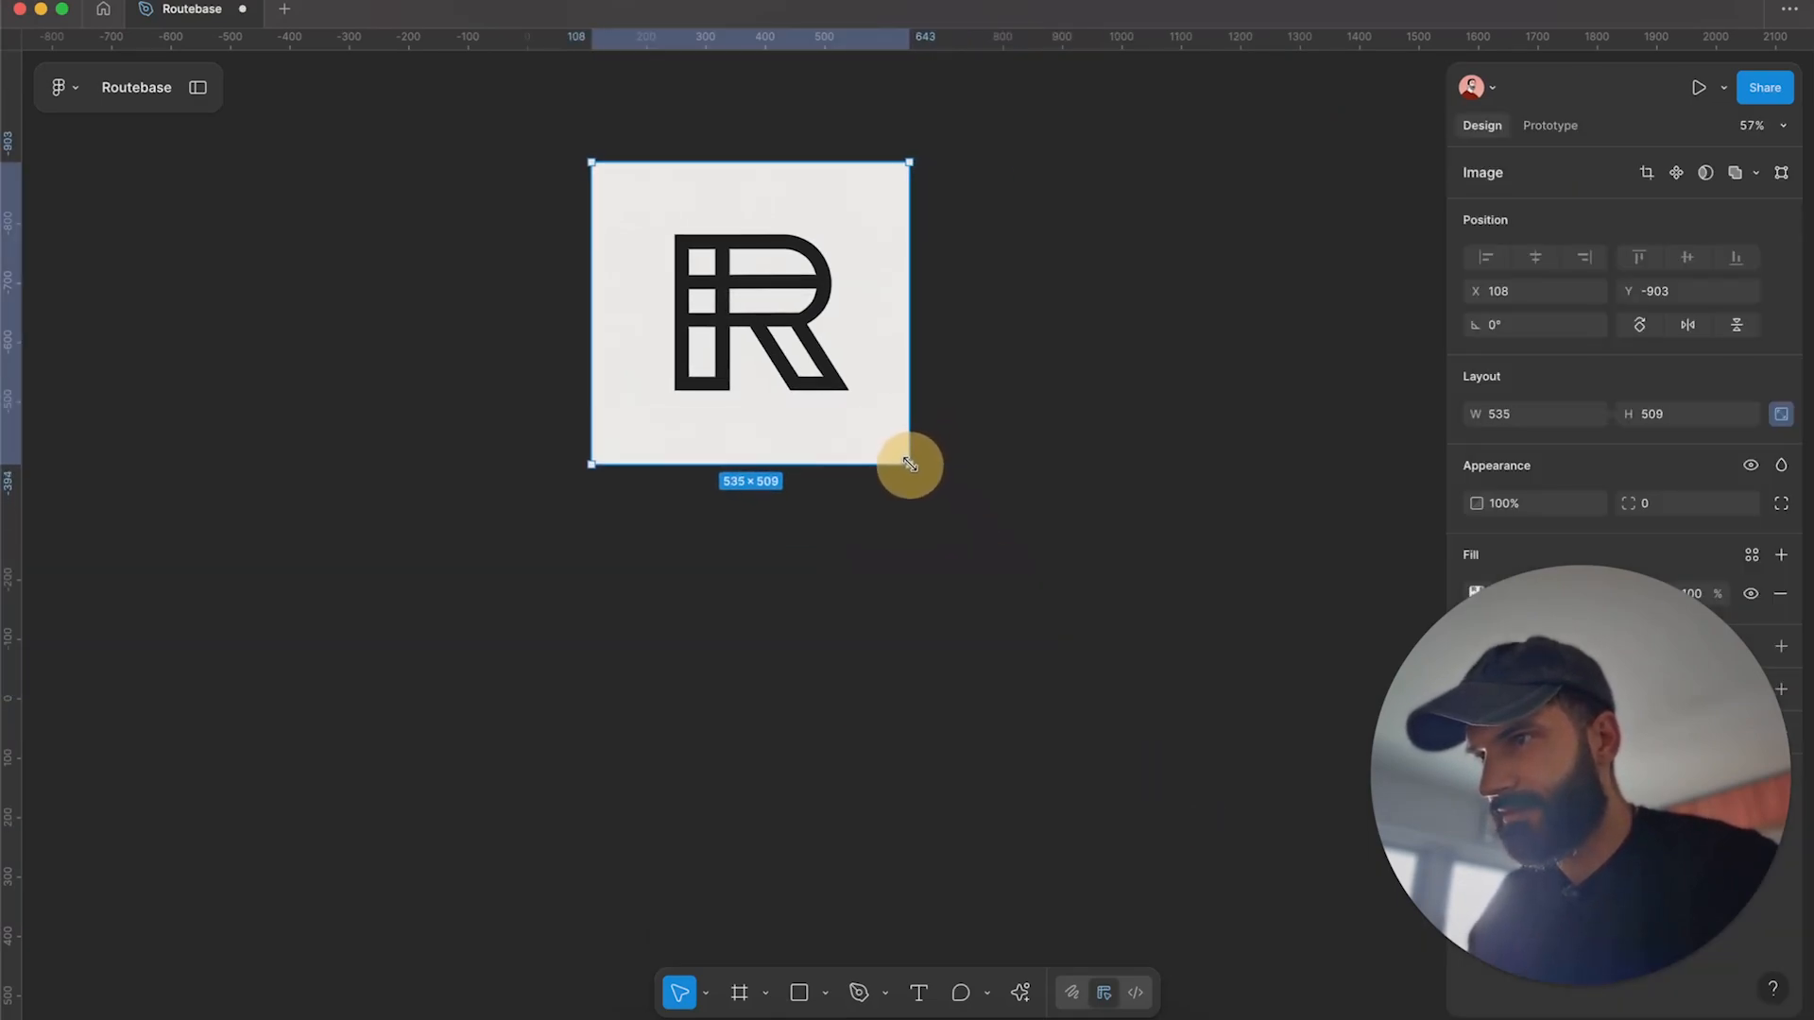
click(1036, 416)
scroll(907, 491, up, 5)
click(806, 563)
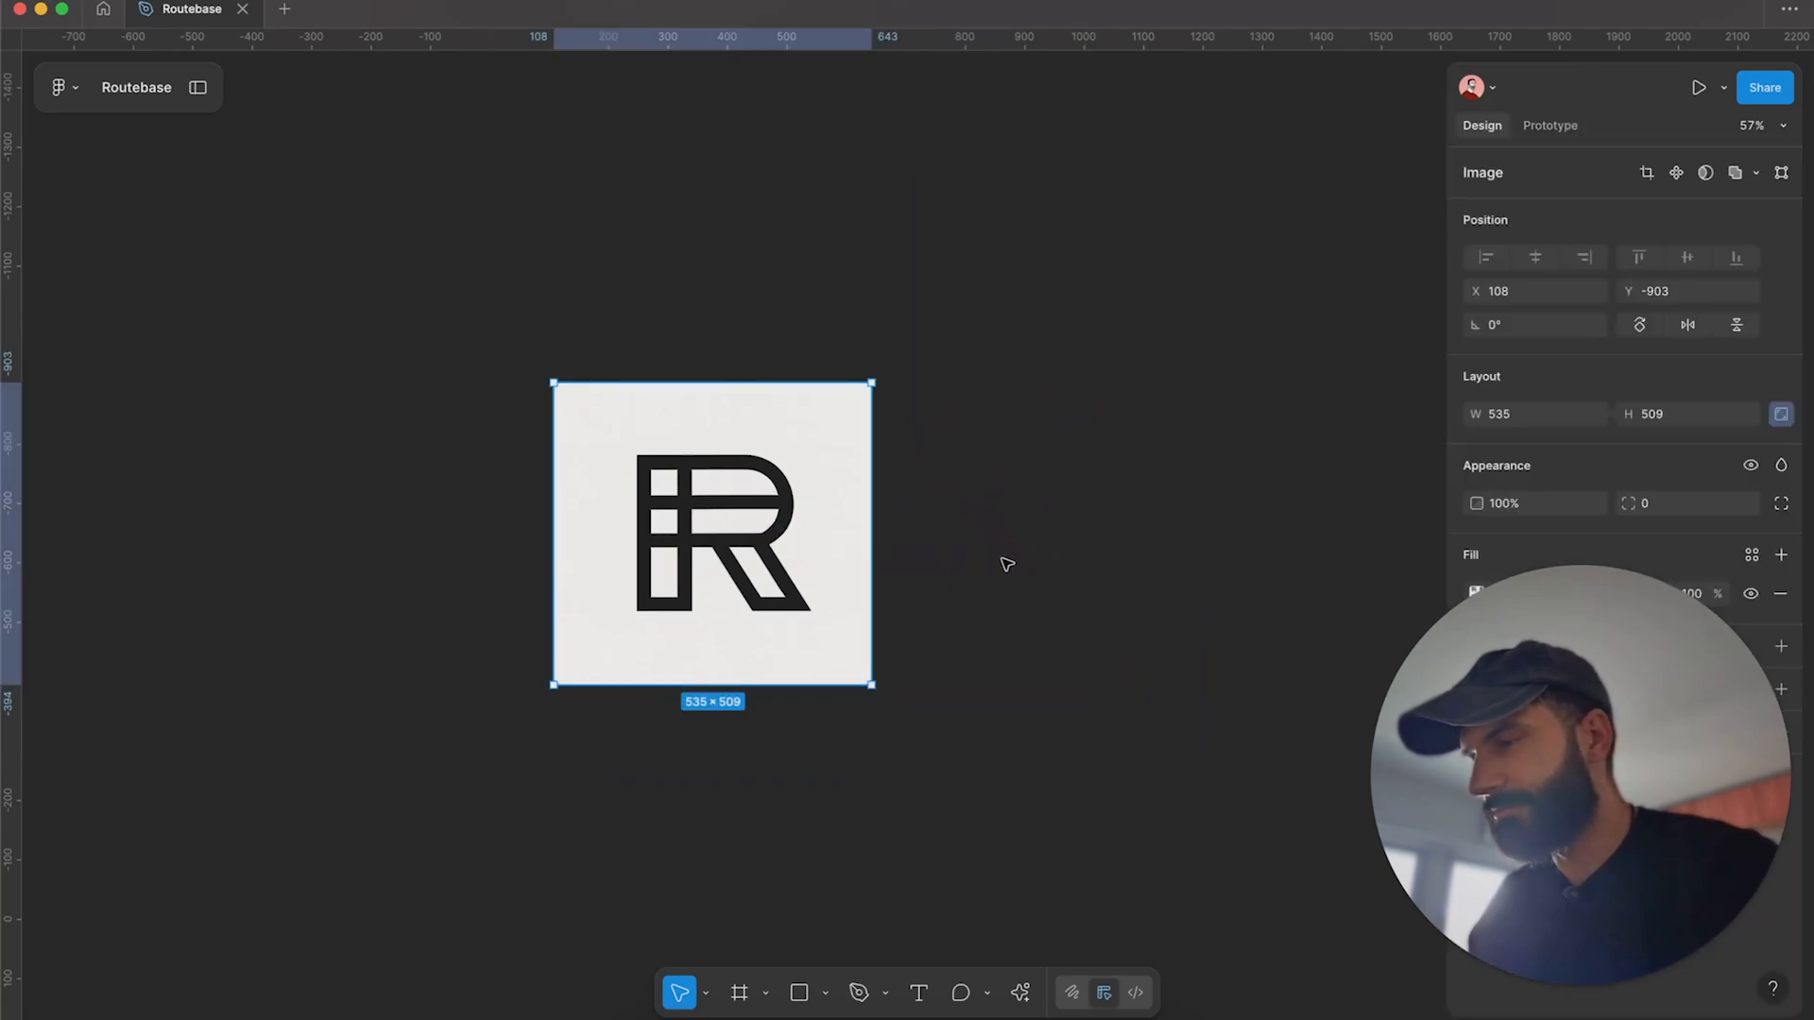
Switch back to ChatGPT, capture a screenshot of the upper-left R logo in the generated image, and attach it to a new message.
click(810, 1011)
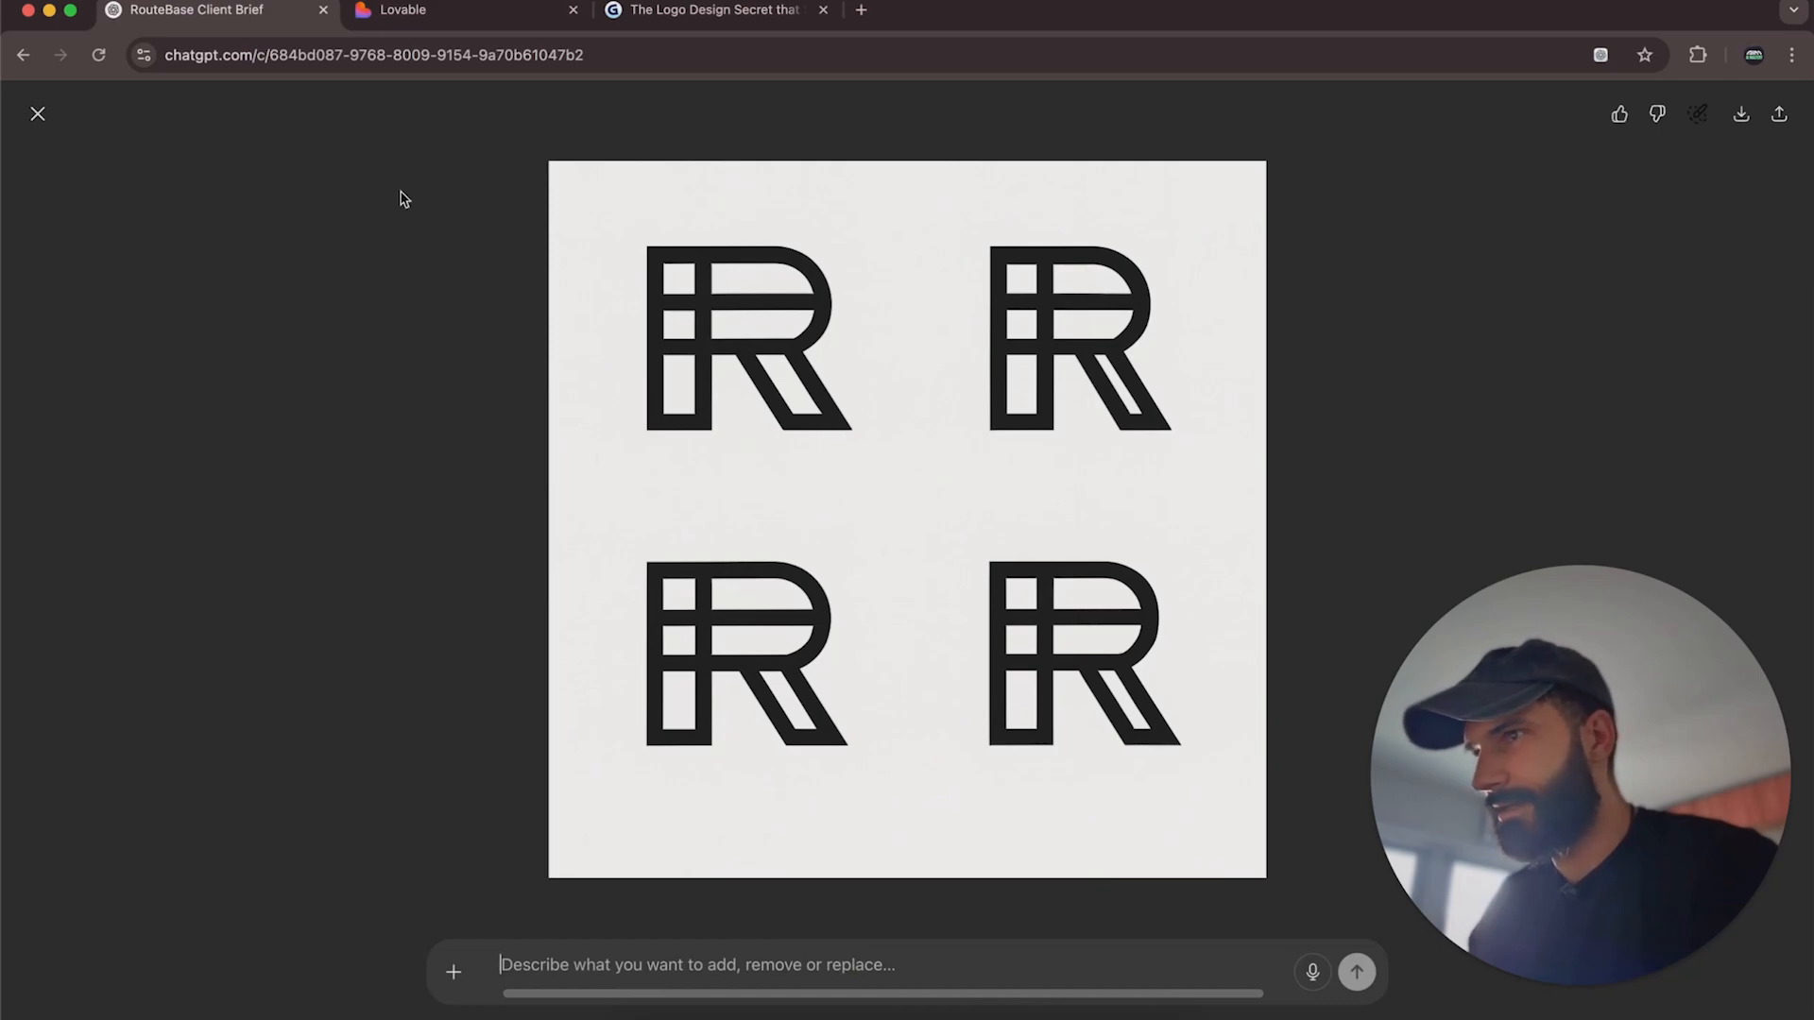
click(38, 113)
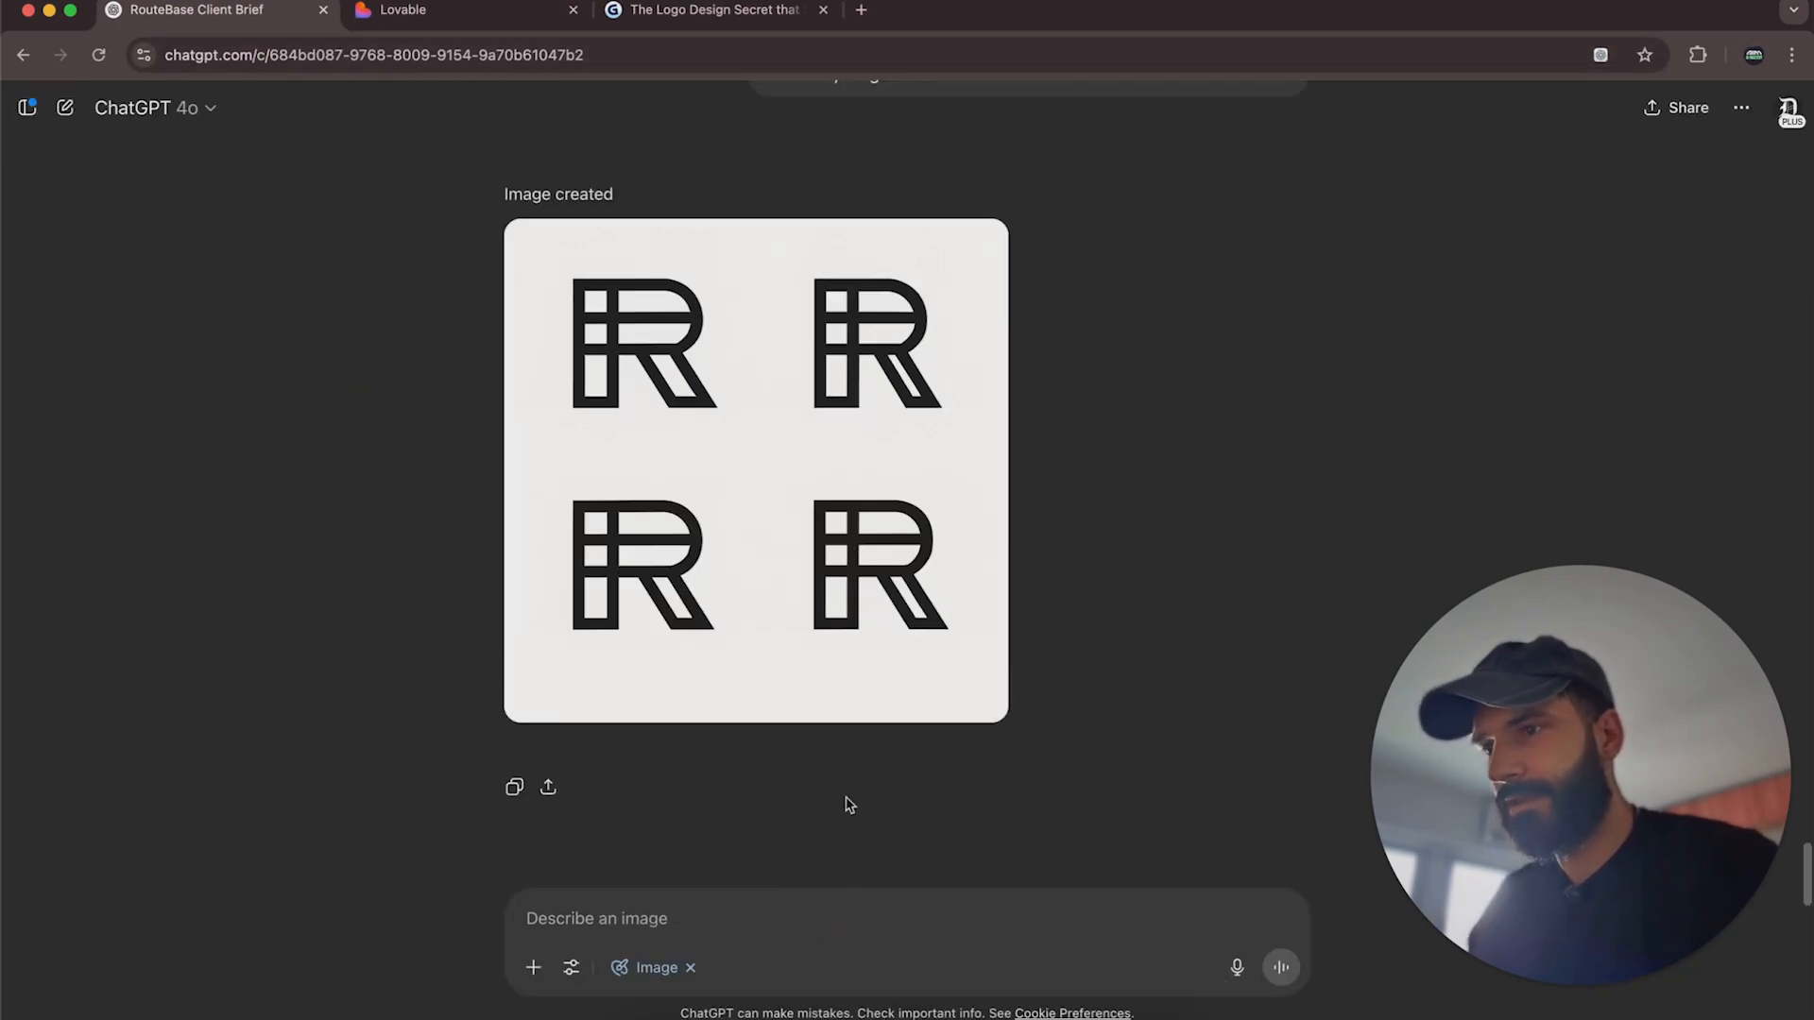
key(super+shift+4)
drag(535, 241, 736, 440)
drag(151, 930, 756, 918)
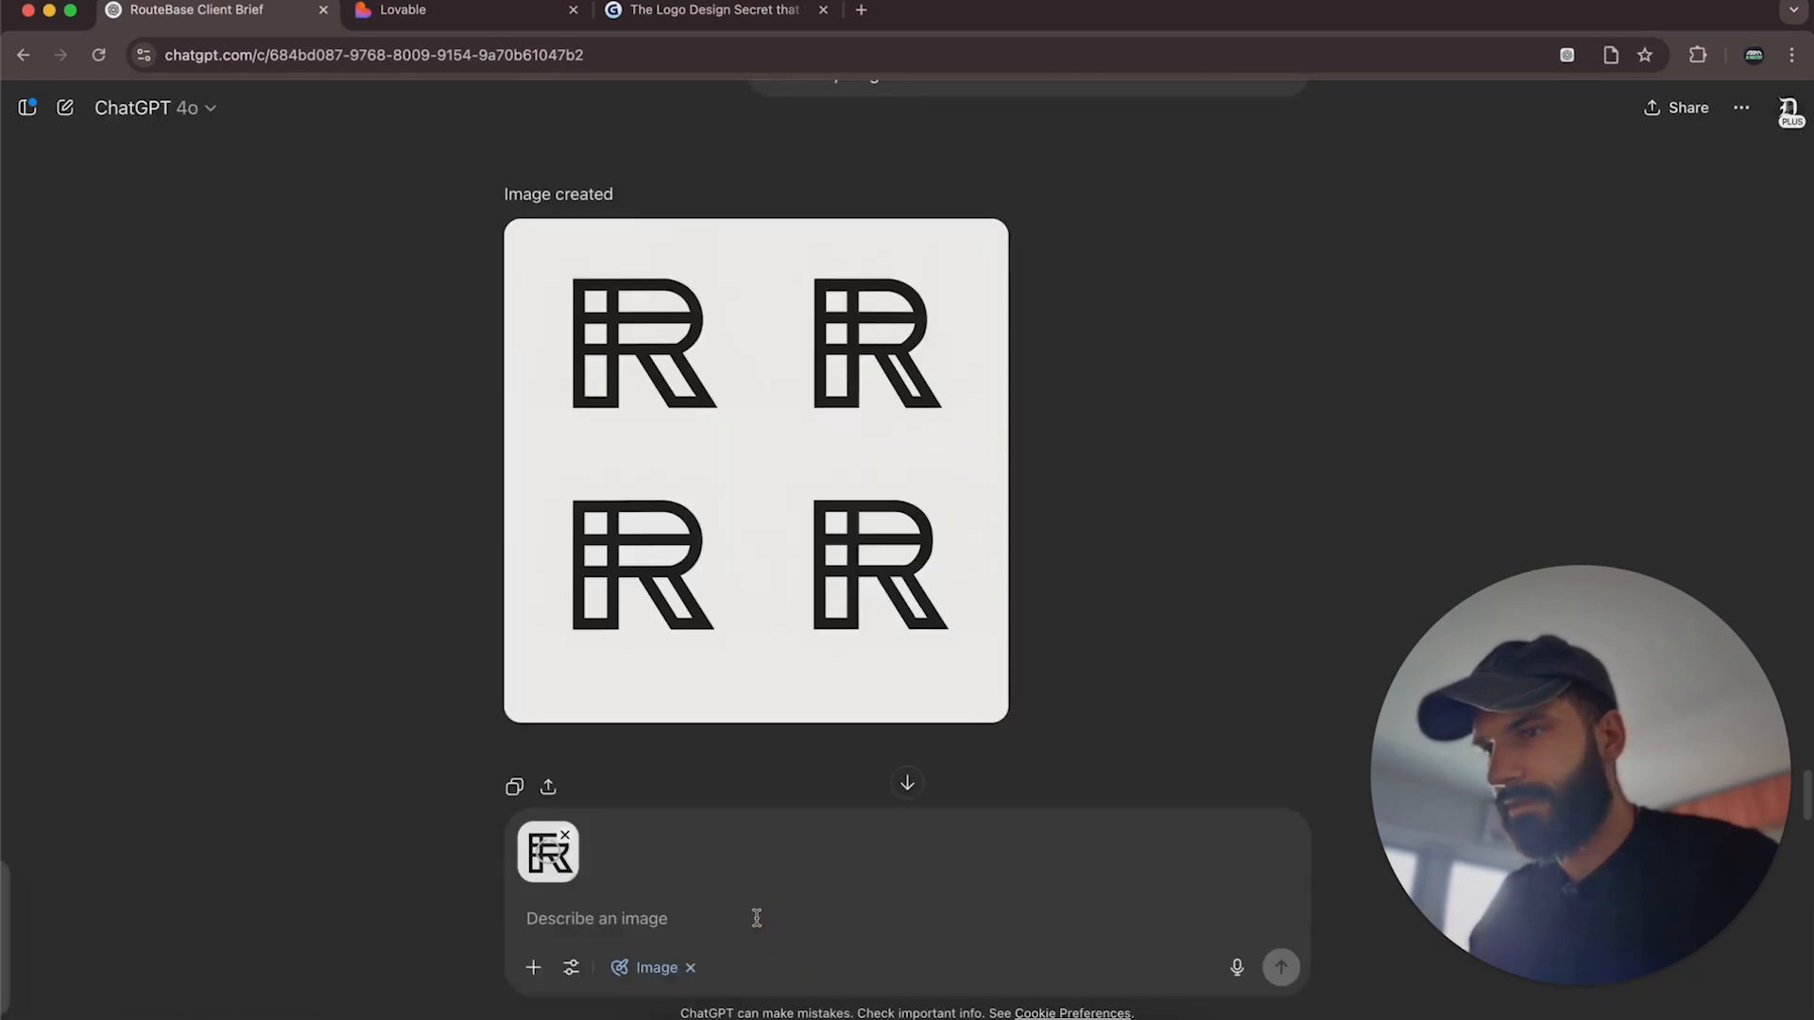
Submit the prompt "Explore more variations of this logo concept, introduce a negative space Letter "R" as a new concept here".
text(Ex)
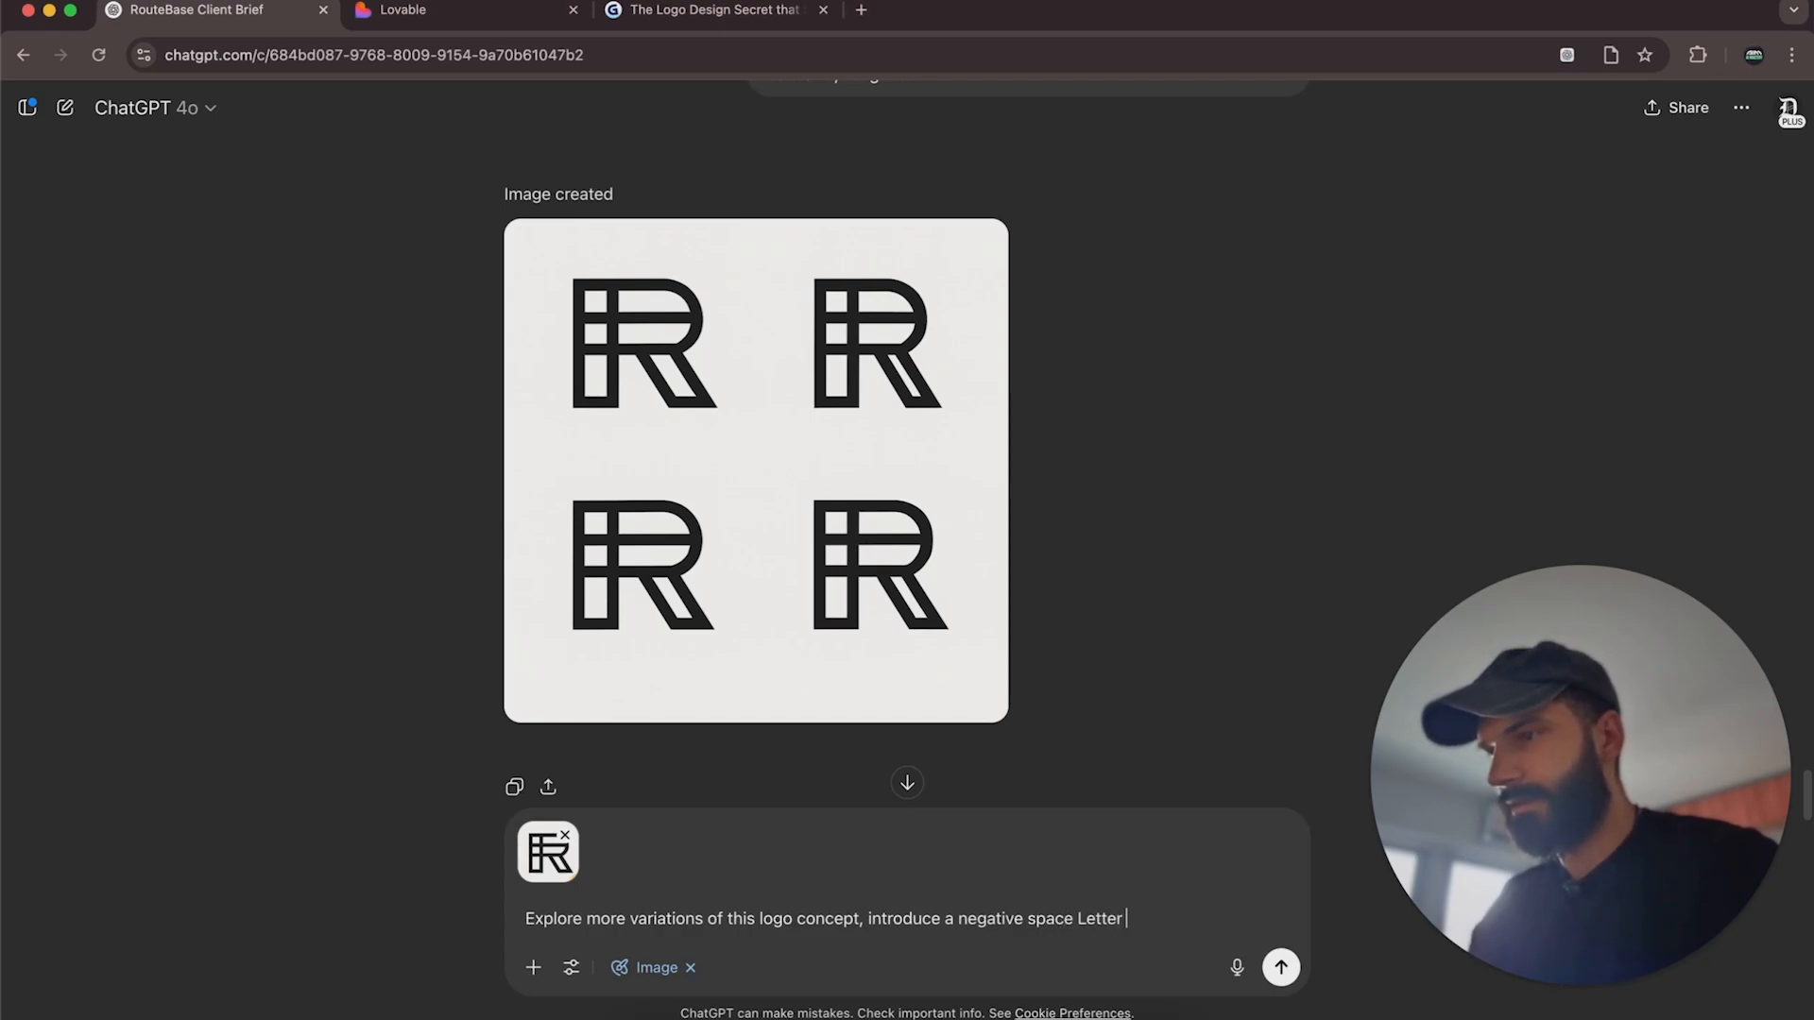
text(as a new)
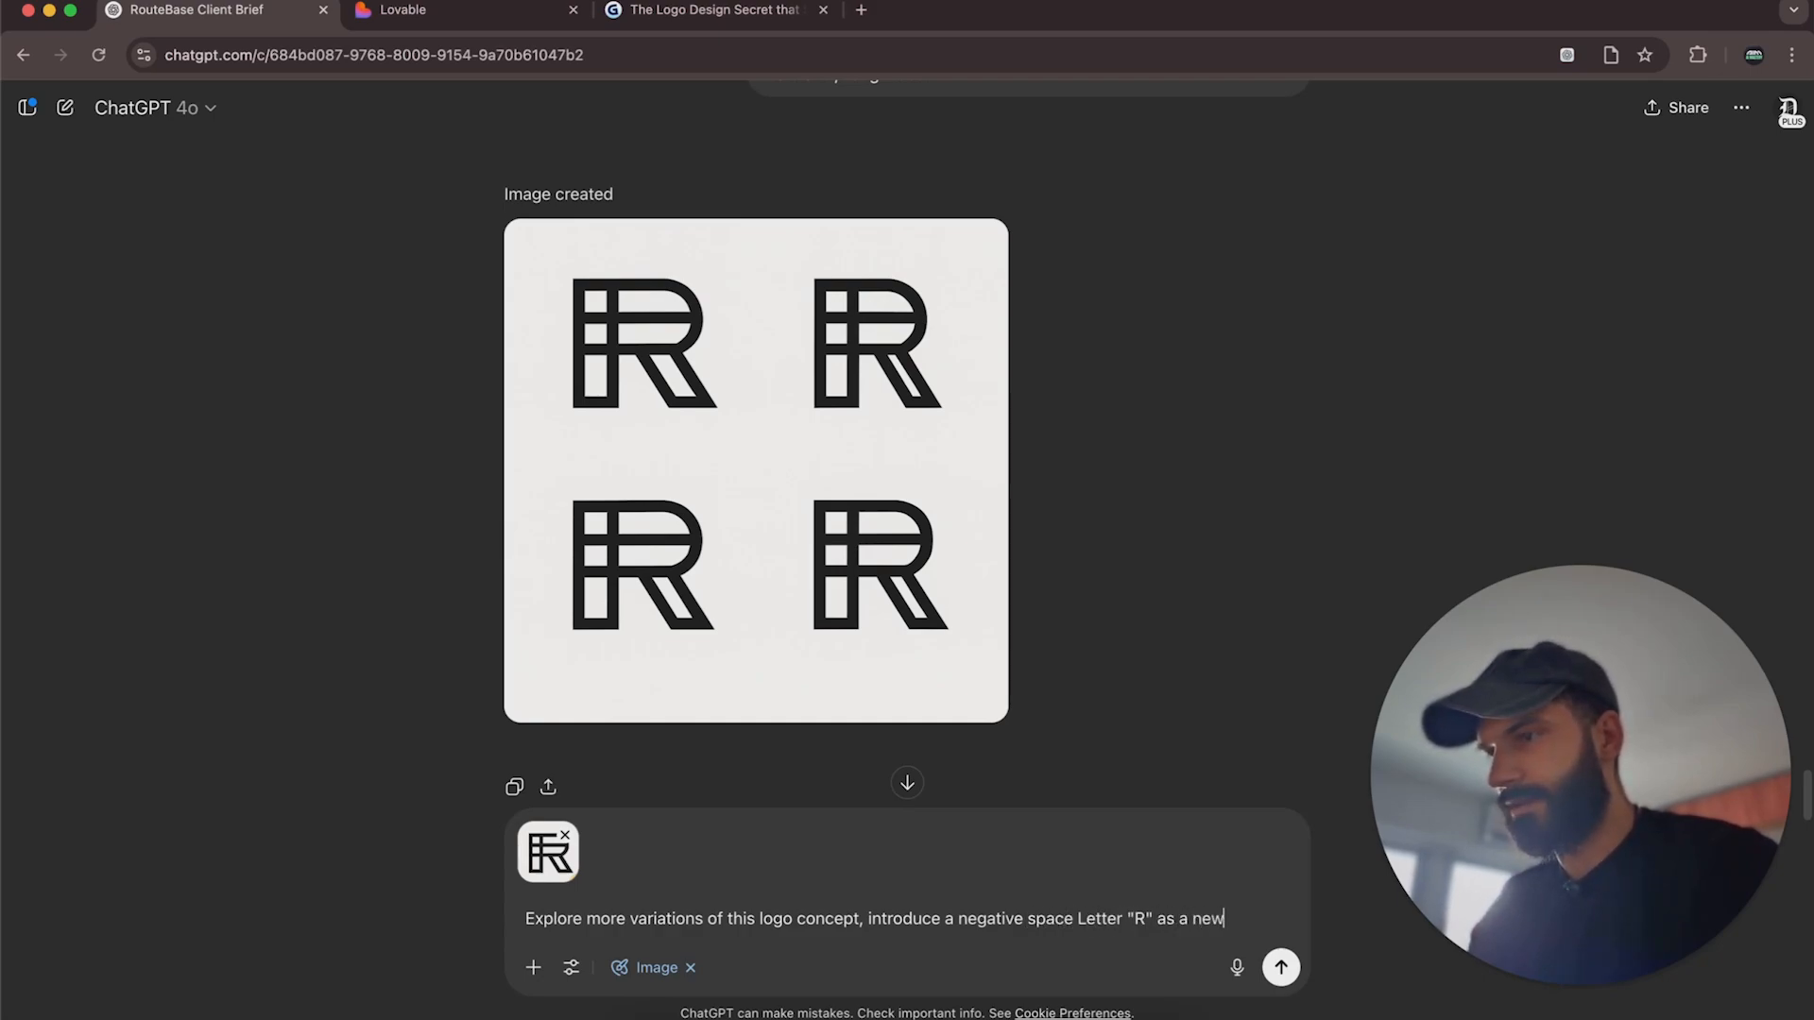
text( concept here)
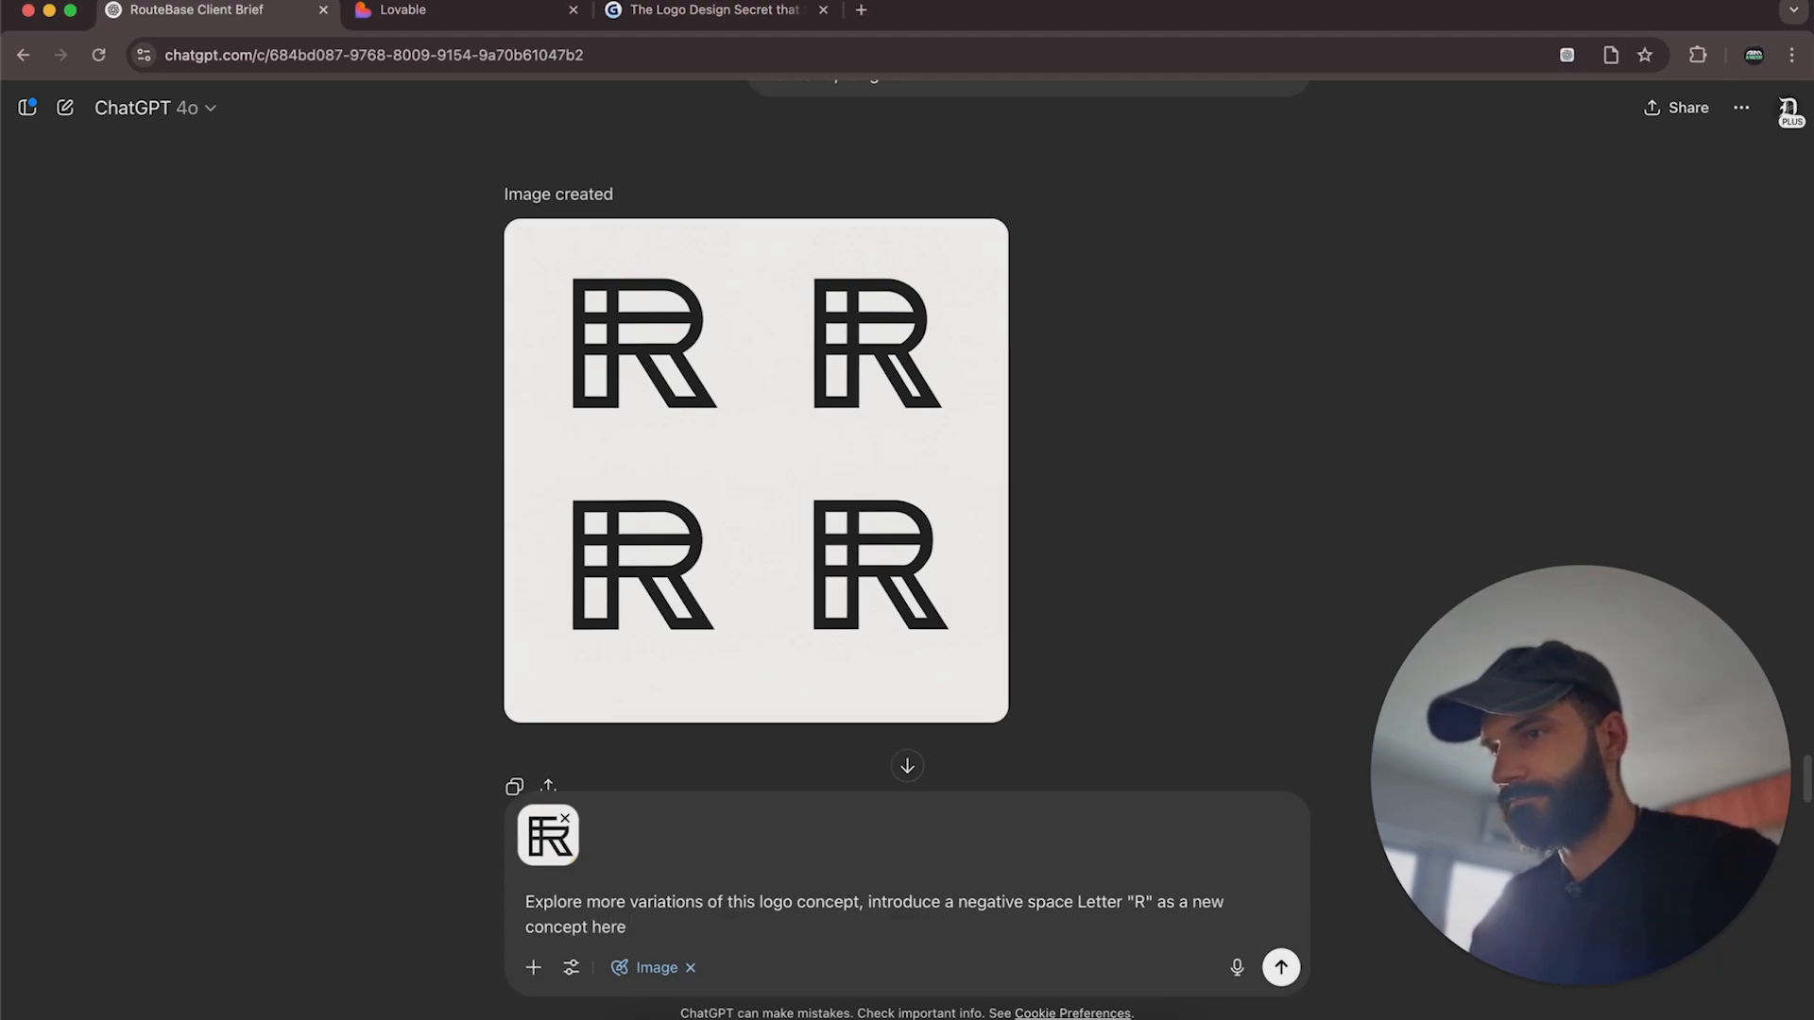
key(Return)
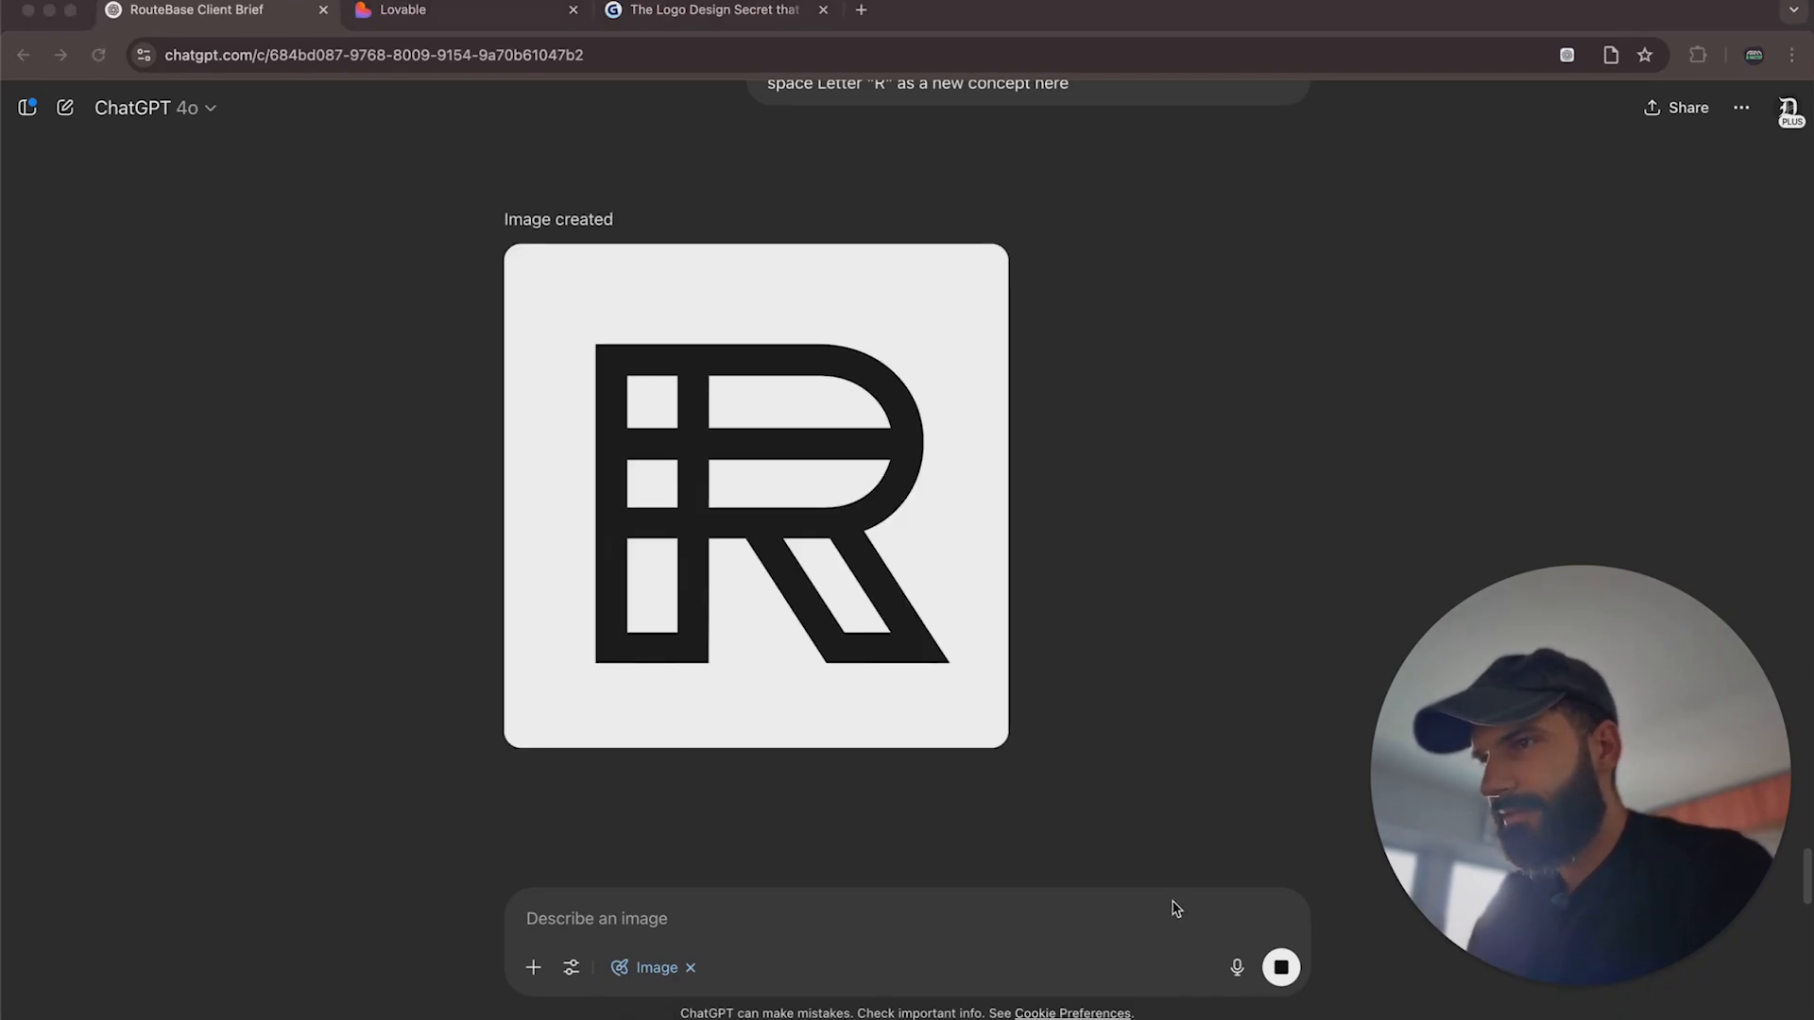
Copy the newly generated single R logo image and paste it beside the cropped logo in the Routebase file in Figma.
click(912, 591)
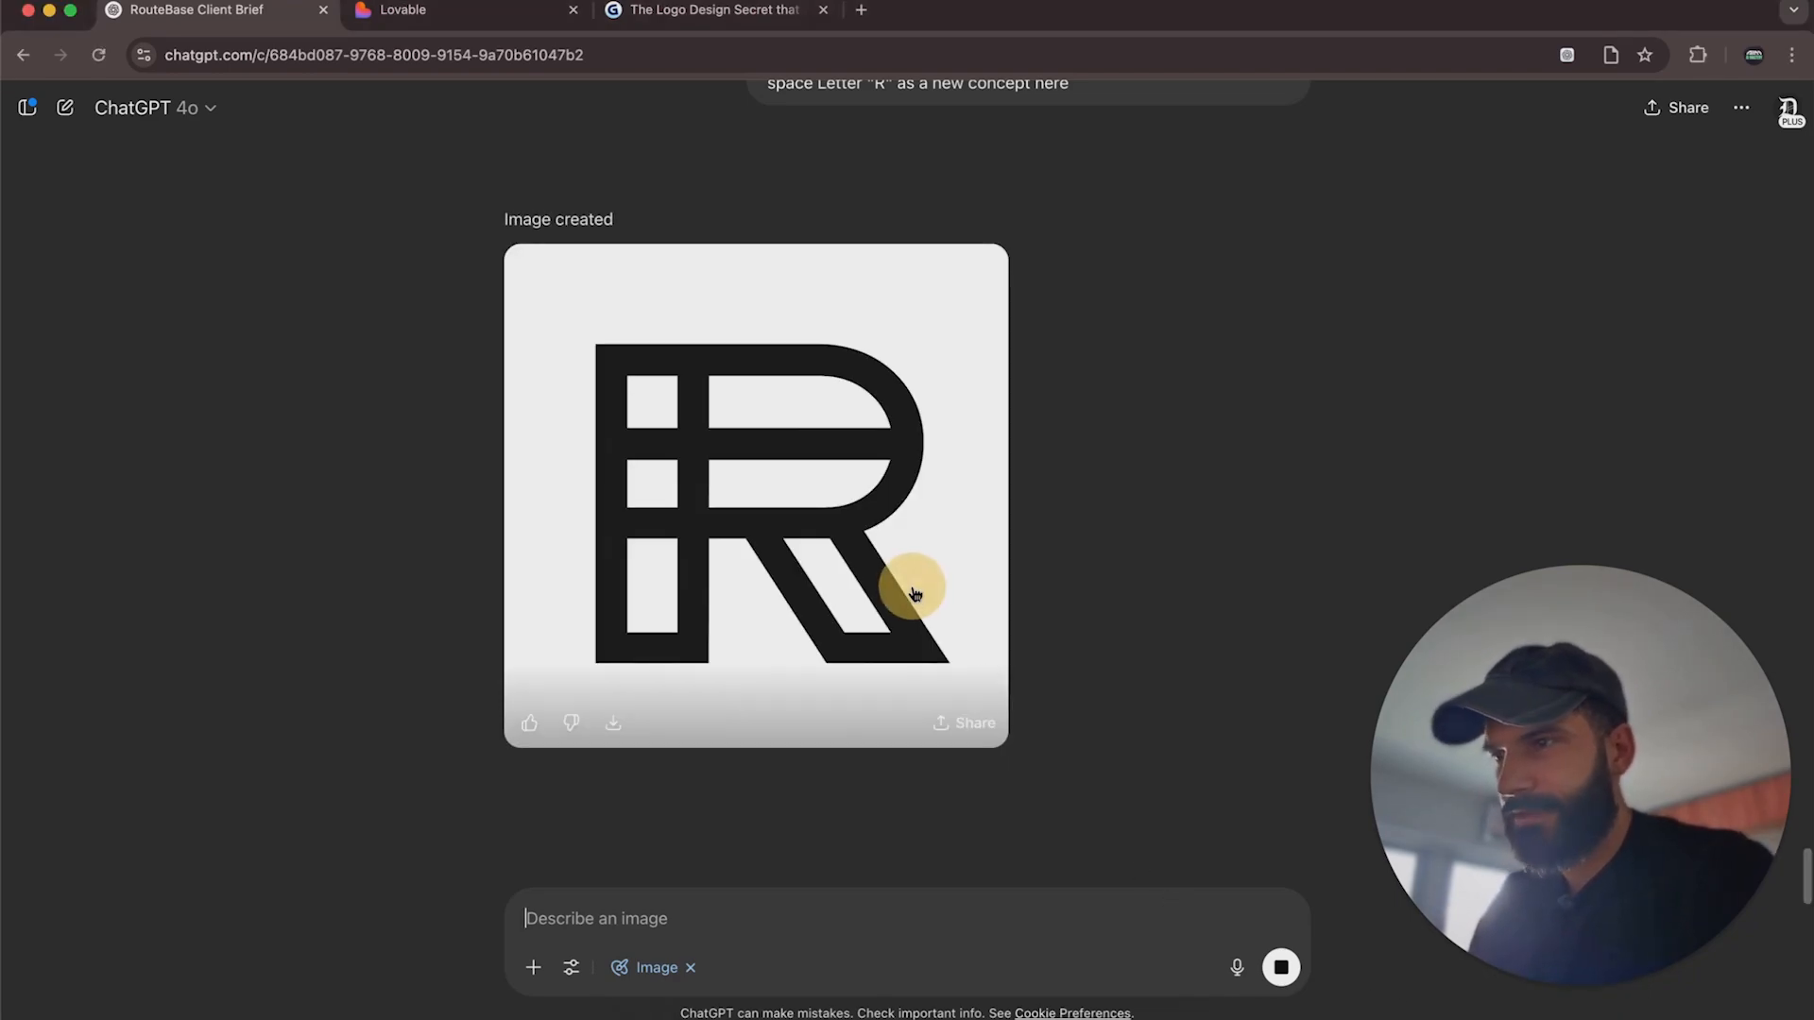
click(928, 596)
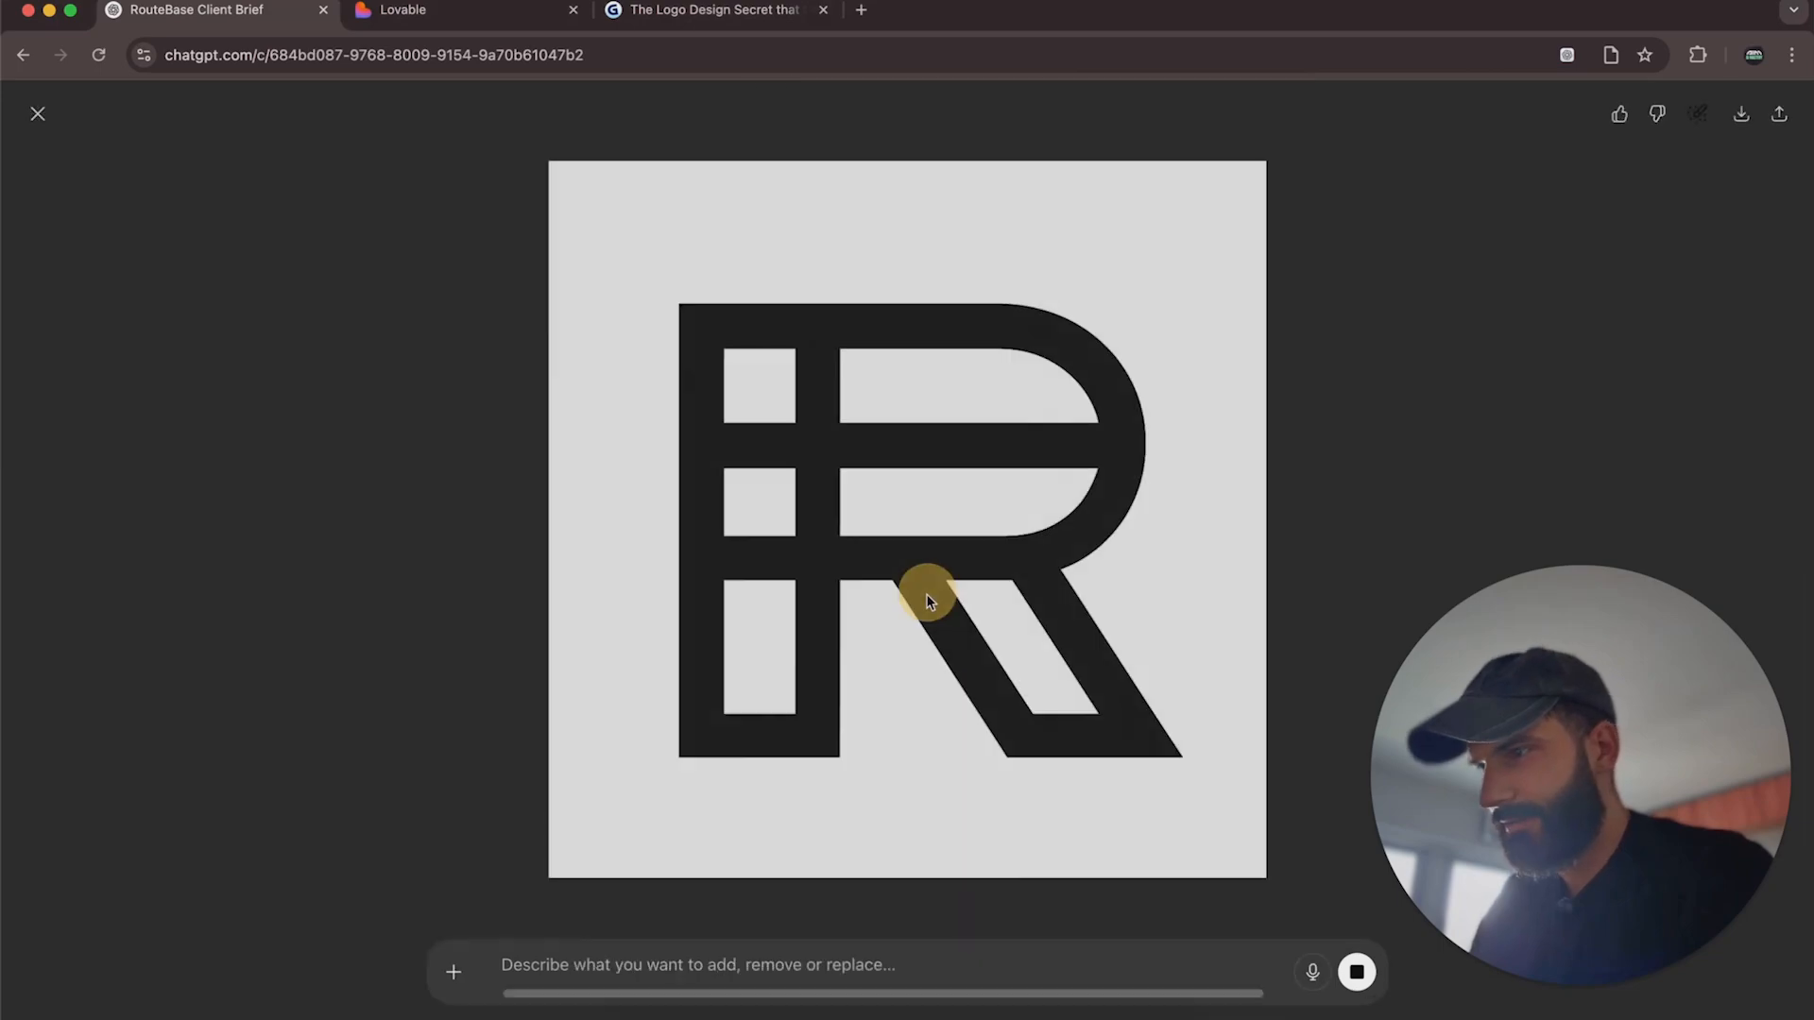
right_click(924, 450)
click(1025, 508)
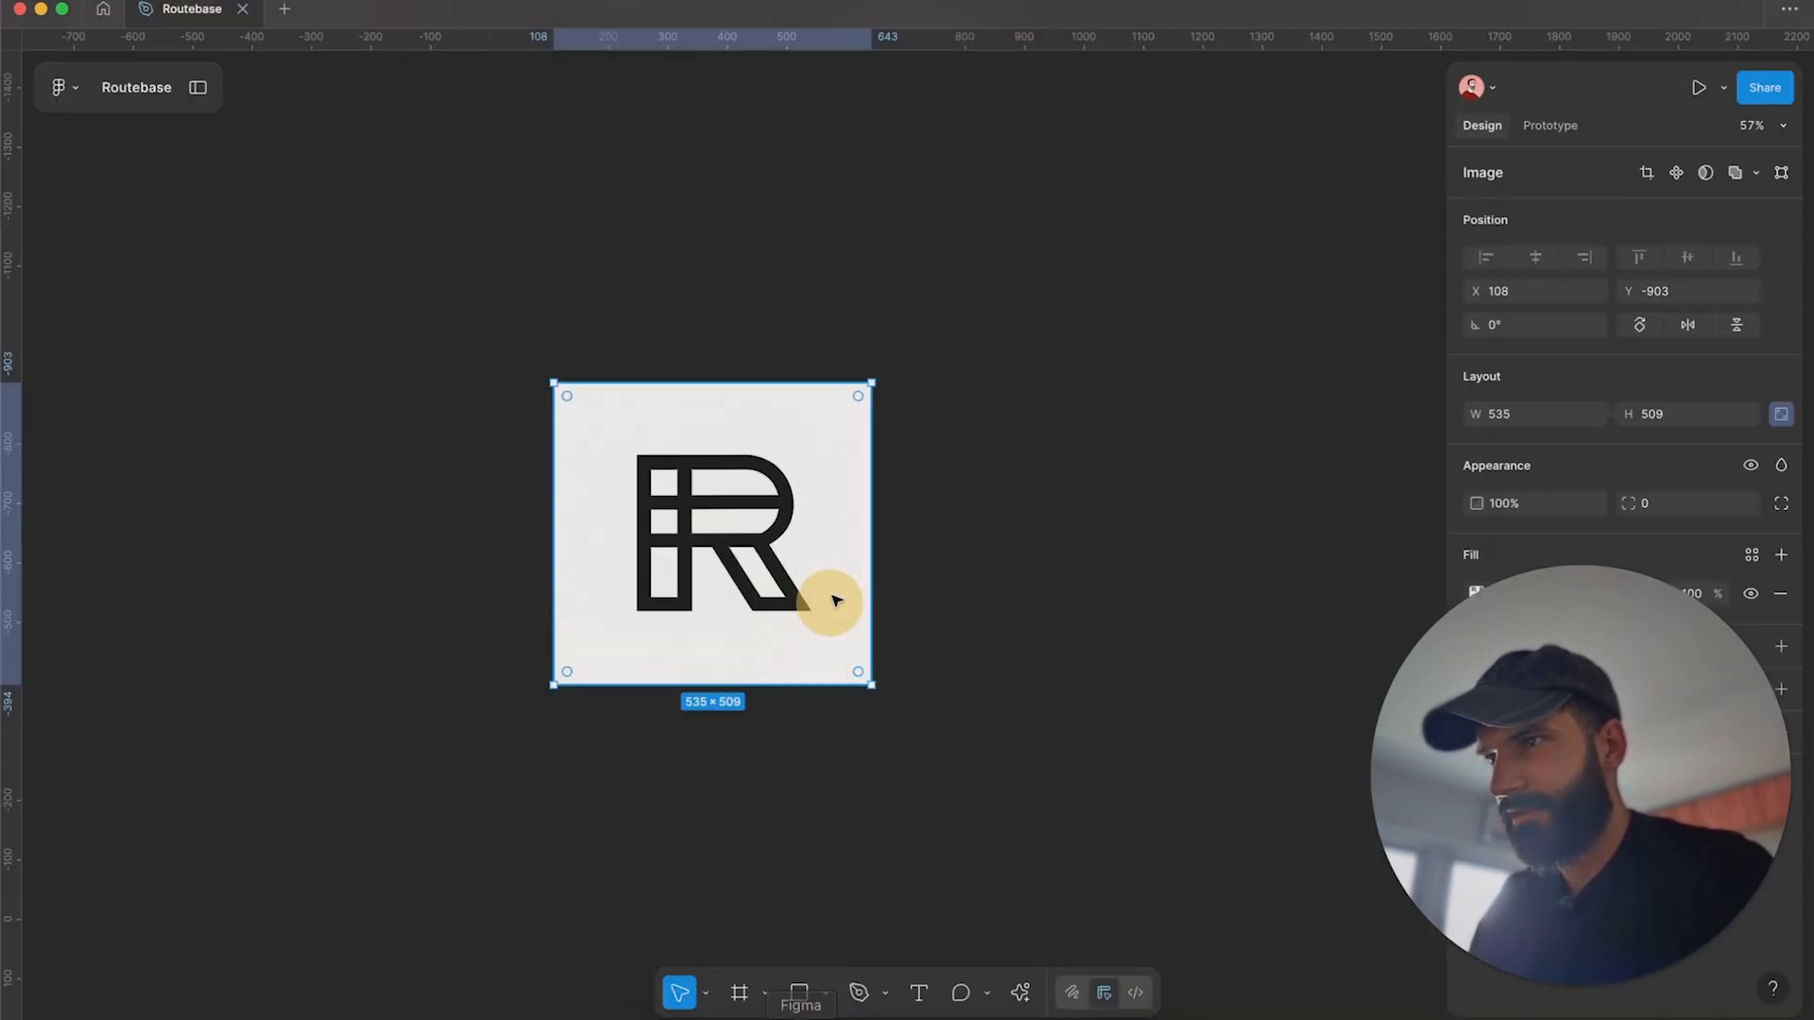
click(1040, 708)
key(ctrl+v)
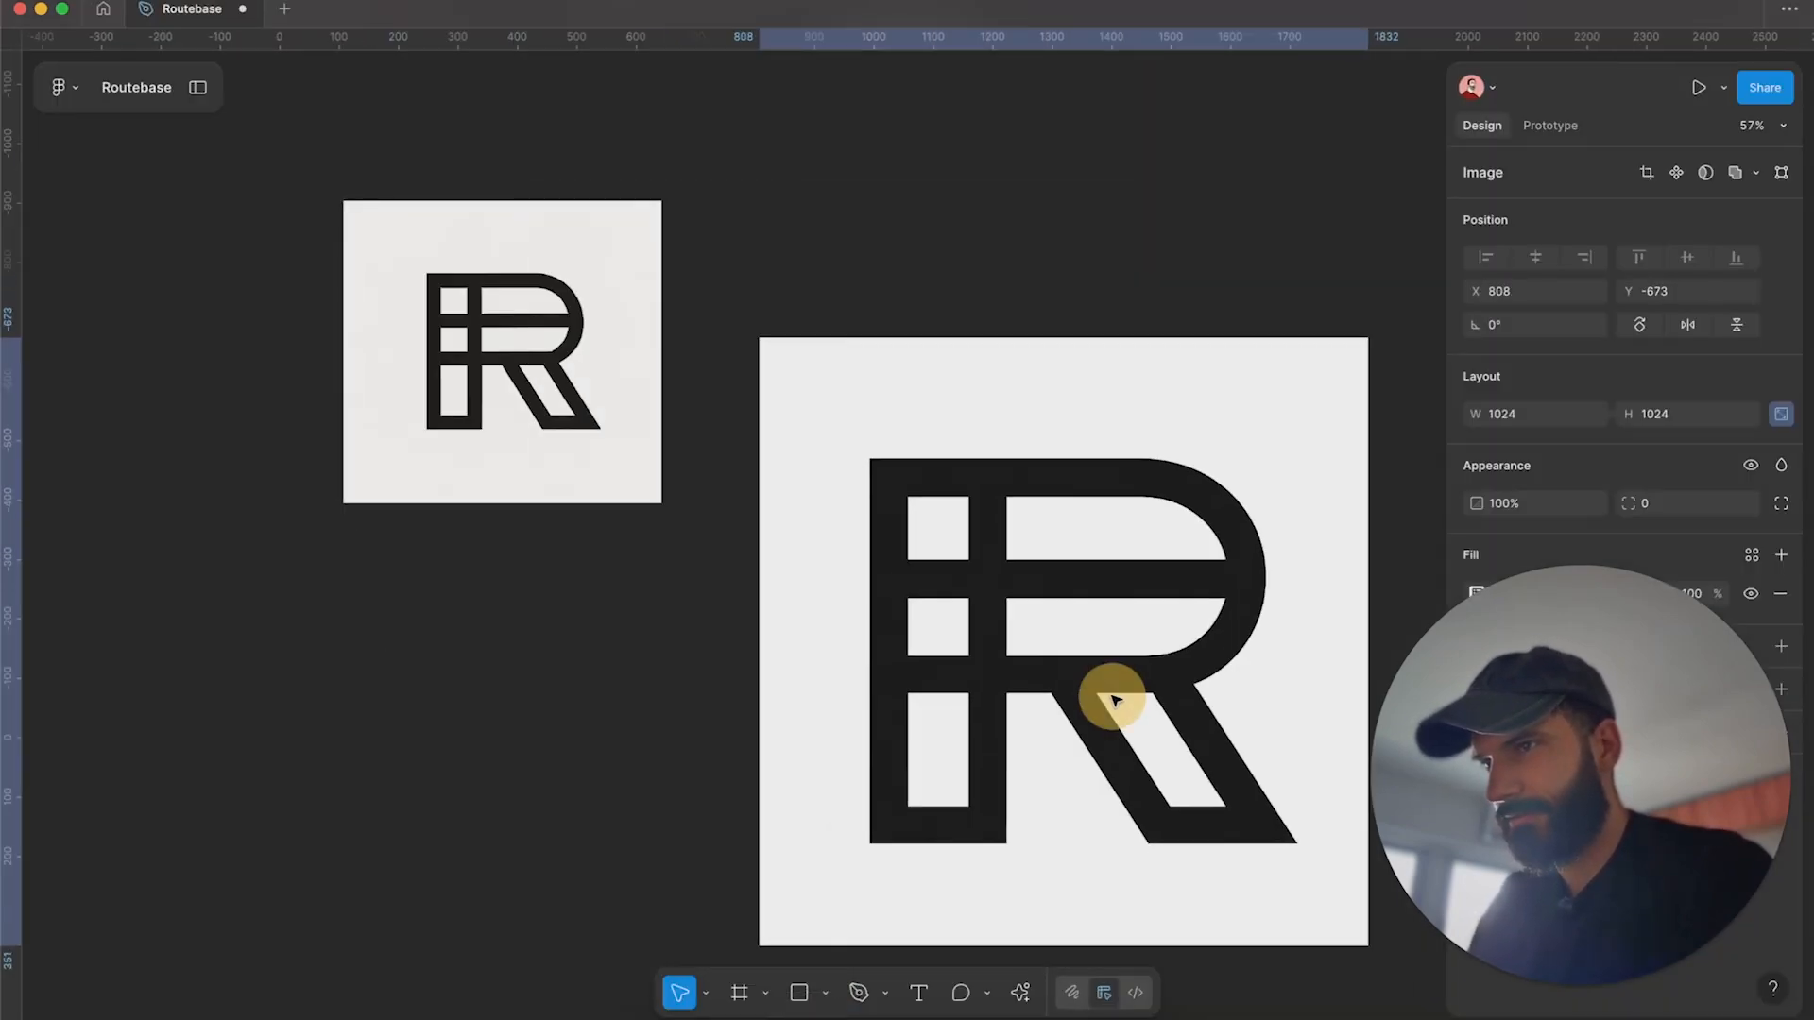
Scale the new R image to 512 × 512 directly beside the cropped logo, and delete the older cropped image.
drag(1114, 699, 1017, 560)
drag(1270, 808, 862, 498)
click(947, 675)
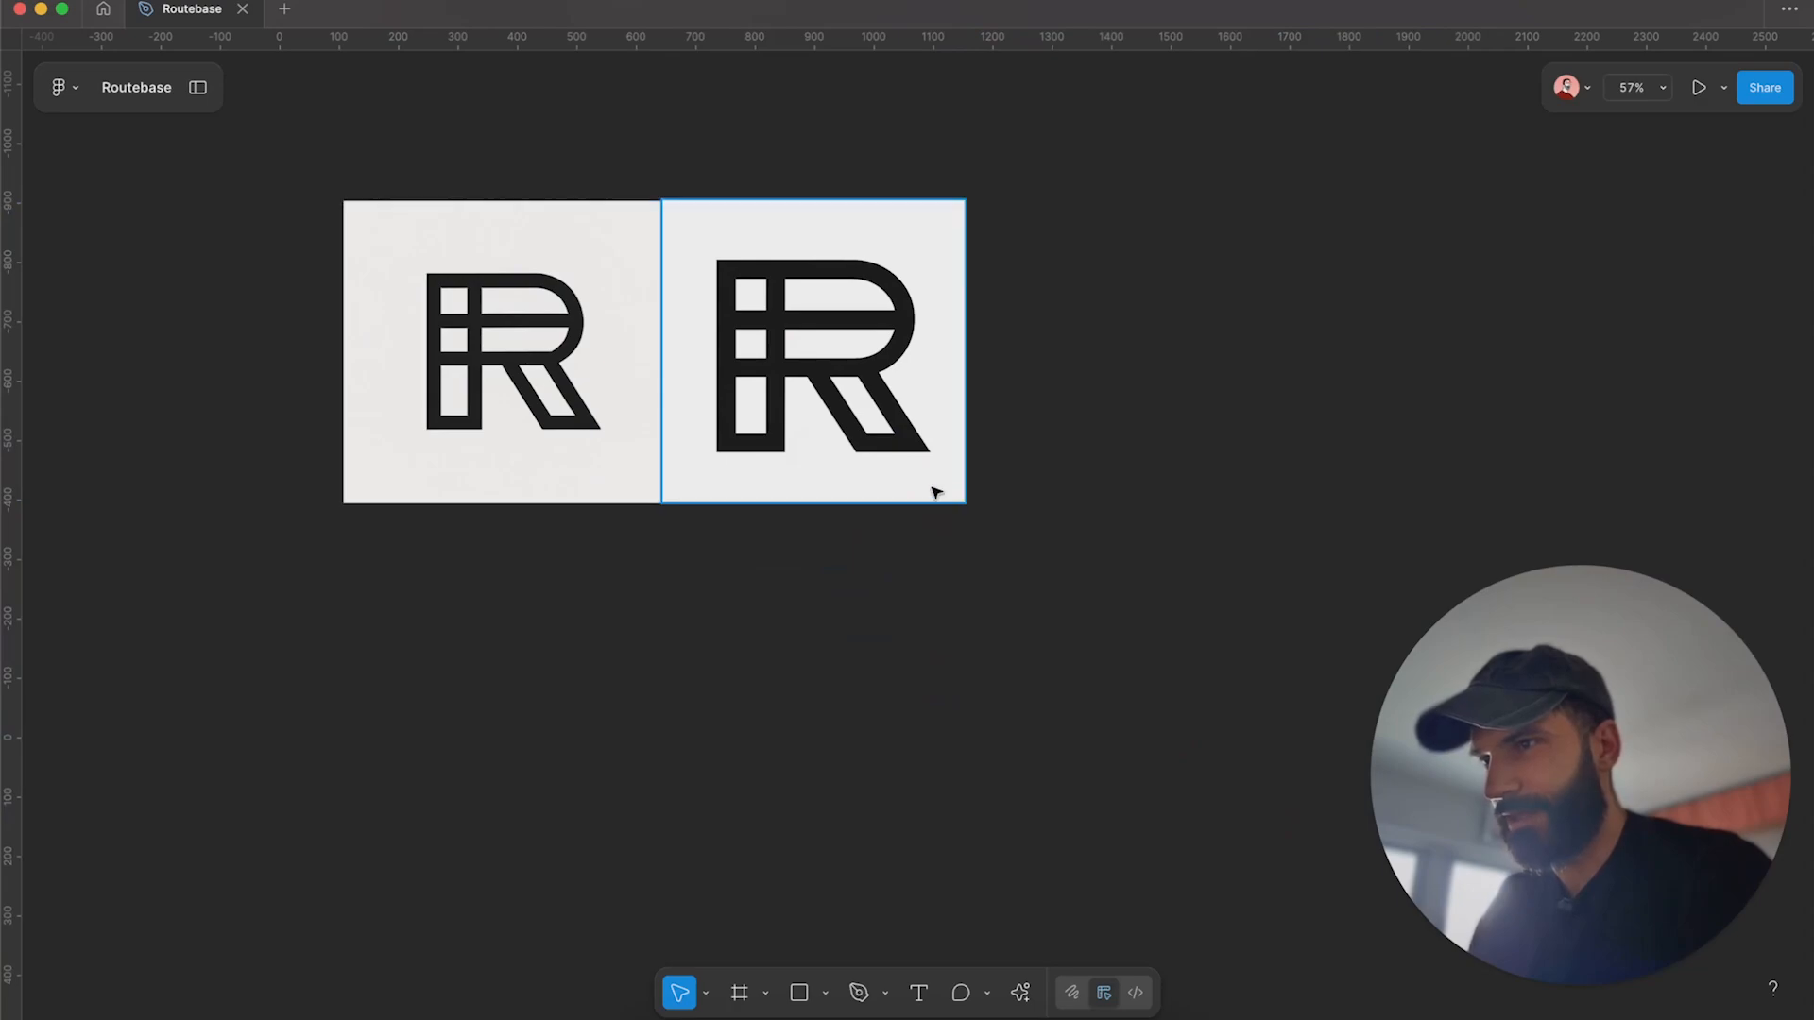
click(531, 387)
key(Delete)
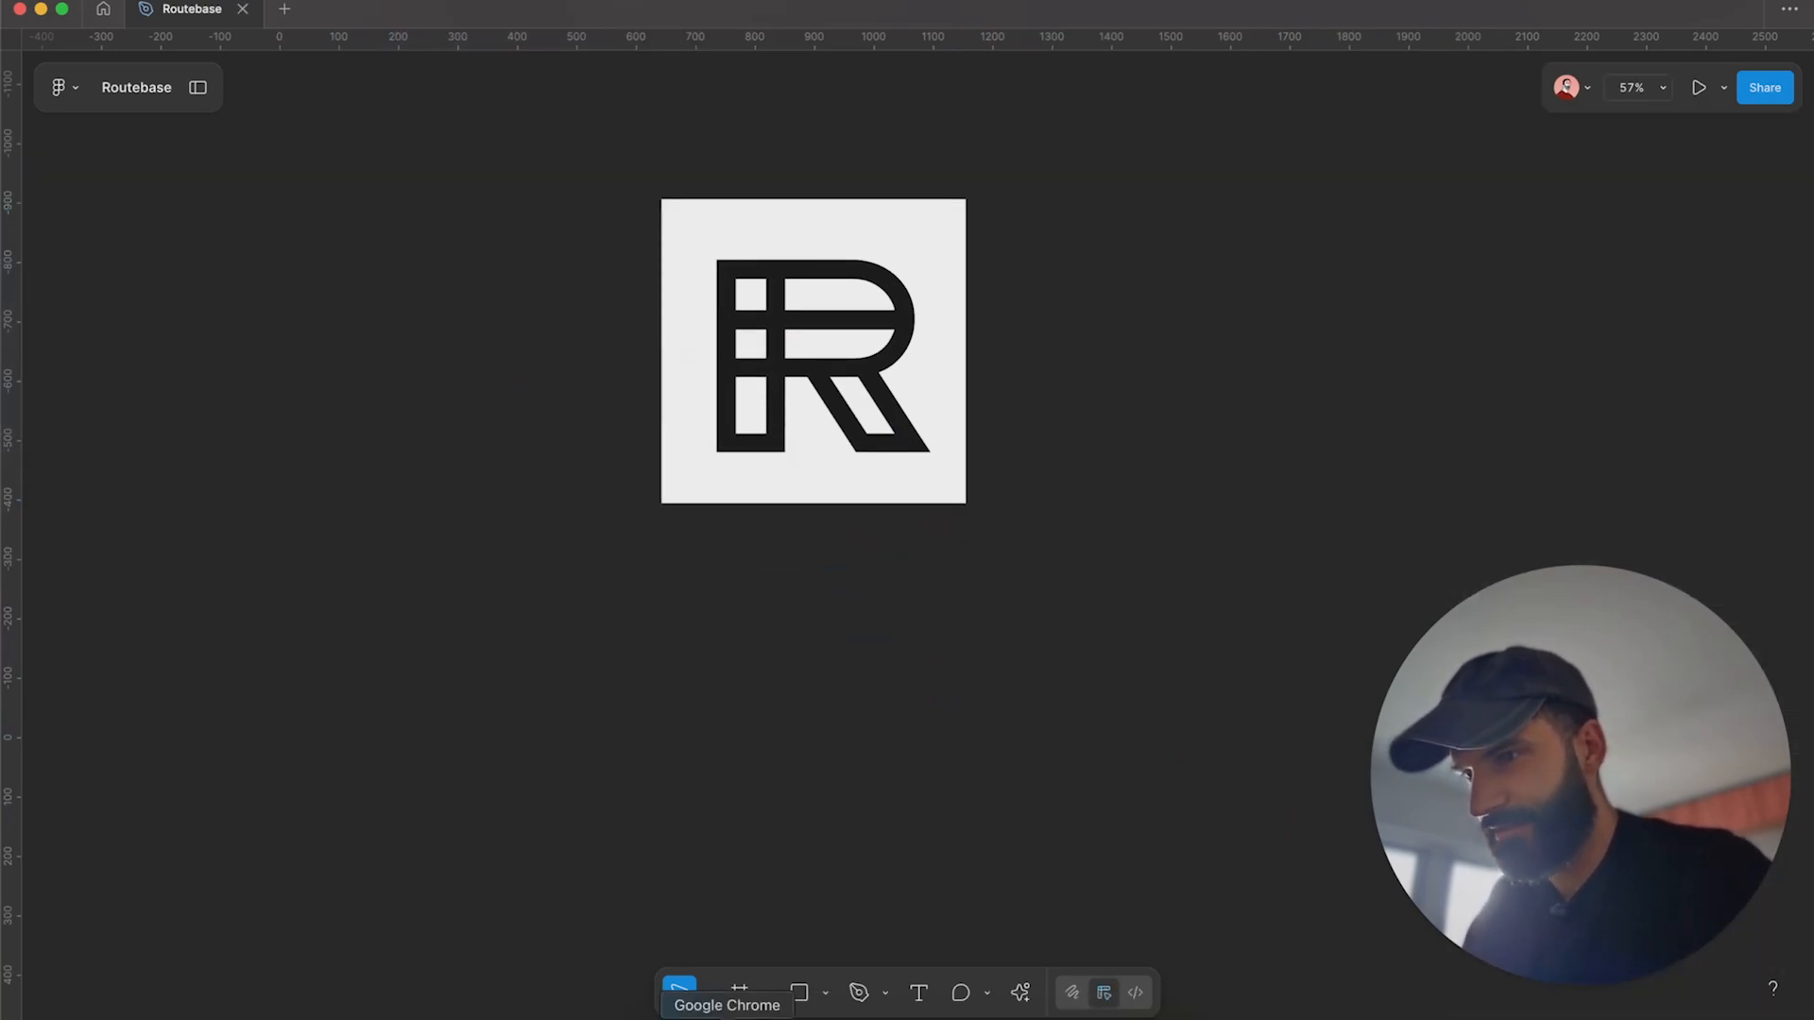
Switch back to ChatGPT, turn off the image tool, and paste a copy of the logo variations prompt into a new message.
click(724, 1008)
click(38, 113)
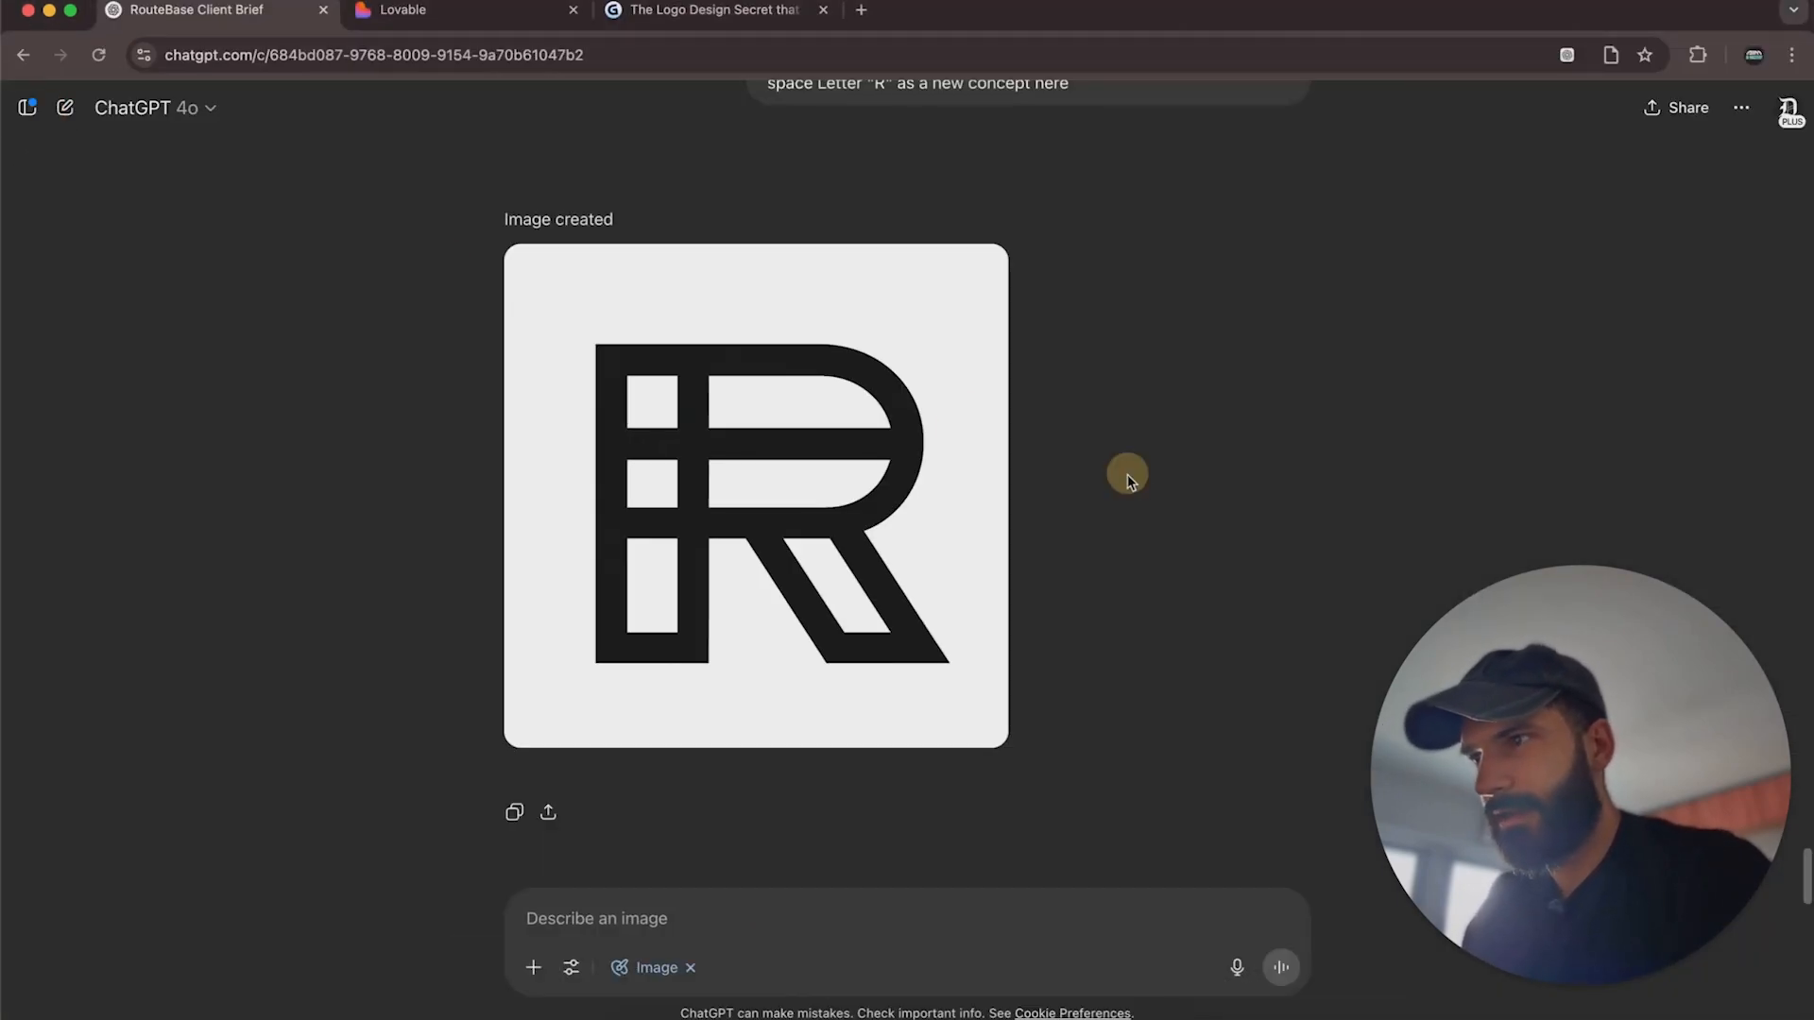
scroll(1134, 473, up, 4)
triple_click(1055, 408)
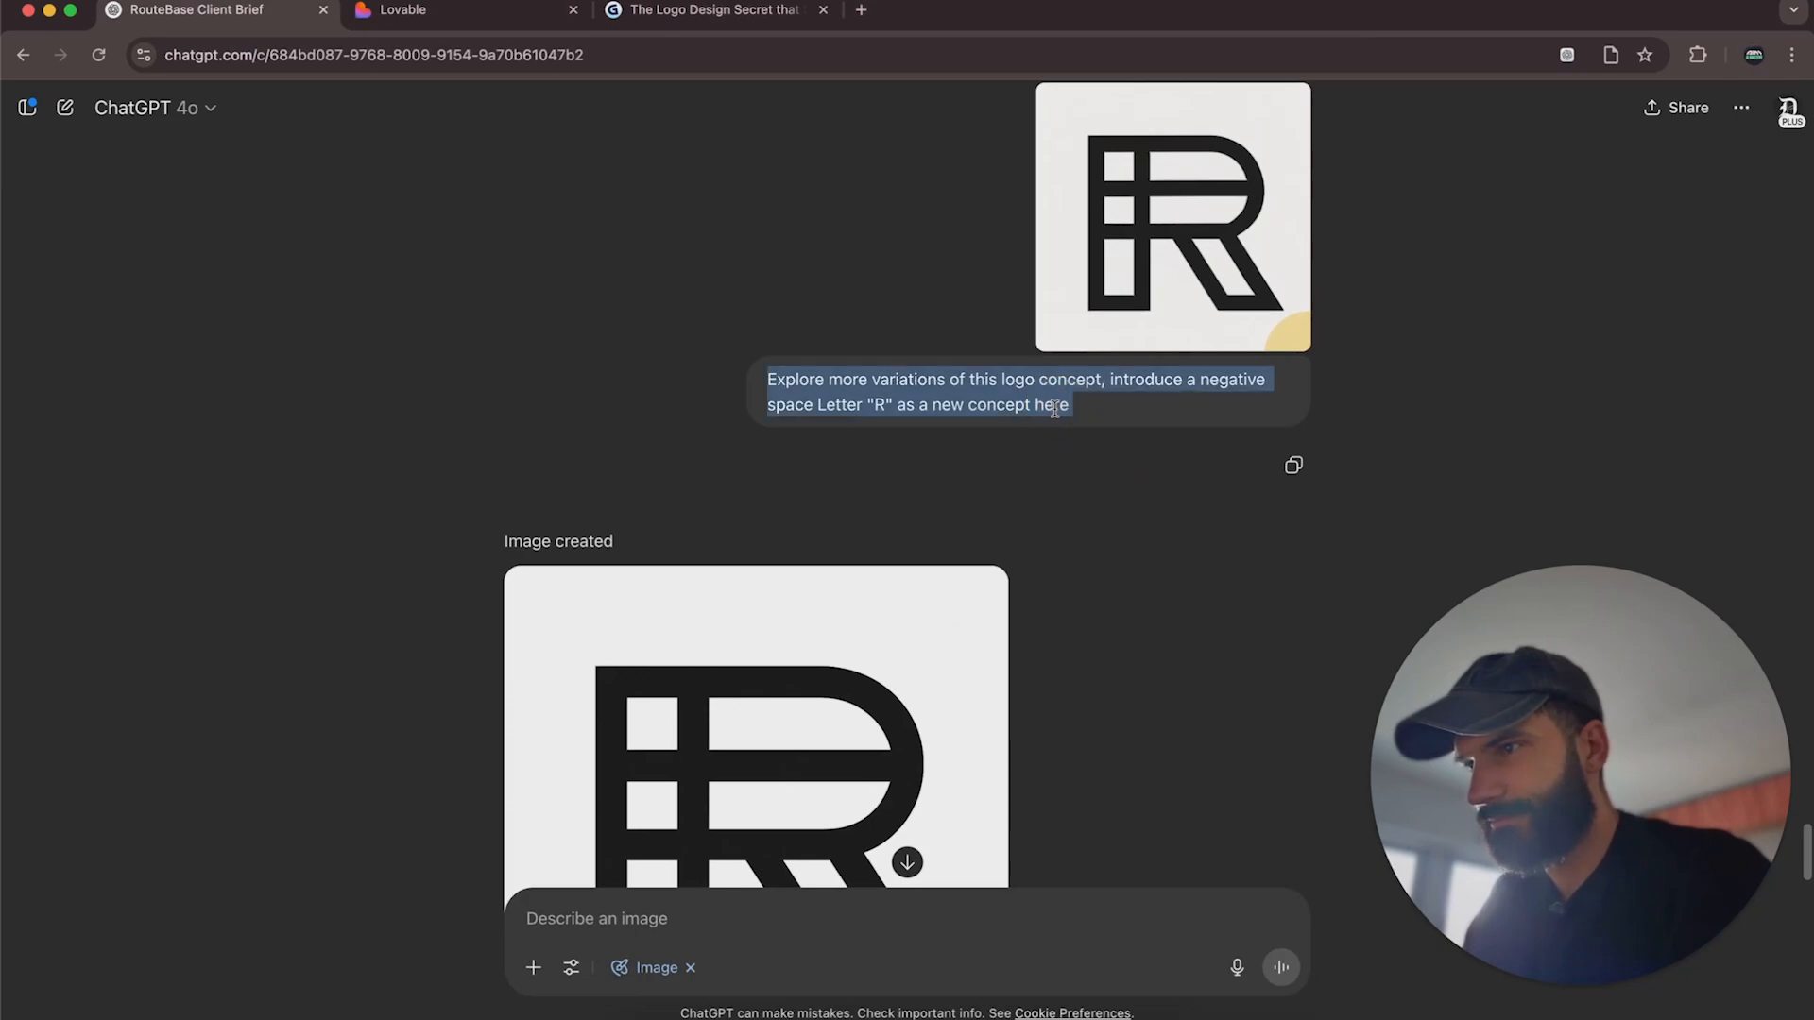
click(690, 968)
key(super+v)
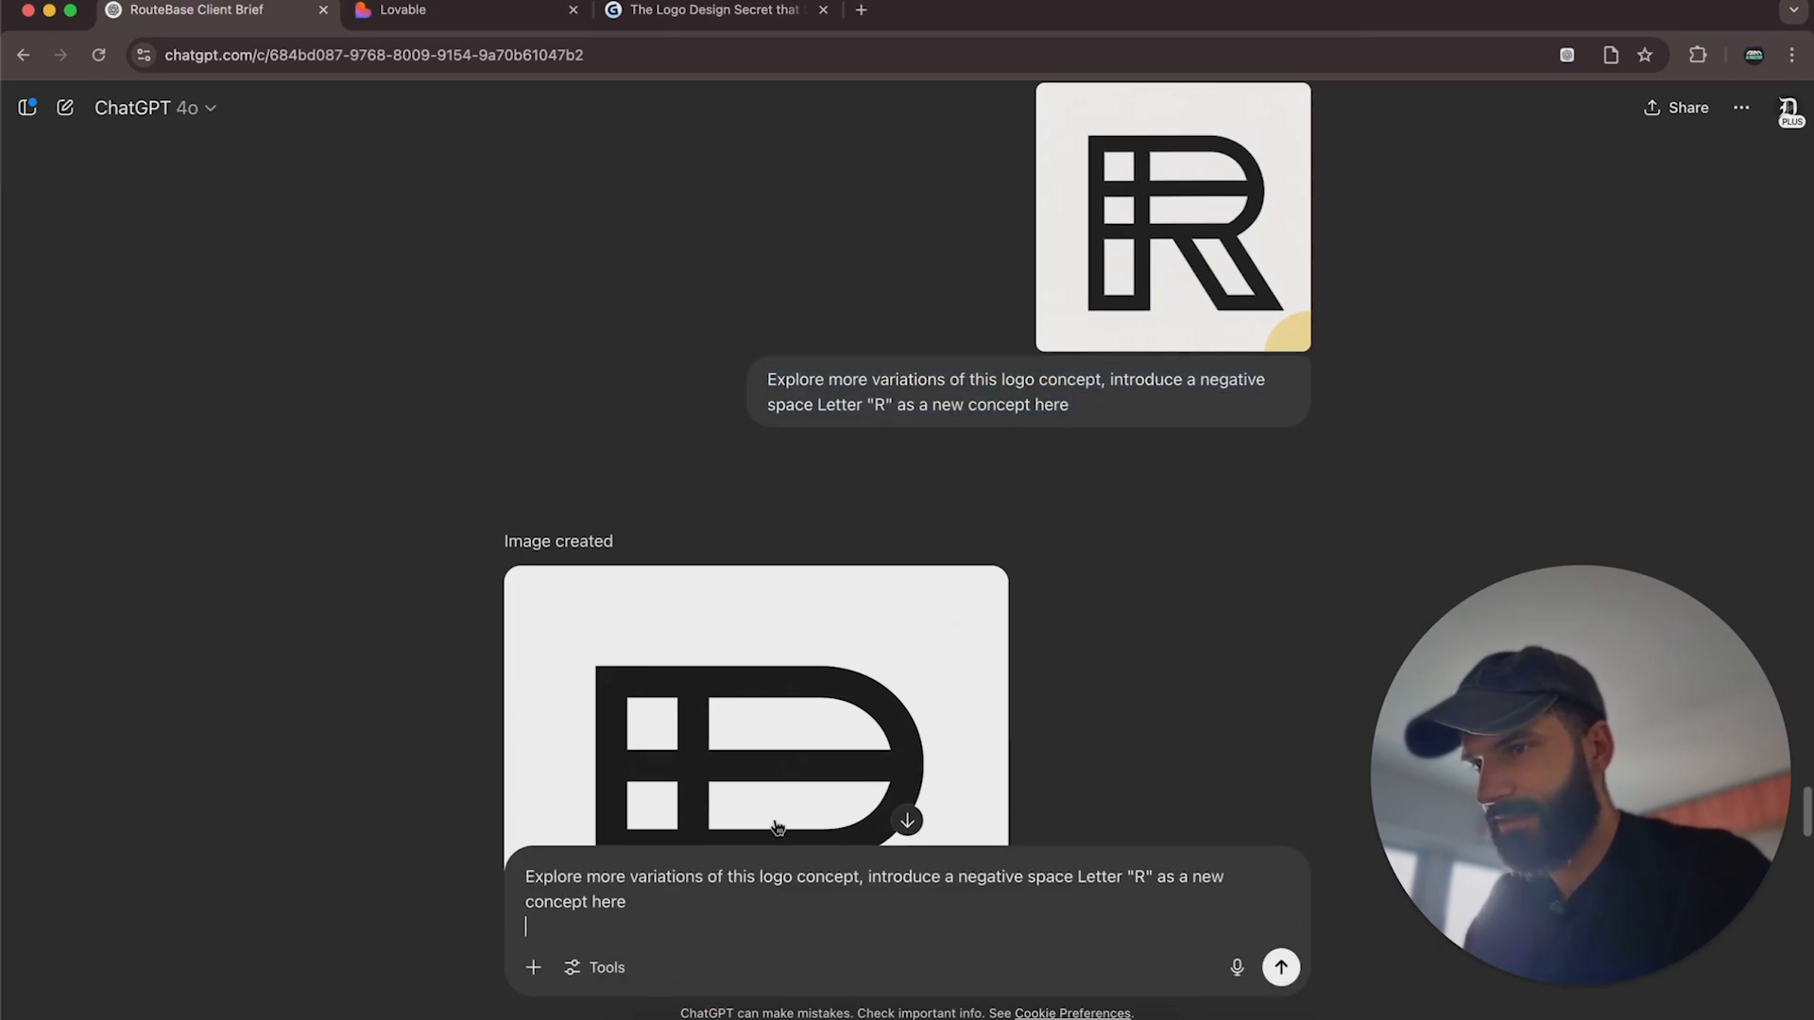
scroll(1146, 574, down, 5)
click(800, 1015)
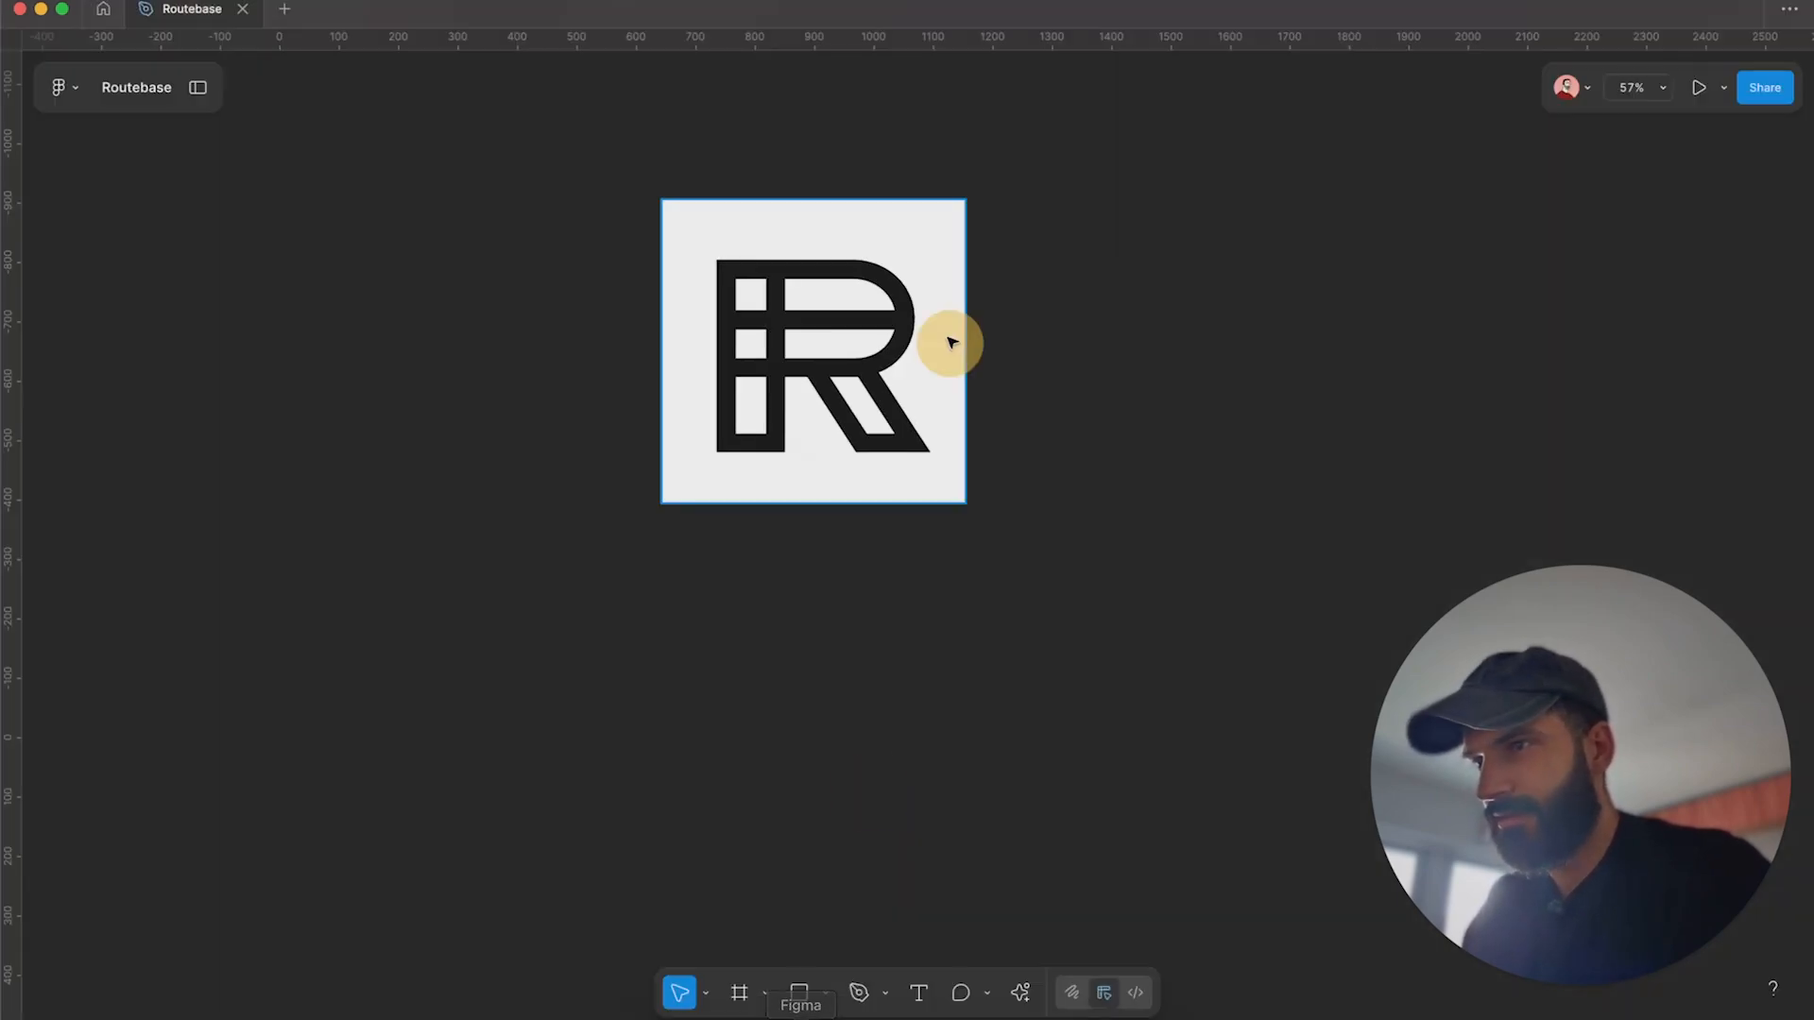
right_click(890, 359)
click(886, 763)
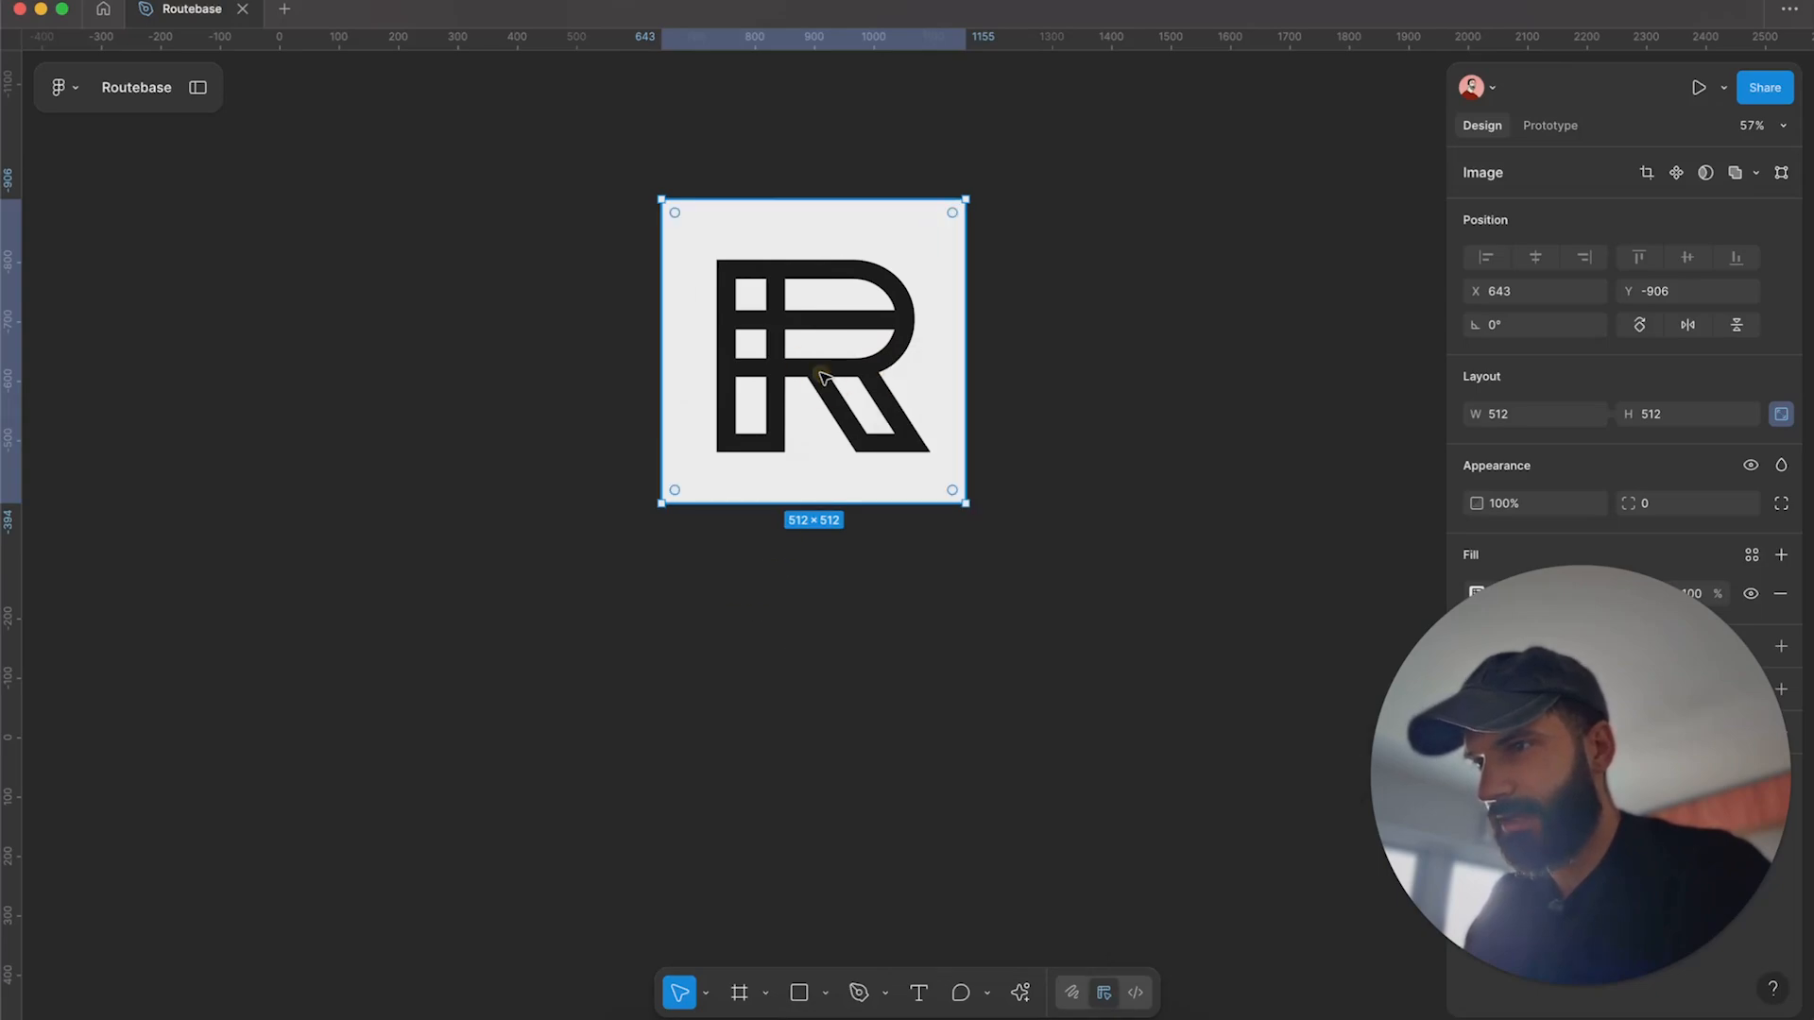
click(680, 1013)
Copy the generated single R logo image from the chat and attach it to the drafted logo variations message.
click(639, 919)
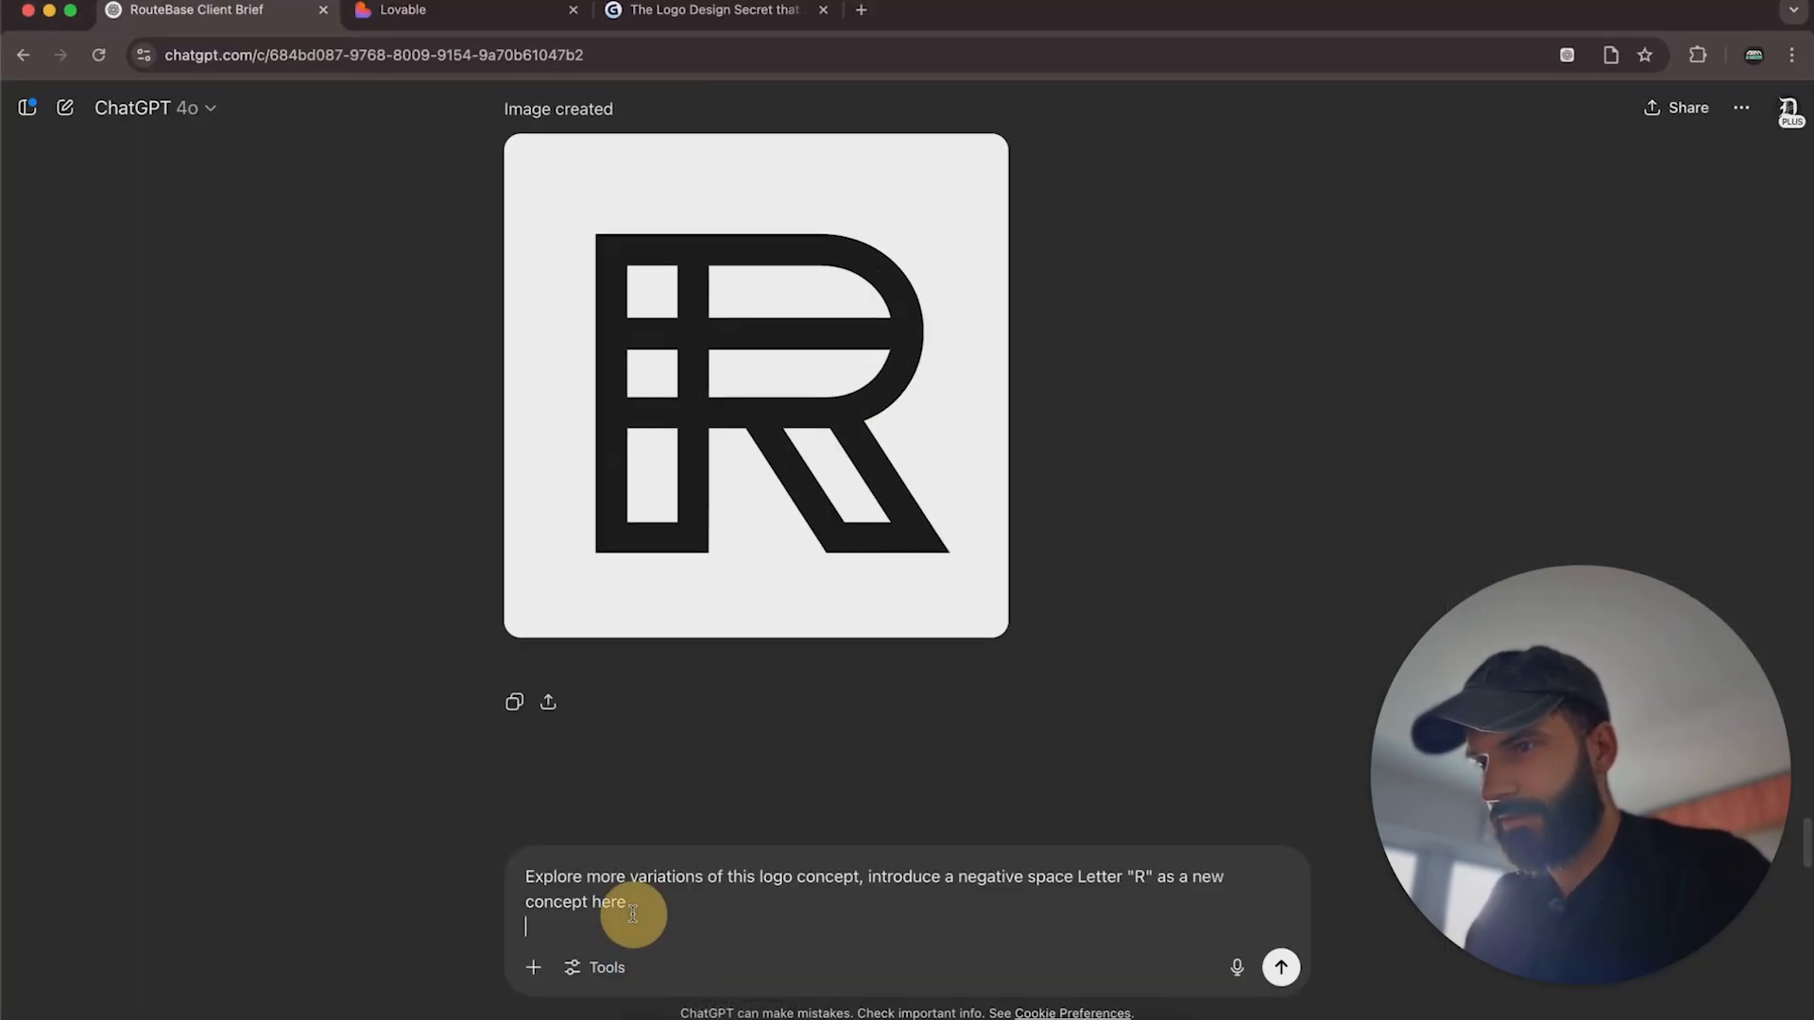
right_click(871, 423)
click(893, 853)
click(925, 483)
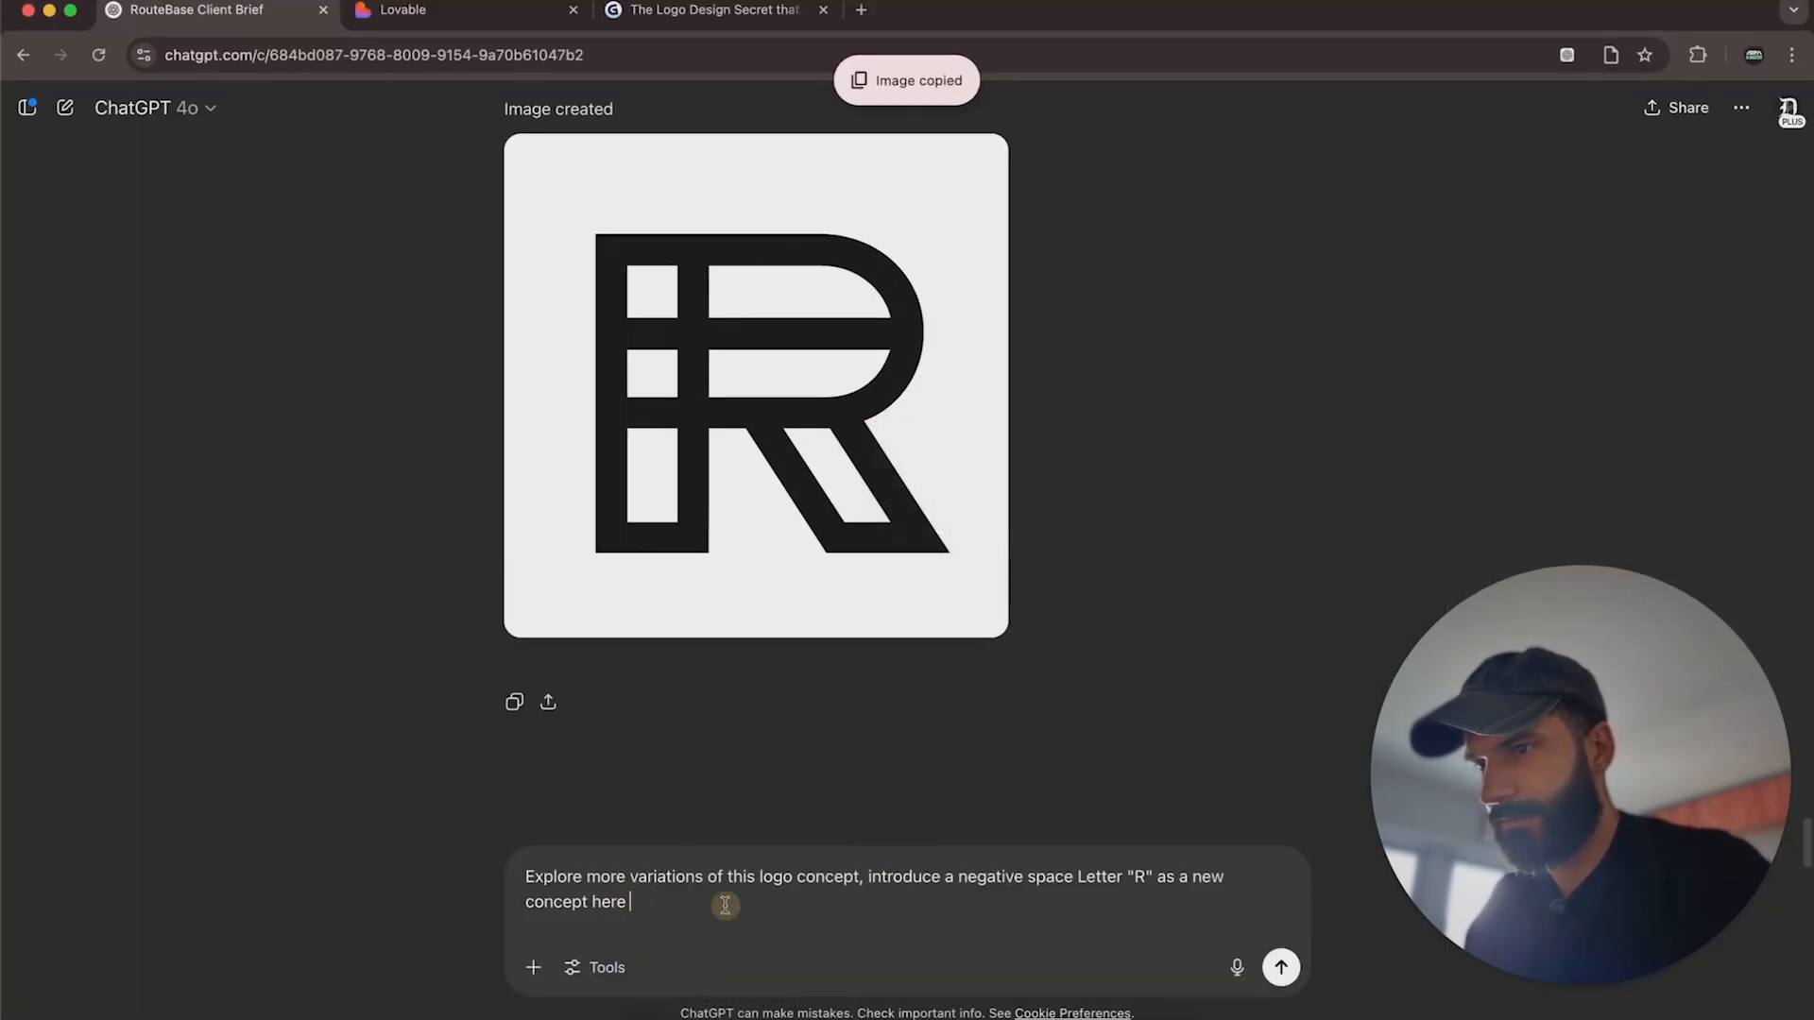
key(super+v)
key(shift+Return)
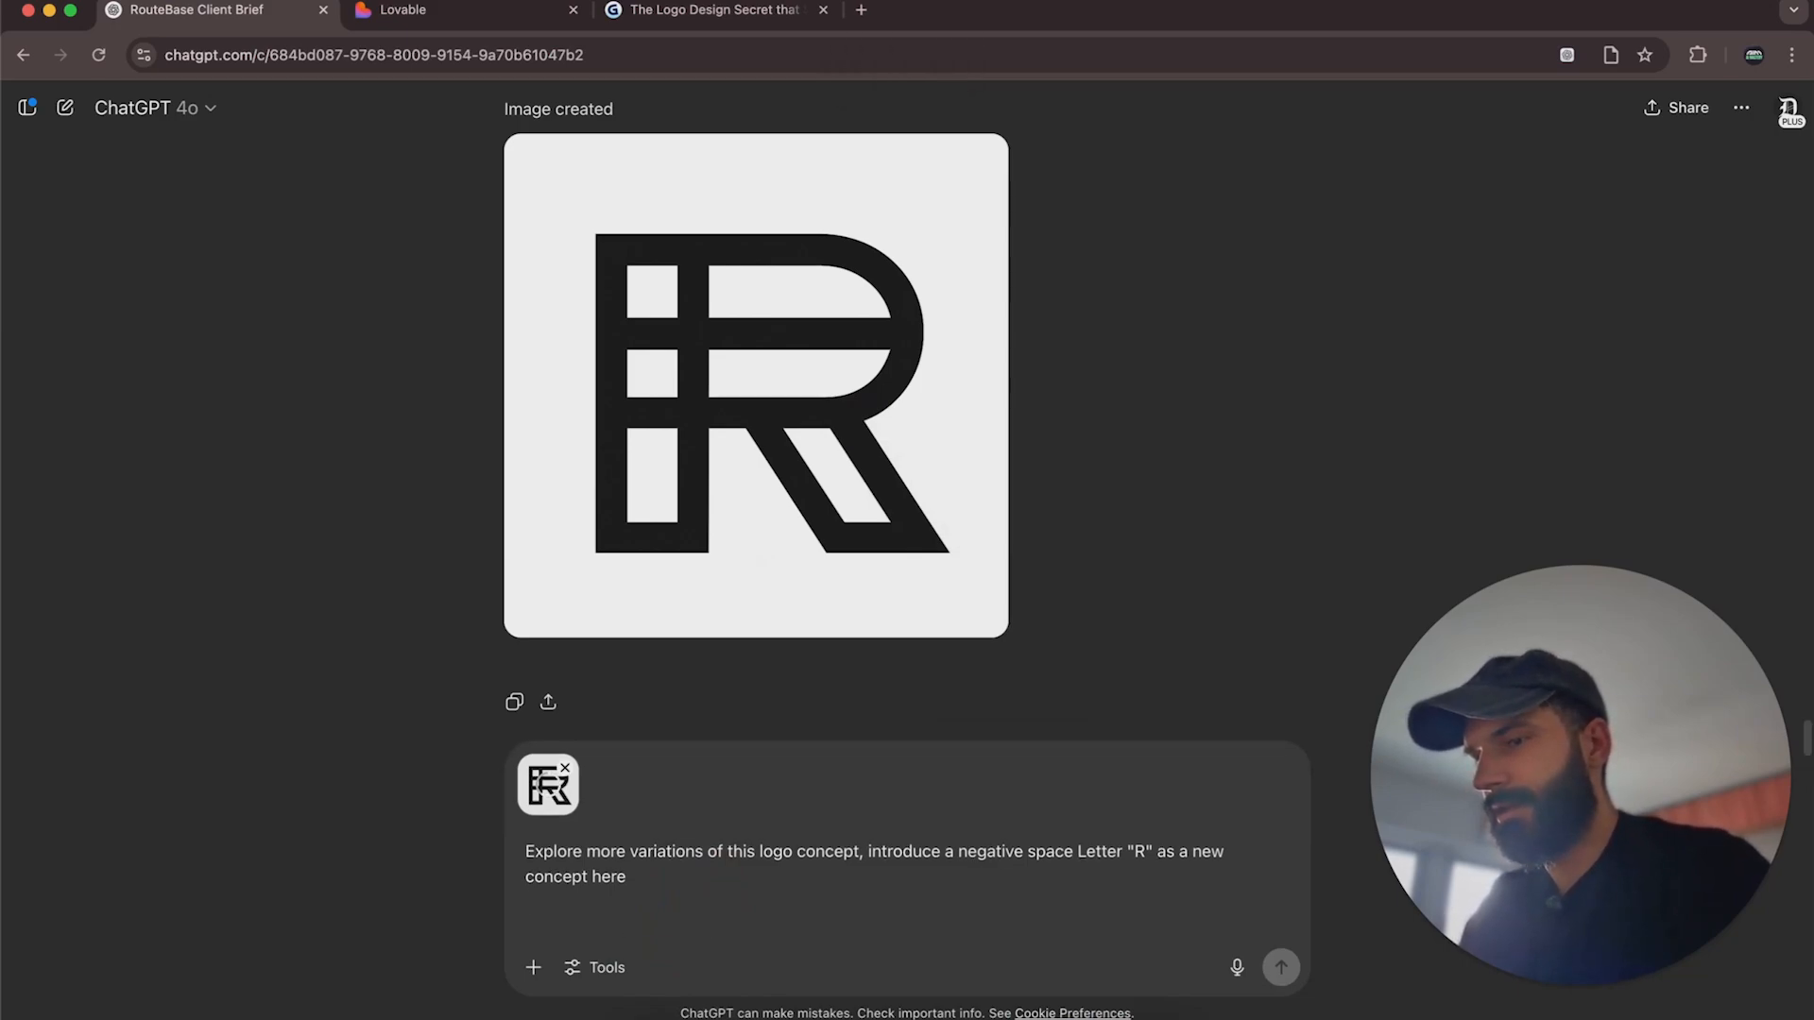
Add "Provide me with an efficient prompt that I can use to generate an image here" to the message and submit it.
text(Provide me with an efficie)
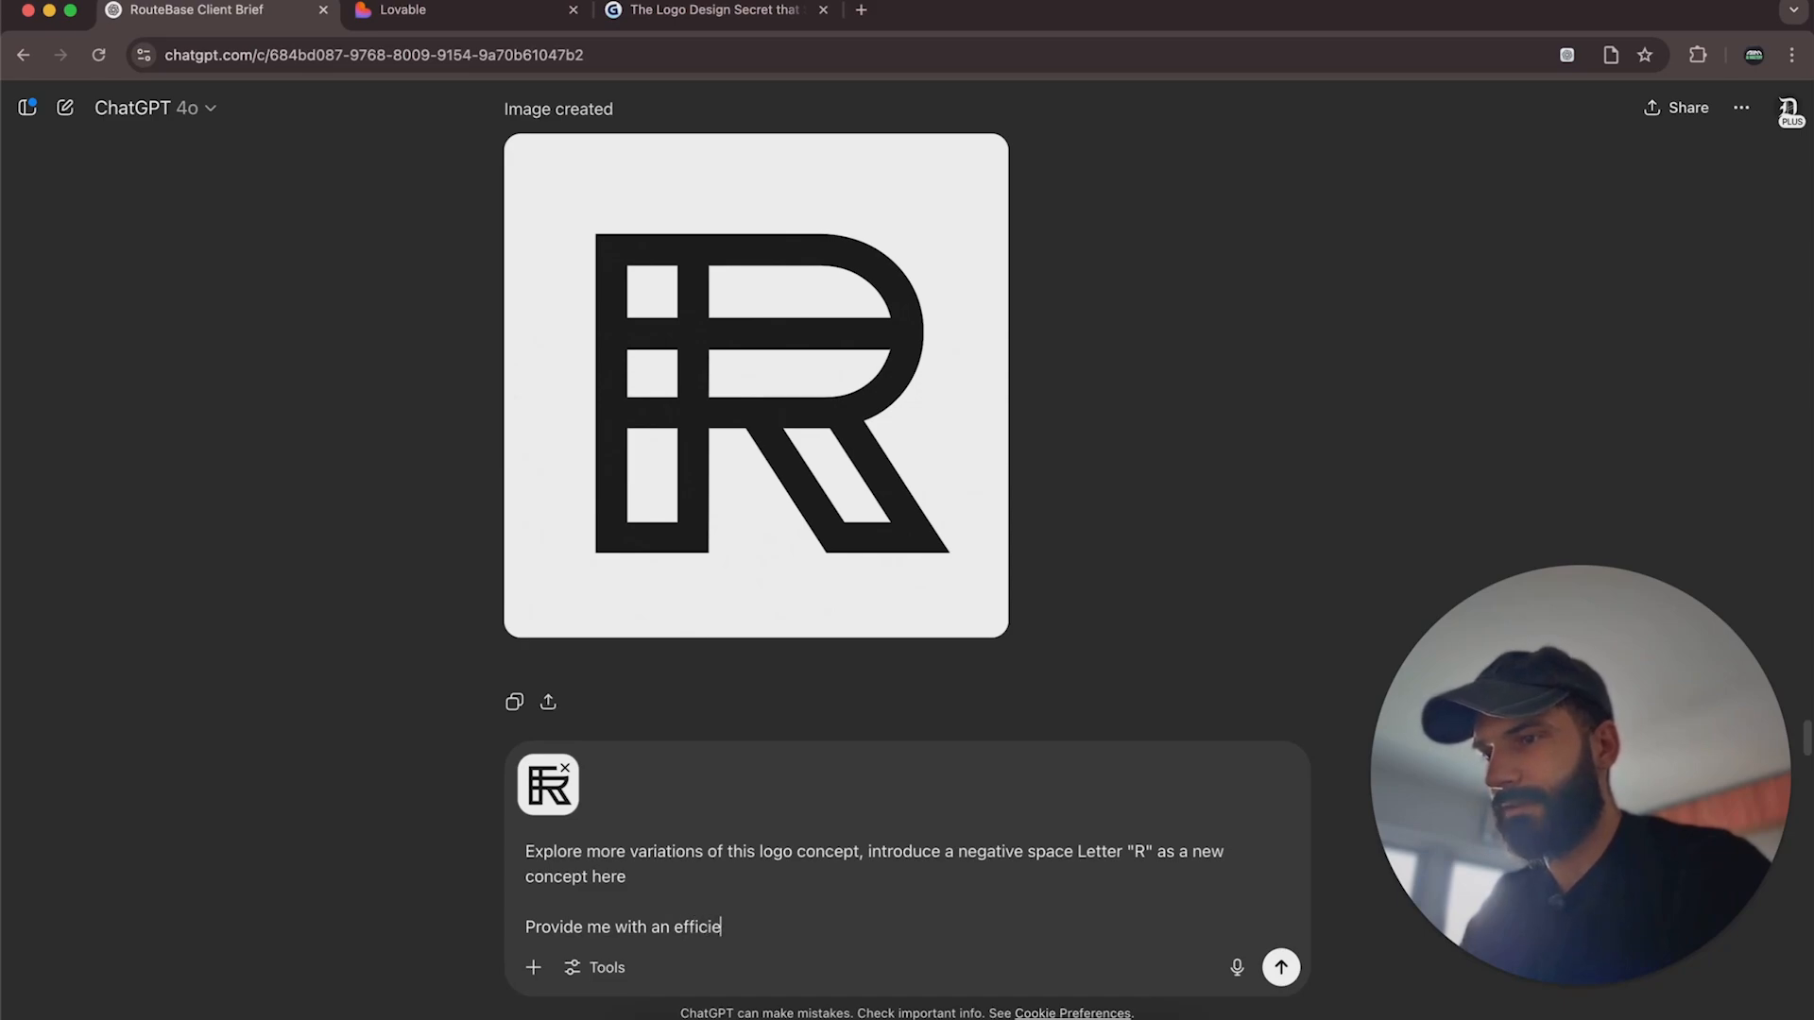
text(nt prompt that I can use t)
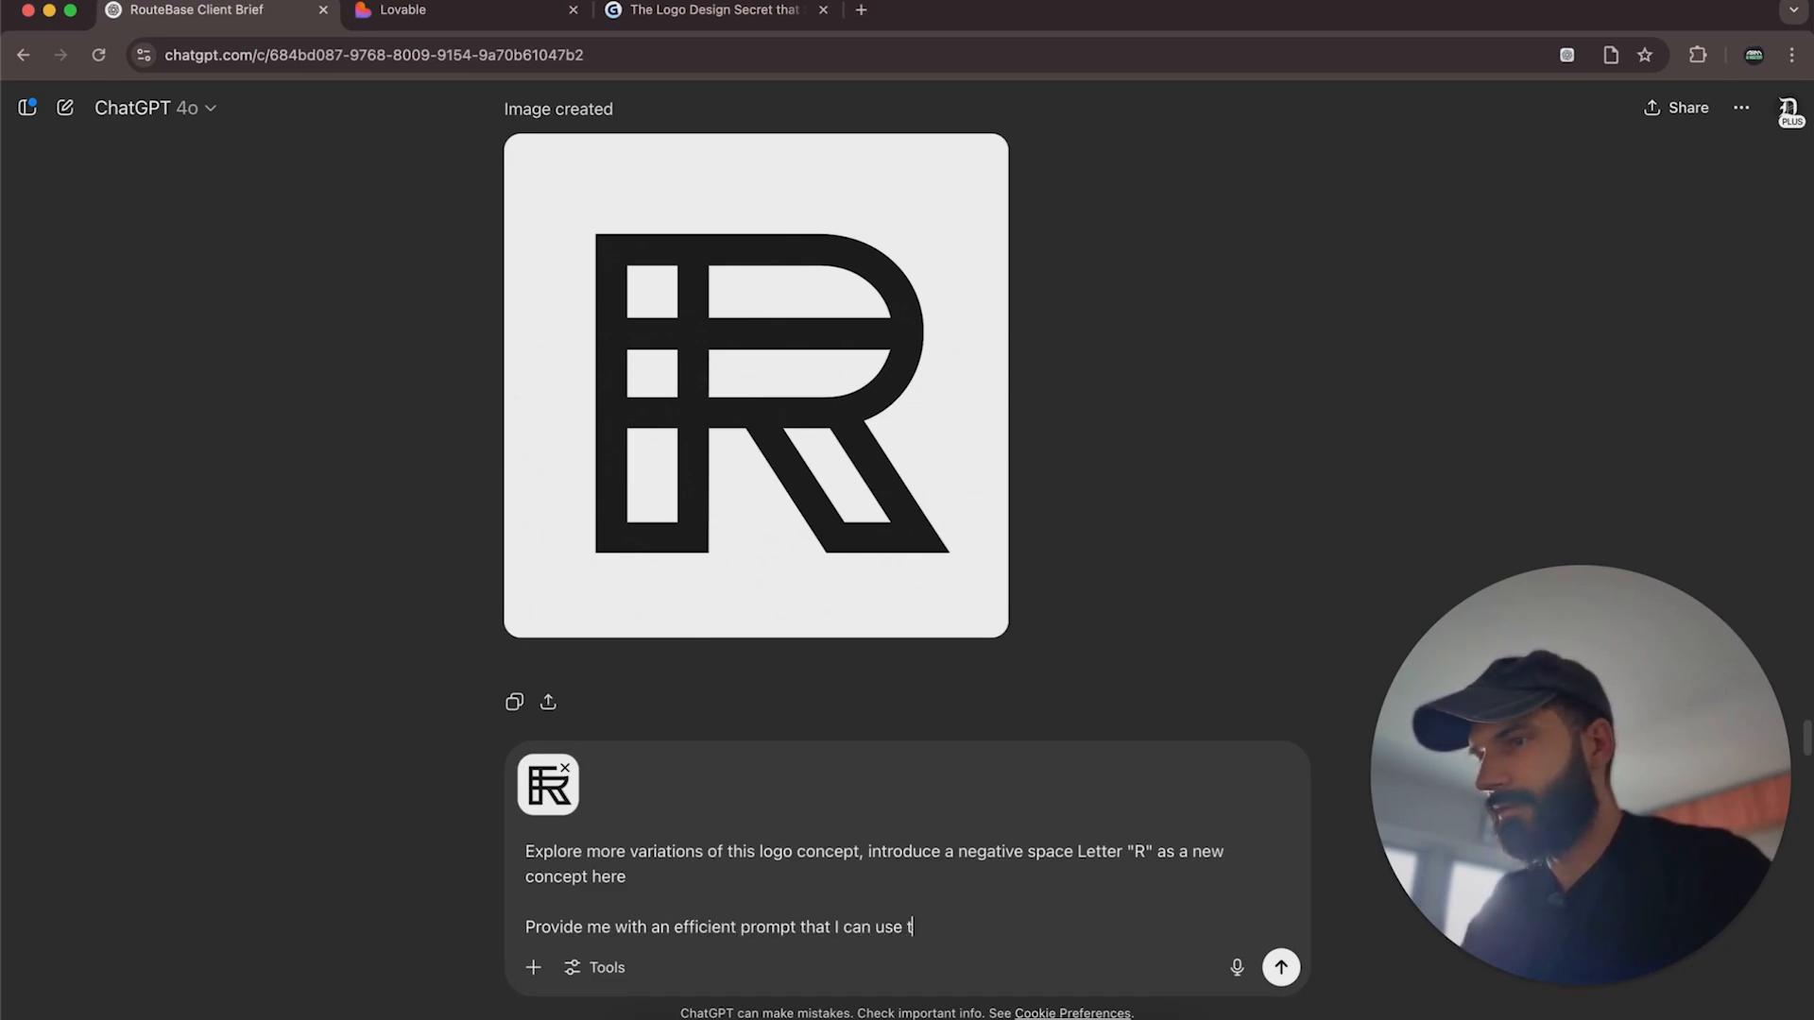
text(o generate an image here)
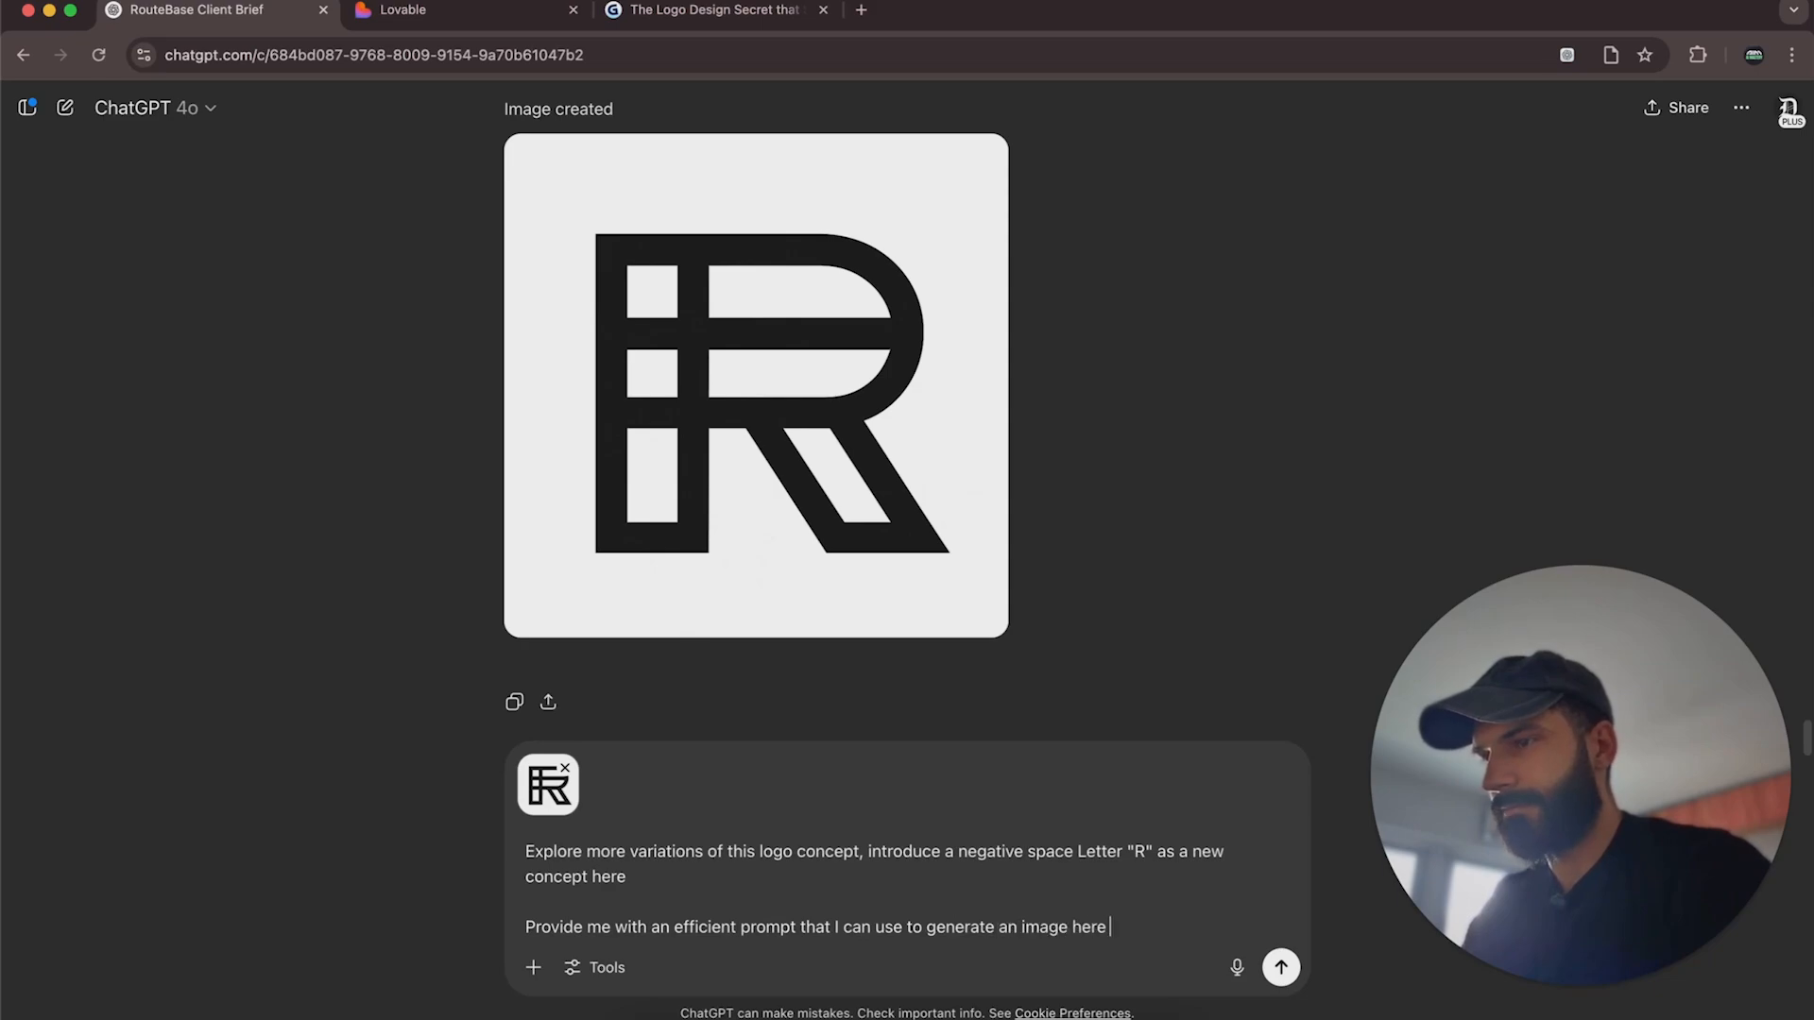
key(Return)
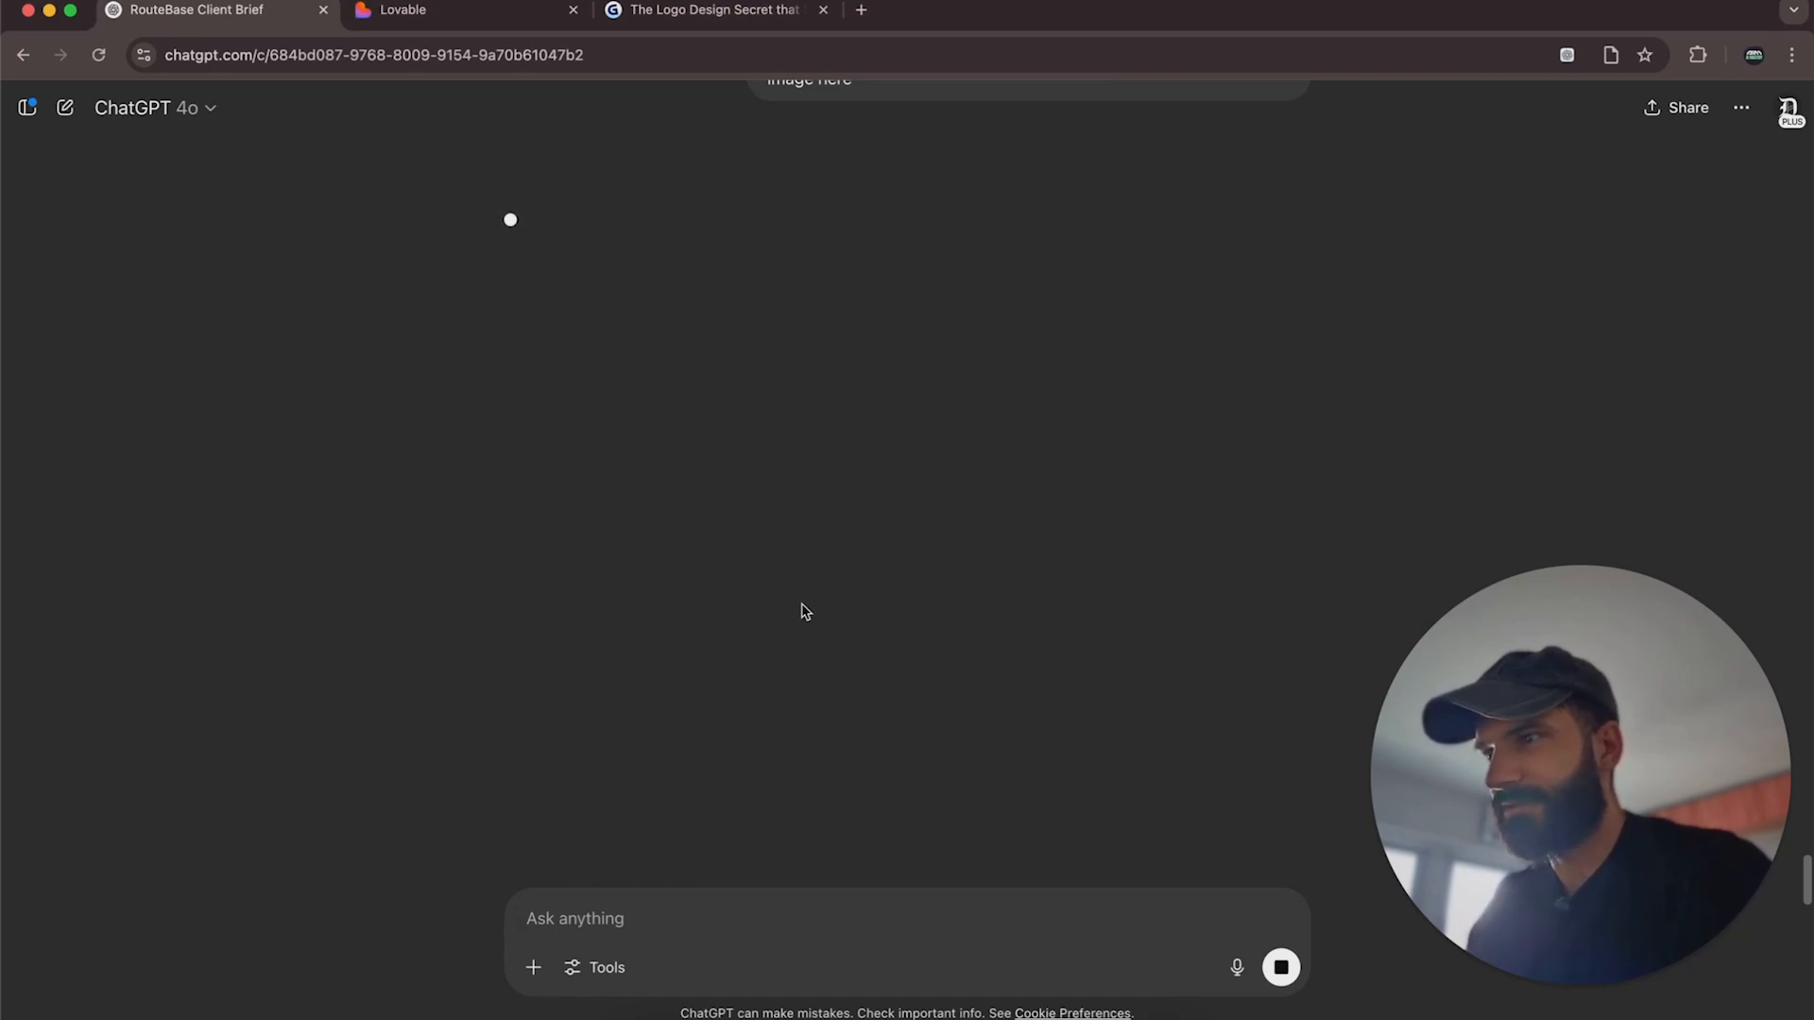
scroll(801, 611, up, 2)
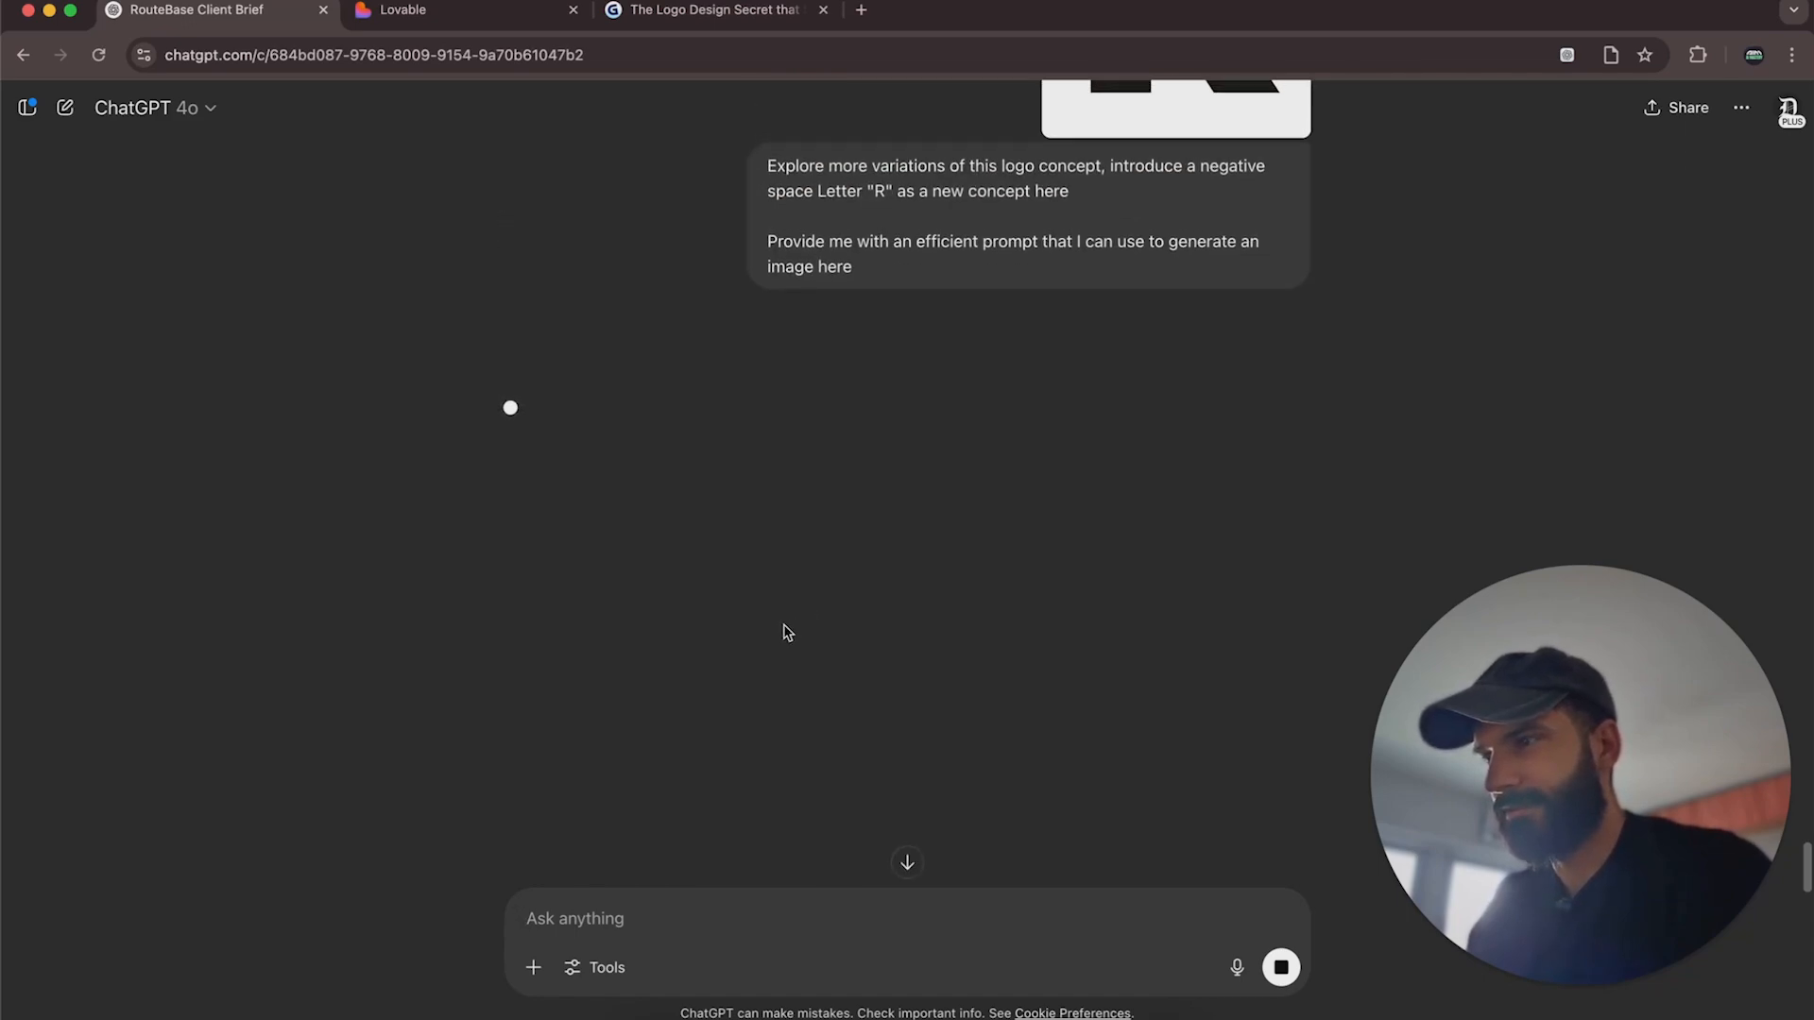
click(1200, 246)
double_click(796, 258)
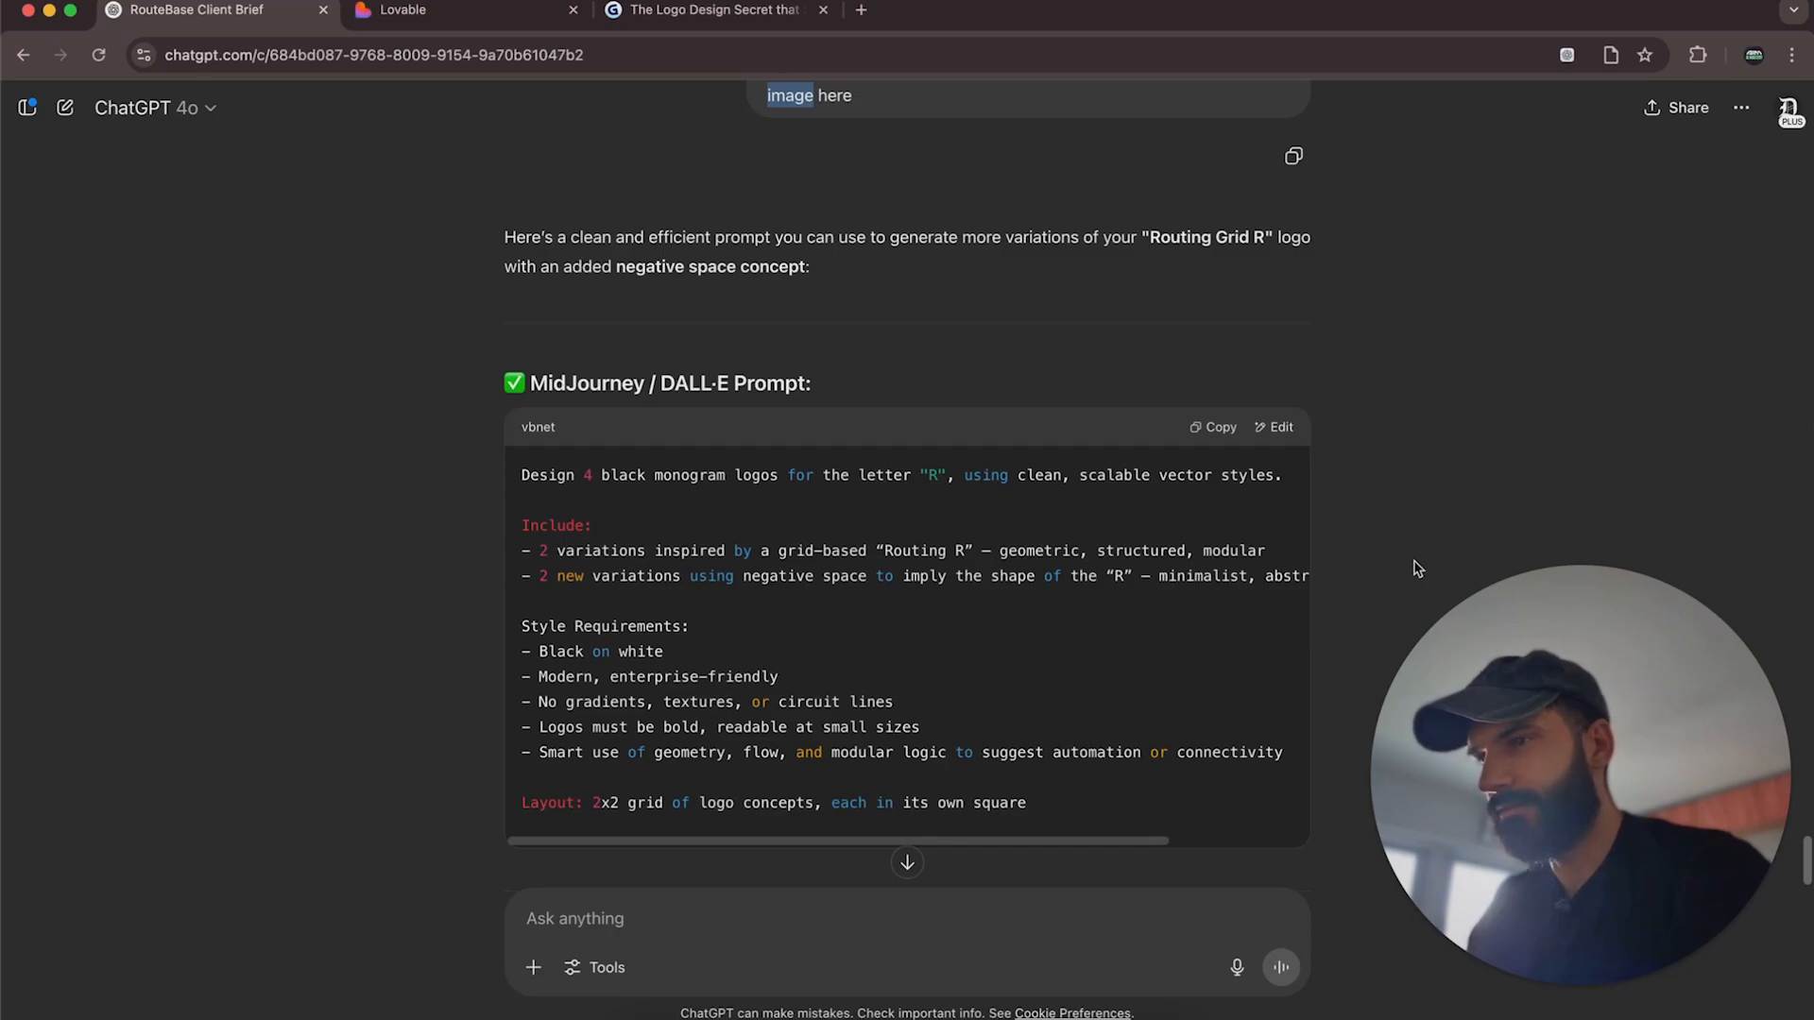
Copy the generated MidJourney / DALL·E prompt and submit it as a new message with the image tool turned on.
scroll(988, 572, down, 3)
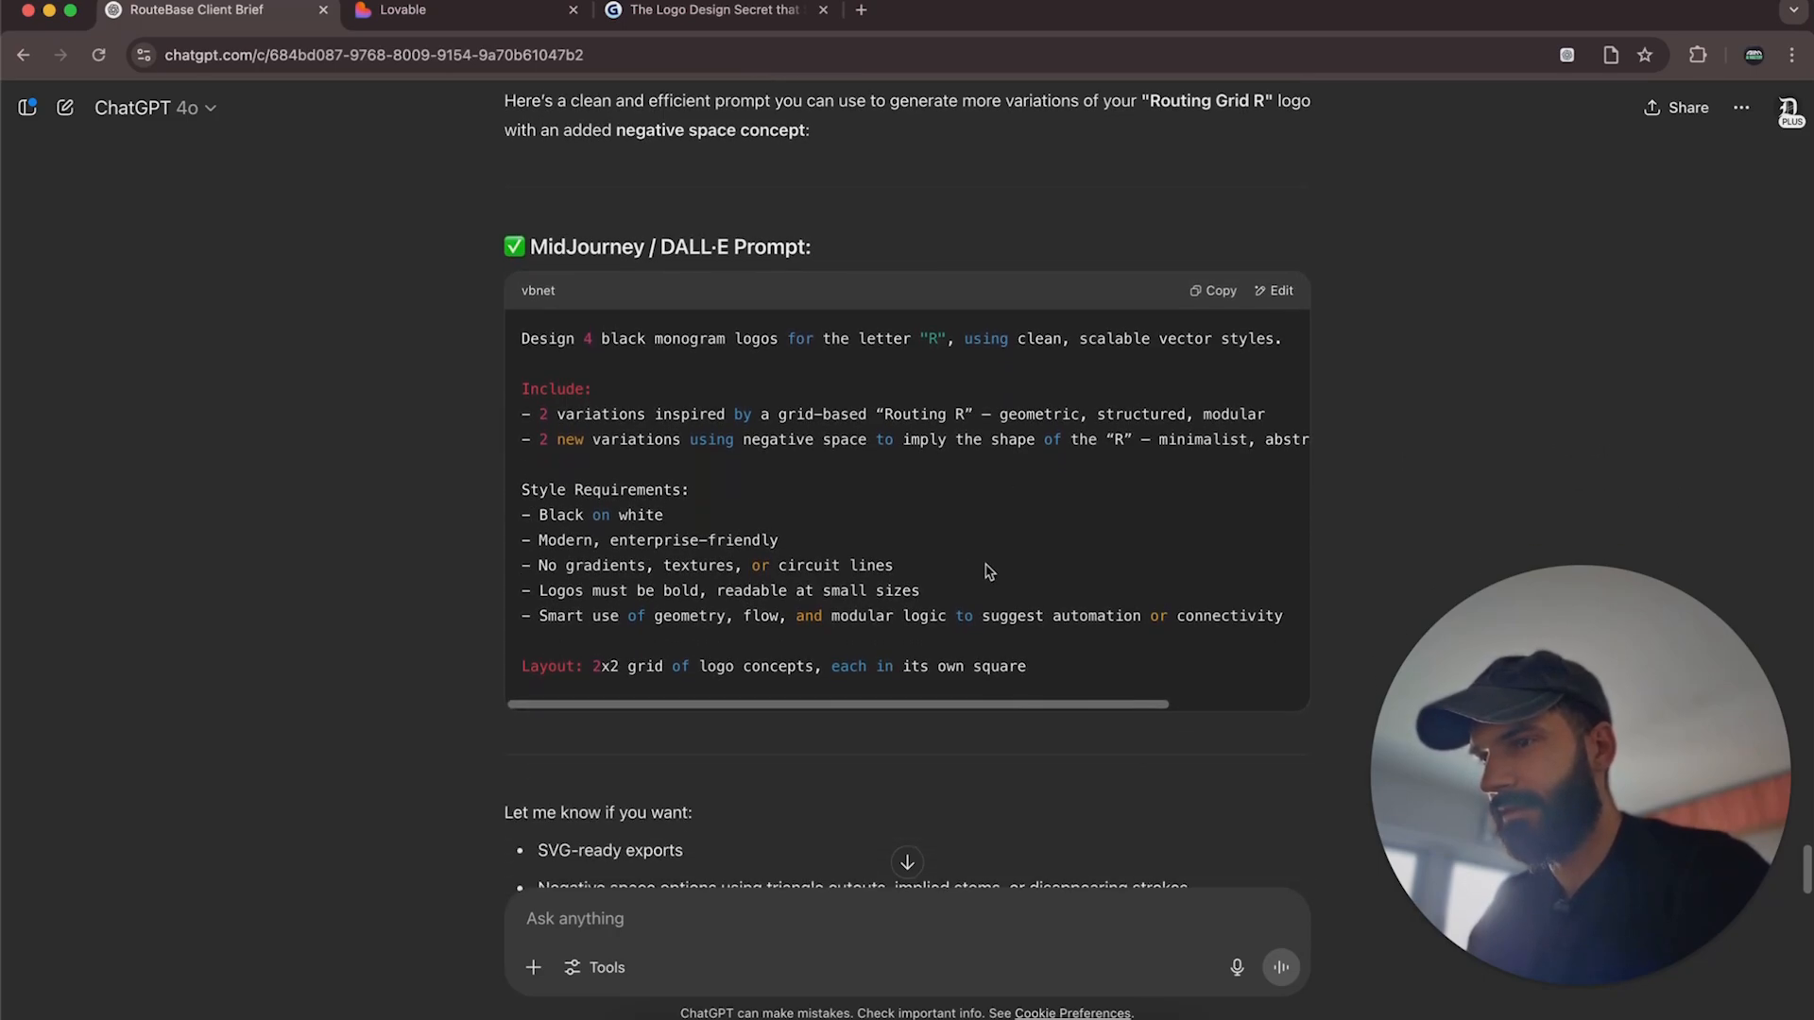
click(1219, 291)
scroll(913, 774, down, 3)
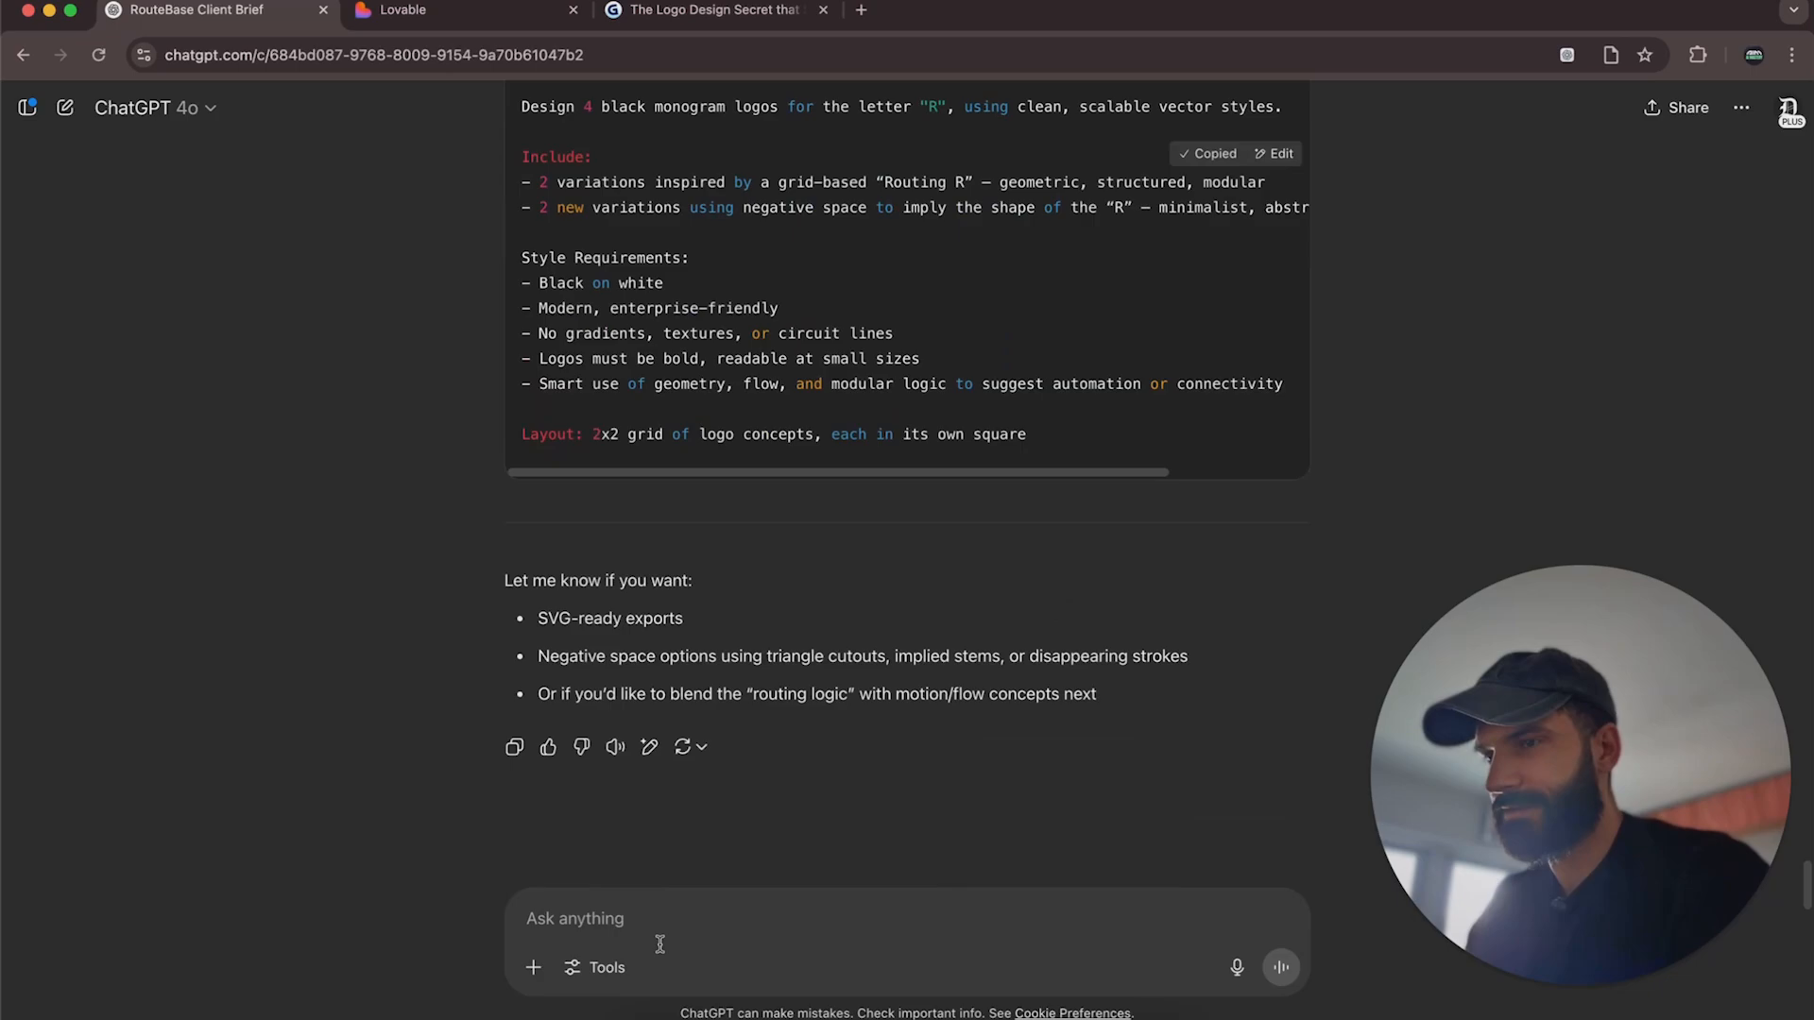
click(598, 968)
click(652, 806)
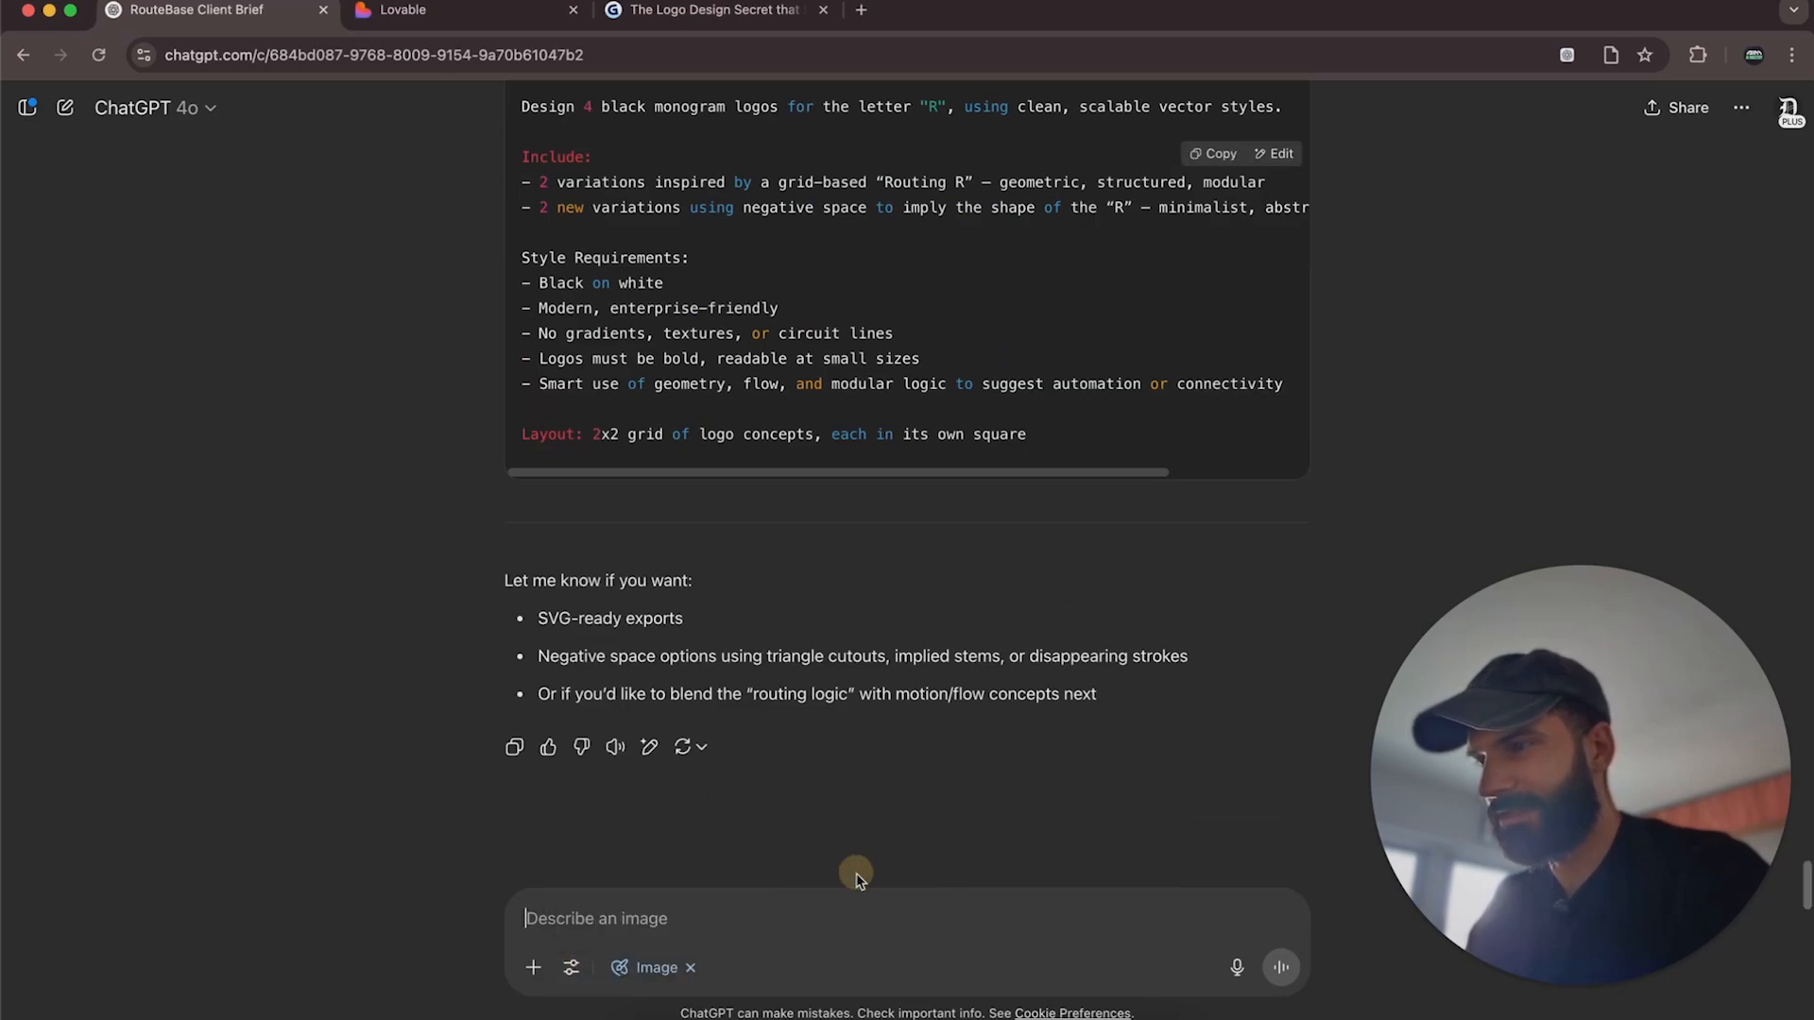
key(super+v)
click(1280, 971)
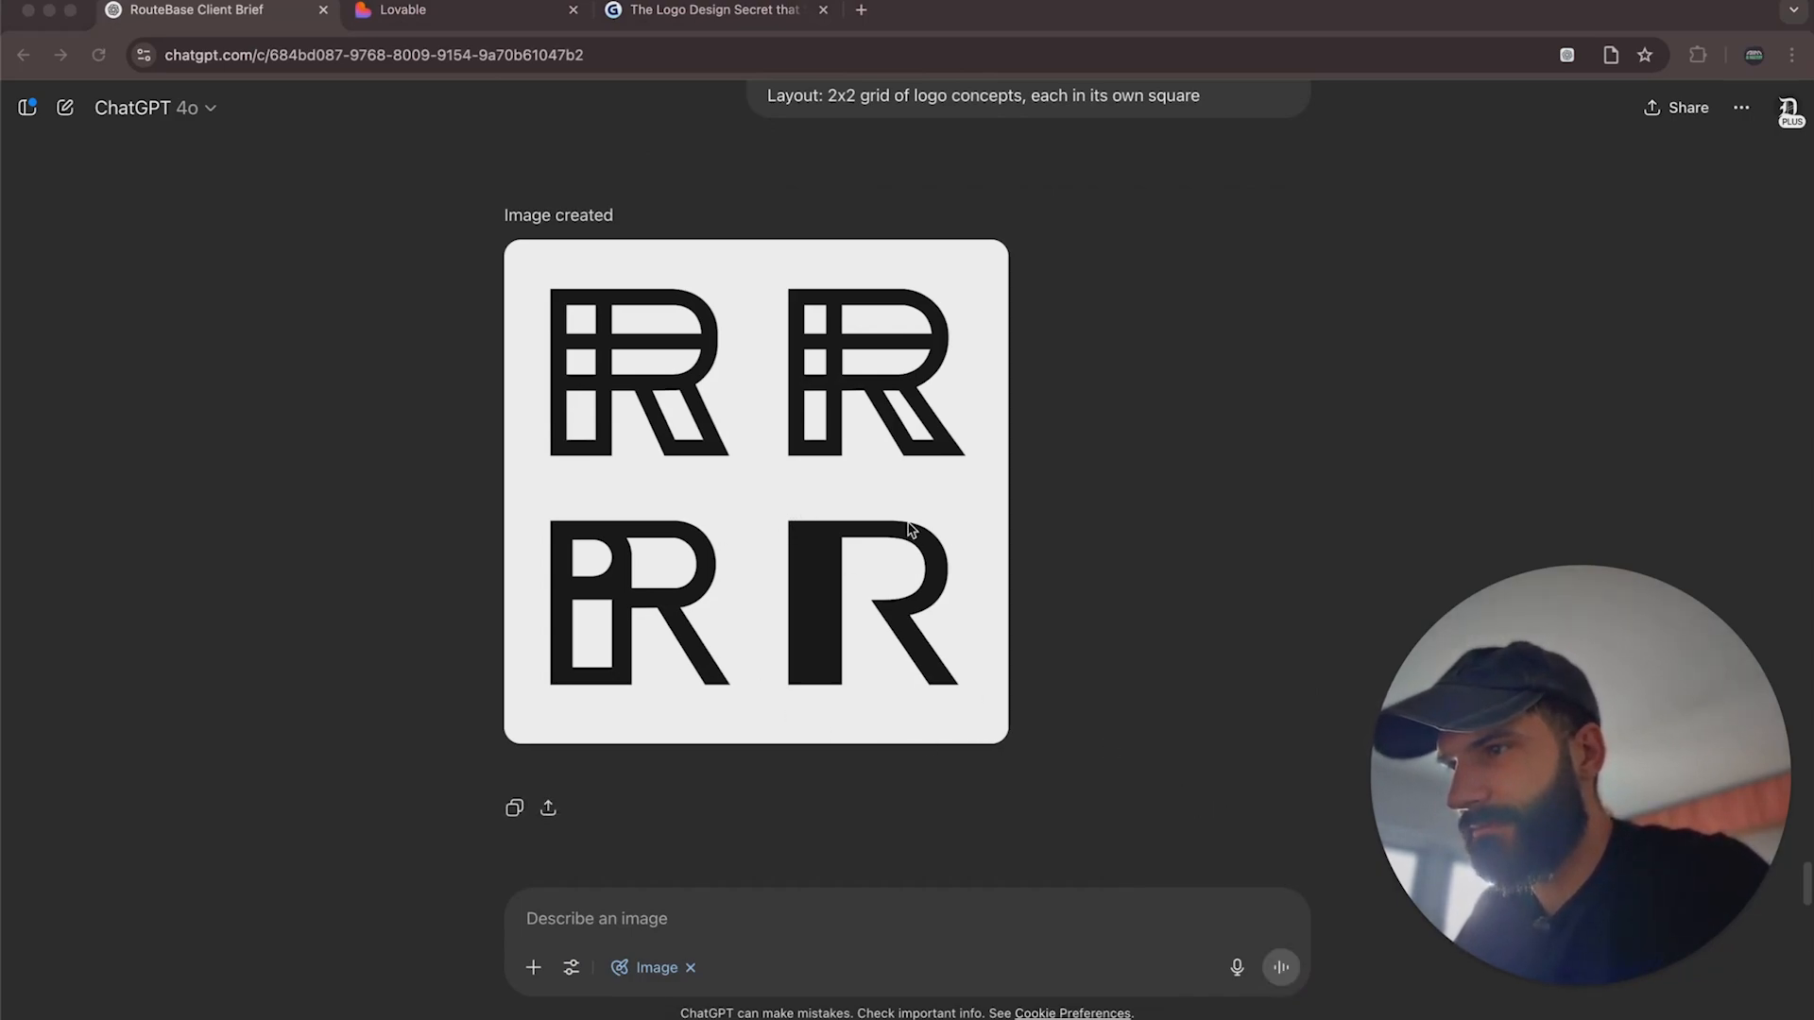
Open the newly generated 2x2 logo grid, copy the image, and paste it into the Routebase file in Figma.
click(757, 696)
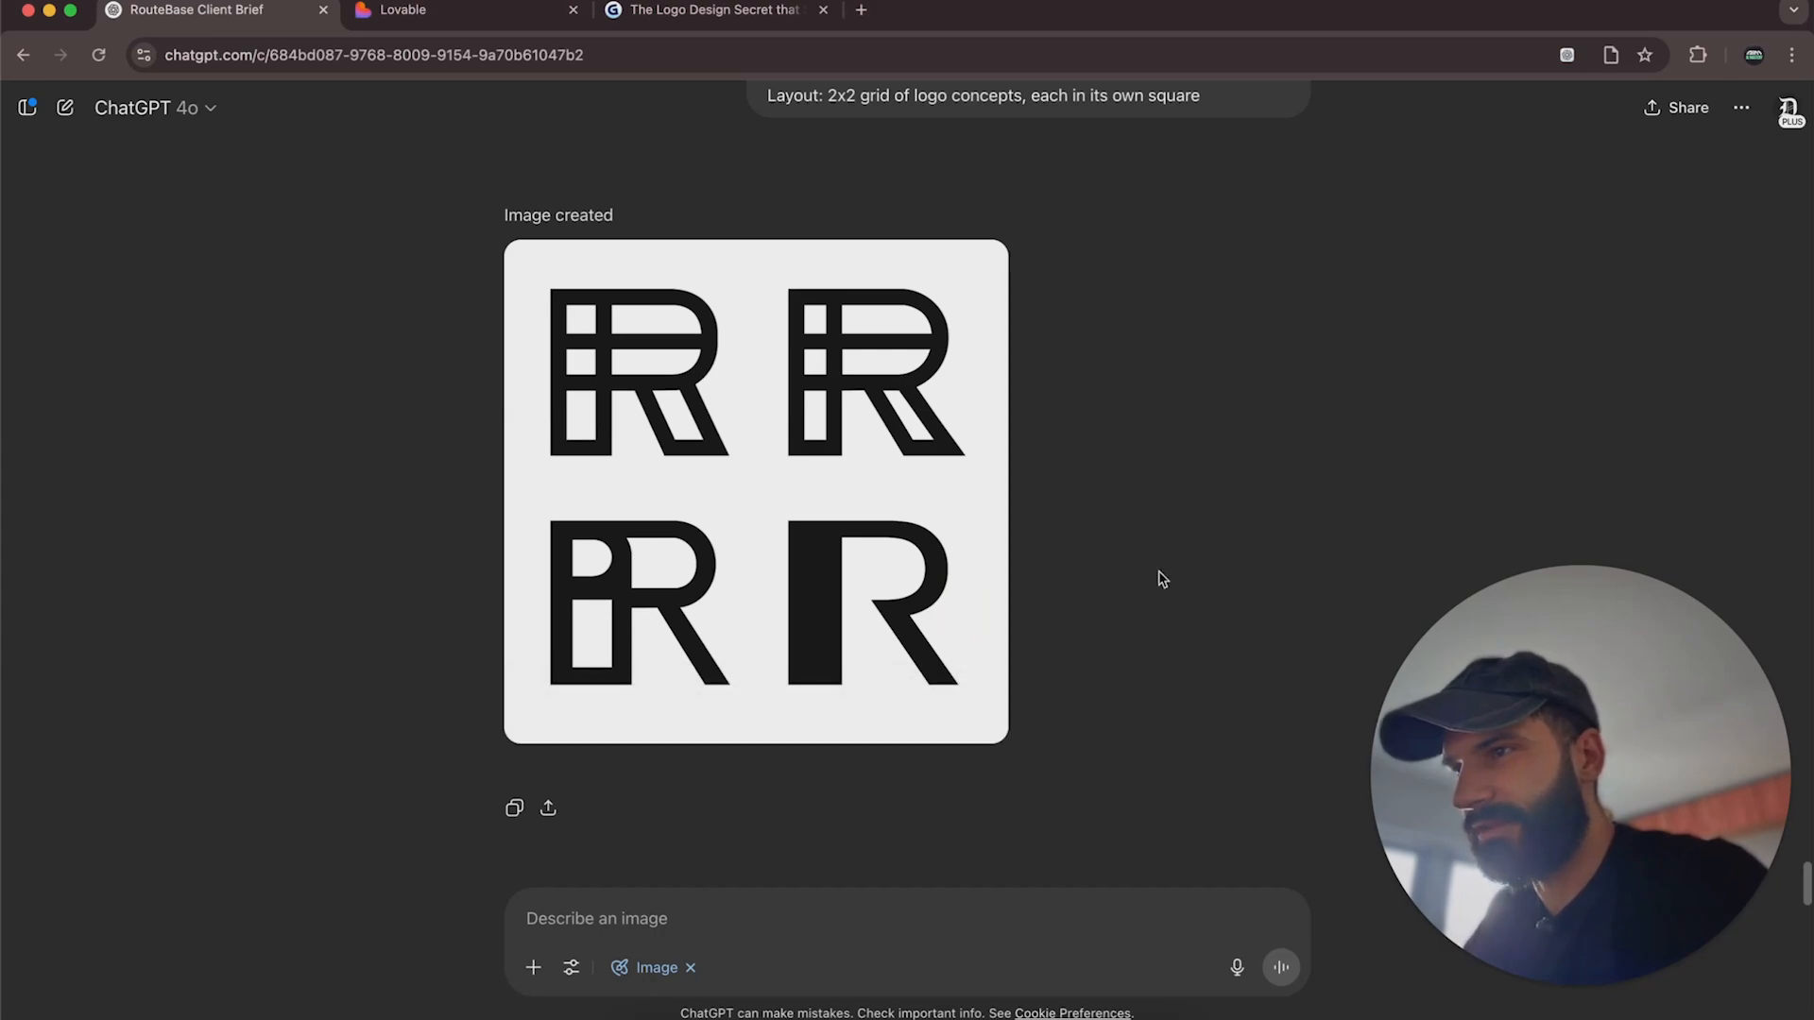
click(852, 572)
right_click(848, 523)
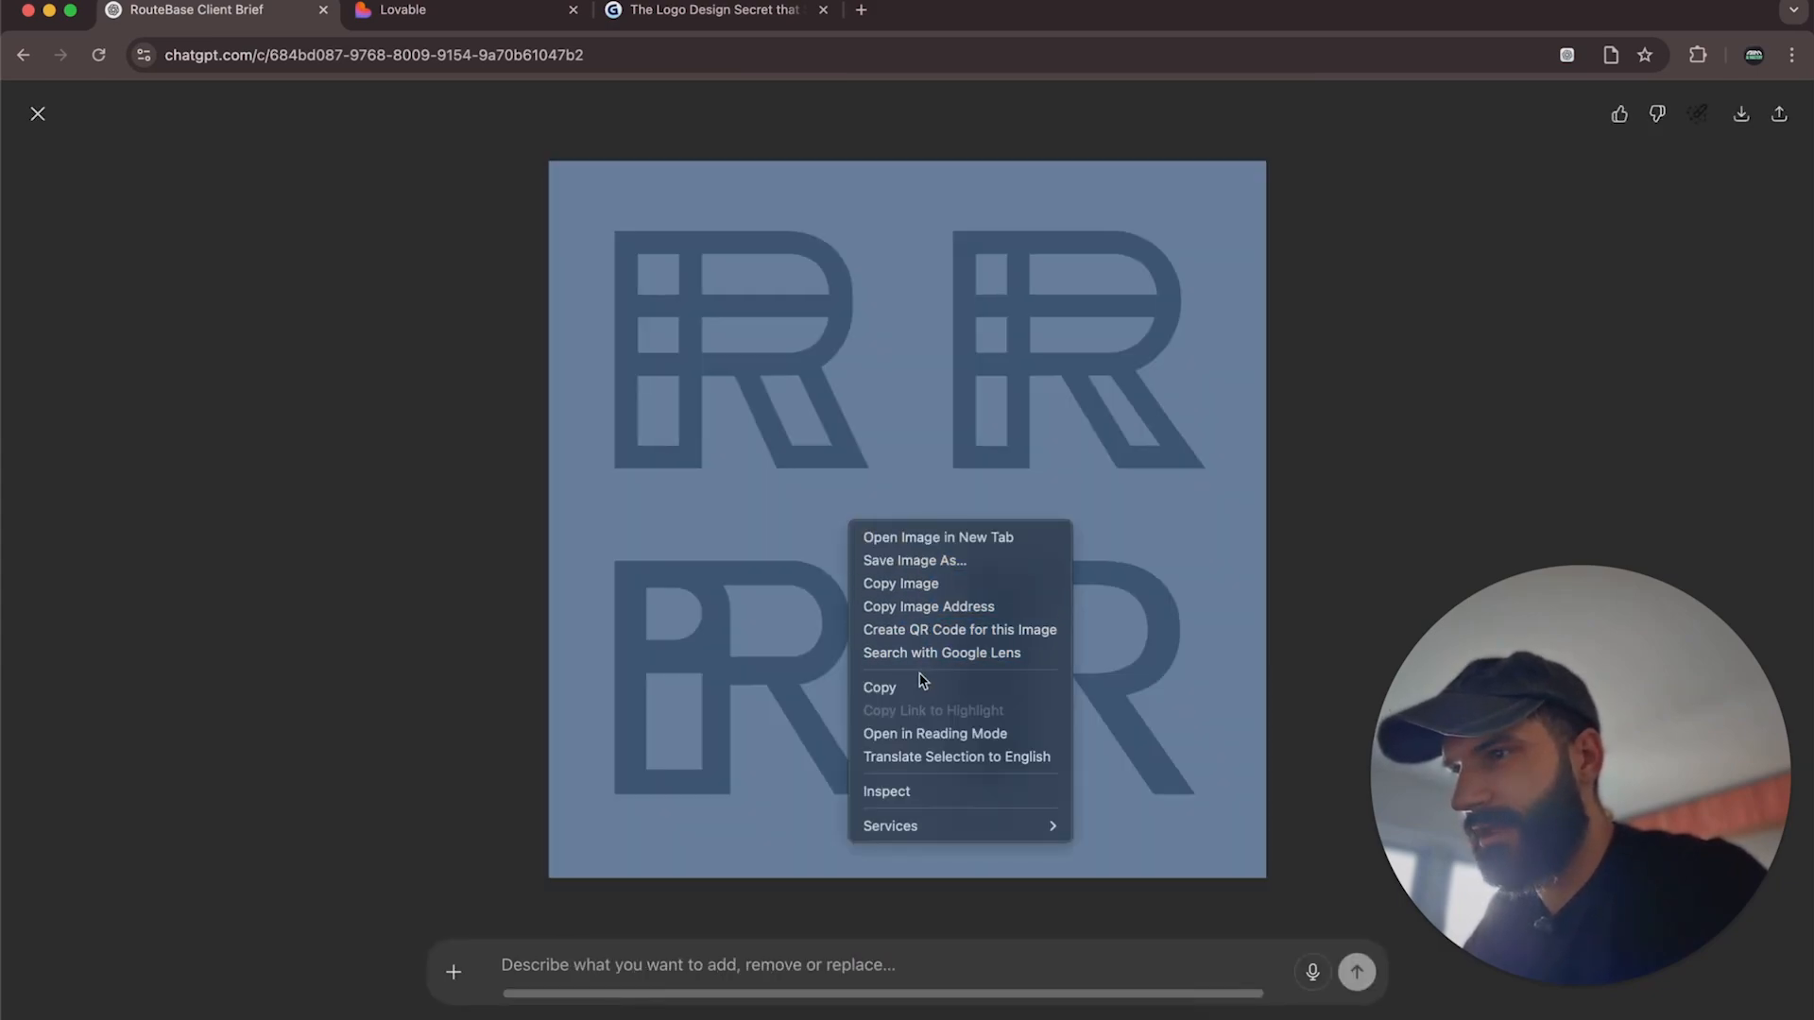
click(900, 583)
key(super+Tab)
key(super+v)
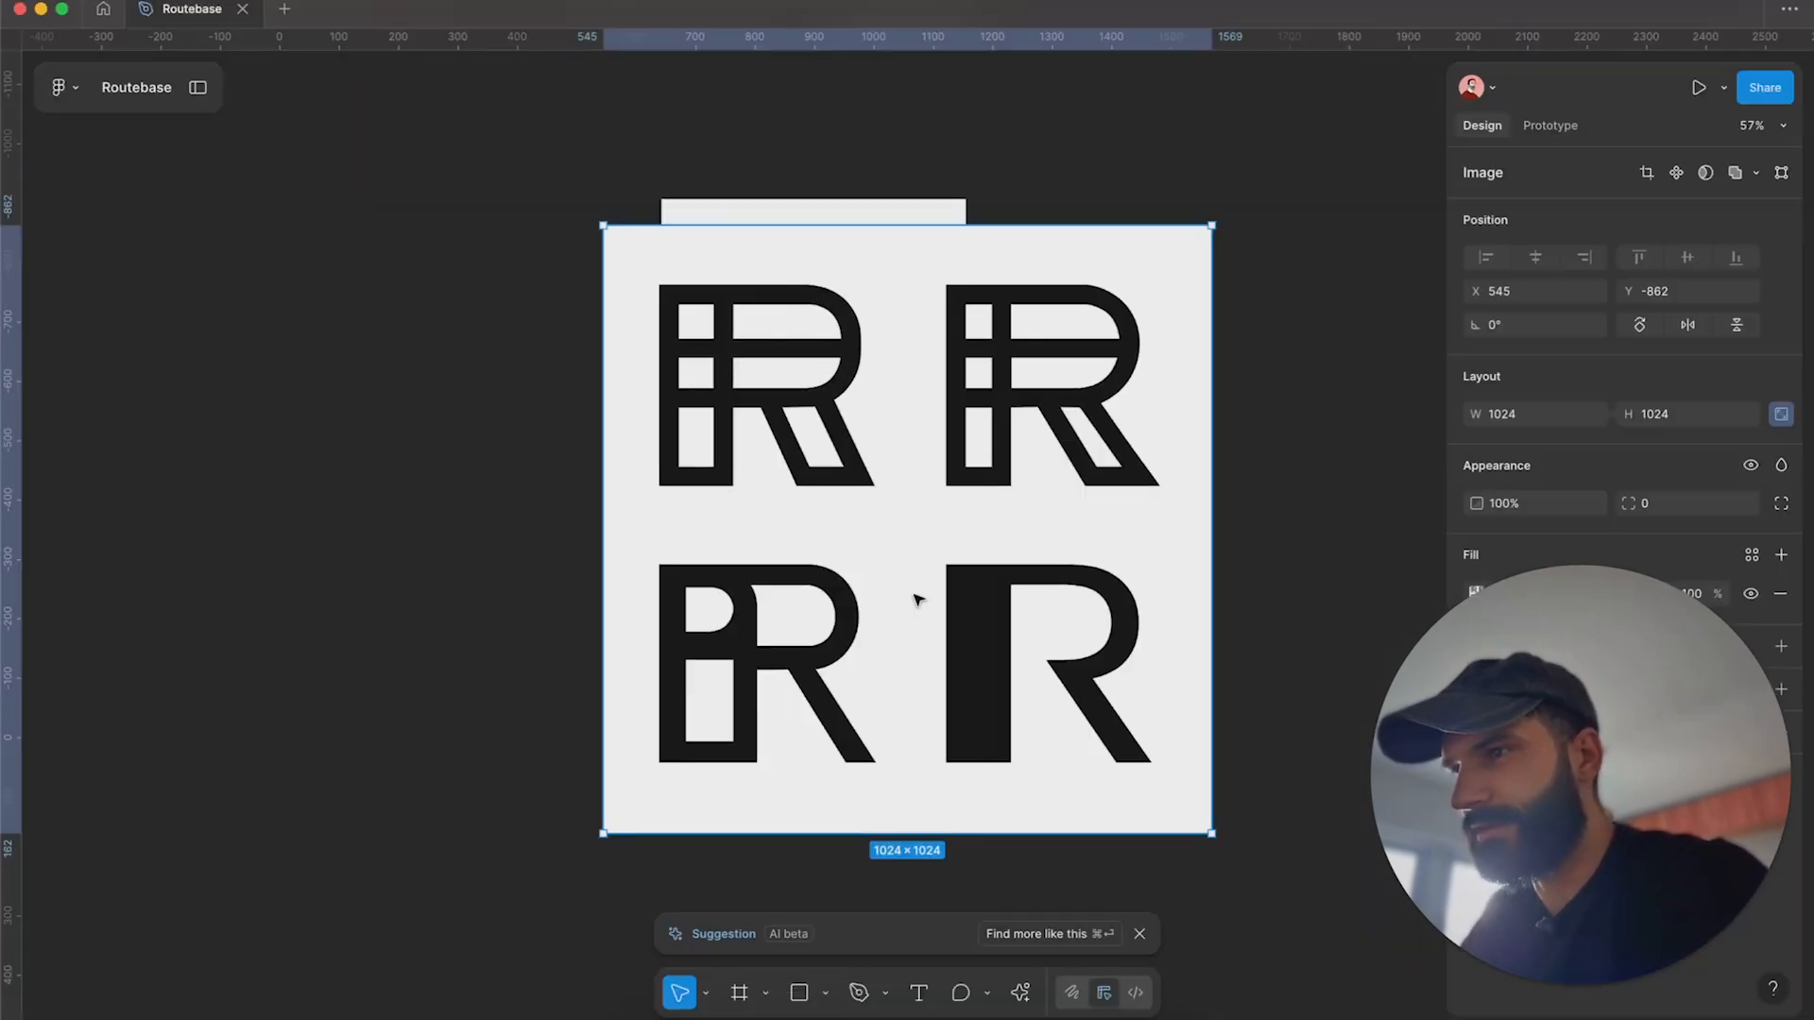
Crop the pasted grid to the R with the solid black stem, about 521 × 488, and place it directly beside the existing logo.
drag(604, 226, 889, 525)
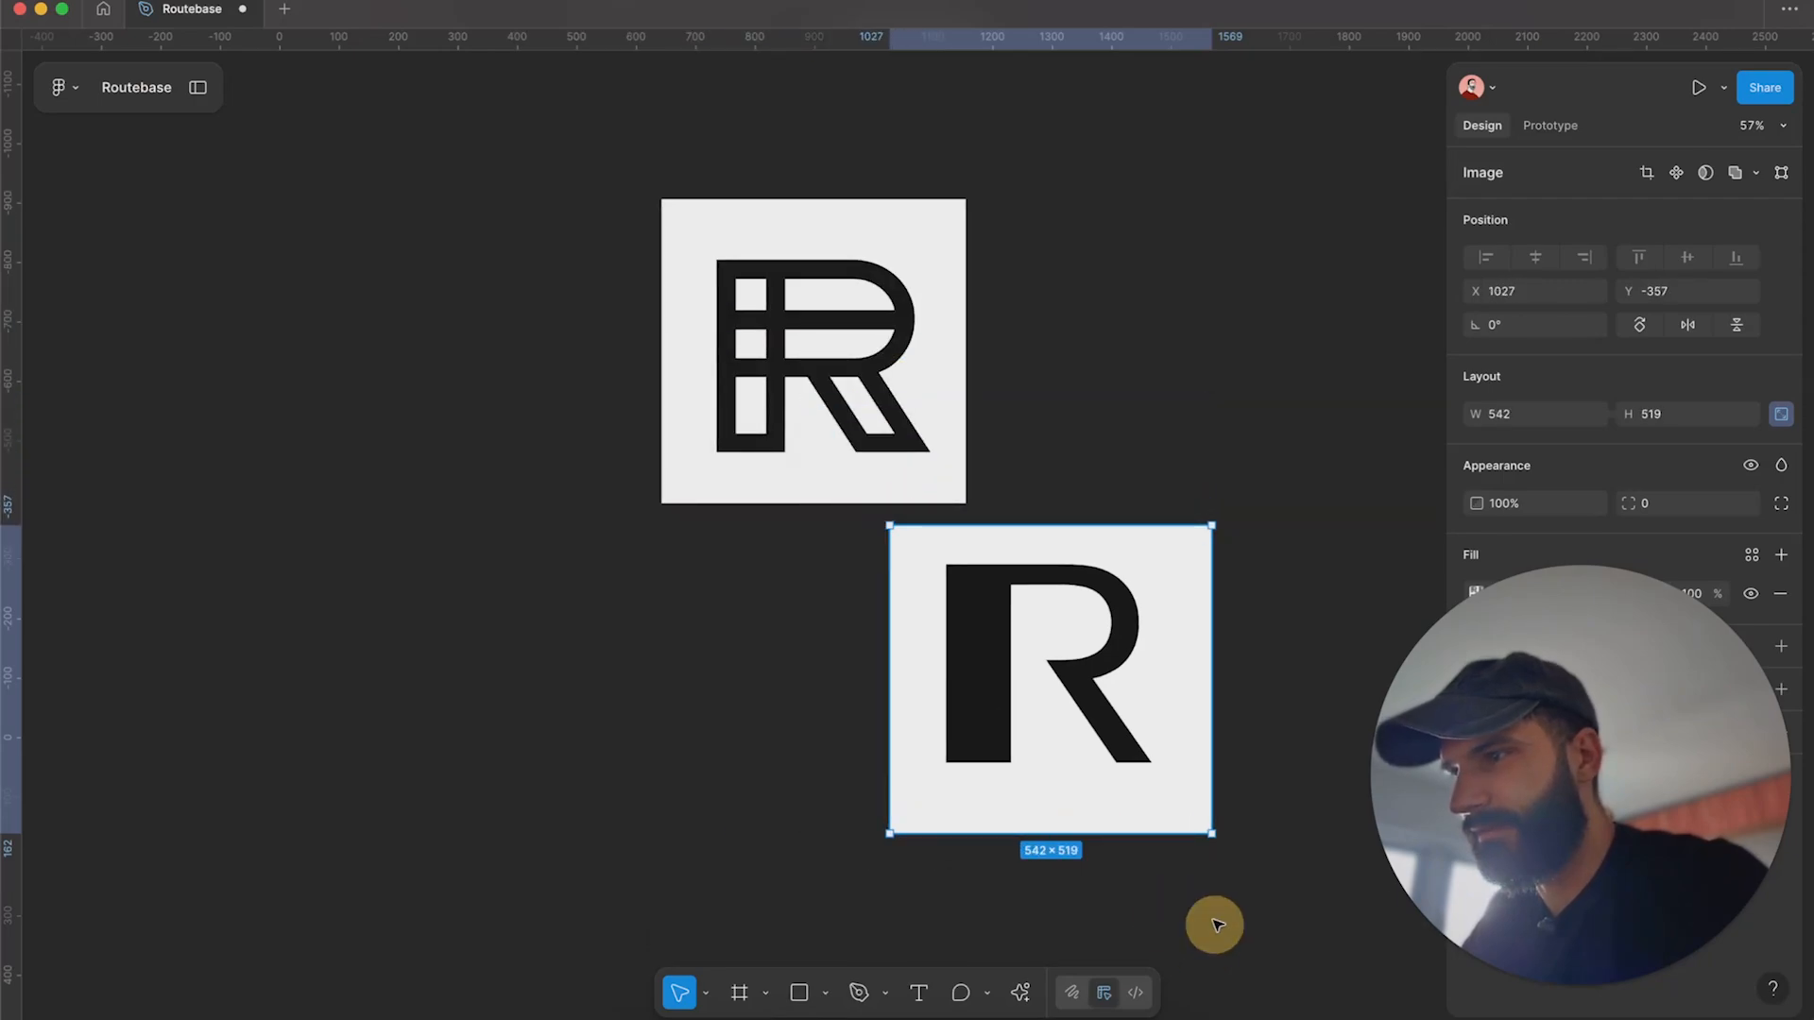
drag(1212, 833, 1199, 814)
key(Escape)
drag(1248, 754, 1126, 874)
drag(918, 819, 1001, 498)
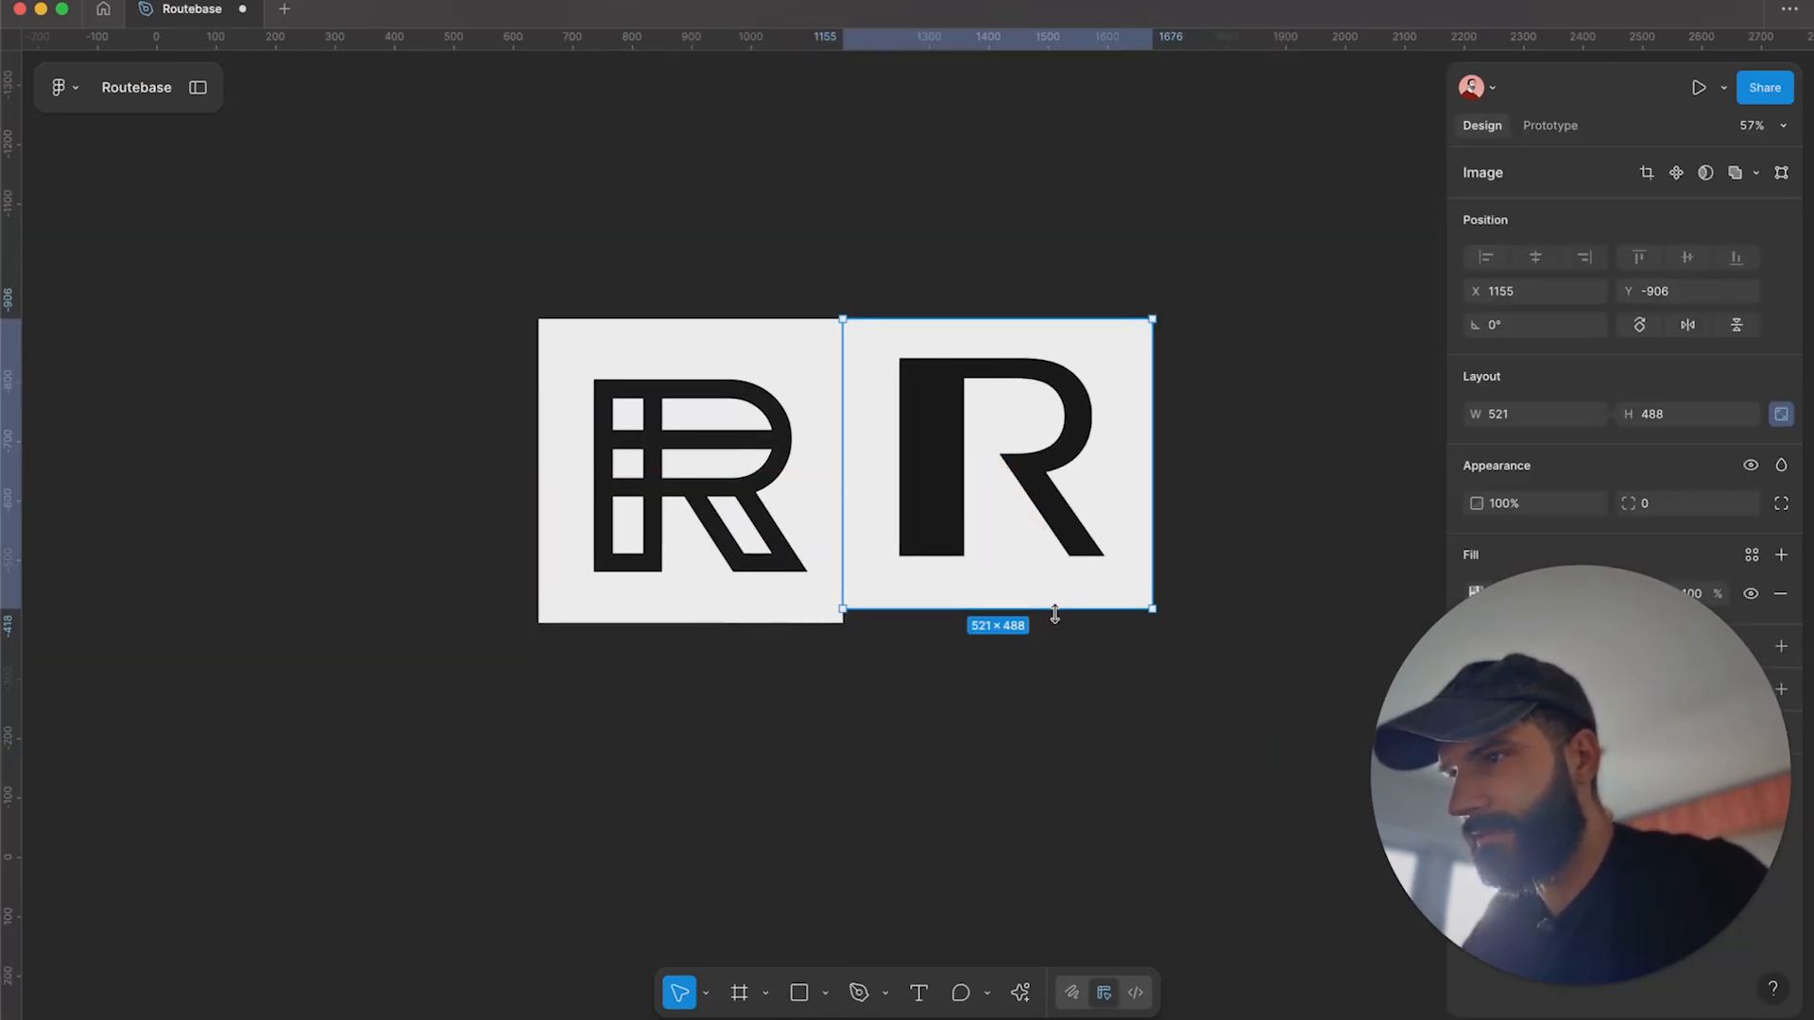
click(1051, 626)
Switch back to ChatGPT, close the enlarged image, and review the "Negative Space R" concept direction in the earlier four-concept prompt.
click(727, 1011)
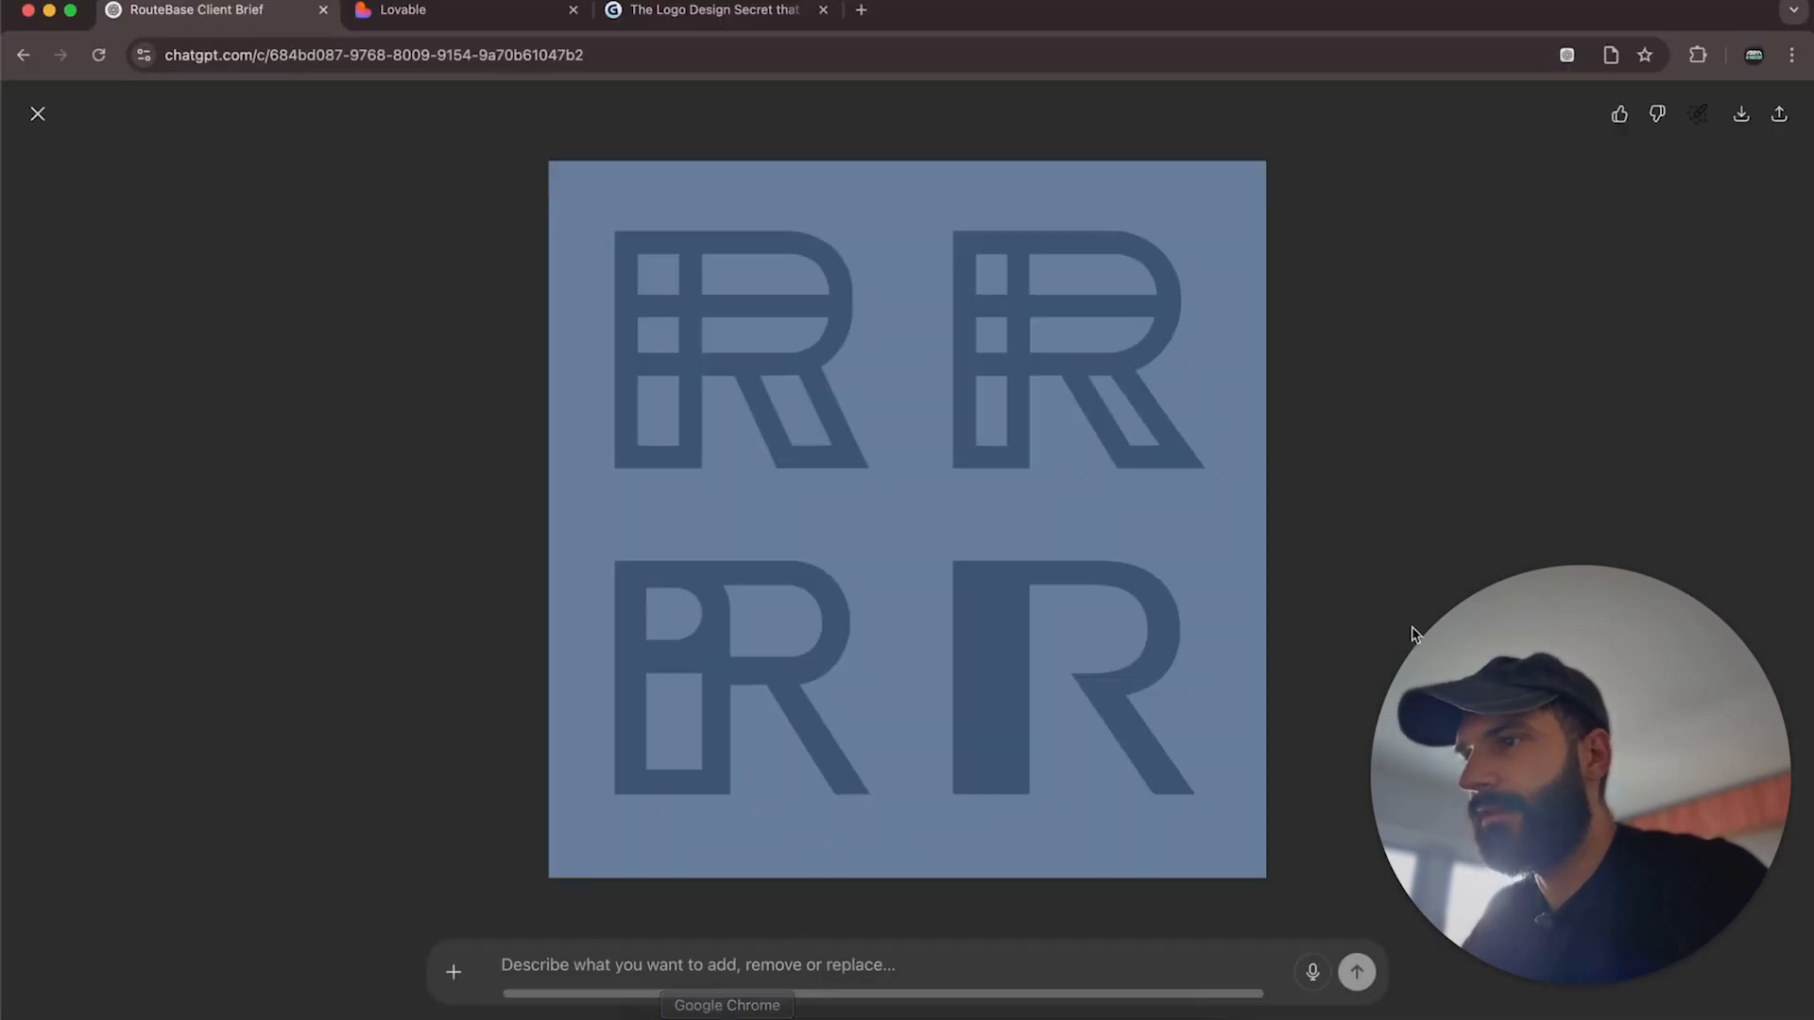
click(42, 114)
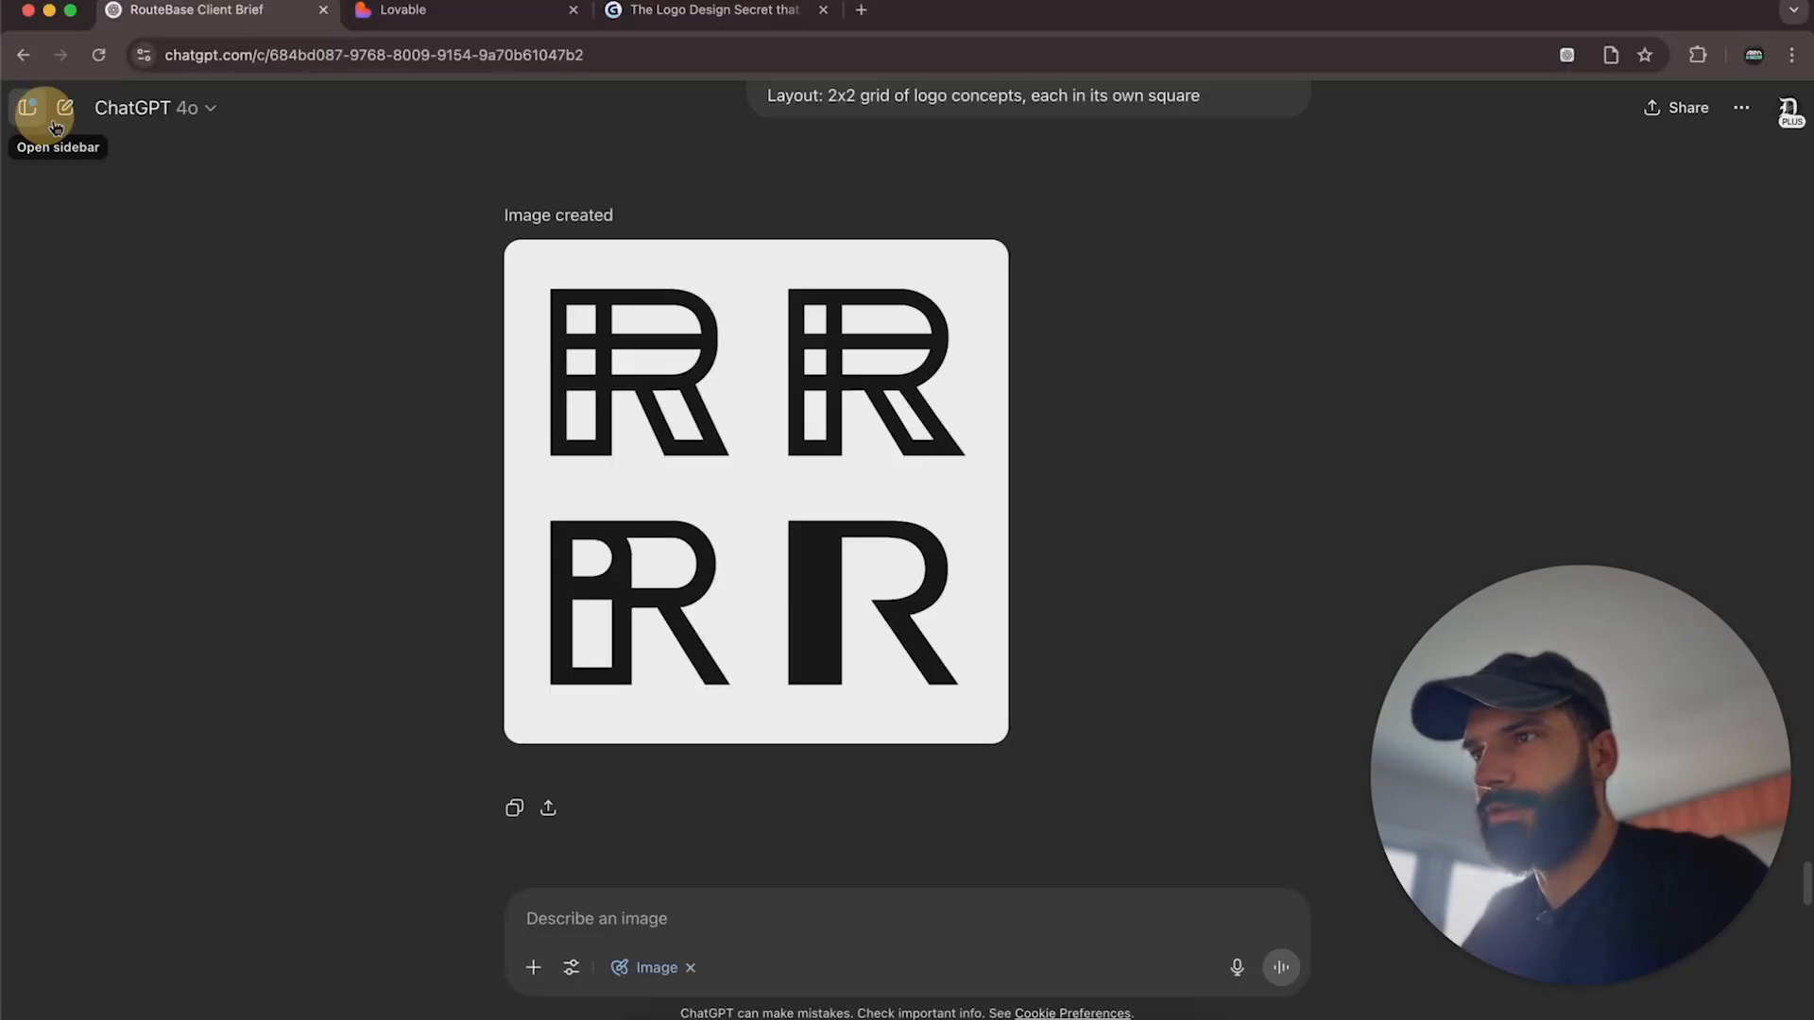
scroll(1045, 505, up, 15)
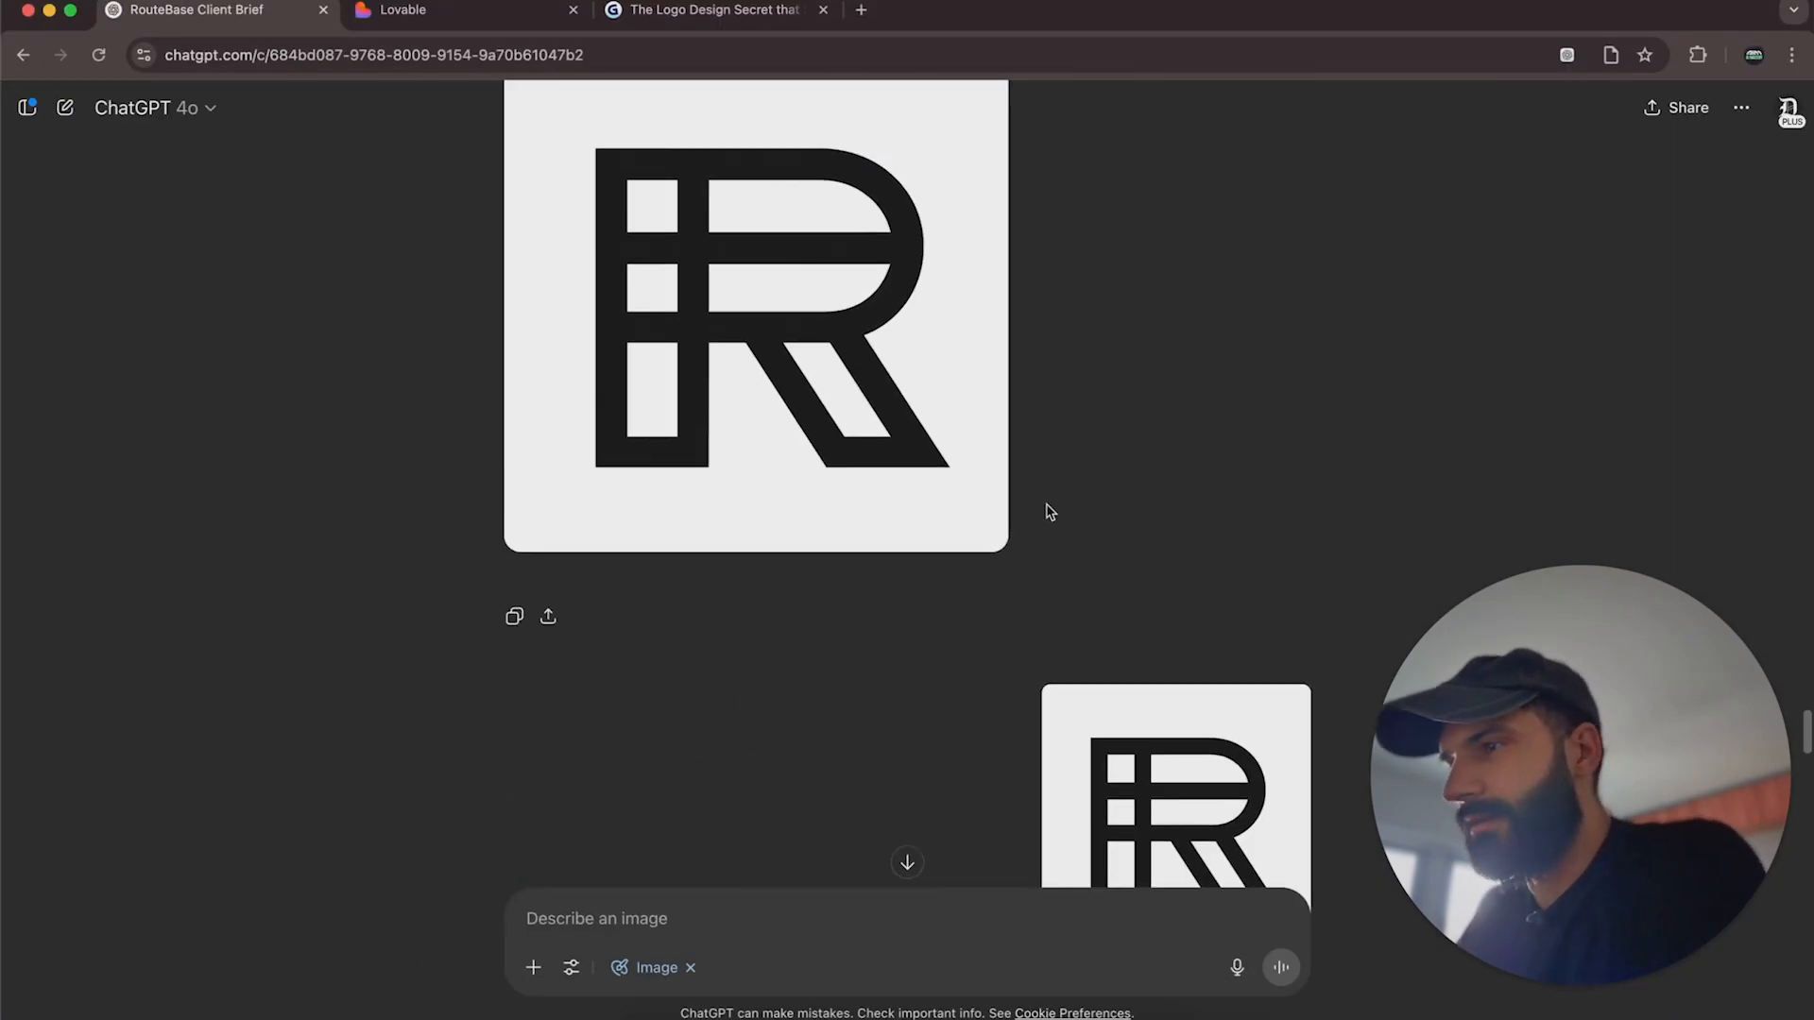
scroll(1050, 511, up, 20)
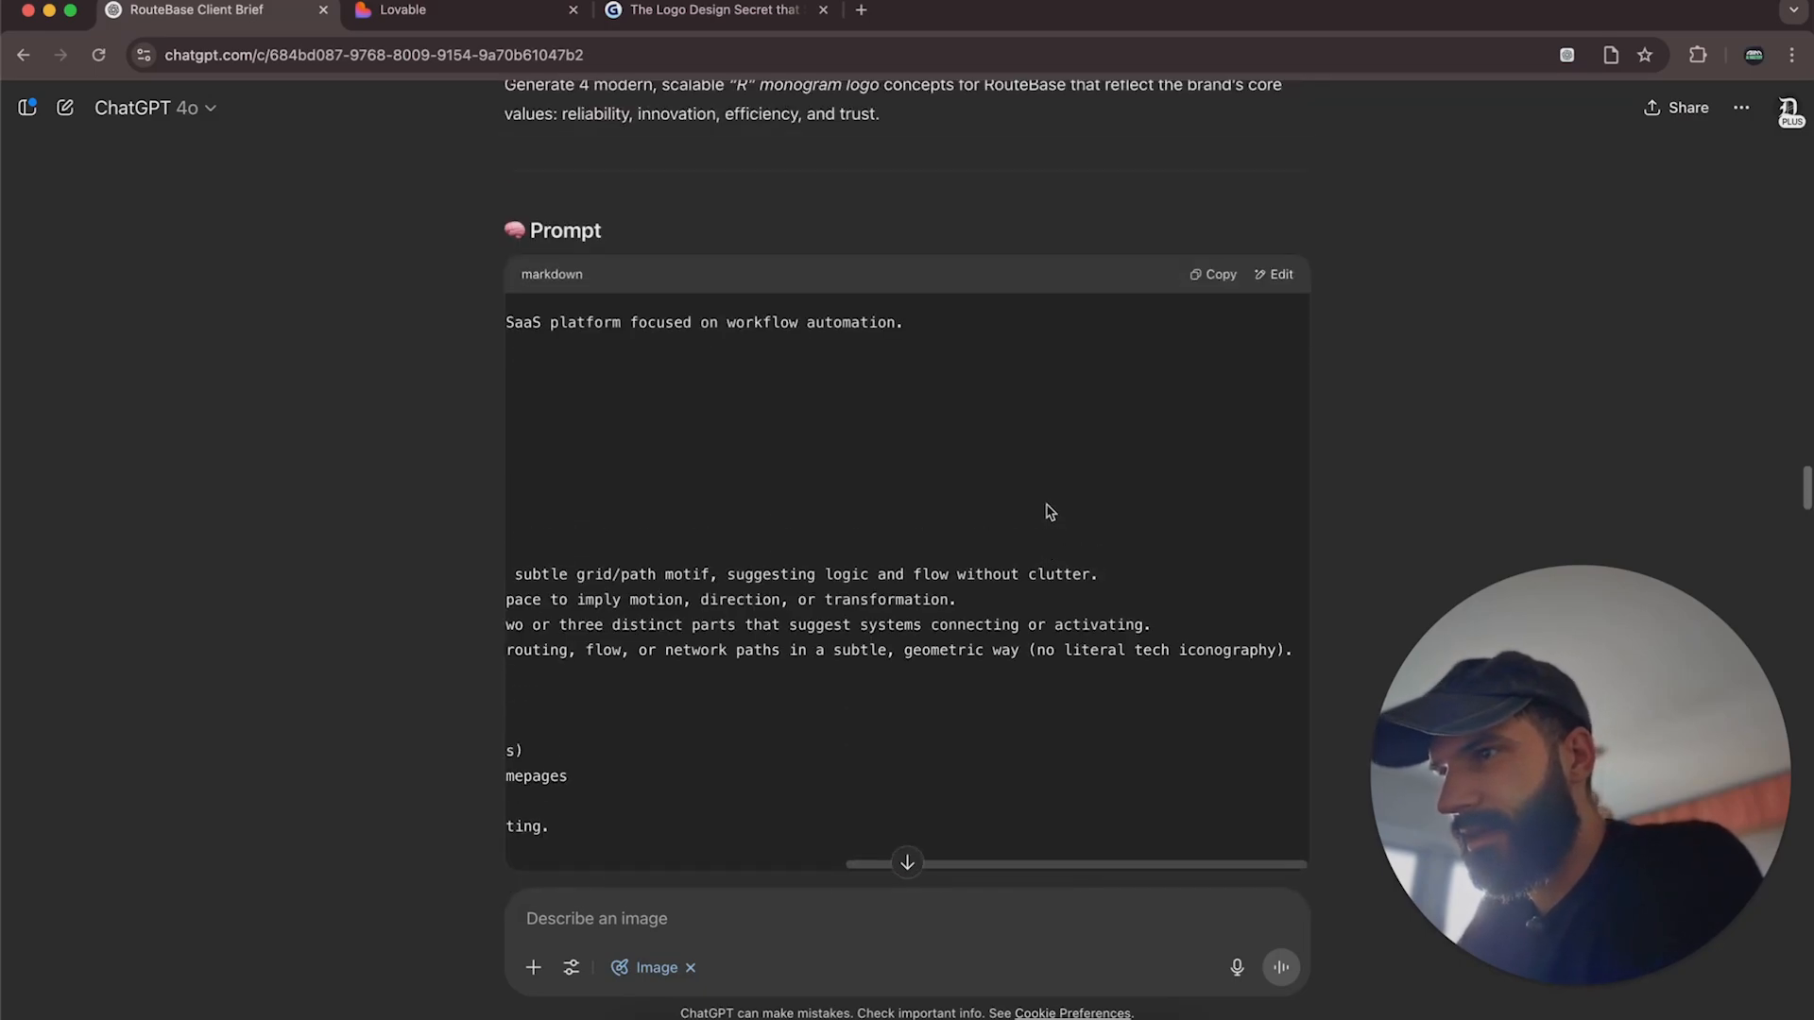
scroll(747, 562, left, 5)
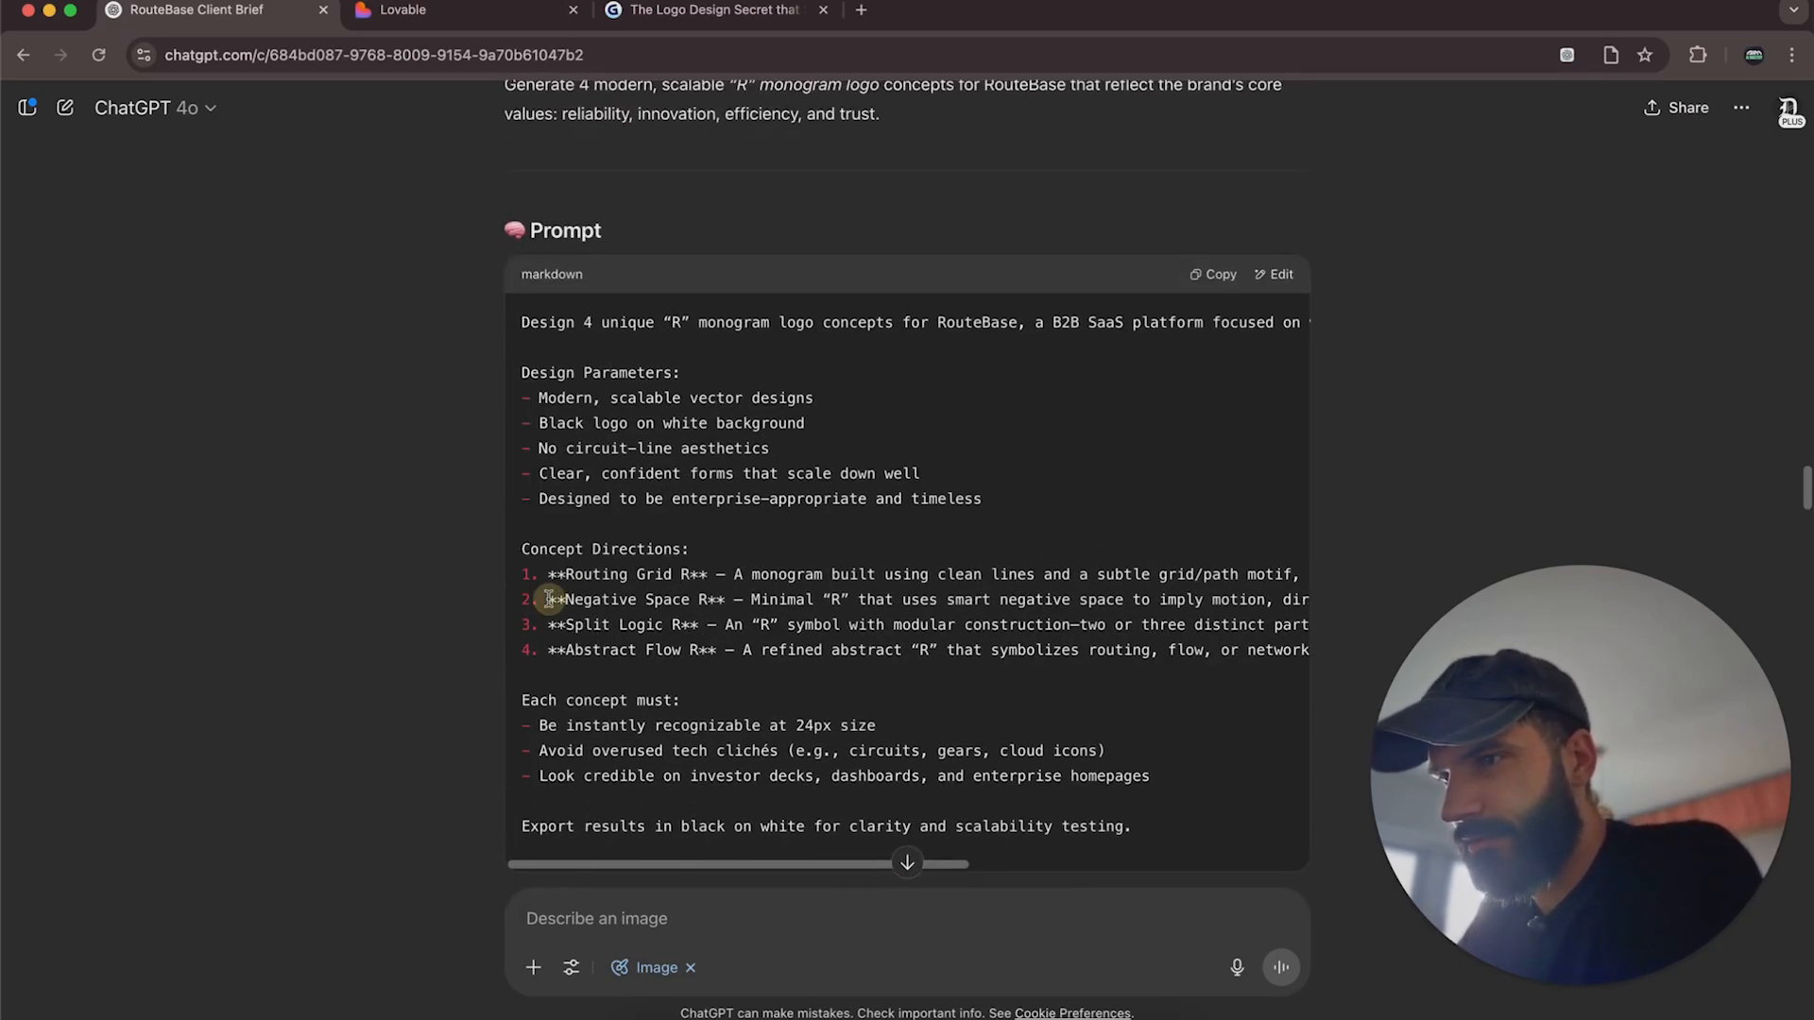
drag(555, 597, 1363, 610)
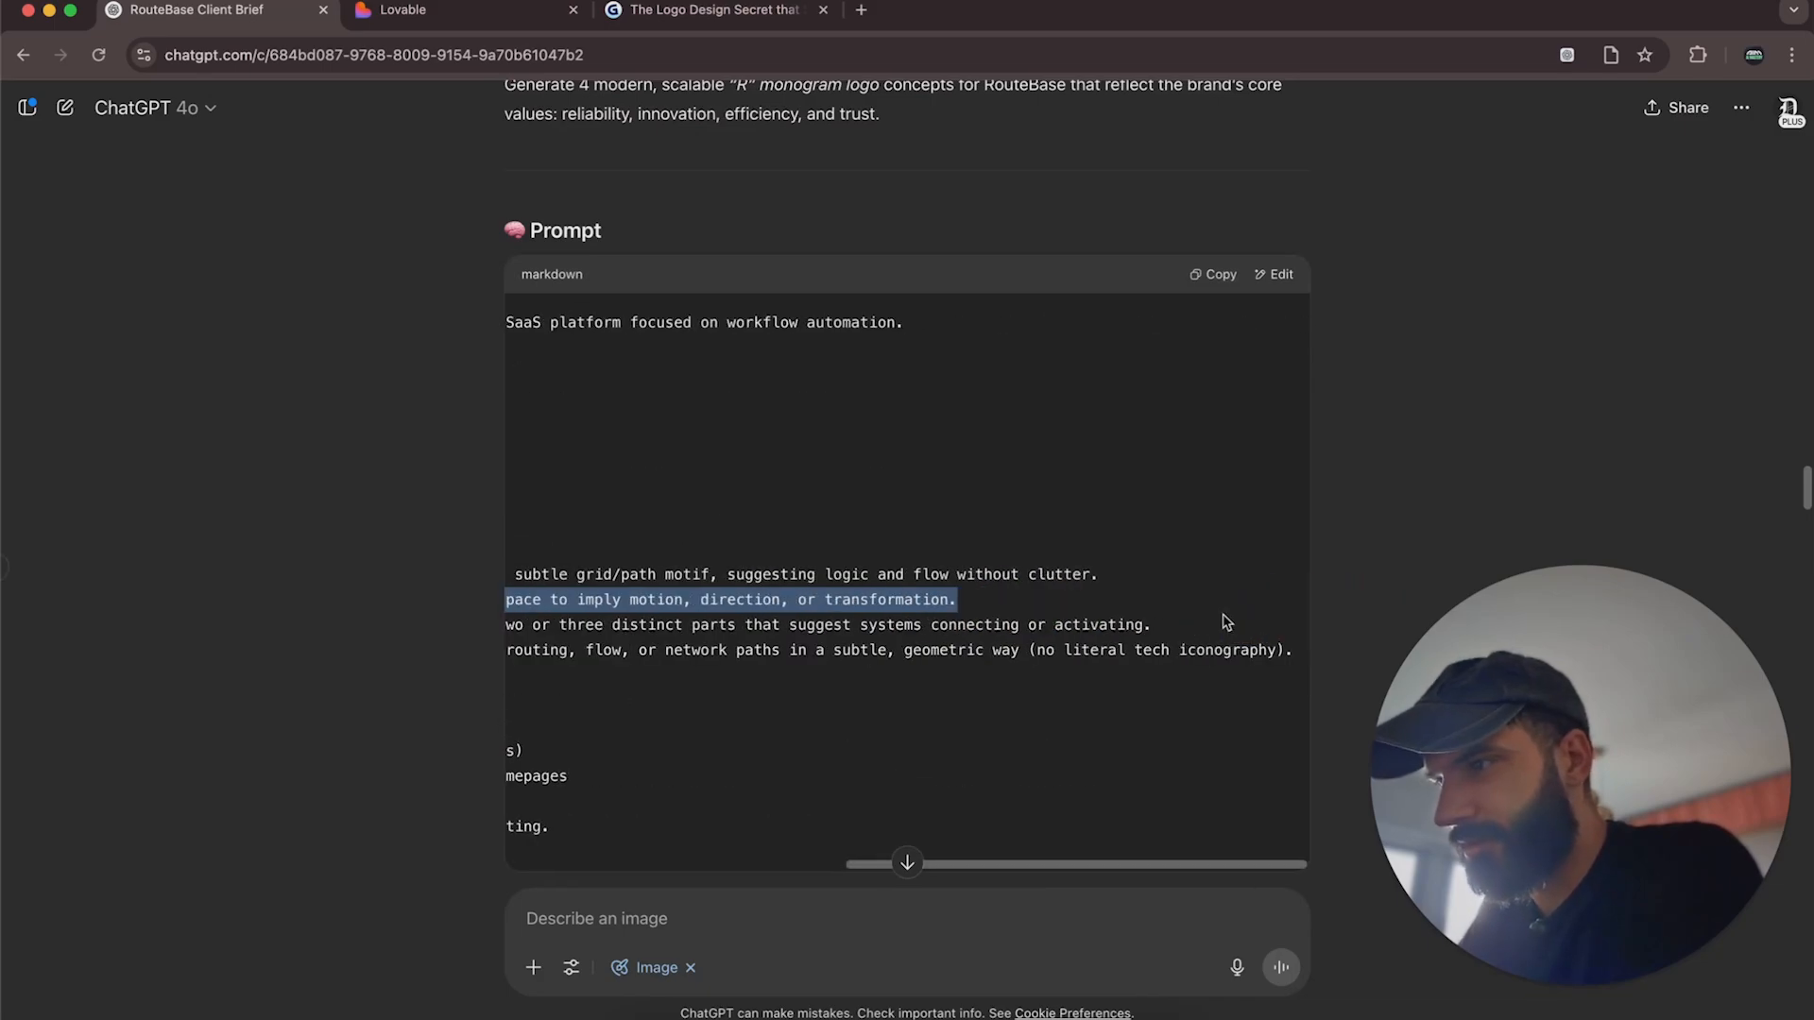
scroll(1226, 621, down, 20)
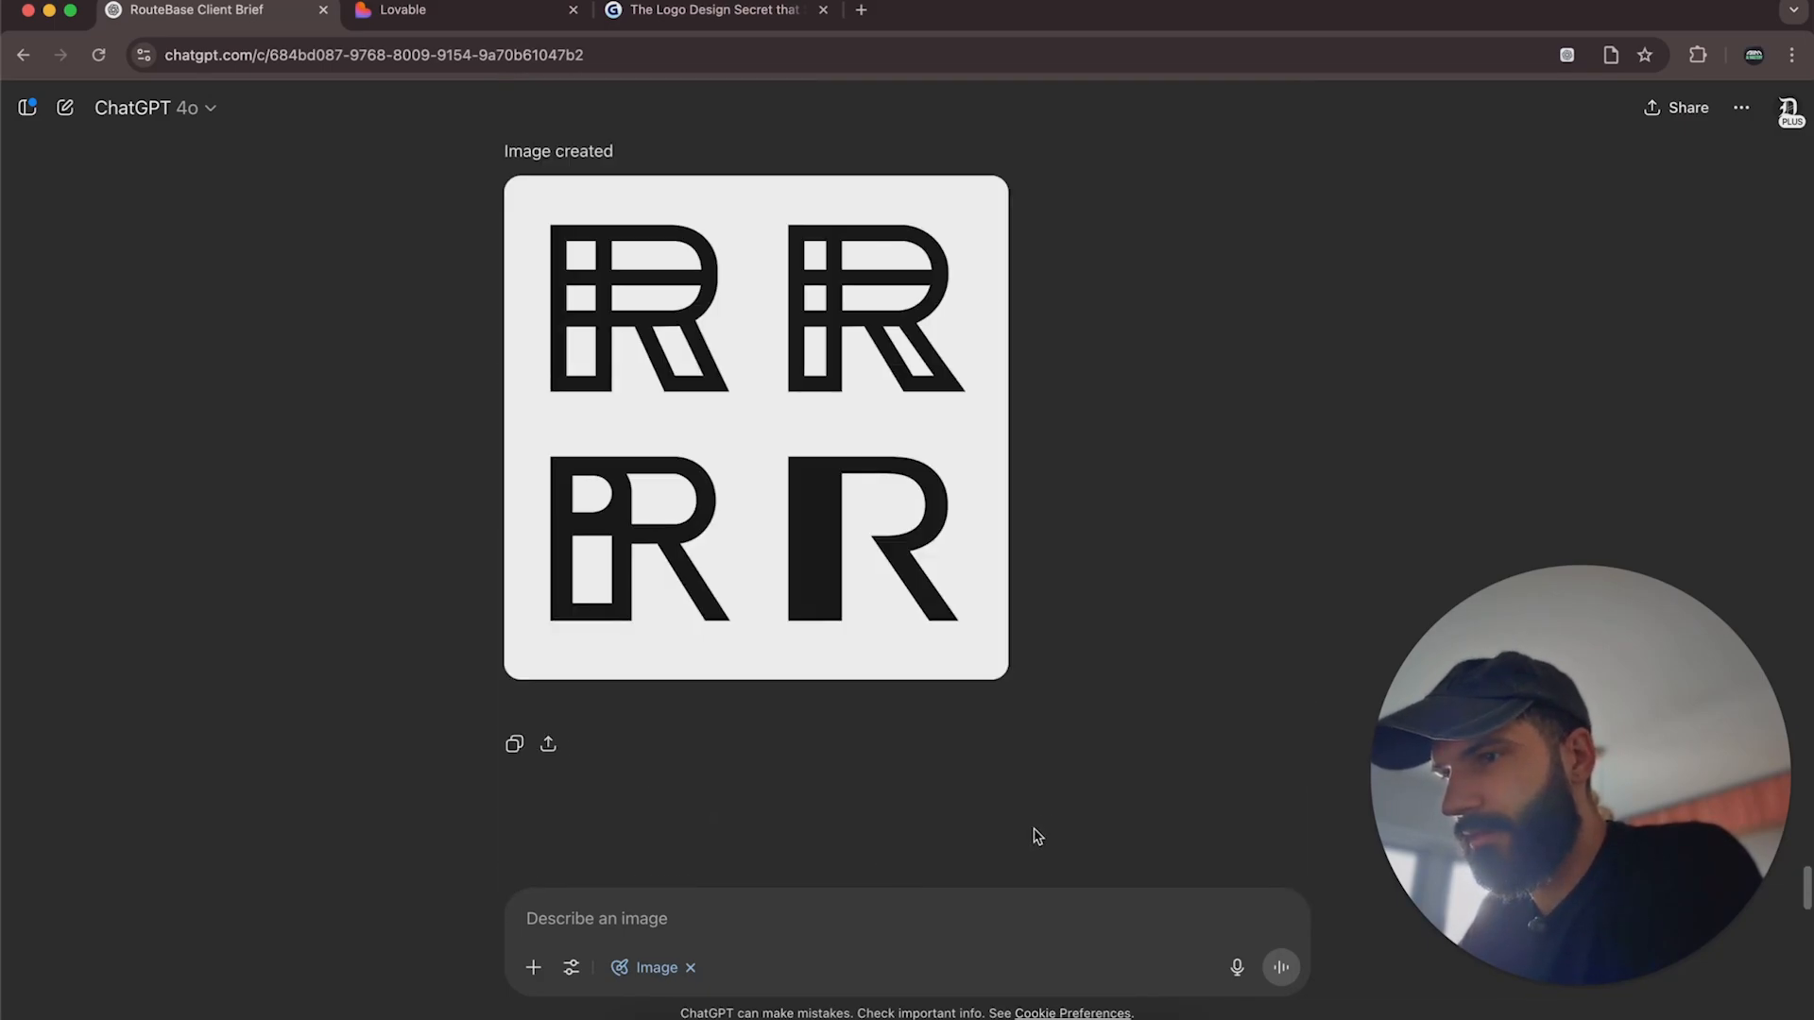
Turn off the image tool and draft "Let's now focus on providing a prompt that only focuses on negative space concepts for our logo ideas".
click(690, 967)
text(Let's no)
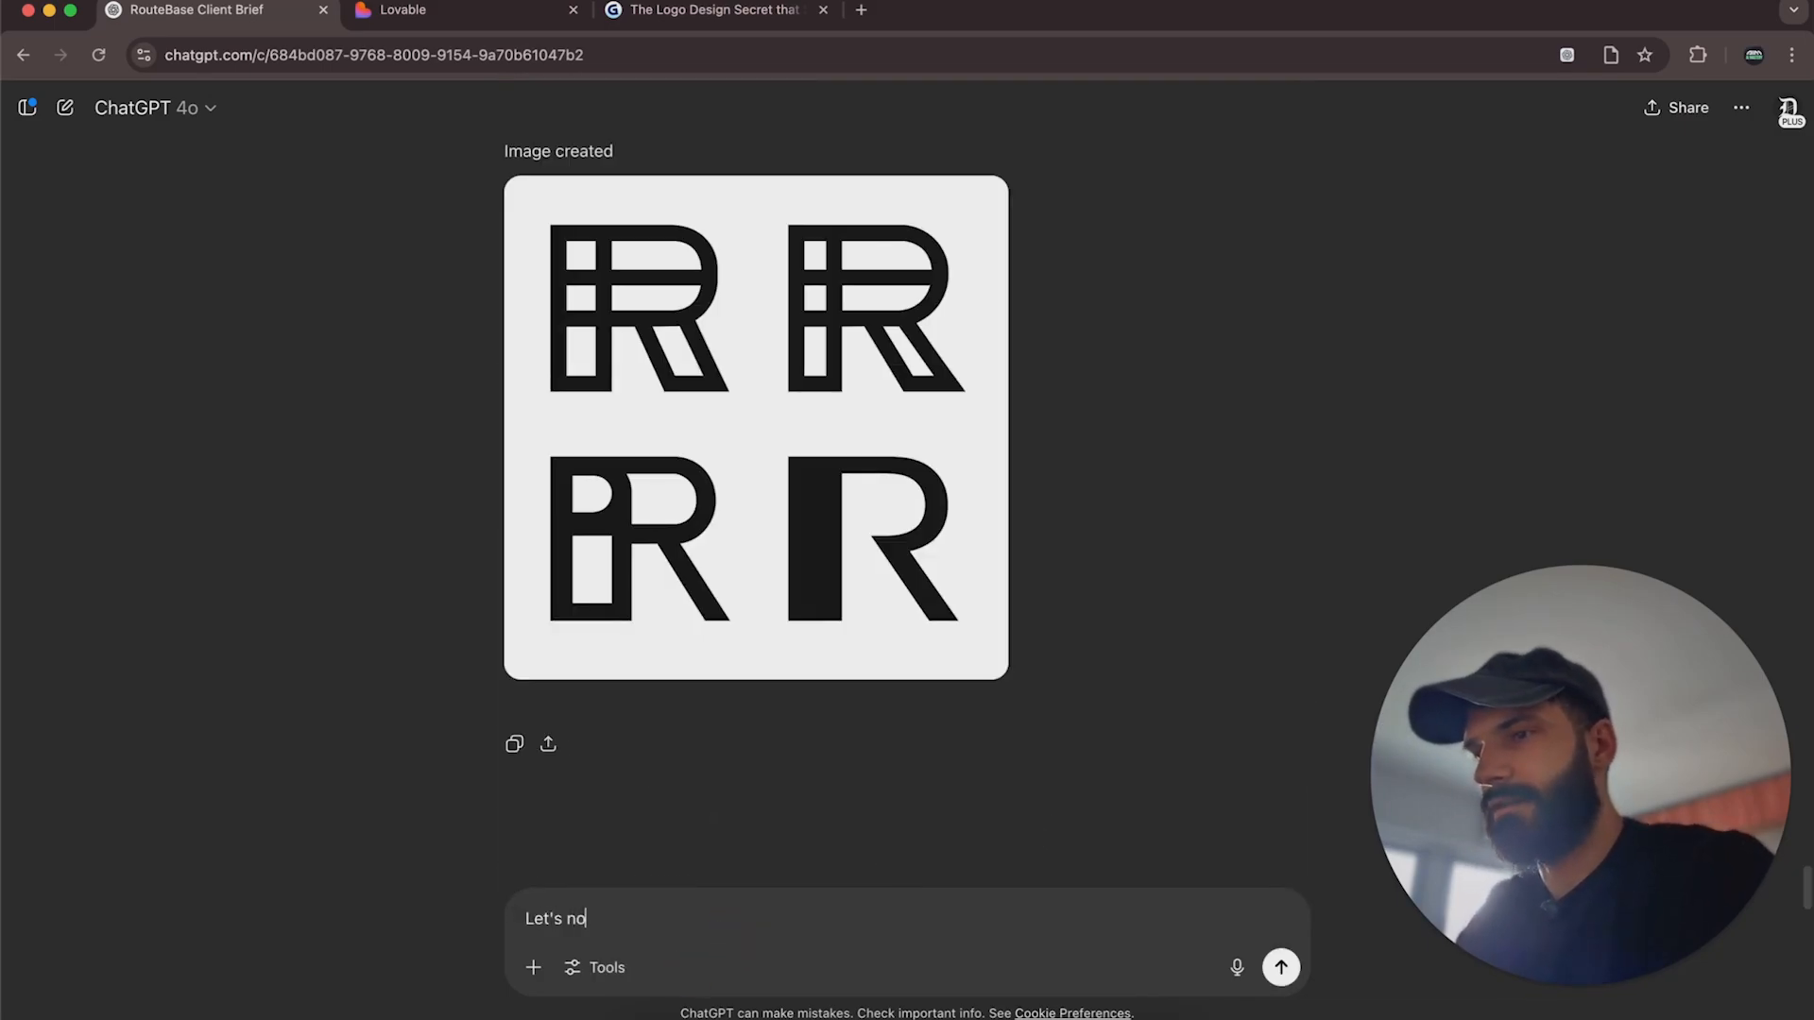
text(w focus on providing)
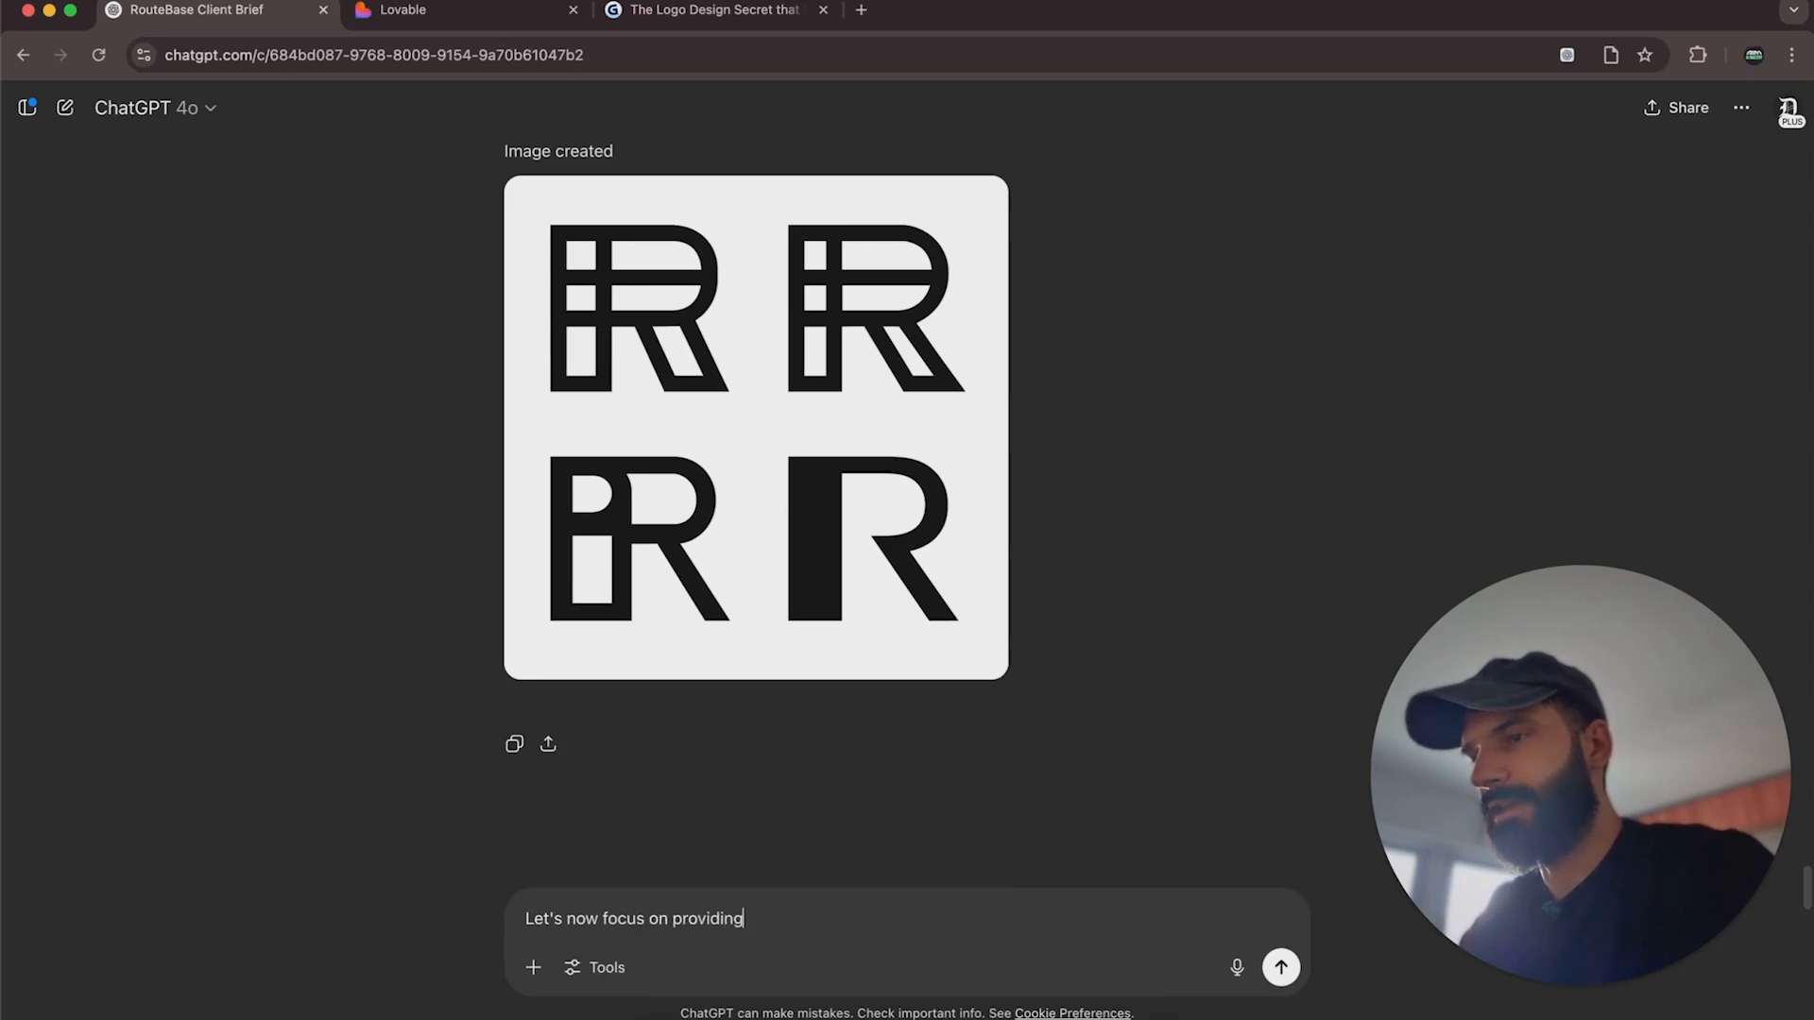
text( a prompt that only)
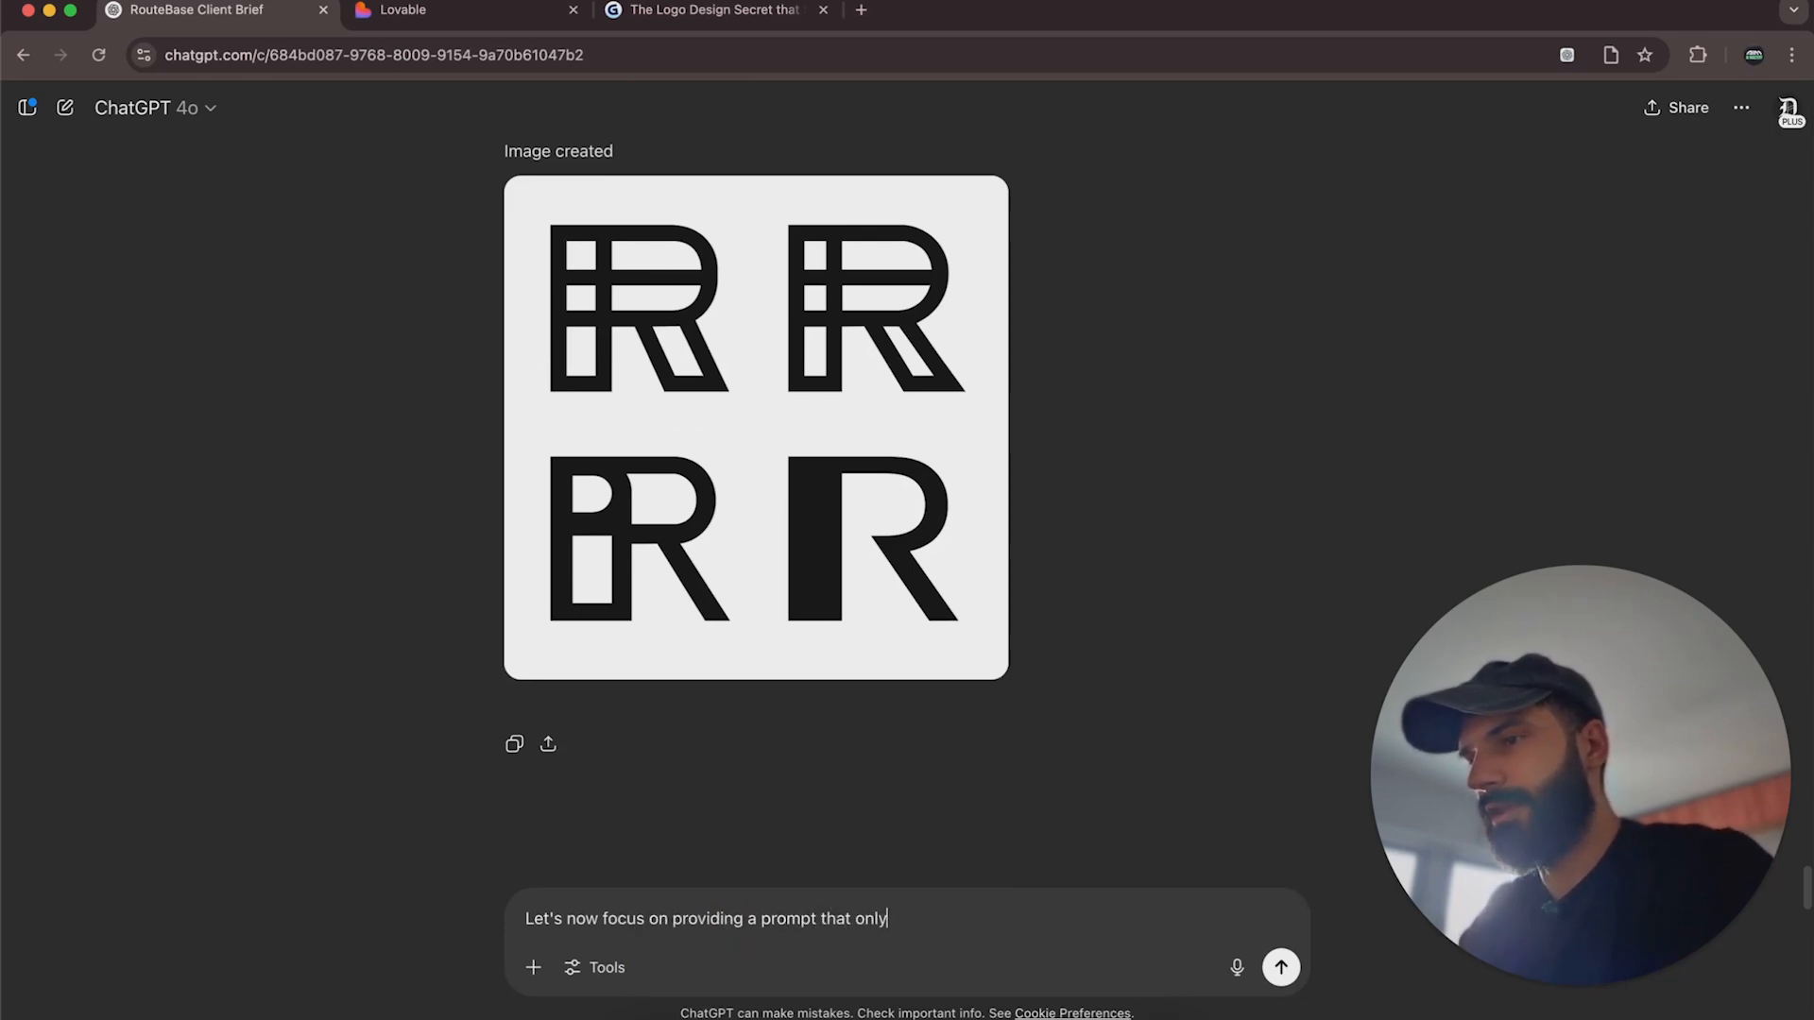
text( focuses on negative space c)
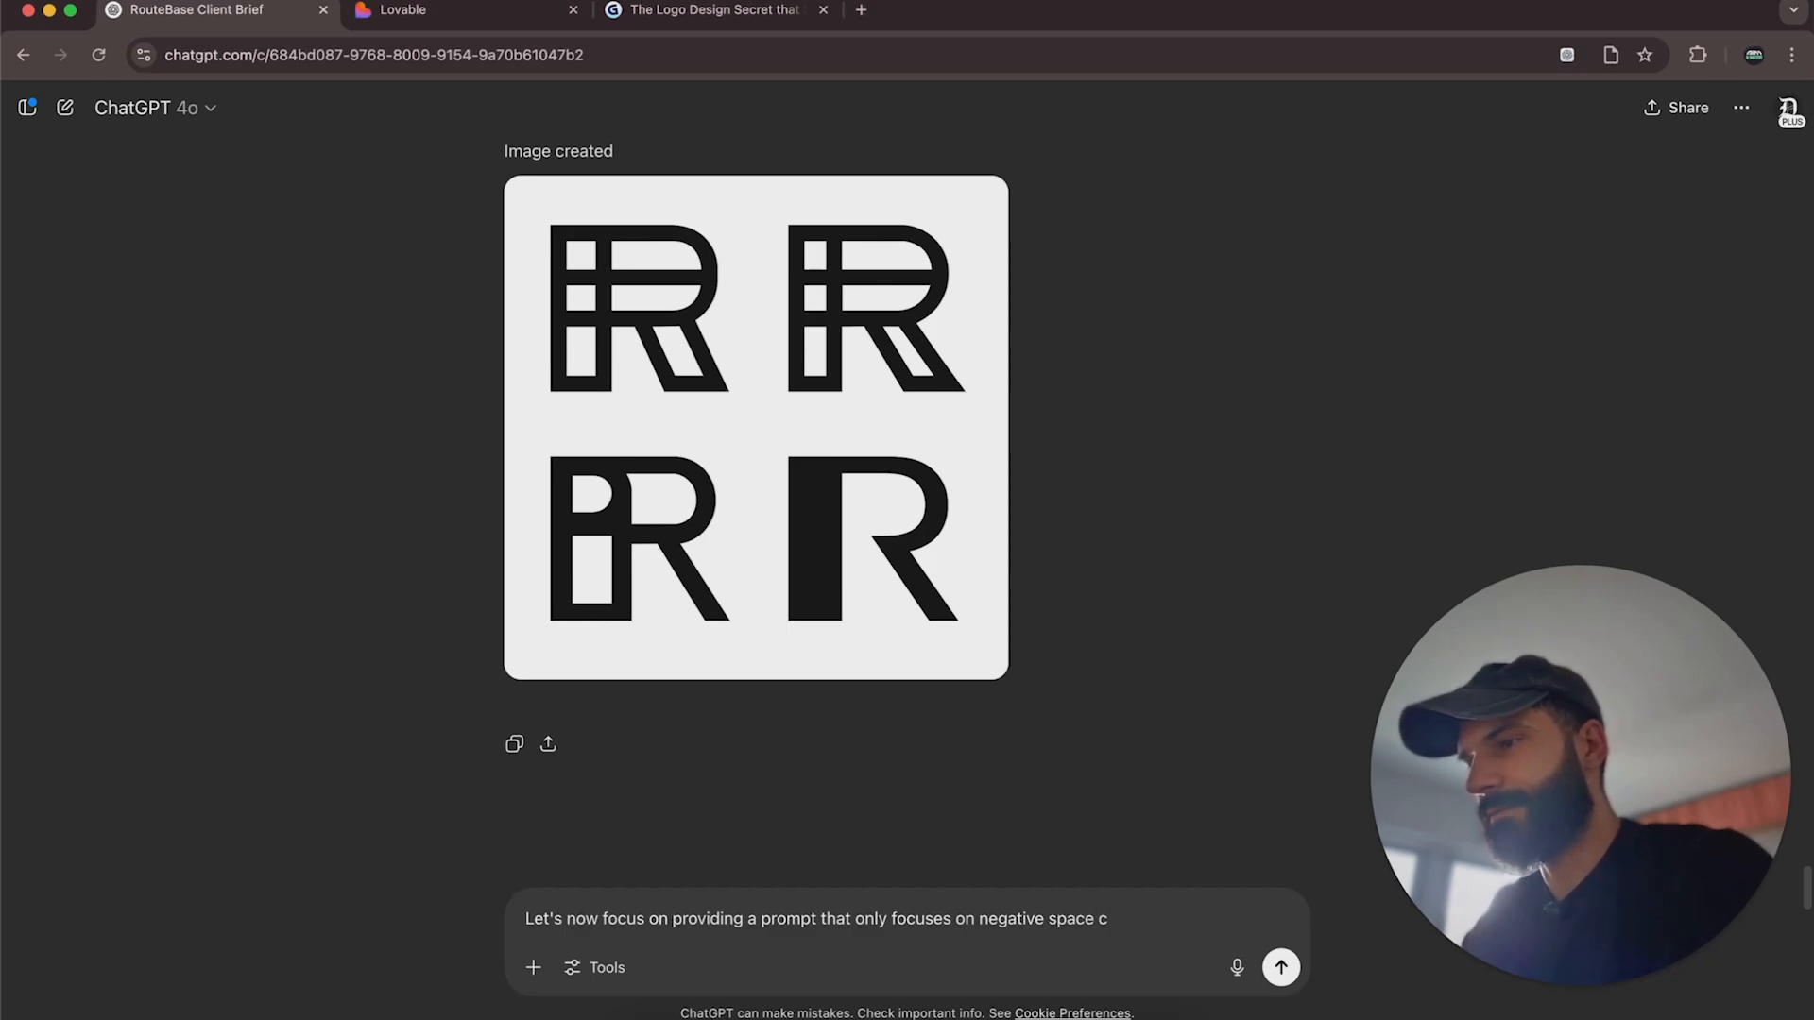
text(ond)
key(BackSpace)
key(BackSpace)
text(for our logo ideas)
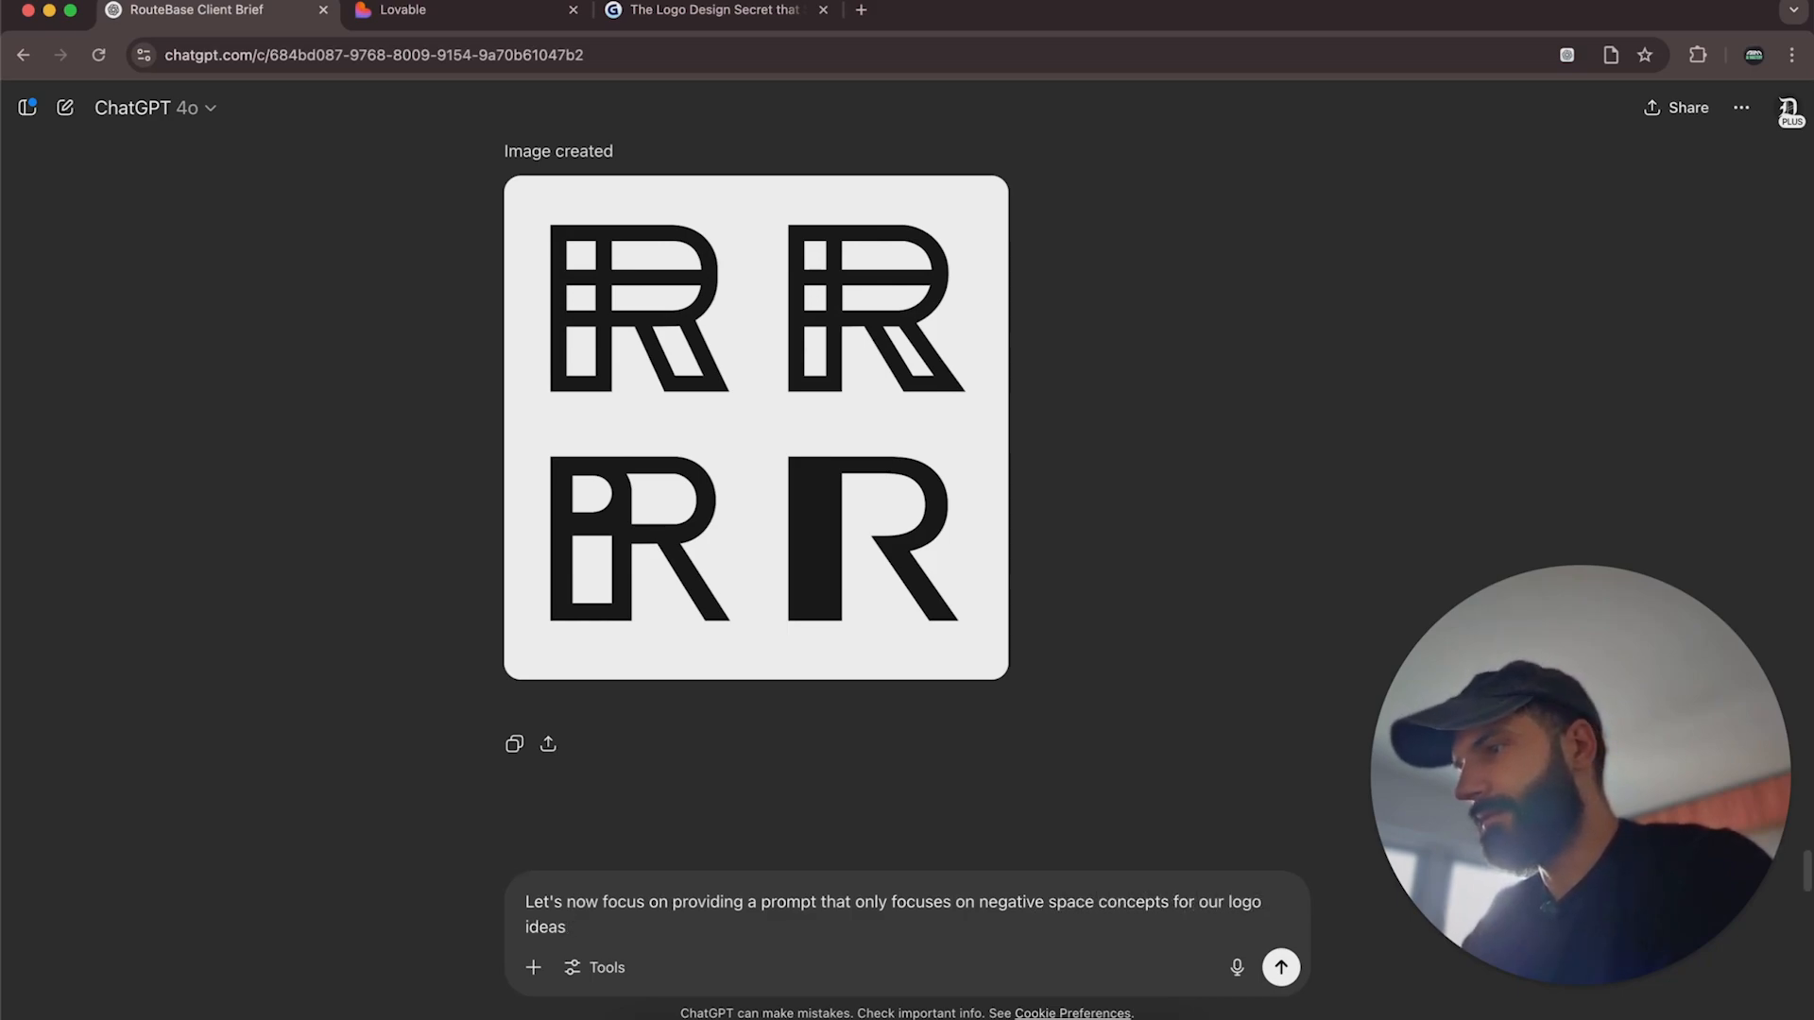
Complete the draft message with "- please provide me with an updated/new prompt for that" and send it.
text( - please provi)
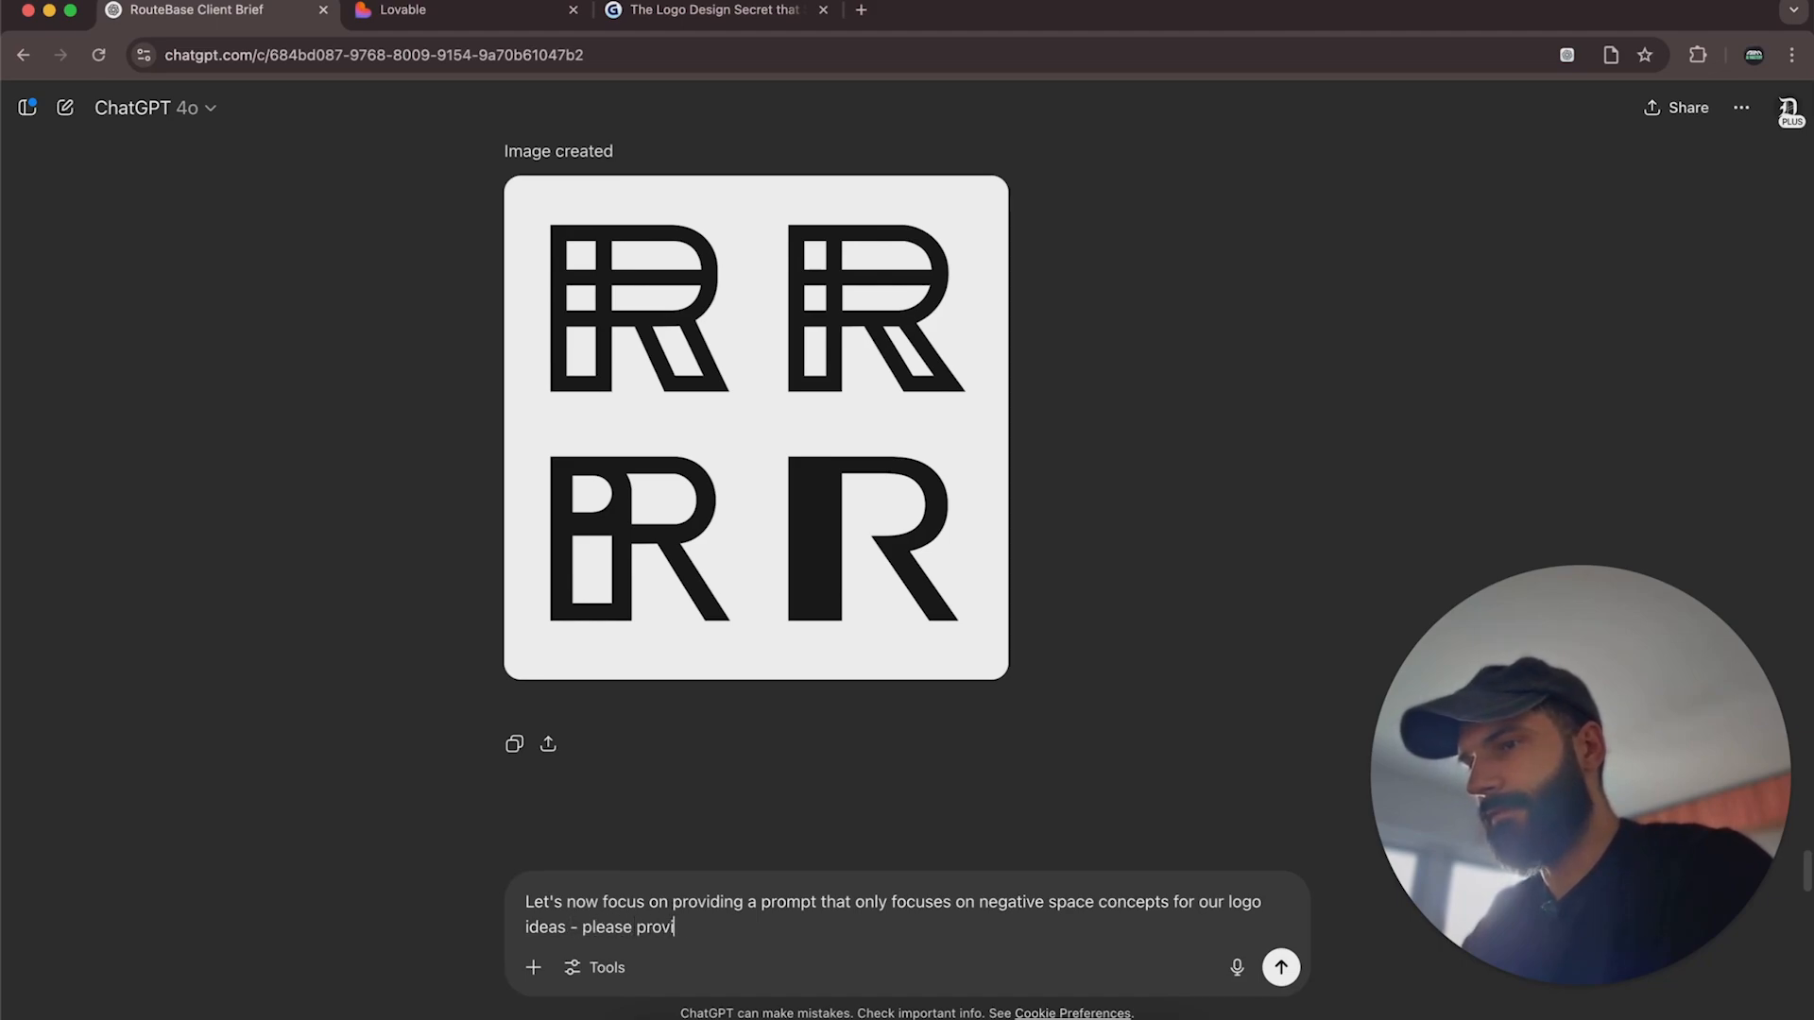
text(de me with an upda)
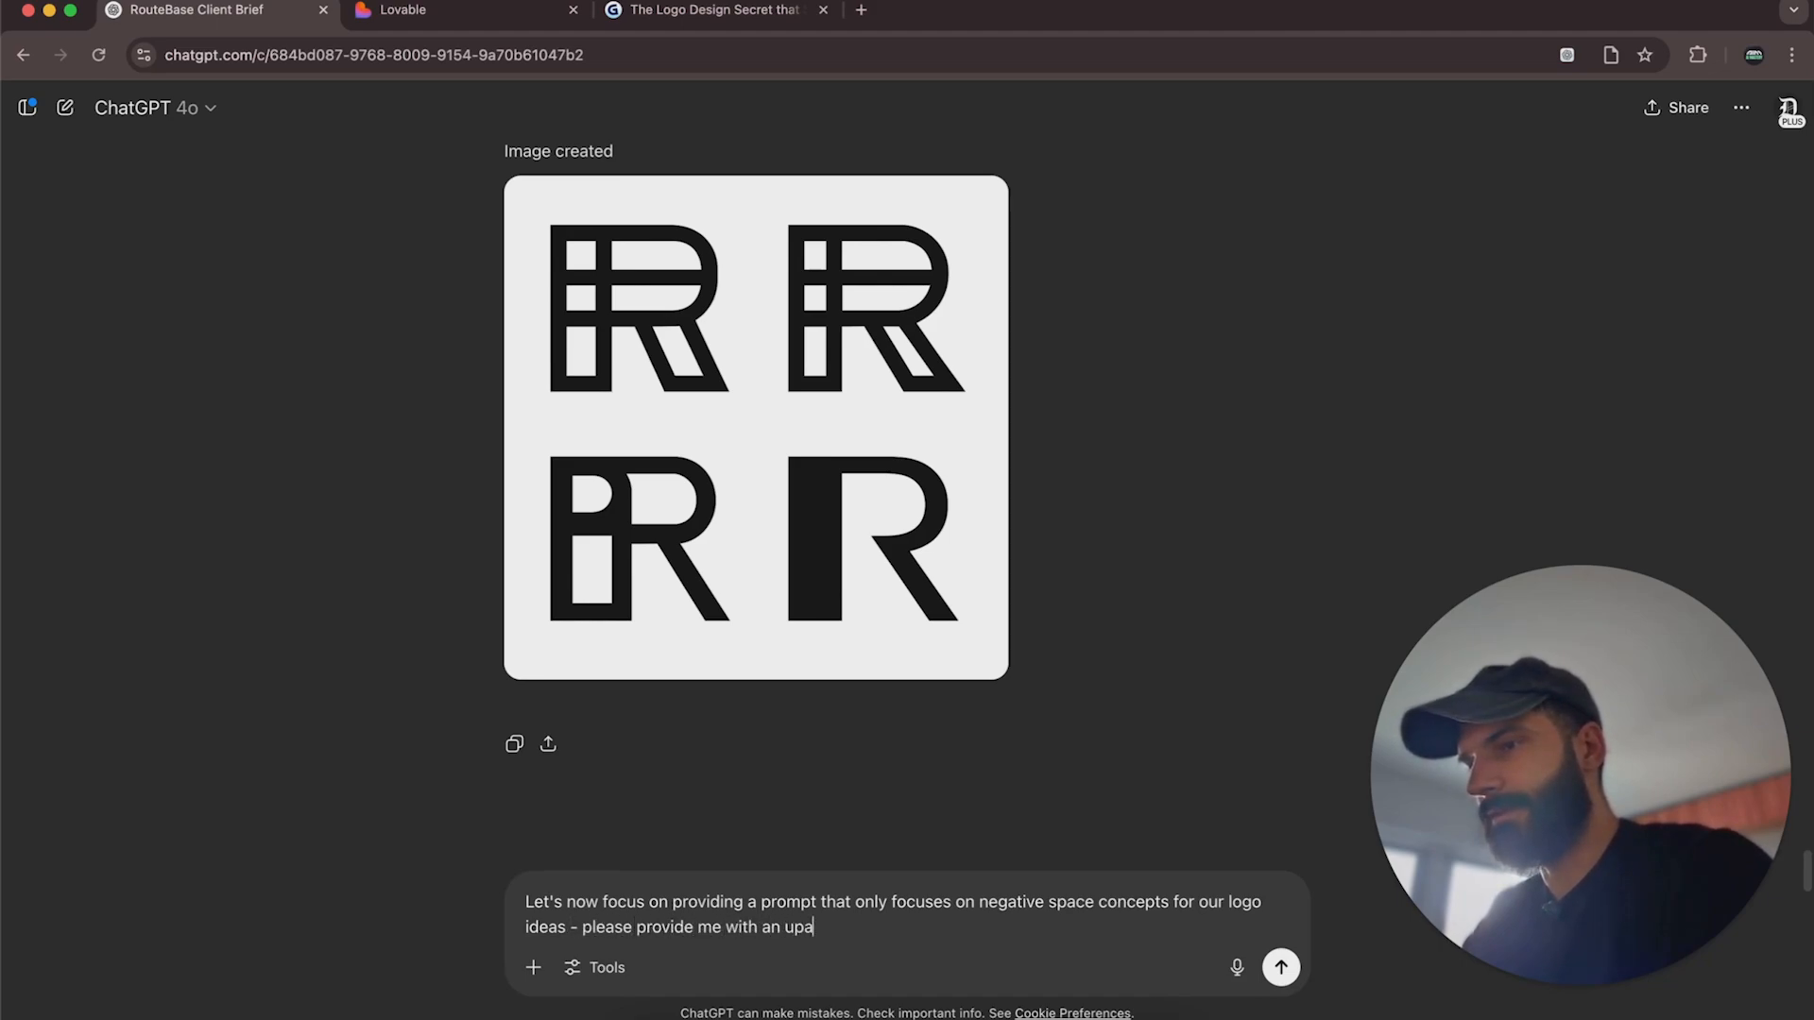
key(BackSpace)
text(date/n)
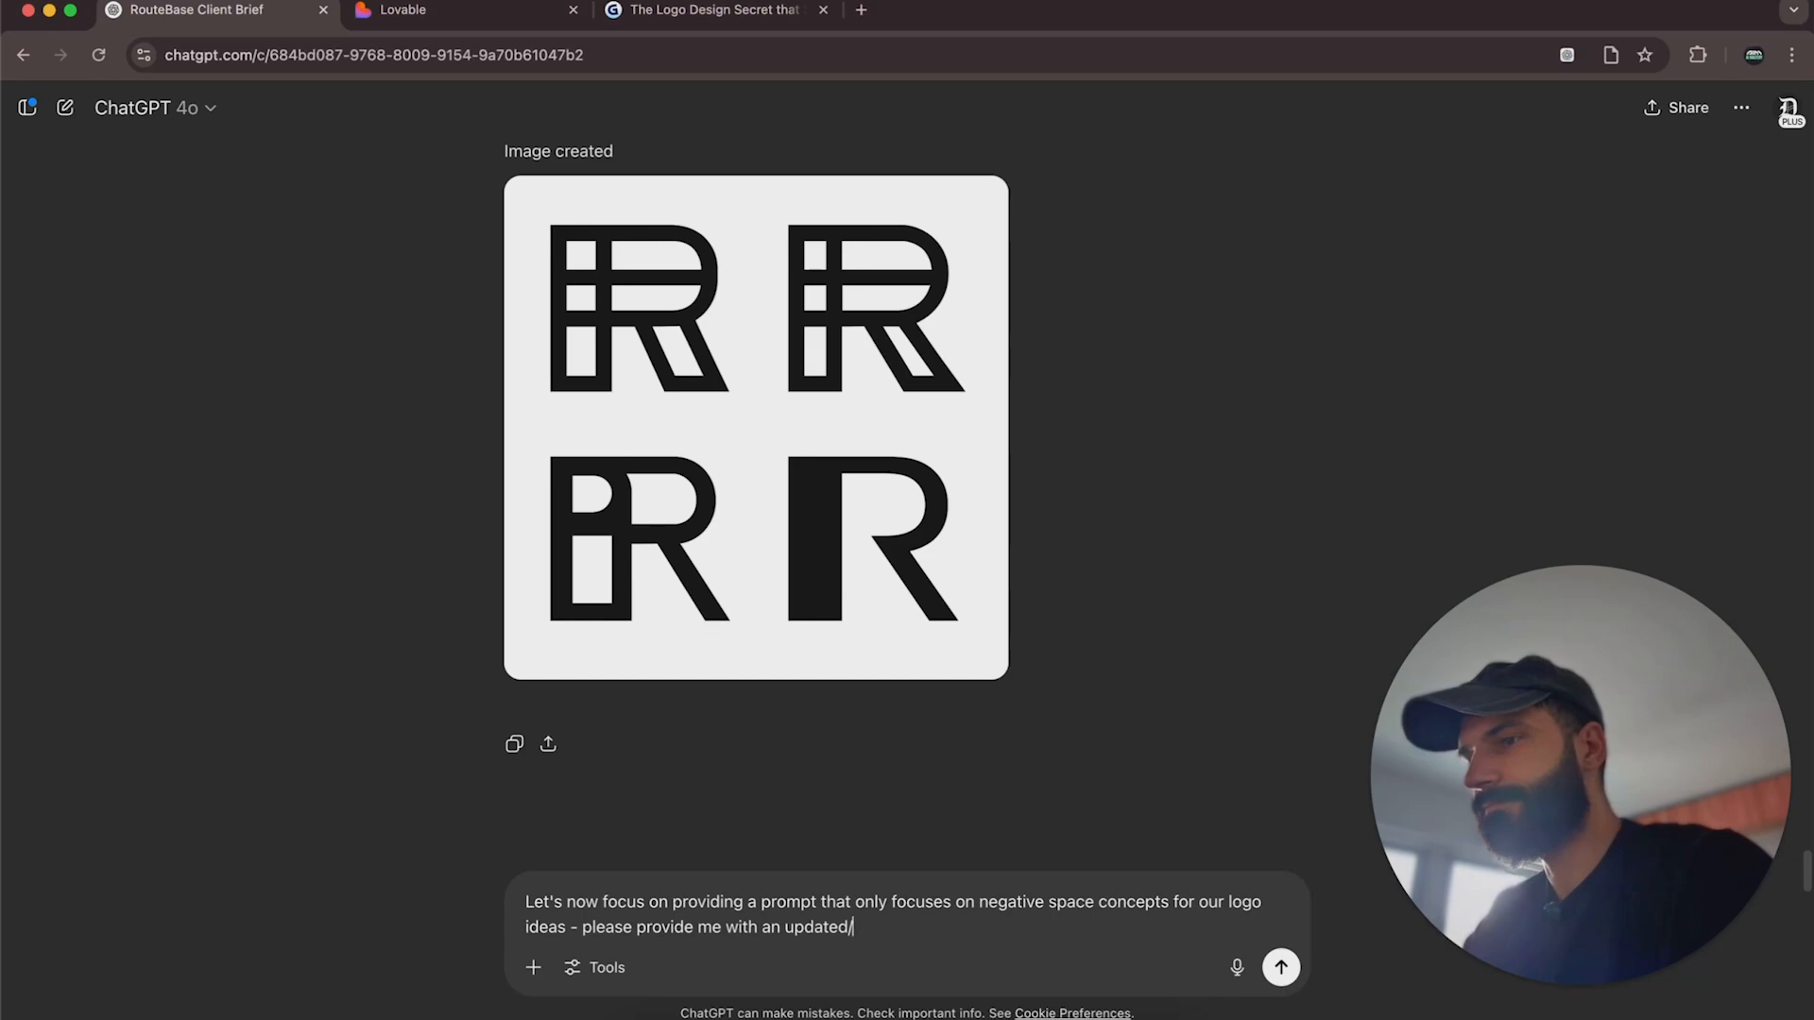
text(new prompt for th)
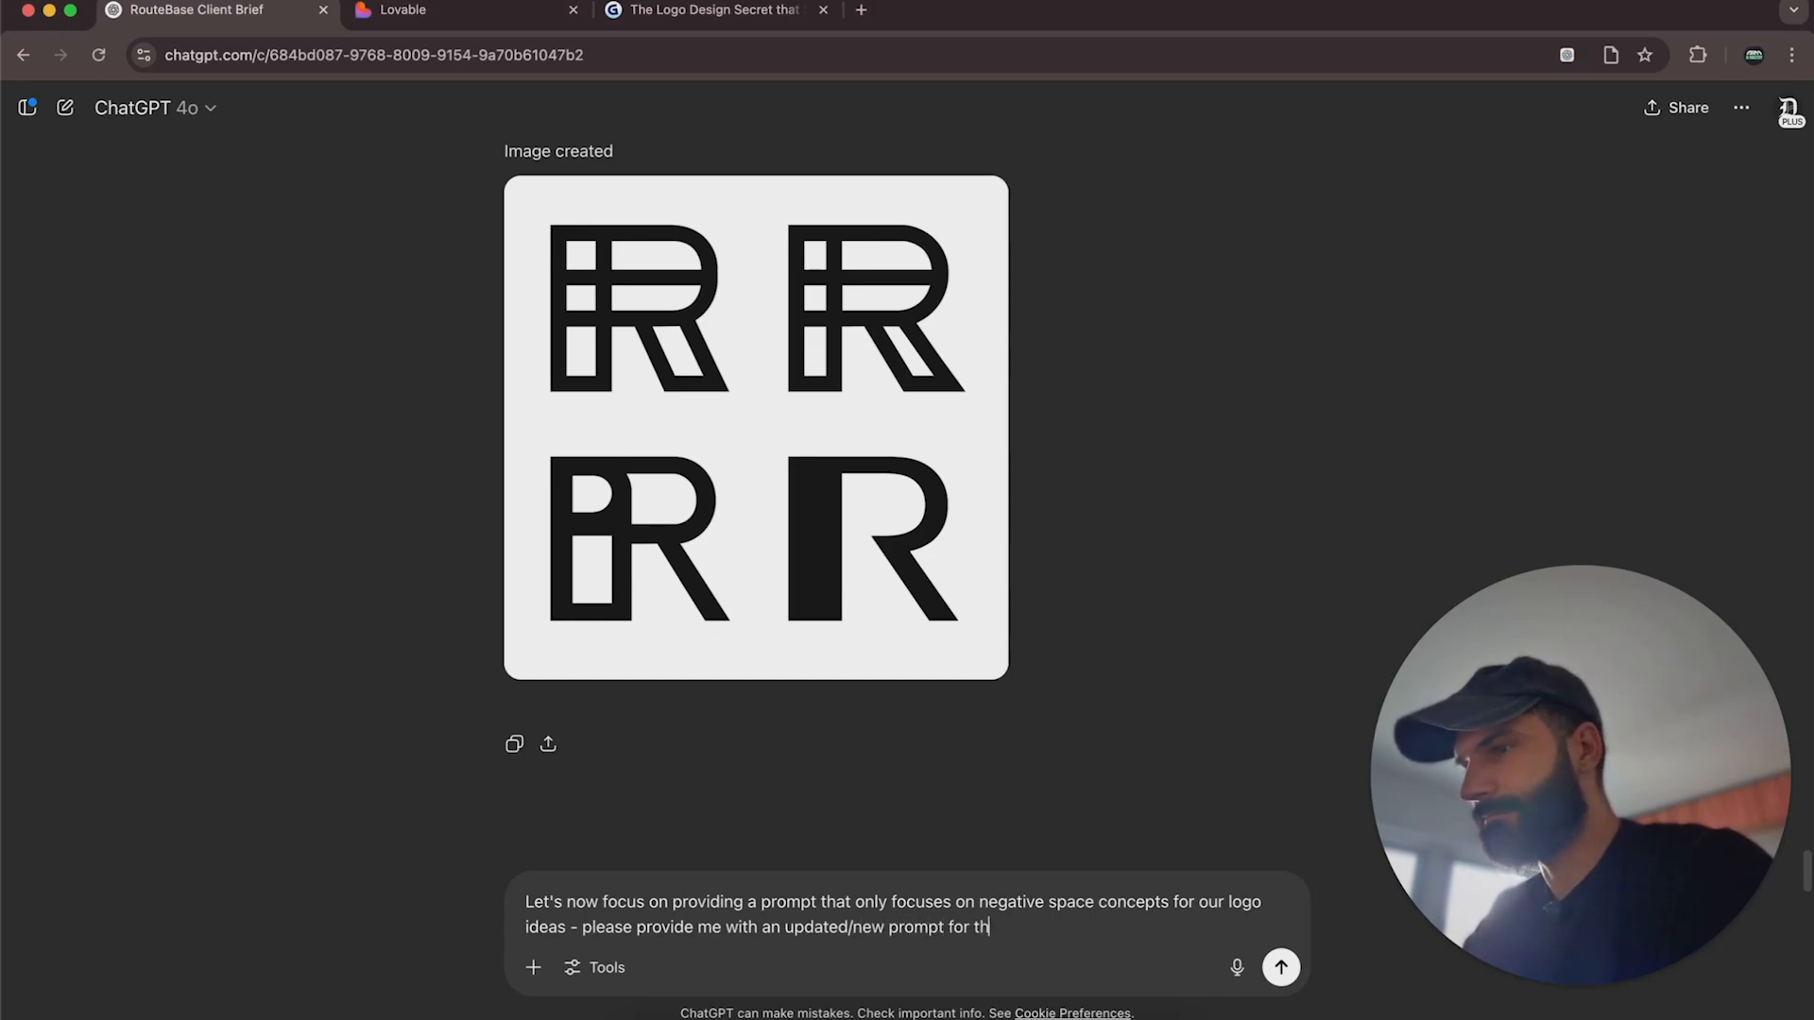
text(at)
key(Return)
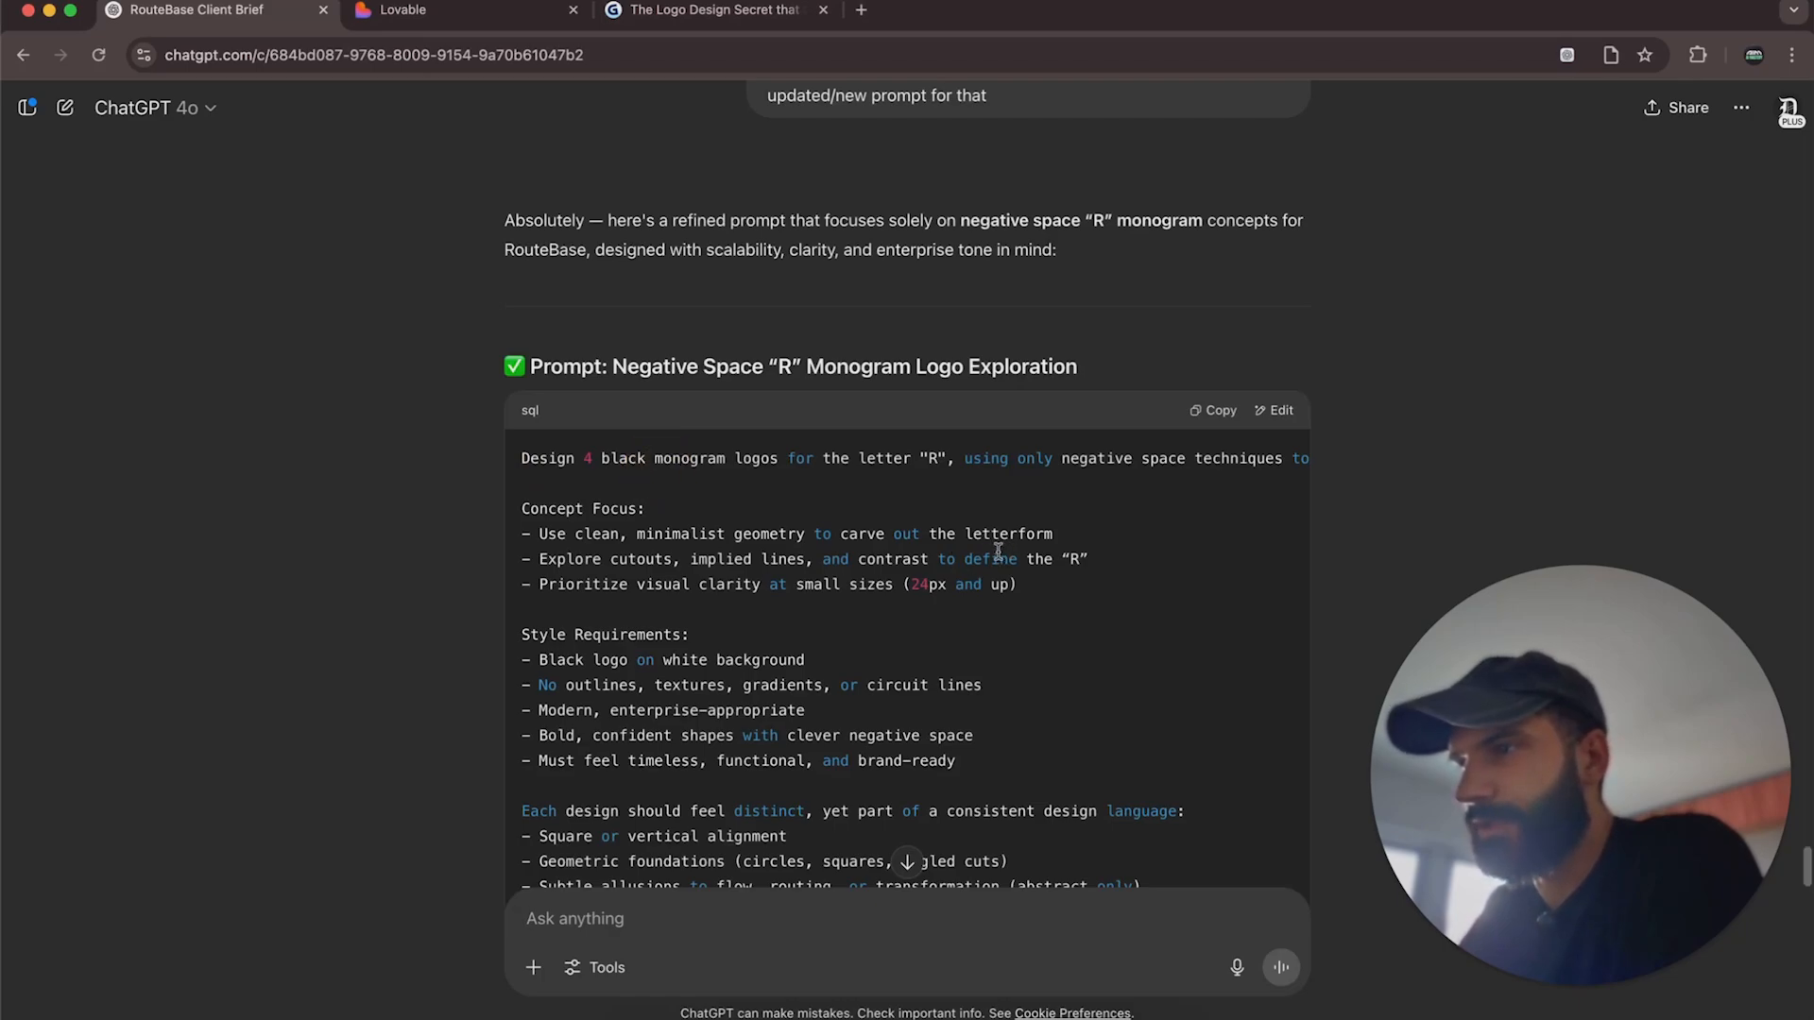
Review the generated Negative Space "R" Monogram prompt, including its concept focus, style requirements and layout instructions.
drag(974, 458, 1283, 459)
click(553, 545)
drag(582, 533, 902, 560)
scroll(773, 536, down, 1)
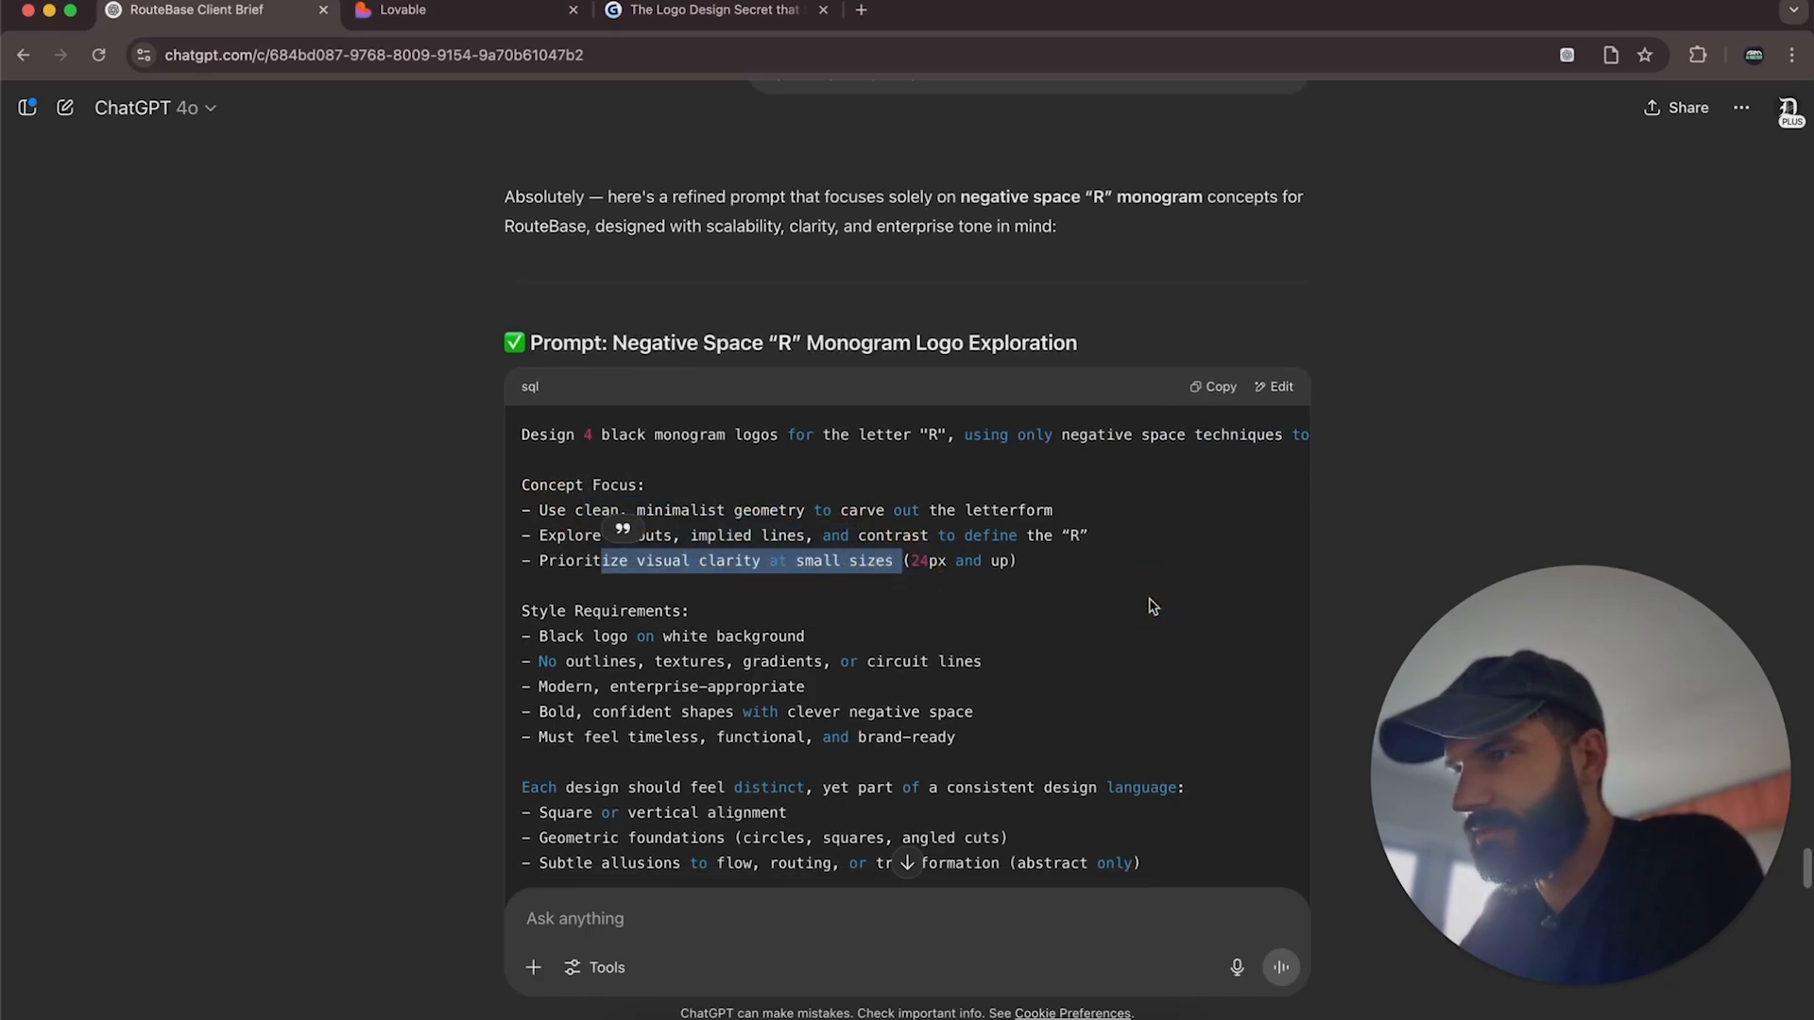
scroll(1040, 595, down, 4)
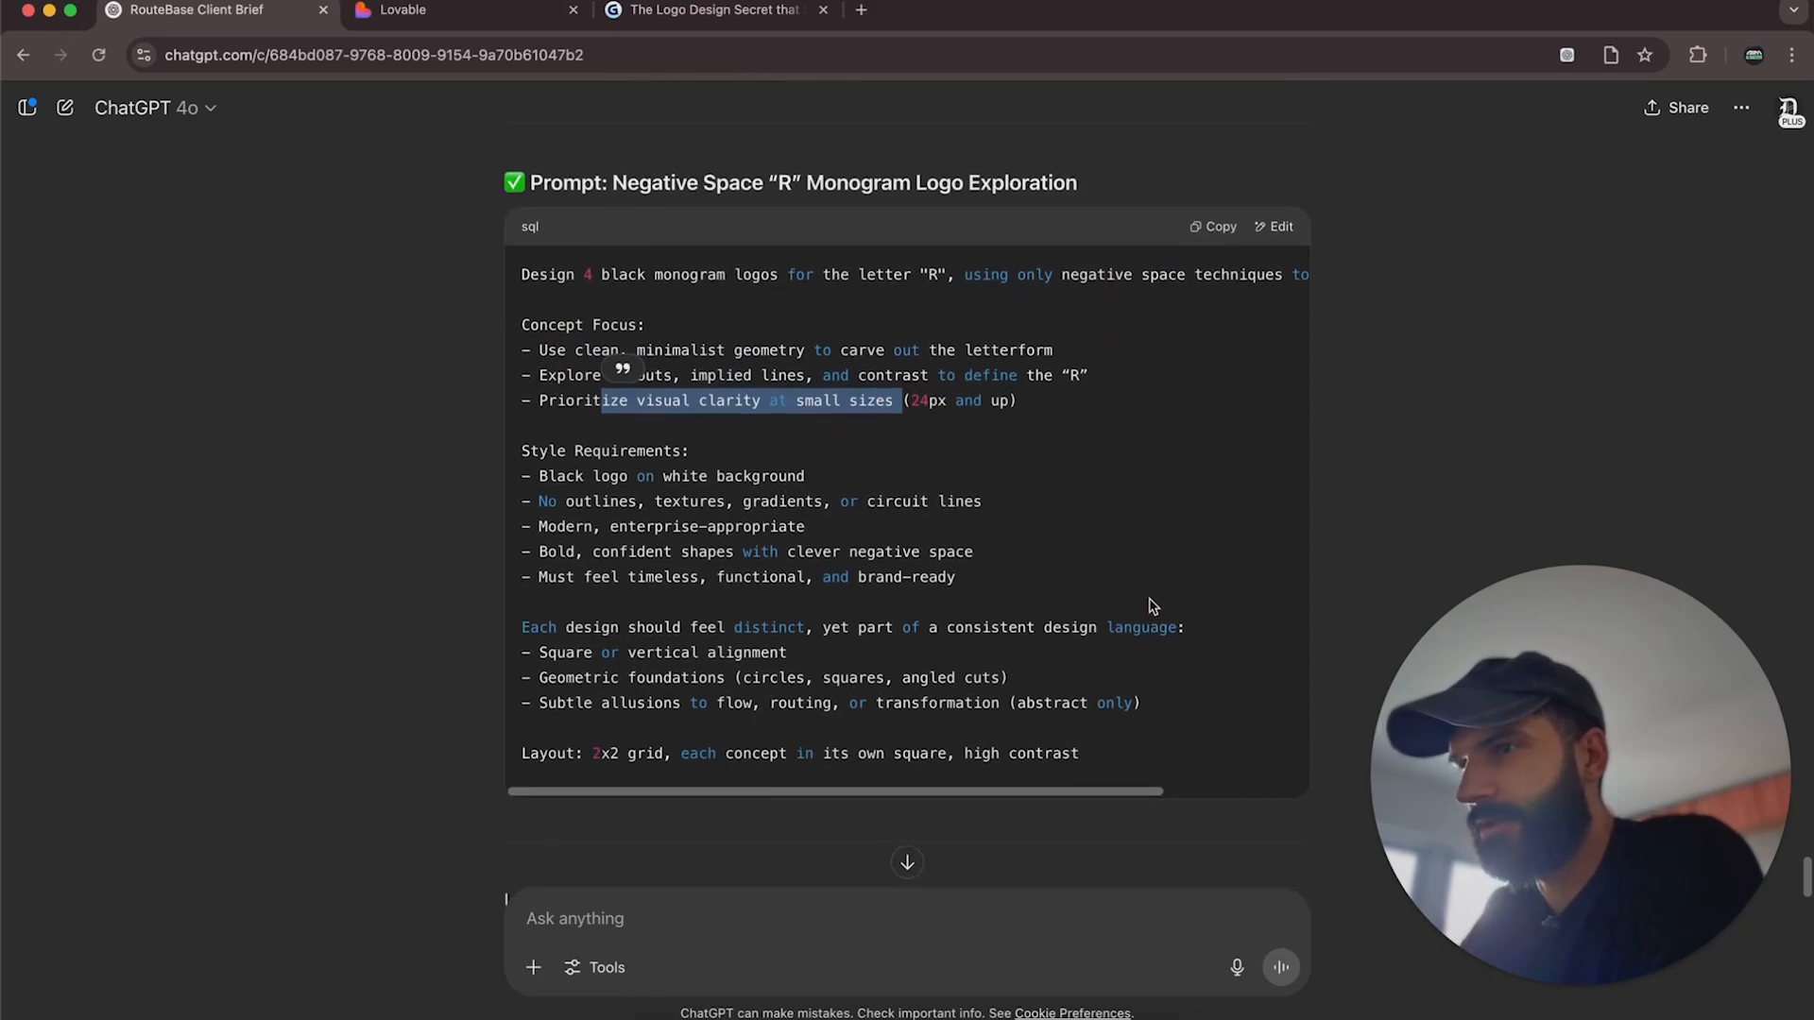
drag(543, 508, 829, 501)
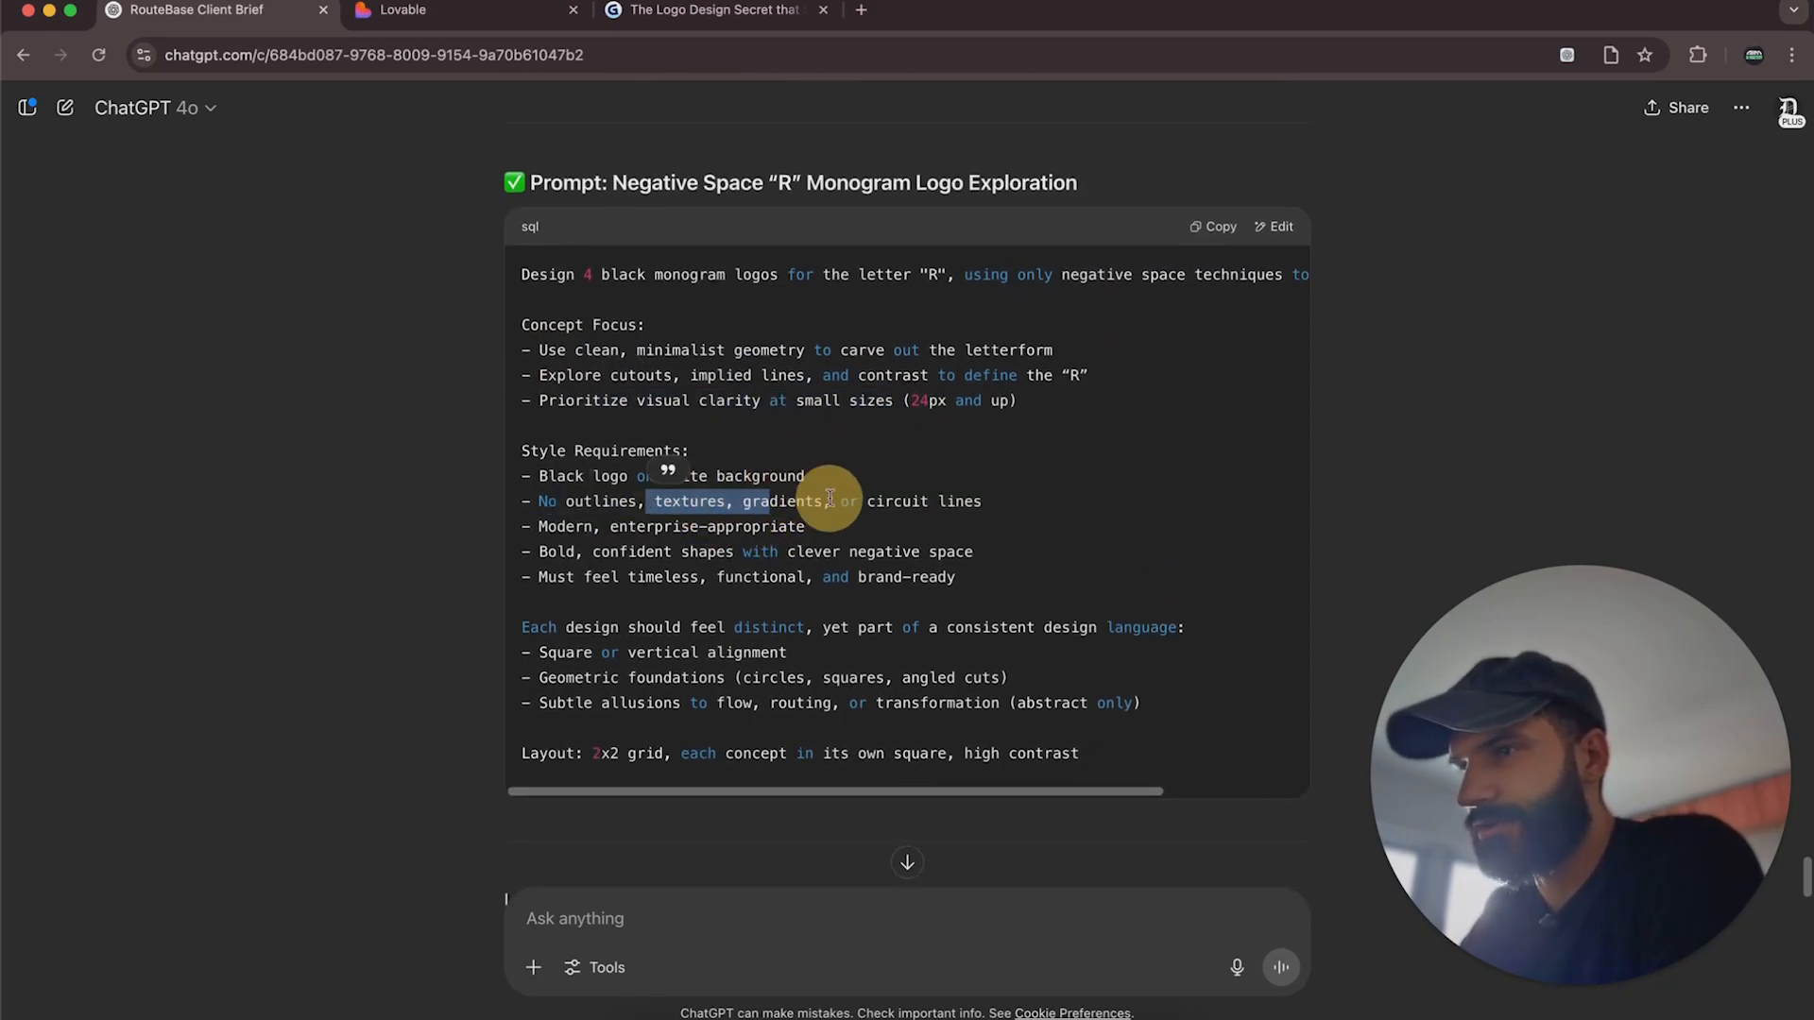
double_click(790, 501)
double_click(897, 501)
double_click(963, 501)
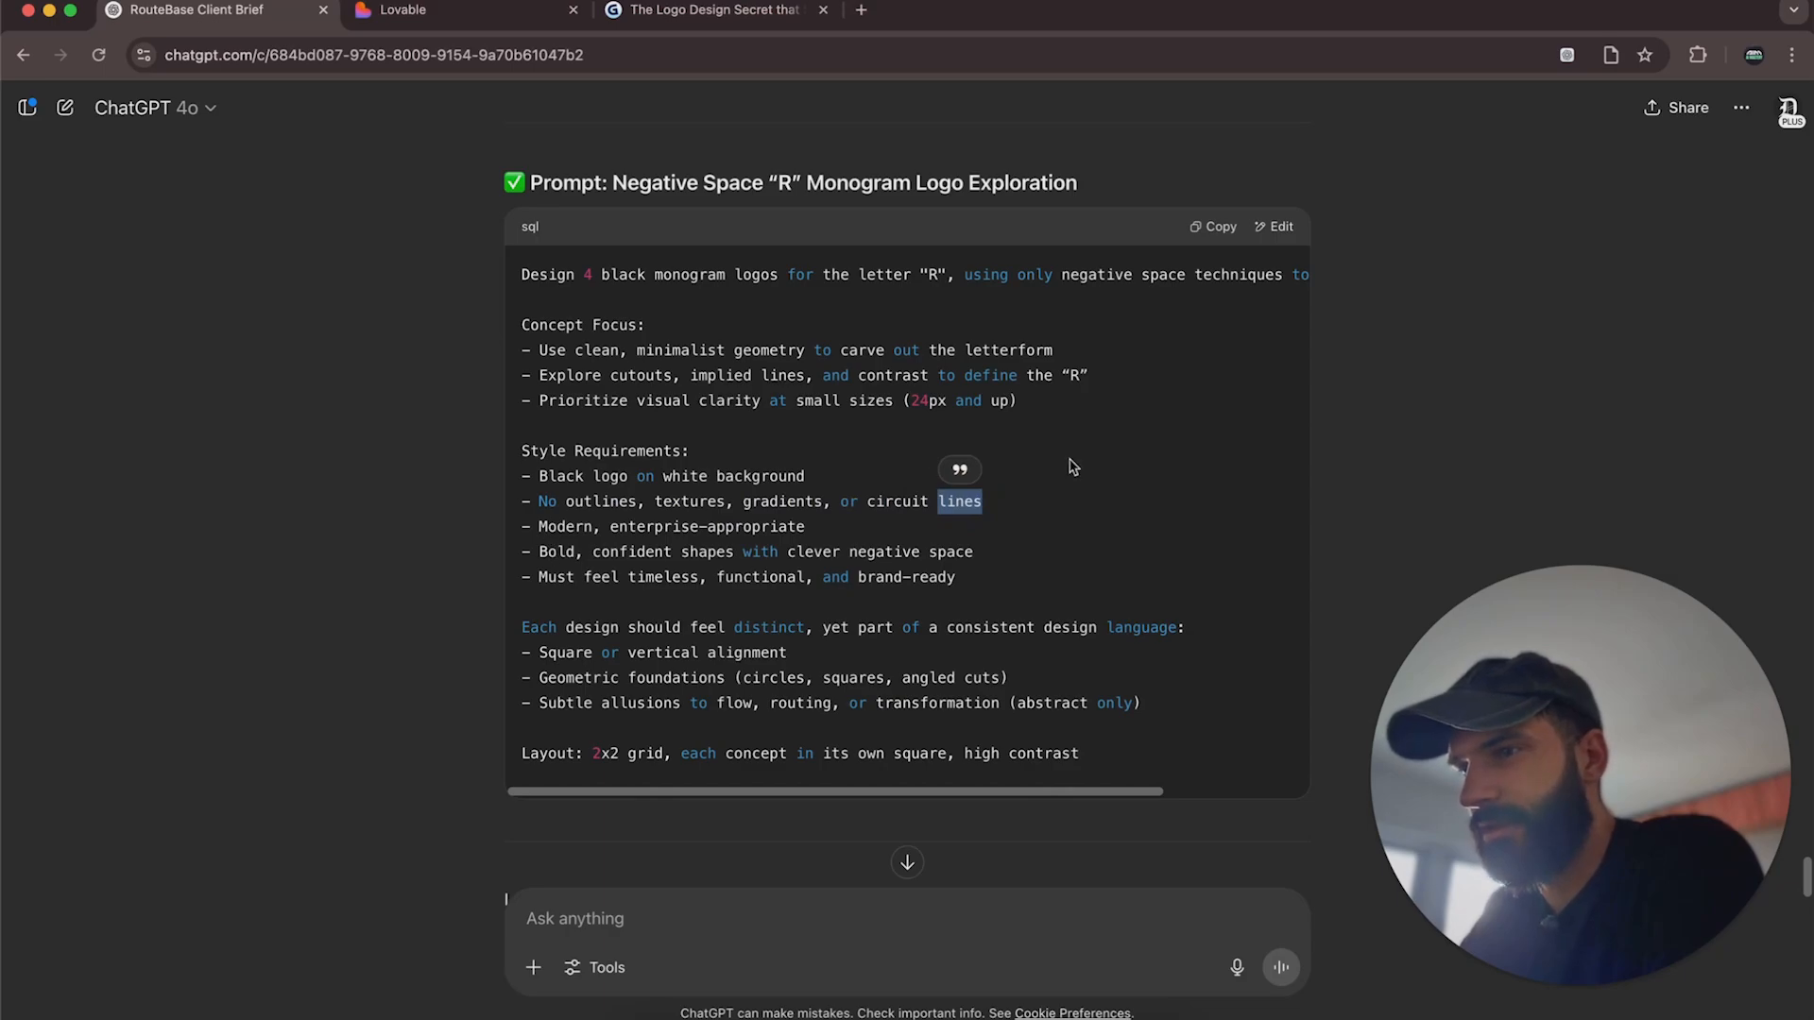
scroll(1086, 508, down, 5)
click(1398, 501)
scroll(1399, 500, up, 5)
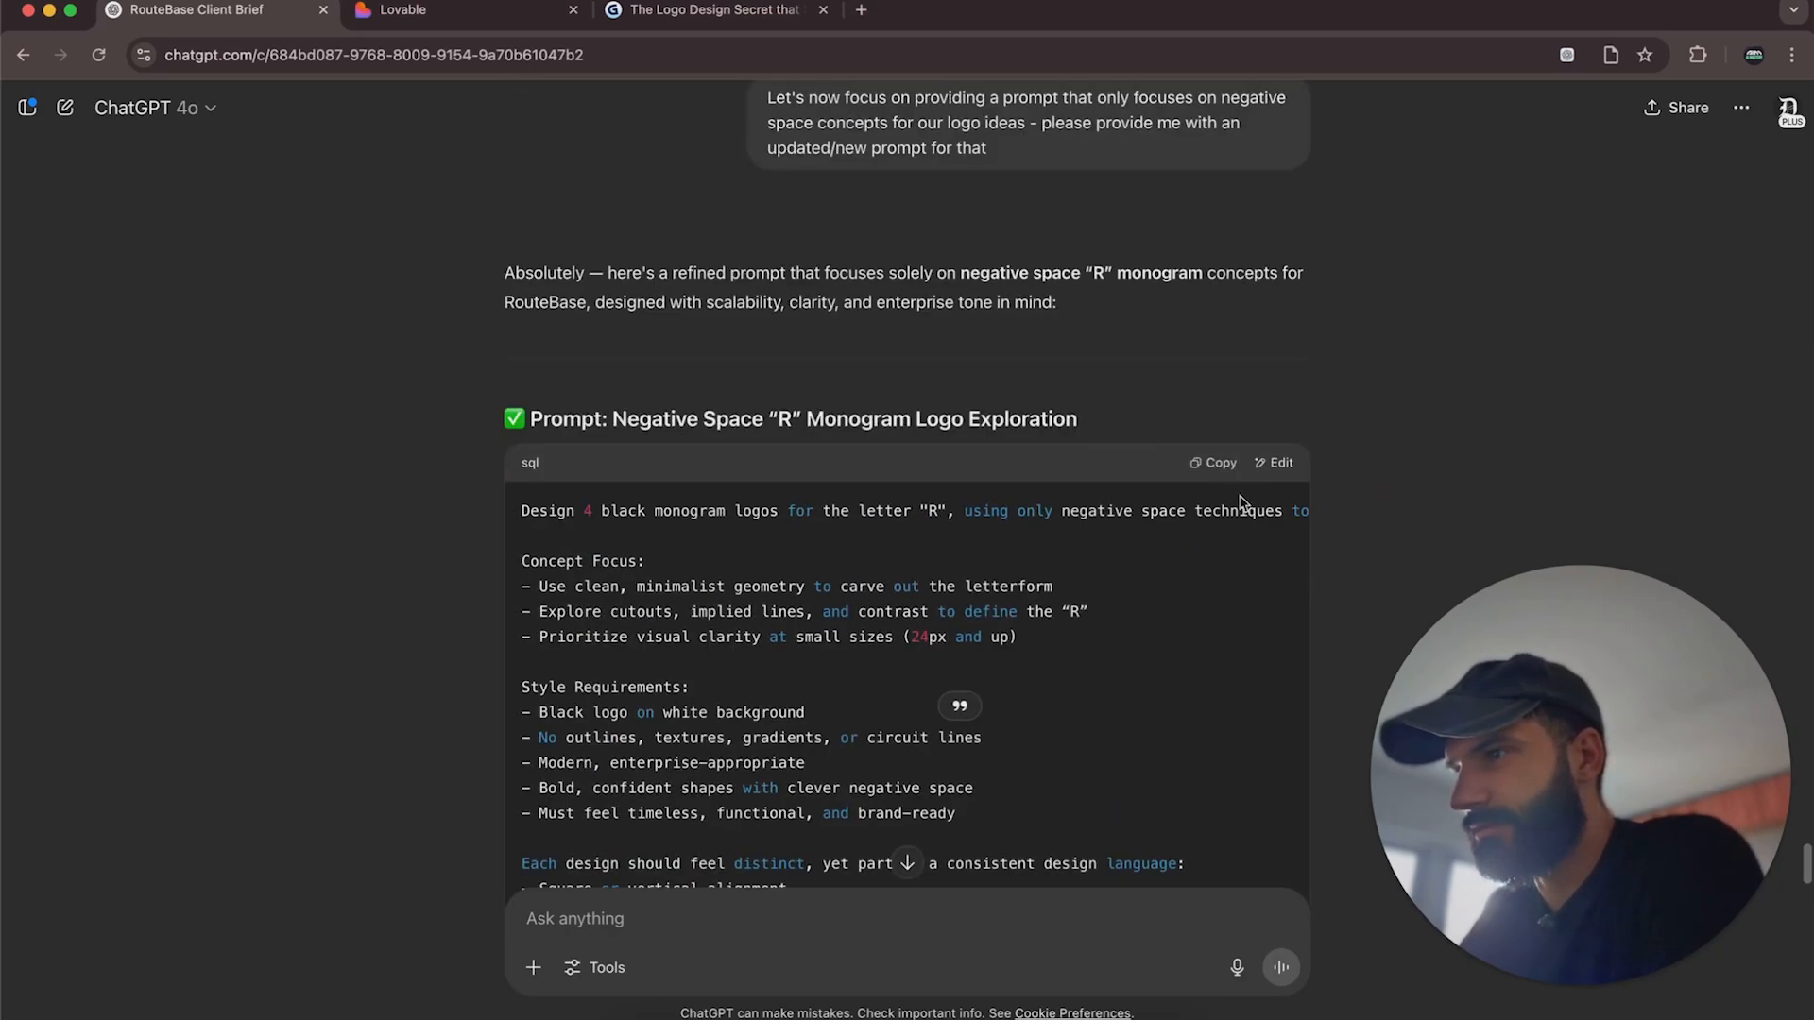
Copy the negative space "R" monogram prompt and submit it as an image creation request.
click(1219, 469)
scroll(996, 784, down, 2)
click(605, 967)
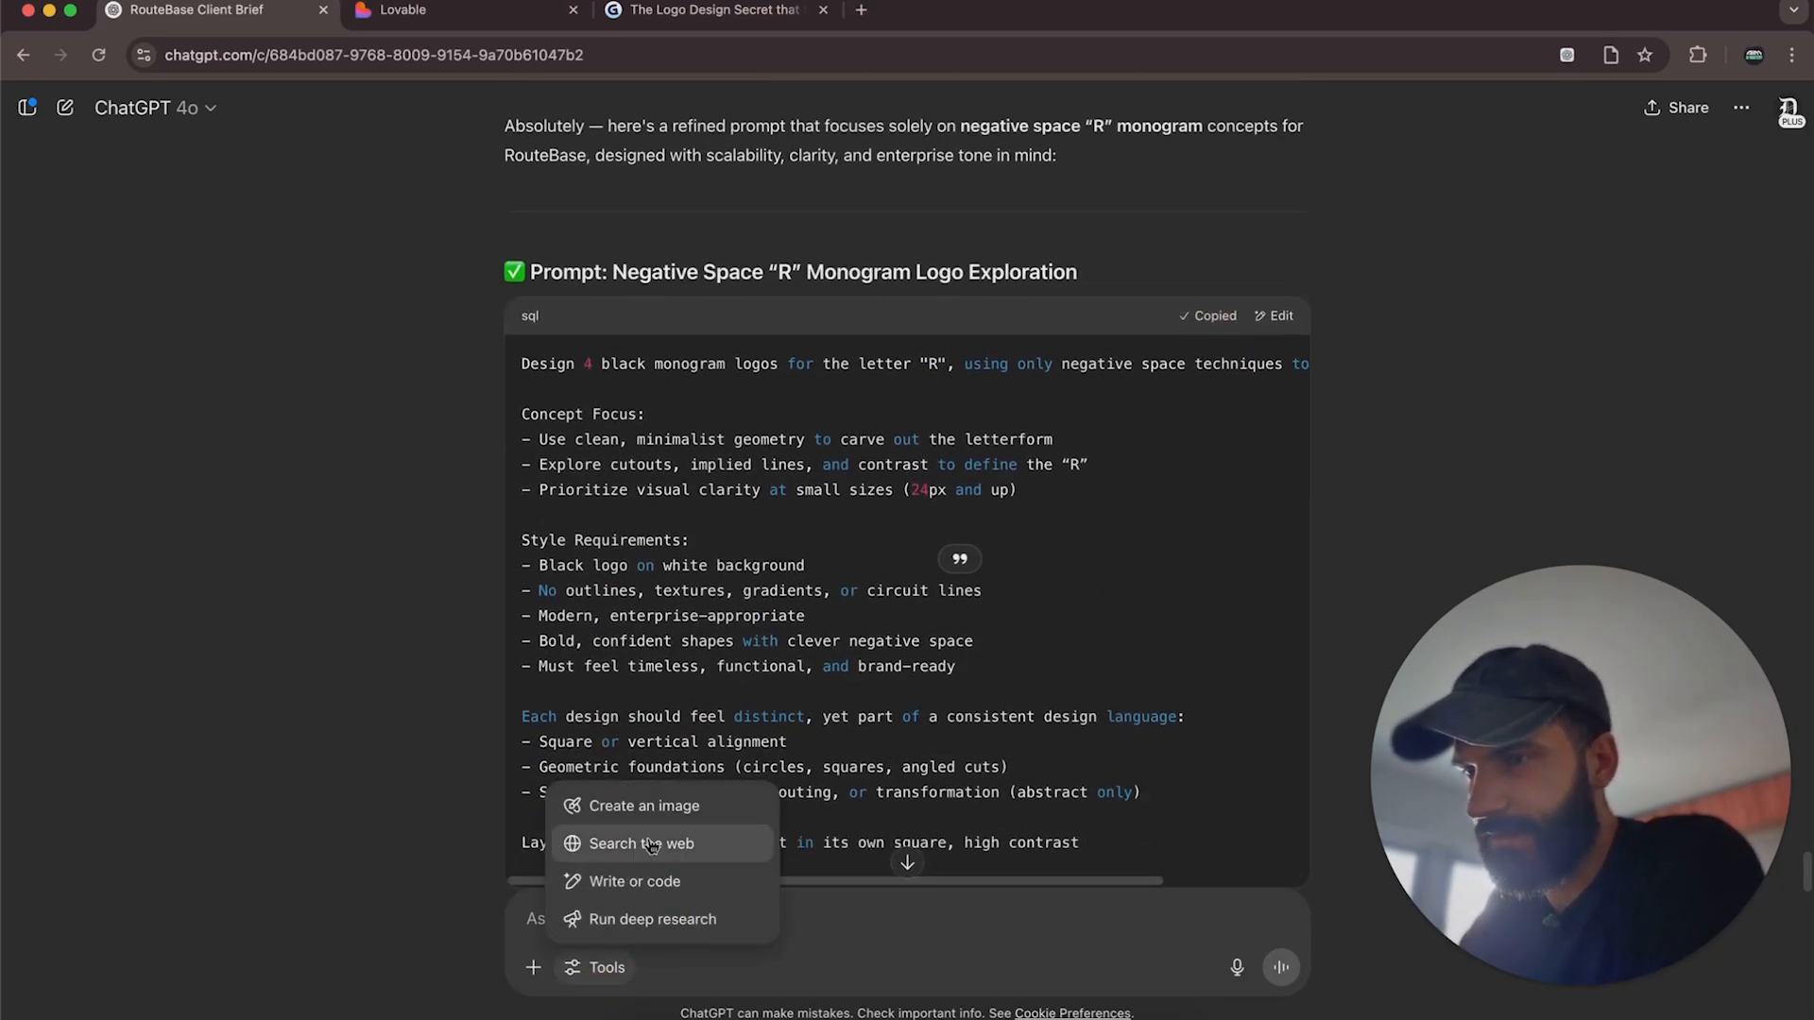
click(642, 805)
key(super+v)
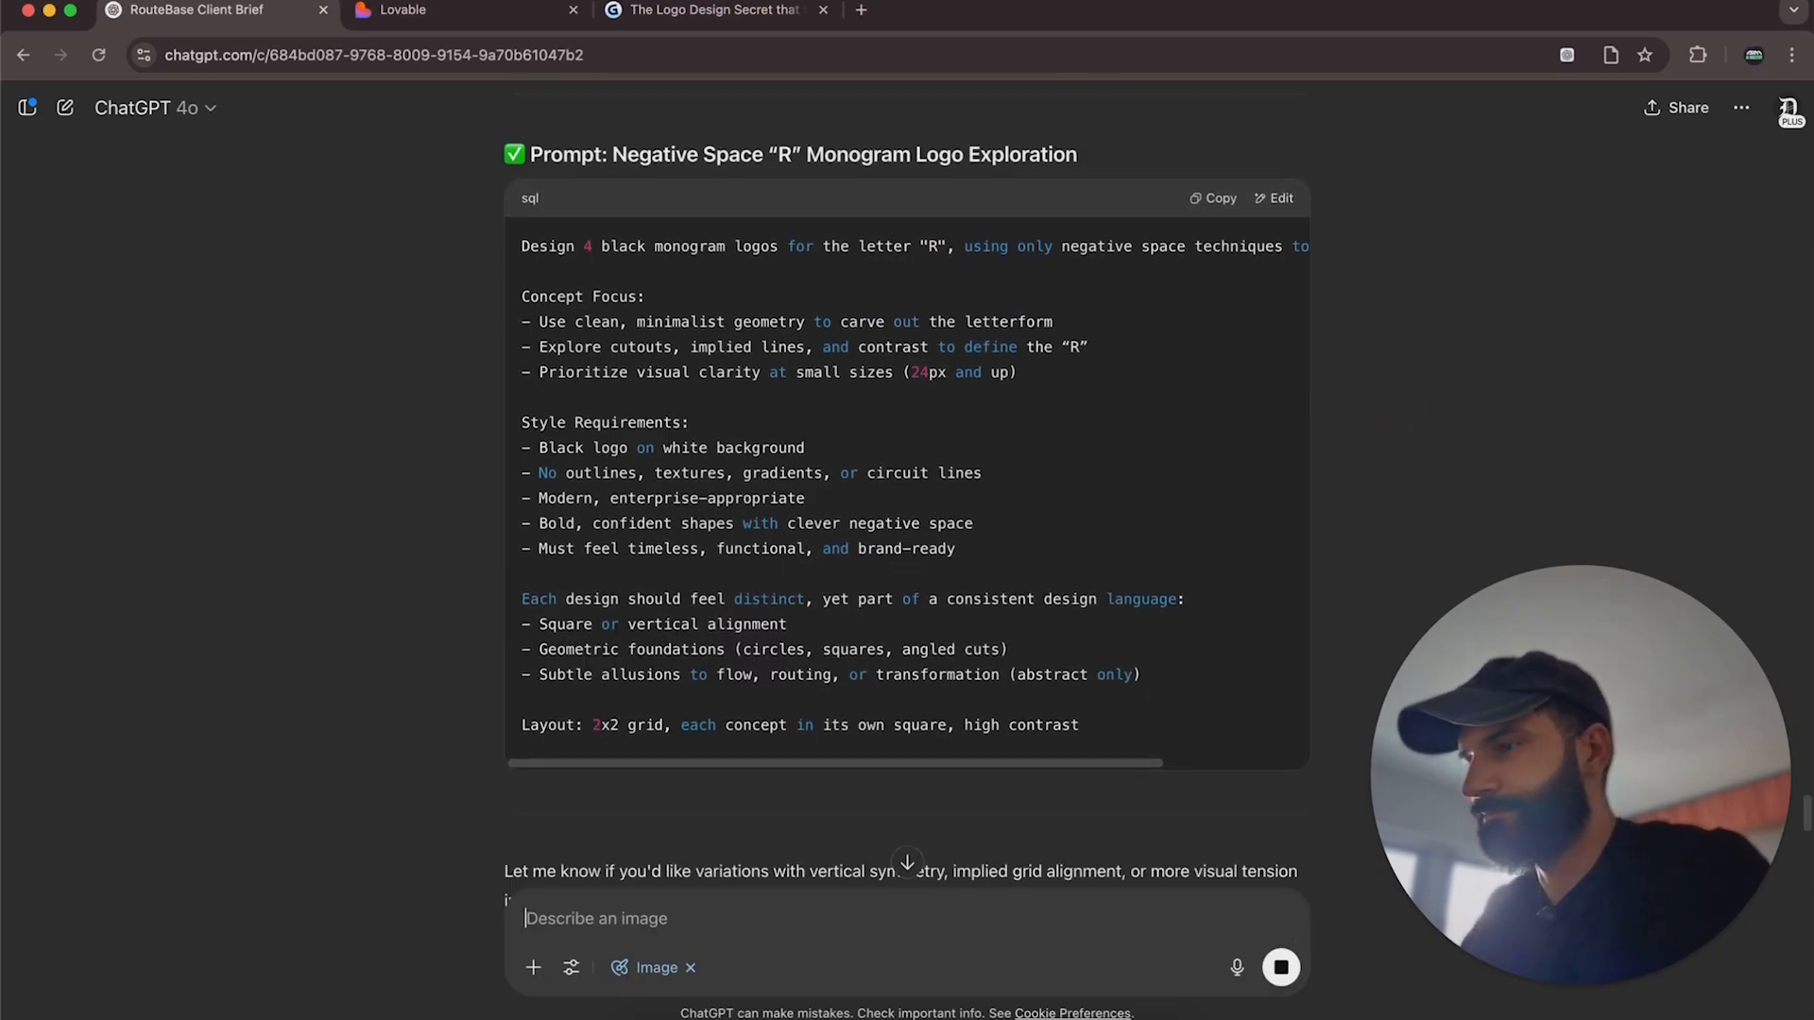
key(Return)
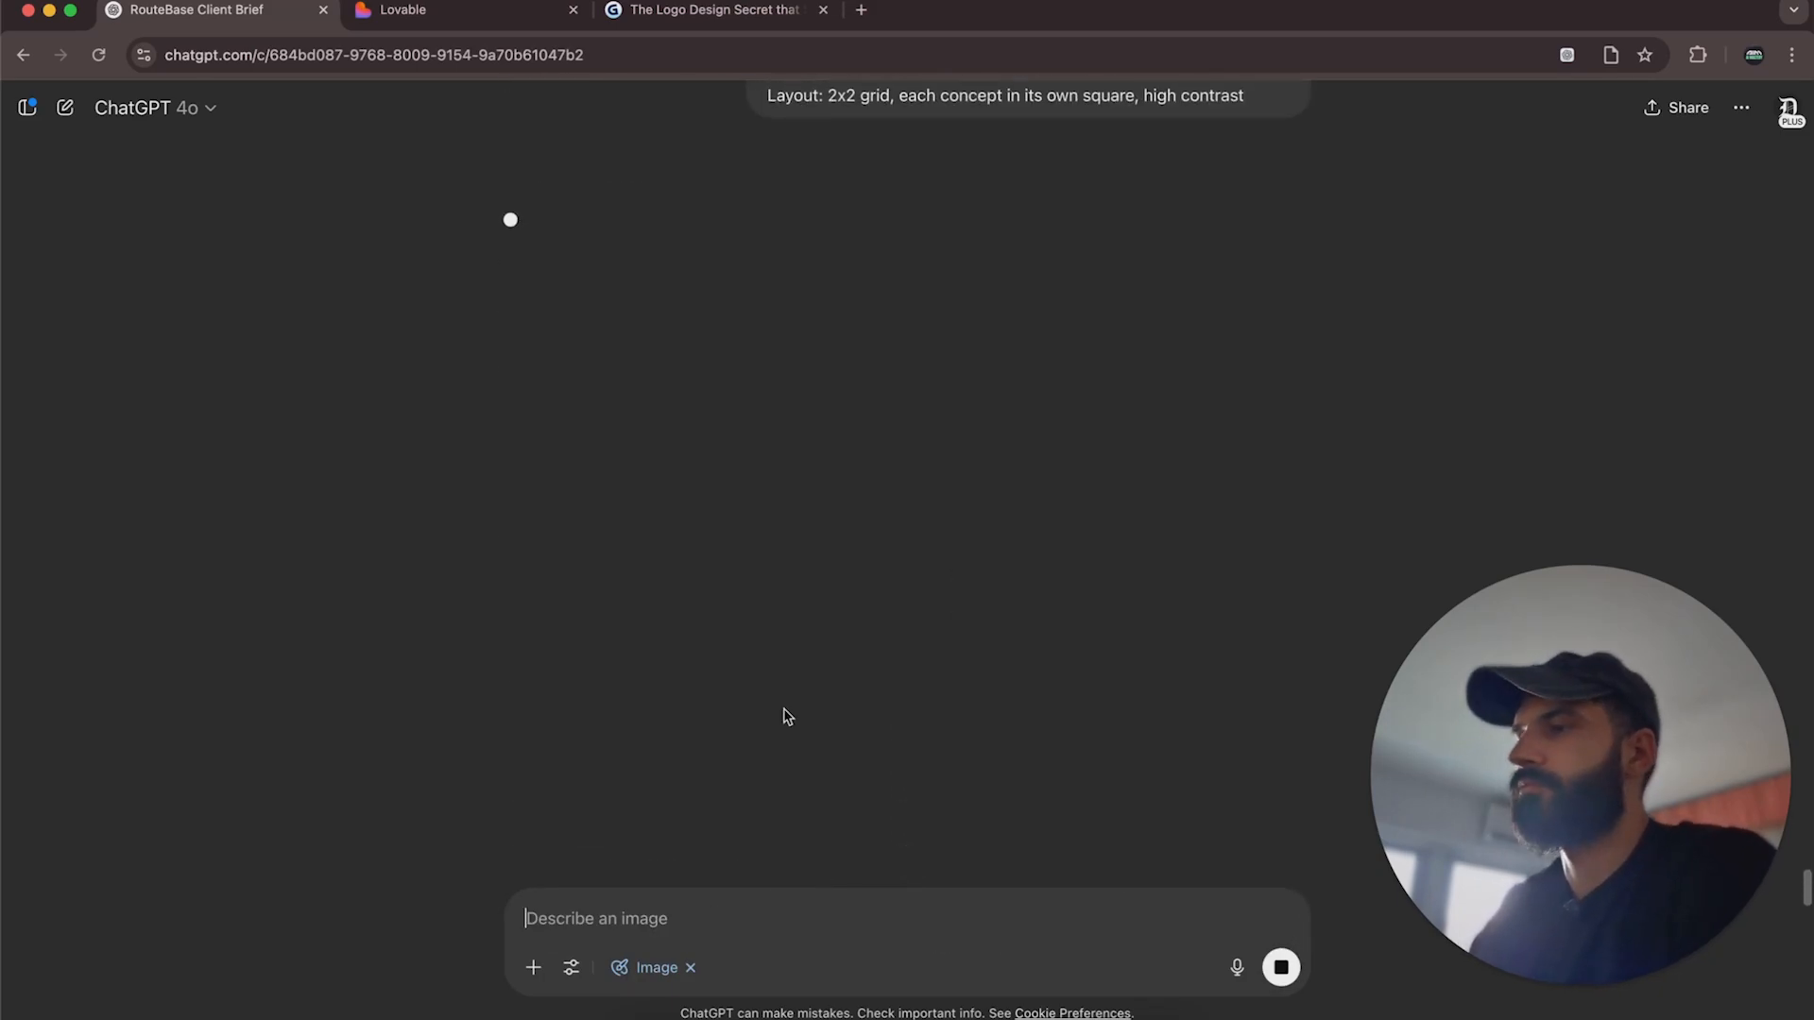
mouse_move(1491, 986)
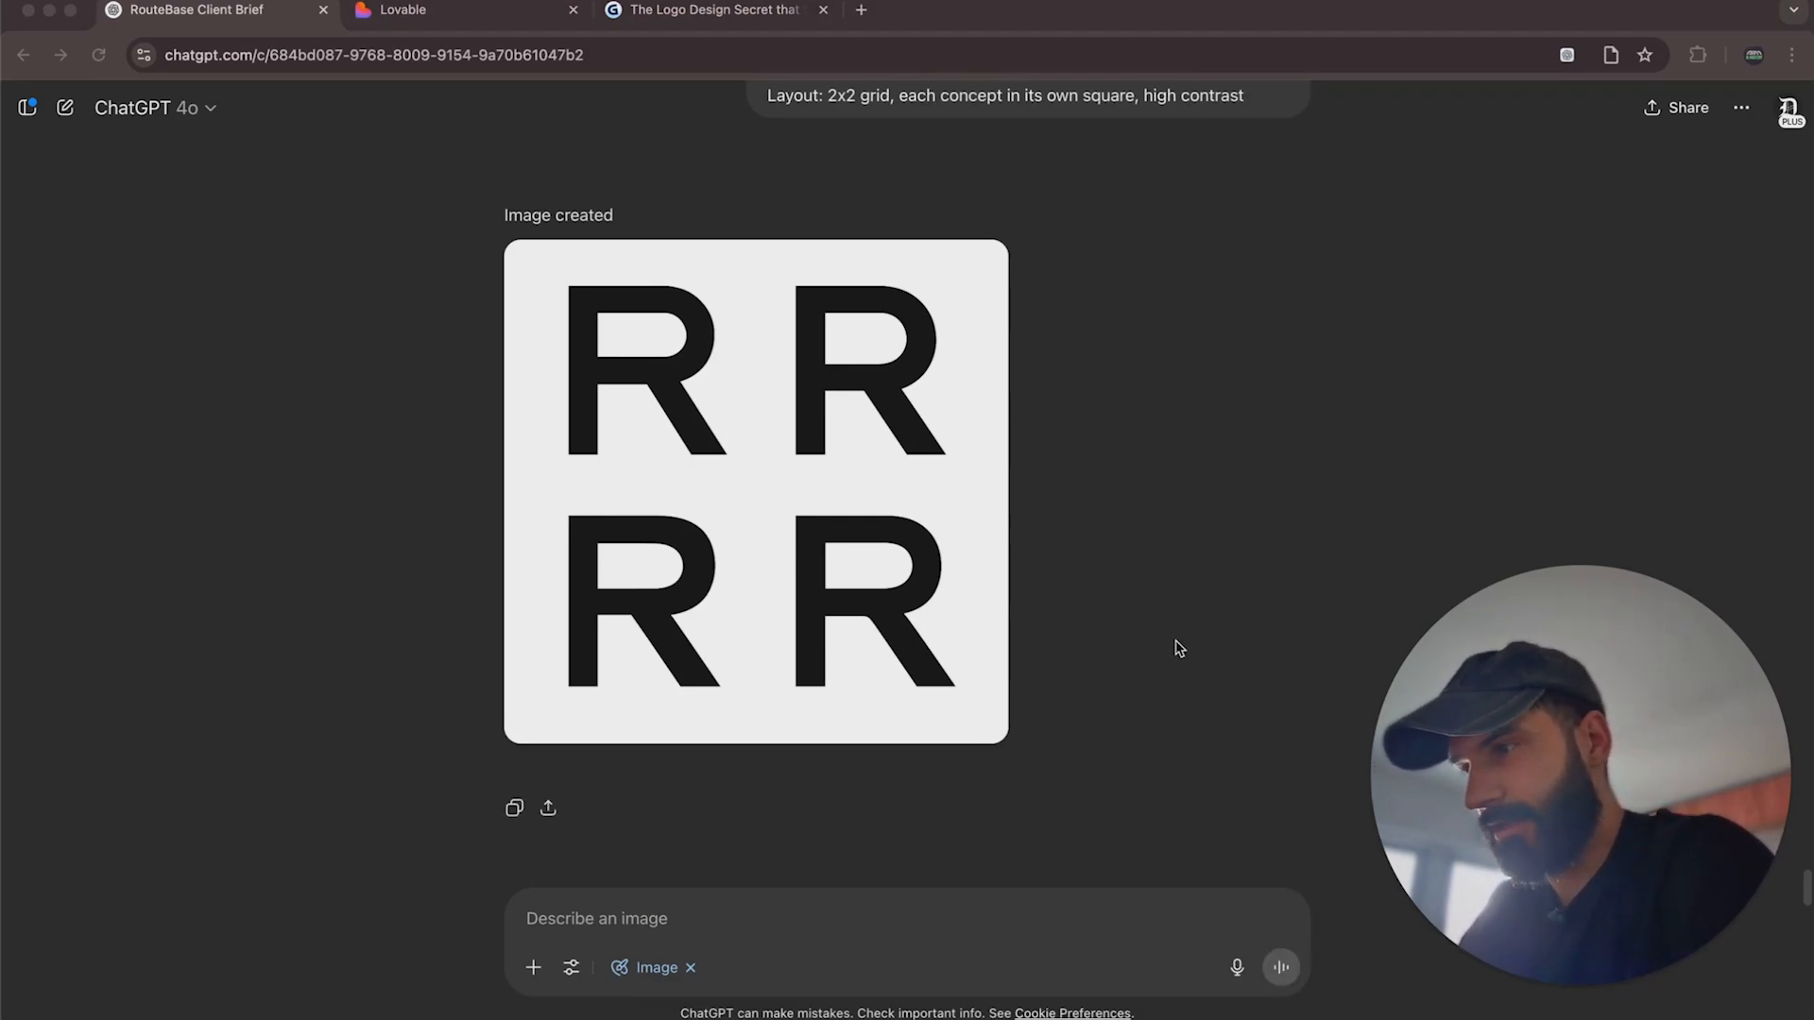
Compare the new logo grid with its prompt and draft "Generate 4 rough logo sketches of a monogram letter 'R' for our Brand called Routebase".
scroll(1178, 649, up, 5)
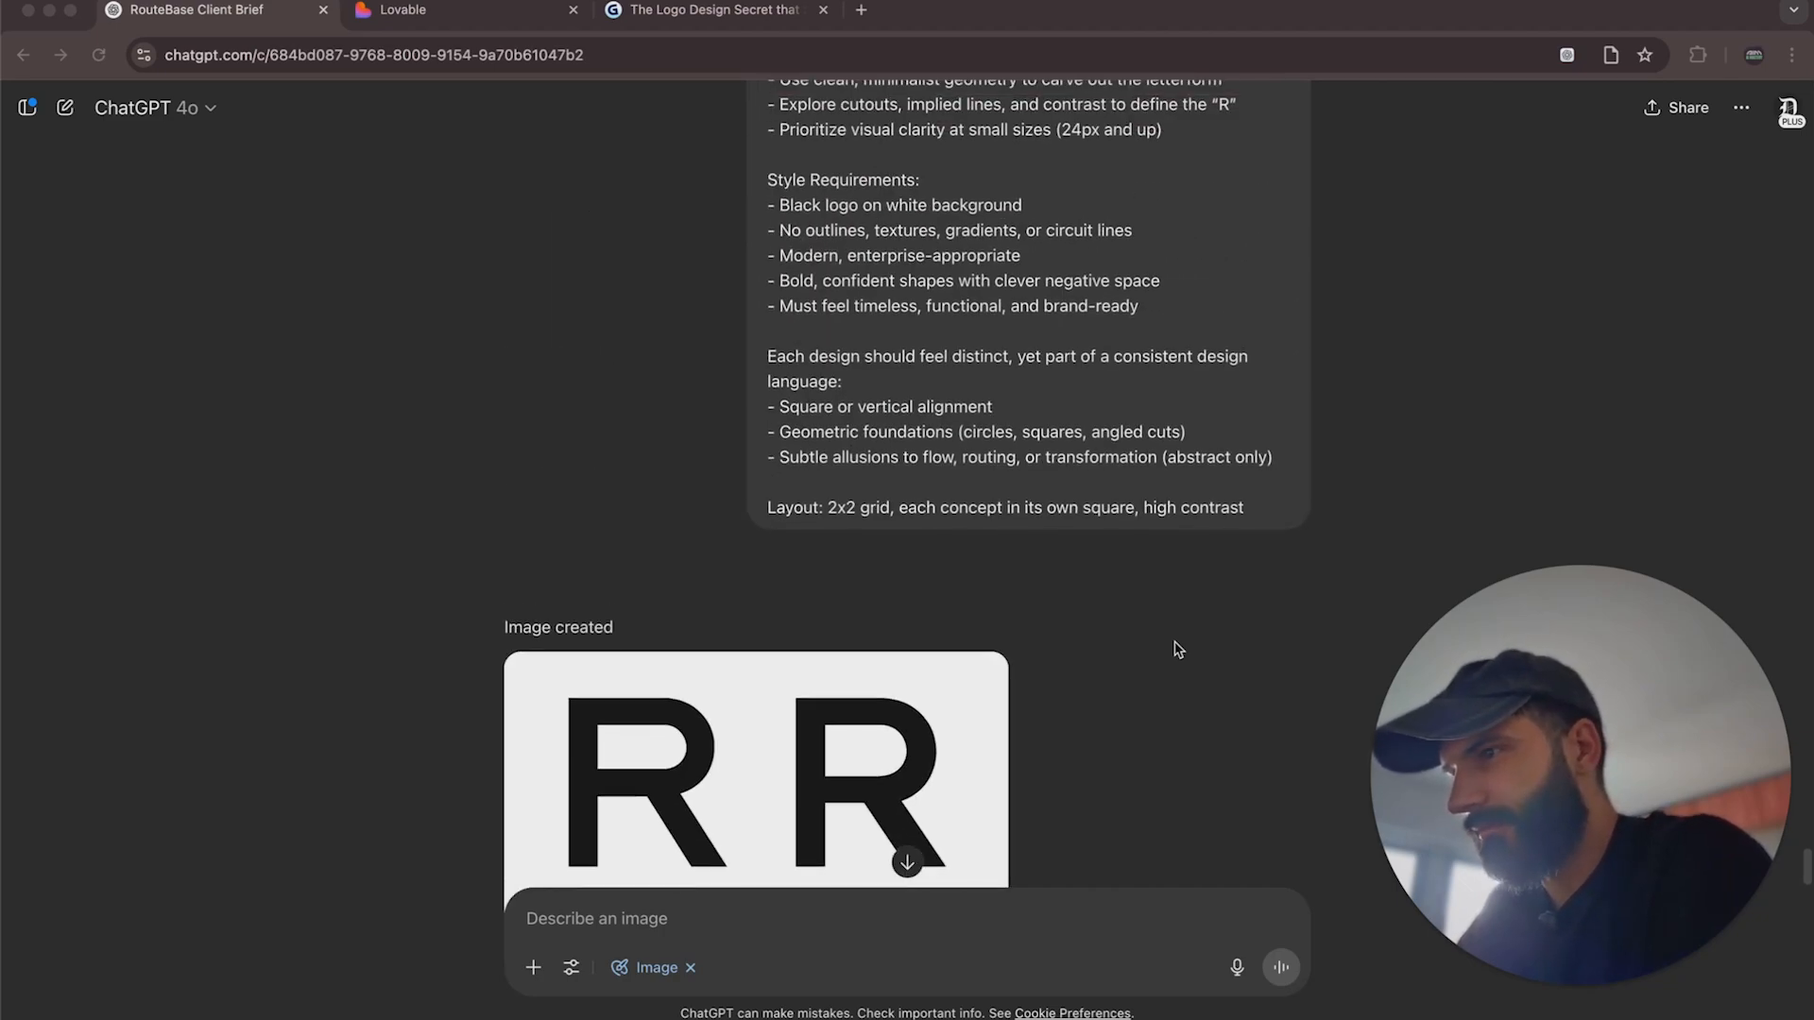
scroll(1178, 649, up, 2)
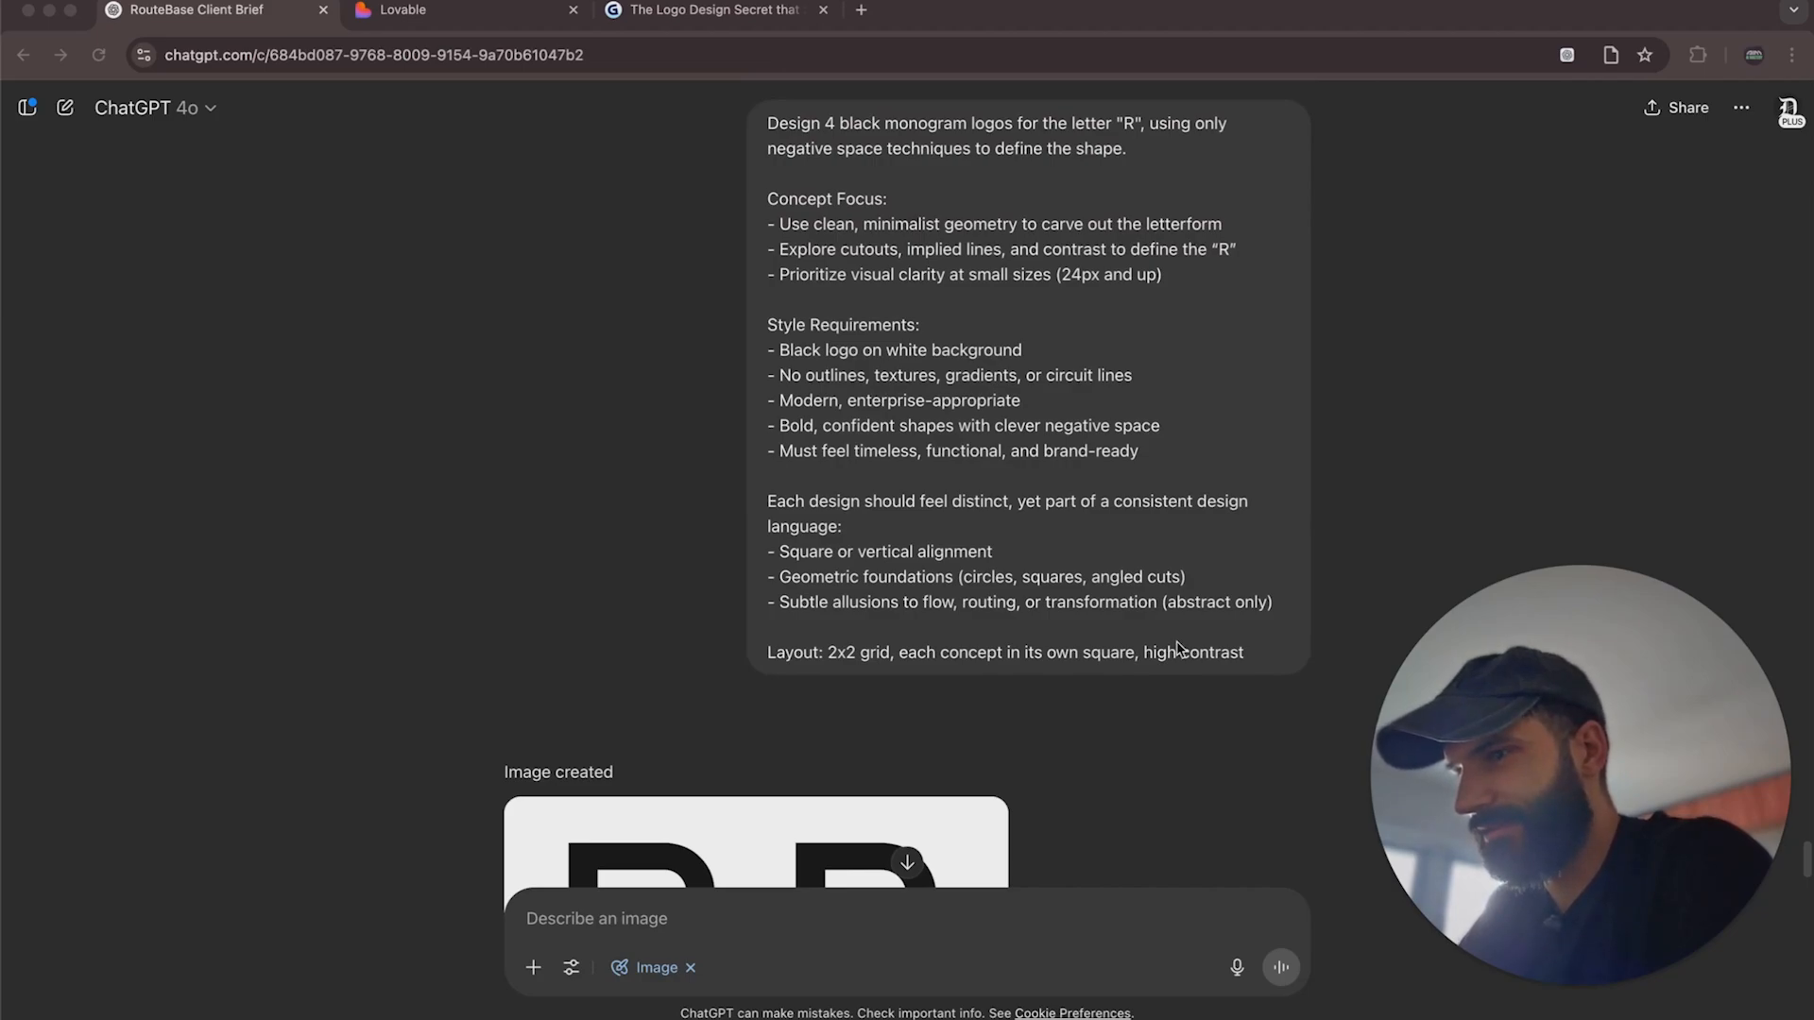
scroll(1178, 649, down, 8)
click(1061, 909)
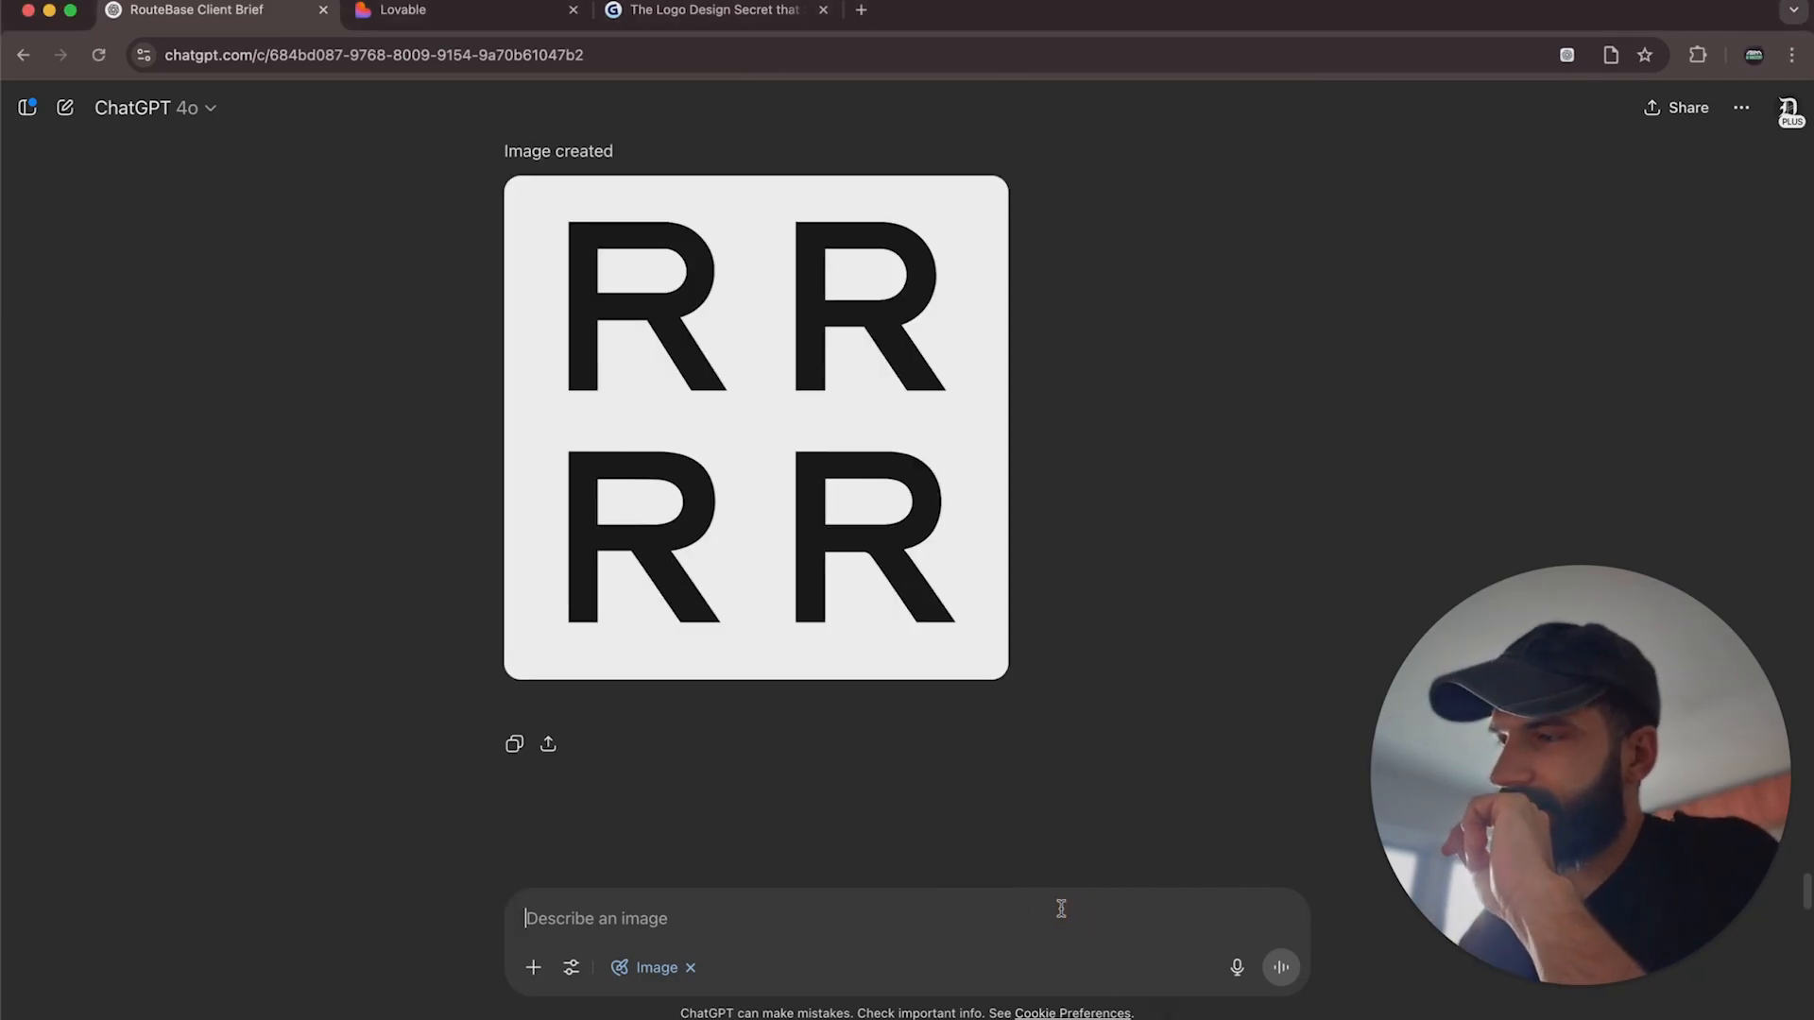
click(1058, 907)
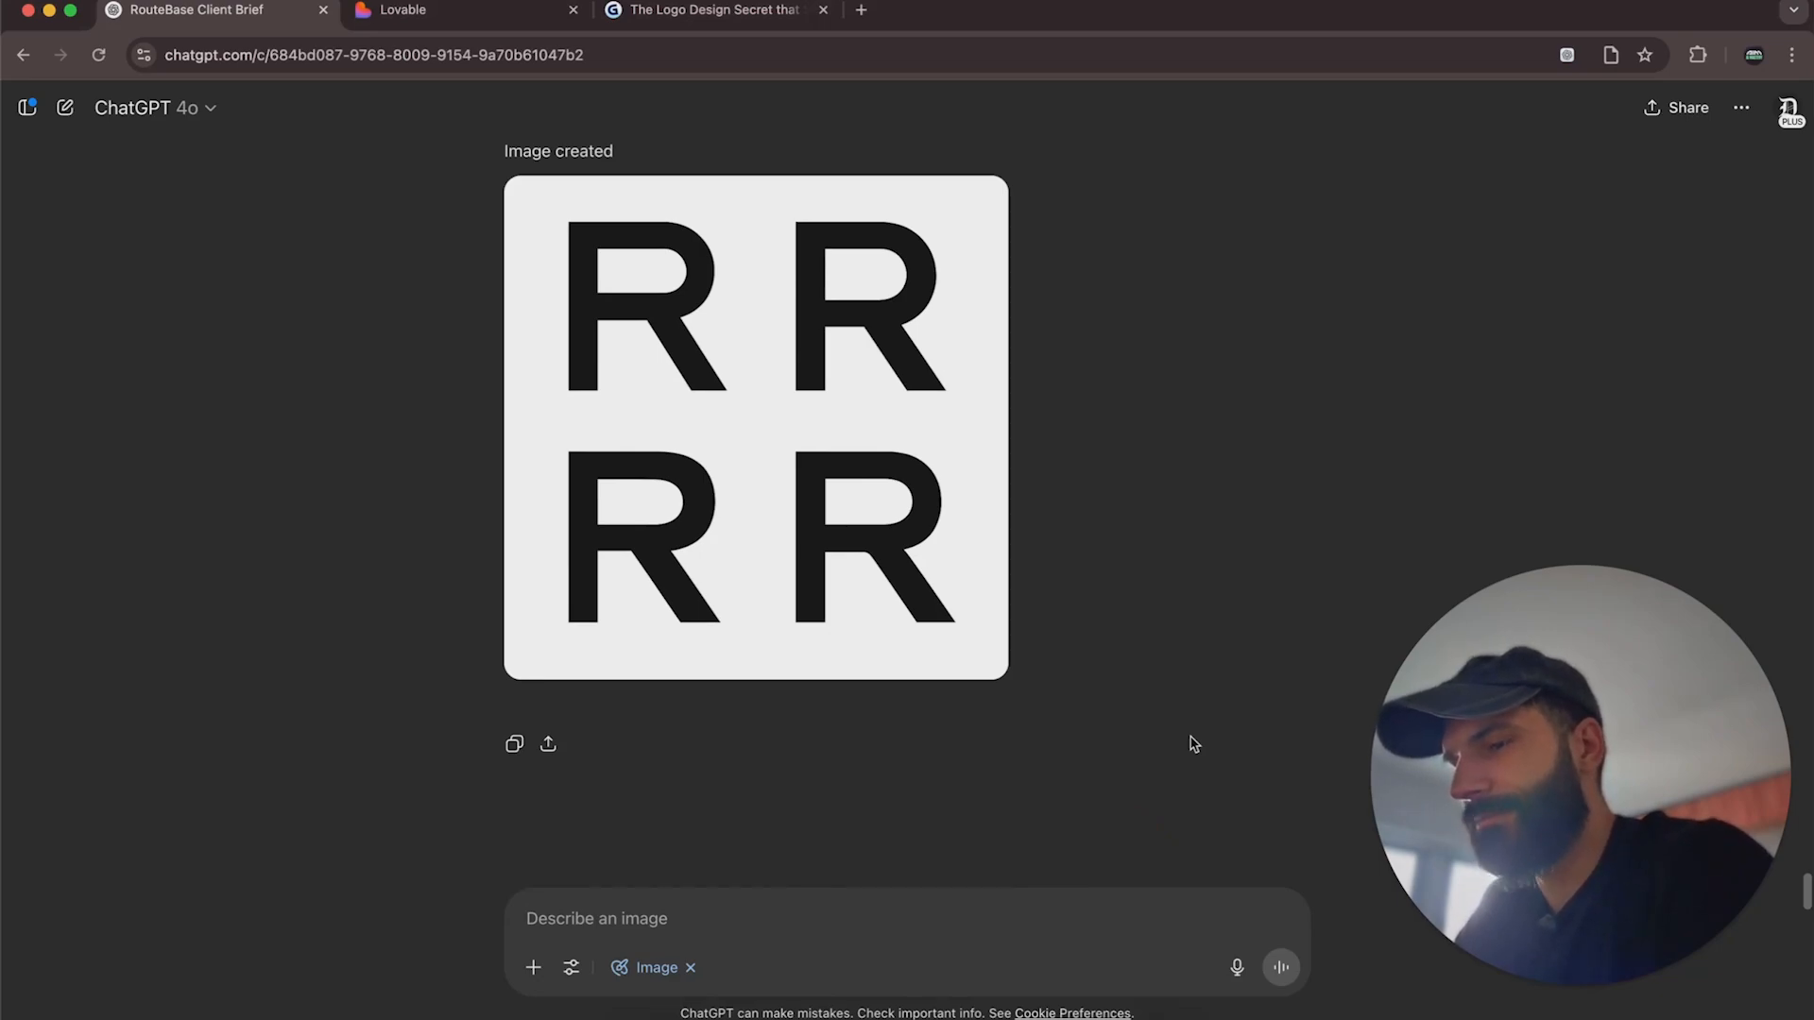
text(Generate 4 ro)
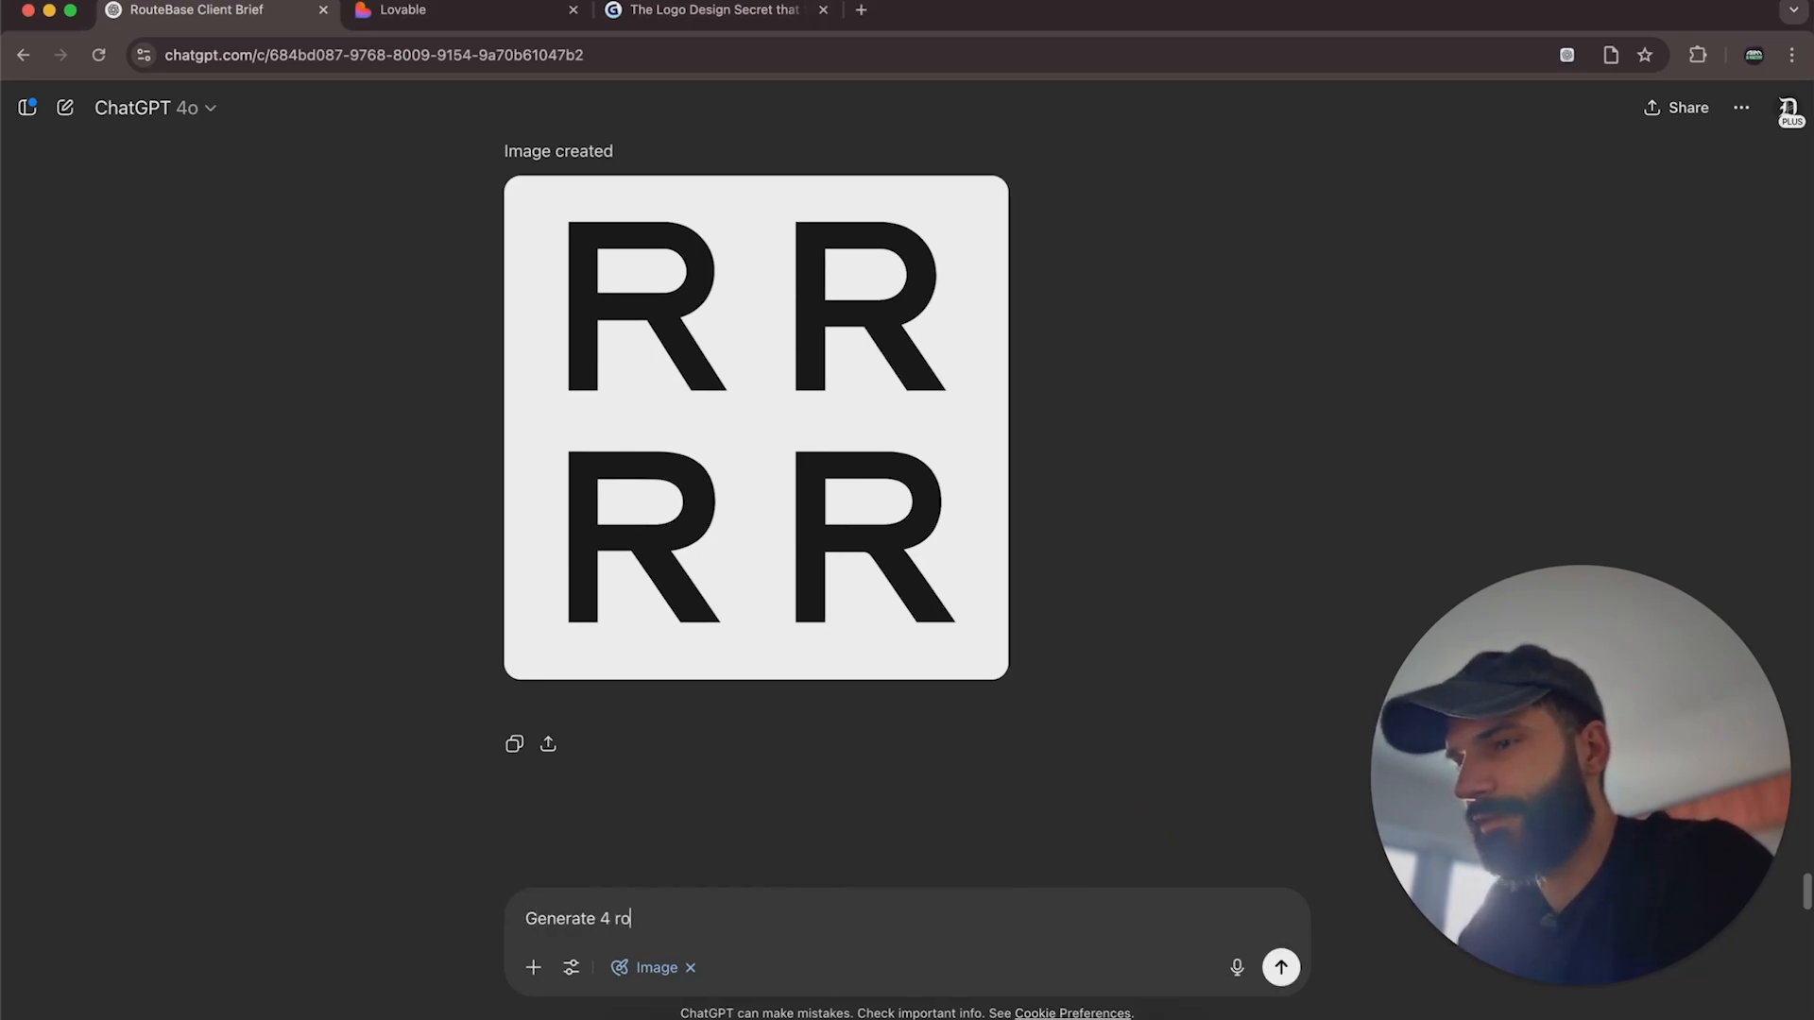
text(ugh logo sketc)
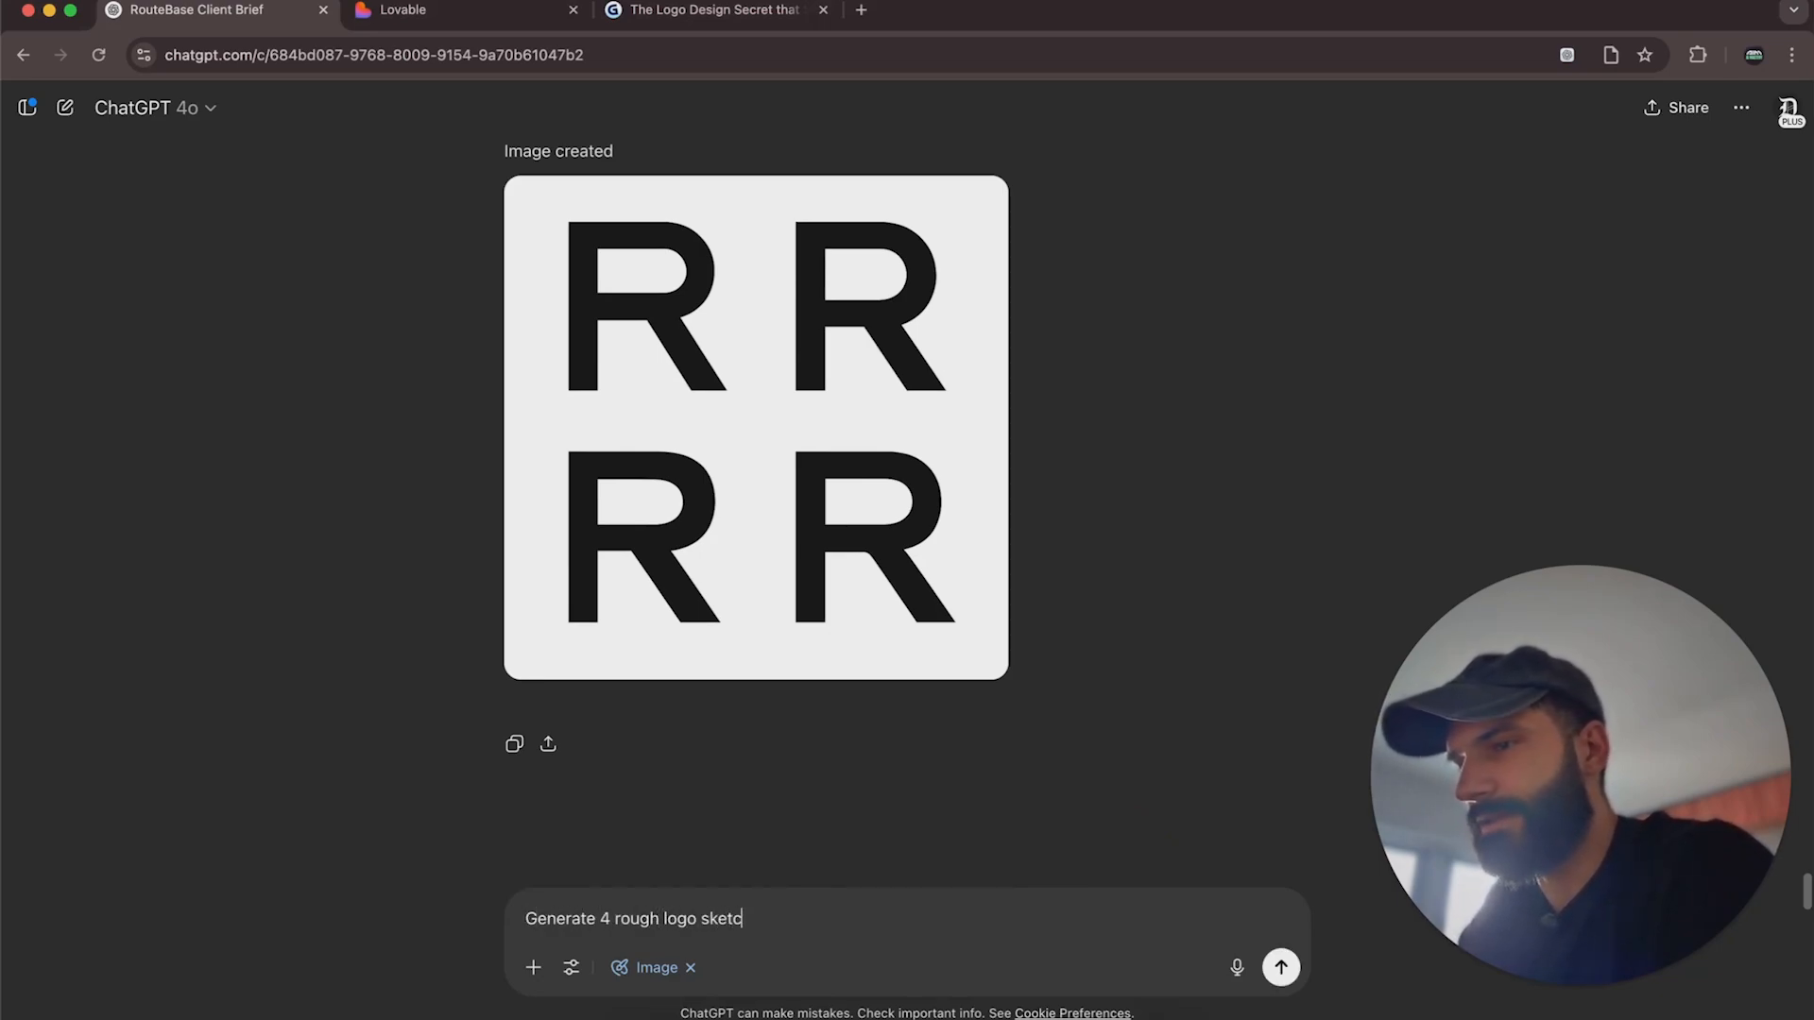
text(hes of a monogram le)
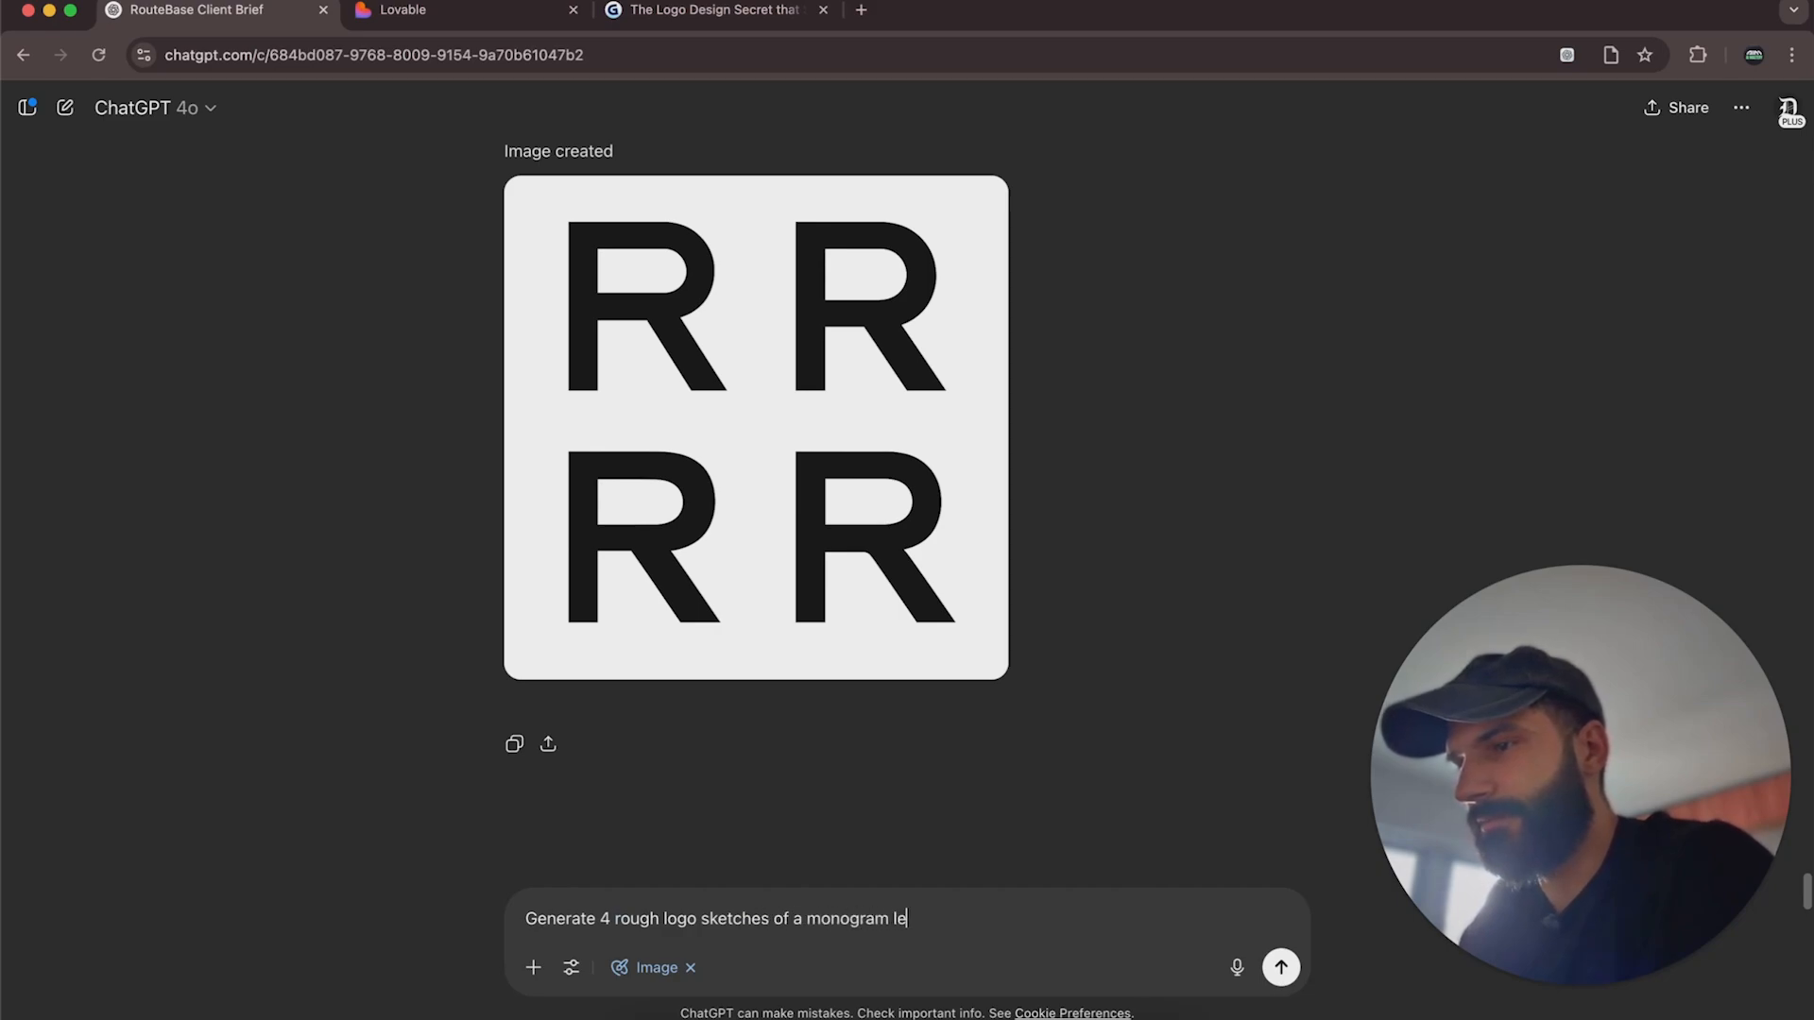
text(tter "R" for o)
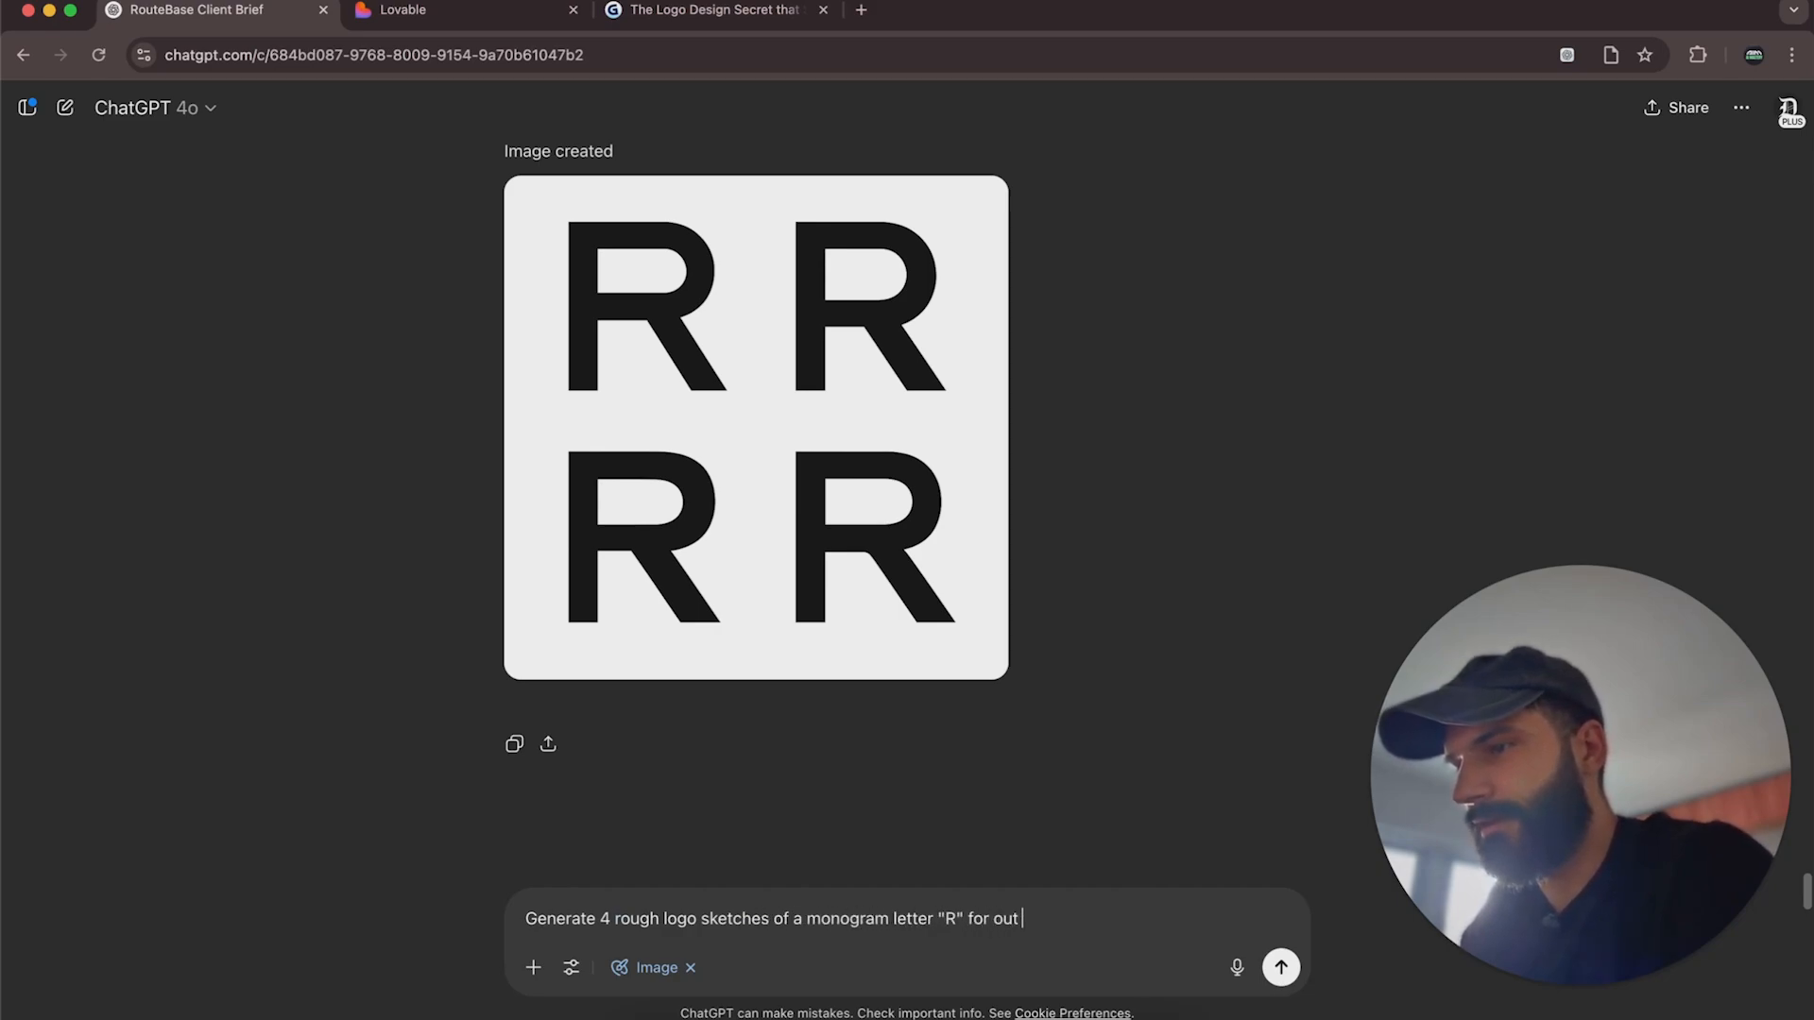
text(ur Brand calle)
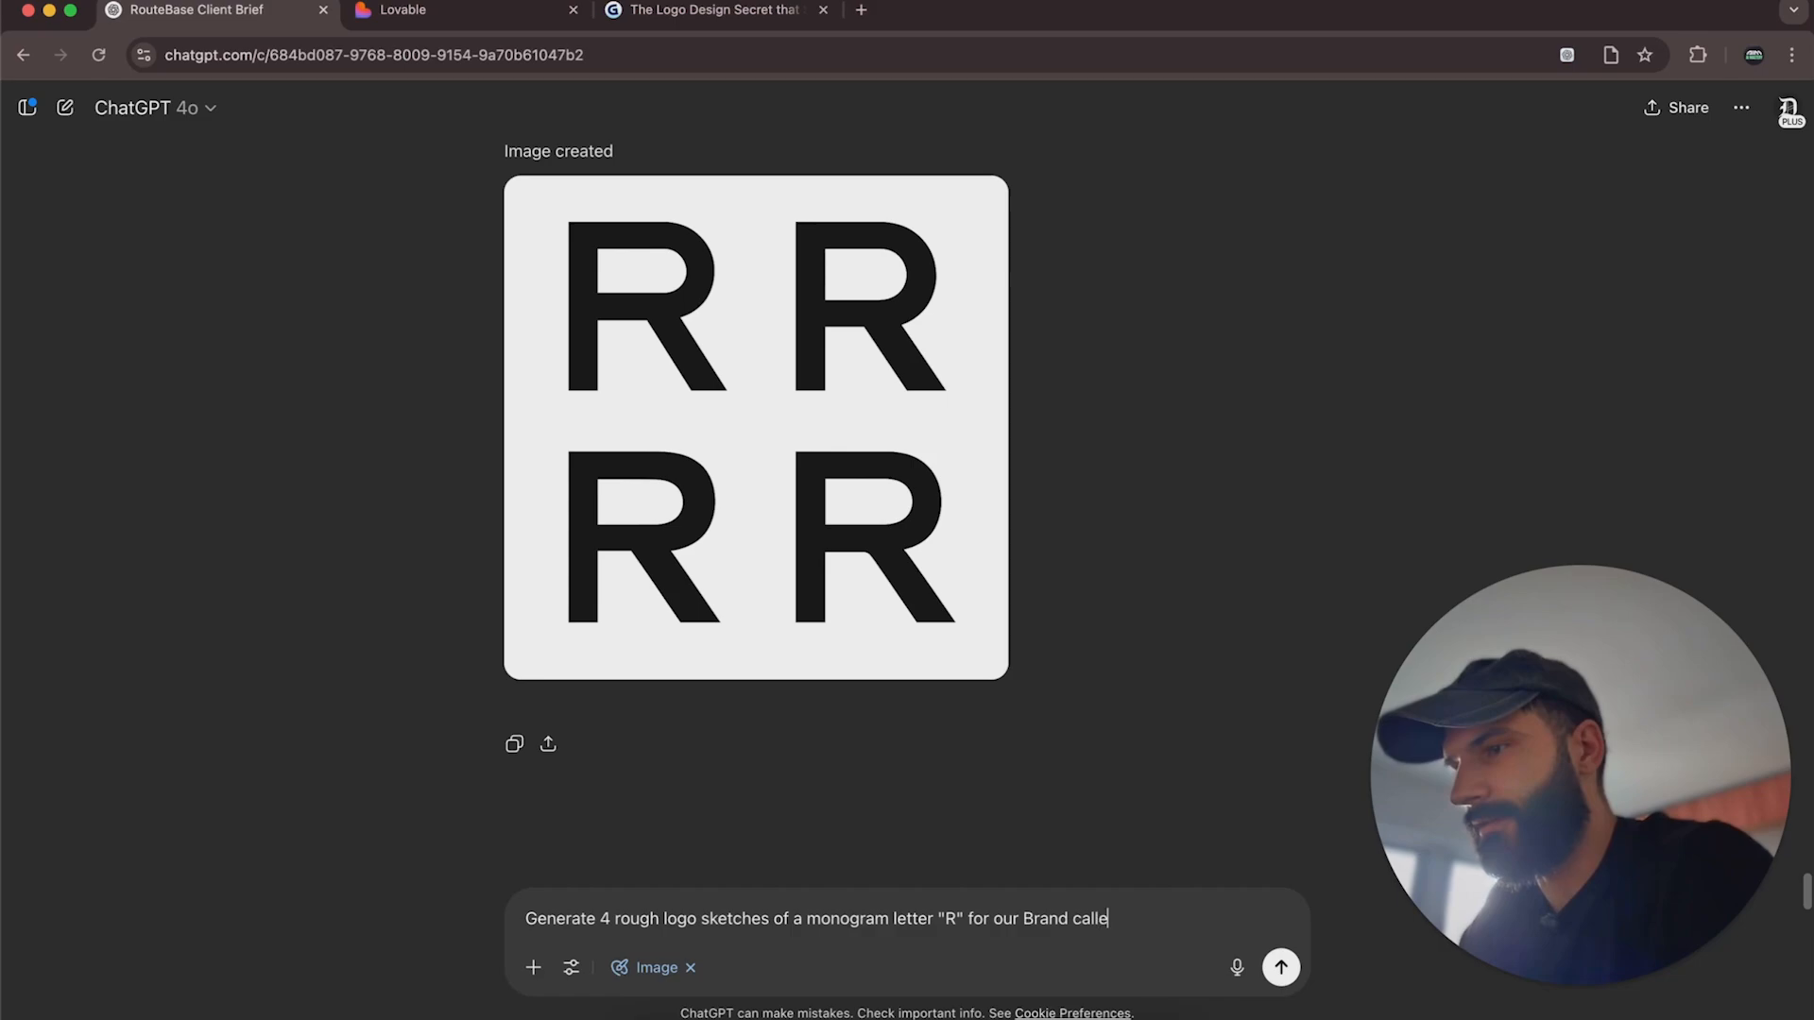
text(d Routebase)
key(shift+Return)
key(shift+Return)
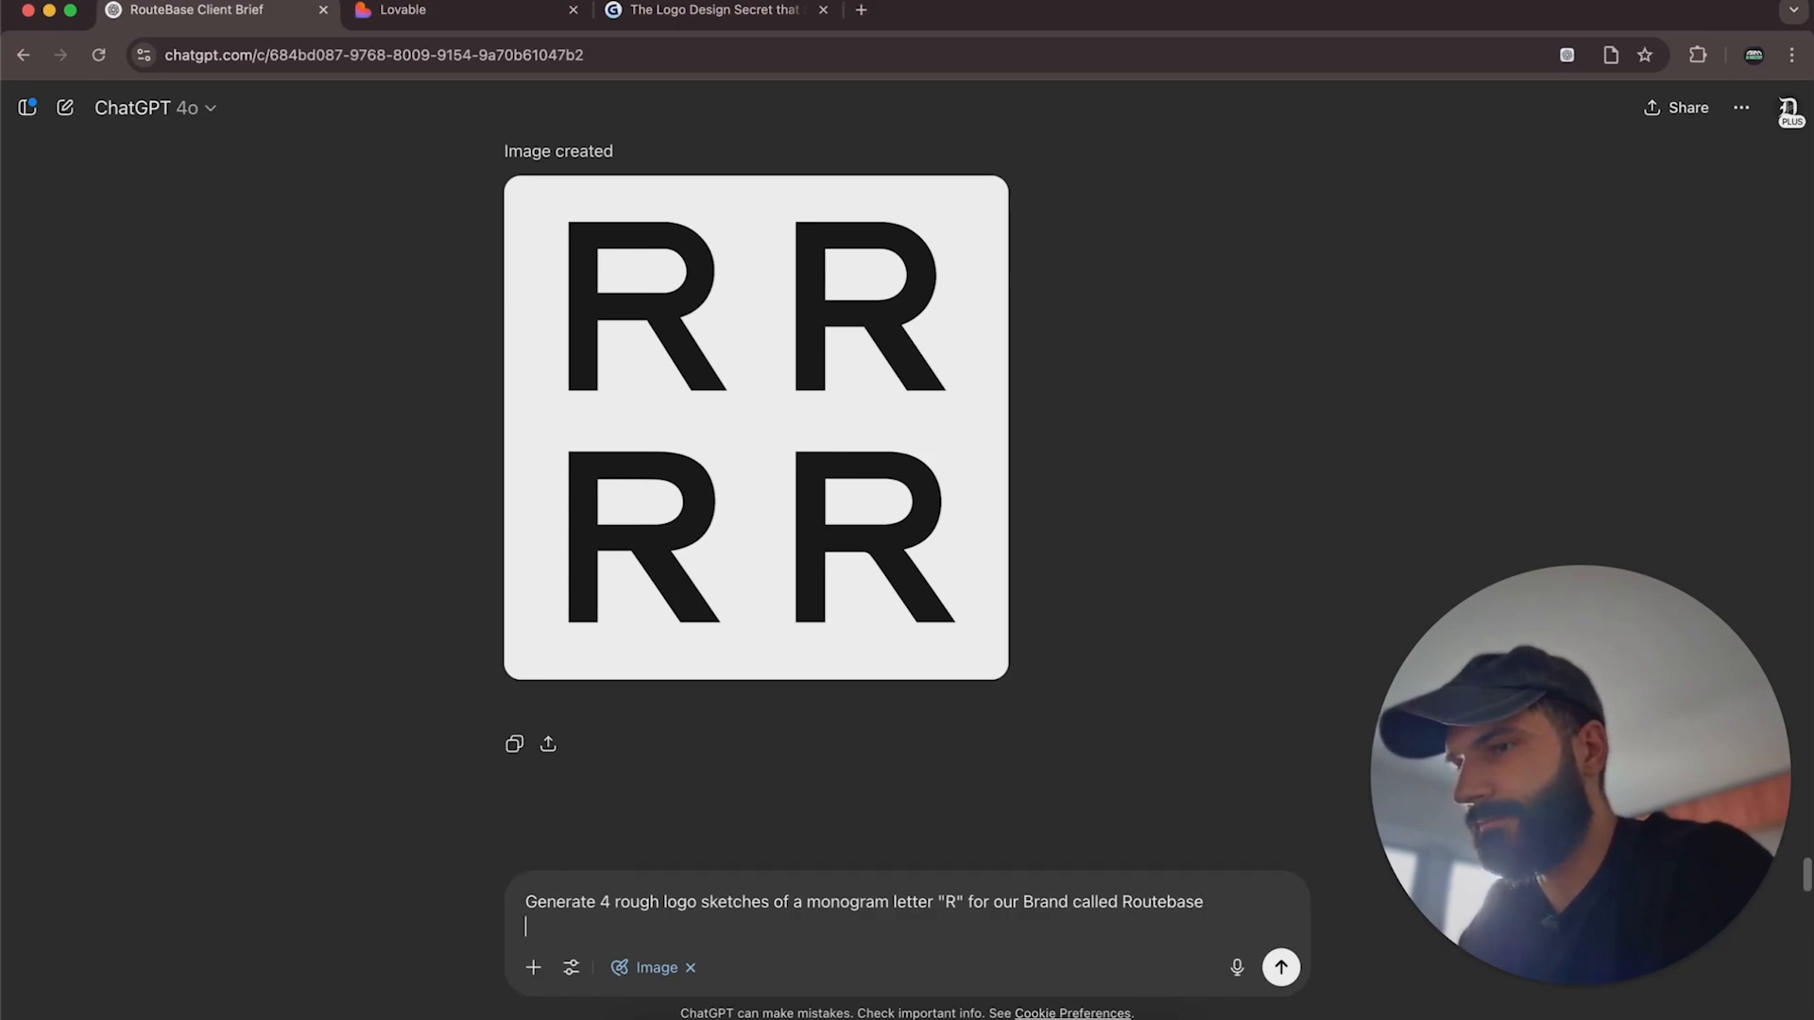
Add a separate paragraph to the draft: "Focus on providing 4 unique logo concepts that focus on the idea of negative space".
text(Focus on providin)
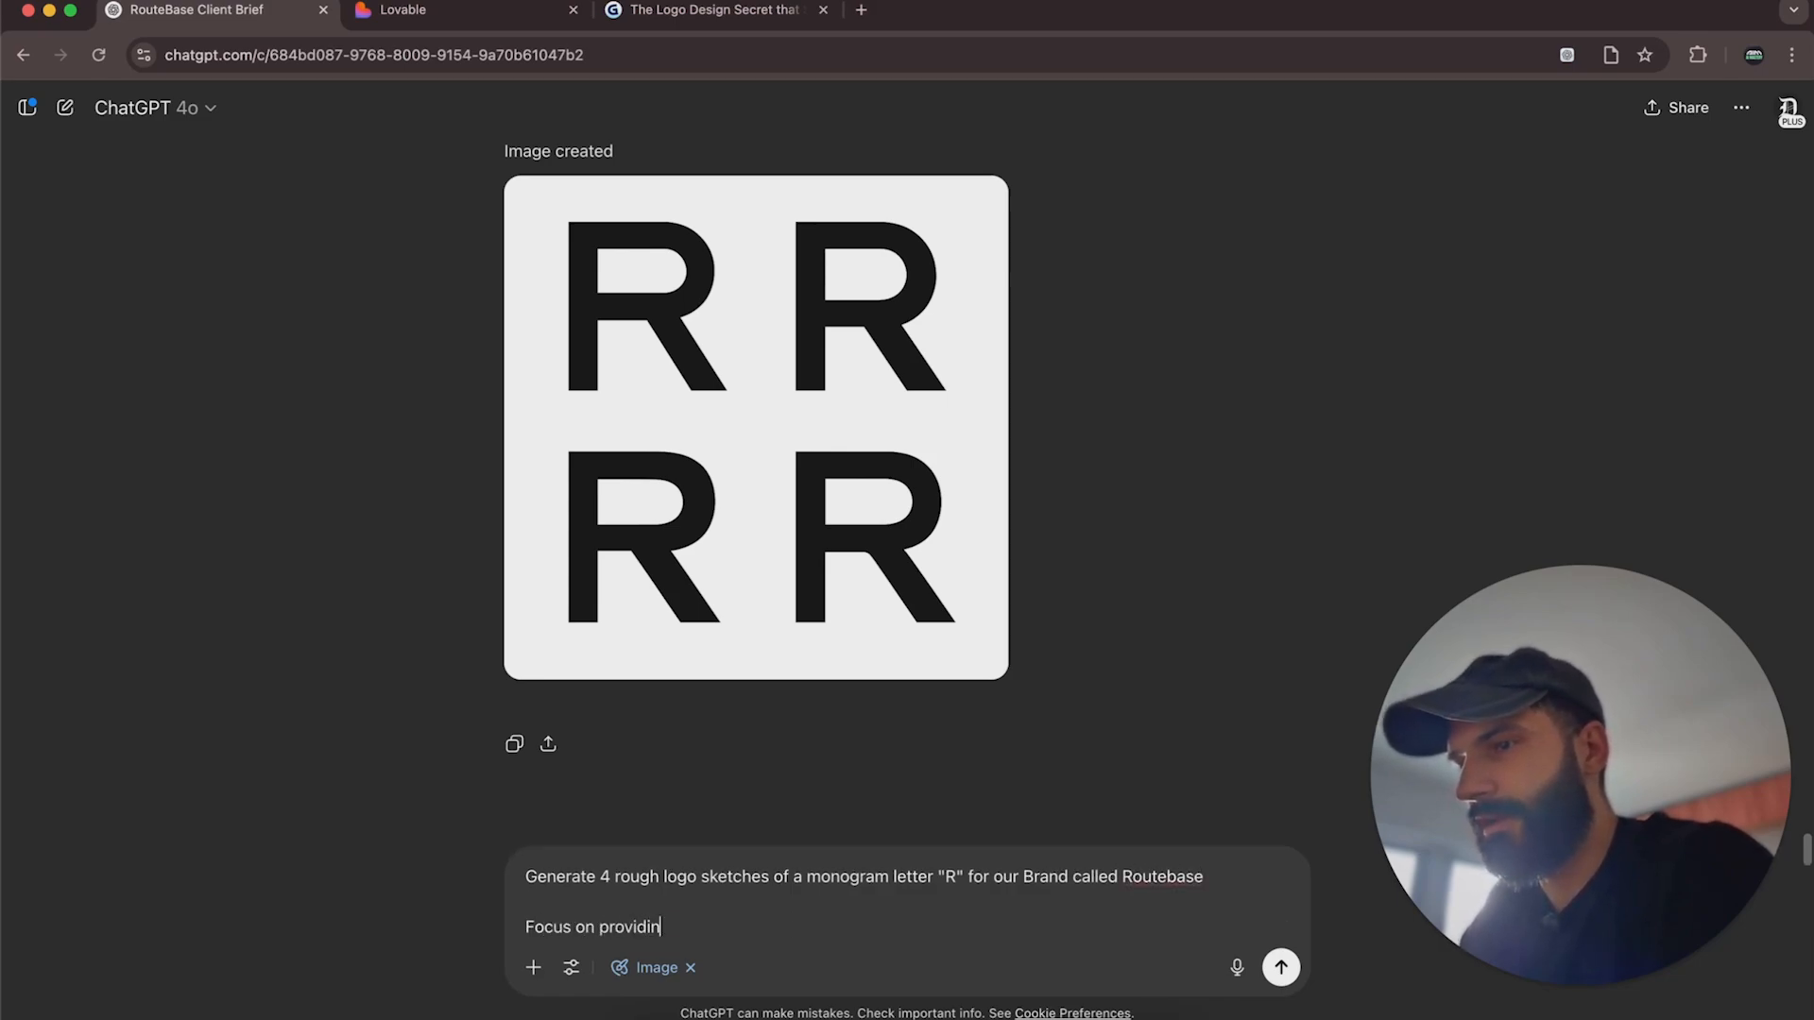
text(g 4 )
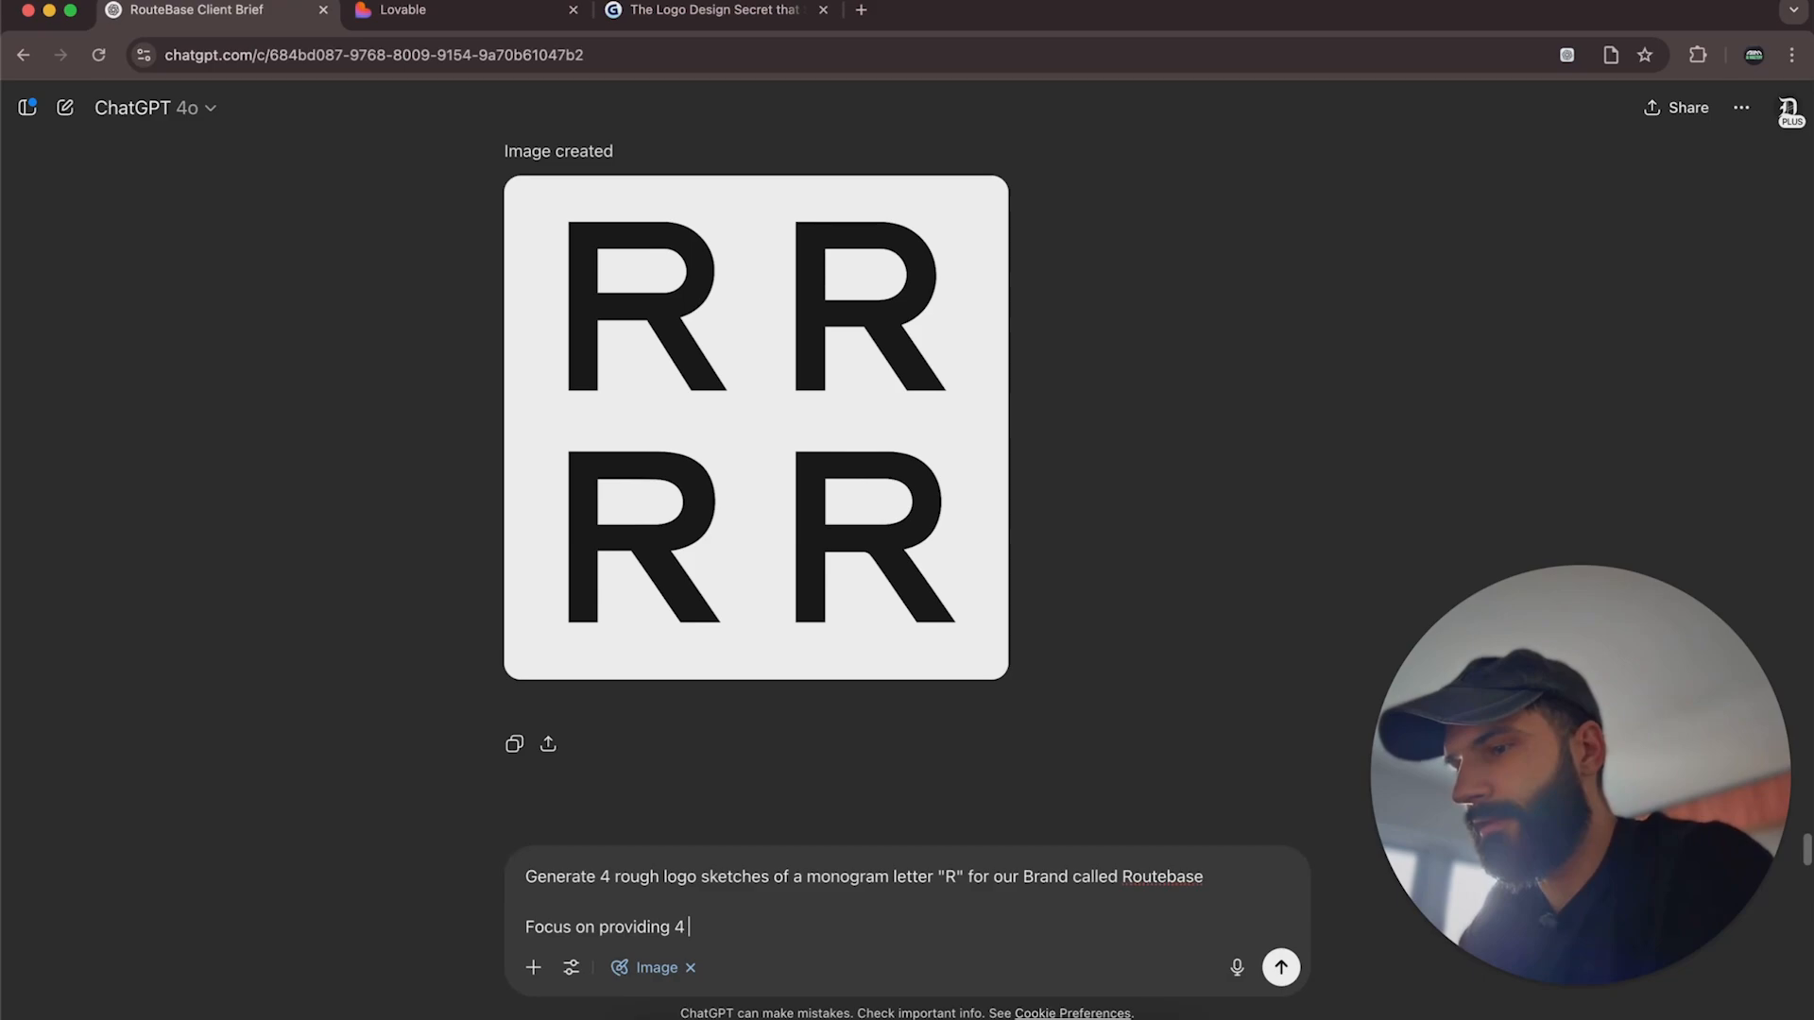
text(unique logo con)
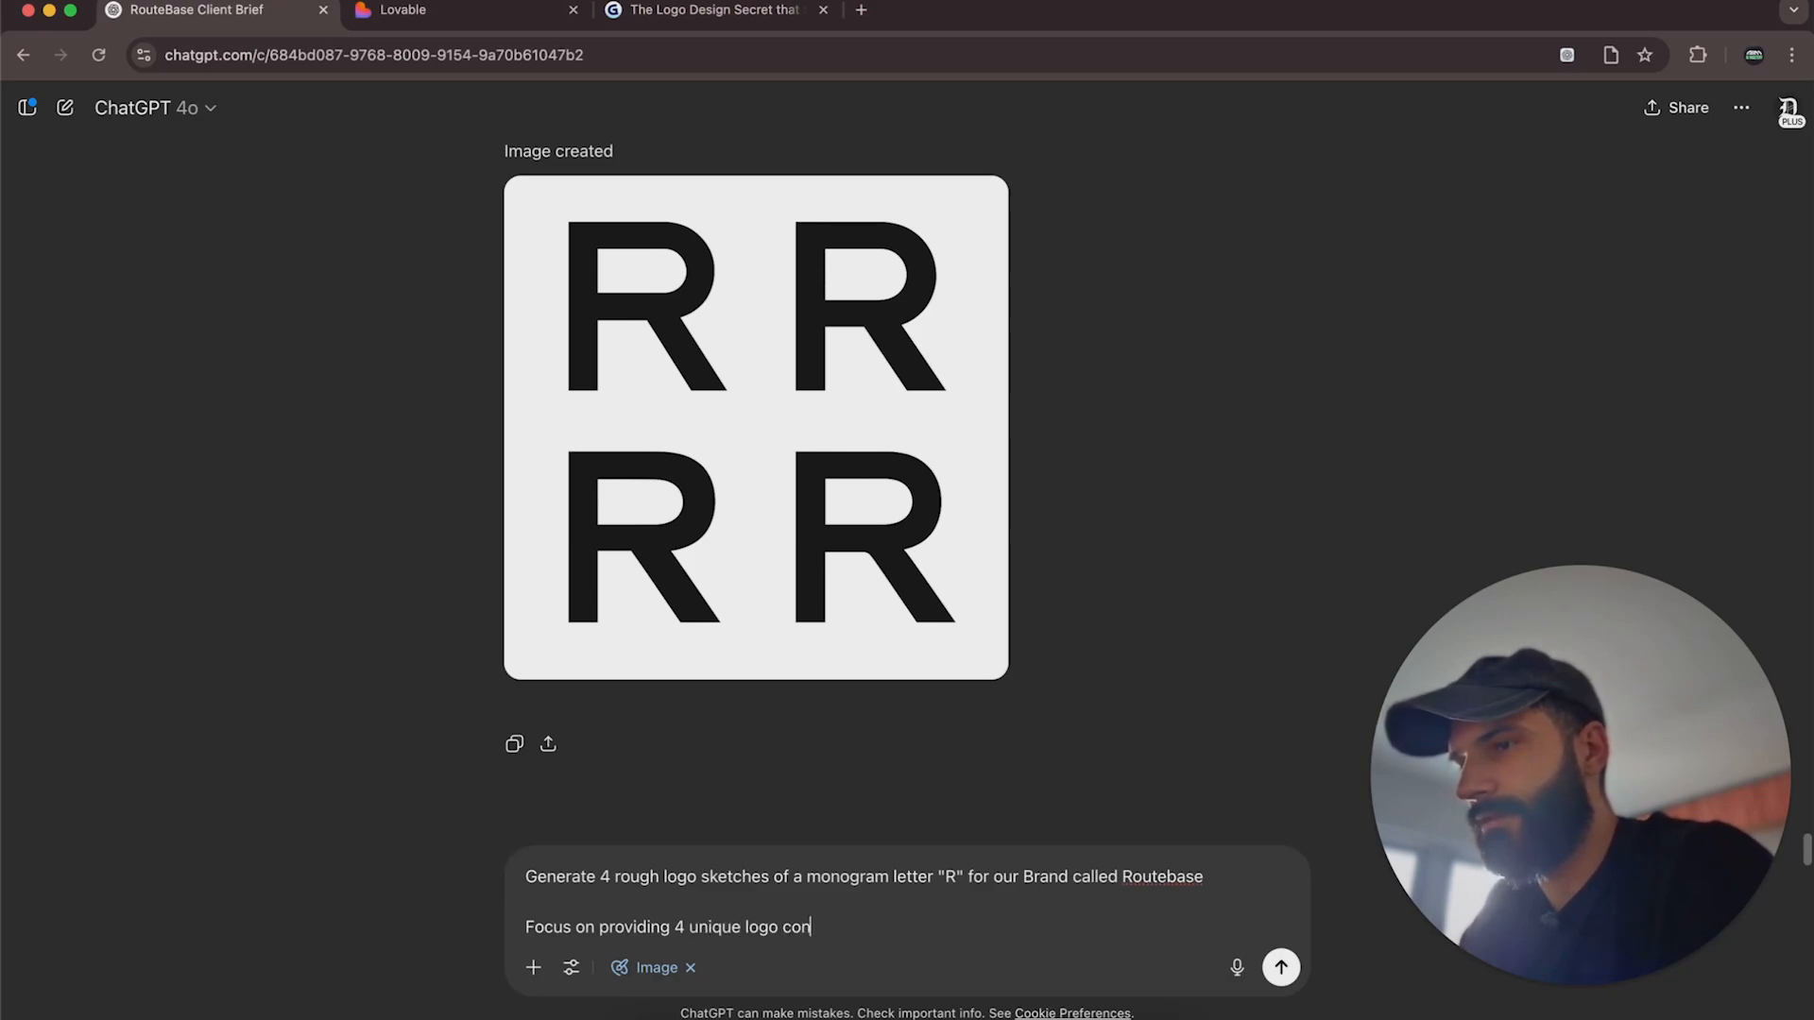
text(cepts that)
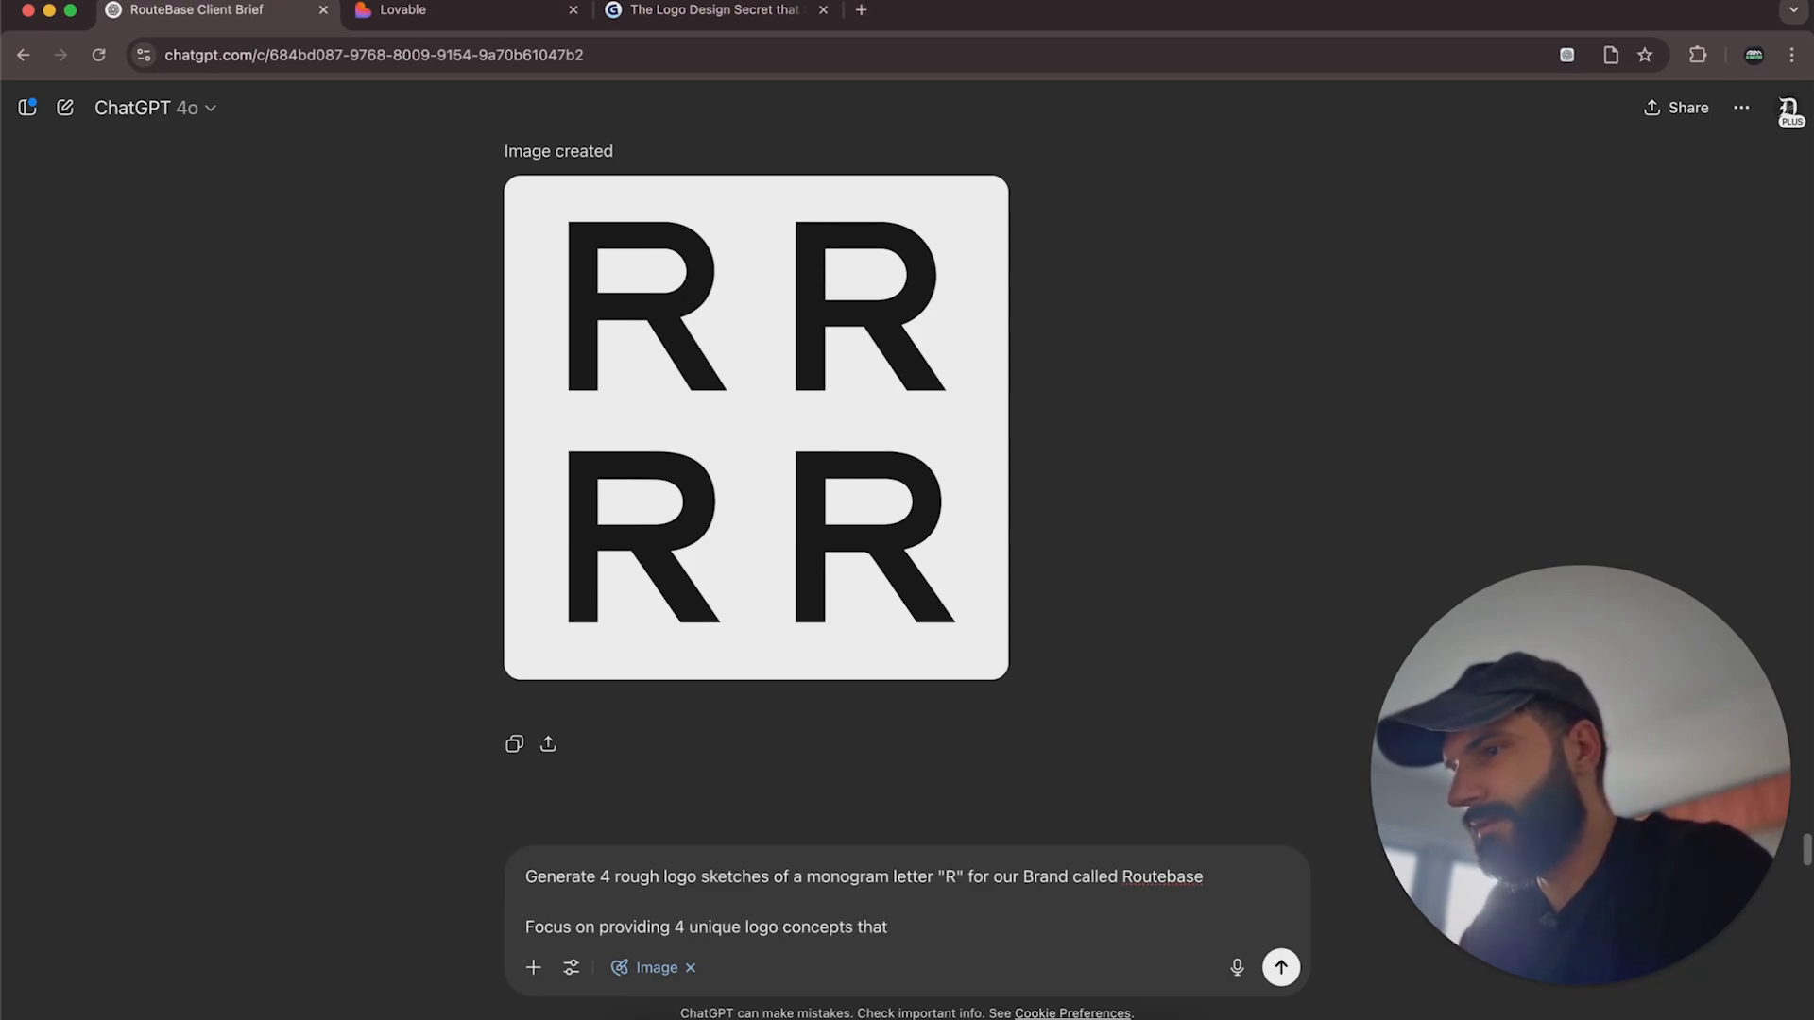
text( focus on the idea )
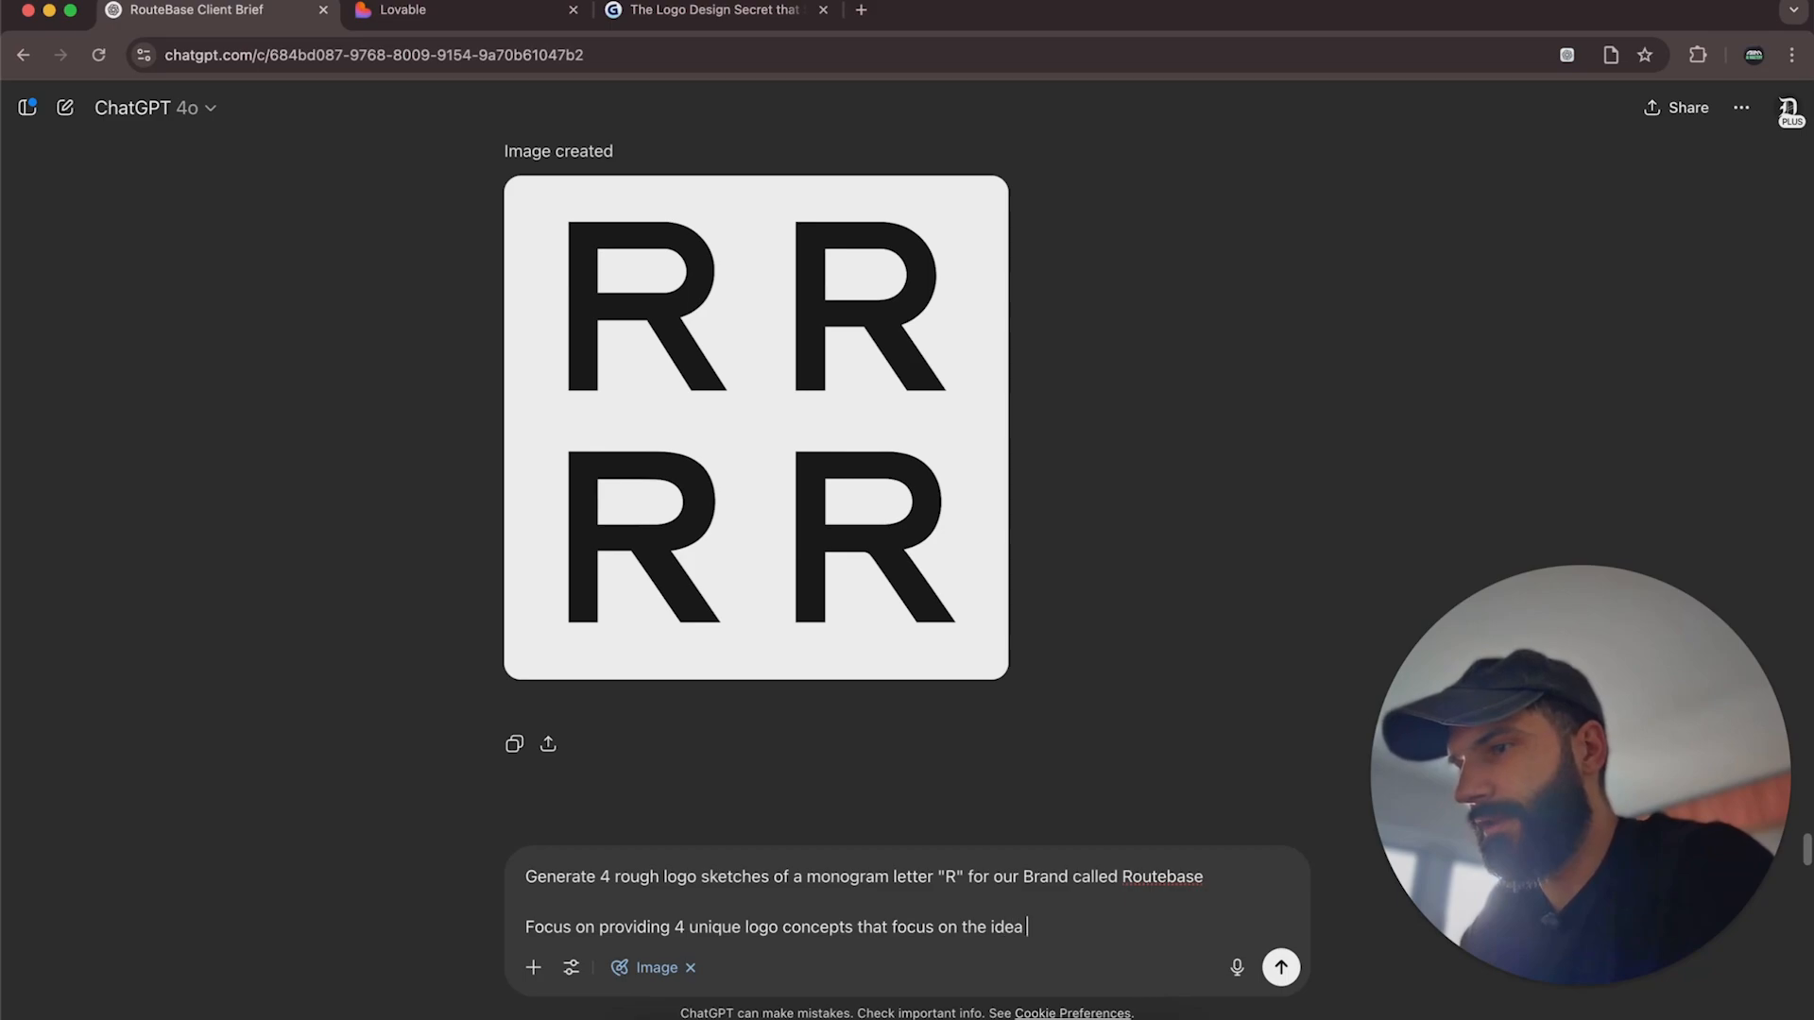
text(of negative space)
key(shift+Return)
key(shift+Return)
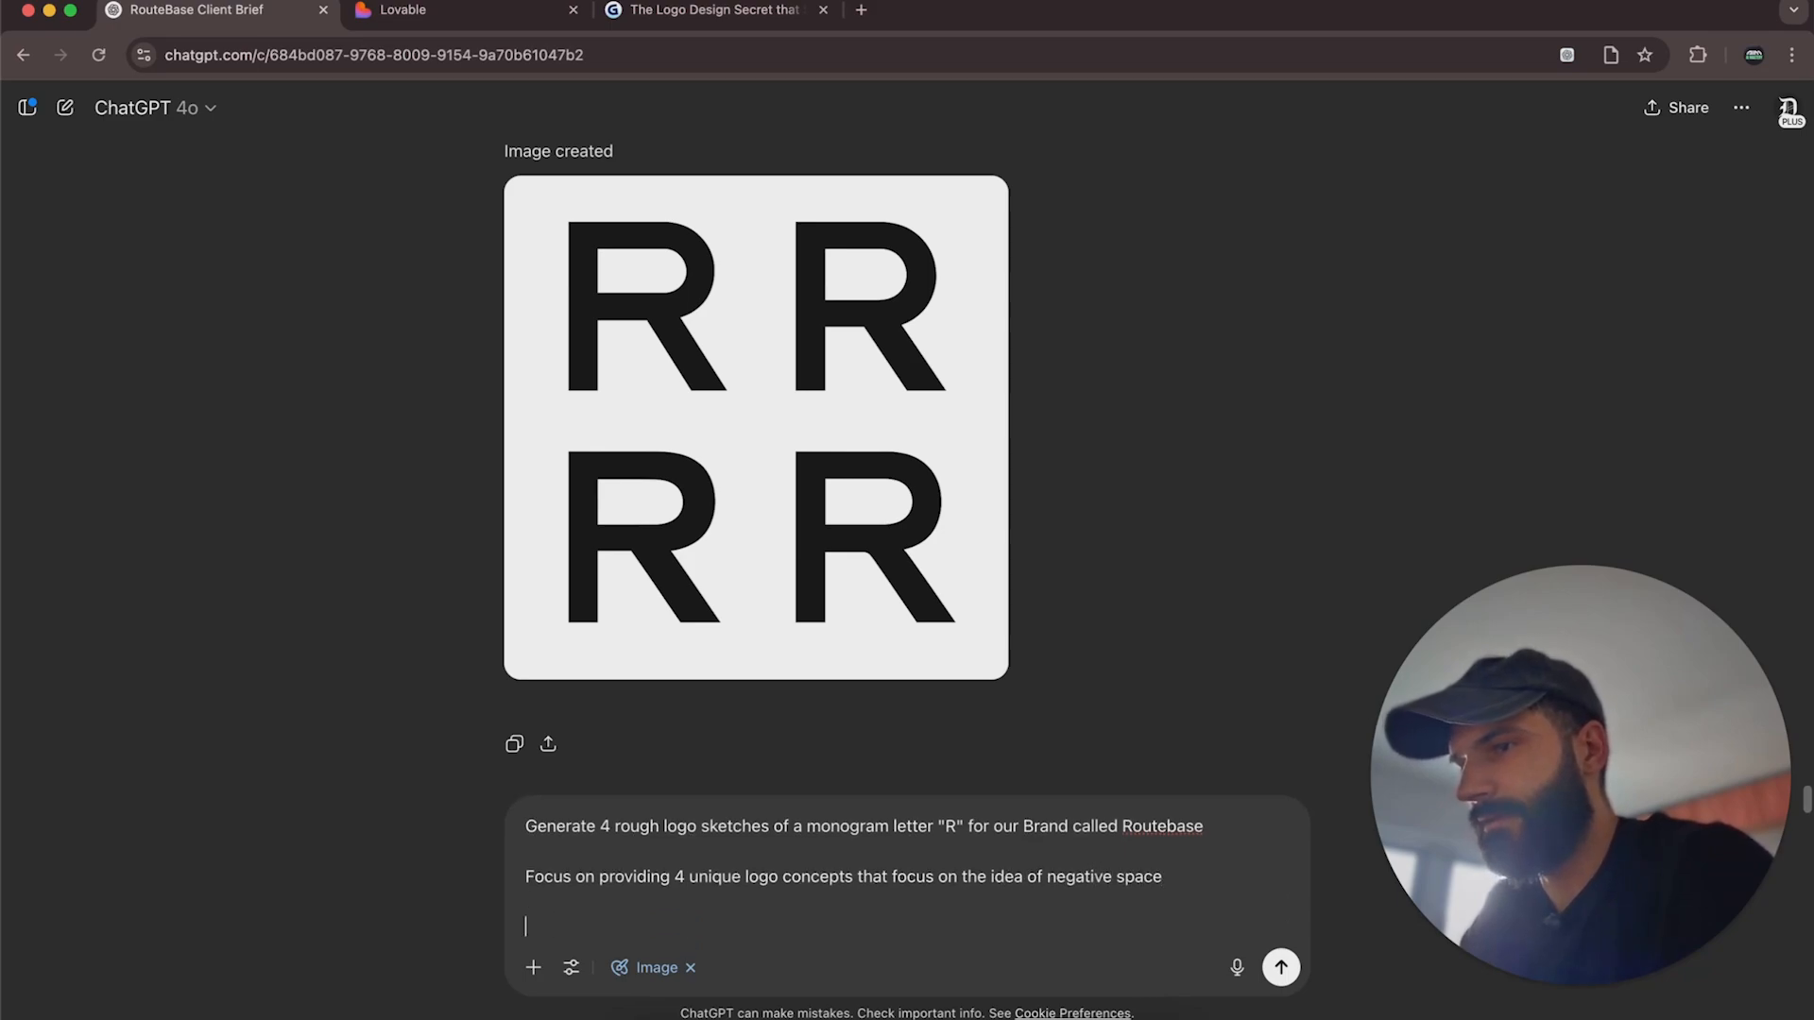
Add the paragraph "Make sure that the logos have visual balance and follow modern logo practises" to the draft and submit the image request.
text(Make sure that the logos are)
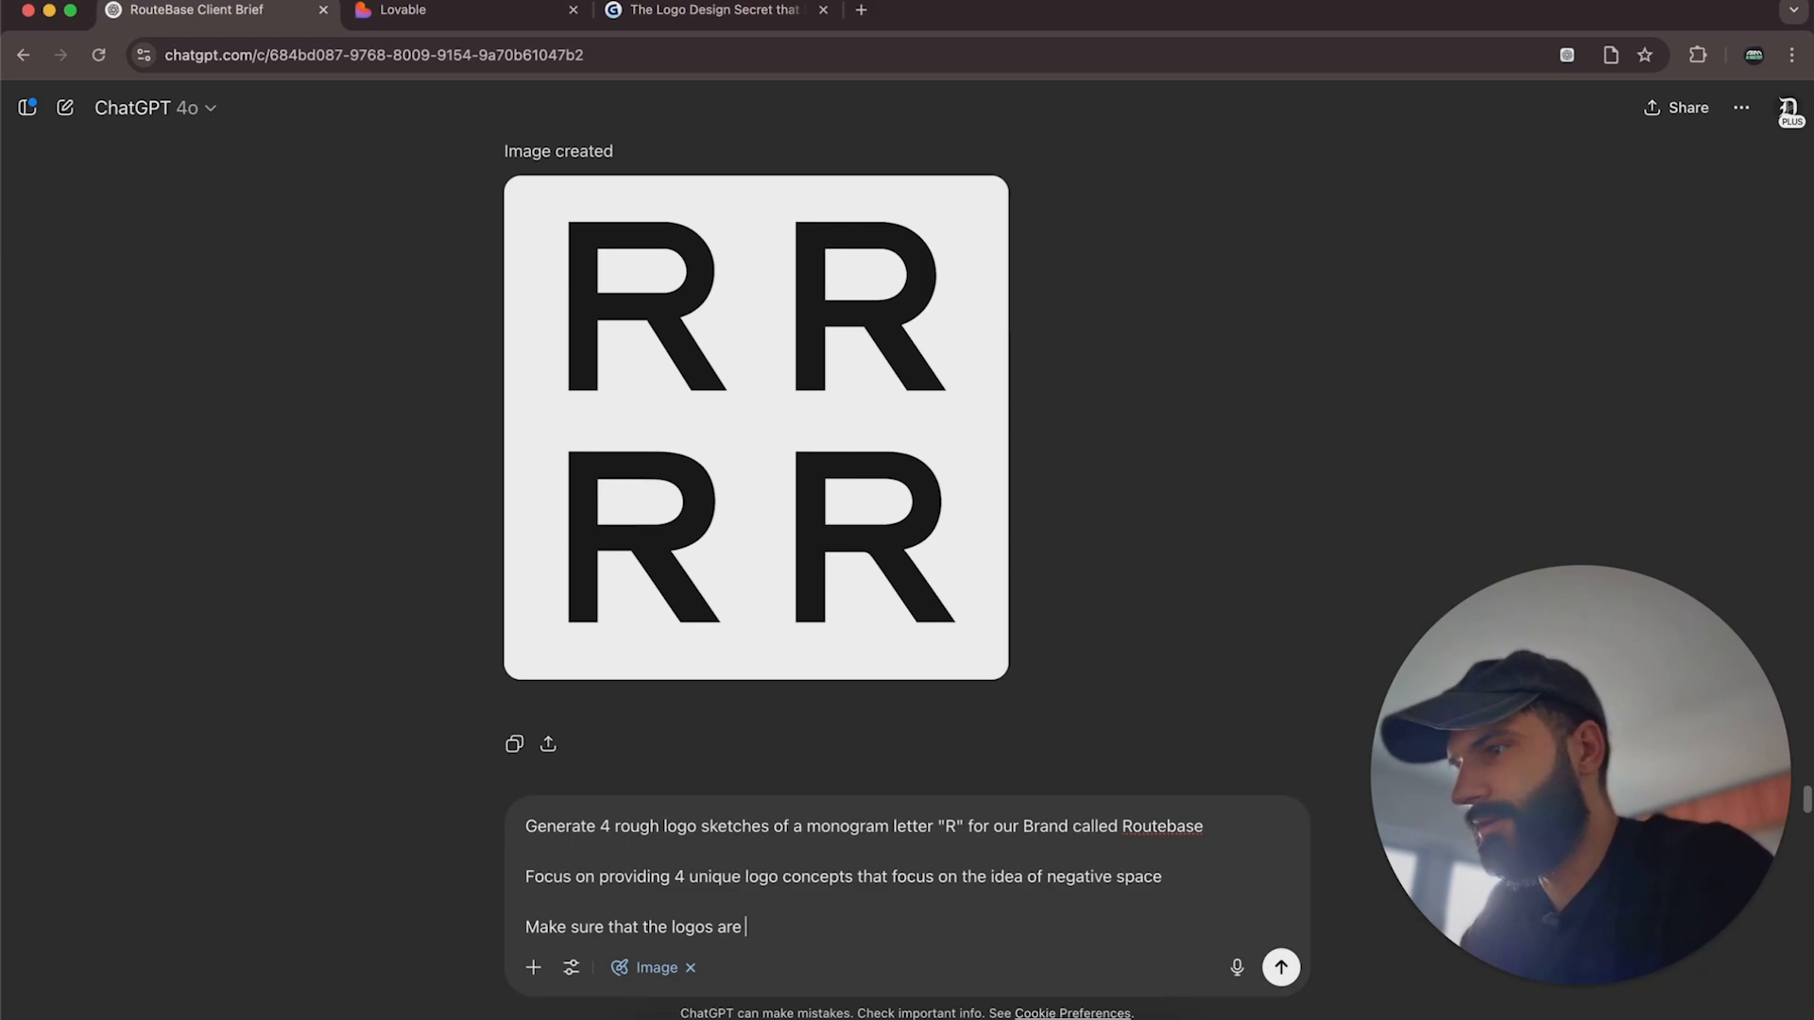
text( modern)
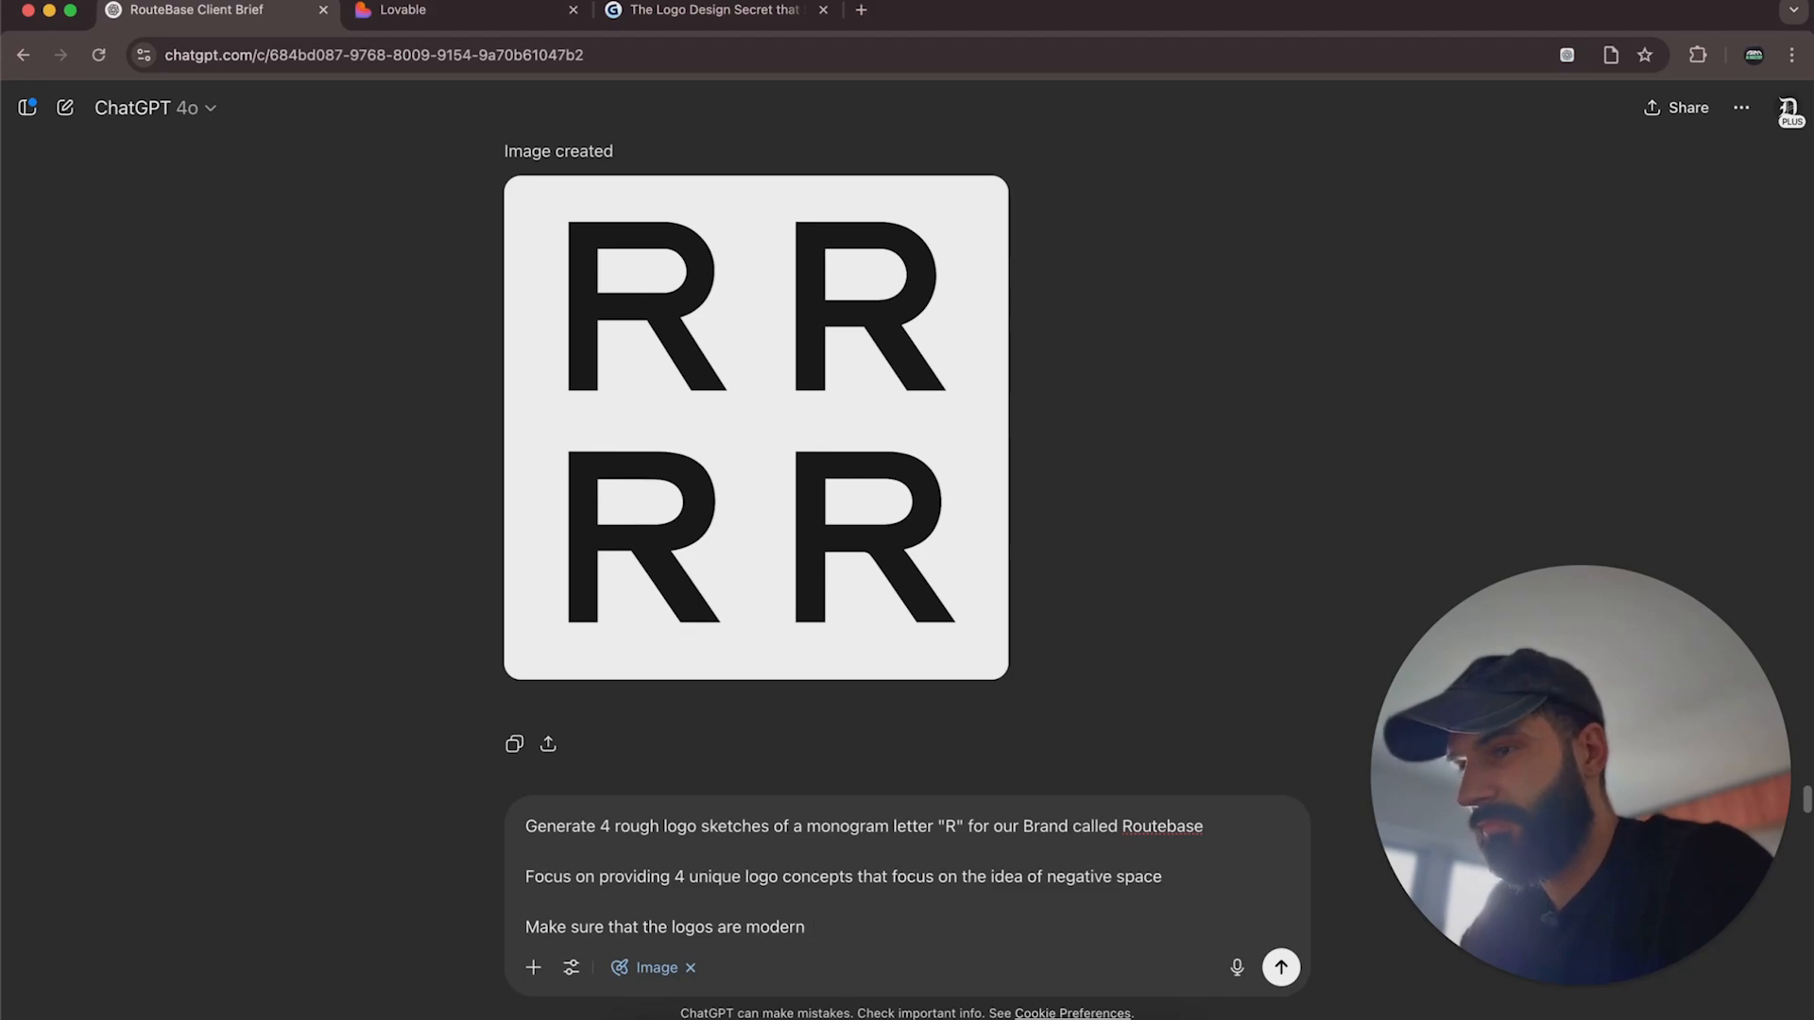
key(BackSpace)
key(BackSpace)
key(BackSpace)
key(BackSpace)
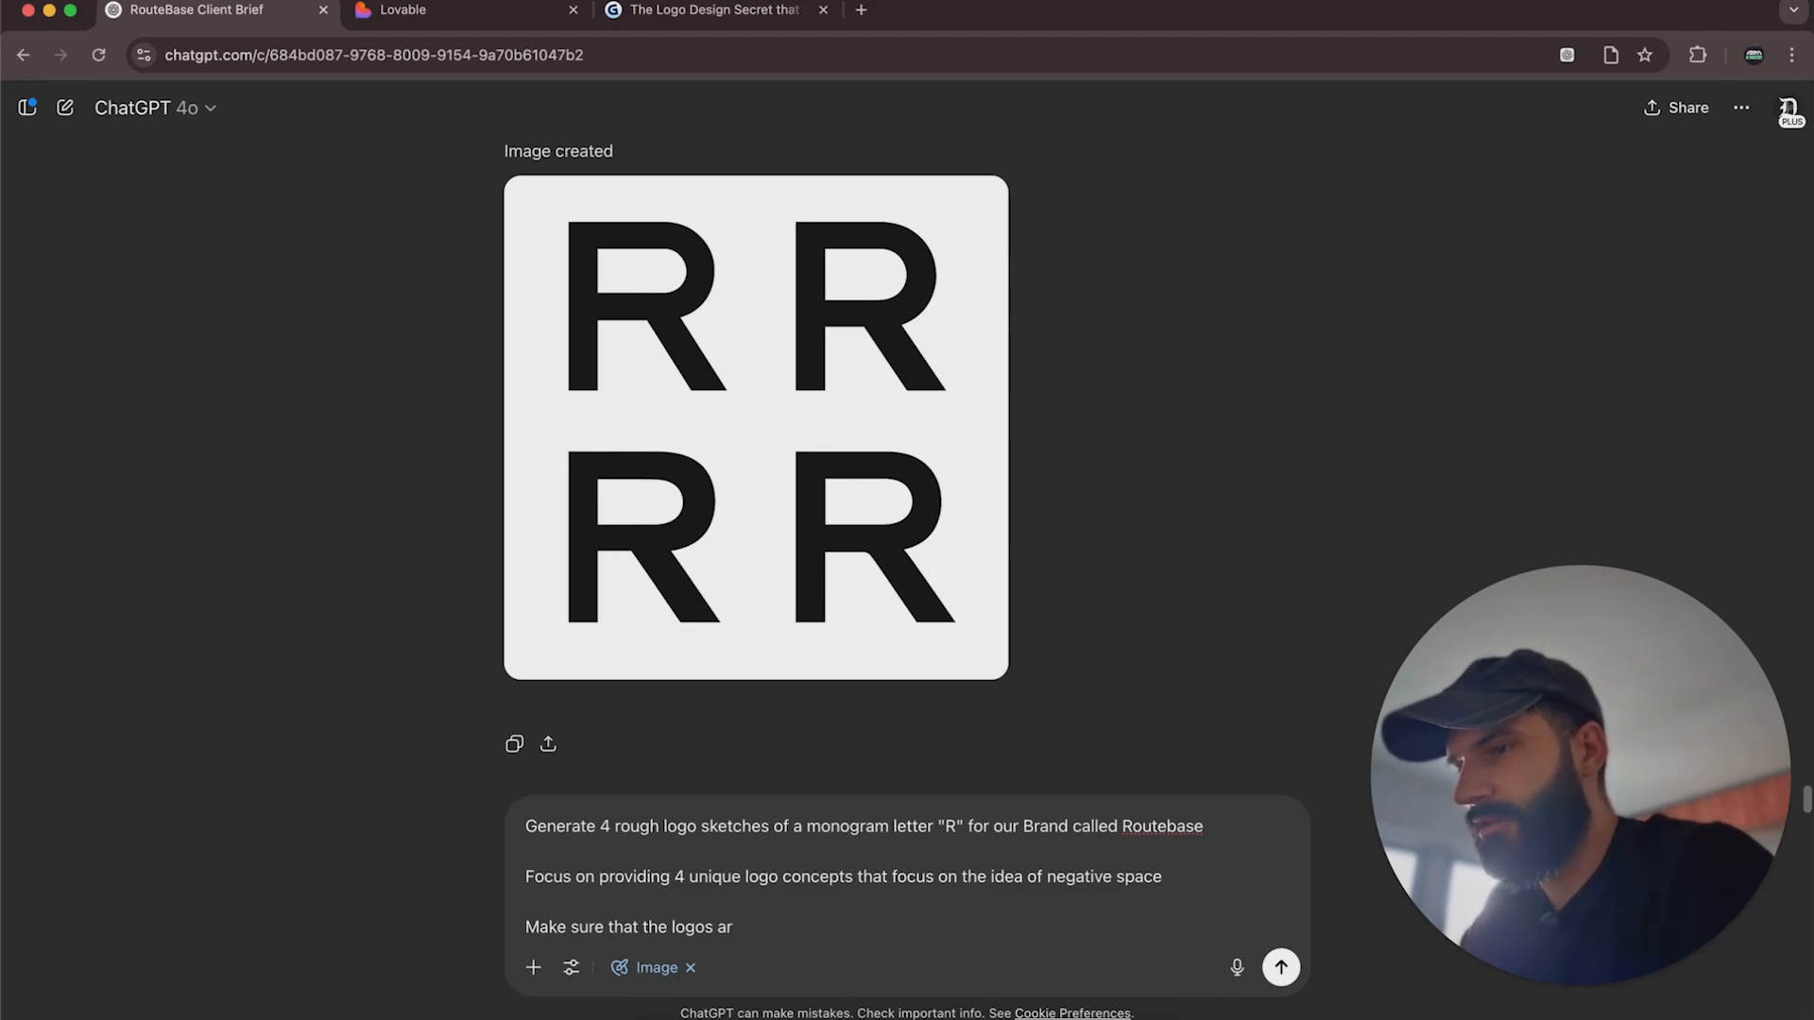
text(isual )
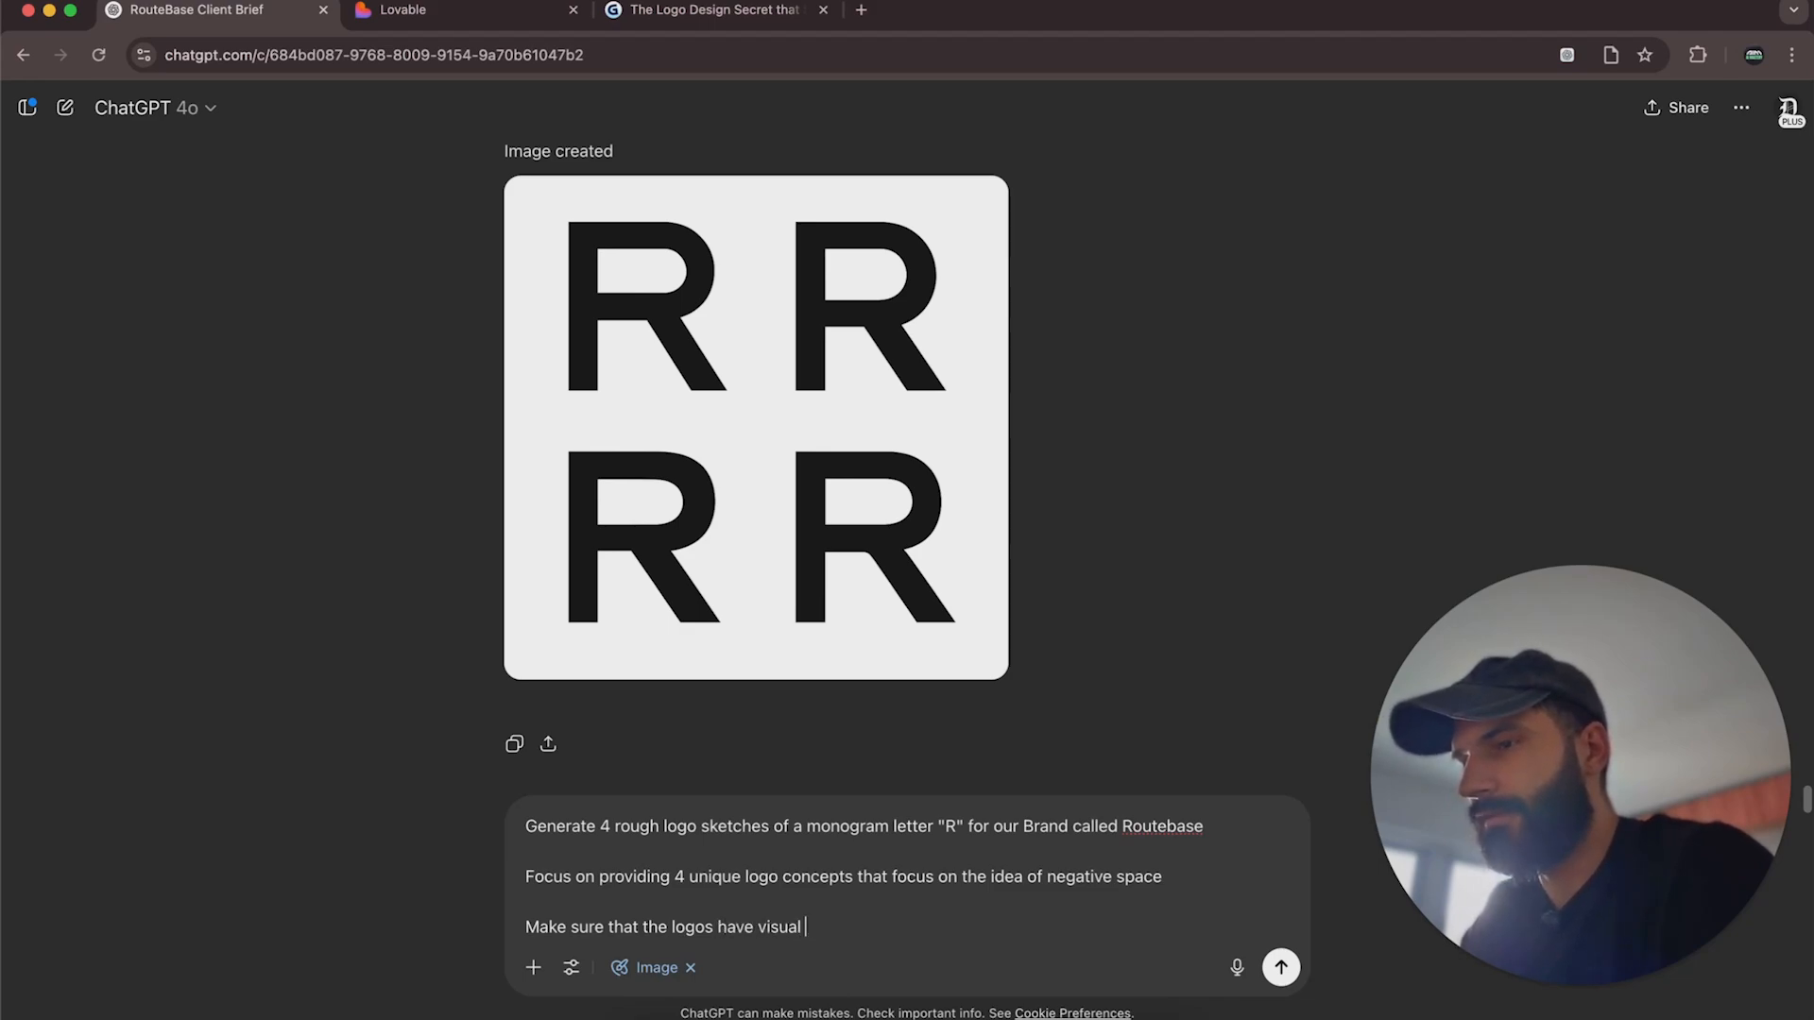
text(balance and ca)
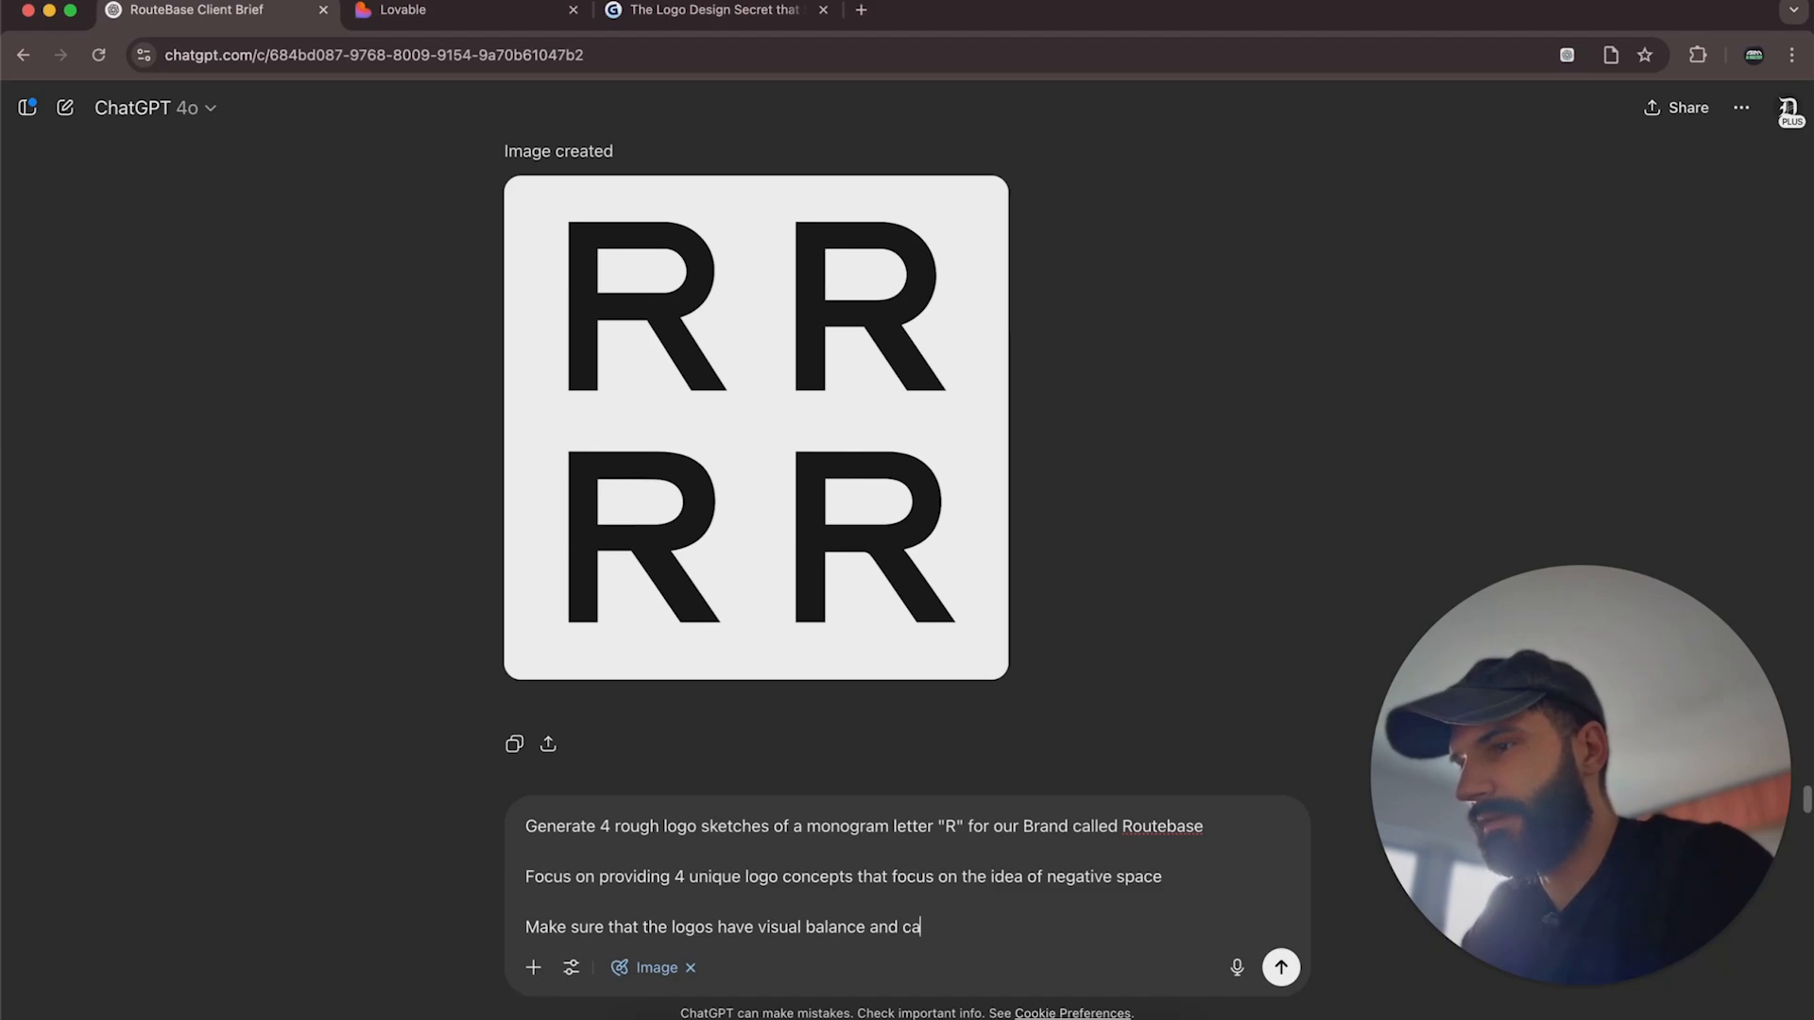
text(n)
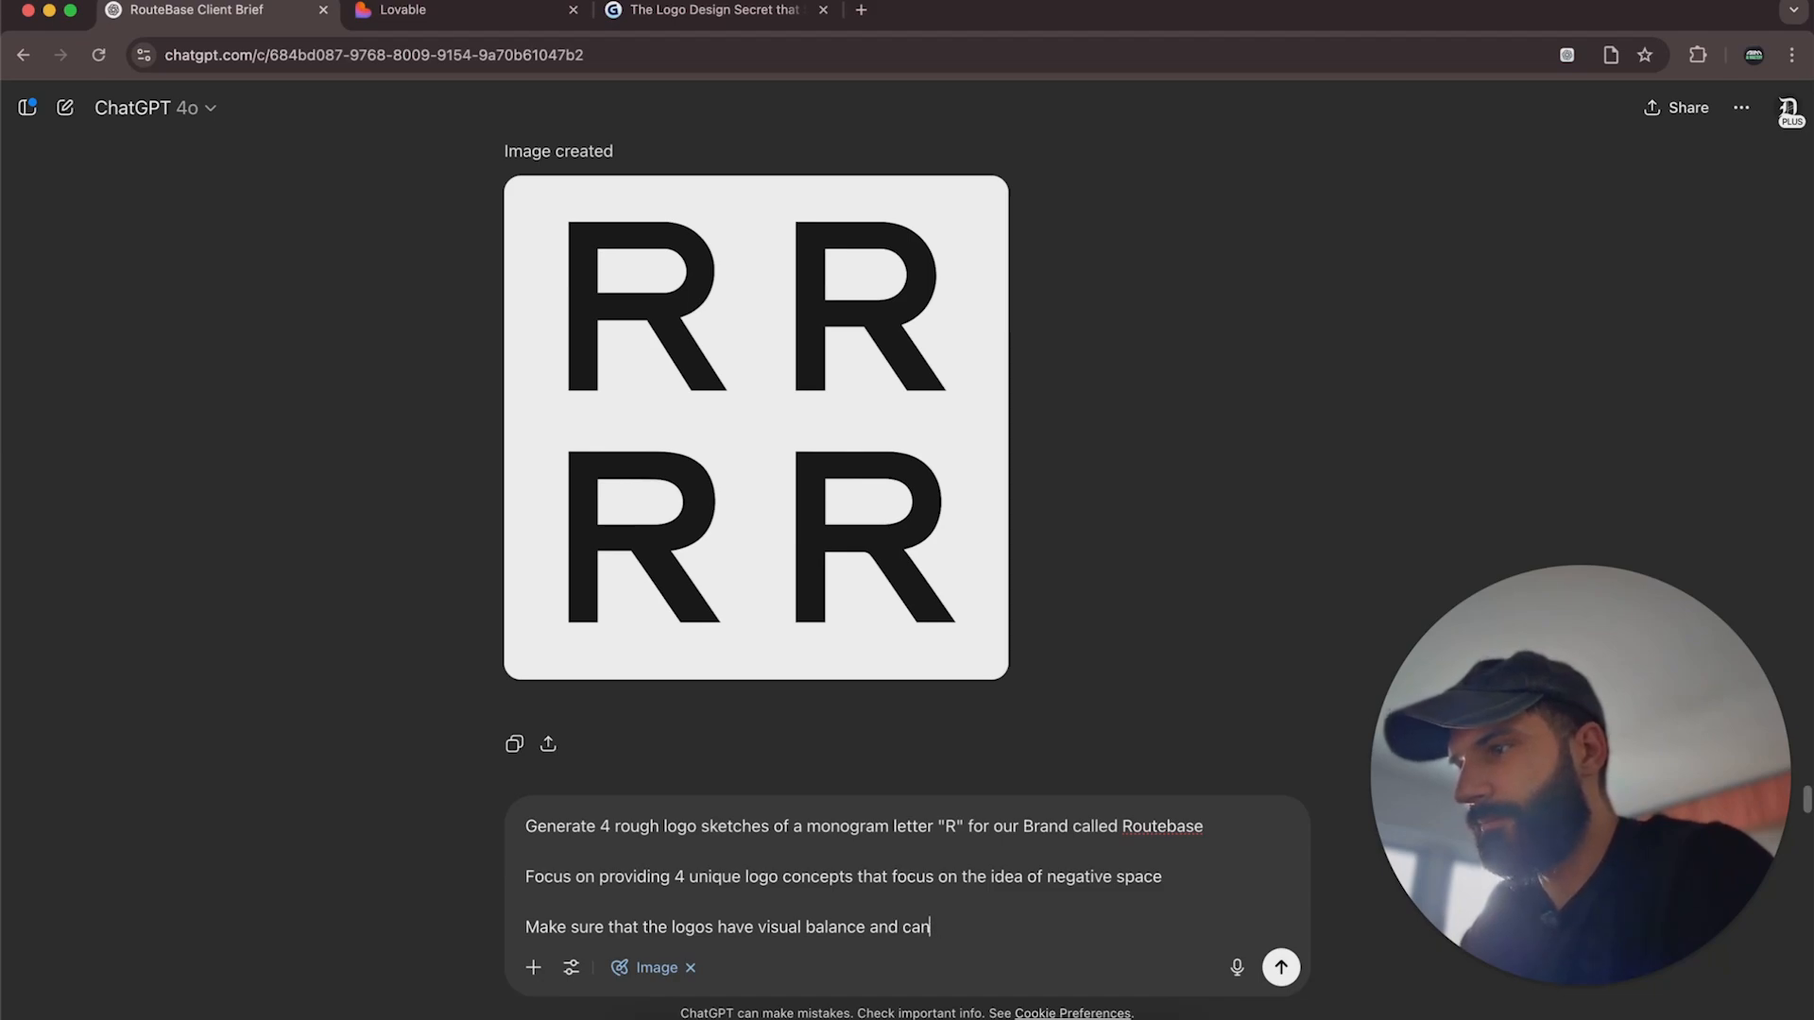
key(BackSpace)
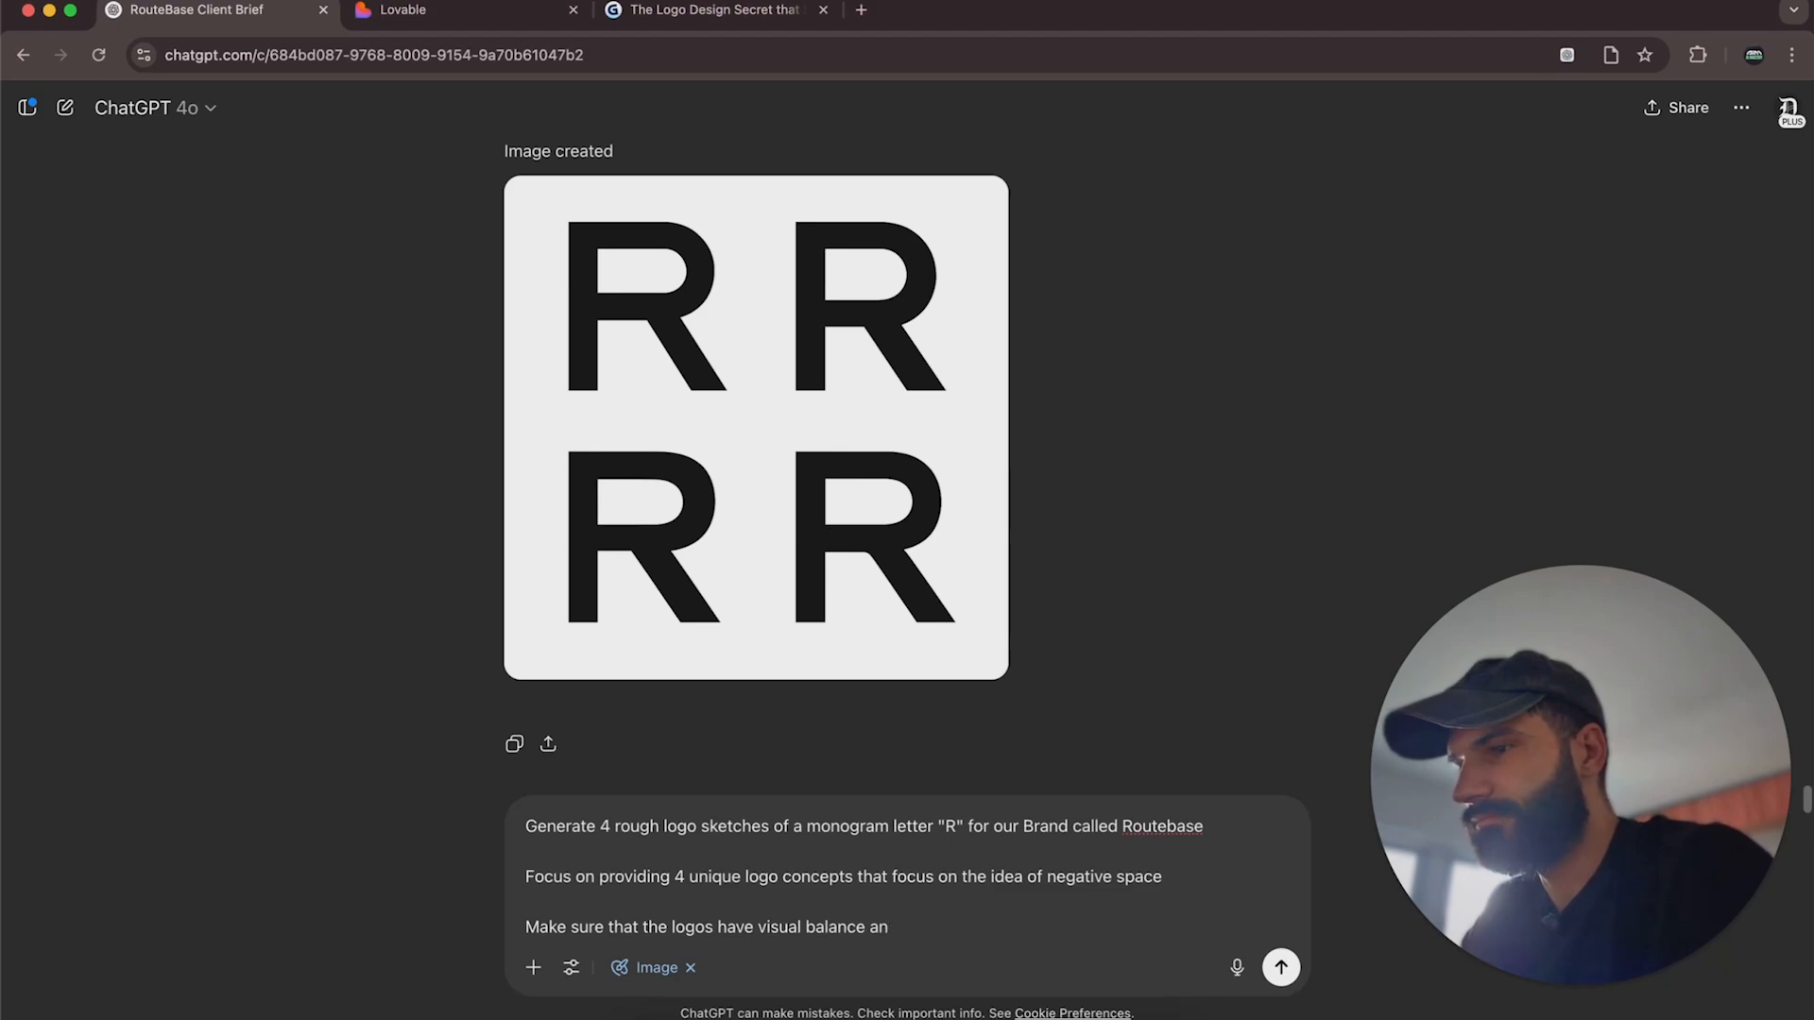
text(nd follow m)
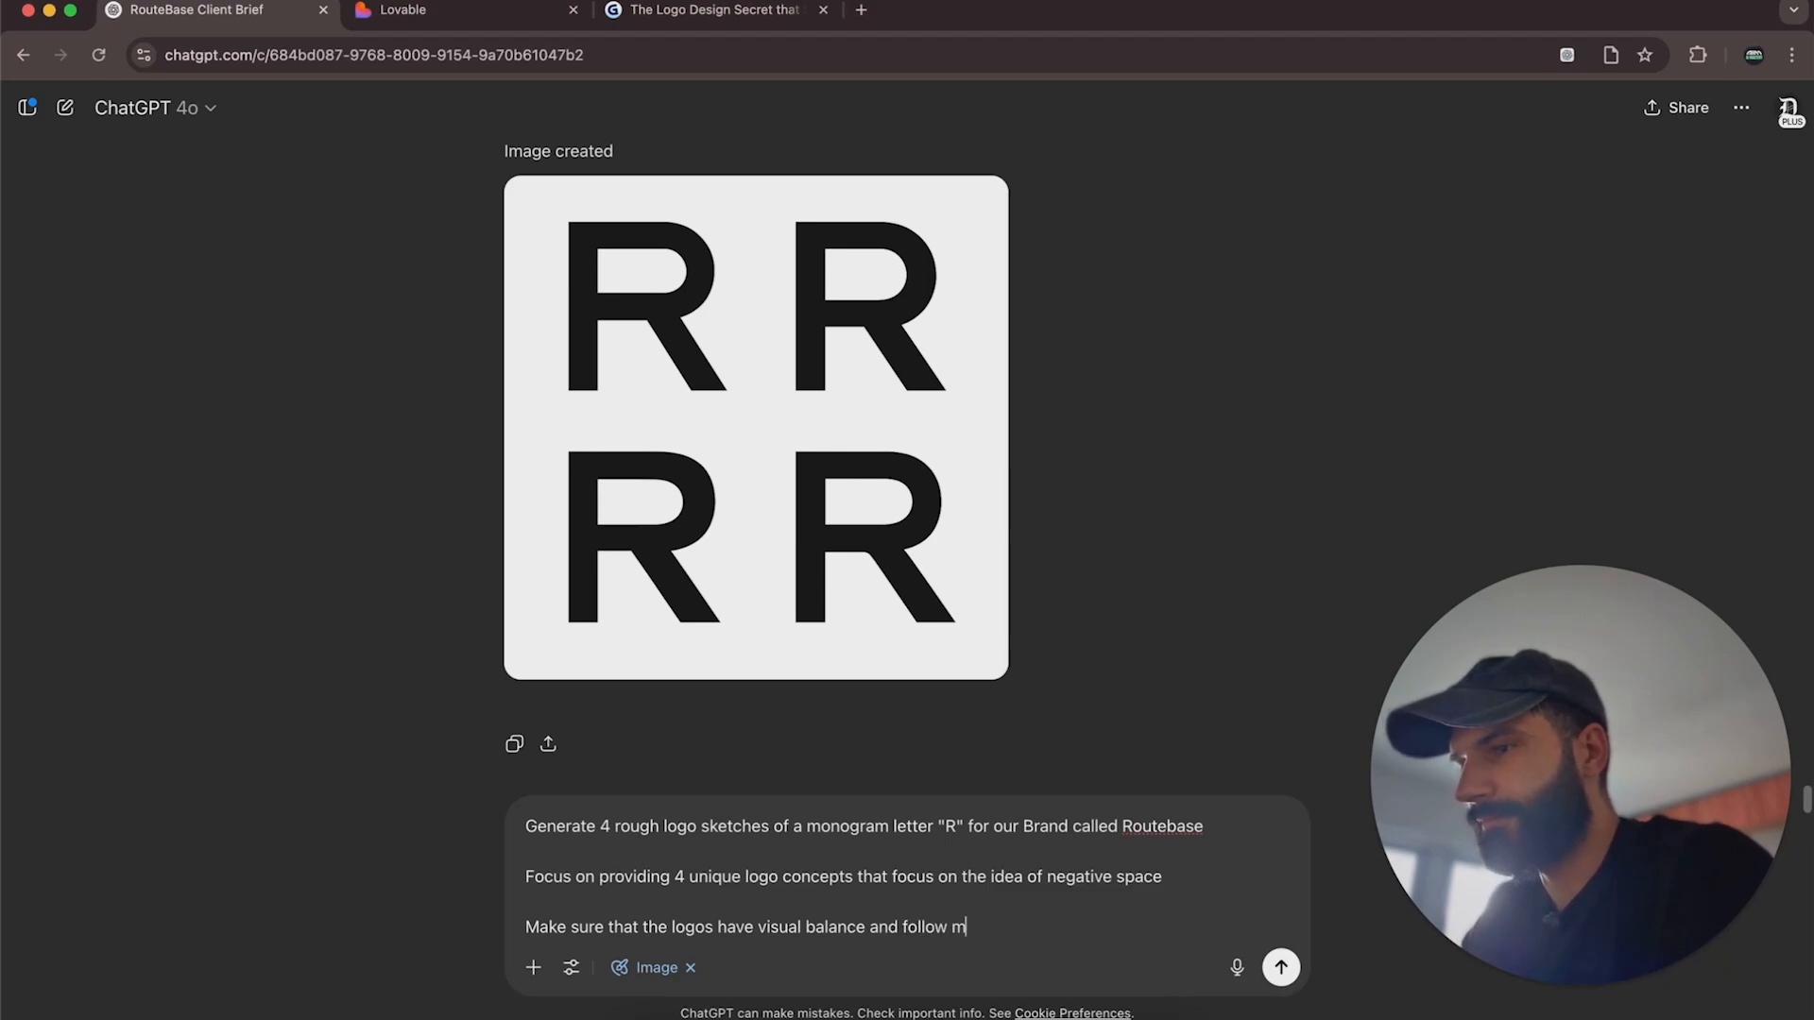
text(odern logo practises)
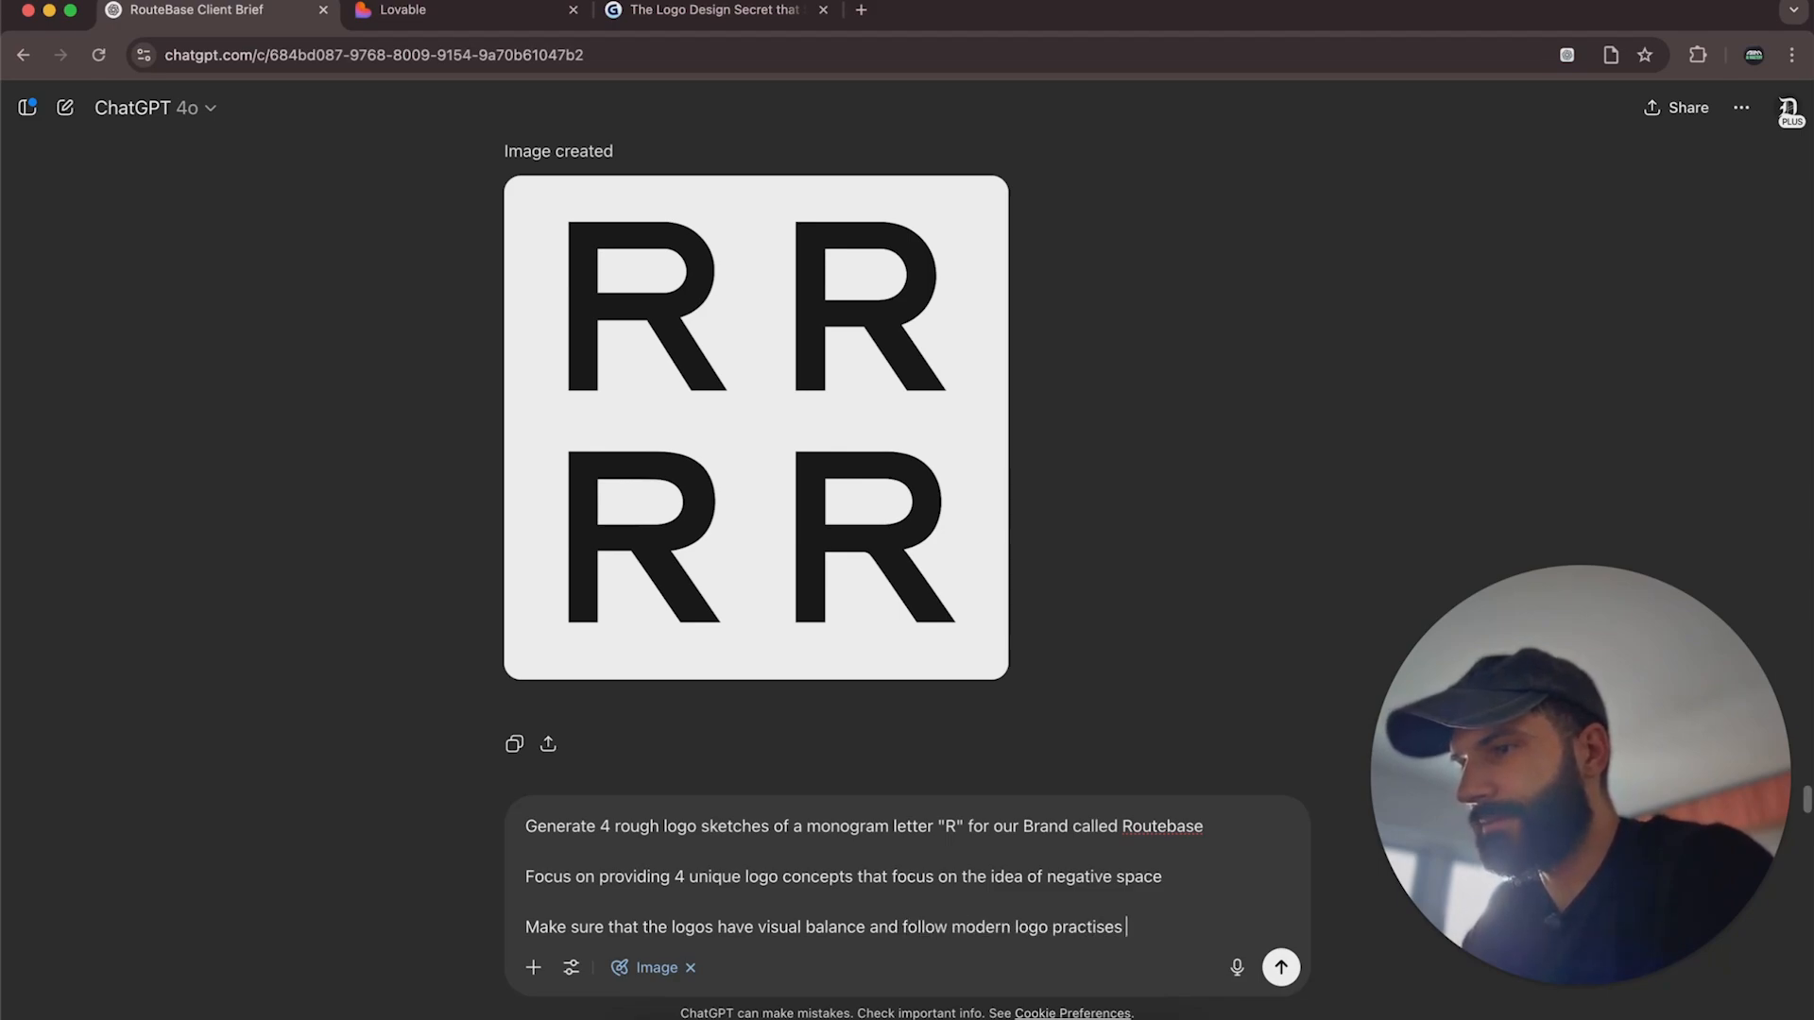
key(Return)
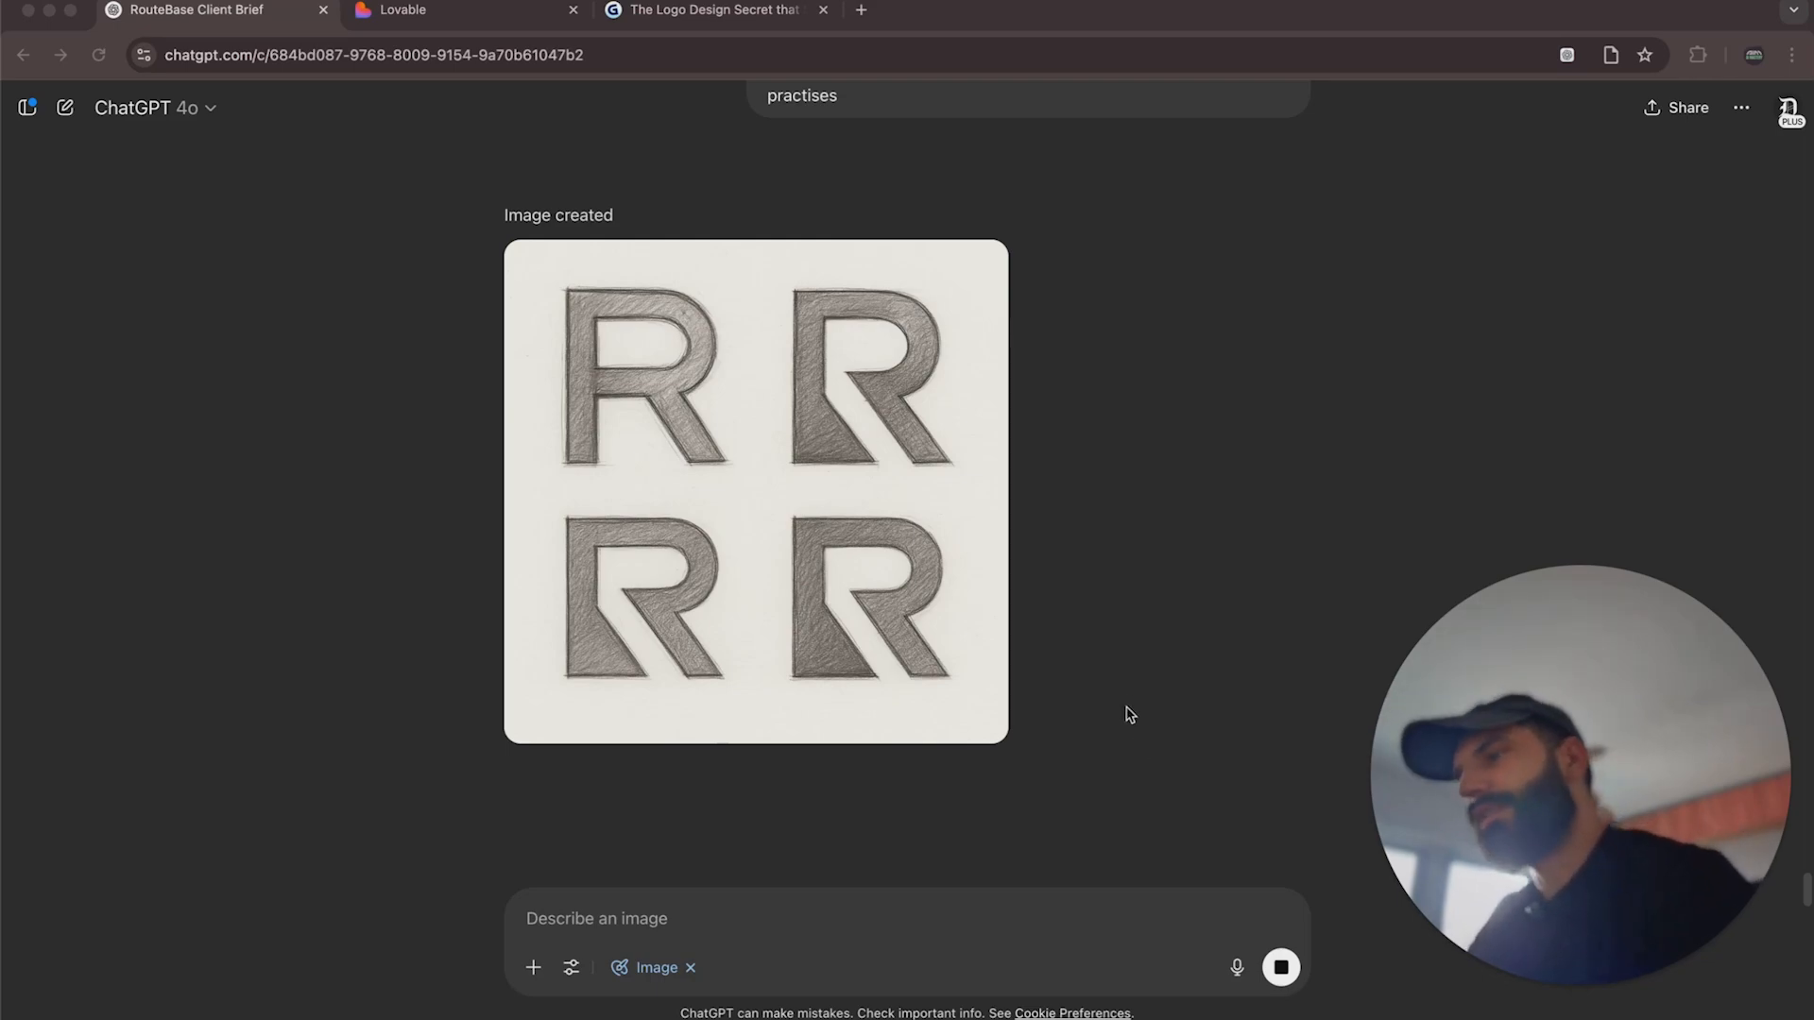
Open the newly generated negative space sketch grid in the enlarged image view.
click(904, 642)
click(892, 644)
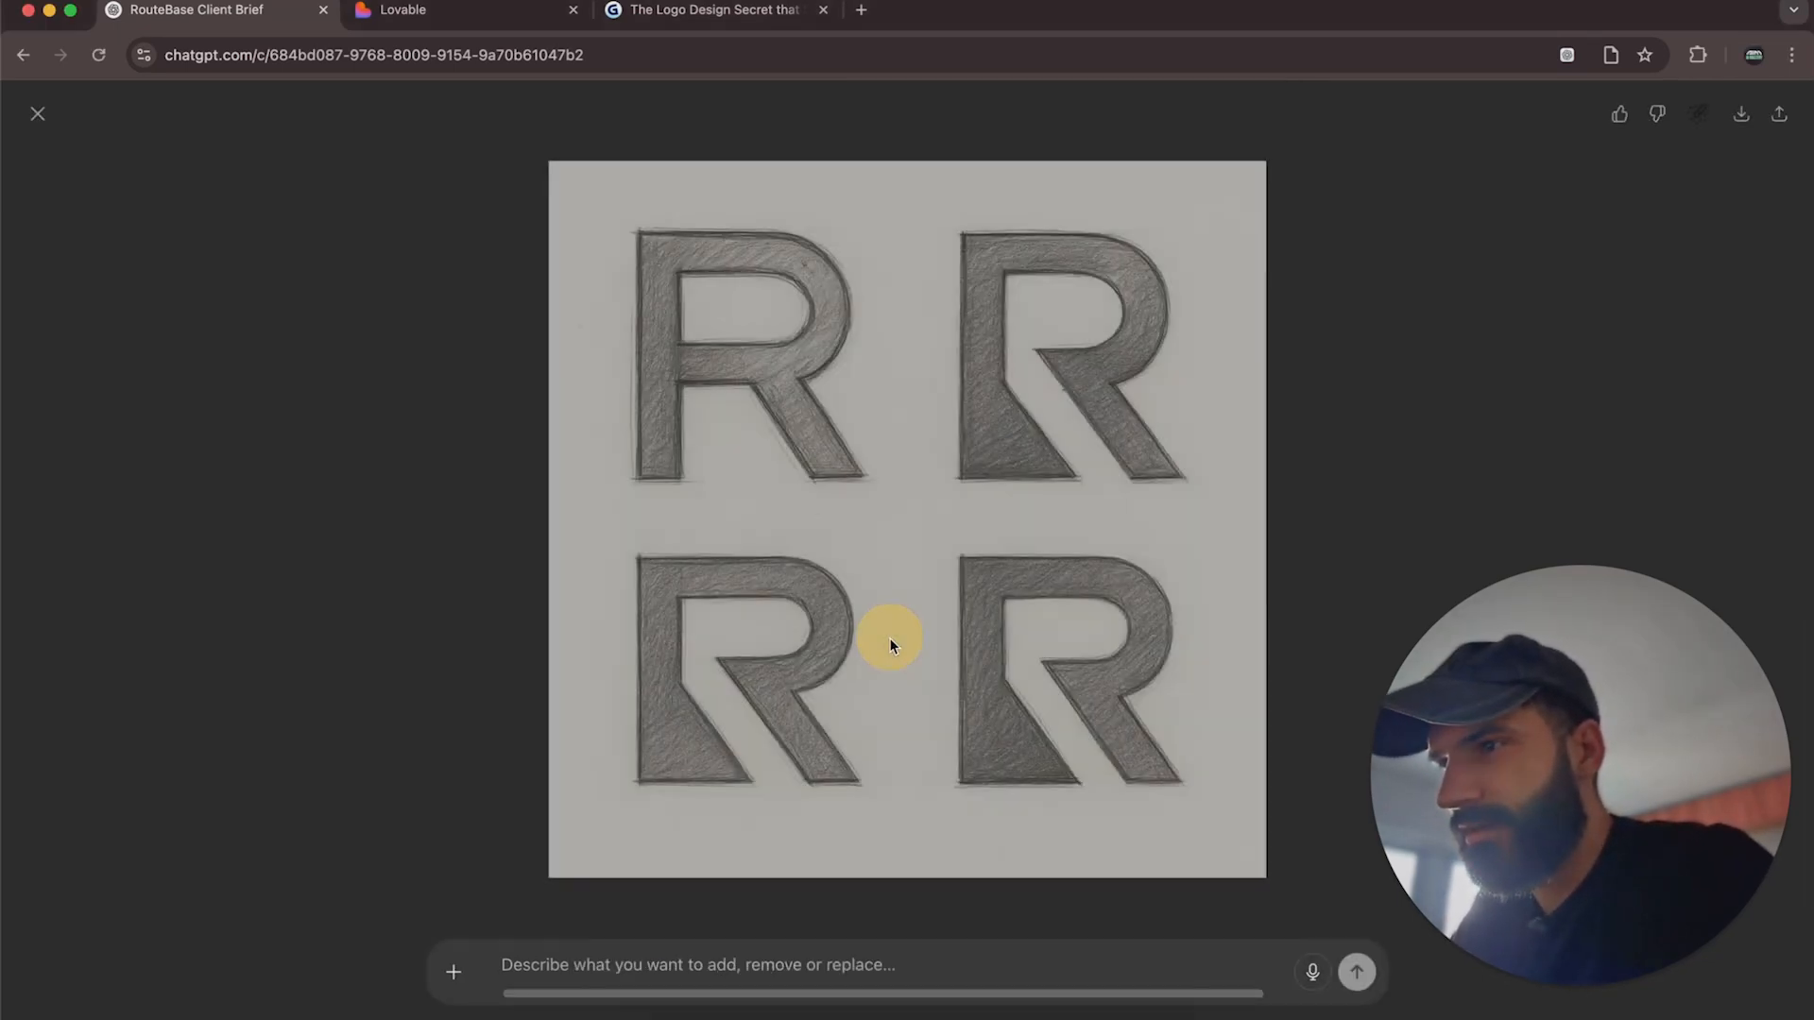
right_click(891, 641)
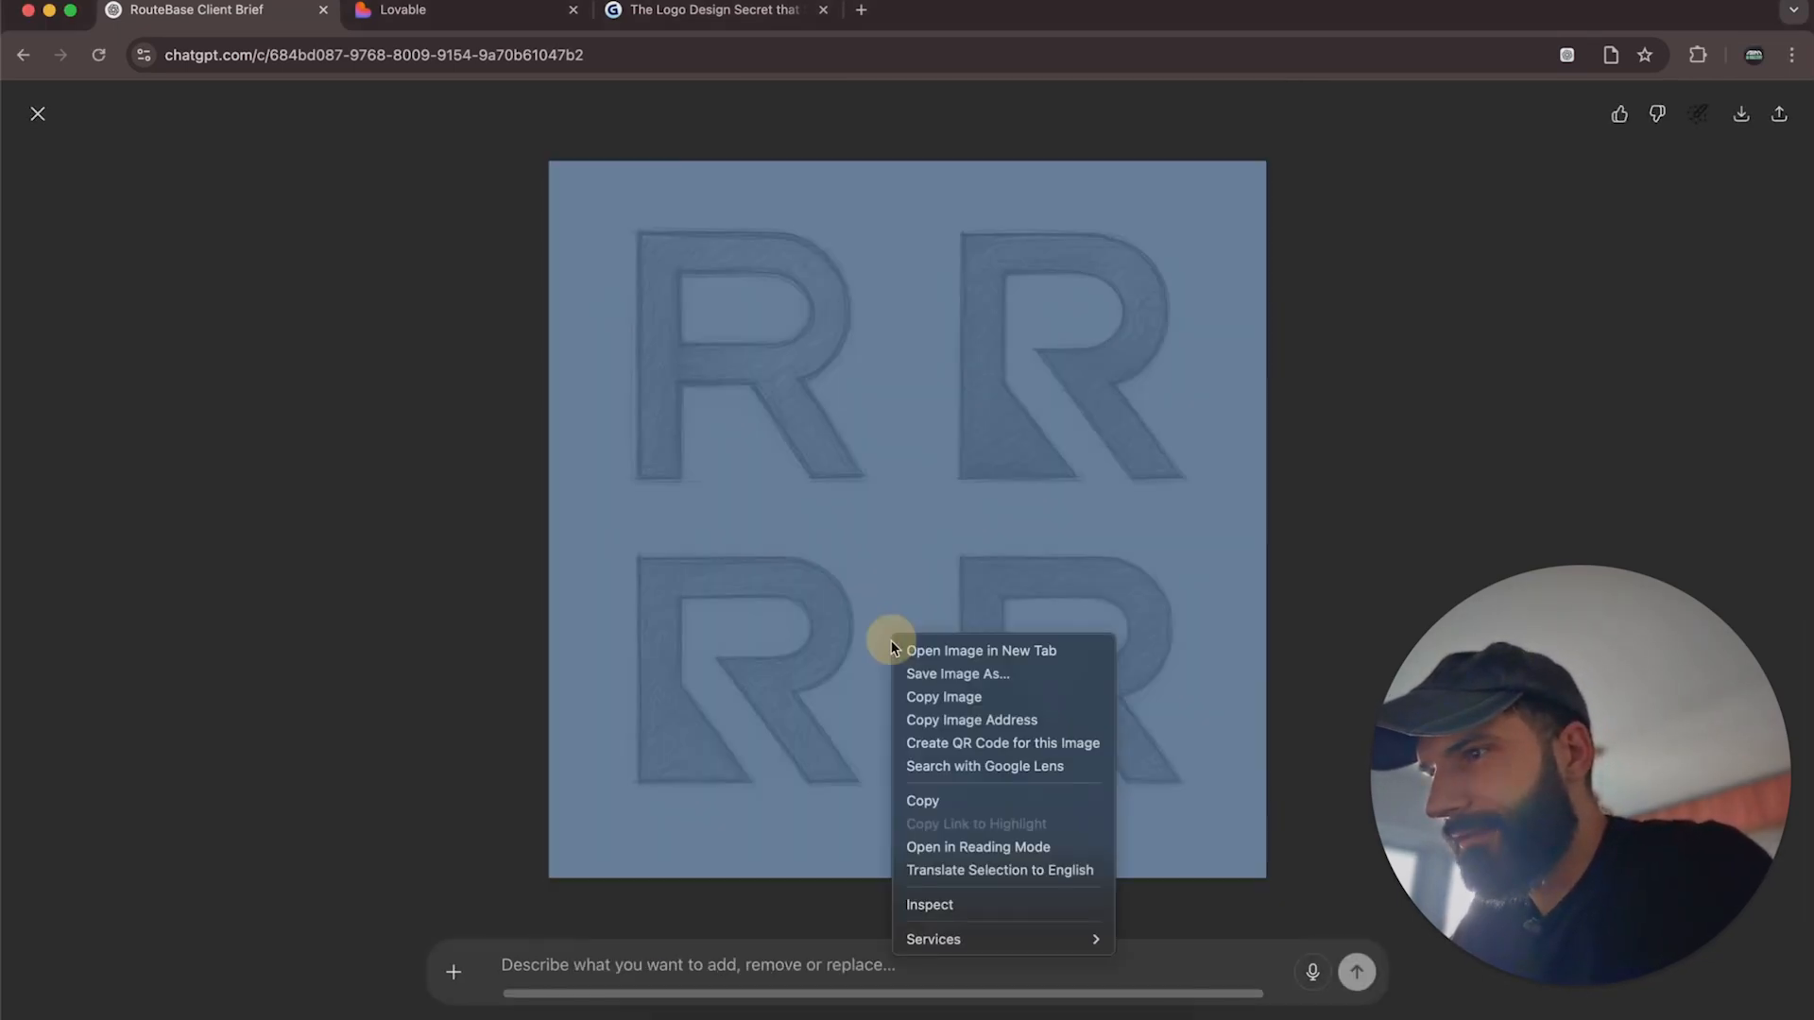
click(972, 803)
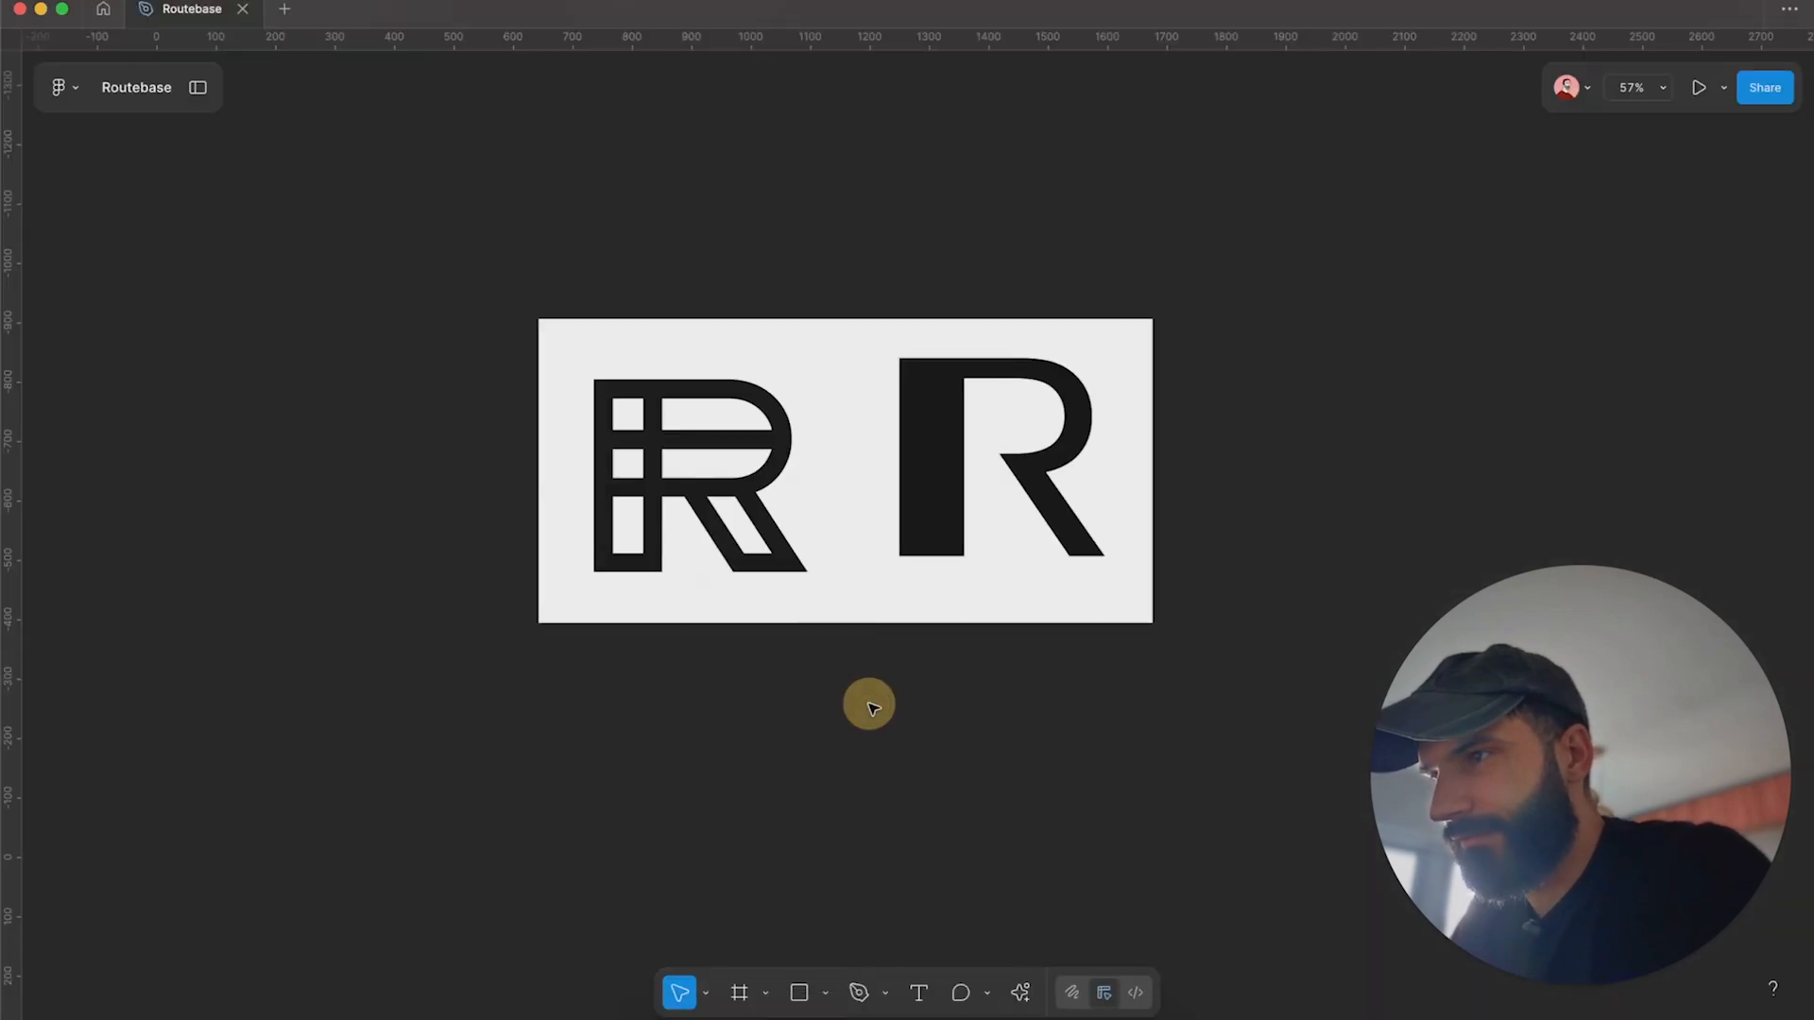
drag(863, 701, 831, 611)
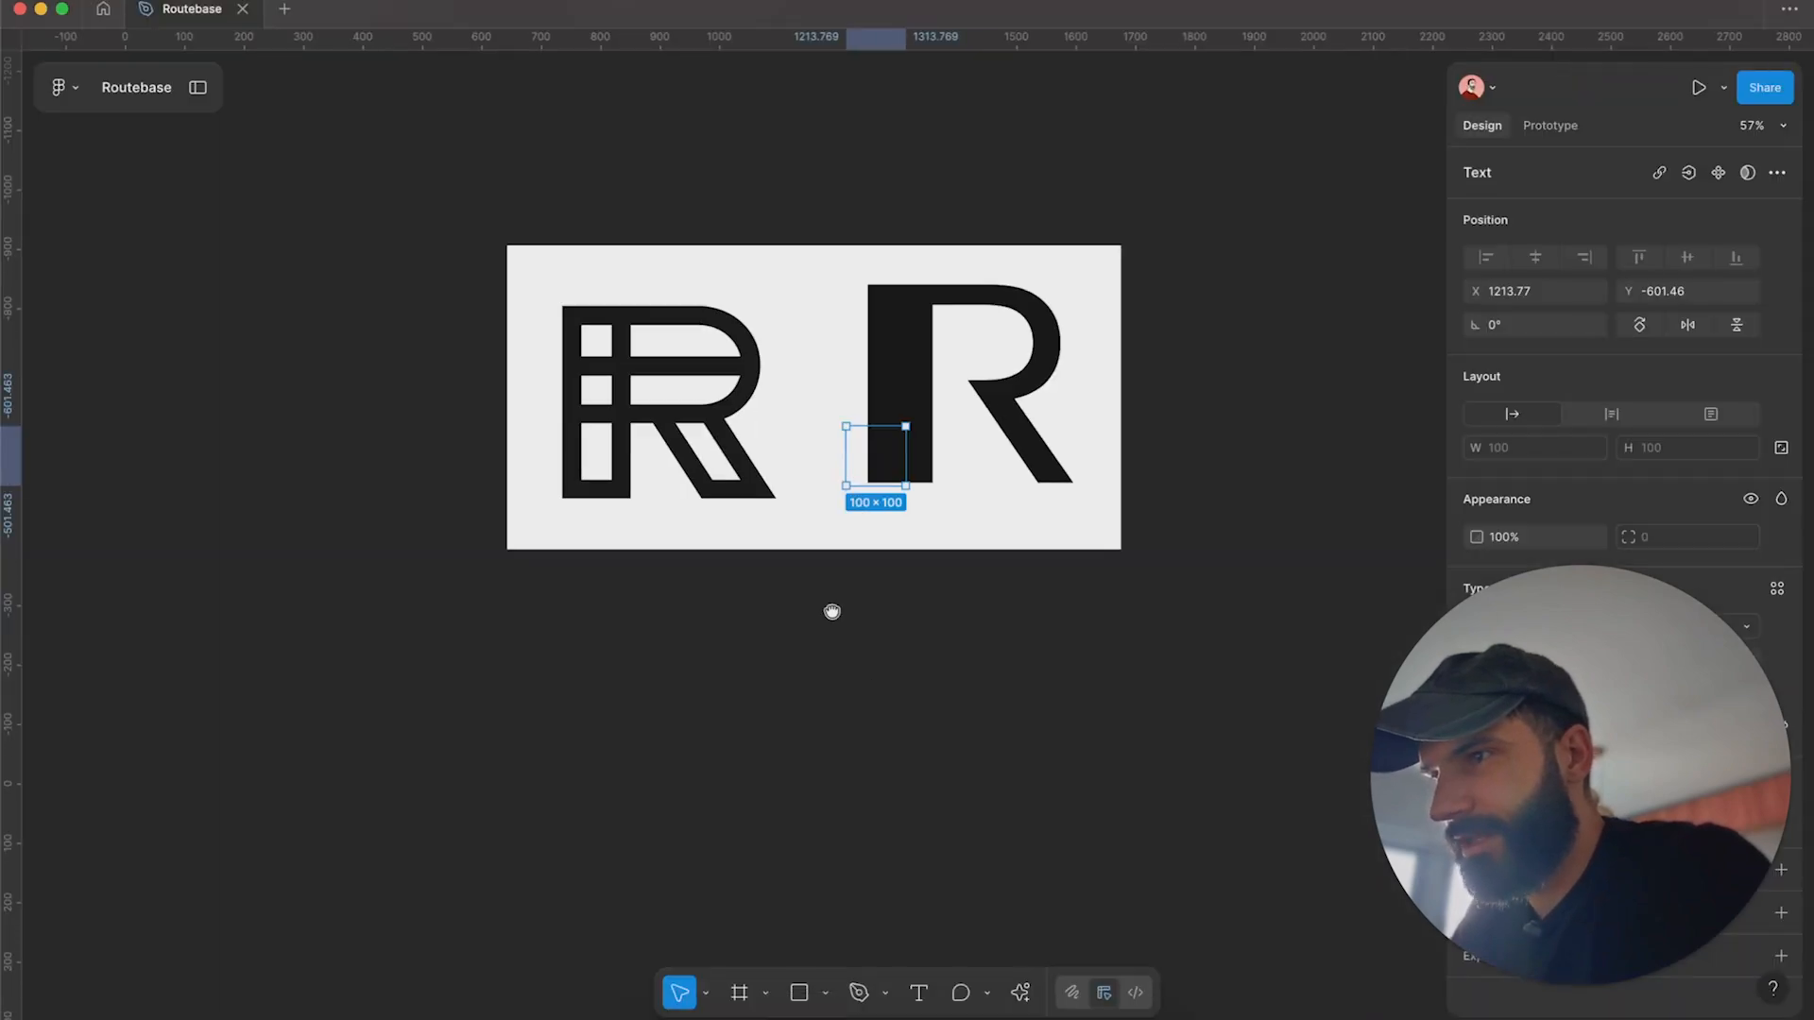
key(Escape)
Copy the sketch grid as an image from ChatGPT and paste it onto the Routebase canvas in Figma.
click(666, 1006)
right_click(916, 571)
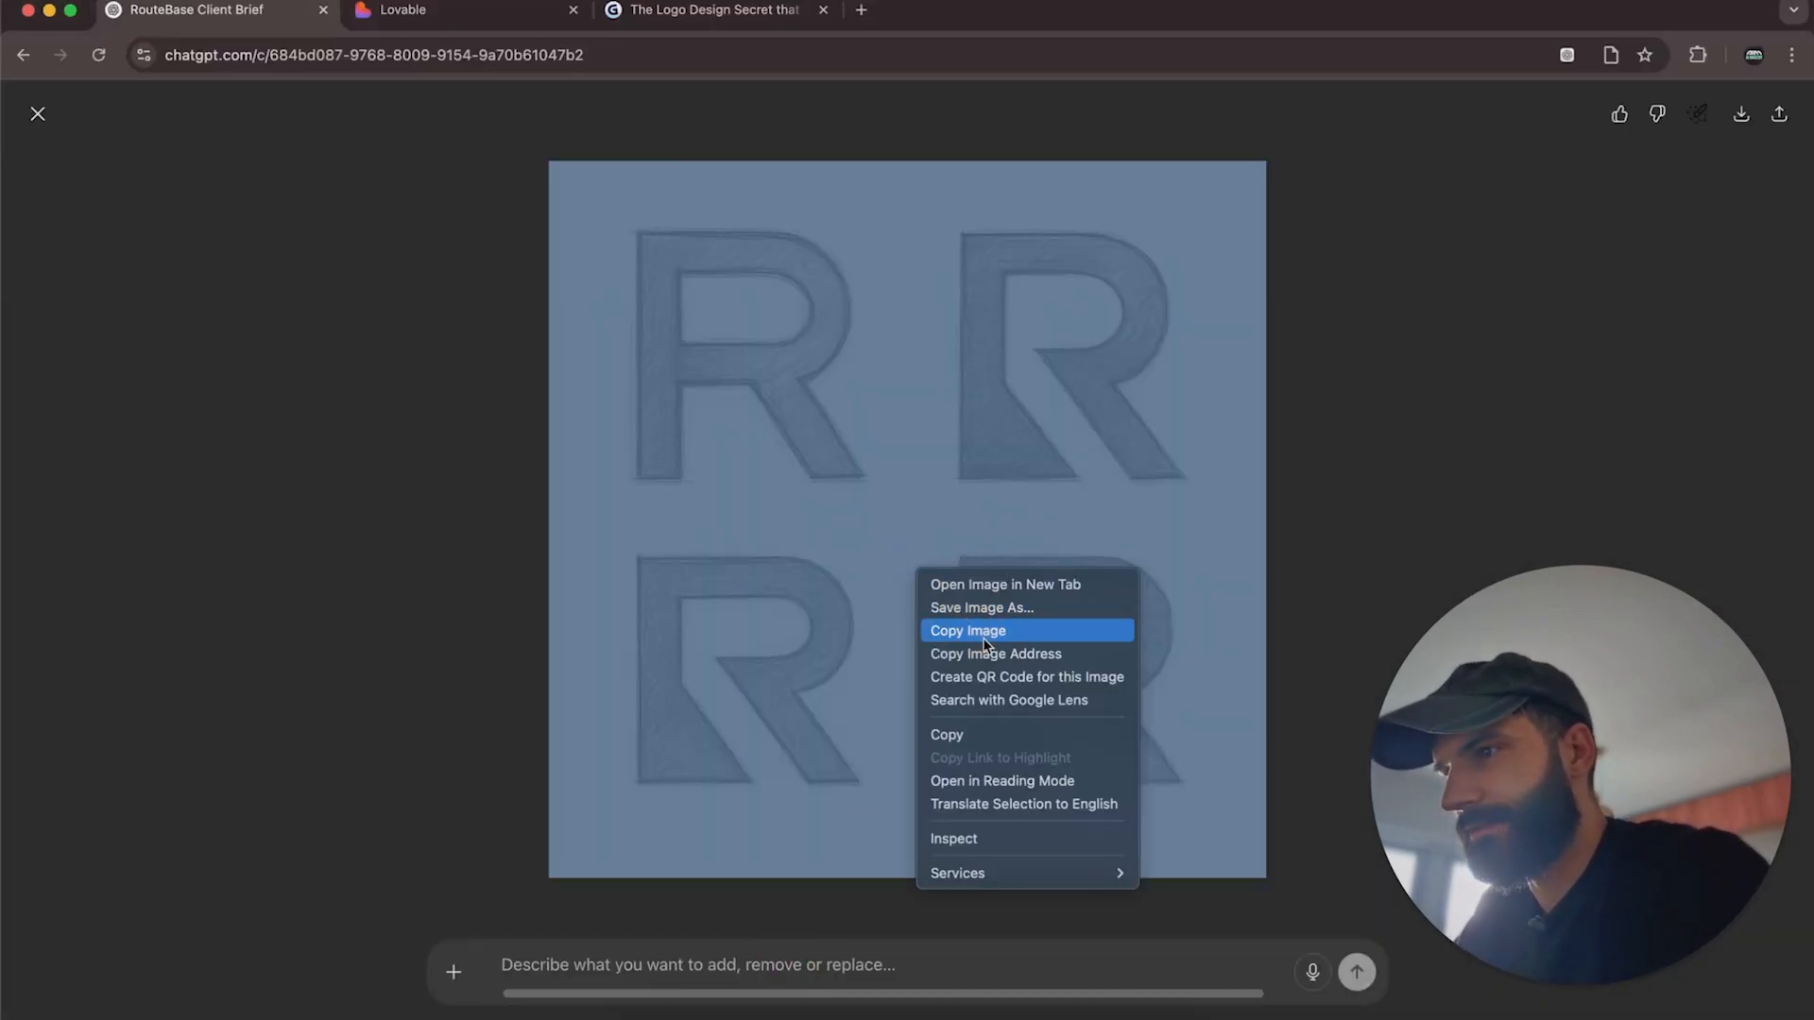
click(984, 641)
click(803, 1004)
key(super+v)
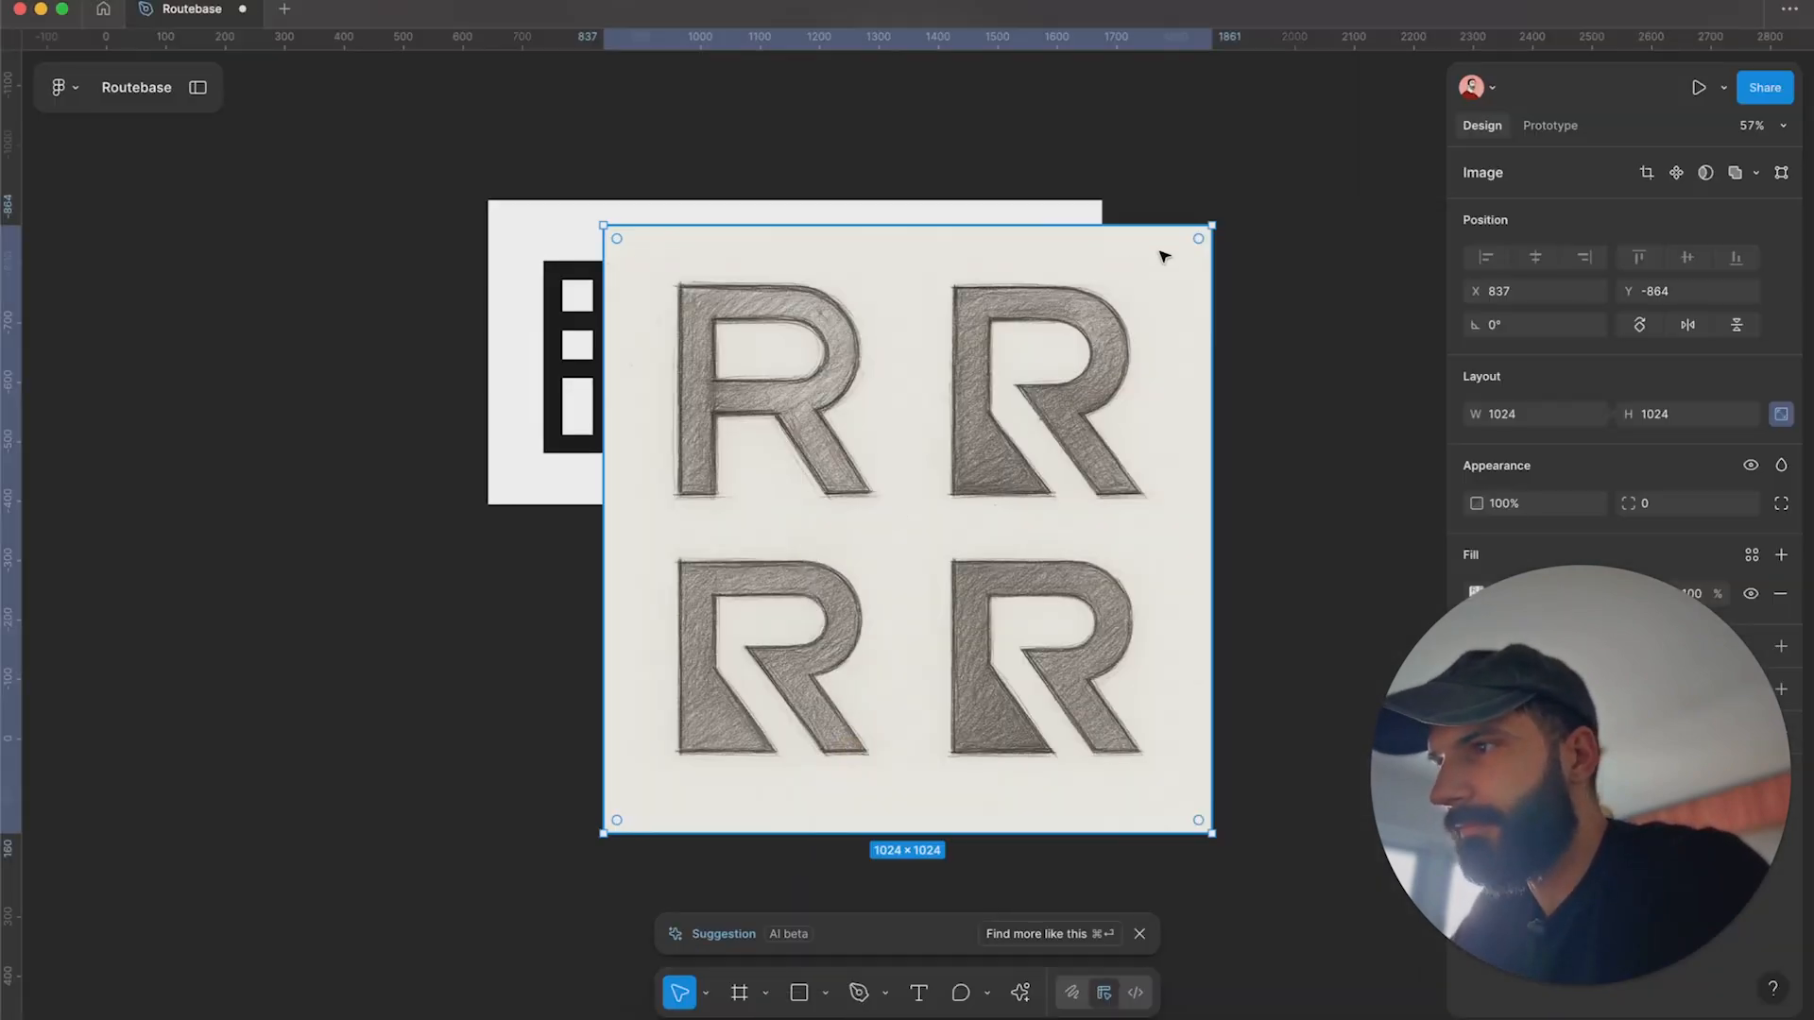
Crop the pasted grid to its lower-left "R" sketch at 545 × 506 and place it flush beneath the first logo.
drag(1212, 226, 935, 515)
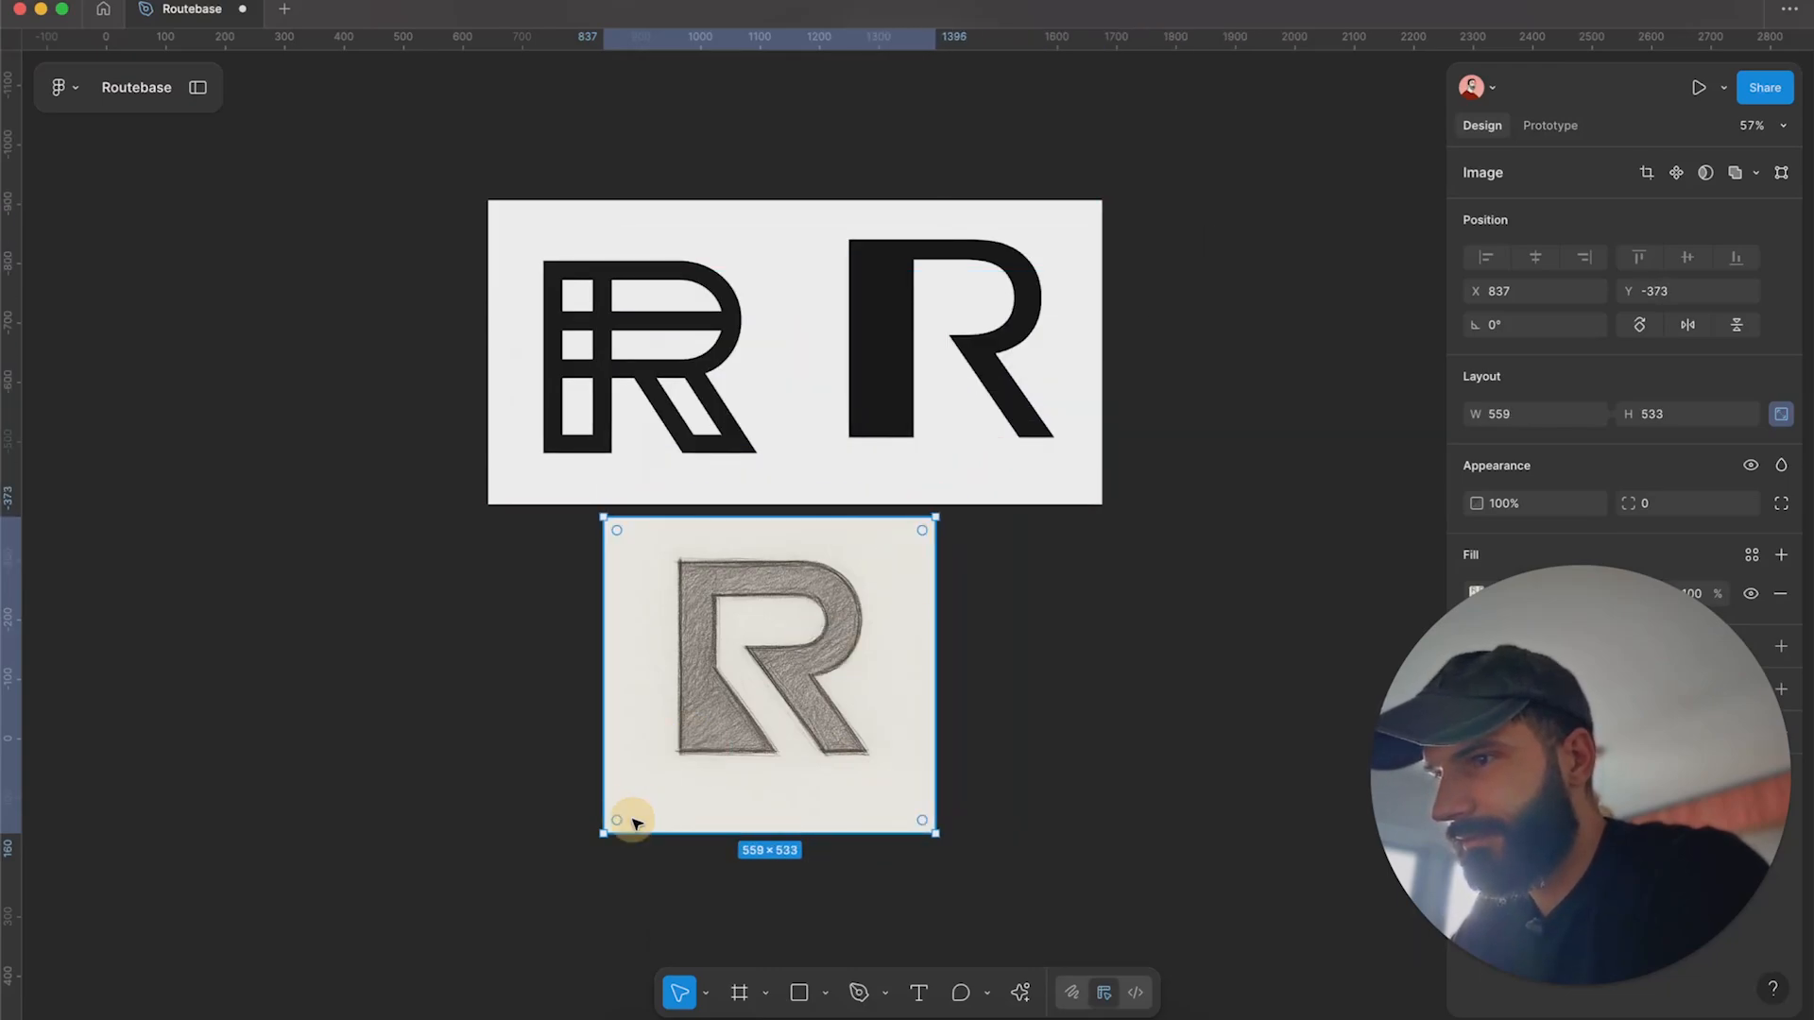
drag(923, 834, 922, 817)
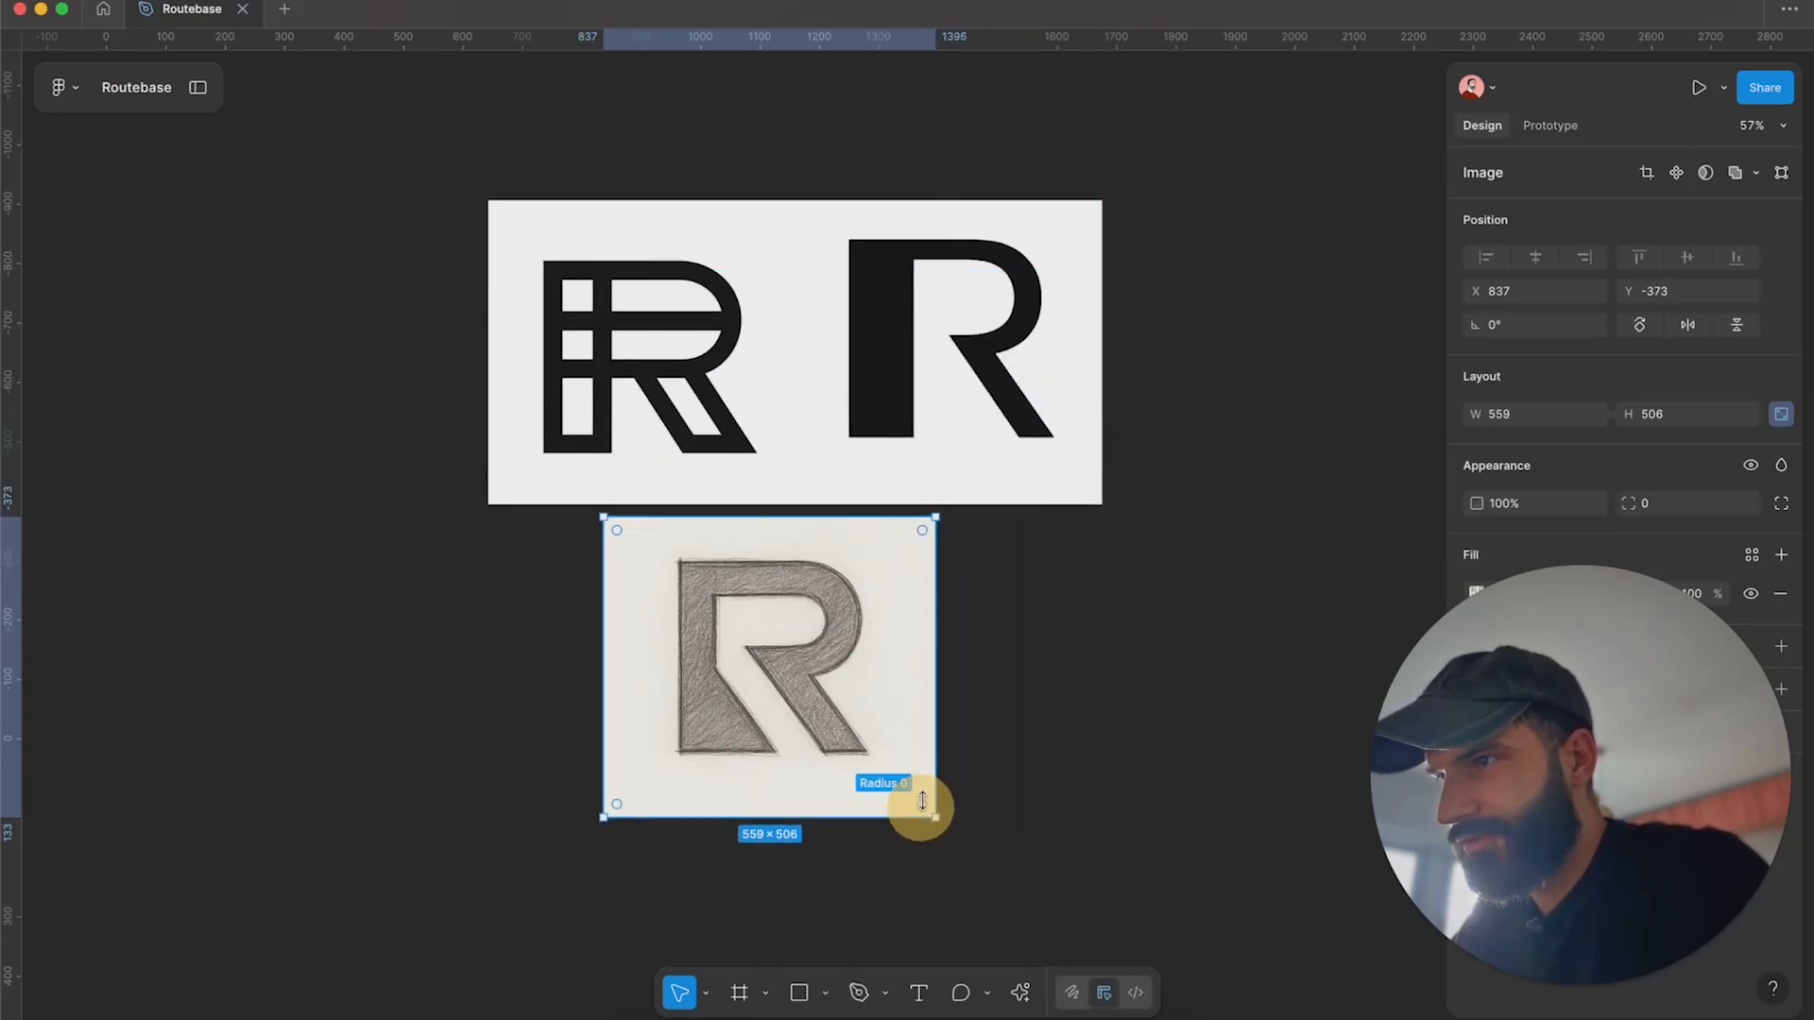
mouse_move(875, 689)
mouse_down()
mouse_move(733, 672)
mouse_move(757, 676)
mouse_up()
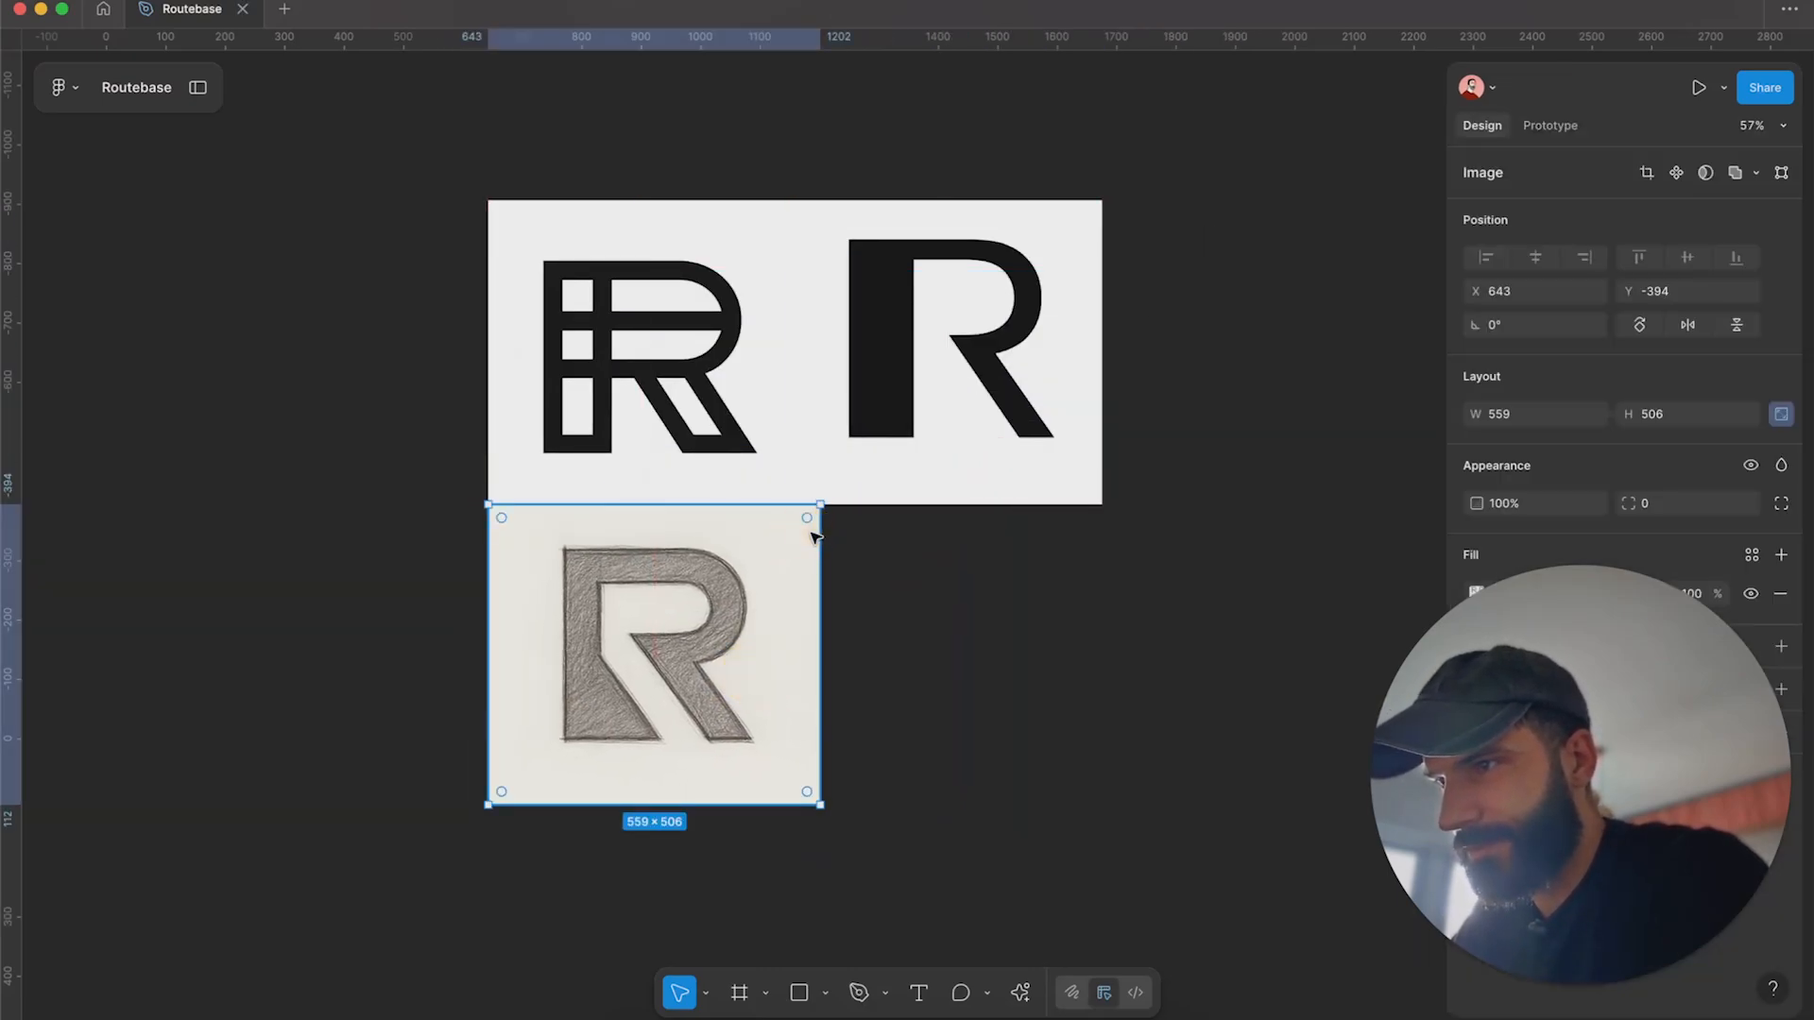
drag(815, 535, 803, 528)
click(923, 586)
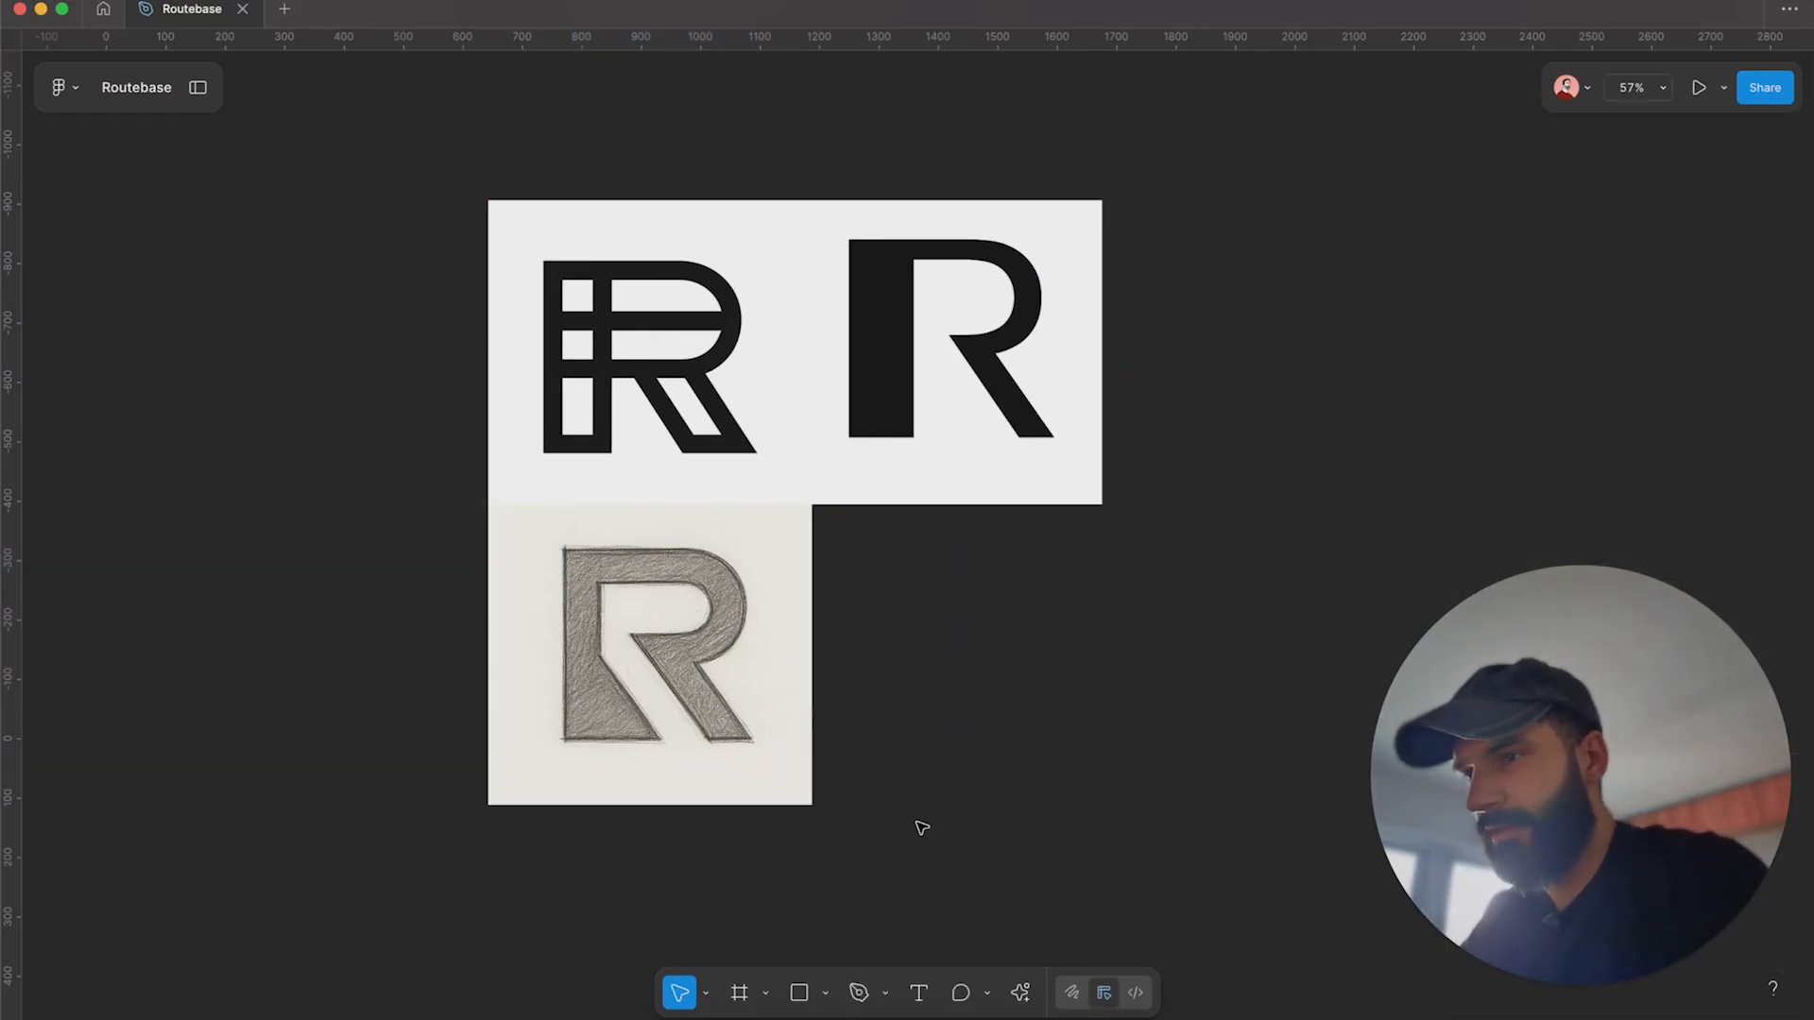
click(887, 993)
click(893, 939)
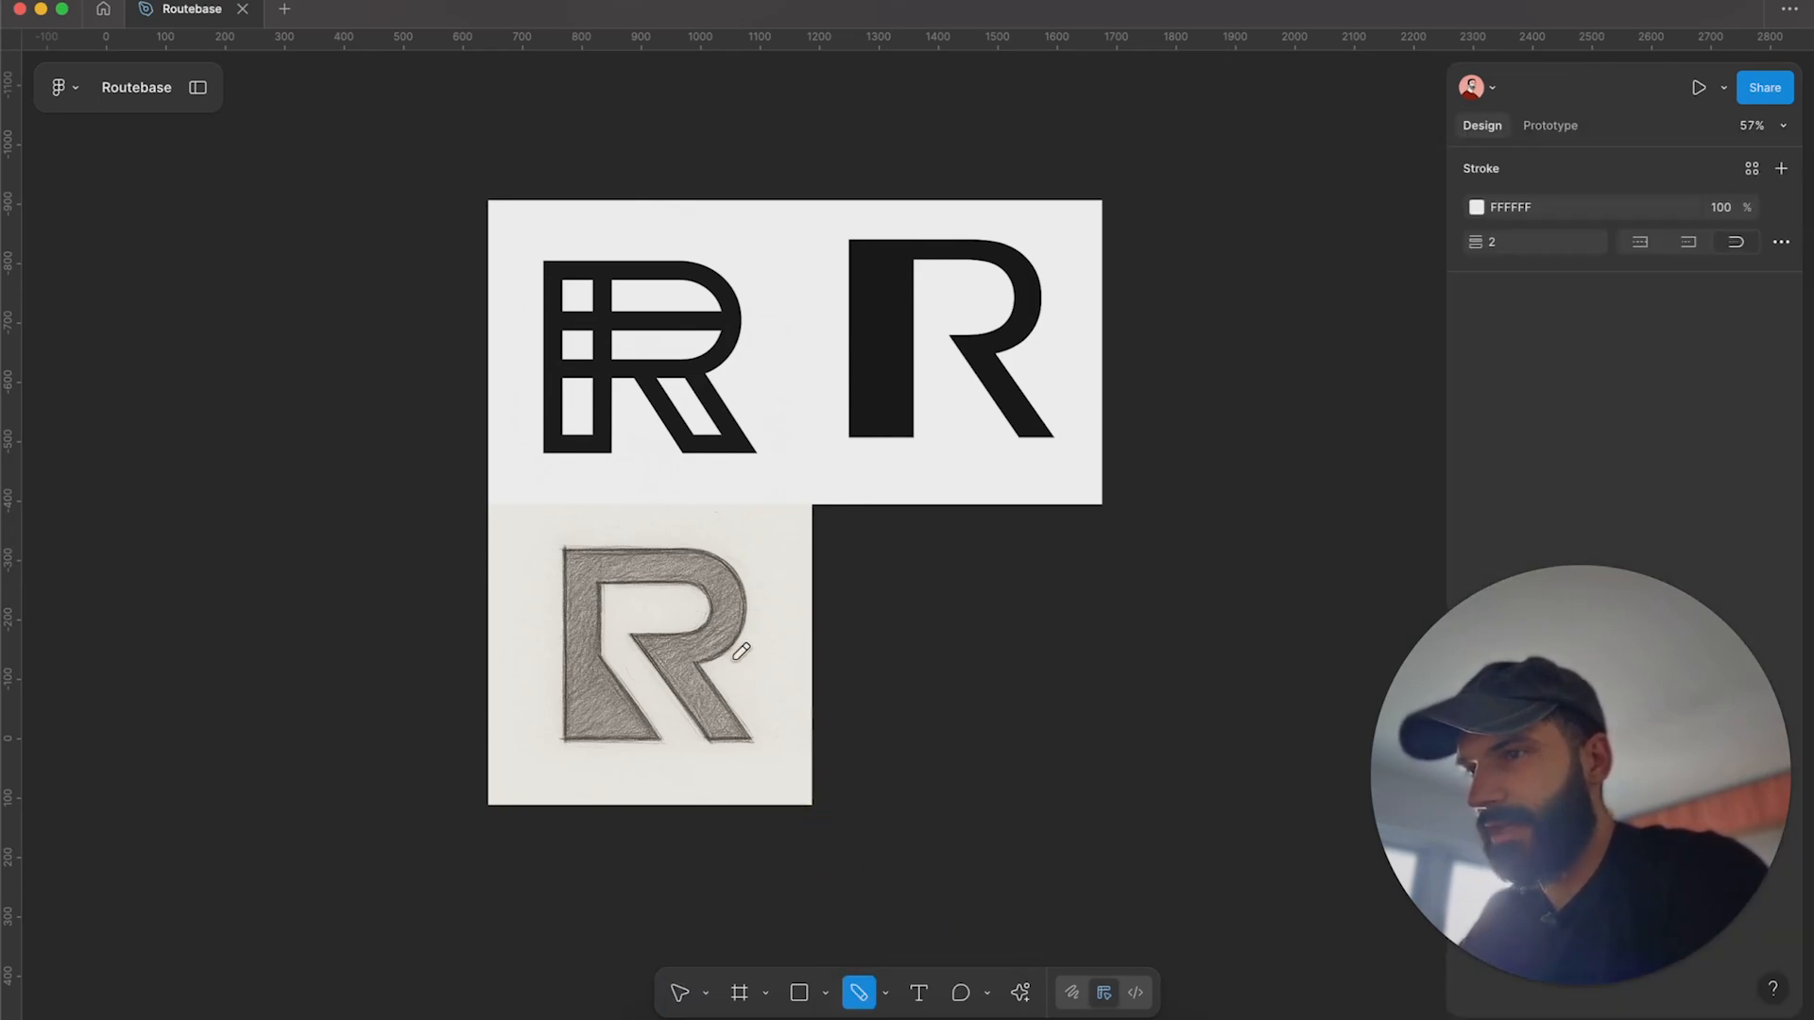
click(651, 627)
mouse_move(651, 627)
mouse_down()
mouse_move(705, 633)
mouse_move(719, 600)
mouse_move(661, 571)
mouse_up()
scroll(923, 296, up, 5)
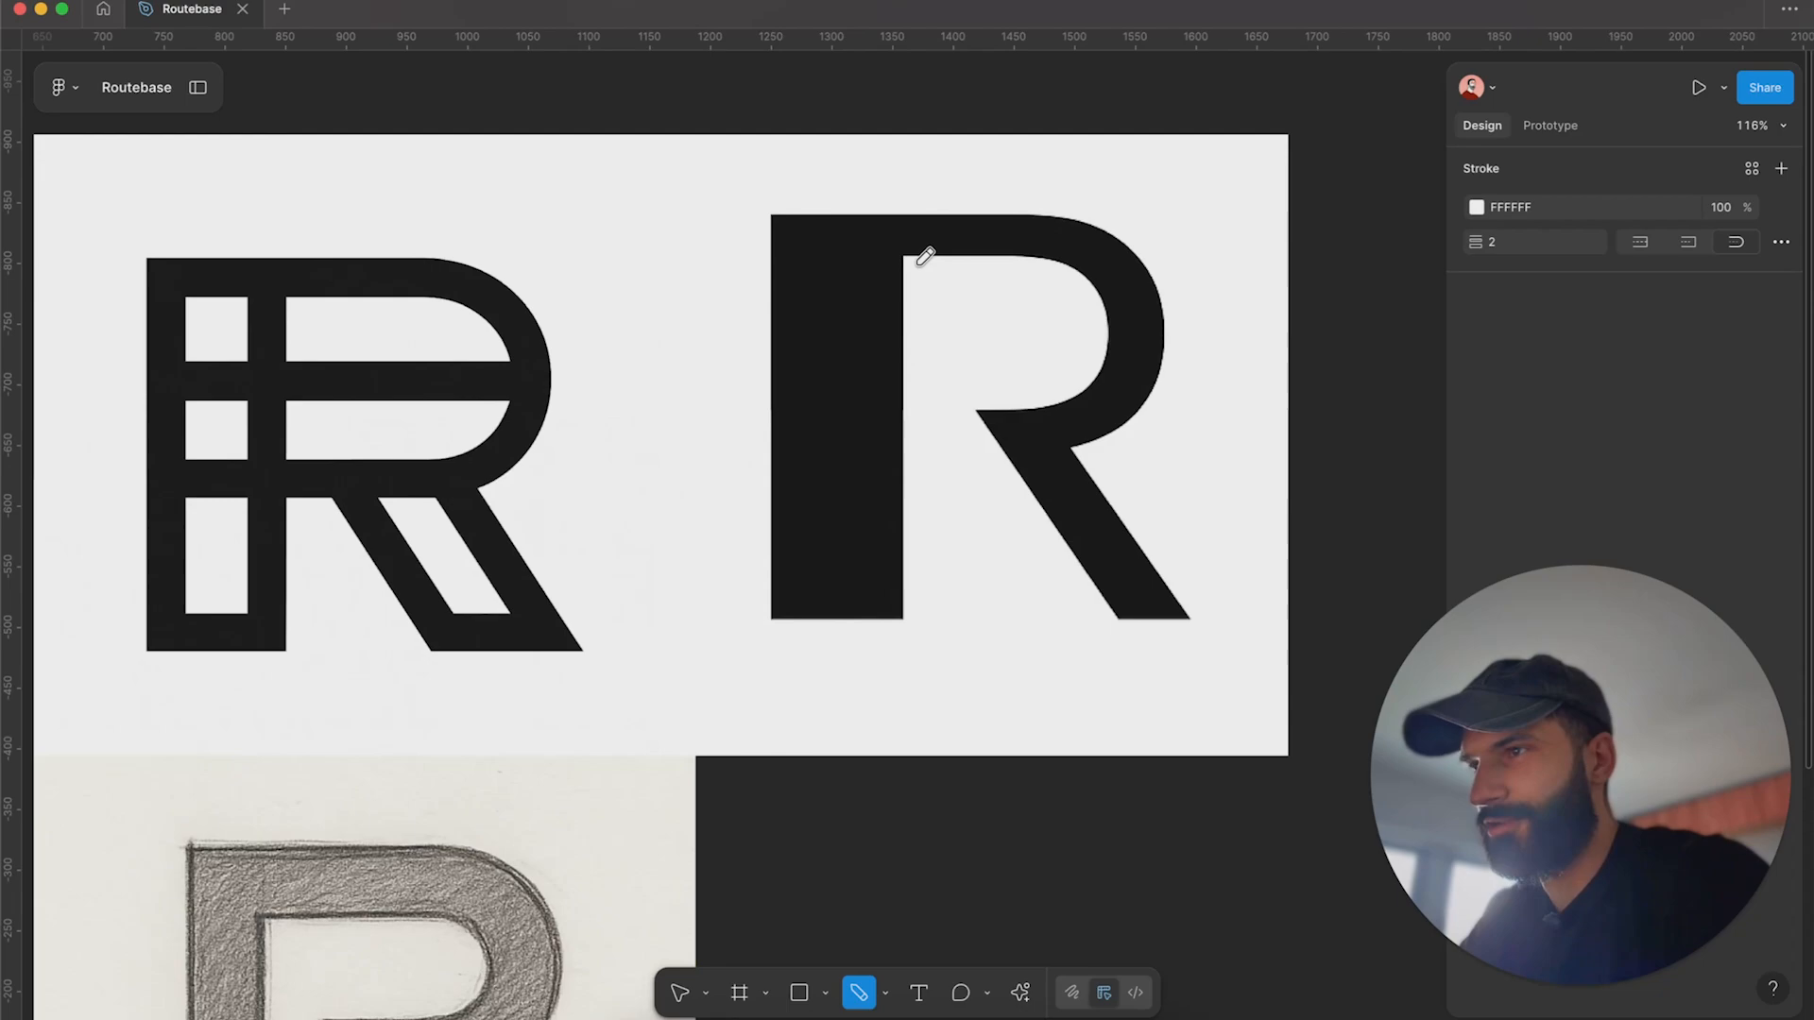
scroll(1186, 519, down, 5)
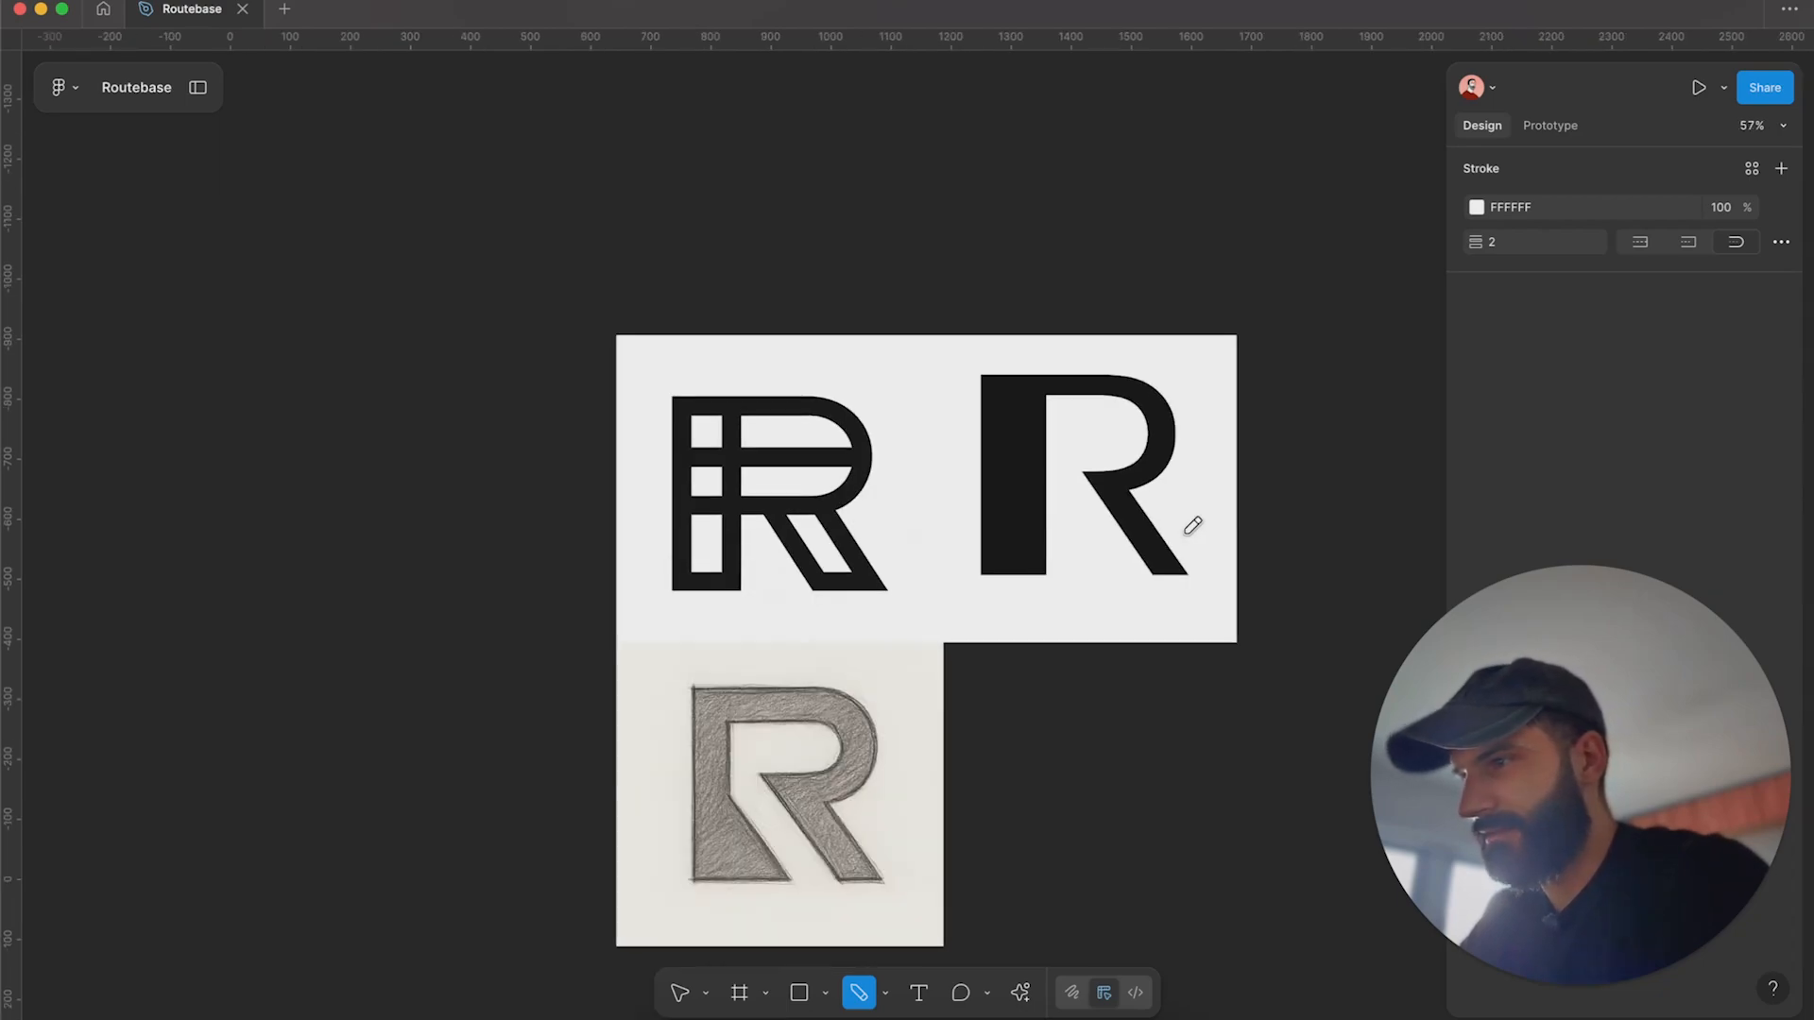
scroll(797, 547, right, 4)
scroll(797, 547, down, 2)
key(v)
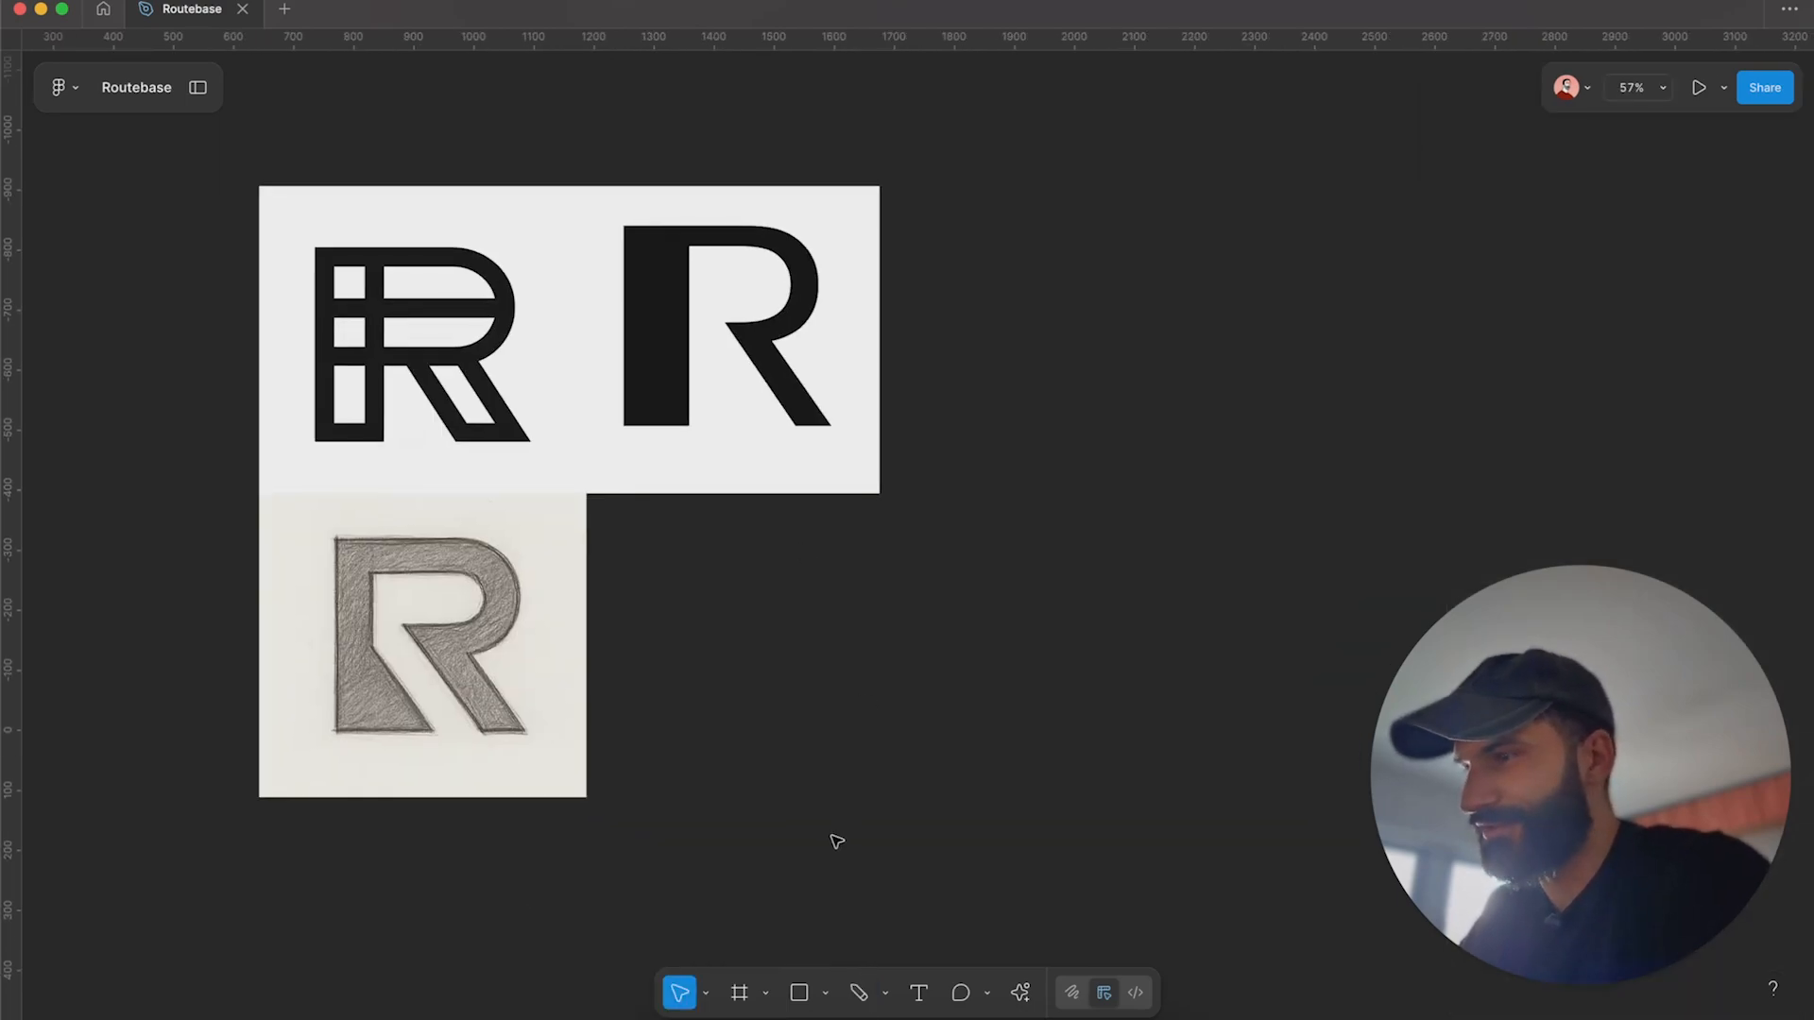
click(425, 638)
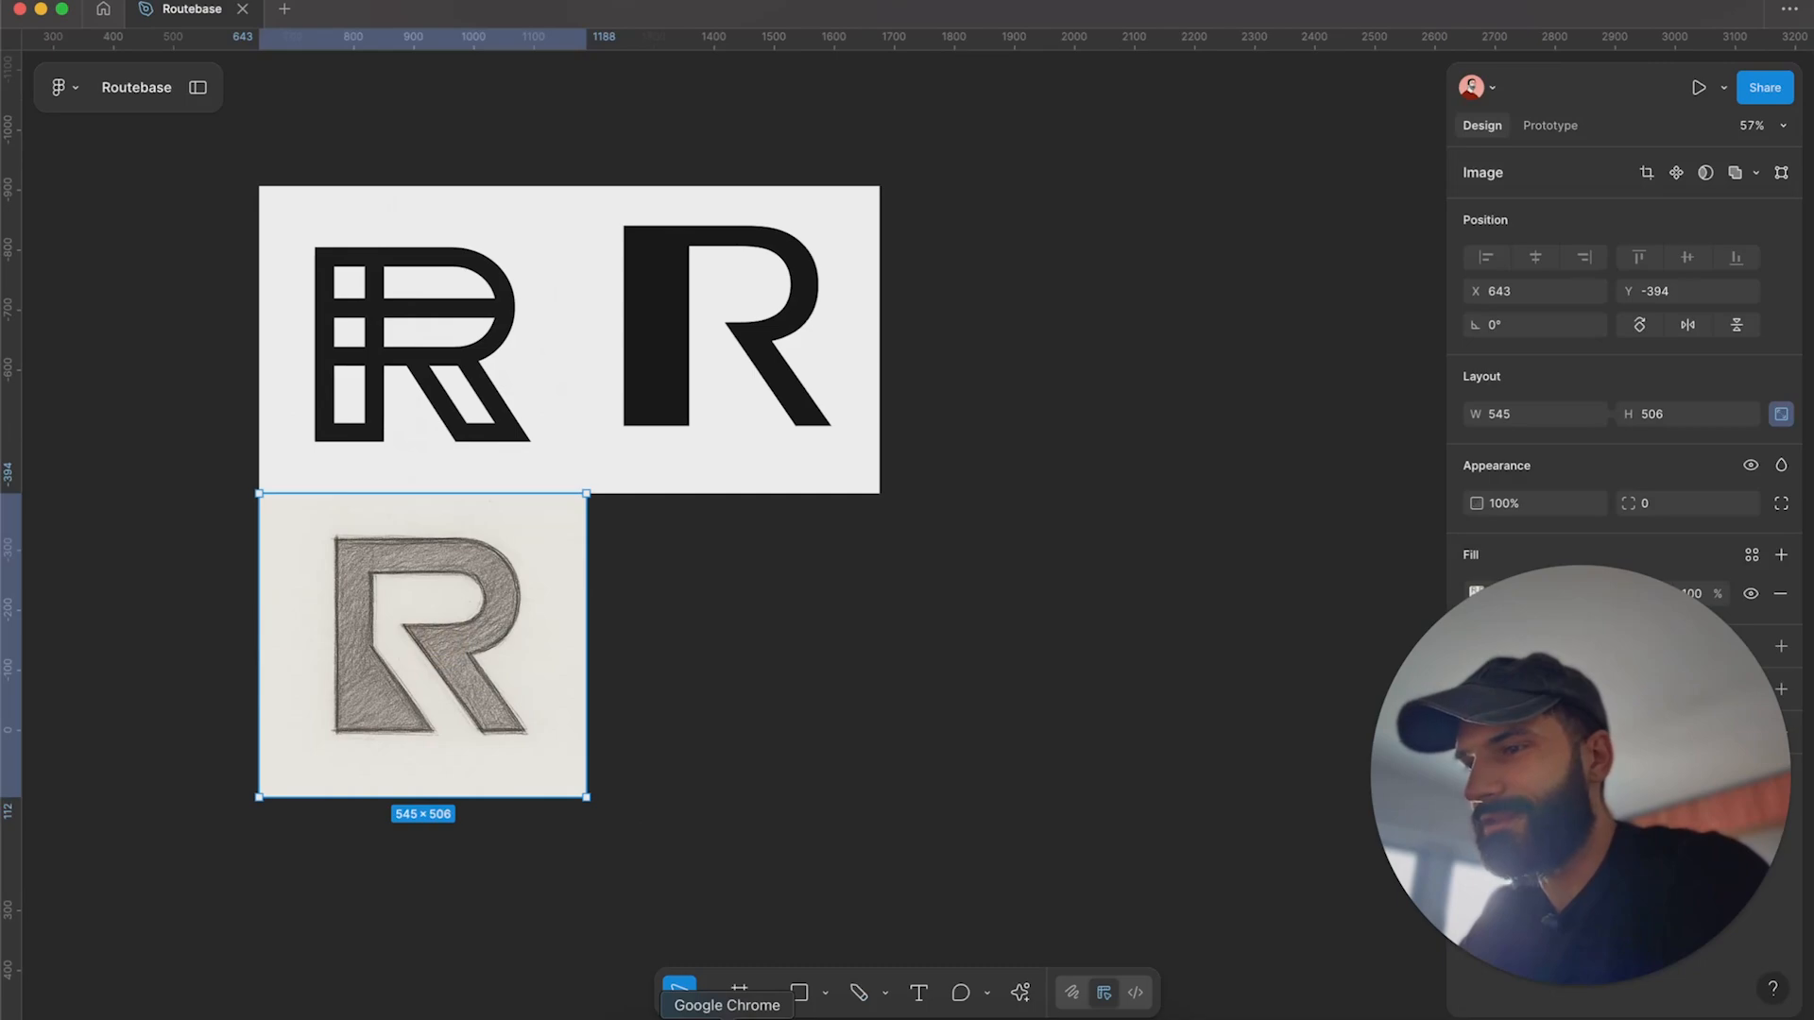
Switch to ChatGPT and draft an edit request: "let's remove the first row of logos, and introduce a series of monogram letter "R"".
click(728, 999)
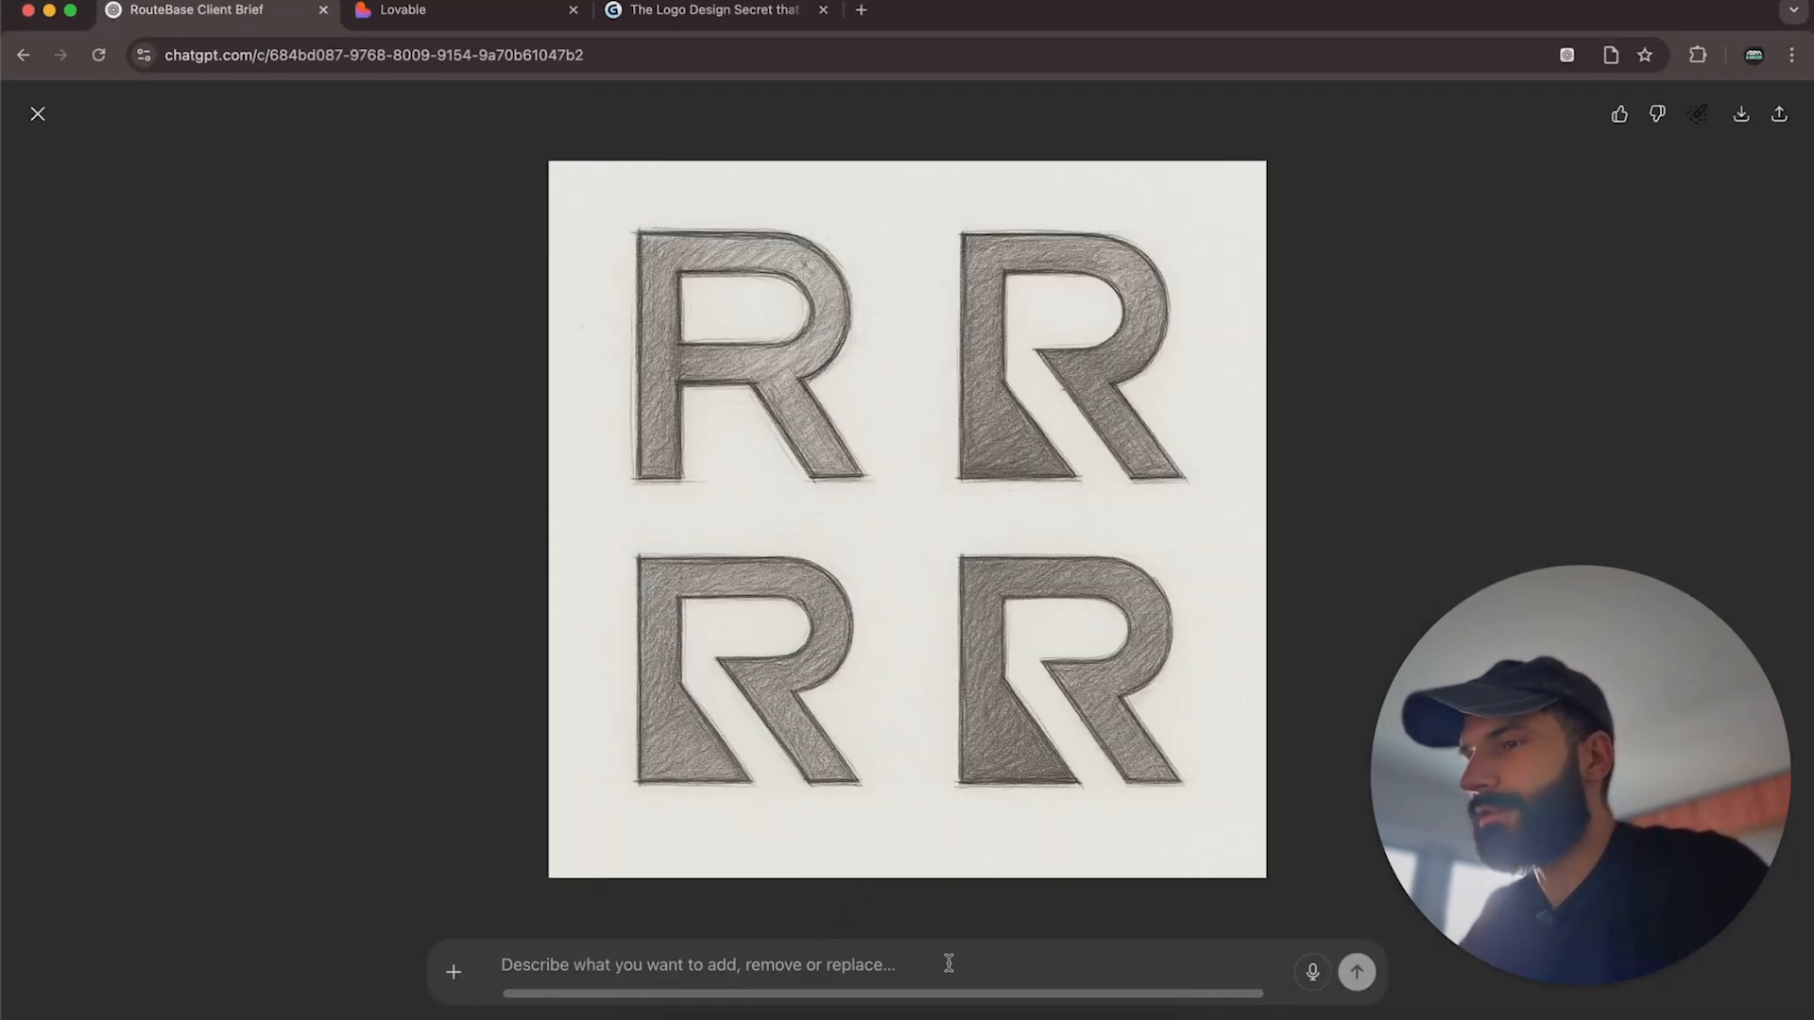
click(948, 964)
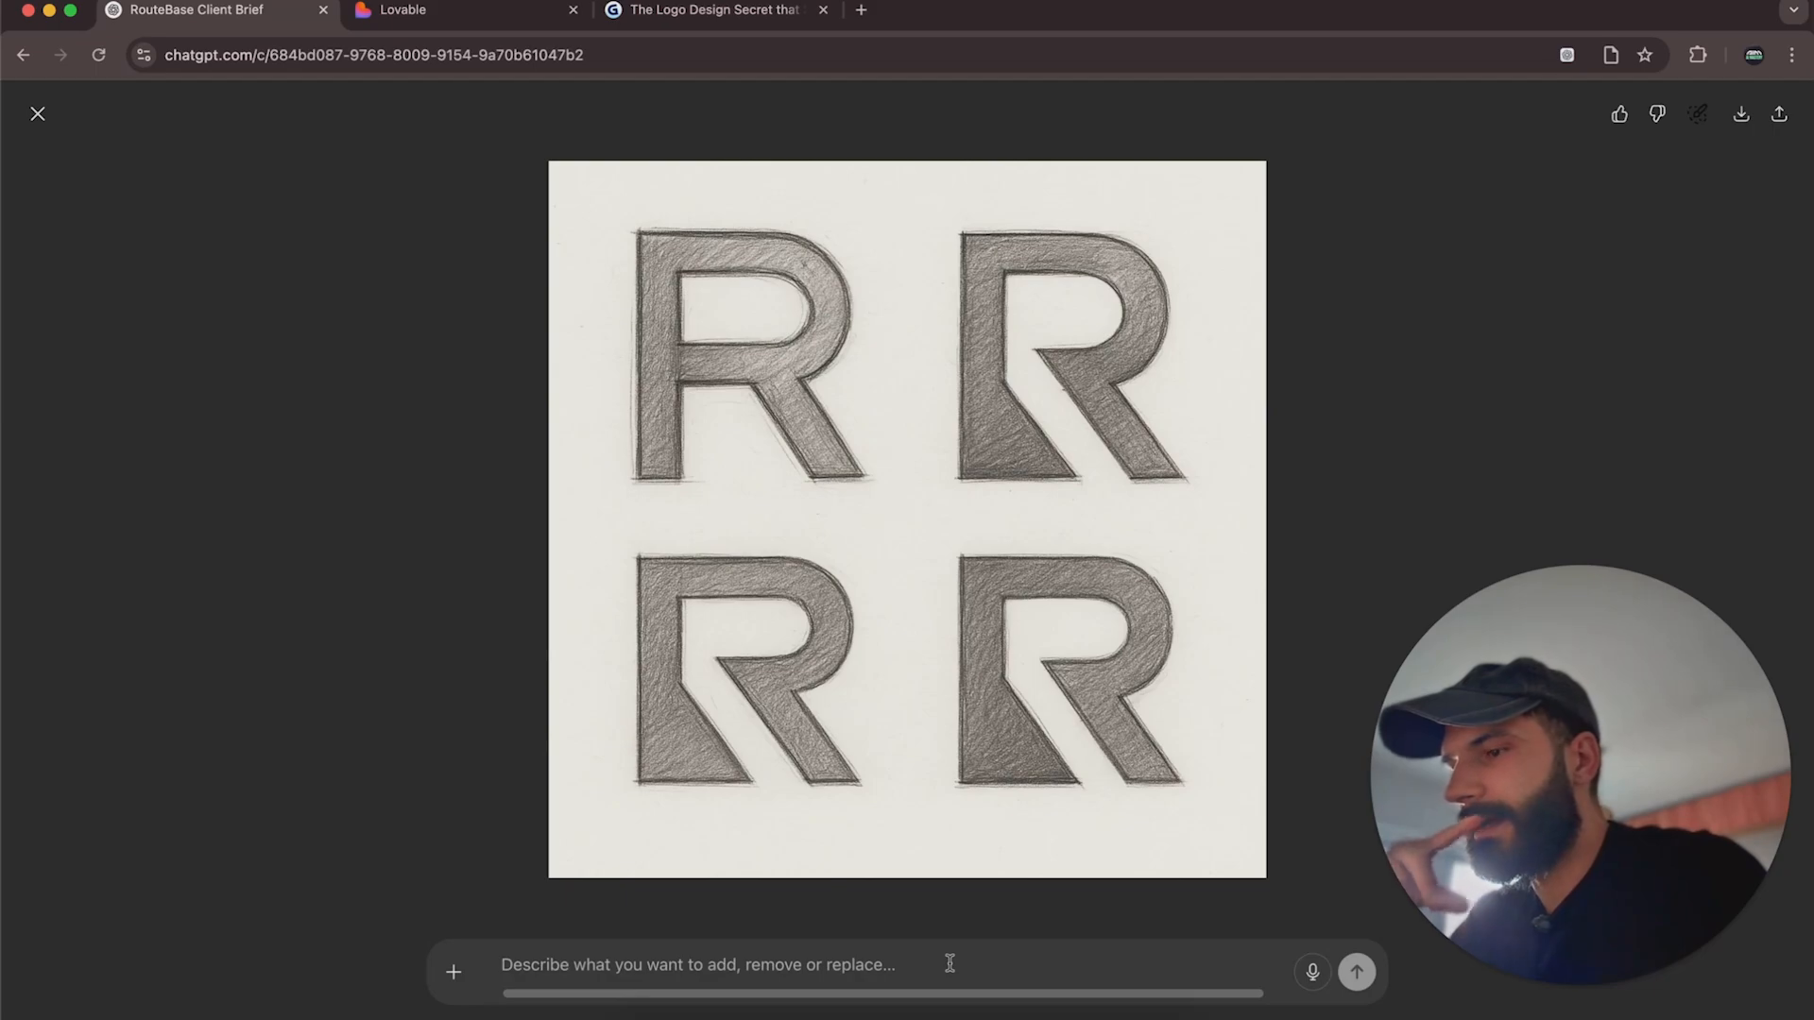
text(let's remove the)
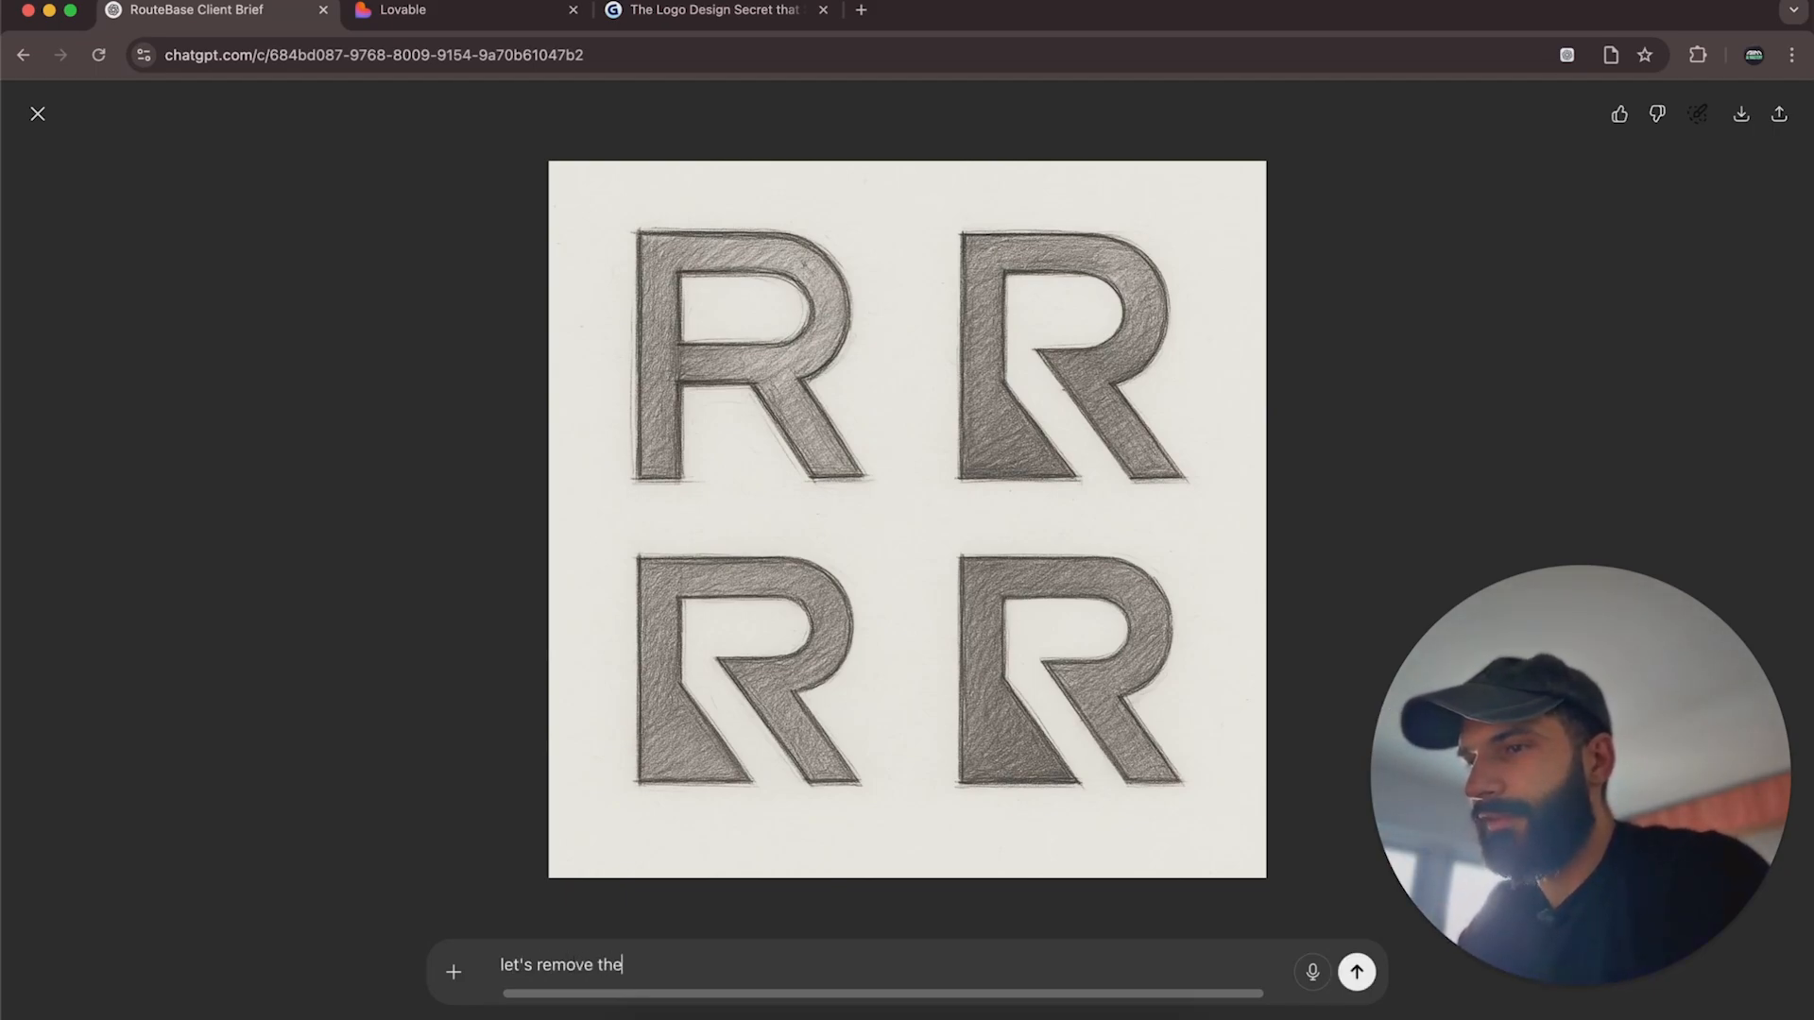
text( first row of logos, a)
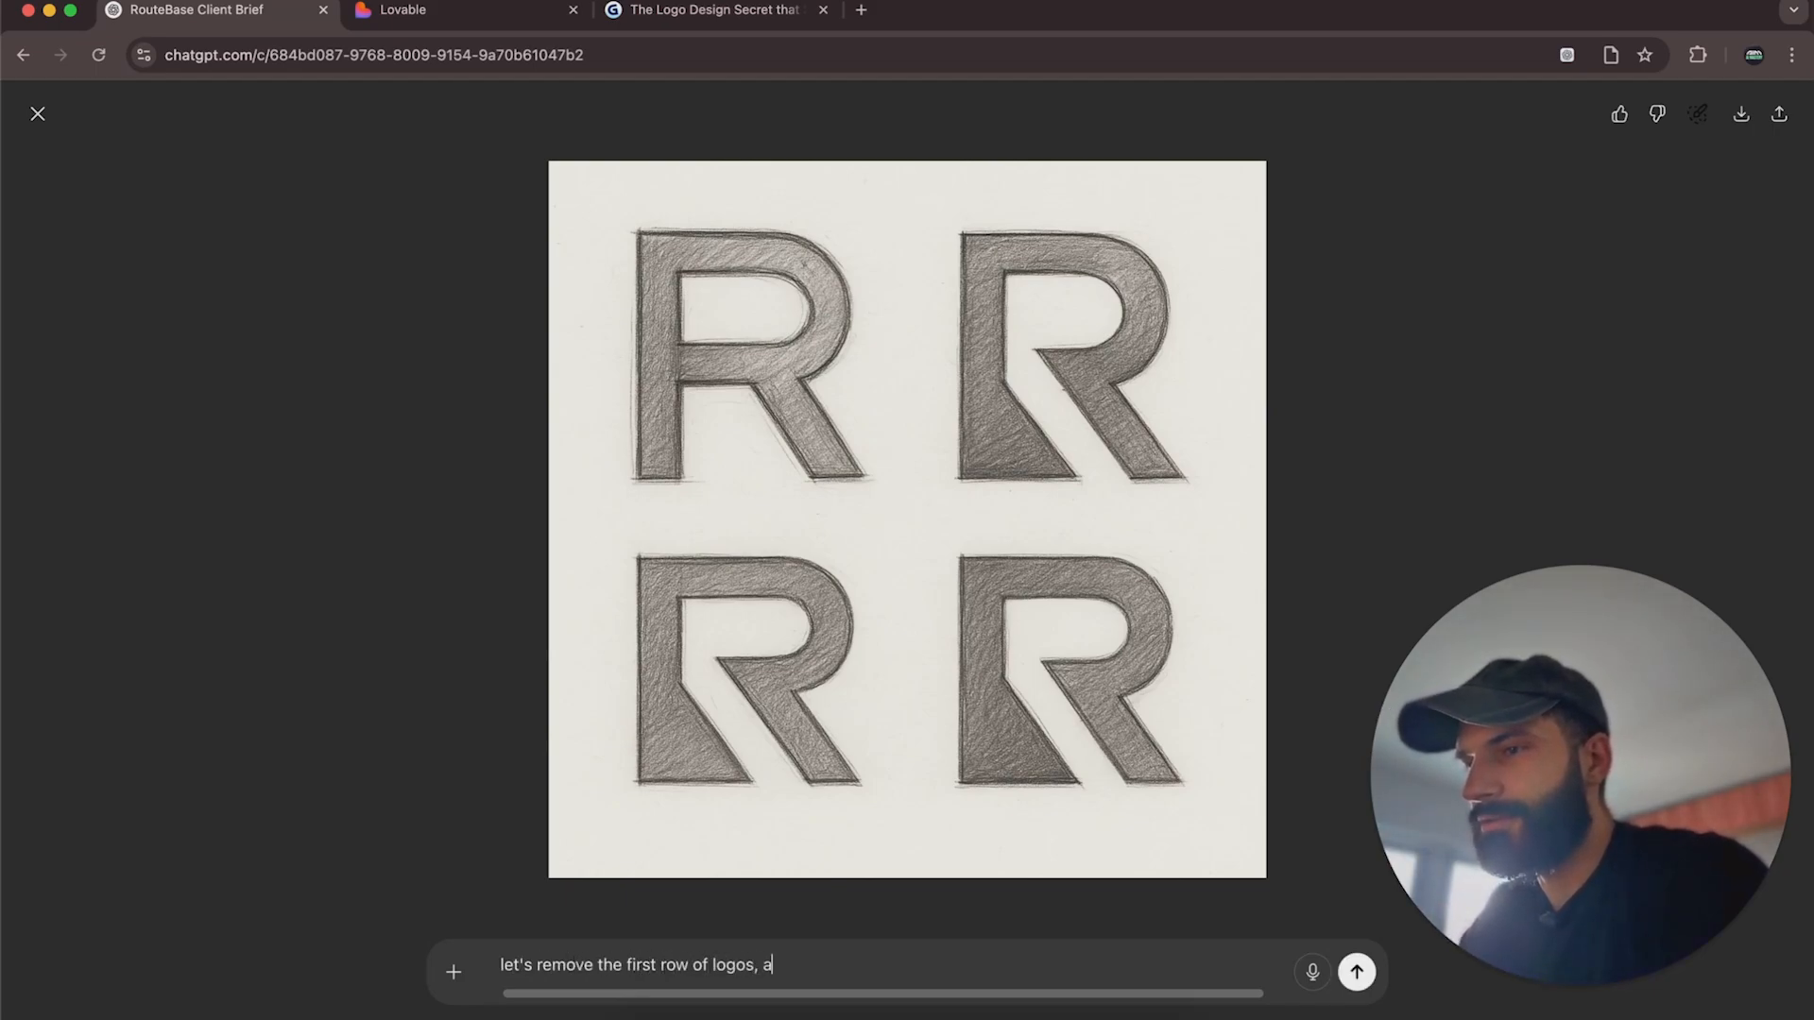
text(nd introduce a)
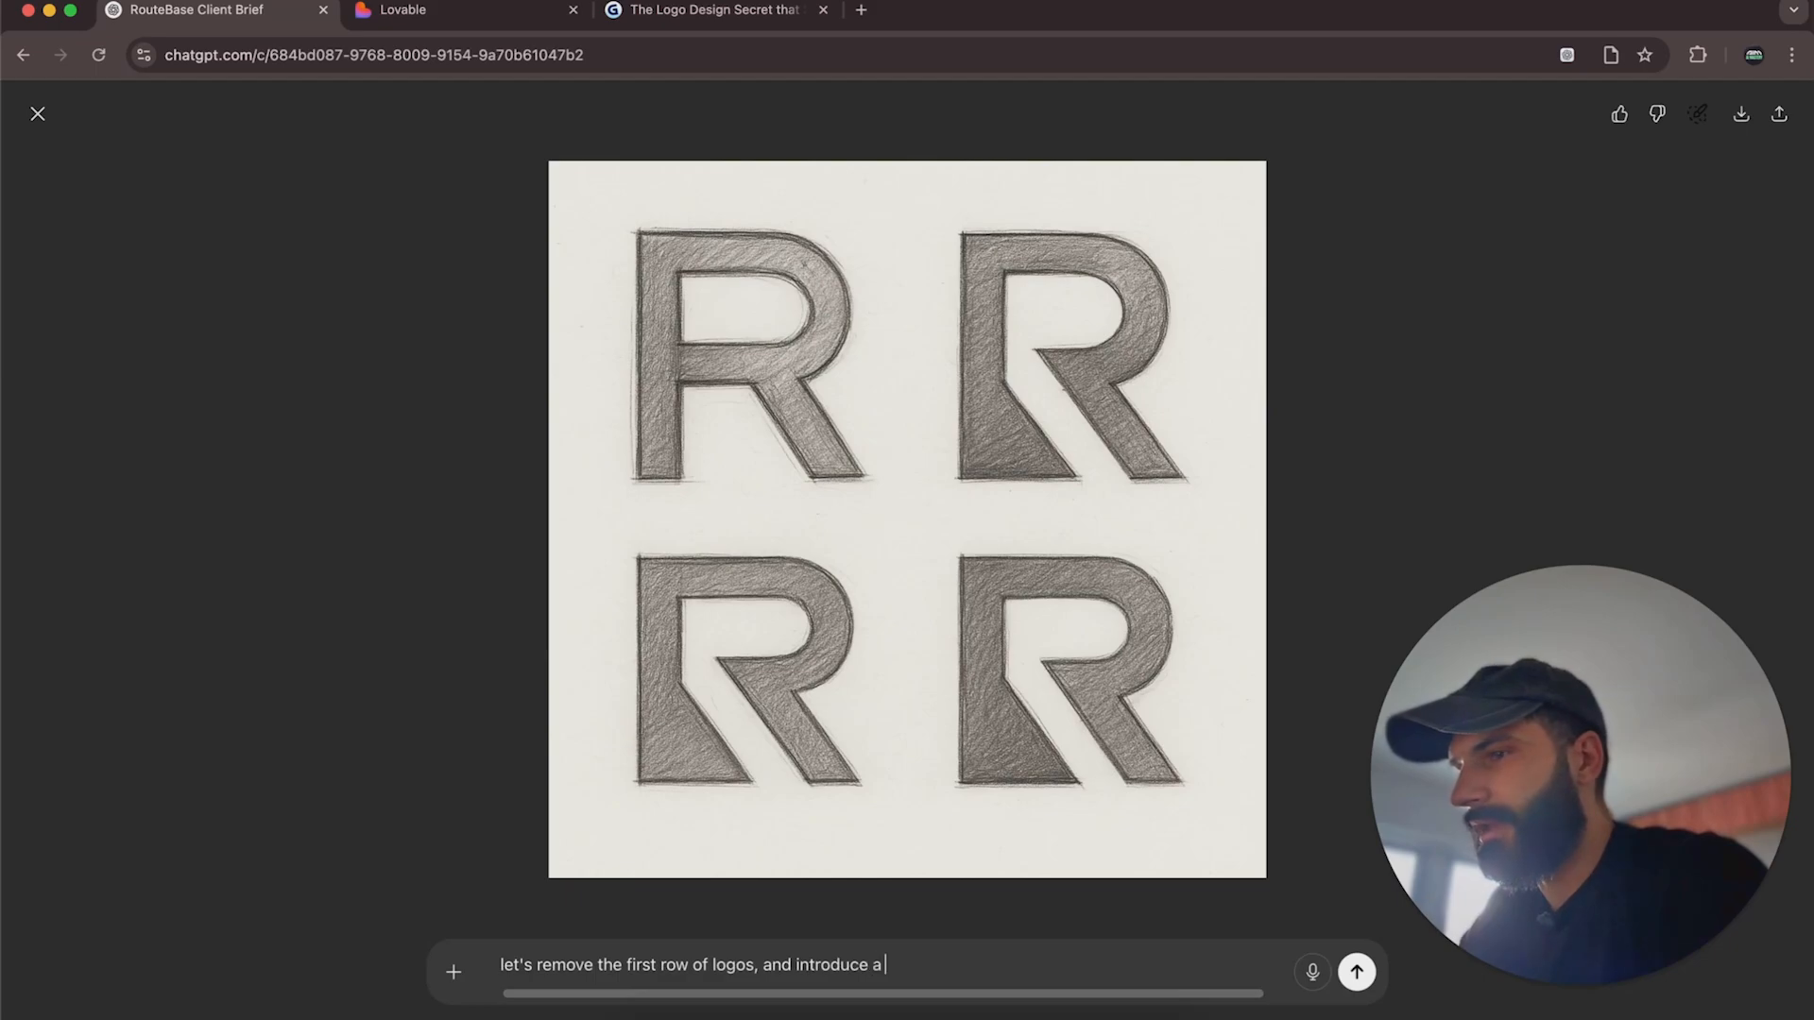
text( series of monog)
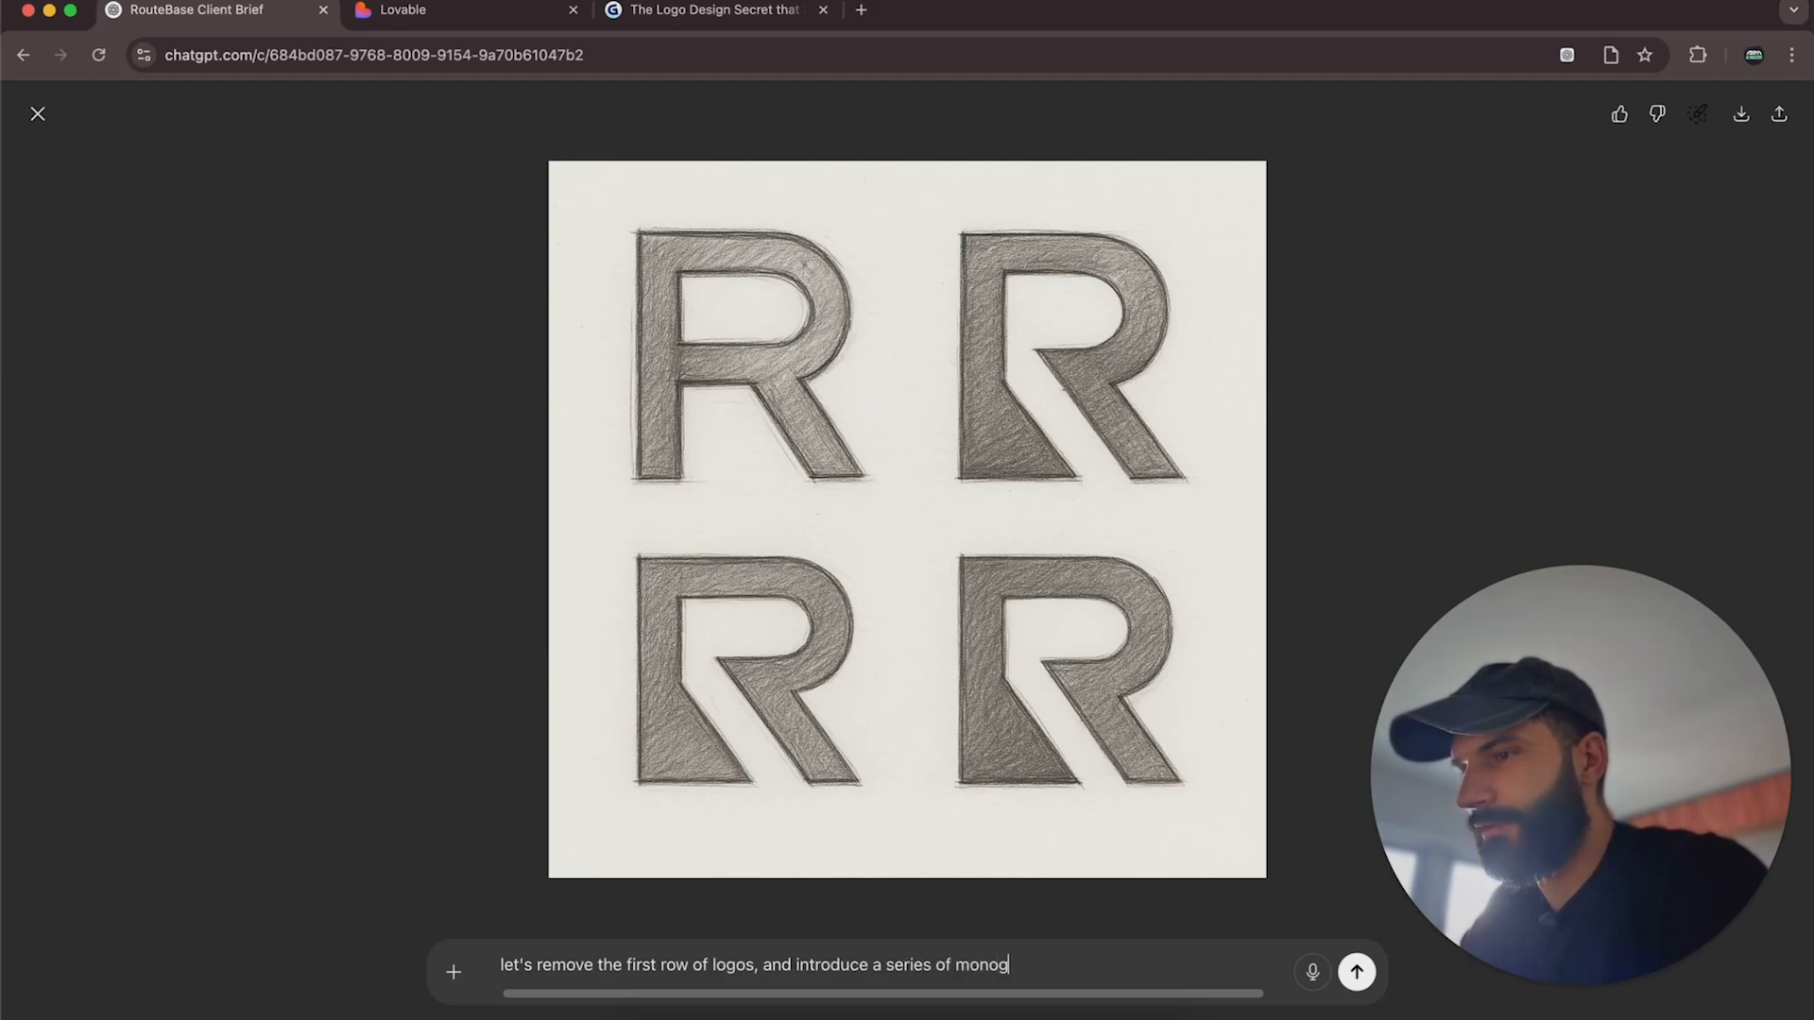
text(ram letter "R"s)
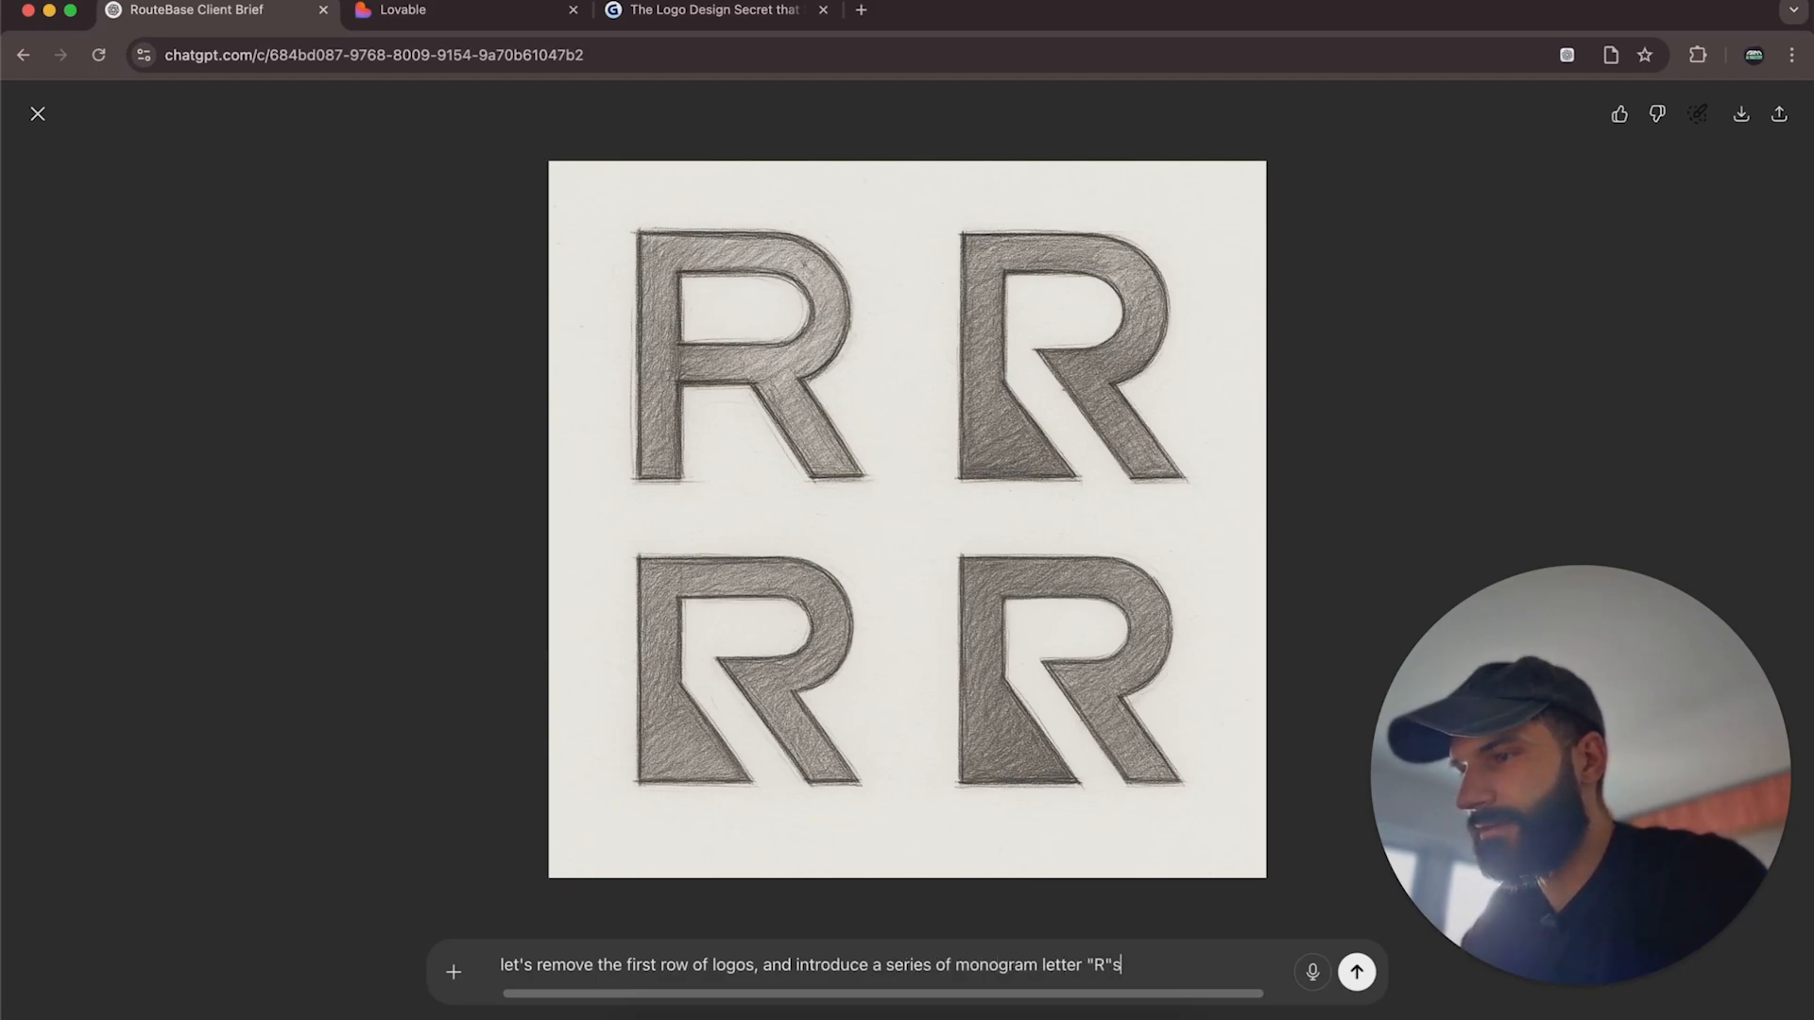
key(BackSpace)
Complete the request with "that are more unique and abstract while maintaining a logo visual identity that you would see in tech b2b startup" and submit it.
text( that are more unique)
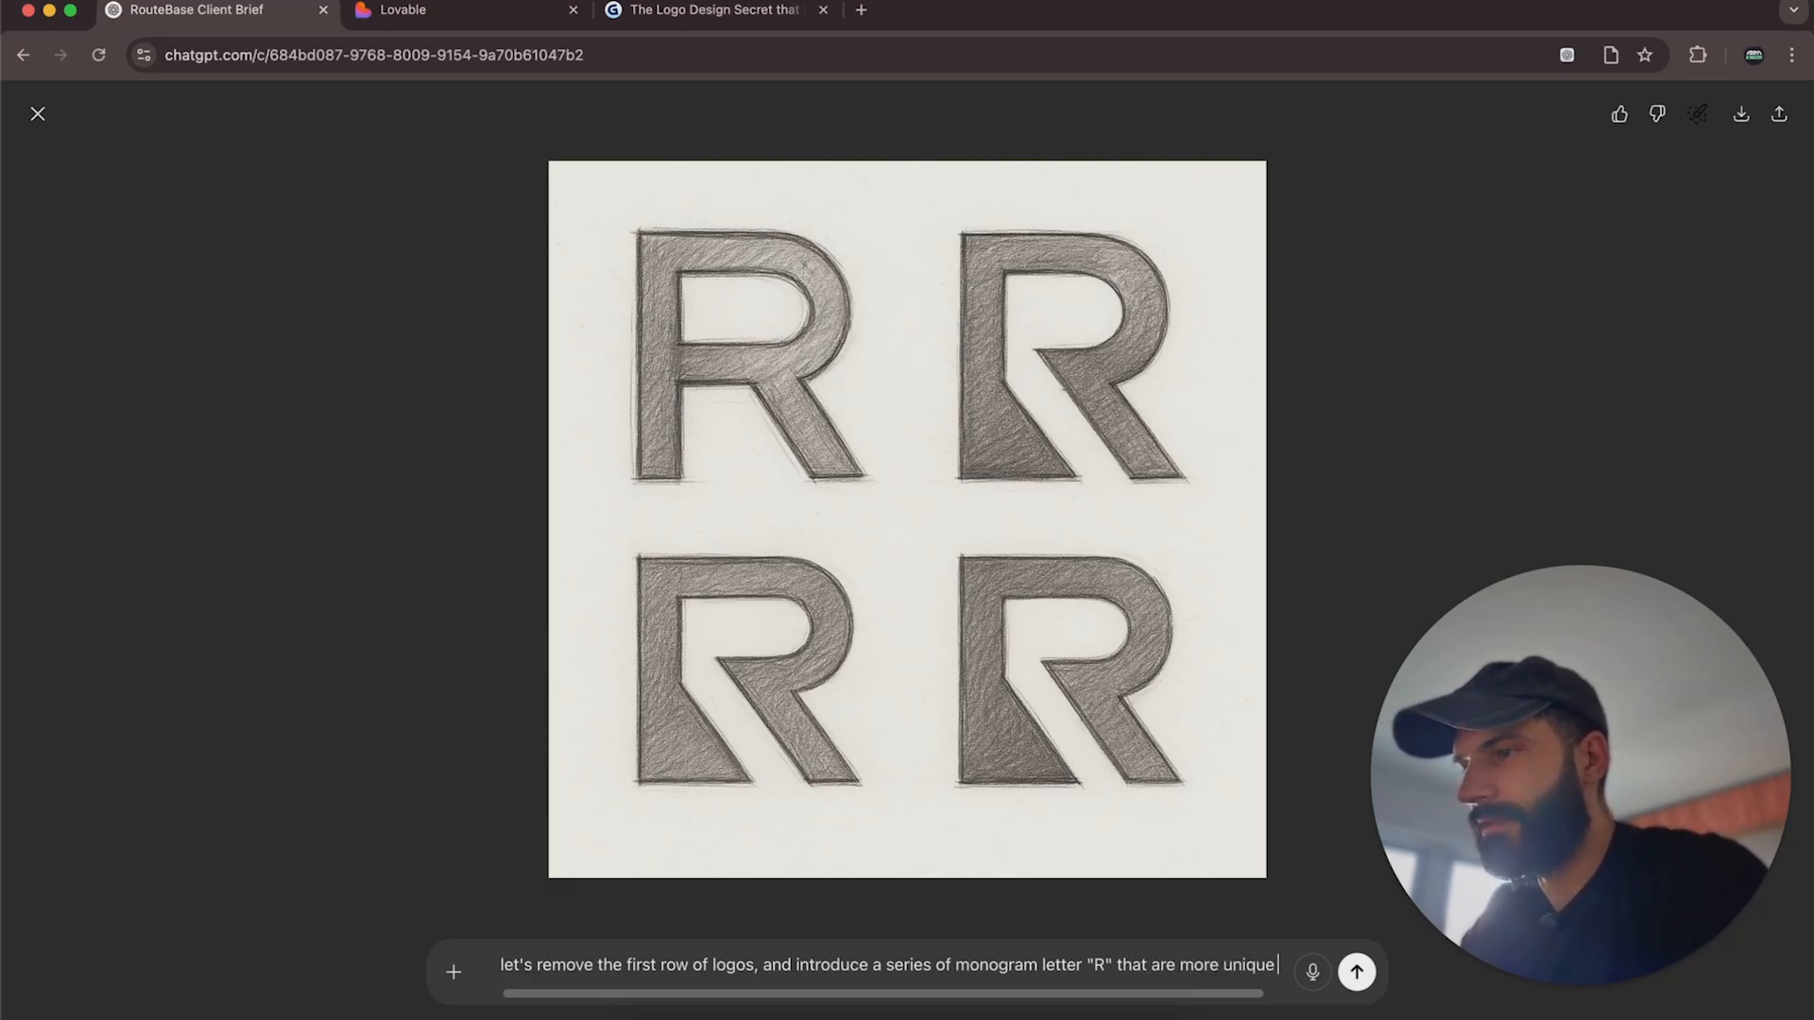
text( and abstra)
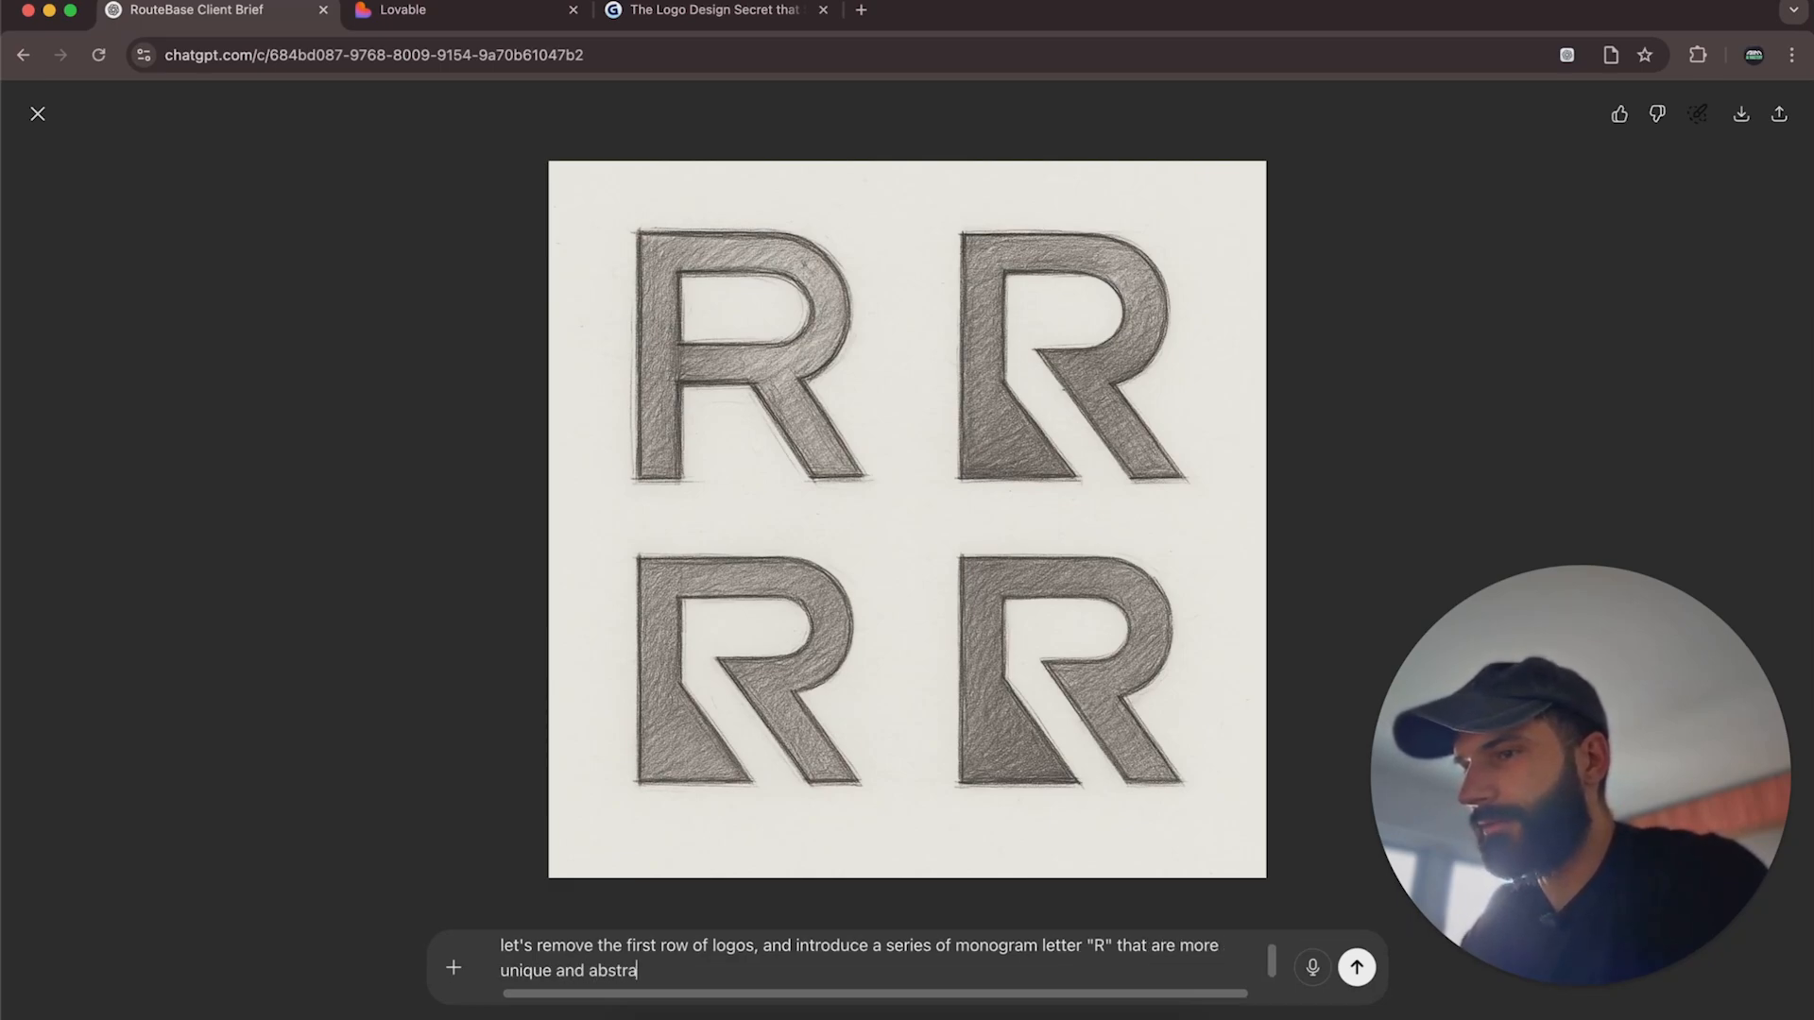
text(ct while maintain)
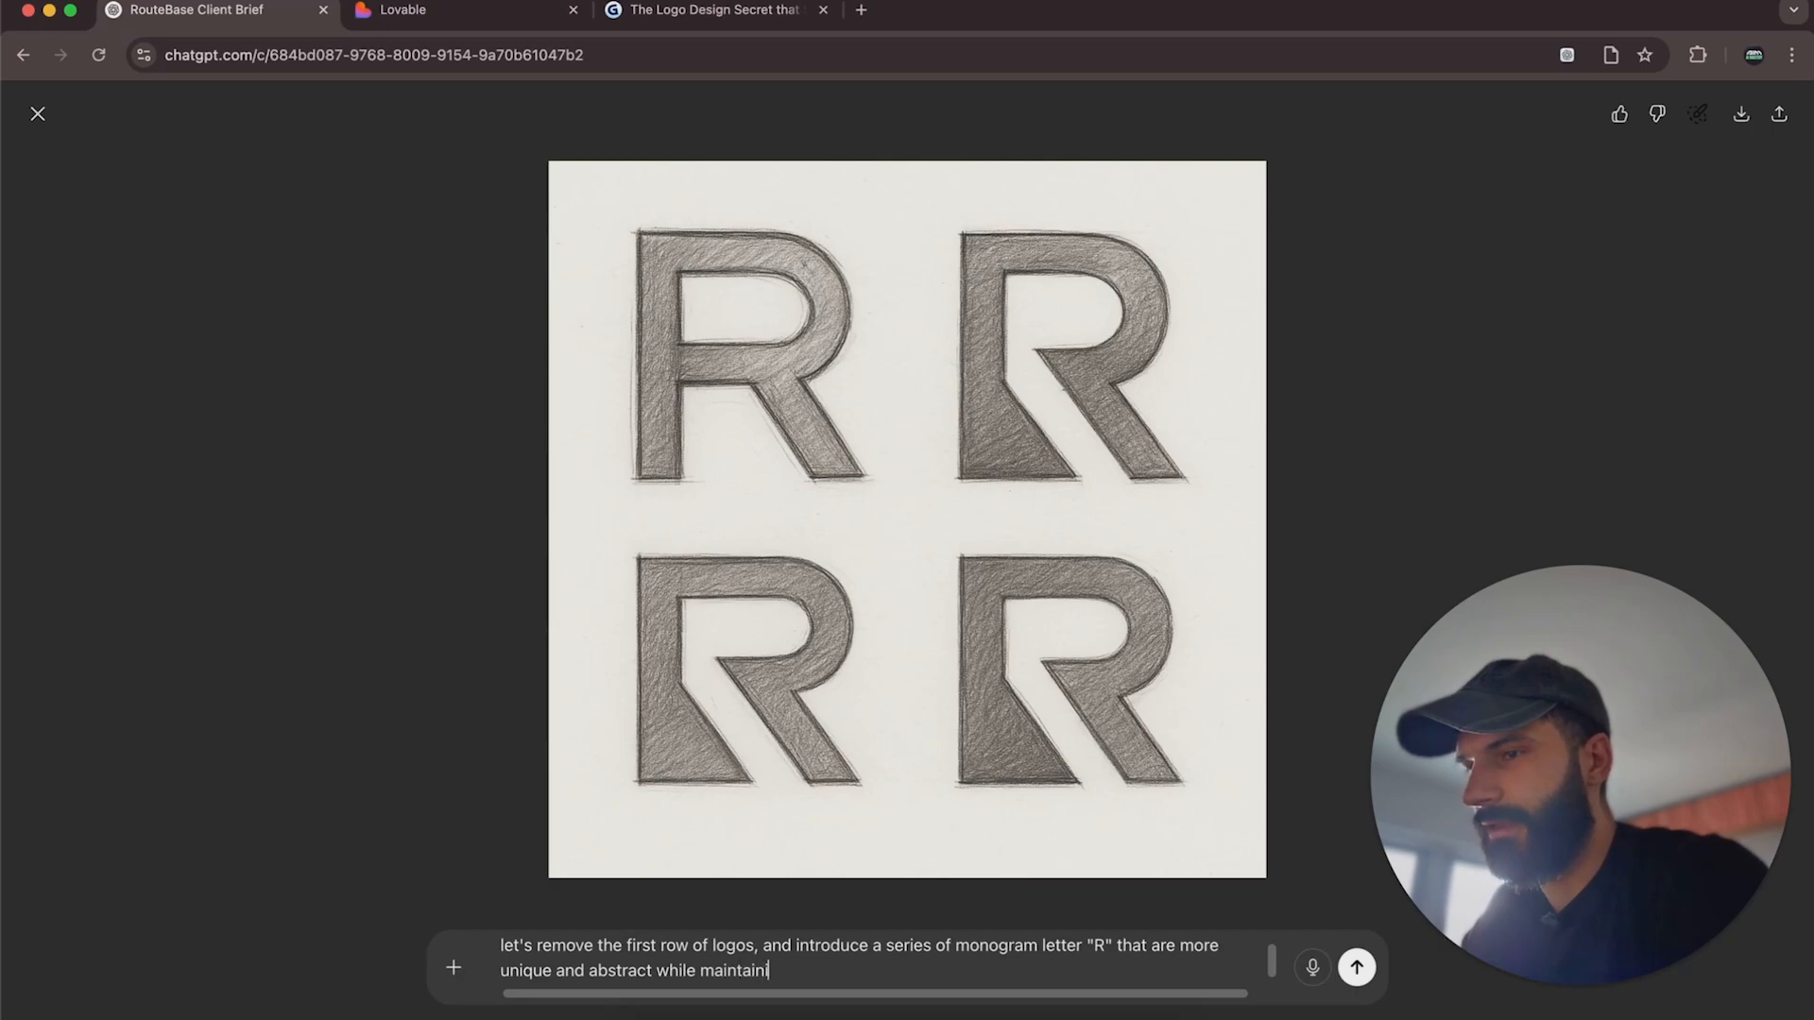
text(ing a logo vis)
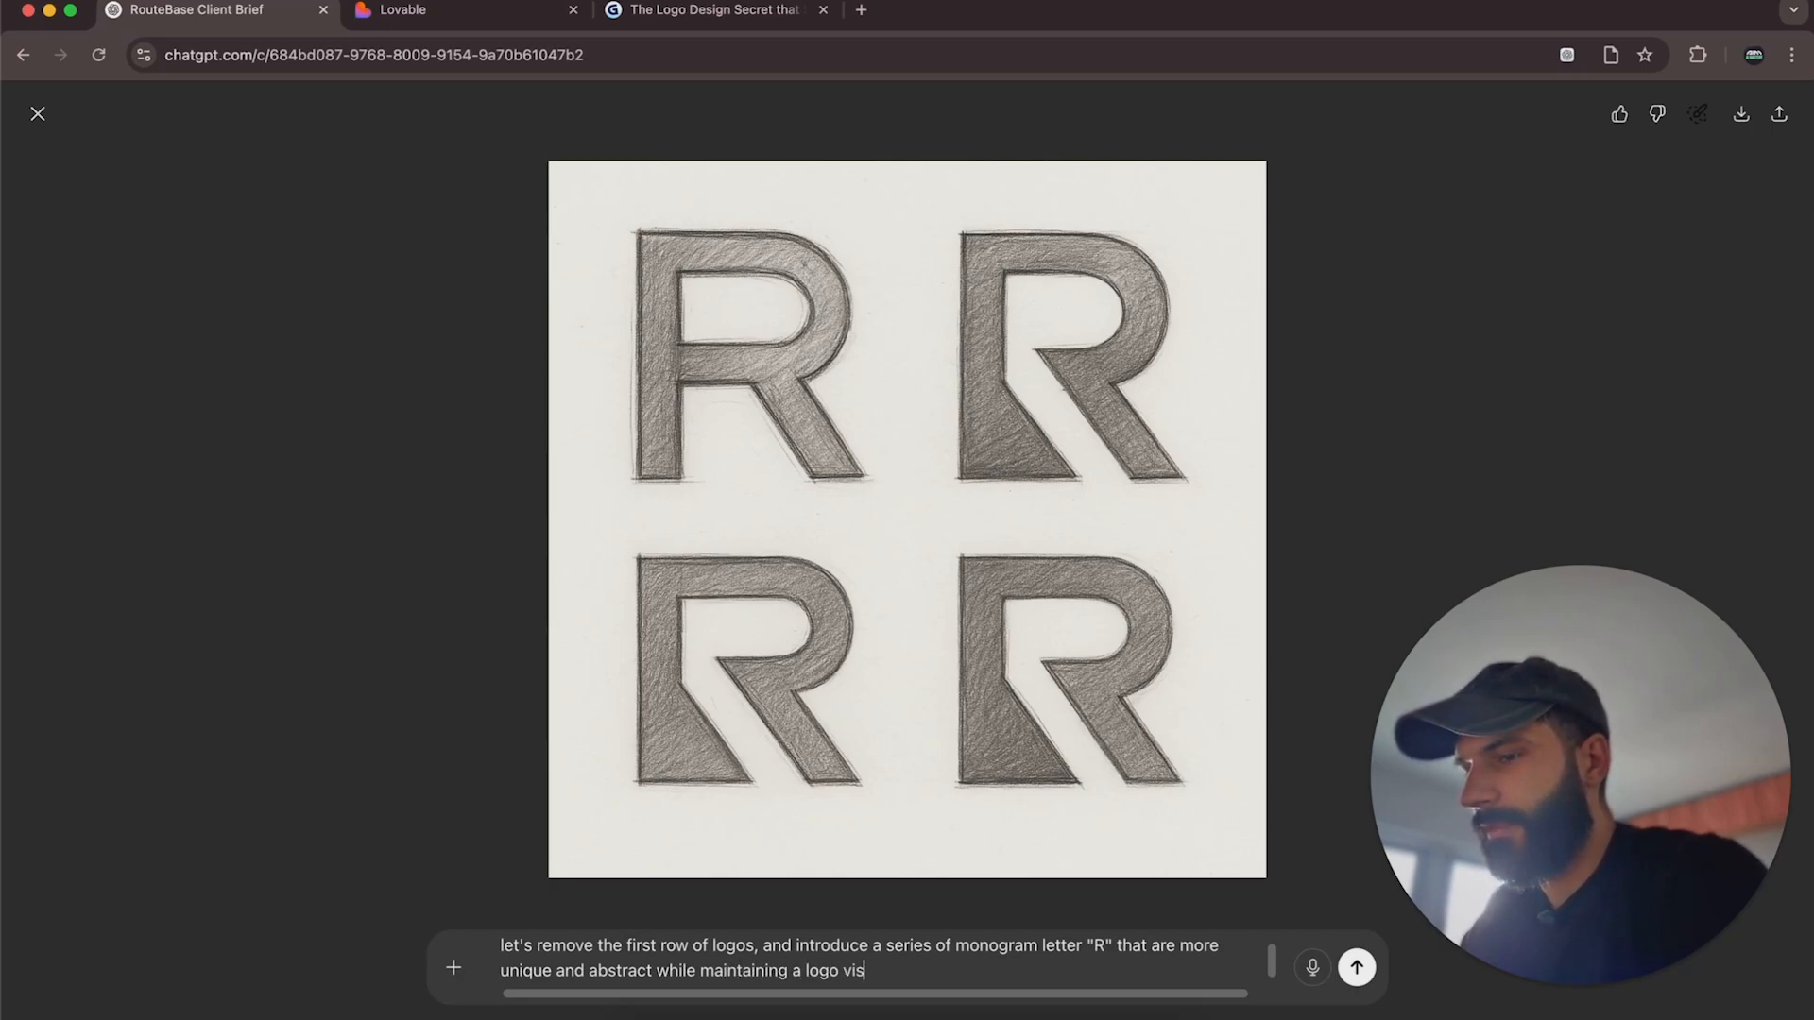
text(ual identity that would)
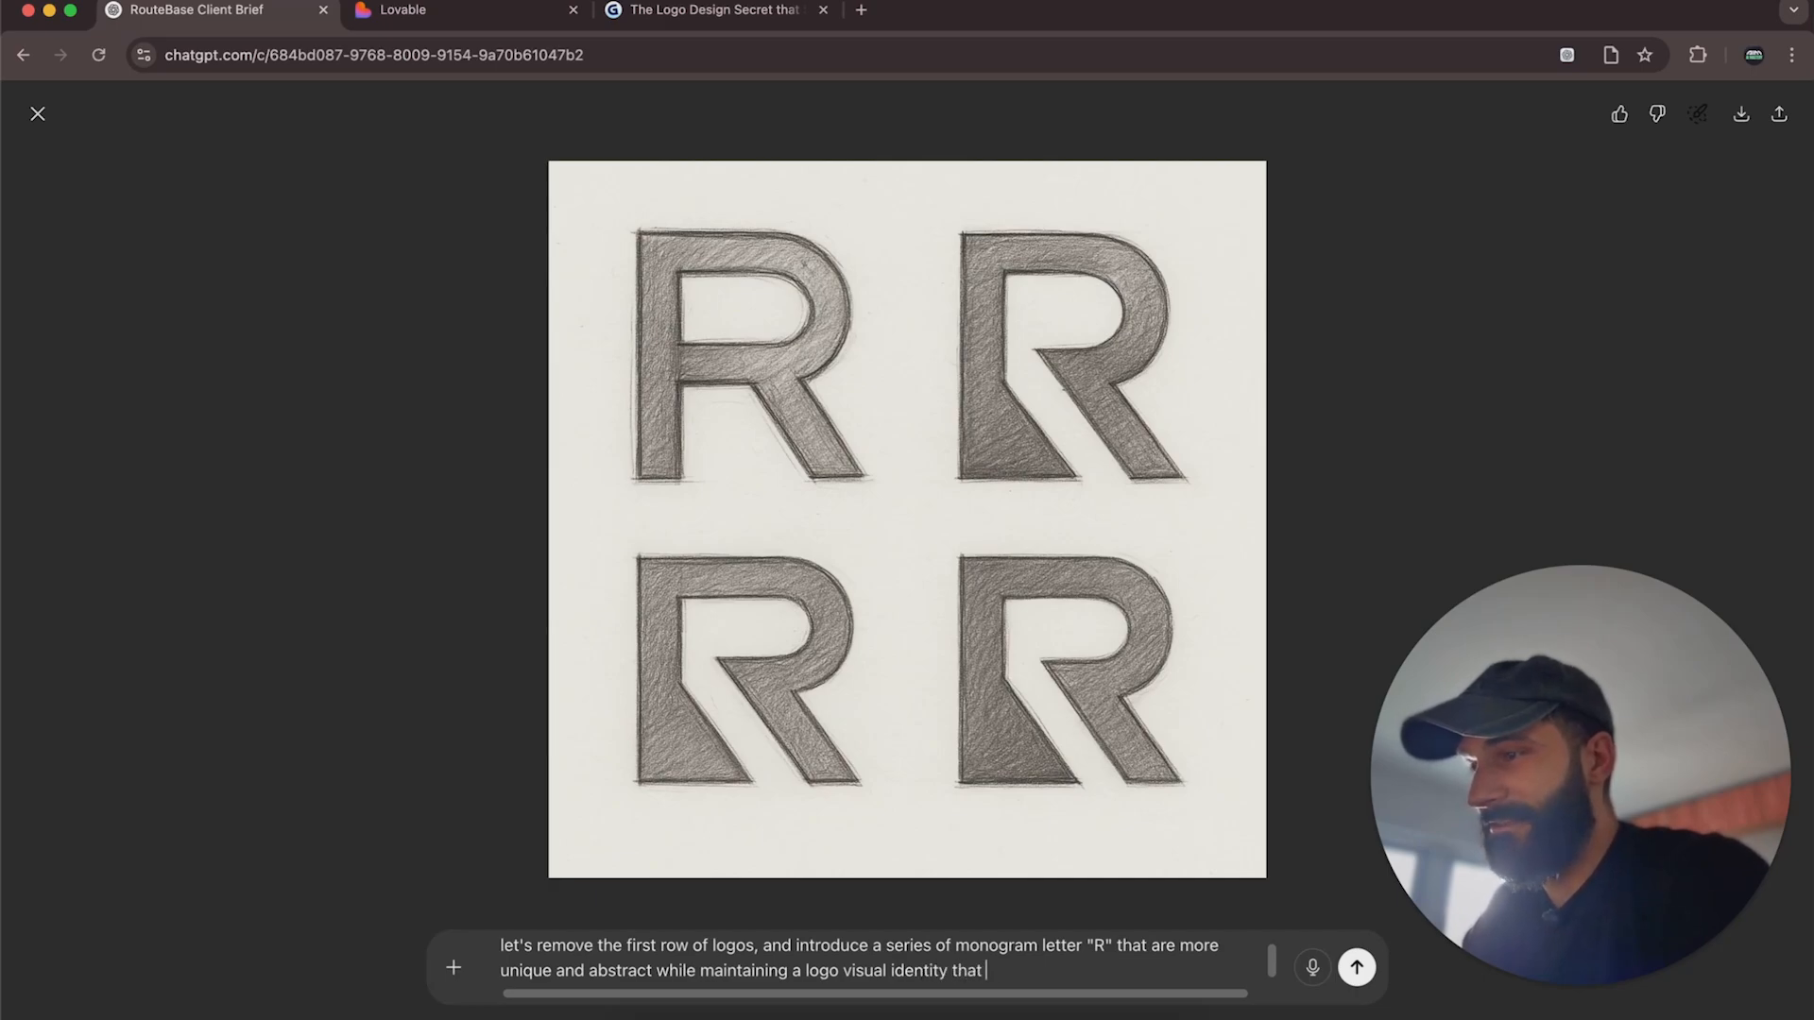
key(BackSpace)
key(BackSpace)
key(BackSpace)
key(BackSpace)
key(BackSpace)
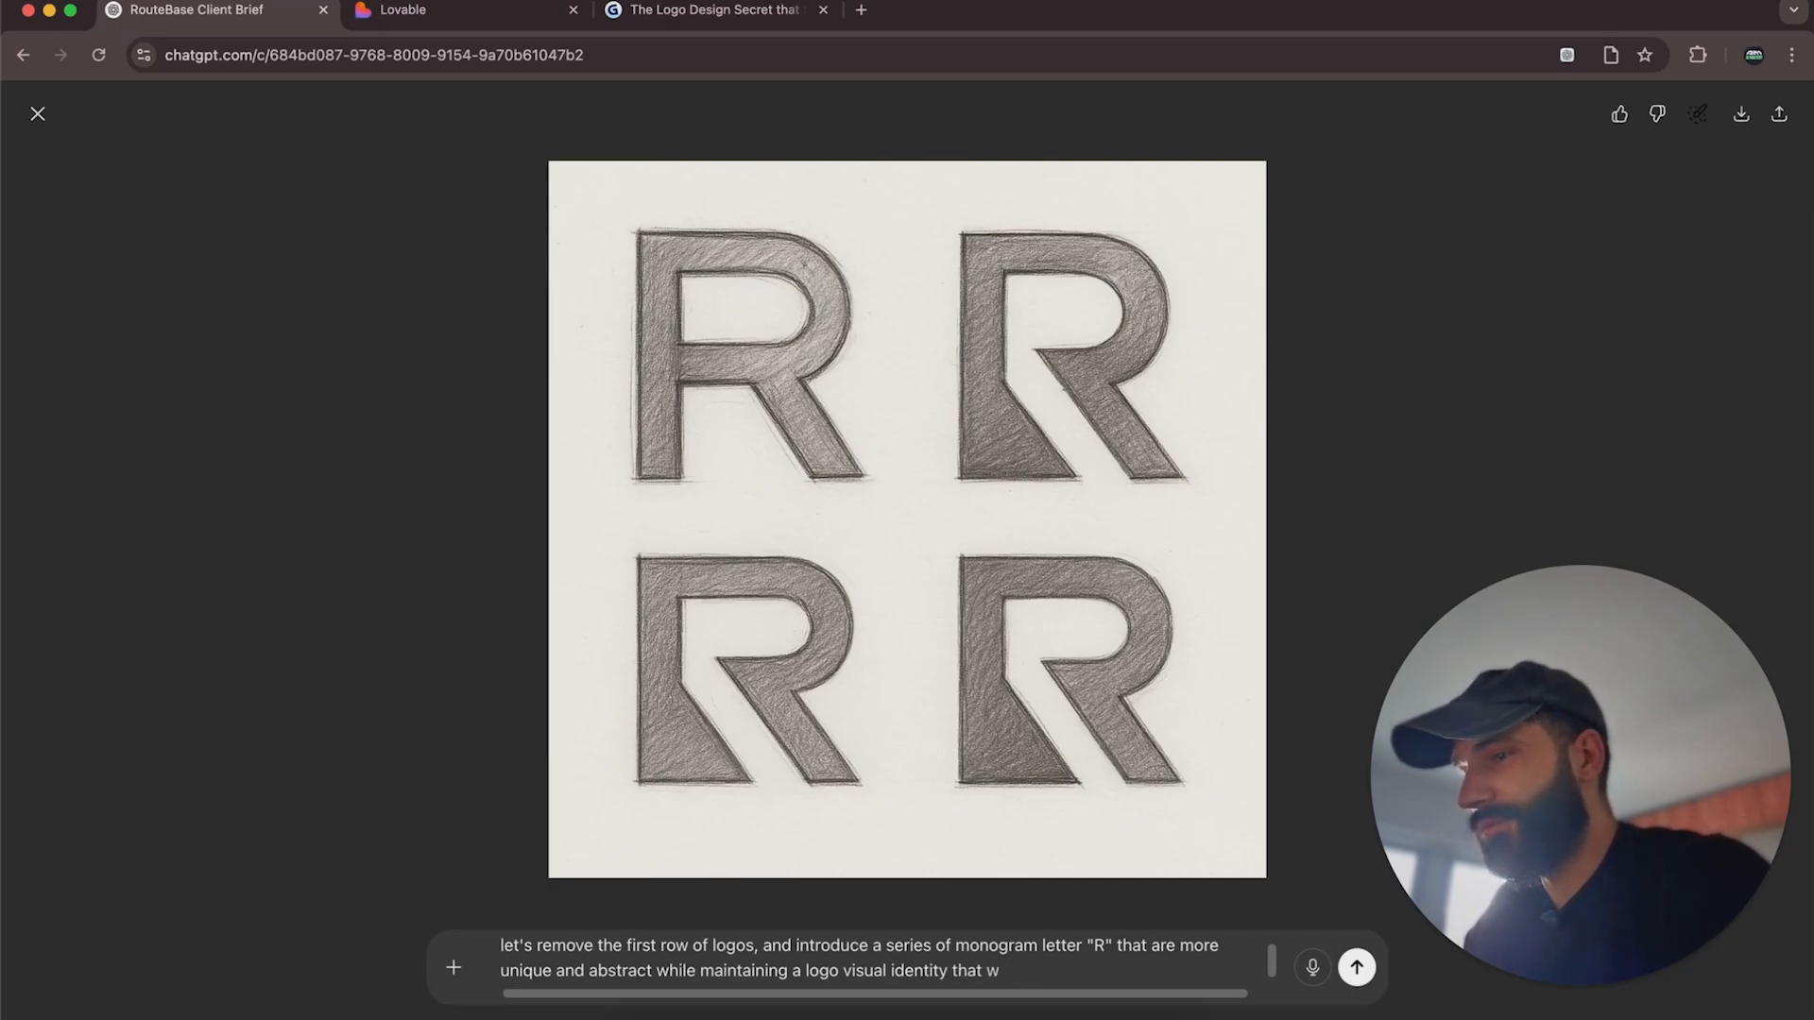
text(you would see in tech b2b startup)
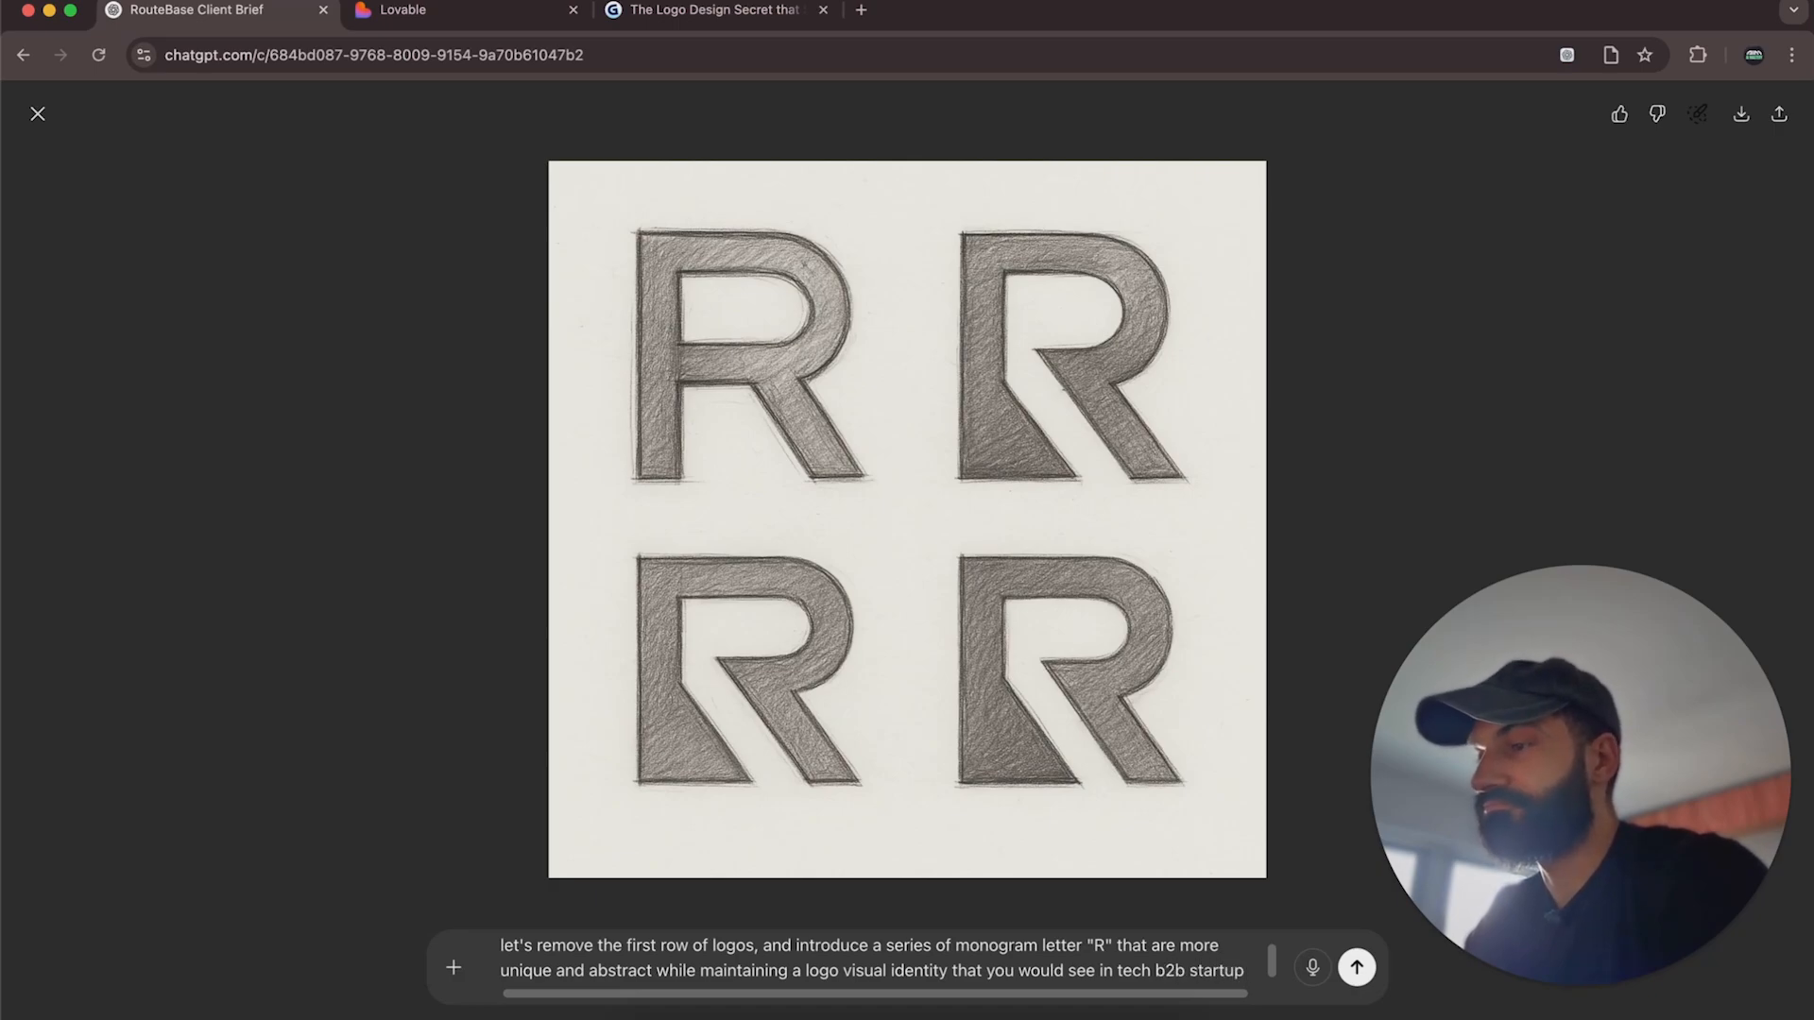
key(Return)
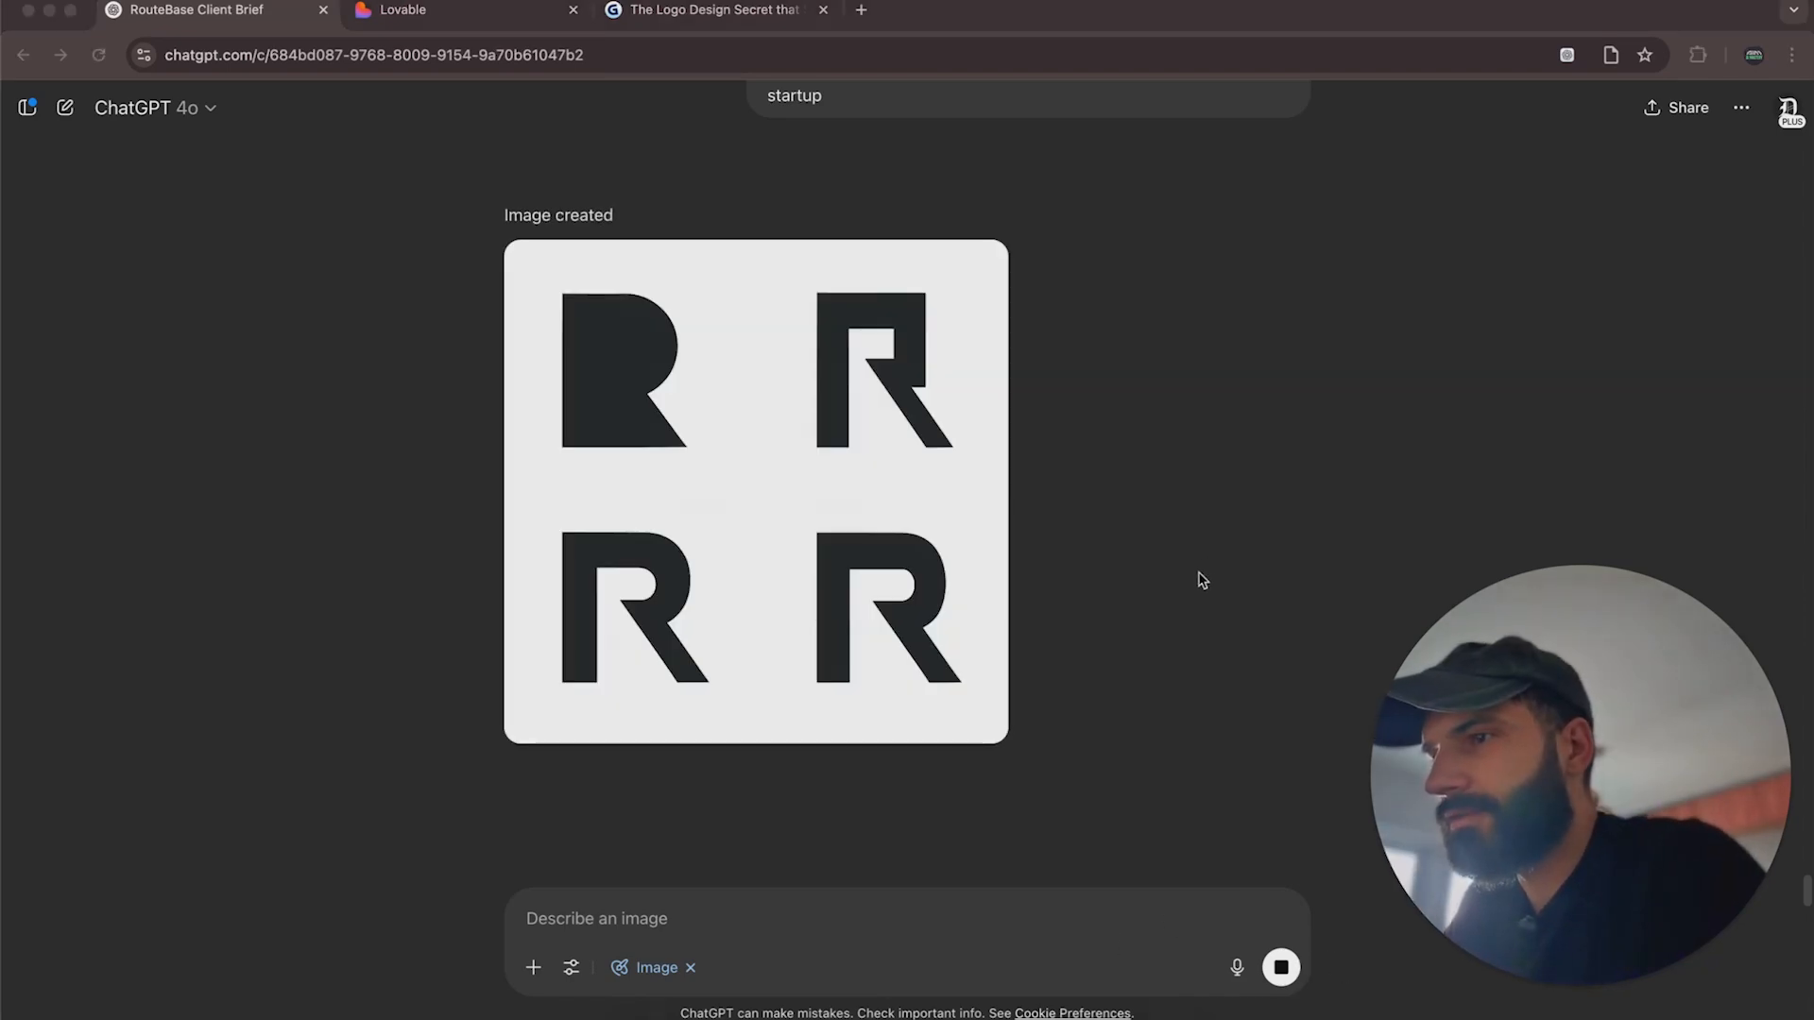
Enlarge the newly generated logo grid and take a cropped screenshot of its angular upper-right "R".
click(567, 435)
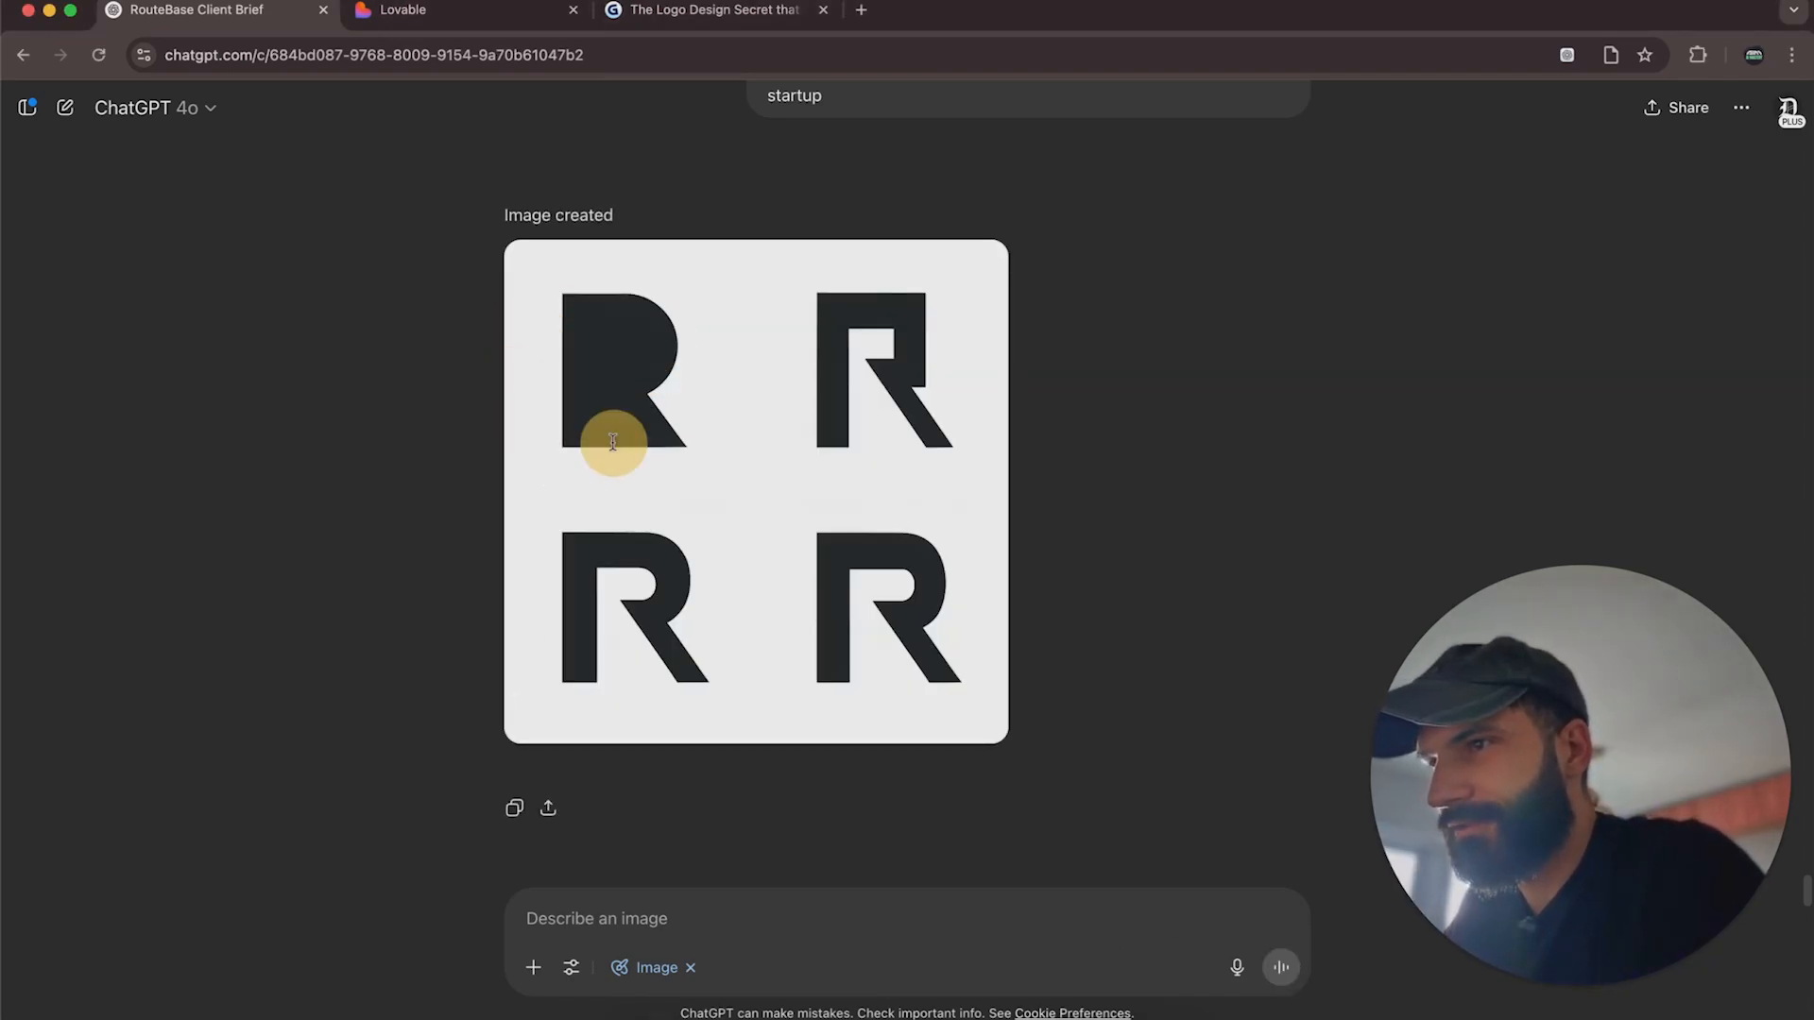
click(860, 298)
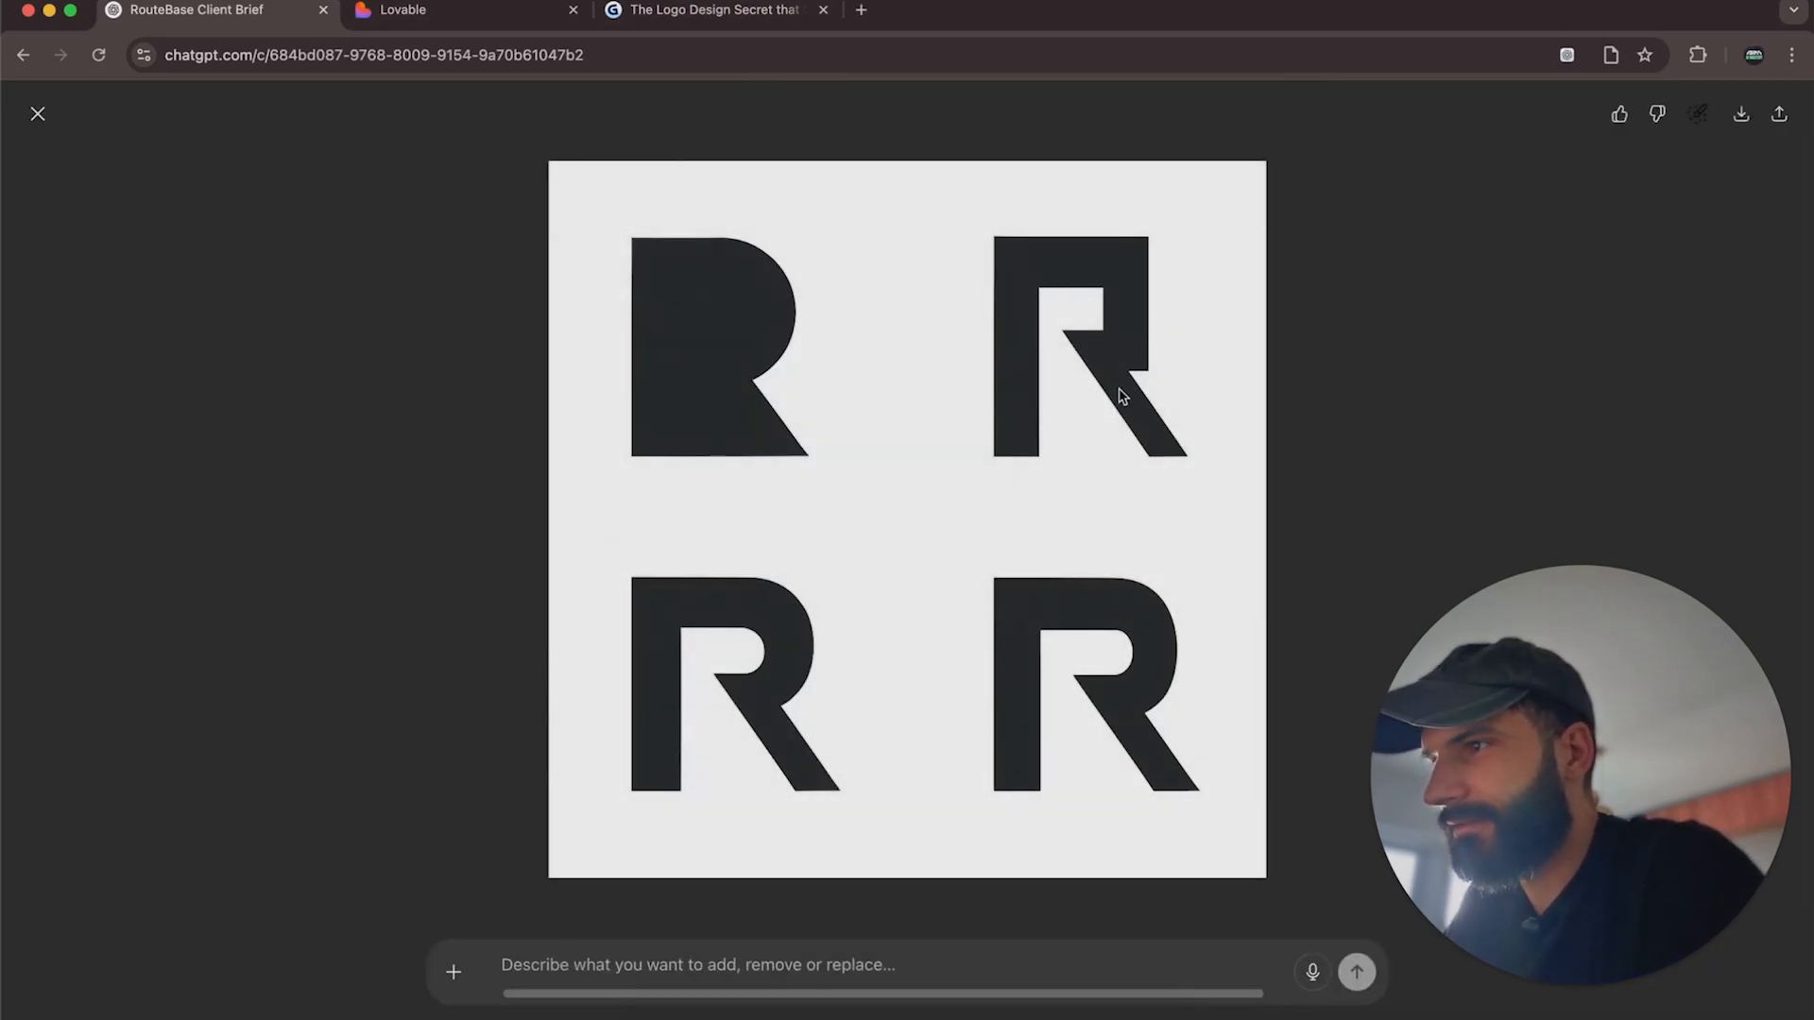
key(super+shift+4)
drag(915, 194, 1180, 484)
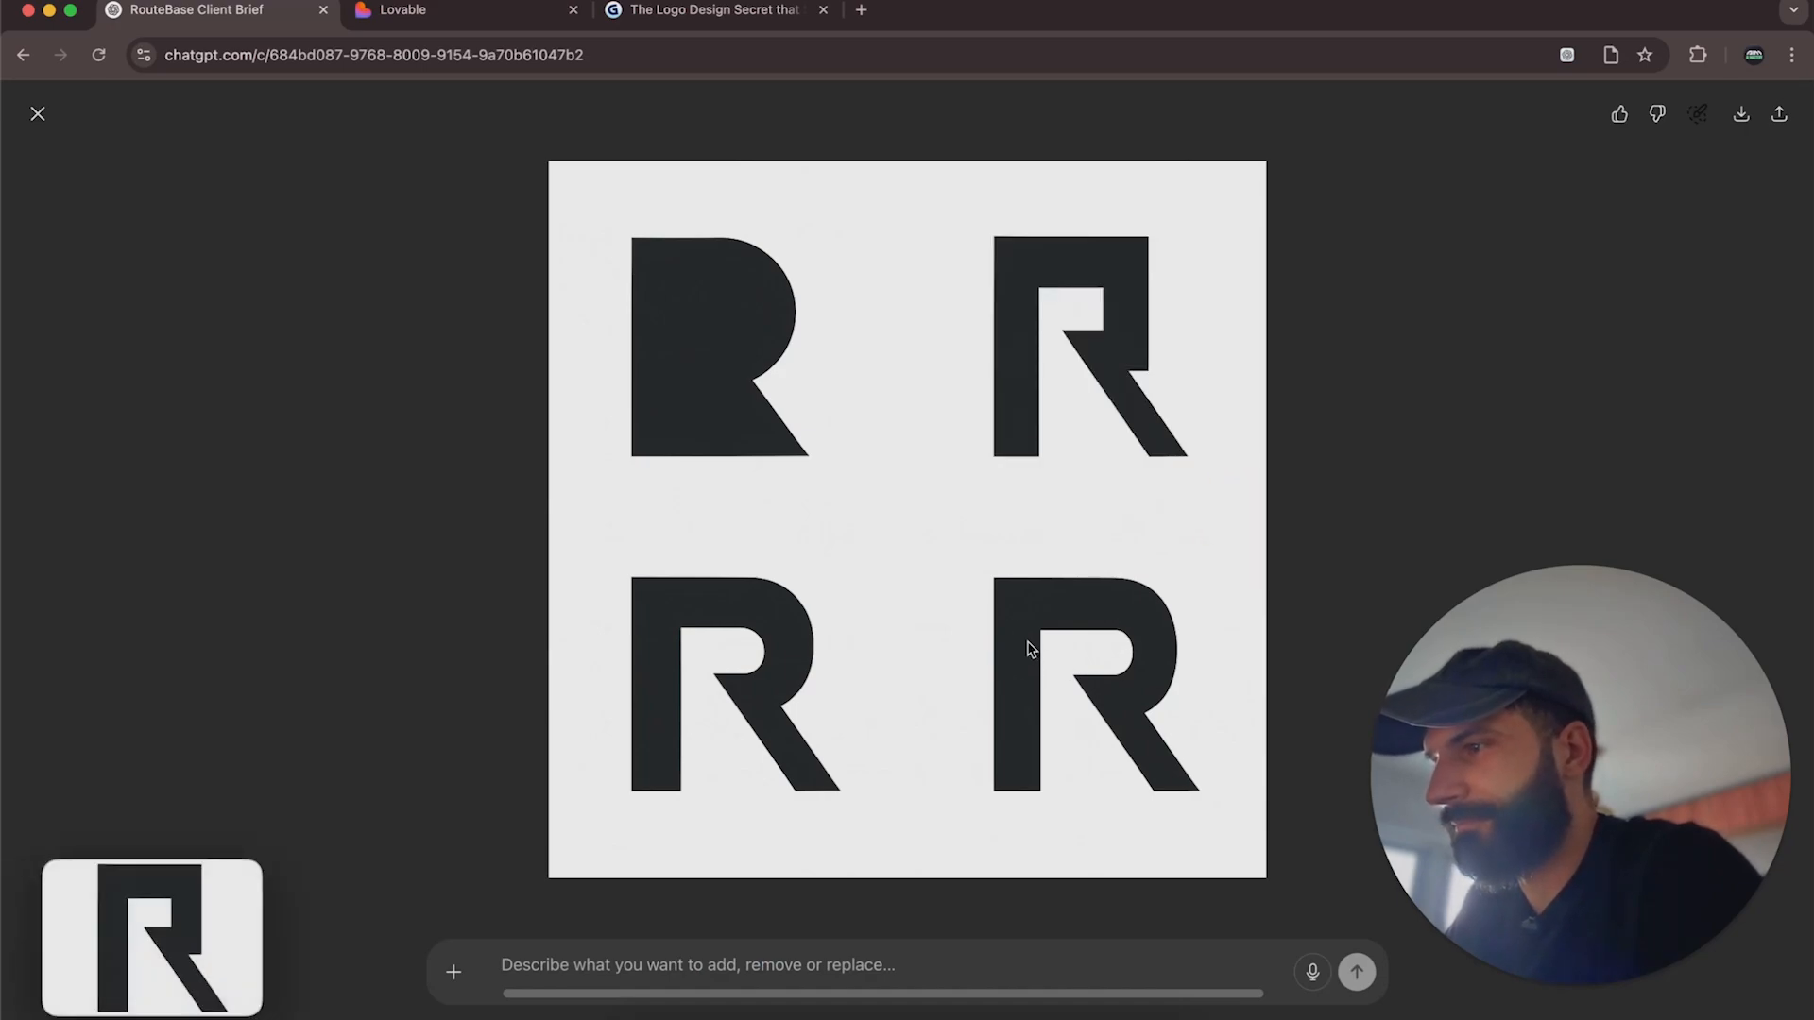
Switch to Figma and place the captured "R" beside the sketch, scaled to 506 high and fitted to the upper logo's outer edge.
key(super+Tab)
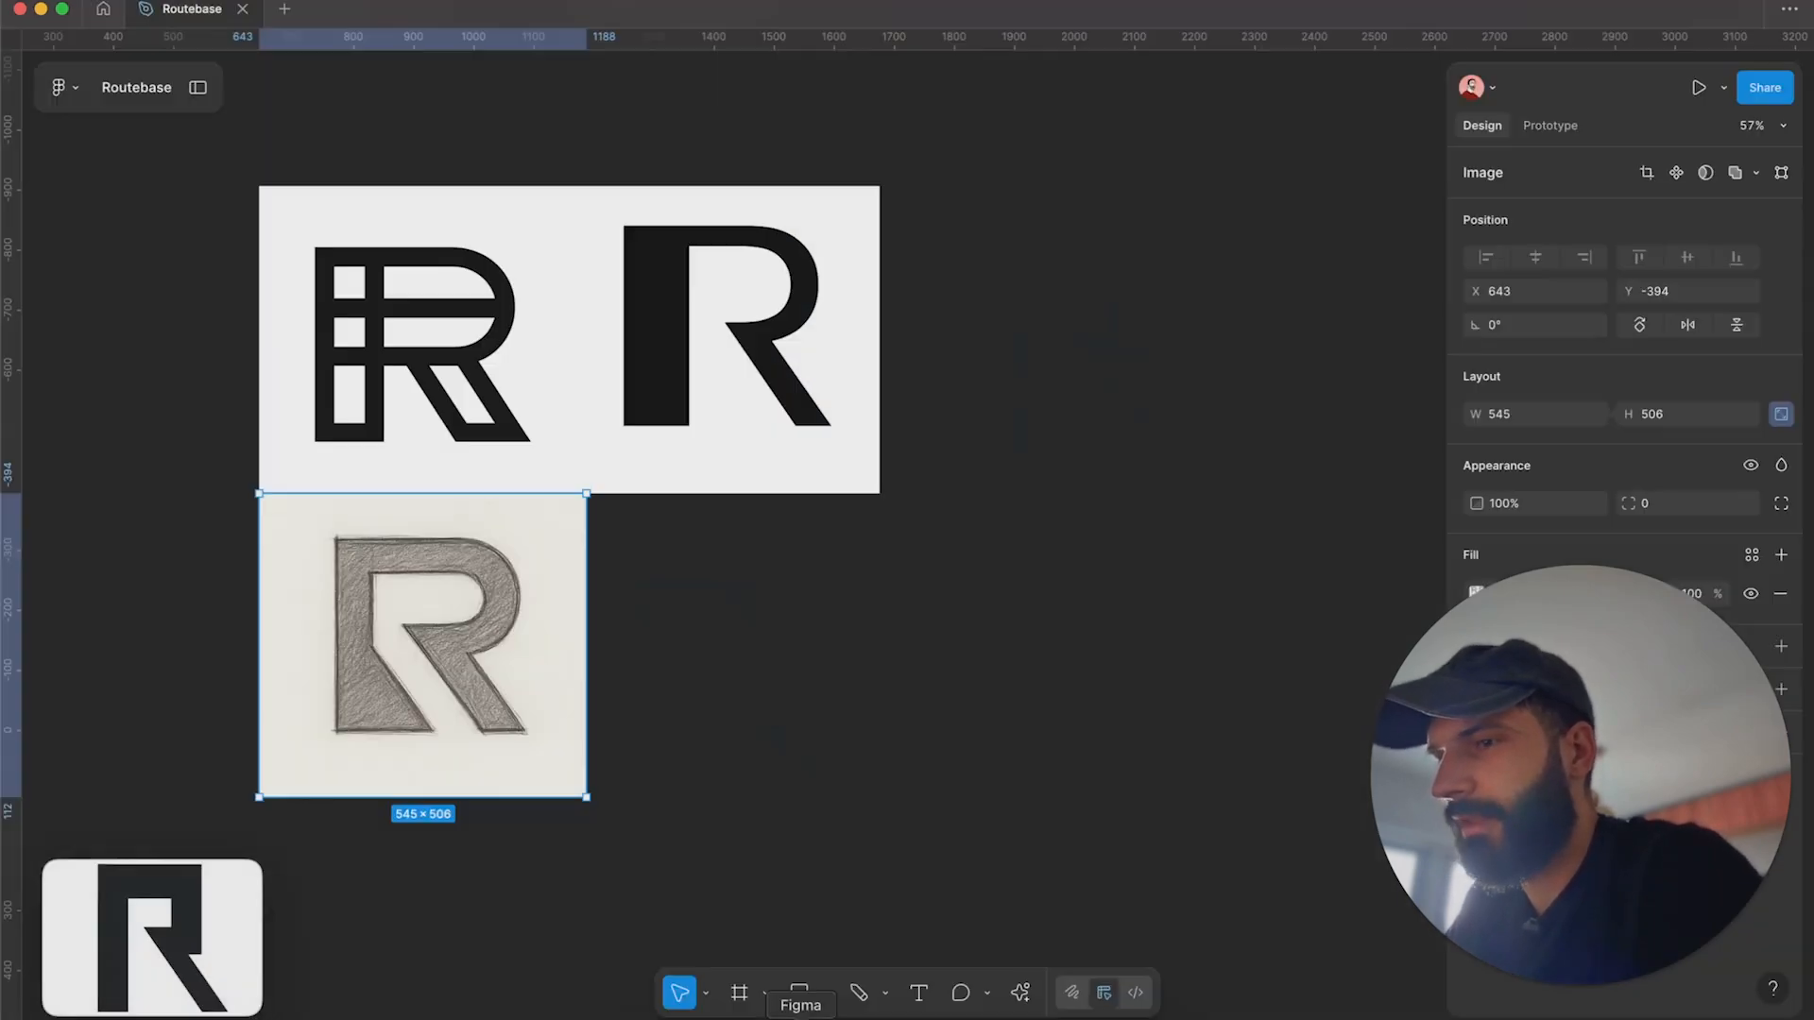
drag(151, 936, 805, 695)
mouse_move(888, 597)
mouse_down()
mouse_move(980, 559)
mouse_move(944, 620)
mouse_up()
drag(894, 723, 818, 668)
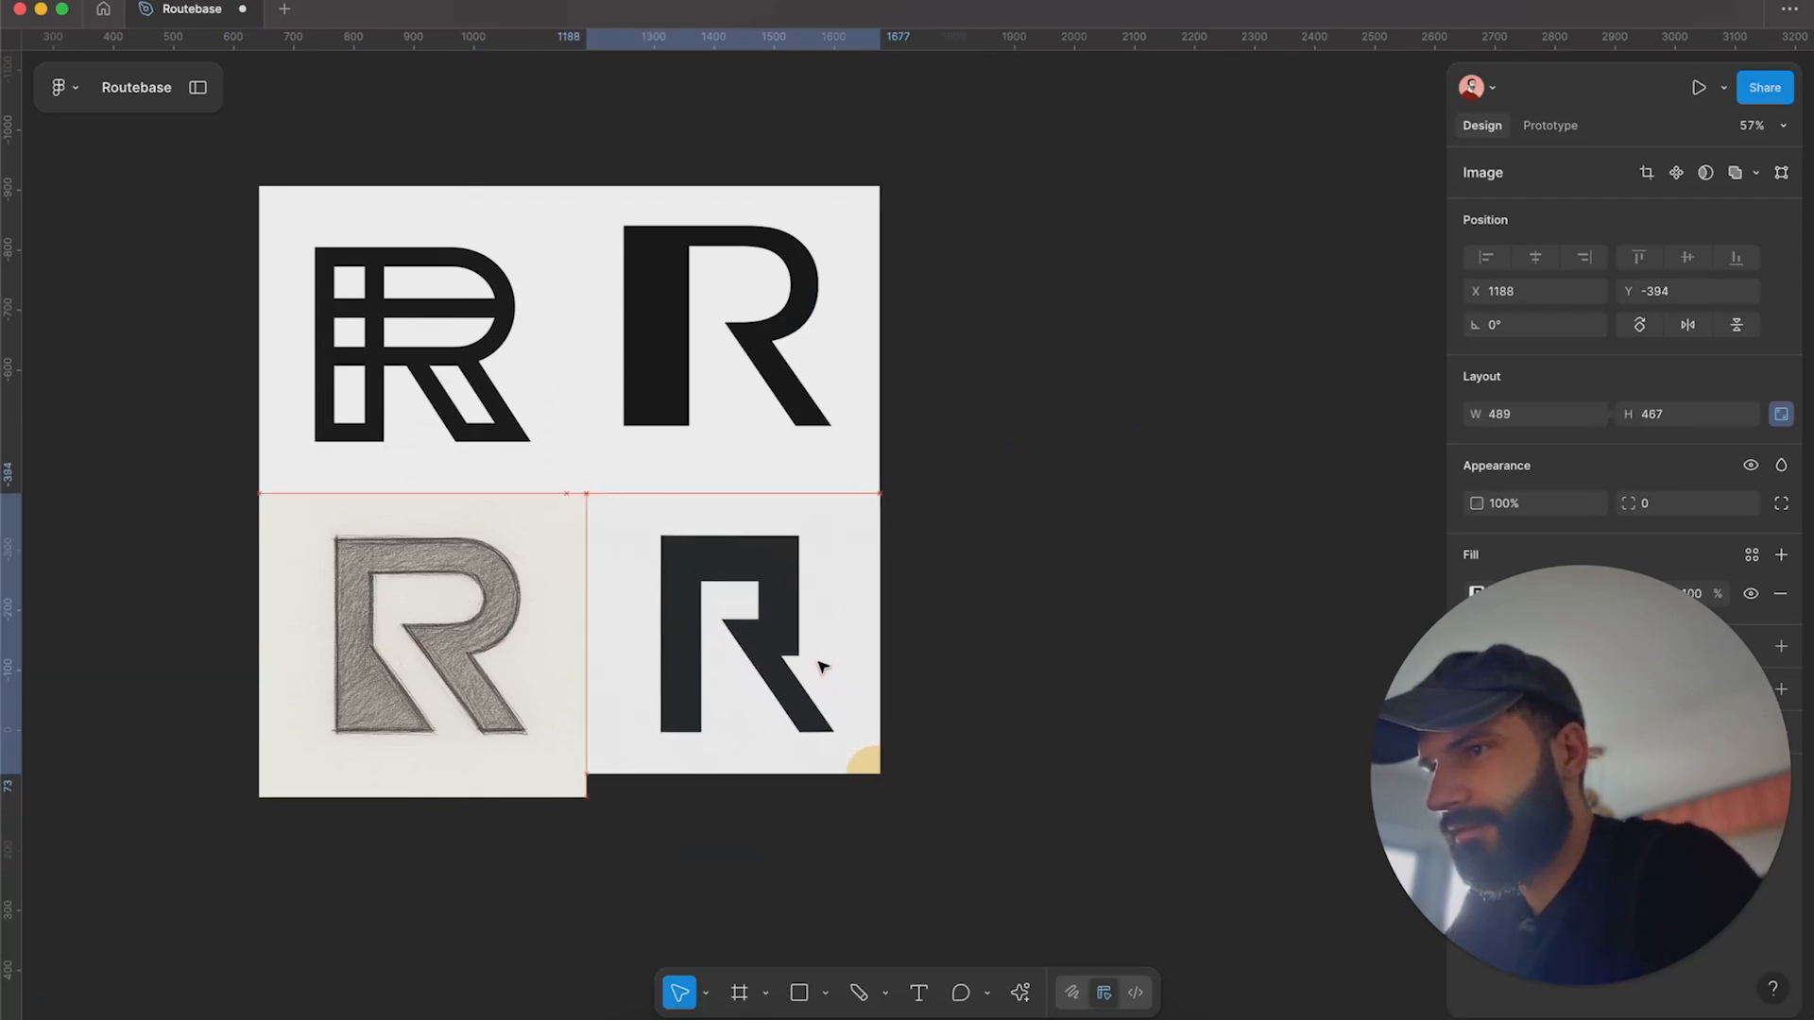
drag(850, 773, 893, 797)
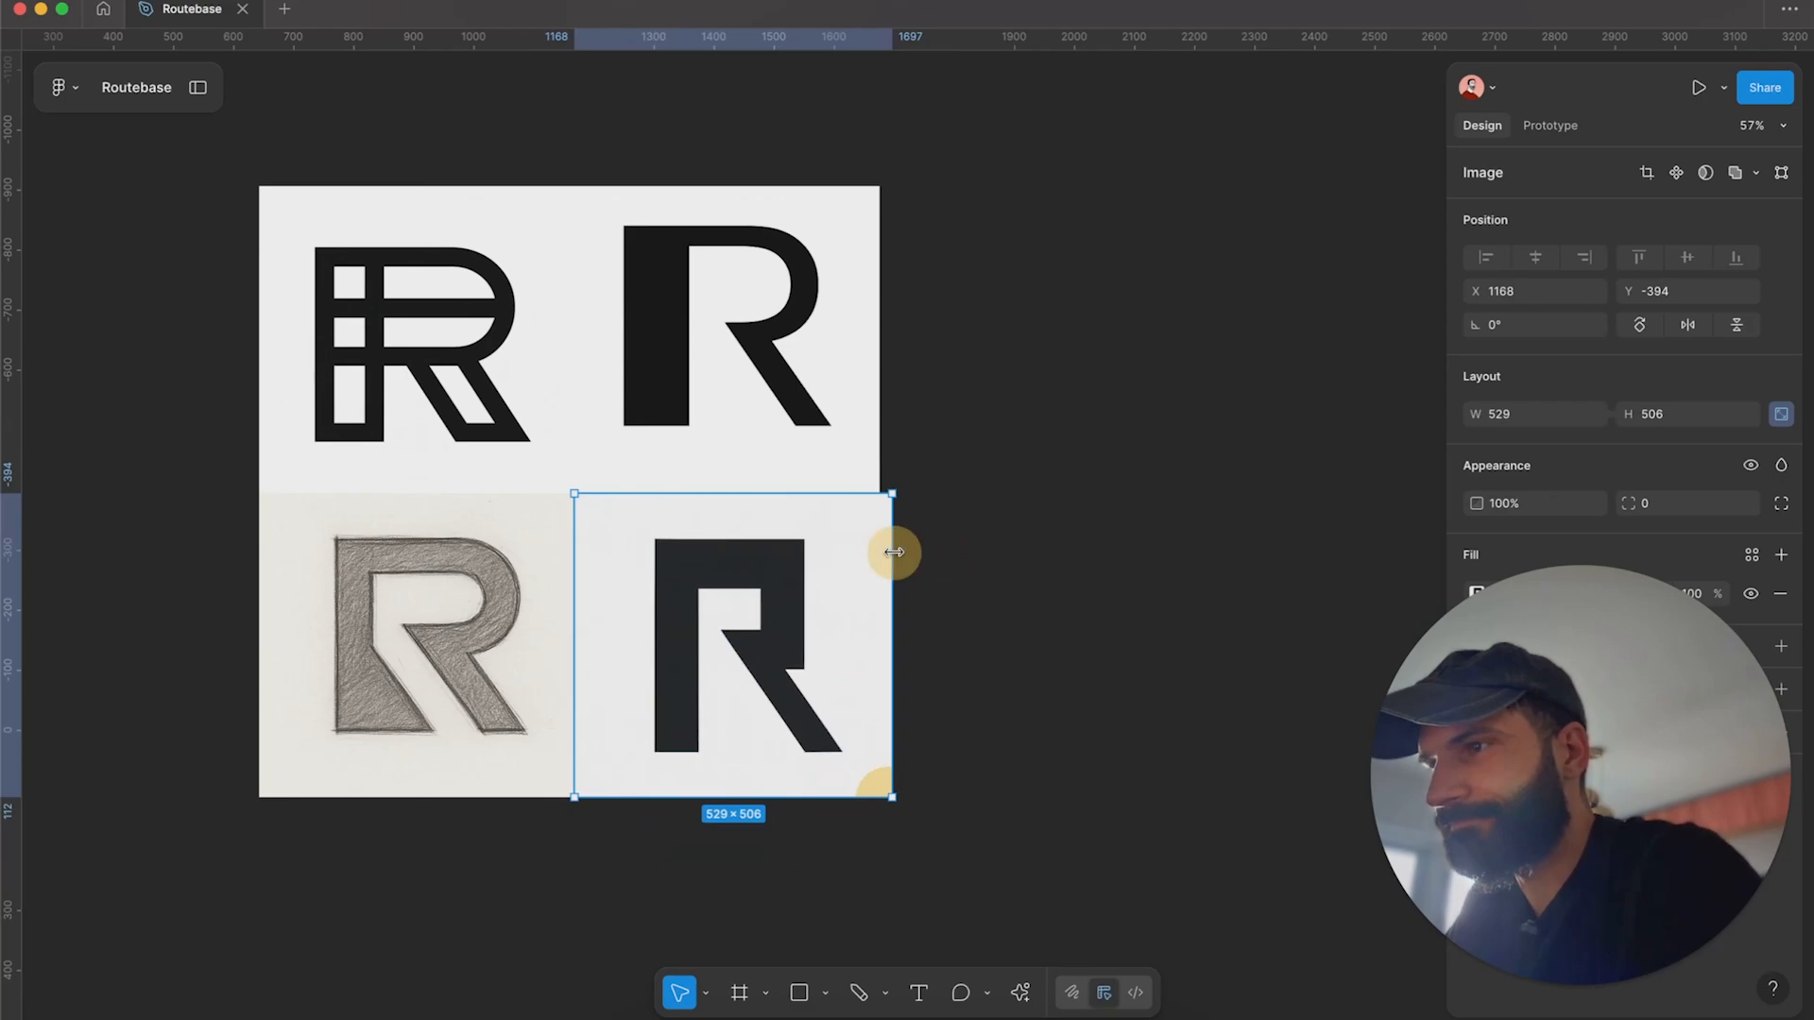
click(956, 557)
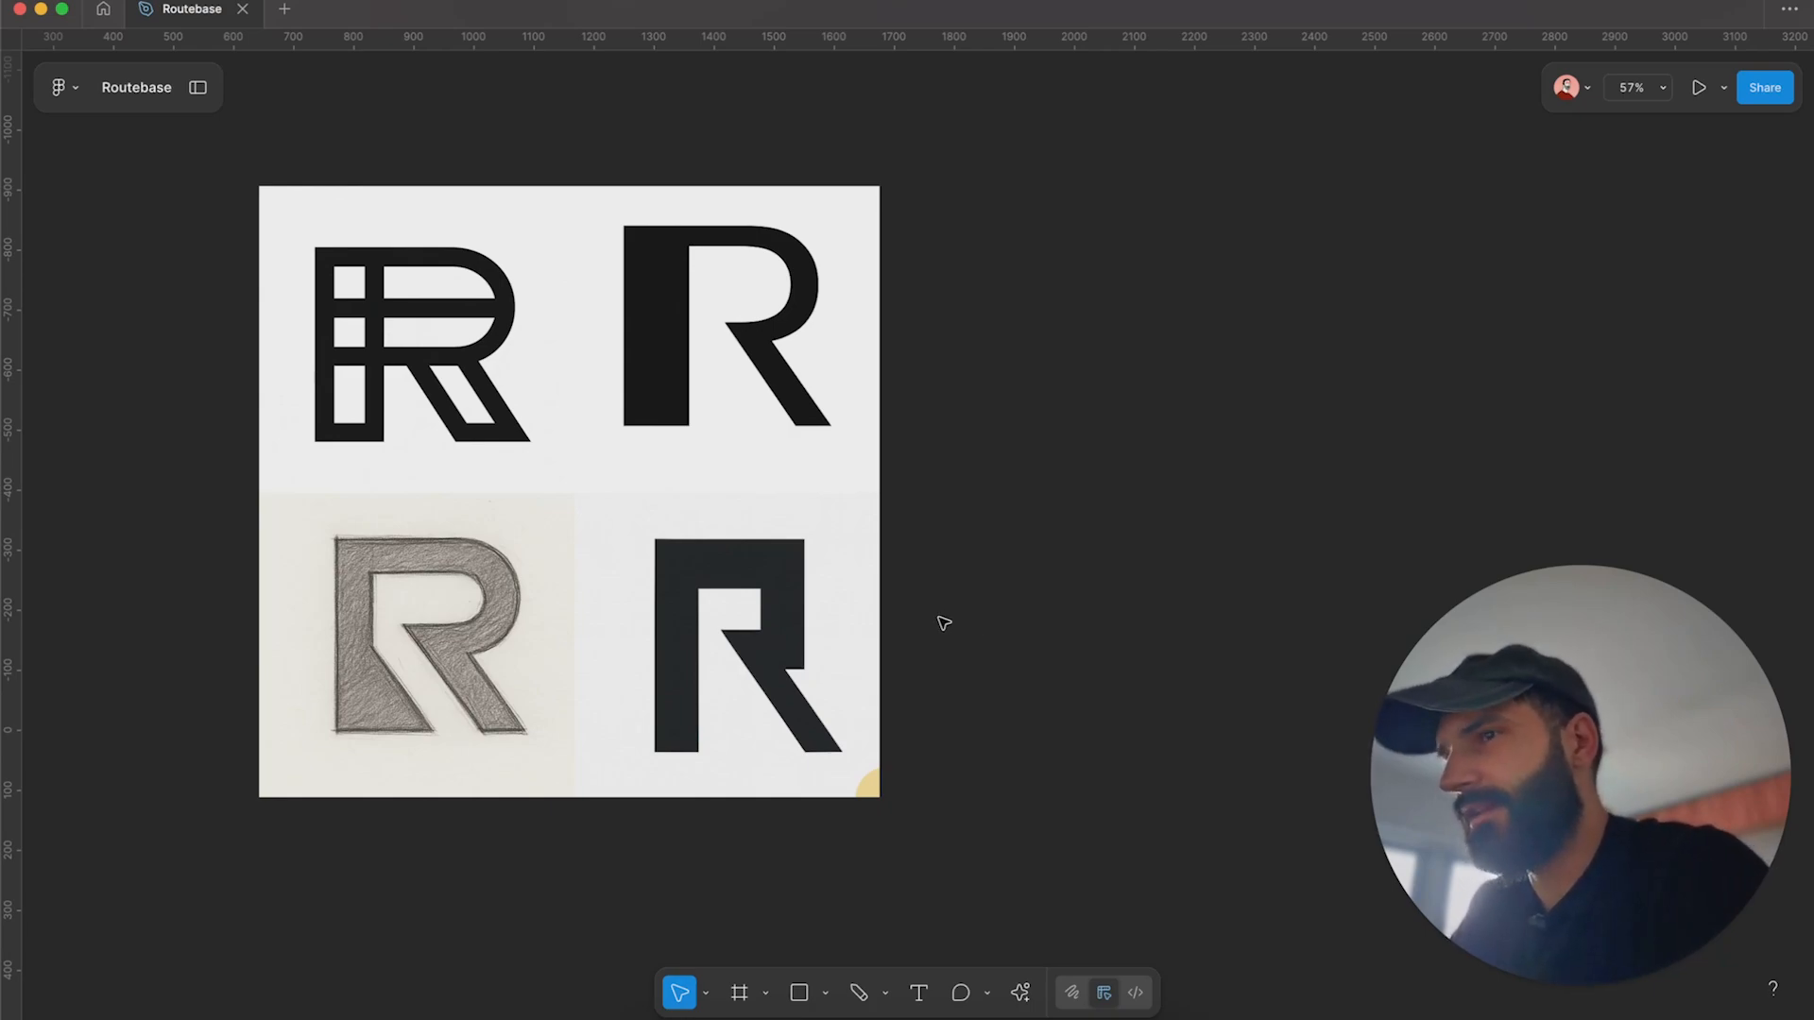
Draw a freehand wavy vertical divider line beside the four-logo grid with the Pencil tool.
scroll(944, 621, down, 5)
drag(352, 321, 1037, 759)
click(1036, 759)
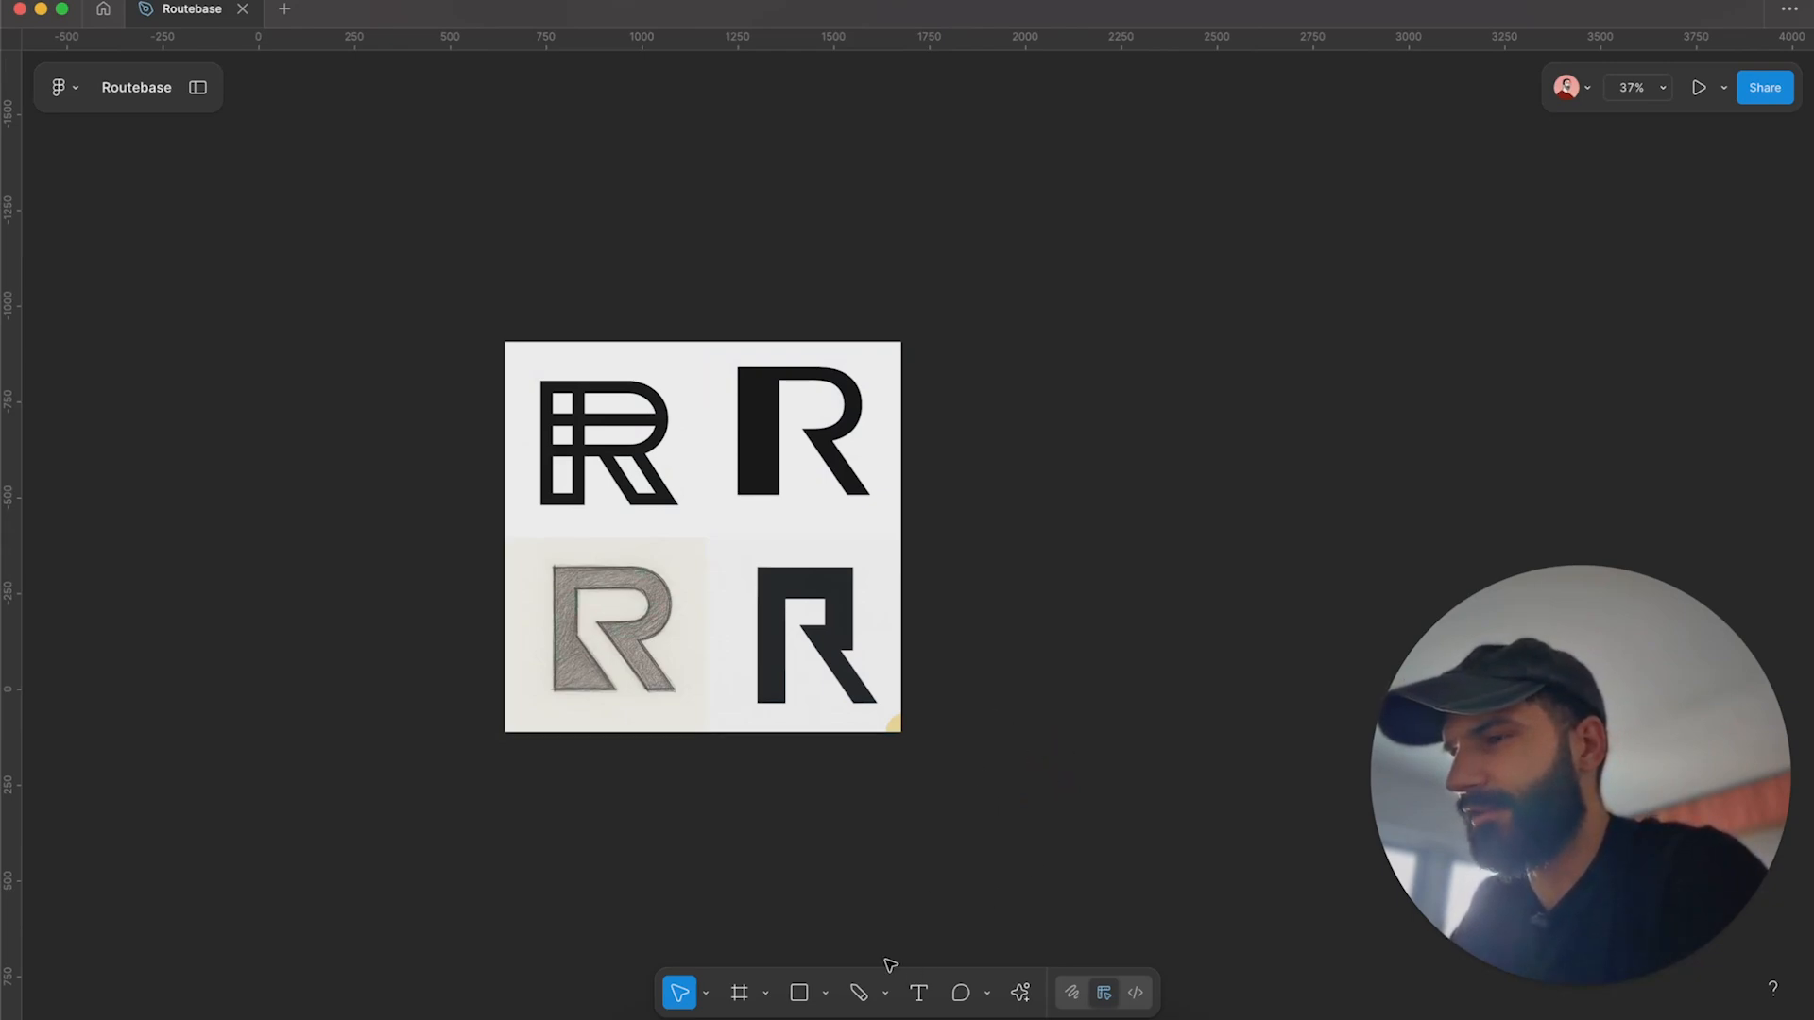
click(859, 992)
drag(992, 224, 1029, 869)
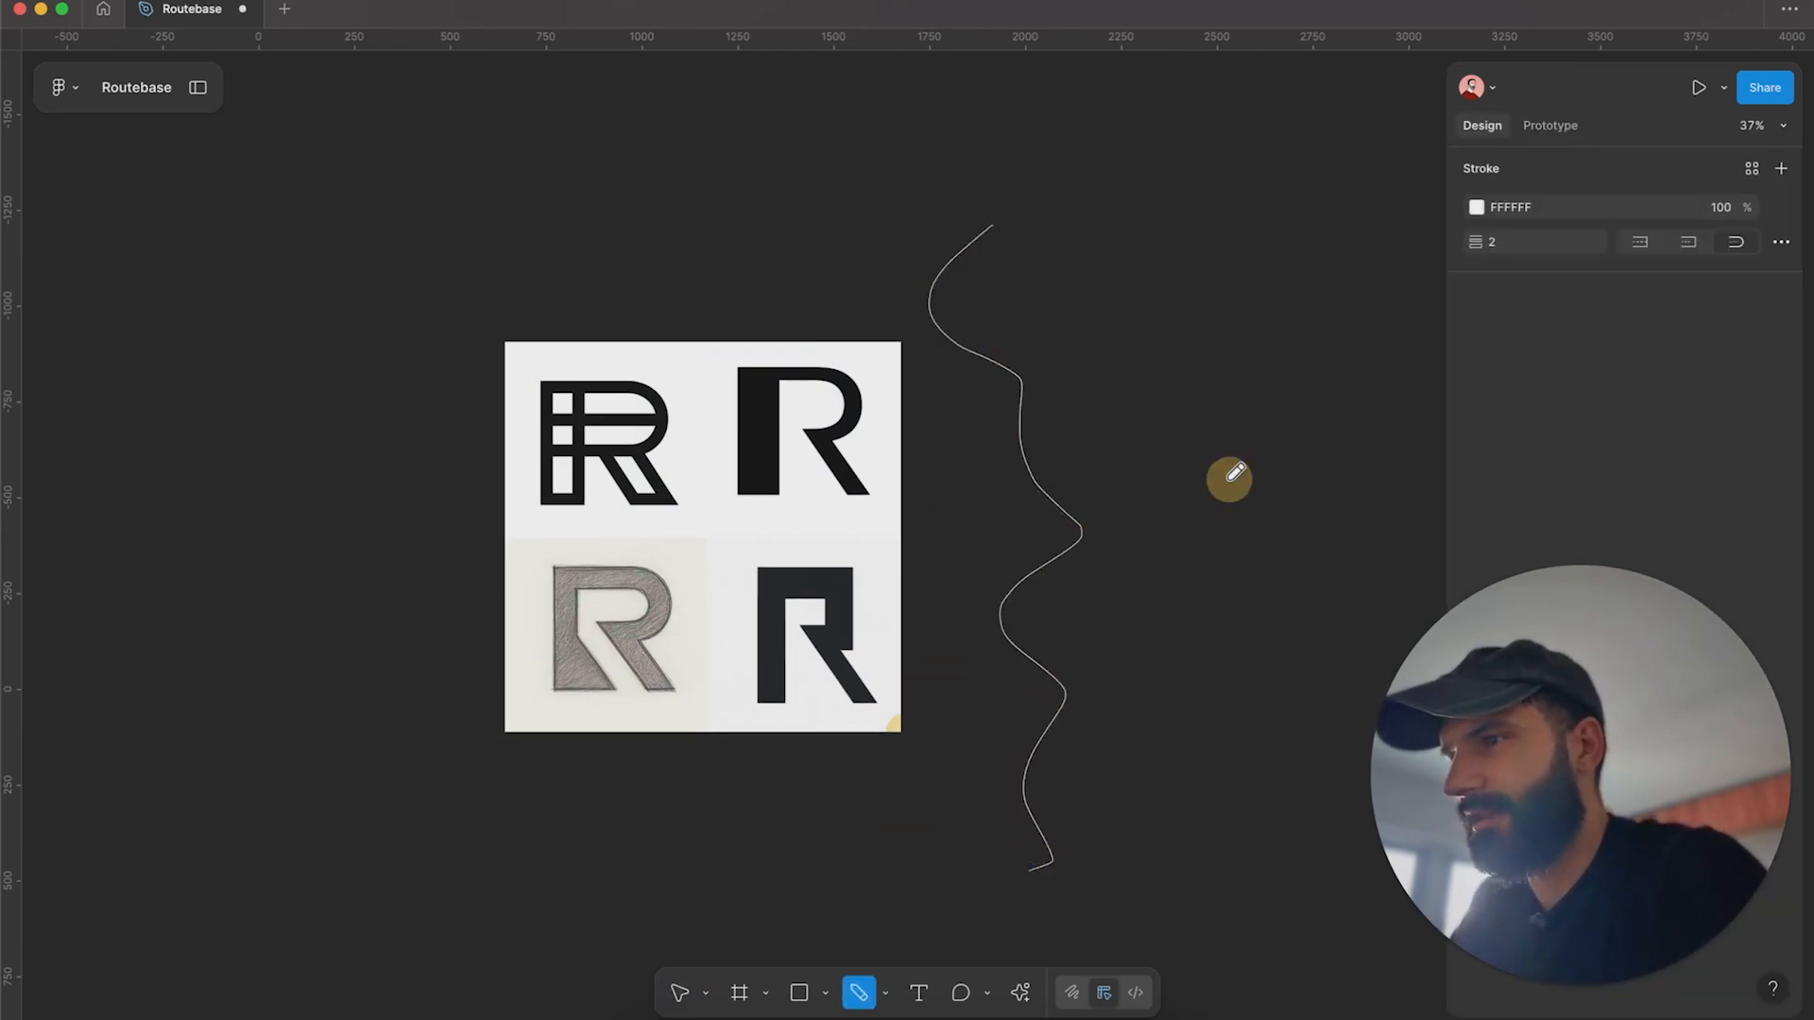
scroll(1229, 479, right, 5)
mouse_move(937, 285)
mouse_down()
mouse_move(943, 682)
mouse_move(918, 301)
mouse_up()
mouse_move(1056, 364)
mouse_down()
mouse_move(708, 488)
mouse_move(715, 474)
mouse_move(749, 547)
mouse_up()
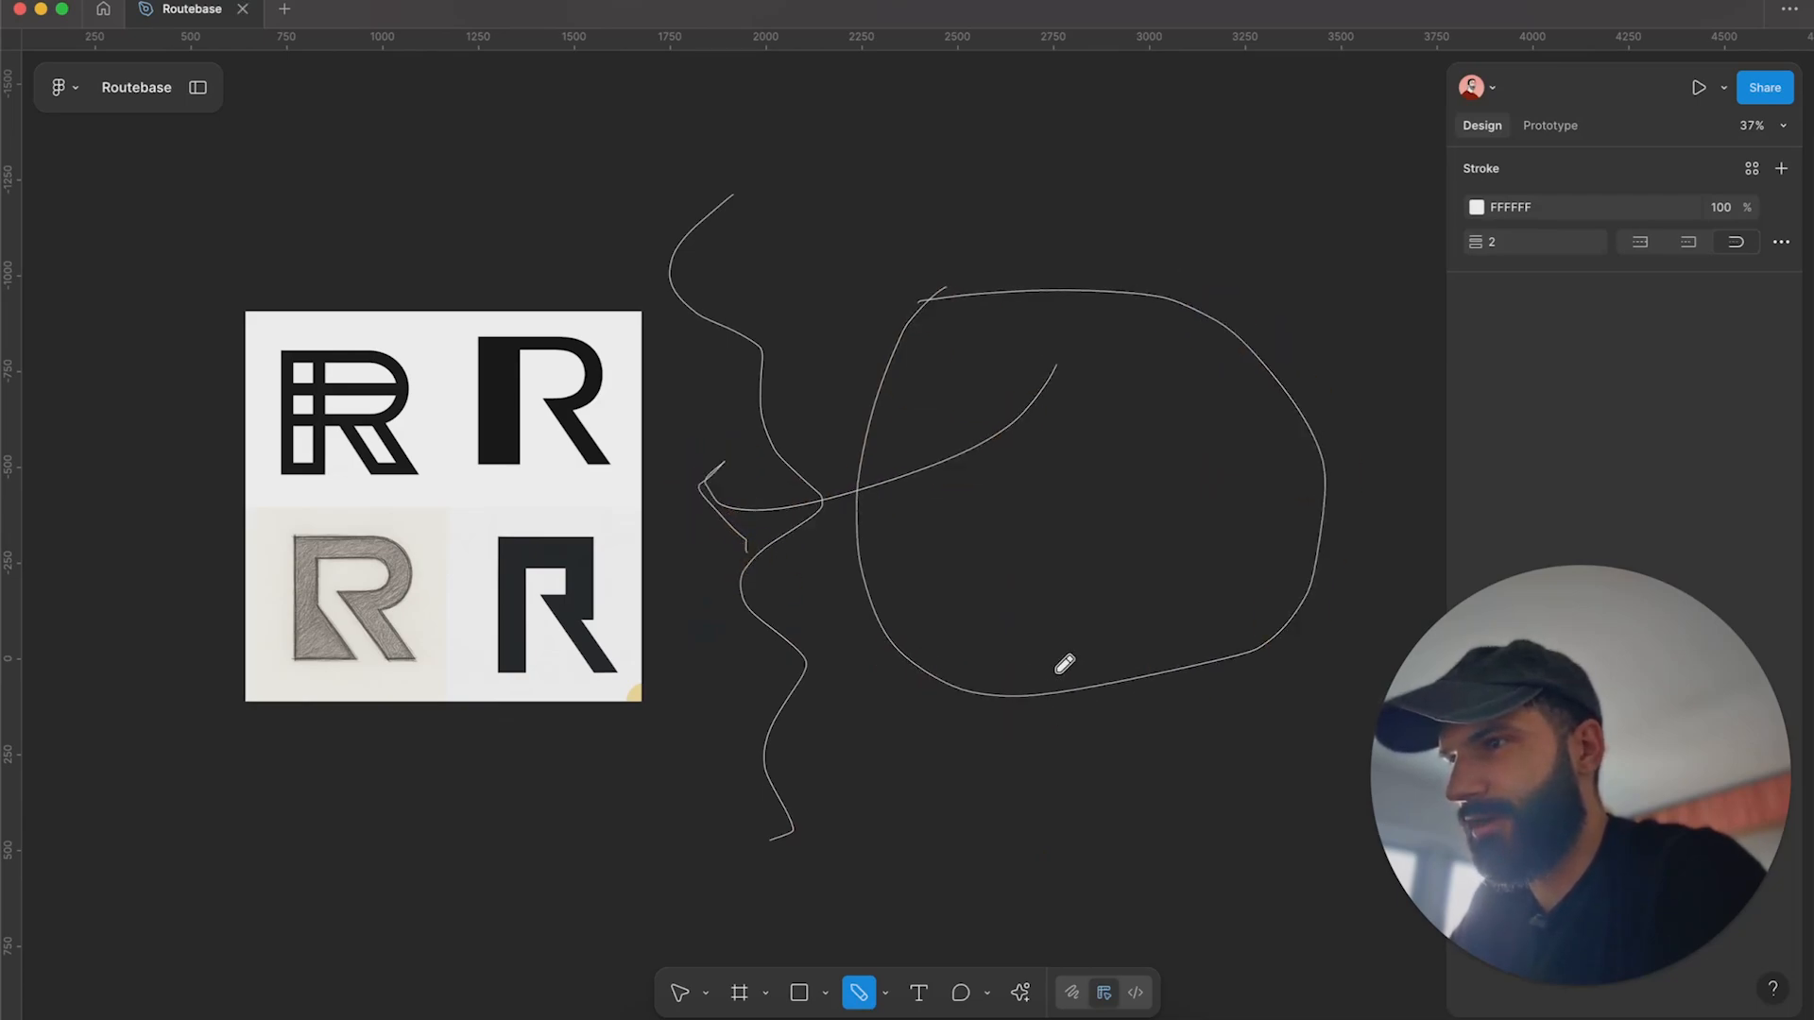
key(super+z)
key(super+z)
key(v)
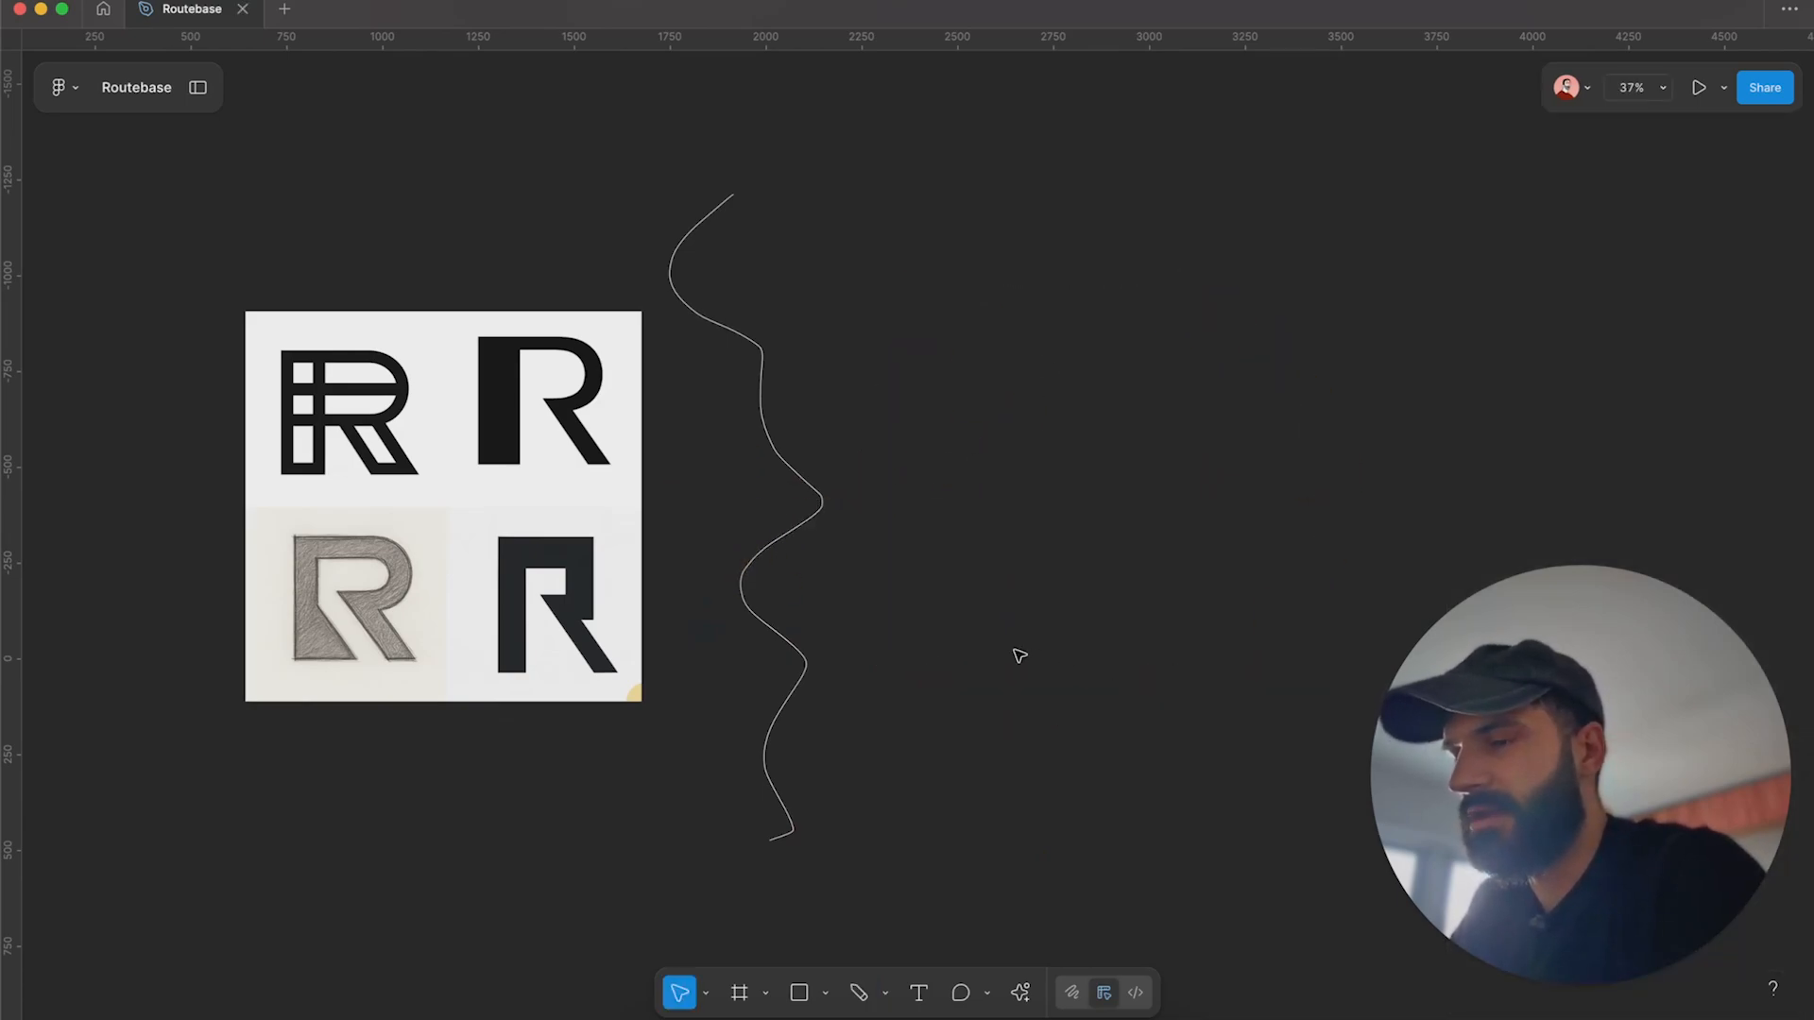
drag(983, 652, 1136, 609)
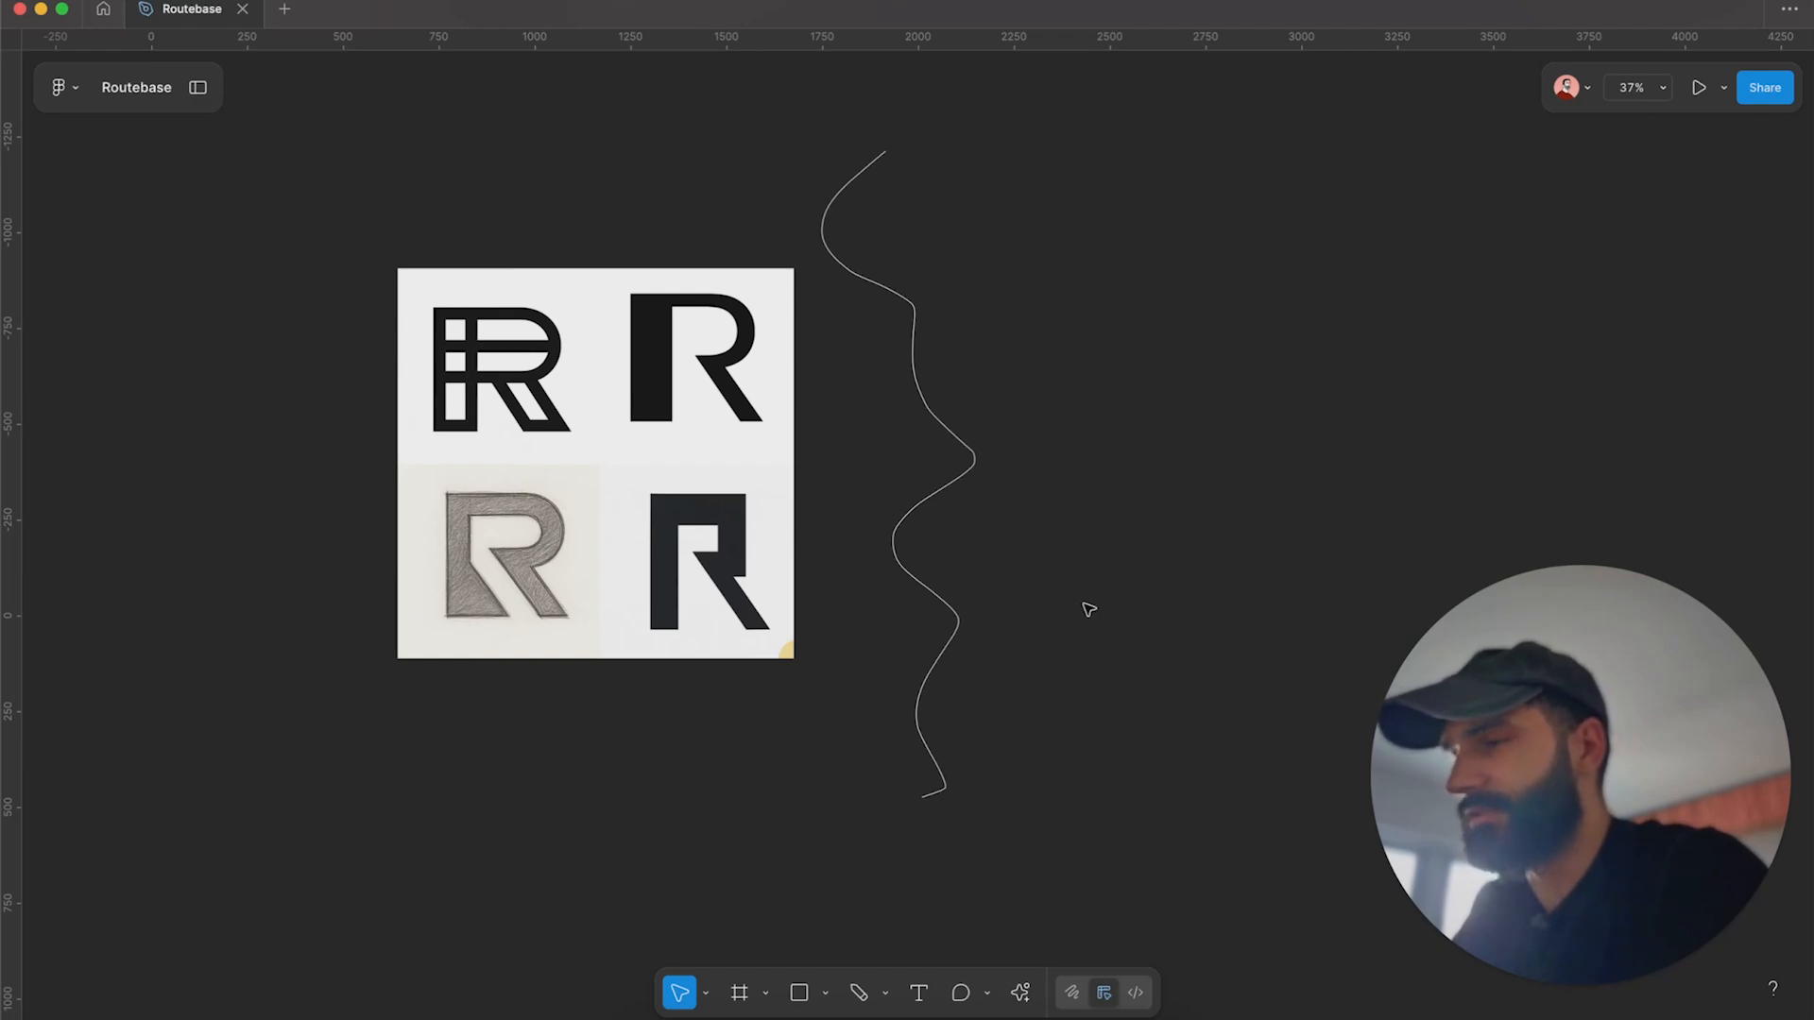
scroll(1093, 602, down, 1)
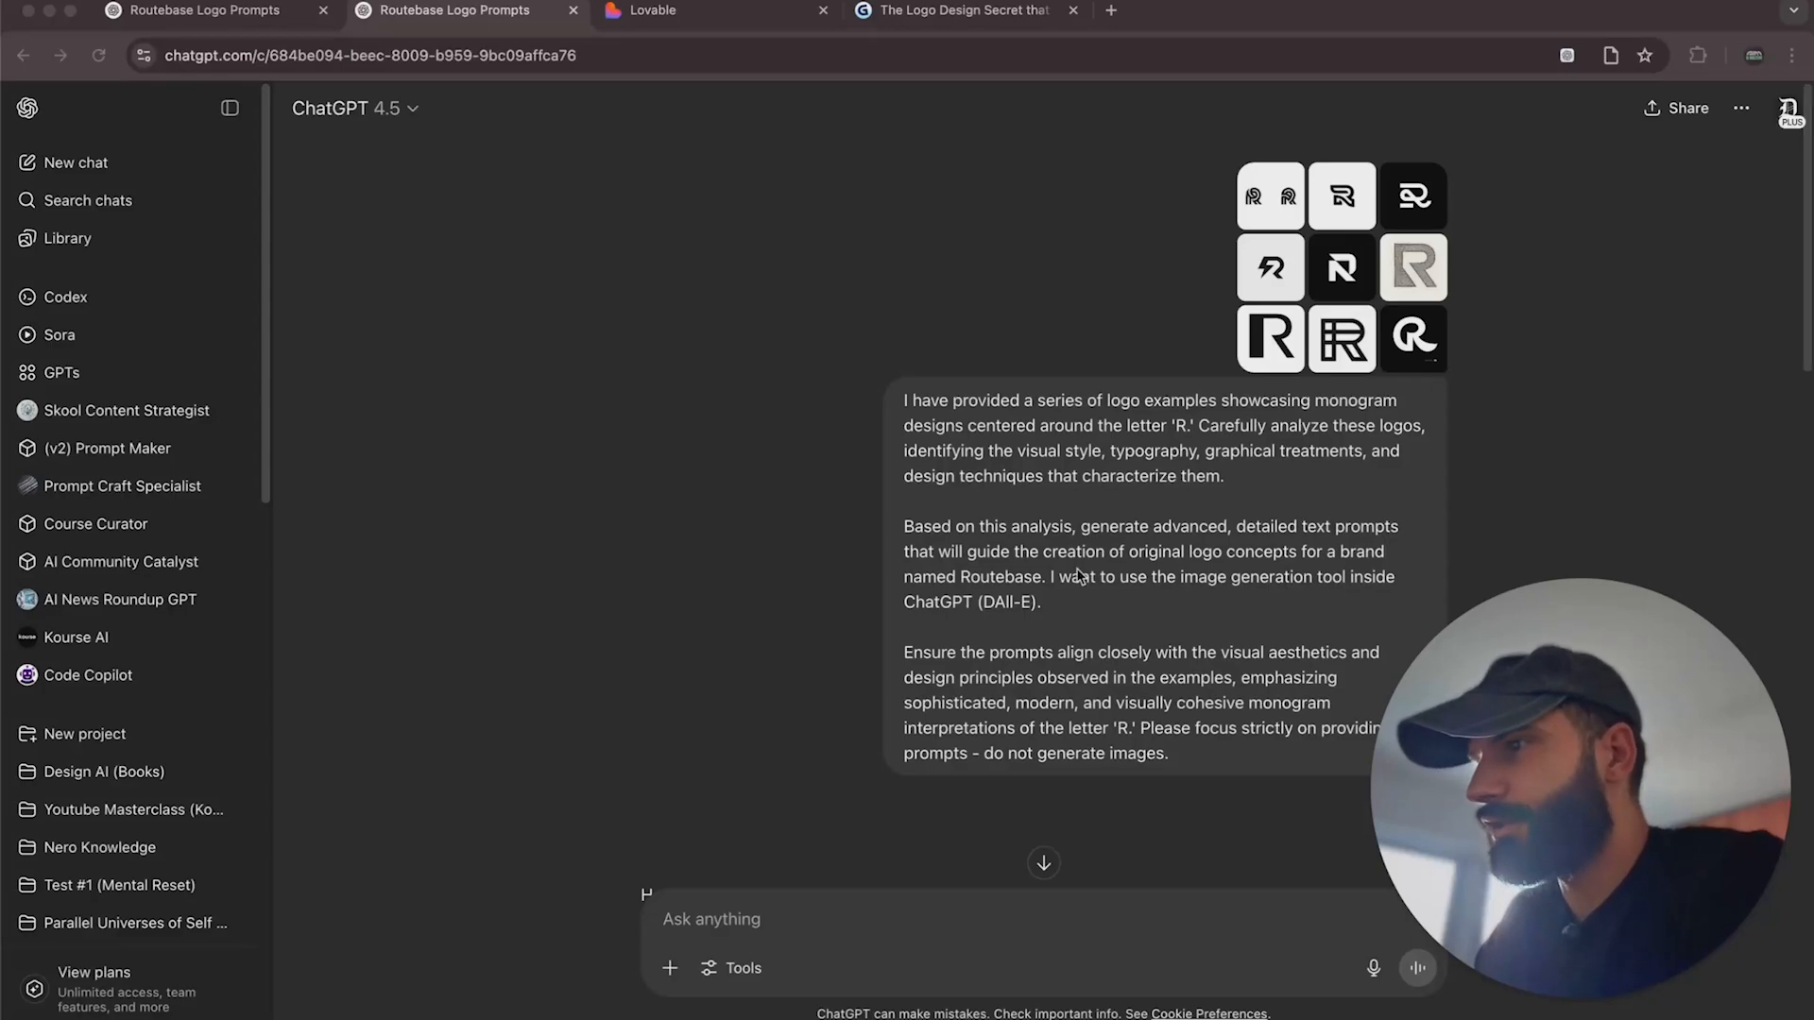
Switch to Figma and compare the four collected logos with the reference "R" monograms across the divider, selecting the four-logo group.
click(800, 1018)
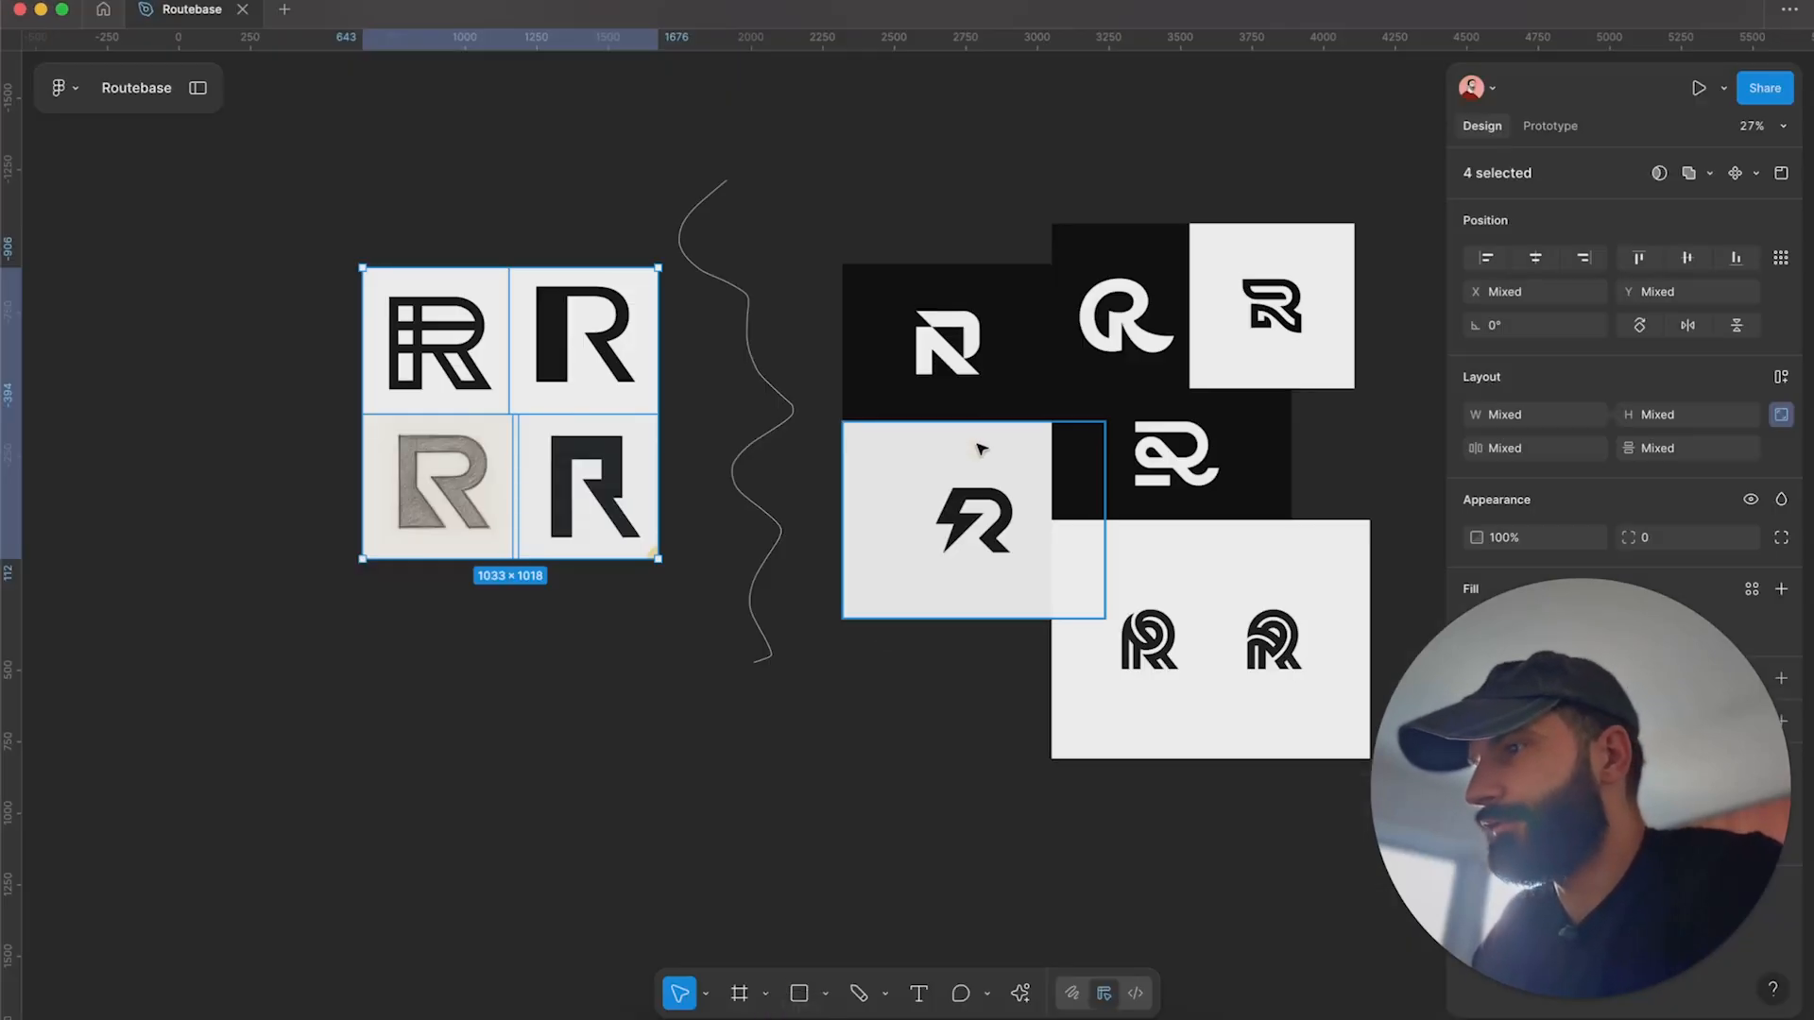
scroll(972, 457, right, 5)
scroll(607, 437, up, 3)
scroll(956, 620, left, 10)
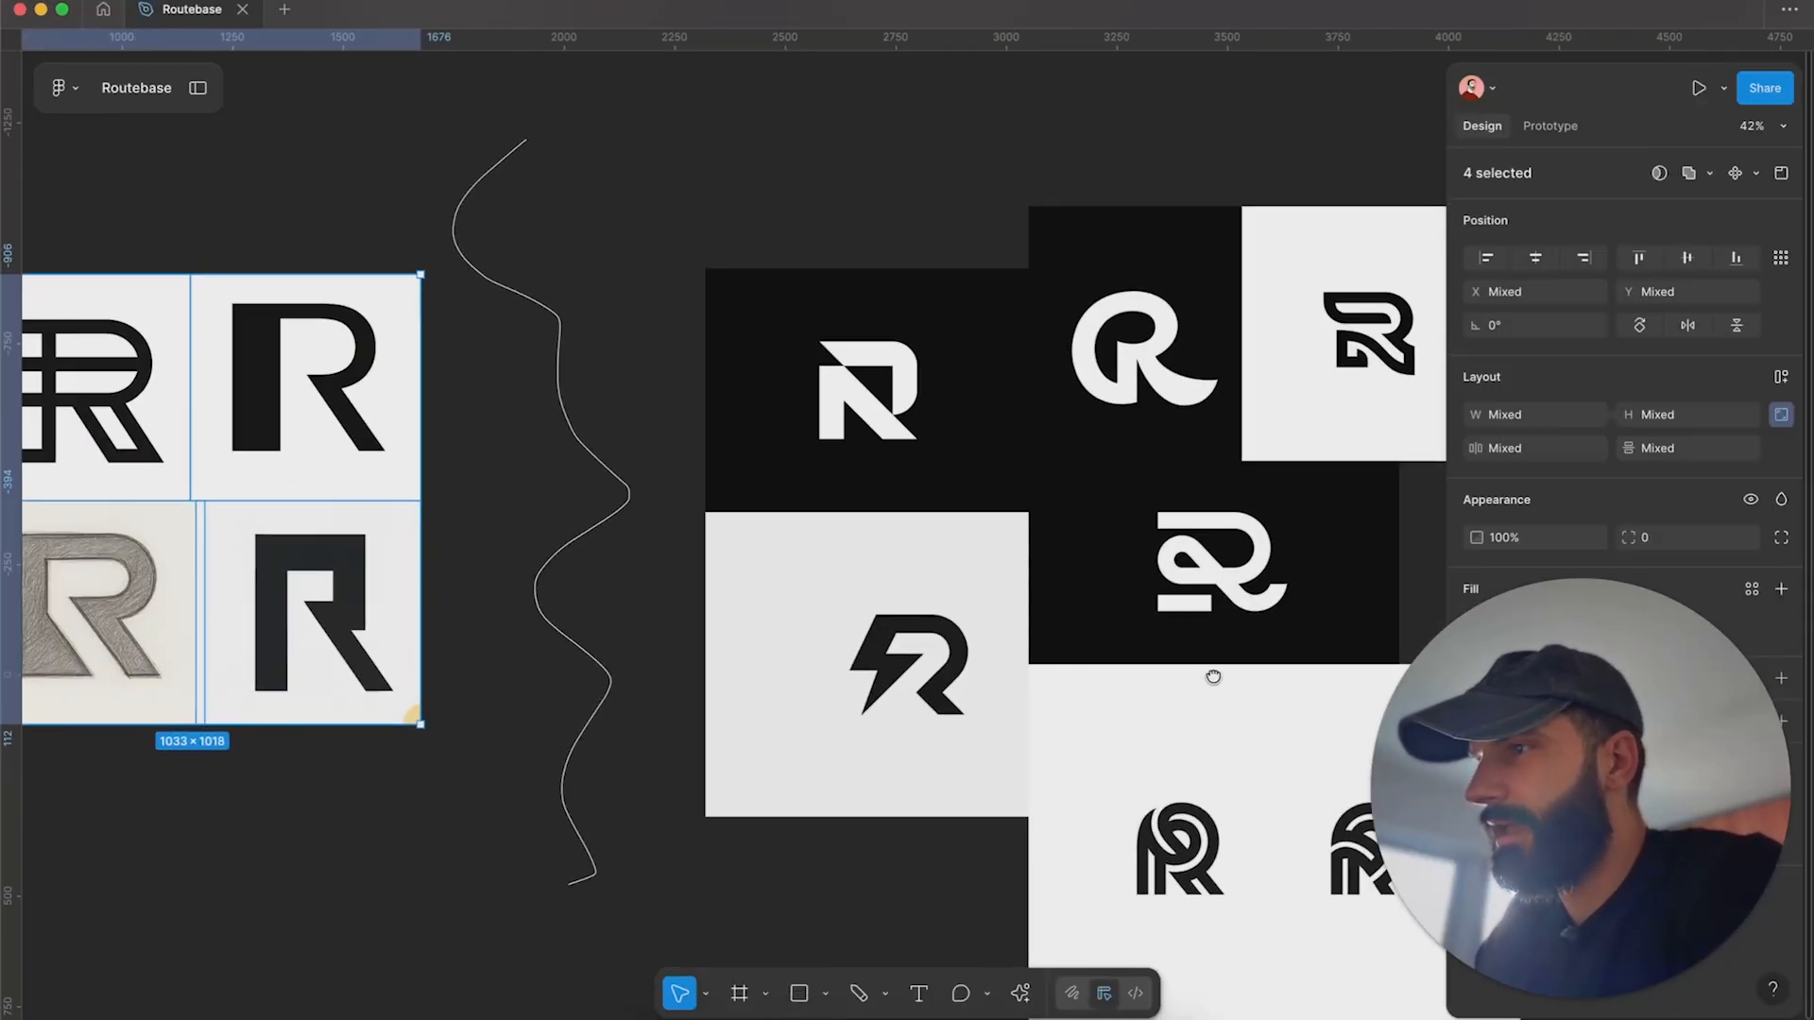
scroll(972, 500, right, 3)
scroll(972, 500, down, 2)
click(627, 356)
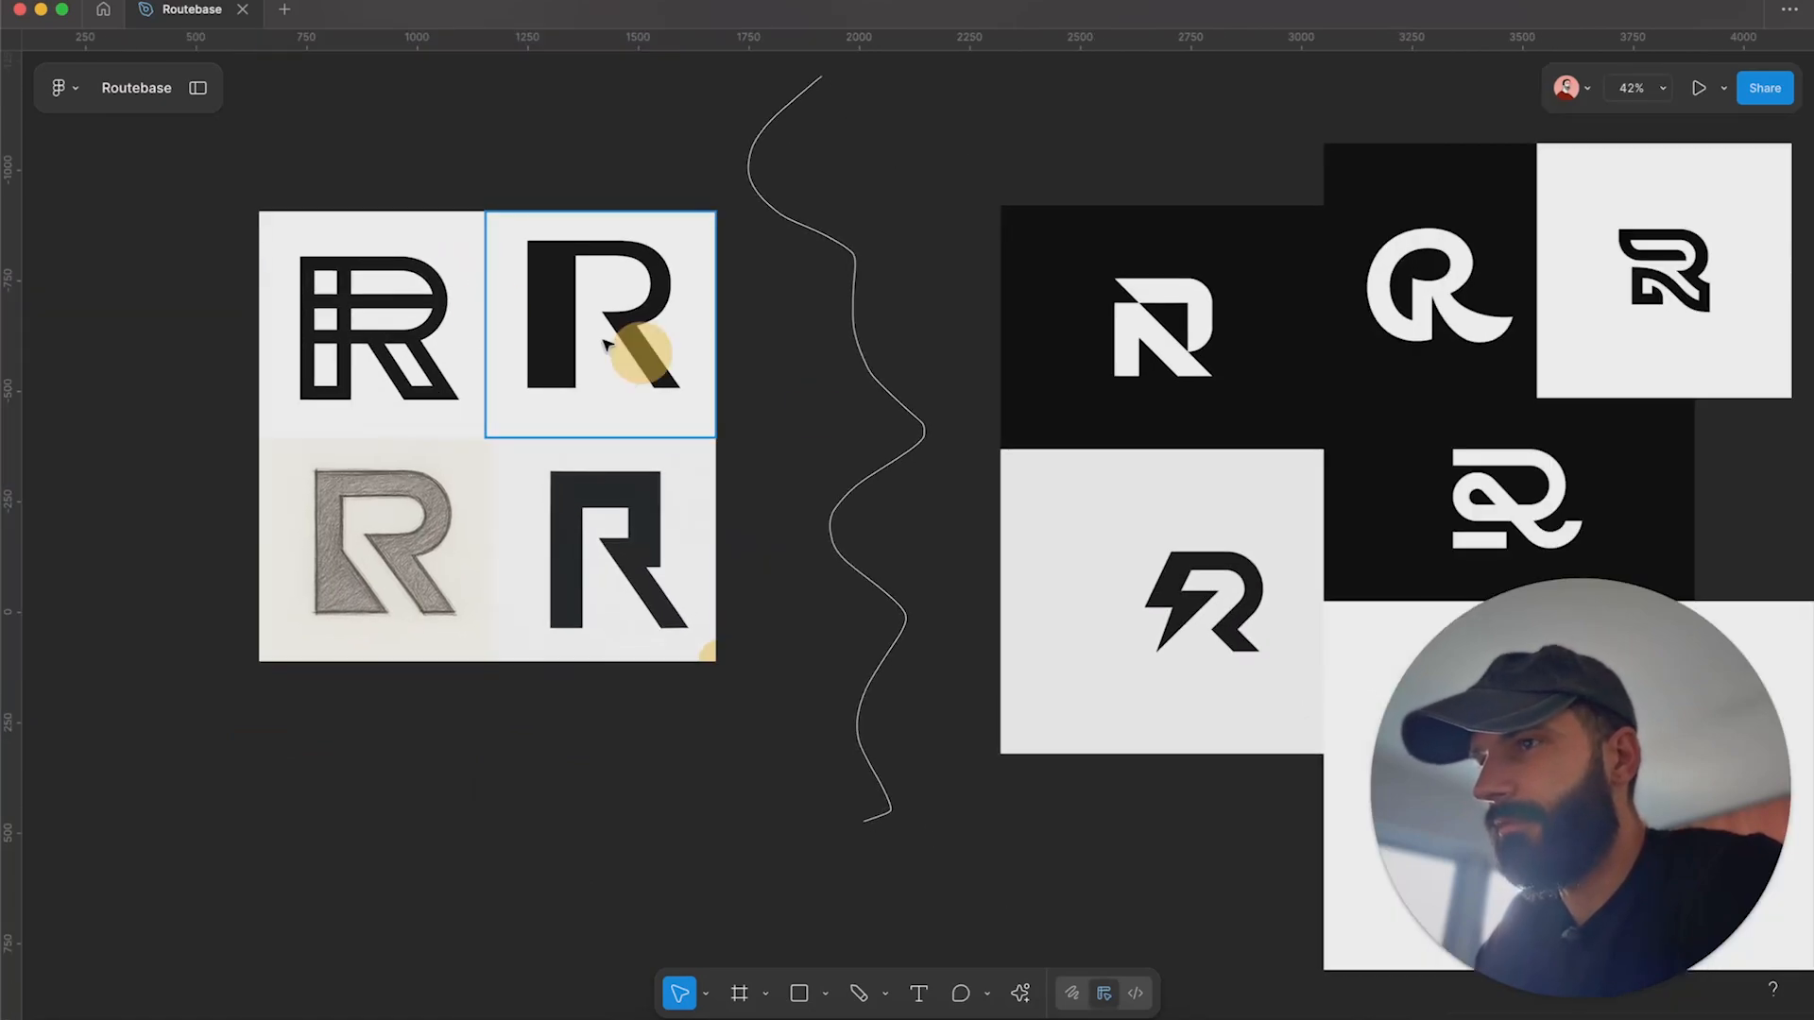
drag(190, 296, 814, 916)
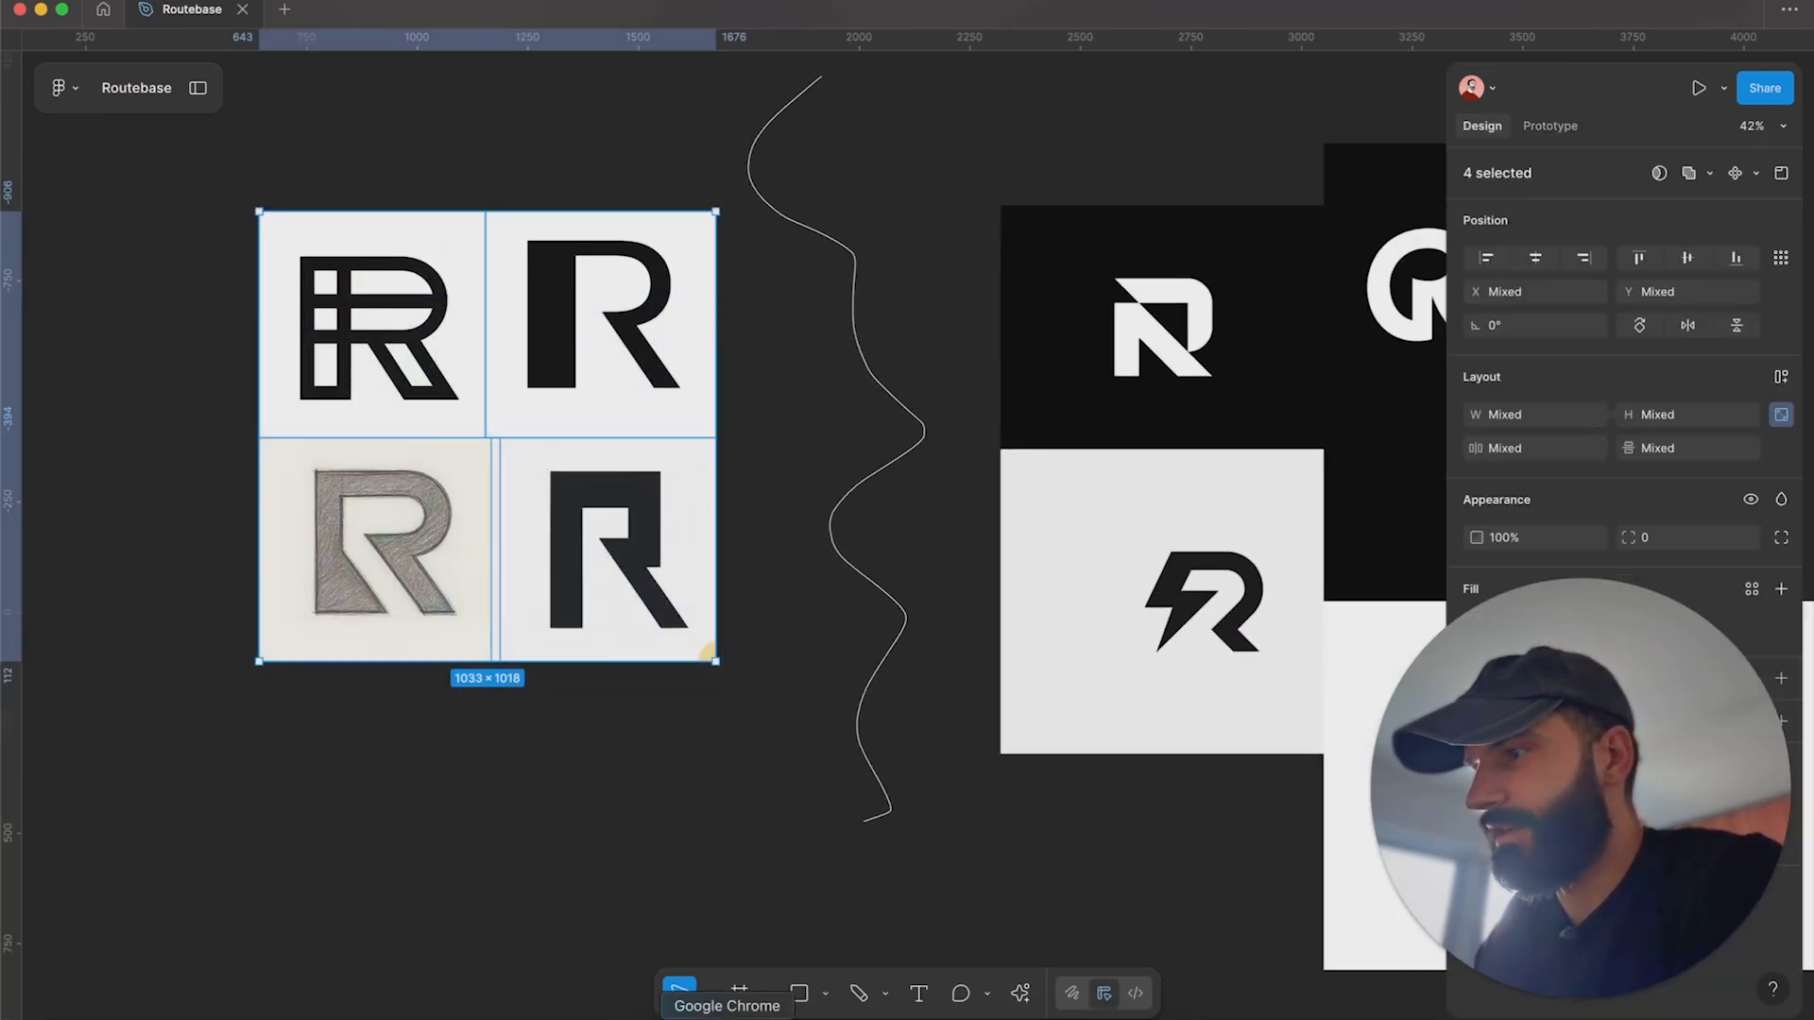
Switch to ChatGPT in Chrome and read through the five generated Routebase monogram prompts.
click(701, 1009)
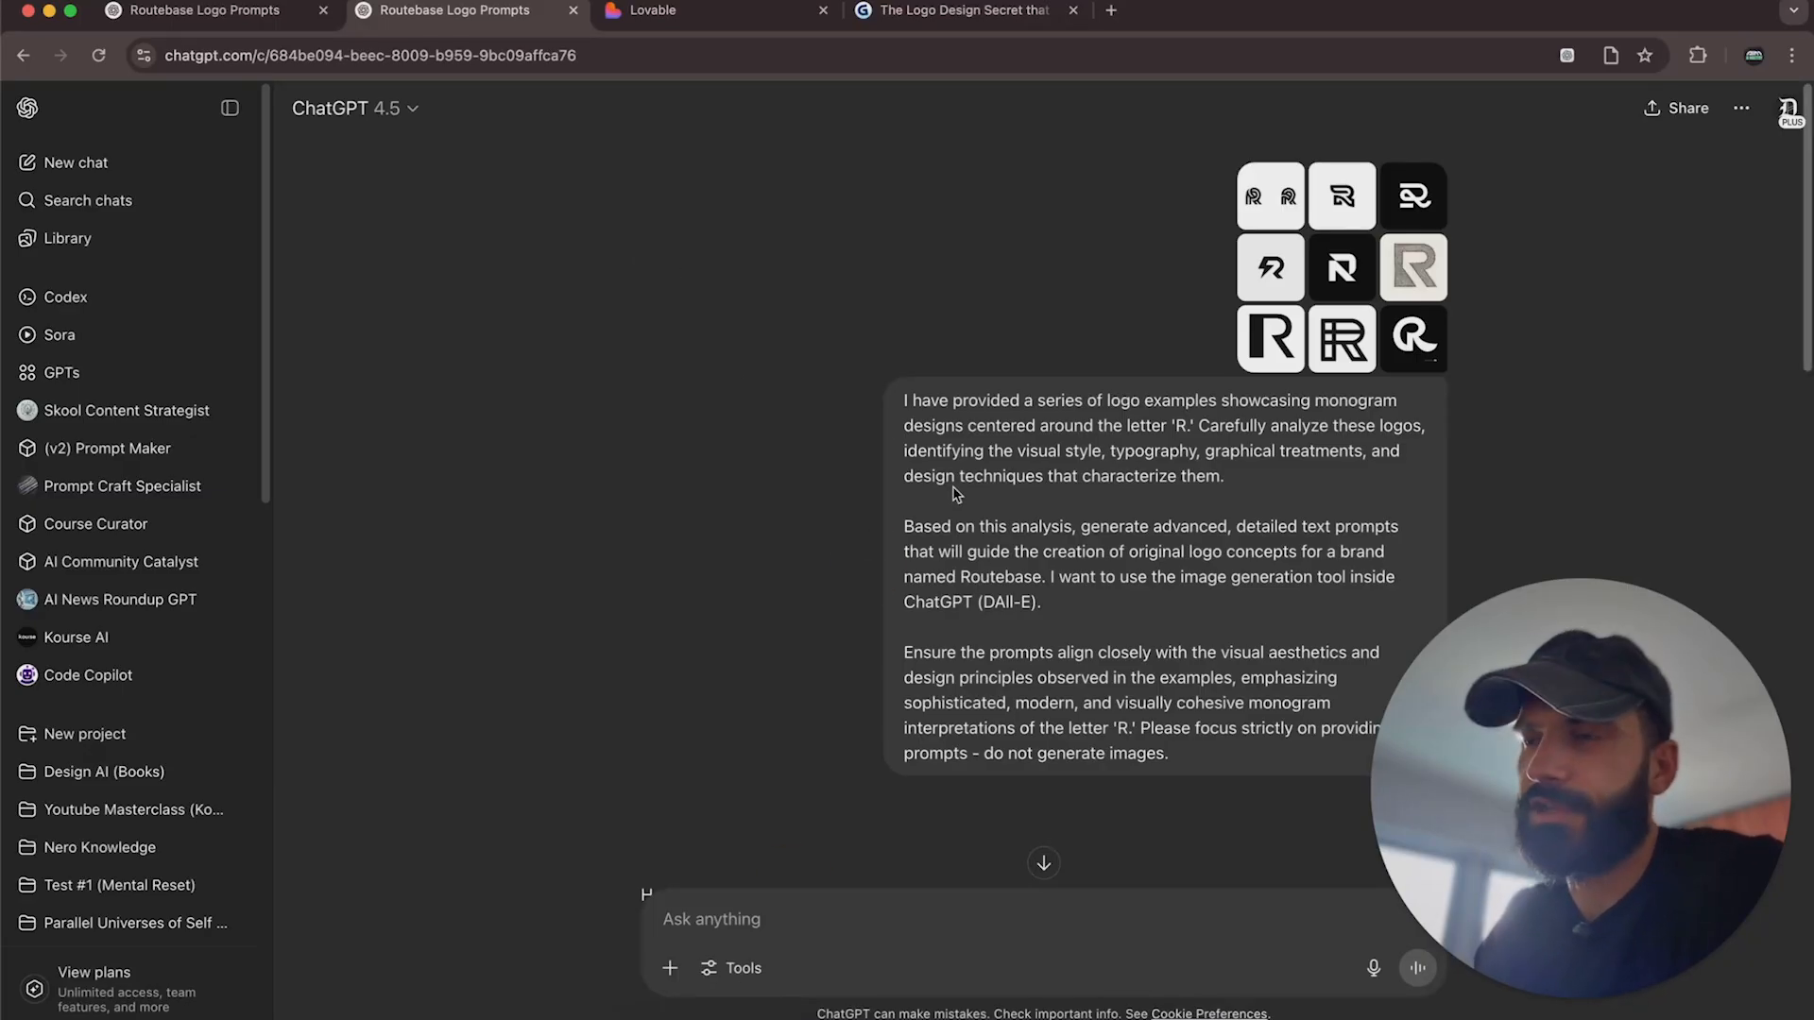
click(430, 142)
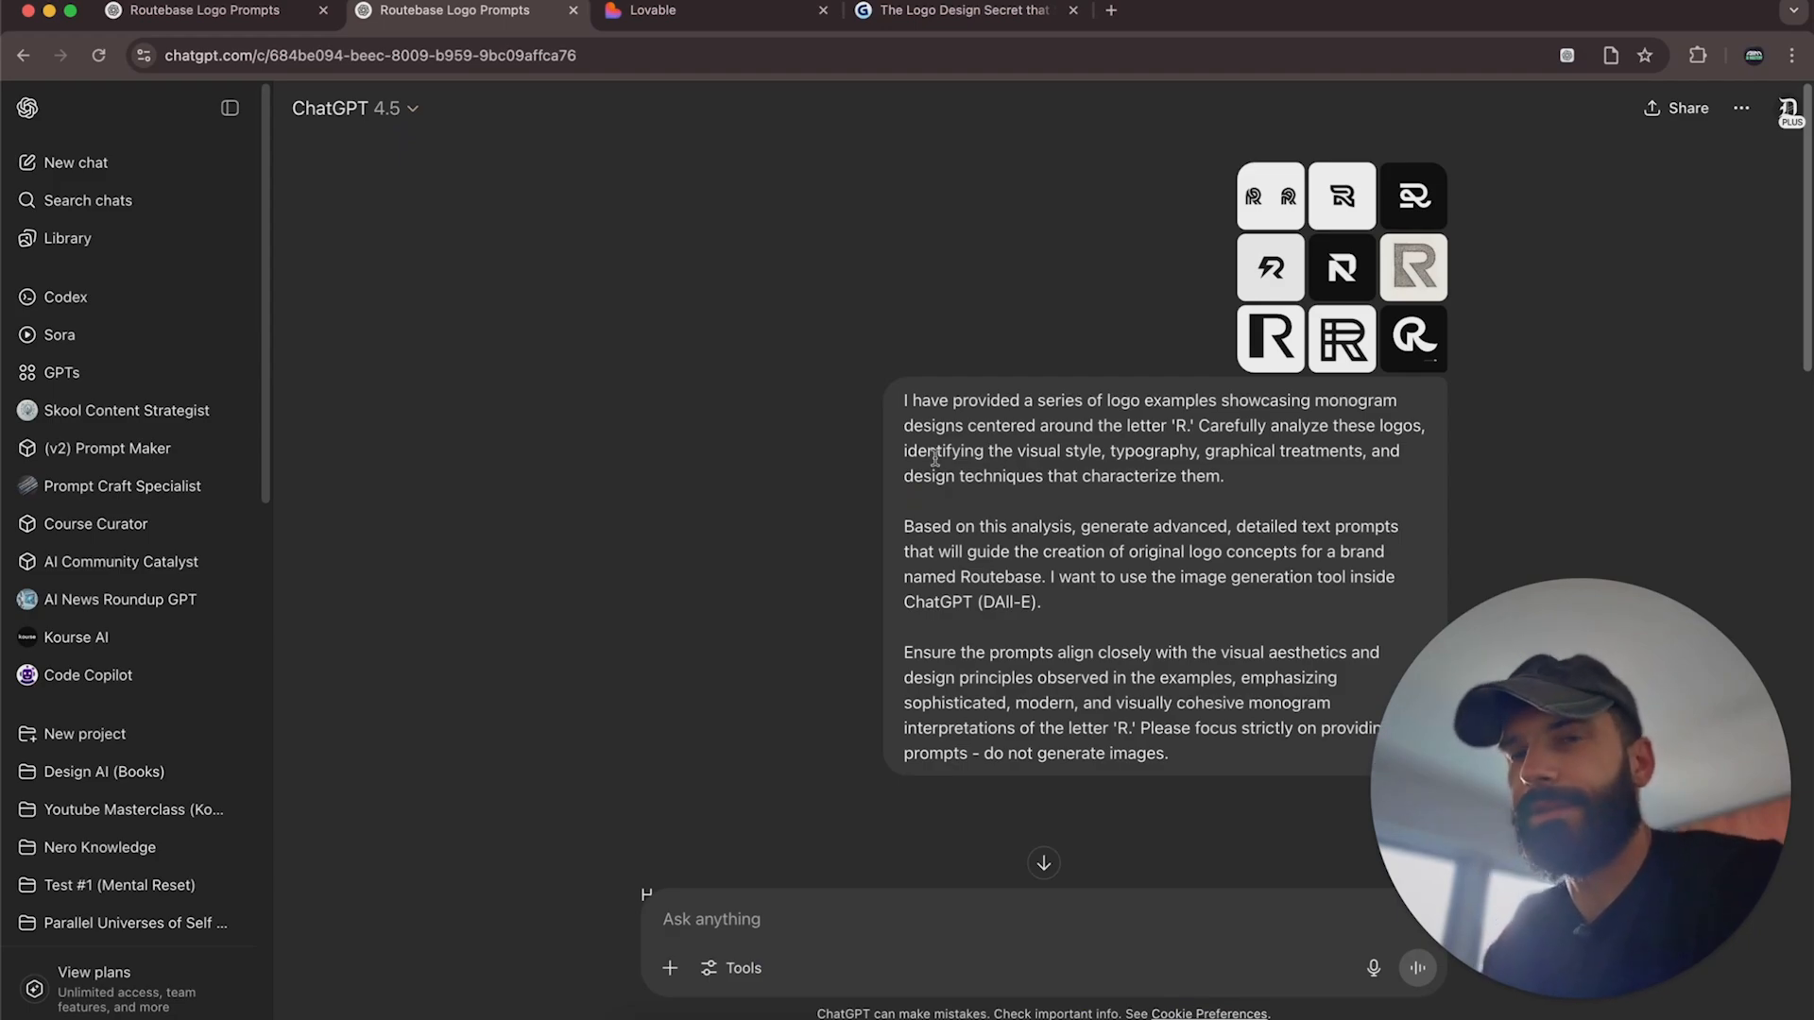
scroll(935, 461, down, 6)
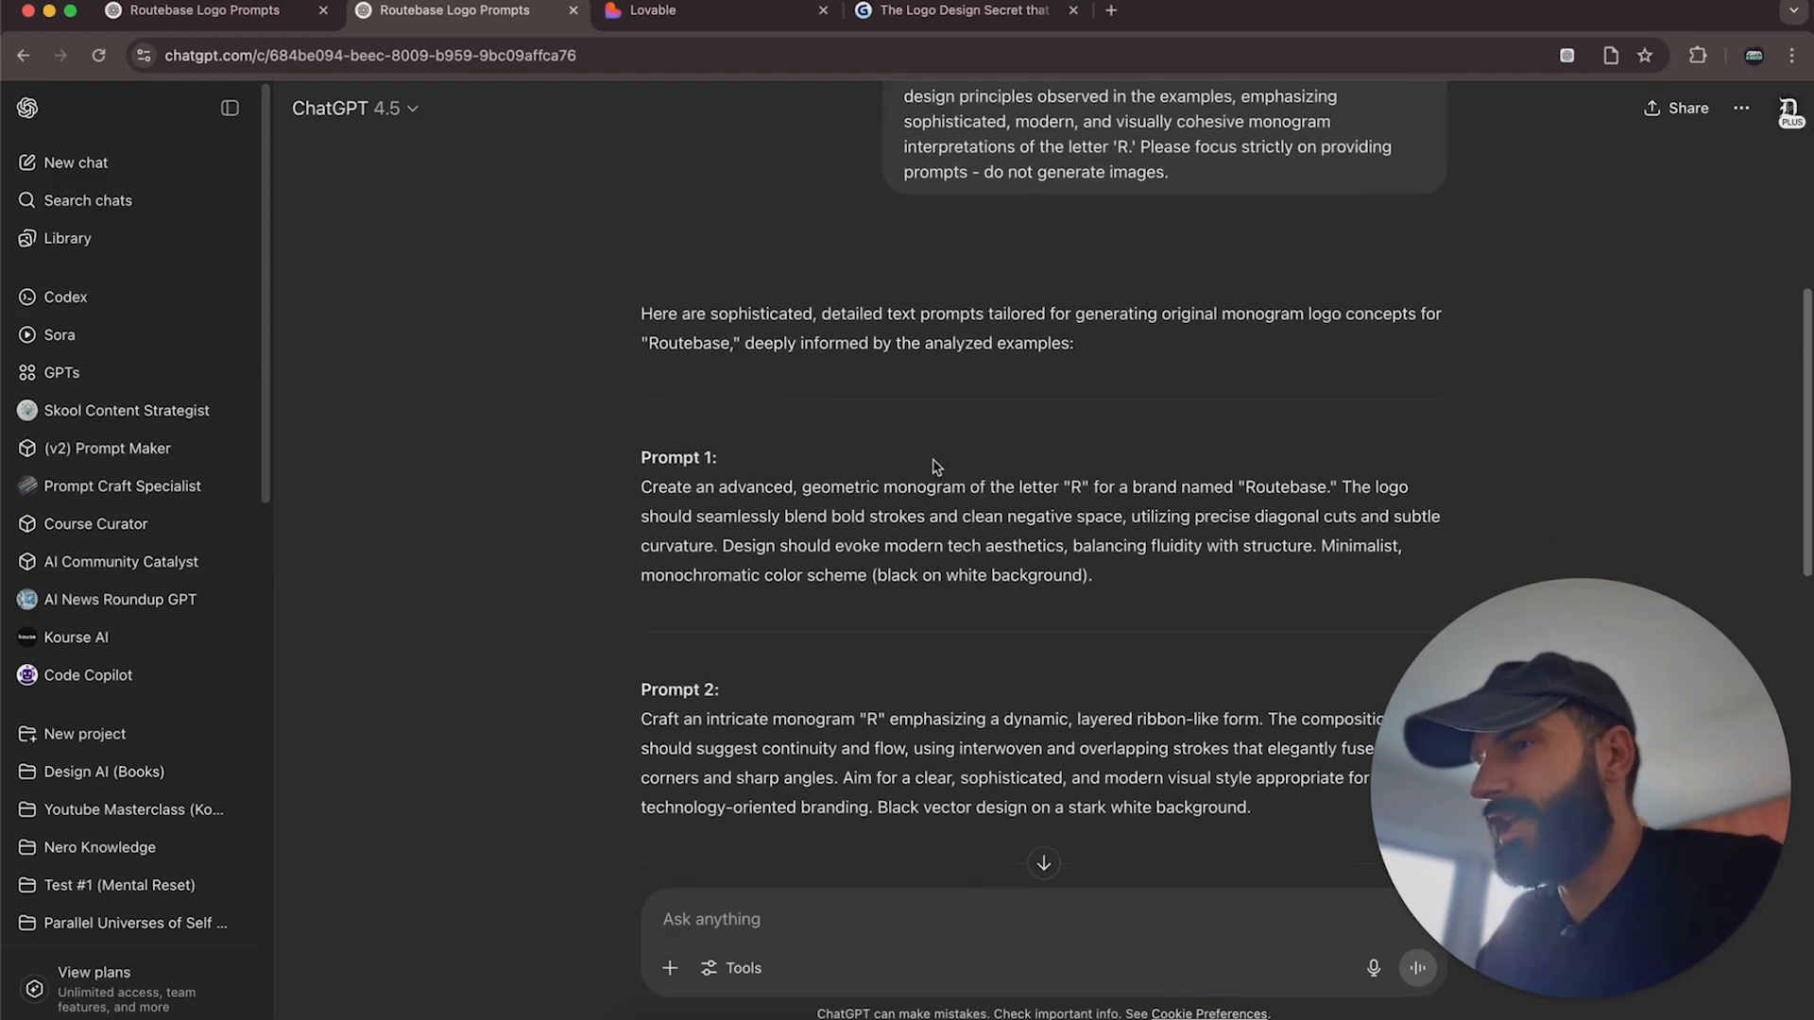
scroll(1053, 532, down, 4)
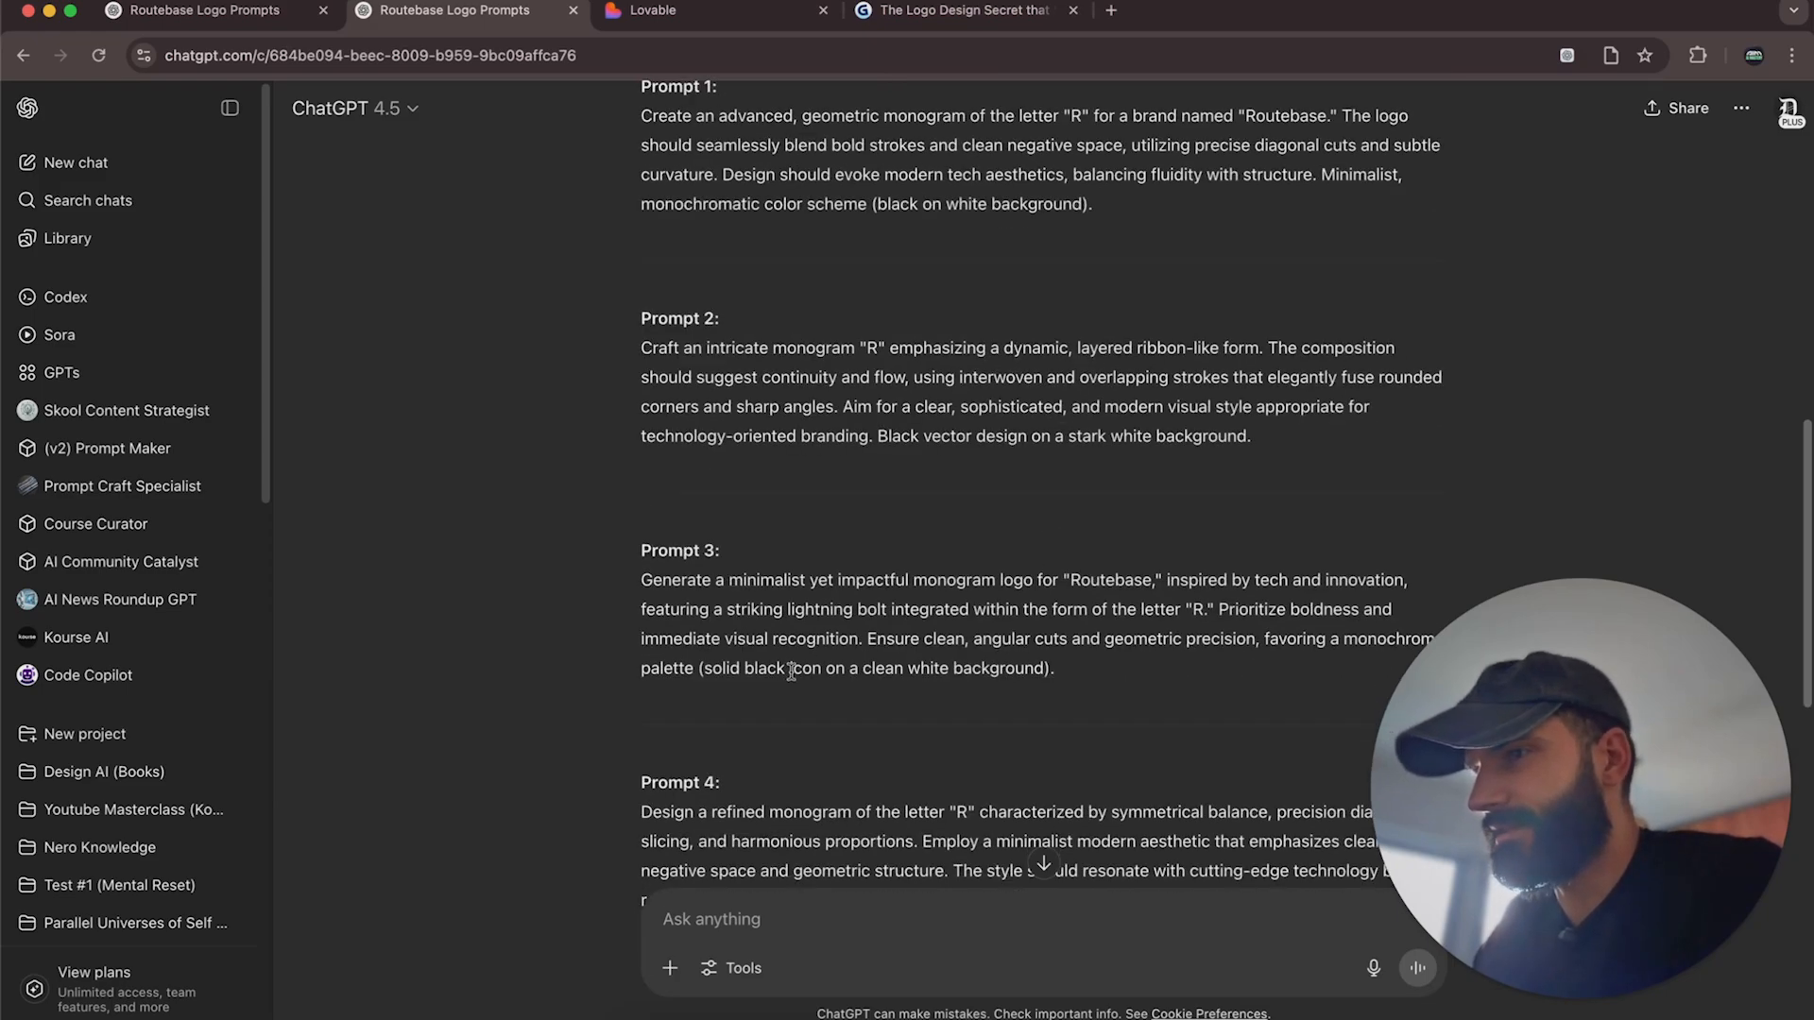
scroll(791, 670, down, 6)
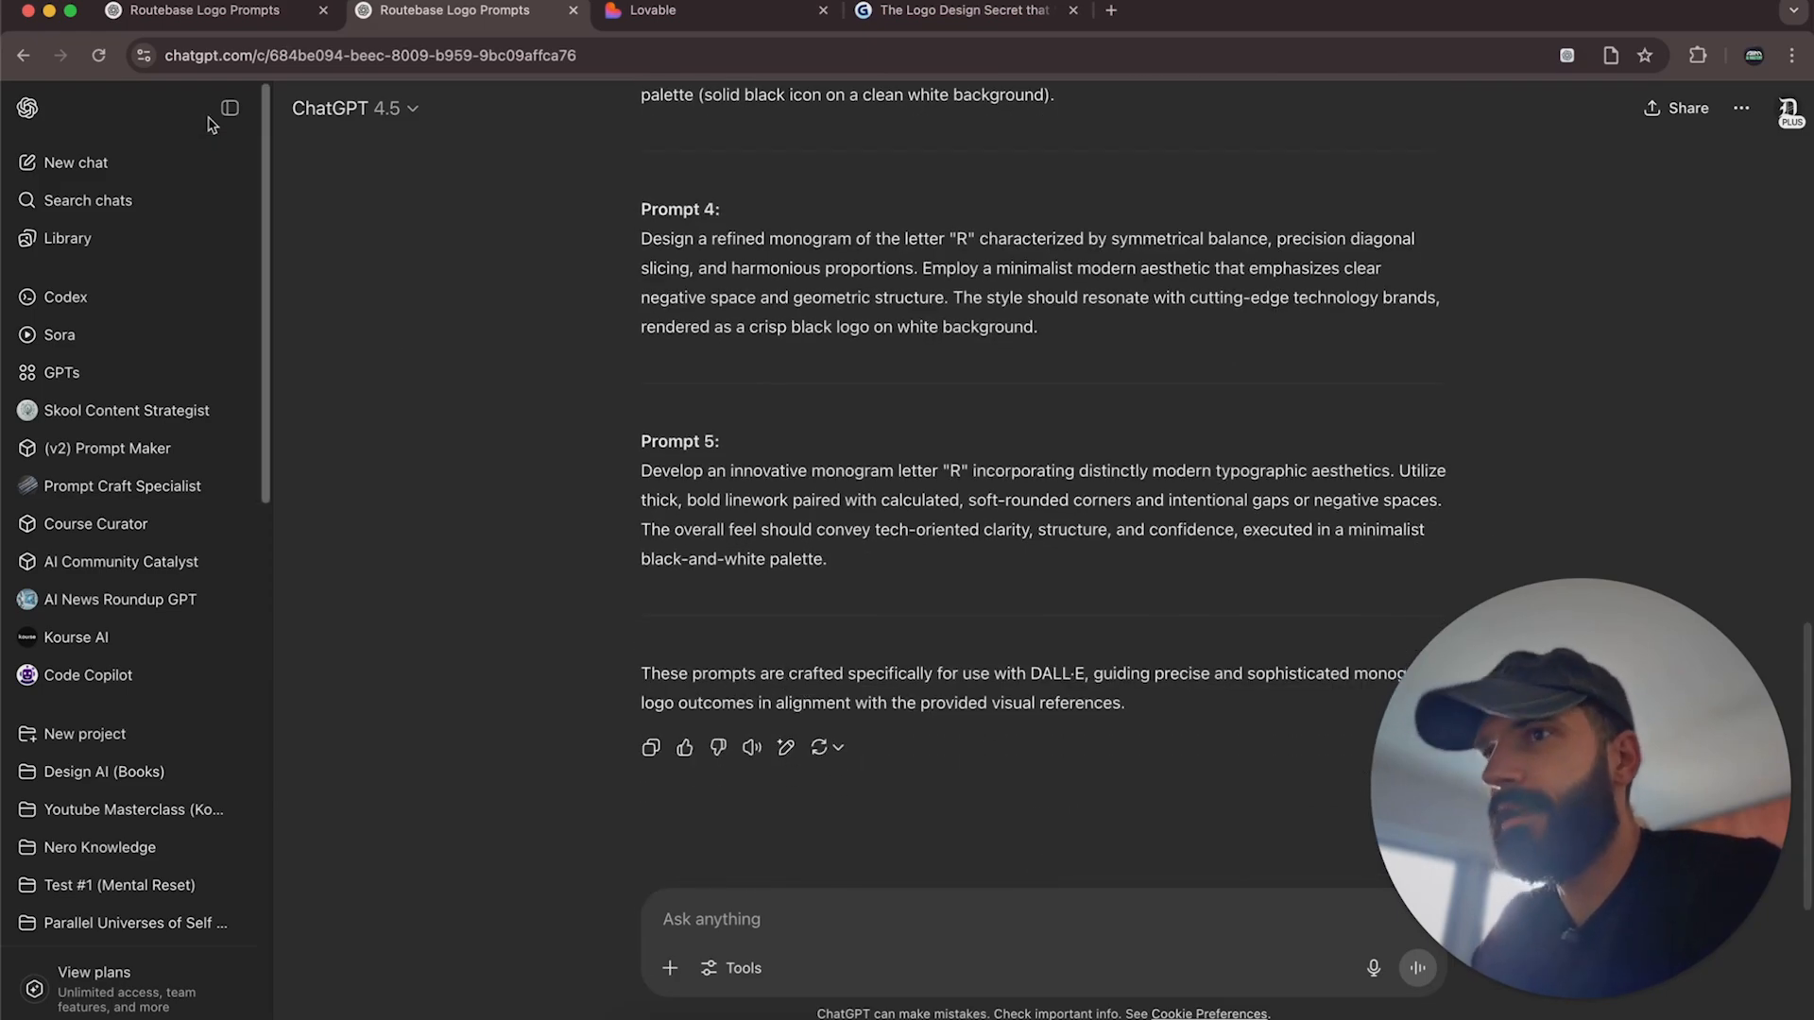
Open a new ChatGPT conversation in a separate tab and set it to create an image.
super+click(76, 162)
click(720, 15)
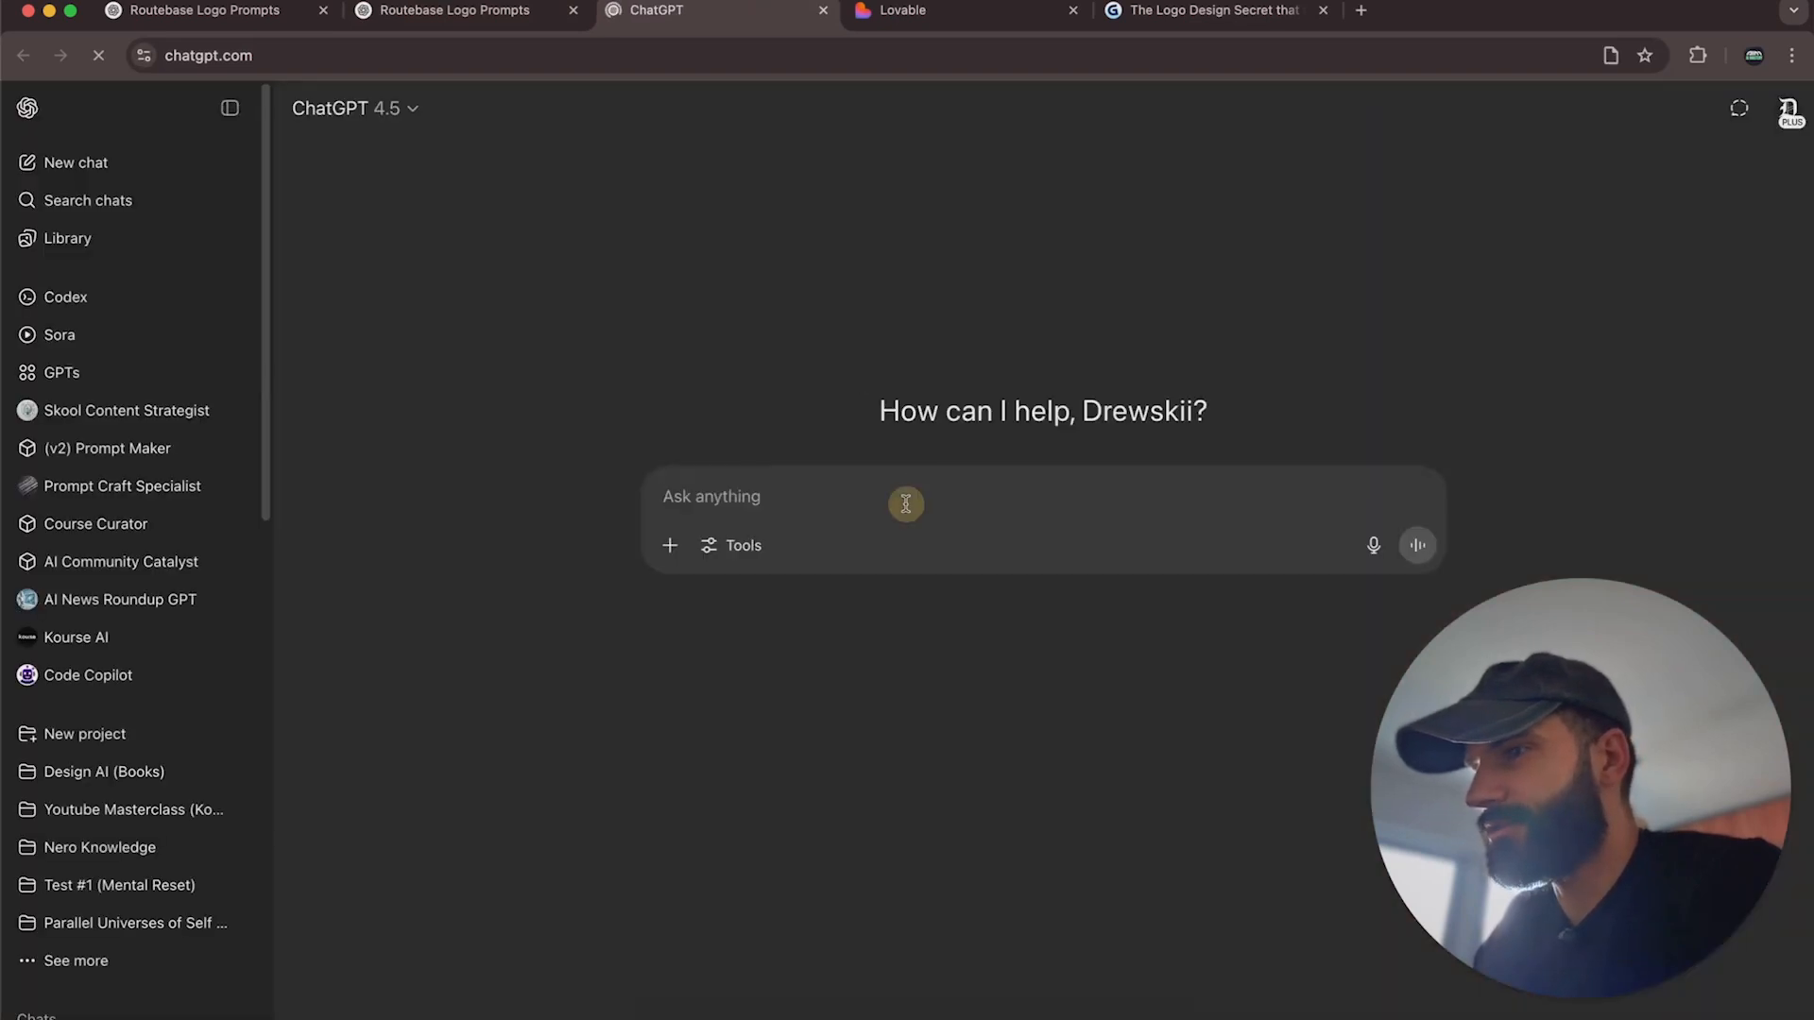
click(720, 546)
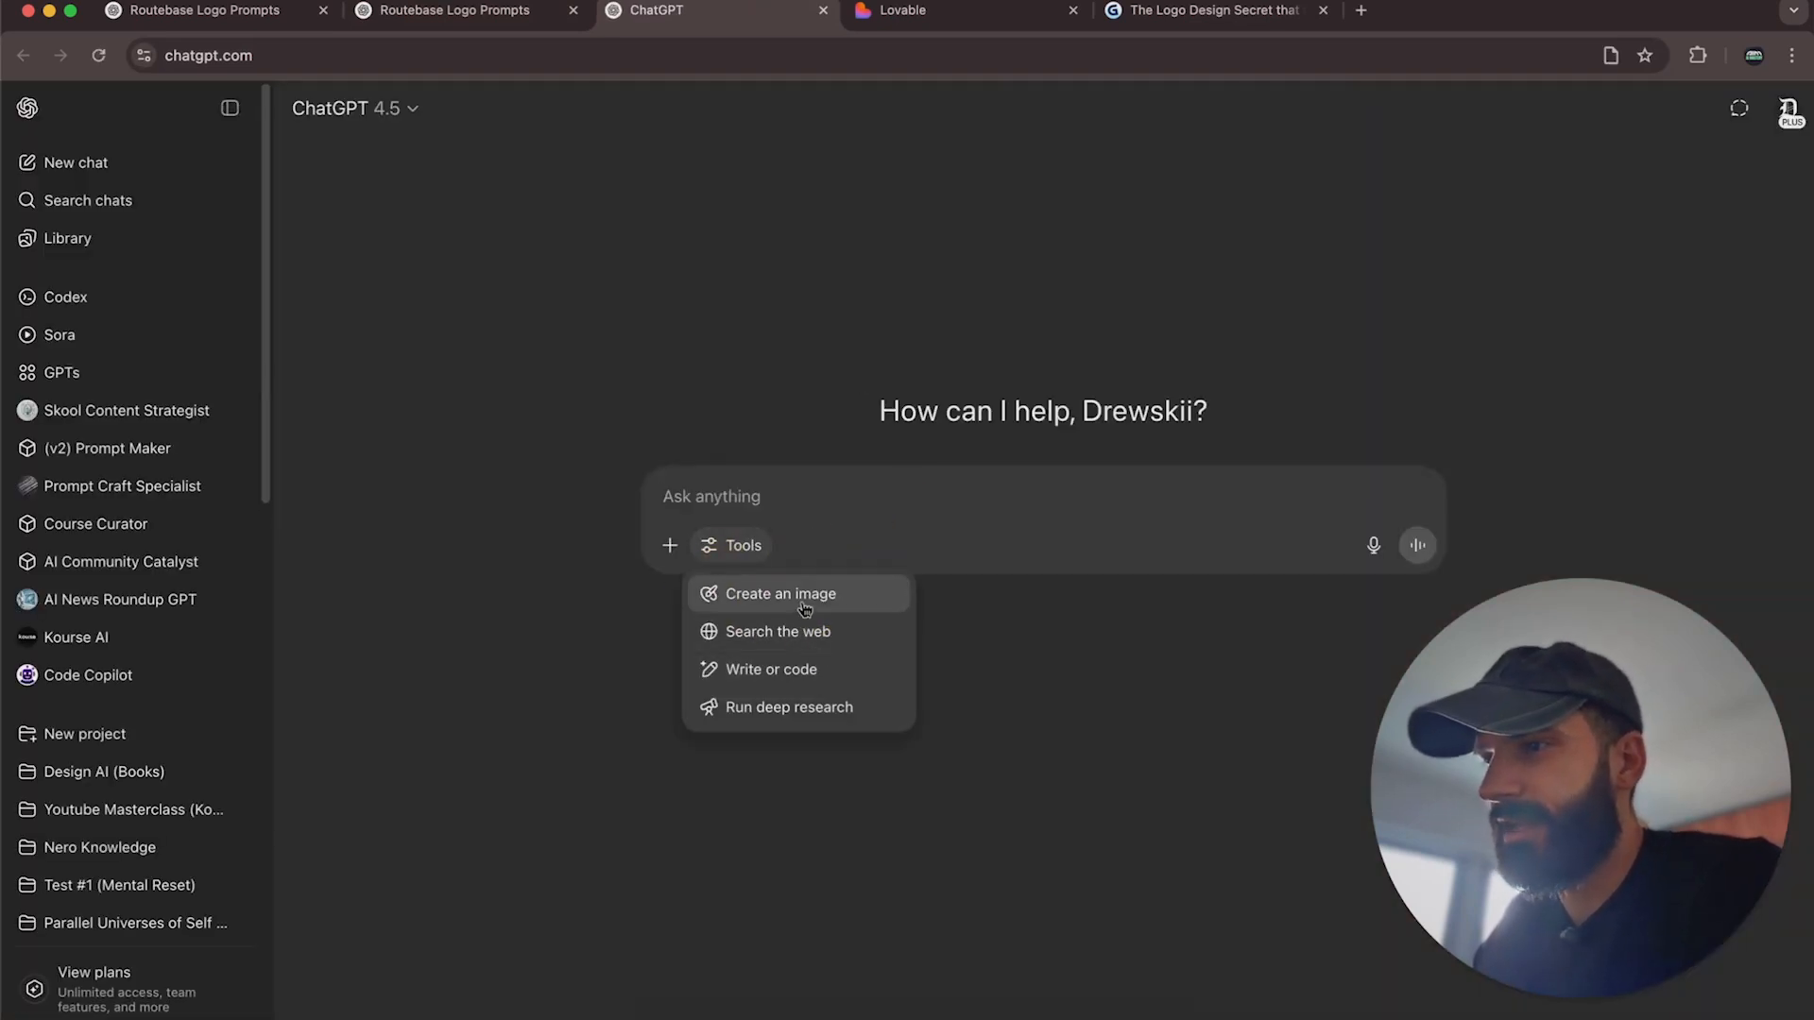
click(756, 594)
click(729, 496)
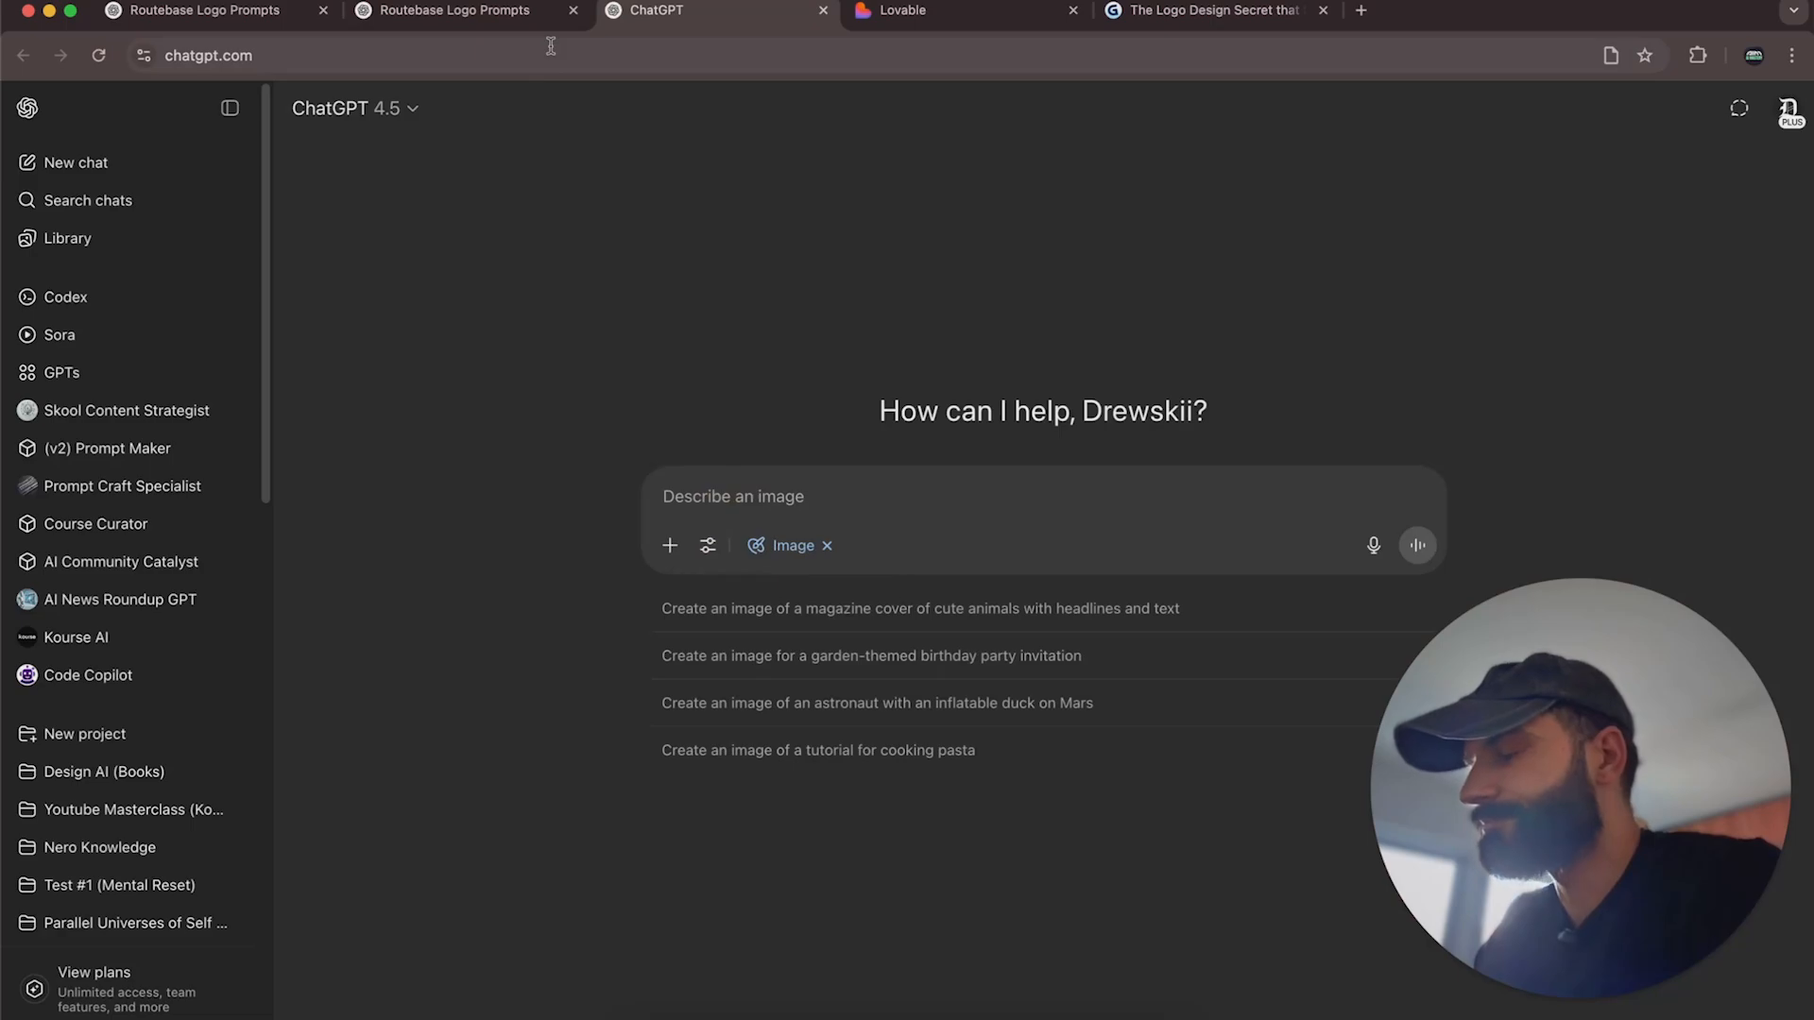
Copy the text of Prompt 1 from the Routebase prompts chat and submit it in the new image conversation.
click(490, 17)
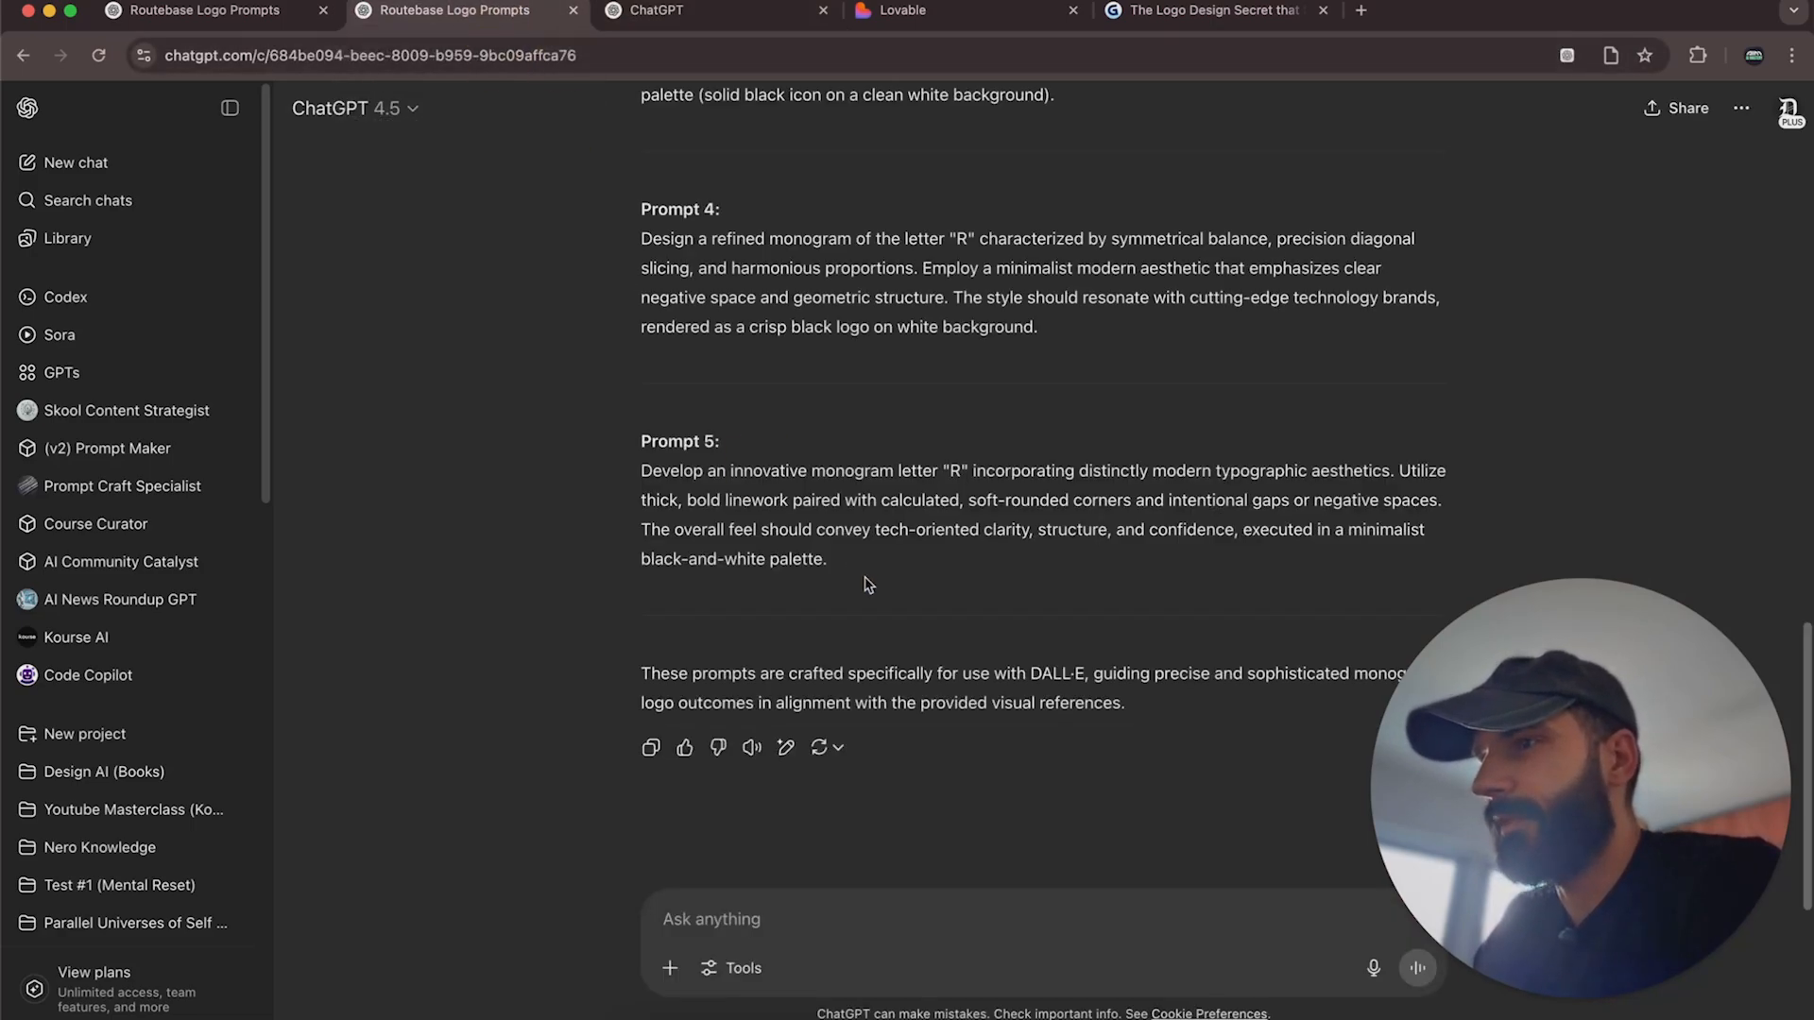
scroll(866, 583, up, 5)
scroll(867, 583, up, 1)
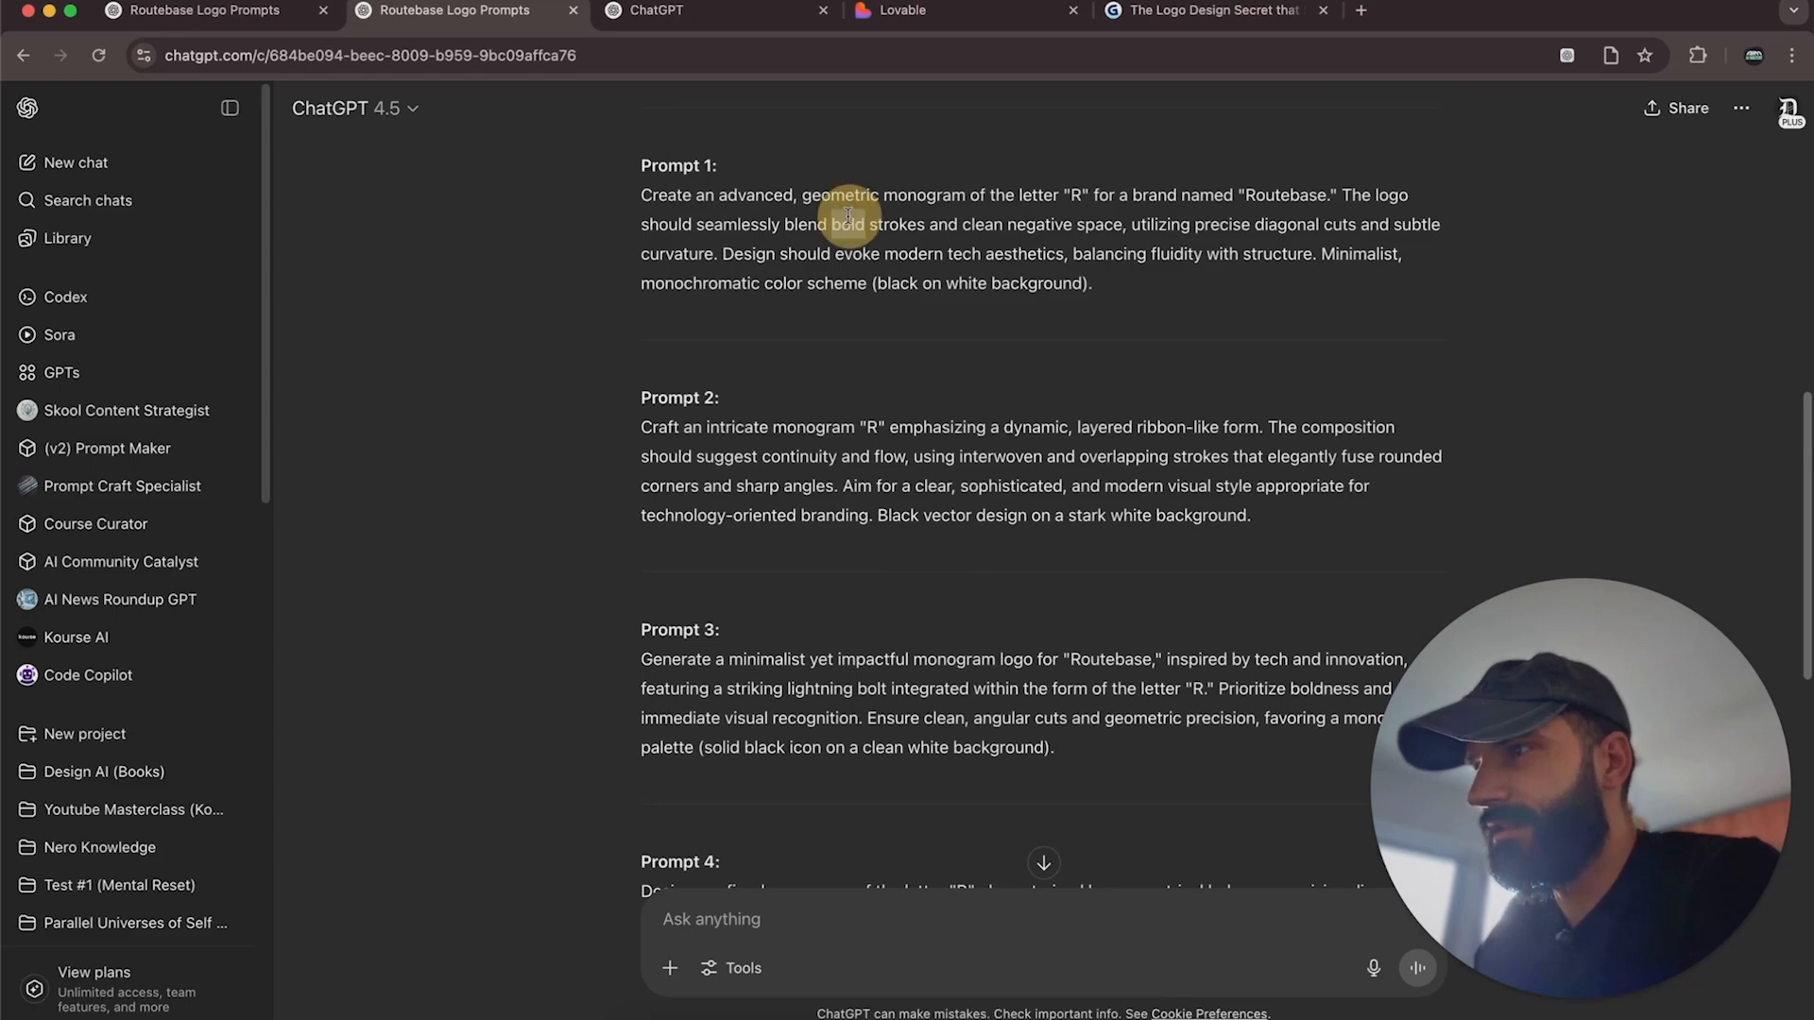
triple_click(843, 220)
right_click(848, 218)
click(1002, 264)
click(656, 10)
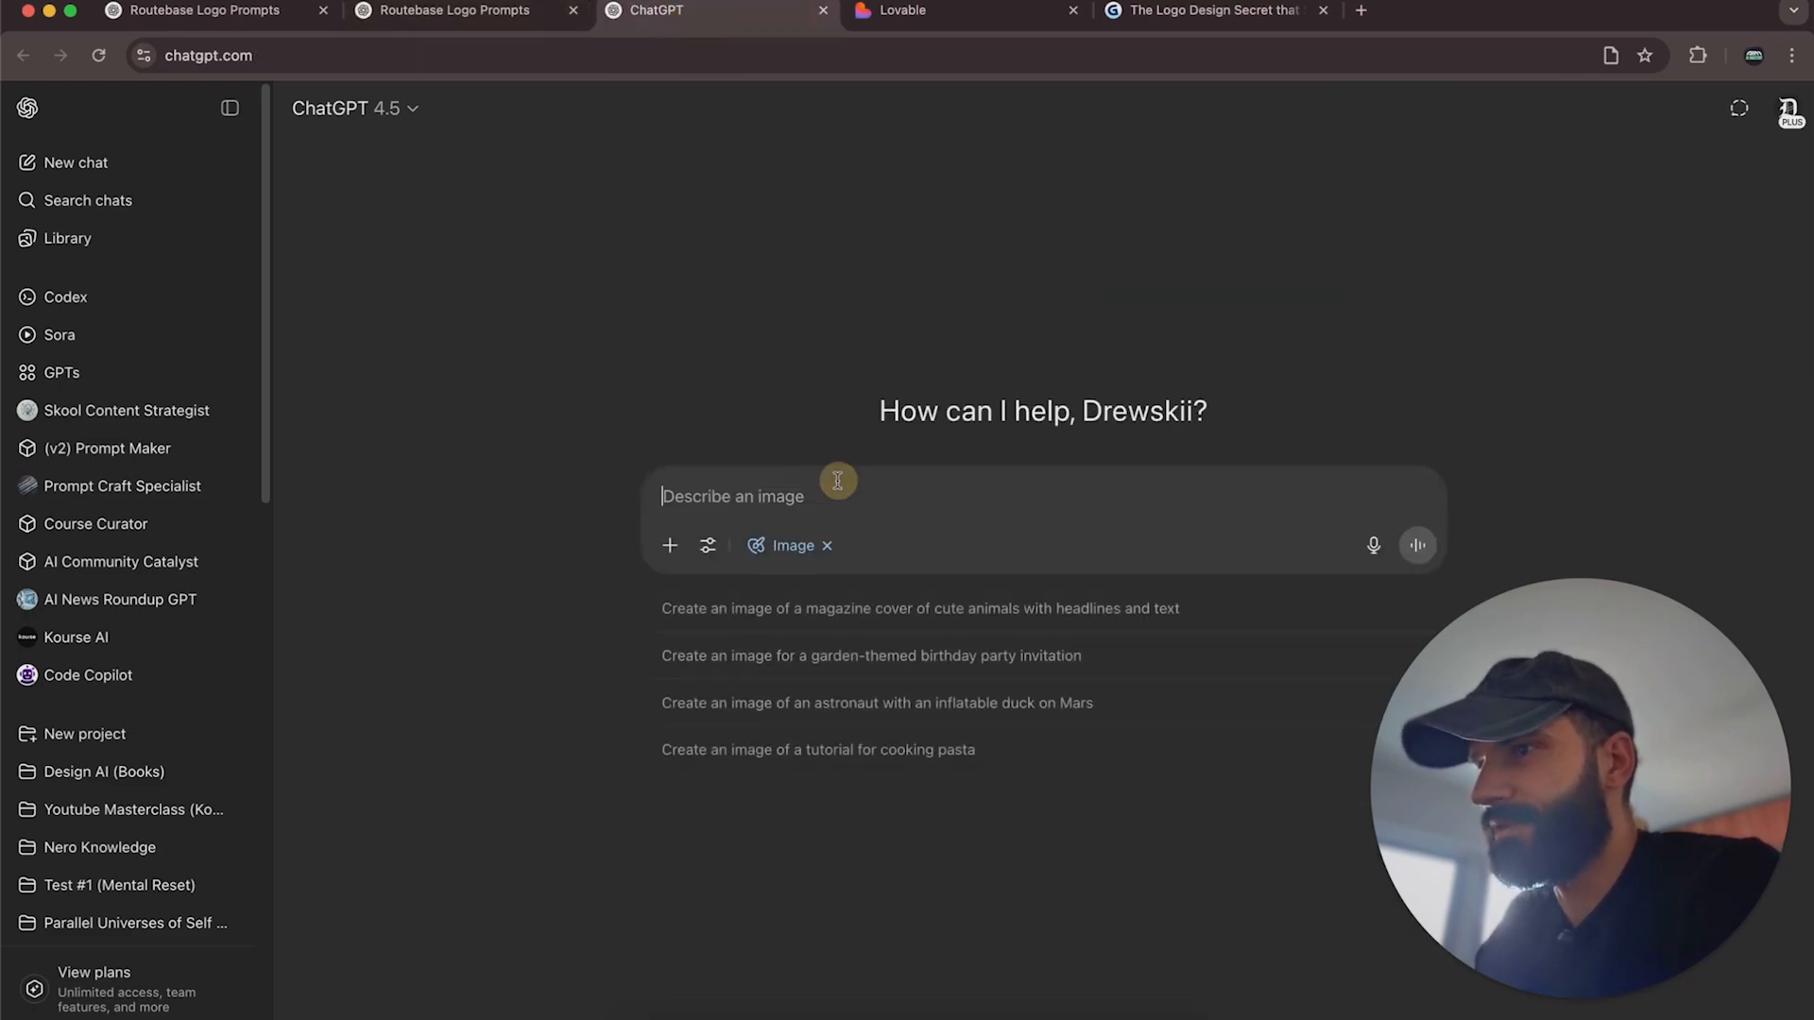
right_click(824, 493)
click(926, 642)
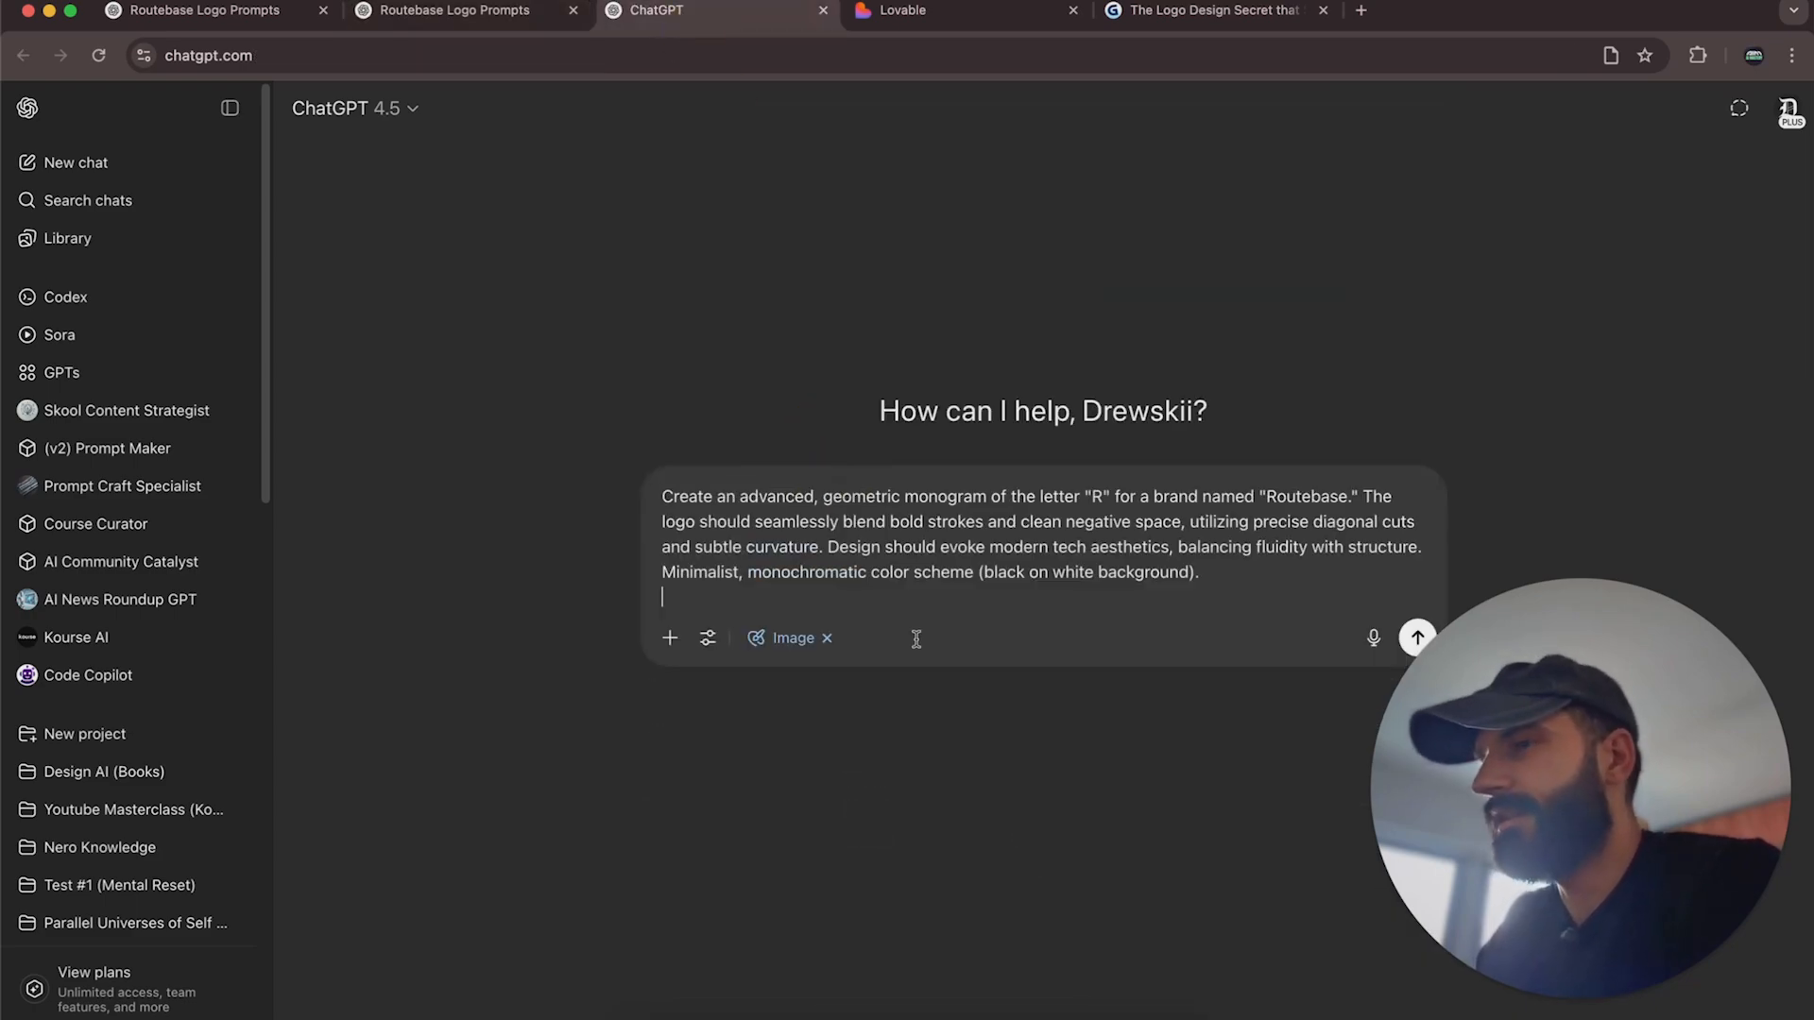
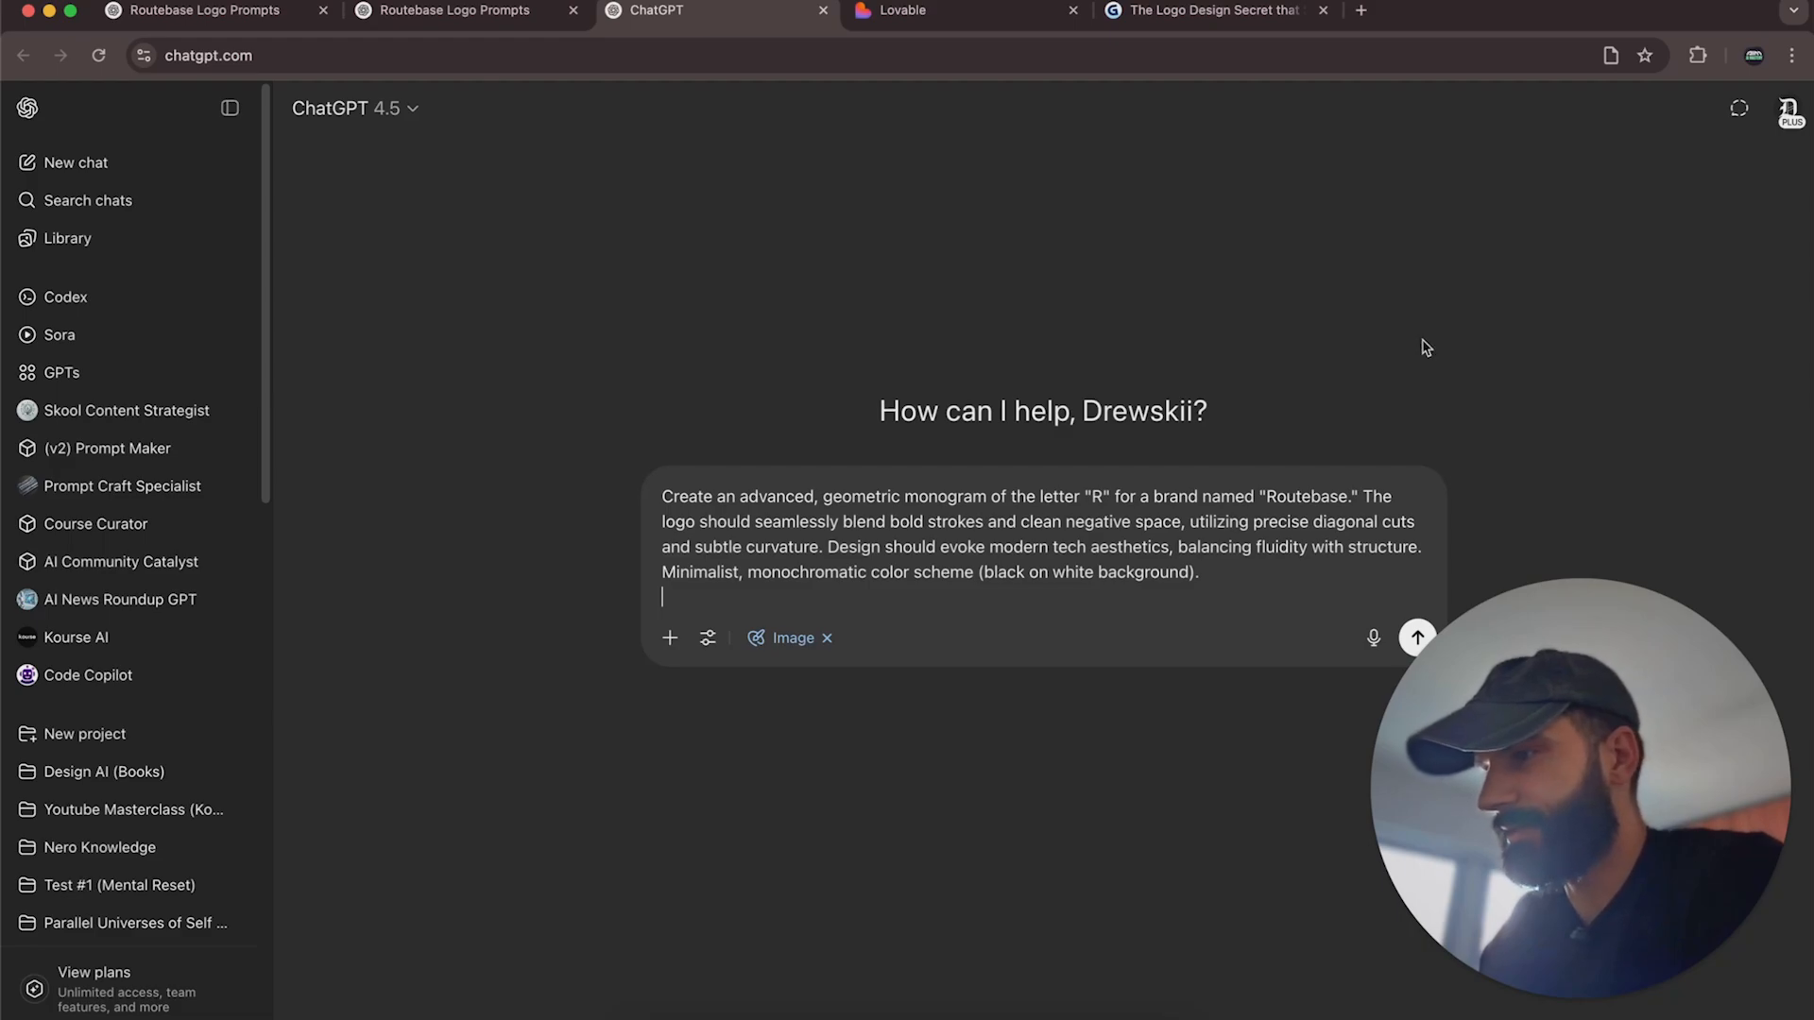
click(1415, 639)
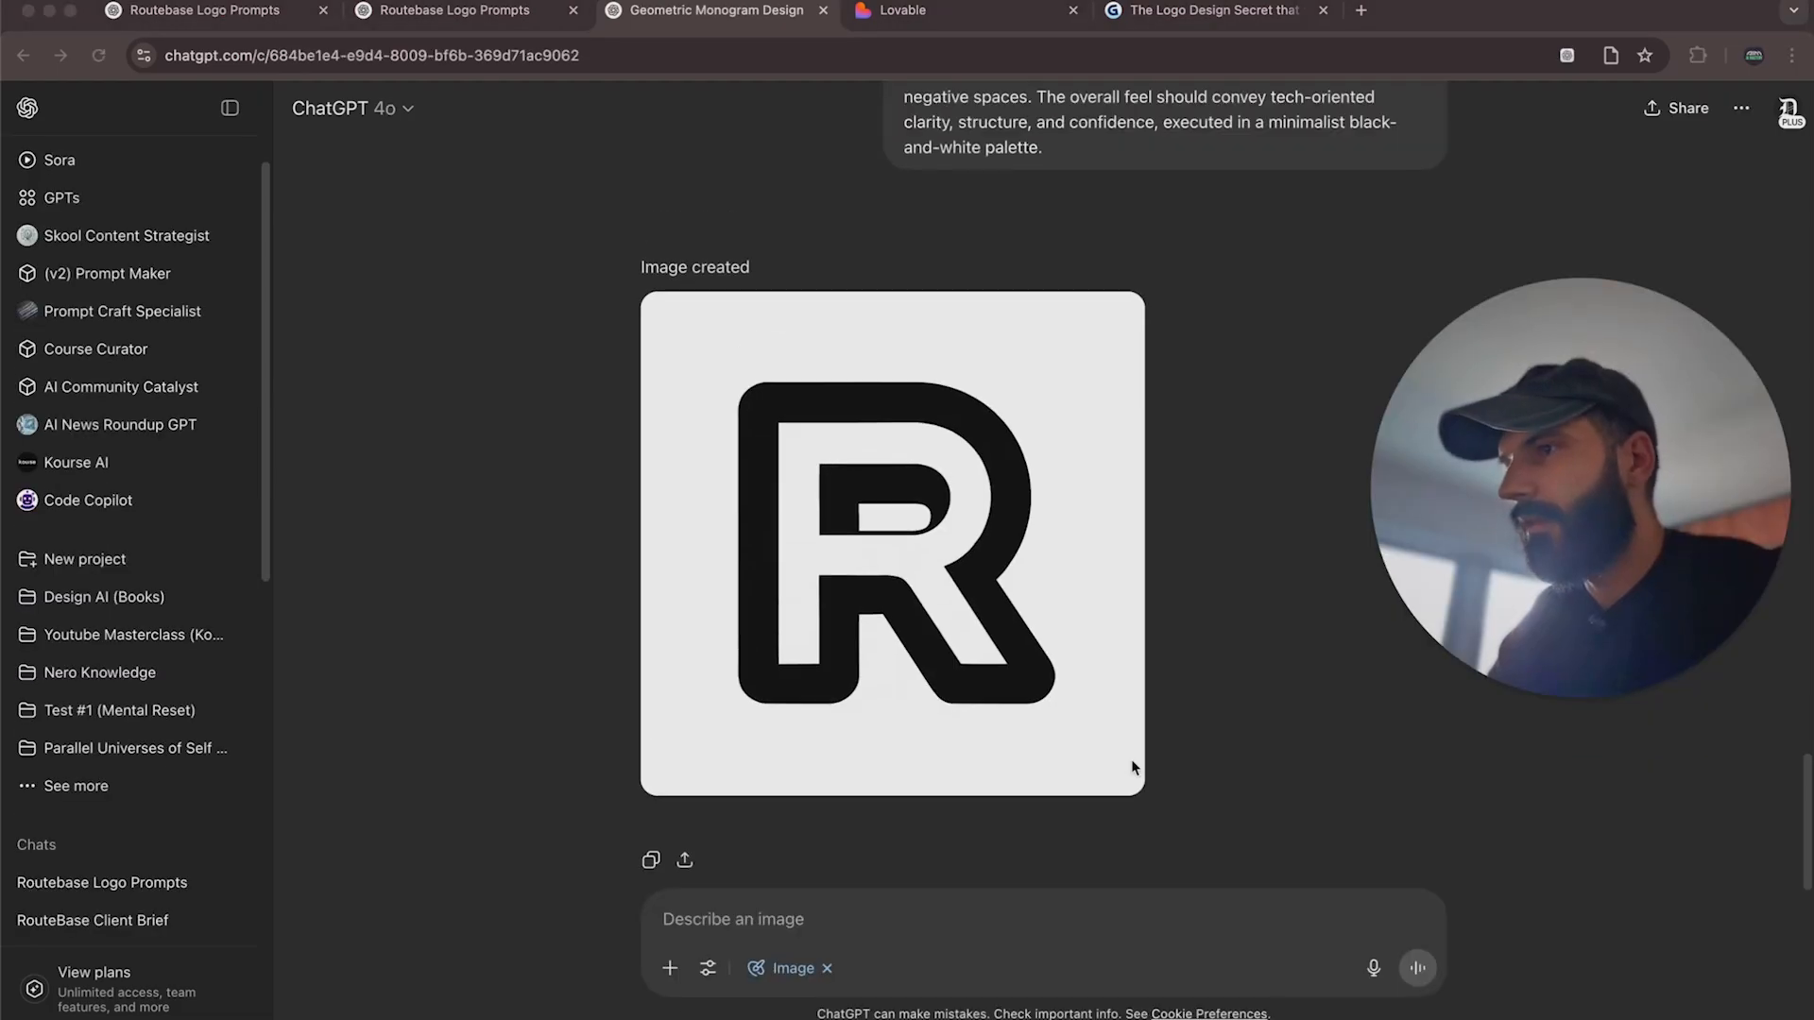
Find the layered ribbon-style "R" among the generated images and copy it at full size.
scroll(1134, 767, up, 20)
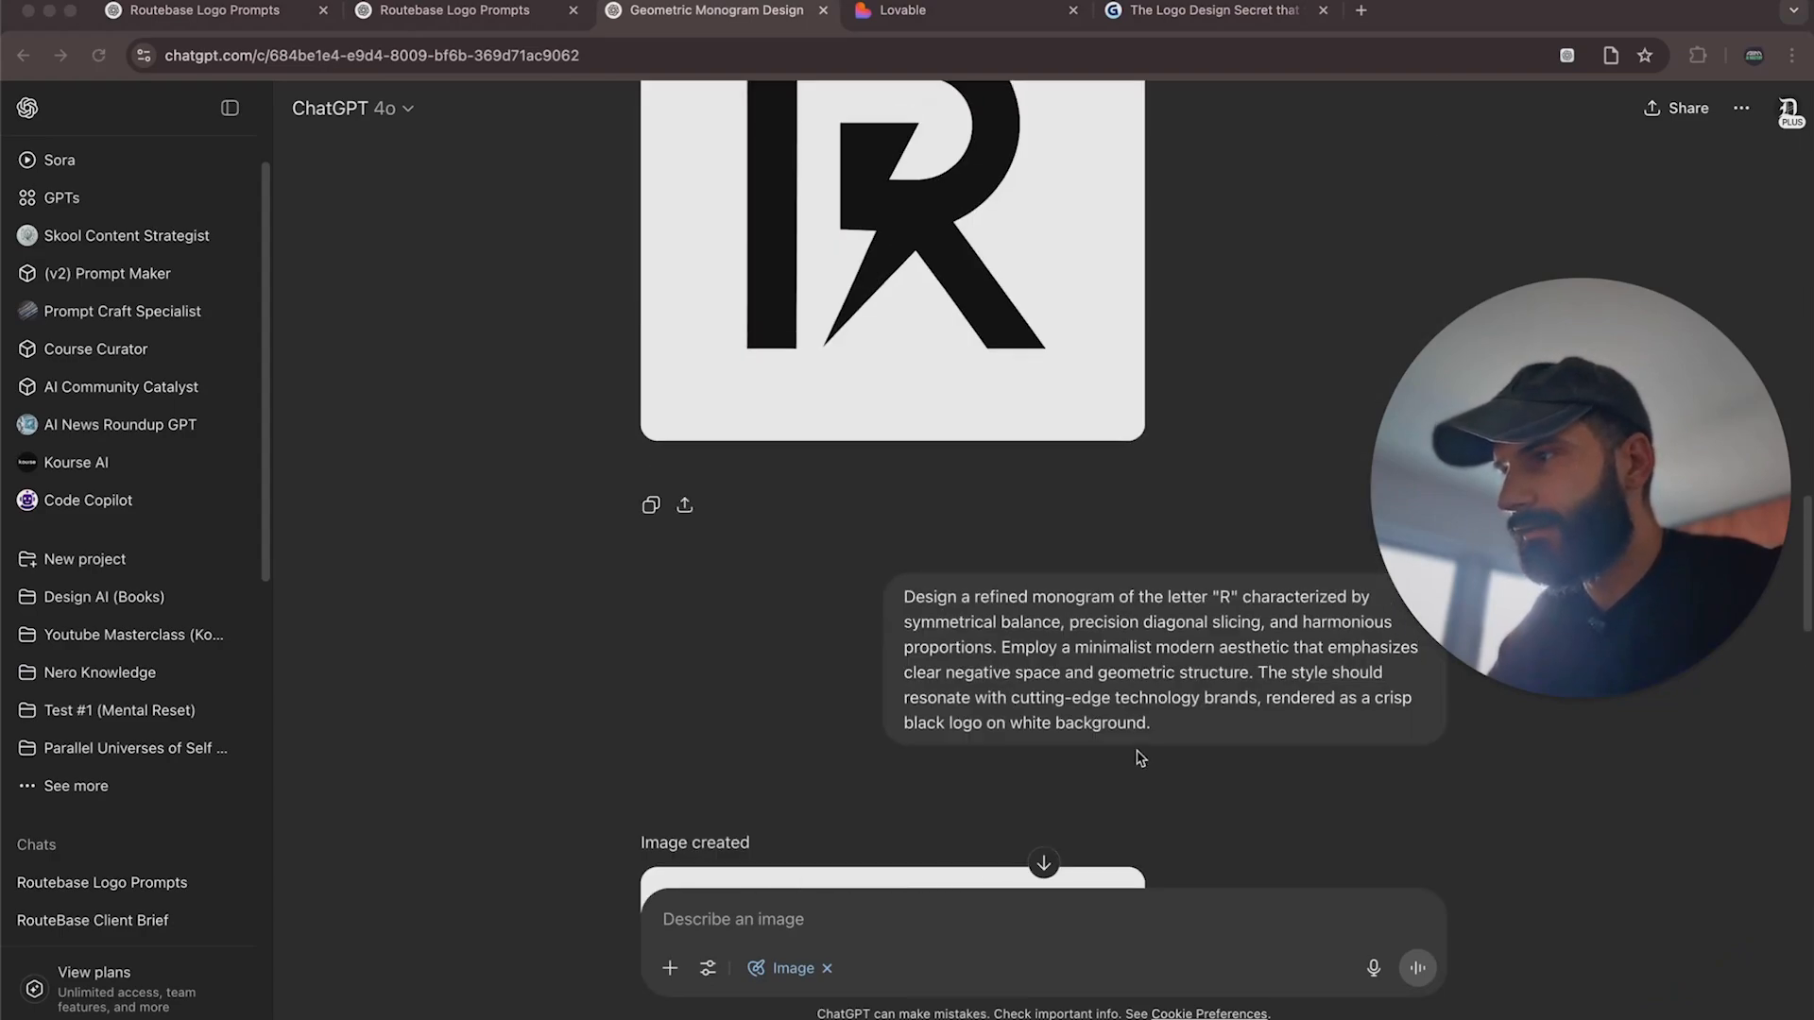
scroll(1137, 756, up, 10)
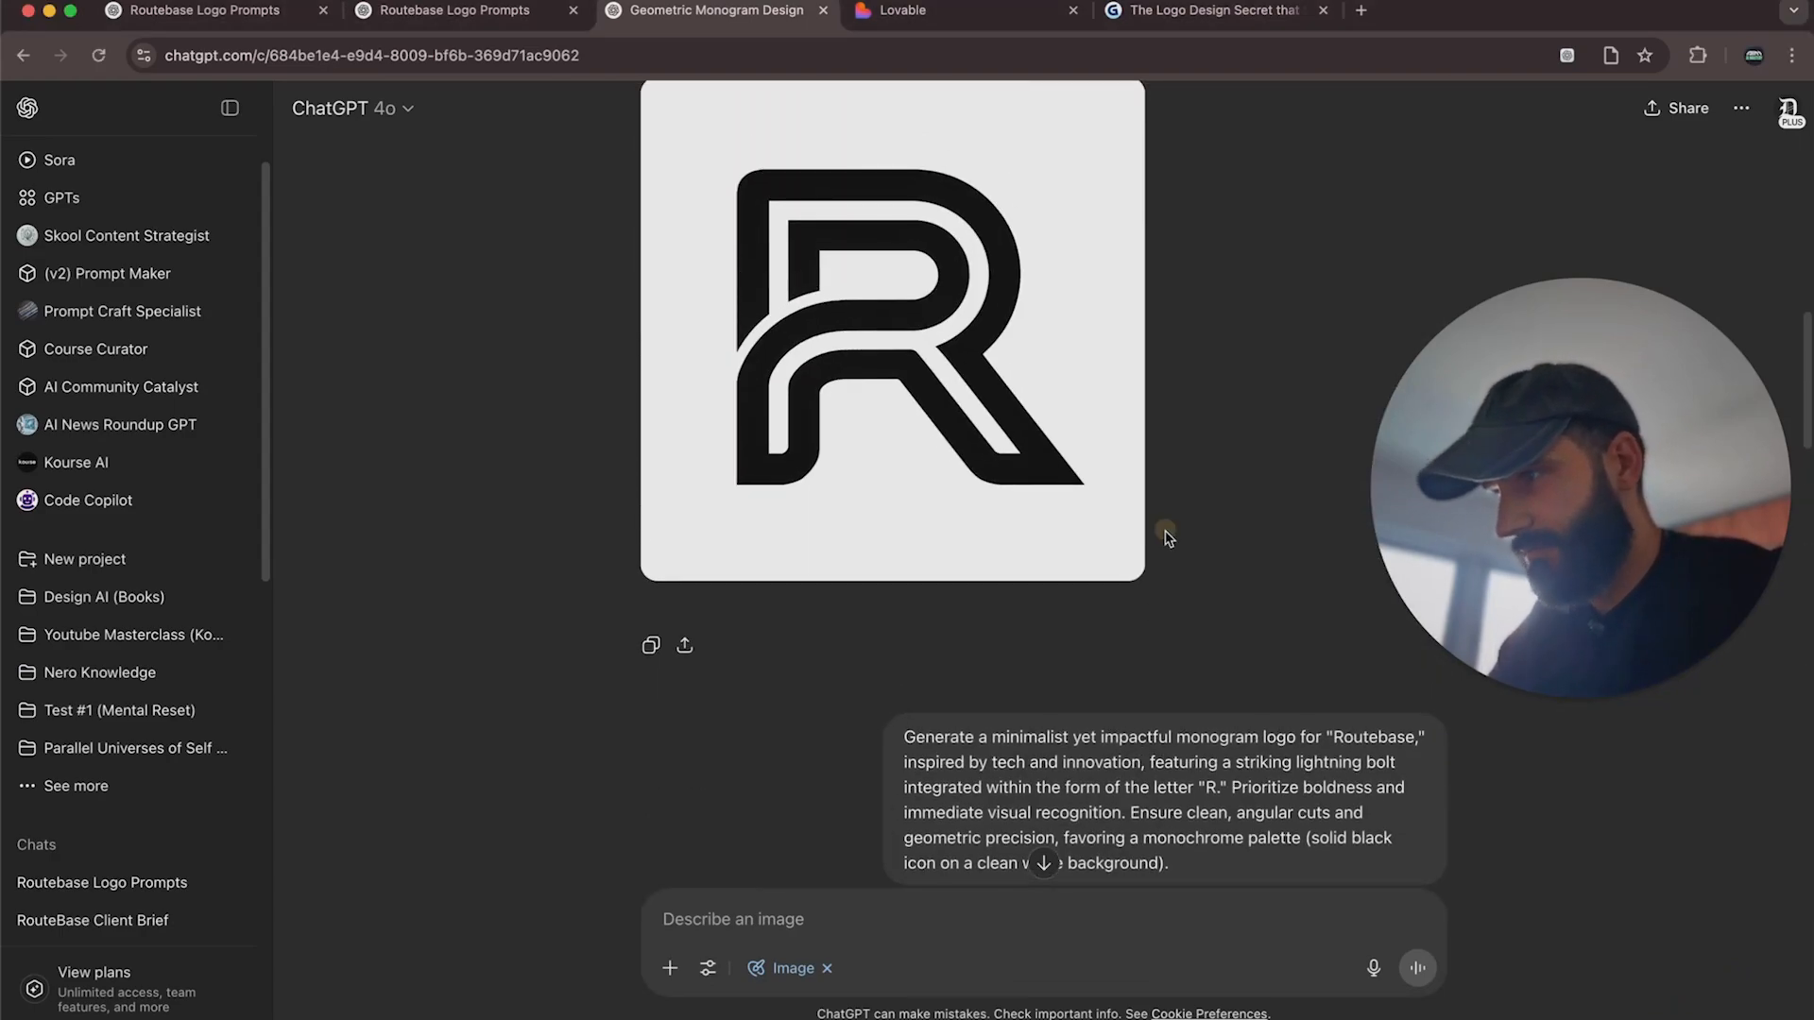
scroll(1181, 586, up, 4)
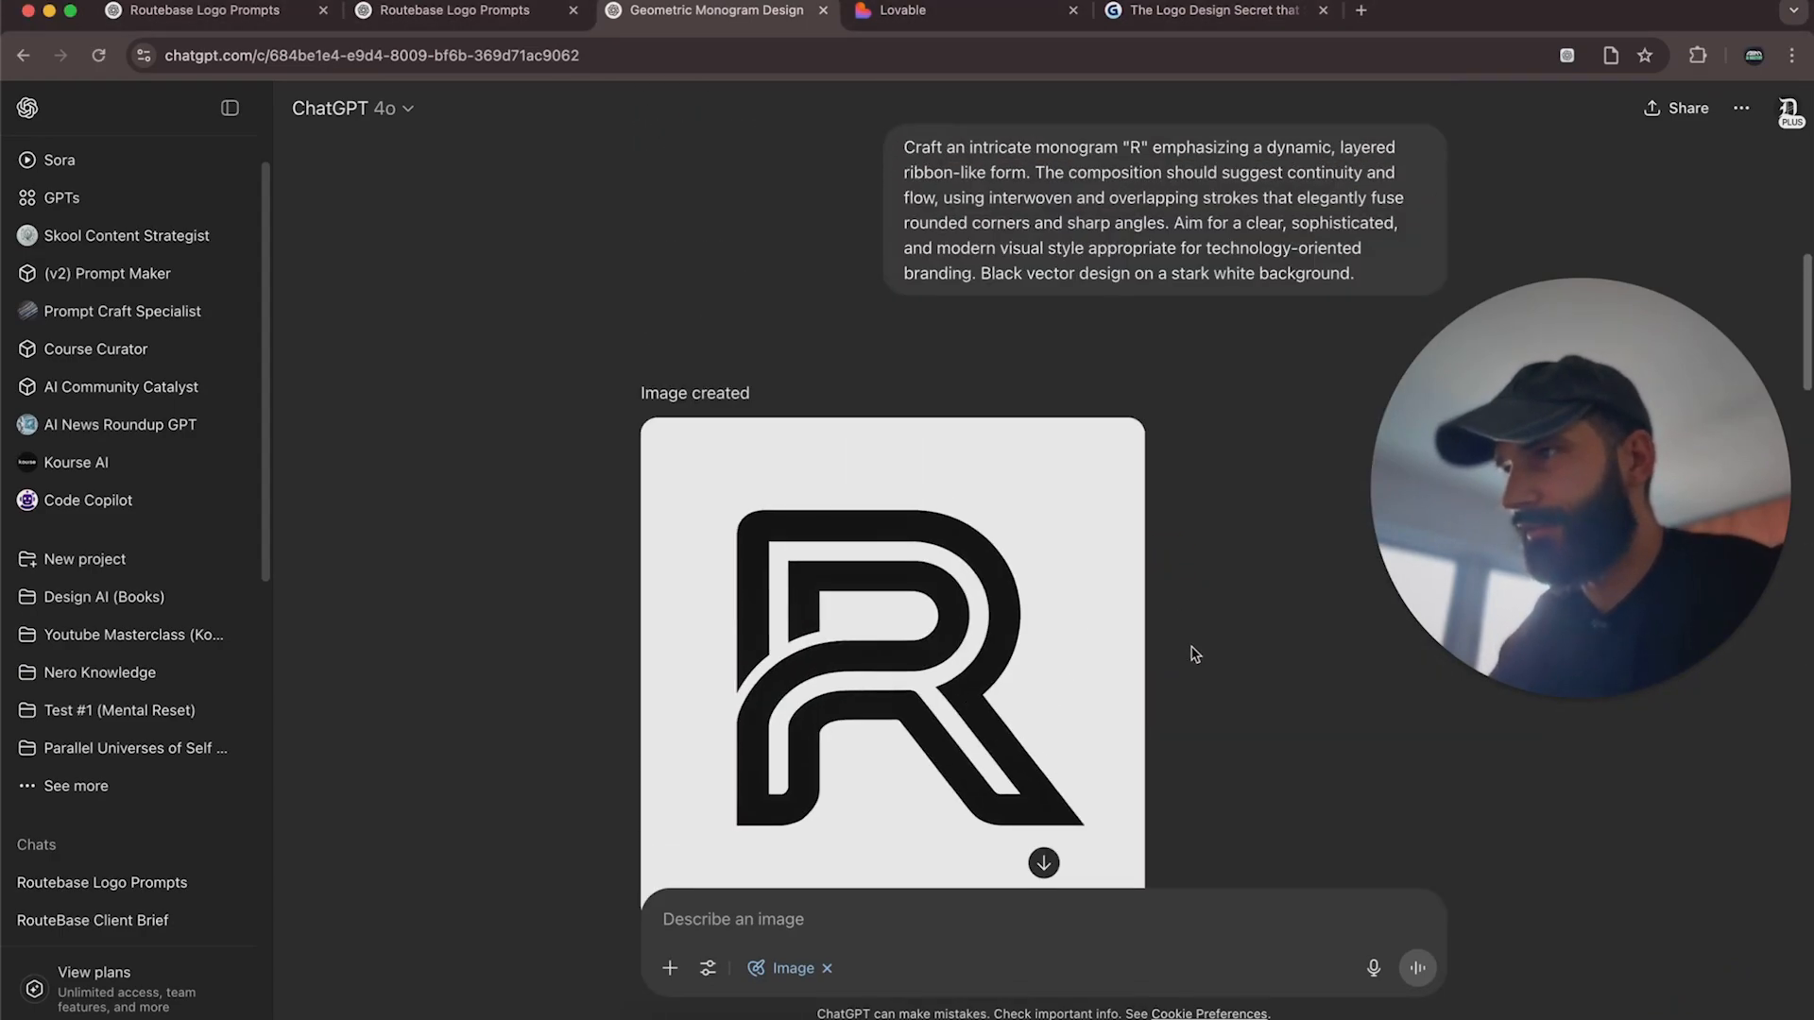
scroll(1196, 654, down, 2)
click(884, 469)
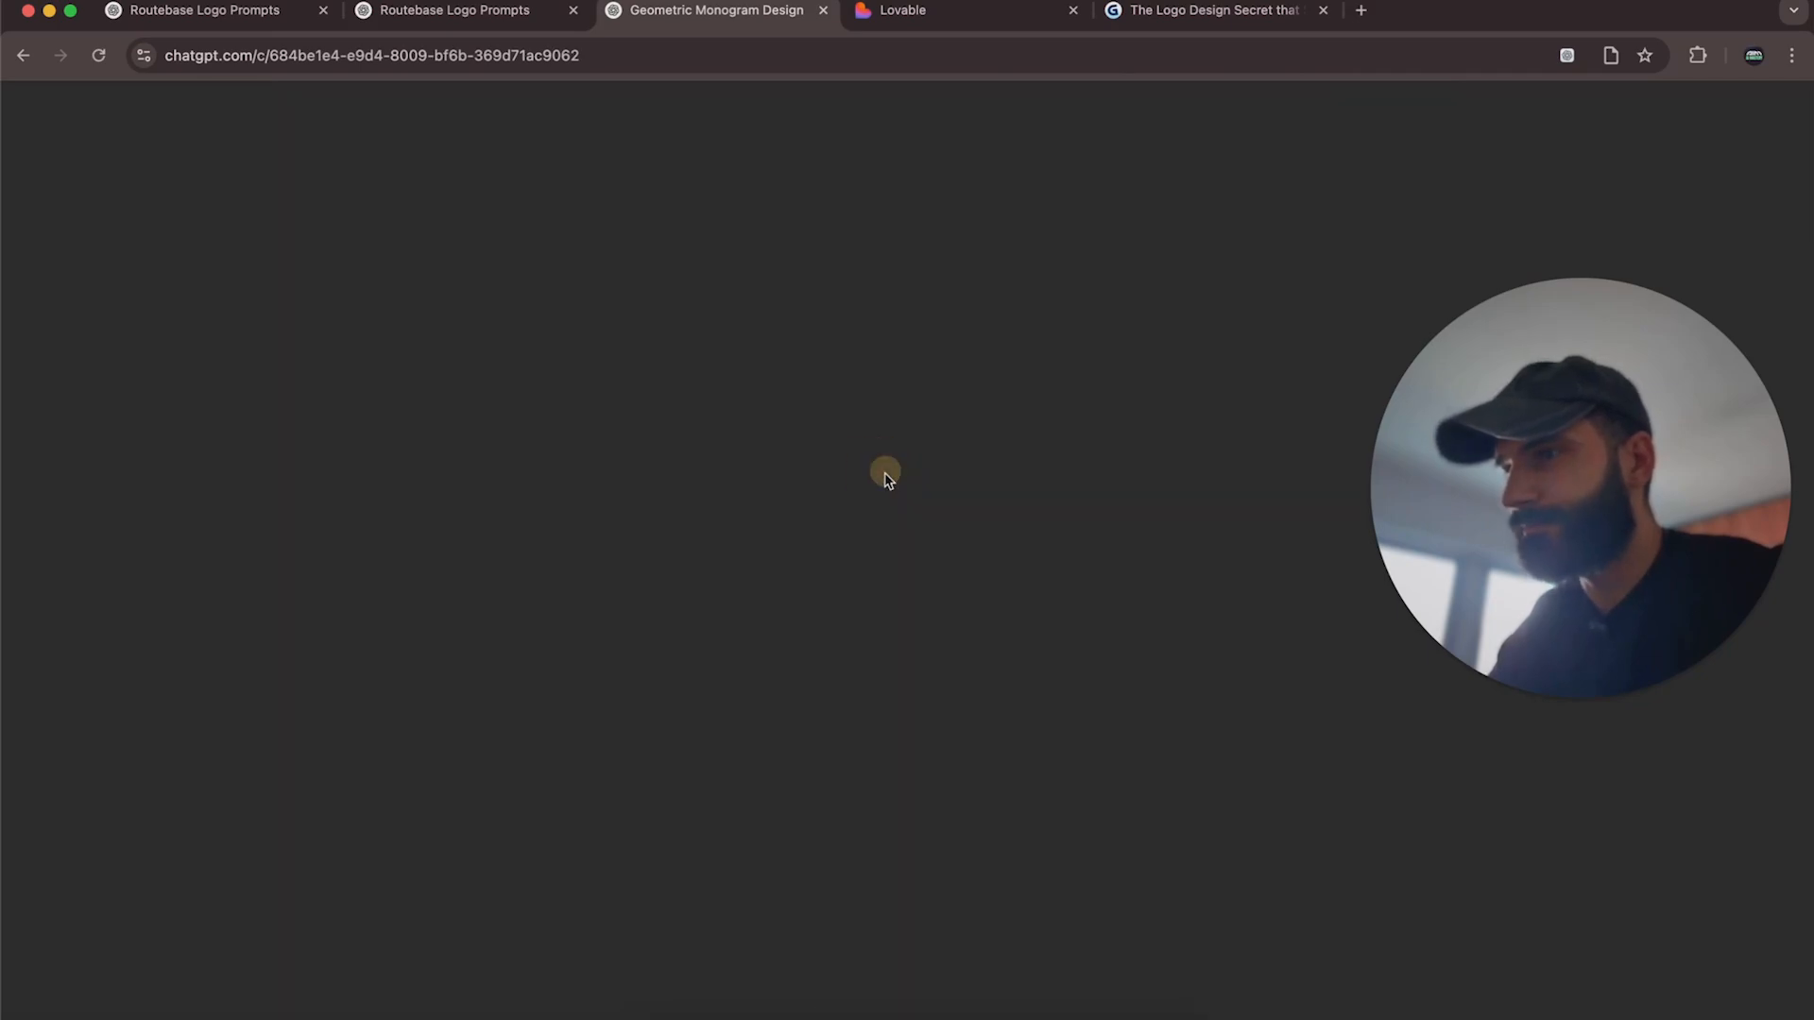
right_click(888, 460)
click(944, 506)
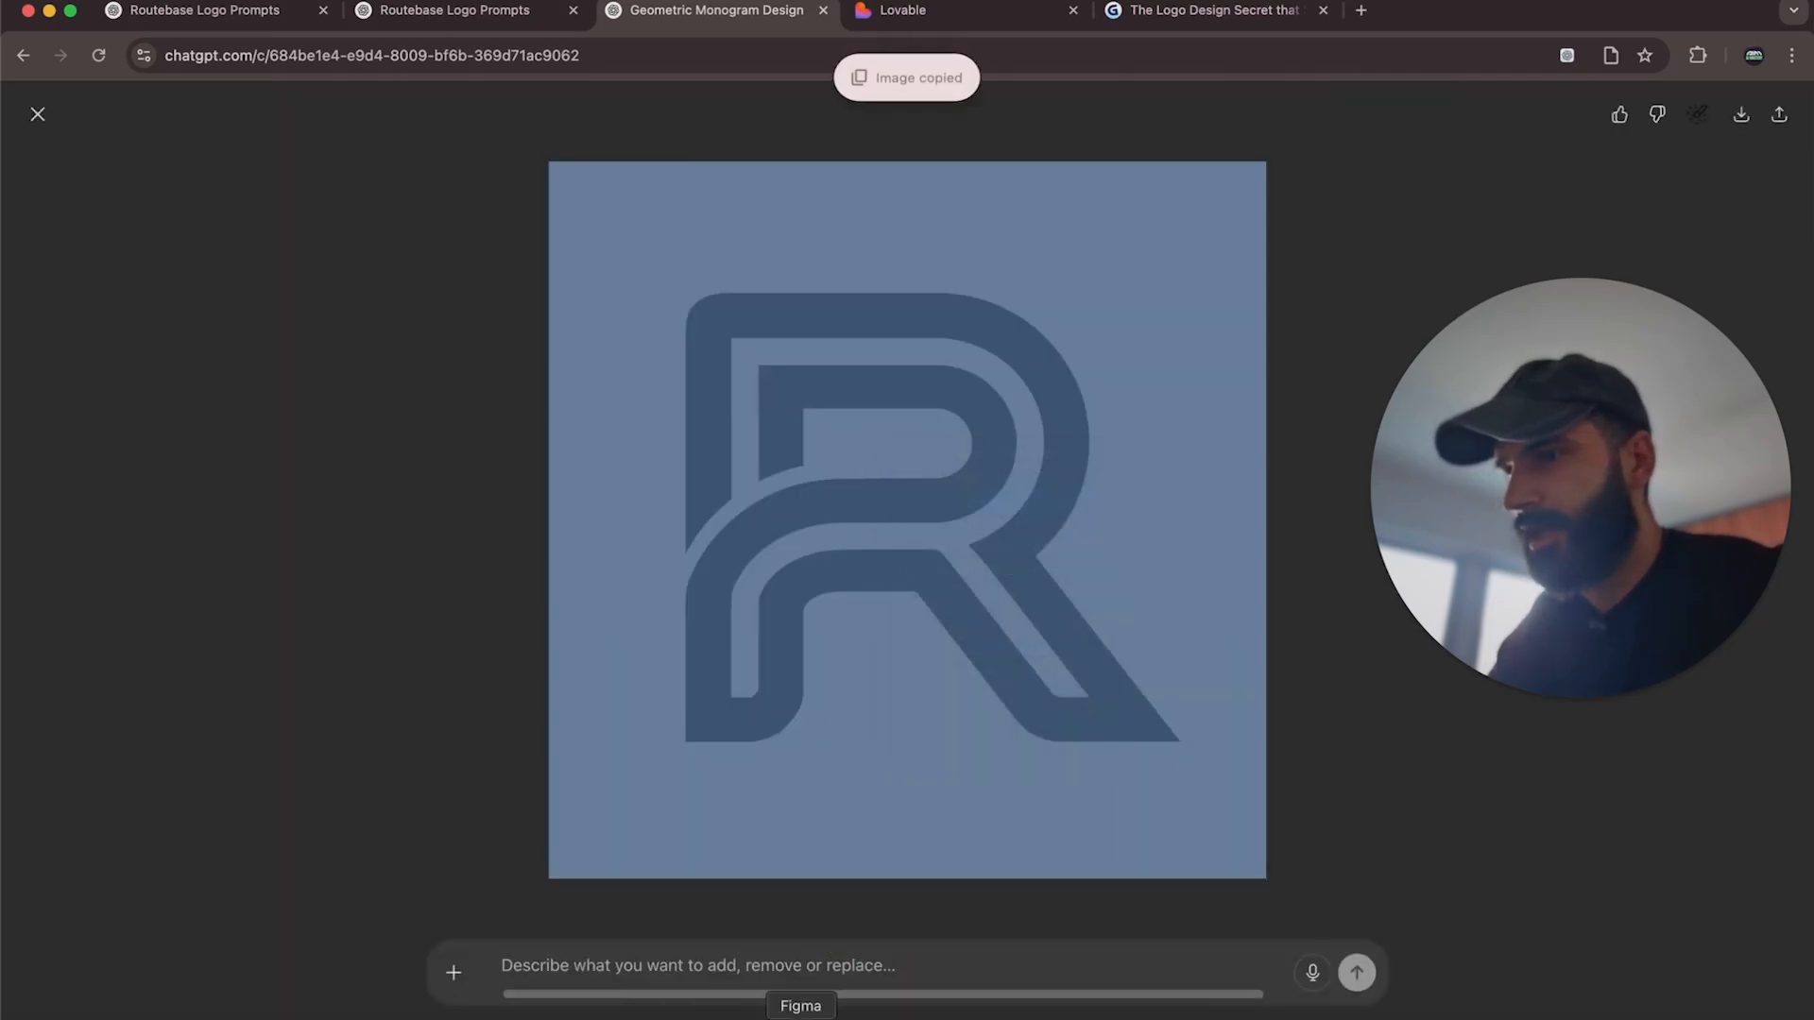
Switch to Figma and paste the ribbon-style "R" image on the empty canvas beside the reference monograms.
key(super+Tab)
scroll(900, 649, down, 5)
click(782, 831)
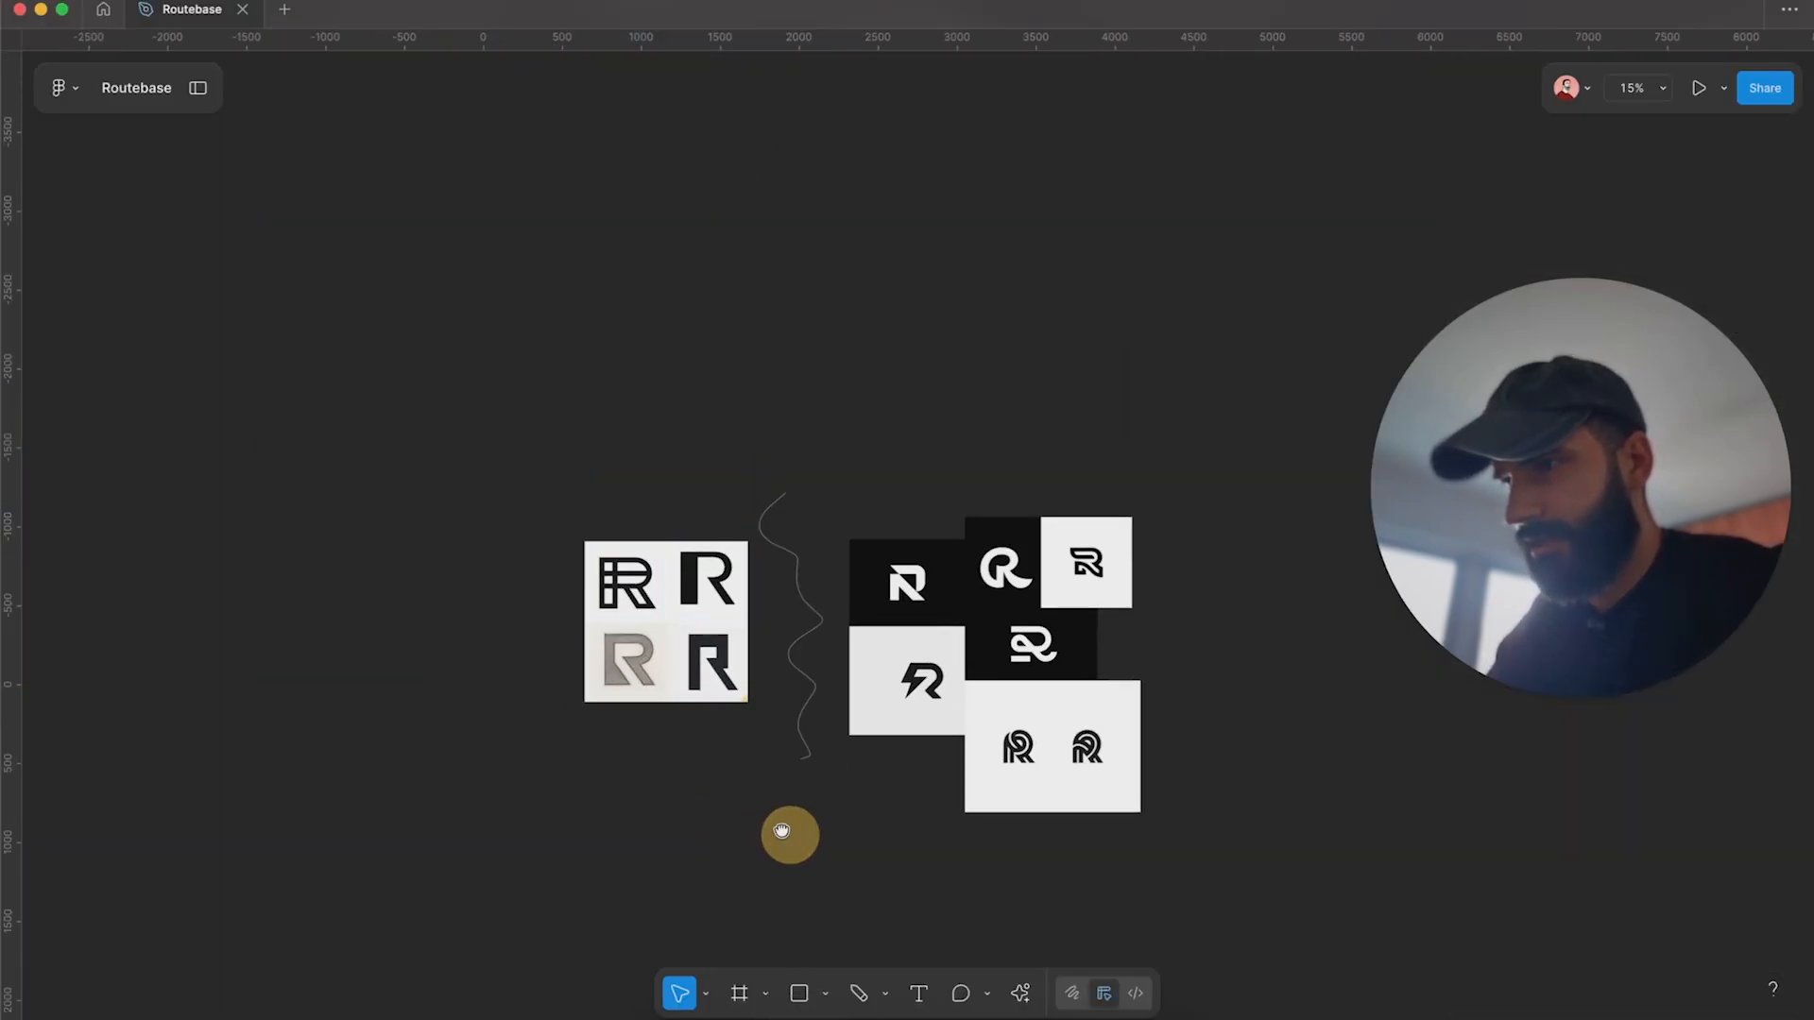
scroll(994, 513, up, 4)
scroll(994, 513, up, 2)
key(super+v)
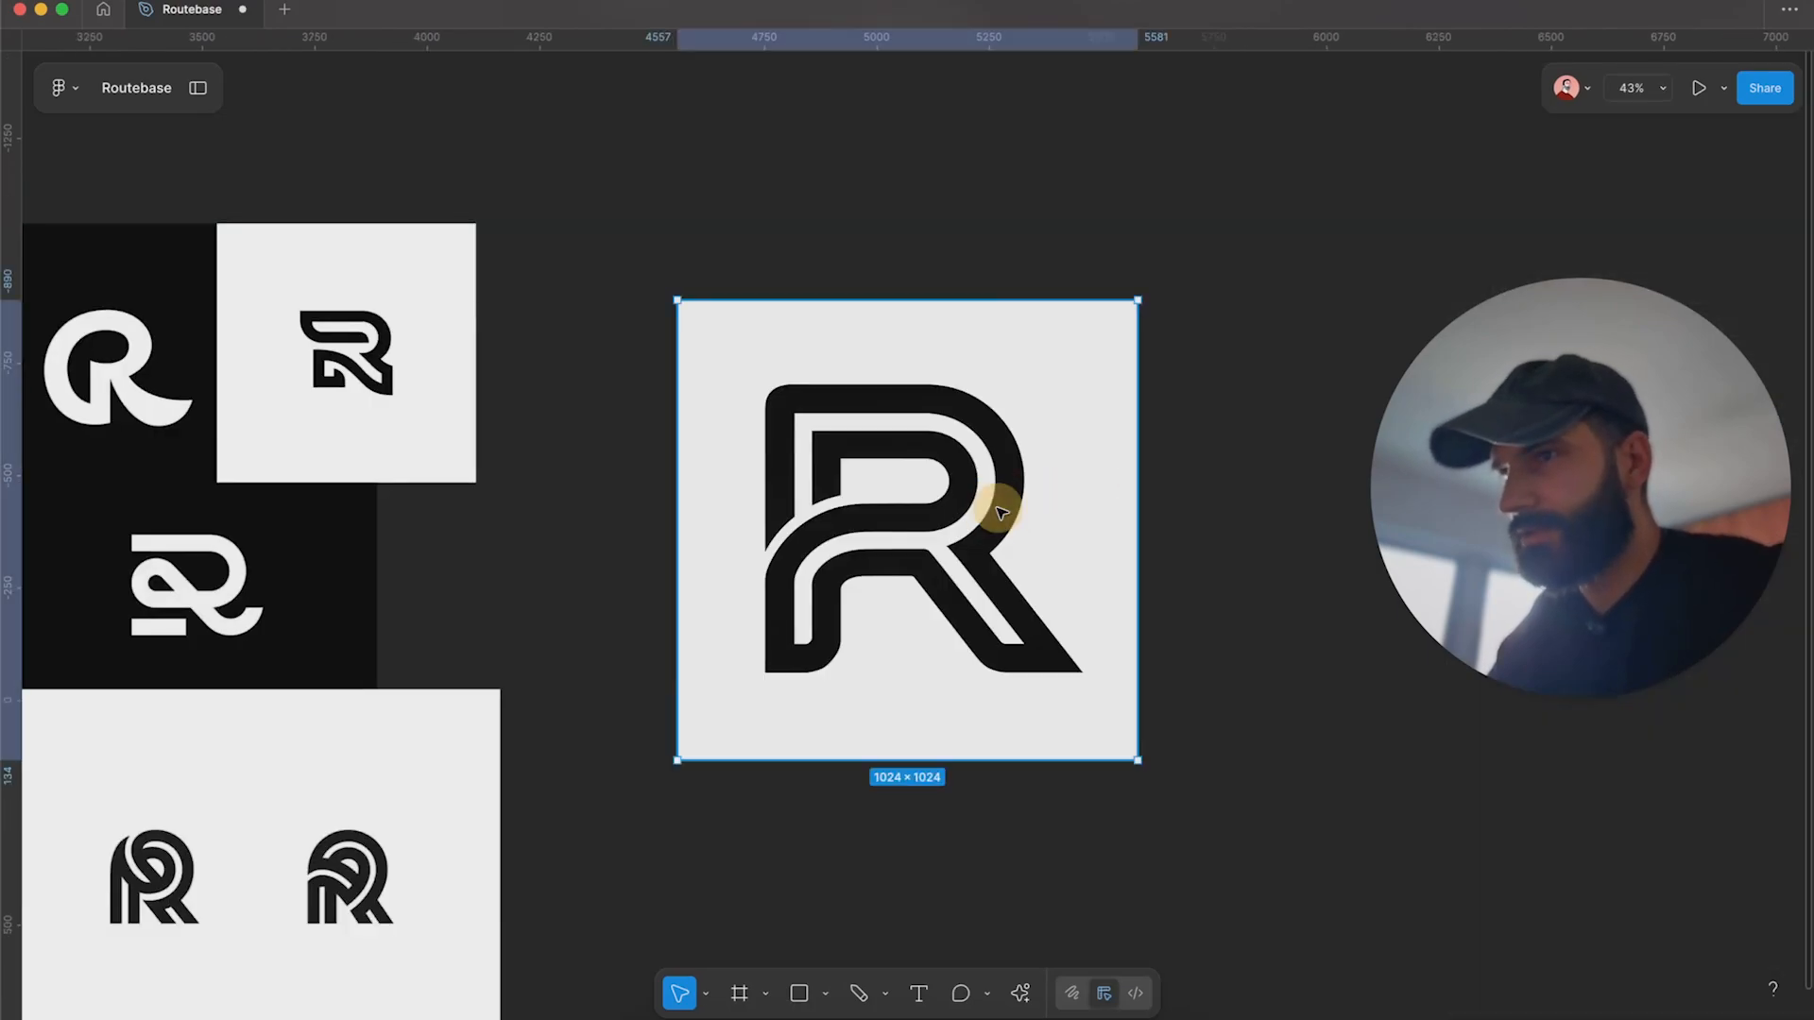
Compare the pasted ribbon-style "R" with the reference monograms side by side, and clear the selection.
scroll(987, 510, left, 5)
scroll(988, 510, down, 3)
scroll(1109, 303, down, 2)
scroll(923, 445, right, 5)
scroll(923, 445, up, 3)
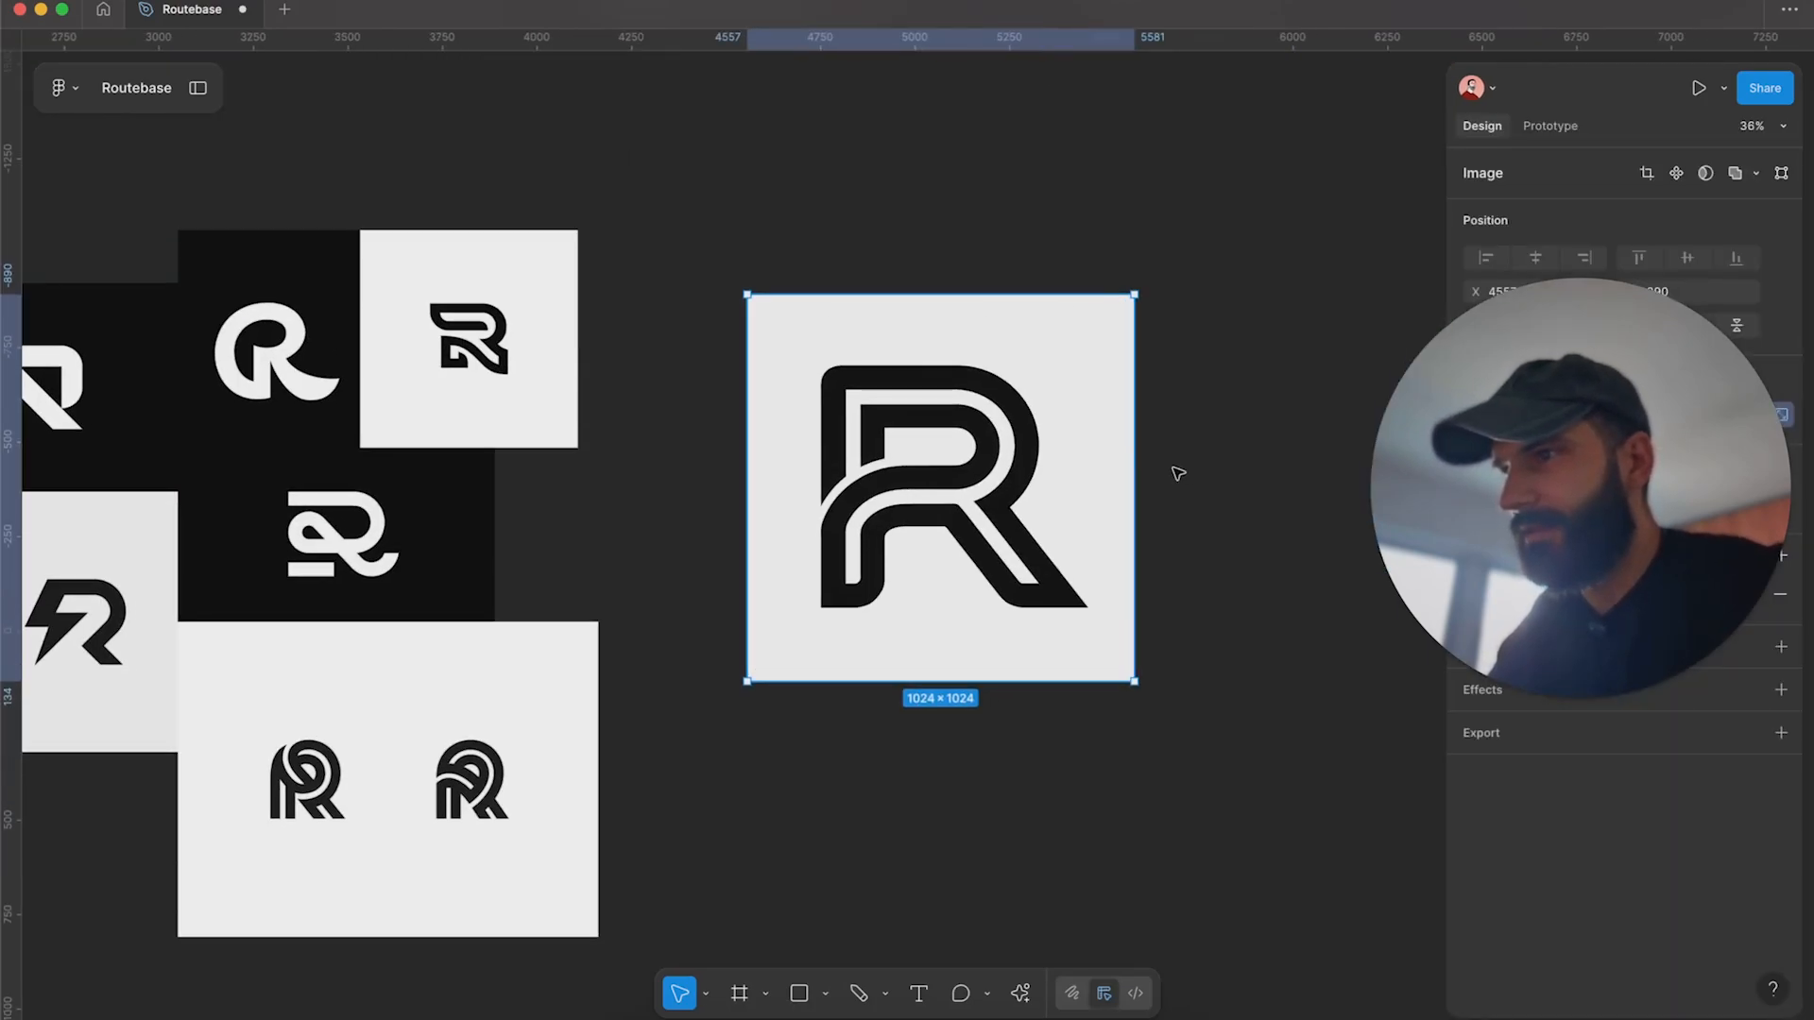
scroll(843, 461, left, 5)
scroll(843, 460, down, 2)
click(1032, 381)
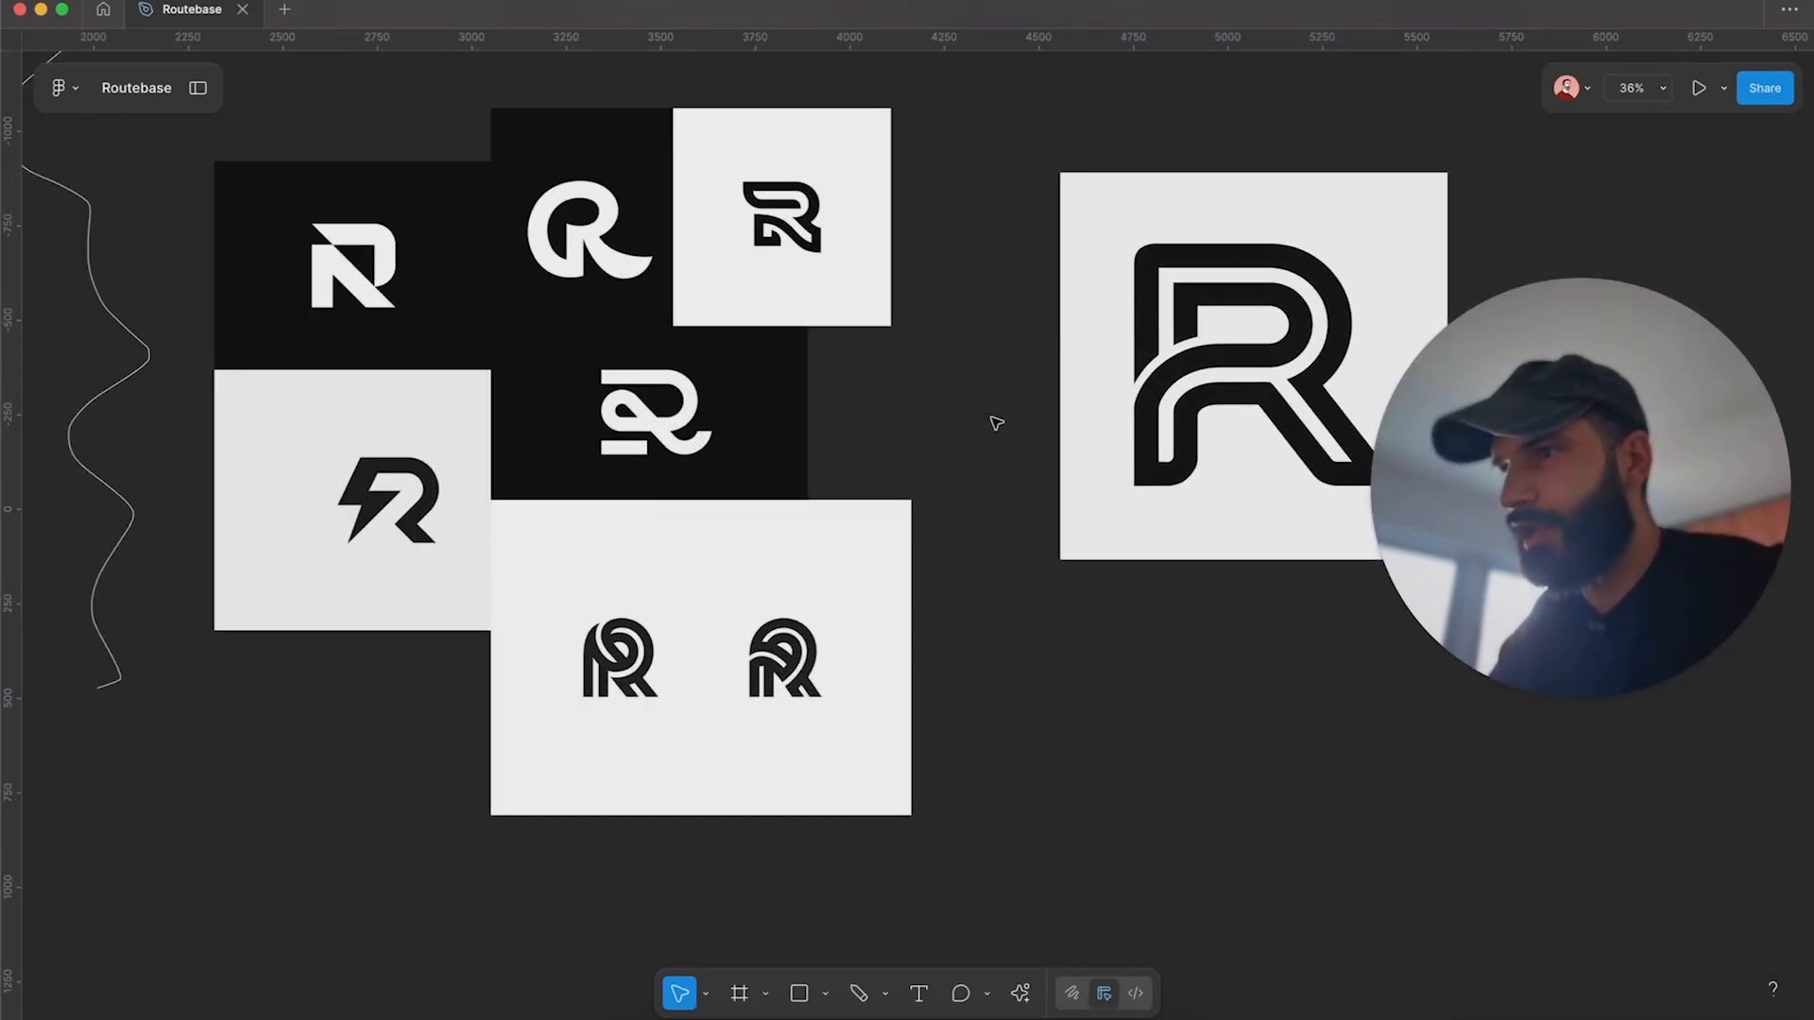
Activate the Pencil tool and set its stroke color to FF0000 and its stroke weight to 12.
click(858, 993)
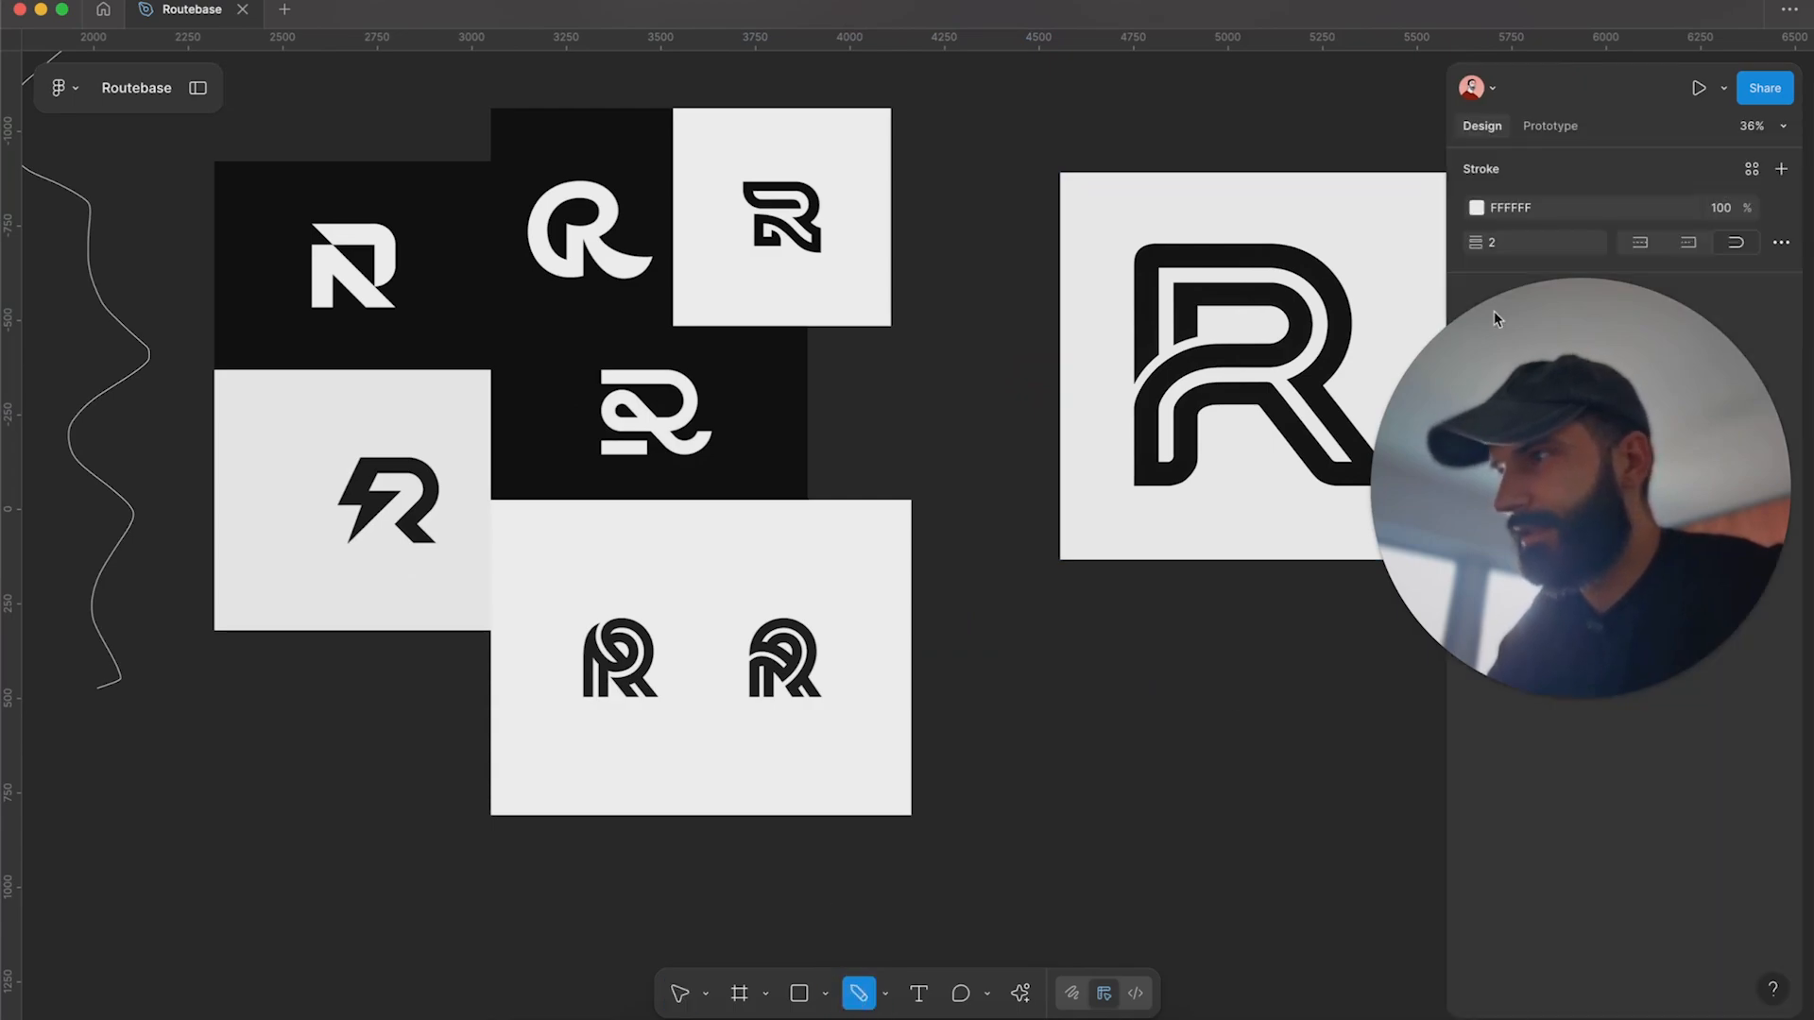
click(1511, 207)
text(FF0000)
key(Return)
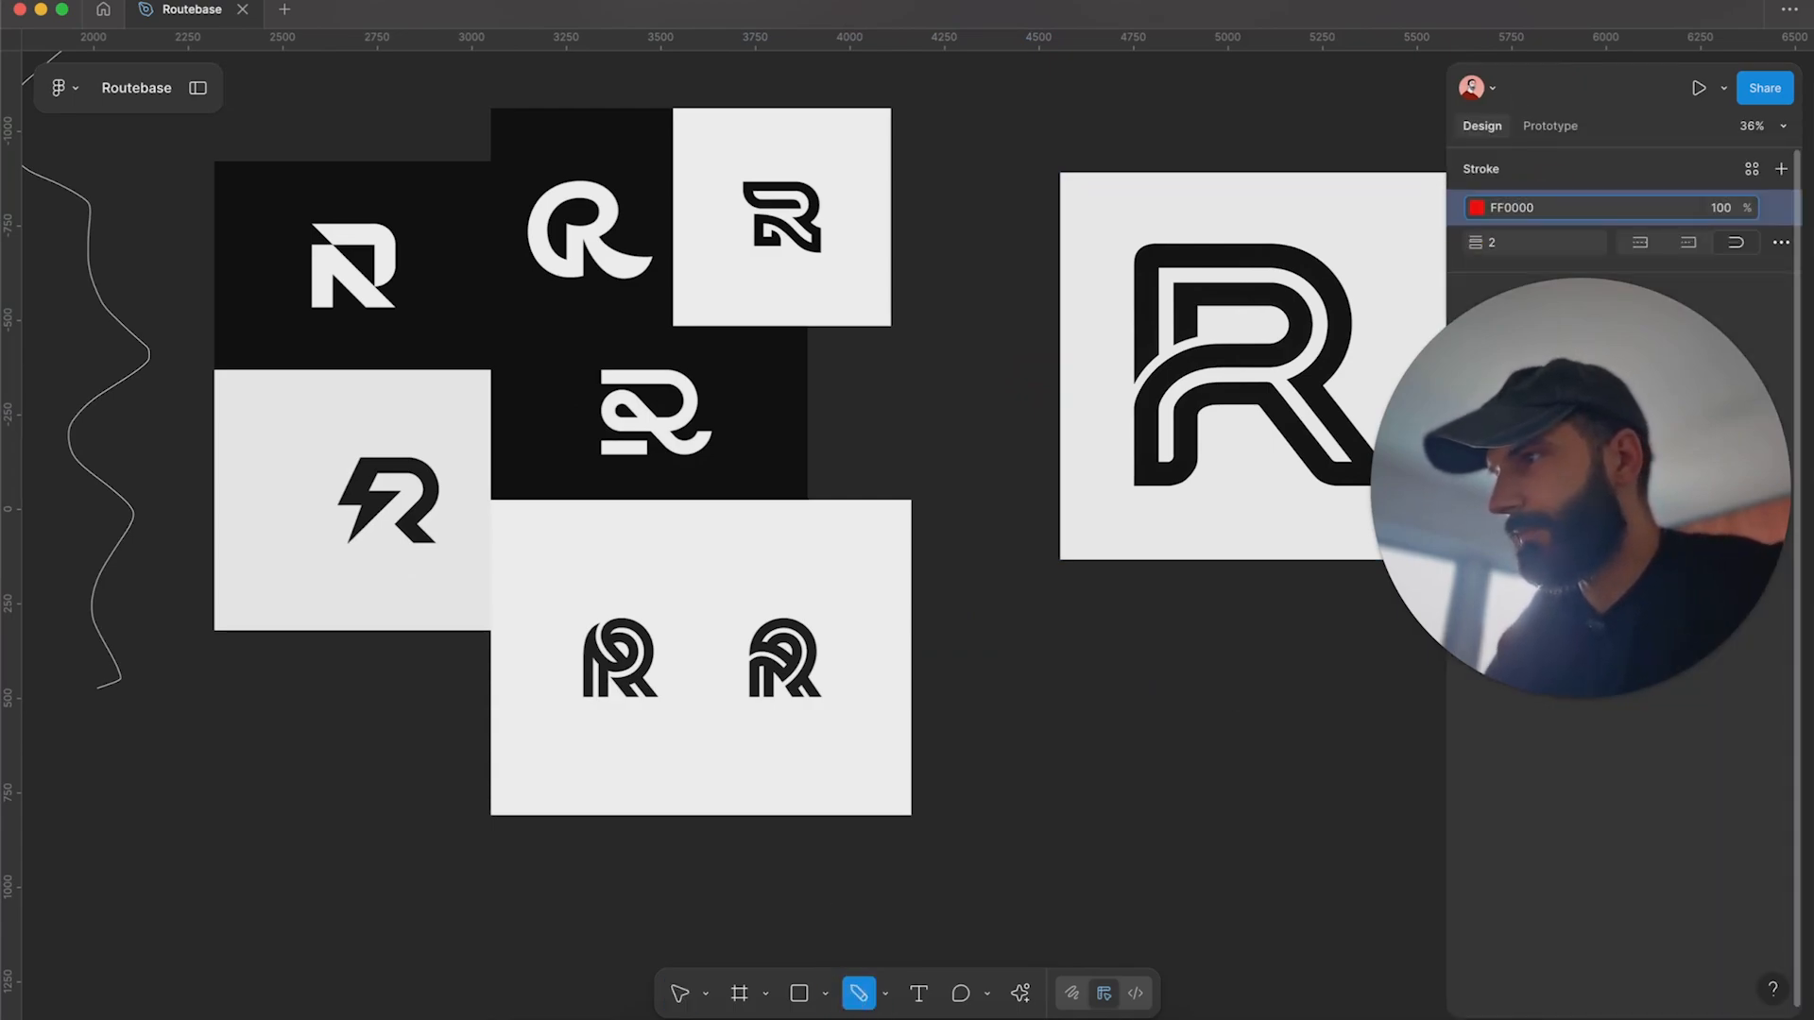
click(1530, 243)
text(12)
key(Return)
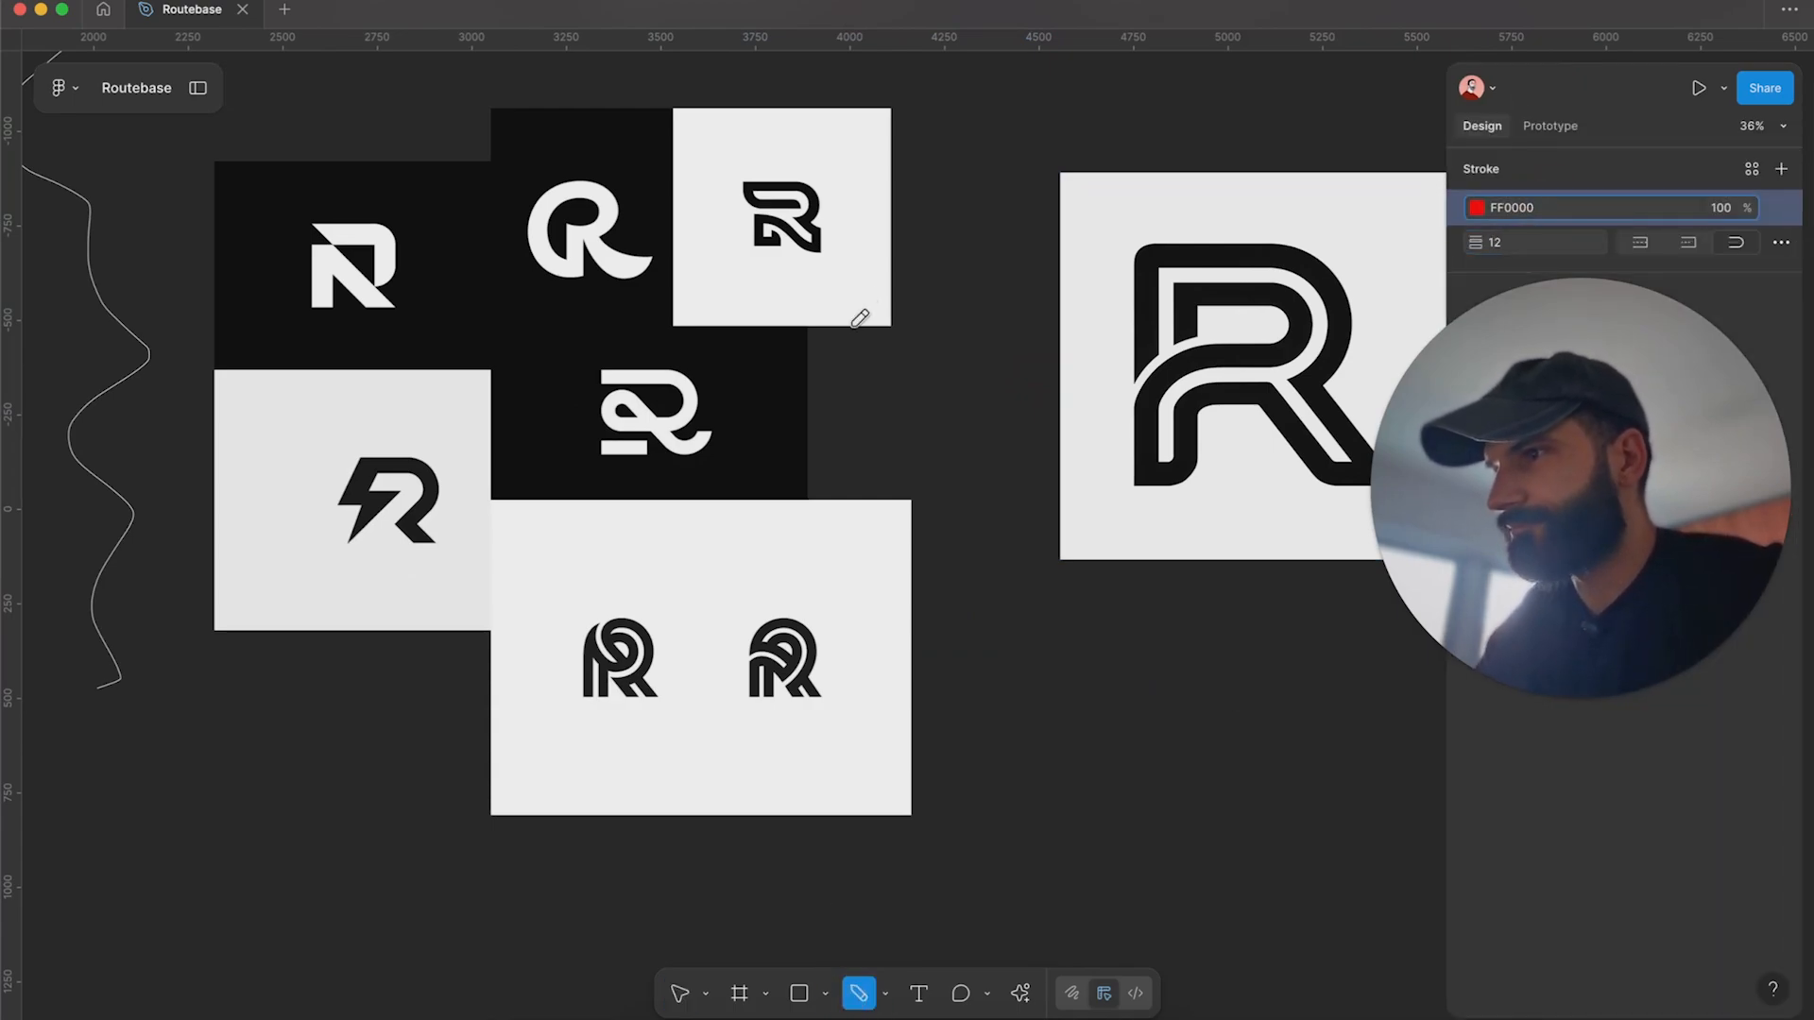
Circle the arched "R" reference and the looped "R" bowl in red, connect them with an arrow, and undo the marks.
mouse_move(763, 574)
mouse_down()
mouse_move(808, 793)
mouse_move(882, 600)
mouse_move(748, 578)
mouse_move(883, 574)
mouse_move(897, 448)
mouse_move(860, 390)
mouse_move(853, 415)
mouse_move(749, 426)
mouse_move(769, 389)
mouse_up()
mouse_move(832, 265)
mouse_down()
mouse_move(855, 189)
mouse_move(954, 298)
mouse_up()
key(super+z)
key(super+z)
key(super+z)
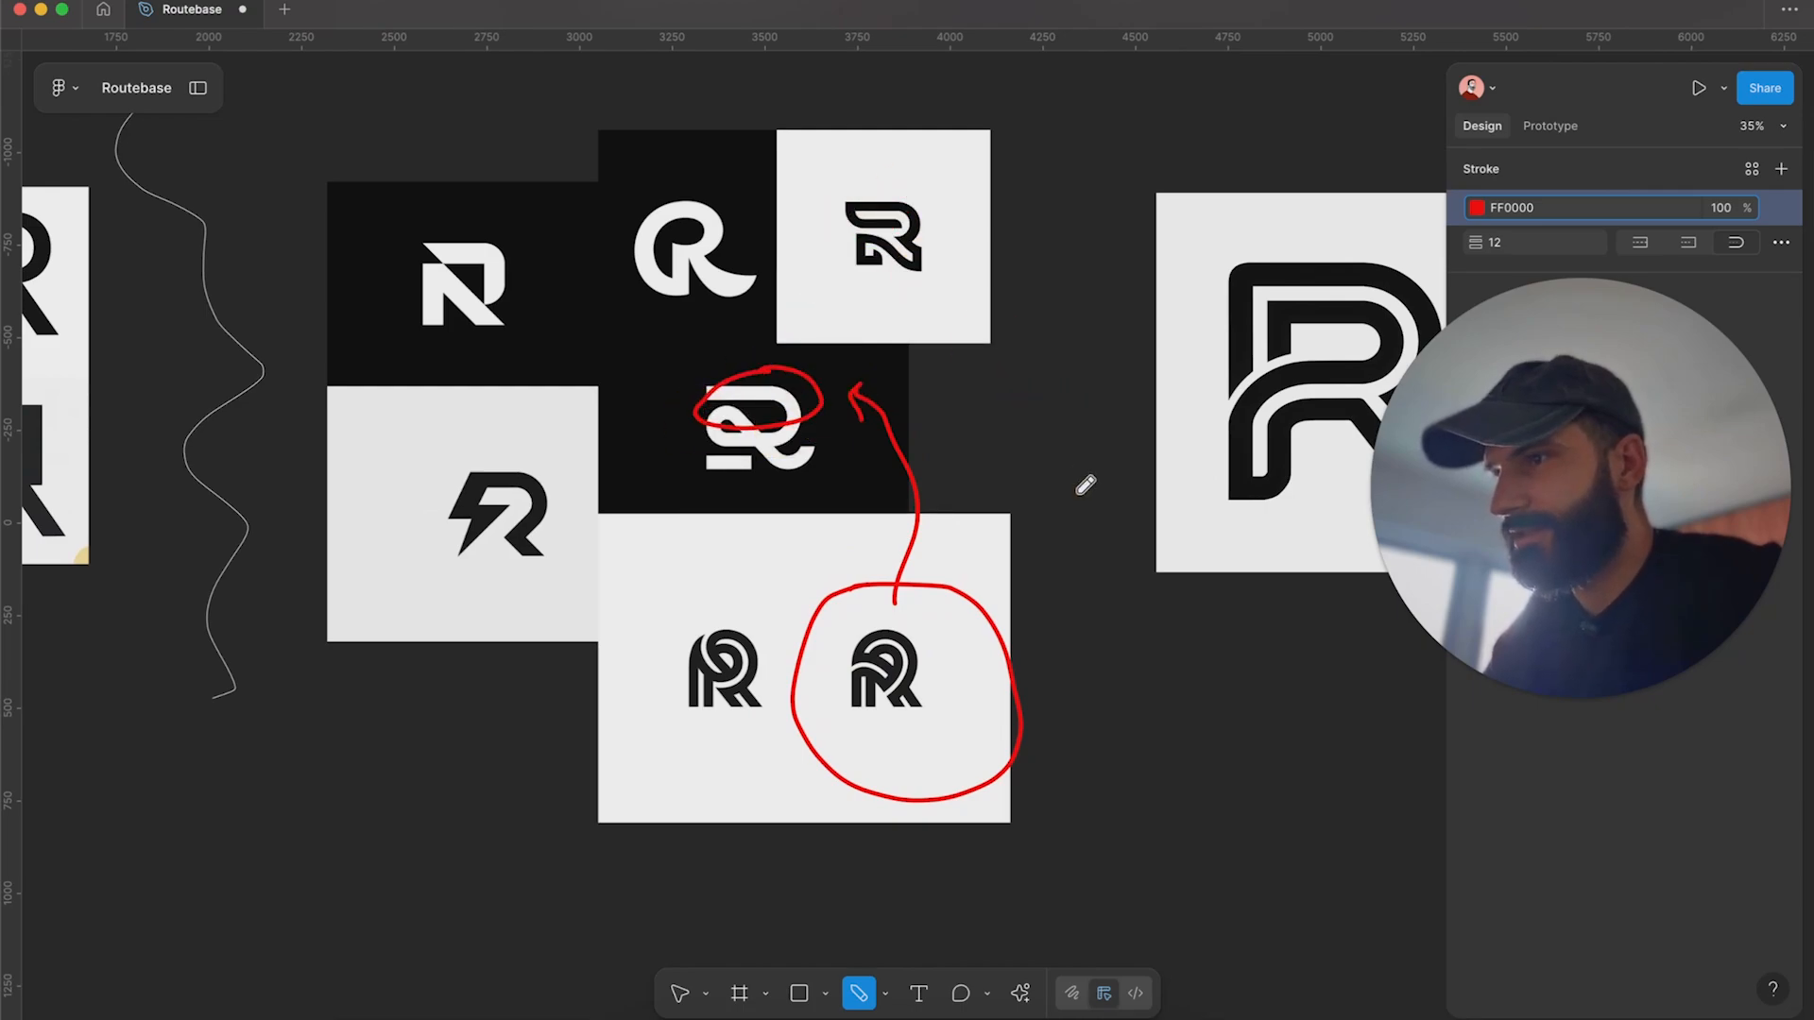
key(super+z)
Draw a red freehand circle around the pasted ribbon-style "R" and remove it again.
scroll(945, 558, right, 5)
mouse_move(902, 244)
mouse_down()
mouse_move(1078, 494)
mouse_move(855, 238)
mouse_up()
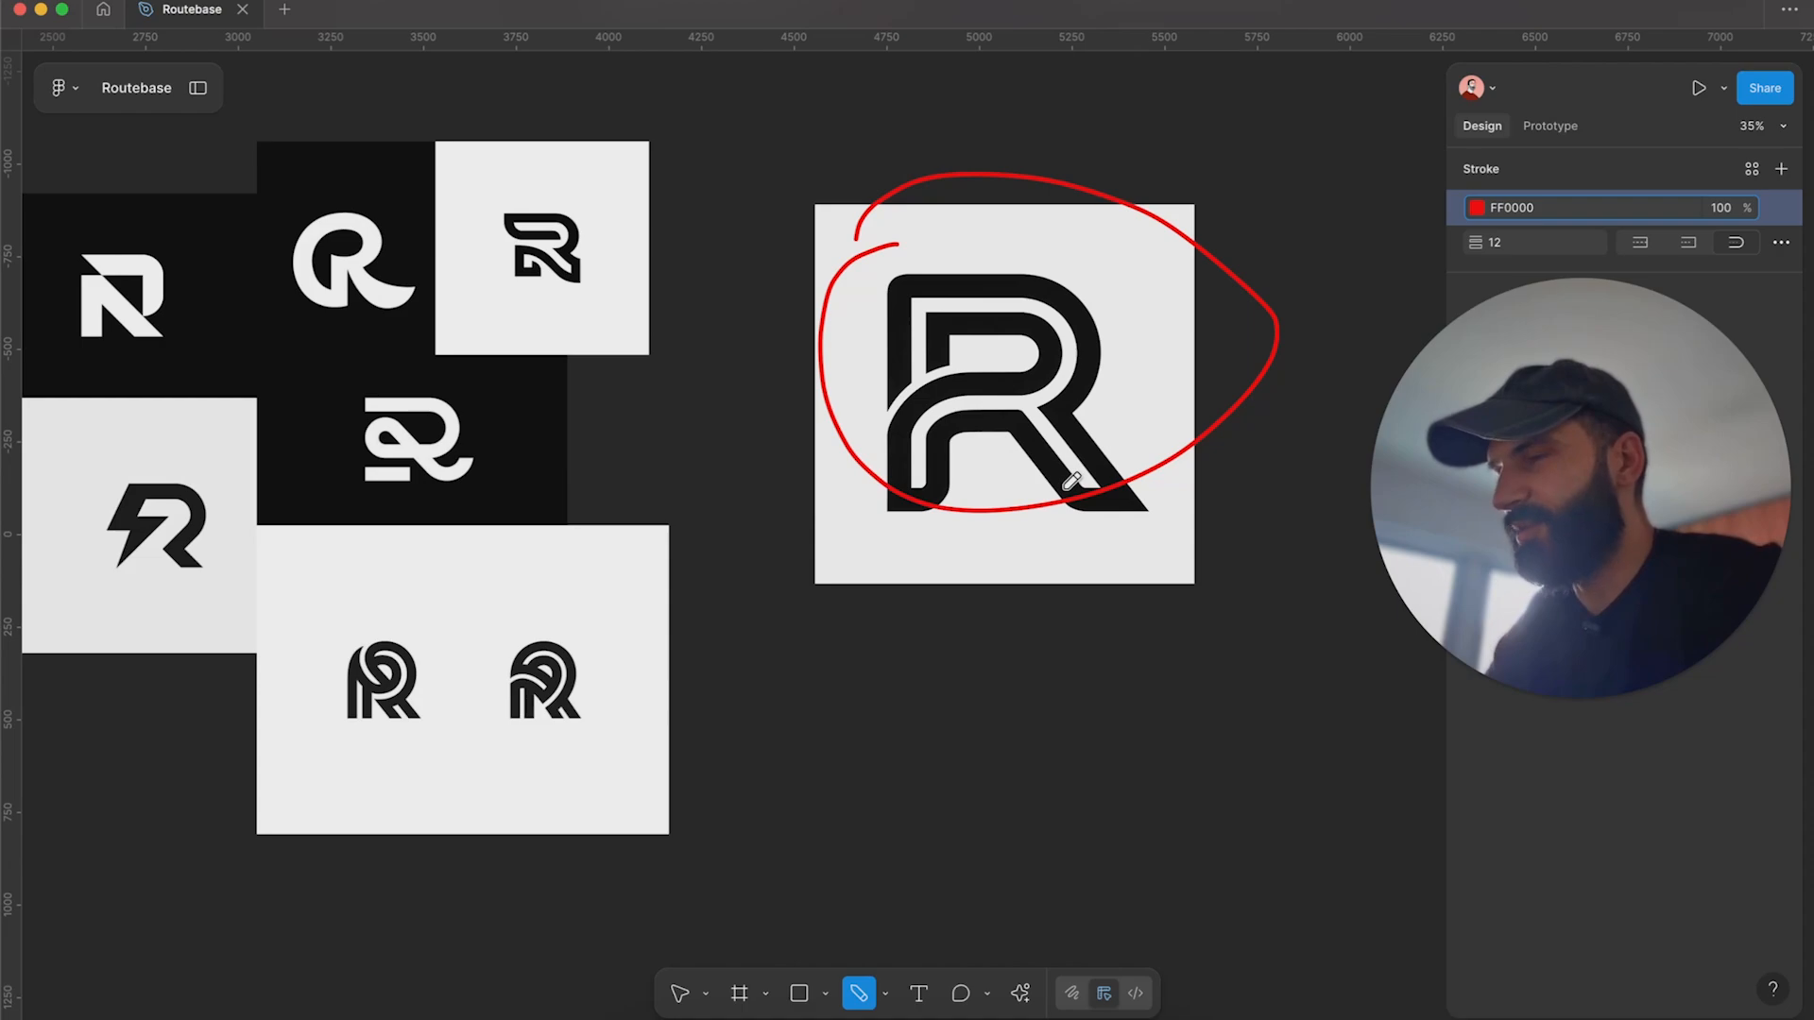
scroll(795, 450, down, 2)
scroll(913, 470, left, 5)
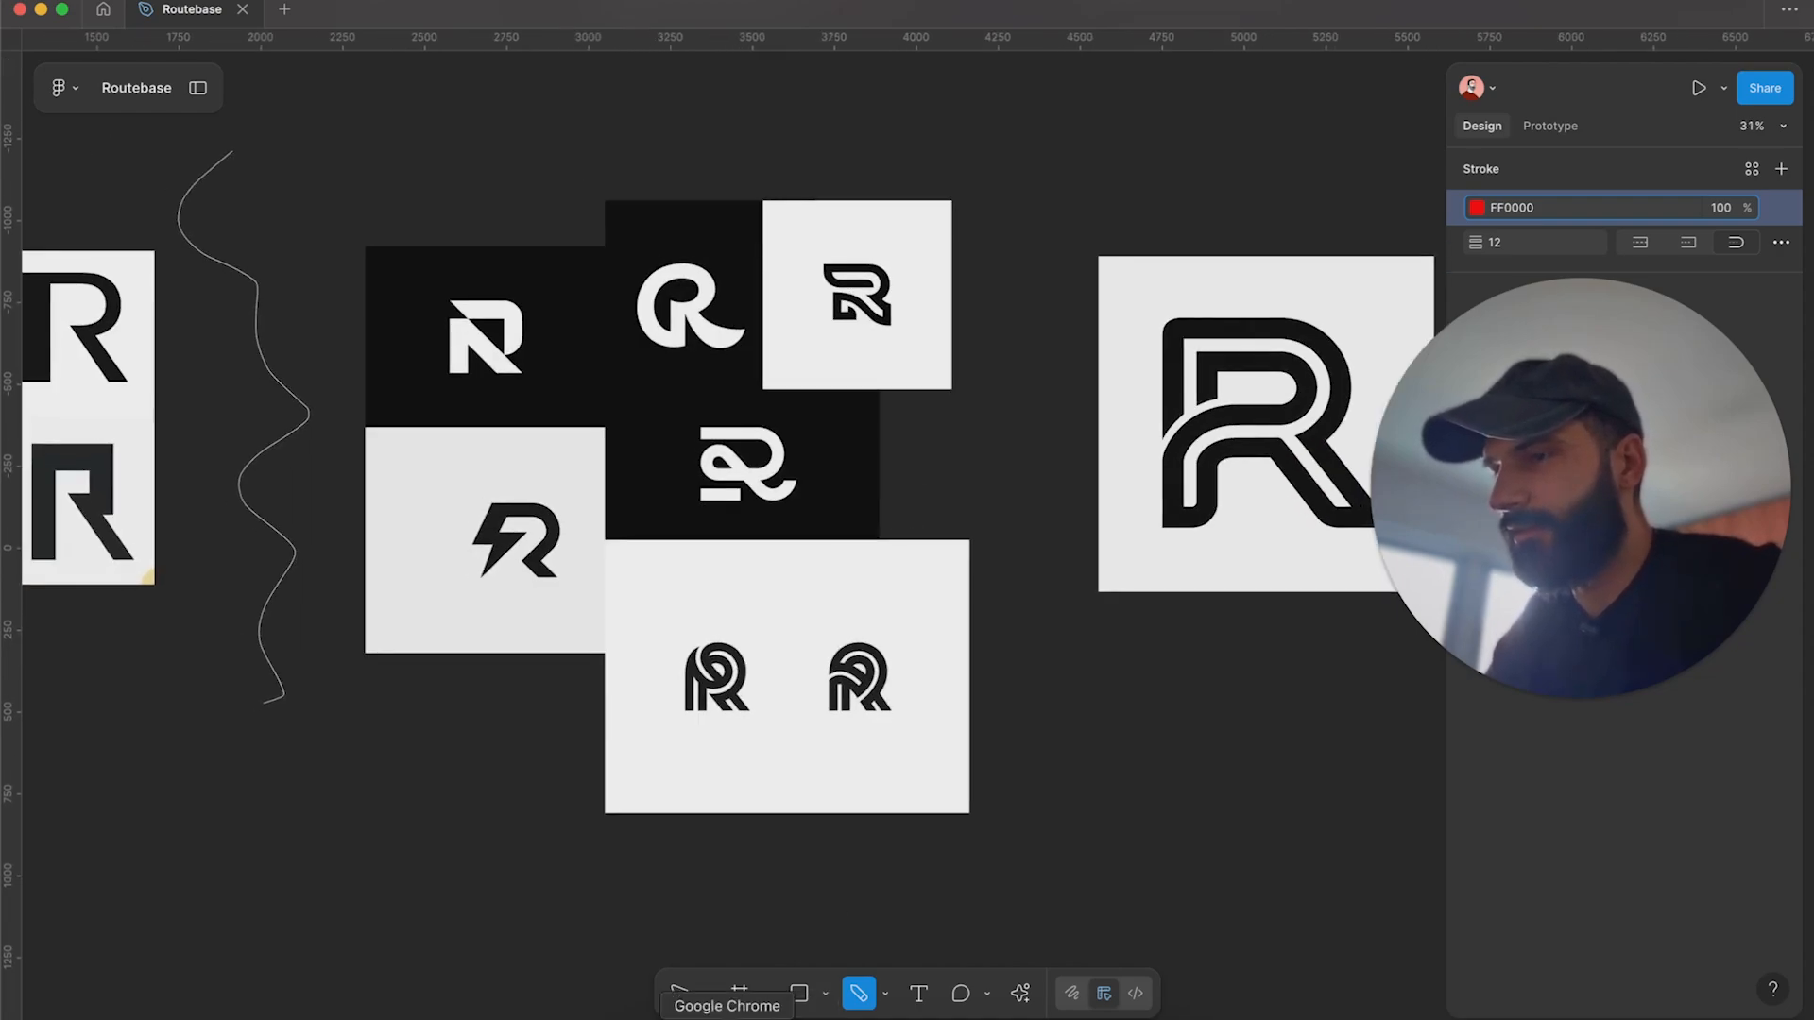
Copy the generated lightning-bolt "R" from ChatGPT in Chrome and place it in Figma beside the ribbon-style "R".
click(727, 1015)
click(38, 114)
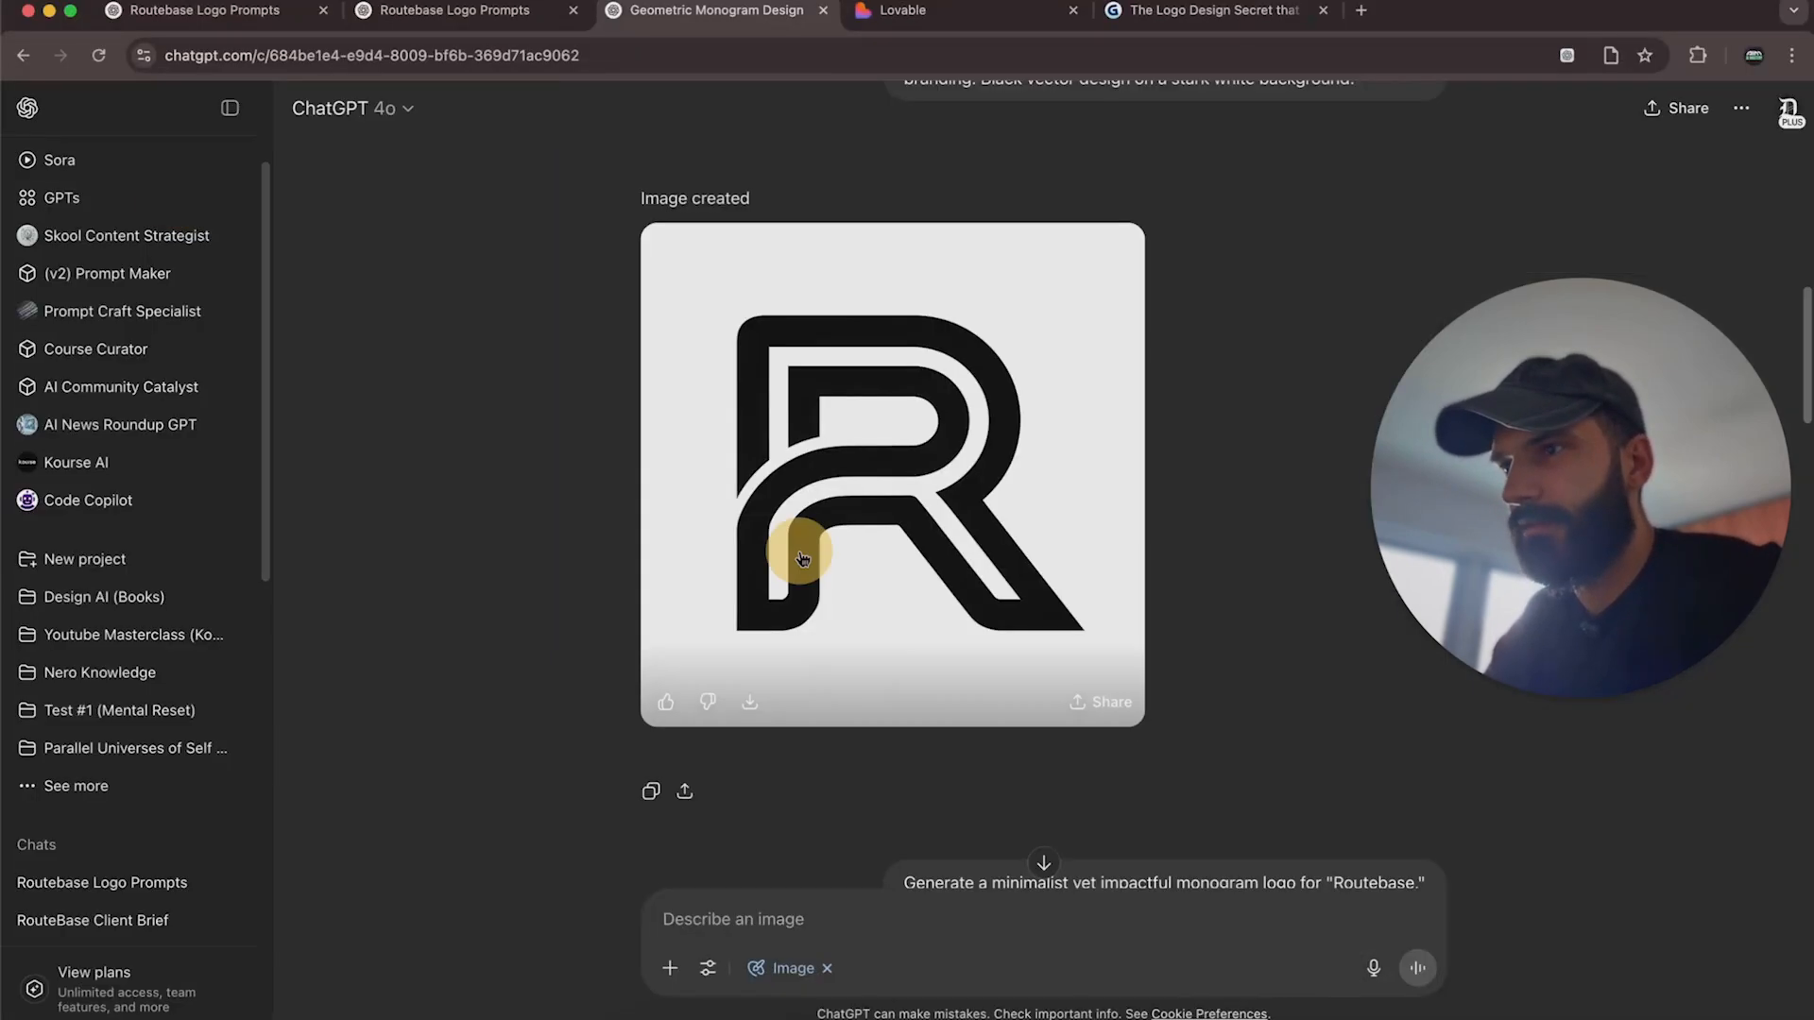
click(884, 503)
right_click(876, 512)
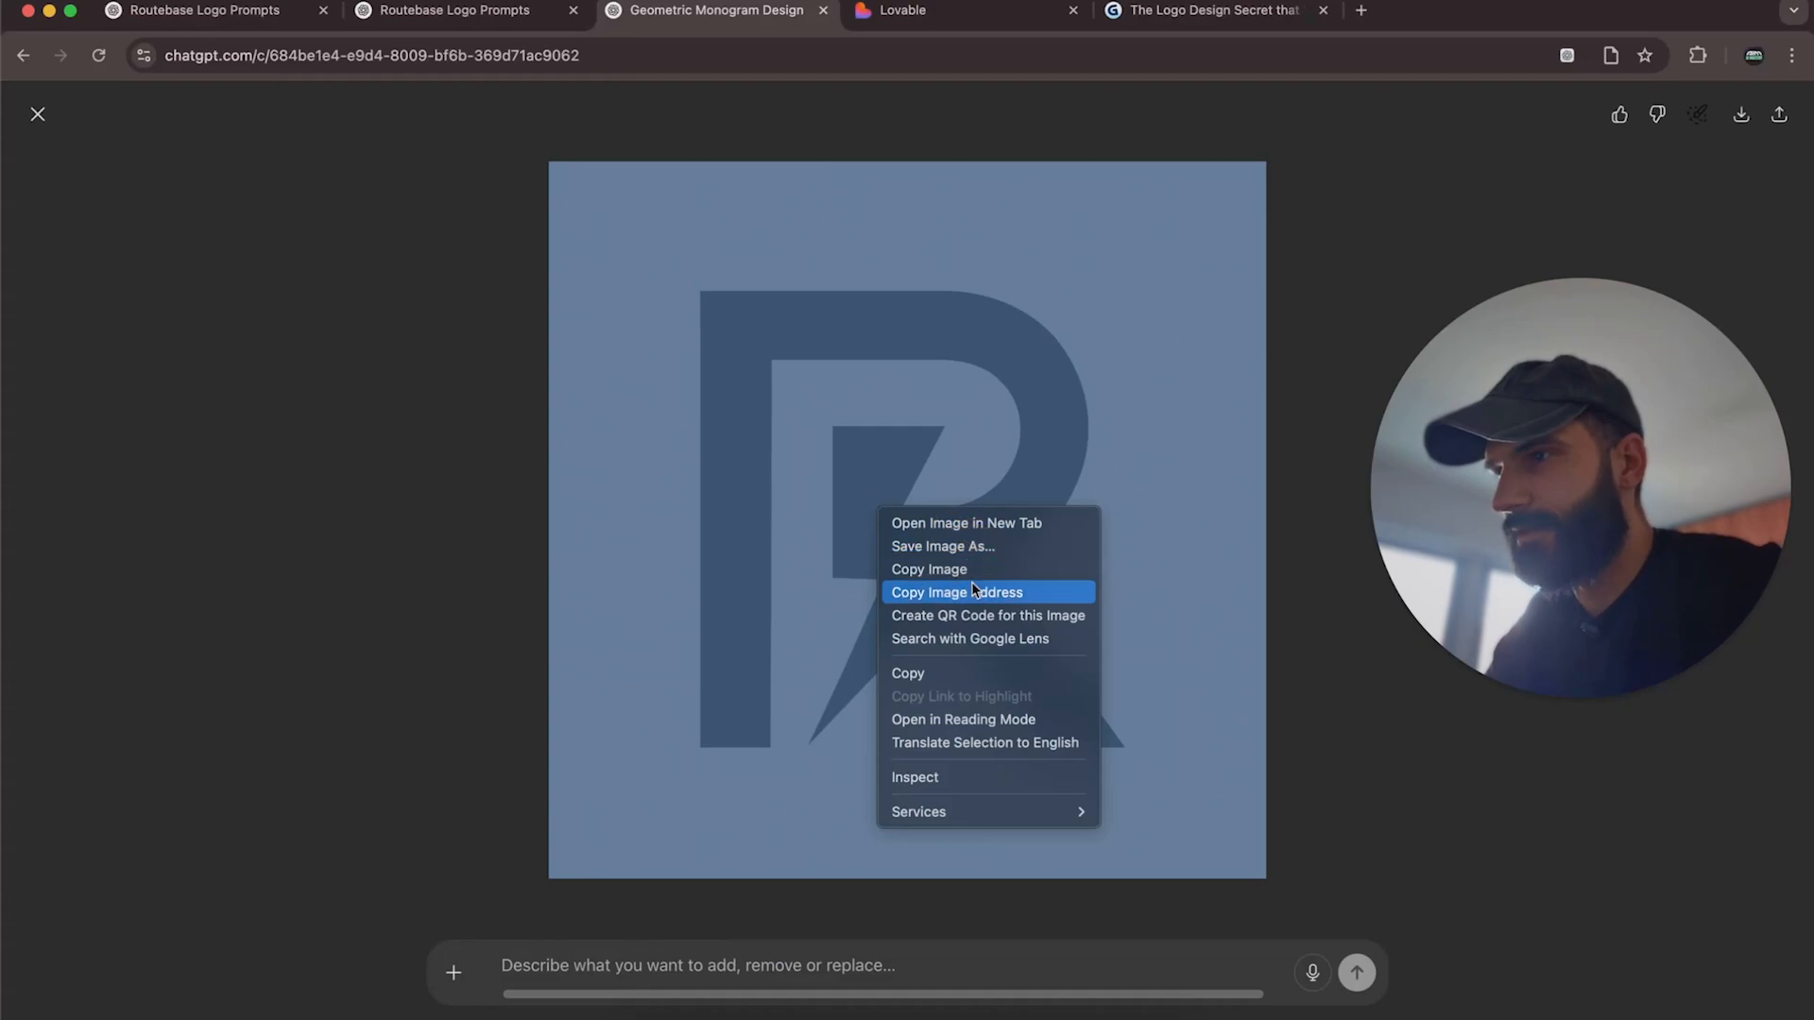
click(970, 572)
click(800, 1016)
scroll(1093, 656, right, 10)
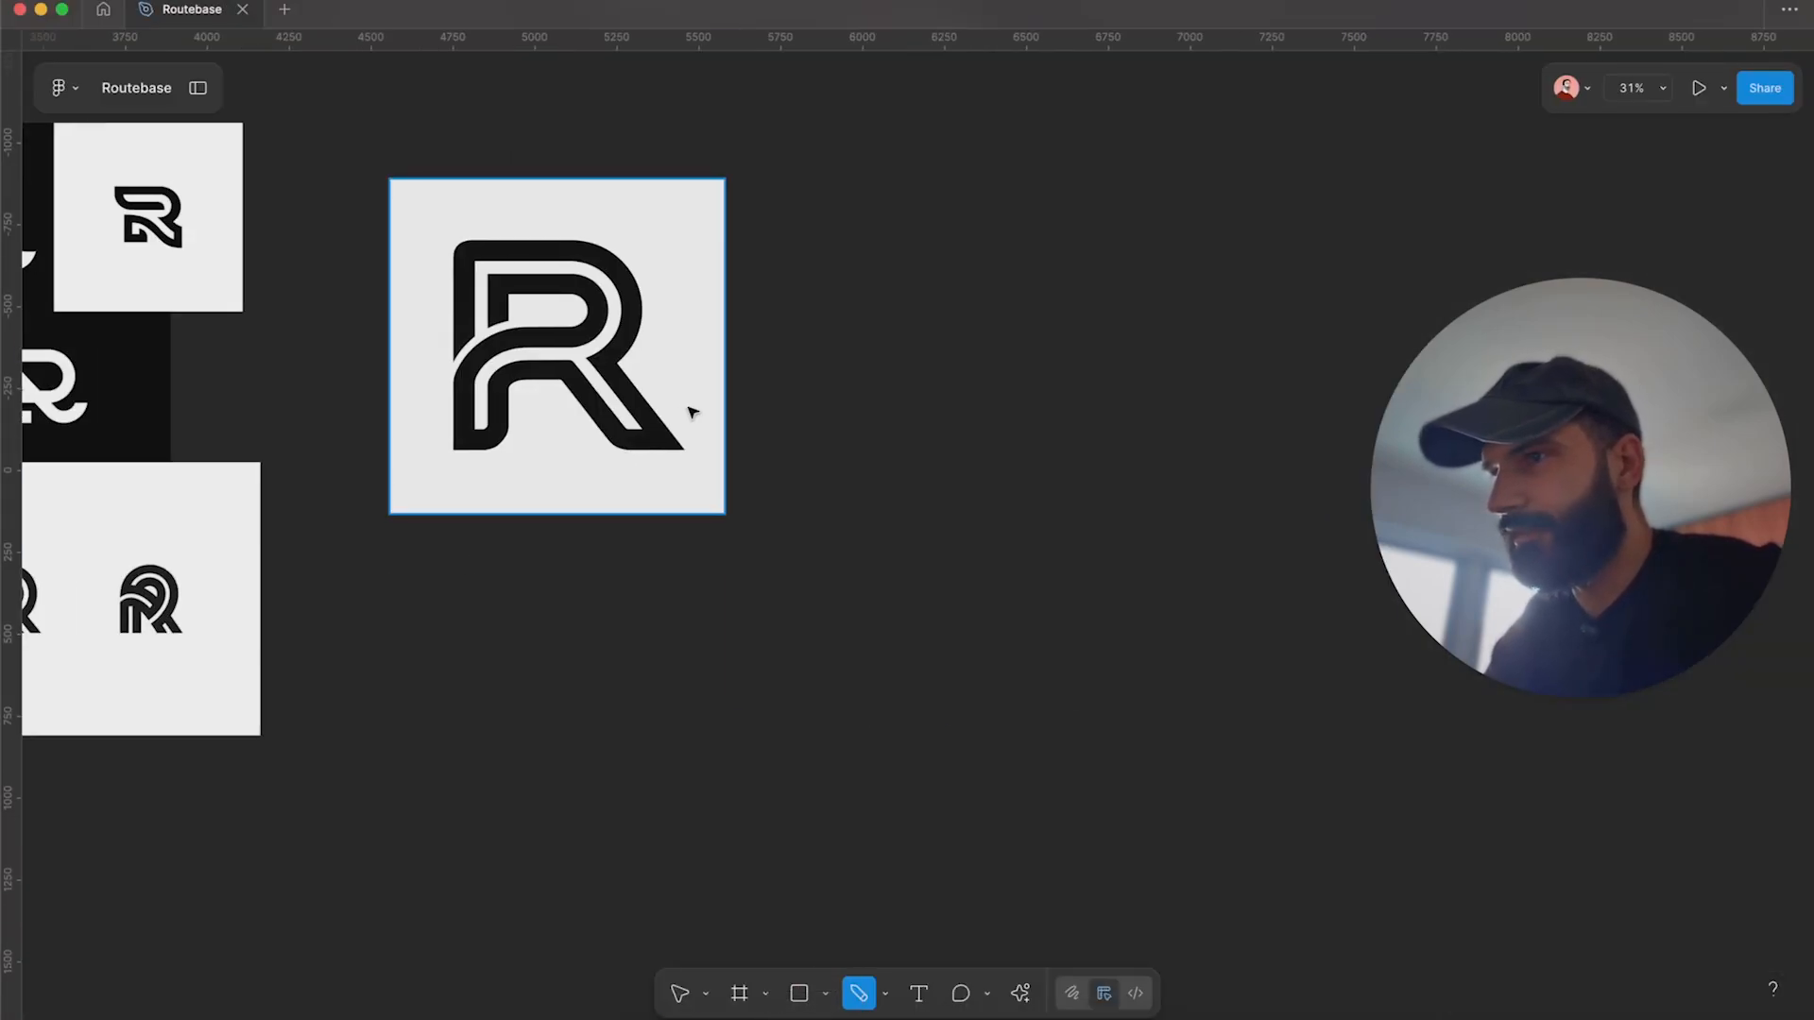
key(super+v)
drag(888, 507, 890, 322)
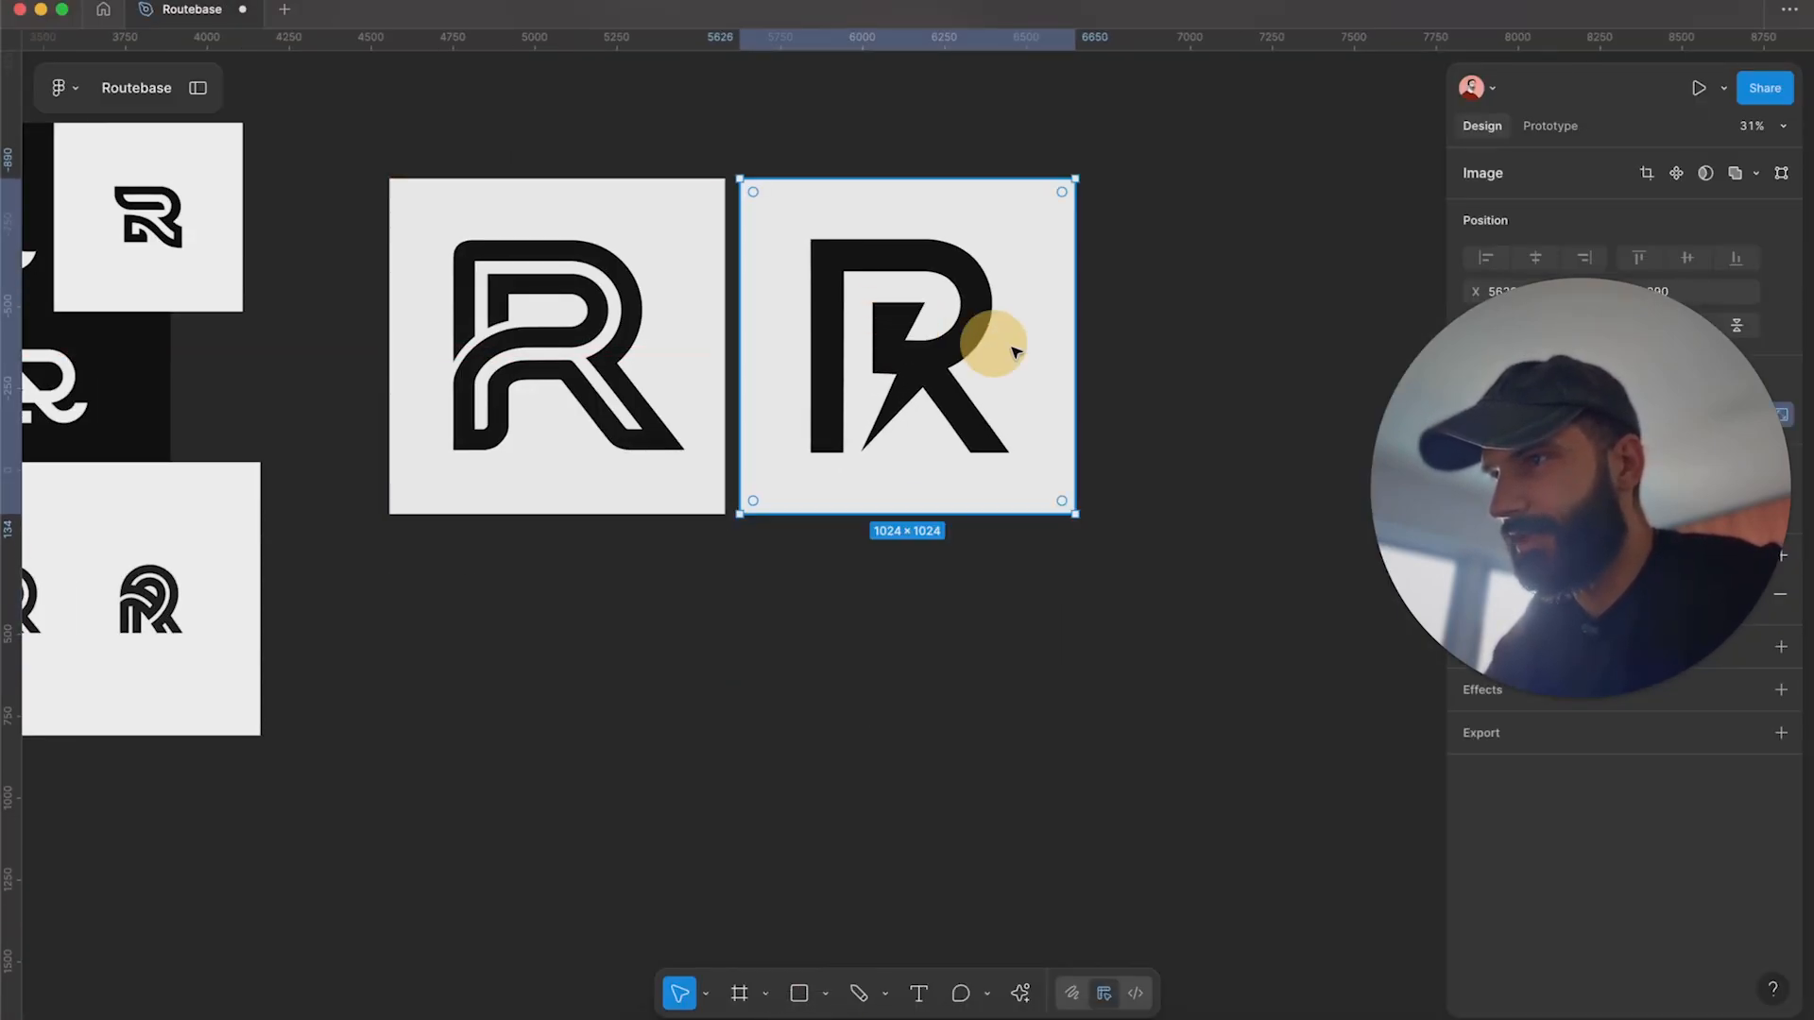
Outline and hatch the lightning-bolt shape inside the second generated "R" with red freehand pencil strokes, and exit the Pencil tool.
scroll(902, 348, up, 5)
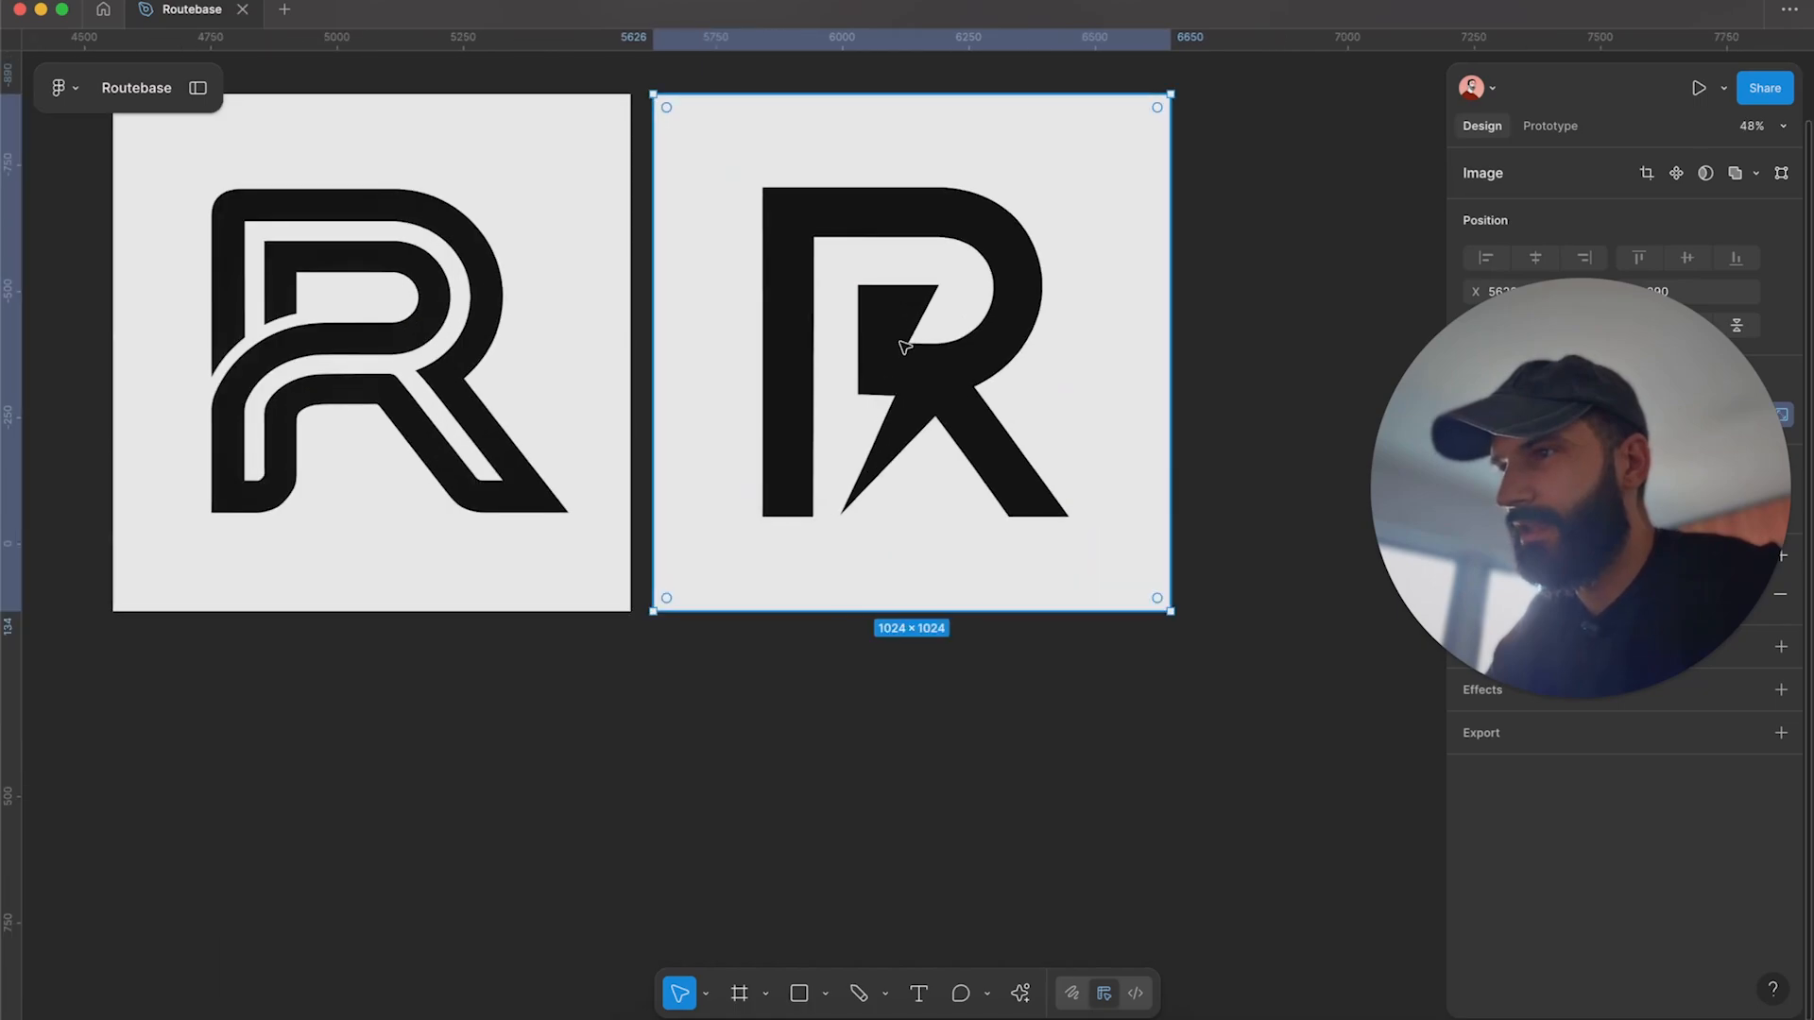
click(859, 1000)
mouse_move(952, 249)
mouse_down()
mouse_move(807, 578)
mouse_move(945, 427)
mouse_up()
drag(957, 242, 959, 416)
drag(843, 276, 867, 329)
drag(823, 285, 862, 383)
mouse_move(893, 236)
mouse_down()
mouse_move(911, 356)
mouse_move(835, 517)
mouse_up()
scroll(895, 496, down, 5)
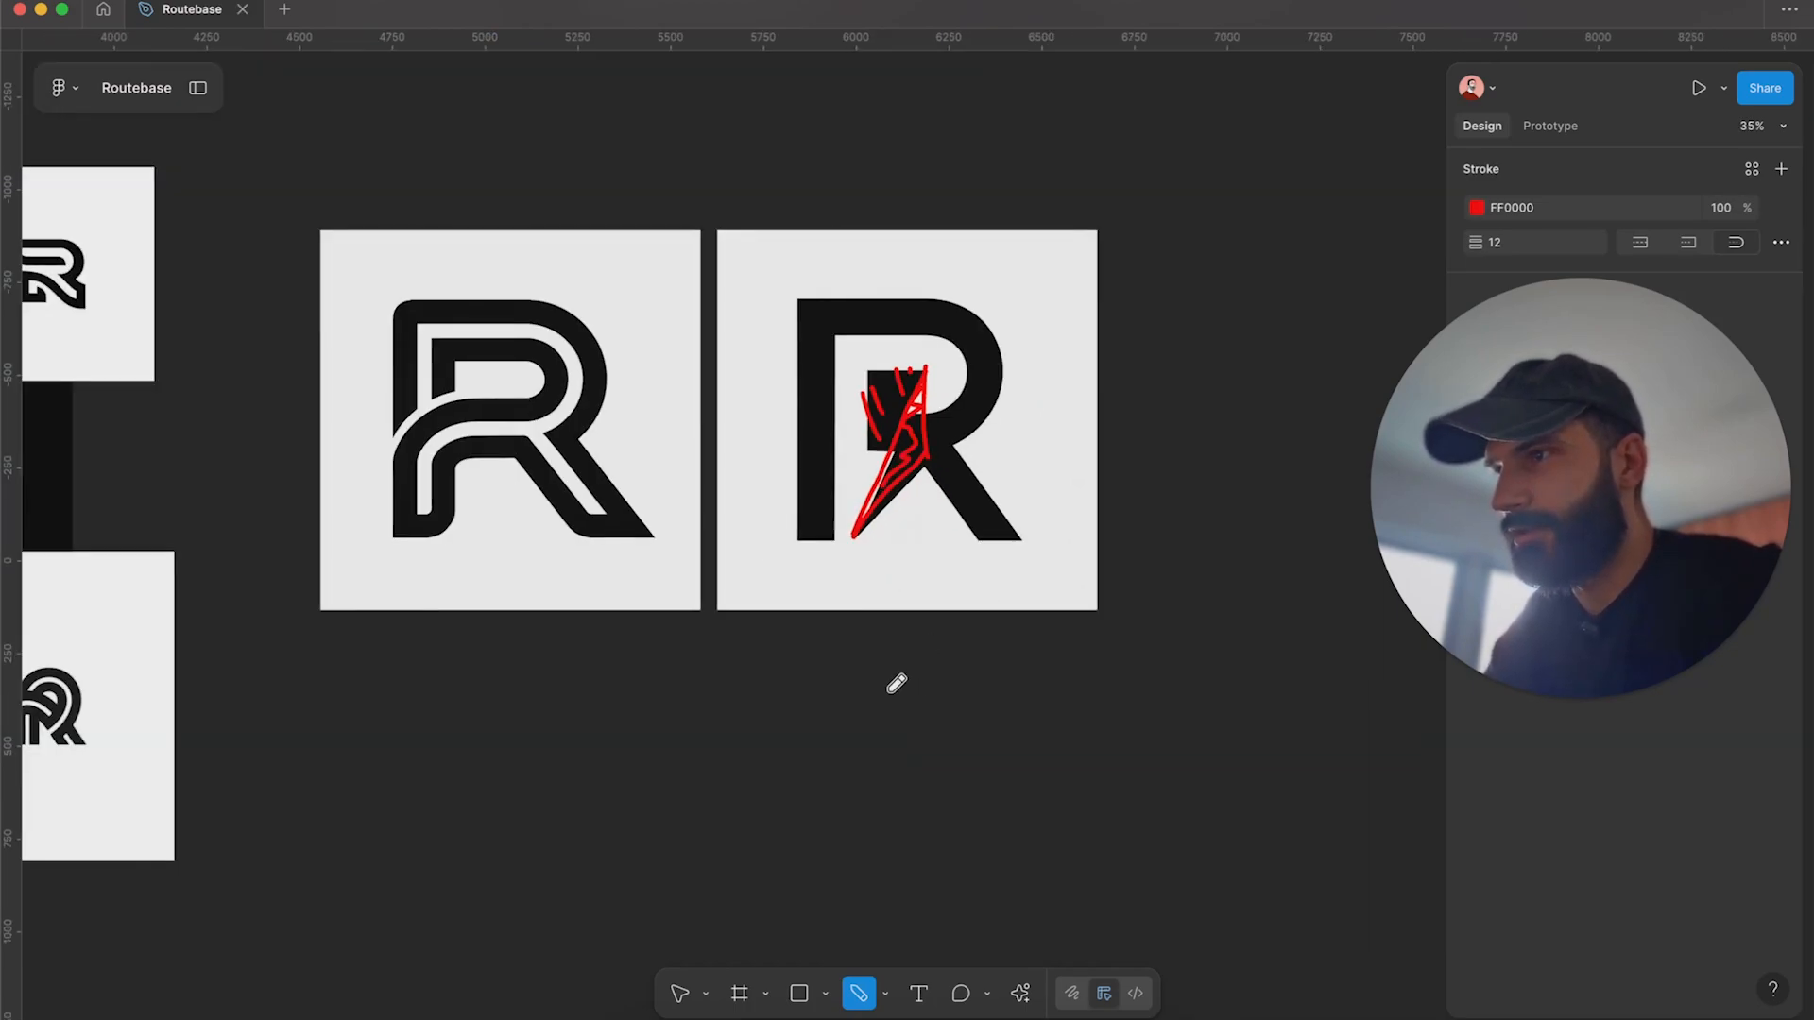
key(Escape)
Copy the diagonally sliced "R" generated from Prompt 4 in ChatGPT and place it in Figma beside the lightning-bolt "R".
click(907, 1006)
click(37, 118)
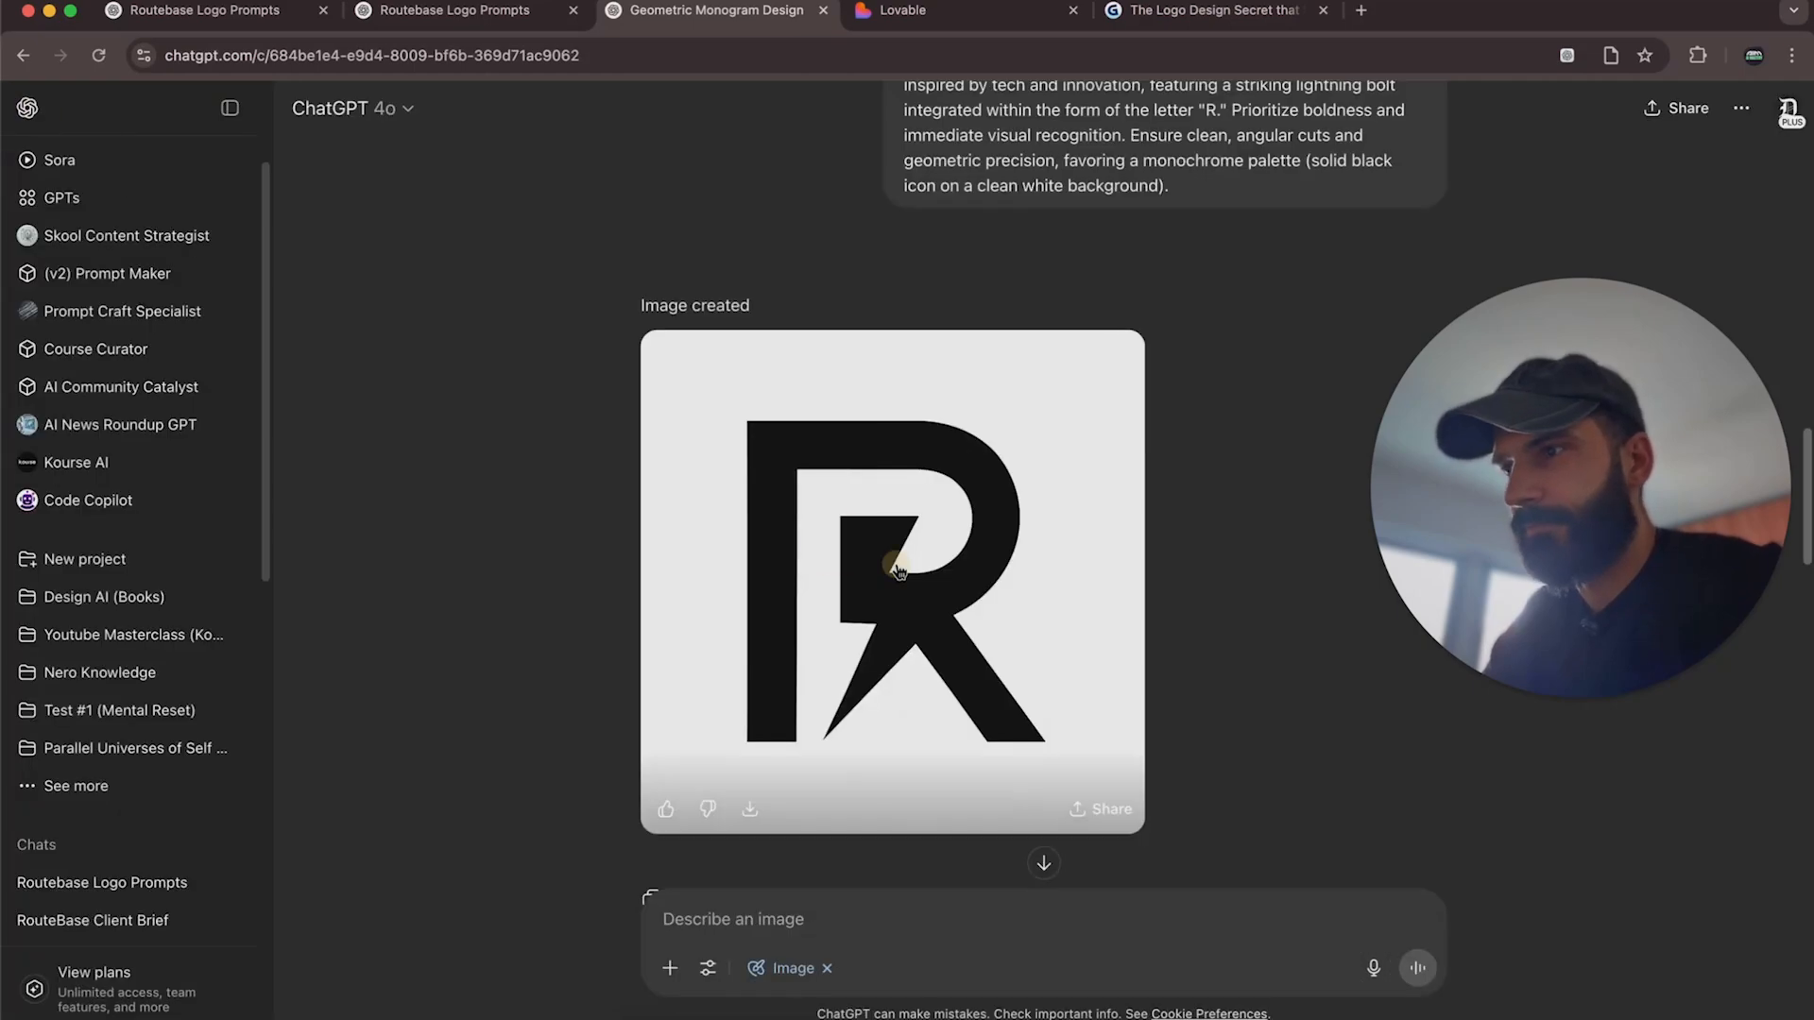
scroll(894, 565, down, 10)
click(831, 430)
right_click(909, 395)
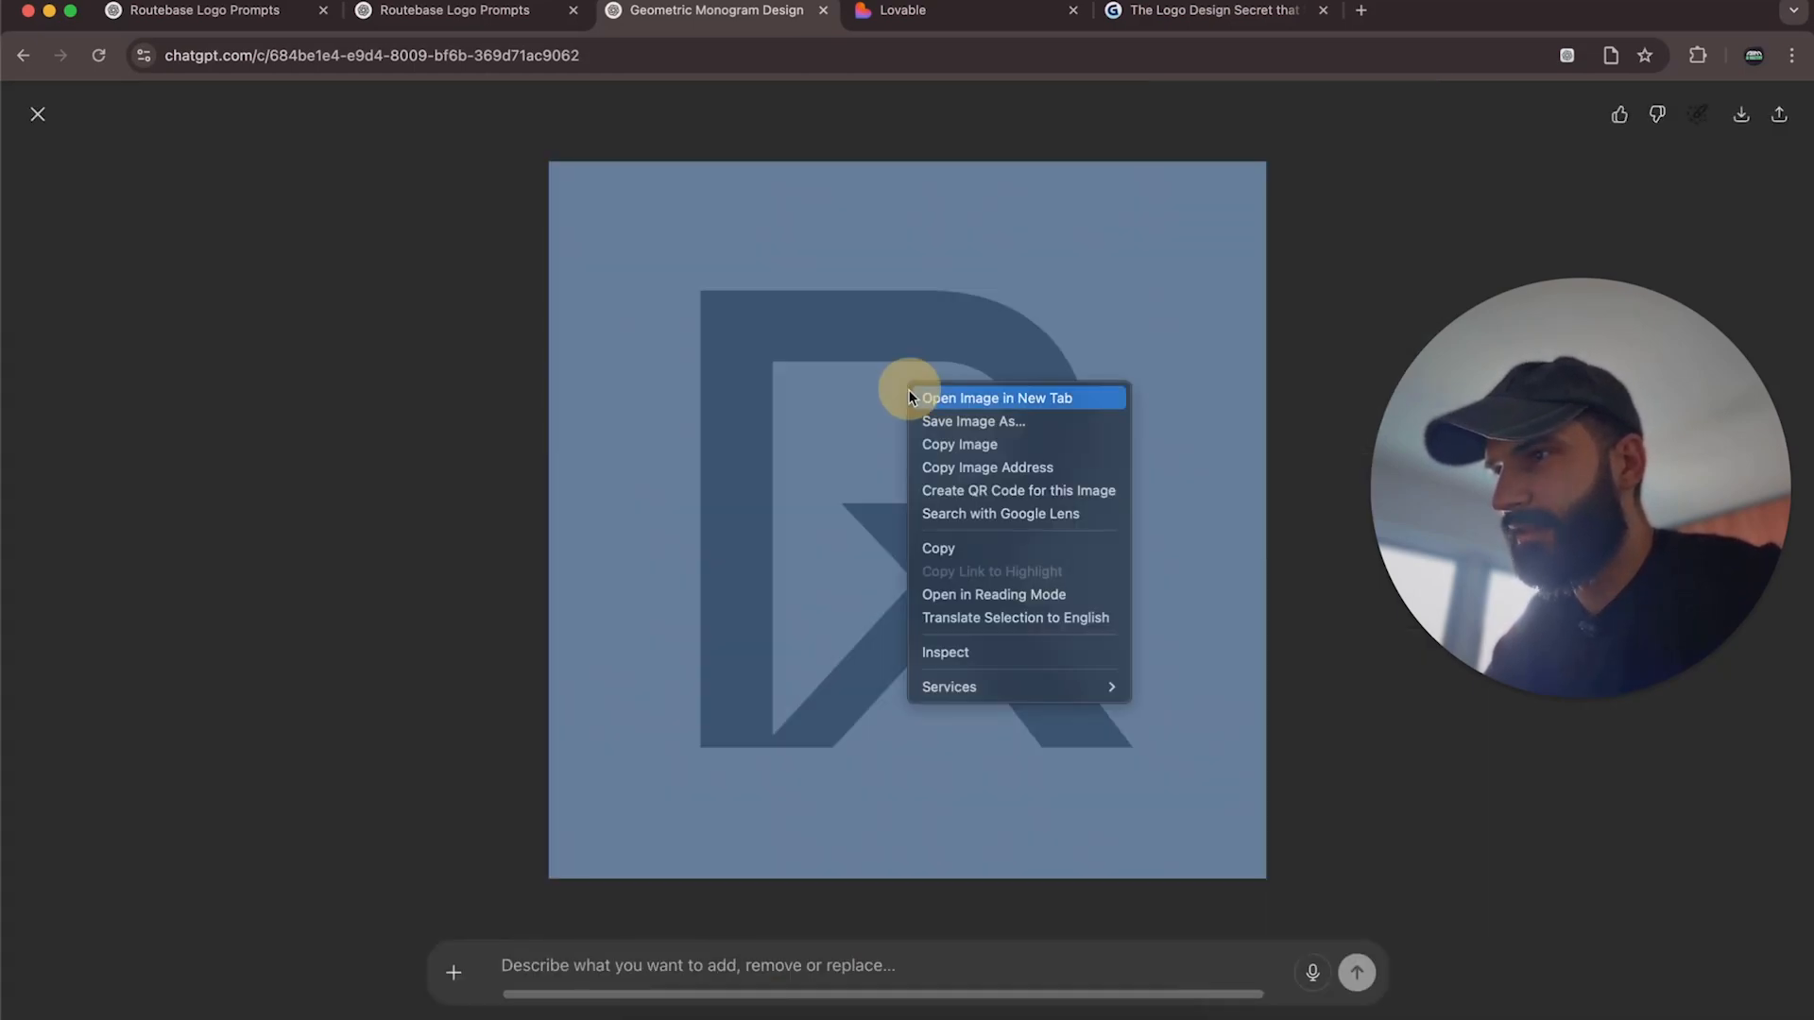
click(973, 444)
click(906, 1006)
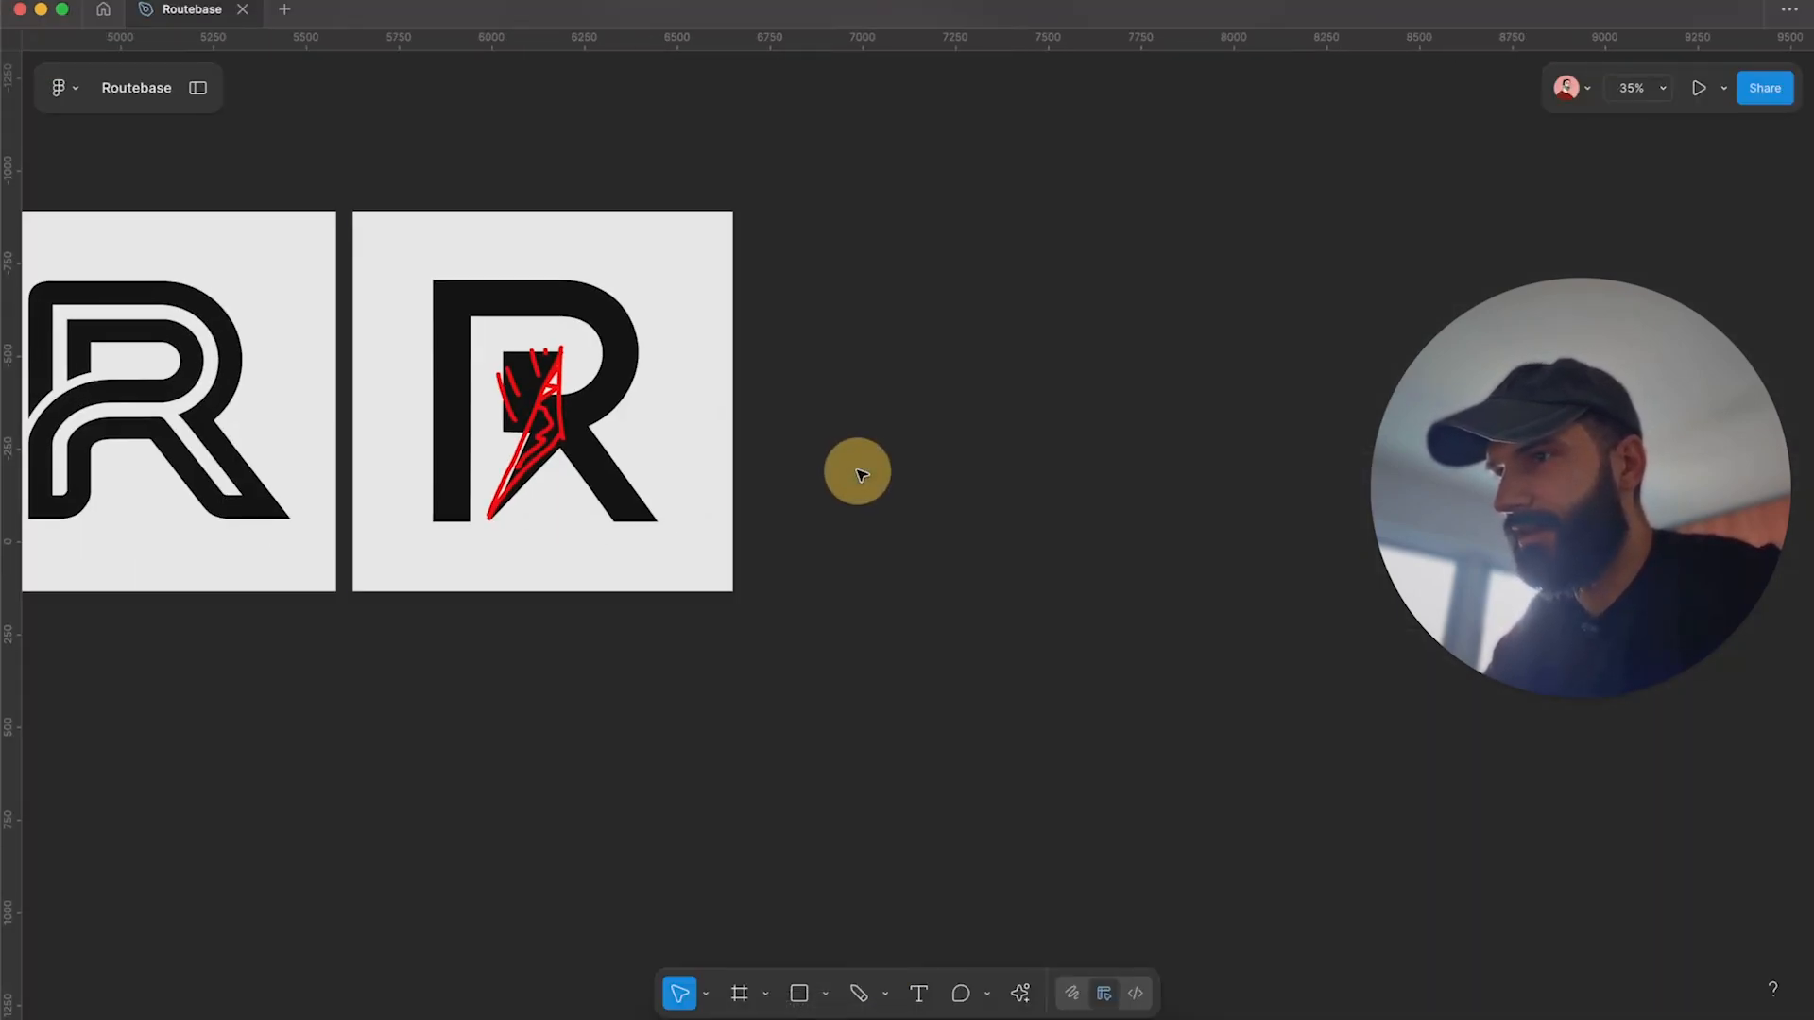
key(super+v)
drag(882, 515, 917, 395)
click(1004, 847)
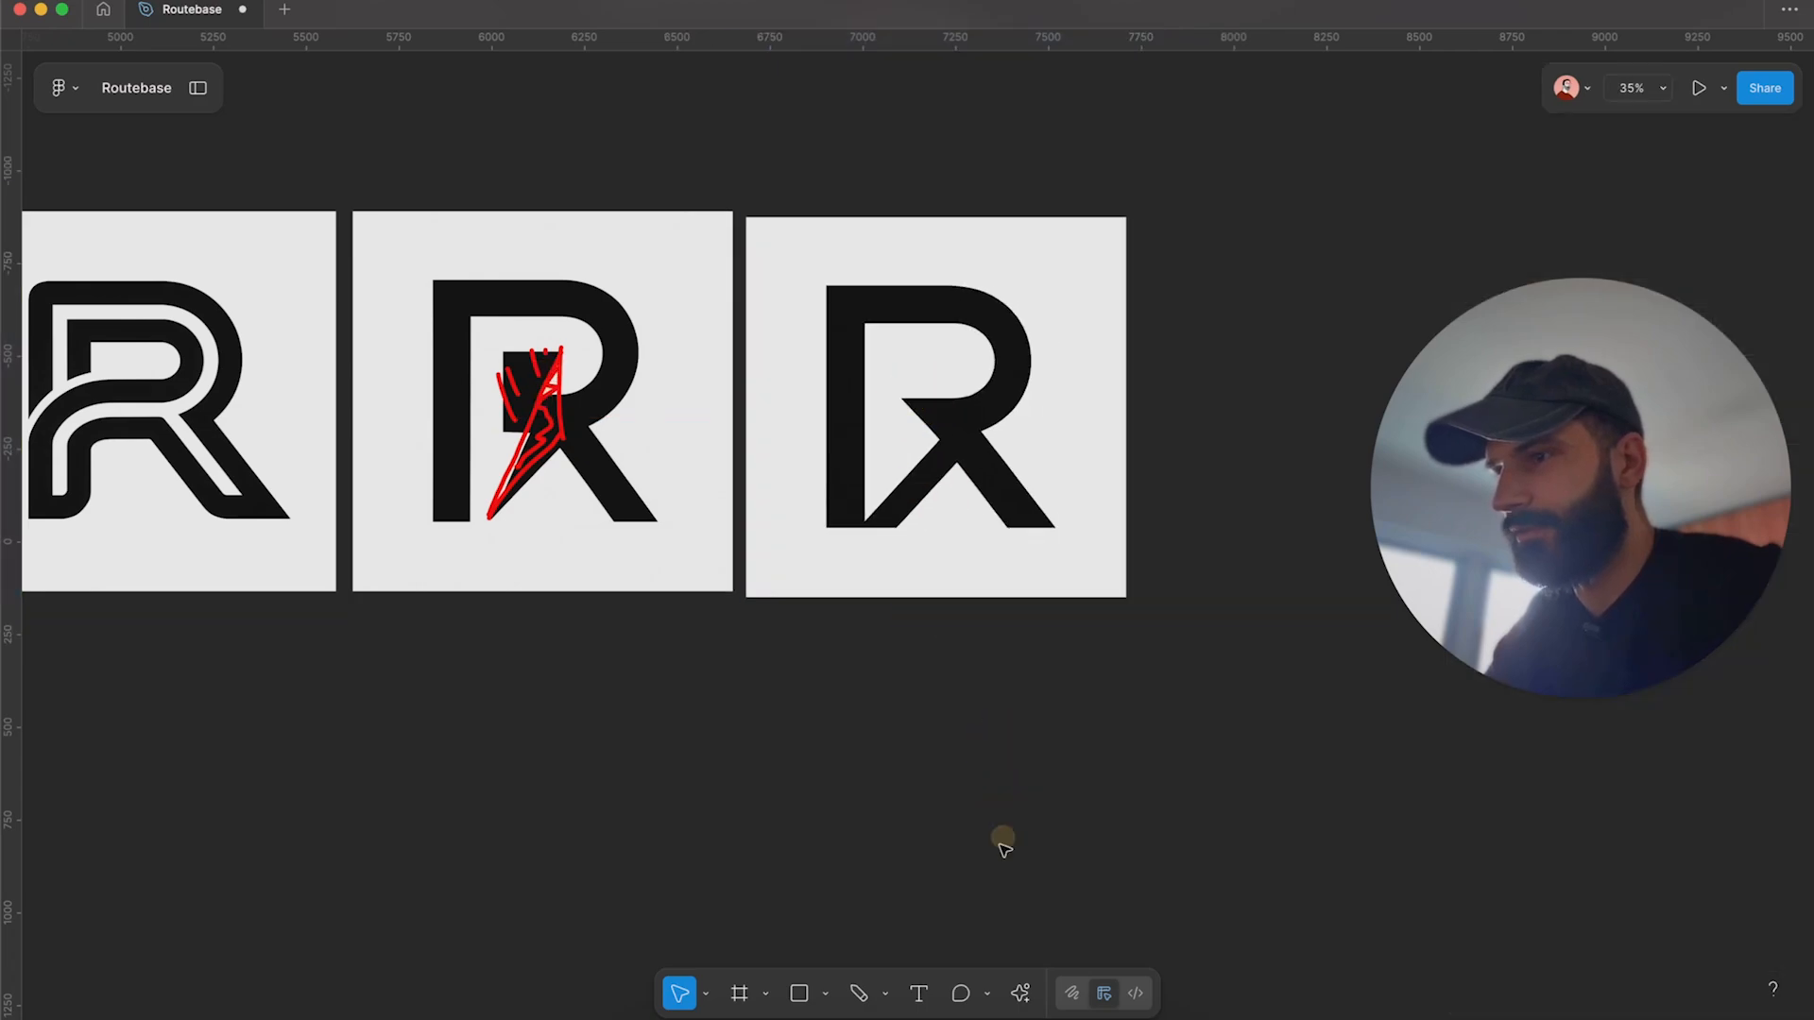
Trace the diagonally sliced "R" inner contour with the red Pencil and circle the point where its stem meets the diagonal.
click(858, 993)
scroll(885, 344, up, 1)
scroll(885, 340, up, 5)
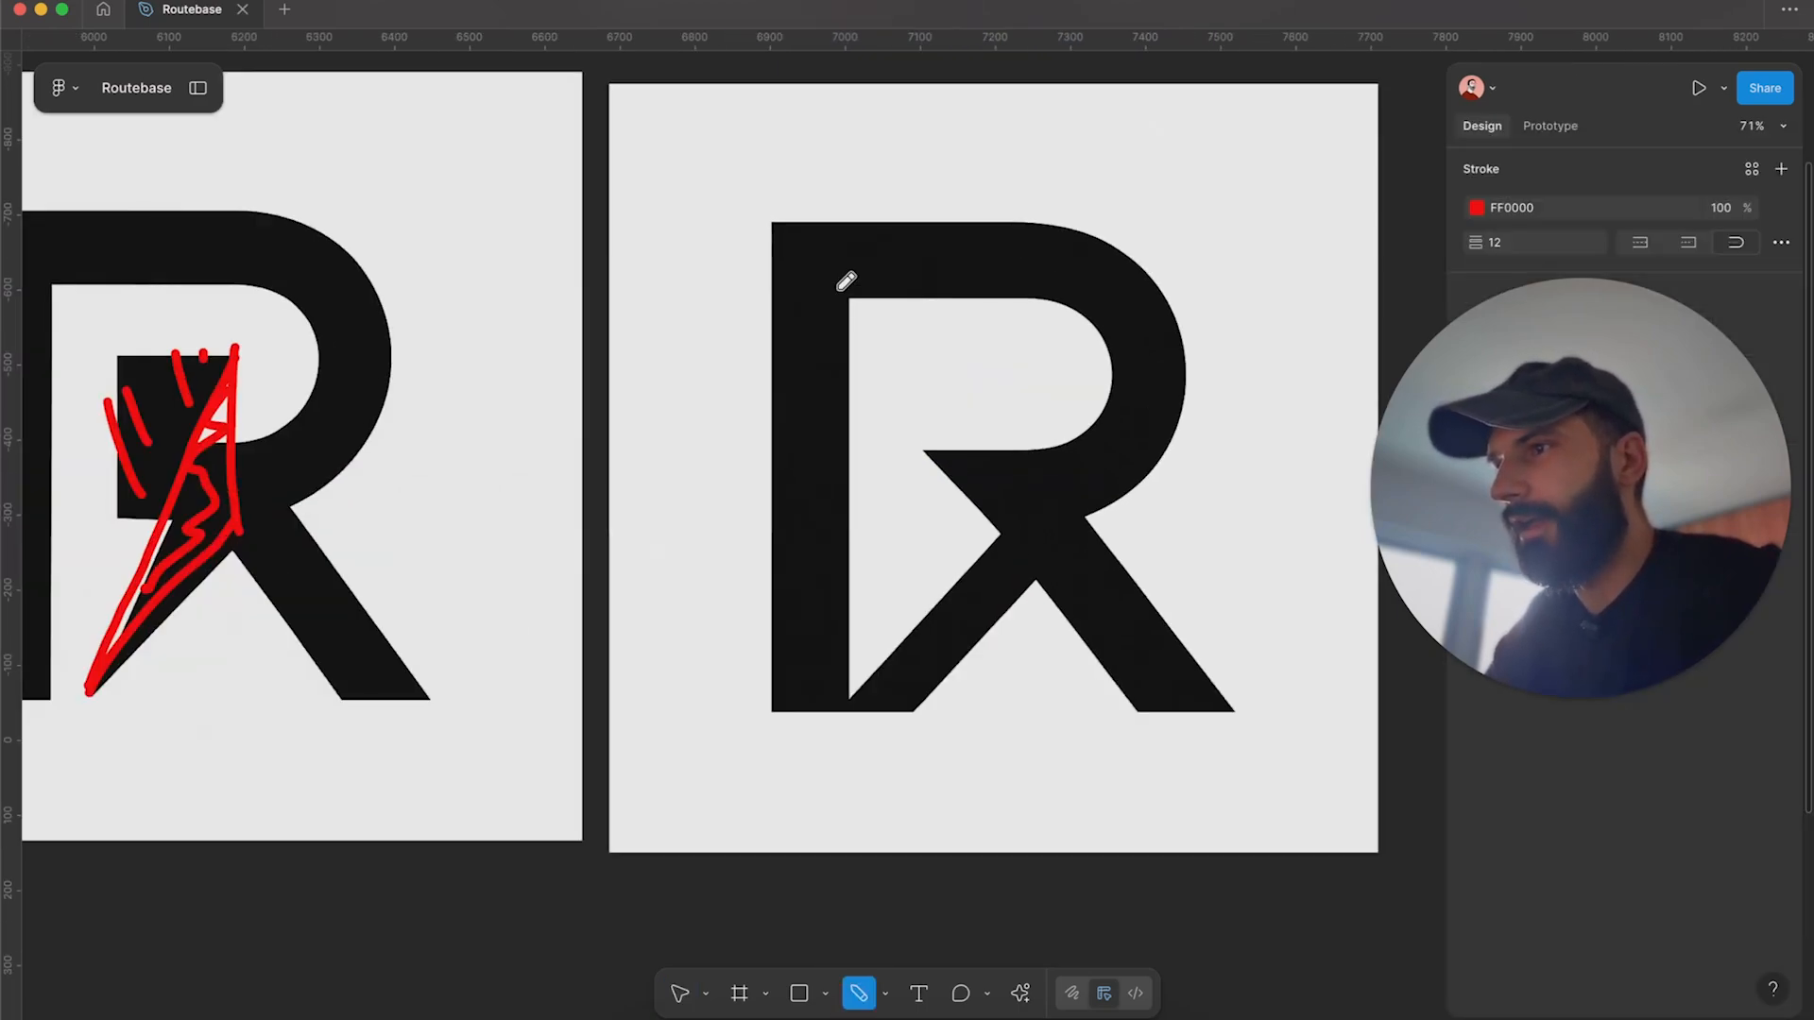
mouse_move(844, 292)
mouse_down()
mouse_move(990, 277)
mouse_move(1098, 359)
mouse_move(921, 438)
mouse_move(1044, 502)
mouse_move(1053, 623)
mouse_move(832, 690)
mouse_up()
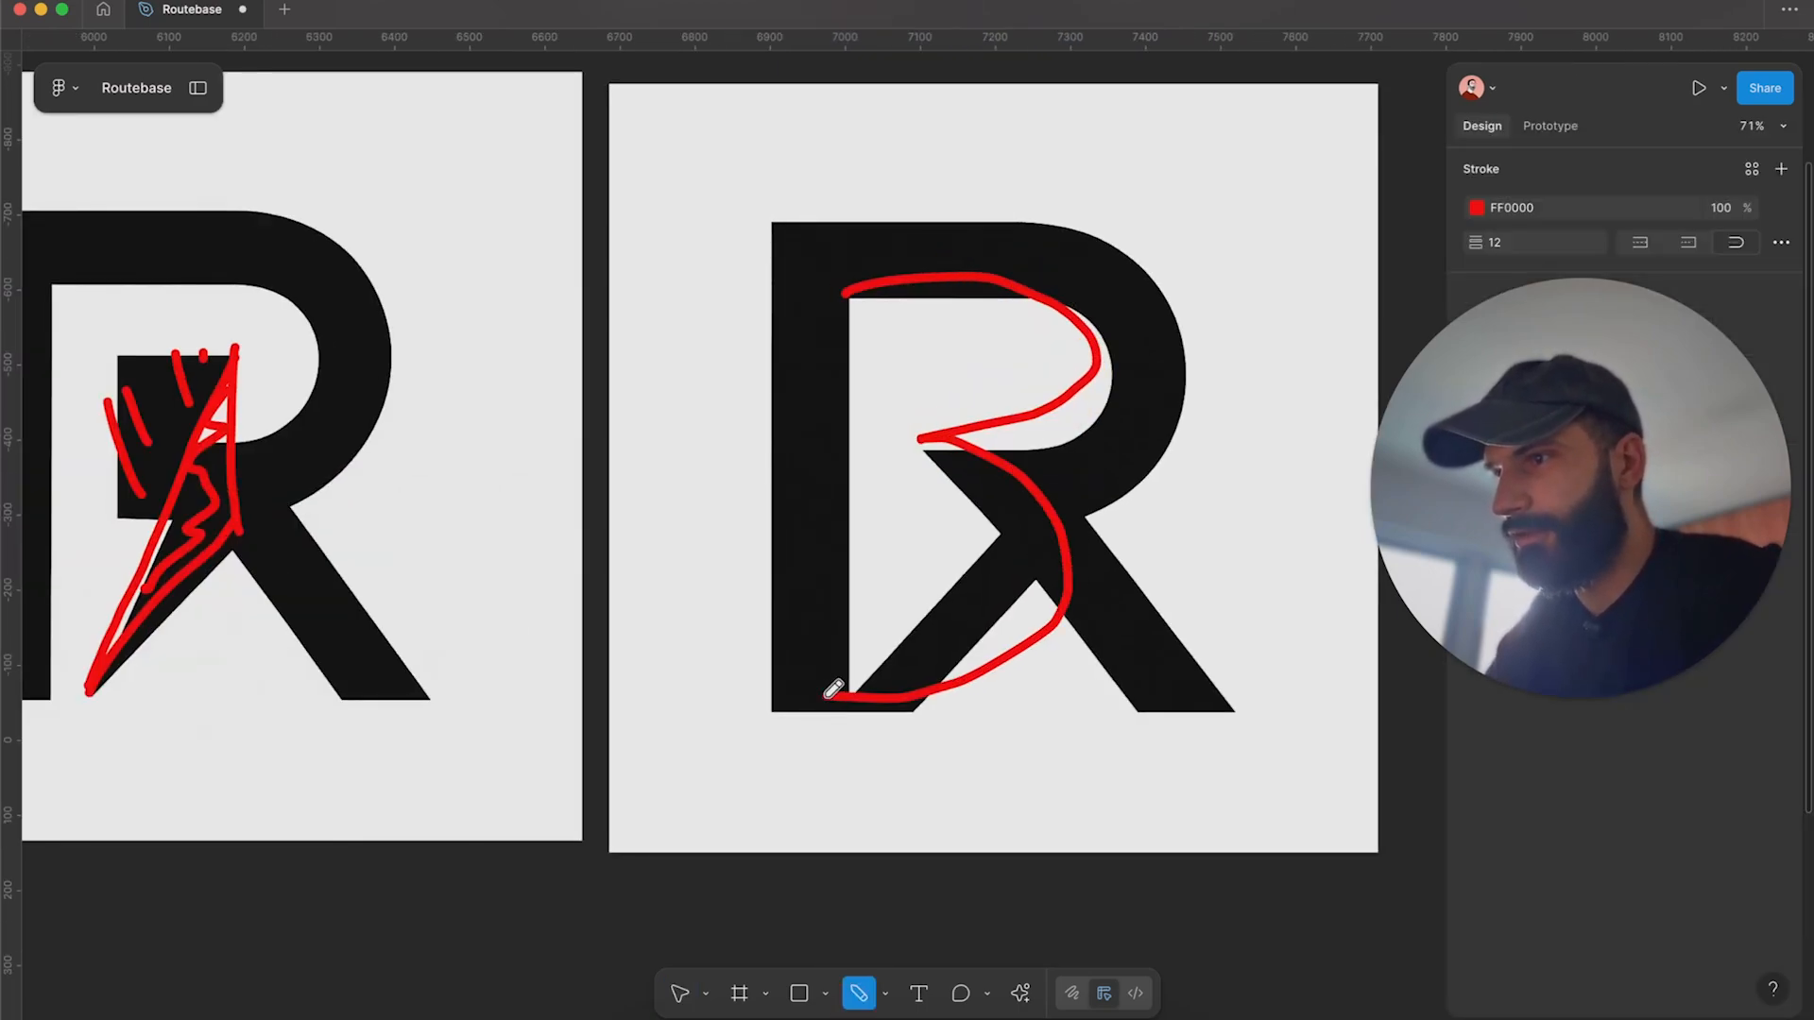
drag(857, 312, 846, 614)
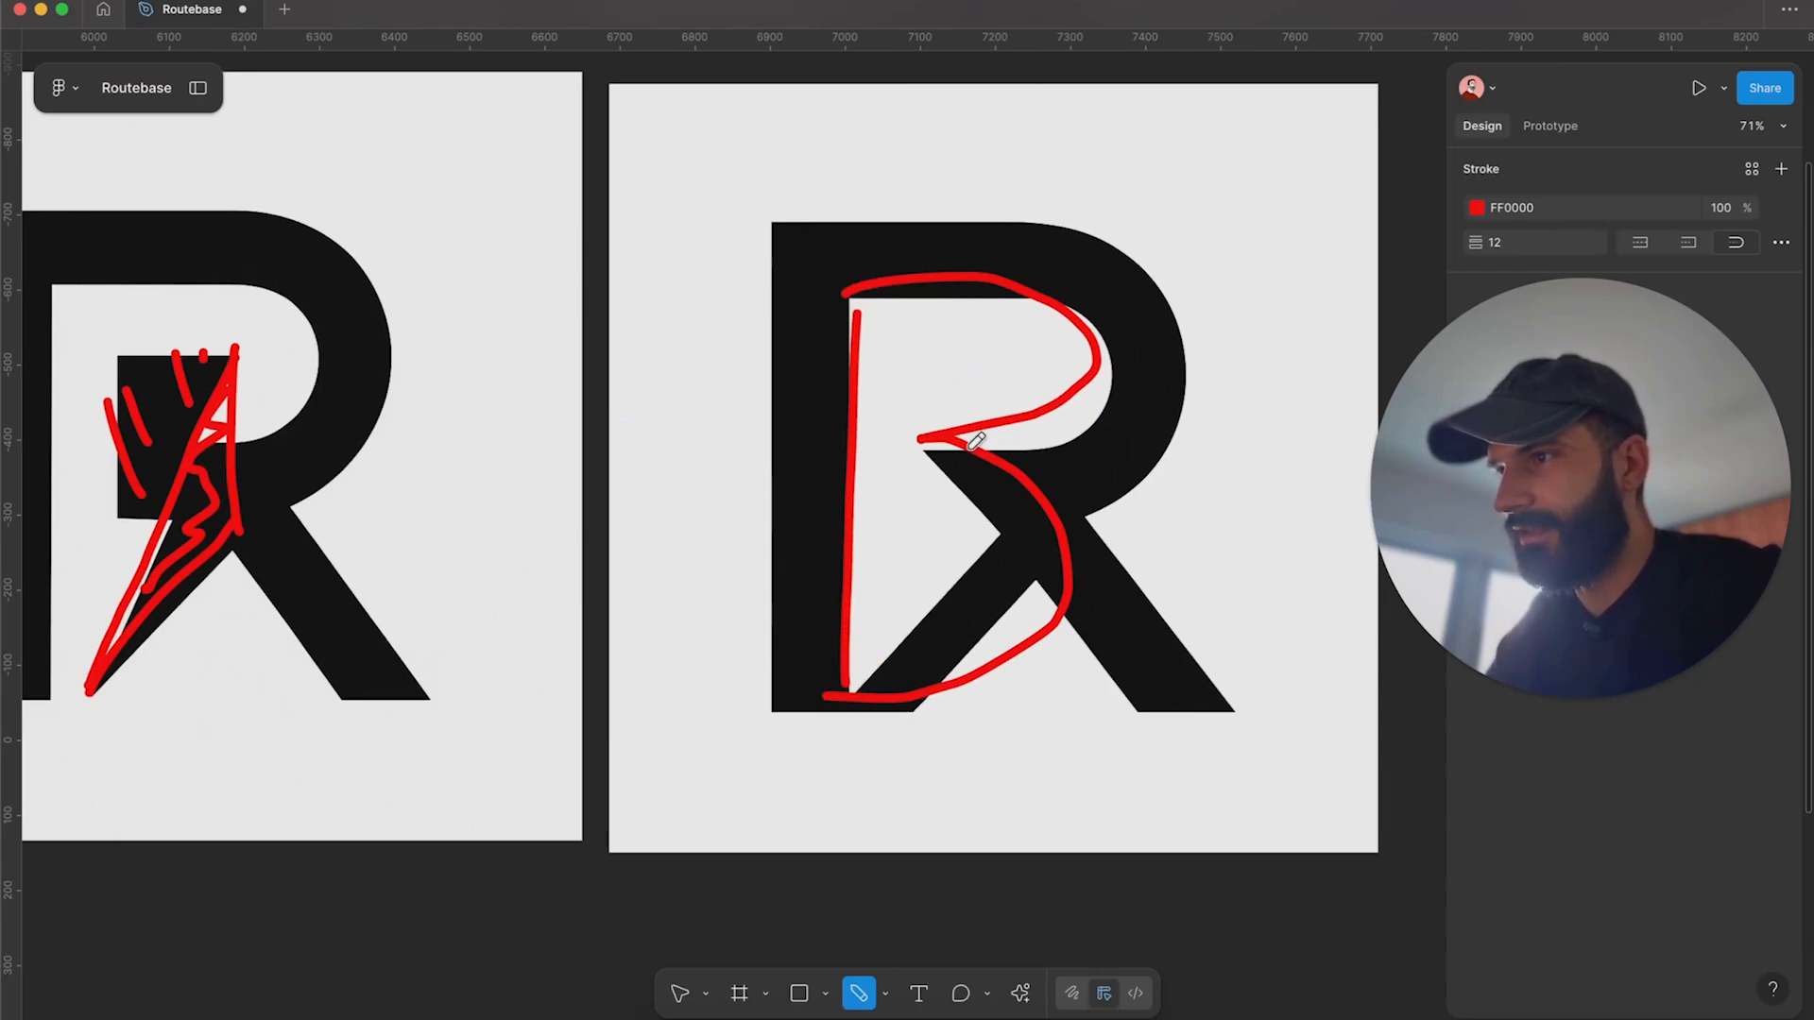
mouse_move(1018, 501)
mouse_down()
mouse_move(830, 711)
mouse_move(843, 561)
mouse_move(843, 732)
mouse_move(933, 628)
mouse_move(846, 715)
mouse_move(786, 715)
mouse_up()
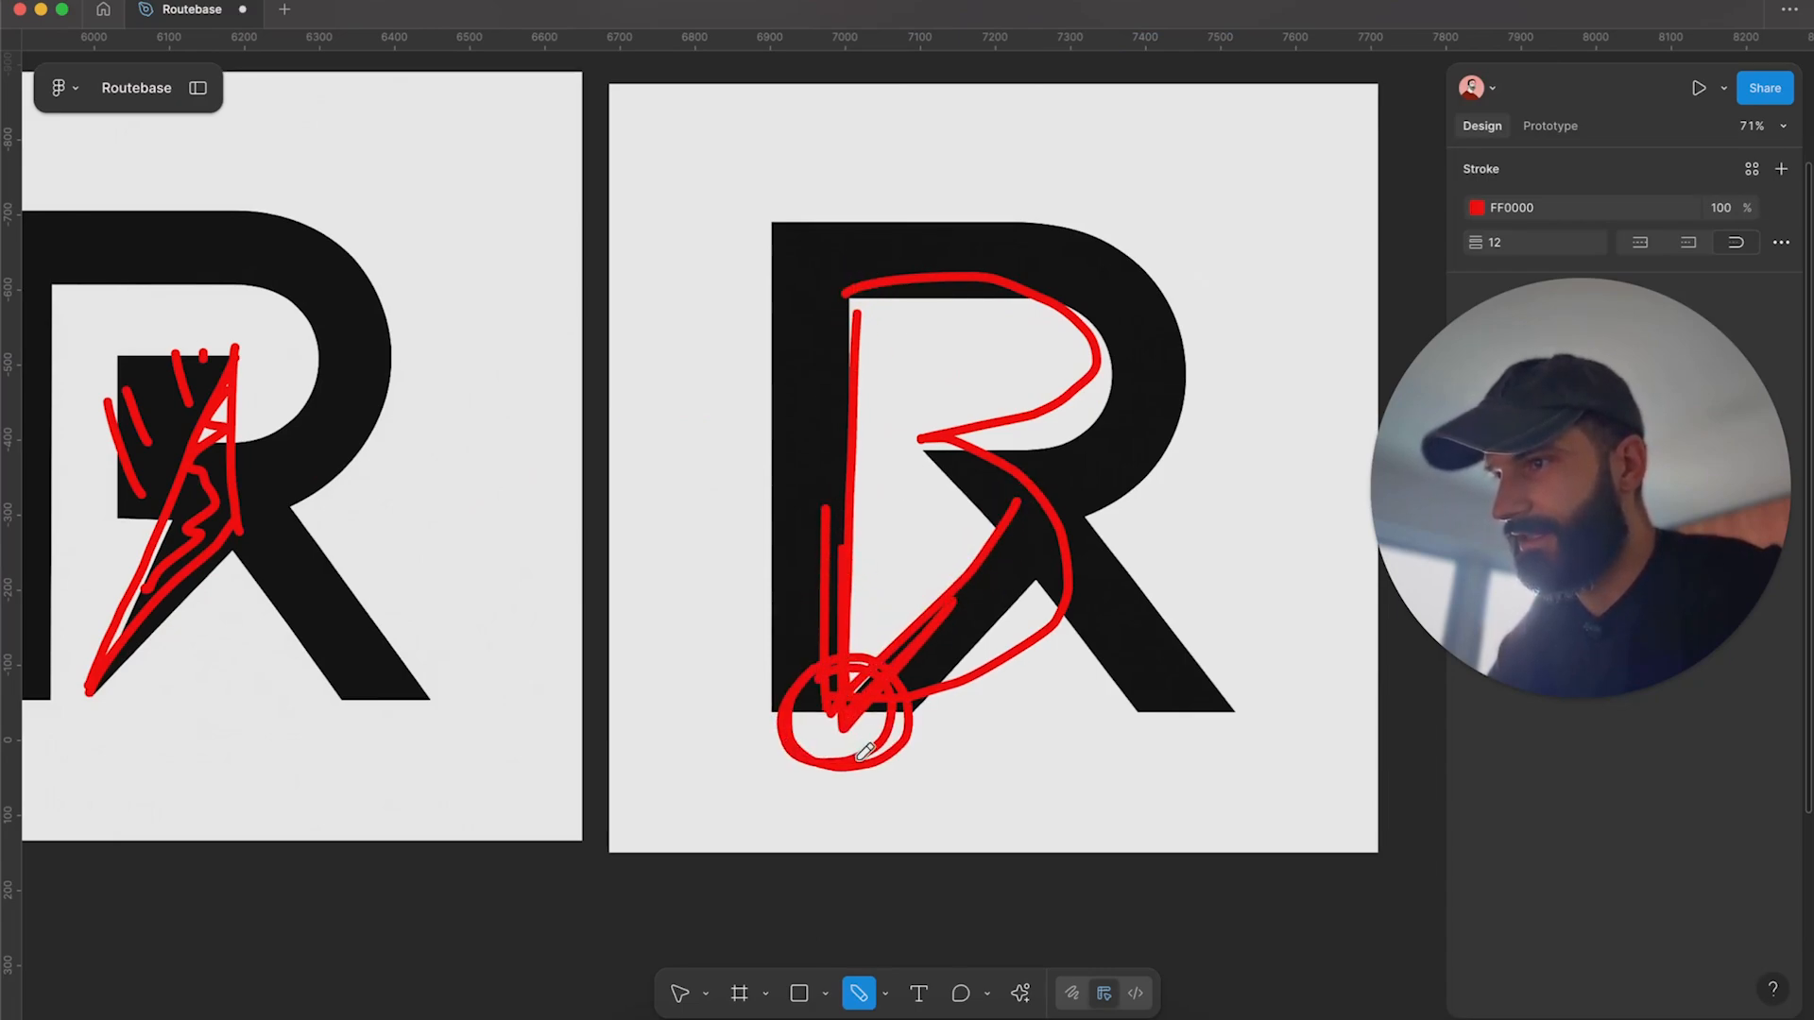
Trace a "B" shape over the diagonally sliced "R" with red Pencil strokes and write "RB" beneath the letter.
mouse_move(840, 652)
mouse_down()
mouse_move(964, 627)
mouse_move(813, 655)
mouse_move(914, 644)
mouse_move(876, 632)
mouse_move(880, 615)
mouse_move(818, 626)
mouse_move(980, 562)
mouse_move(964, 574)
mouse_move(939, 461)
mouse_move(989, 539)
mouse_move(977, 575)
mouse_move(939, 447)
mouse_move(1008, 464)
mouse_move(1029, 287)
mouse_move(1084, 369)
mouse_move(934, 431)
mouse_move(1017, 296)
mouse_move(829, 294)
mouse_move(867, 676)
mouse_up()
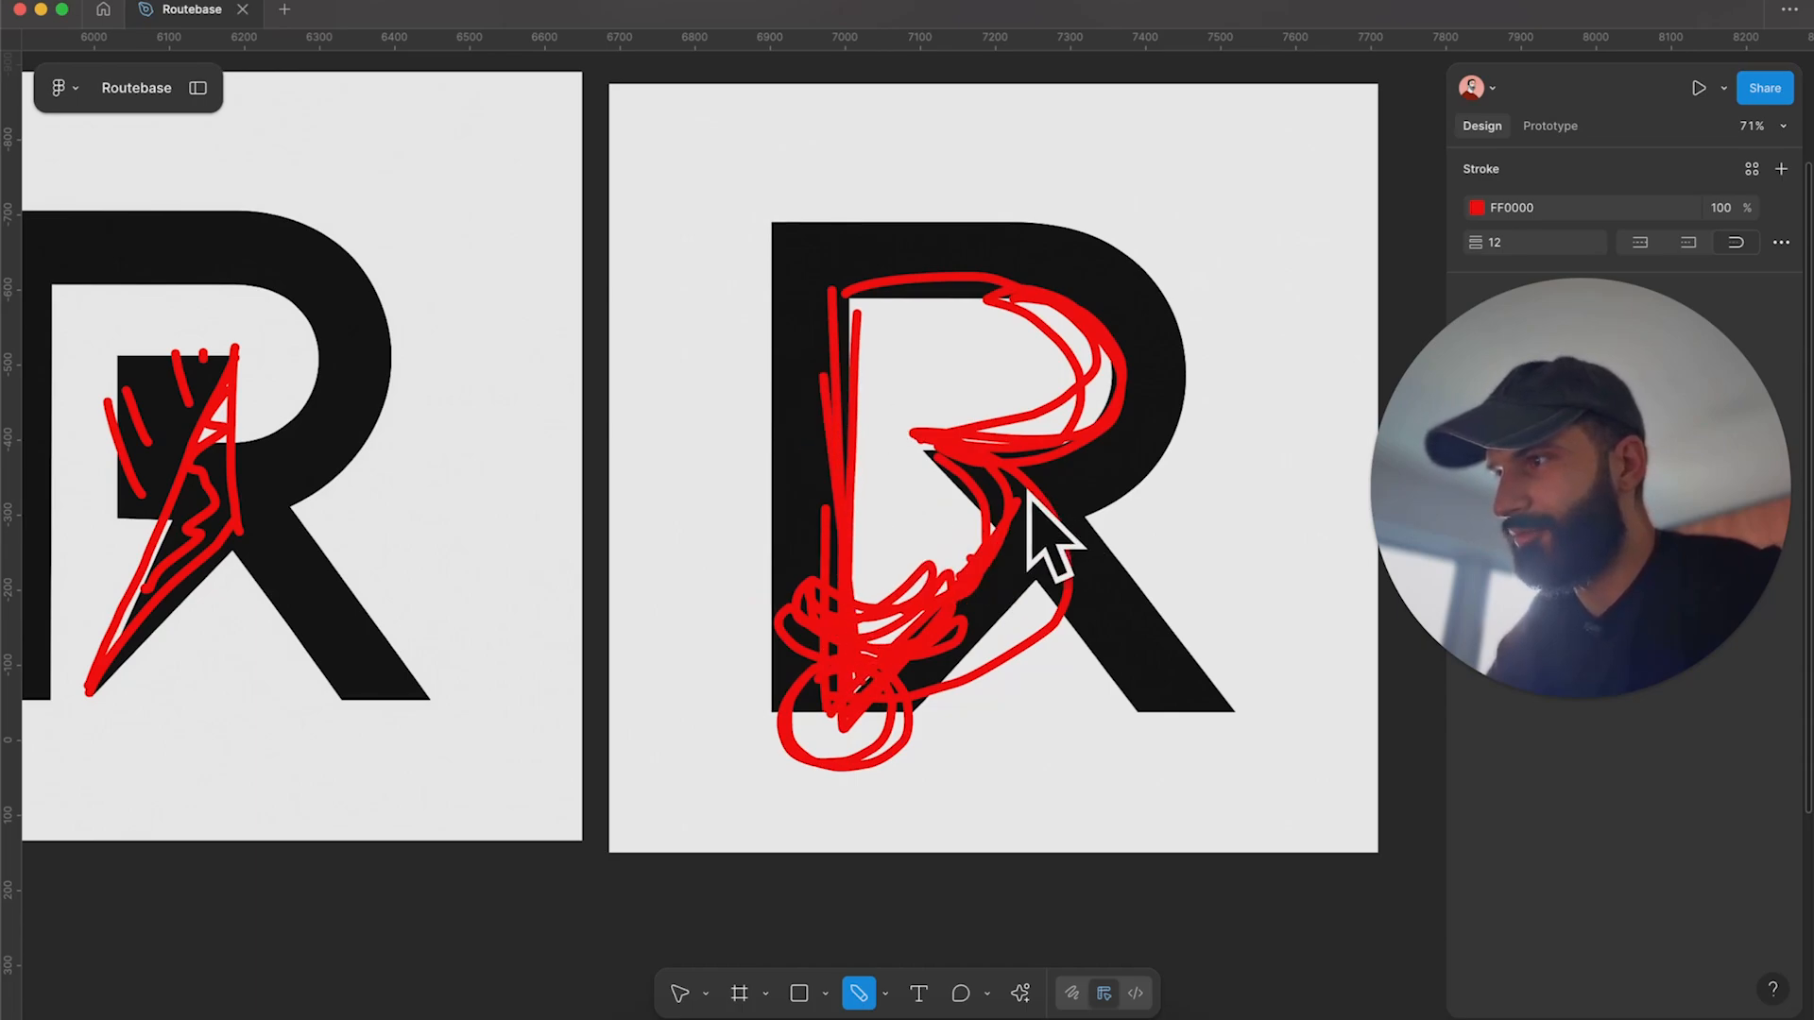
scroll(1044, 526, right, 5)
scroll(1044, 526, down, 1)
drag(796, 783, 826, 760)
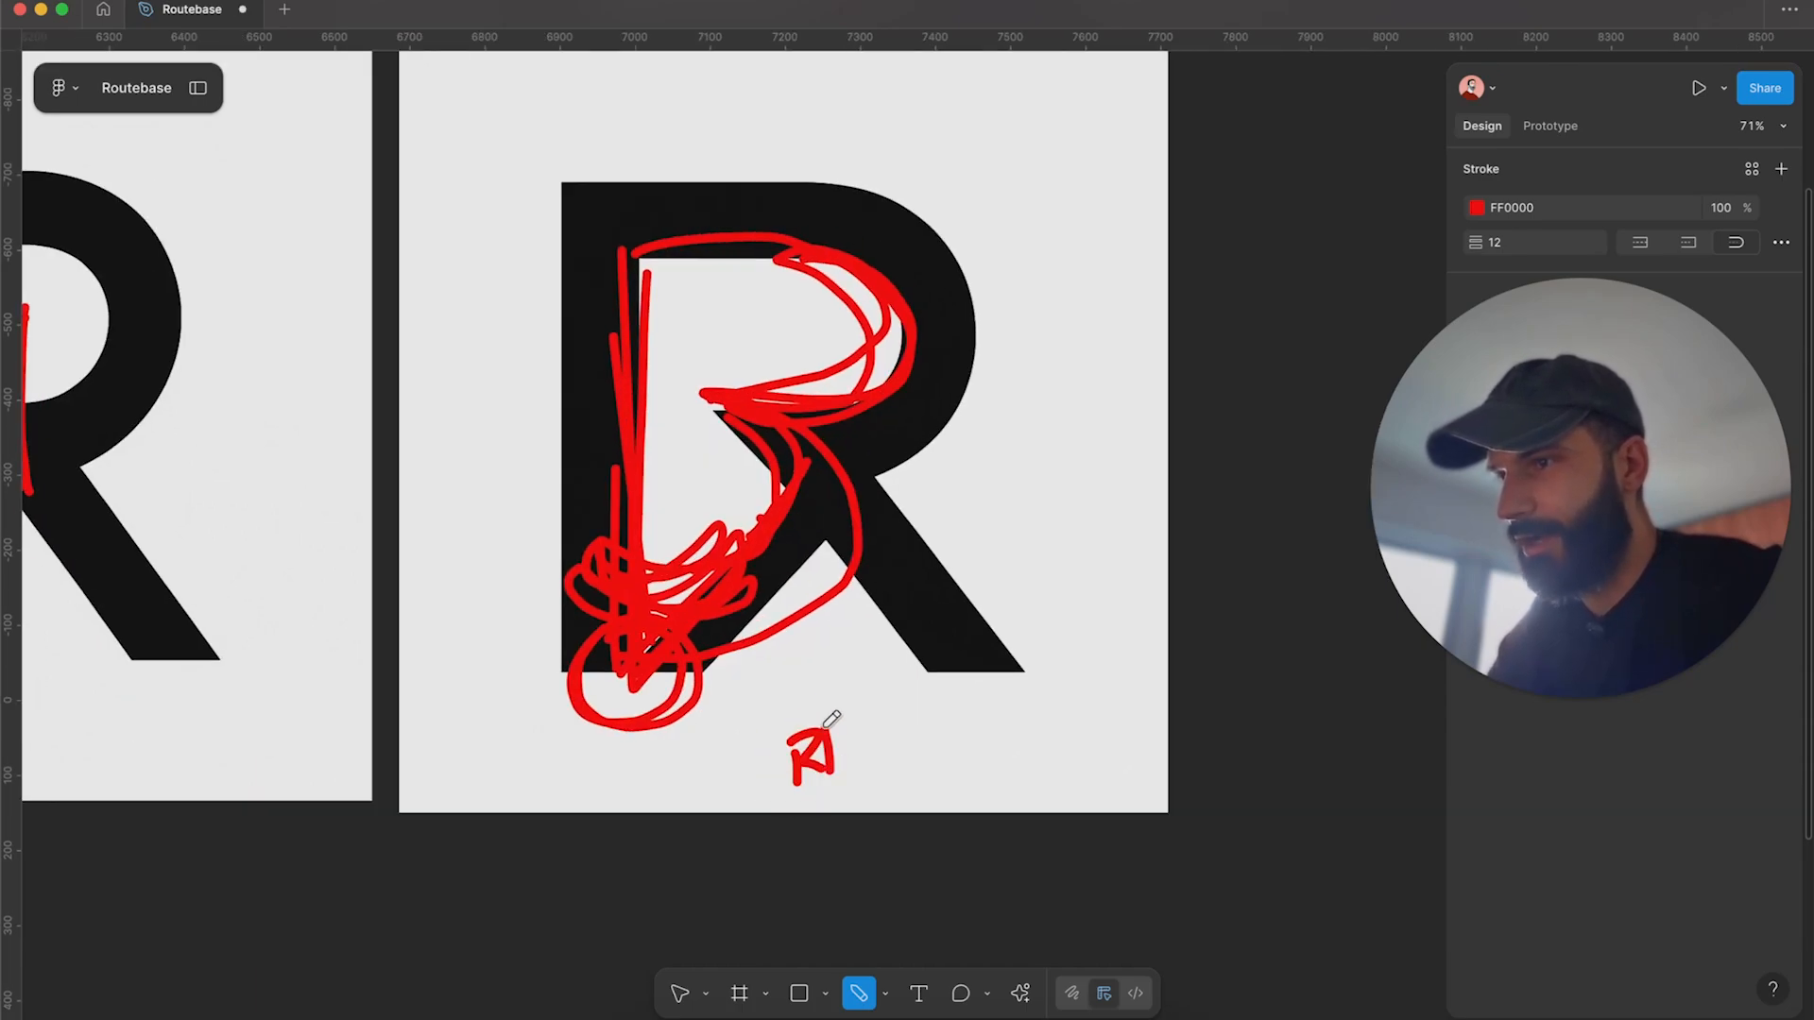
Switch to ChatGPT in Chrome and copy the thick-outlined, rounded "R" image generated from Prompt 5.
scroll(831, 772, down, 5)
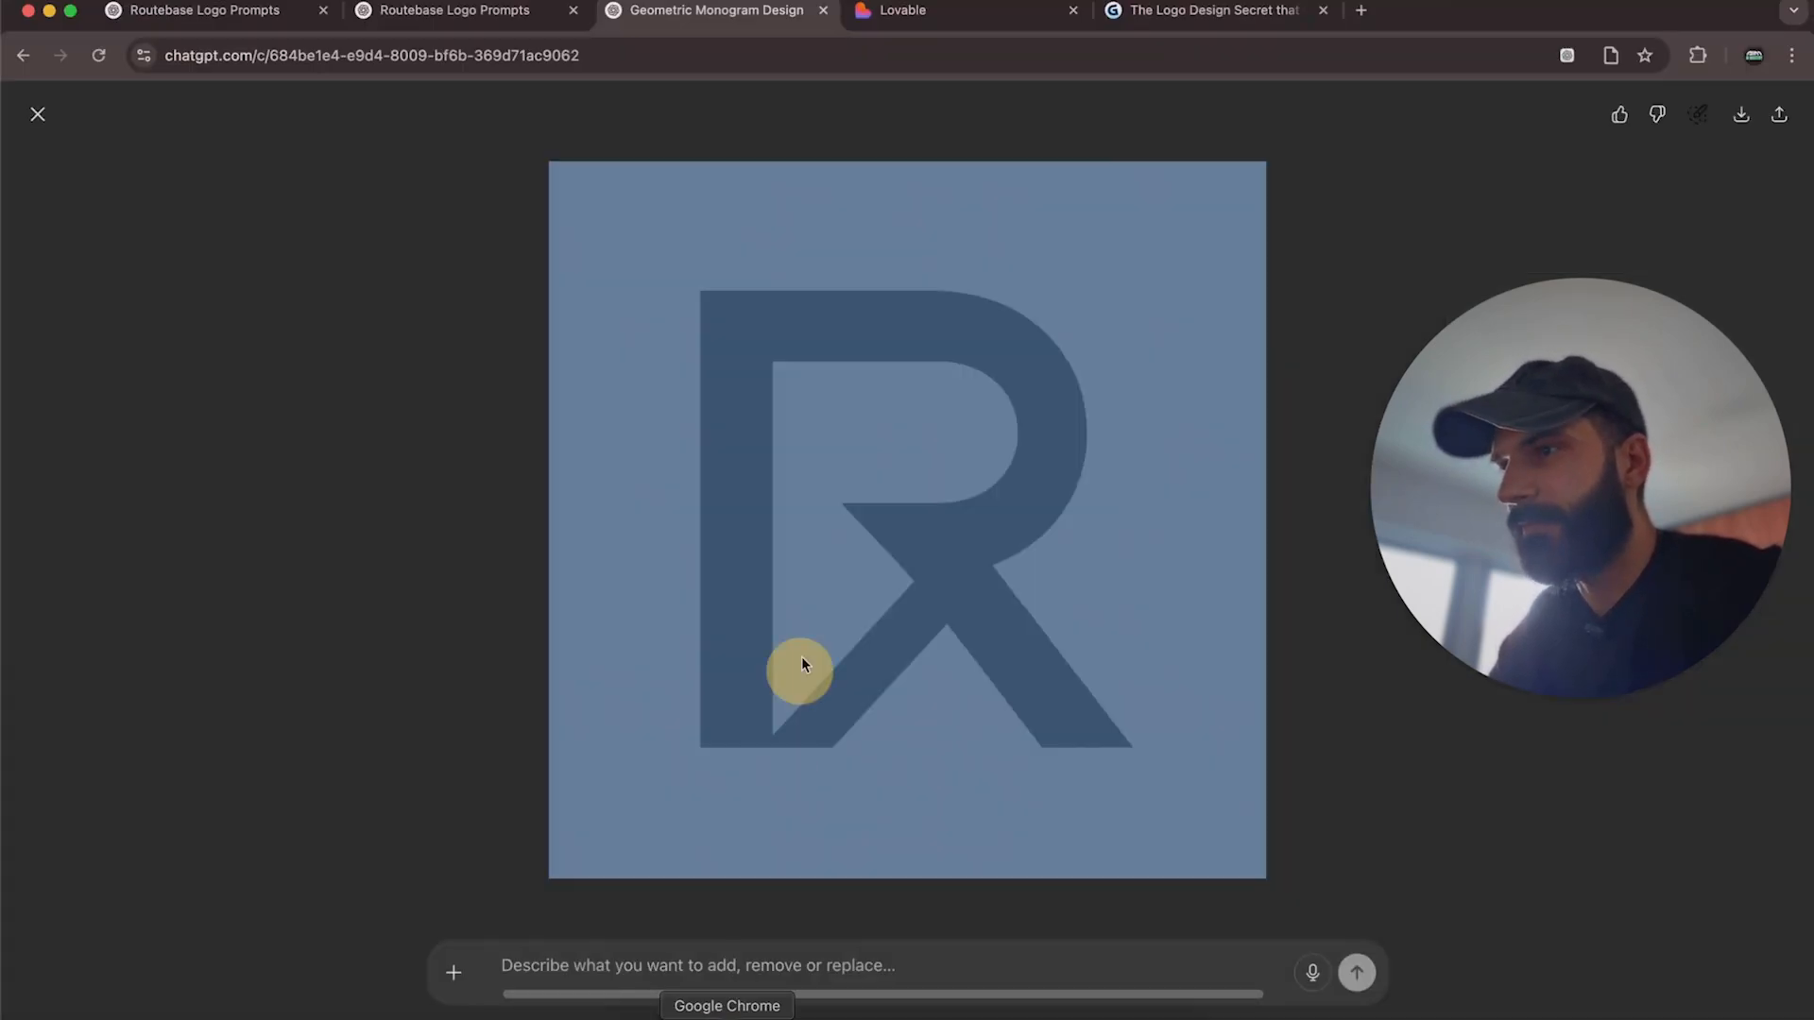
click(38, 115)
scroll(891, 587, down, 5)
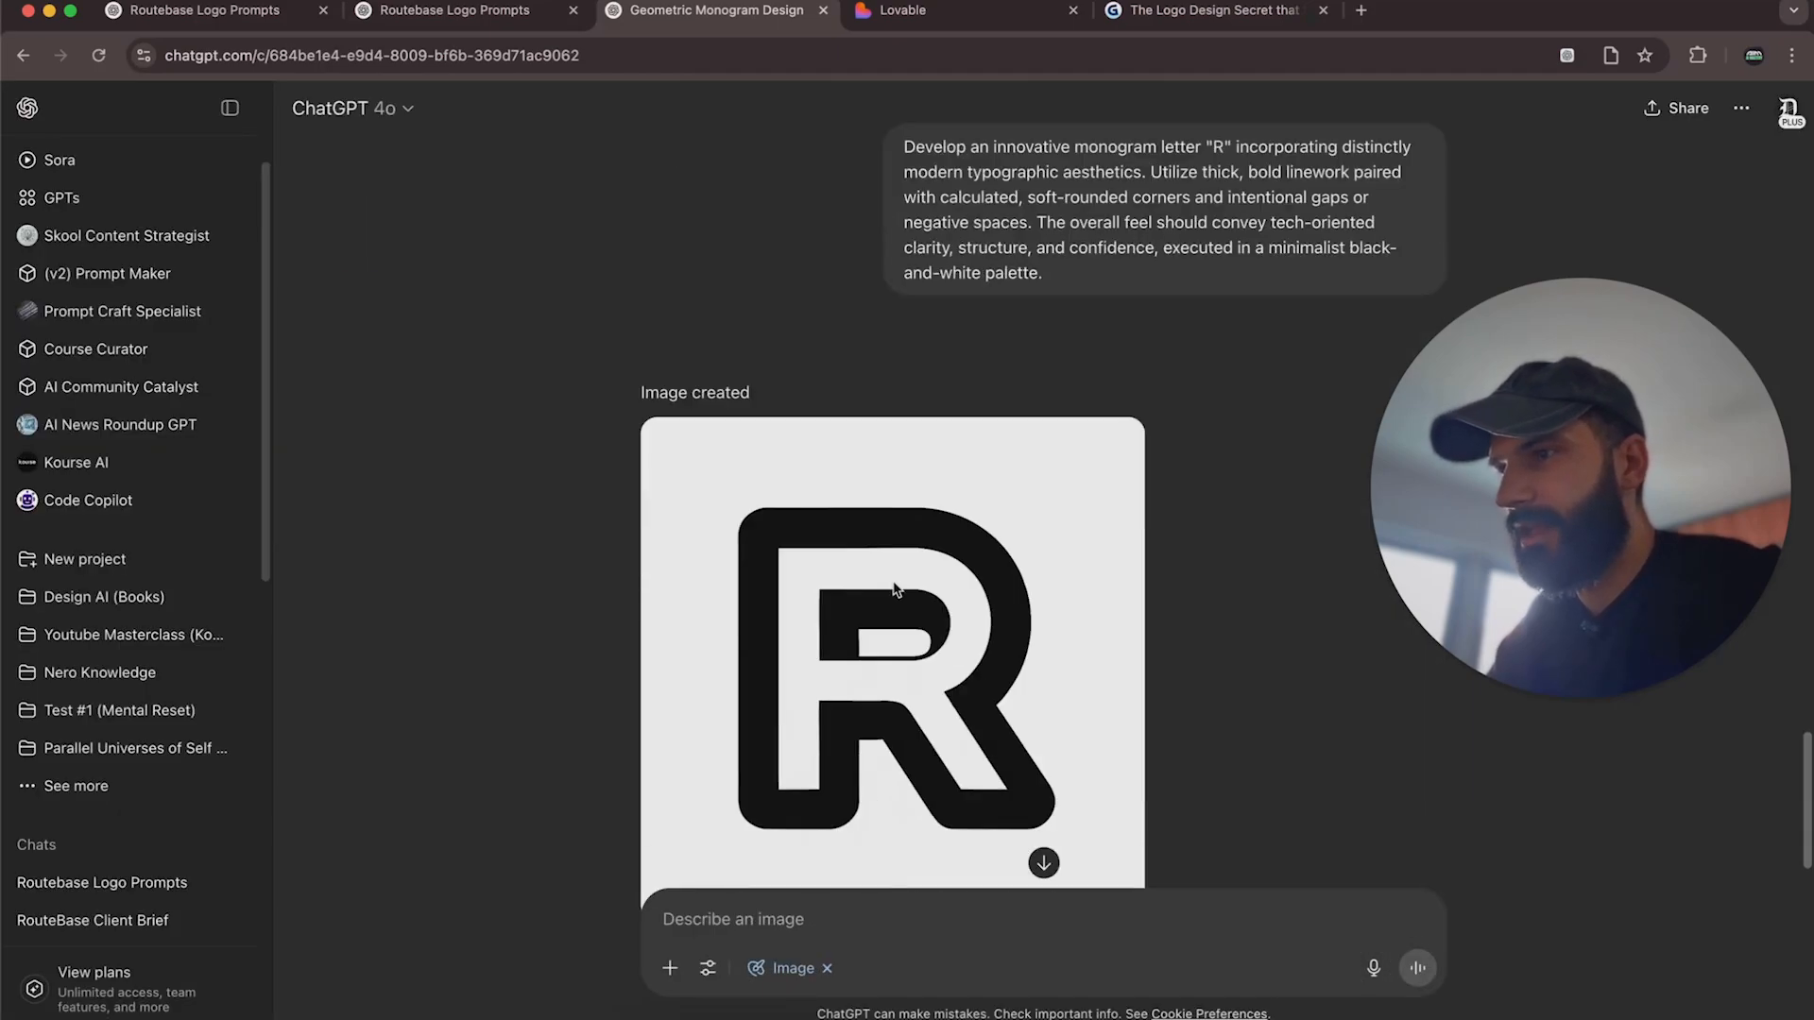
click(923, 529)
right_click(924, 536)
click(972, 580)
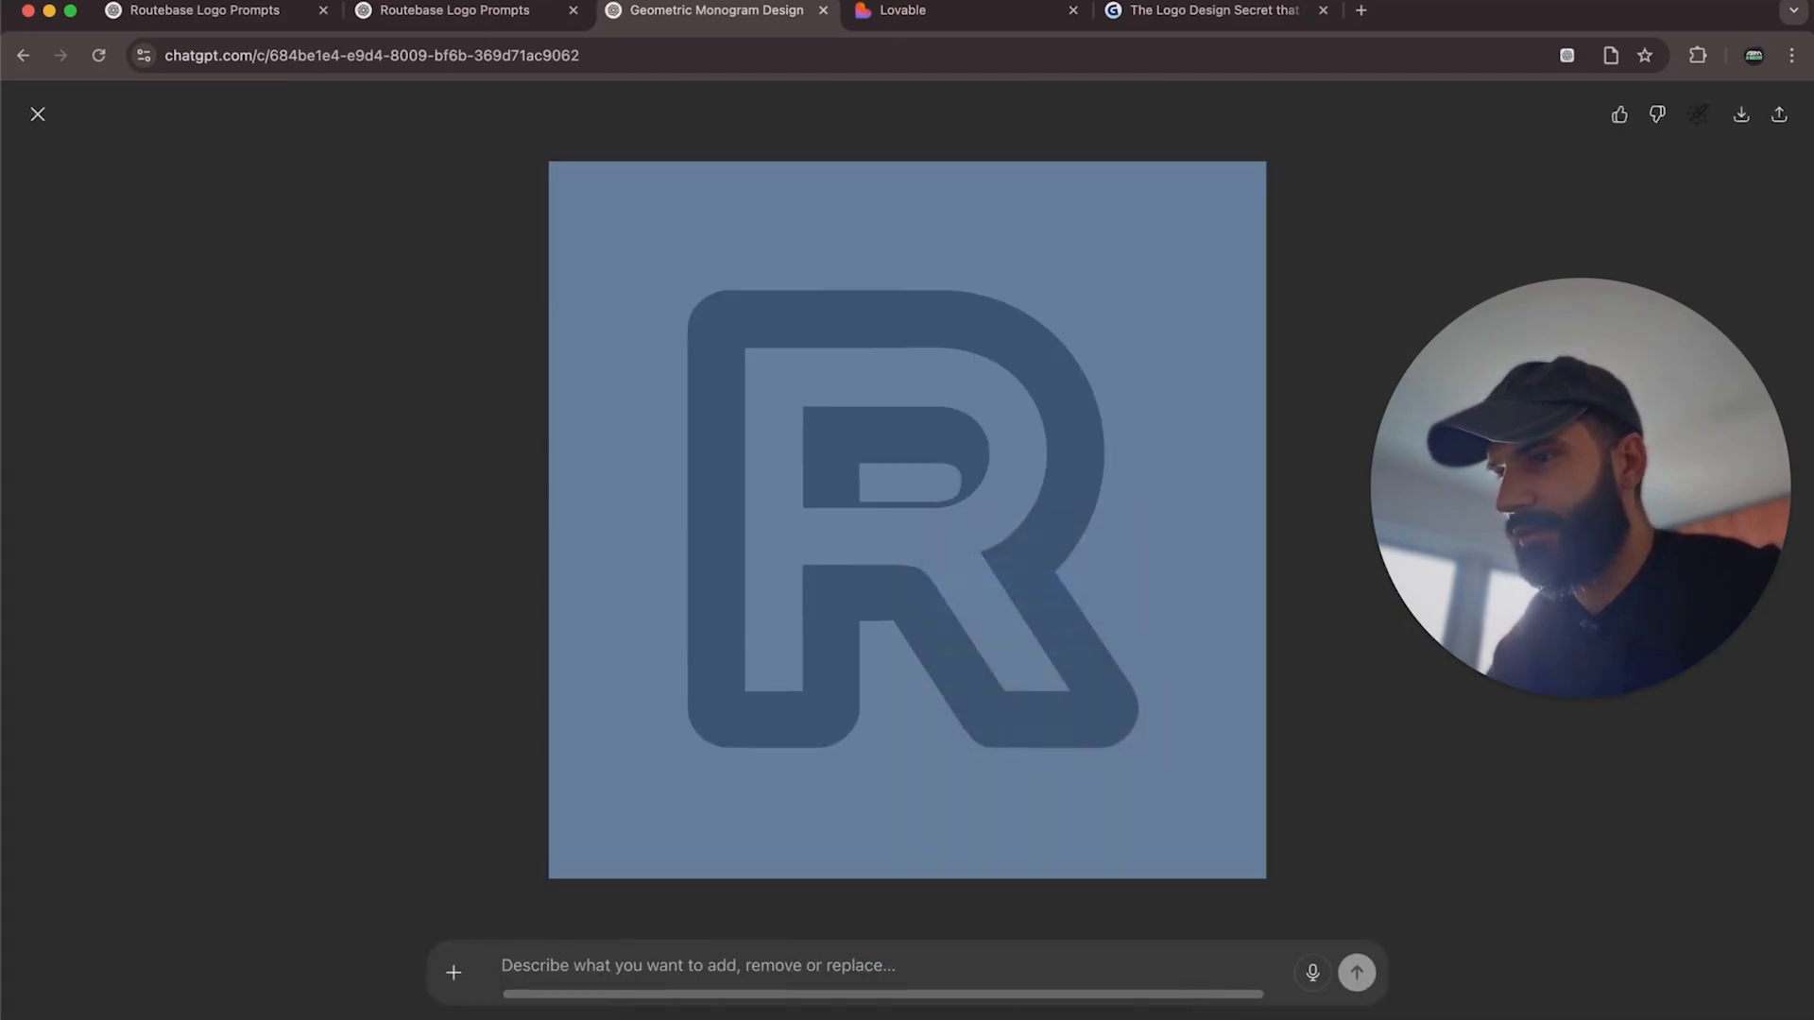
Return to Figma and paste the rounded "R" image beside the diagonally sliced "R".
click(820, 982)
key(Escape)
scroll(1017, 397, right, 3)
scroll(1017, 397, down, 2)
key(cmd+v)
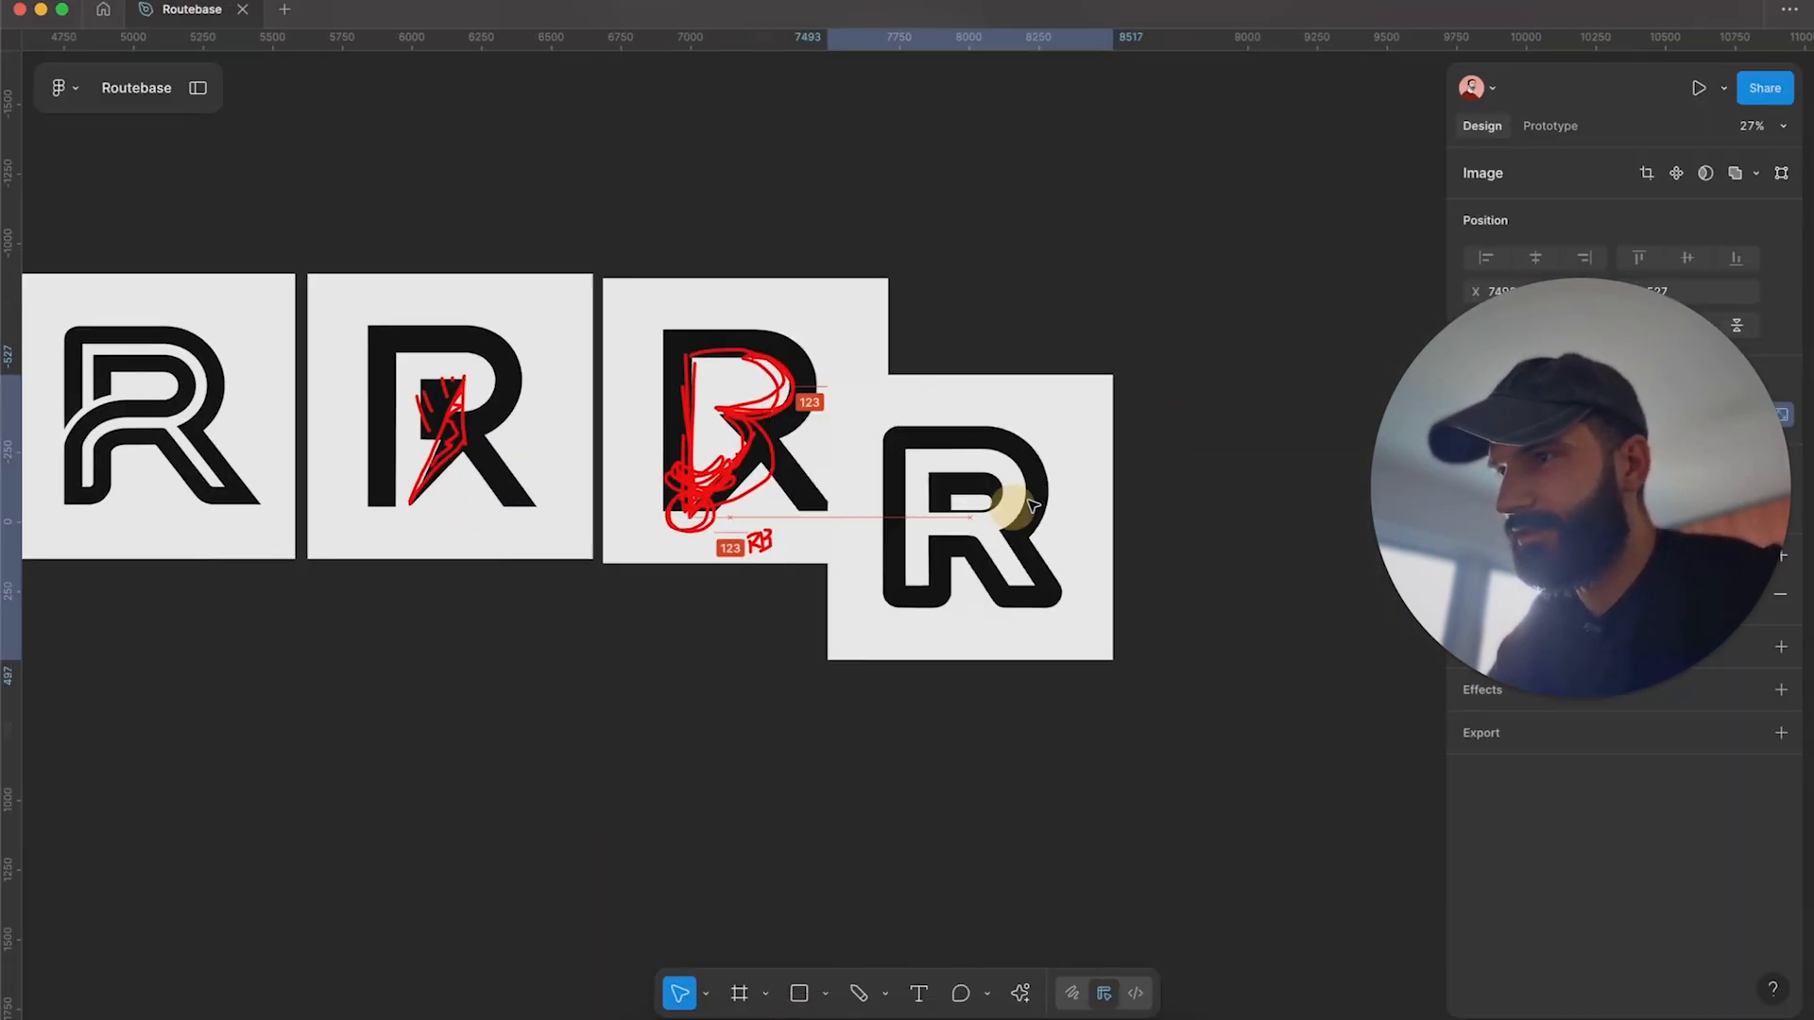
drag(1008, 484, 1103, 420)
Move the rounded "R" closer to the diagonally sliced "R" so it lines up with the row of concepts, and deselect it.
scroll(1223, 456, down, 10)
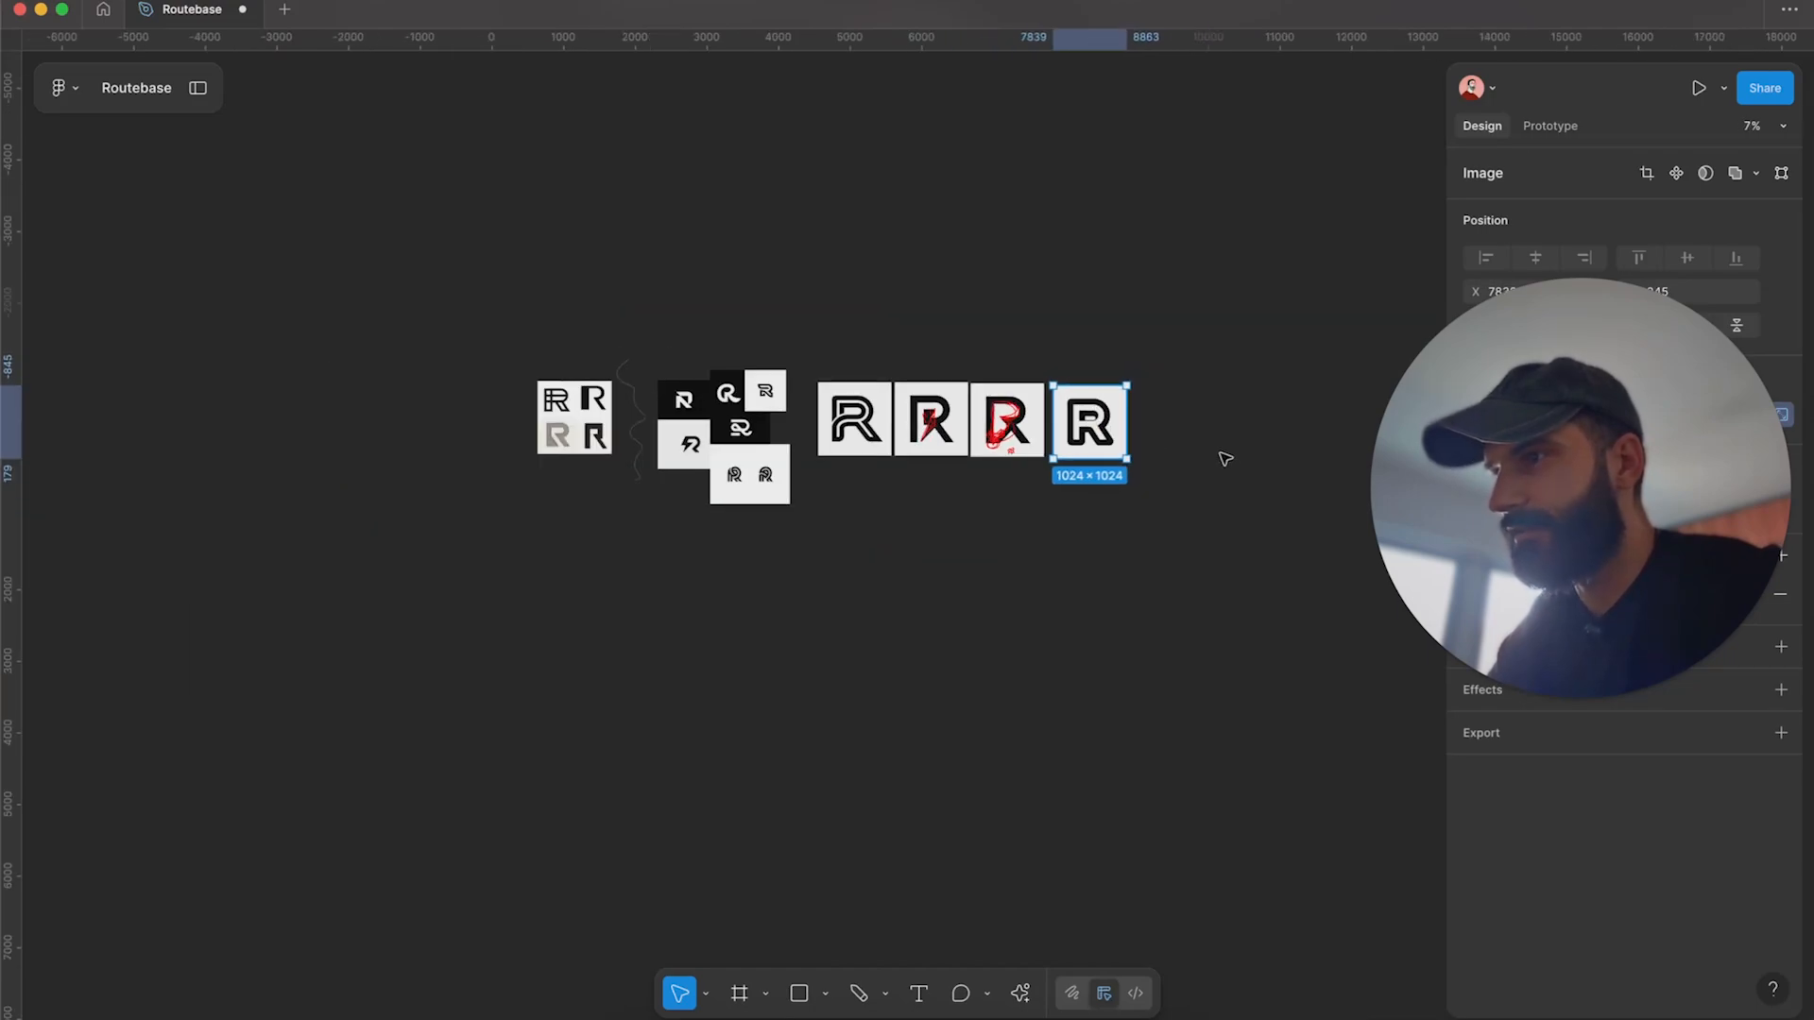
scroll(1224, 451, right, 3)
scroll(995, 539, up, 5)
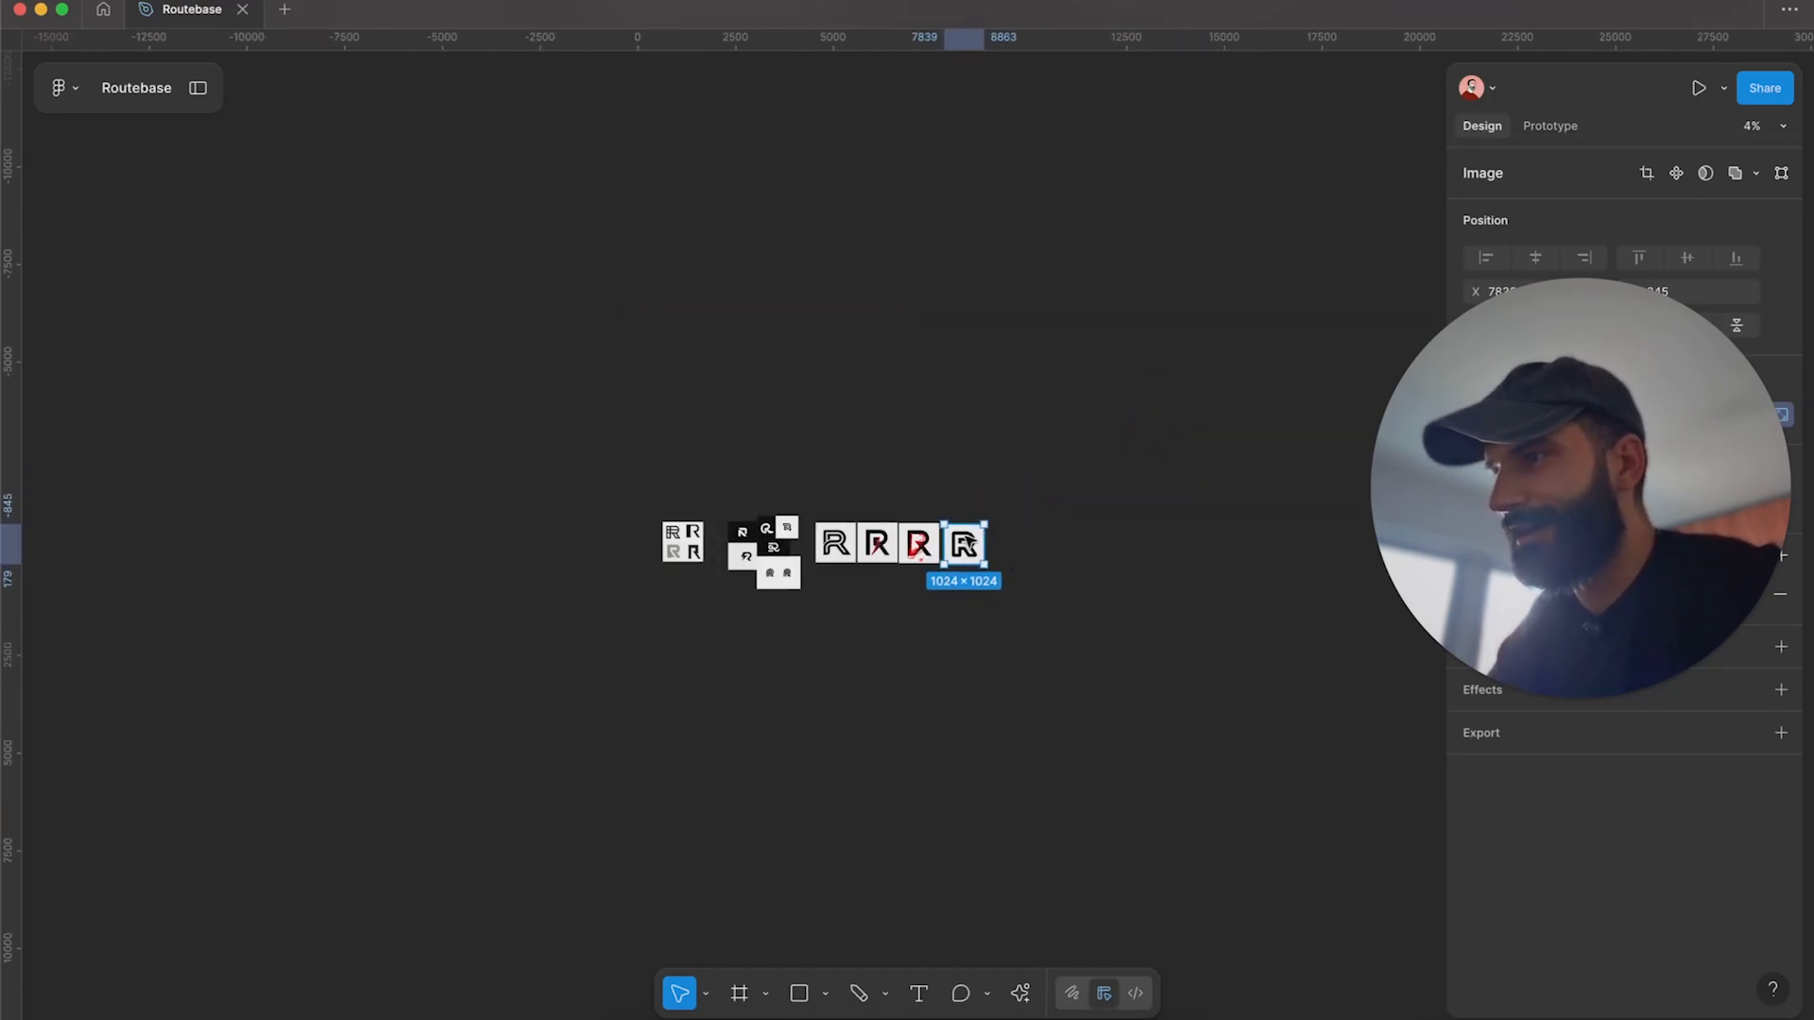
scroll(959, 817, up, 6)
scroll(944, 737, down, 2)
scroll(945, 737, right, 1)
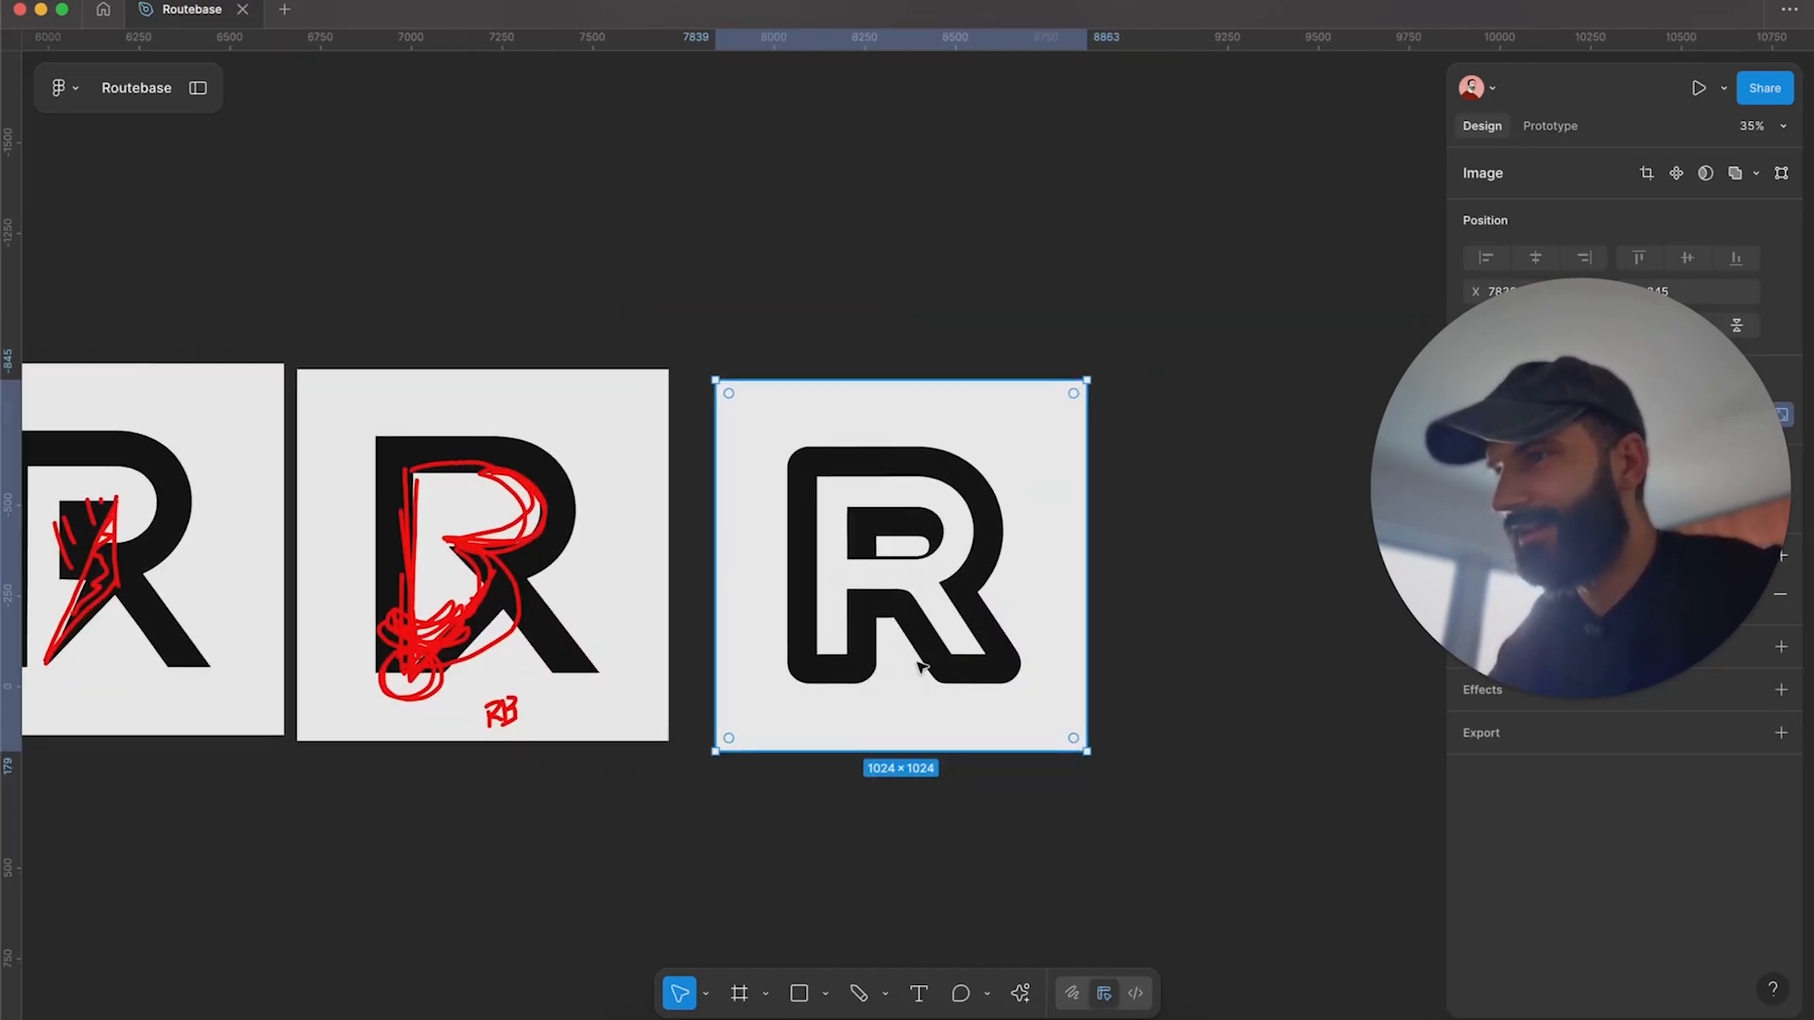
drag(926, 658, 947, 705)
click(1226, 608)
scroll(954, 689, down, 3)
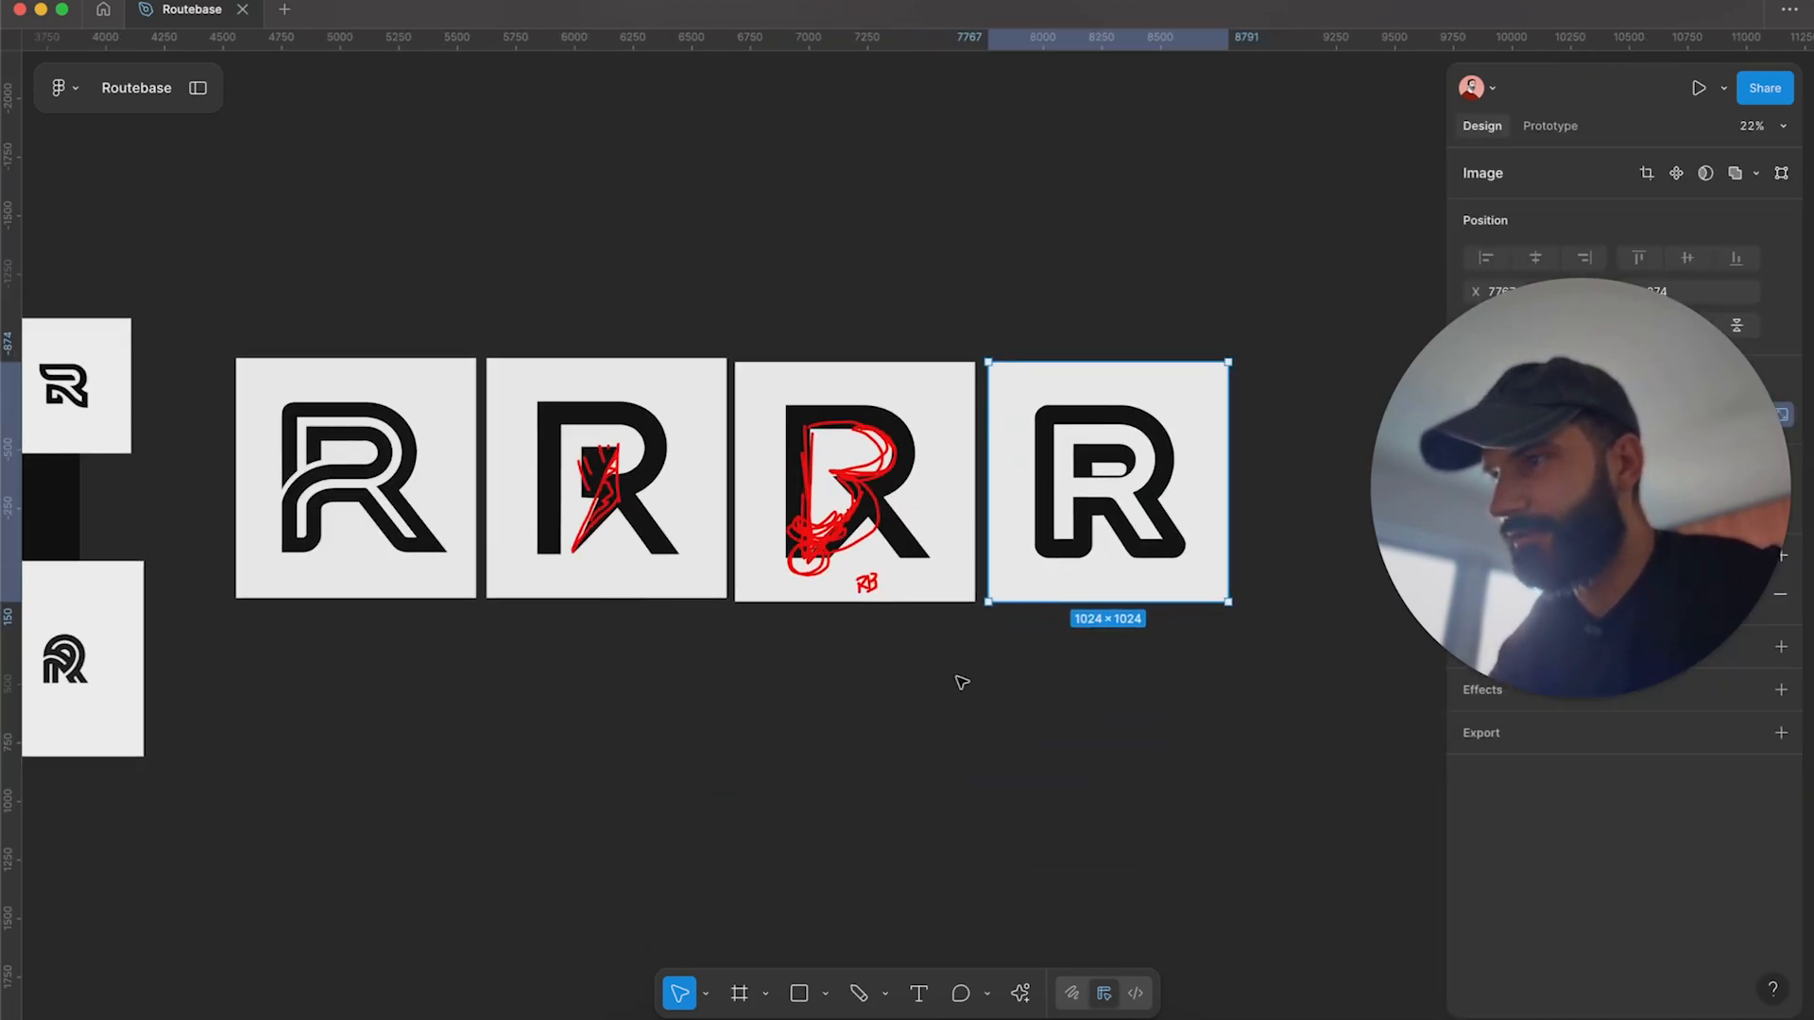
click(960, 680)
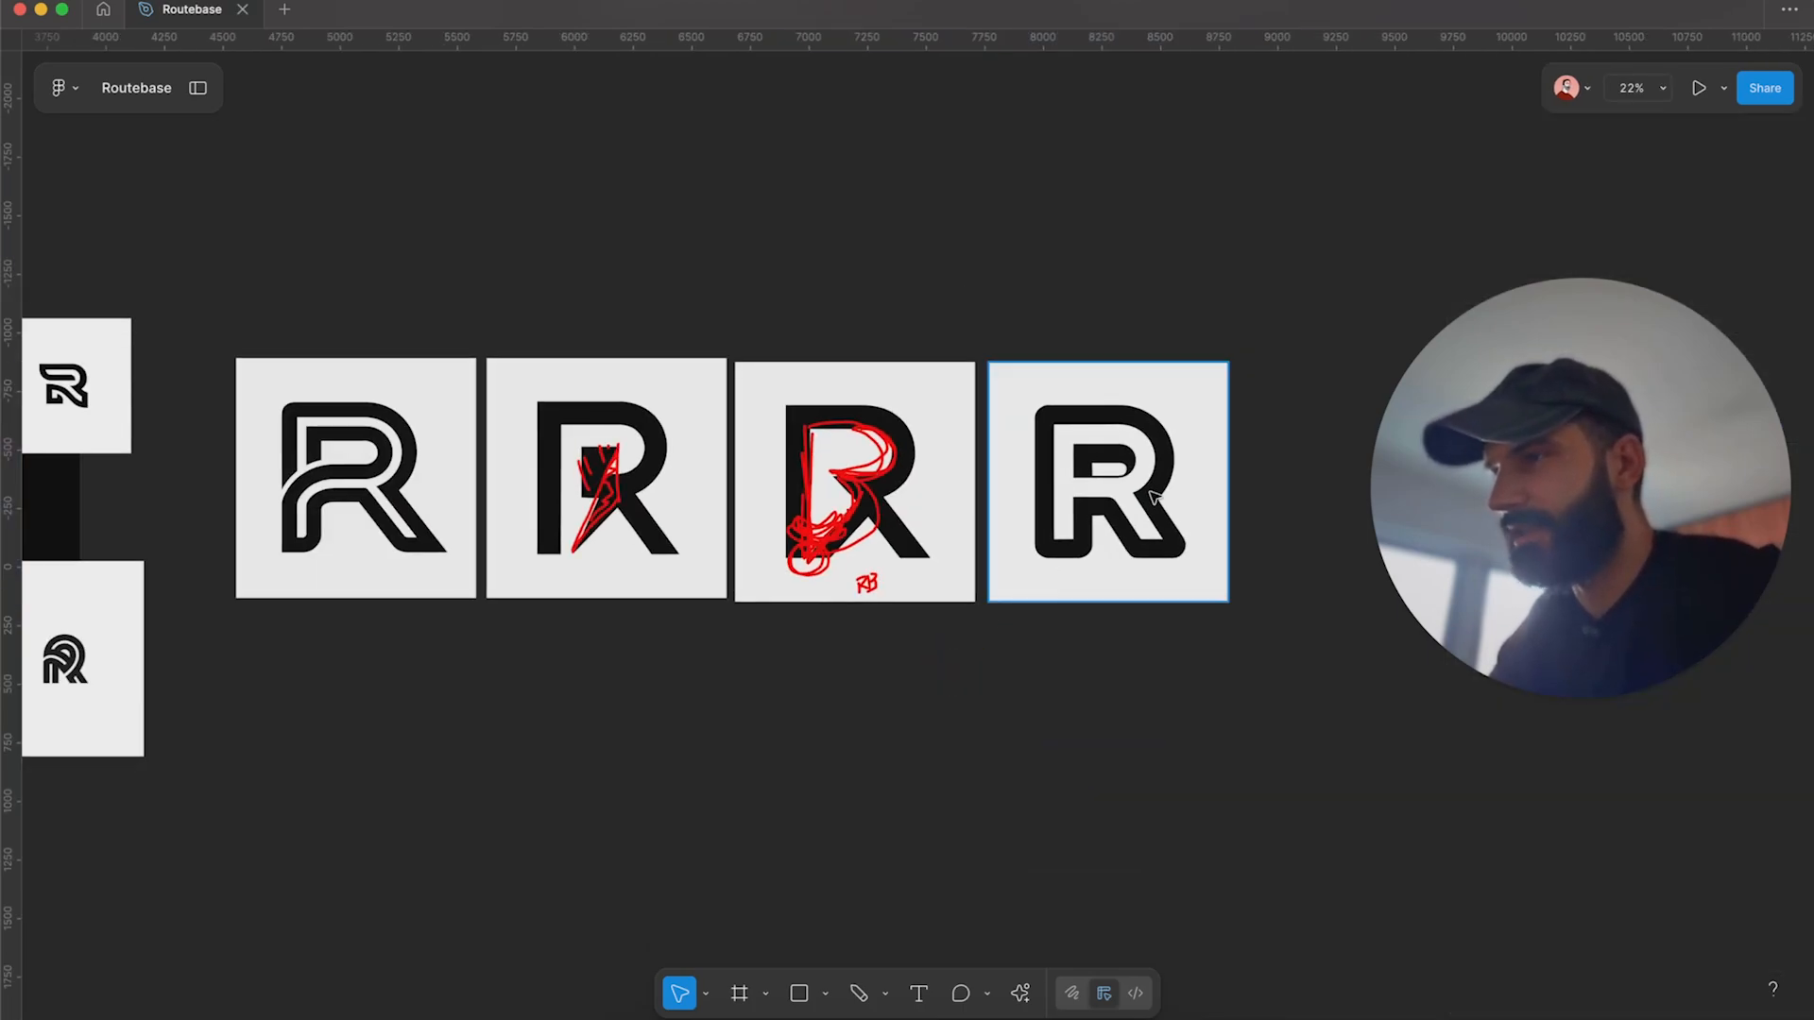
Mark the rounded "R" in red Pencil, outlining the inner counter and adding arrows at the counter and the inner corner of the leg.
scroll(1159, 472, up, 4)
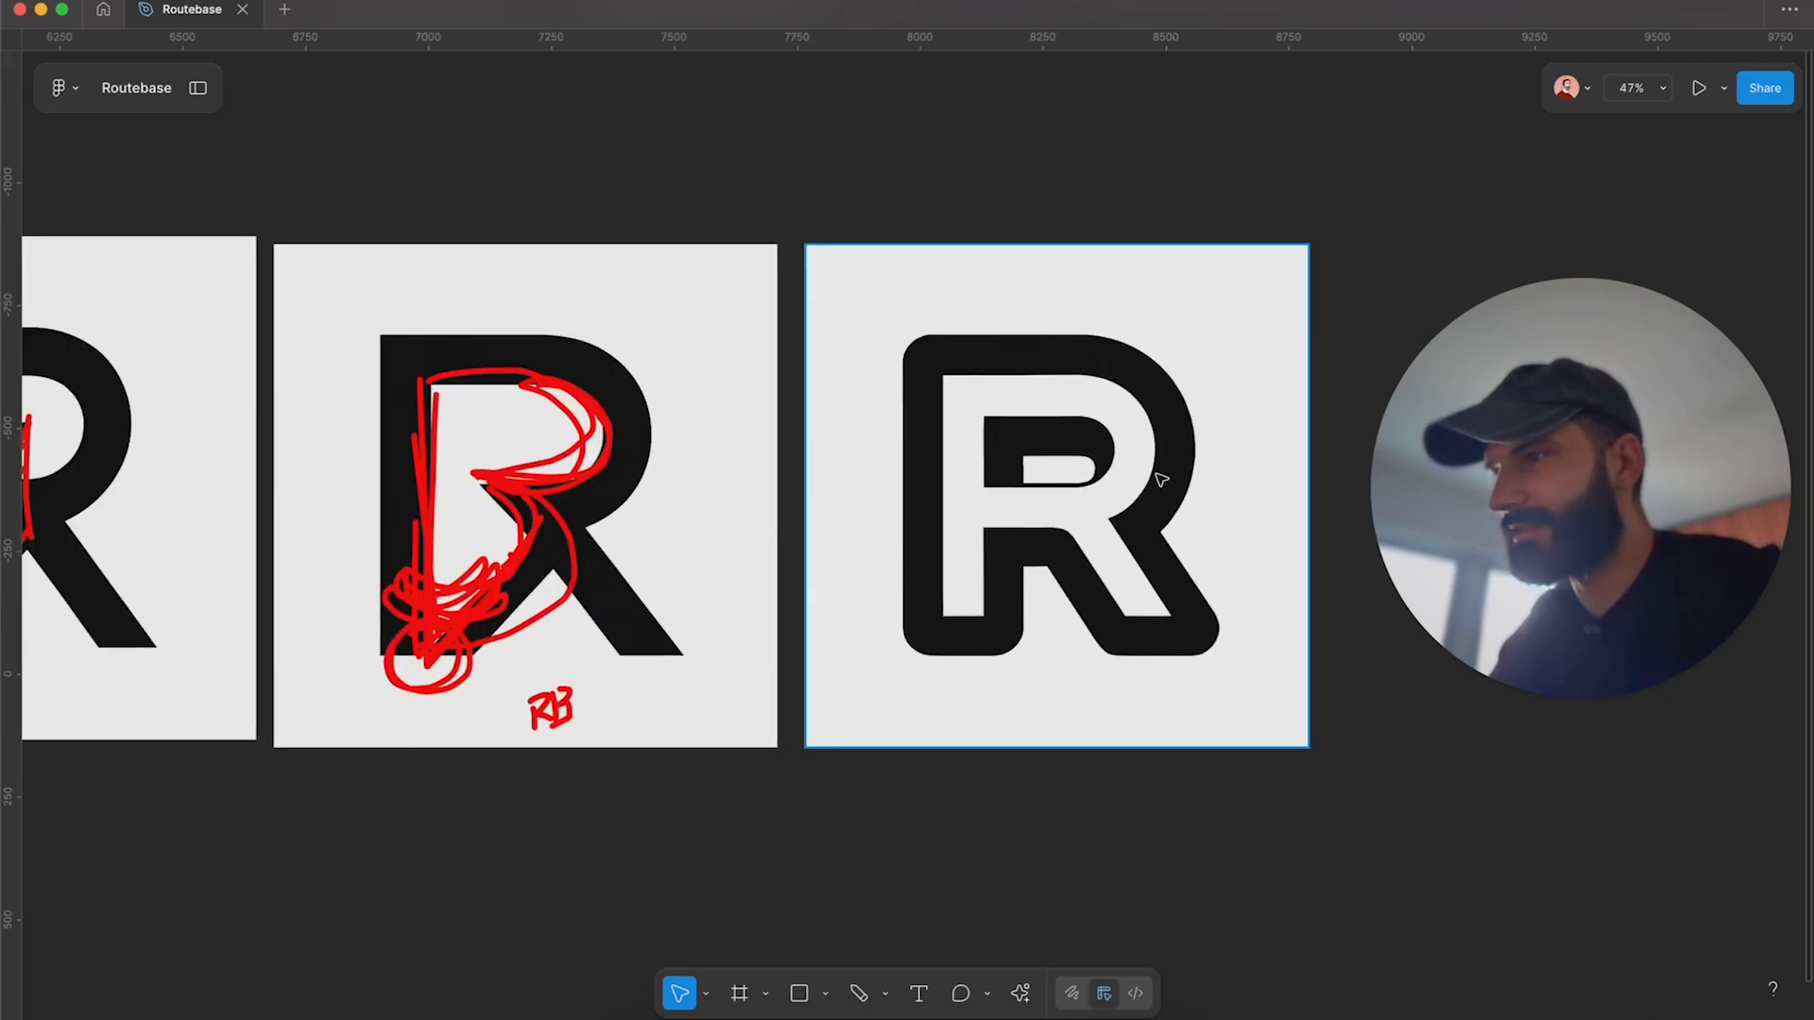
scroll(1081, 467, up, 4)
click(857, 993)
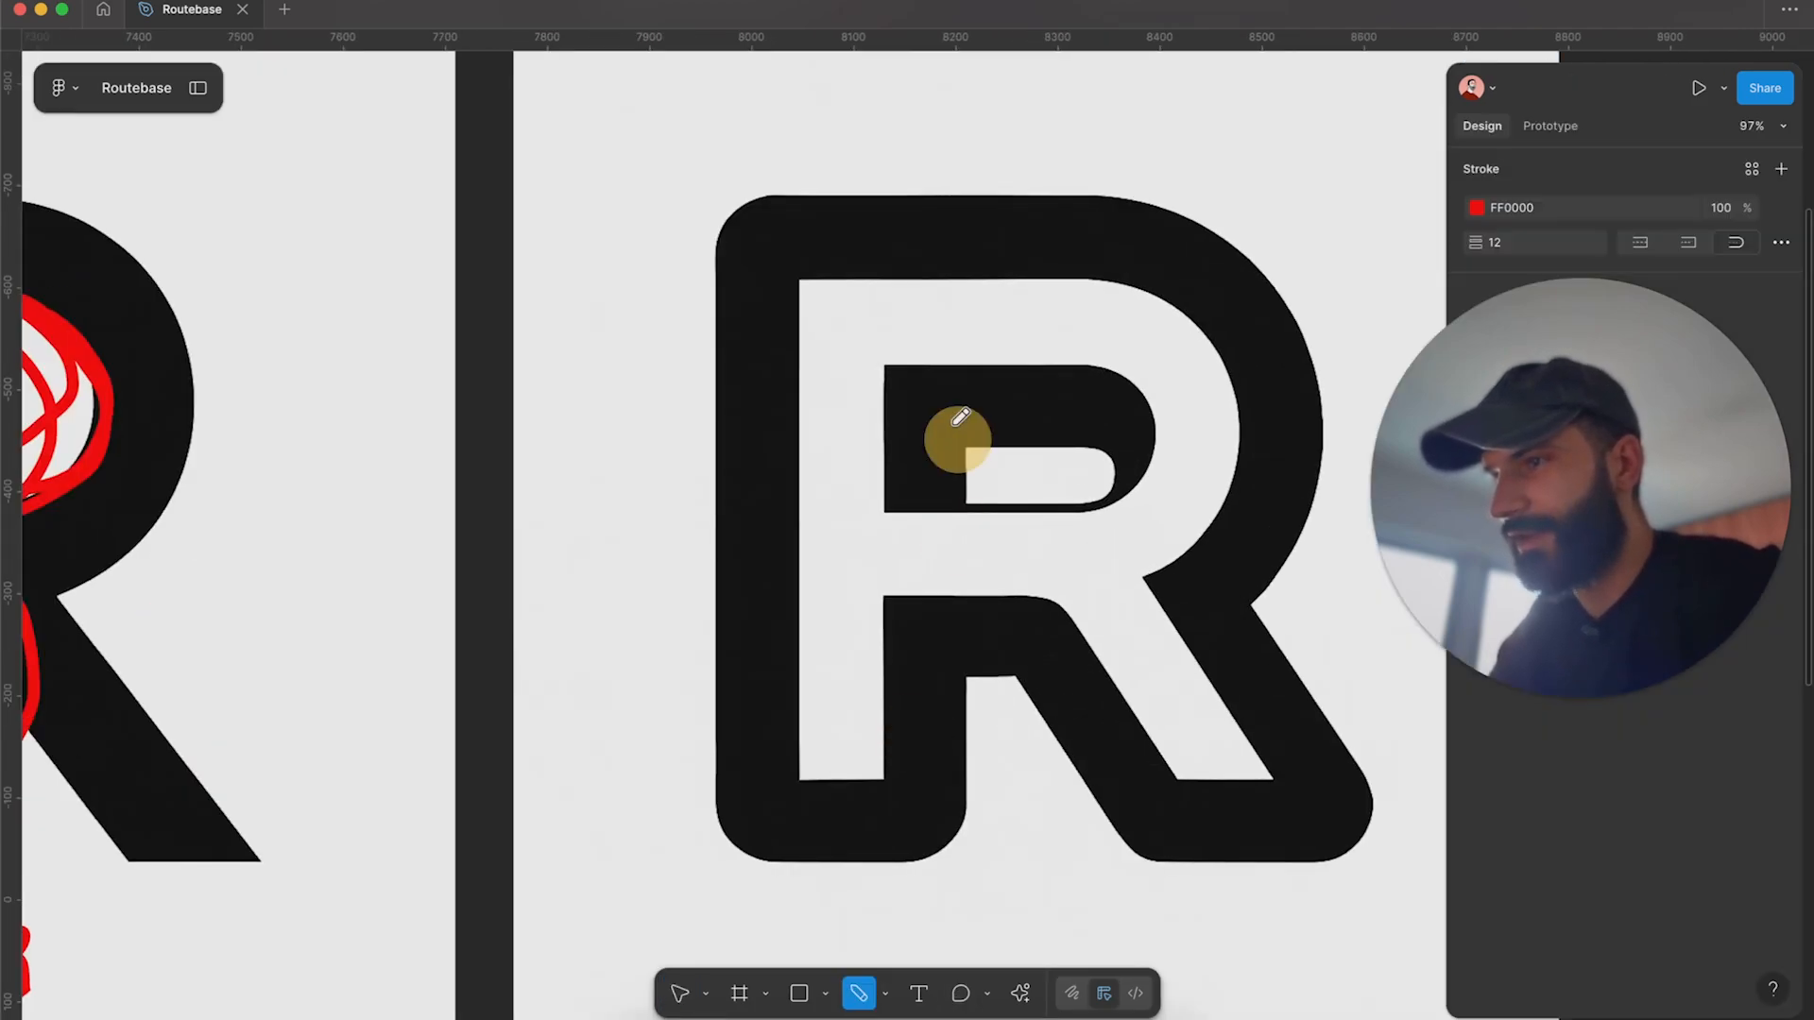
mouse_move(990, 437)
mouse_down()
mouse_move(1101, 409)
mouse_move(1087, 415)
mouse_up()
drag(890, 361, 968, 426)
drag(971, 378, 915, 423)
mouse_move(879, 591)
mouse_down()
mouse_move(967, 648)
mouse_move(922, 642)
mouse_move(976, 620)
mouse_move(1061, 635)
mouse_move(1029, 639)
mouse_move(1068, 666)
mouse_move(1060, 648)
mouse_move(1143, 770)
mouse_up()
key(ctrl+z)
scroll(1157, 775, down, 5)
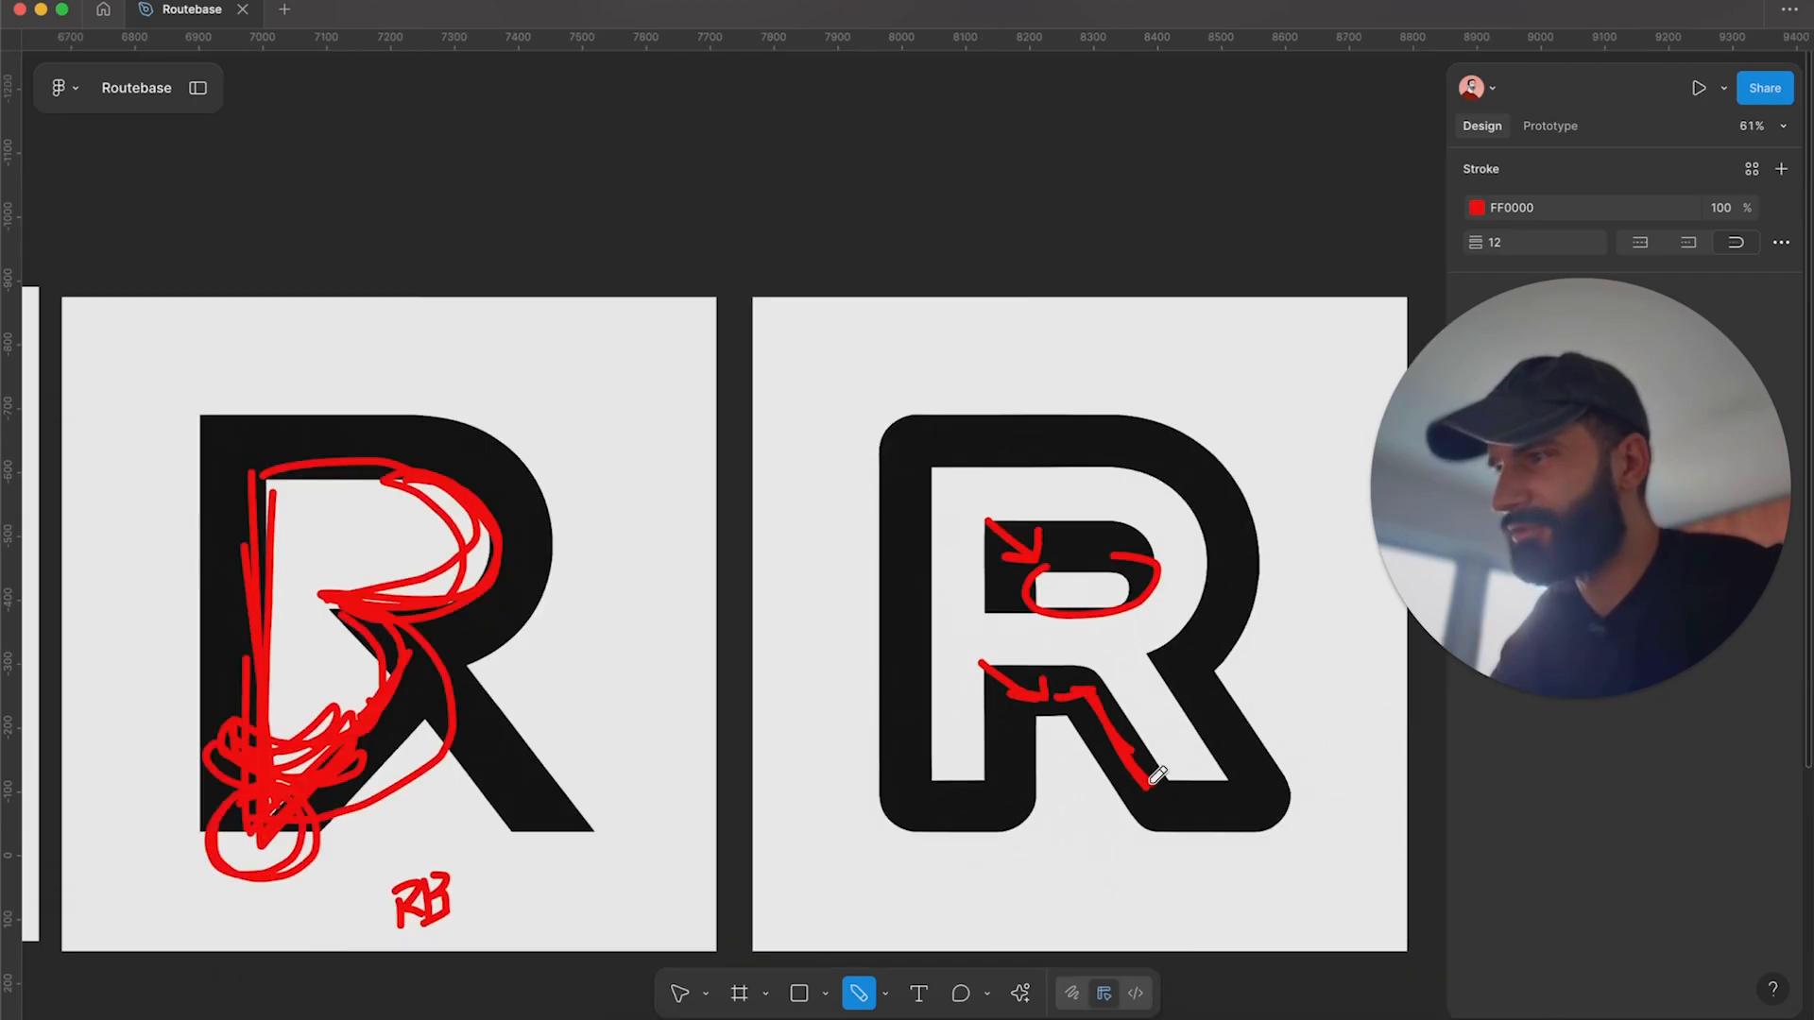
scroll(1158, 774, down, 5)
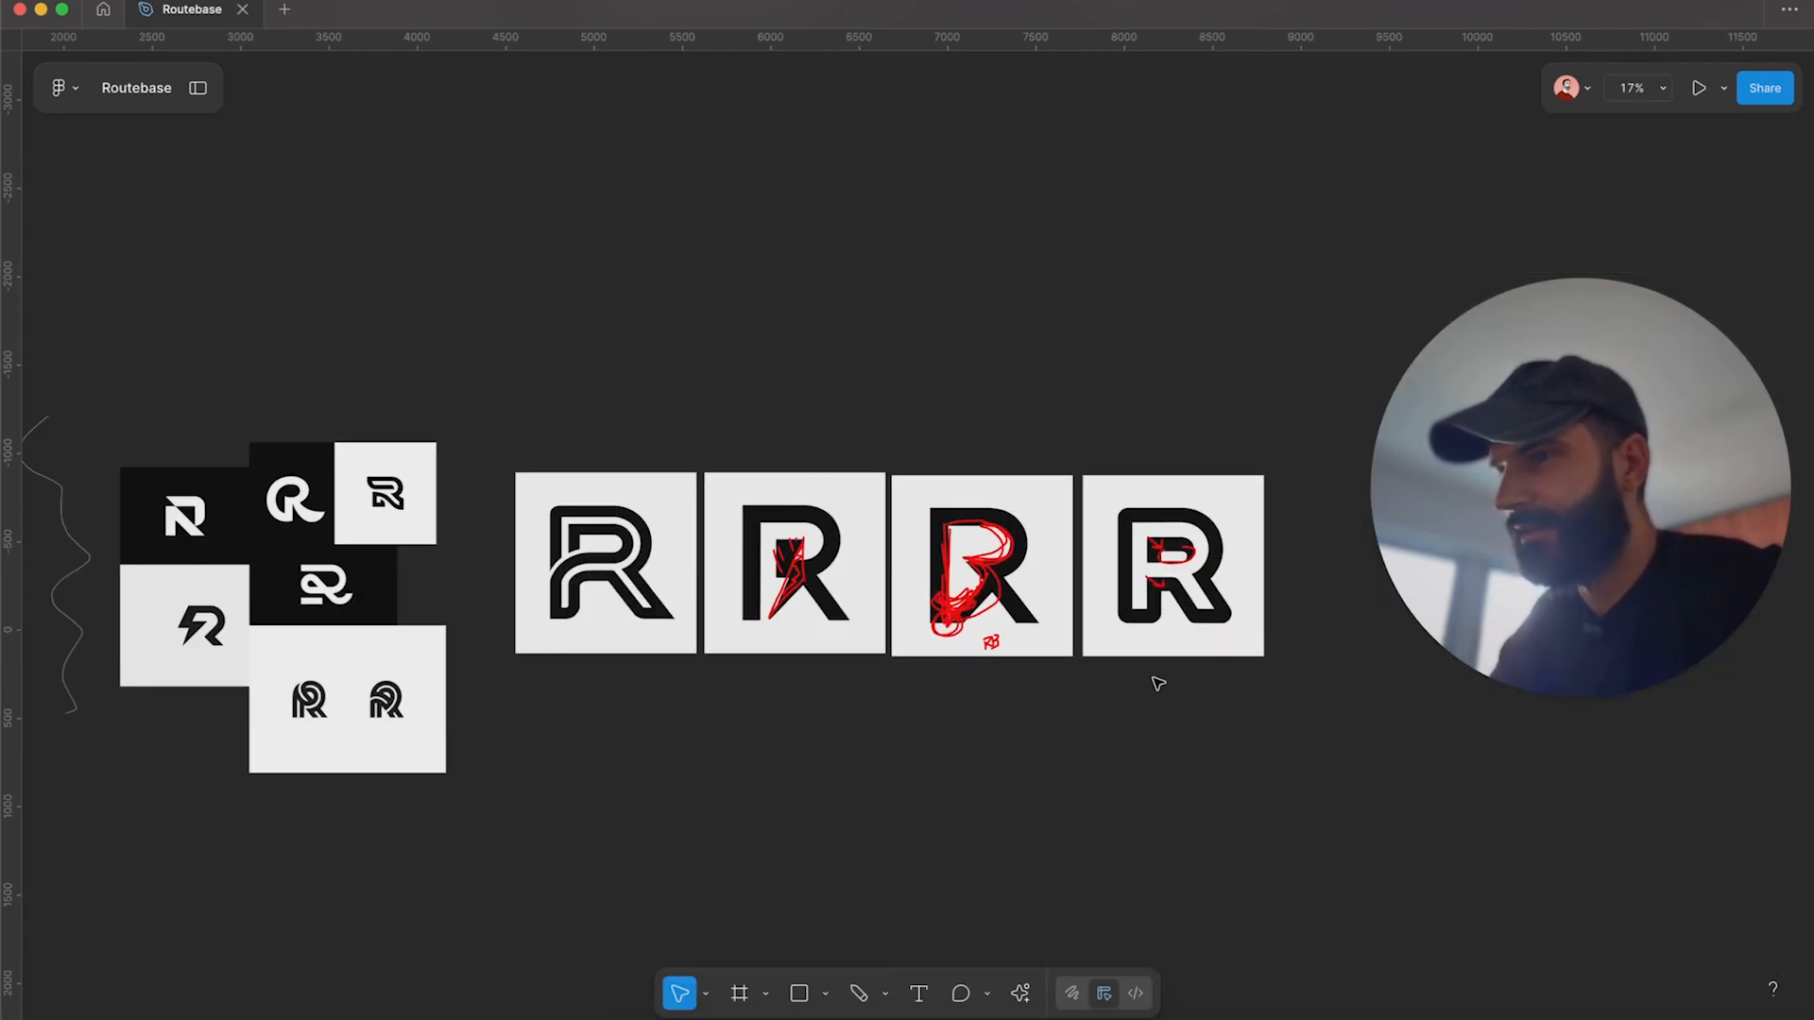
In Chrome, ask the Routebase Logo Prompts chat to explore more ideas or refine the current ones and suggest 5 more new prompts, and return to Figma.
click(728, 1012)
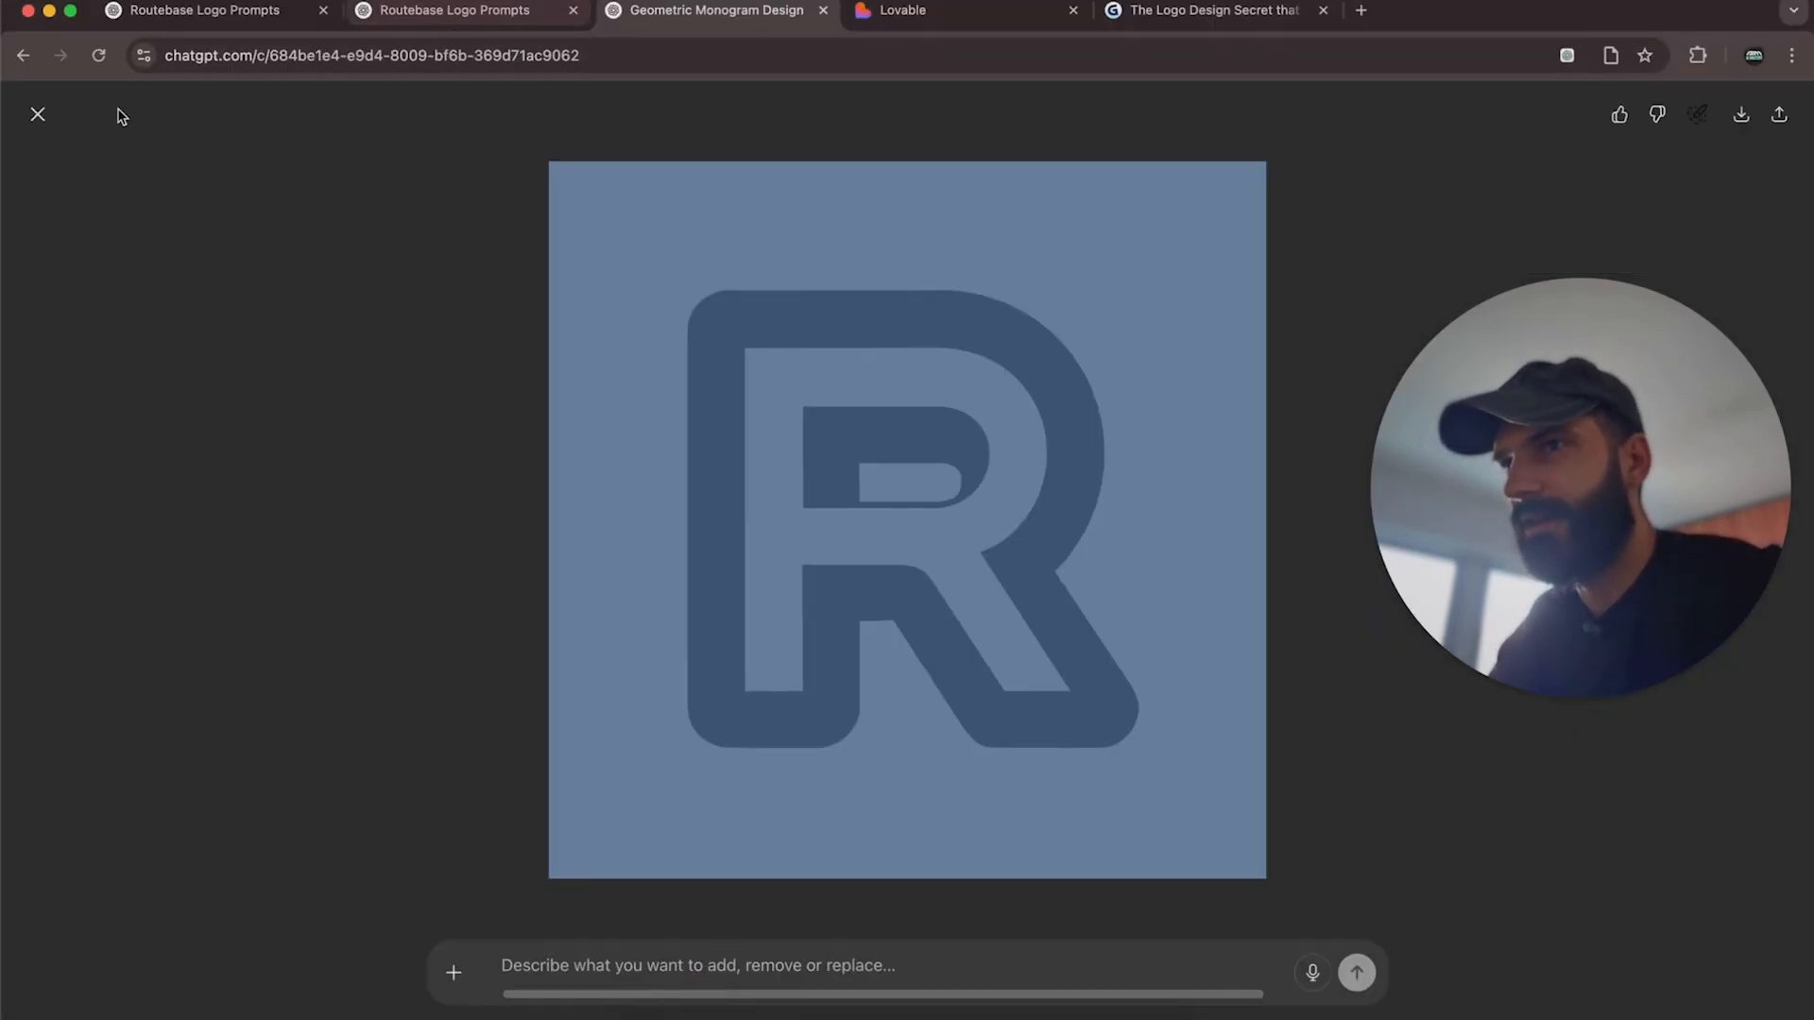
click(38, 115)
click(507, 19)
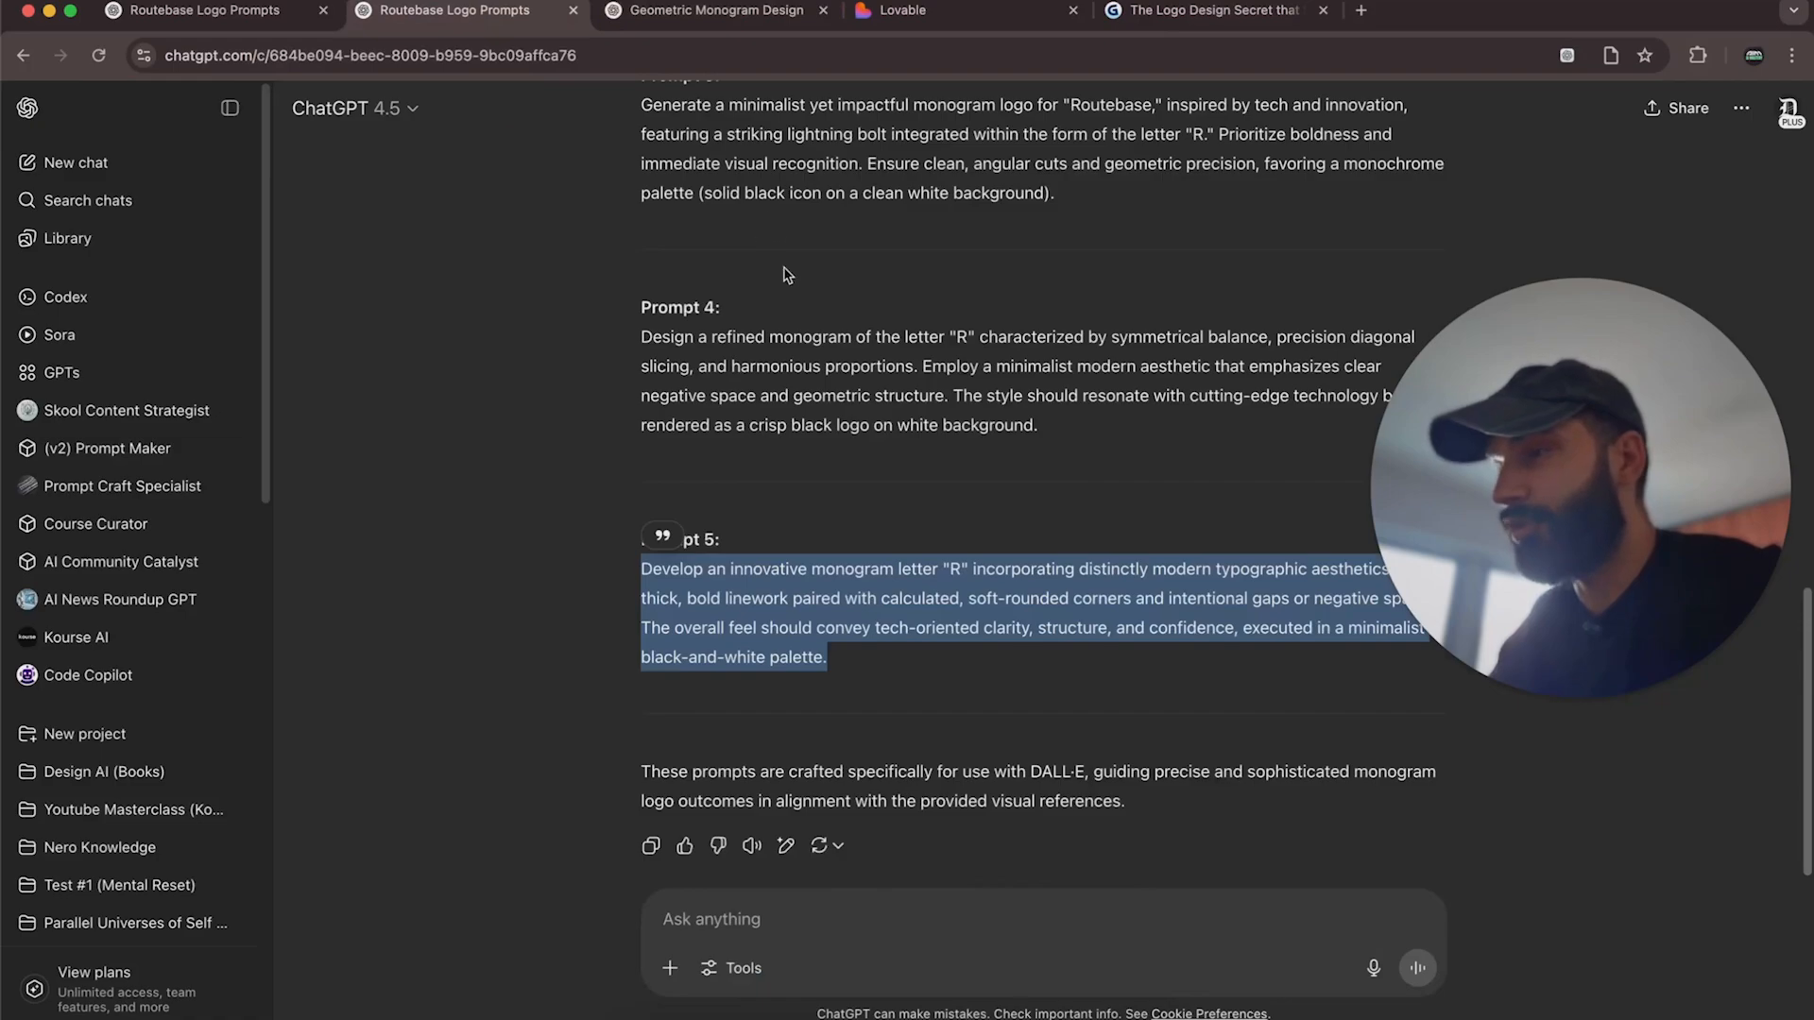
click(875, 623)
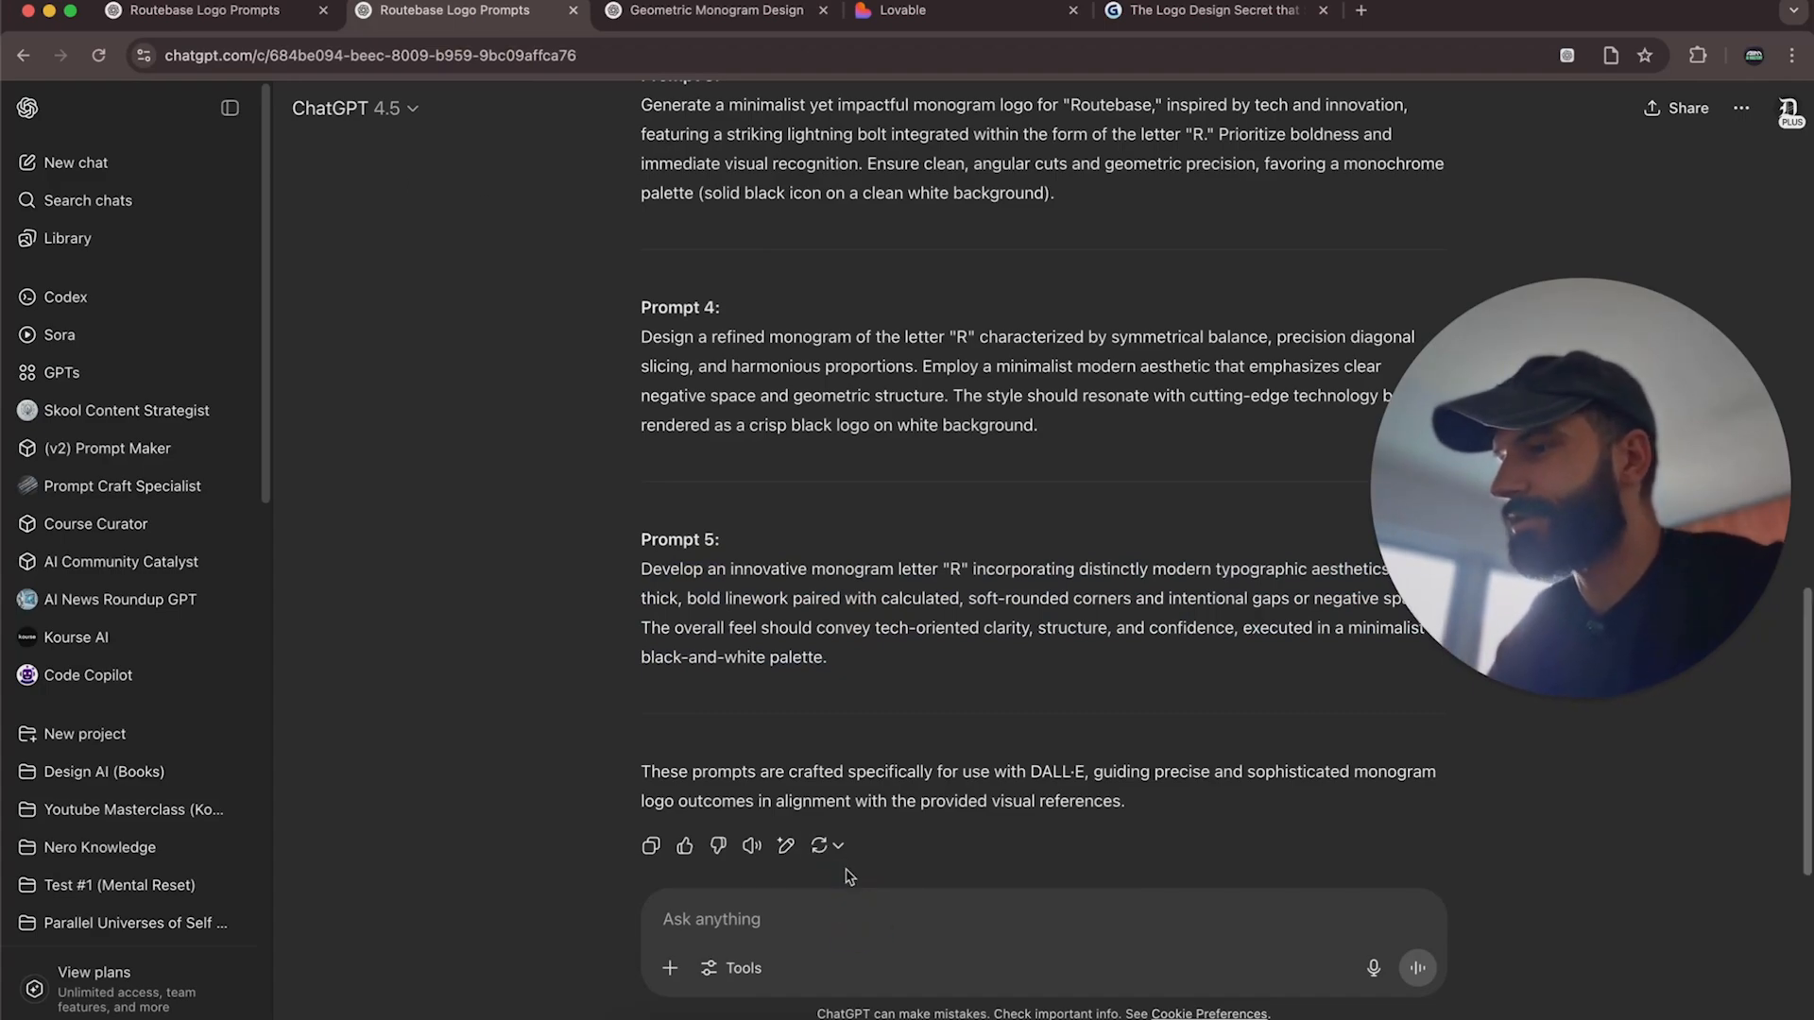
scroll(951, 818, down, 2)
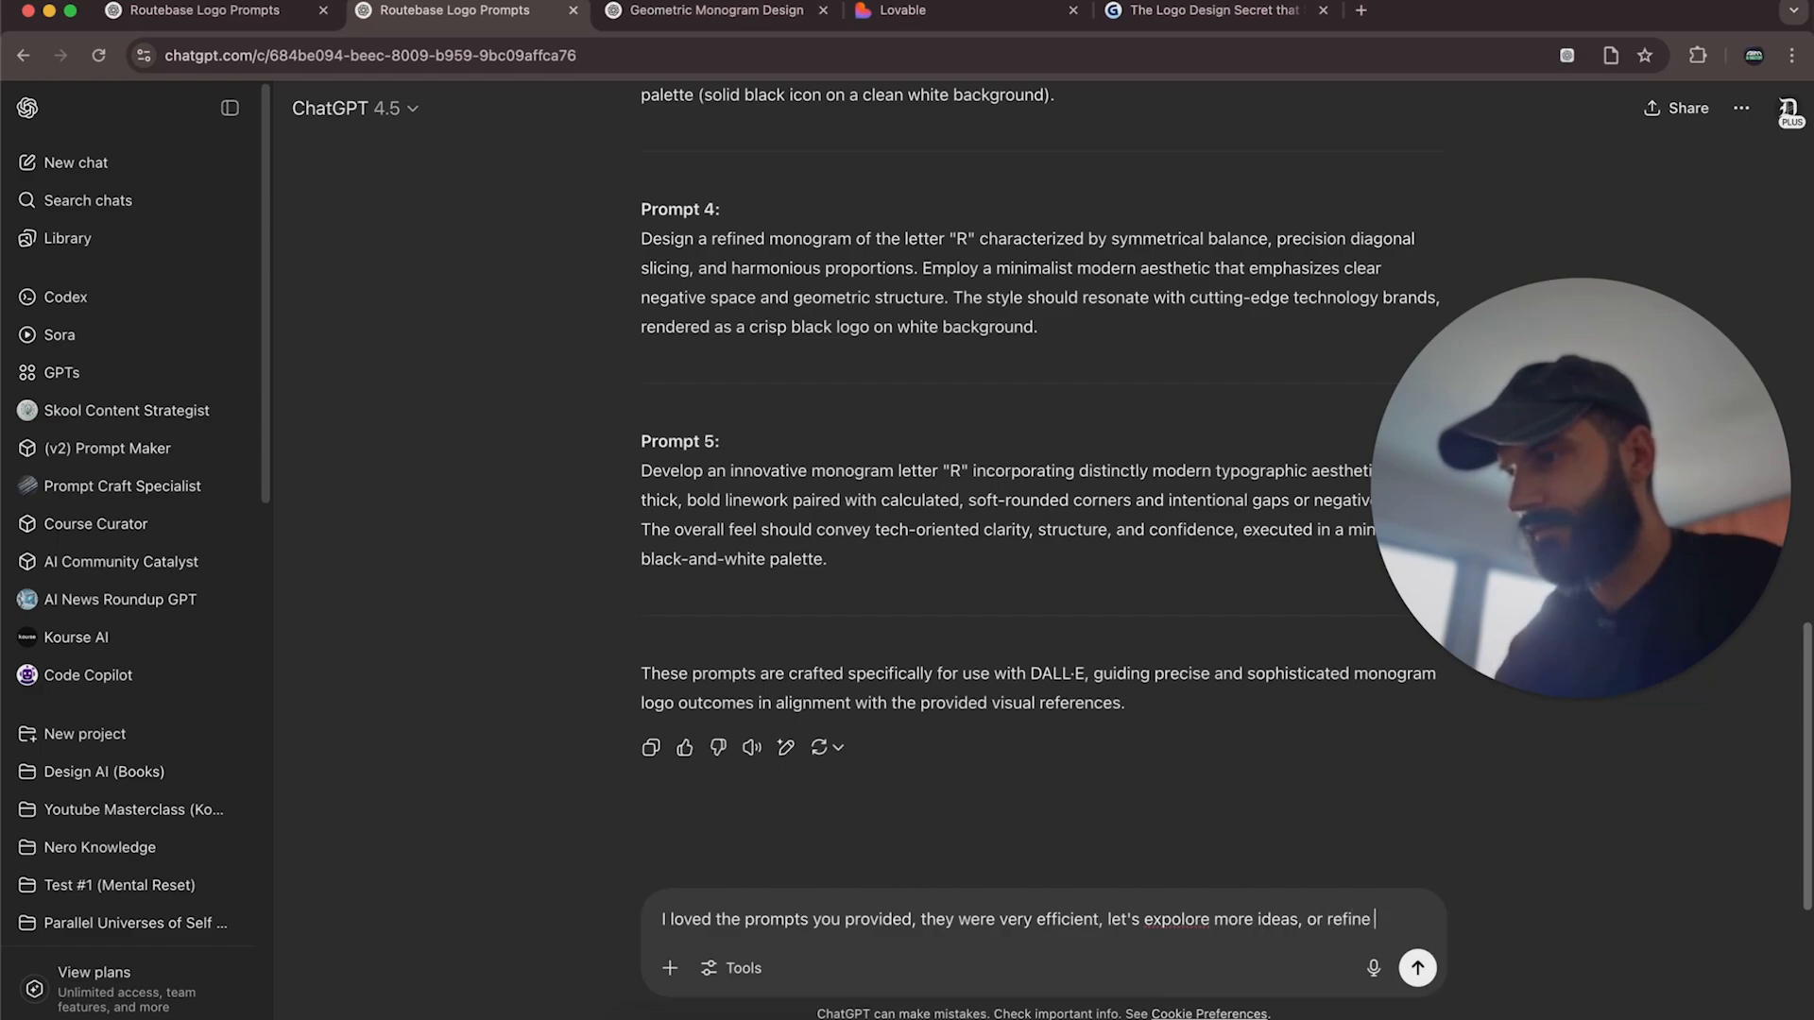
text(rrent ones and then suggest 5 more new prompts that I can test out)
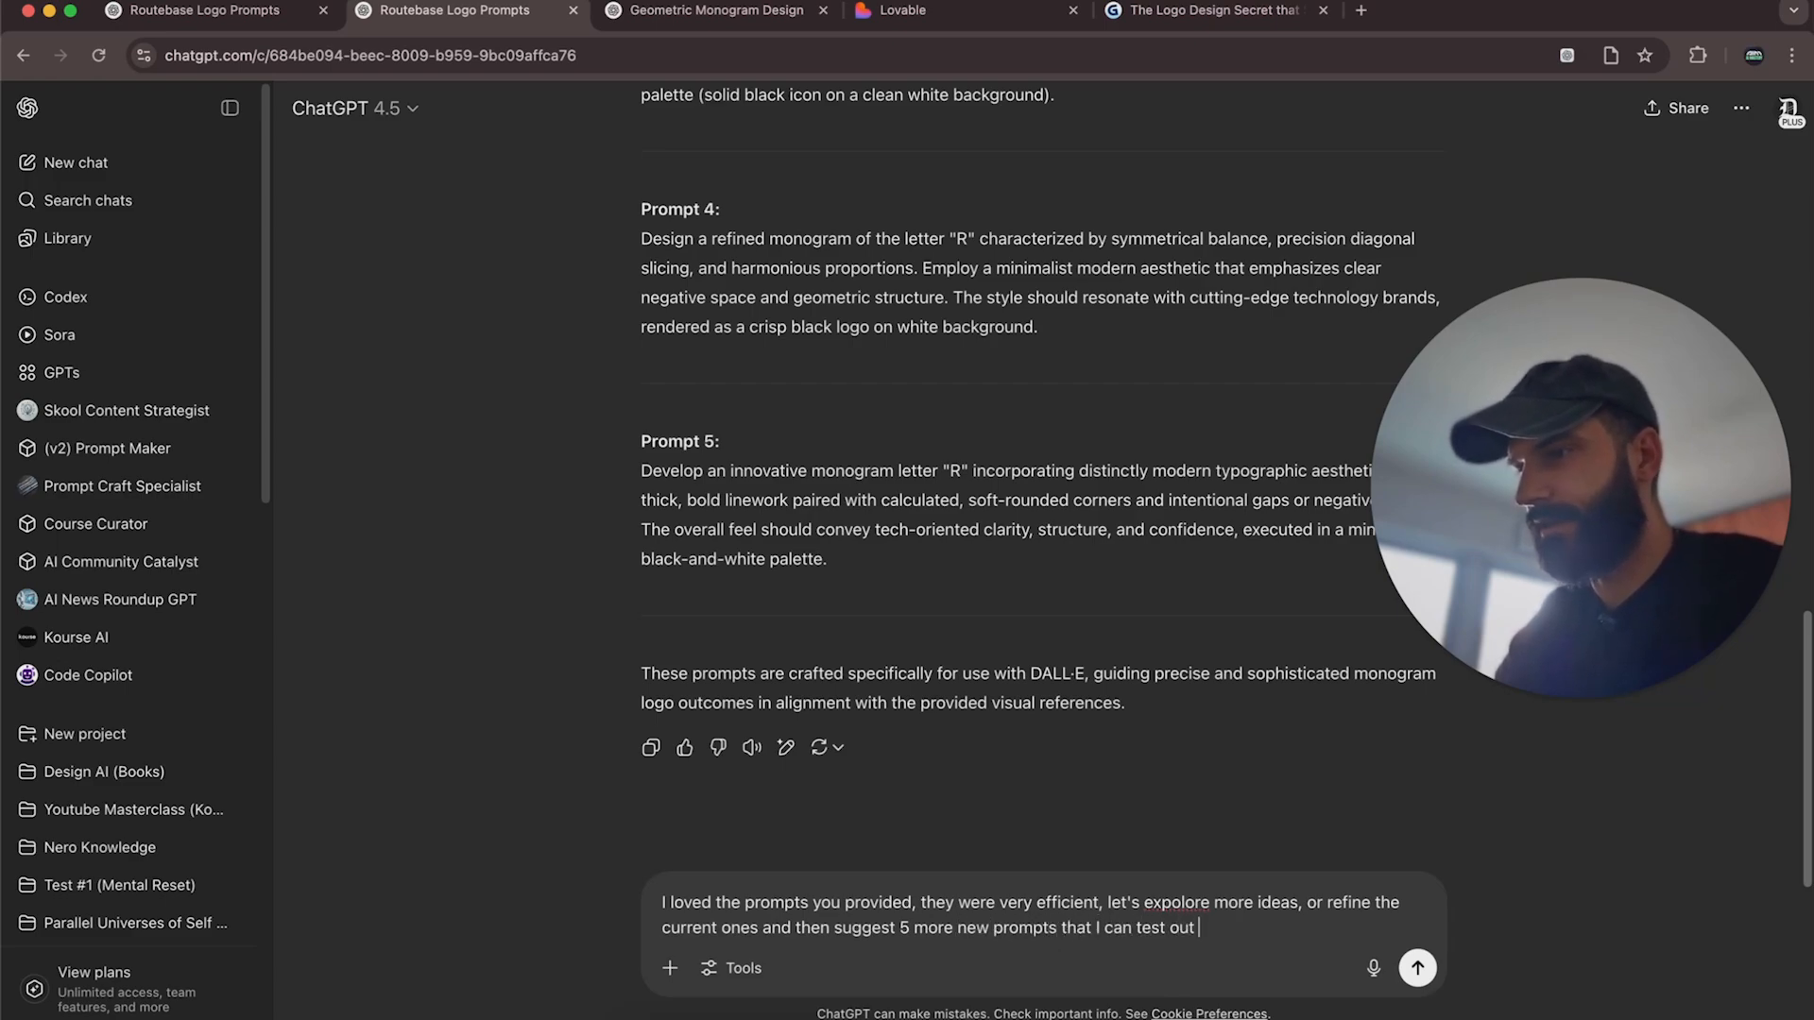
key(Return)
click(800, 1011)
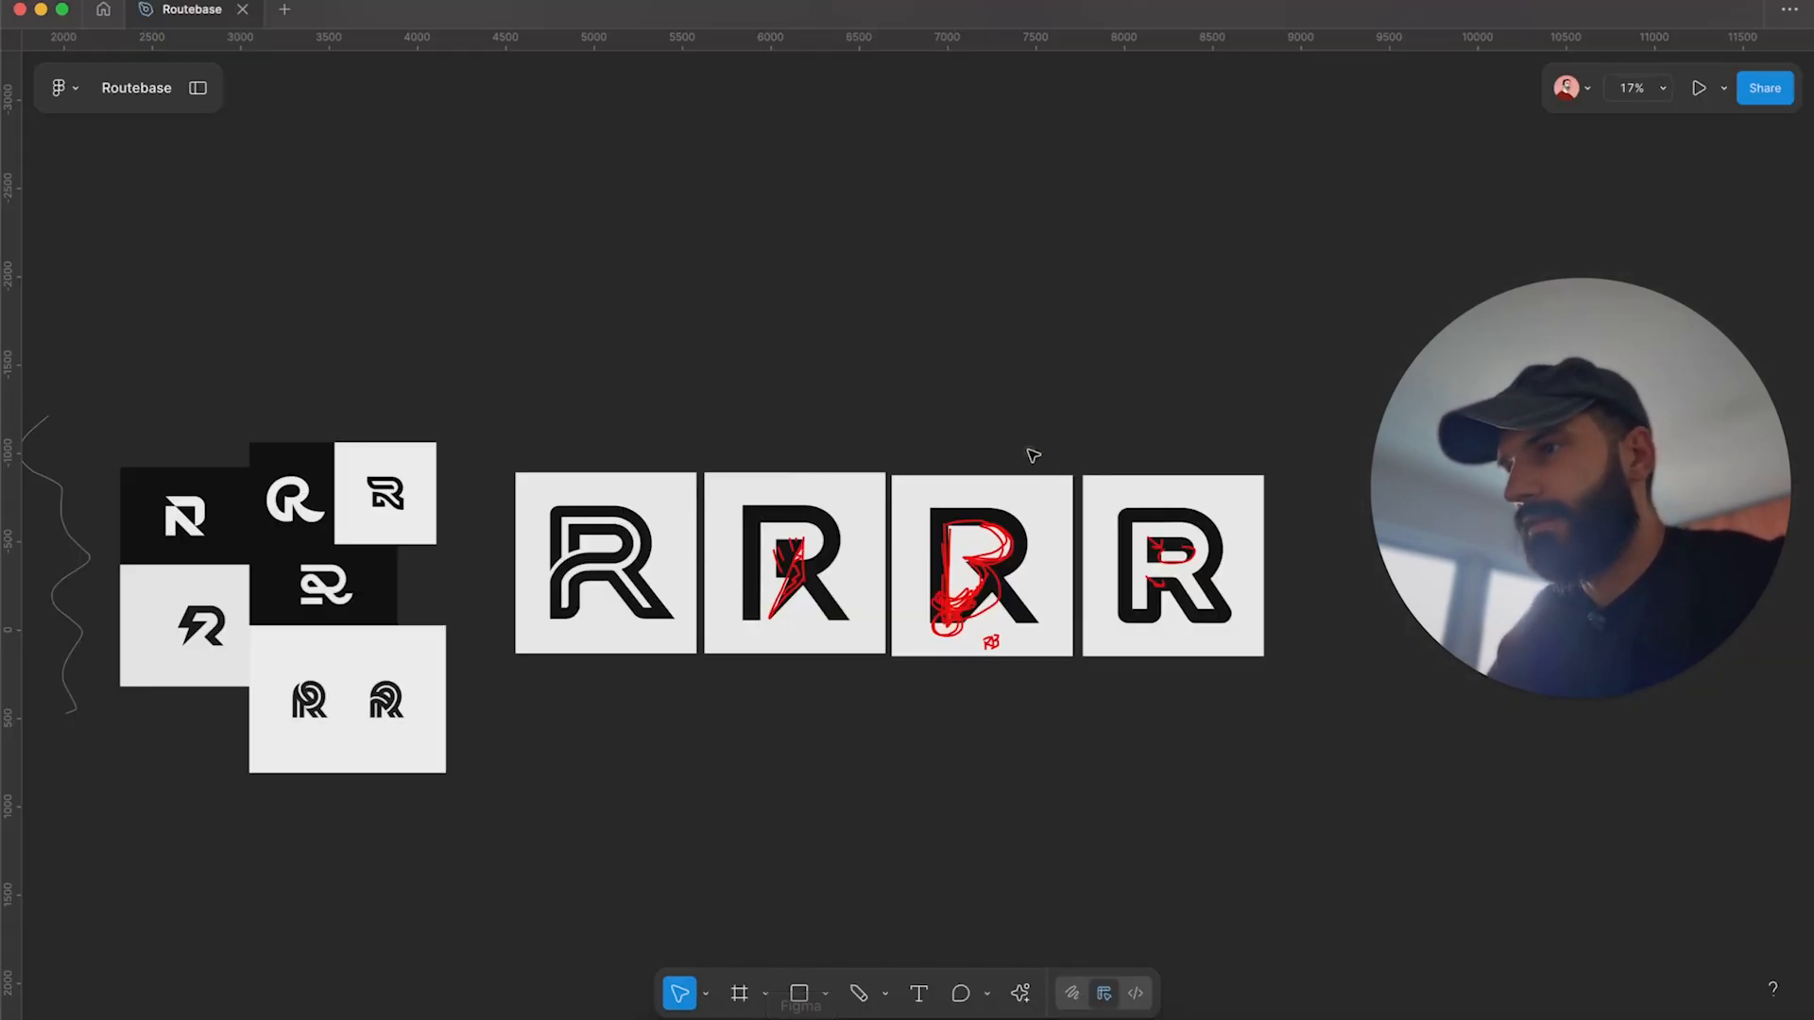
scroll(607, 519, up, 3)
click(859, 993)
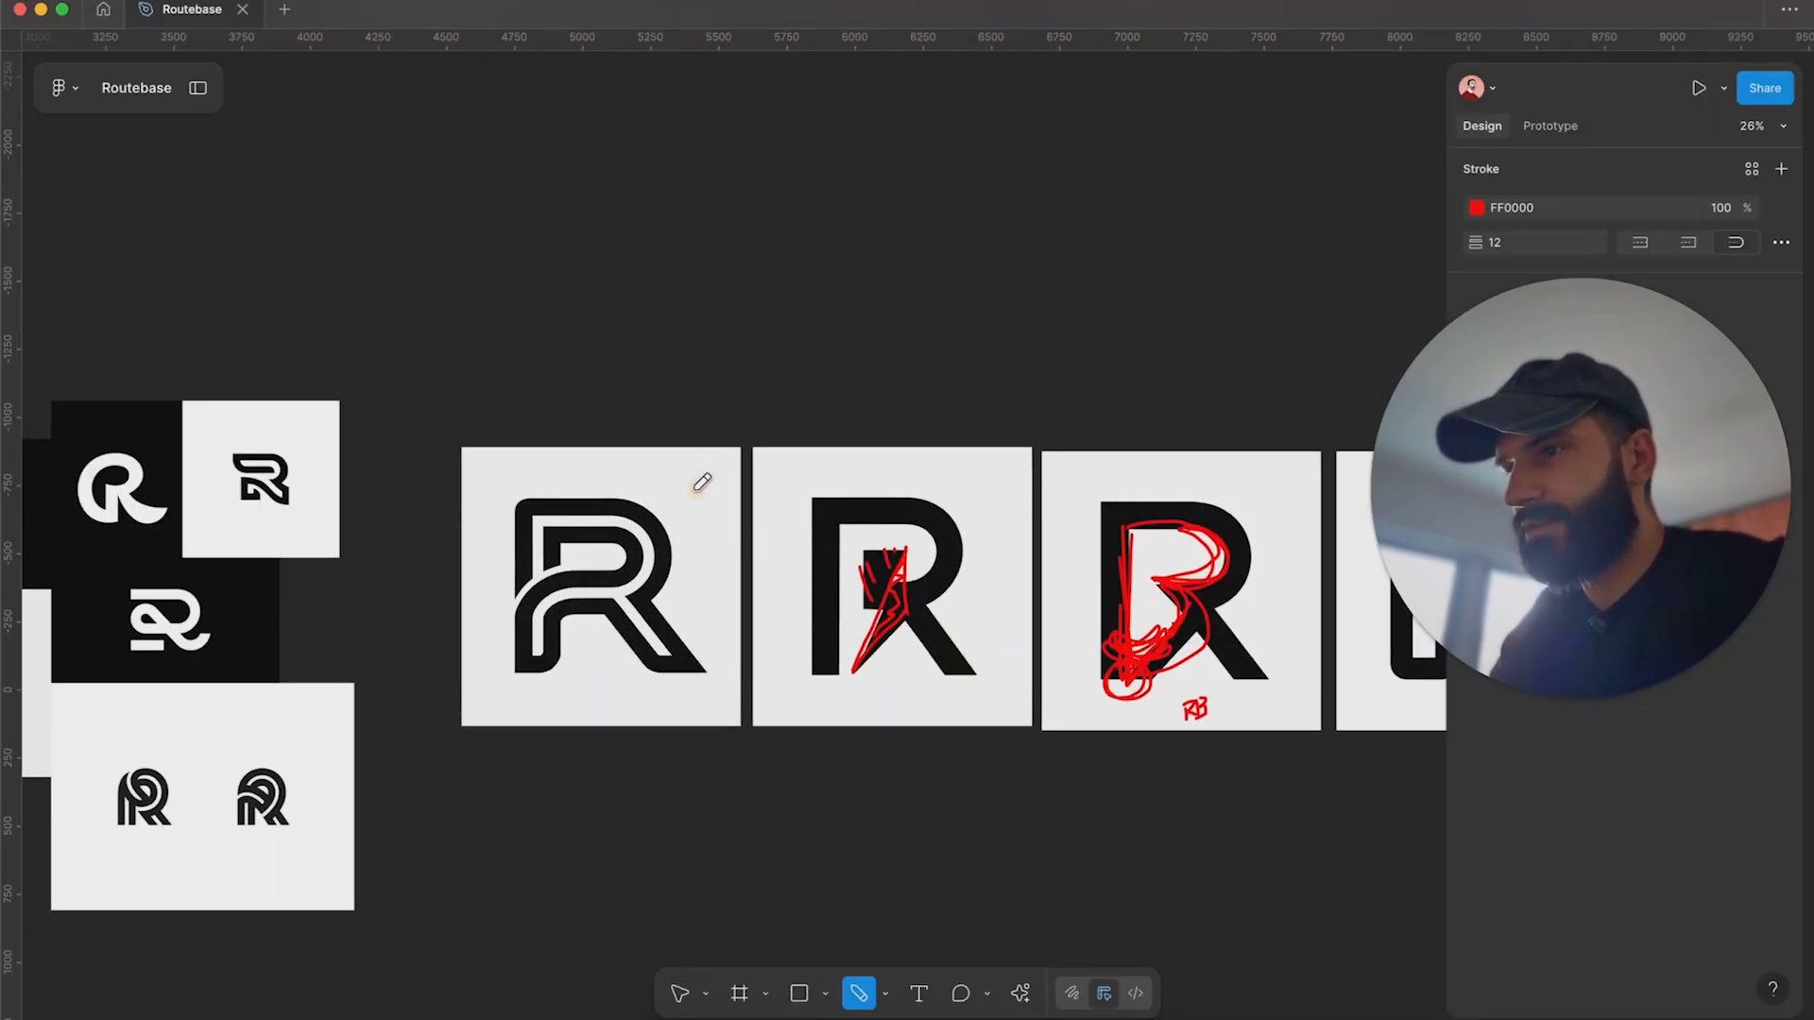
mouse_move(519, 446)
mouse_down()
mouse_move(511, 666)
mouse_move(708, 670)
mouse_move(538, 491)
mouse_up()
key(ctrl+z)
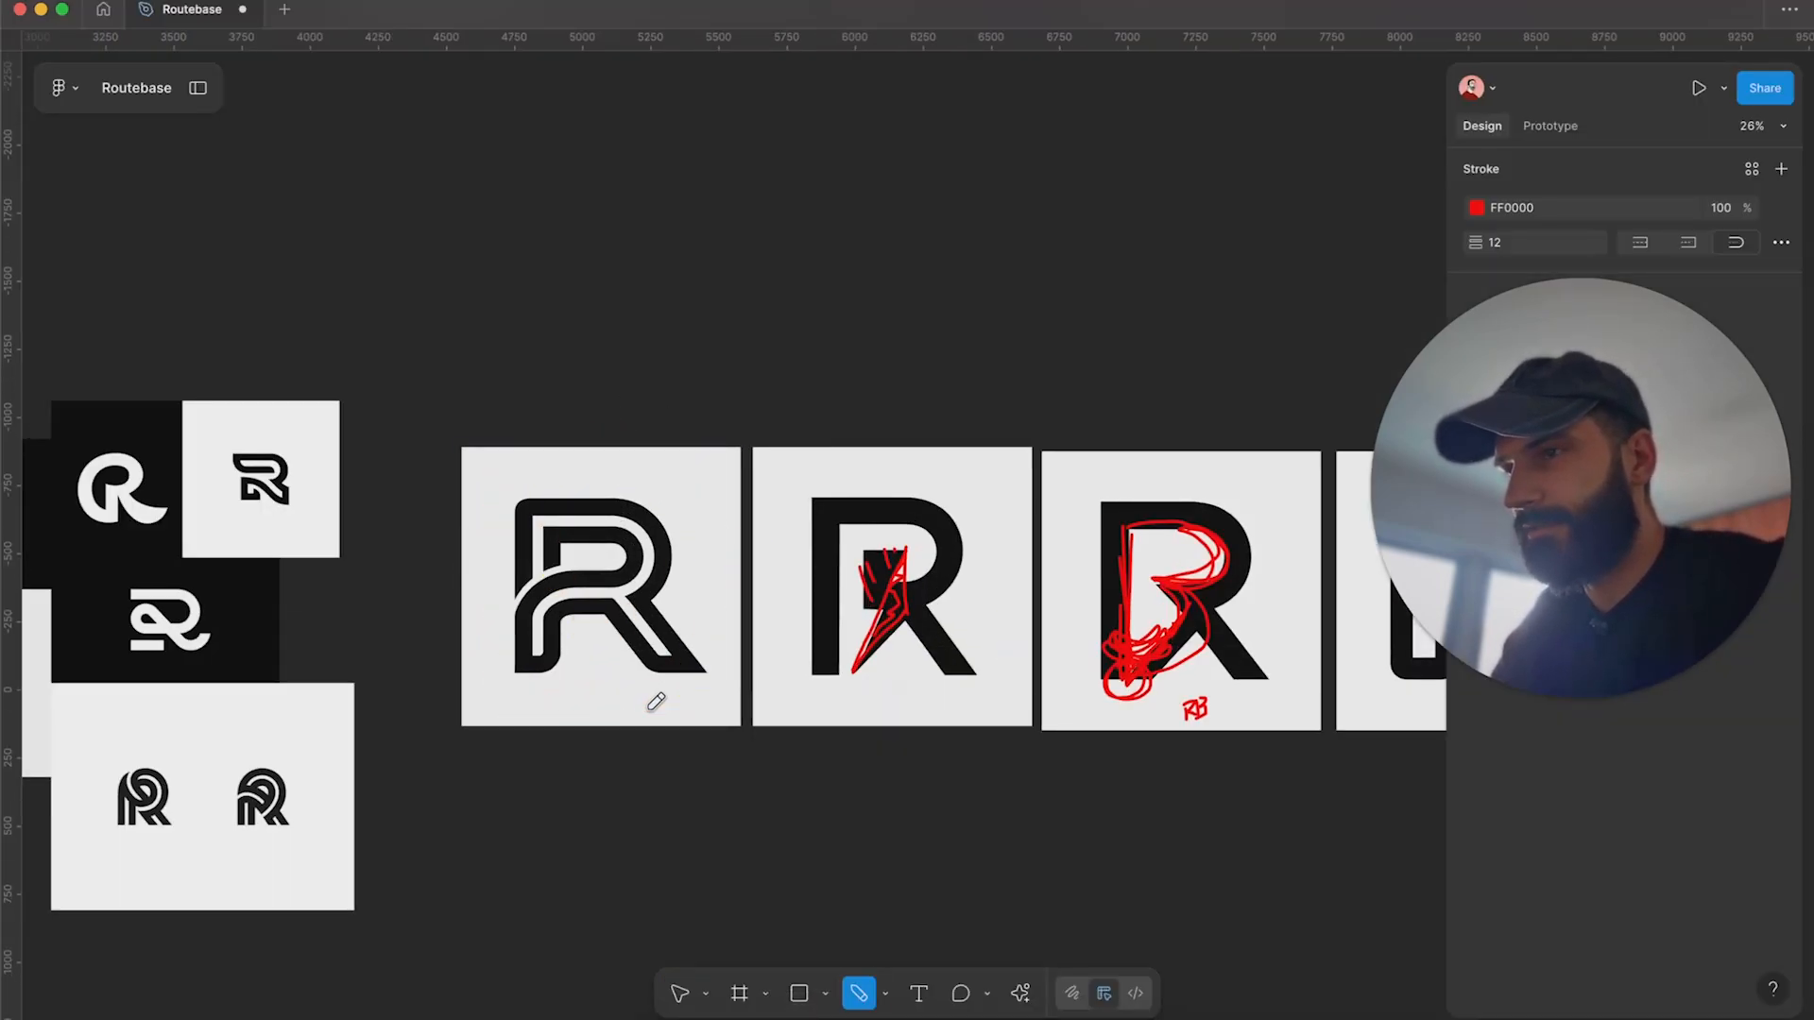
key(Escape)
Place a 100 × 100 rectangle above the ribbon-style "R" and fill it with green 008000.
click(612, 641)
click(803, 997)
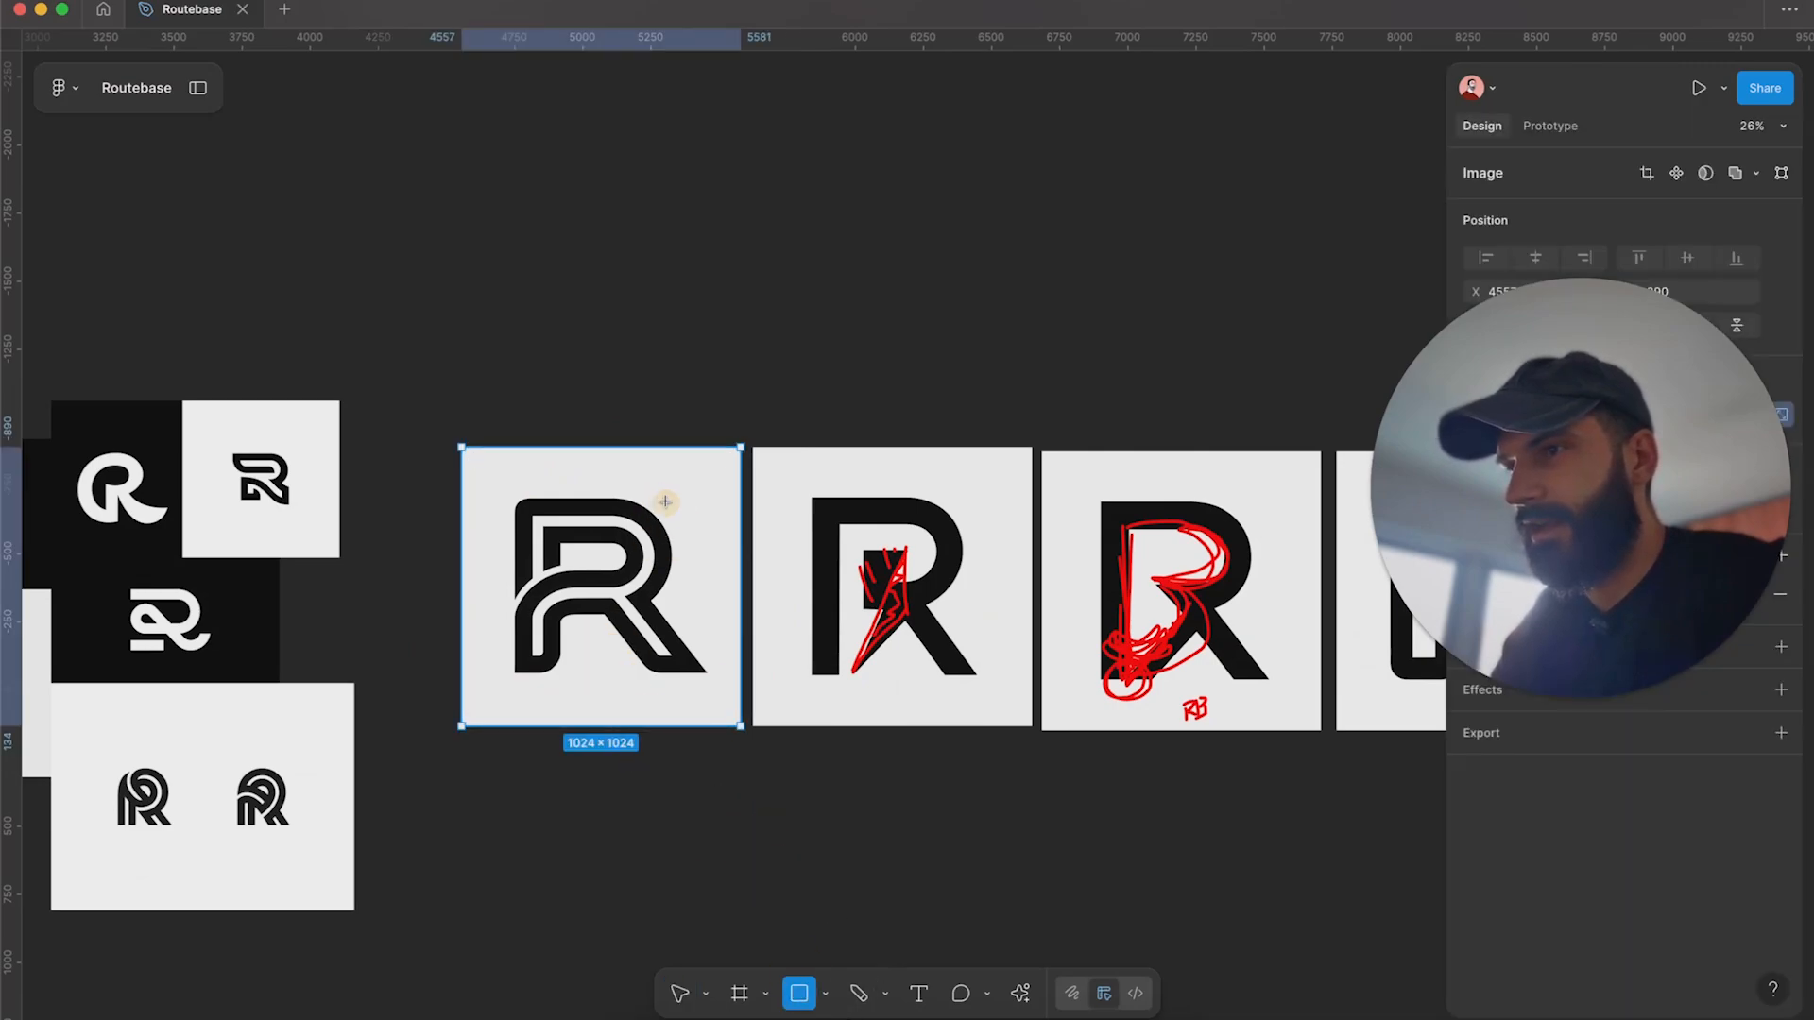
click(606, 422)
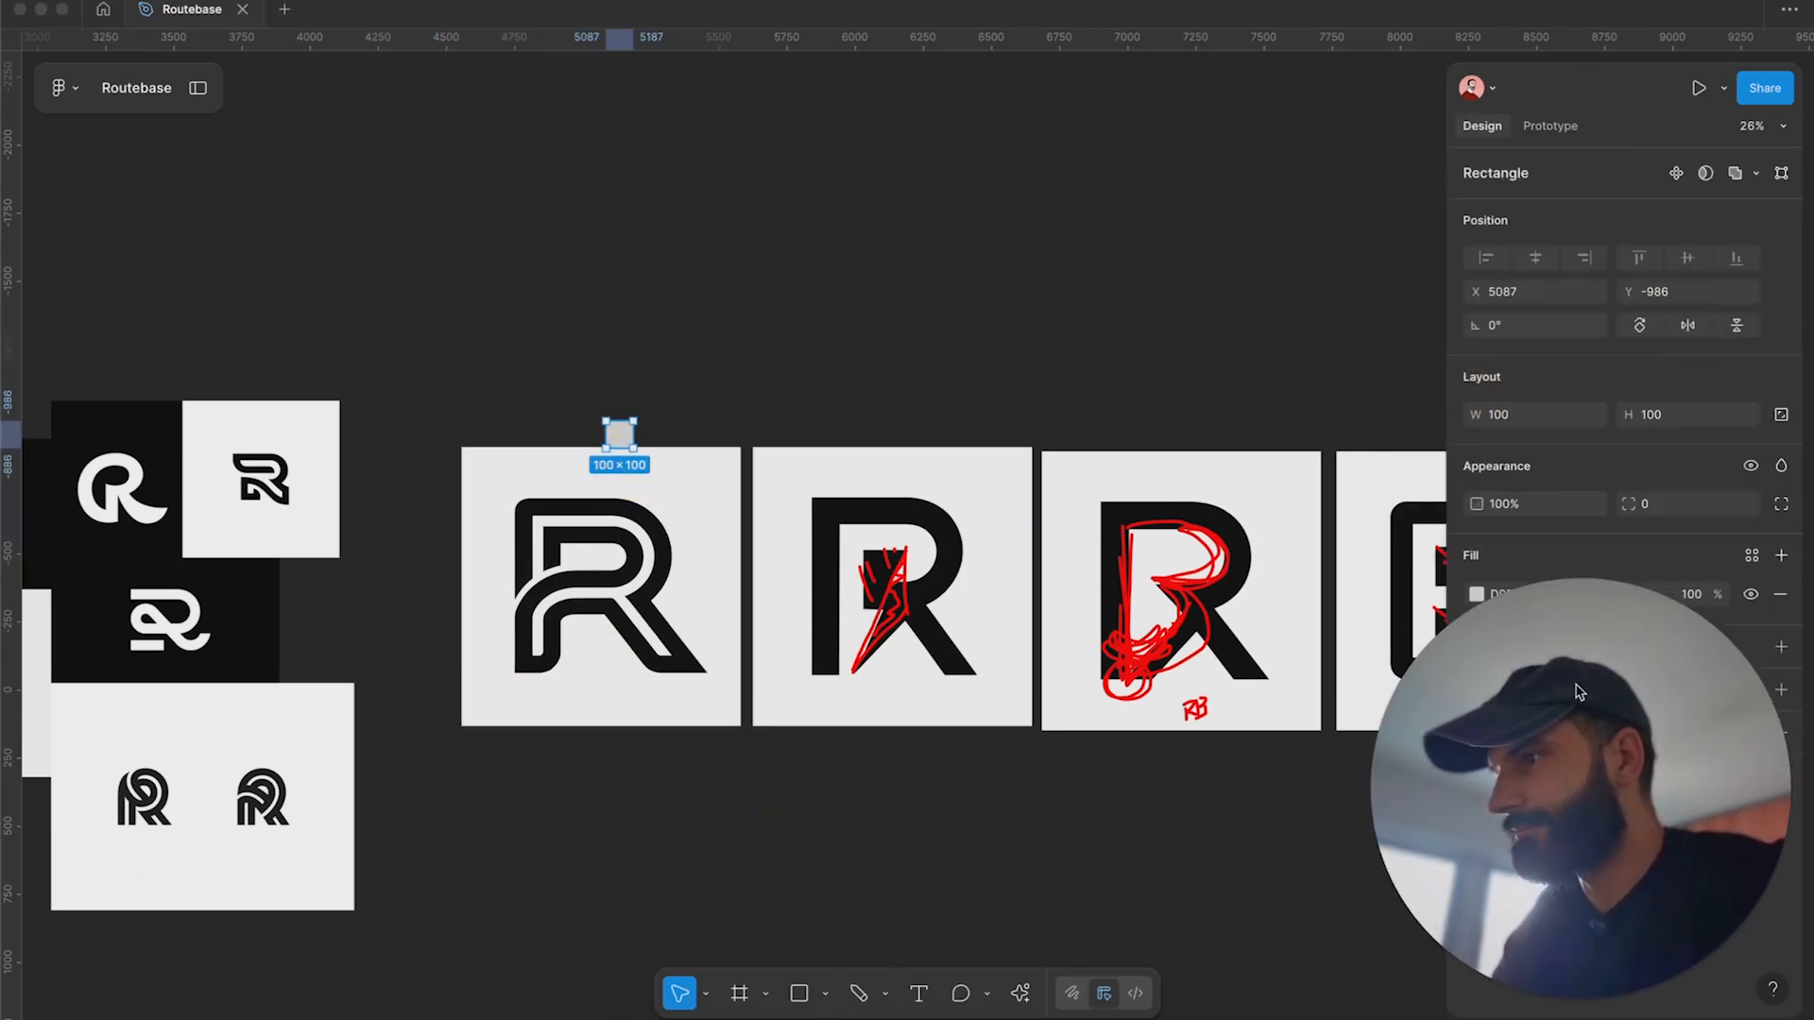
click(1517, 598)
text(gre)
key(Return)
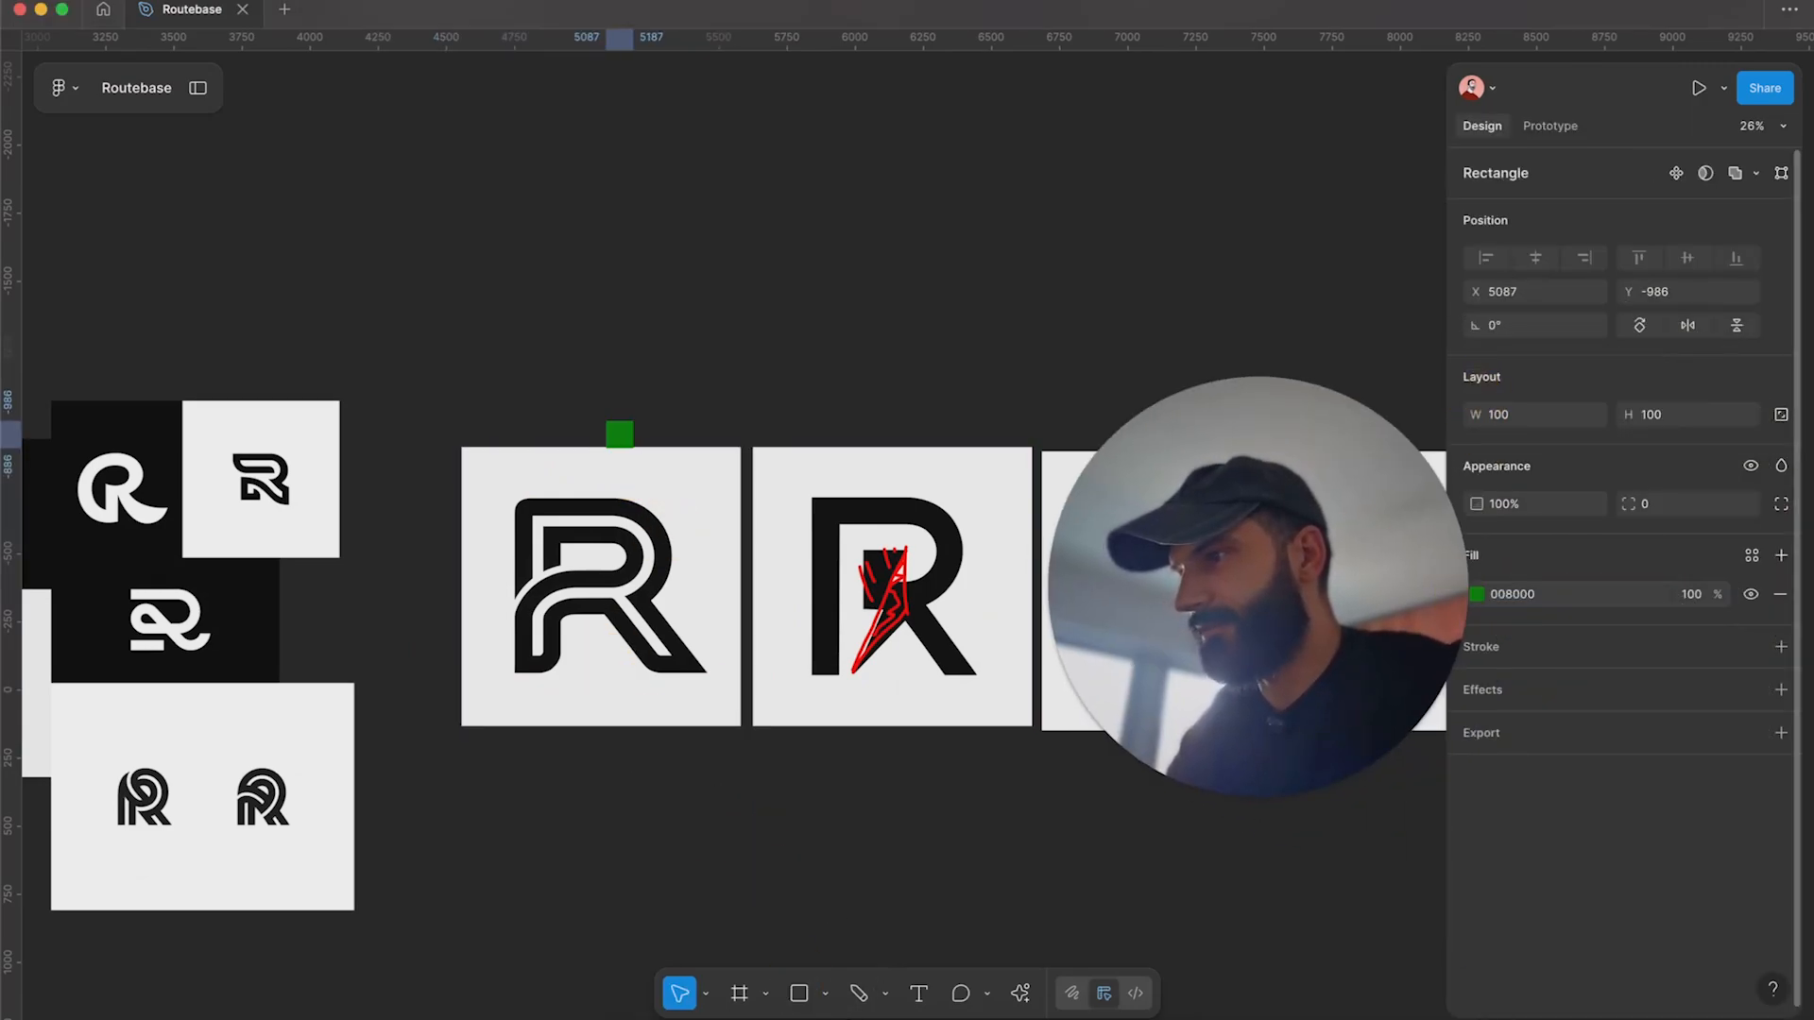
Enlarge the green square to 200 × 200 and place it over the upper-left corner of the ribbon-style "R" image.
click(618, 435)
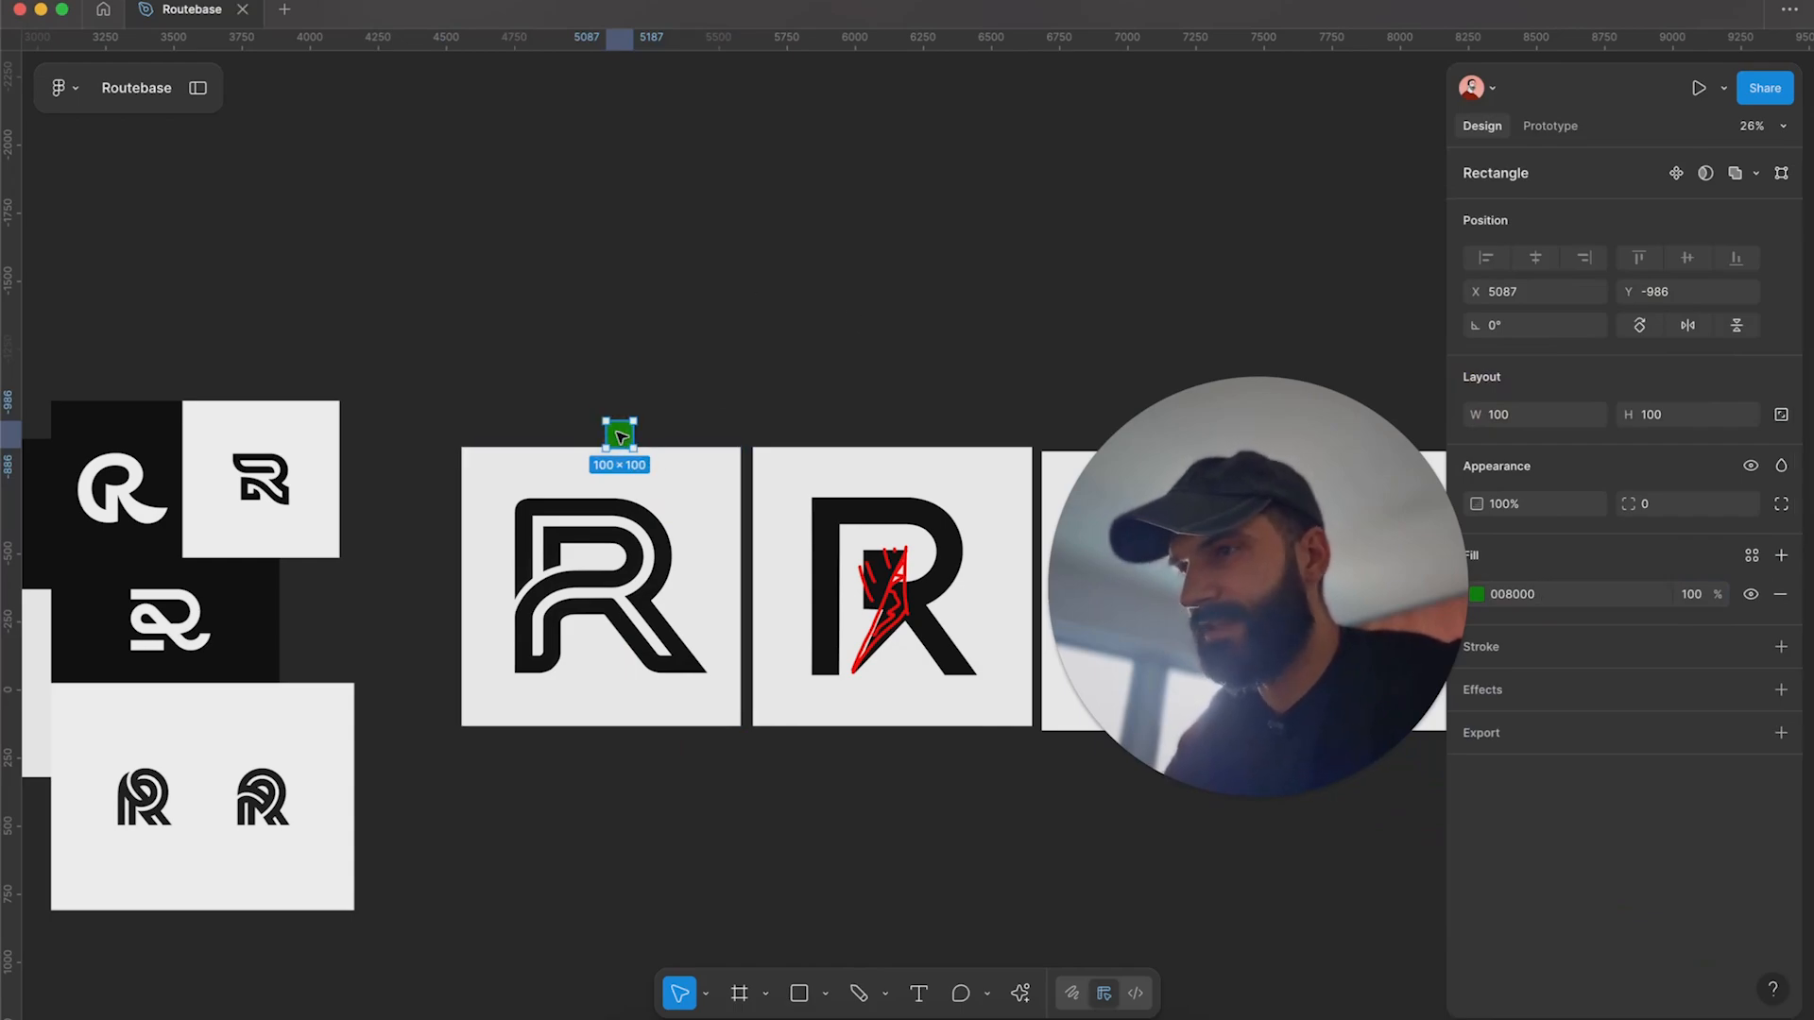
drag(619, 434, 475, 443)
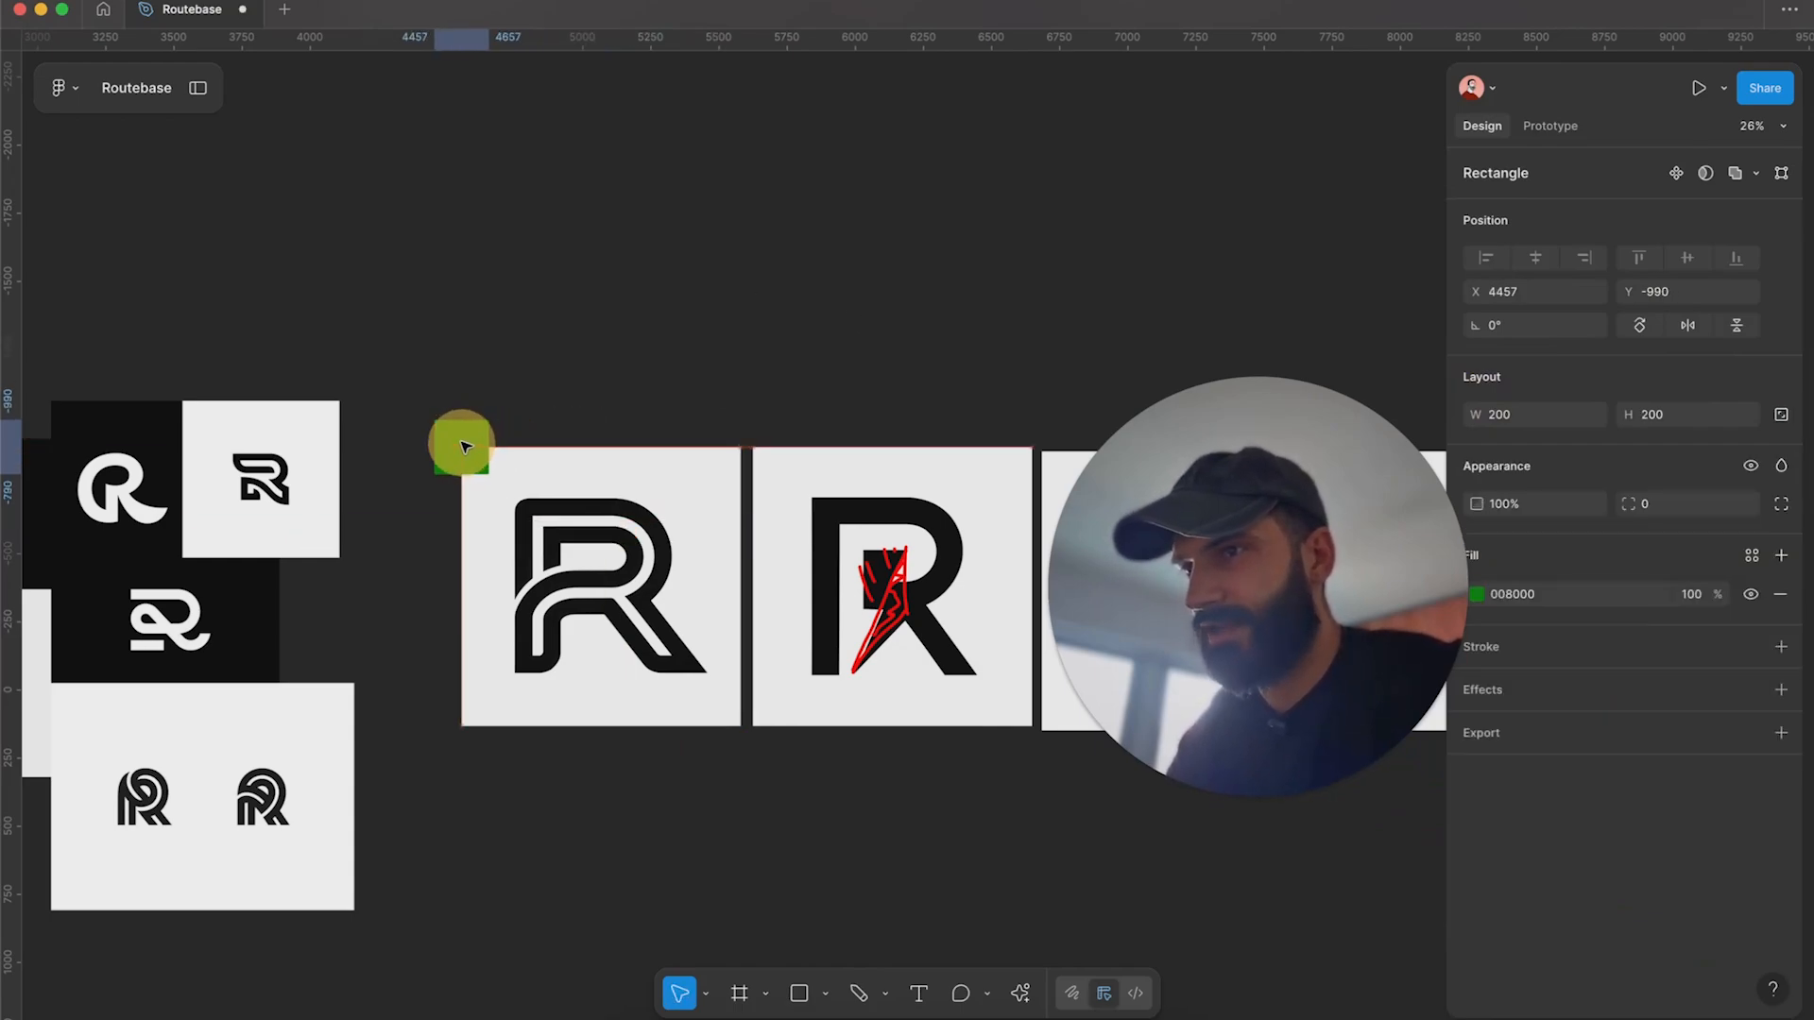
key(Escape)
Compare the four generated "R" concepts with each other and with the reference logos on the canvas.
scroll(614, 435, down, 3)
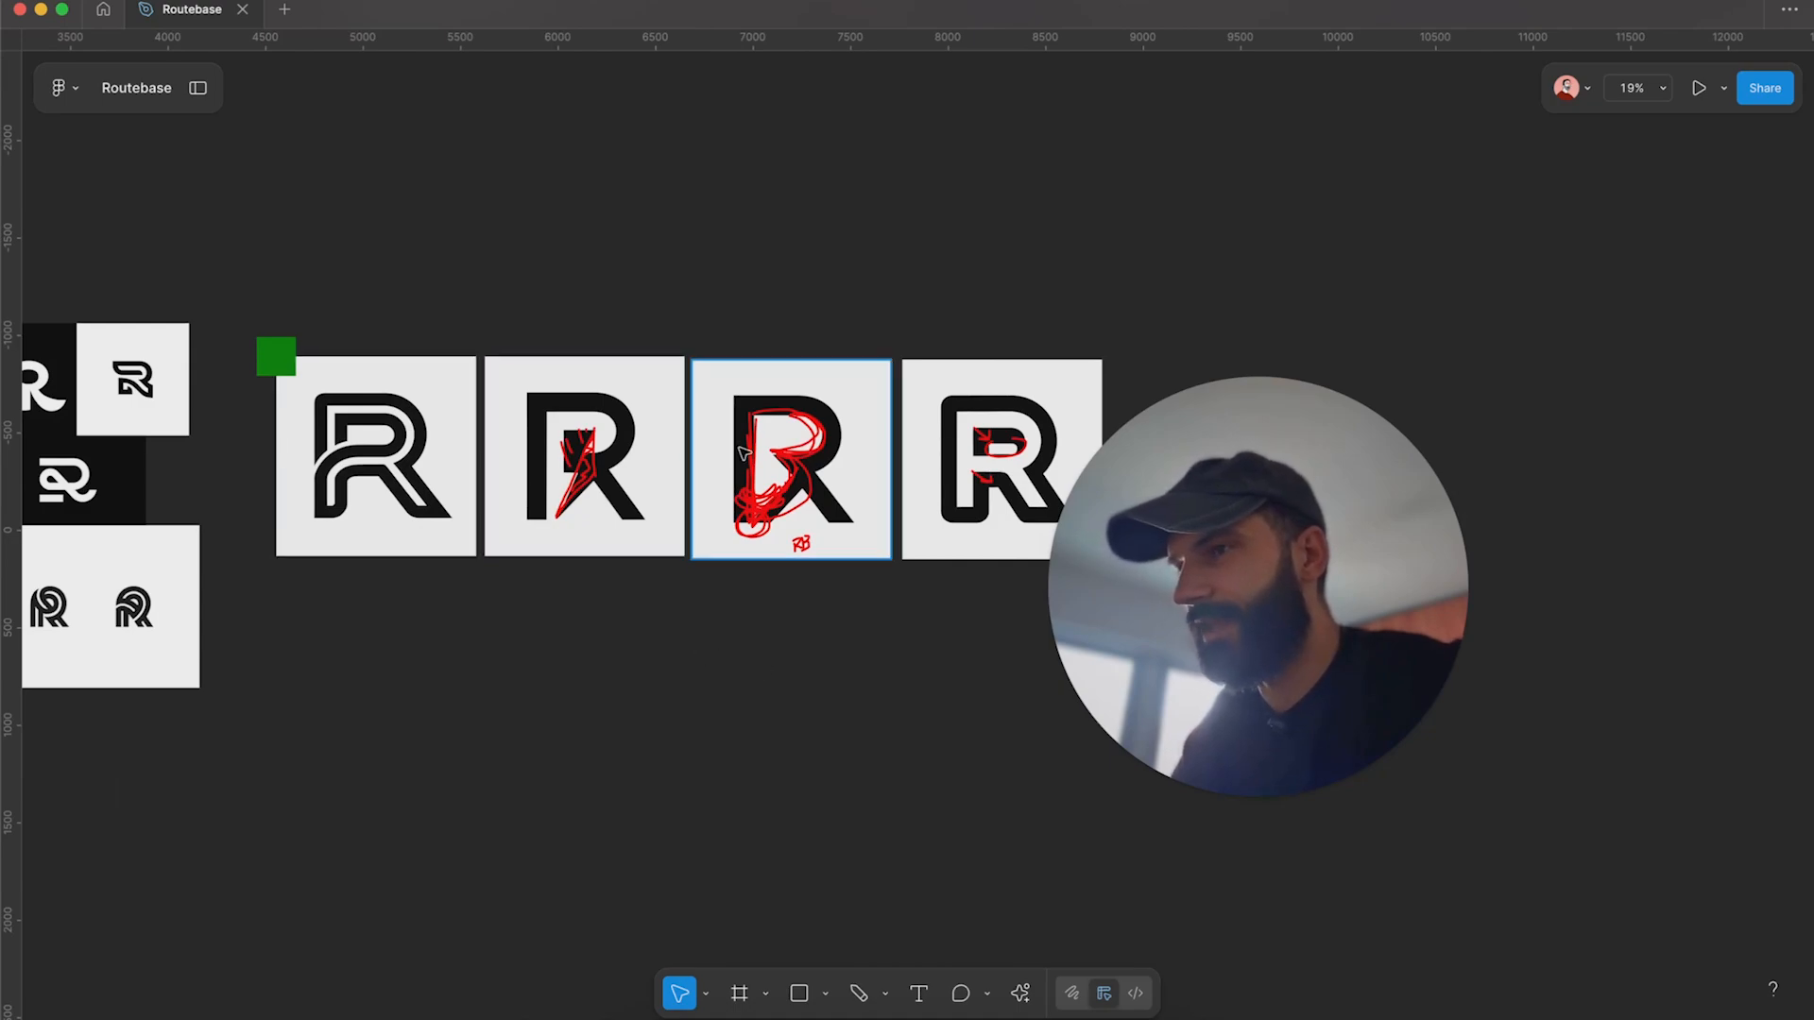
scroll(756, 623, up, 5)
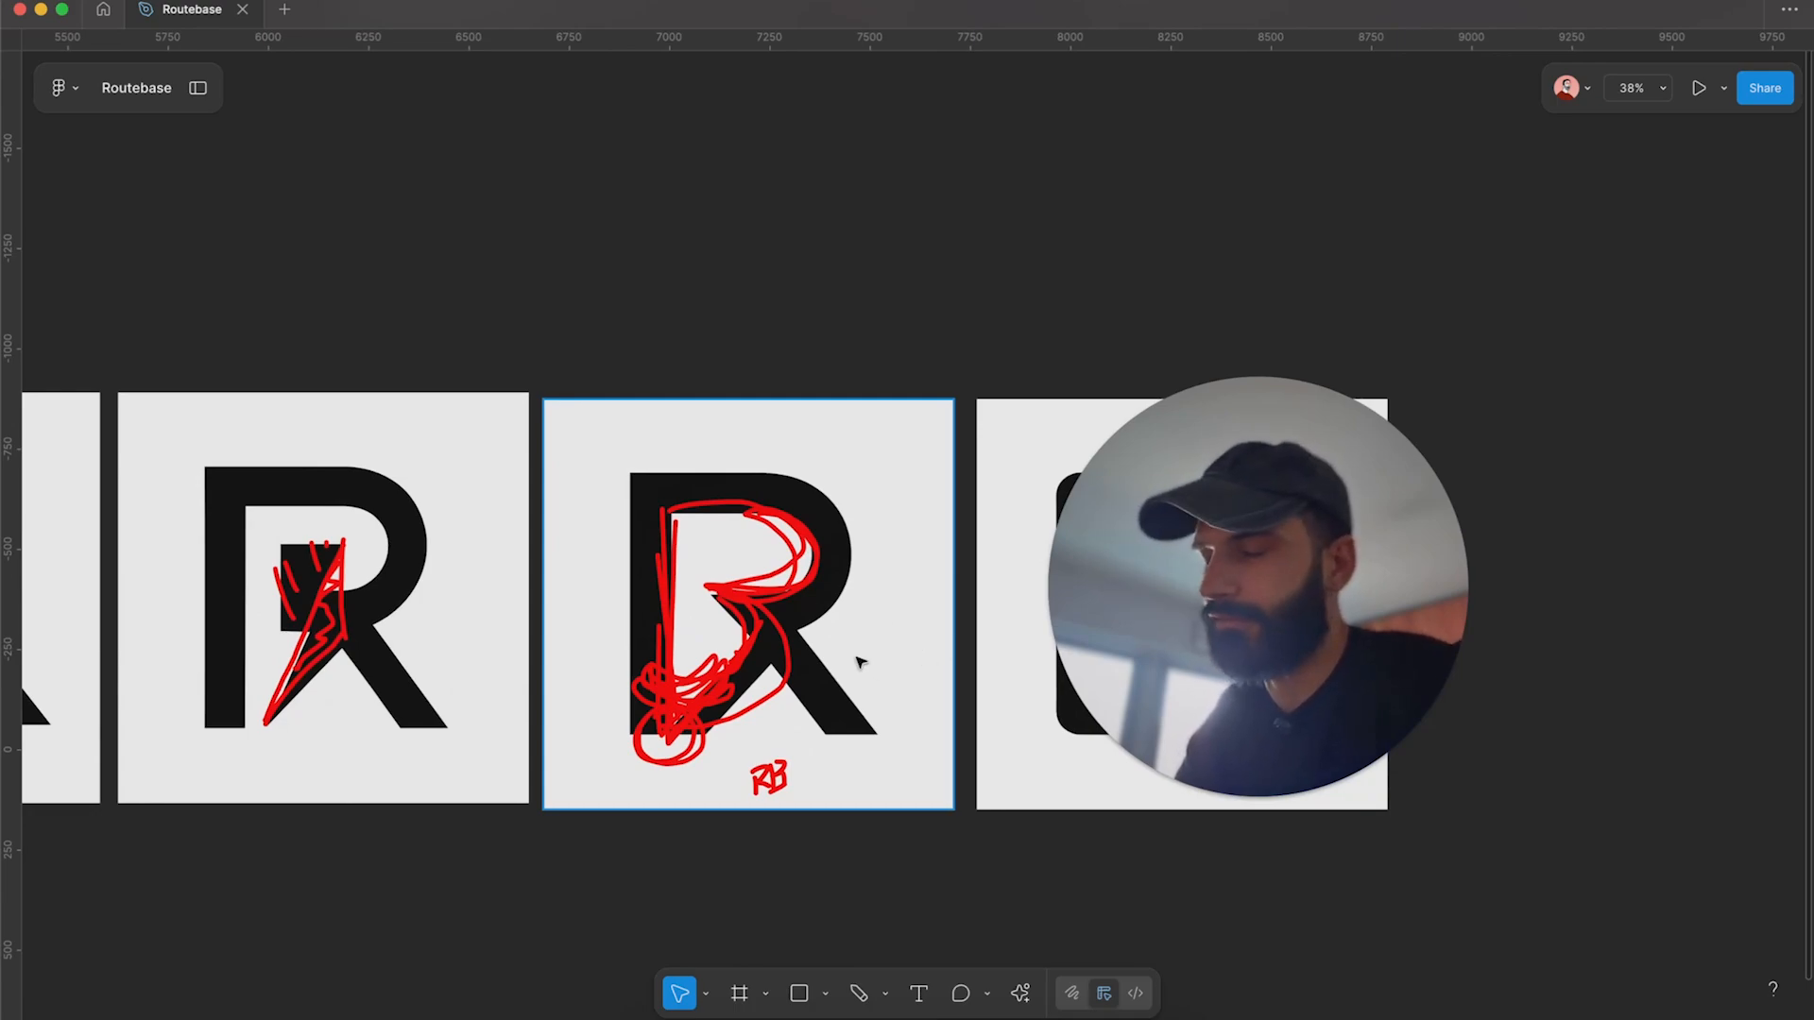
scroll(855, 656, down, 5)
scroll(236, 529, left, 5)
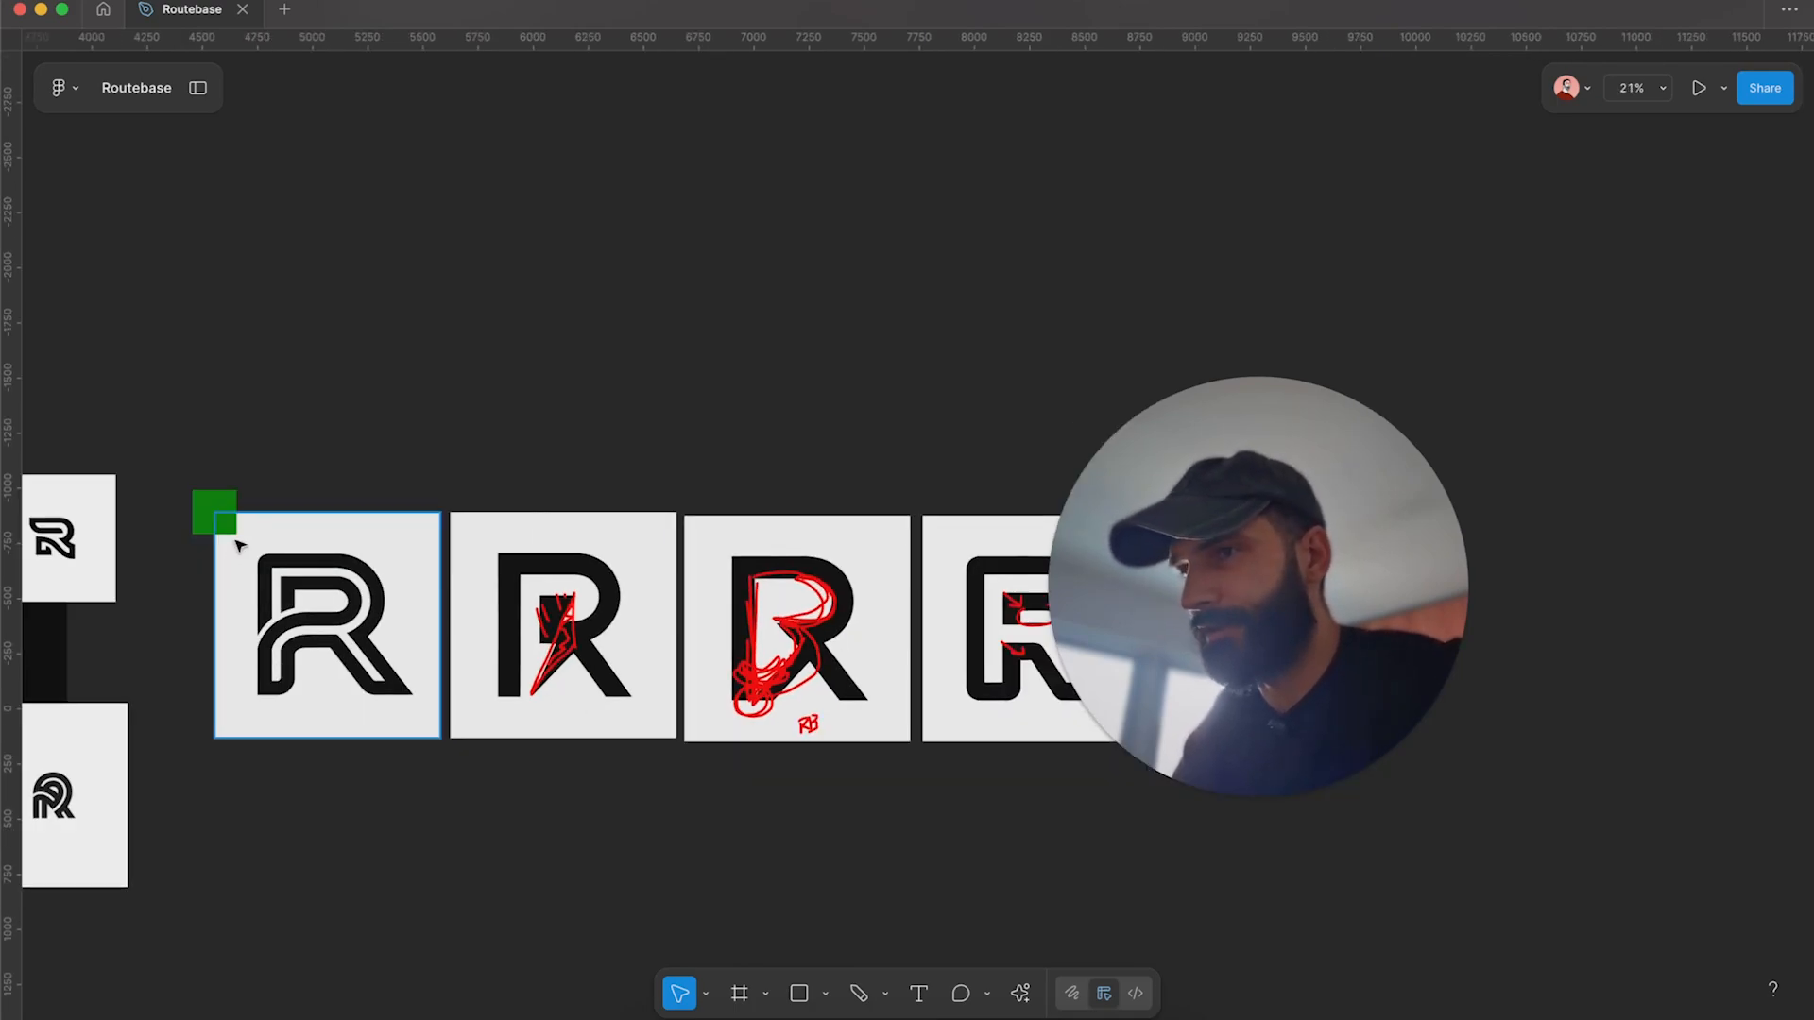
scroll(475, 310, down, 4)
click(490, 471)
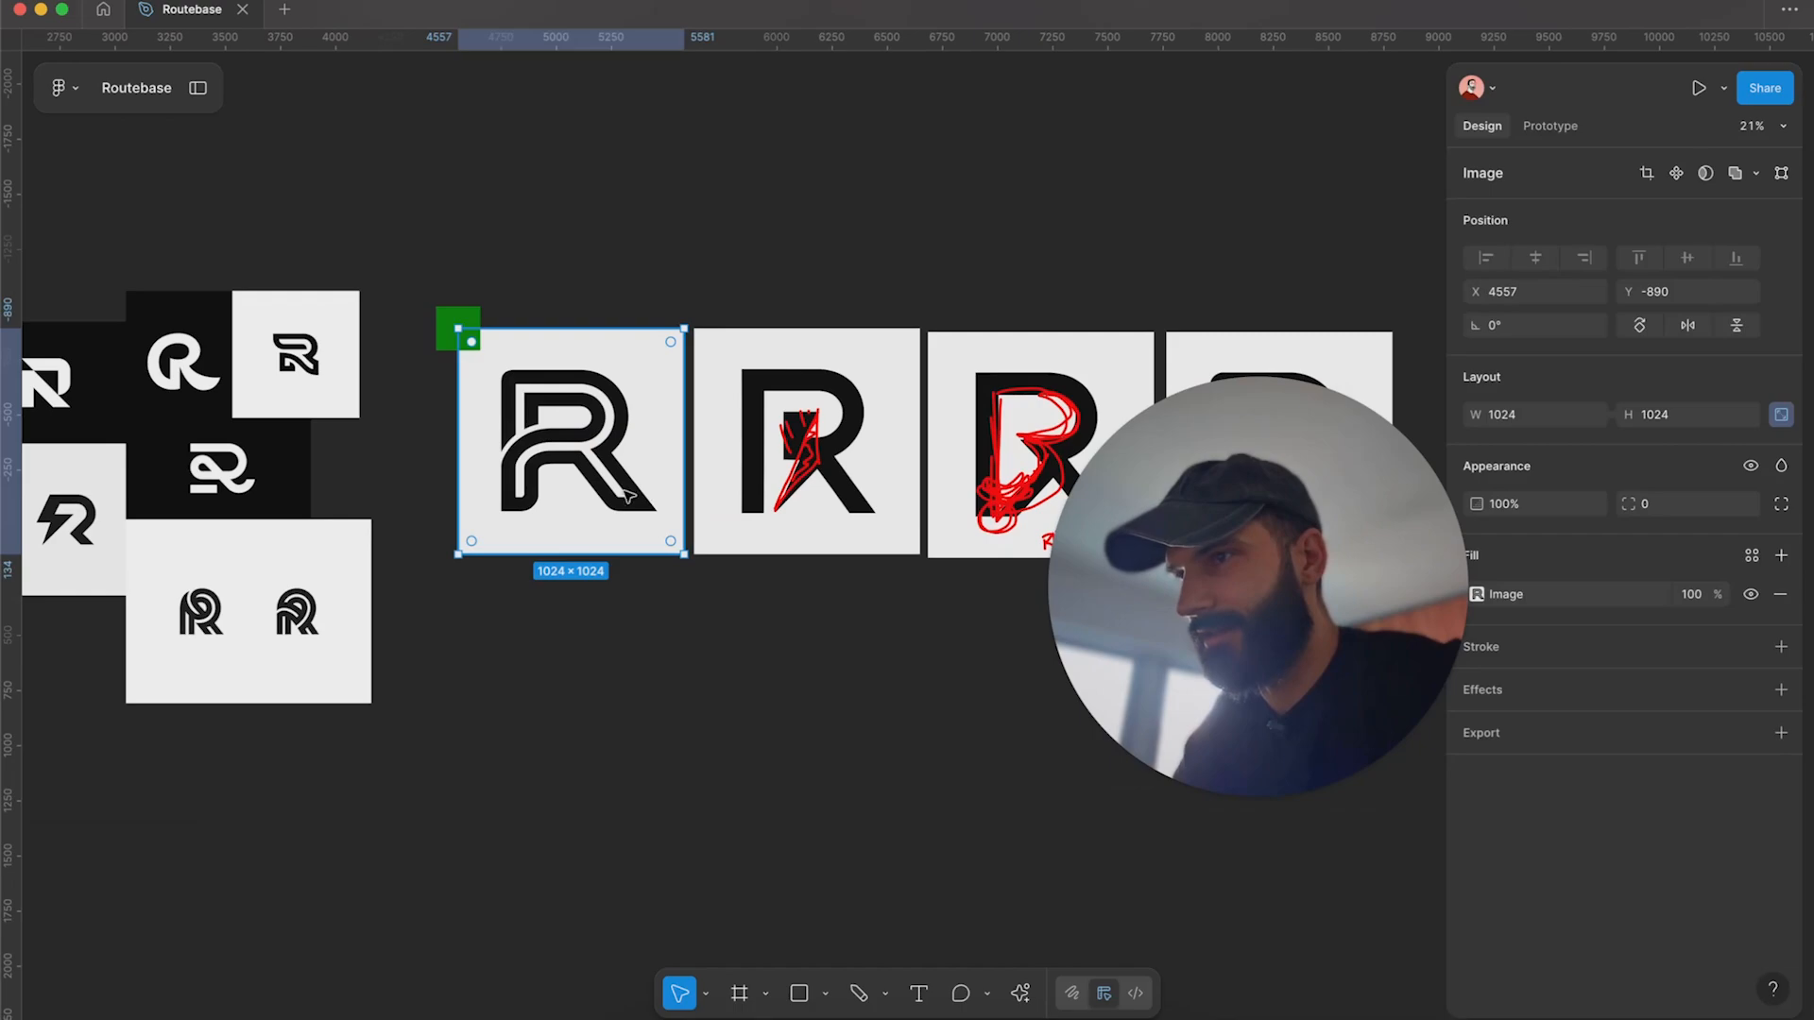
scroll(627, 494, down, 10)
click(643, 638)
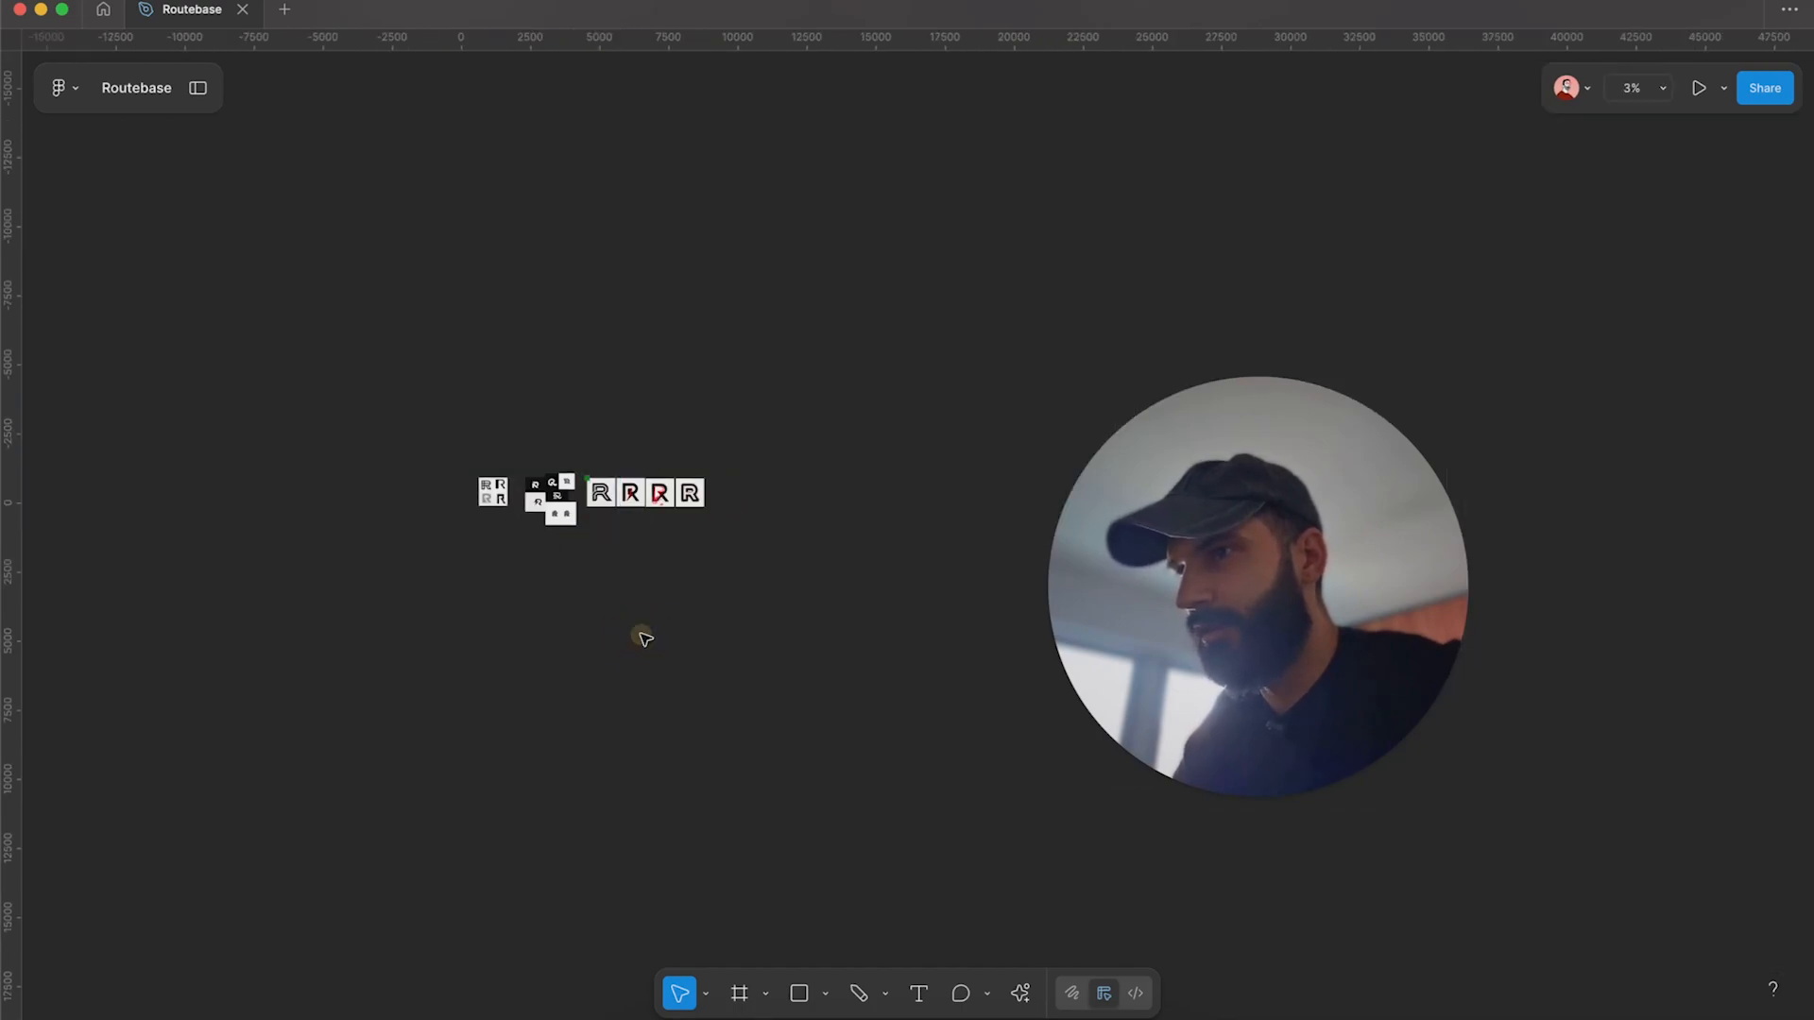
scroll(406, 456, up, 10)
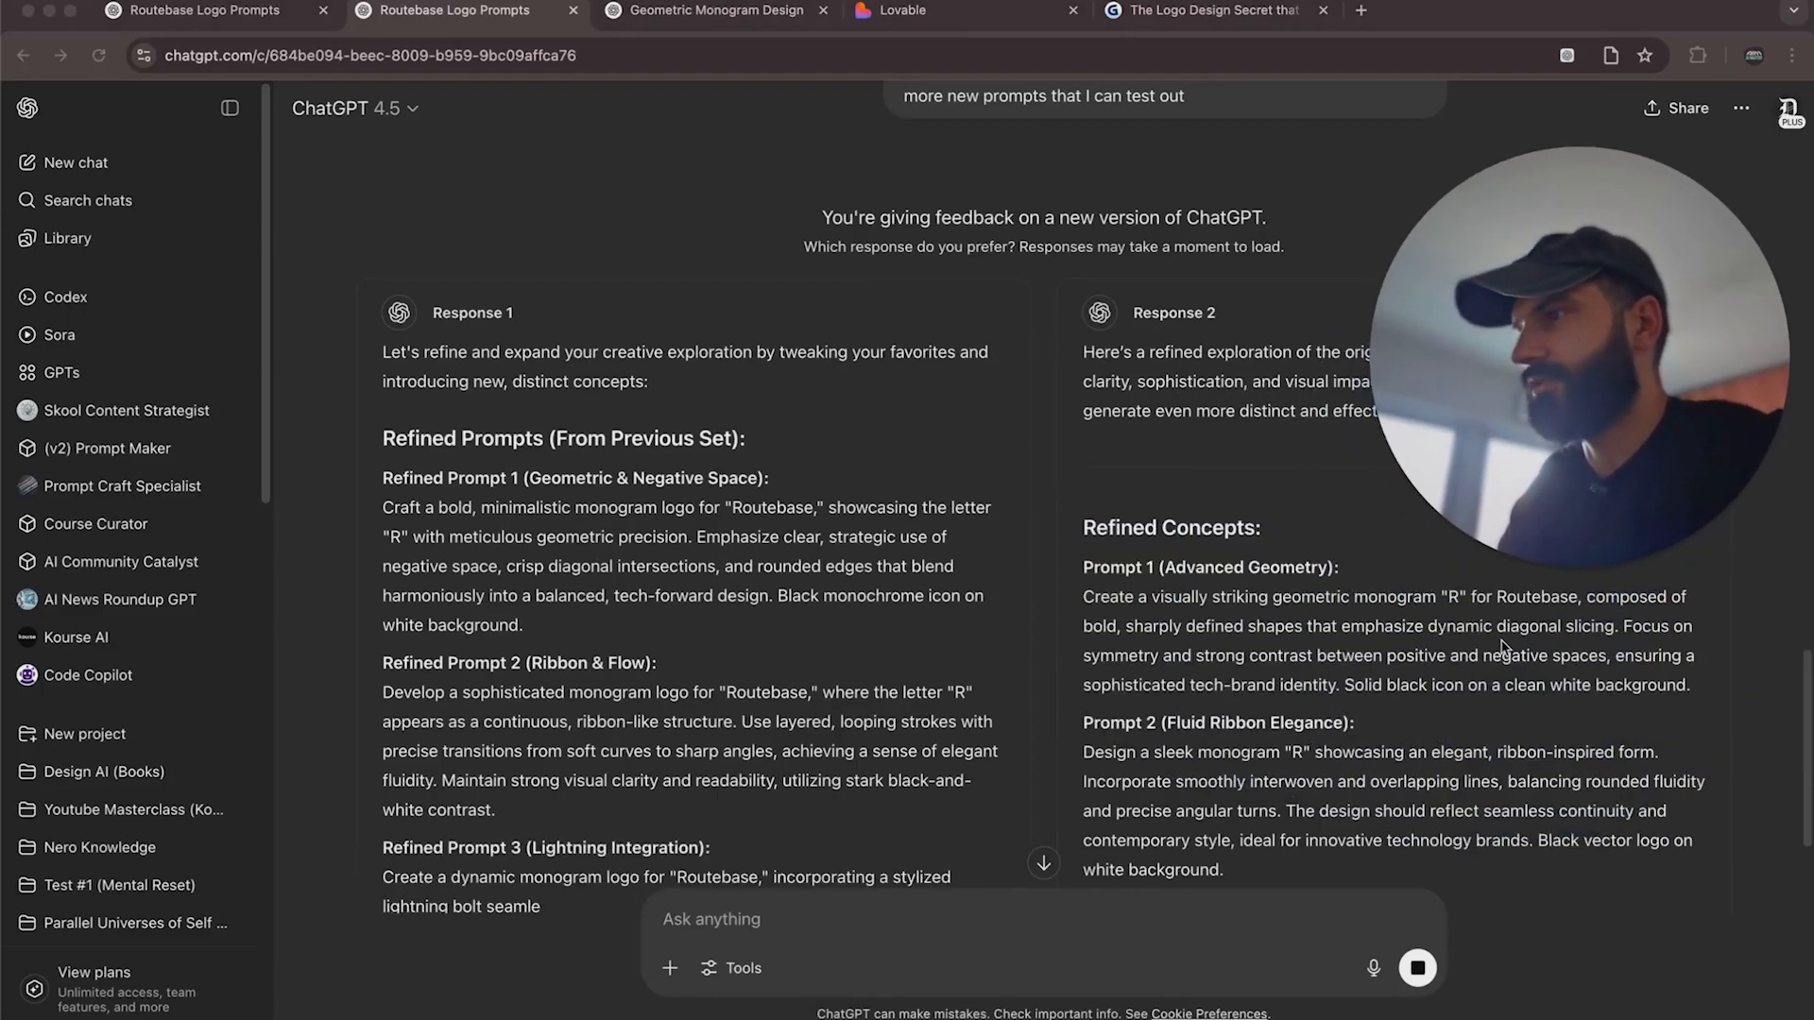
Review the generated "R" images in the Geometric Monogram Design chat and return to Figma.
key(ctrl+Tab)
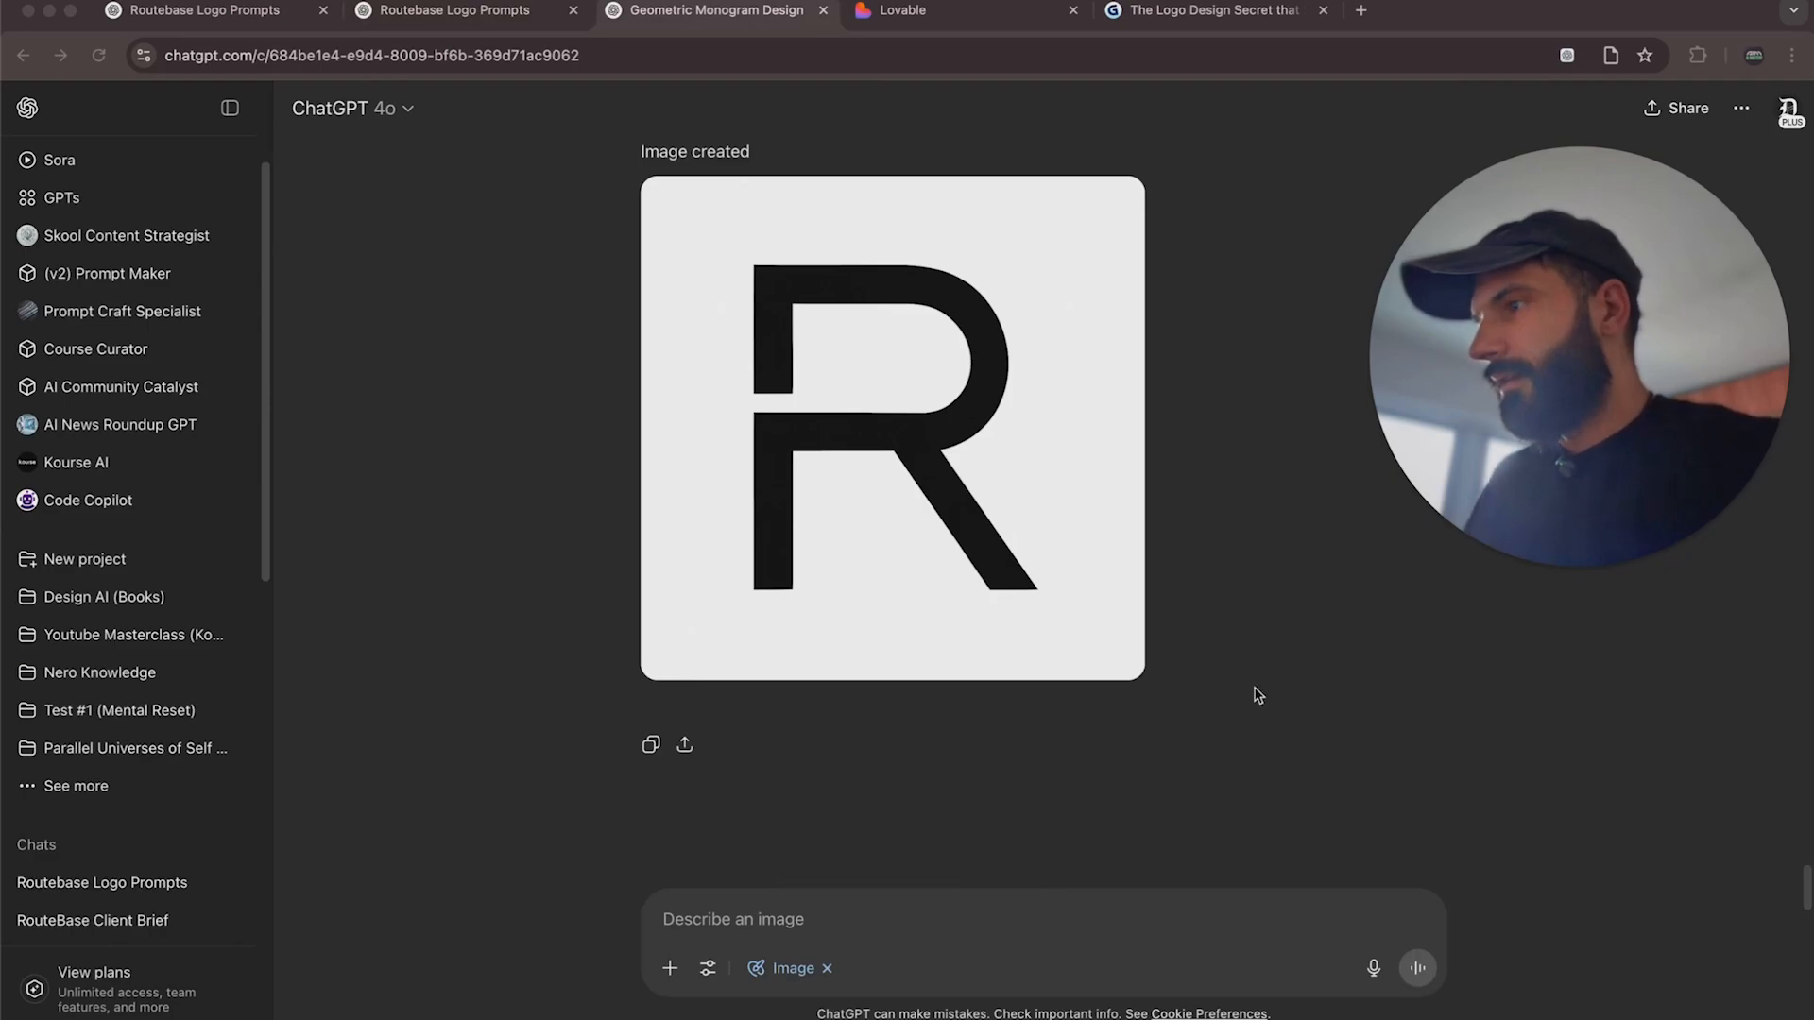
scroll(1202, 619, up, 5)
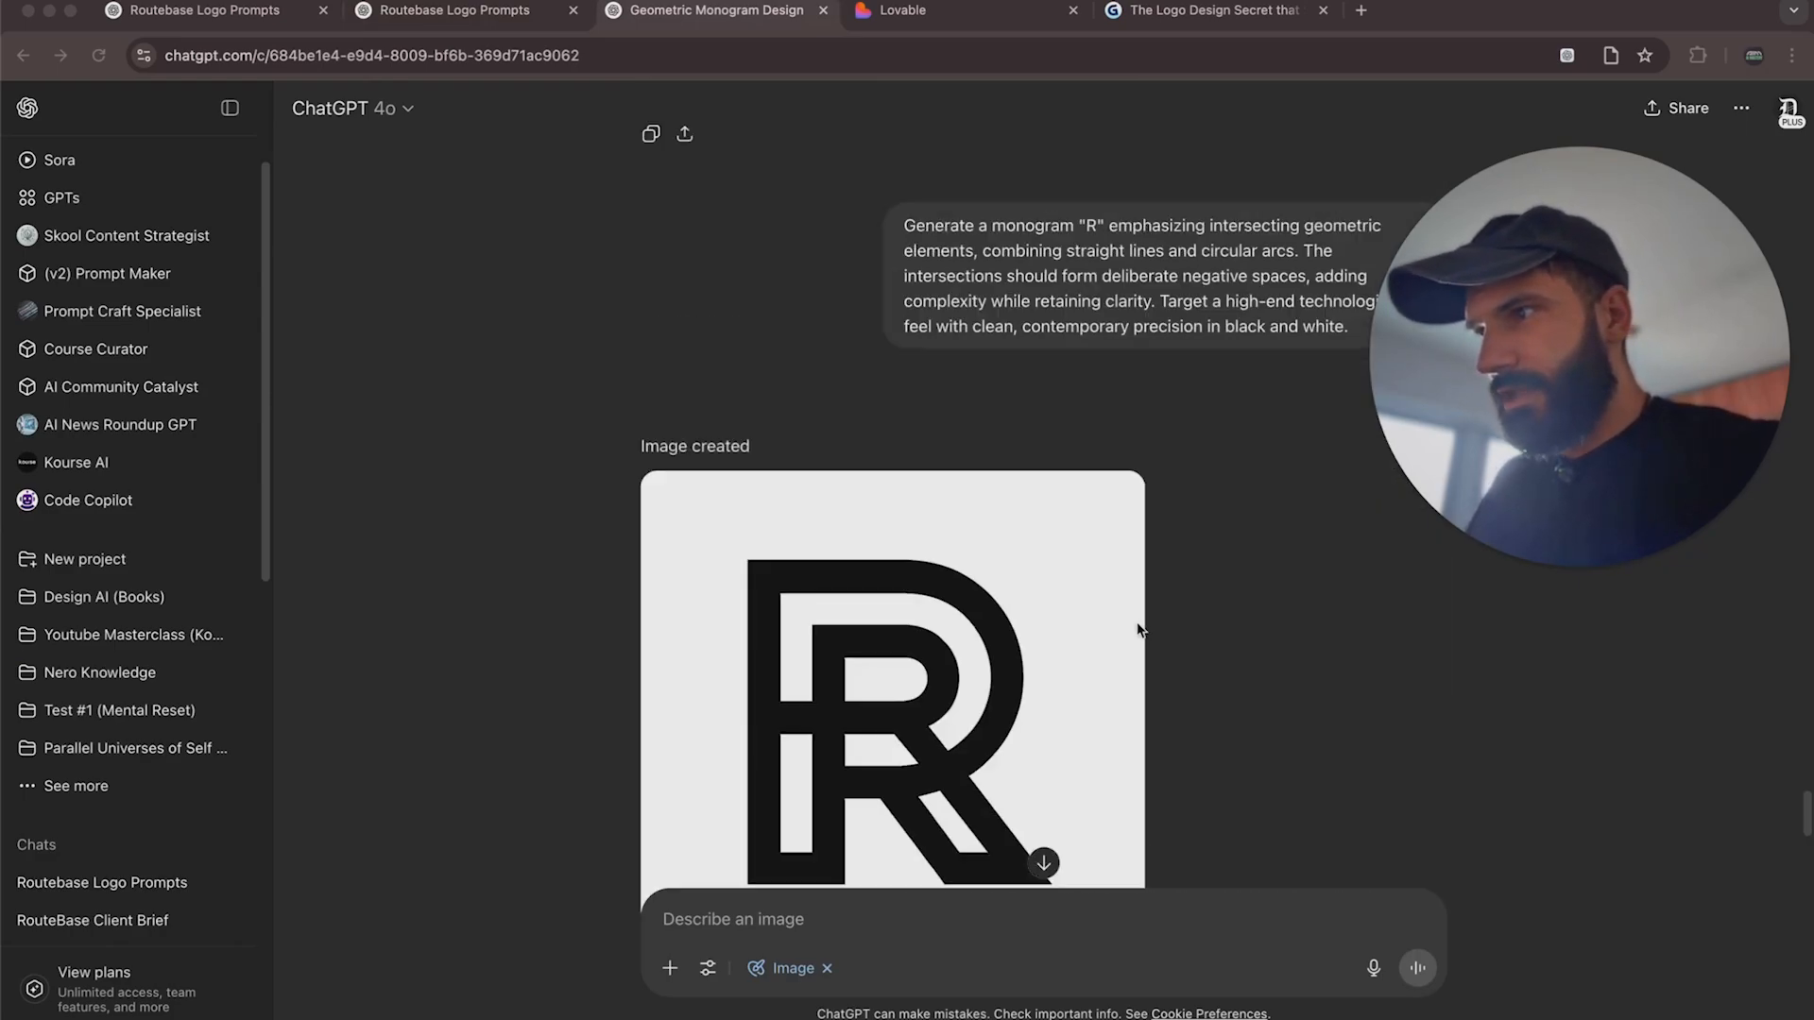
click(837, 1017)
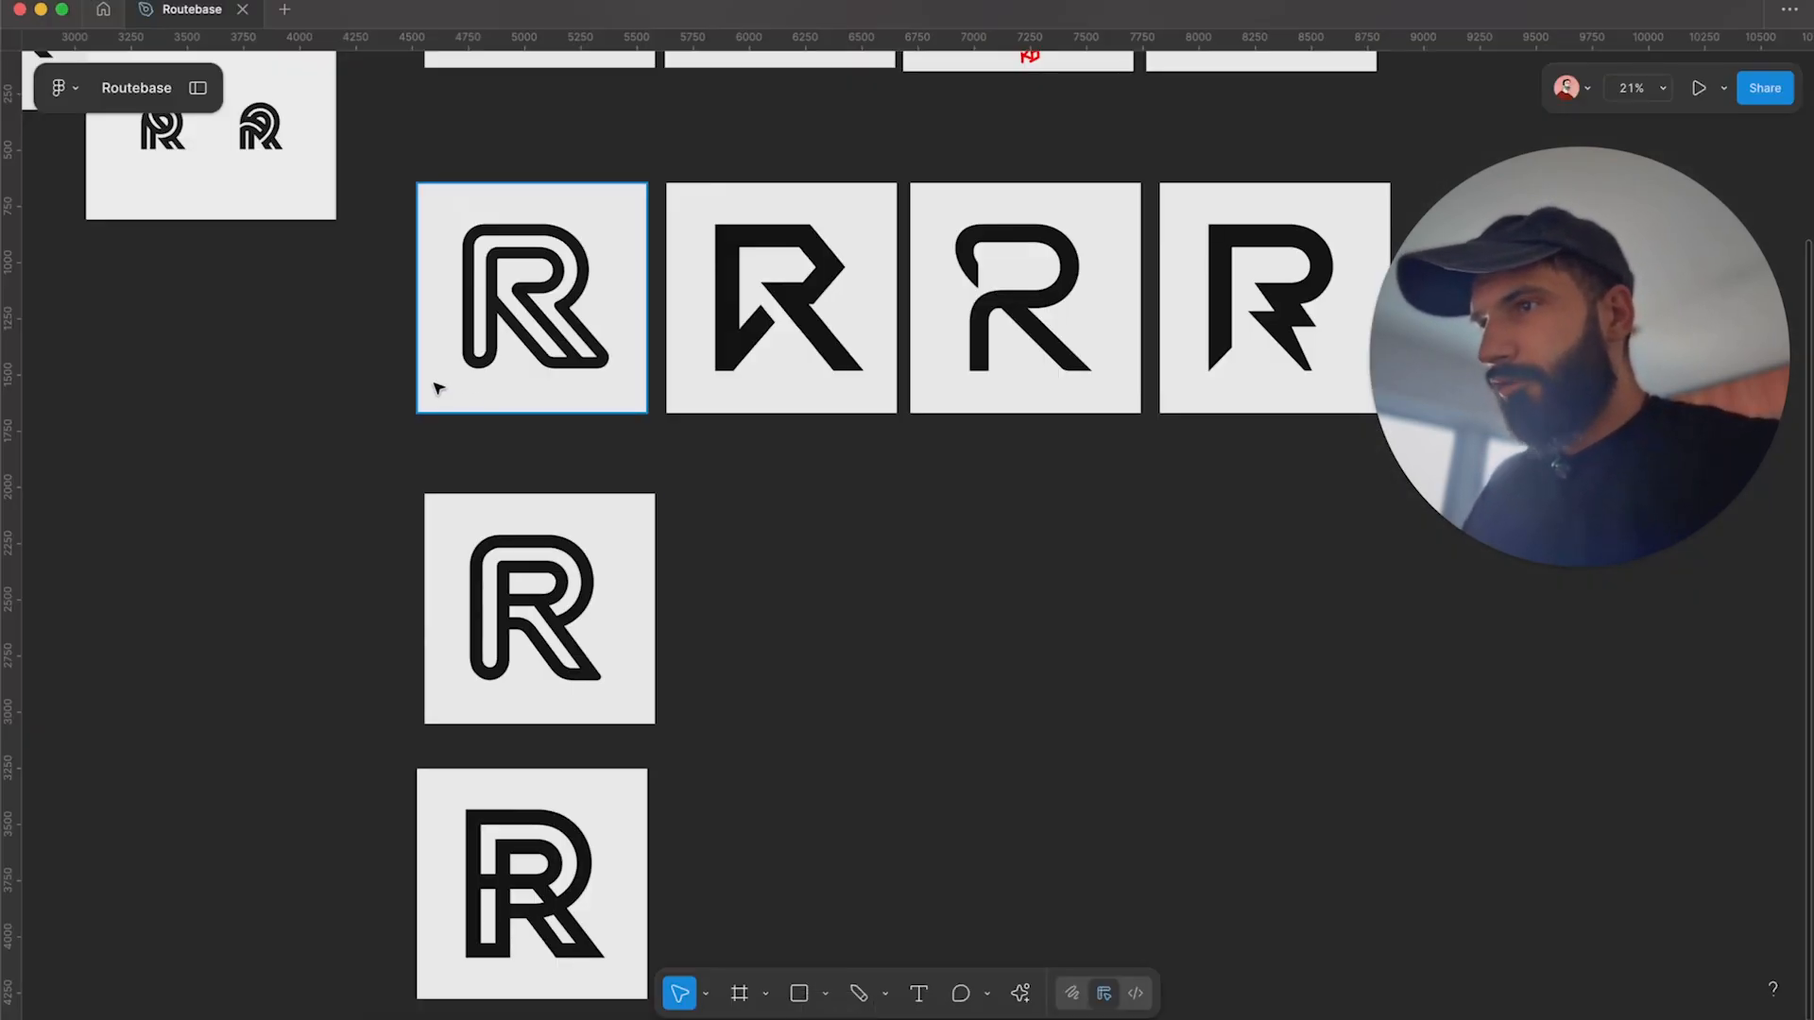
Move the two outlined "R" images up together, closer beneath the first image of the second row and aligned with its column.
scroll(434, 393, down, 2)
scroll(420, 318, up, 3)
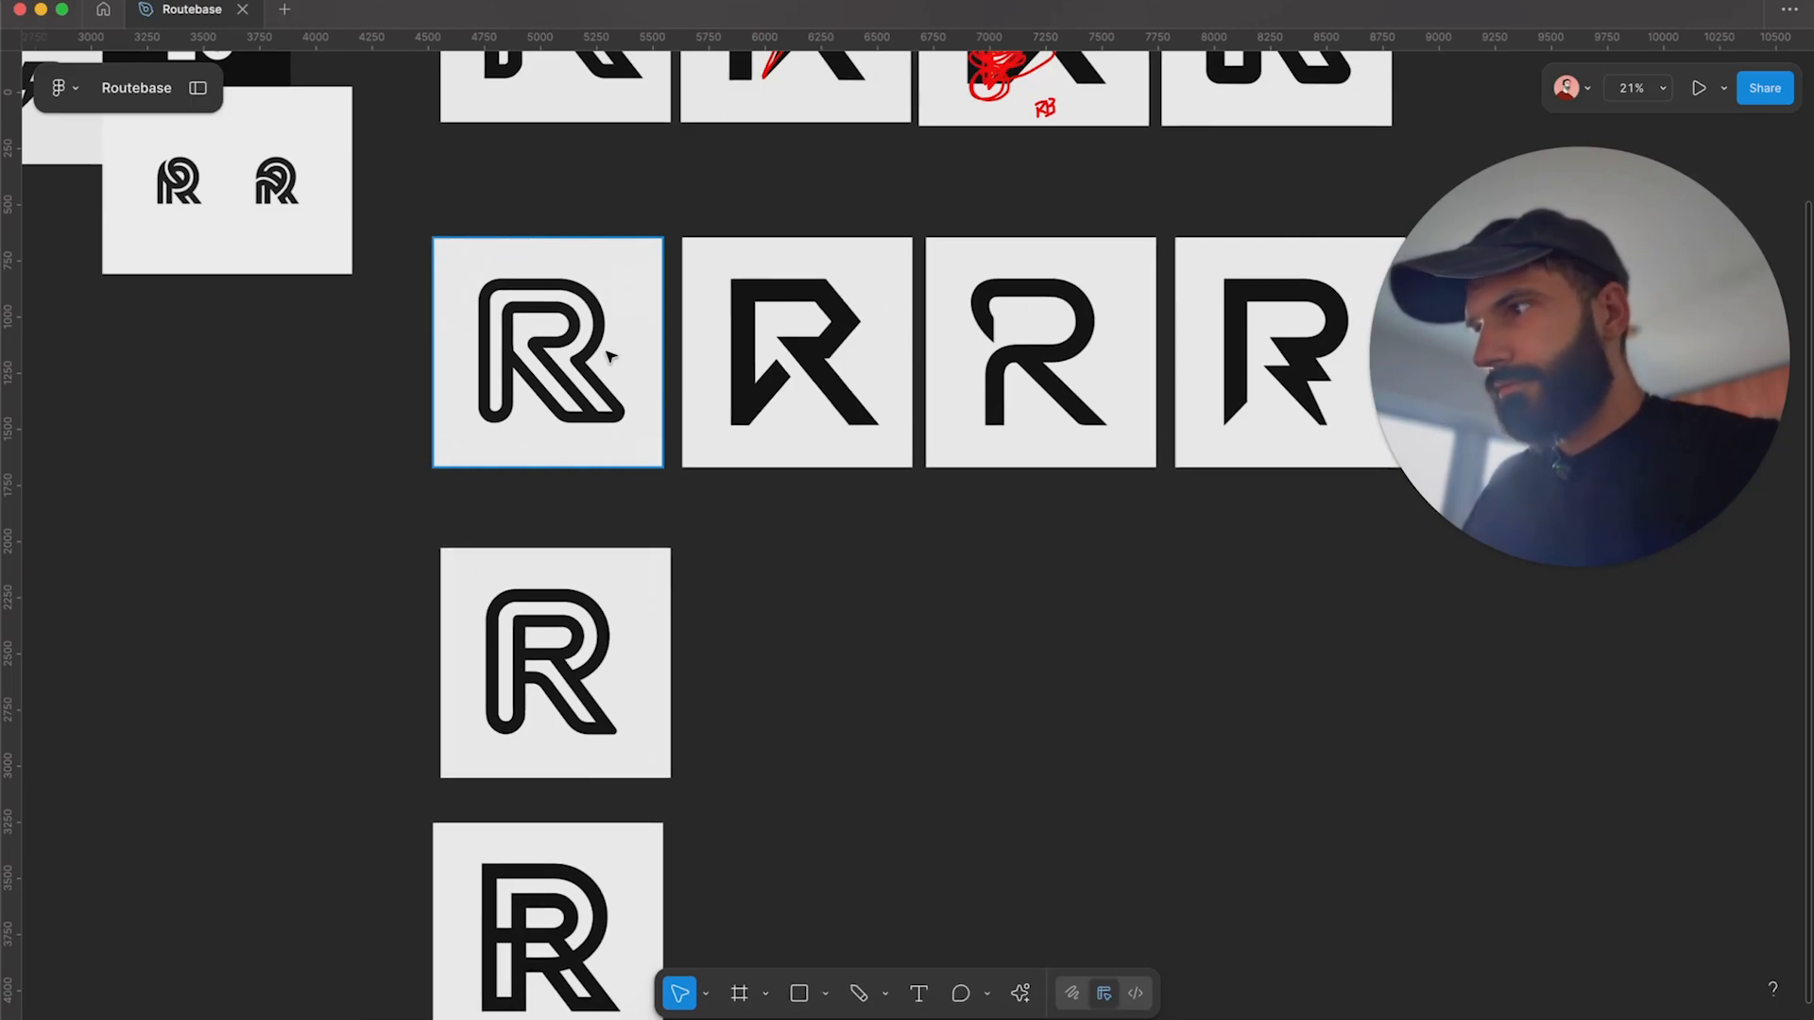
scroll(610, 355, up, 2)
drag(360, 312, 1290, 521)
scroll(992, 424, down, 3)
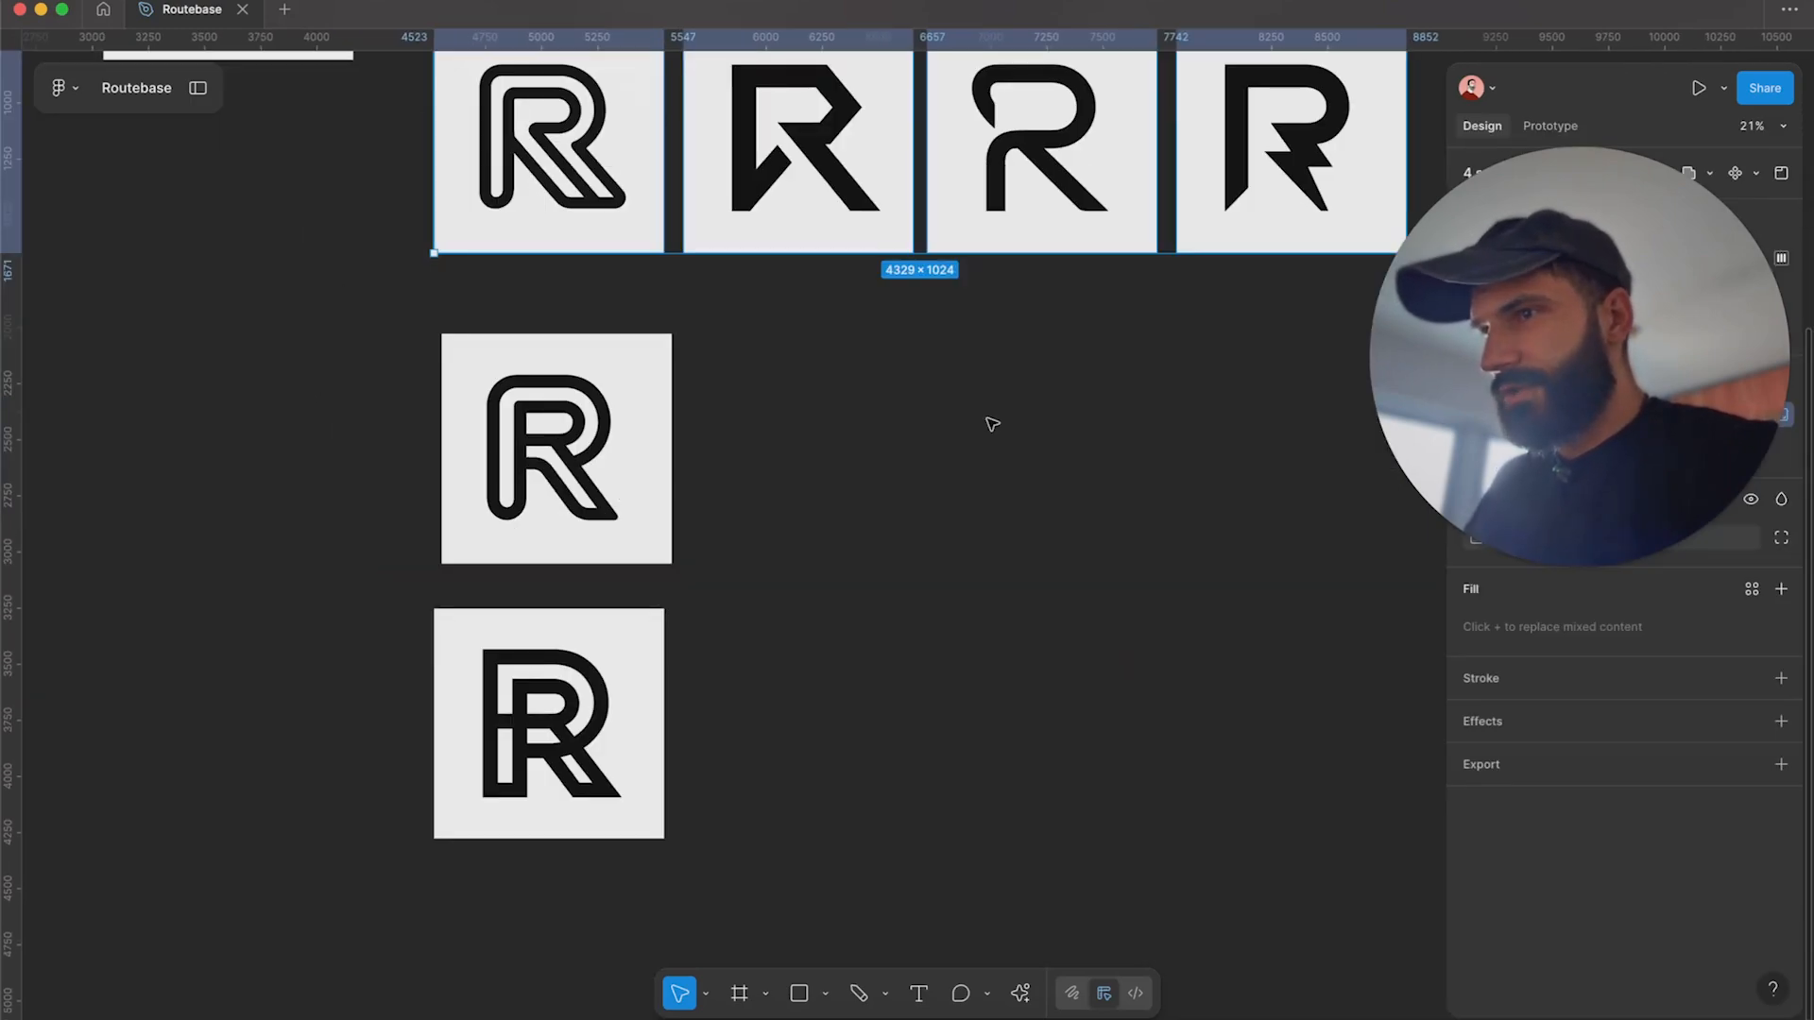
drag(761, 397, 530, 756)
click(859, 494)
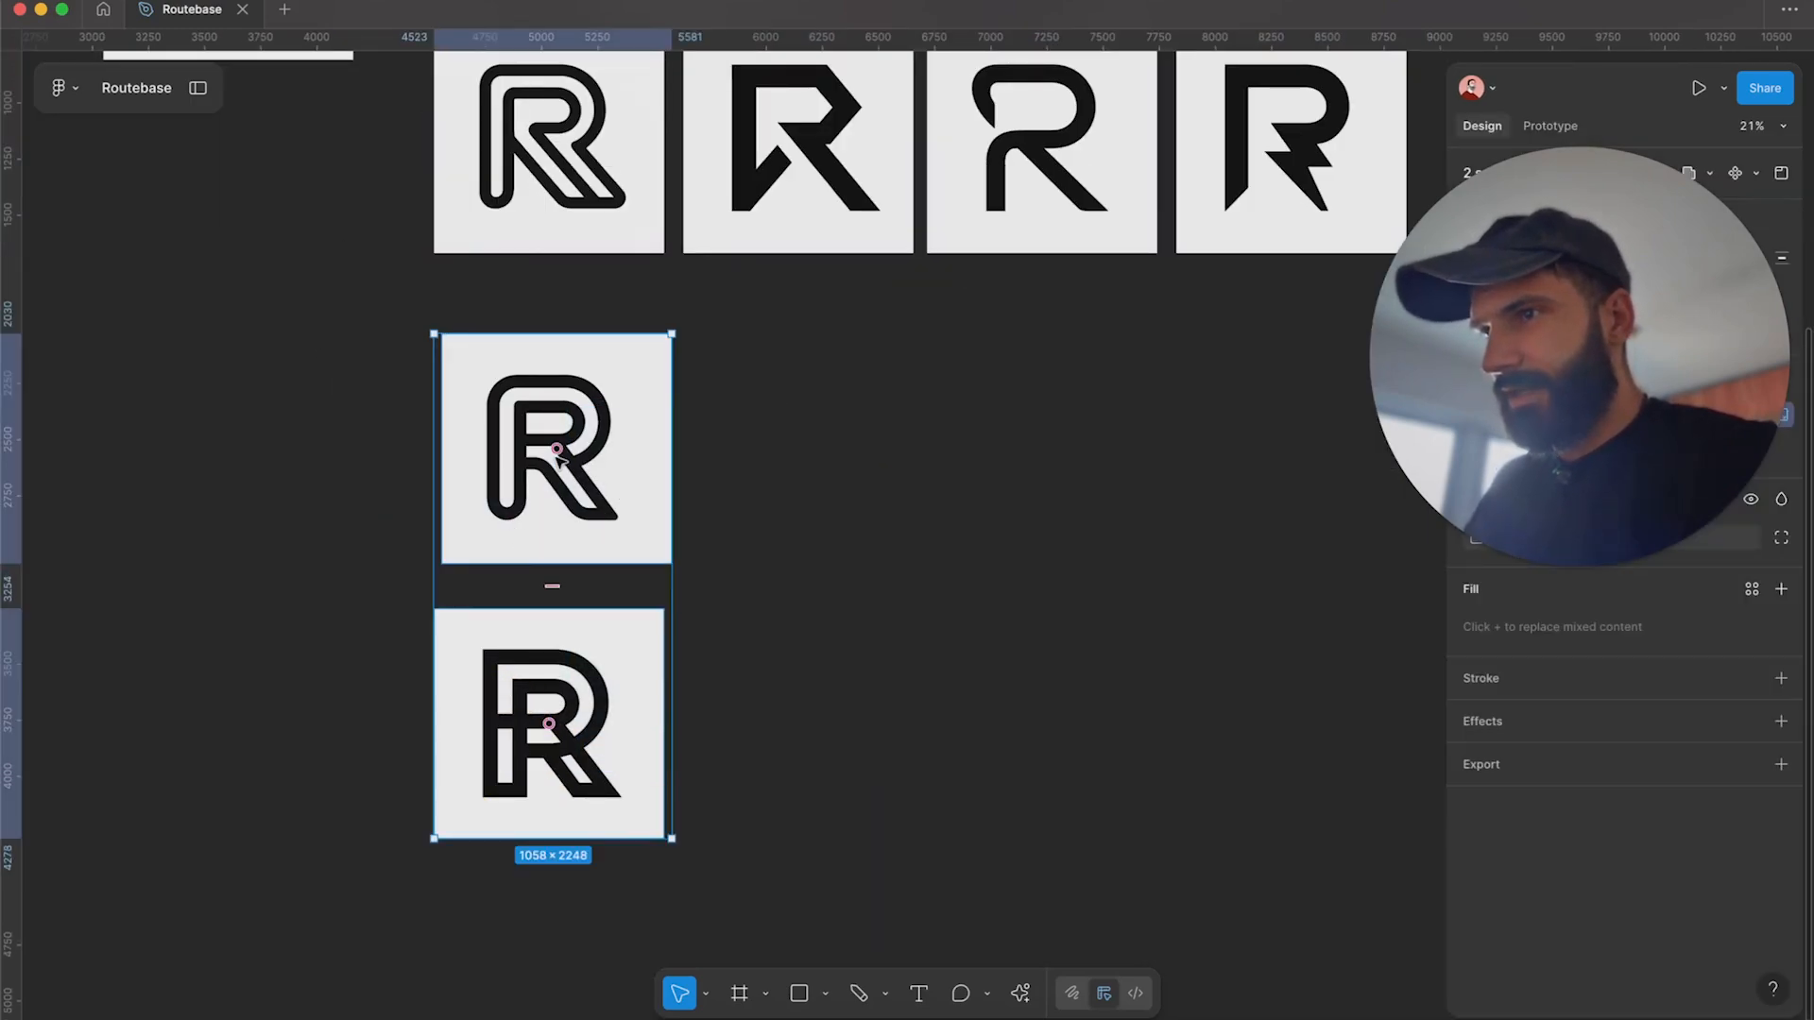
drag(557, 452, 594, 371)
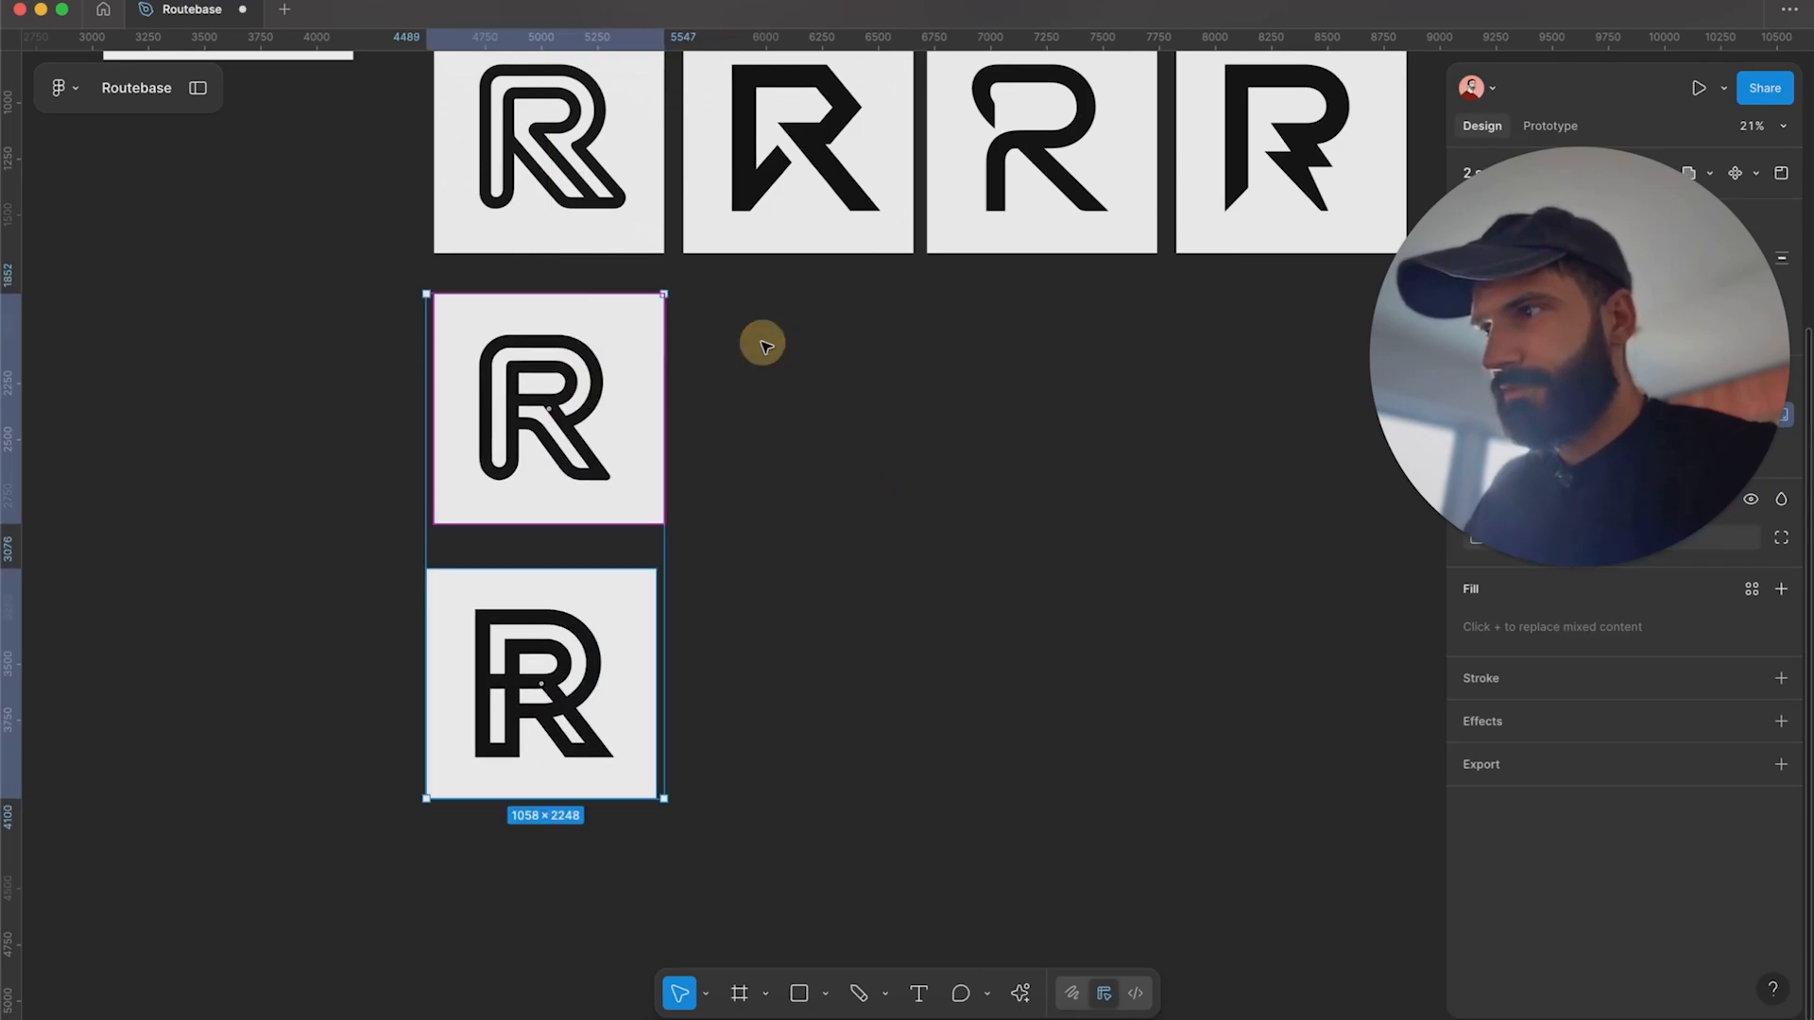
click(763, 345)
Compare the rows of generated "R" concepts with each other and with the reference logos on the canvas.
scroll(779, 742, up, 2)
scroll(783, 738, up, 3)
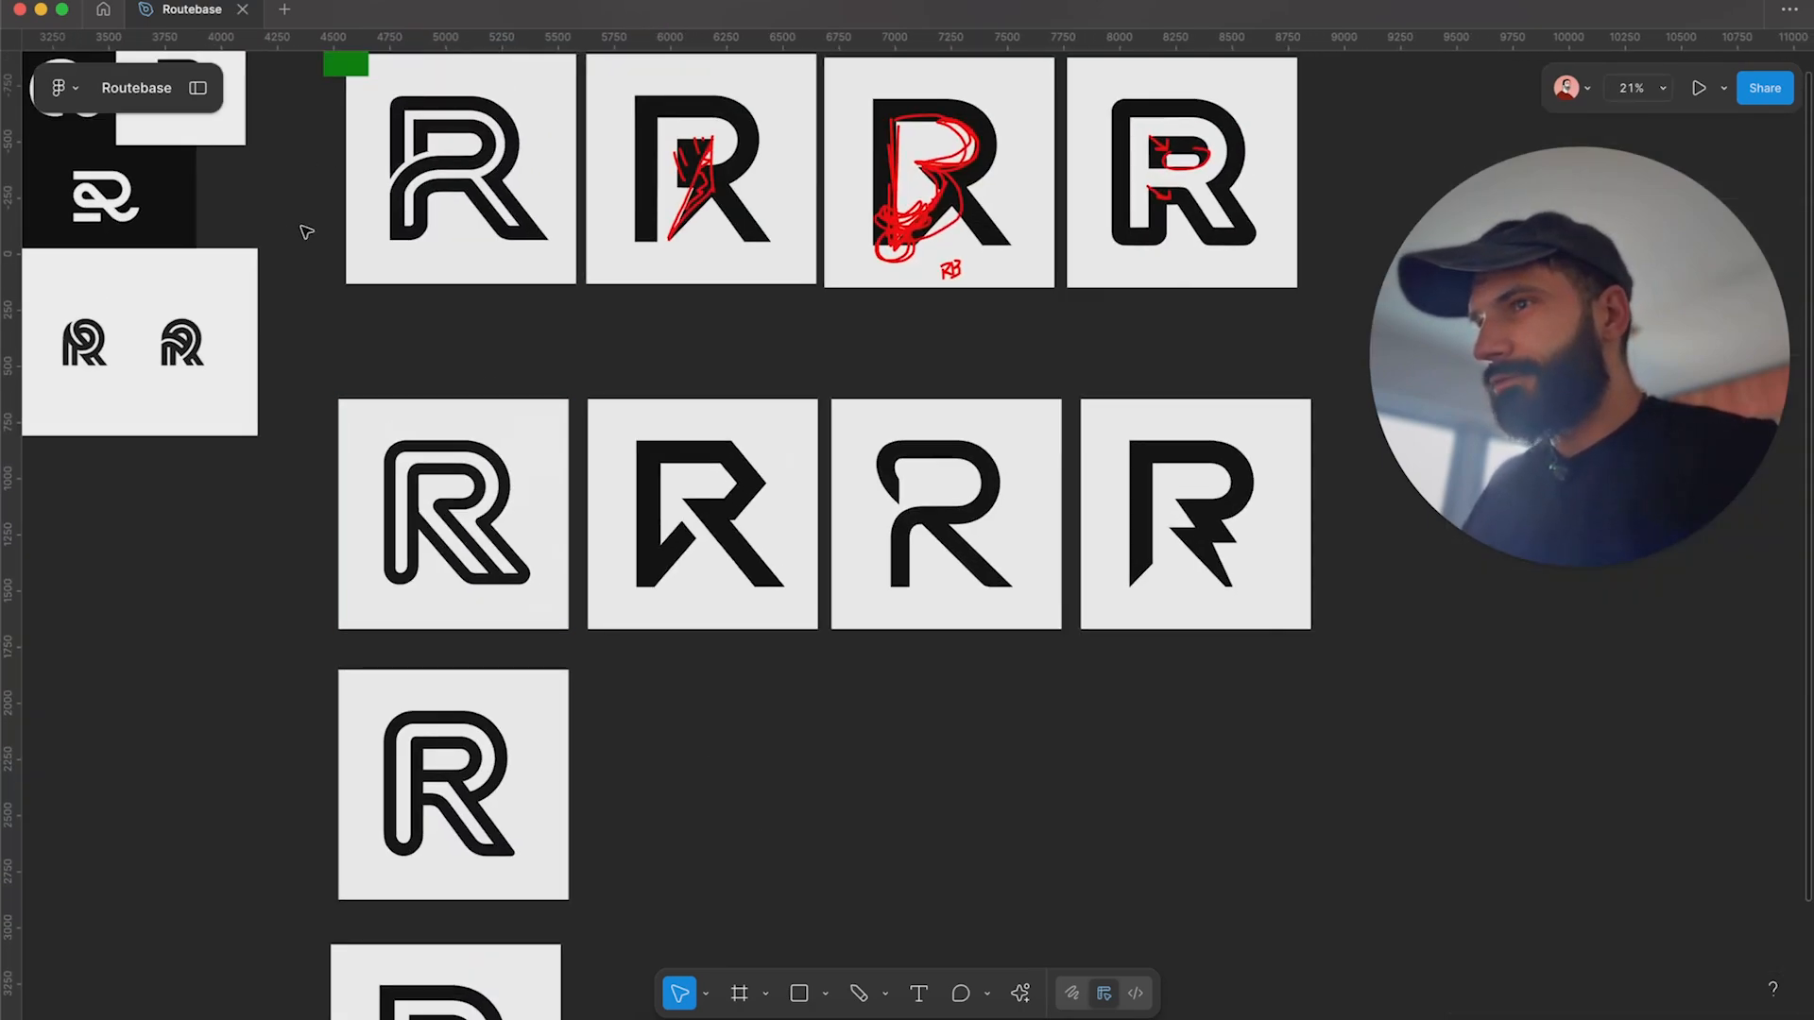
scroll(307, 231, left, 5)
scroll(720, 255, up, 1)
drag(648, 121, 883, 274)
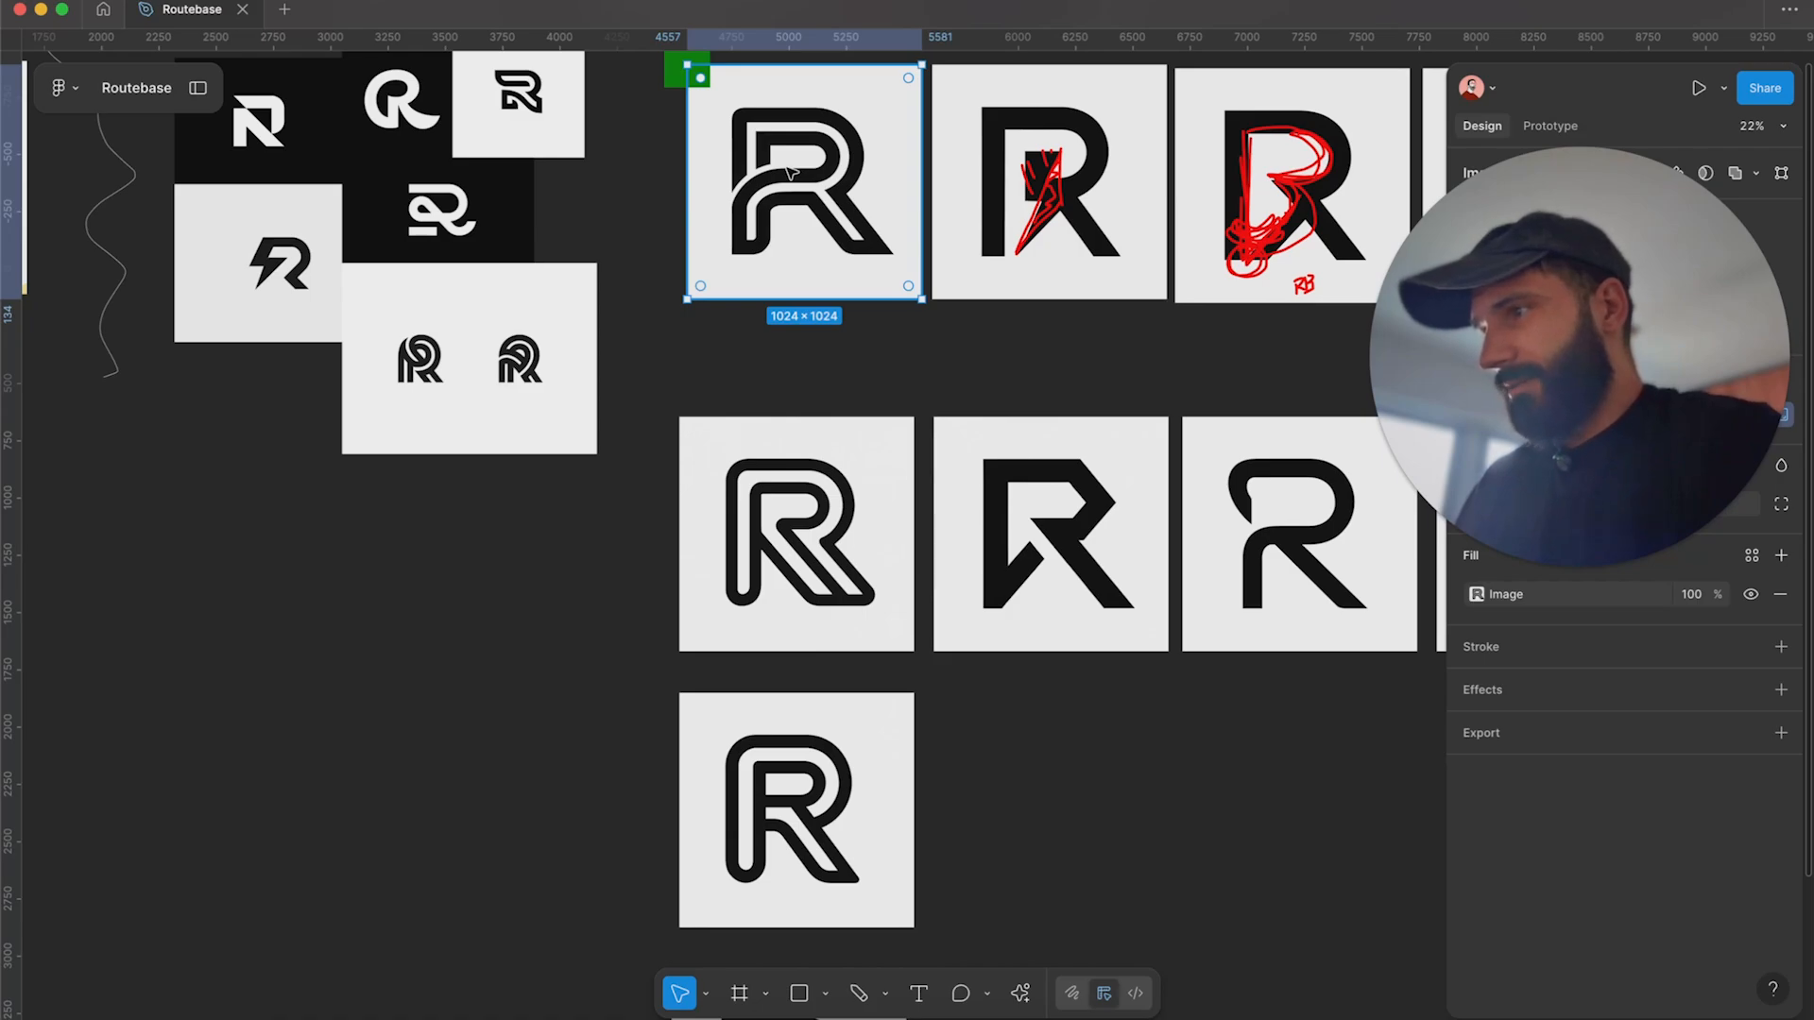
click(801, 332)
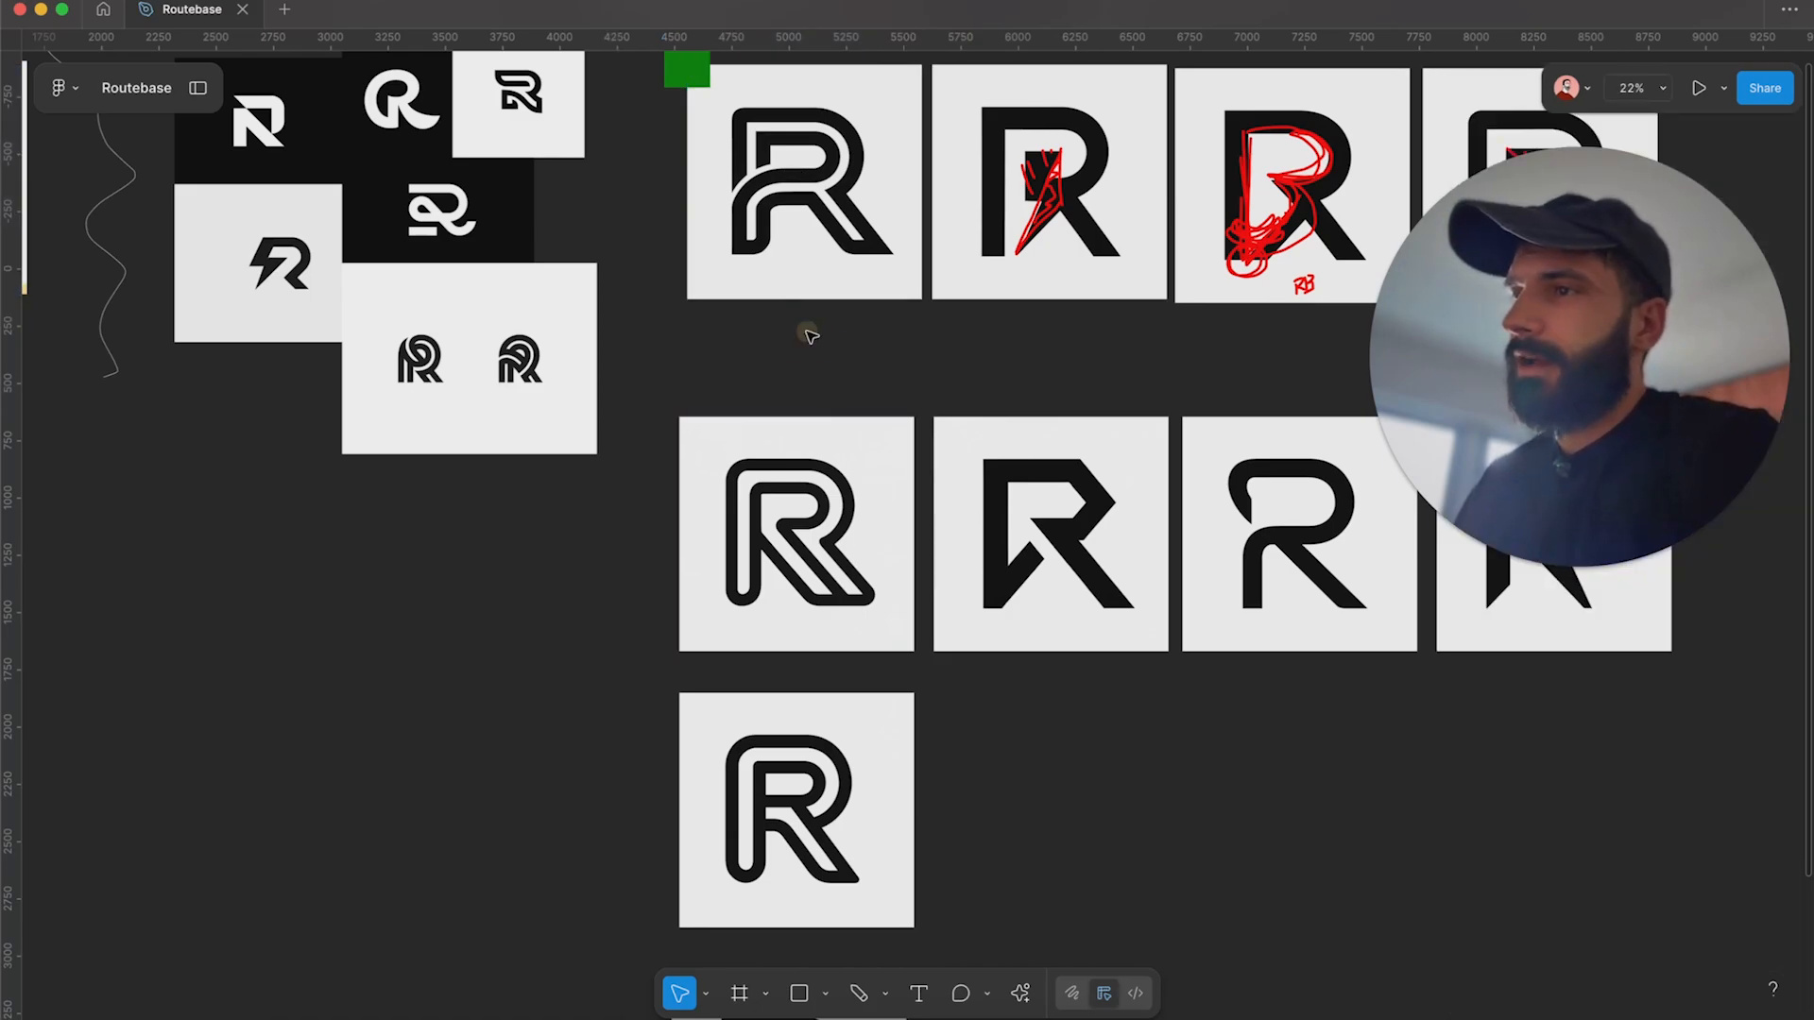
scroll(782, 167, up, 5)
scroll(782, 167, up, 3)
scroll(831, 425, down, 5)
scroll(855, 296, down, 4)
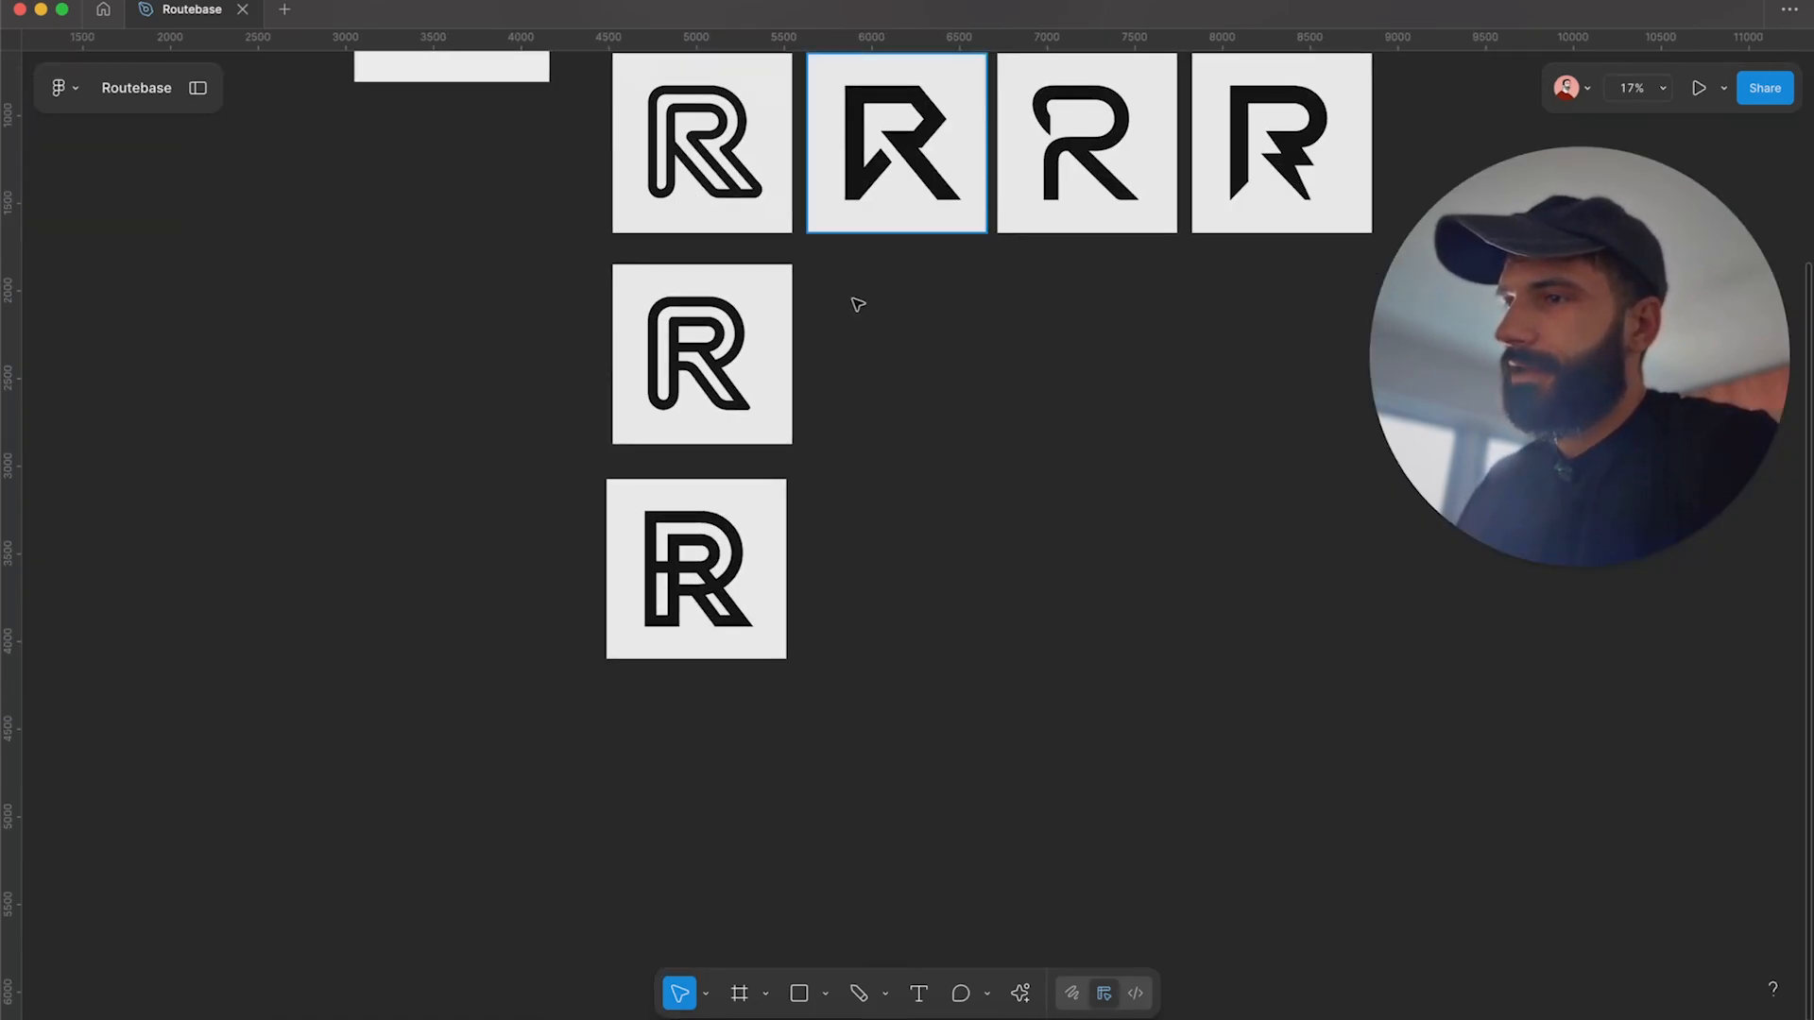
scroll(695, 555, up, 3)
scroll(694, 556, down, 4)
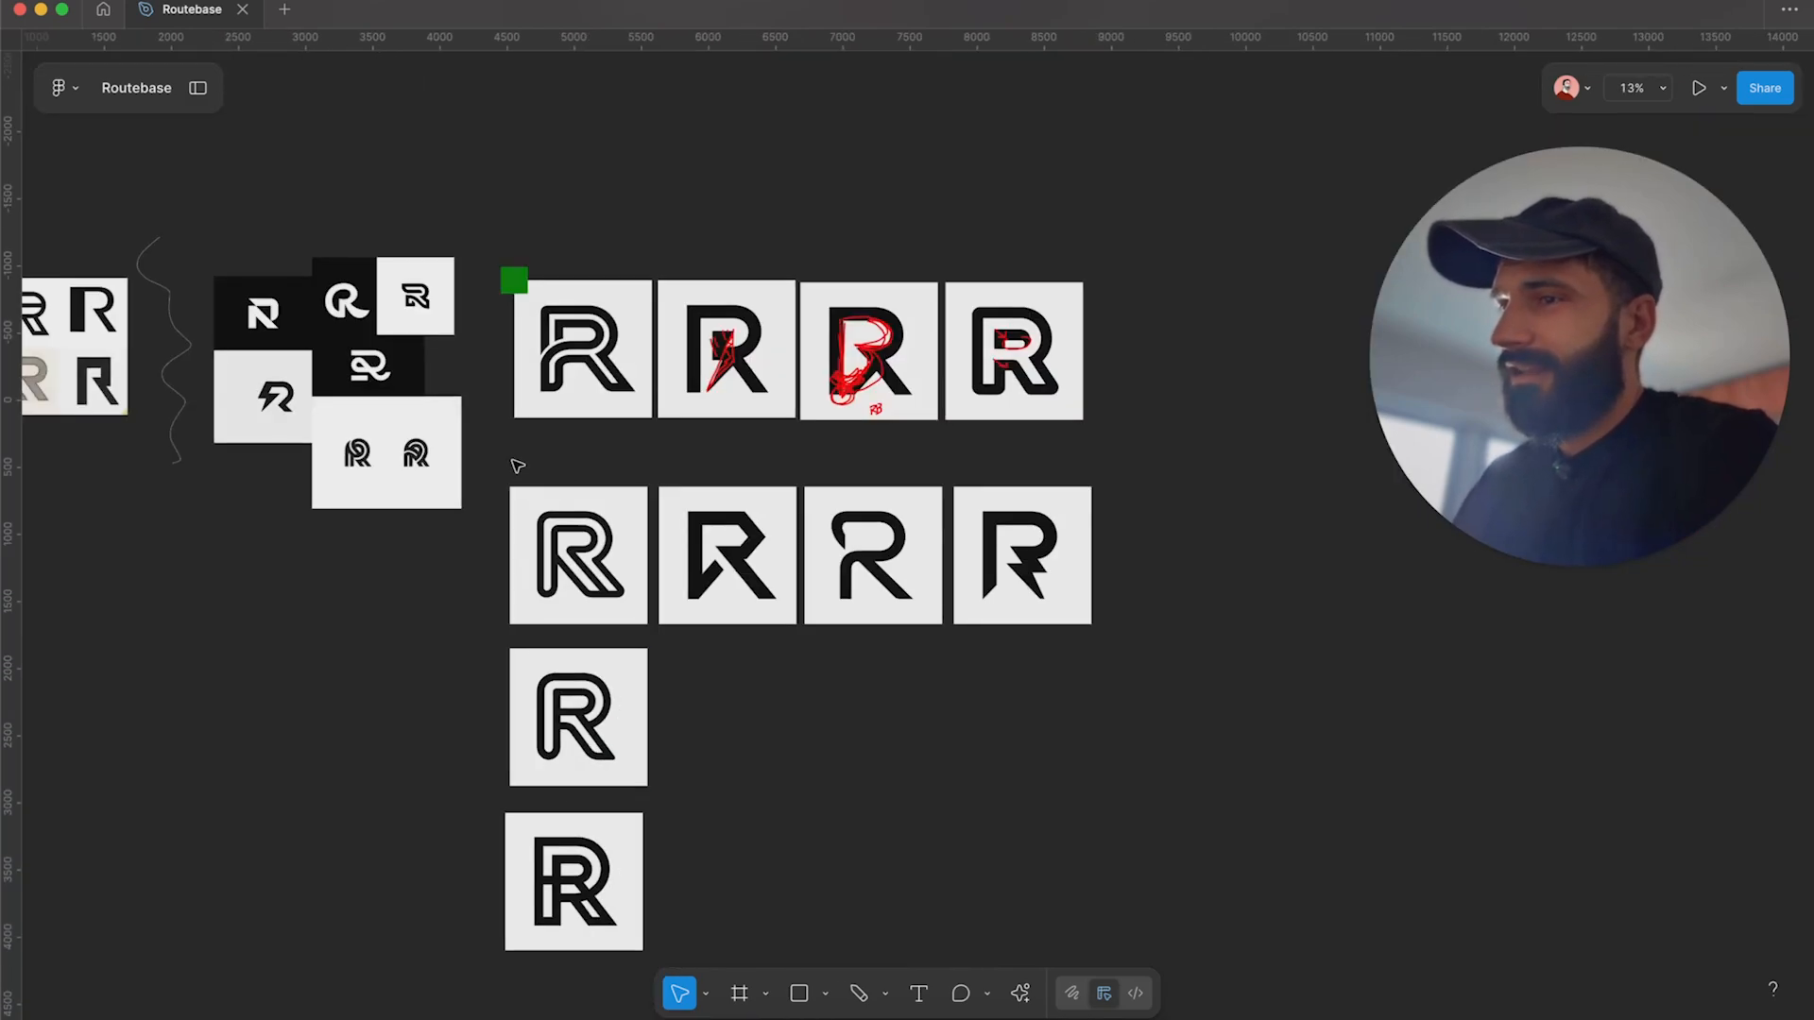
Single out the four outline-style "R" concepts in the first column as a group for comparison, and clear the selection.
drag(515, 461, 593, 761)
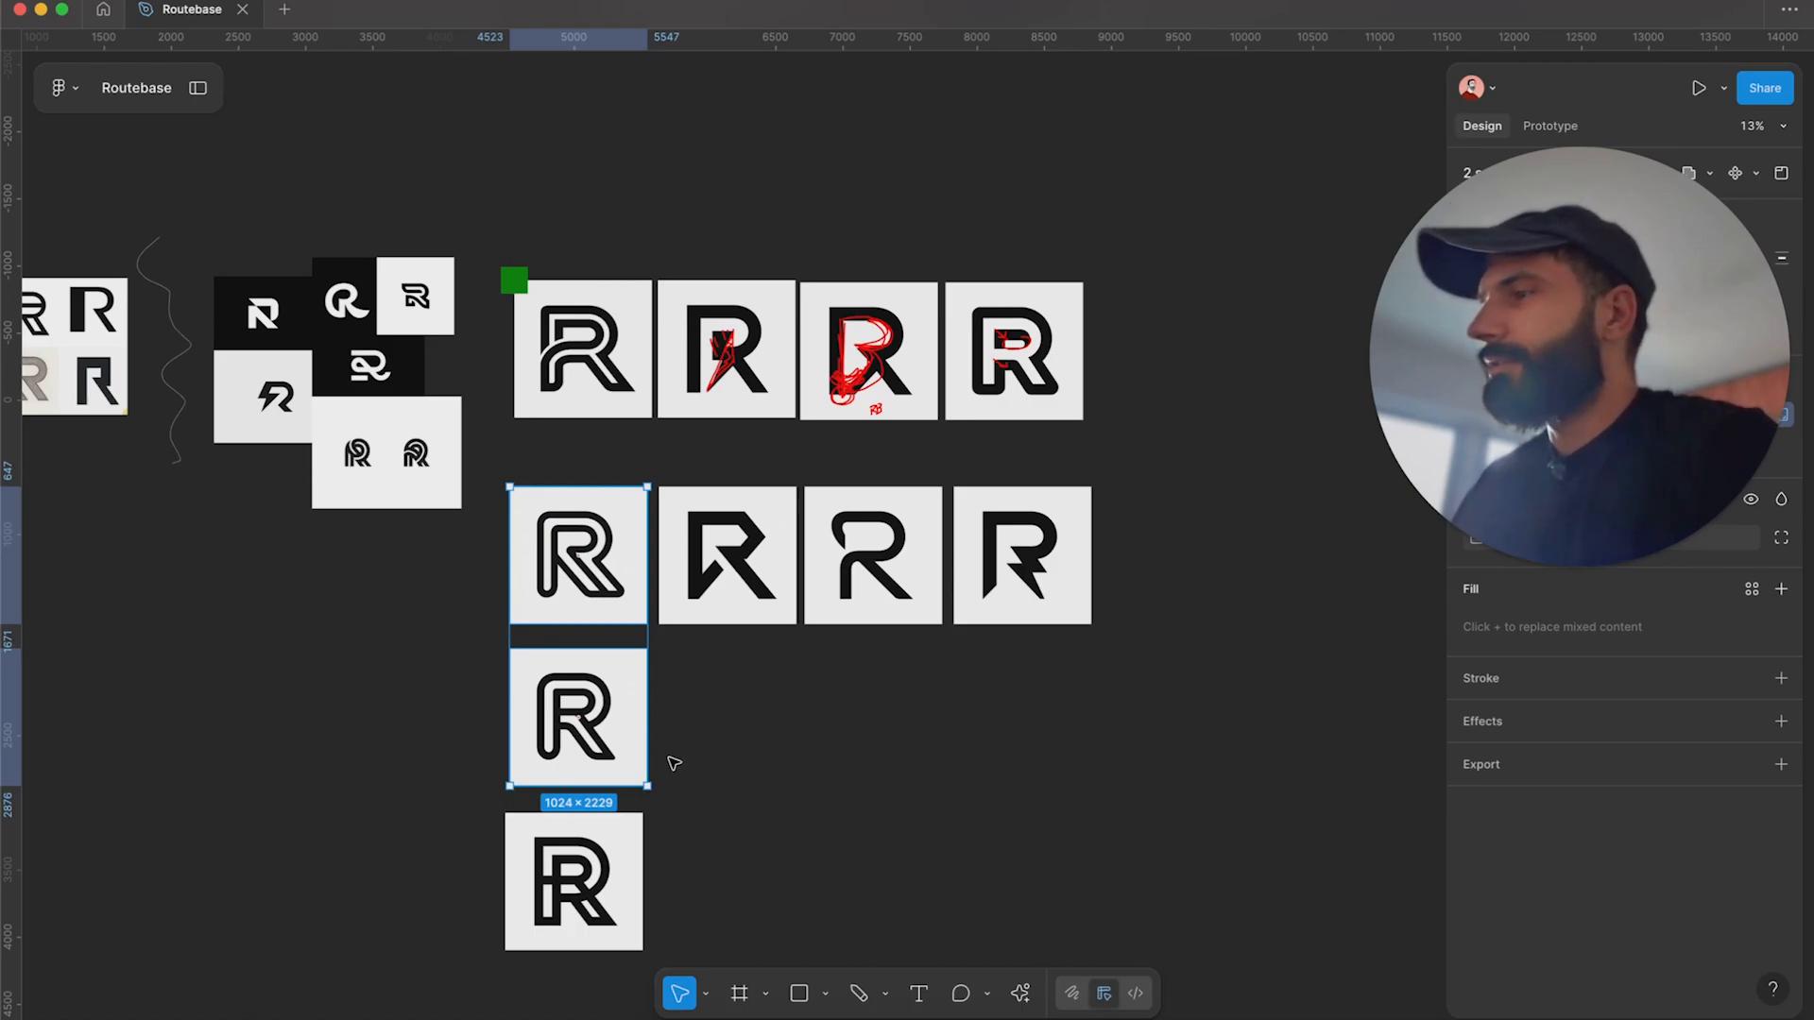
shift+click(576, 373)
shift+click(590, 916)
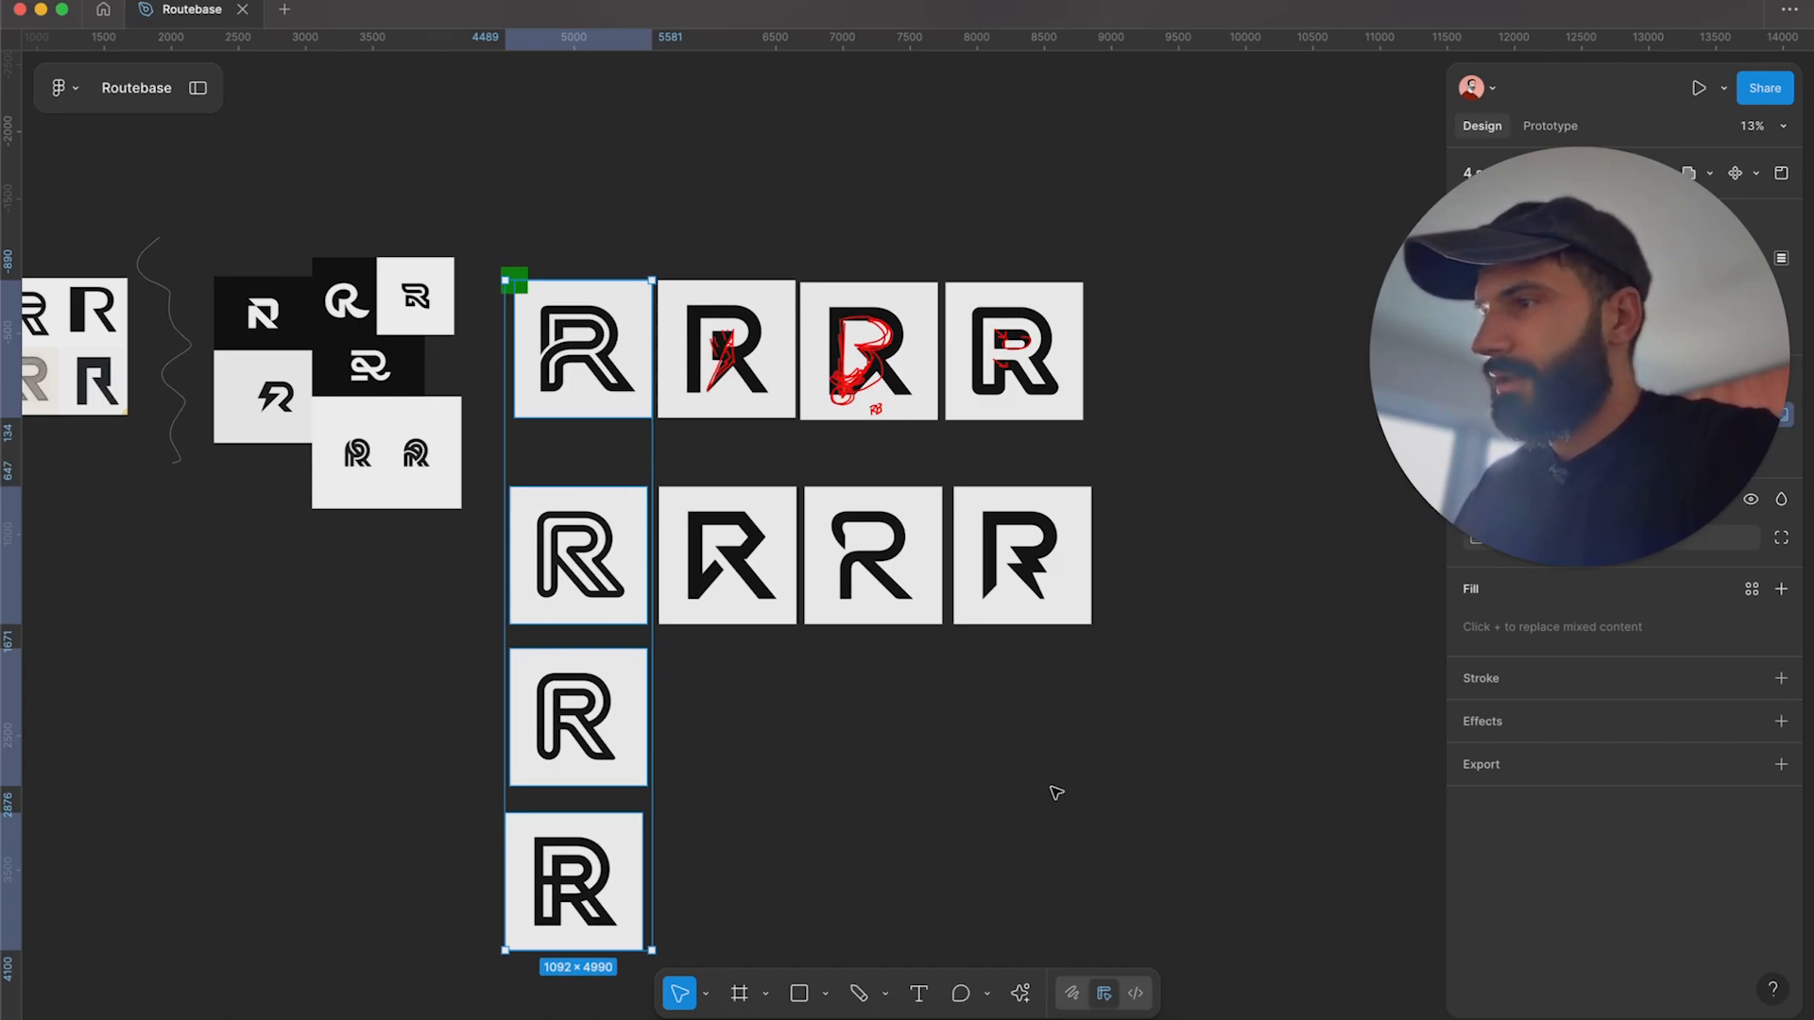
click(927, 775)
drag(504, 473, 664, 942)
click(792, 865)
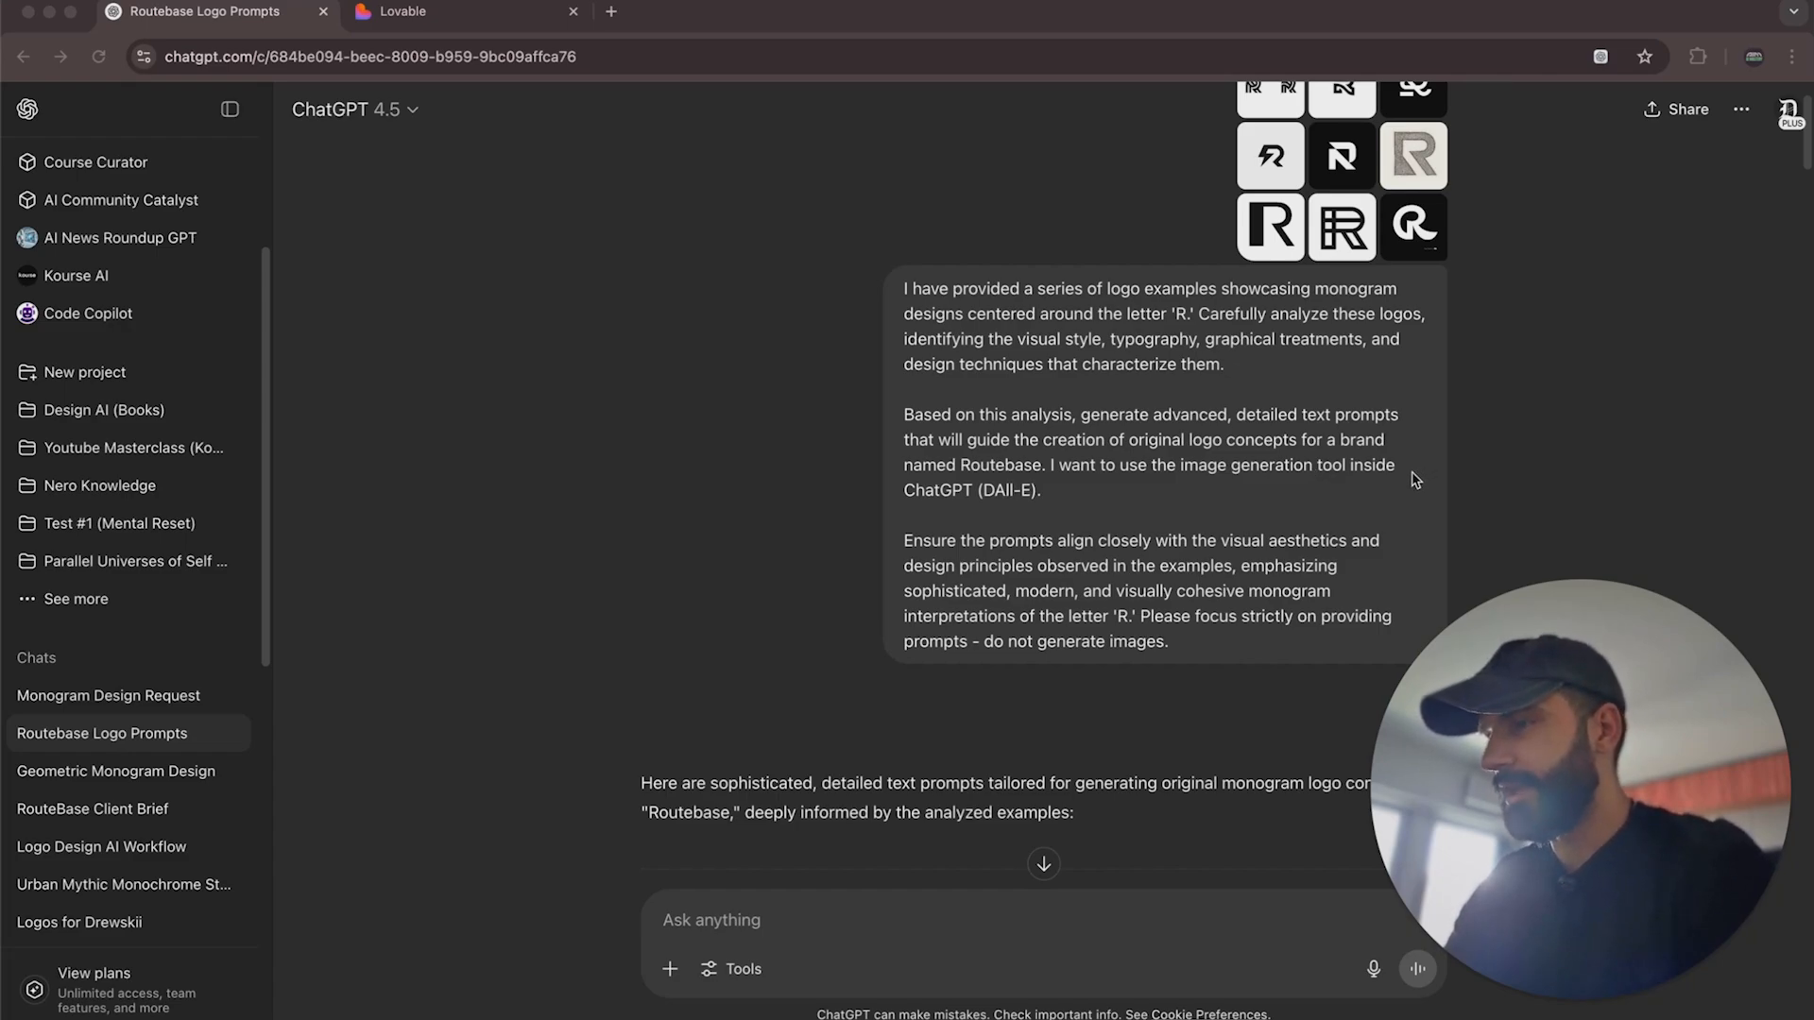
In the Routebase Logo Prompts chat in Chrome, read the original request and first prompts, and open the Monogram Design Request chat in a separate tab.
scroll(1414, 479, down, 5)
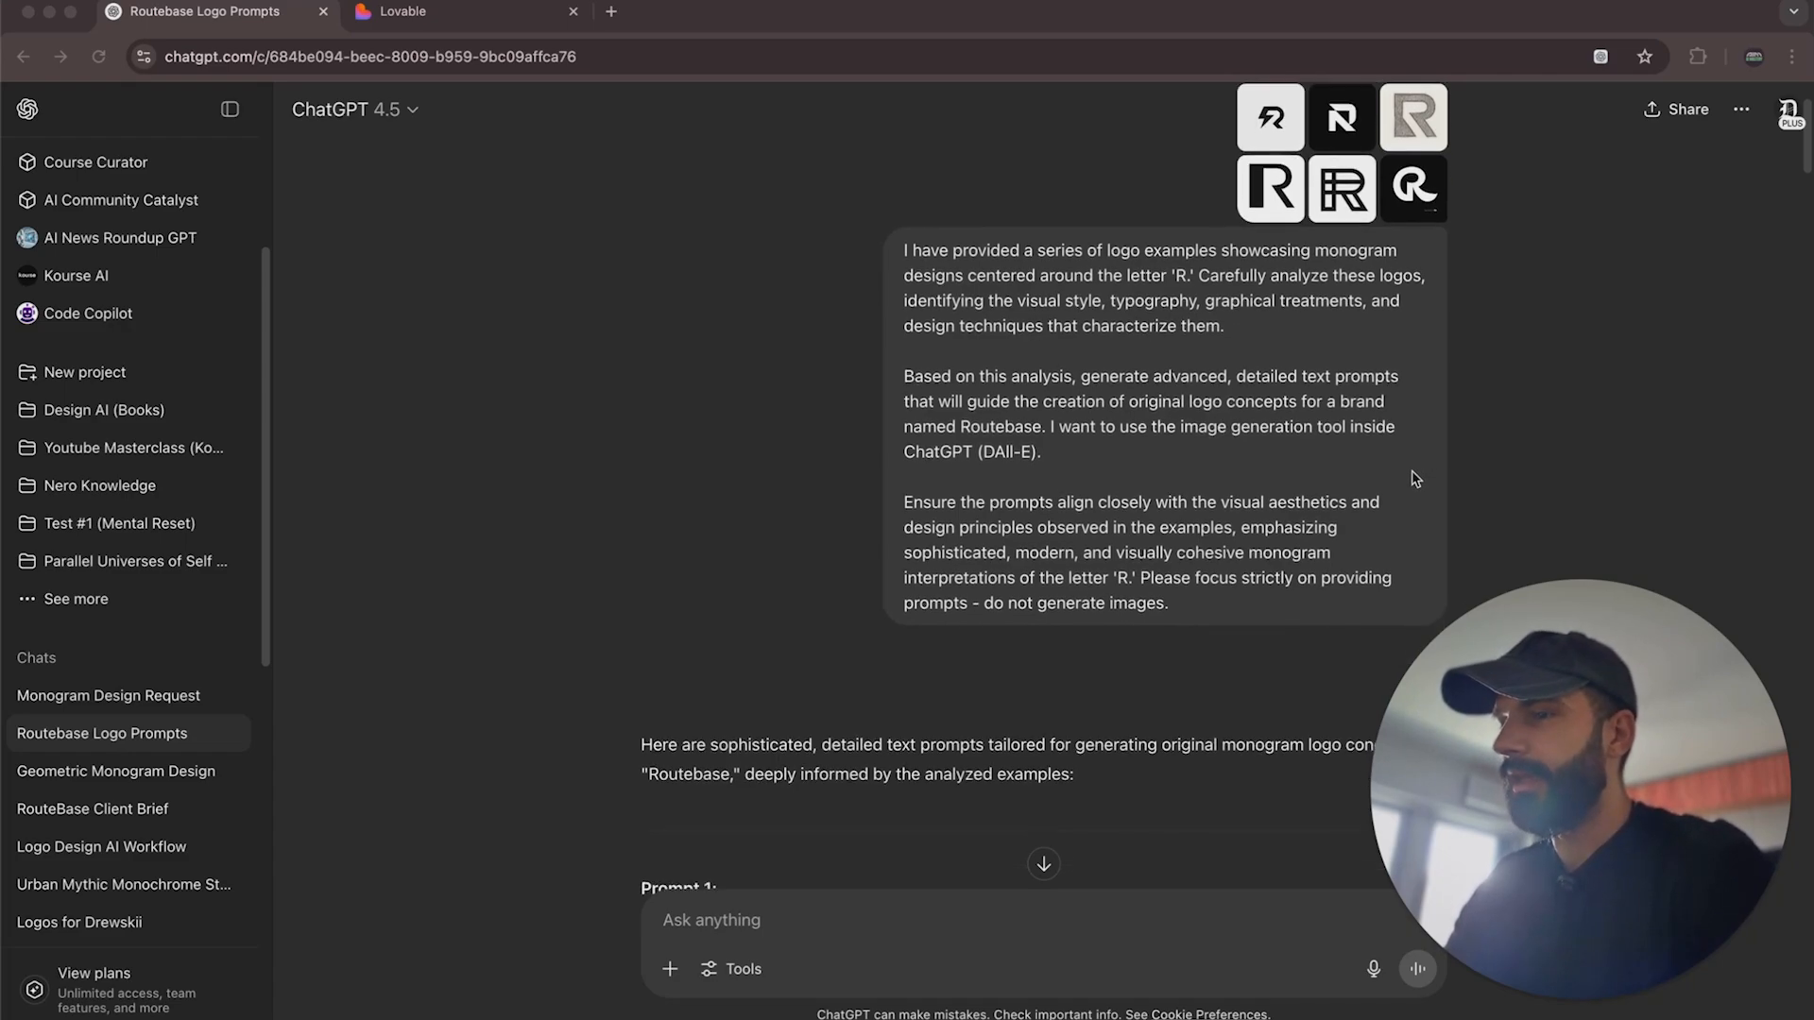
scroll(1414, 479, down, 4)
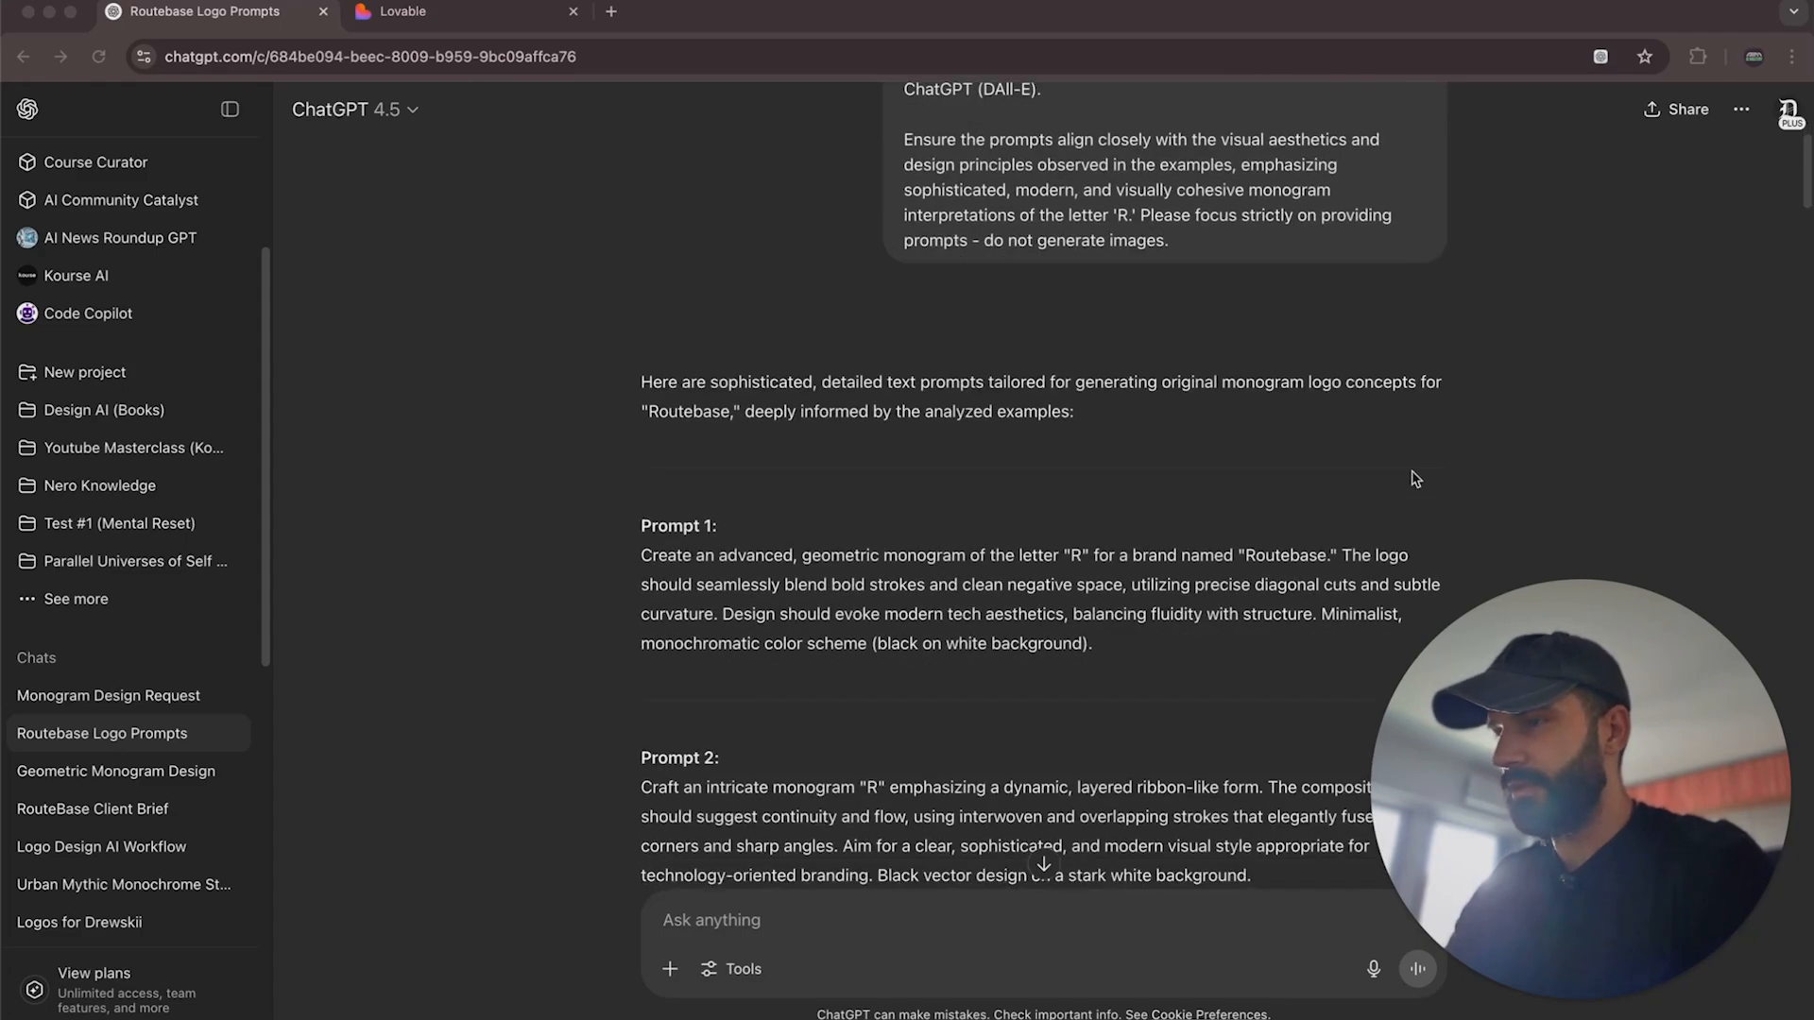
scroll(1414, 479, down, 1)
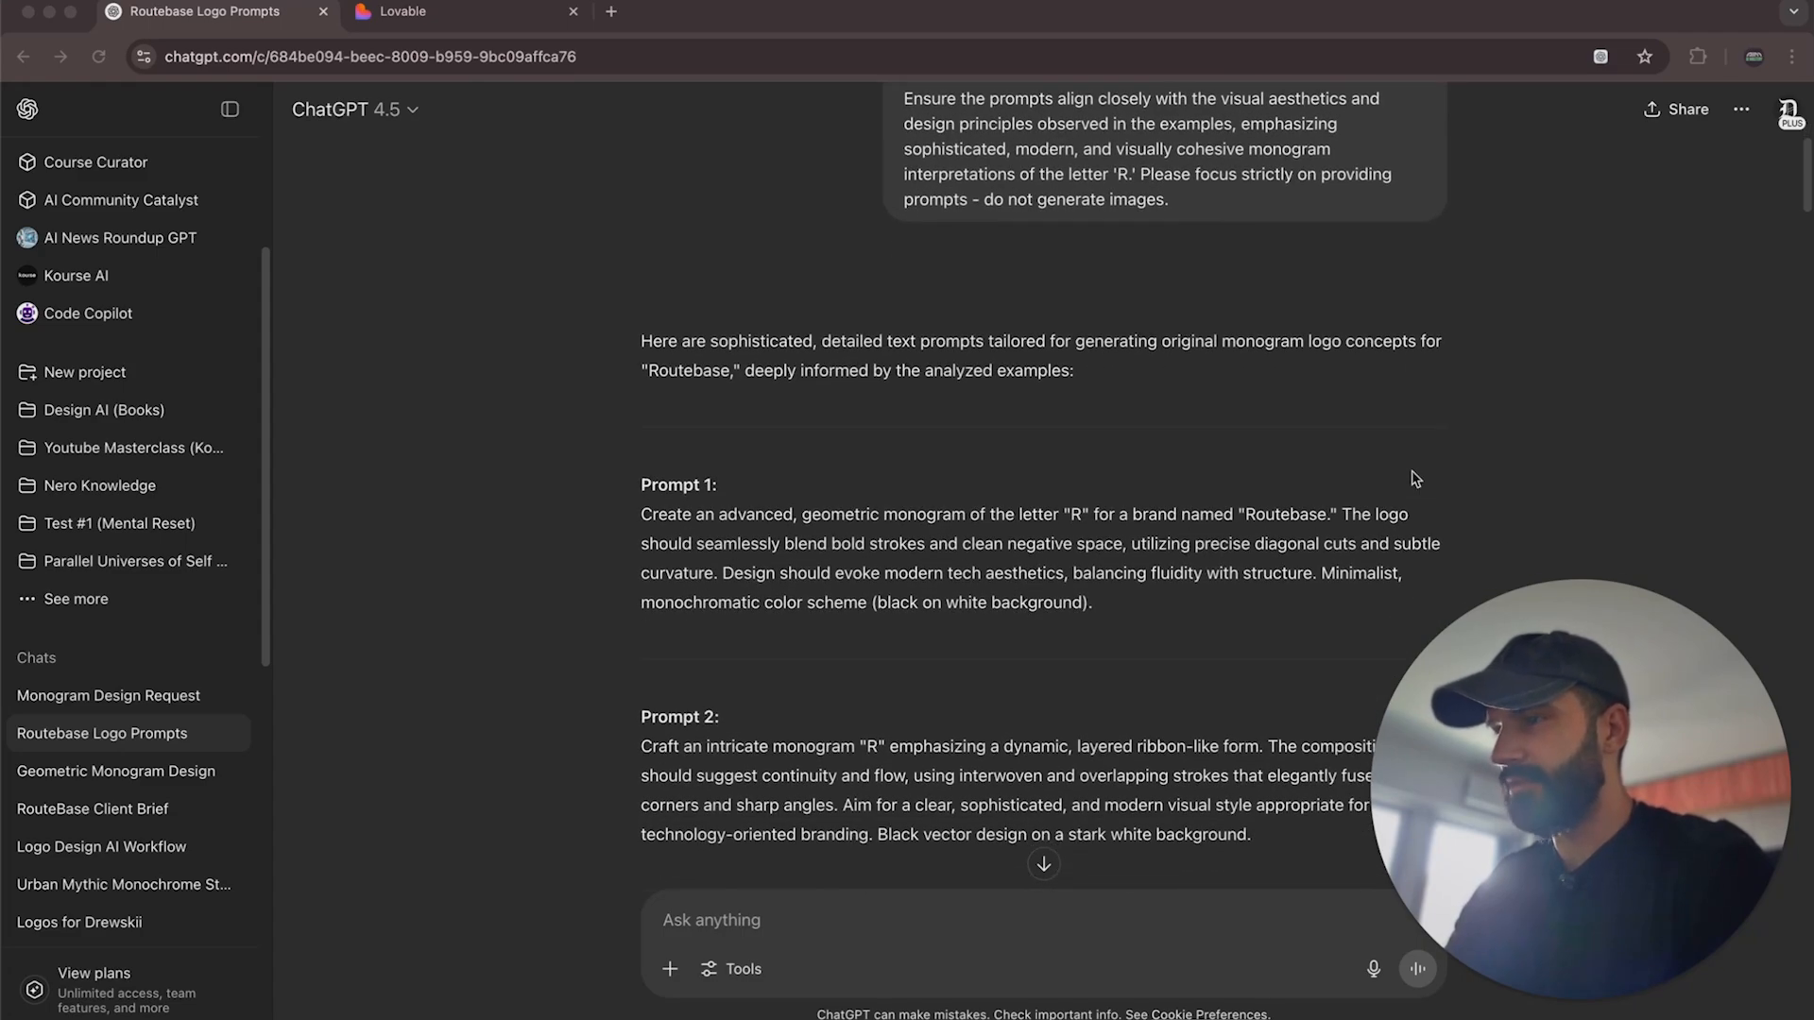
triple_click(926, 553)
scroll(907, 529, down, 8)
triple_click(812, 460)
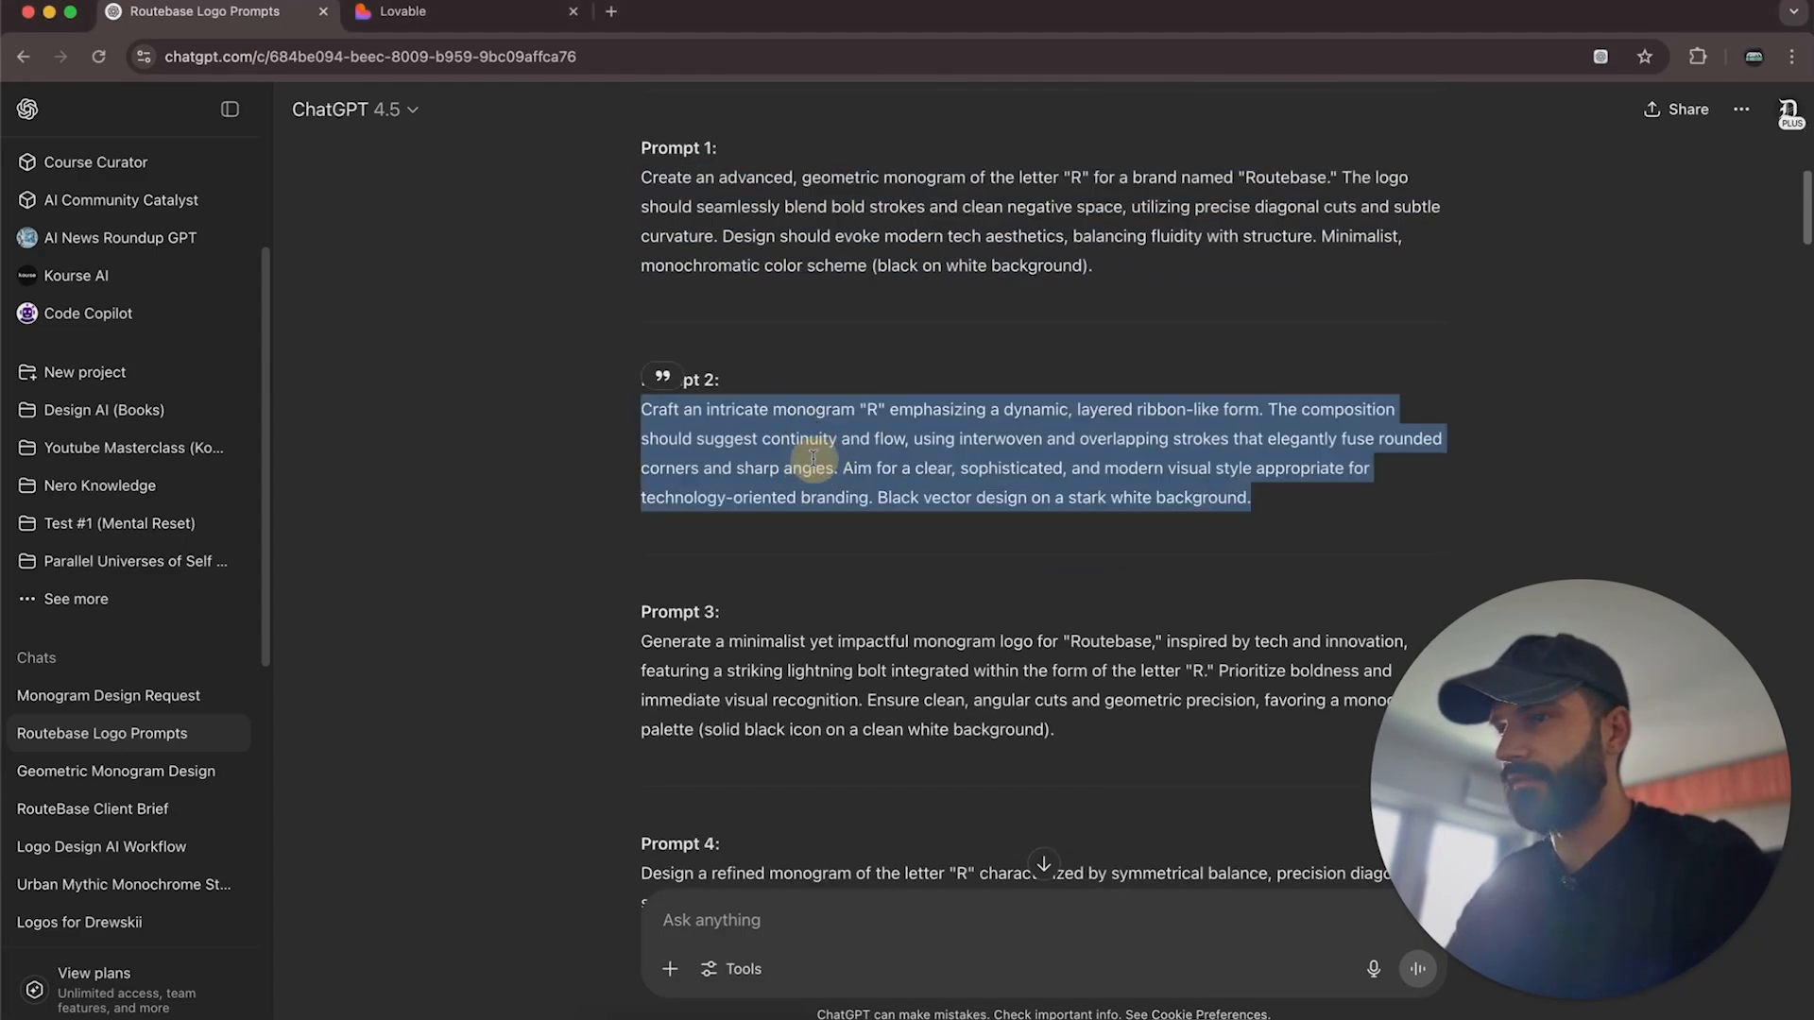
super+click(109, 695)
Review the follow-up requests, attached "R" references and resulting prompt sets through to the end of the Routebase Logo Prompts chat.
scroll(1120, 602, down, 15)
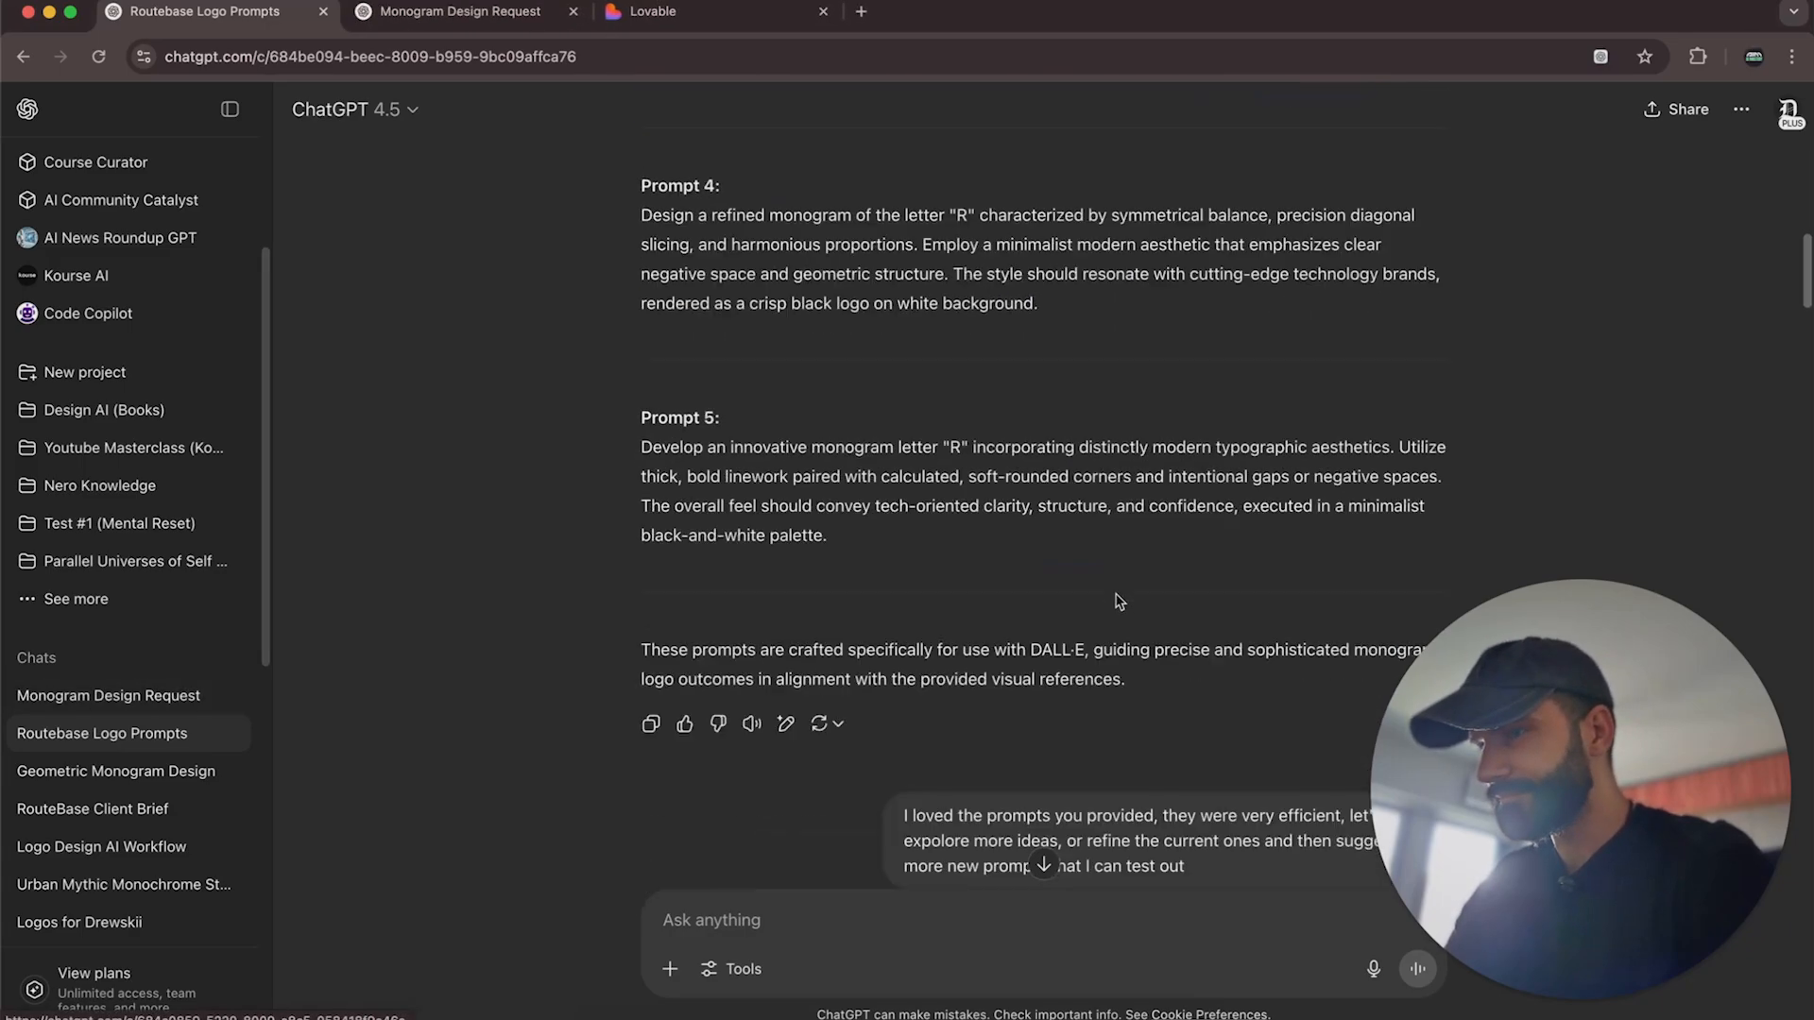
scroll(1119, 602, down, 20)
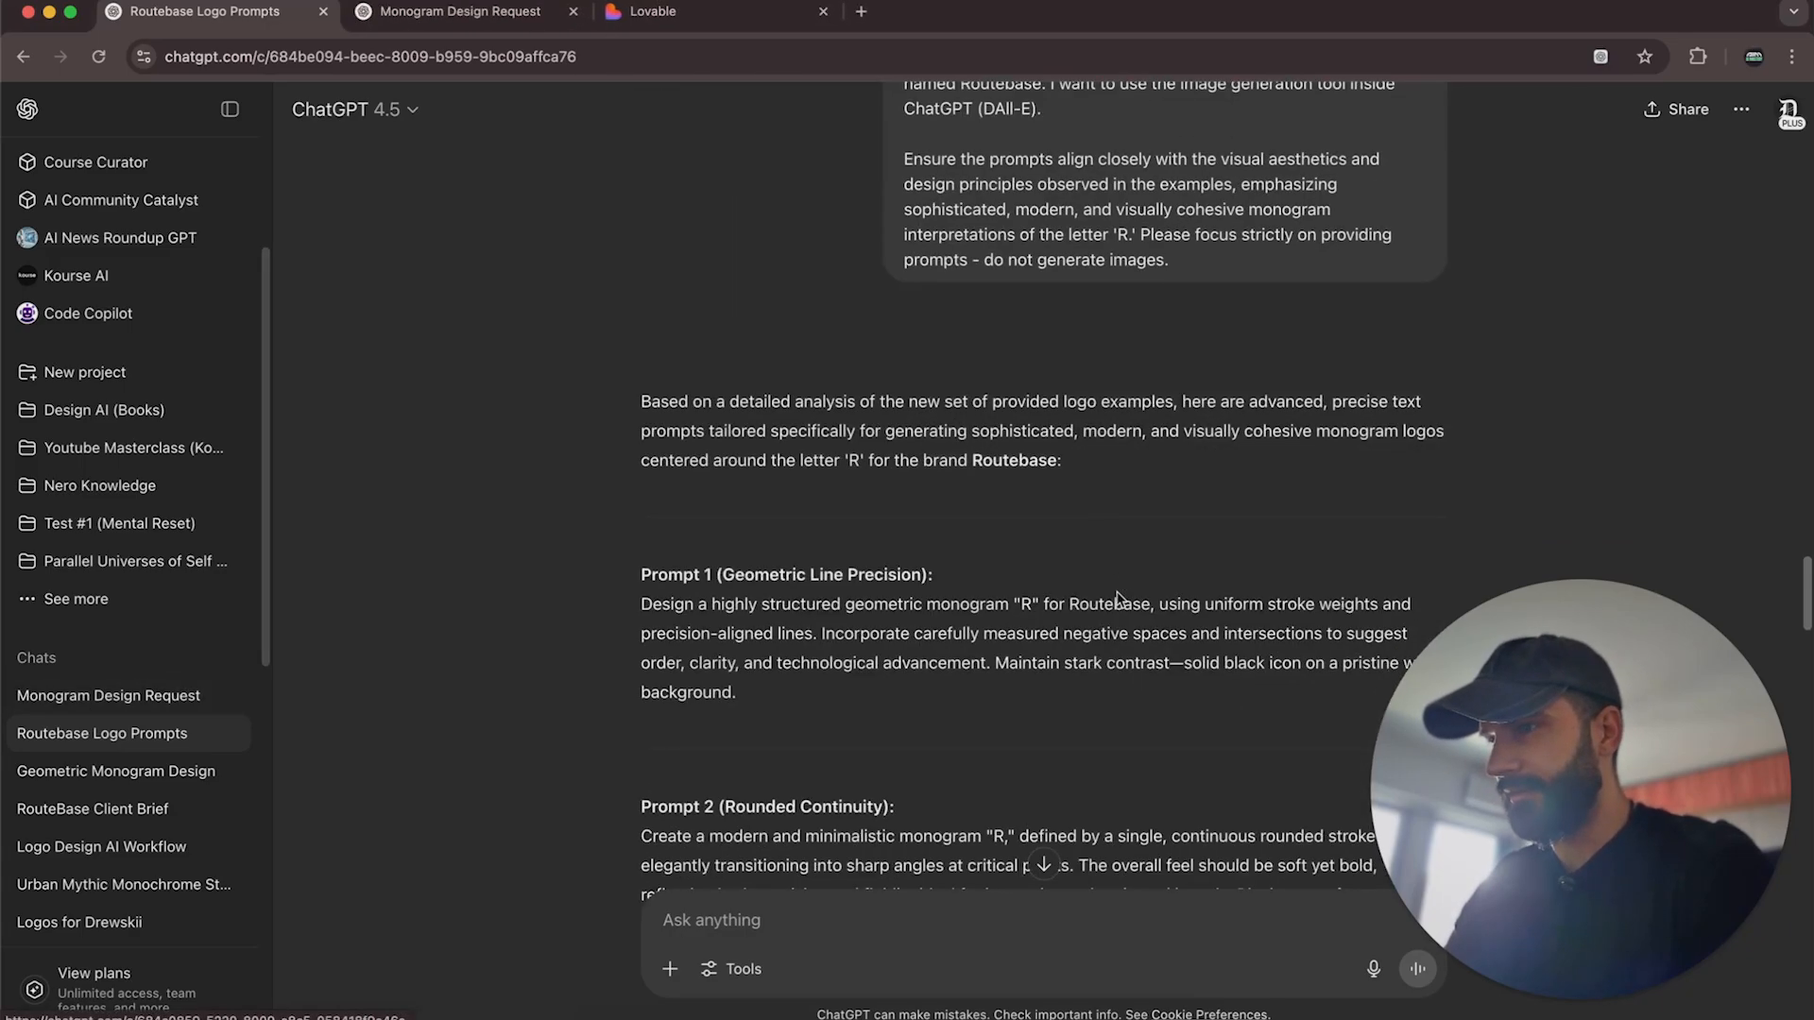
scroll(1117, 598, up, 20)
scroll(912, 422, down, 17)
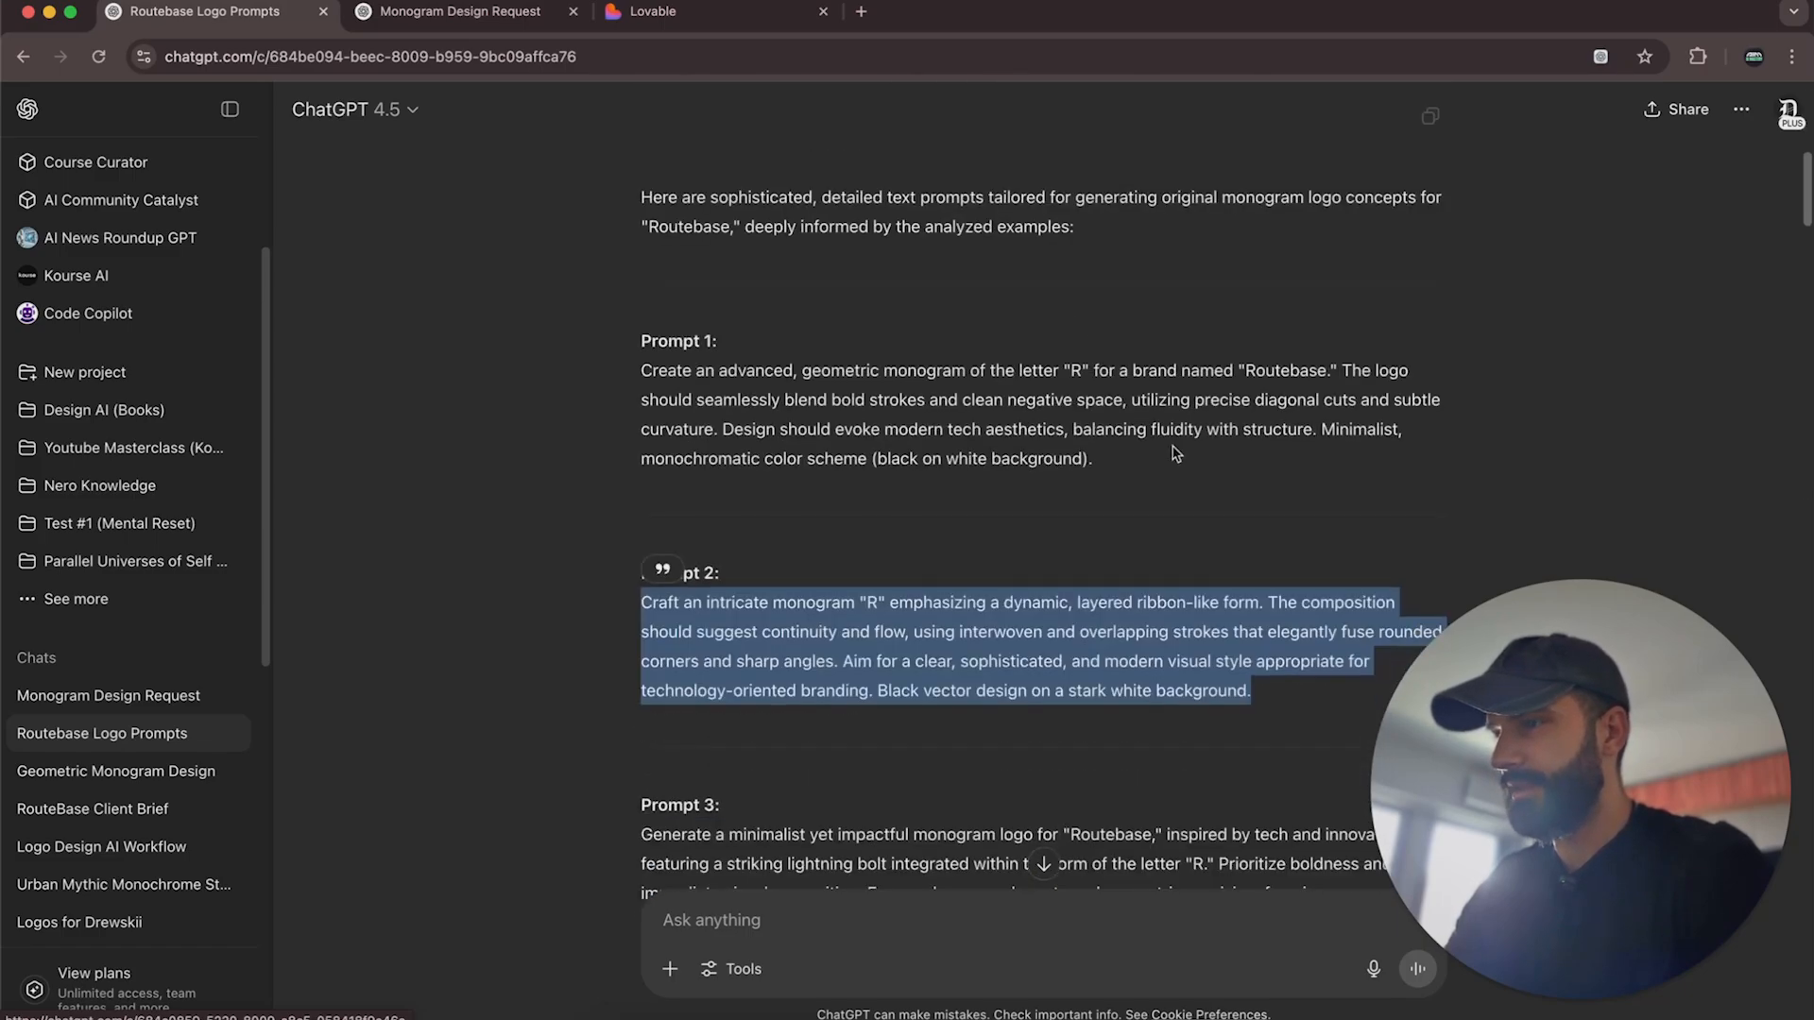
scroll(1175, 454, down, 20)
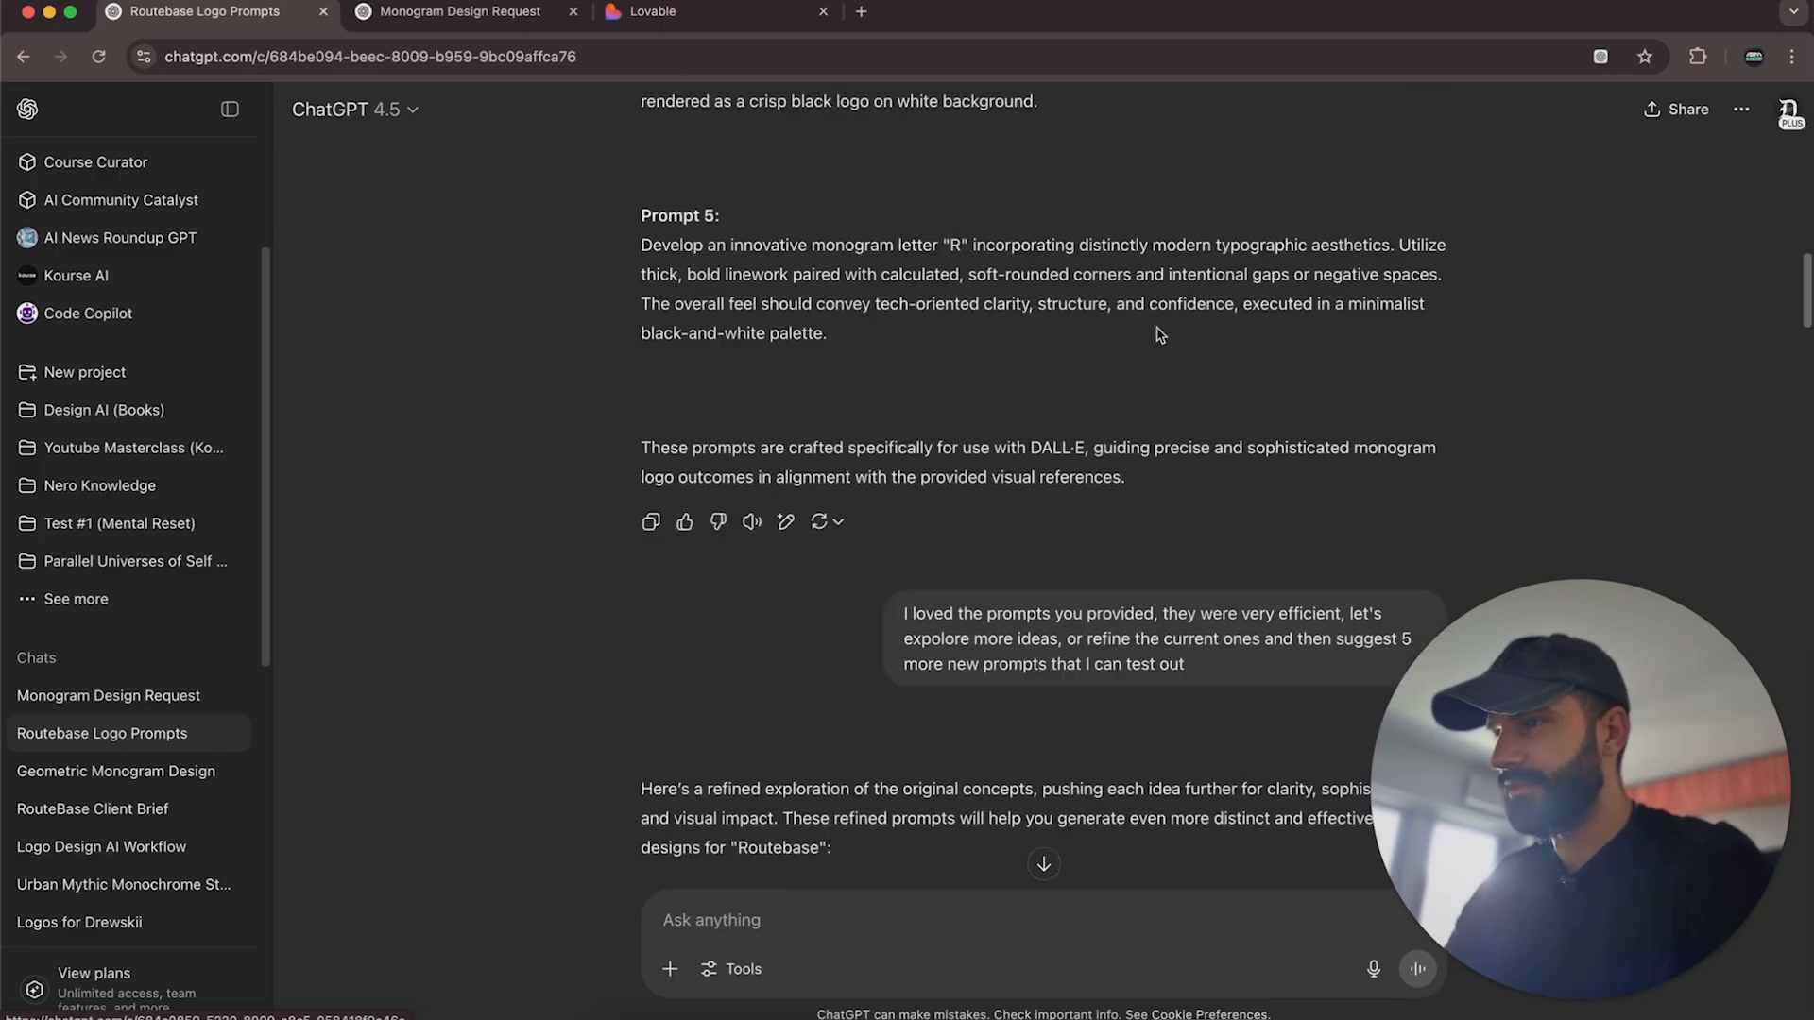
scroll(1160, 334, down, 4)
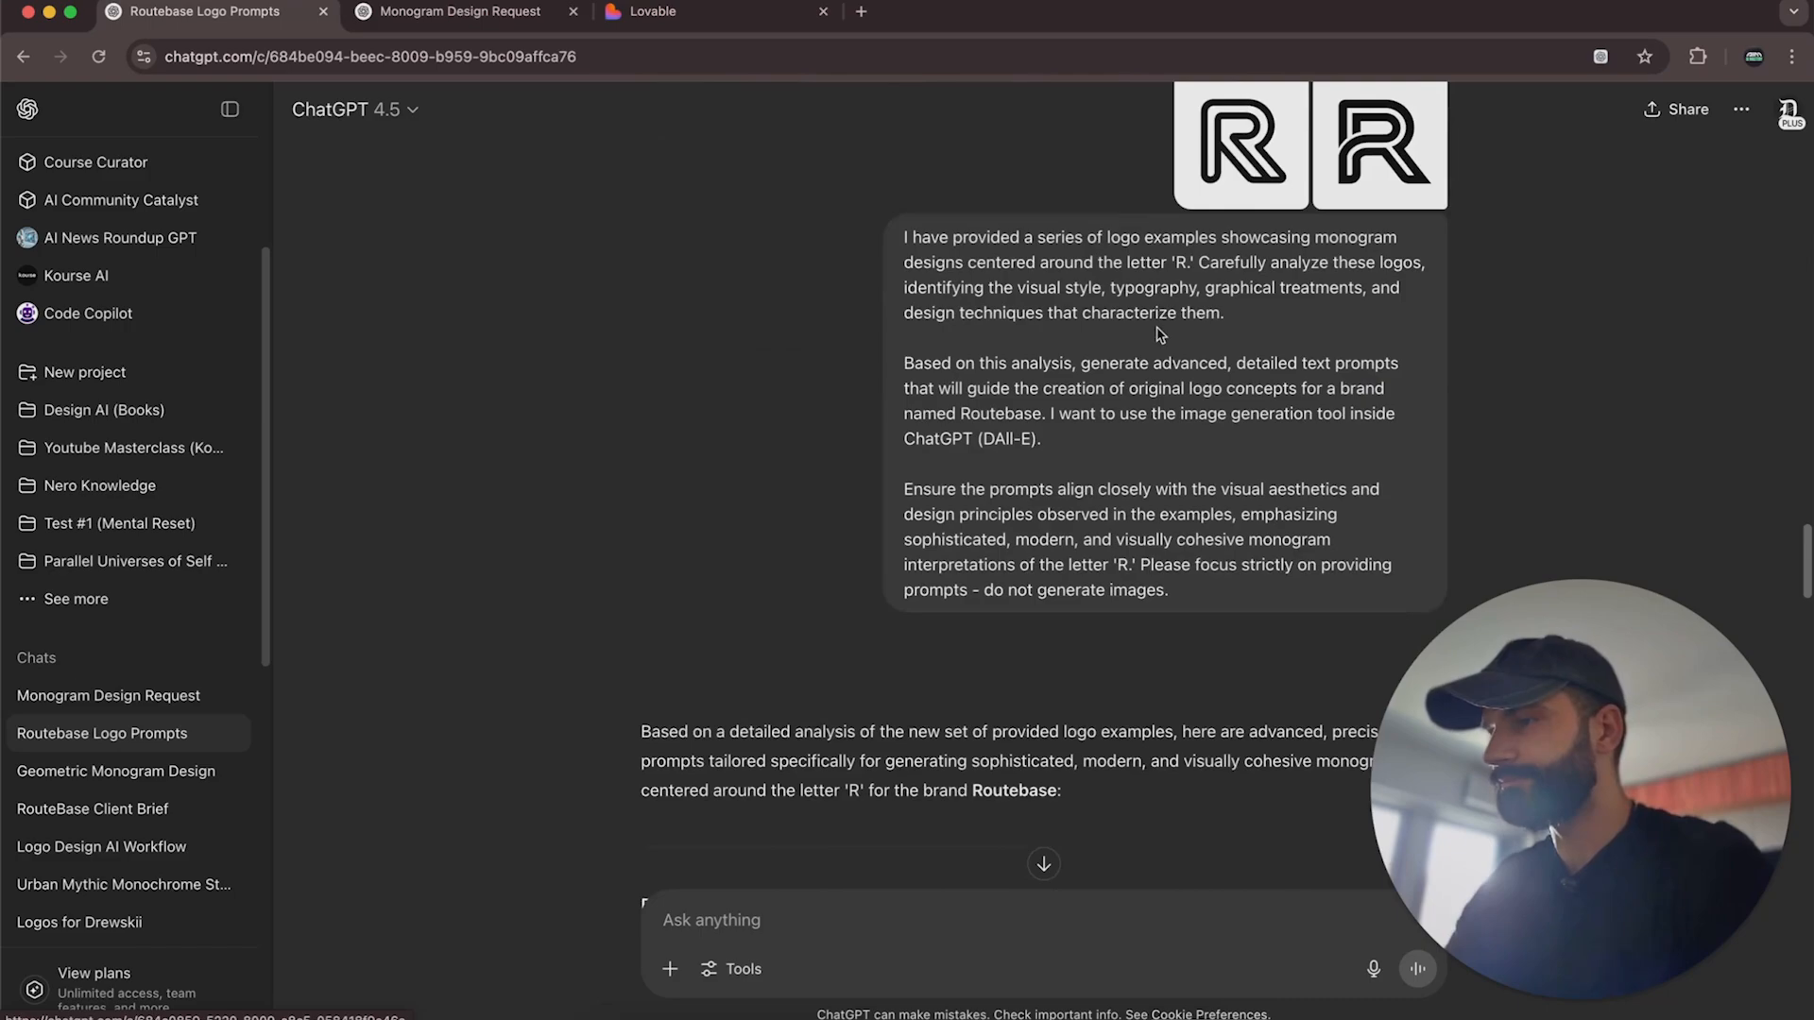
scroll(1000, 358, up, 3)
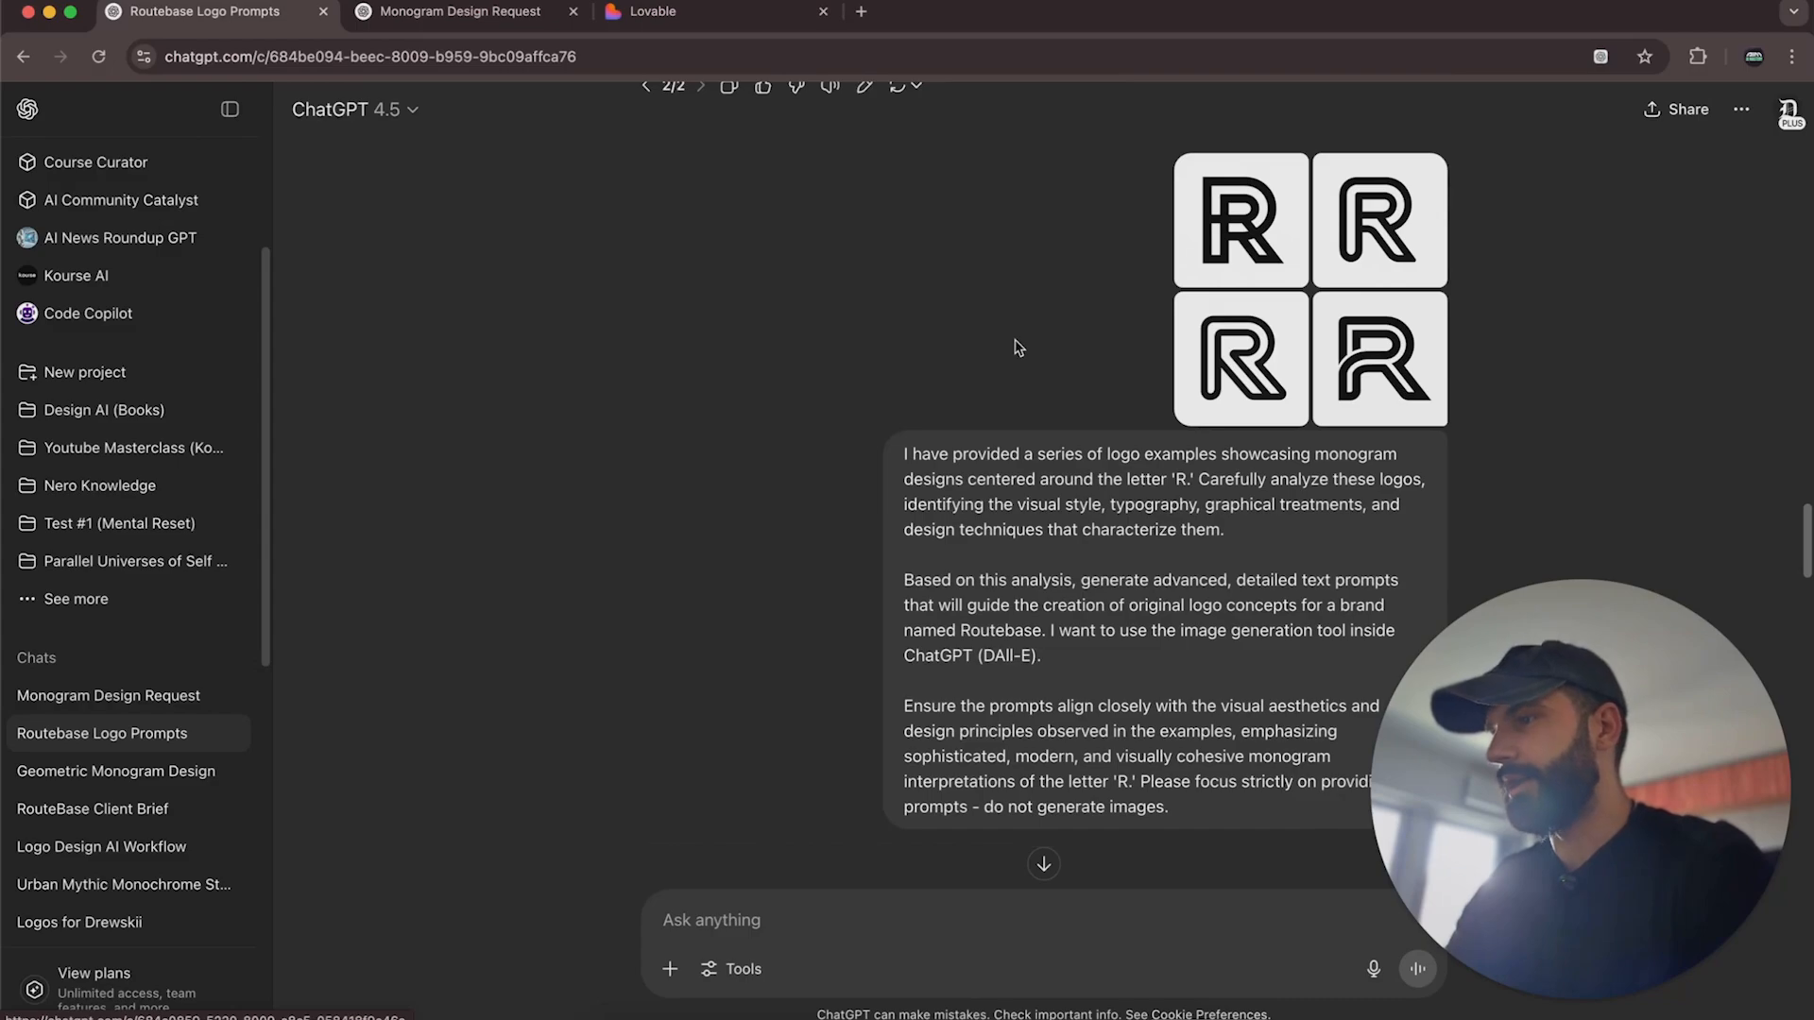
scroll(1017, 346, down, 4)
scroll(1016, 346, down, 15)
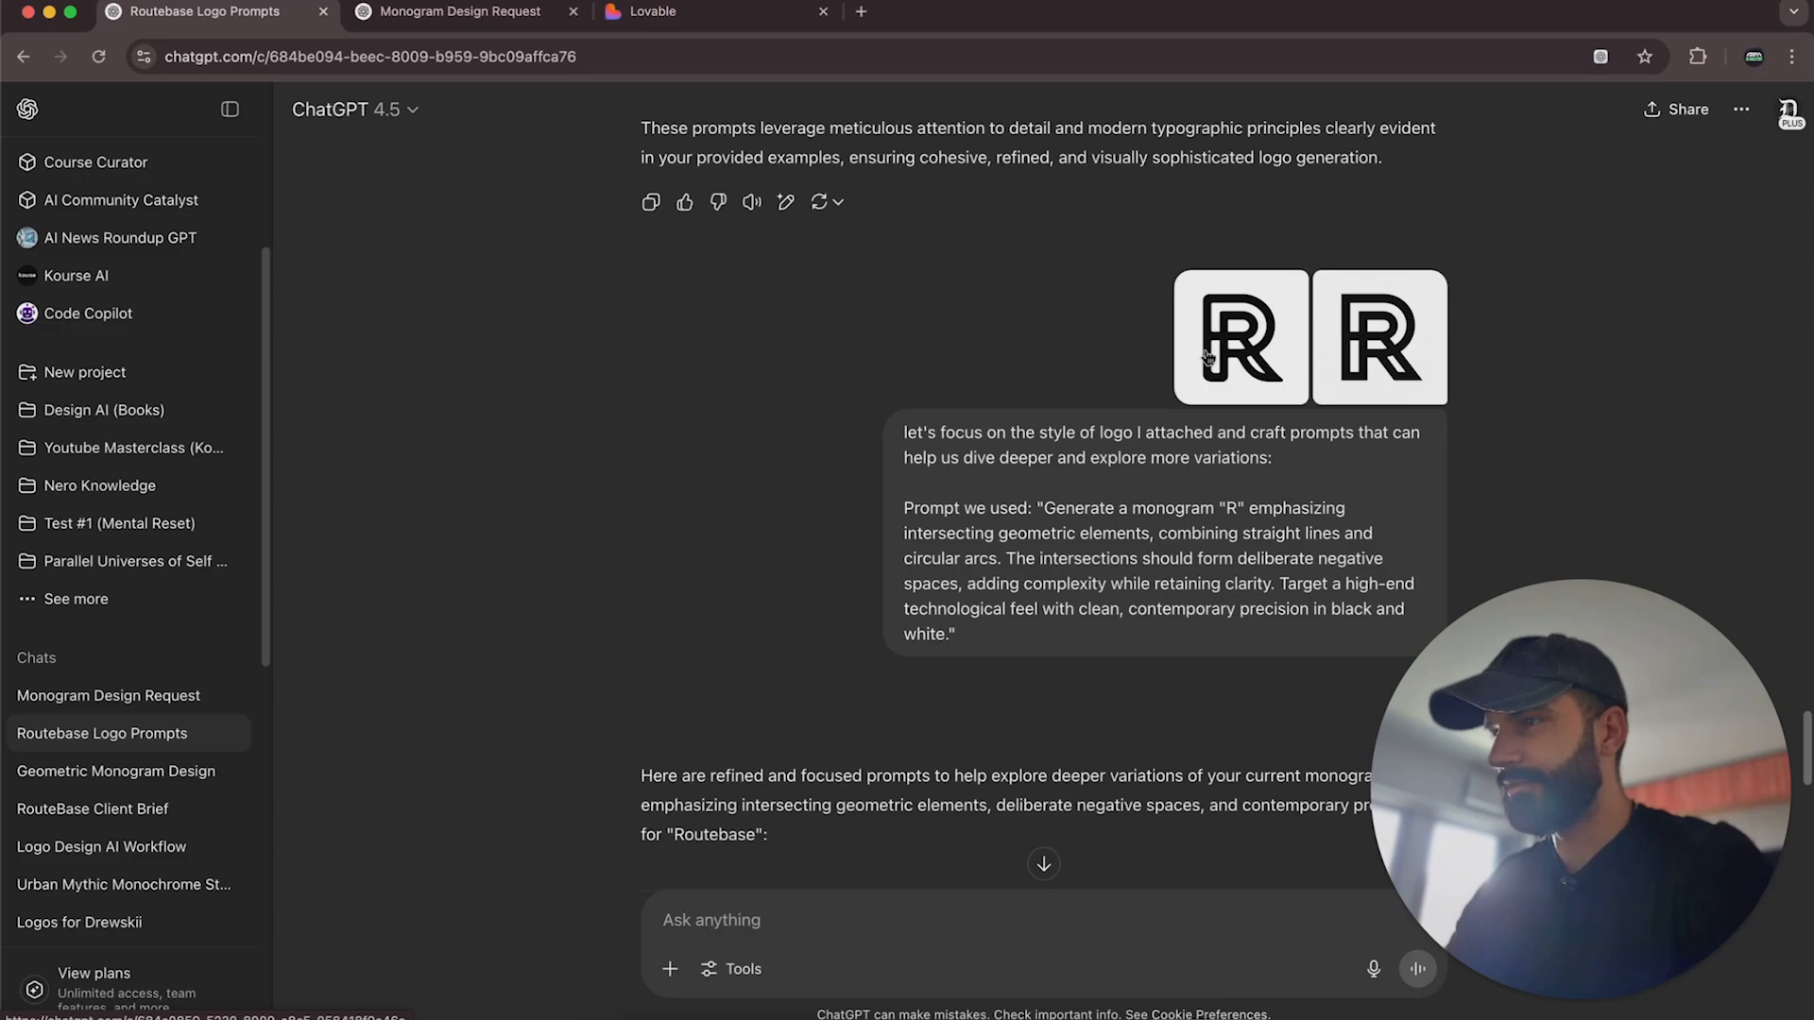
scroll(983, 374, down, 12)
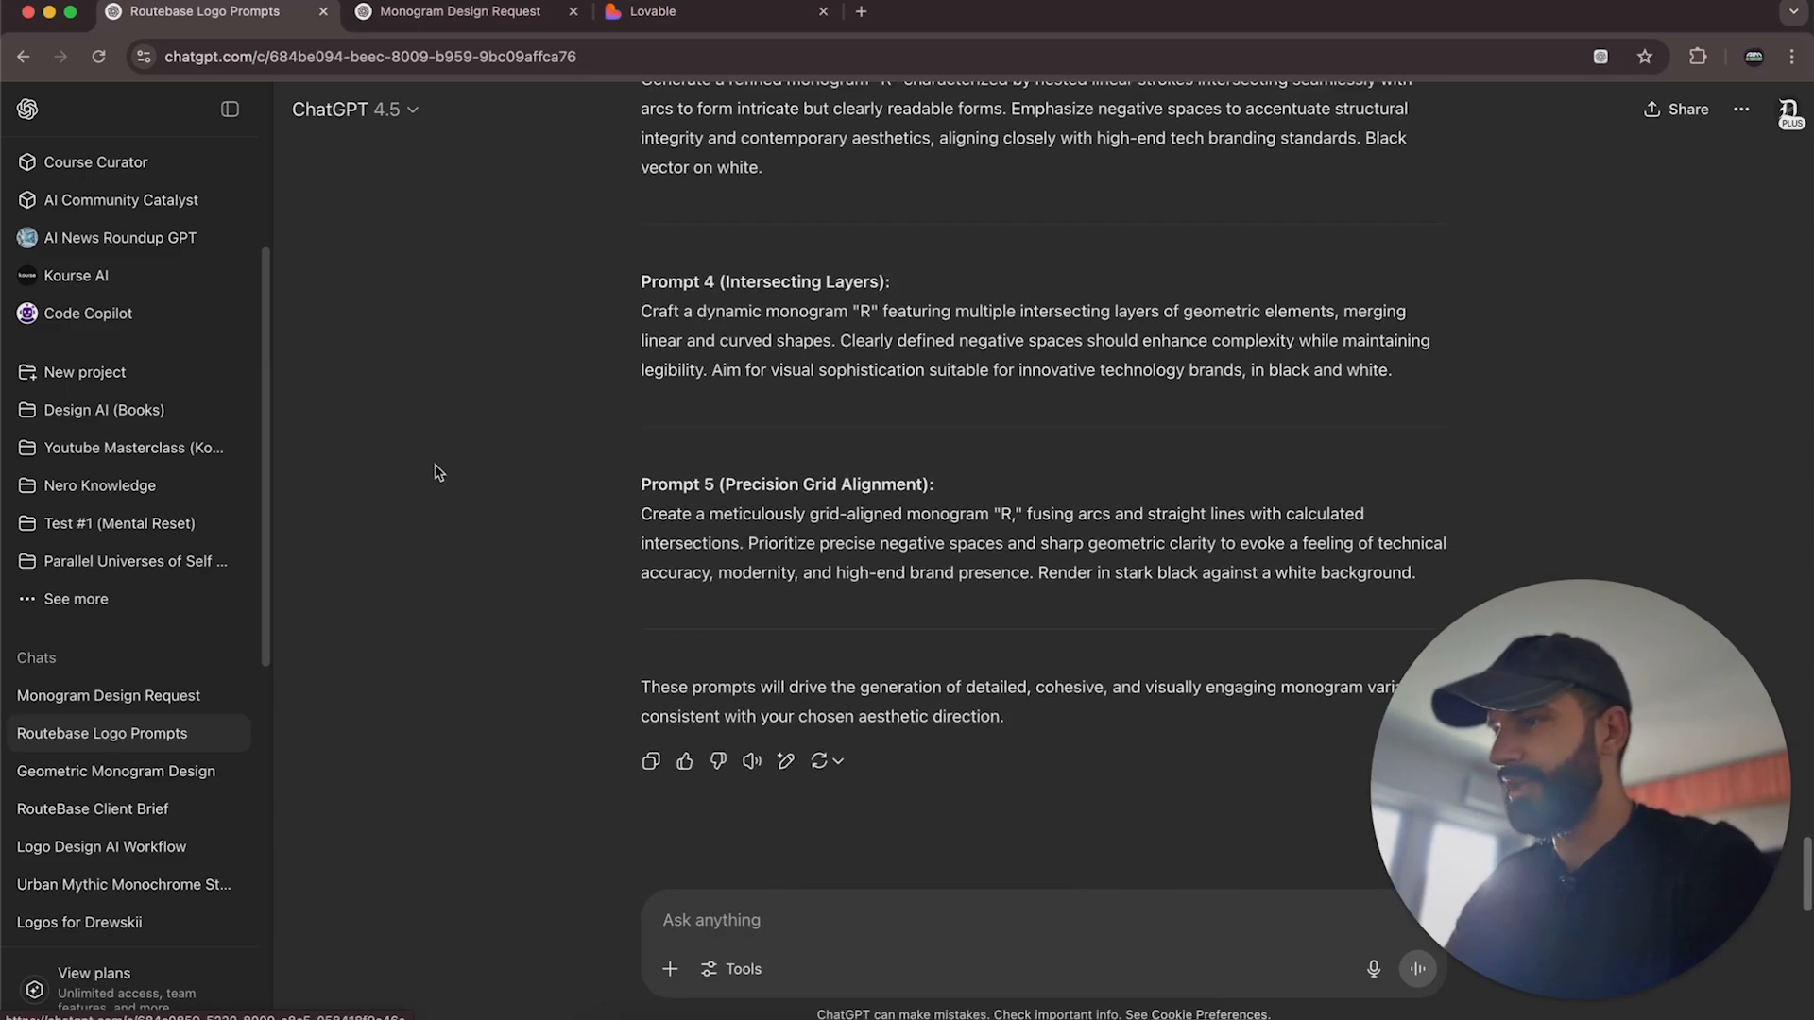
Return to the Monogram Design Request chat and review the opening text-only prompts with the "R" monograms generated from them.
click(460, 12)
scroll(959, 316, down, 8)
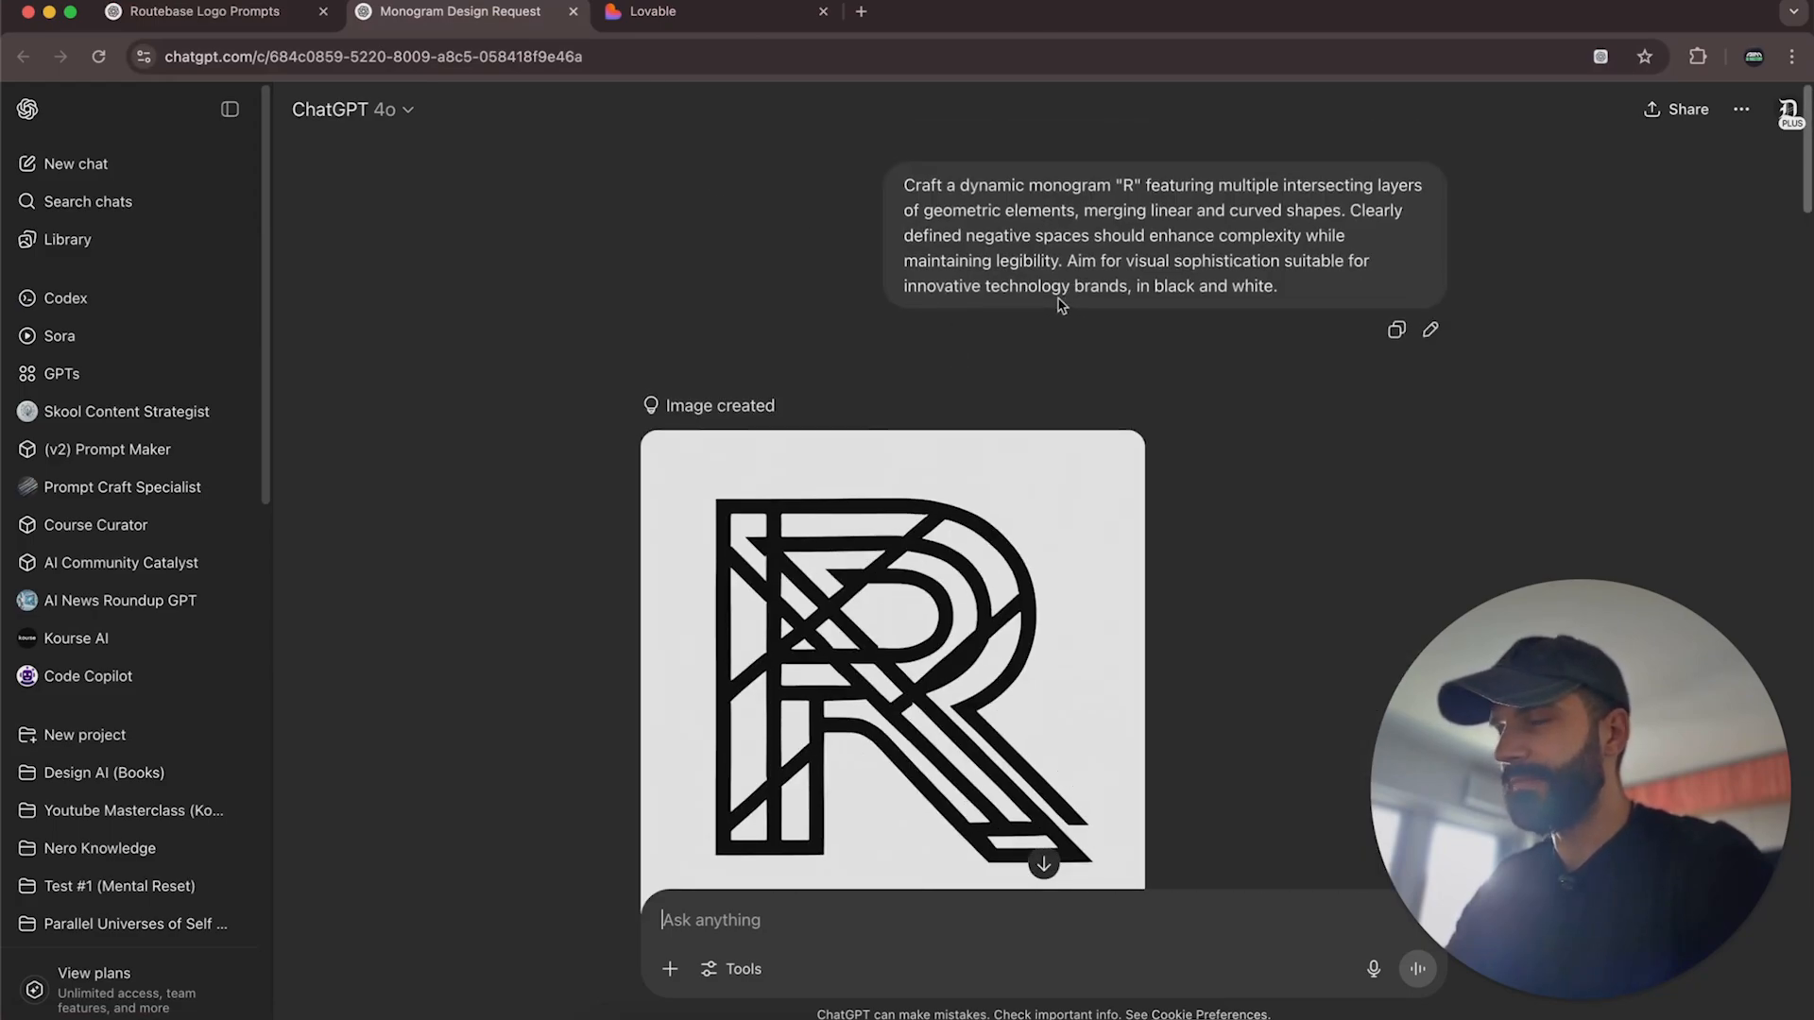
scroll(1056, 297, down, 2)
scroll(1042, 474, down, 3)
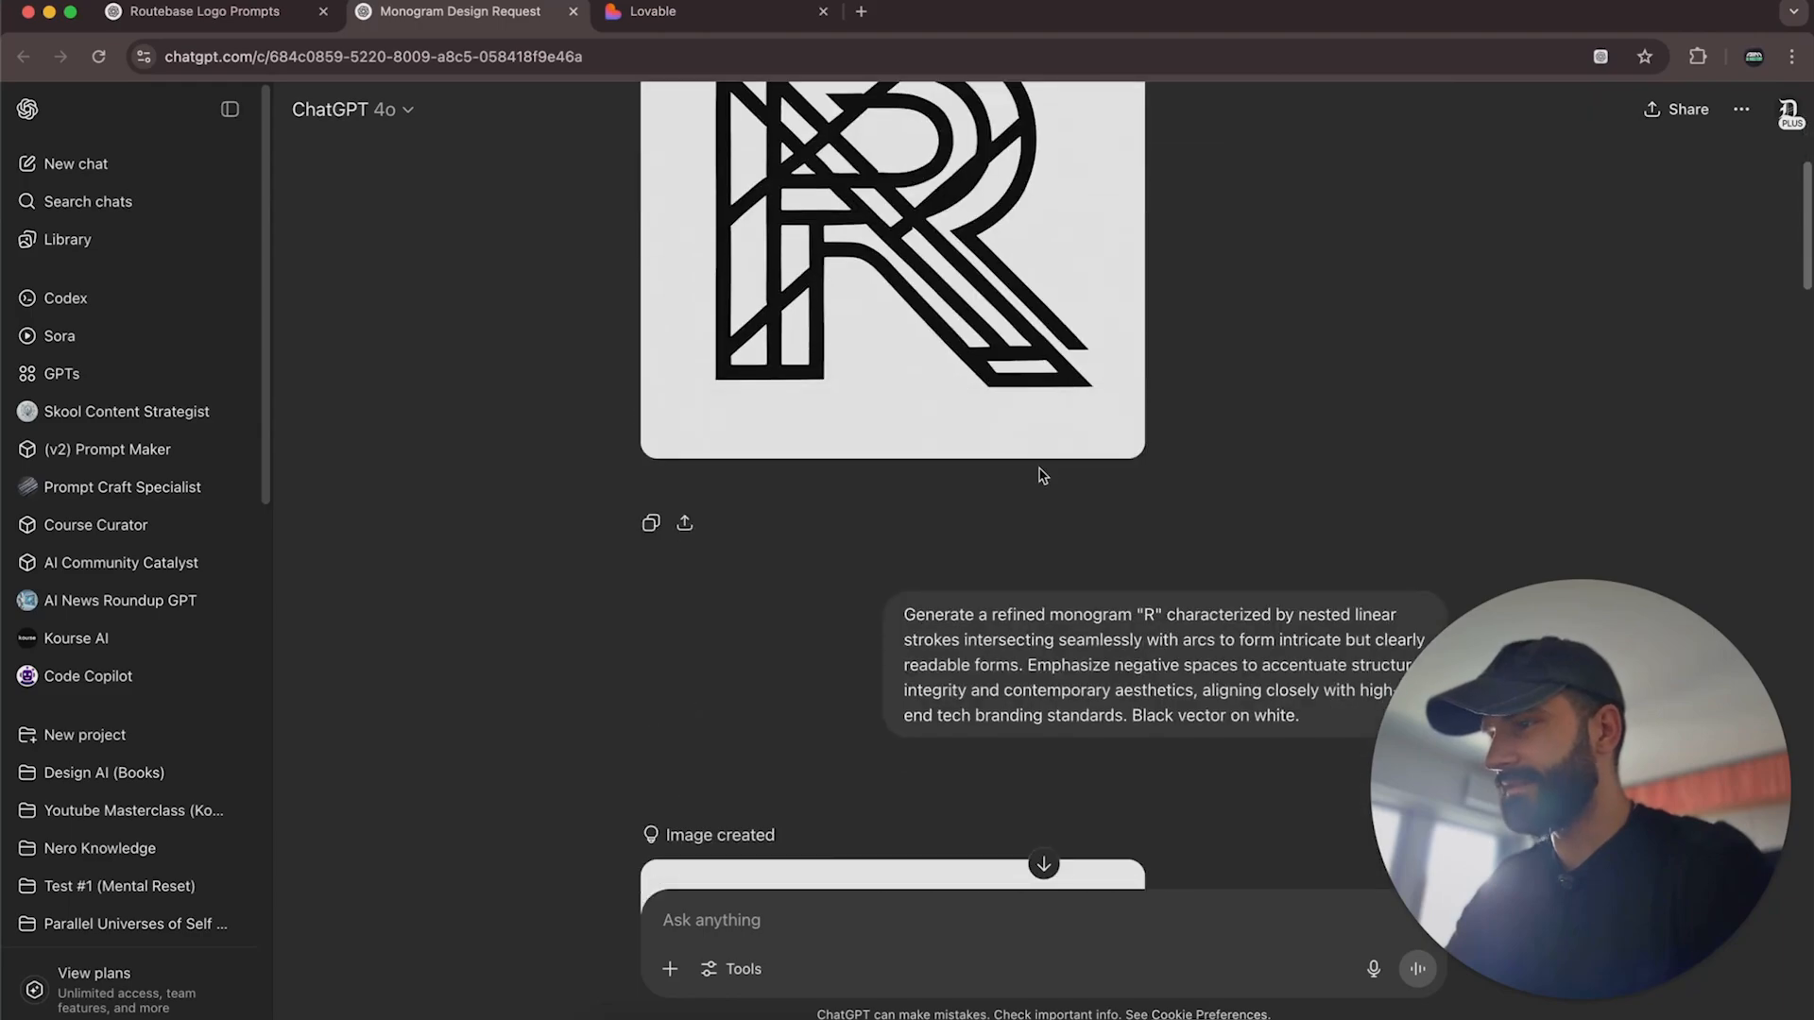
scroll(1042, 474, down, 3)
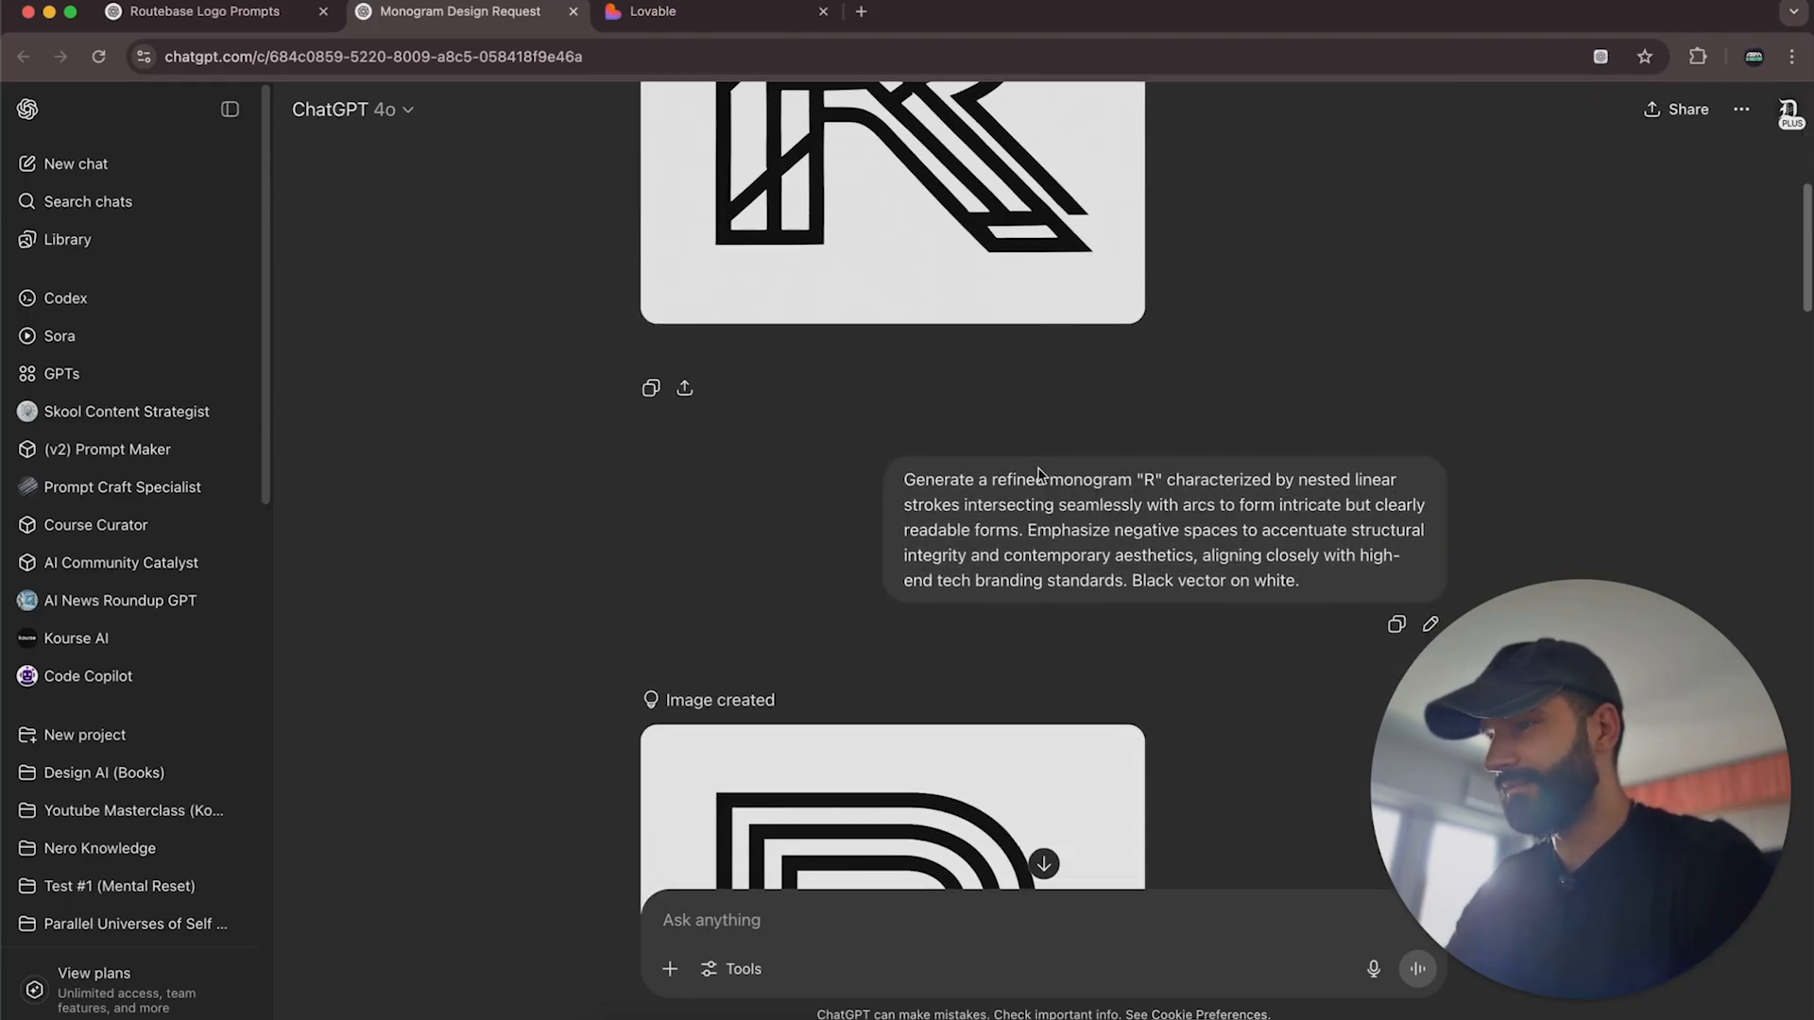
scroll(1039, 473, down, 4)
scroll(1040, 470, down, 6)
scroll(1040, 471, down, 20)
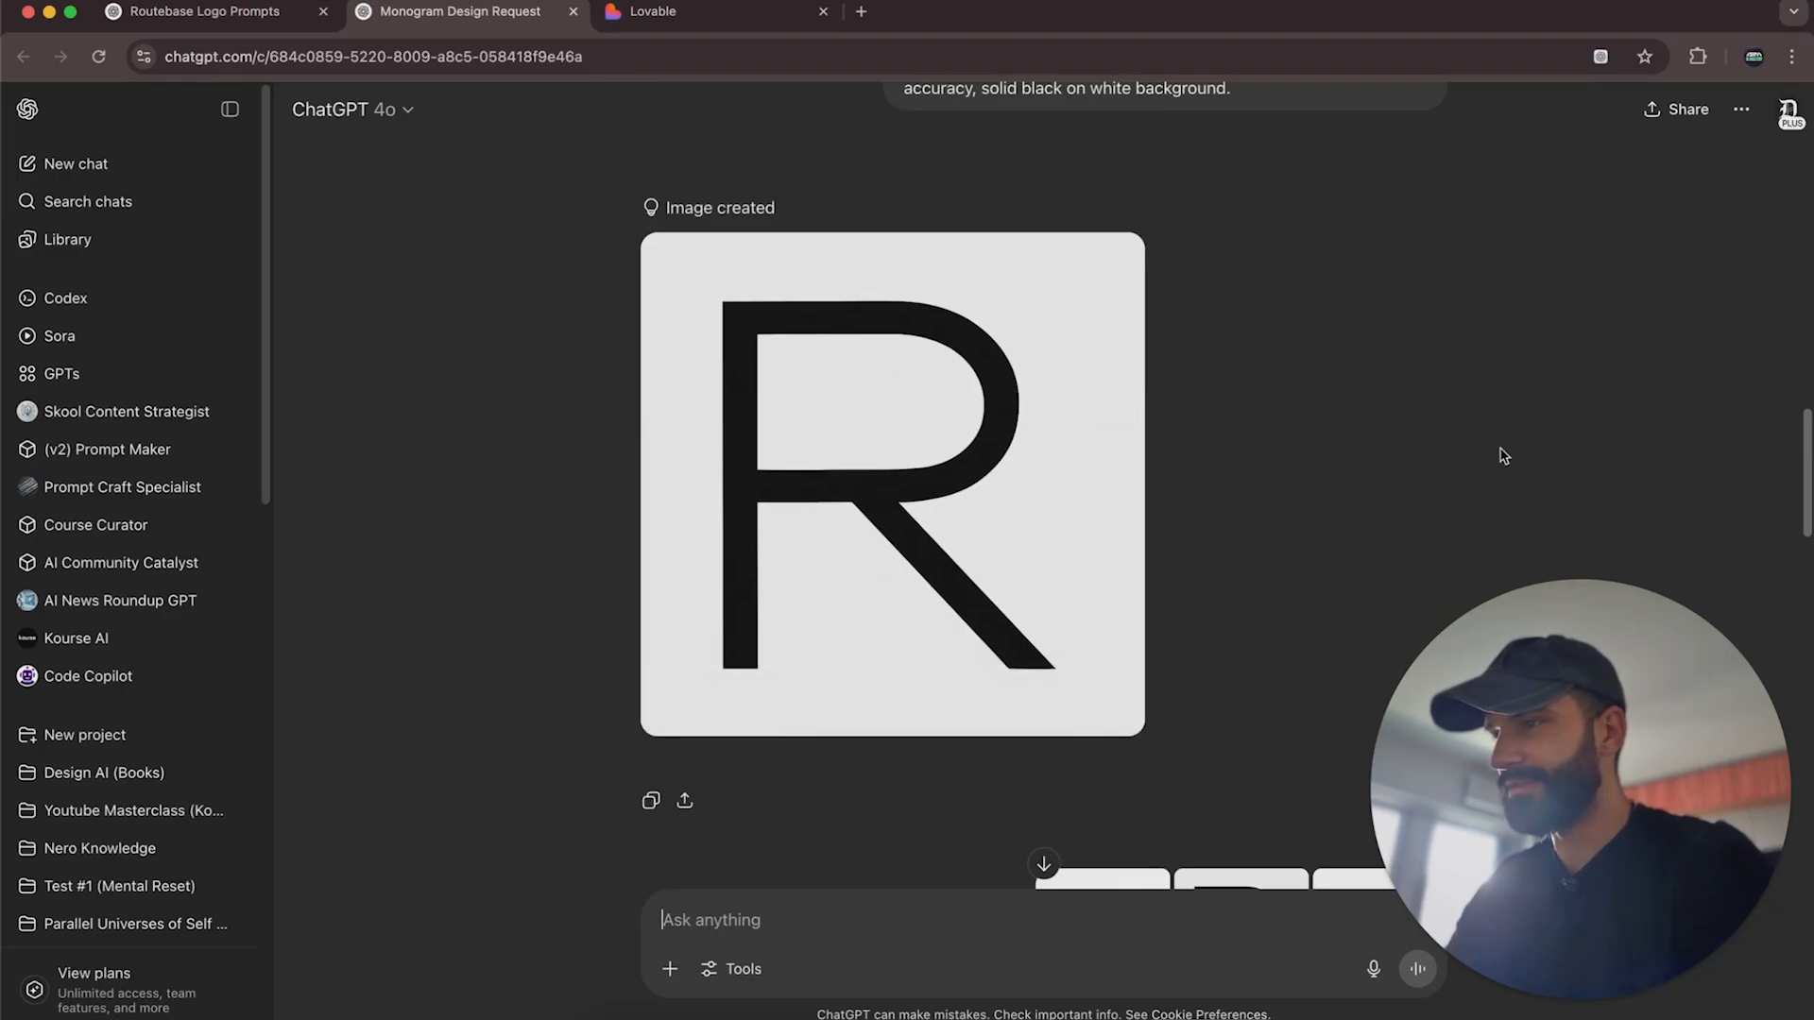
Examine the prompts with attached "R" reference images, highlight the nested linear strokes prompt, and view its generated monogram.
scroll(1488, 451, down, 12)
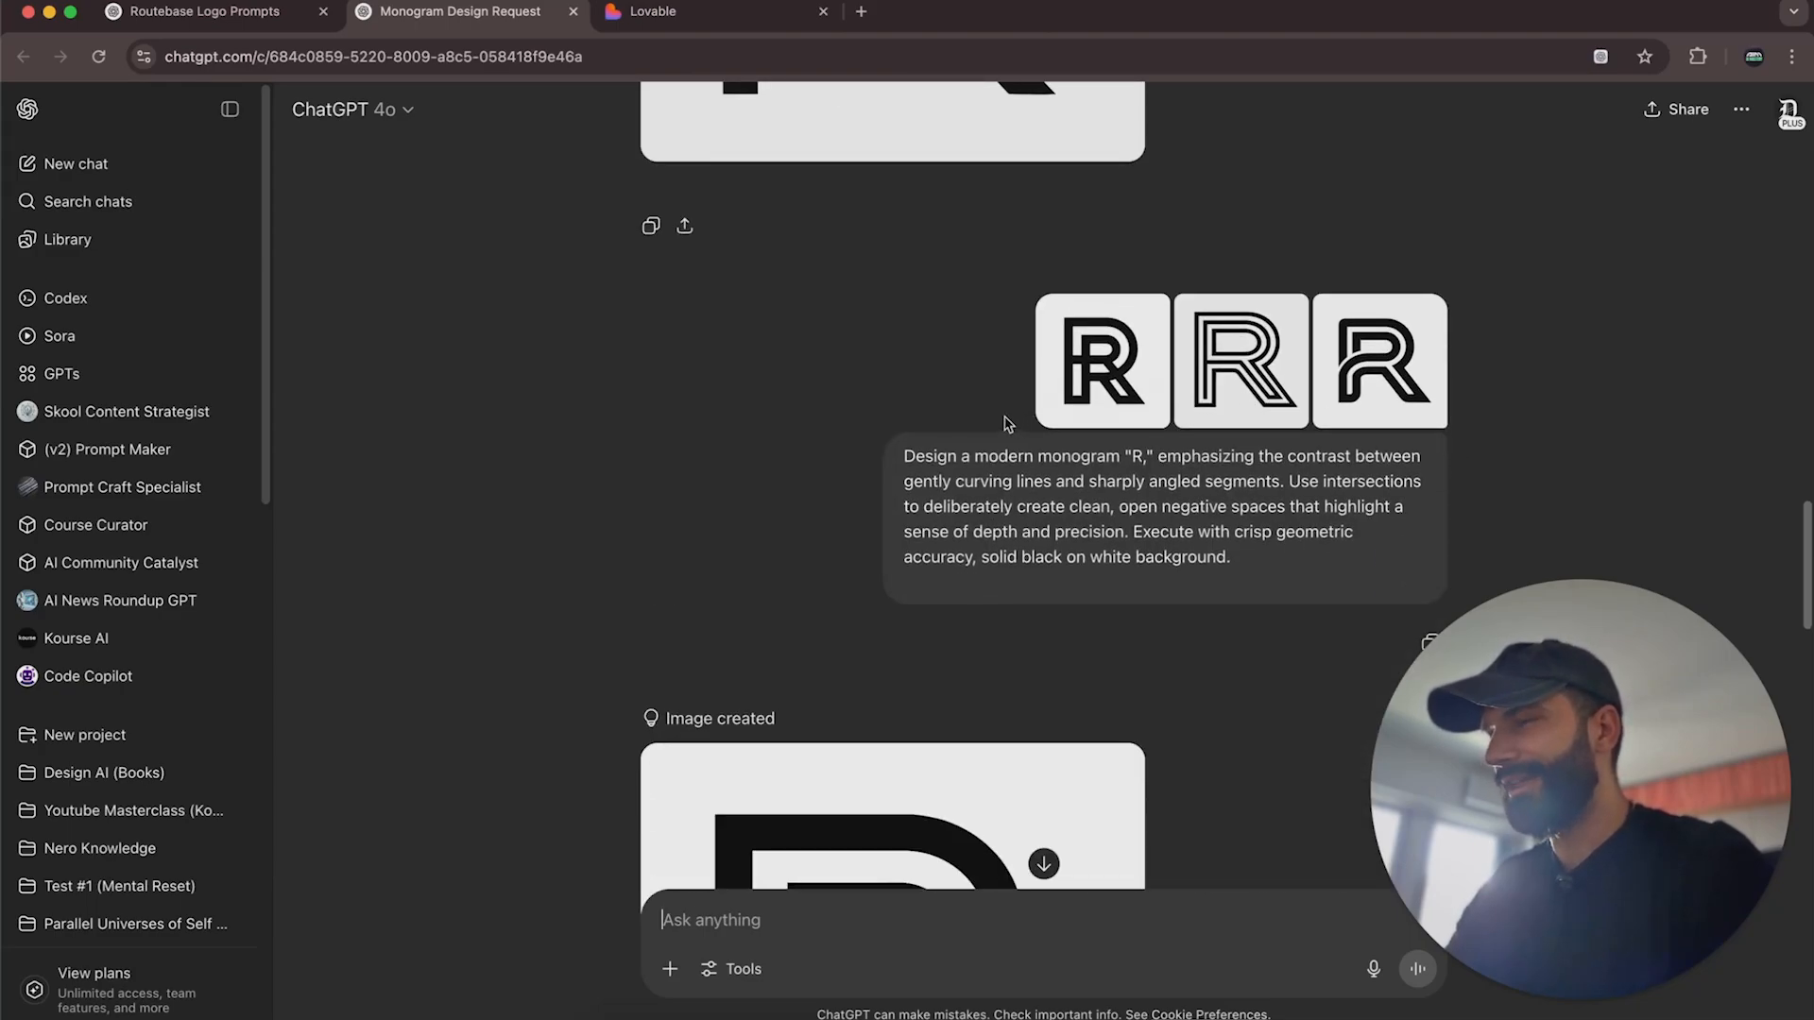
scroll(947, 553, down, 4)
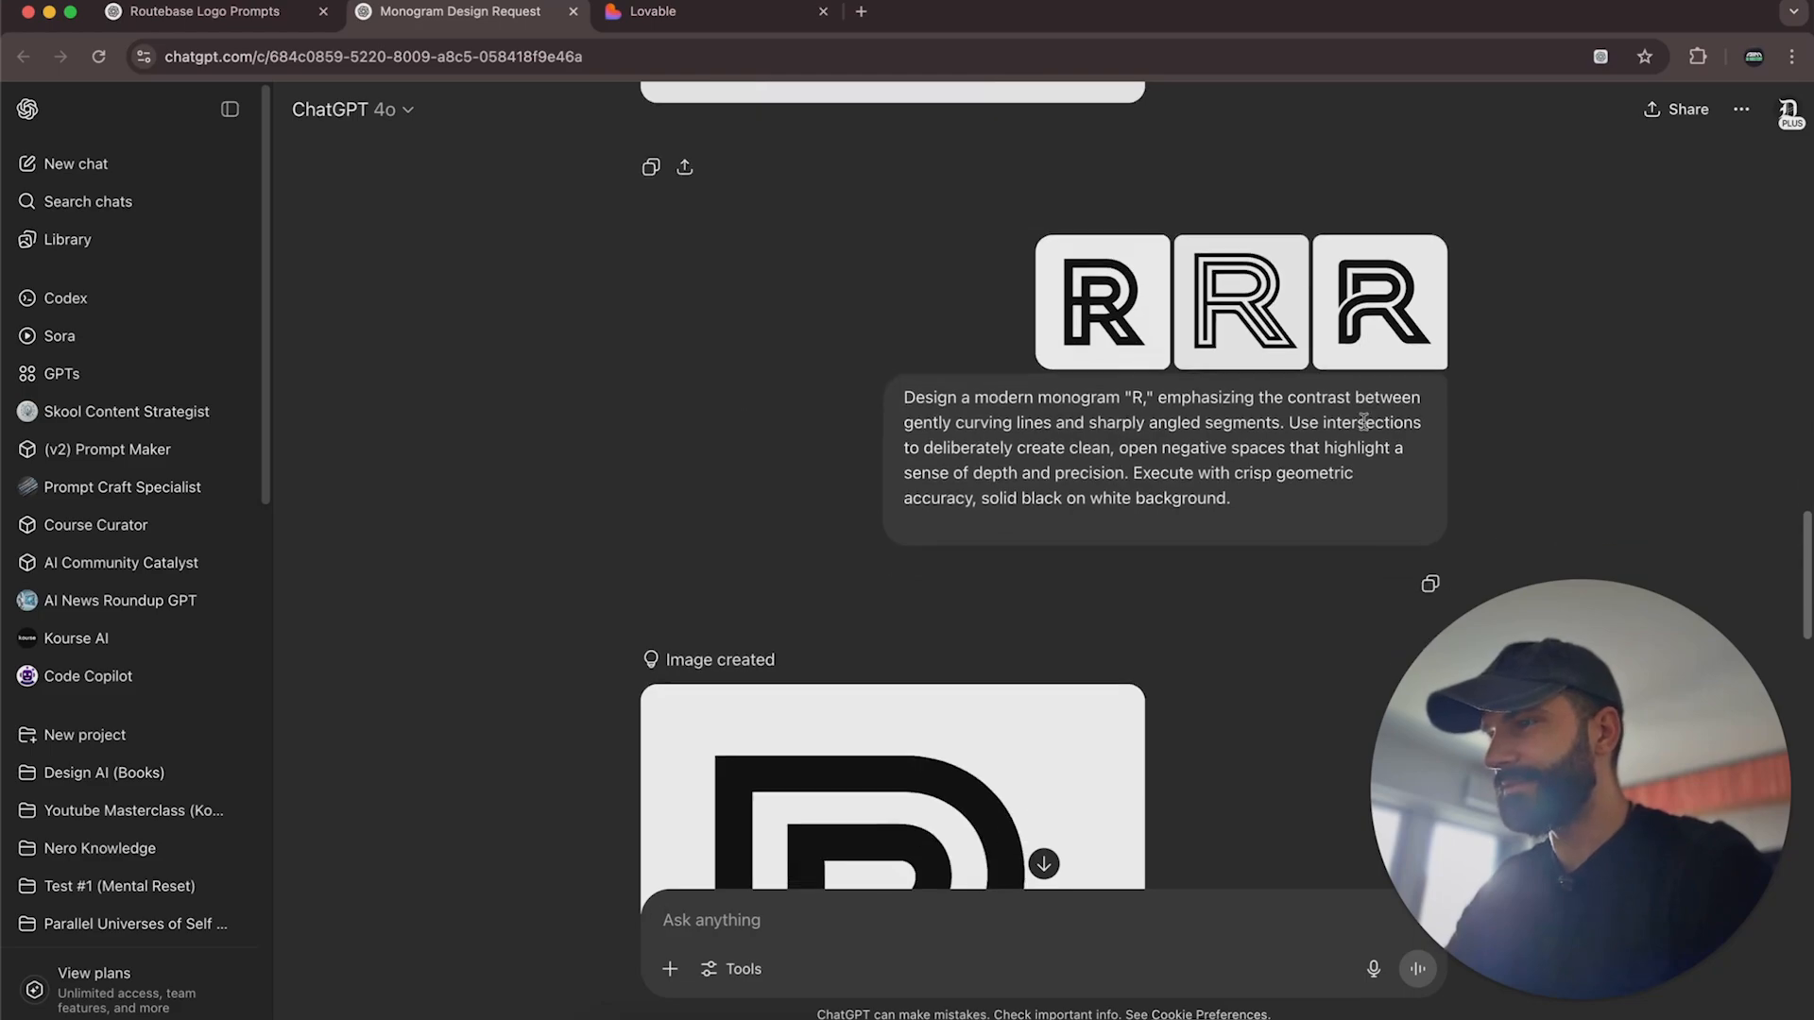
scroll(947, 553, down, 10)
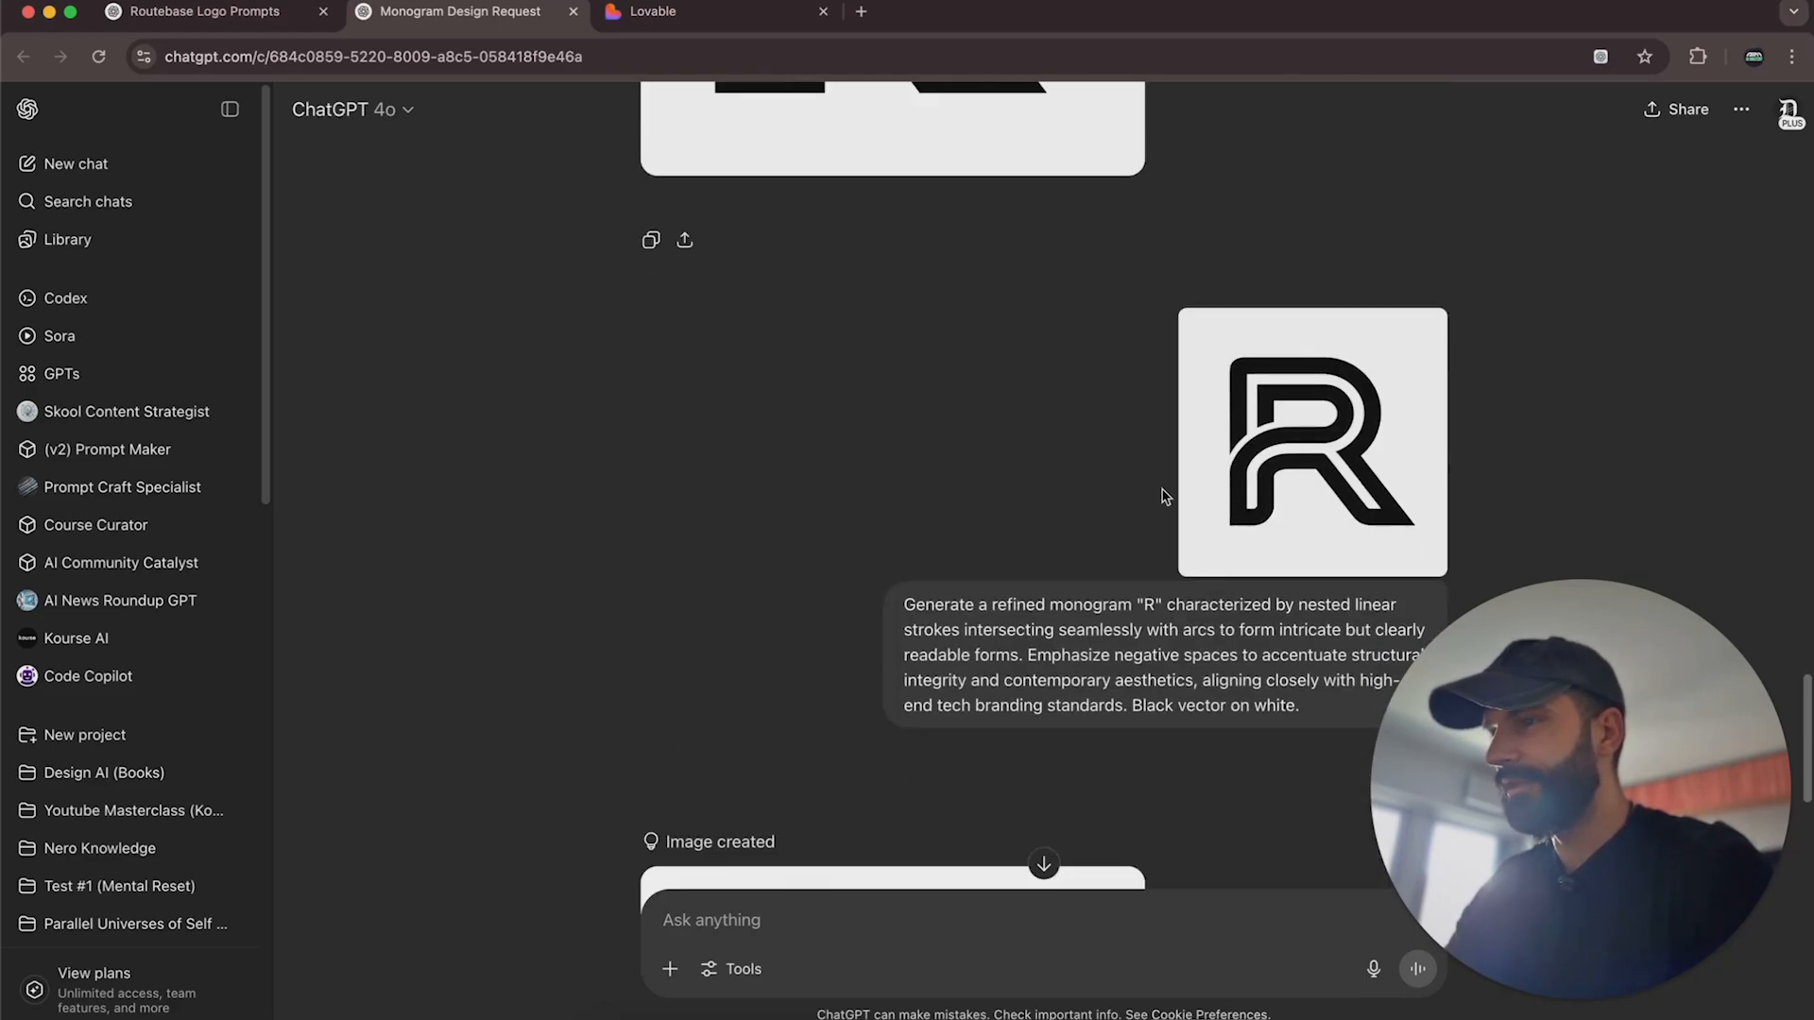
scroll(1309, 453, down, 2)
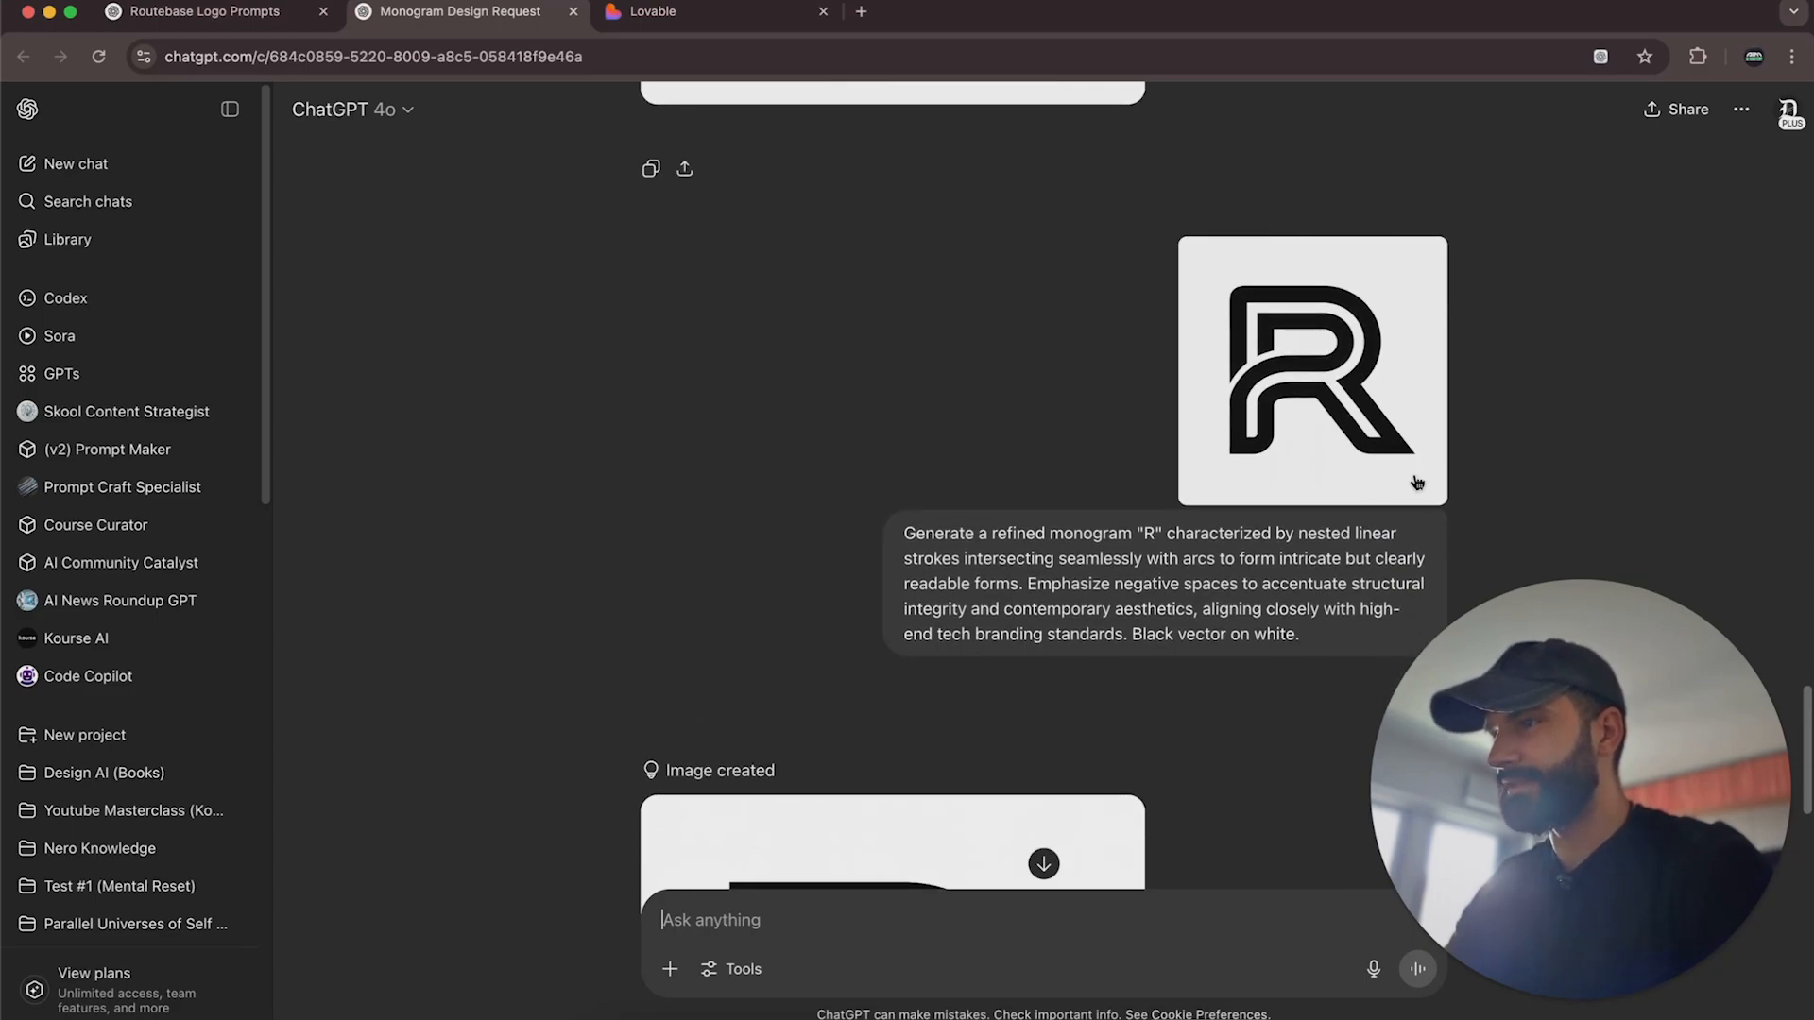
scroll(1105, 529, down, 1)
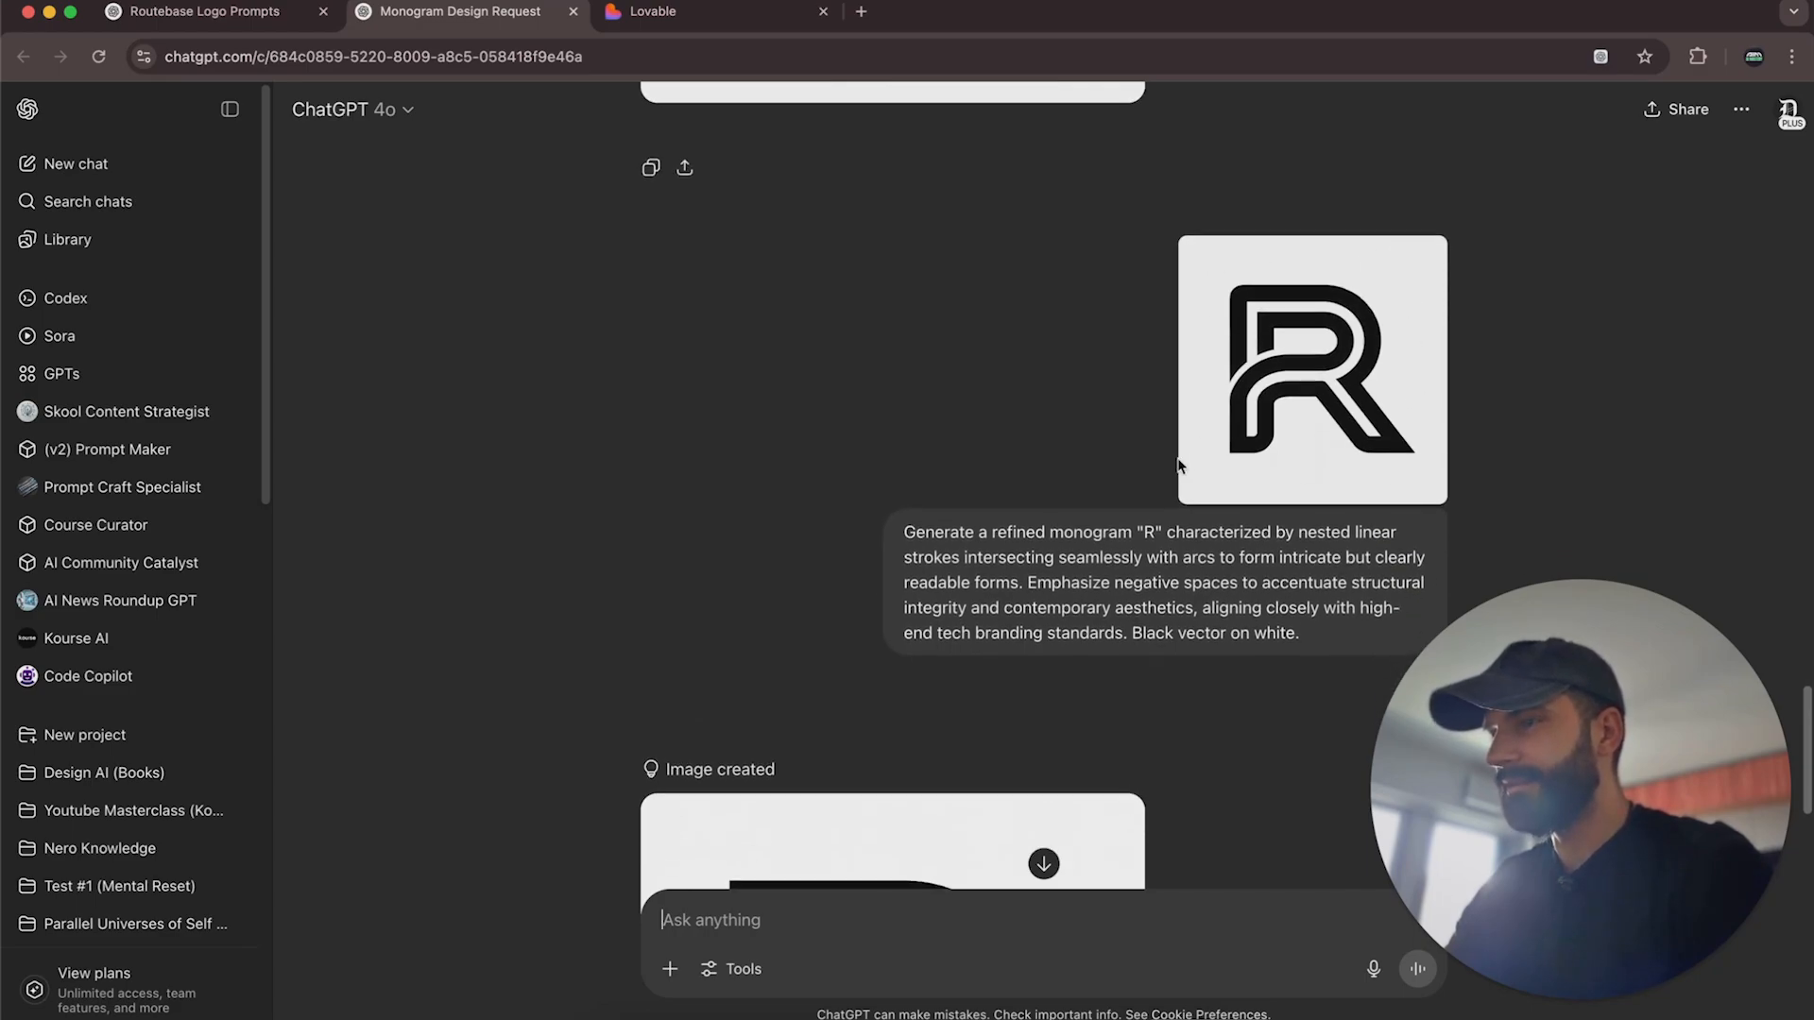
triple_click(978, 606)
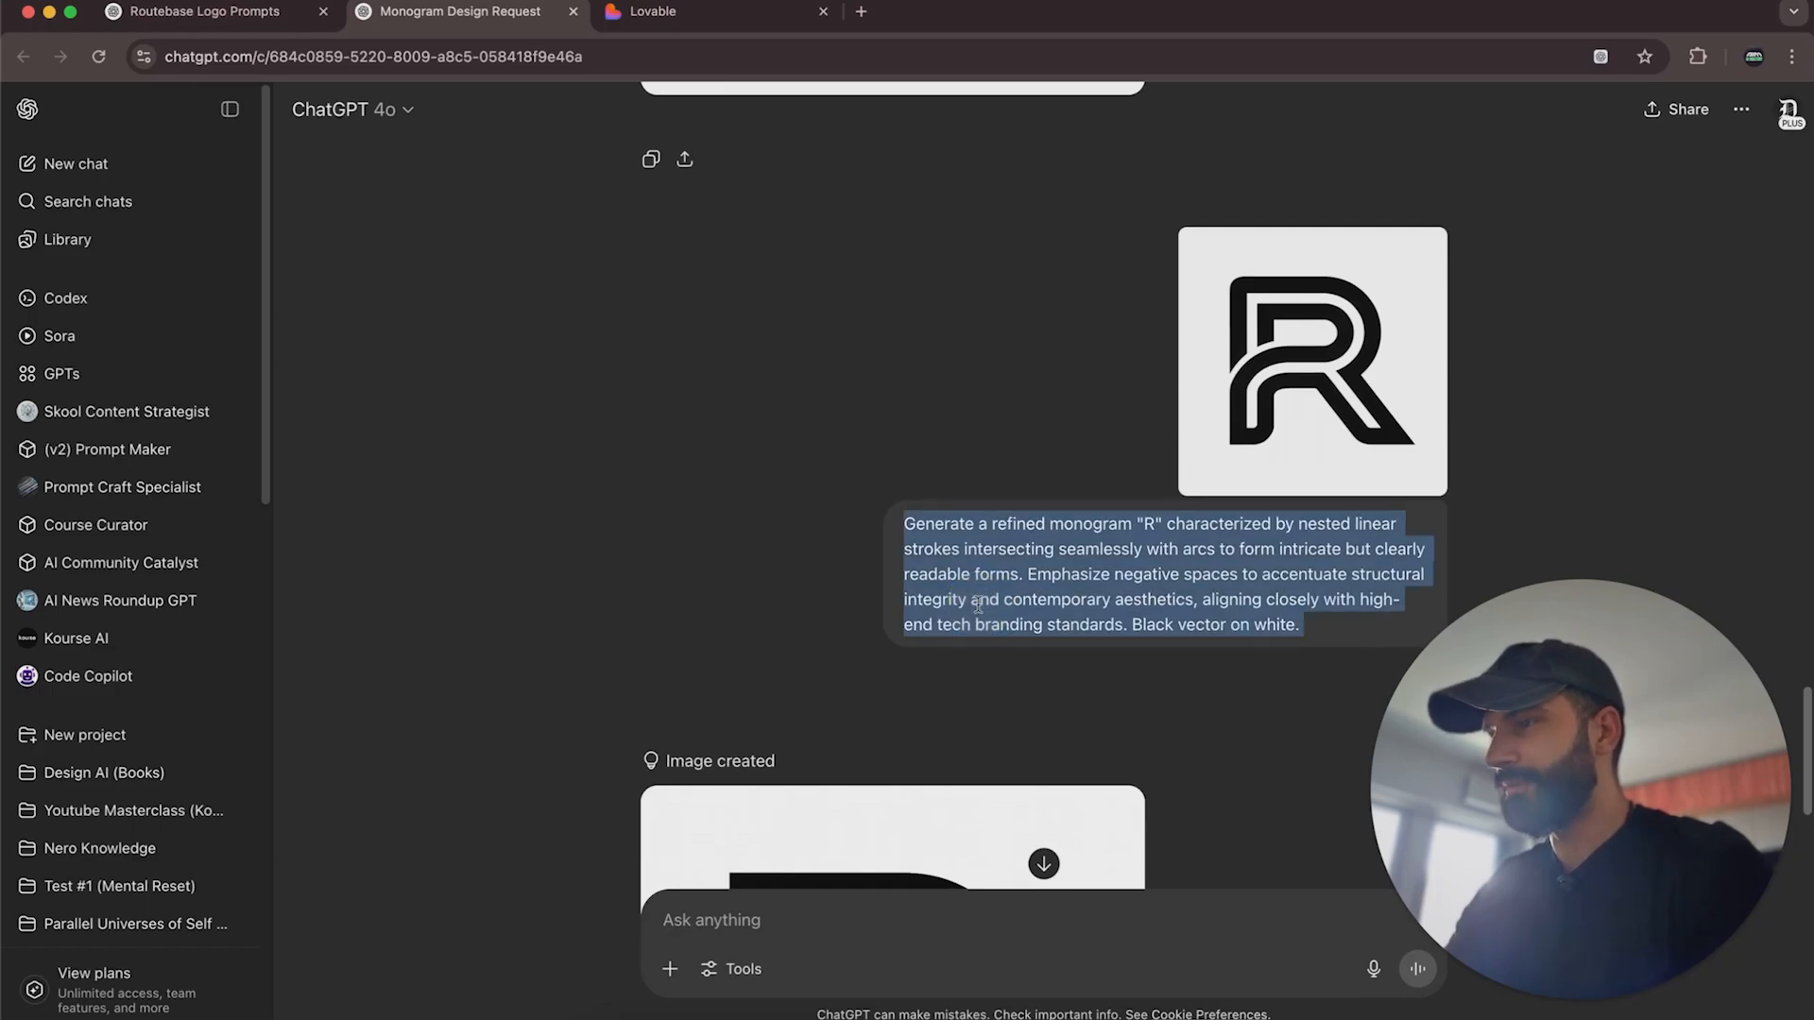
scroll(978, 606, down, 5)
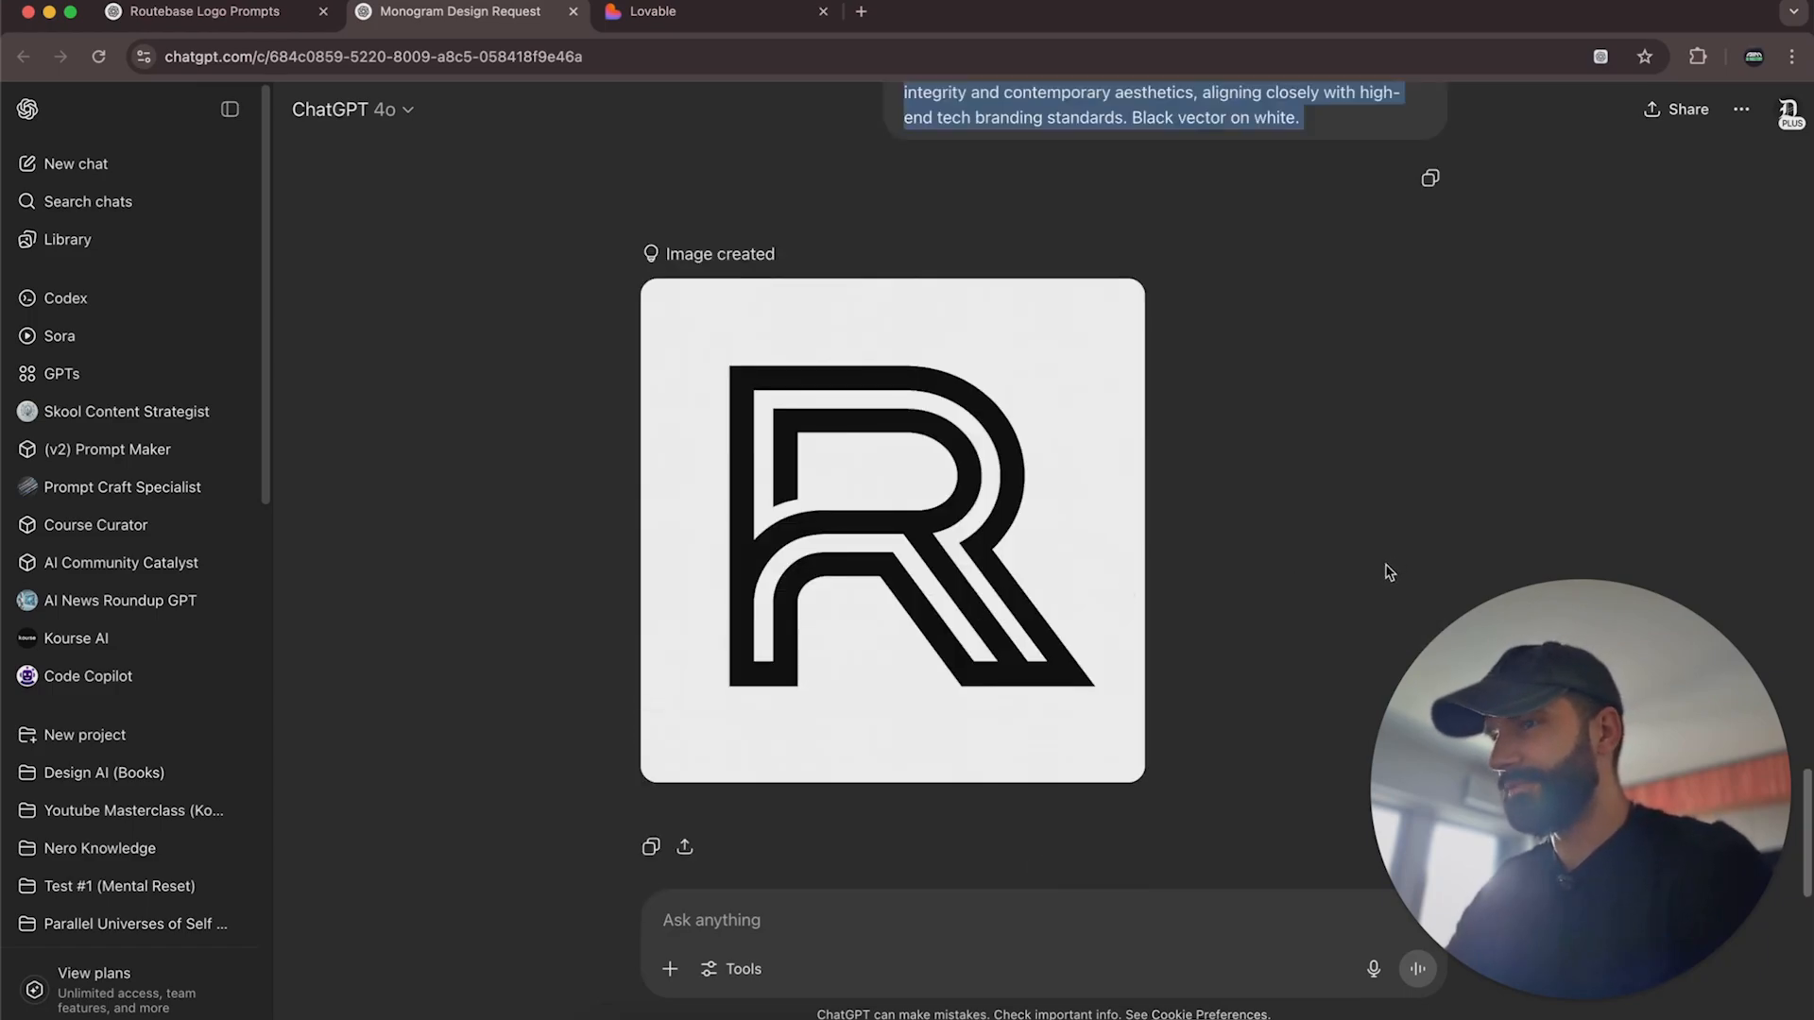
Switch to Figma and inspect the rounded "R" mark and the adjoining RouteBase lockup above the current logo, then clear the selection.
click(813, 1013)
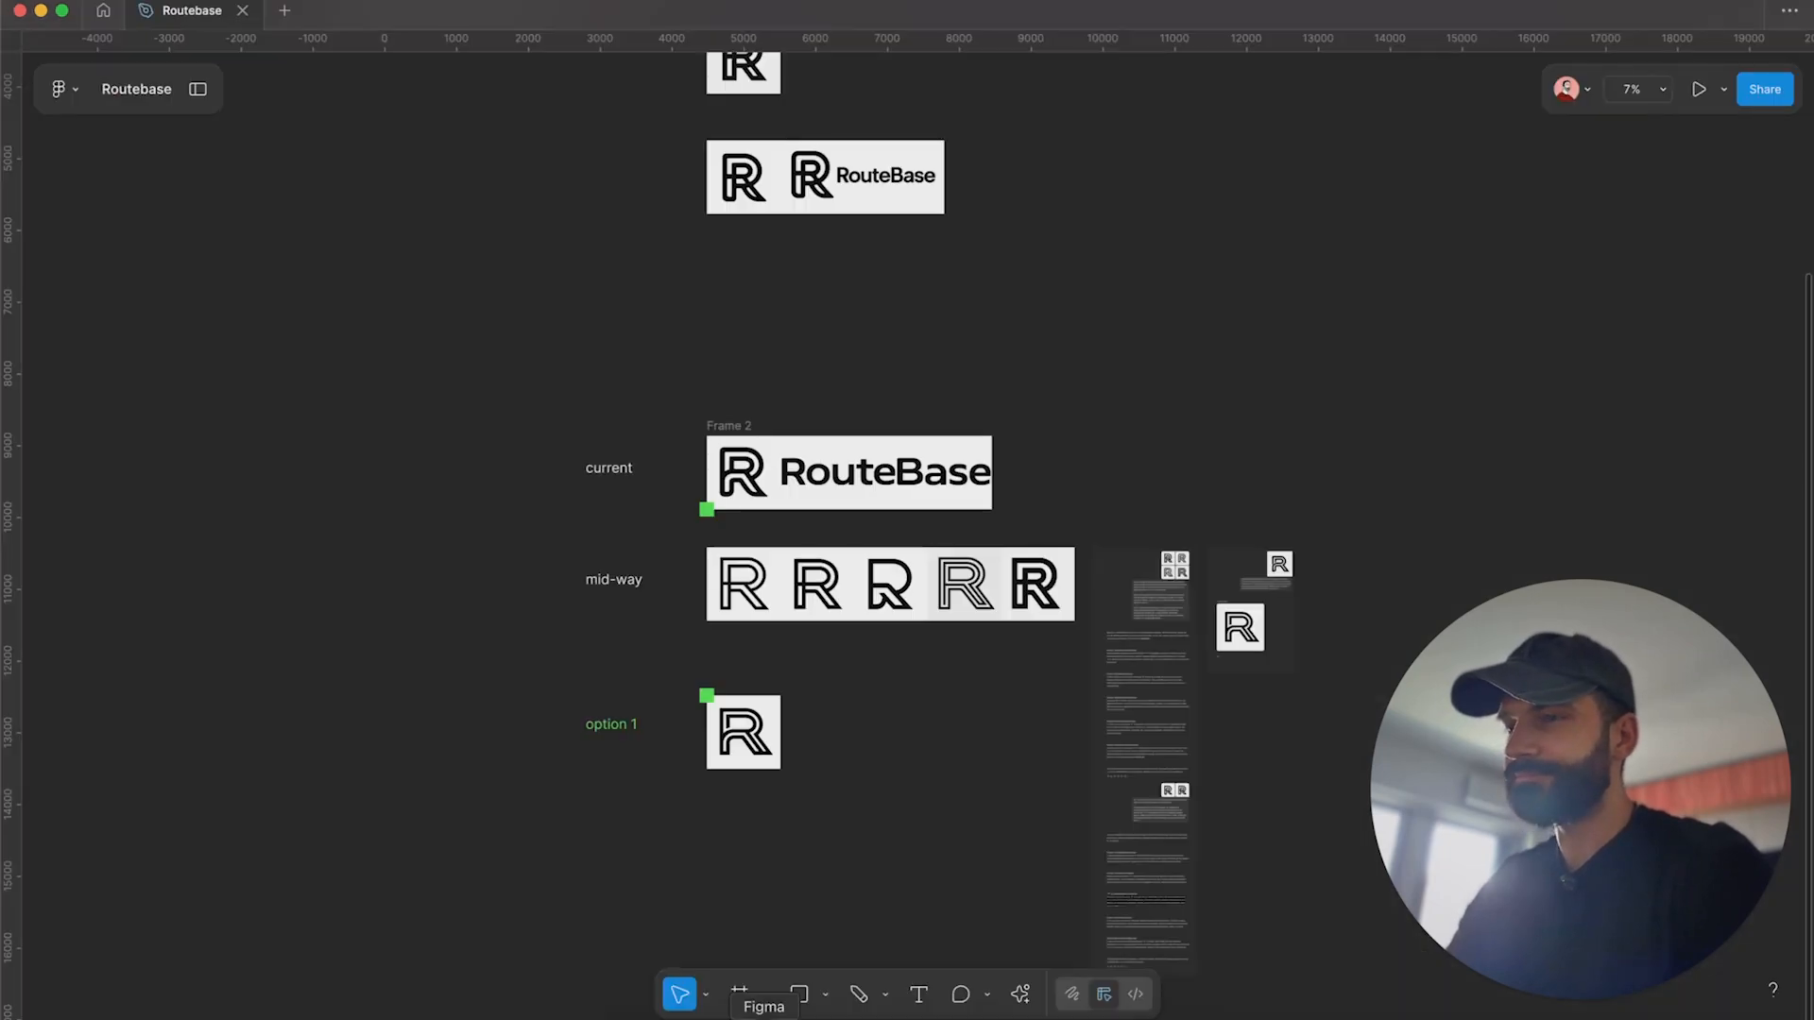
scroll(939, 400, up, 3)
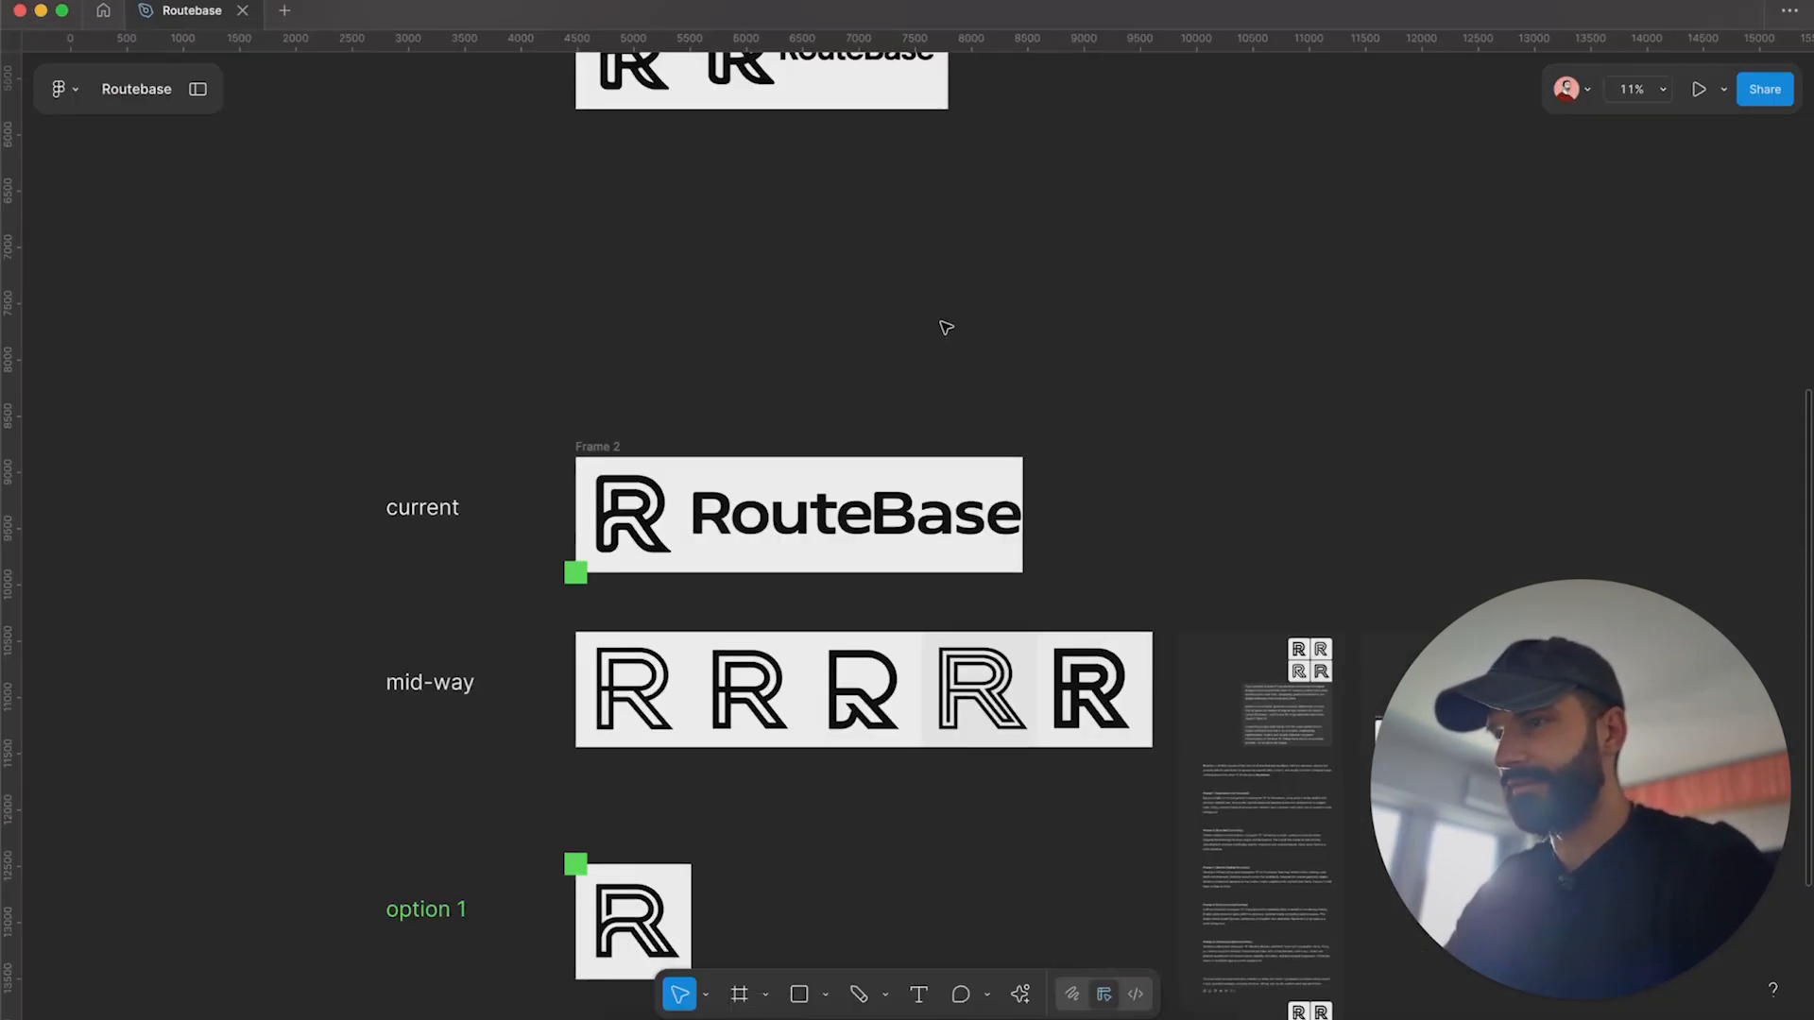
scroll(915, 749, up, 5)
scroll(491, 496, up, 5)
drag(444, 318, 804, 662)
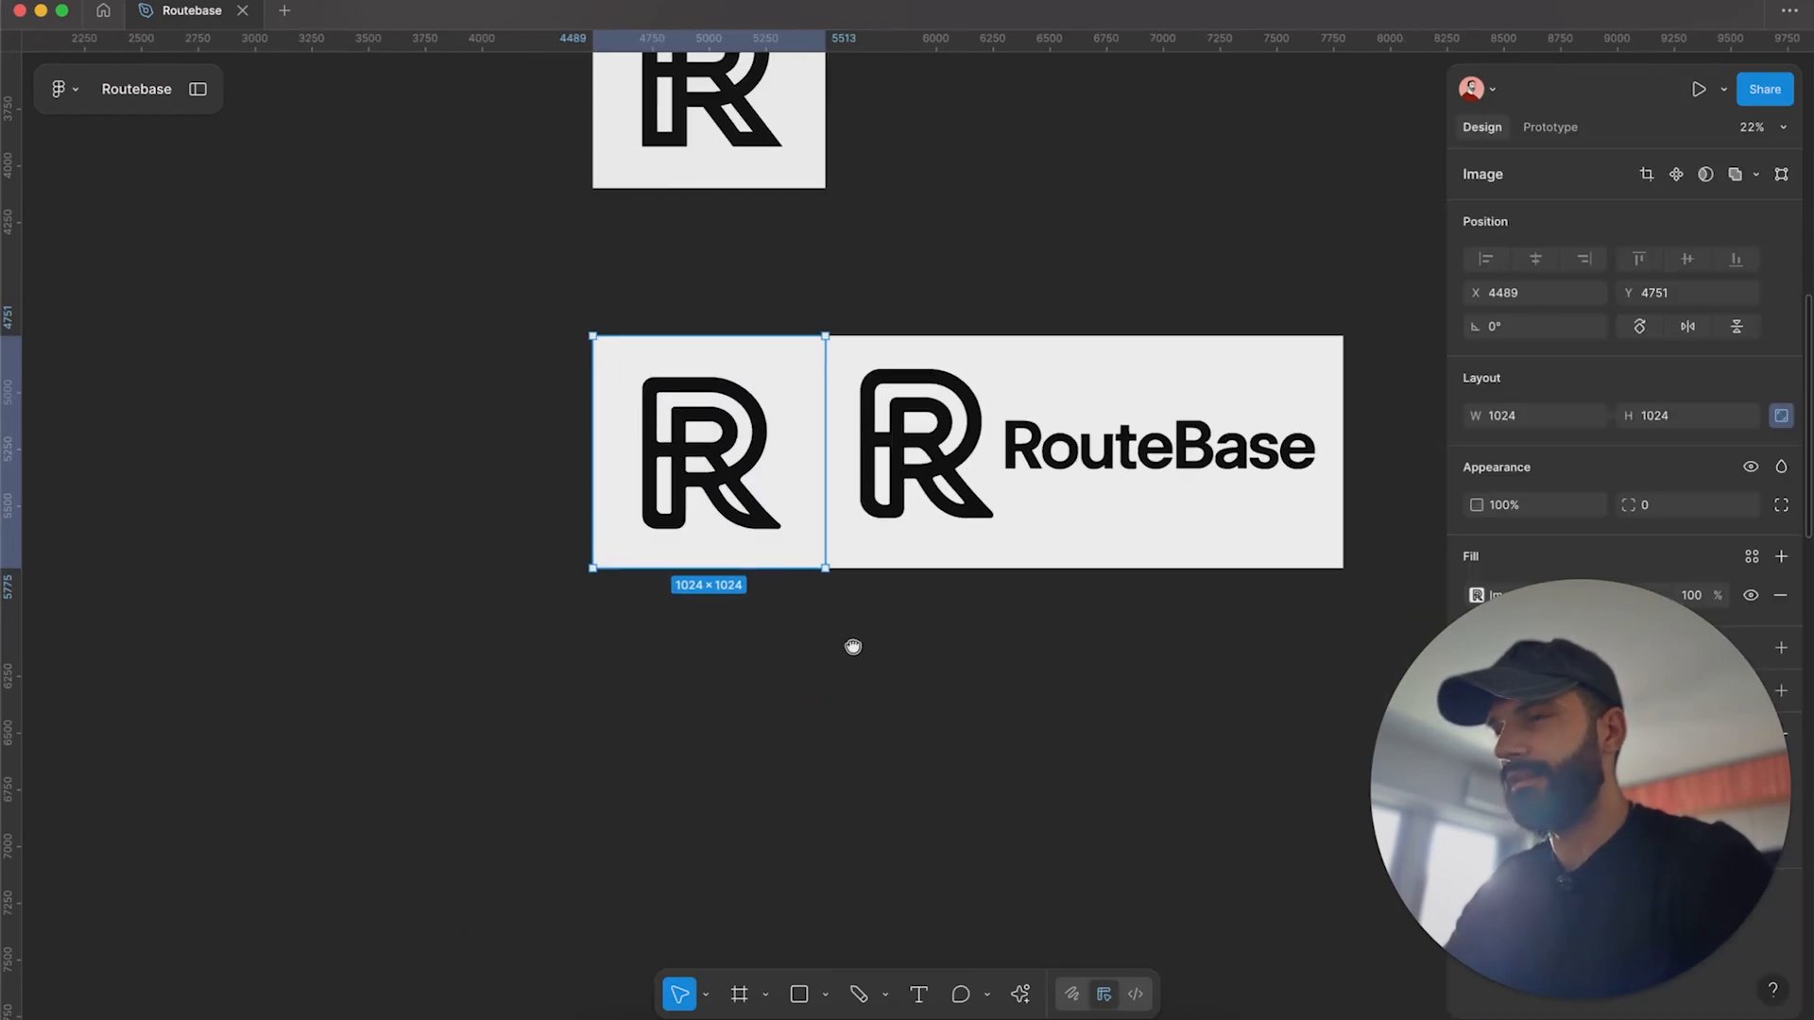
scroll(850, 648, right, 3)
click(576, 416)
double_click(600, 391)
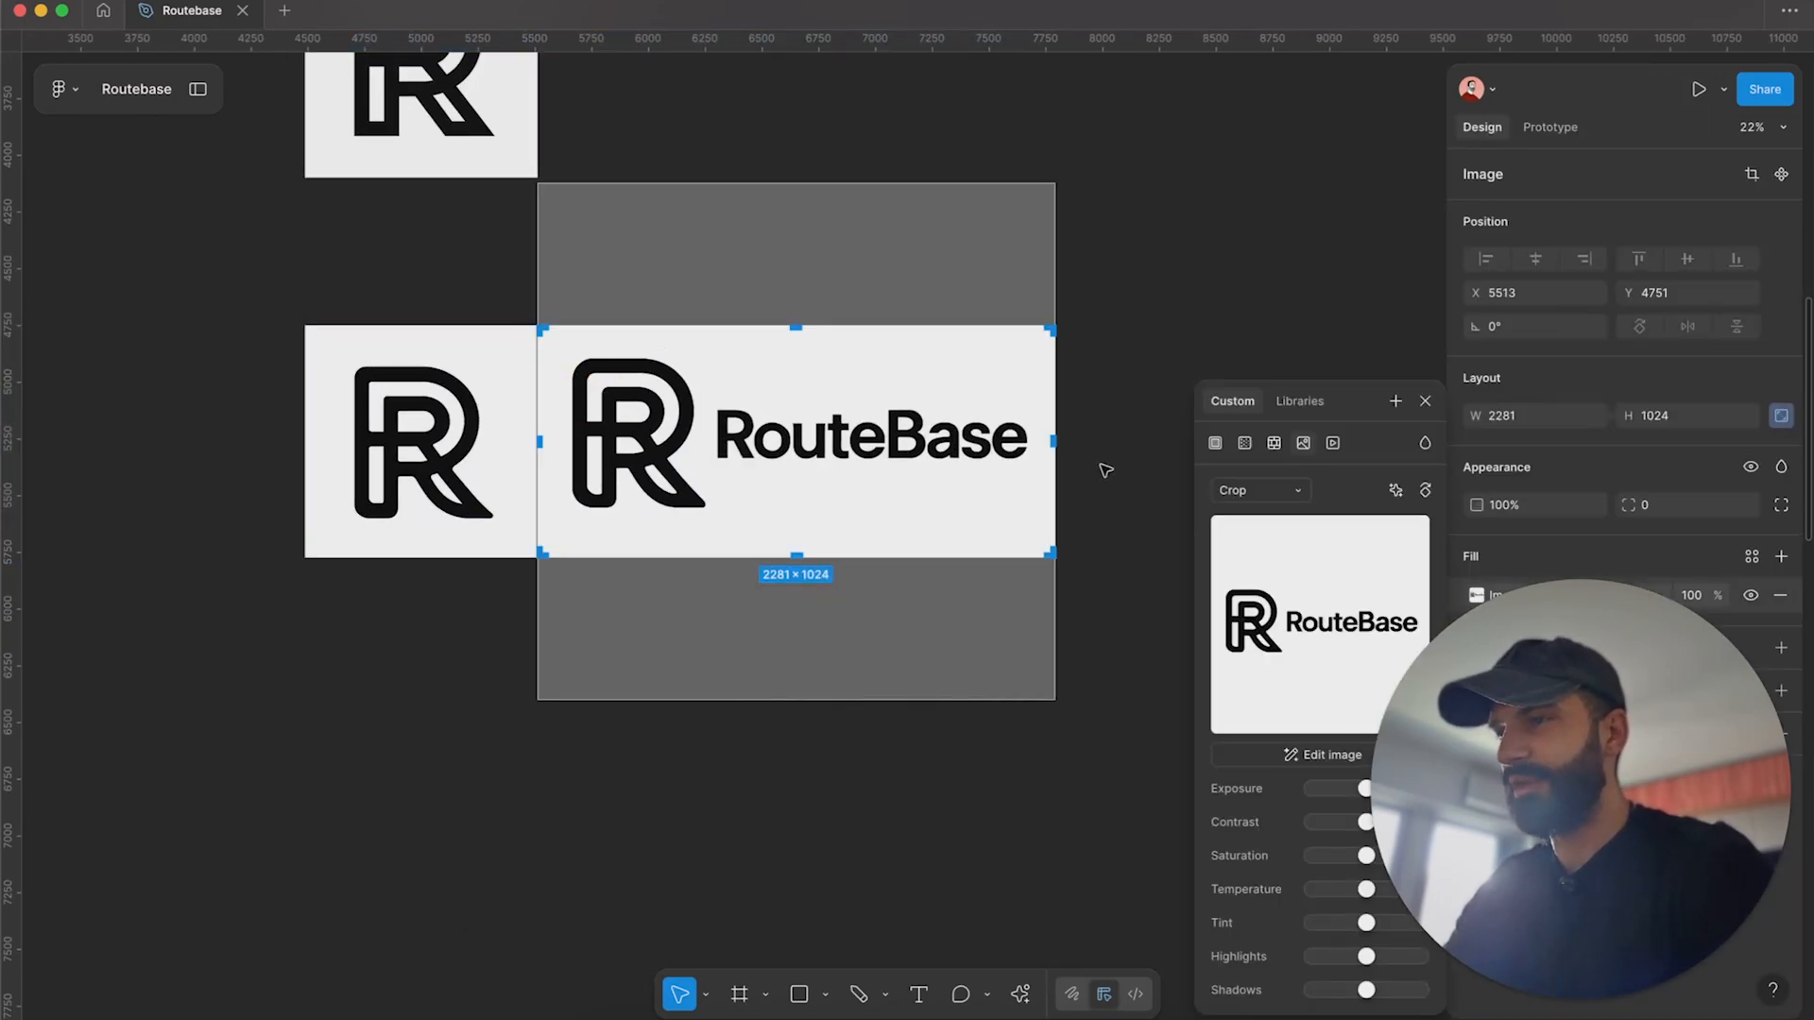
click(984, 453)
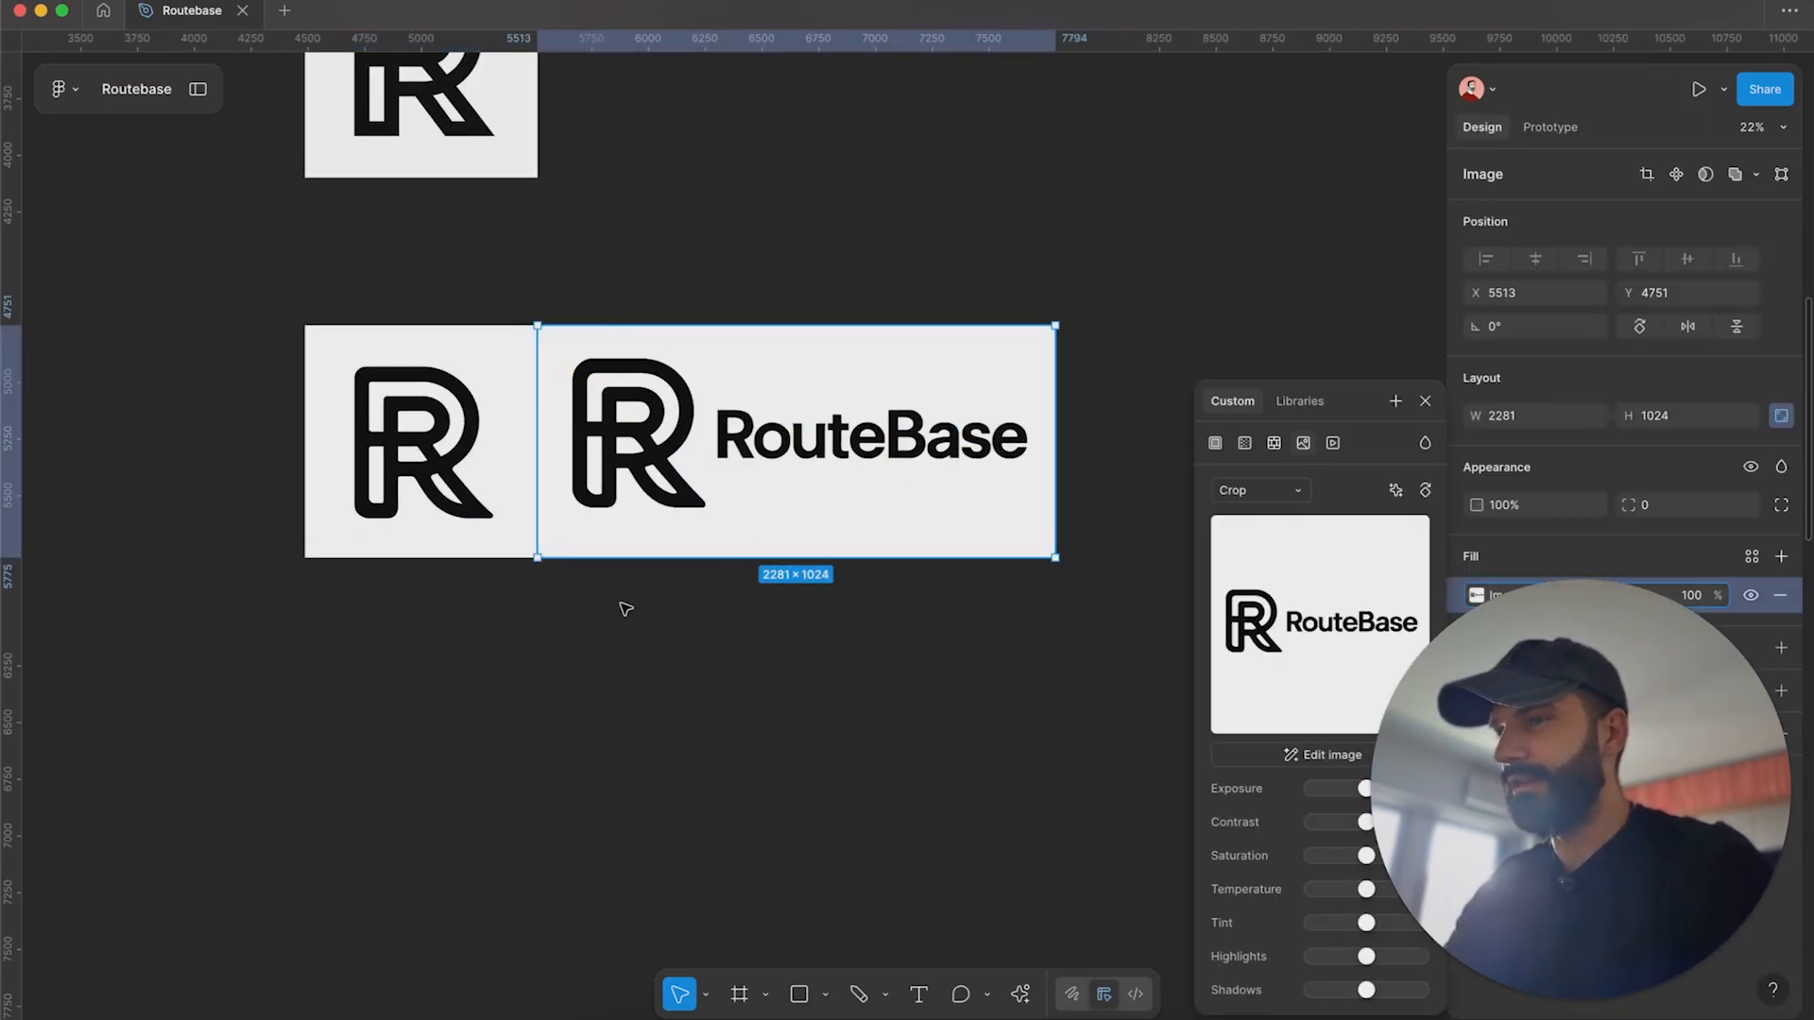
drag(622, 605, 1219, 652)
Compare the second and fourth "R" concepts in the mid-way row, singling them out individually and together.
scroll(1226, 846, down, 5)
scroll(1299, 596, down, 5)
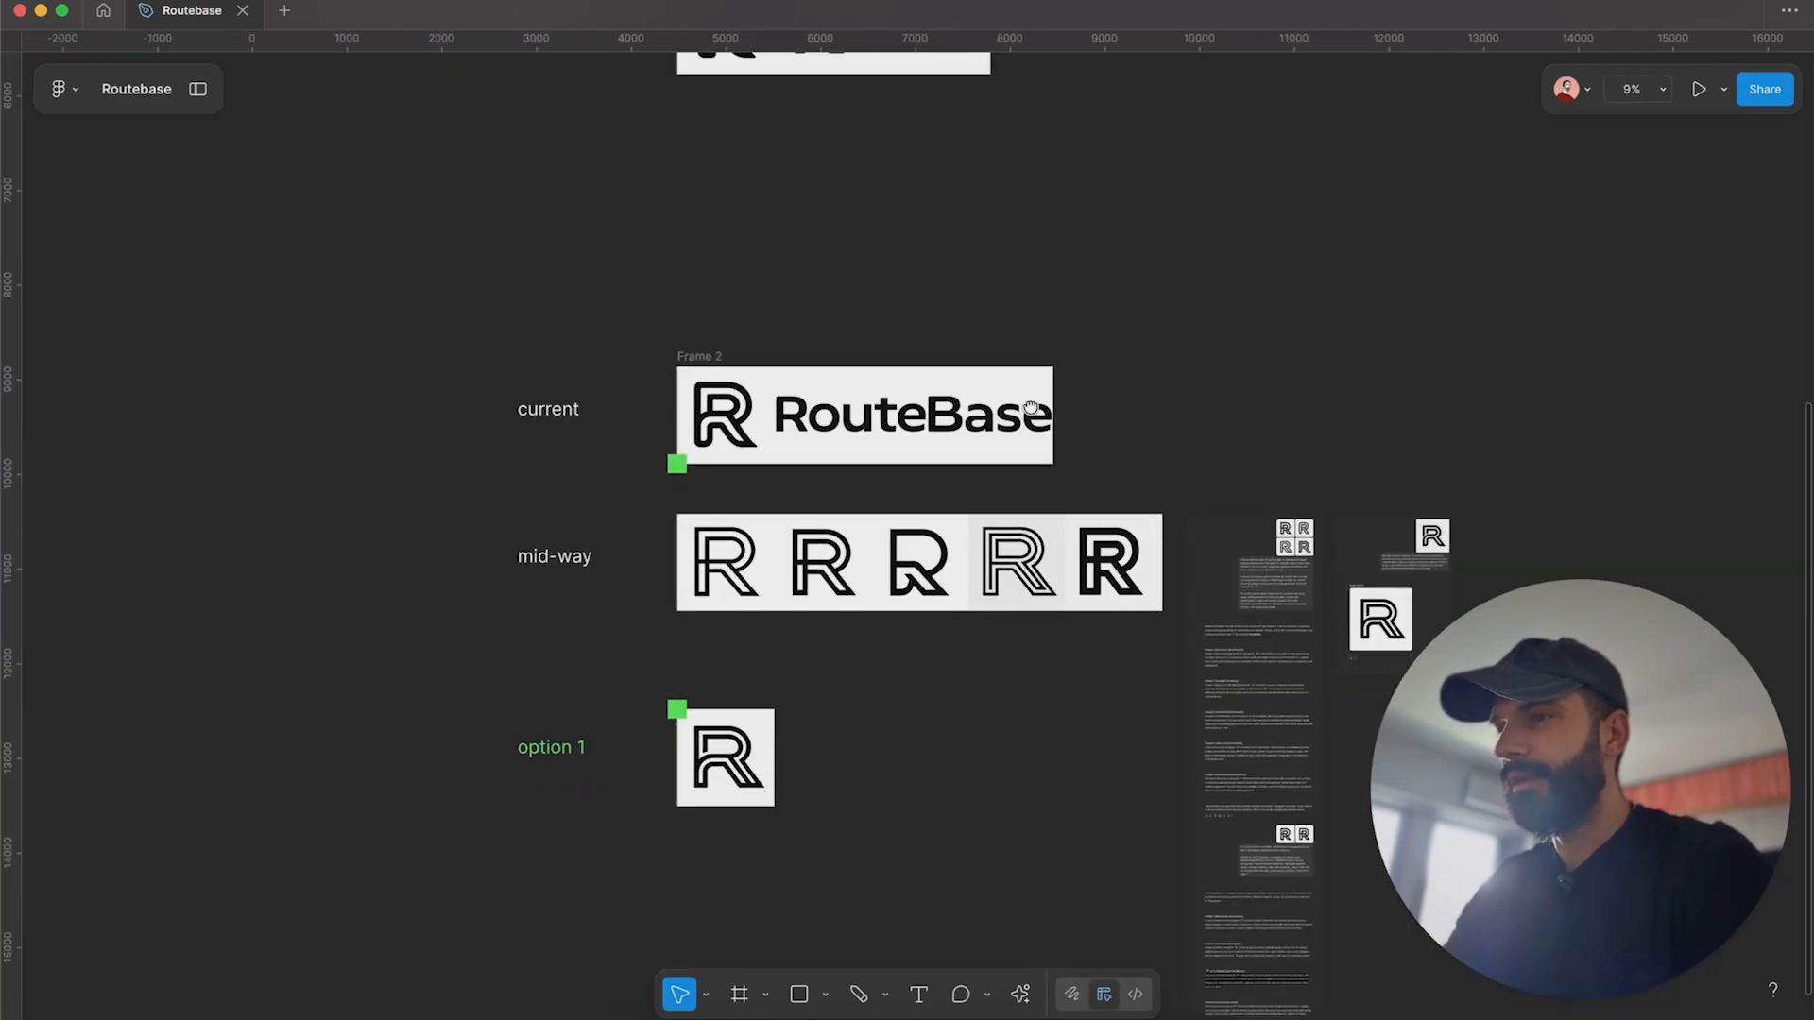
scroll(864, 515, up, 5)
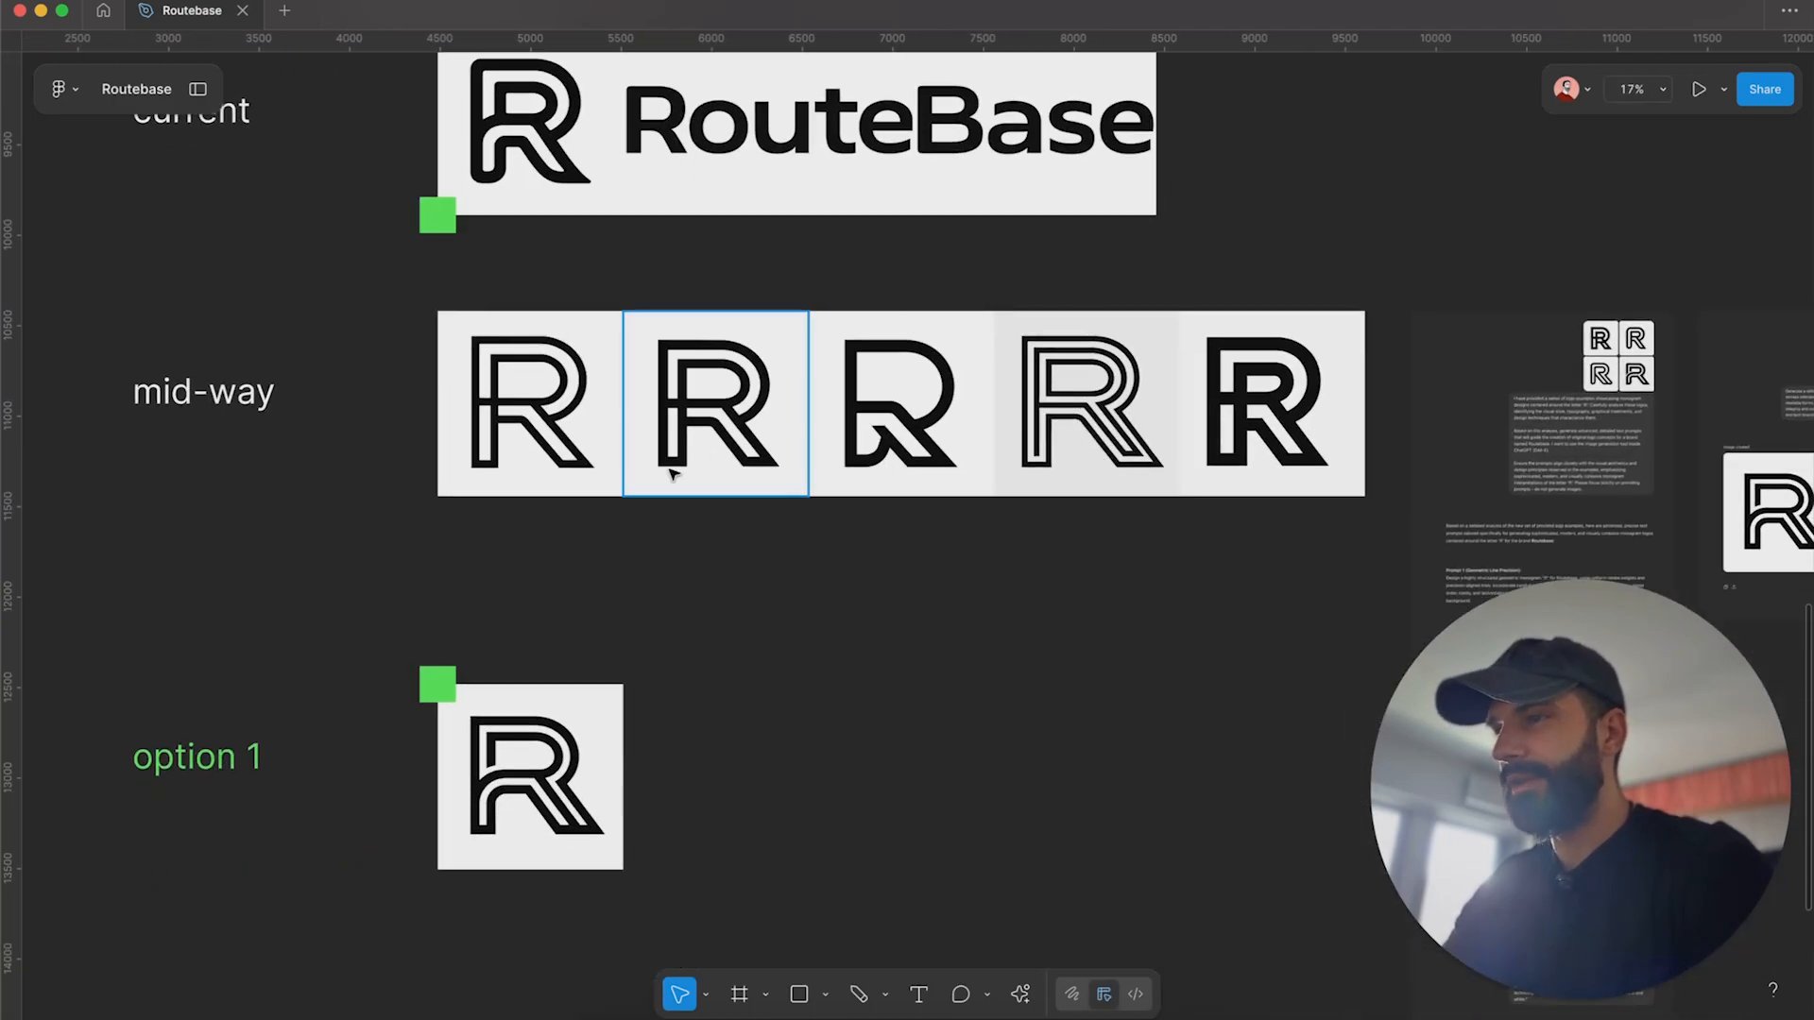
click(1110, 420)
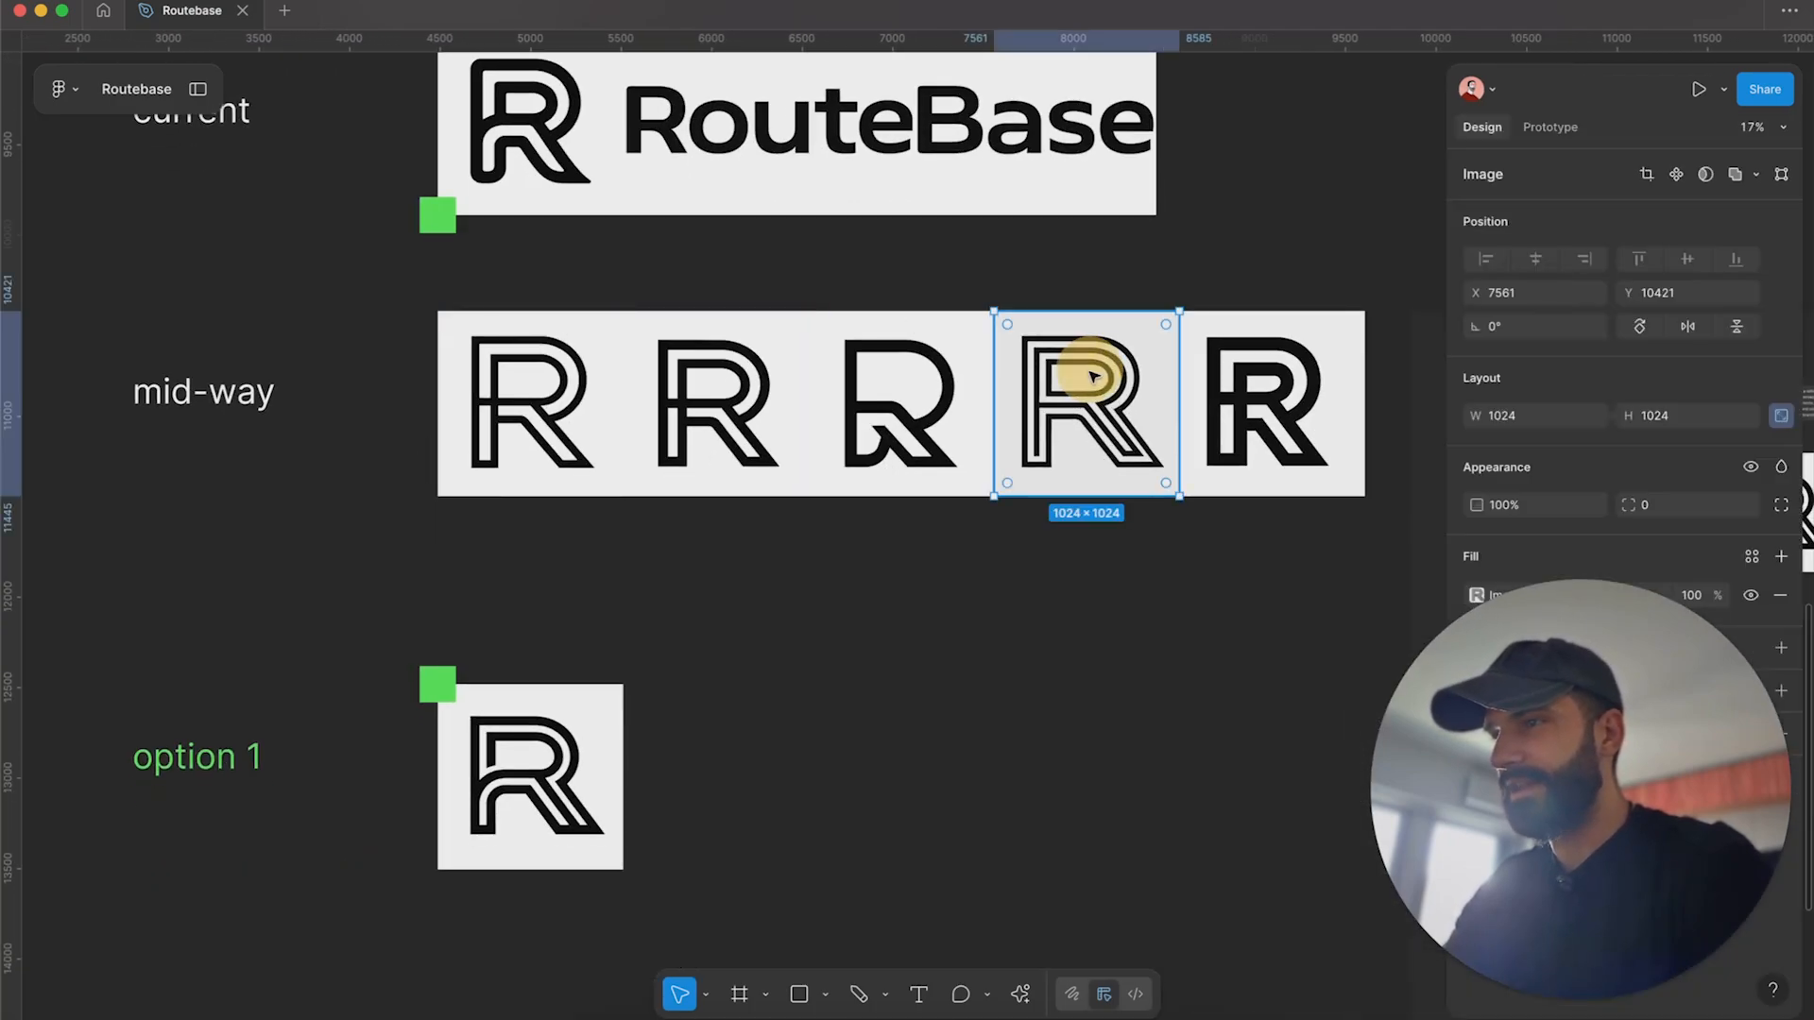
click(718, 415)
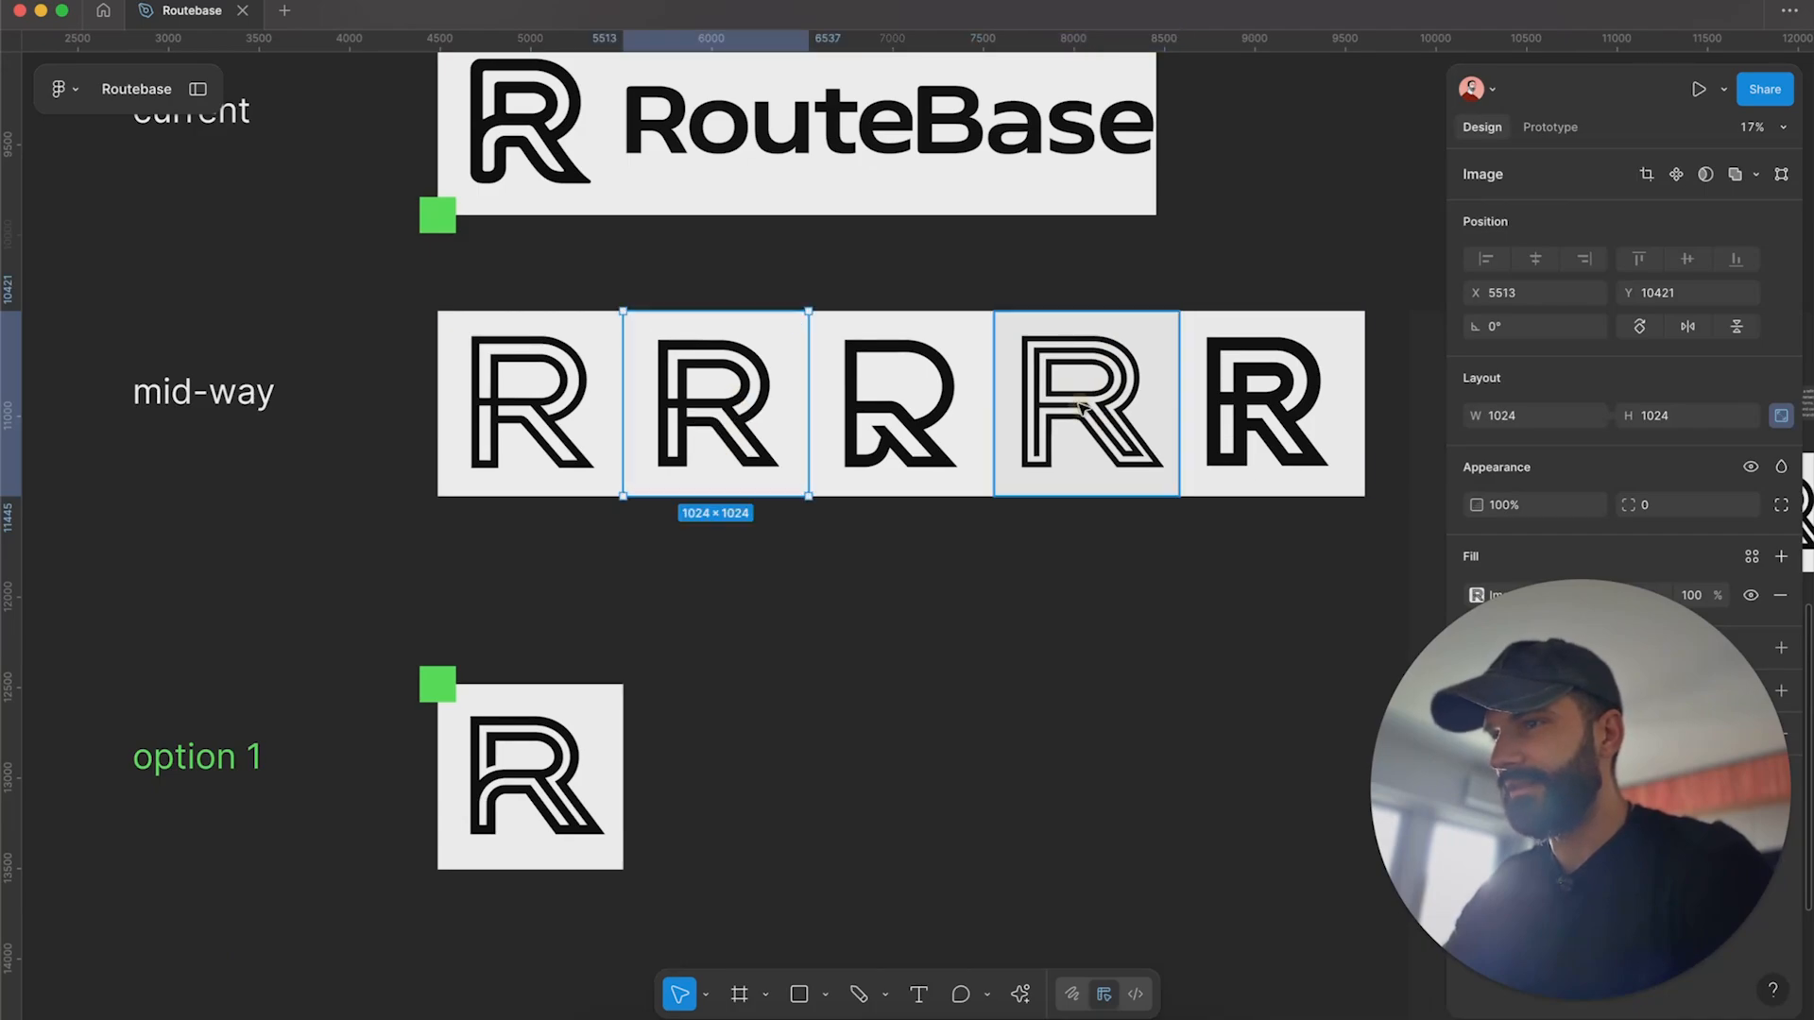
shift+click(1086, 408)
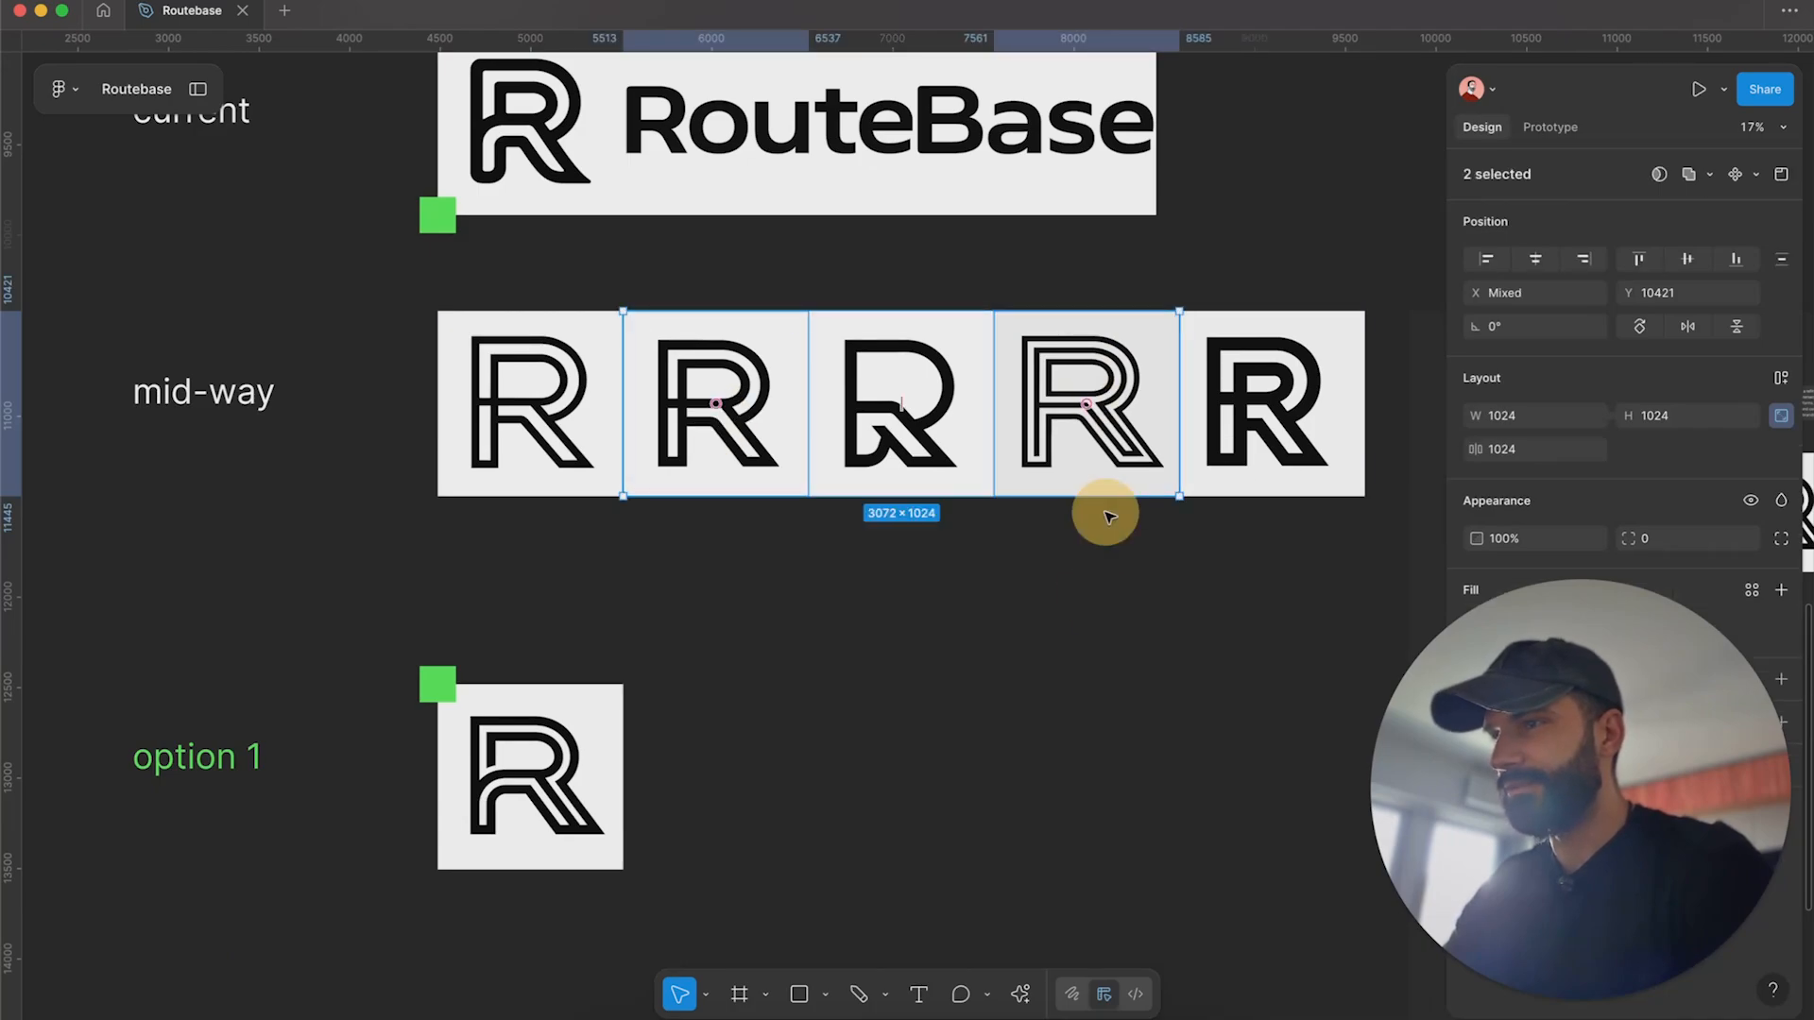
click(813, 563)
click(627, 490)
click(982, 477)
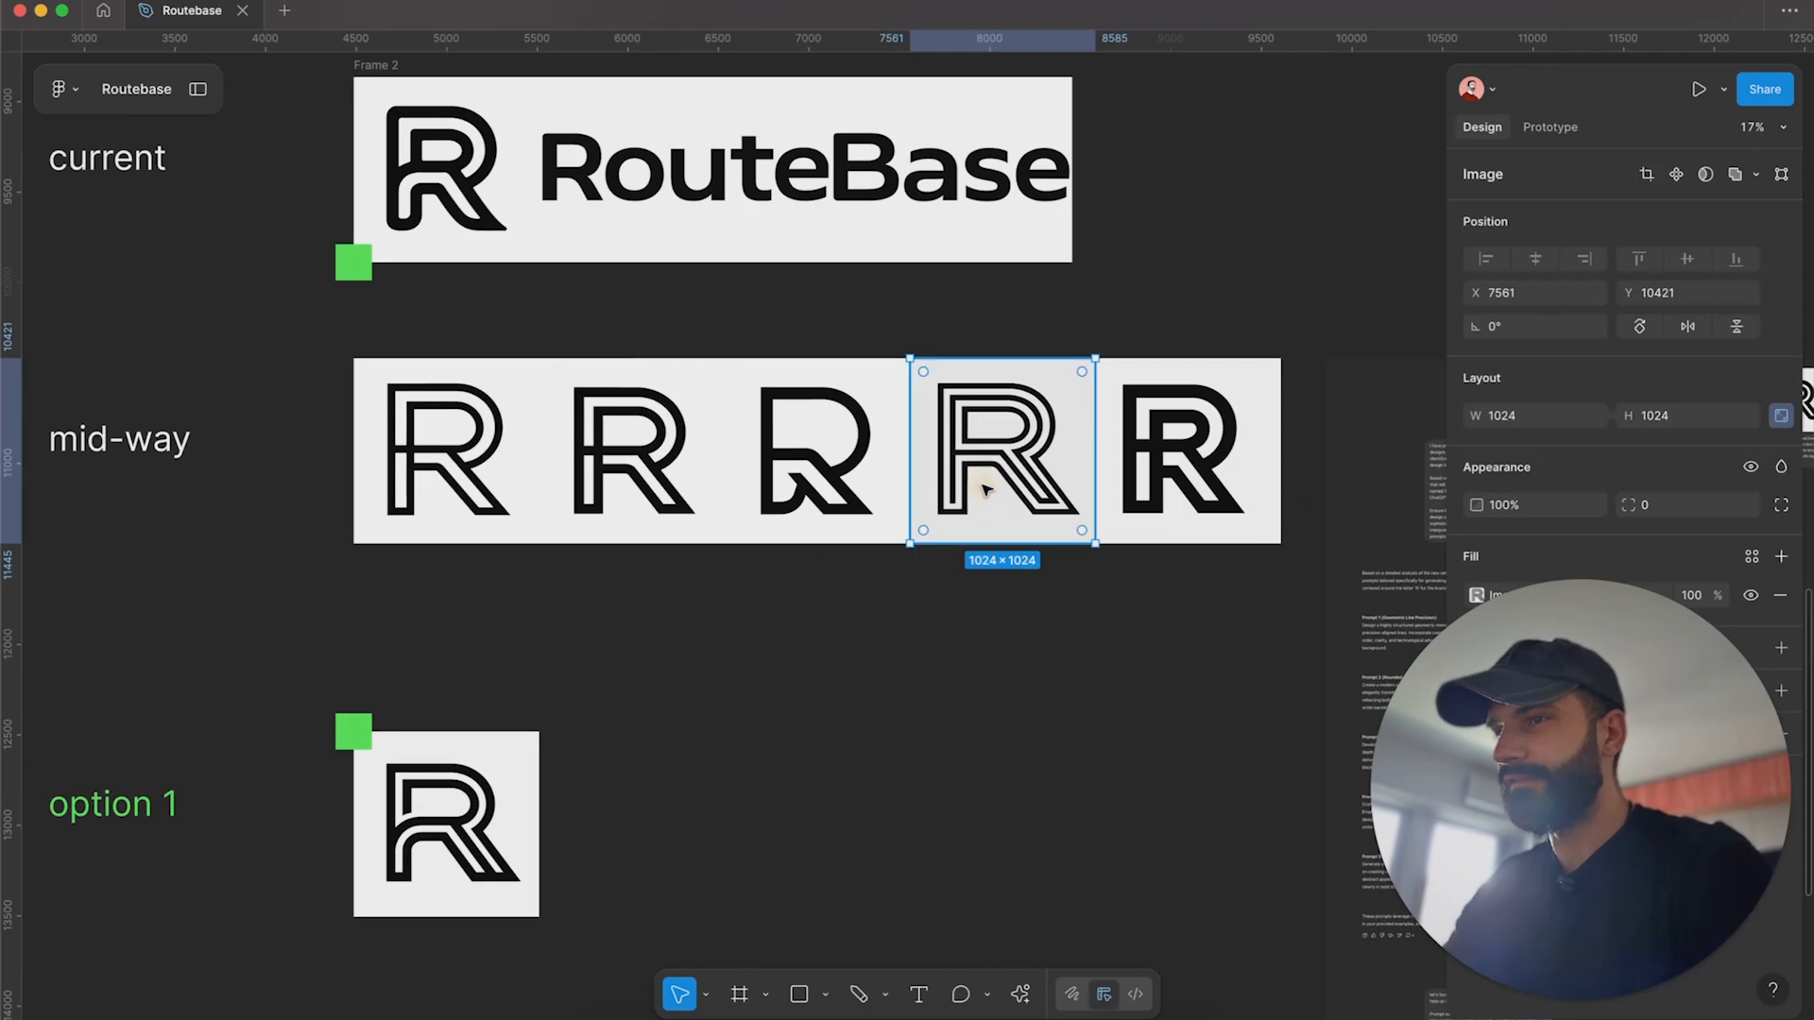
Examine the captured ChatGPT prompt conversations placed beside the mid-way row of concepts.
scroll(1106, 653, right, 7)
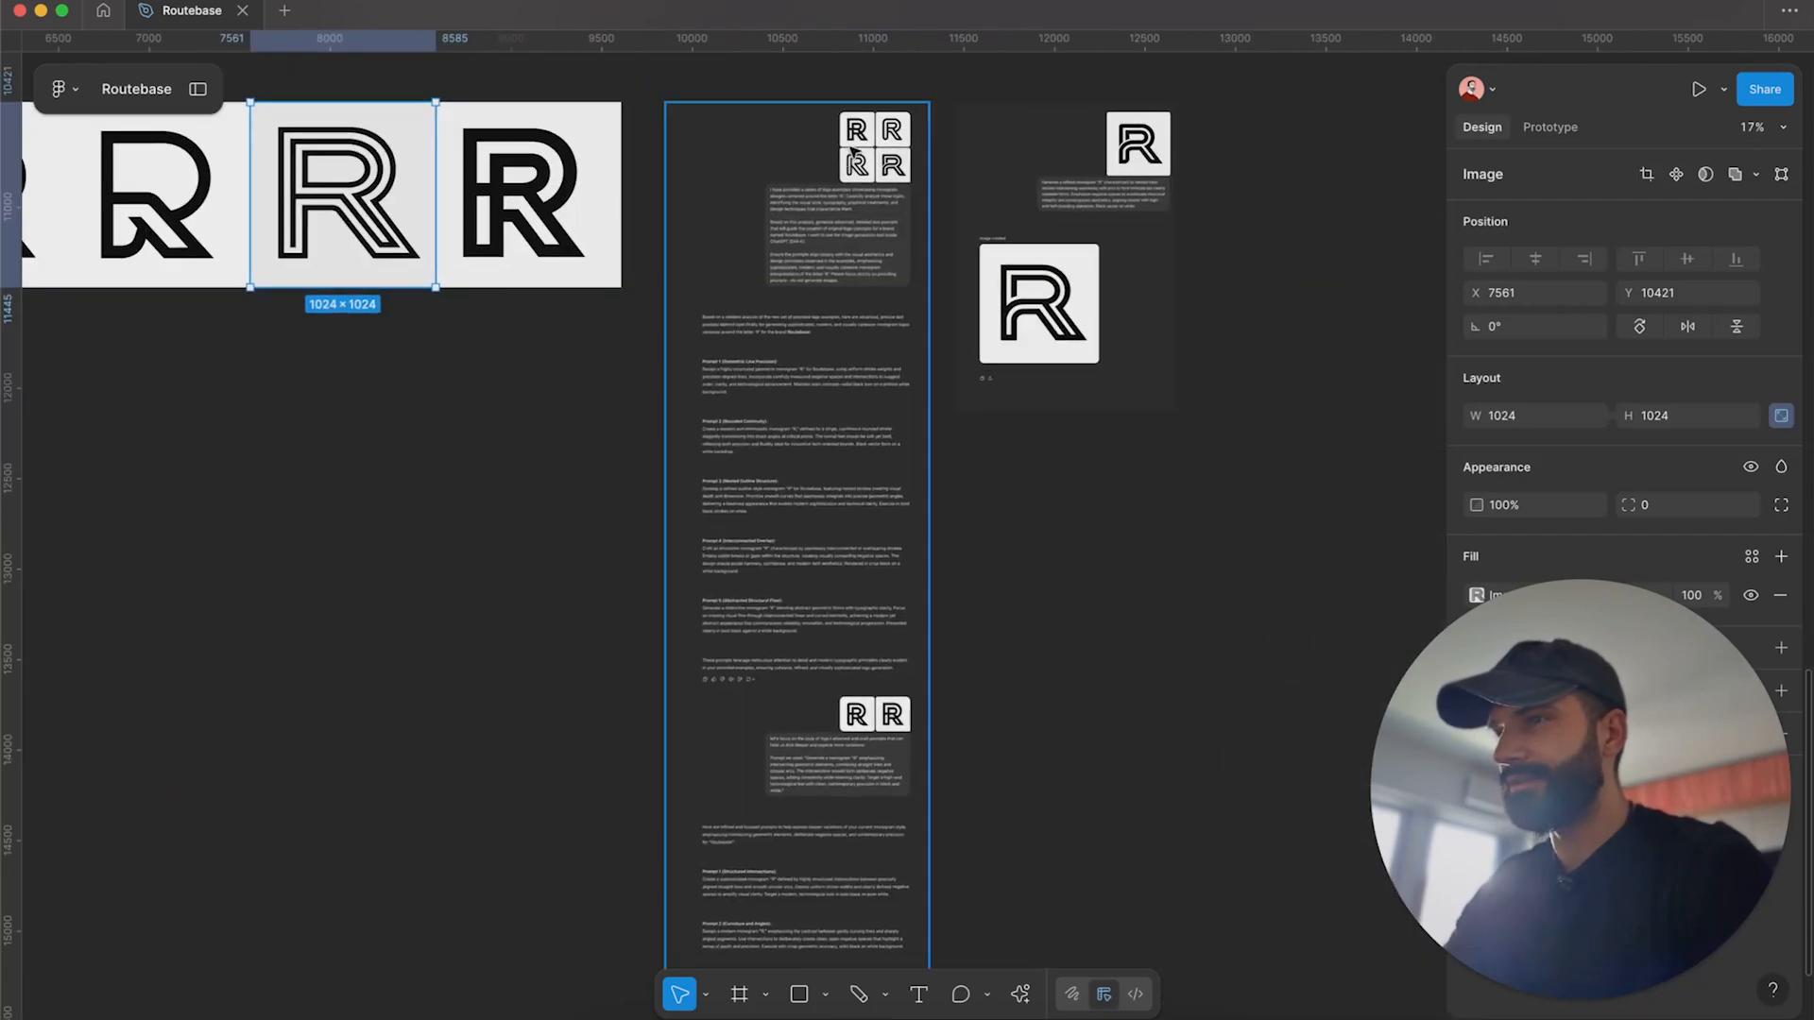
scroll(816, 351, down, 6)
scroll(816, 351, up, 5)
scroll(816, 351, left, 8)
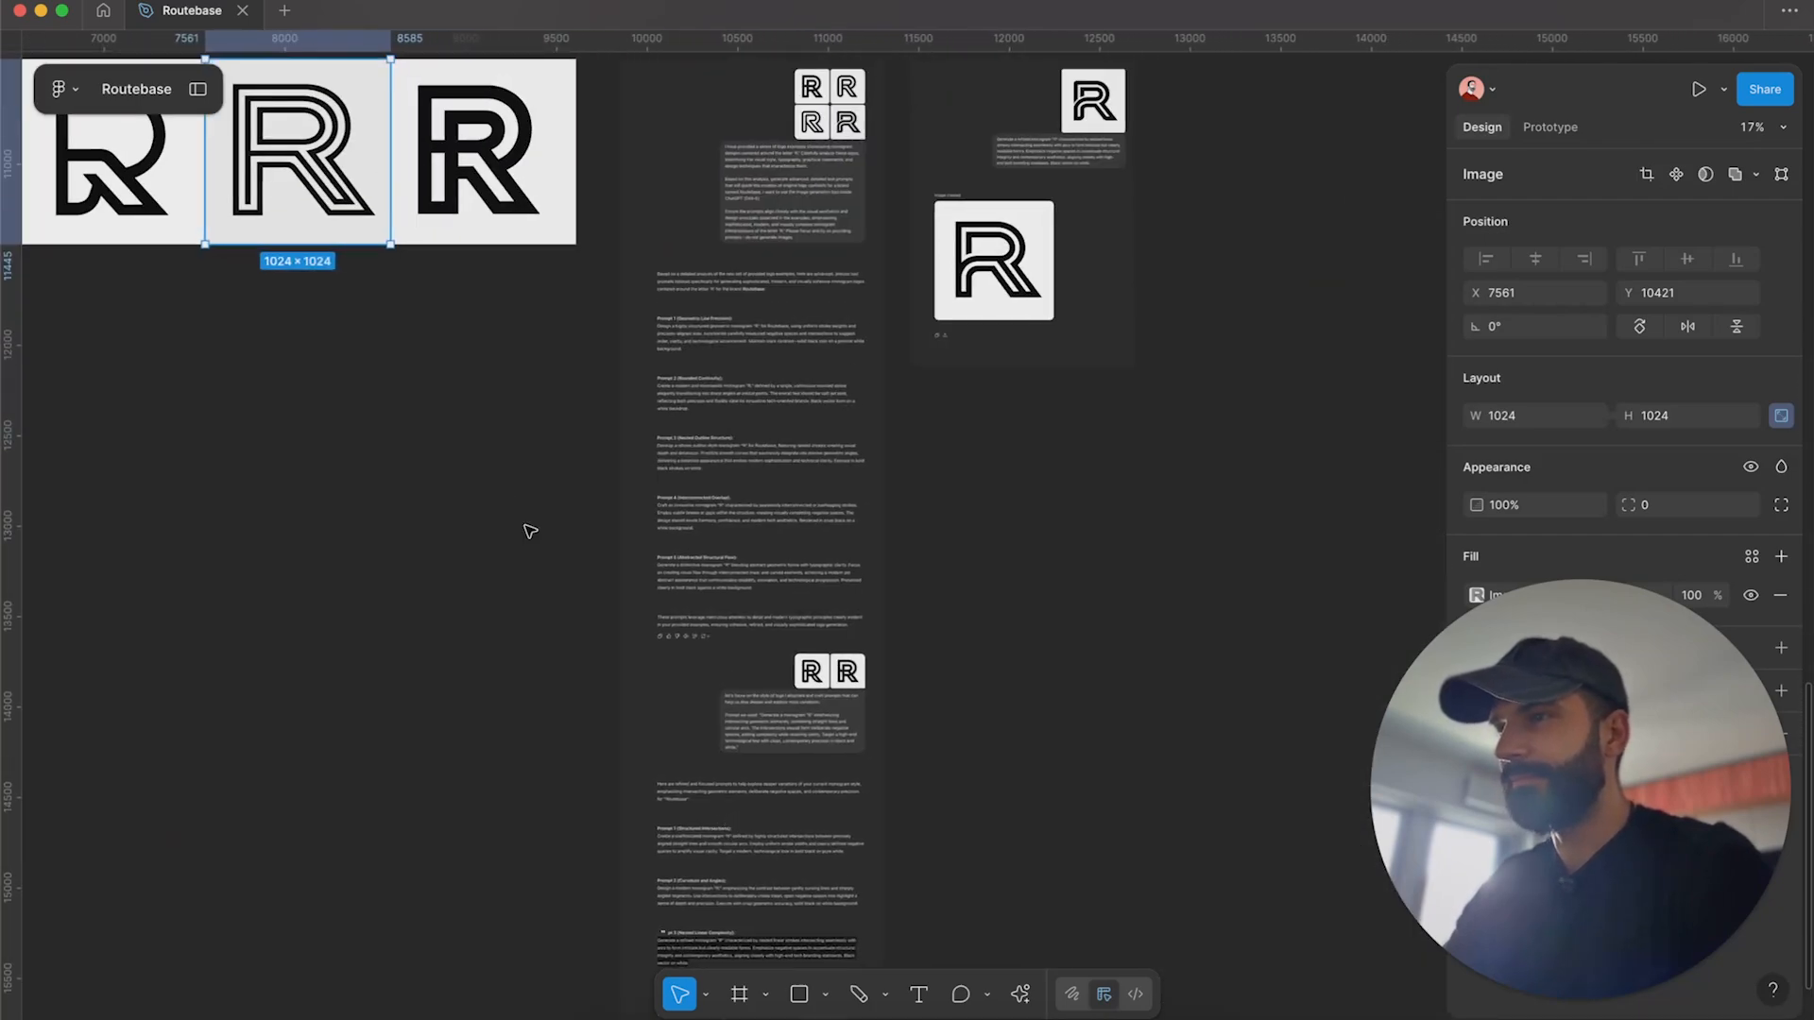
Select the option 1 "R" monogram and inspect it up close.
scroll(378, 614, up, 3)
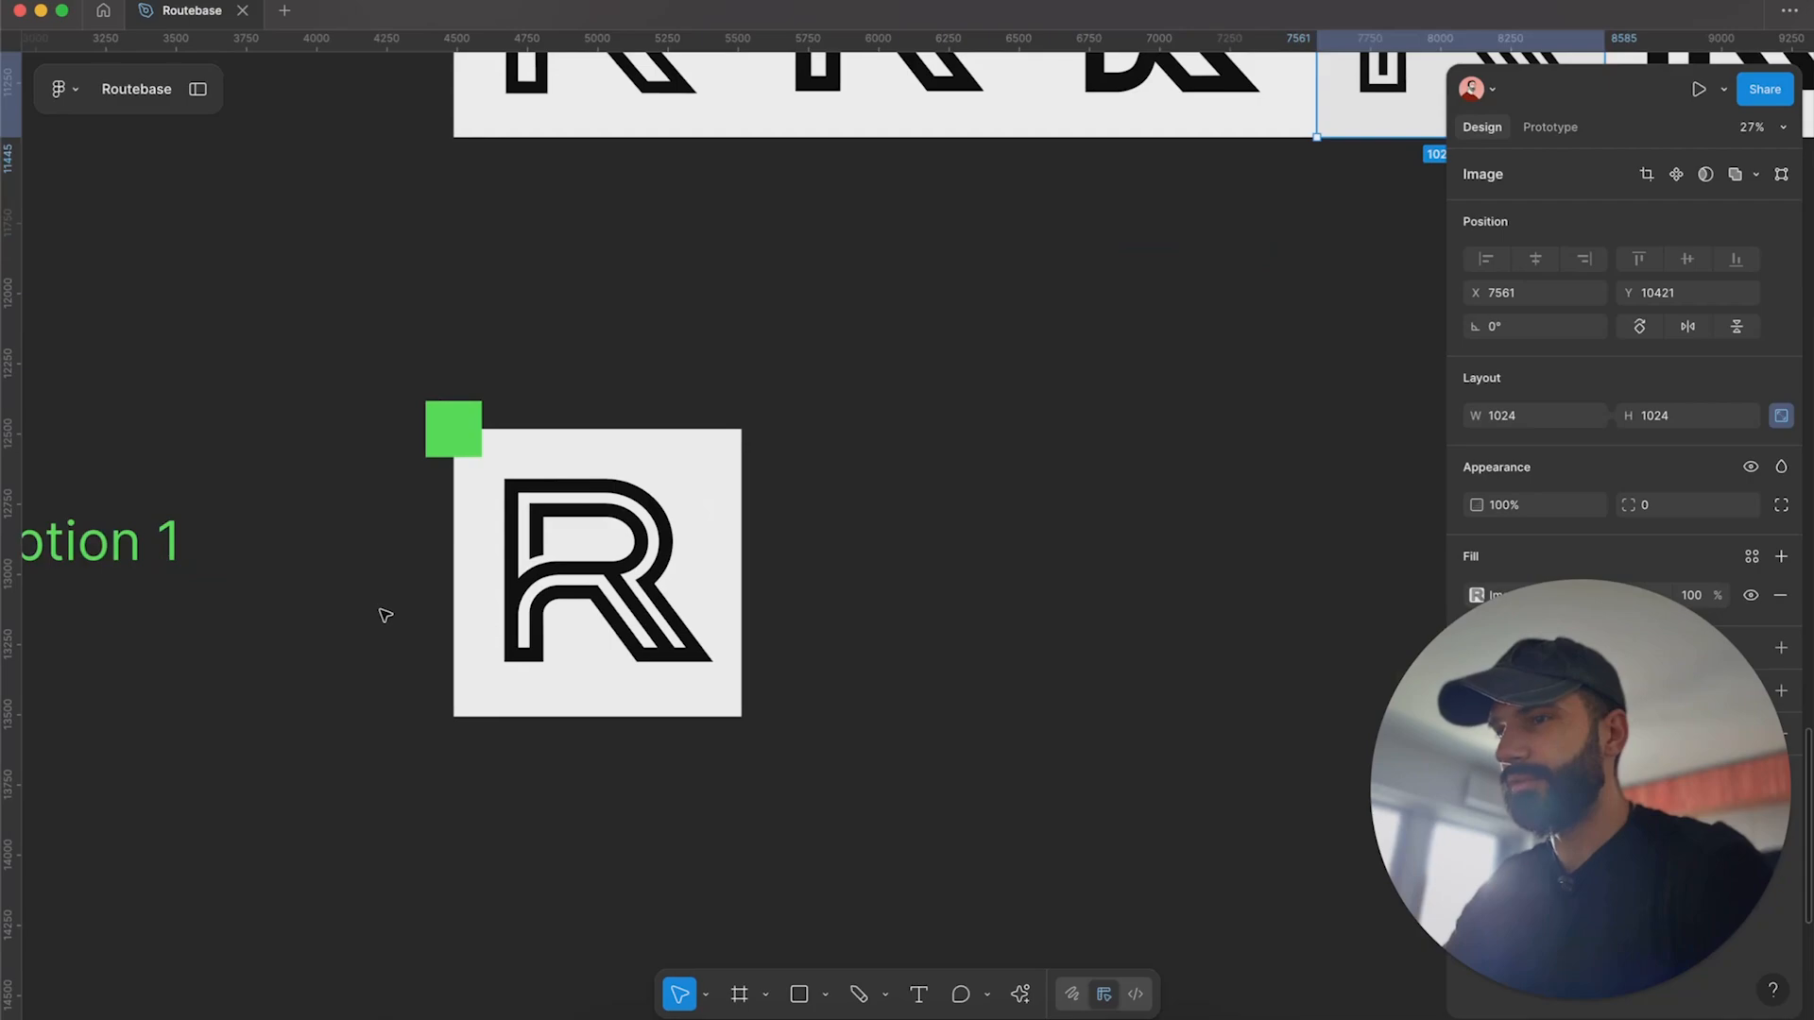
click(603, 695)
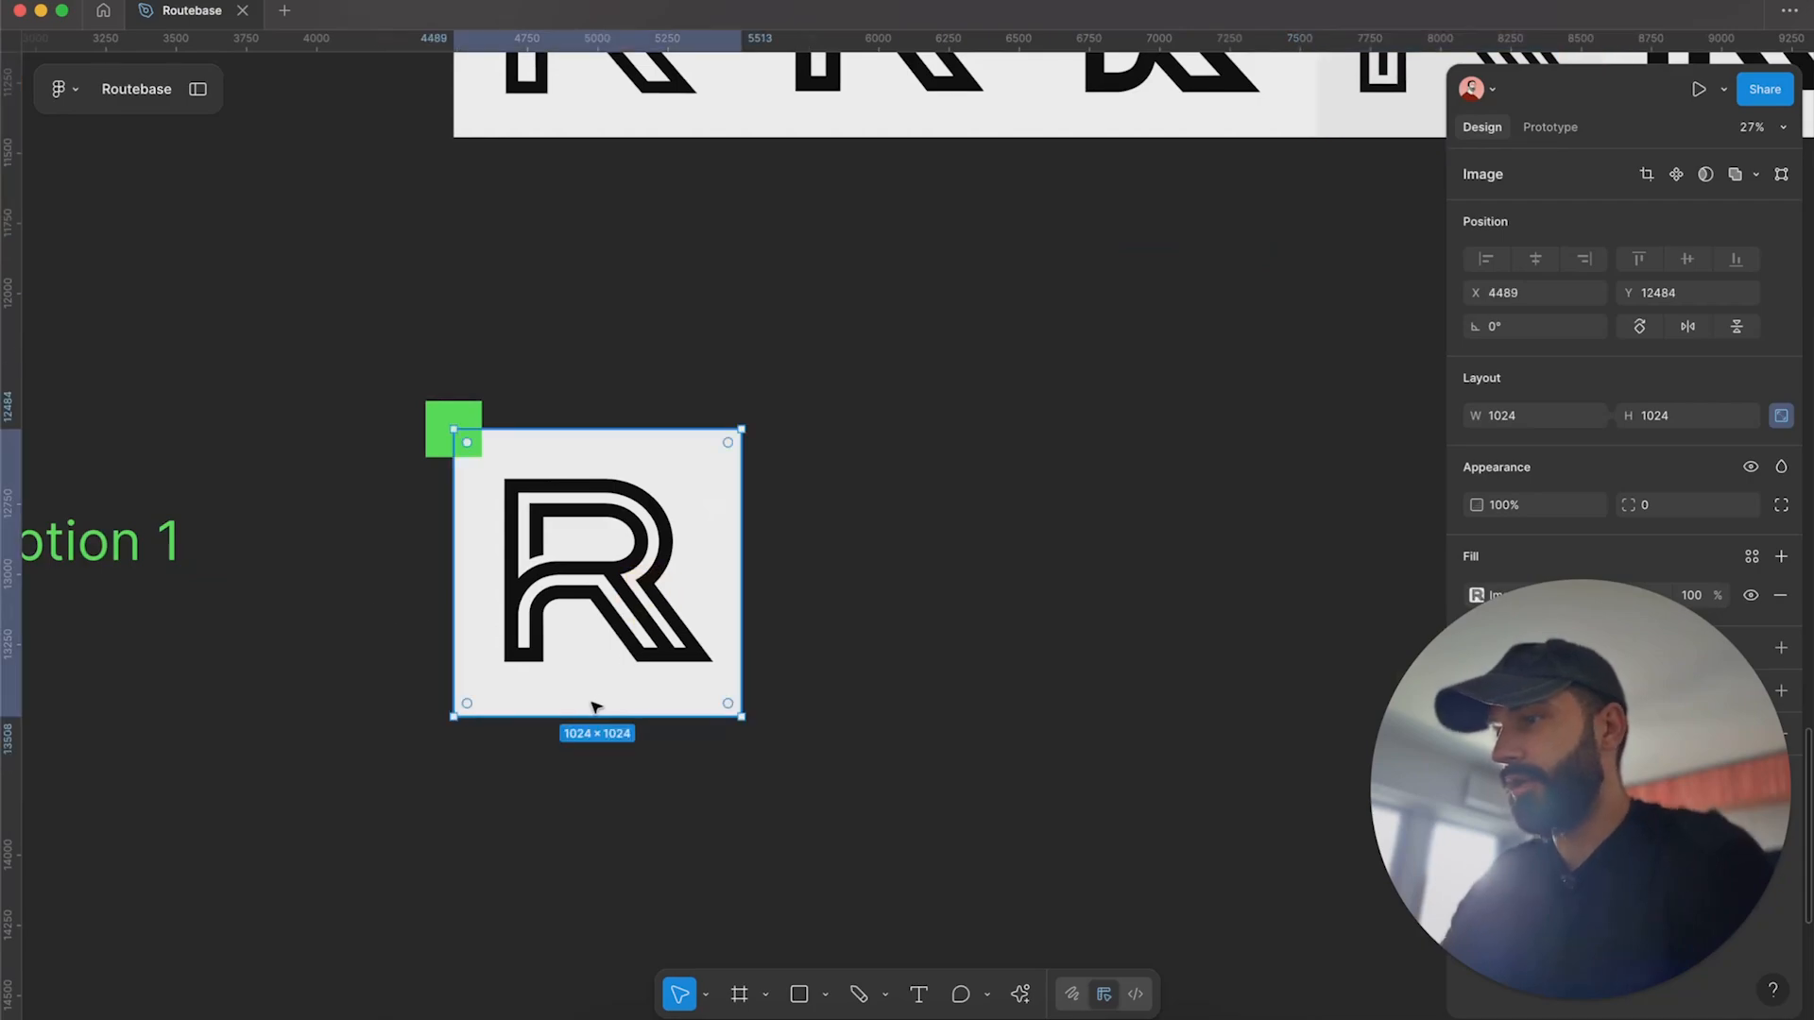
scroll(959, 623, down, 3)
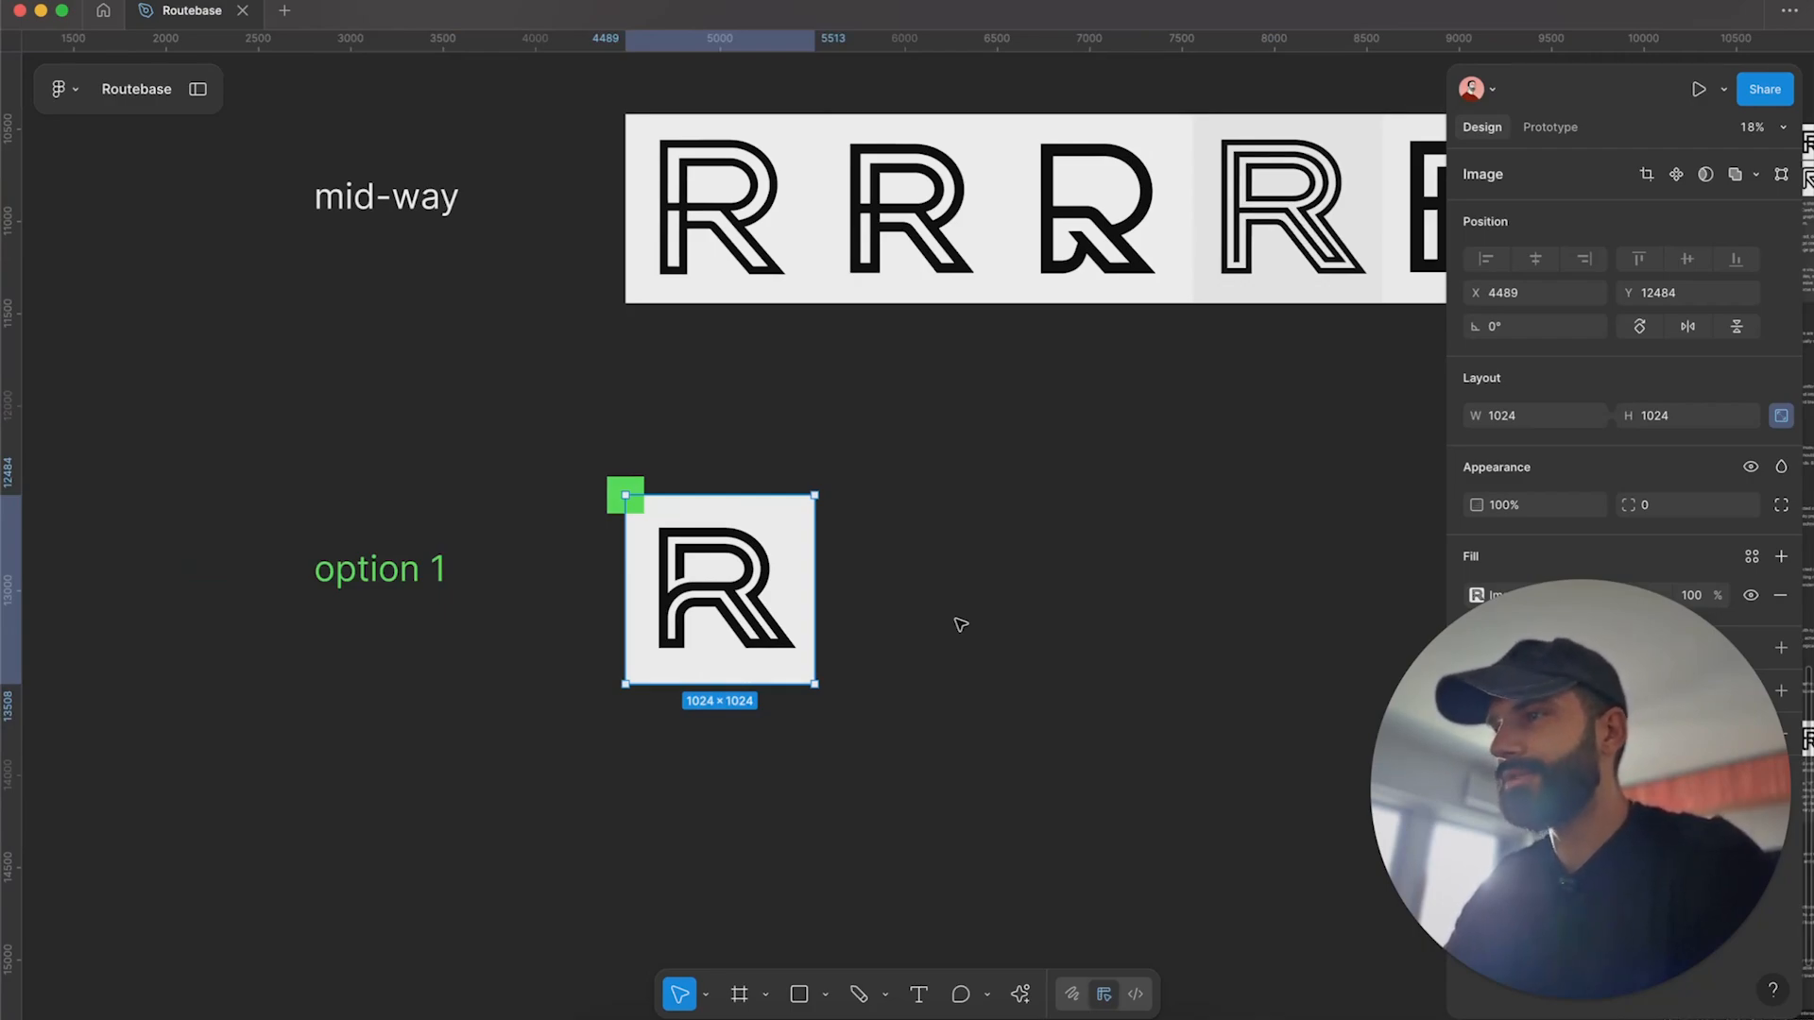
Select all five mid-way "R" concepts and view them together with the current logo and option 1.
scroll(654, 664, down, 5)
scroll(566, 680, right, 4)
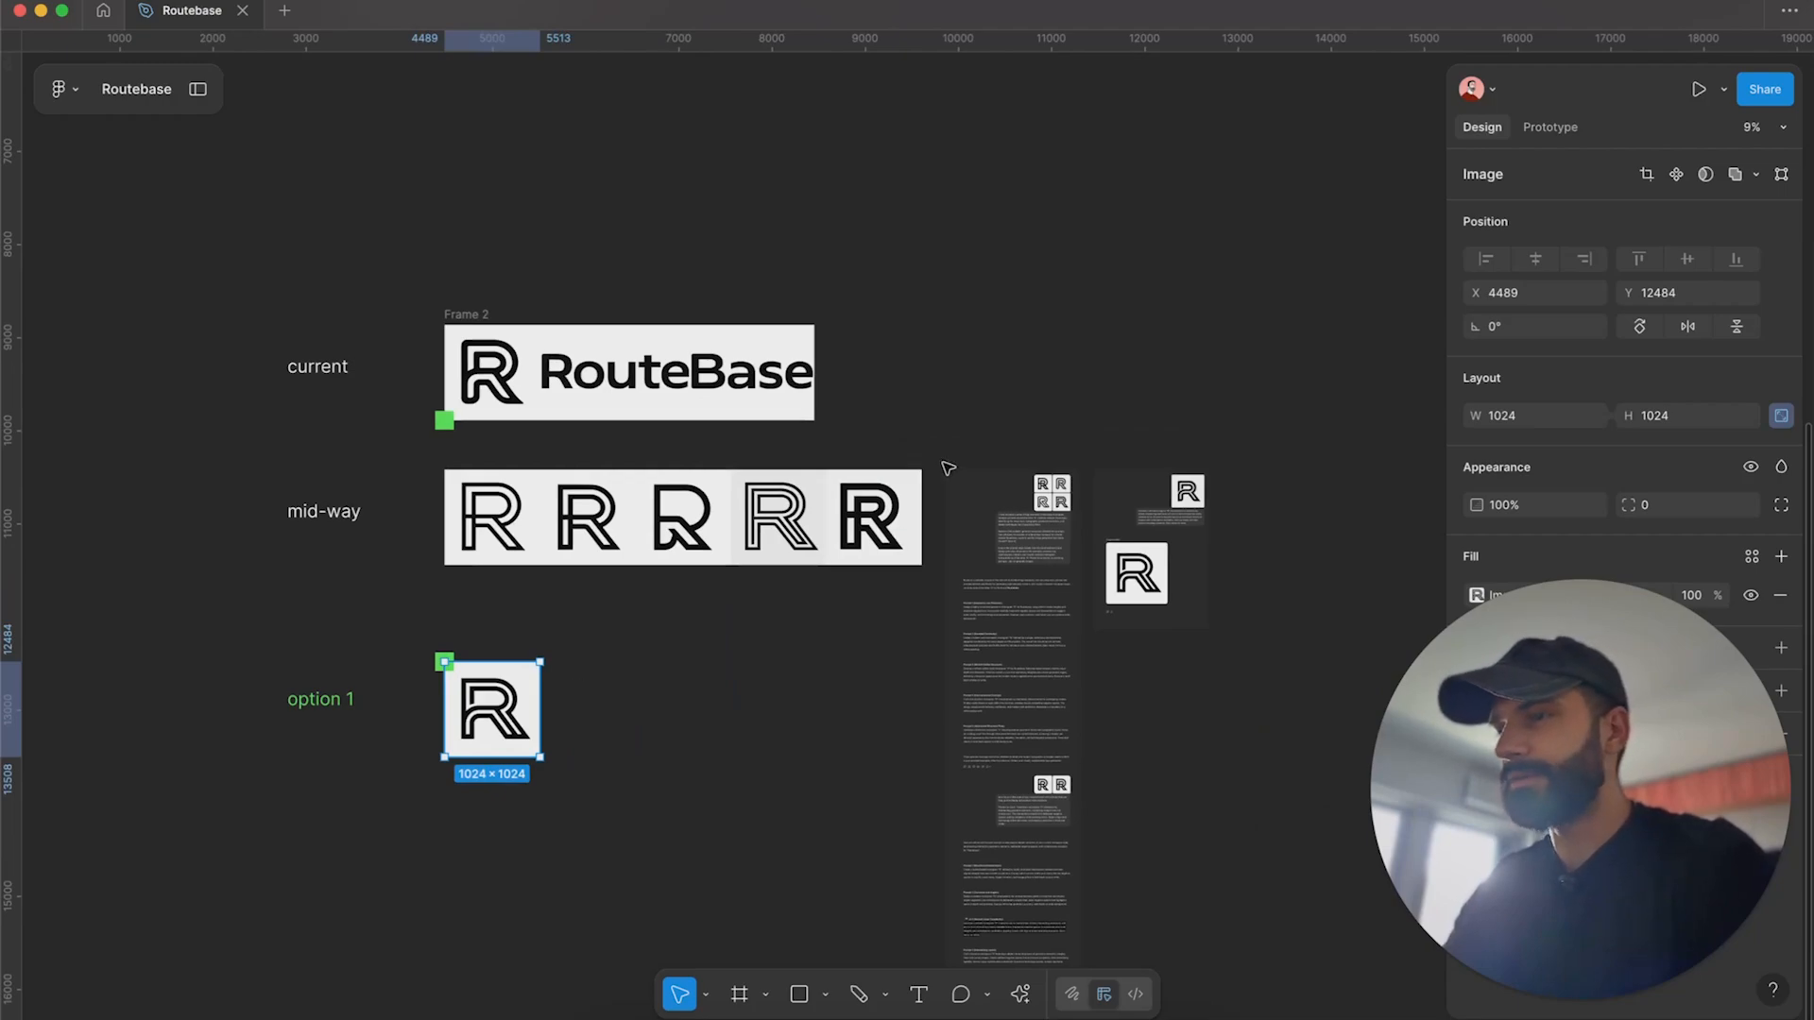
drag(942, 460, 469, 493)
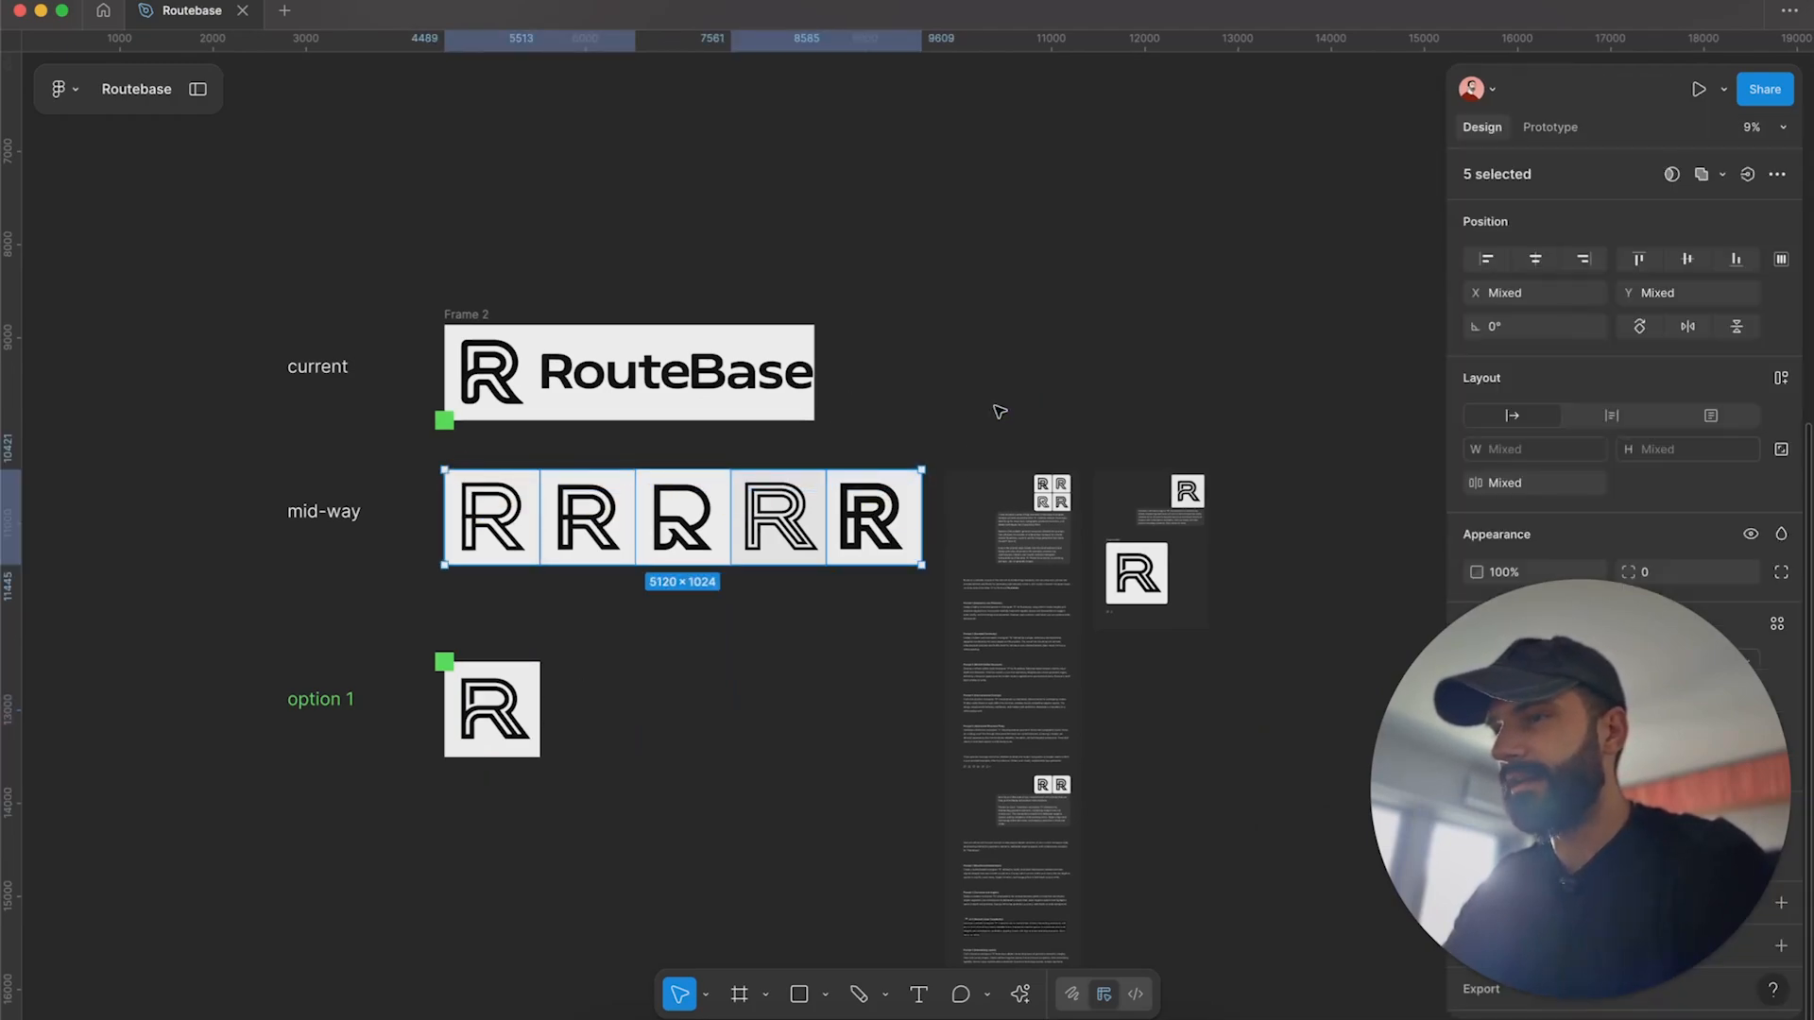
scroll(857, 549, up, 2)
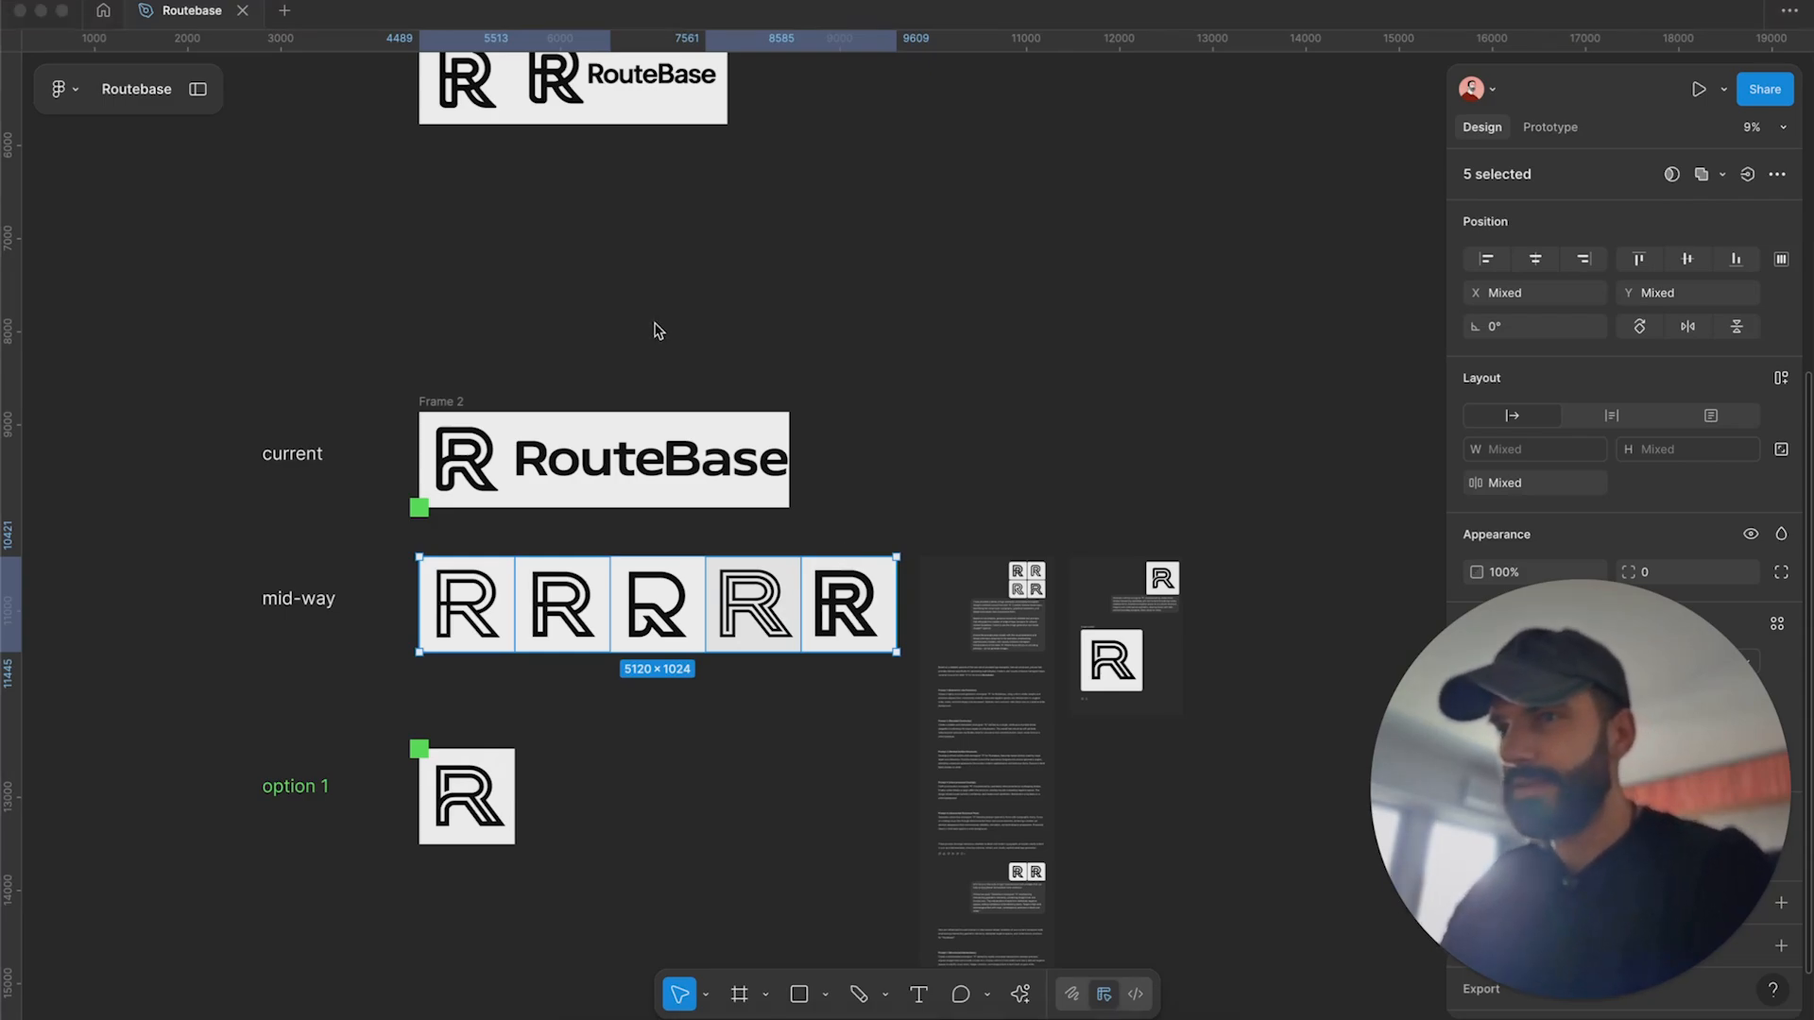
Read the two conversation boards beside the mid-way logos, covering the monogram prompts and the generated R image.
scroll(657, 332, down, 1)
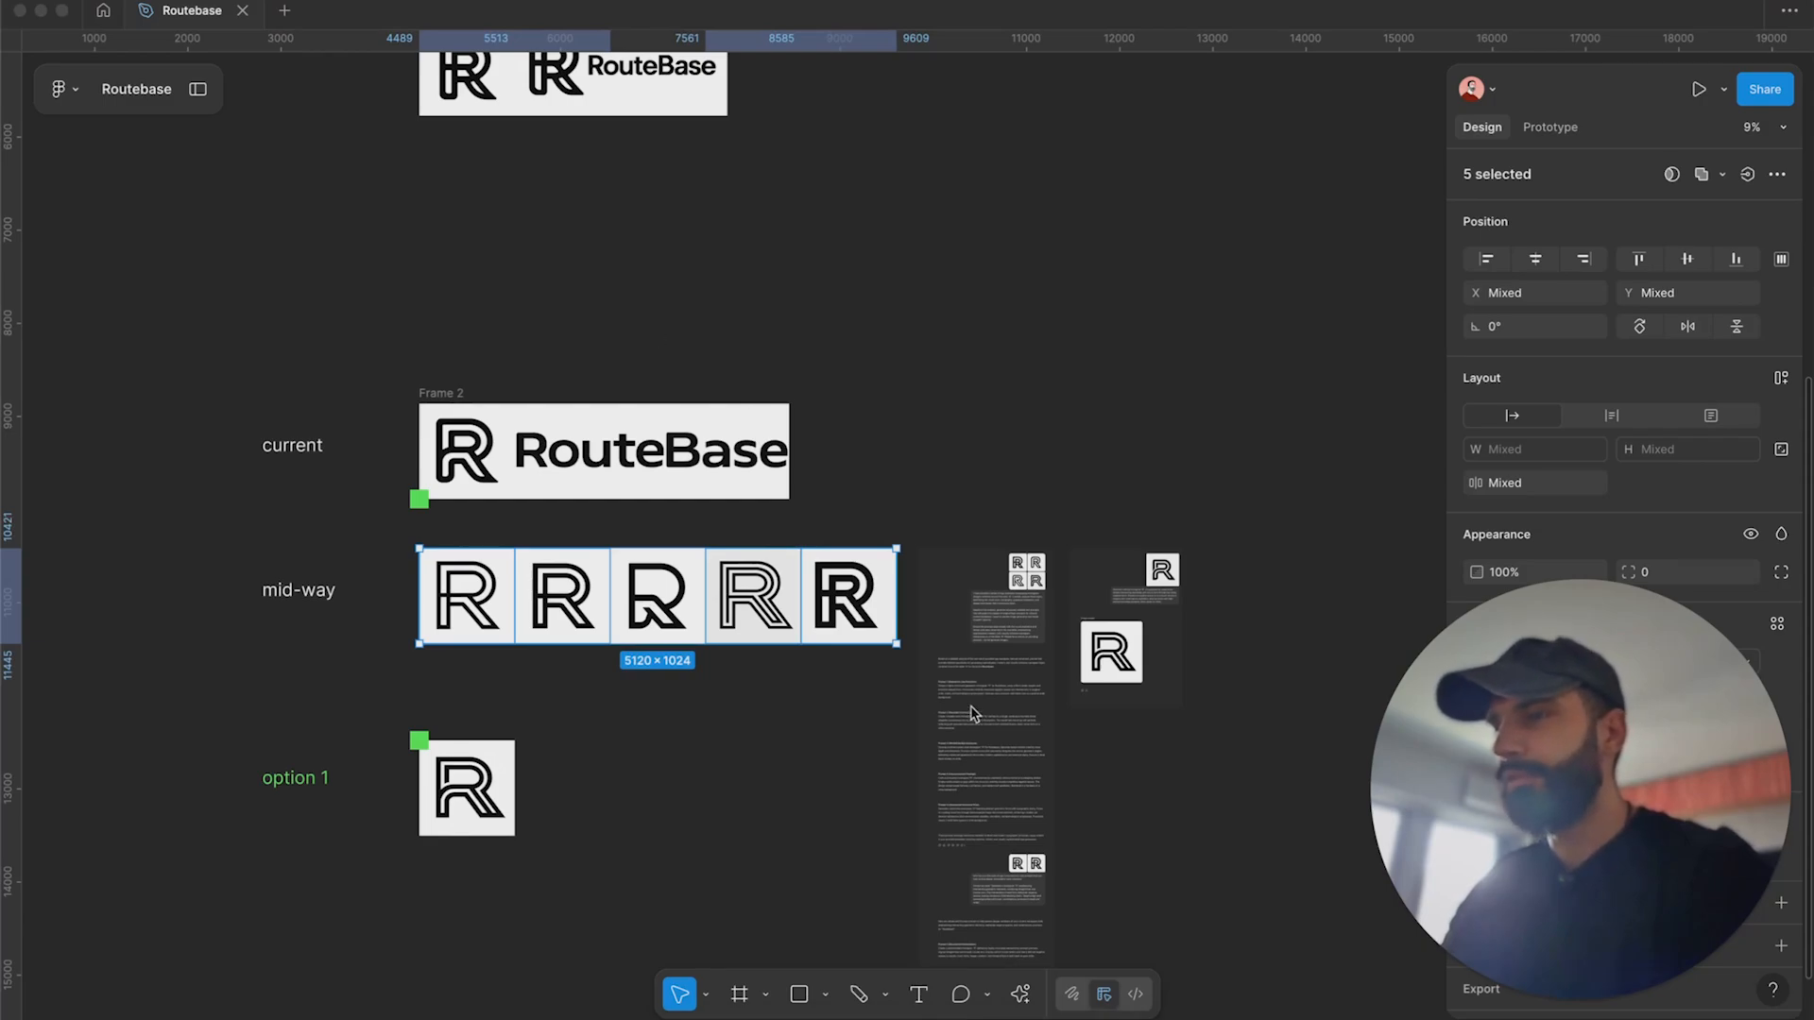
scroll(1062, 653, up, 5)
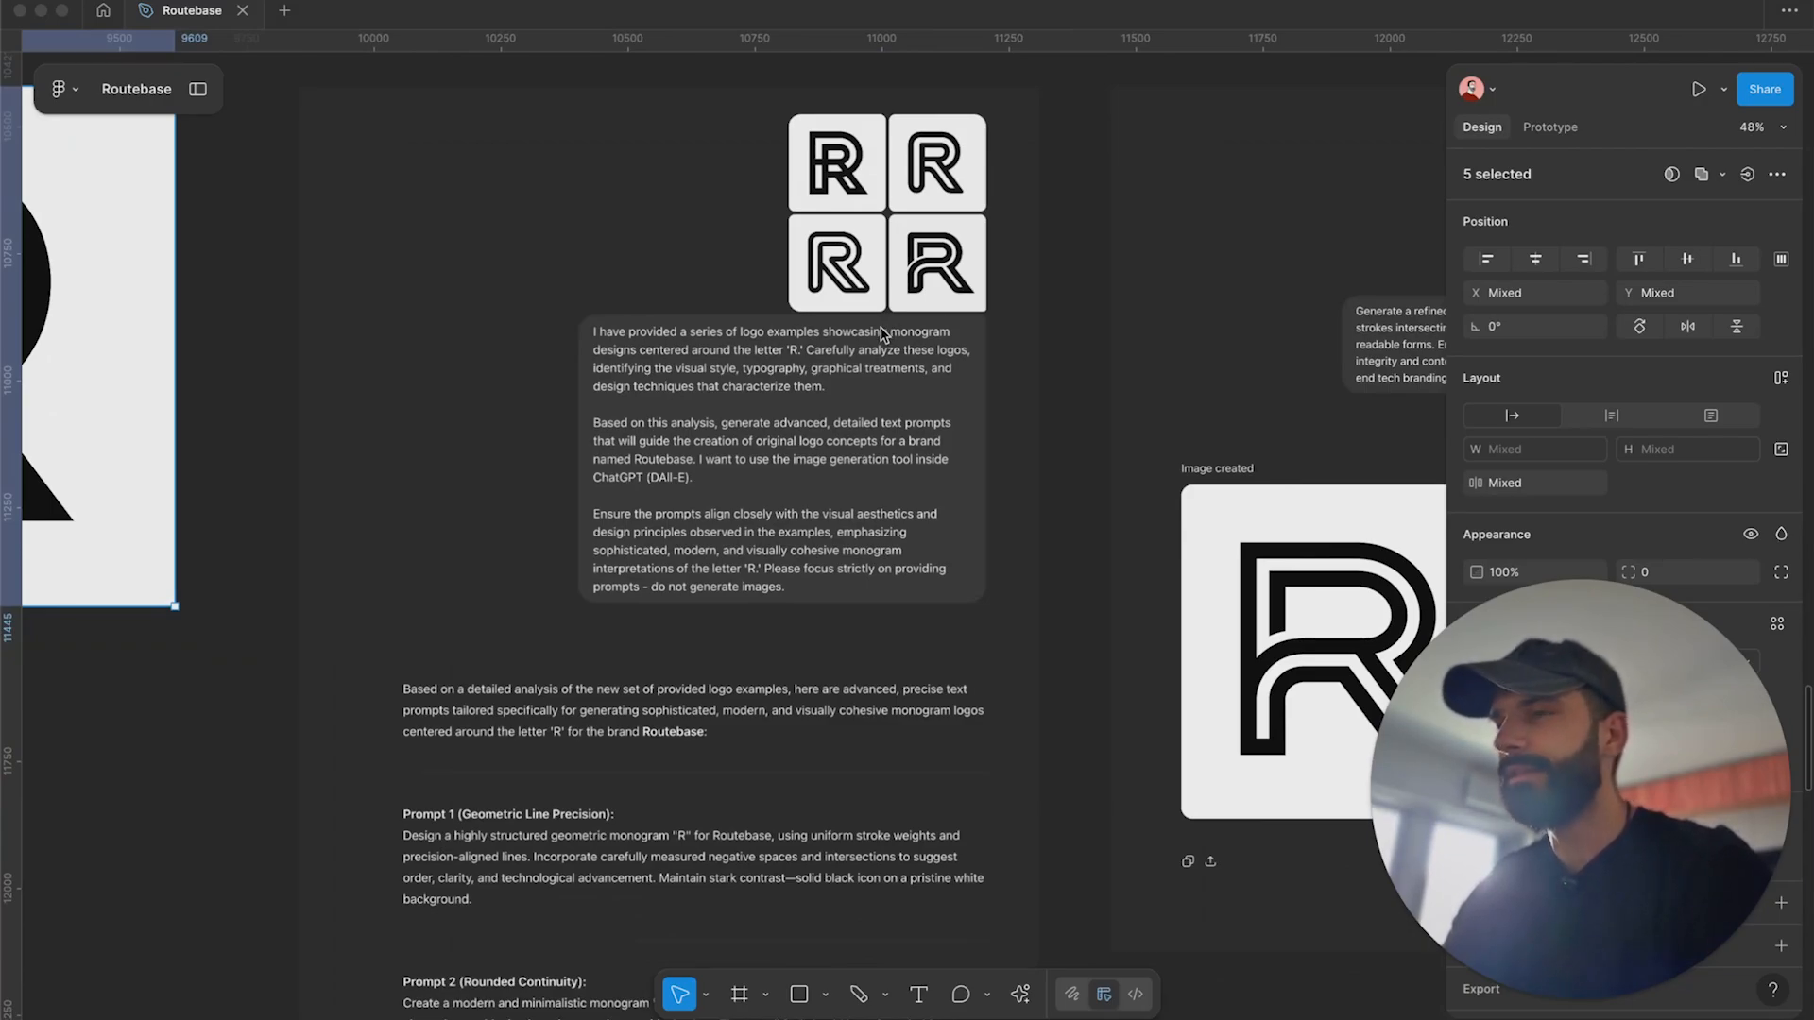
scroll(851, 480, right, 5)
scroll(850, 480, down, 1)
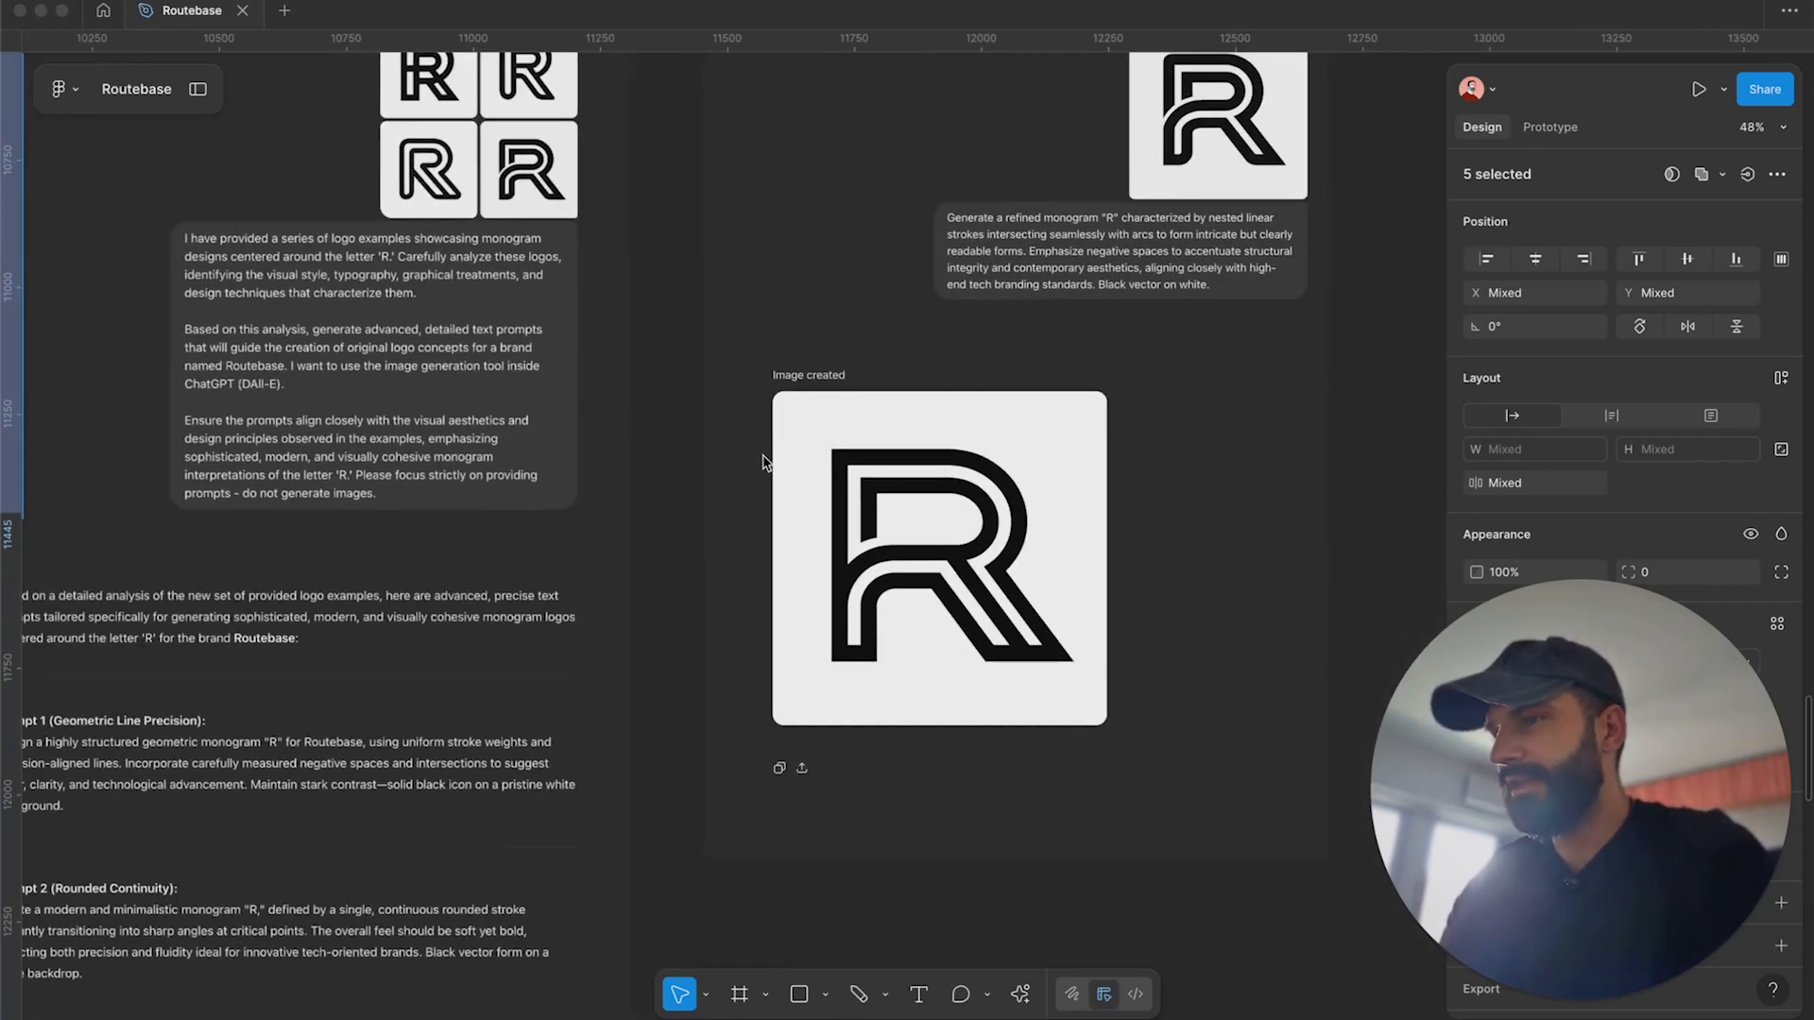
scroll(765, 458, down, 3)
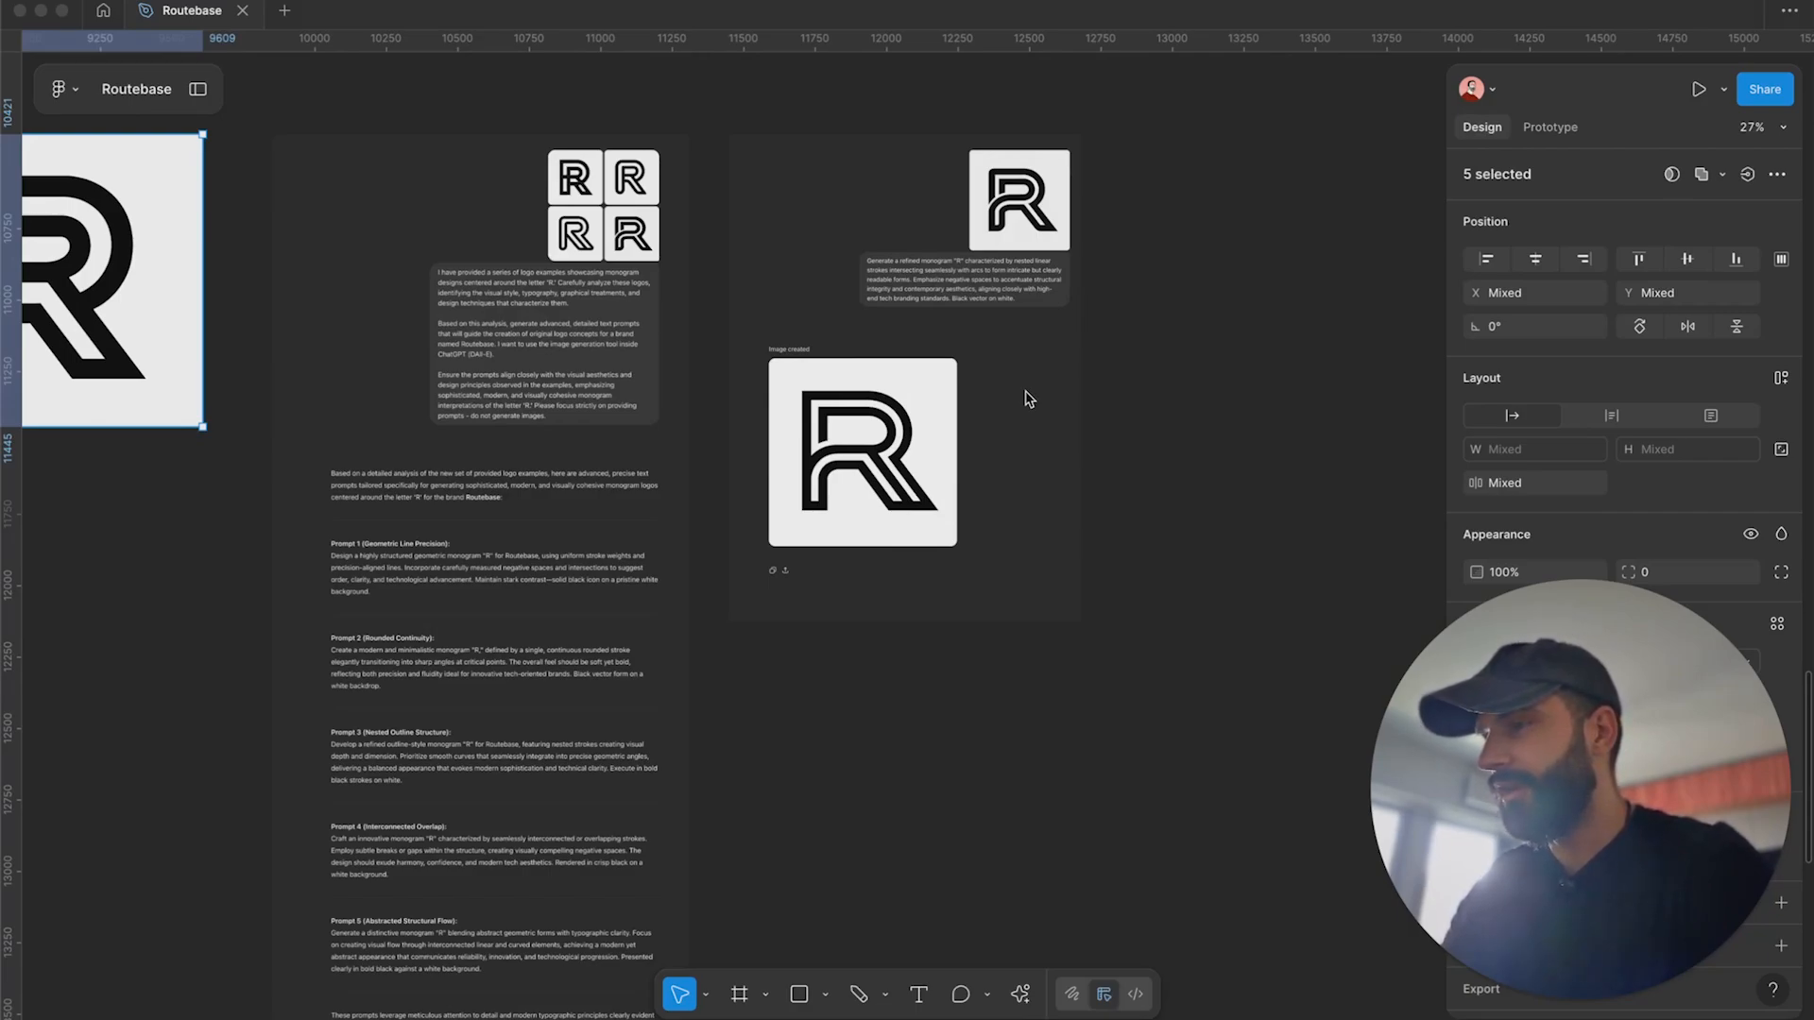
scroll(801, 493, left, 5)
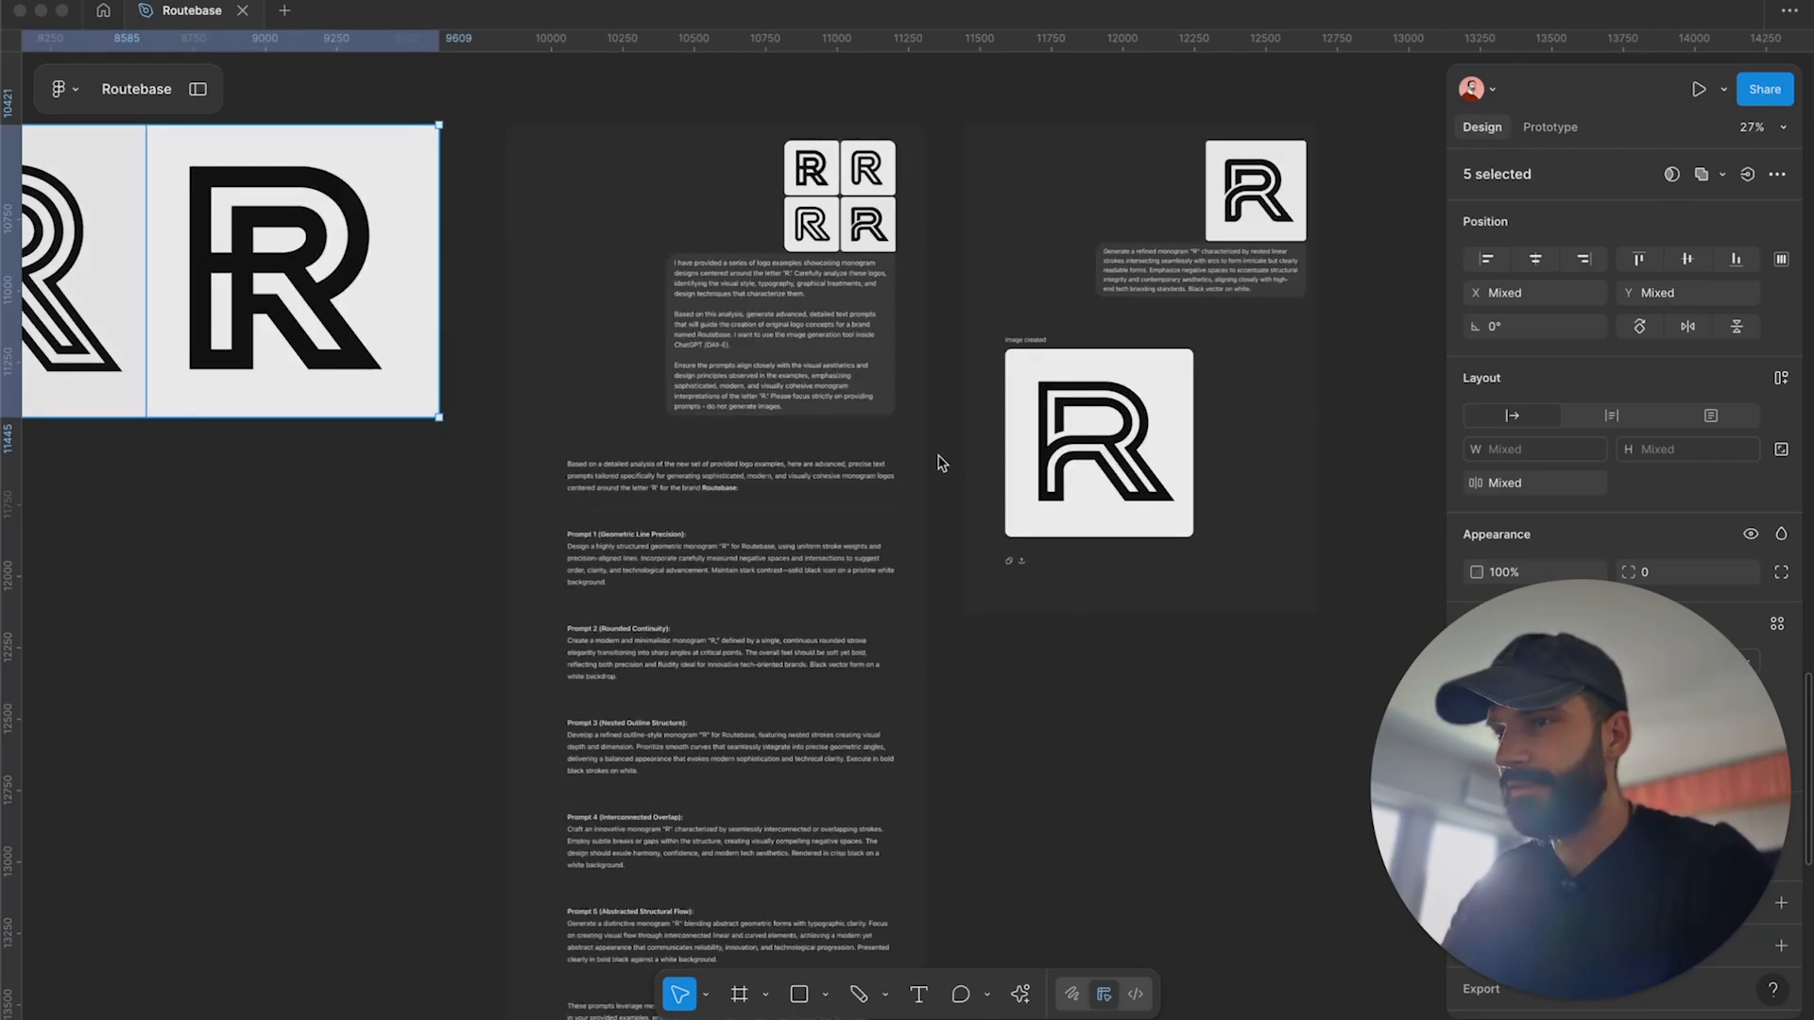
scroll(940, 461, down, 5)
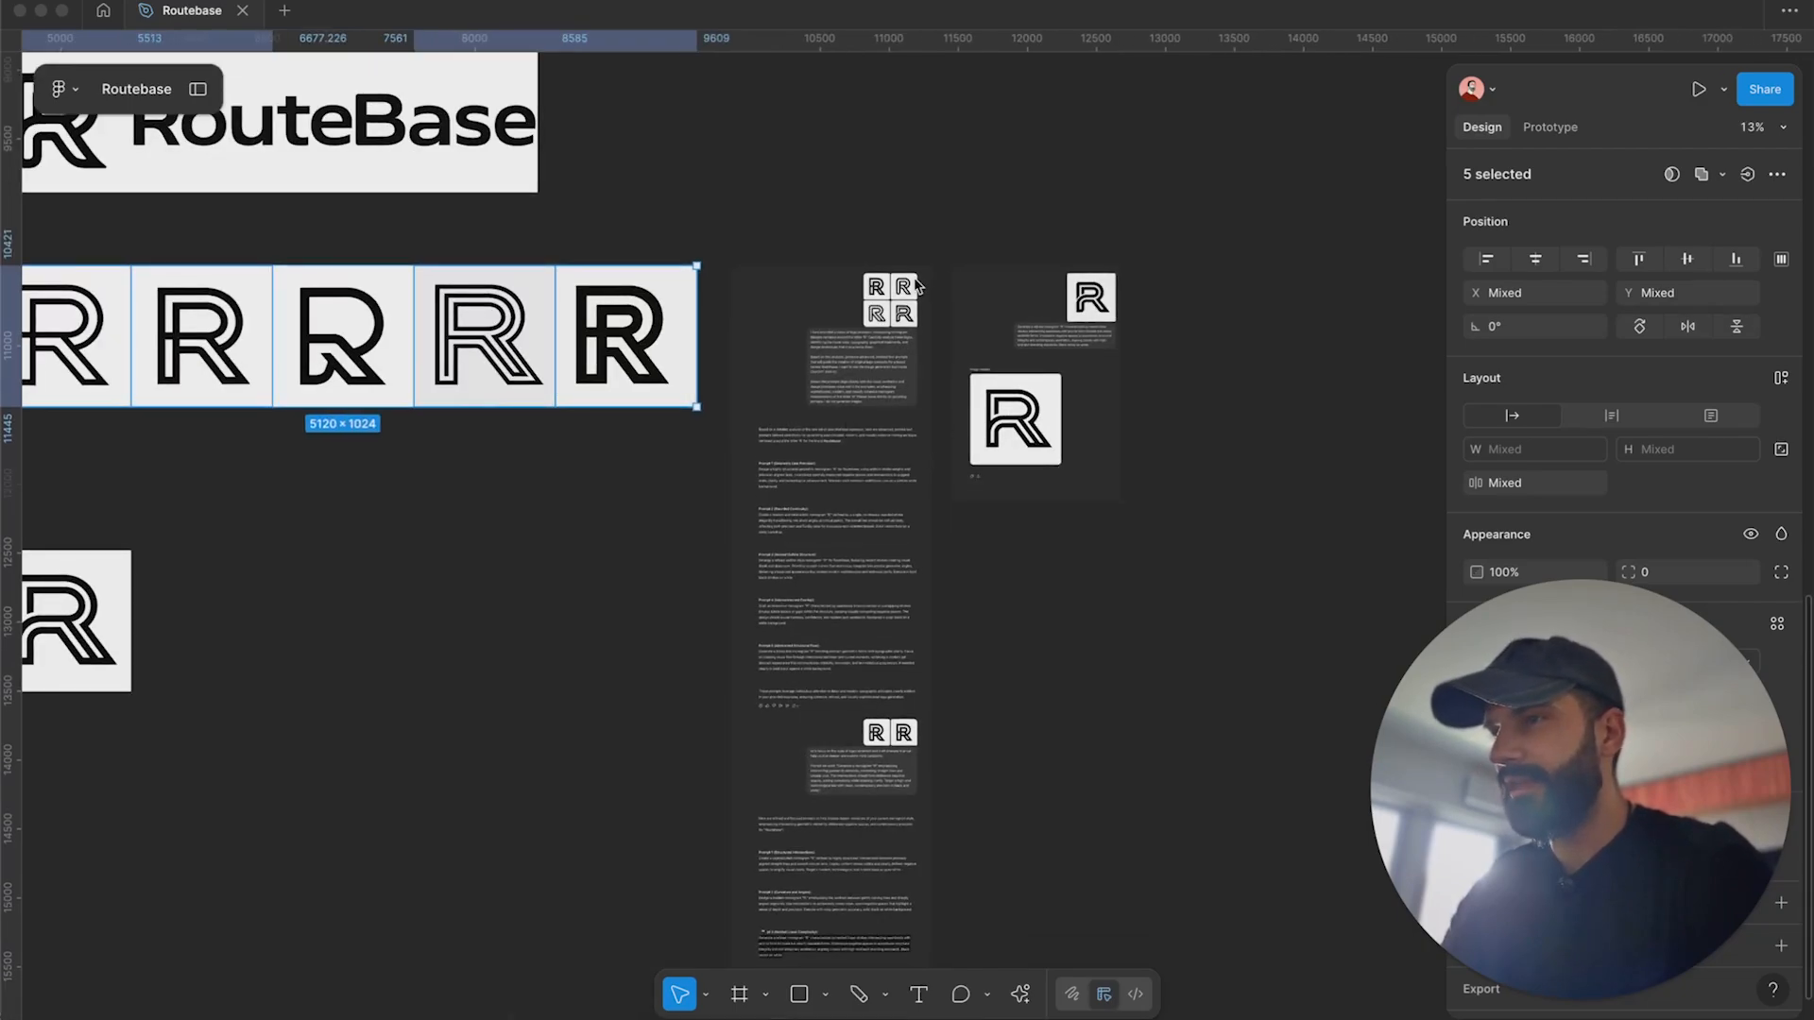
scroll(915, 283, up, 5)
scroll(943, 338, down, 2)
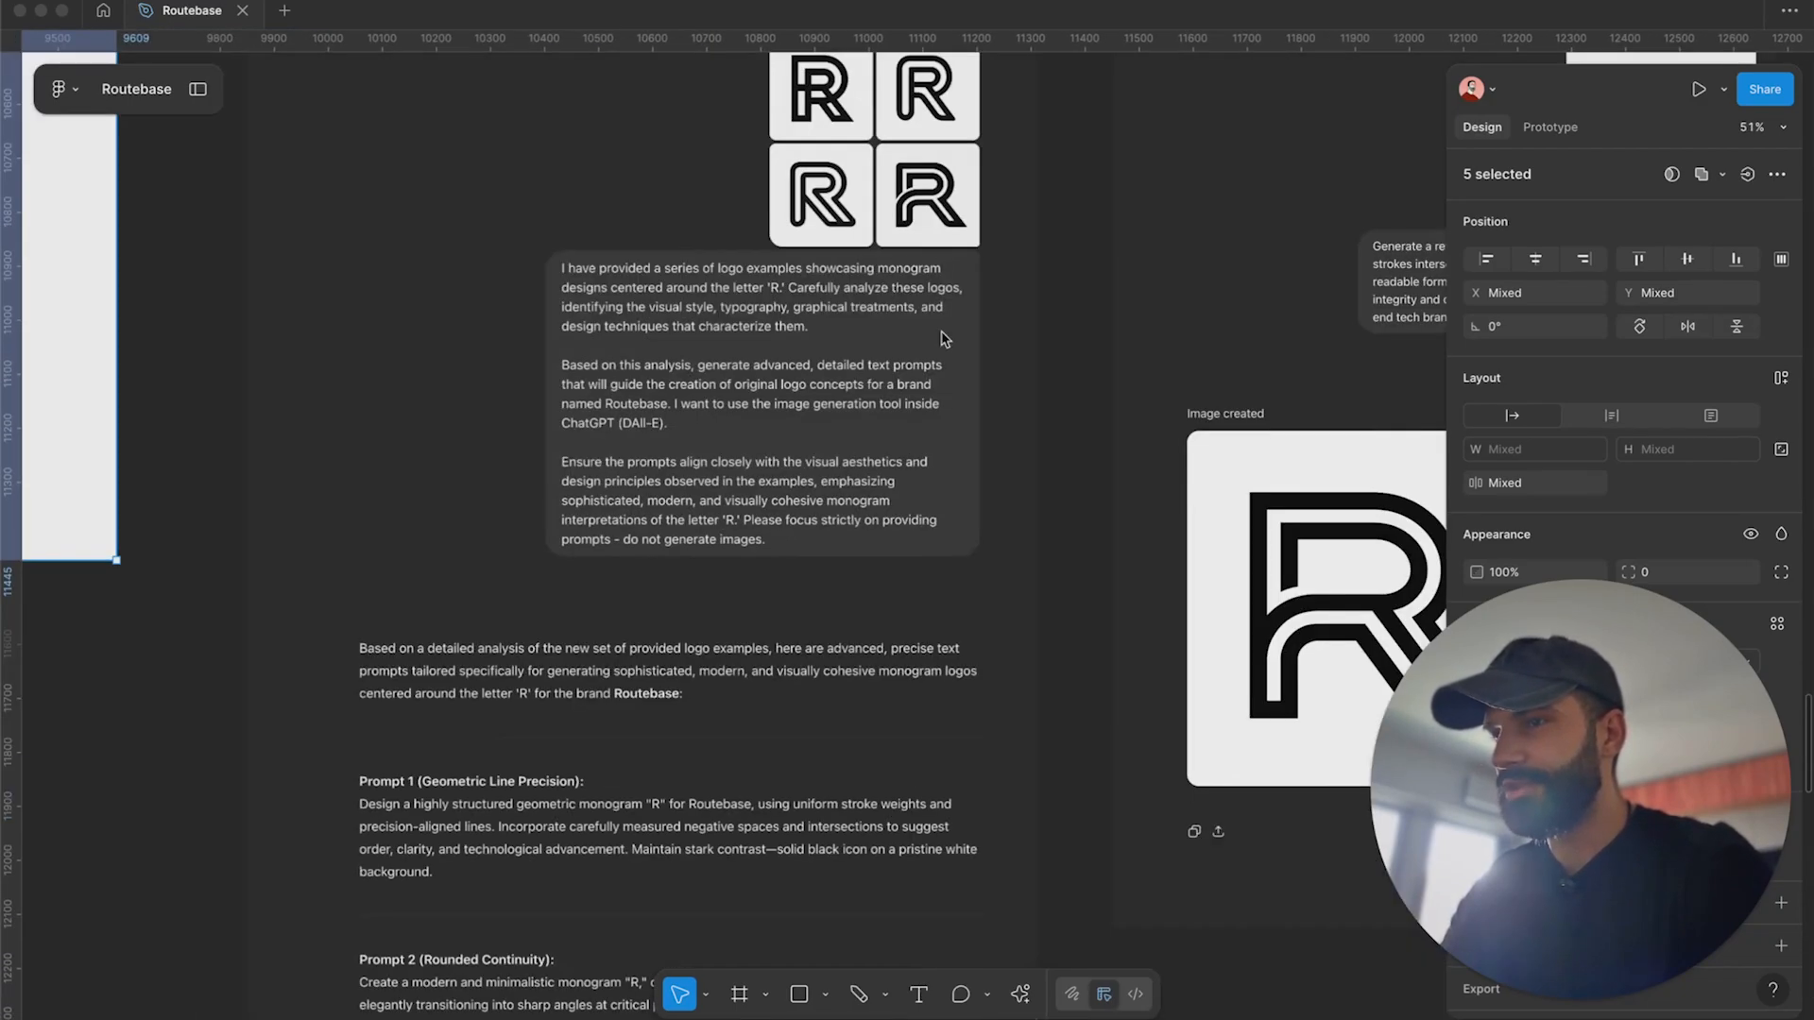
scroll(925, 340, down, 10)
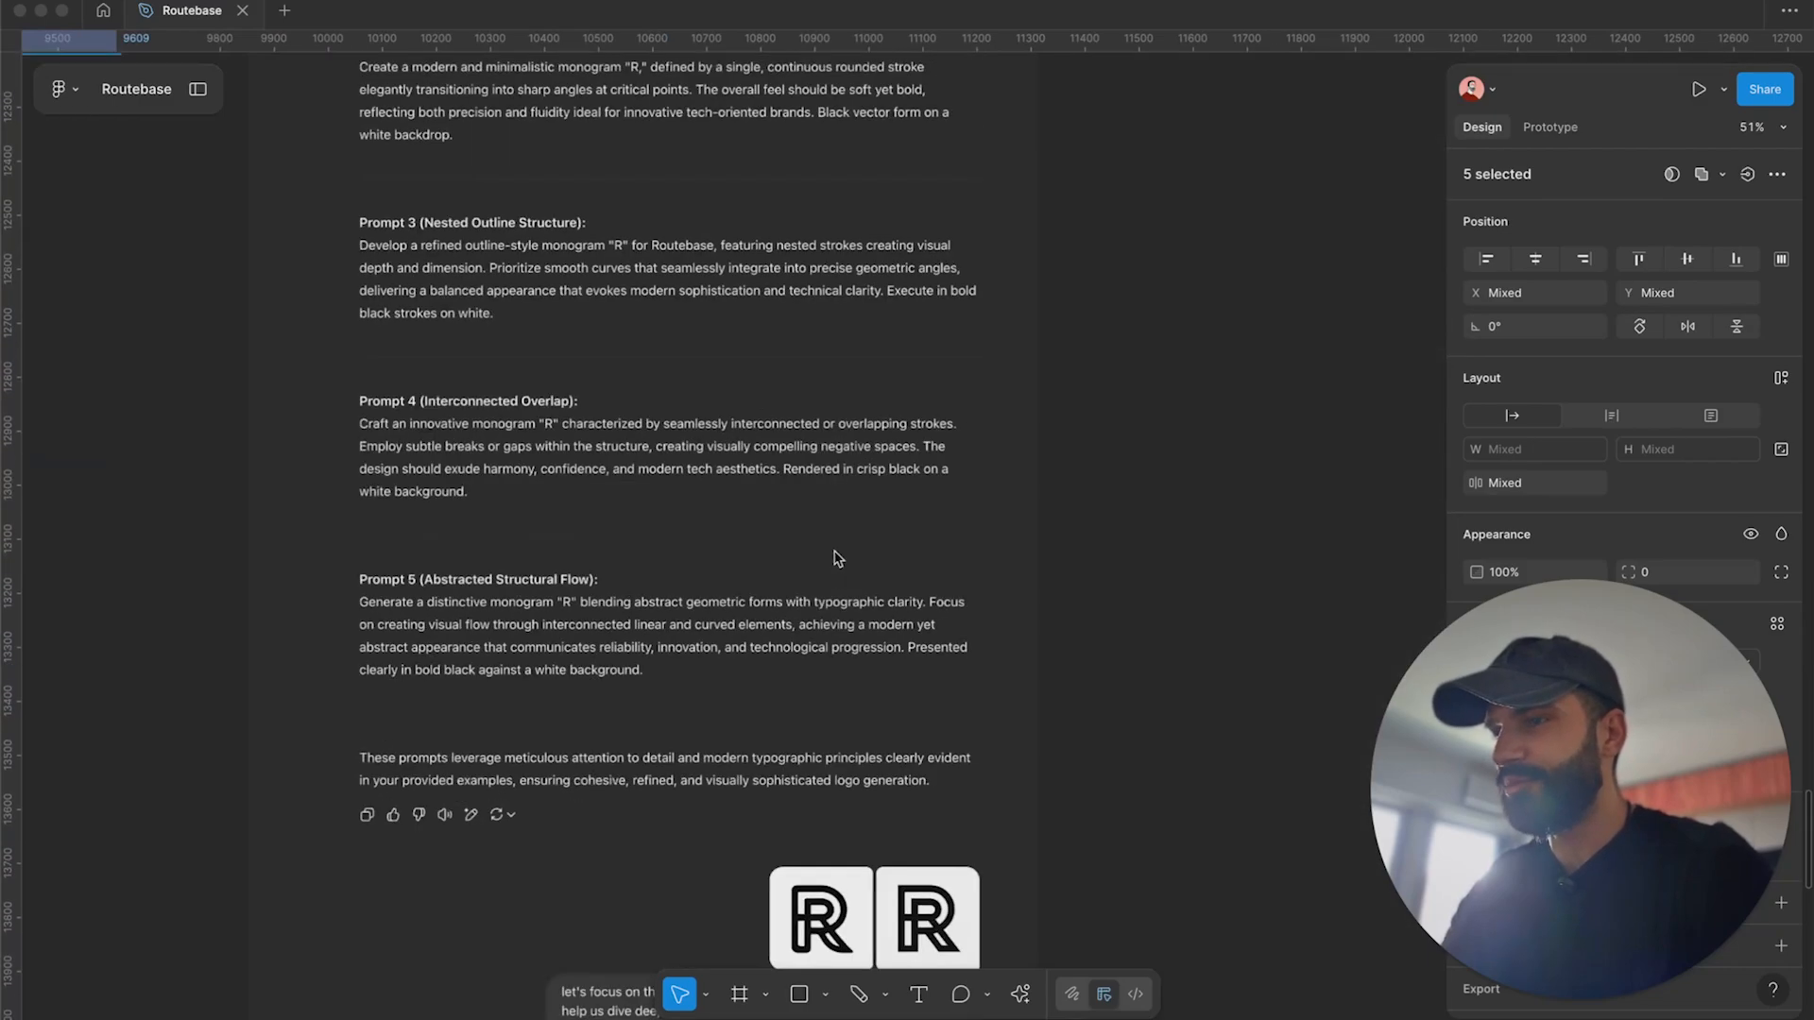
scroll(836, 557, down, 5)
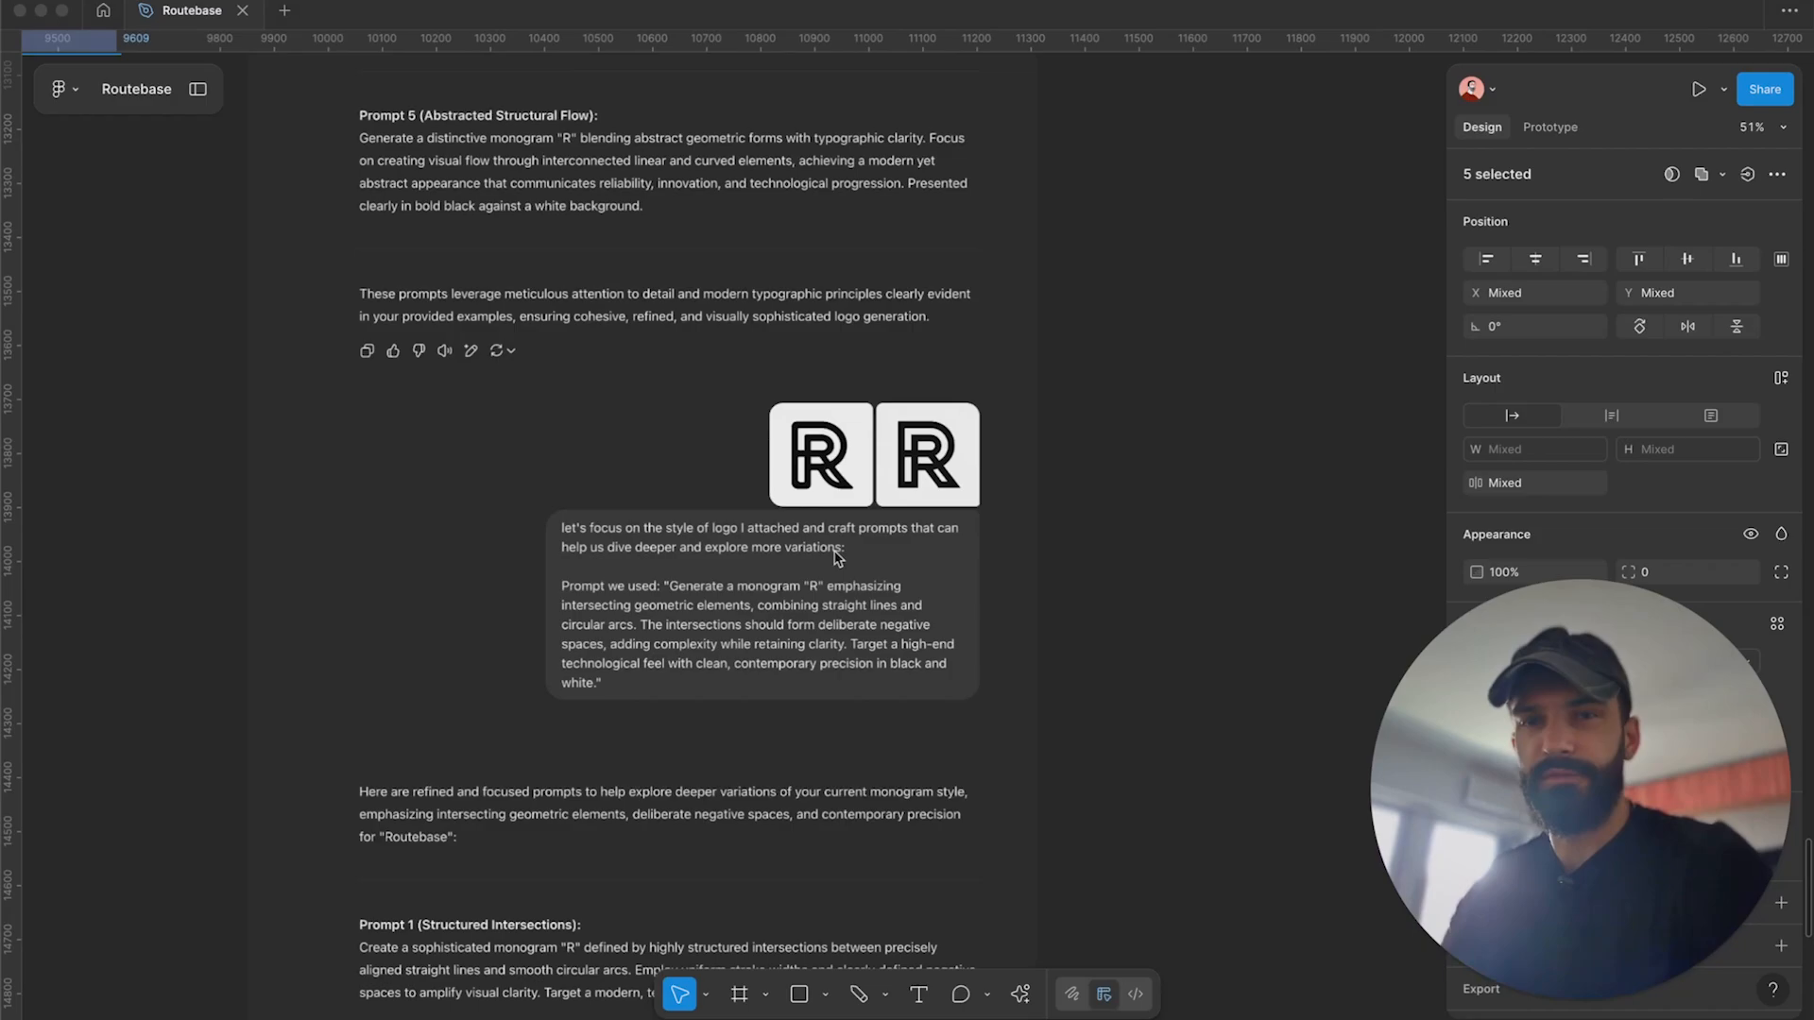
scroll(832, 551, down, 9)
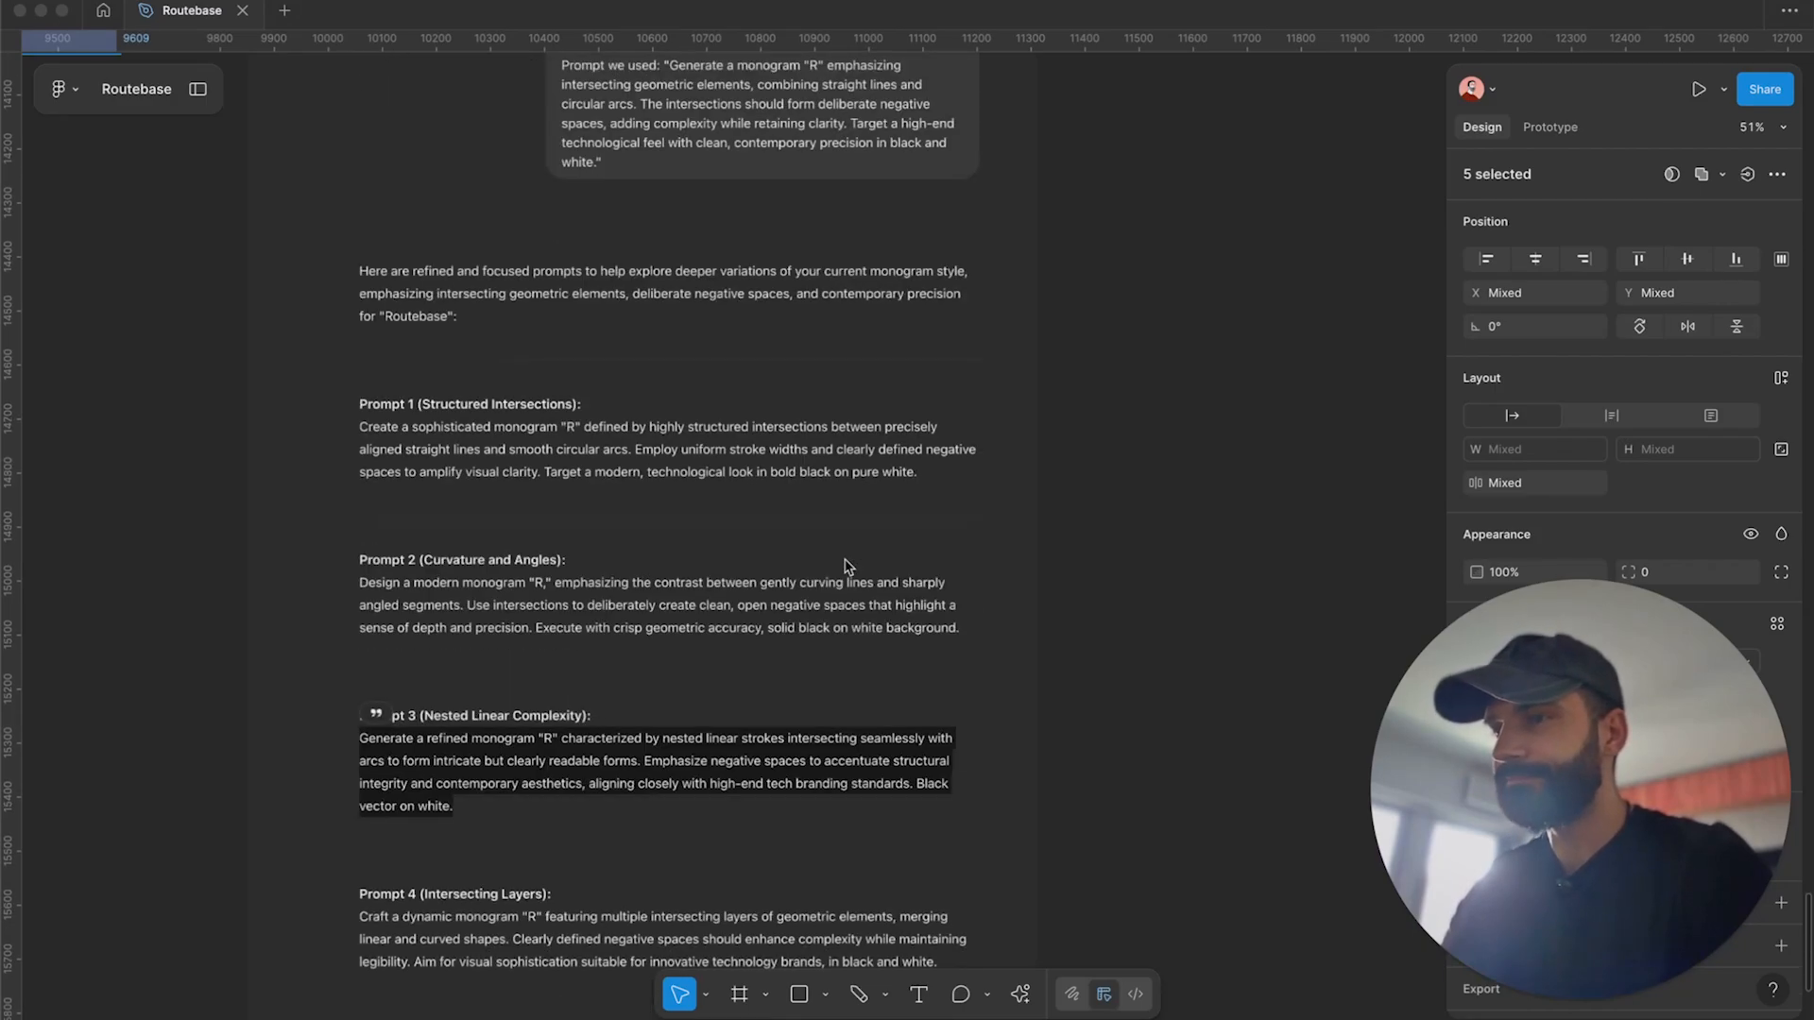
scroll(848, 567, down, 5)
scroll(846, 563, left, 6)
scroll(846, 563, up, 2)
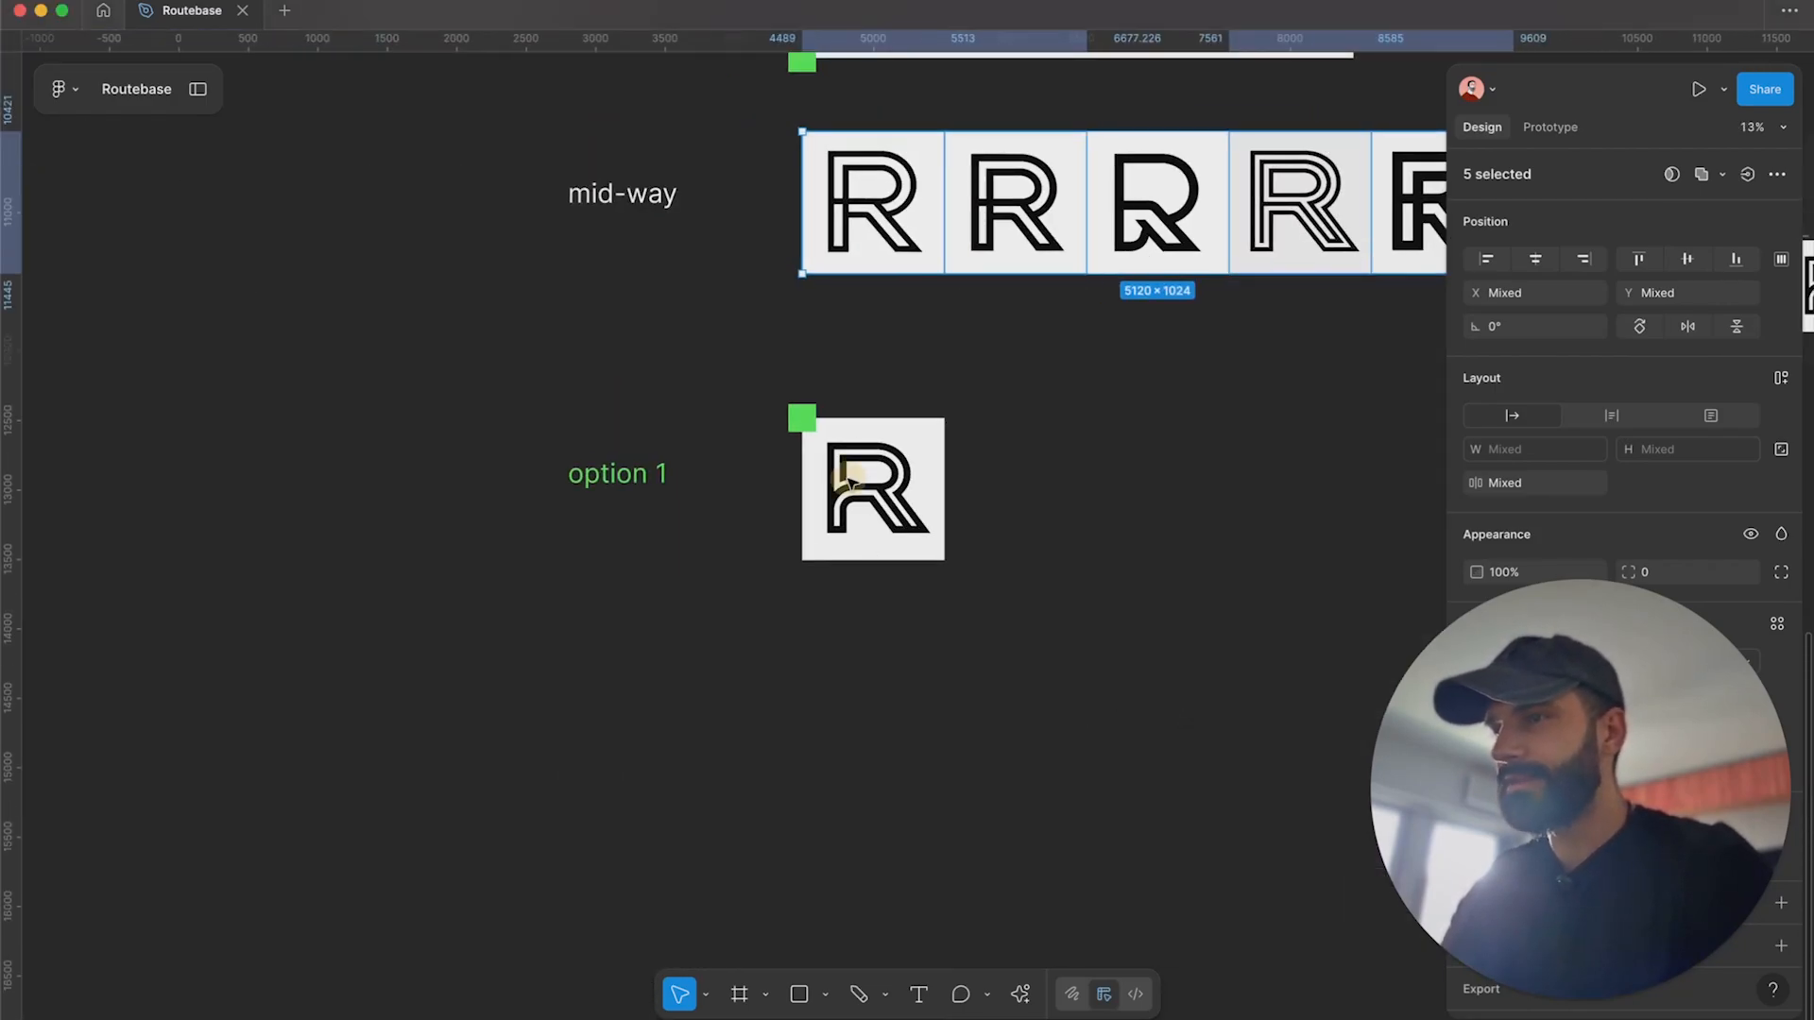
Activate the Pencil tool for annotating the option 1 logo and set its stroke colour to 802400.
click(860, 487)
scroll(951, 574, up, 6)
click(979, 648)
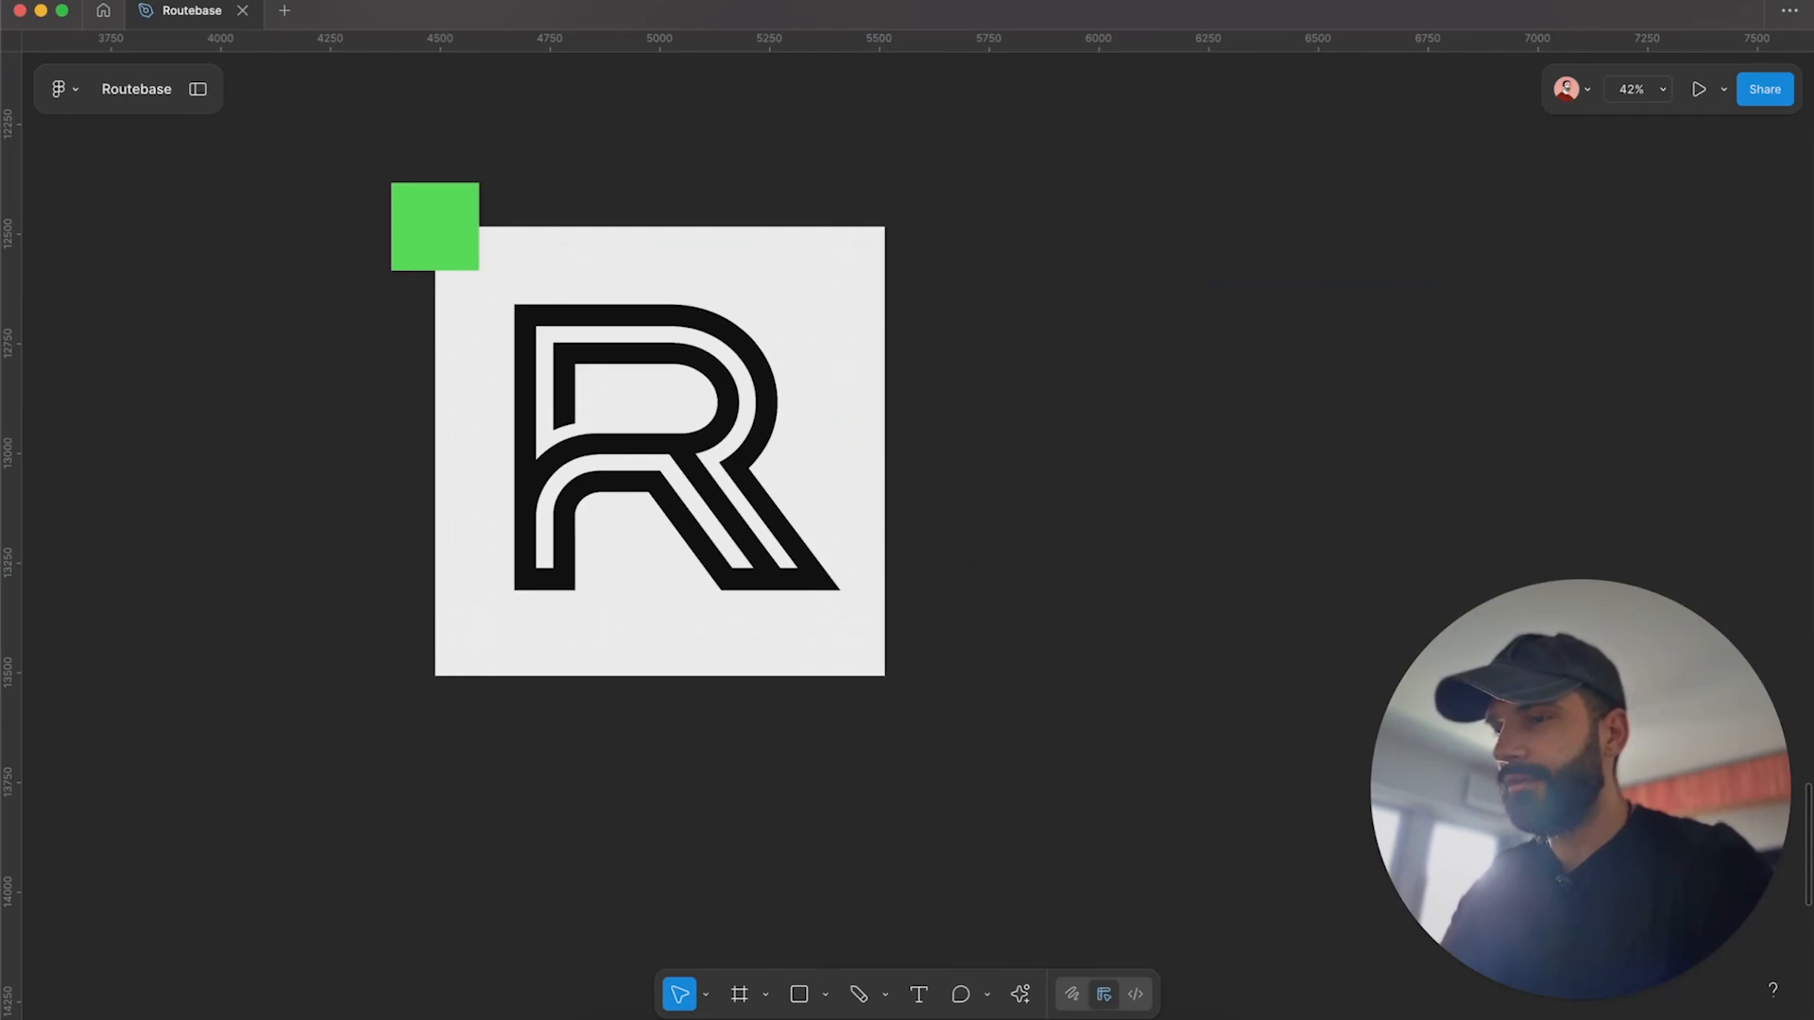
click(855, 995)
click(1476, 208)
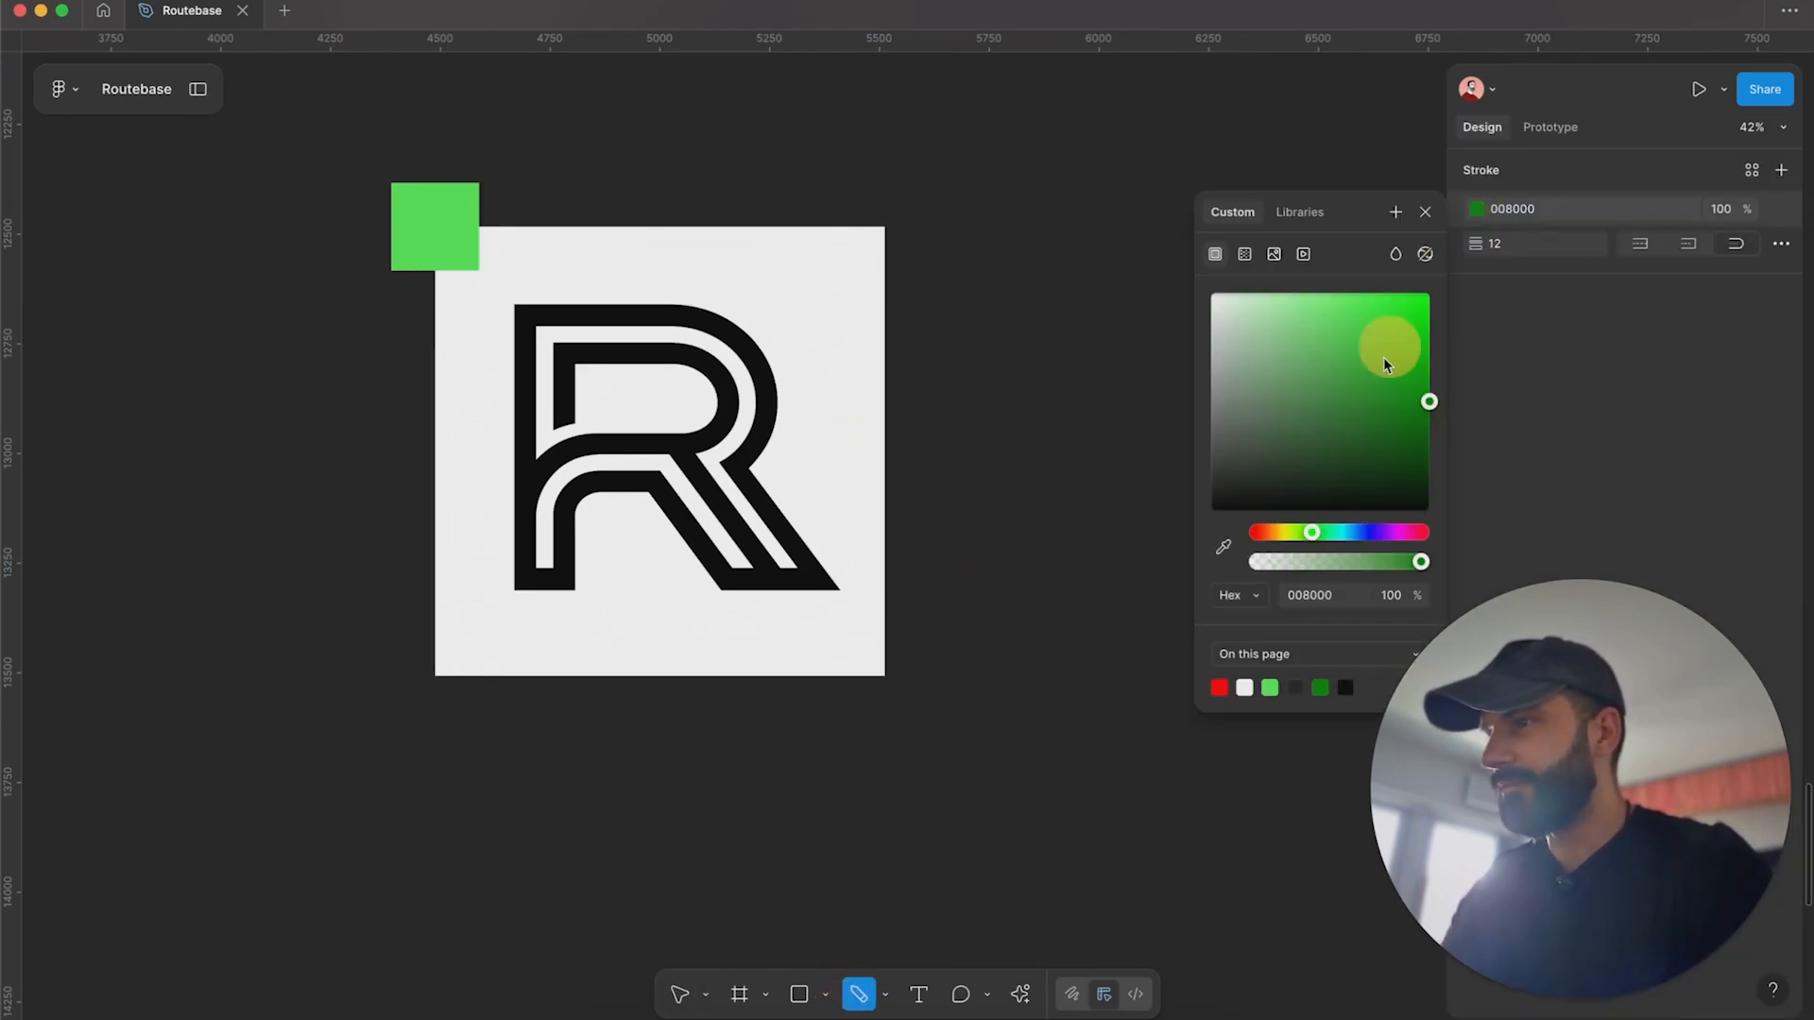
click(1265, 534)
Sketch a circle around the option 1 R and an arrow pointing at its bowl-leg junction, and undo both annotations.
scroll(882, 474, right, 3)
mouse_move(382, 266)
mouse_down()
mouse_move(383, 634)
mouse_move(645, 341)
mouse_move(344, 357)
mouse_up()
scroll(741, 497, up, 3)
scroll(740, 498, right, 2)
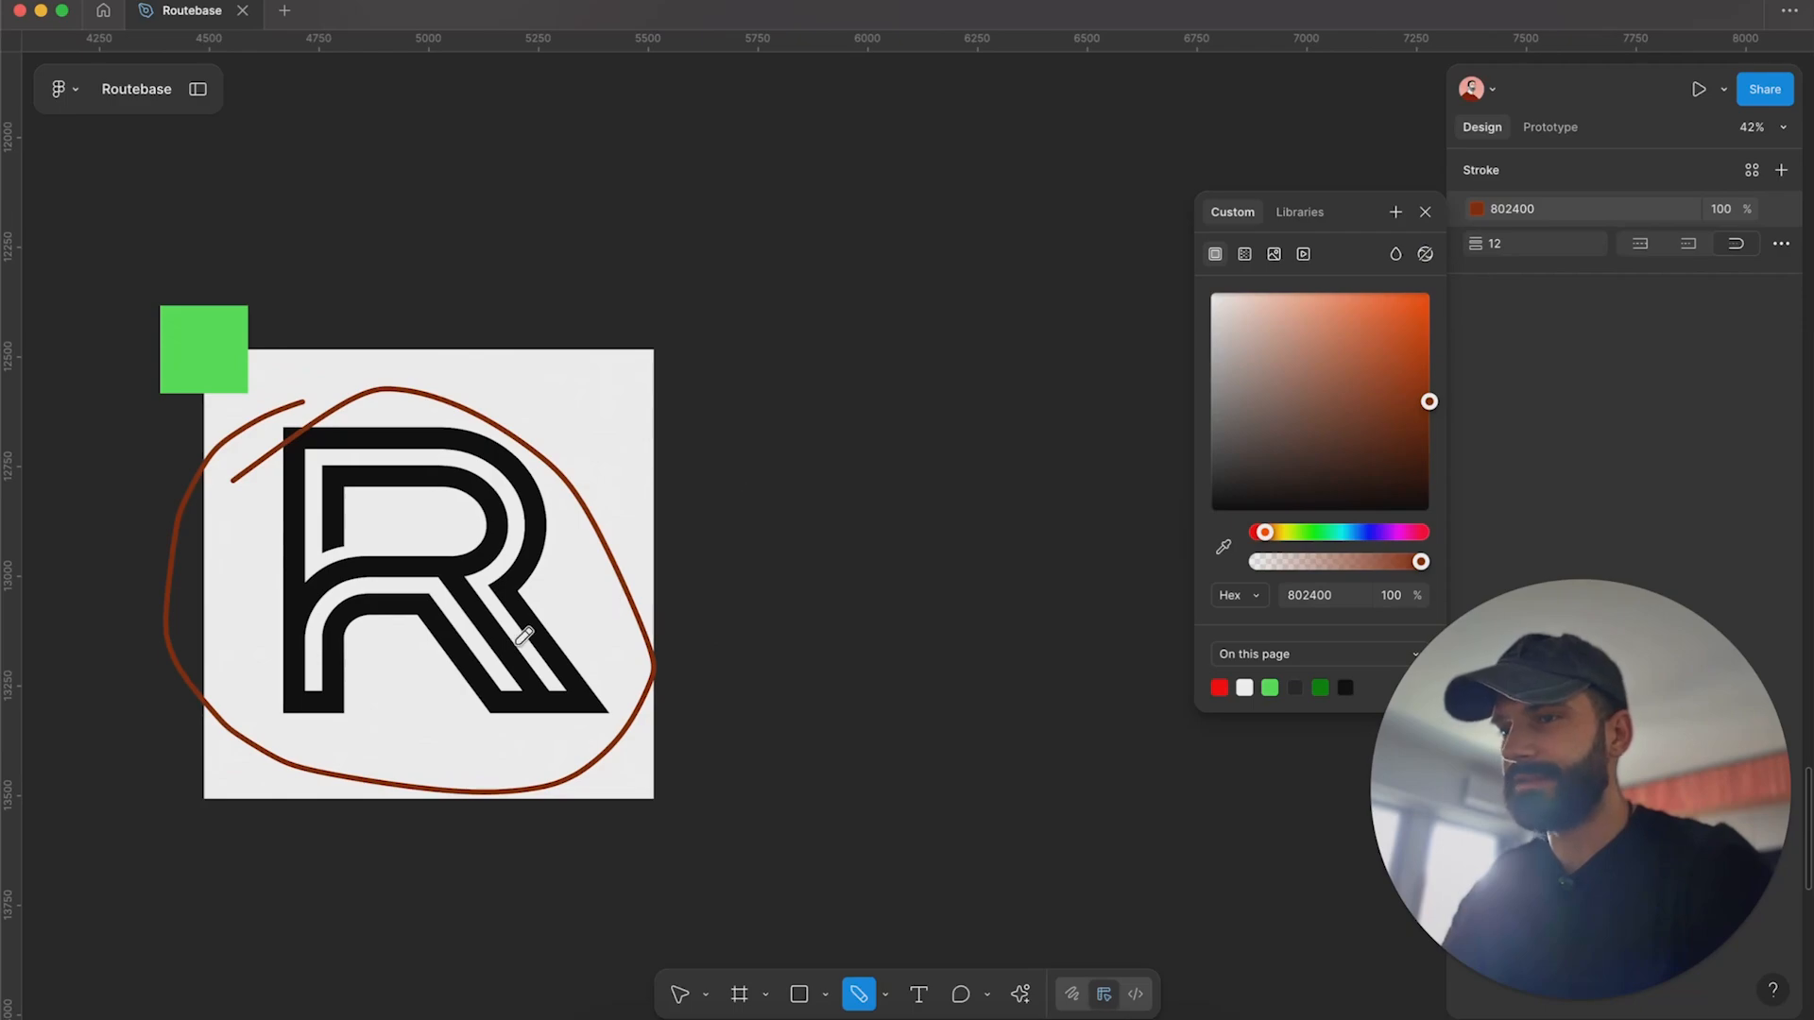
mouse_move(668, 439)
mouse_down()
mouse_move(651, 485)
mouse_move(552, 564)
mouse_move(595, 597)
mouse_up()
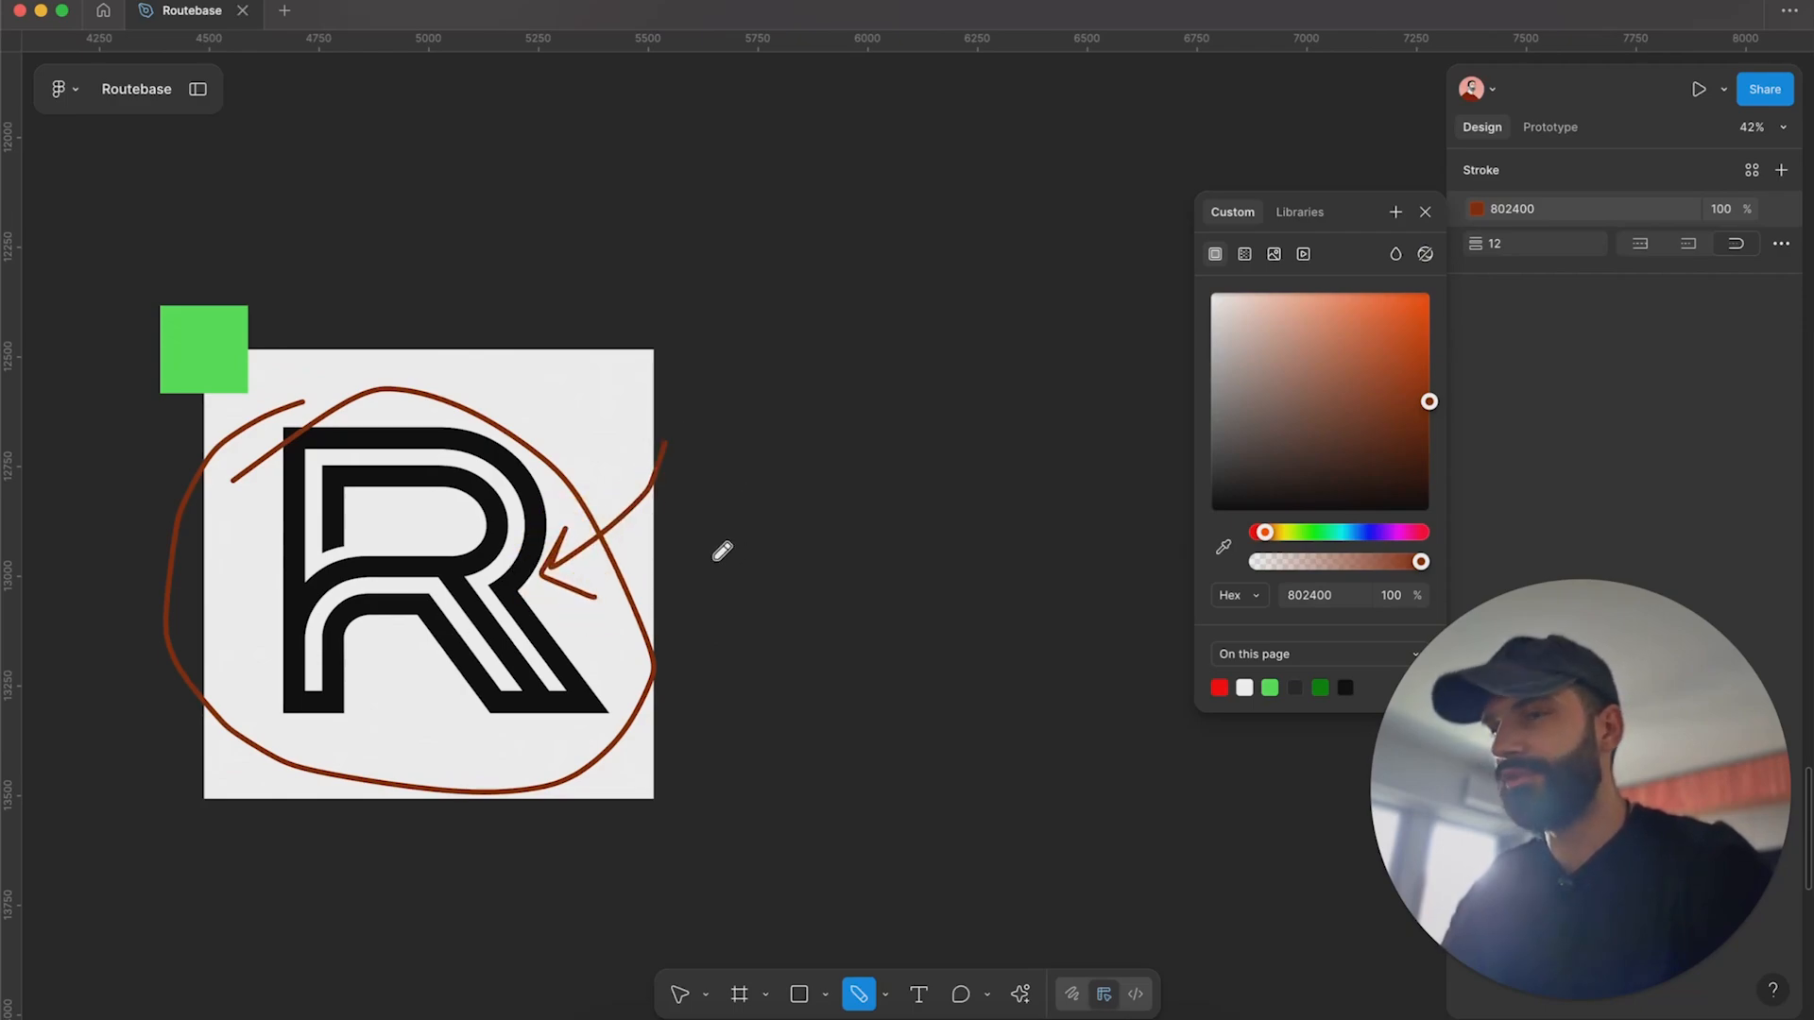
key(super+z)
key(super+z)
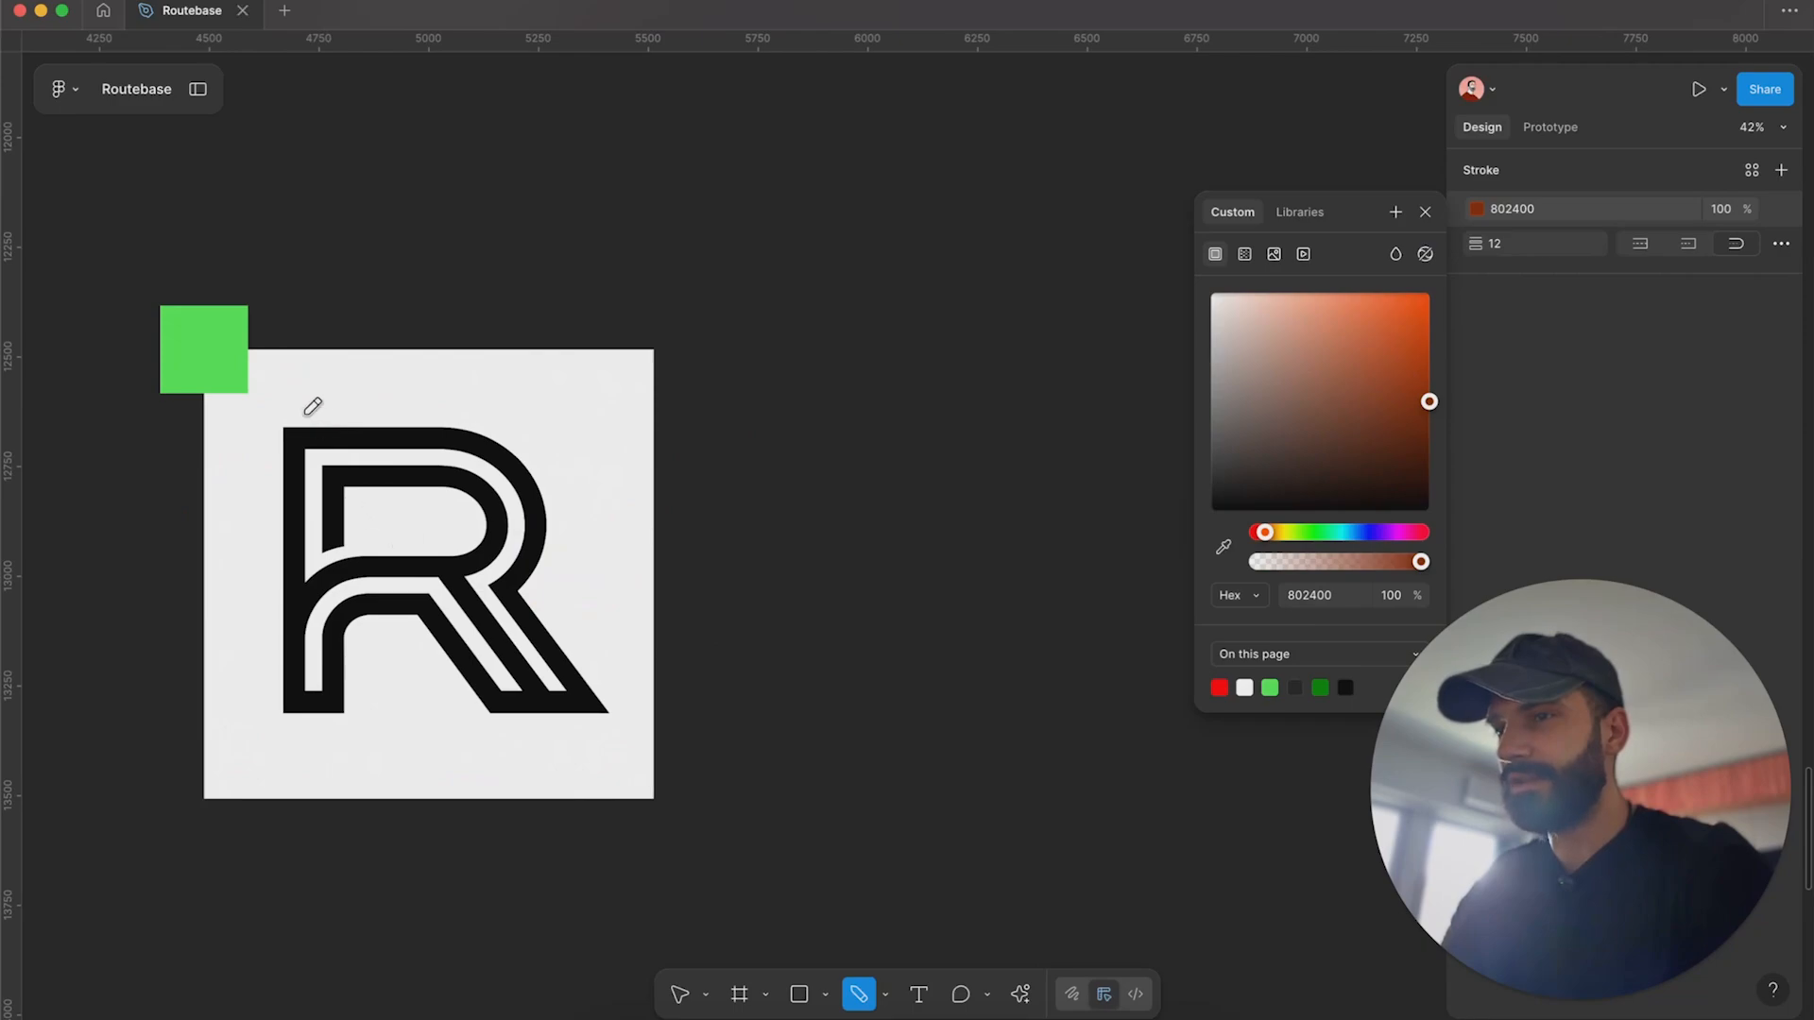
Sketch a loose outline and a box of straight lines around the option 1 R, and remove all these pencil strokes.
mouse_move(295, 402)
mouse_down()
mouse_move(232, 429)
mouse_move(241, 658)
mouse_move(301, 740)
mouse_move(596, 746)
mouse_move(647, 664)
mouse_move(603, 509)
mouse_move(438, 369)
mouse_move(319, 401)
mouse_move(547, 427)
mouse_move(541, 750)
mouse_move(557, 719)
mouse_move(294, 734)
mouse_move(333, 704)
mouse_up()
mouse_move(285, 426)
mouse_down()
mouse_move(275, 599)
mouse_move(293, 726)
mouse_up()
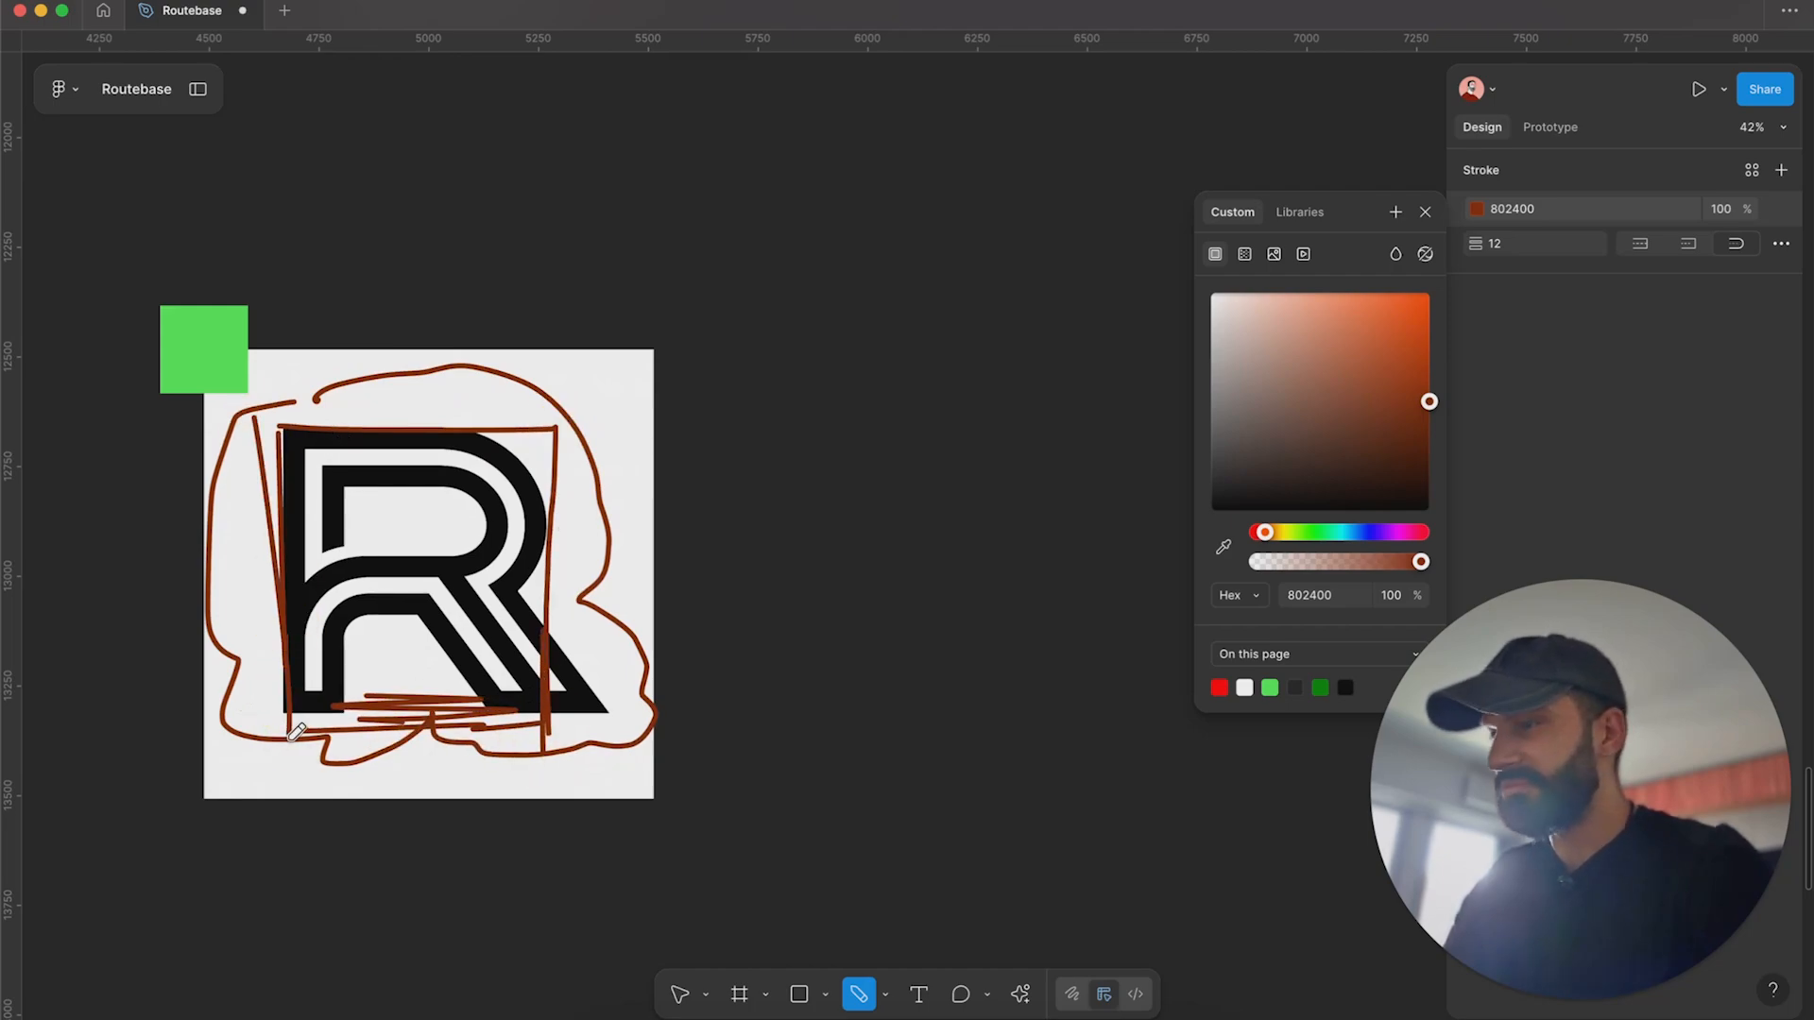
key(super+z)
key(super+z)
key(super+z)
key(super+z)
key(super+z)
key(super+z)
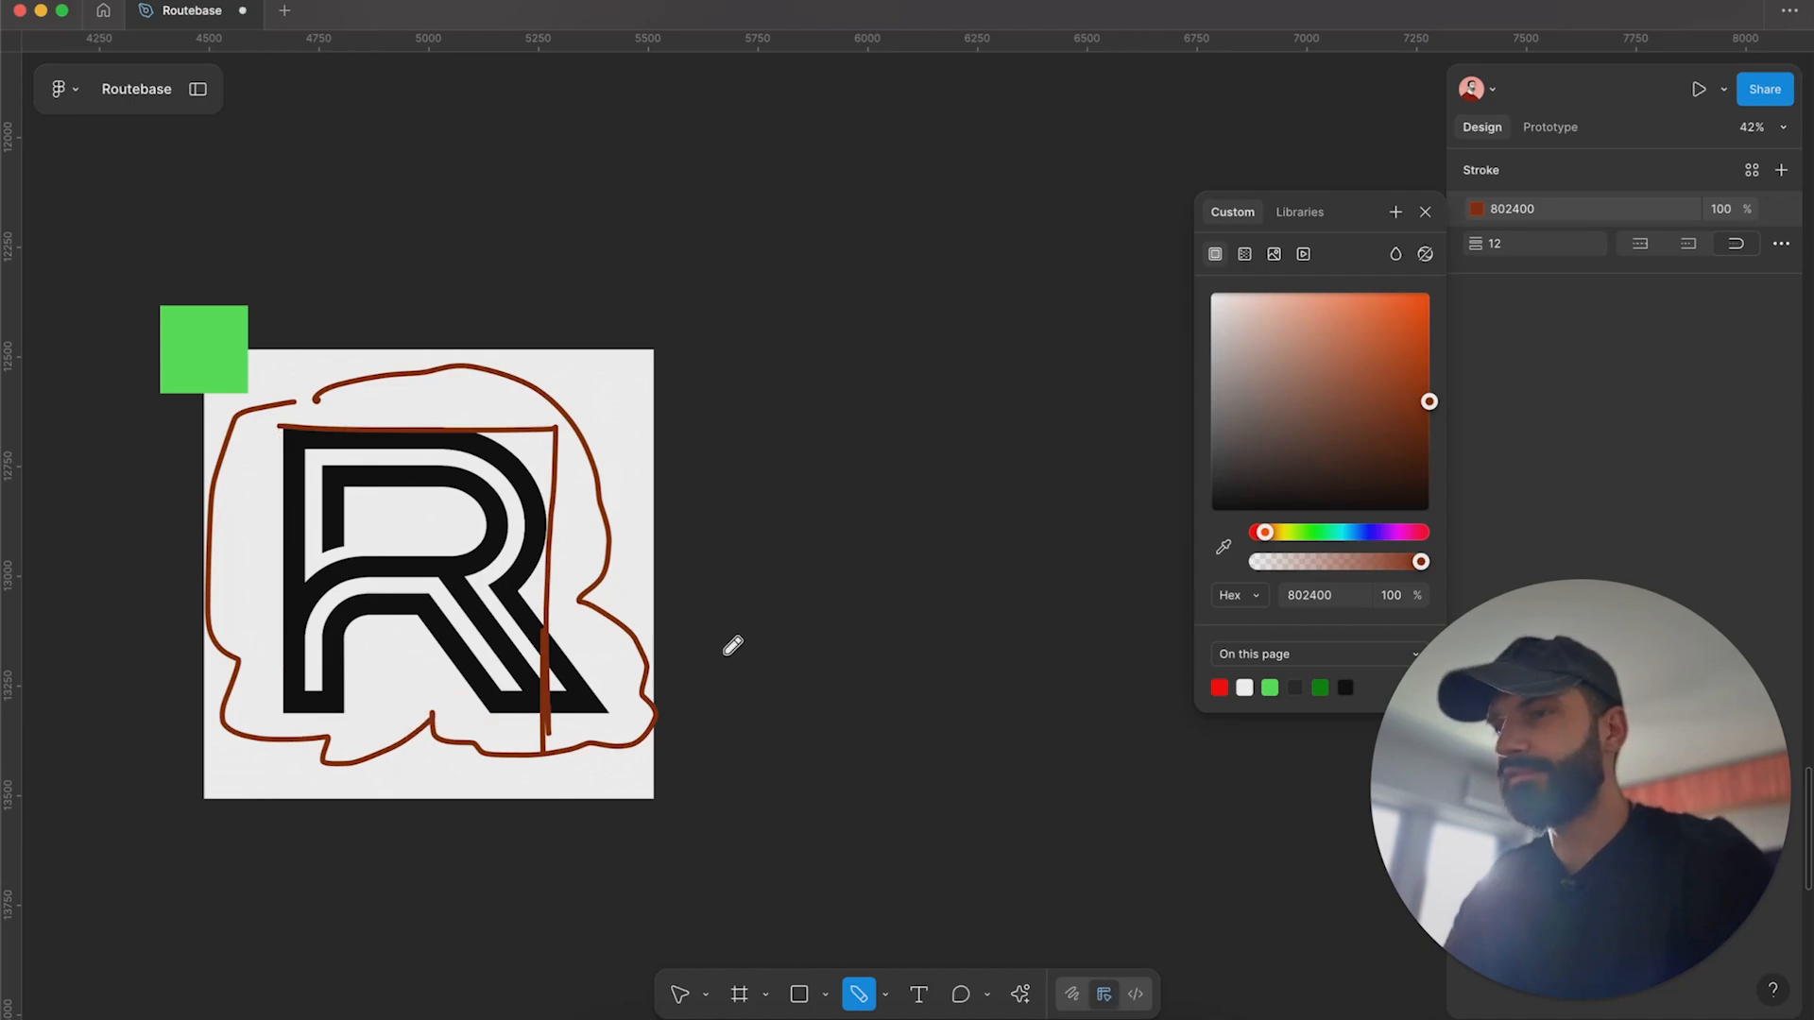
click(838, 472)
scroll(838, 472, down, 2)
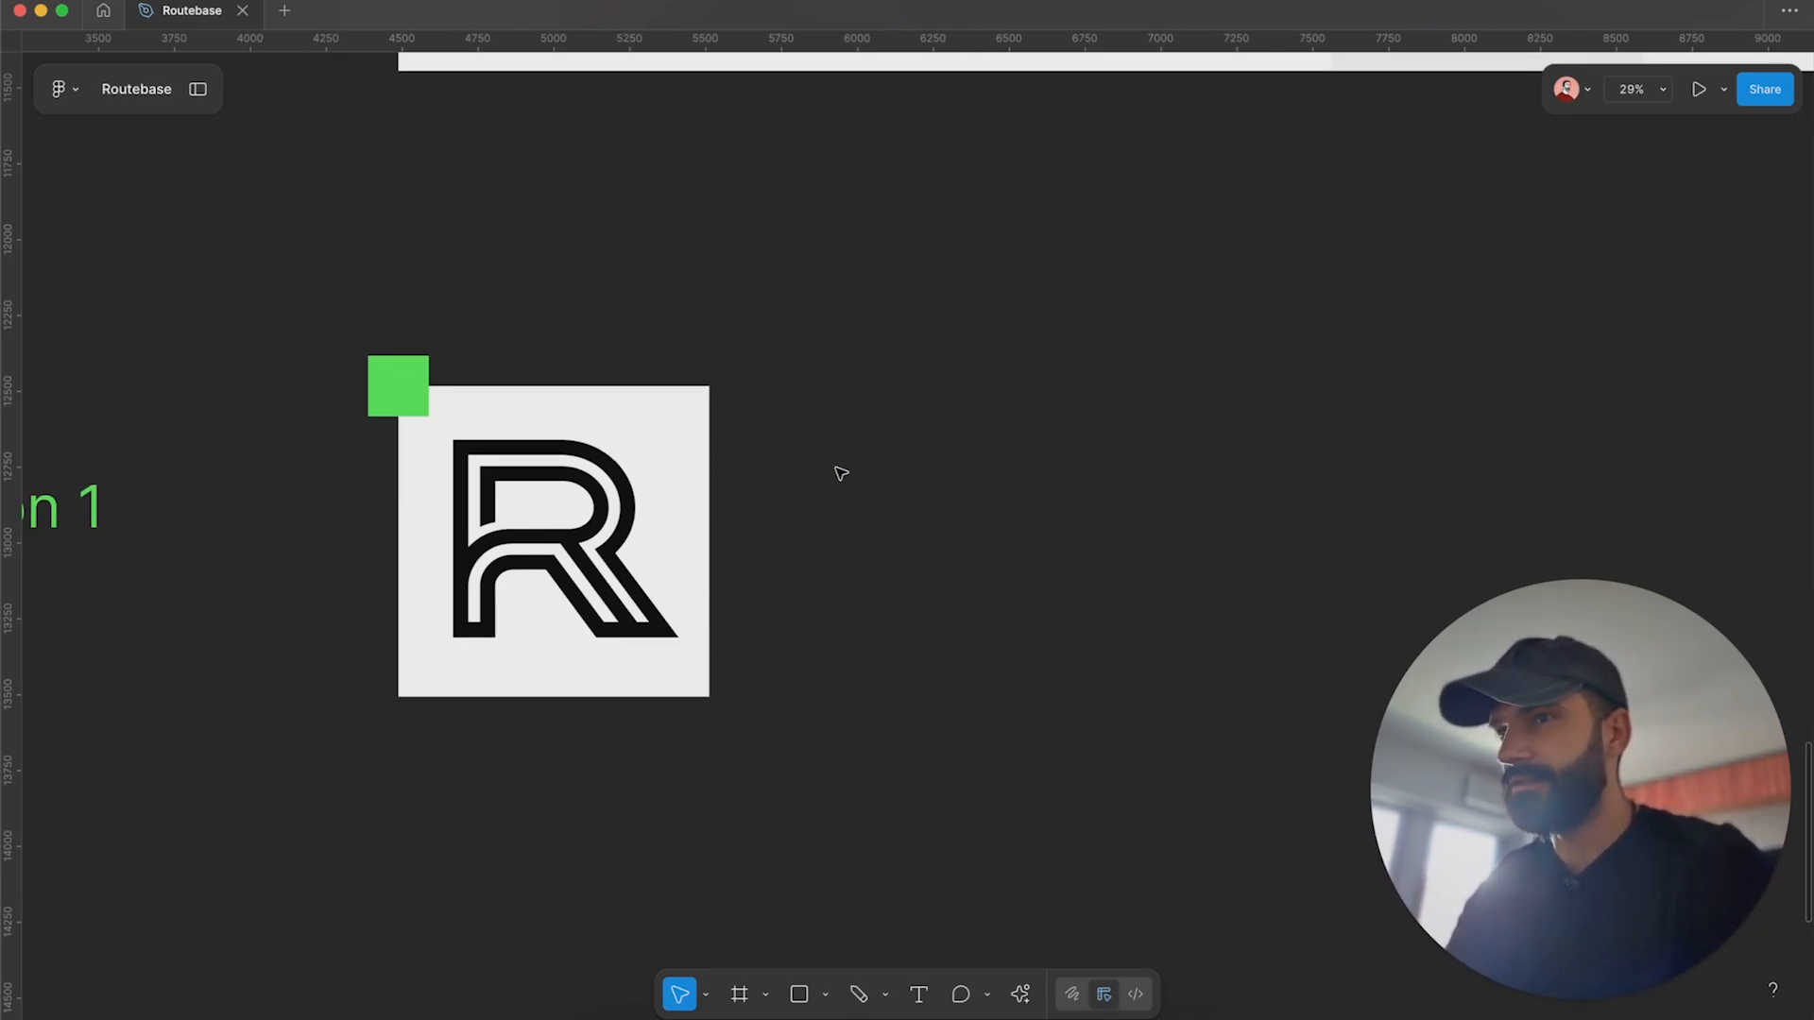
drag(793, 258, 1336, 822)
drag(802, 223, 1219, 793)
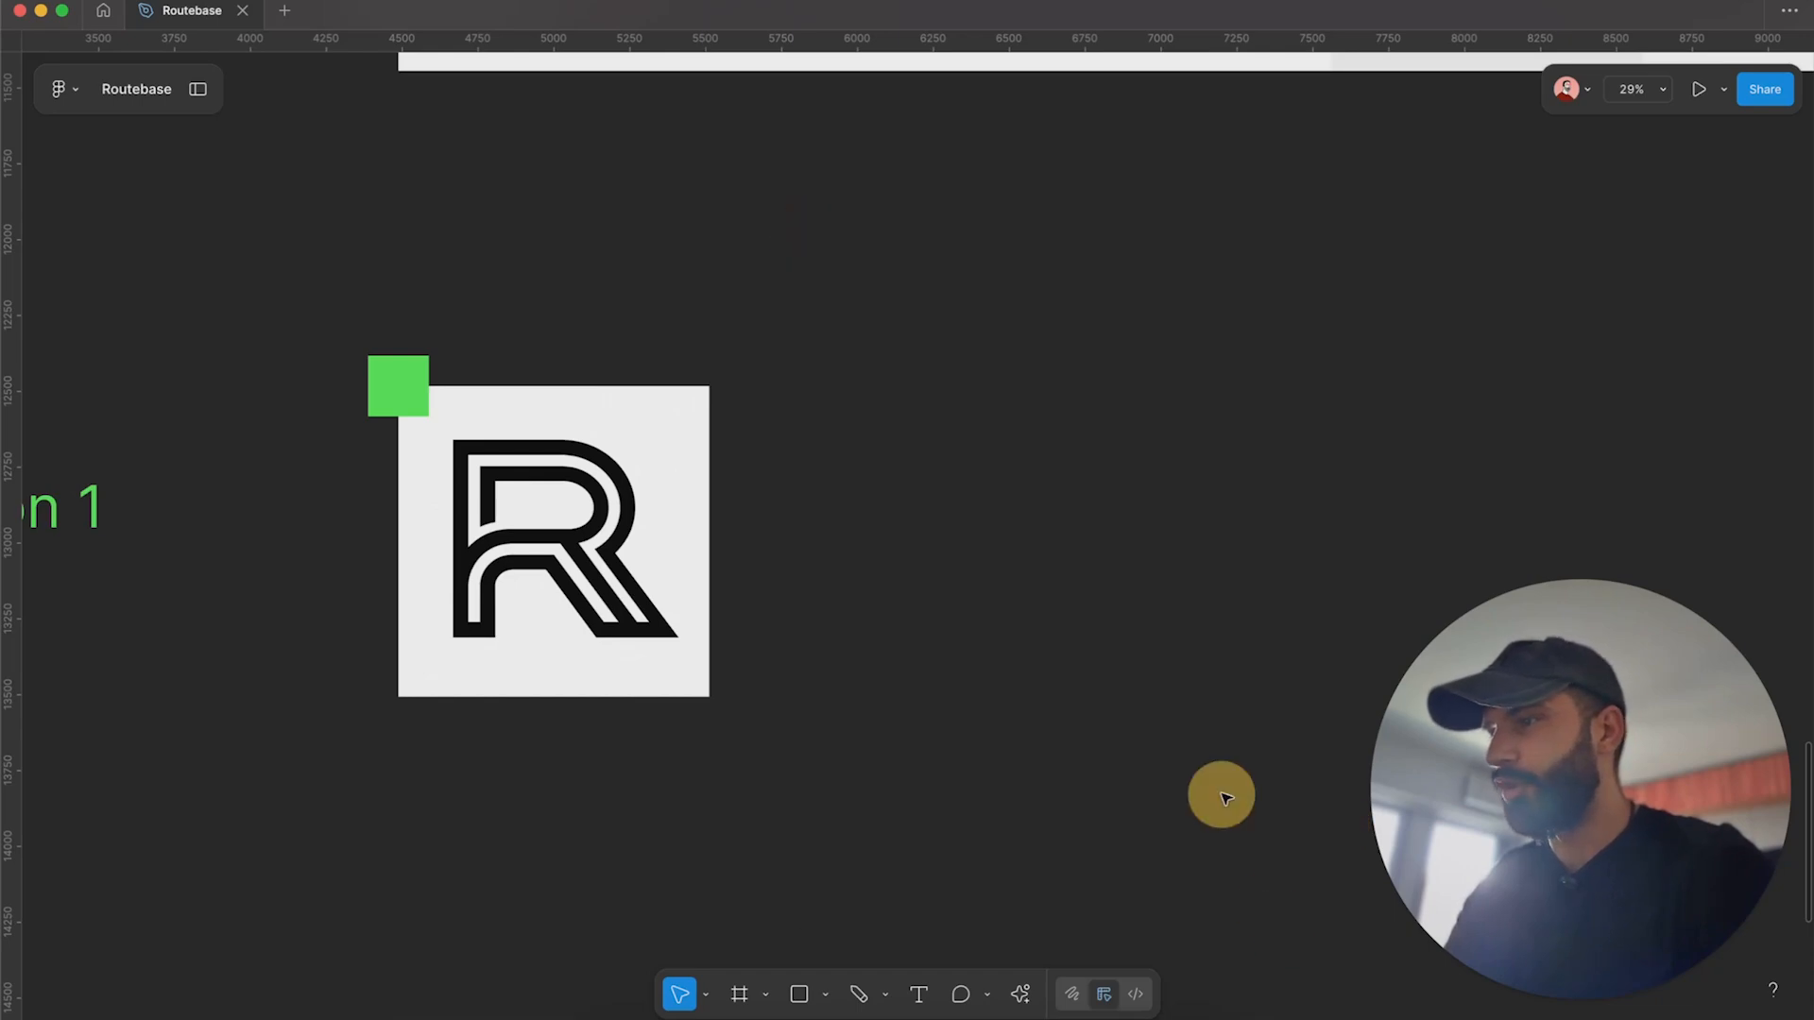
drag(881, 301, 1389, 954)
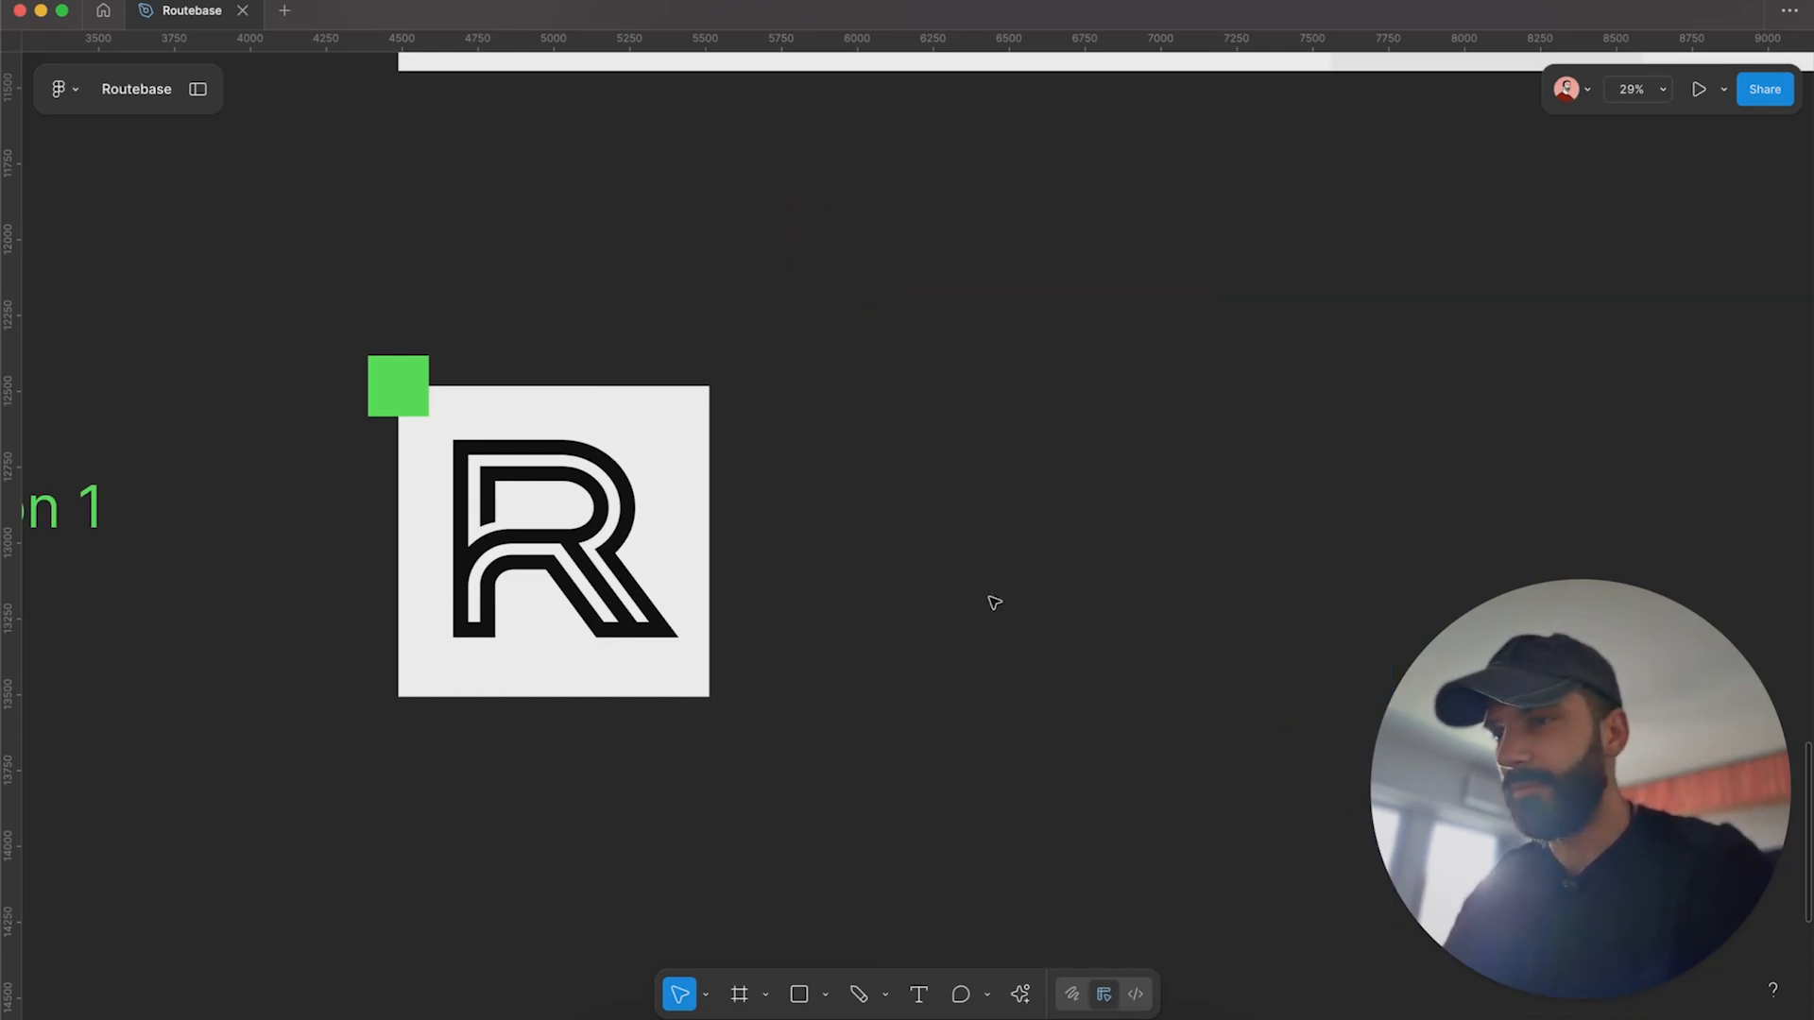
click(688, 531)
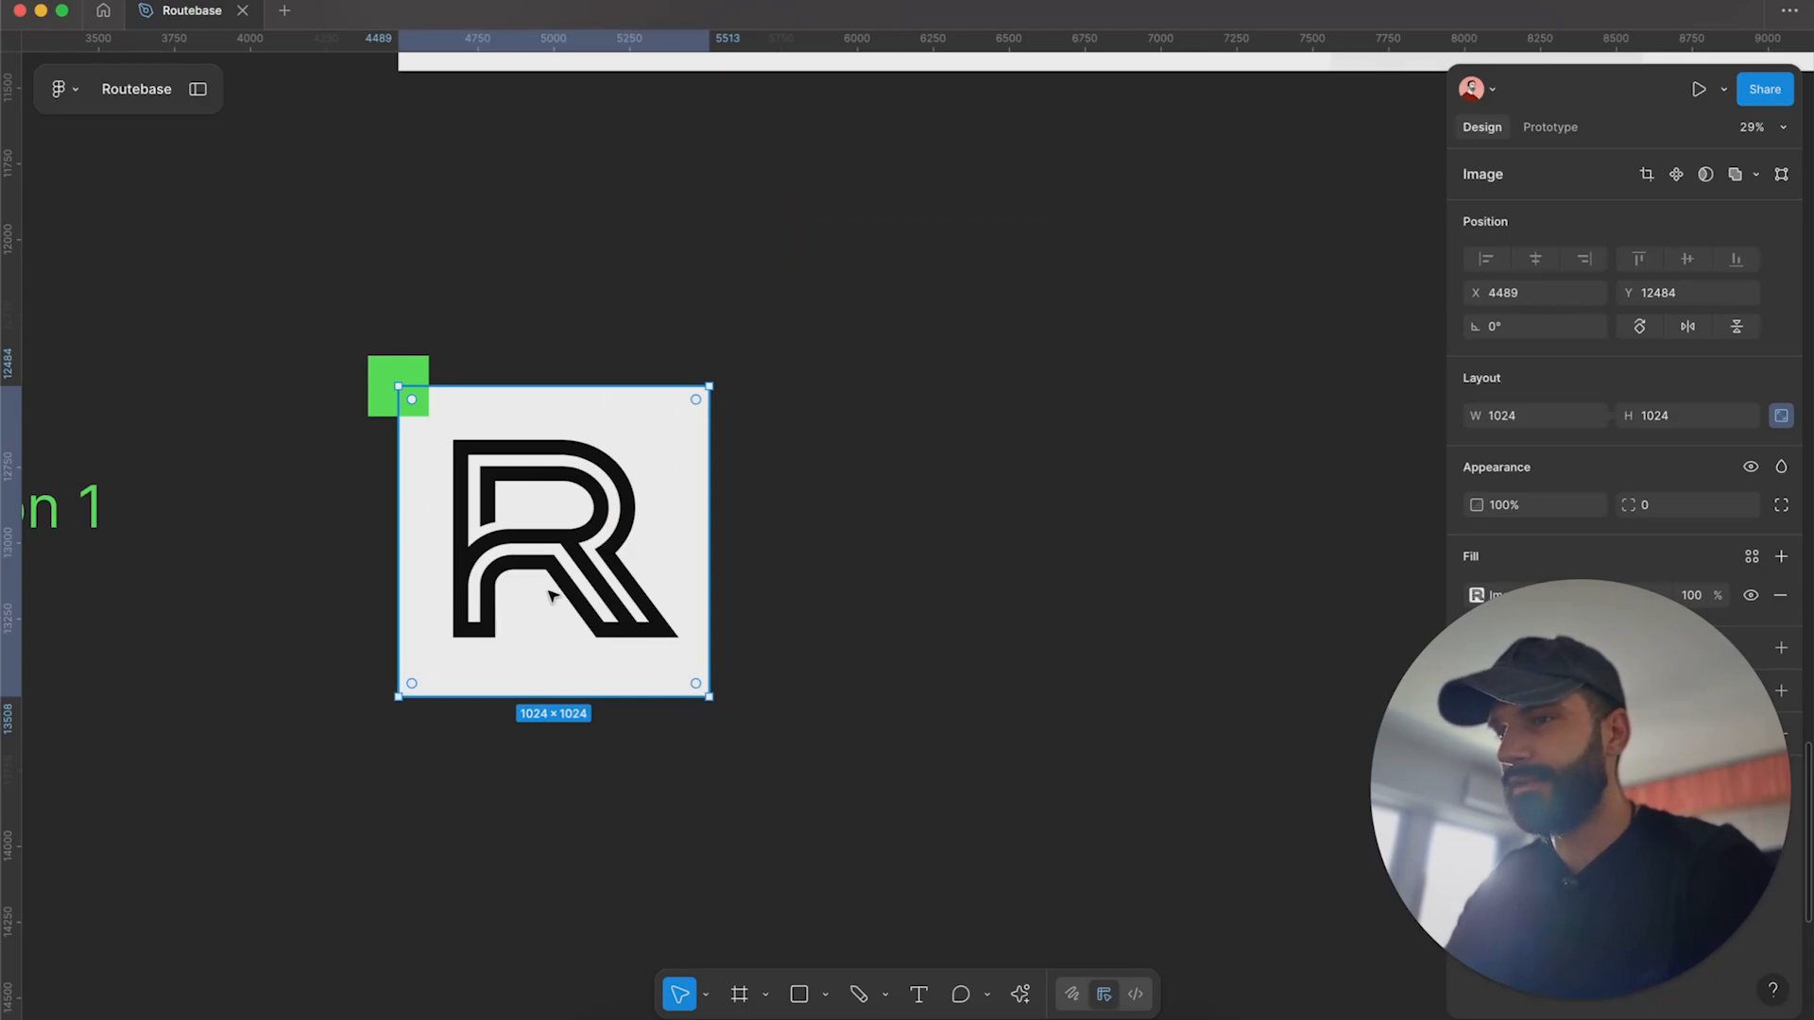
click(780, 673)
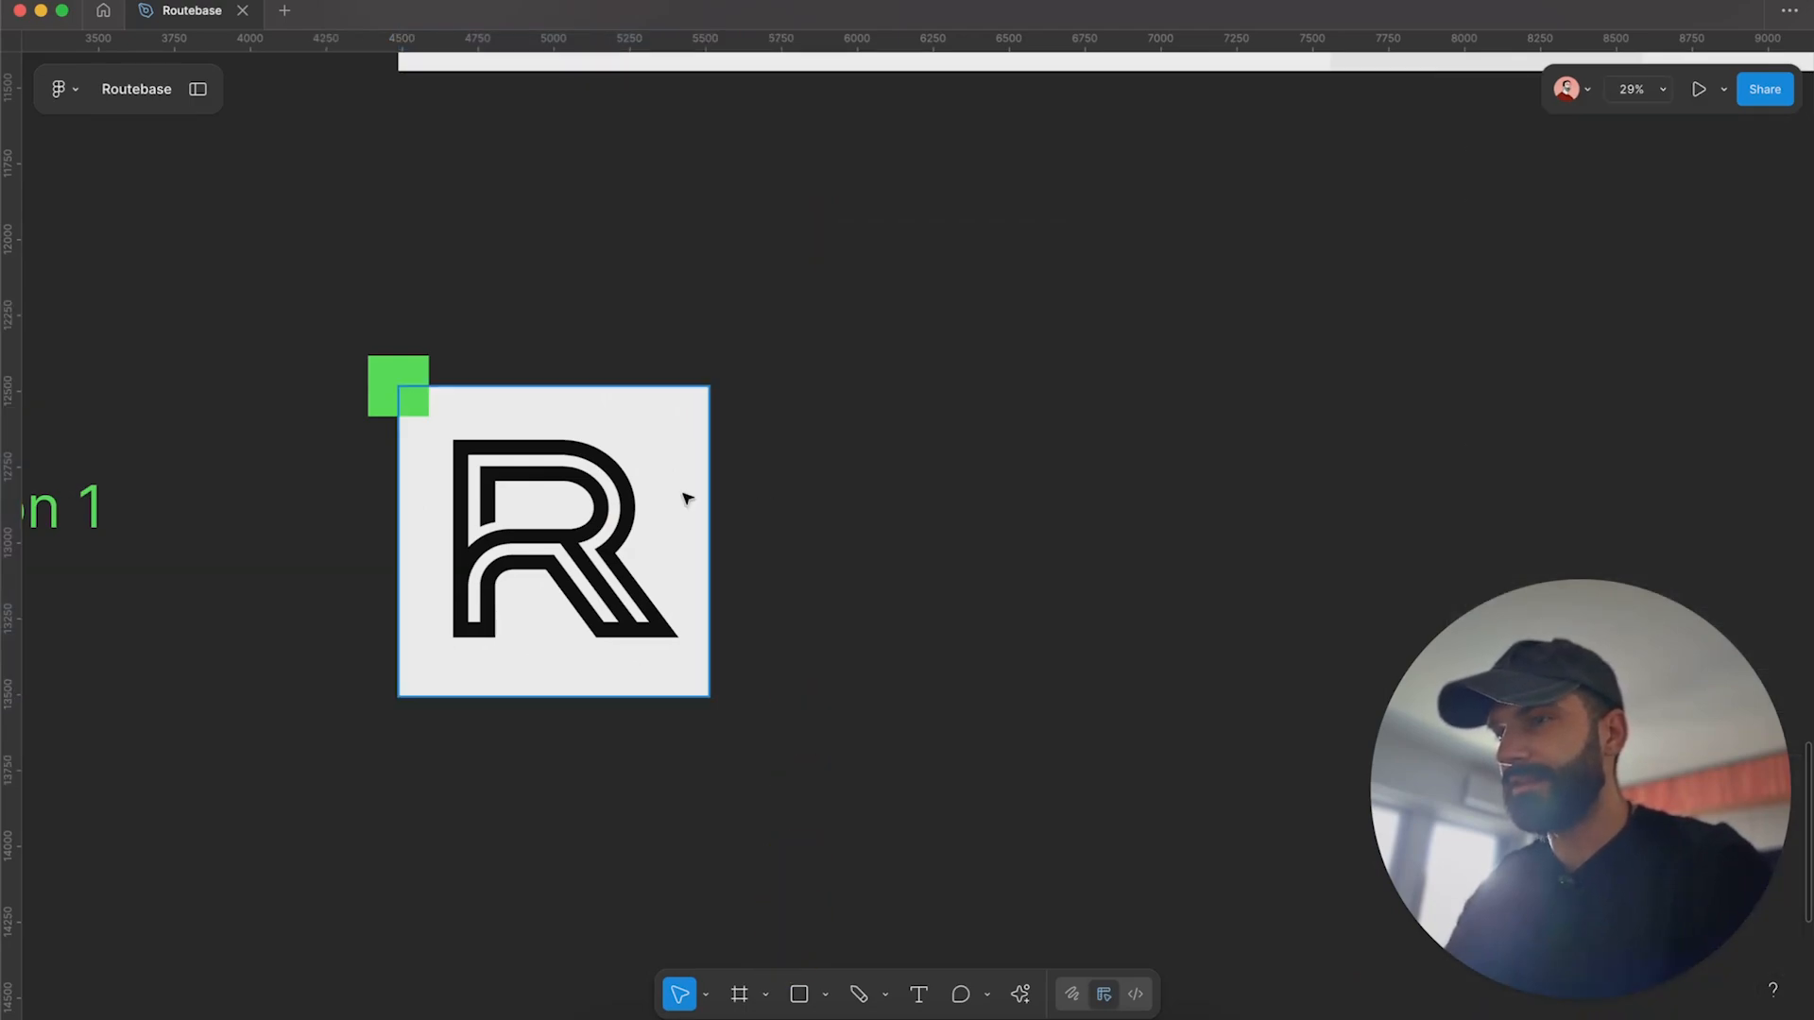
drag(605, 494, 1033, 478)
key(Delete)
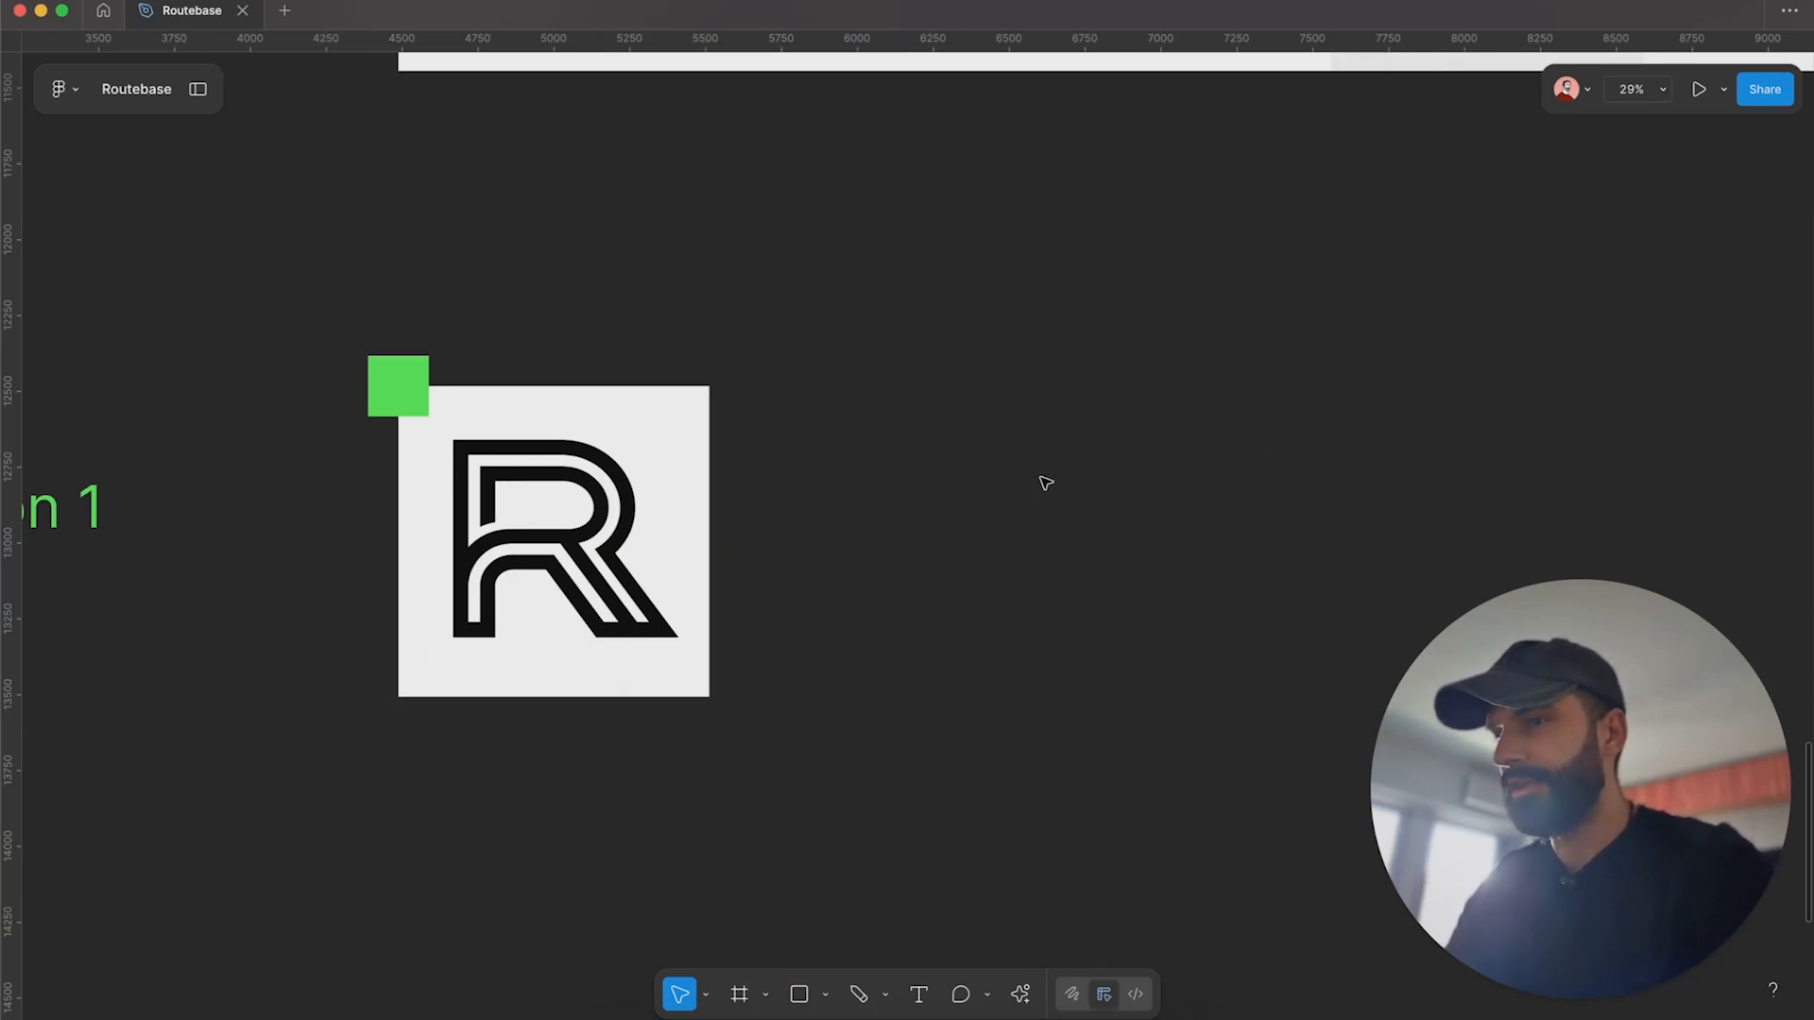
Compare the option 1 R monogram up close with the current RouteBase logo and the row of mid-way variations.
click(544, 546)
scroll(444, 534, up, 5)
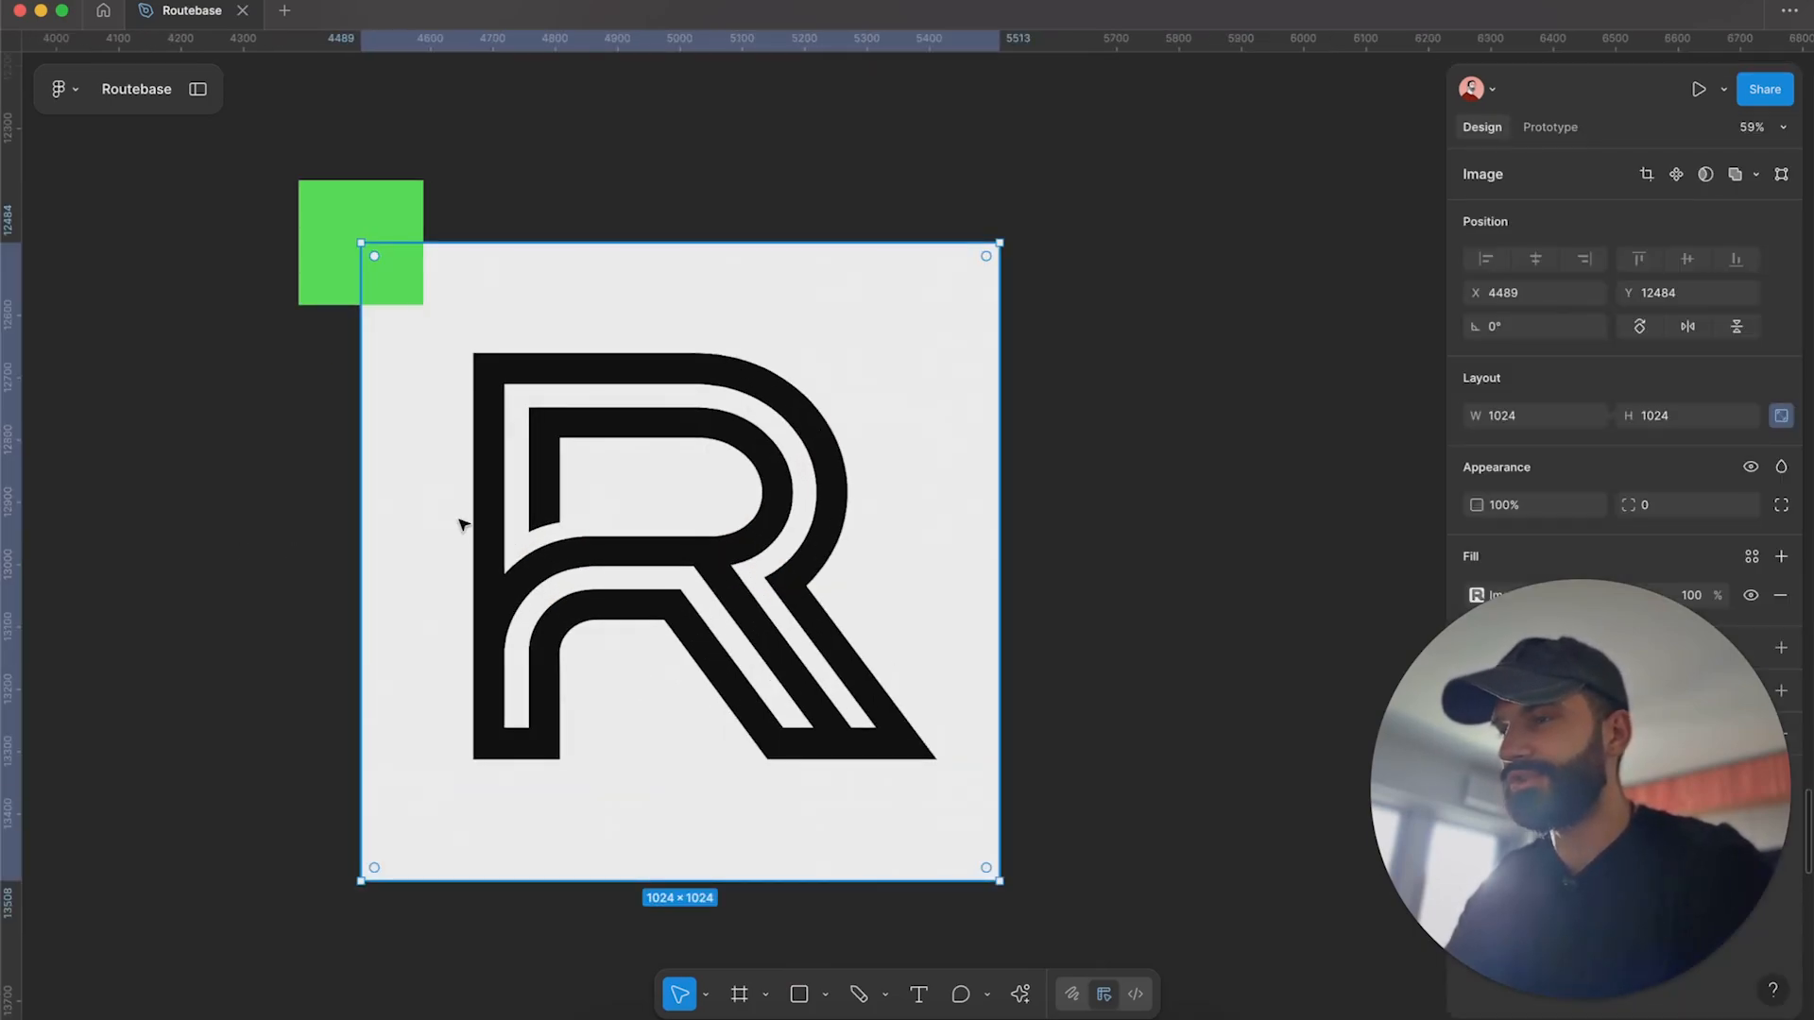
scroll(460, 523, down, 5)
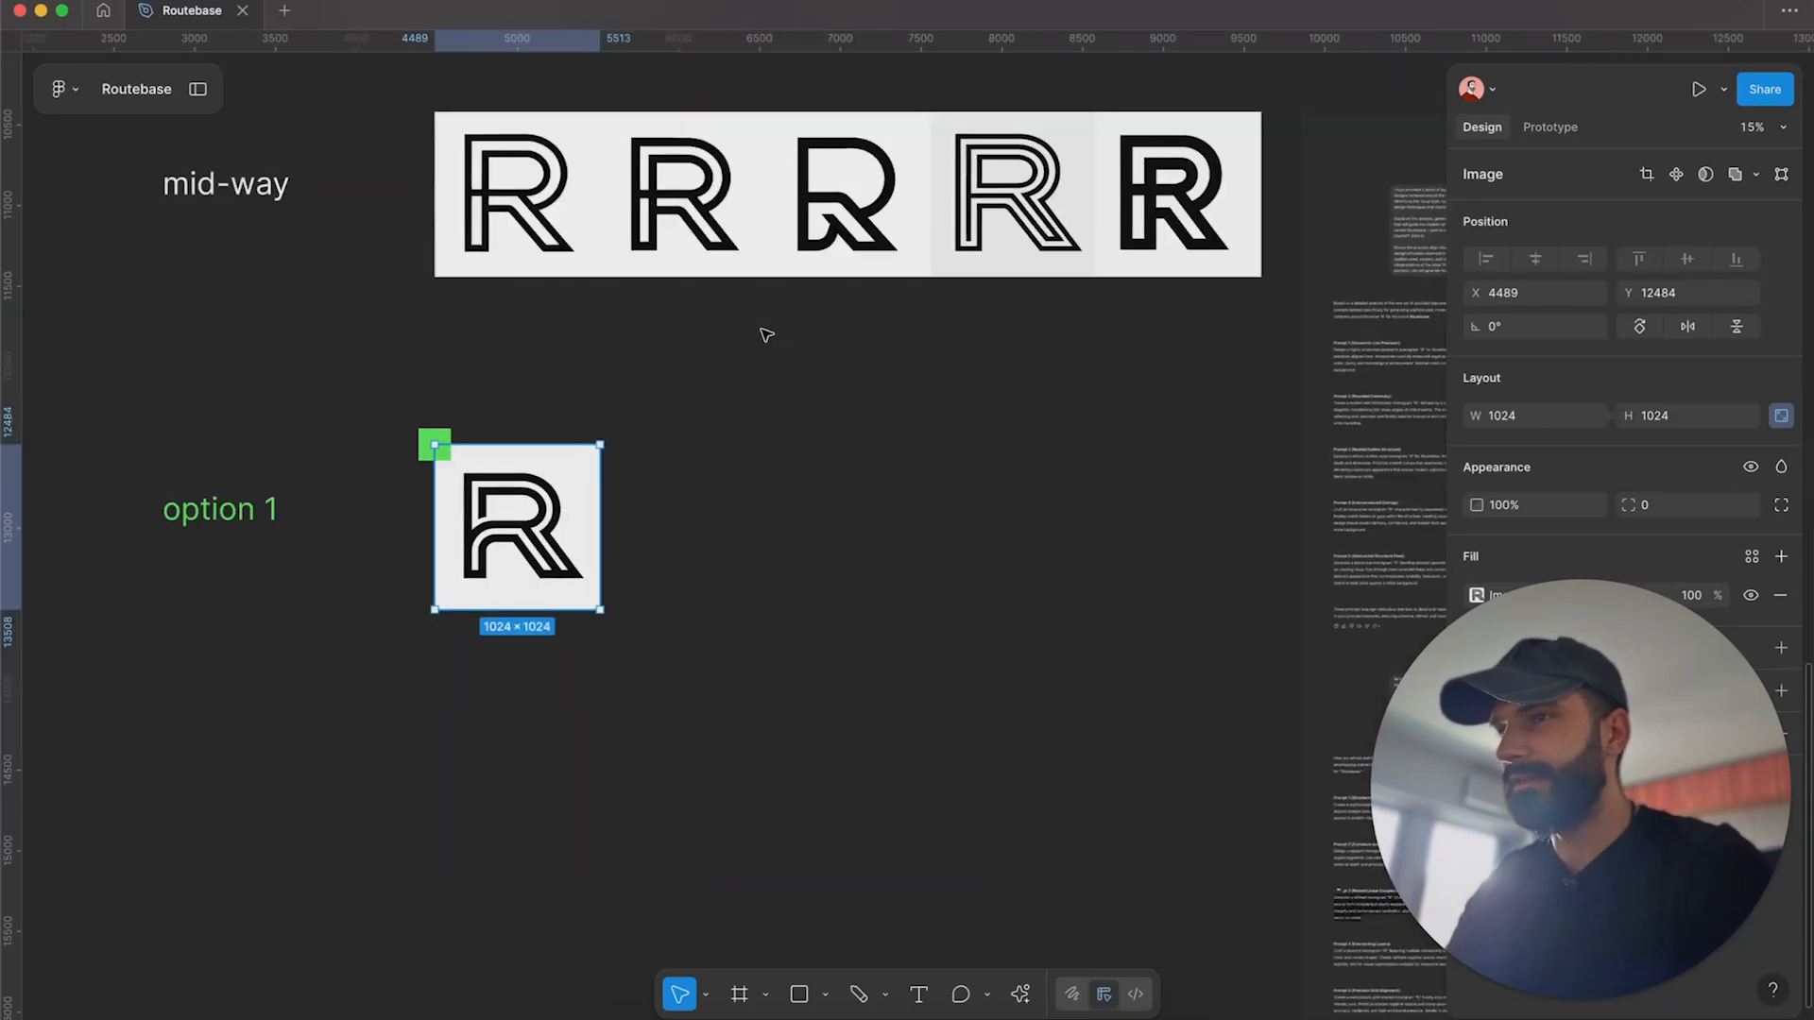
scroll(746, 567, up, 5)
scroll(562, 321, up, 5)
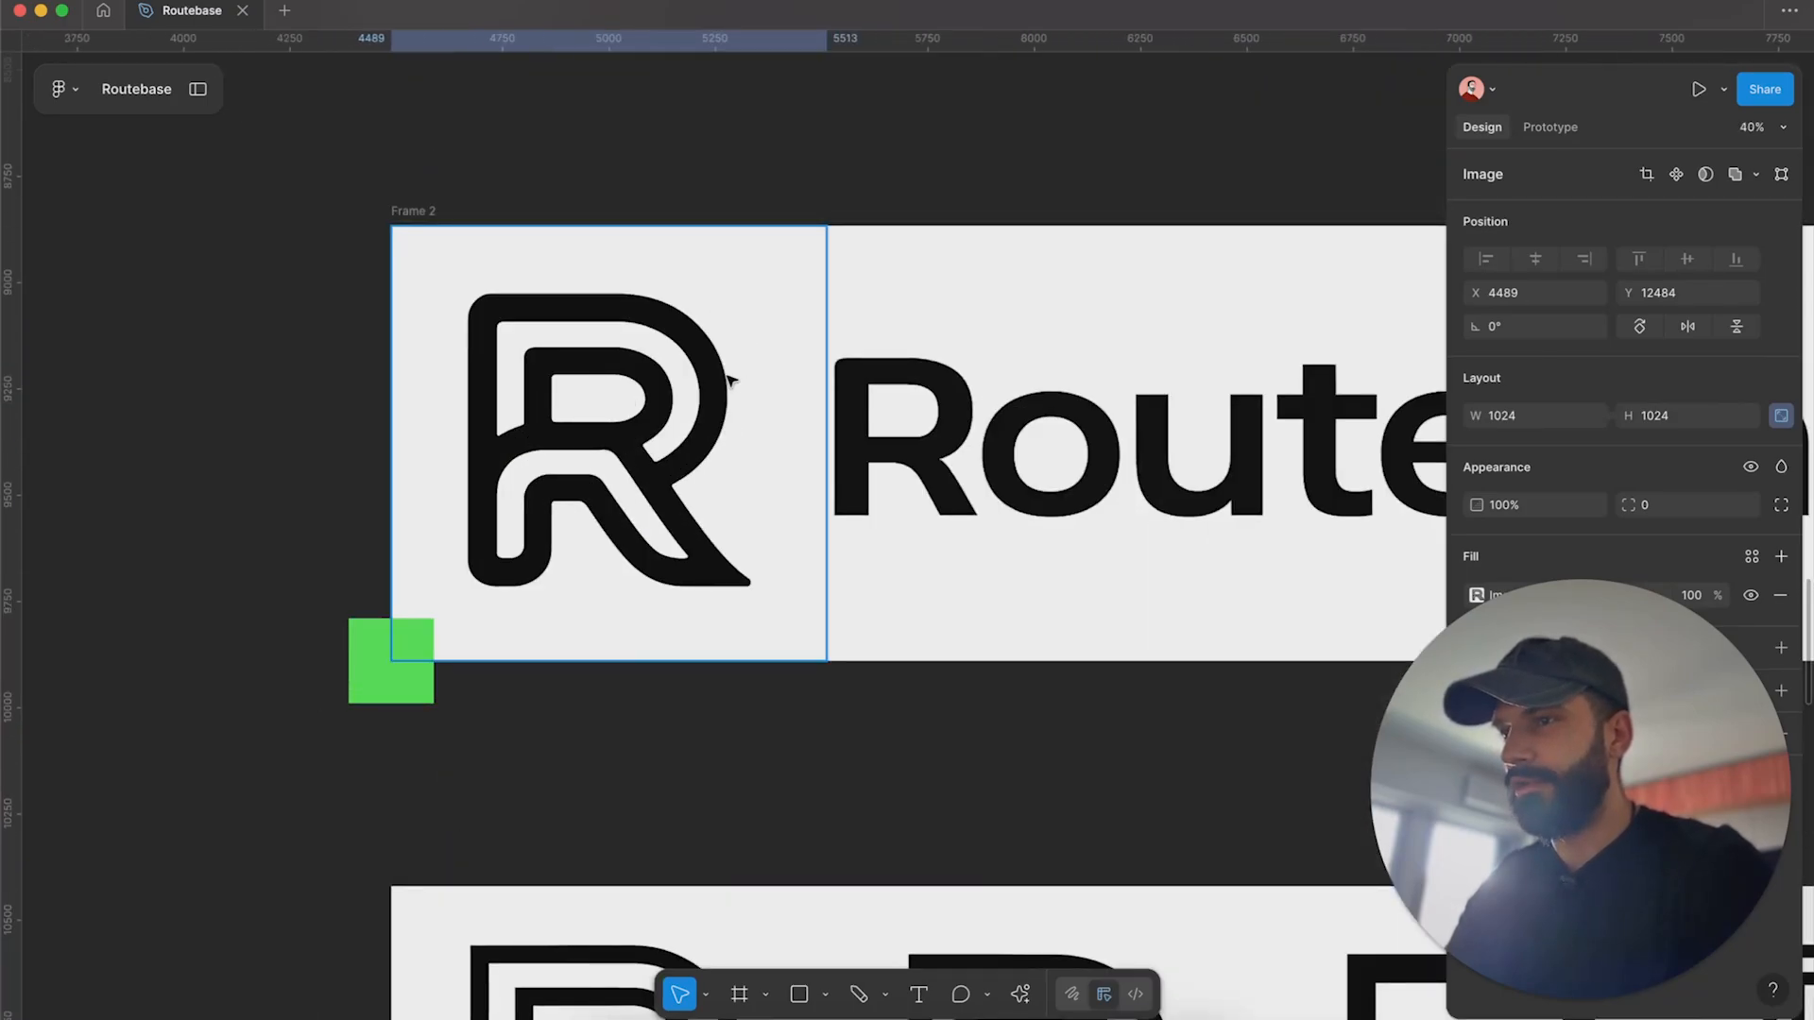
scroll(769, 601, down, 5)
scroll(863, 810, down, 3)
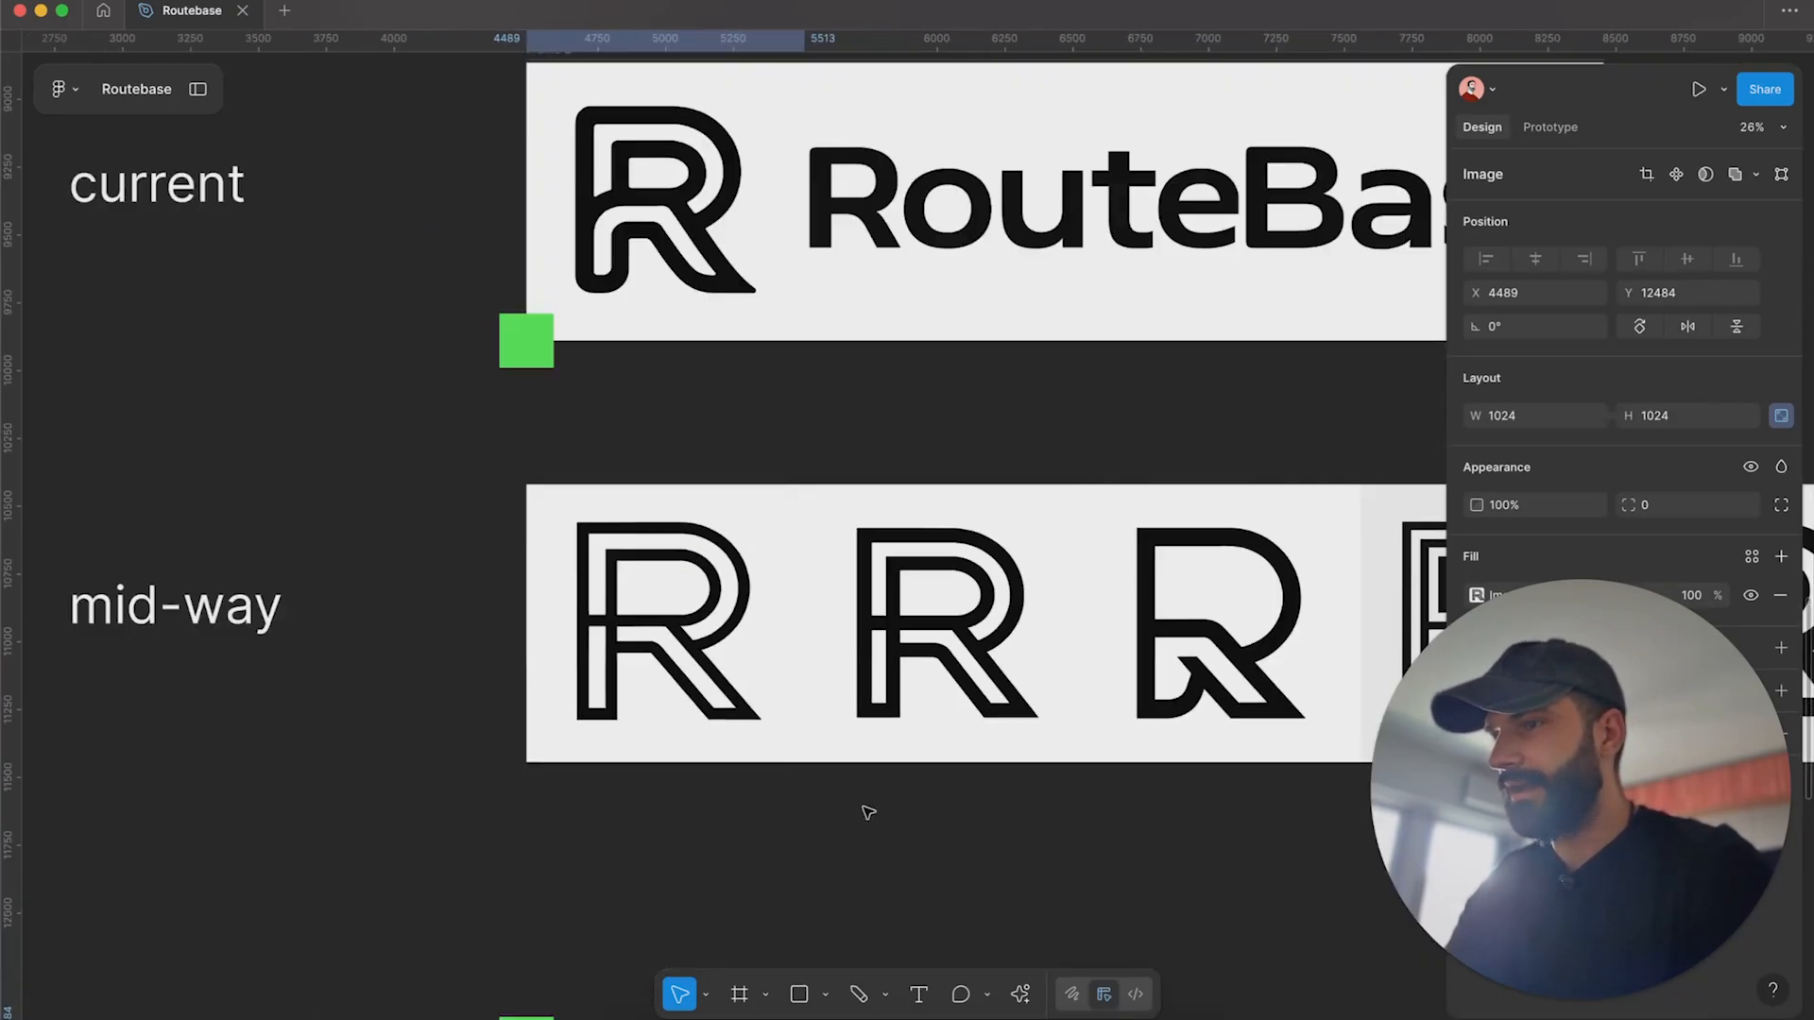
scroll(722, 628, down, 10)
scroll(427, 445, up, 3)
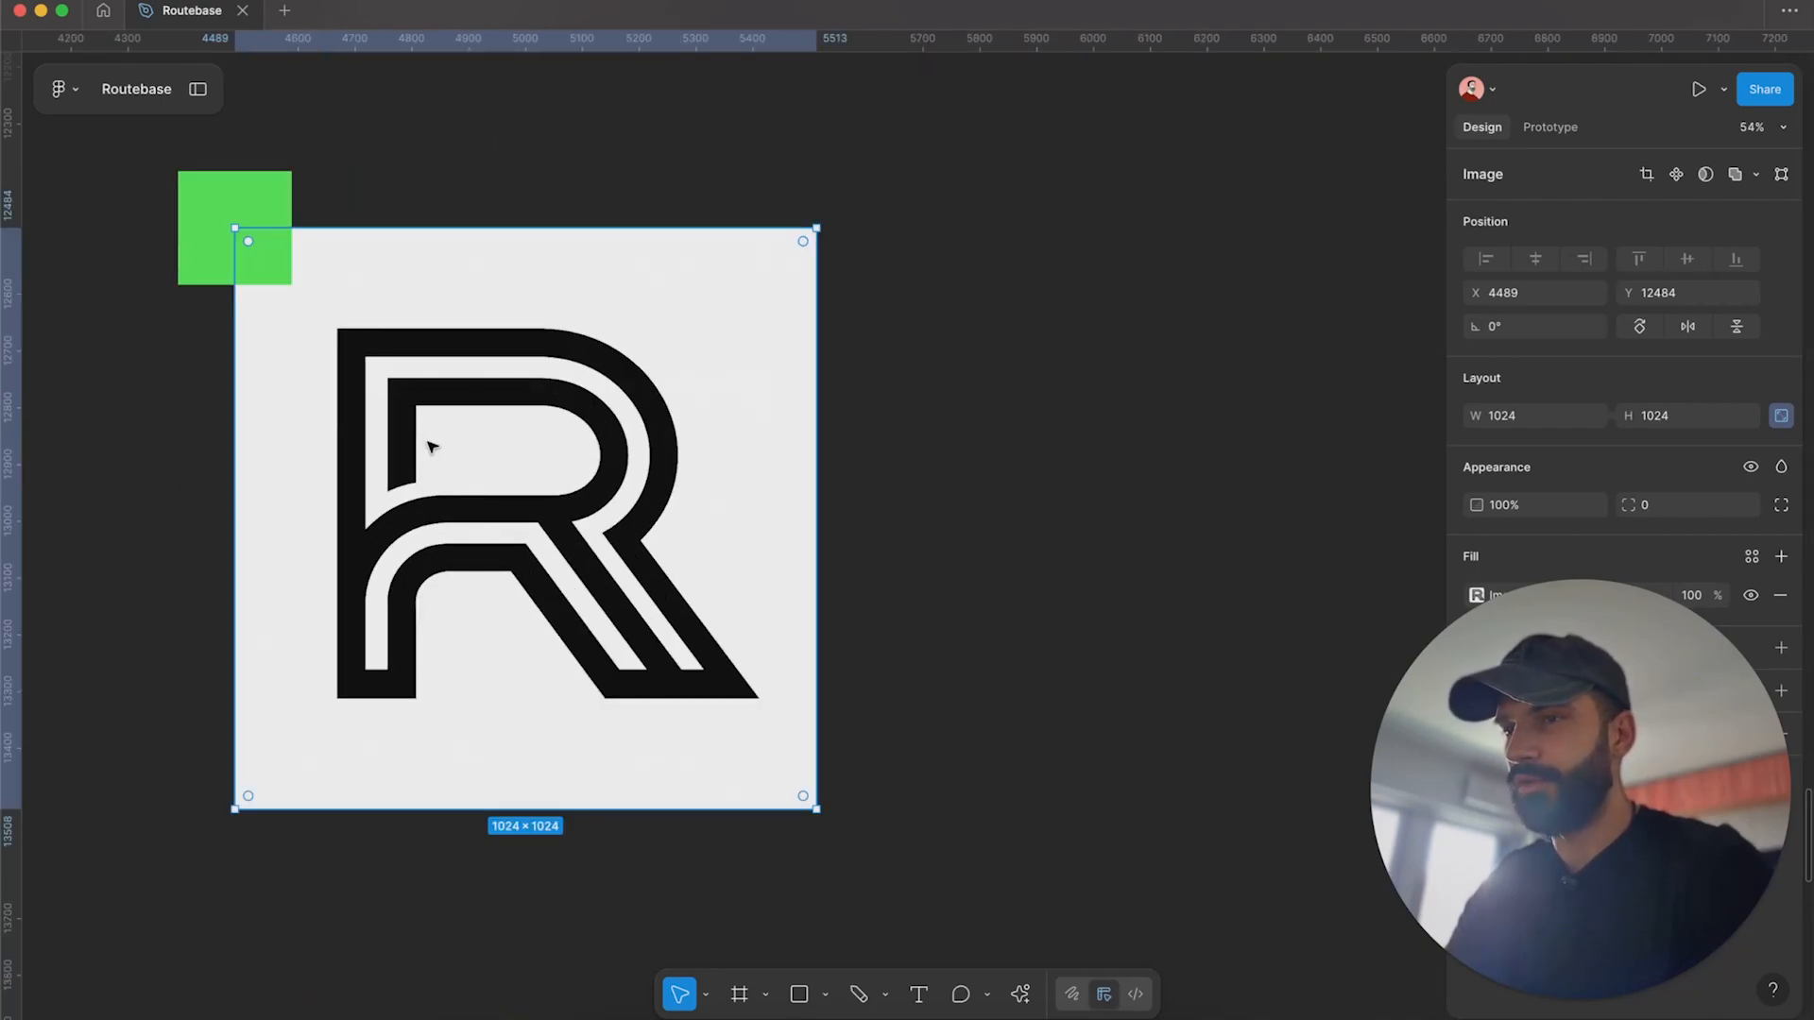
scroll(430, 445, down, 5)
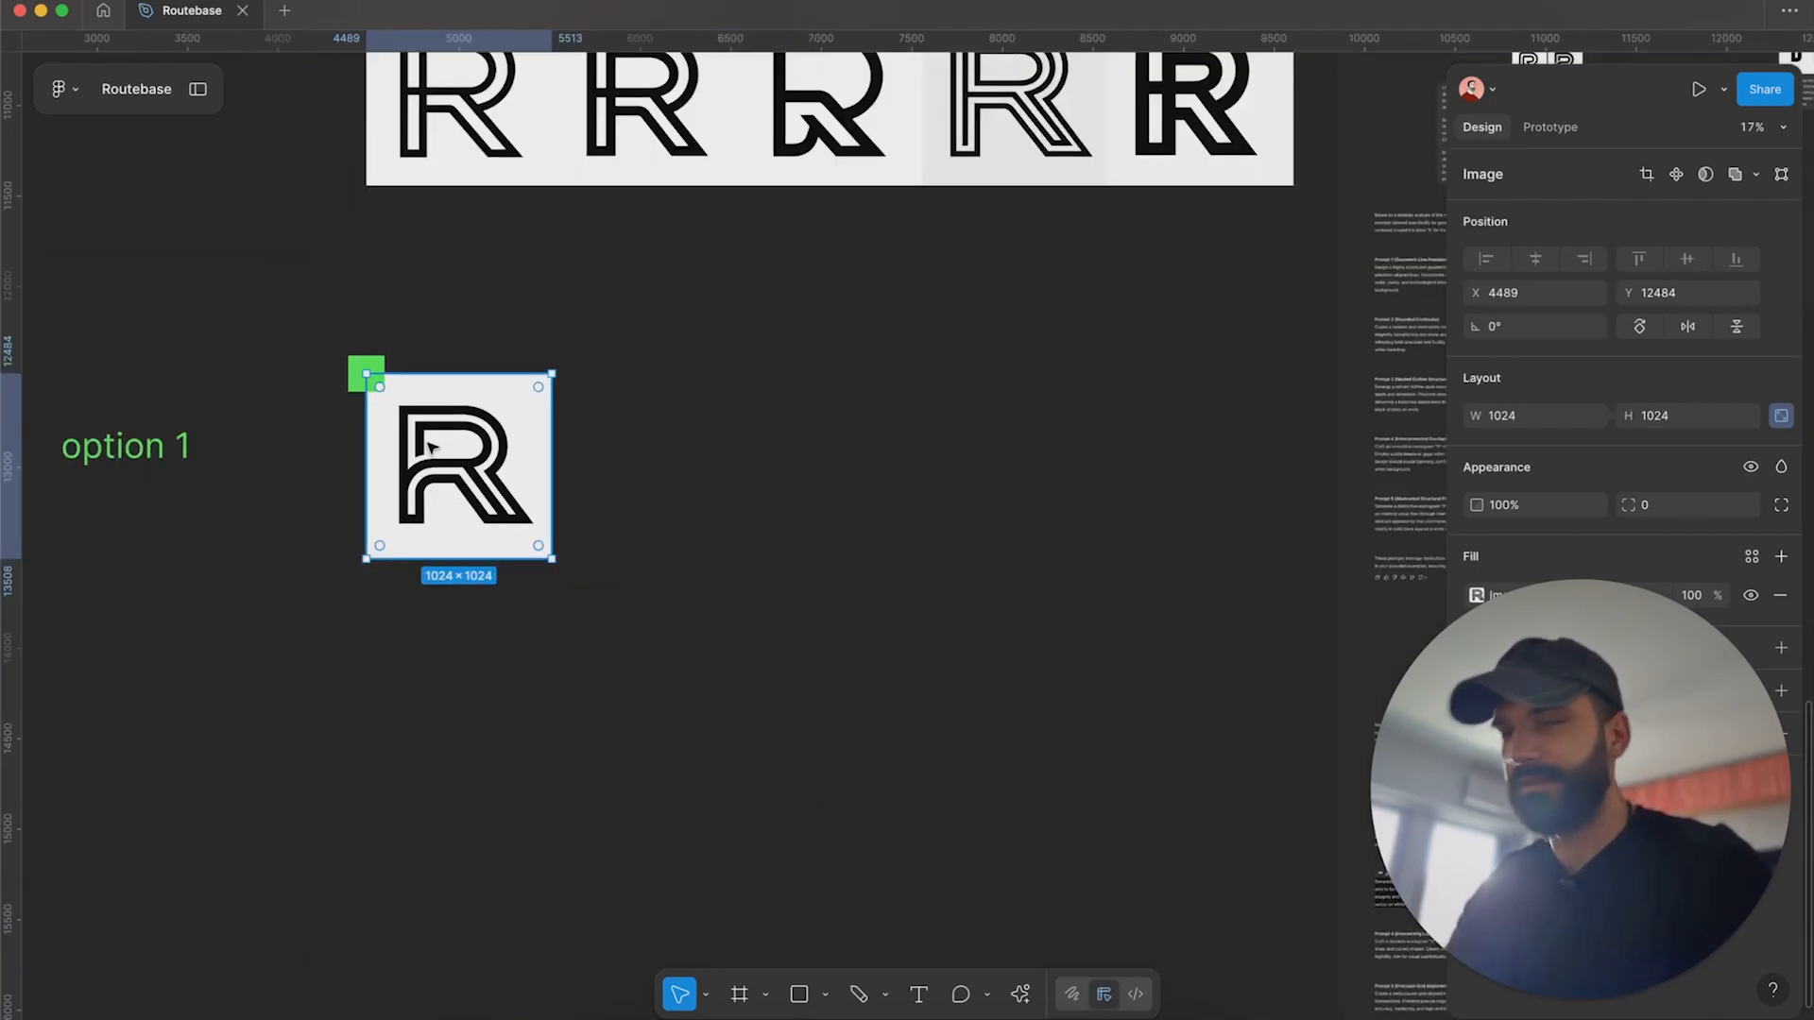
scroll(874, 598, up, 3)
scroll(808, 489, down, 4)
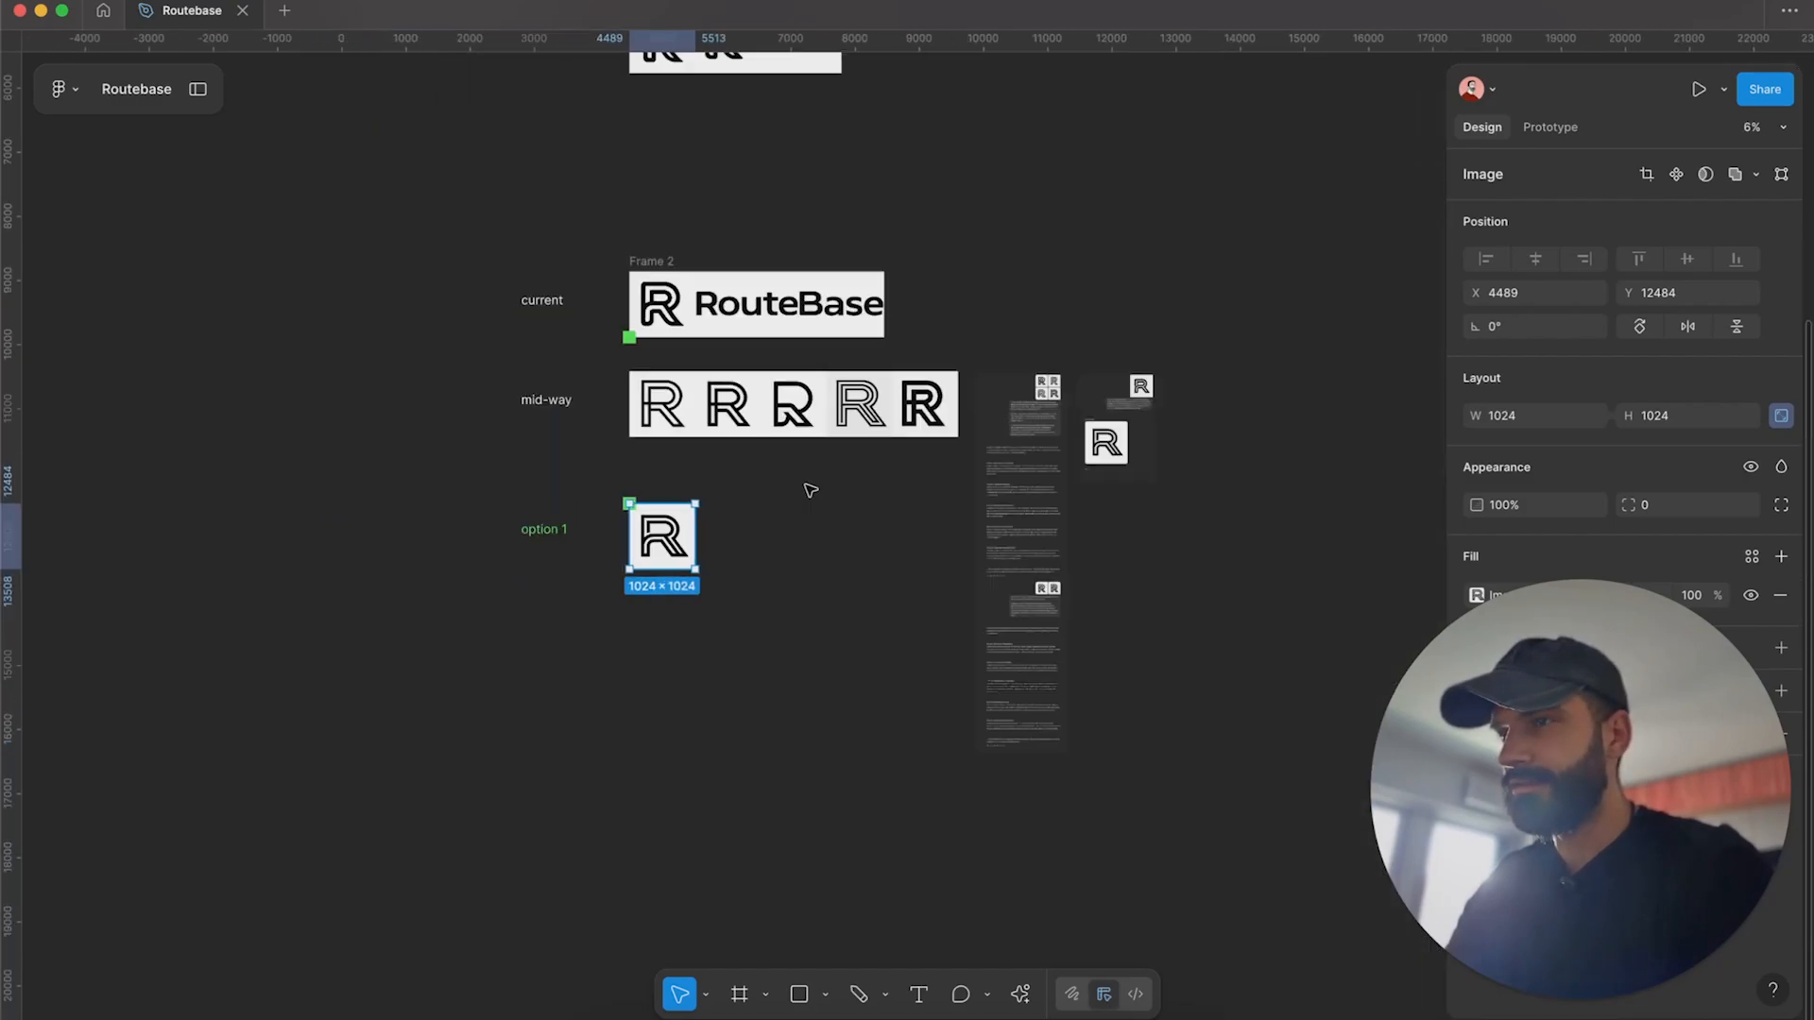
scroll(806, 492, up, 5)
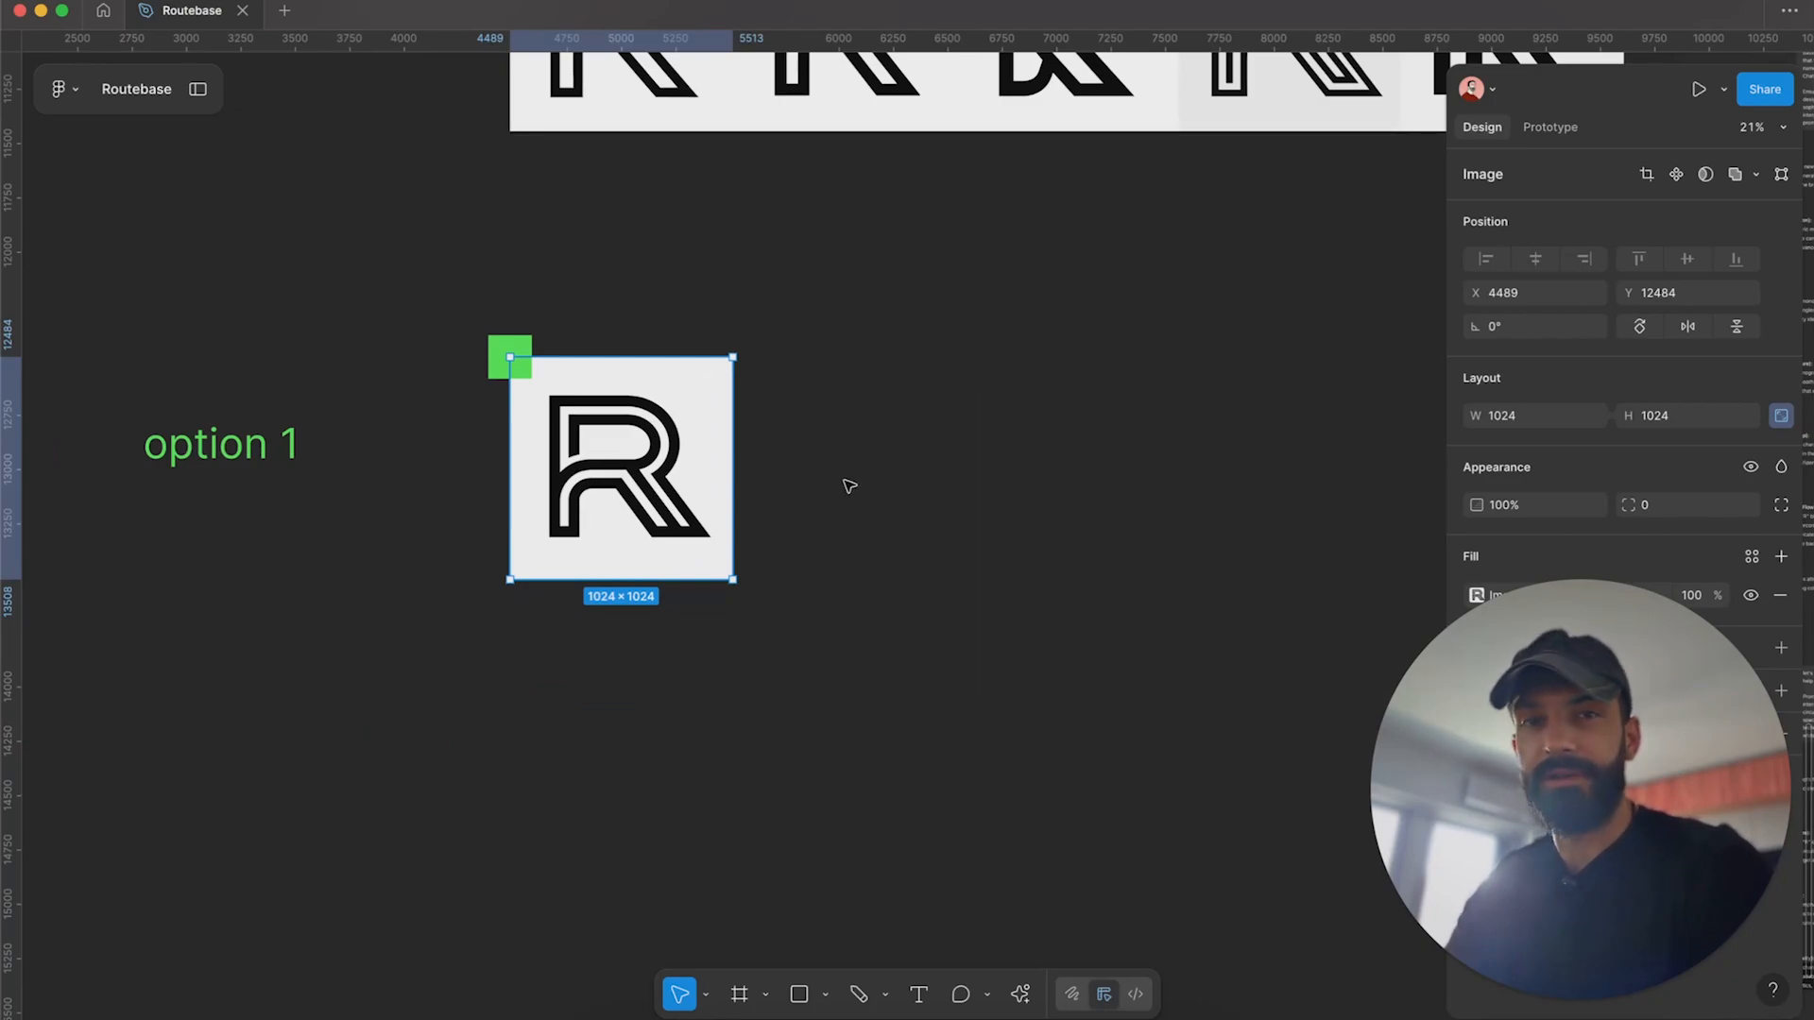
scroll(850, 479, up, 3)
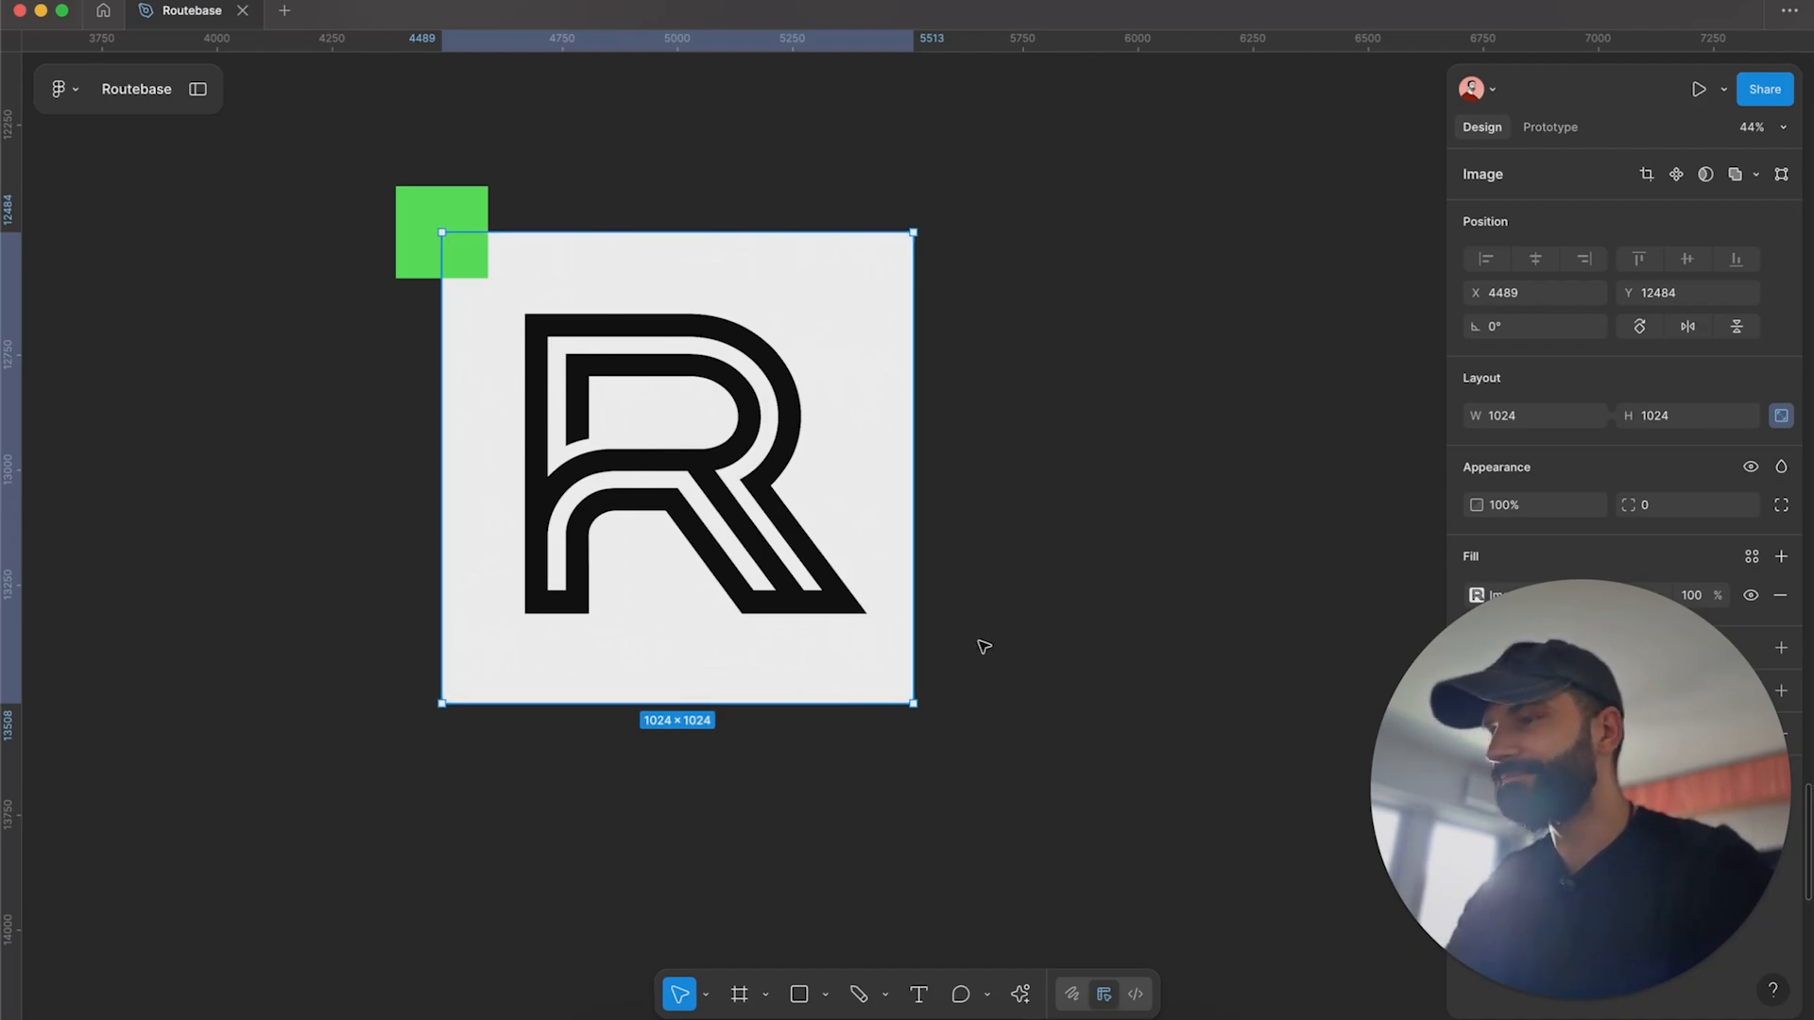
scroll(979, 640, down, 10)
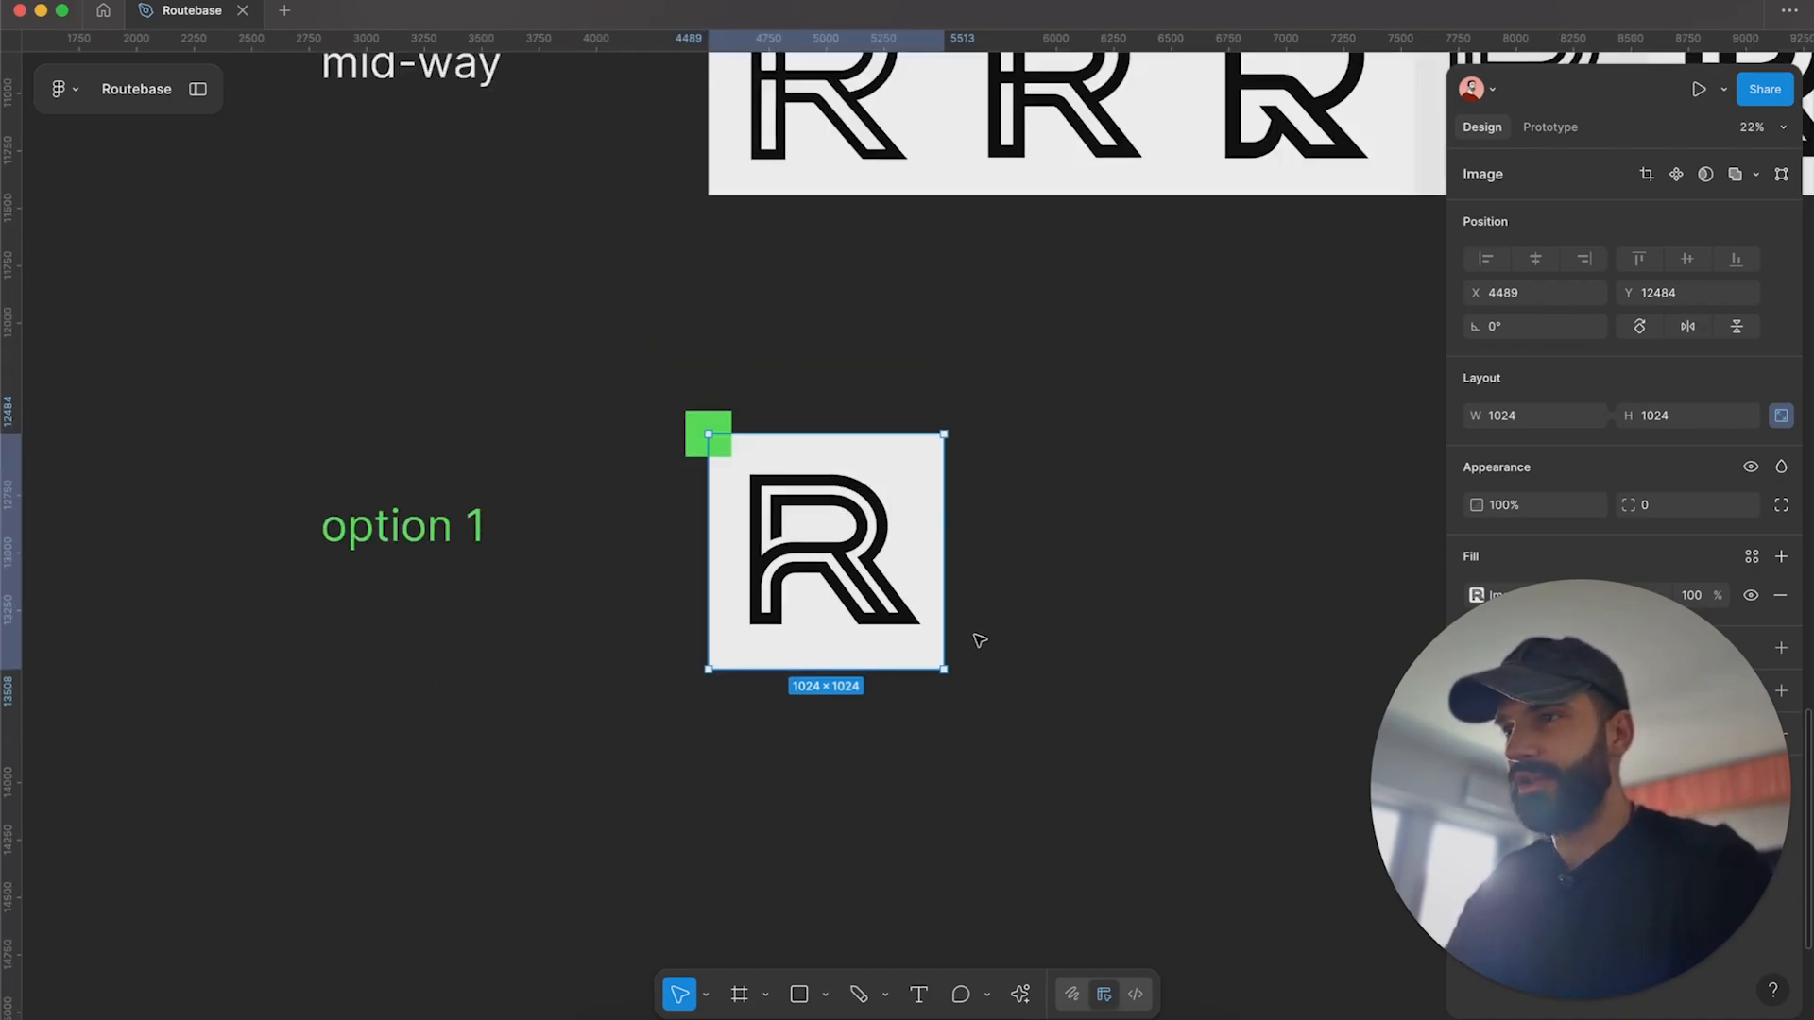
click(793, 751)
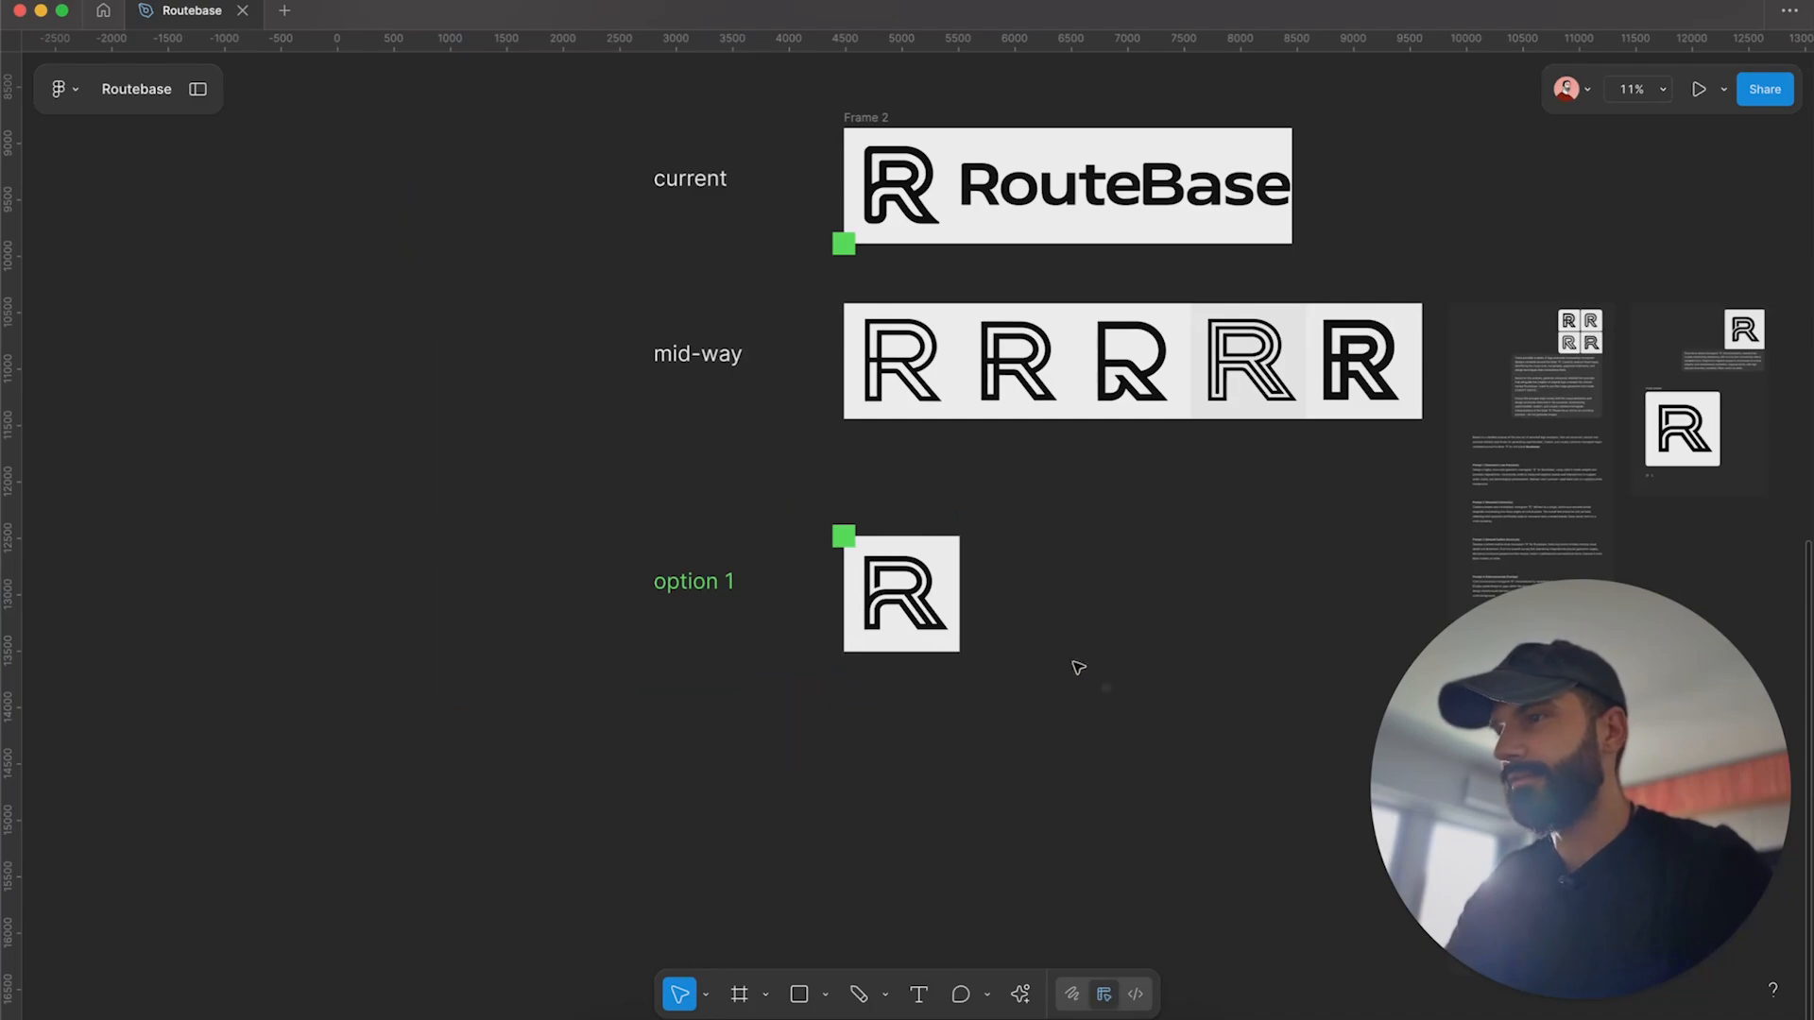
View the black and white versions of the R monogram and horizontal logo, and switch to Illustrator.
scroll(1077, 666, right, 4)
scroll(1077, 666, up, 2)
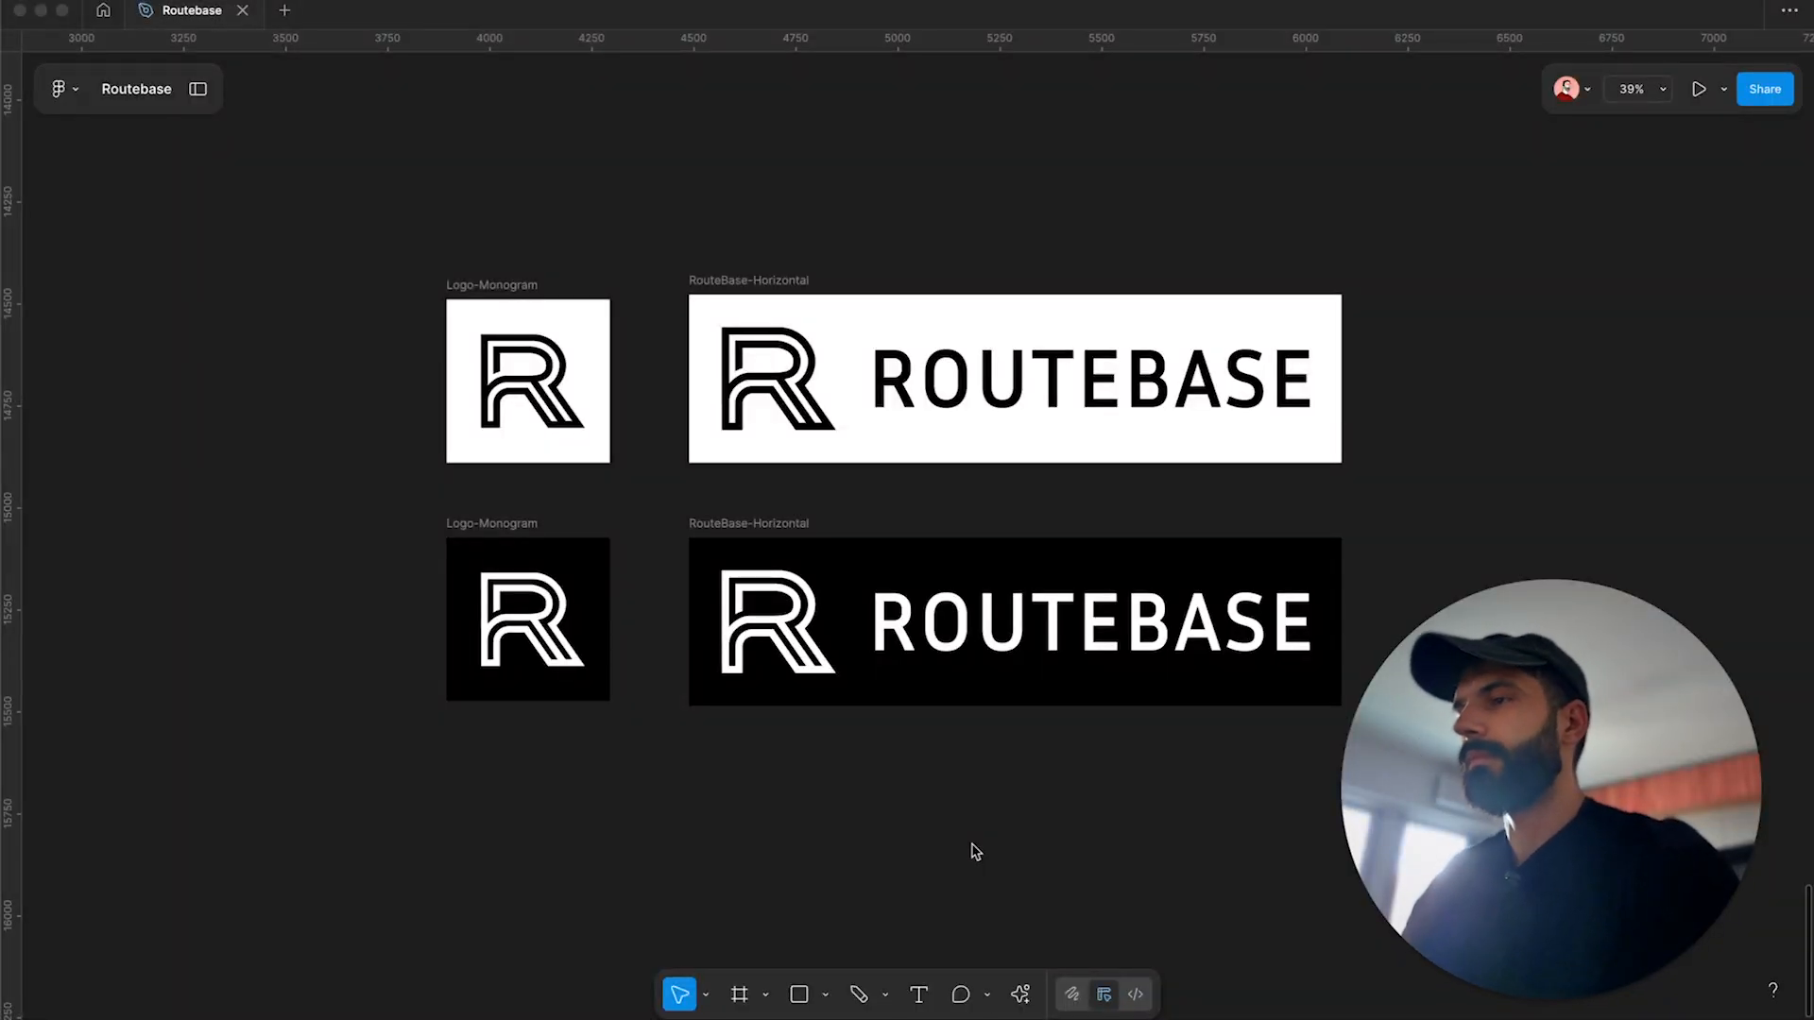
click(974, 848)
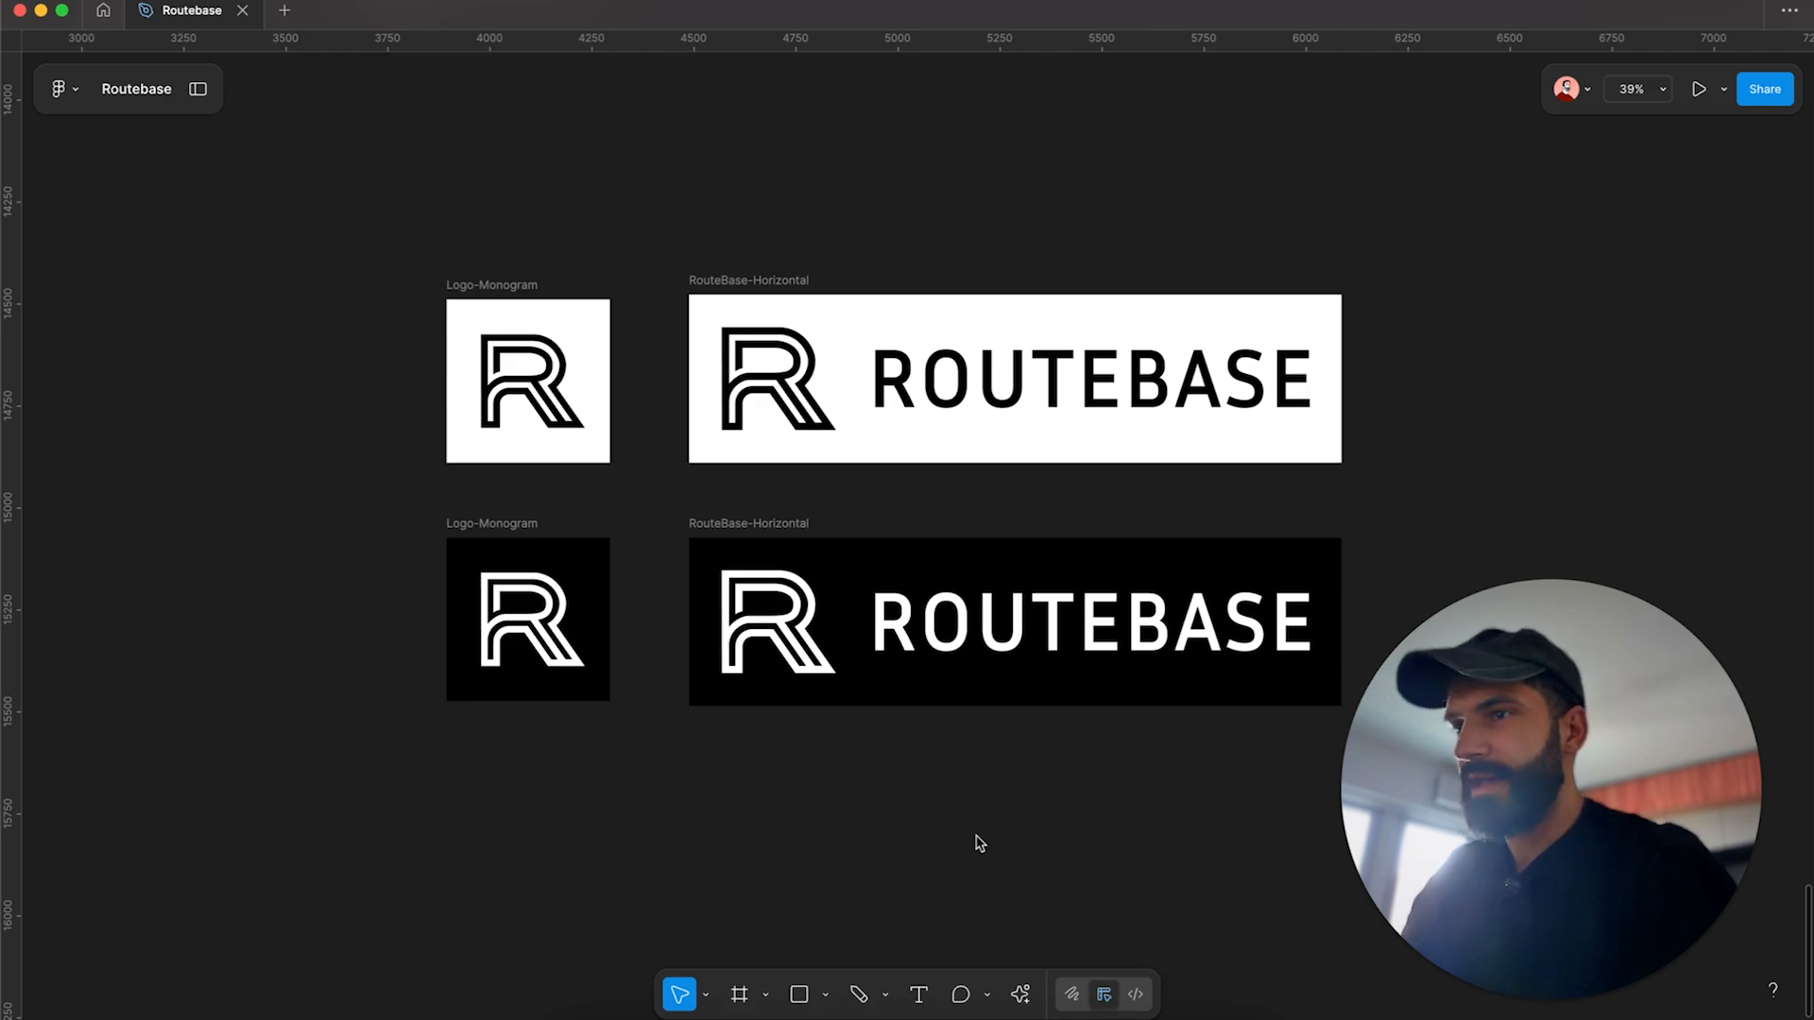
click(1133, 1004)
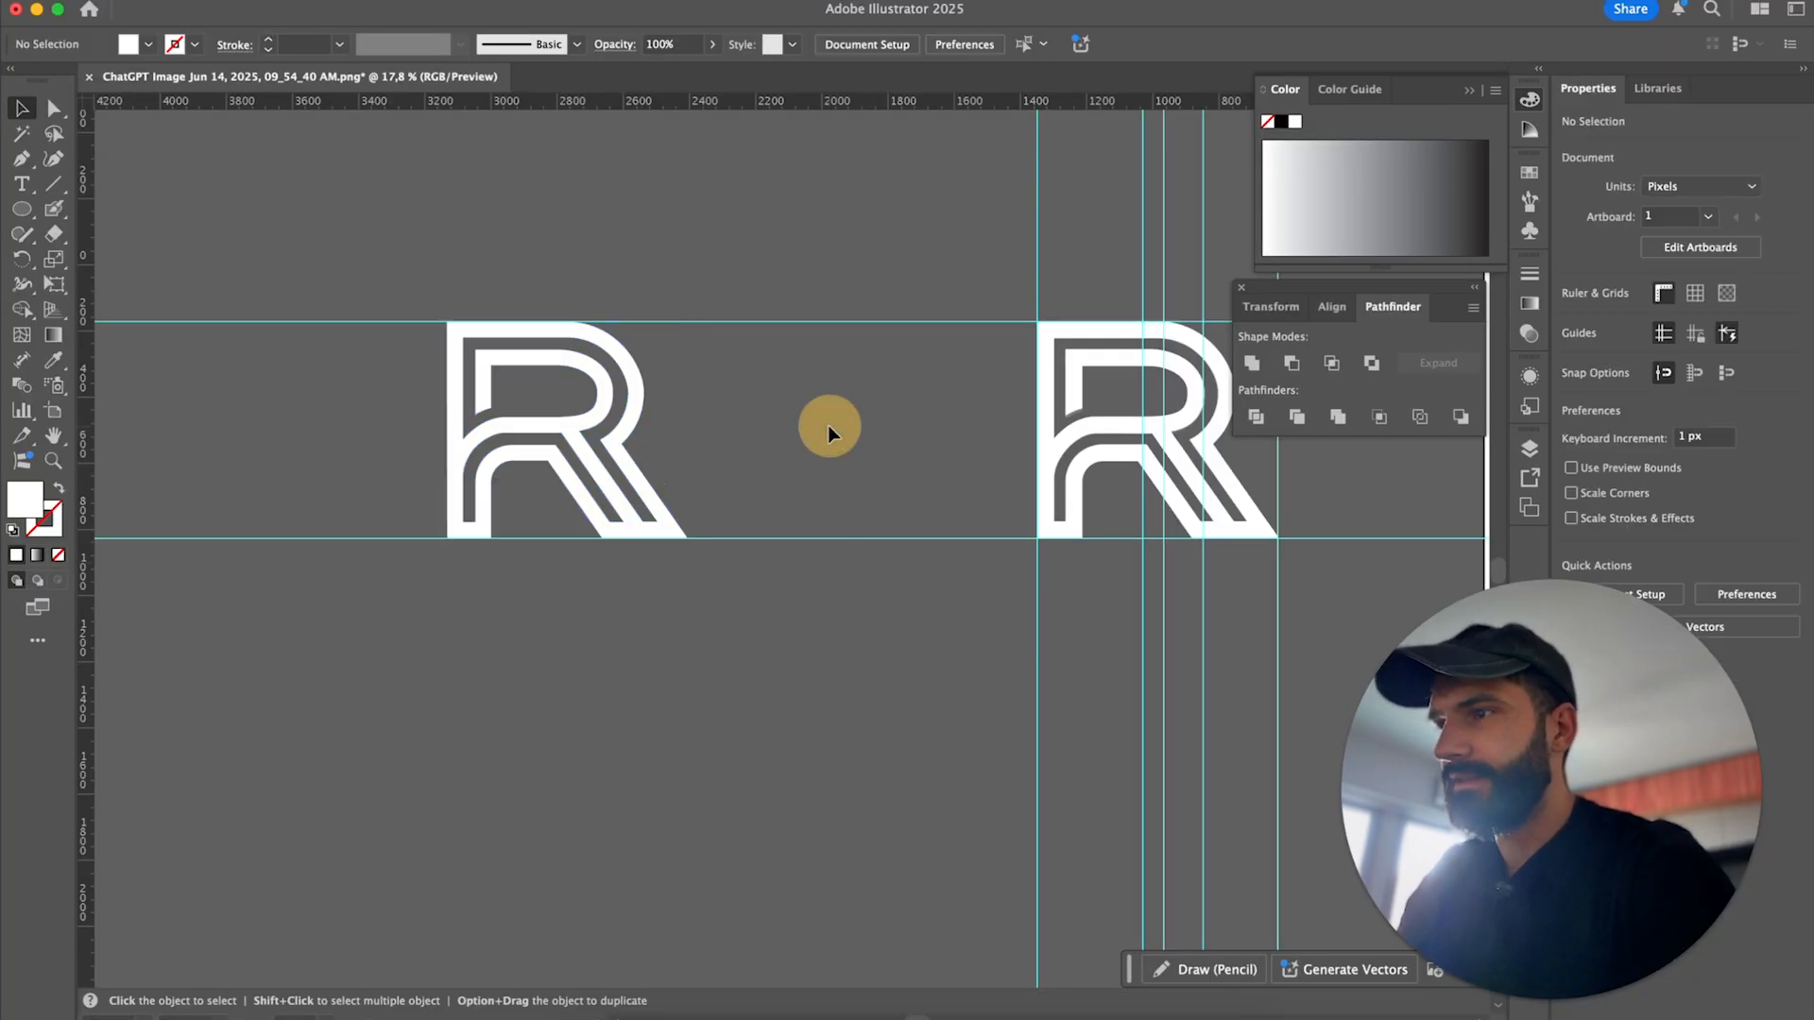
Examine the construction of the R monogram that sits on the vertical guides, focusing on its bowl, legs and junctions.
drag(826, 429, 516, 447)
key(z)
click(932, 449)
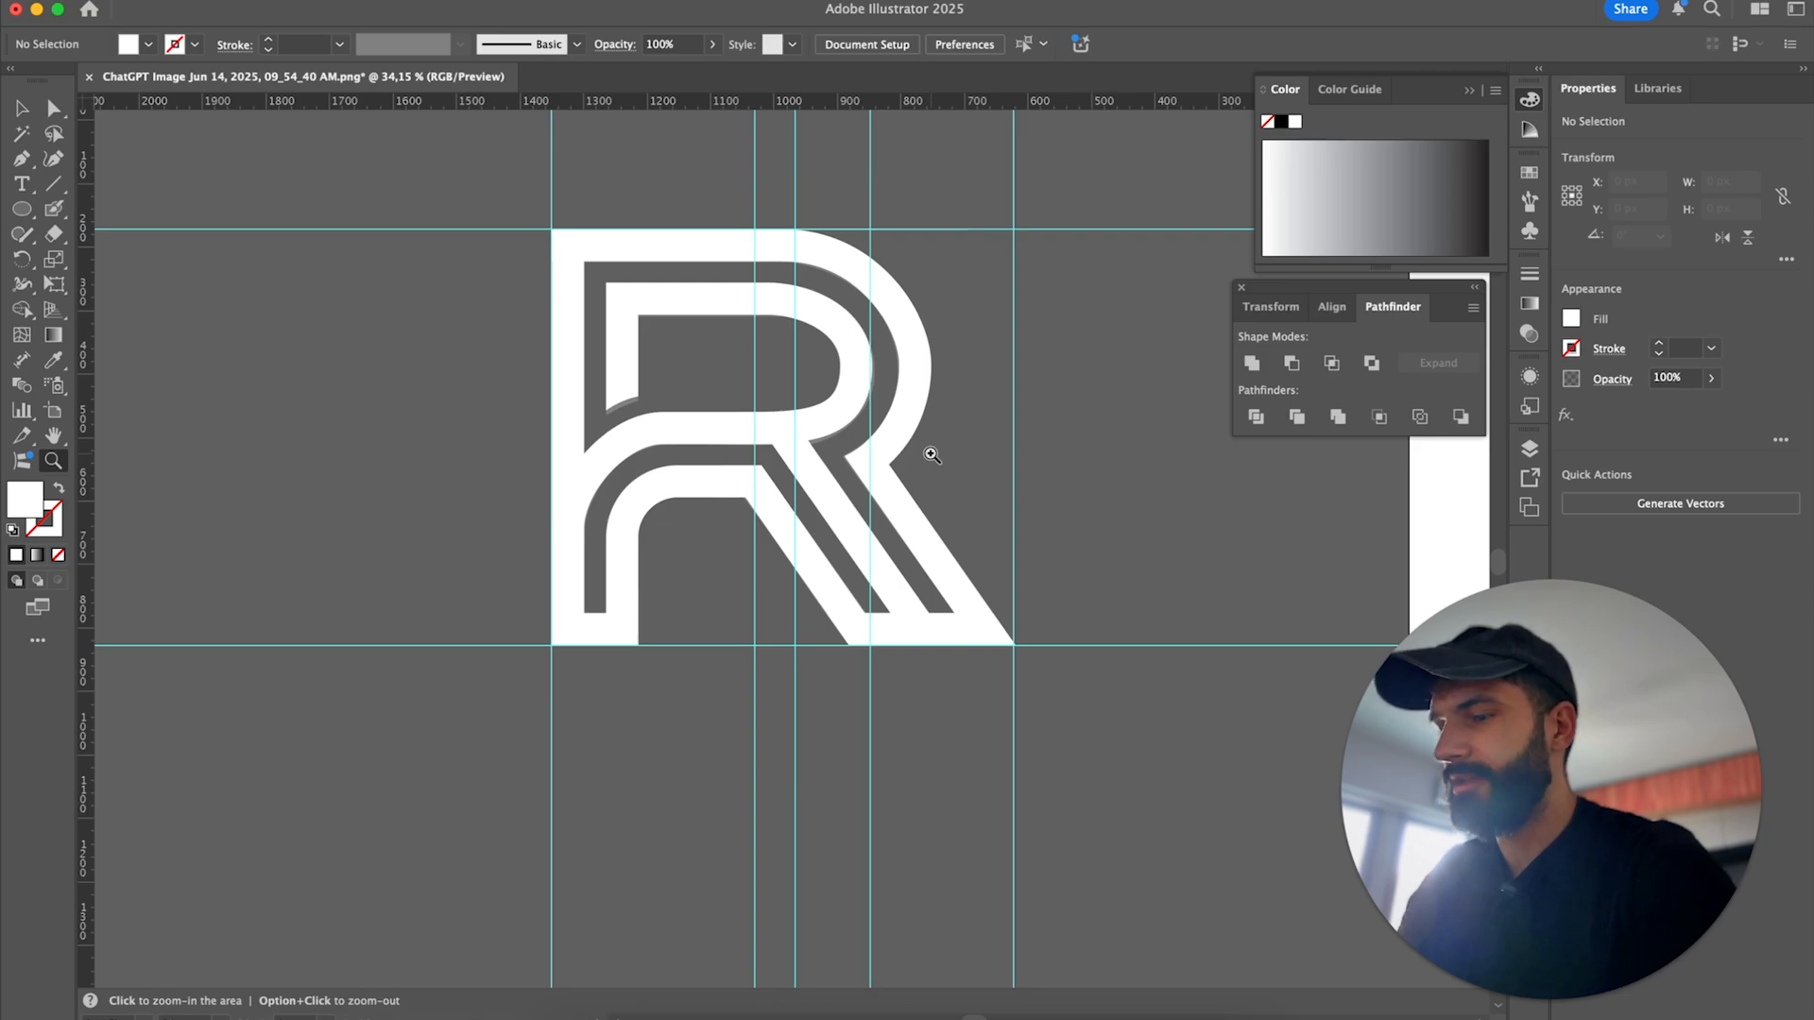
alt+click(688, 327)
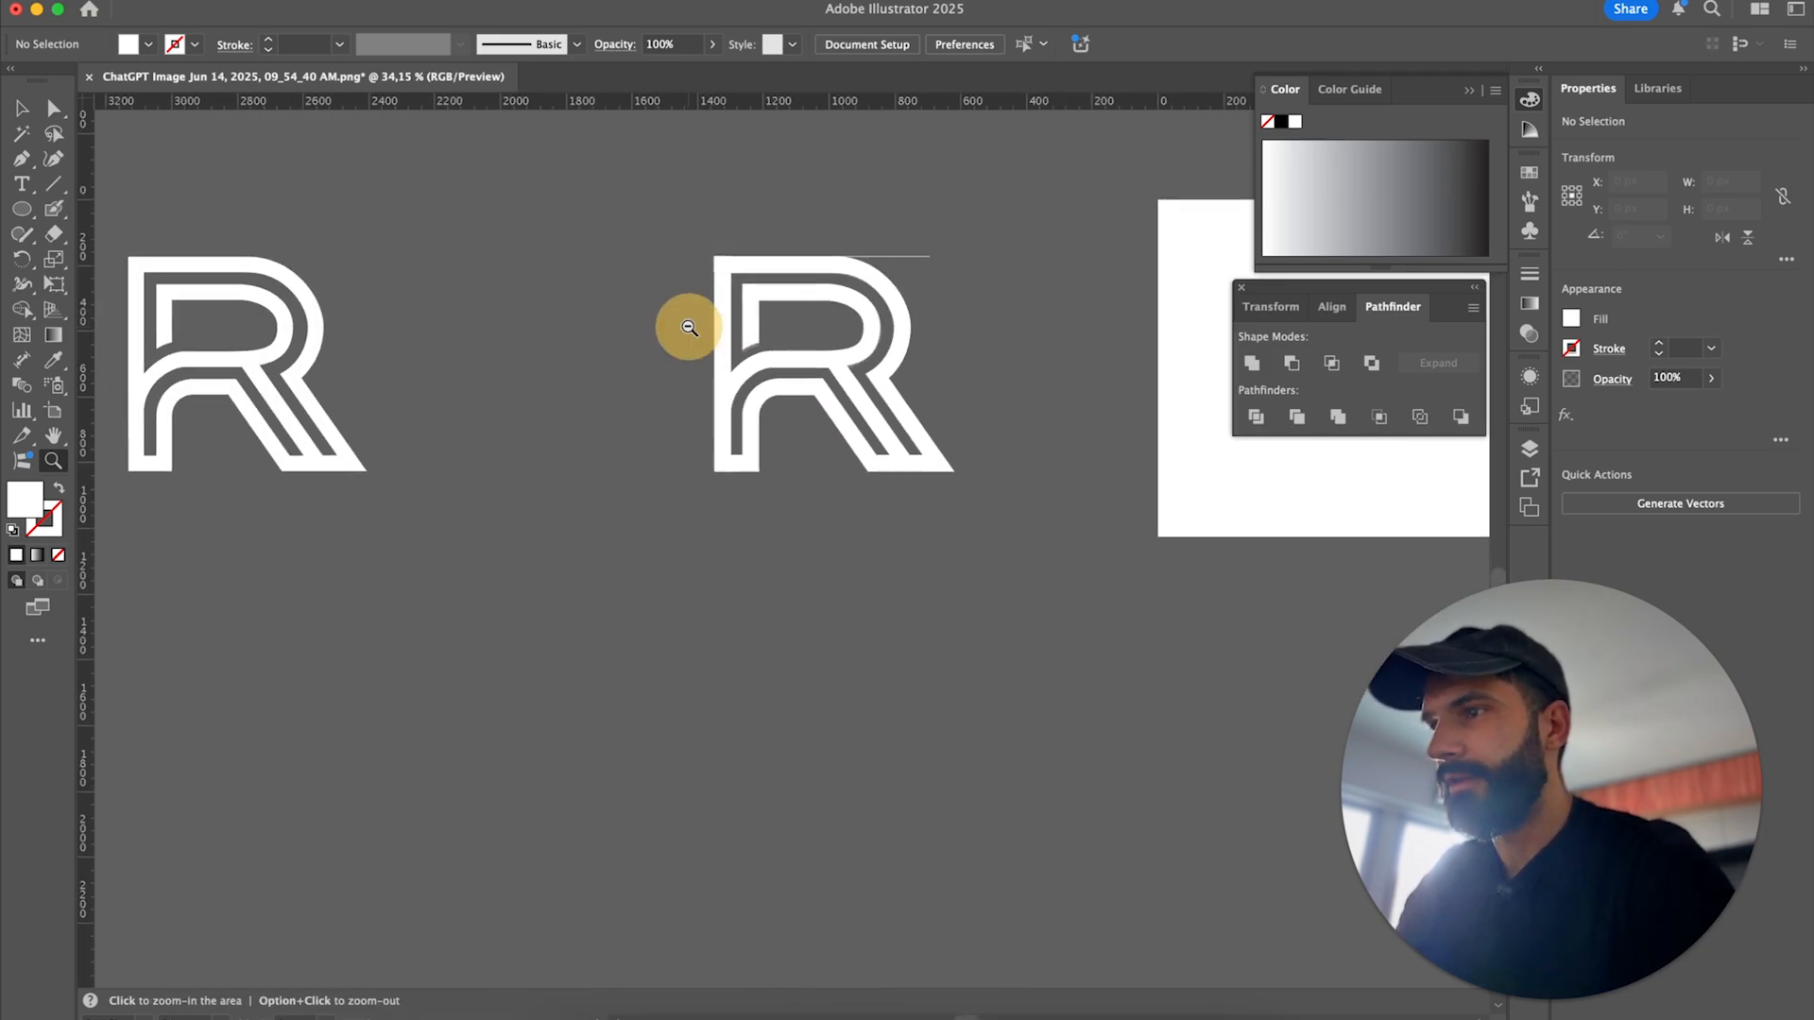
click(831, 292)
alt+click(709, 324)
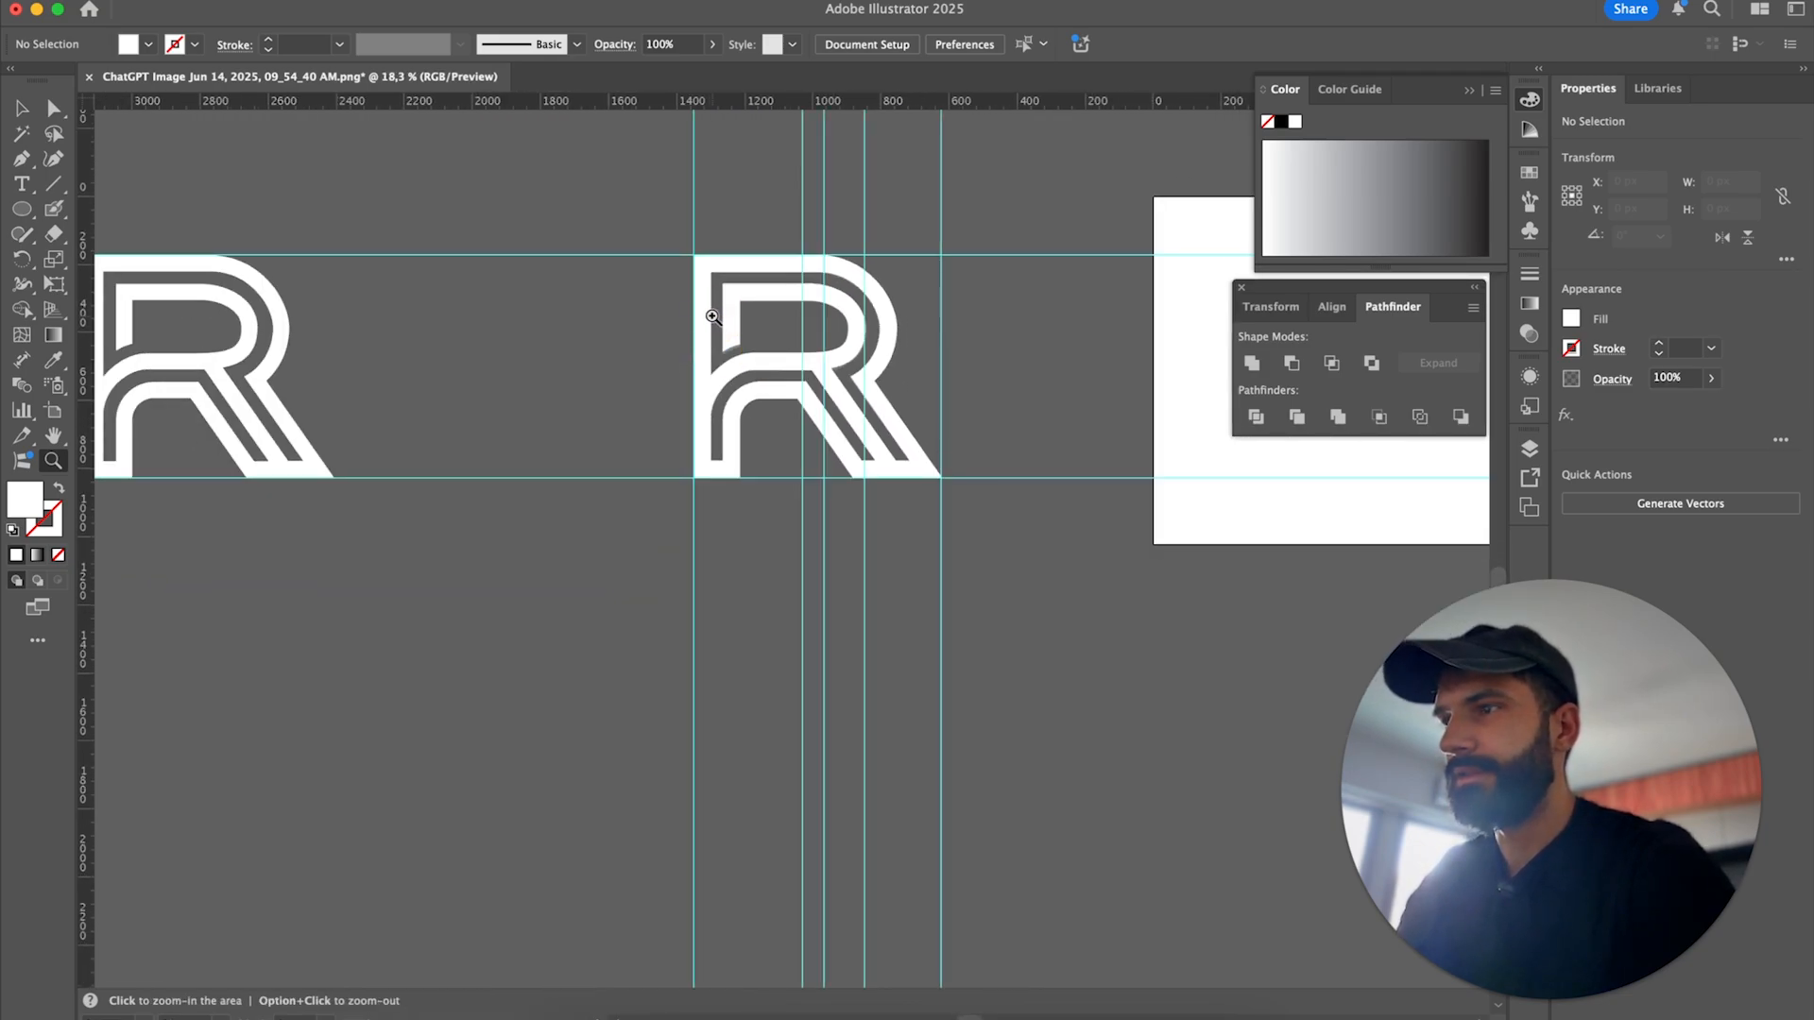
drag(713, 316, 648, 507)
key(v)
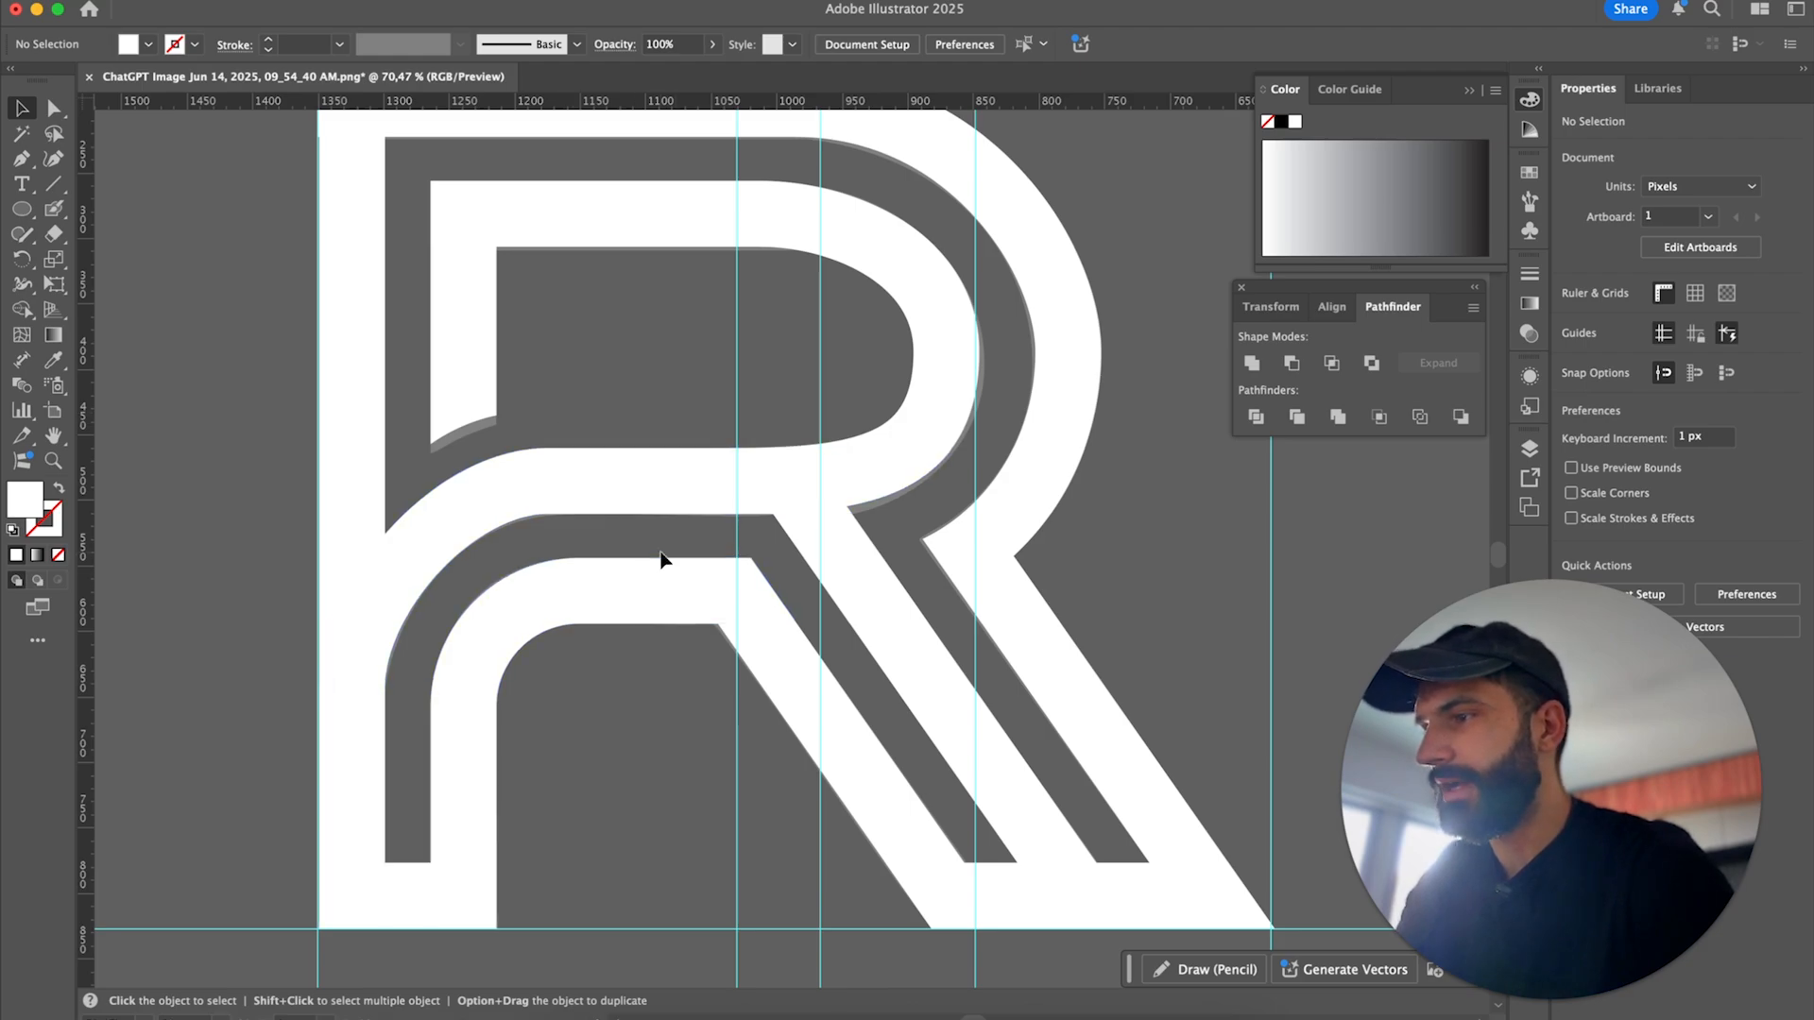
Inspect the outline and anchor points of the R copy without vertical guides, and deselect it.
key(z)
drag(661, 556, 976, 565)
click(539, 344)
key(v)
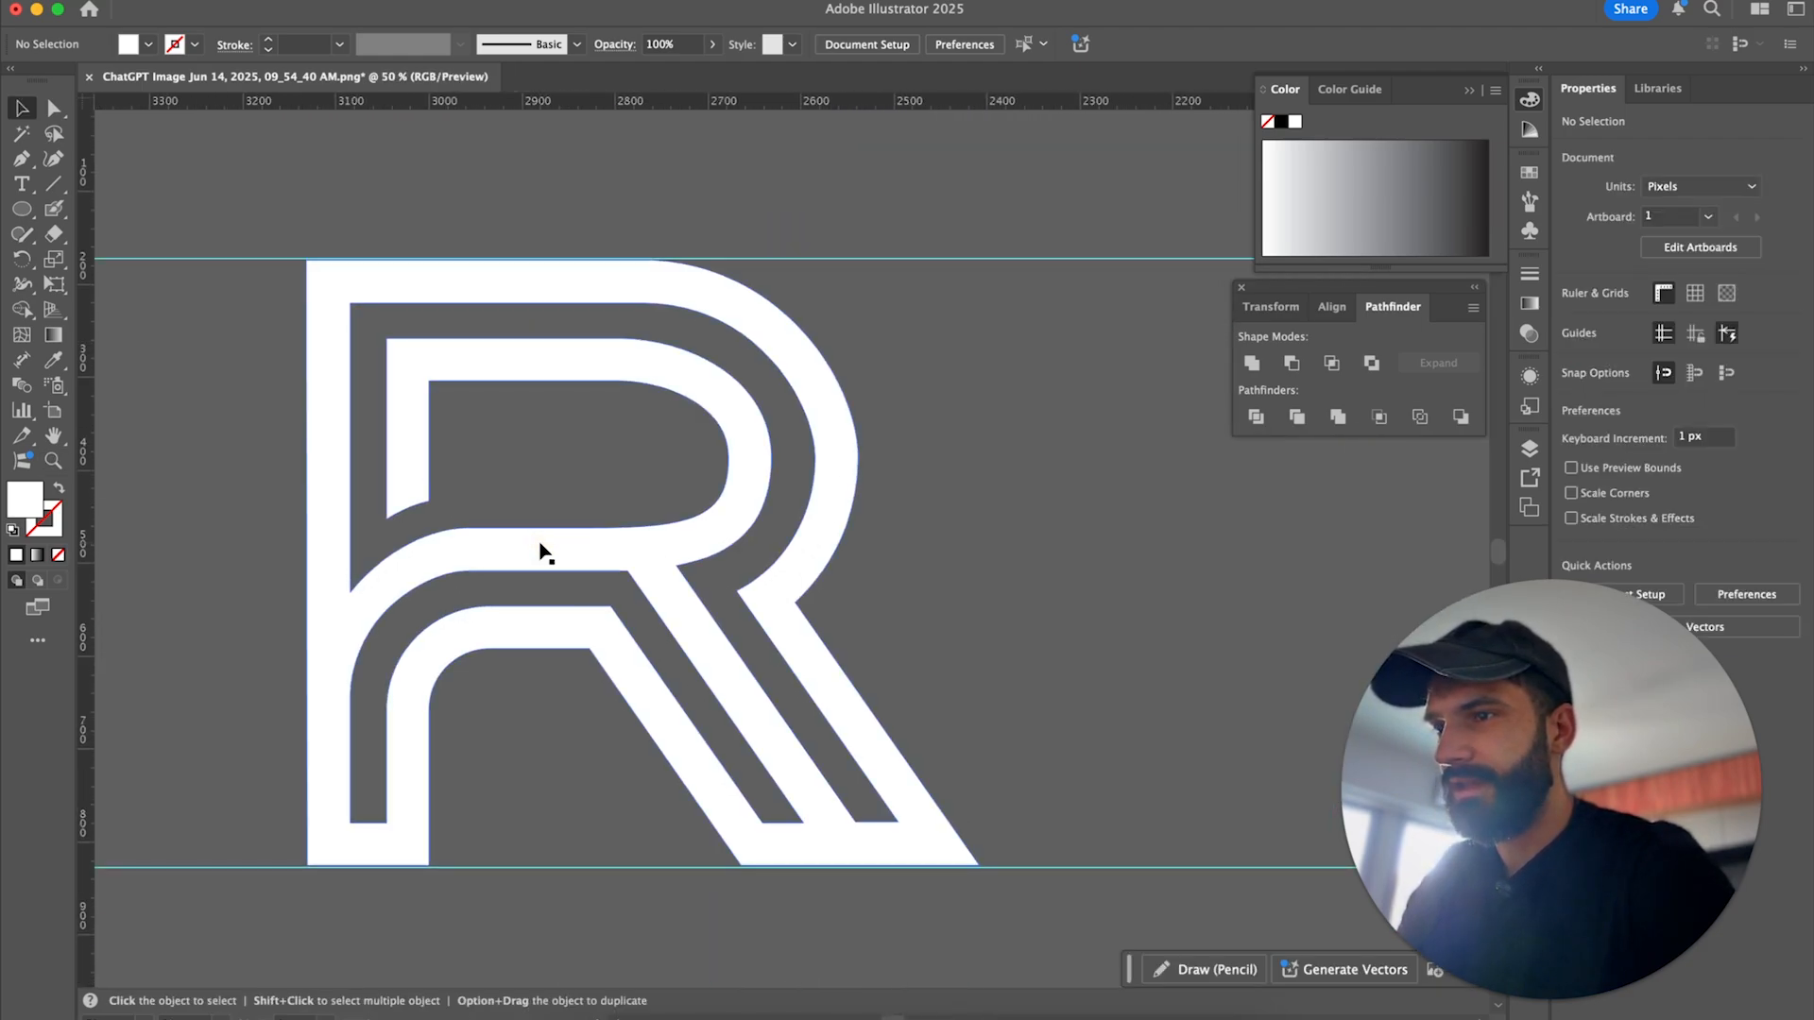
click(542, 548)
key(a)
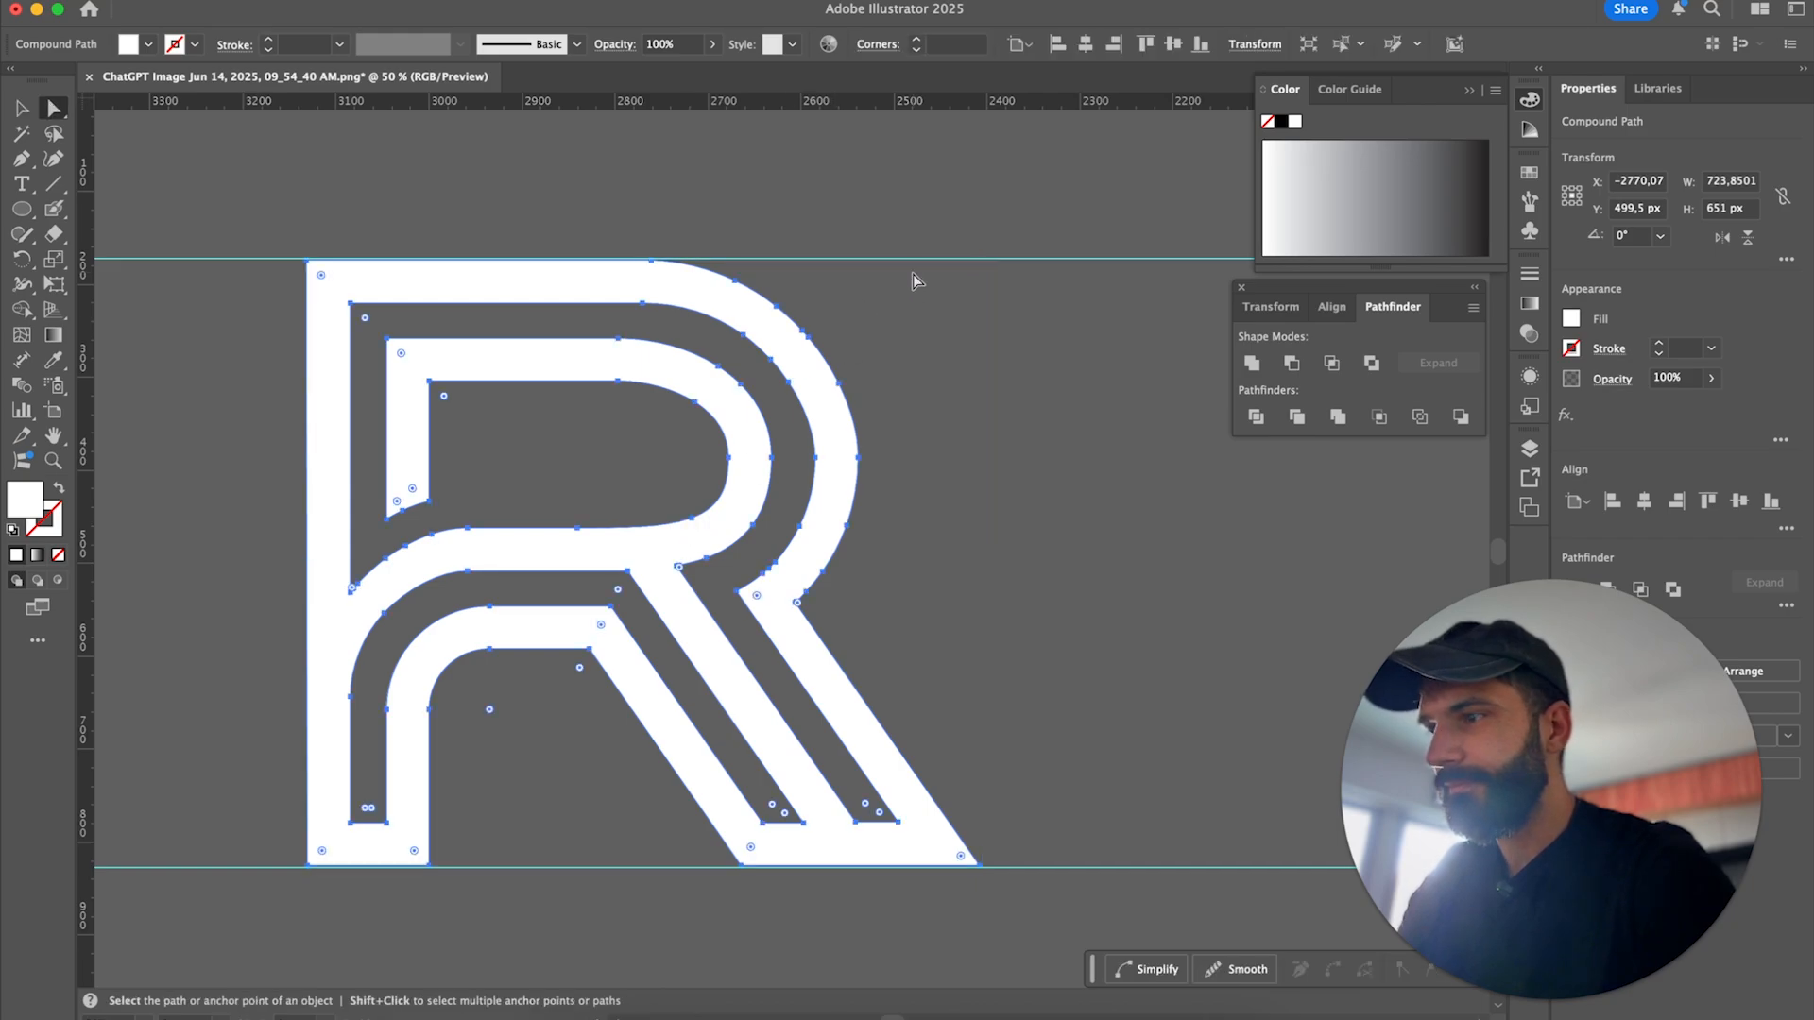
drag(526, 421, 530, 324)
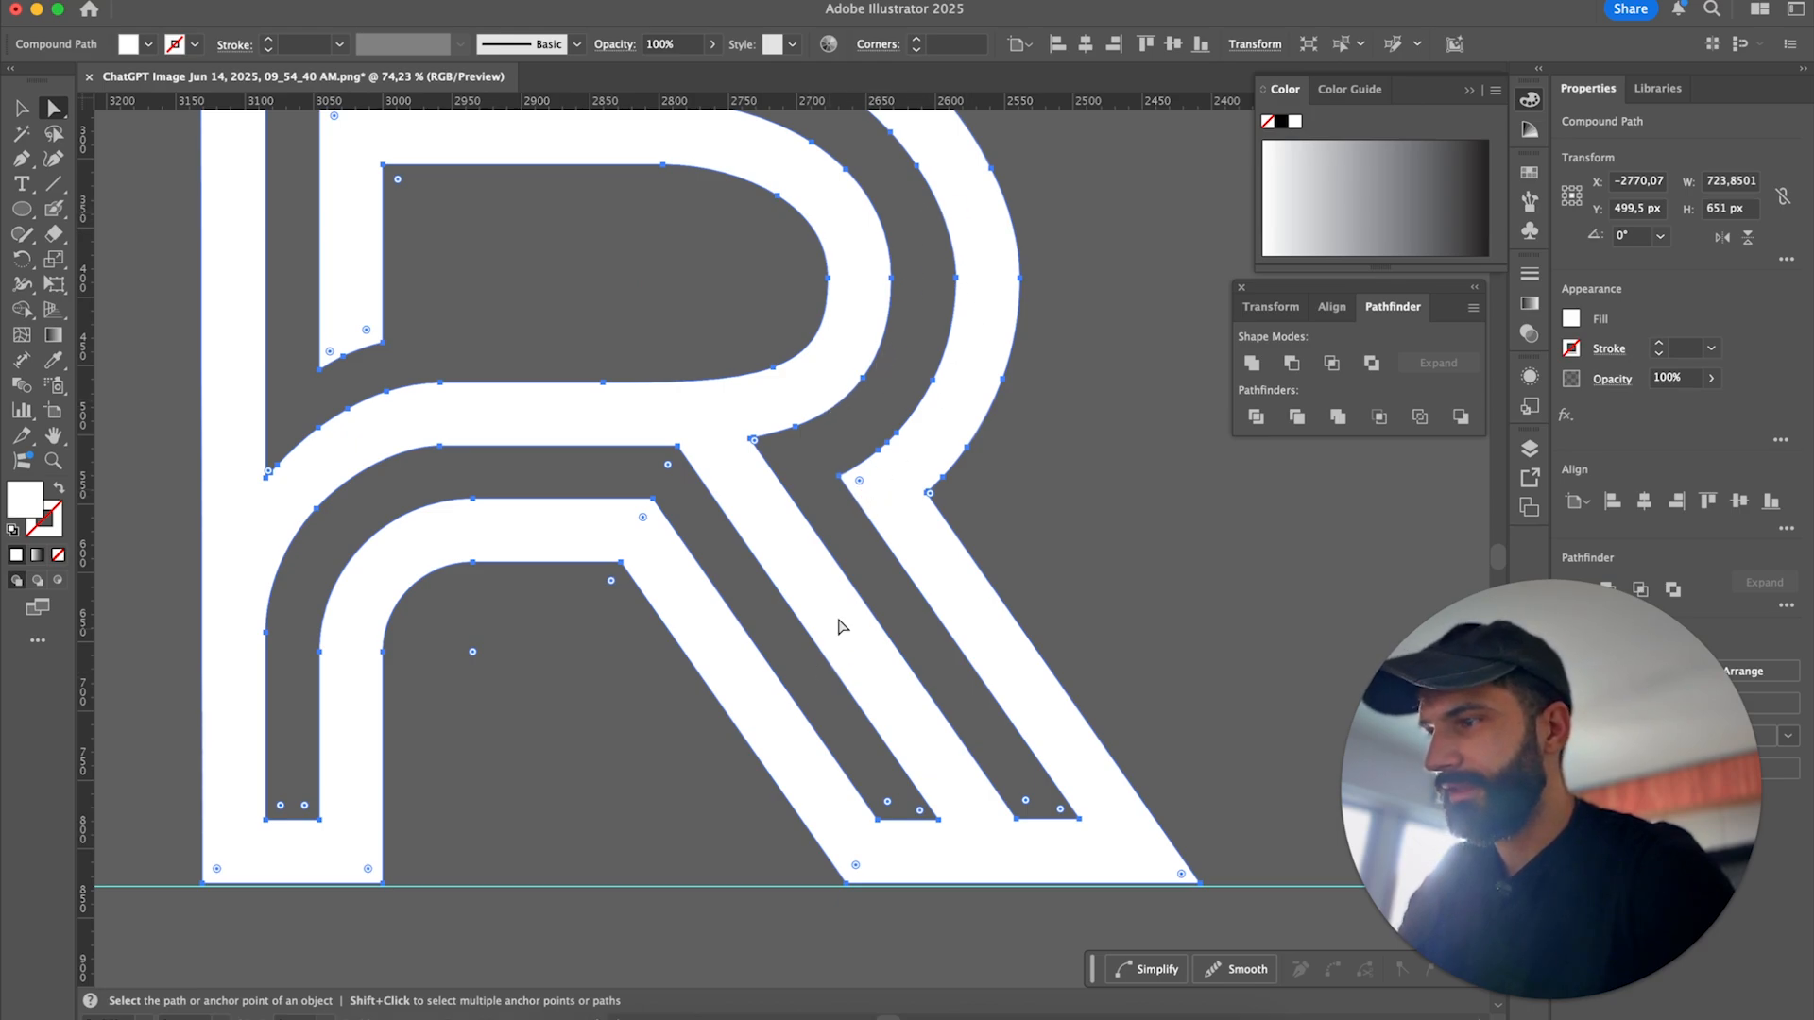
key(z)
drag(689, 680, 679, 598)
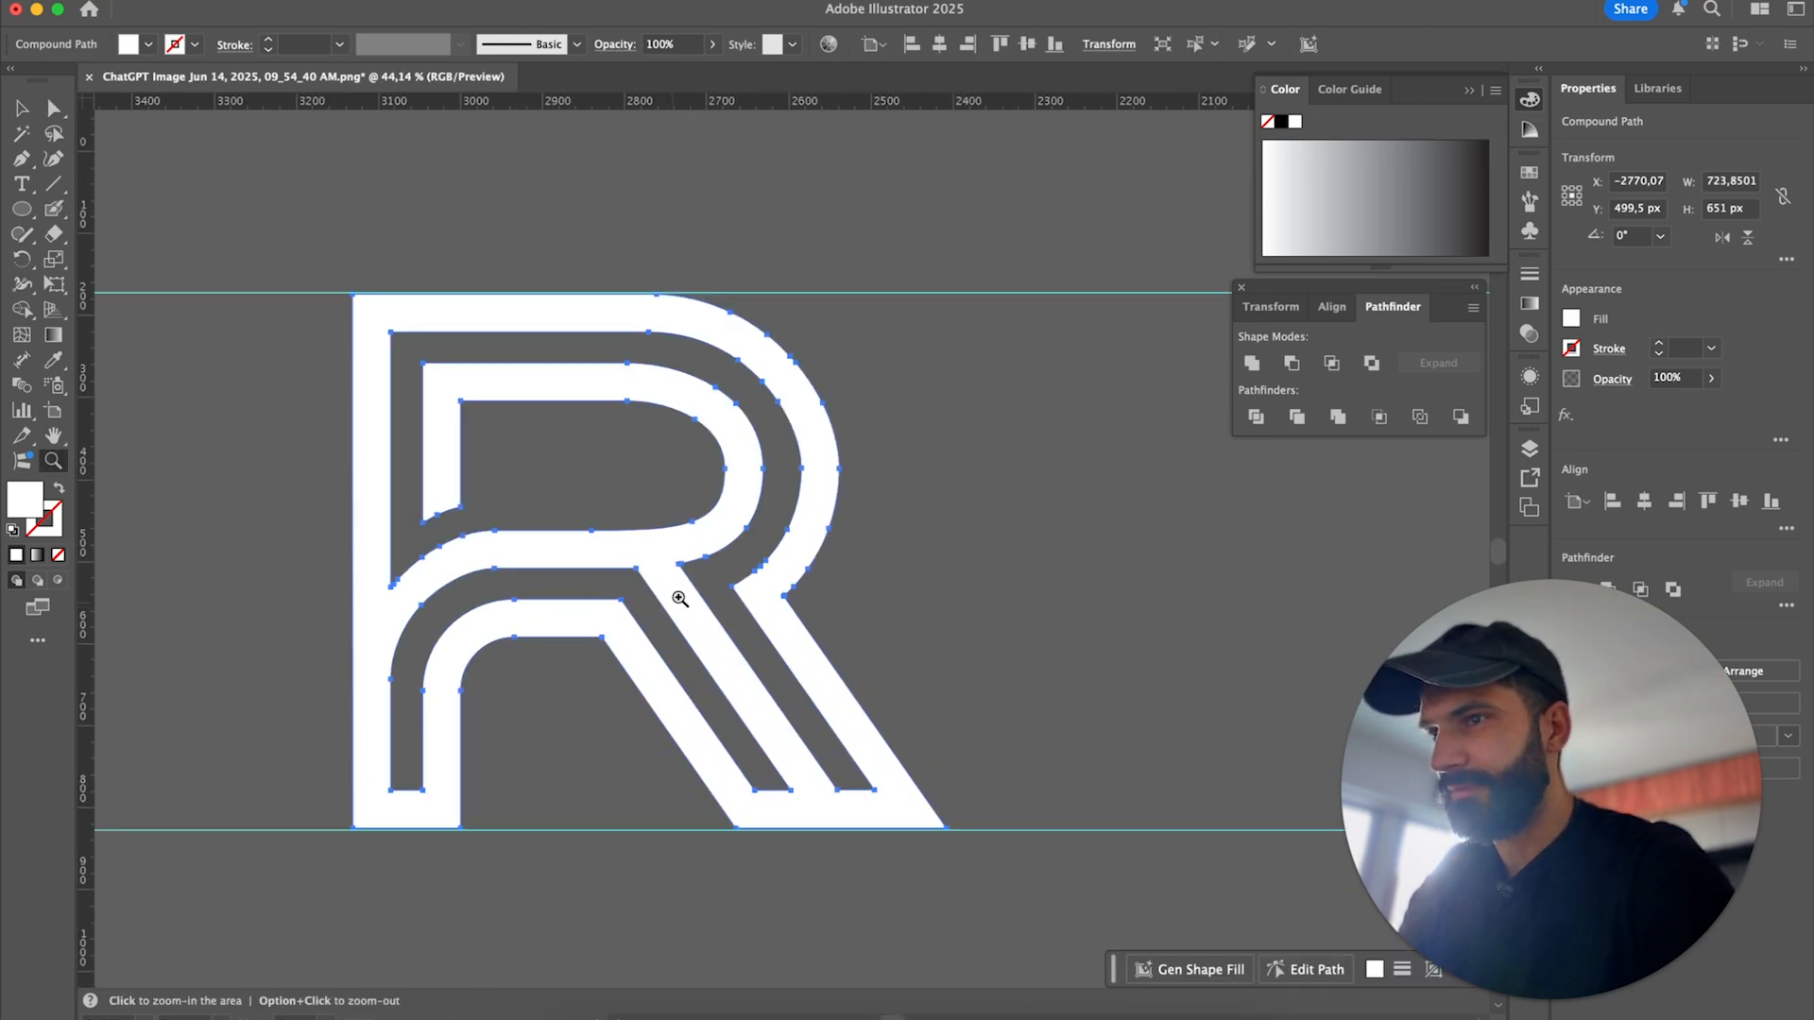
alt+click(679, 598)
key(v)
click(1023, 535)
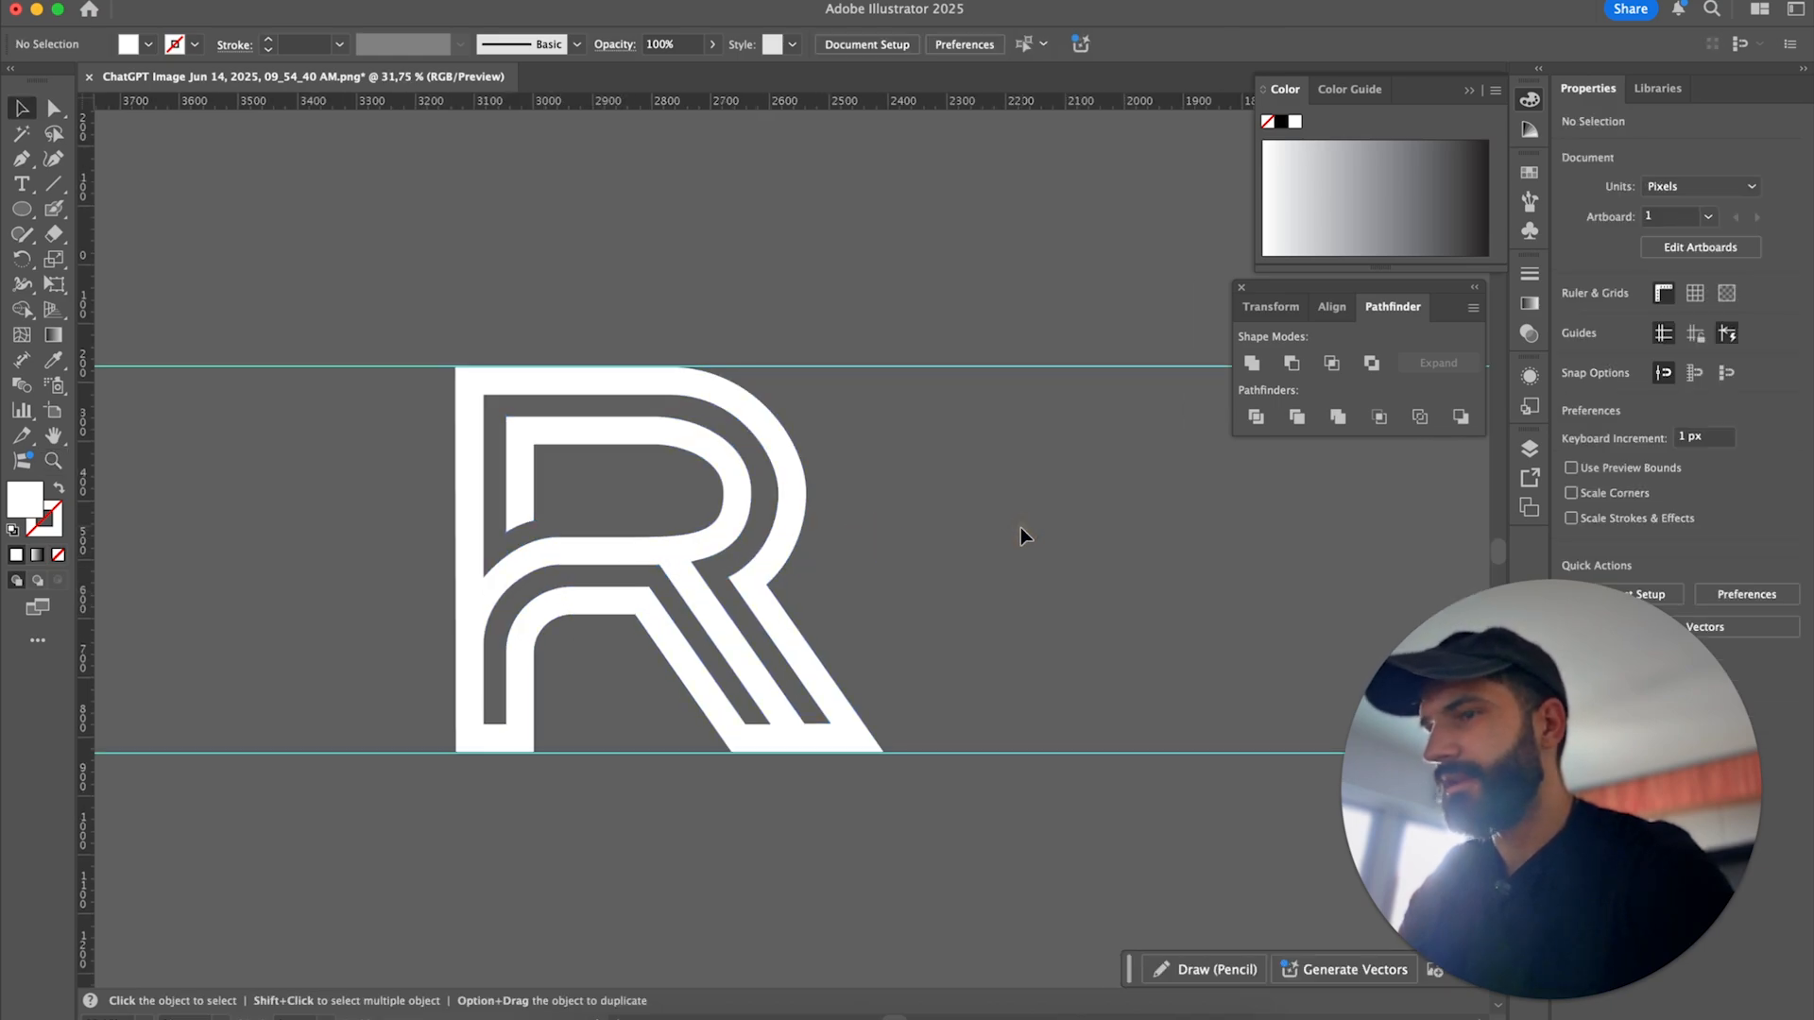
Duplicate the R without vertical guides to its right and stack another copy overlapping below it, keeping both copies selected.
key(z)
alt+click(1015, 536)
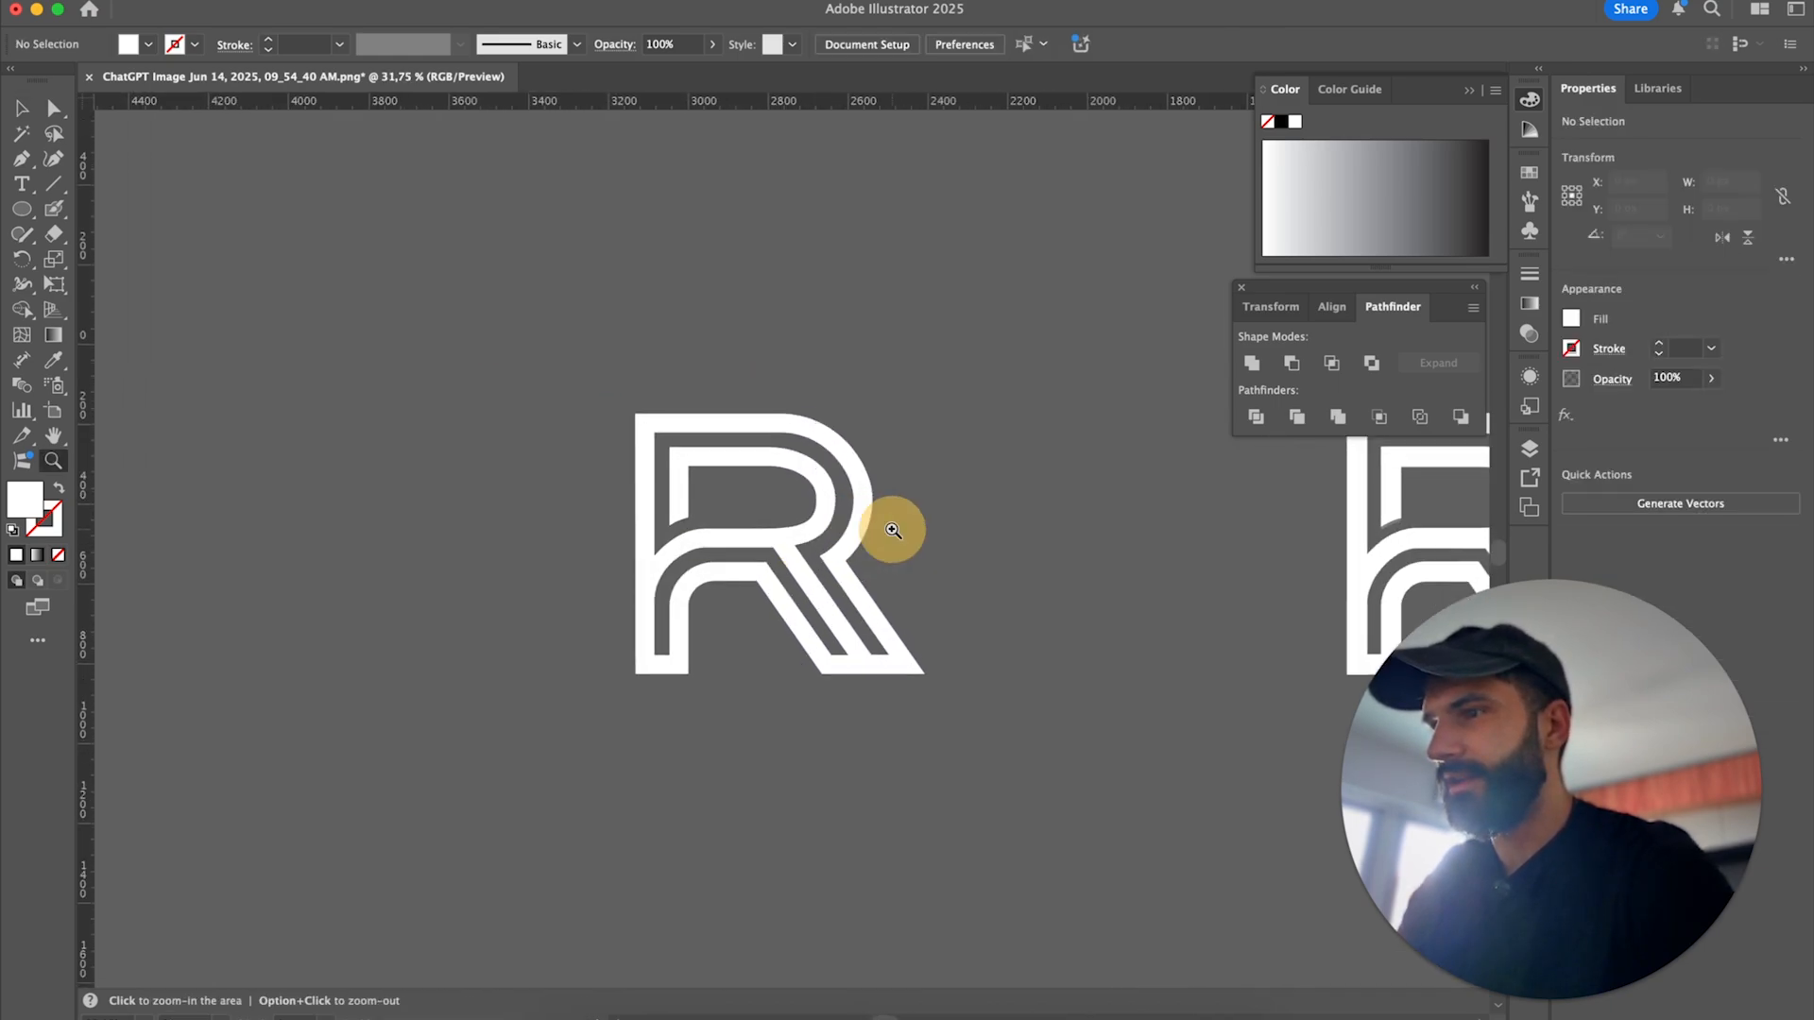
drag(1005, 526, 822, 484)
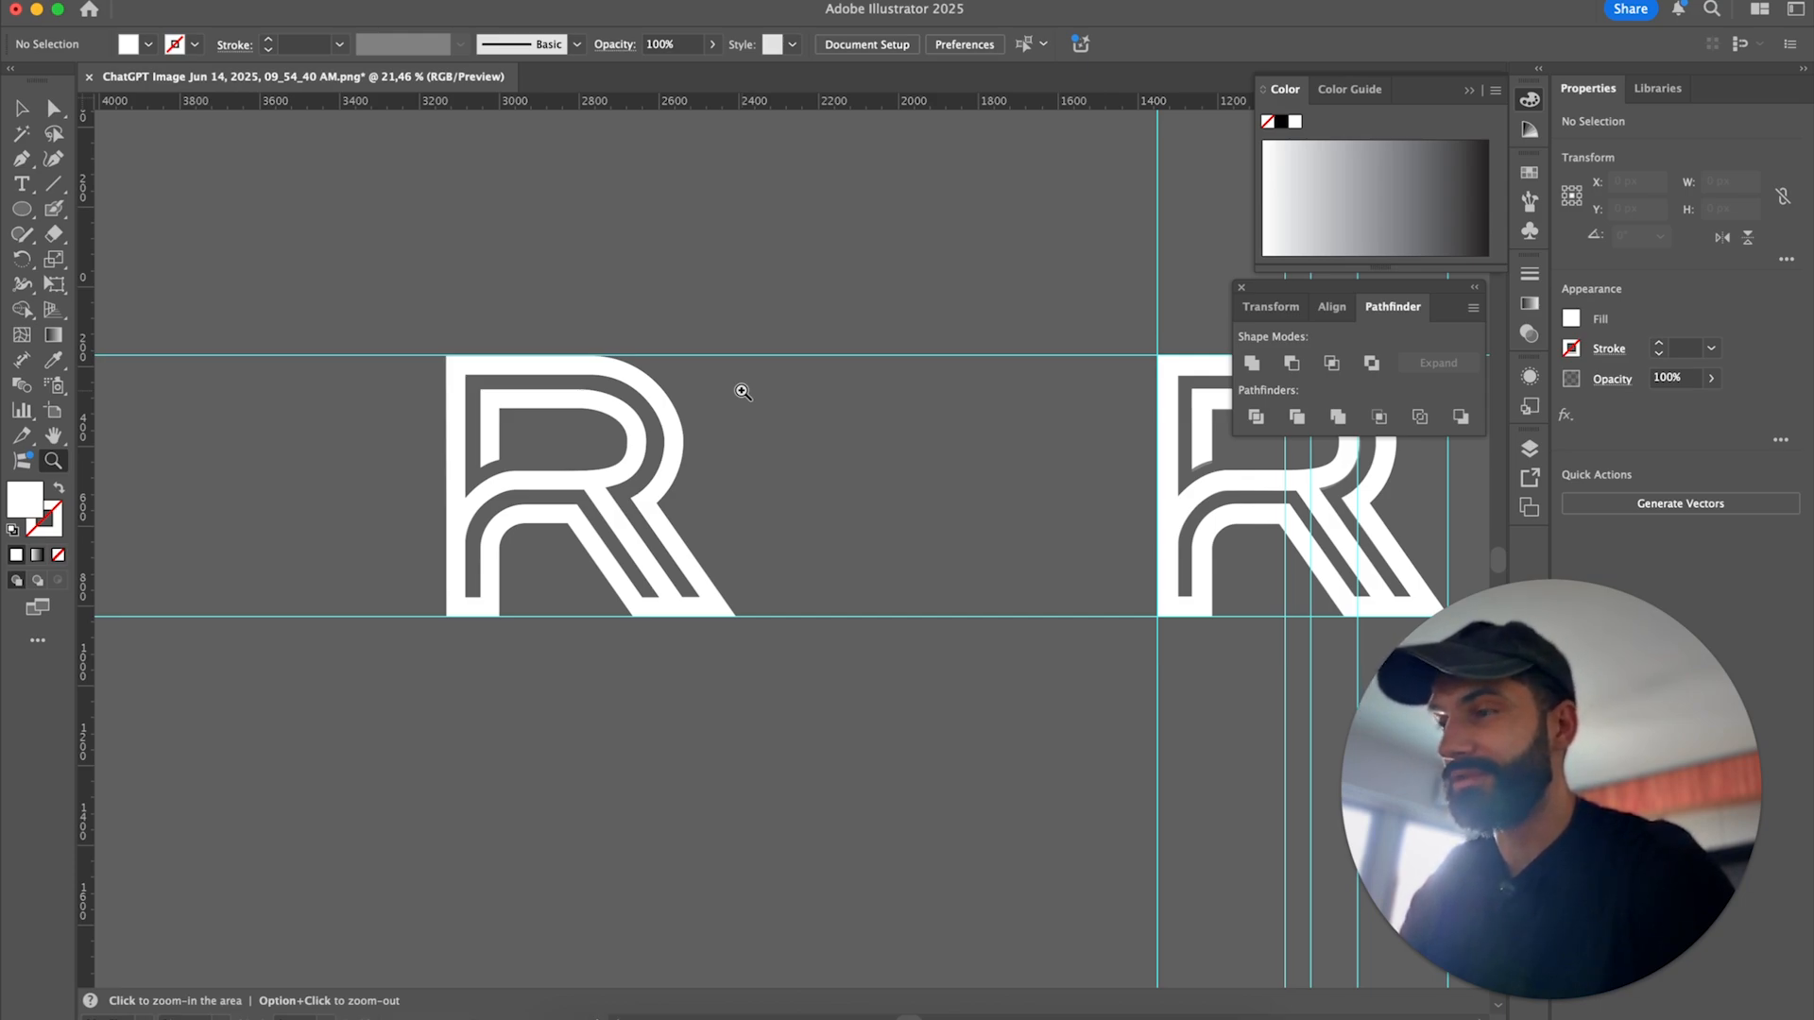
key(a)
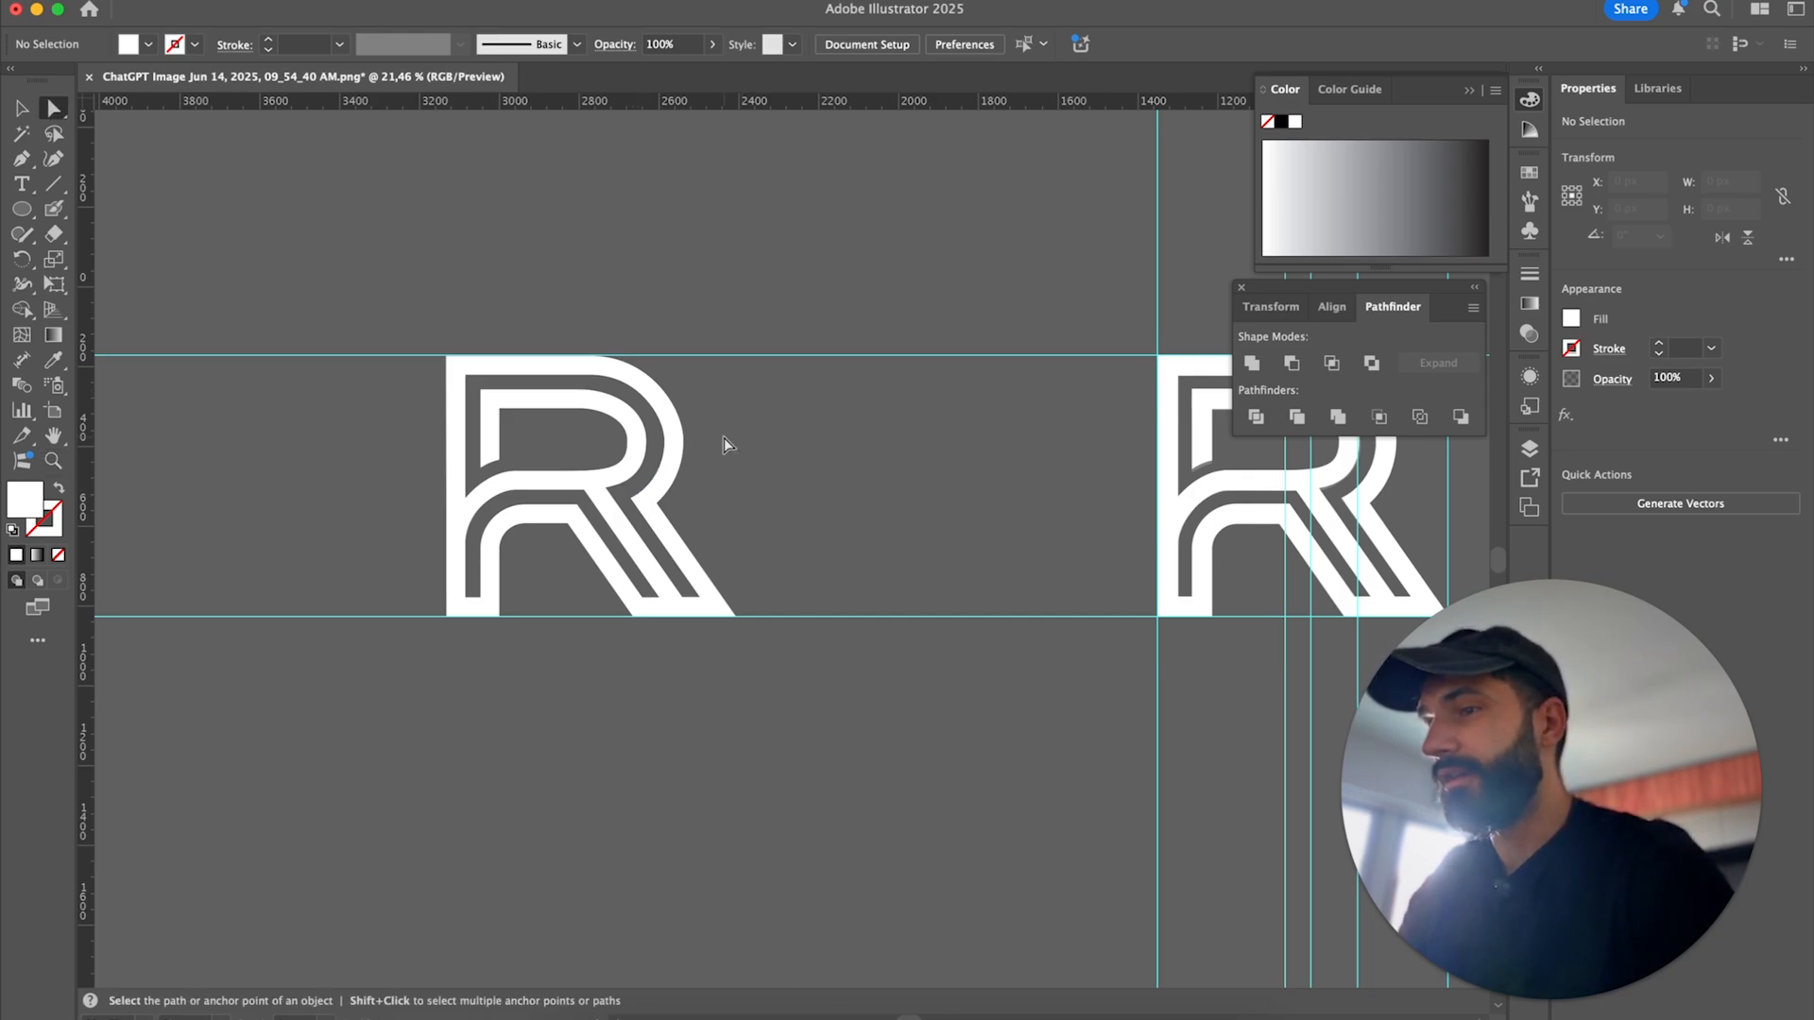
key(v)
drag(296, 765, 486, 557)
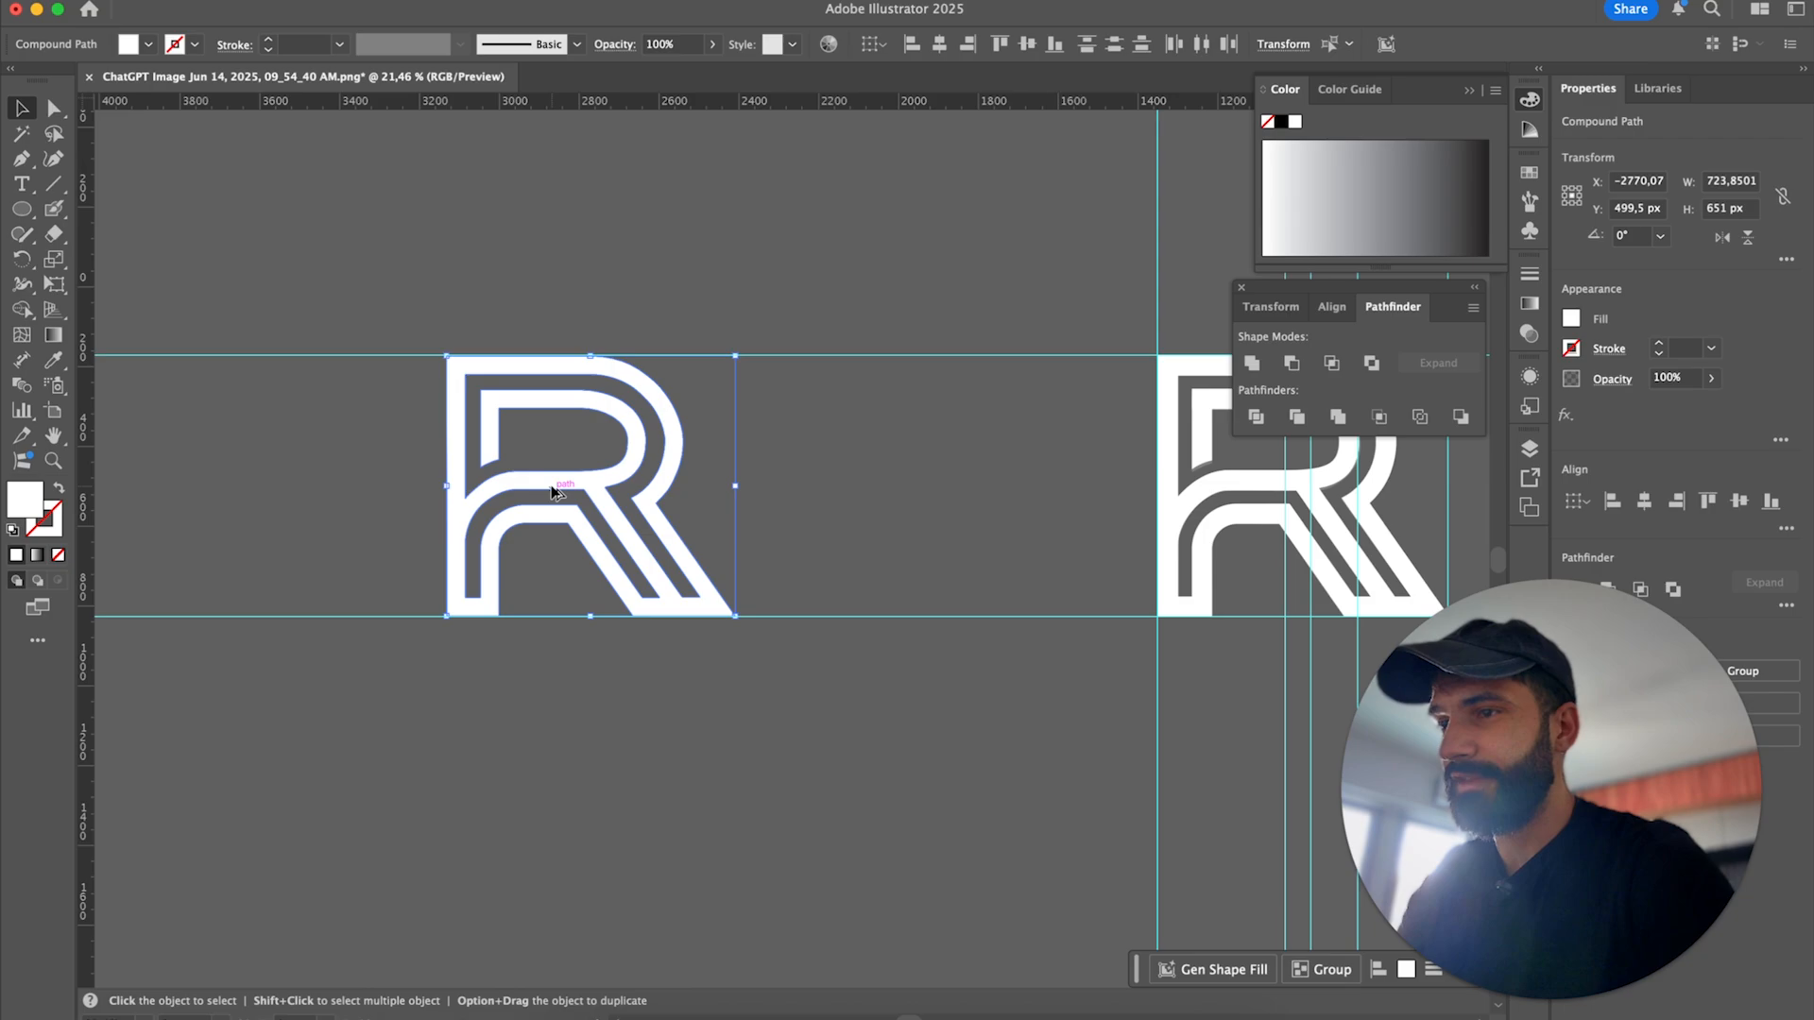
drag(571, 472, 833, 597)
drag(992, 336, 888, 529)
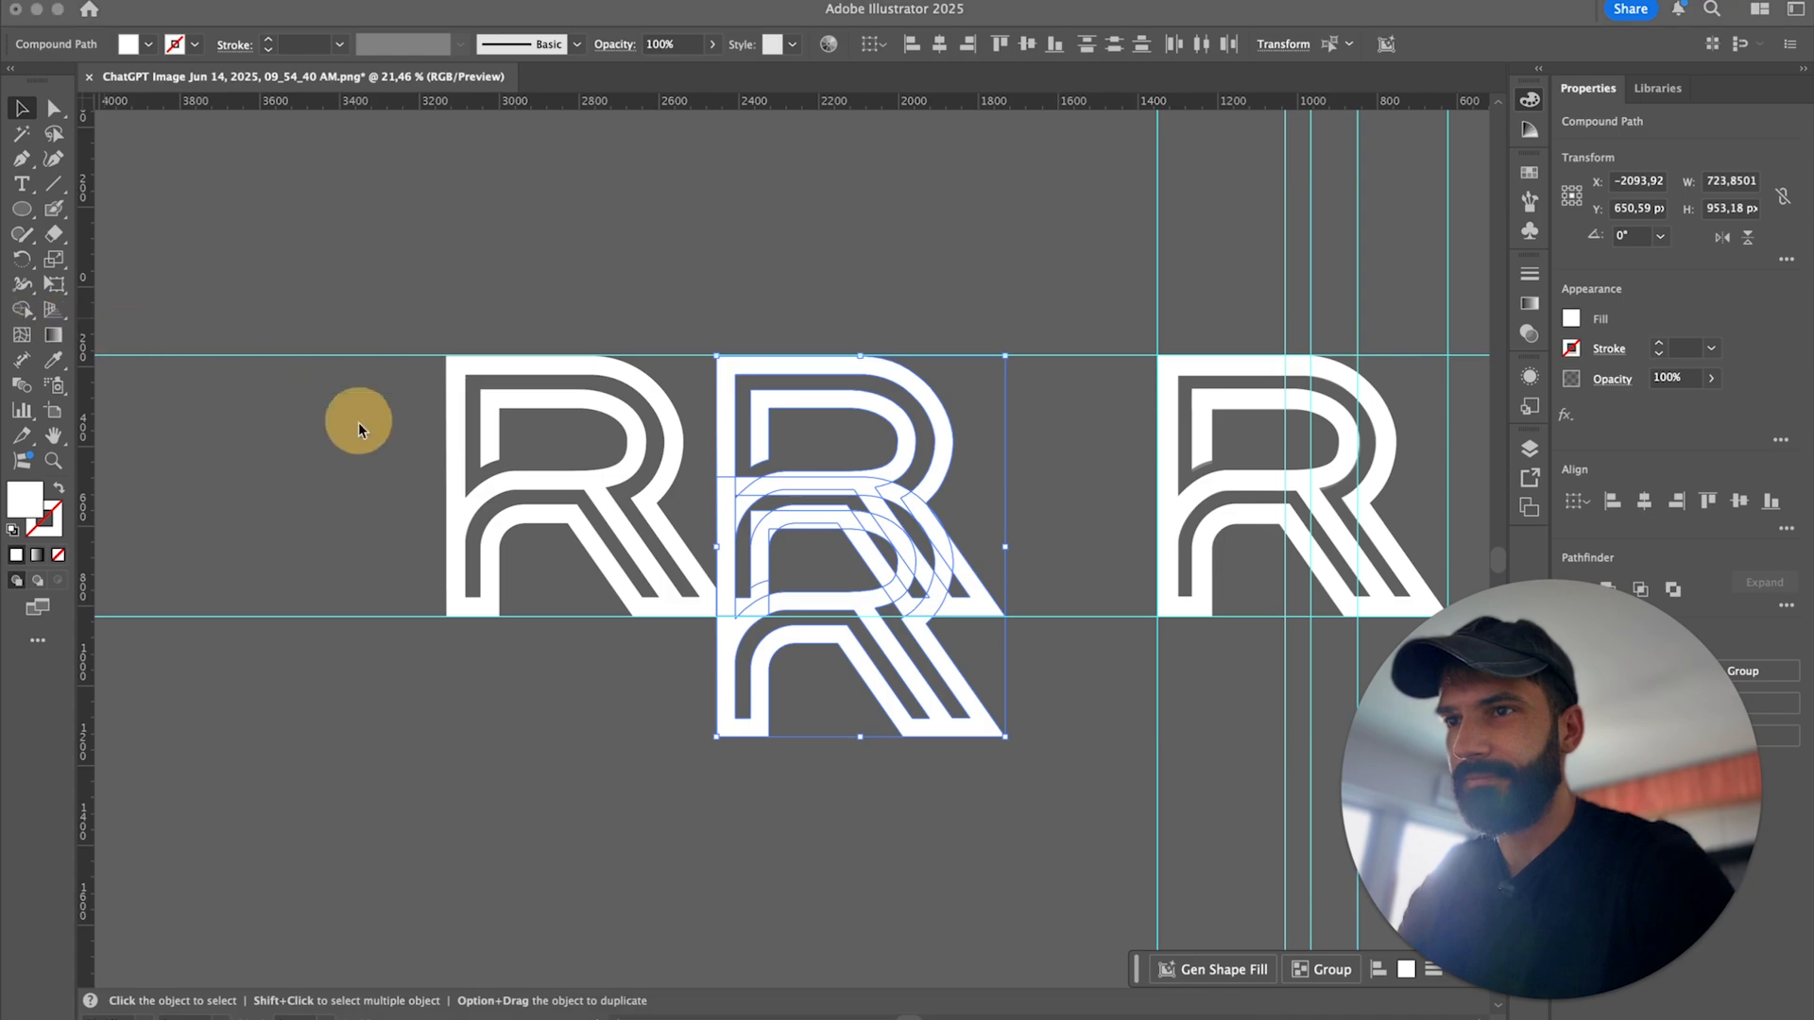
Trim the two stacked R copies with the Shape Builder tool into a B shape ending at the baseline guide.
click(22, 309)
scroll(722, 723, up, 1)
drag(1073, 655, 1045, 518)
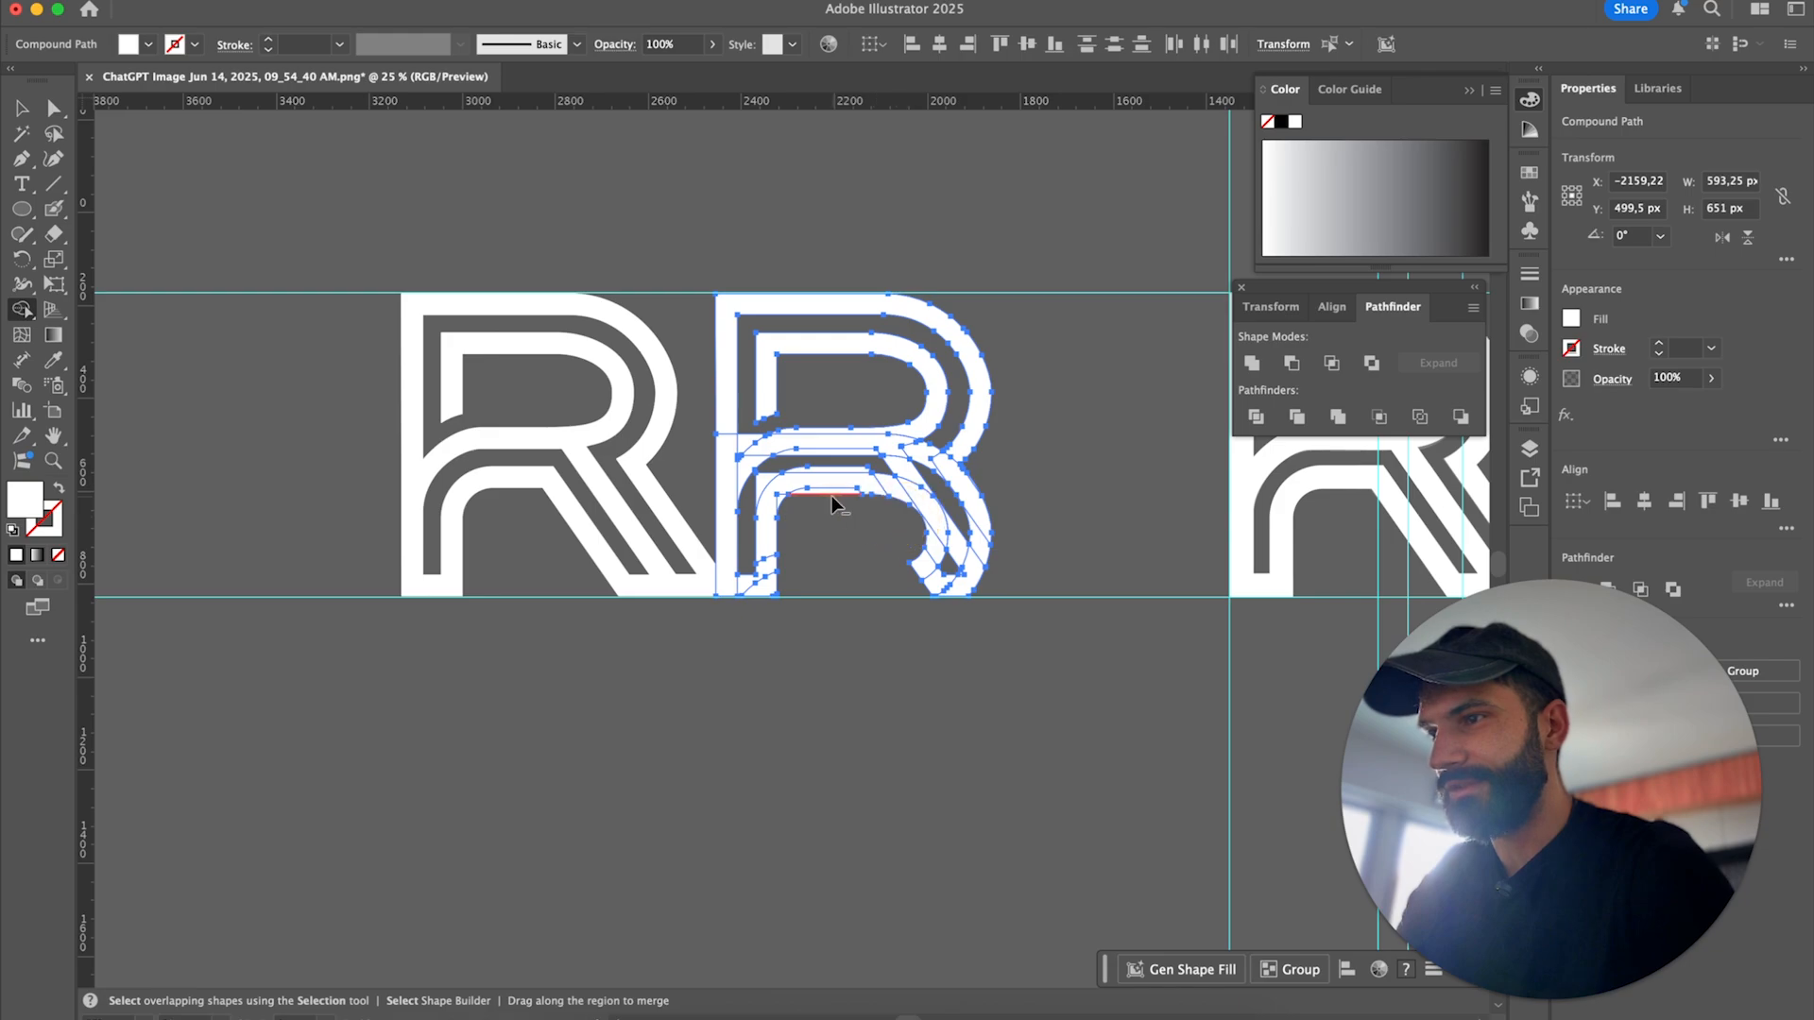
scroll(758, 427, up, 4)
scroll(805, 502, right, 5)
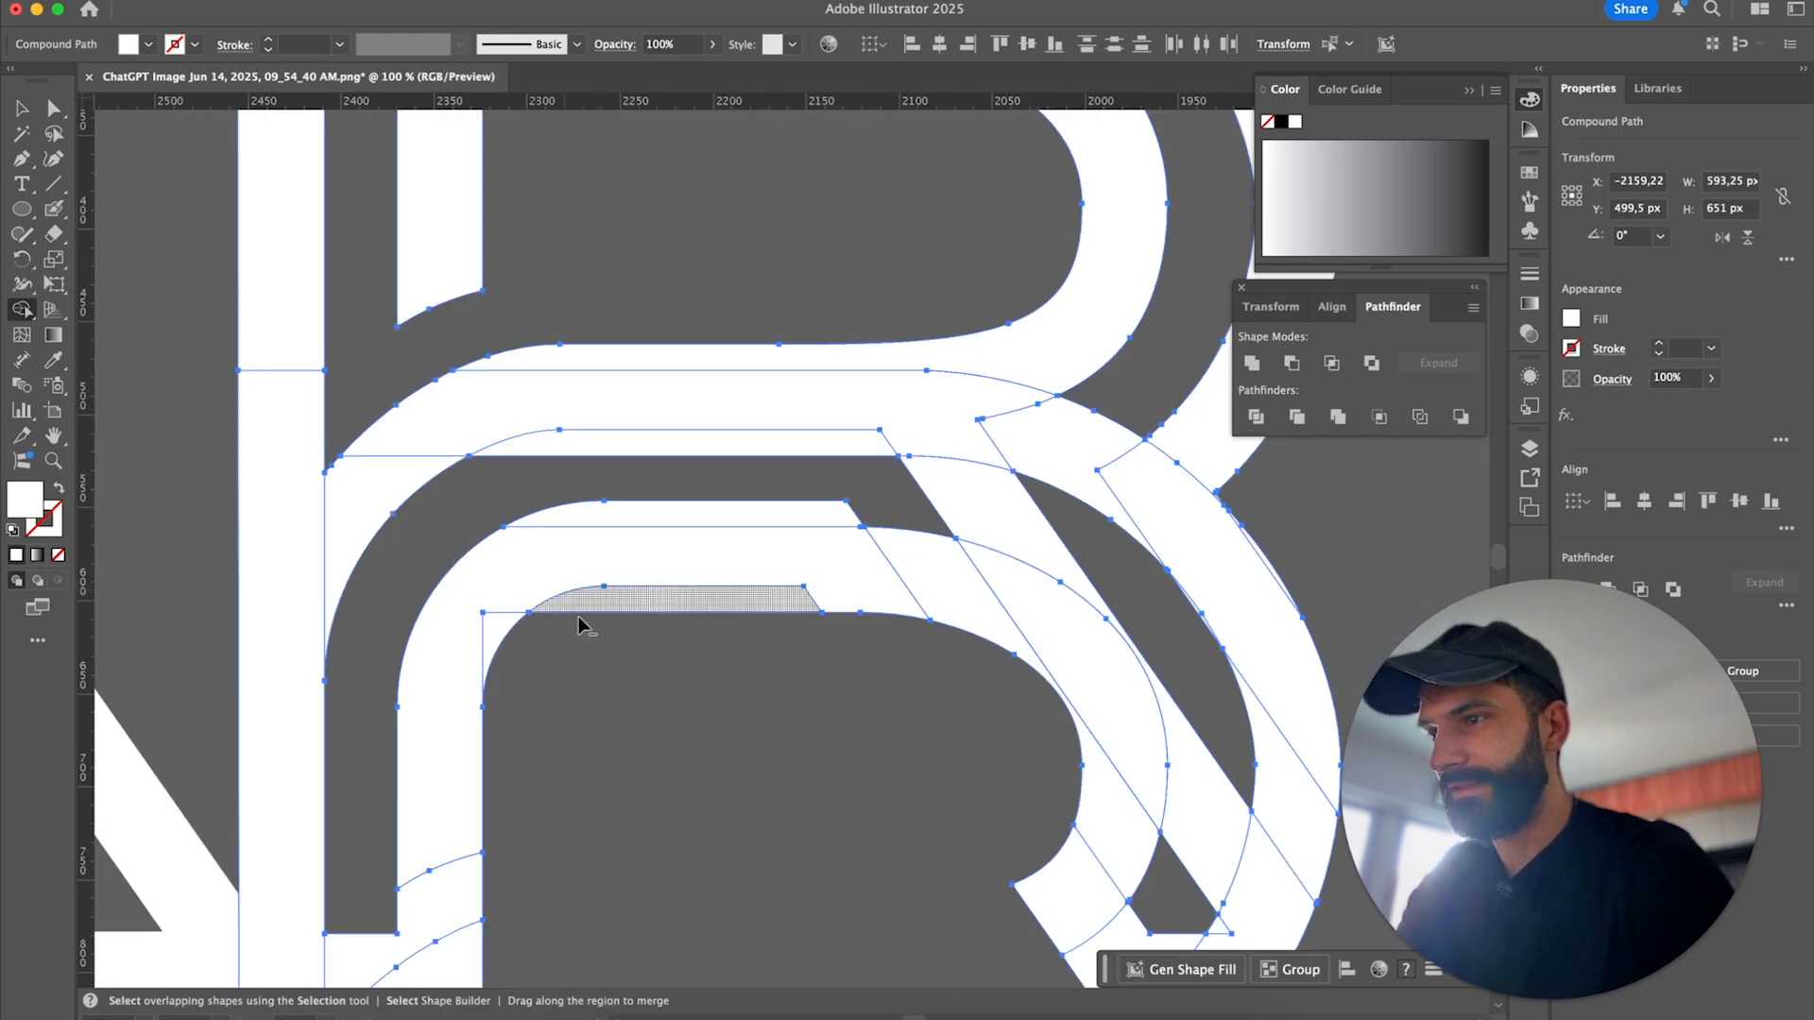
scroll(870, 514, down, 1)
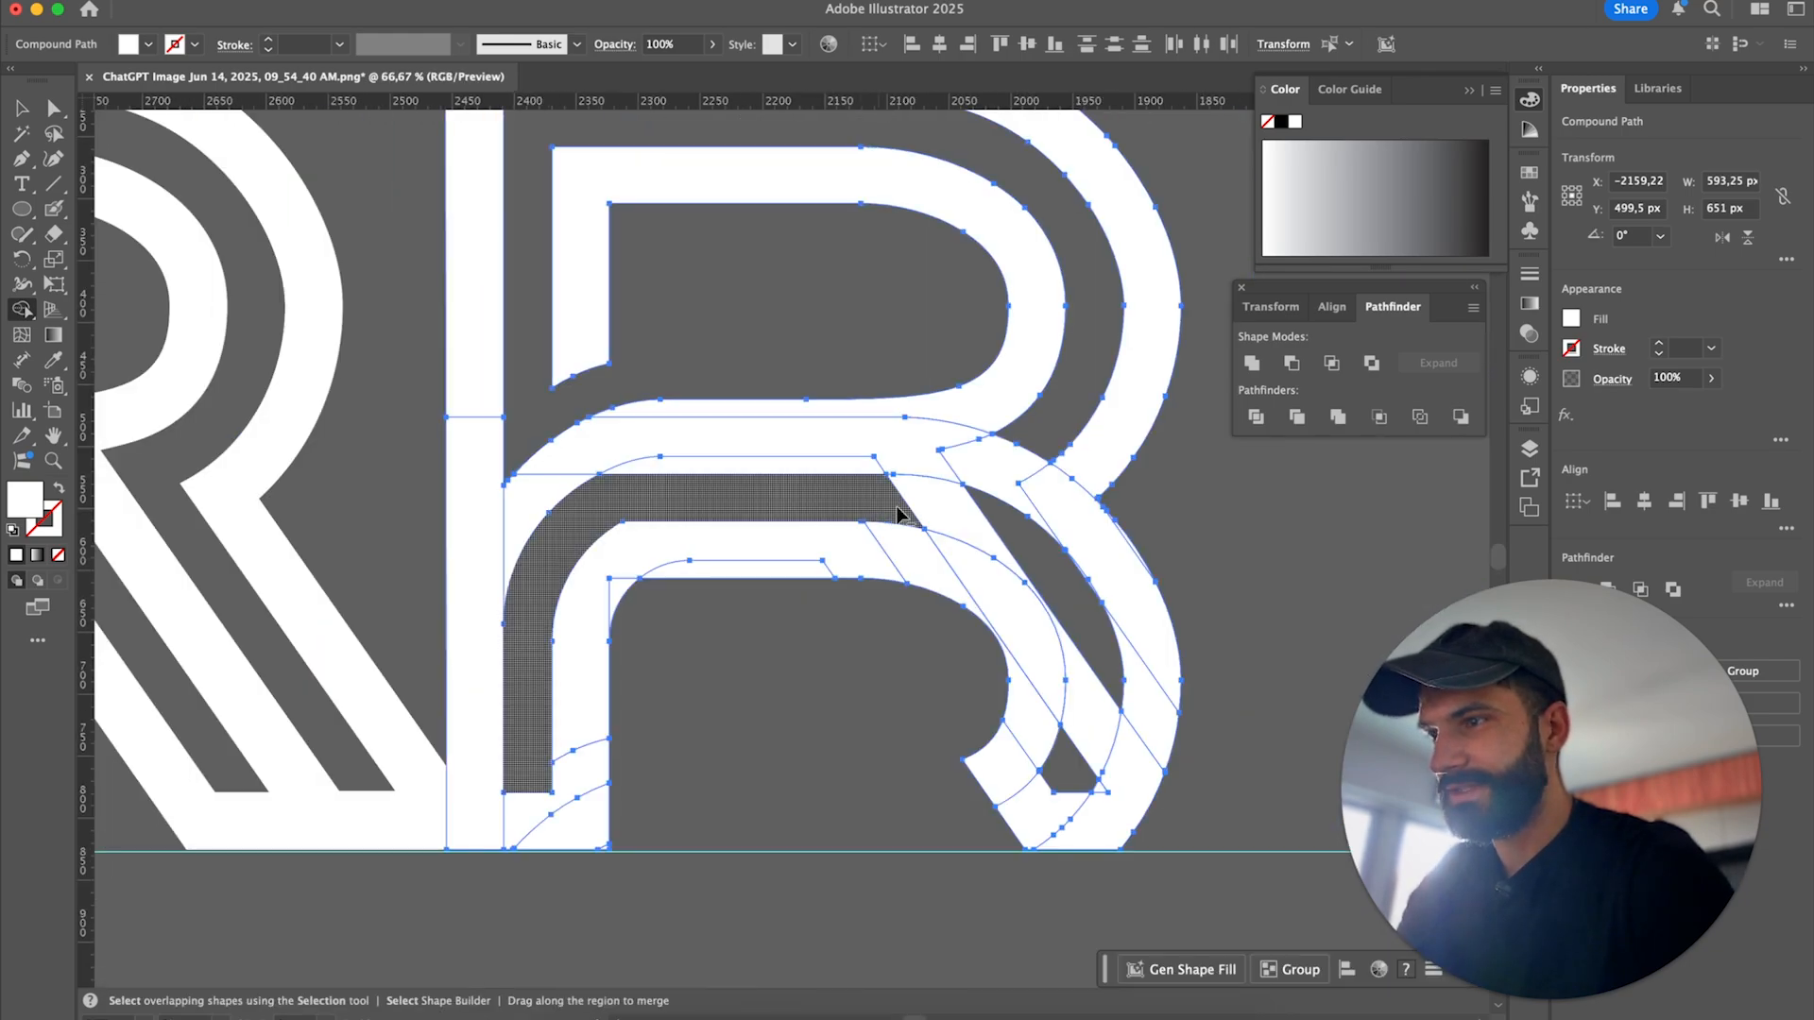
scroll(1065, 798, down, 2)
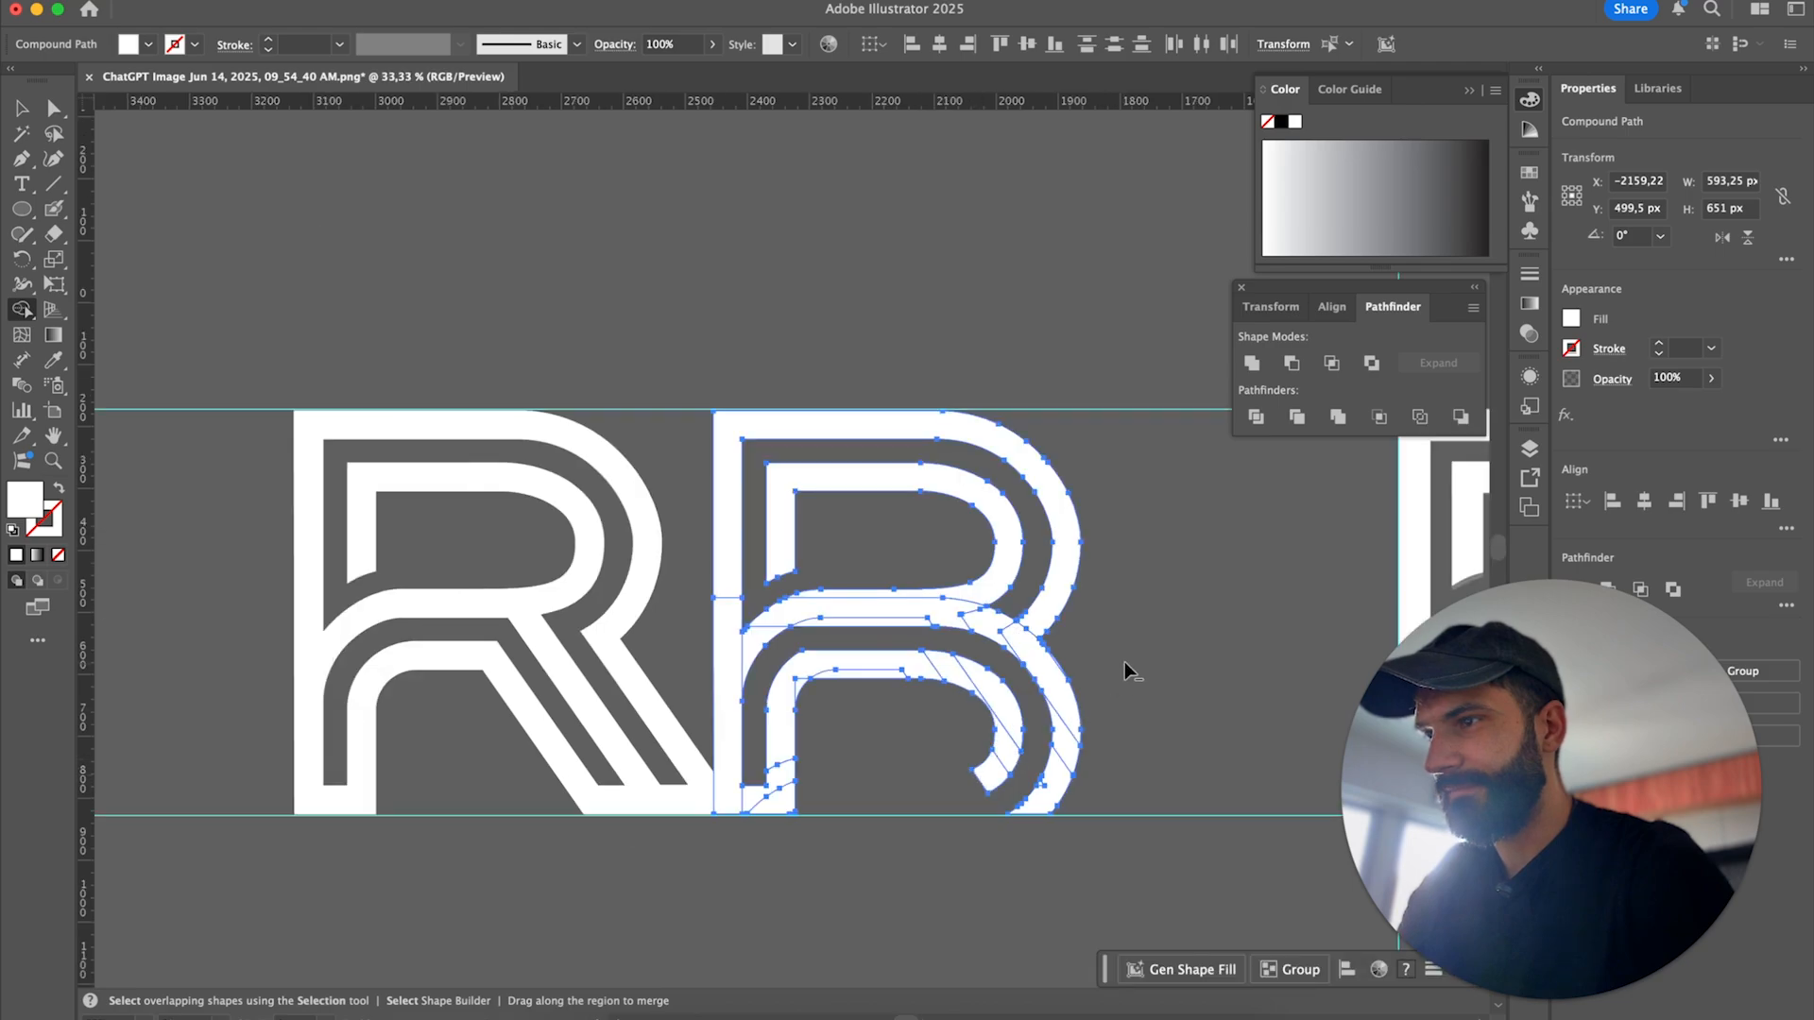
Move the B shape onto the edge of the original R so they overlap, and select both letters.
key(v)
click(1174, 620)
drag(1037, 557, 857, 636)
click(936, 337)
drag(711, 505, 218, 476)
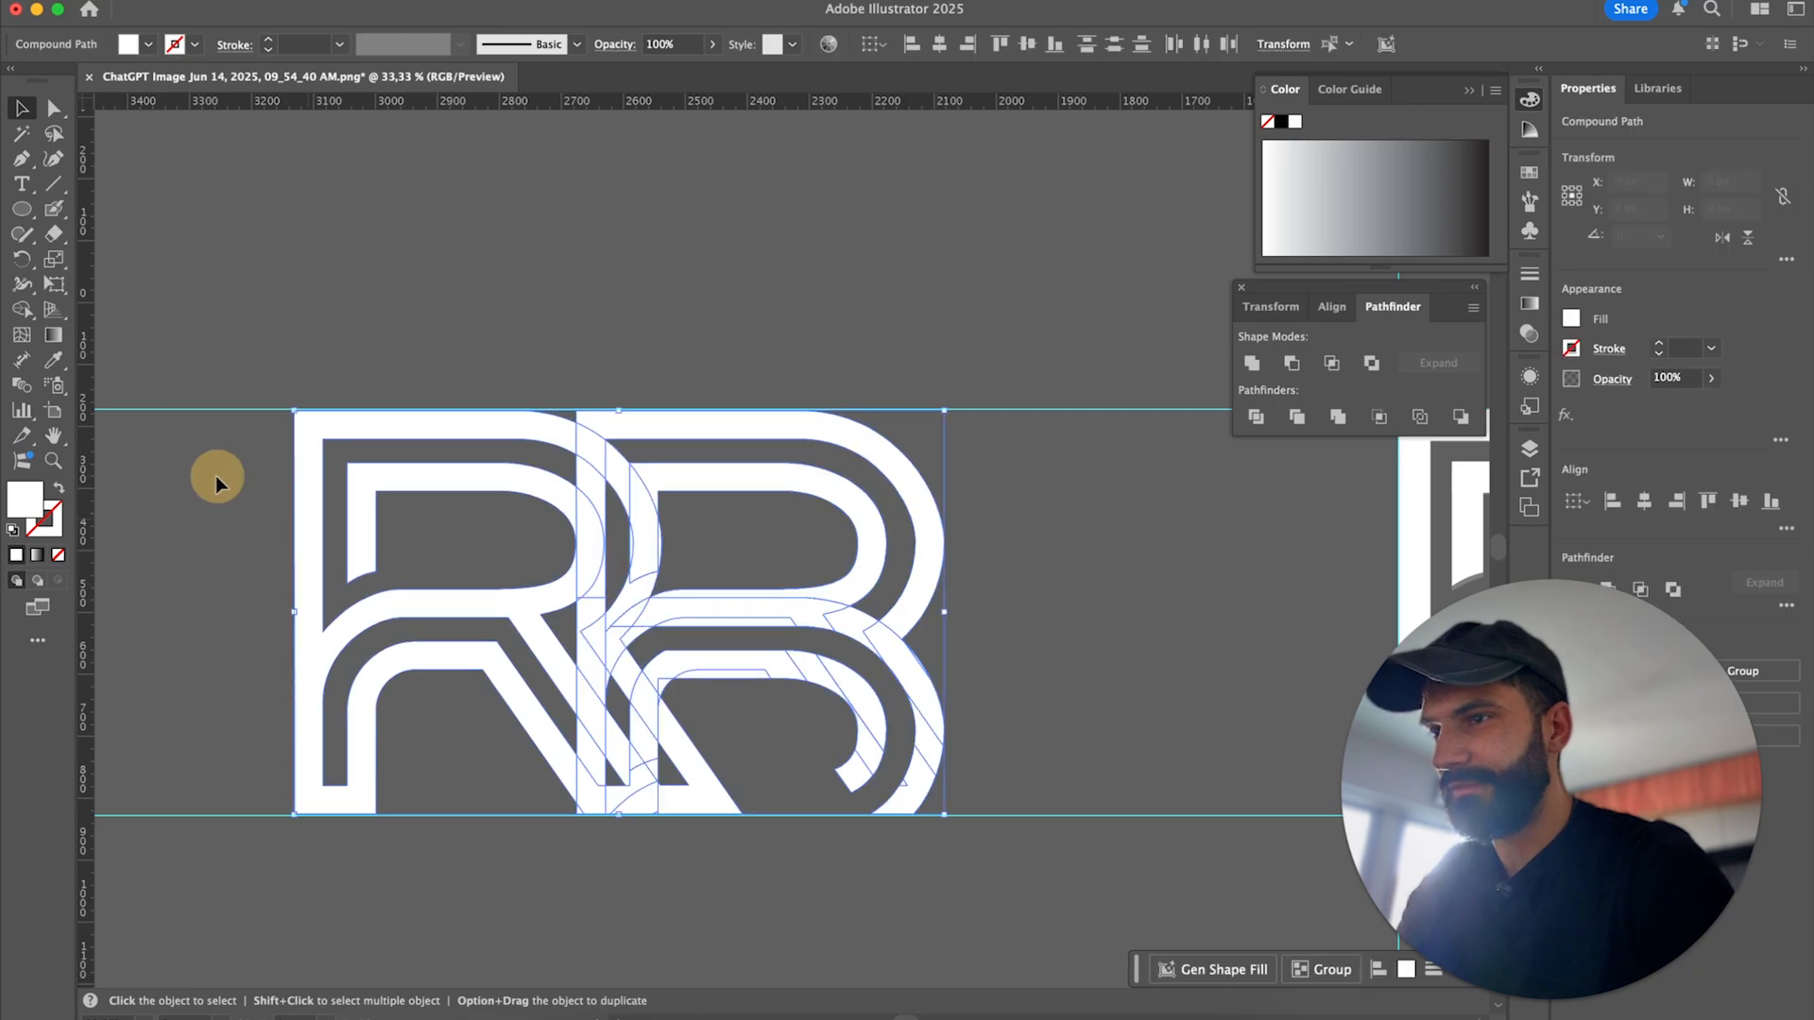
Remove the B's stem pieces that overlap the R's bowl and legs, using the Shape Builder tool.
key(shift+m)
scroll(579, 470, up, 5)
click(661, 567)
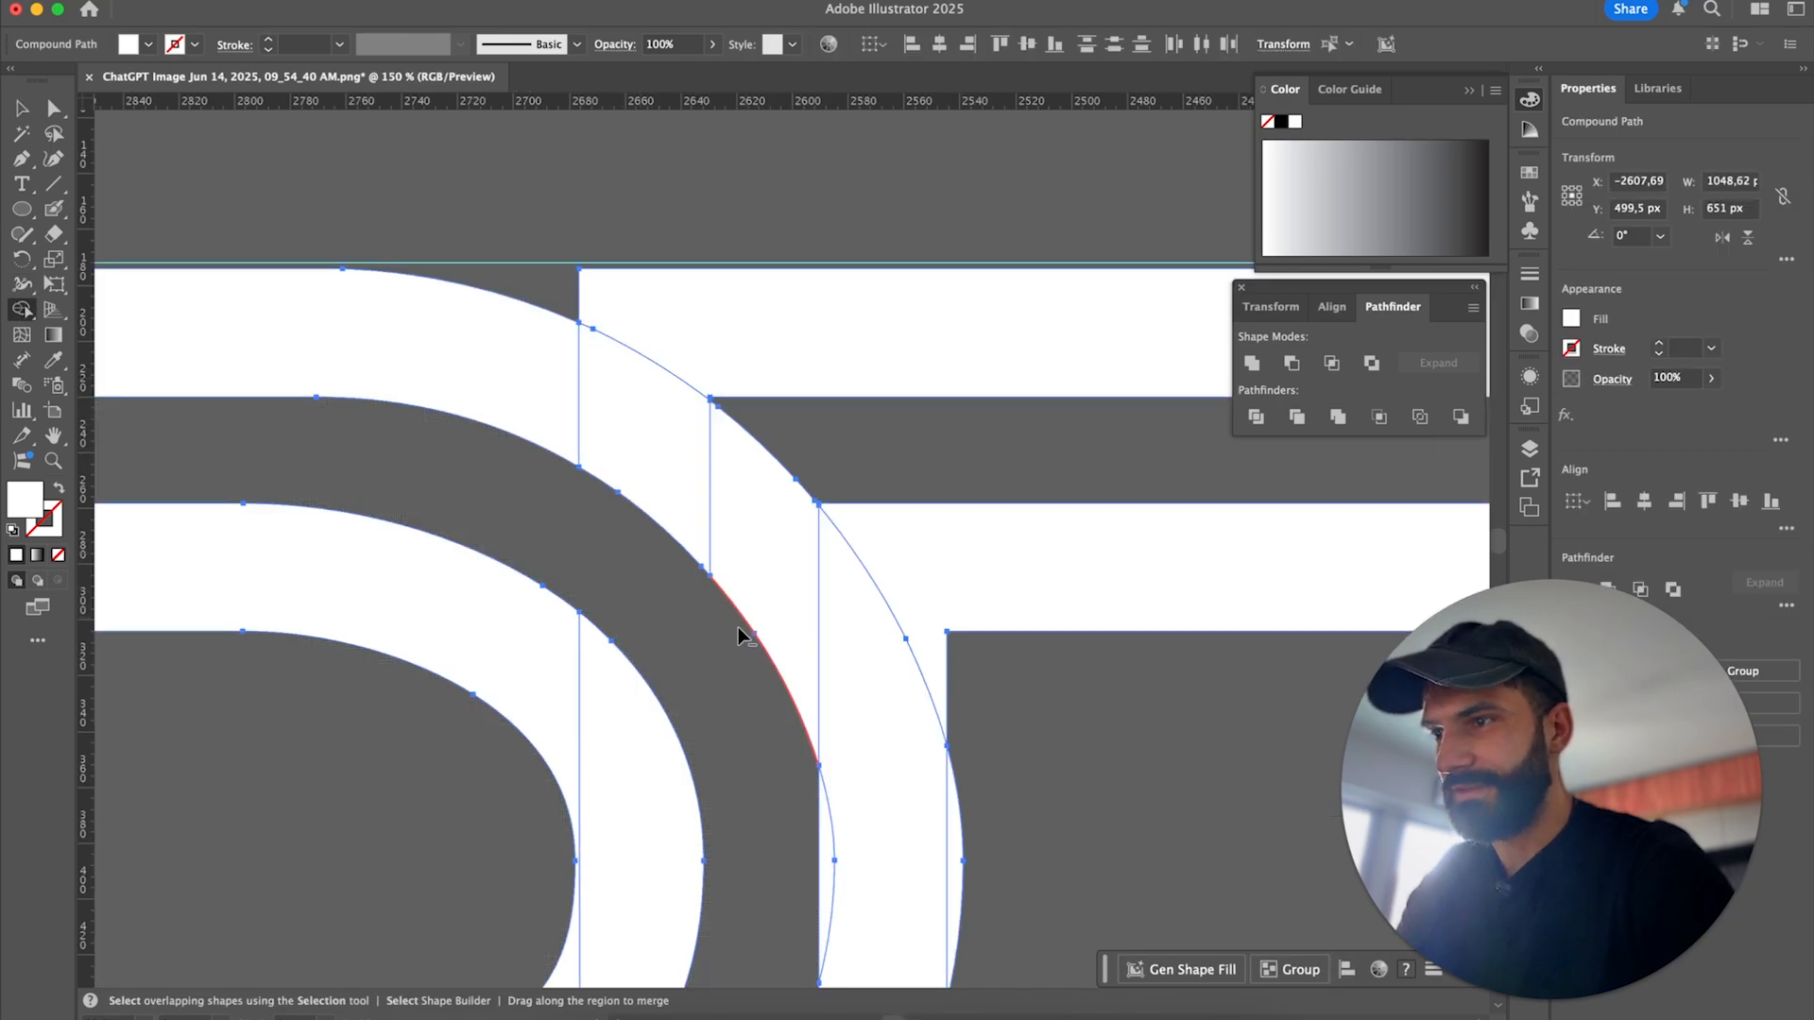
scroll(775, 342, down, 5)
click(749, 392)
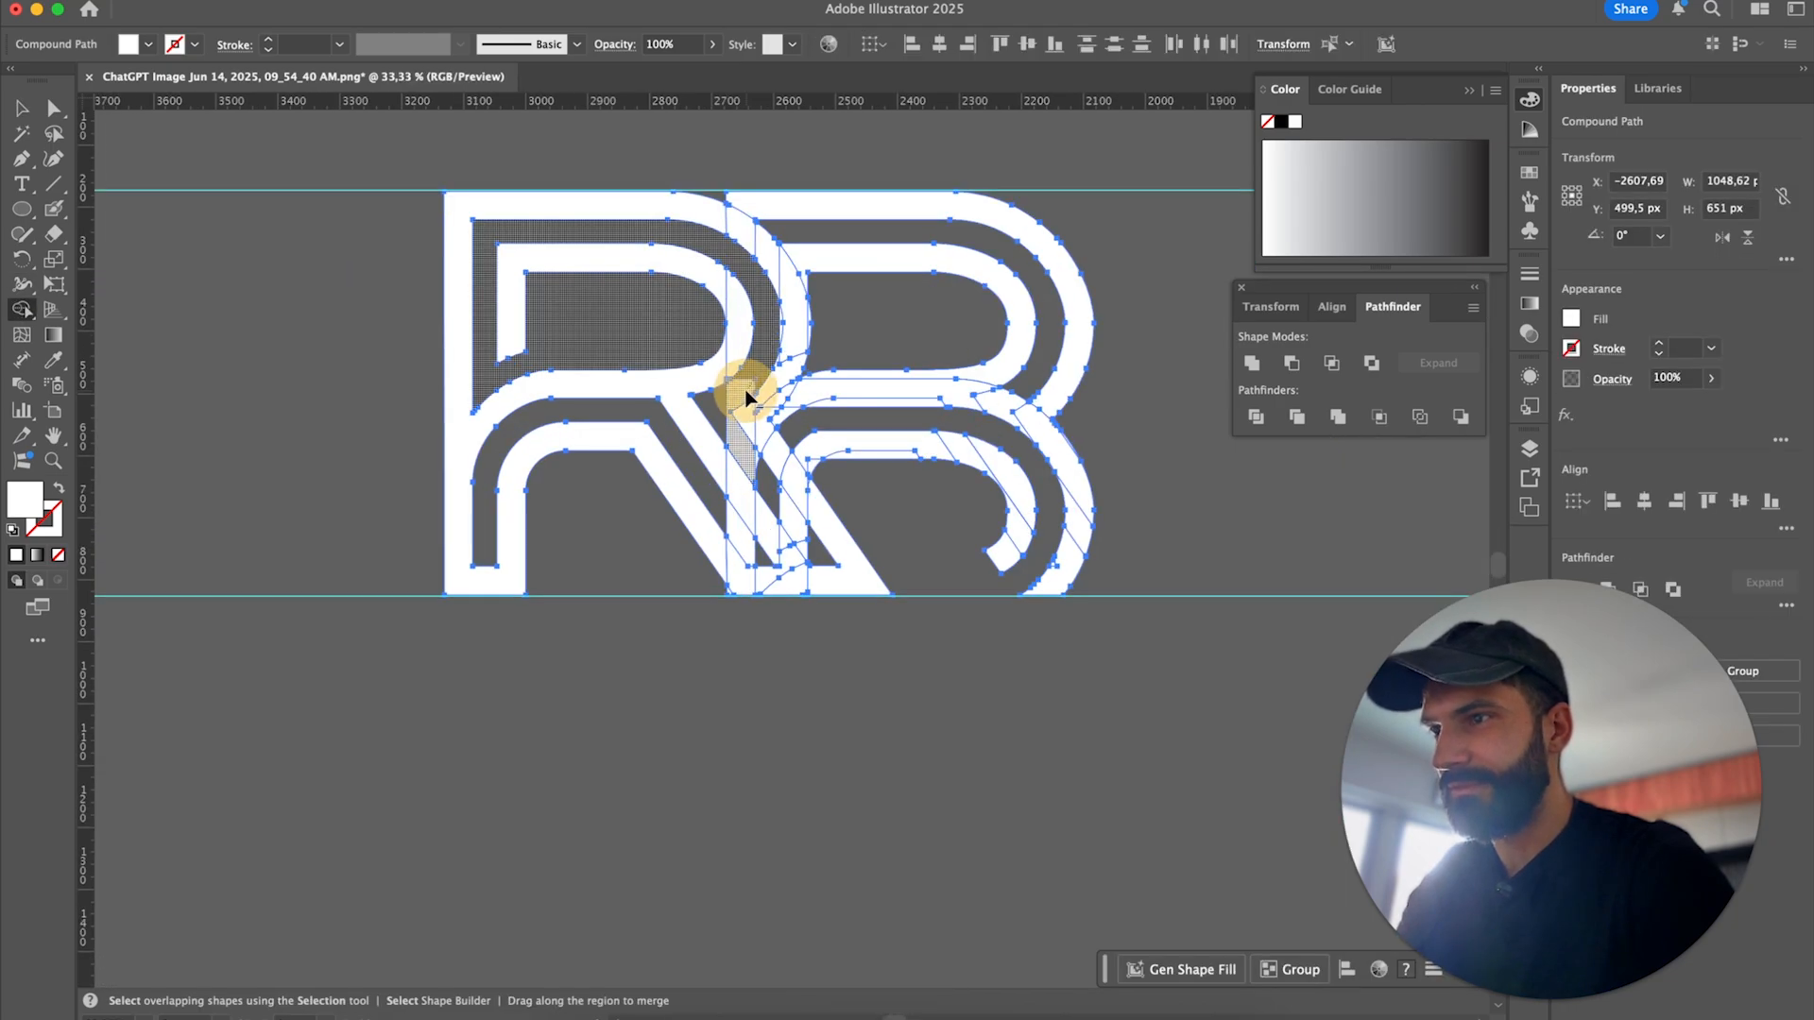
click(761, 487)
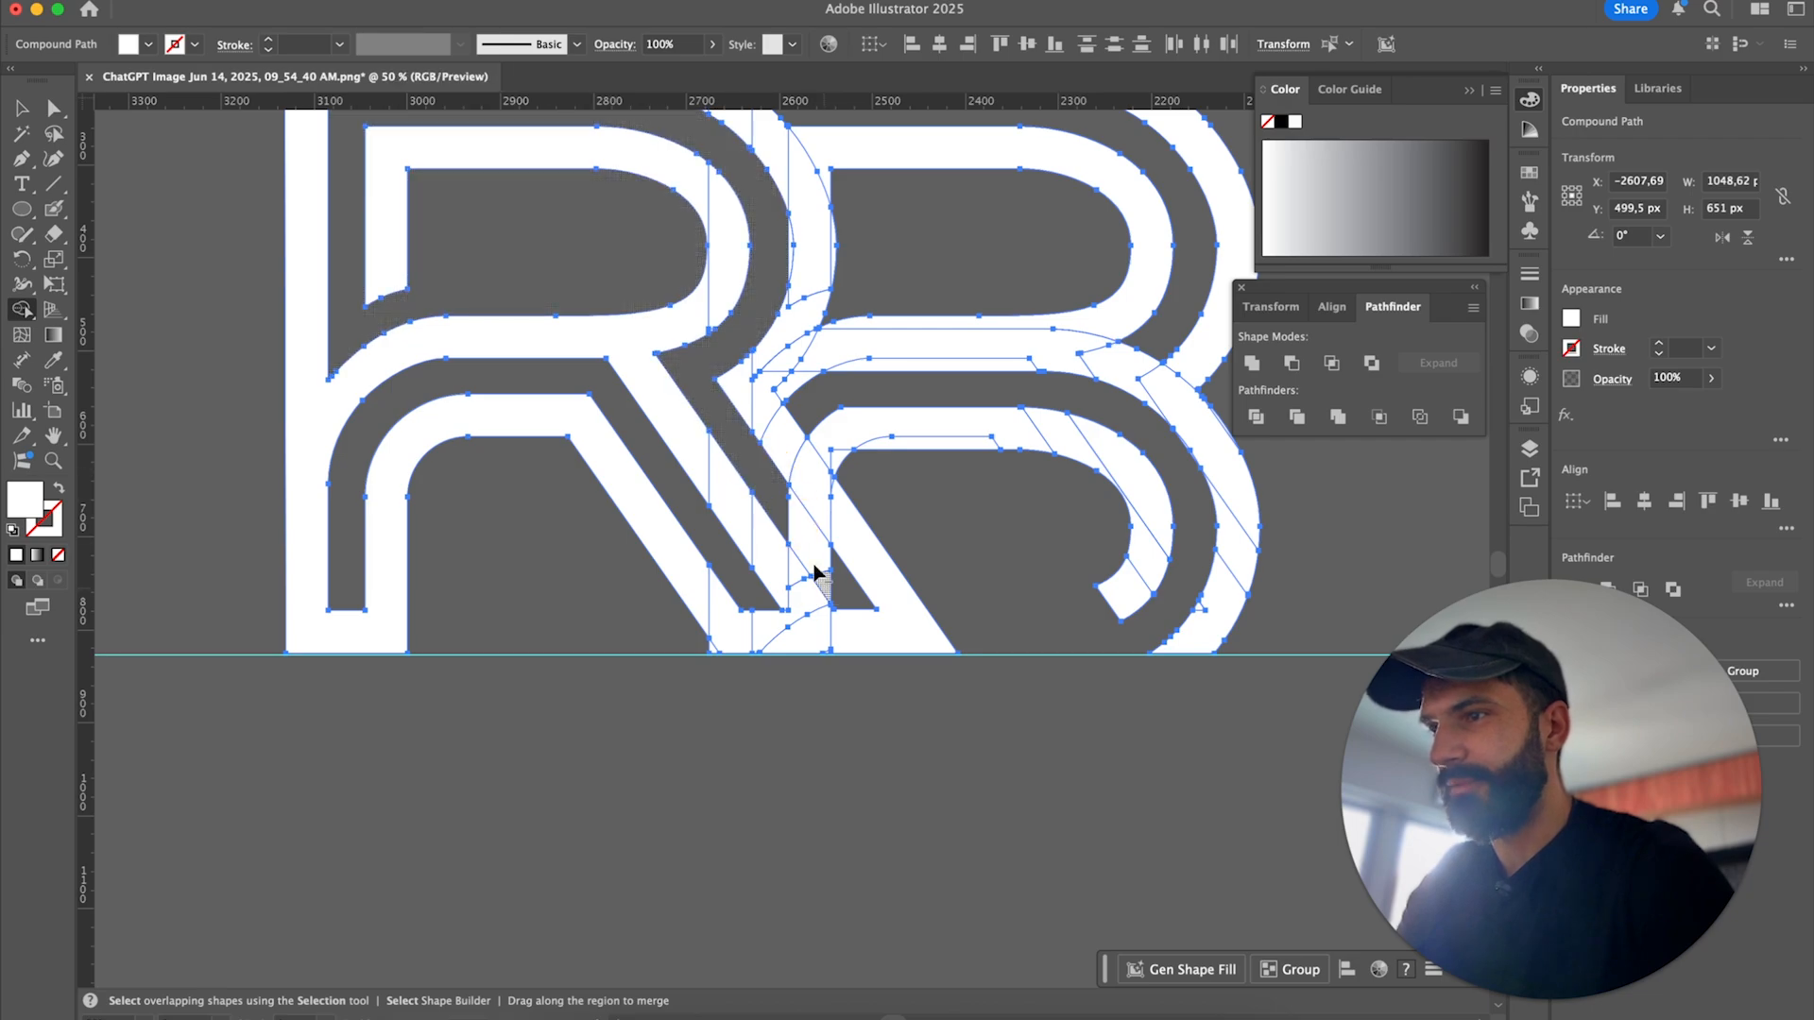
click(831, 579)
Deselect the artwork and examine the combined RB monogram at a smaller size beside the single R.
key(super+shift+a)
key(super+equal)
key(z)
key(super+minus)
alt+click(875, 680)
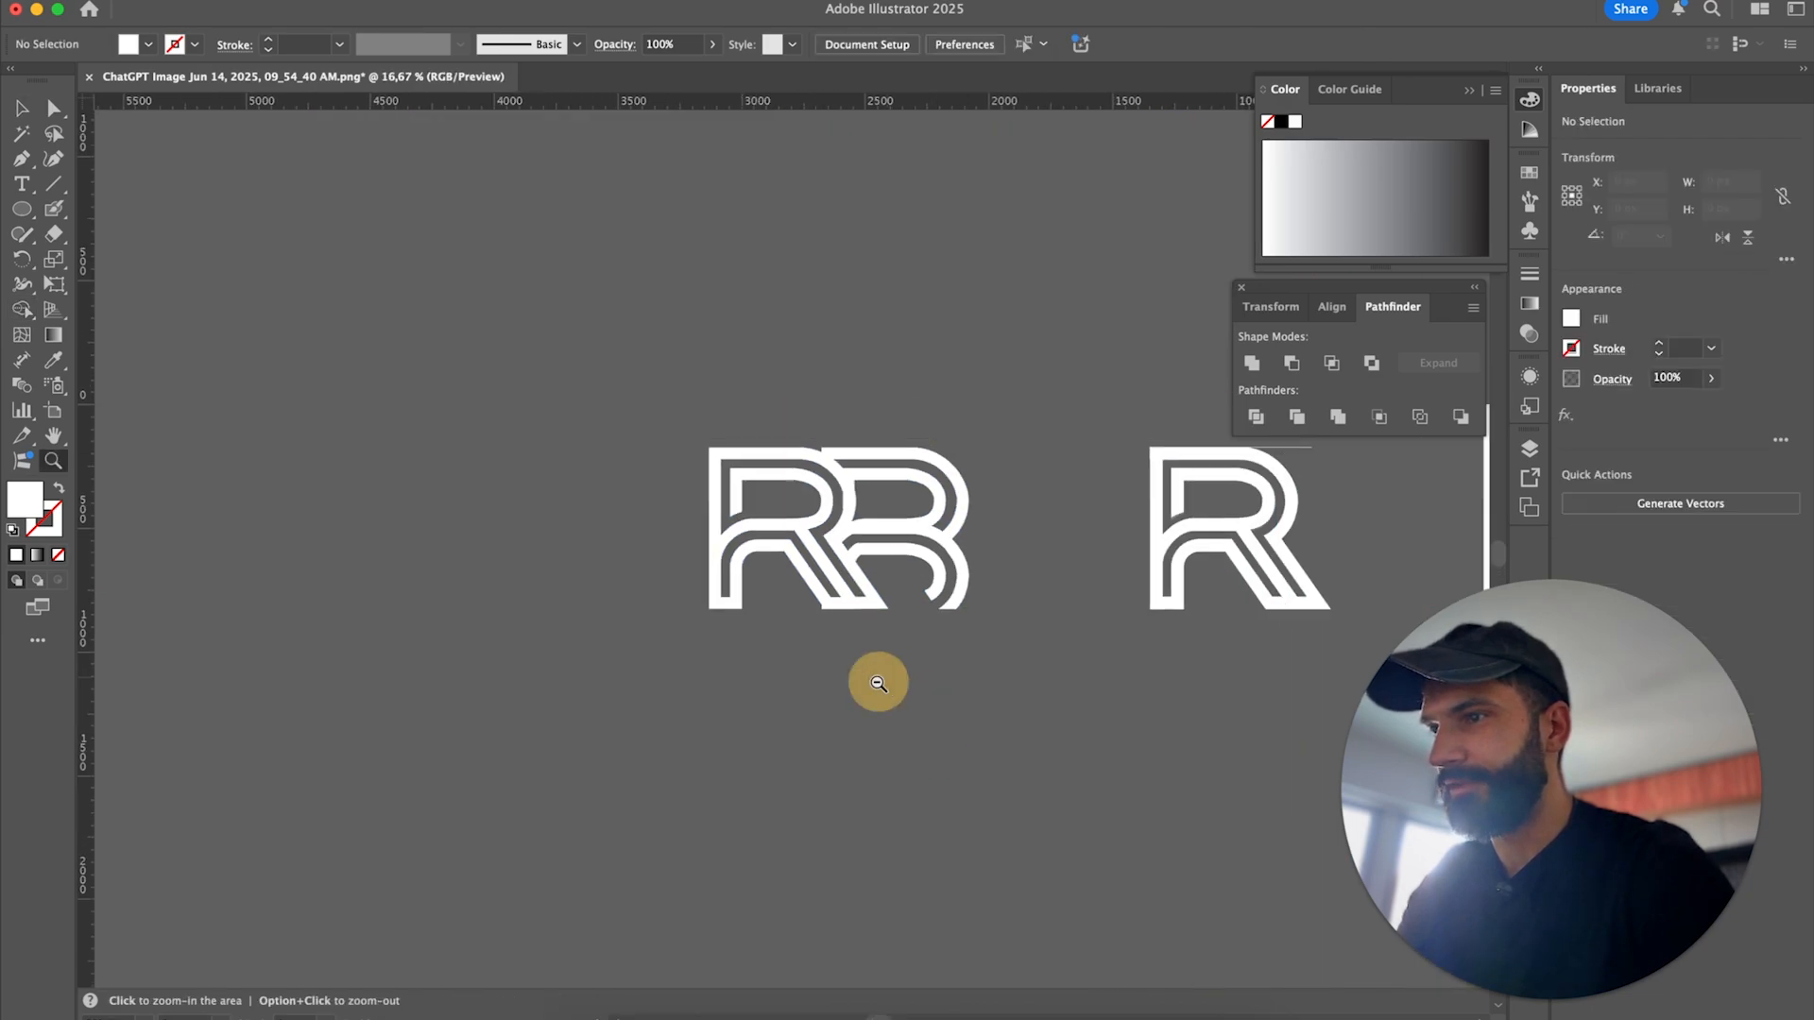
alt+click(664, 714)
mouse_move(698, 541)
mouse_down()
mouse_move(753, 429)
mouse_move(811, 501)
mouse_move(863, 506)
mouse_up()
key(shift+b)
scroll(862, 506, down, 5)
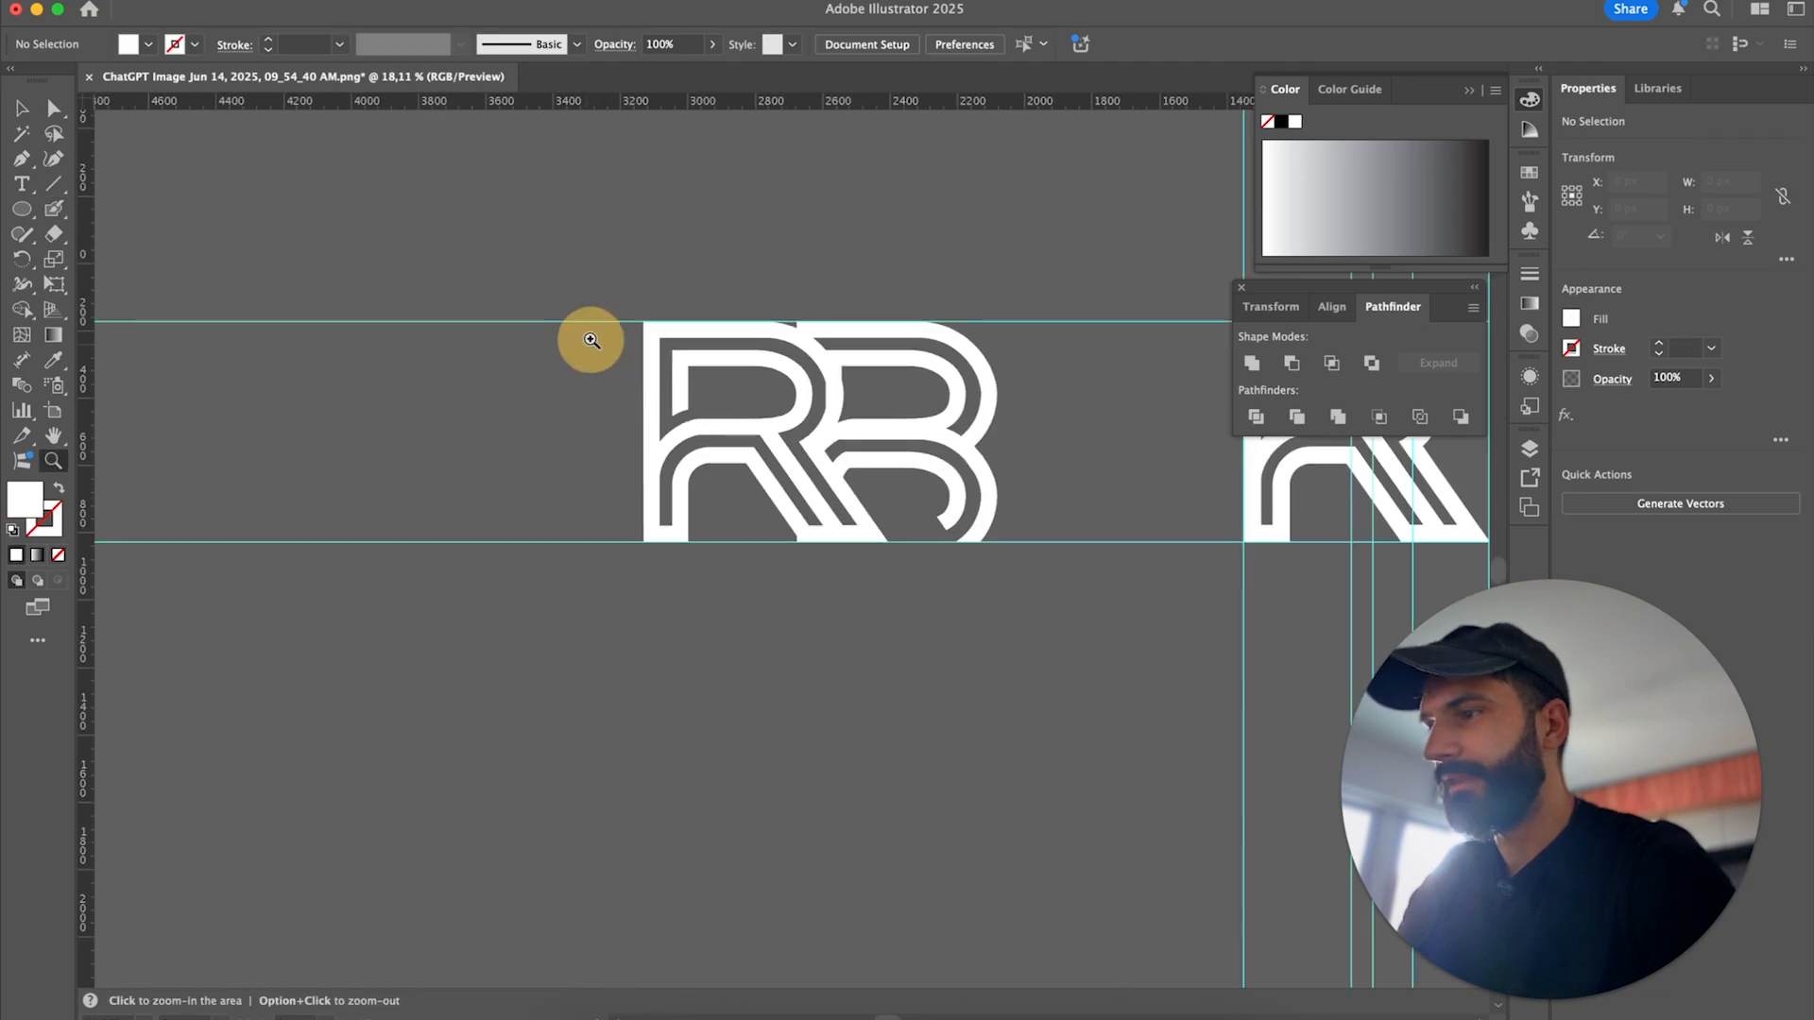
Switch back to Figma, select all four monogram and horizontal logo frames for viewing, and deselect them.
key(v)
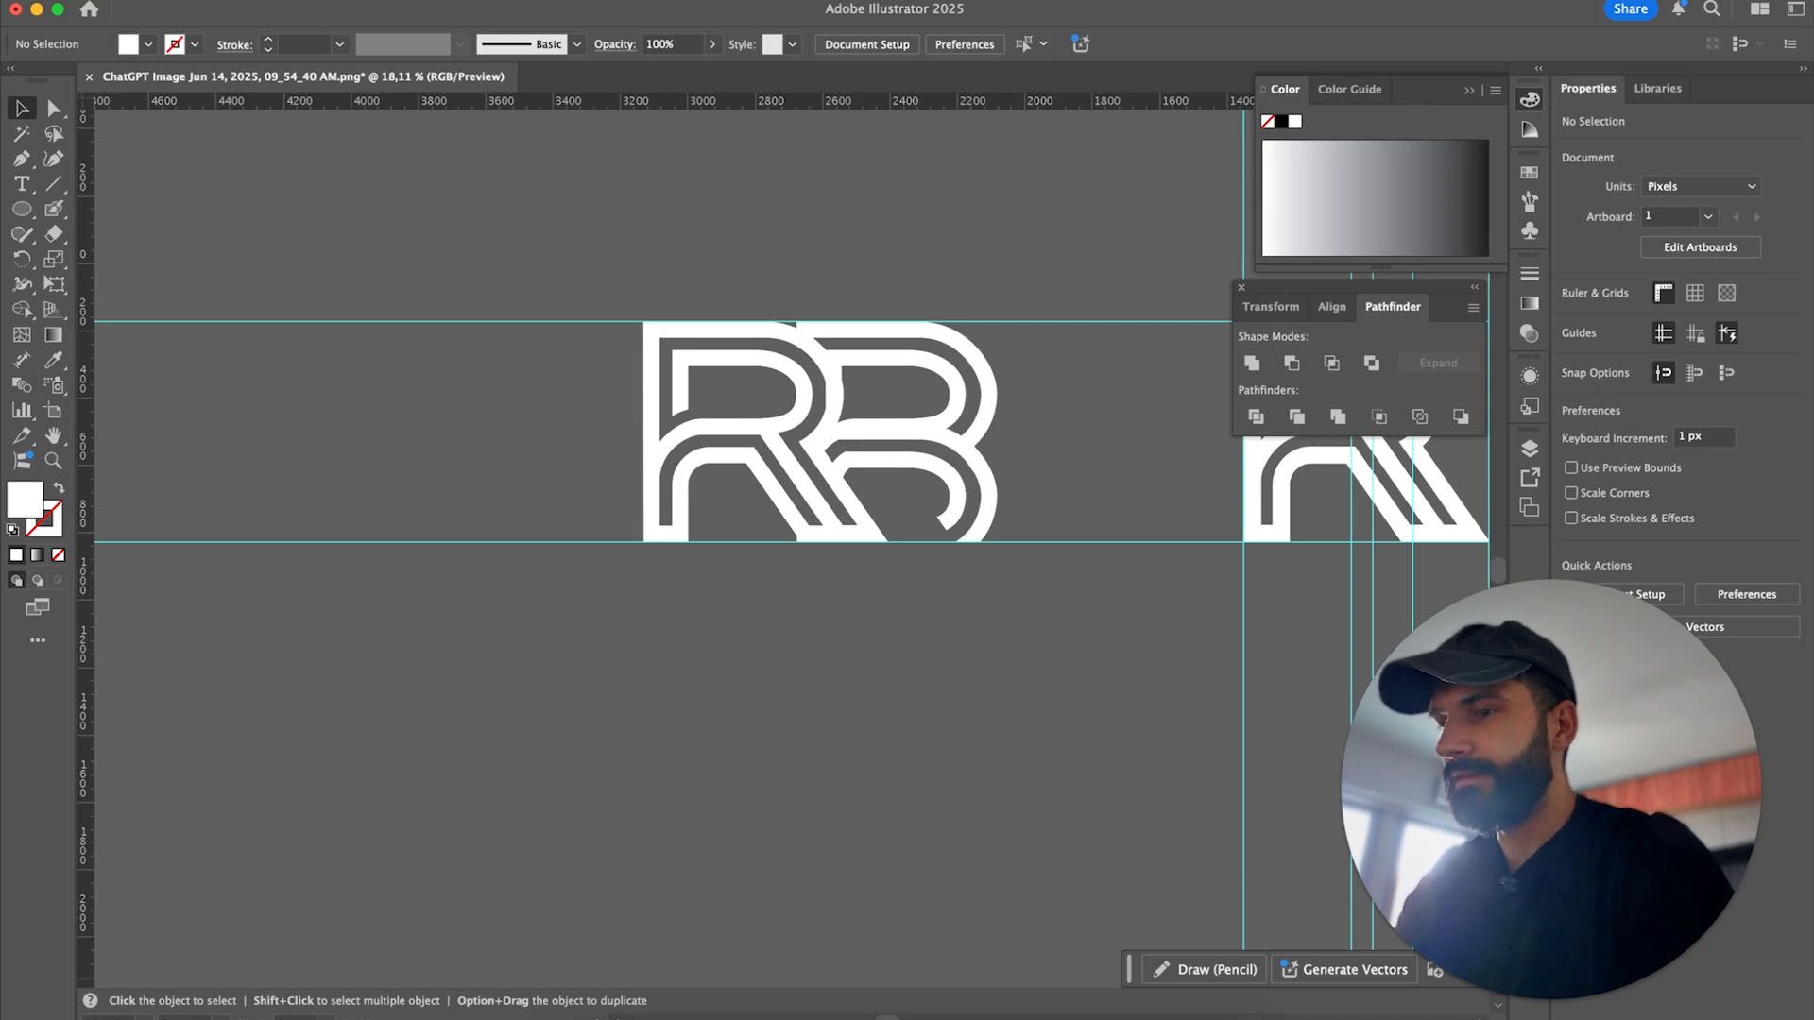
scroll(837, 598, right, 5)
click(720, 1011)
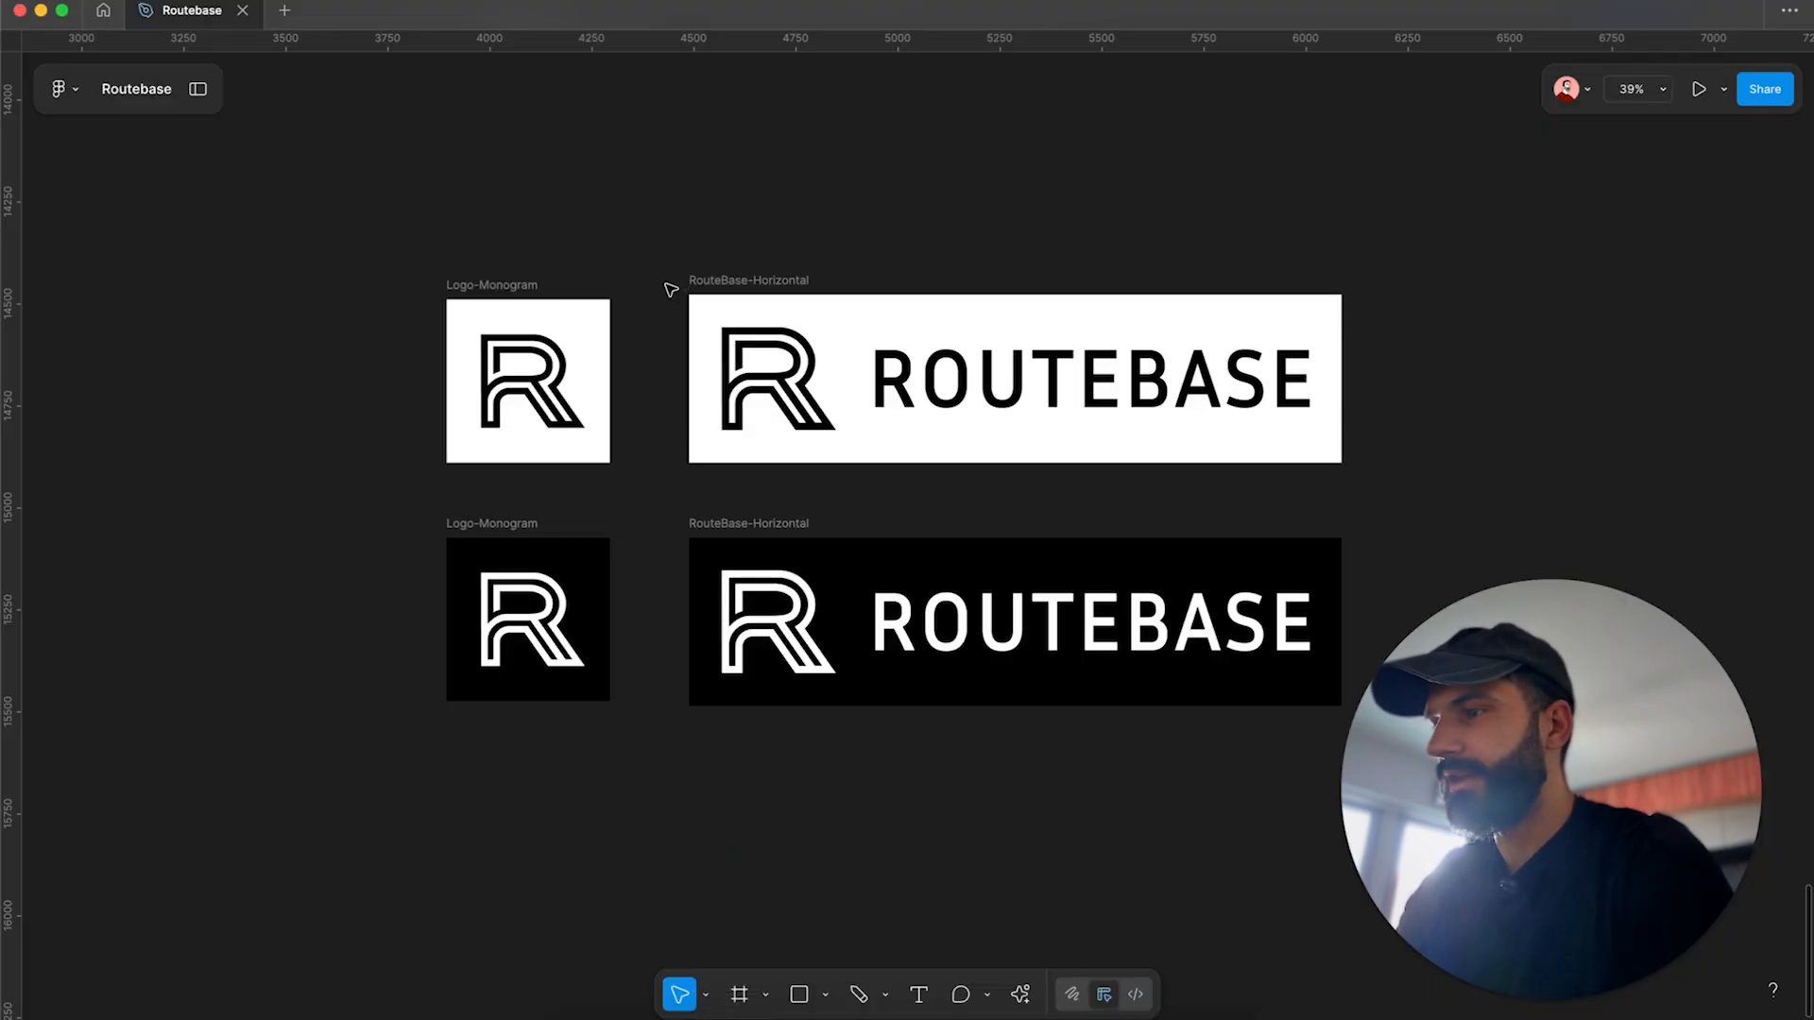
drag(292, 283, 1344, 704)
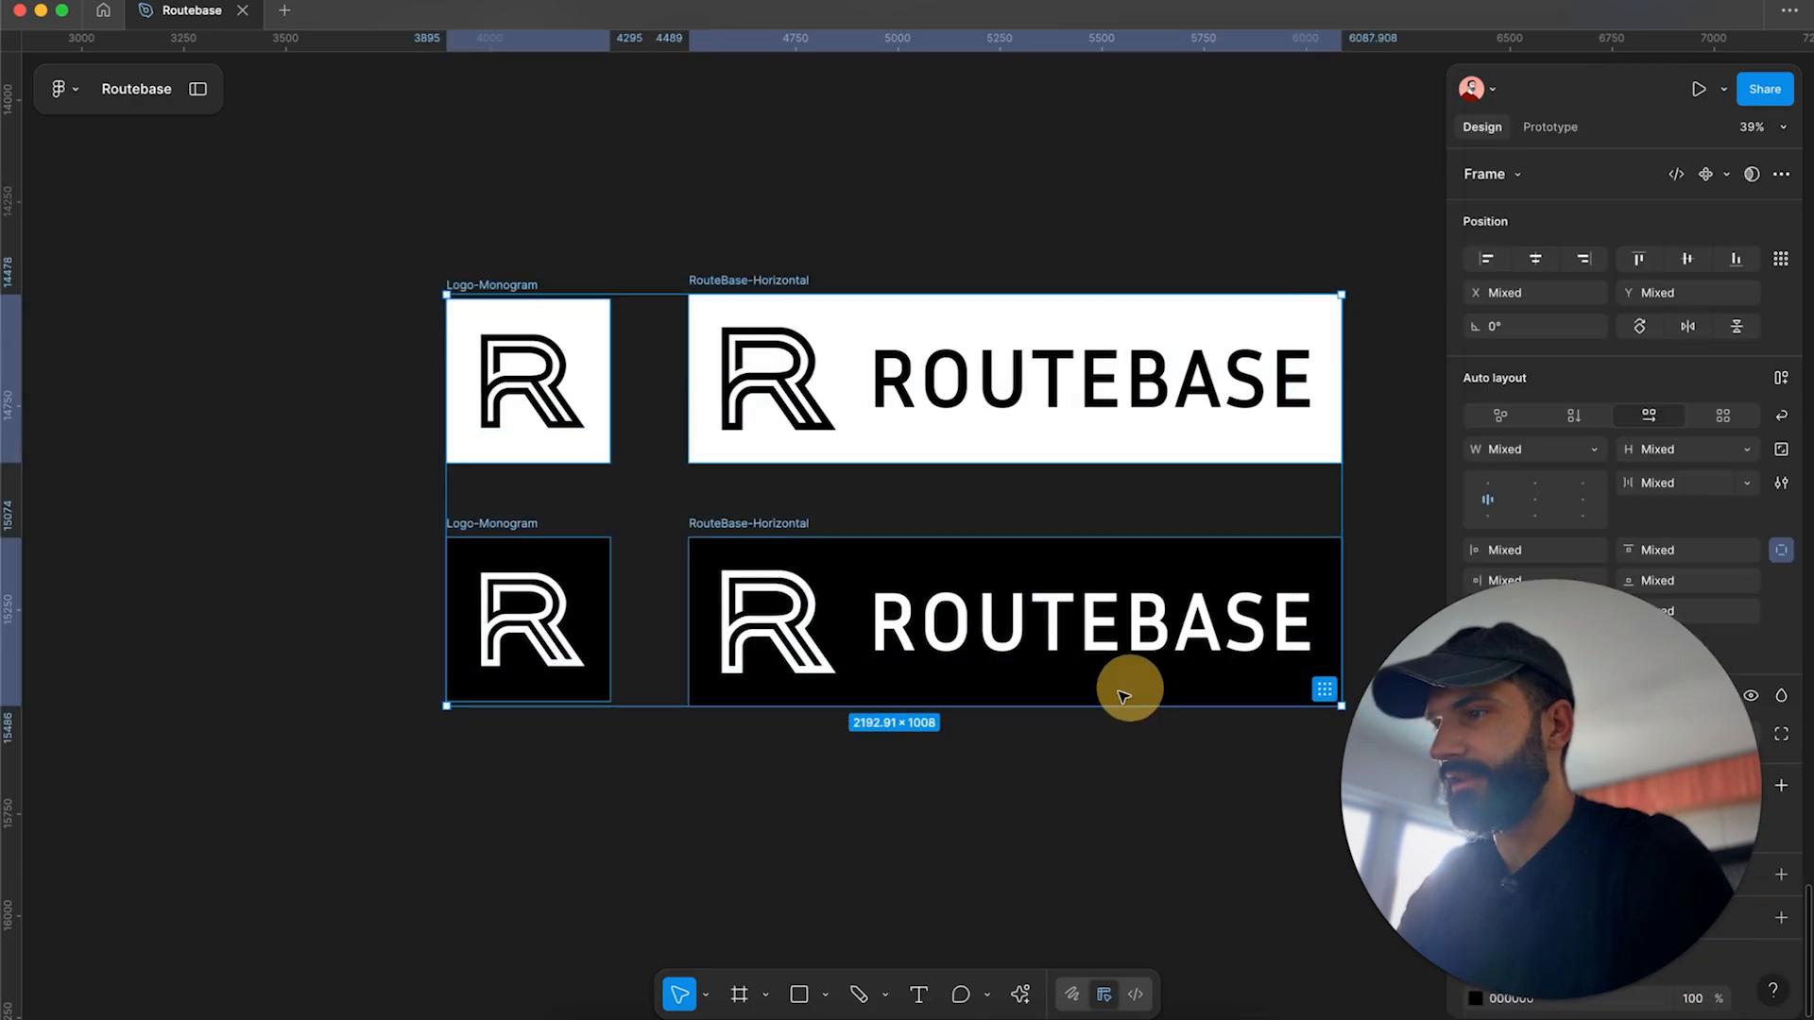
drag(1125, 689, 952, 678)
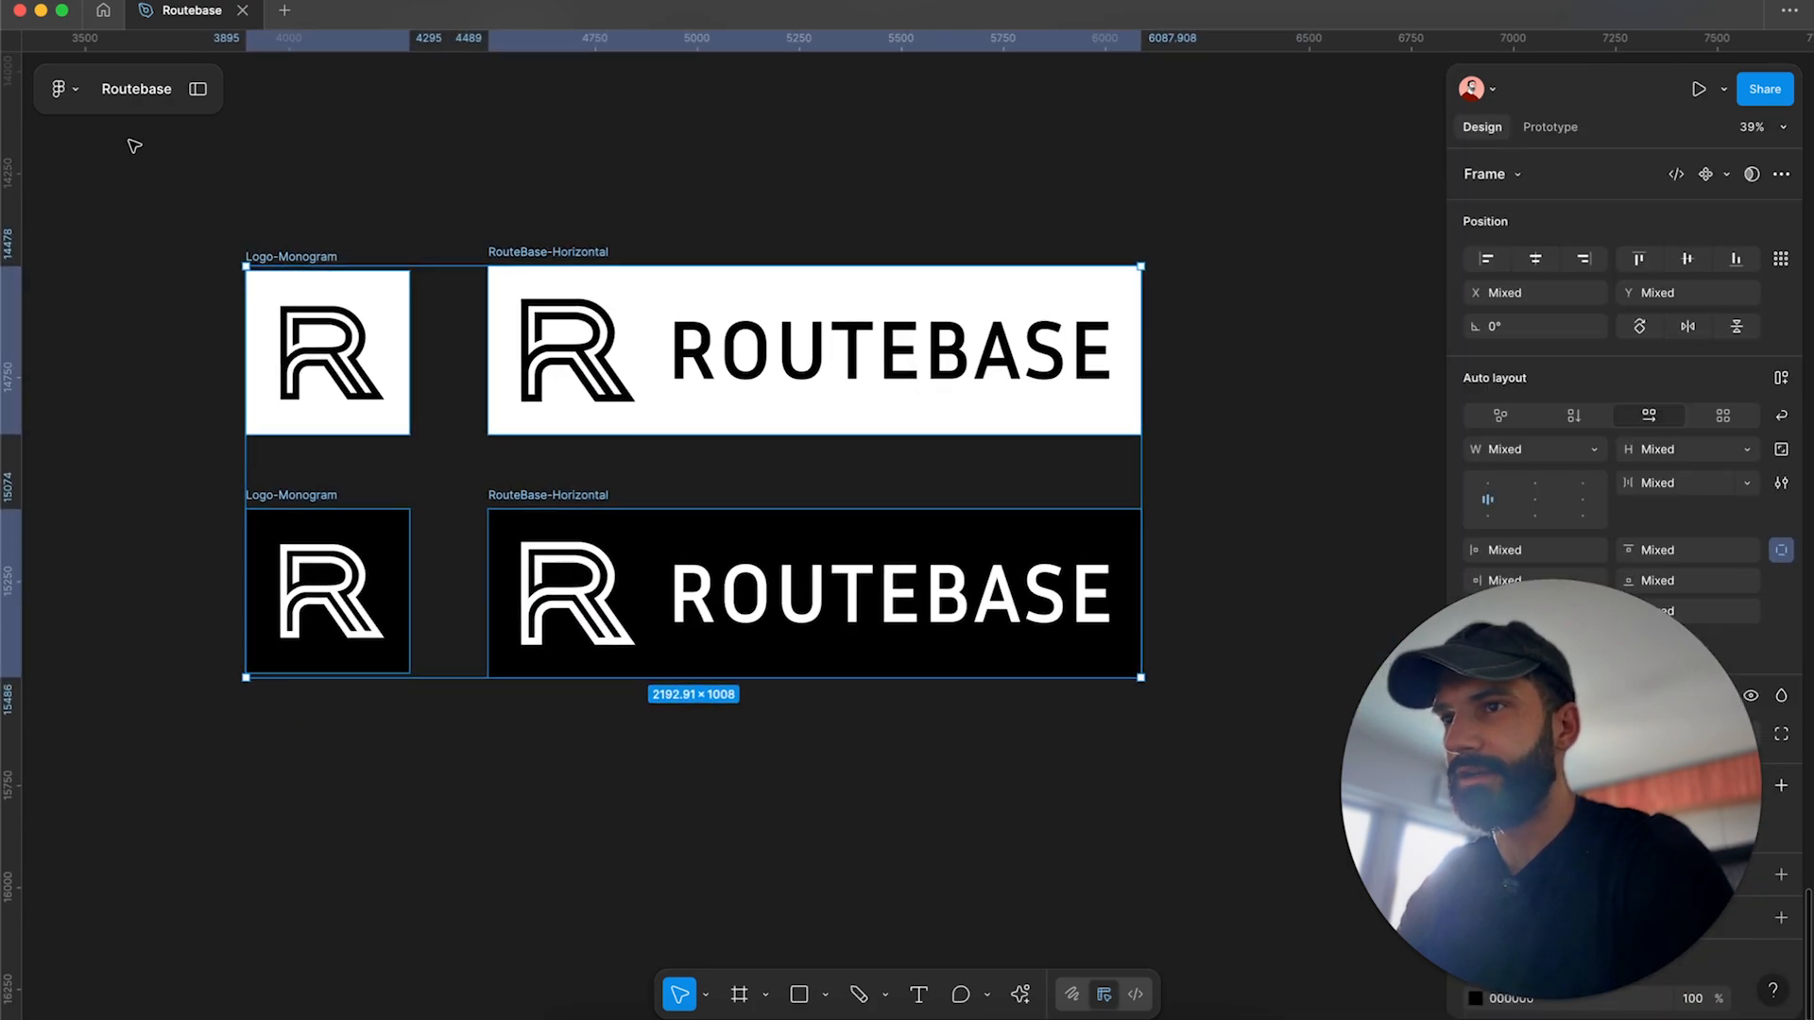
click(798, 201)
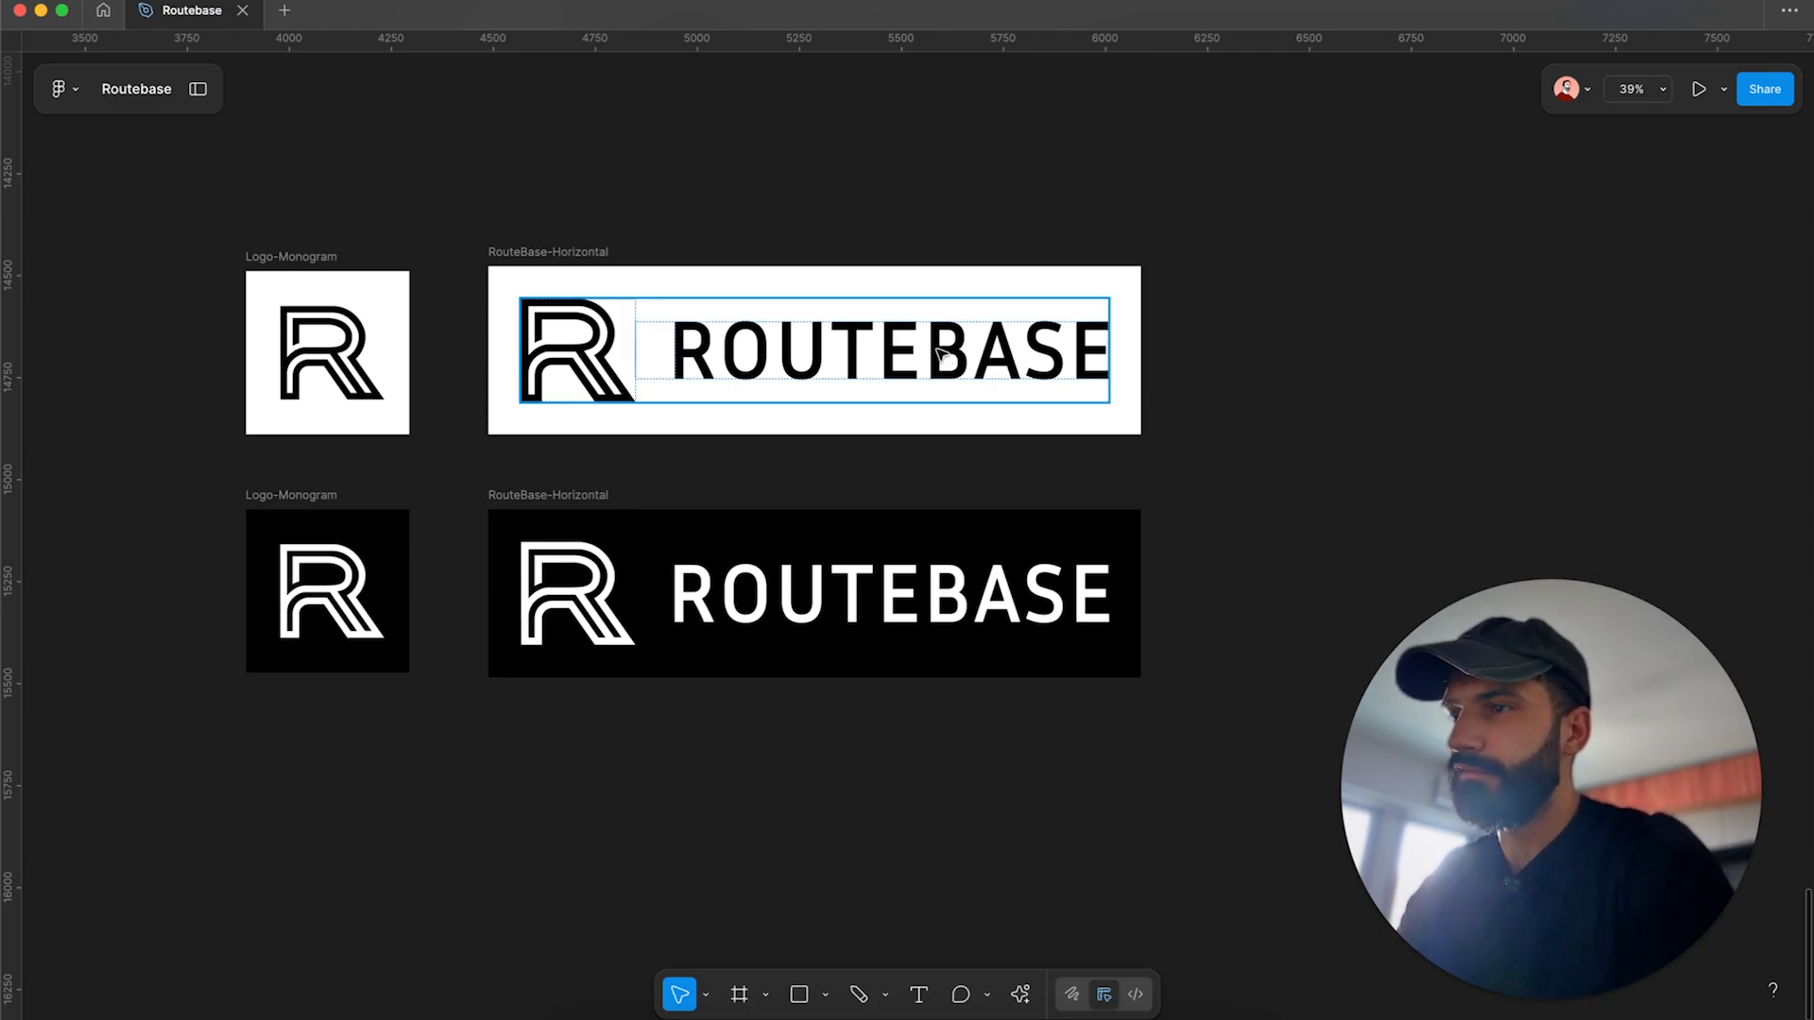
Compare the R monogram with the ROUTEBASE wordmark lettering up close in the white horizontal logo.
scroll(704, 323, up, 3)
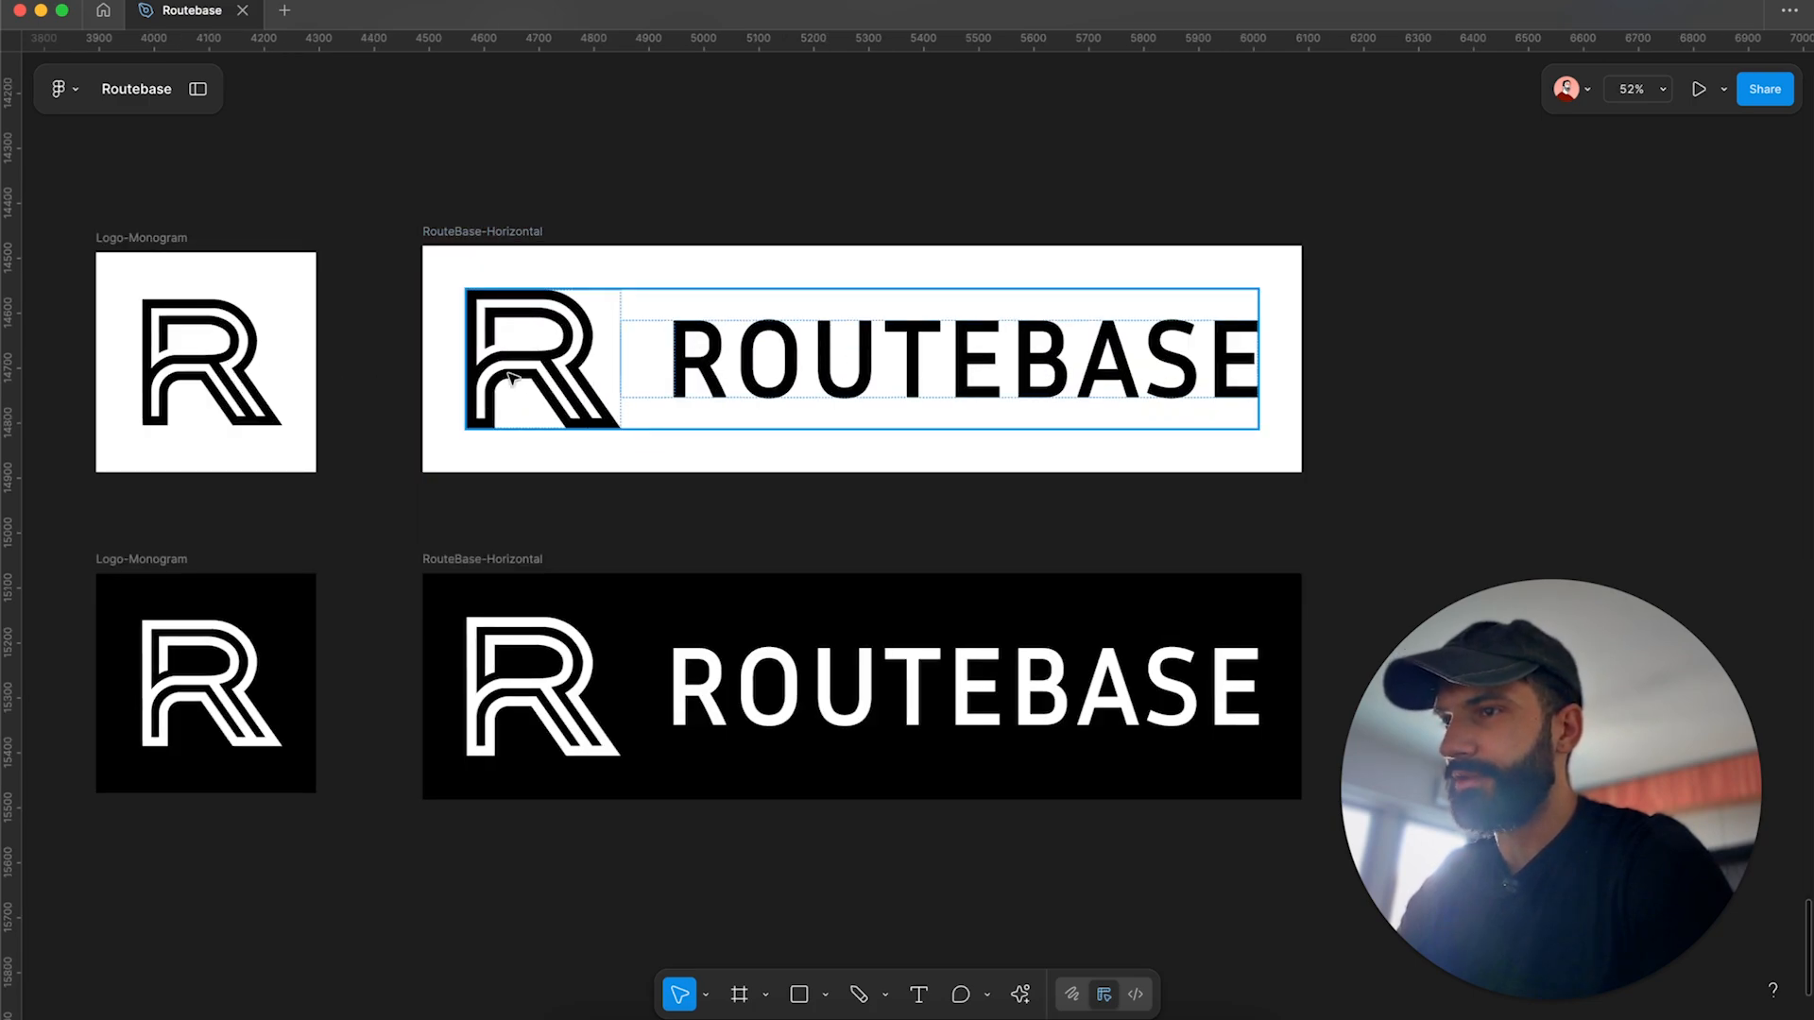
scroll(641, 404, up, 3)
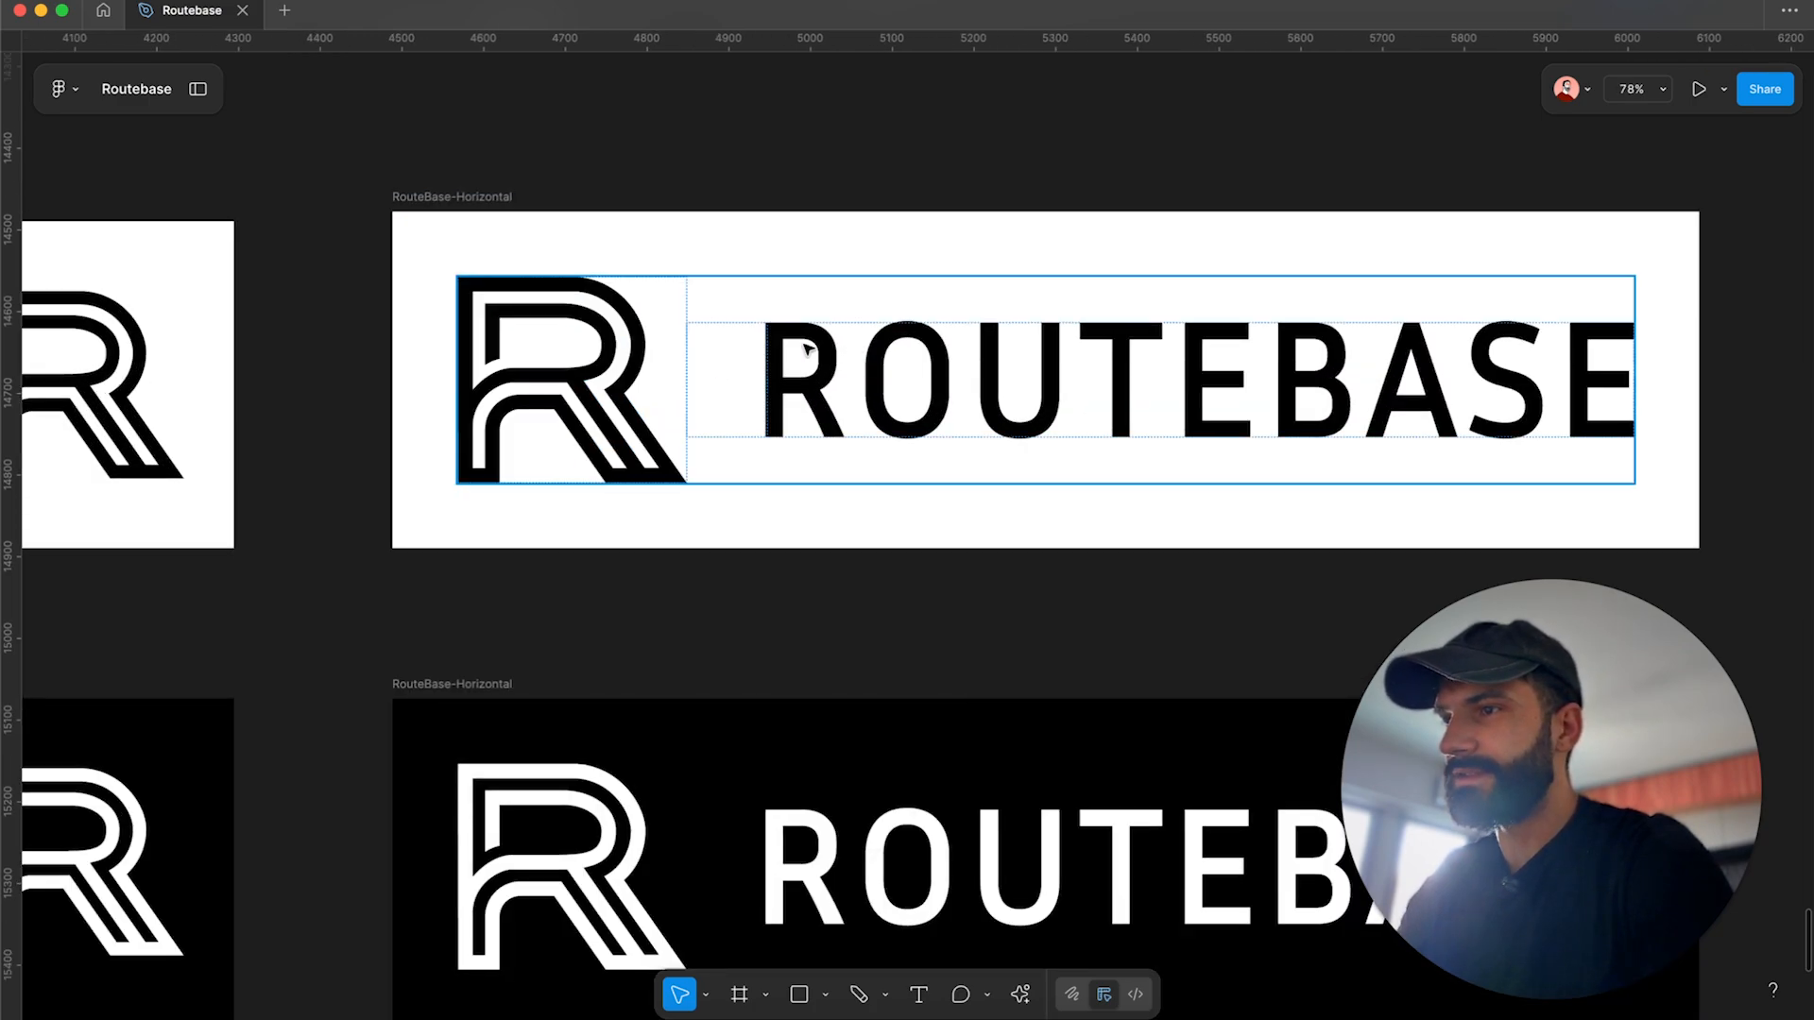
scroll(831, 404, up, 3)
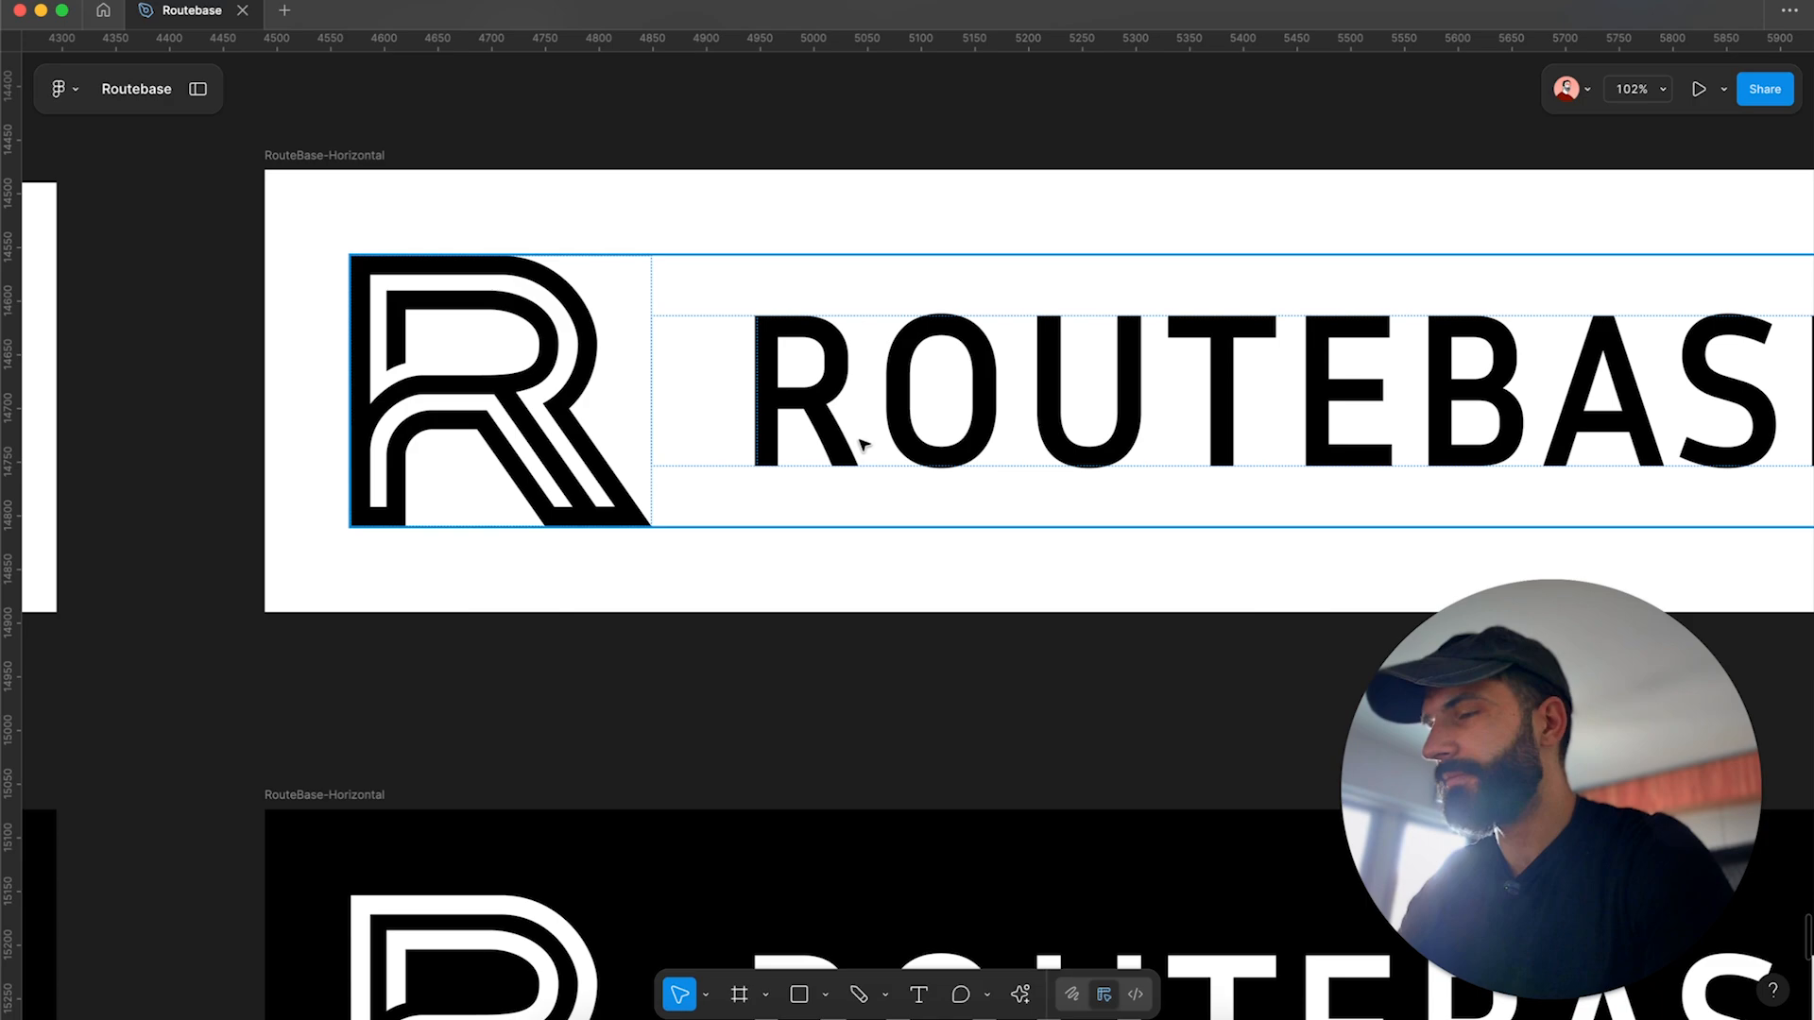
Compare the R monogram and ROUTEBASE wordmark up close and at reduced size across the white and black logo versions.
scroll(862, 444, down, 3)
key(Escape)
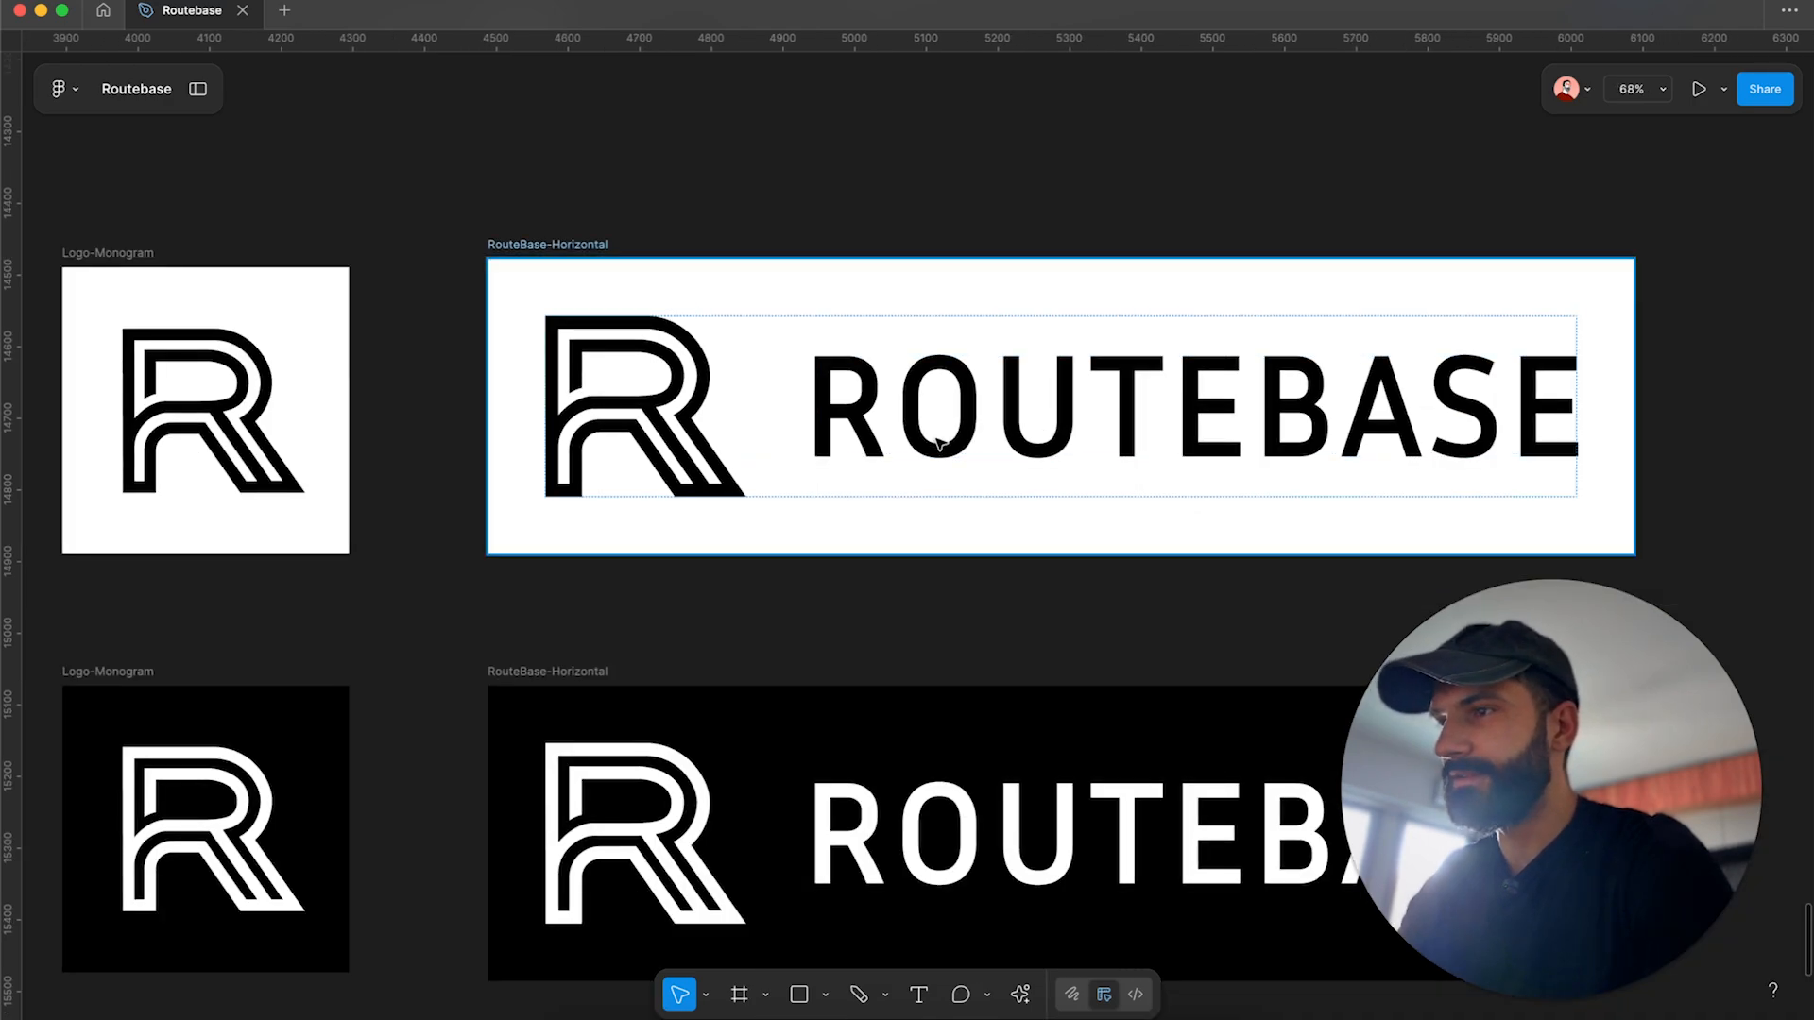
scroll(938, 442, down, 1)
click(938, 442)
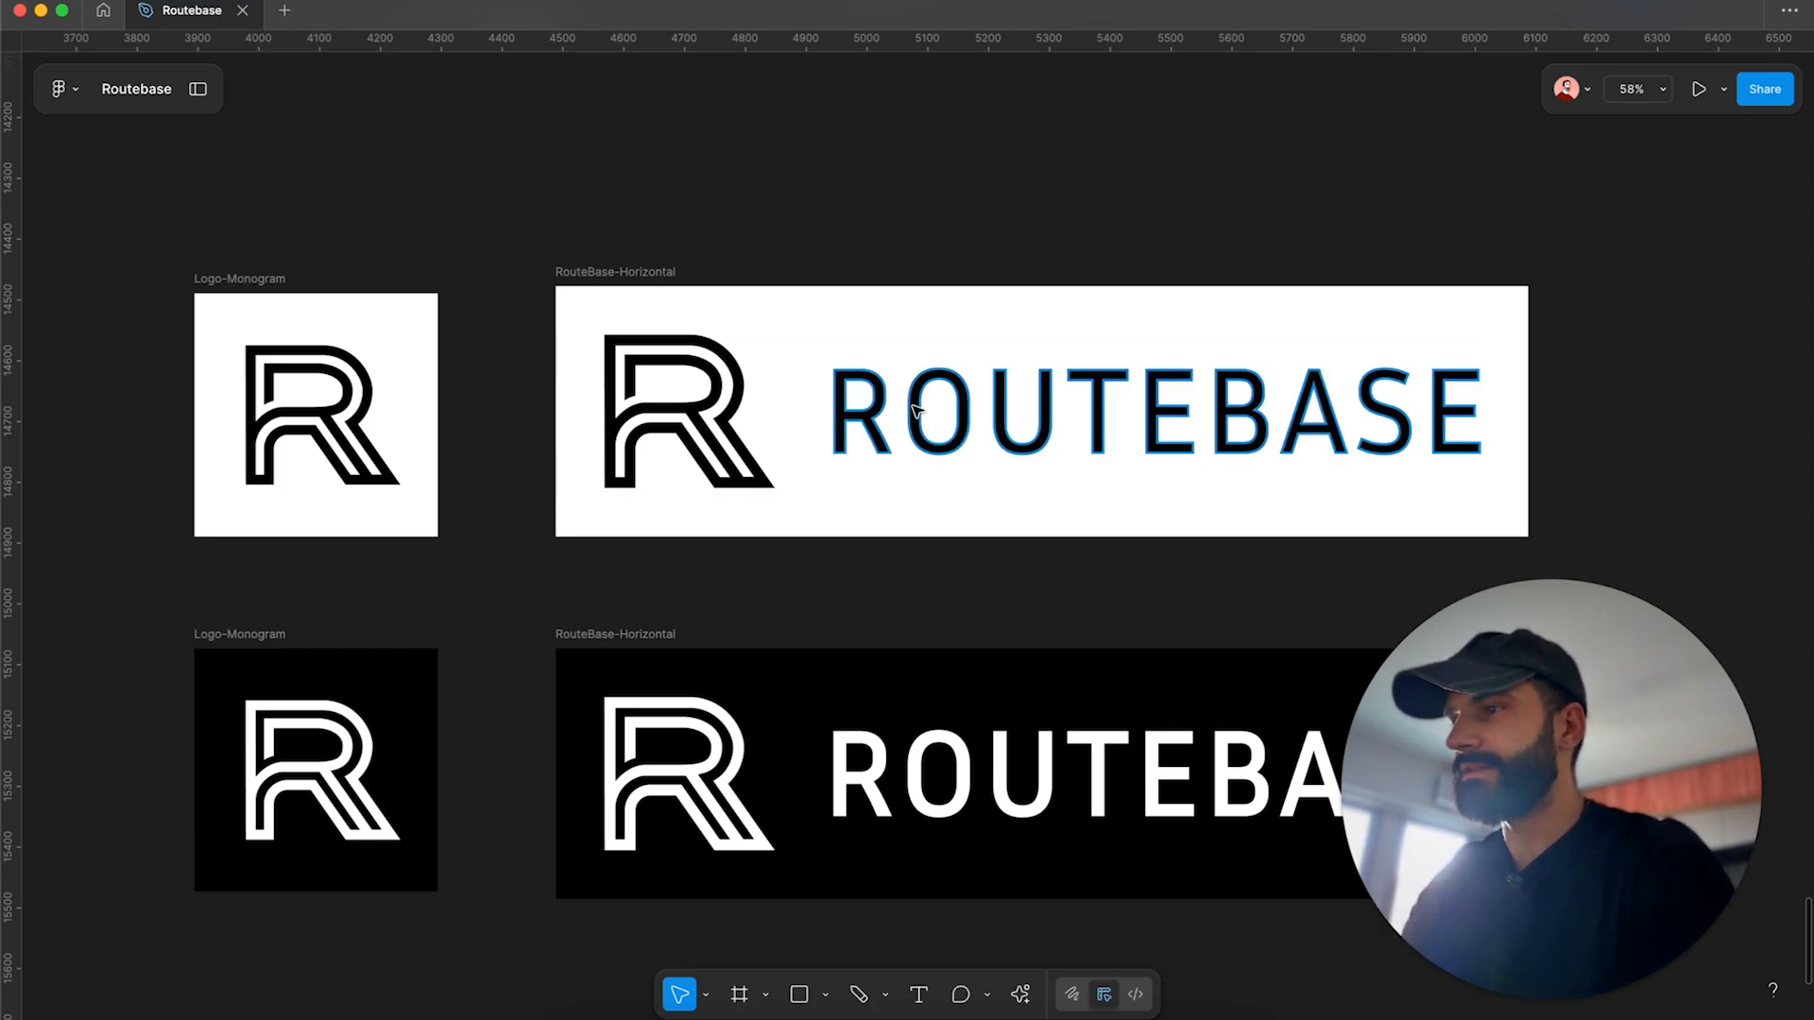
scroll(916, 409, up, 5)
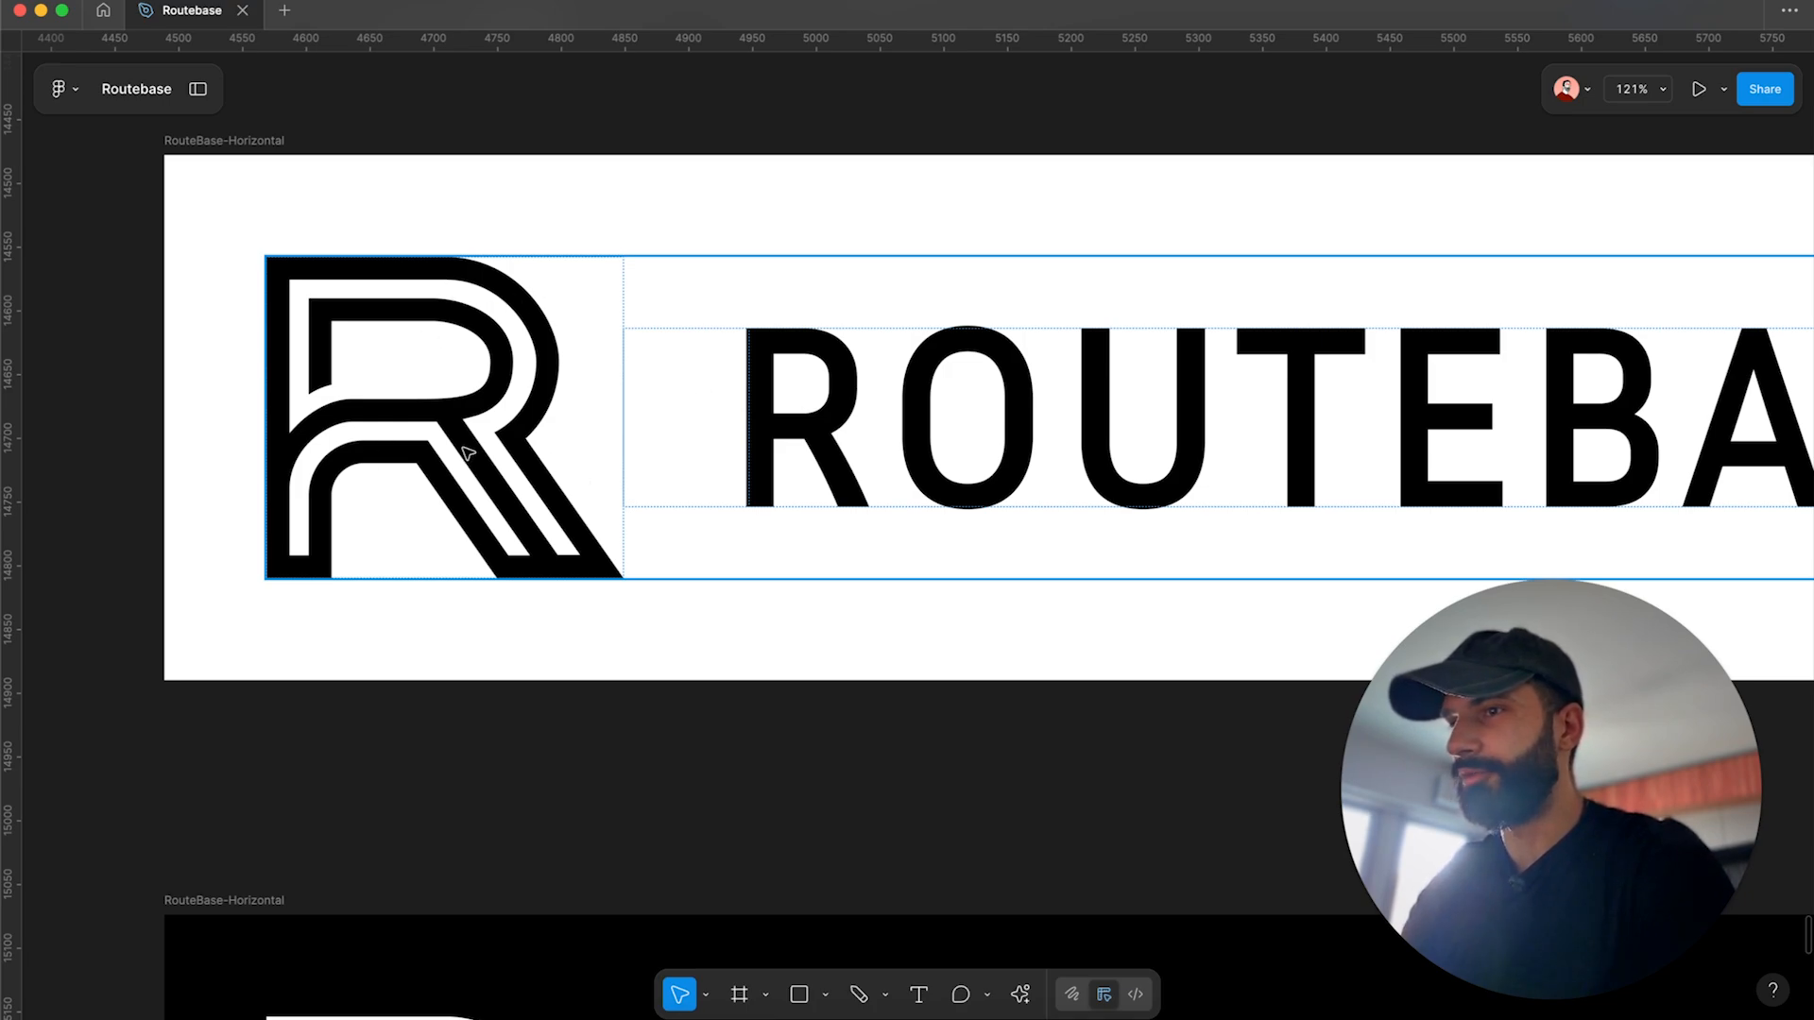
scroll(466, 452, down, 5)
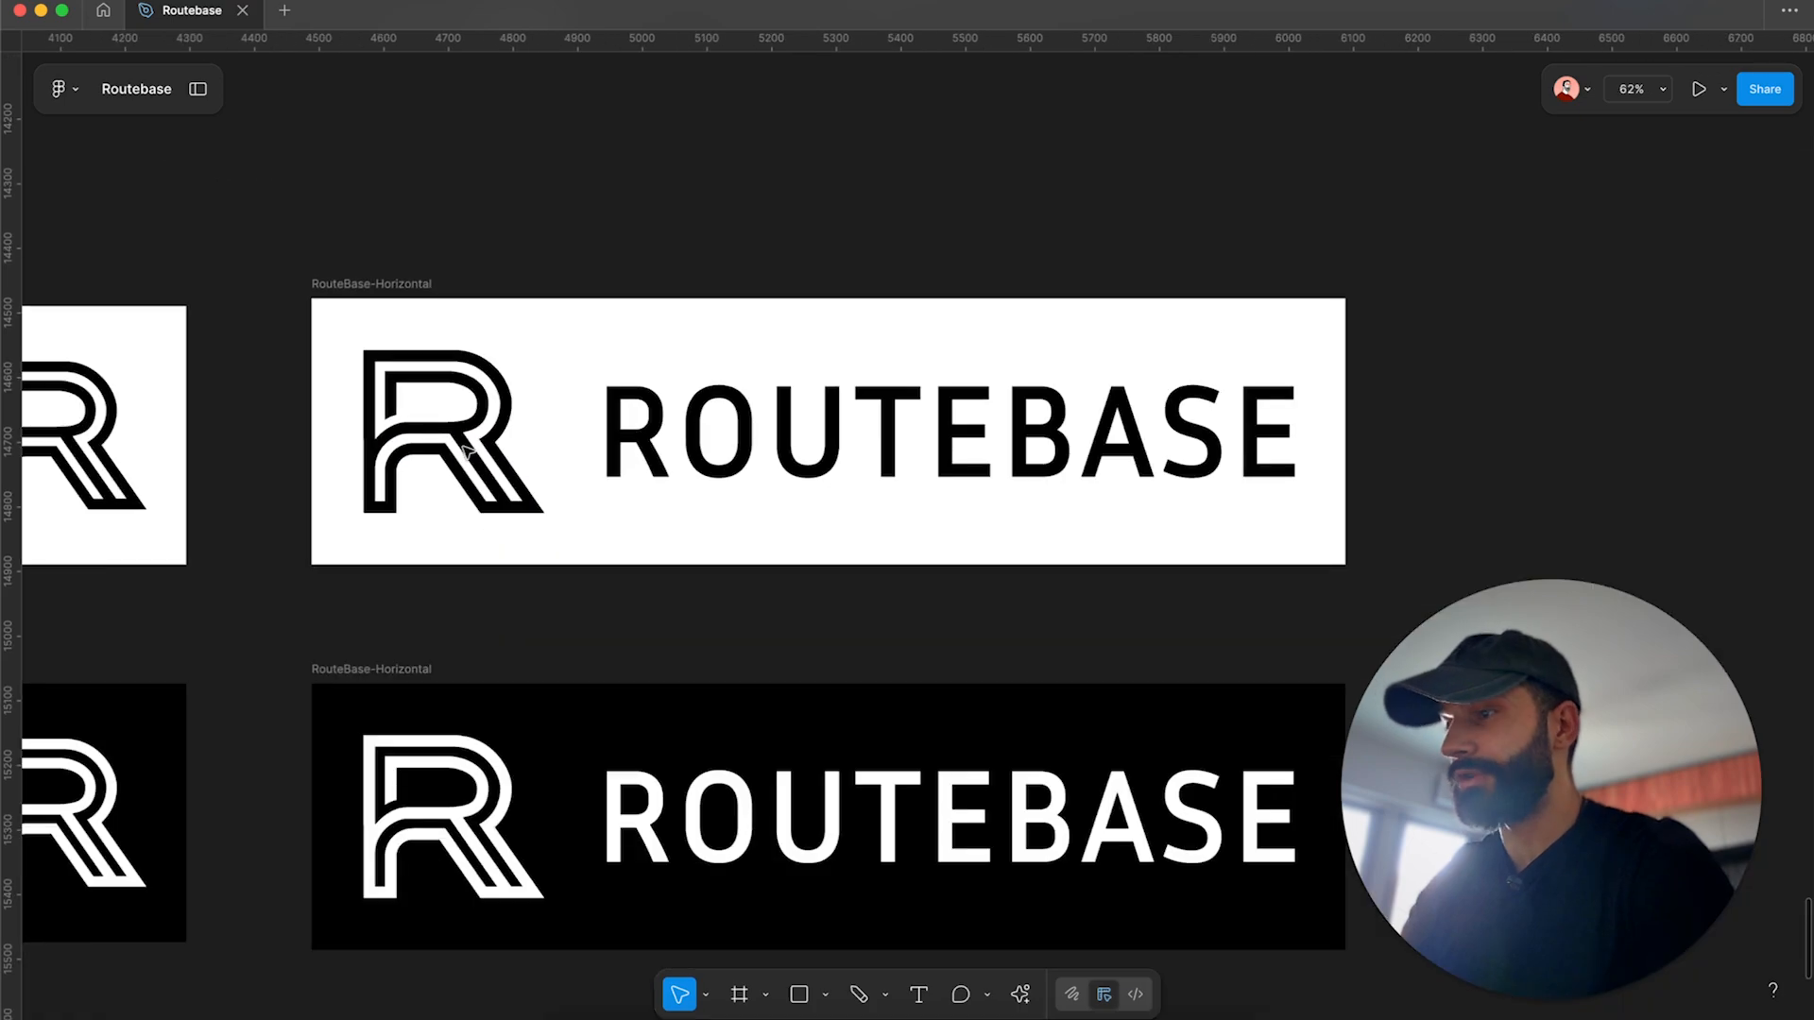
scroll(465, 451, down, 2)
scroll(468, 454, left, 5)
scroll(467, 454, down, 2)
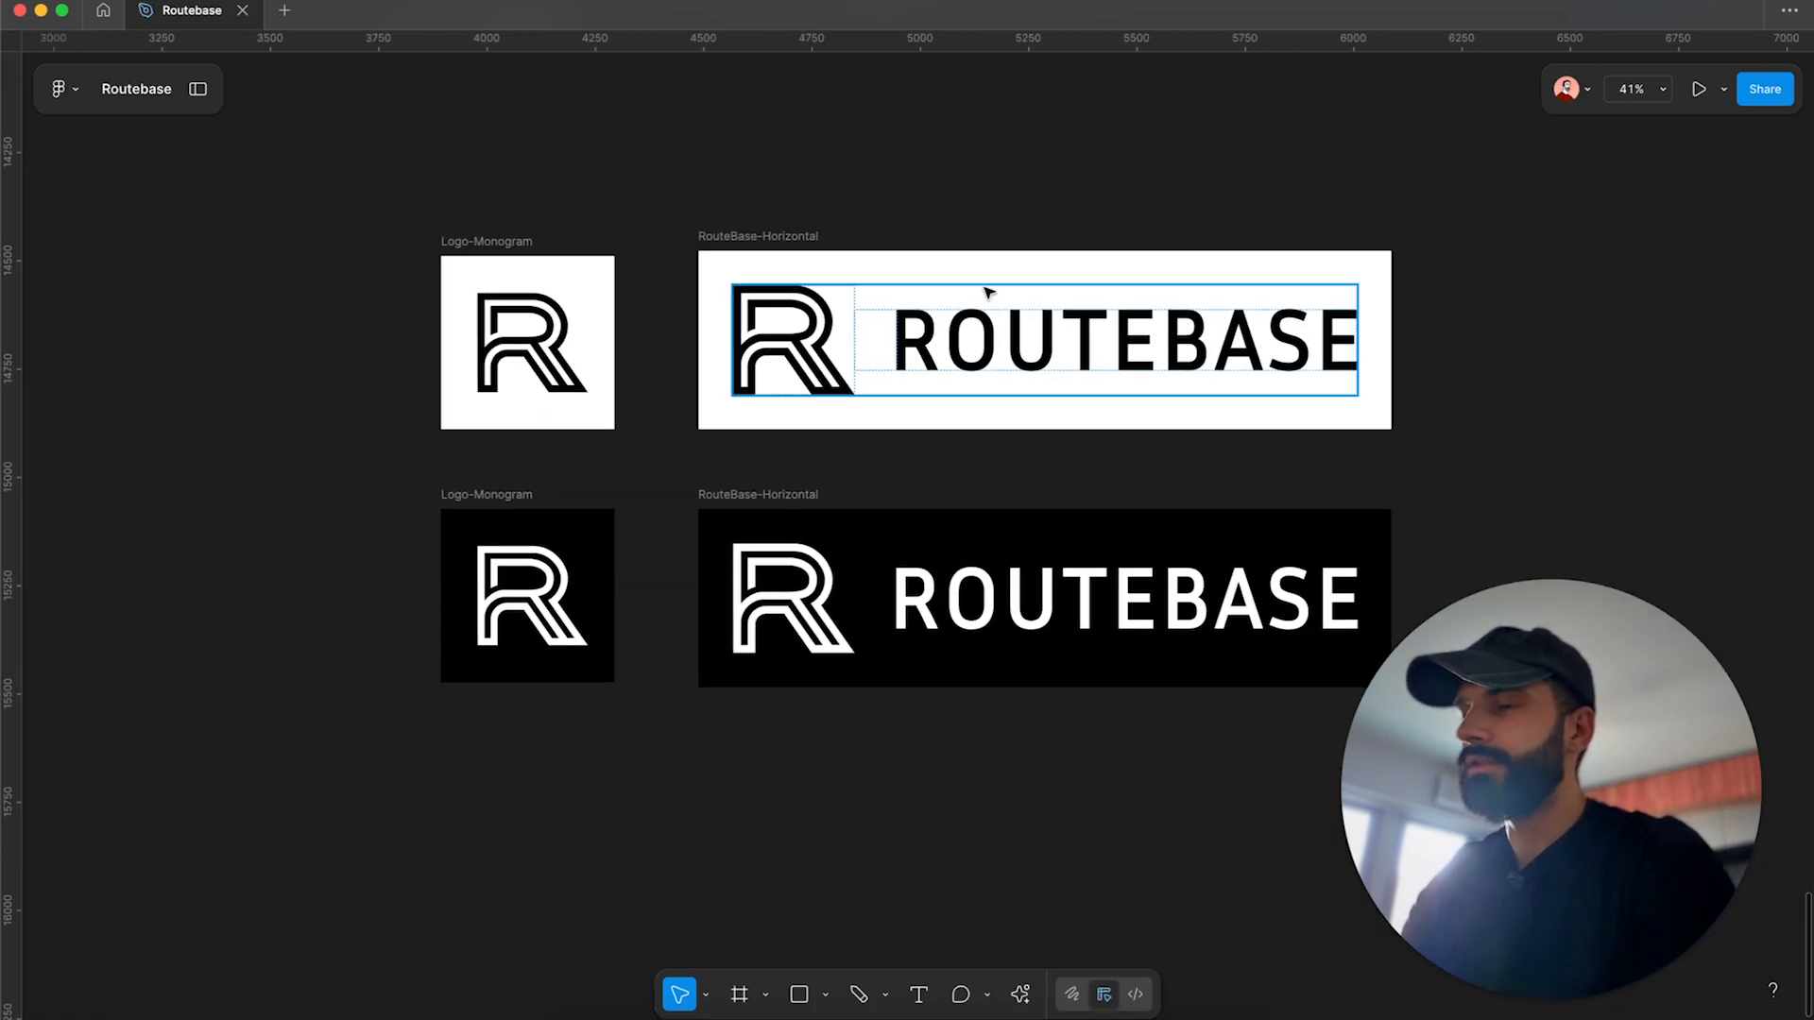
Select the four monogram and horizontal logo frames together, and switch to Google Chrome.
scroll(987, 295, down, 3)
drag(615, 223, 1194, 572)
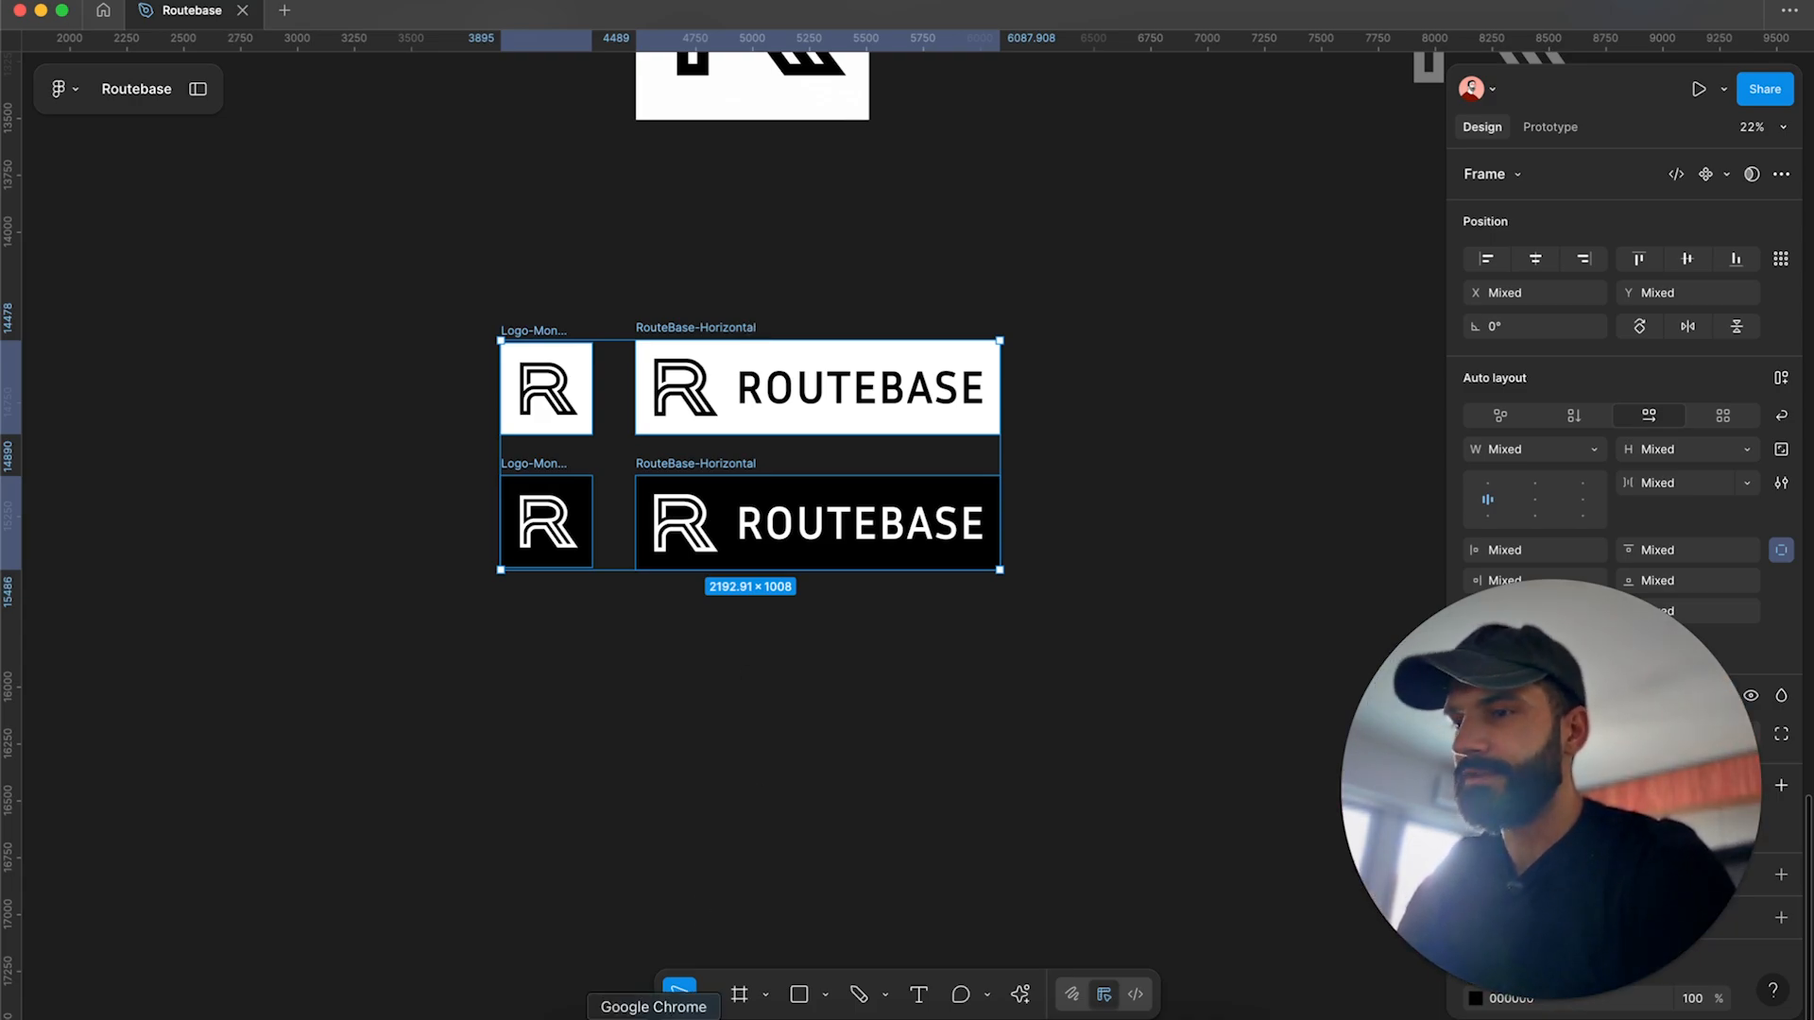
click(672, 1001)
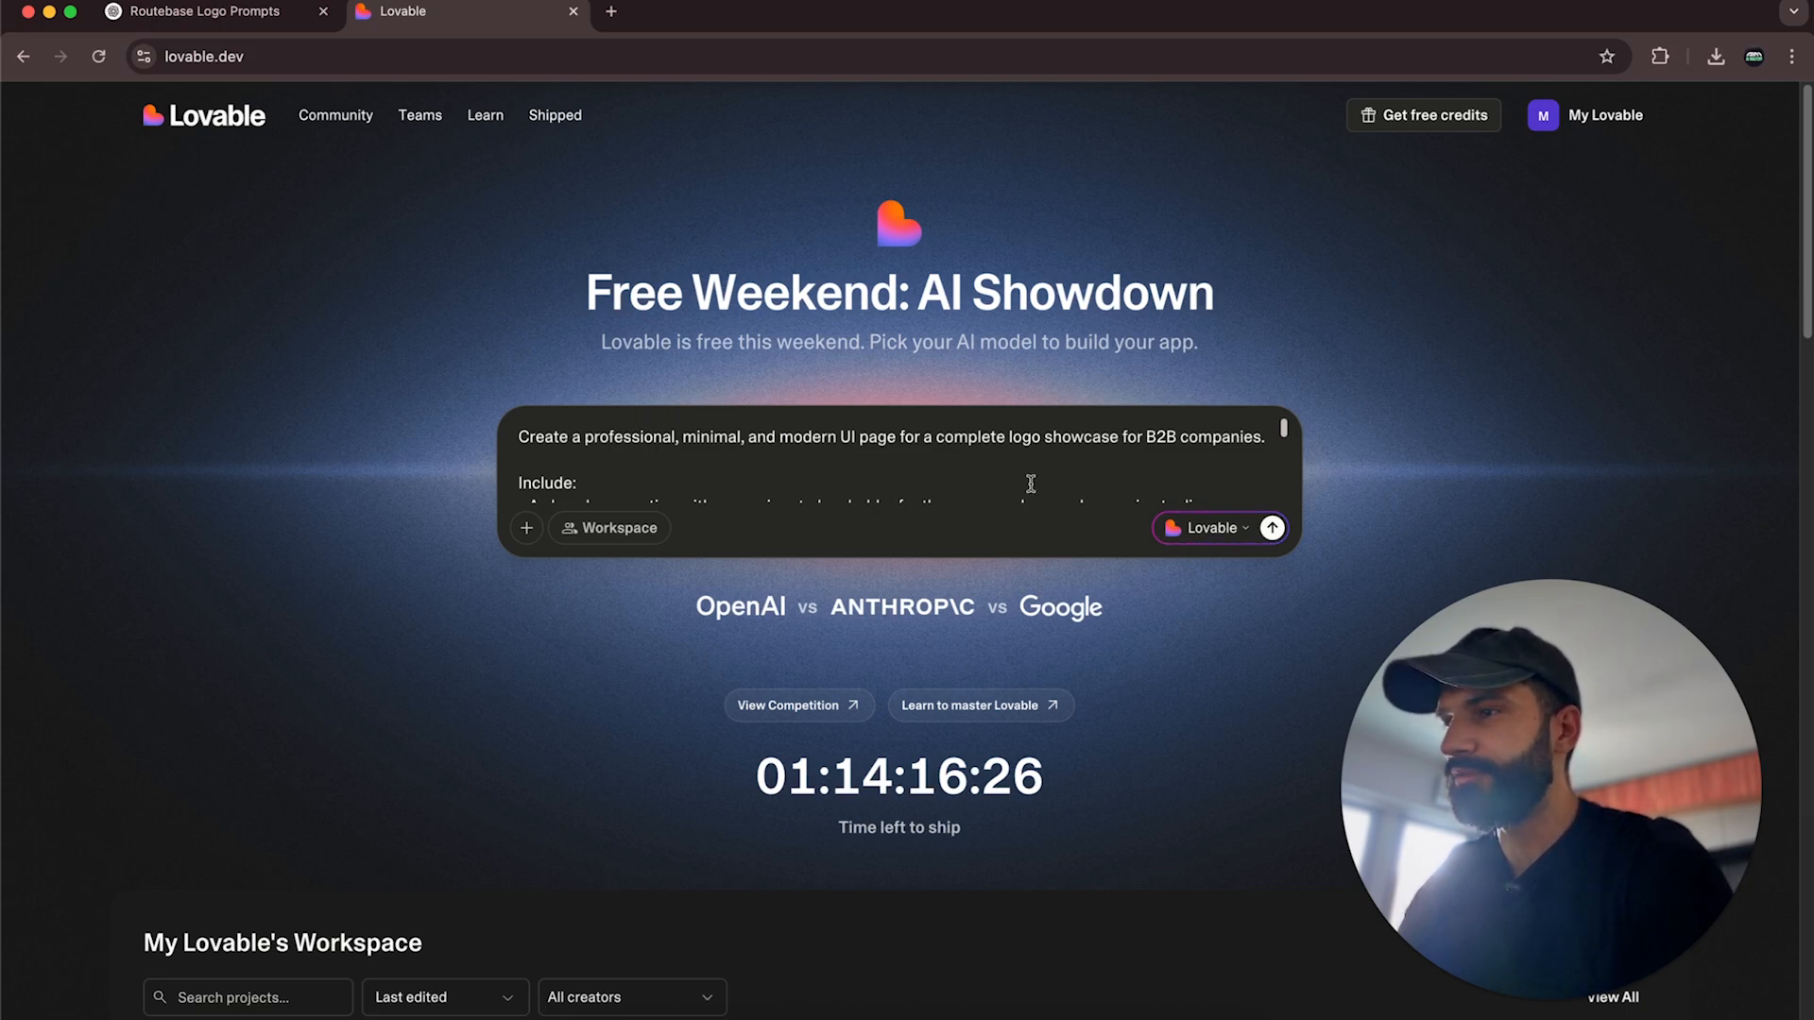
Read through the logo showcase prompt's list of required sections, including the color palette display and typography system preview.
scroll(1031, 484, down, 2)
drag(520, 479, 1256, 473)
scroll(1255, 473, down, 1)
drag(527, 468, 810, 467)
scroll(1028, 470, down, 4)
scroll(689, 461, up, 2)
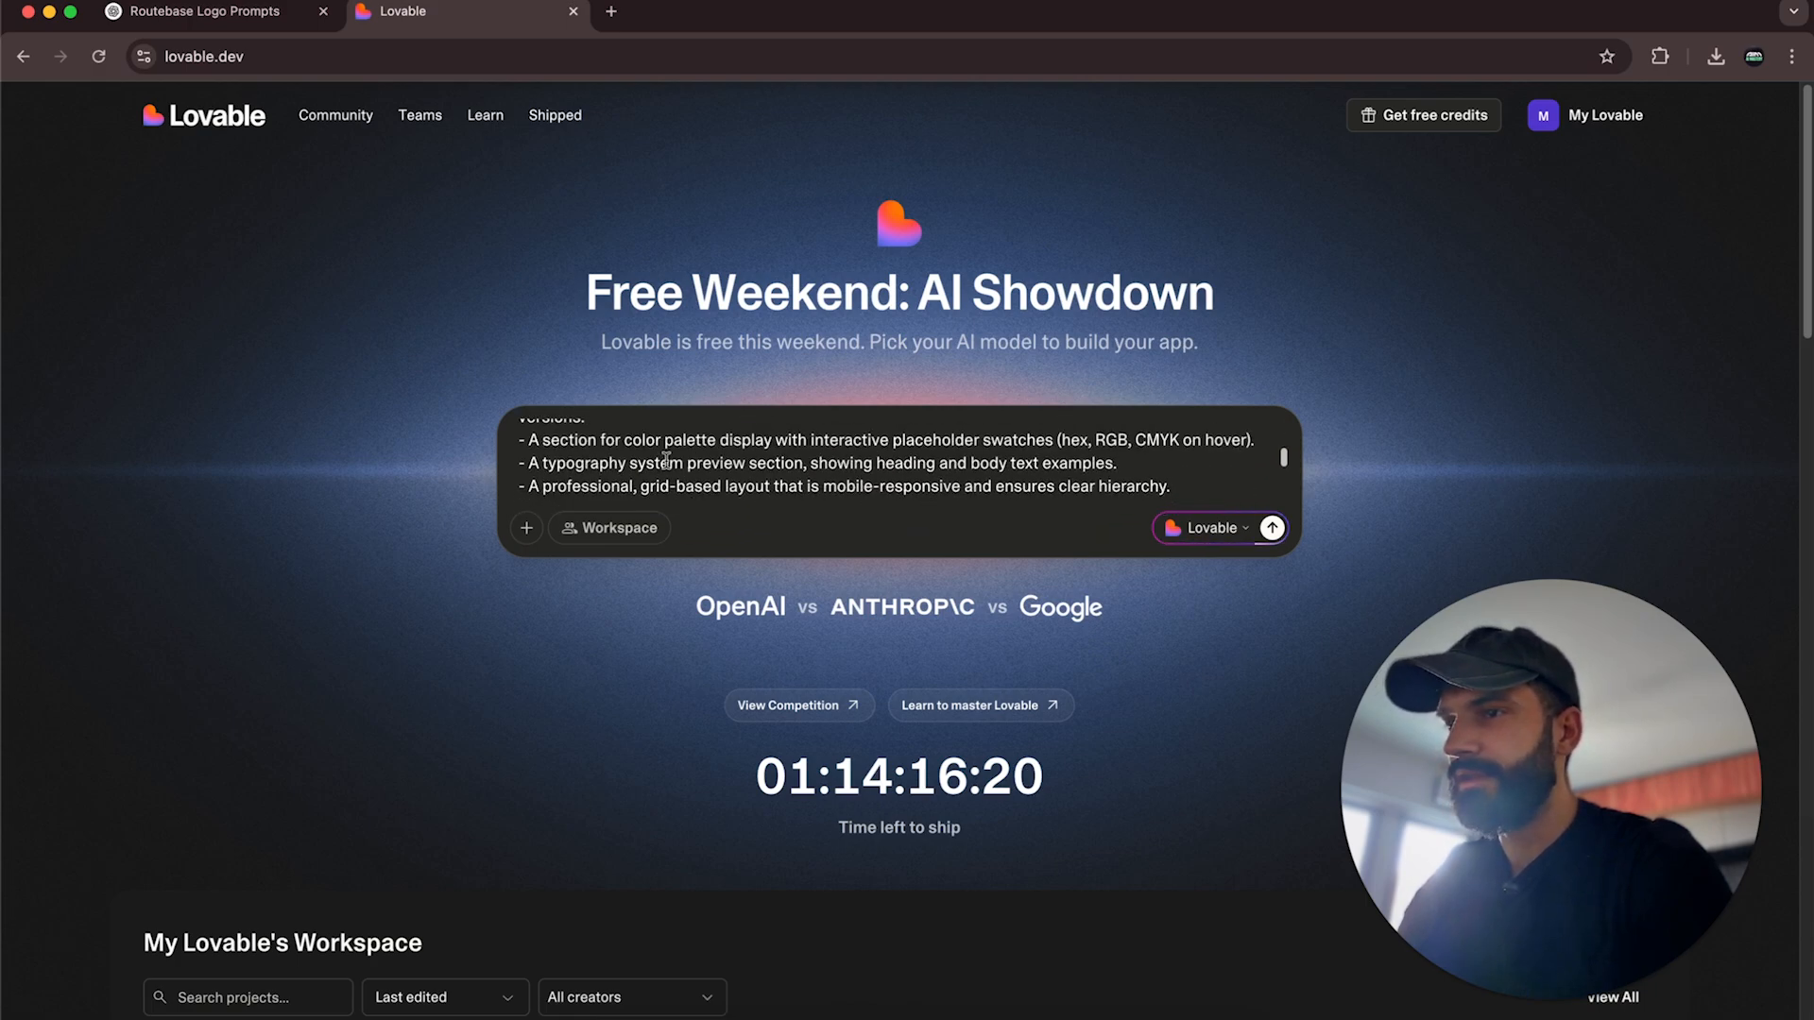
drag(518, 440, 807, 446)
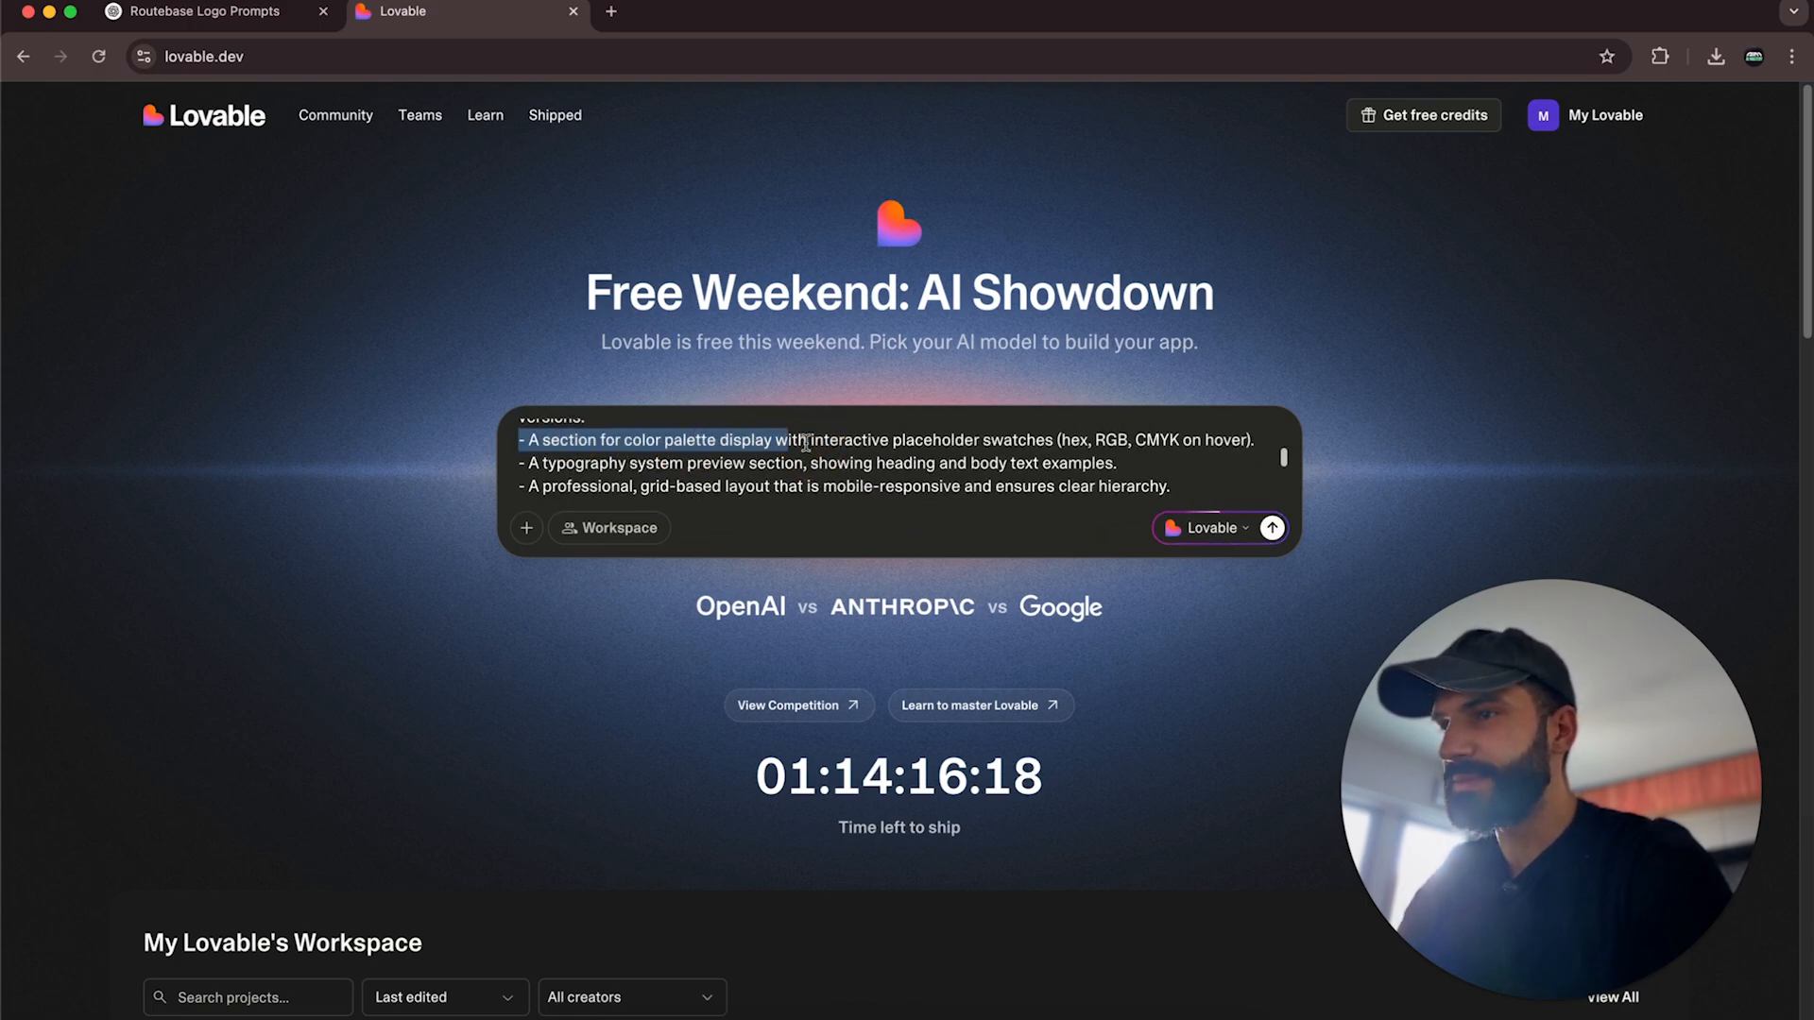
drag(518, 464, 836, 462)
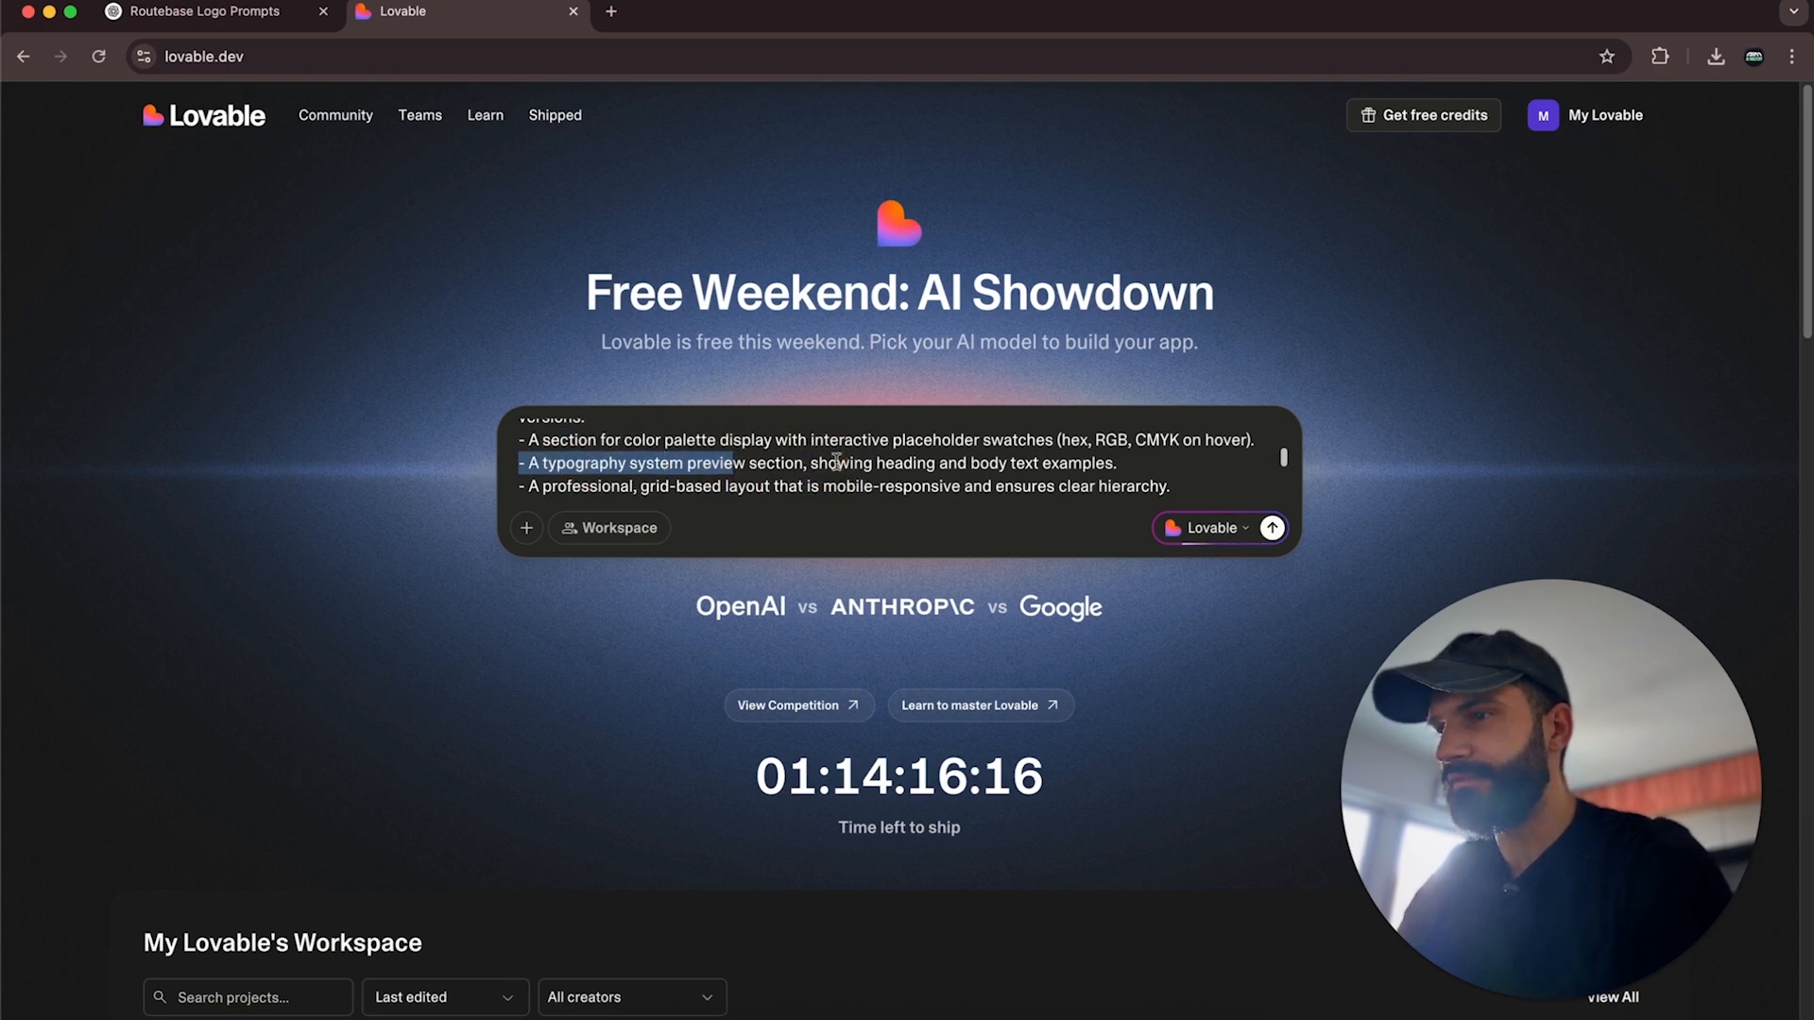
scroll(837, 462, down, 1)
Delete the prompt line requesting a professional, grid-based, mobile-responsive layout.
drag(519, 460, 734, 460)
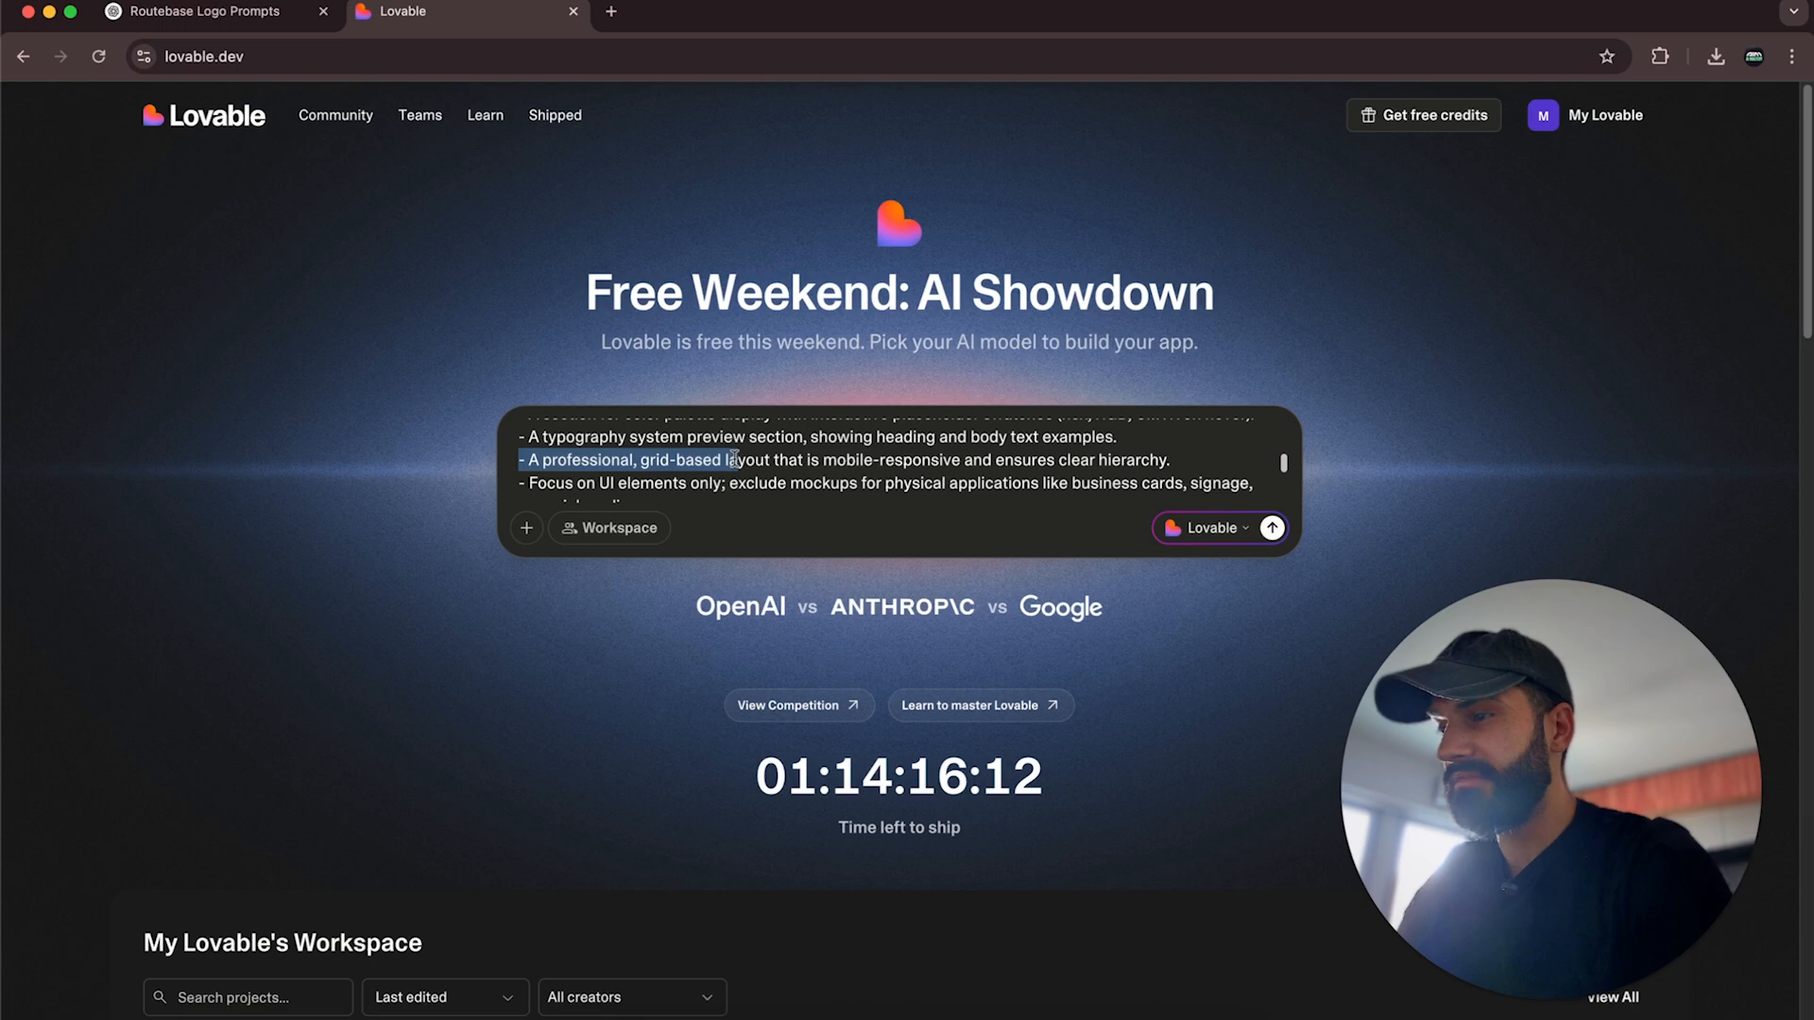
triple_click(734, 460)
key(BackSpace)
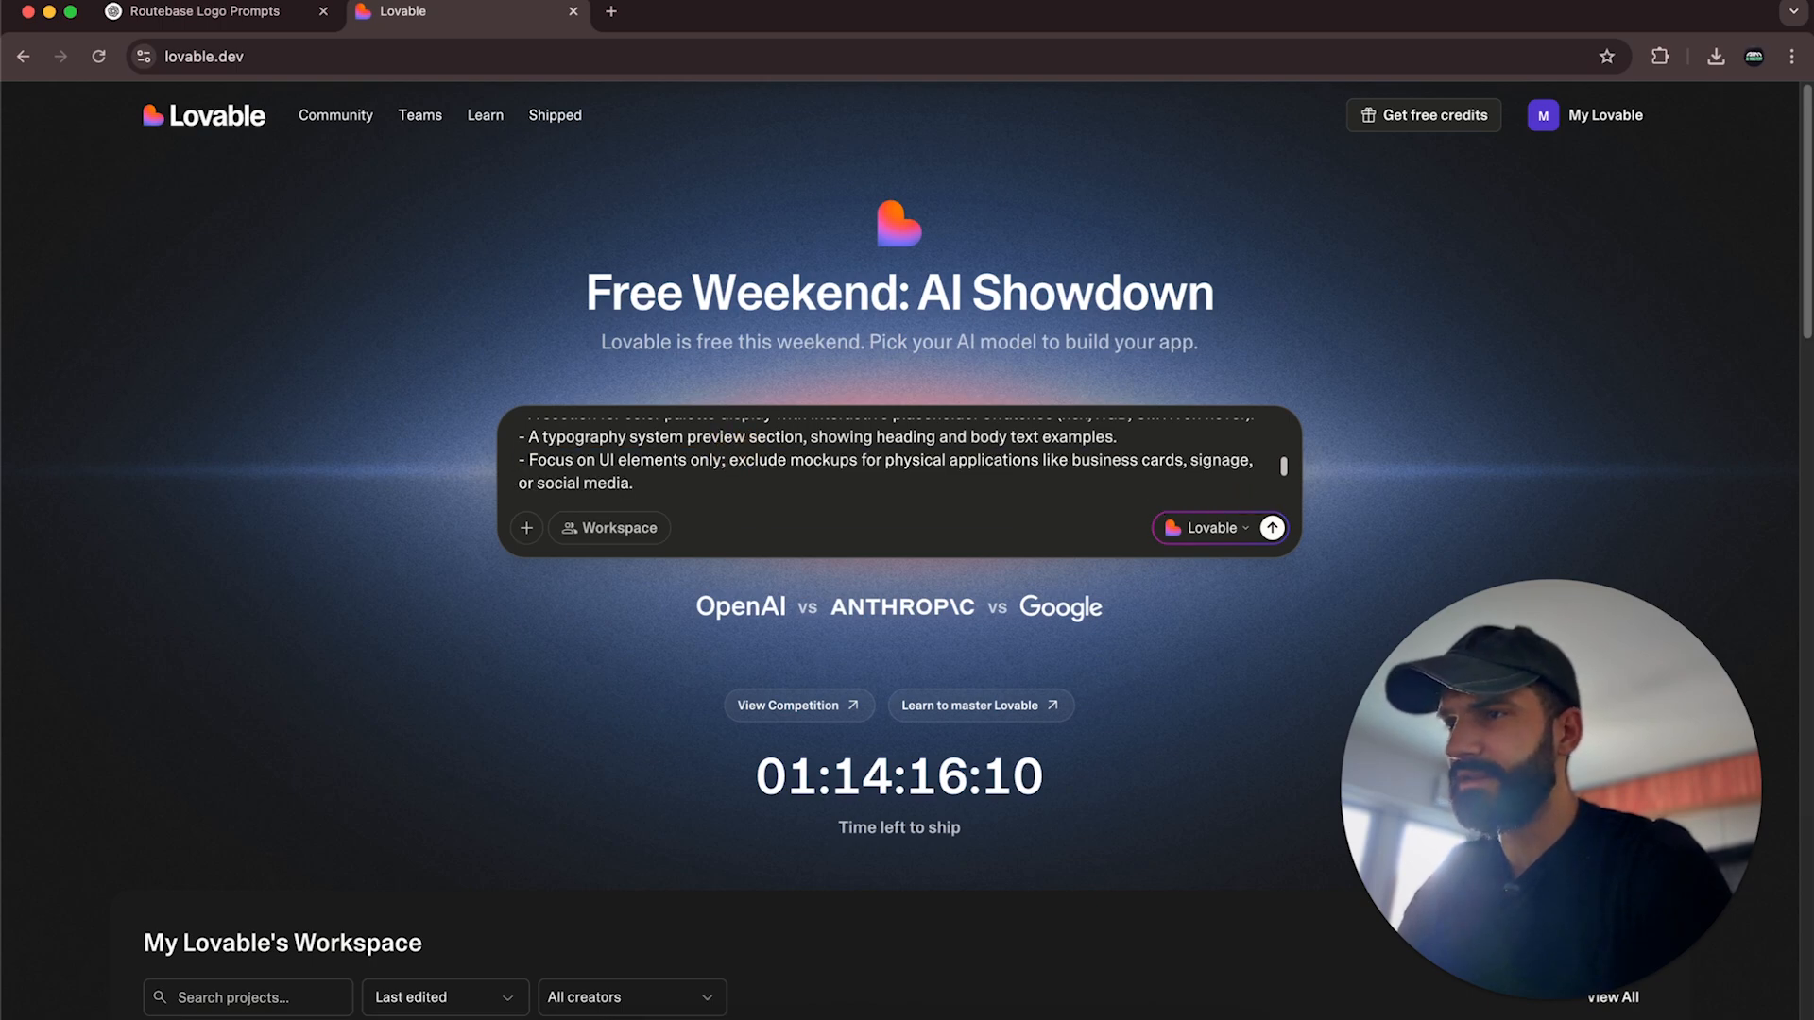
Complete the prompt, ending with "Create a reusable UI template for any company logo.", and submit it to Lovable.
triple_click(700, 458)
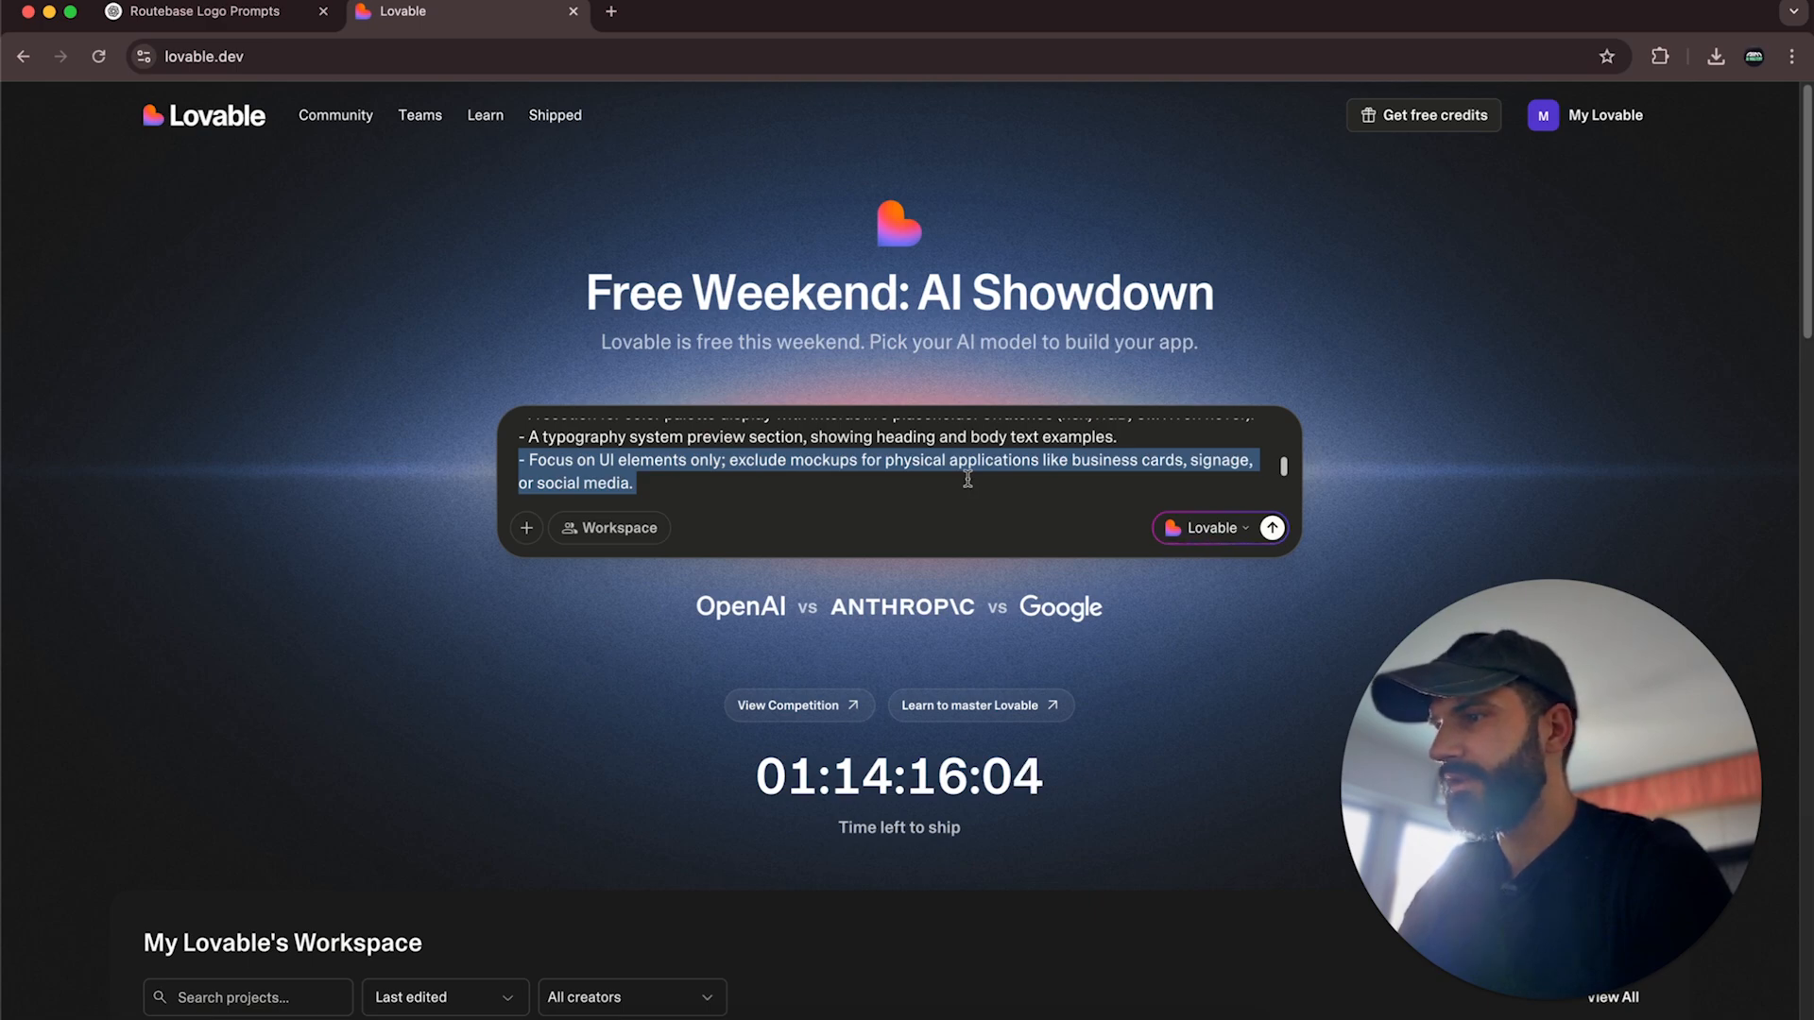
scroll(967, 479, down, 1)
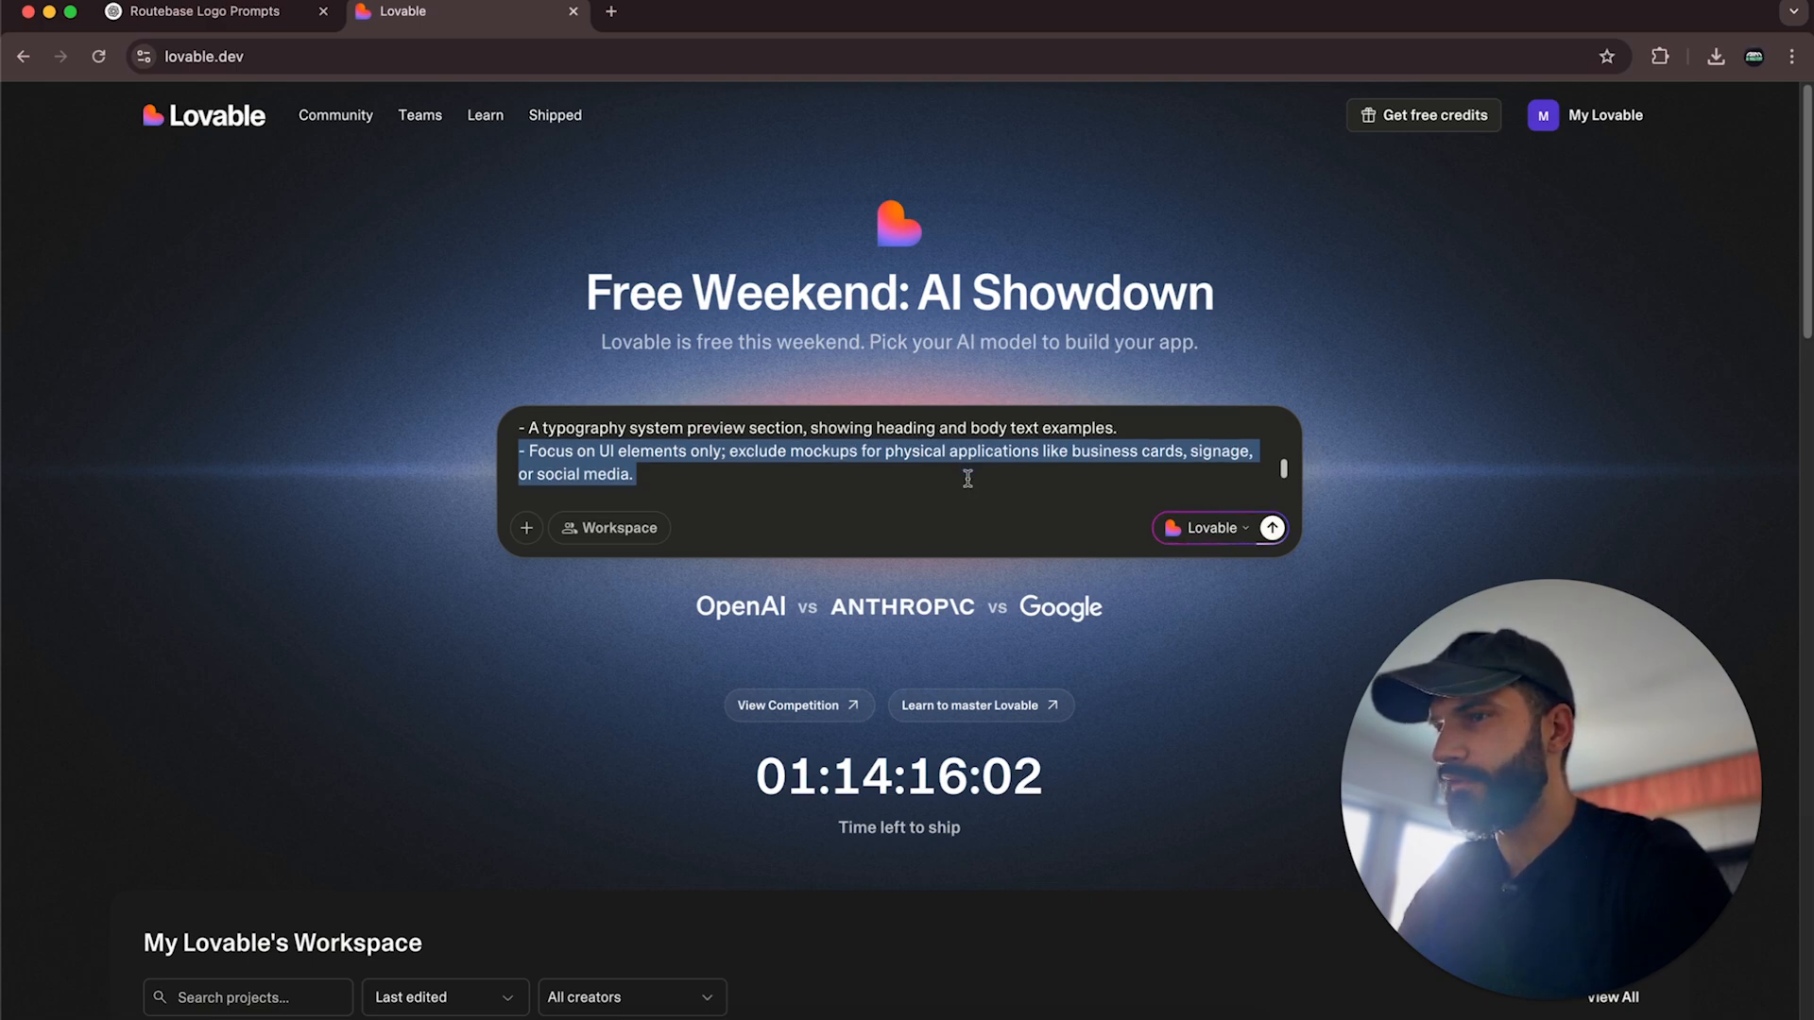
key(super+v)
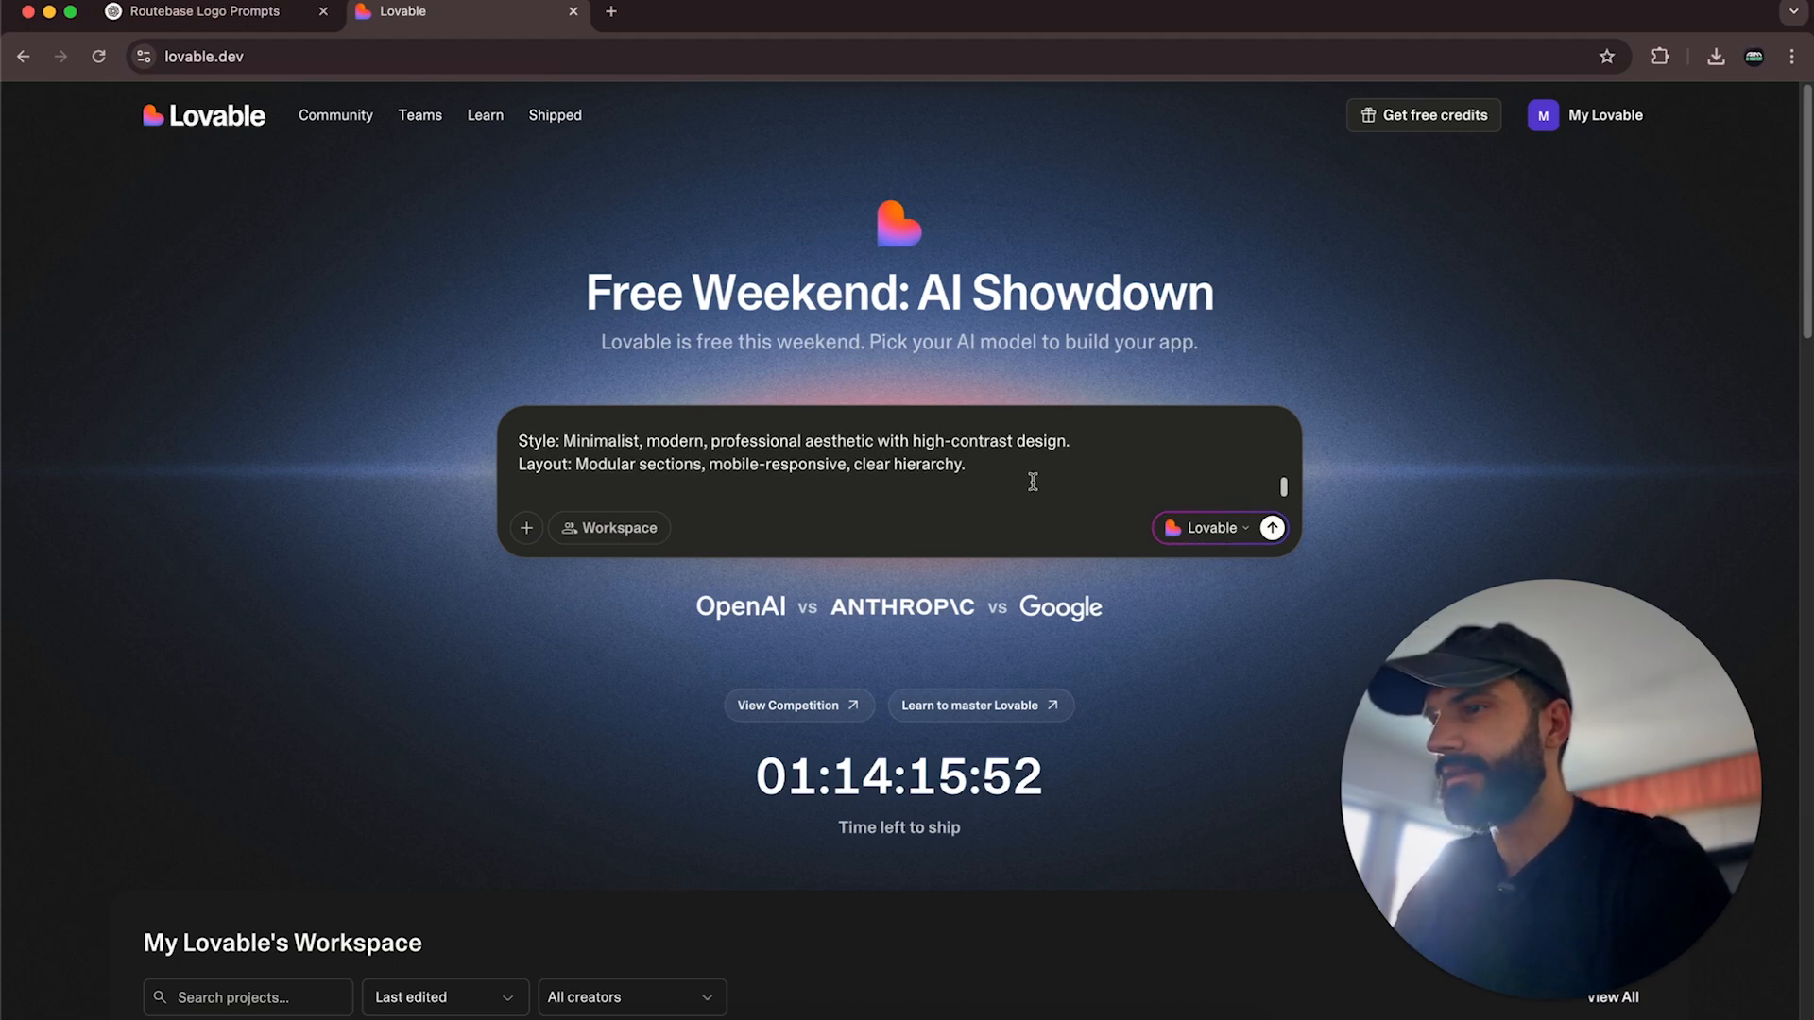
text(Create a reusable UI template for any company logo.)
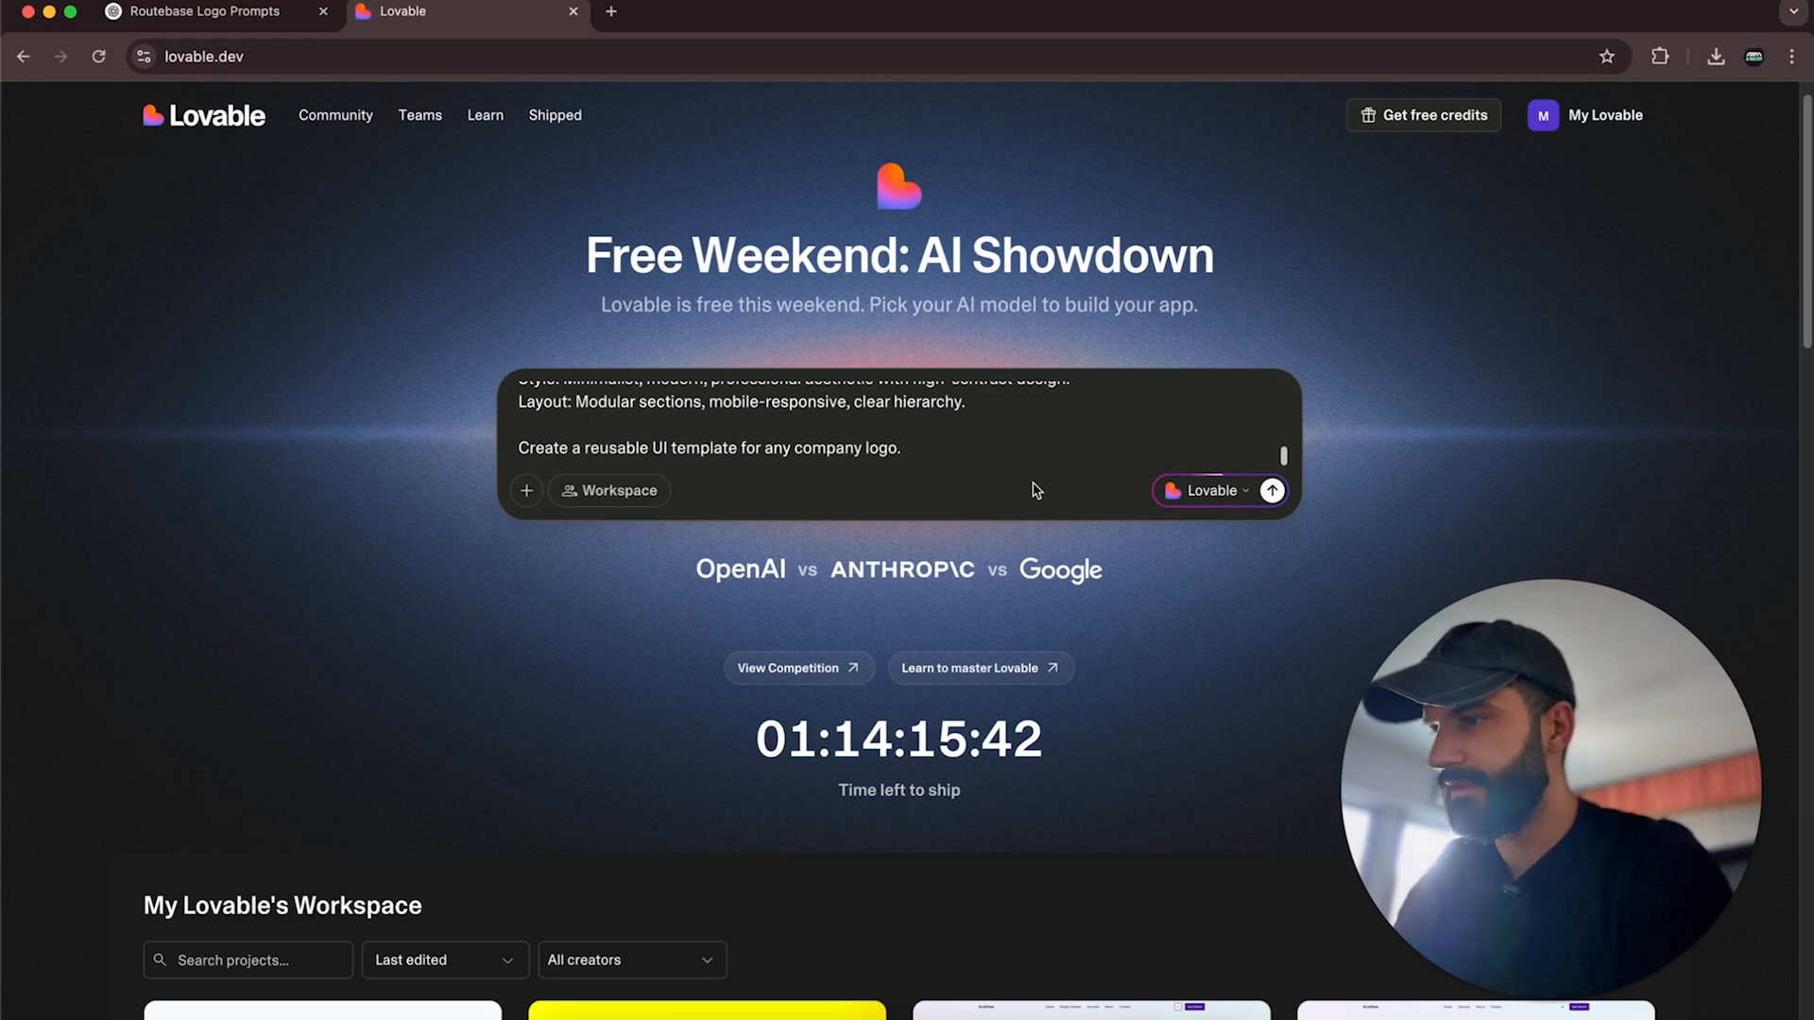
scroll(1035, 489, up, 1)
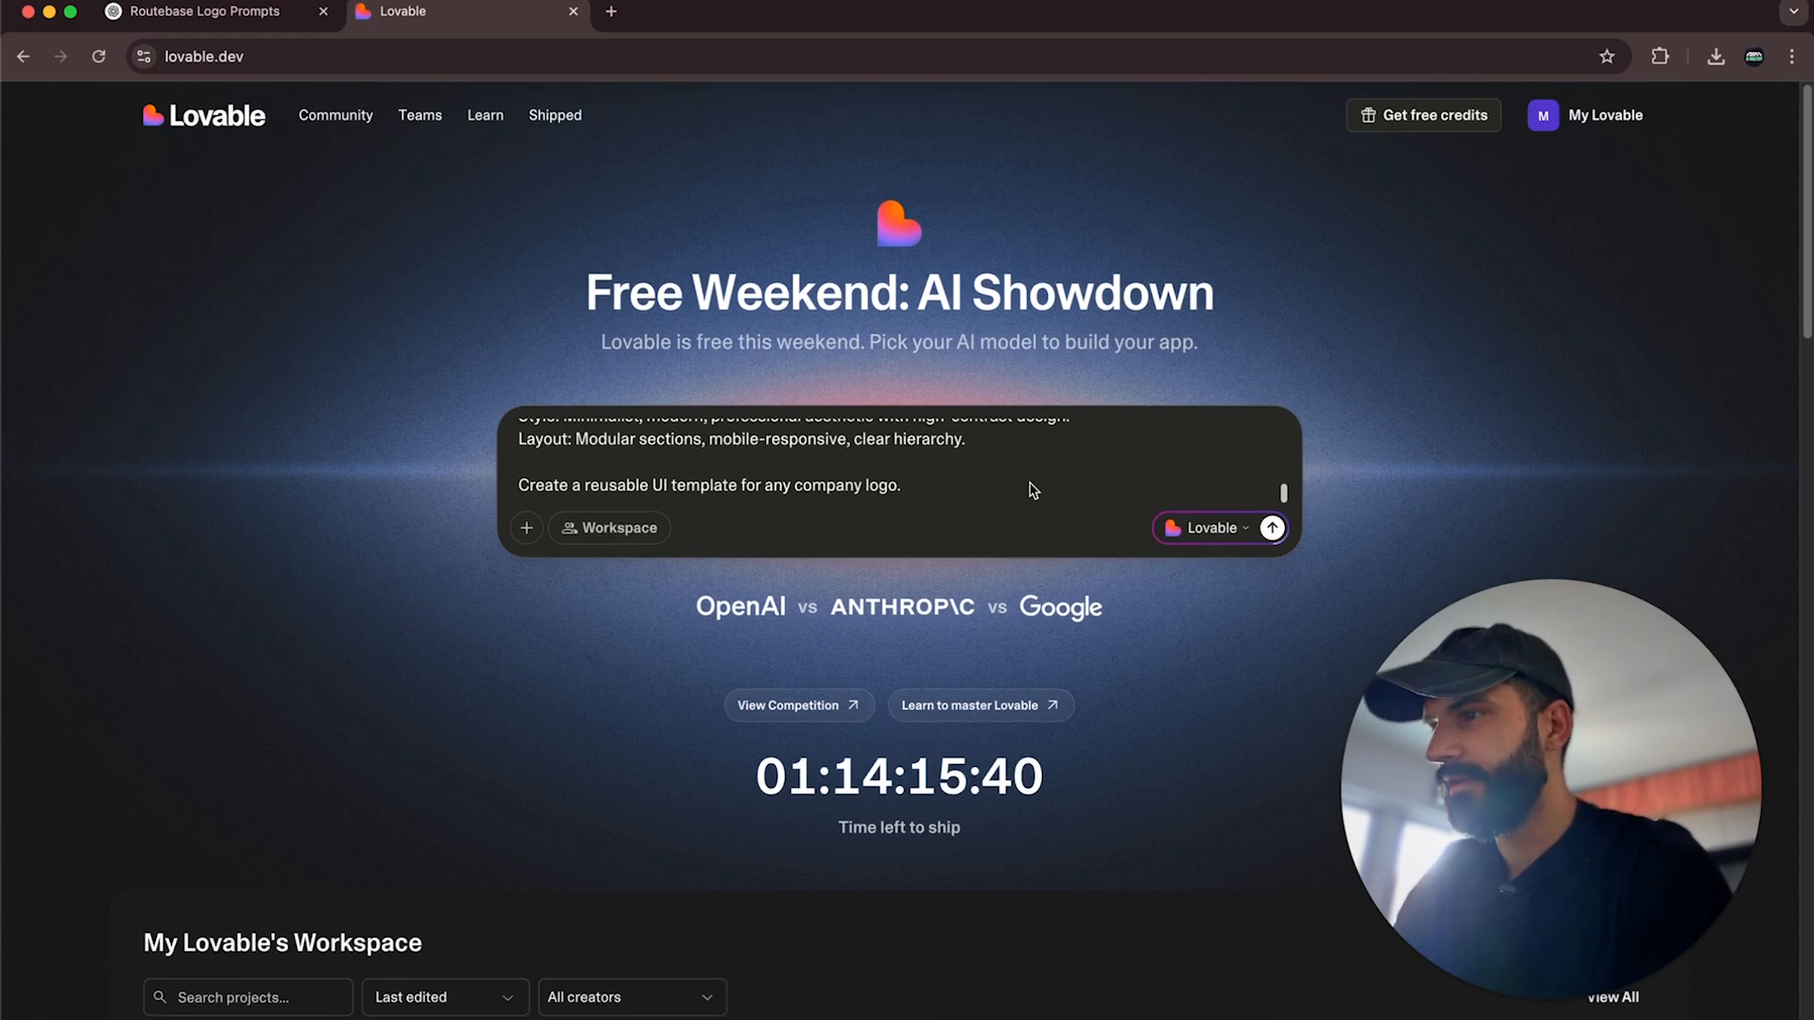
click(1273, 527)
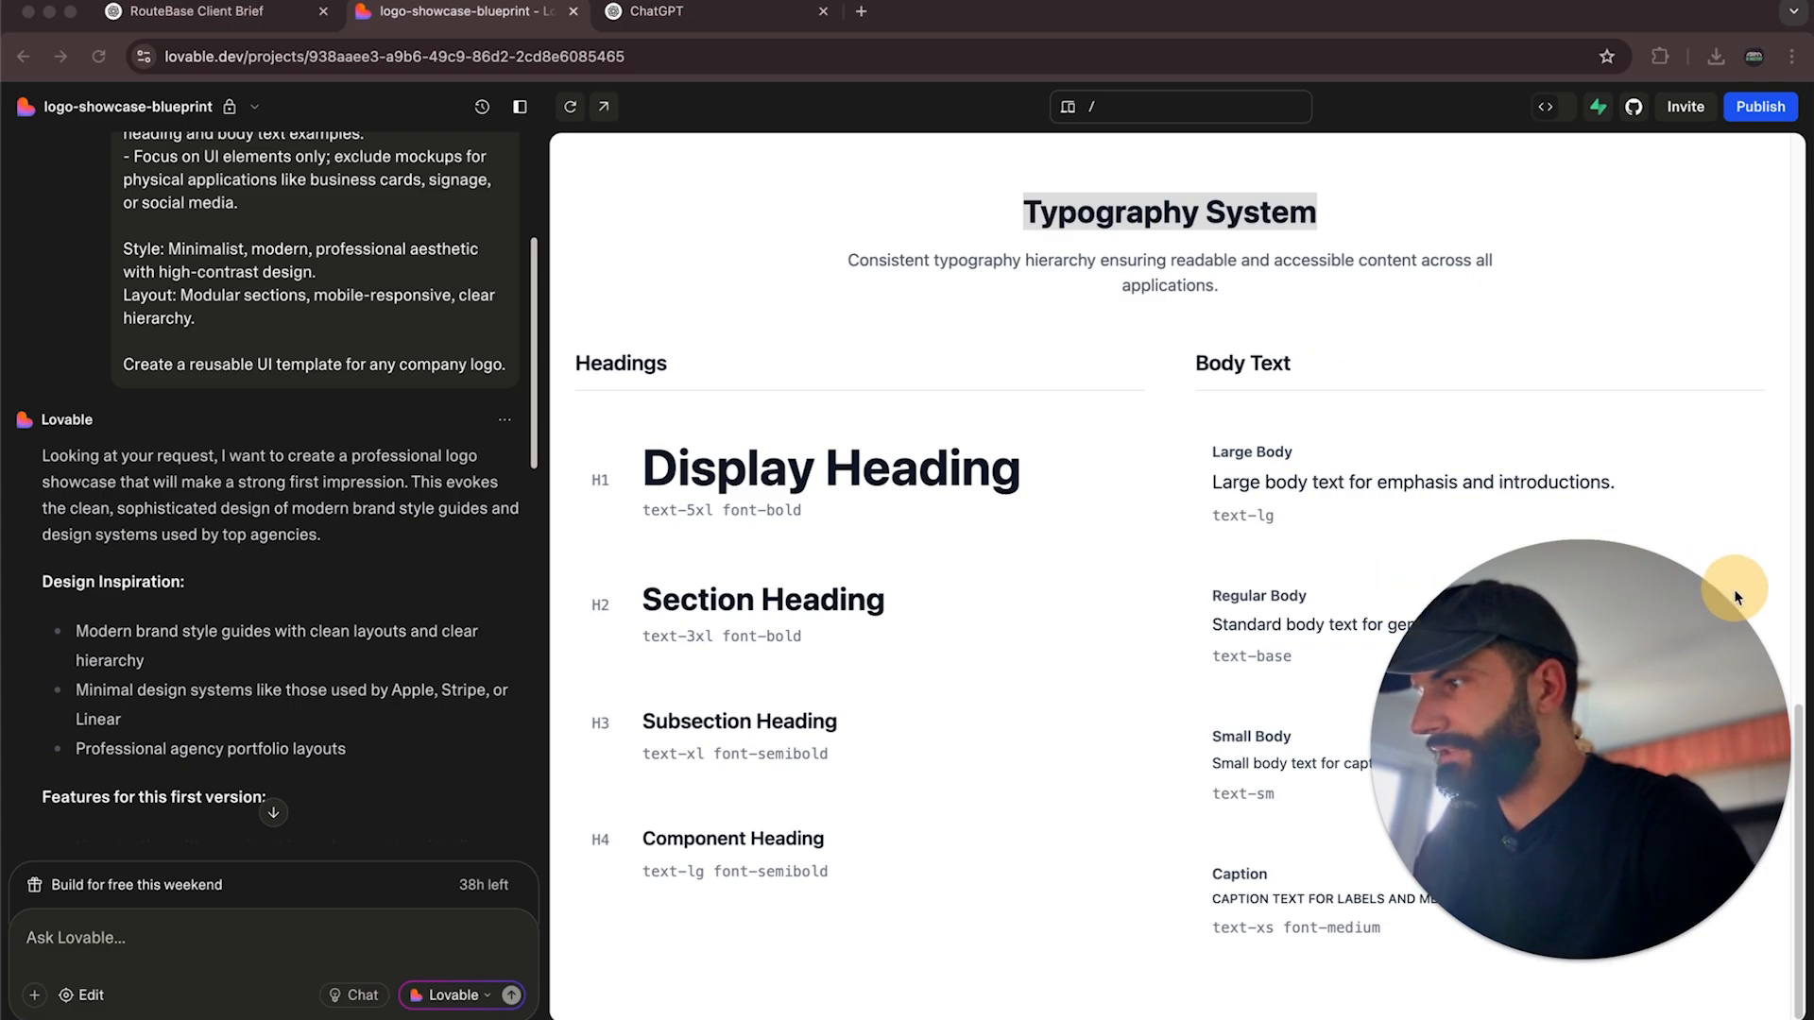
Open the generated logo showcase preview in its own tab and examine its logo variations, color palette and typography sections.
key(super+Tab)
click(602, 106)
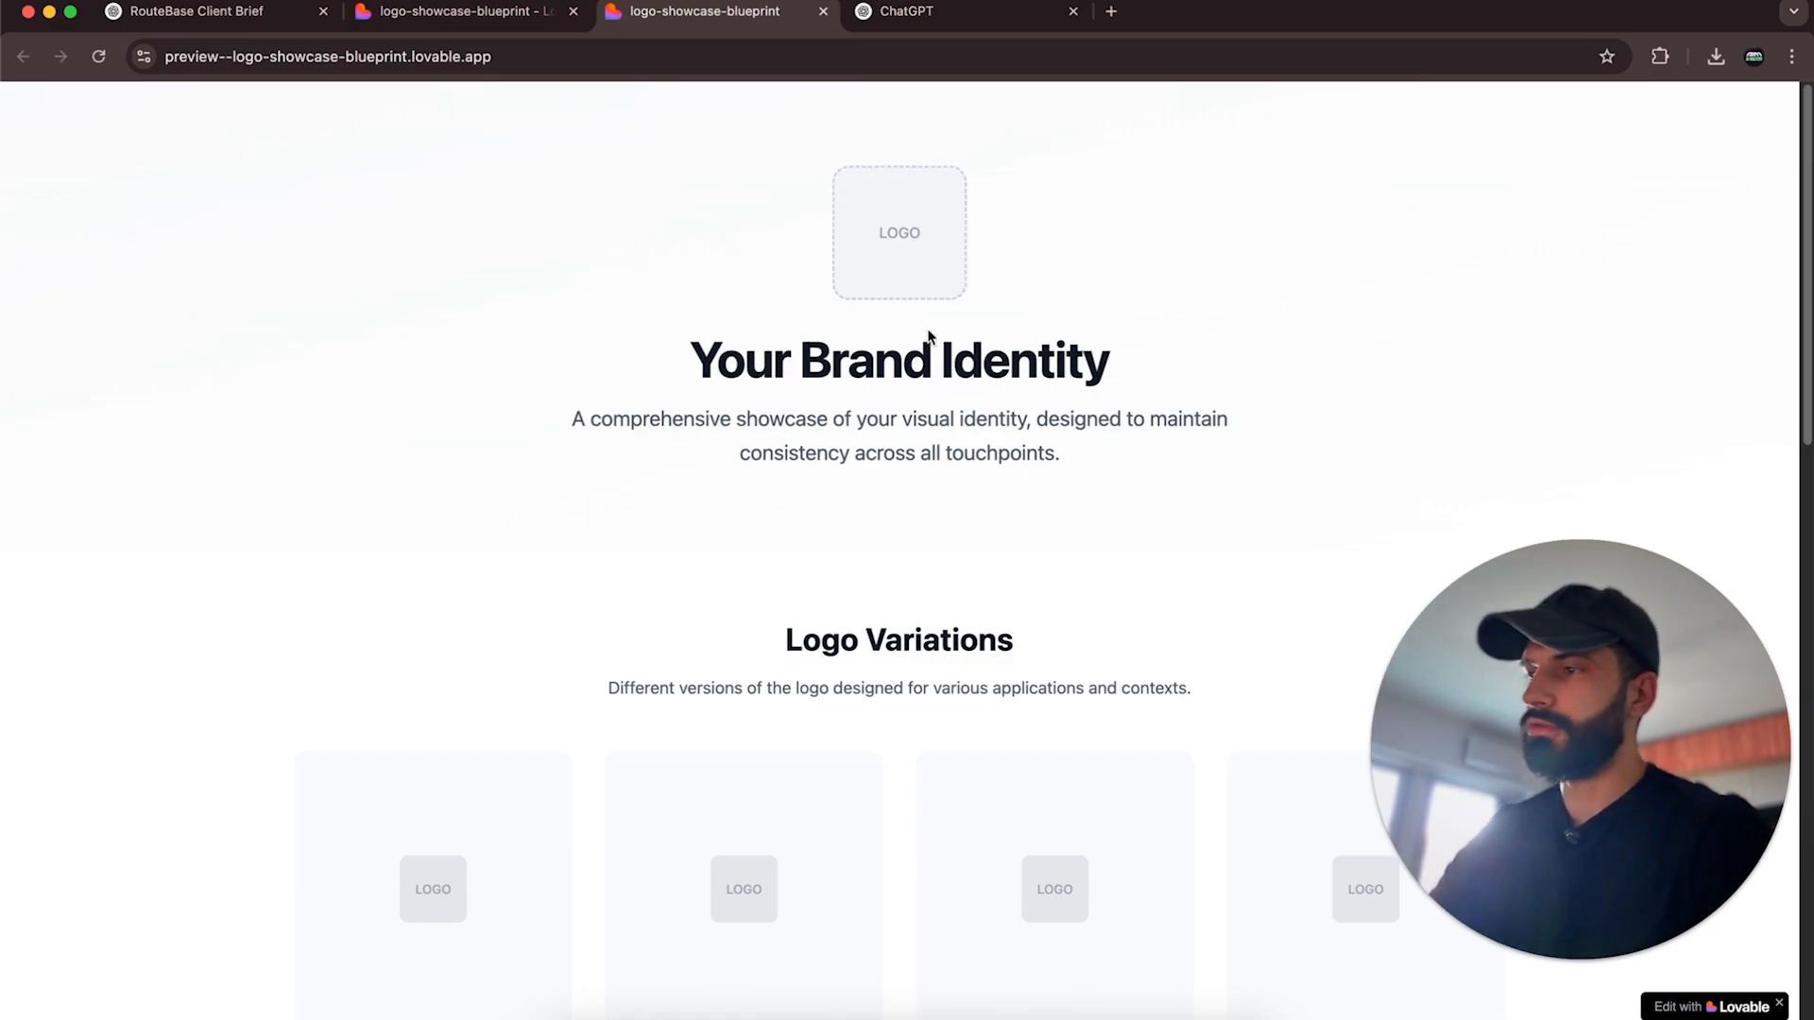
scroll(756, 463, down, 5)
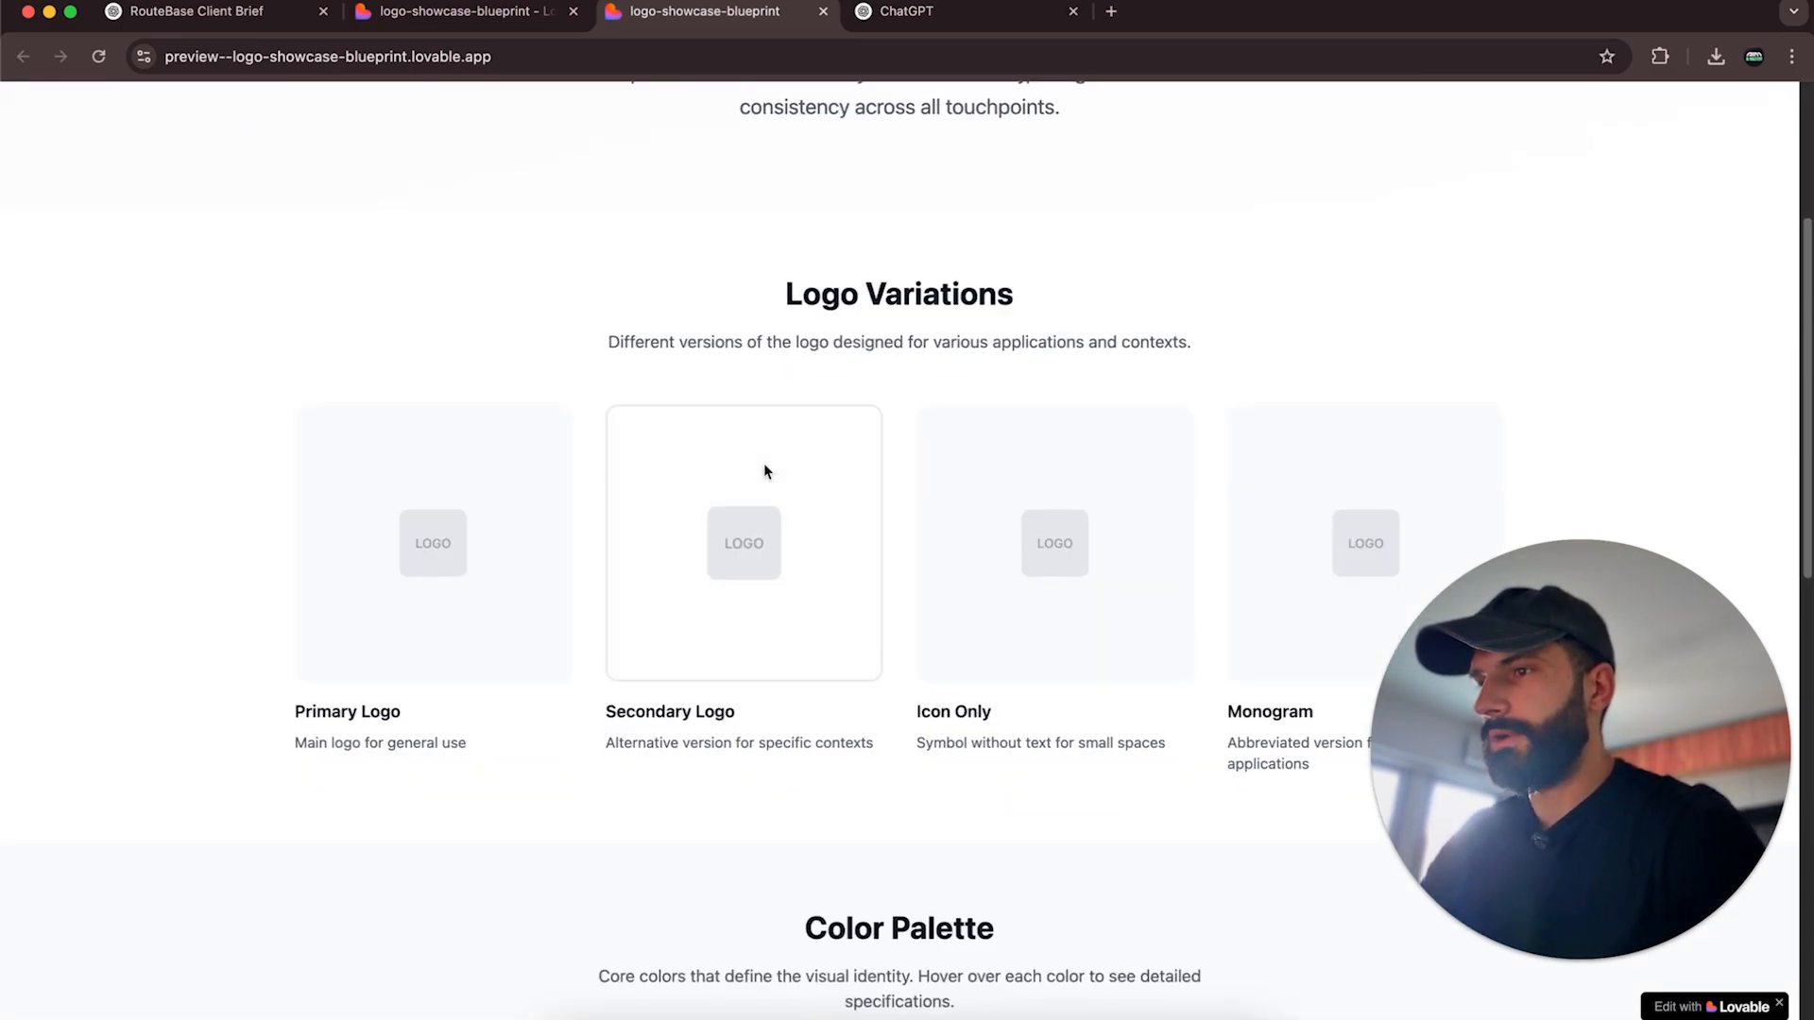
scroll(1372, 506, down, 2)
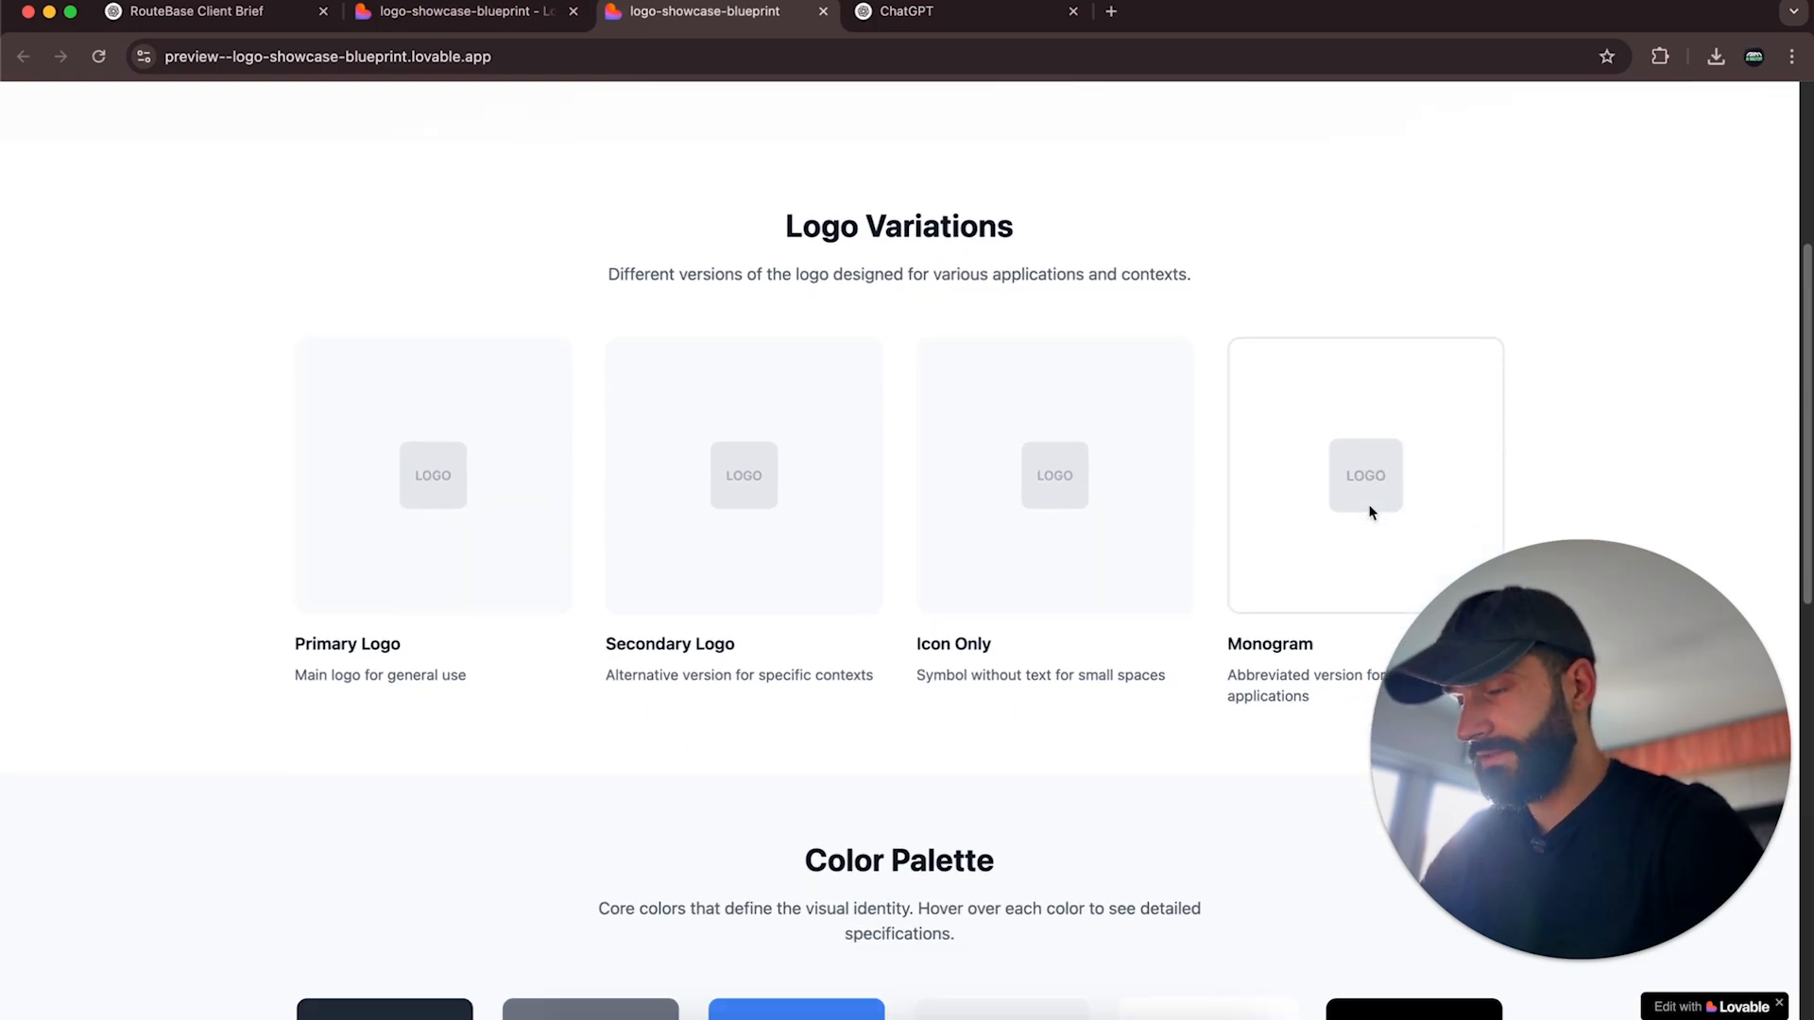
scroll(860, 614, down, 3)
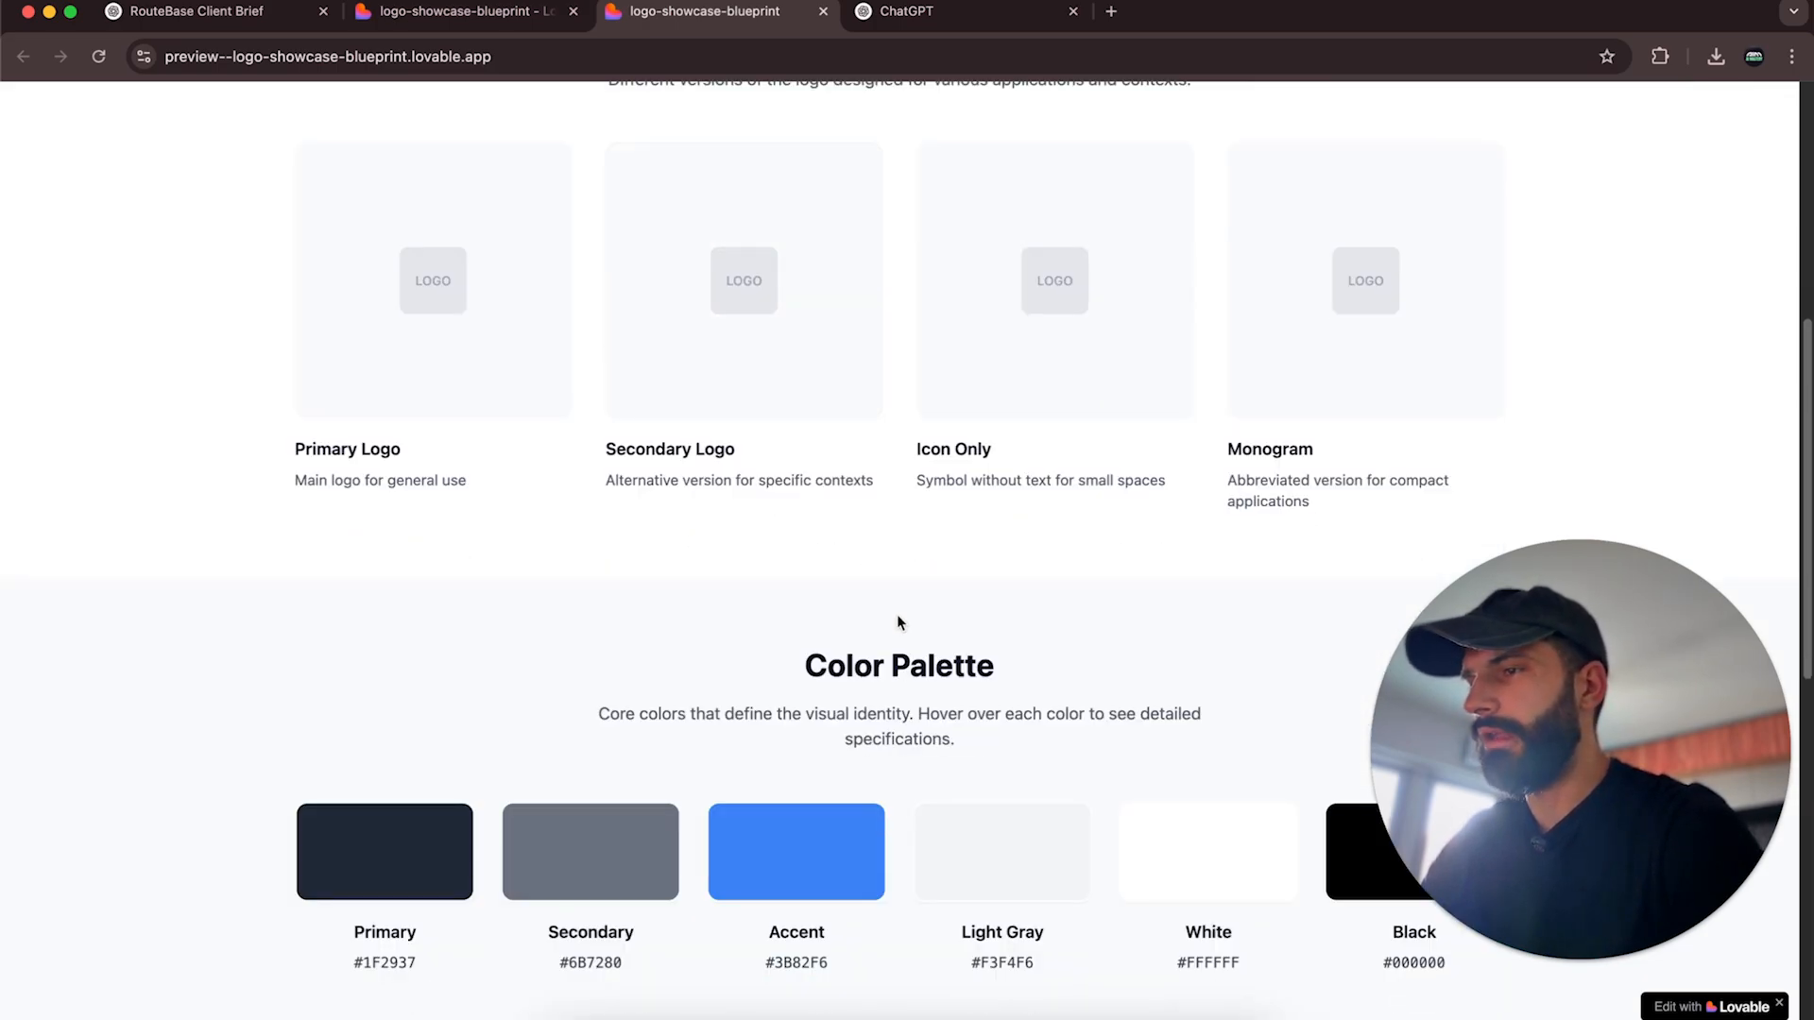
scroll(897, 622, down, 1)
triple_click(813, 652)
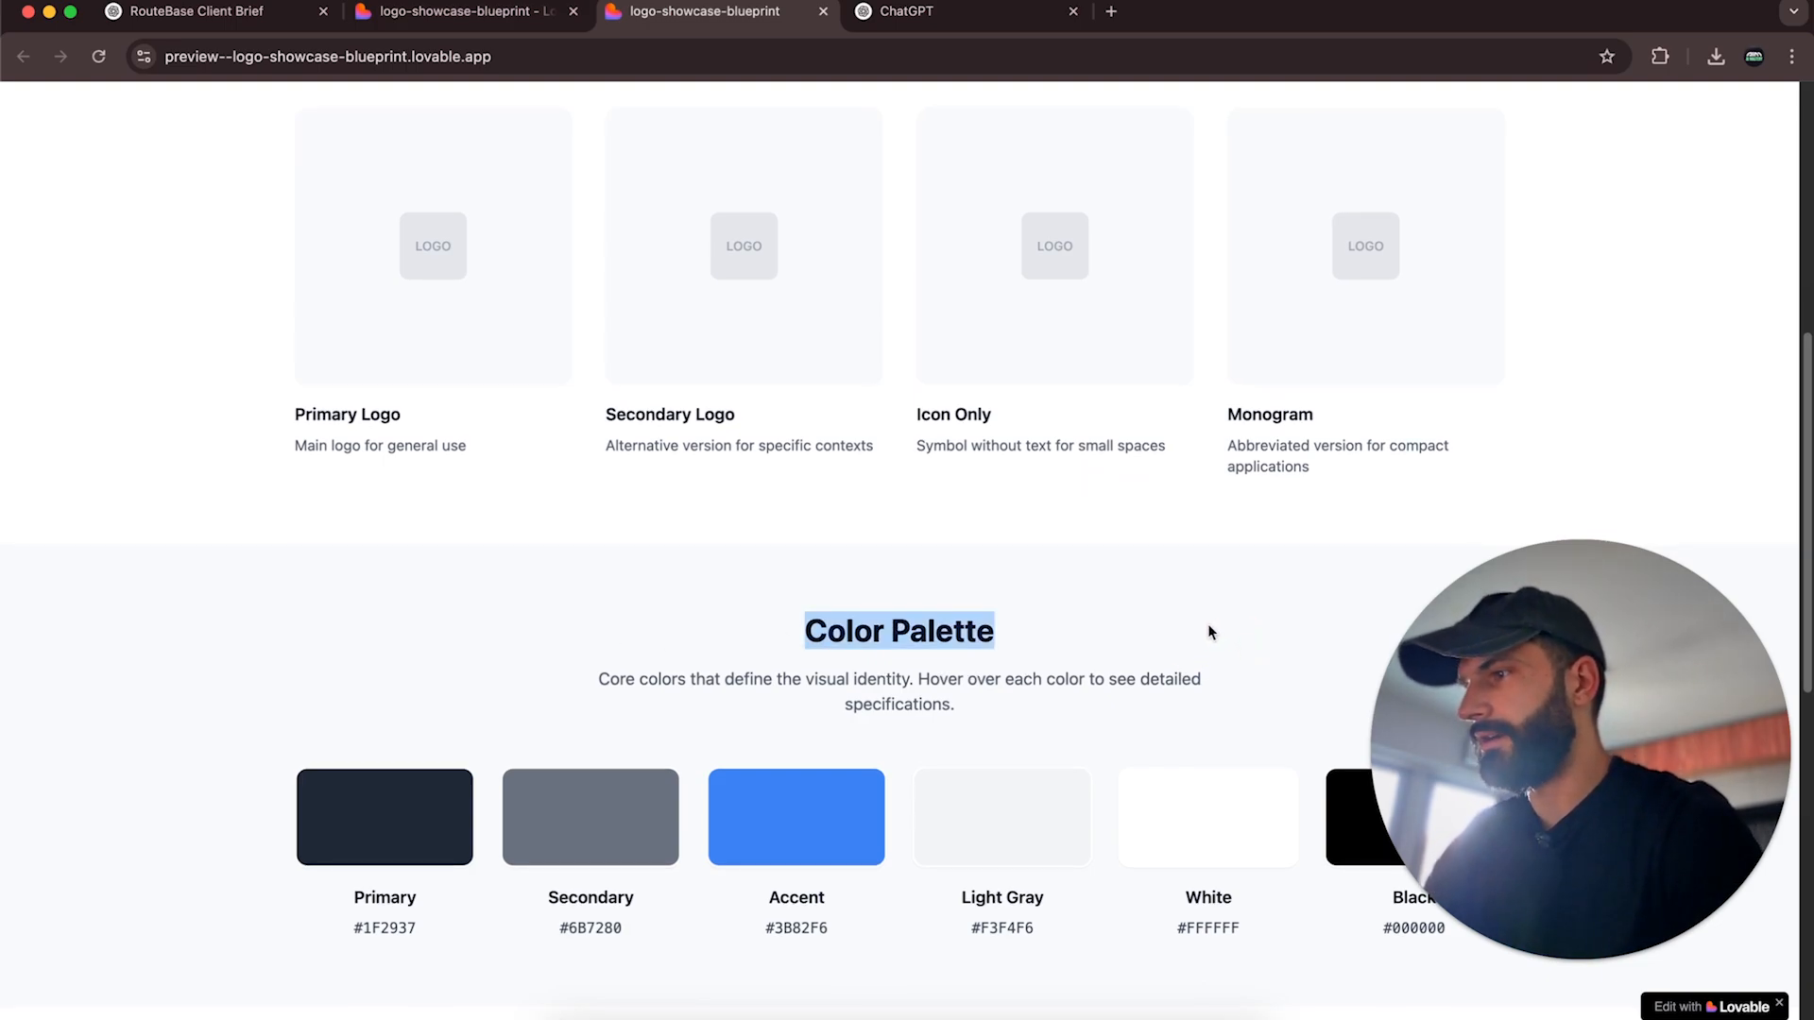
scroll(1081, 672, down, 1)
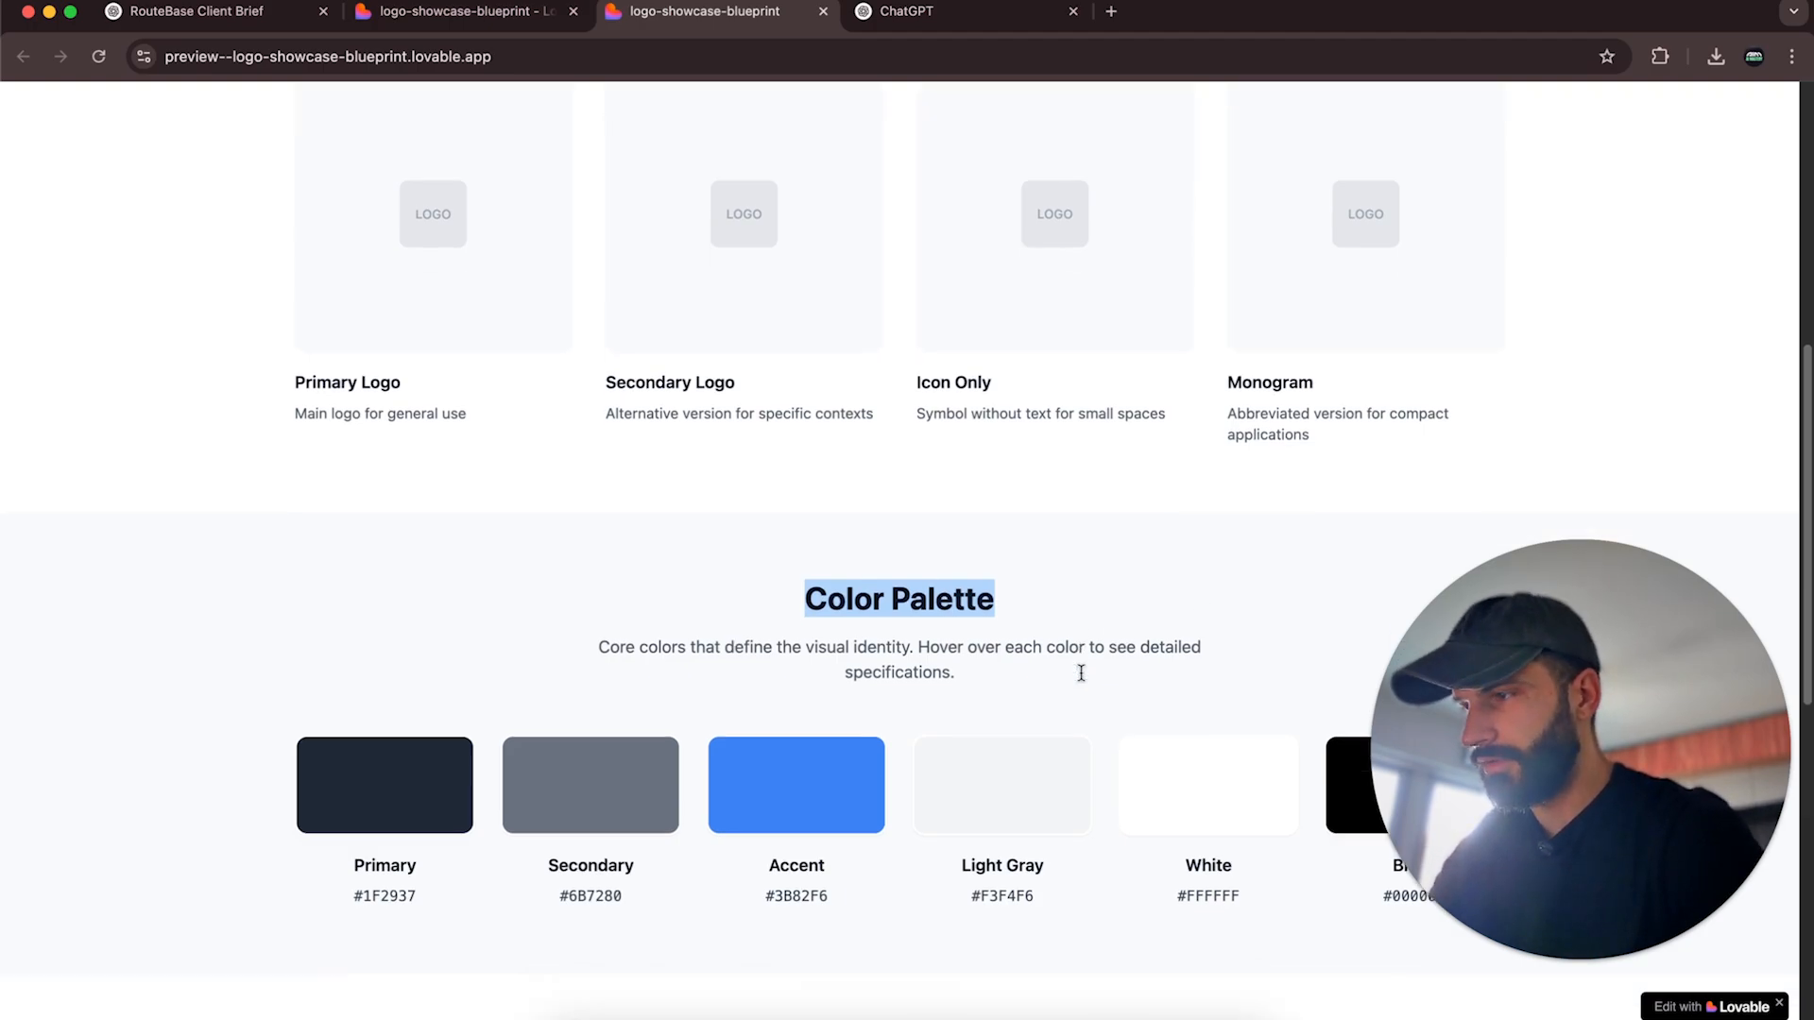
scroll(1081, 672, down, 10)
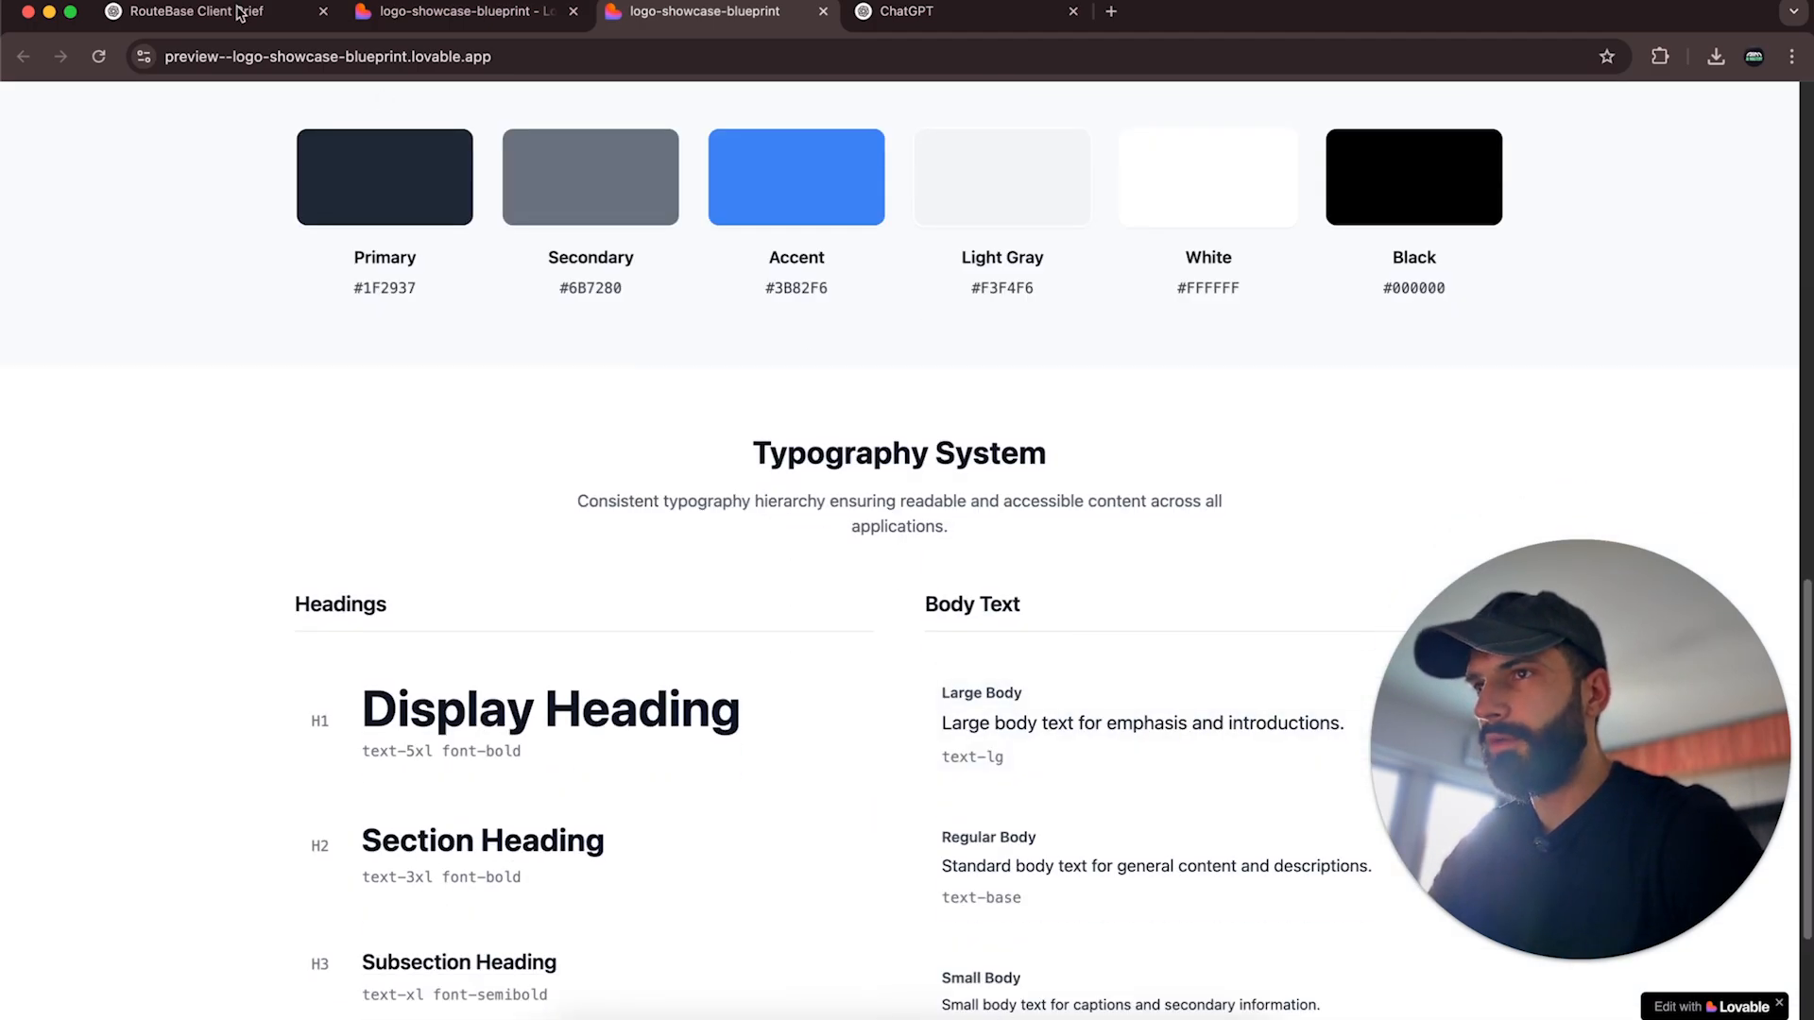
Switch to the RouteBase Client Brief chat and review the drafted request for color palette, Manrope typography and other showcase elements.
click(240, 13)
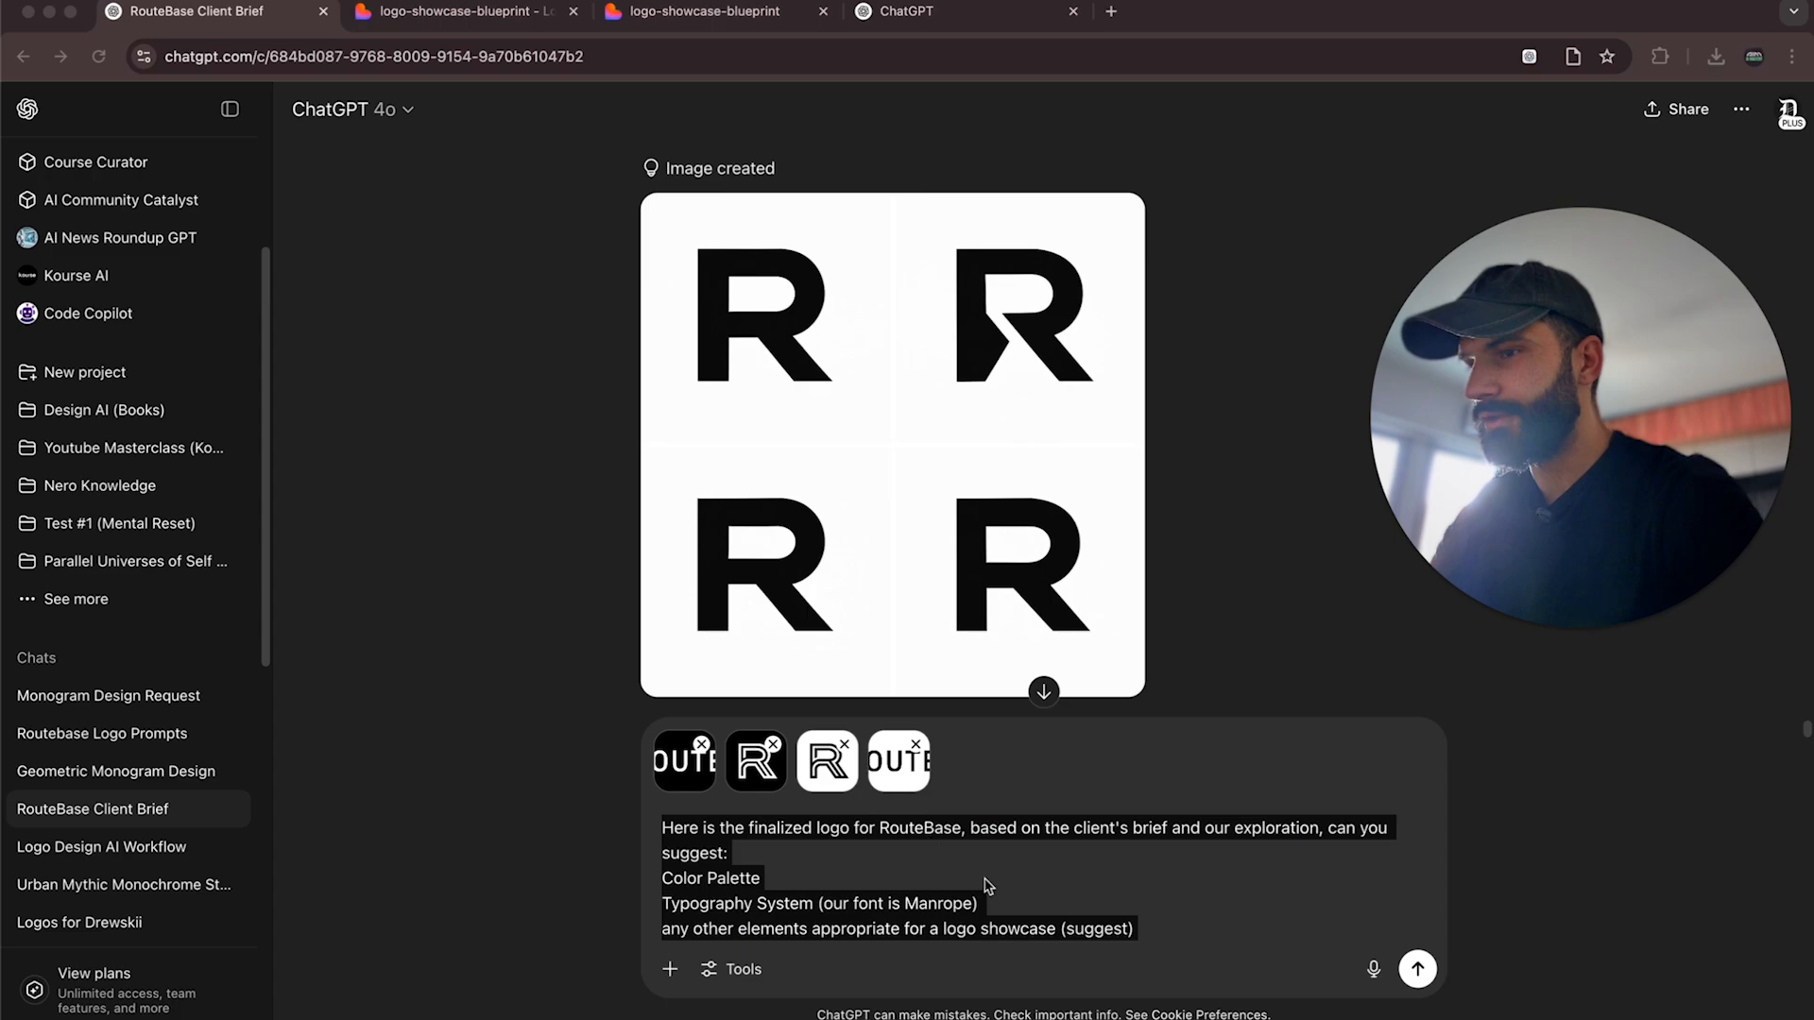
key(super+Tab)
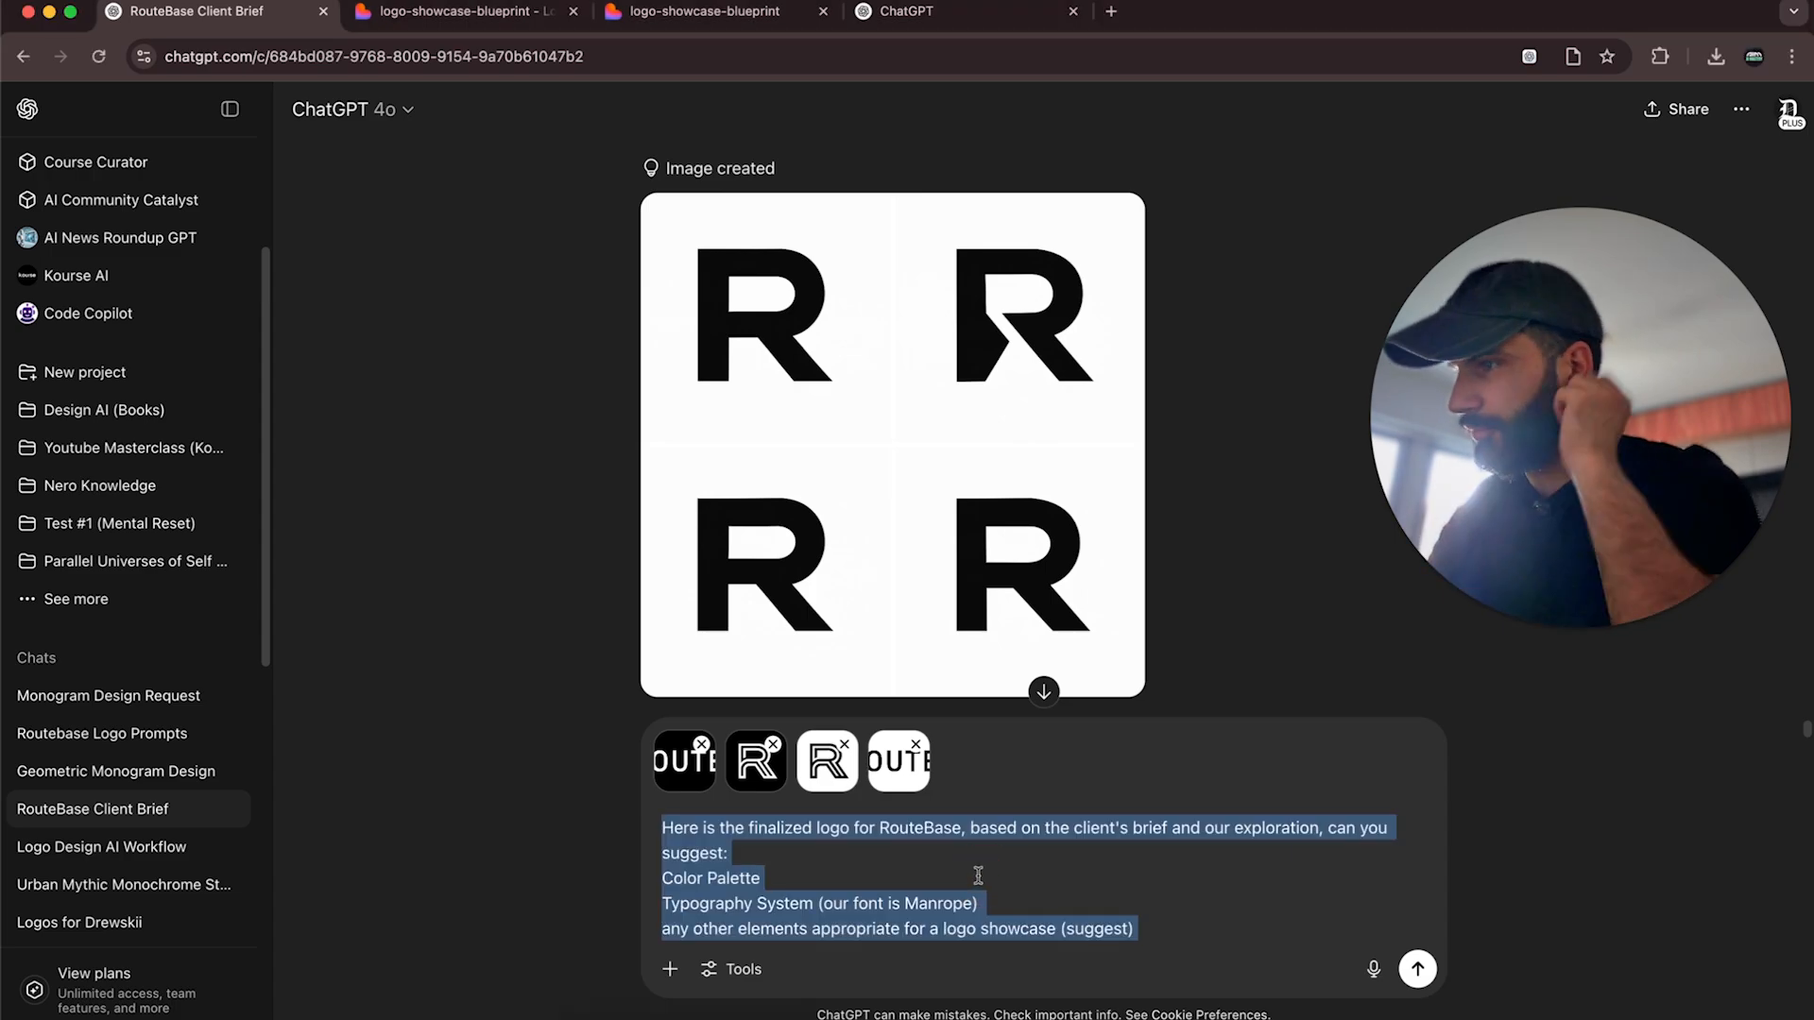
click(780, 864)
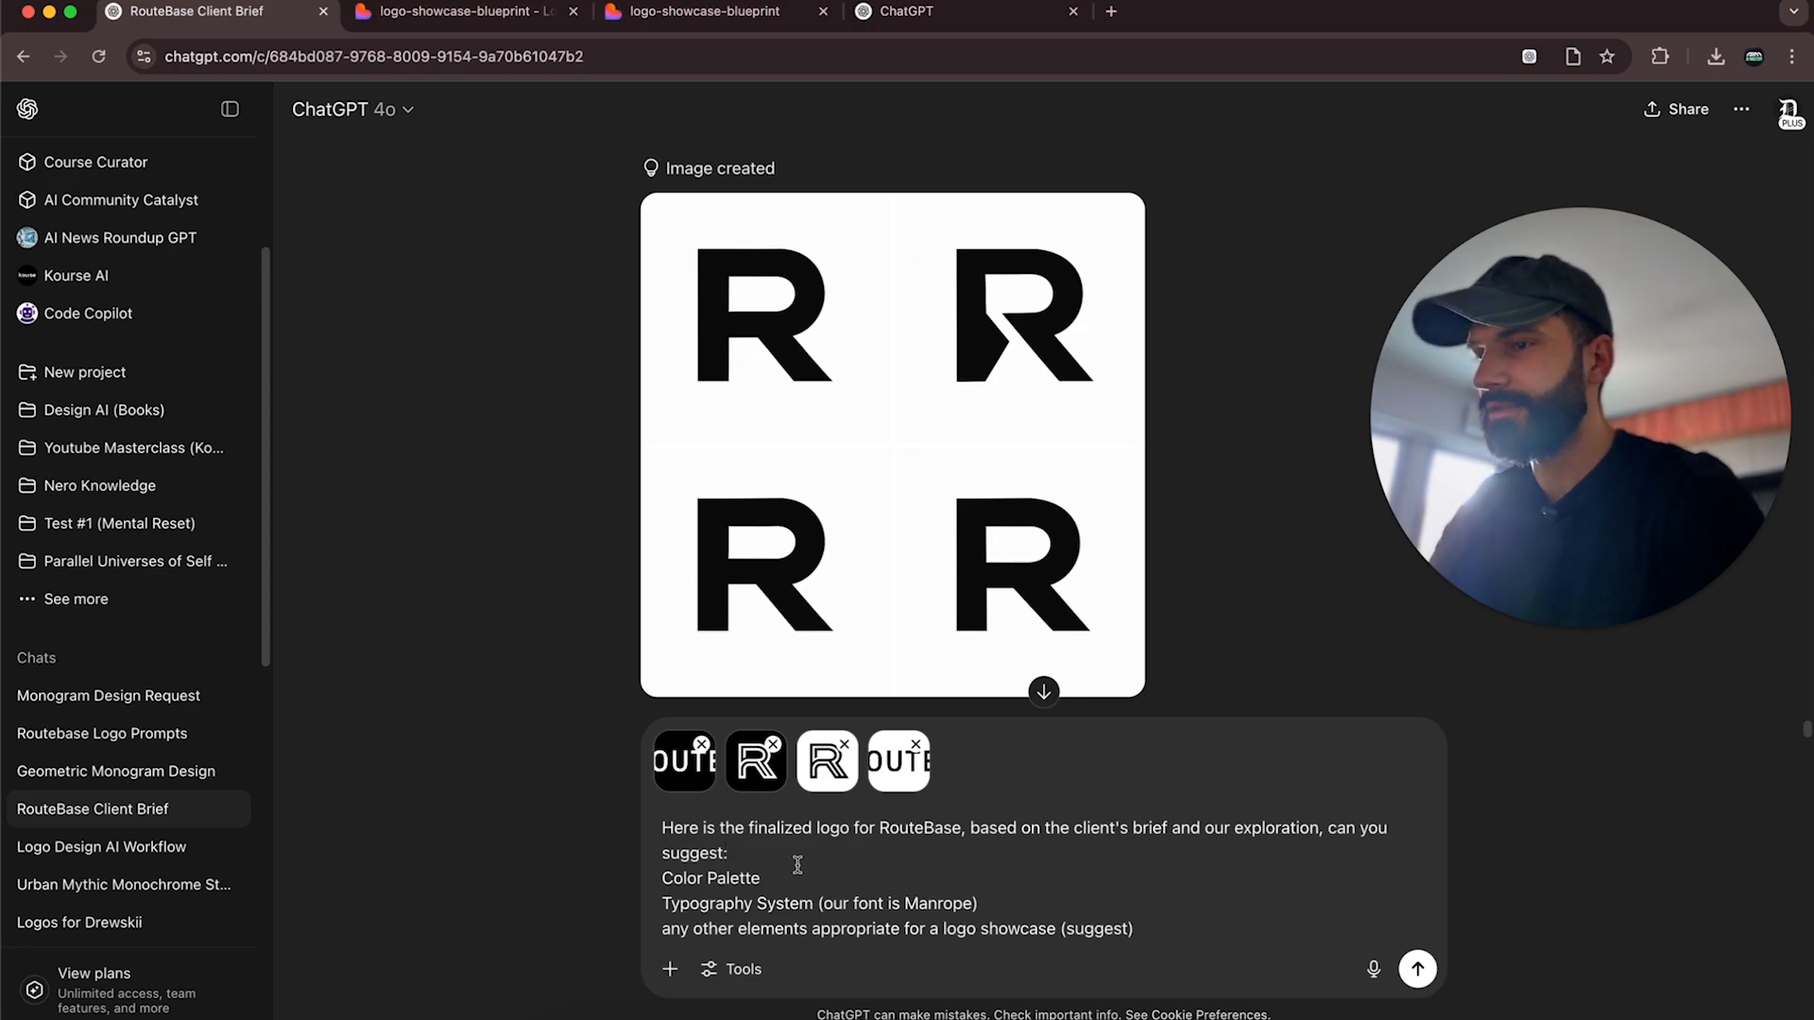
drag(1241, 939, 652, 877)
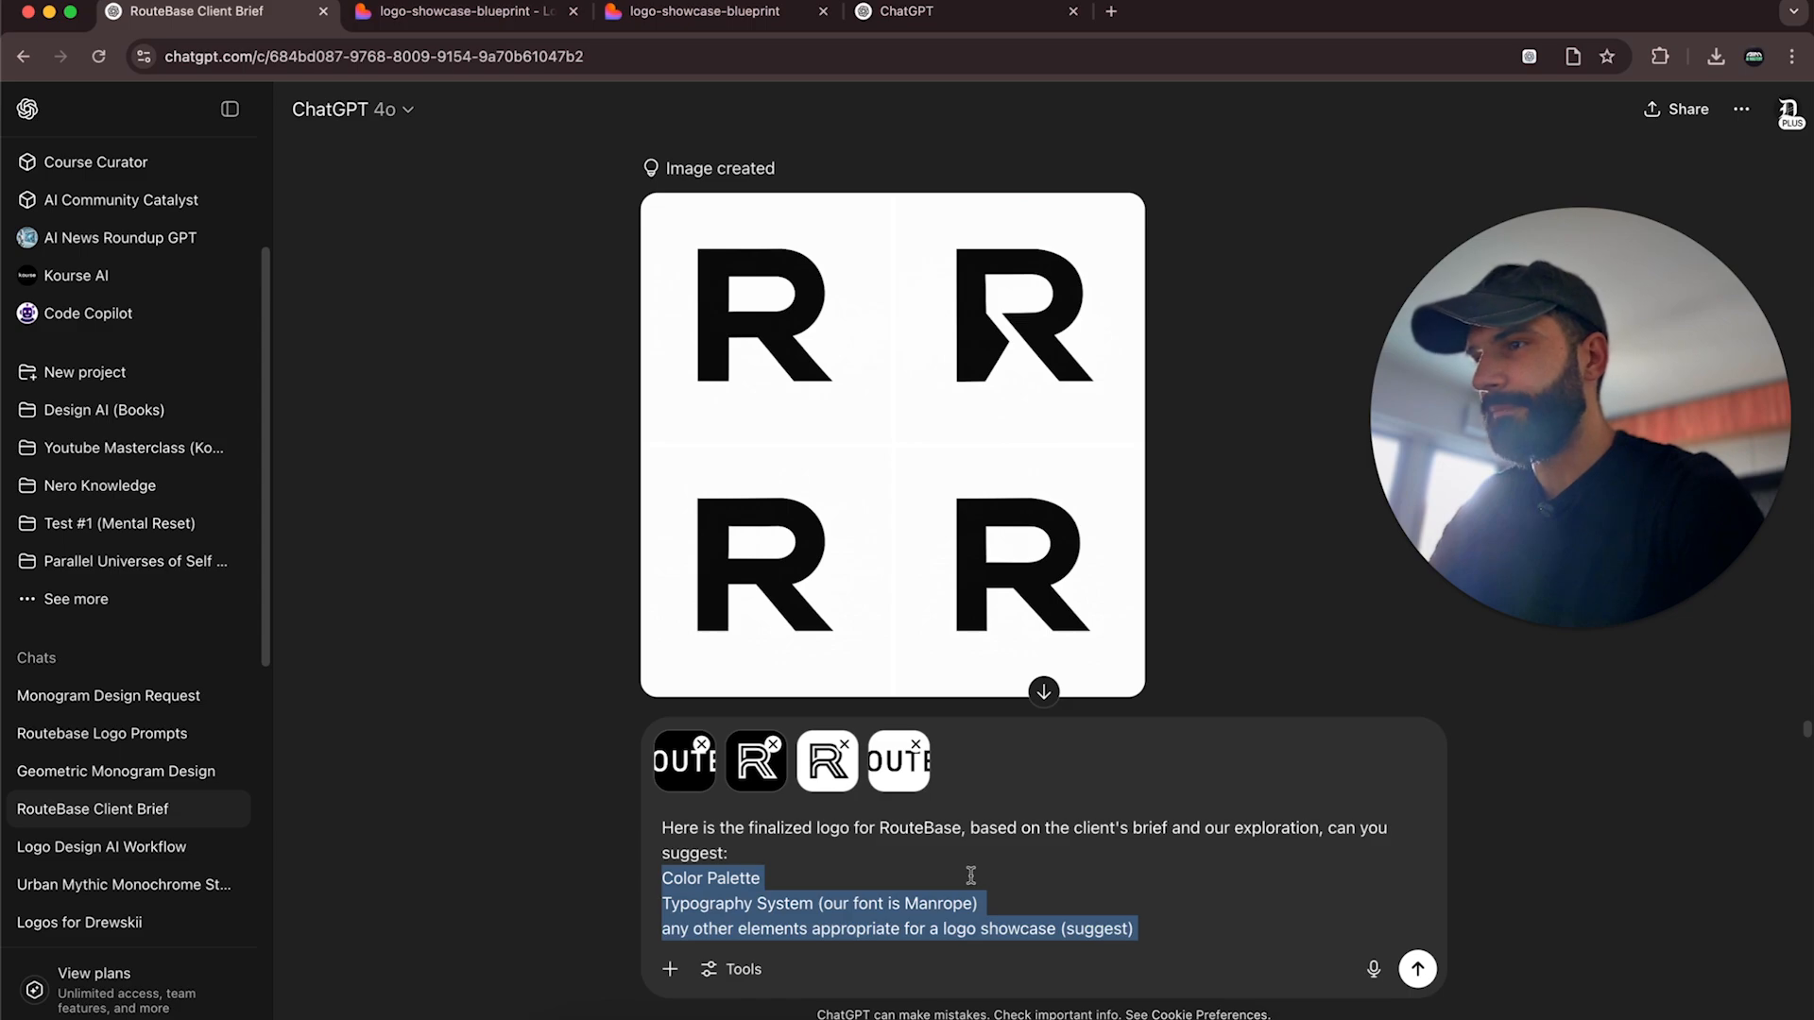
Open the temporary ChatGPT chat and compare its RouteBase showcase prompt versions, including the one without emojis or bullet symbols.
click(921, 11)
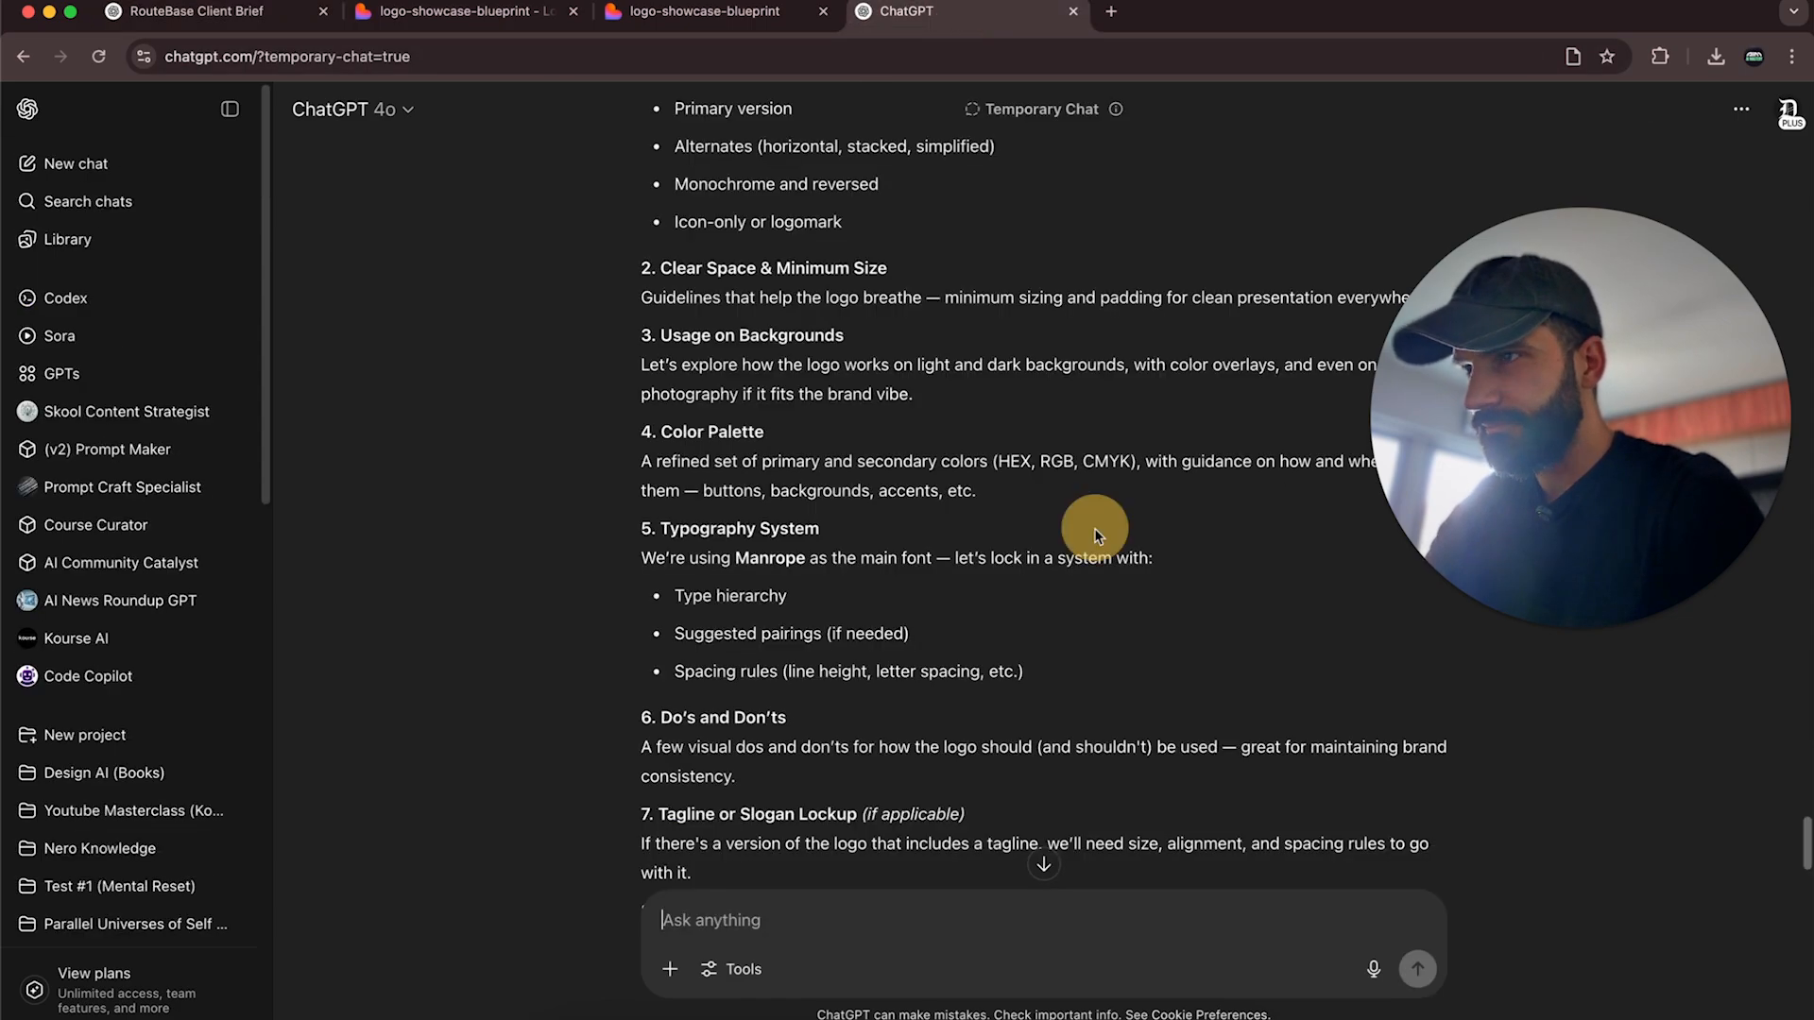
scroll(1084, 556, up, 5)
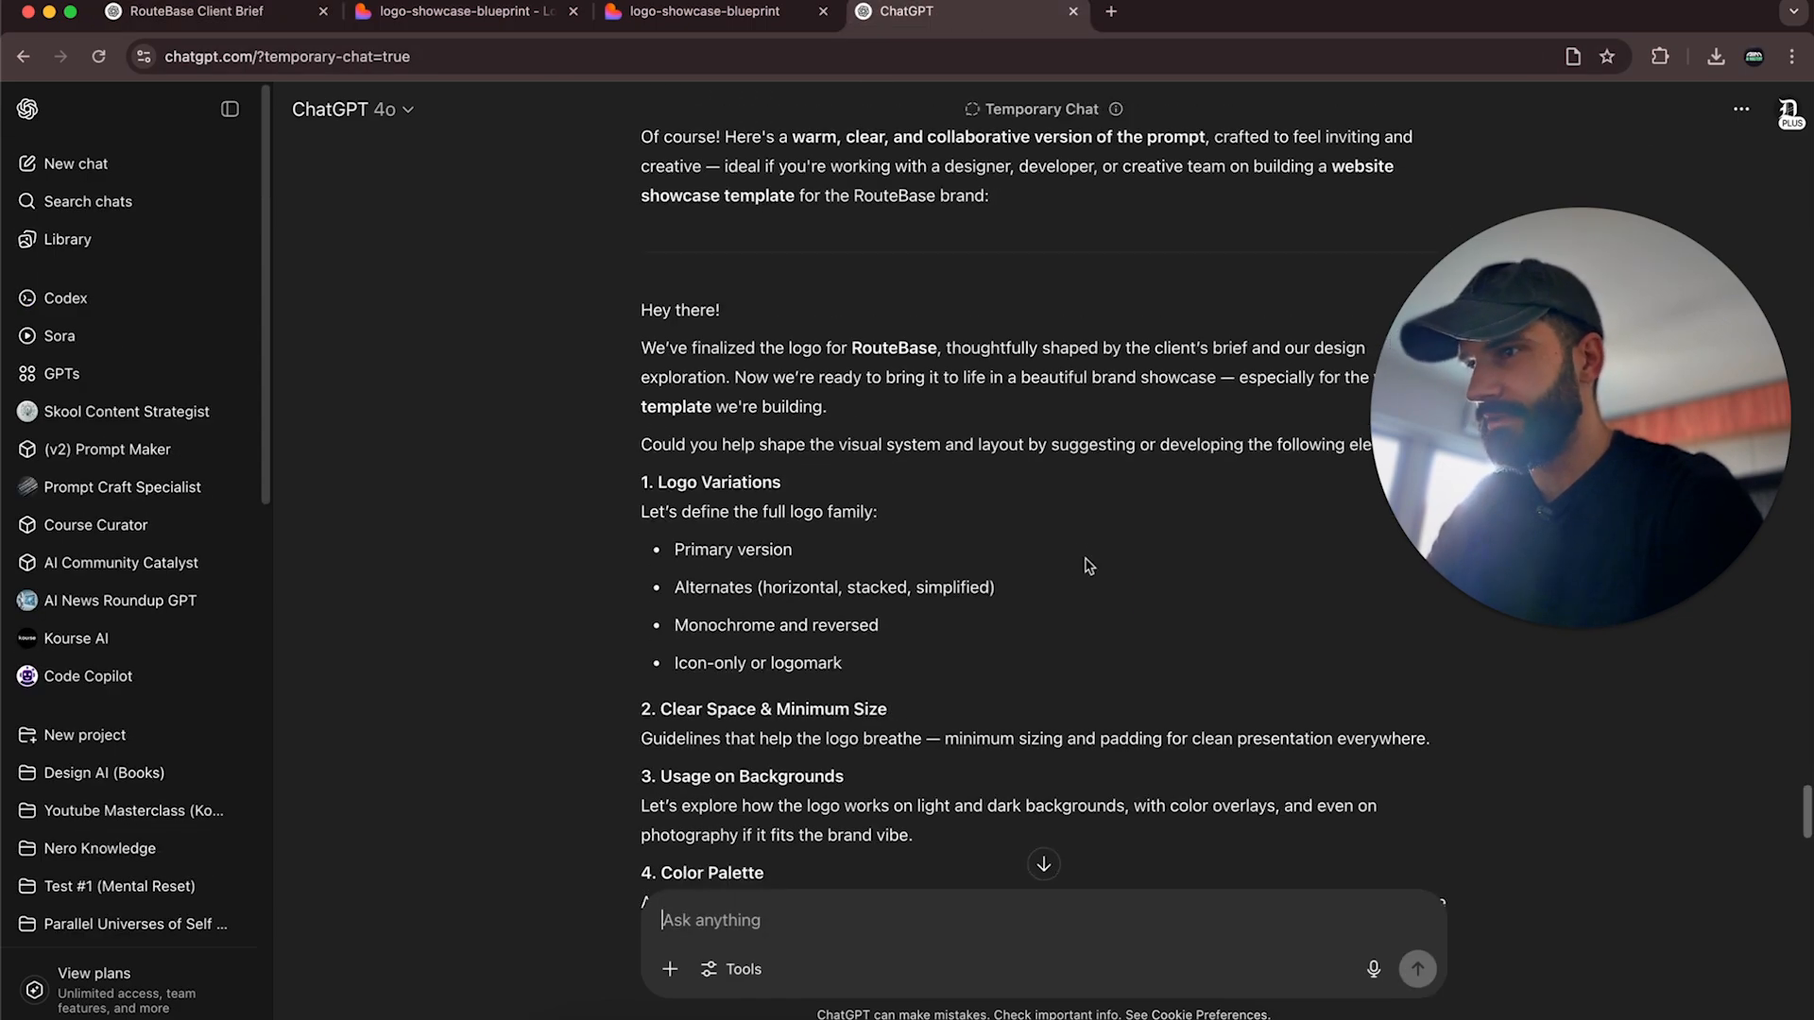
scroll(1089, 565, up, 5)
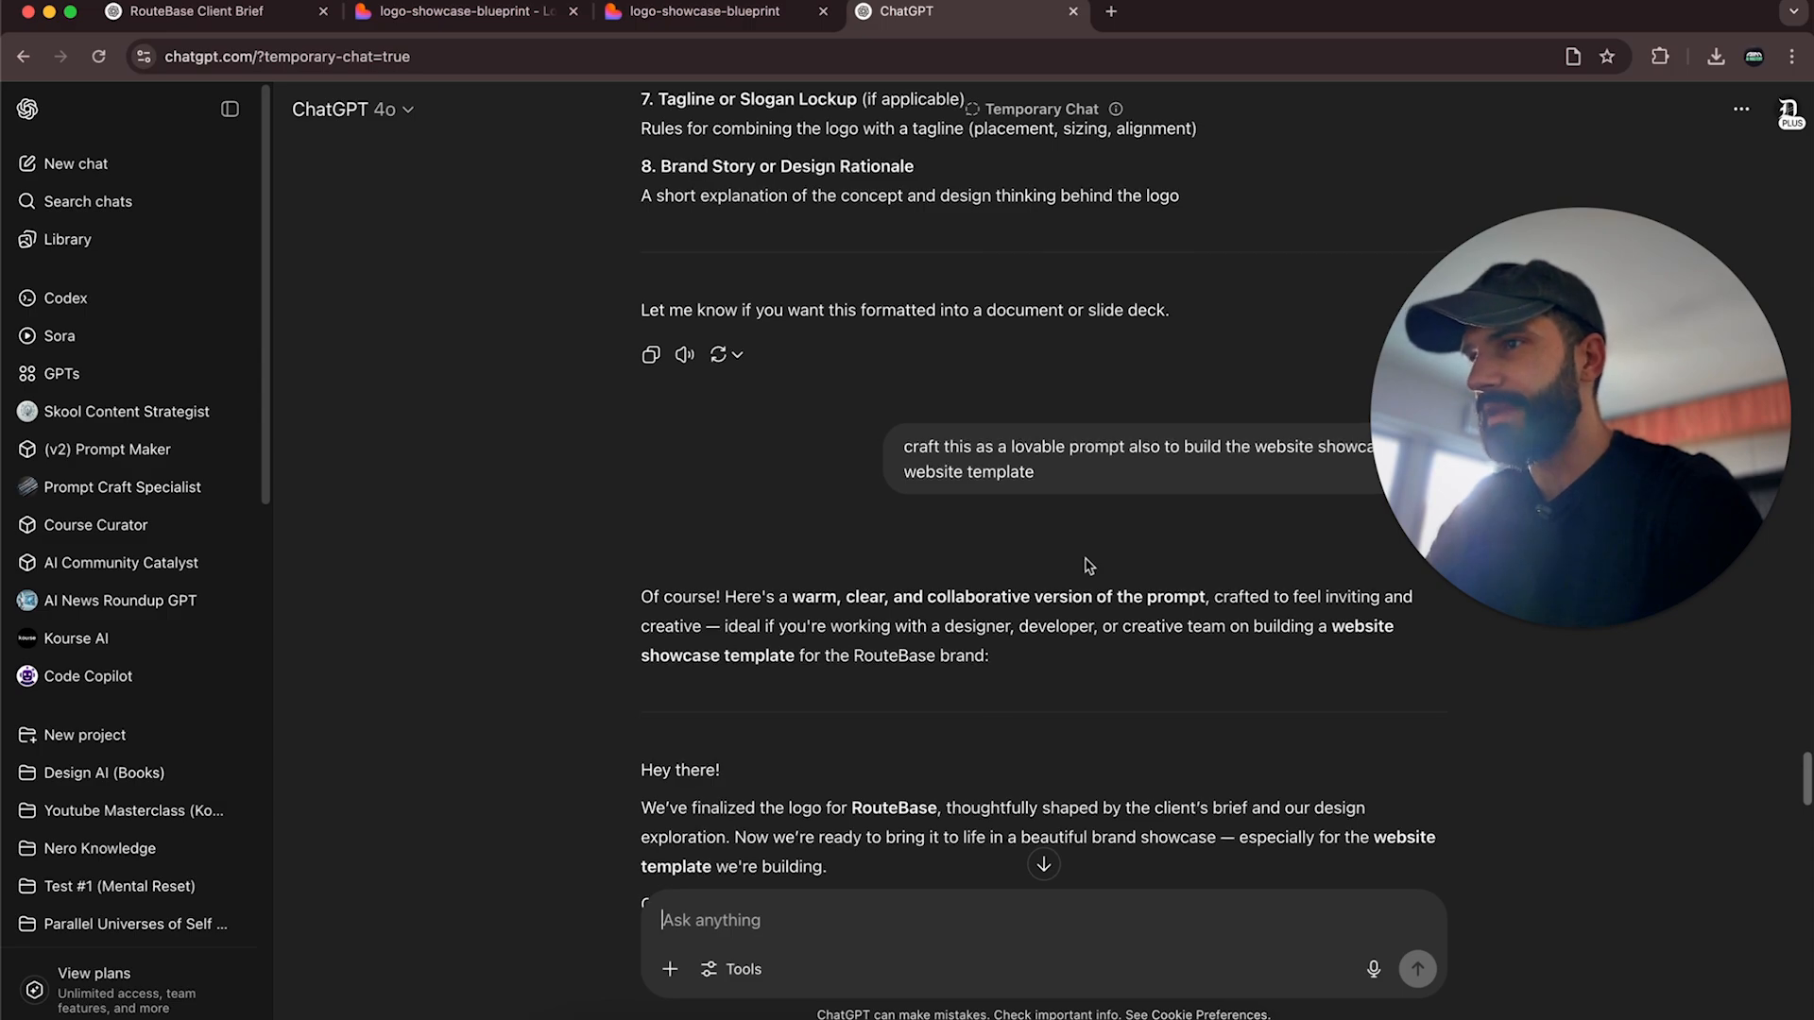
scroll(1089, 565, down, 6)
scroll(1089, 565, up, 7)
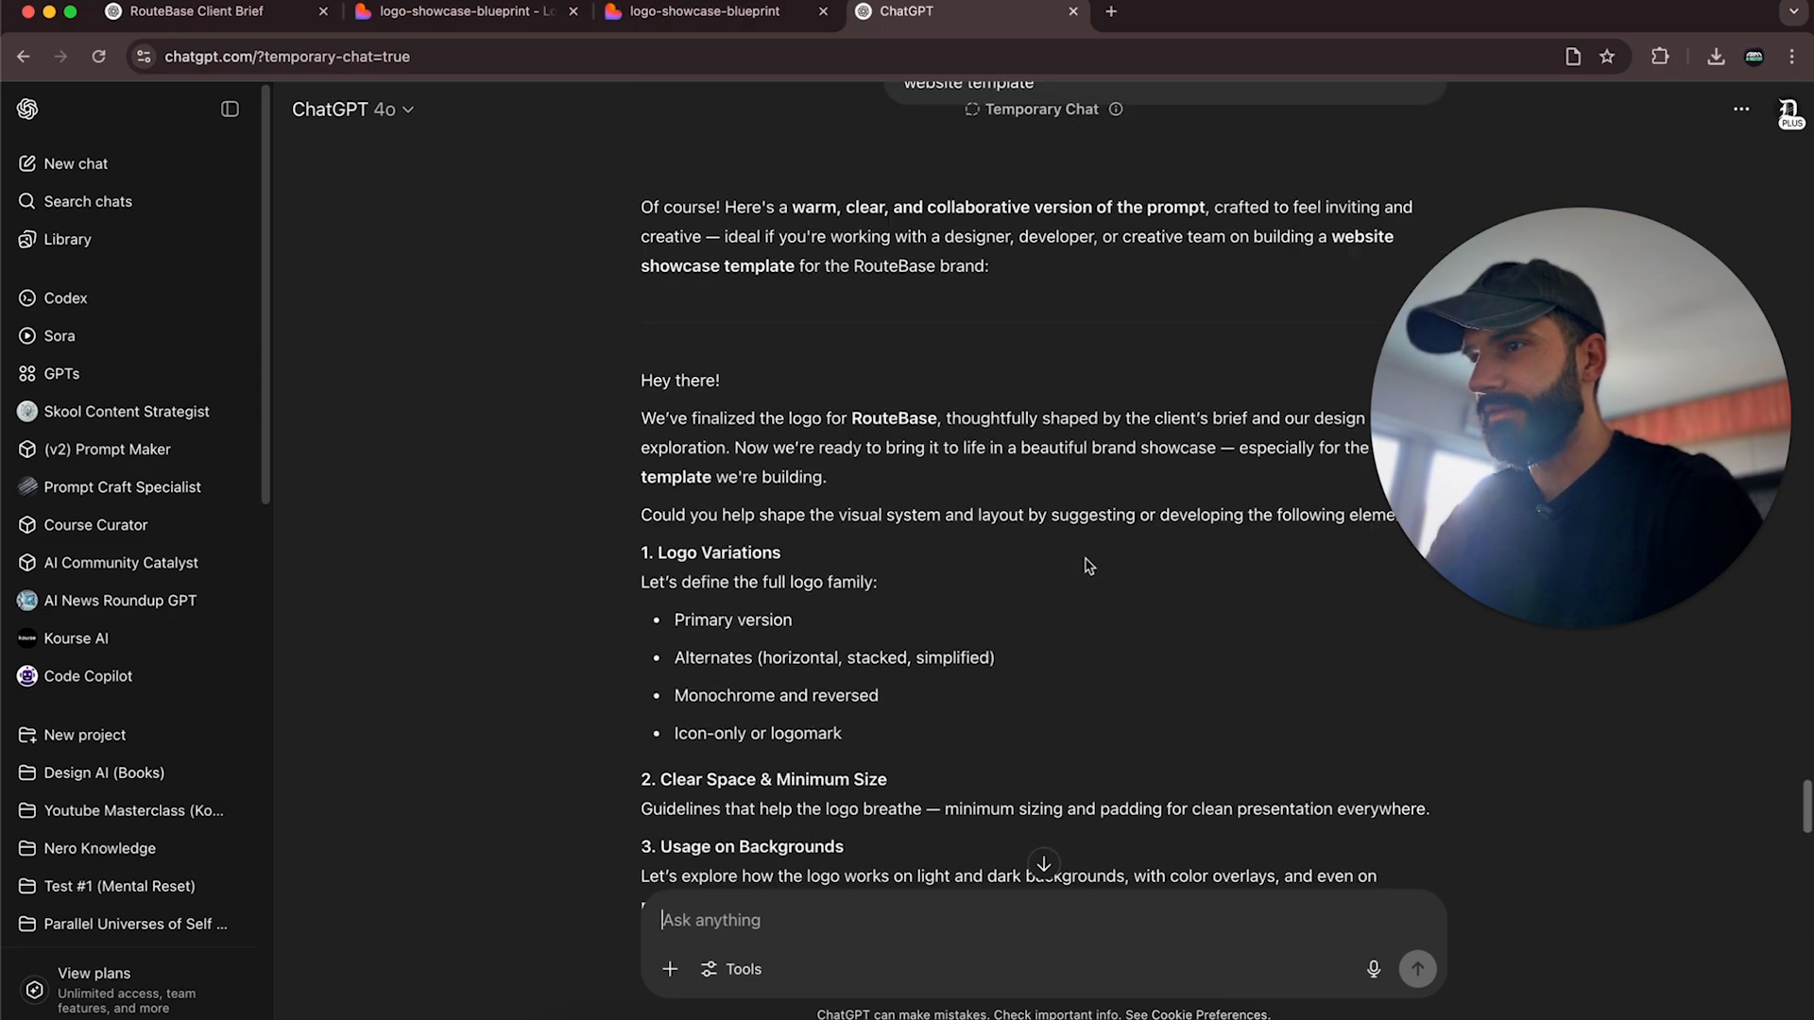
scroll(1086, 563, down, 20)
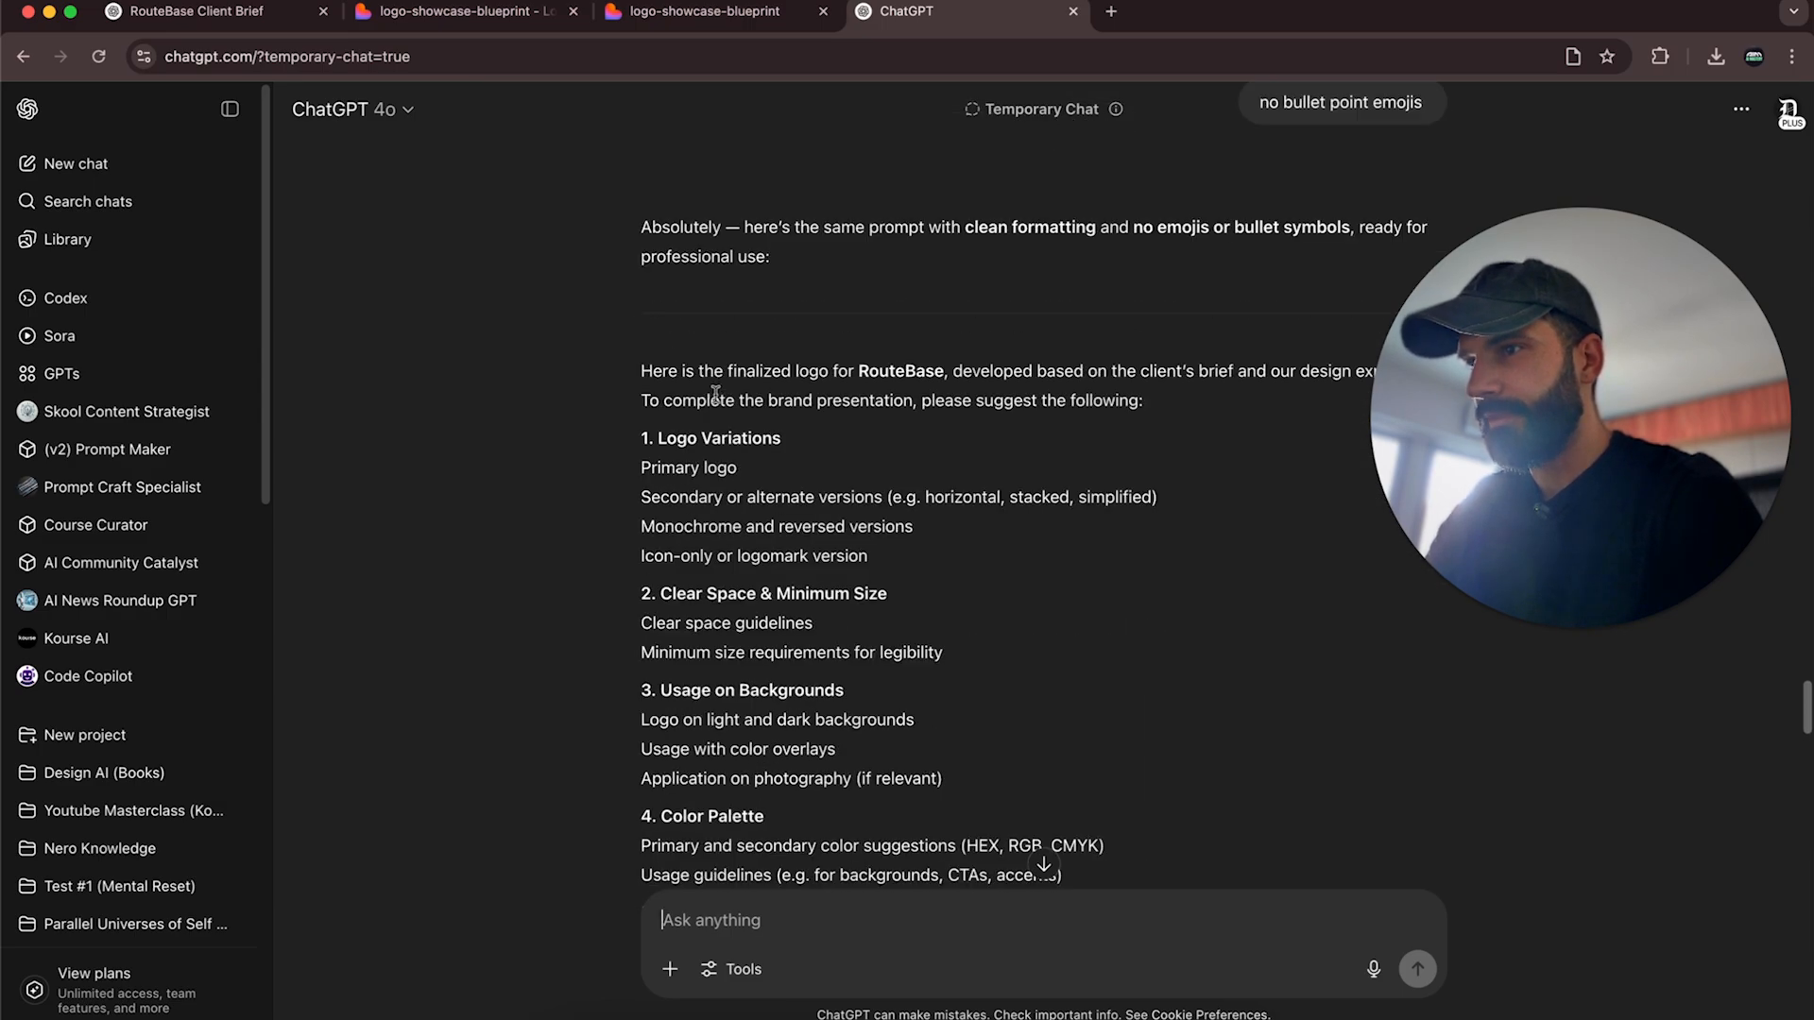
scroll(798, 393, down, 1)
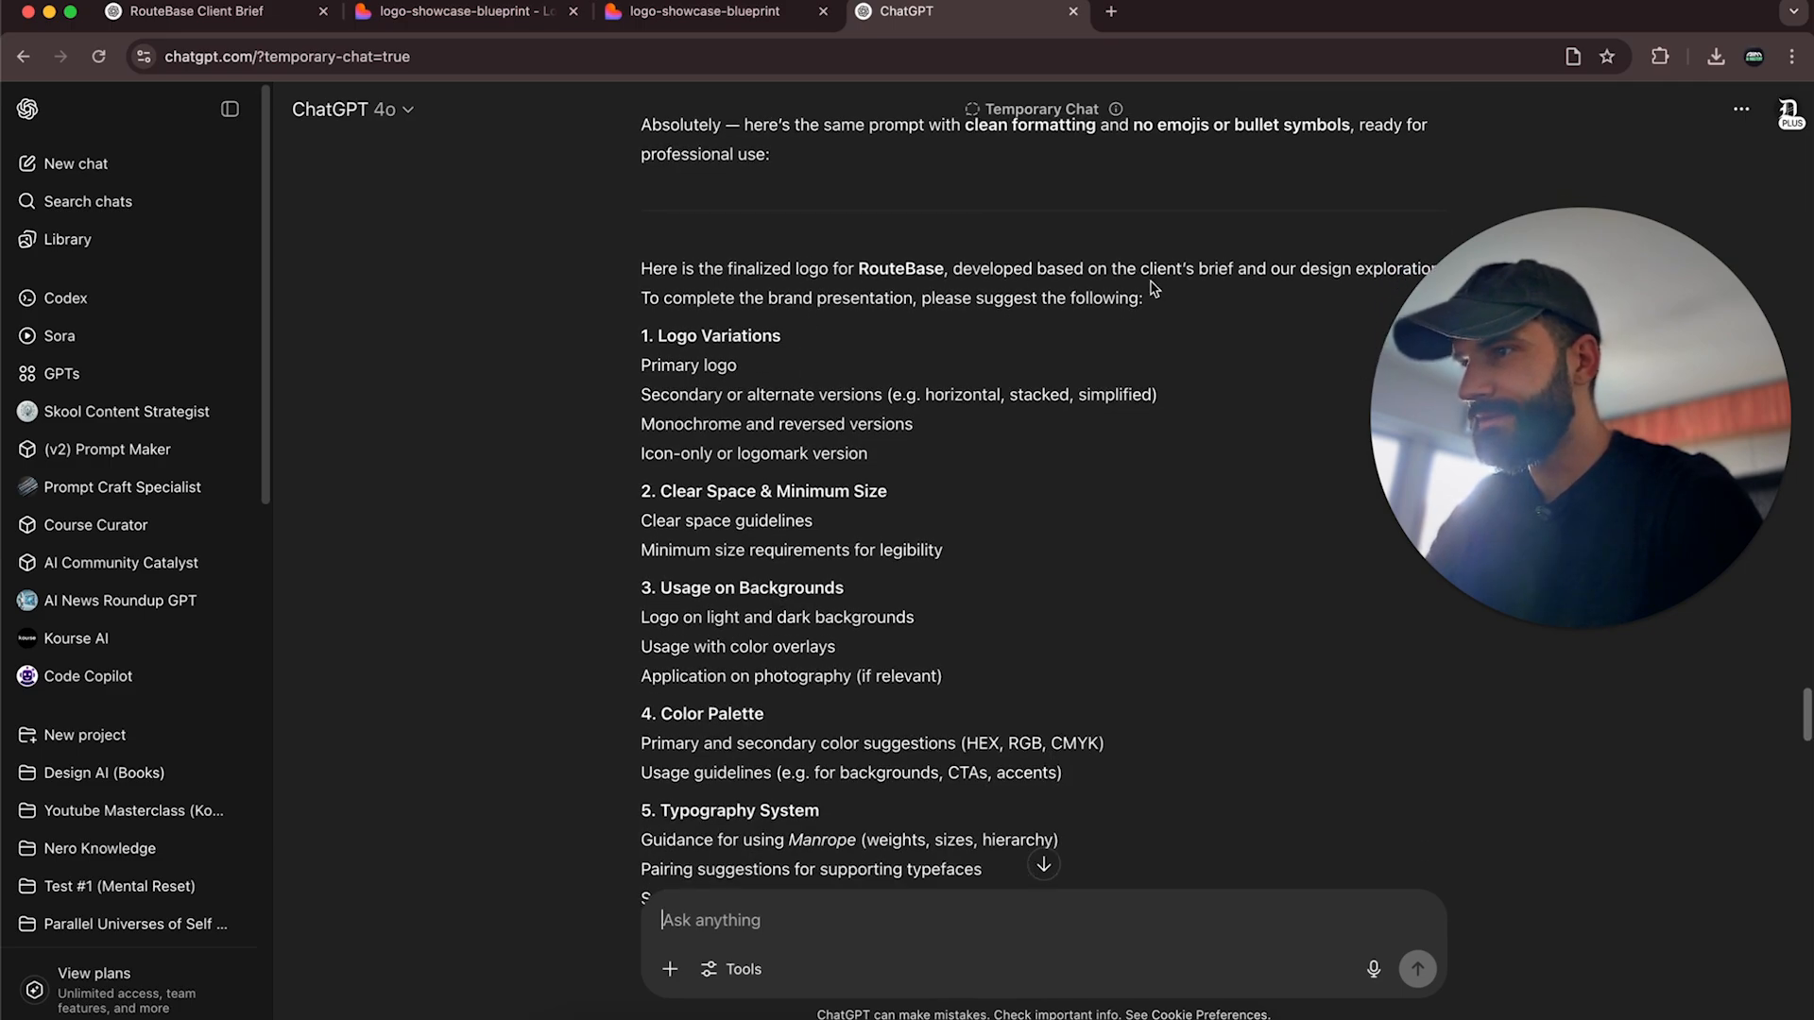
Review the RouteBase brand presentation prompt without emojis, from Logo Variations through Brand Story or Design Rationale.
scroll(1124, 277, down, 1)
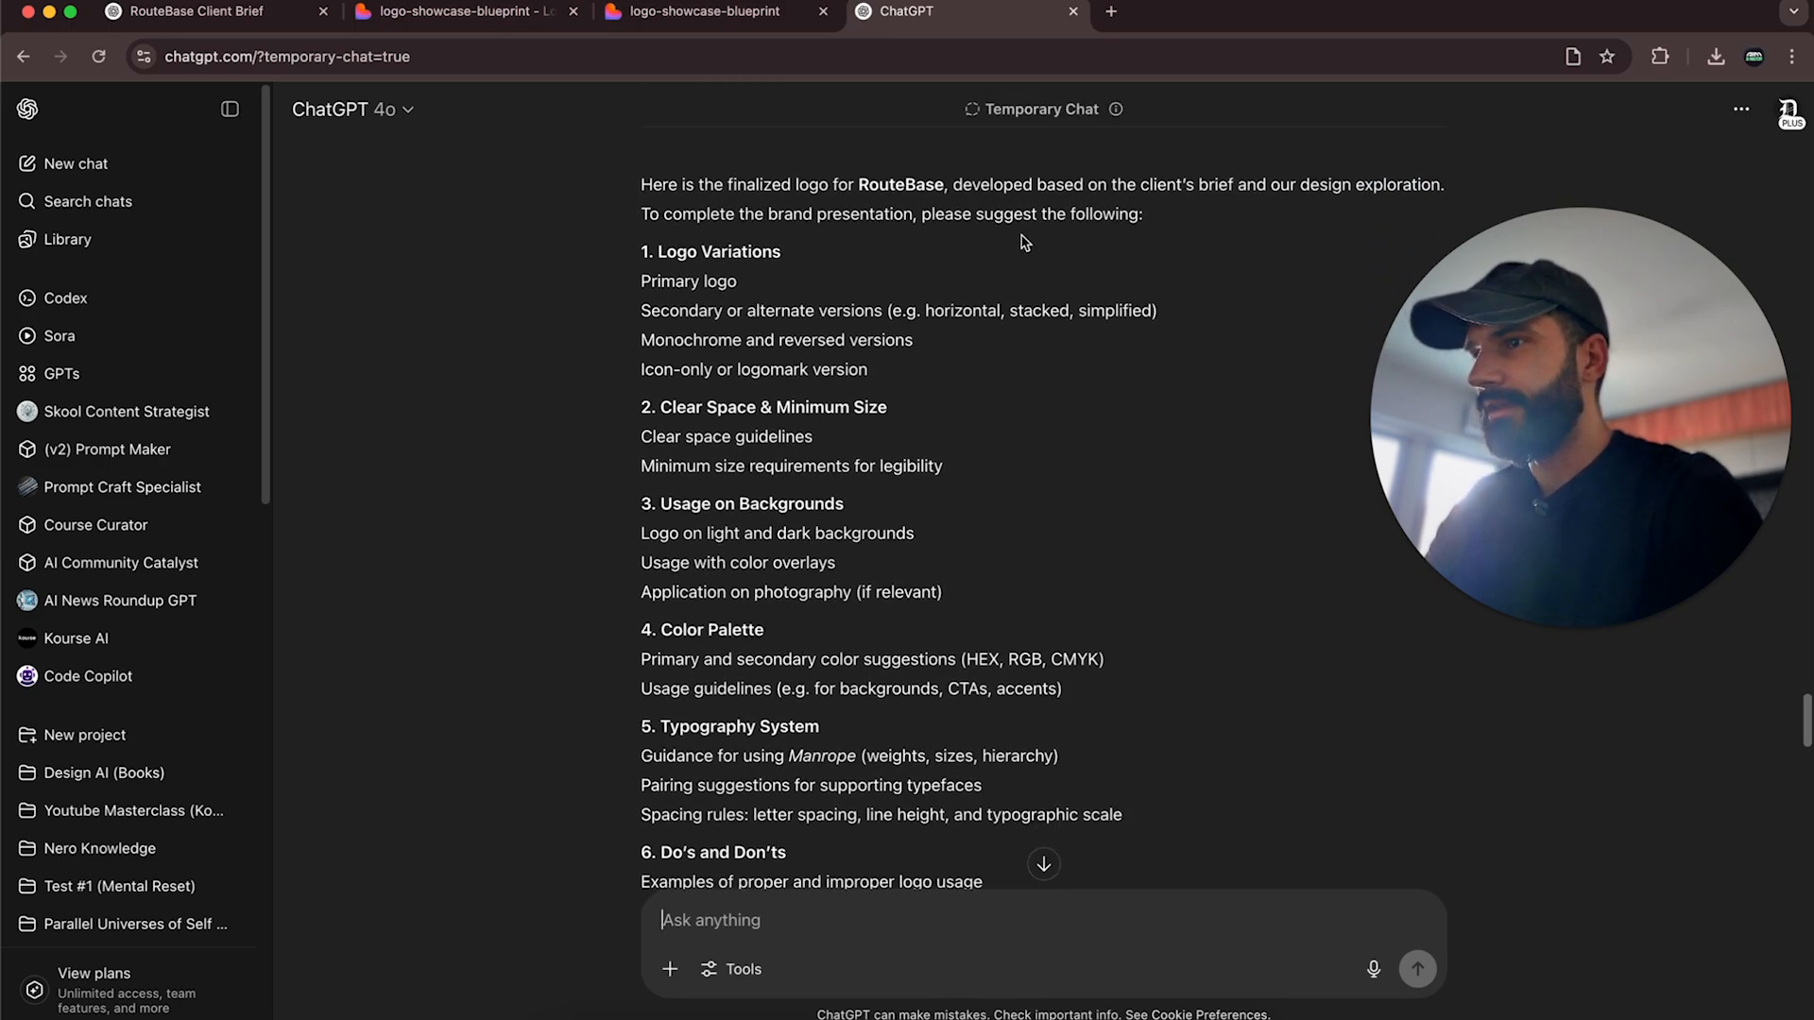
drag(754, 214, 1014, 215)
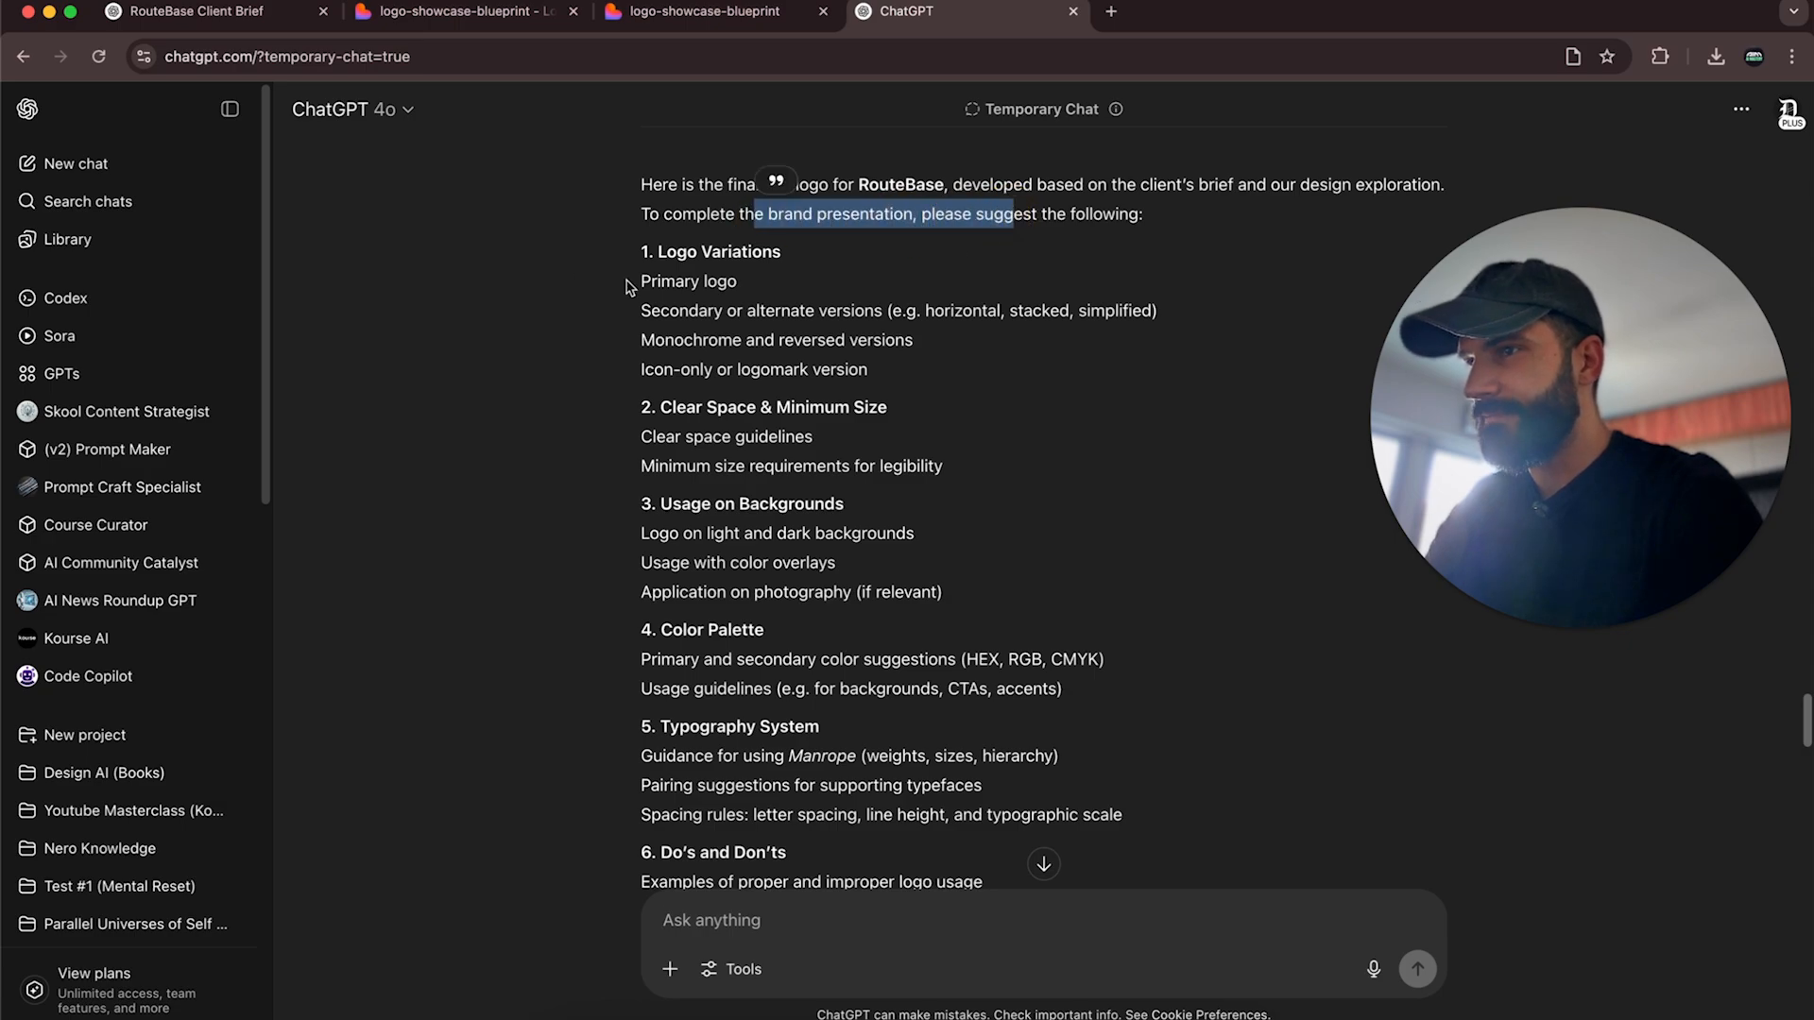
drag(574, 251, 1028, 365)
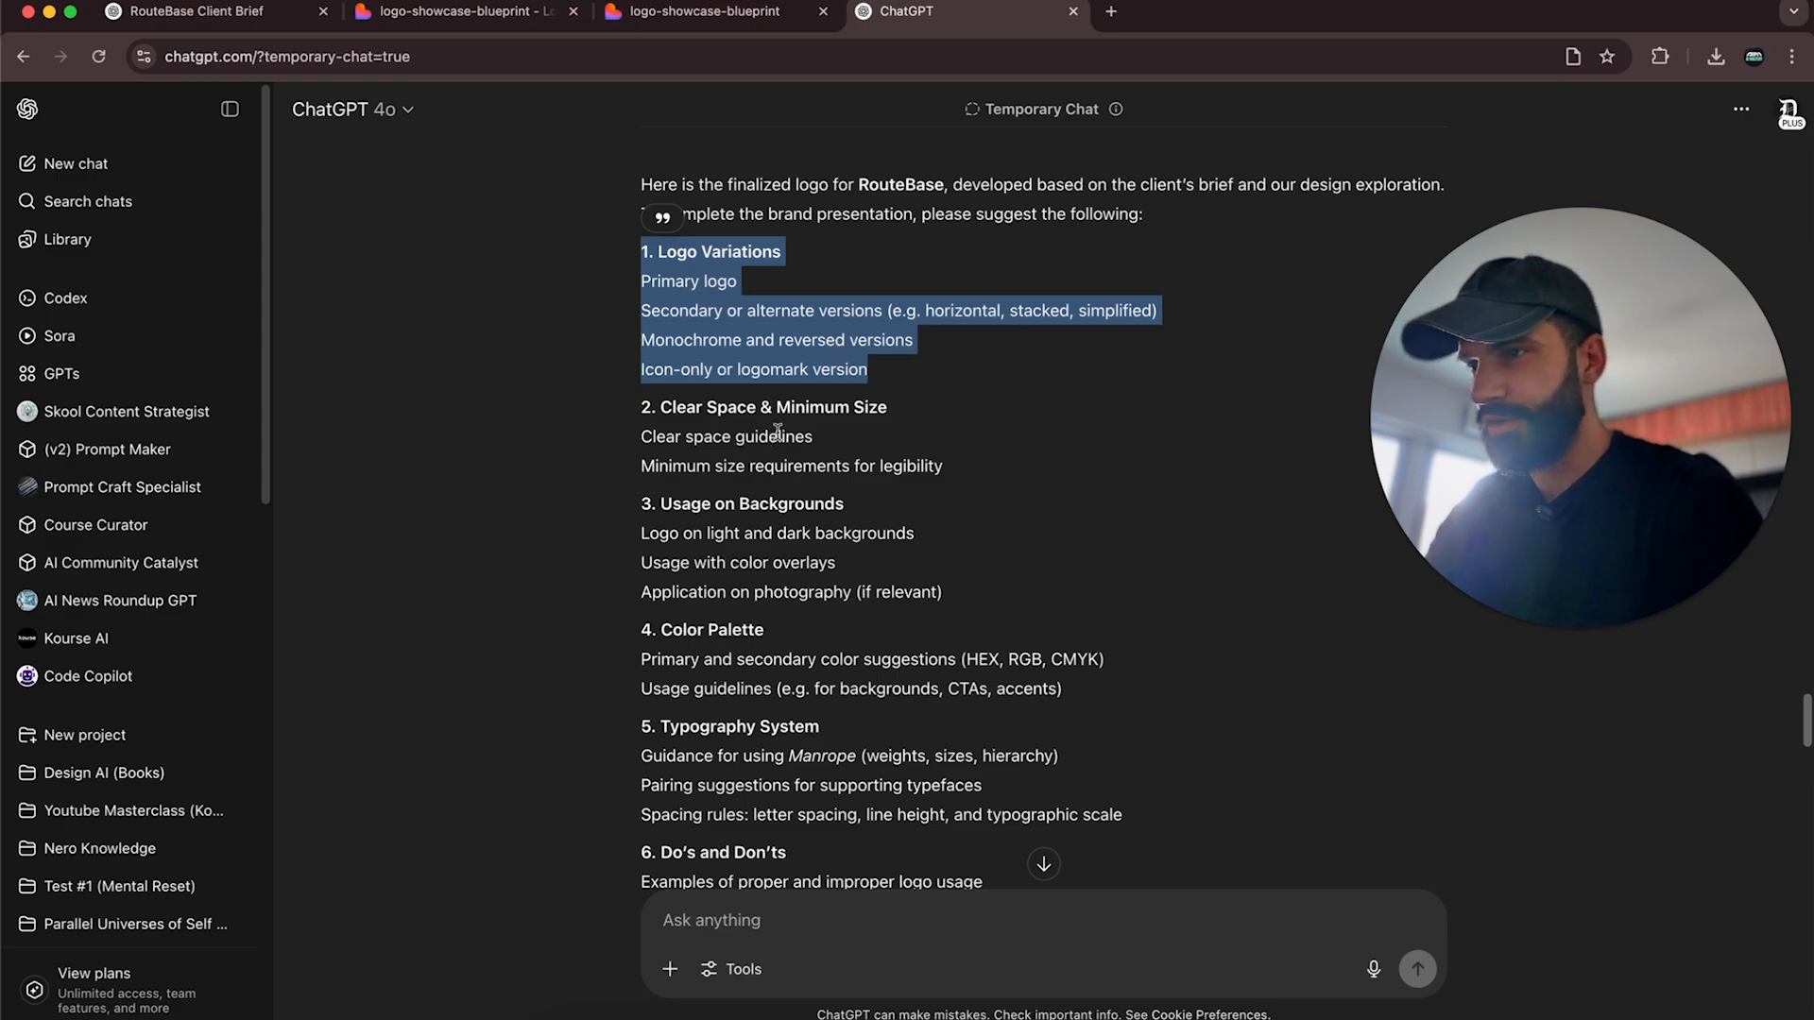
drag(591, 404, 1143, 713)
scroll(1033, 555, down, 4)
scroll(1177, 558, down, 2)
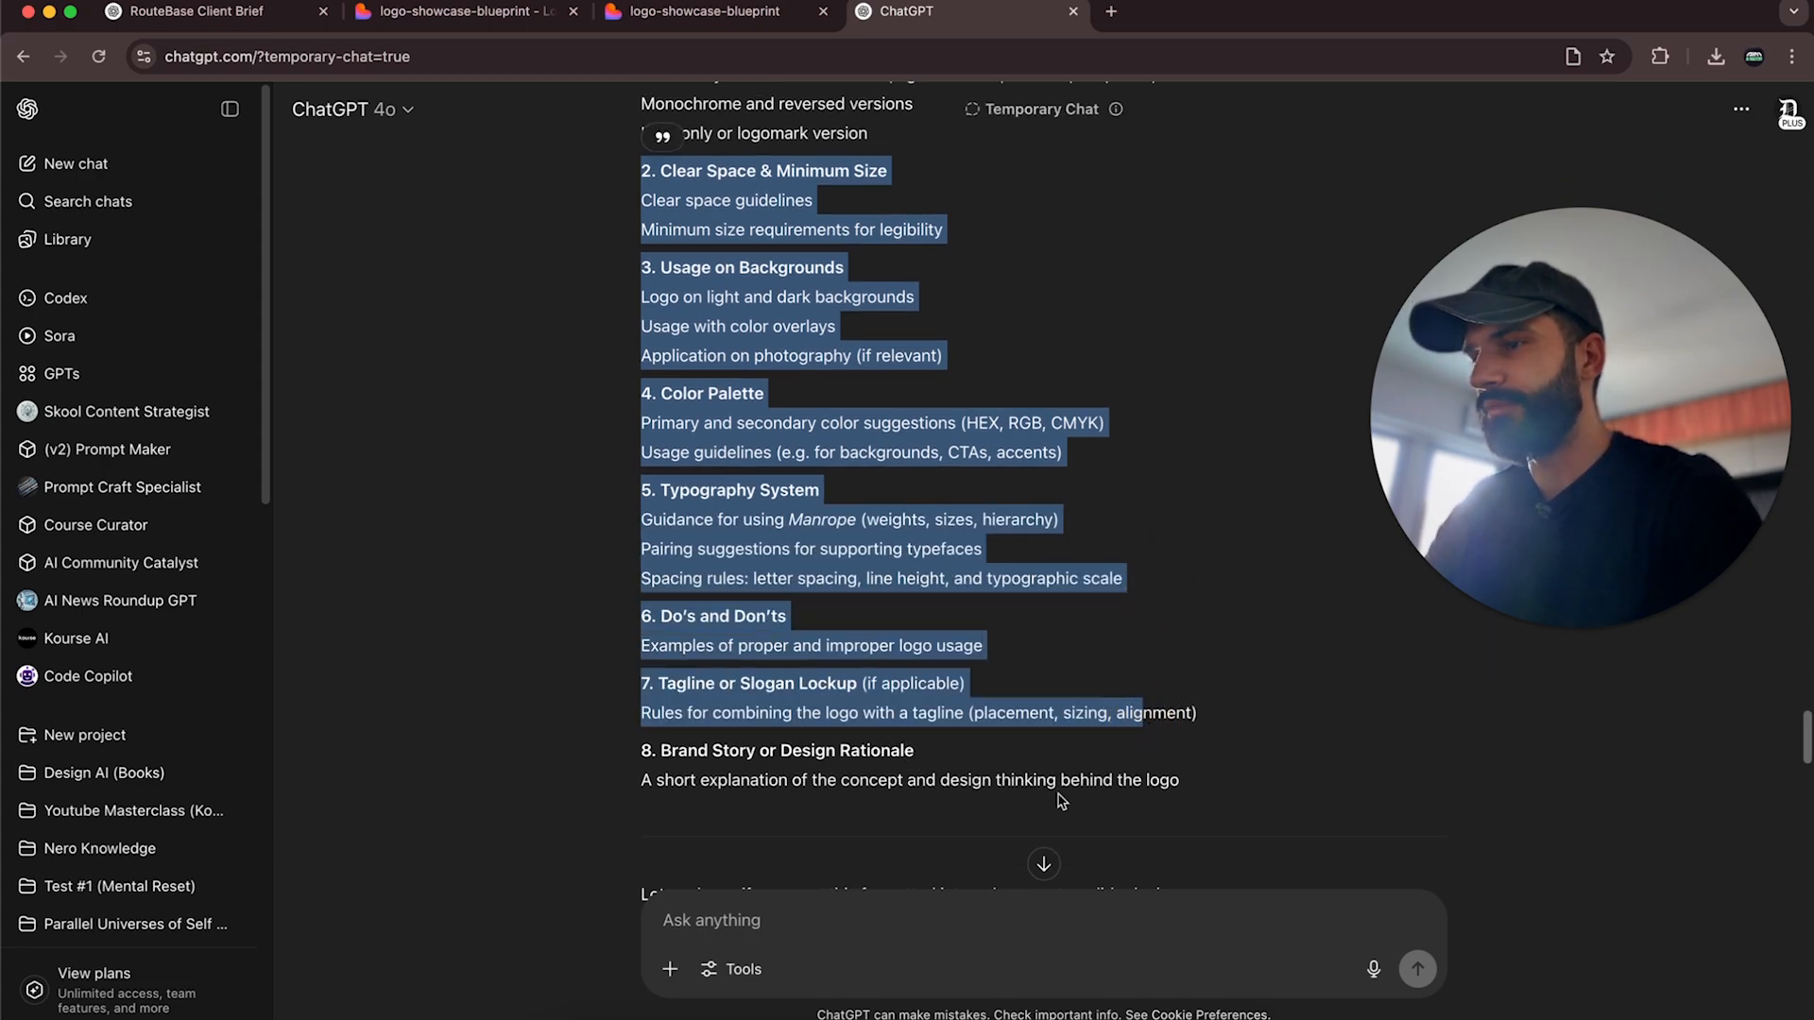
drag(1206, 801, 519, 177)
scroll(805, 314, up, 3)
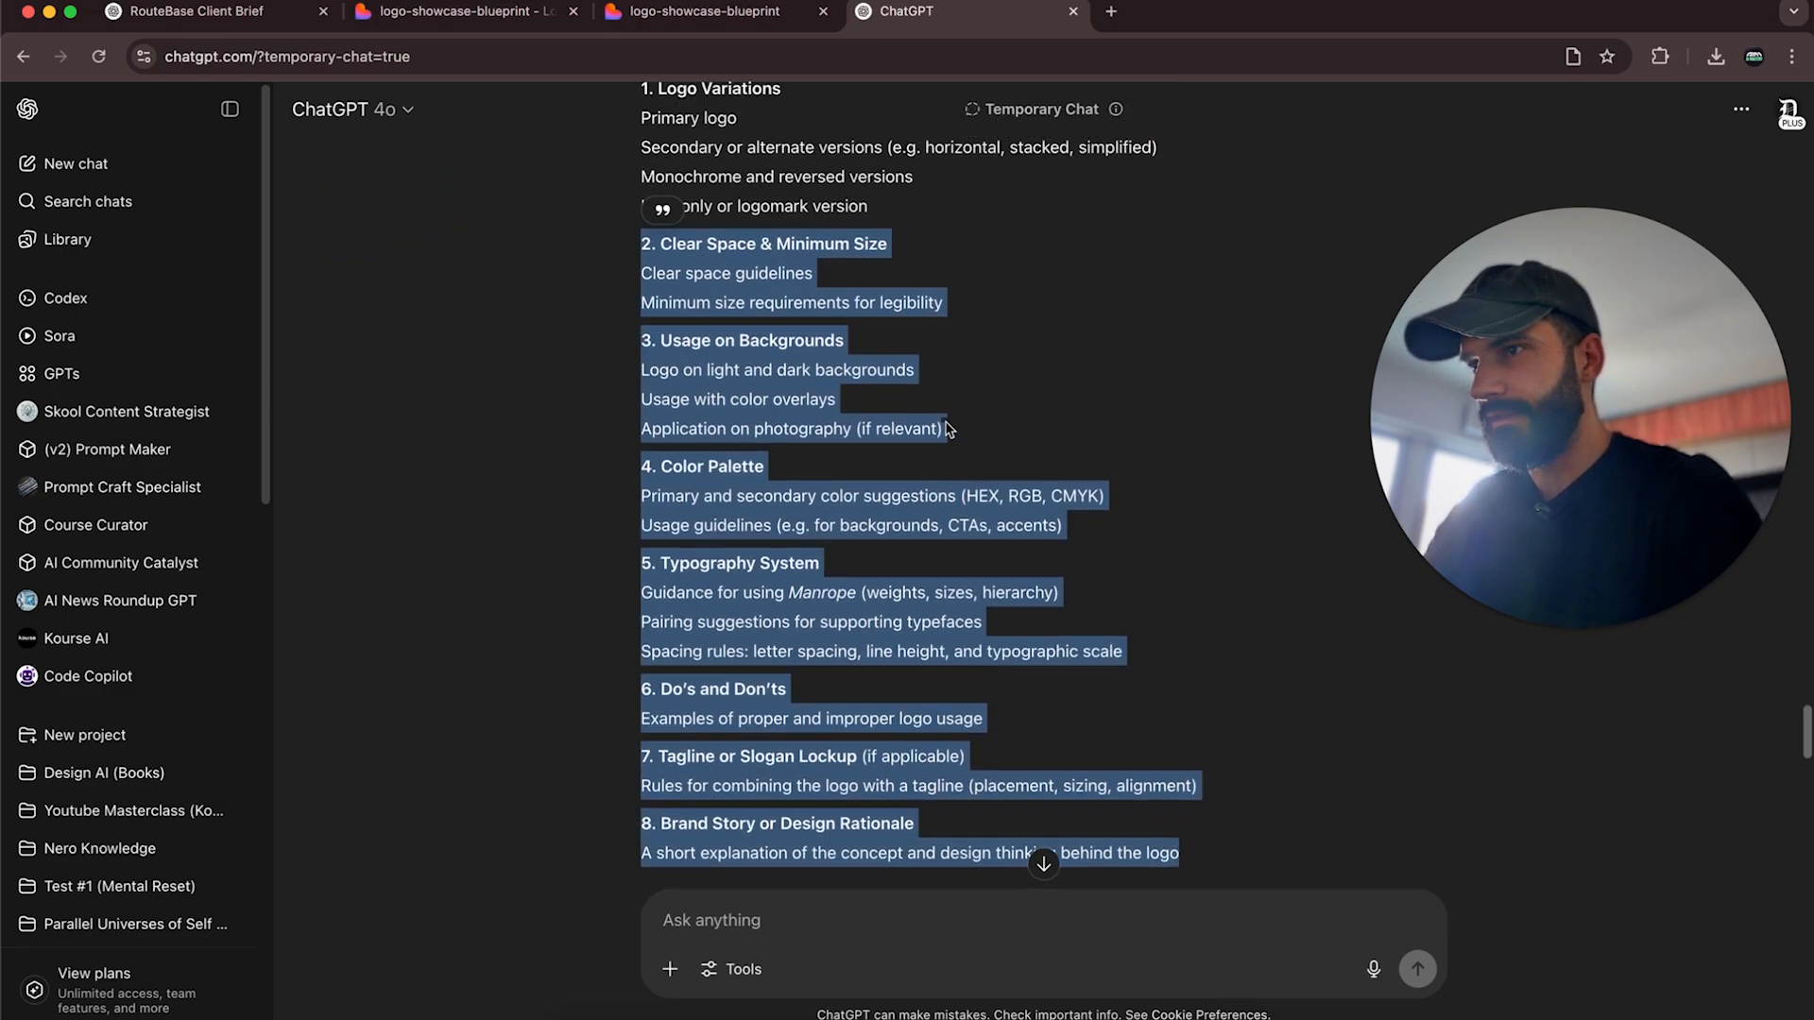
Copy the full RouteBase brand presentation prompt and replace the drafted request in the RouteBase Client Brief chat with it.
click(805, 314)
drag(640, 182, 1189, 405)
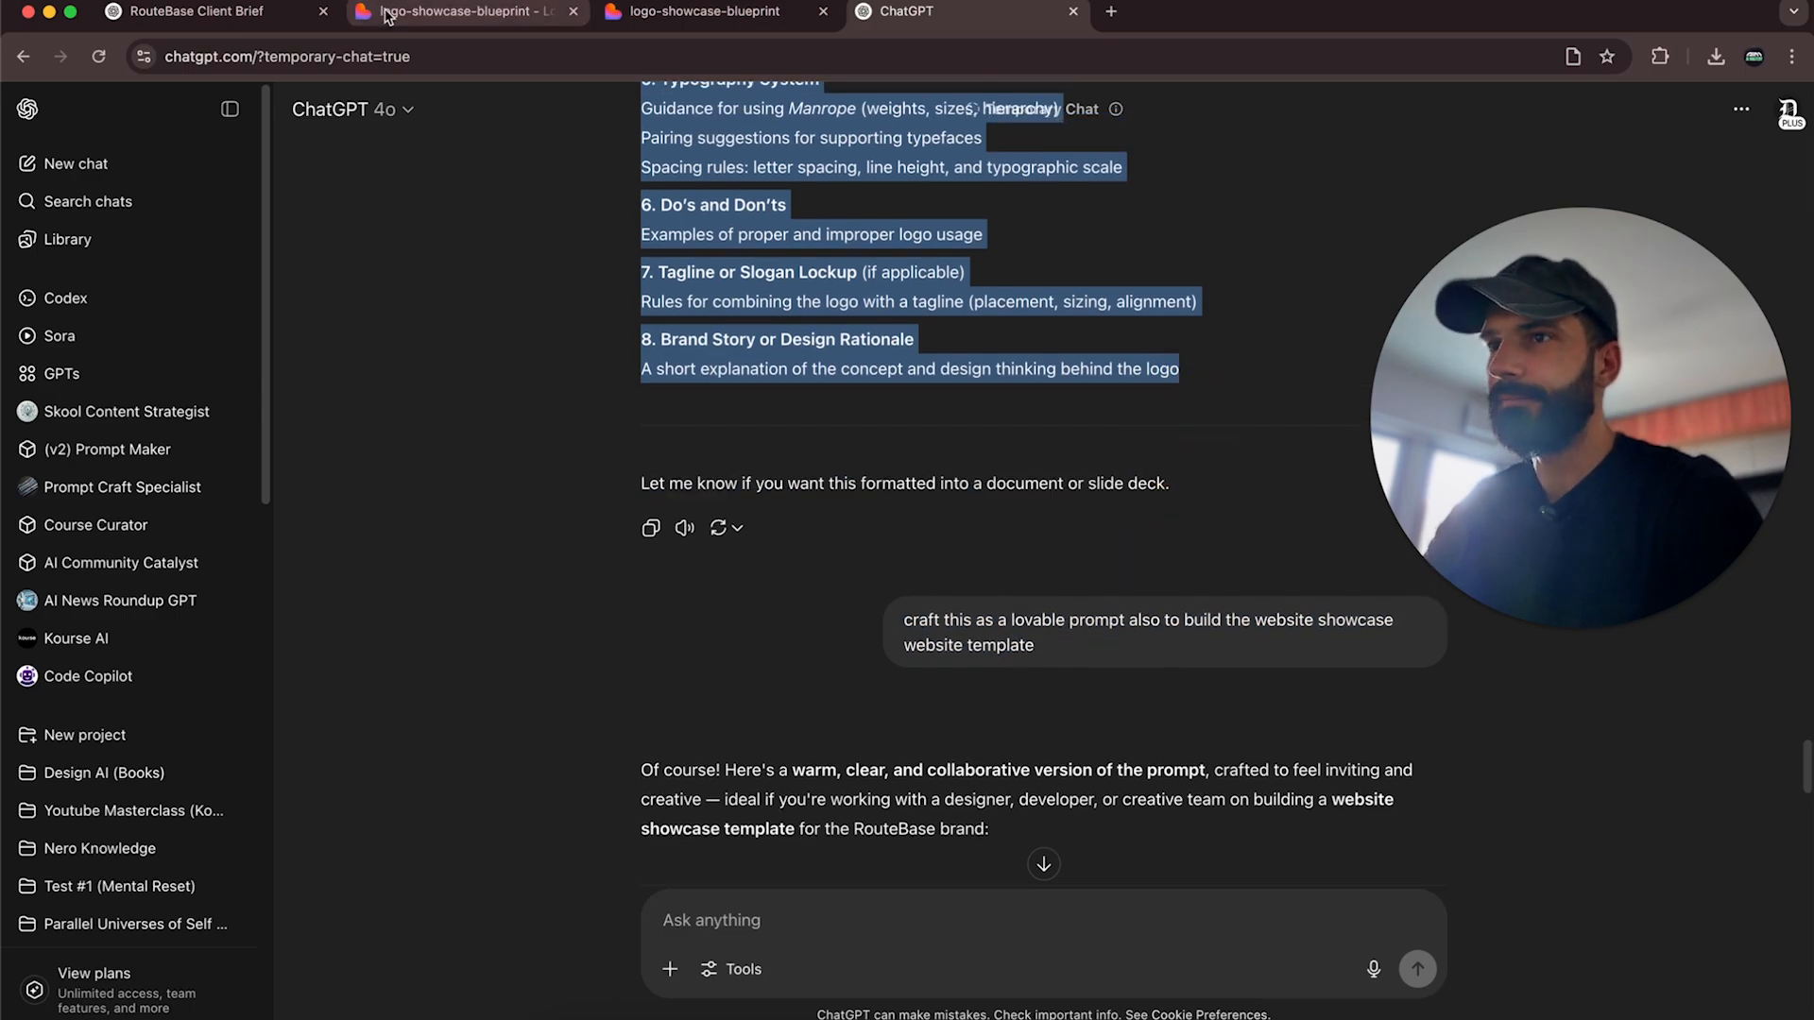
click(197, 11)
click(893, 909)
key(super+a)
key(super+v)
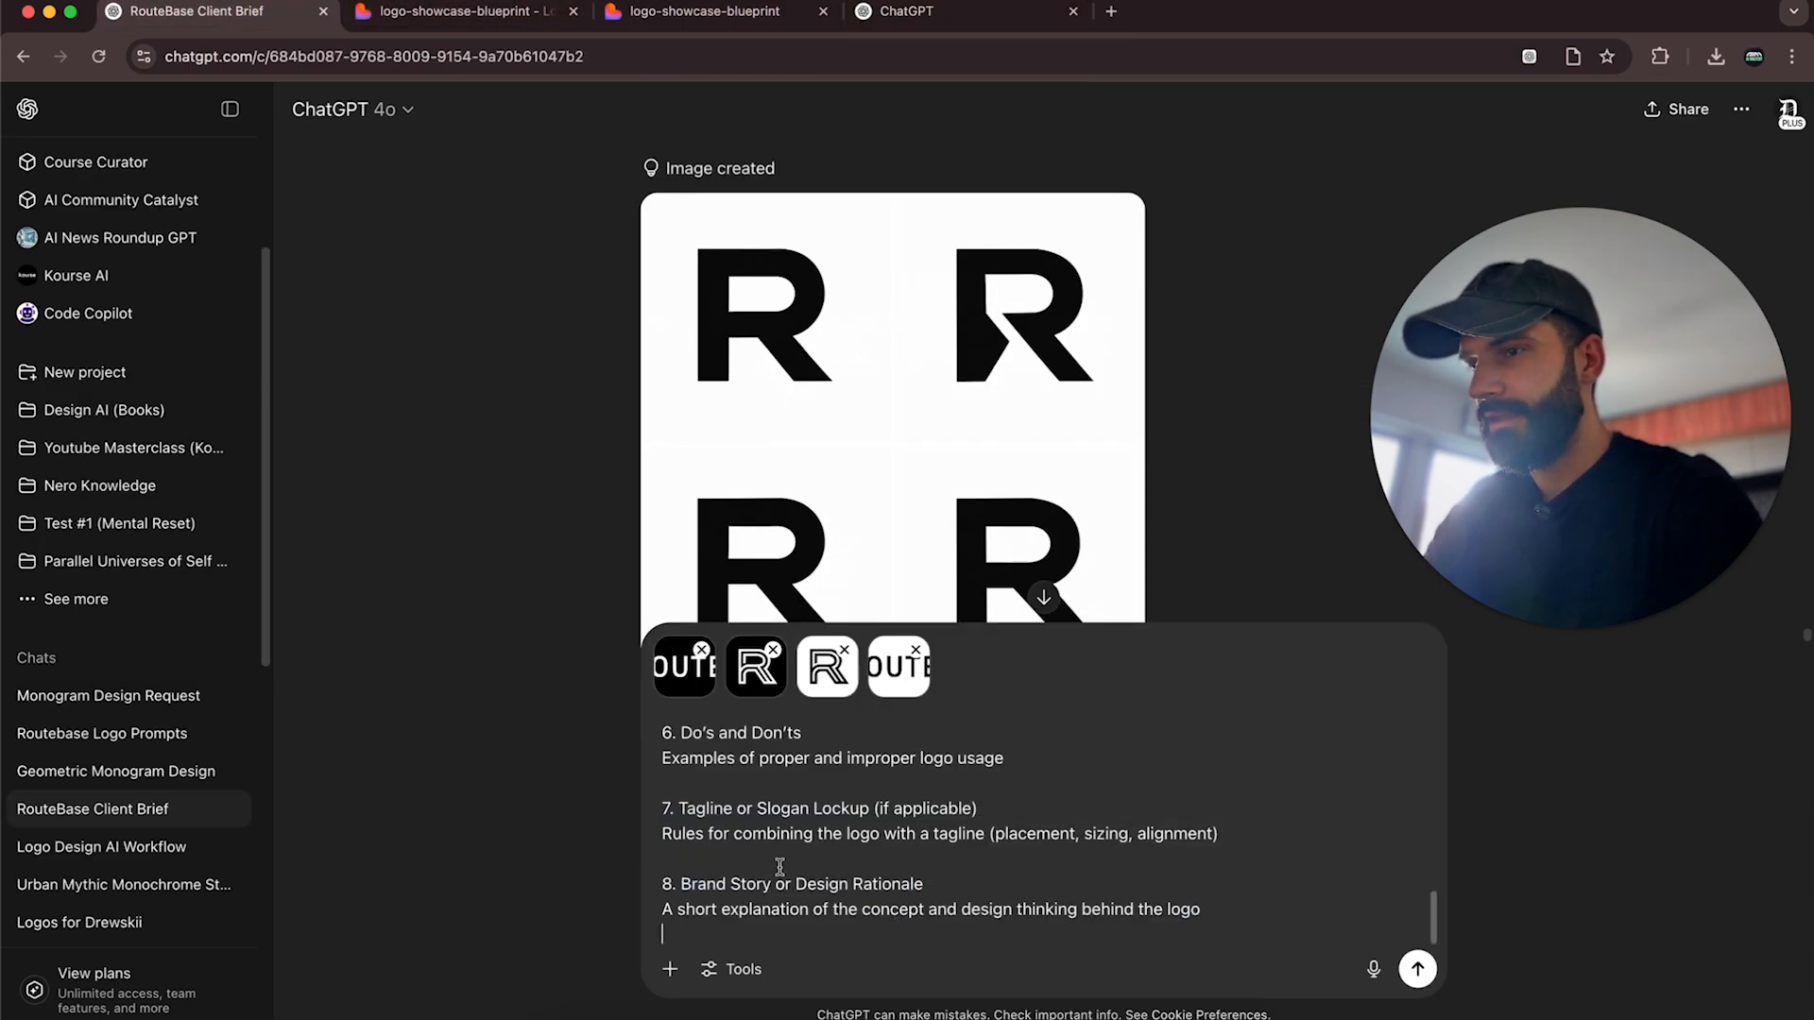
Remove the Logo Variations section from the pasted prompt and submit it with the four attached logo images.
scroll(784, 868, up, 10)
drag(925, 883, 660, 830)
key(BackSpace)
key(BackSpace)
key(BackSpace)
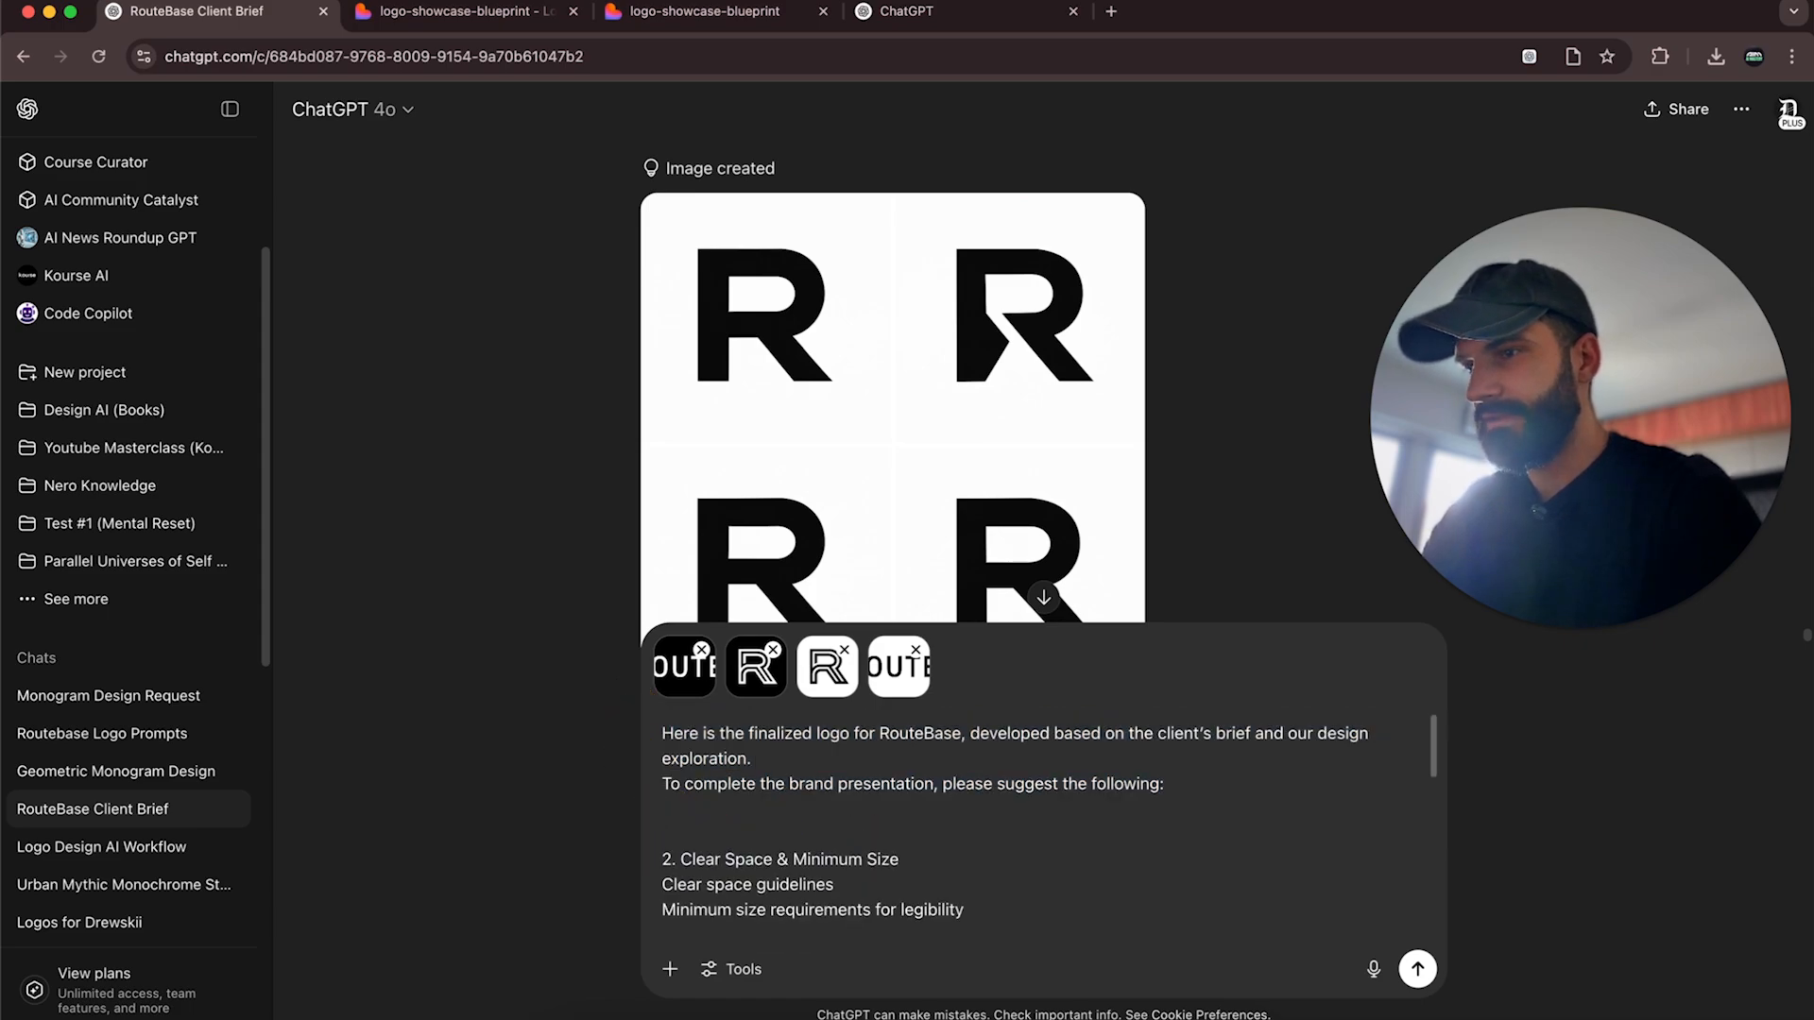
scroll(890, 870, down, 4)
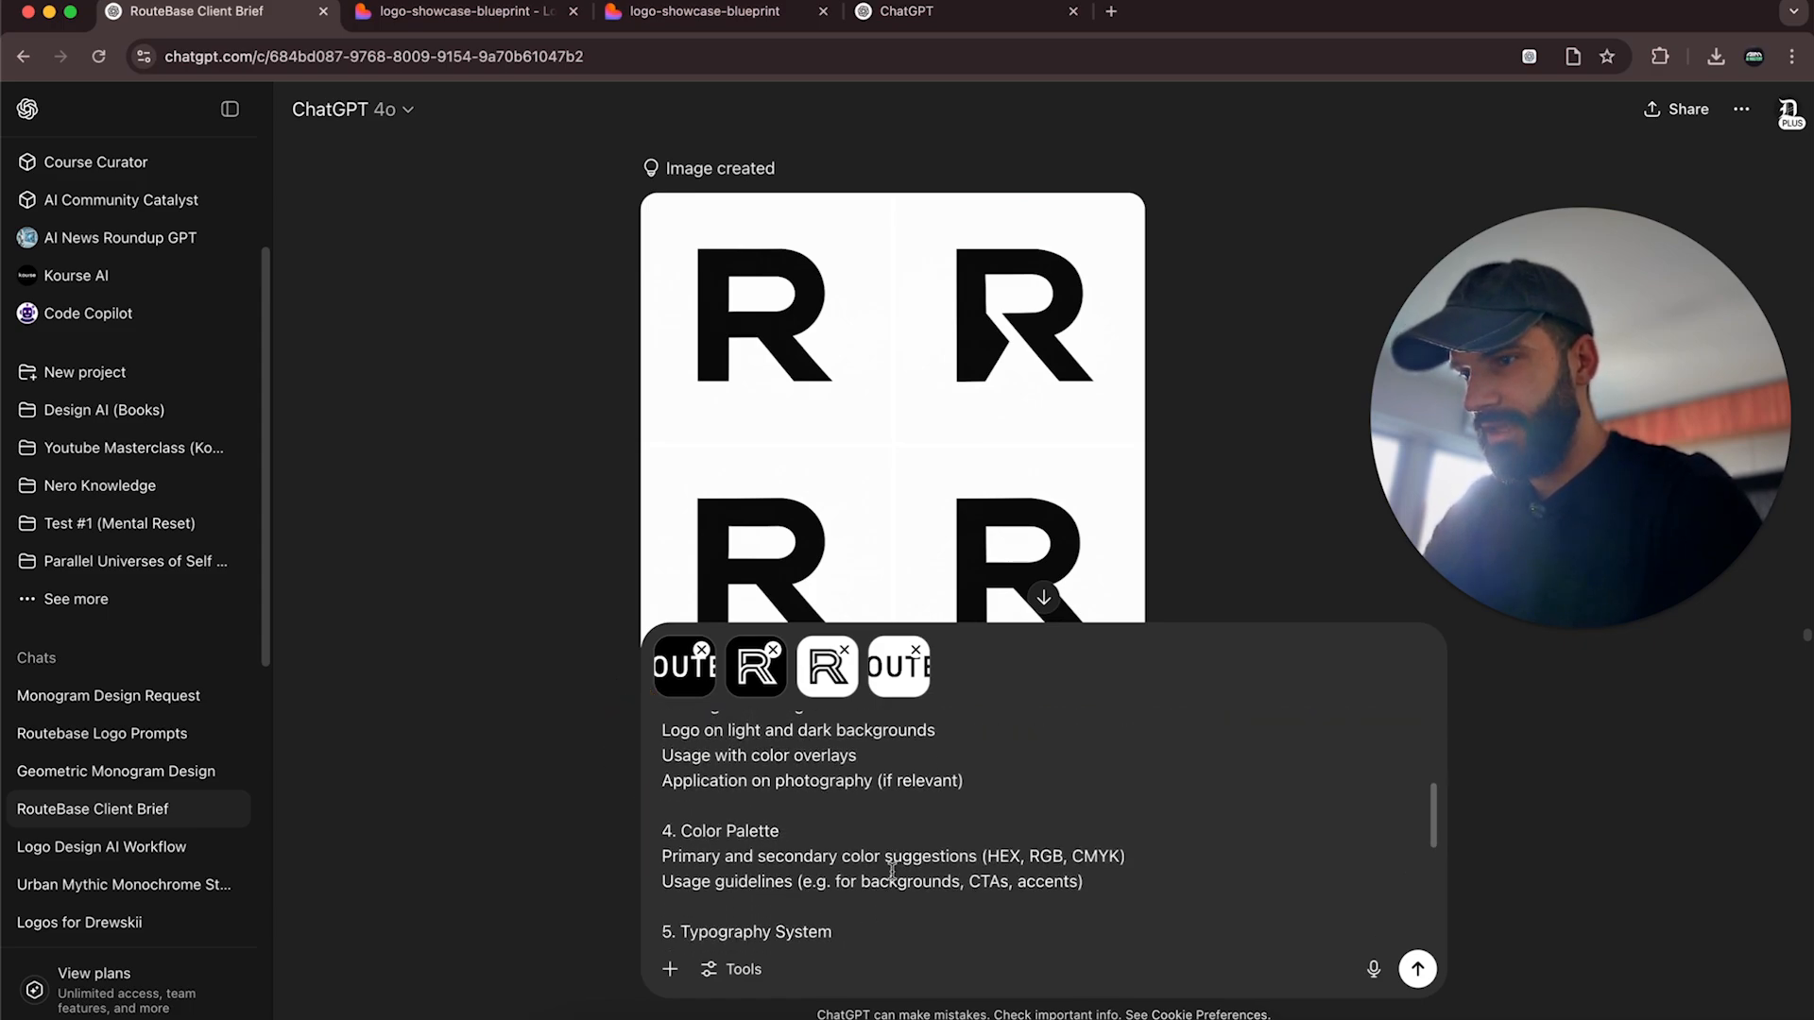
click(1212, 854)
key(Return)
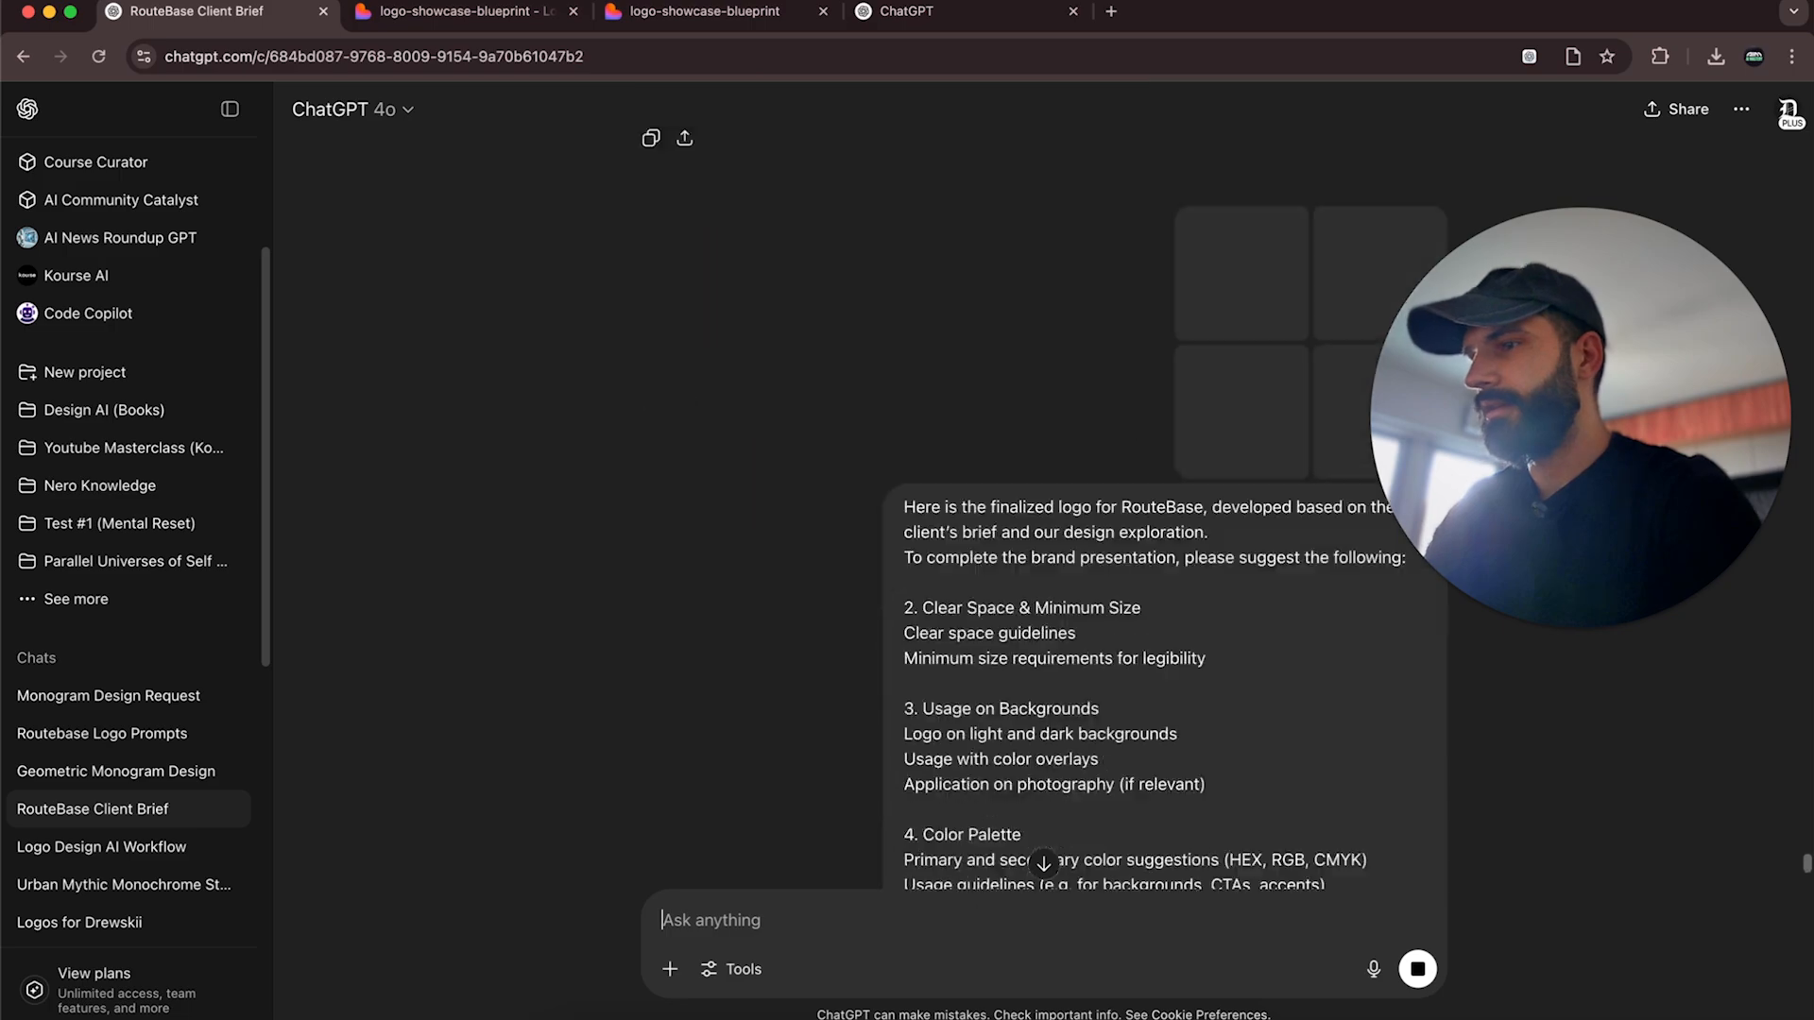
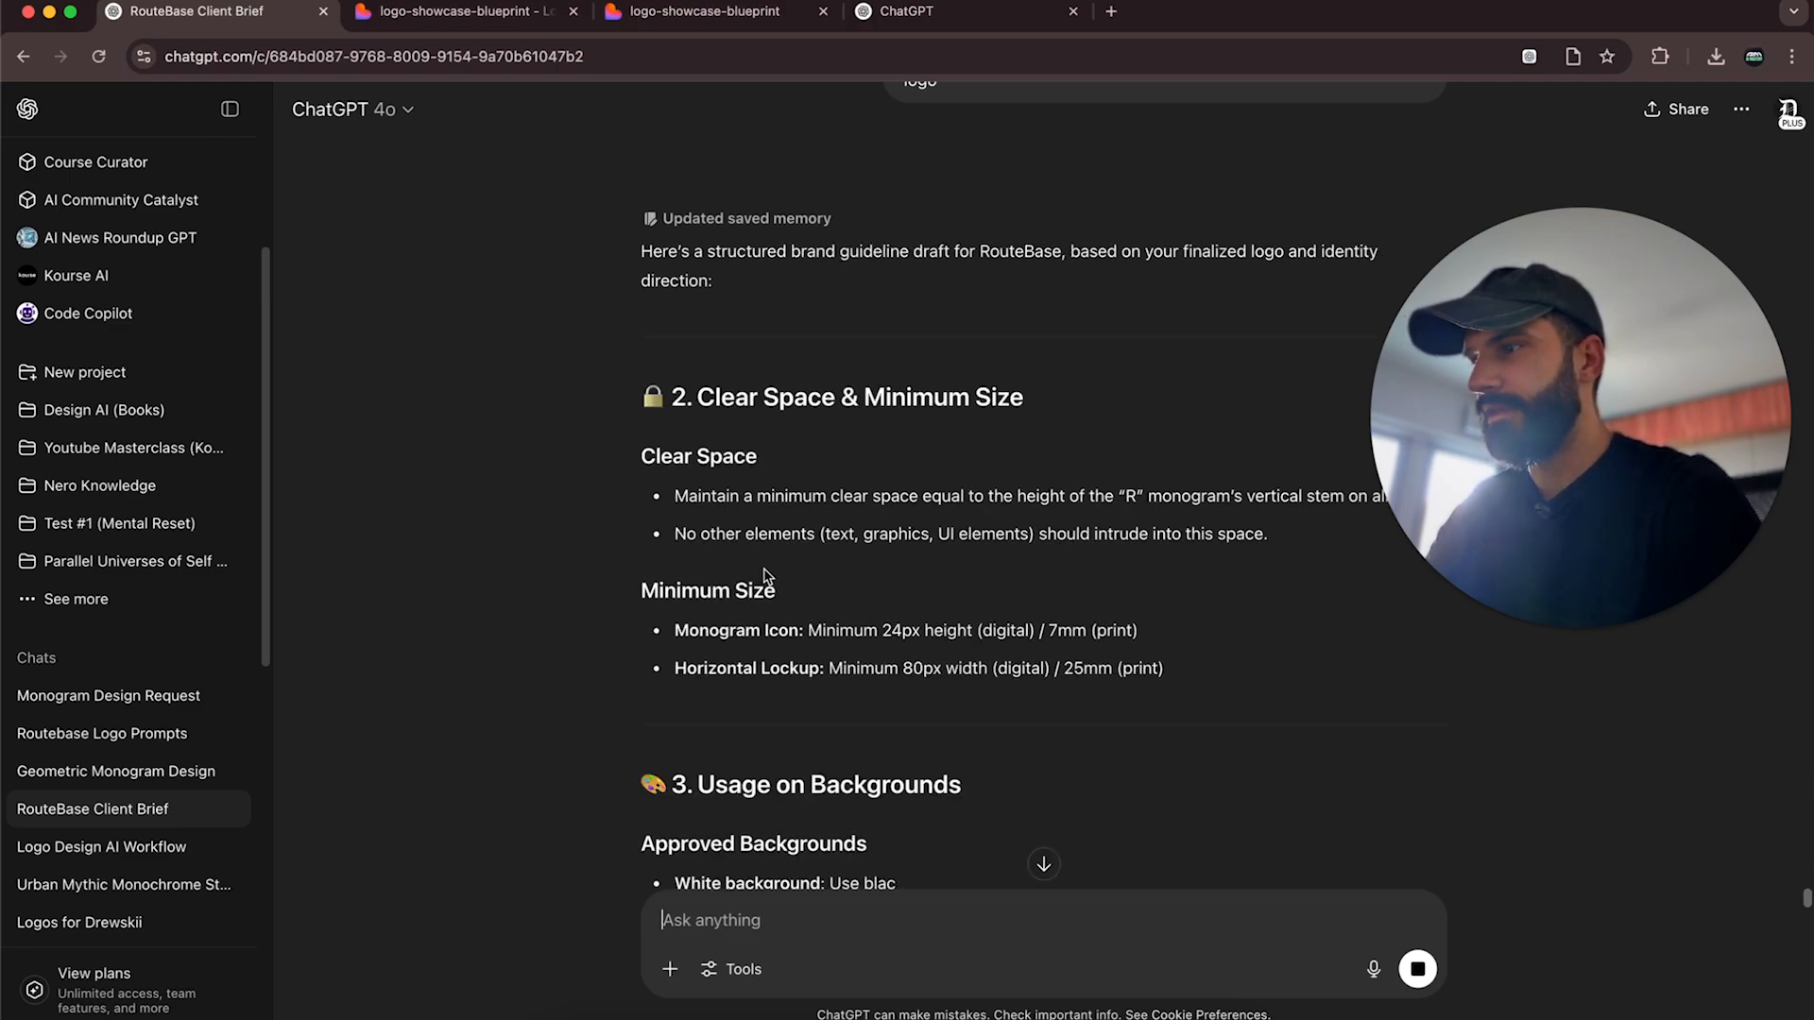
Read the suggested clear space rule and check it in Figma against the monogram and wordmark spacing of the black horizontal logo.
scroll(765, 575, down, 3)
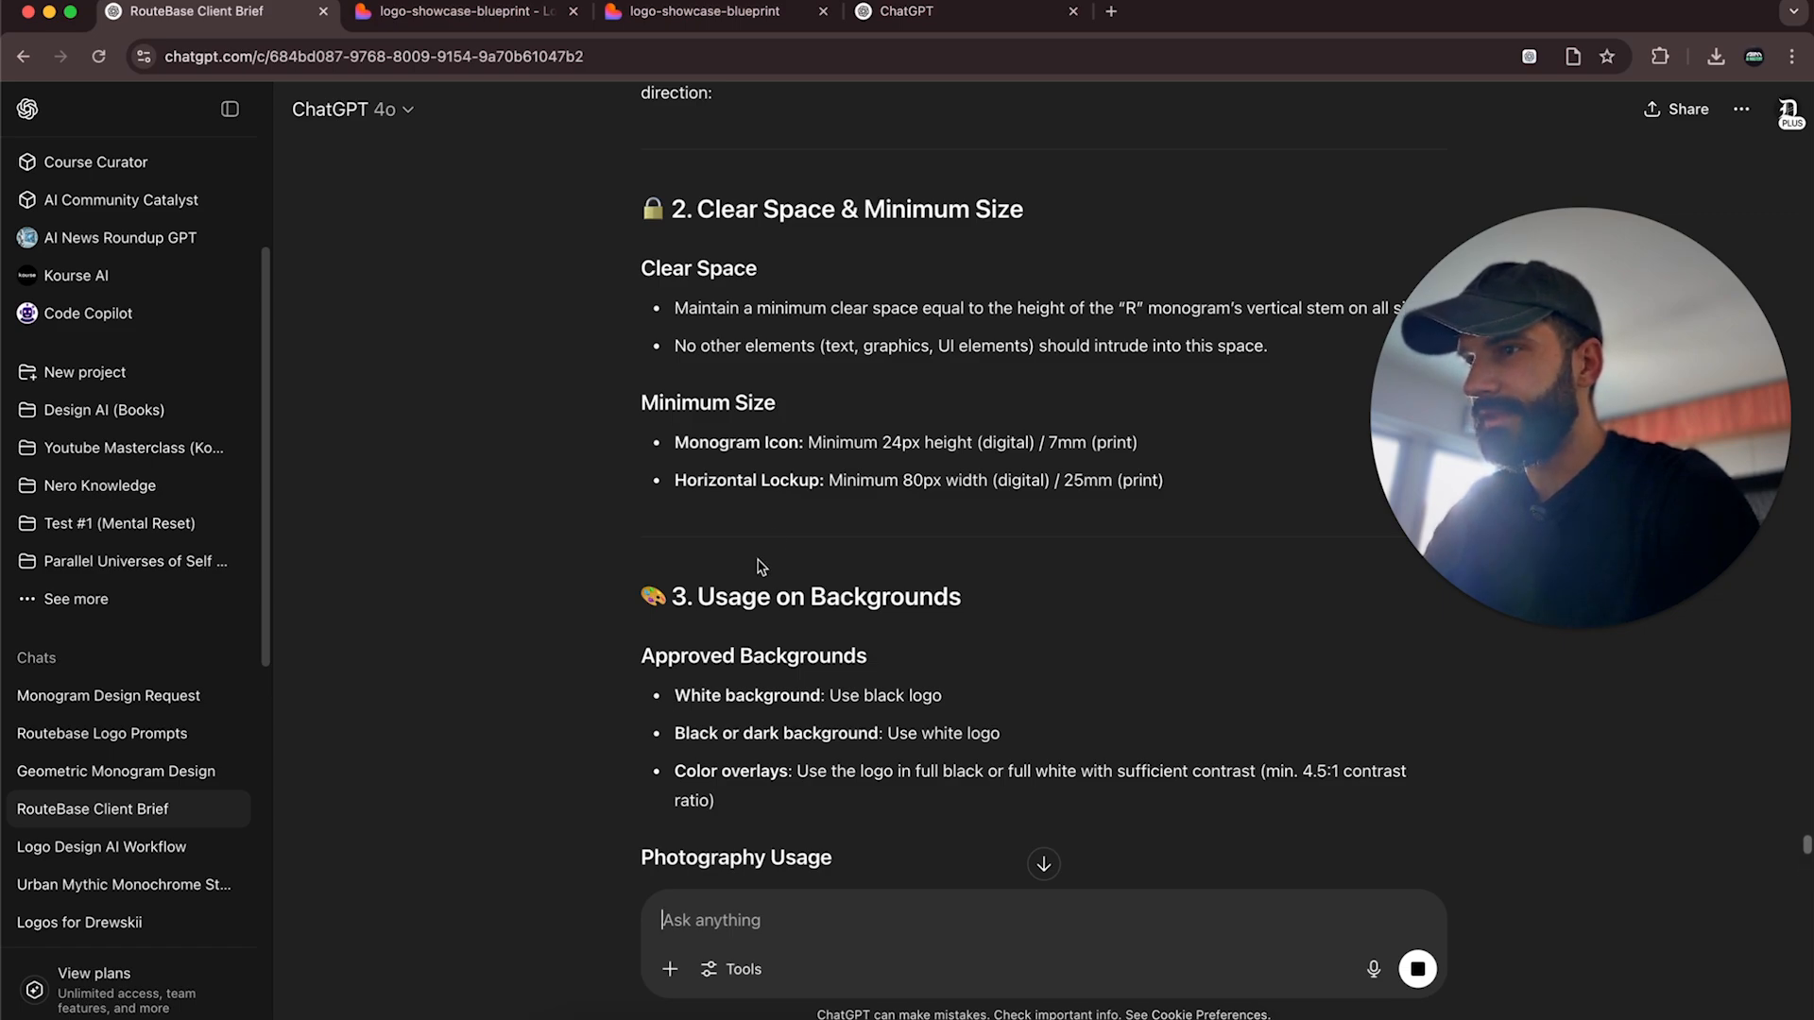
drag(910, 308, 1254, 313)
click(727, 1016)
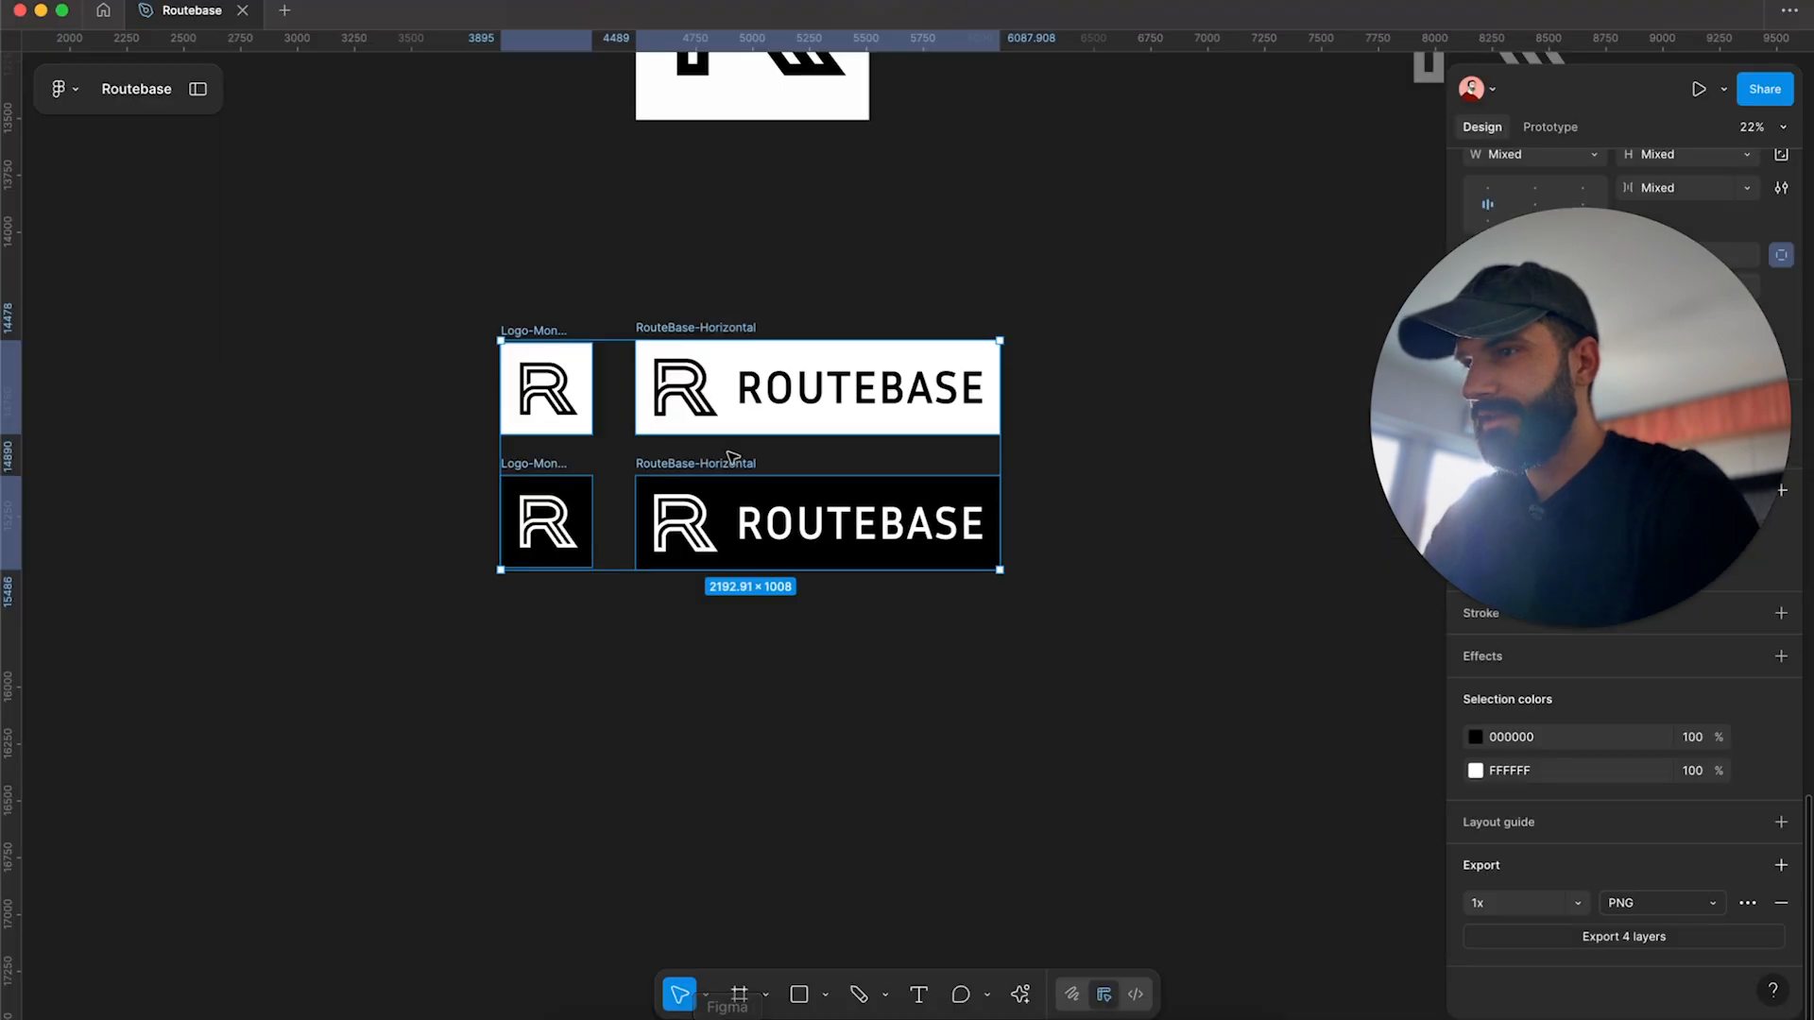
scroll(733, 539, up, 5)
click(717, 485)
click(760, 487)
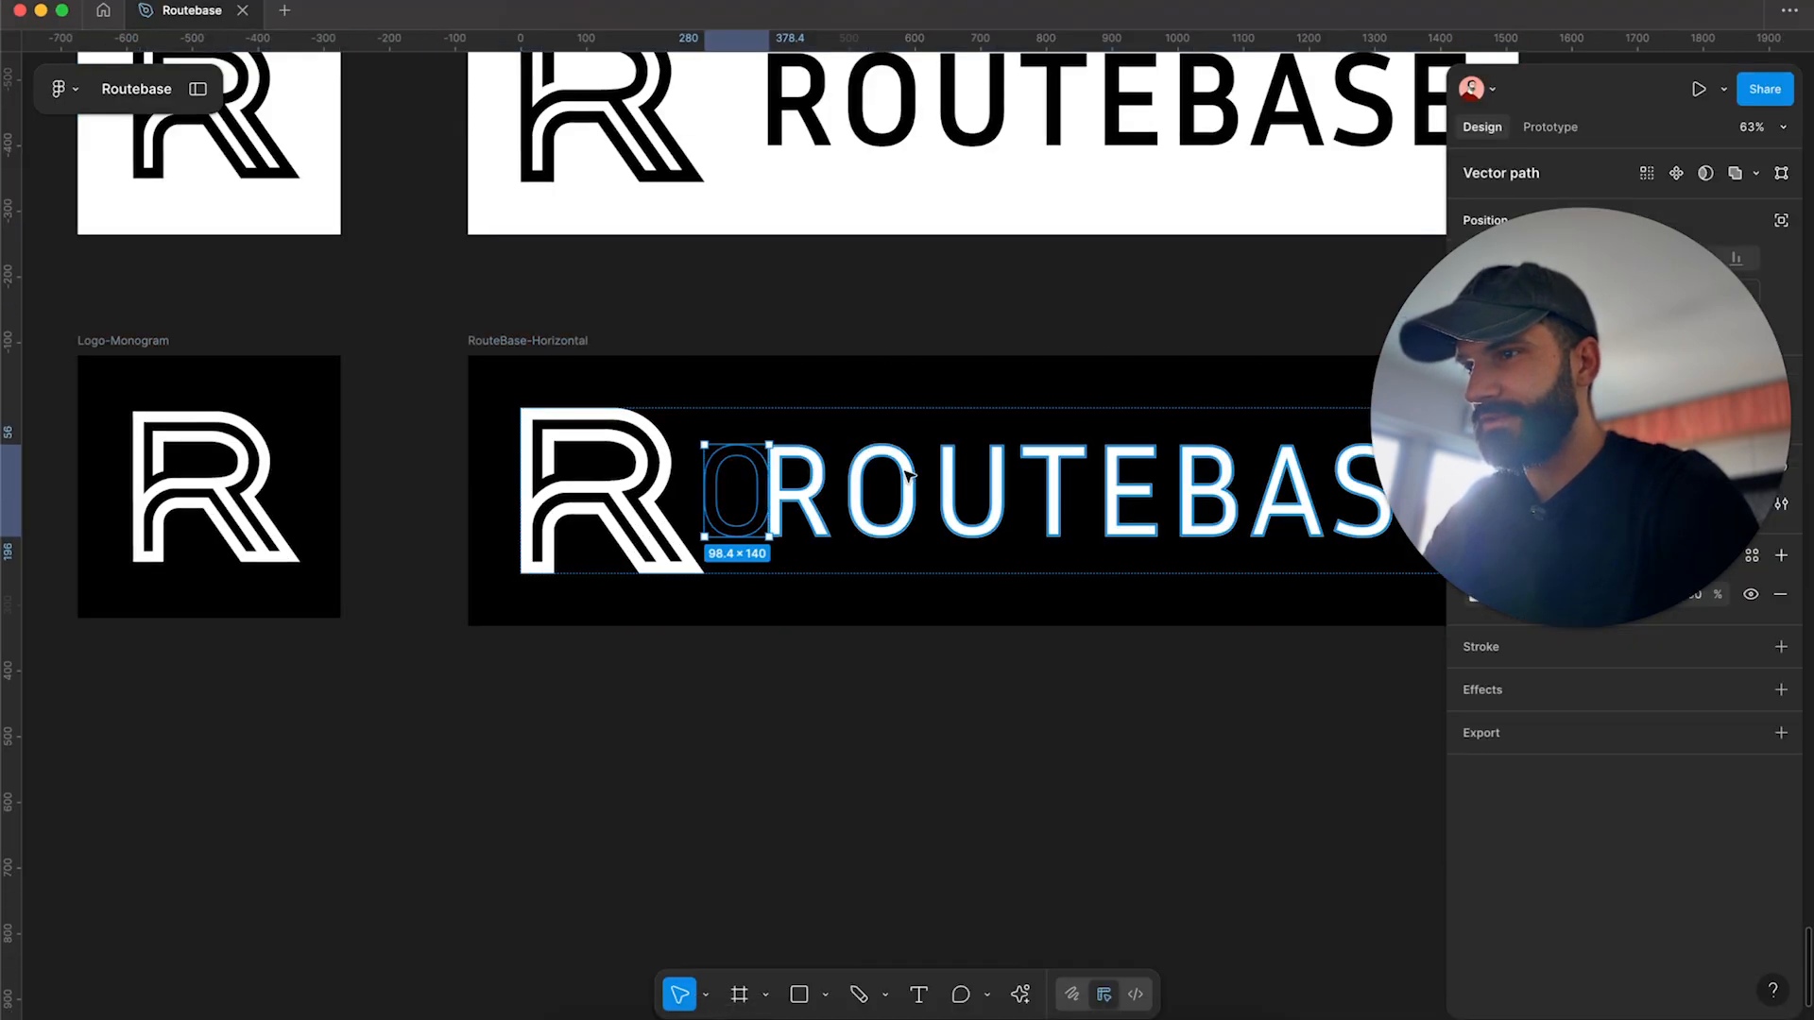
scroll(680, 538, up, 3)
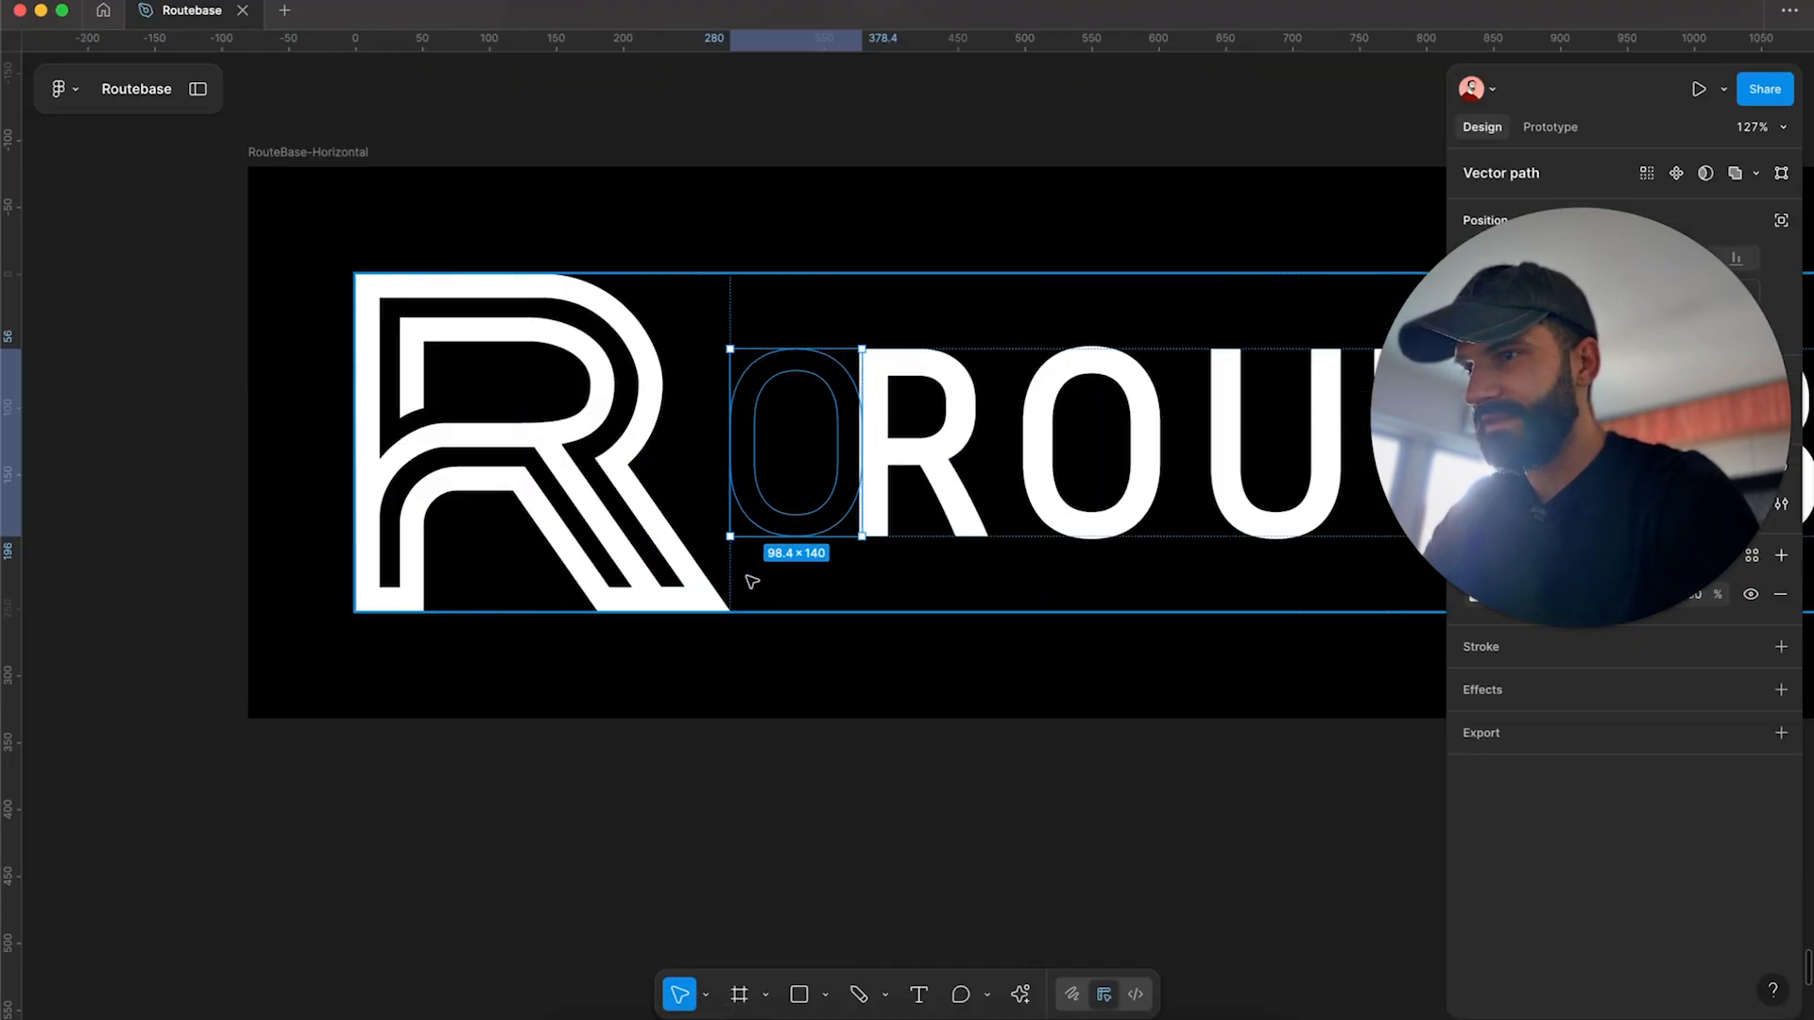
scroll(818, 458, down, 6)
scroll(844, 462, down, 2)
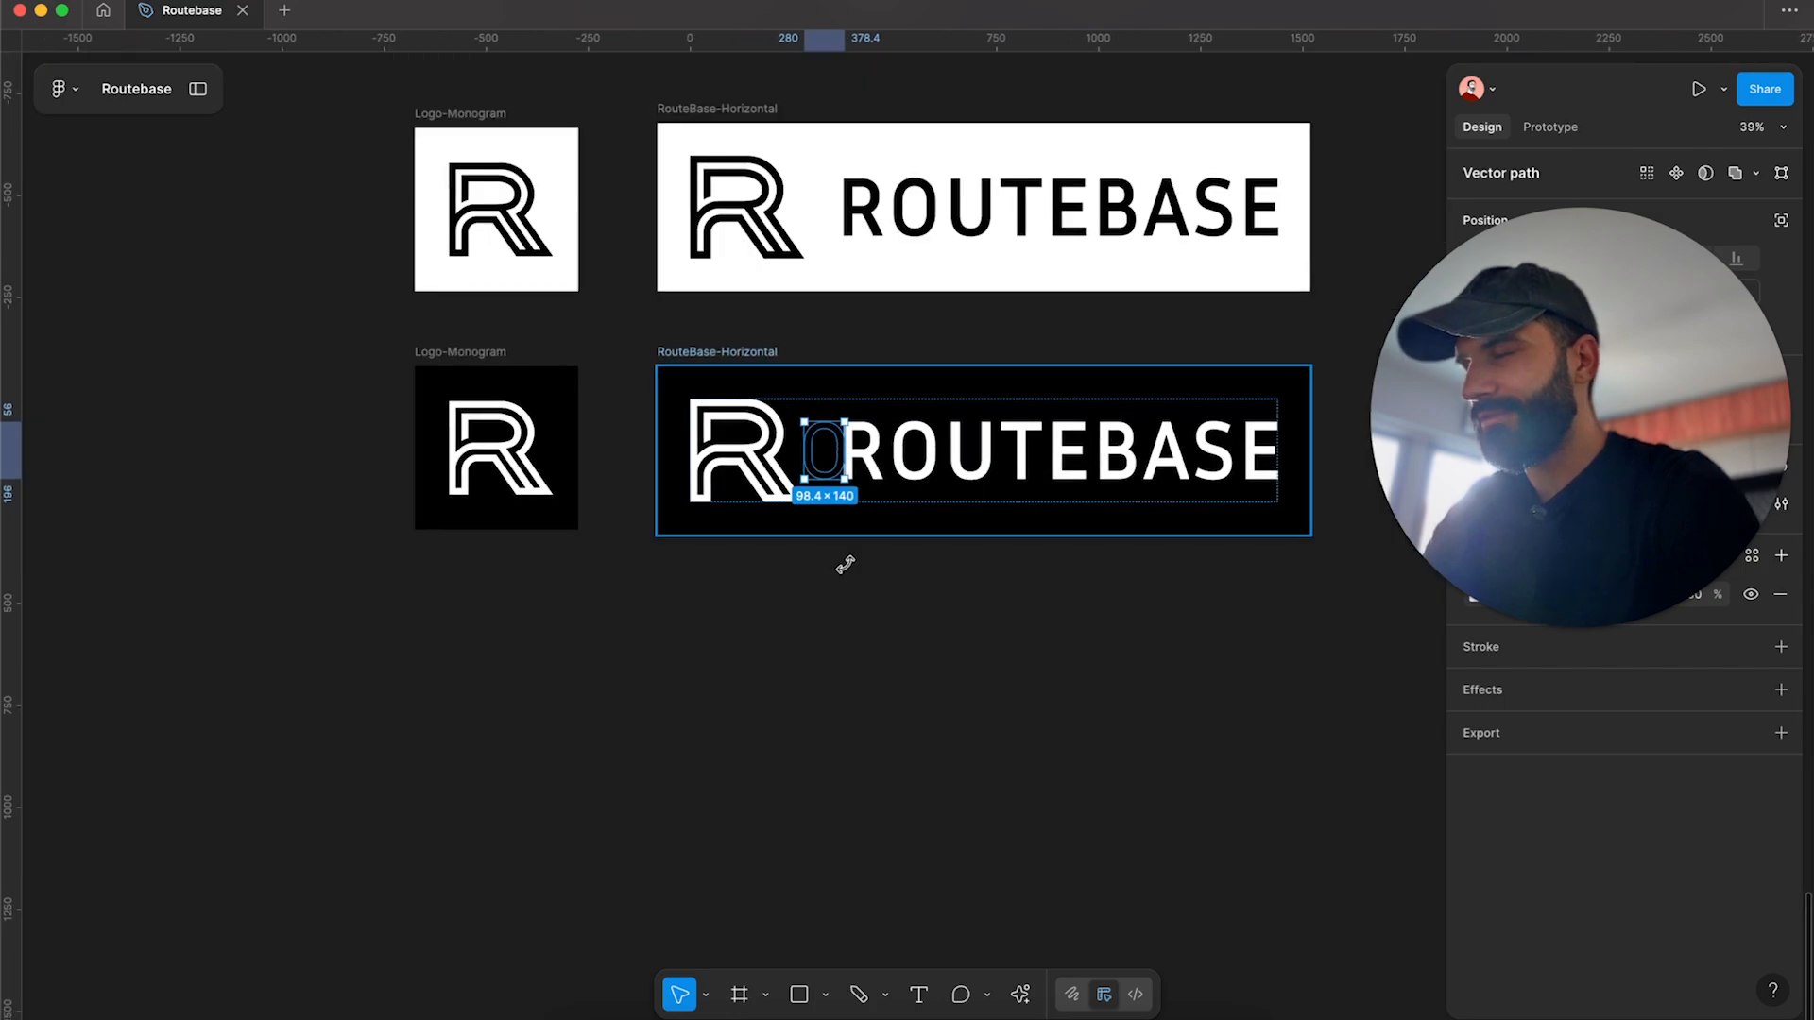
click(661, 999)
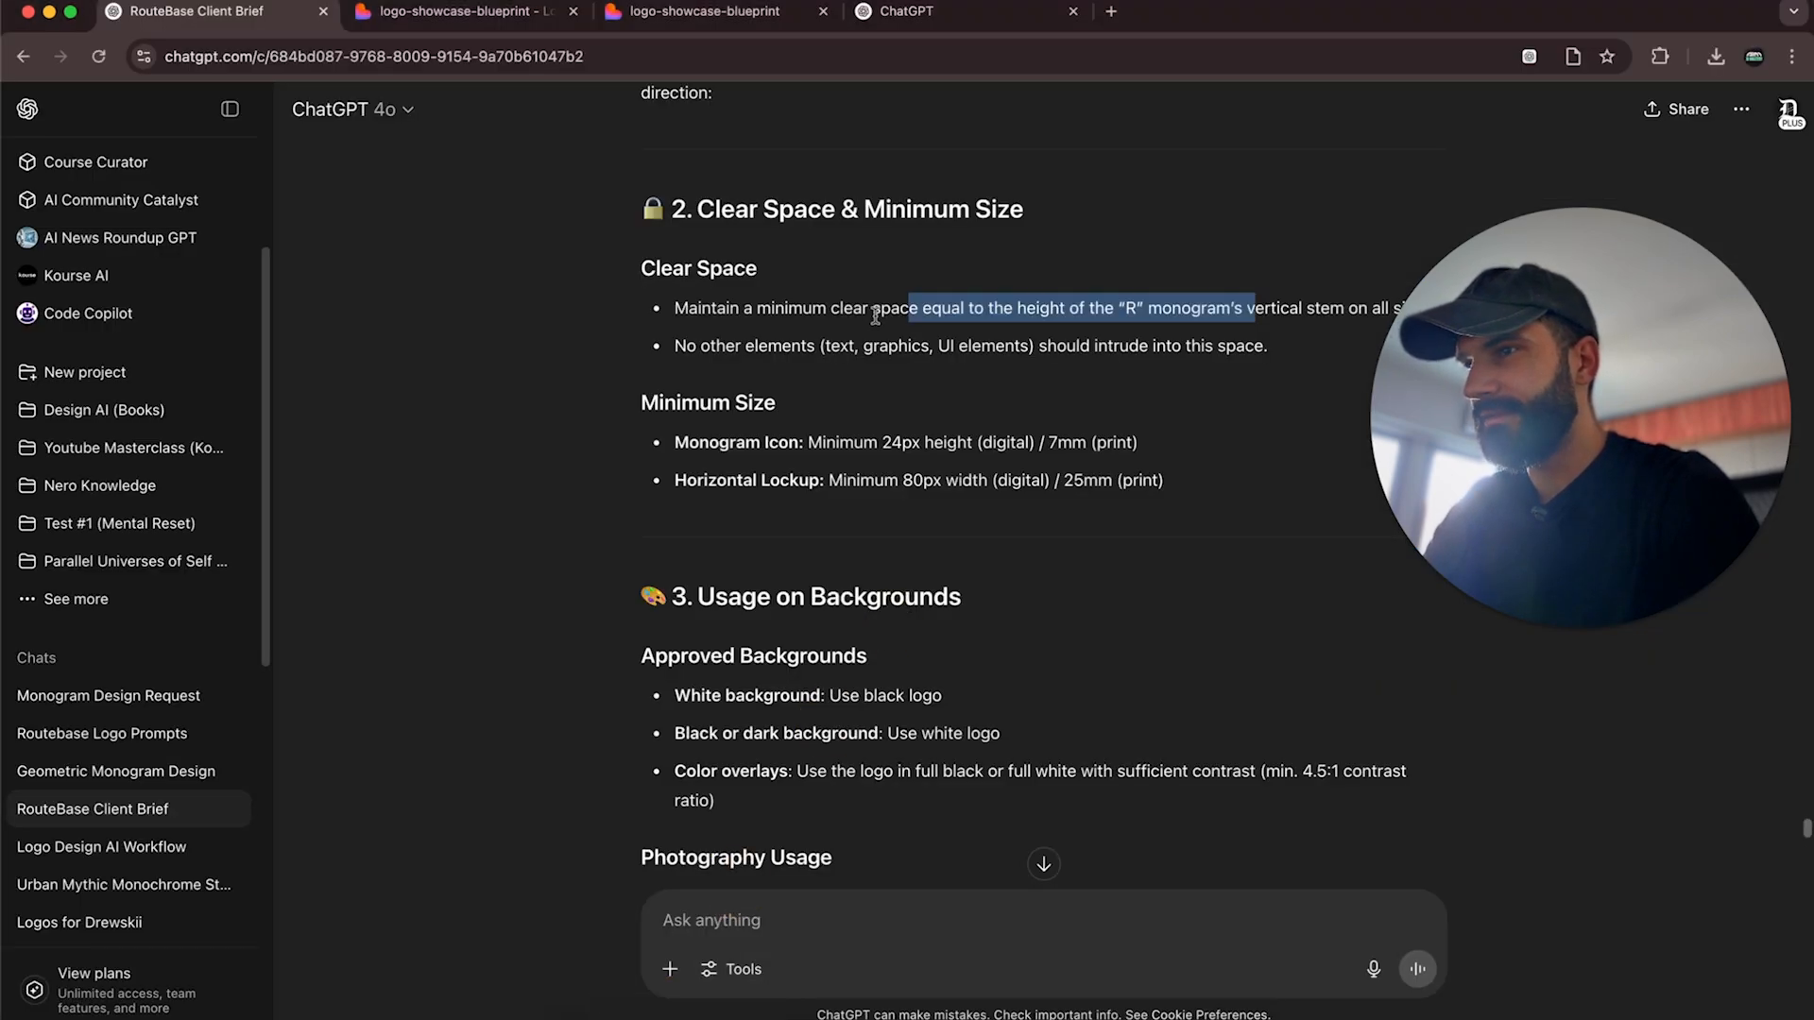
Review the brand guideline's Clear Space & Minimum Size, Usage on Backgrounds and Color Palette sections in the RouteBase Client Brief chat.
drag(638, 208, 1270, 544)
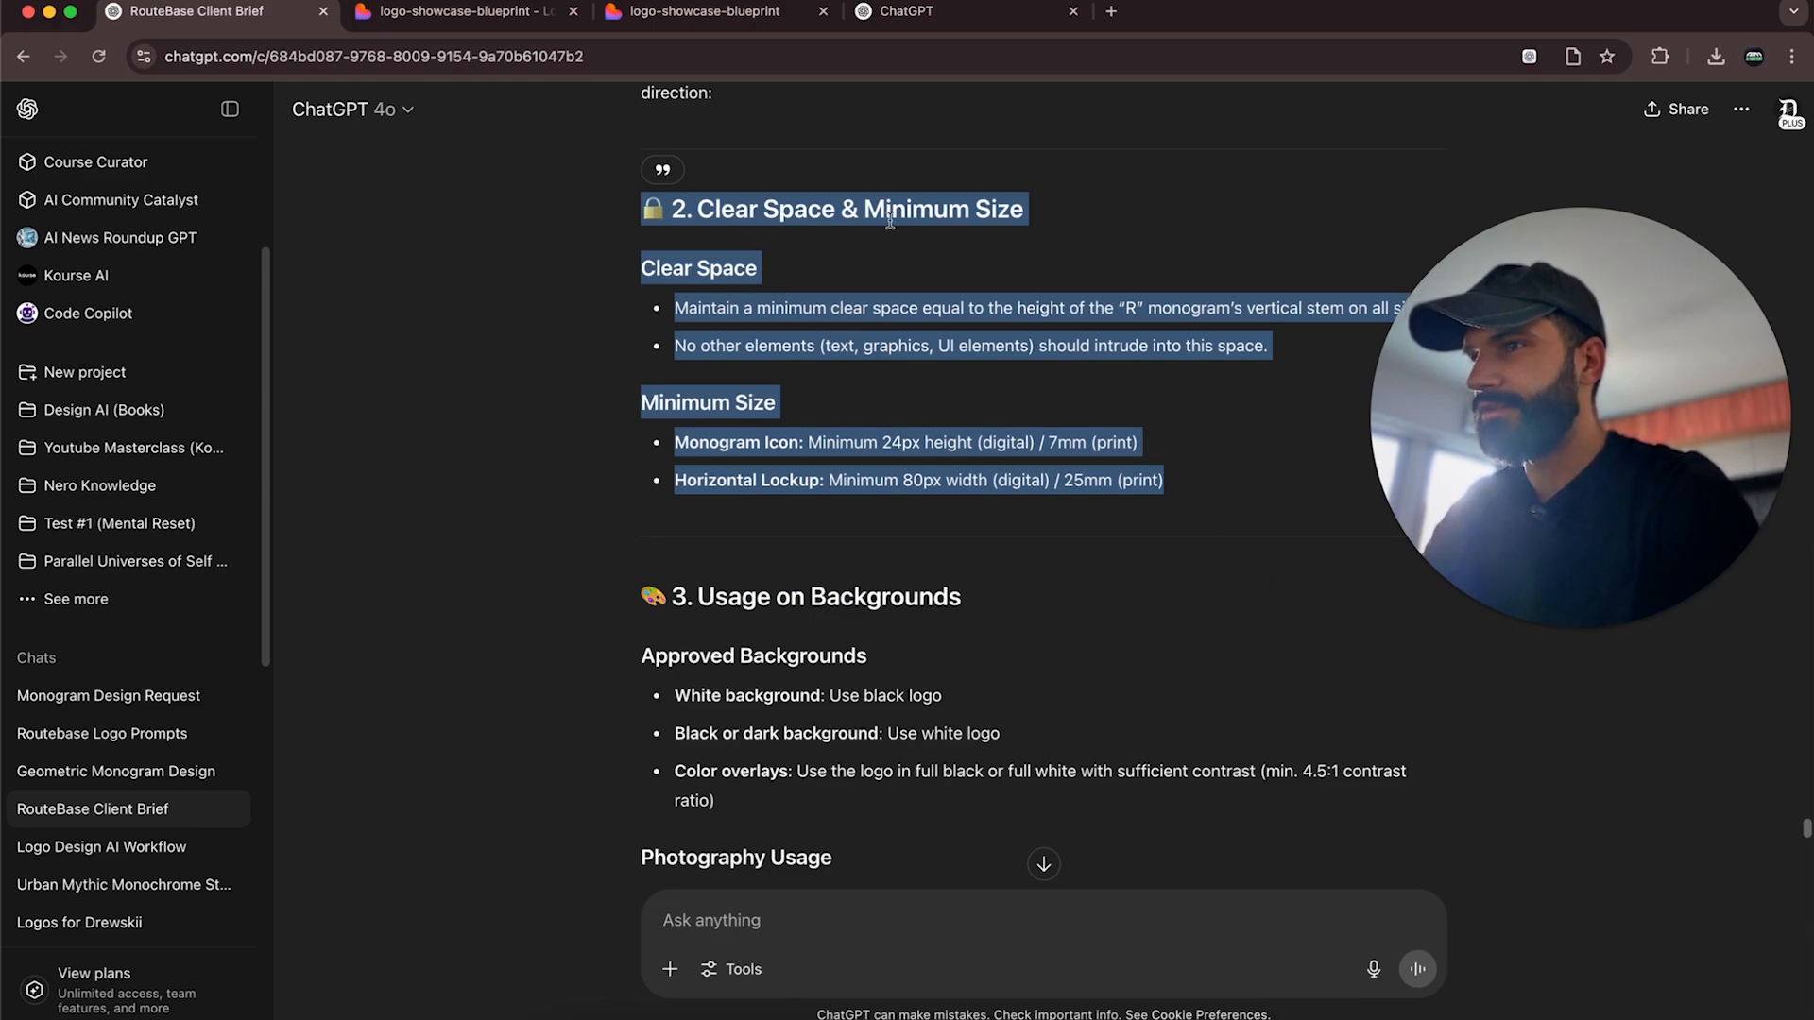
scroll(1044, 567, down, 3)
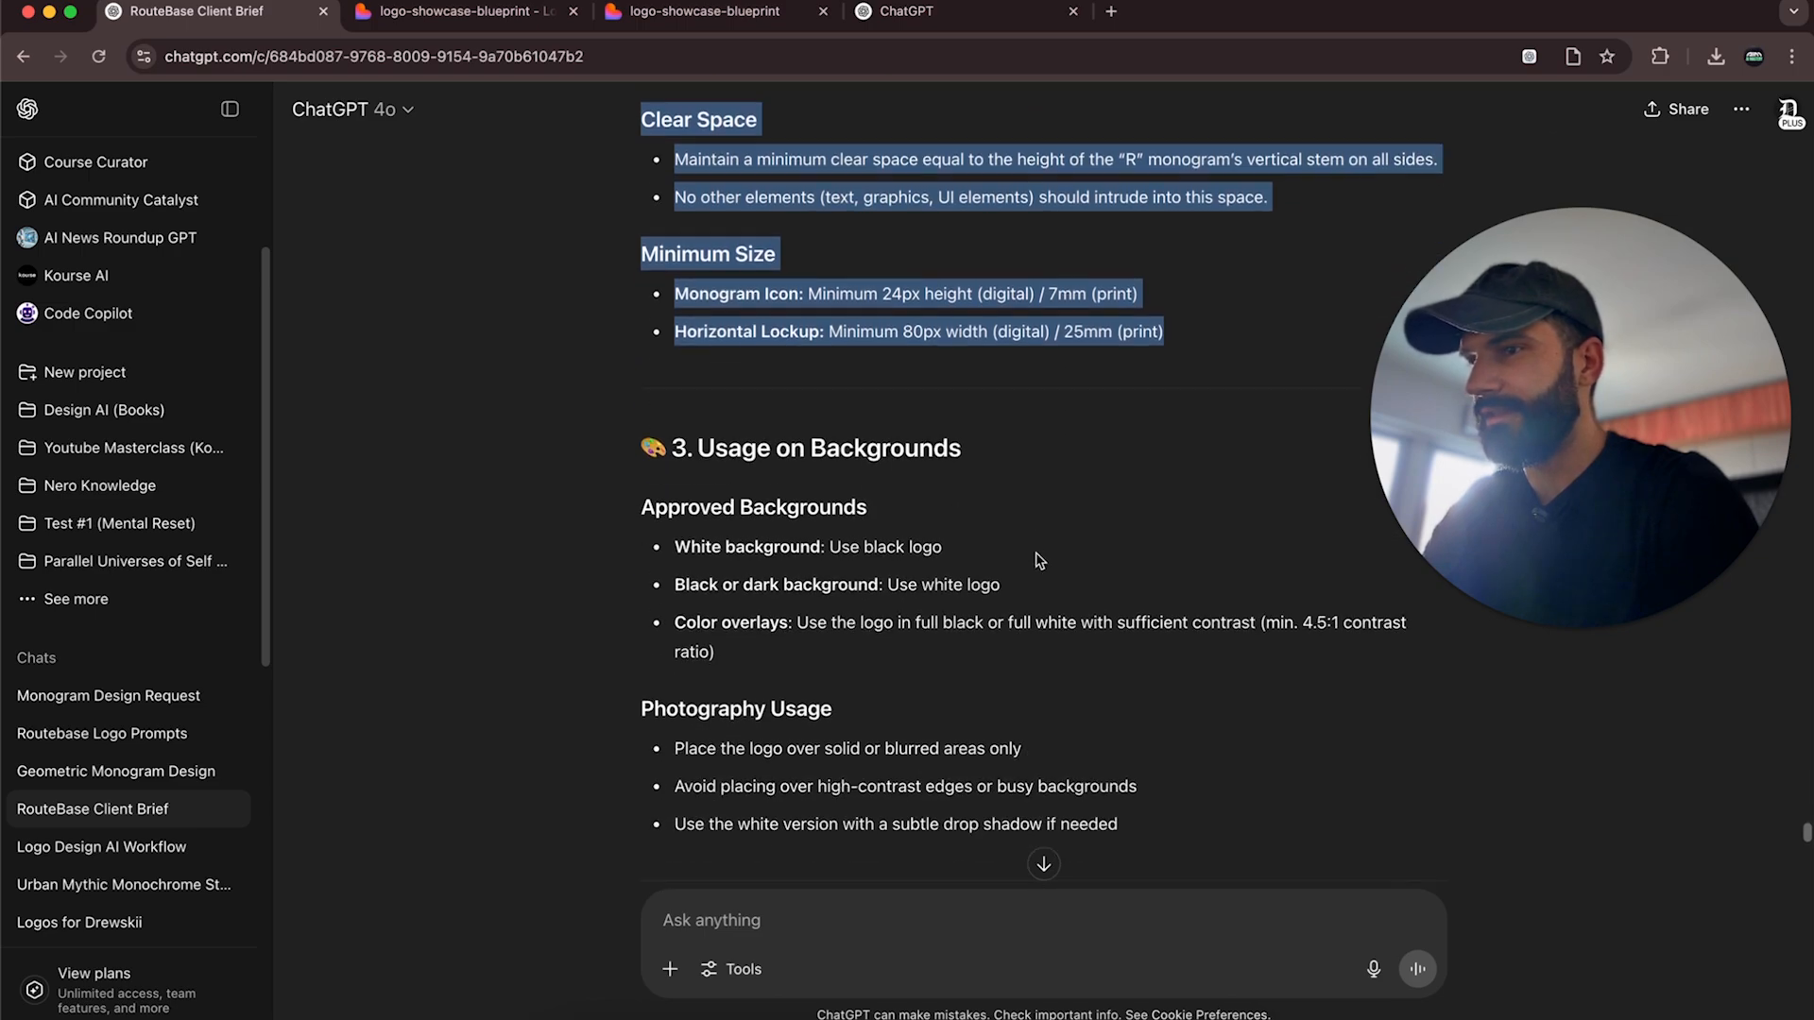
drag(631, 453, 1167, 450)
scroll(1168, 449, down, 8)
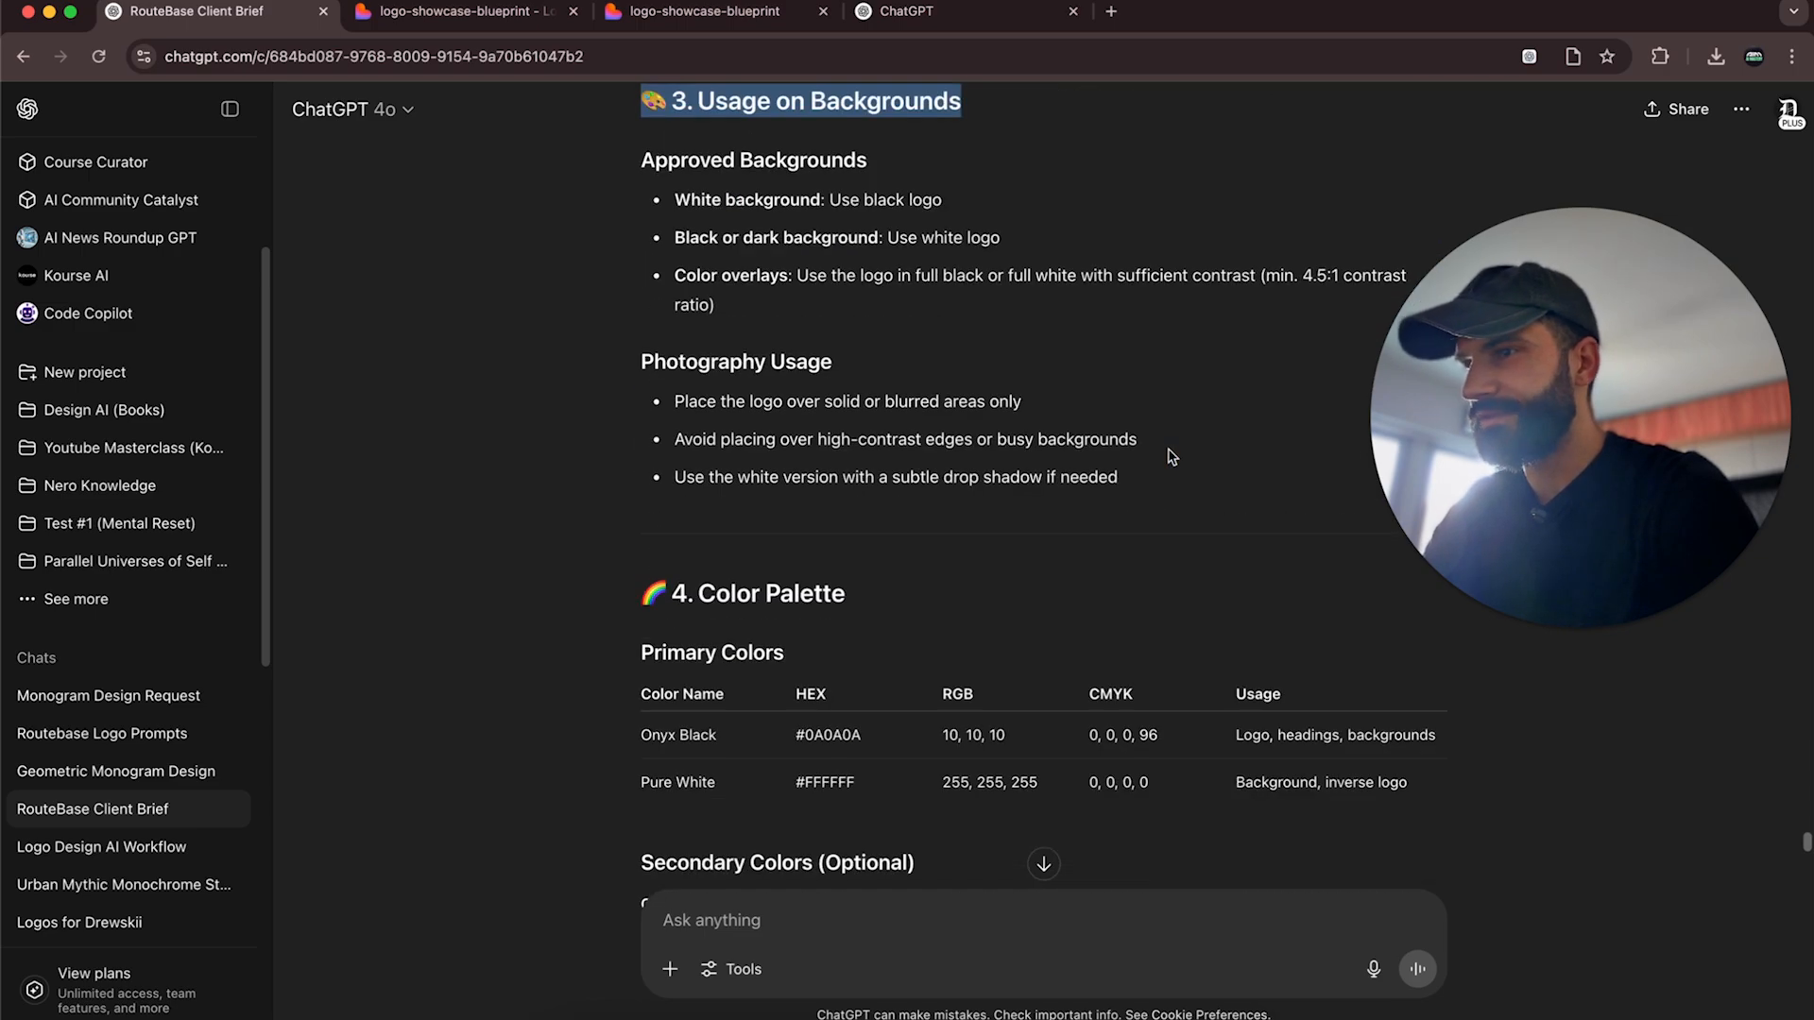
scroll(1171, 457, down, 2)
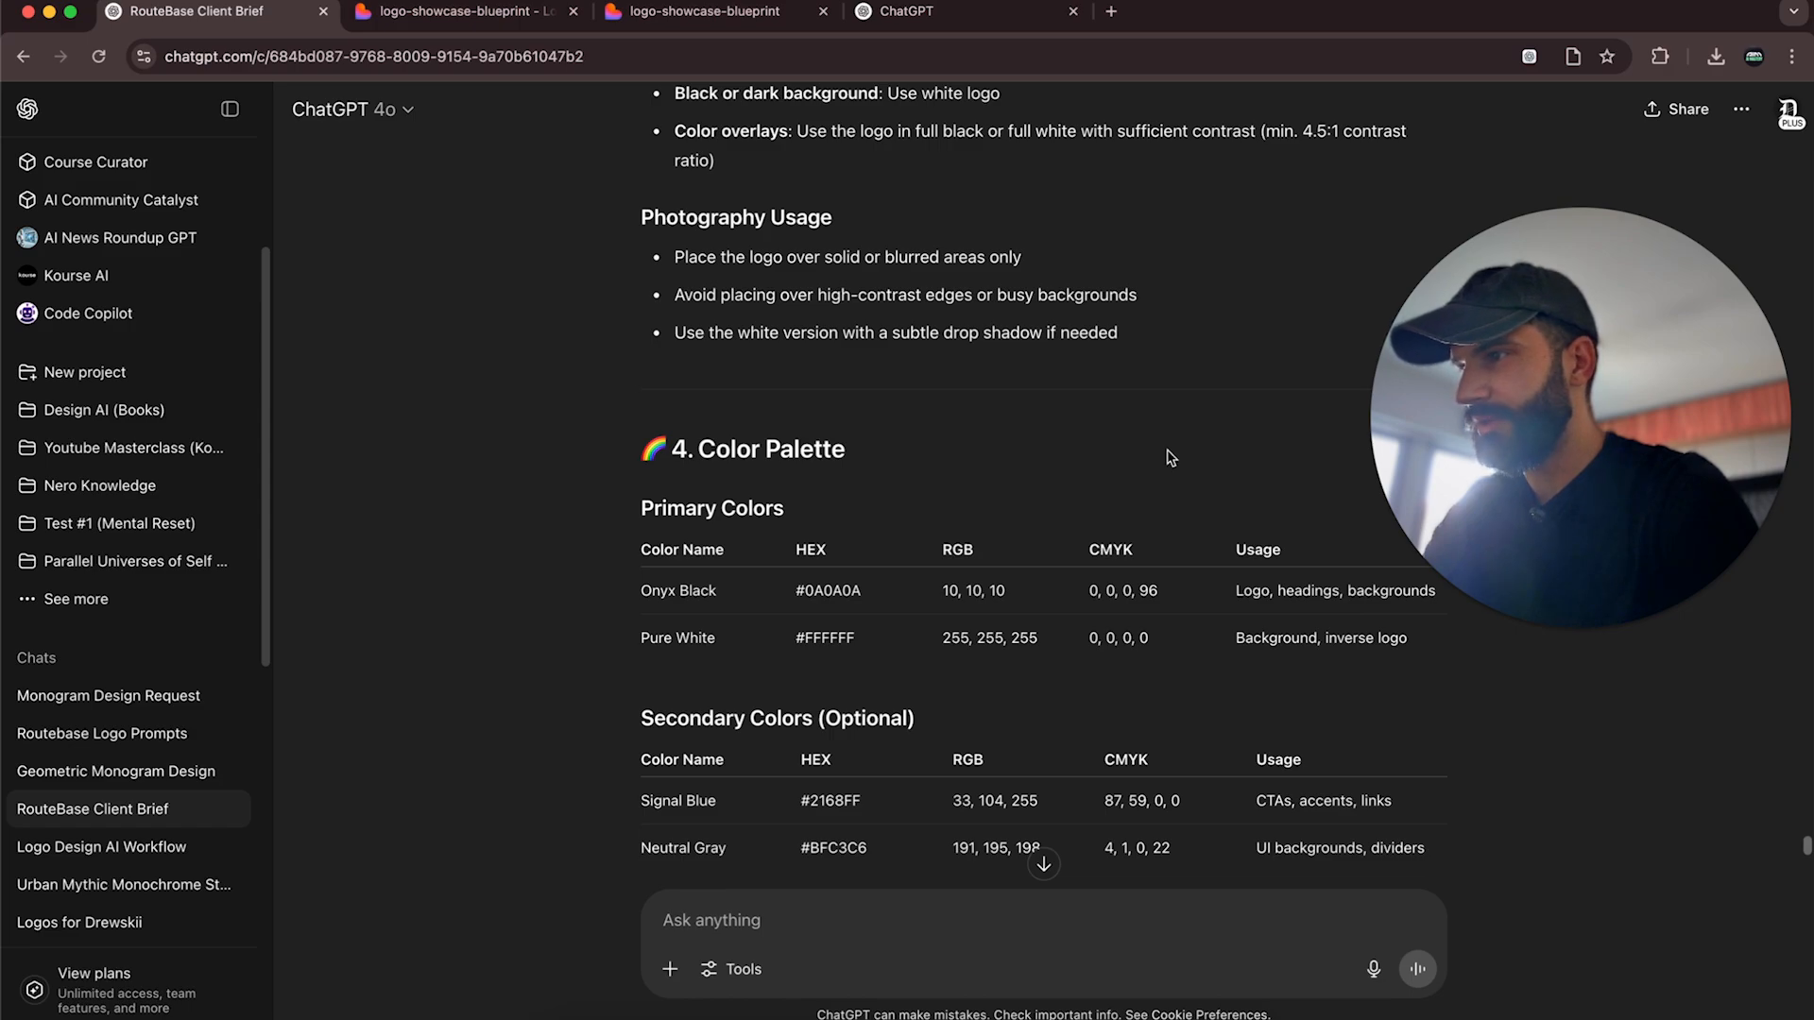
scroll(1172, 457, down, 1)
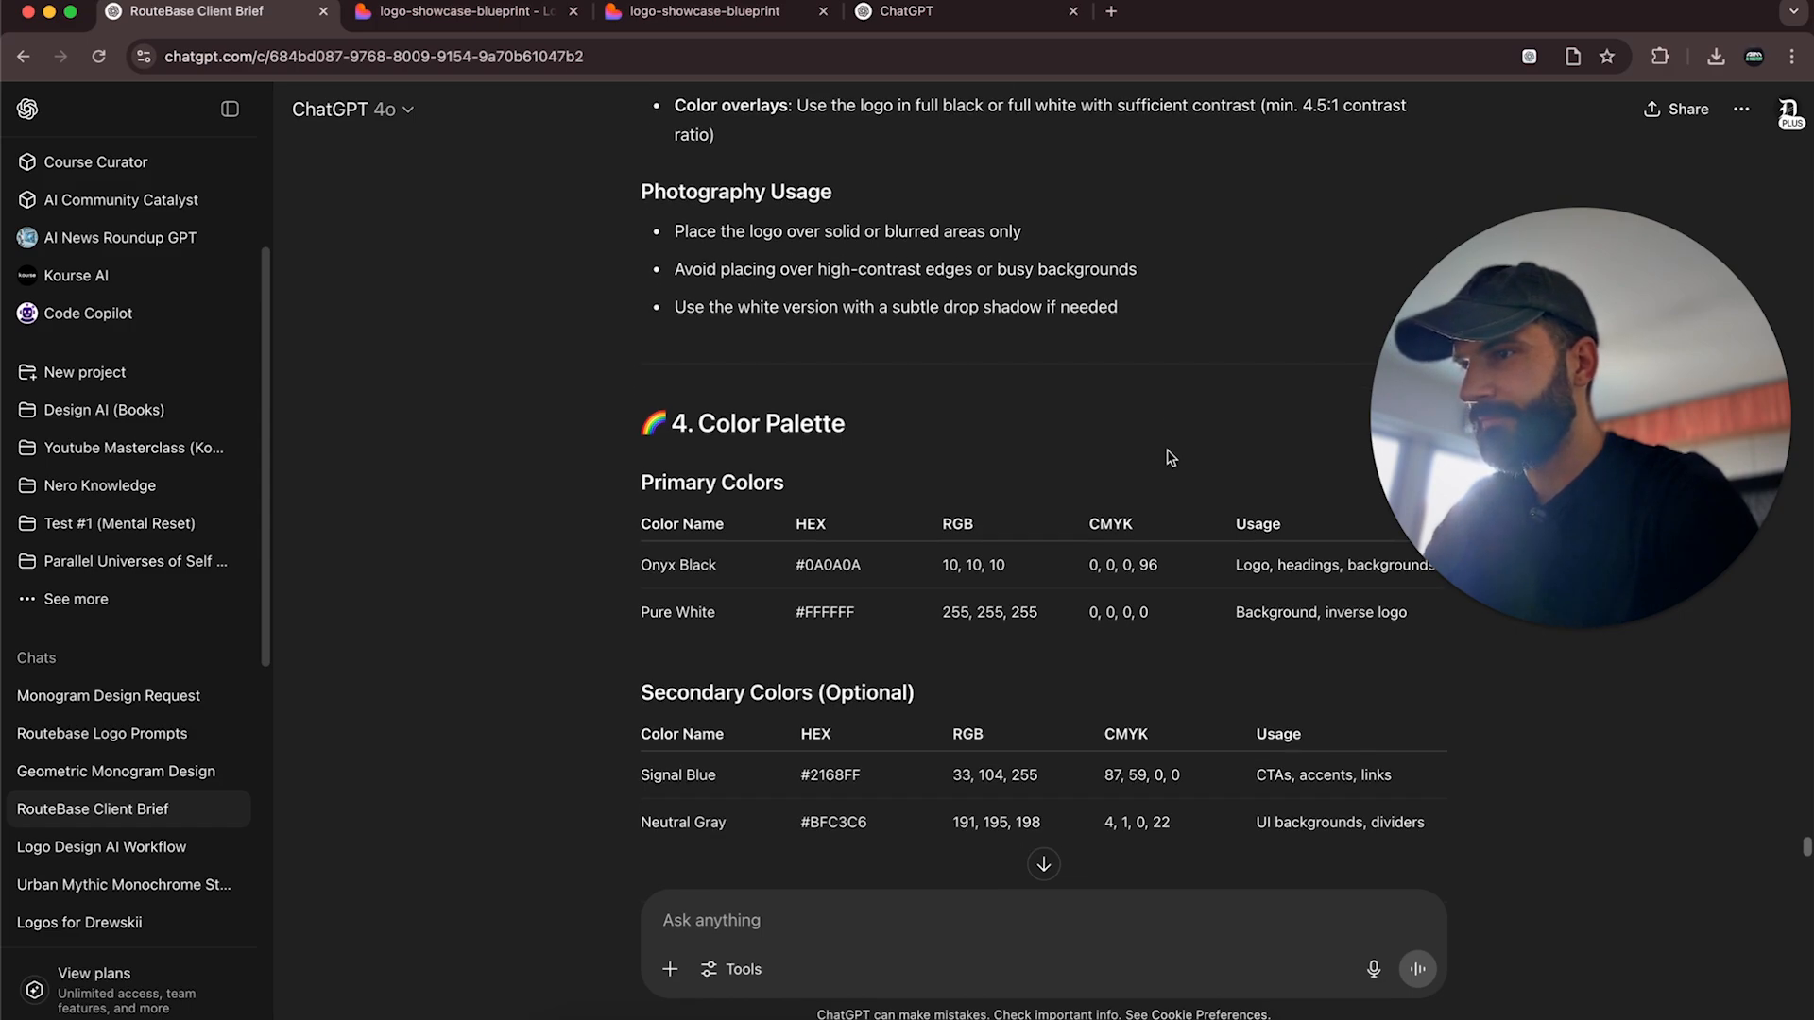
scroll(1172, 458, down, 1)
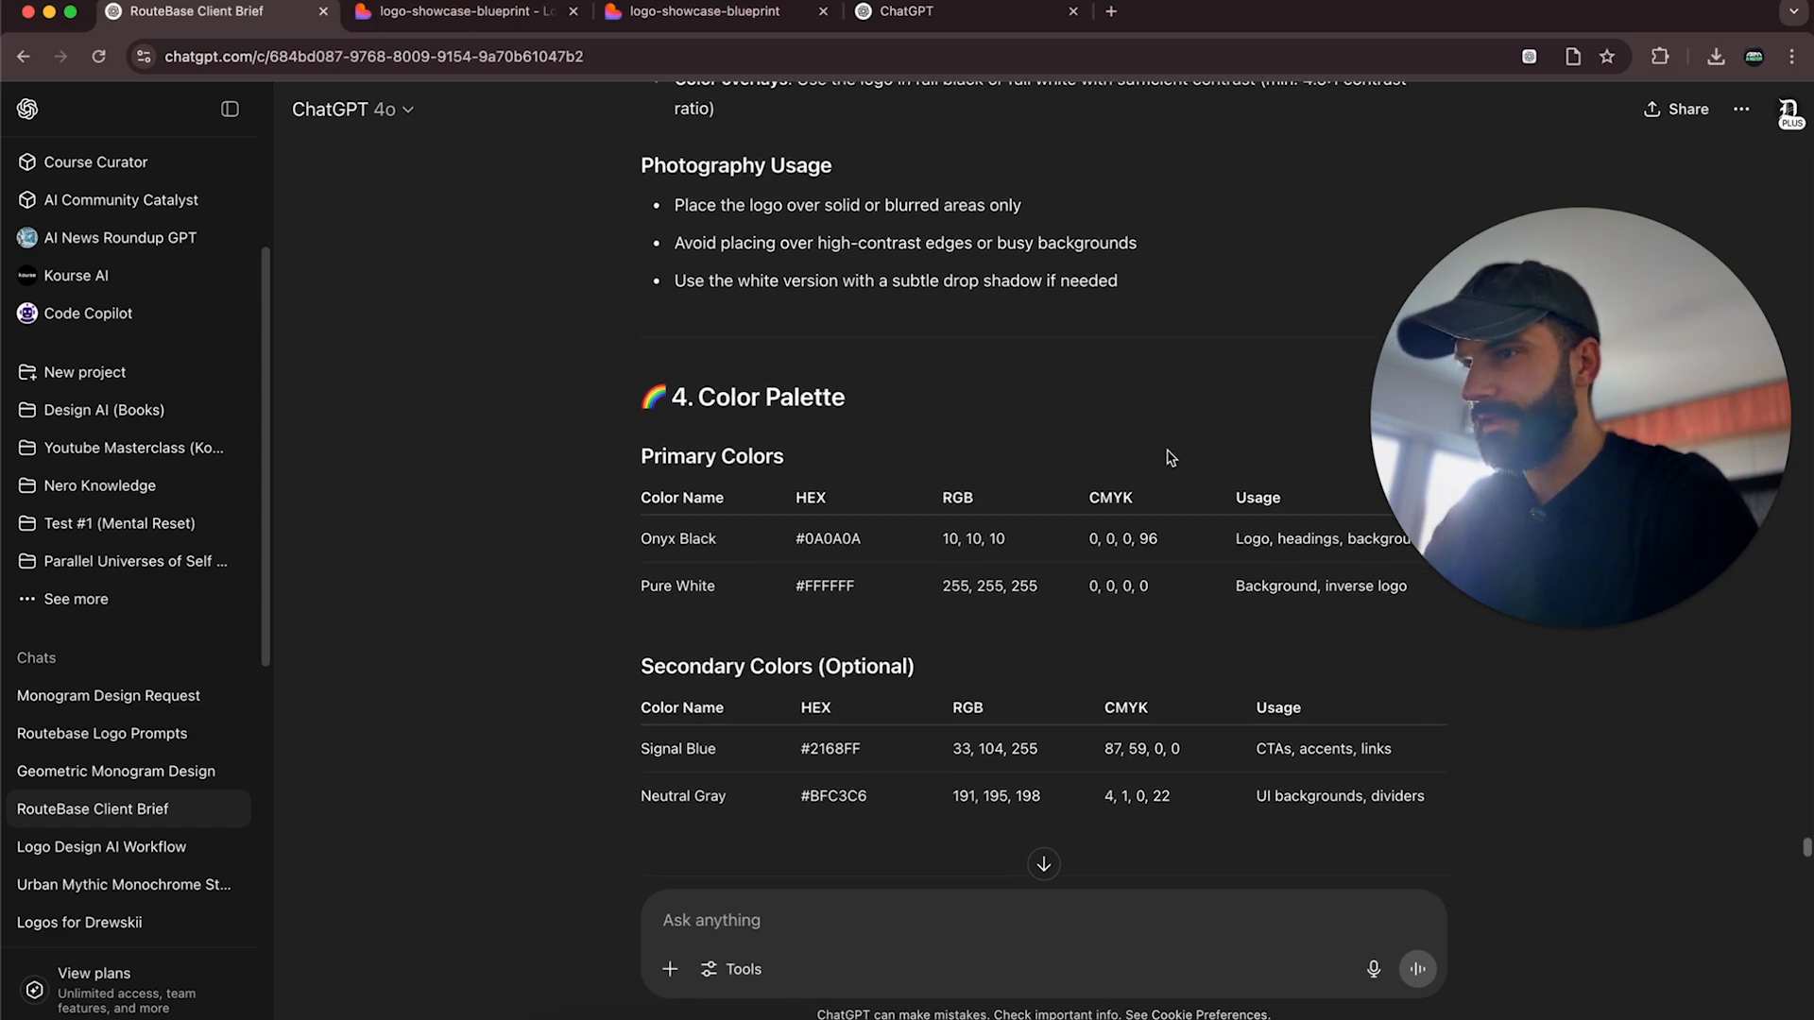
double_click(656, 538)
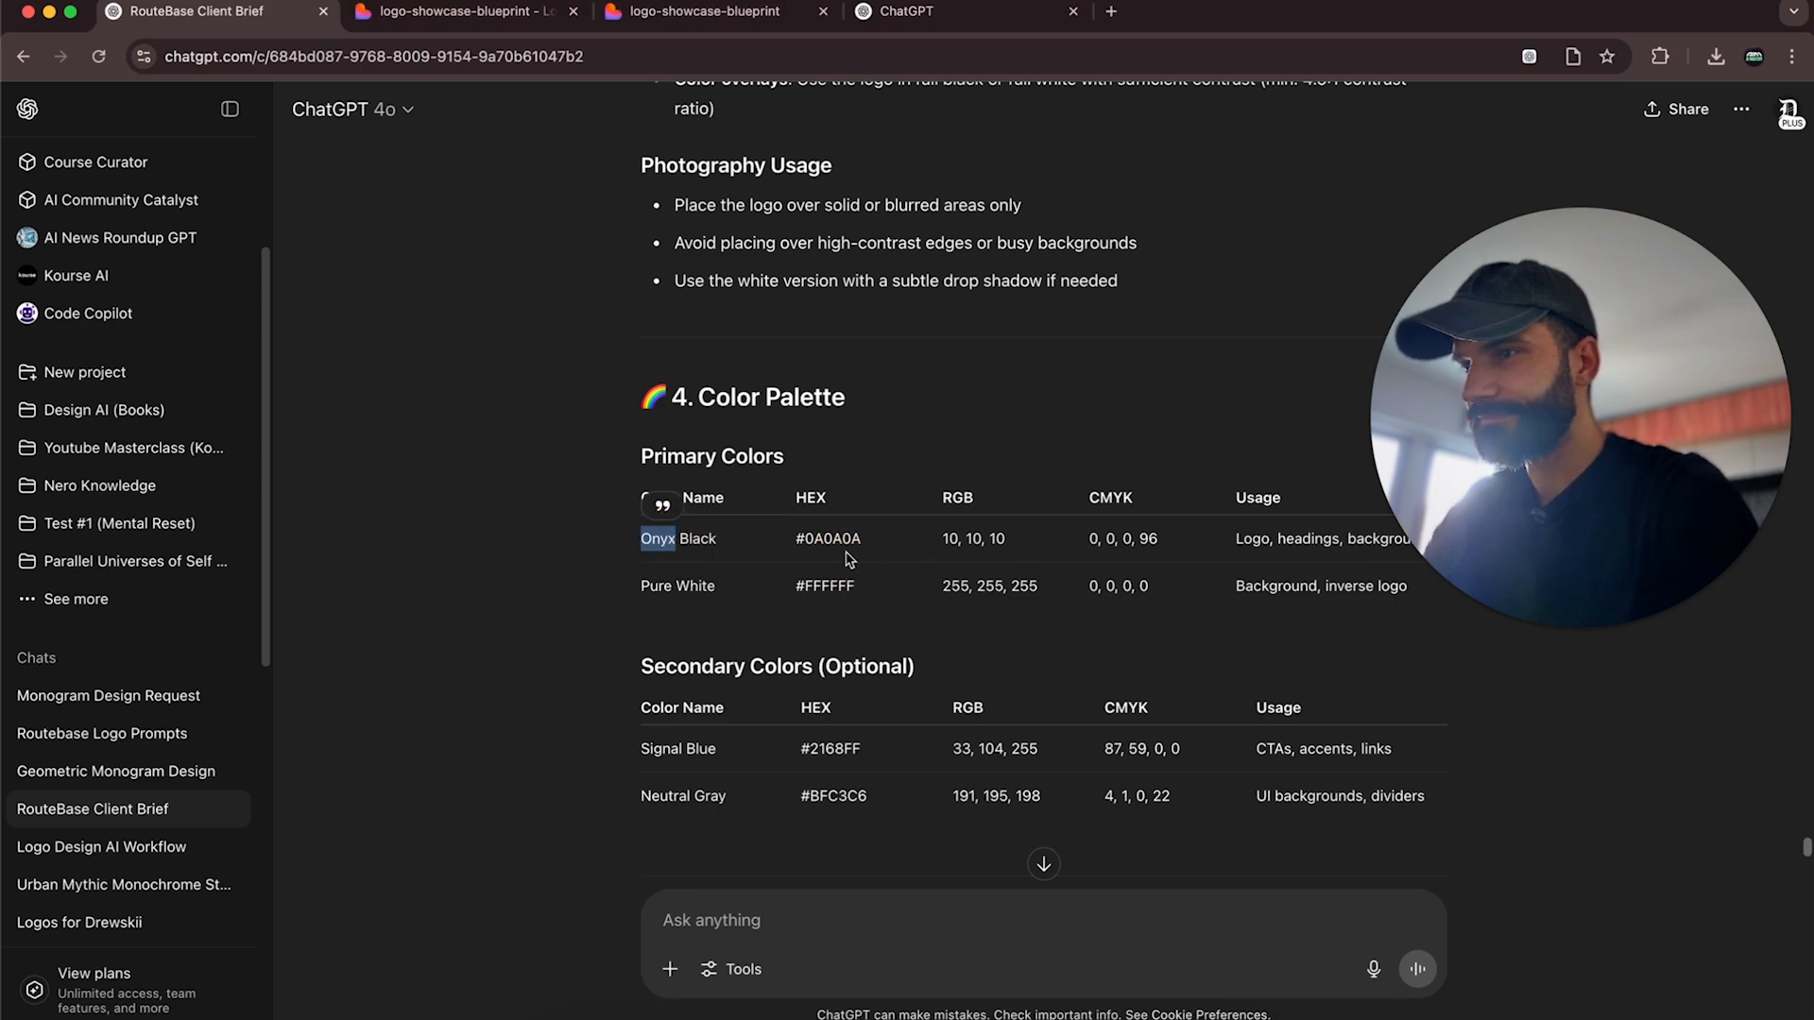
drag(691, 539, 790, 553)
scroll(790, 553, down, 2)
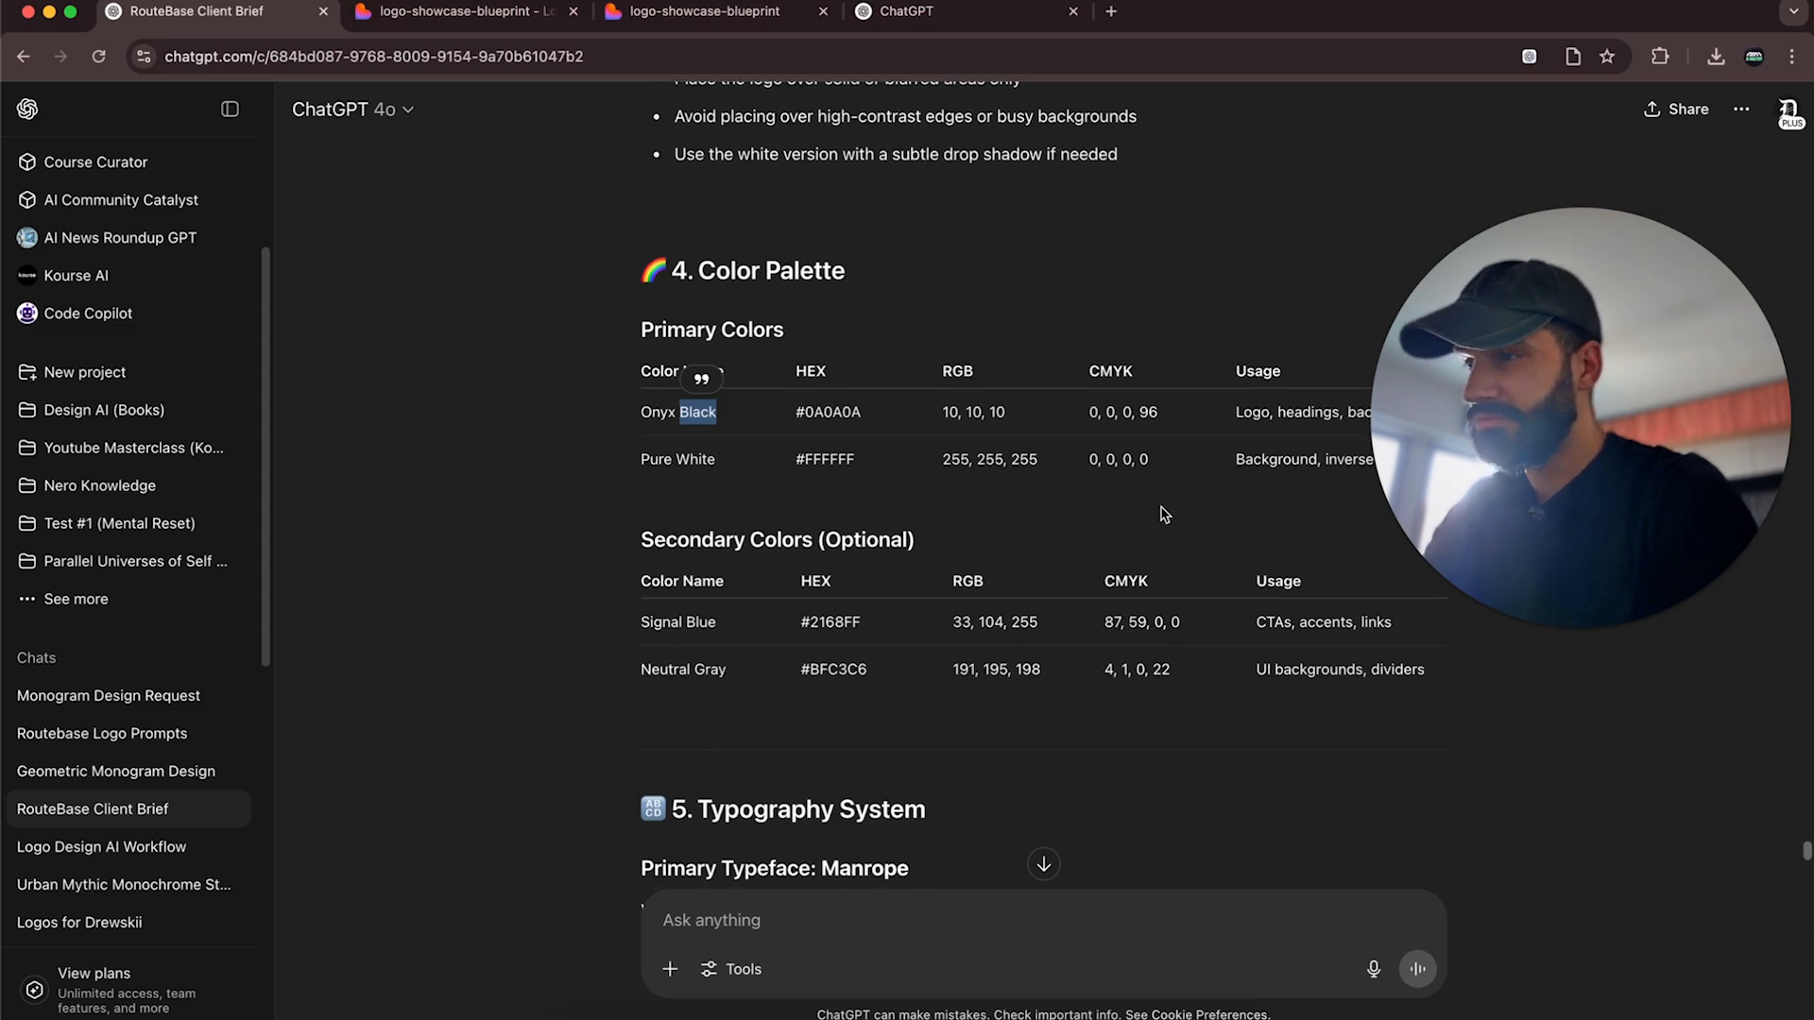
Review the guideline's Typography System, Do's and Don'ts, Tagline Lockup and Brand Story / Design Rationale sections.
scroll(1164, 514, down, 3)
scroll(1164, 514, down, 5)
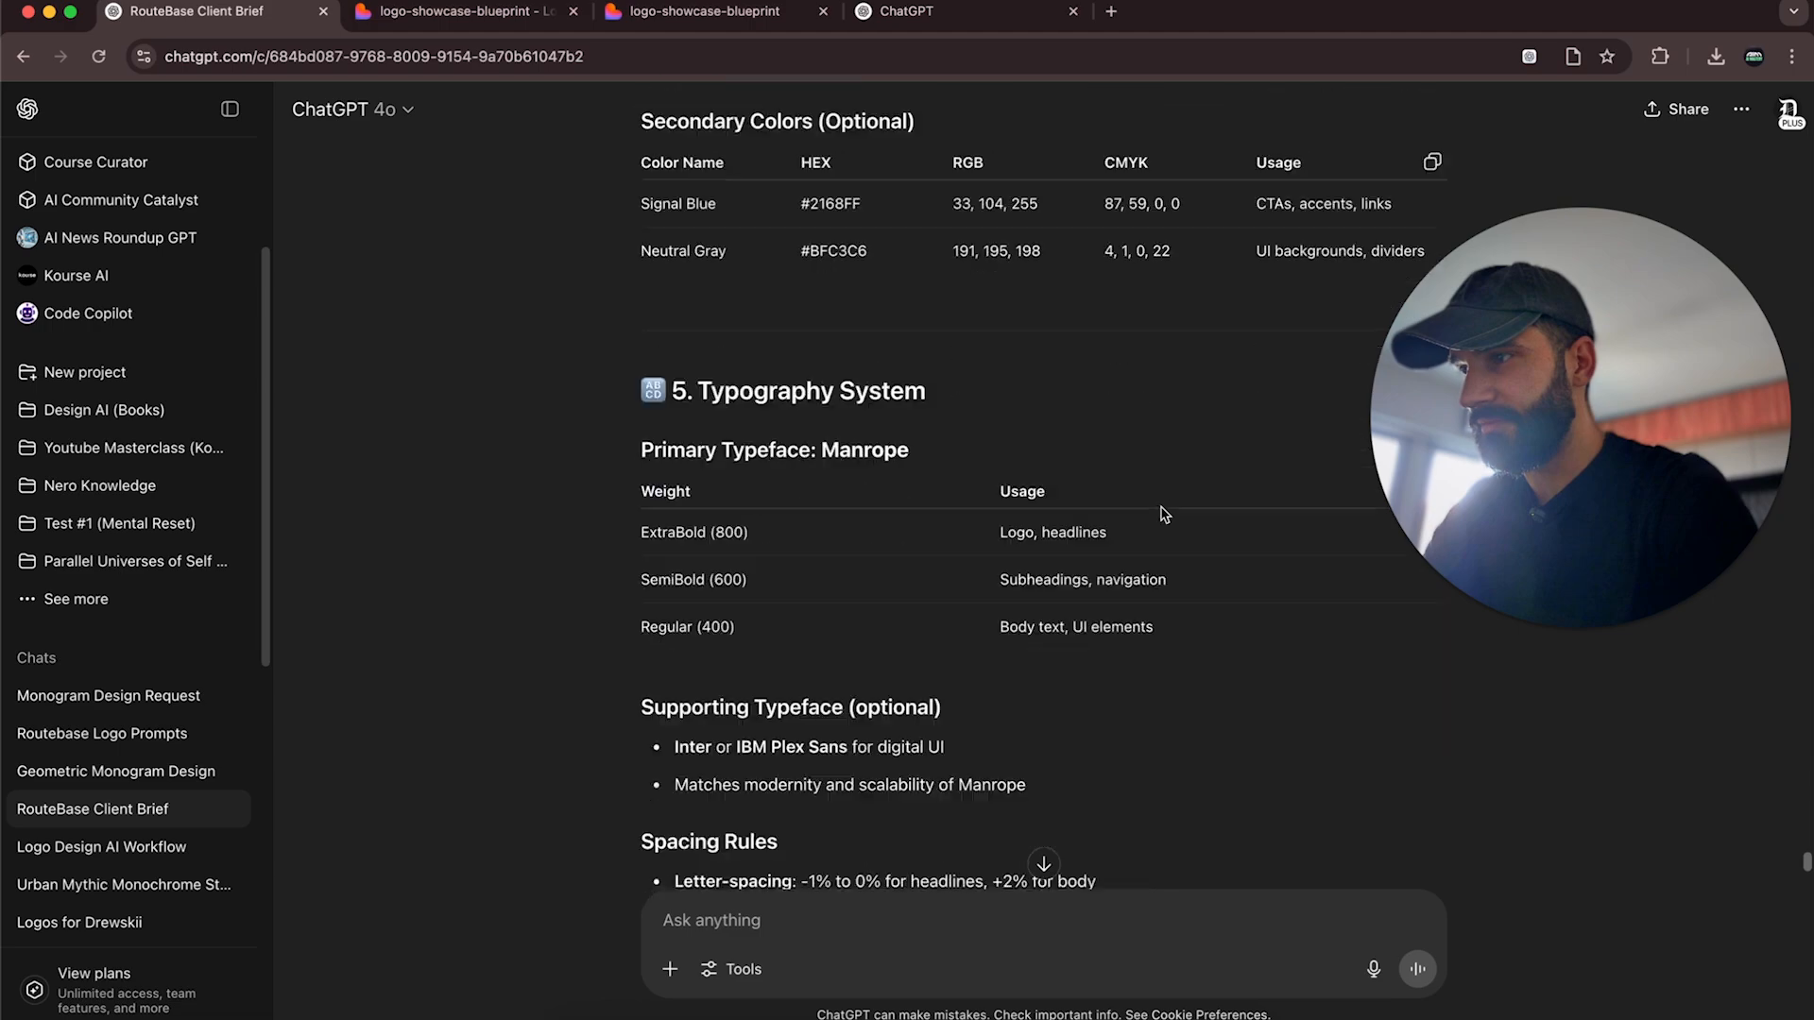
double_click(893, 439)
scroll(1181, 598, down, 5)
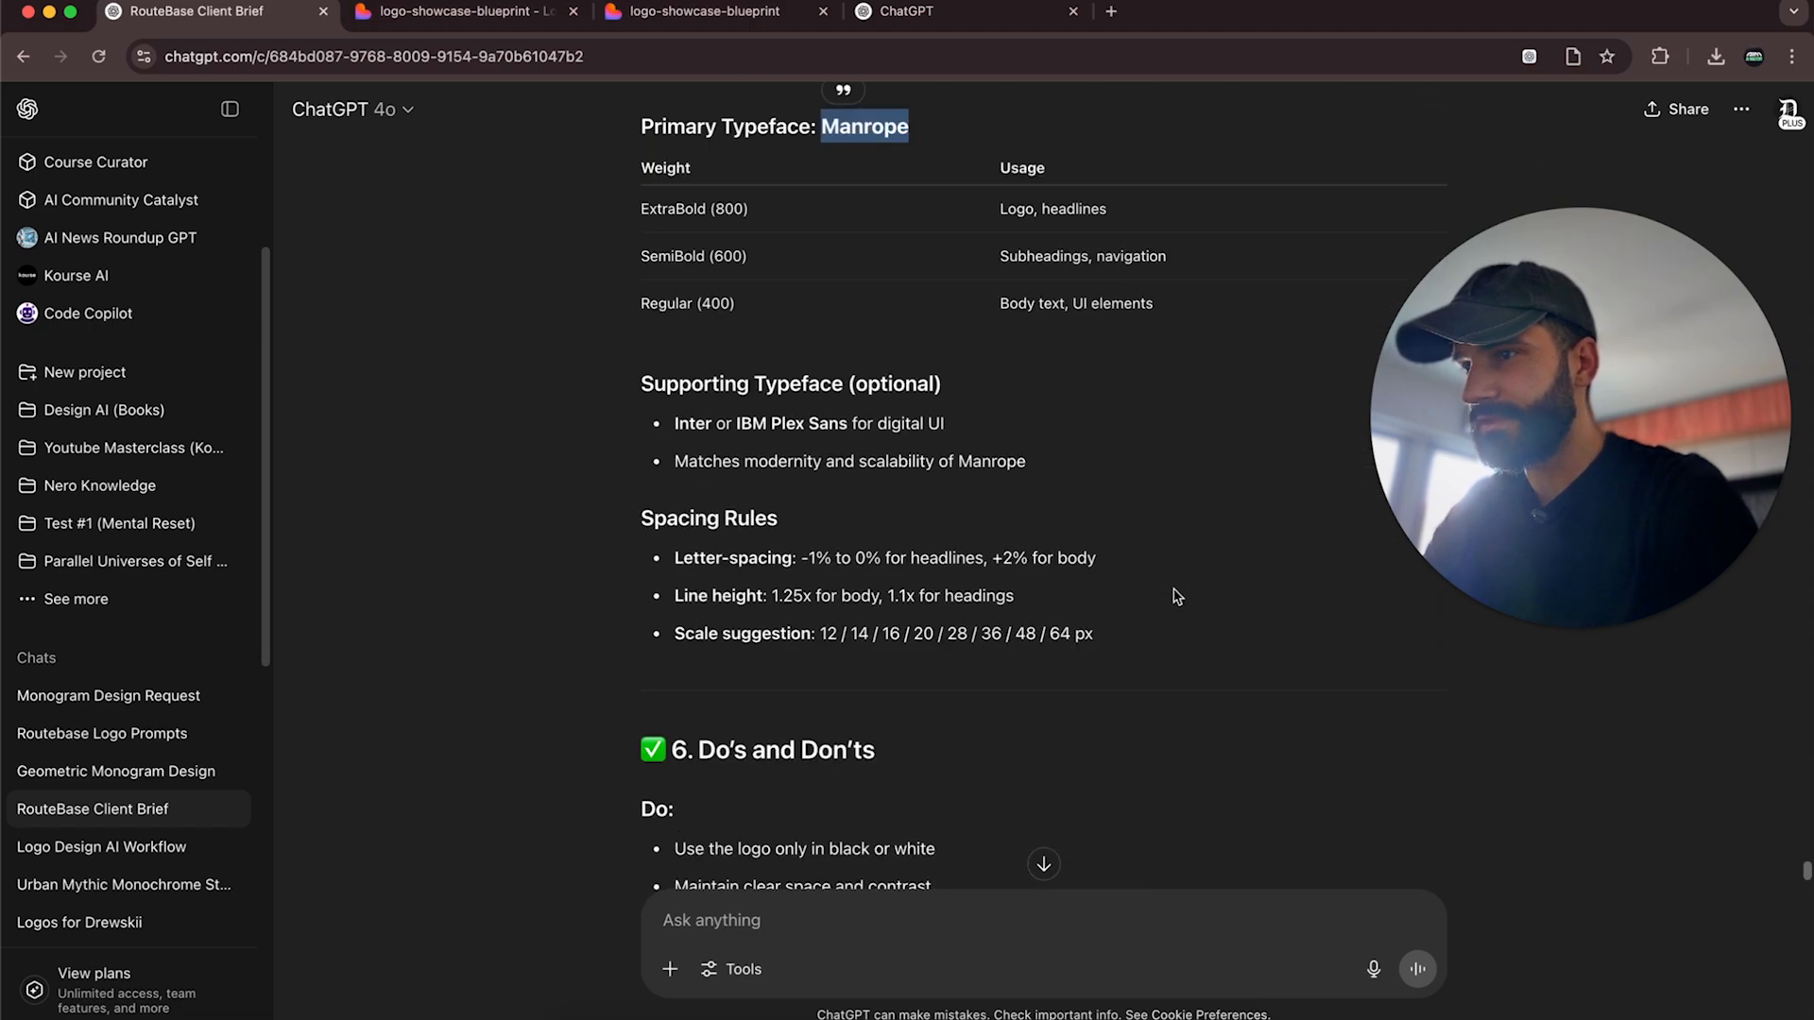
scroll(1176, 596, down, 10)
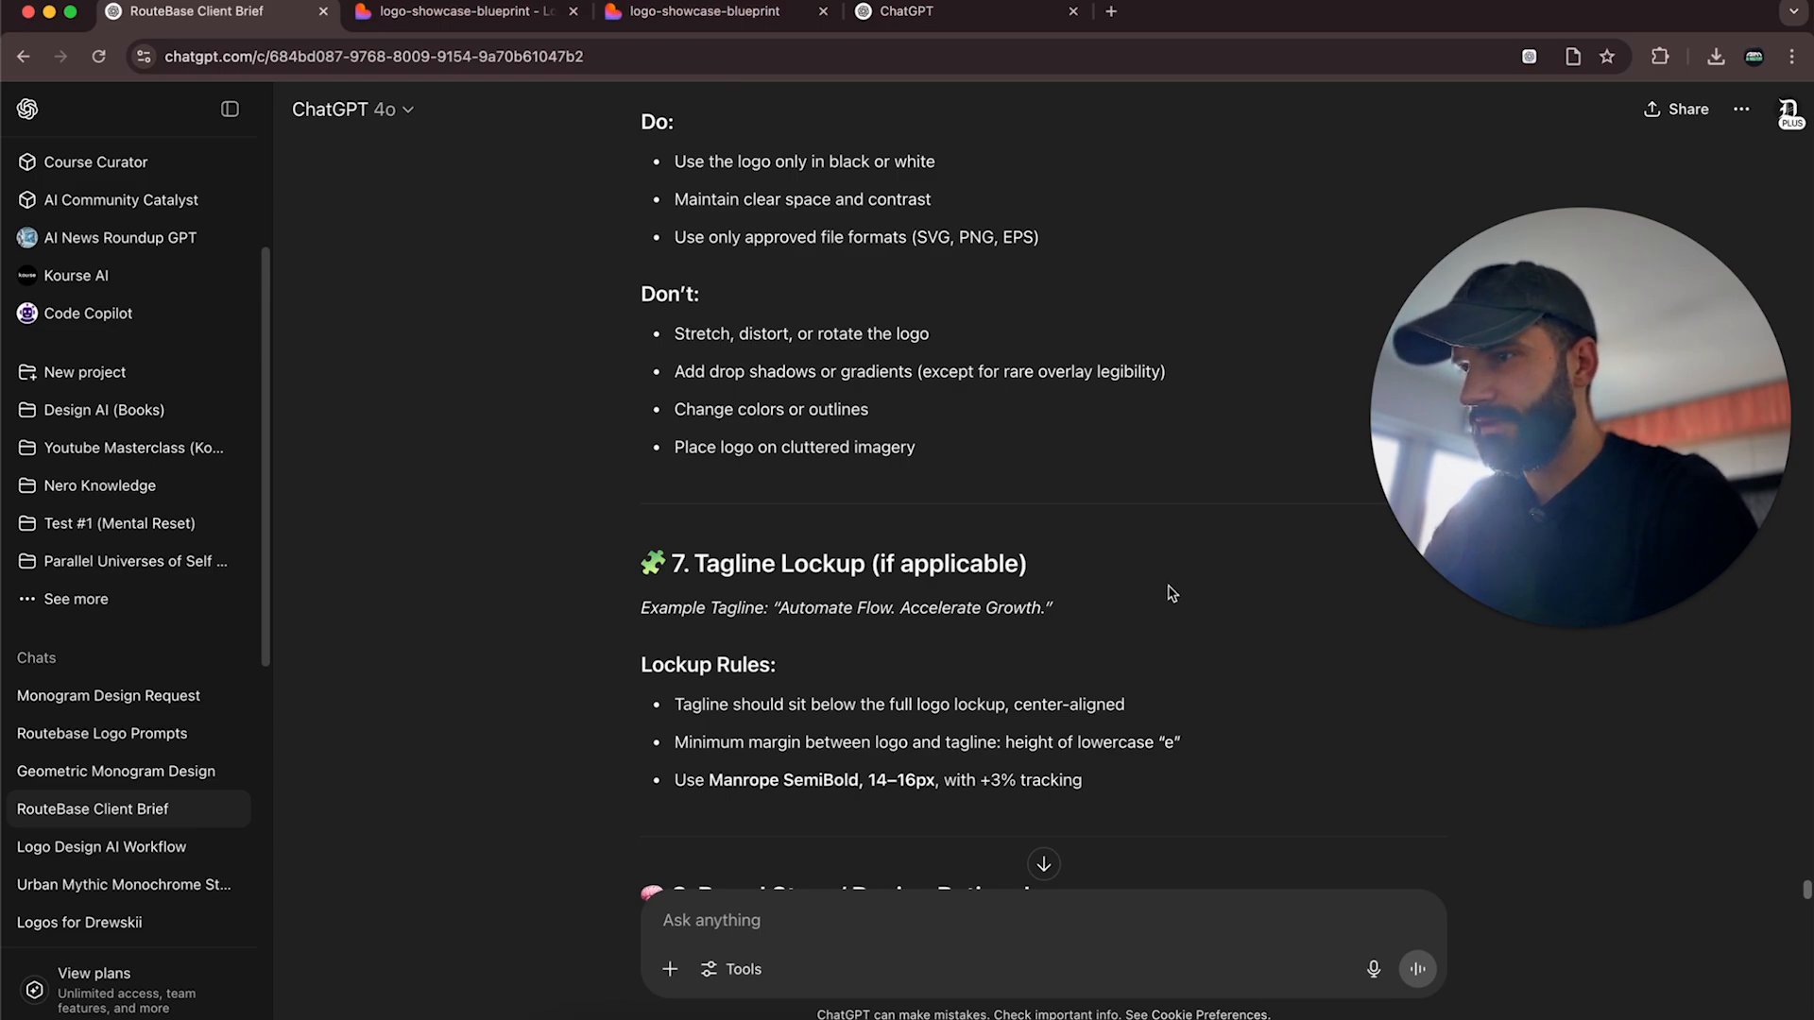
scroll(1171, 593, down, 5)
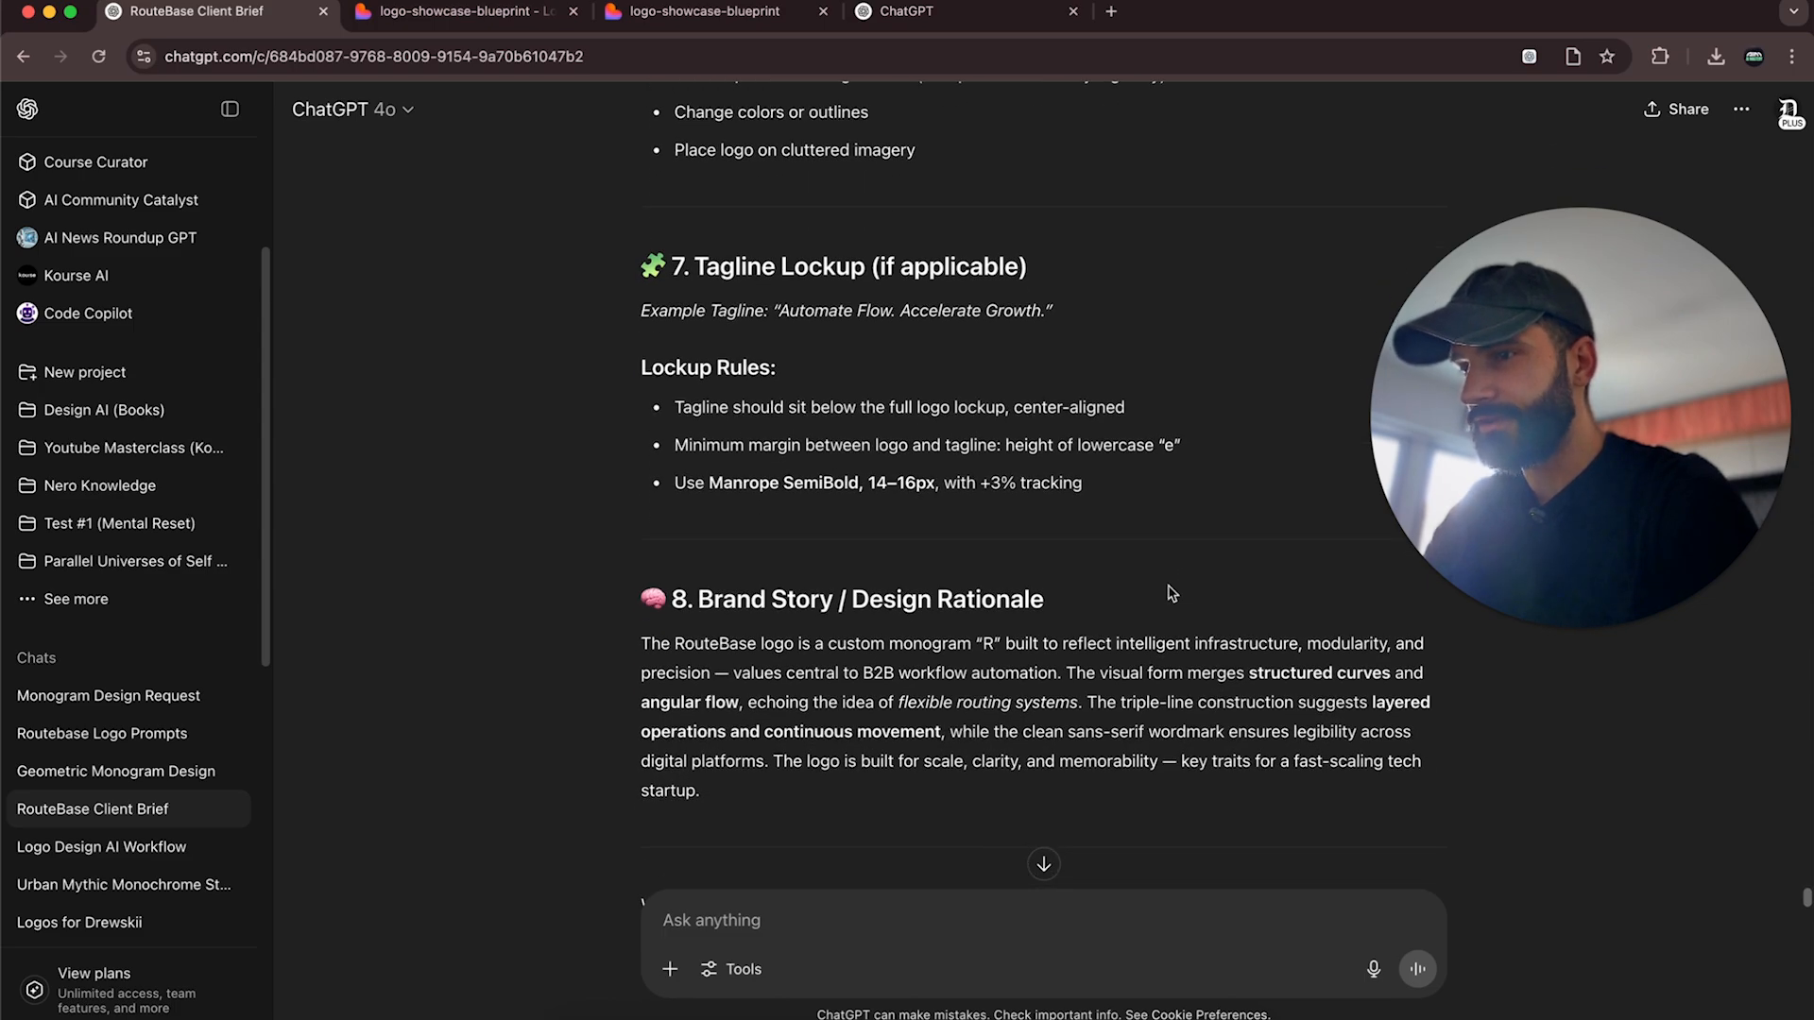
scroll(1171, 593, down, 3)
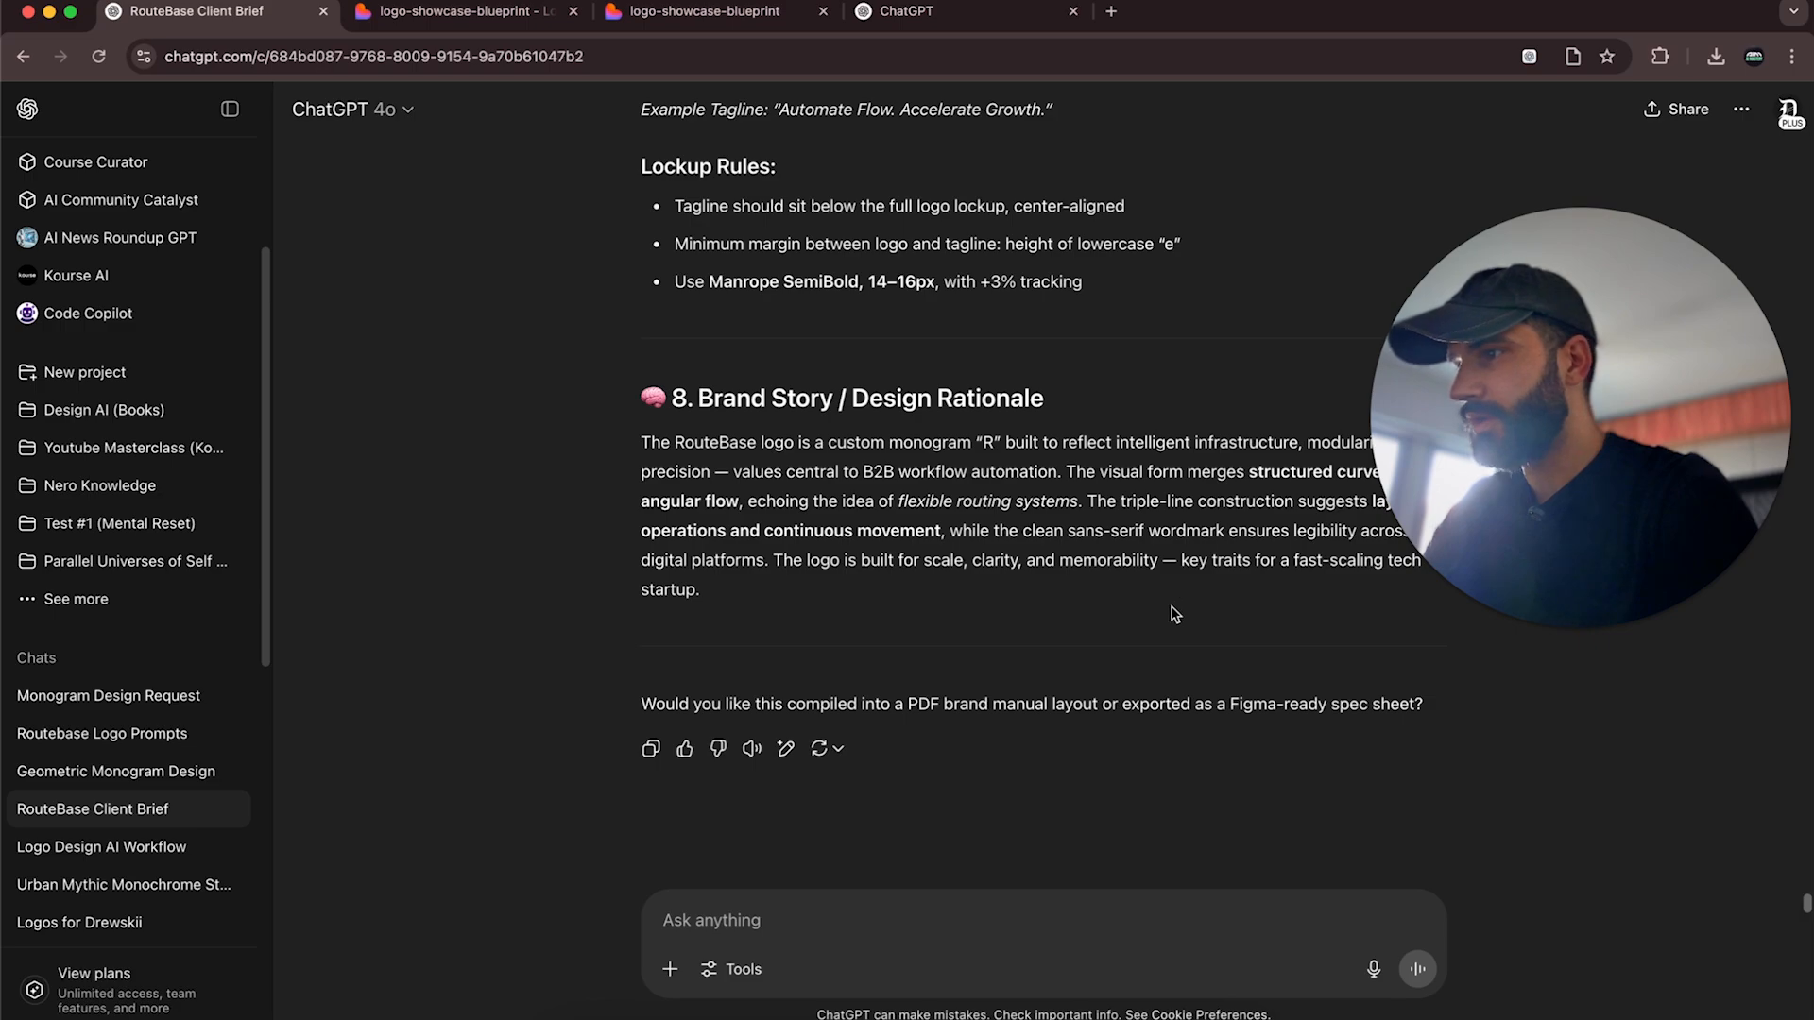
drag(1105, 615, 567, 400)
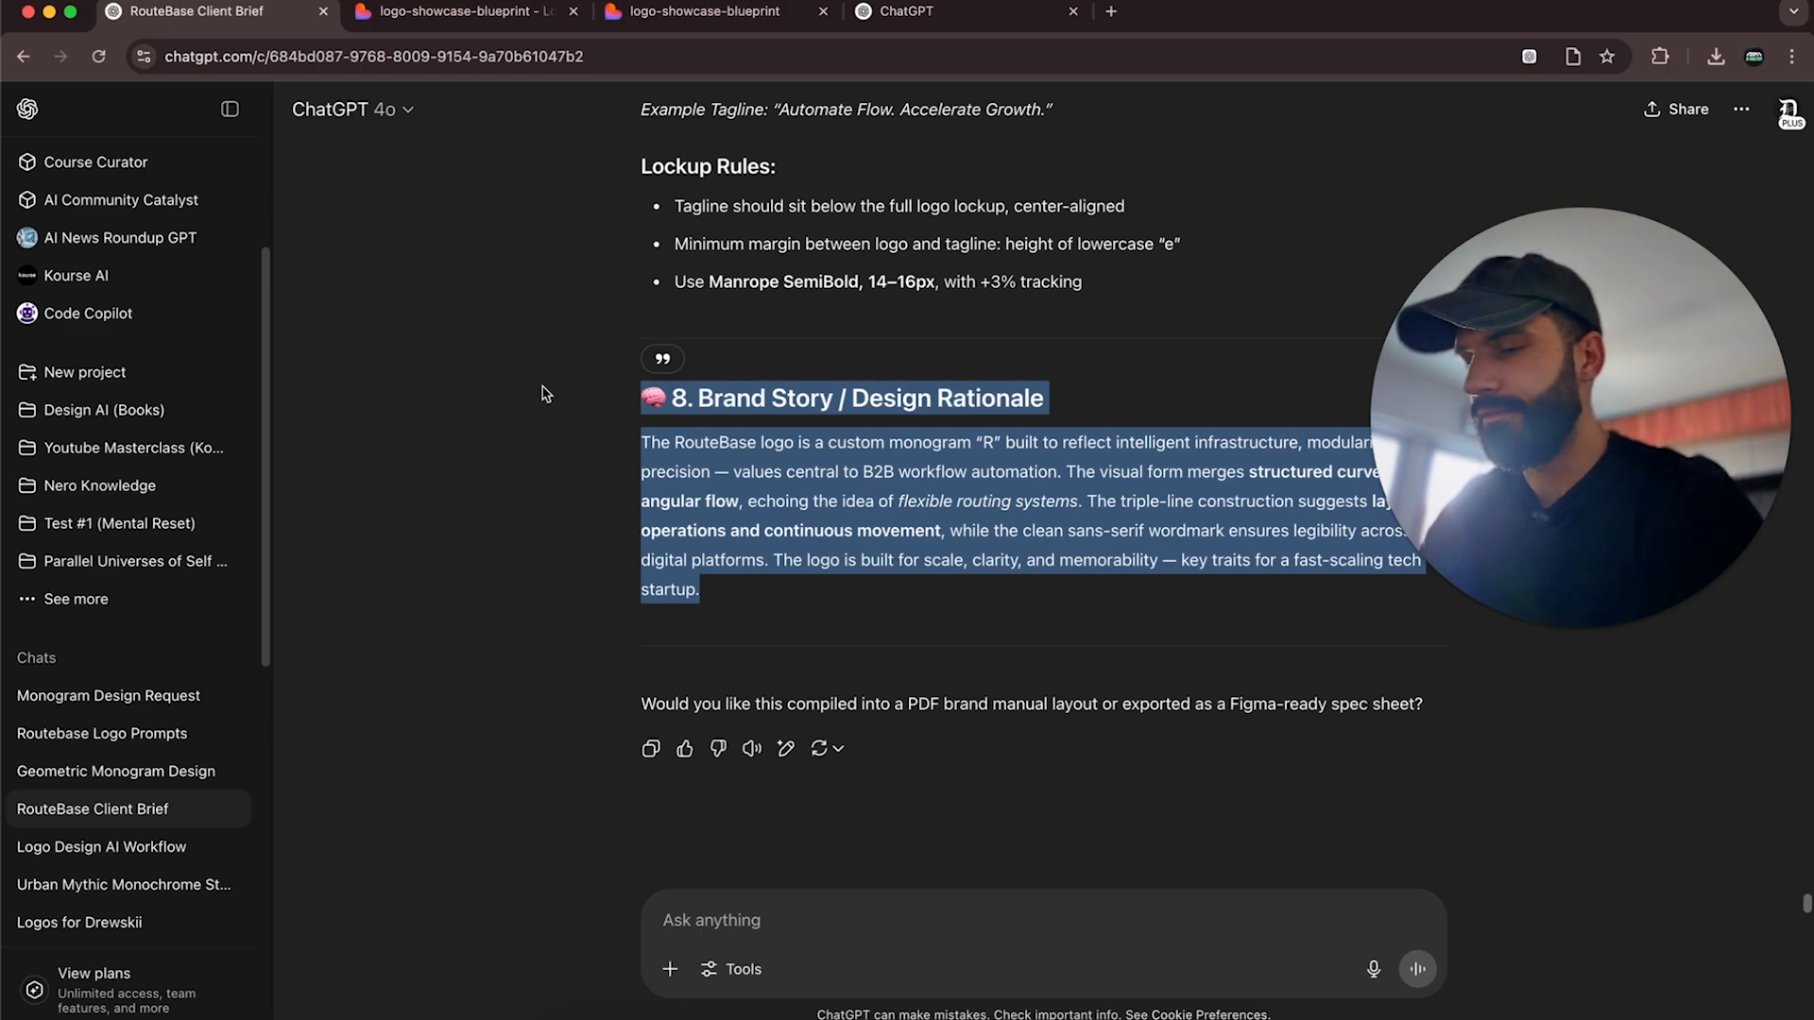
In the temporary ChatGPT chat, copy the RouteBase website showcase prompt from "We've finalized the logo" through Bonus: Web Showcase Components.
click(907, 11)
scroll(1019, 596, down, 5)
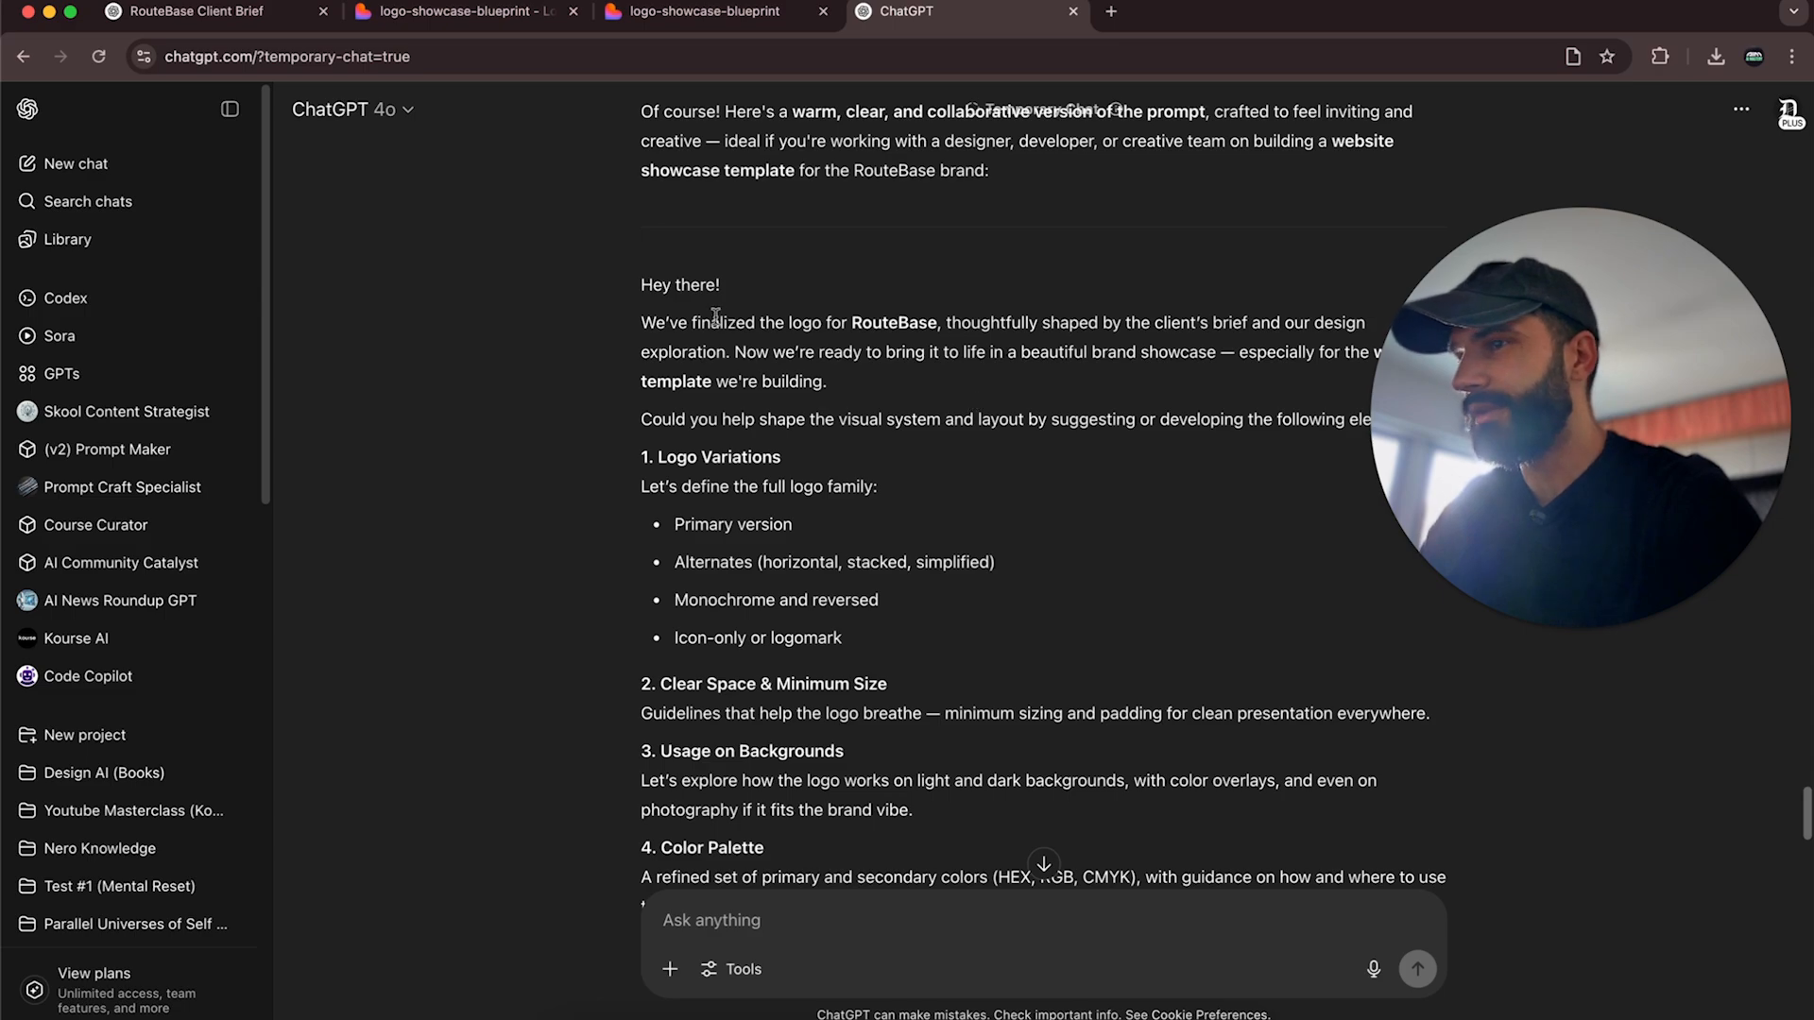
drag(624, 326, 1268, 788)
scroll(1057, 627, down, 3)
scroll(1057, 626, down, 6)
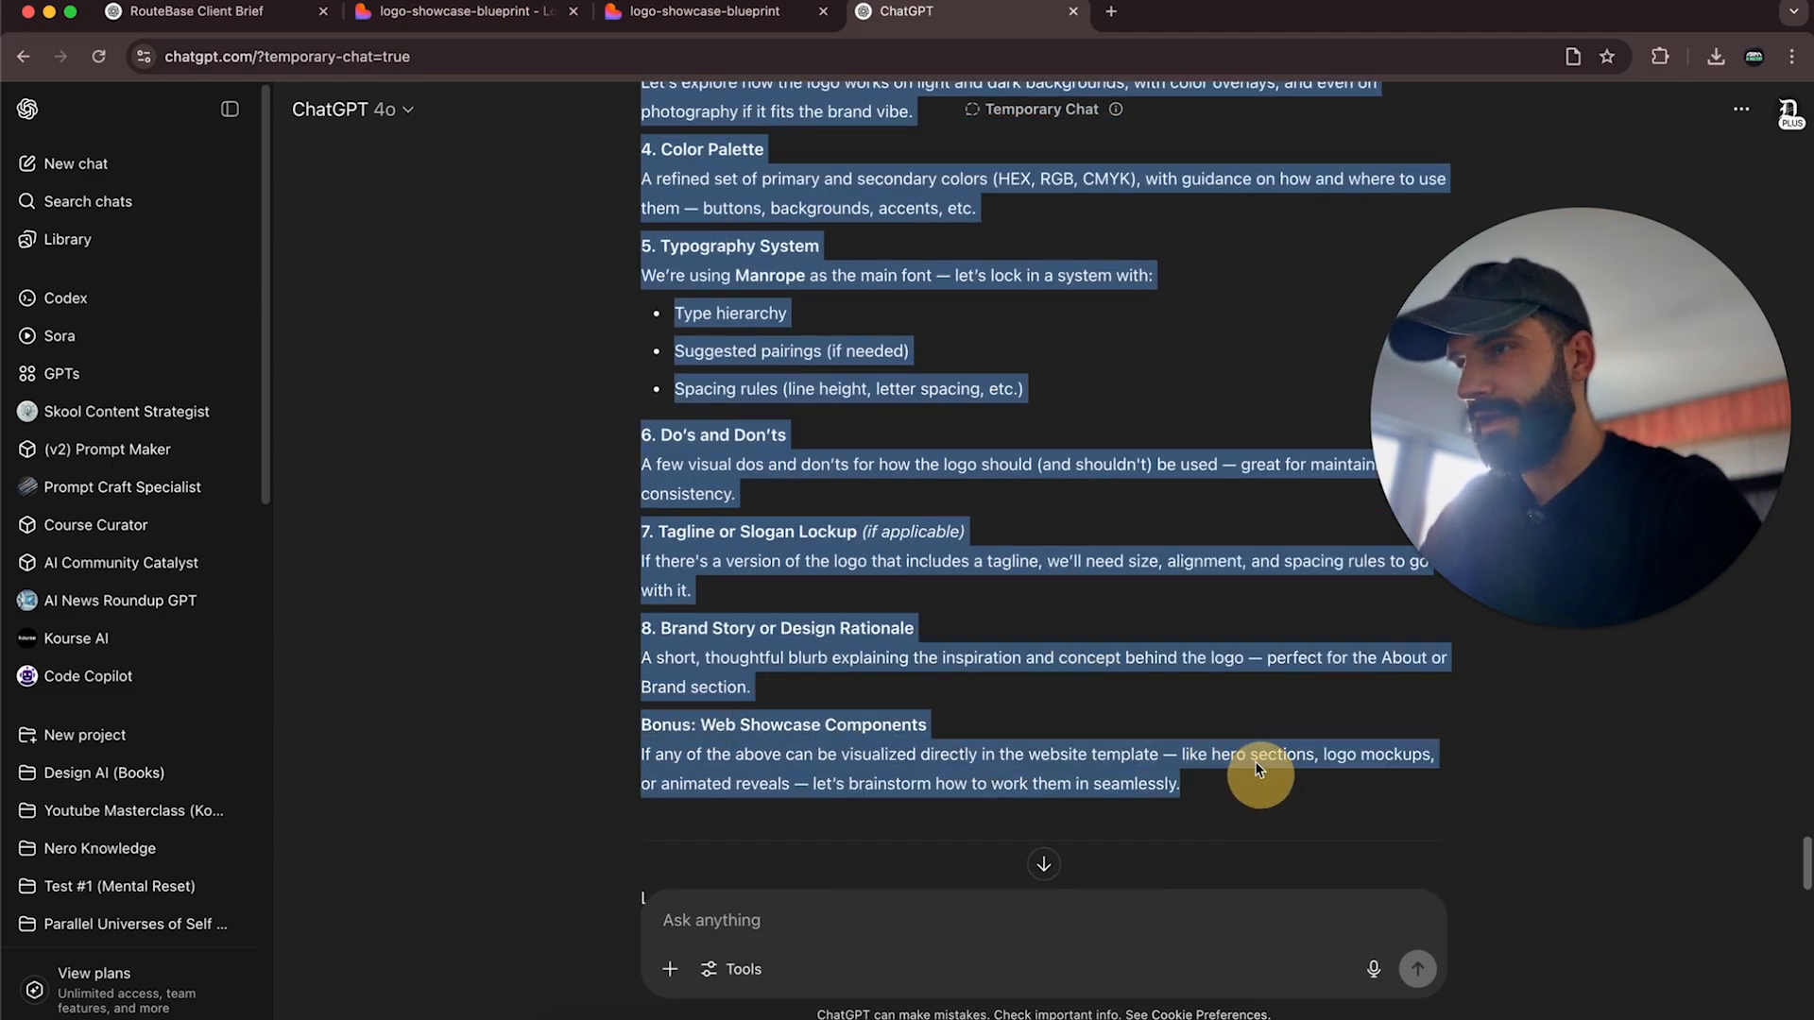
Switch to the logo-showcase-blueprint project in Lovable and paste the website showcase prompt into its chat message.
key(super+alt+Left)
click(433, 20)
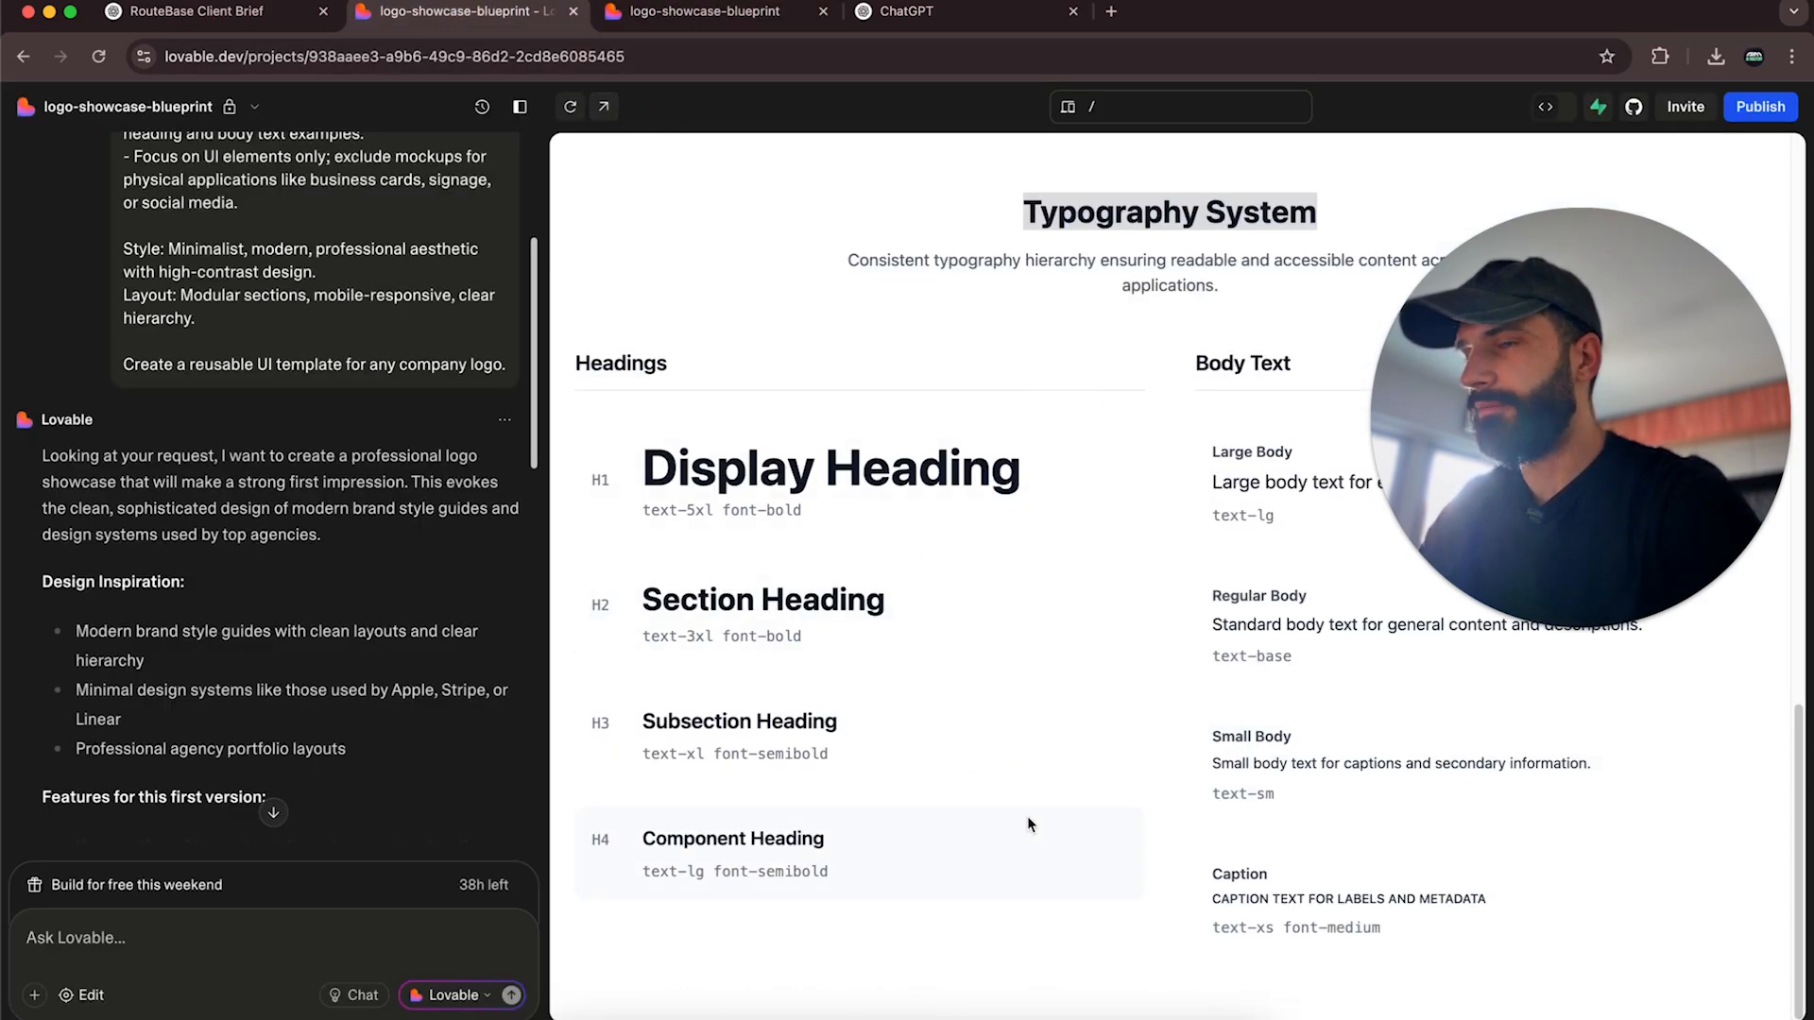
click(338, 950)
key(super+v)
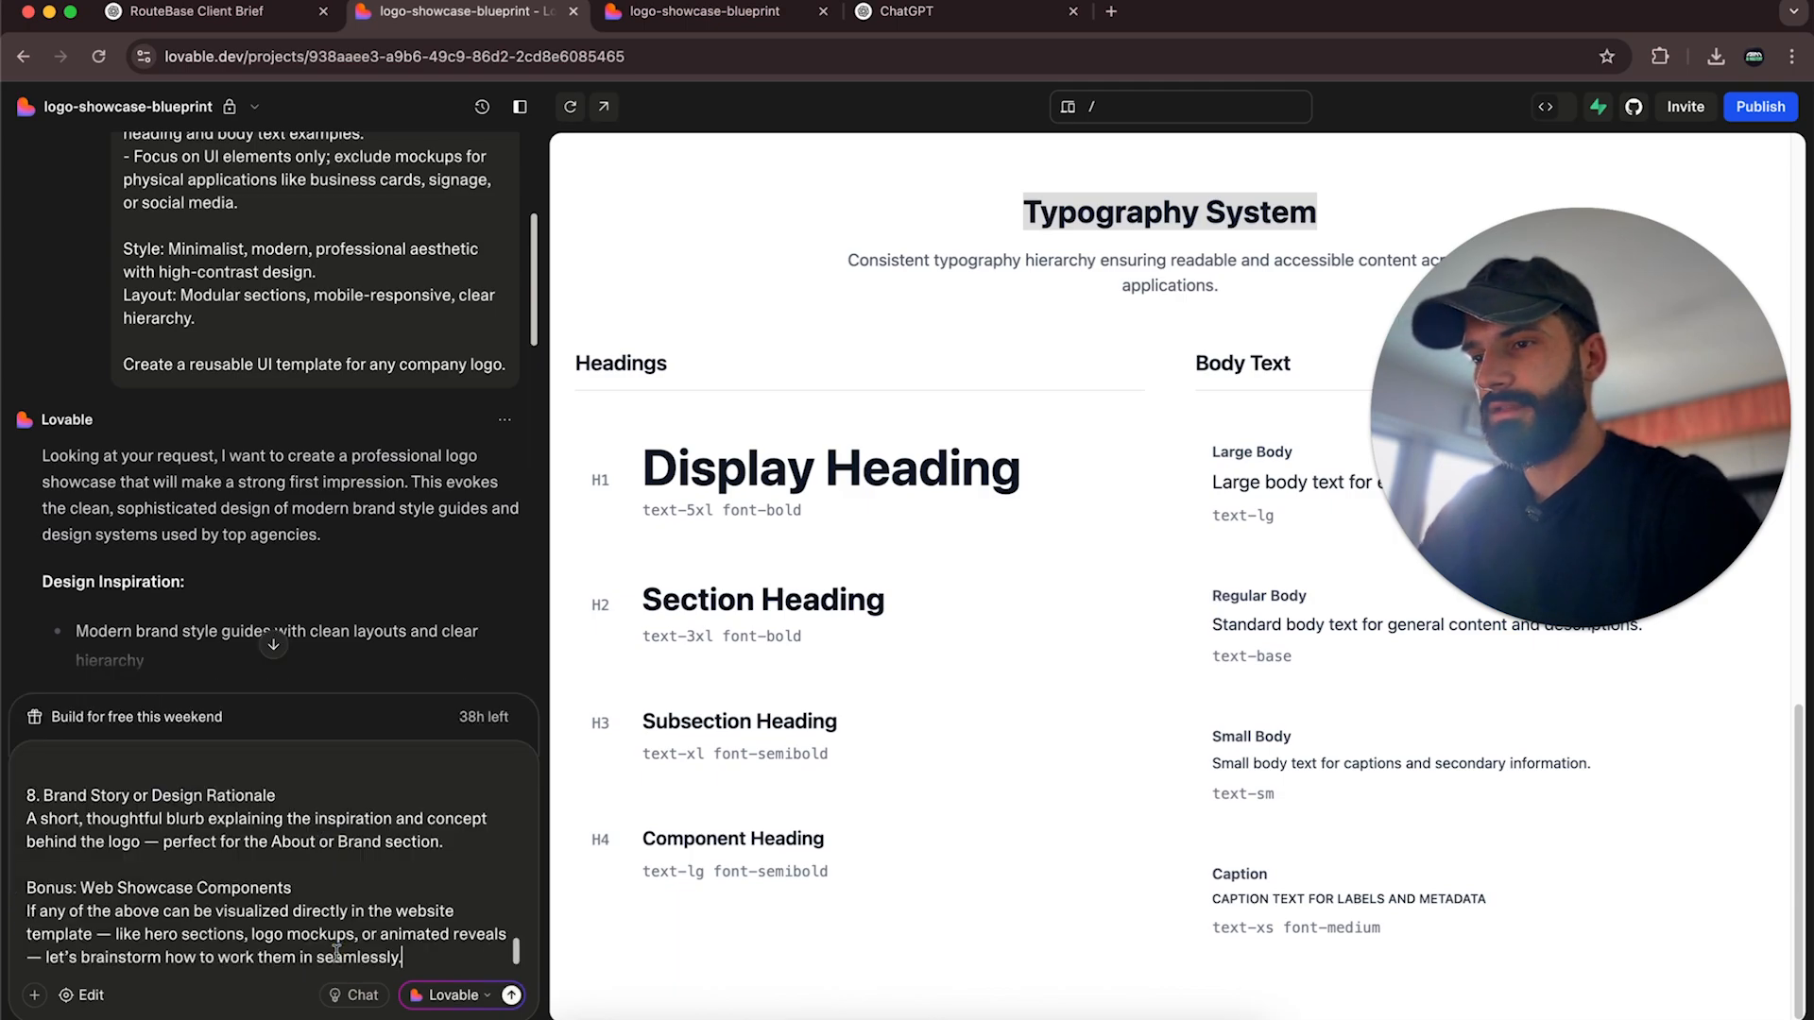
Review the pasted website showcase prompt in the Lovable message, from Logo Variations through Bonus: Web Showcase Components.
scroll(273, 918, up, 10)
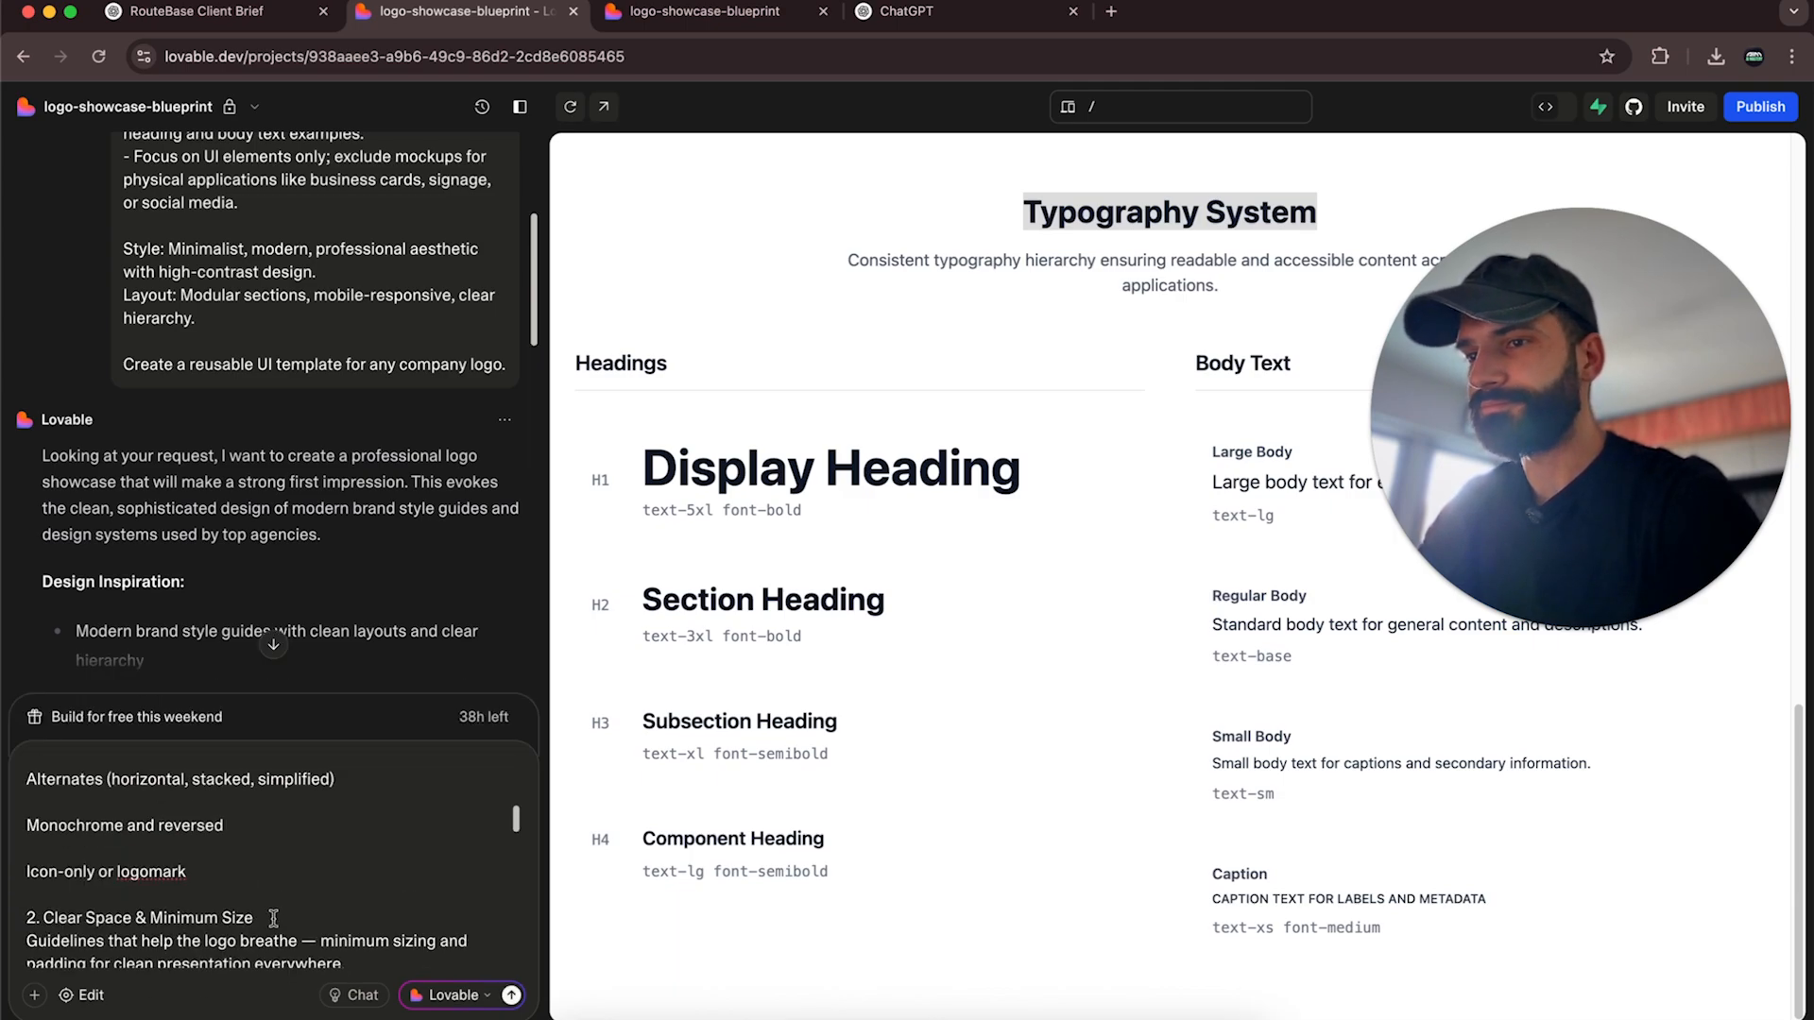
scroll(295, 909, up, 3)
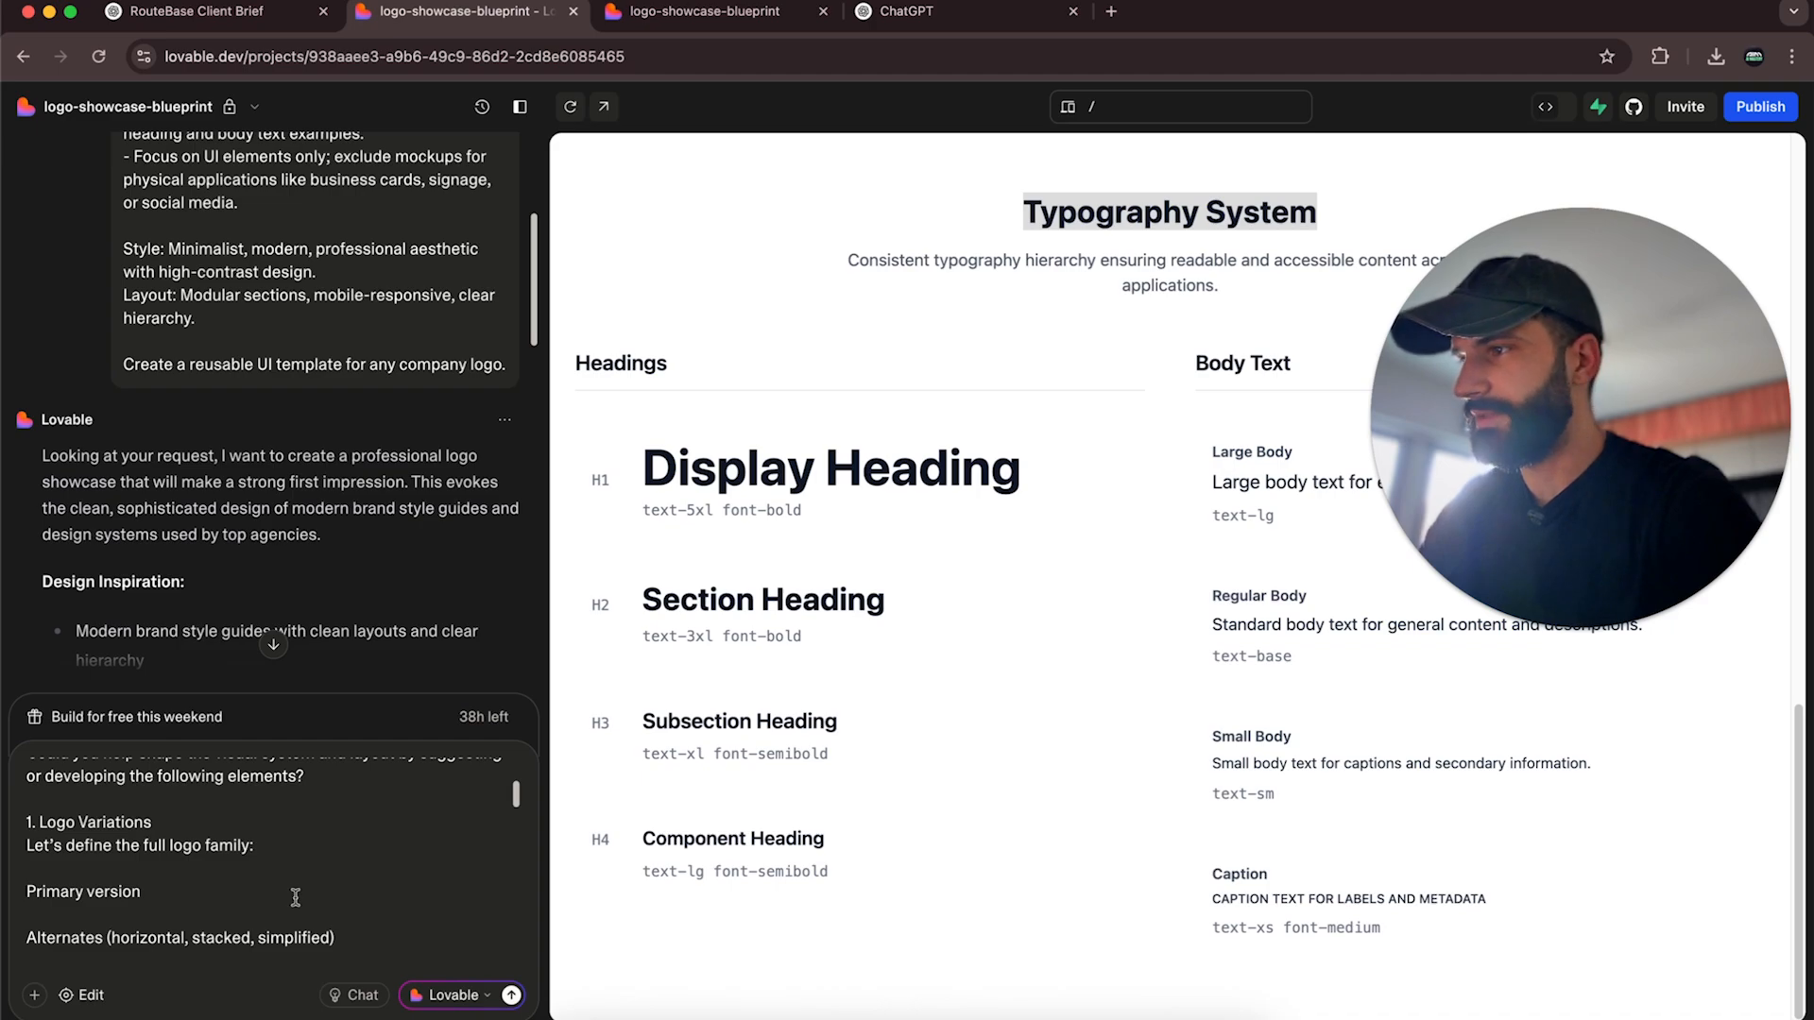
scroll(296, 896, down, 3)
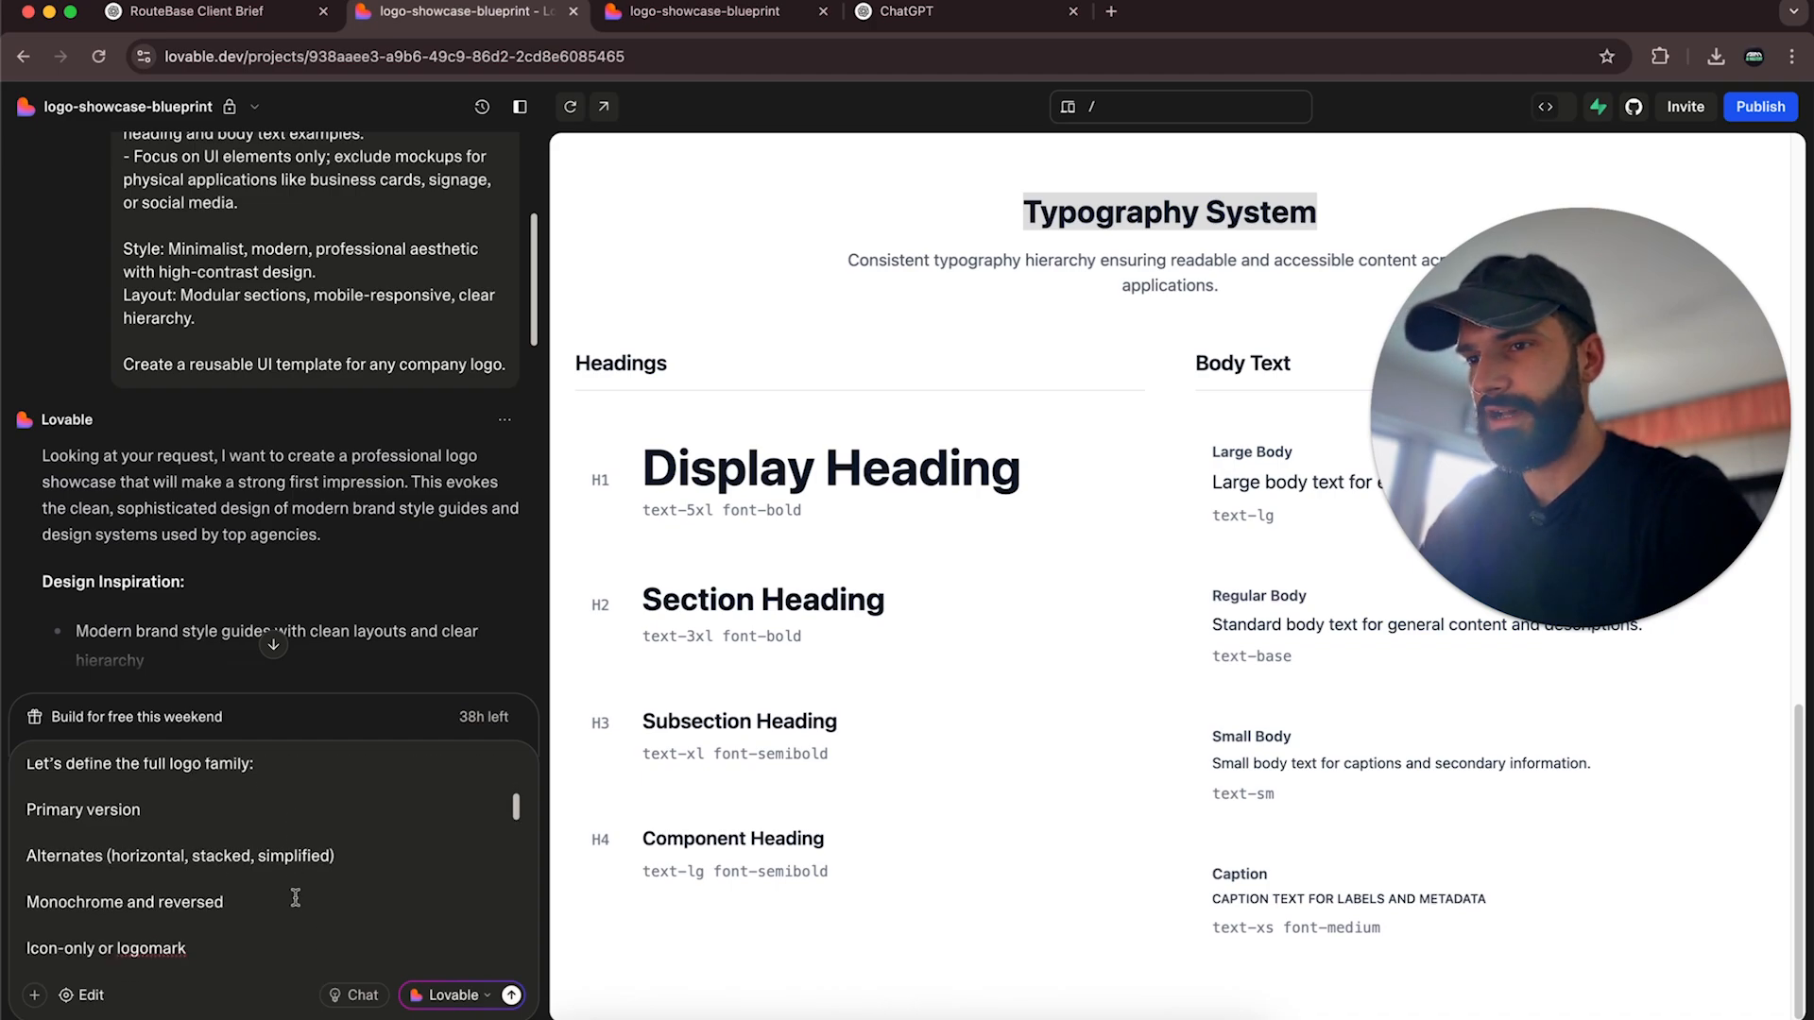
scroll(296, 897, down, 2)
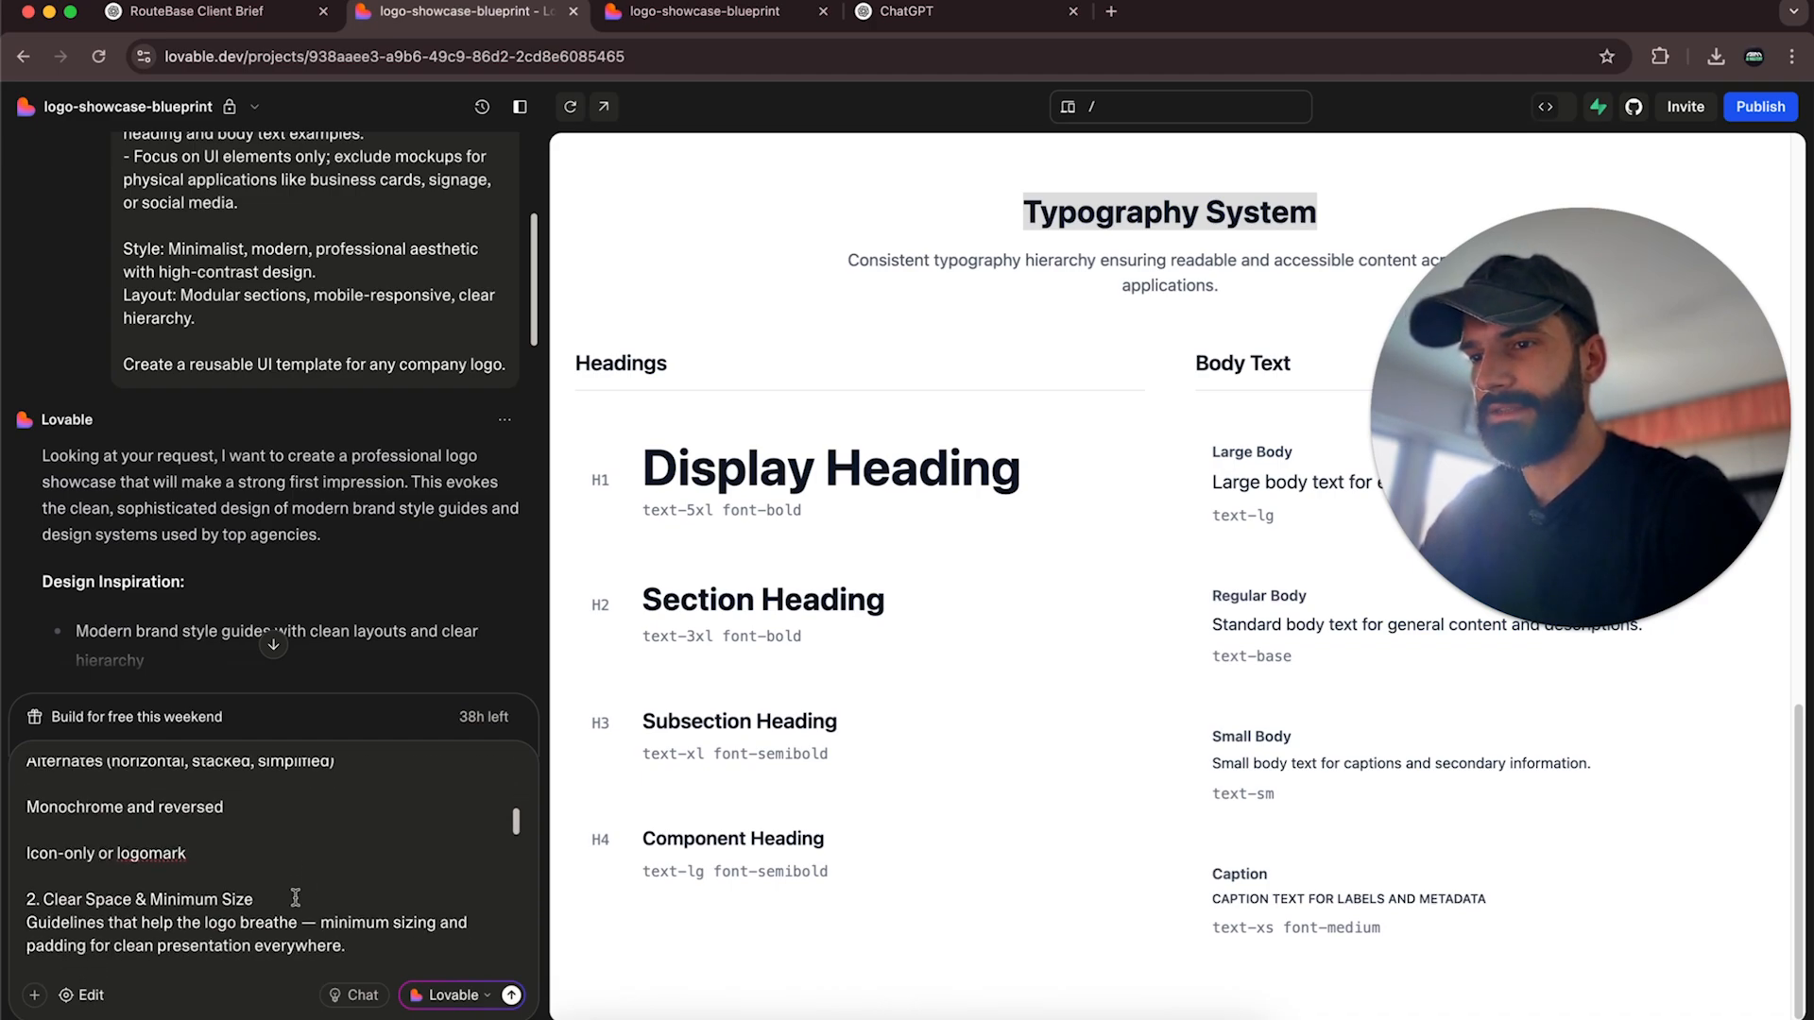
scroll(296, 897, down, 1)
scroll(296, 896, down, 3)
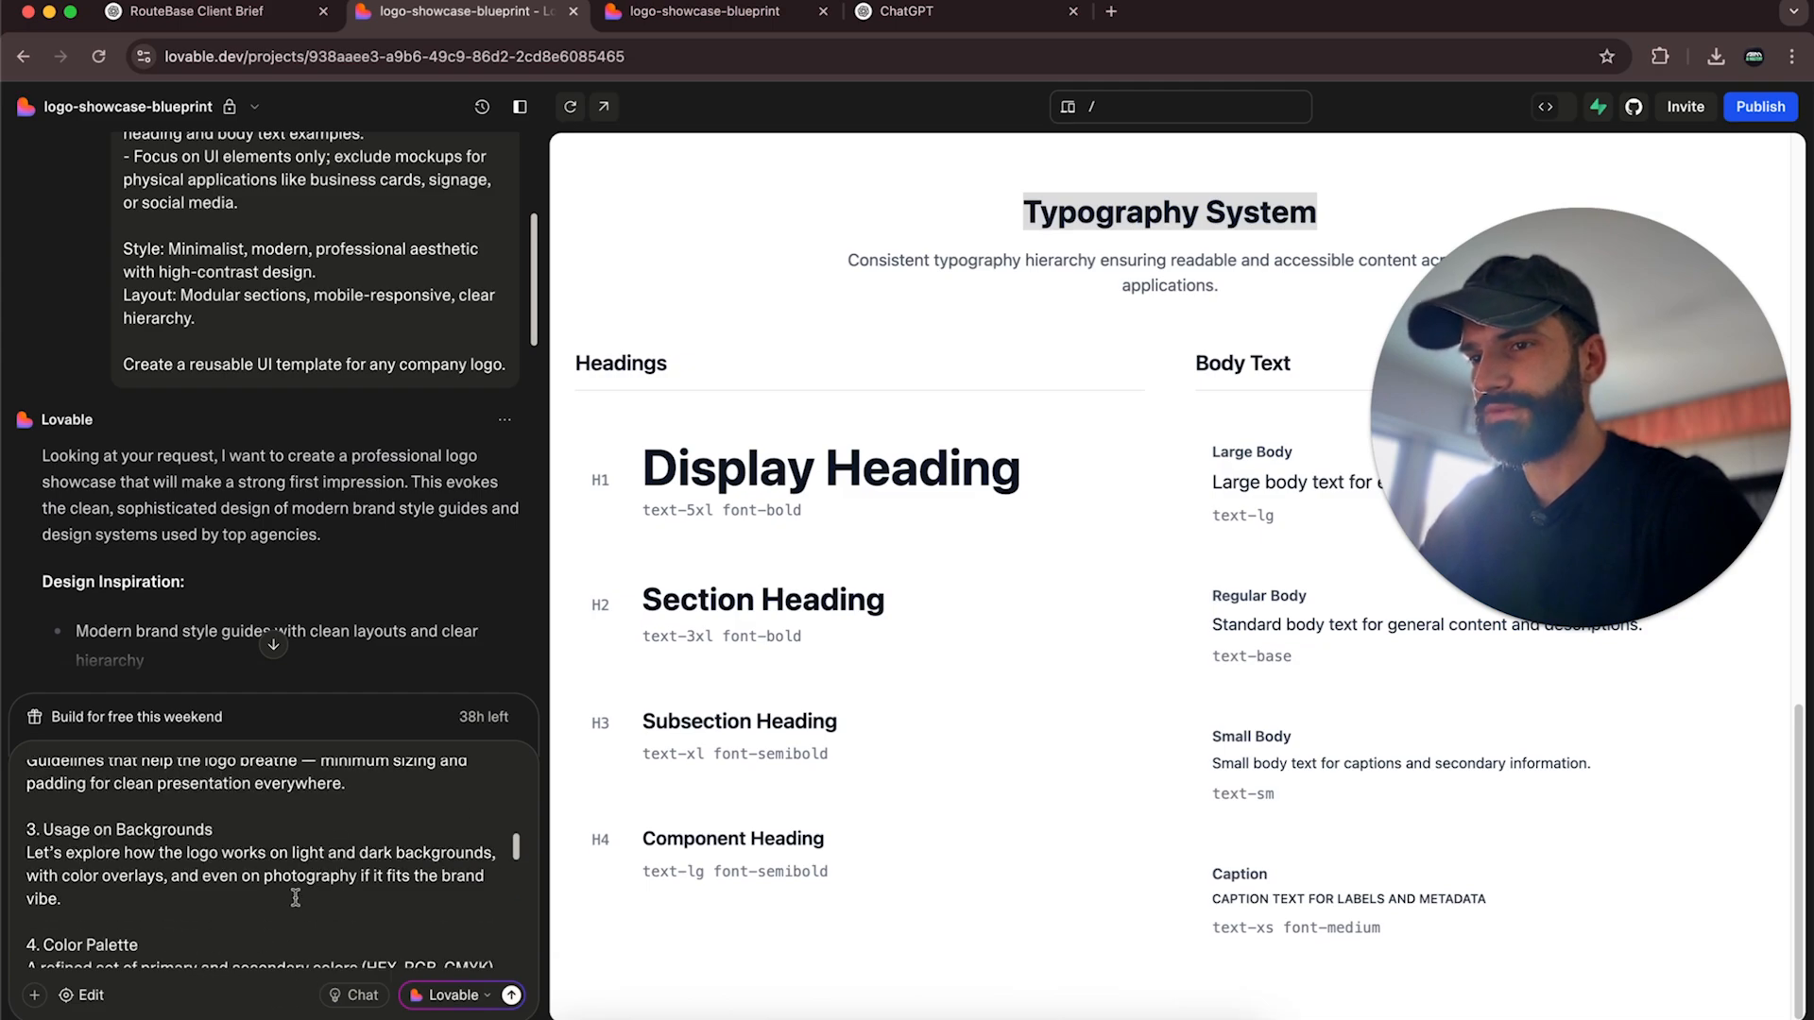
scroll(296, 897, down, 5)
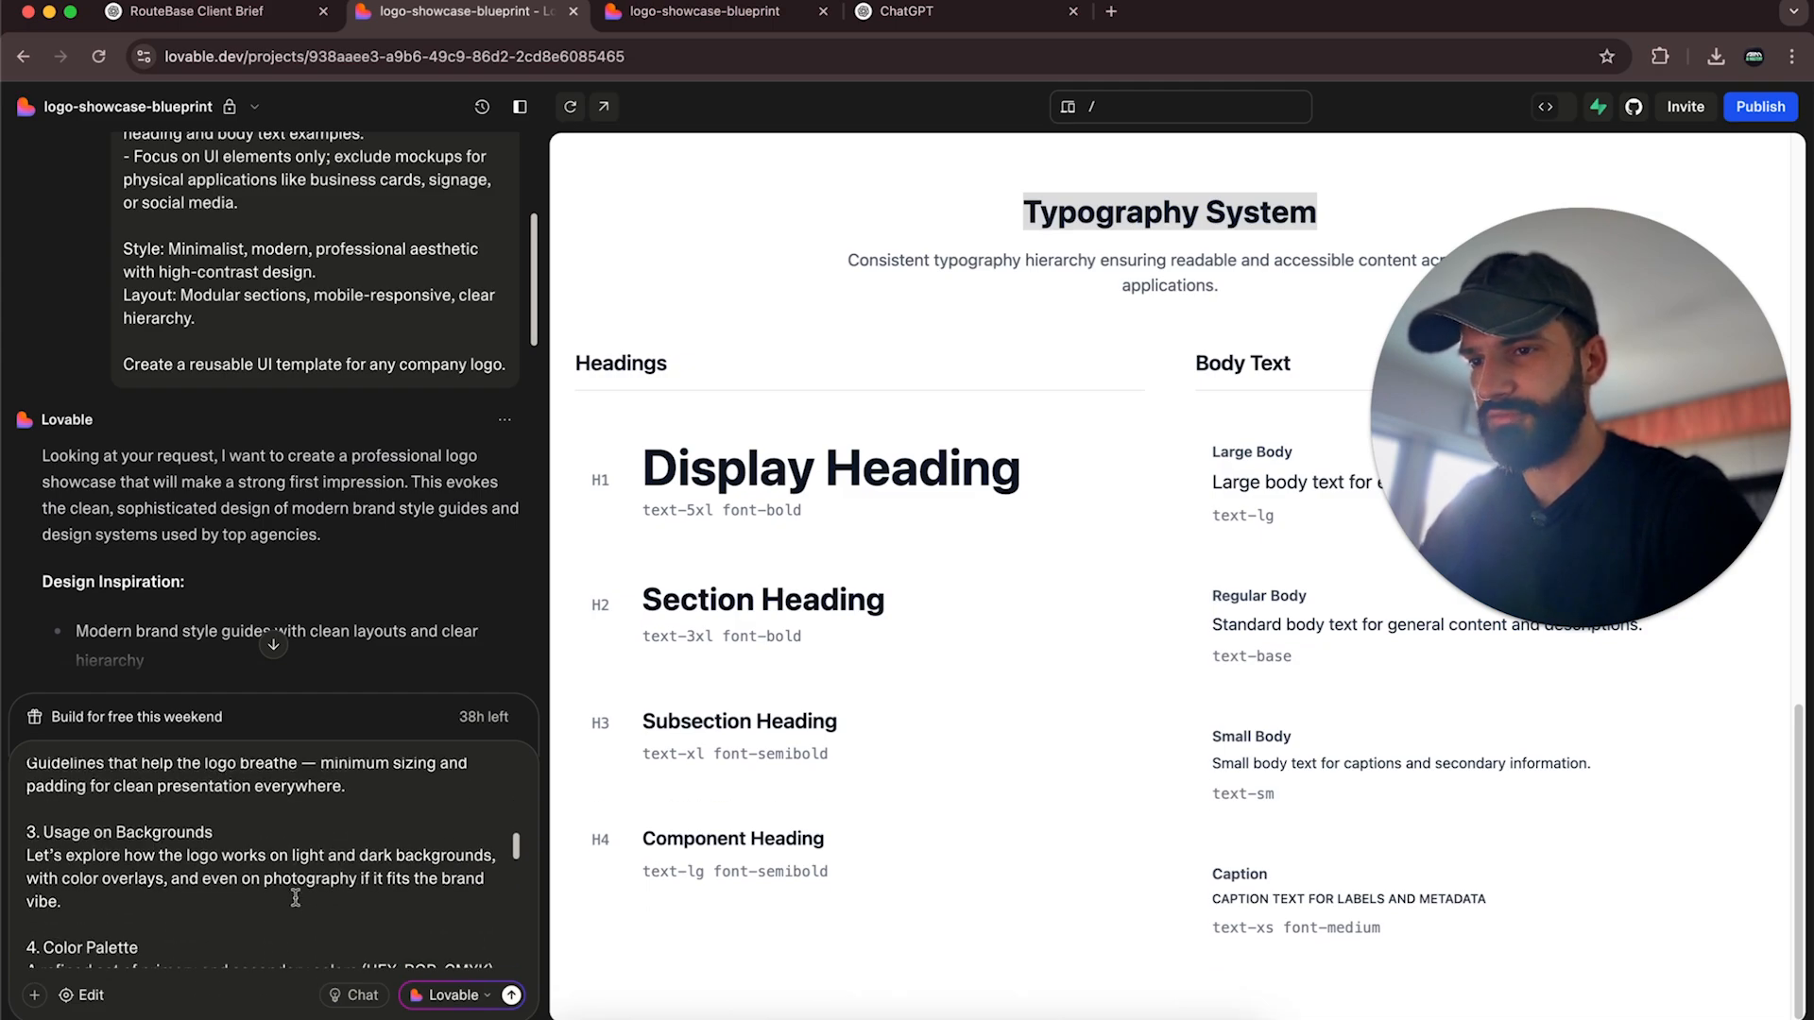
scroll(296, 897, down, 3)
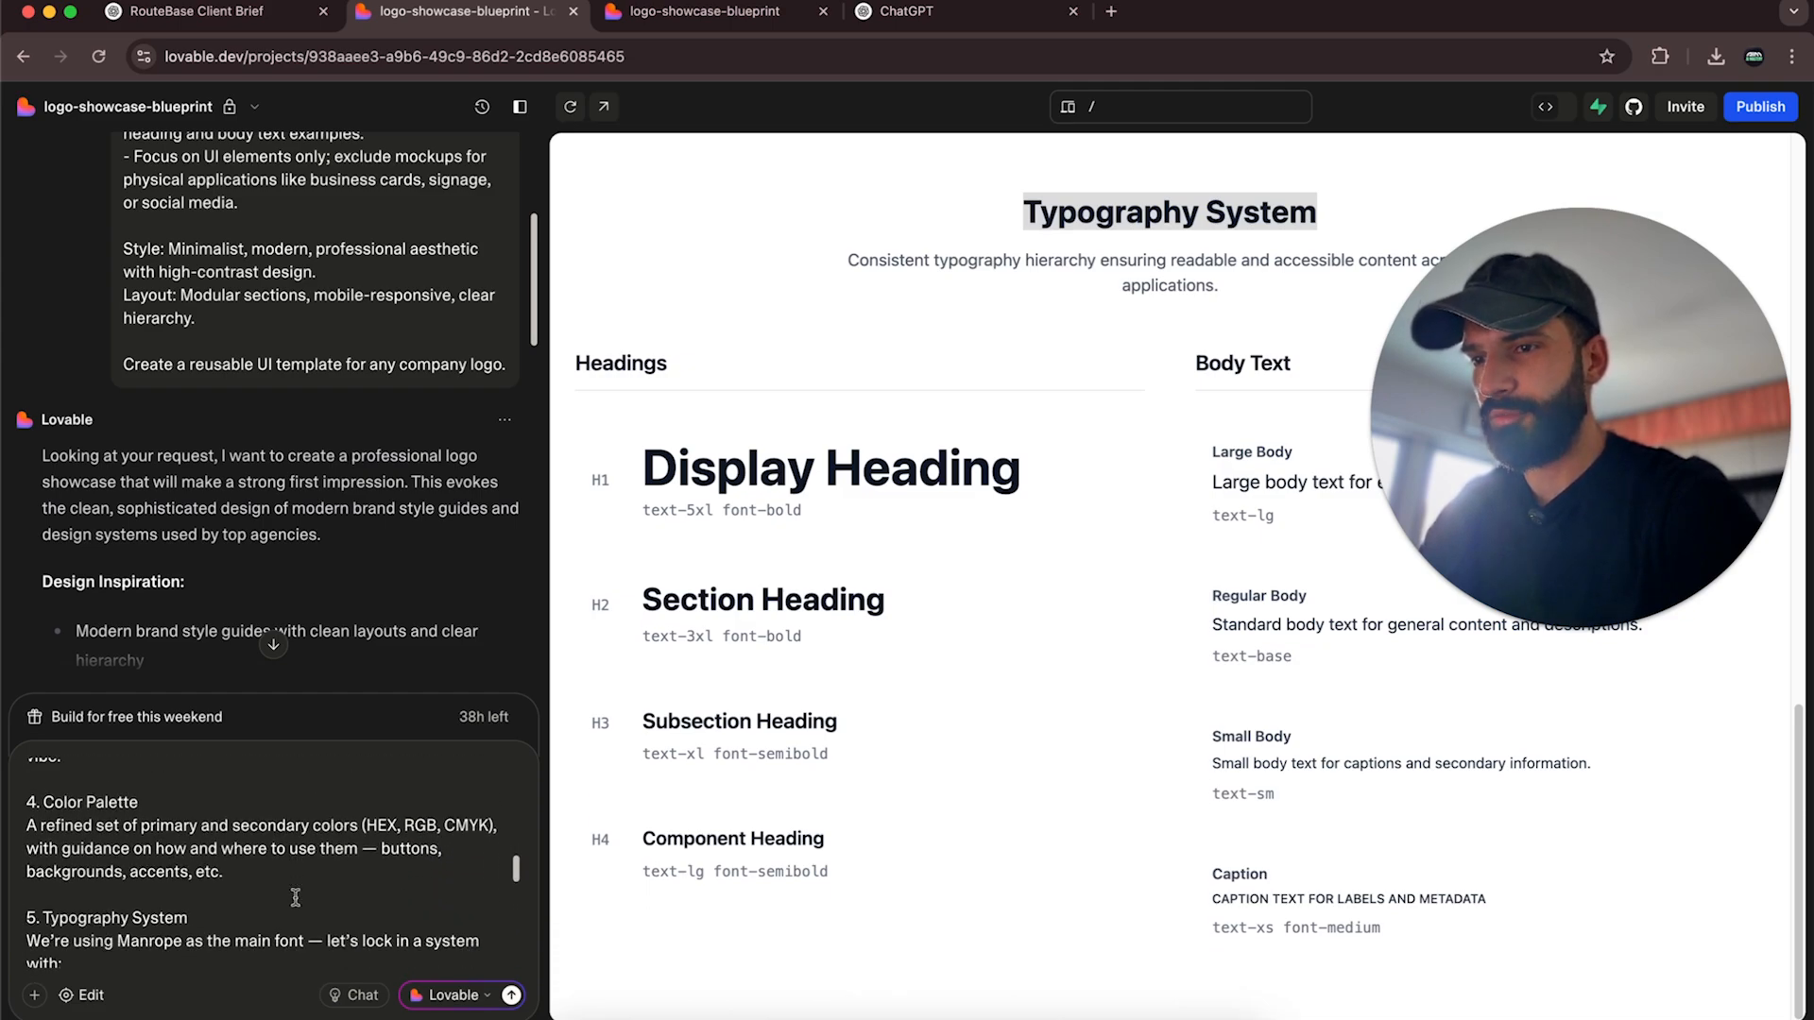
scroll(295, 897, down, 3)
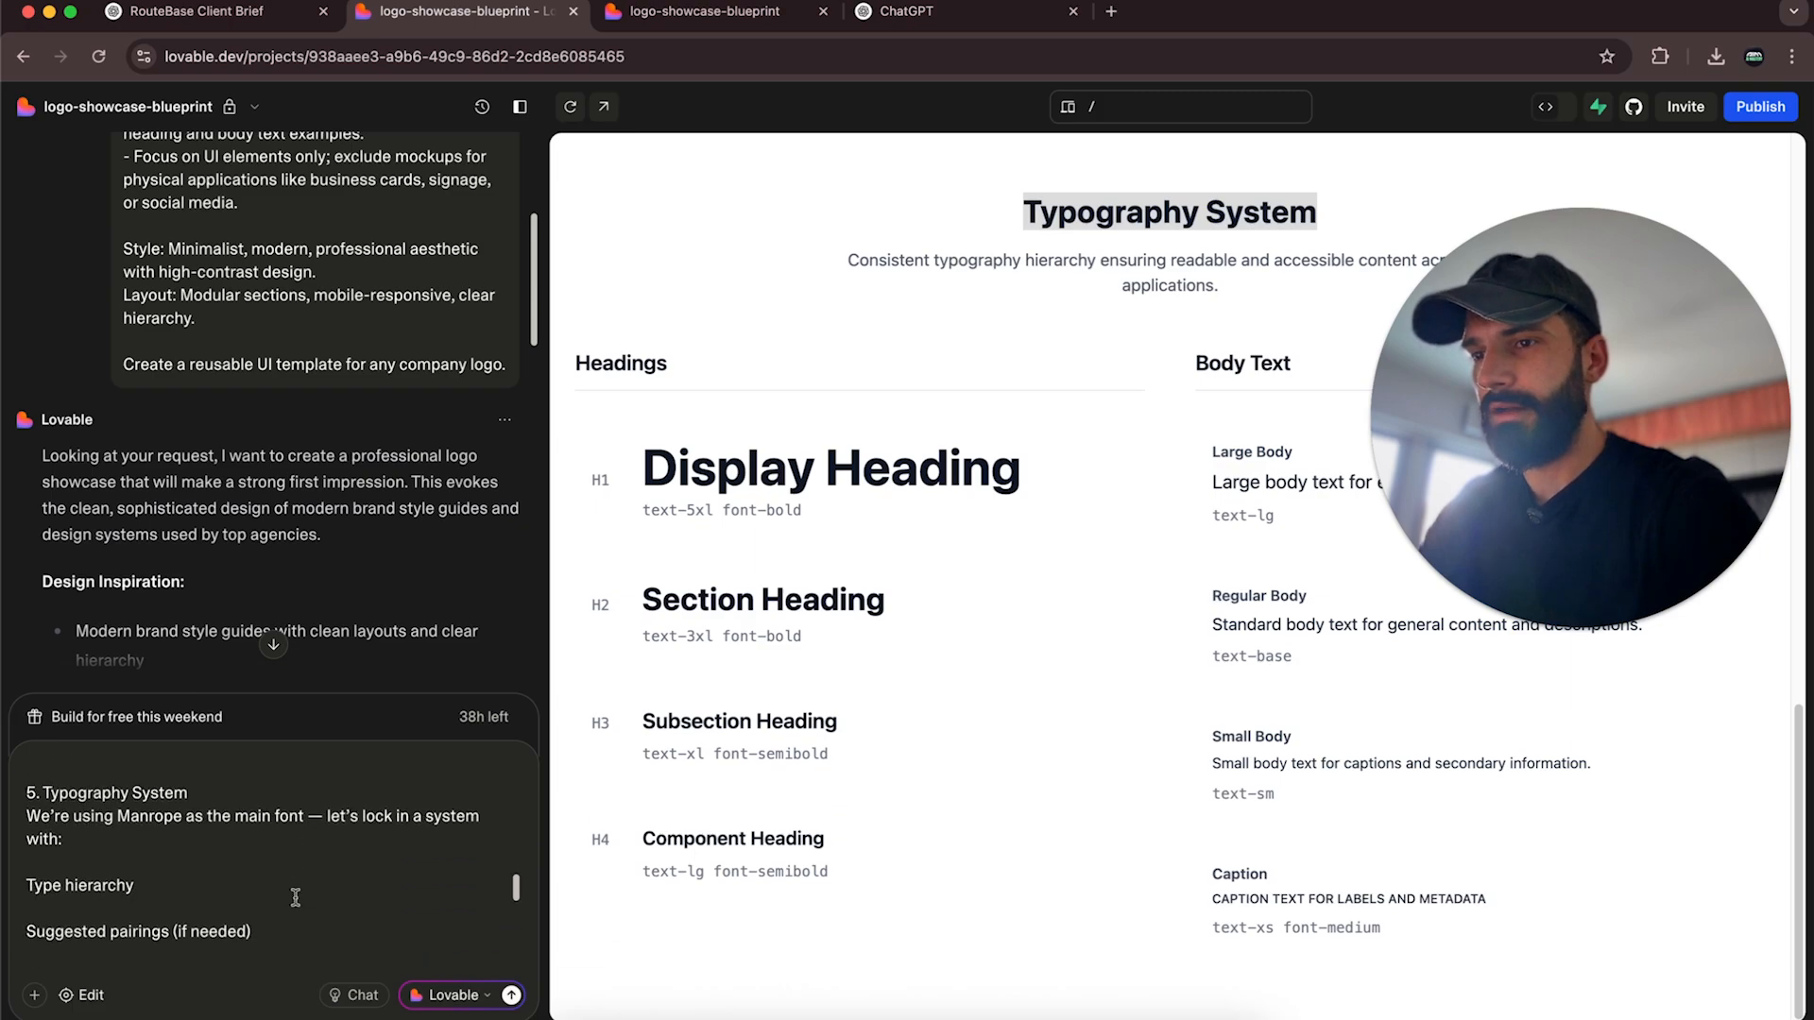
scroll(295, 897, down, 5)
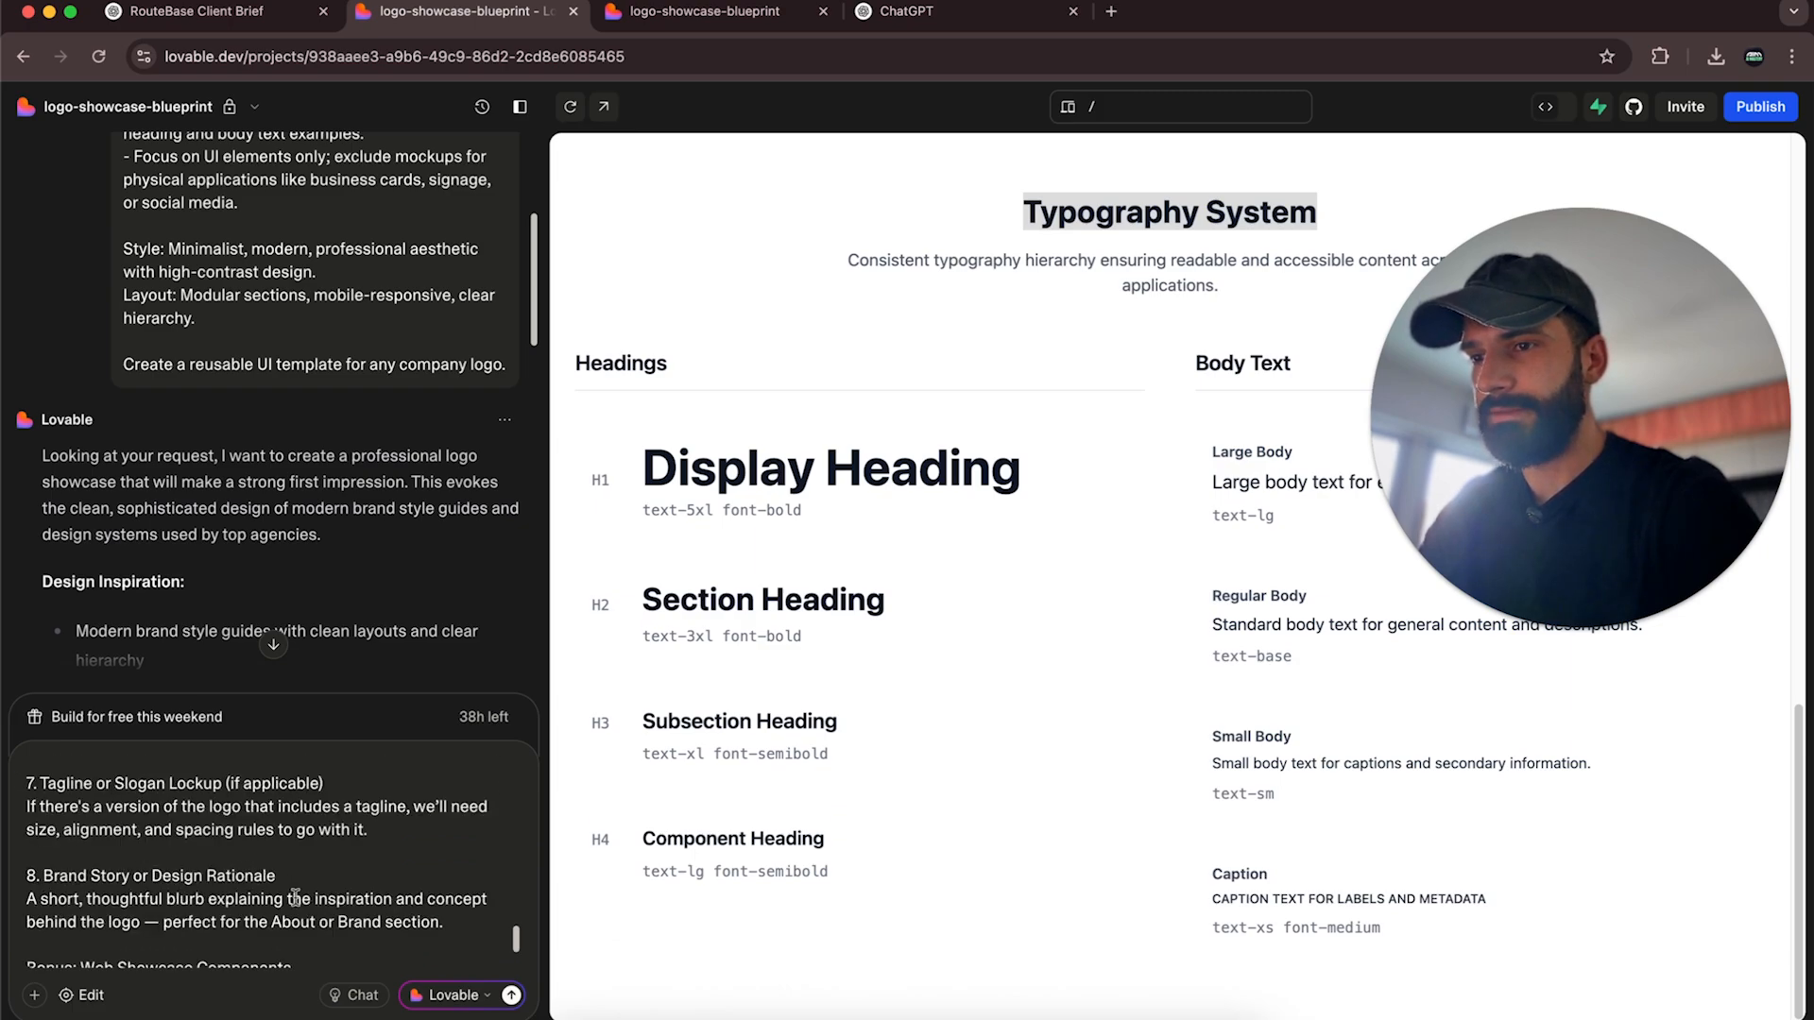
scroll(295, 896, down, 2)
Clear the unsent Lovable message, switch to the RouteBase Client Brief chat in ChatGPT and paste the website showcase prompt there.
key(super+a)
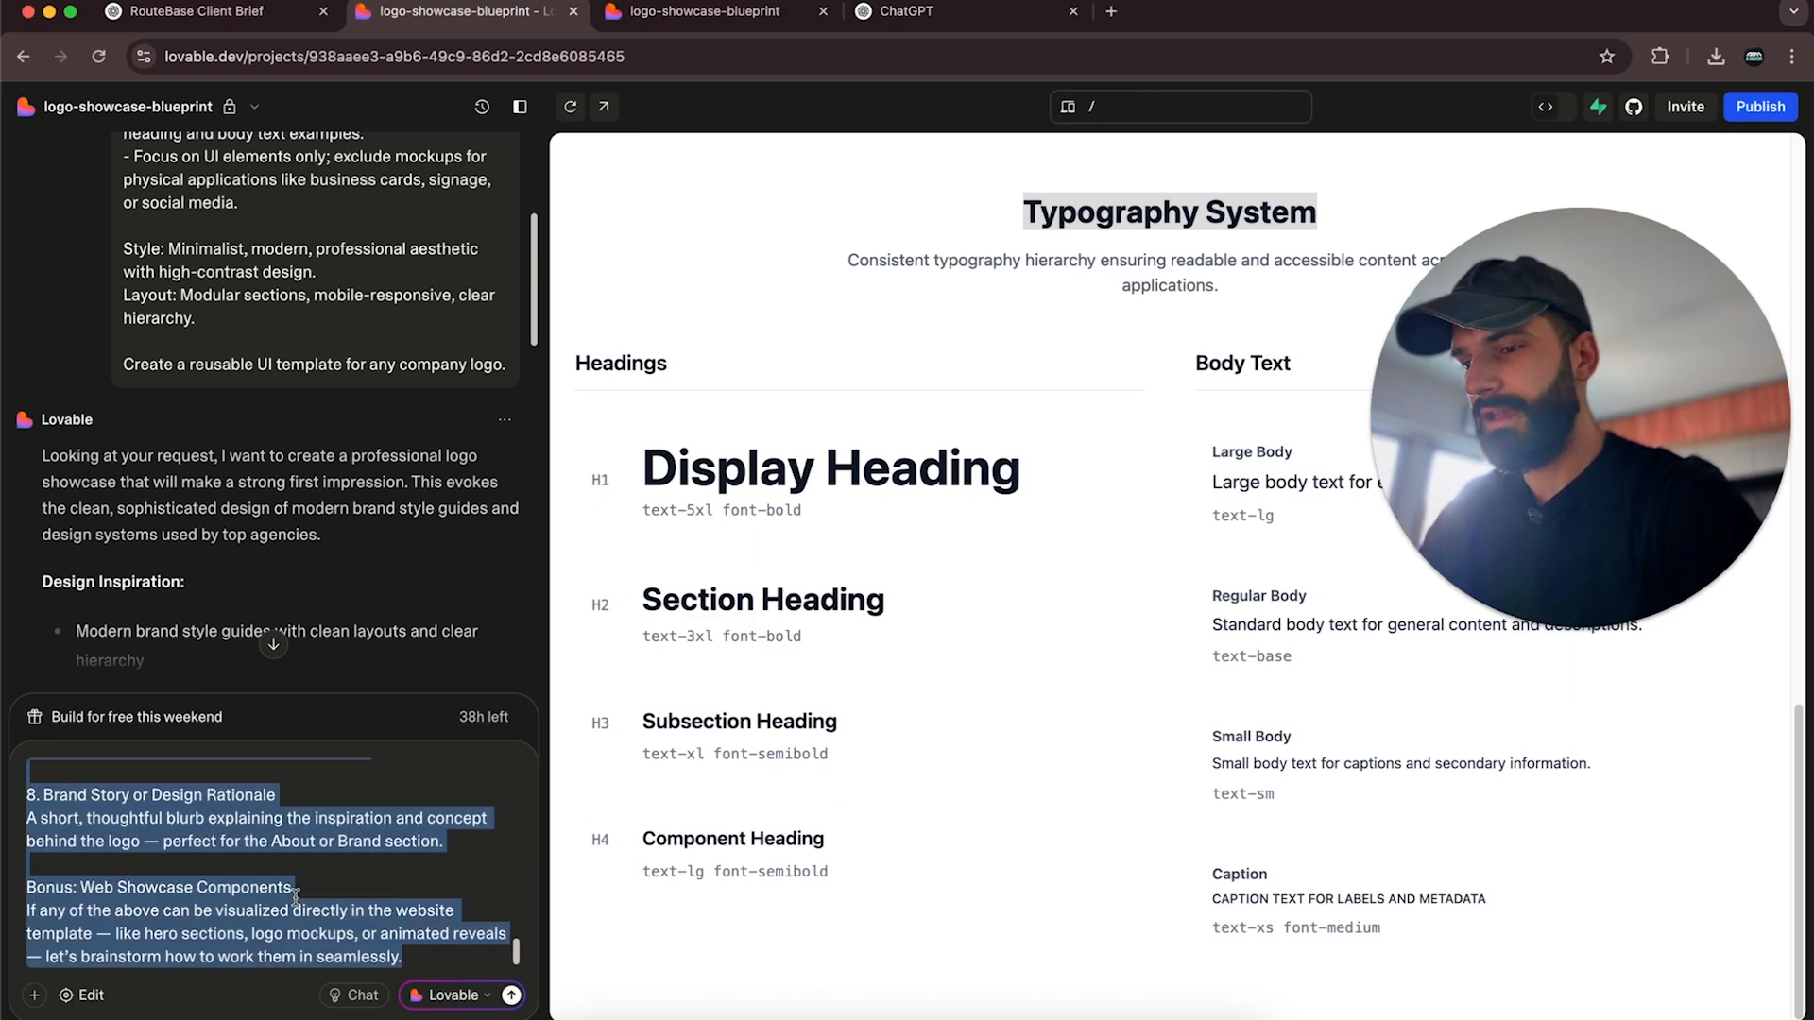
key(BackSpace)
click(274, 21)
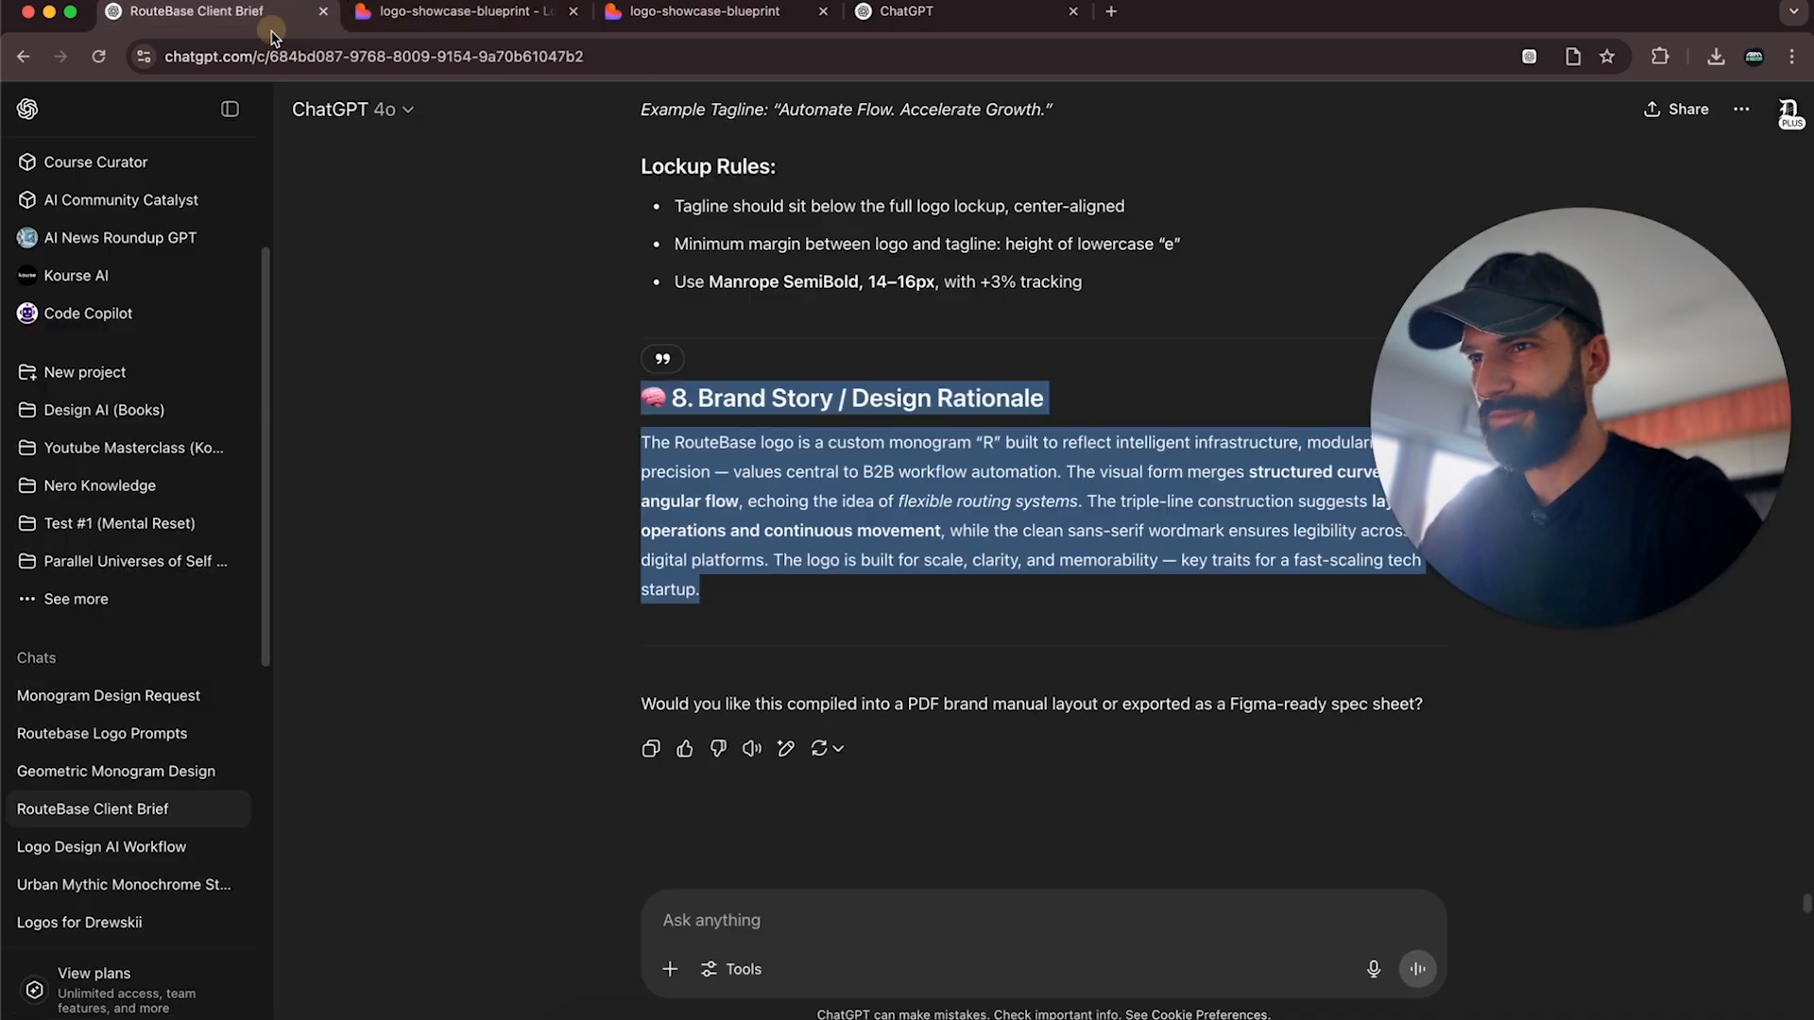
click(931, 916)
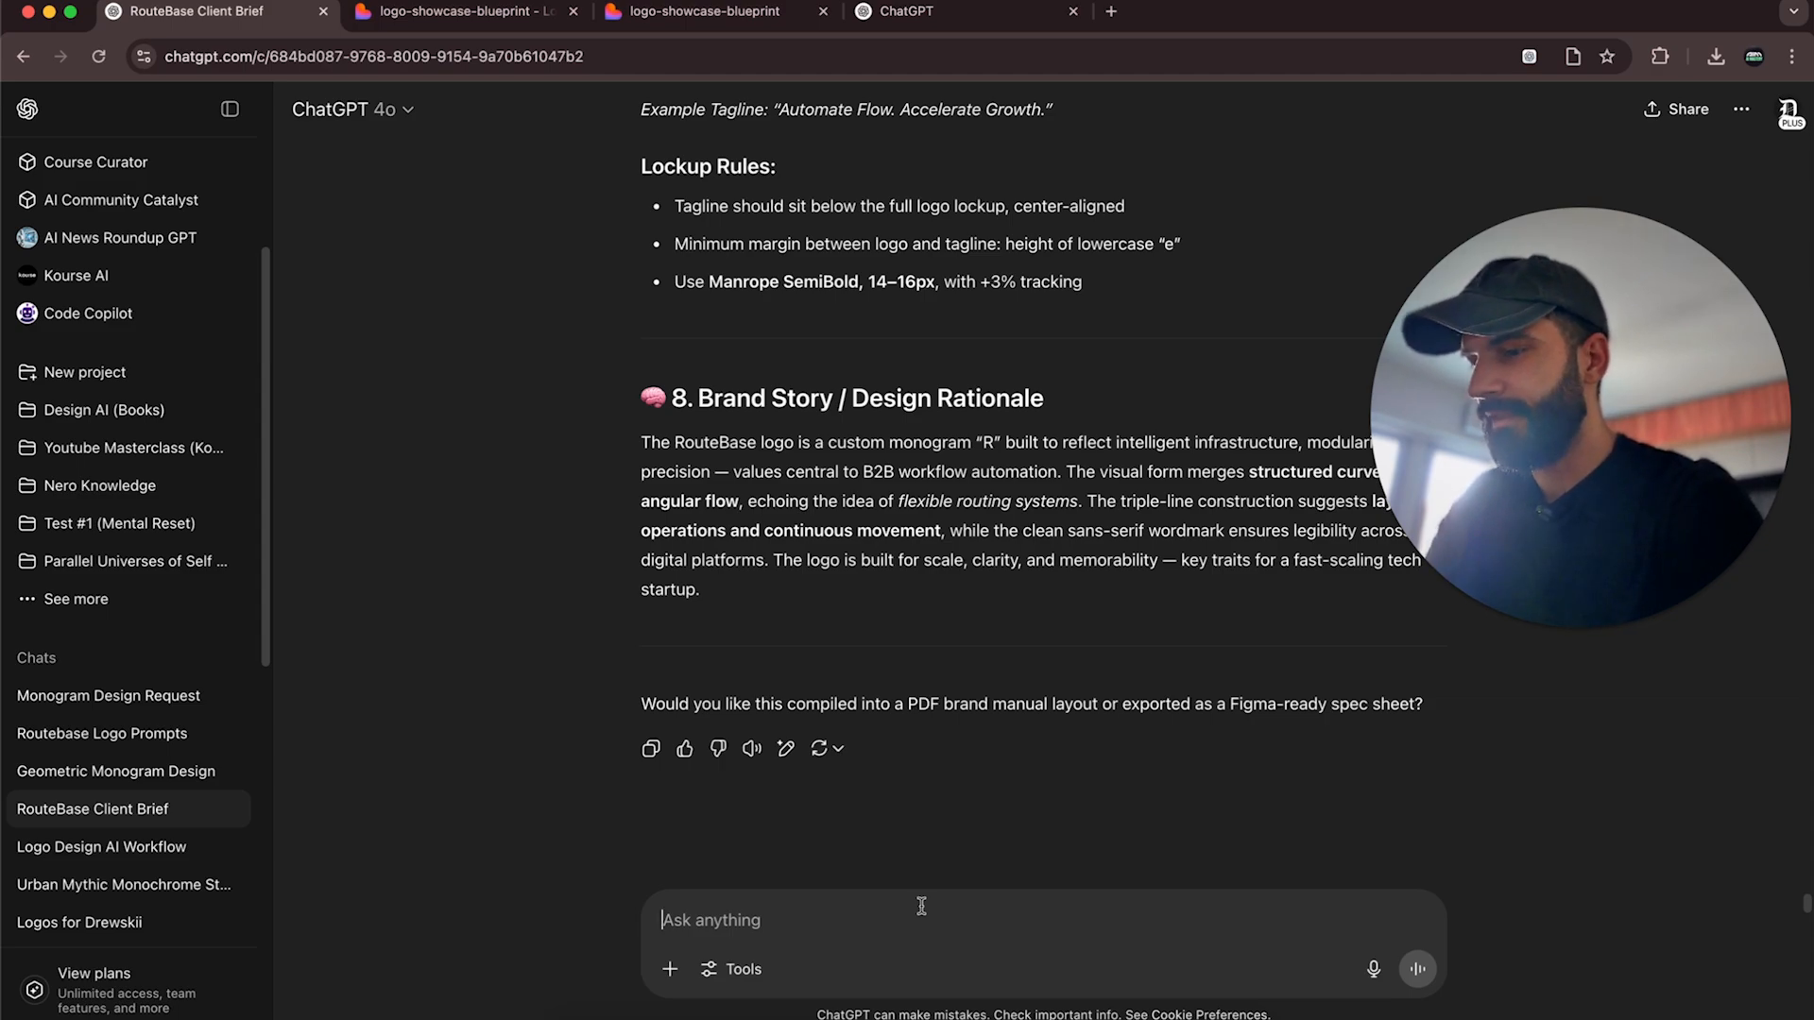
key(super+v)
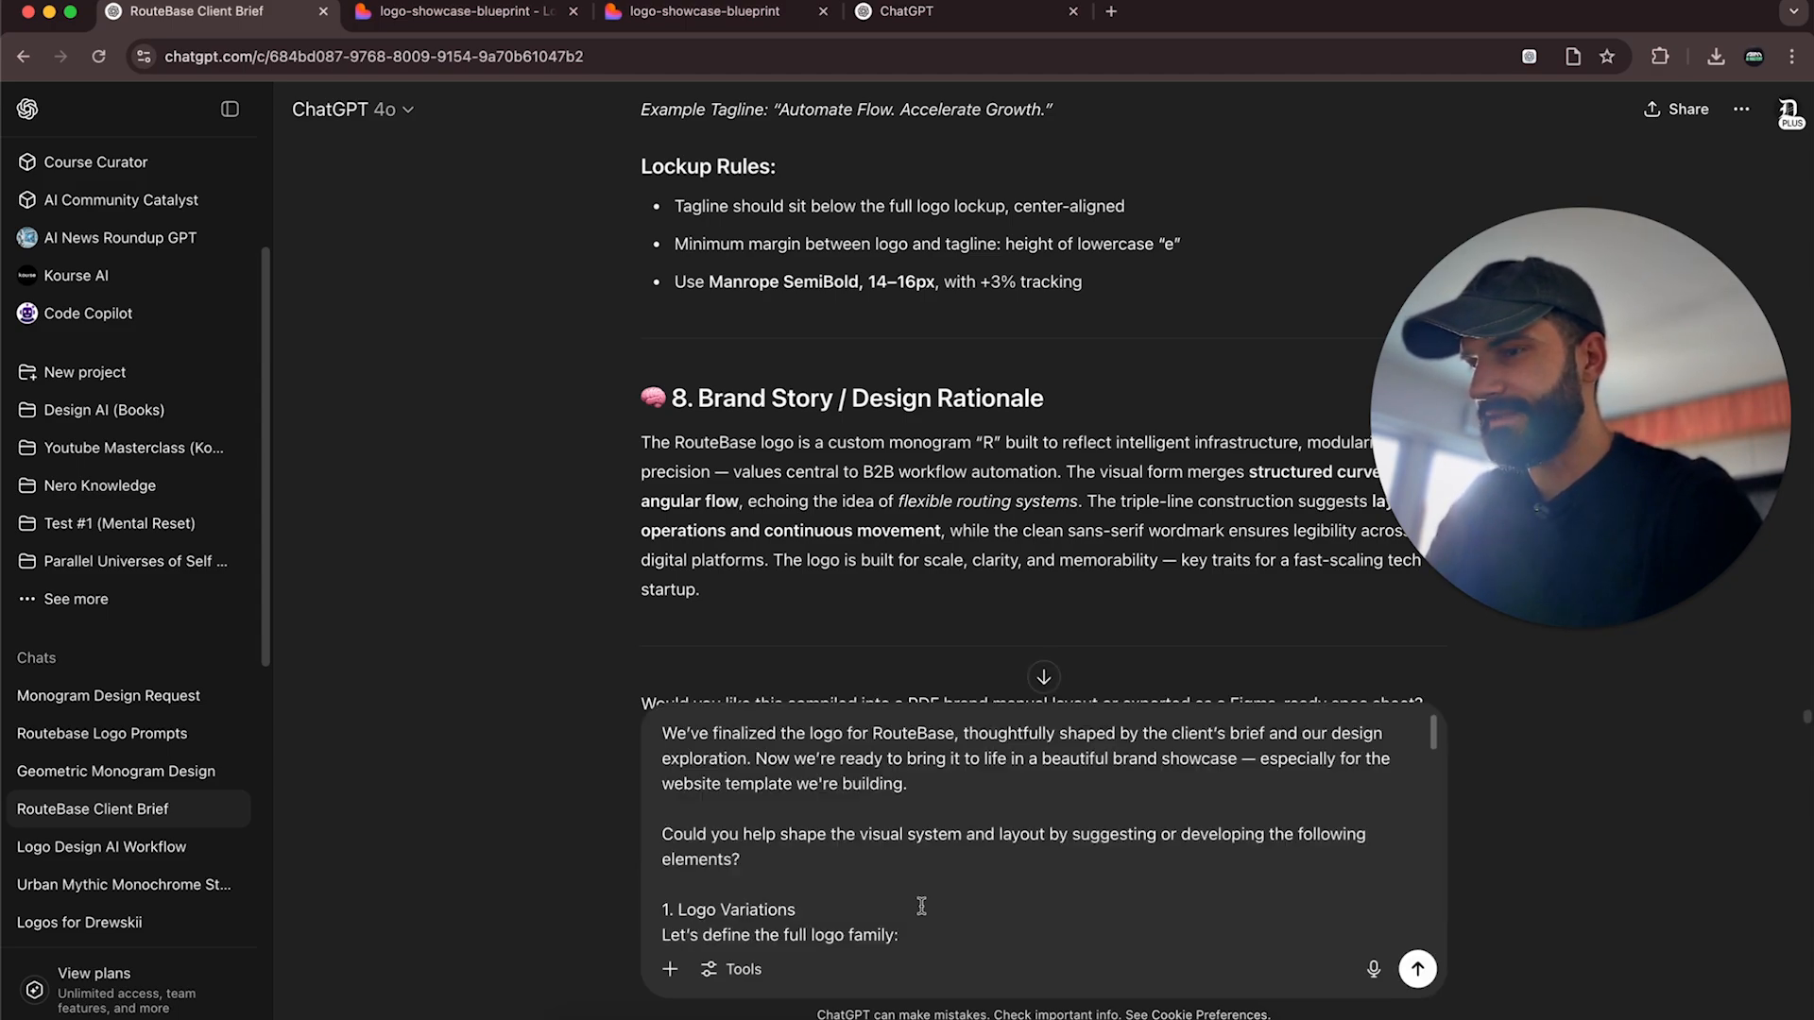
Add "--" and "adjust the above prompt in order to fill out all the blank info with our Routebase newly updated brand identity we just discussed" and send.
key(shift+Return)
key(shift+Return)
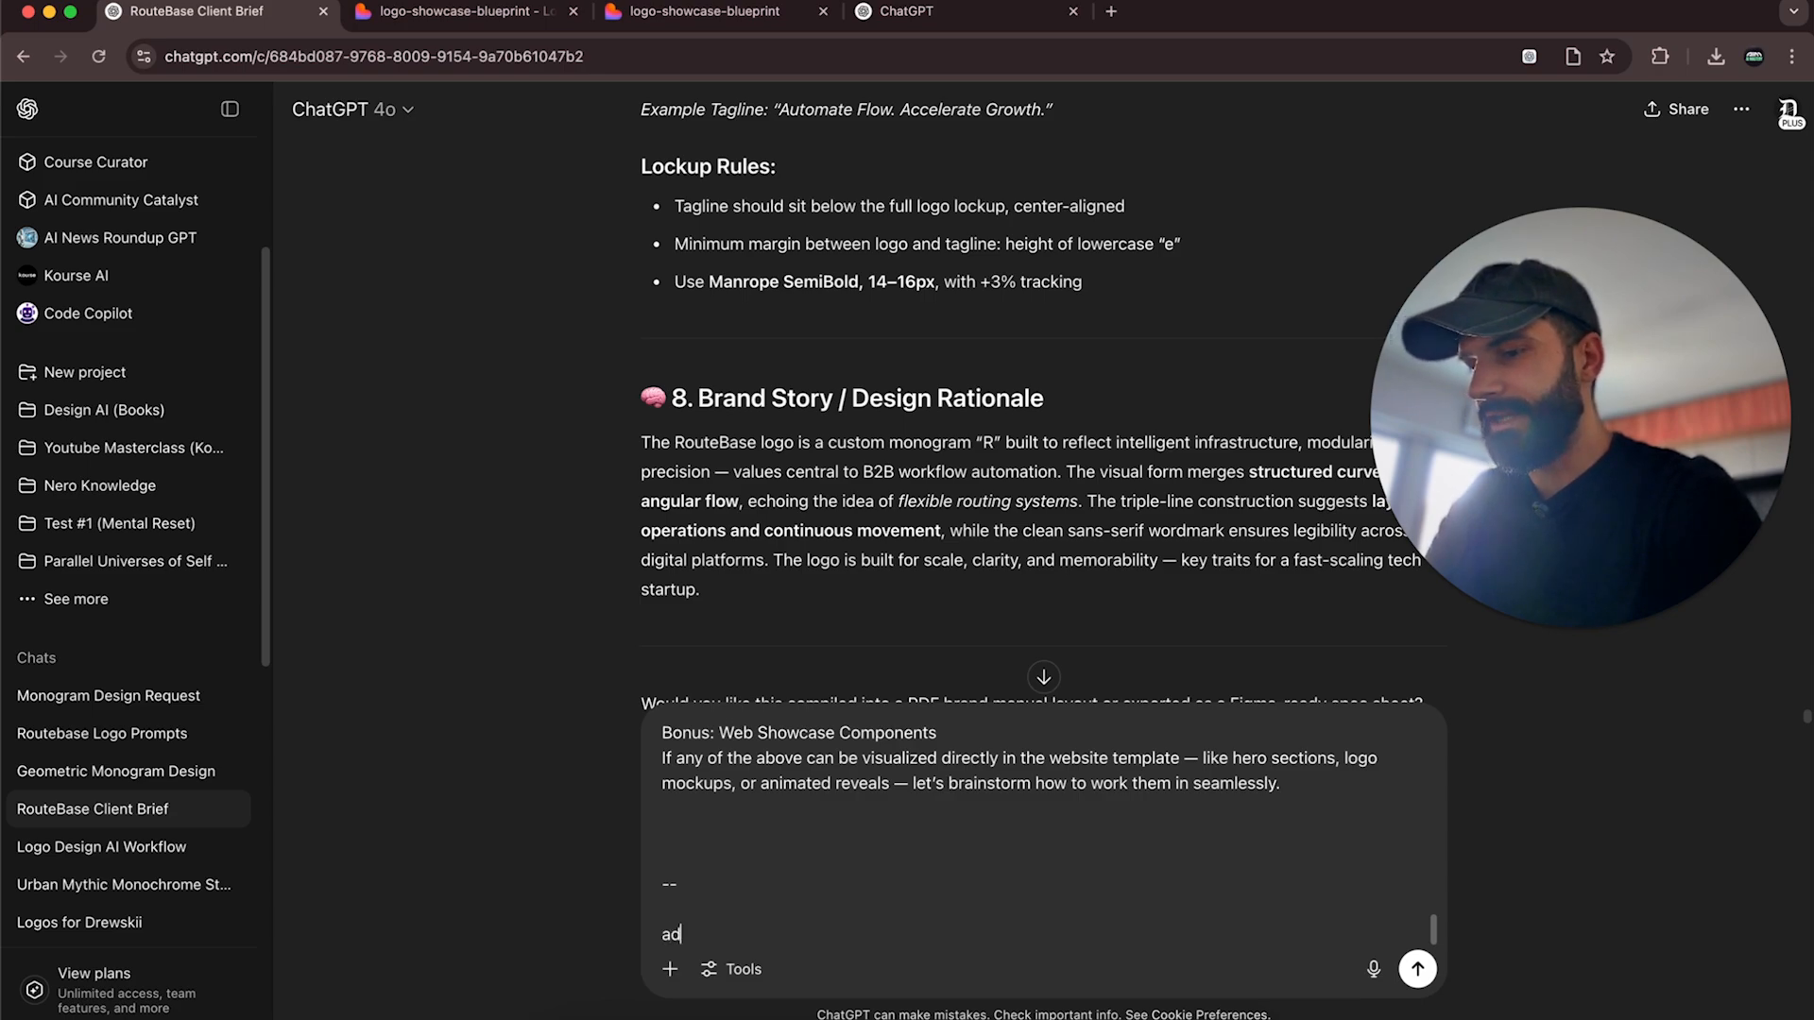
text(adjust the above )
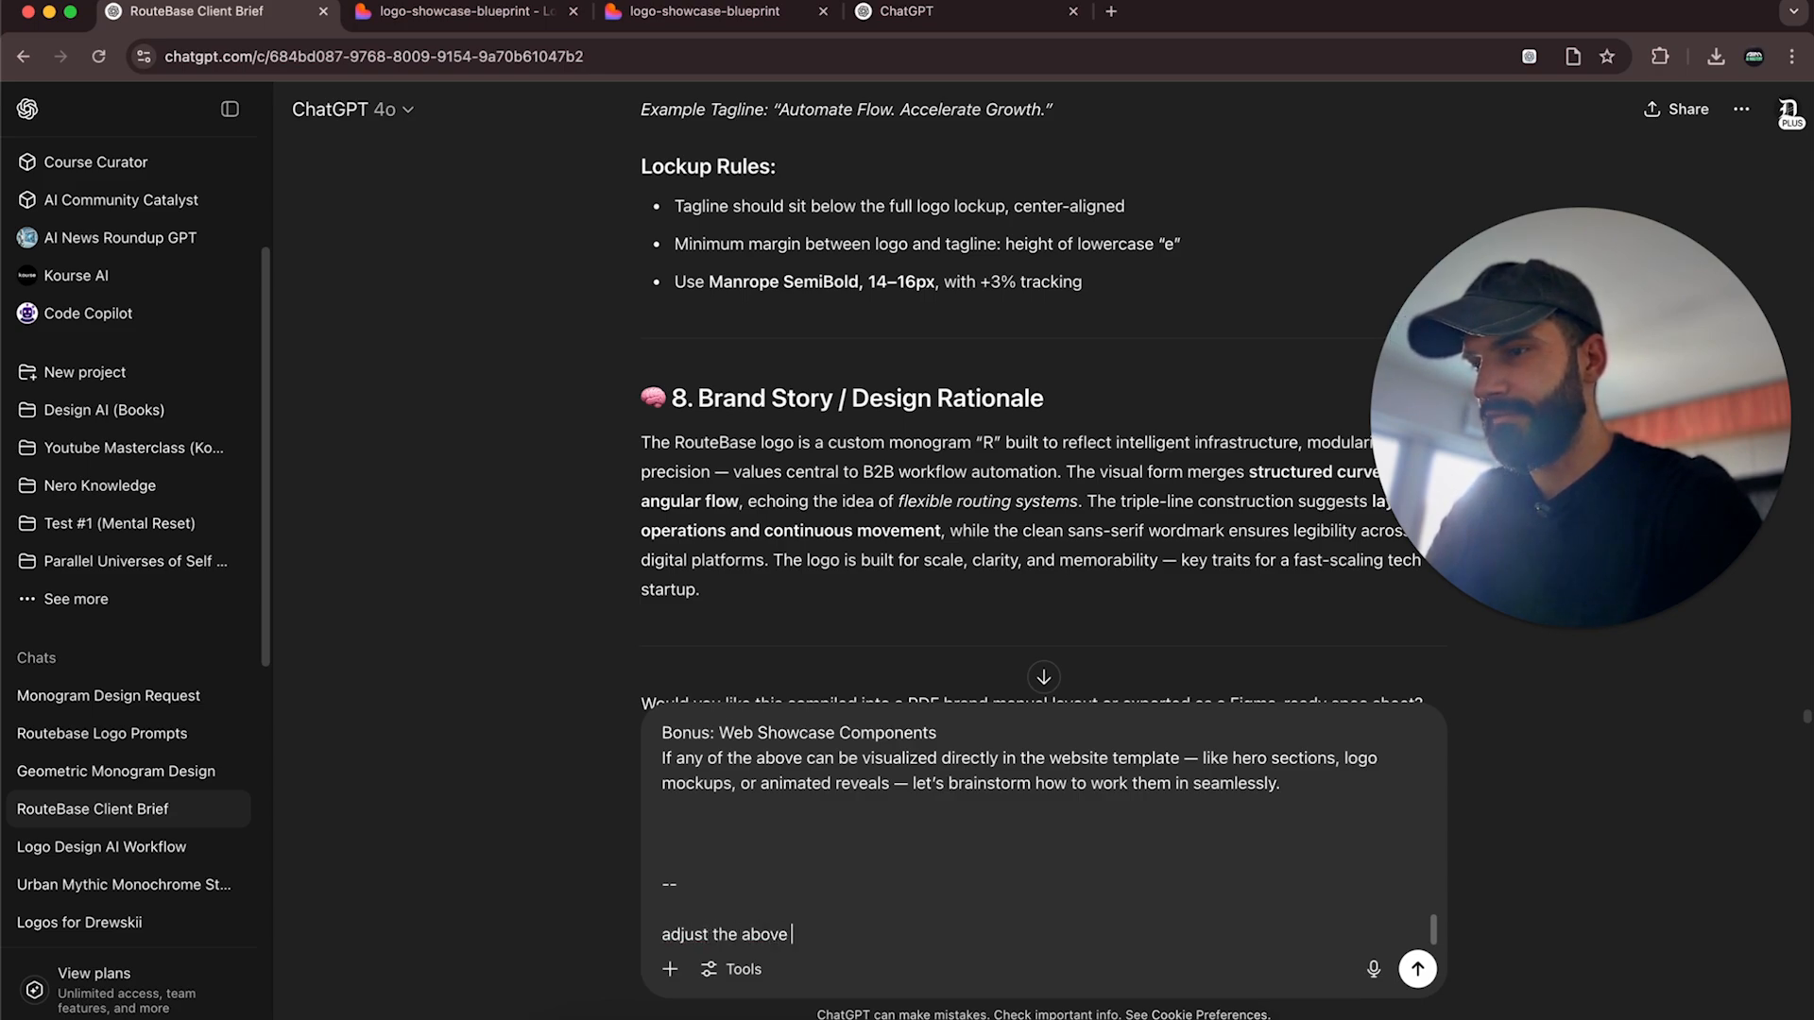
text(prompt in order to fil)
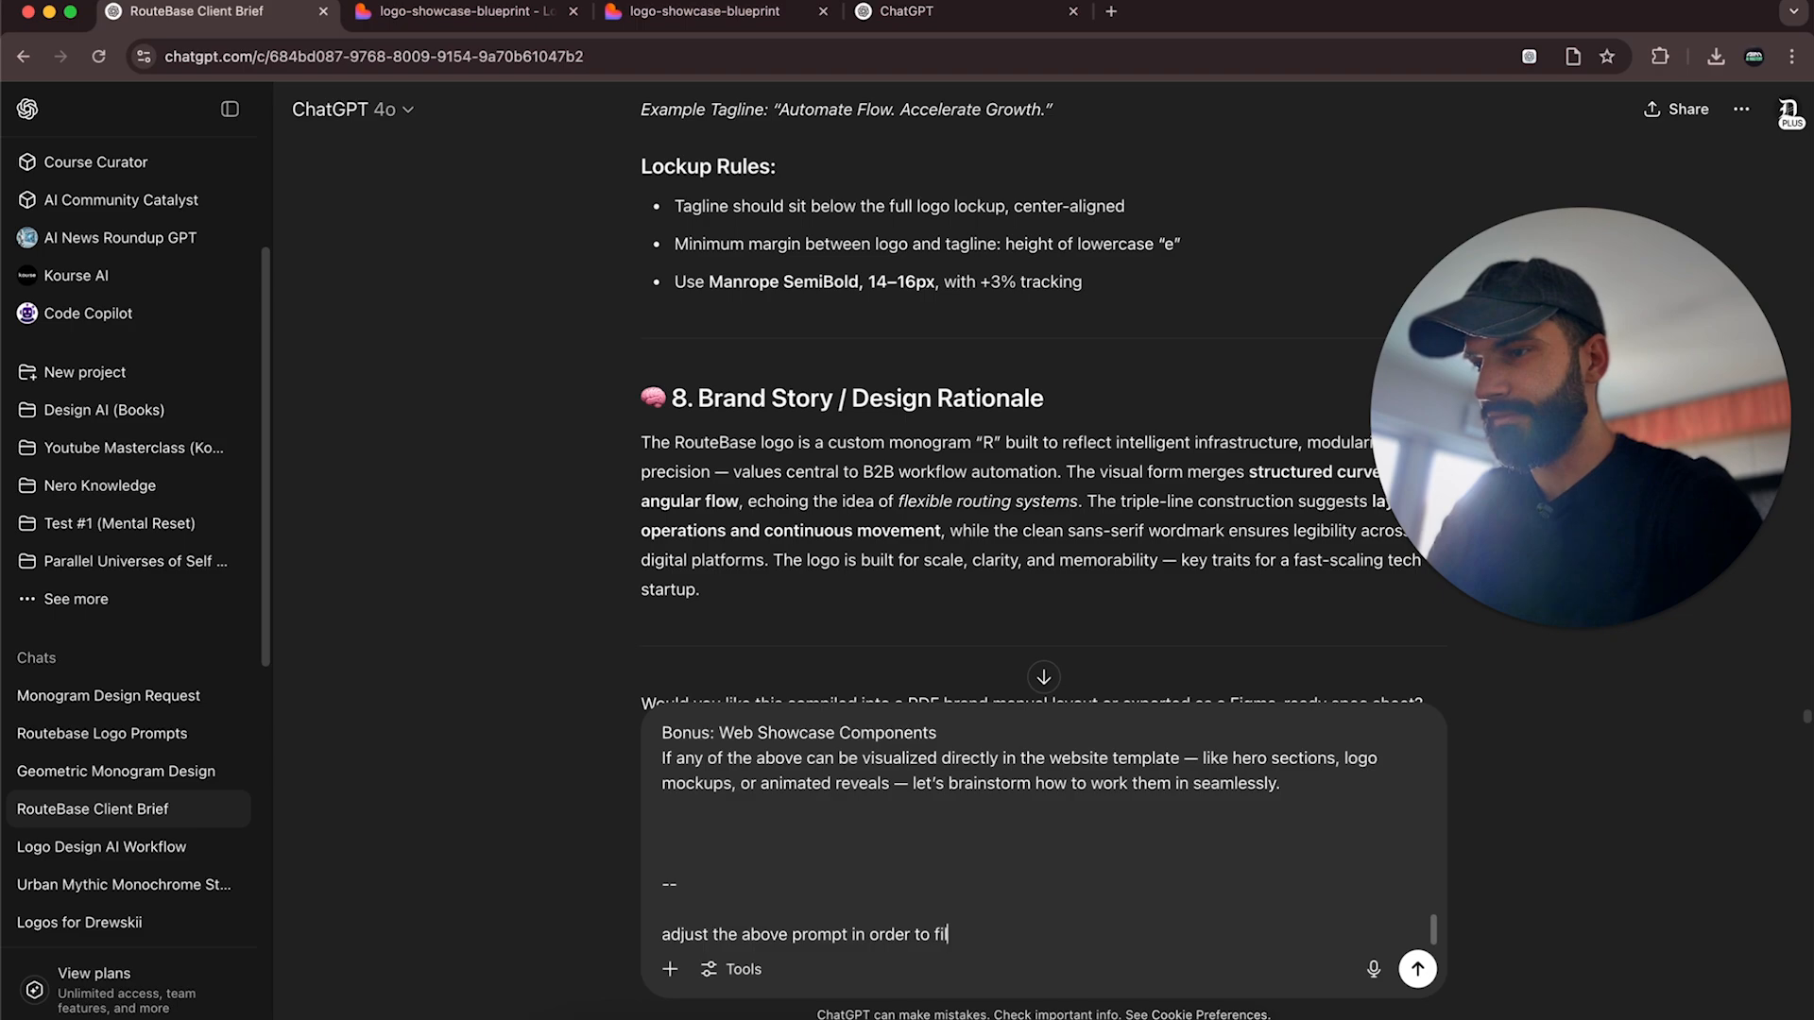
text(l out all the blank i)
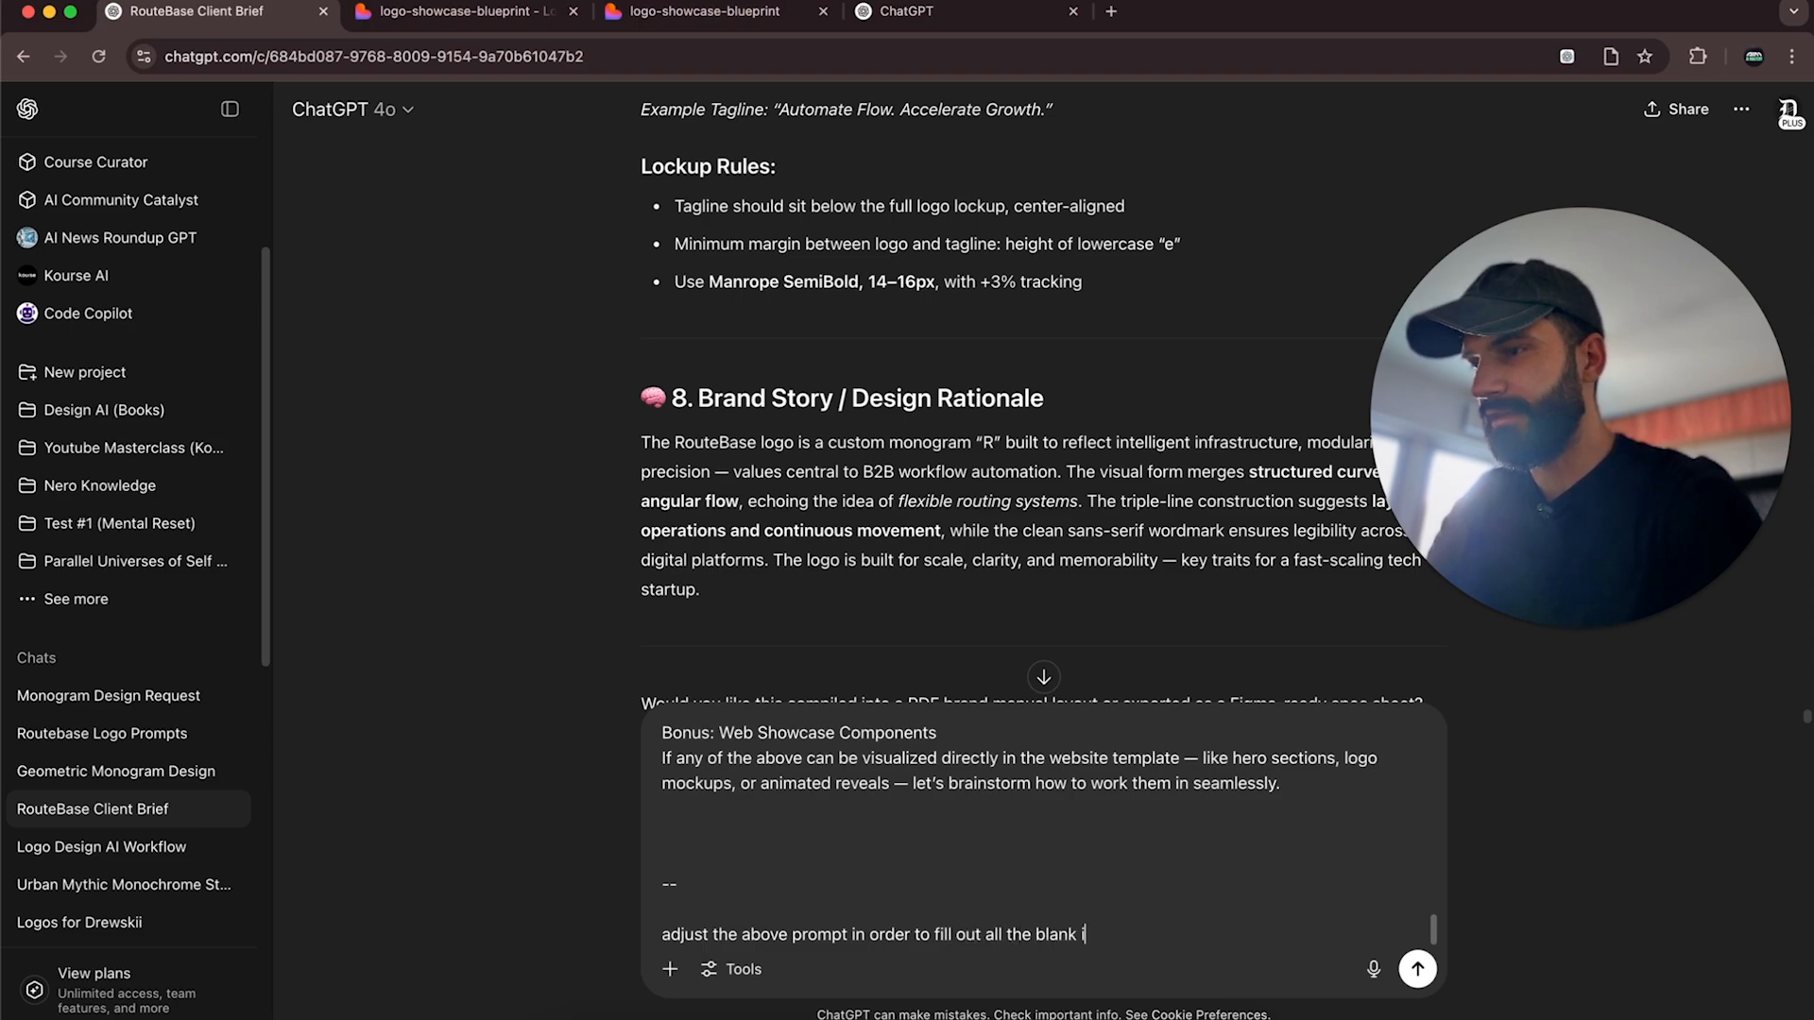
text(nfo with our)
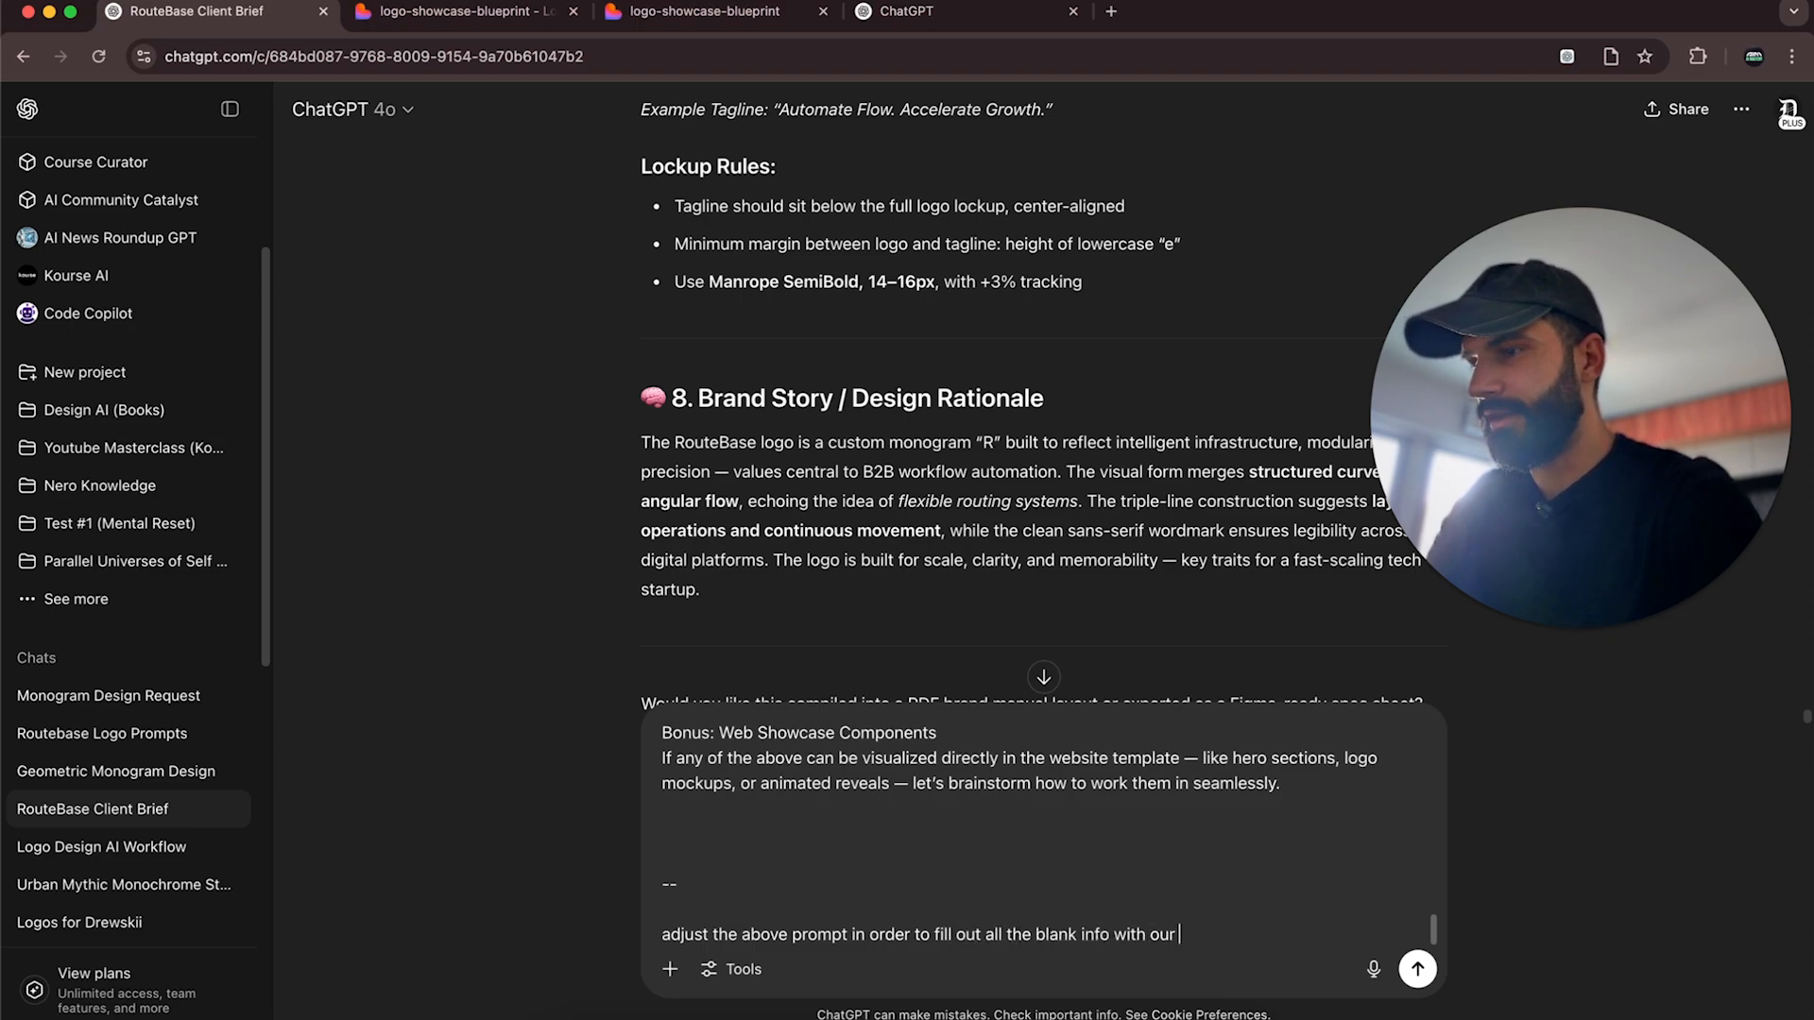
text( Routeba)
key(BackSpace)
text(outebase )
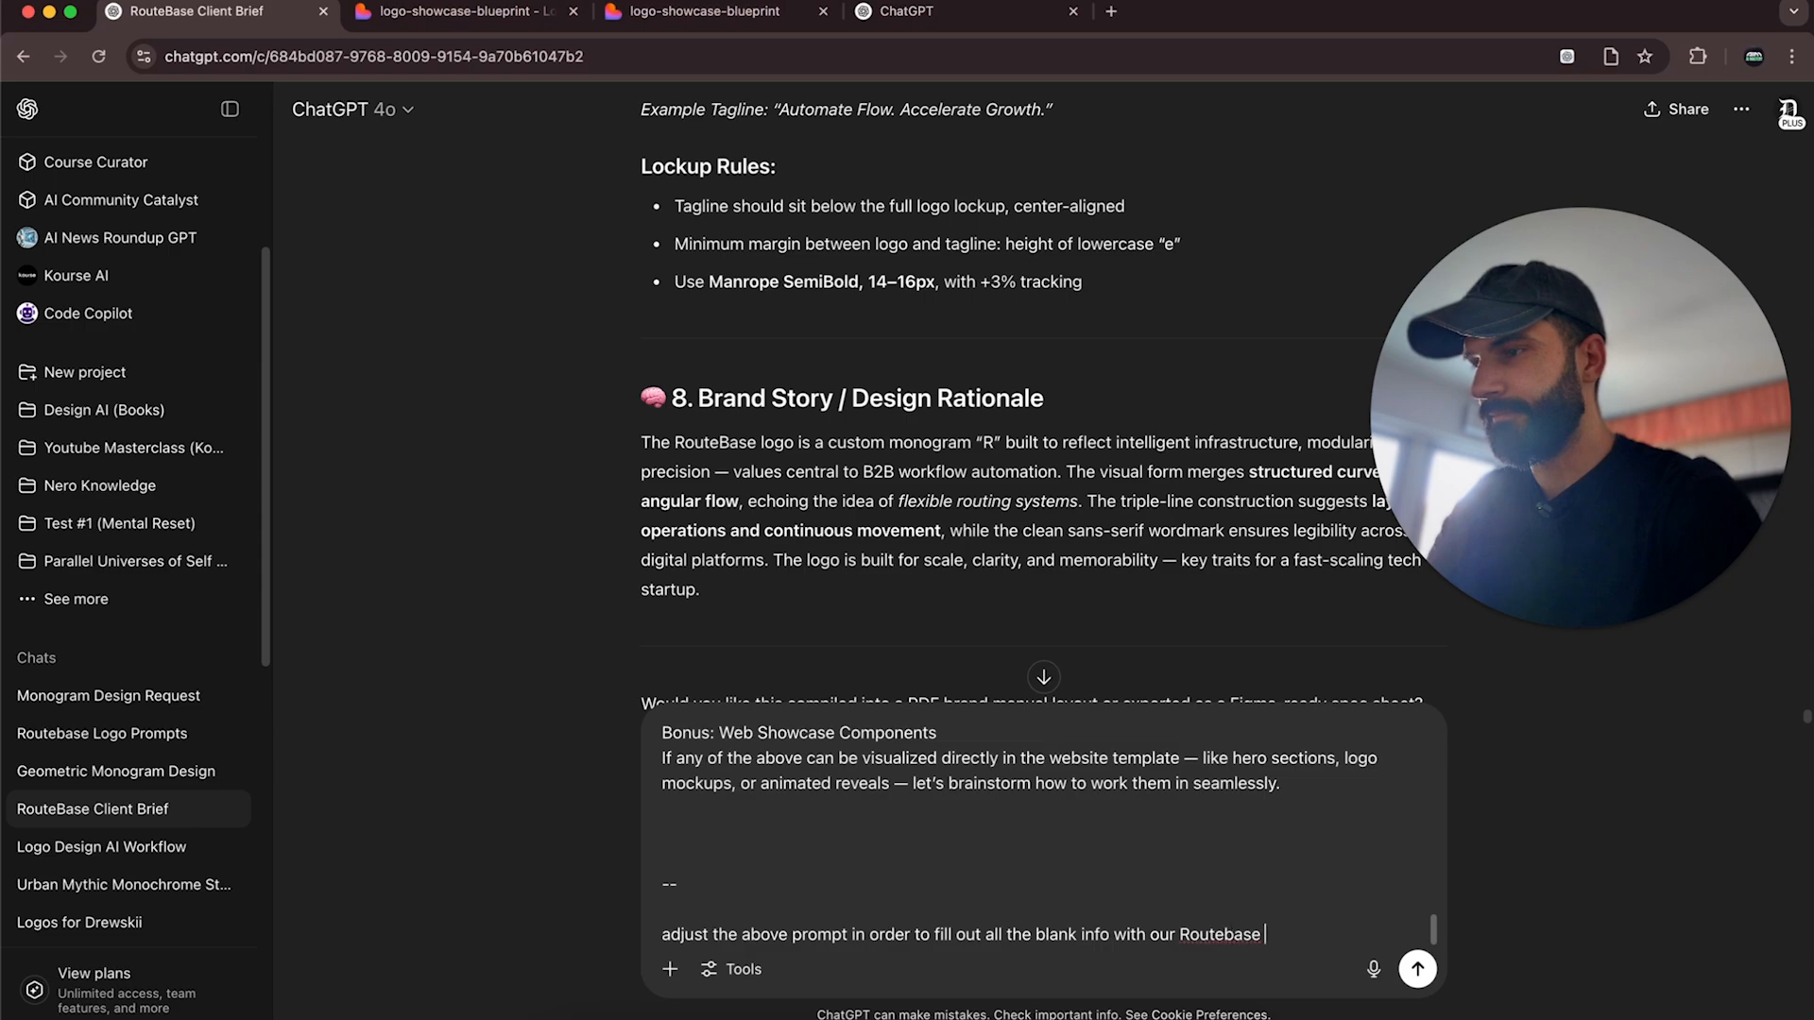
text(newuy )
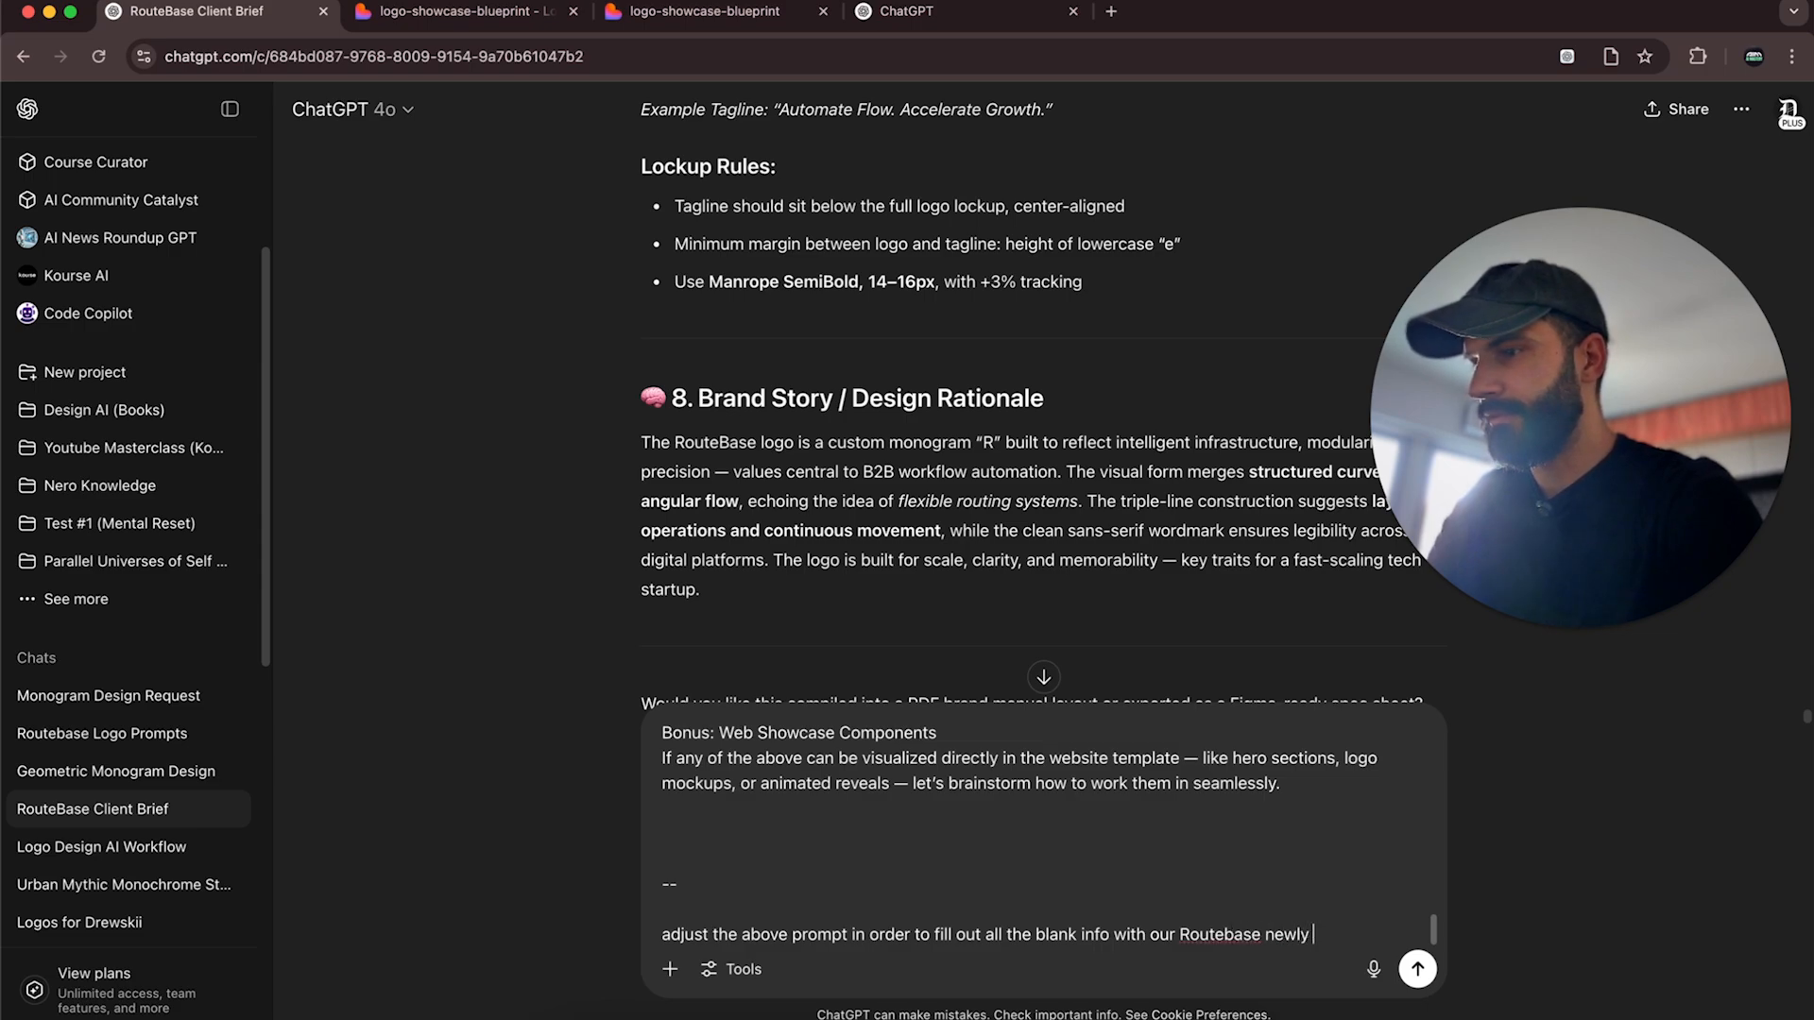
text(uoda)
key(BackSpace)
key(BackSpace)
text(pdated)
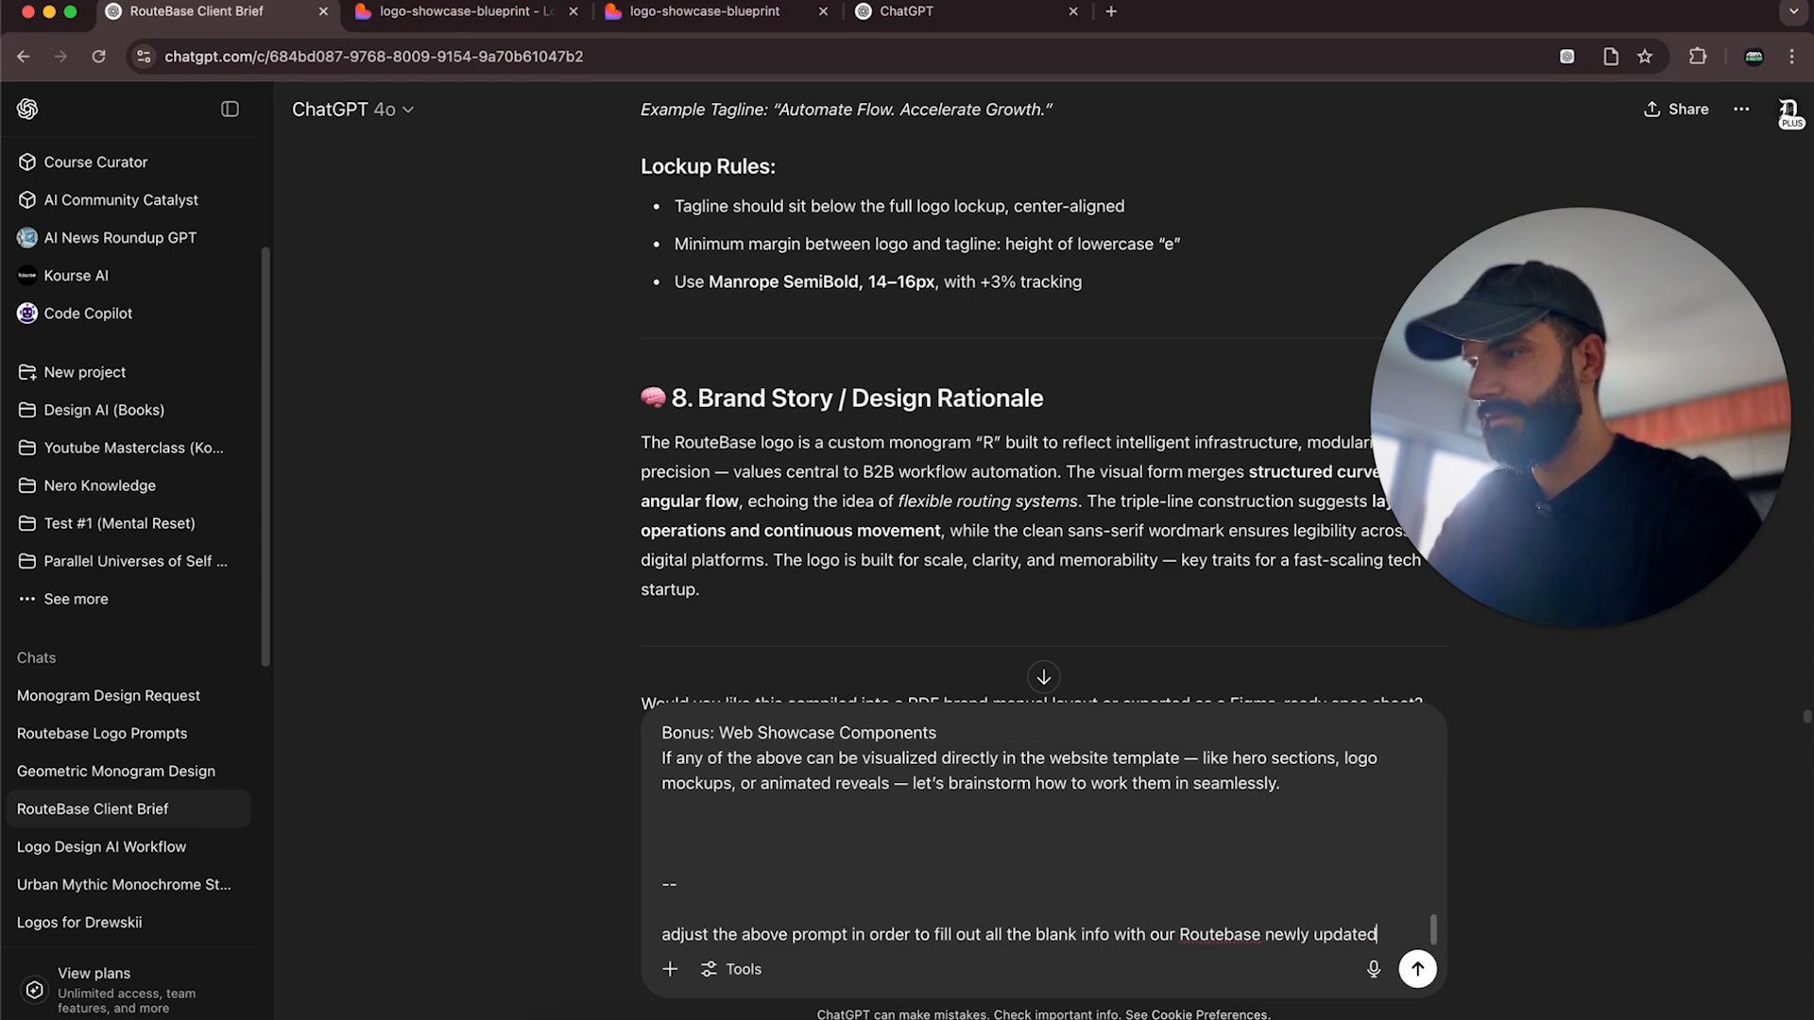
text( brand identity we j)
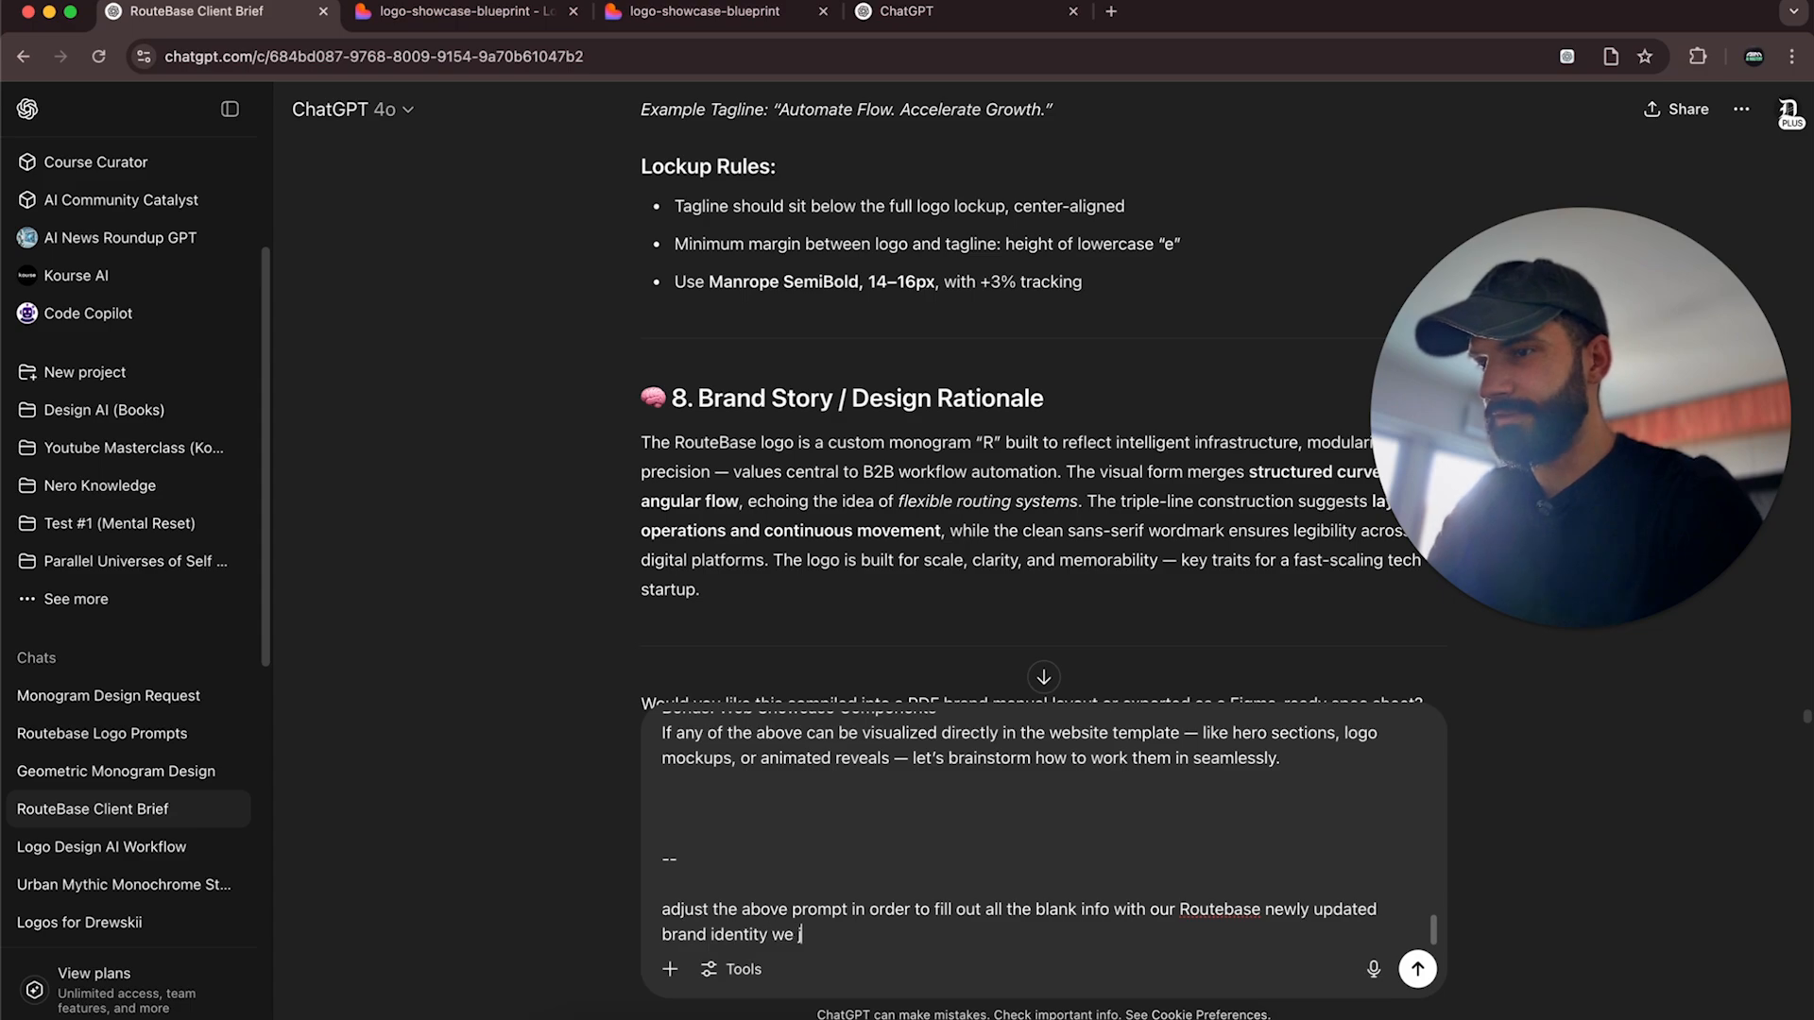
text(ust discusse)
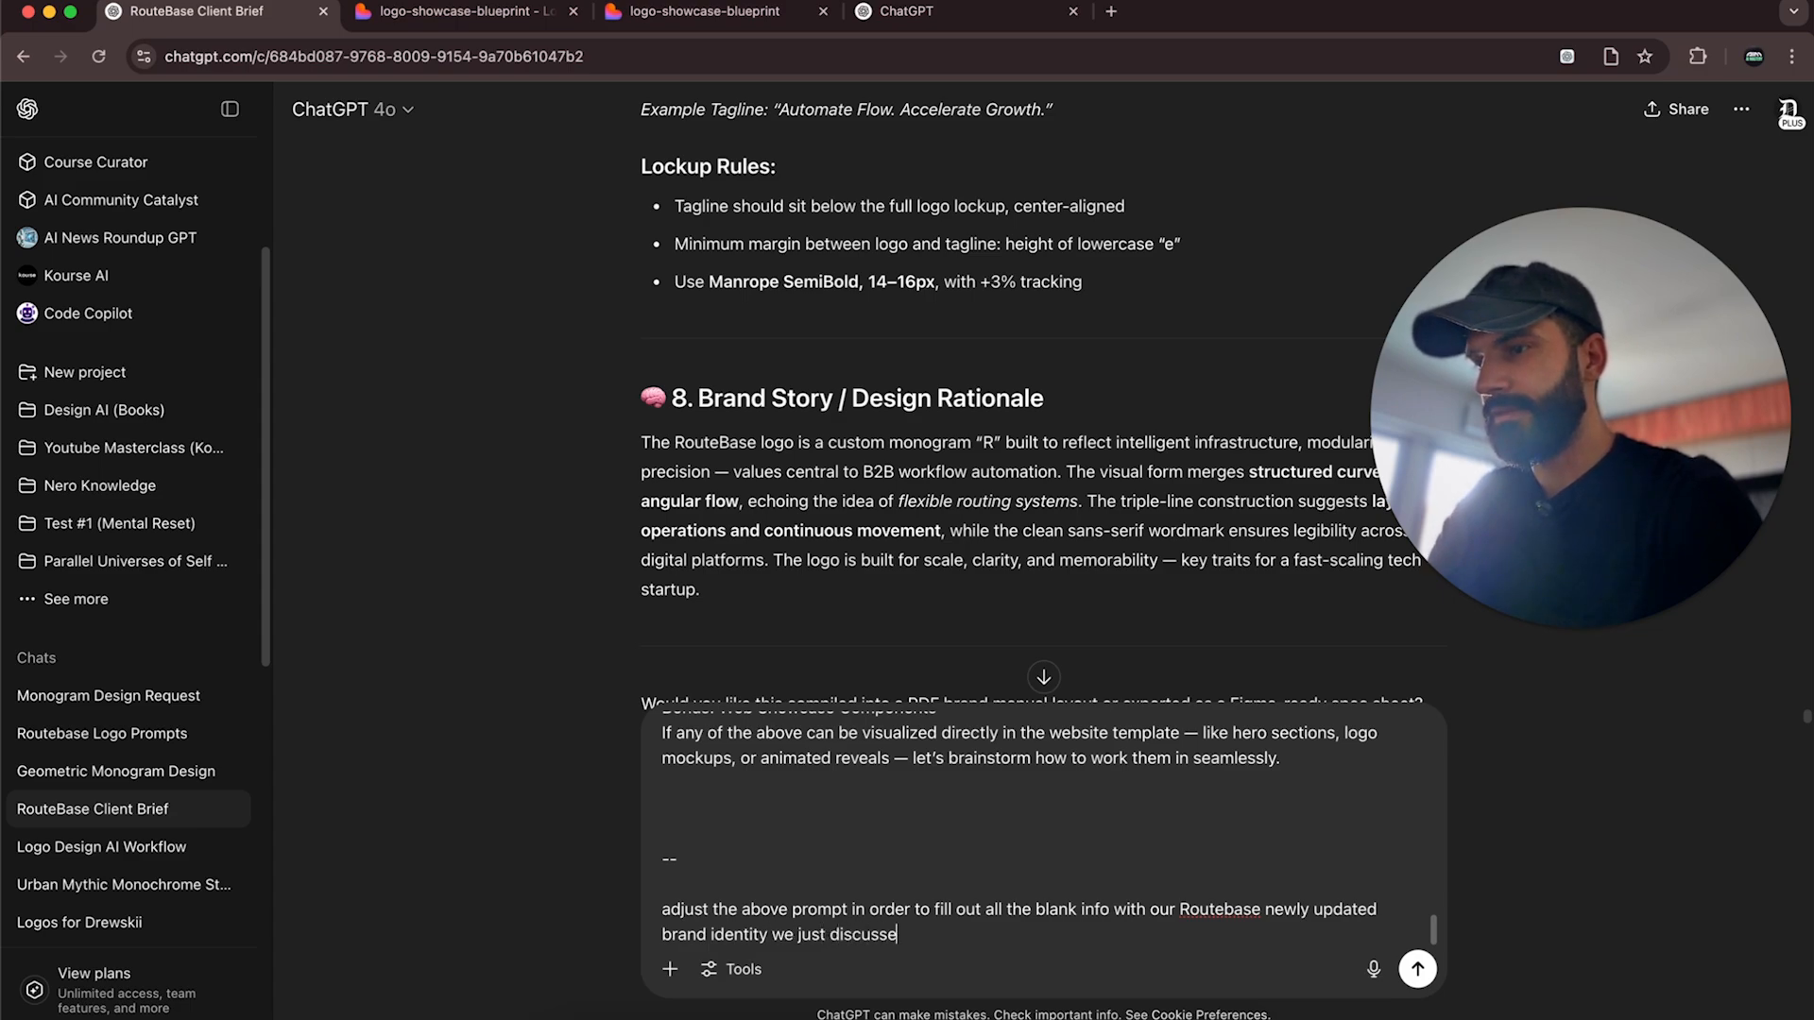
text(d)
key(Return)
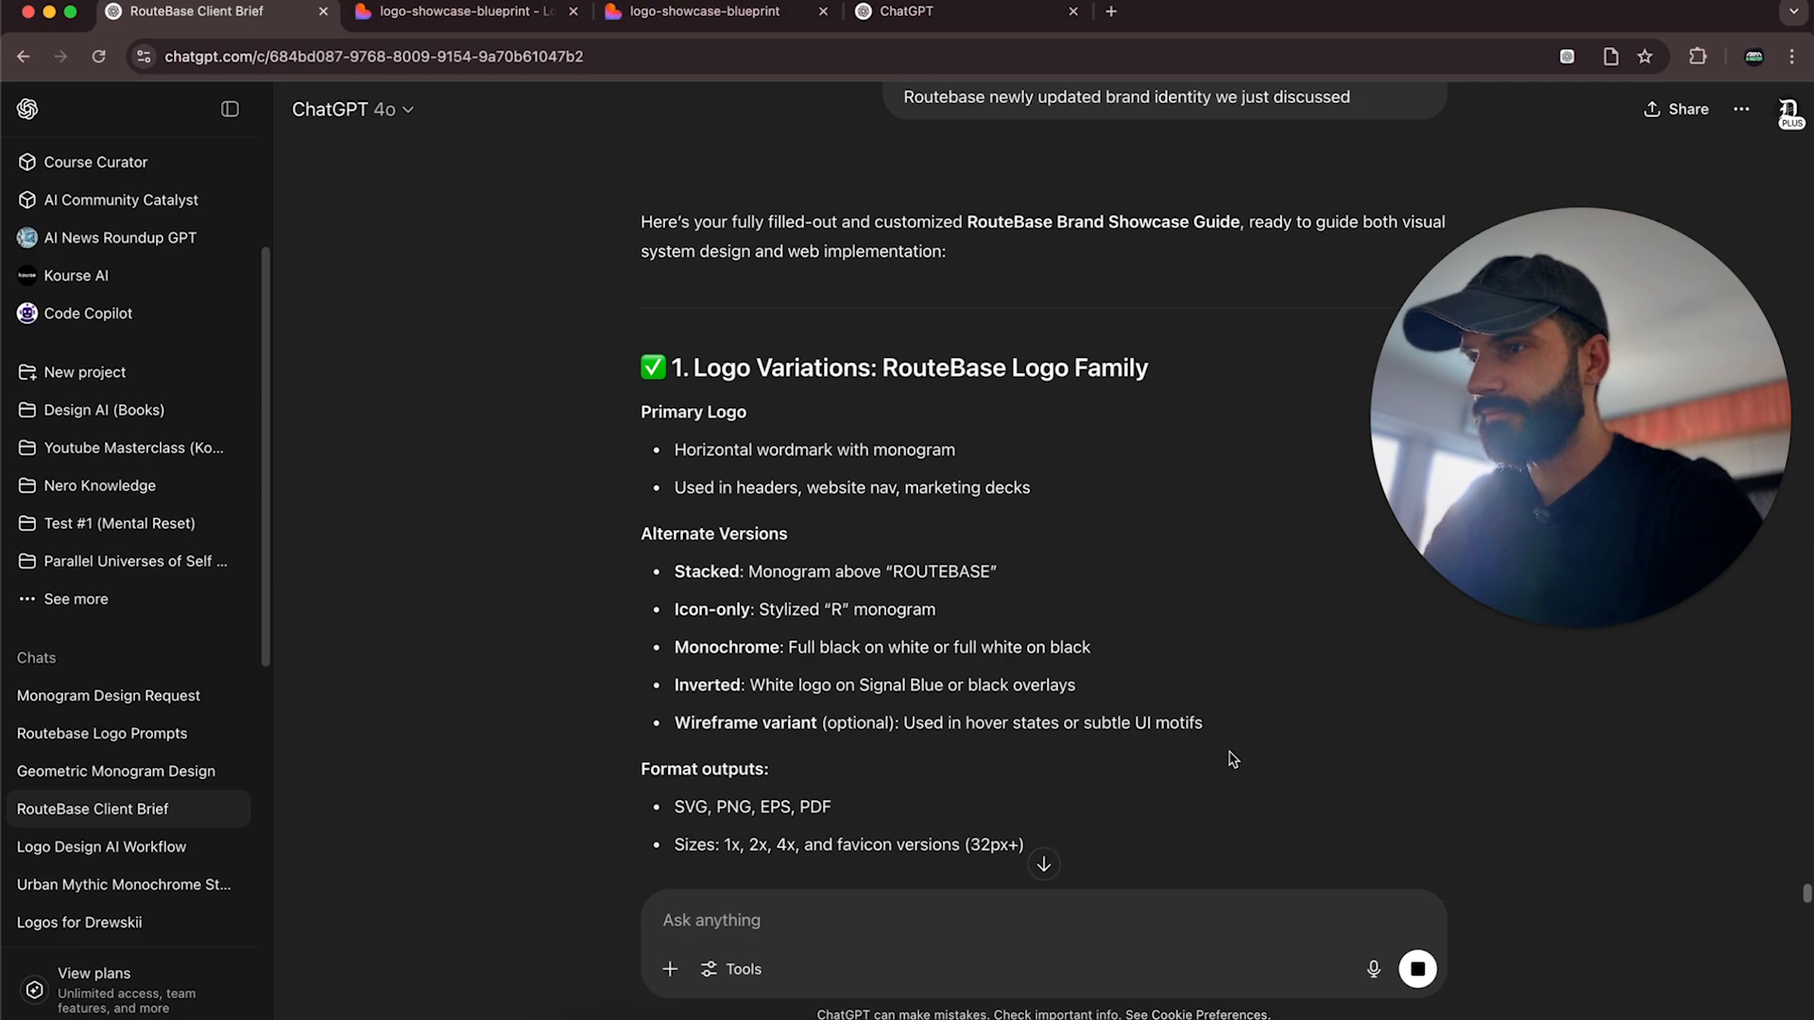
Review the Logo Variations, Clear Space & Minimum Size, Logo Usage on Backgrounds and Color Palette sections of the new reply.
scroll(1233, 759, down, 3)
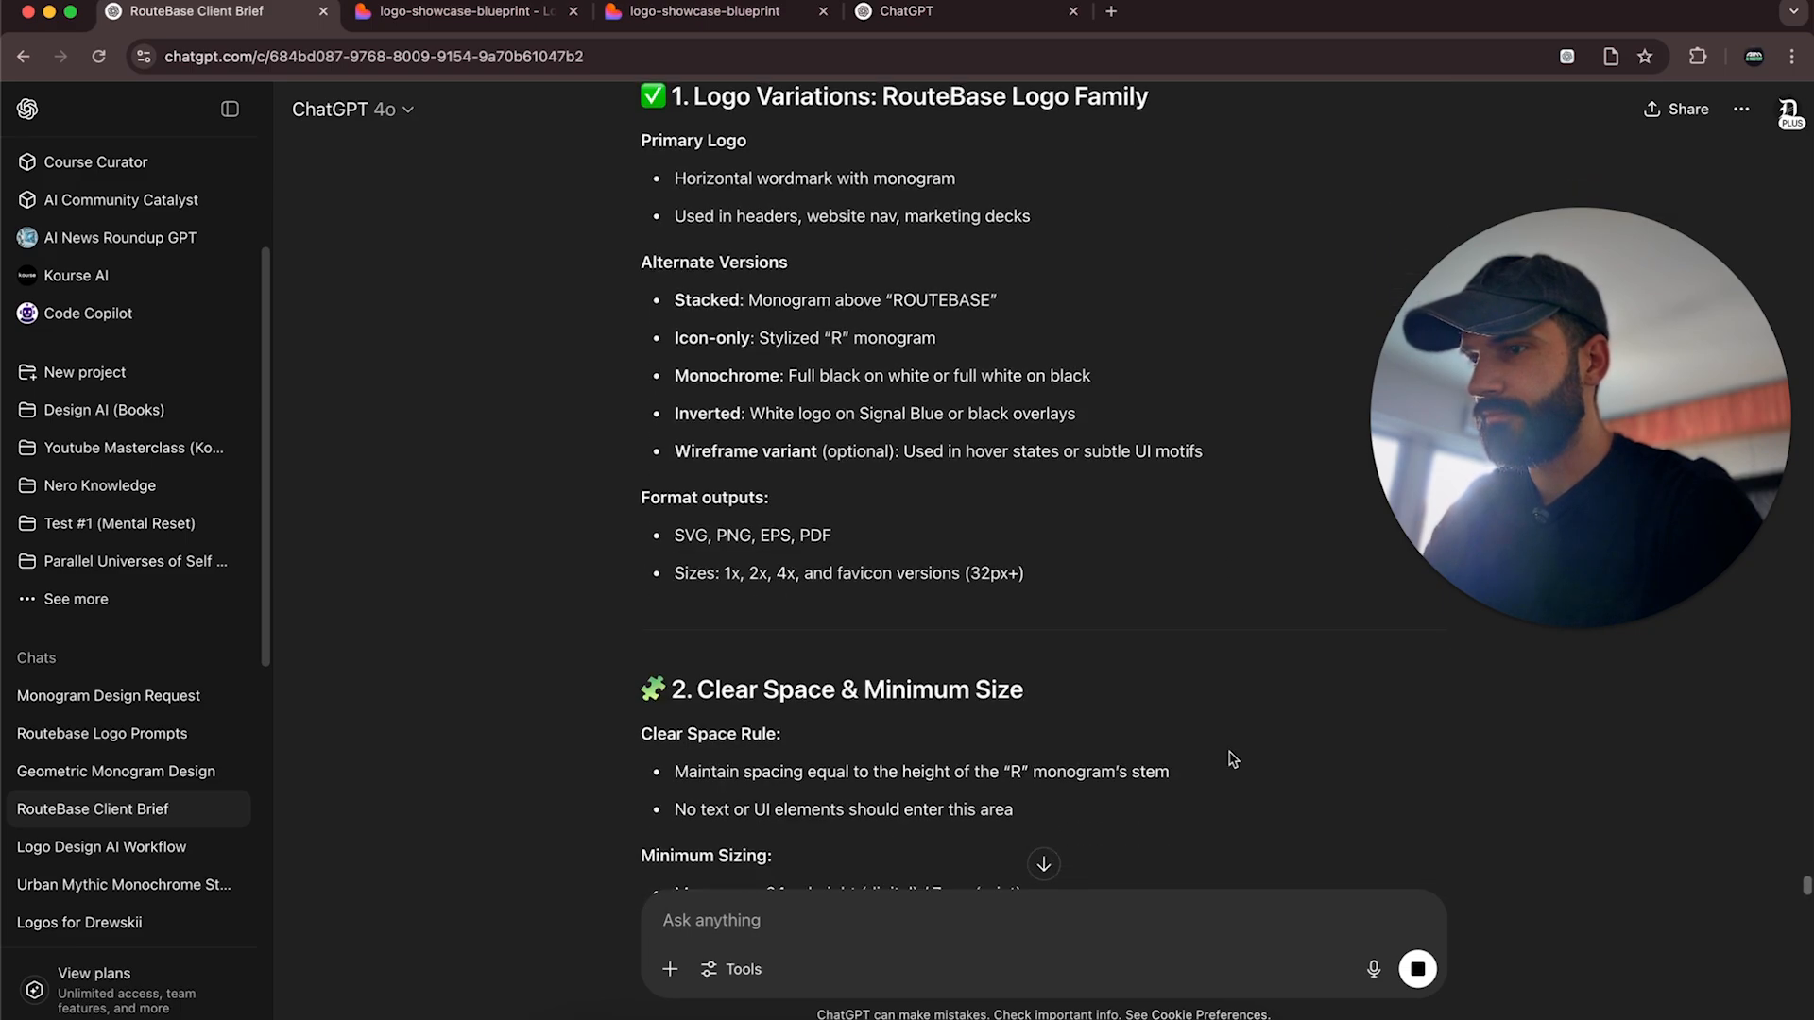
scroll(1233, 758, down, 8)
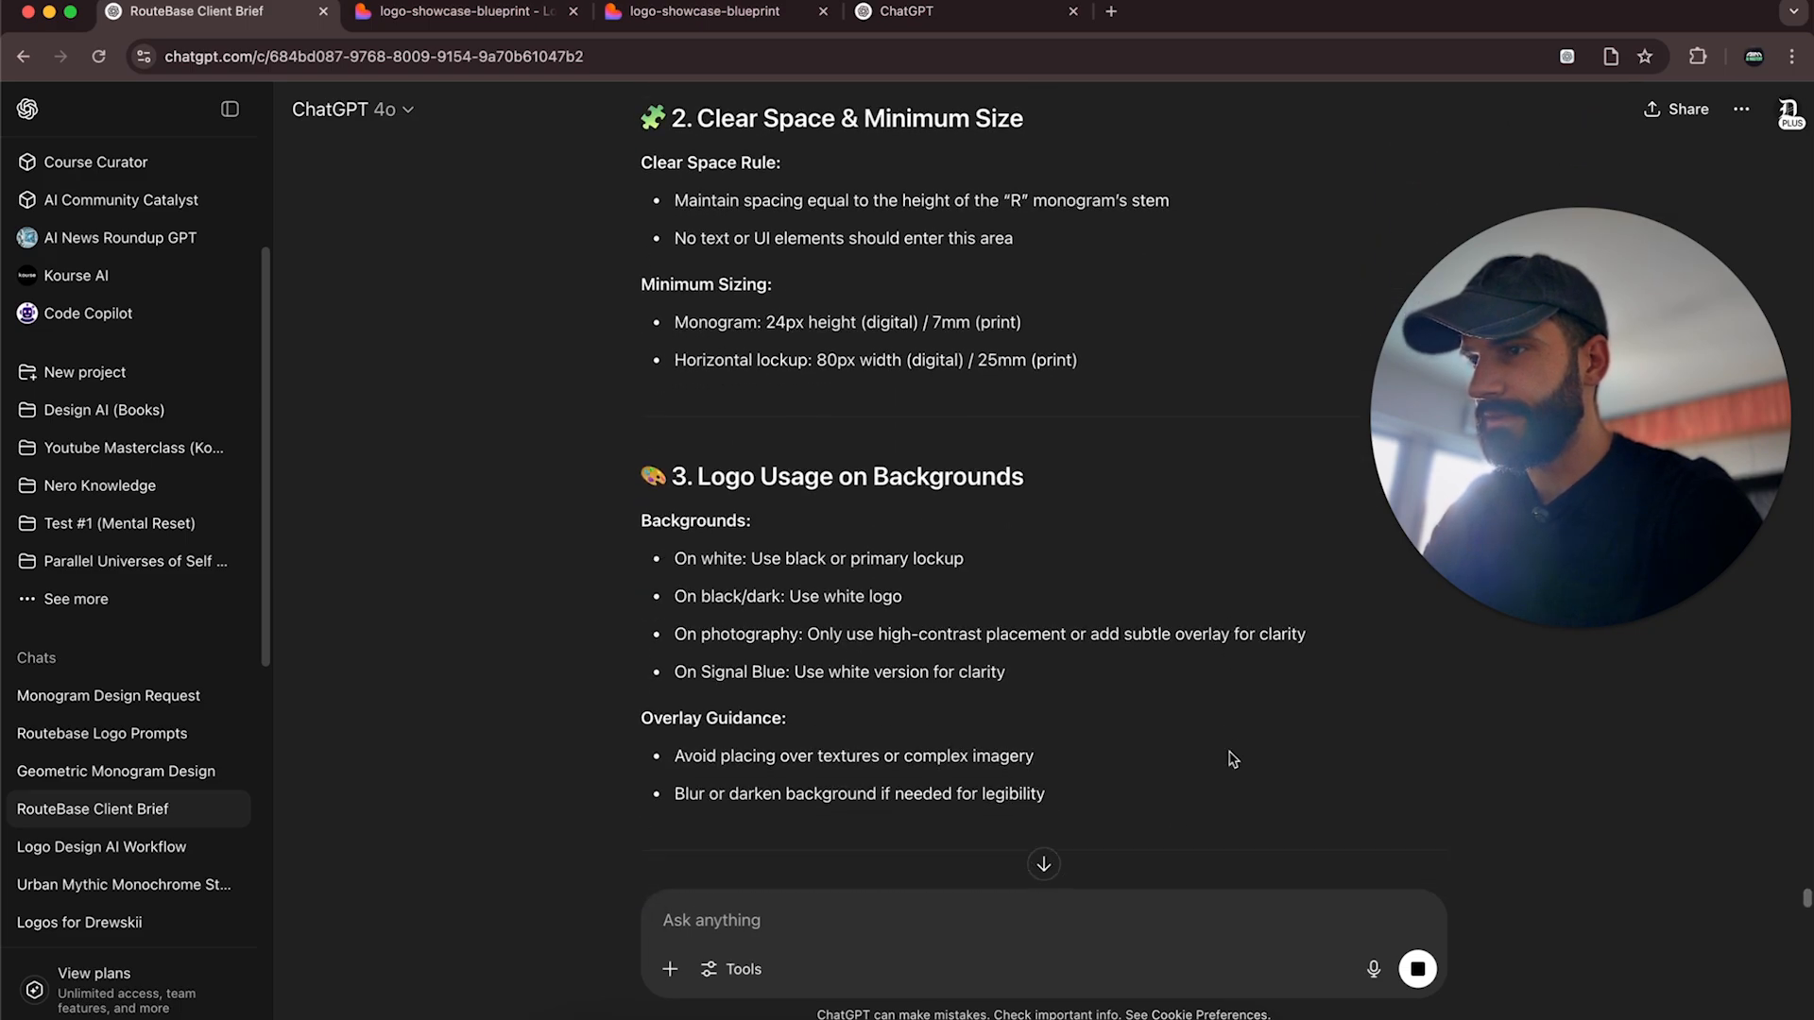
scroll(1233, 759, down, 1)
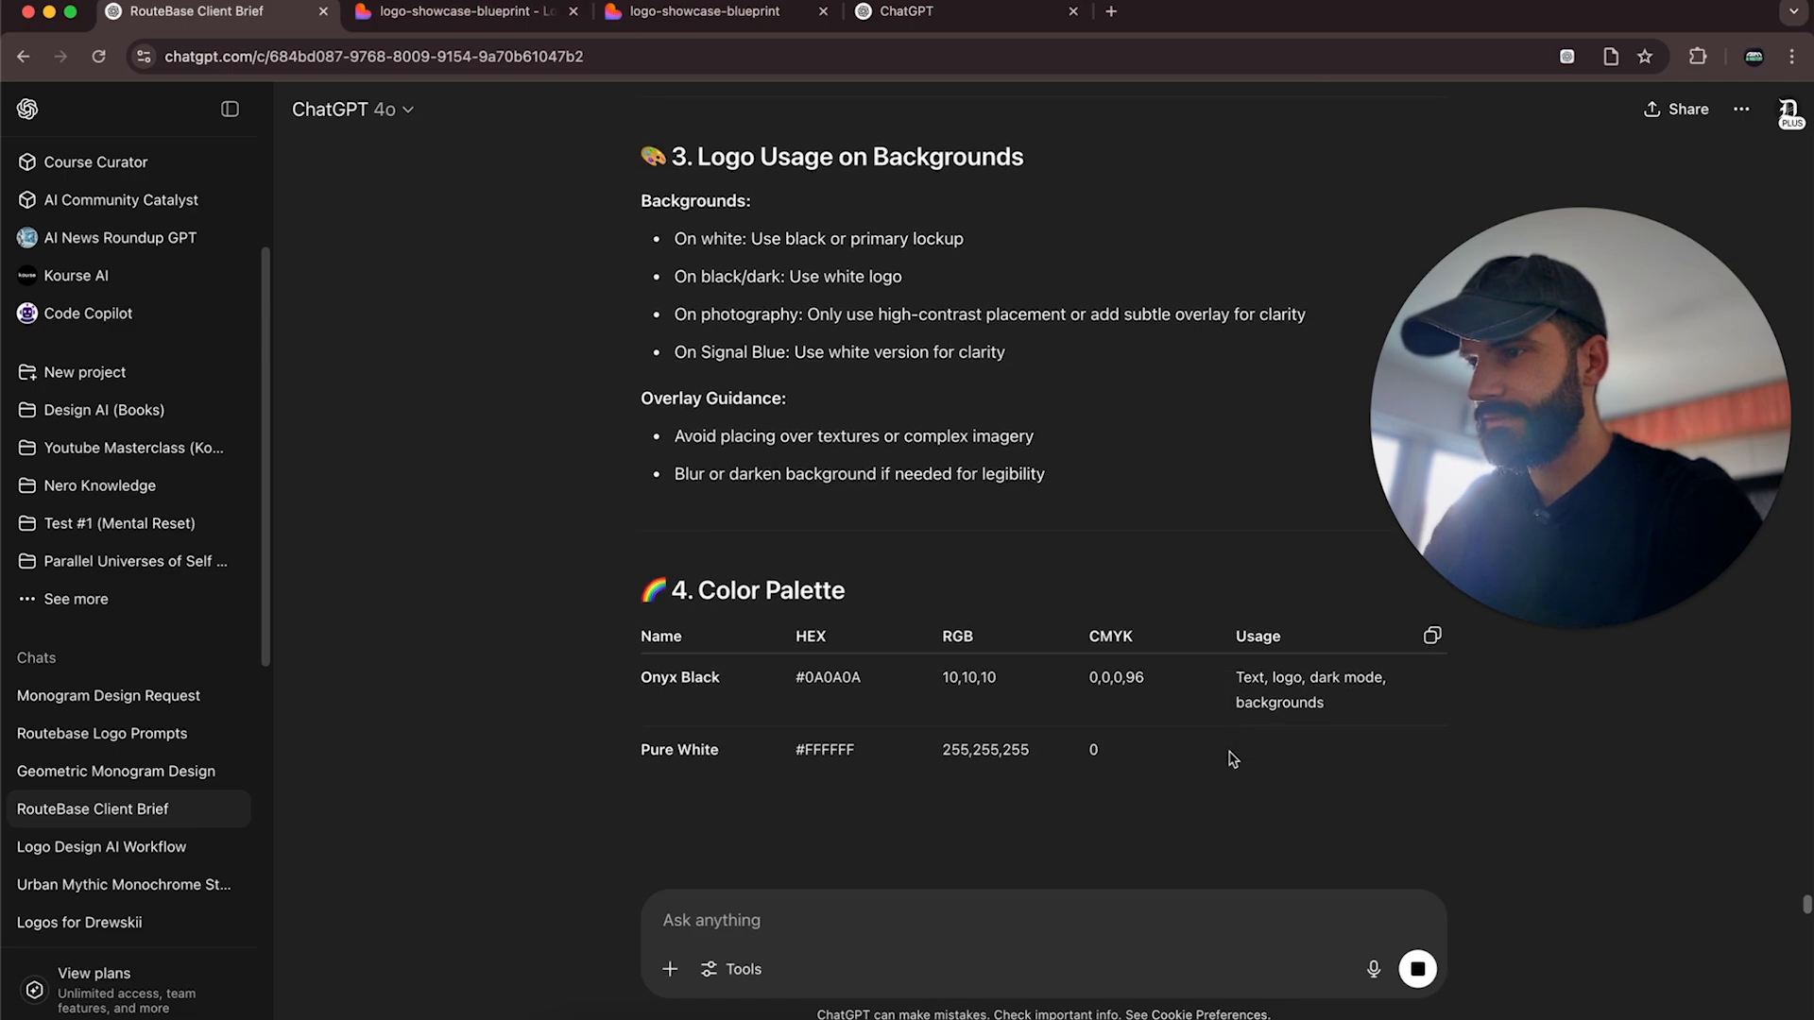
scroll(1232, 759, down, 1)
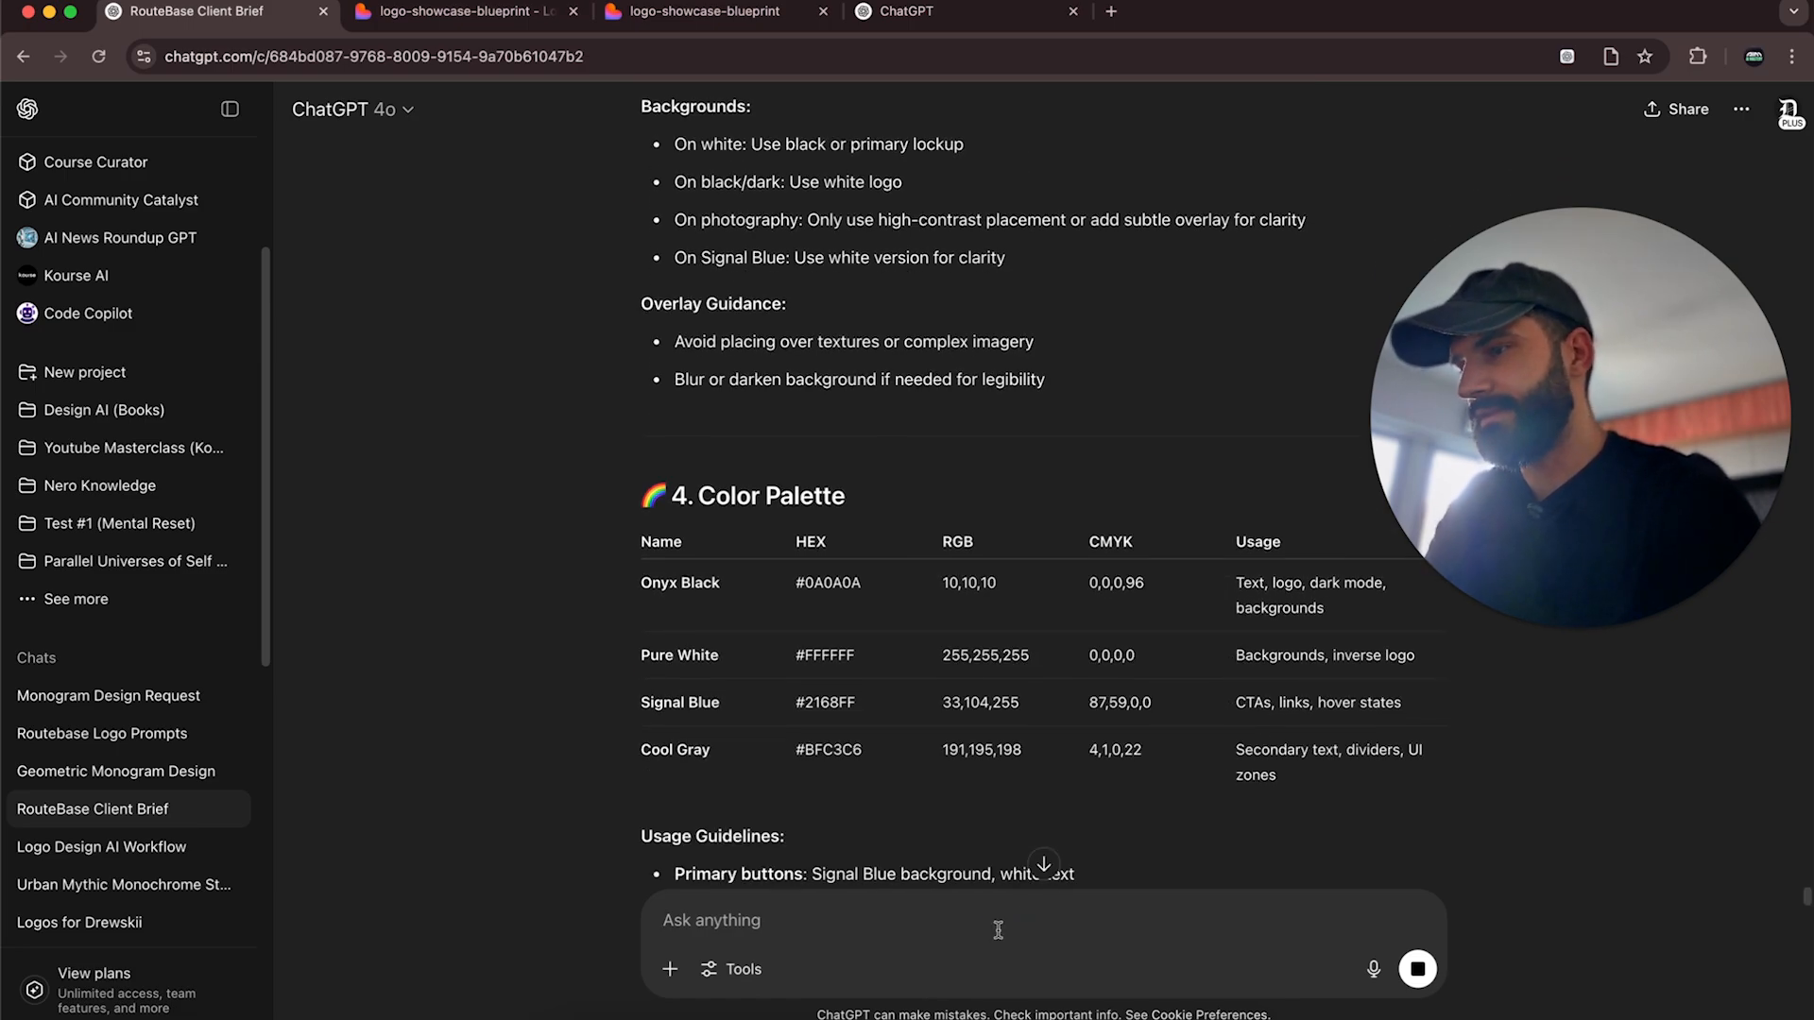
scroll(1043, 803, down, 4)
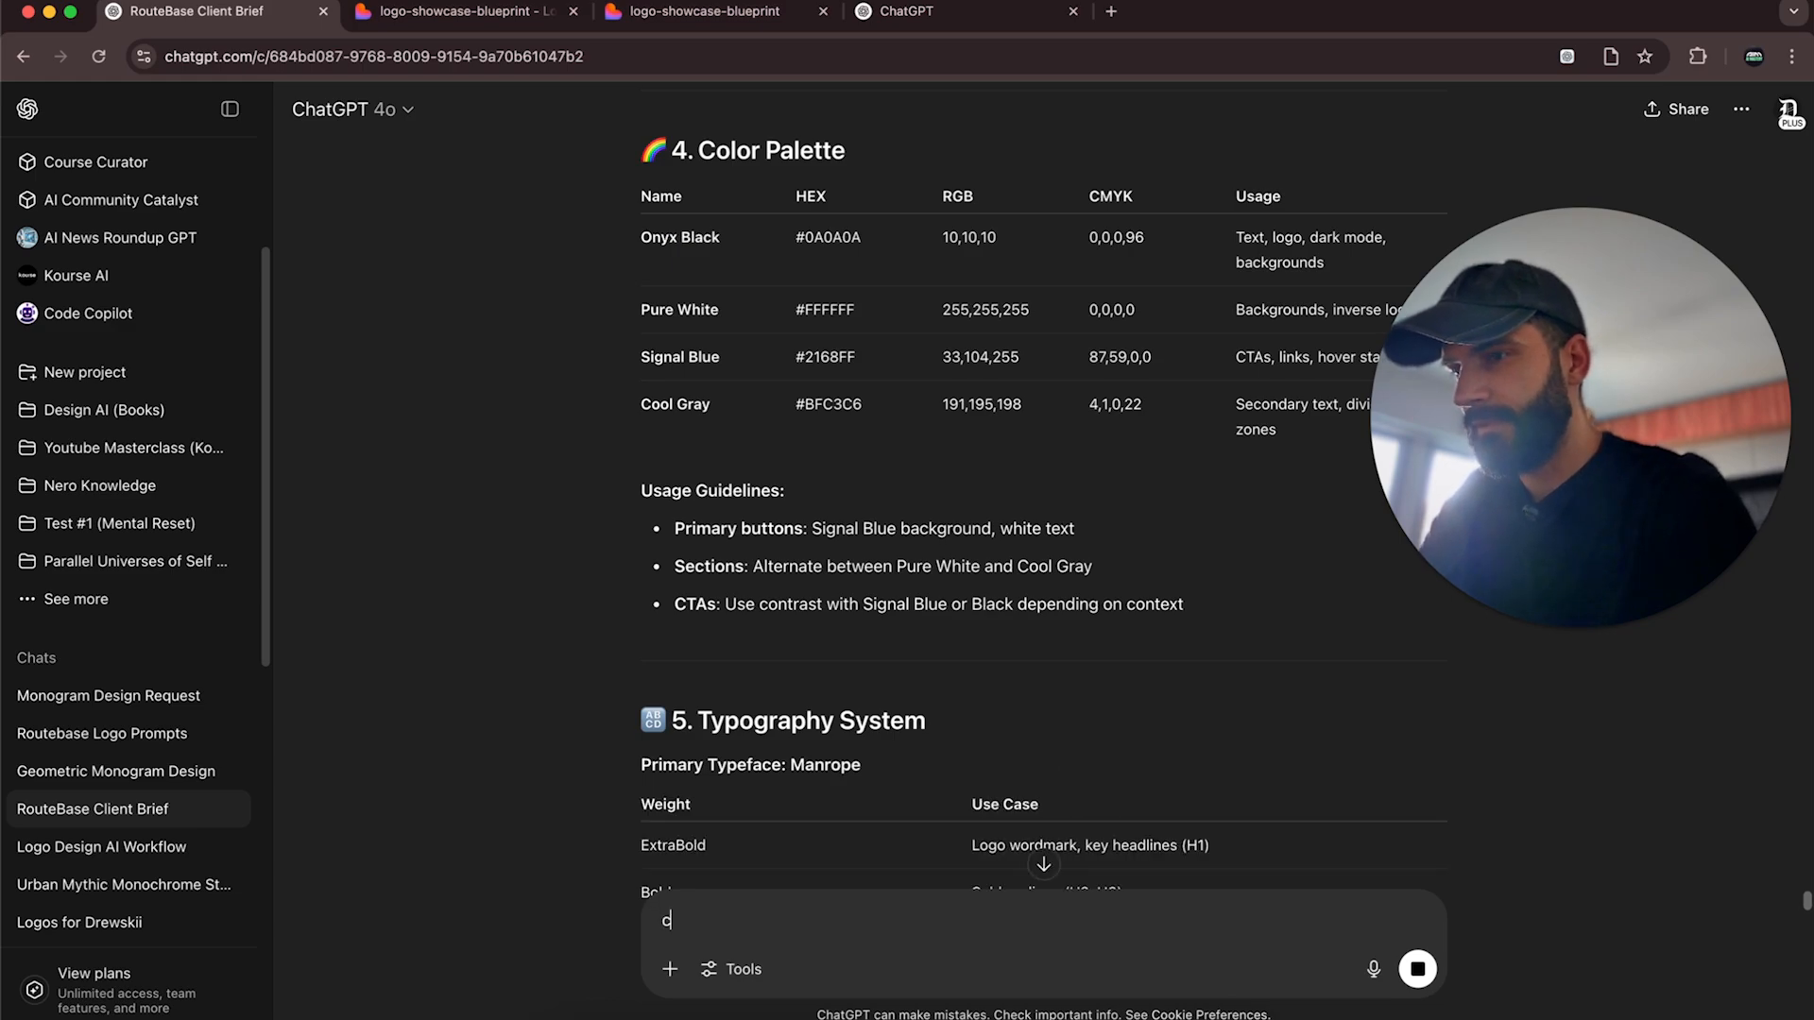
Send the message "make this prompt suitable for use inside lovable.dev in order to update a current simple logo showcase website that we are preparing for Routebase".
text(make this p)
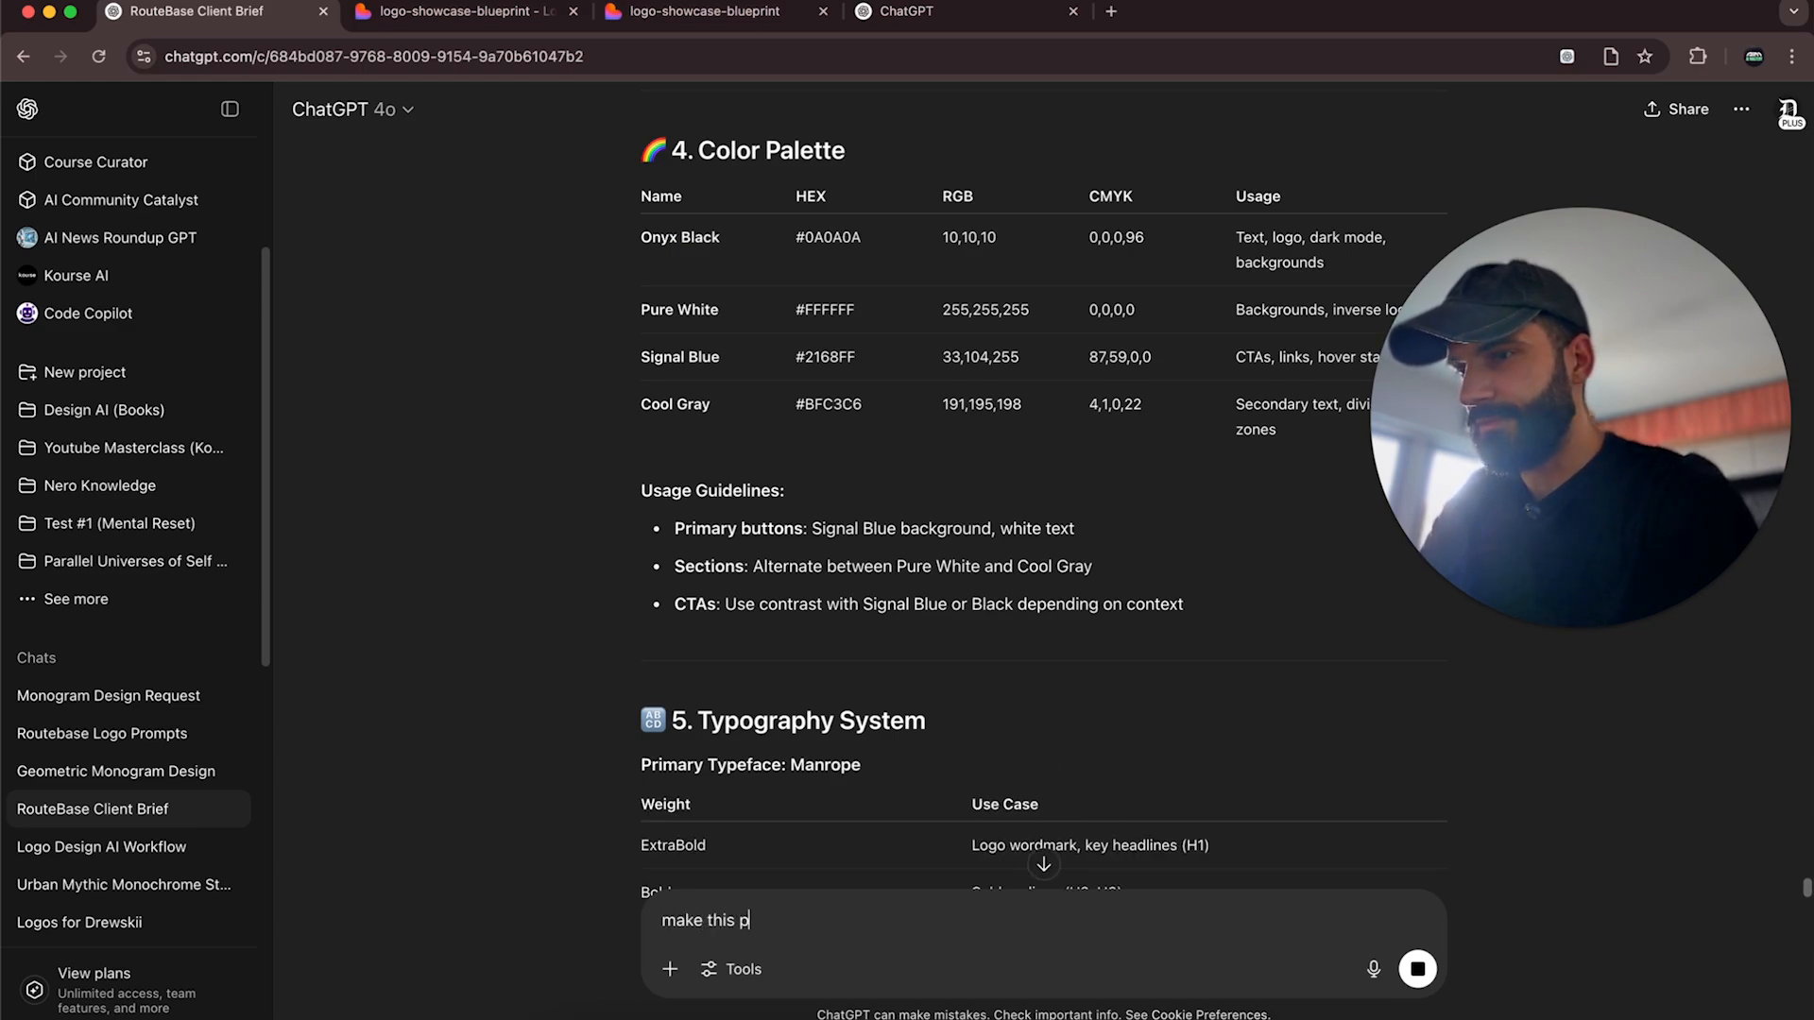
text(rompt suitable )
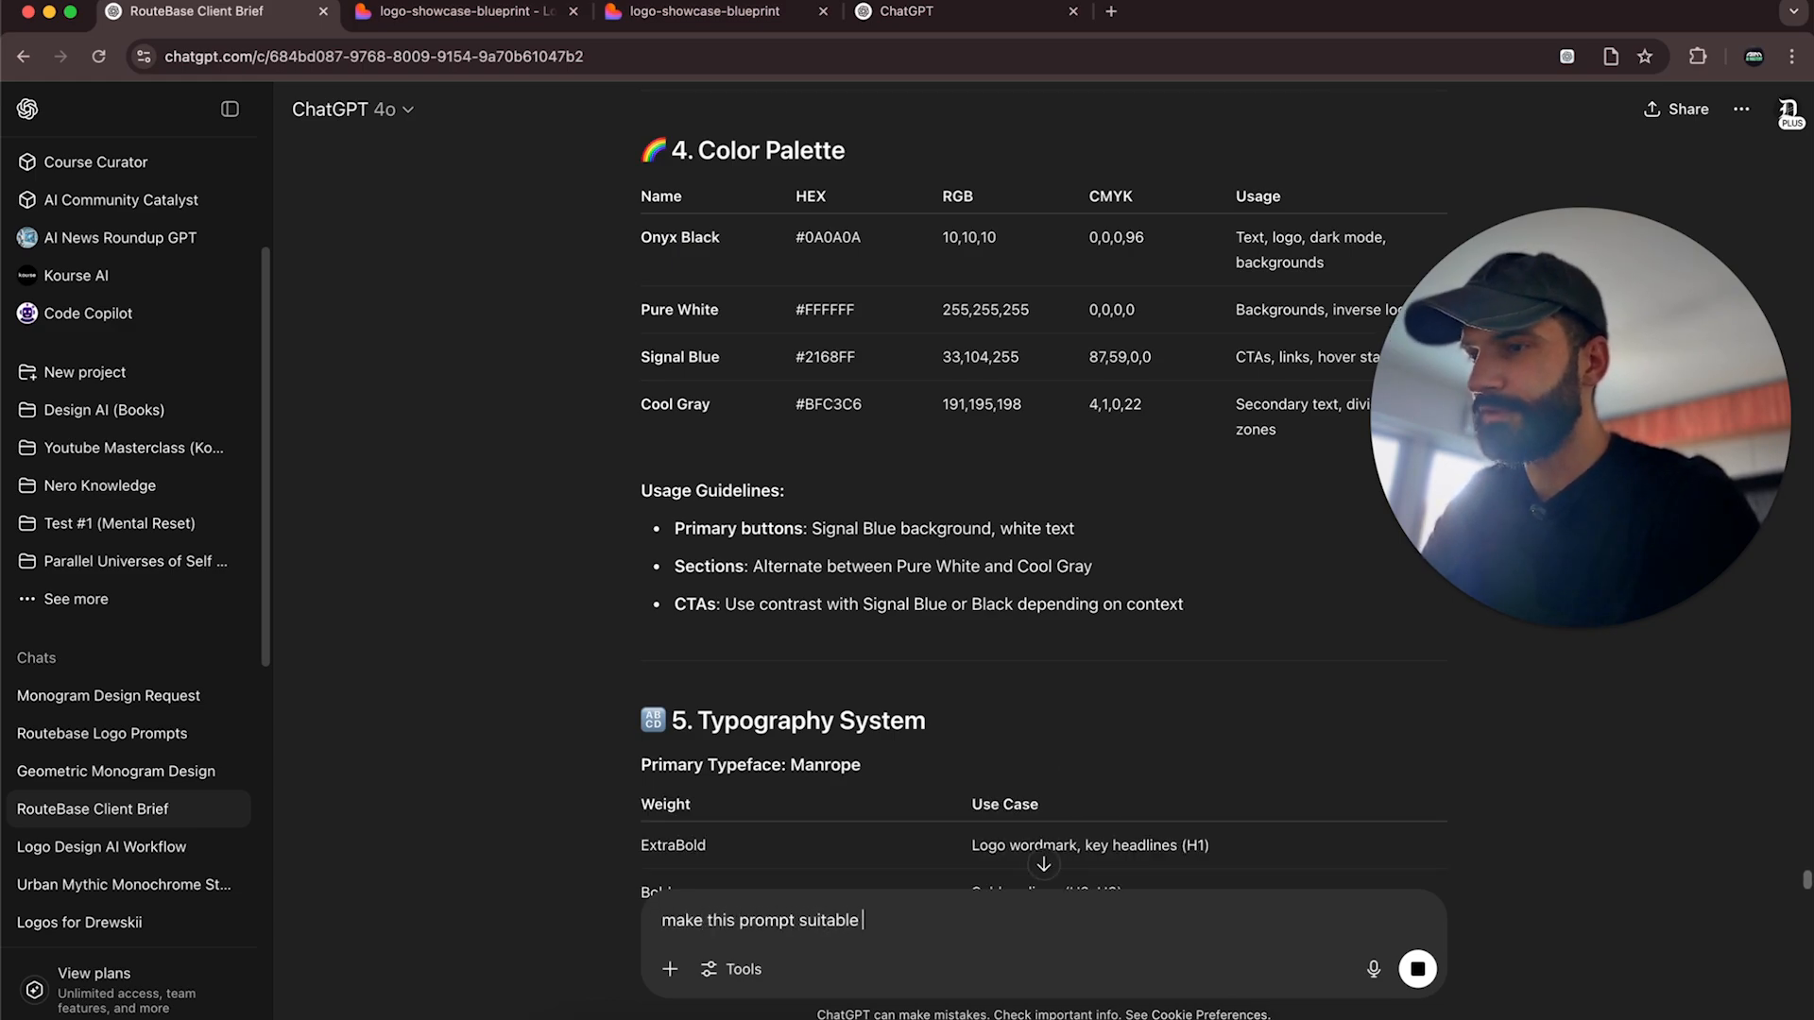
text(for use inside l)
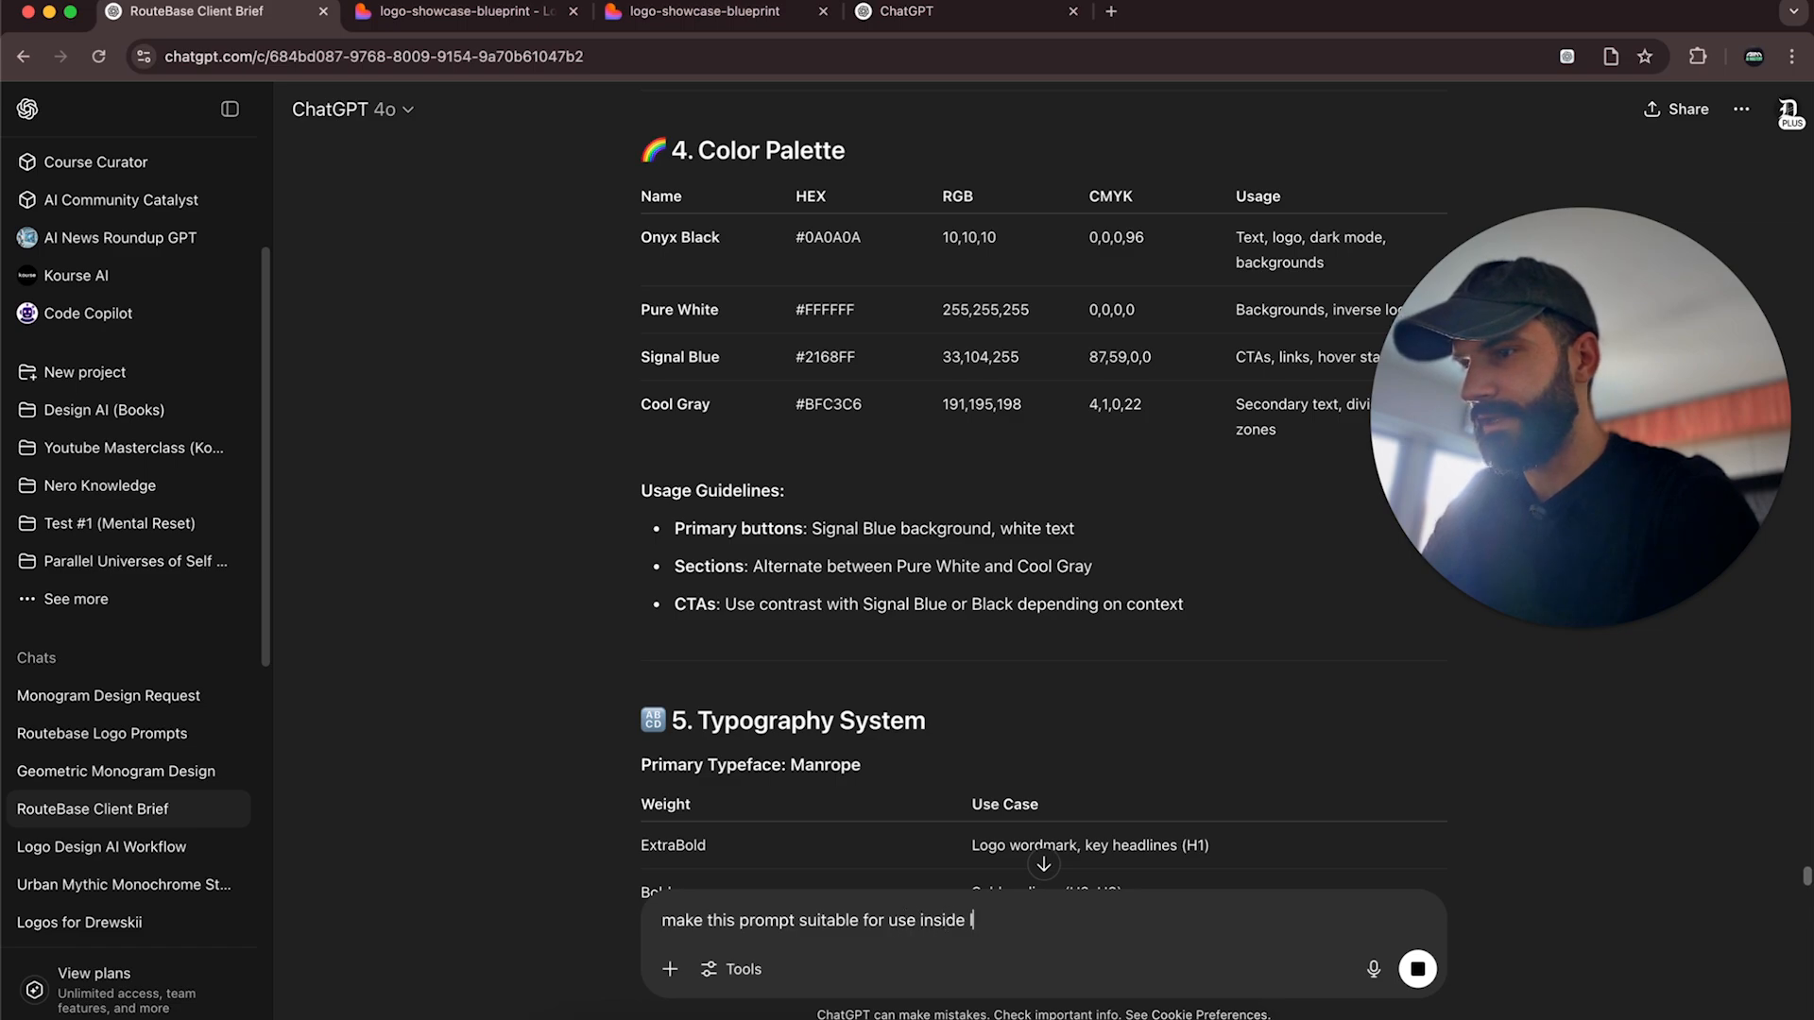
text(ovable.dev)
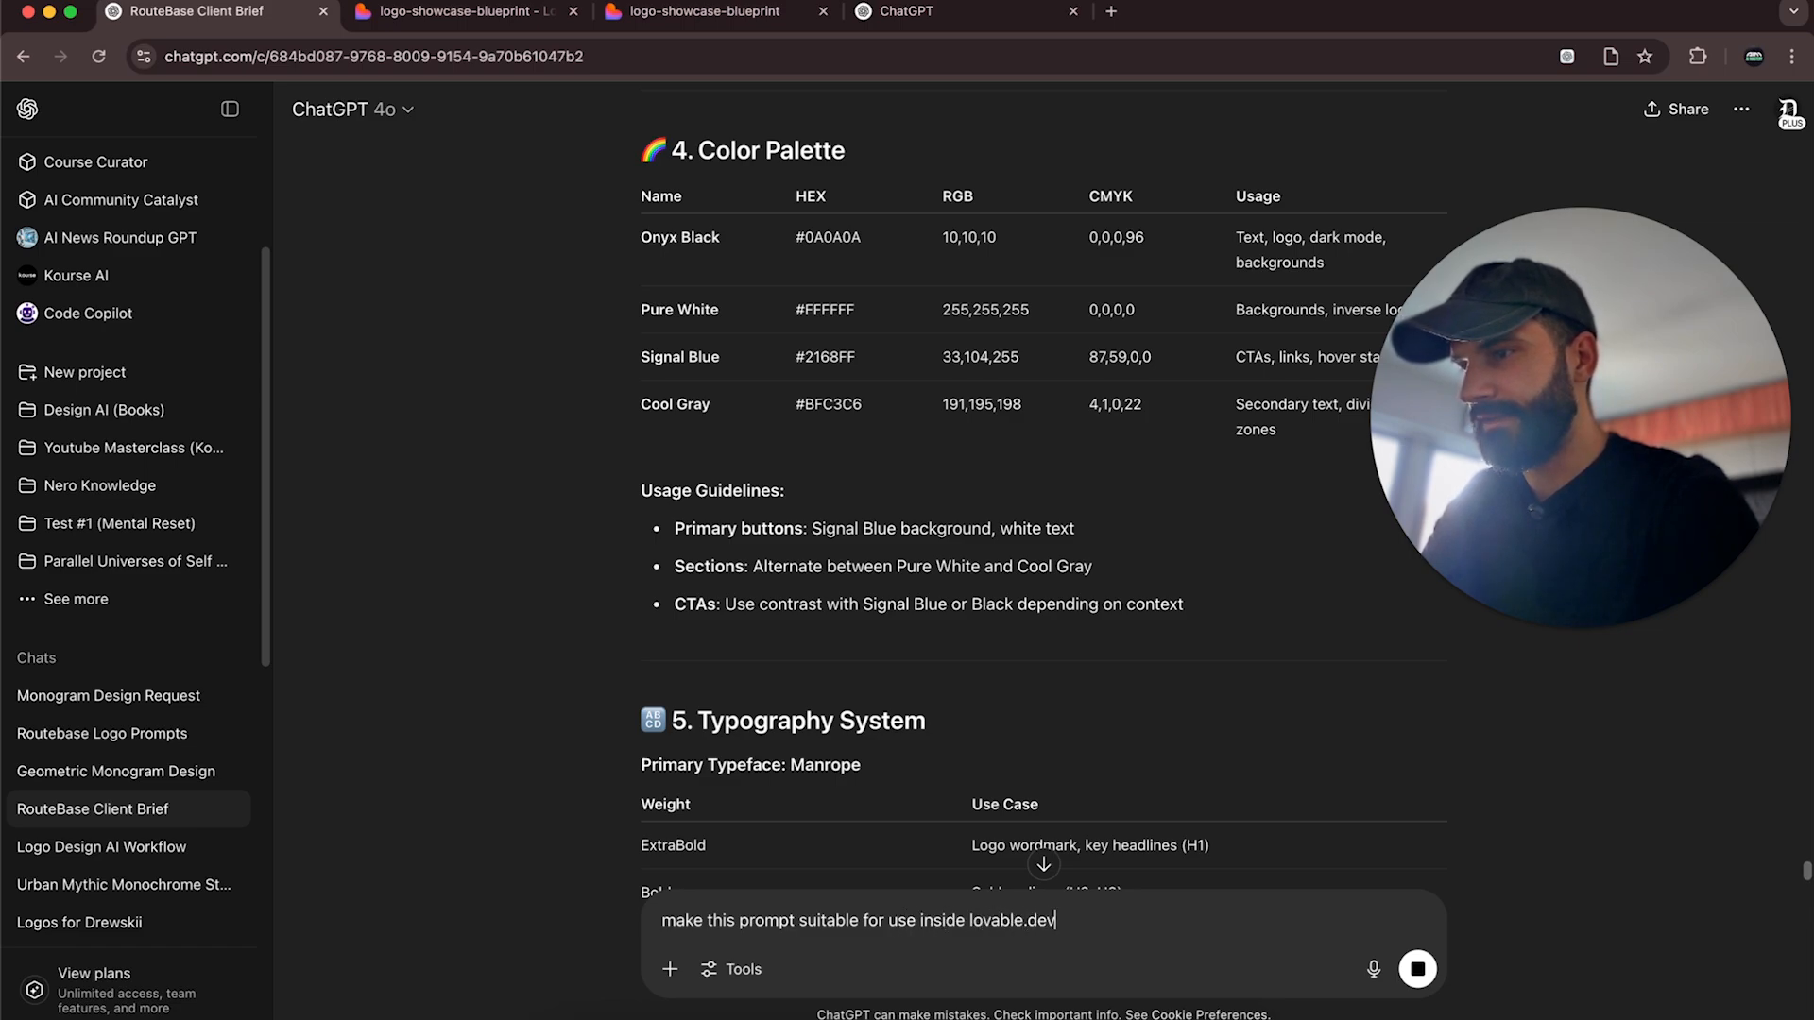
text( in order to )
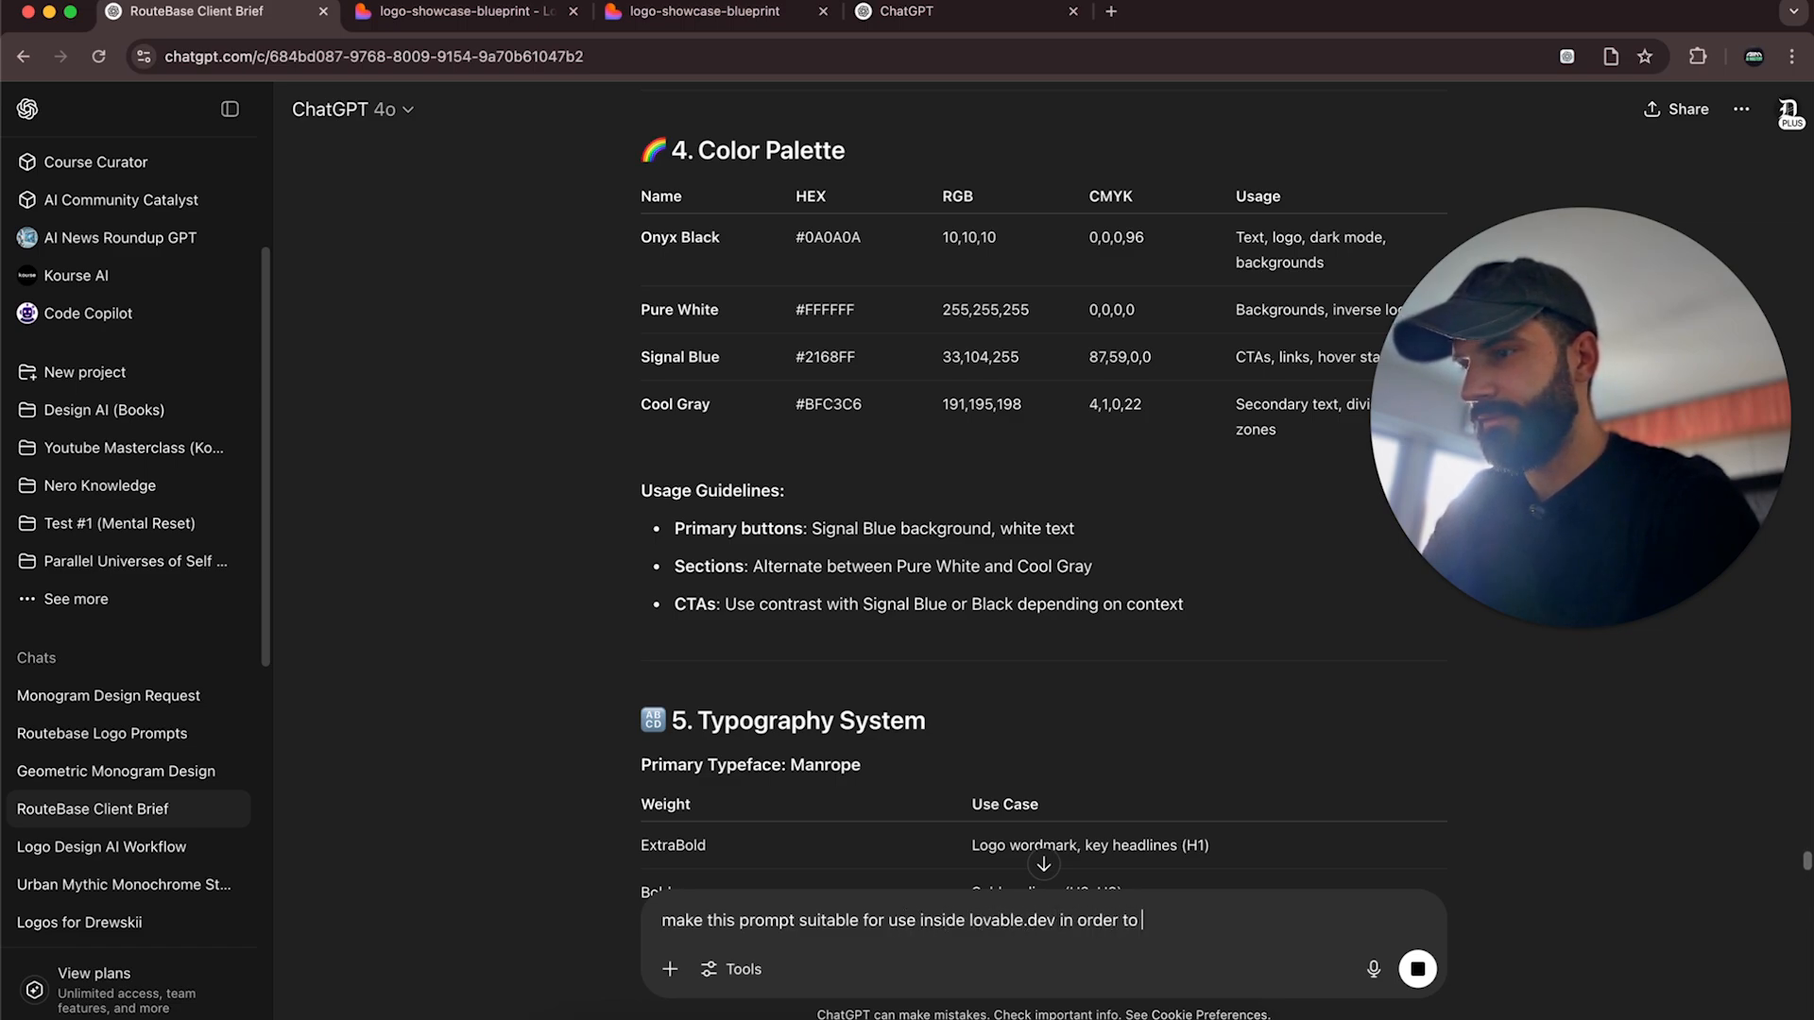
text(update a current )
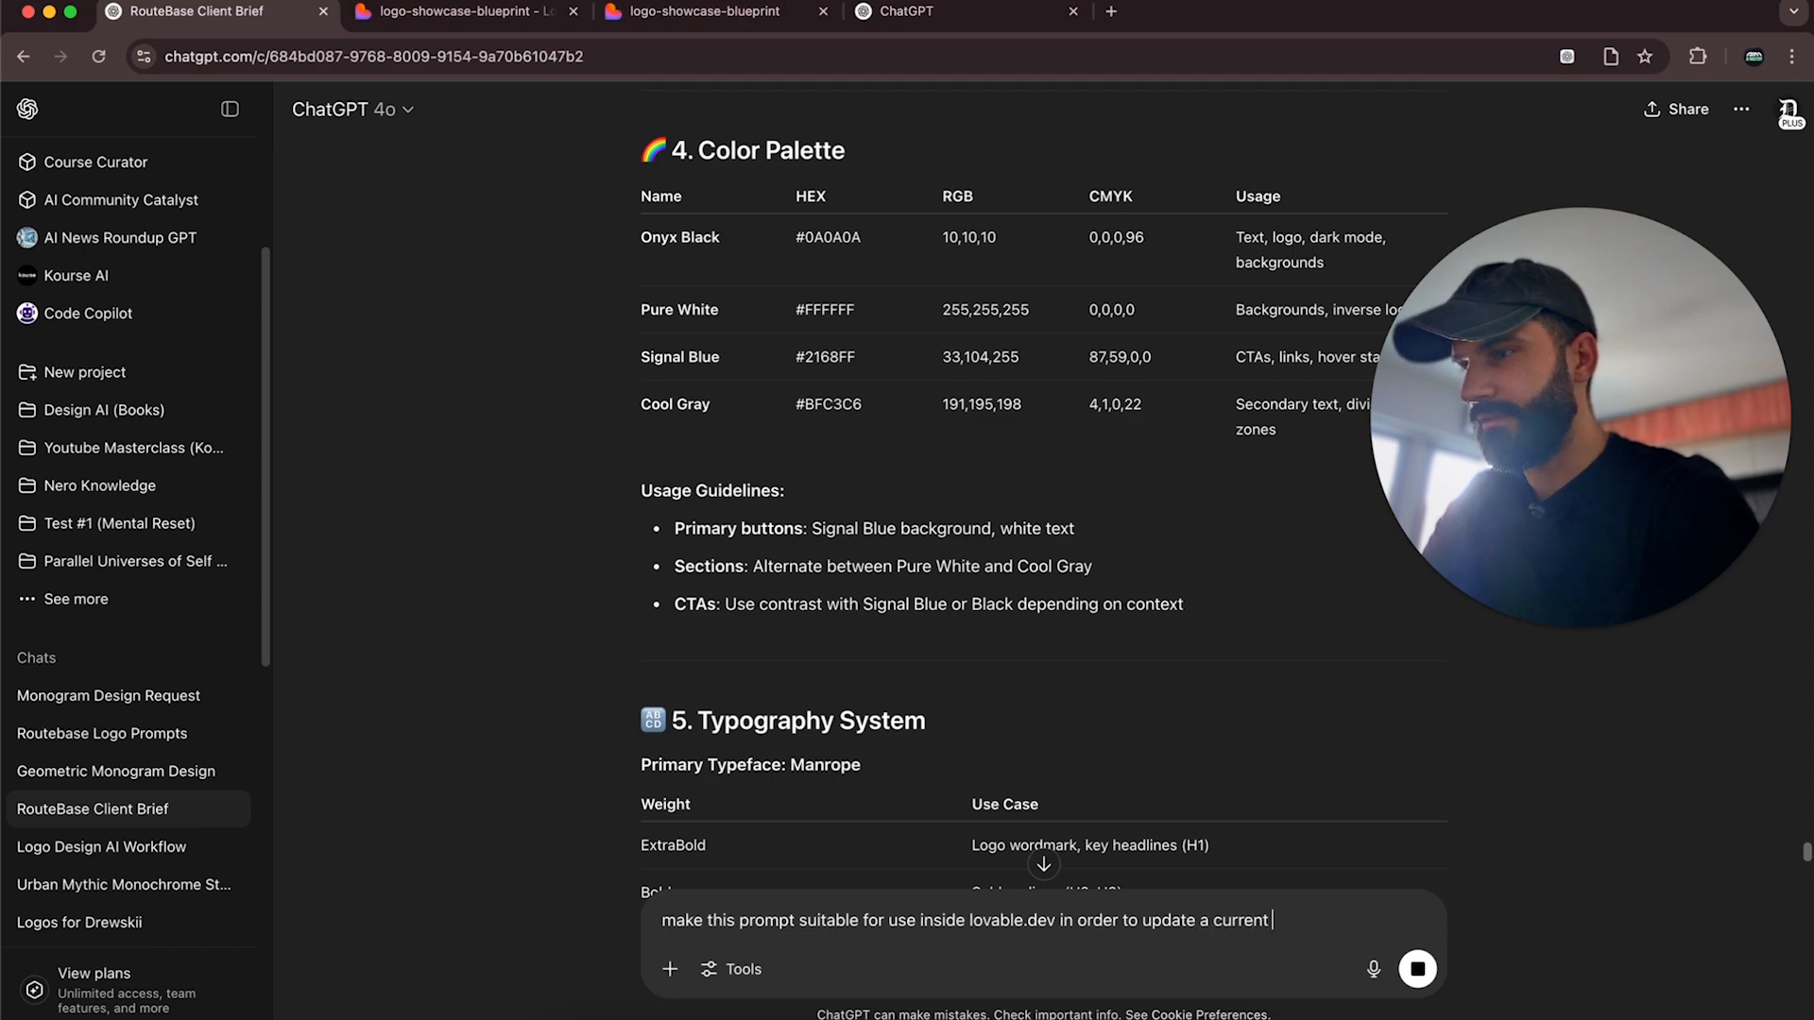
text(simple lo)
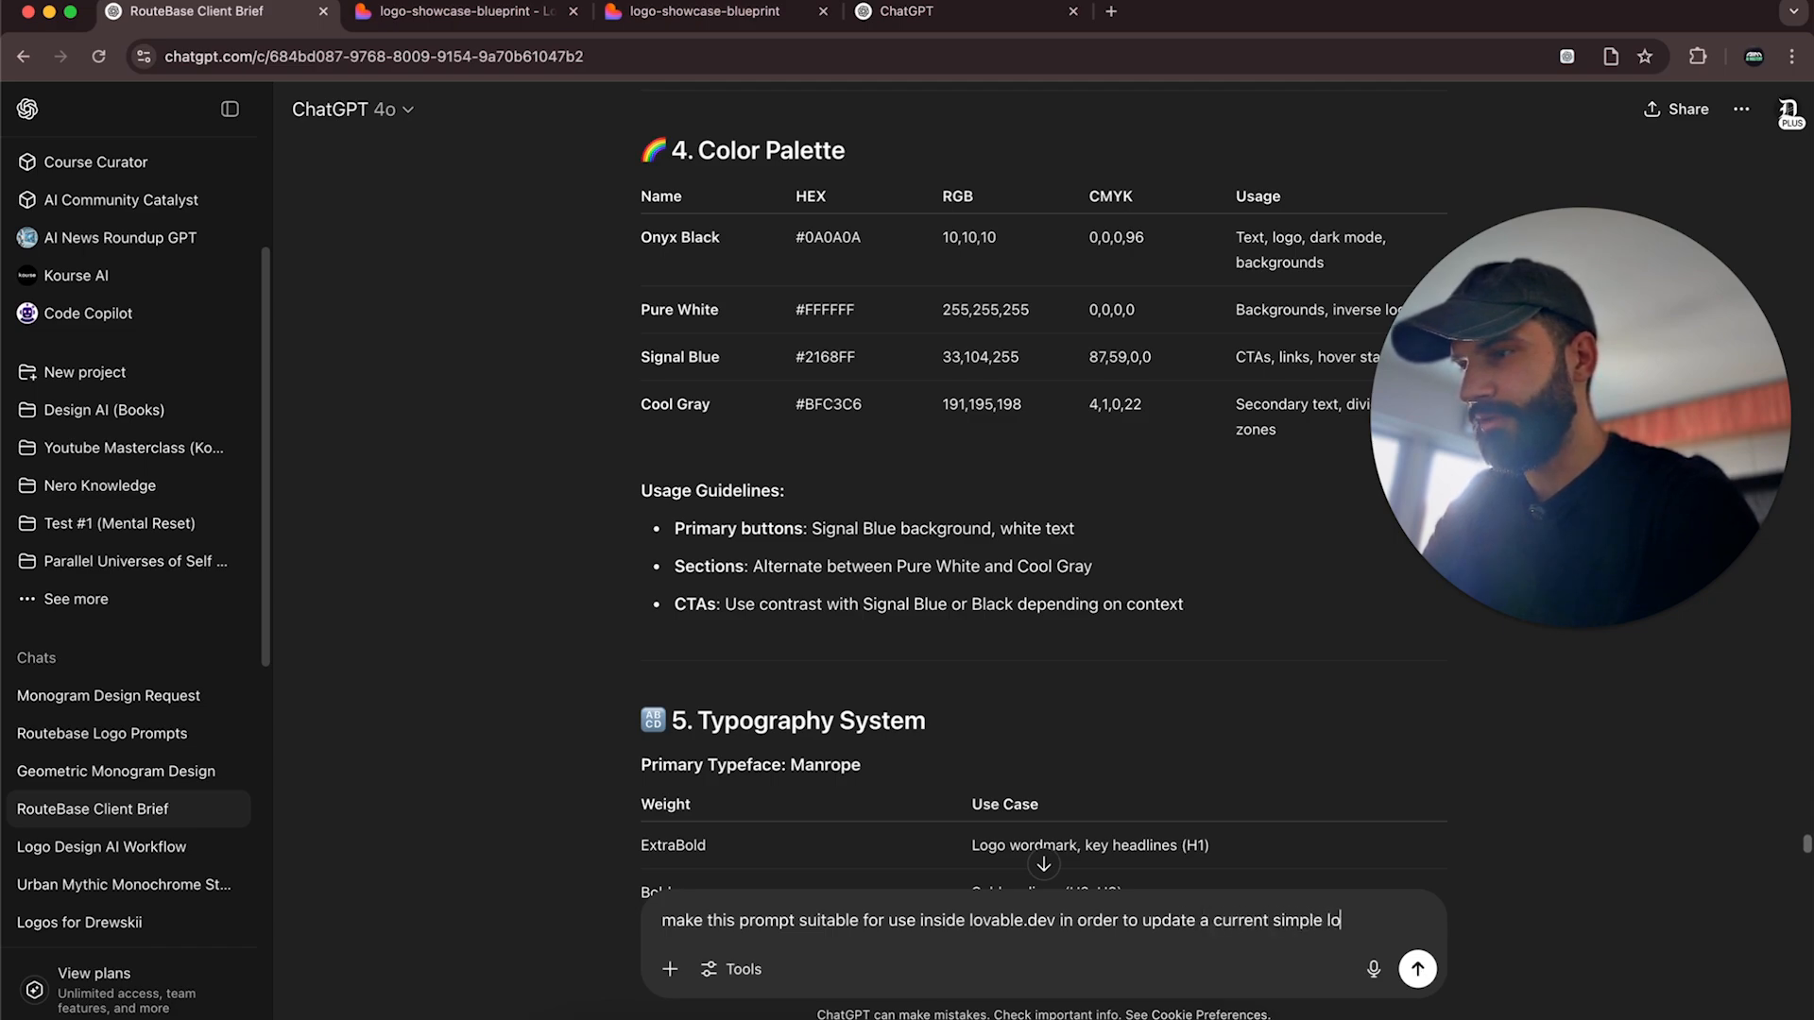
text(go showacase web)
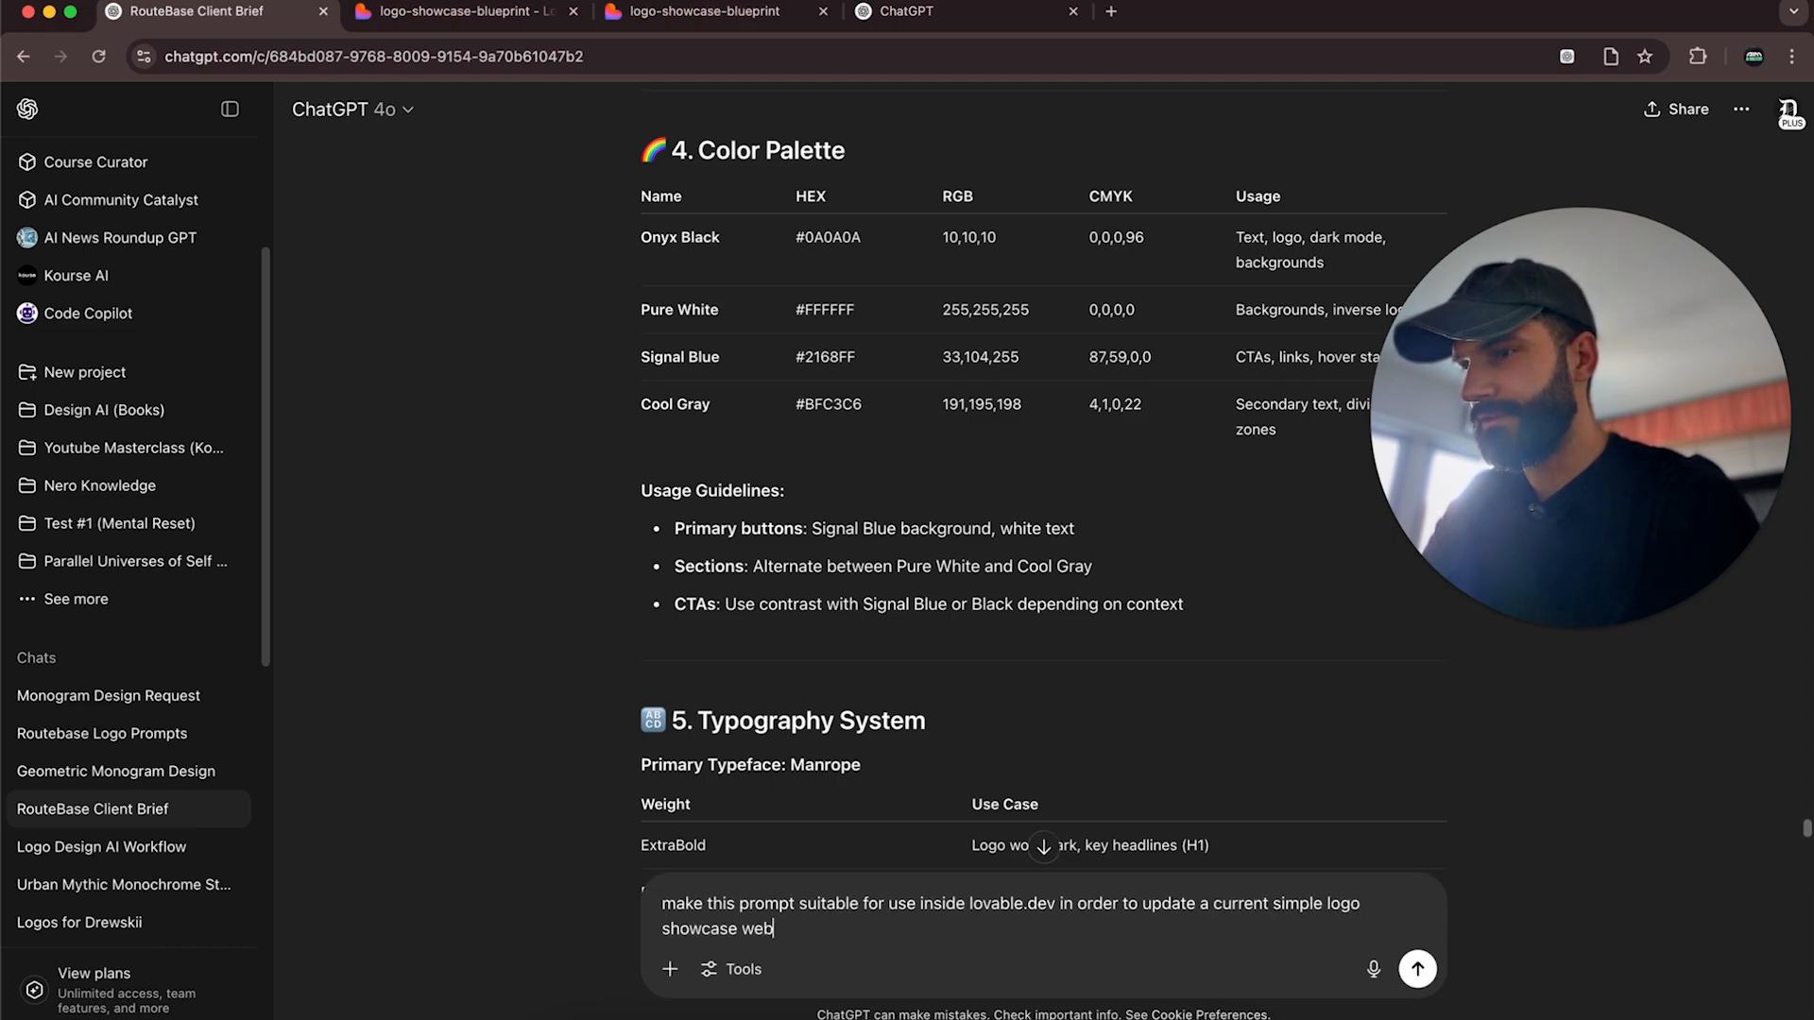
text(site that we are pr)
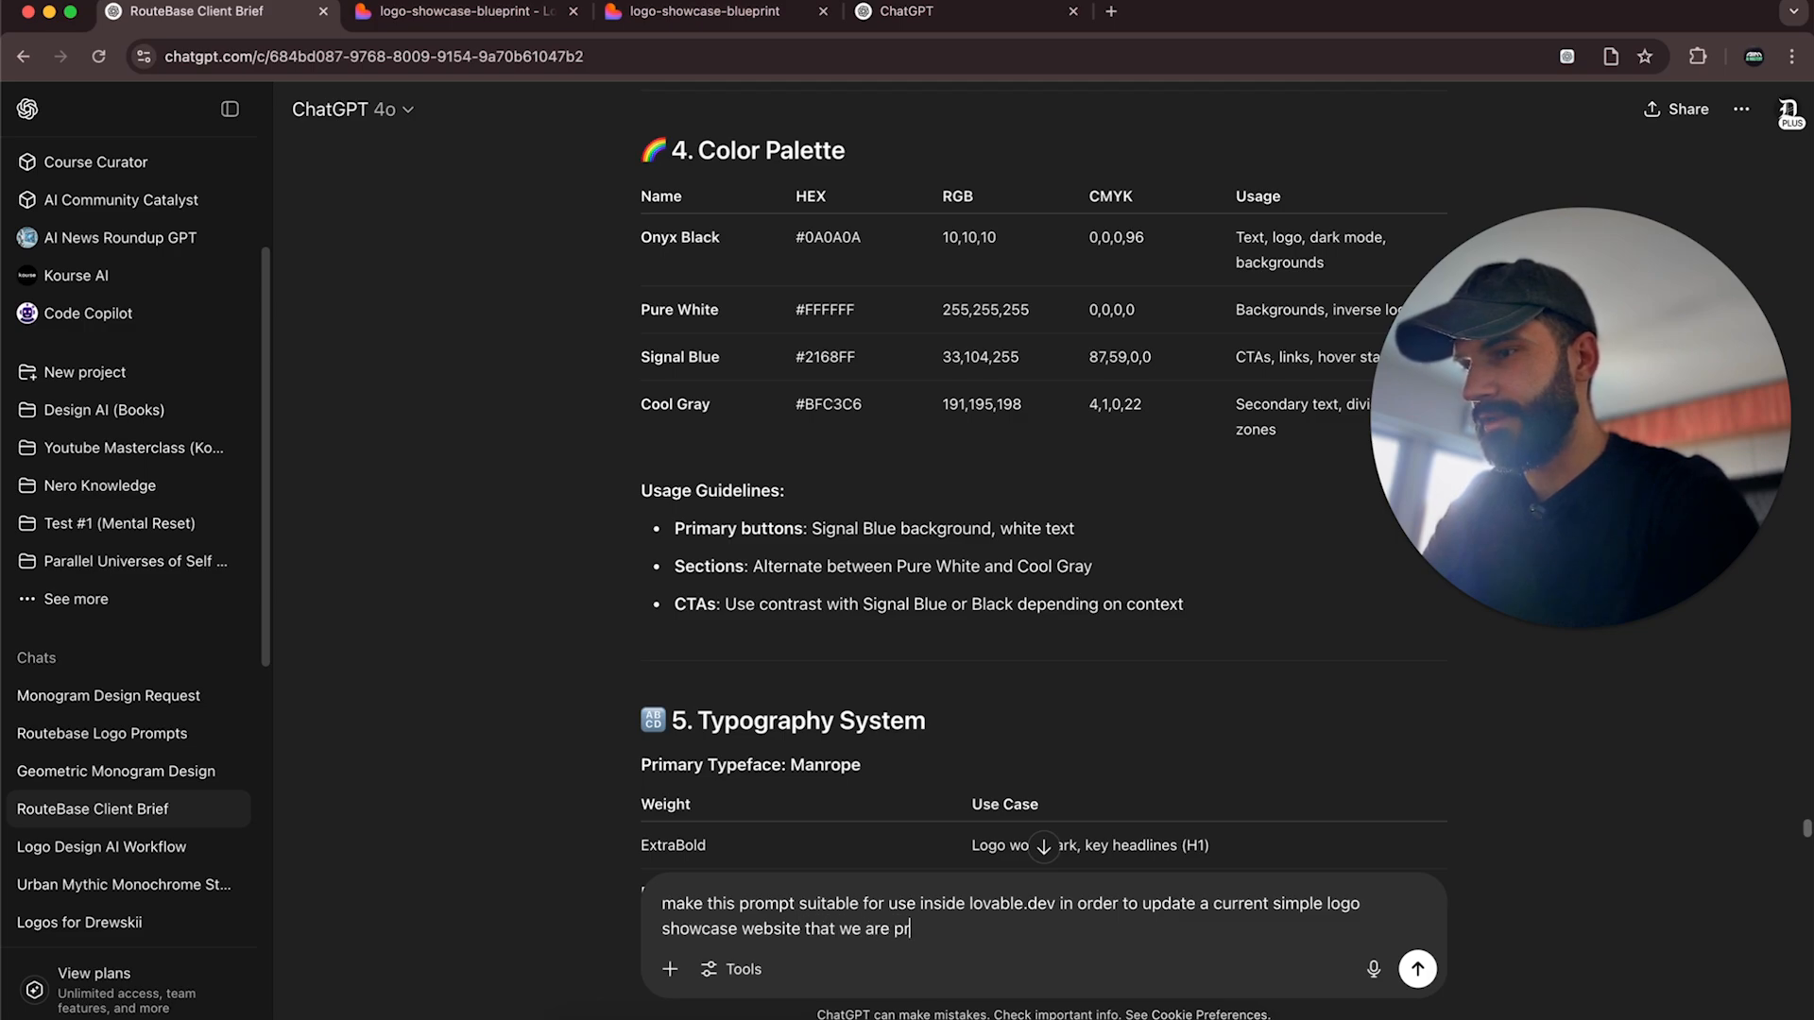
text(eparing for Rout)
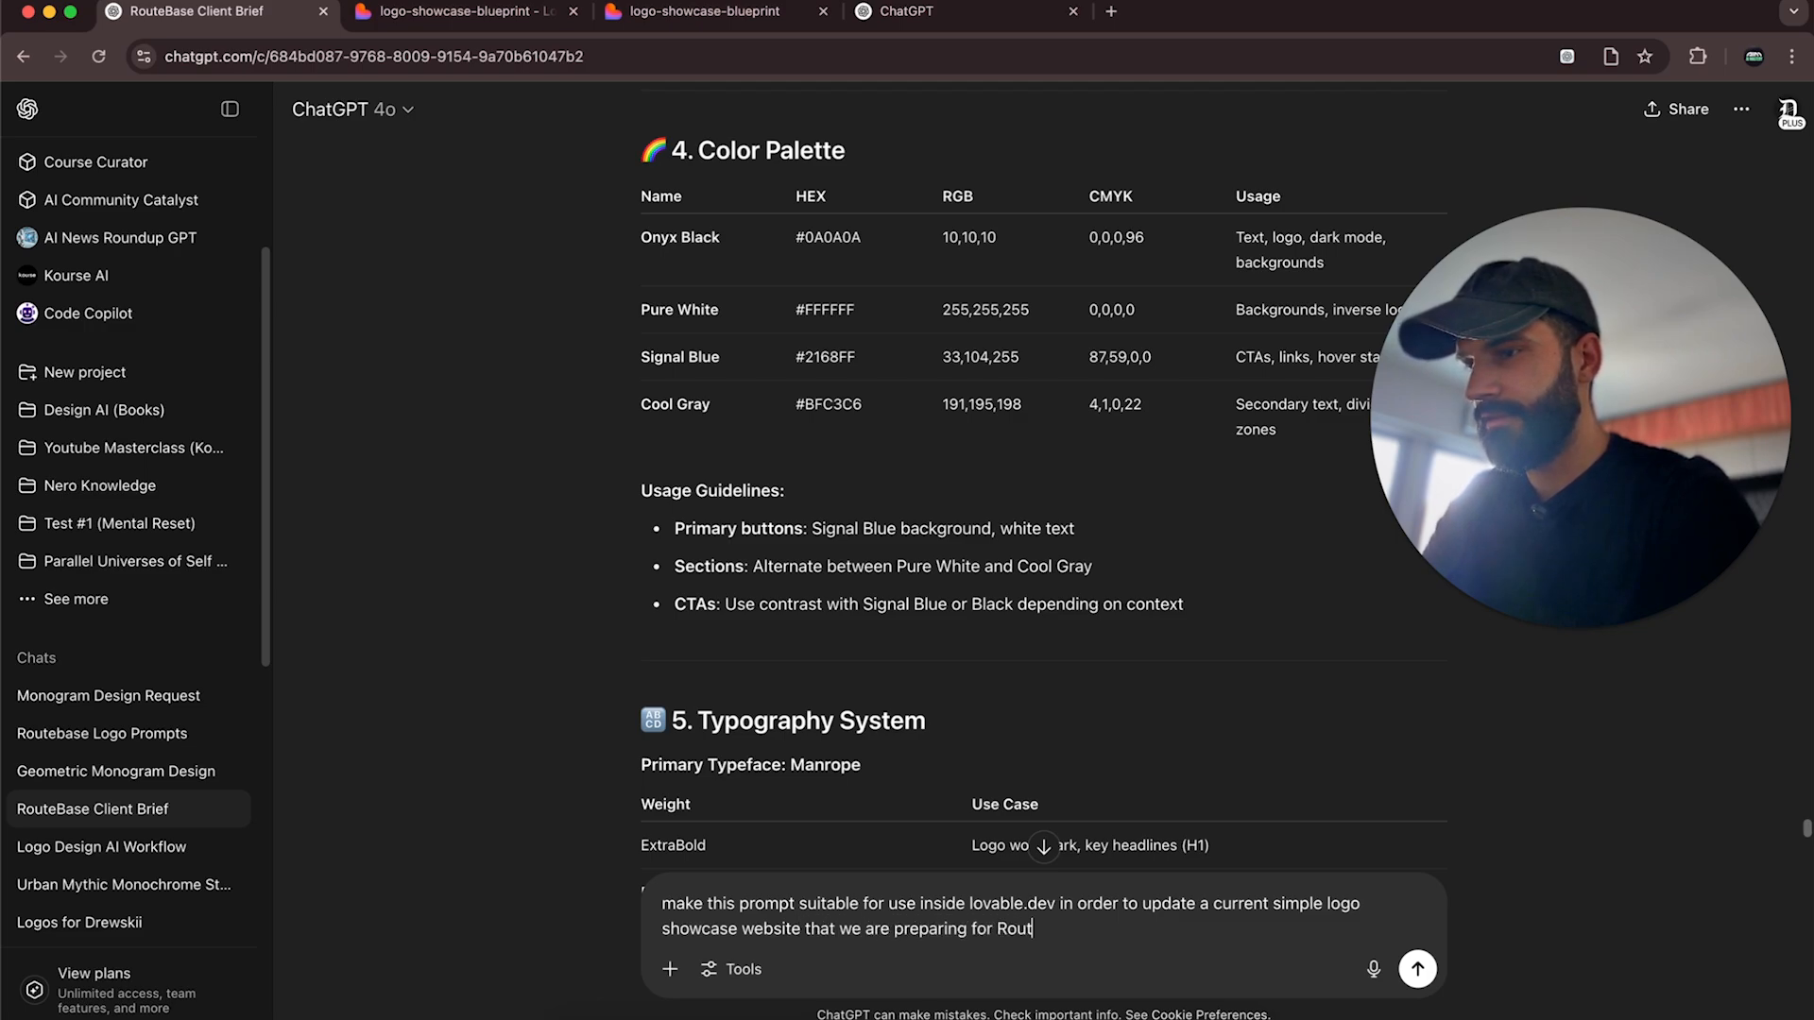
text(b)
key(BackSpace)
text(ebae)
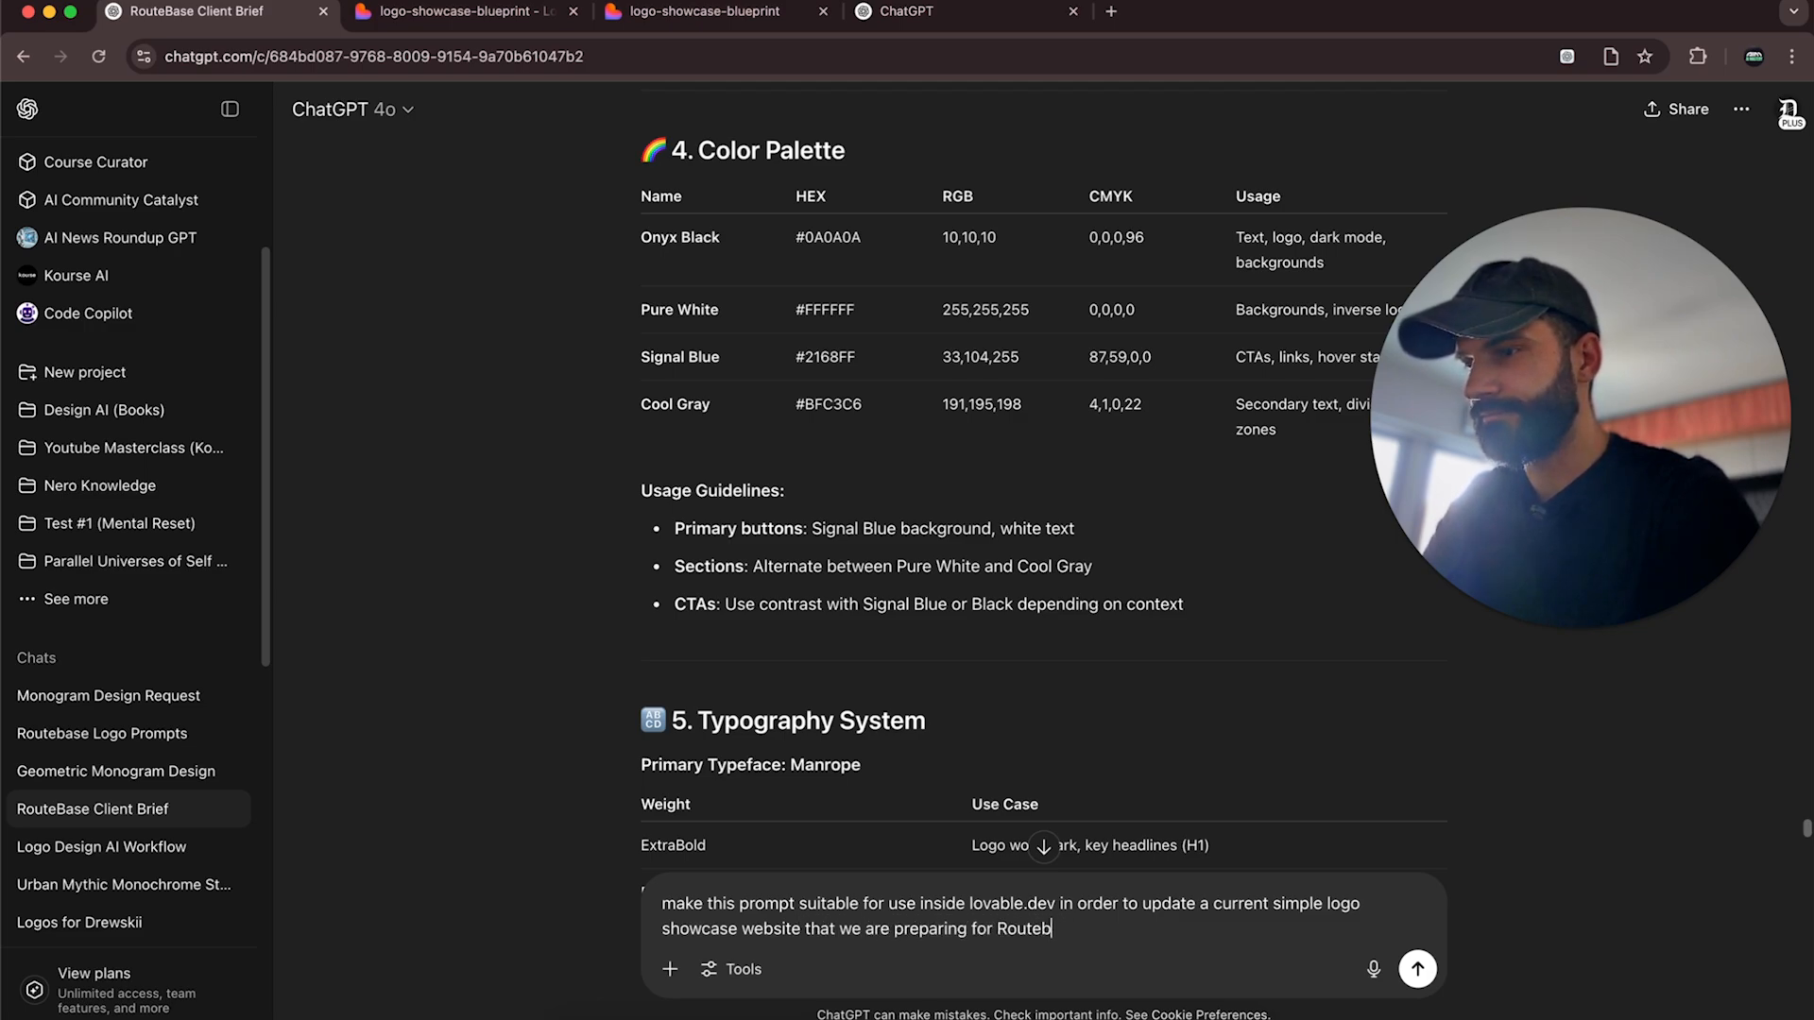
text(se)
key(Return)
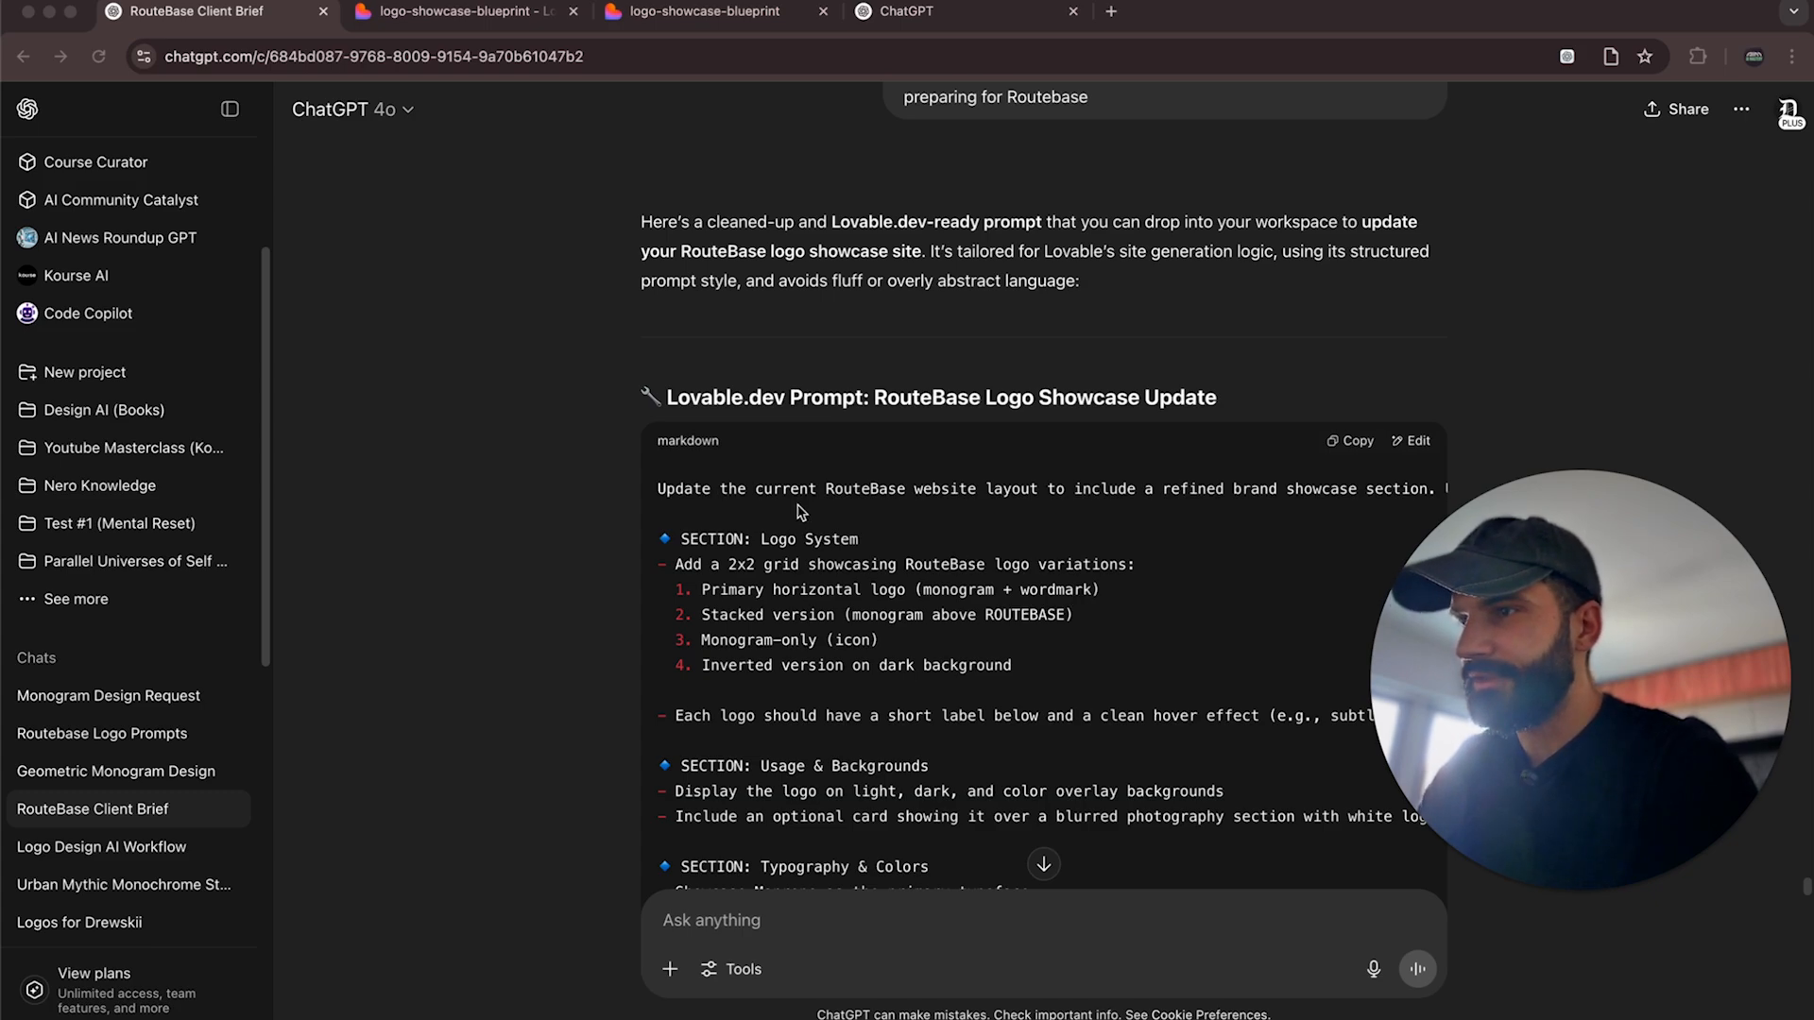
Copy the RouteBase Logo Showcase Update prompt from the reply, switch to the Lovable project and paste it into the message.
scroll(957, 496, down, 1)
scroll(957, 496, down, 3)
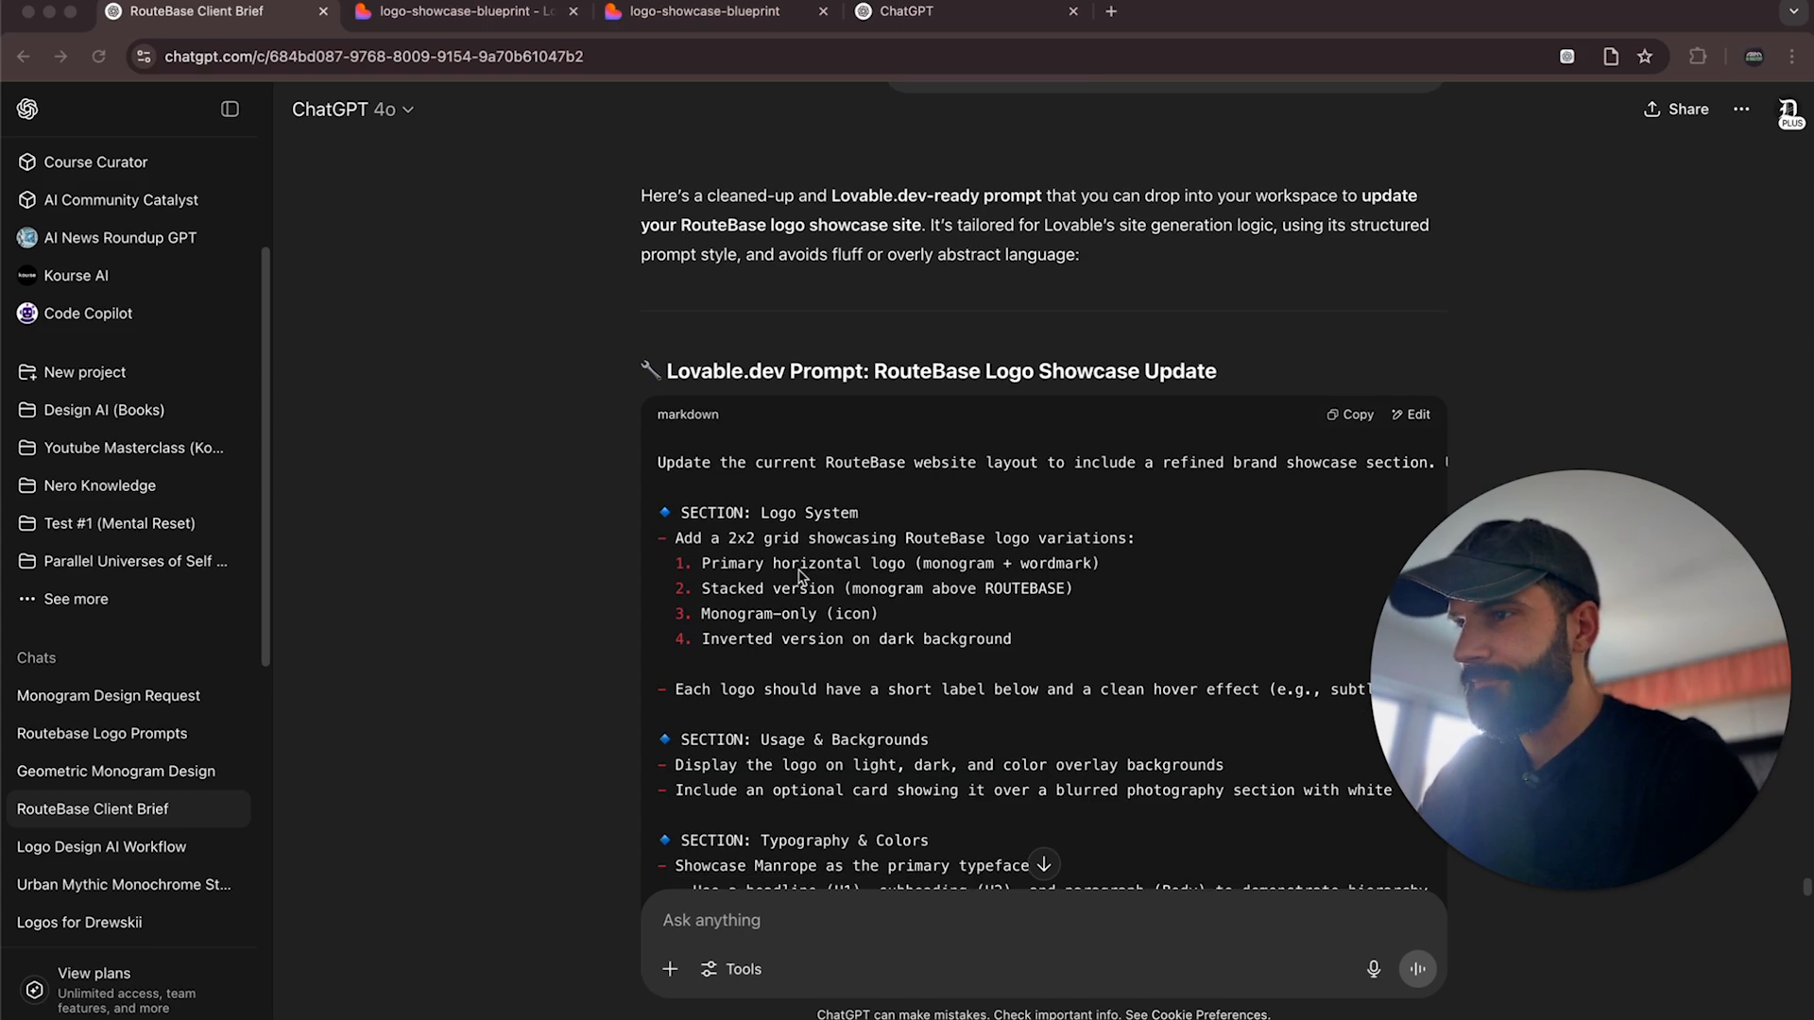
scroll(902, 507, down, 6)
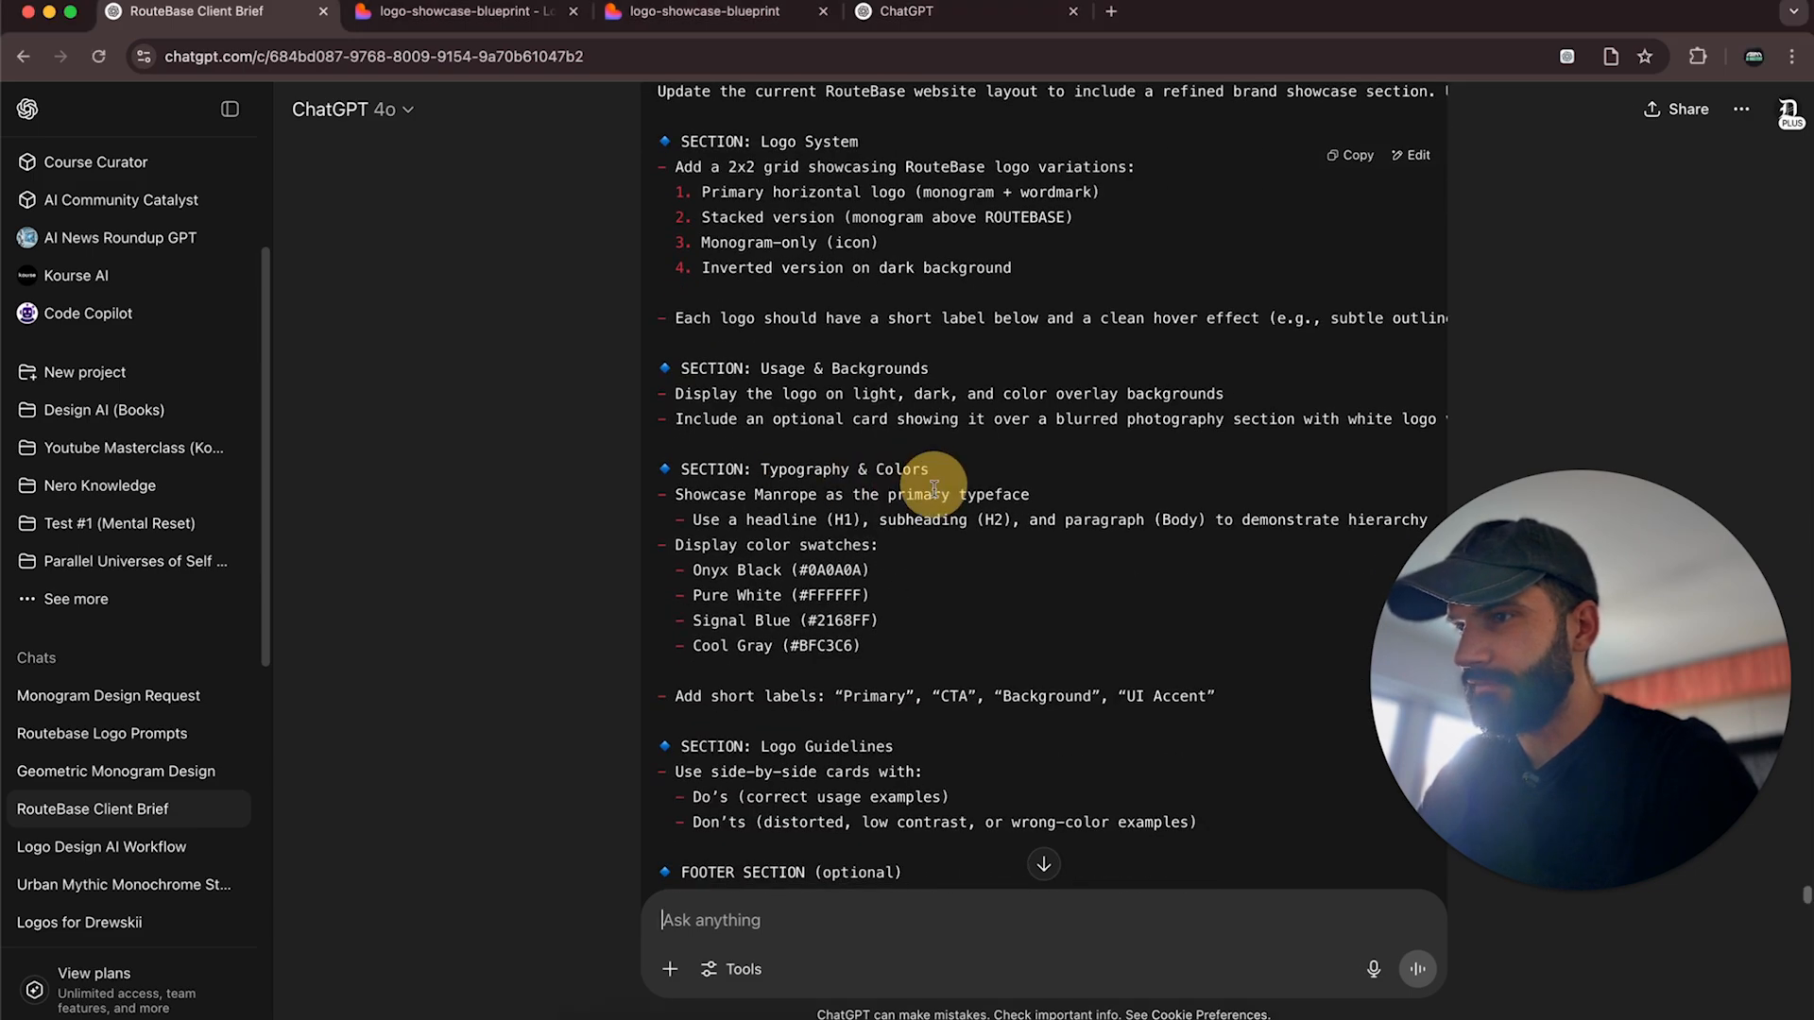
scroll(779, 562, down, 4)
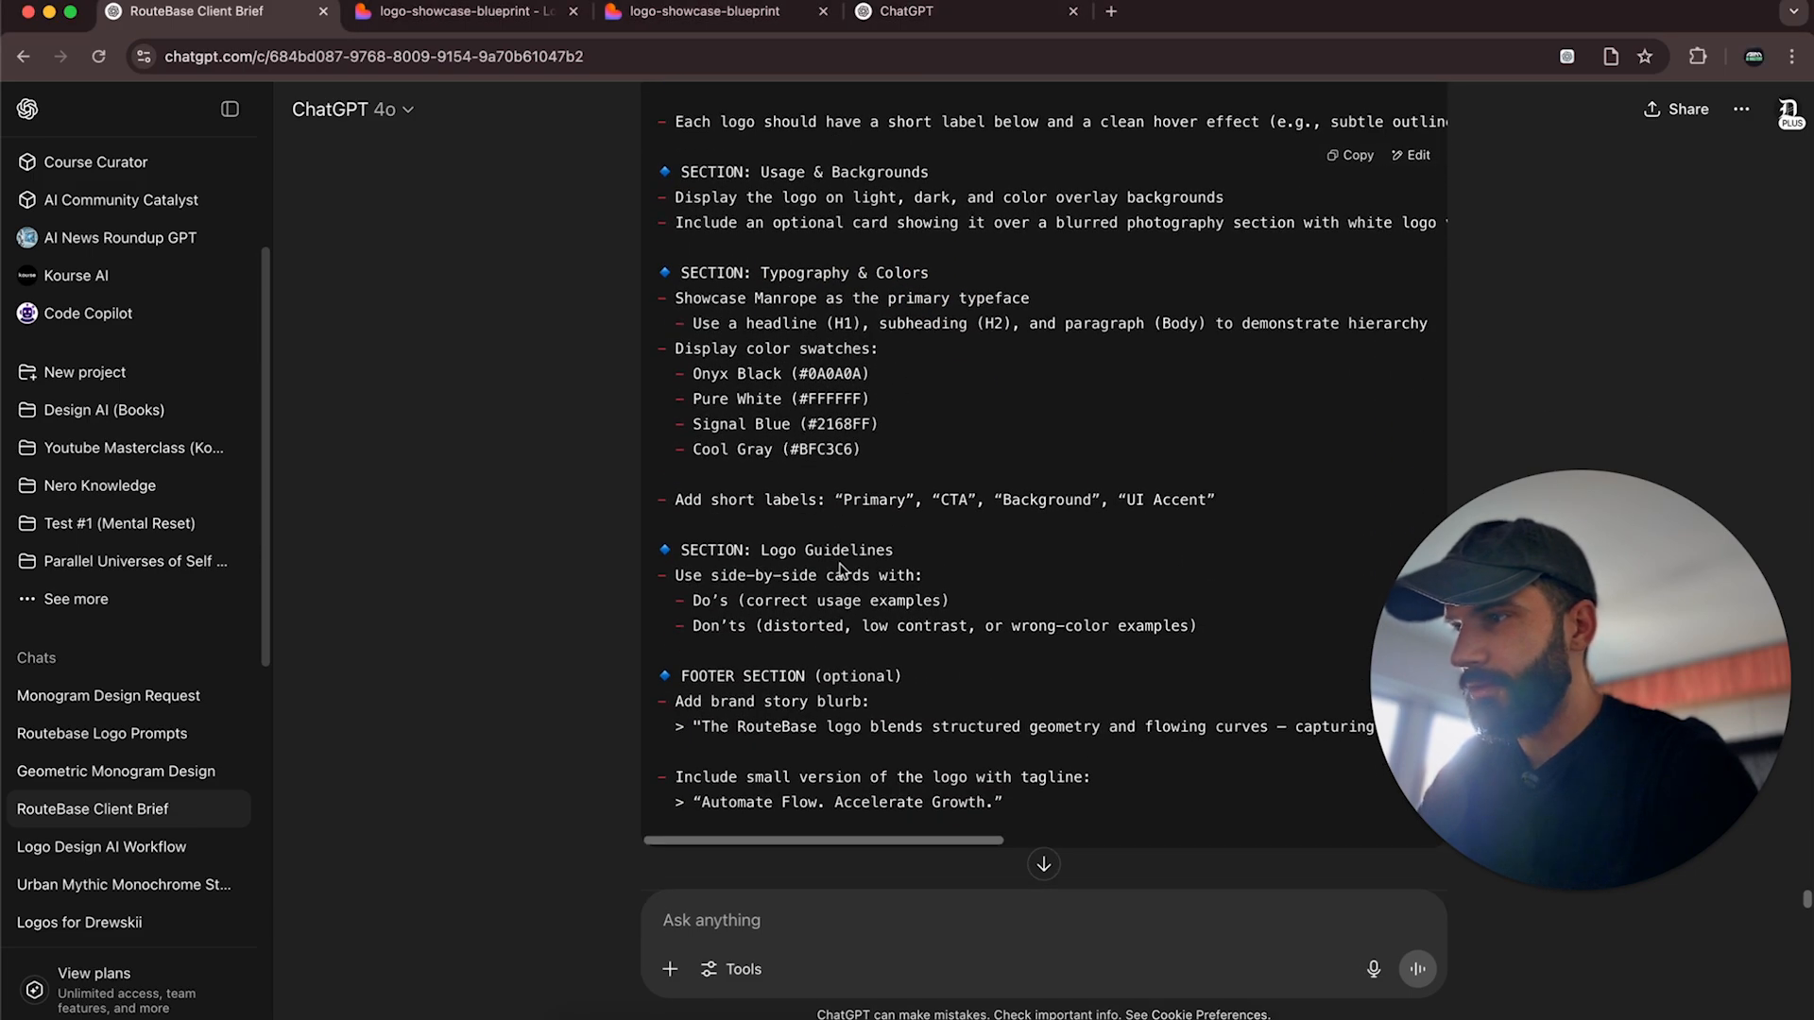
scroll(836, 568, down, 4)
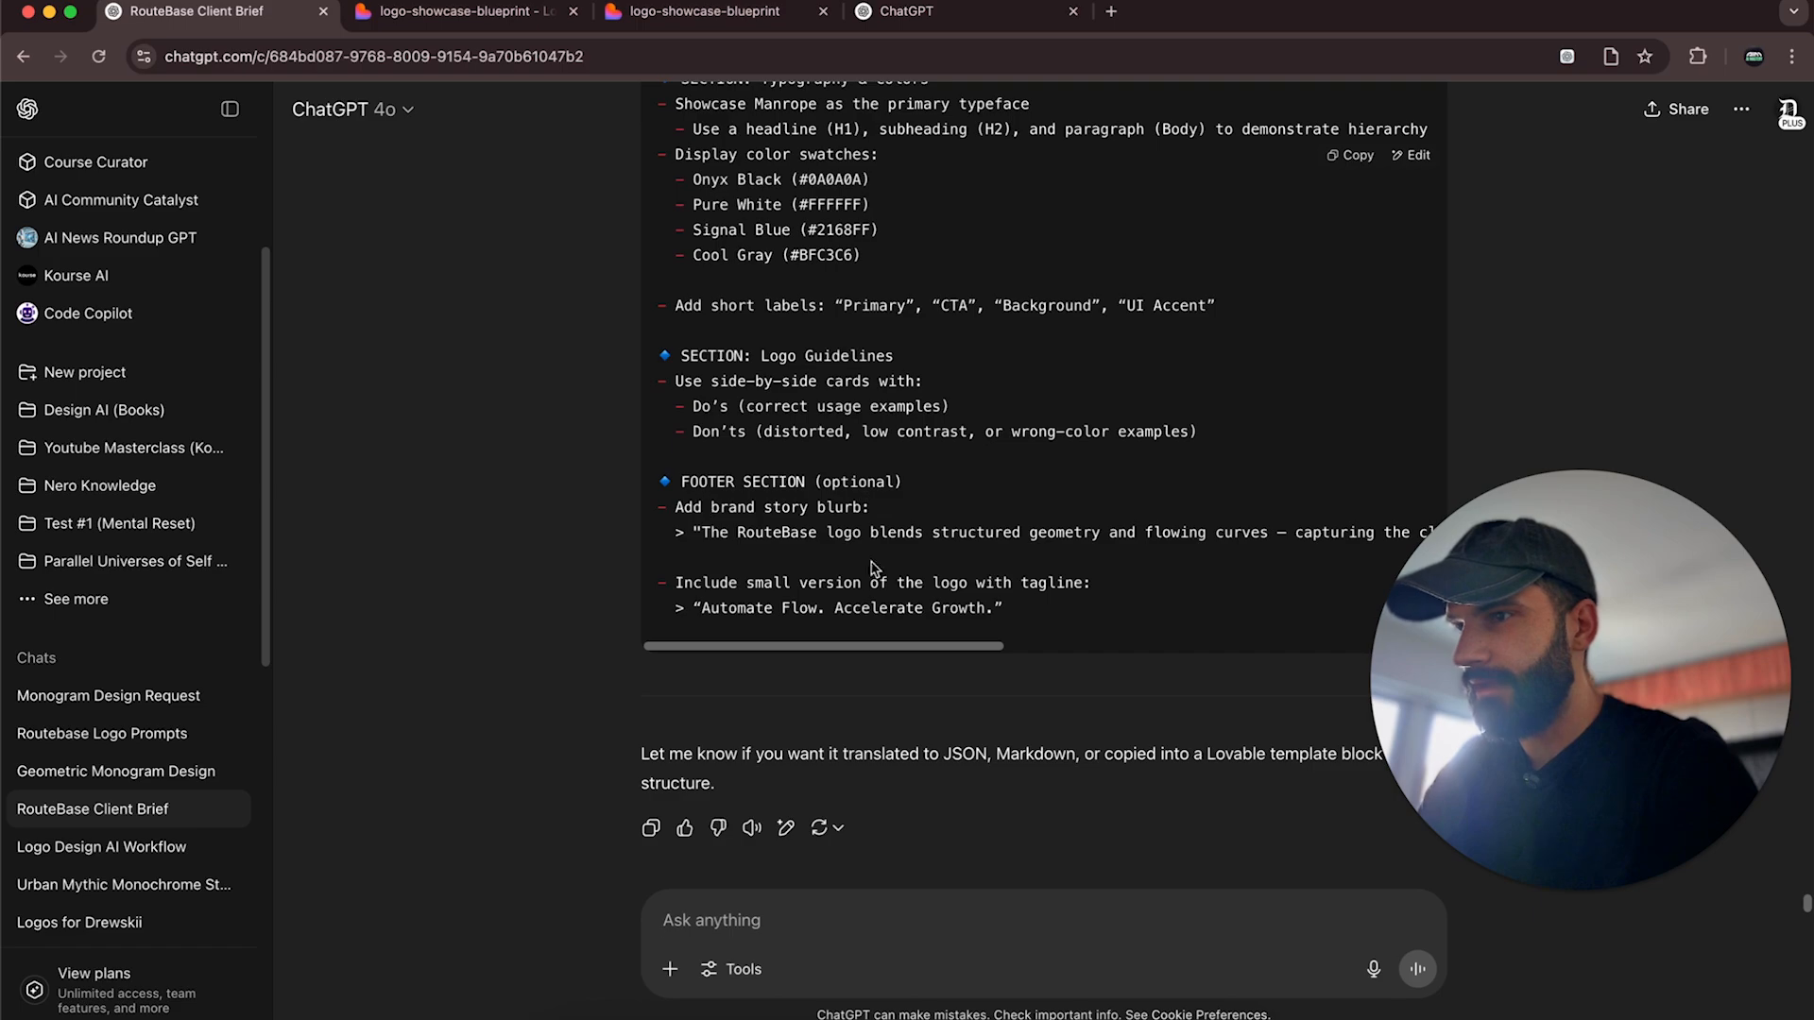
drag(925, 656, 744, 656)
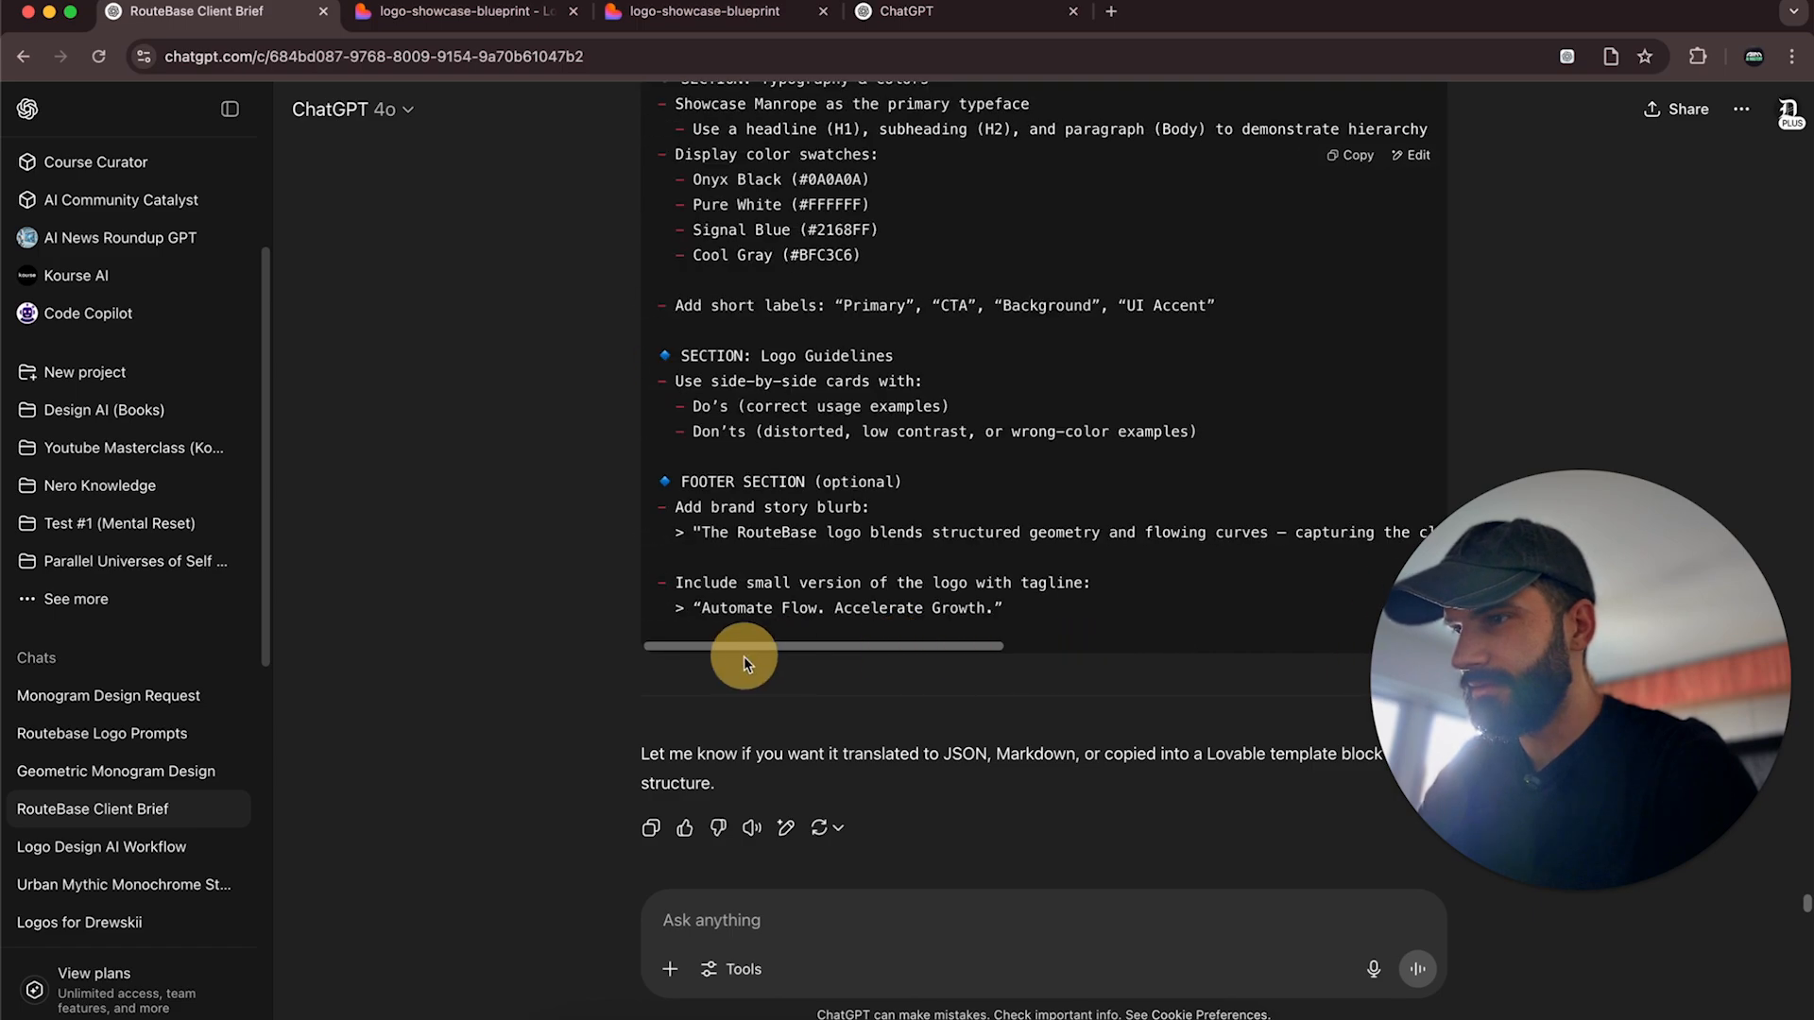
scroll(912, 631, up, 2)
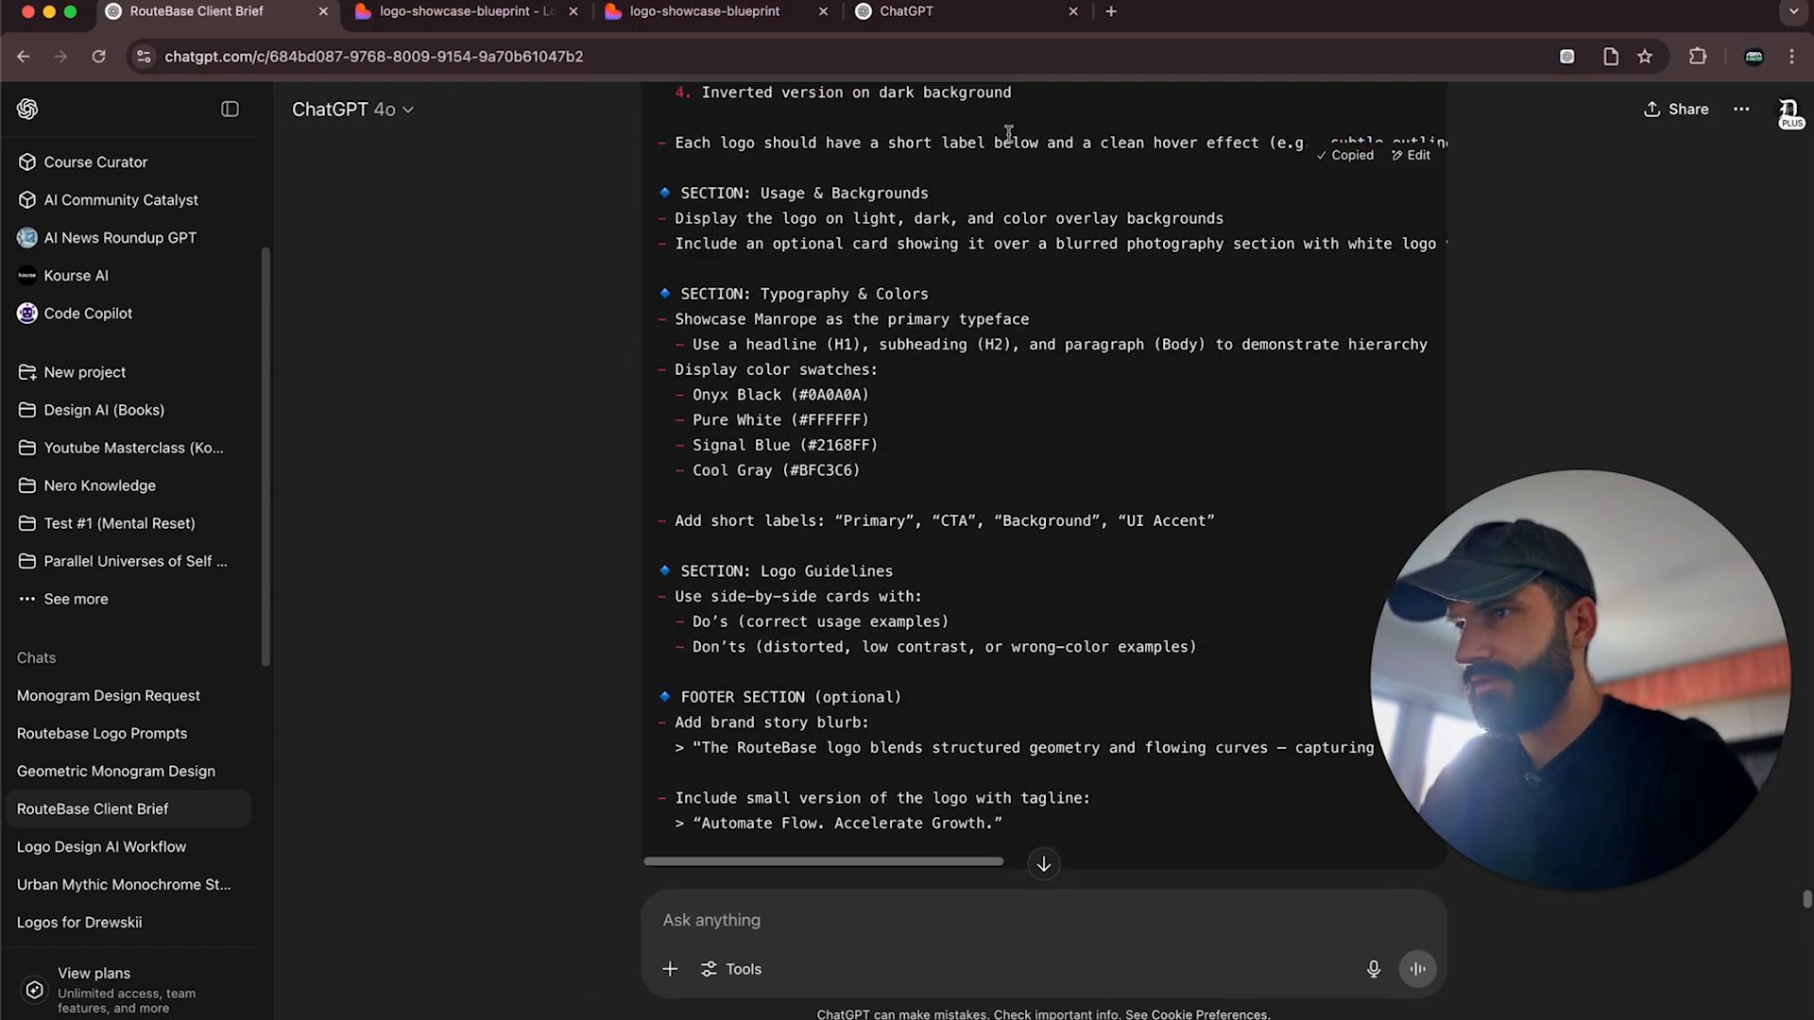
click(708, 27)
click(463, 11)
click(293, 931)
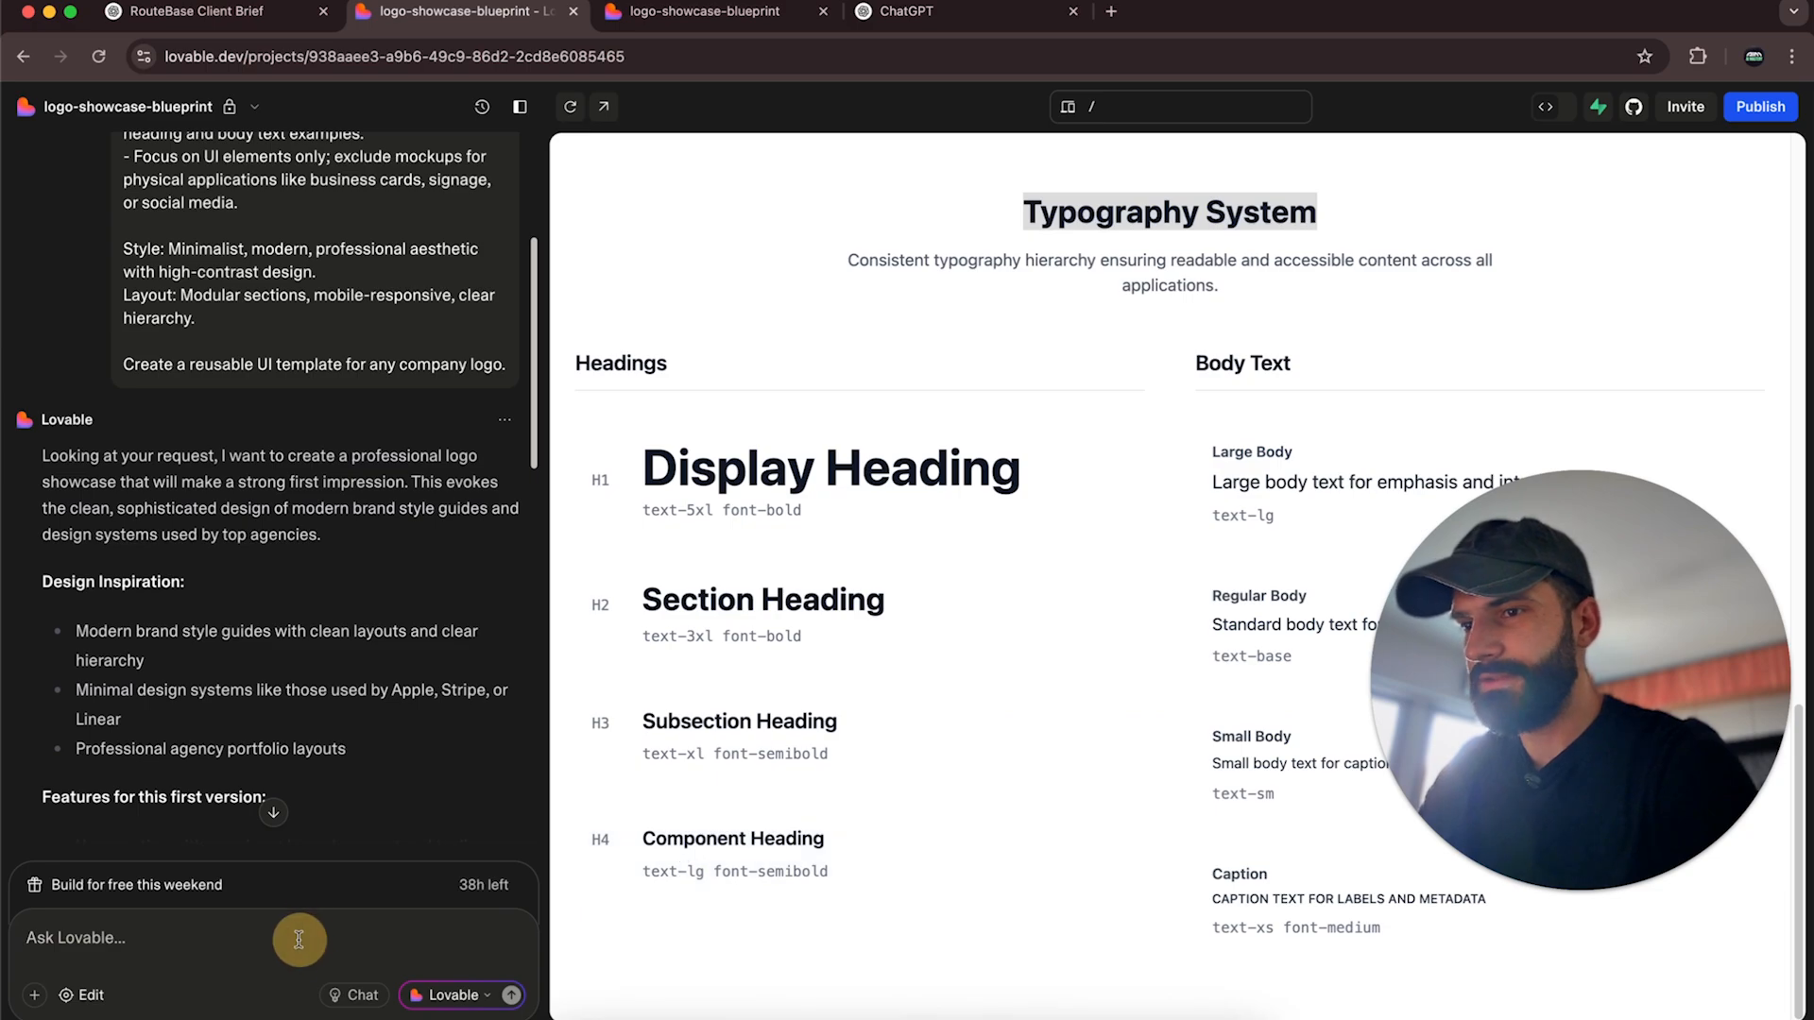
key(super+v)
Start a closing line under the pasted prompt: "- For Routebase, just type out the word using Manrope, I will".
key(Return)
text(-)
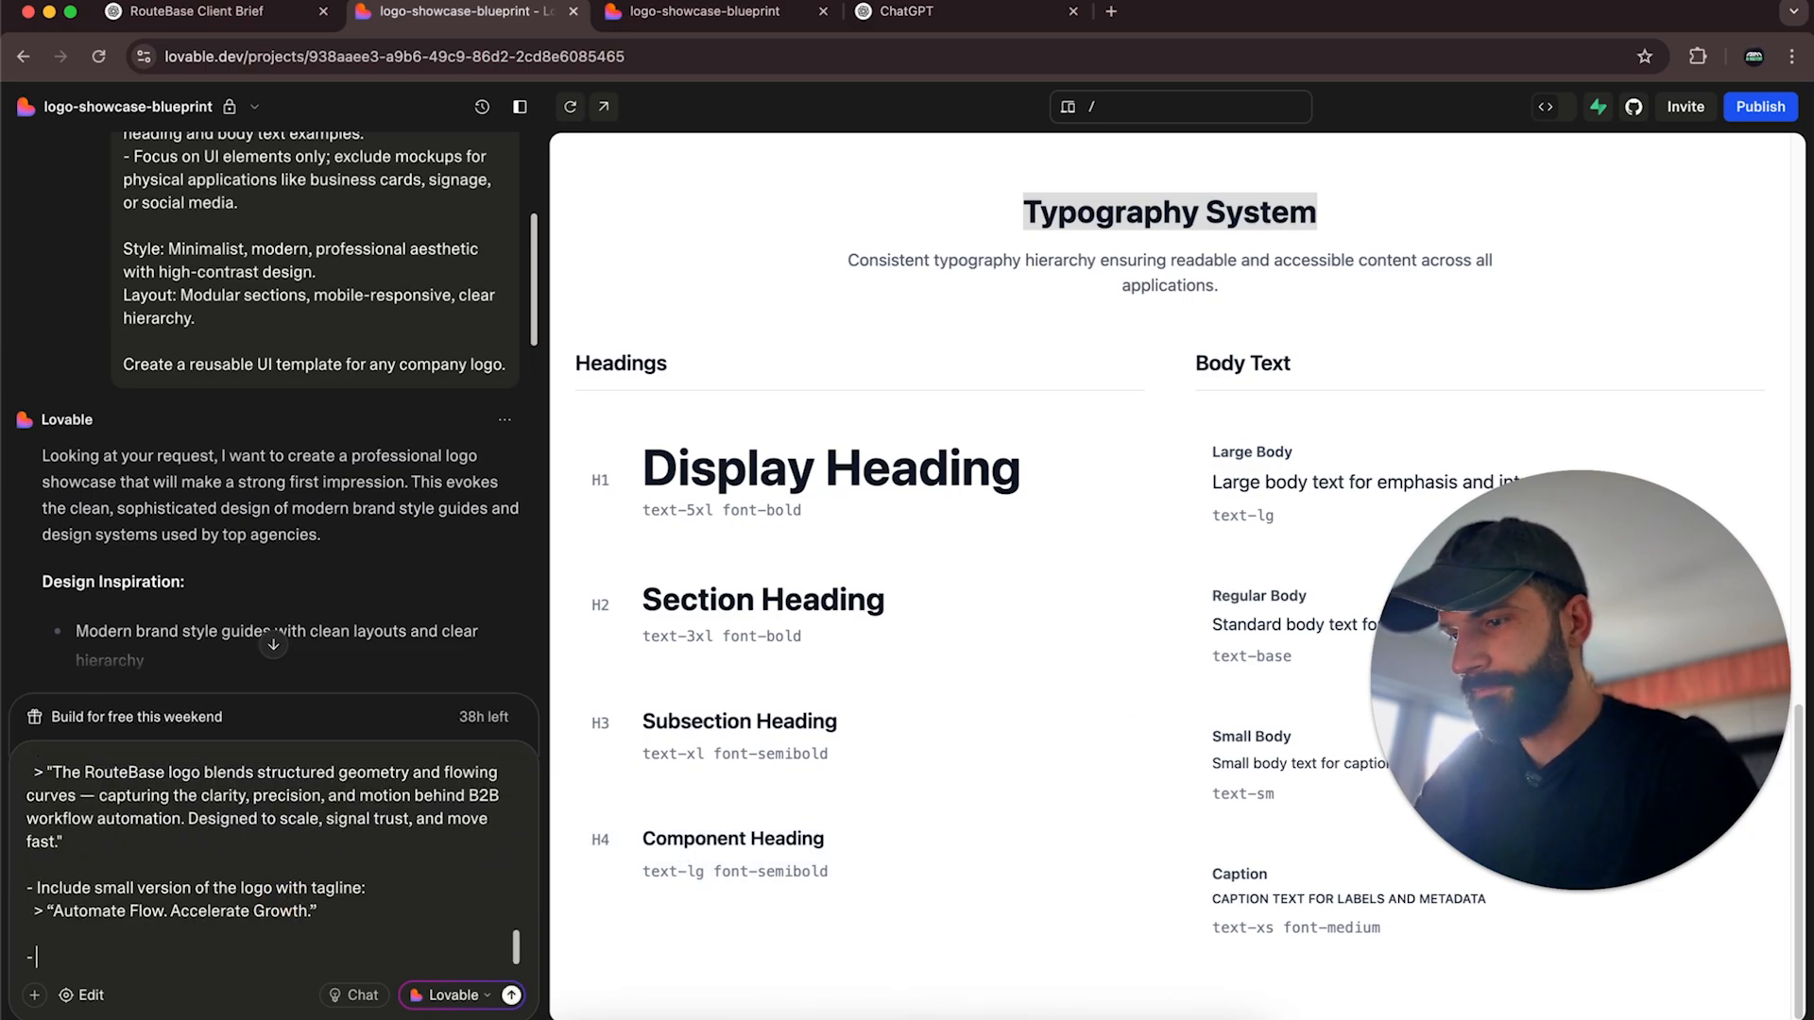
text( For Routebase)
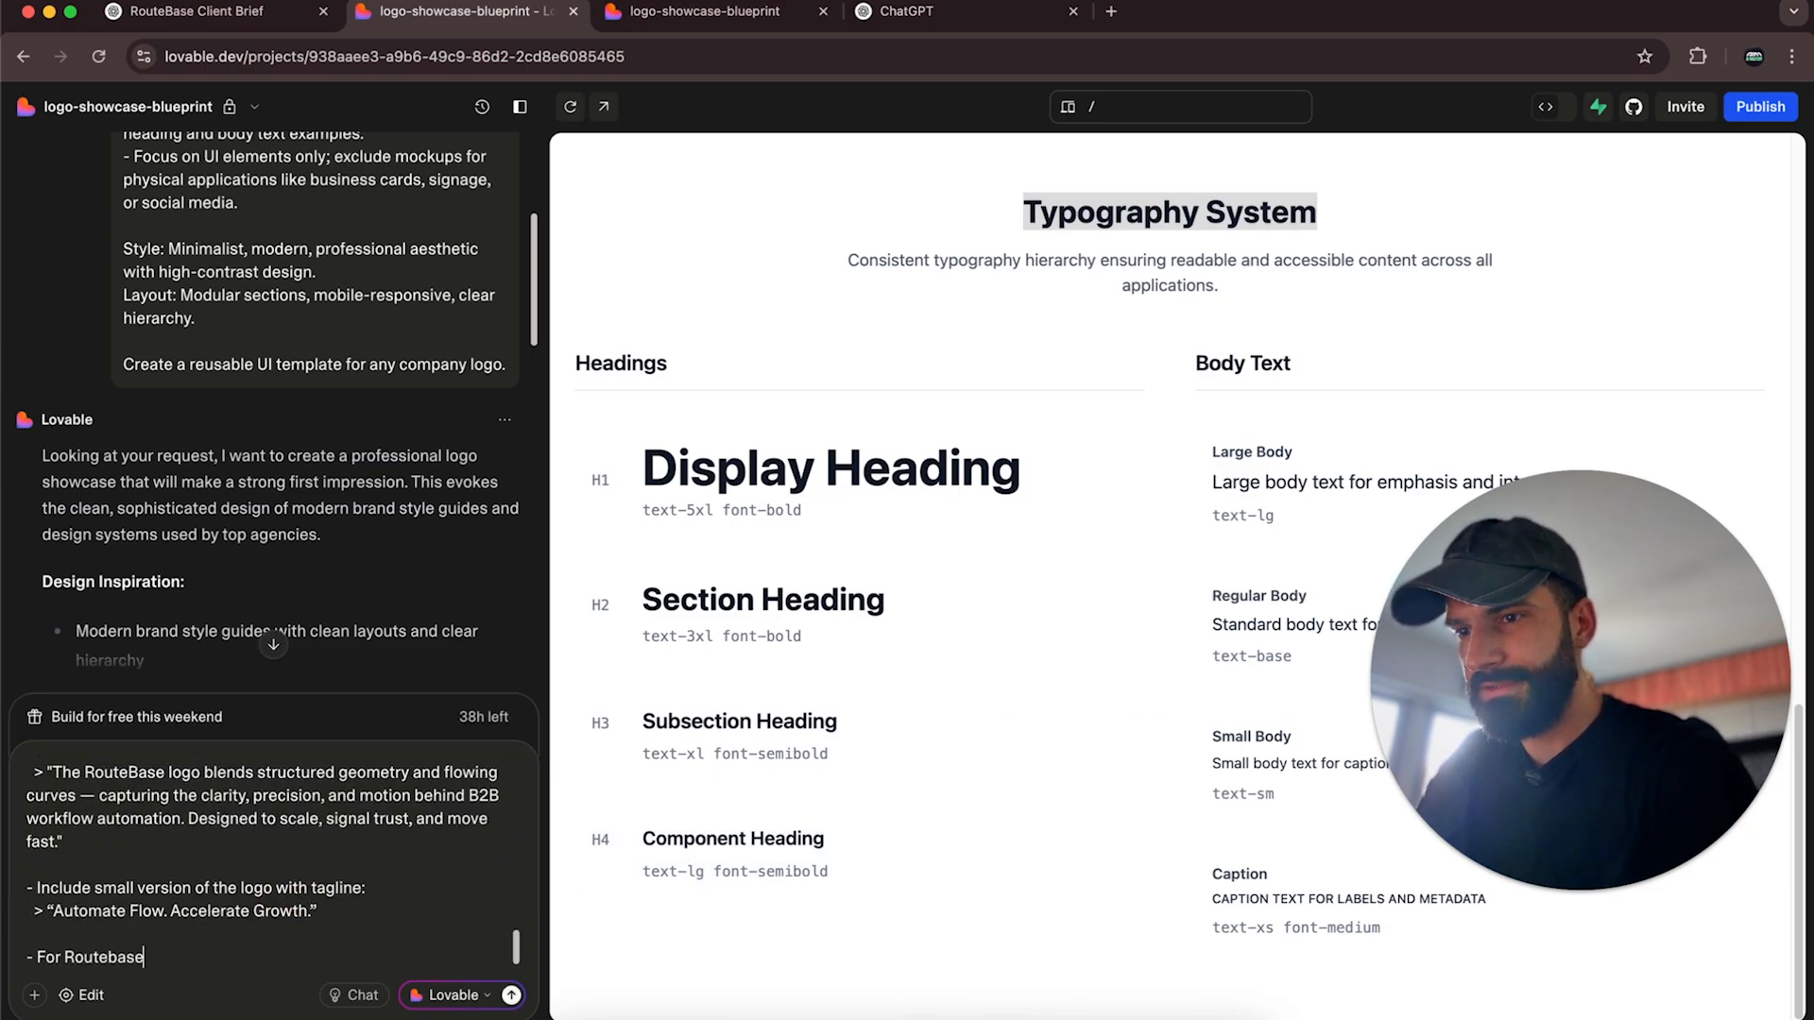
text(, just type out the )
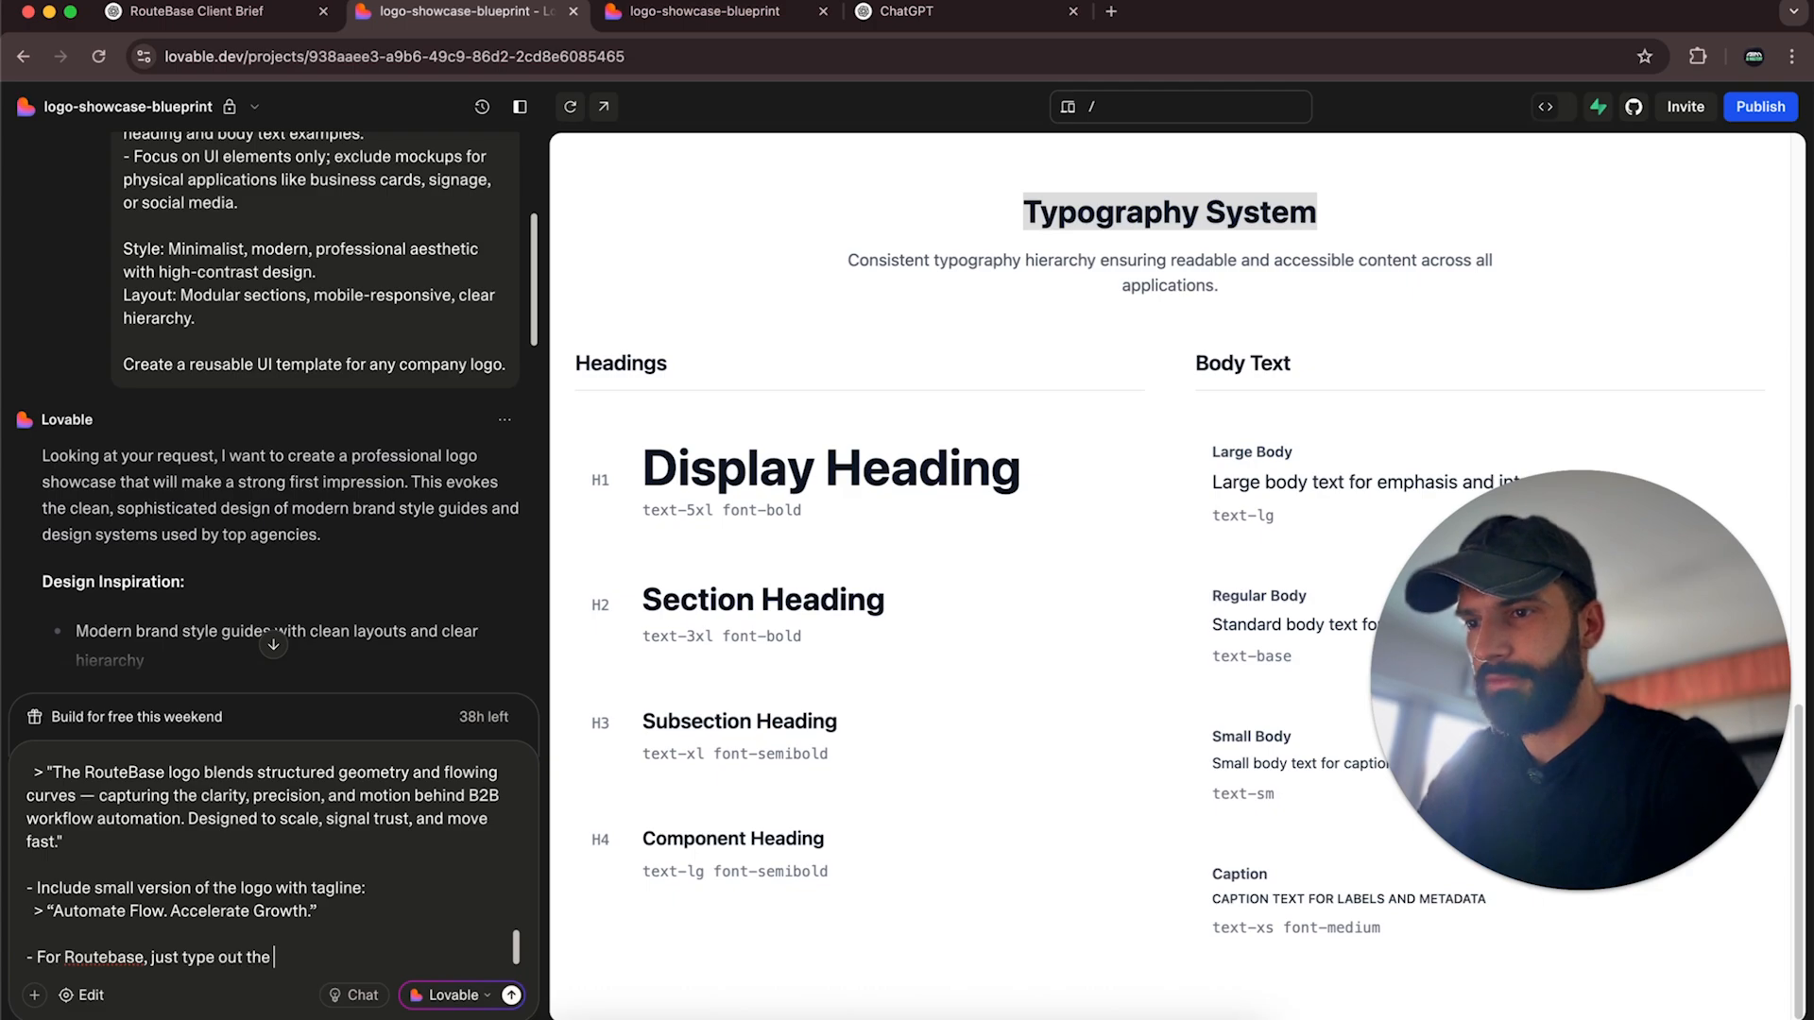
text(word using Manripe)
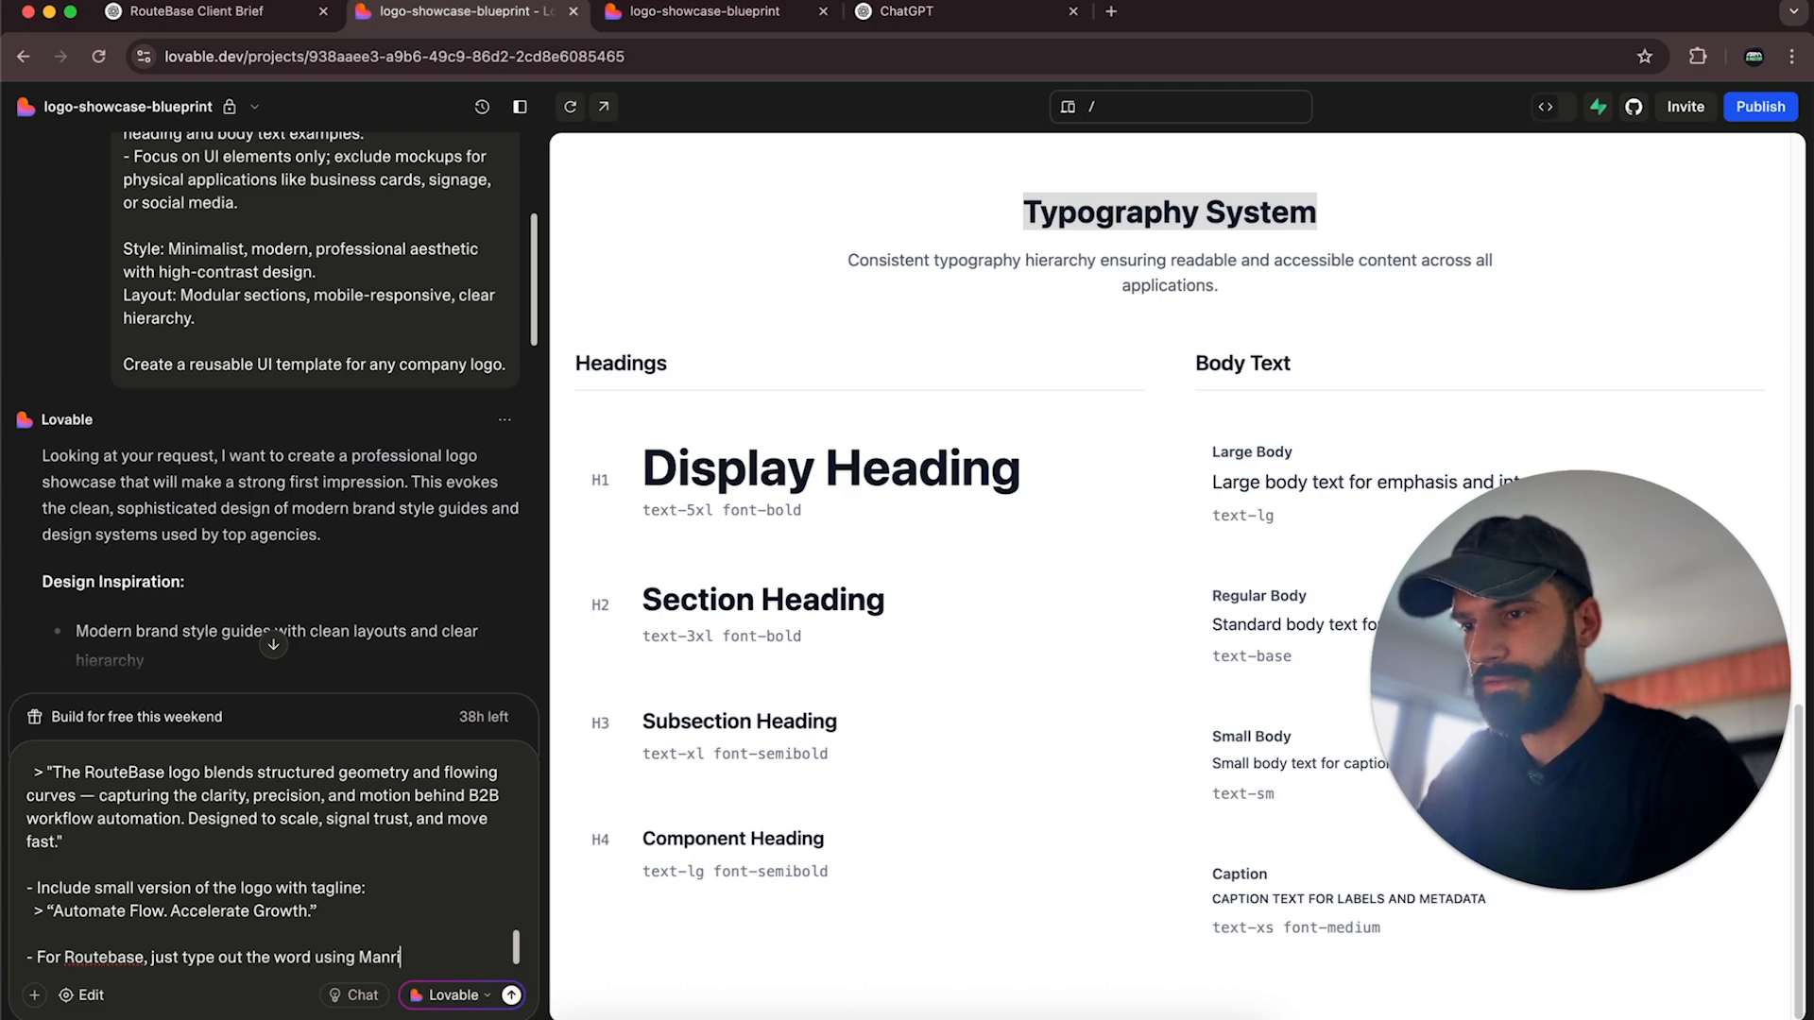
key(BackSpace)
key(BackSpace)
key(BackSpace)
text(ope, I will)
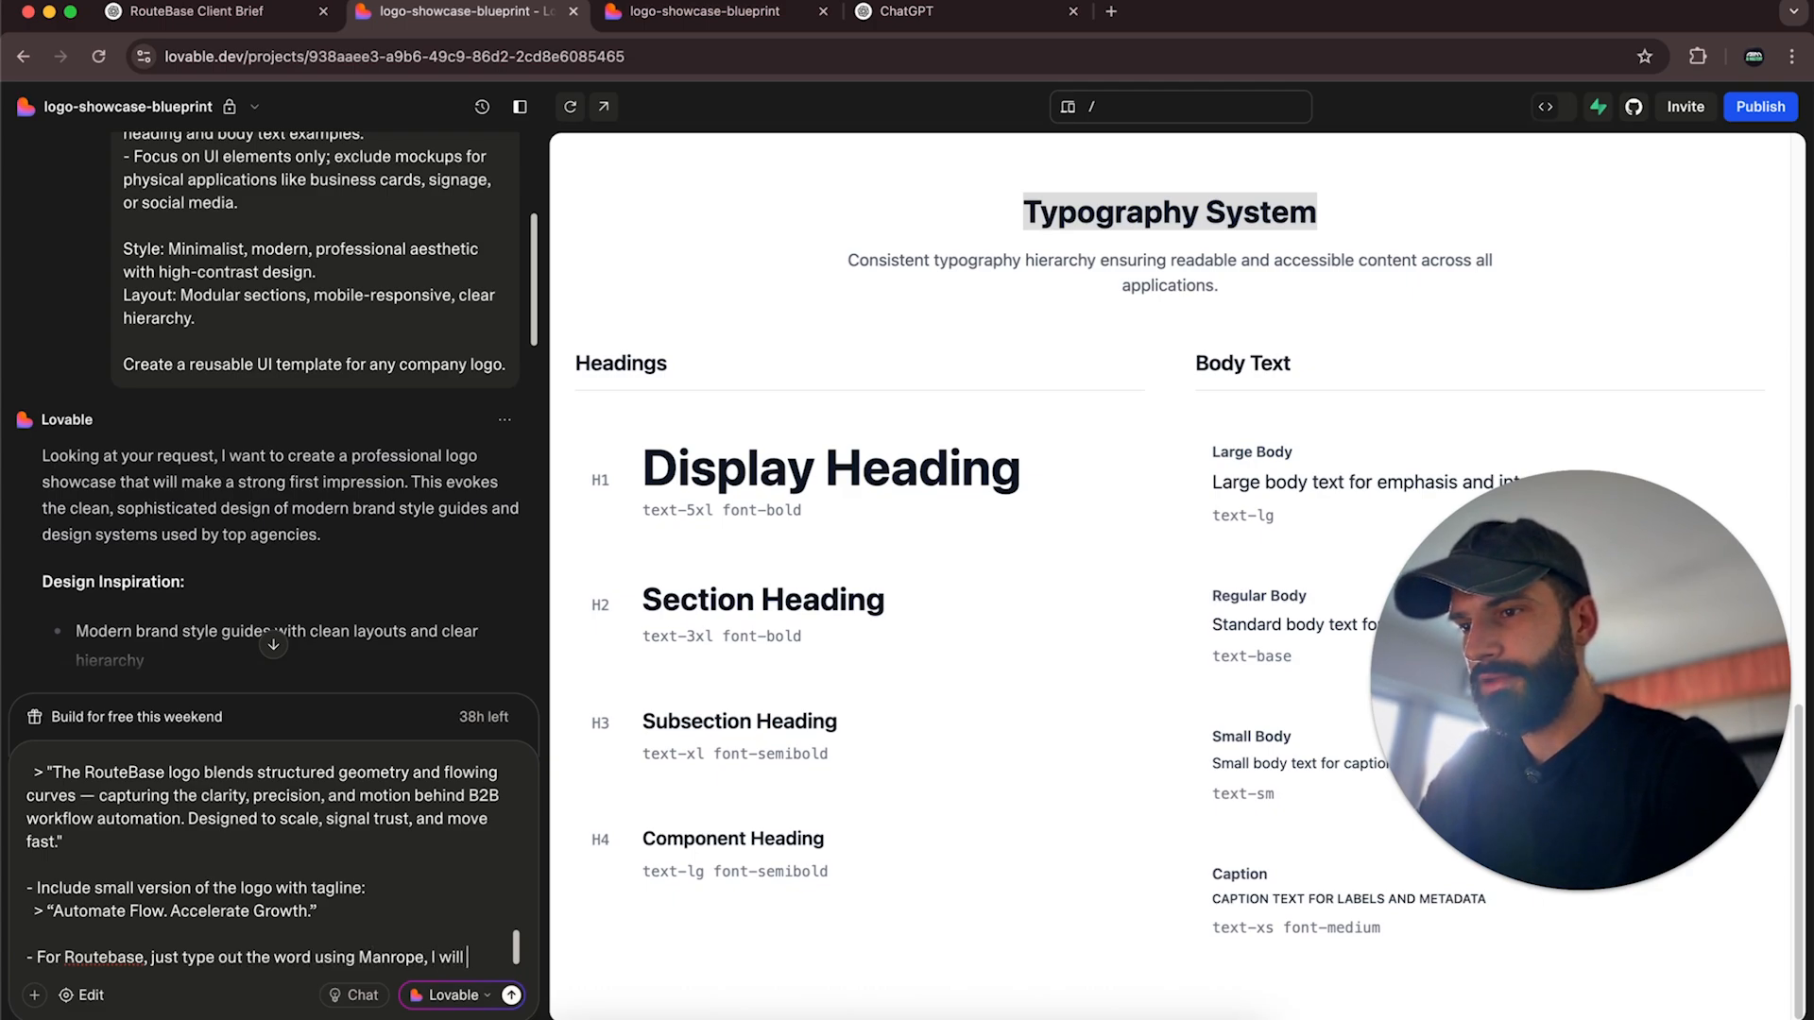
Finish the closing line with "later swap all the logo areas with our actual logo so add placeholders for now." and send the prompt.
text( later swap all the l)
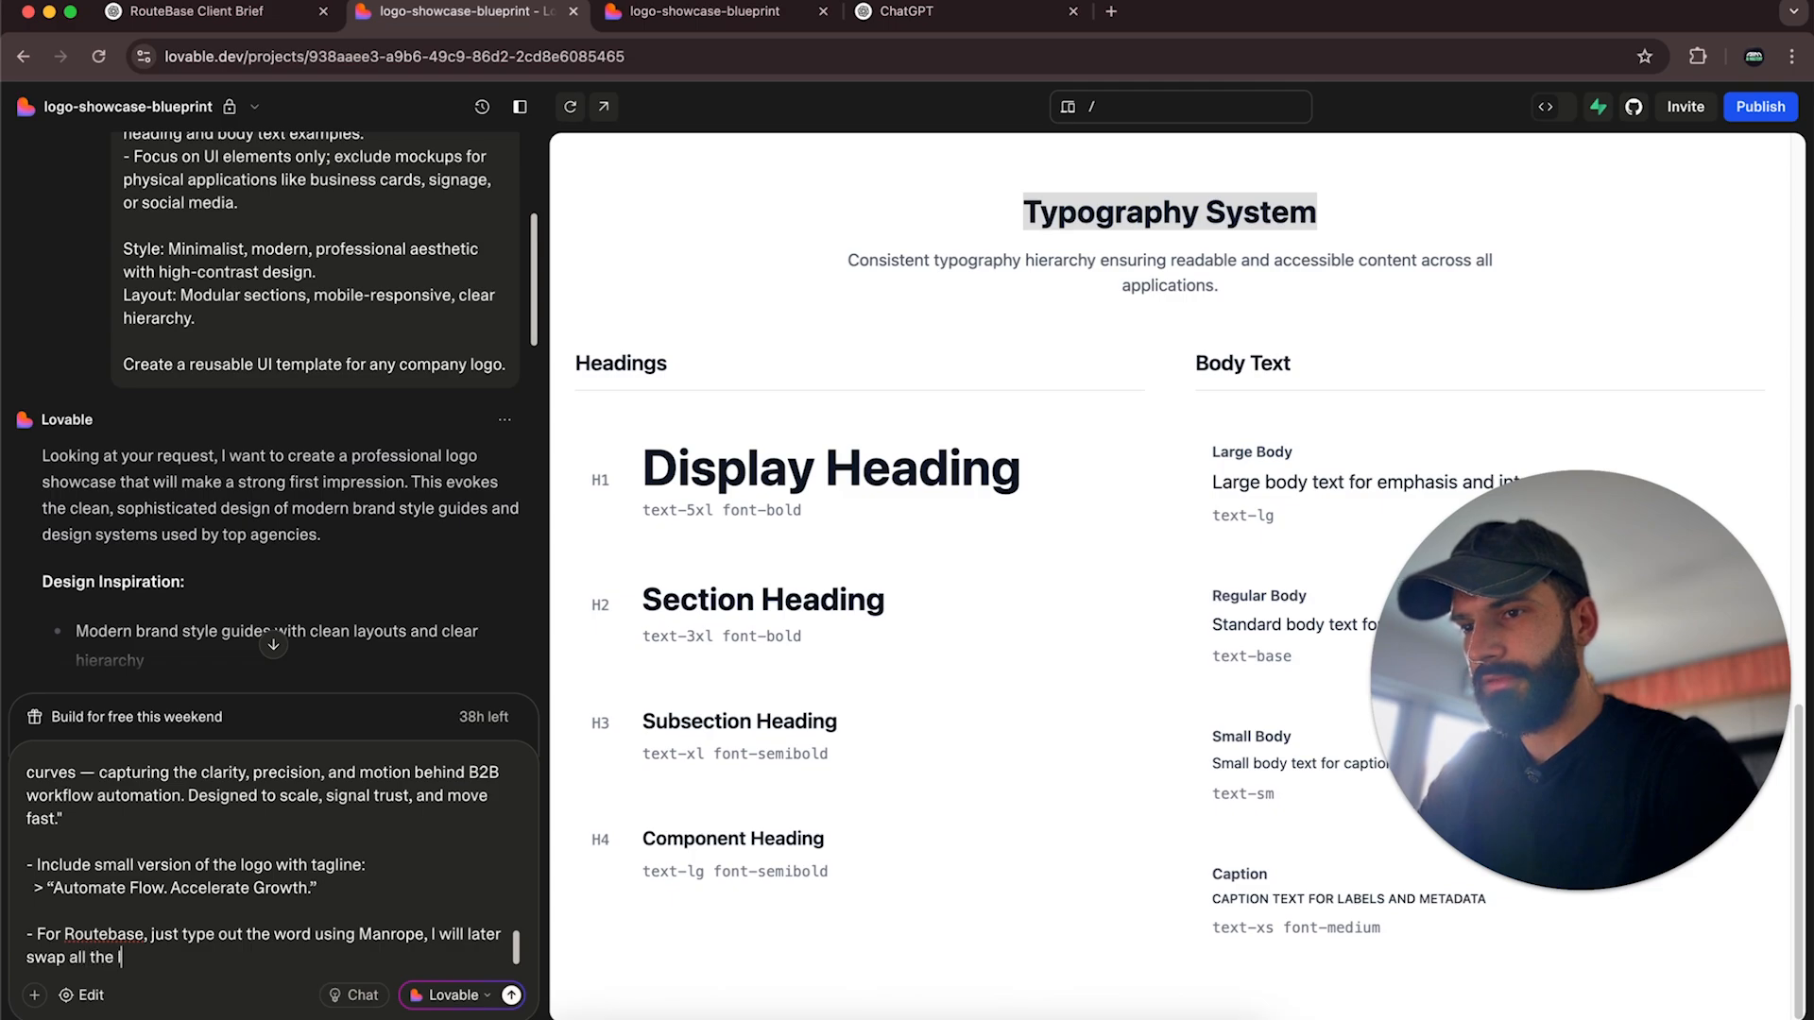
text(ogo areas with ou)
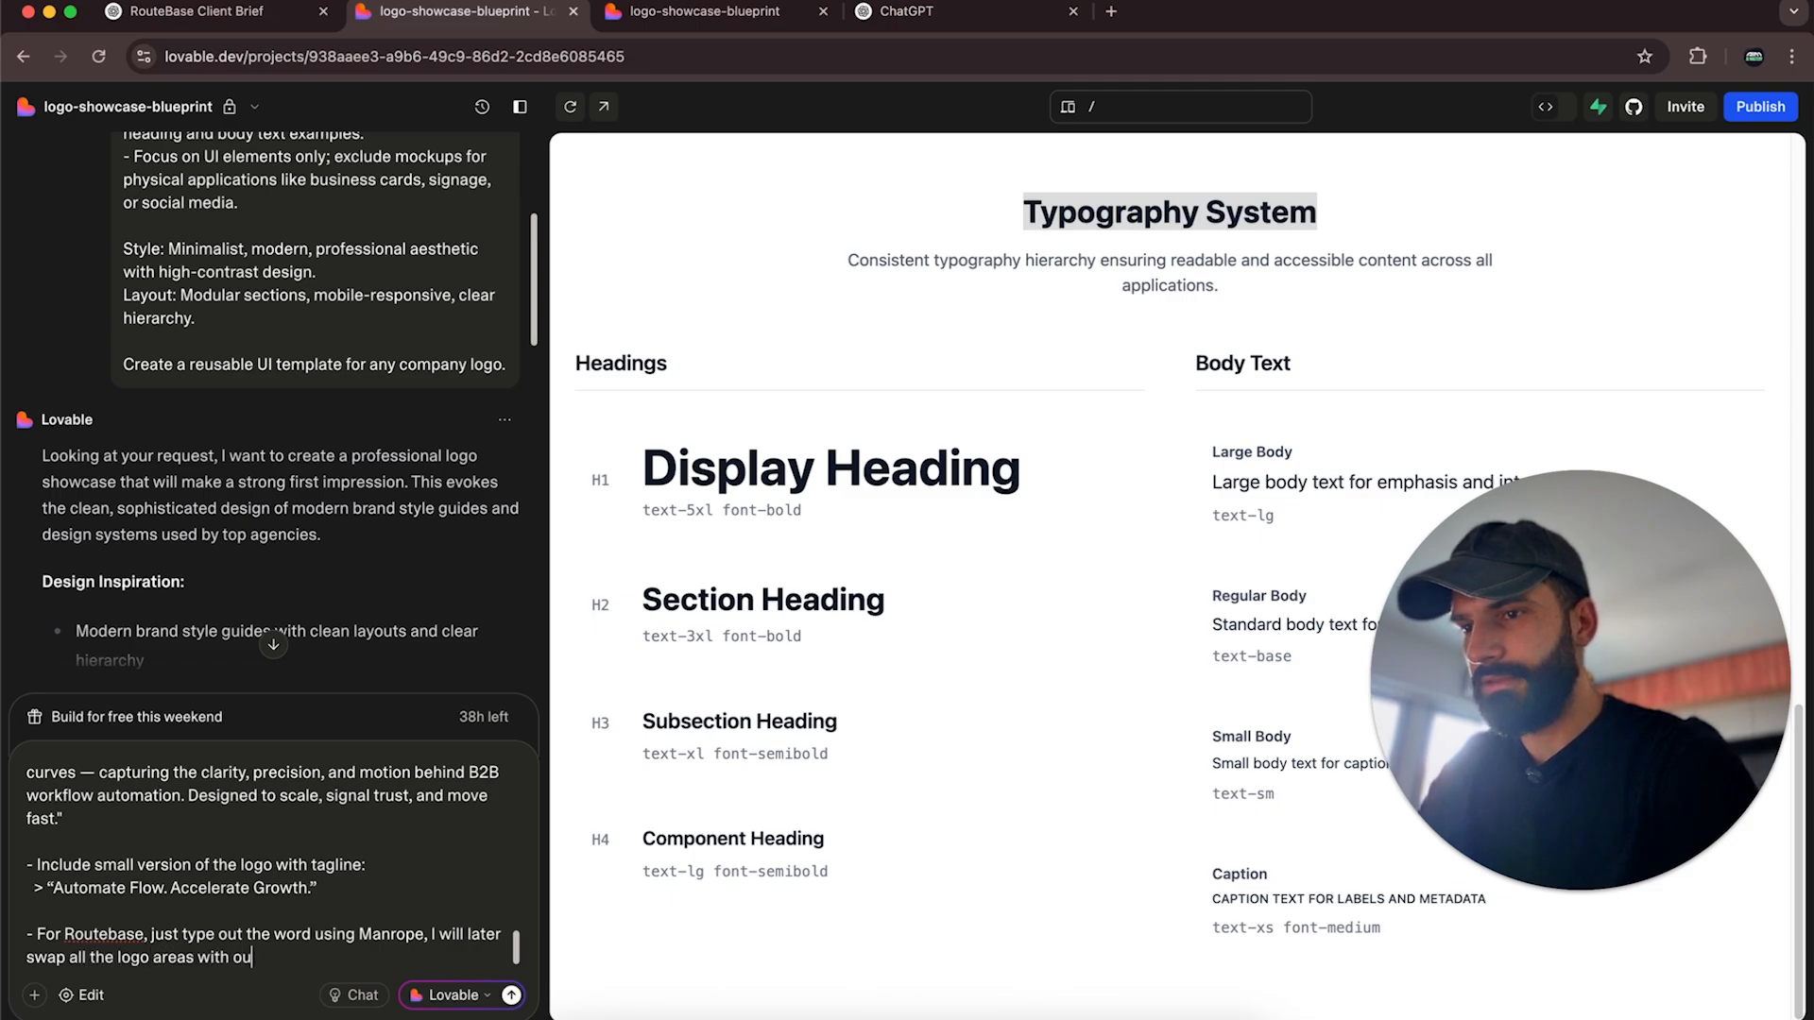
text(r actual logo)
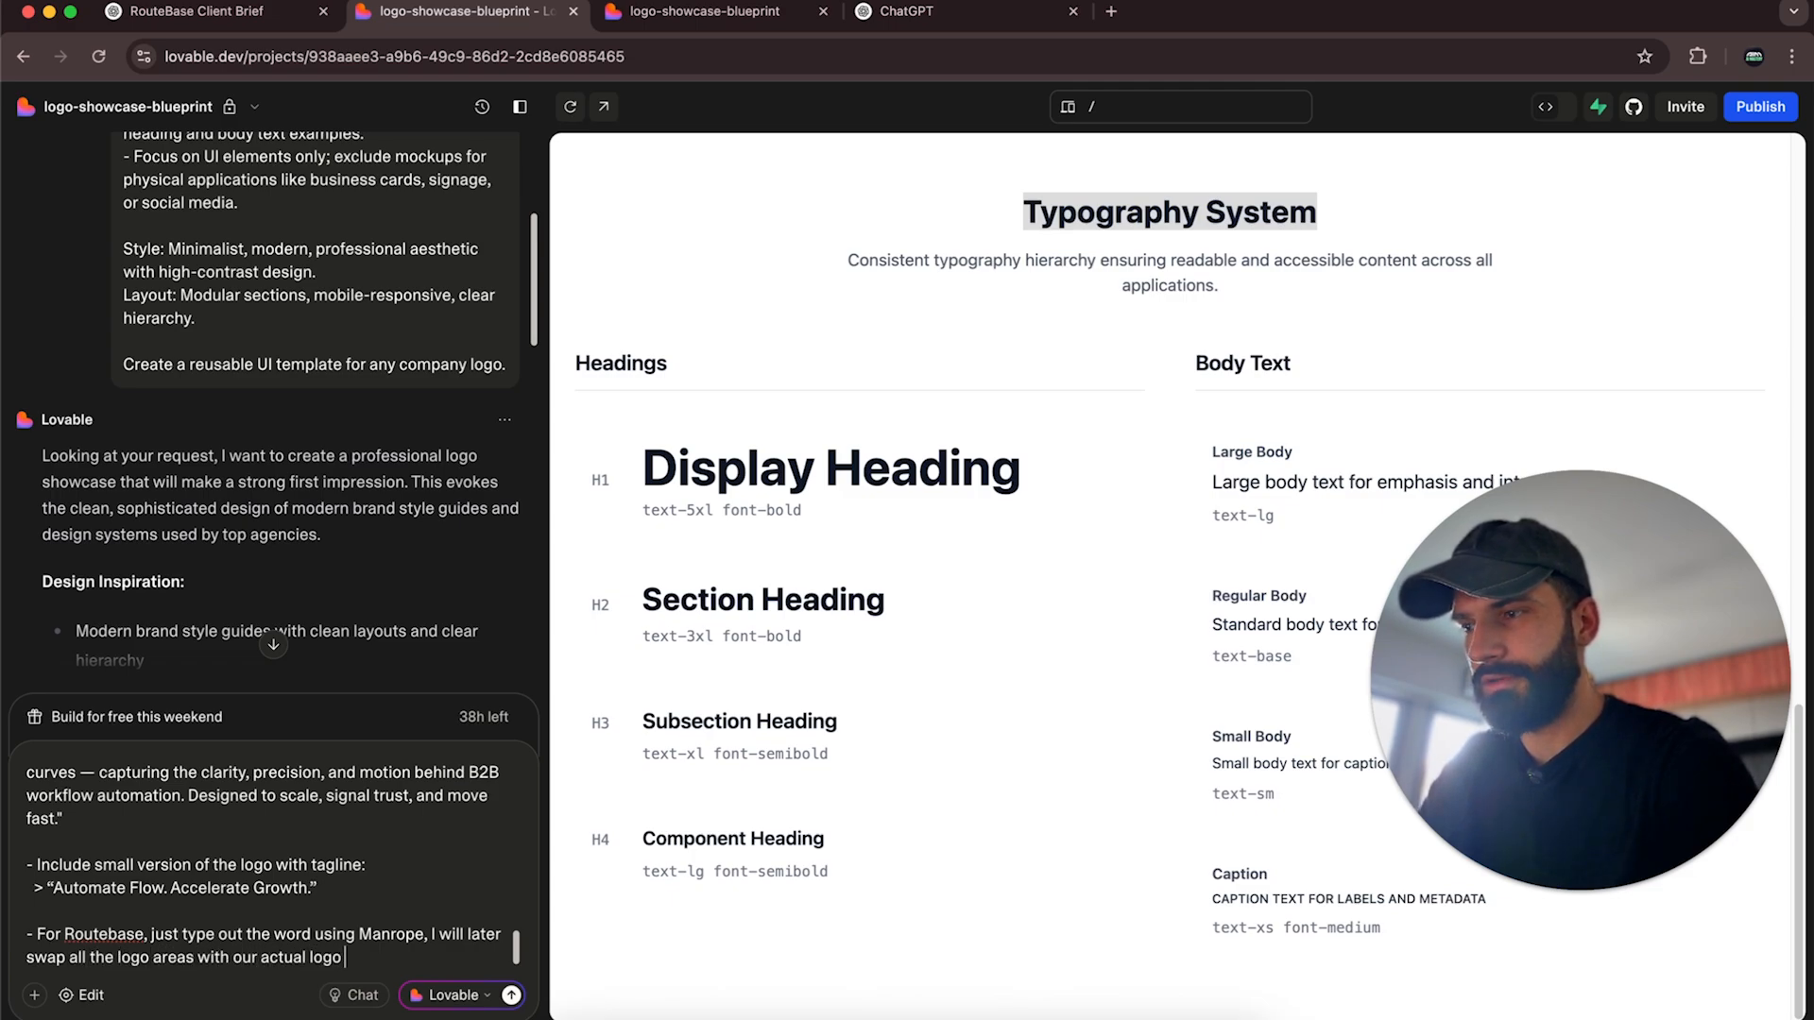
text(so add p)
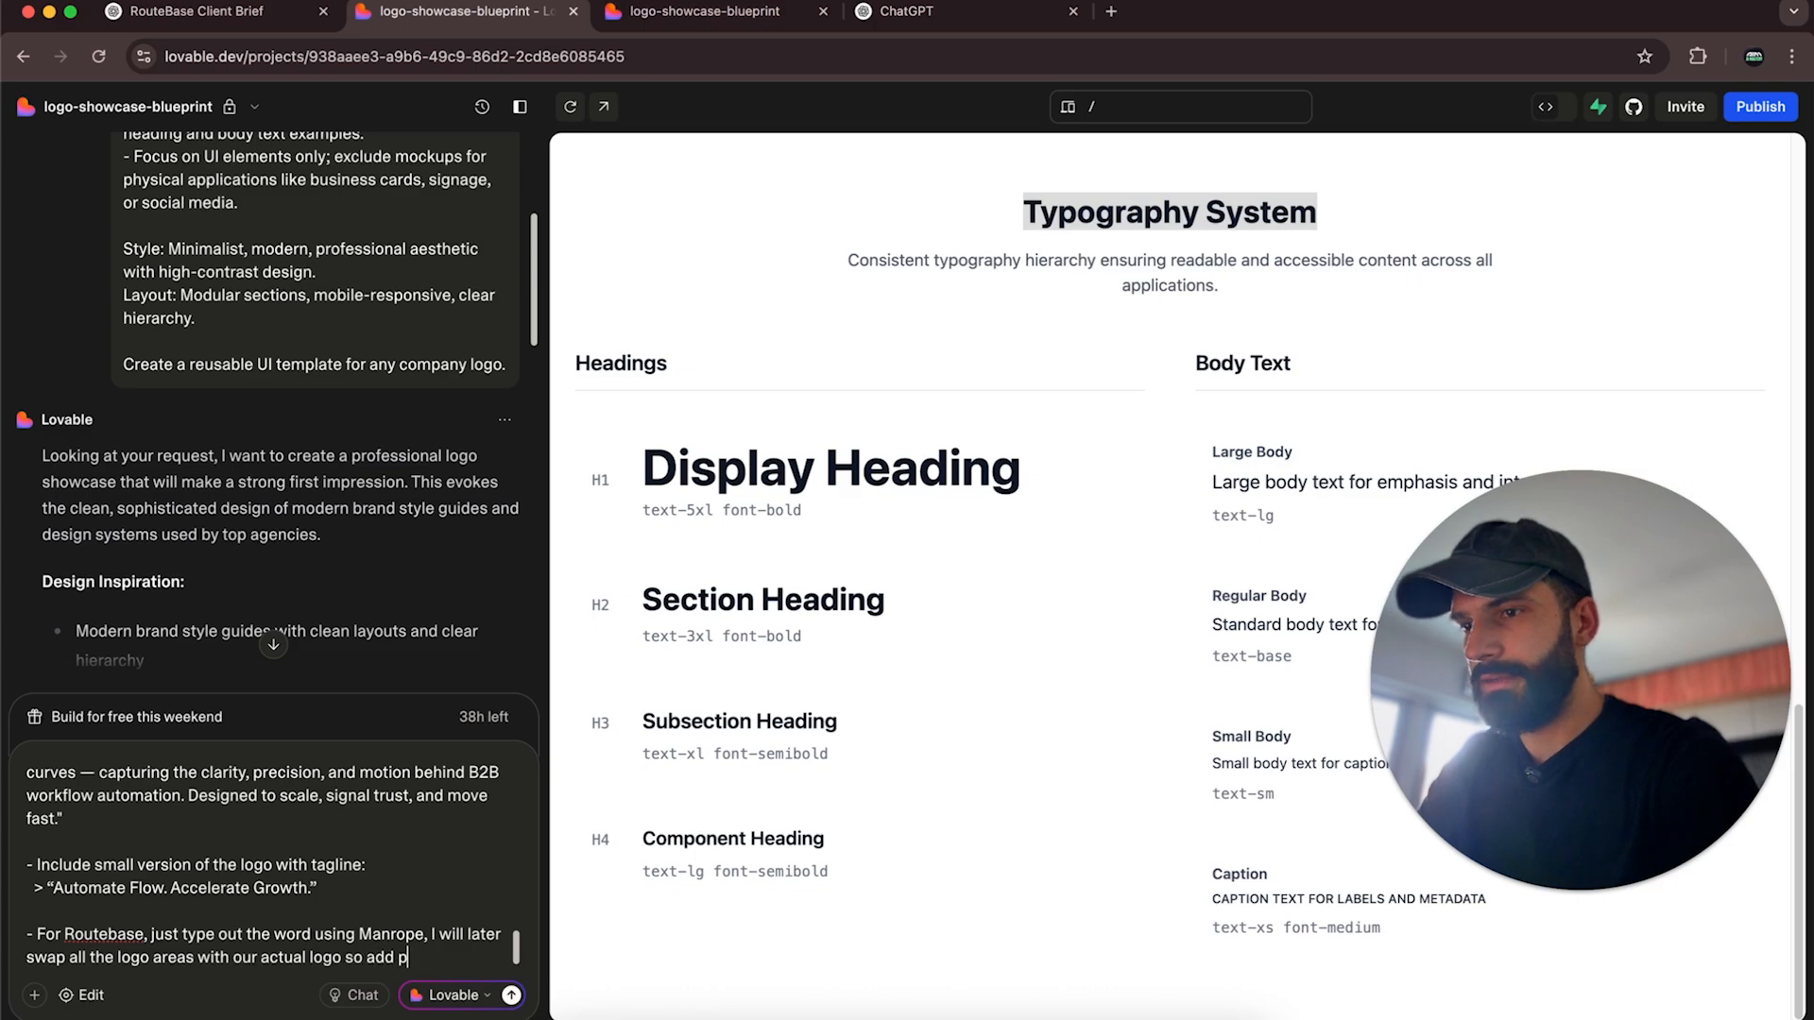
text(laceholders for now.)
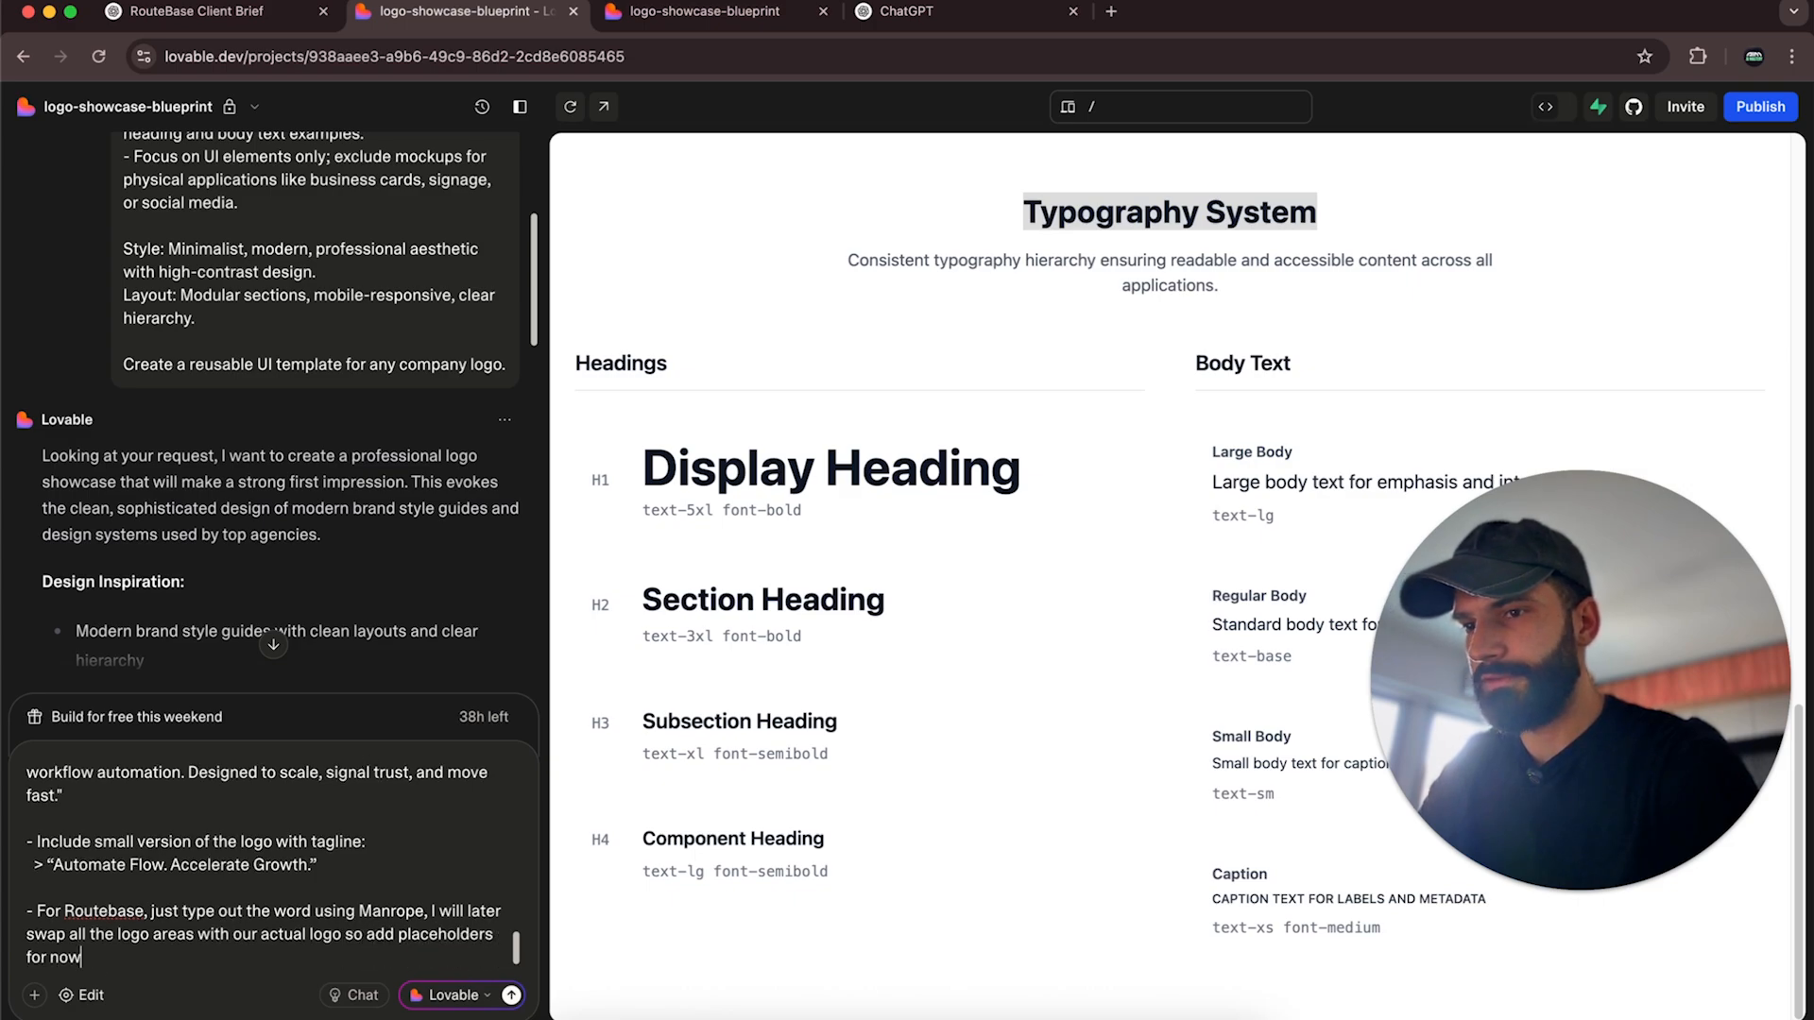
key(Return)
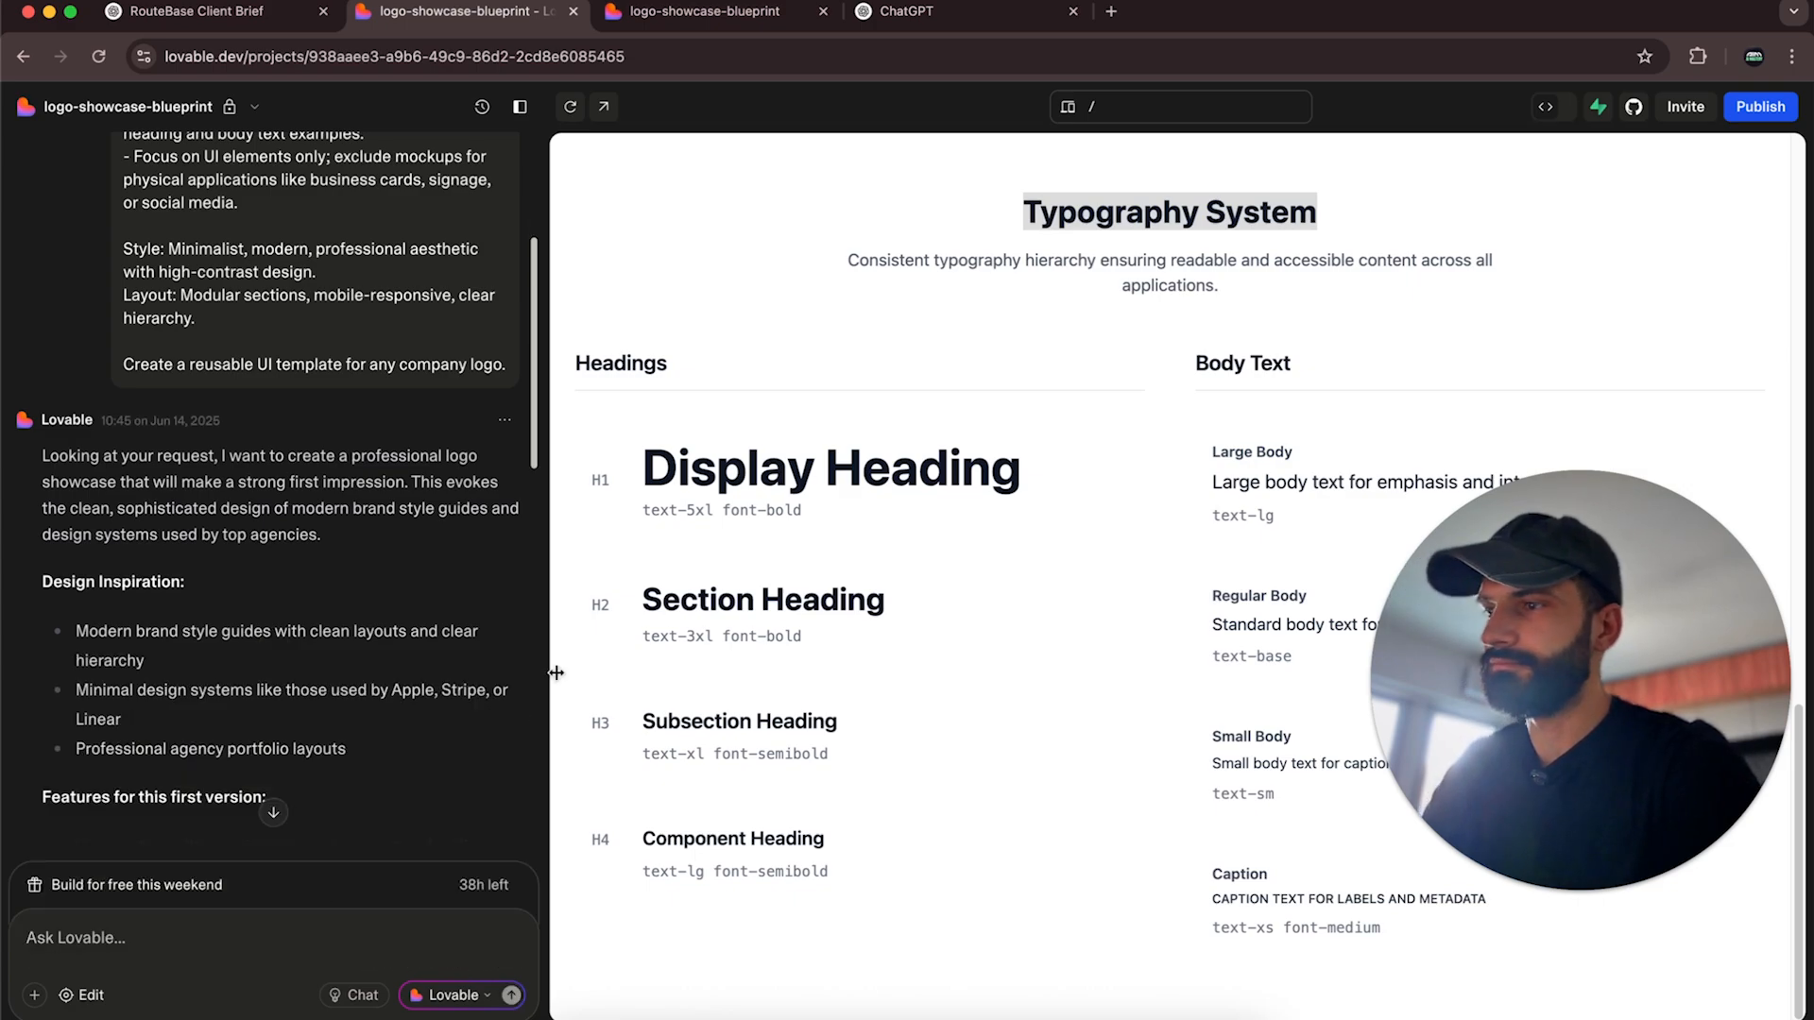
Open the updated showcase preview in its own browser tab and look through the Logo System, Usage & Backgrounds and Typography sections.
scroll(1738, 632, up, 10)
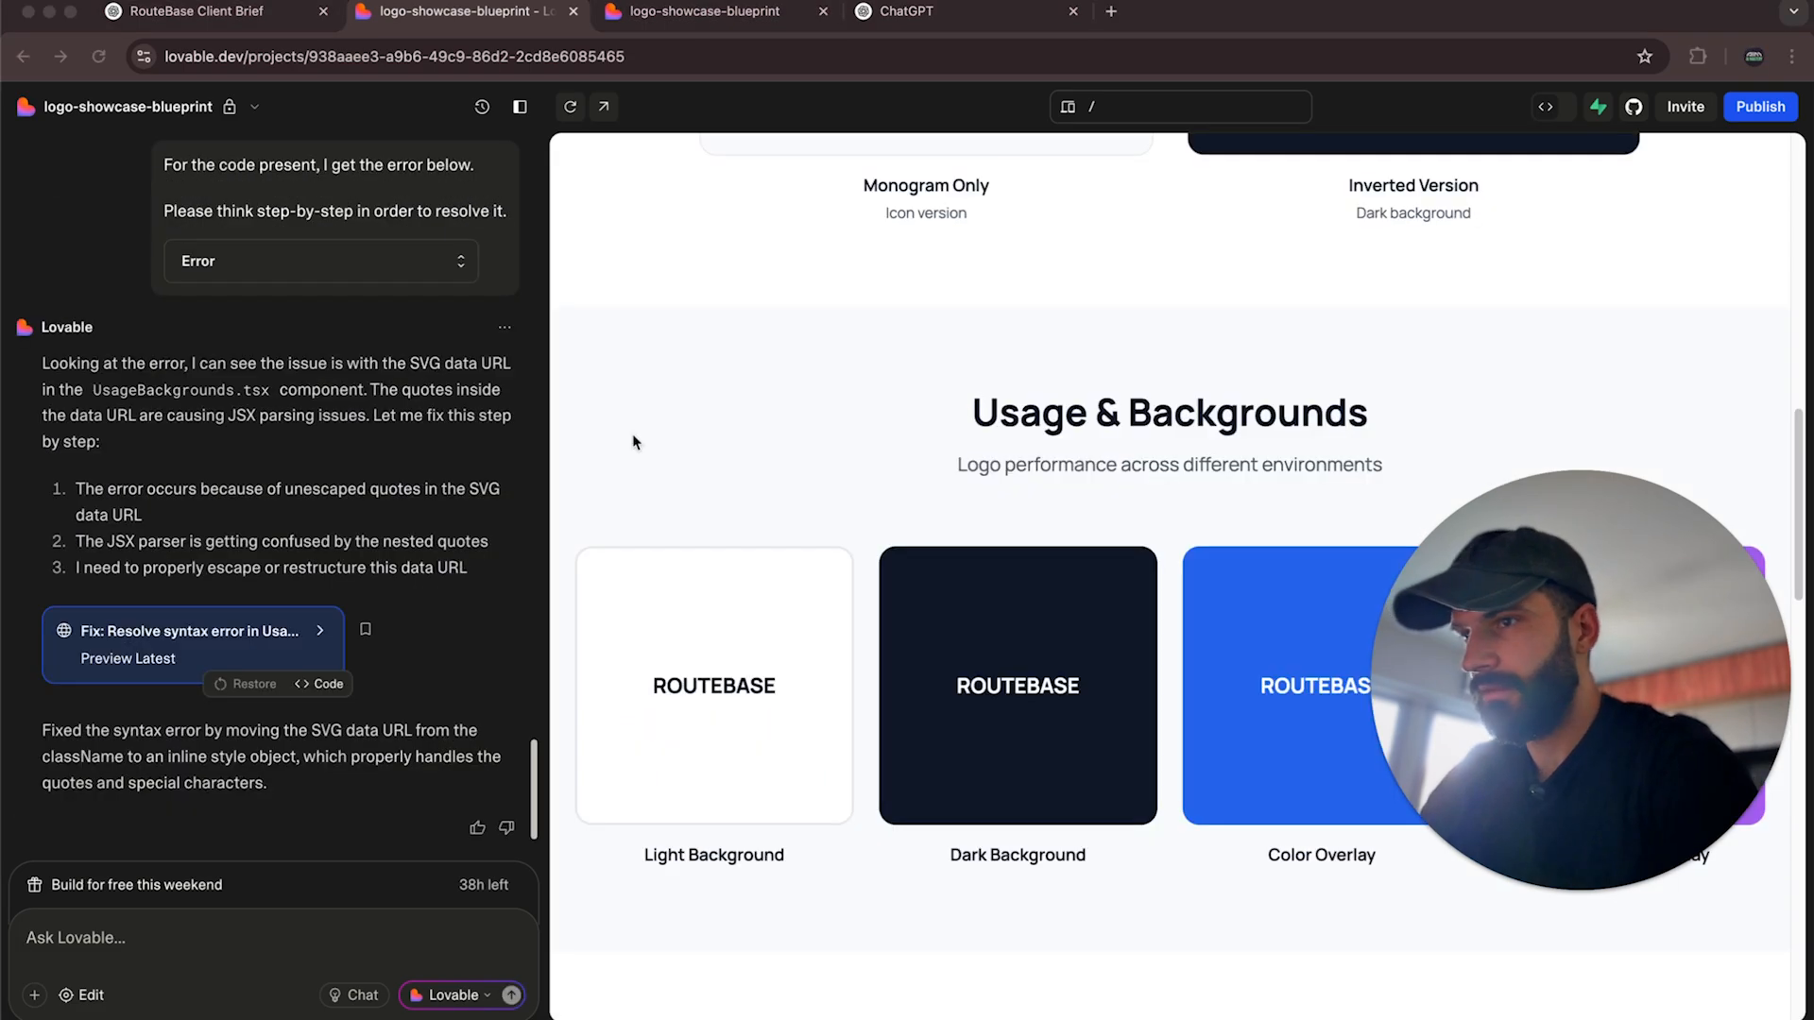
click(604, 108)
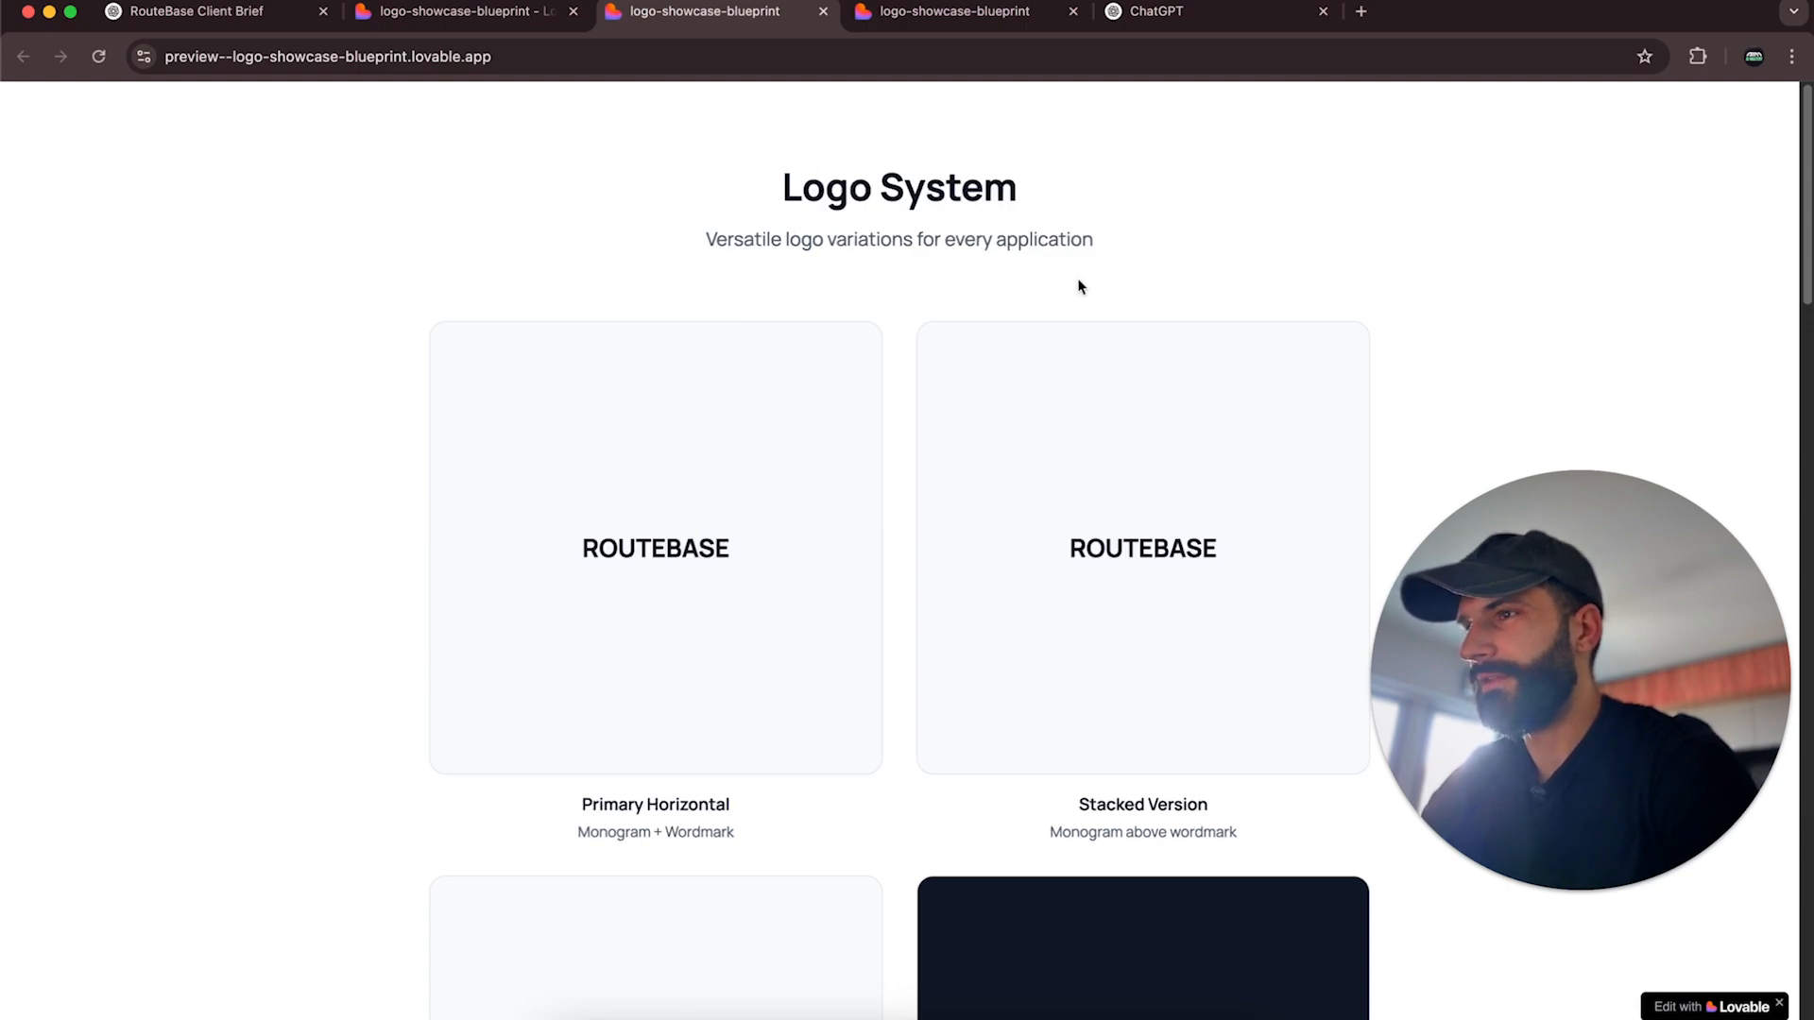
scroll(1077, 283, down, 4)
scroll(1079, 288, down, 7)
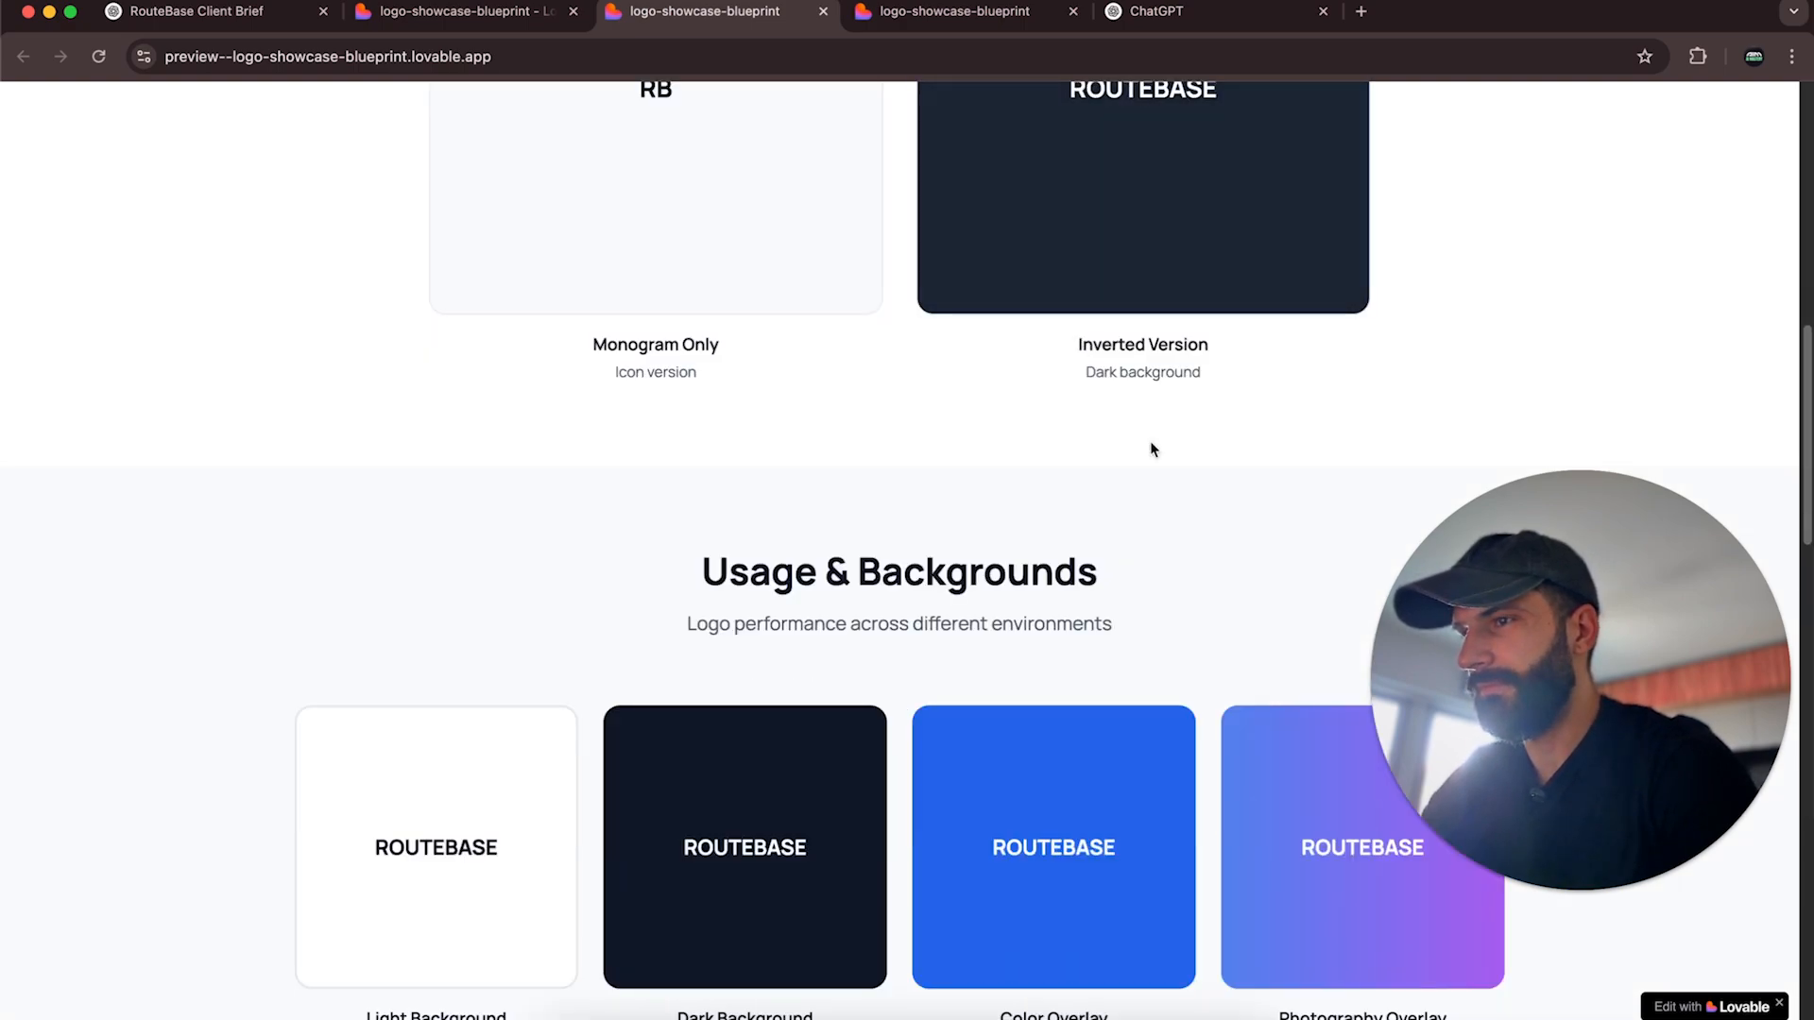
scroll(1288, 507, down, 2)
scroll(1286, 507, down, 2)
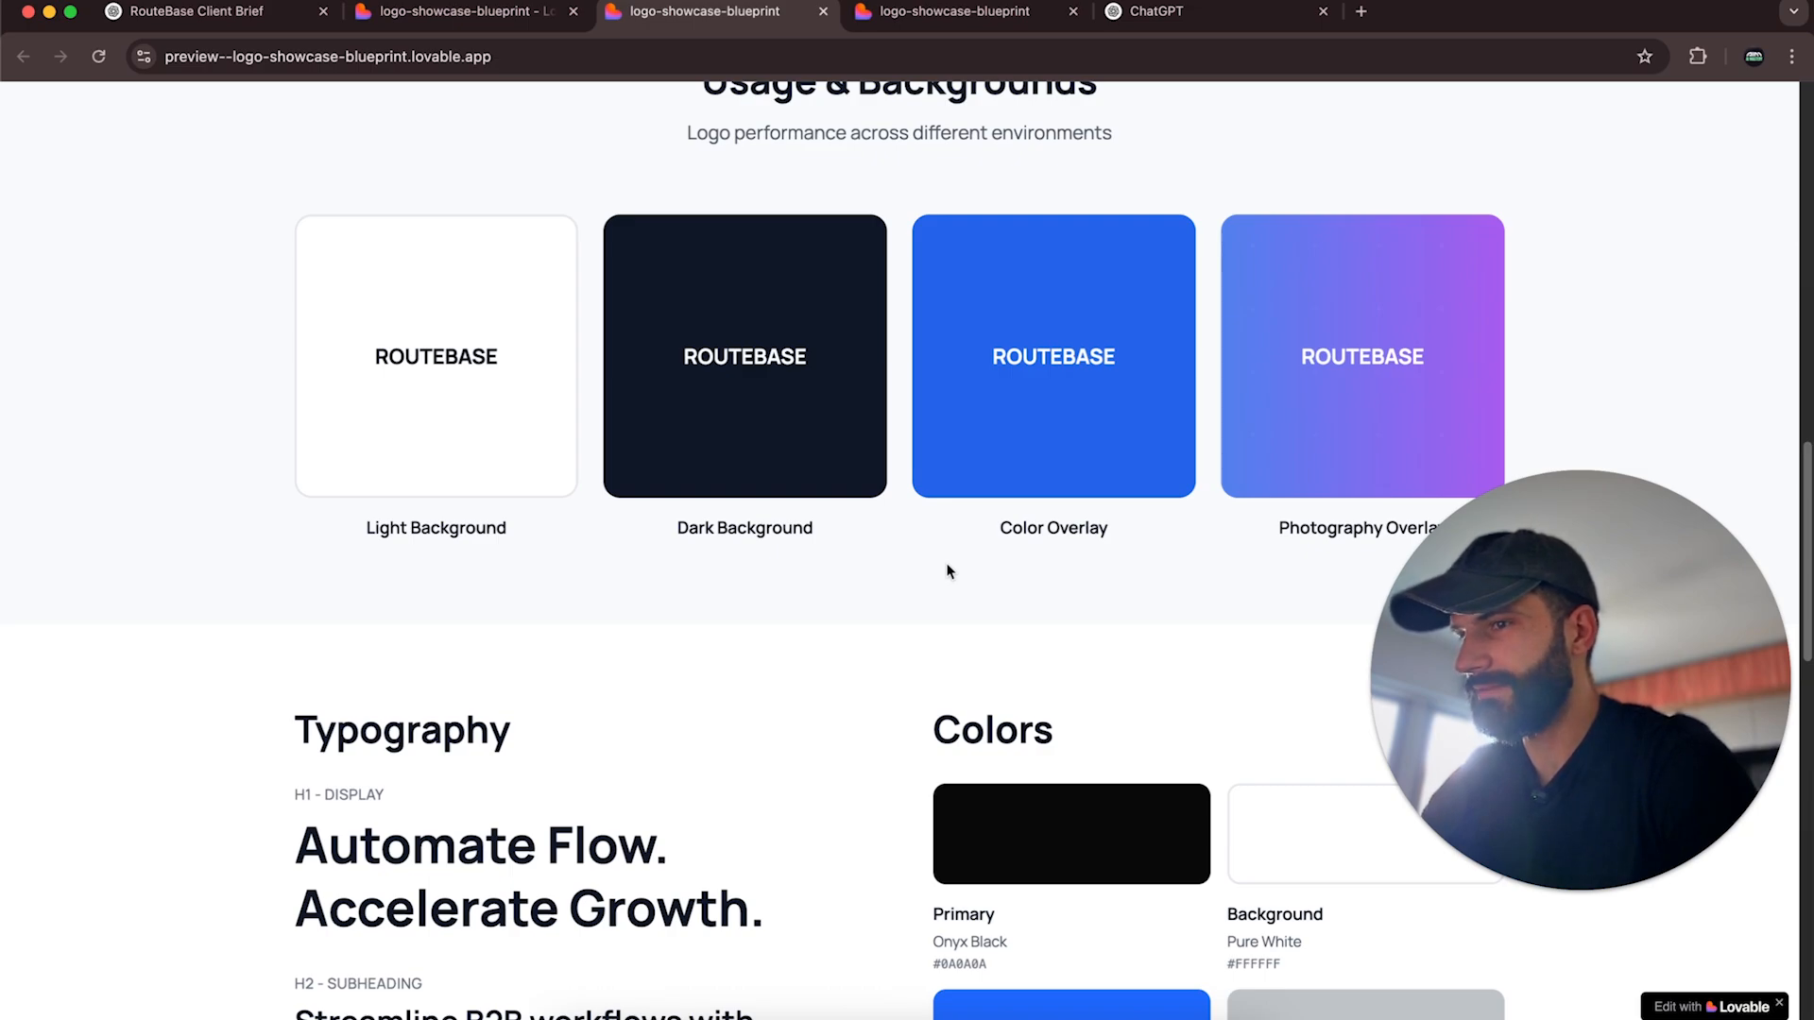
scroll(948, 571, down, 2)
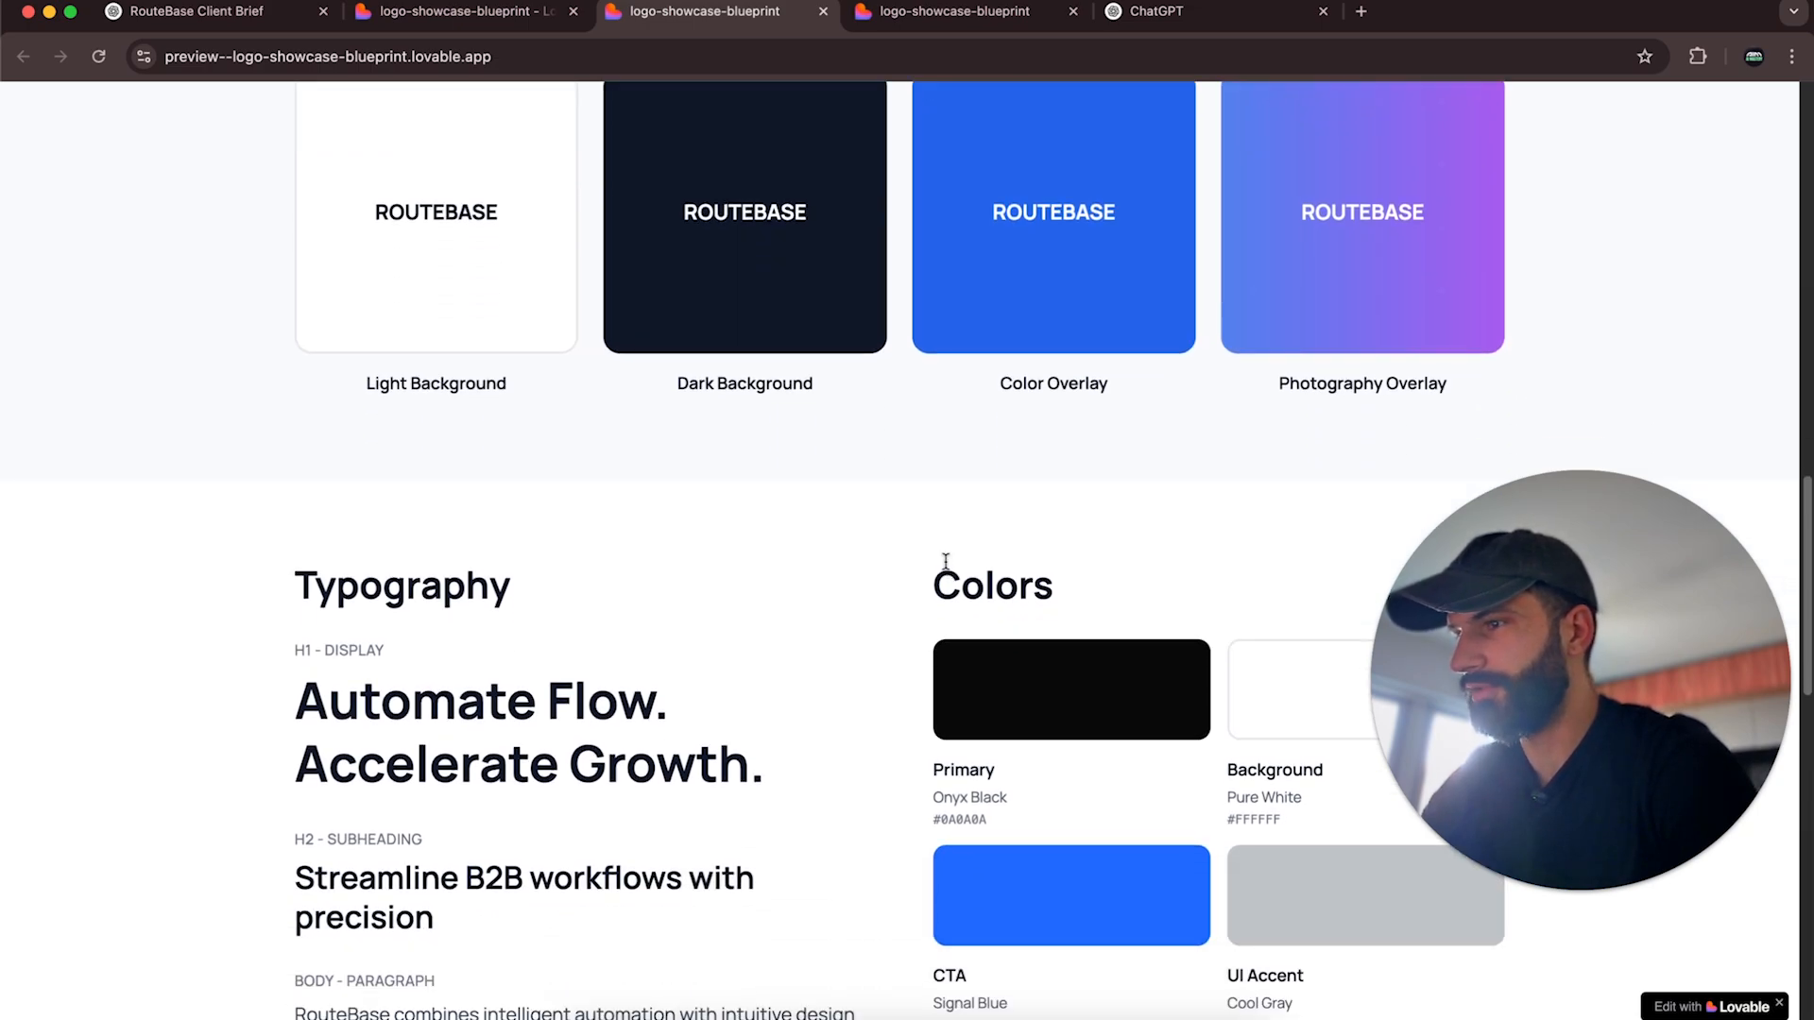
scroll(948, 567, down, 1)
scroll(946, 563, down, 2)
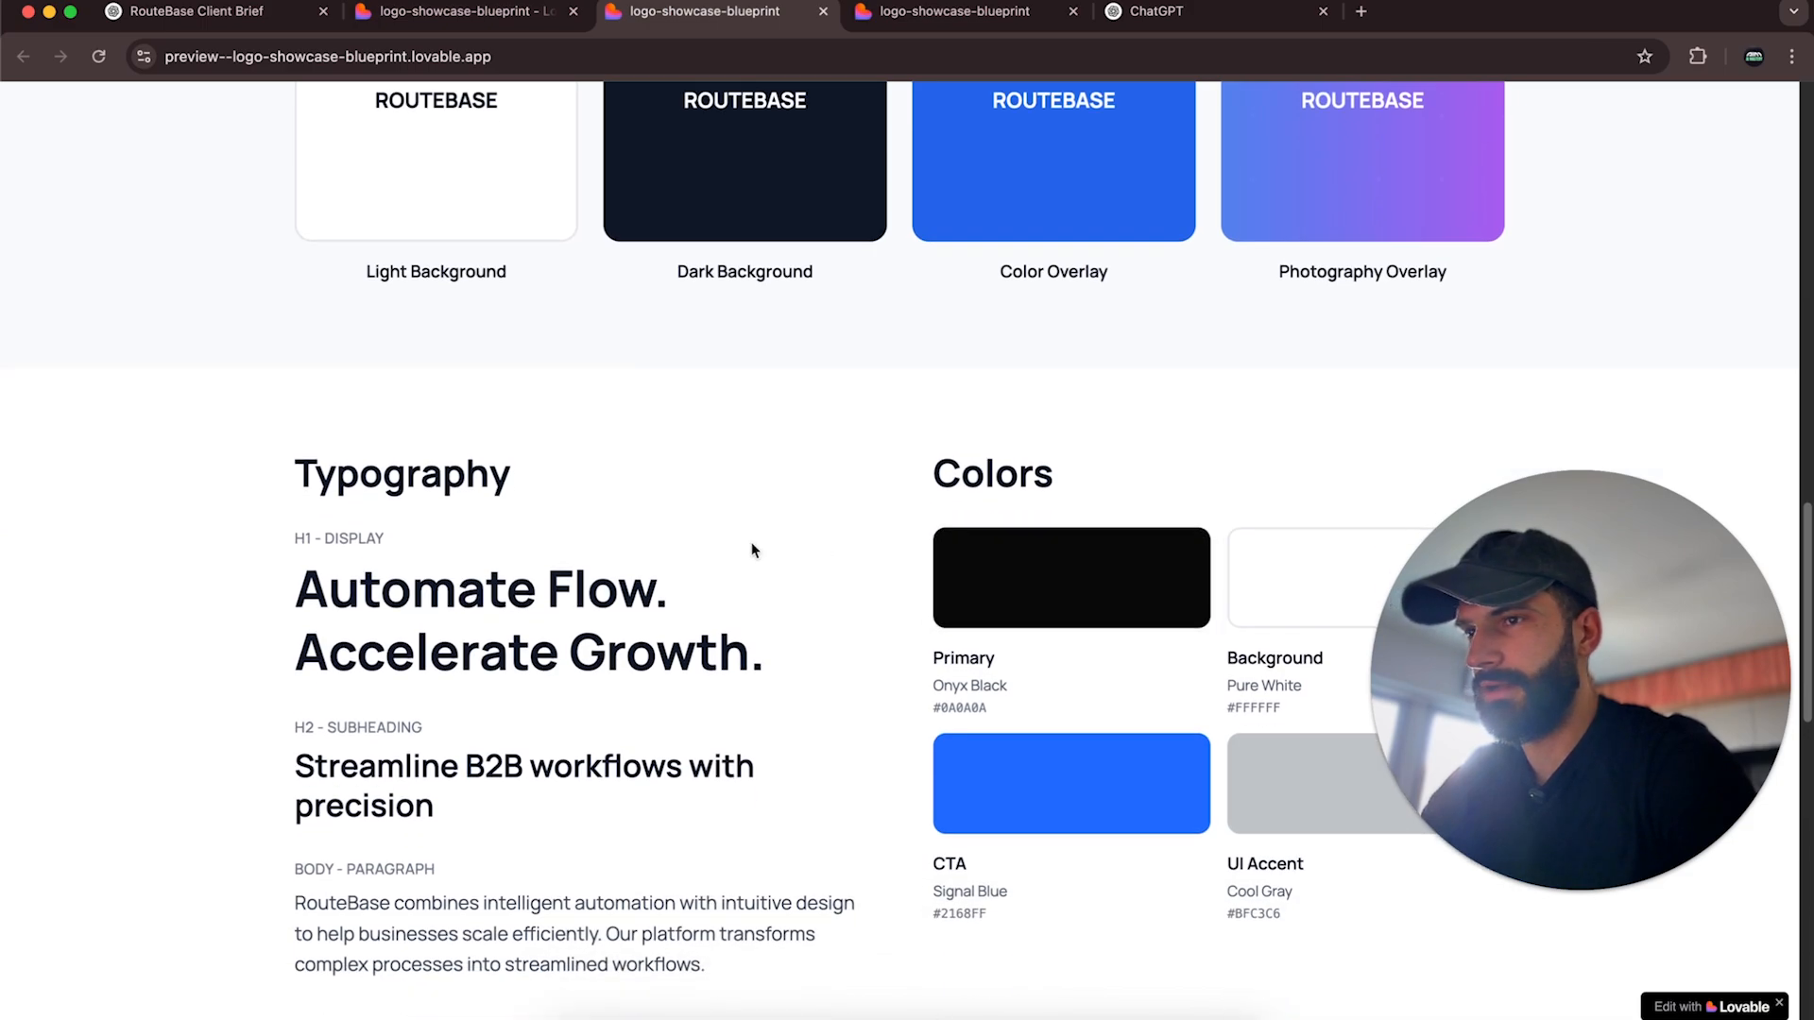
scroll(677, 559, down, 4)
scroll(661, 543, up, 2)
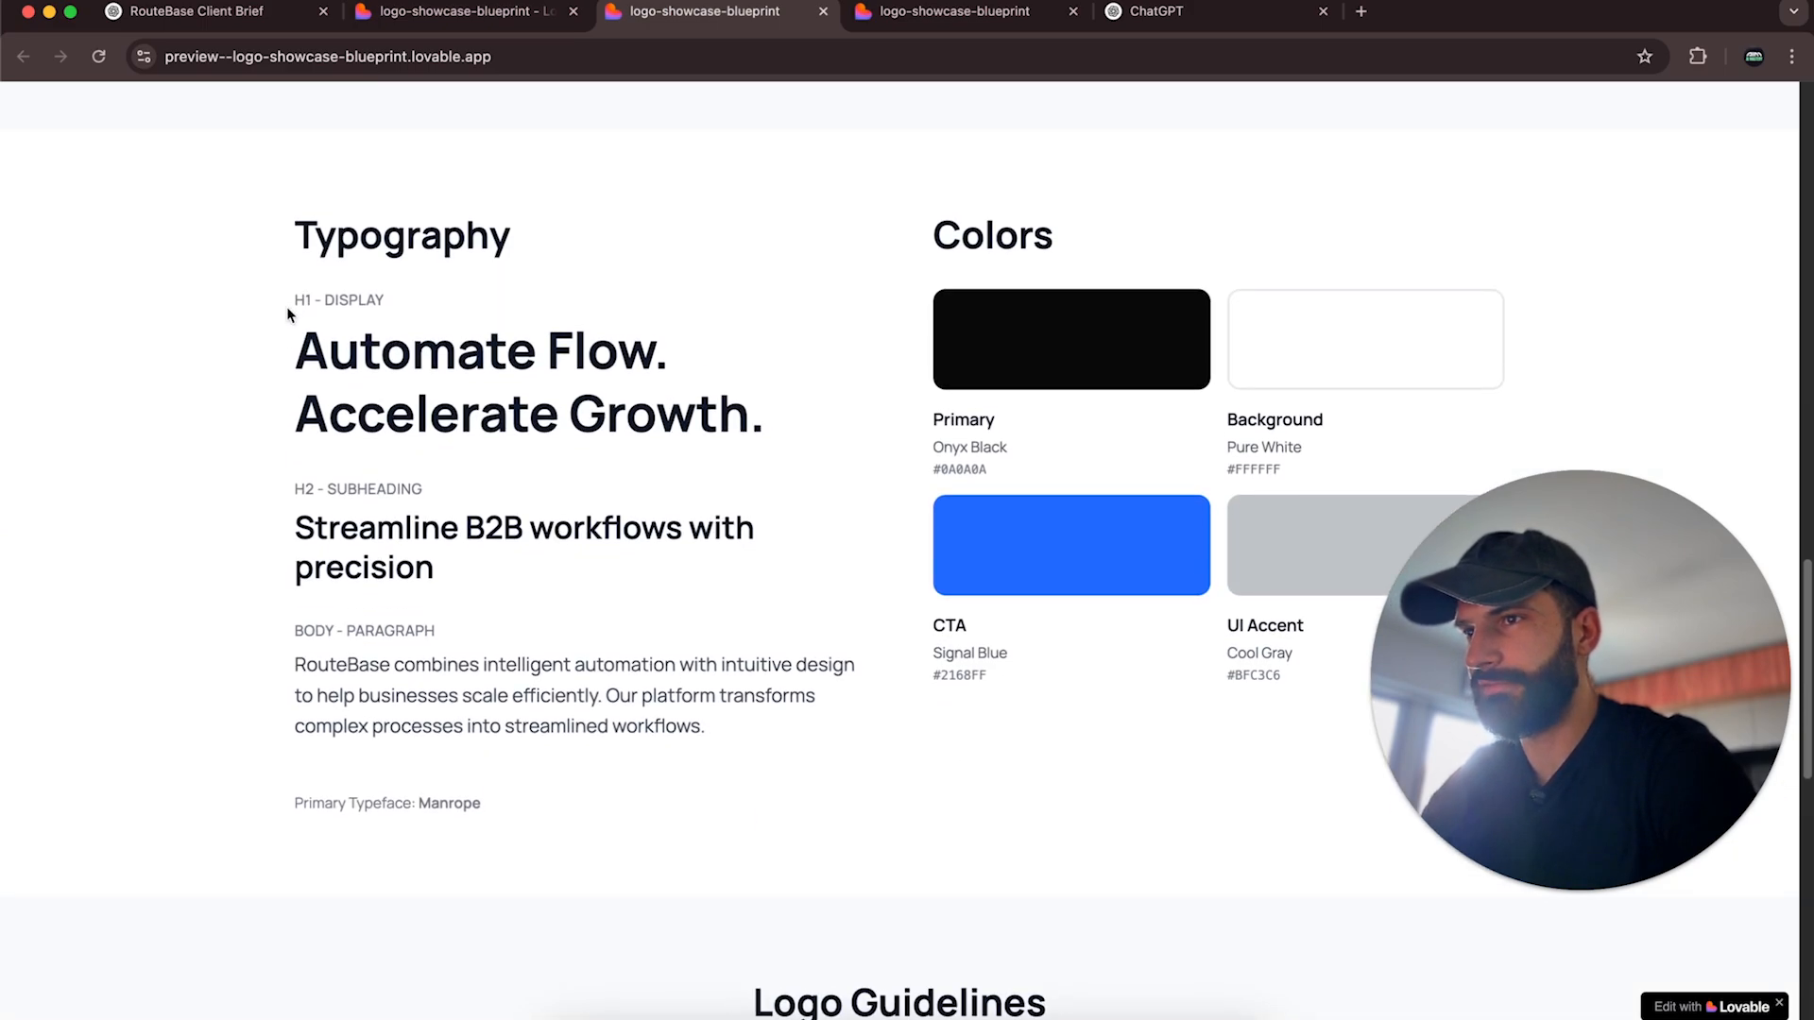
Examine the heading samples, color swatches, Logo Guidelines cards and footer of the showcase preview.
drag(286, 306, 687, 593)
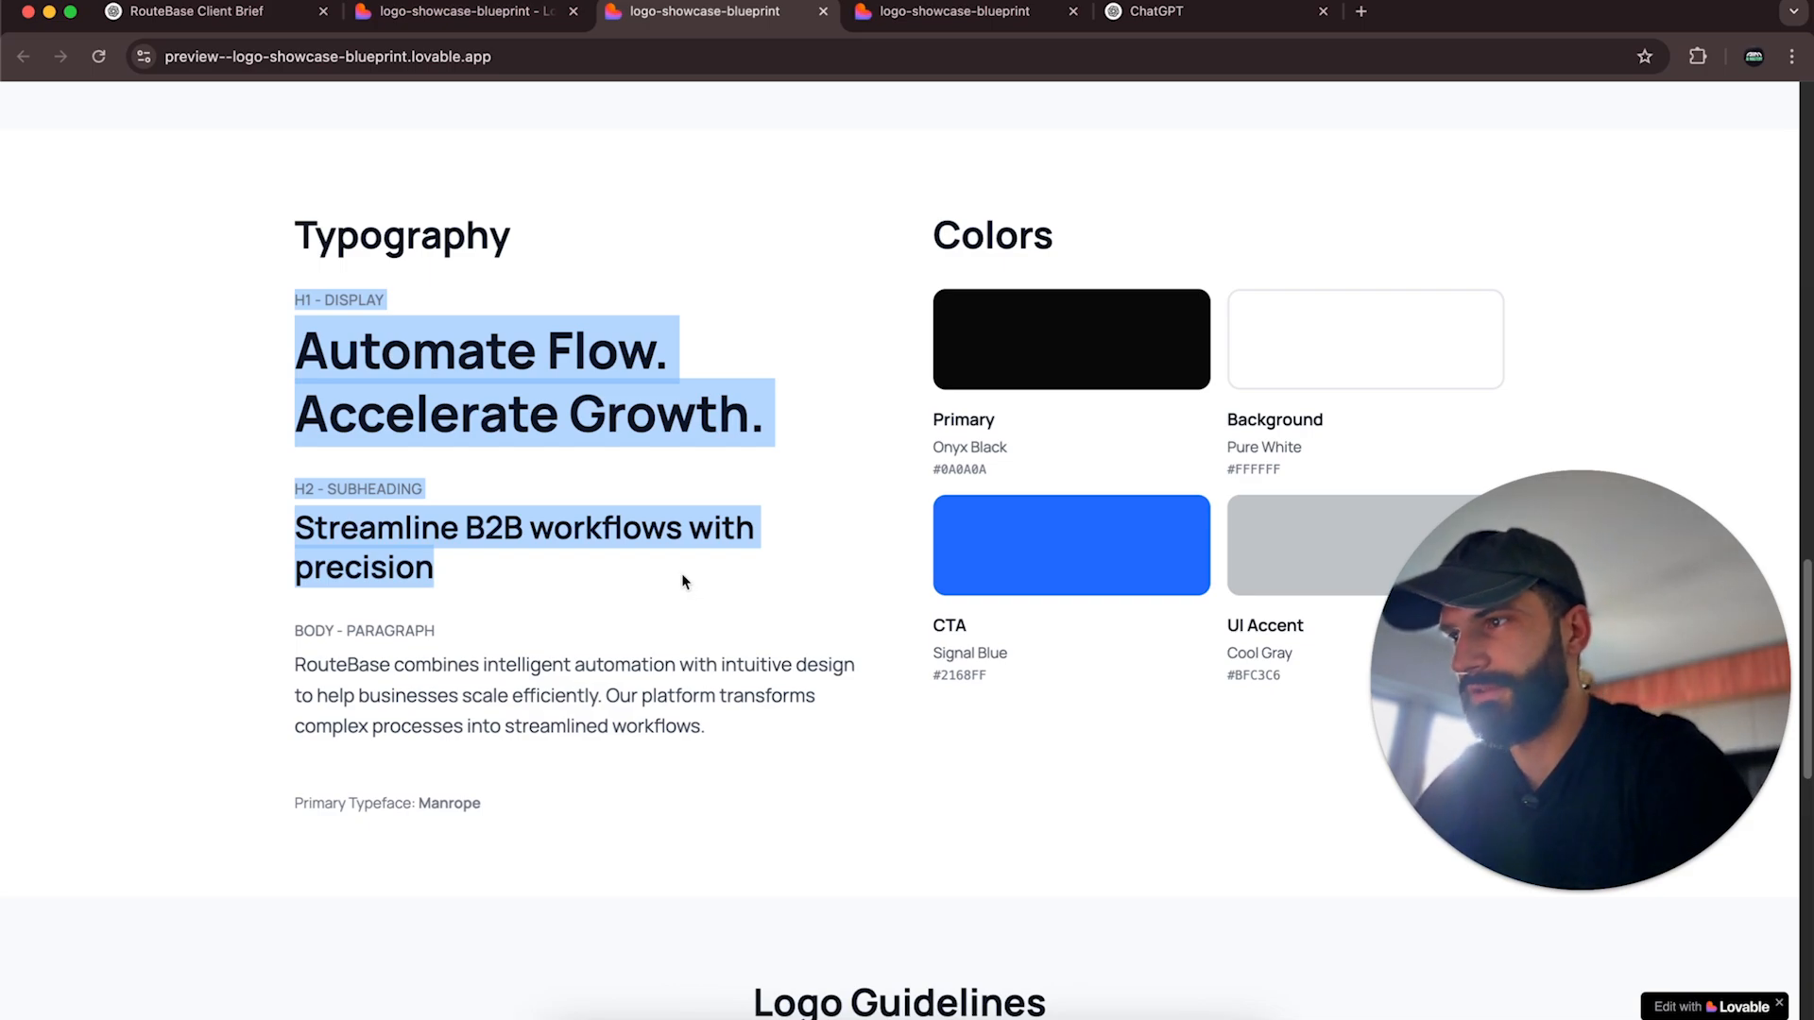
click(548, 533)
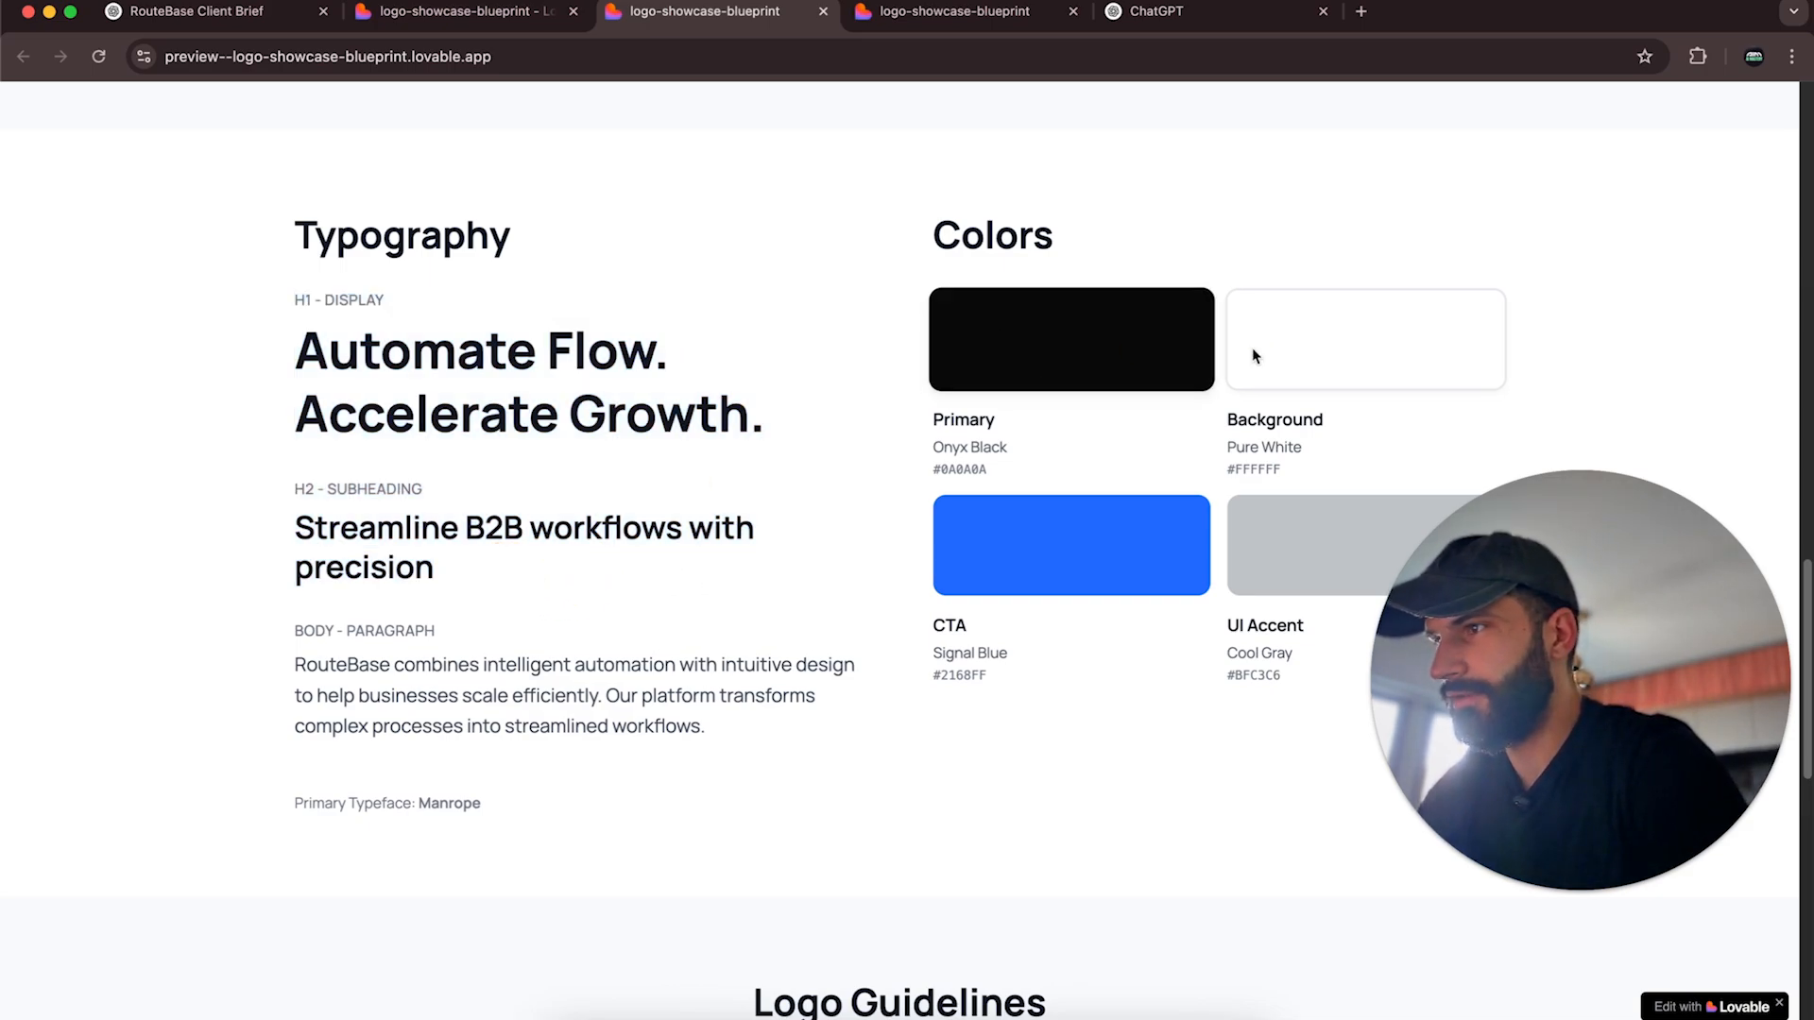
scroll(1126, 556, down, 3)
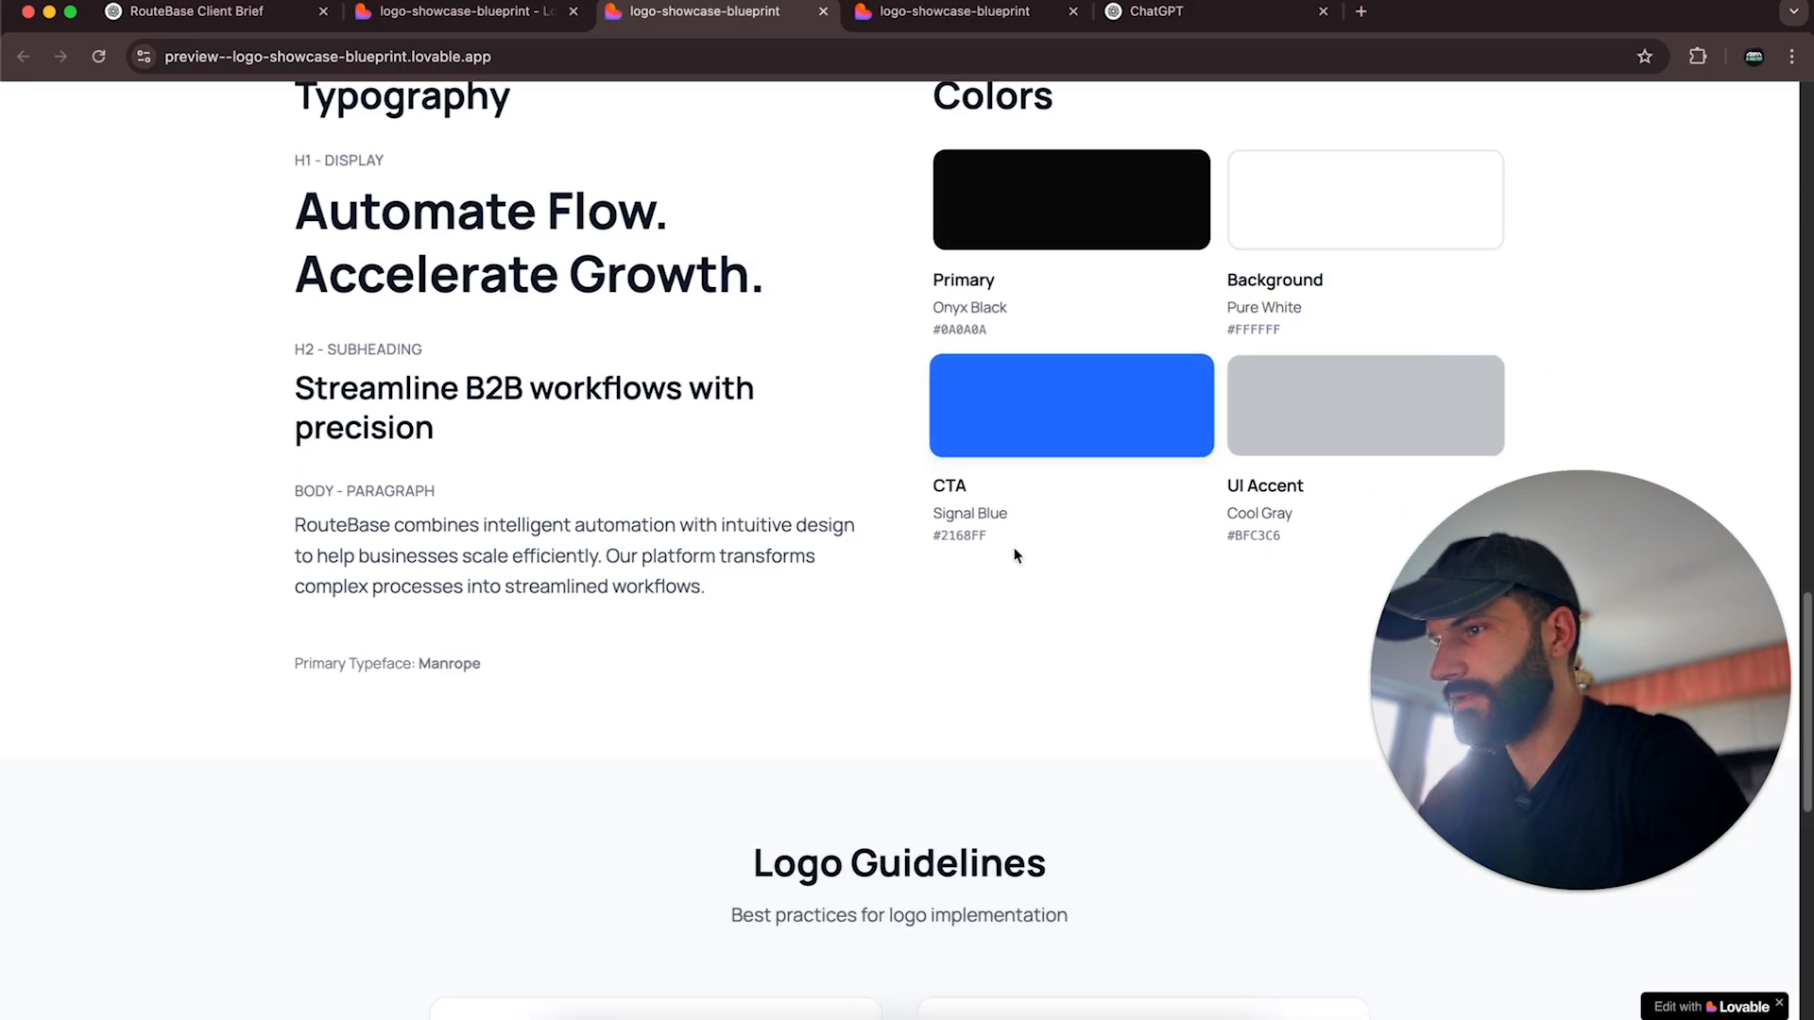
scroll(1016, 555, down, 5)
scroll(1012, 553, down, 5)
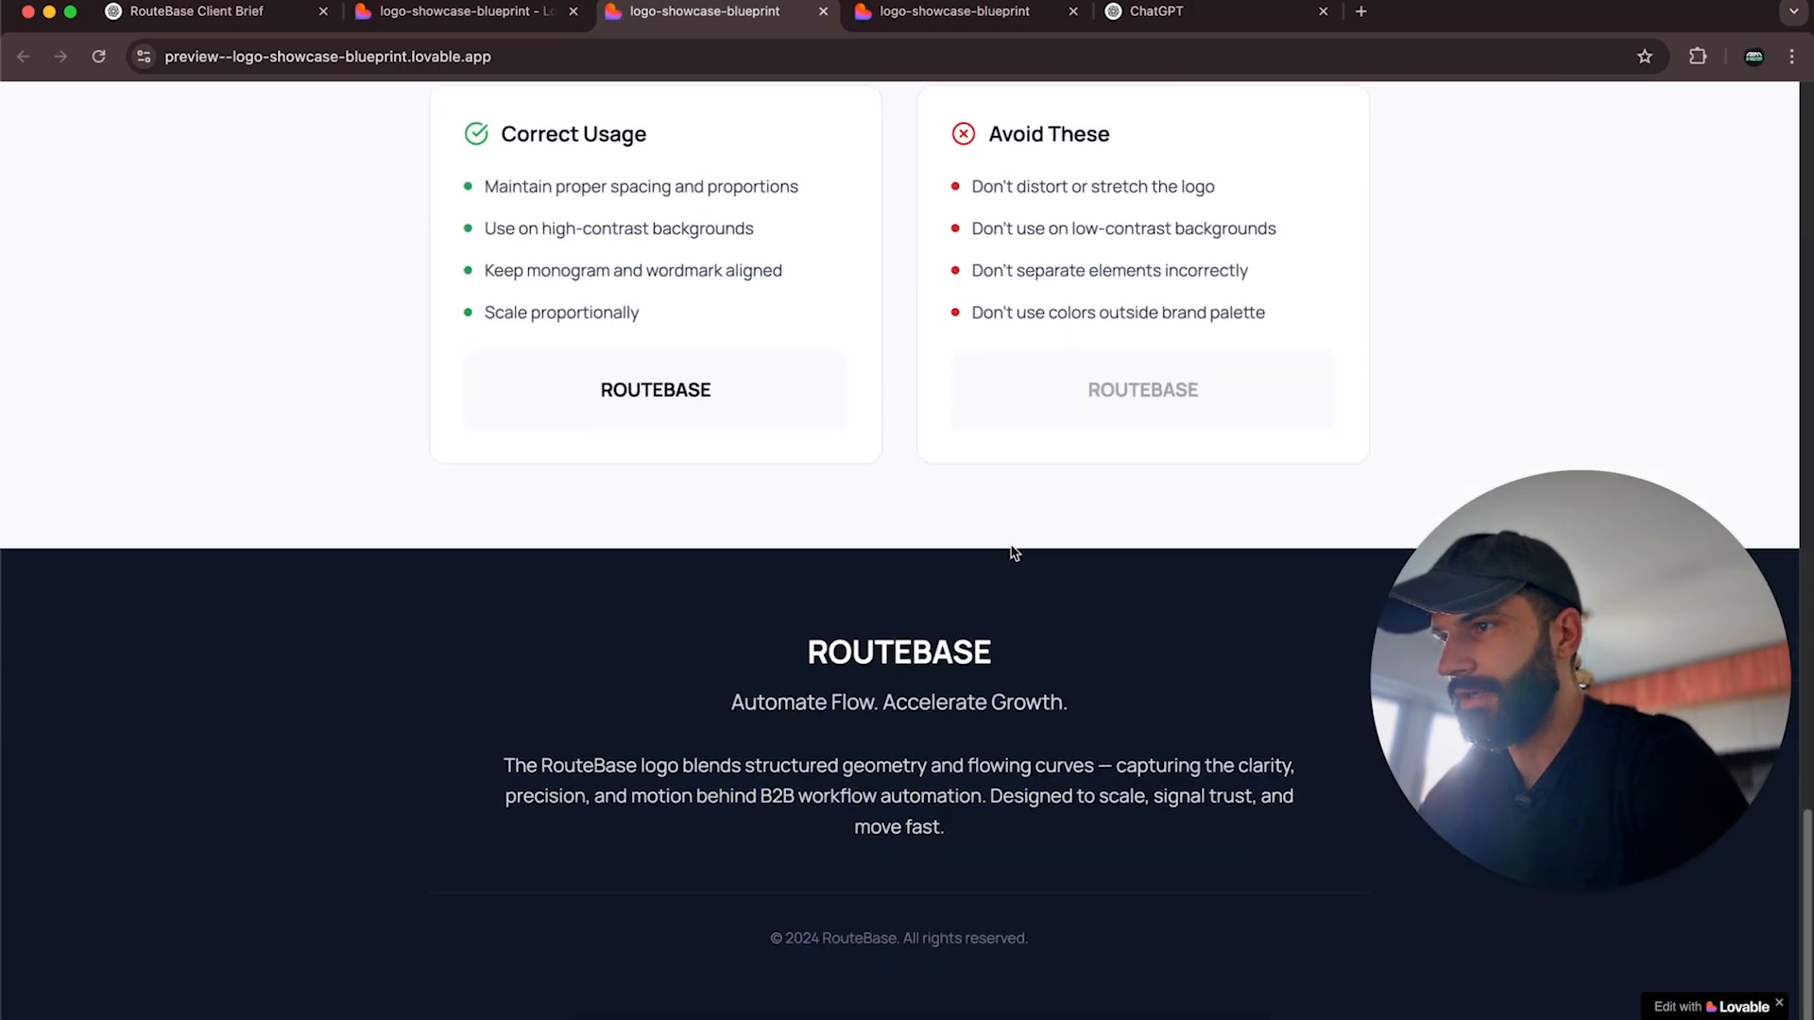
scroll(1013, 553, up, 2)
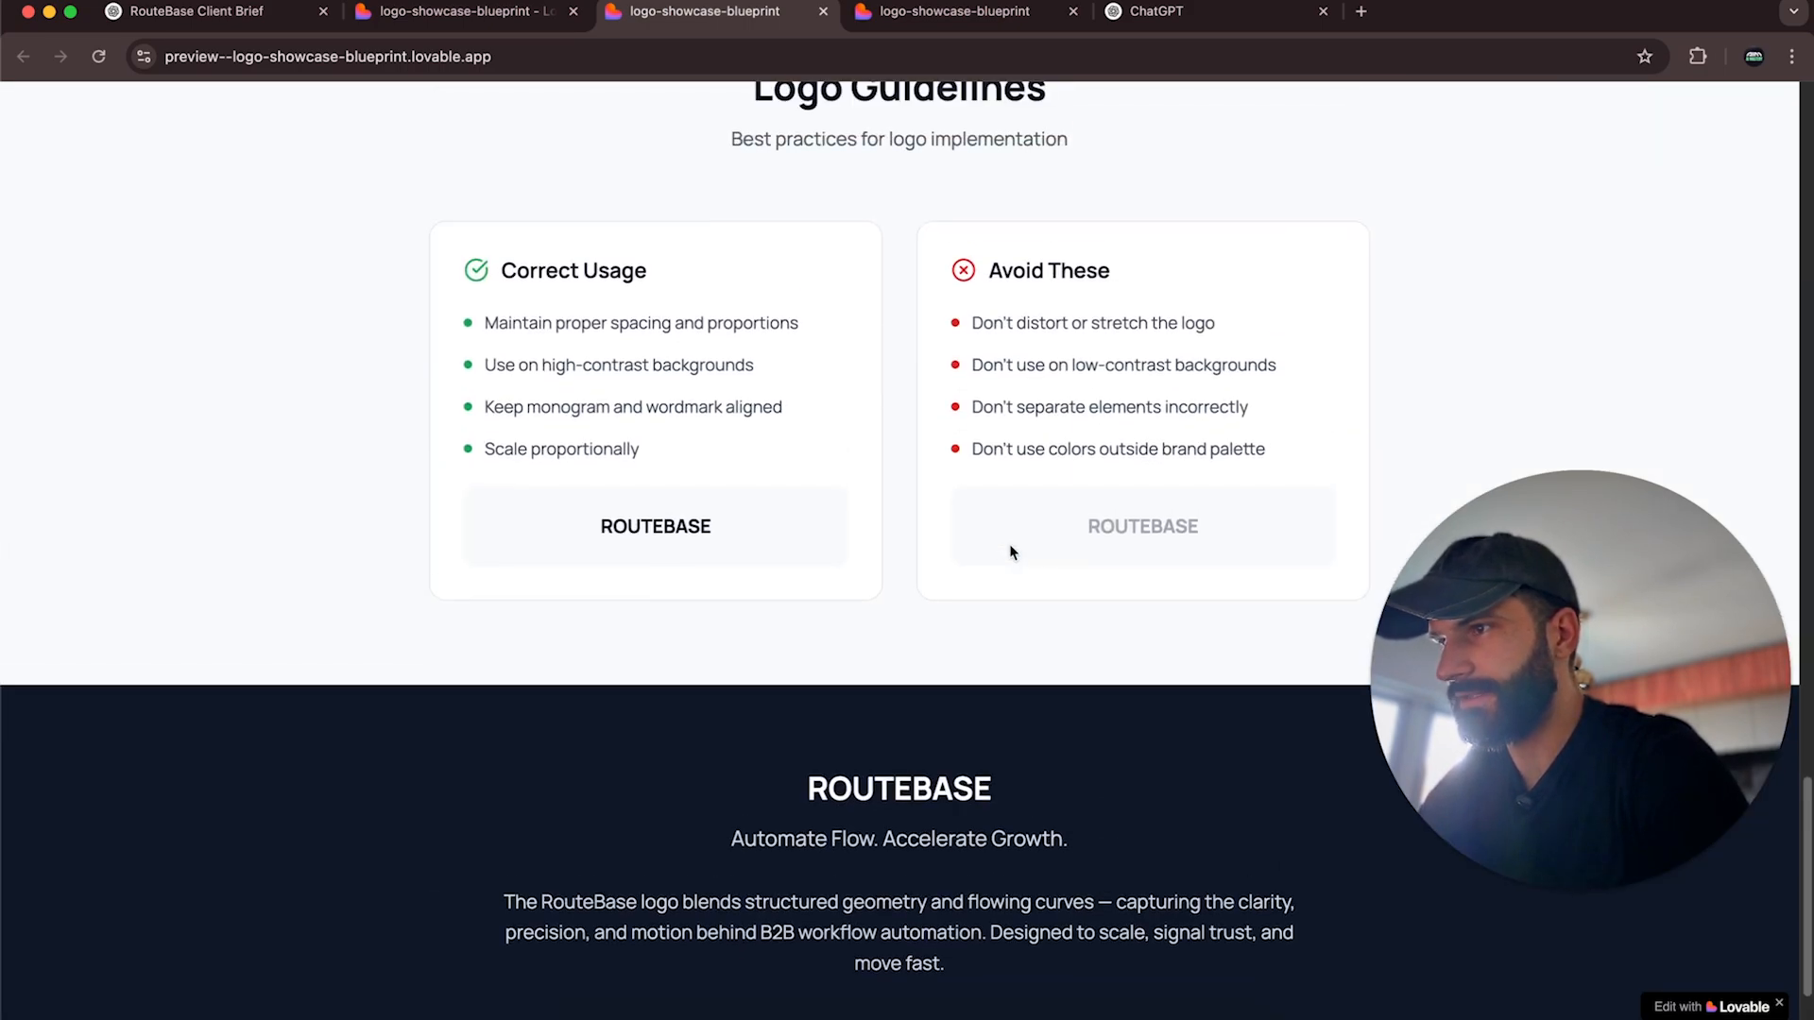
scroll(1011, 552, down, 2)
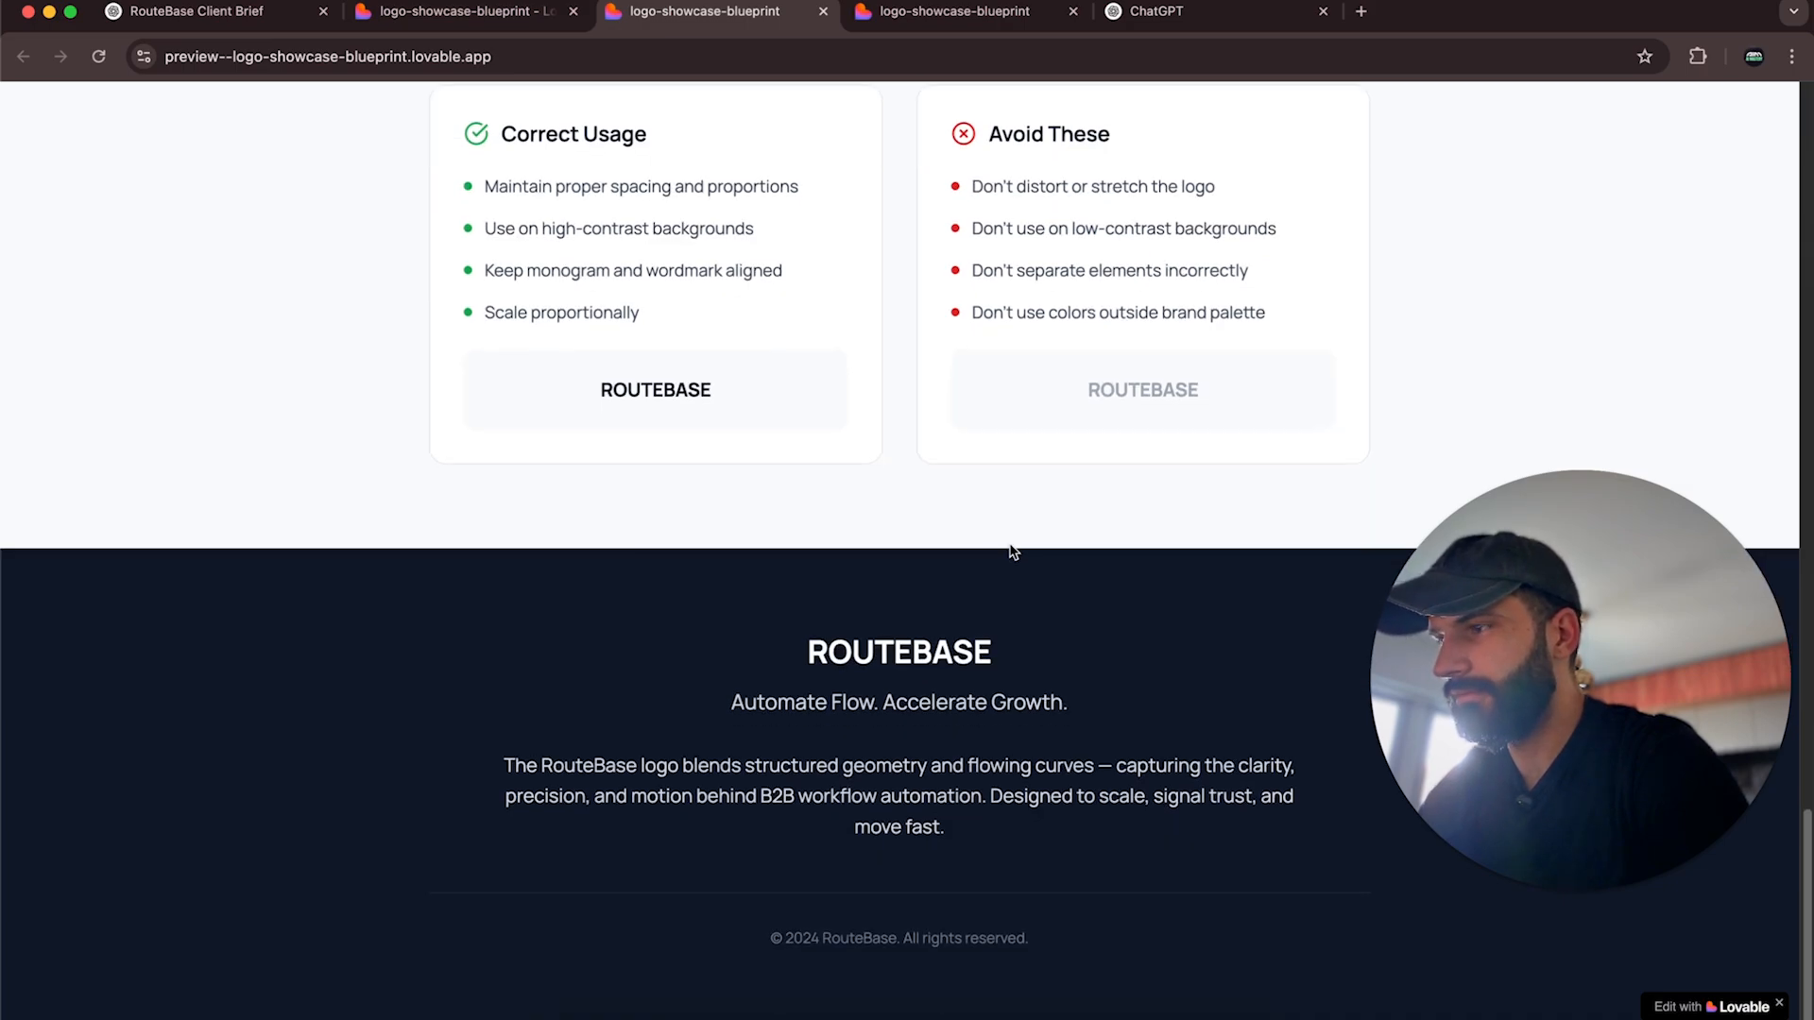
Review the whole preview page once more from the Logo System section down to the footer, ending back at its start.
scroll(1011, 552, up, 20)
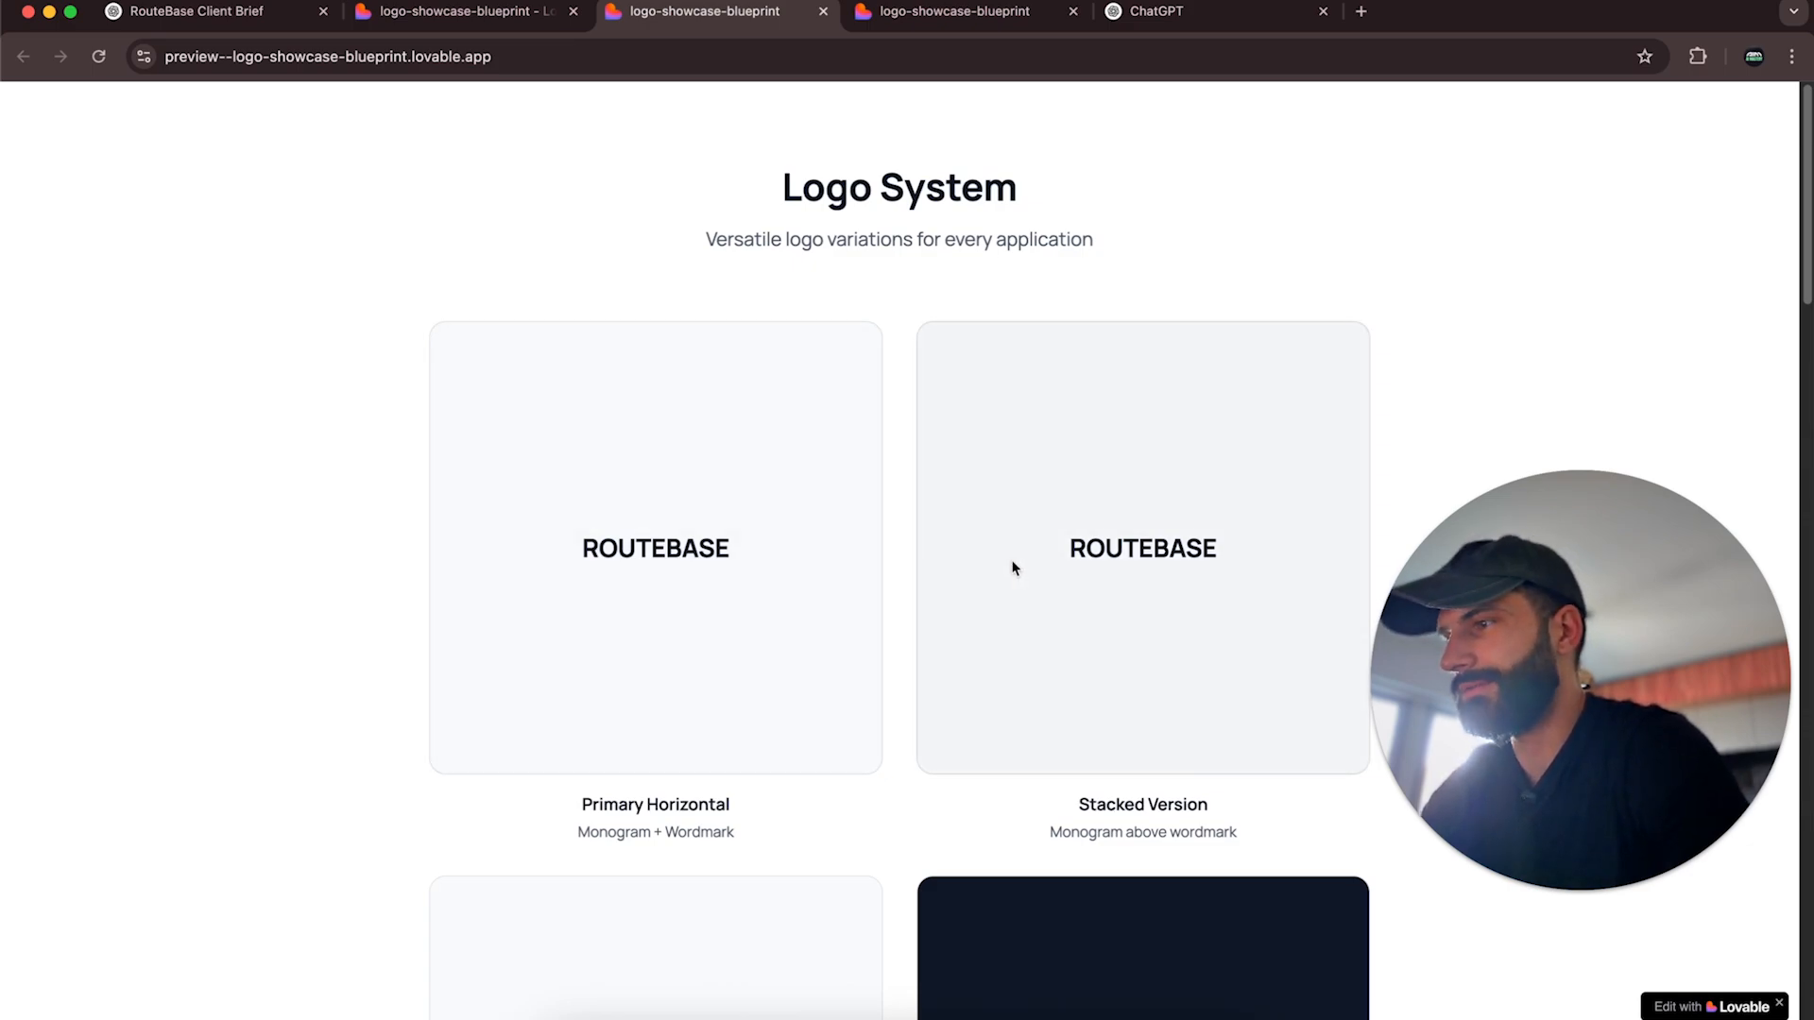
scroll(1013, 567, down, 10)
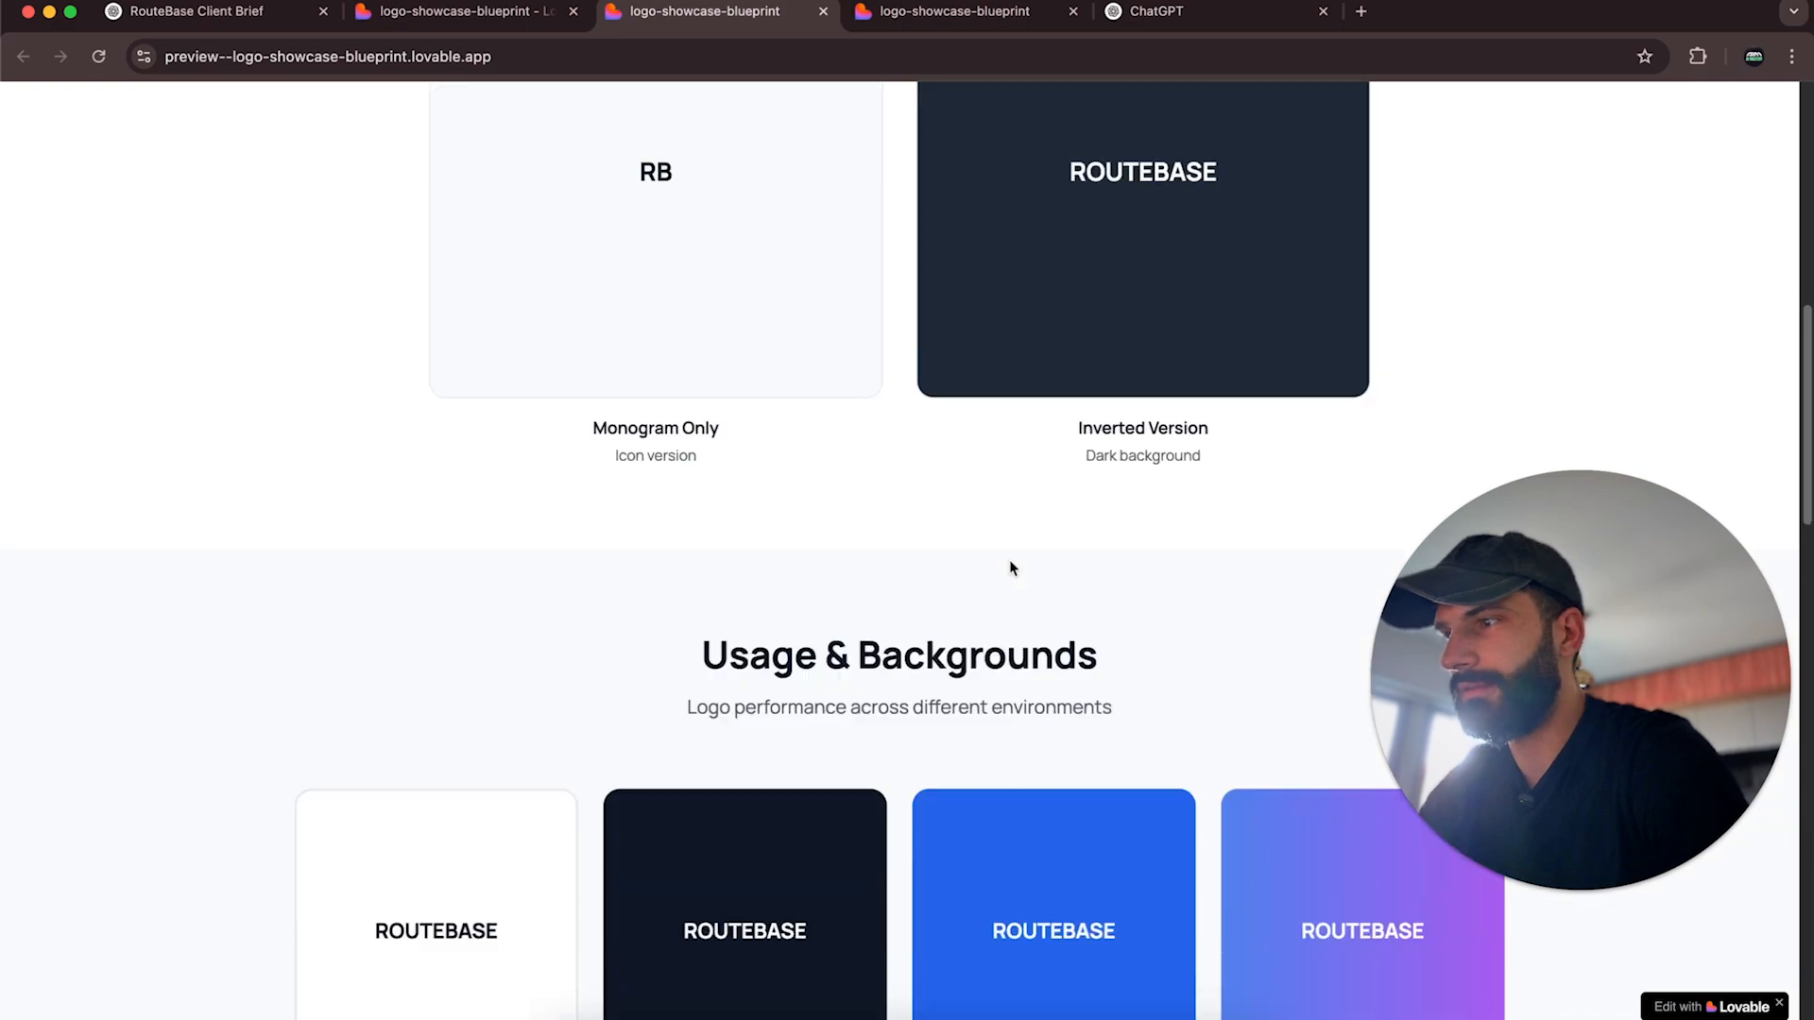
scroll(1011, 567, down, 2)
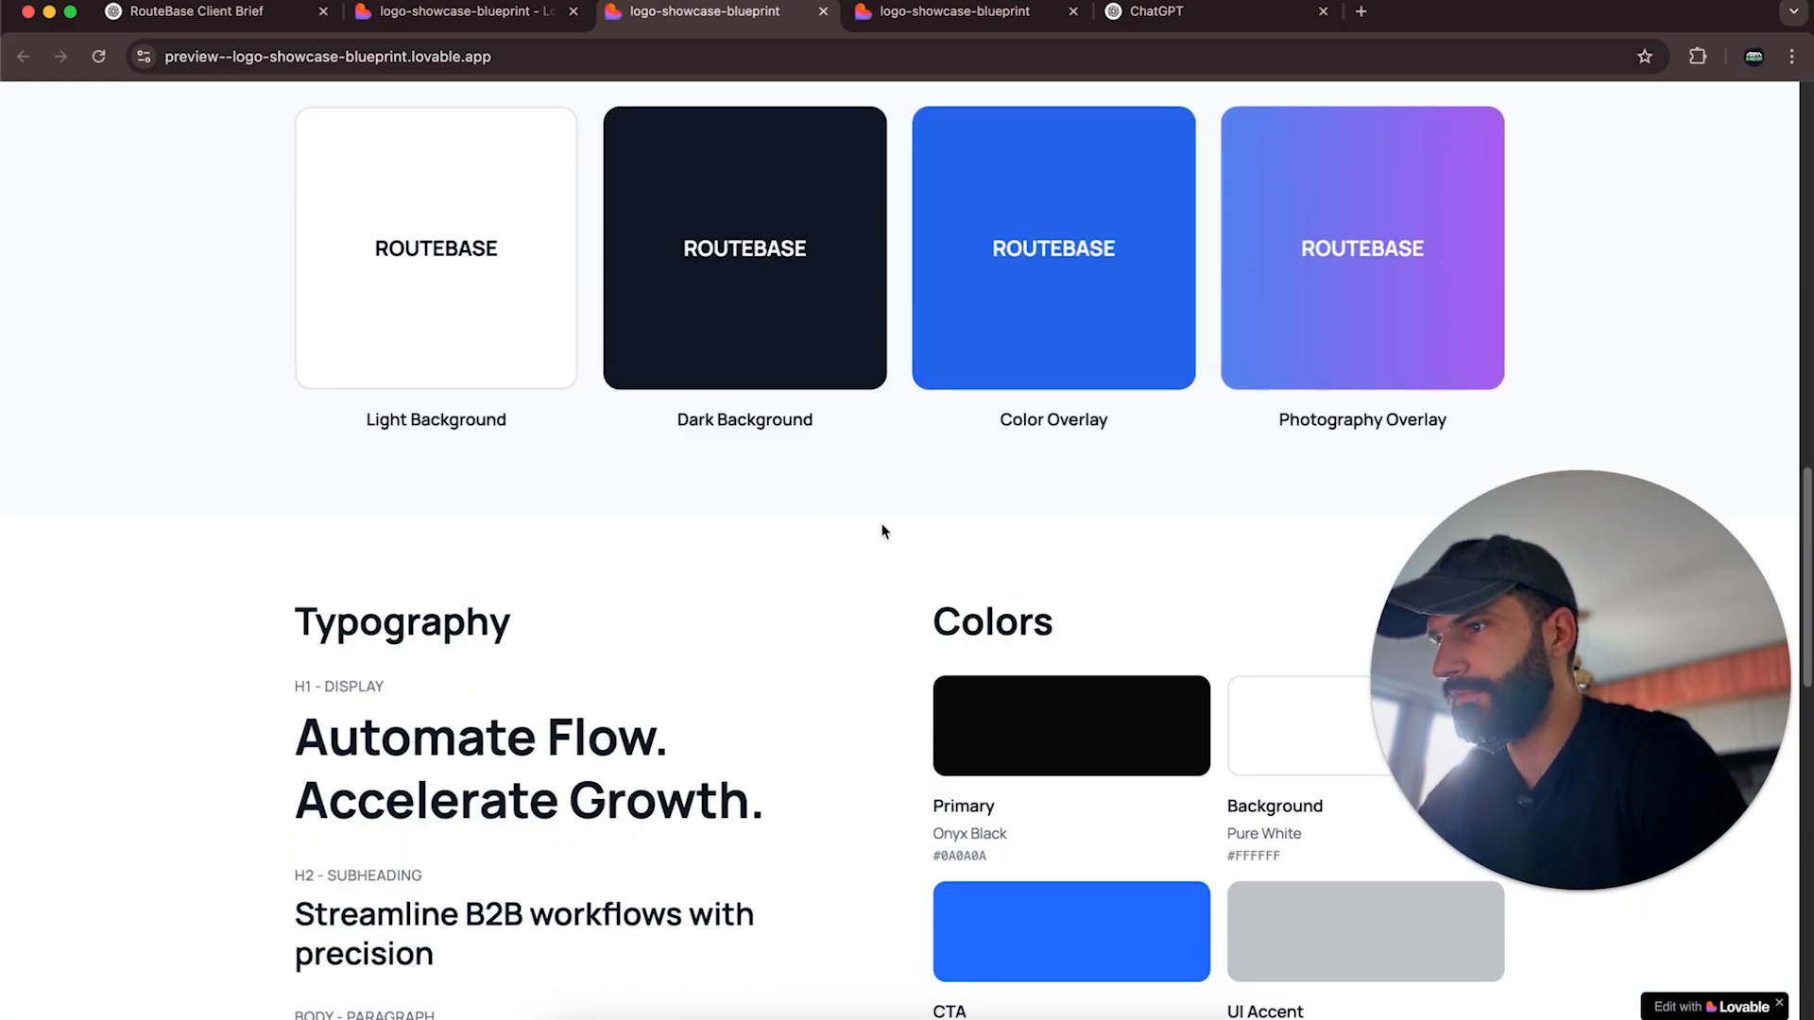
scroll(870, 525, down, 7)
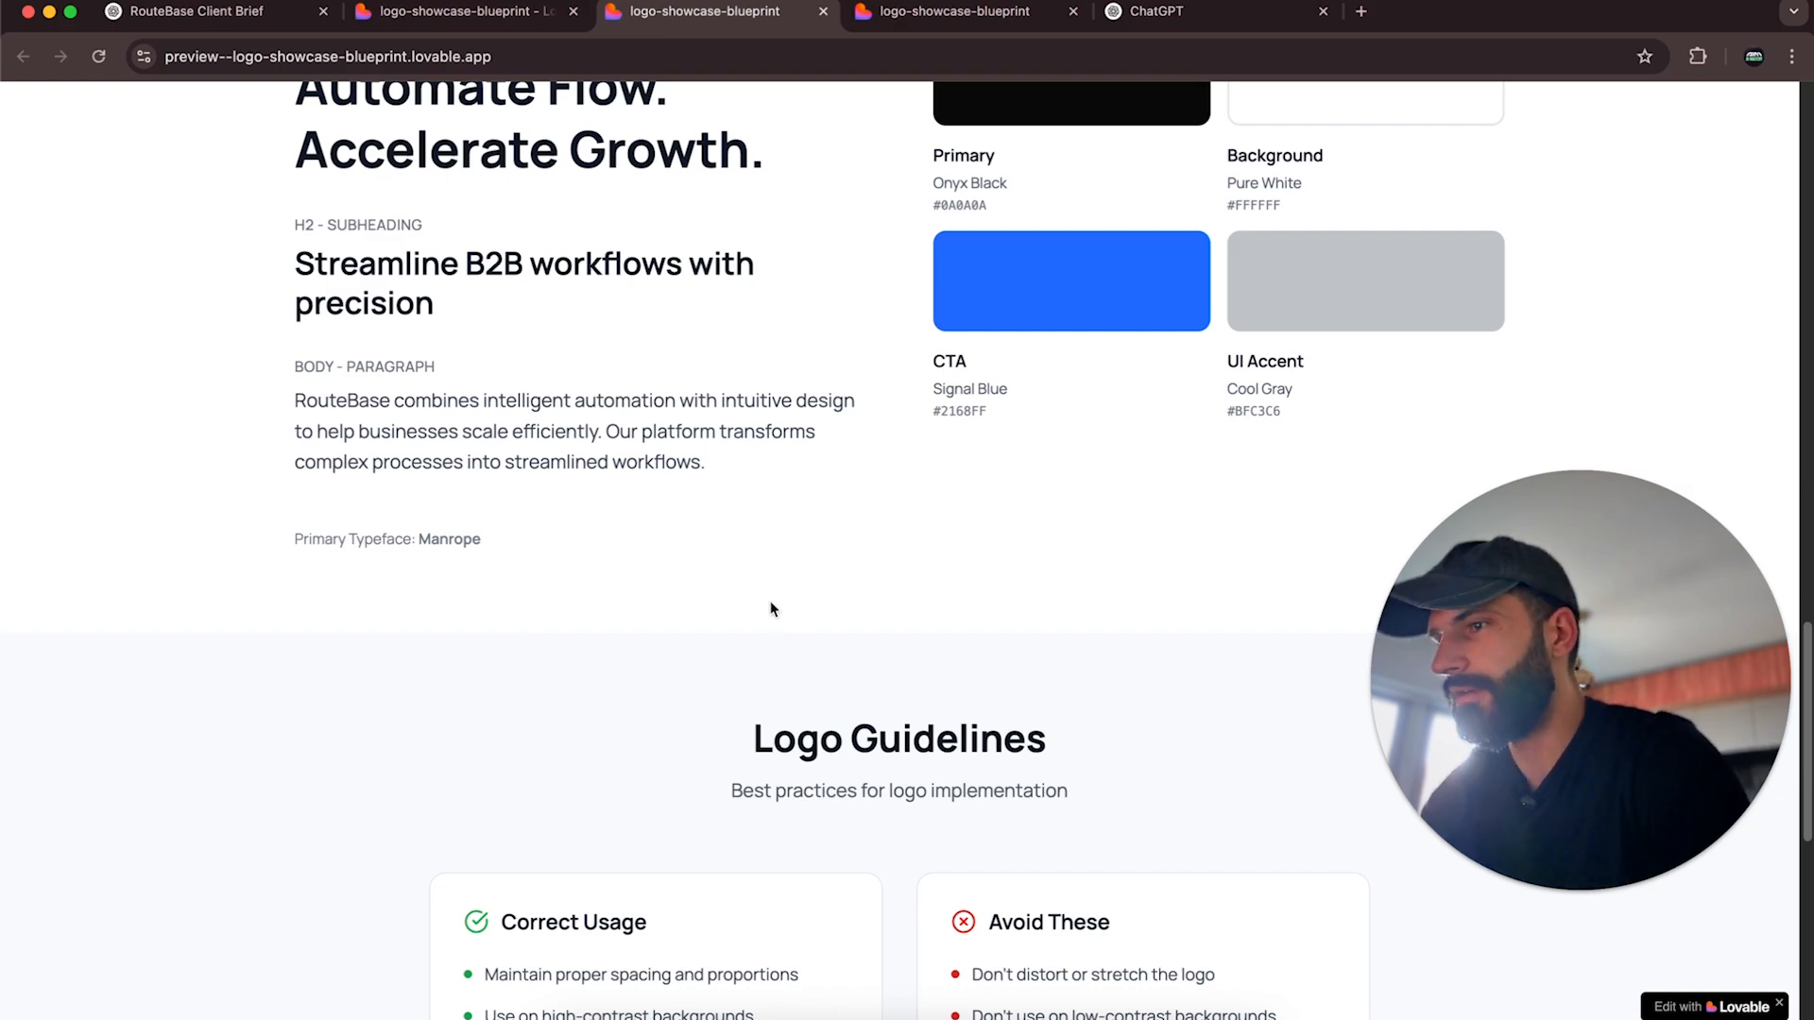
scroll(771, 608, down, 8)
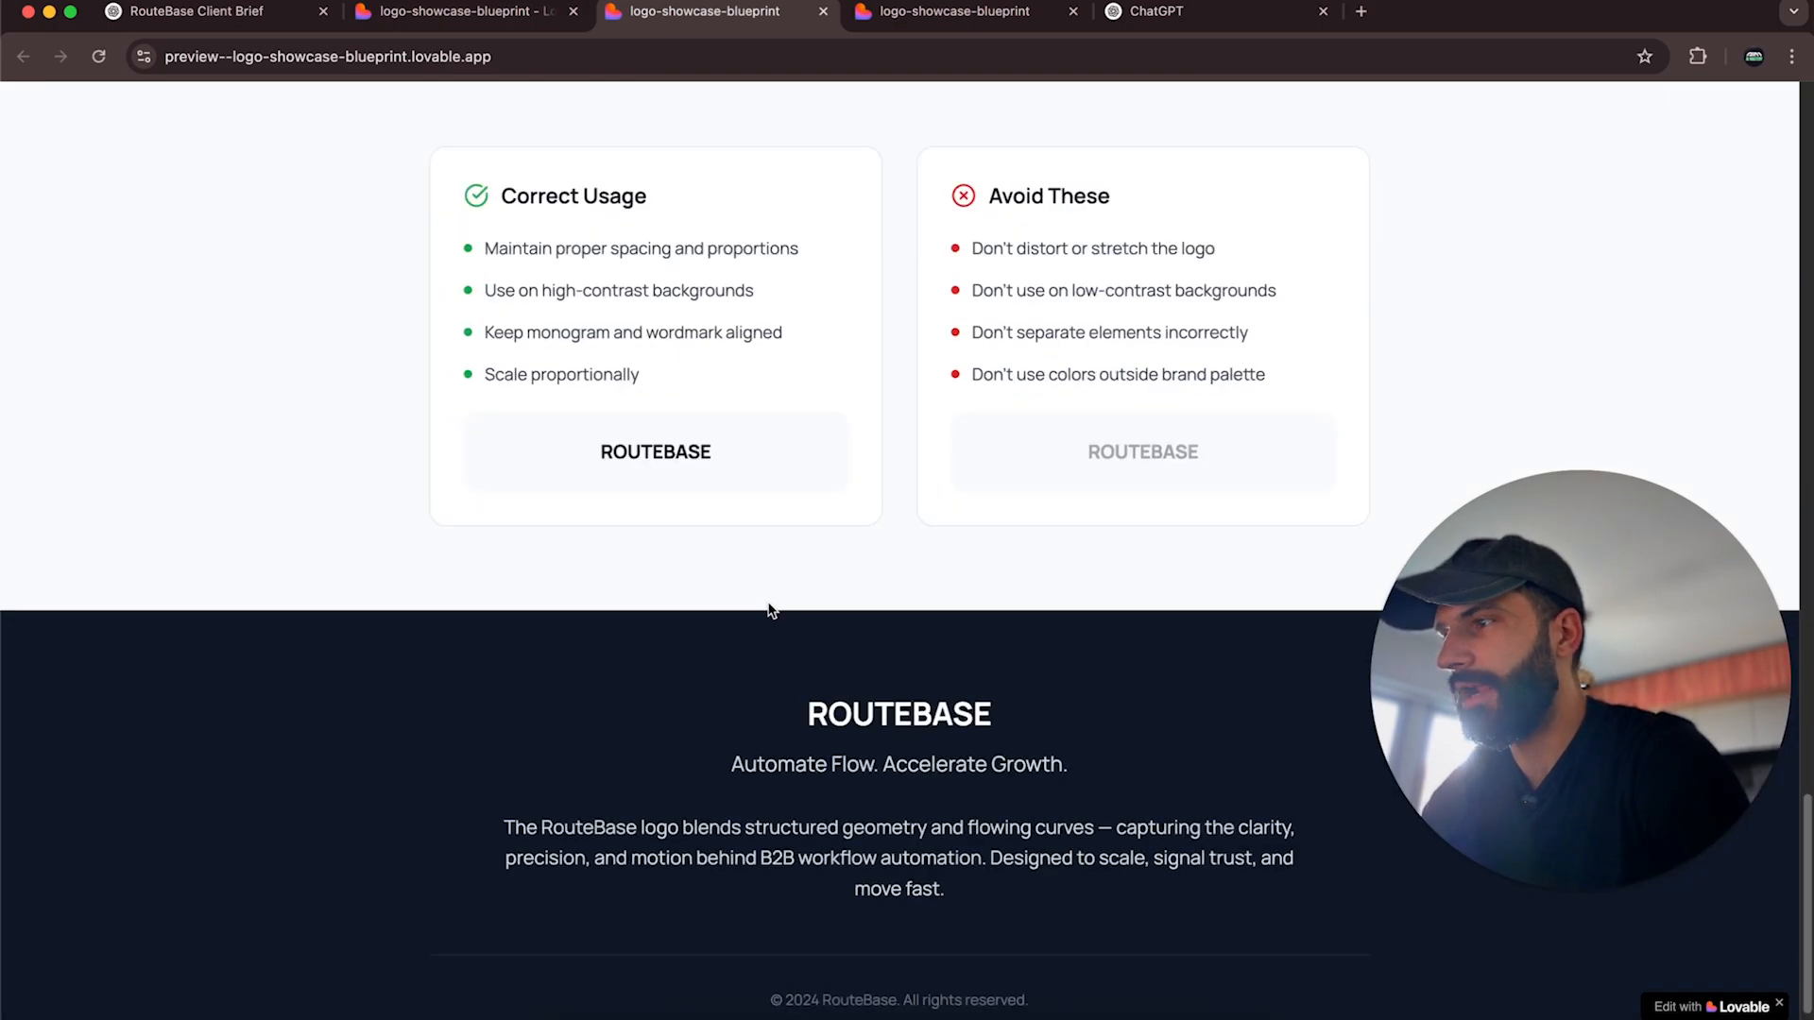
scroll(769, 611, up, 20)
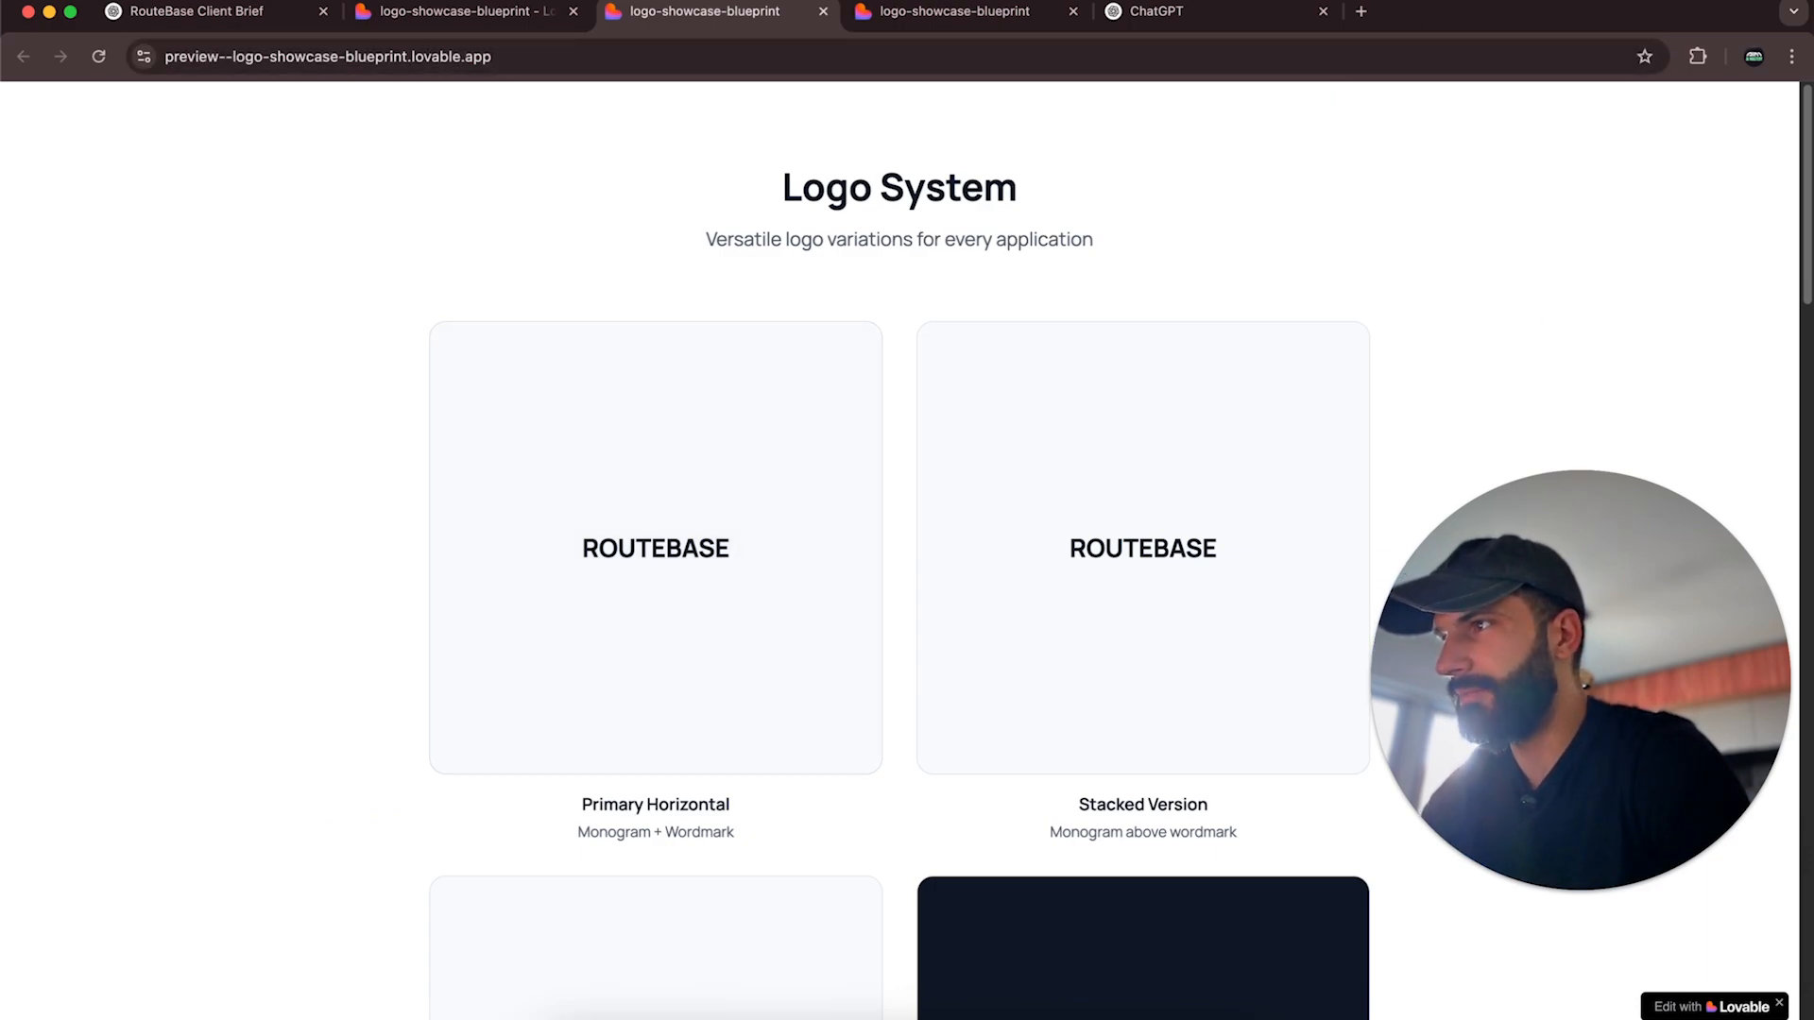
Take a scrolling screenshot of the entire preview page, from the Logo System heading down to the footer.
click(1381, 11)
click(1513, 212)
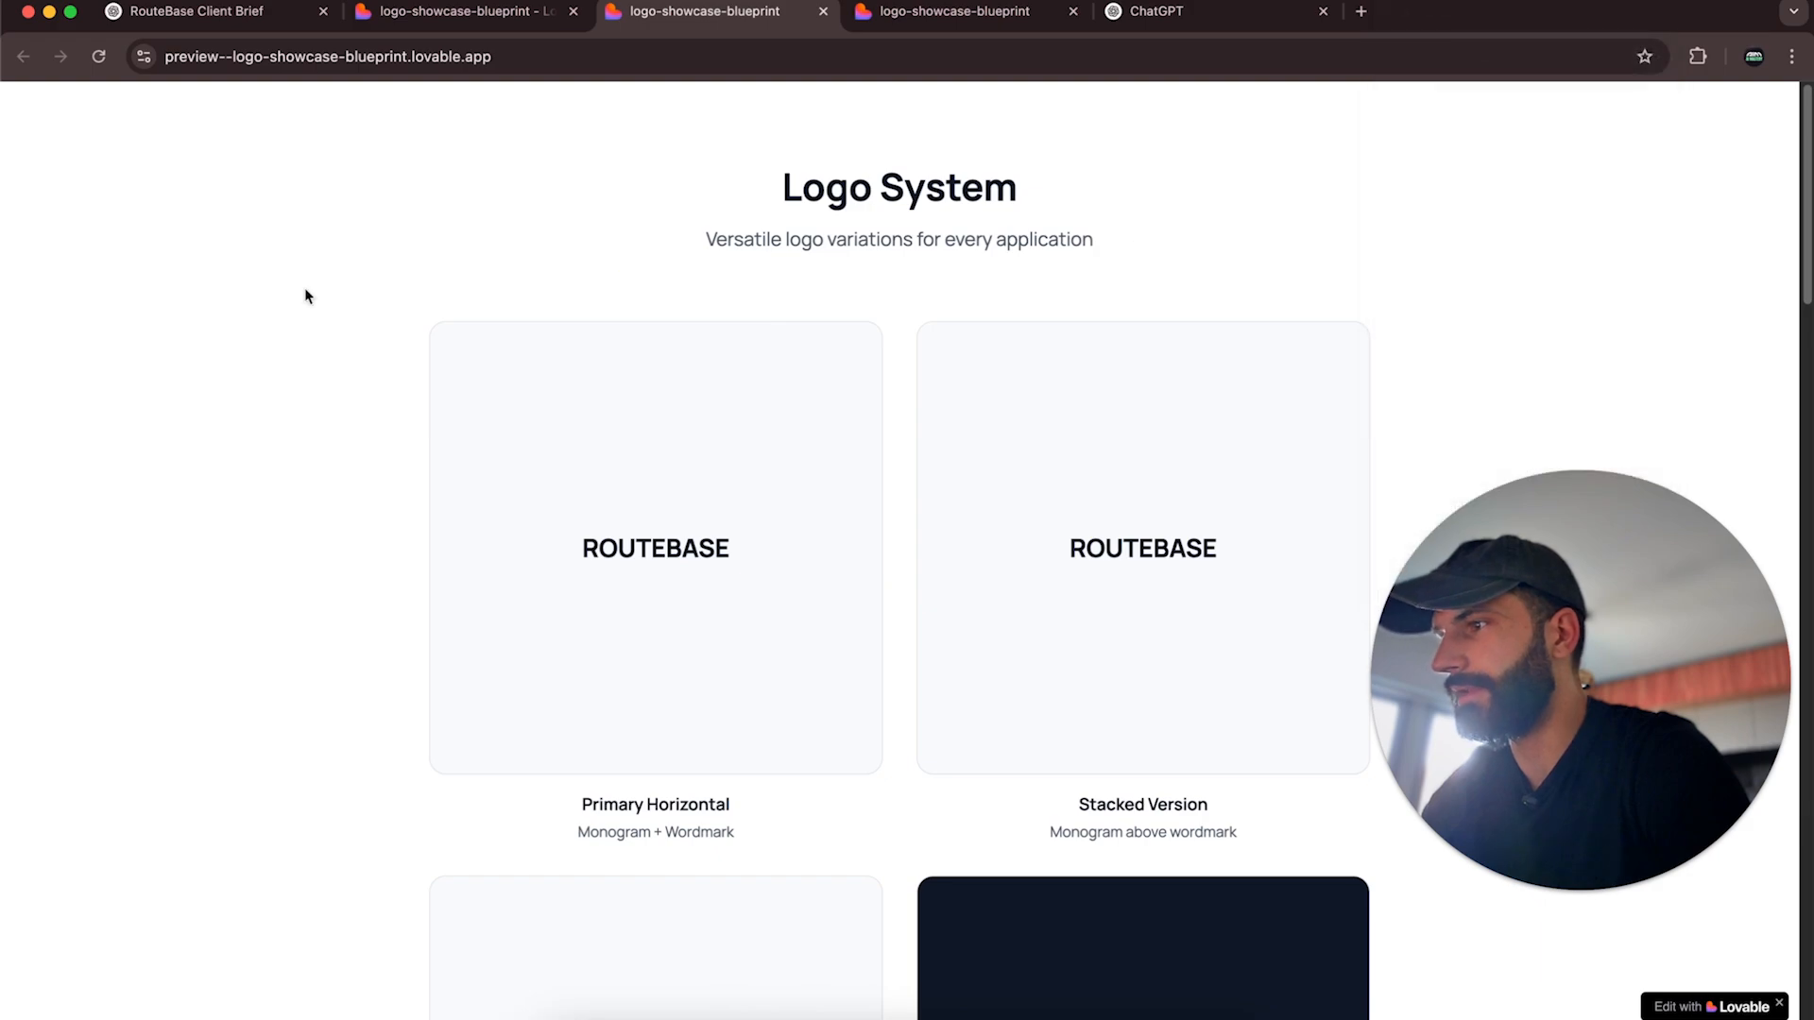
drag(5, 83, 1800, 1012)
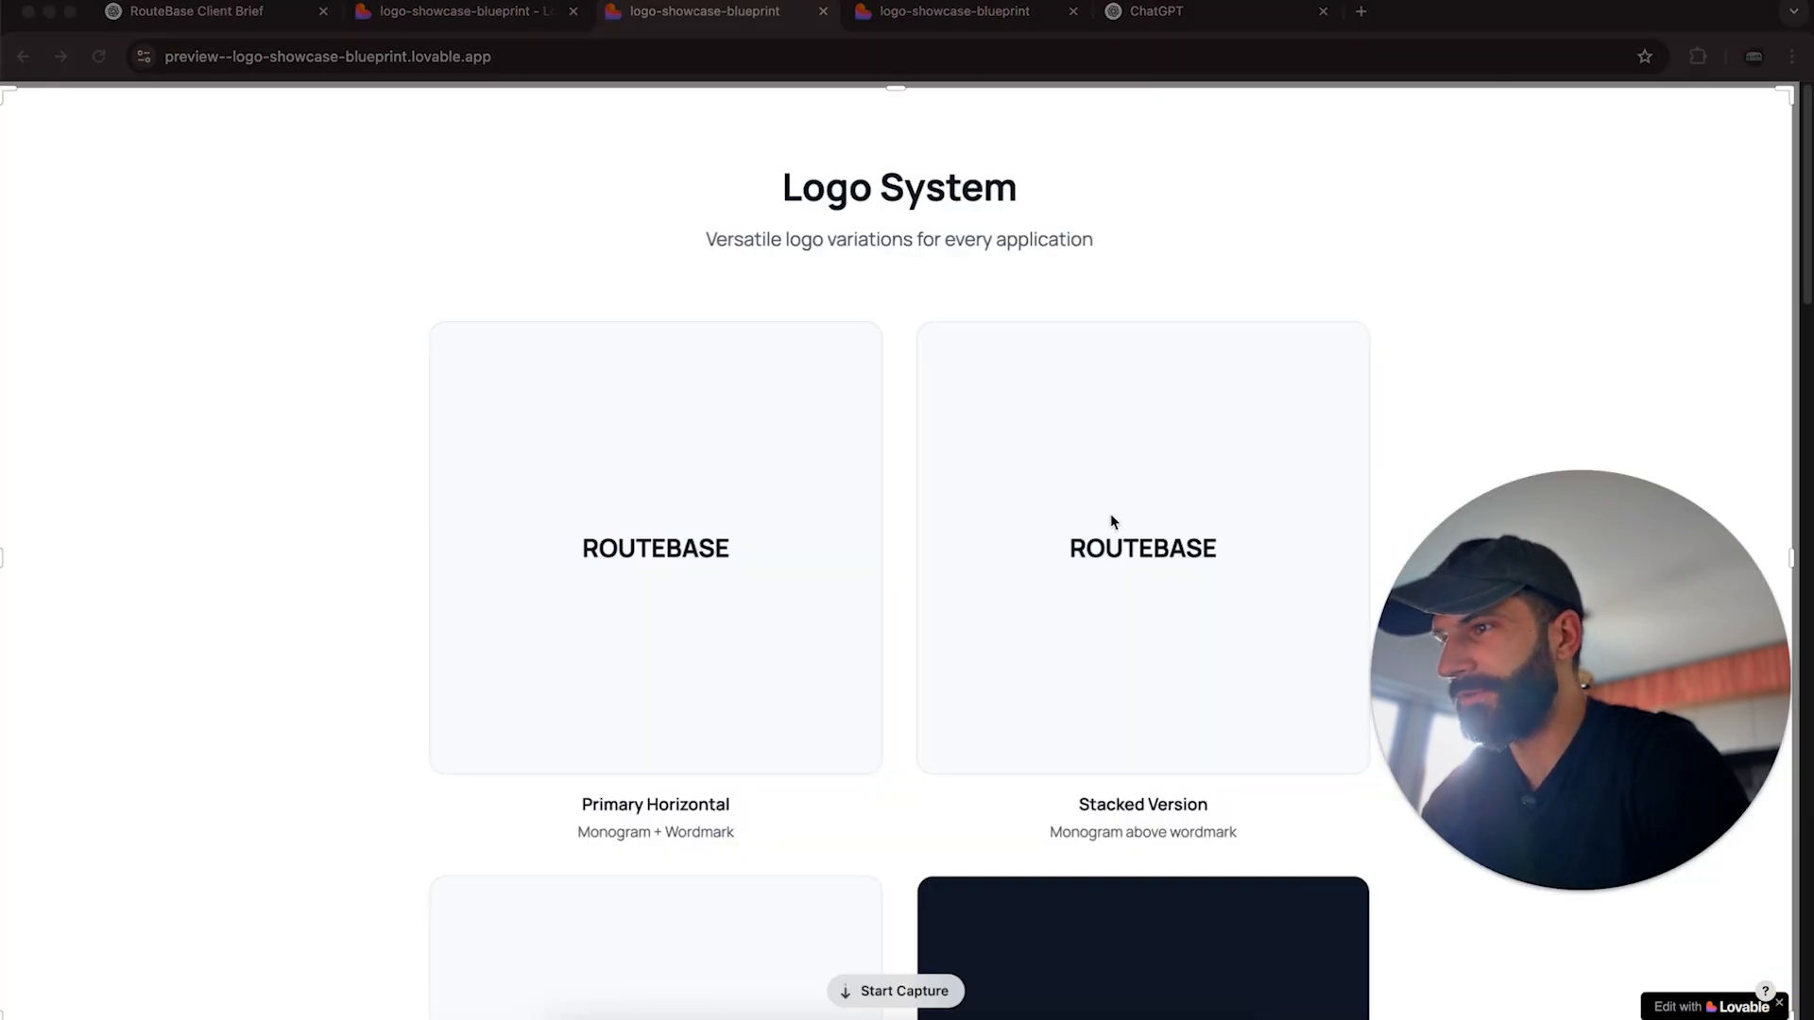
click(924, 991)
scroll(1056, 666, down, 3)
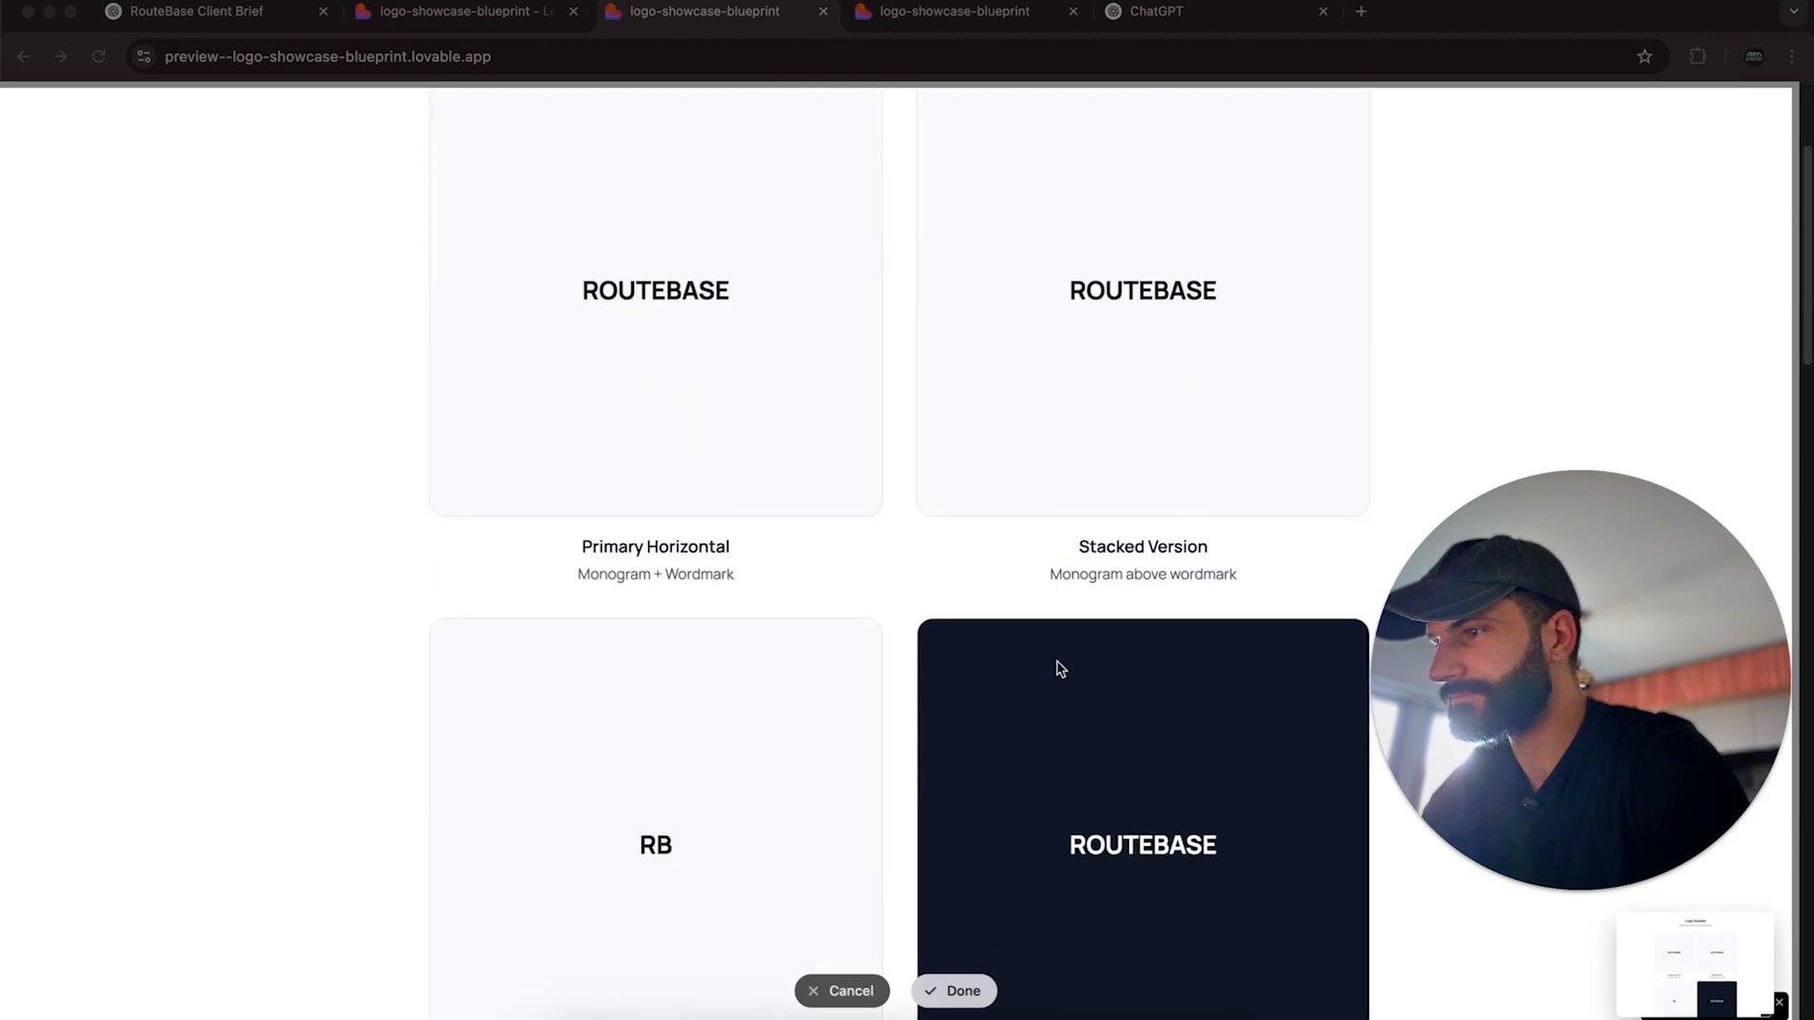
scroll(1056, 666, down, 10)
scroll(1056, 666, down, 15)
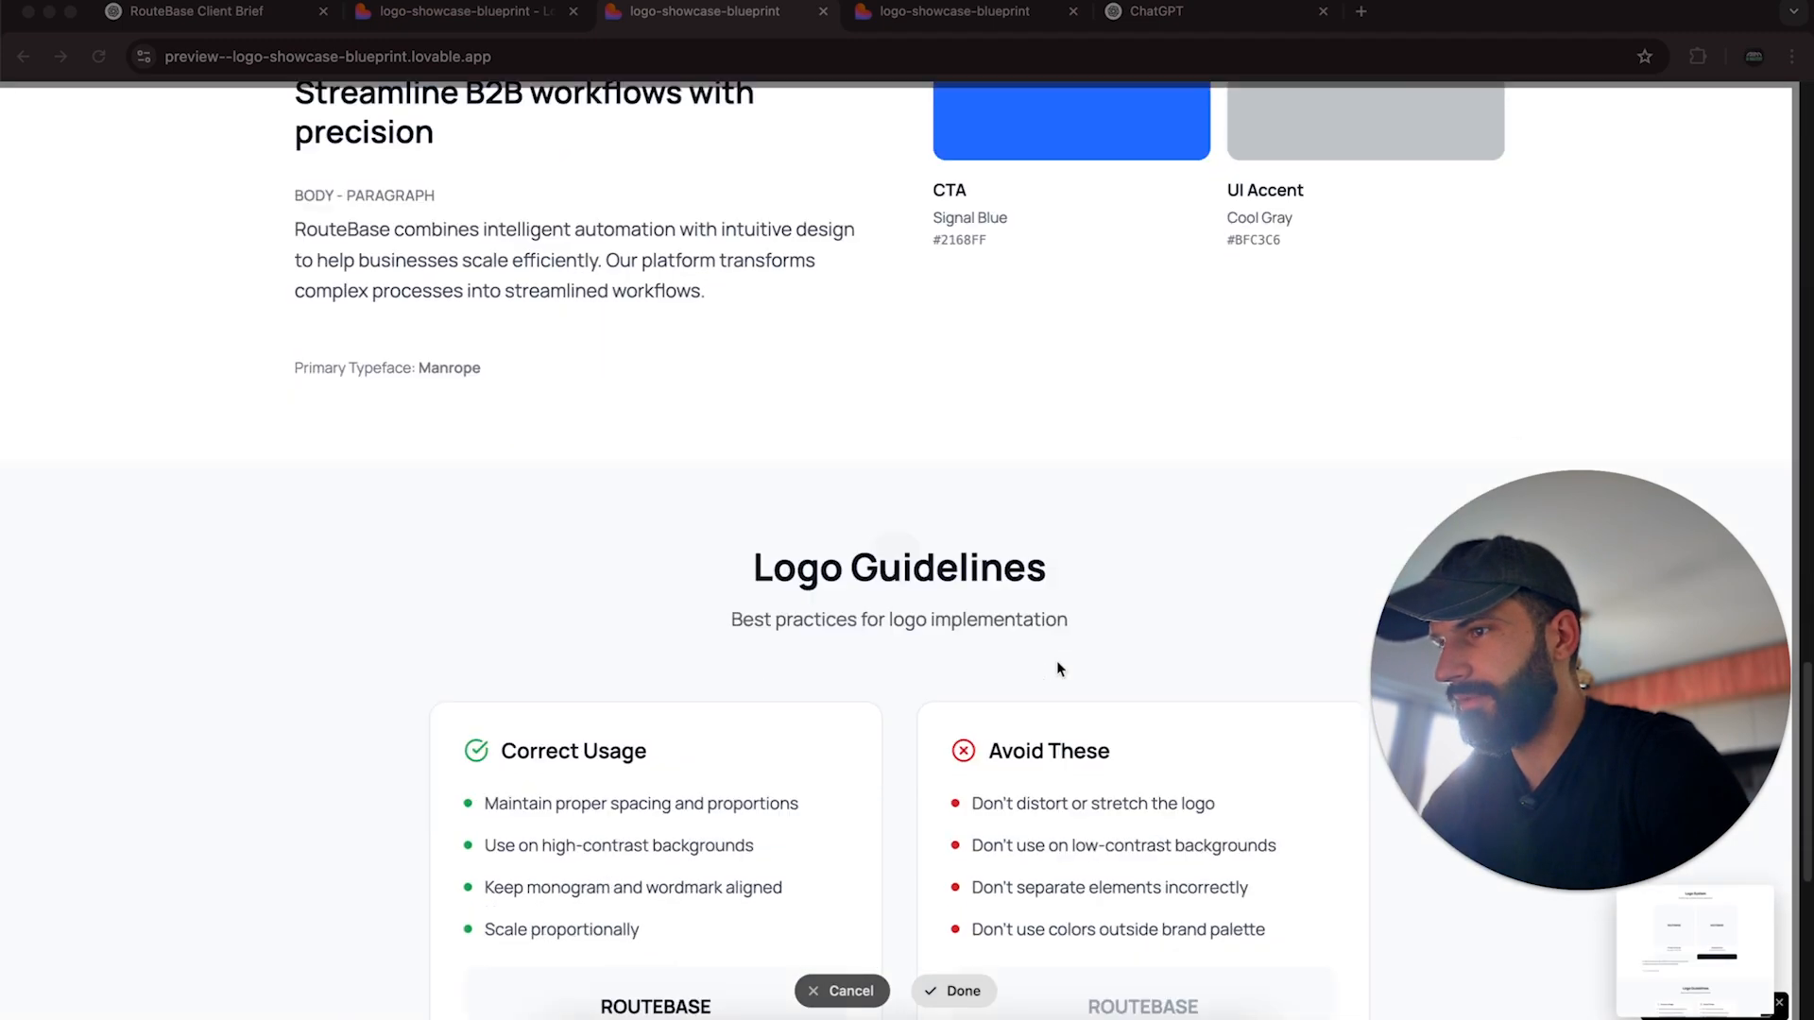
scroll(1056, 667, down, 5)
scroll(1054, 680, down, 1)
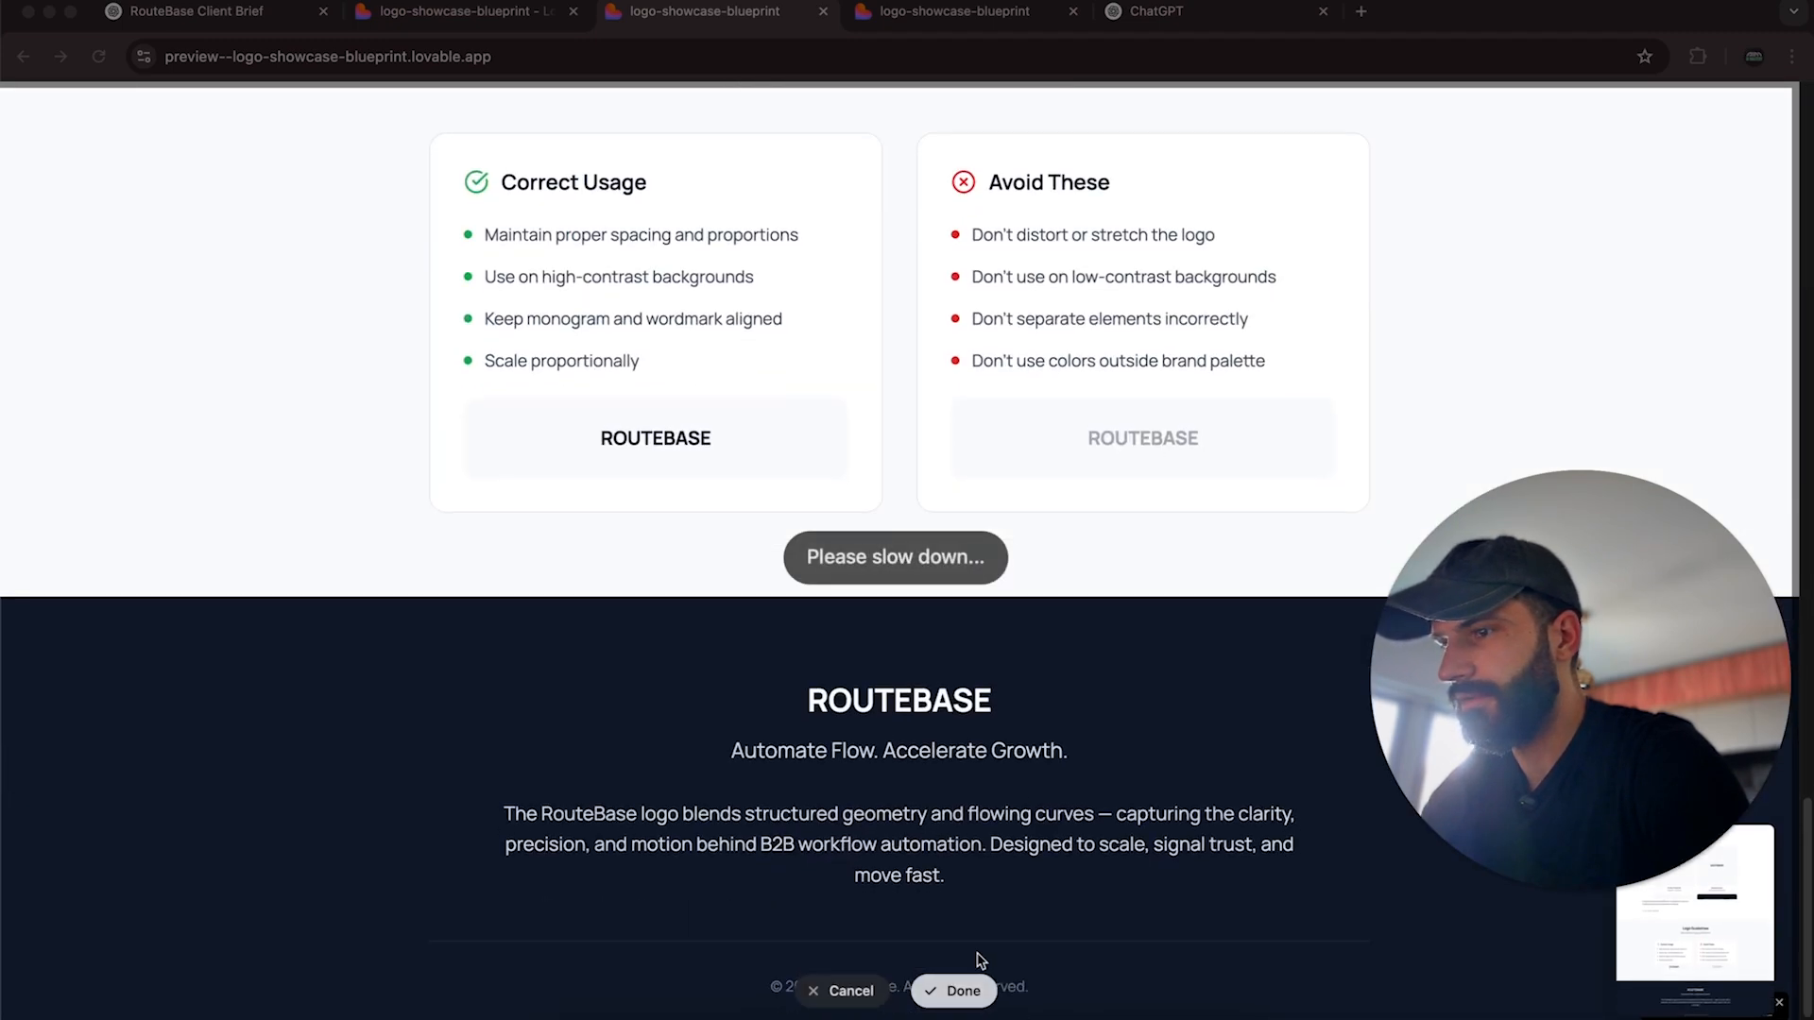
click(944, 989)
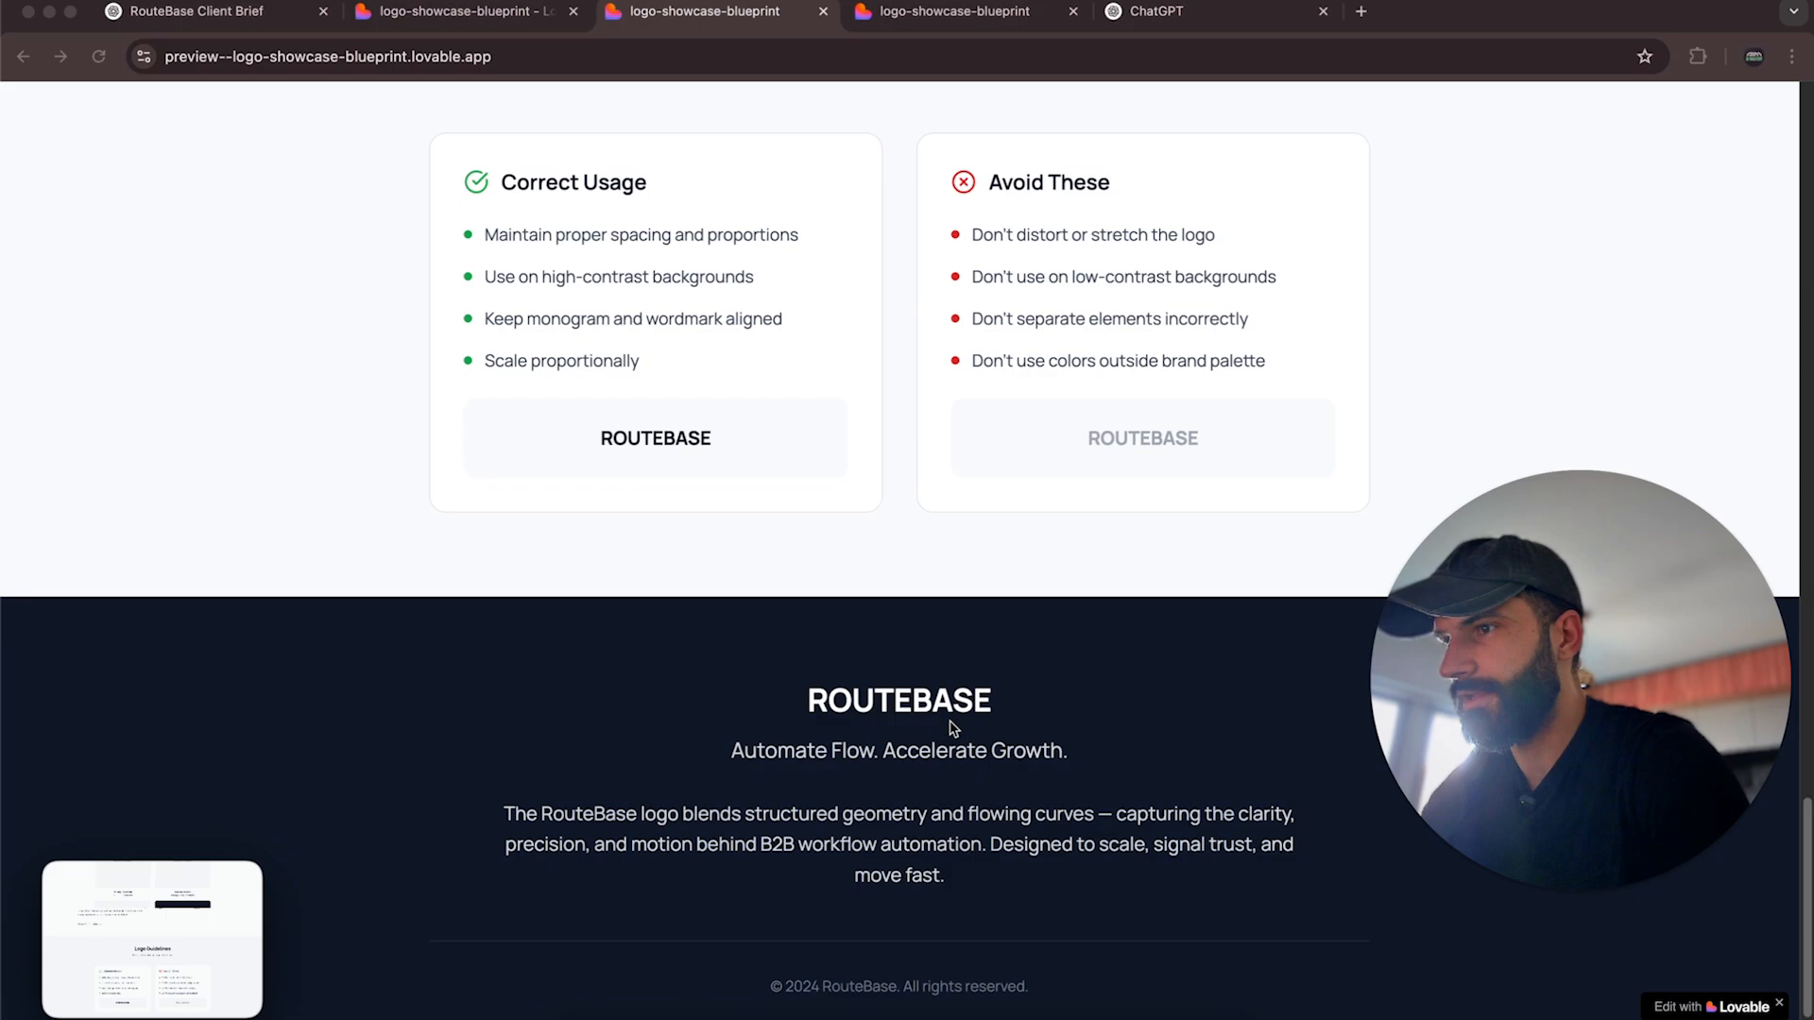
Attach the page screenshot to the RouteBase Client Brief chat in ChatGPT and begin the message "this is the current preview of our website".
click(165, 17)
drag(151, 970, 945, 917)
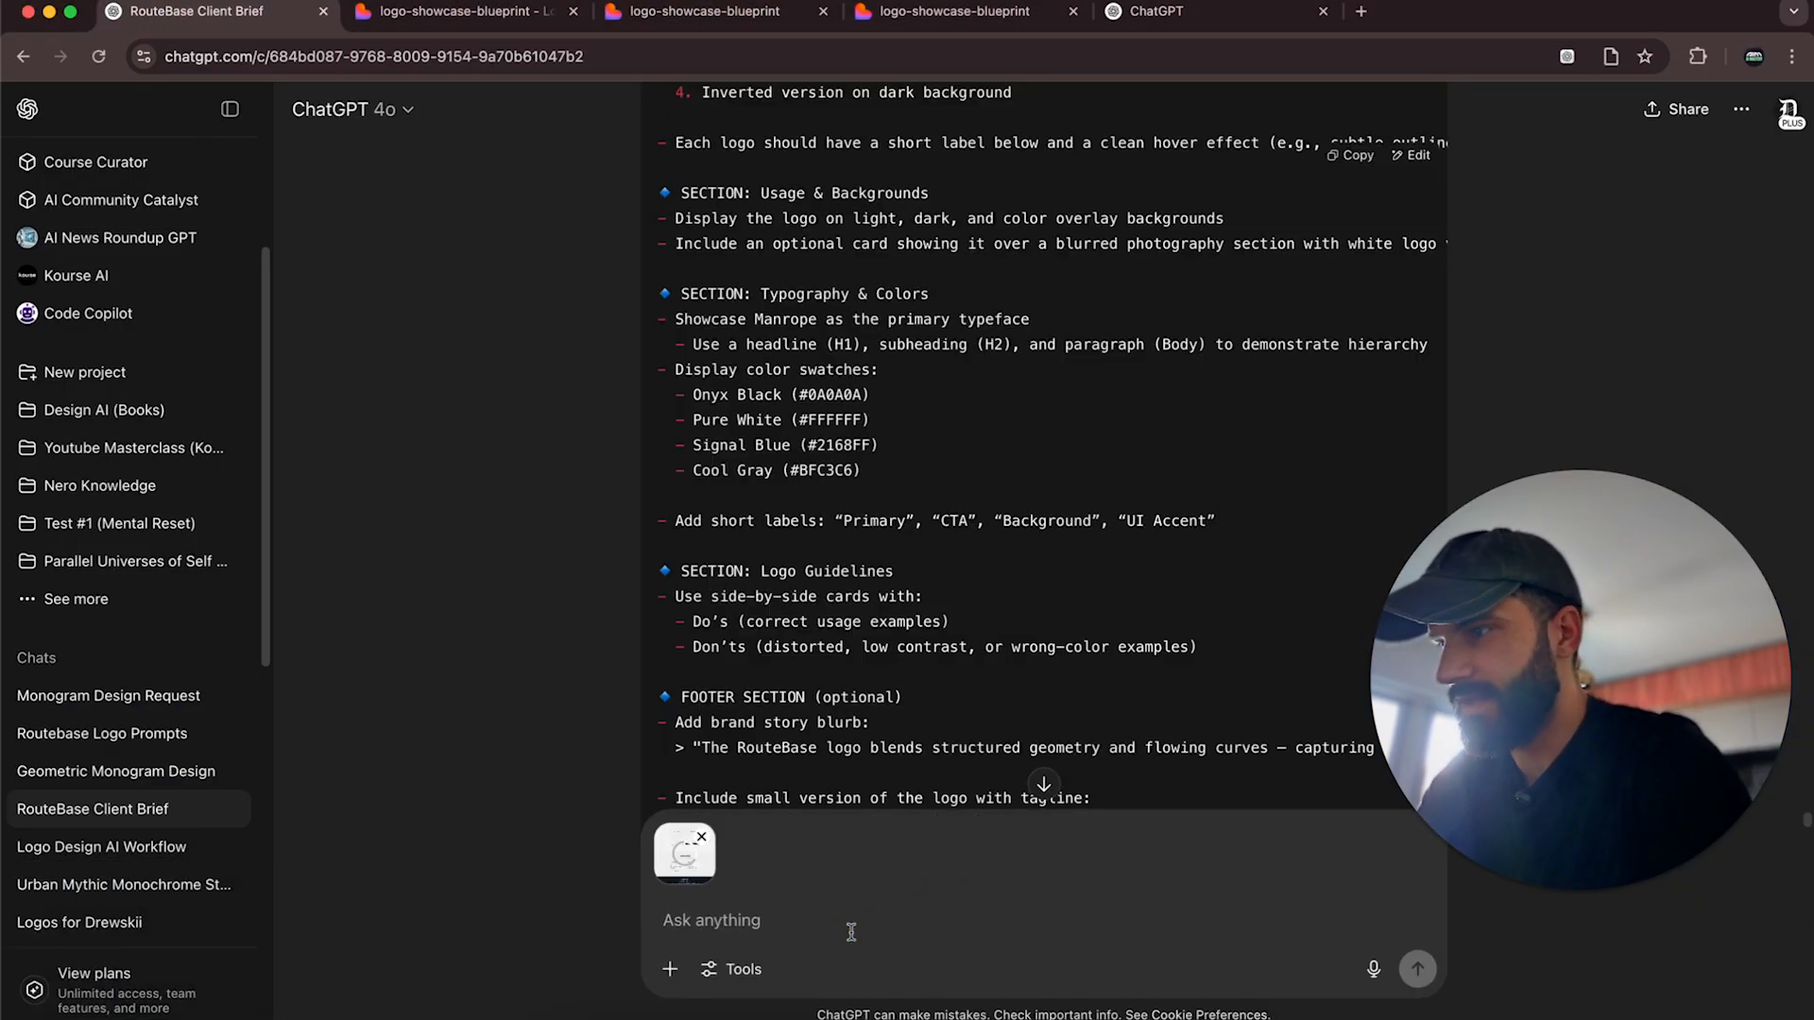
text(this is the curren)
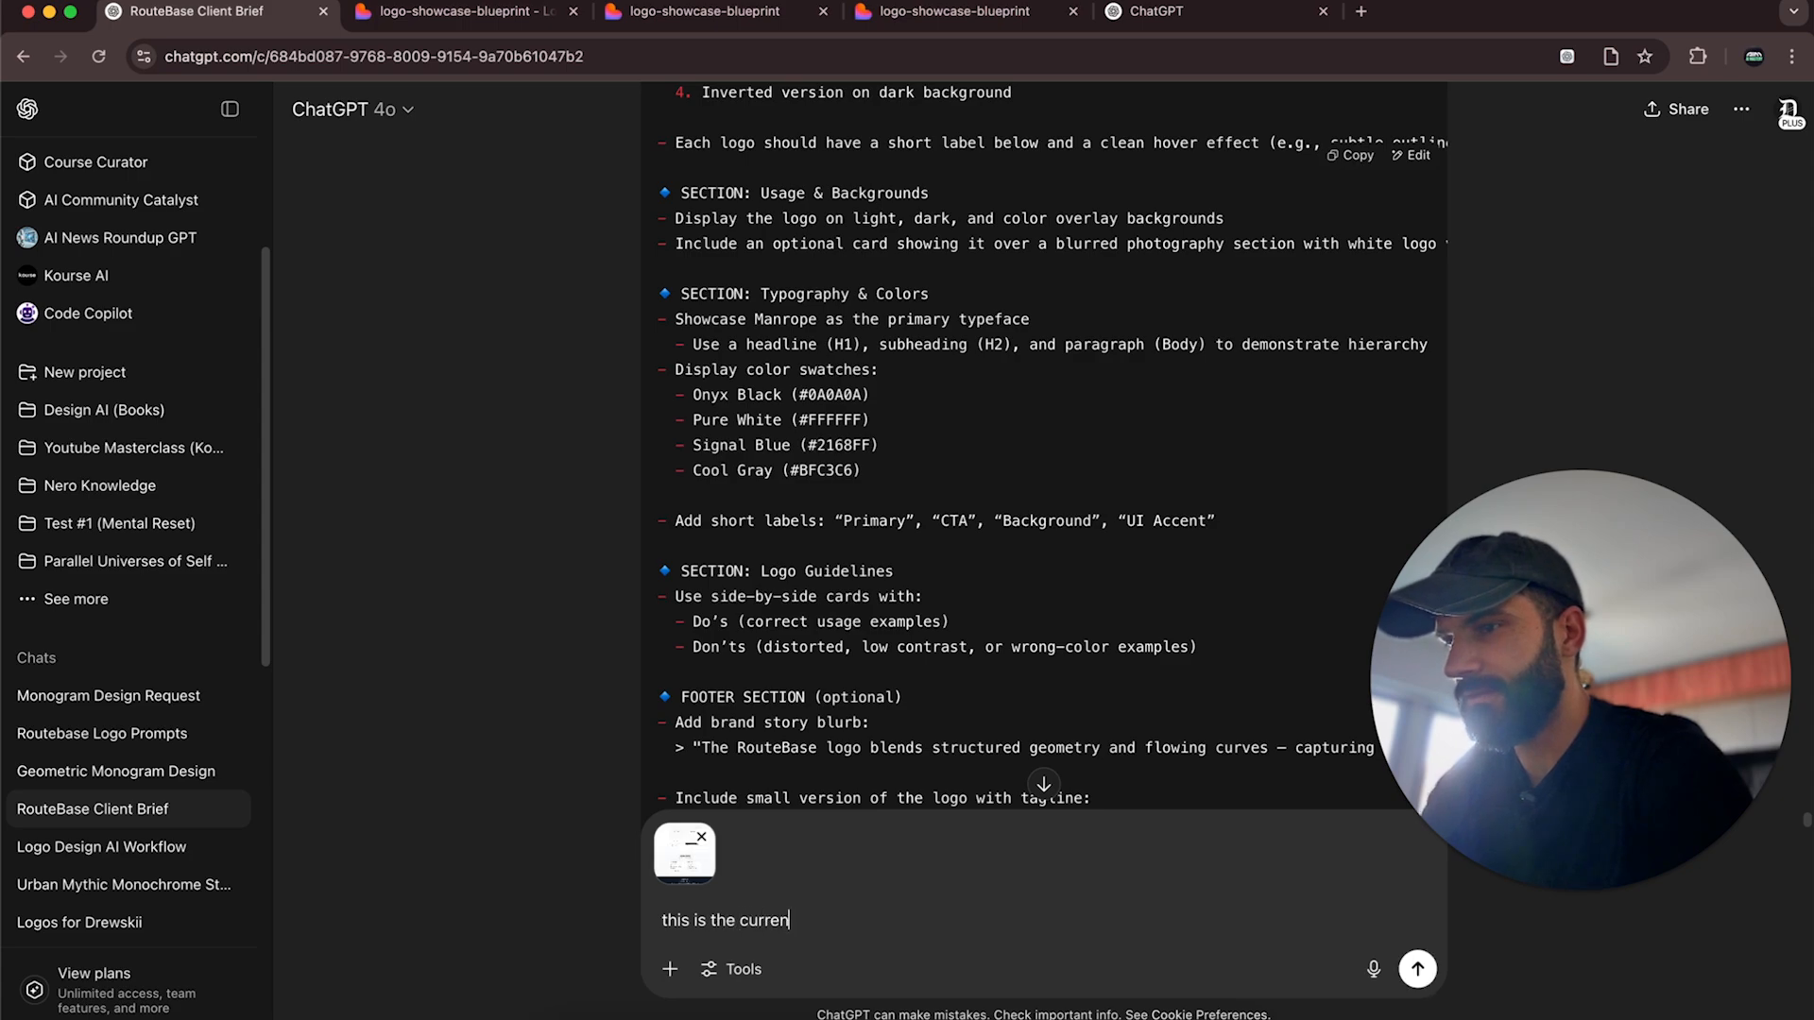
text(t preview of our website)
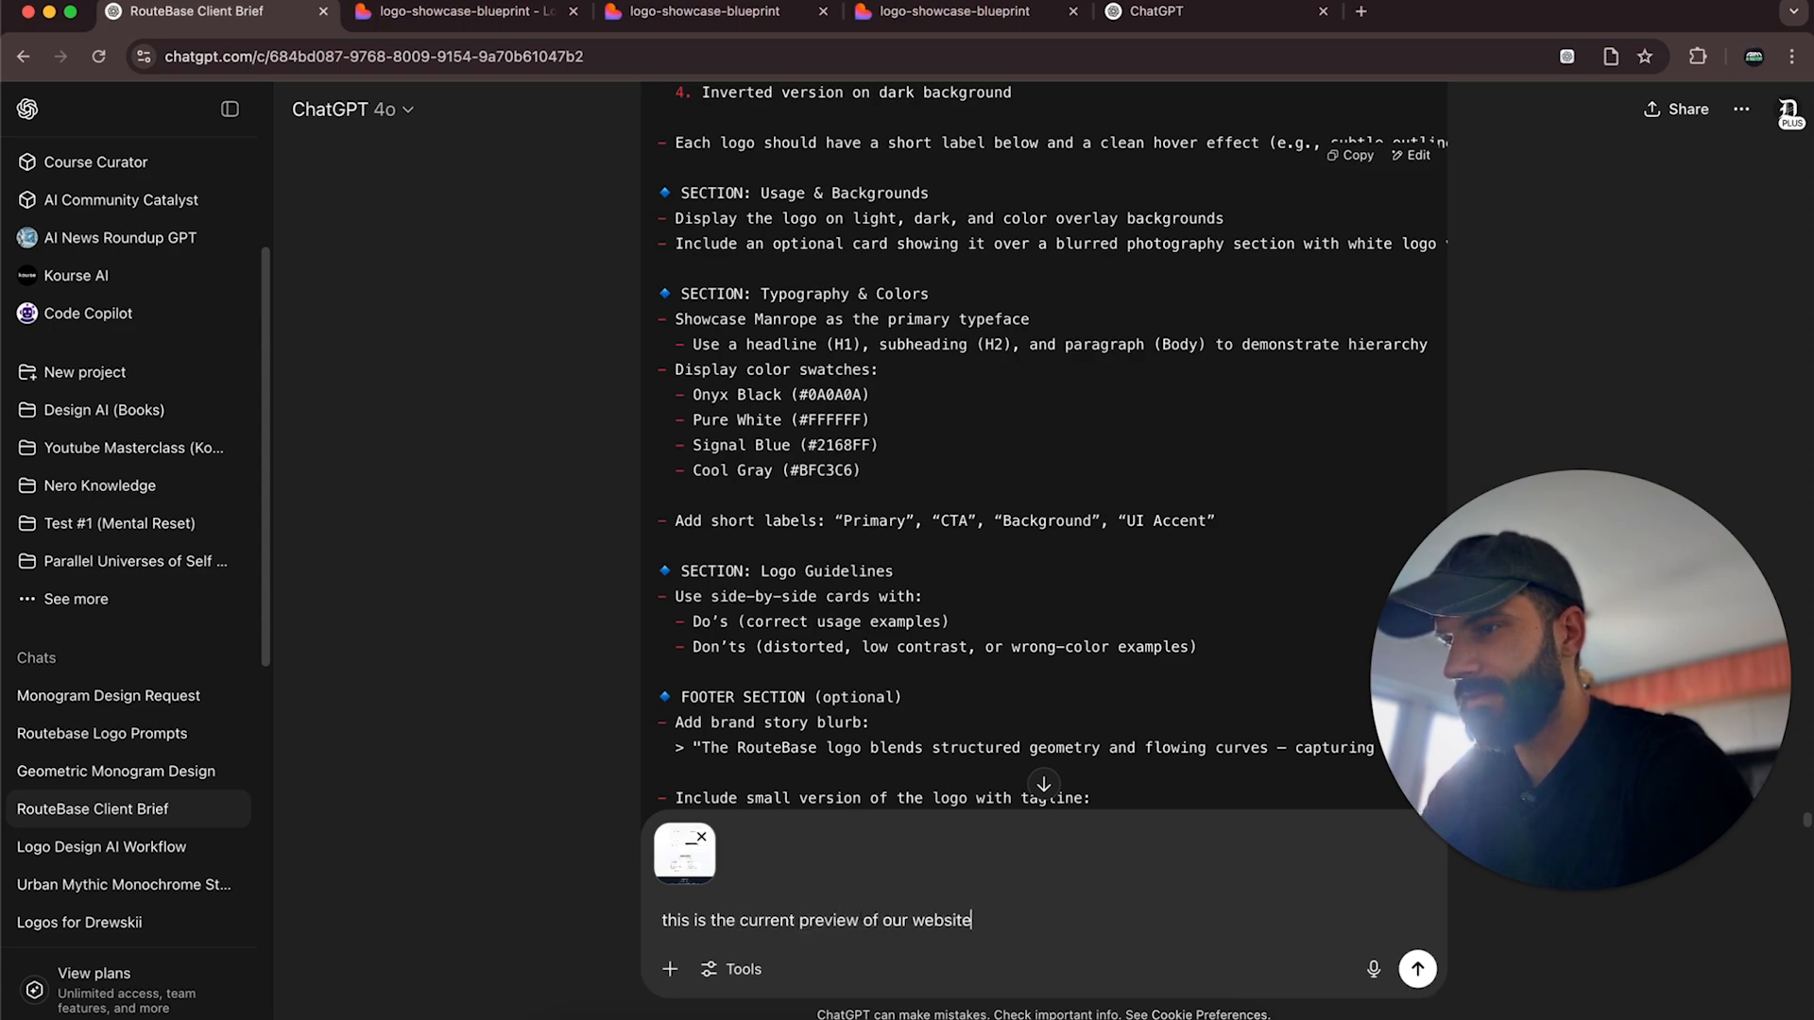
Complete and send the message, asking for suggested ways to refine the UI for an even more unique look aligned with Routebase's brand identity.
text(, sugge)
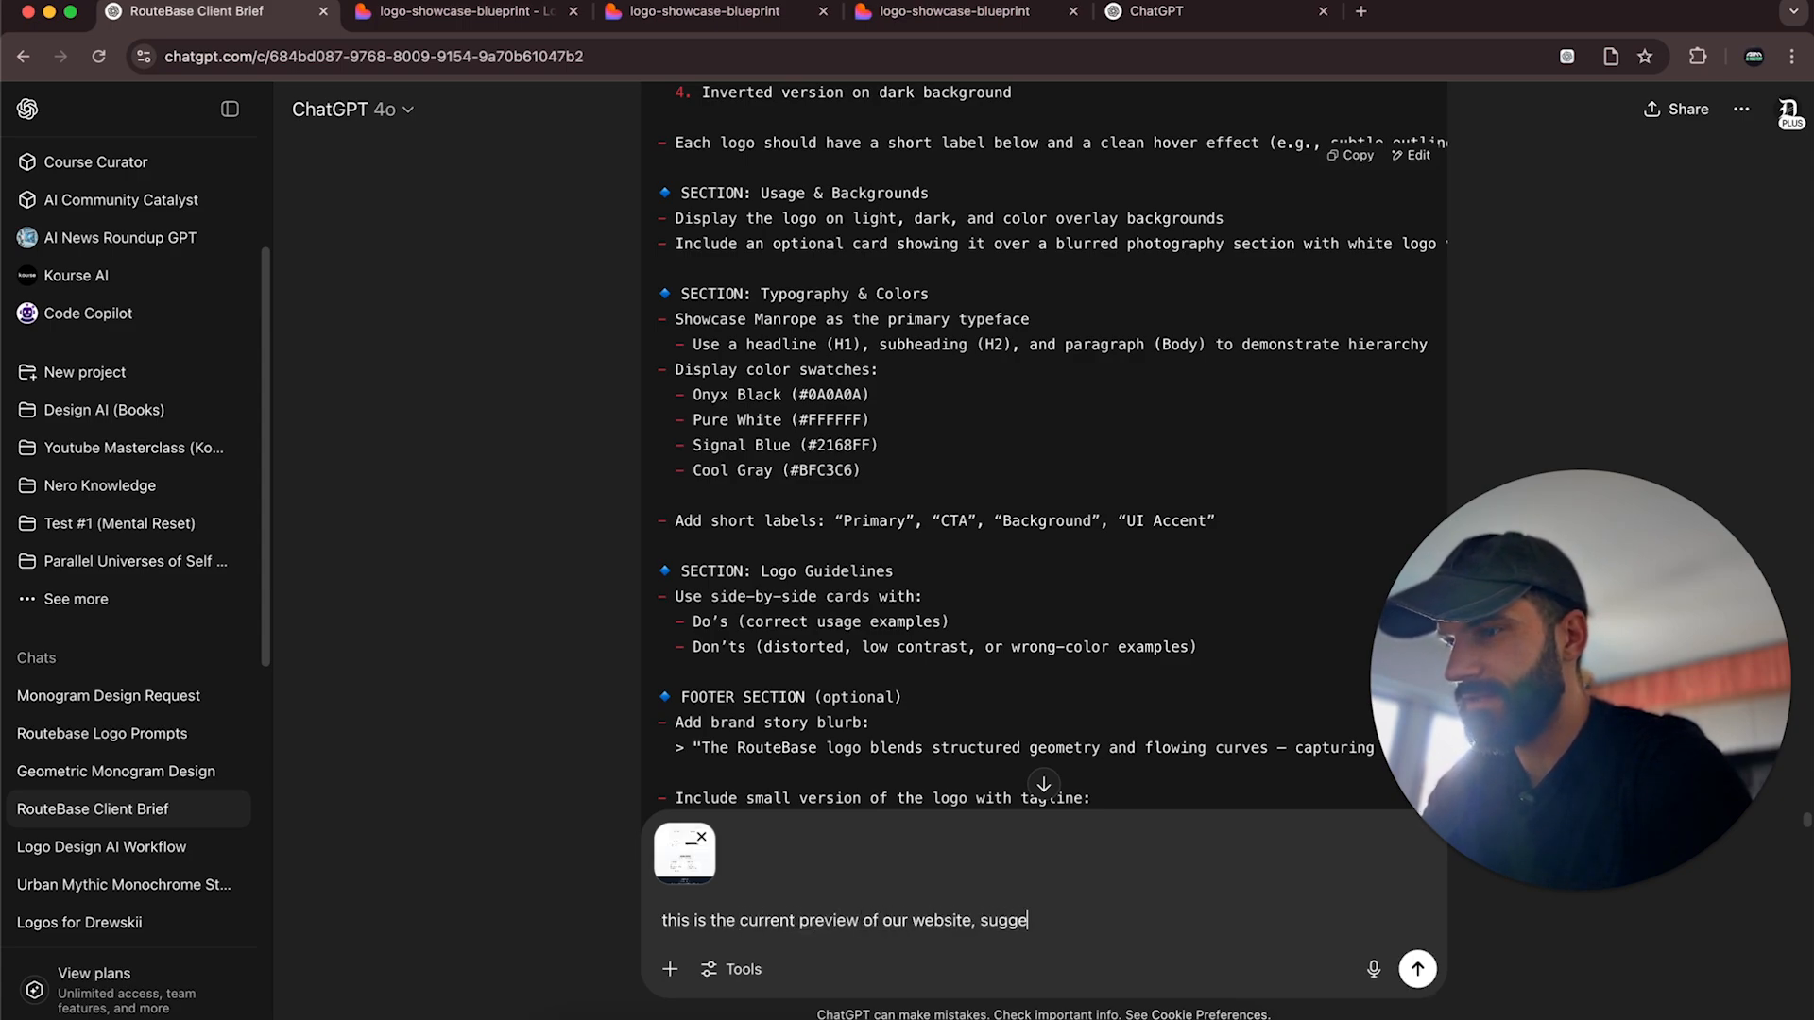
text(st ways tah)
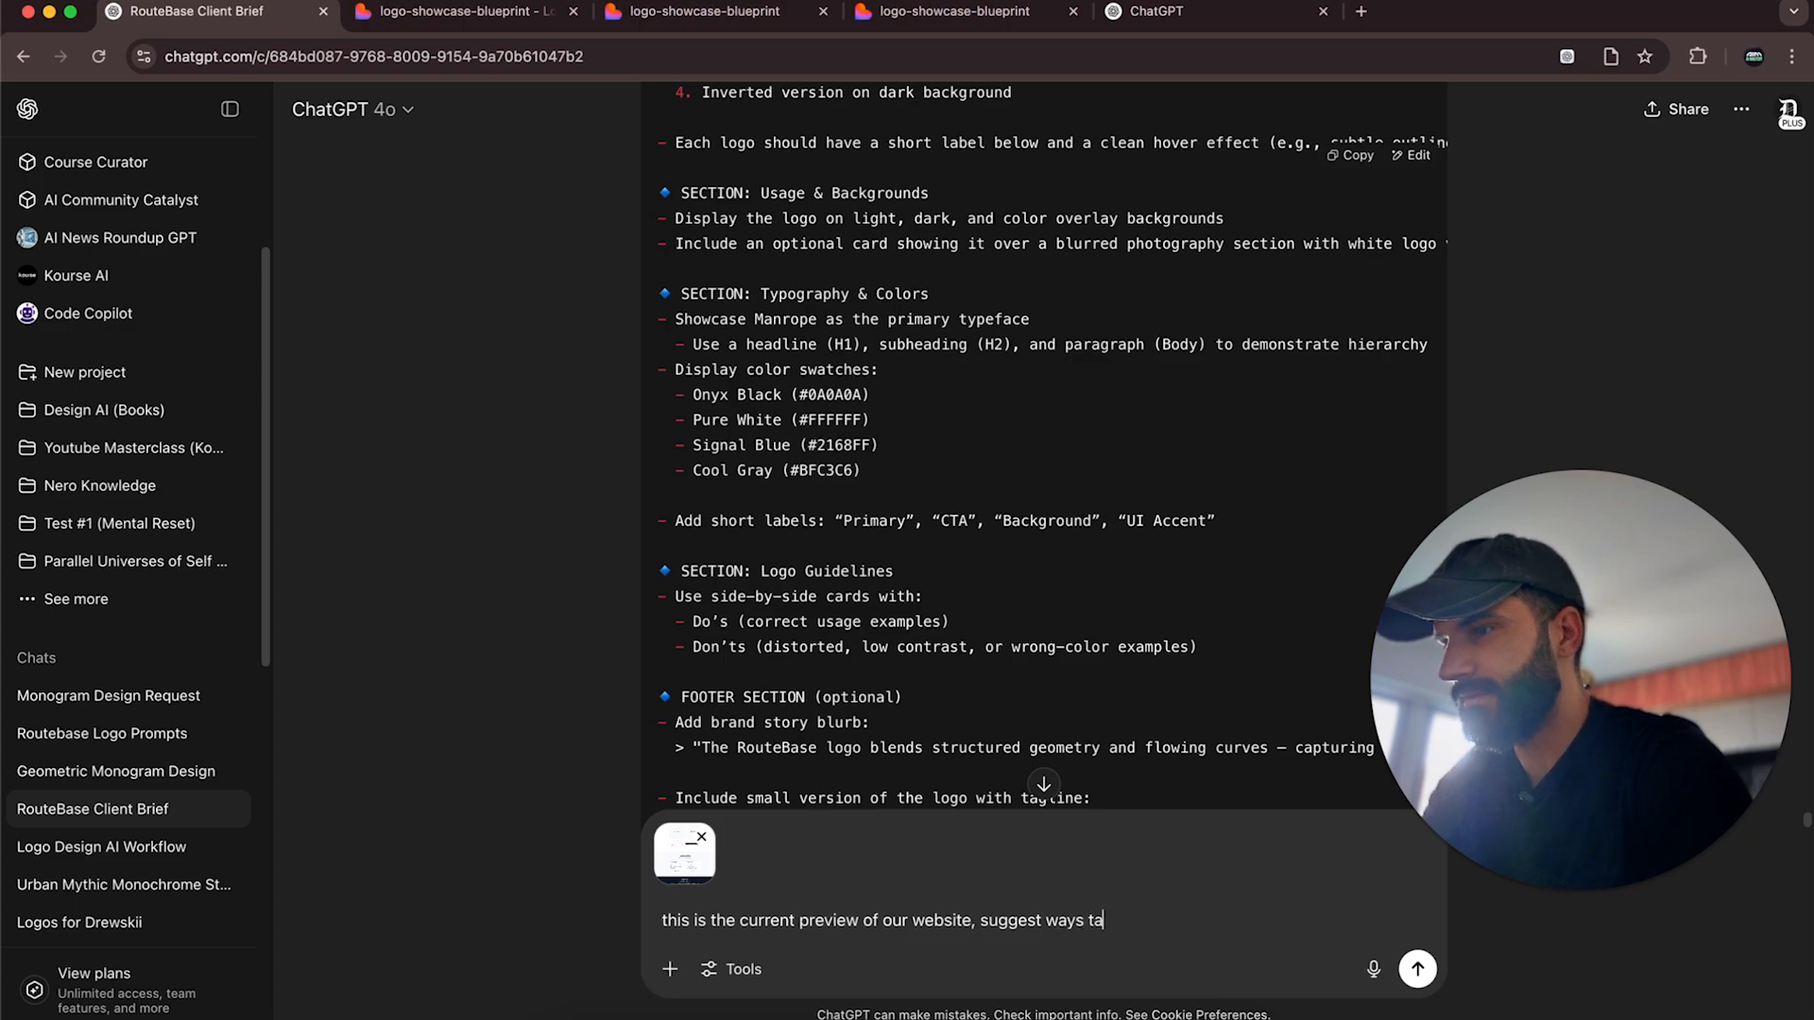
key(BackSpace)
key(BackSpace)
text(hat we can ref)
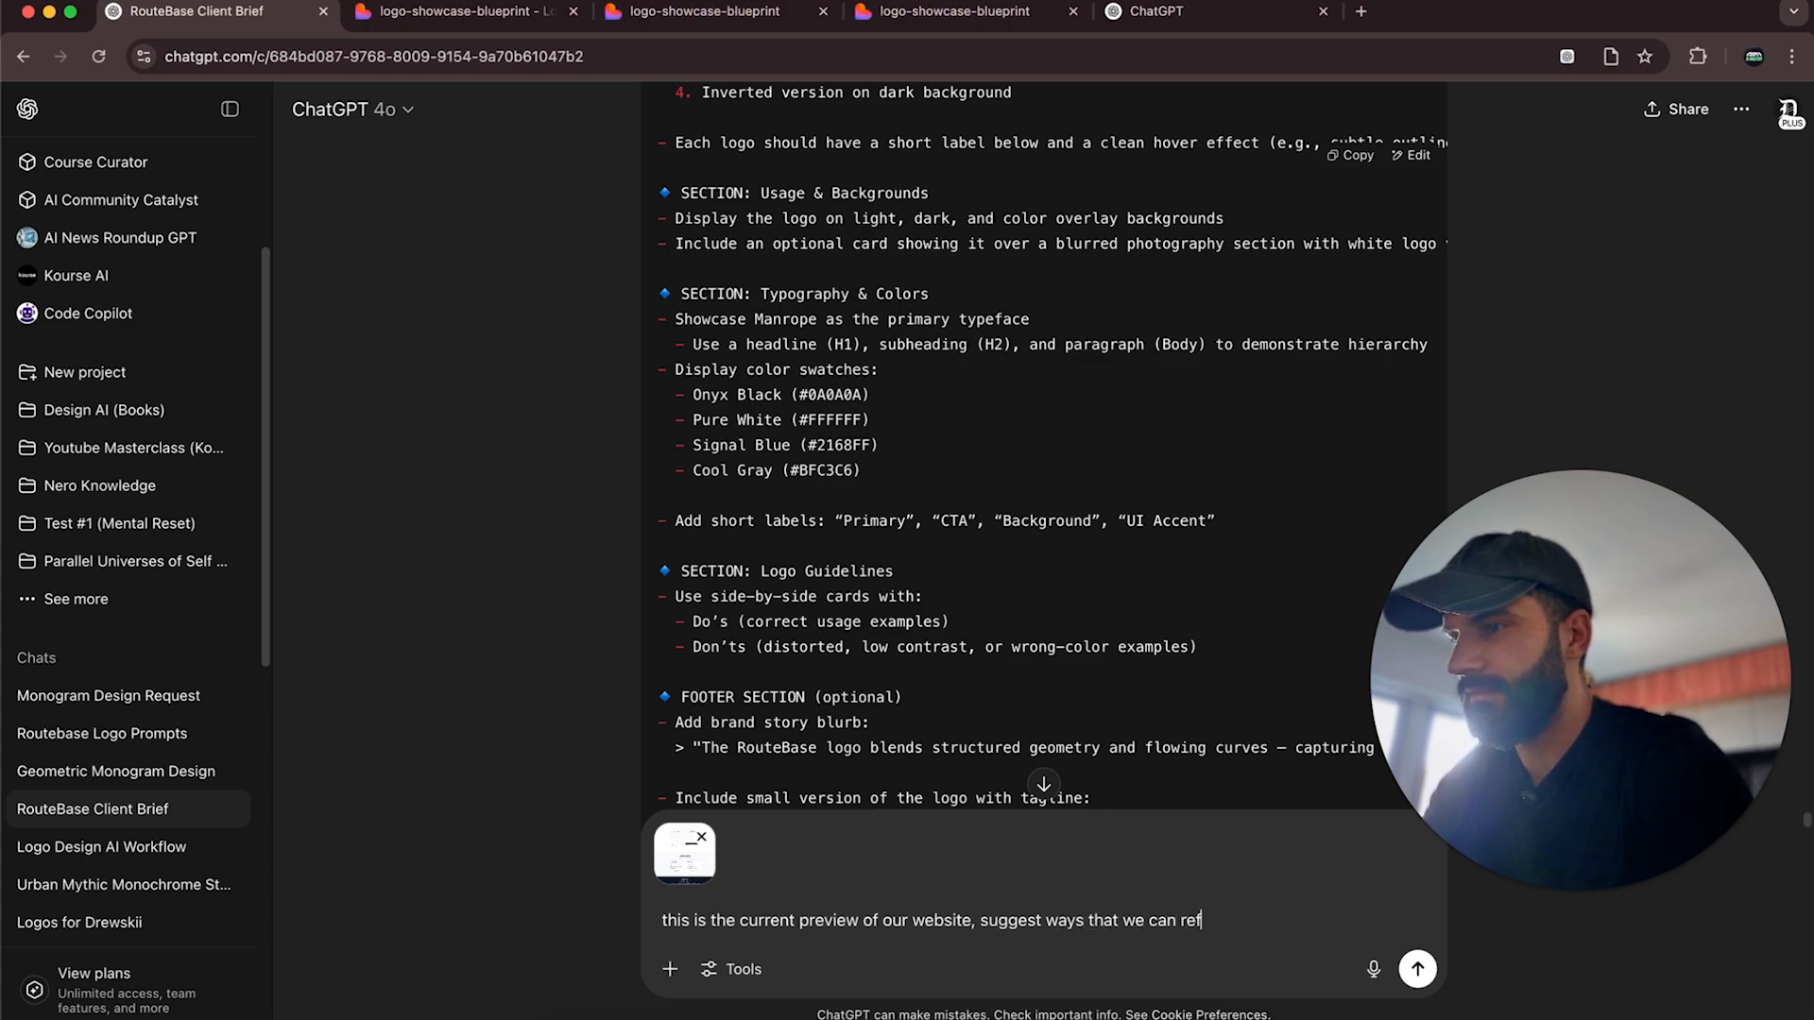
text(ine the UI in or)
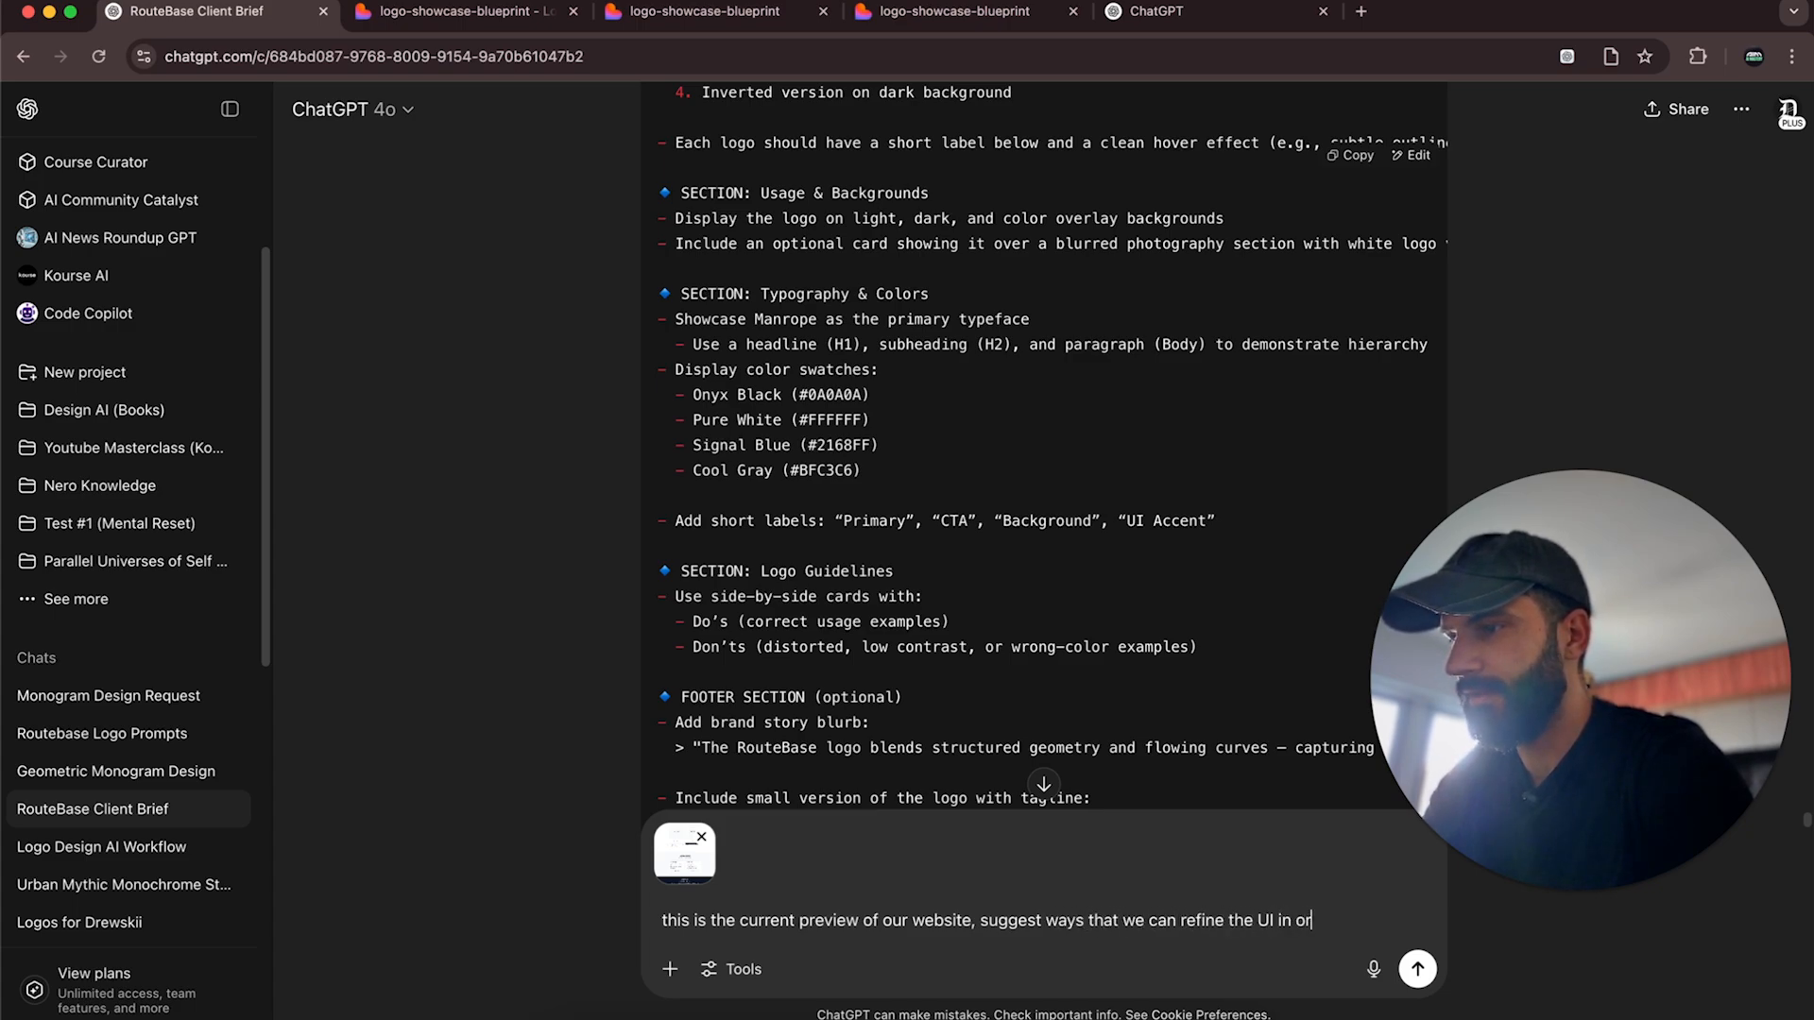
text(der to achiece a)
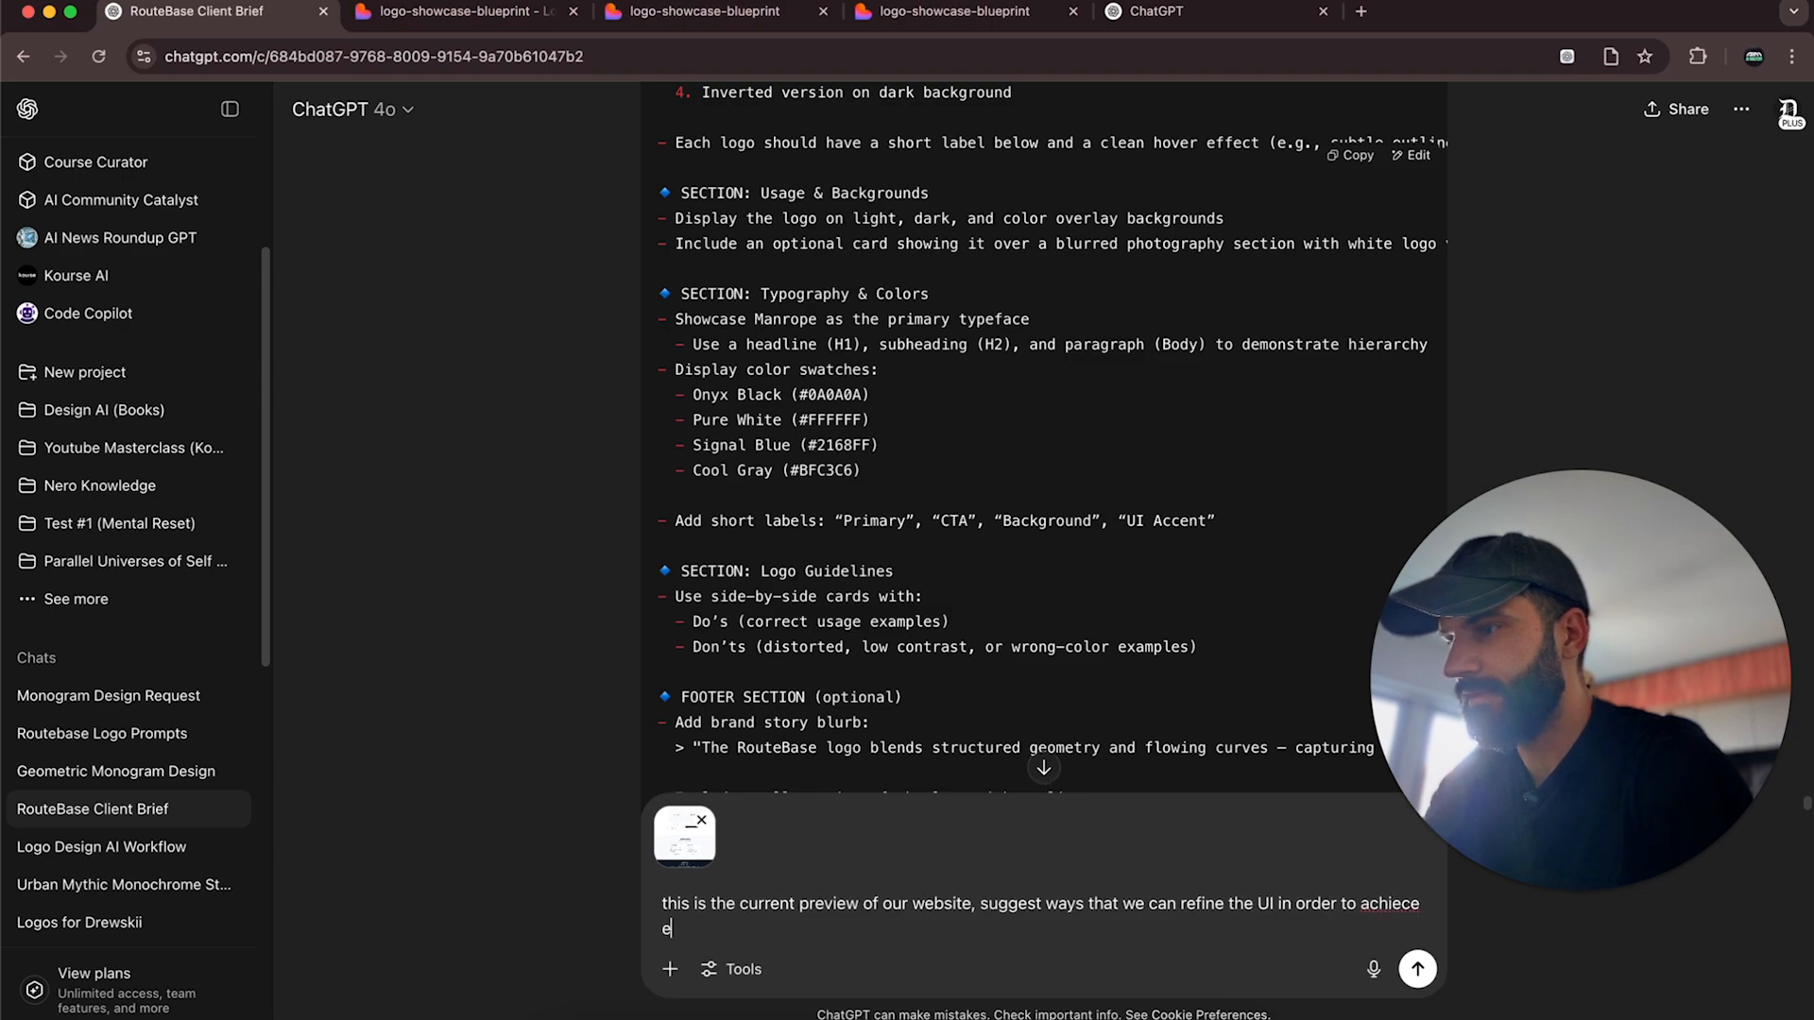
key(BackSpace)
key(BackSpace)
text(an ev)
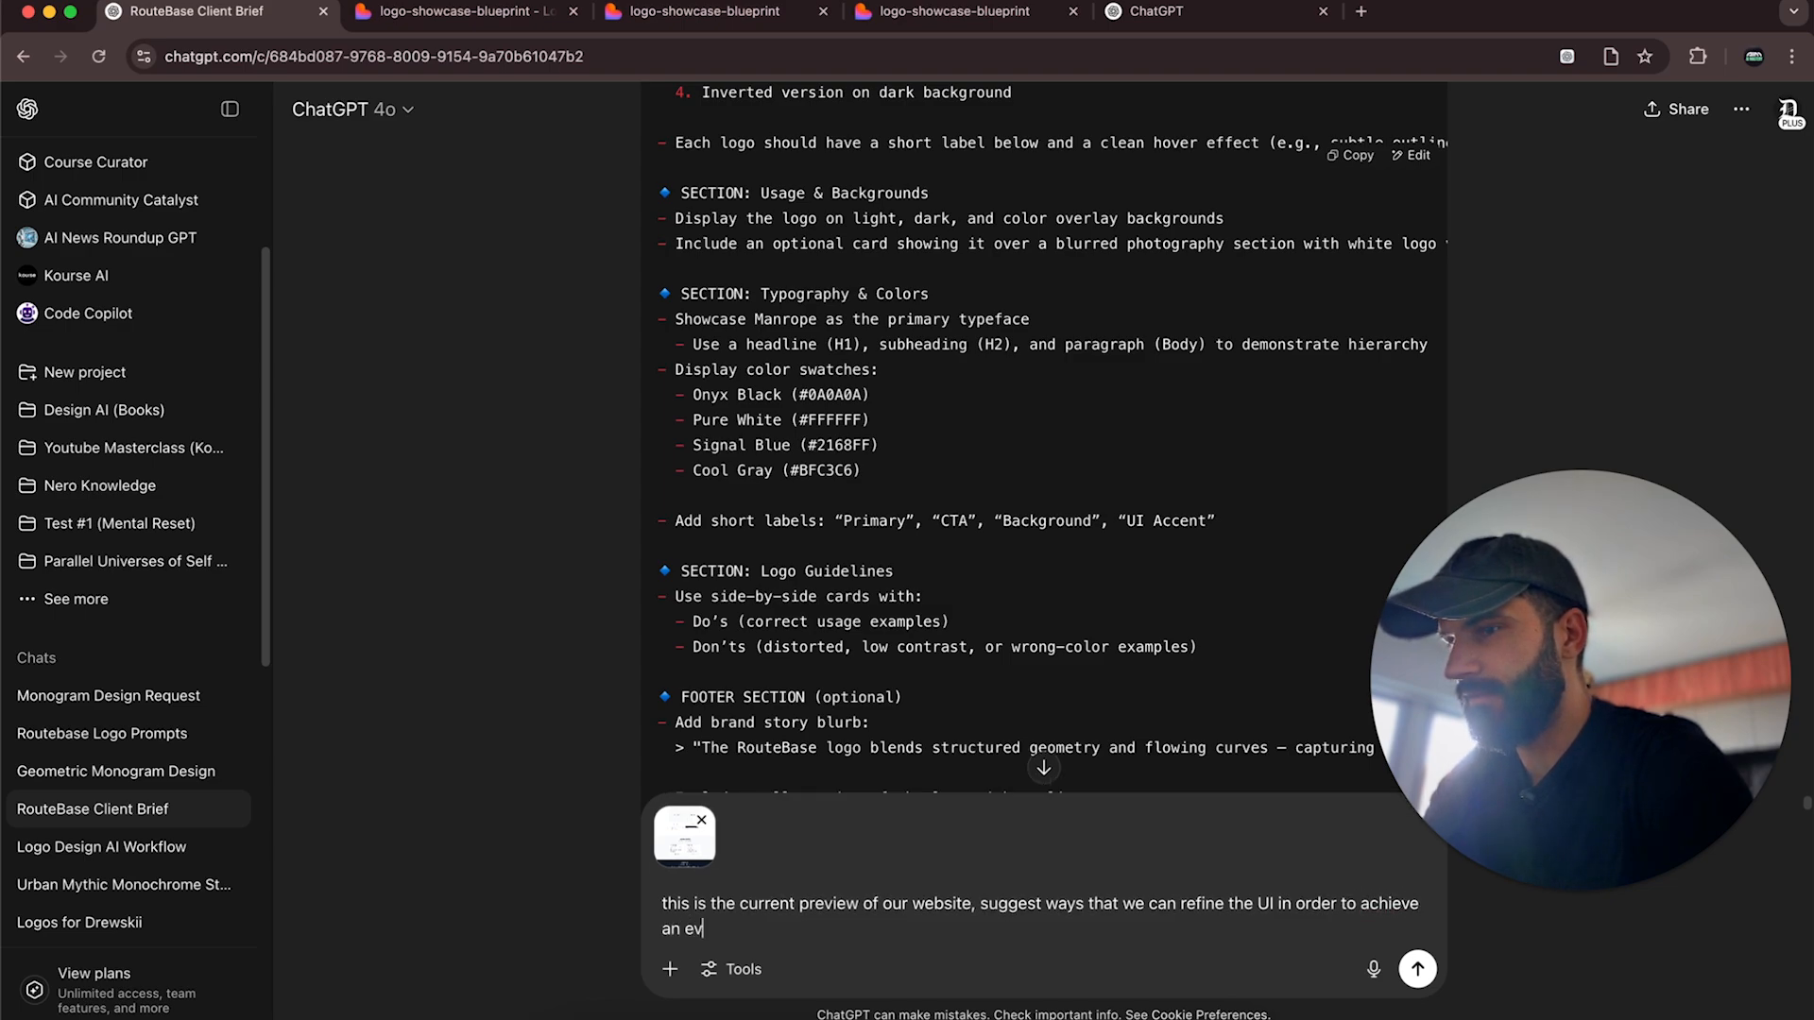
text(en more unique and alligned look)
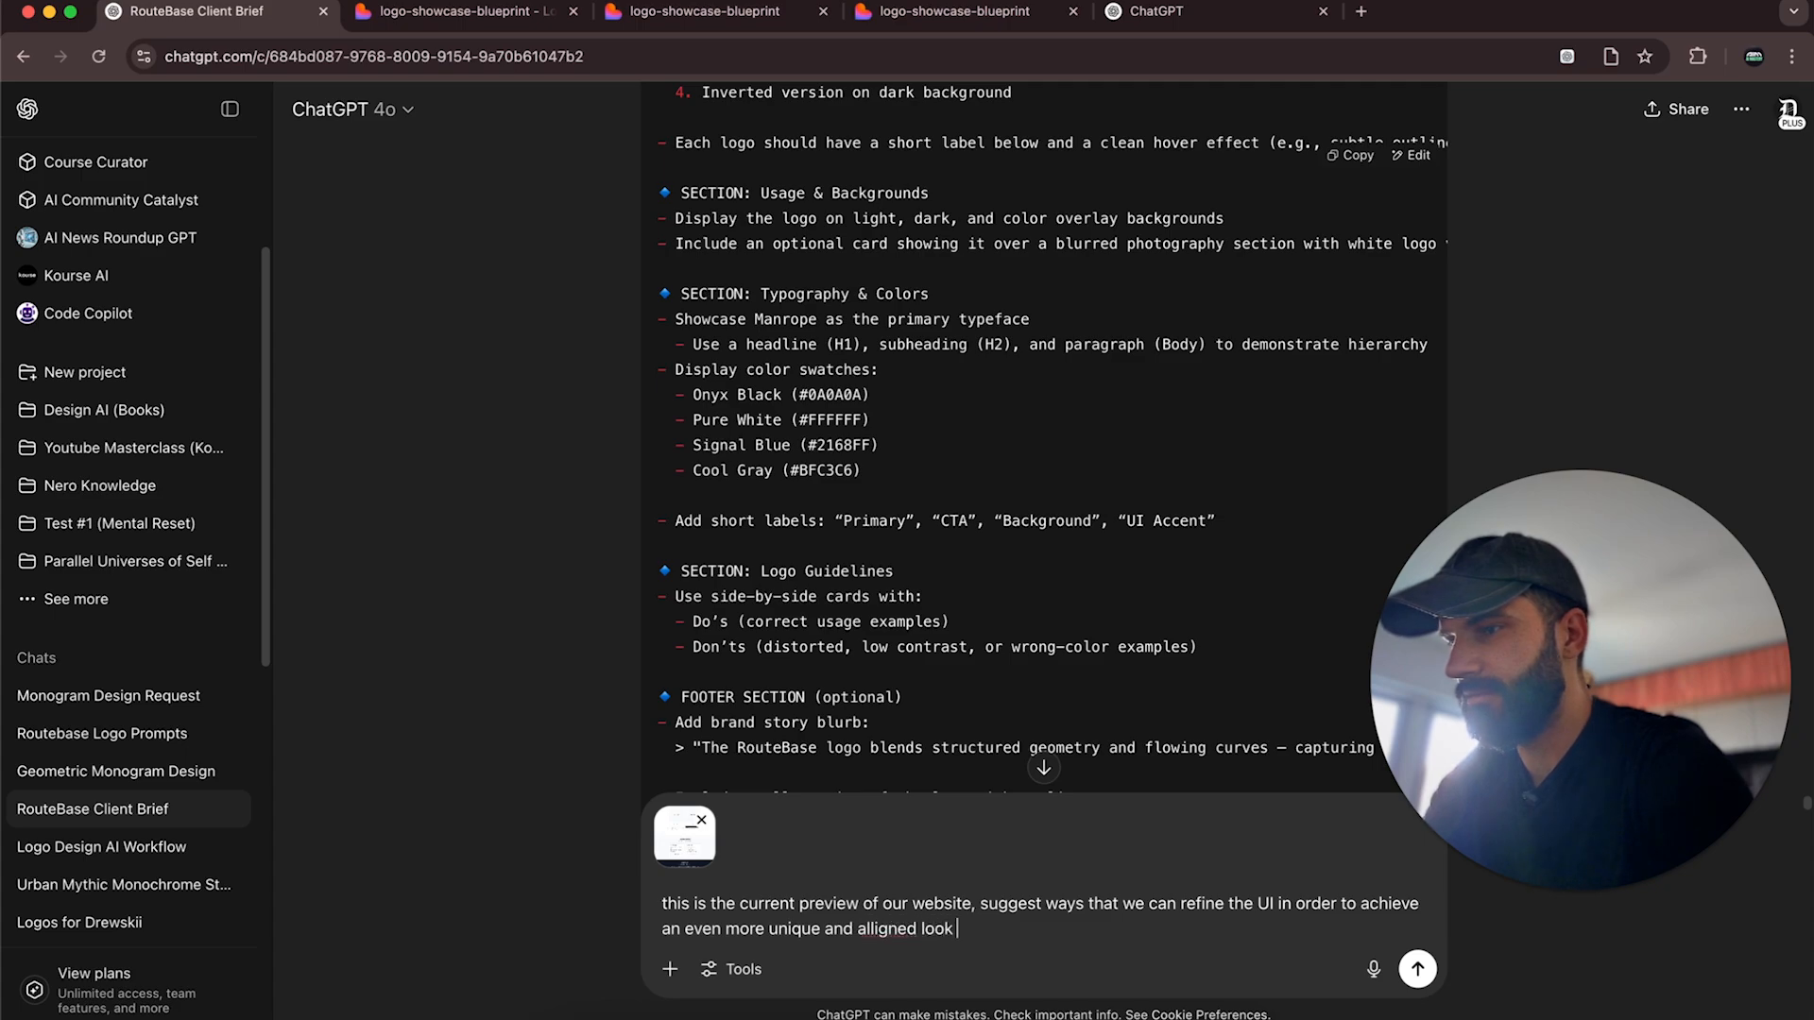
text( with Routebas)
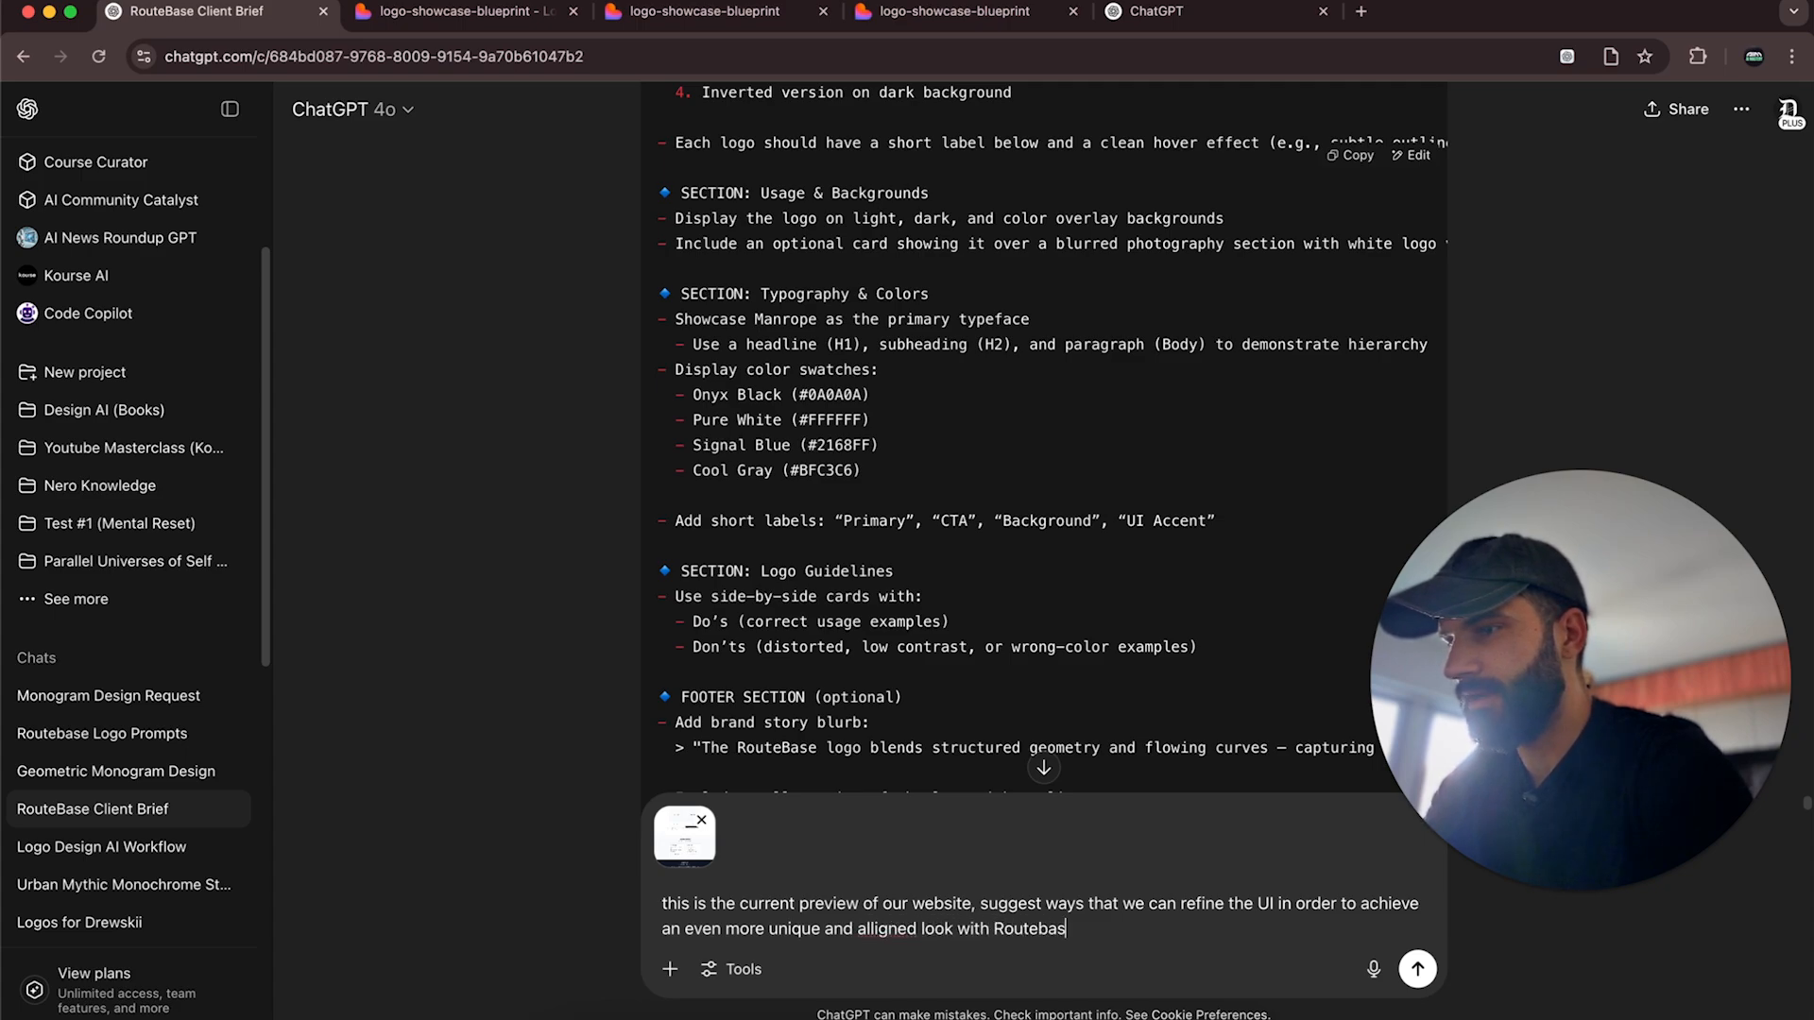
text(e's brand identity)
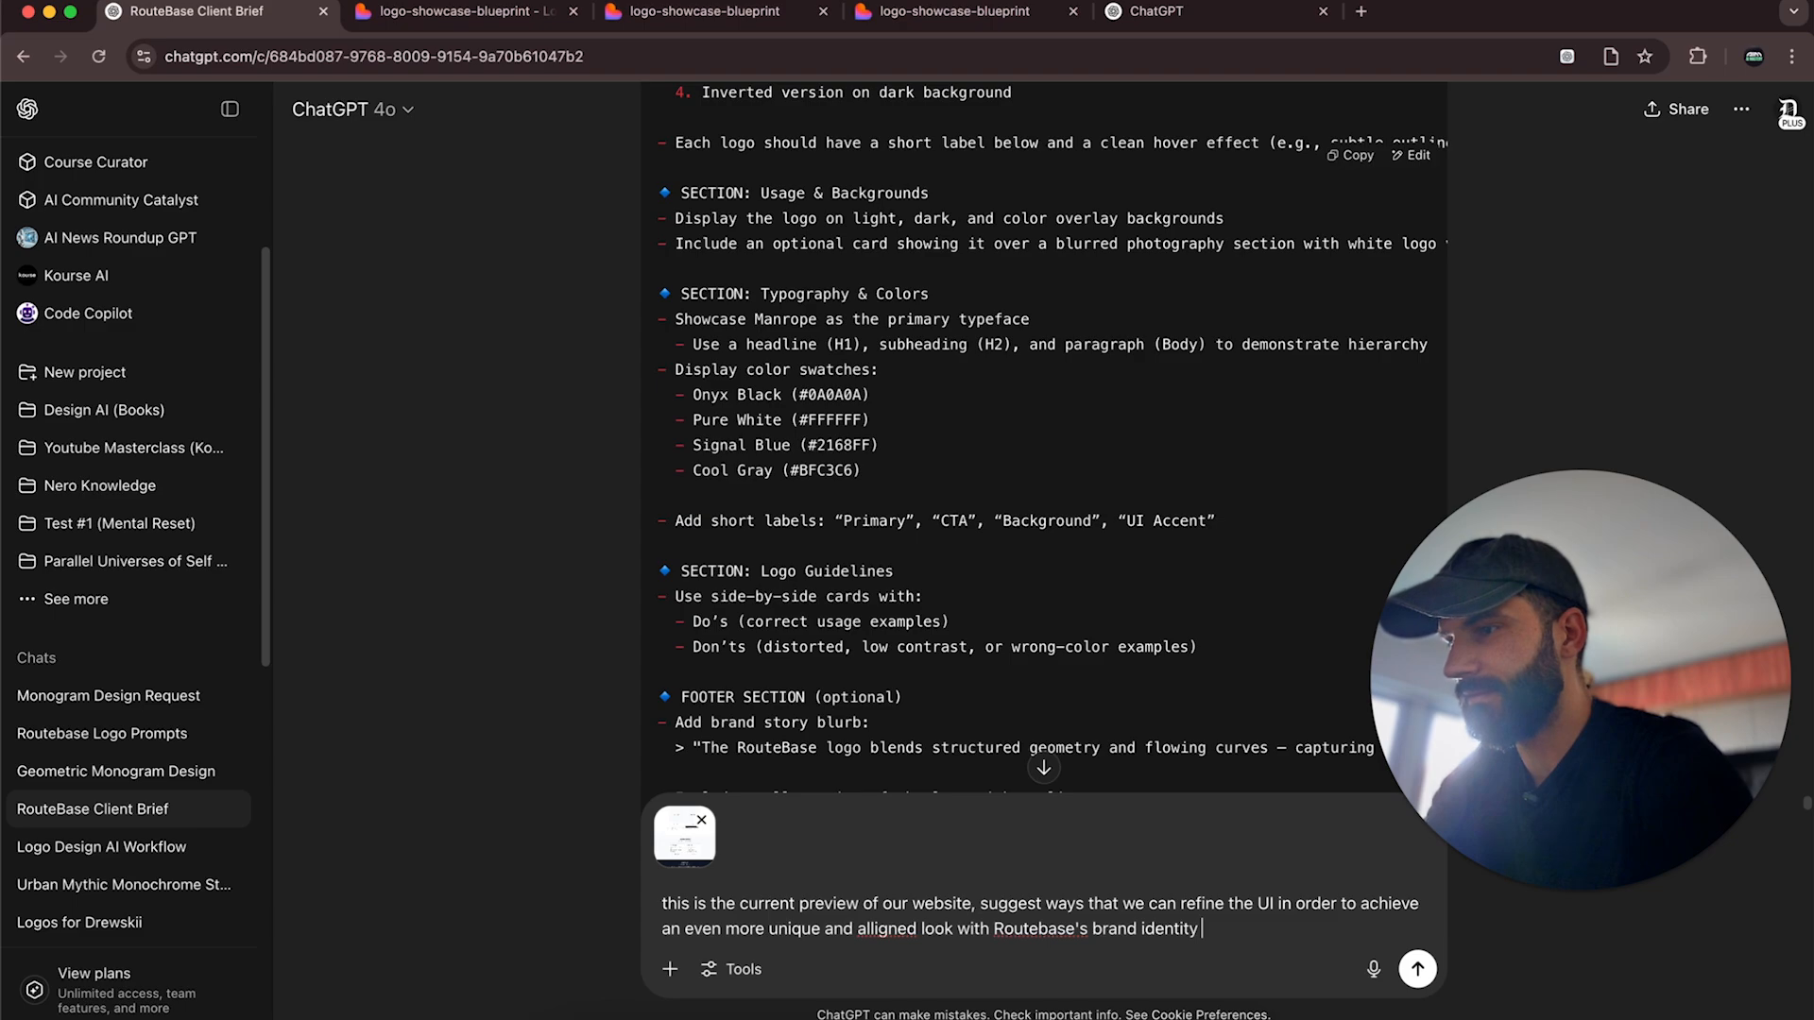
key(Return)
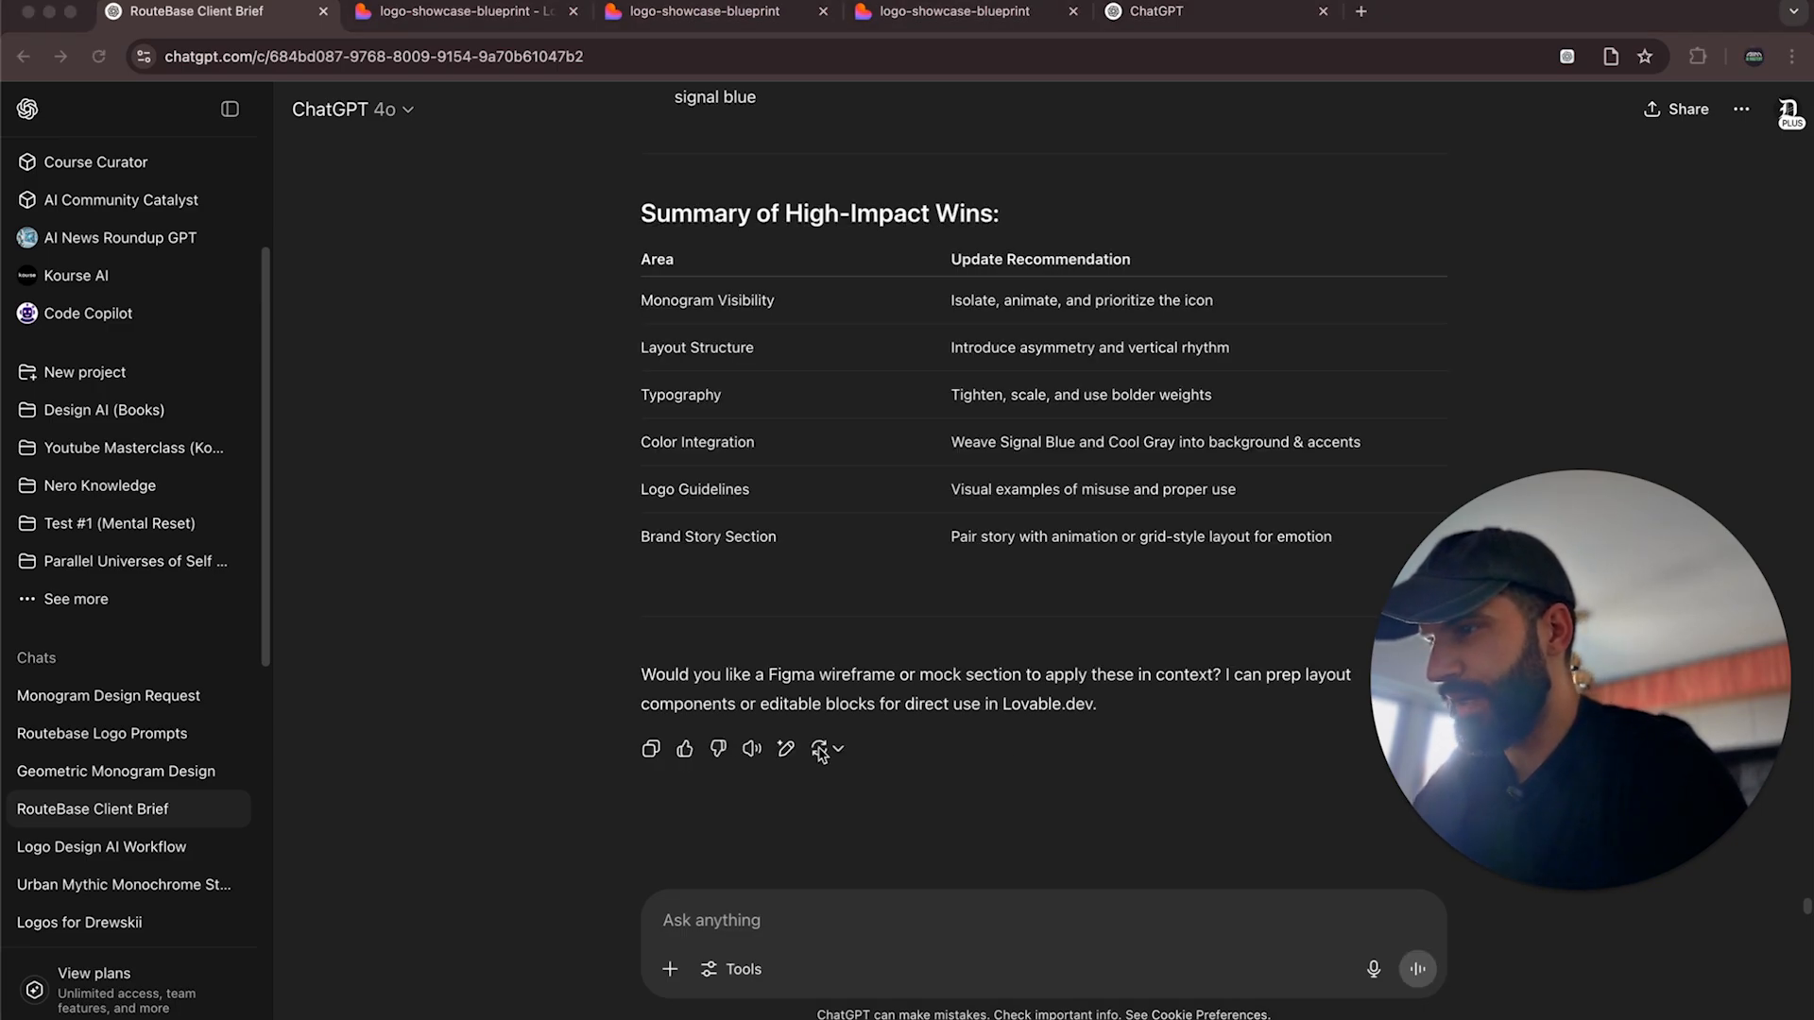
Send a clarification: "i was referring to the look and feel of the actual website's UI and not so much about our brand identity".
scroll(821, 752, up, 10)
scroll(821, 752, down, 10)
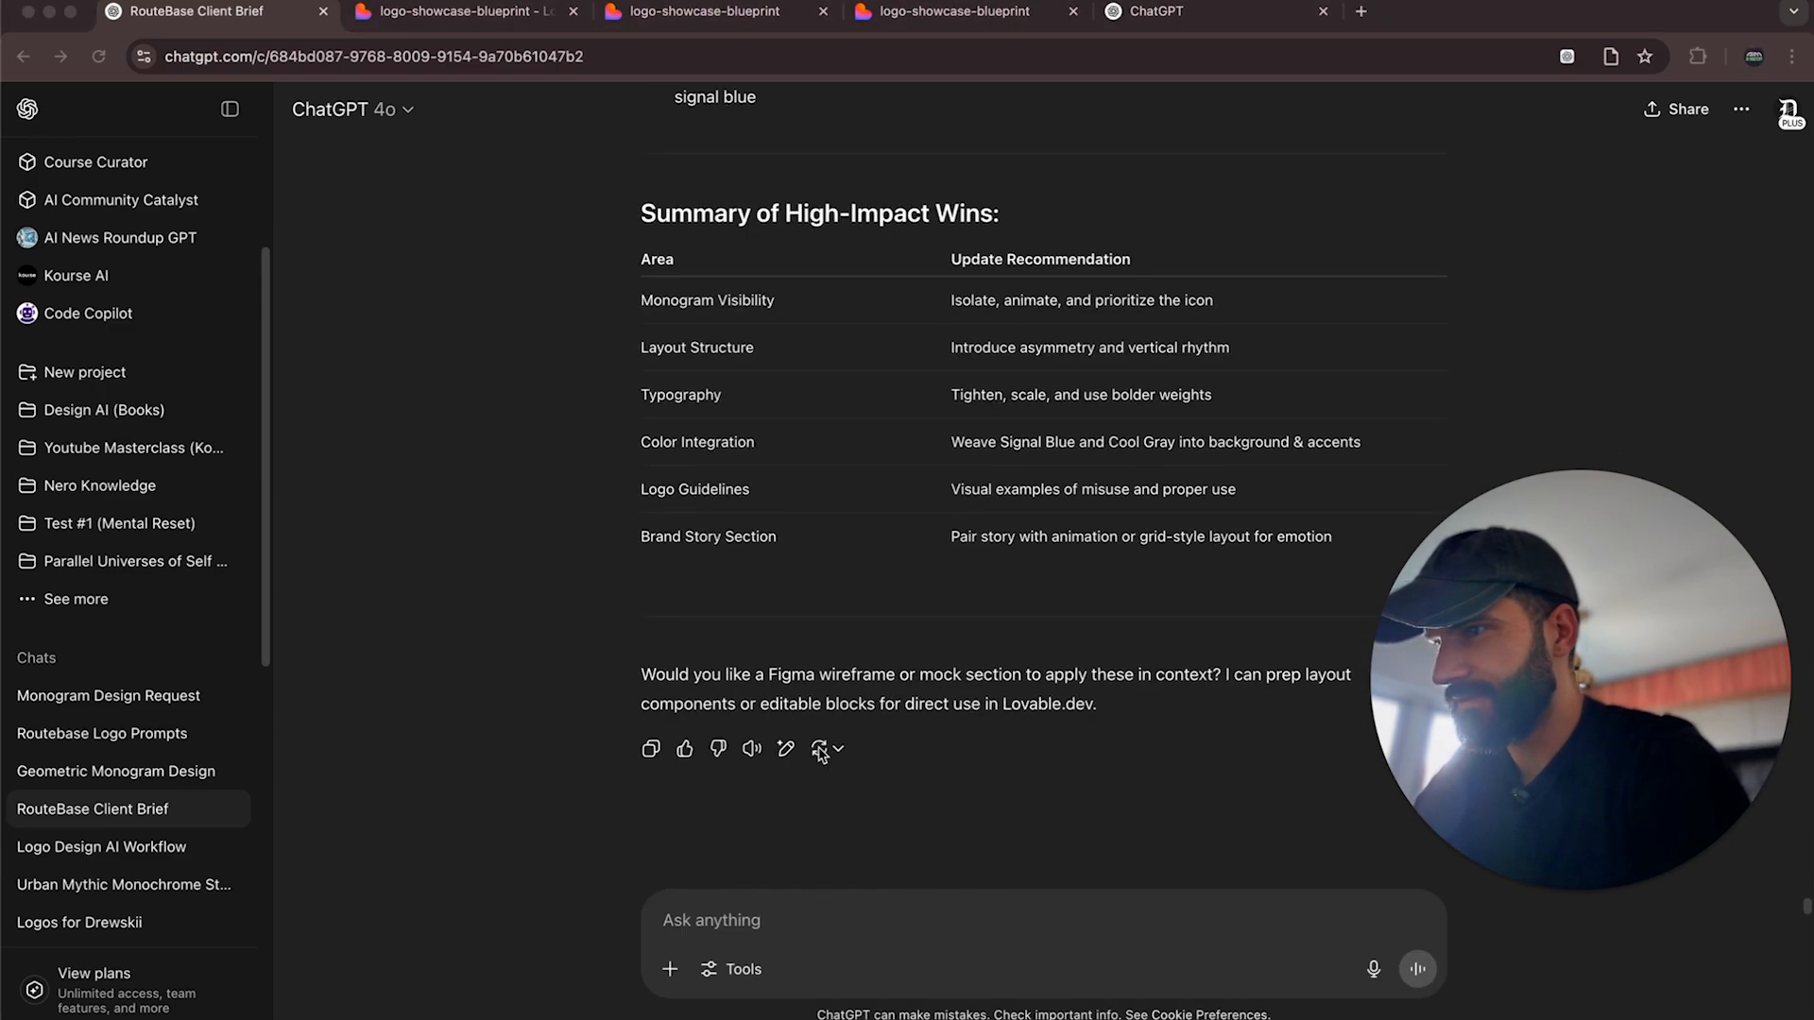
click(938, 918)
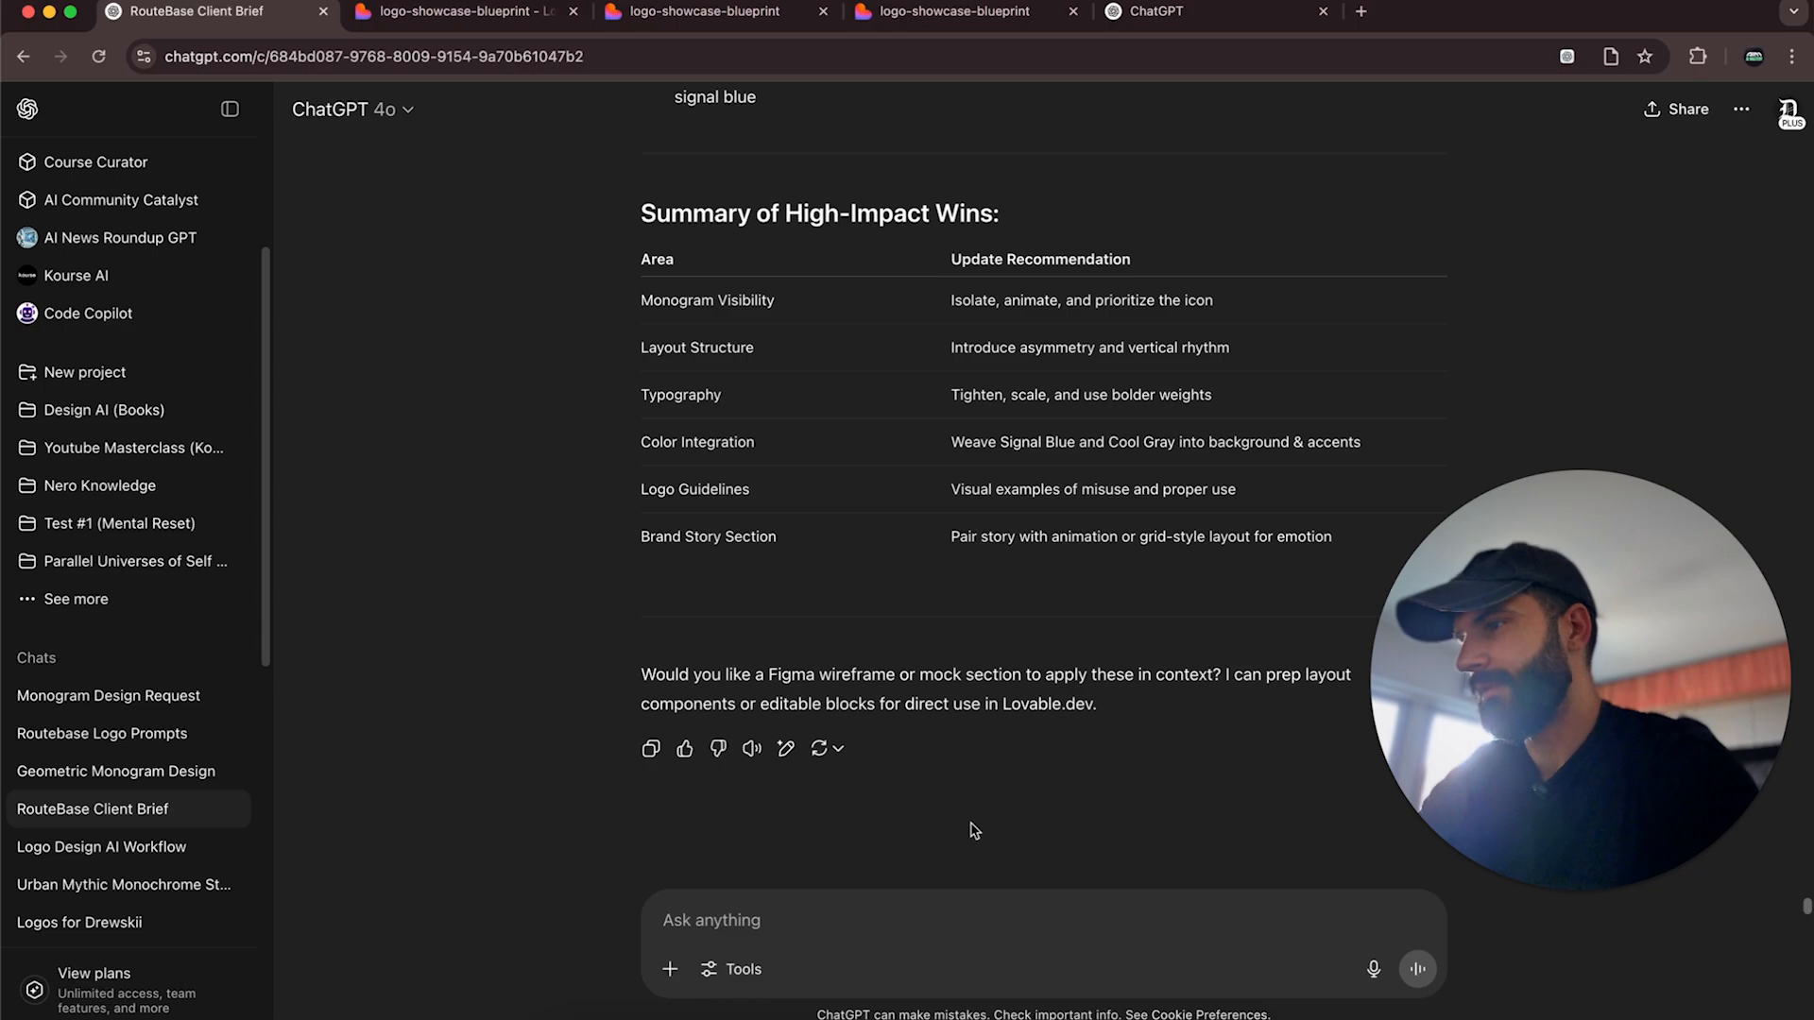
text(I wa)
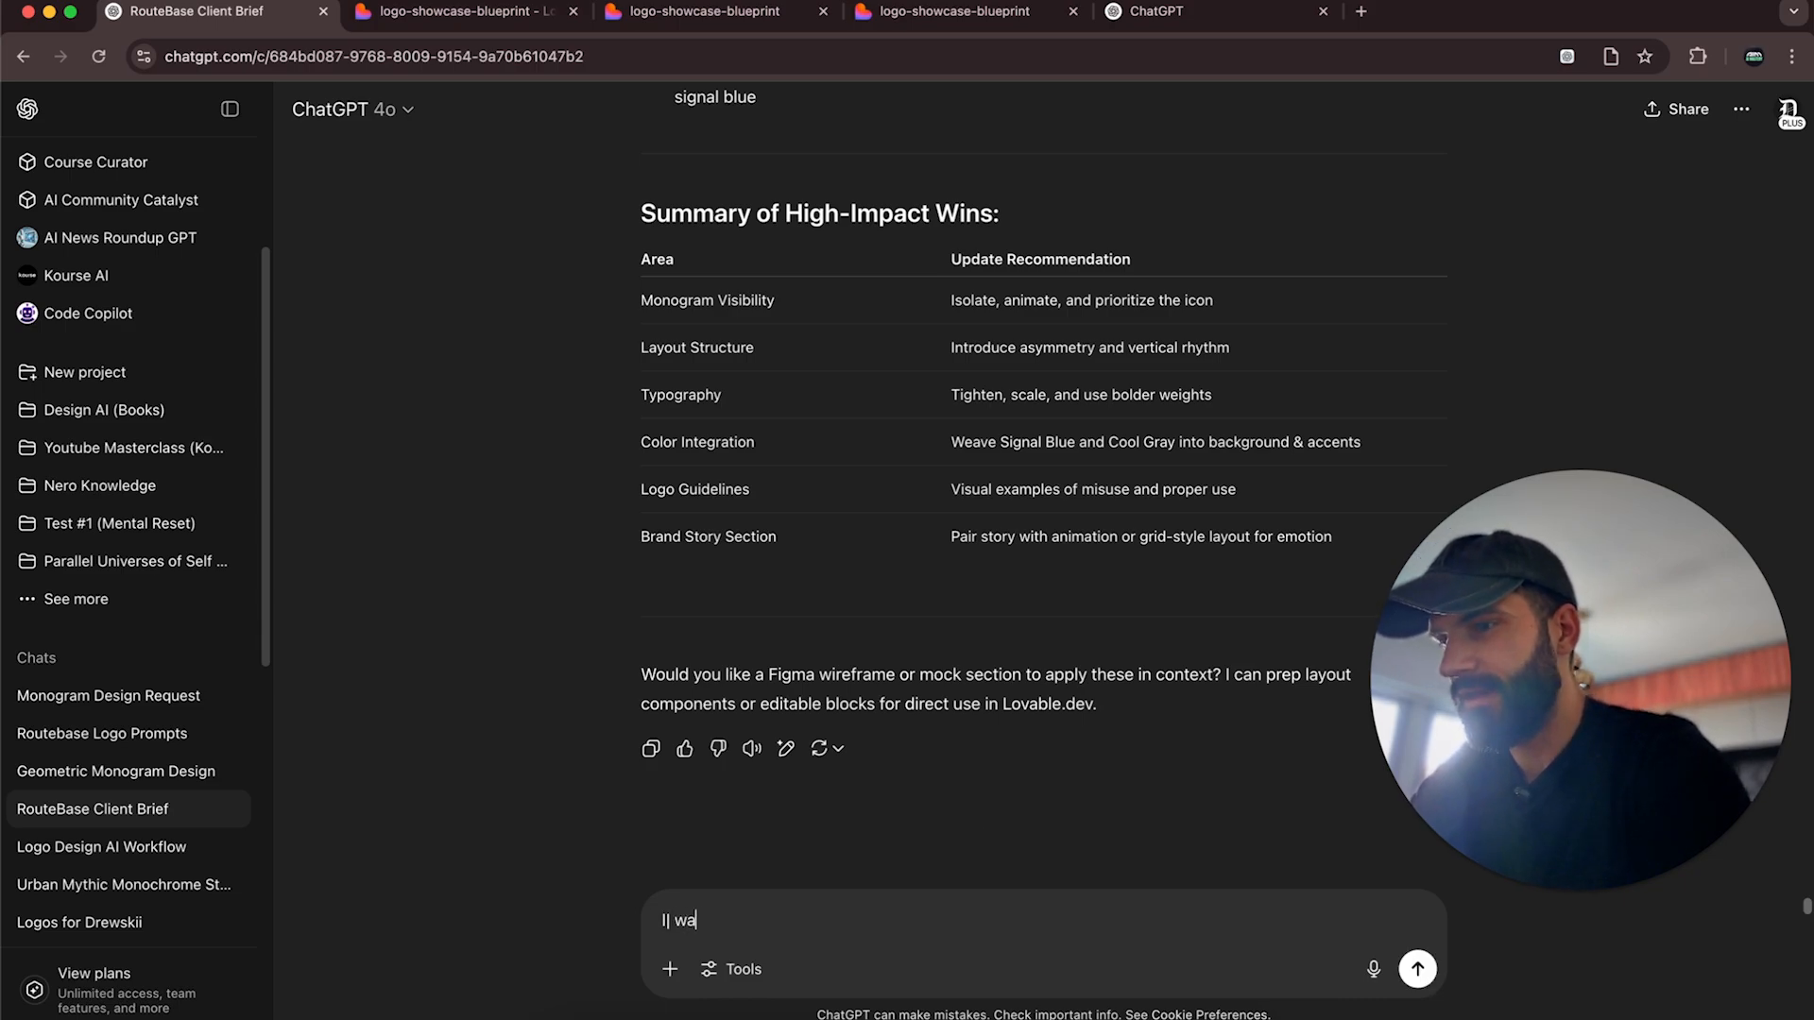
text(s re)
key(super+a)
text(i was)
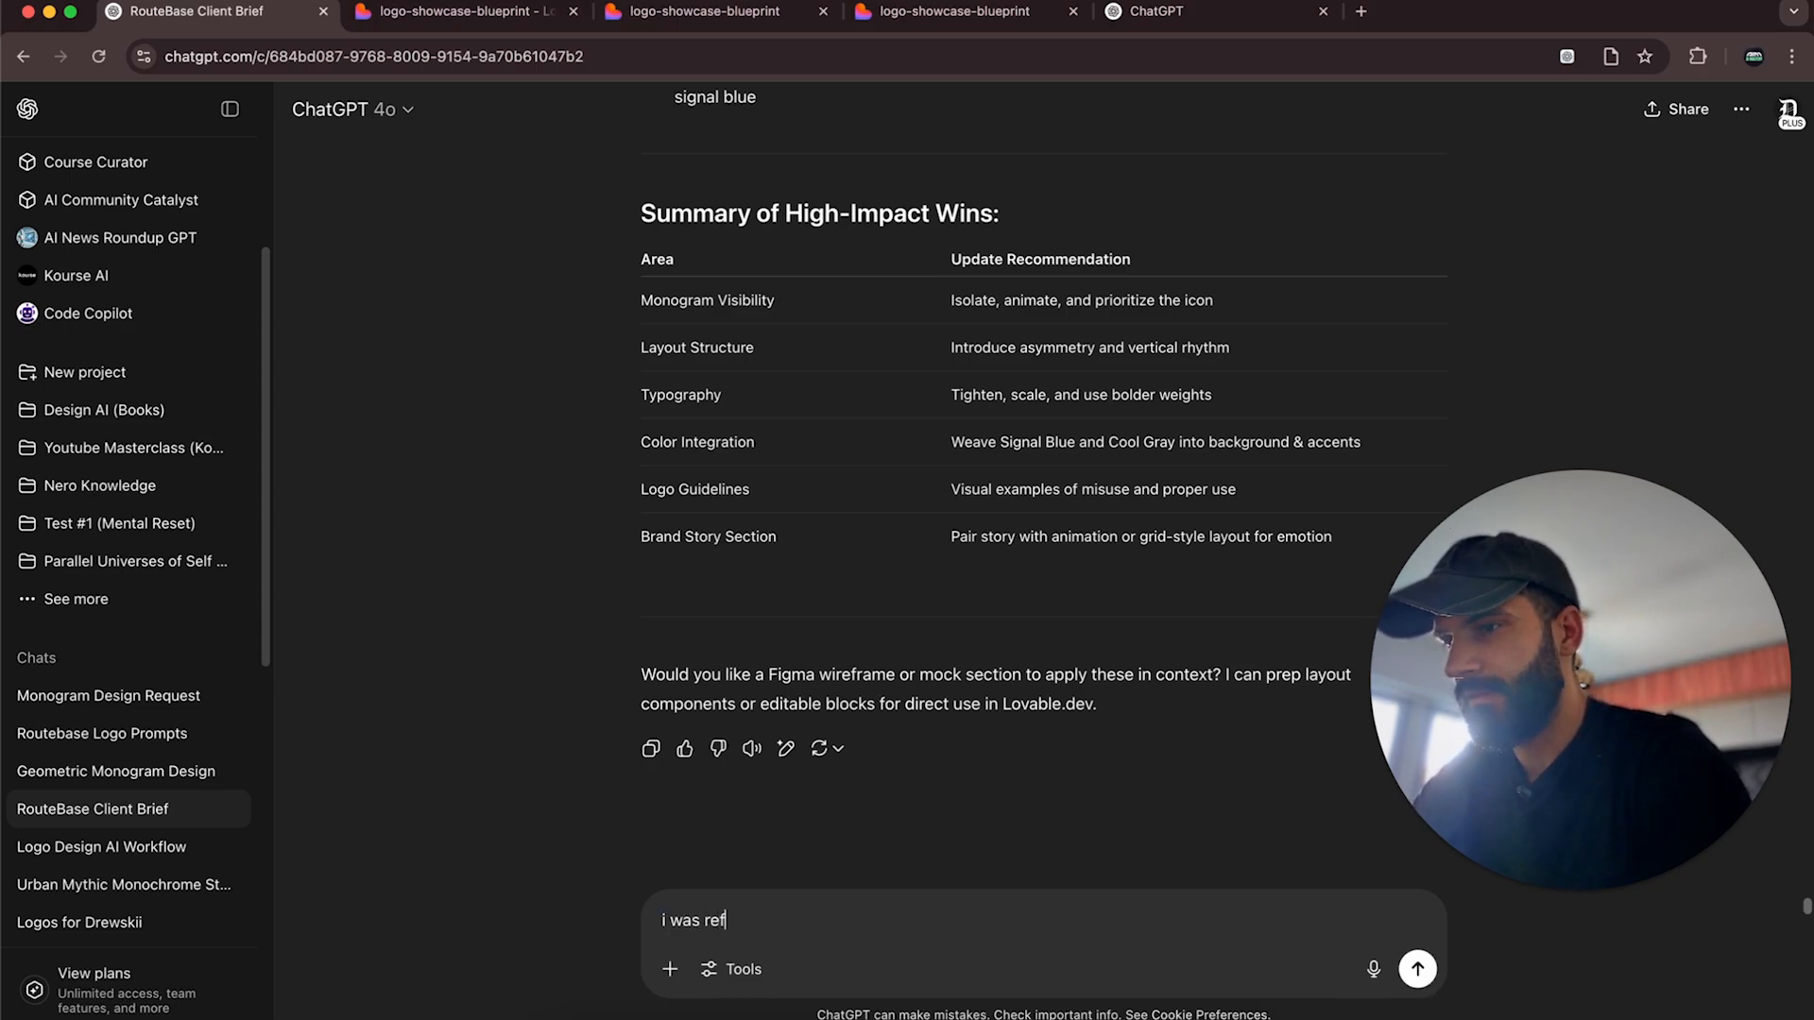
text( referring to the look a)
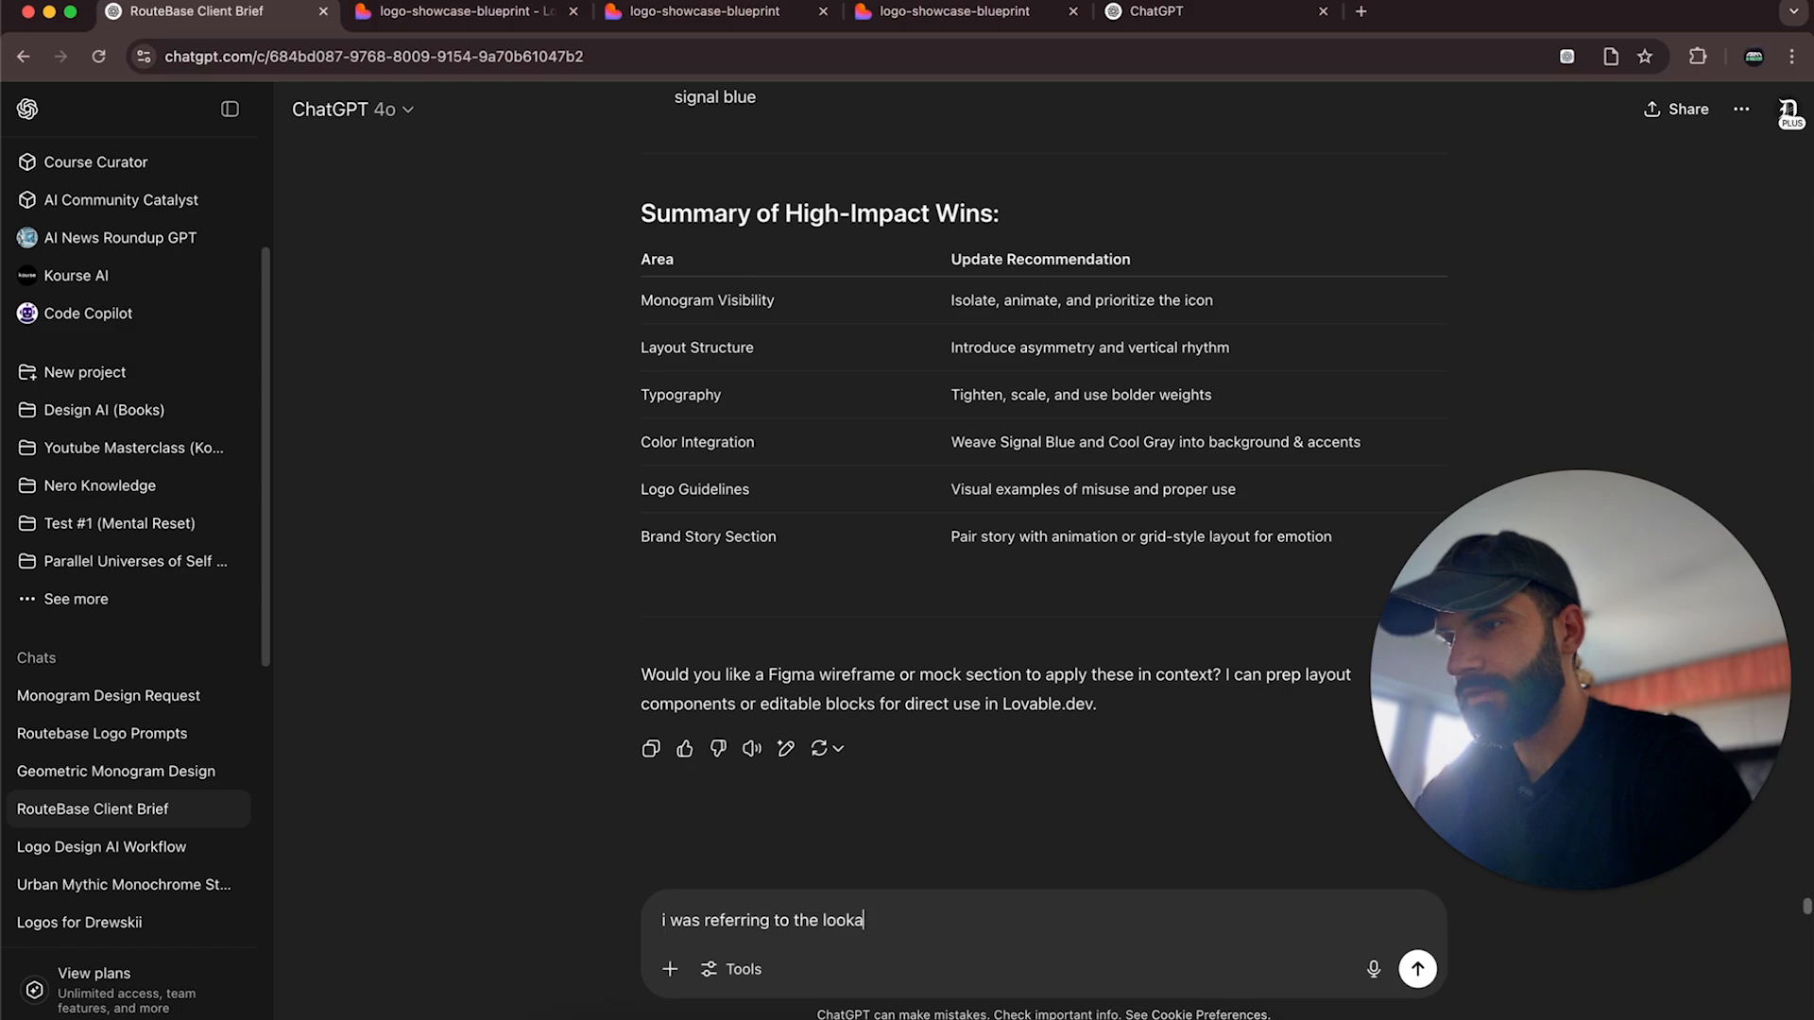
key(BackSpace)
text(and feel of the act)
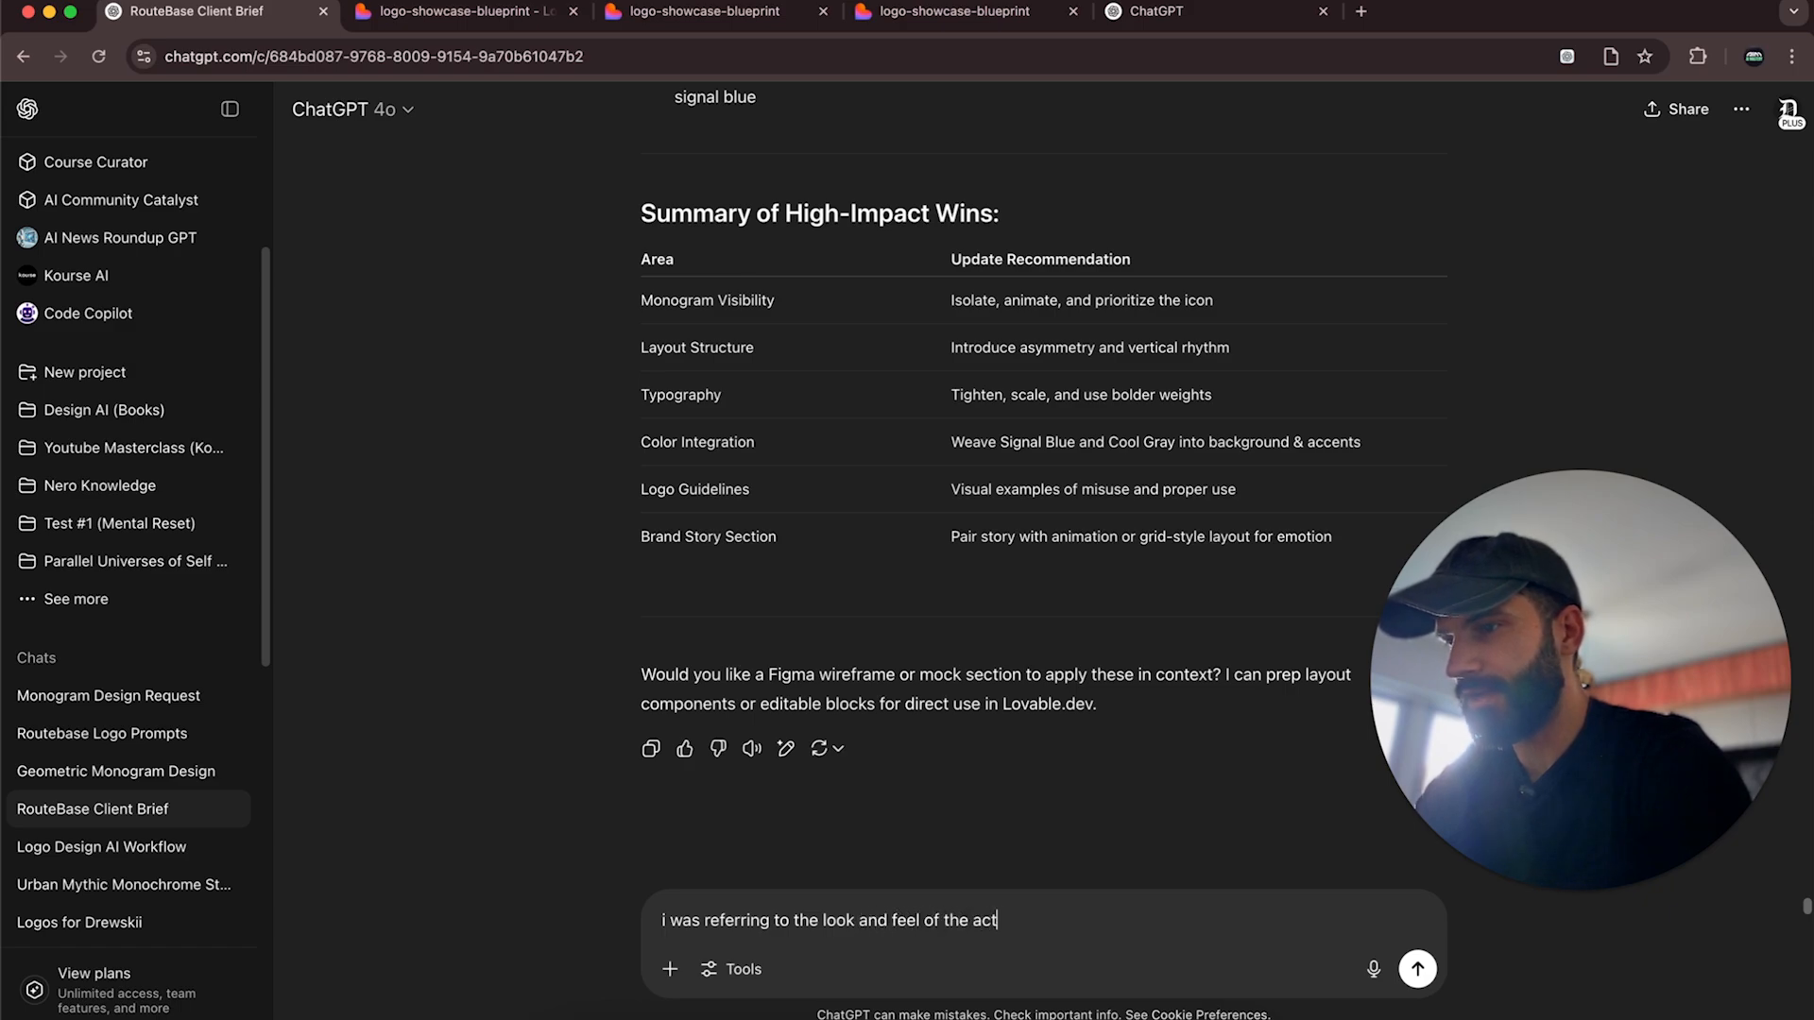
text(ual website's )
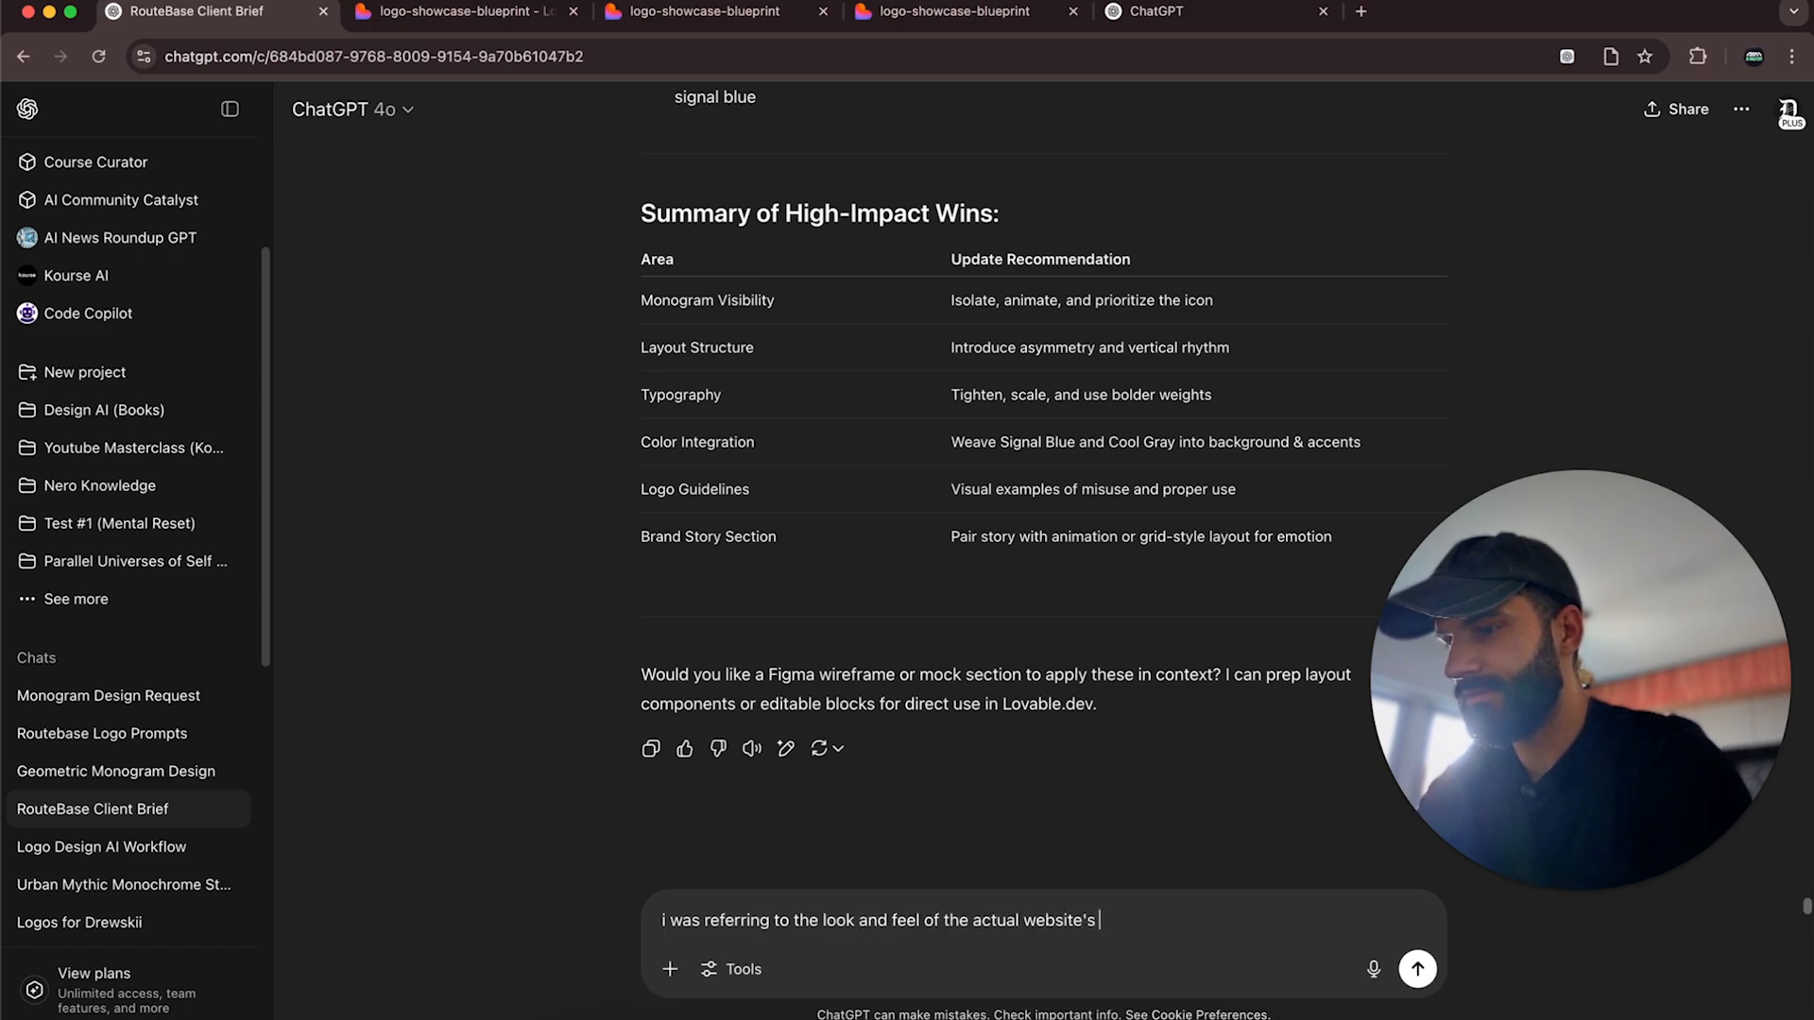
text(UI and not so much about our bran)
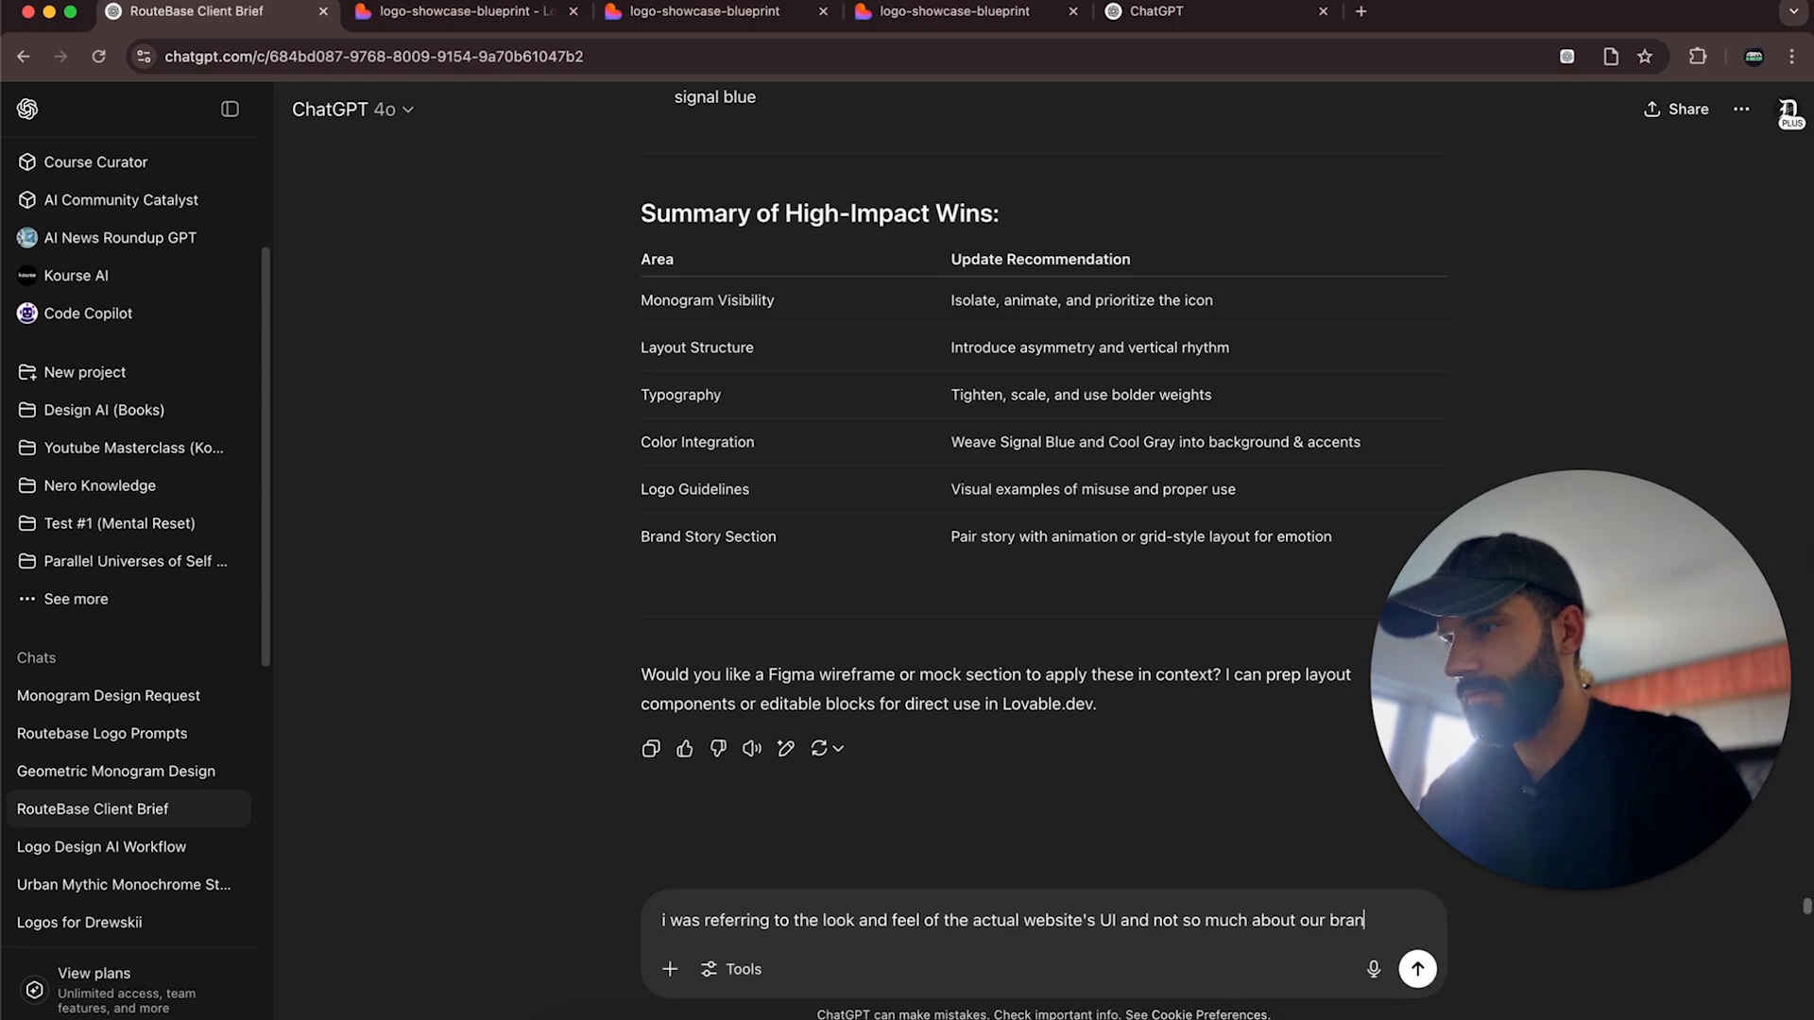
text(d identity)
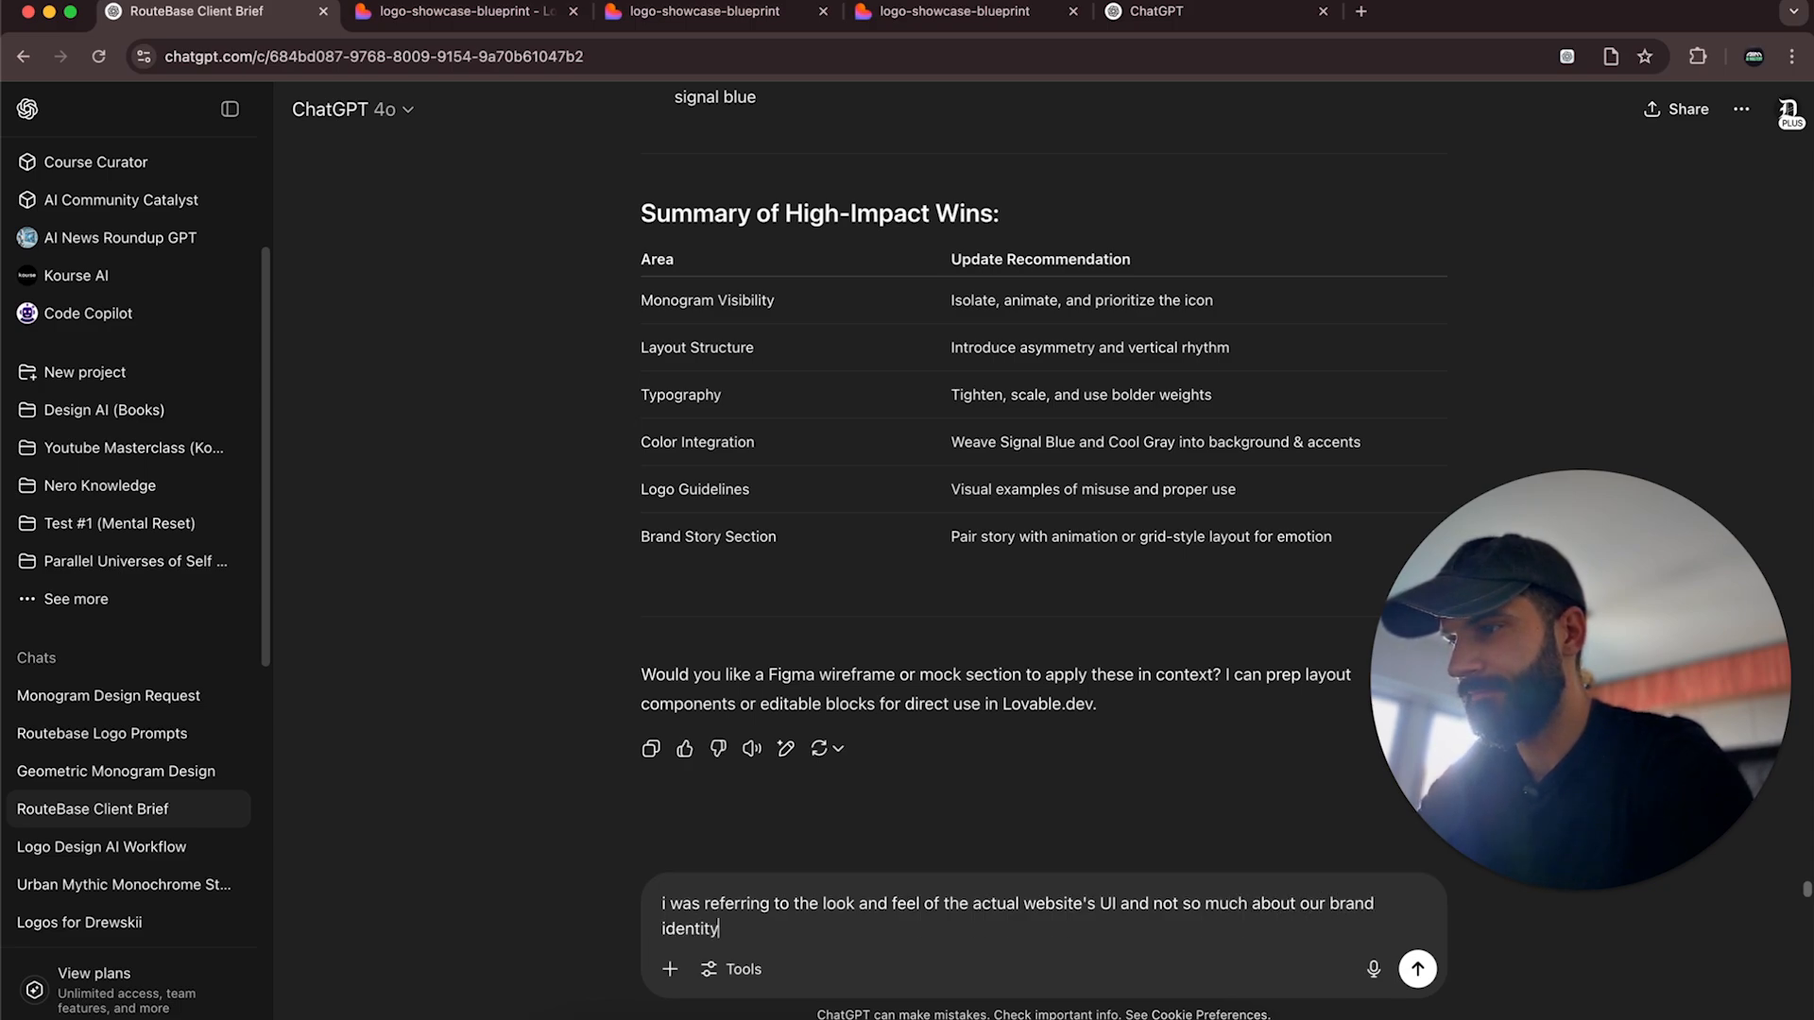
key(Return)
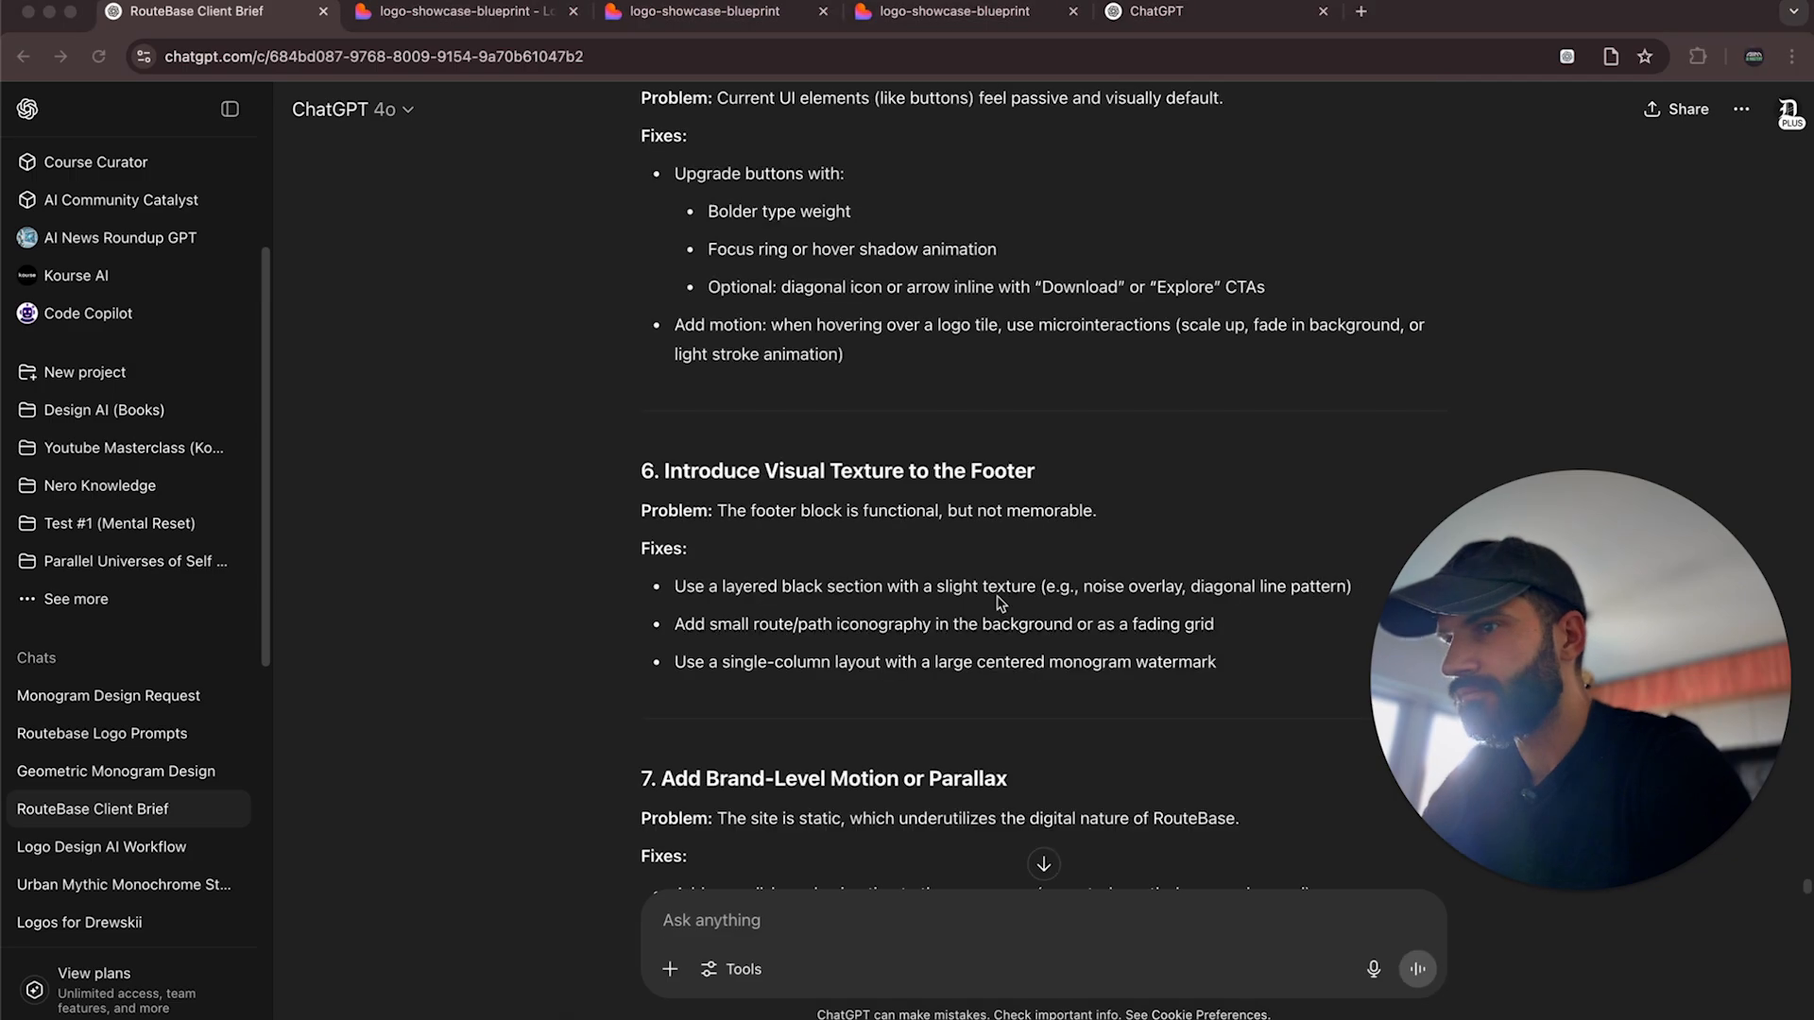
Read through ChatGPT's UI refinement suggestions, from visual density and section dividers to footer texture, motion and the Lovable quick wins.
scroll(1000, 603, up, 4)
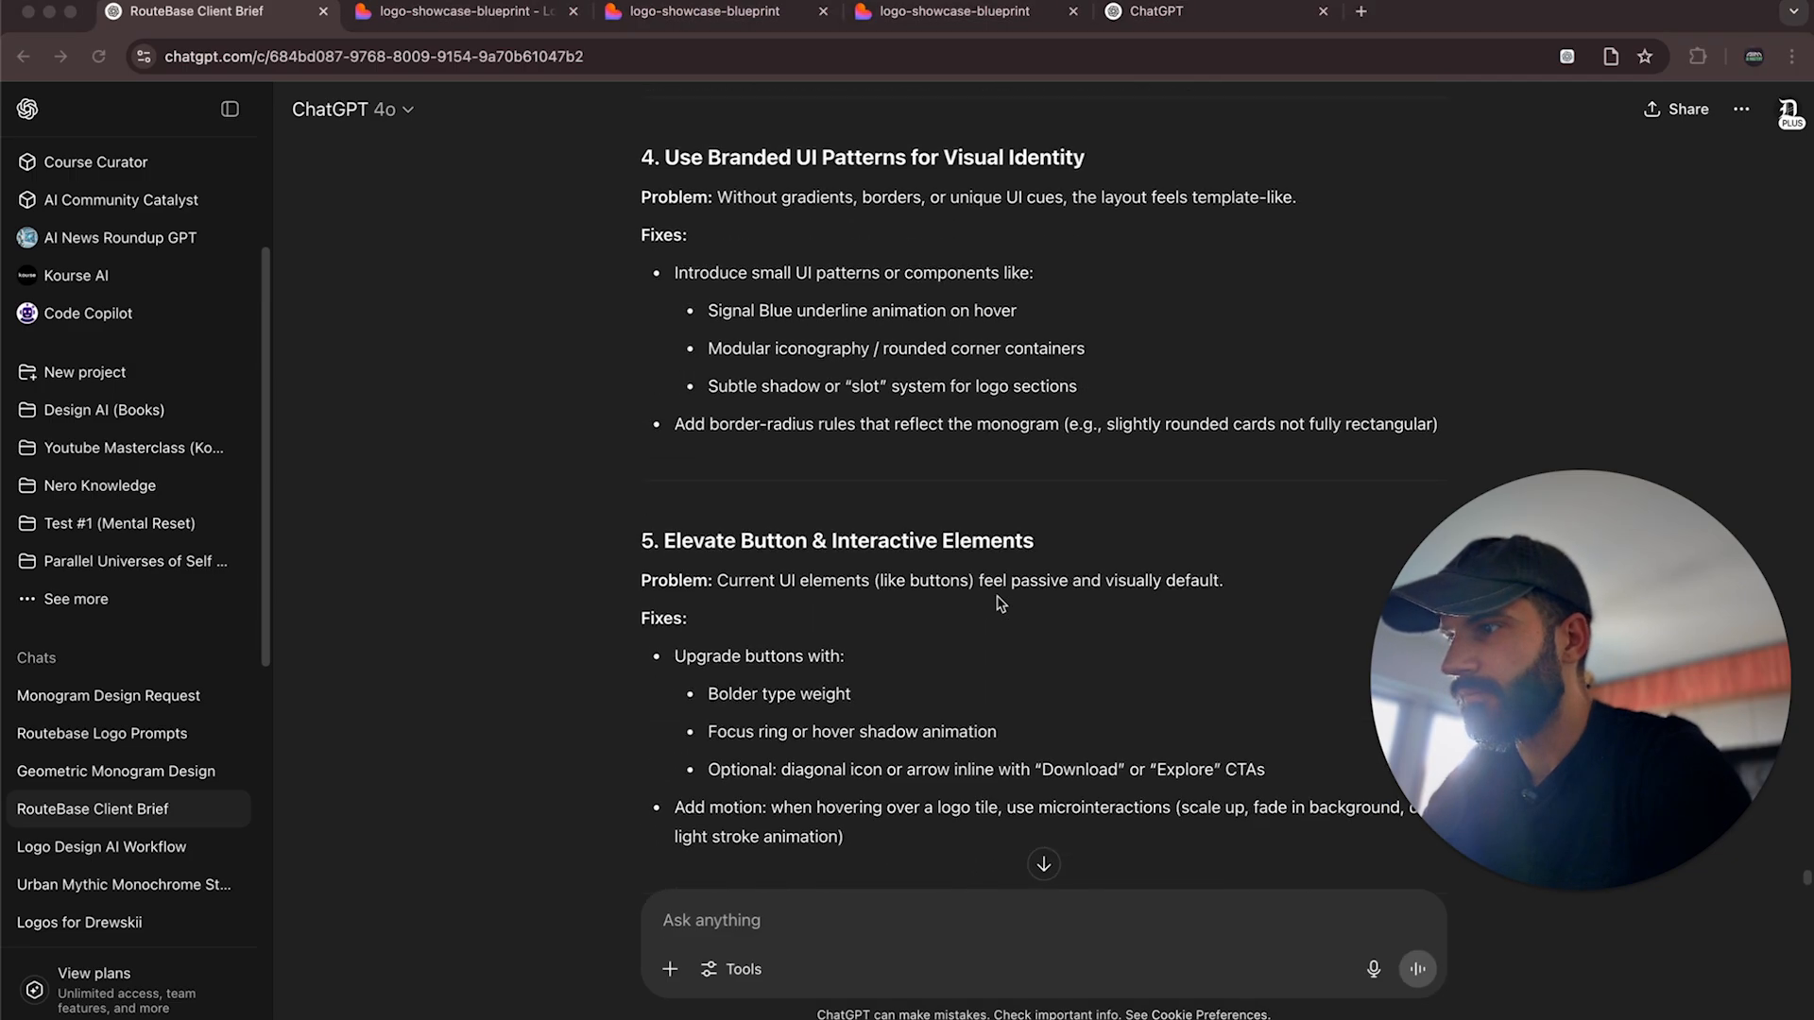
scroll(1000, 603, up, 2)
scroll(998, 601, up, 5)
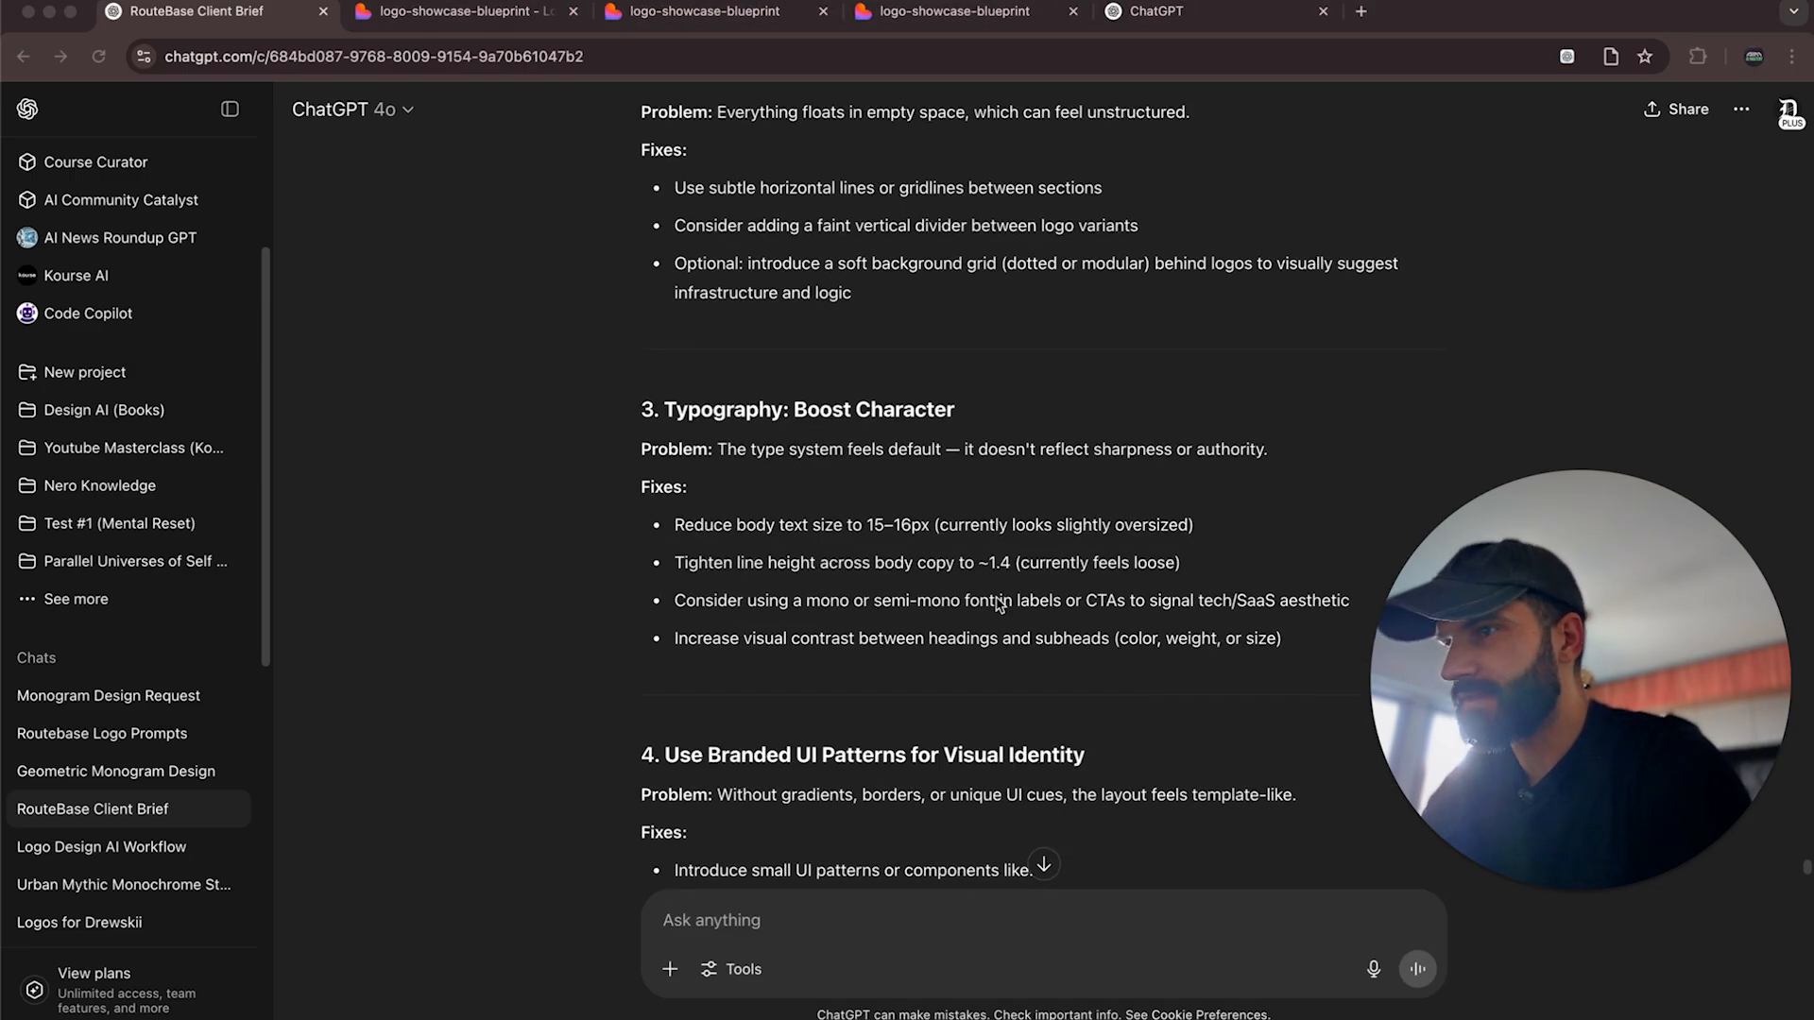
scroll(1000, 605, up, 2)
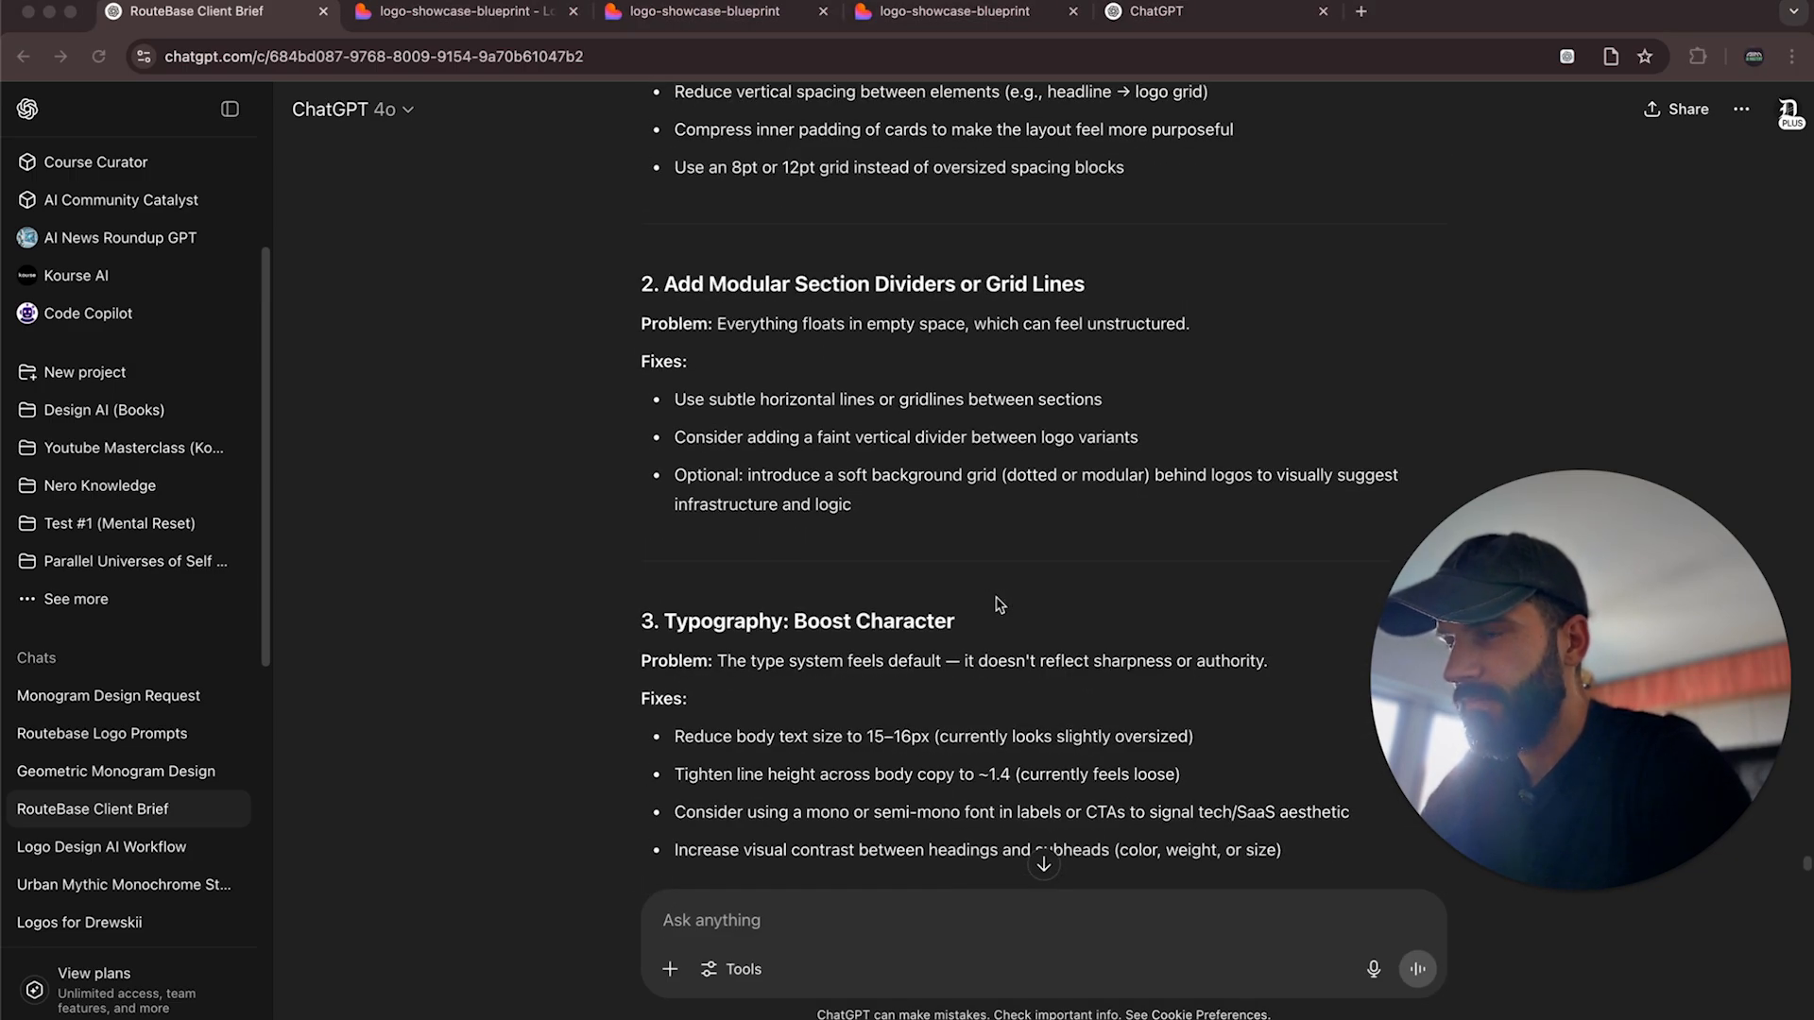
scroll(1000, 605, up, 2)
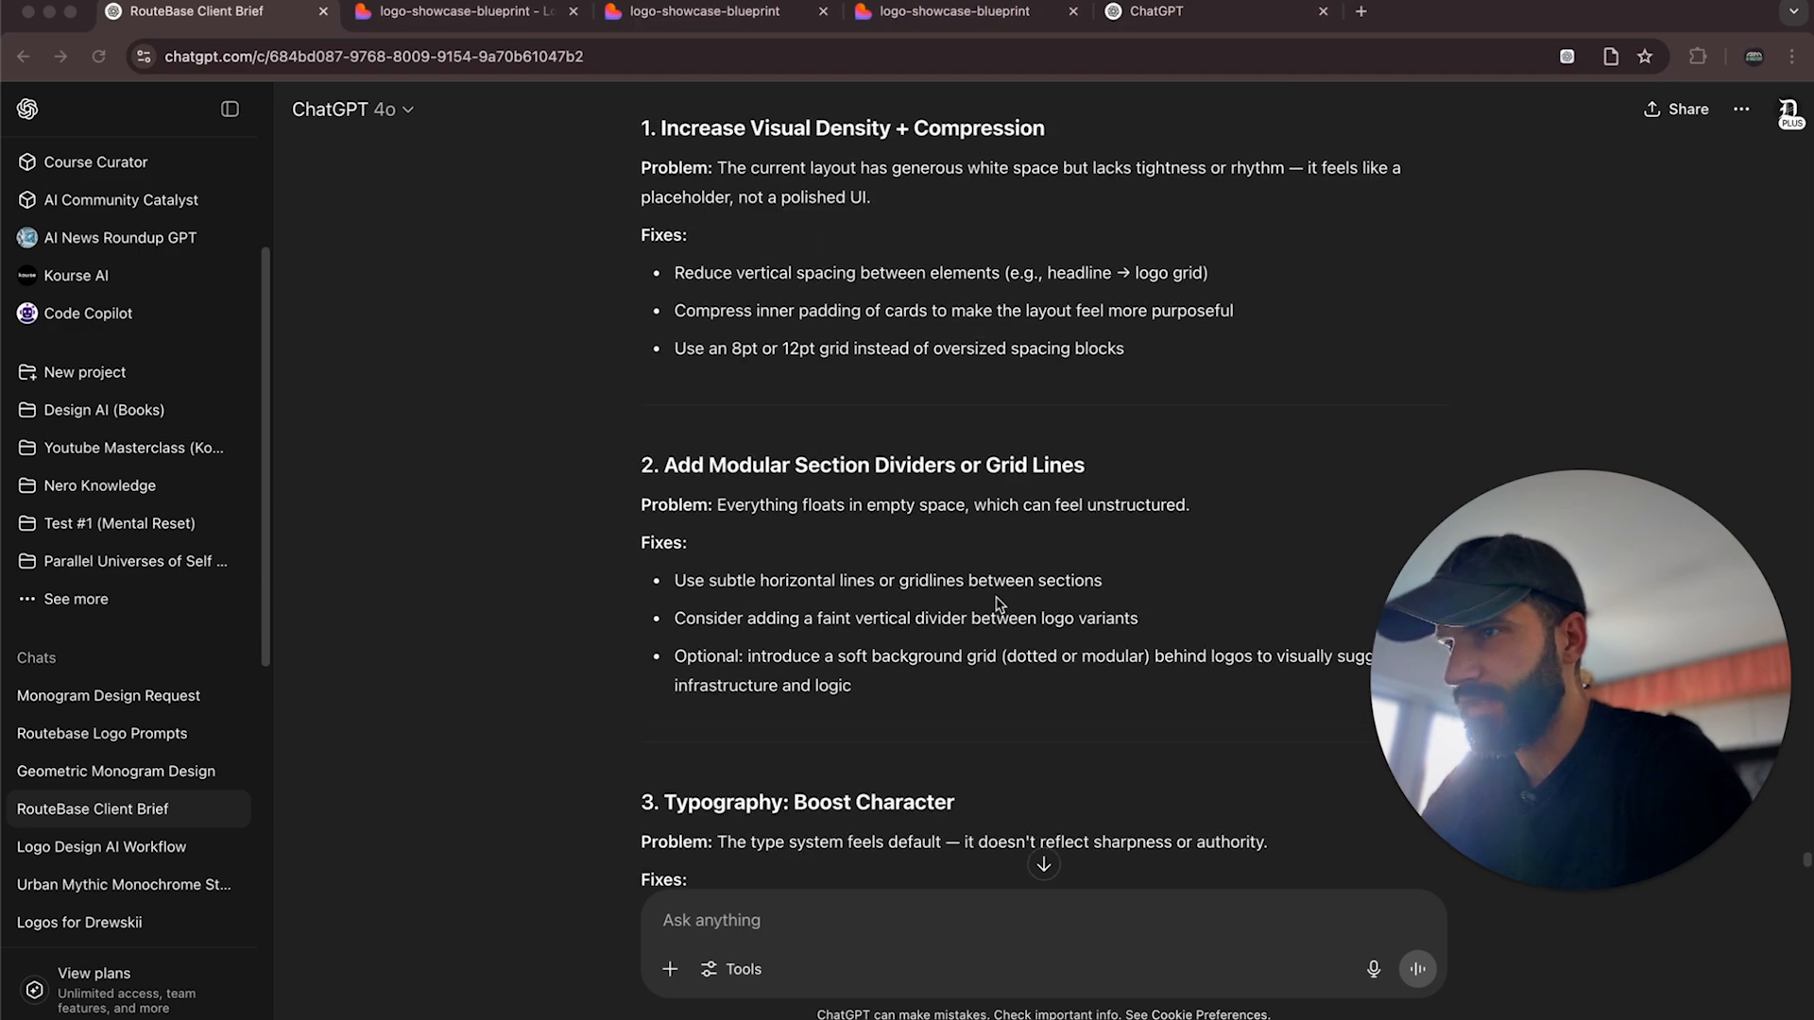
scroll(1000, 605, down, 8)
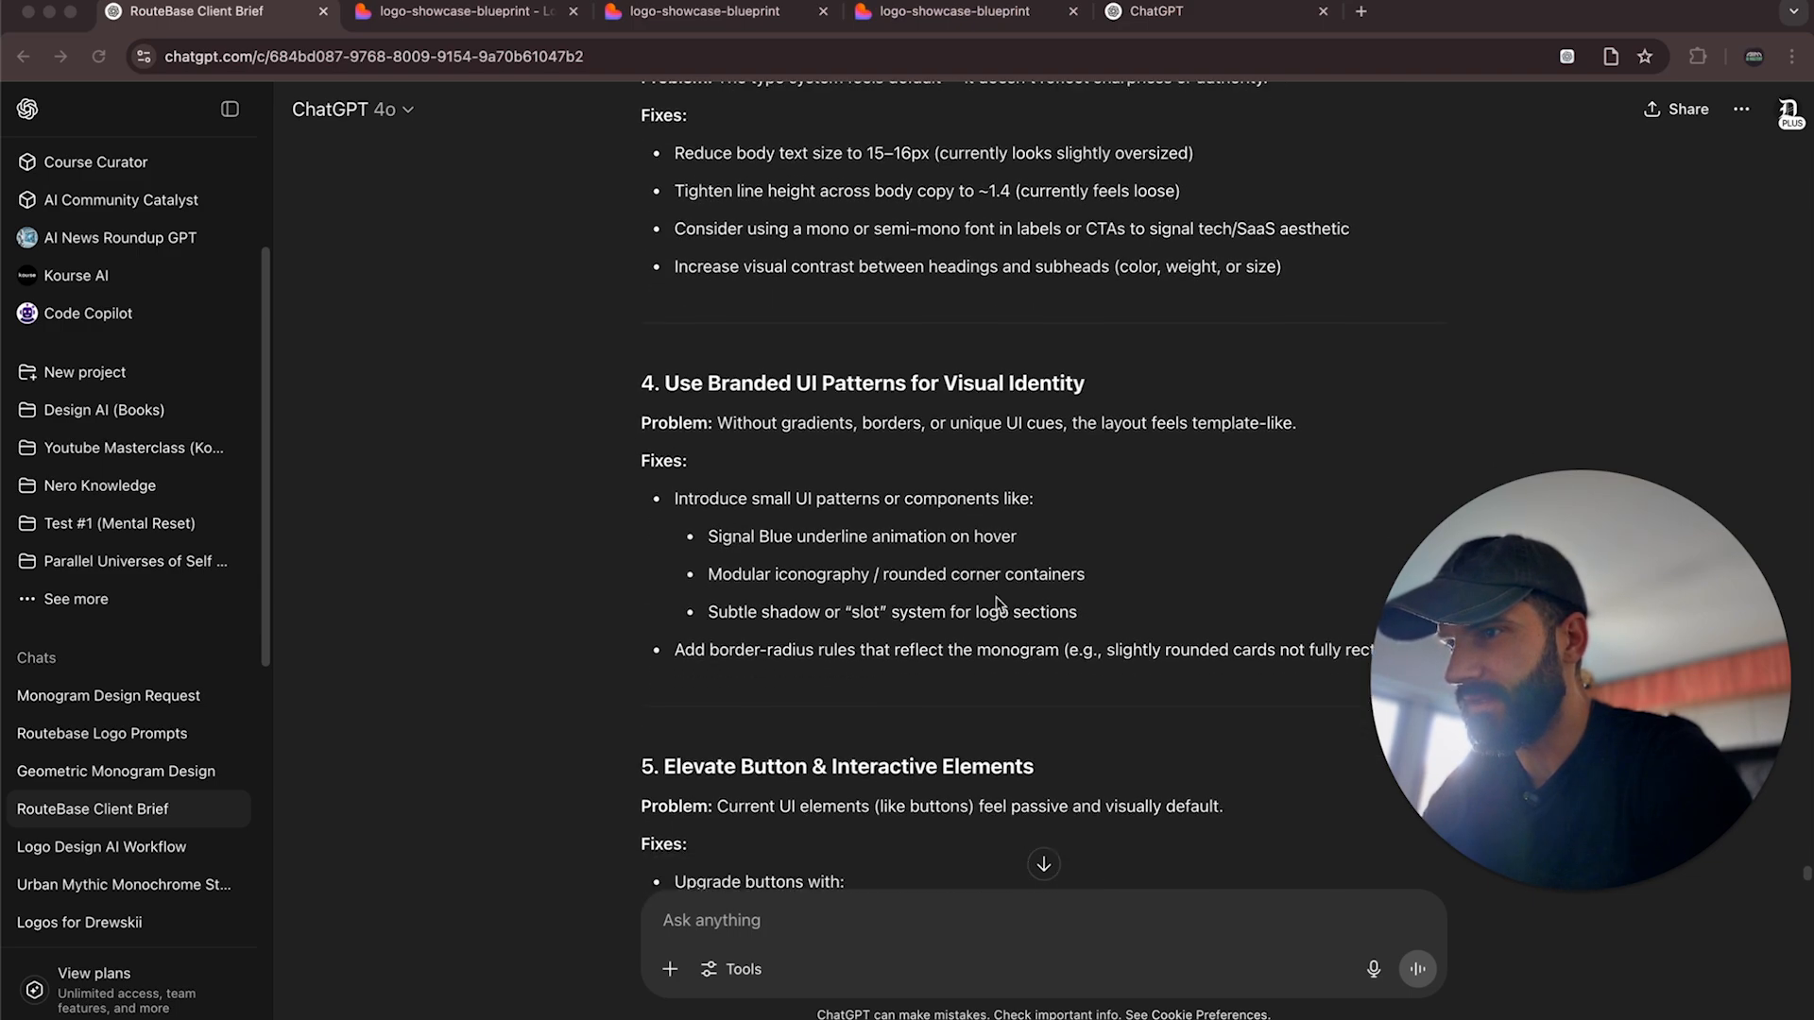
scroll(999, 605, down, 2)
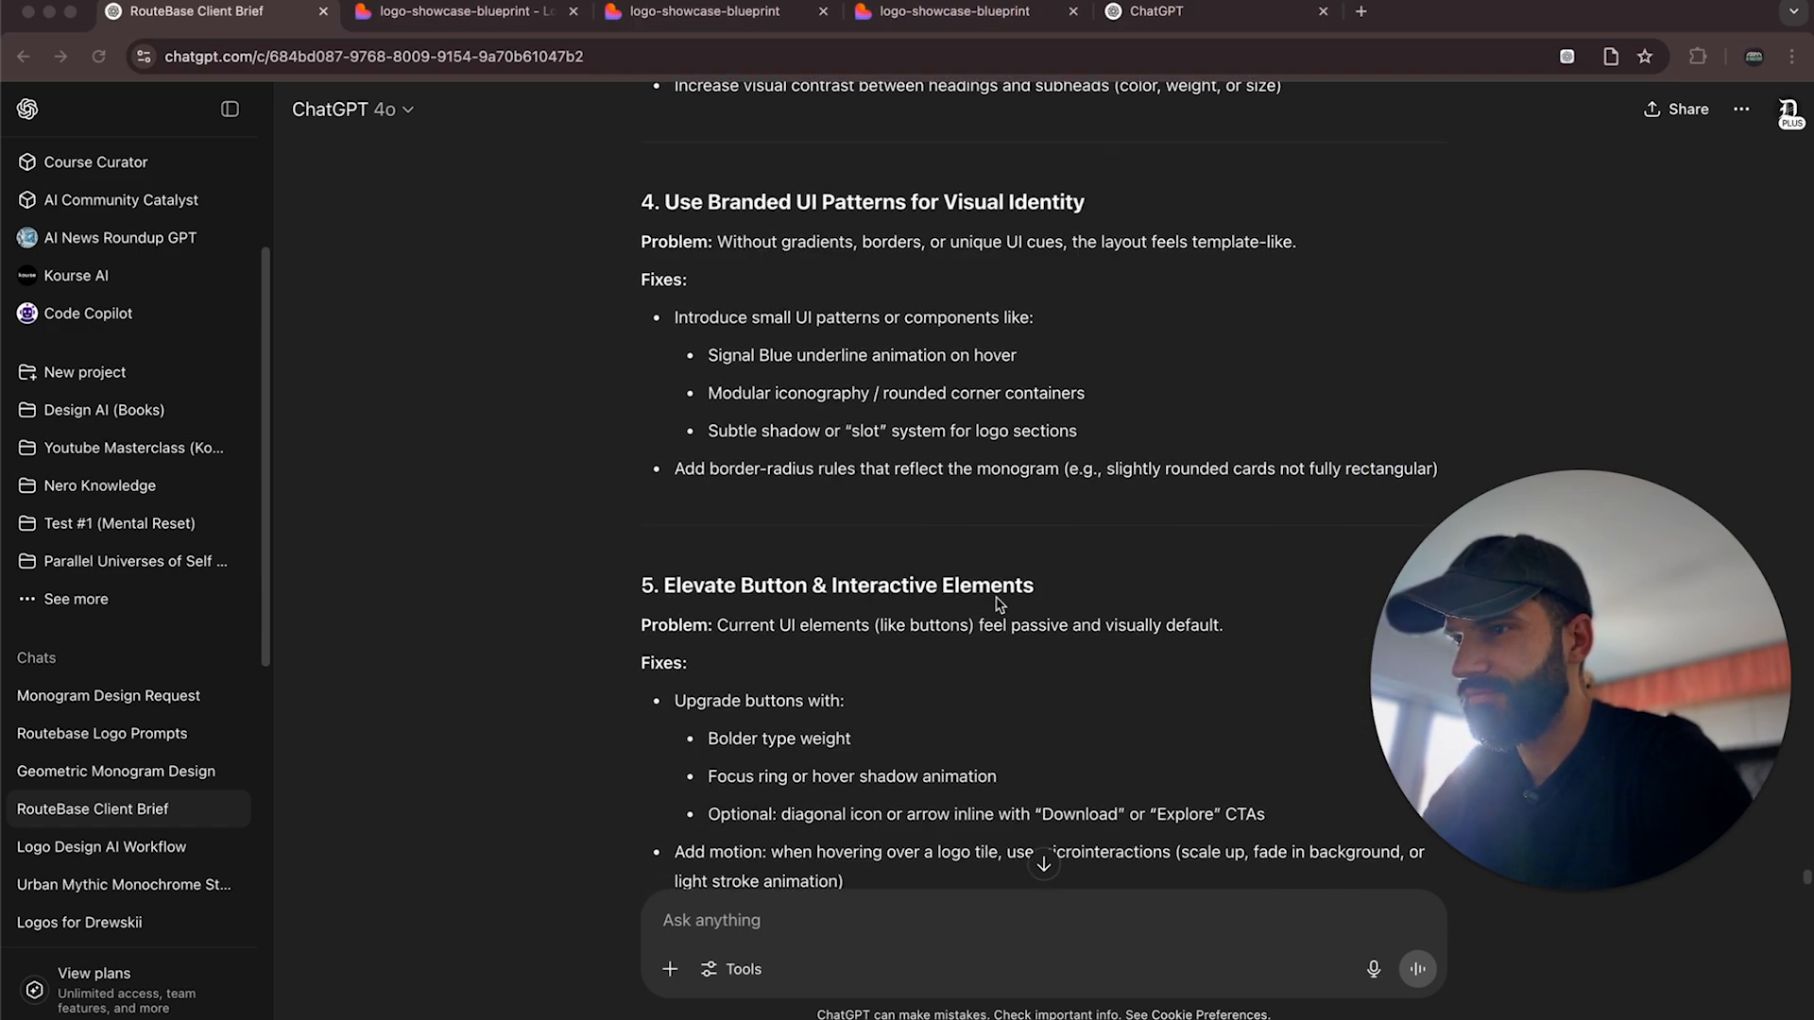
scroll(996, 605, down, 2)
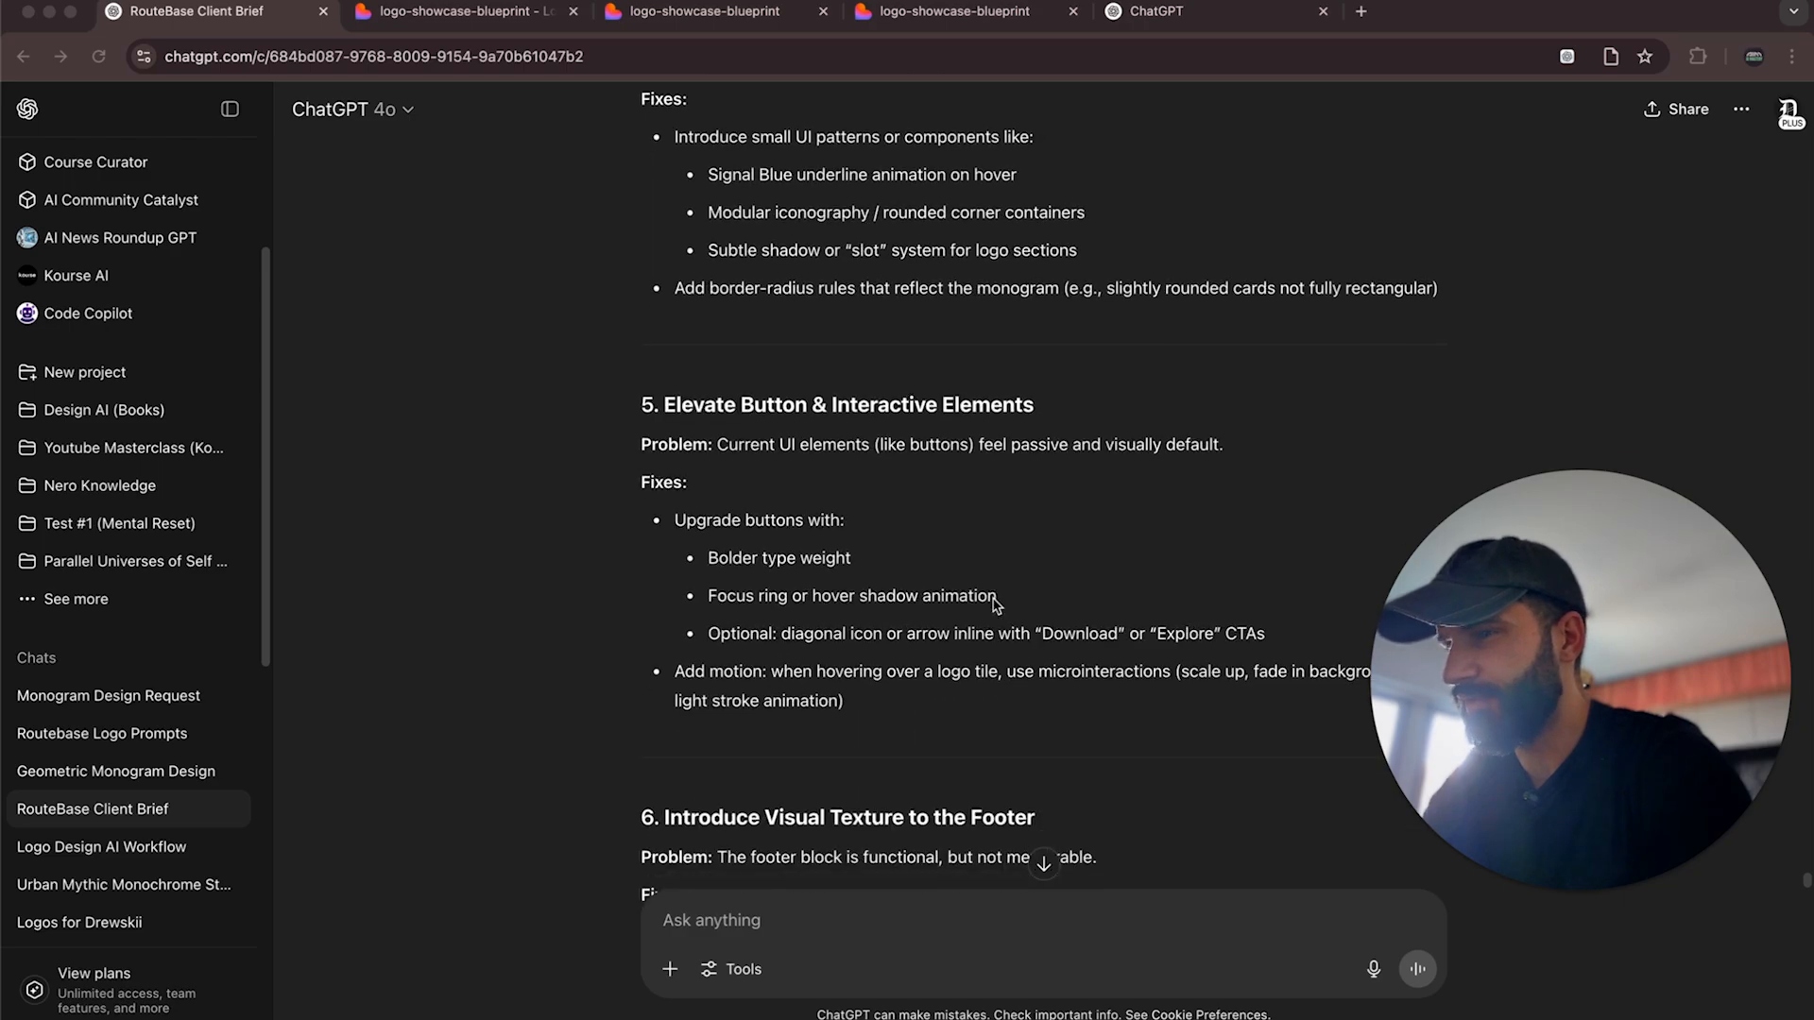
scroll(997, 605, down, 5)
scroll(997, 605, down, 10)
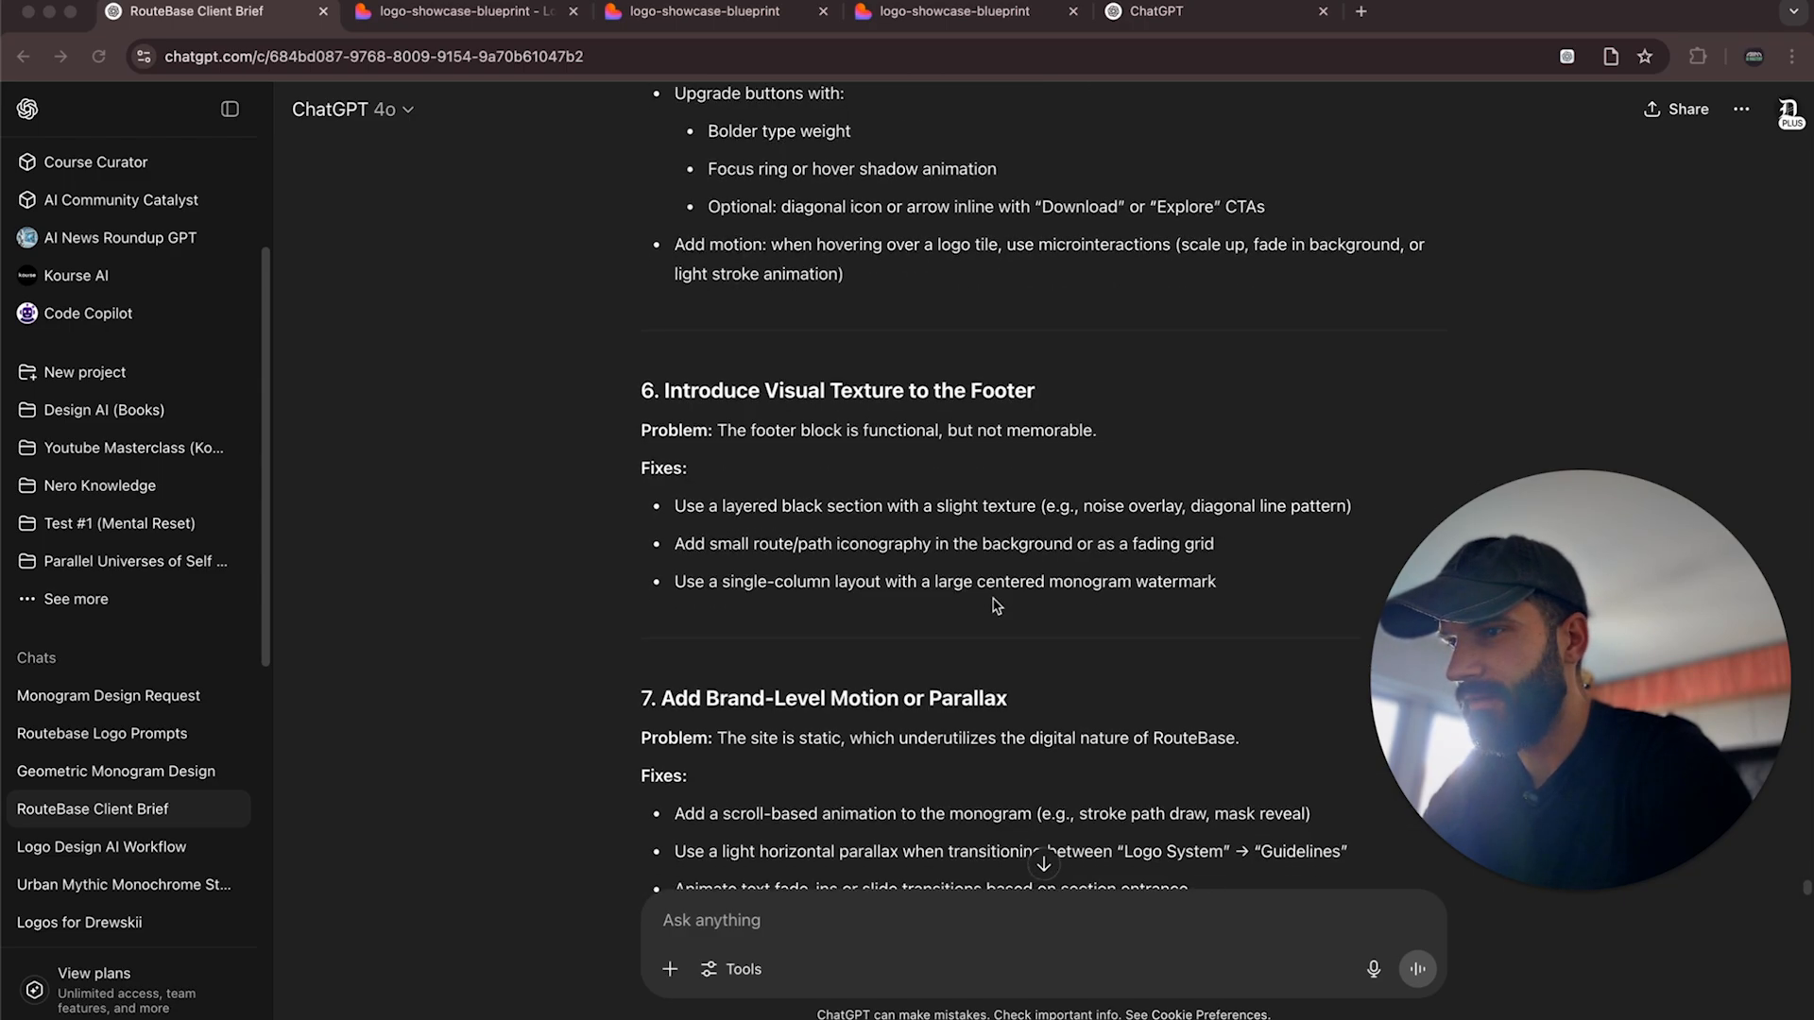
scroll(997, 605, down, 3)
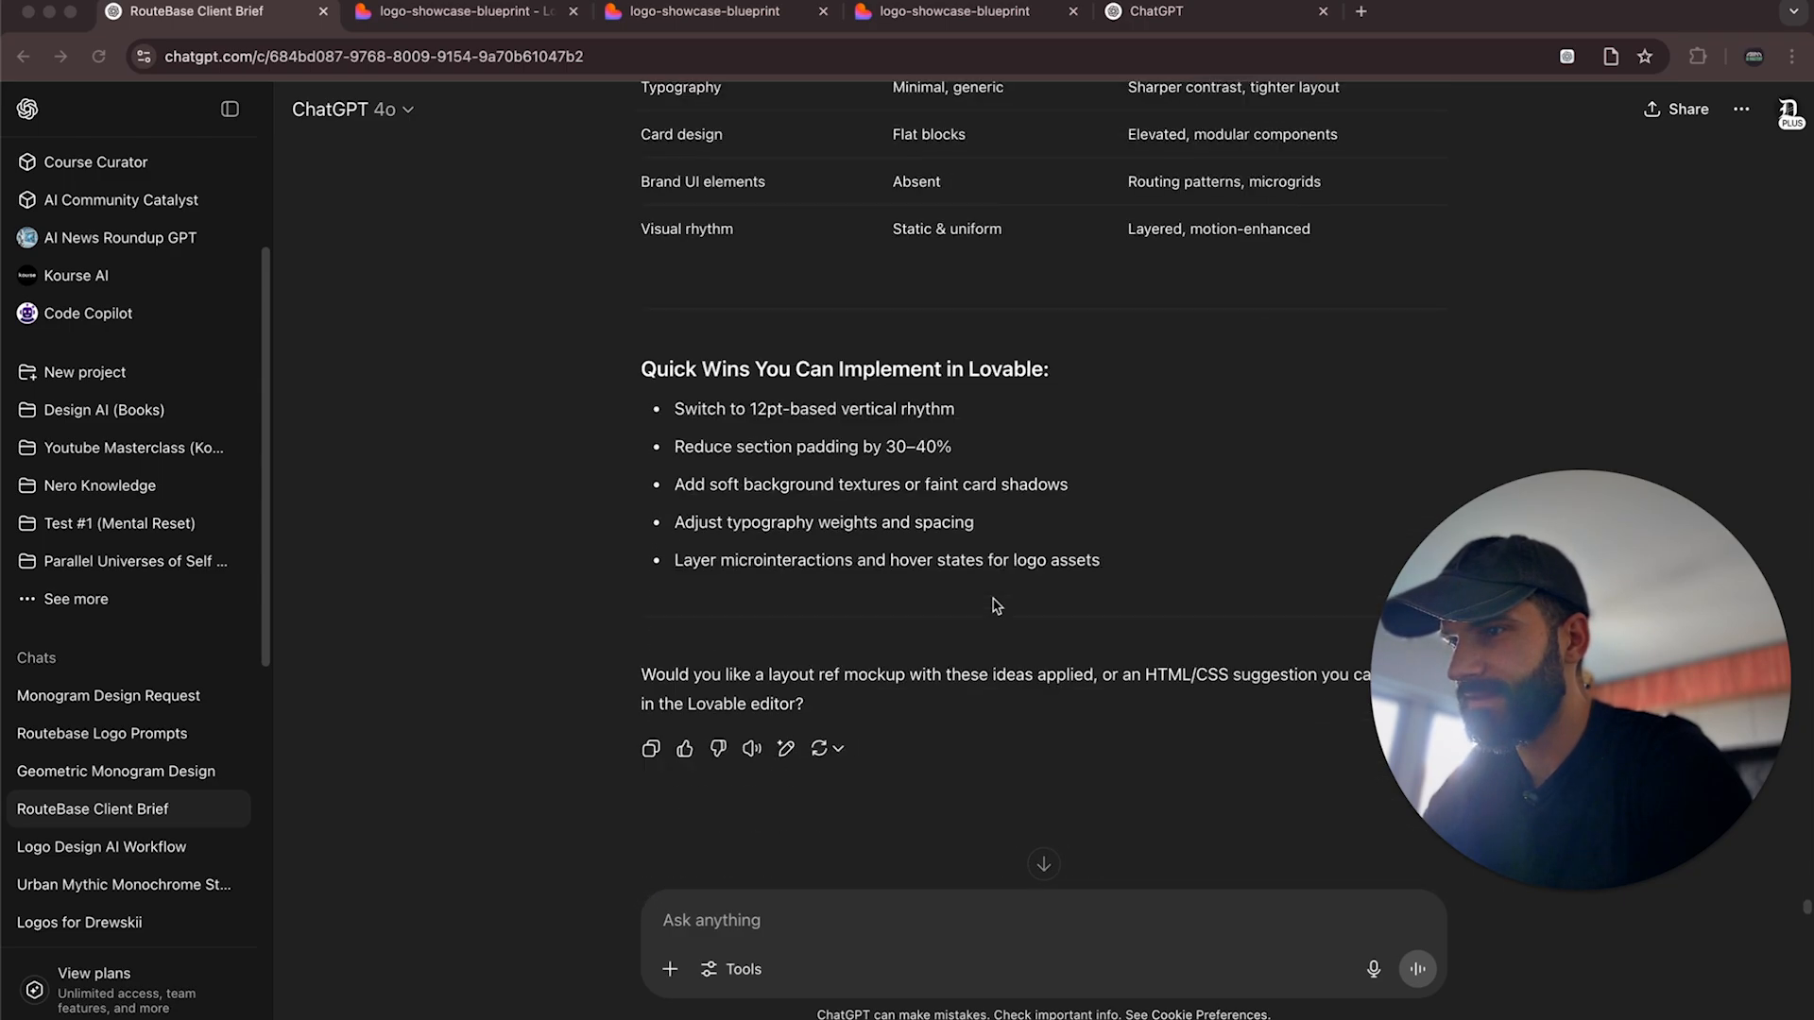
Ask ChatGPT to suggest lovable.dev prompts to use for the efforts to refine the UI more.
click(989, 903)
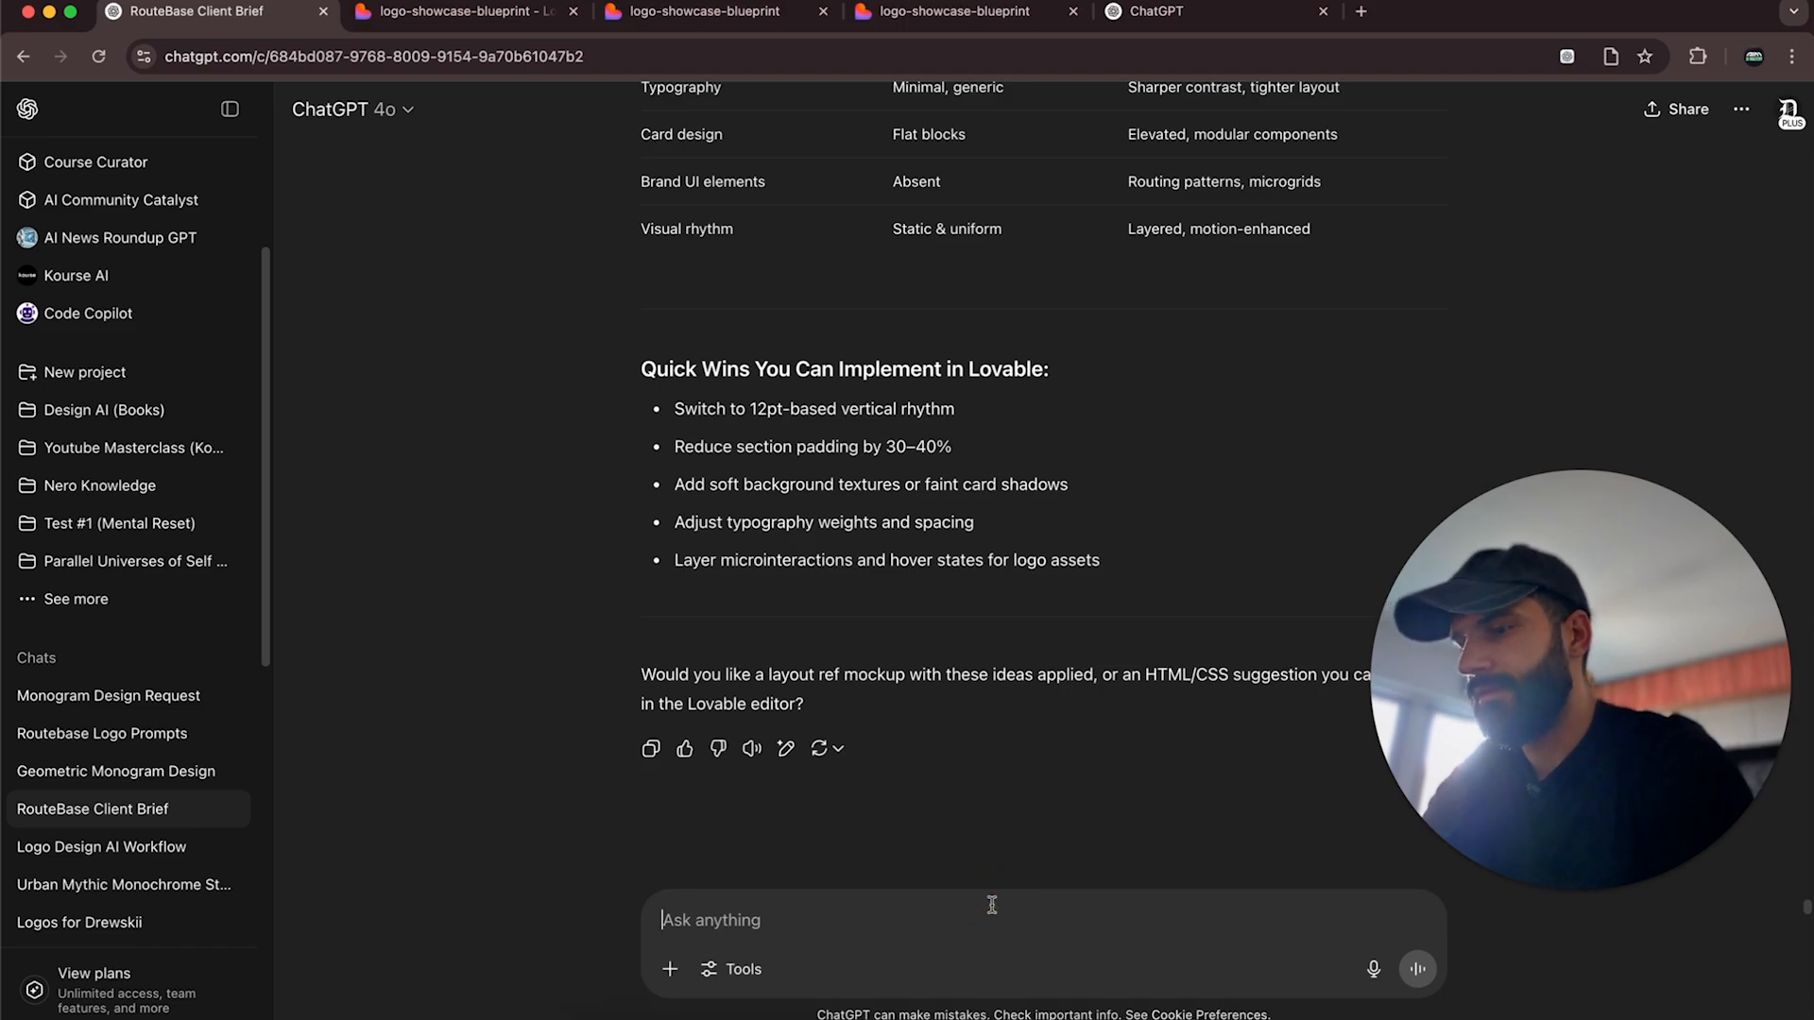
text(awesome, sugge)
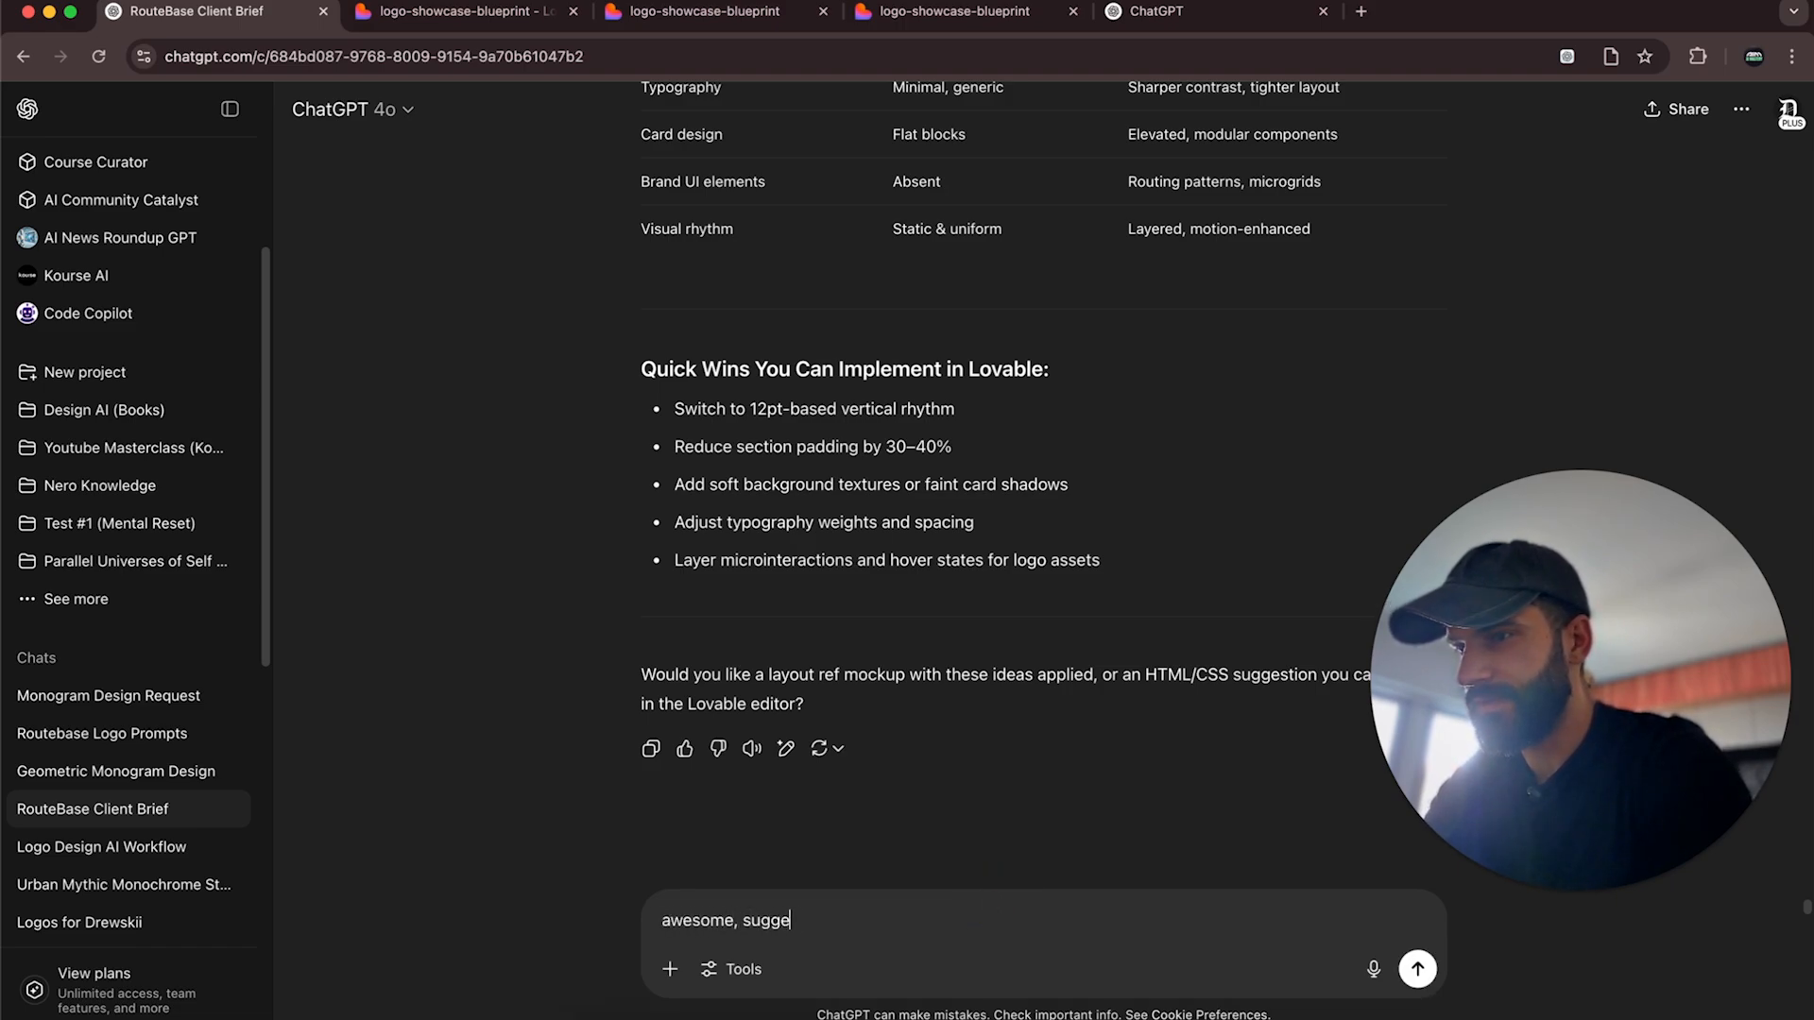
text(st lovable.dev)
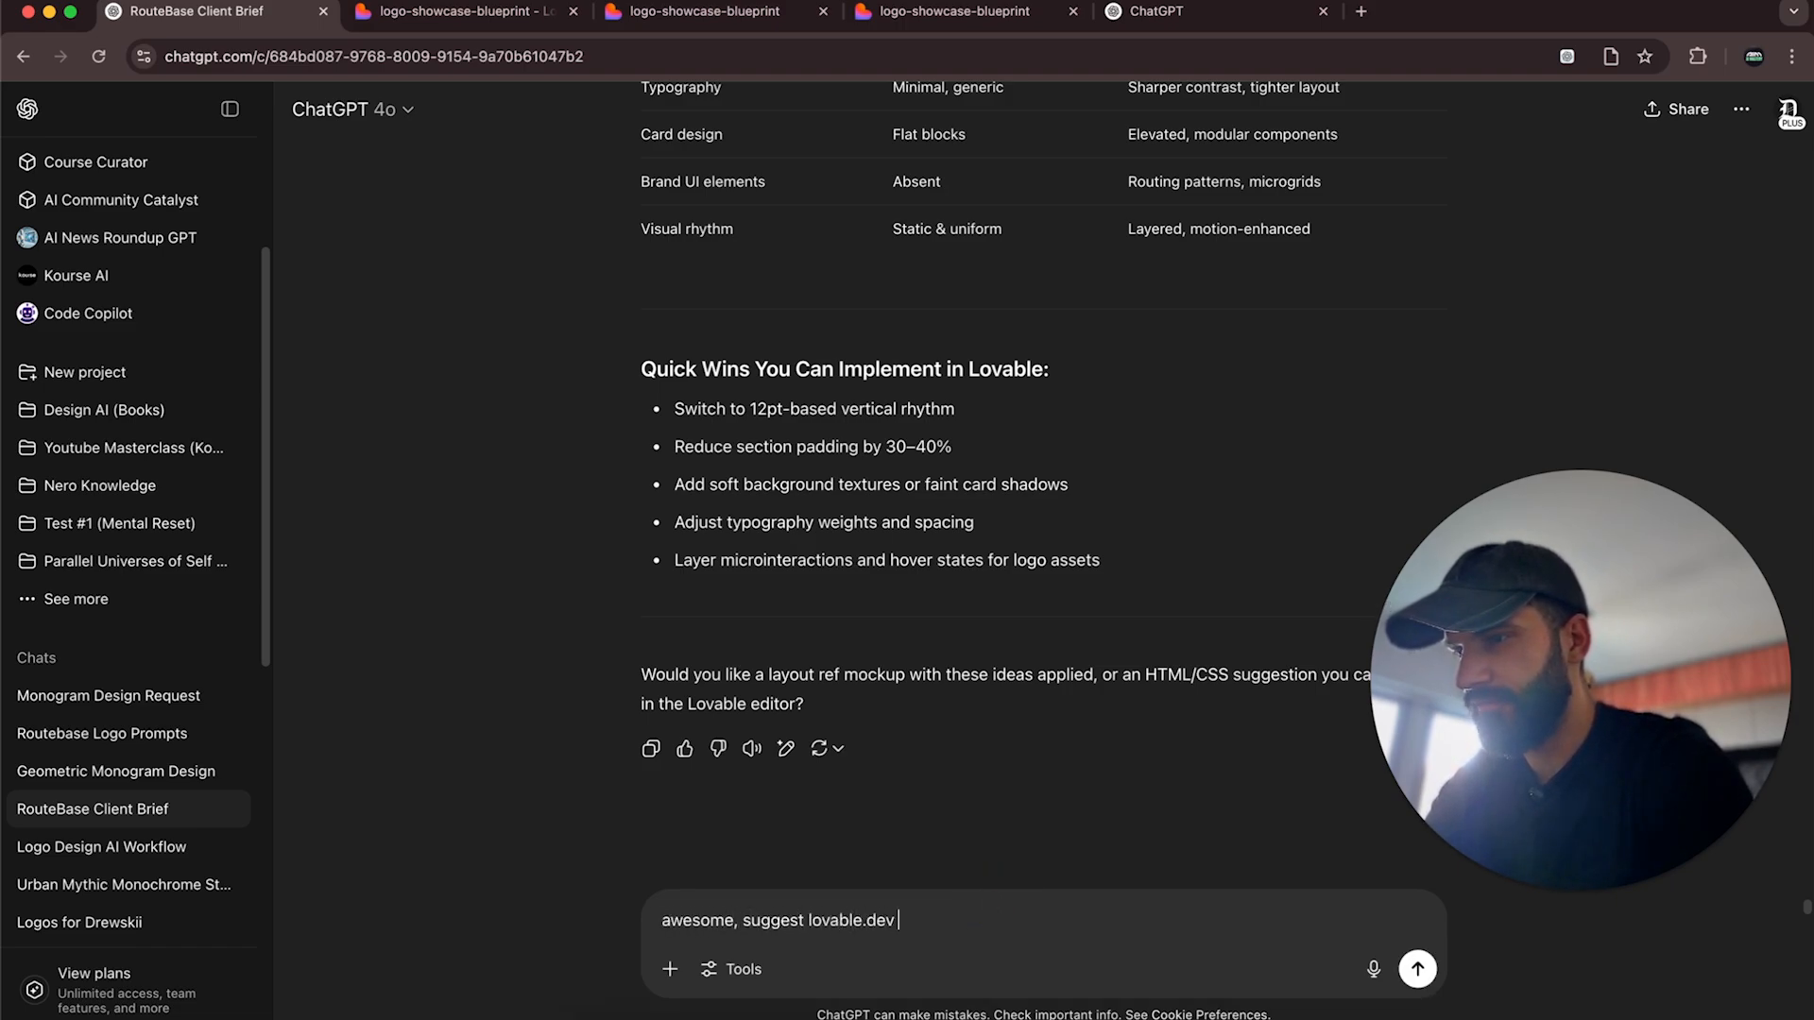
text( promps I can use for our effor)
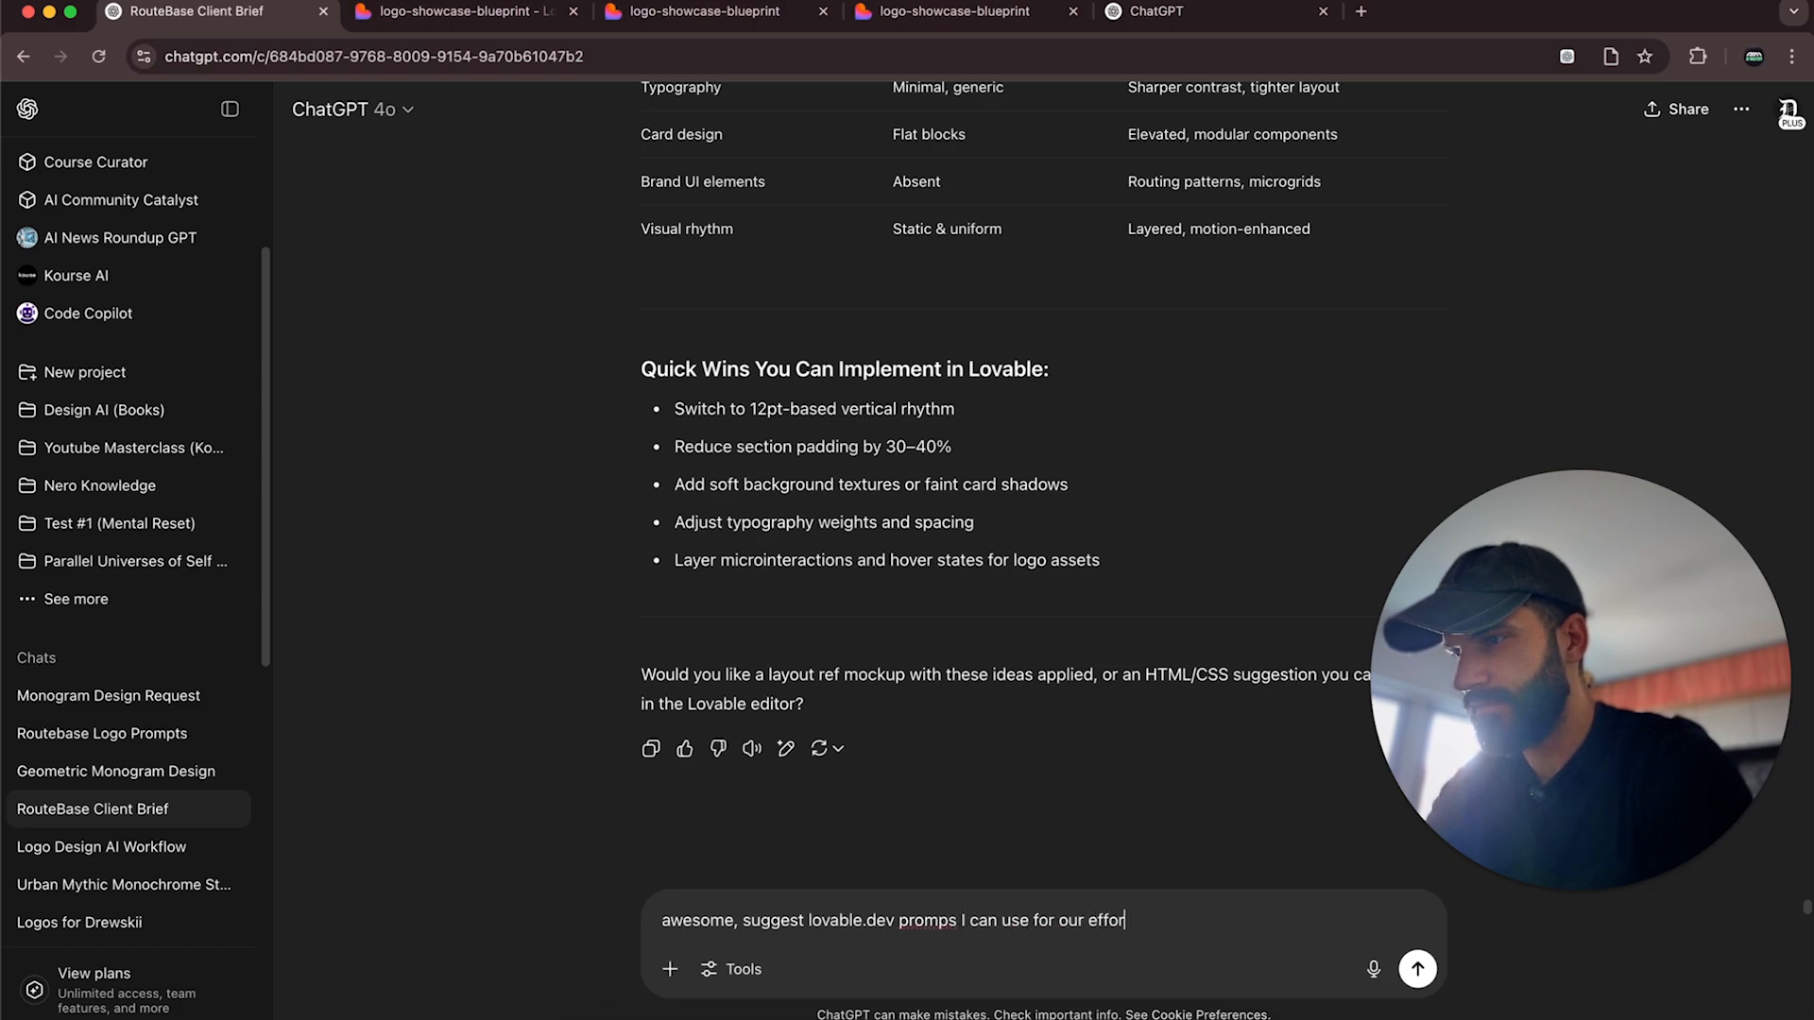
text(ts to refine the U)
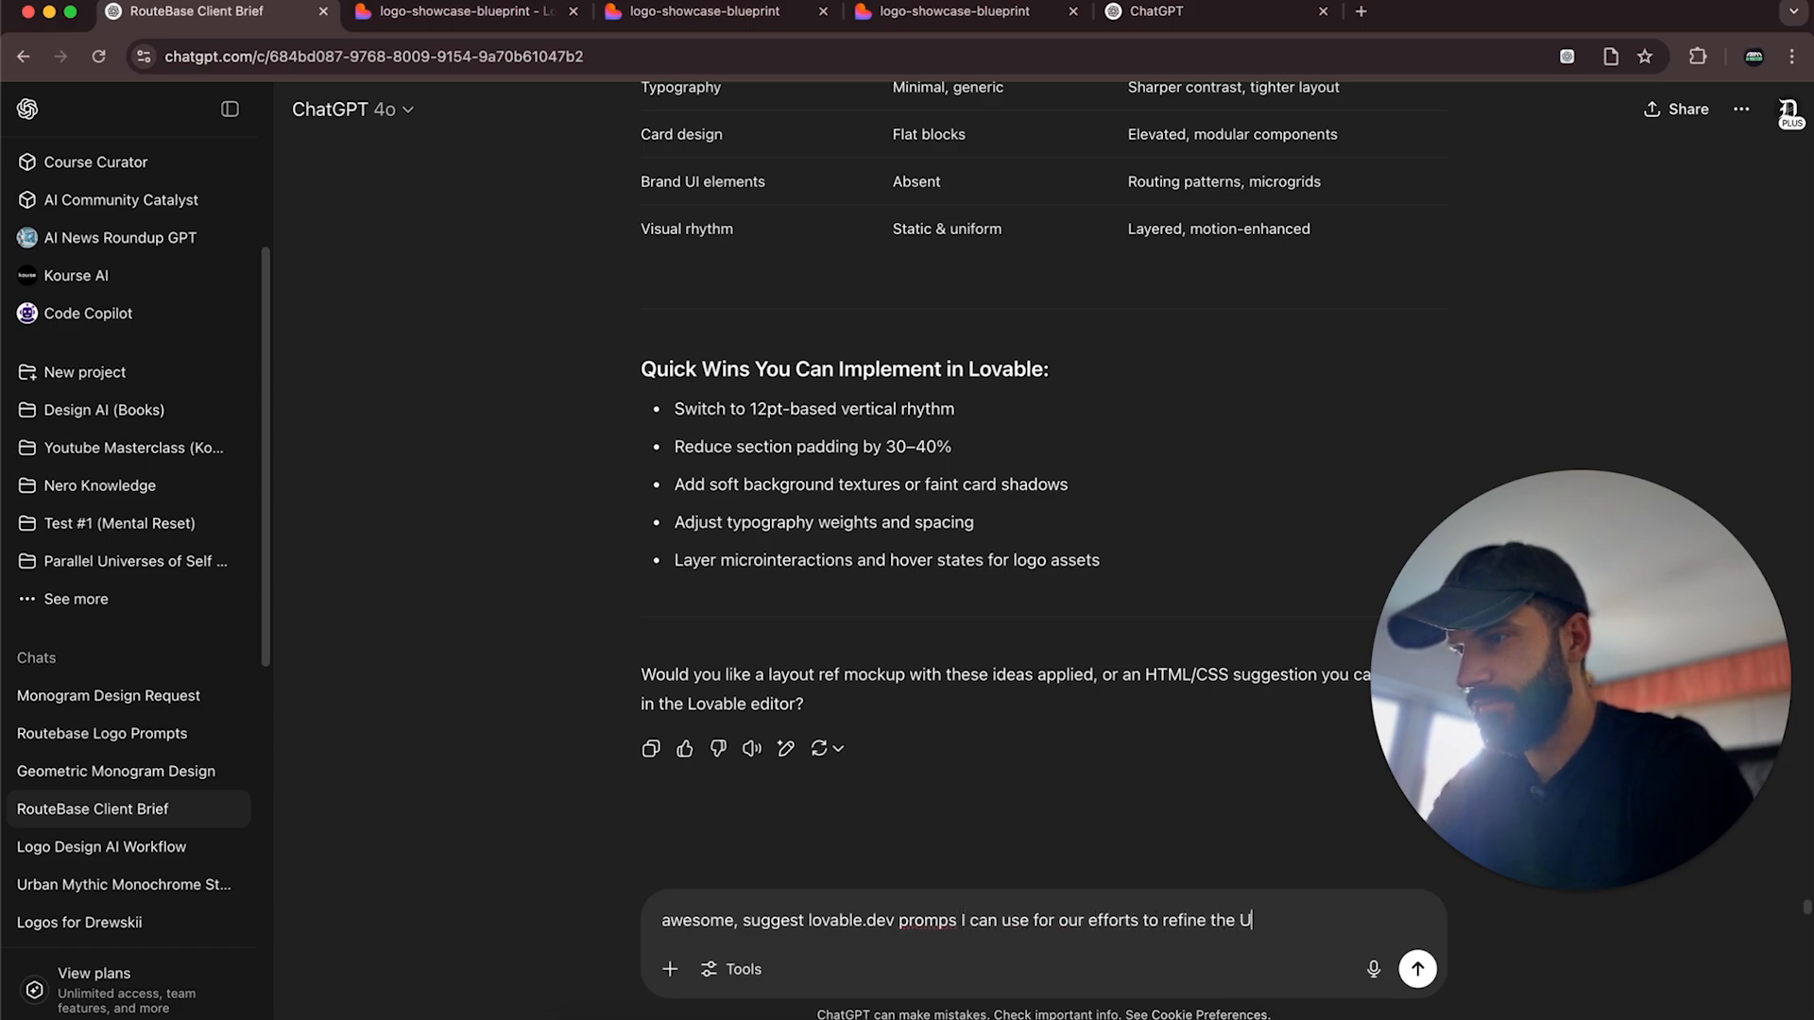
text(I more)
key(Return)
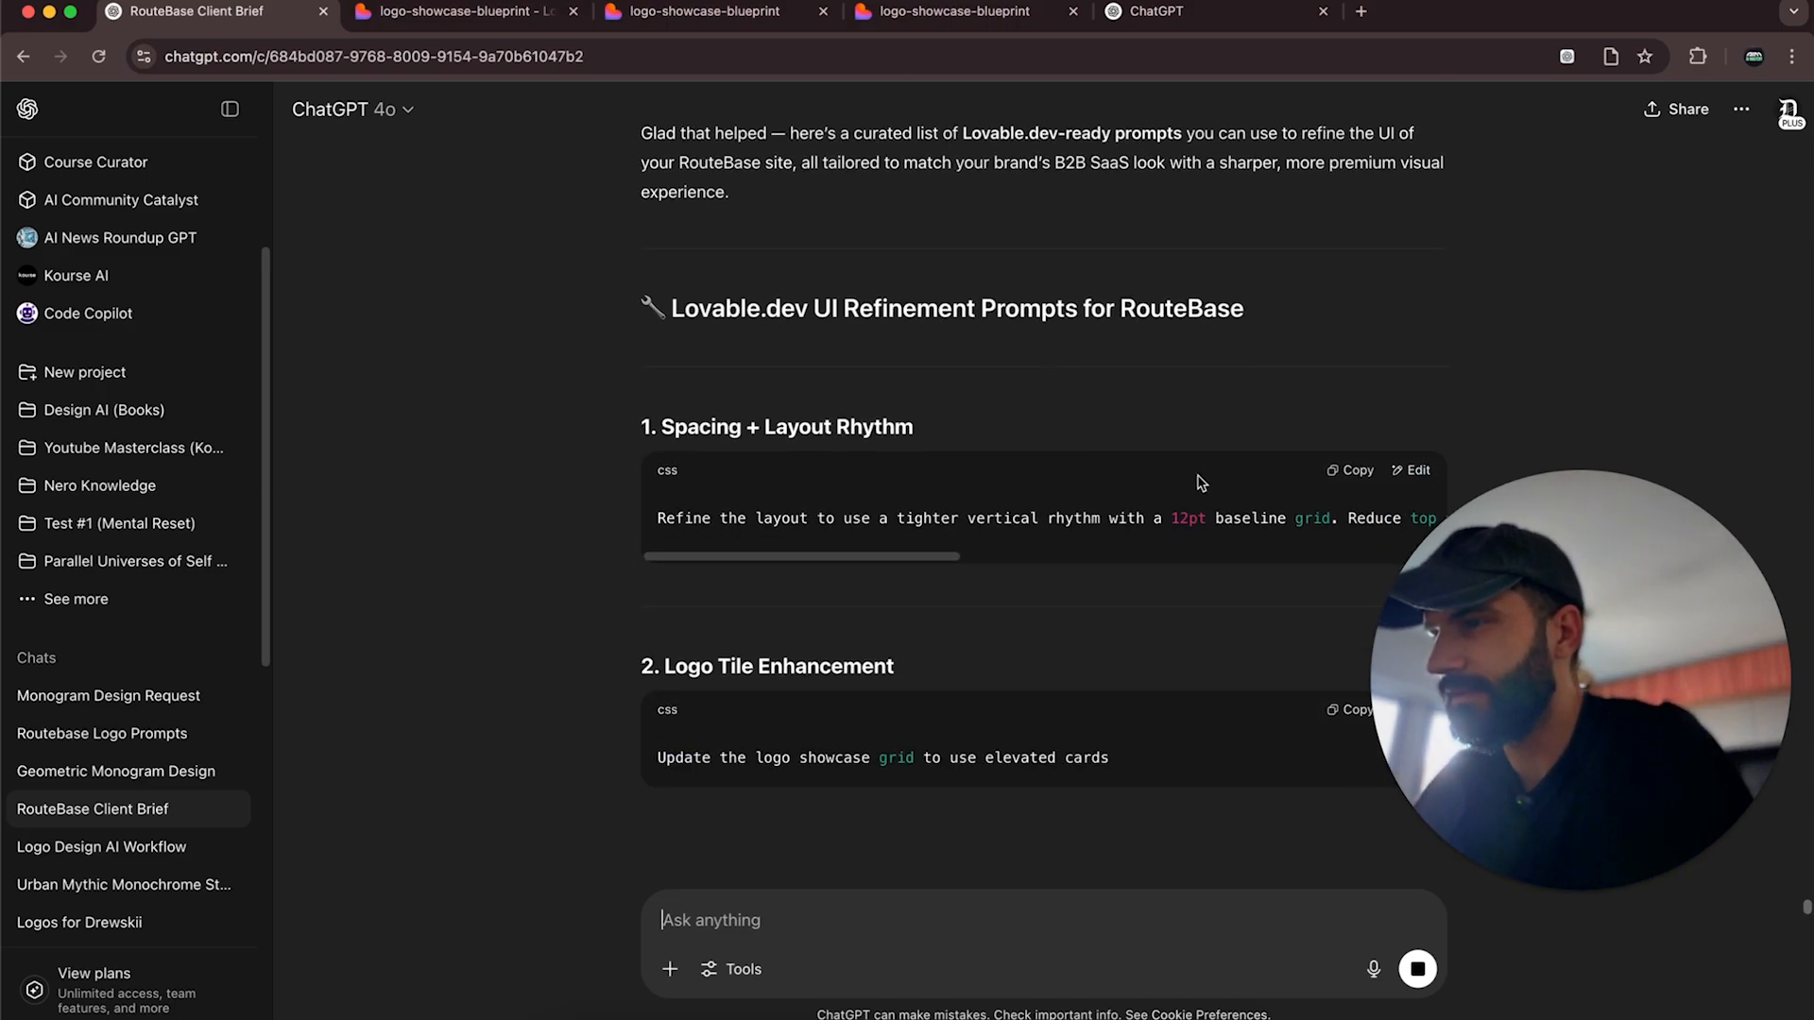
Read through the full text of ChatGPT's Spacing + Layout Rhythm, Logo Tile Enhancement and Typography Sharpness prompts.
scroll(1212, 513, right, 8)
scroll(1212, 513, right, 5)
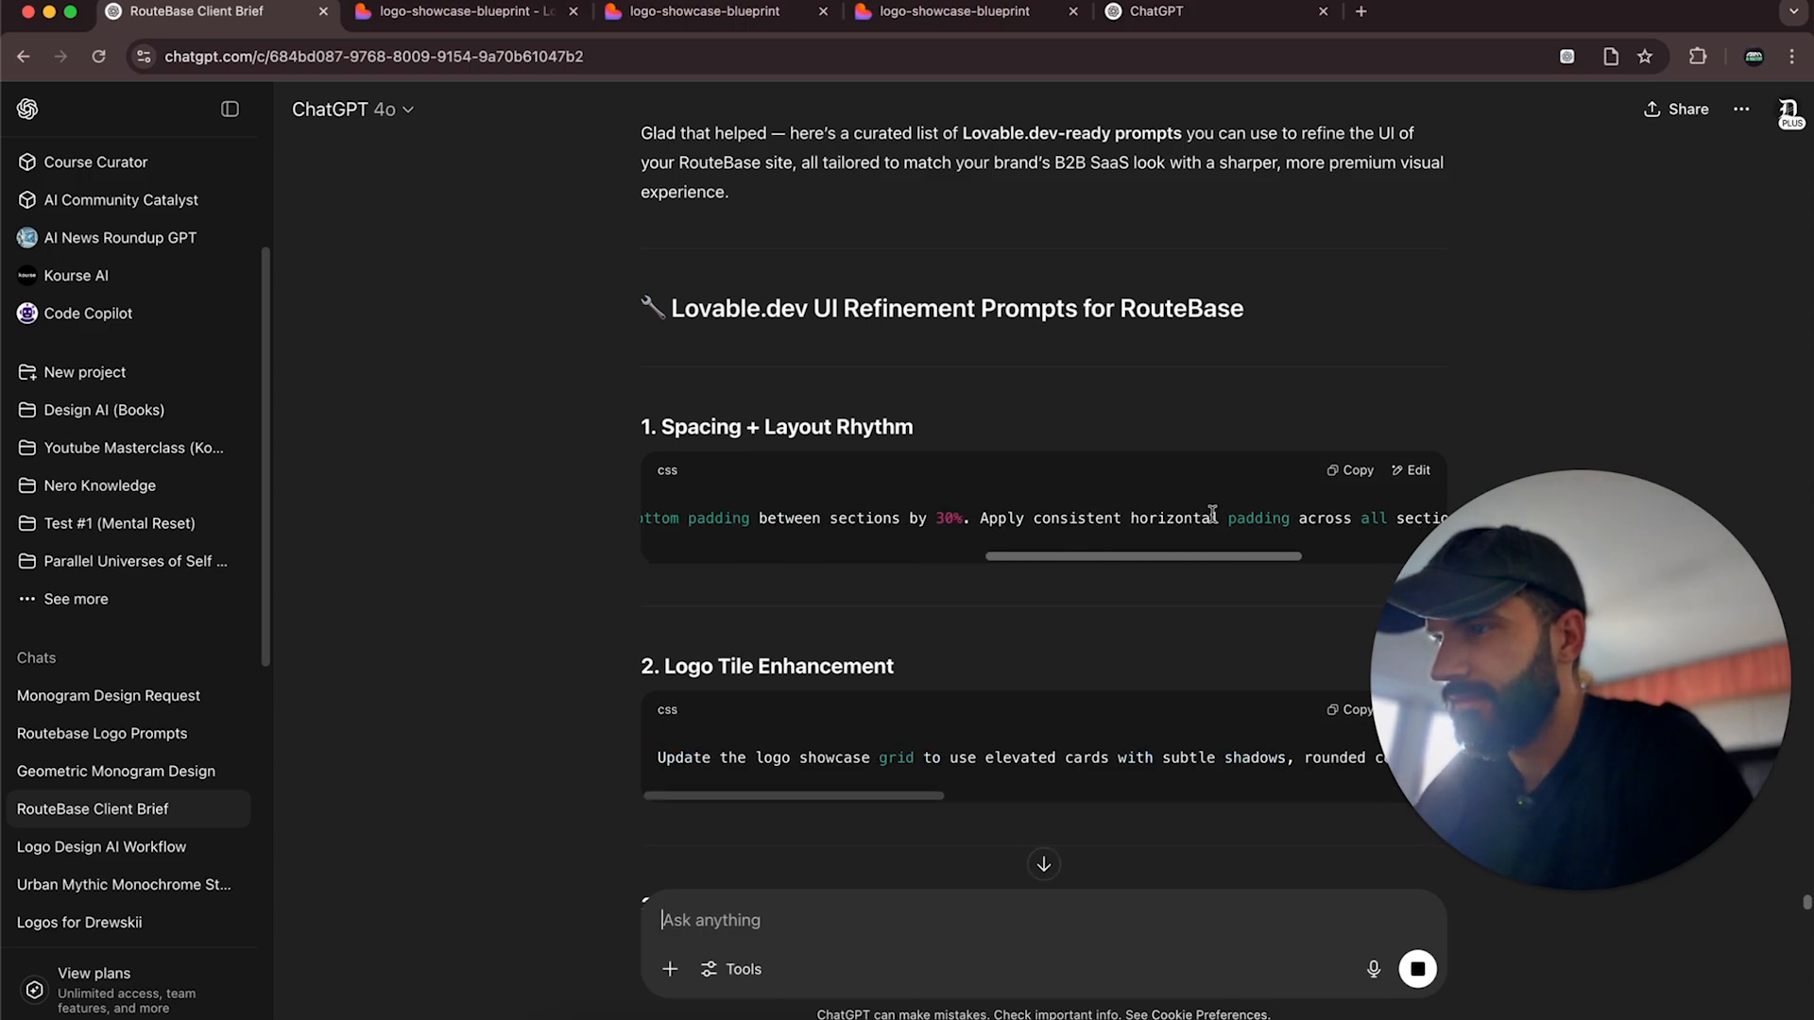
scroll(1212, 513, right, 4)
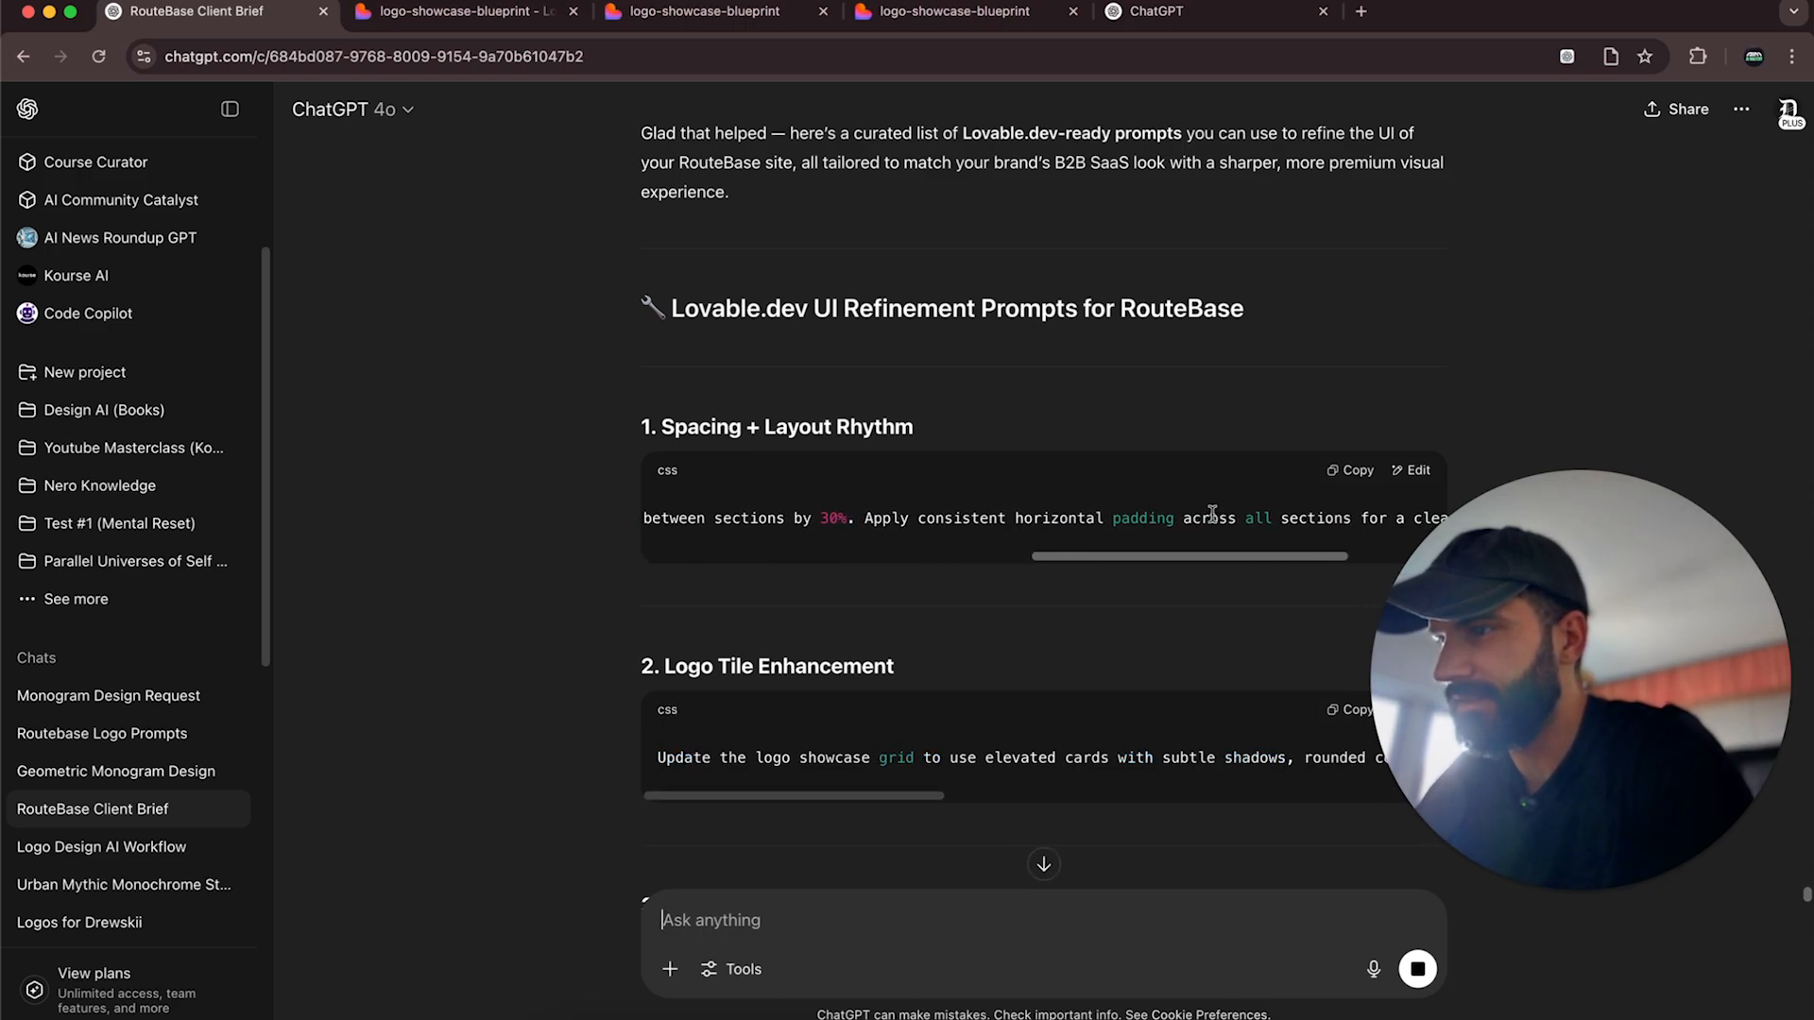
scroll(1212, 515, right, 3)
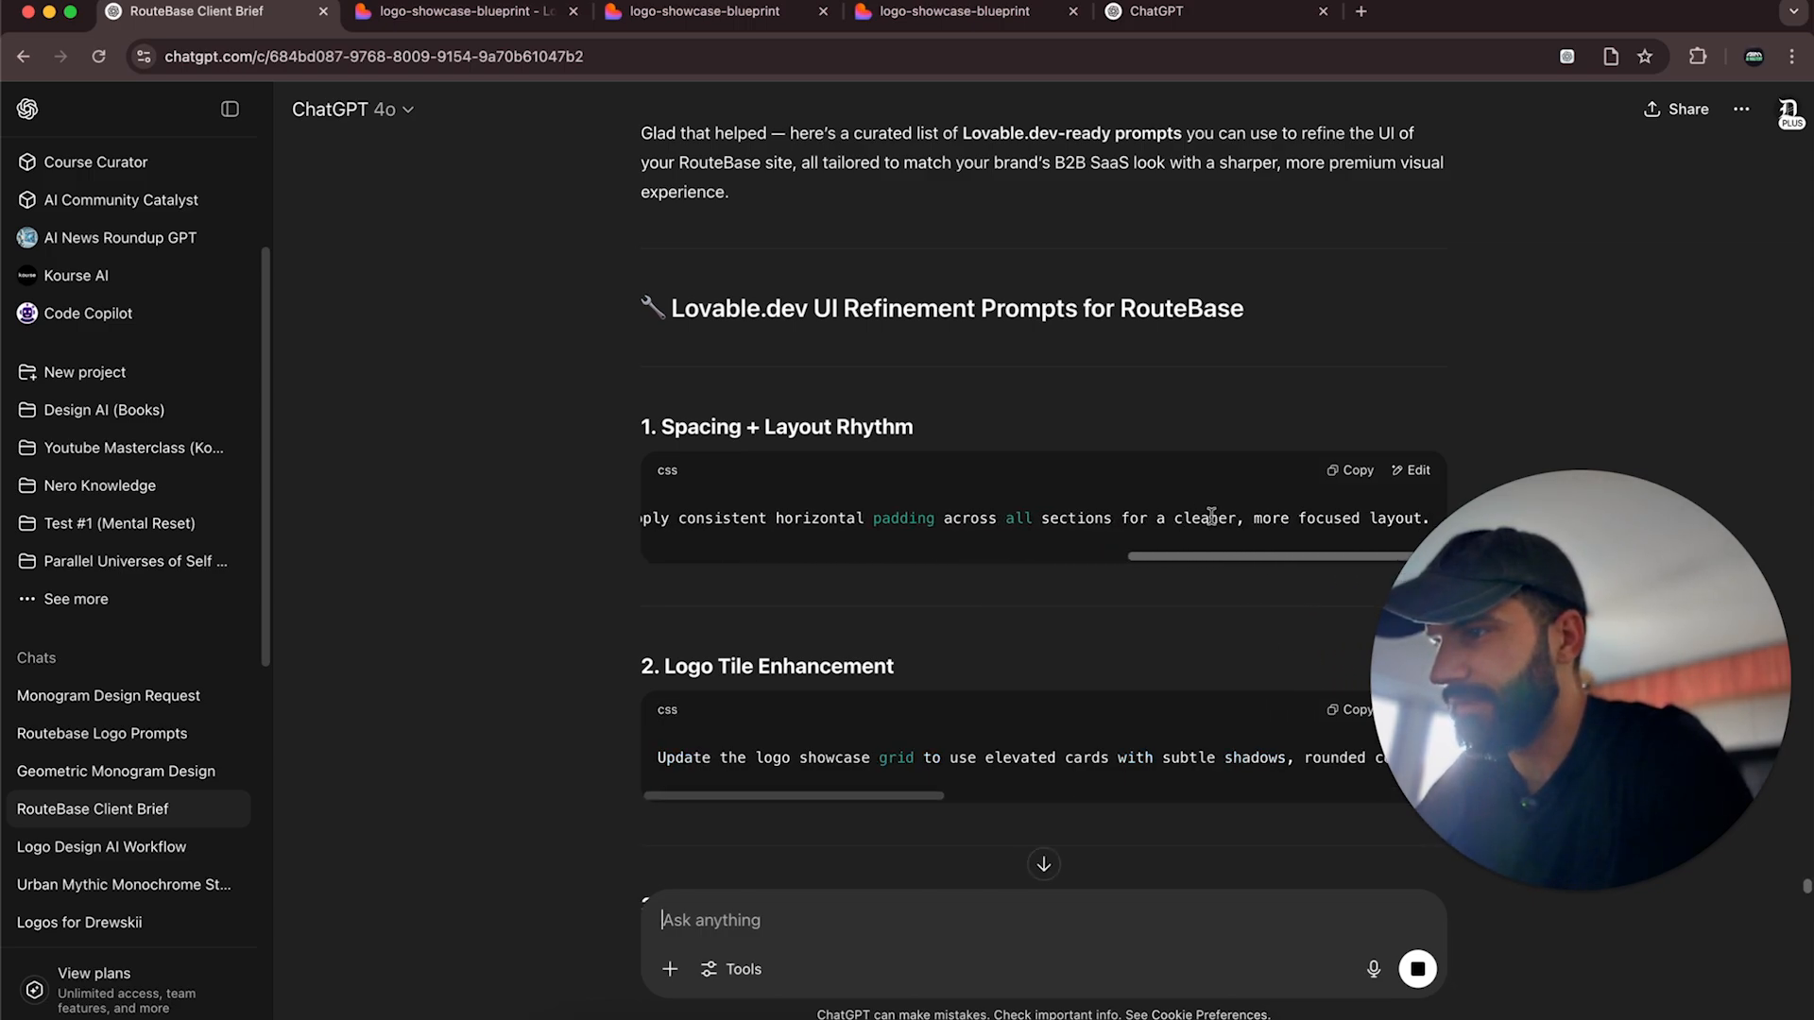
scroll(1153, 560, down, 2)
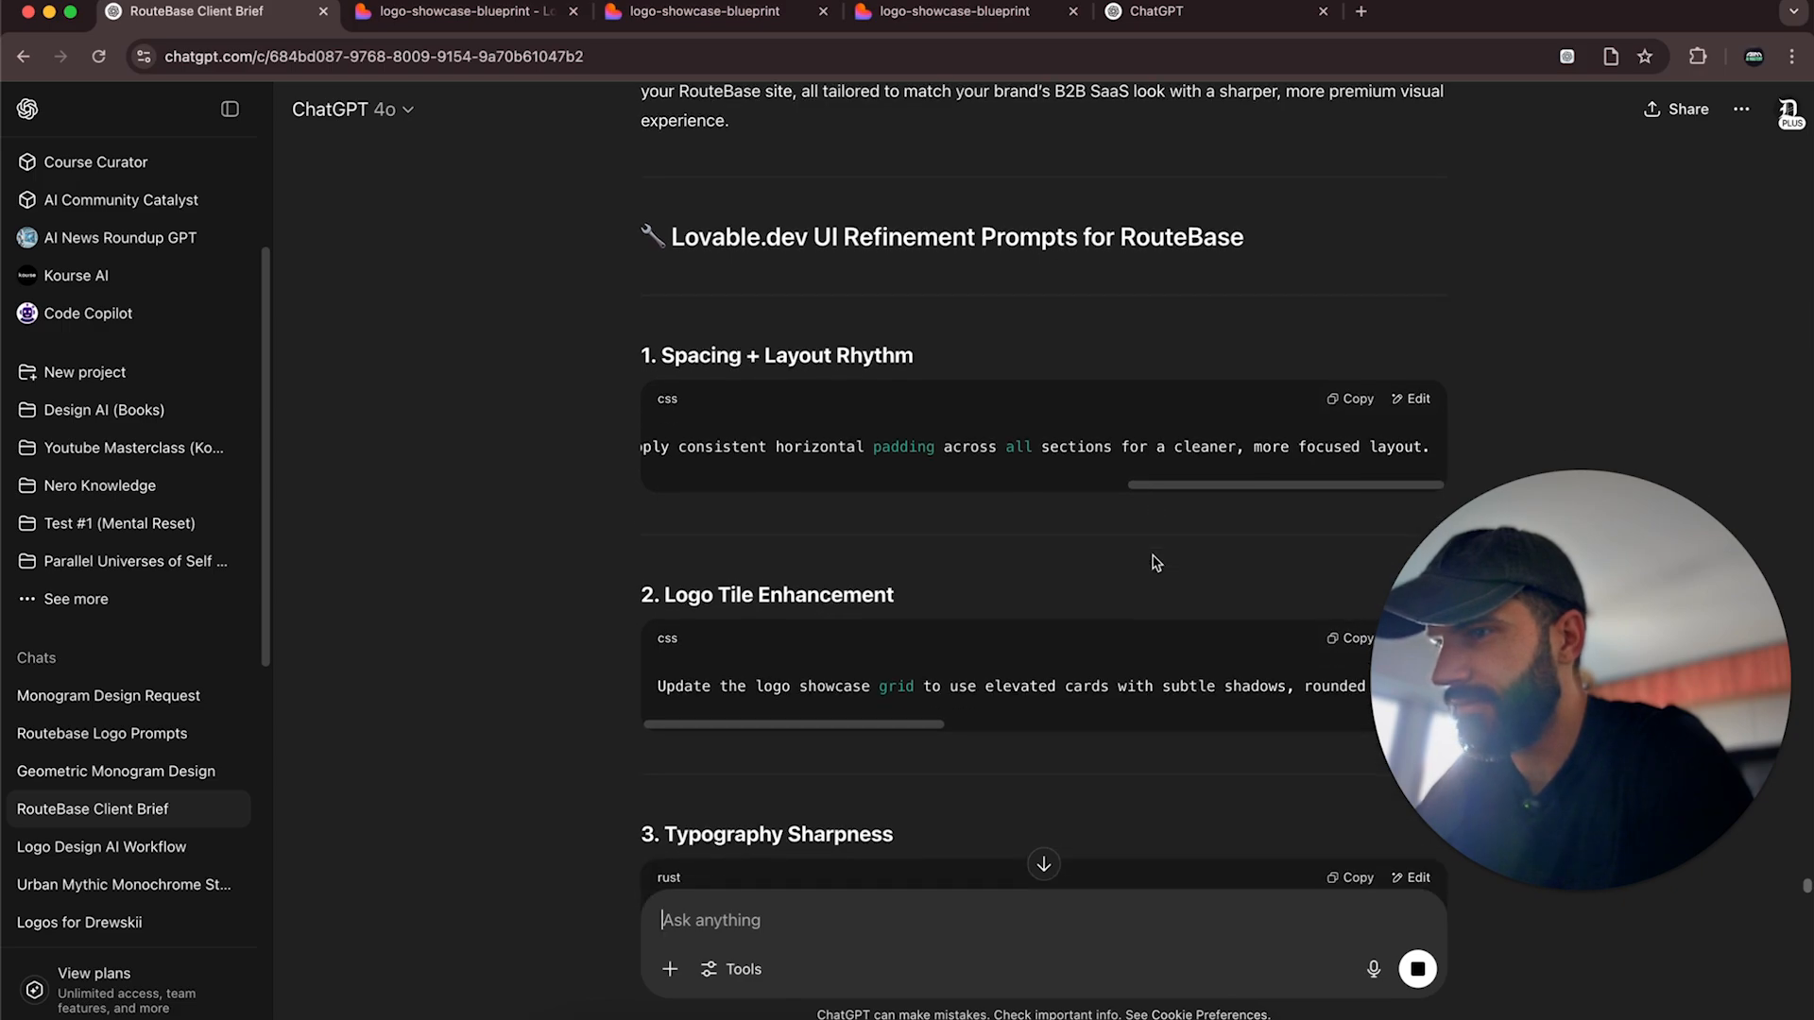
scroll(1154, 563, down, 4)
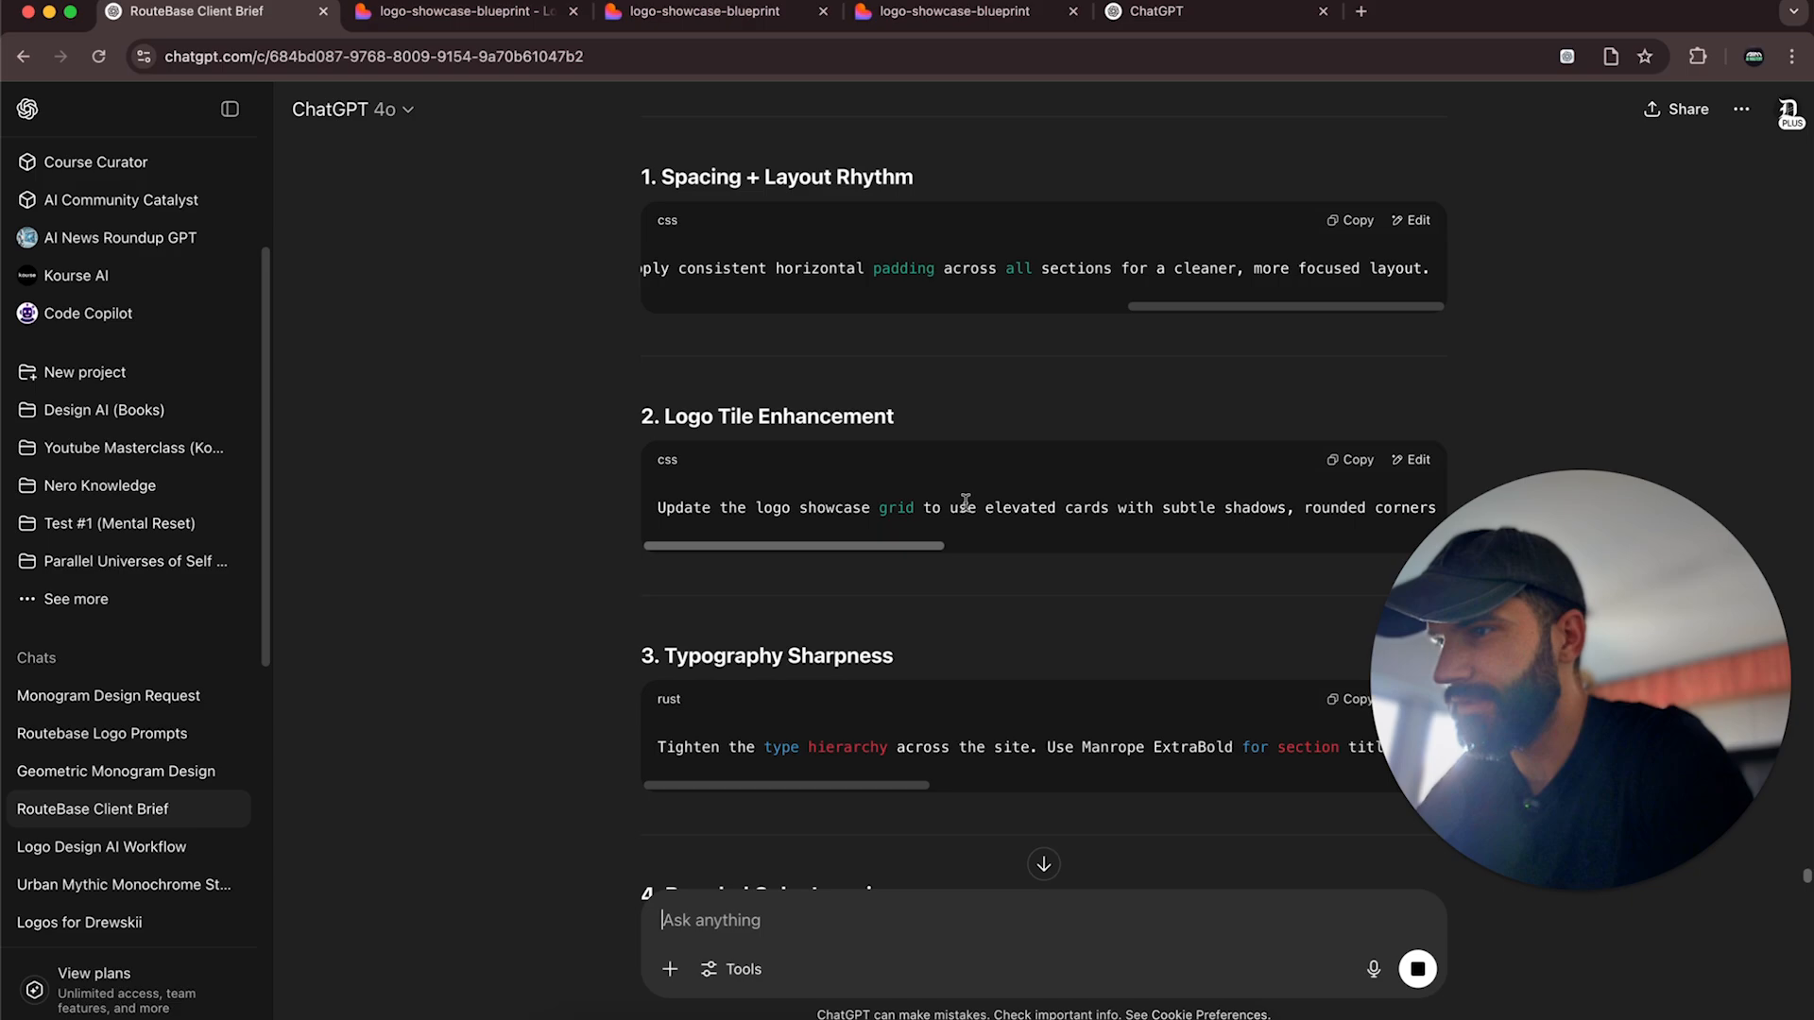
scroll(965, 500, right, 1)
scroll(966, 502, right, 10)
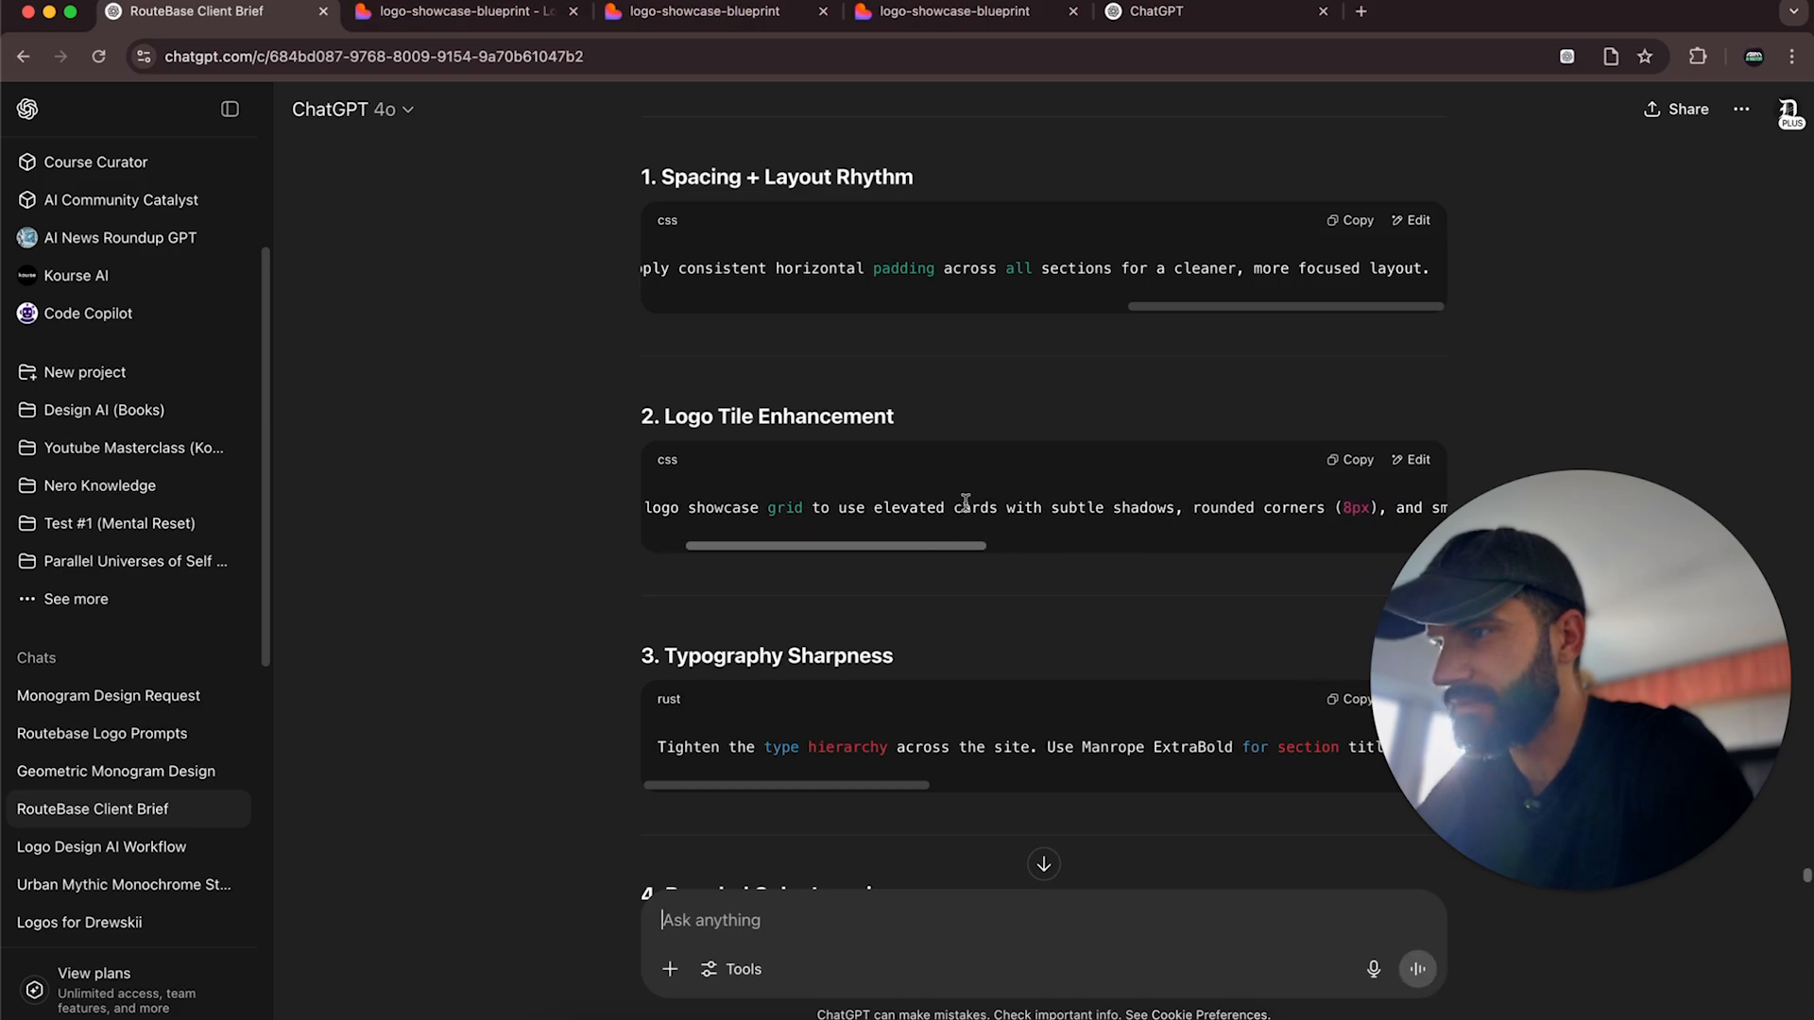
scroll(965, 502, right, 8)
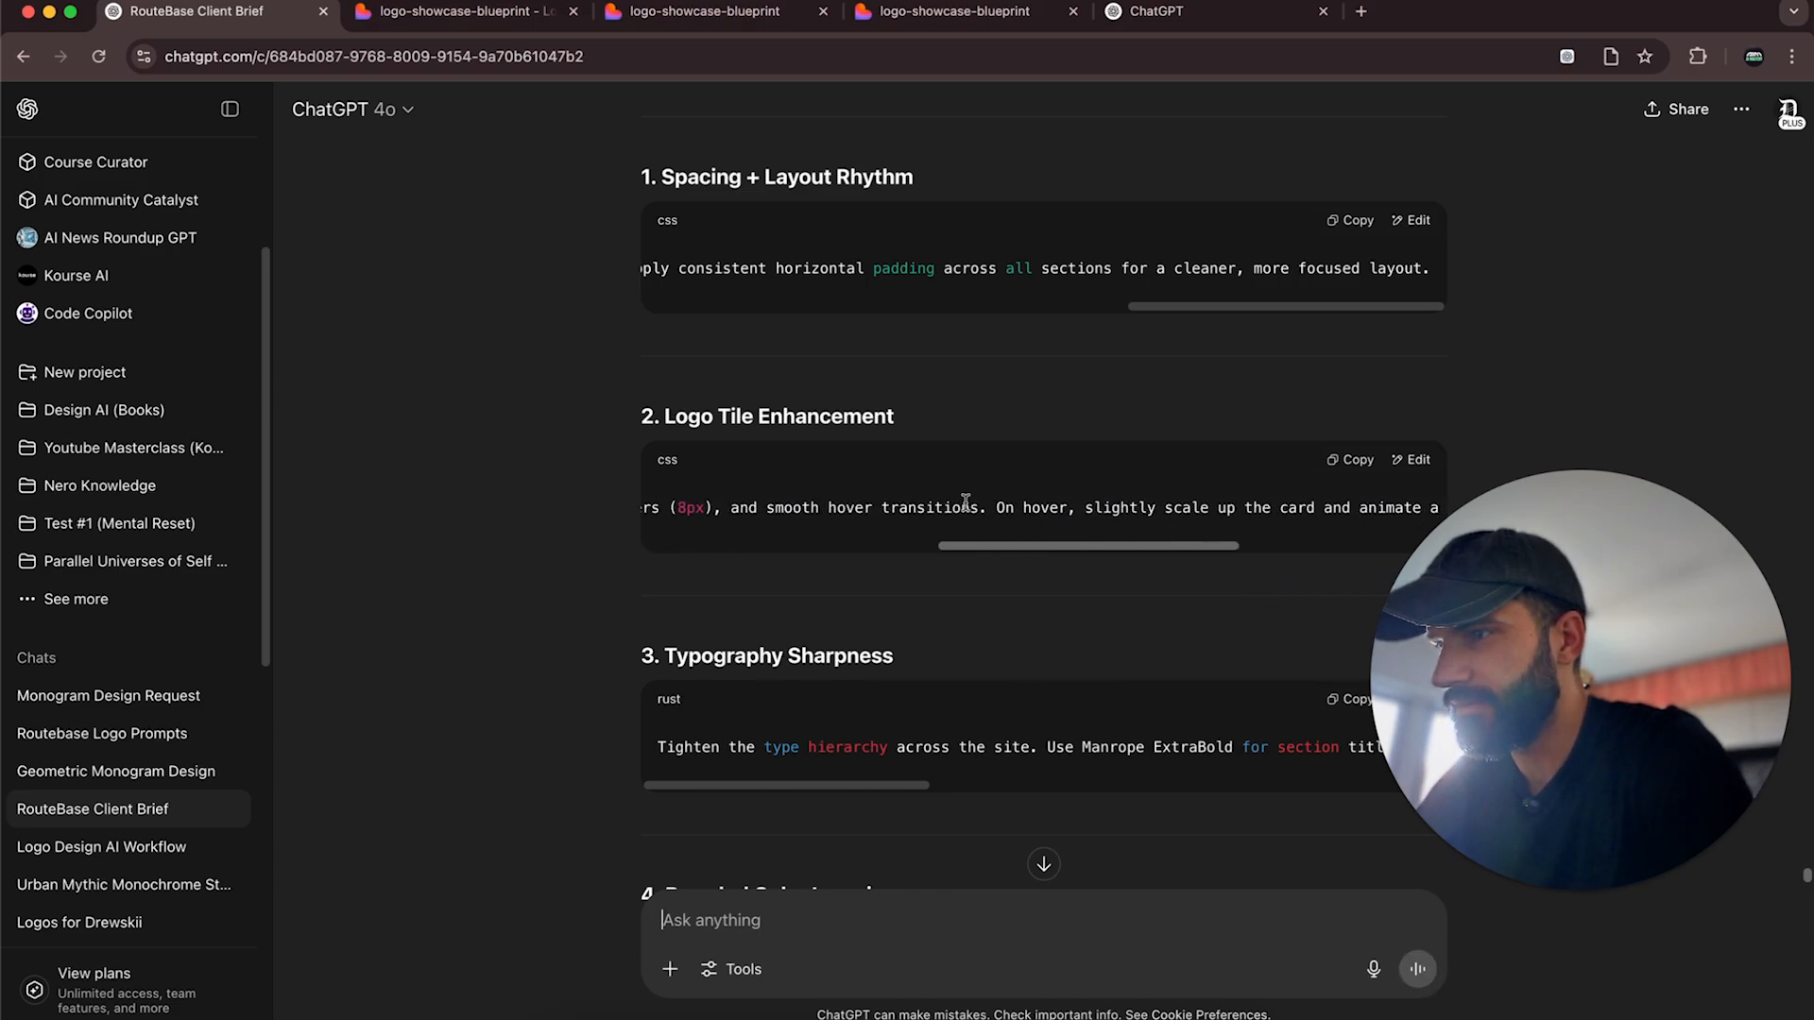
scroll(1089, 605, down, 2)
scroll(1088, 606, down, 1)
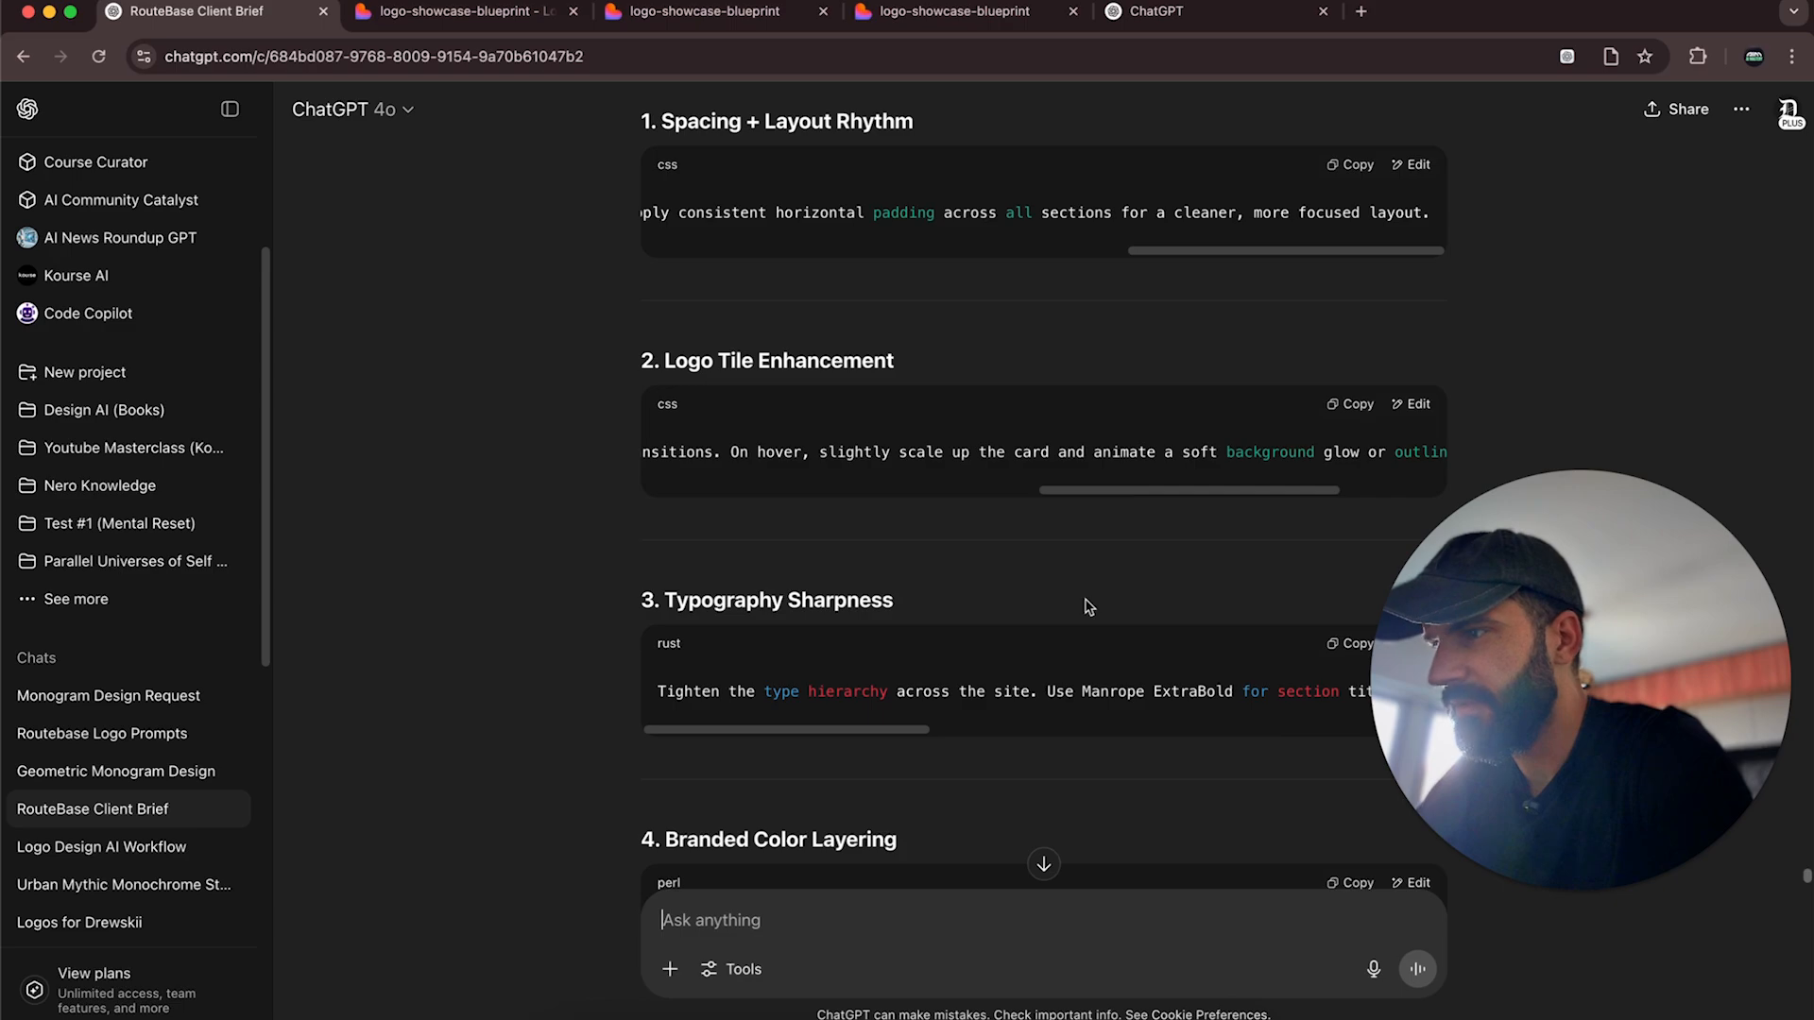
scroll(1089, 606, down, 4)
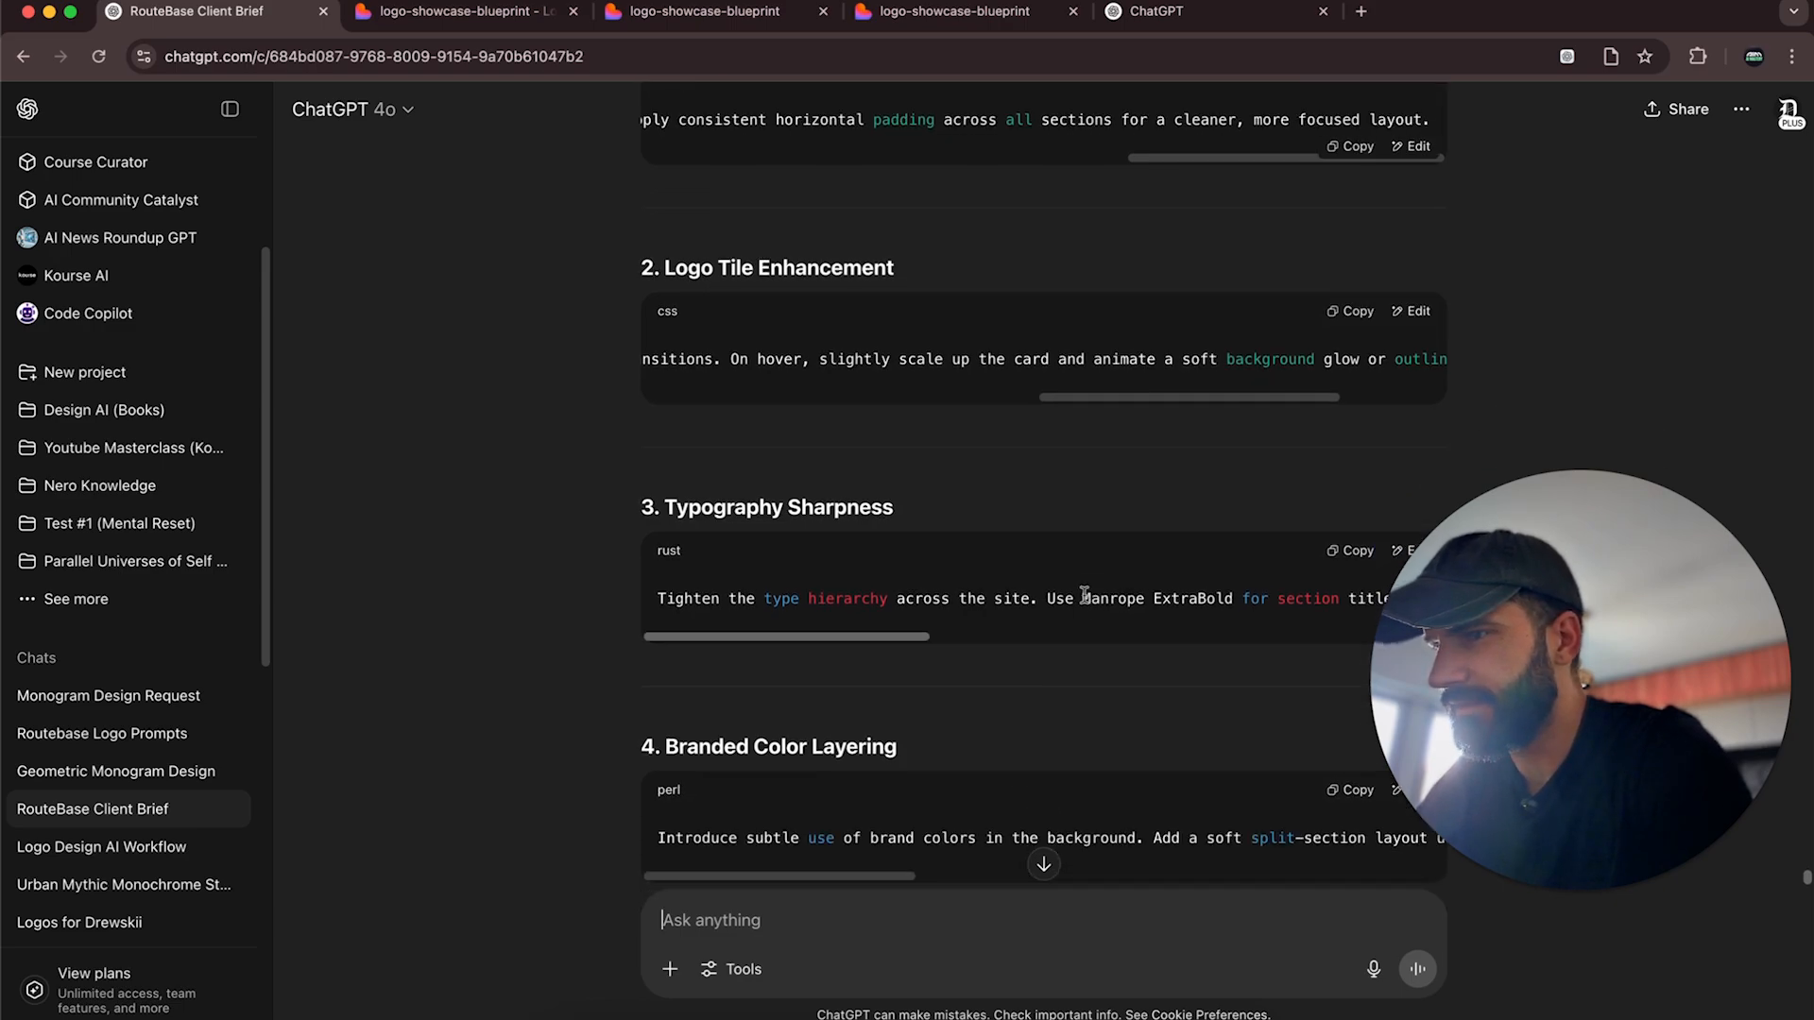
scroll(1084, 592, right, 3)
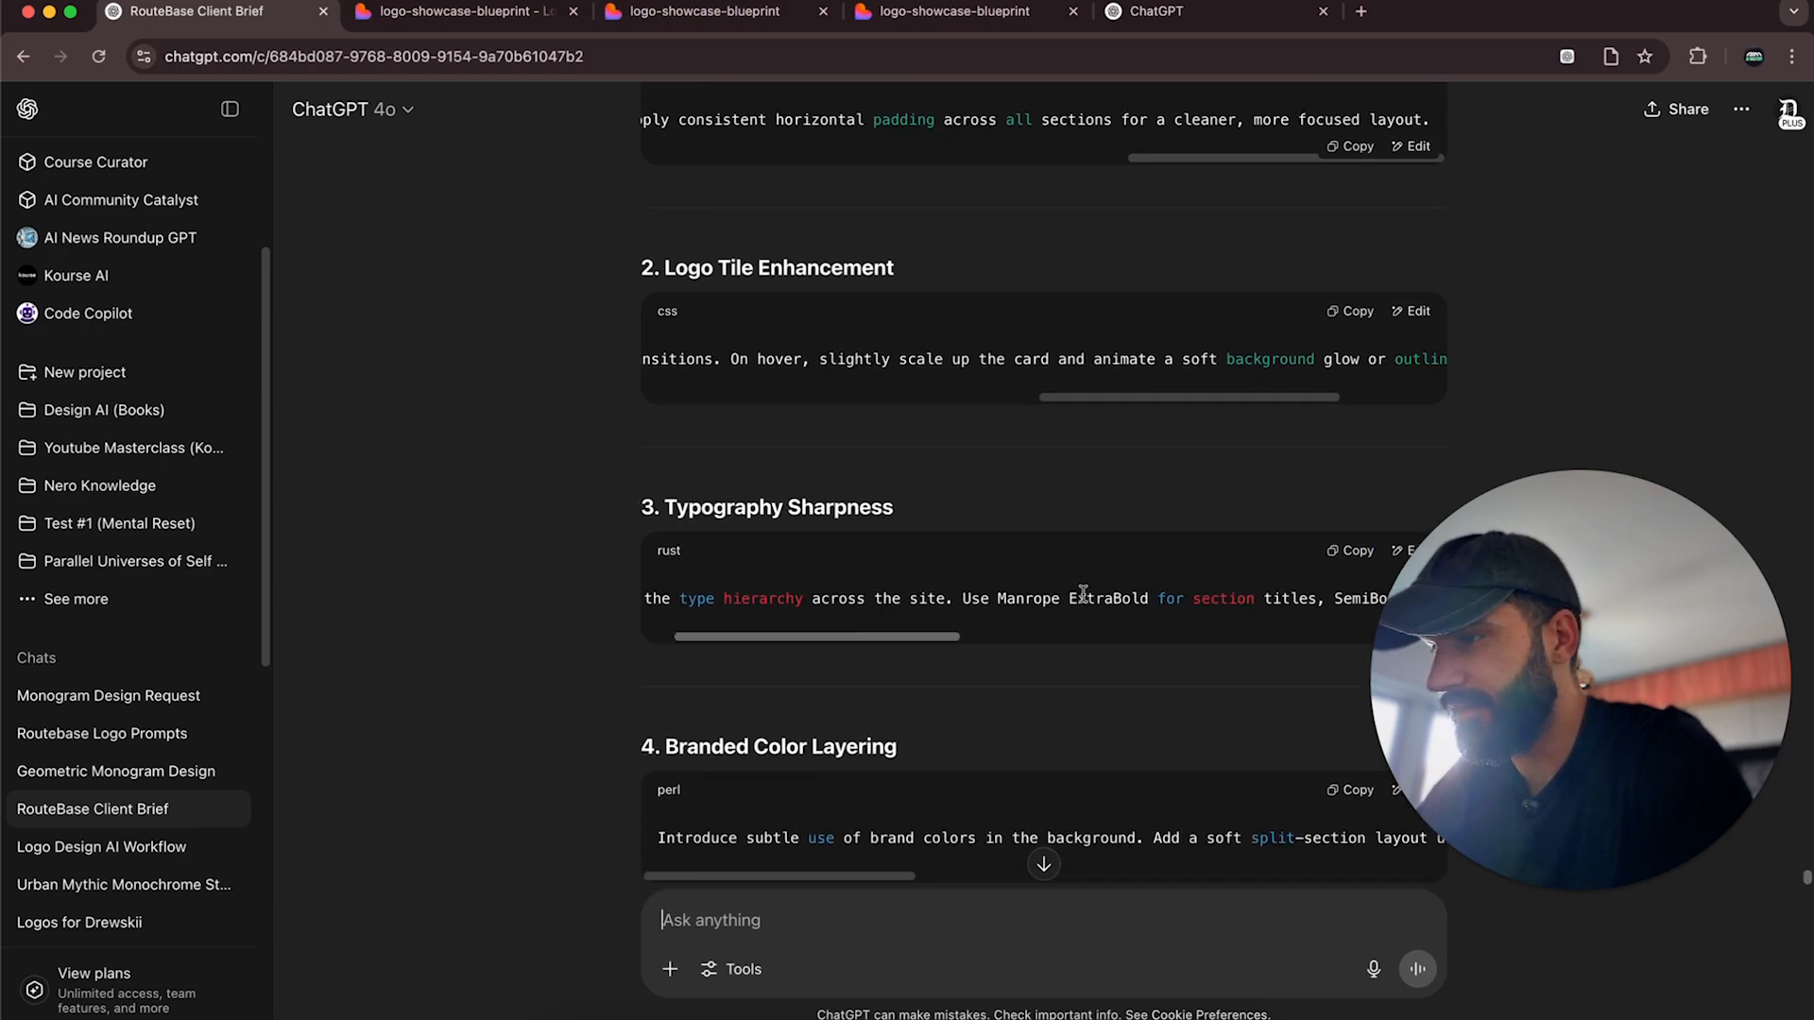
scroll(1083, 593, right, 10)
scroll(1084, 592, right, 7)
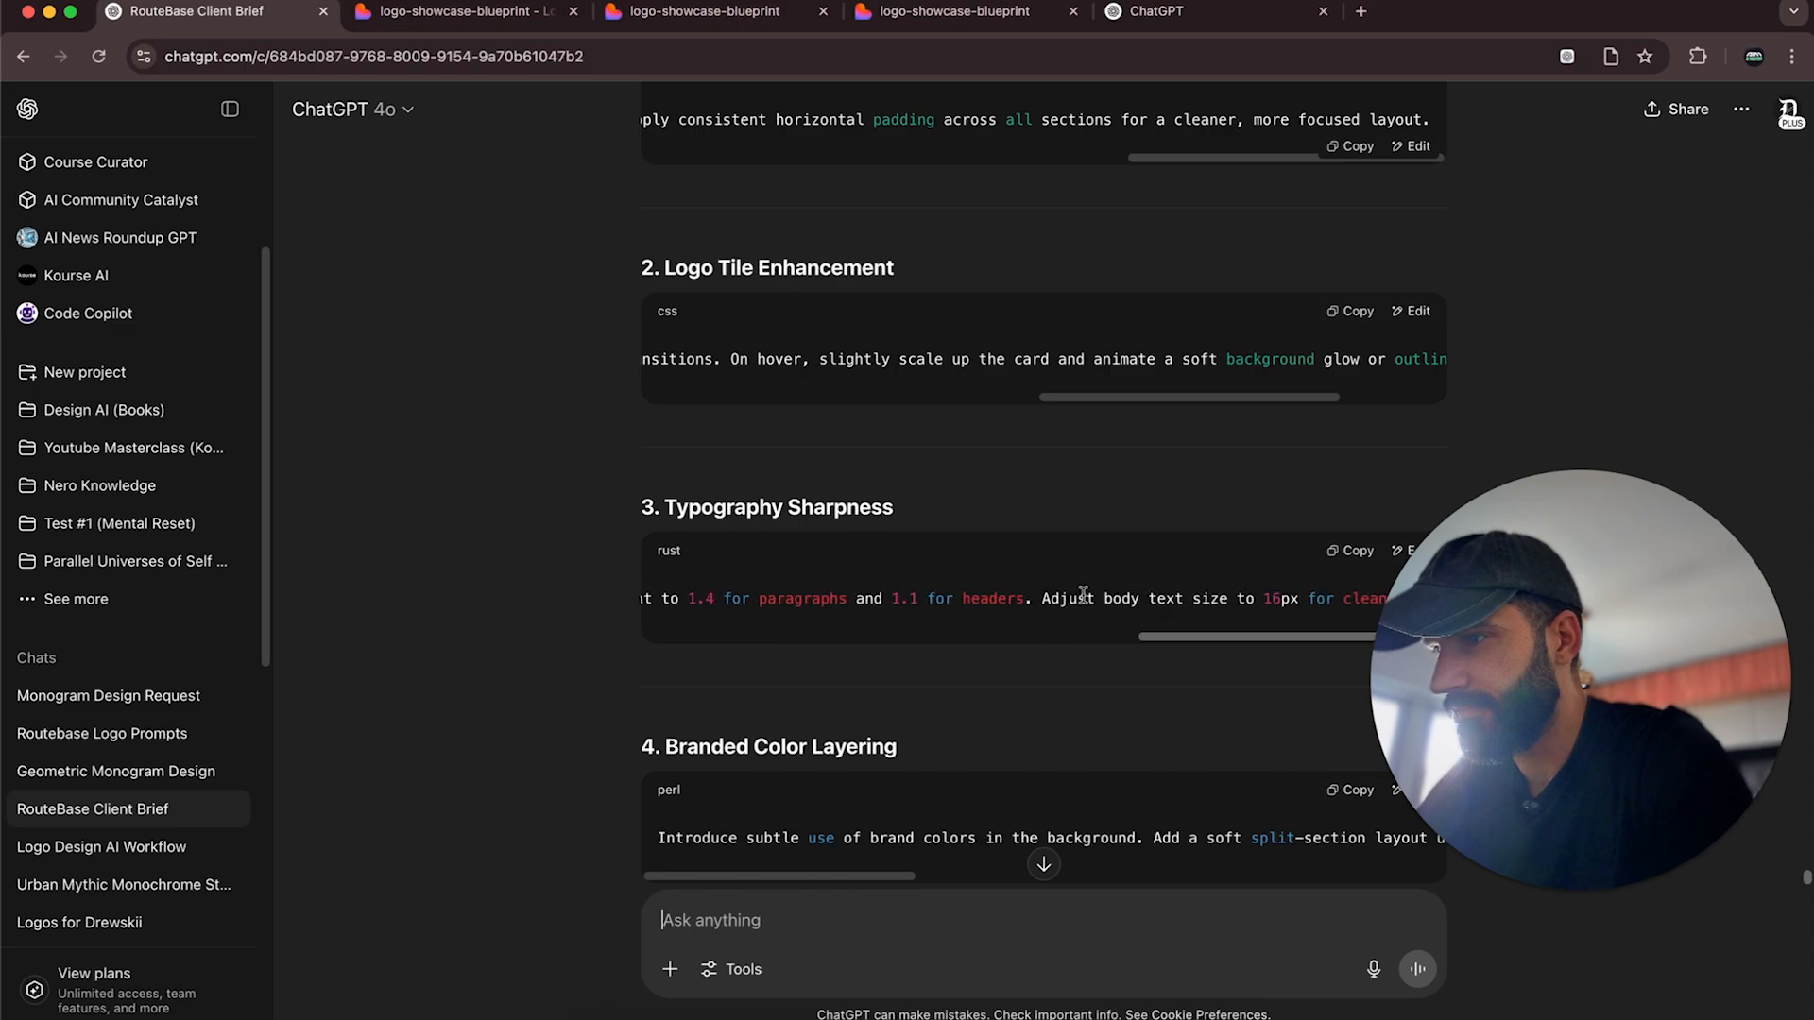
scroll(1083, 592, down, 3)
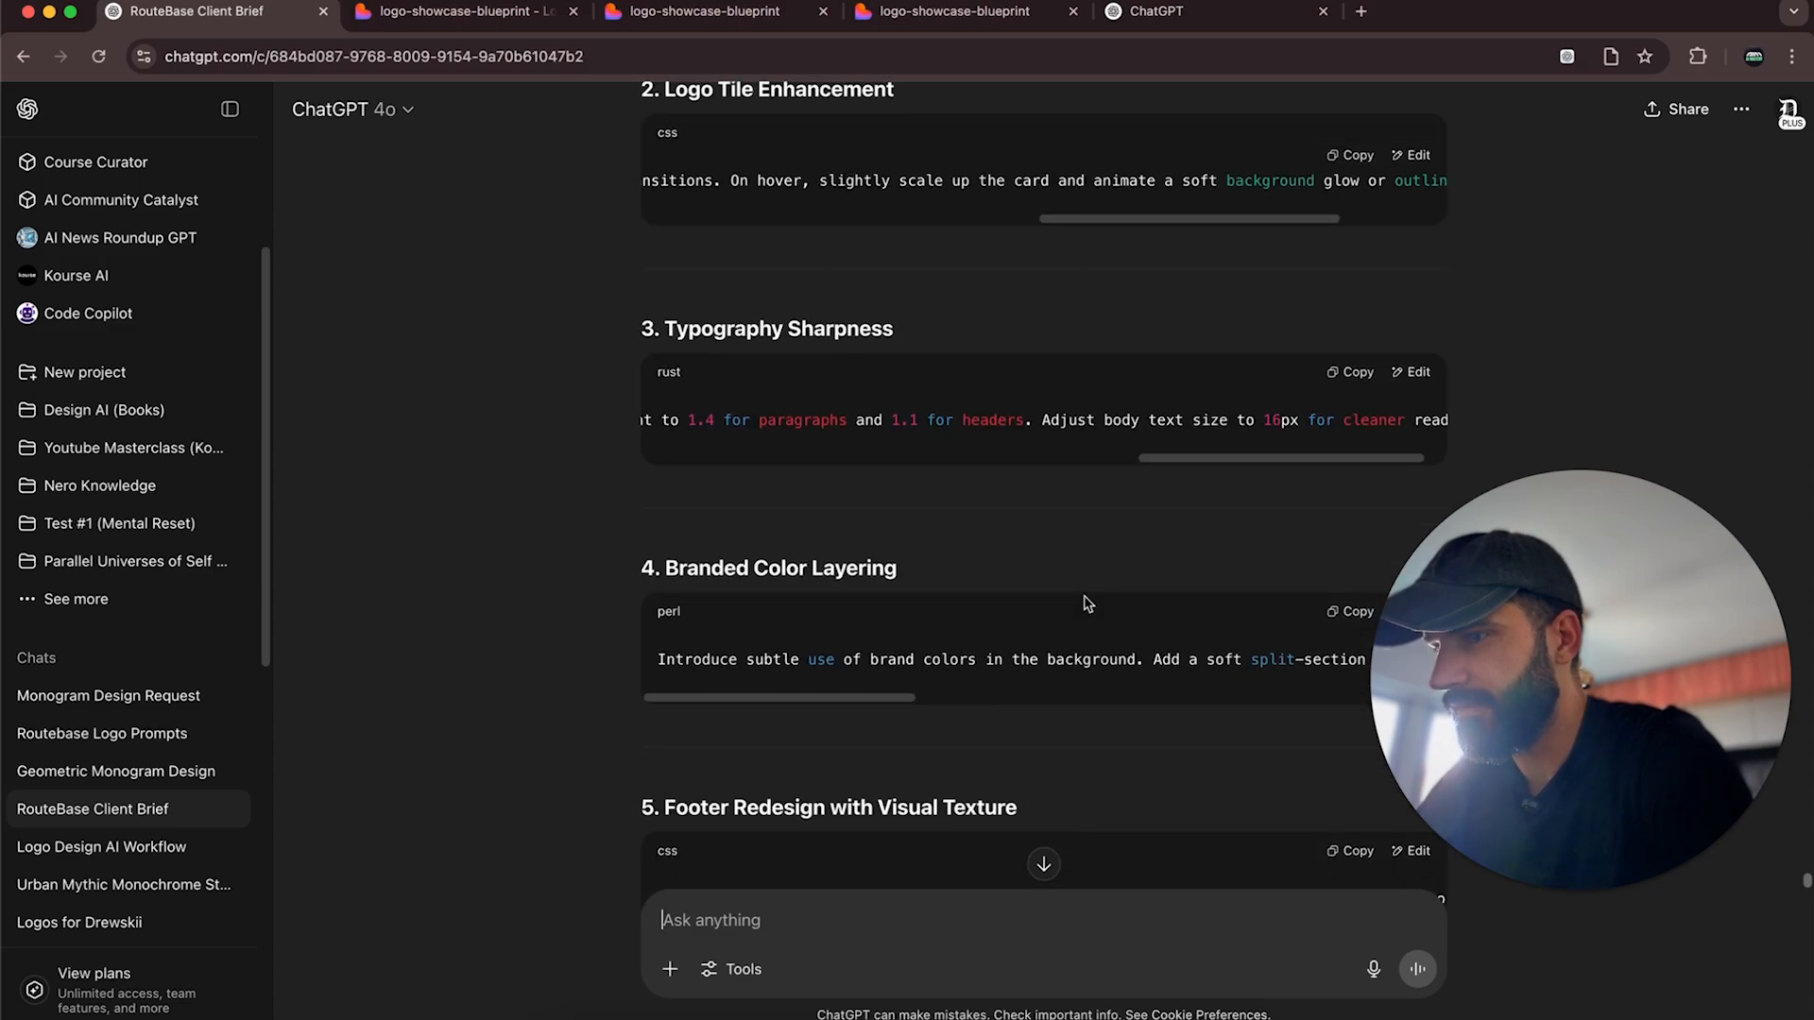
Copy the Spacing + Layout Rhythm prompt from ChatGPT and send it to Lovable in the logo-showcase-blueprint project.
scroll(1086, 602, up, 7)
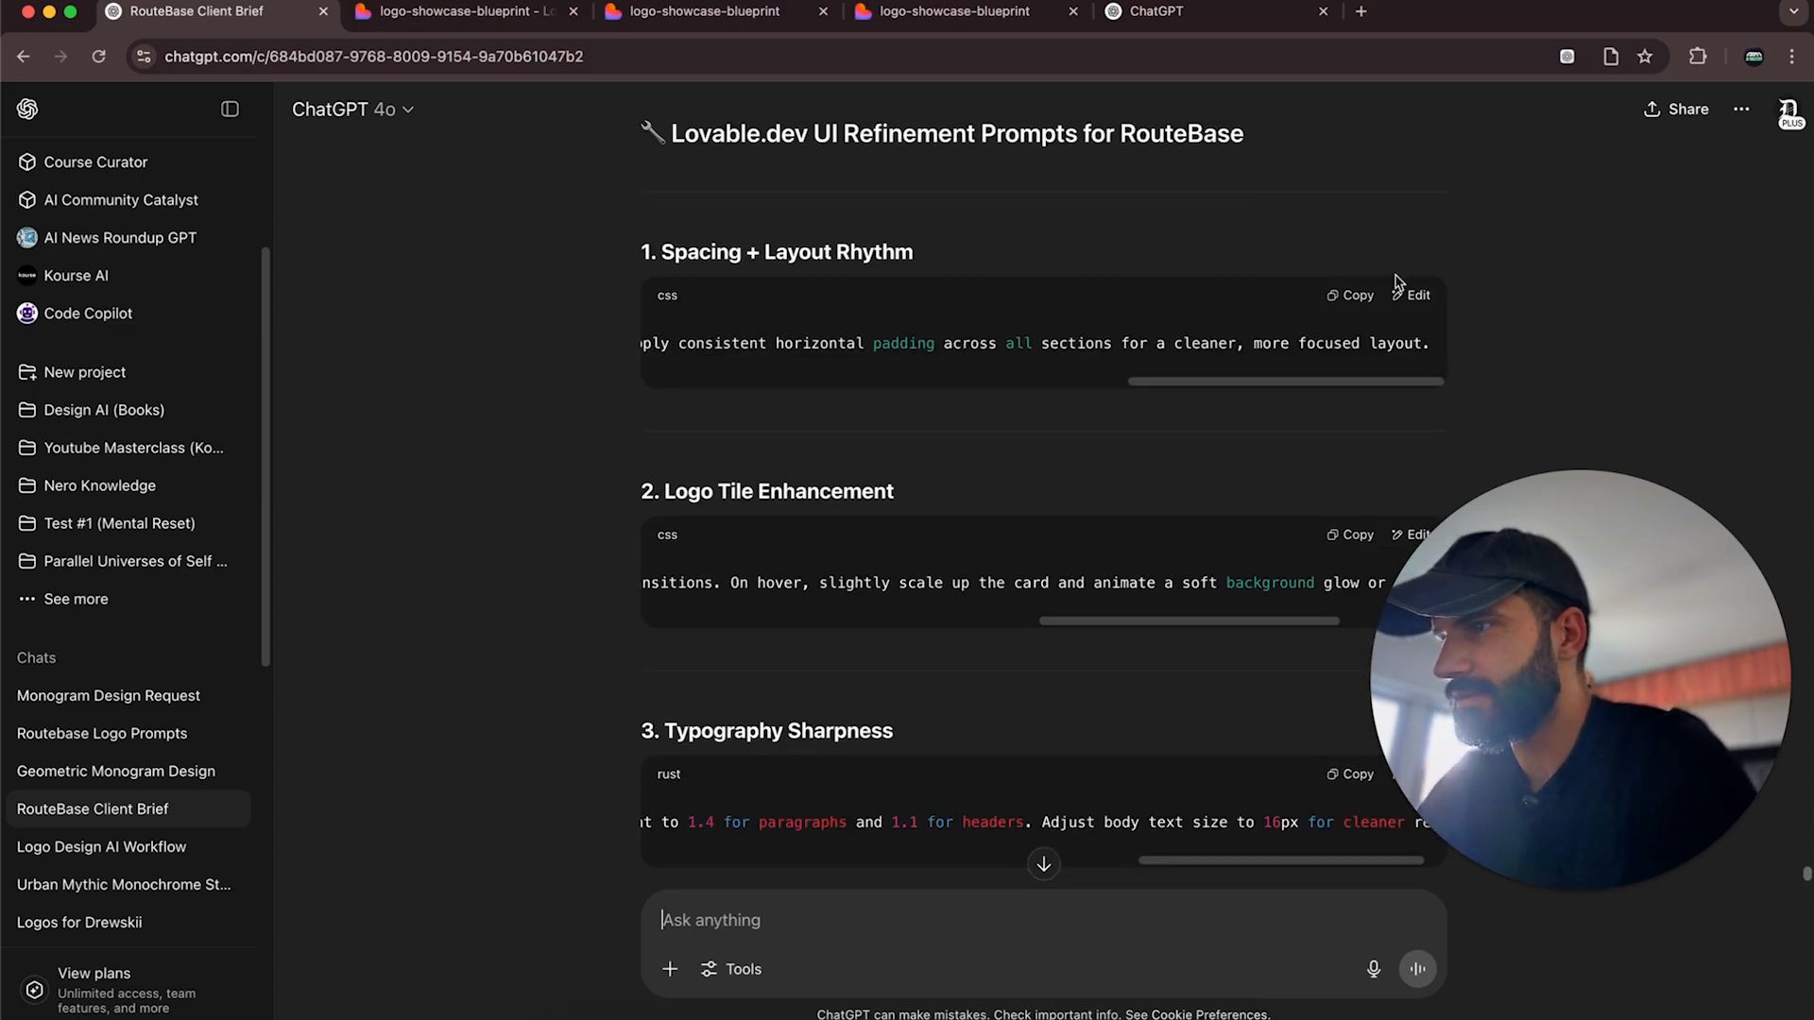
click(1366, 304)
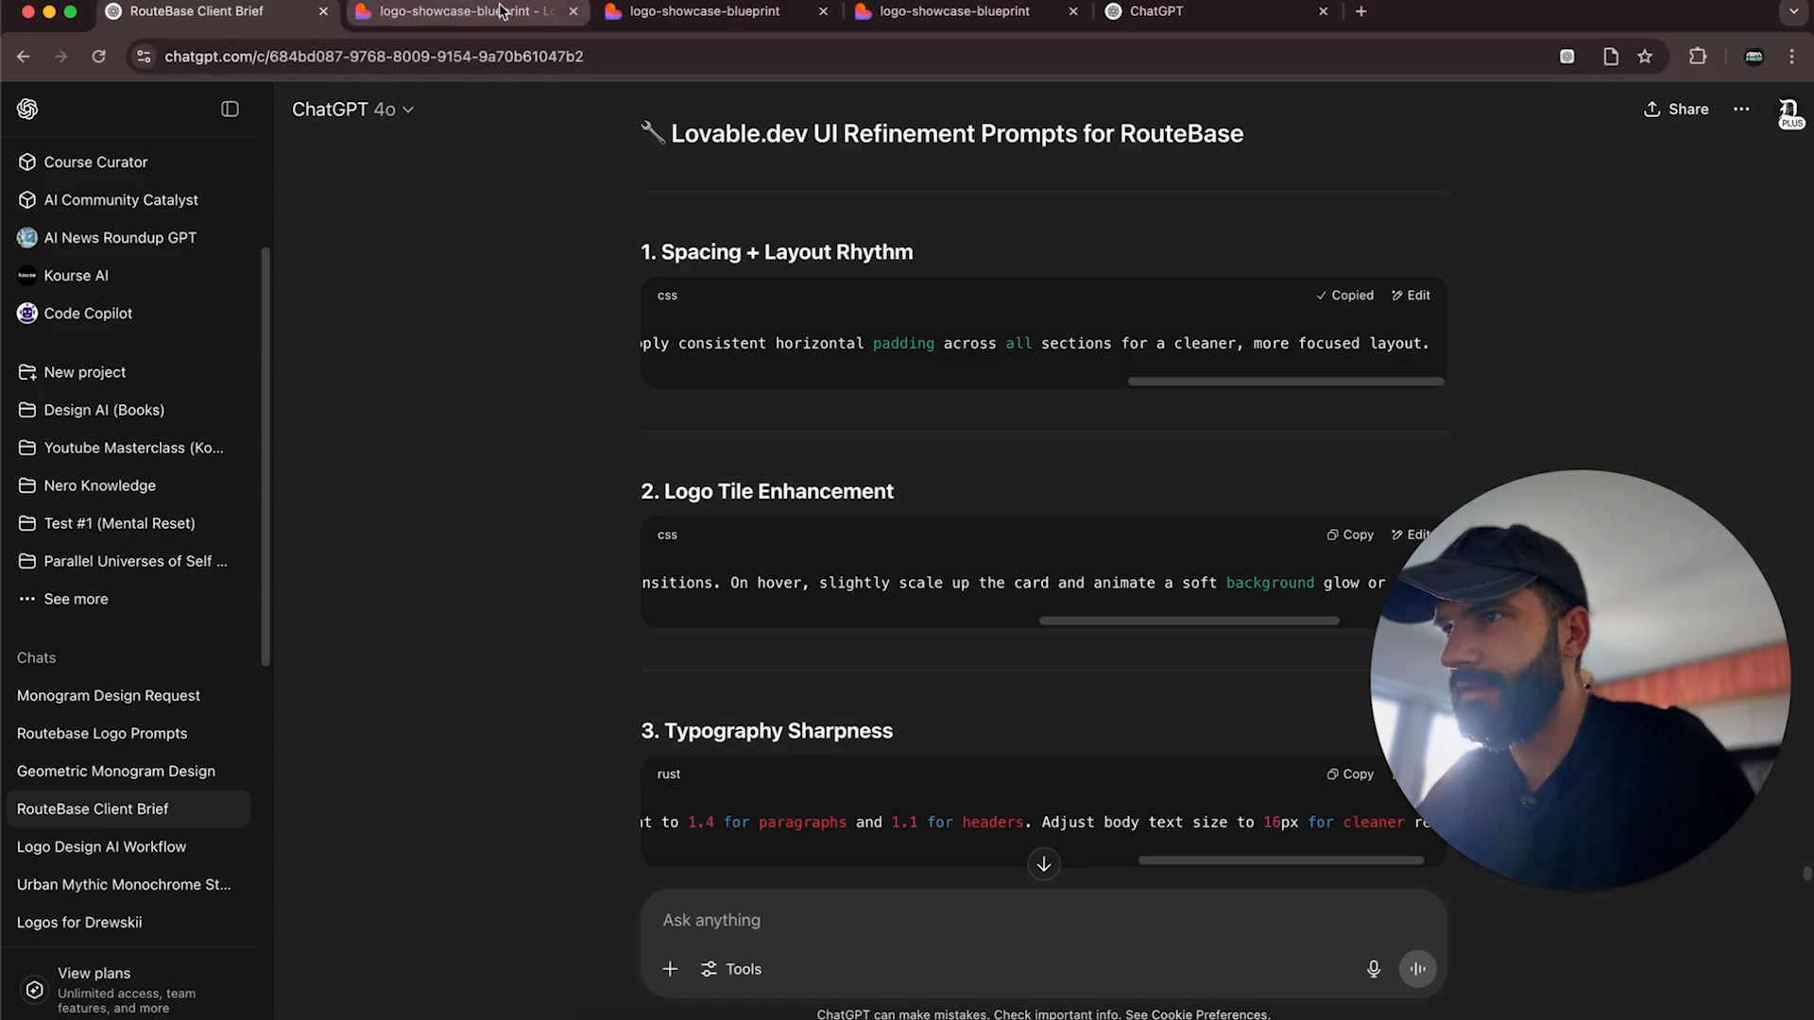
click(444, 11)
click(271, 950)
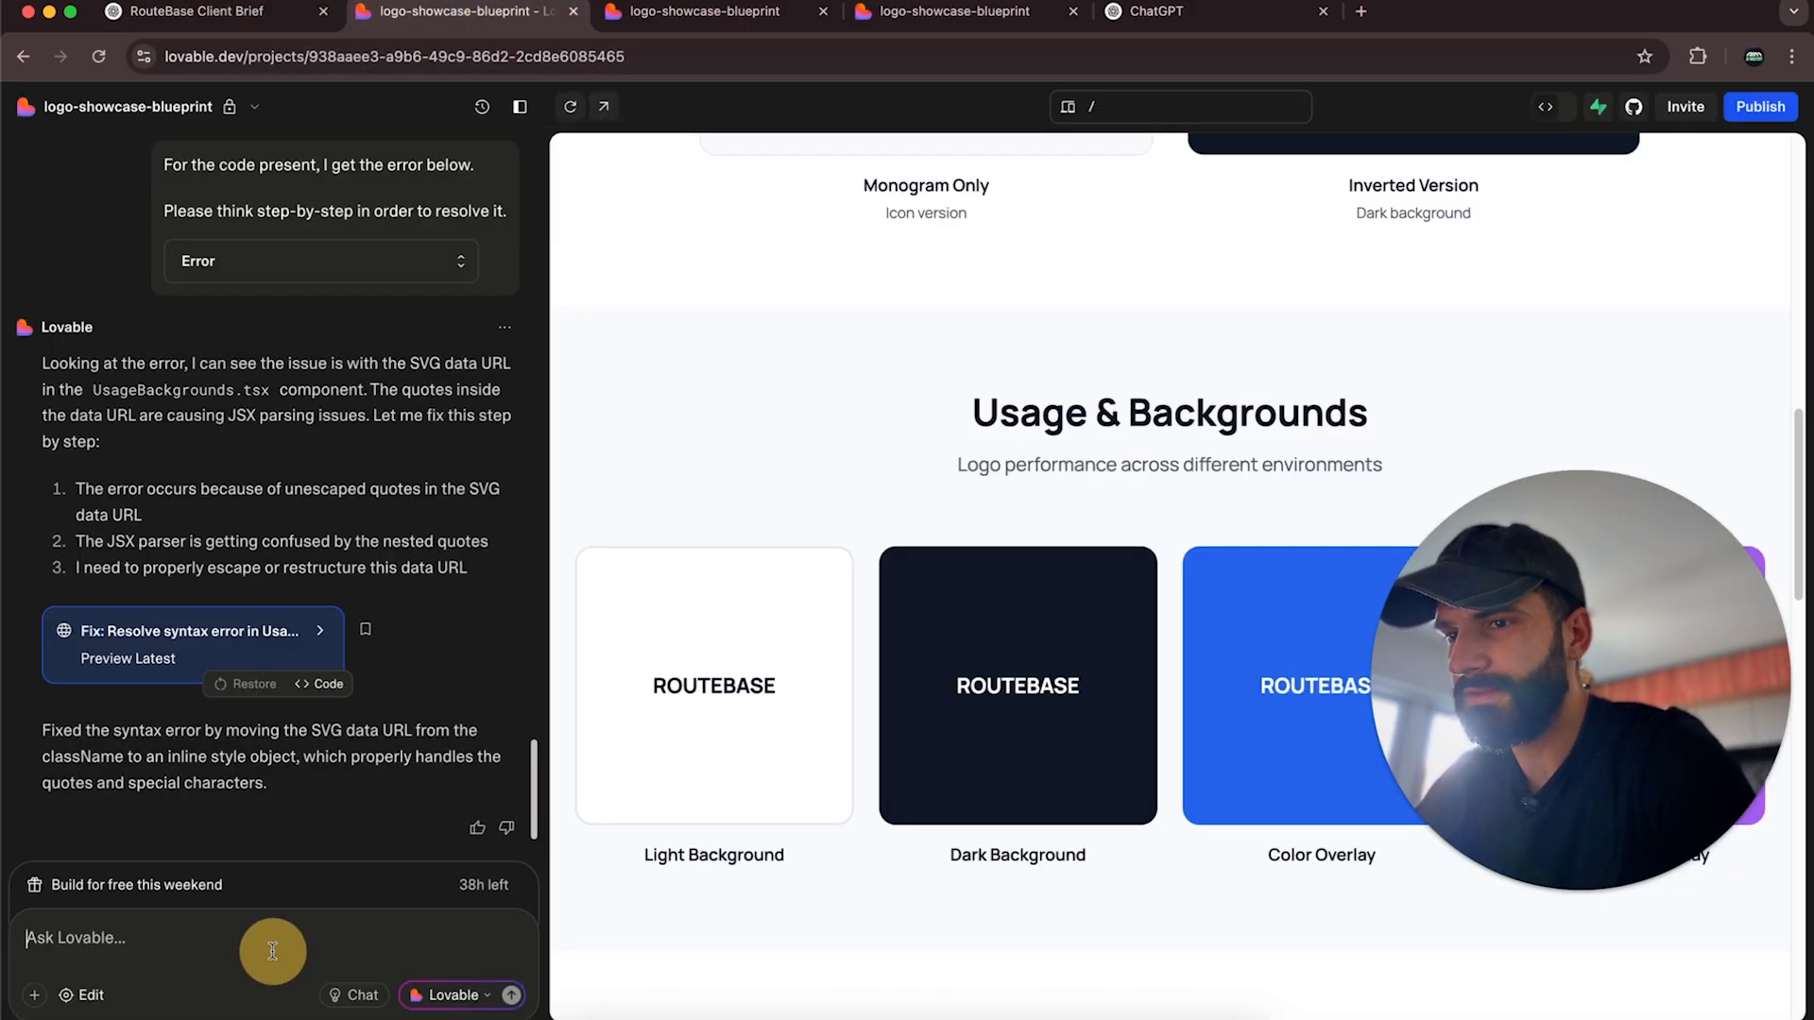
text(Refine the layout to use a tighter vertical rhythm with a 12pt baseline grid. Reduce top and bottom padding between sections by 30%. Apply consistent horizontal padding across all sections for a cleaner, more focused layout.)
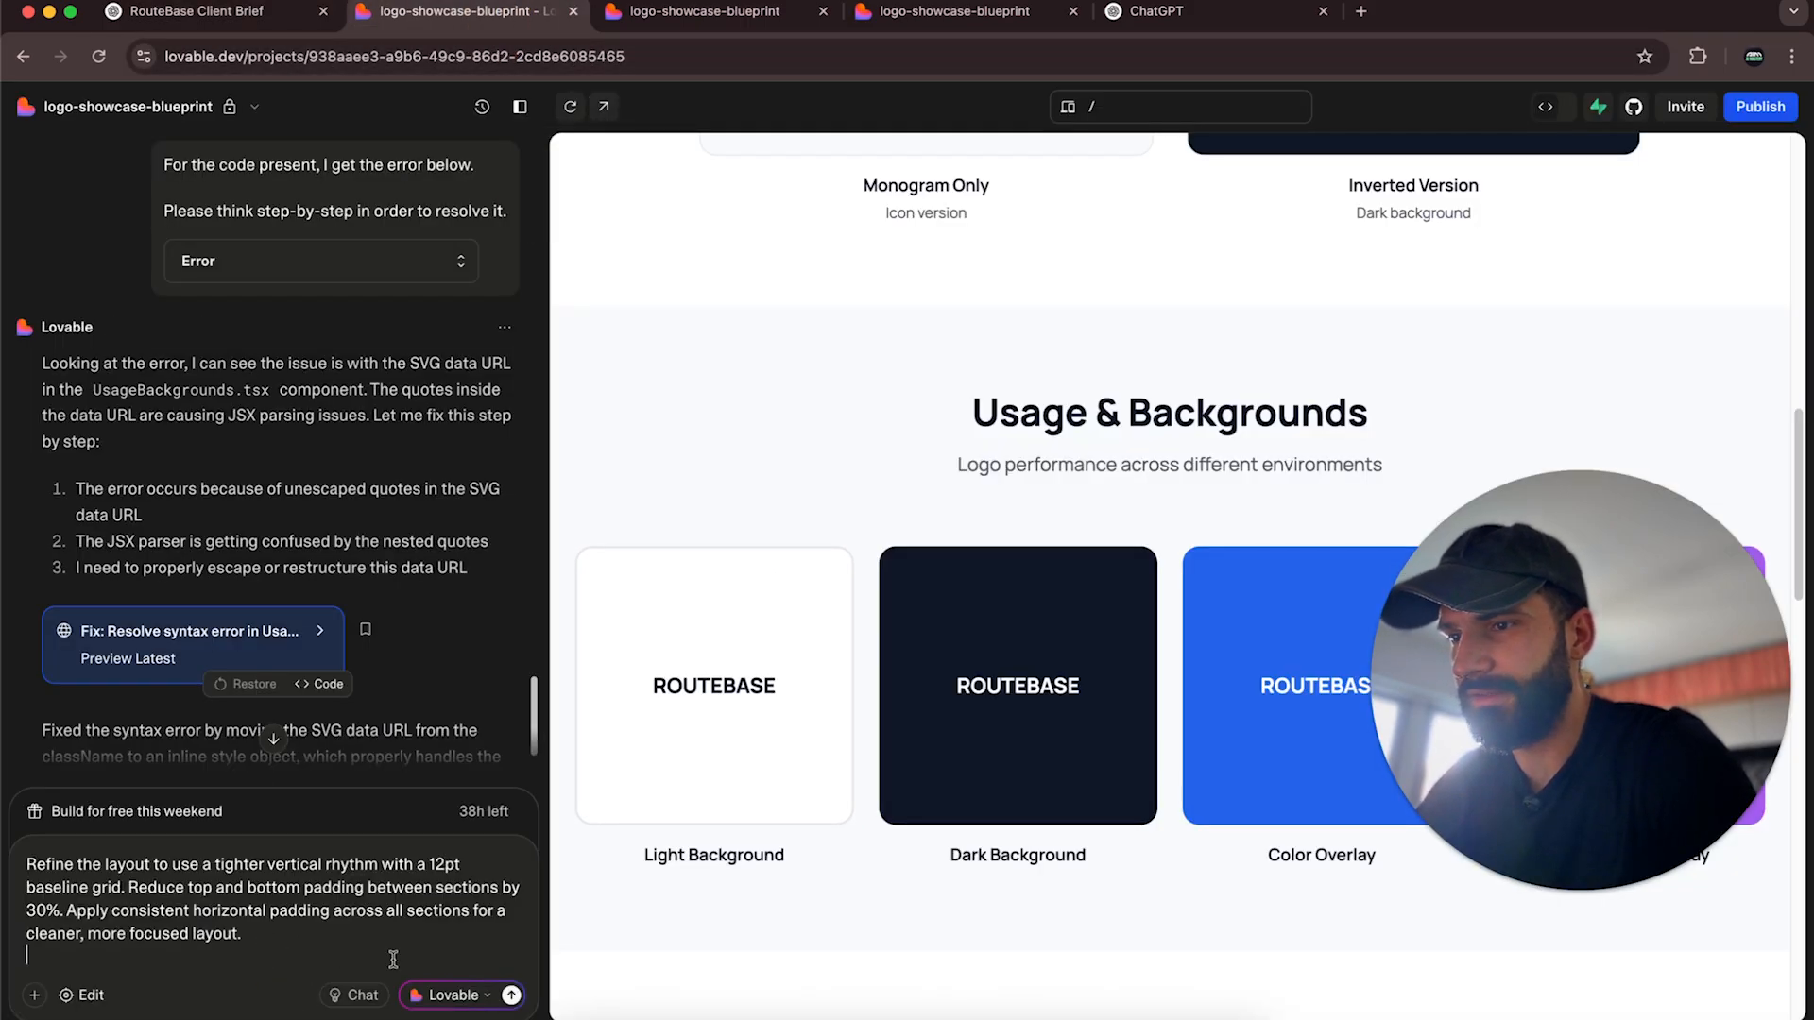
click(511, 995)
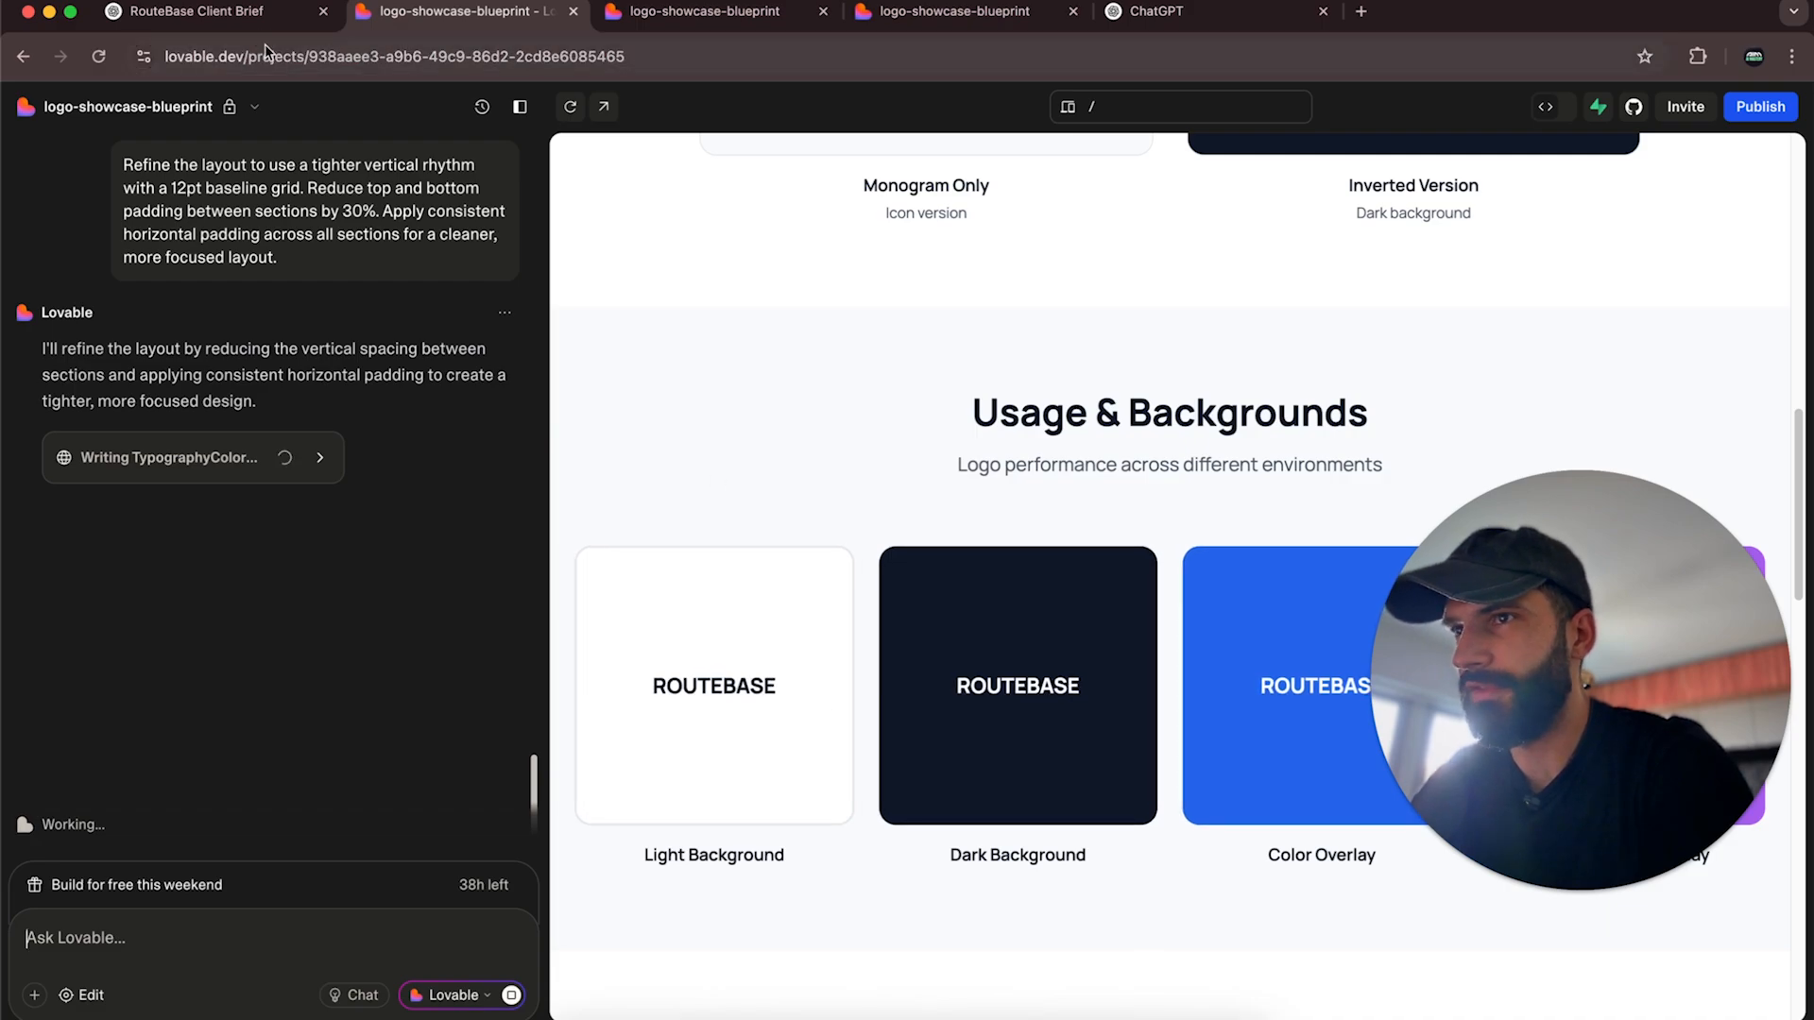
Return to the logo-showcase-blueprint project in Lovable and open its site preview in a separate browser tab.
click(196, 11)
click(454, 11)
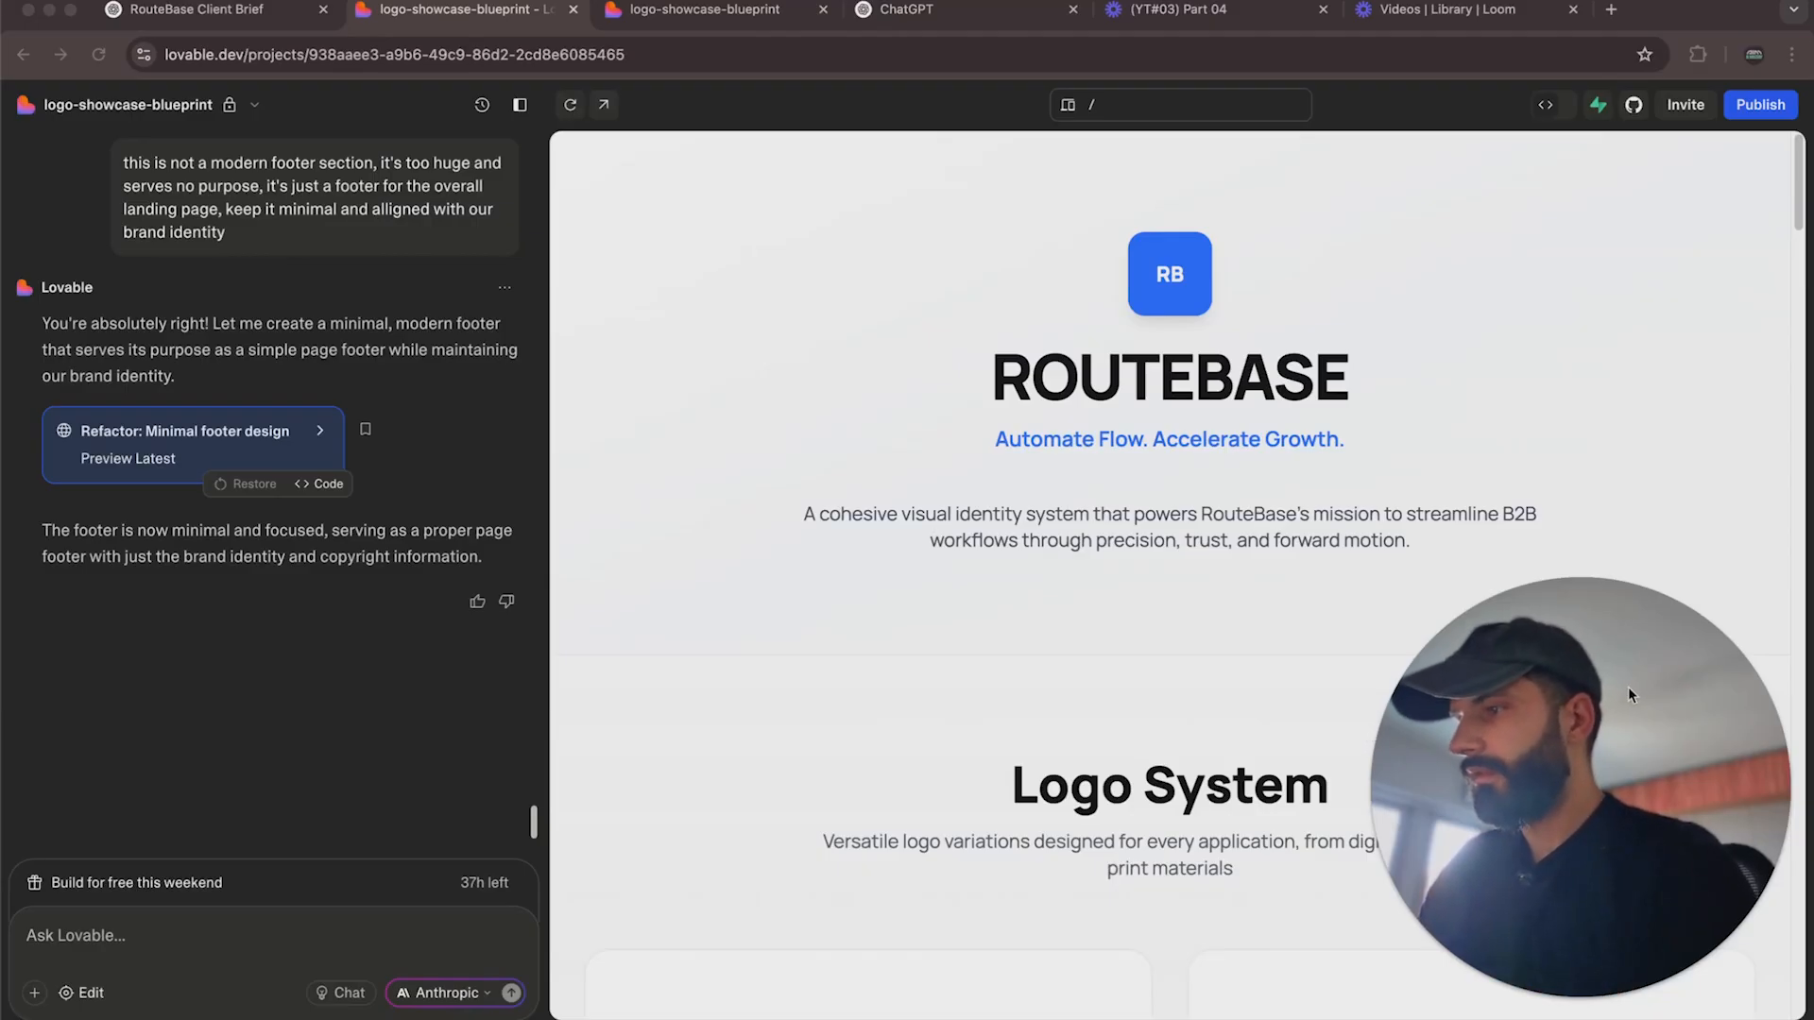
click(686, 218)
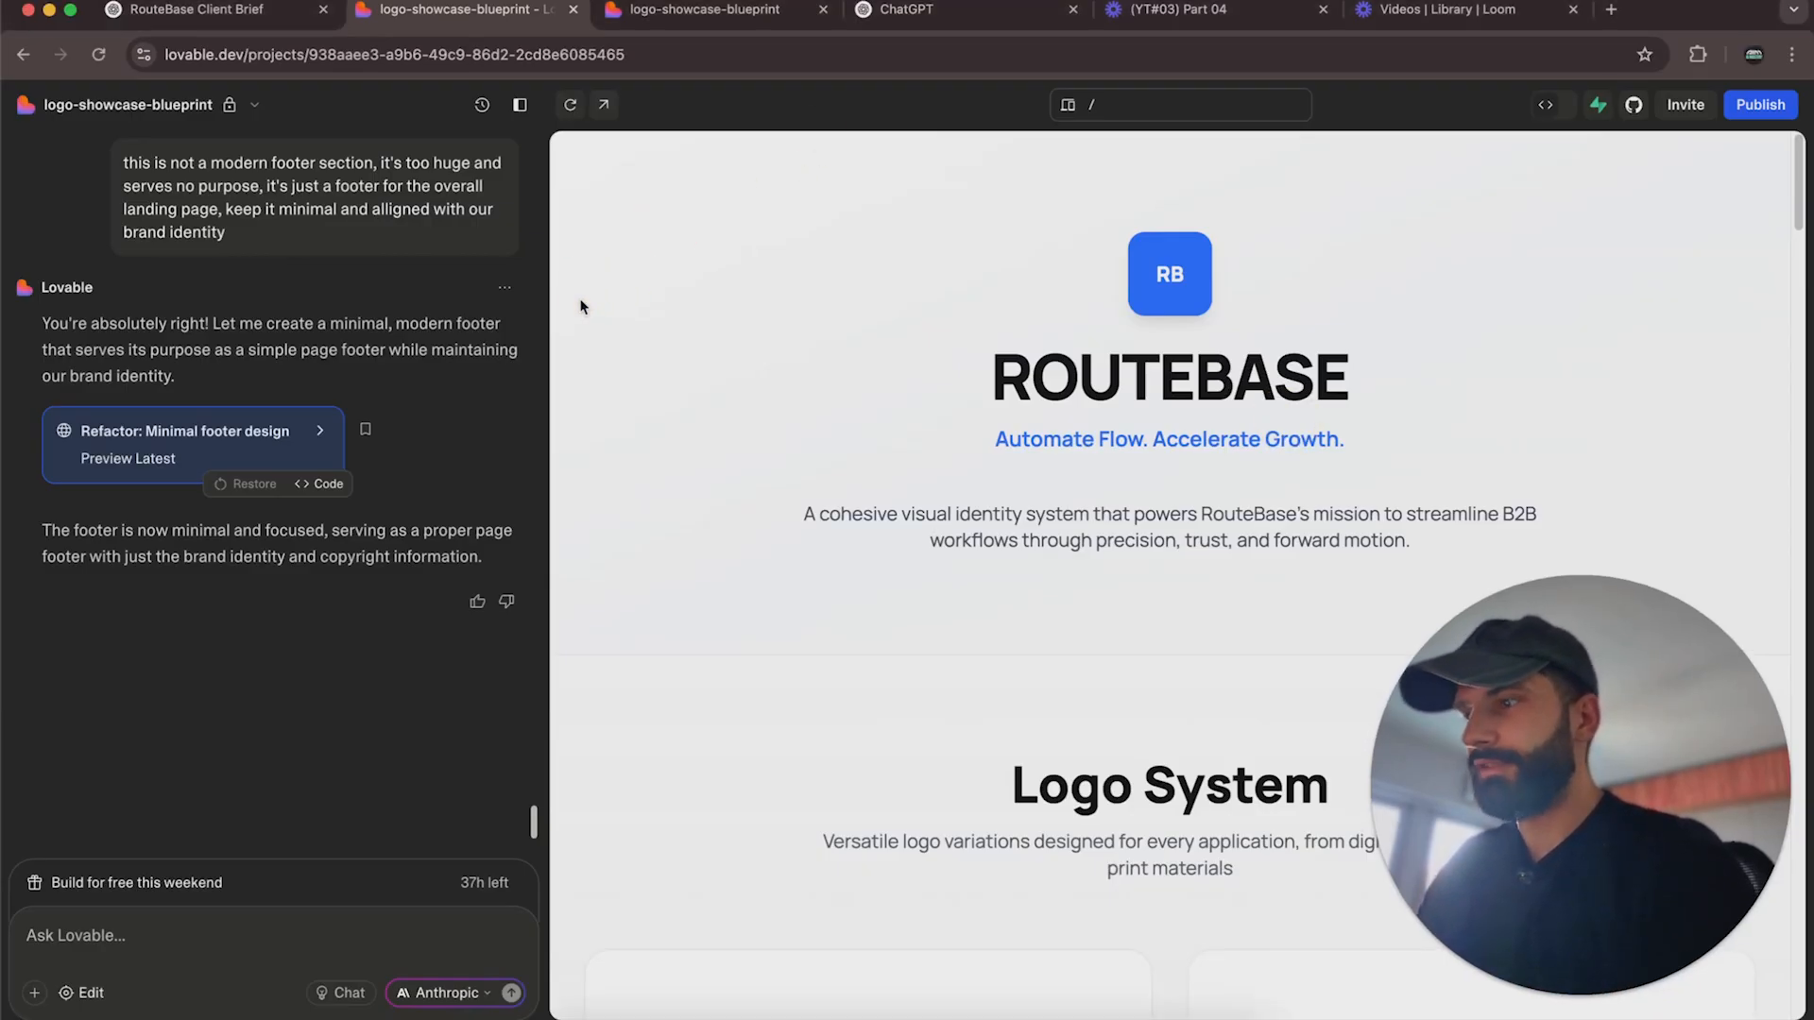
click(603, 104)
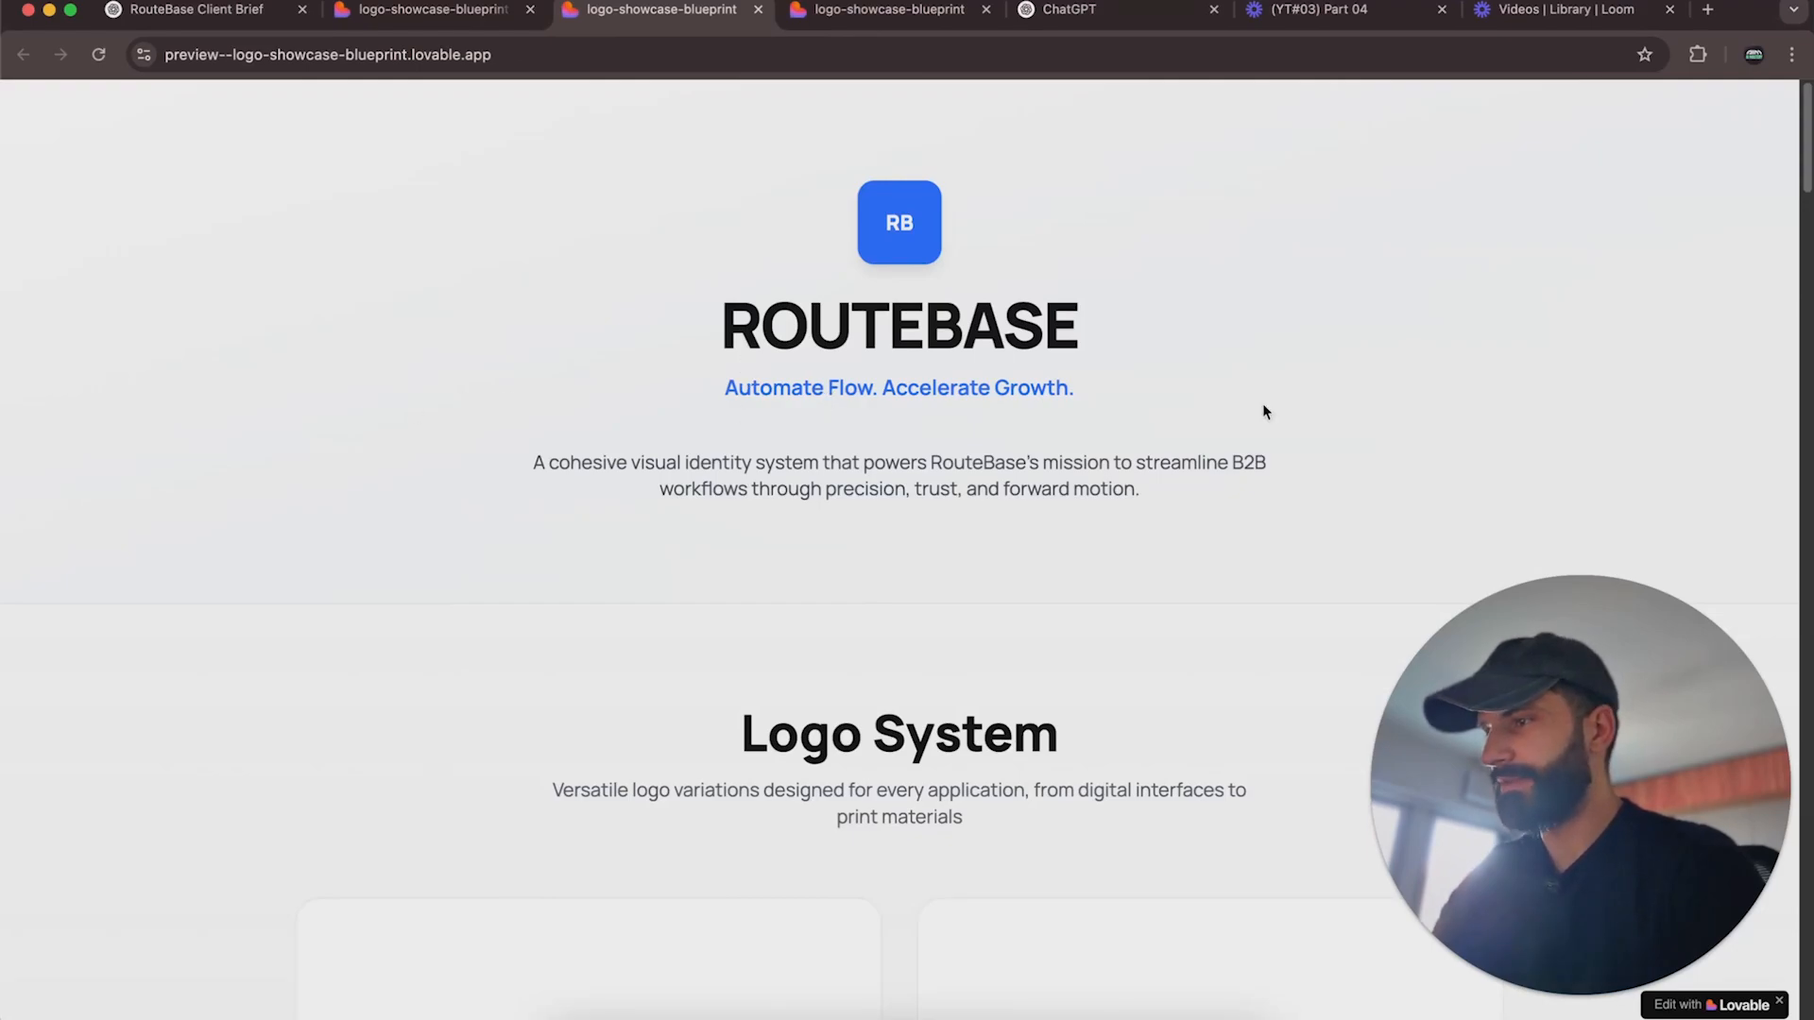
Review the preview page's Logo System and Logo Applications sections, including the logo cards, usage notes and Application Standards.
scroll(1262, 406, down, 2)
scroll(1260, 408, down, 5)
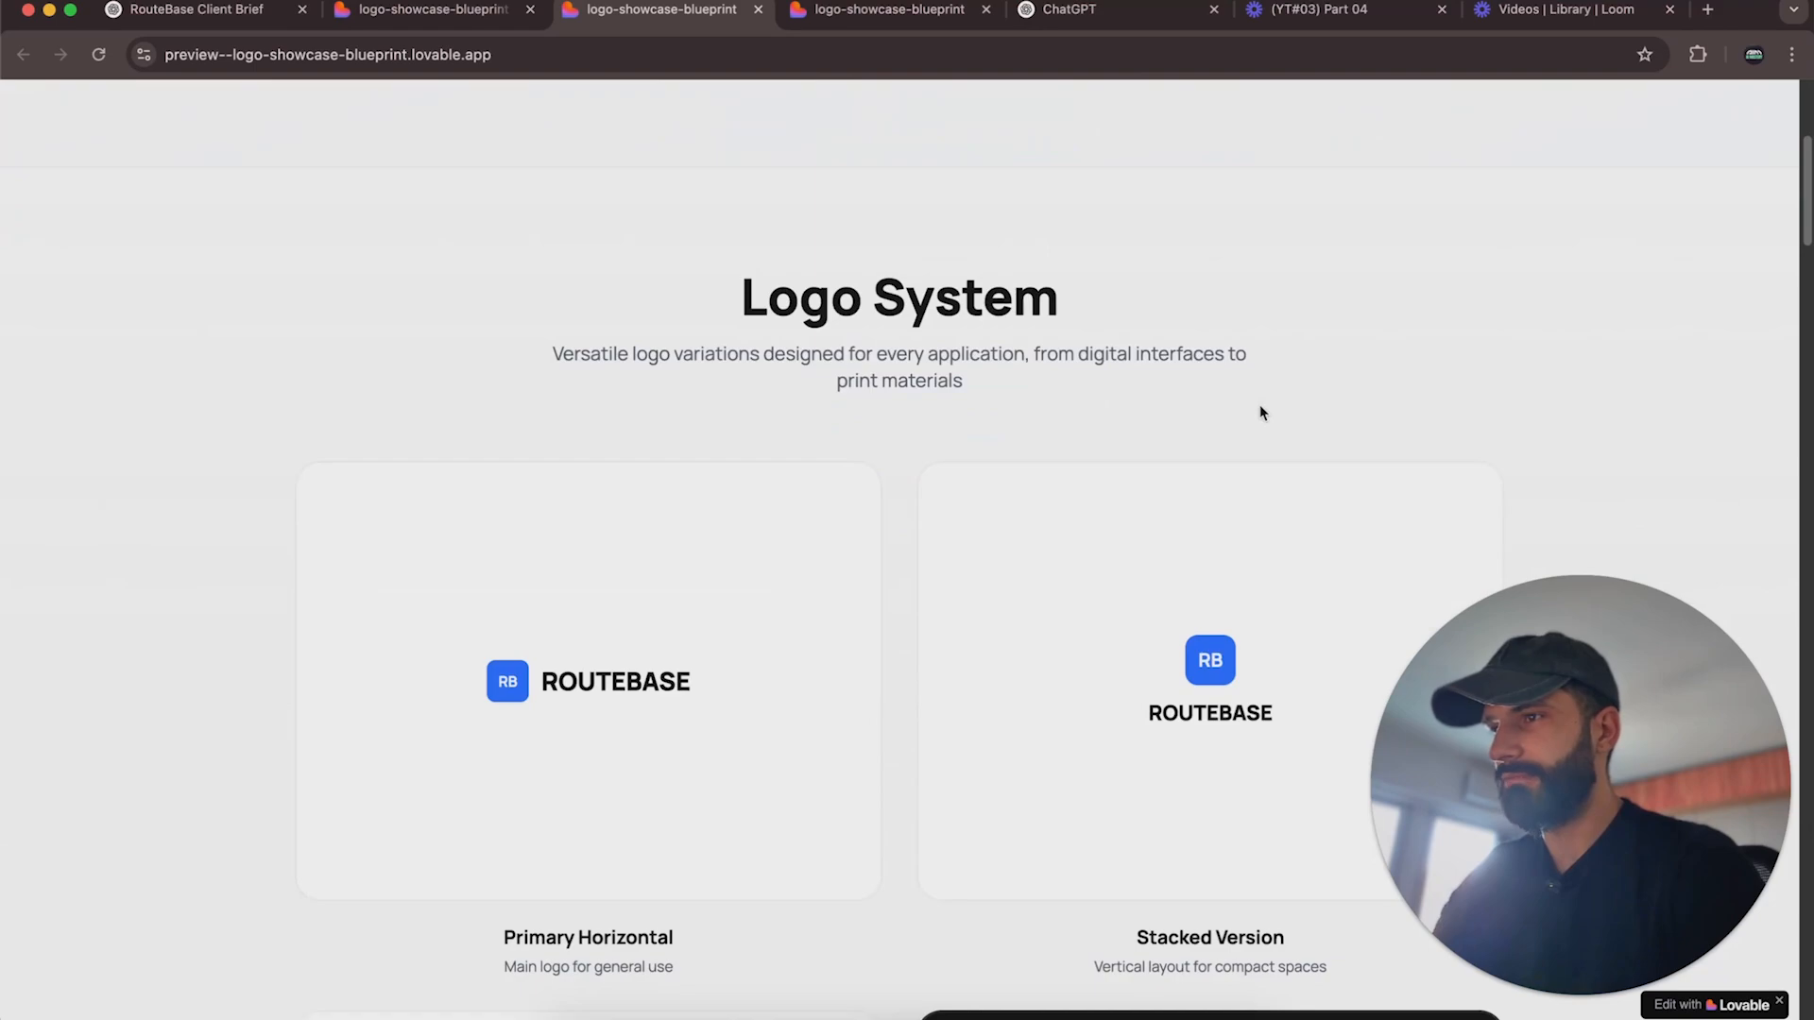
scroll(1260, 408, down, 2)
scroll(585, 497, down, 2)
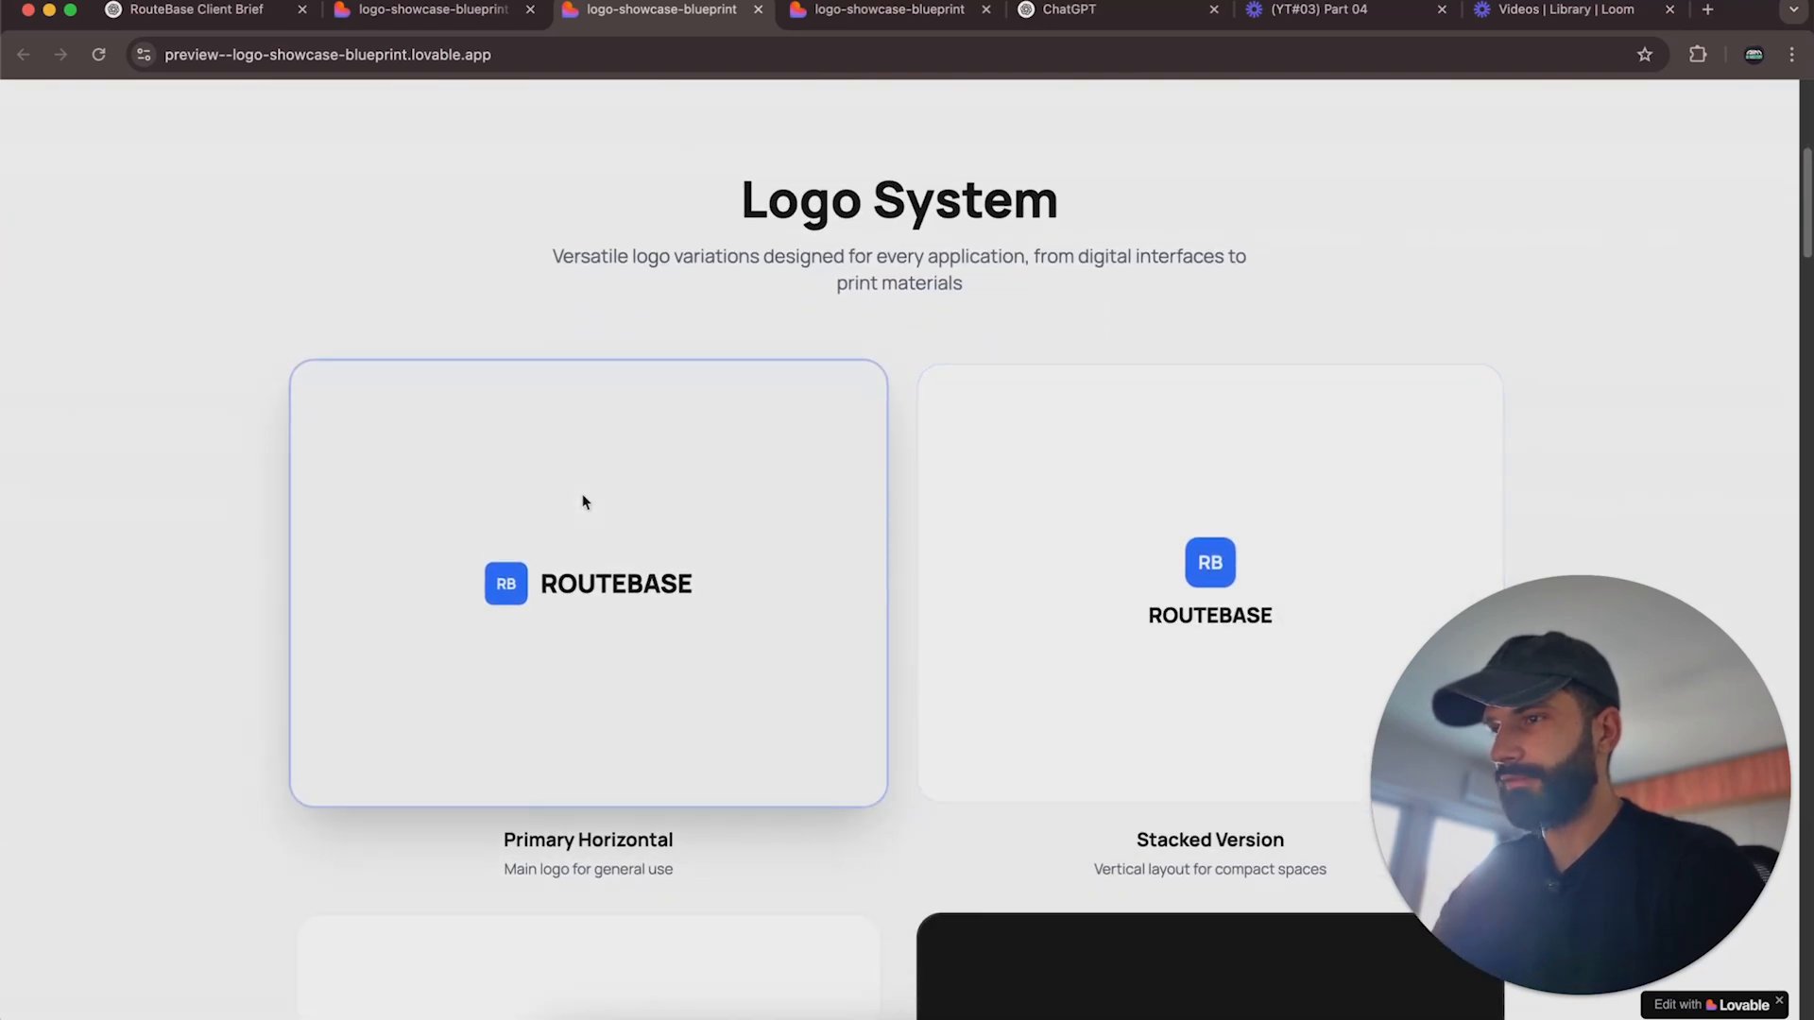
scroll(583, 499, down, 2)
scroll(1138, 488, down, 12)
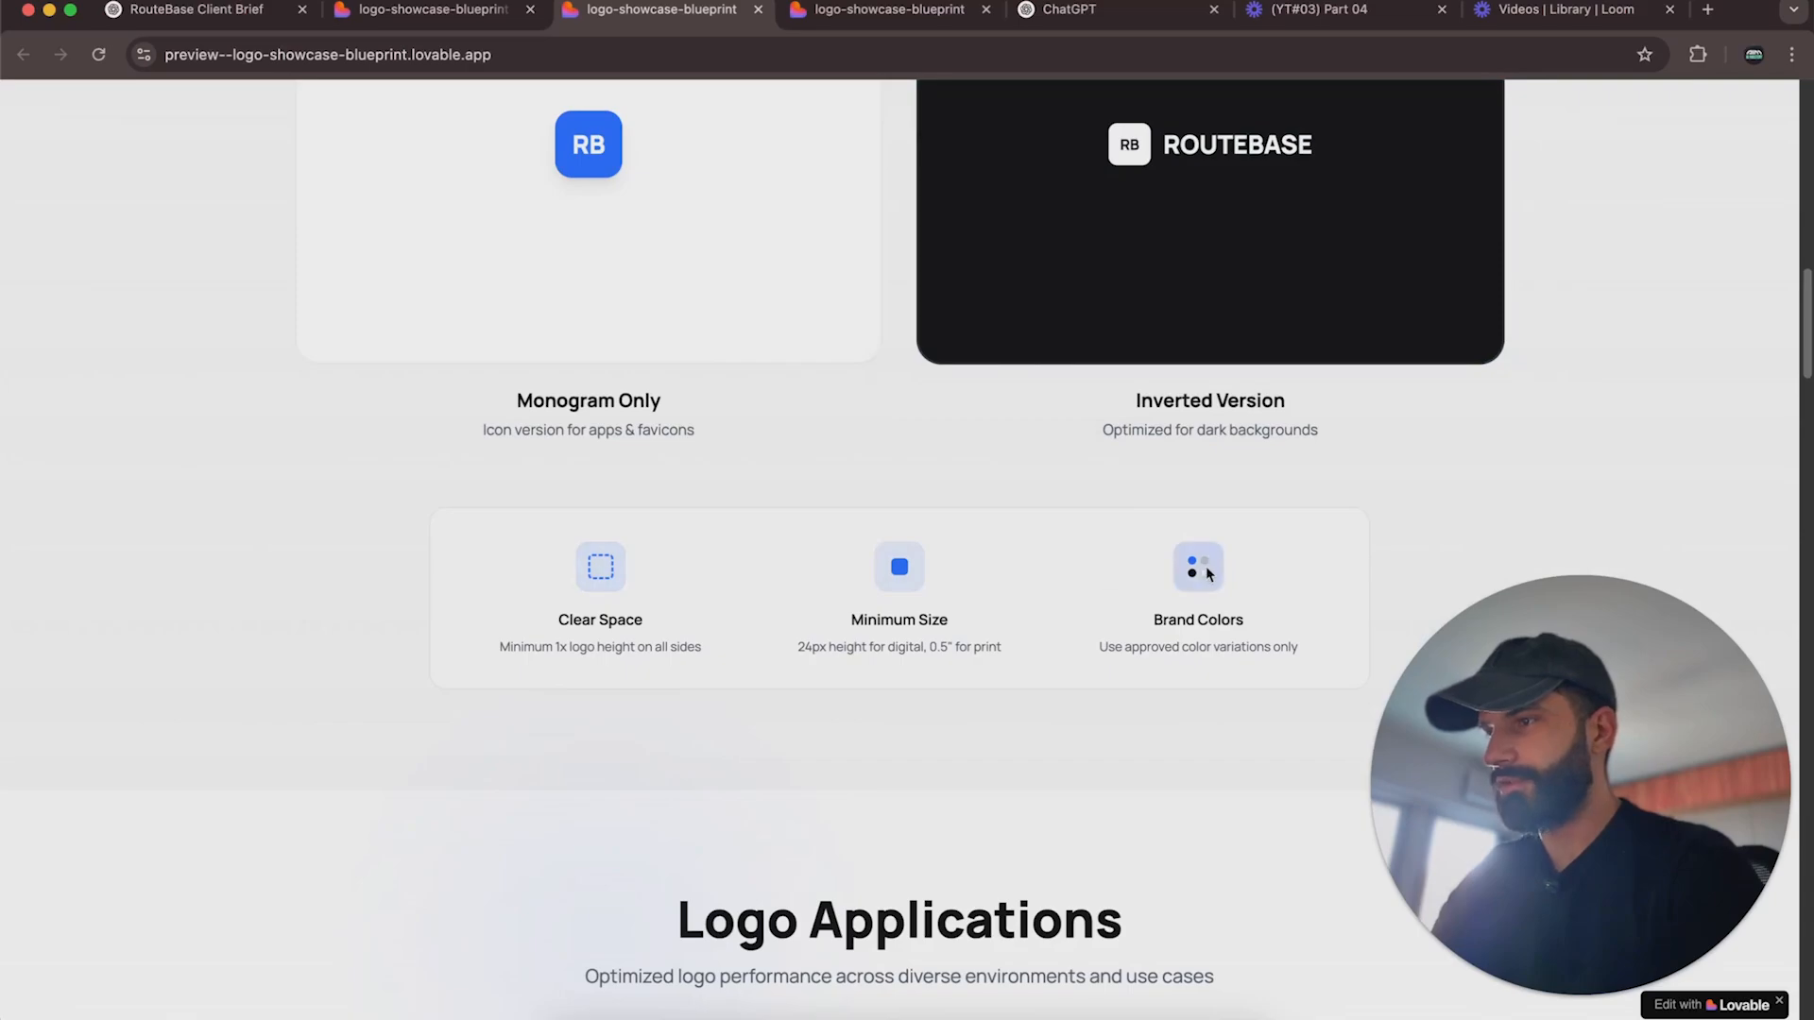
scroll(834, 544, down, 2)
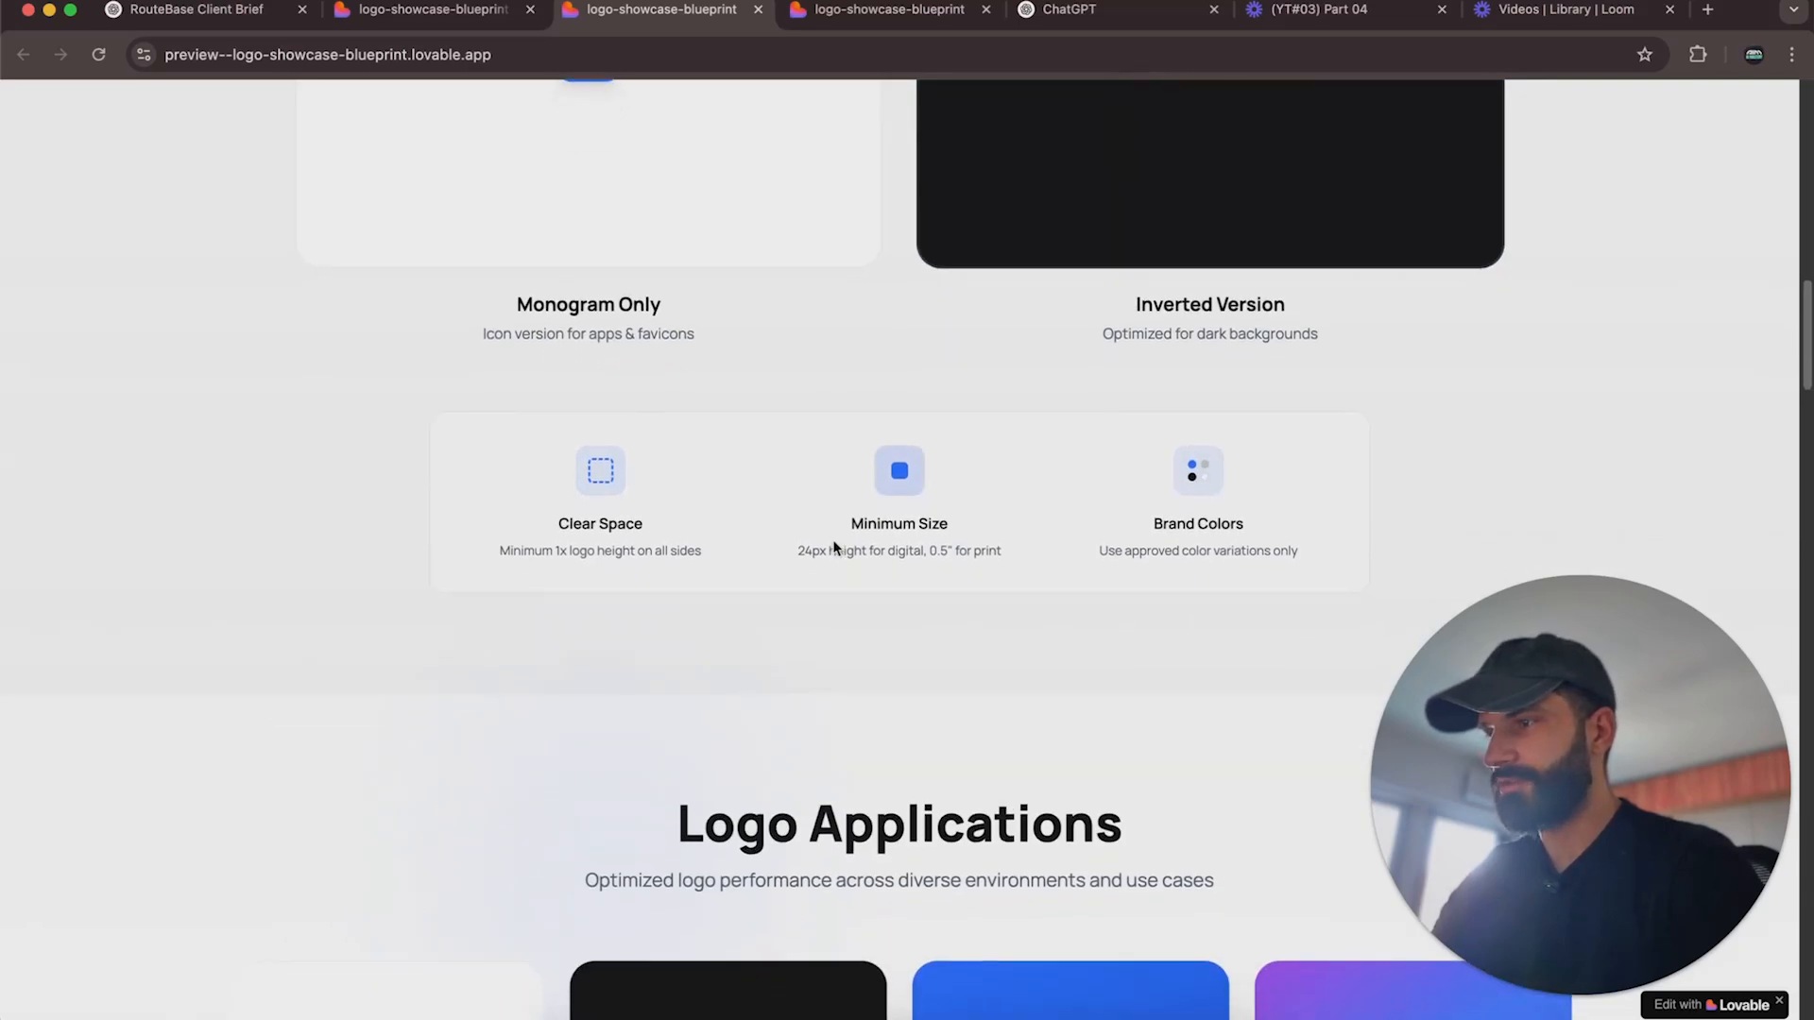
scroll(834, 546, down, 8)
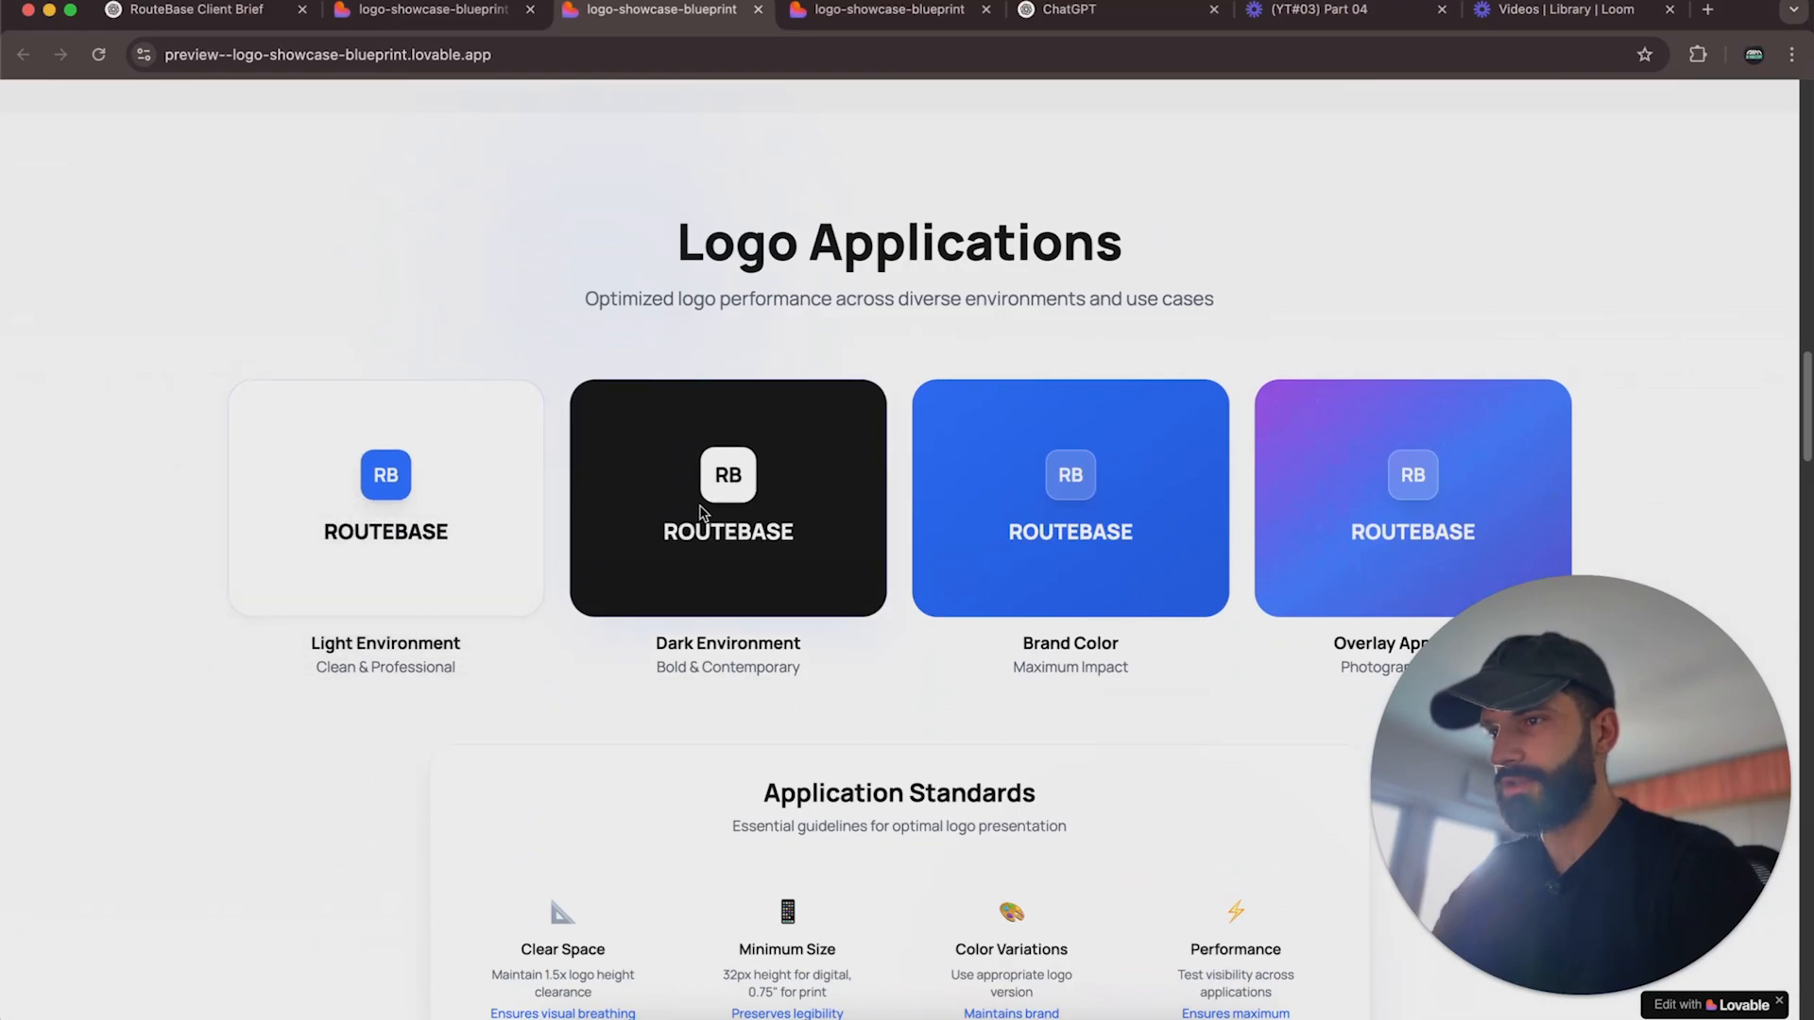
scroll(1386, 478, down, 2)
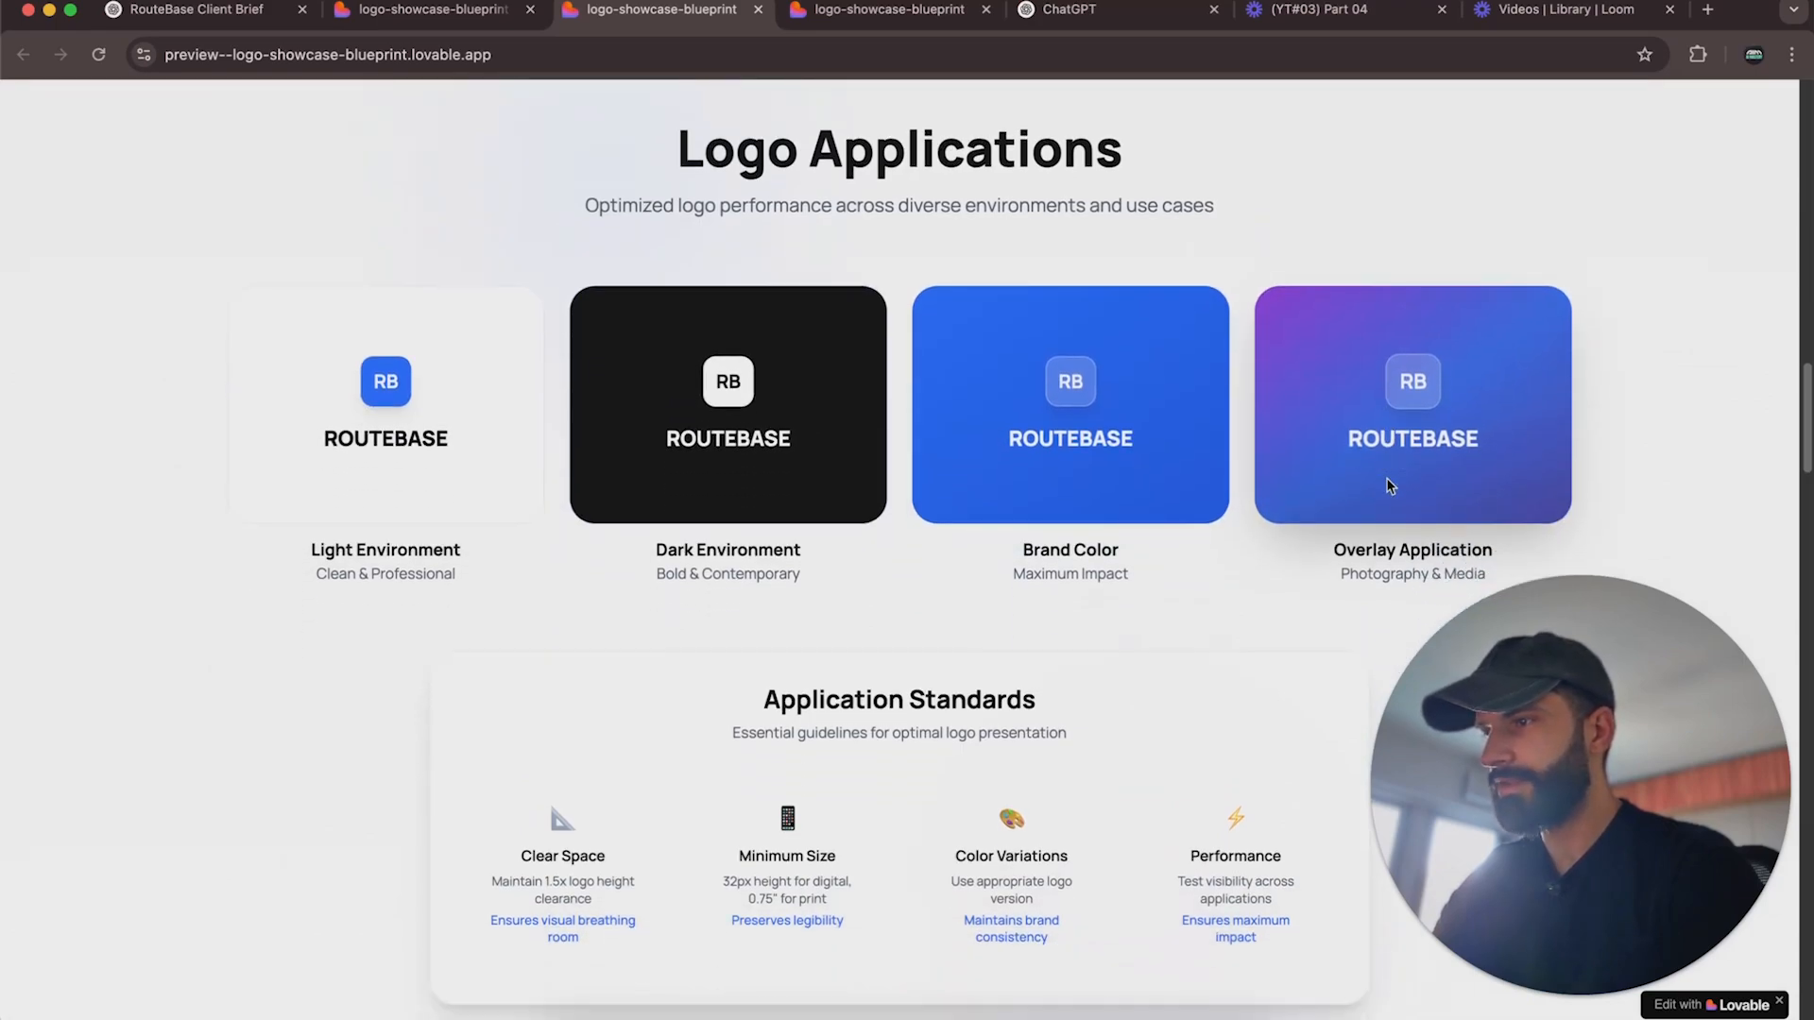
scroll(1389, 486, down, 2)
scroll(894, 496, down, 4)
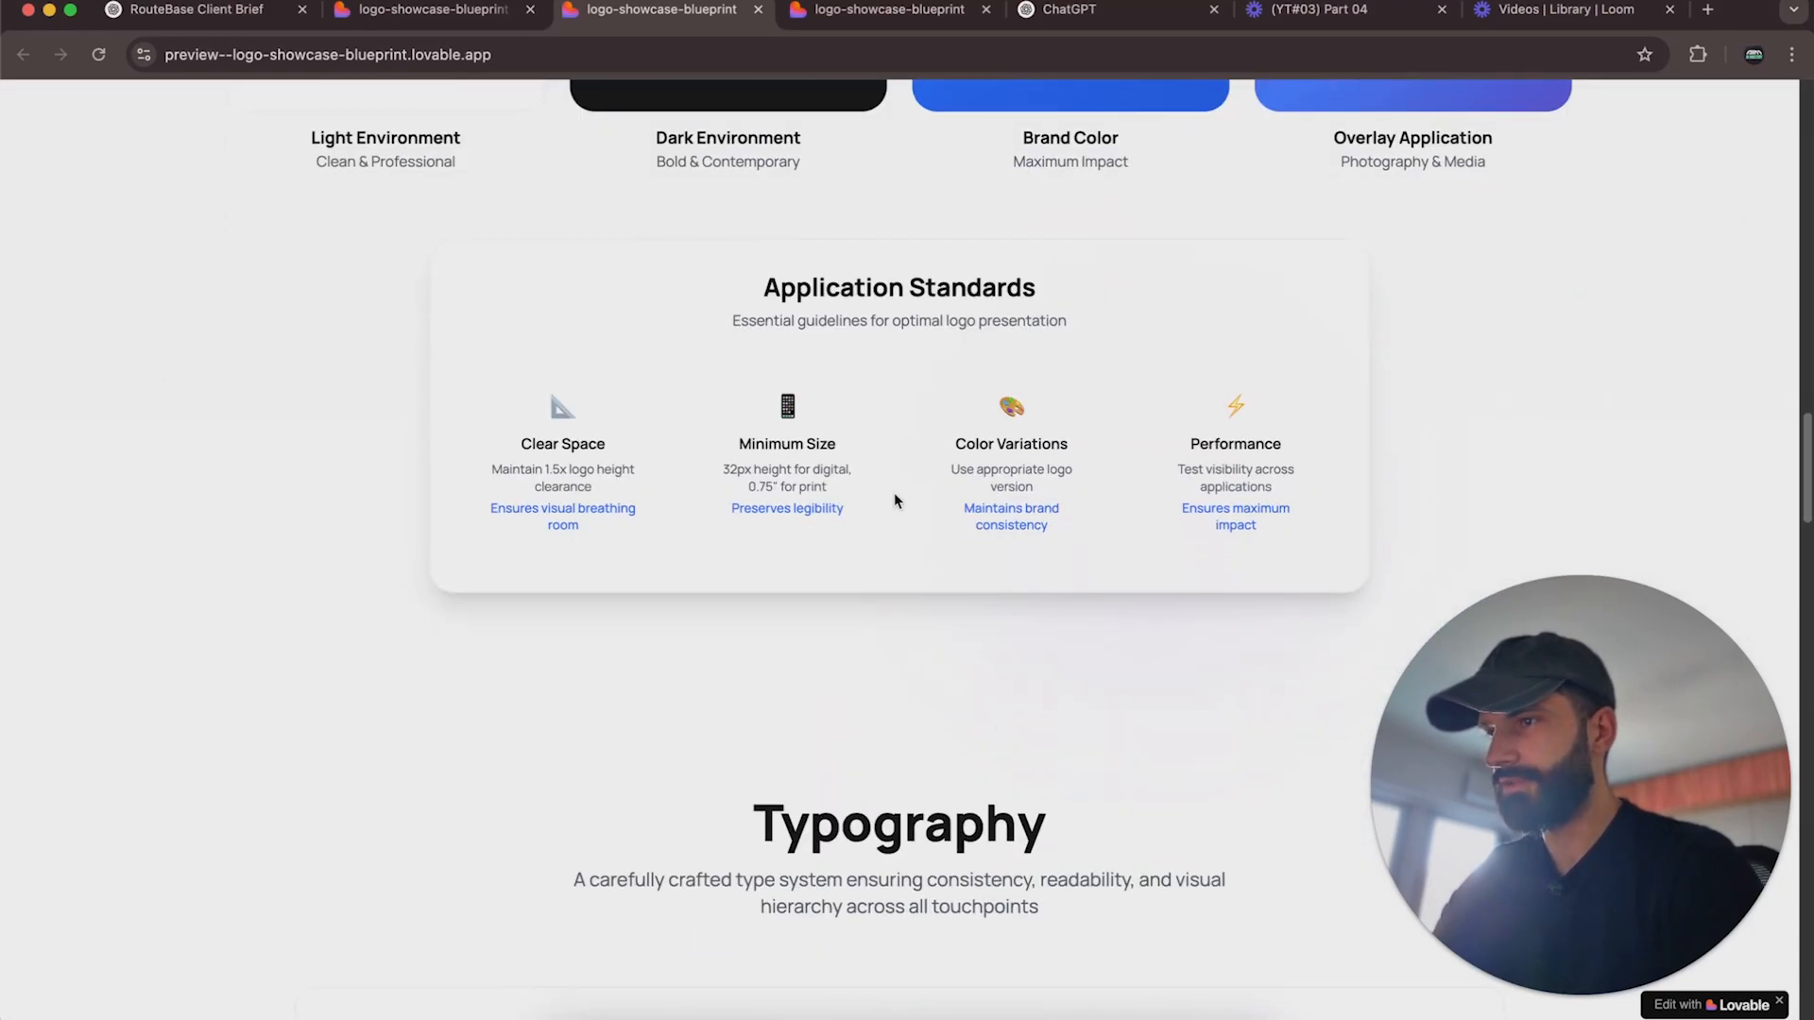
Examine the Typography section's heading, subheading, body and caption samples with their font specifications and guidelines.
scroll(973, 504, down, 8)
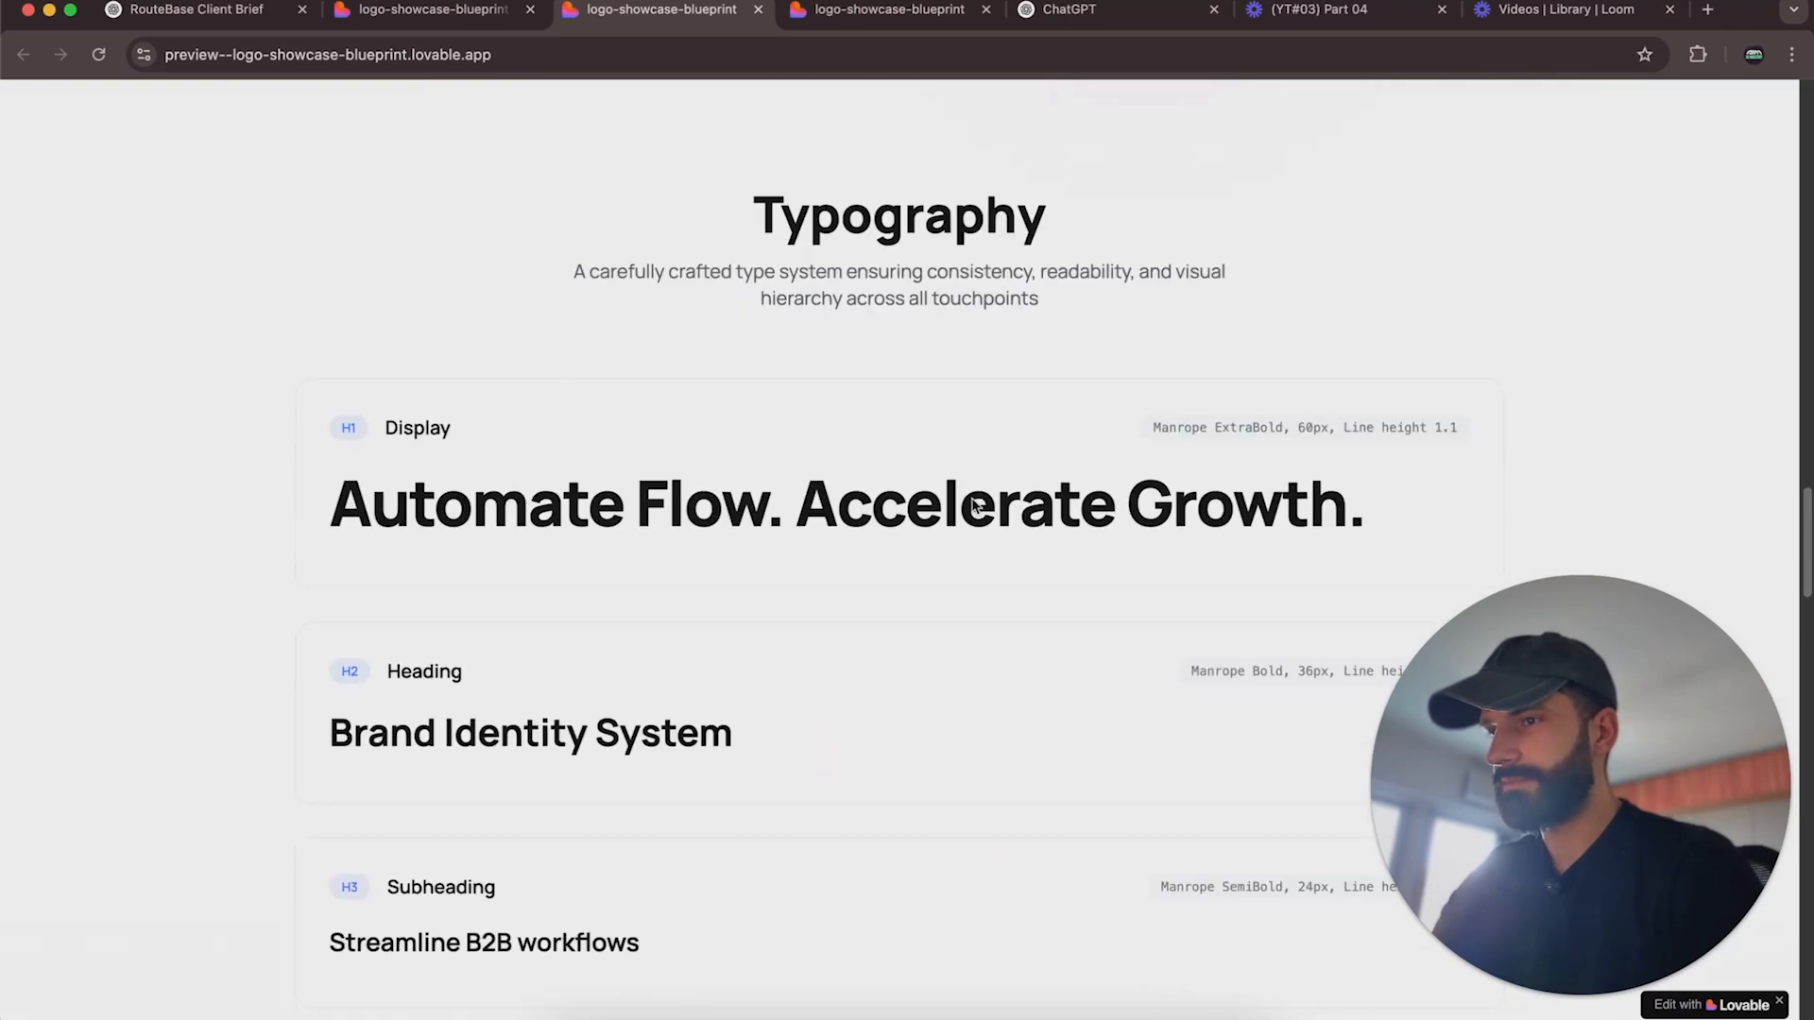
scroll(819, 459, down, 4)
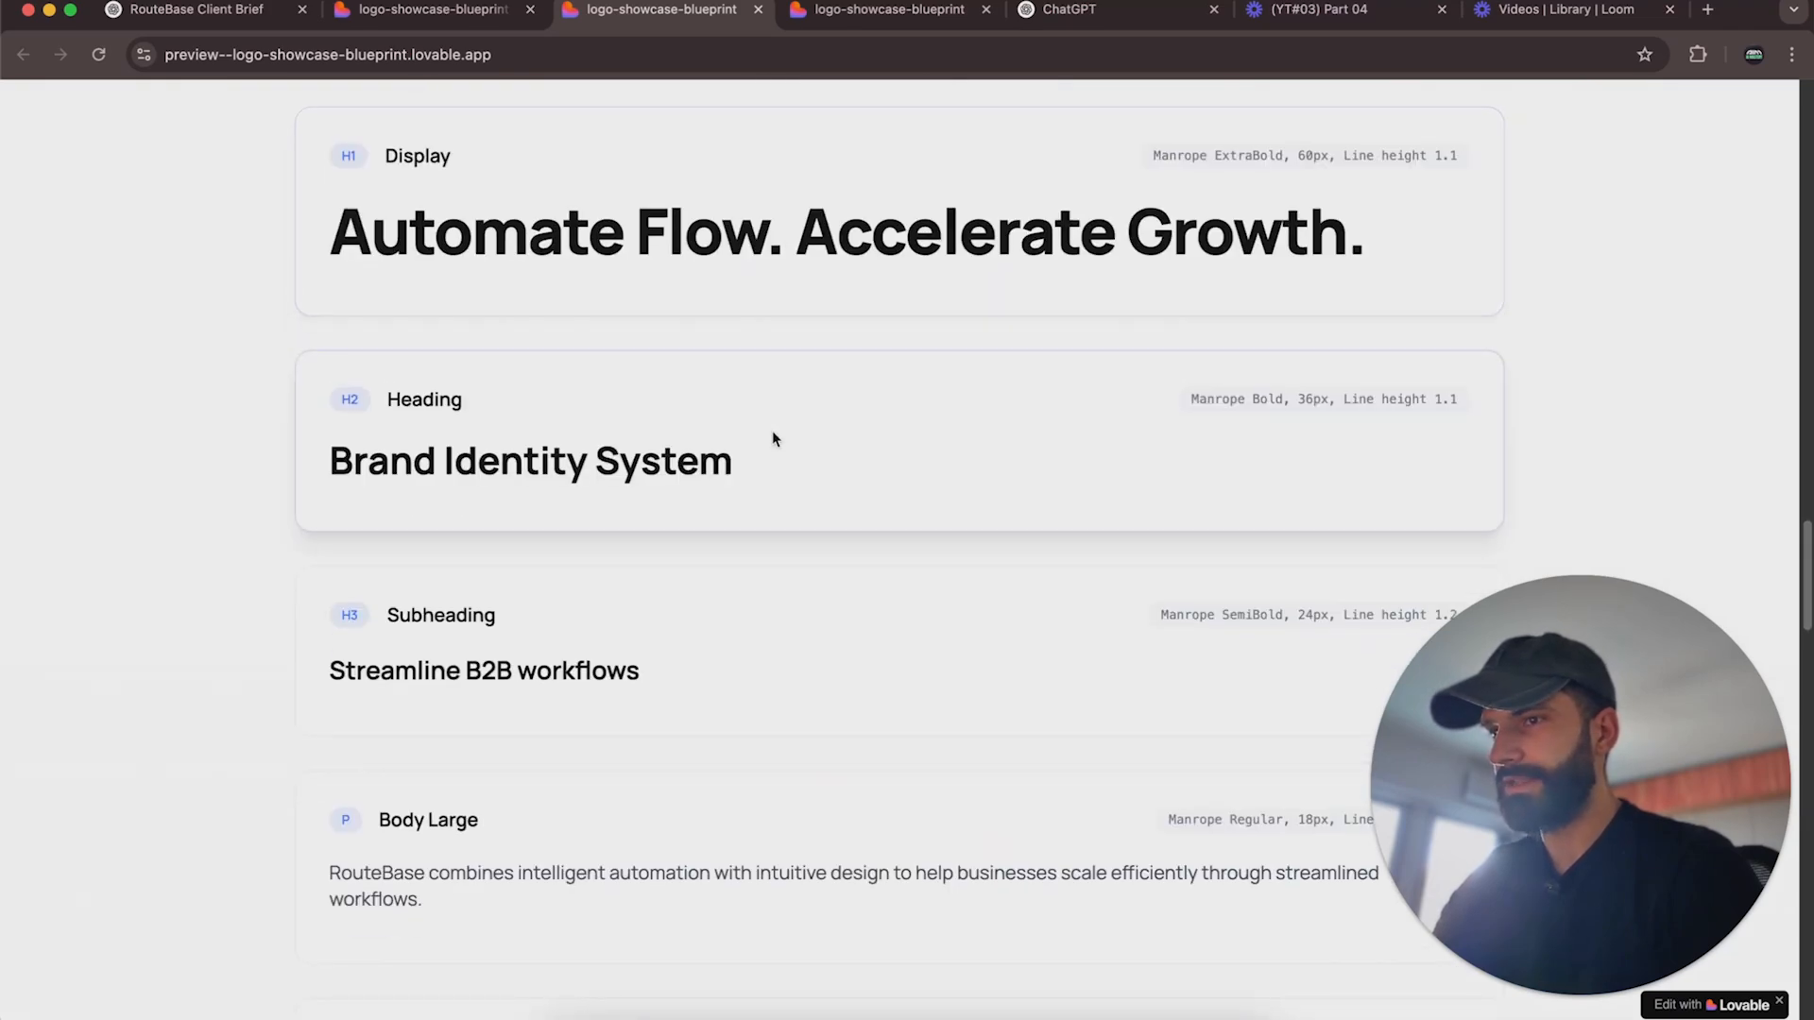
scroll(608, 729, down, 1)
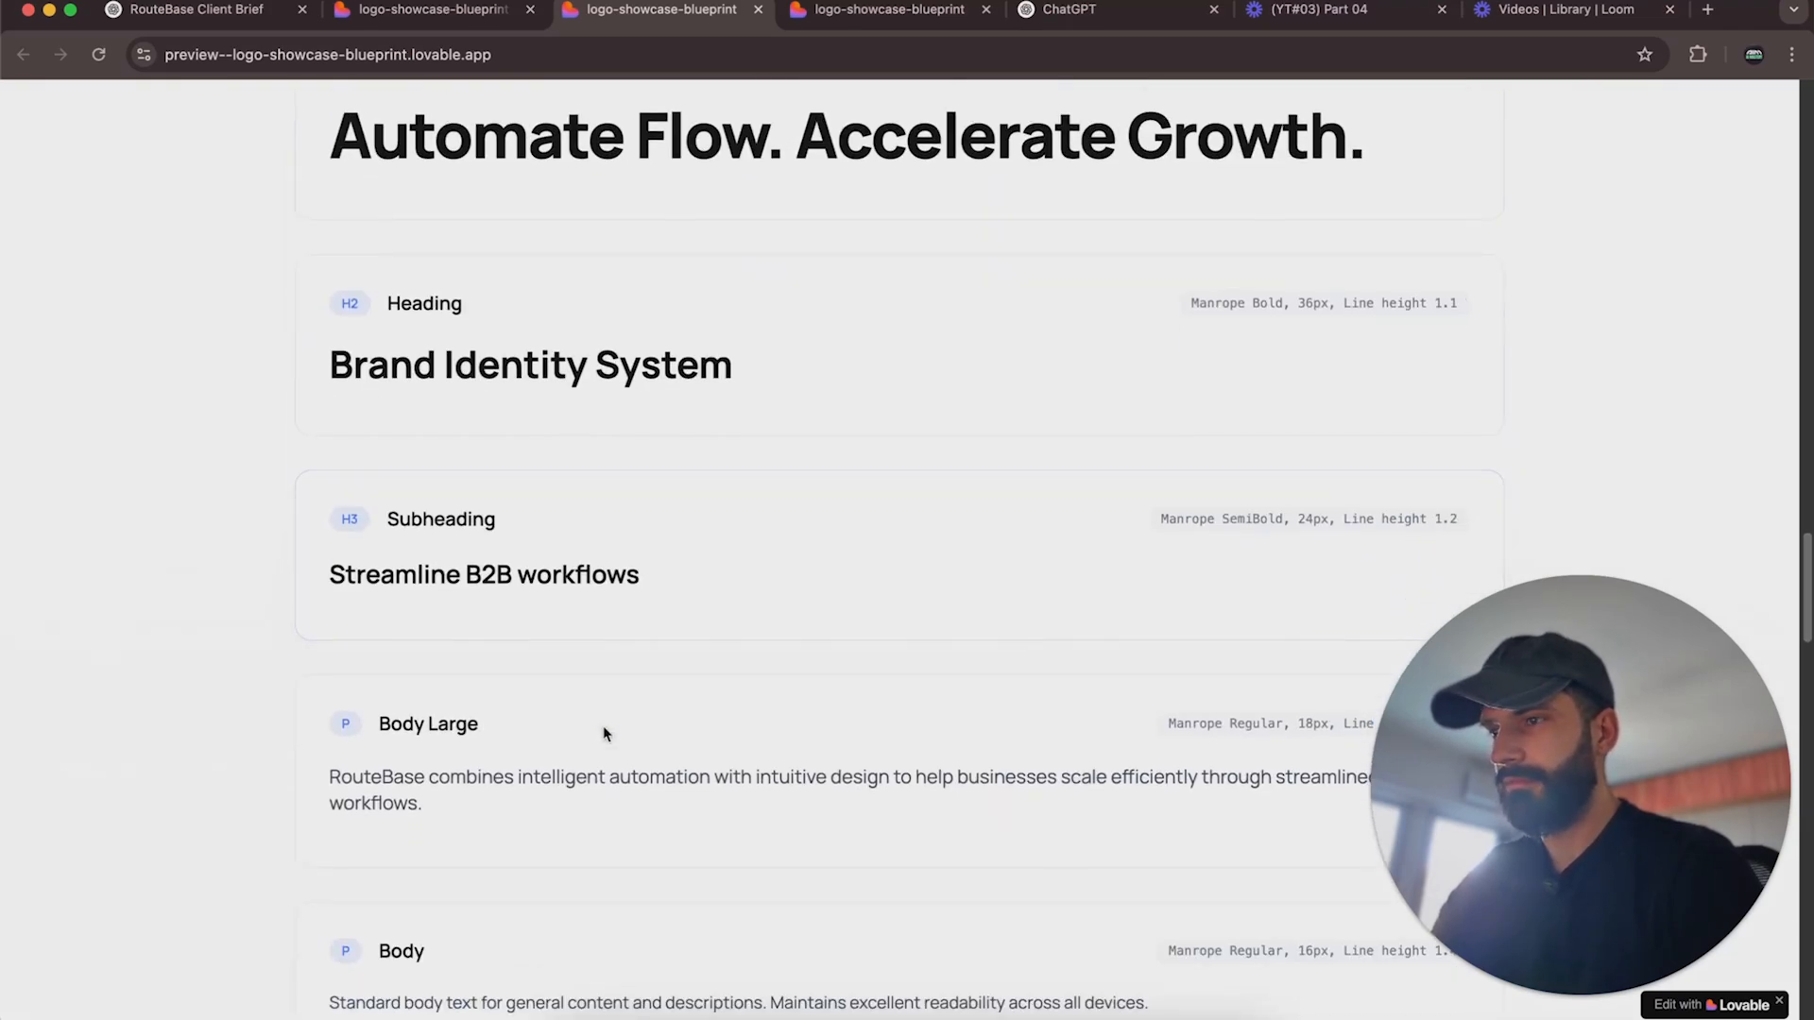
drag(1161, 519, 1572, 514)
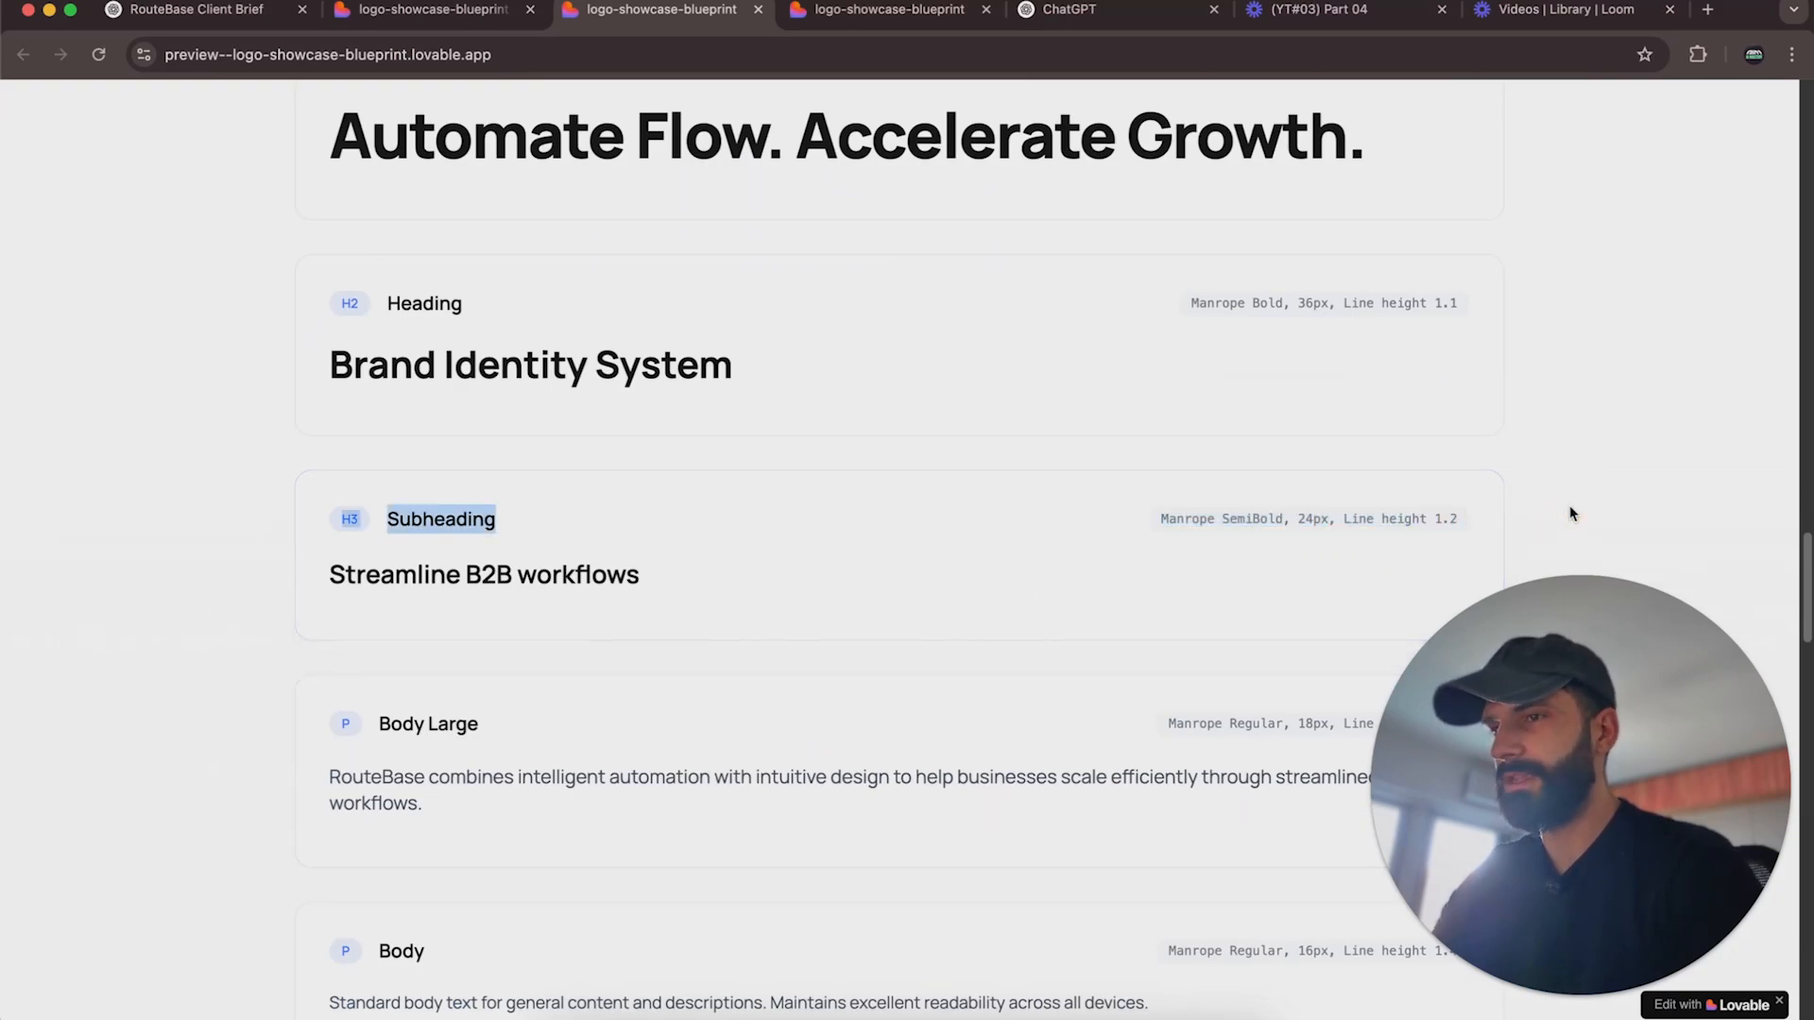
click(1571, 514)
scroll(1572, 514, down, 10)
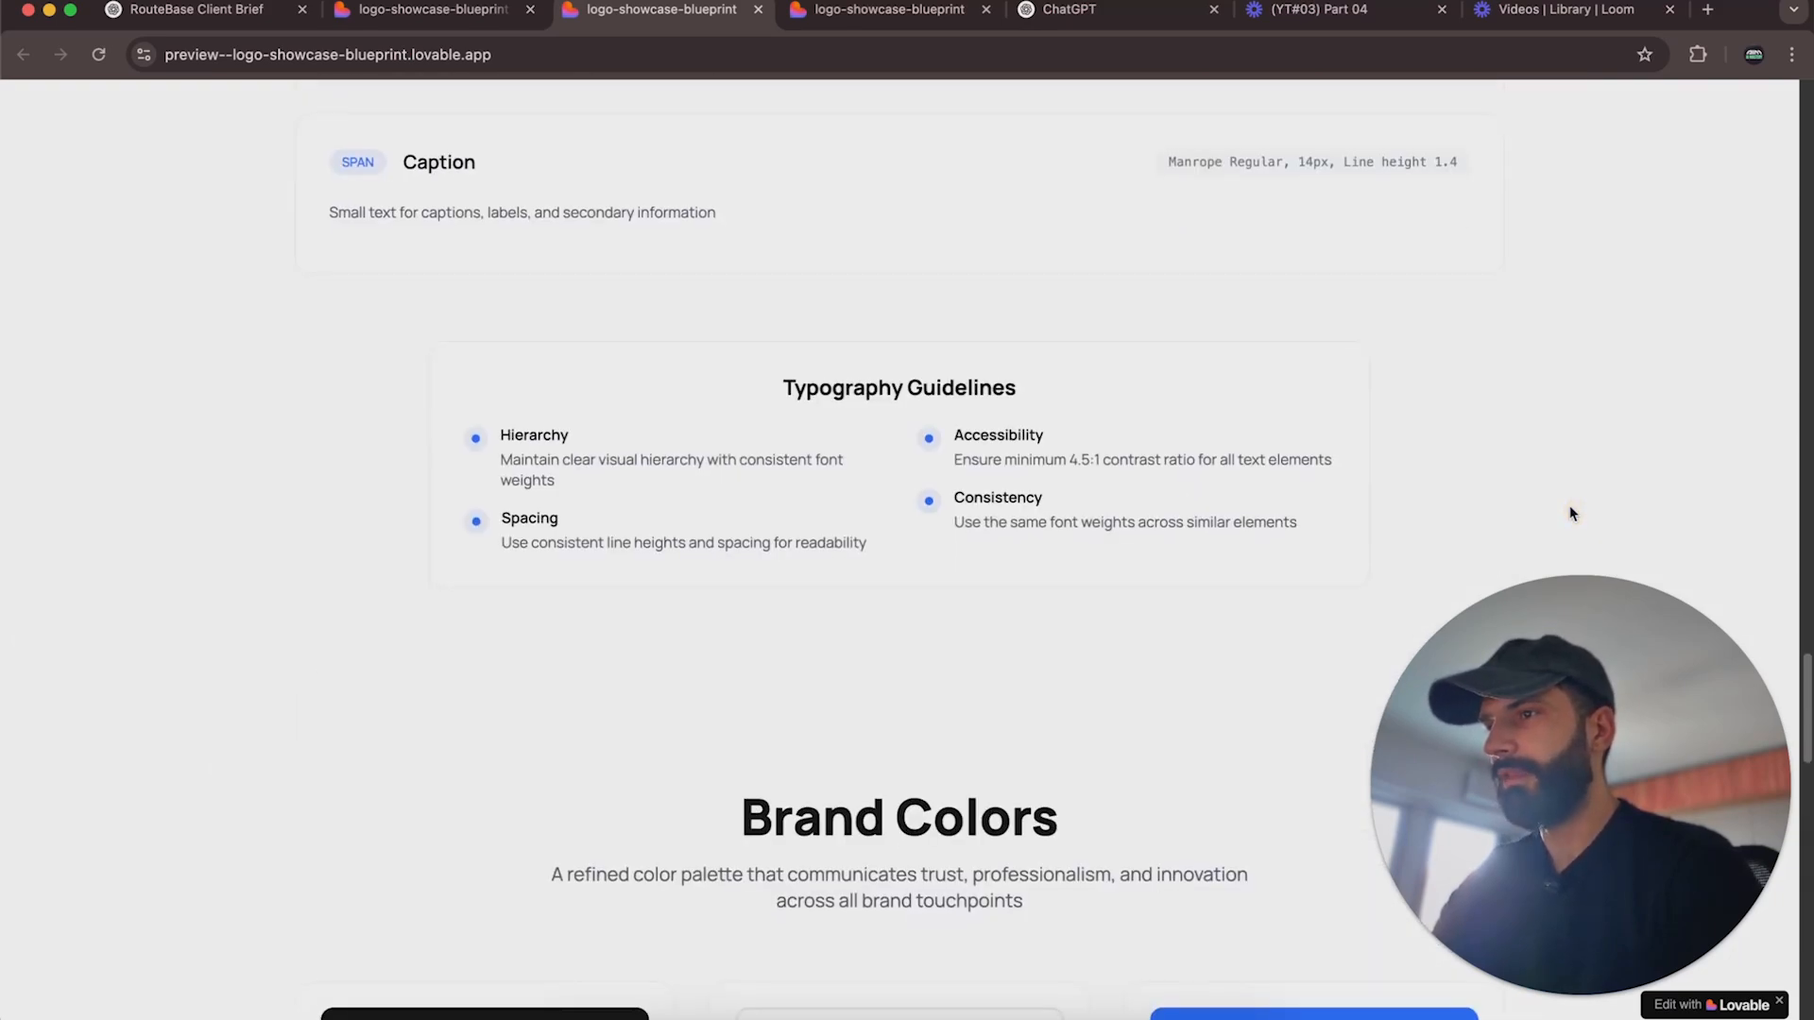
Inspect the Brand Colors section, checking the Background and UI Accent cards' colour values and the Color Usage Guidelines.
scroll(1572, 514, down, 2)
scroll(821, 194, down, 4)
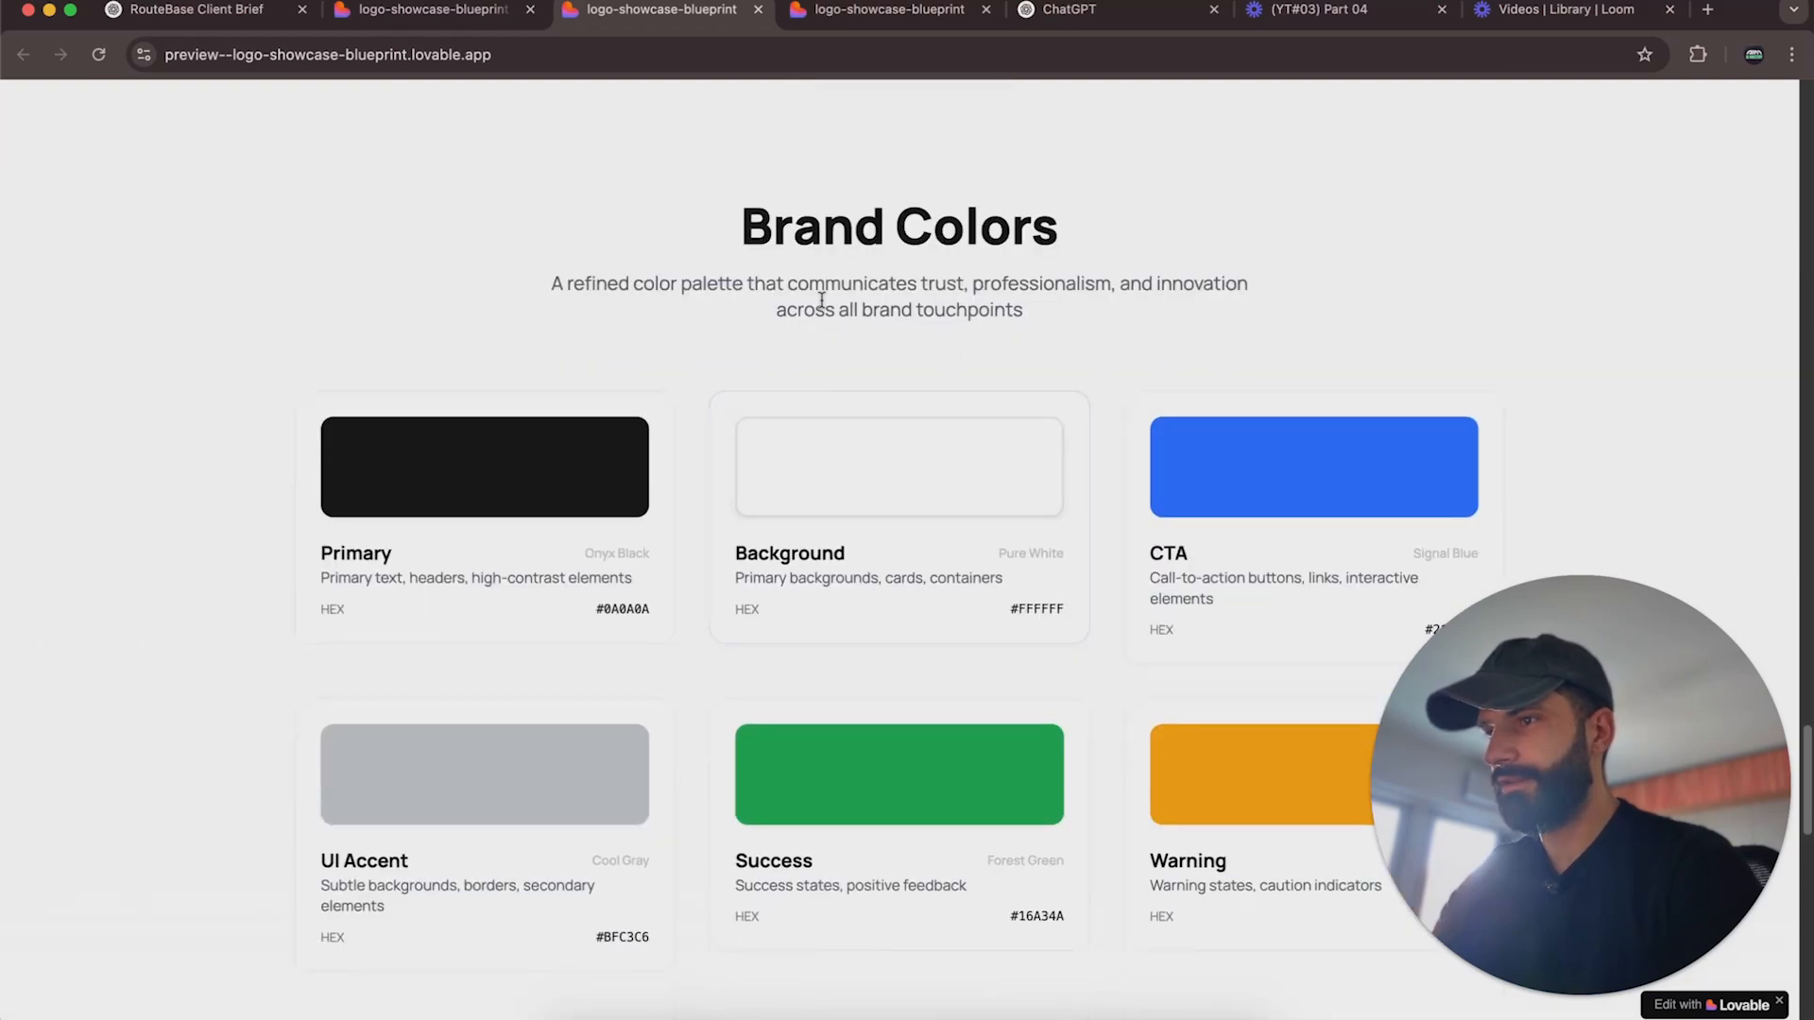
click(922, 484)
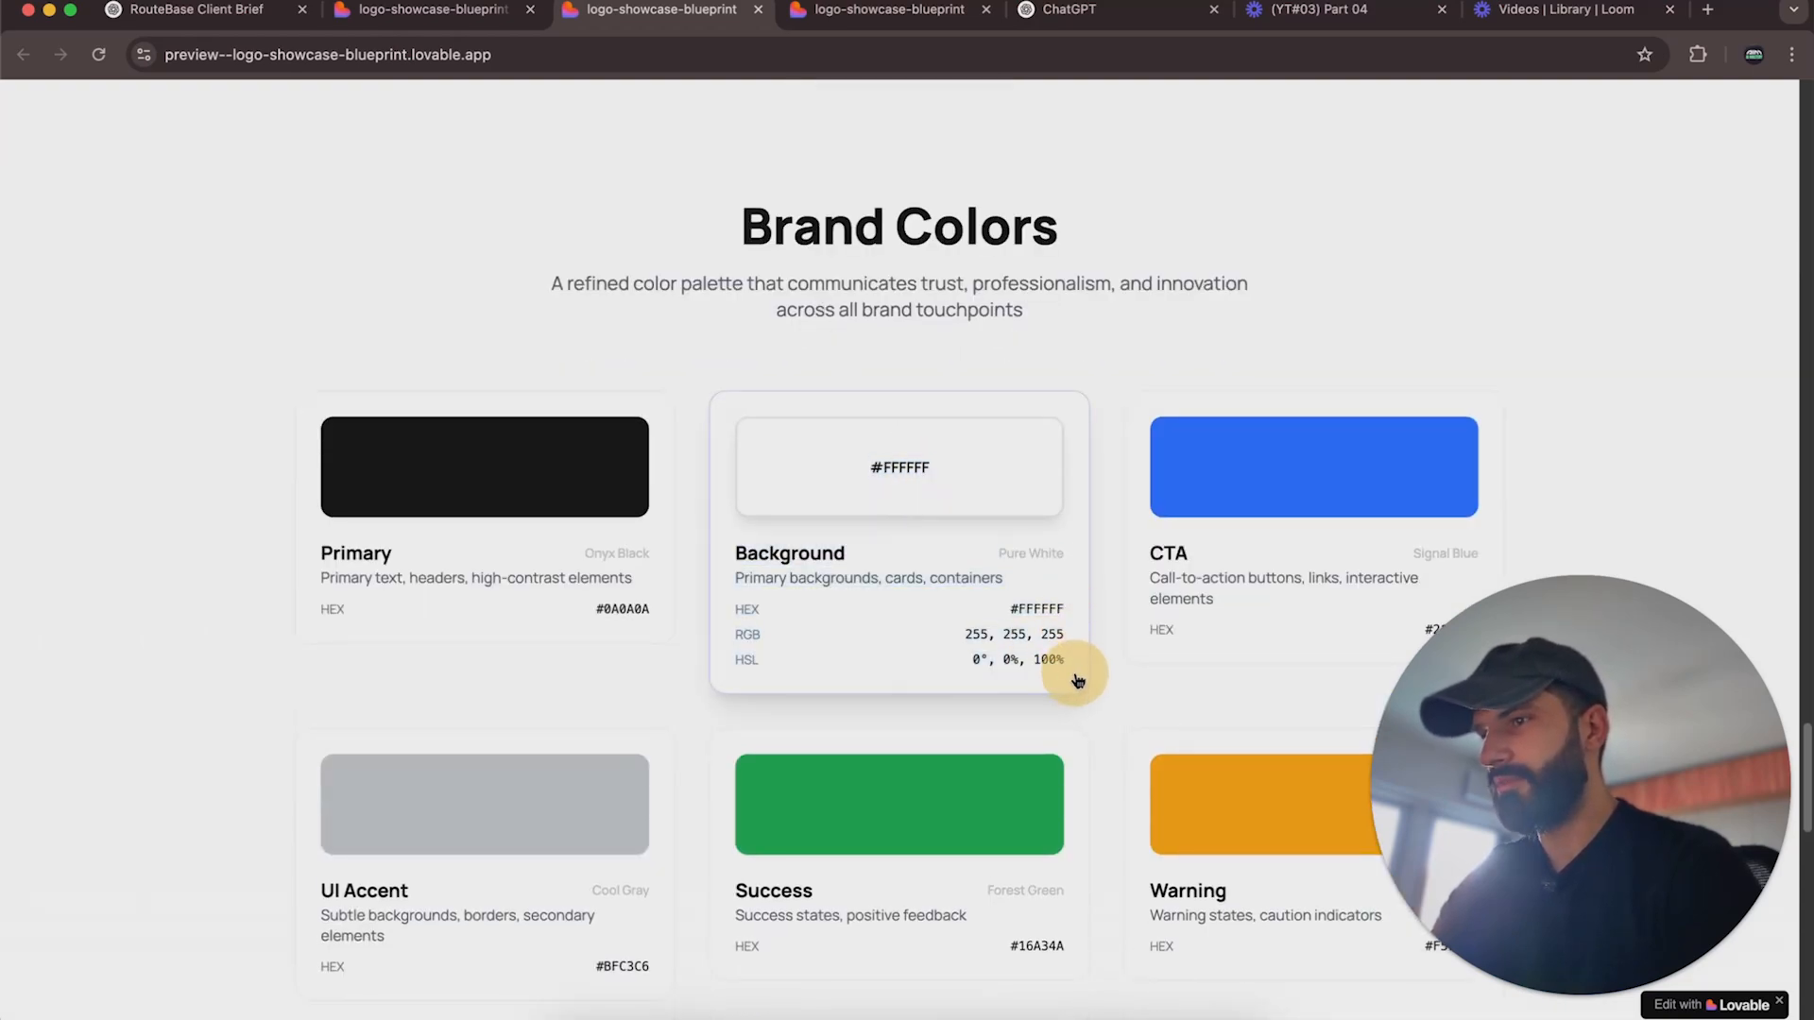
scroll(888, 582, down, 1)
scroll(482, 680, down, 1)
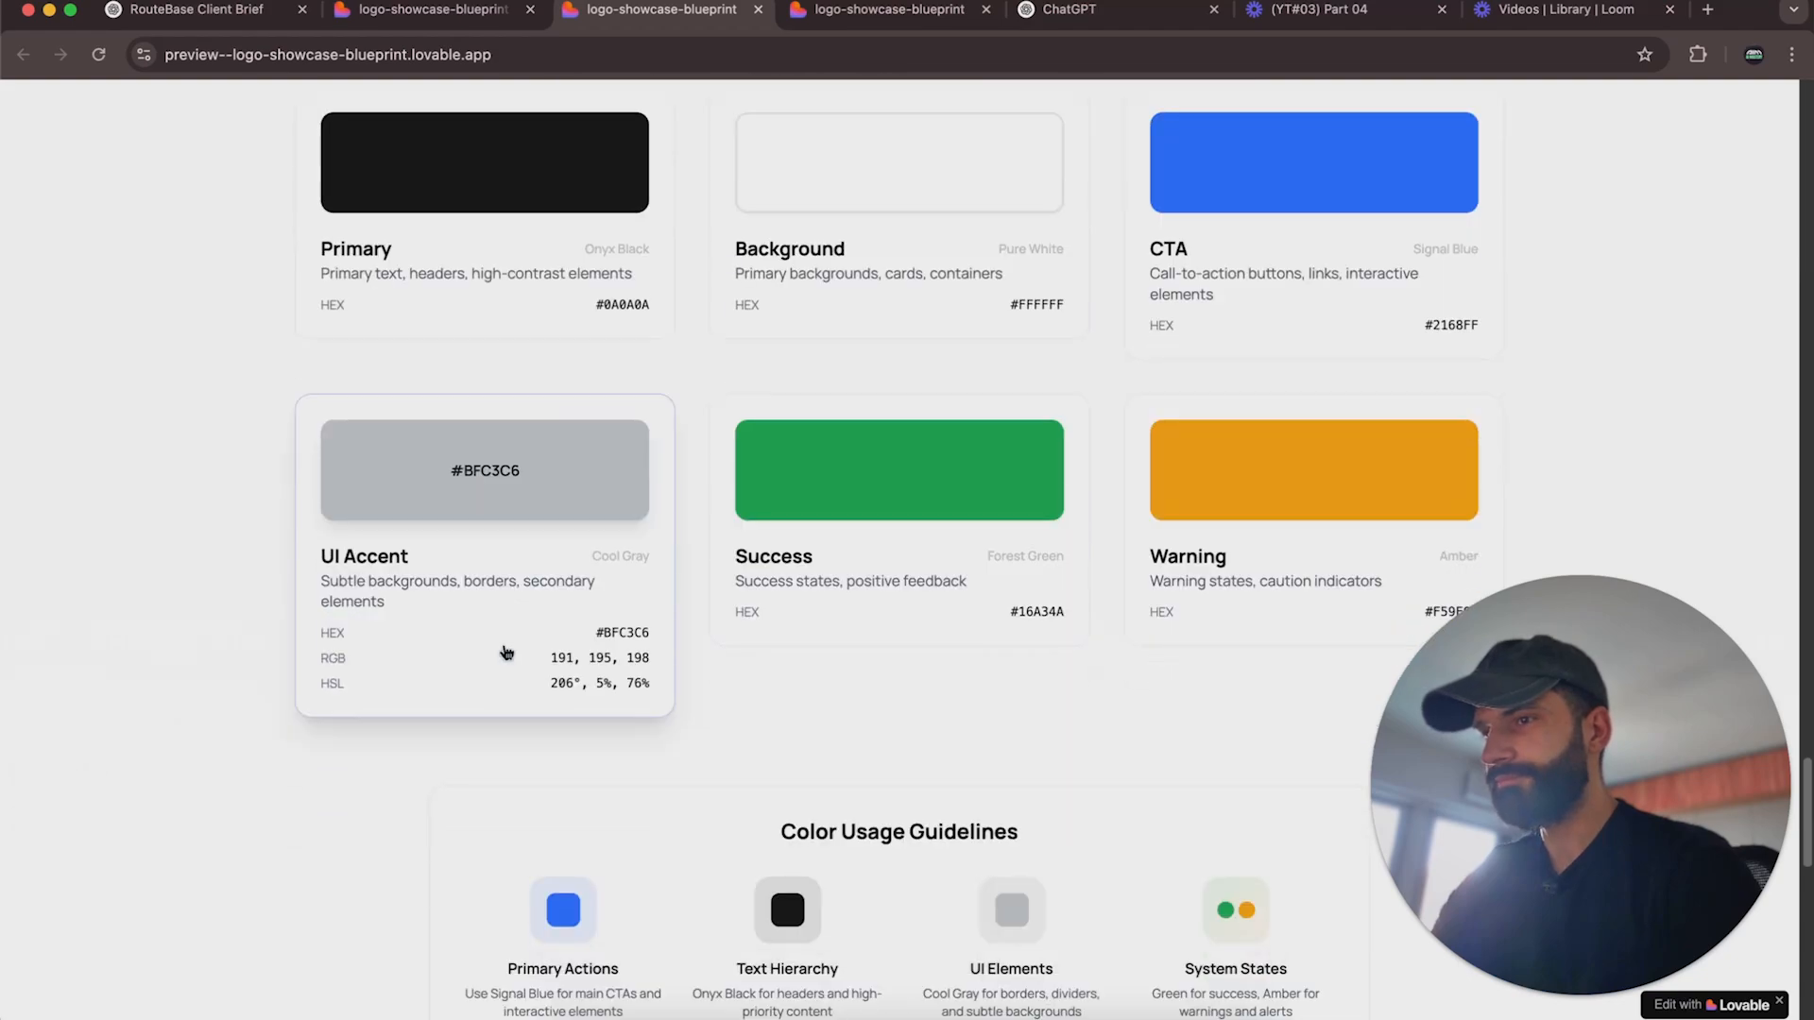
Review the preview page's Logo Guidelines section with its Do and Don't cards, and the footer's logo, tagline and copyright line.
scroll(1461, 485, down, 10)
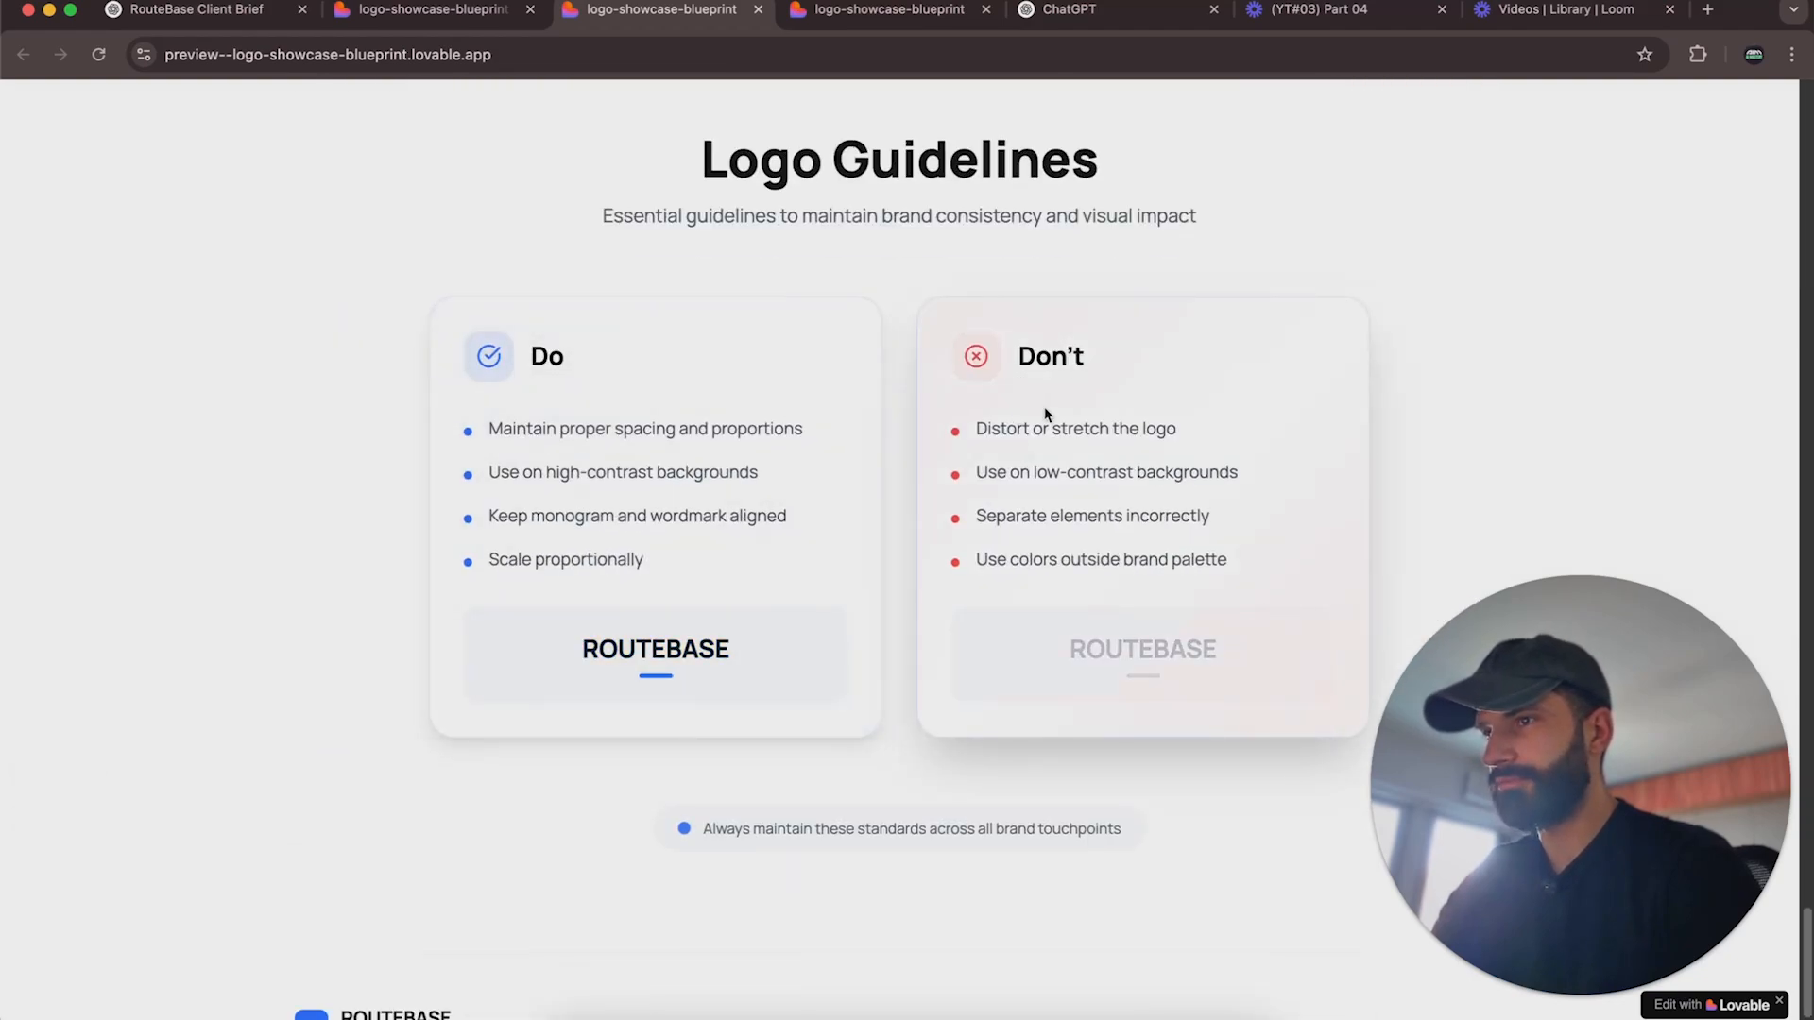
scroll(1045, 414, down, 2)
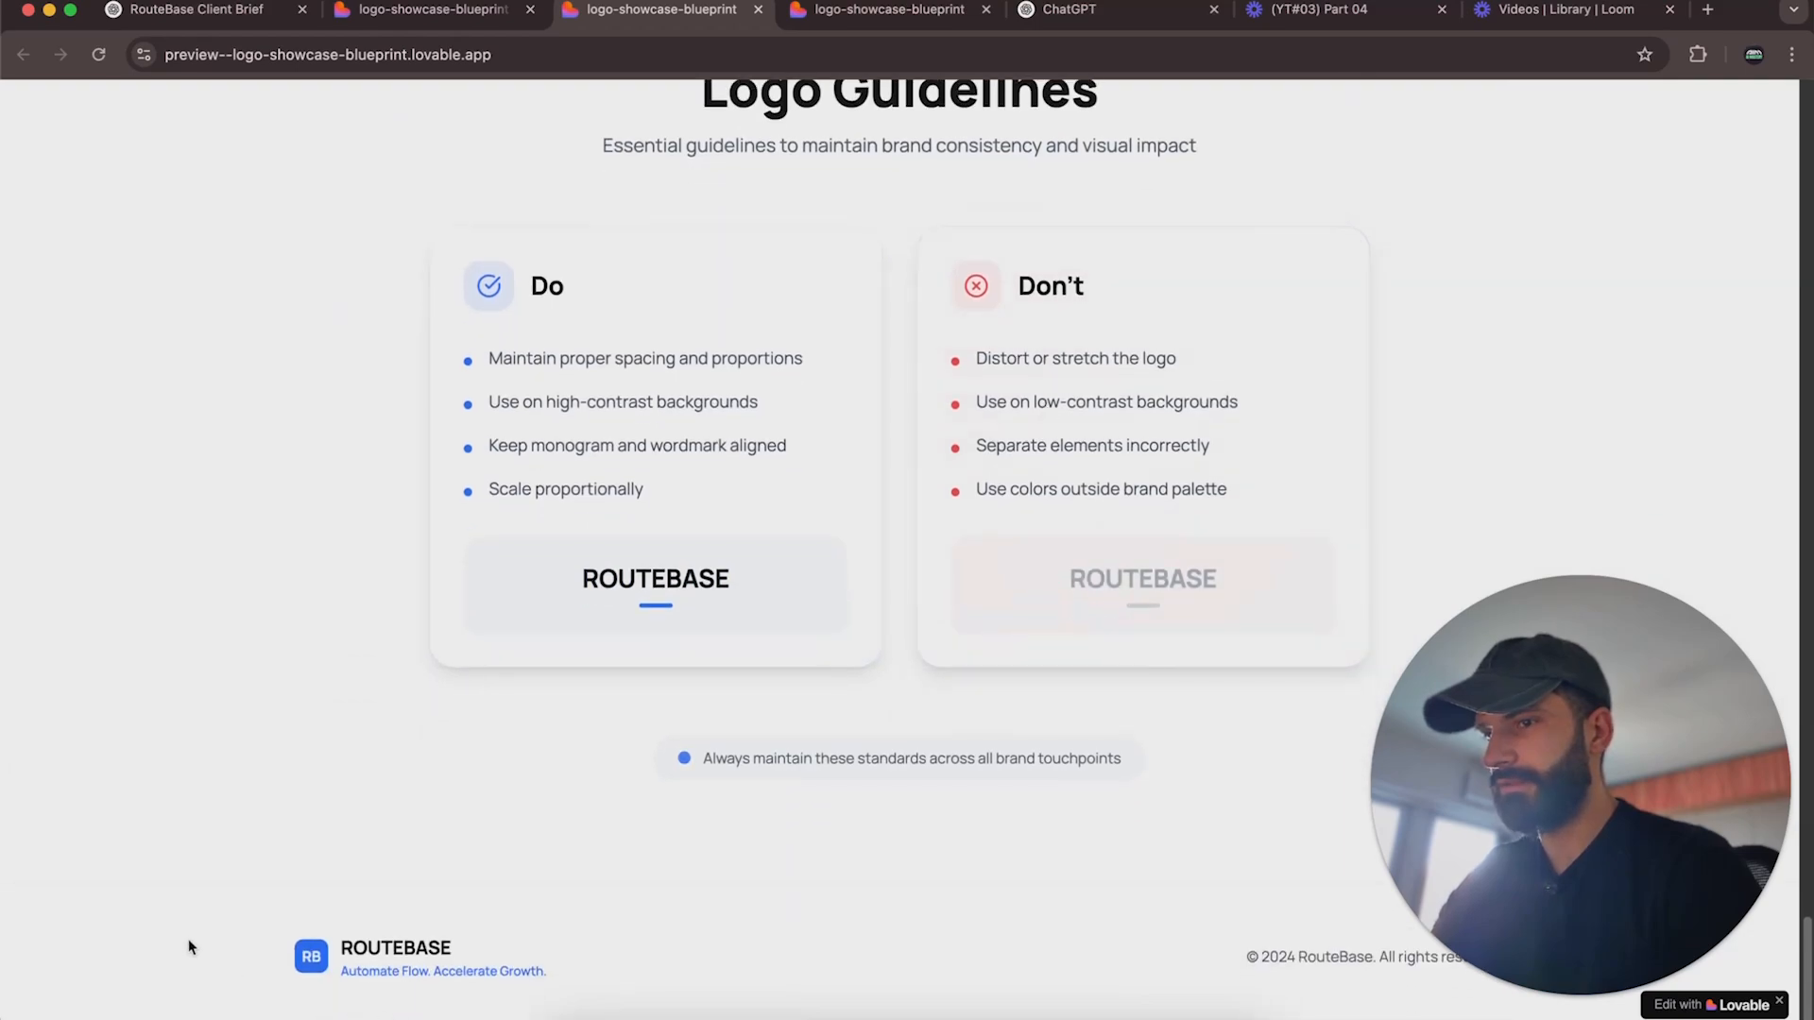
drag(188, 948, 1260, 980)
click(1021, 966)
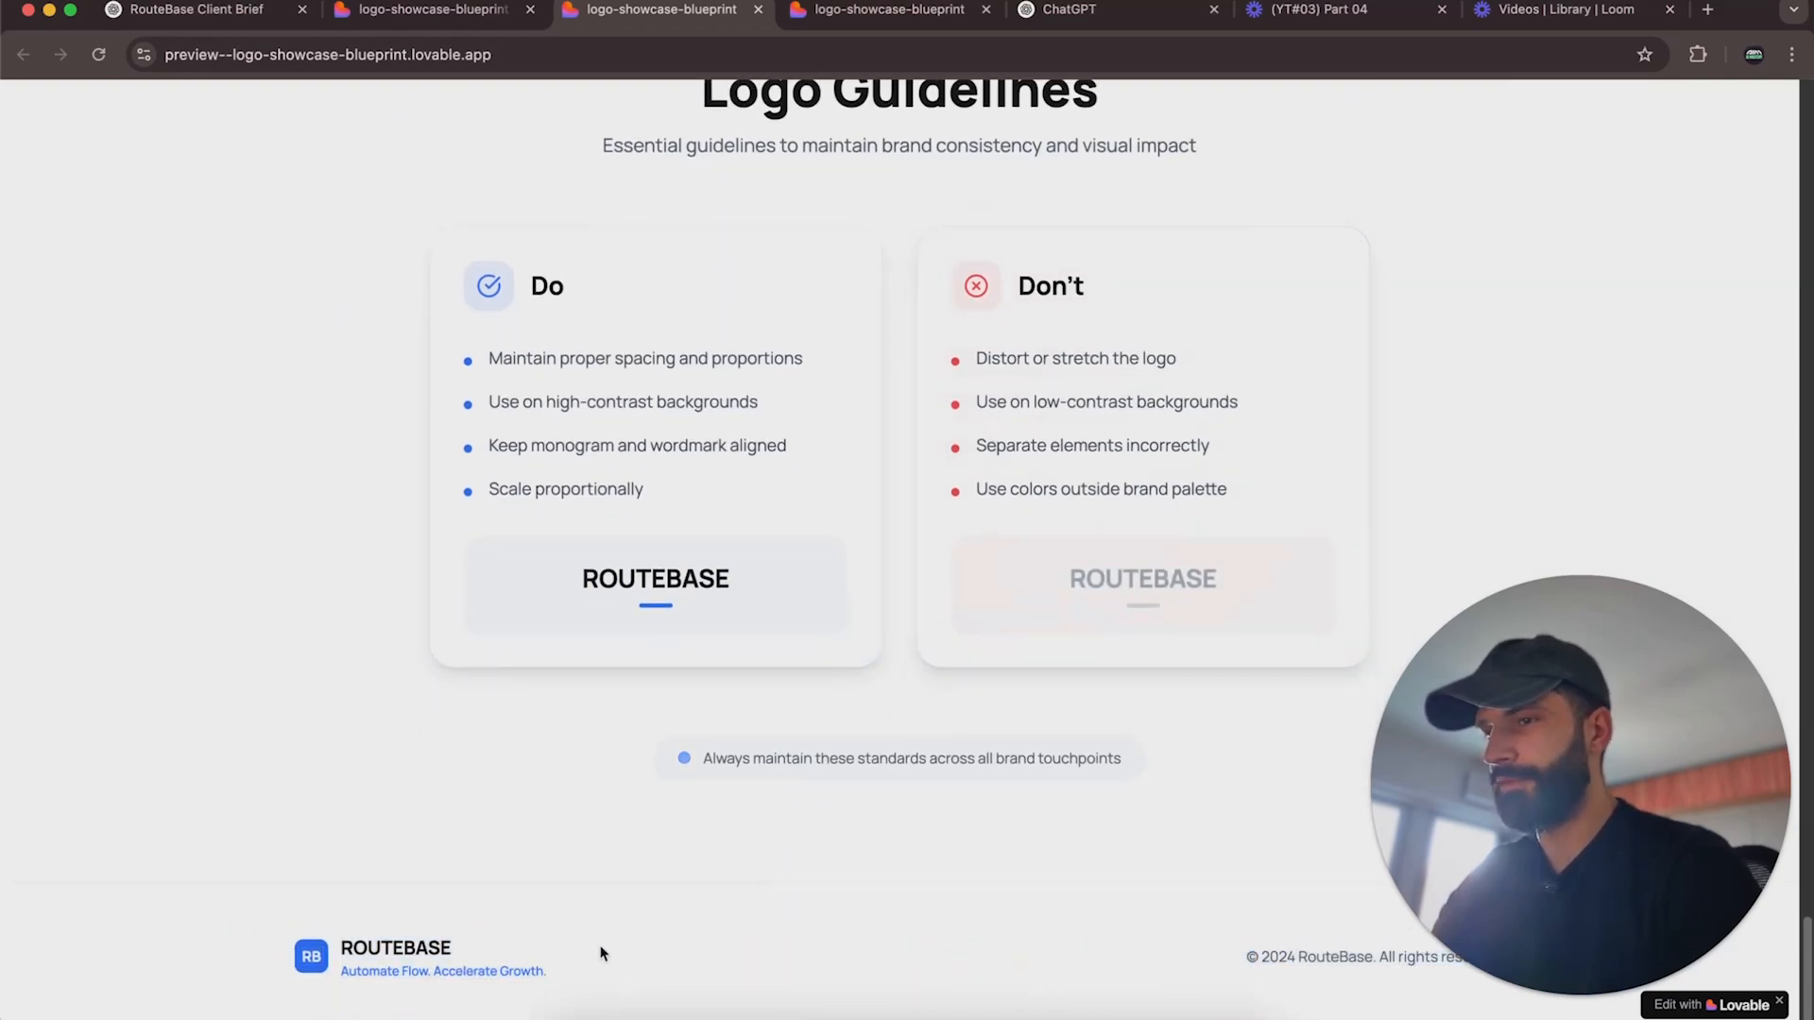
mouse_move(752, 971)
mouse_down()
mouse_move(661, 961)
mouse_move(750, 963)
mouse_up()
click(931, 964)
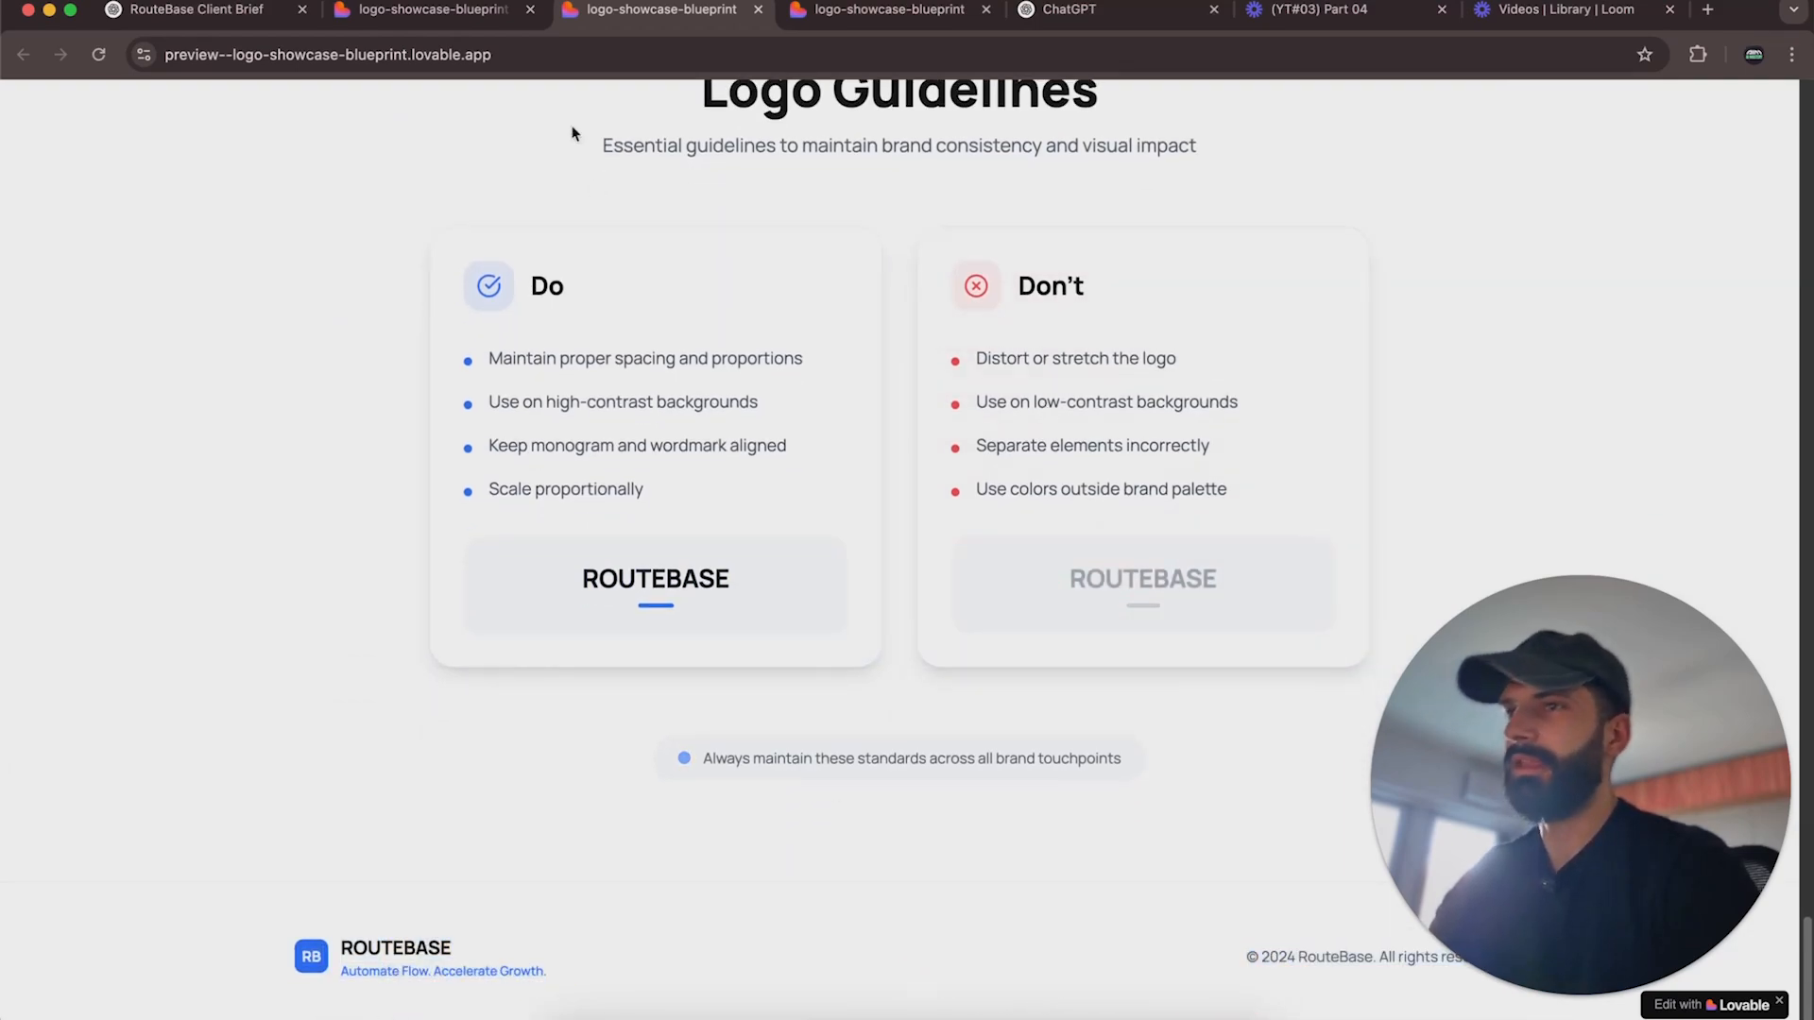
Return to the Lovable project and look back through the chat history, from the Footer refinement to the subtle brand colors prompt.
click(430, 12)
scroll(293, 475, down, 5)
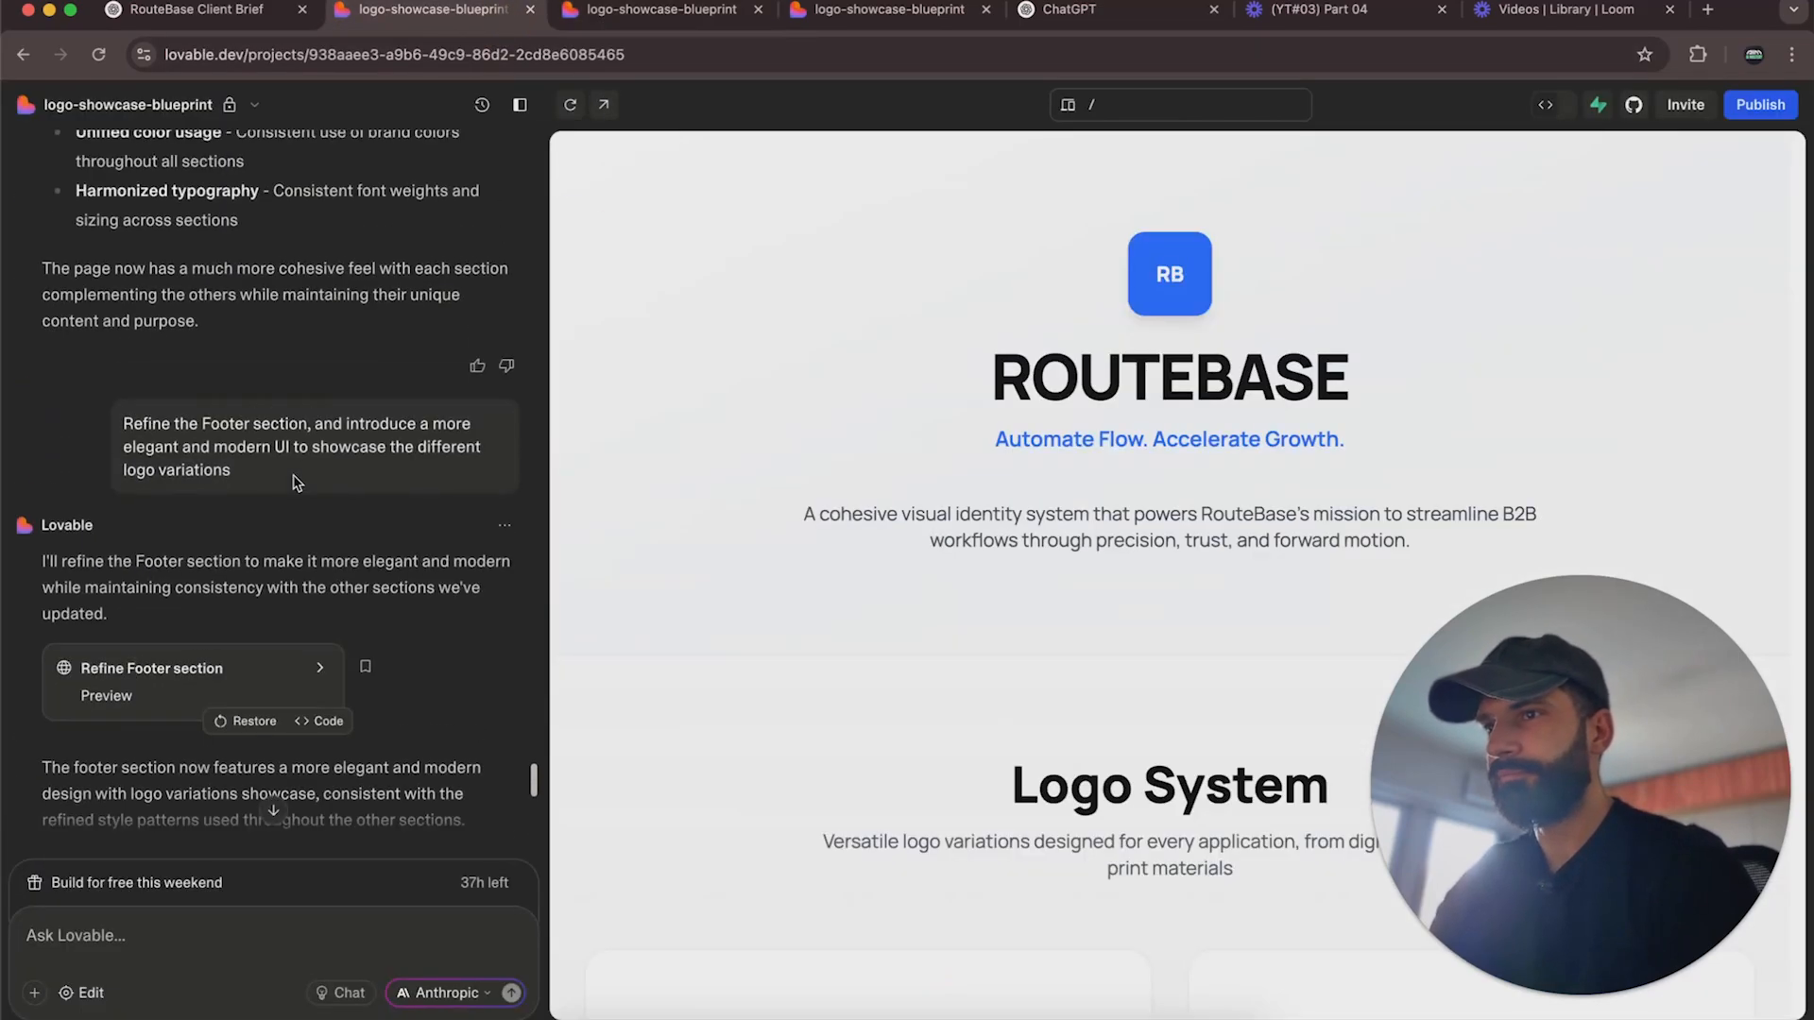
scroll(293, 476, up, 15)
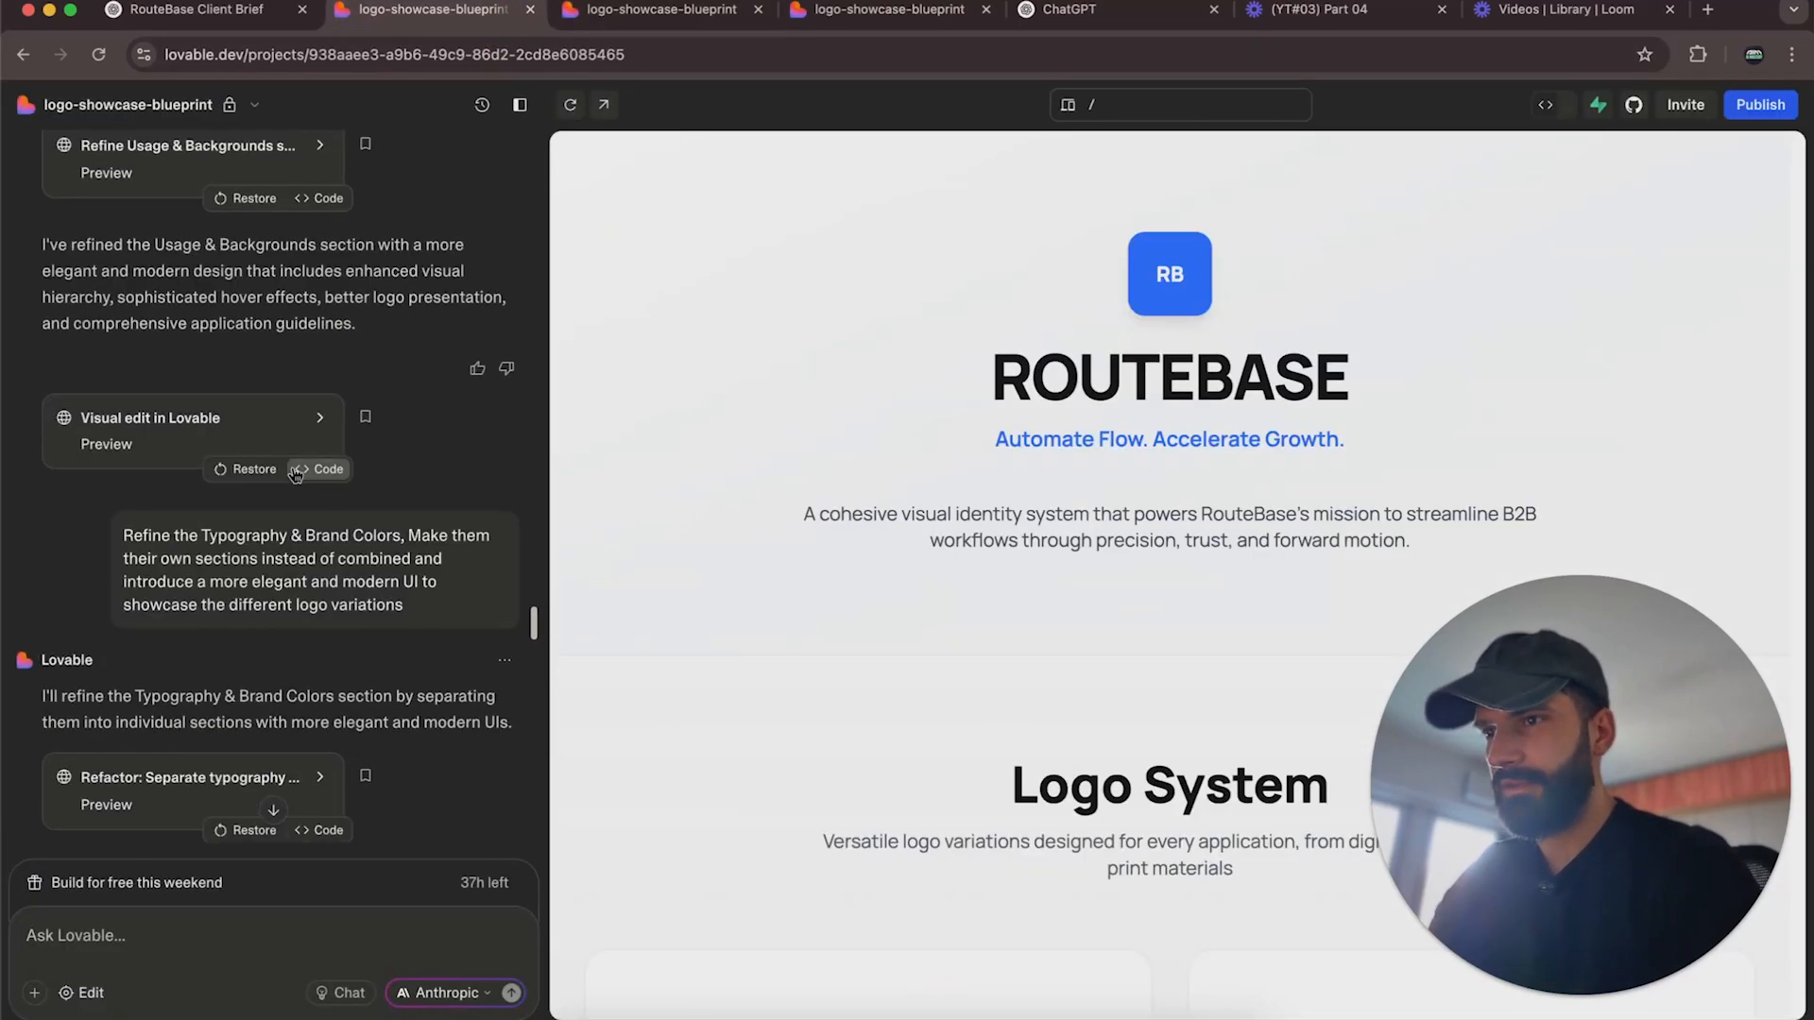
scroll(293, 475, up, 10)
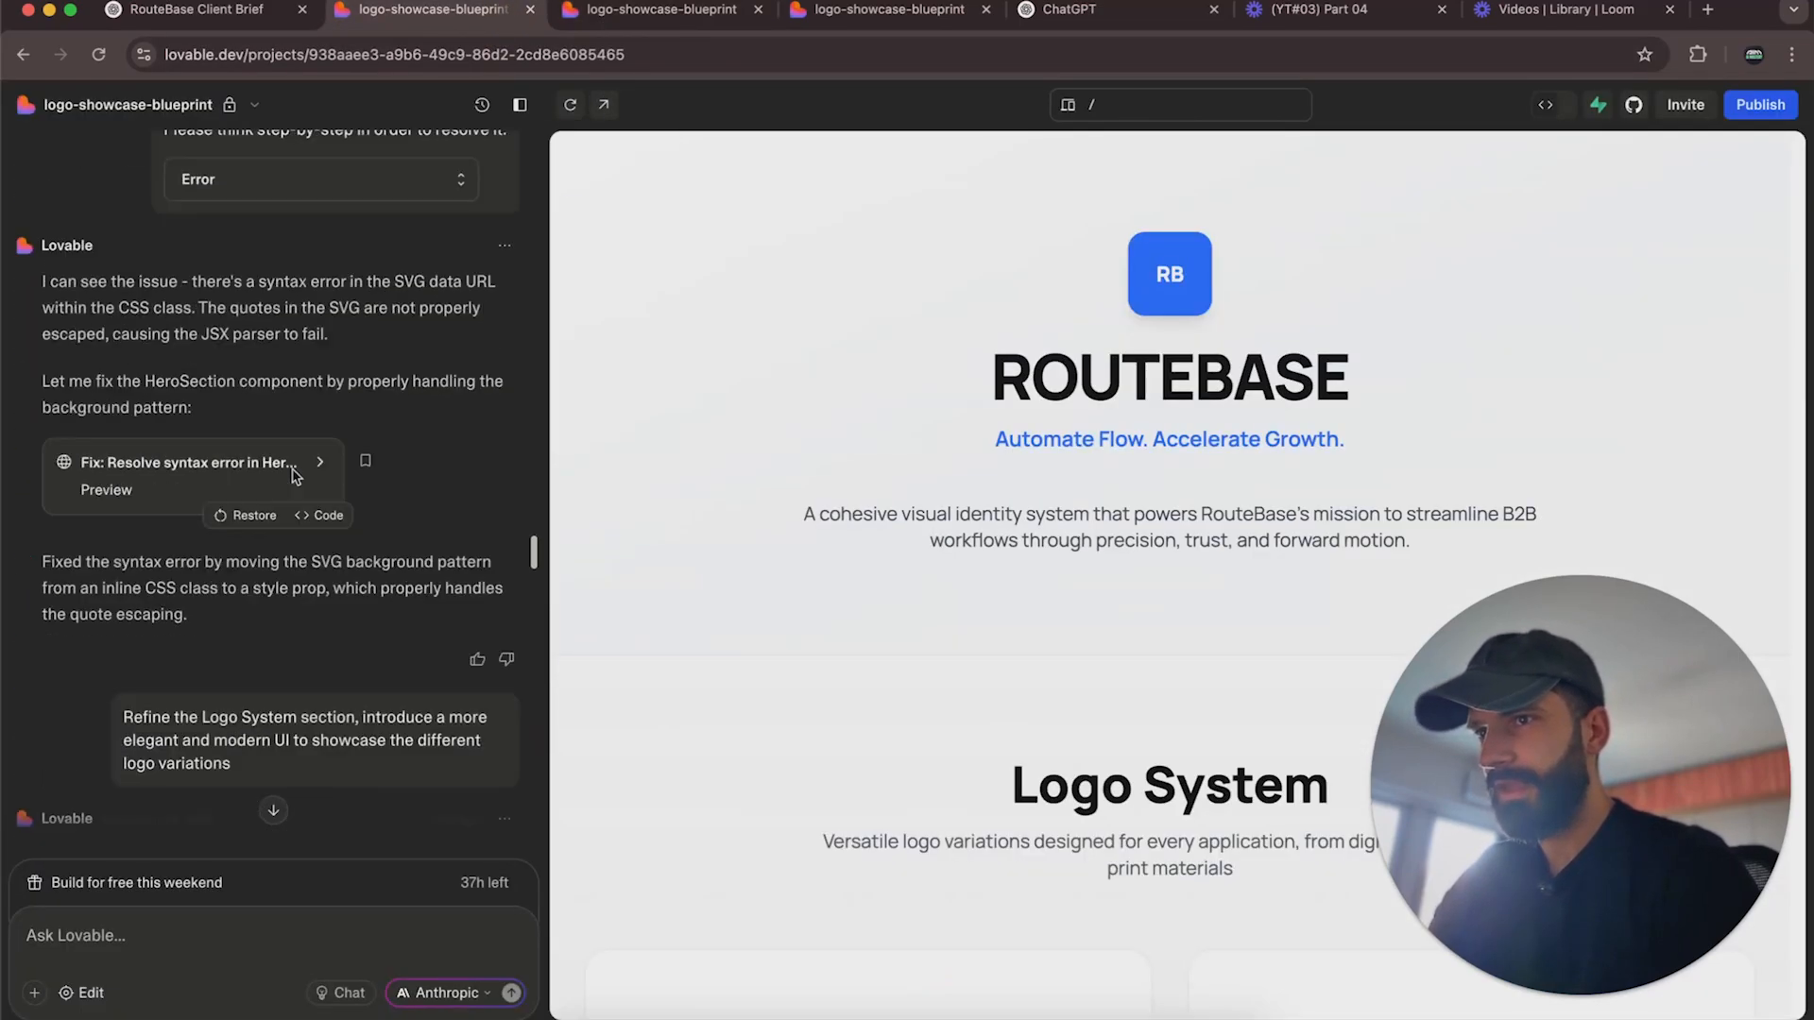
scroll(293, 472, up, 7)
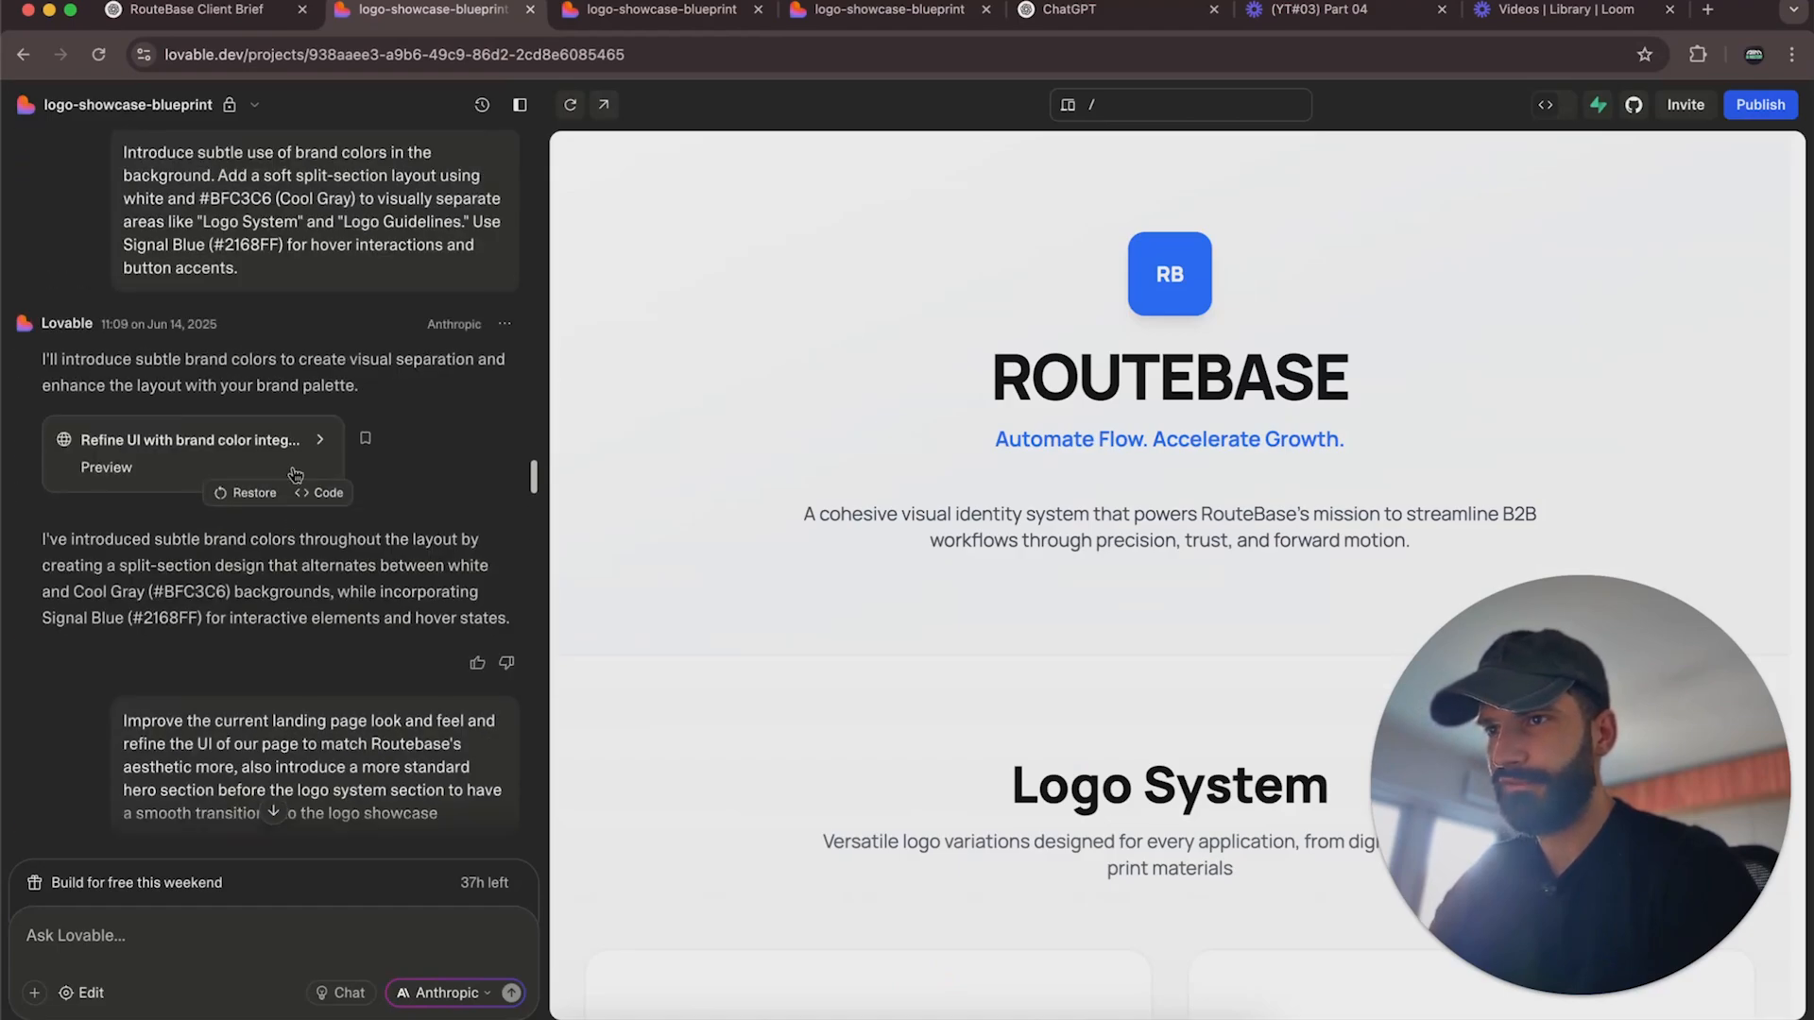
scroll(295, 474, up, 2)
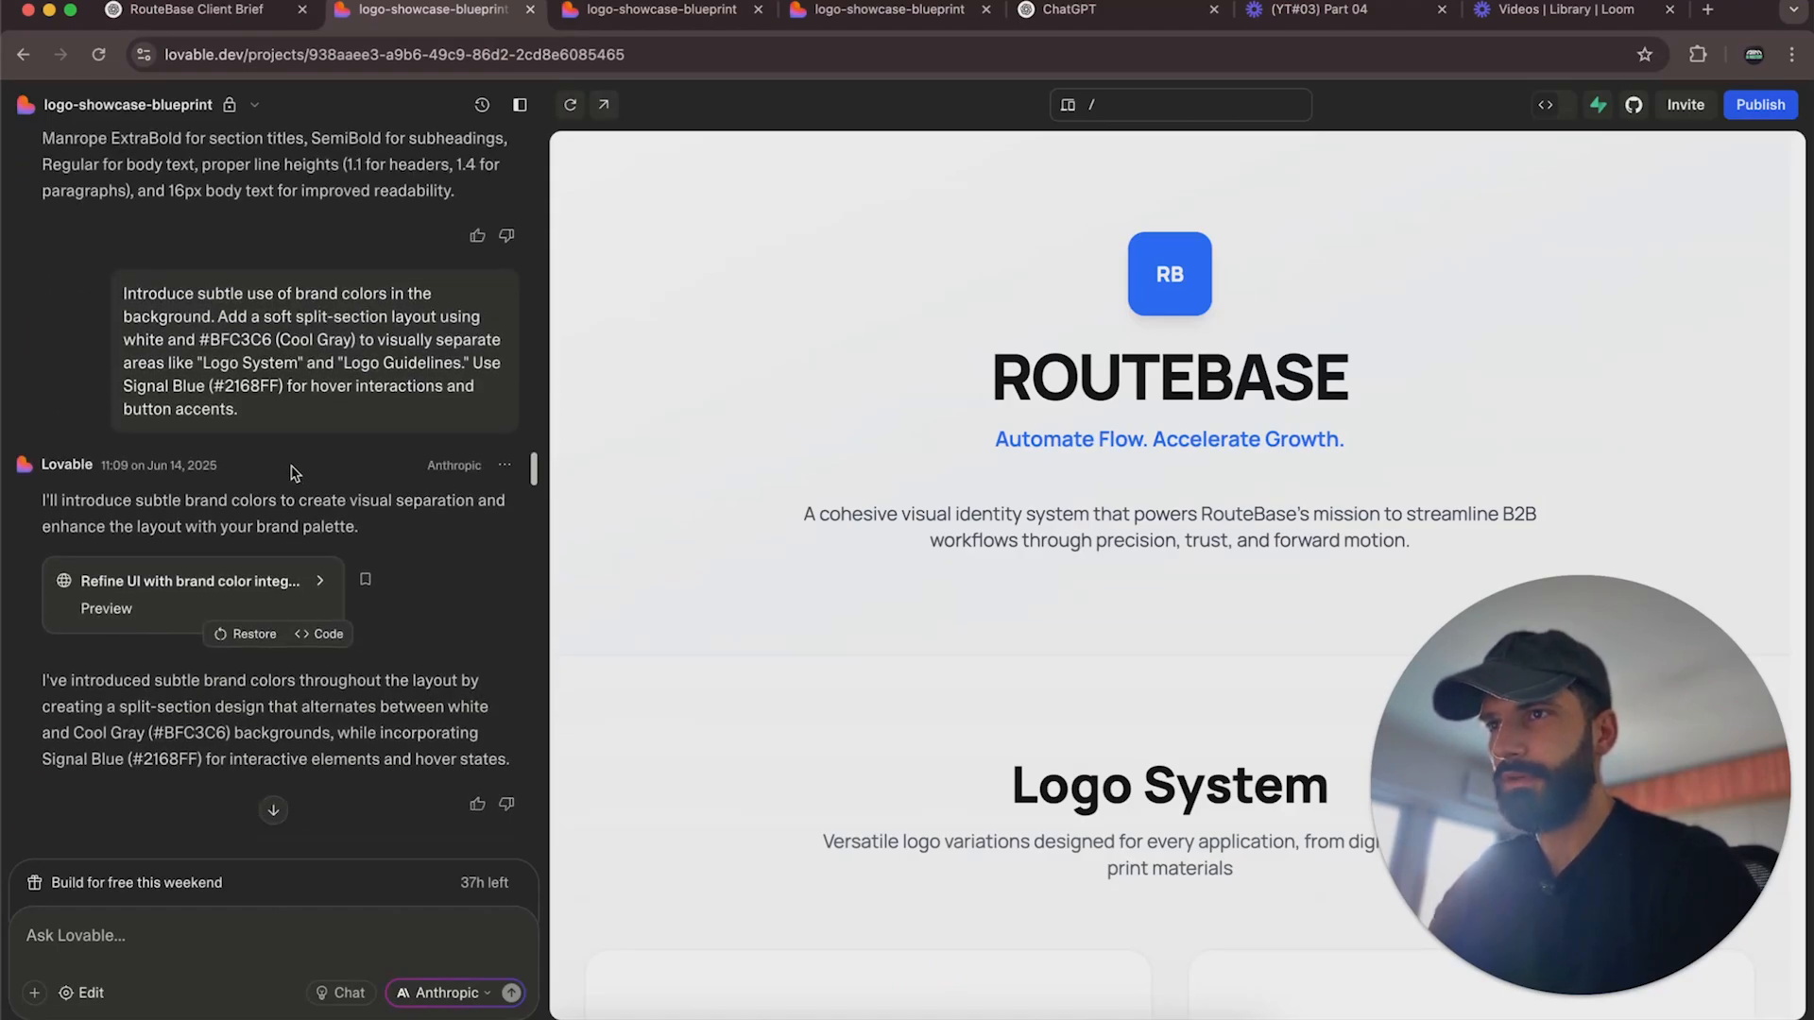
scroll(278, 453, up, 2)
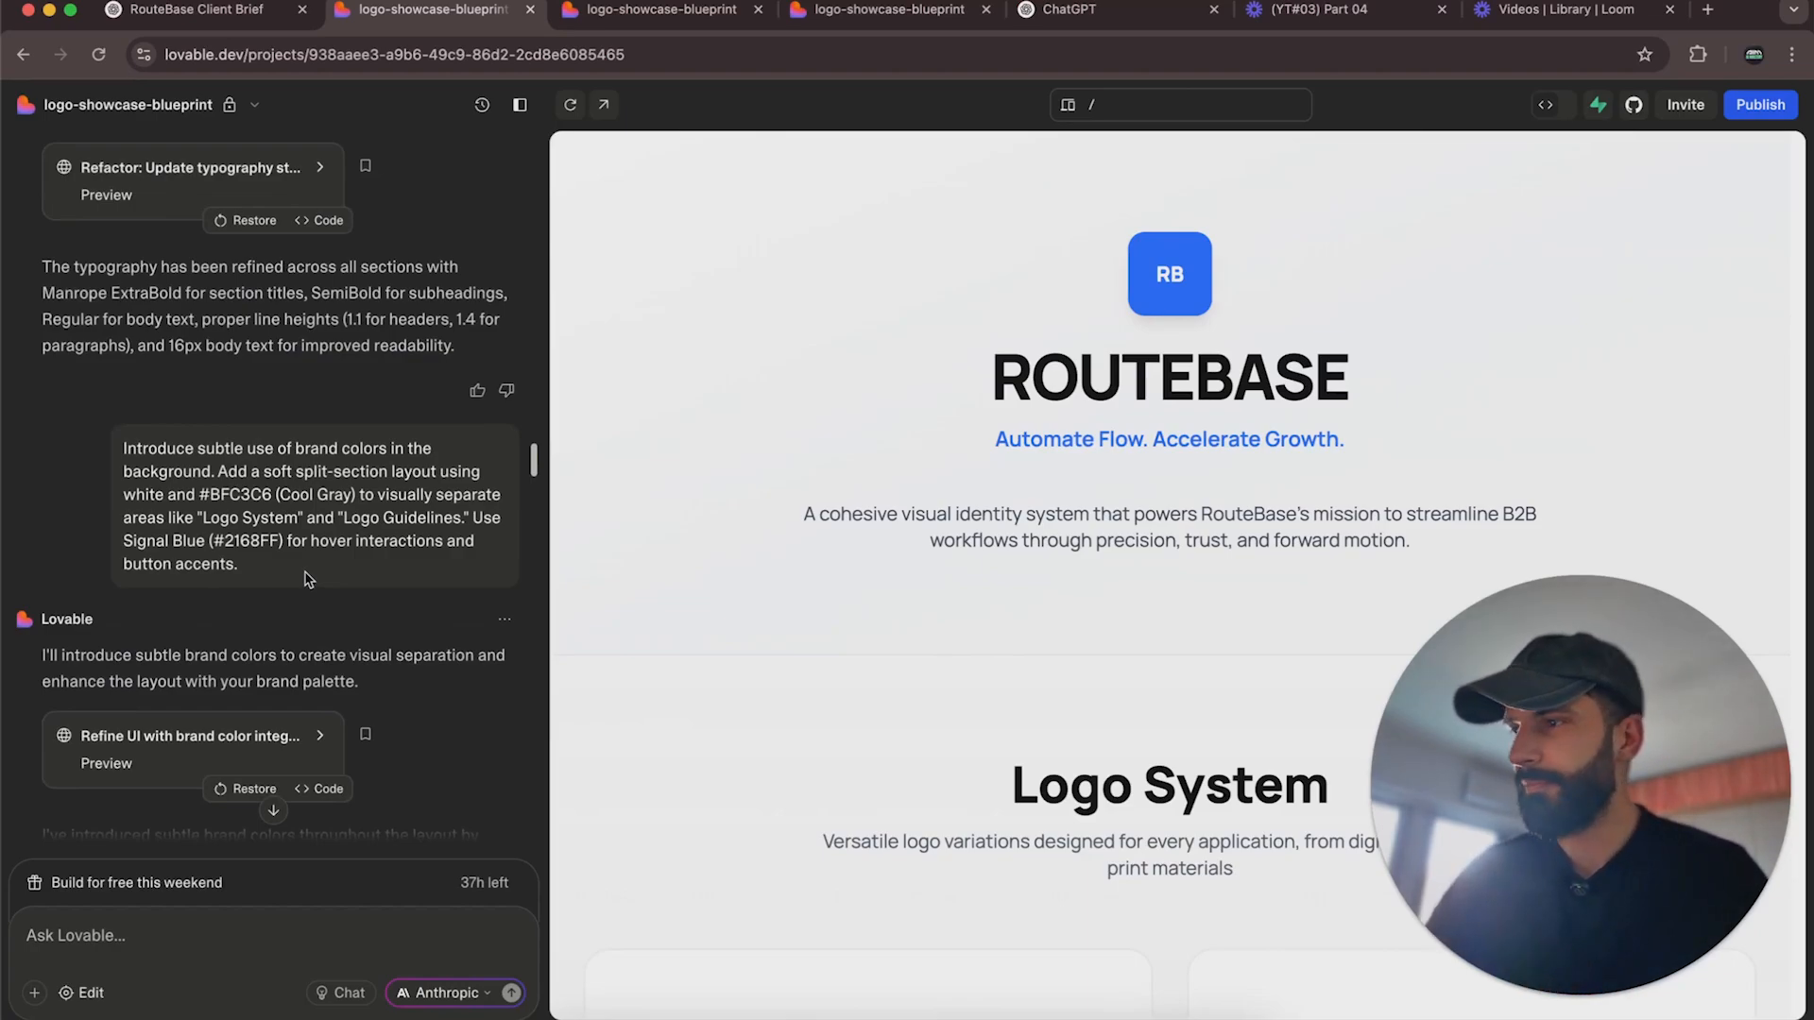
Check ChatGPT's refinement prompts in the RouteBase Client Brief chat, including CTA Button Styling, Background Motion Layer and Section-Level Transitions.
key(super+1)
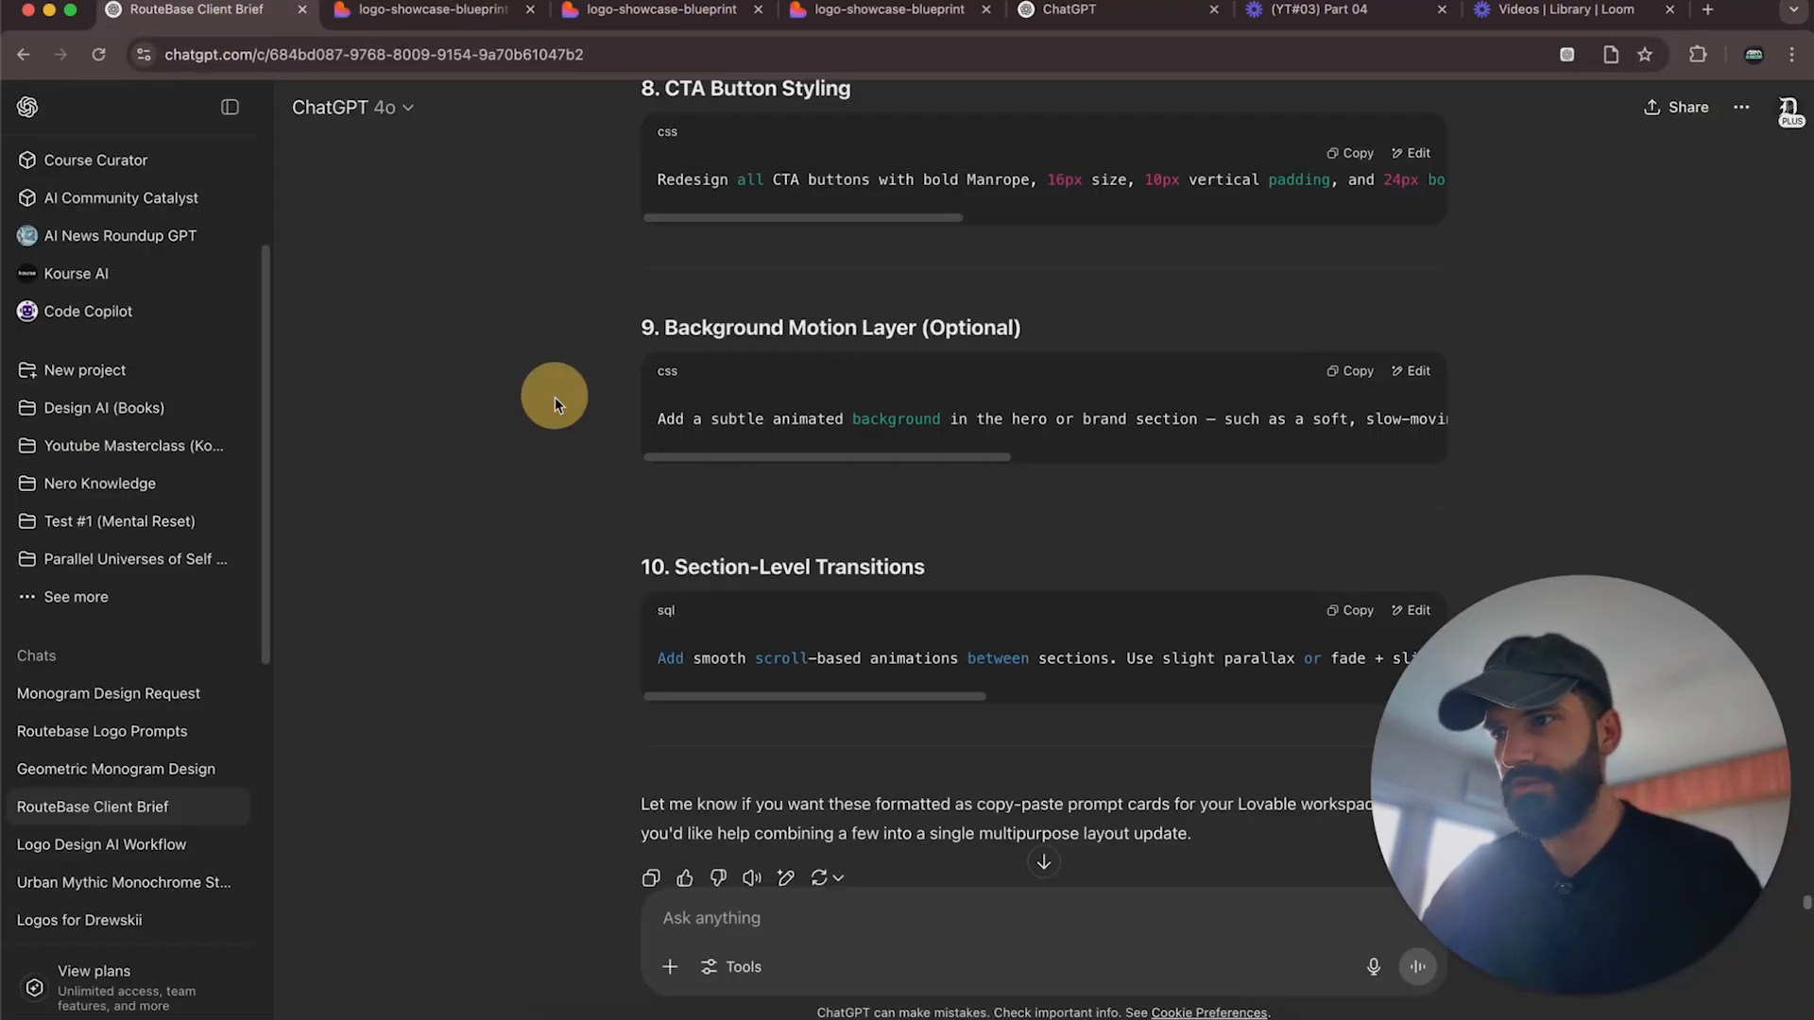
scroll(948, 561, up, 3)
scroll(901, 278, up, 1)
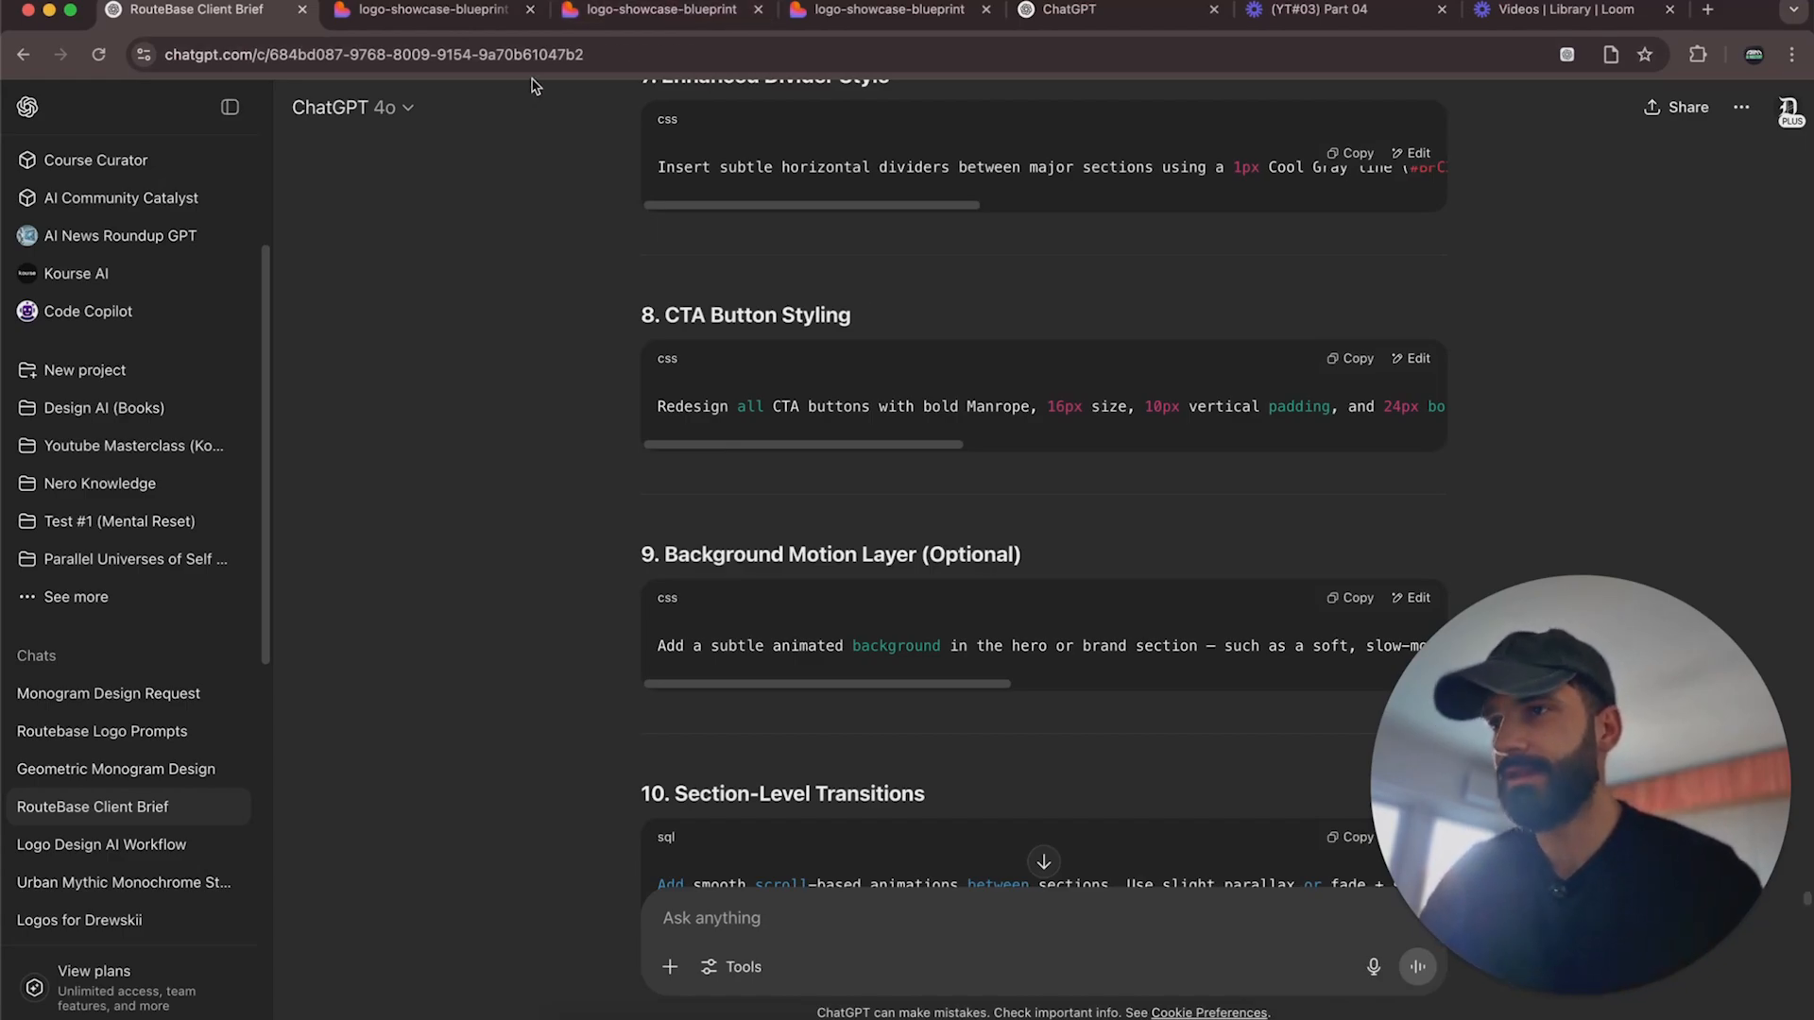
Back in the Lovable project chat, read the prompts for improving the landing page and refining the Logo System section.
click(416, 11)
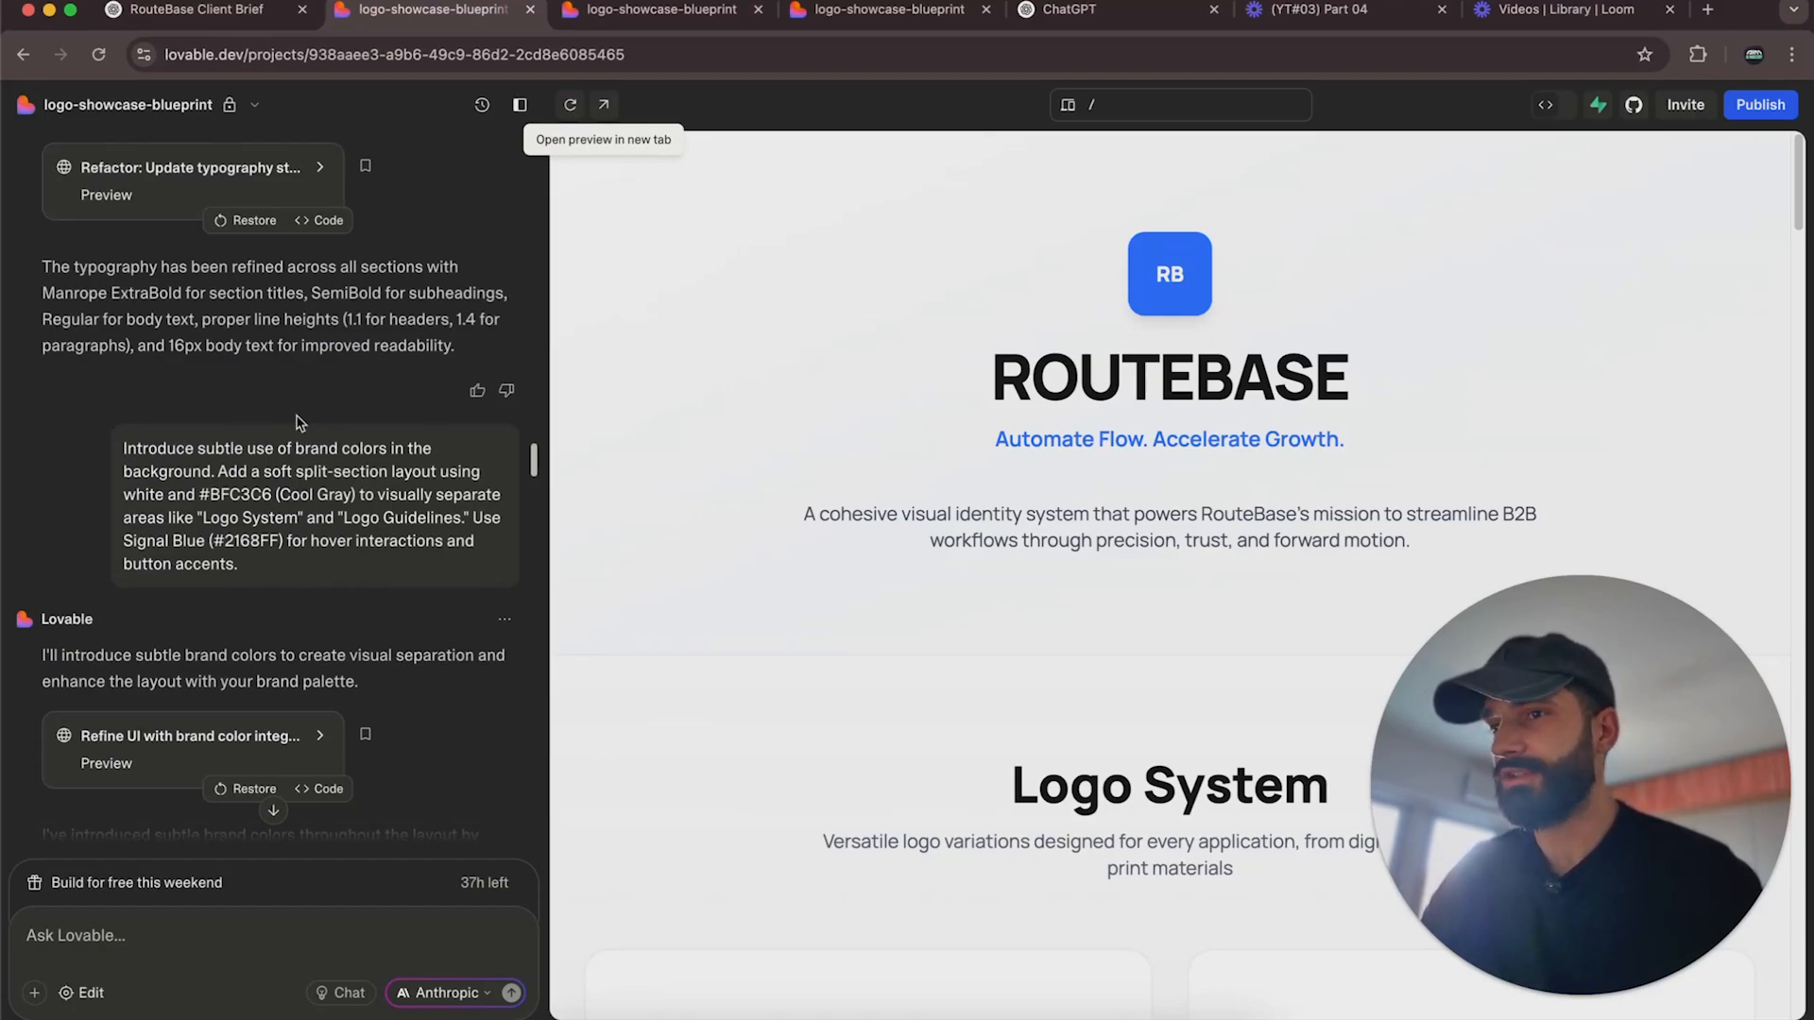
scroll(186, 505, down, 10)
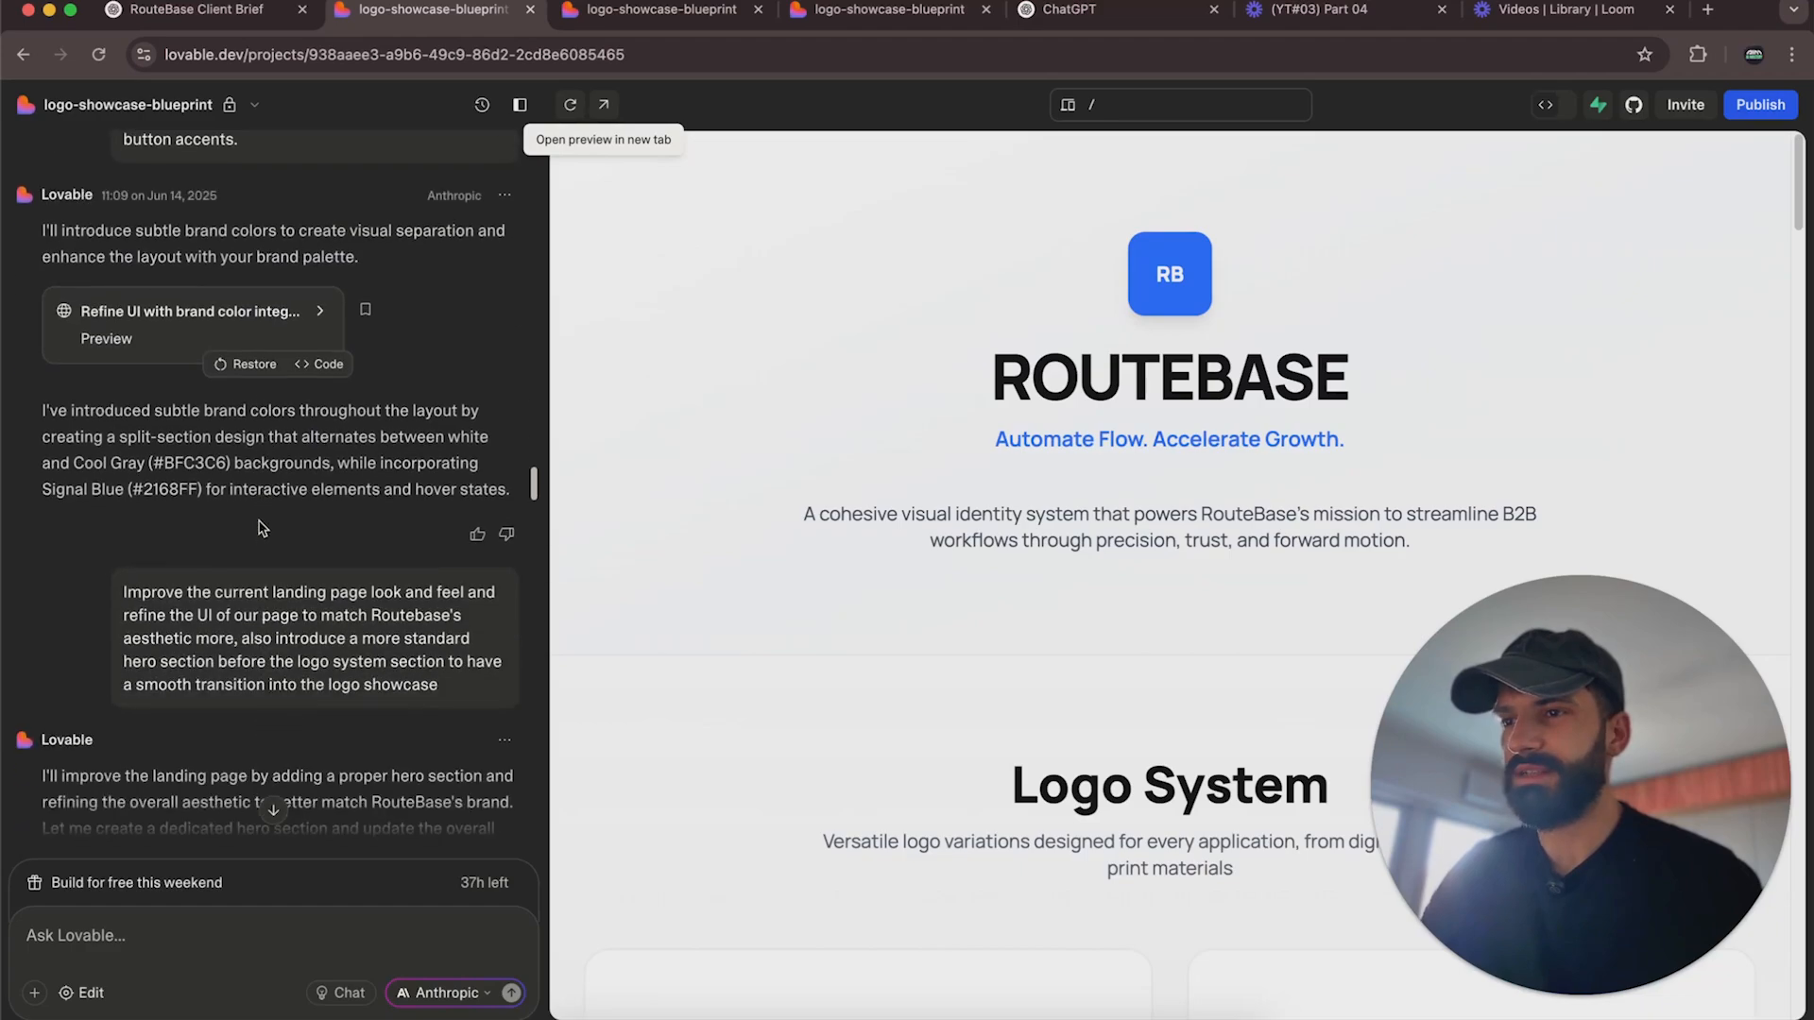
drag(107, 460, 484, 547)
scroll(288, 486, down, 20)
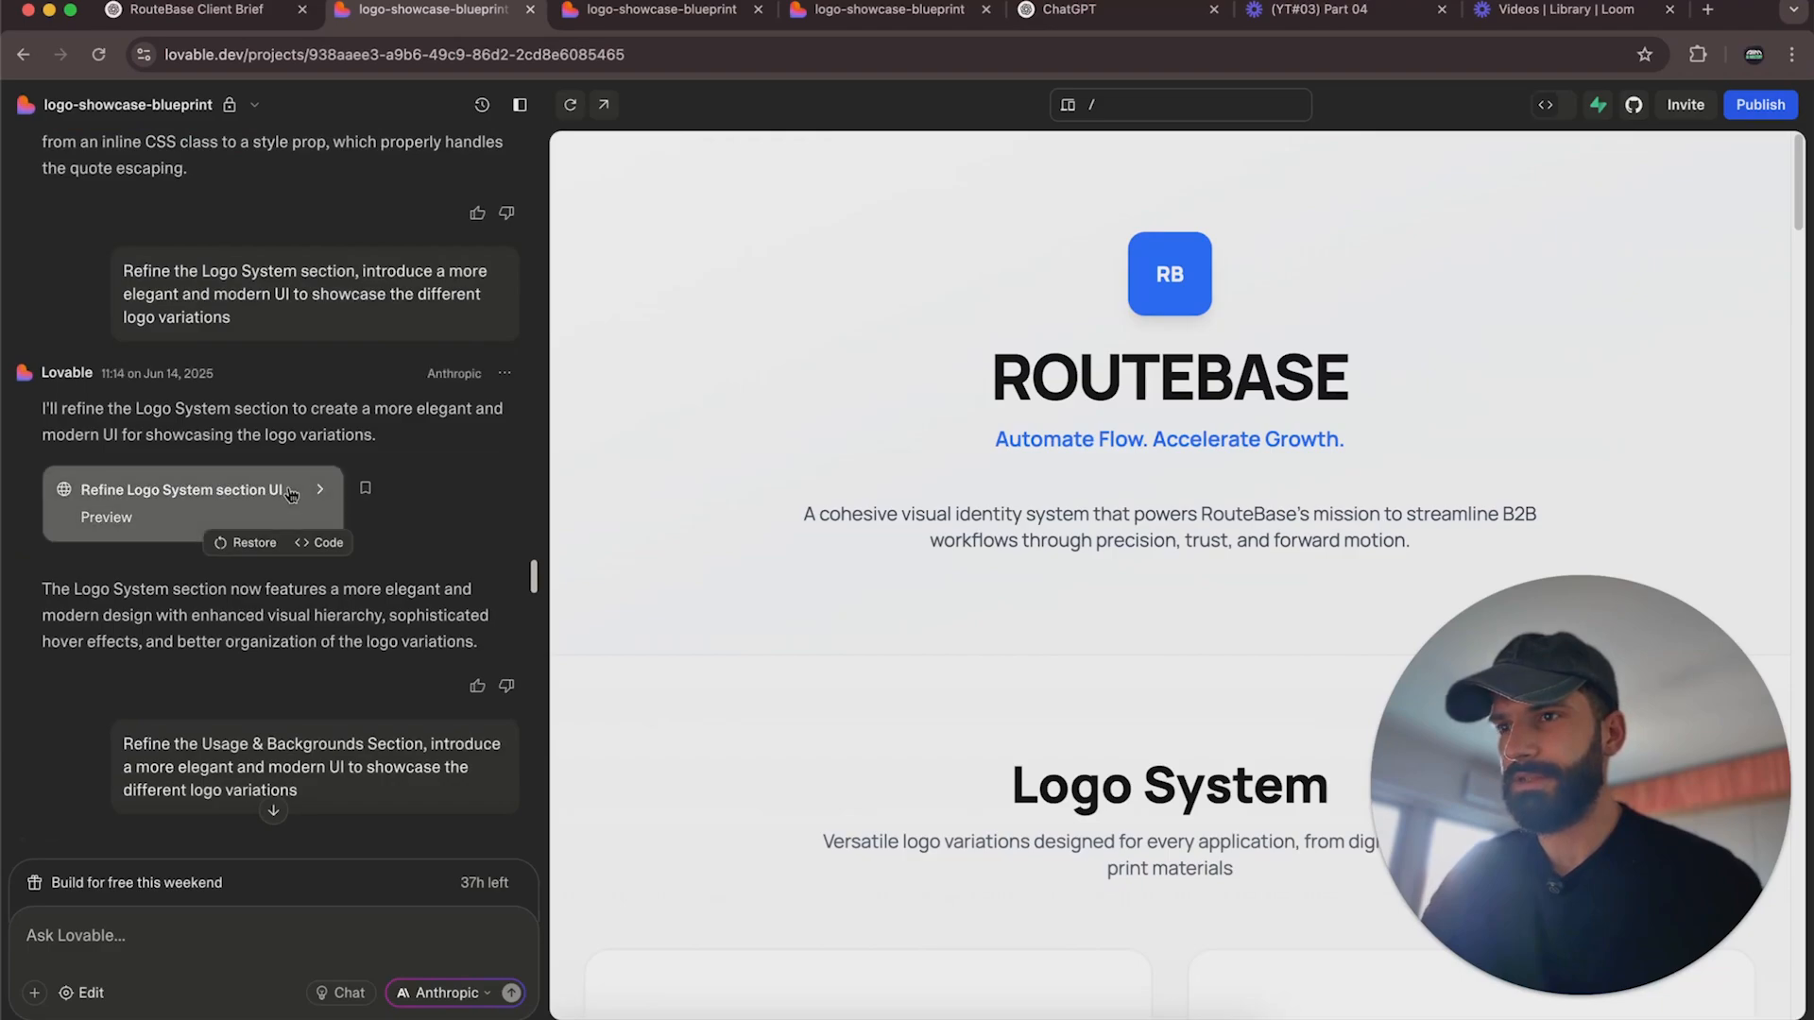
scroll(291, 496, down, 6)
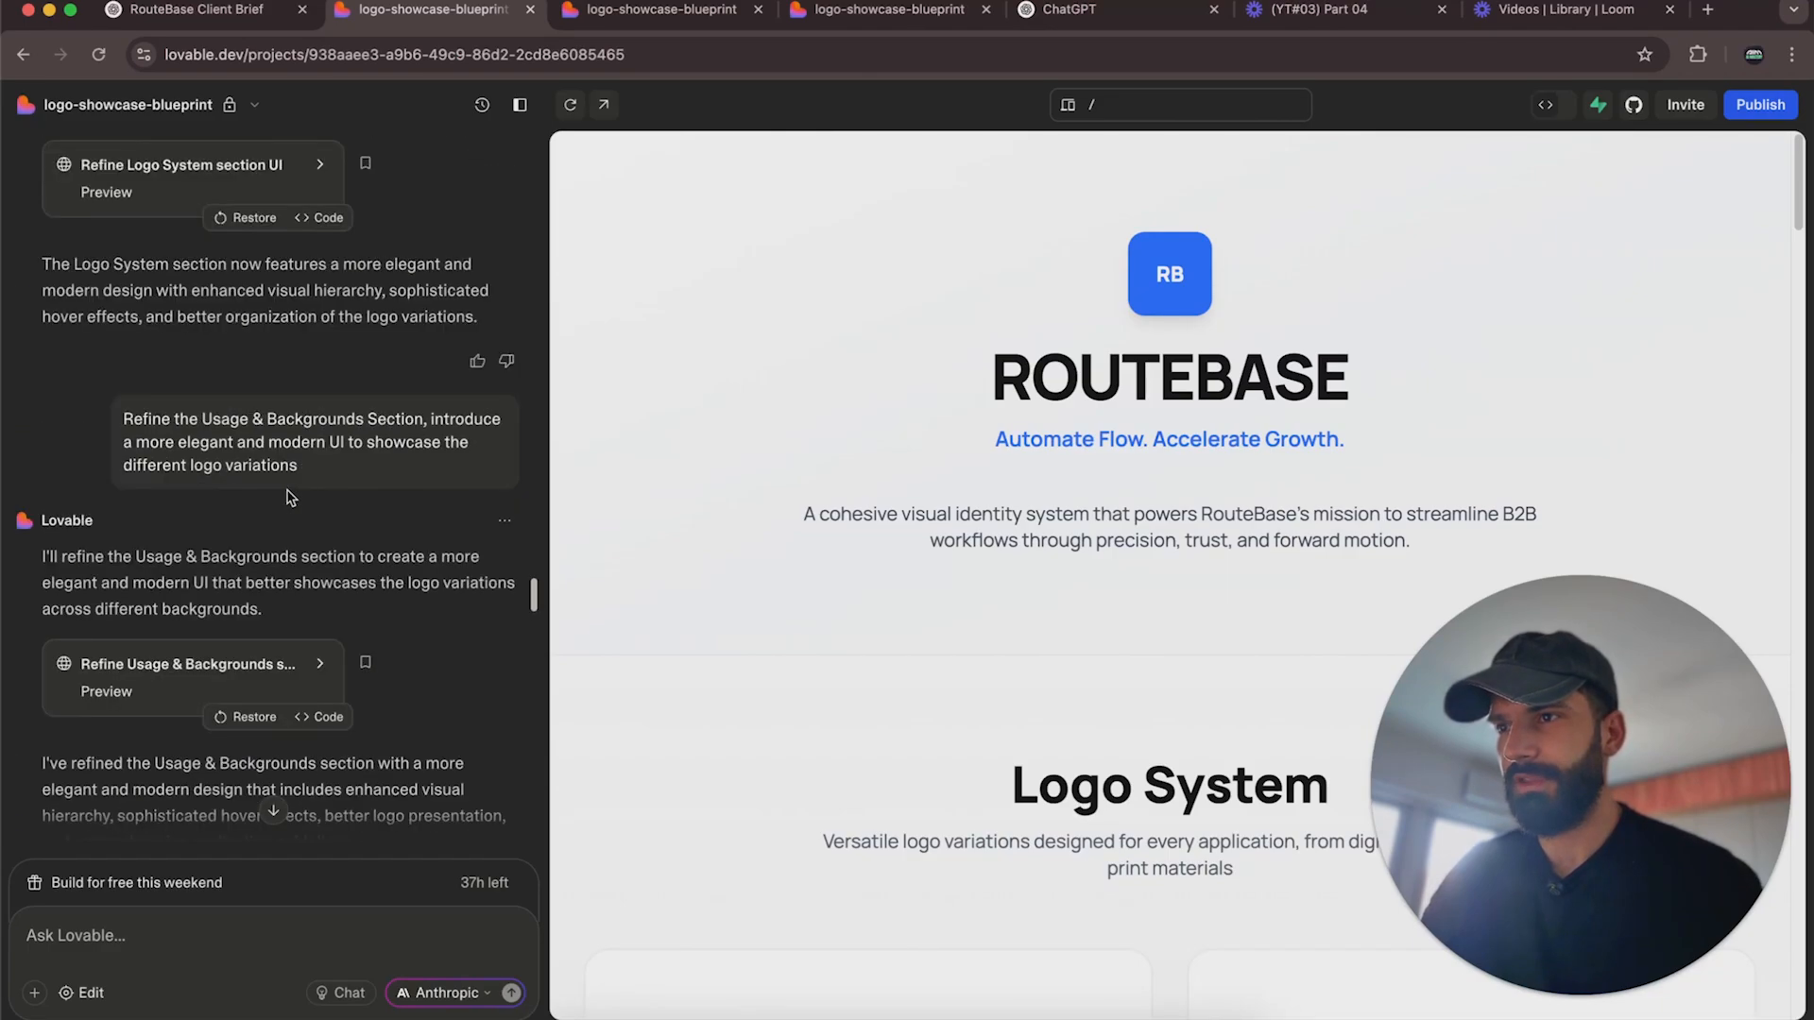
Highlight the Usage & Backgrounds prompt and compare it with the logo environment cards and Application Standards in the preview.
triple_click(153, 459)
scroll(1168, 416, down, 15)
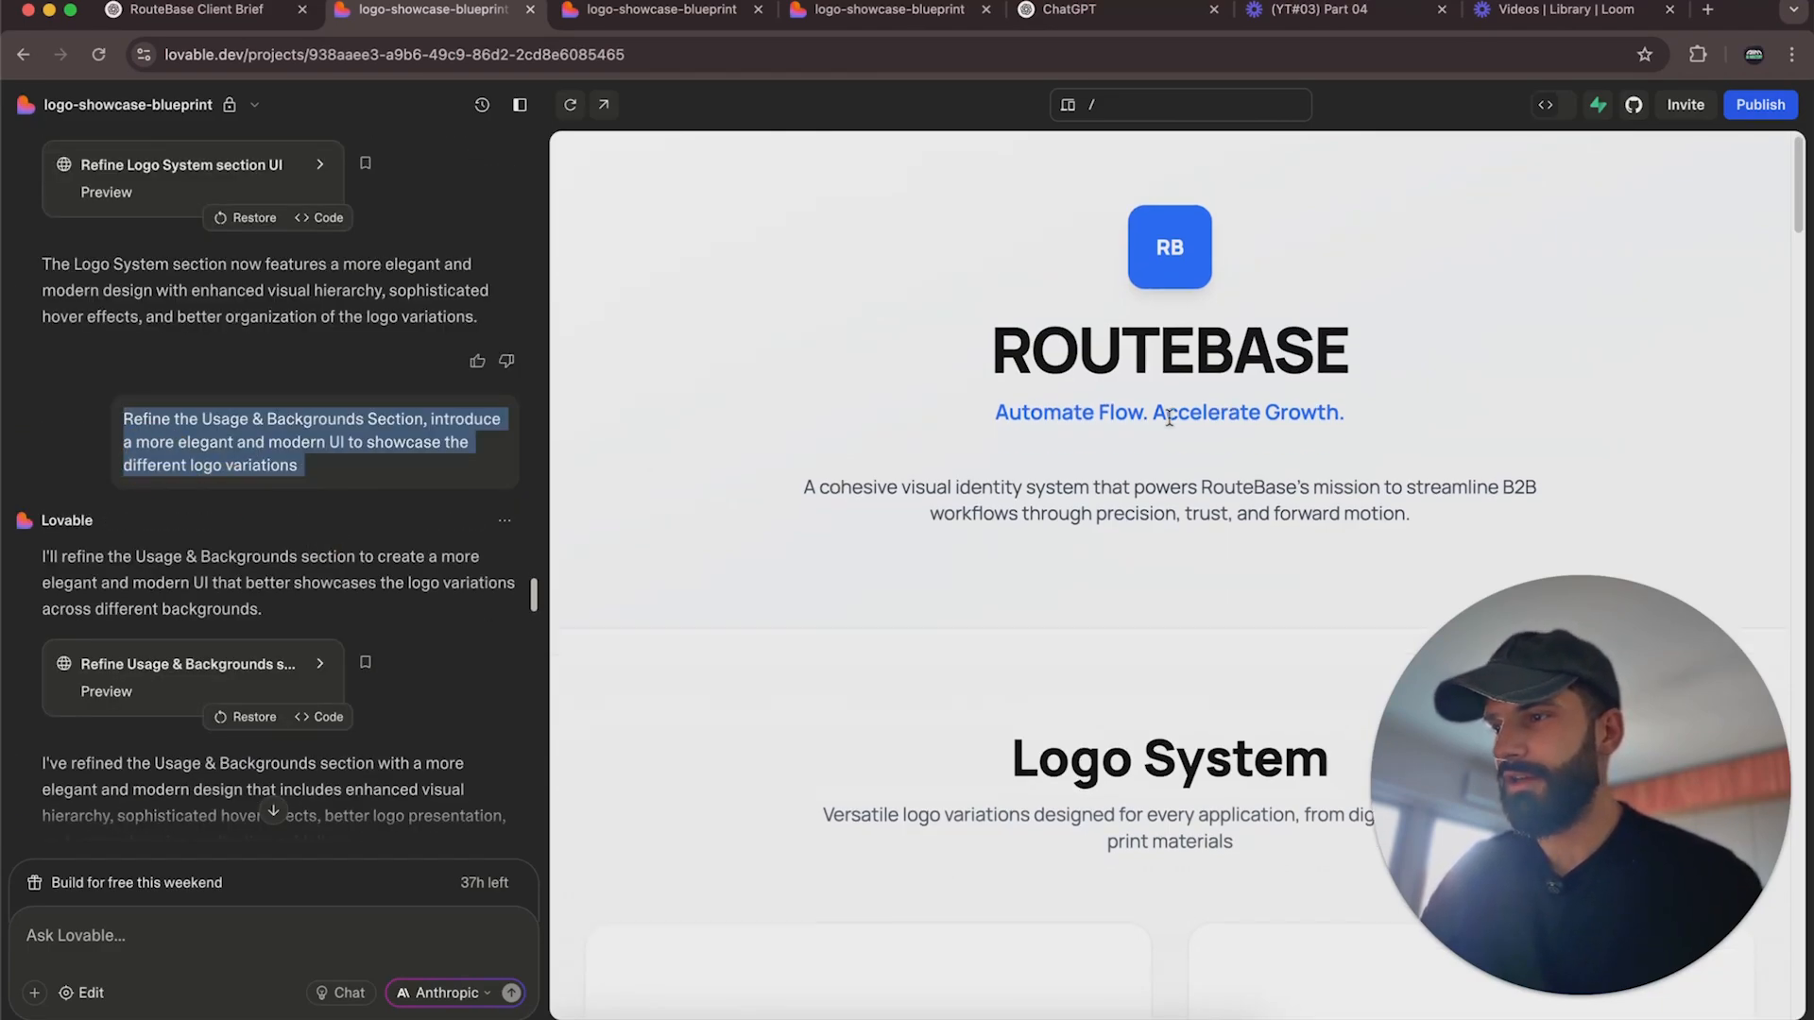
scroll(1167, 416, down, 7)
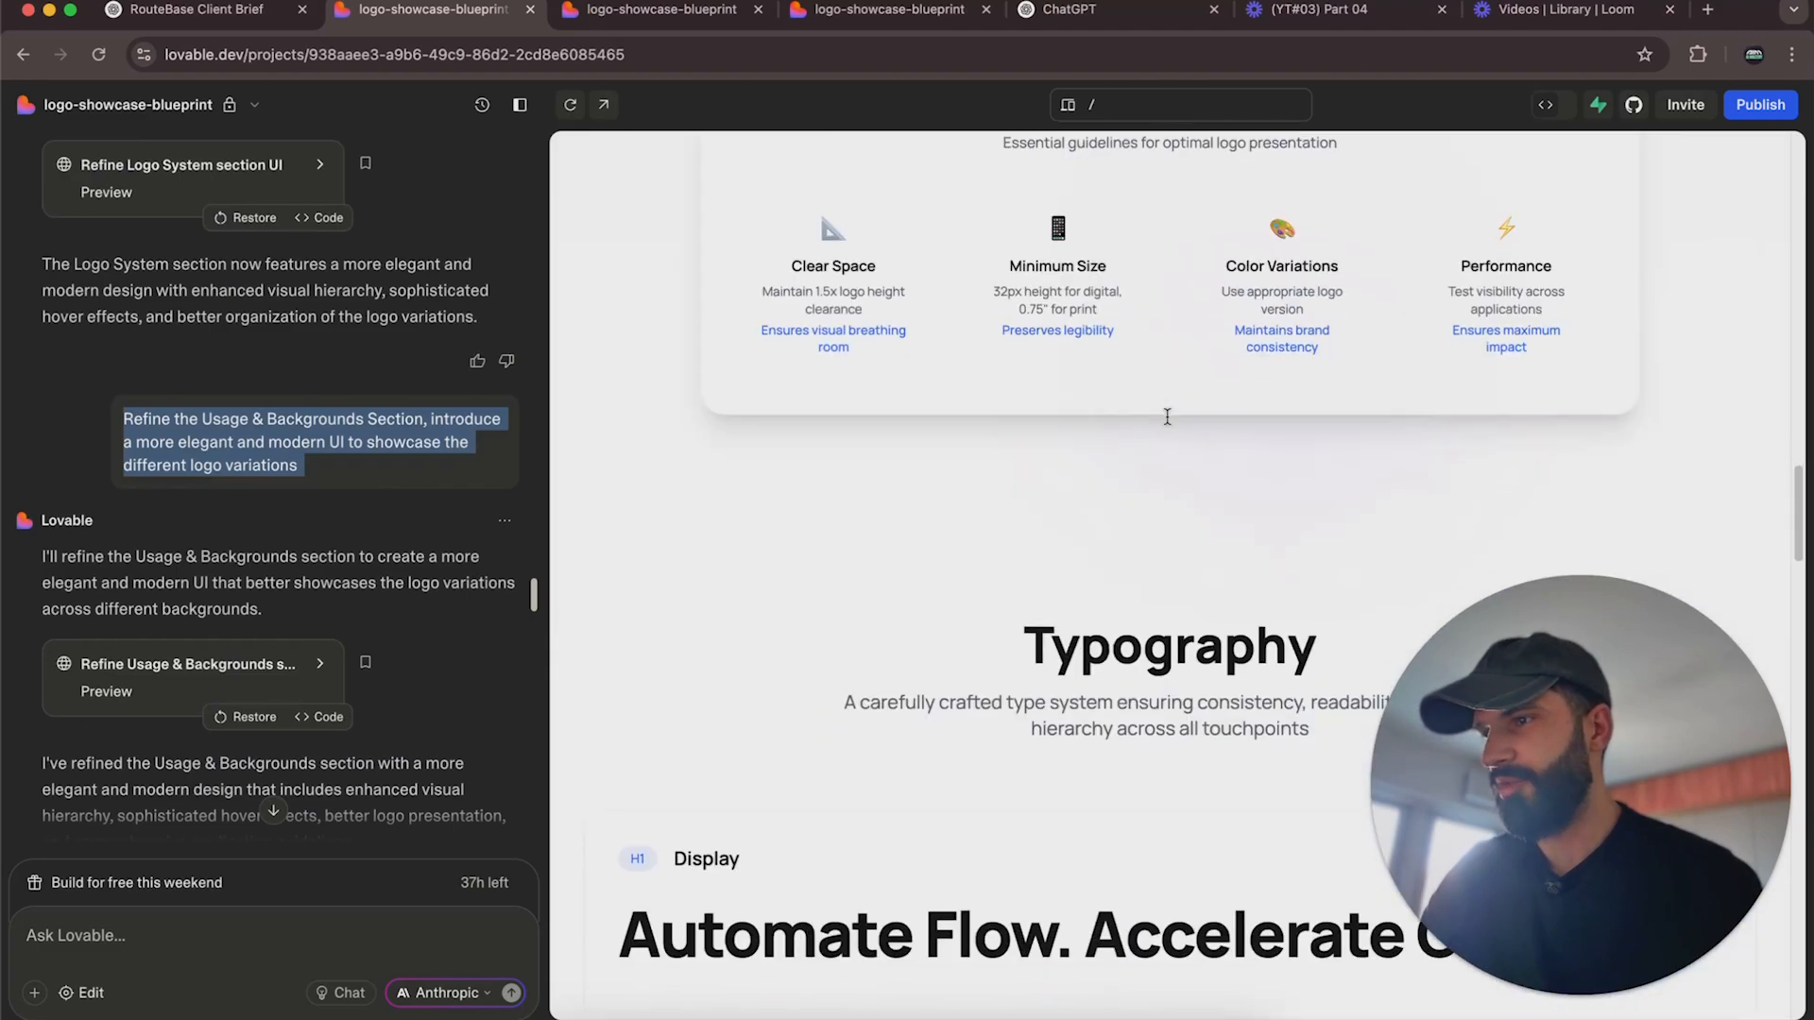
scroll(1138, 434, up, 5)
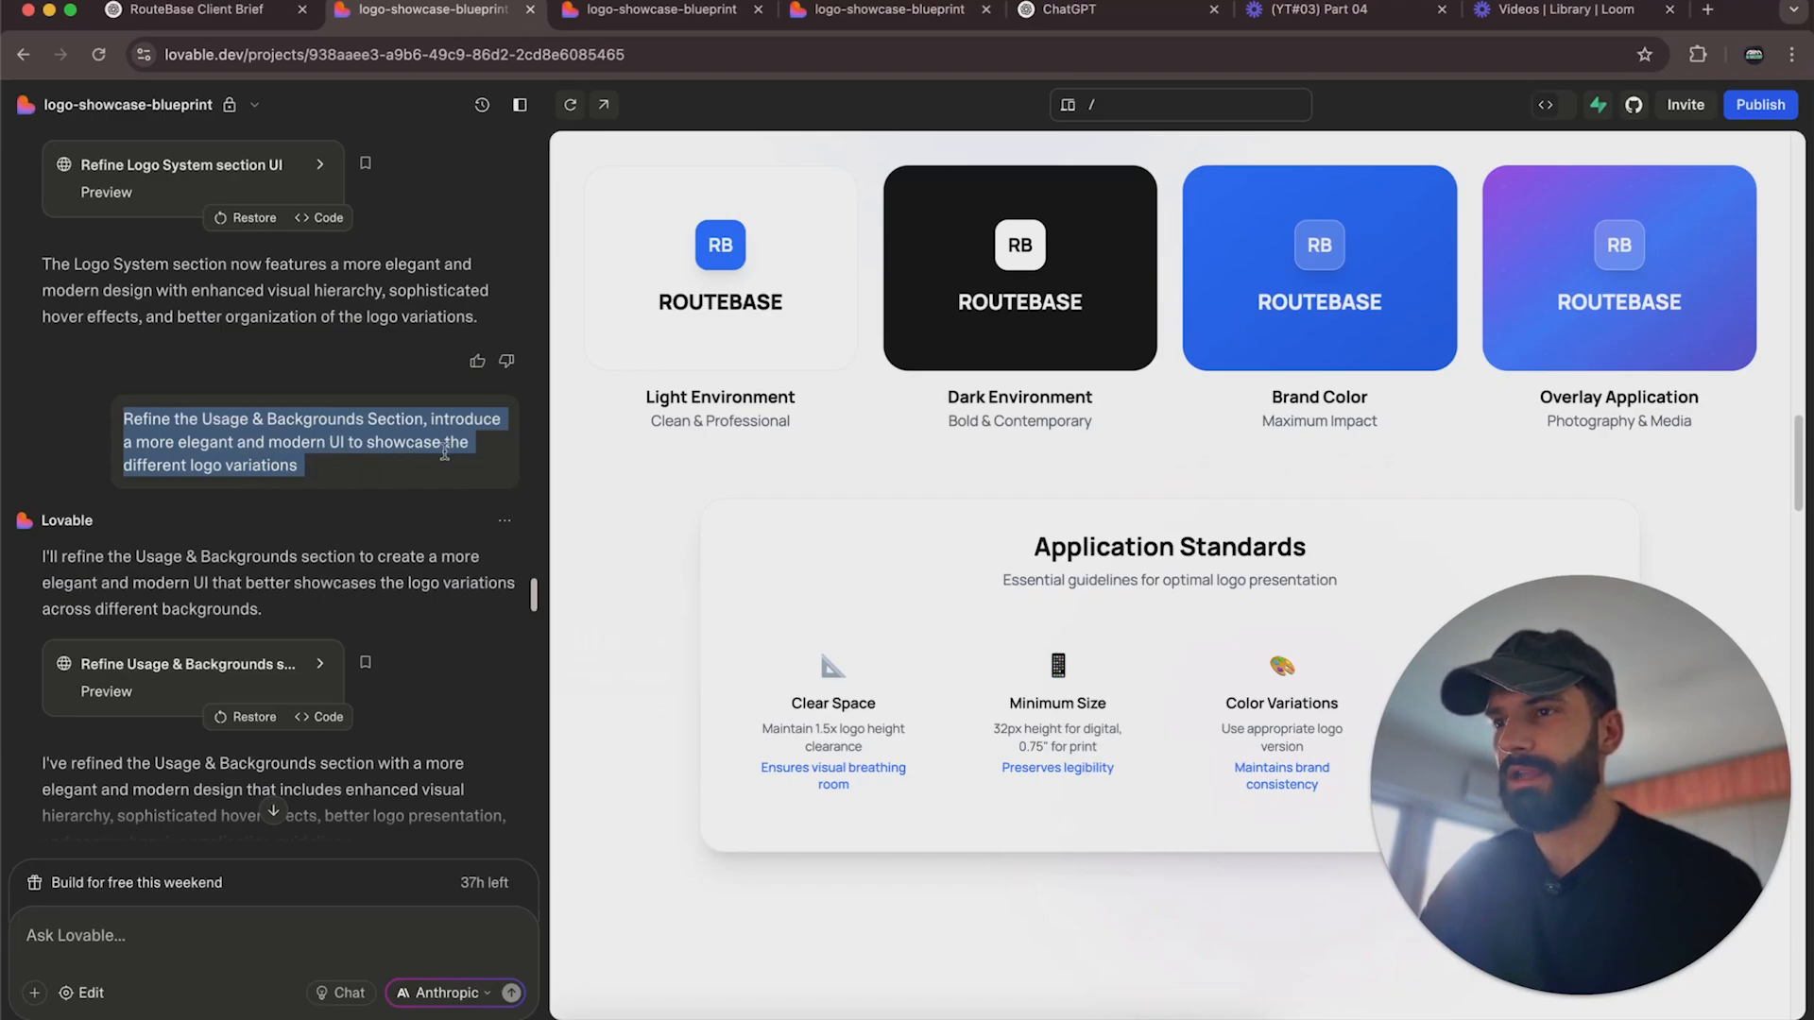
Read the Typography & Brand Colors prompt in the chat and compare it with the Typography section in the preview.
triple_click(444, 464)
scroll(418, 468, down, 5)
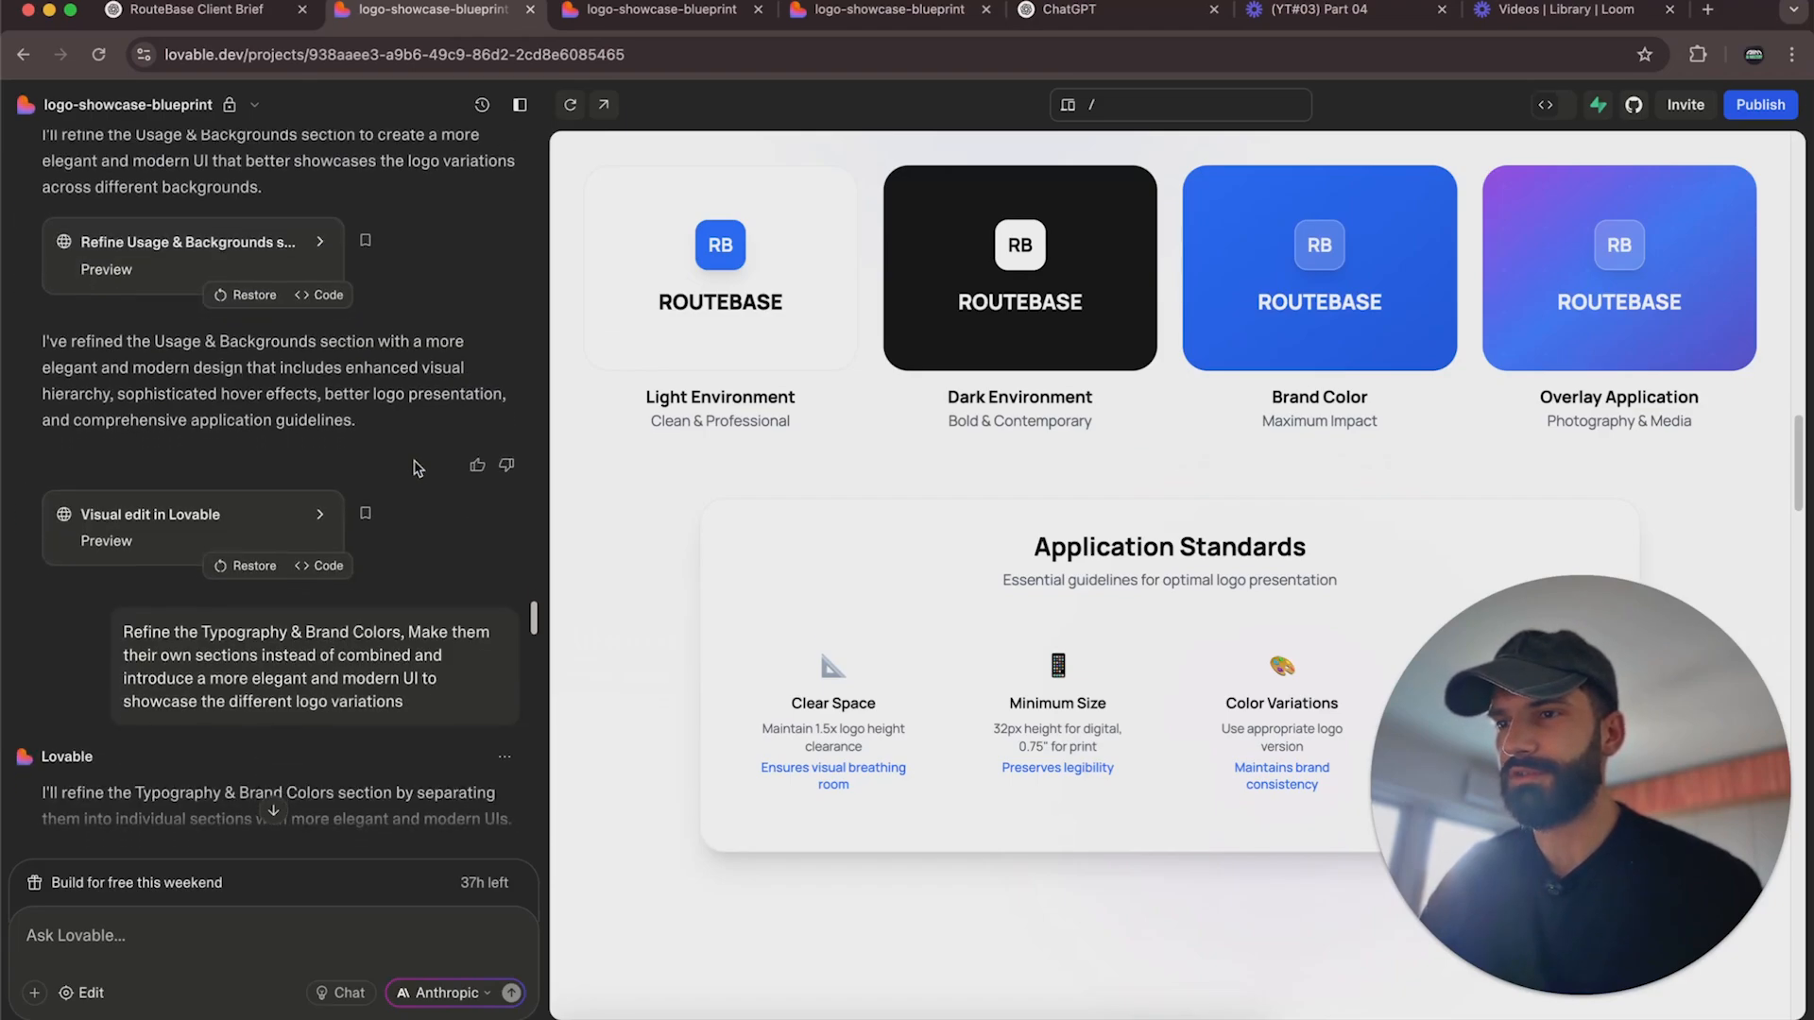
scroll(417, 467, down, 1)
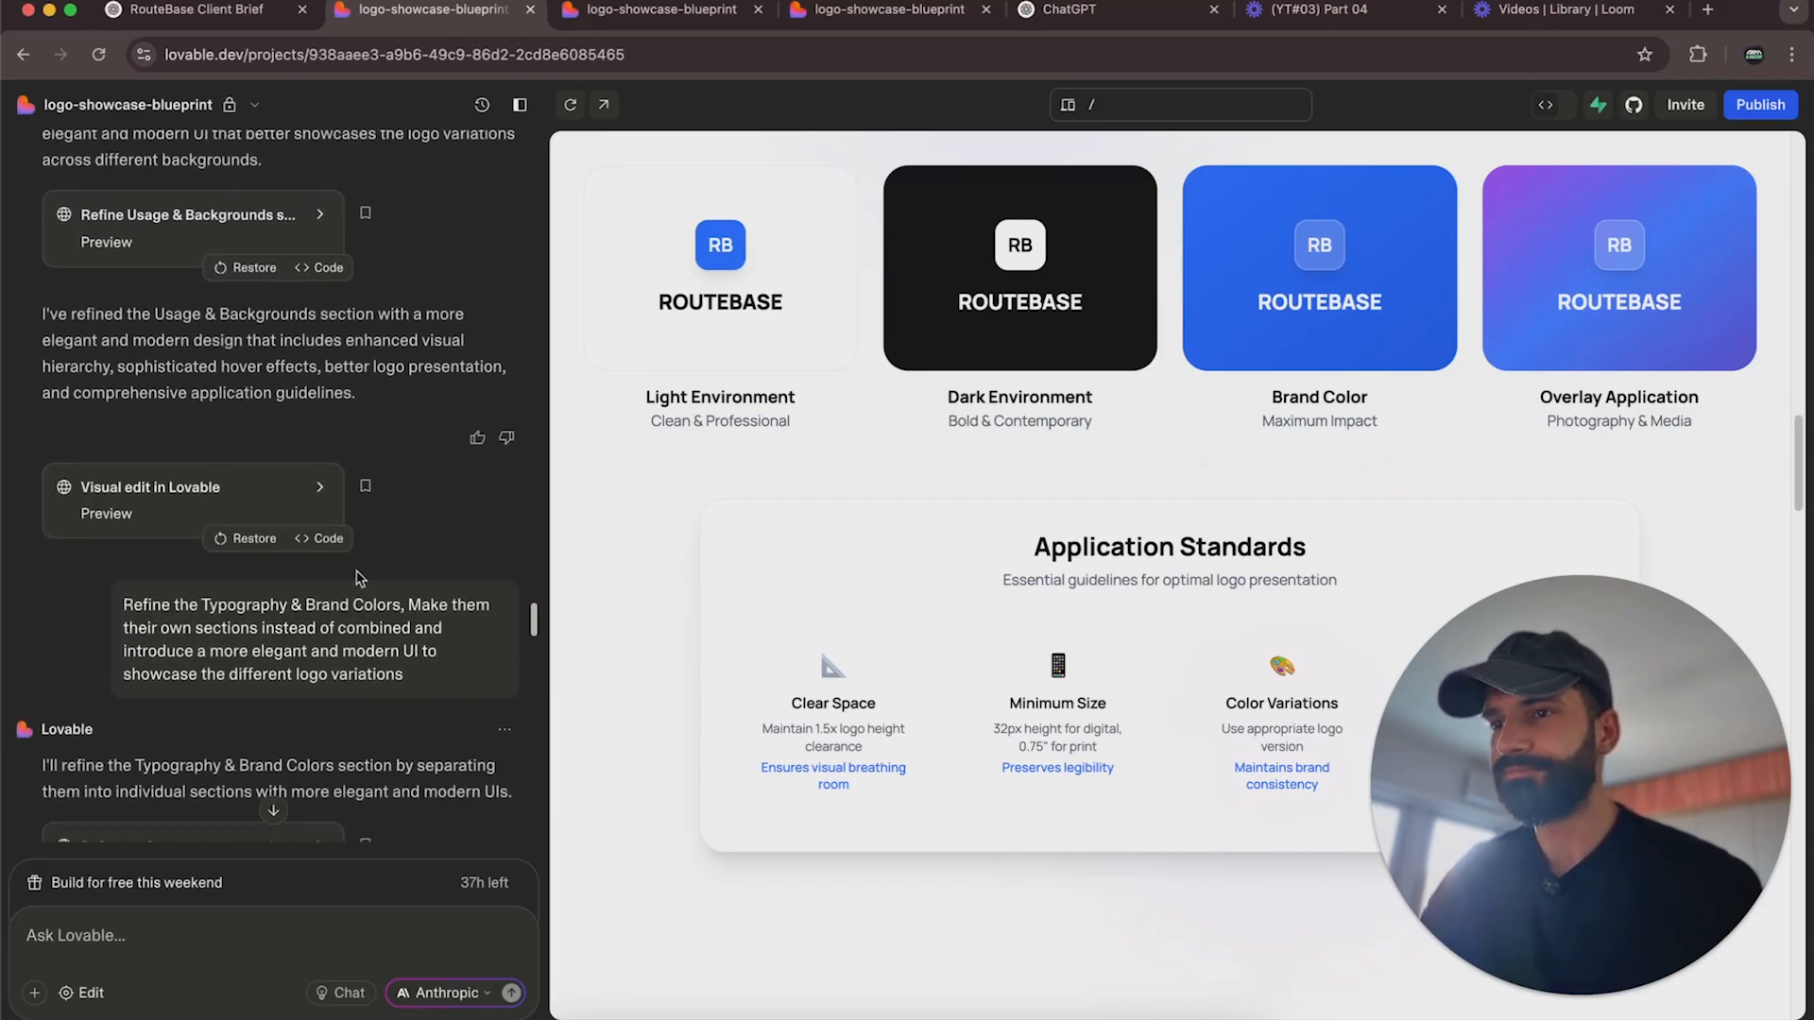
scroll(359, 578, down, 1)
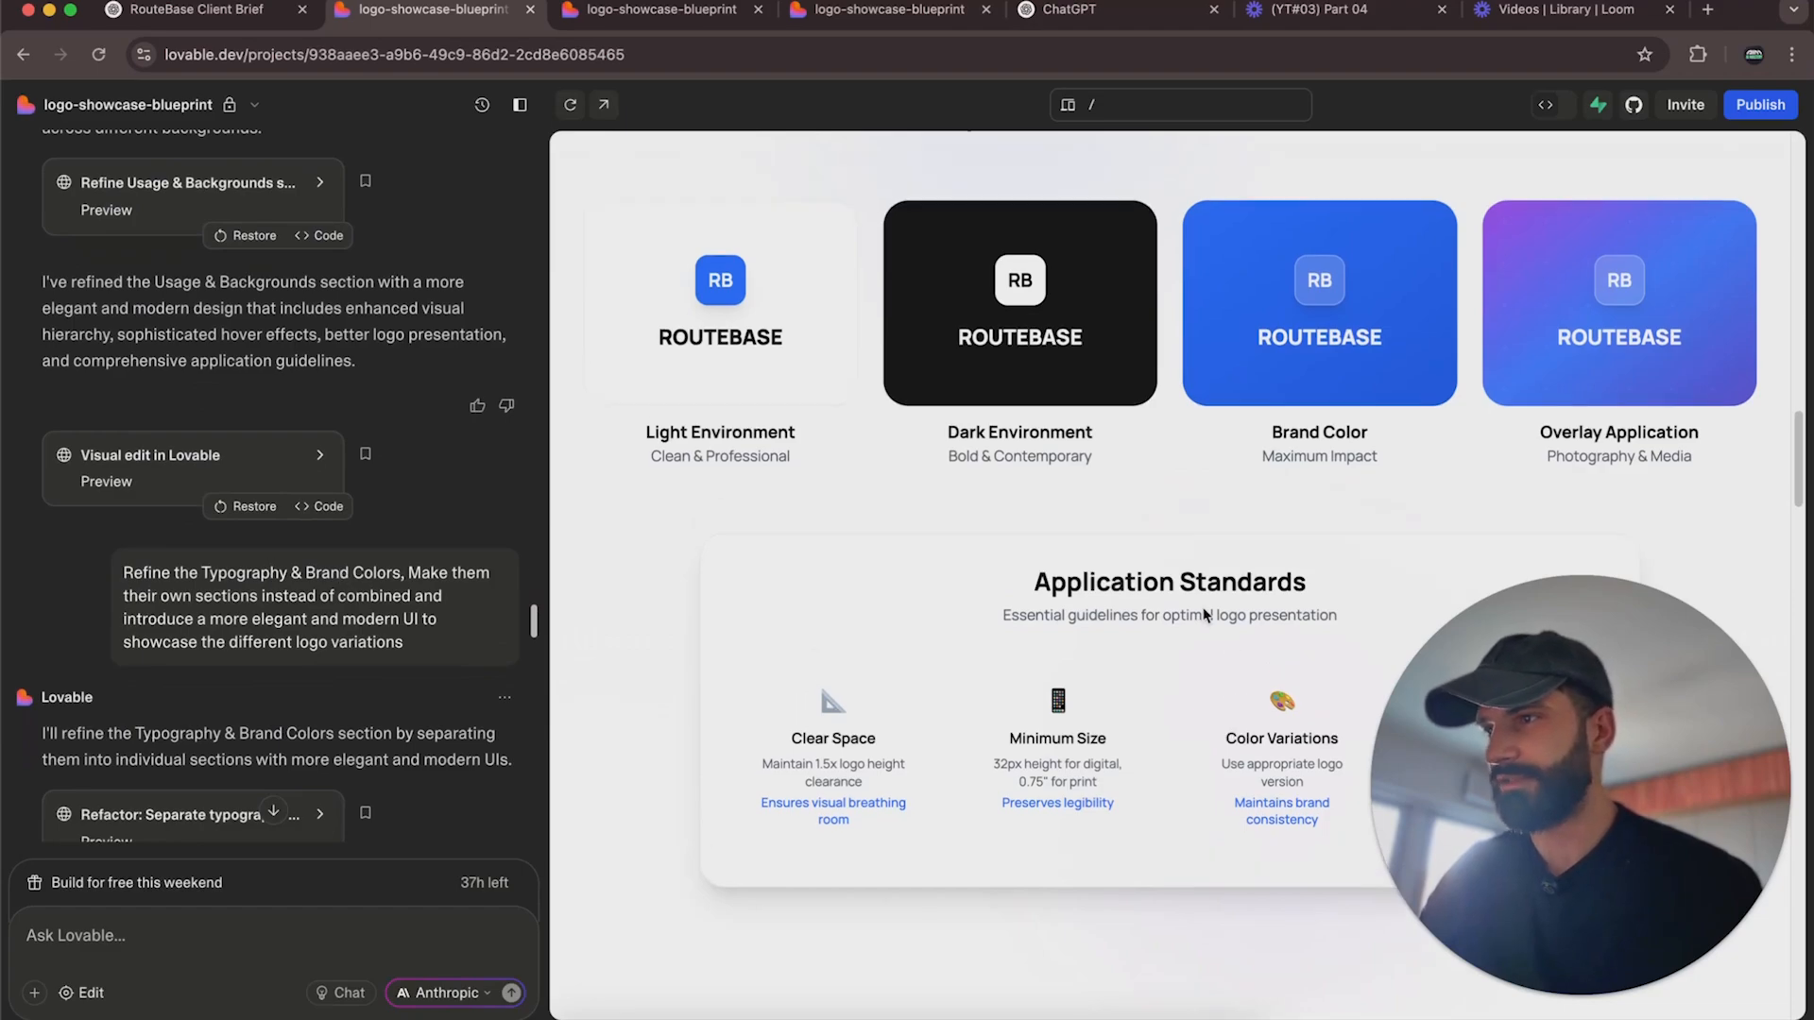
scroll(950, 588, down, 5)
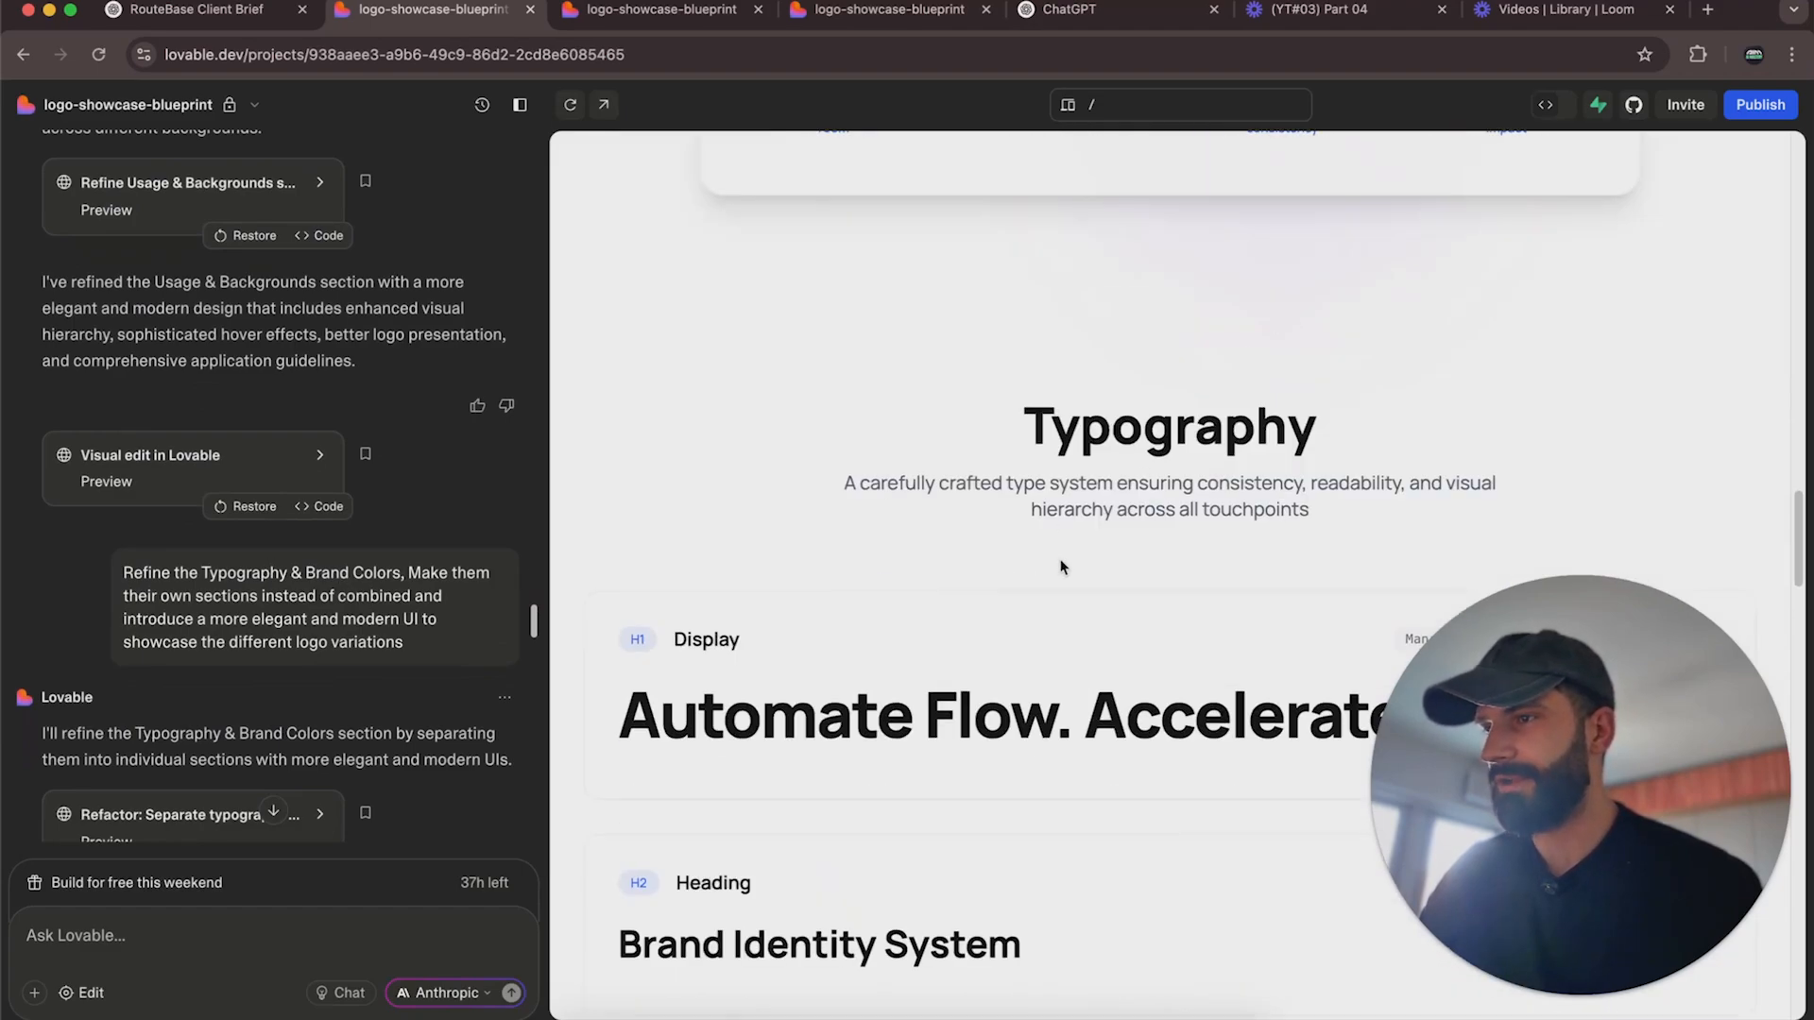
scroll(926, 576, down, 2)
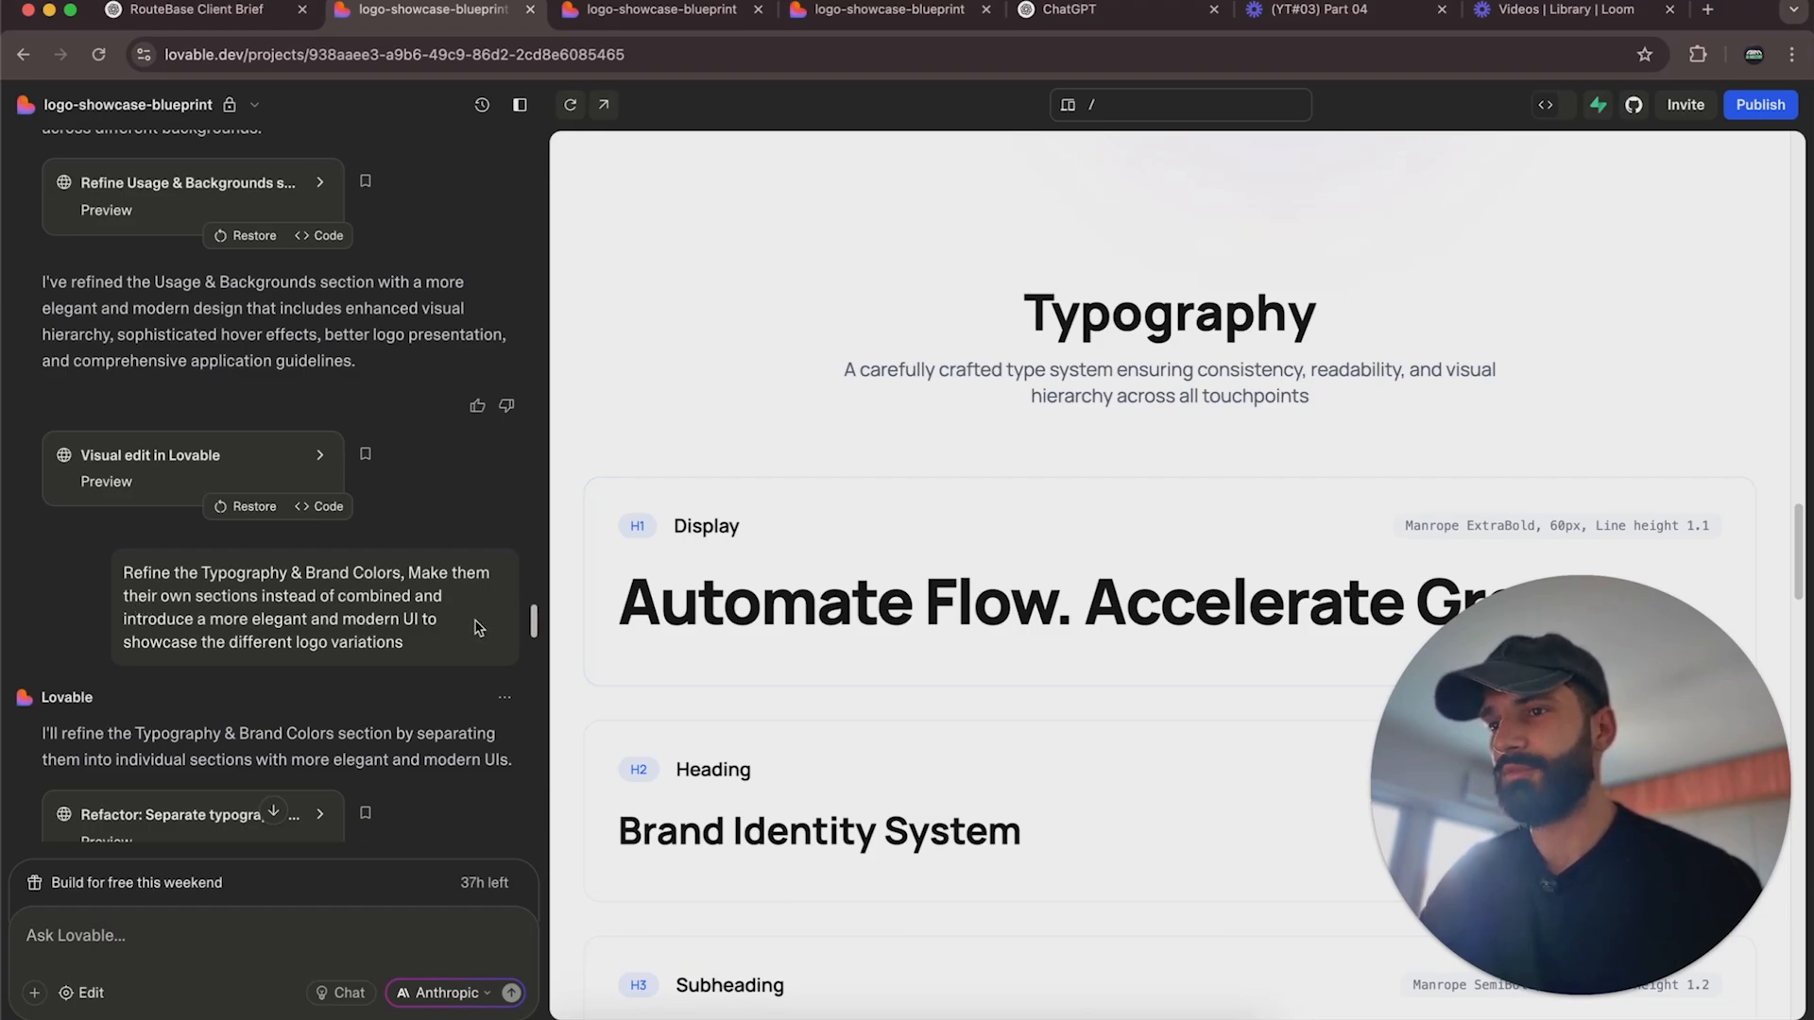
scroll(210, 625, down, 3)
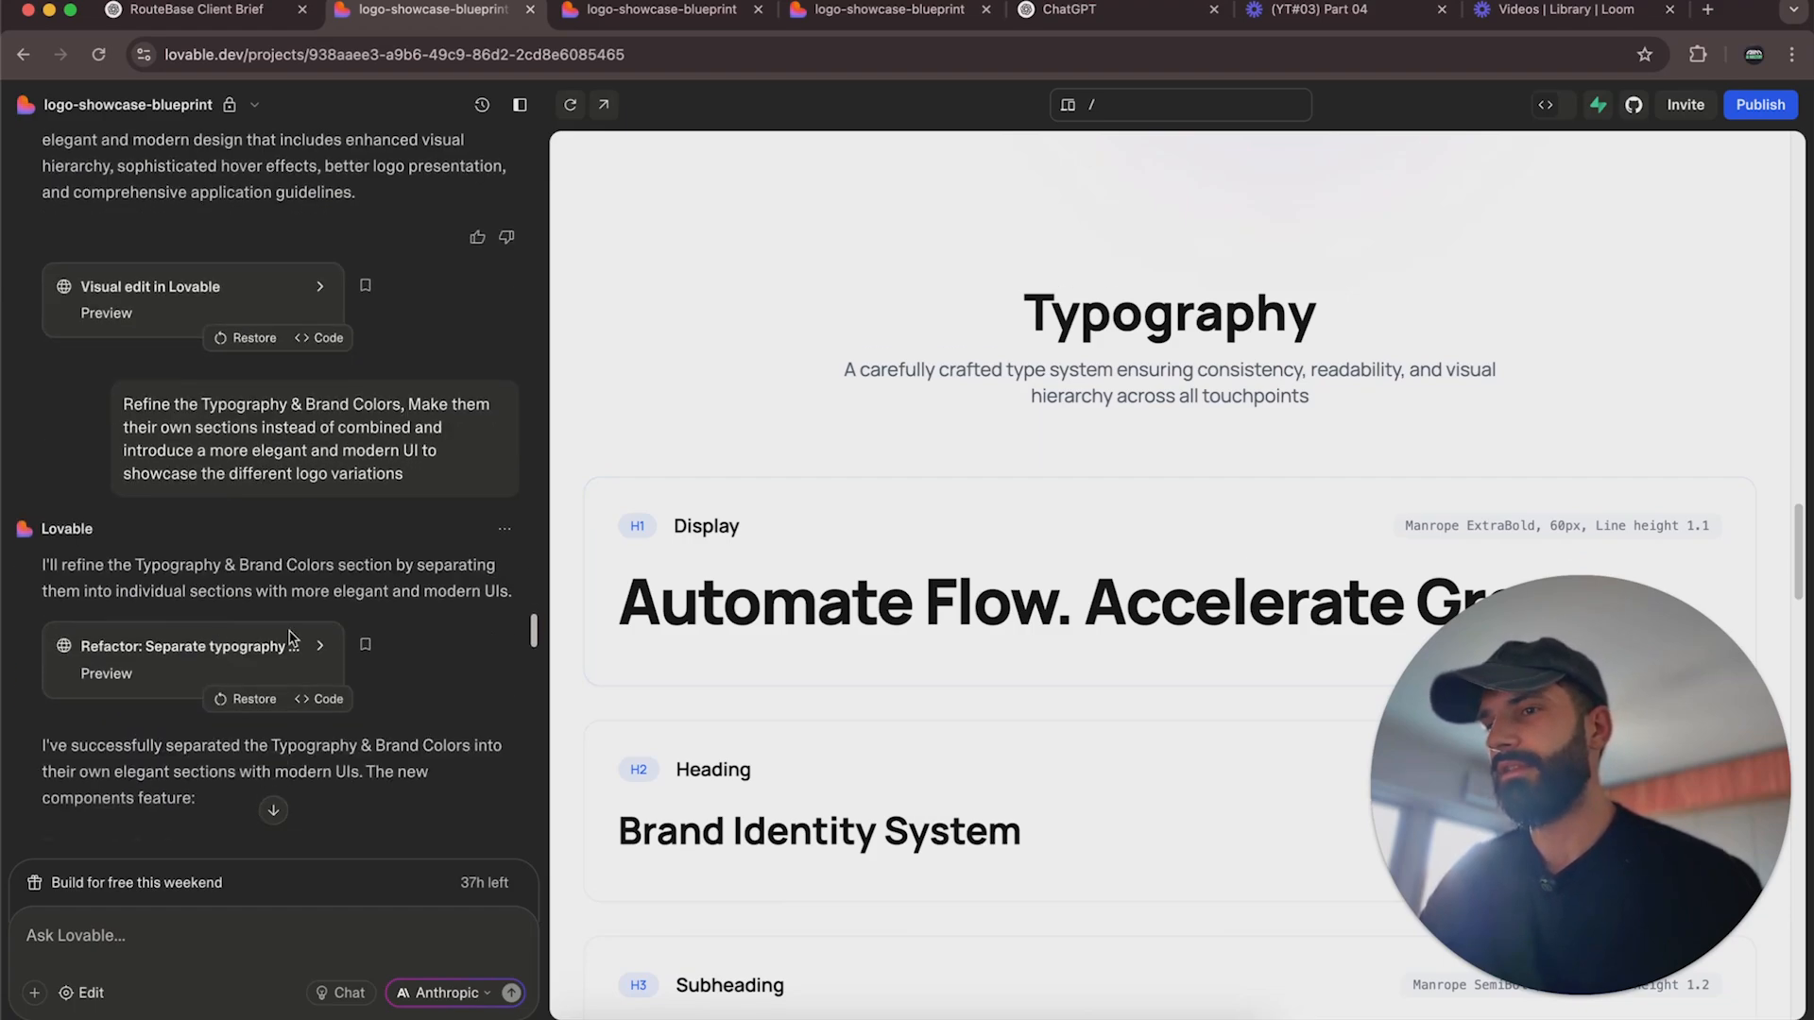
Examine the Brand Colors palette, the Logo Guidelines cards and the footer in the project's embedded preview.
scroll(1139, 615, down, 15)
scroll(1135, 619, down, 12)
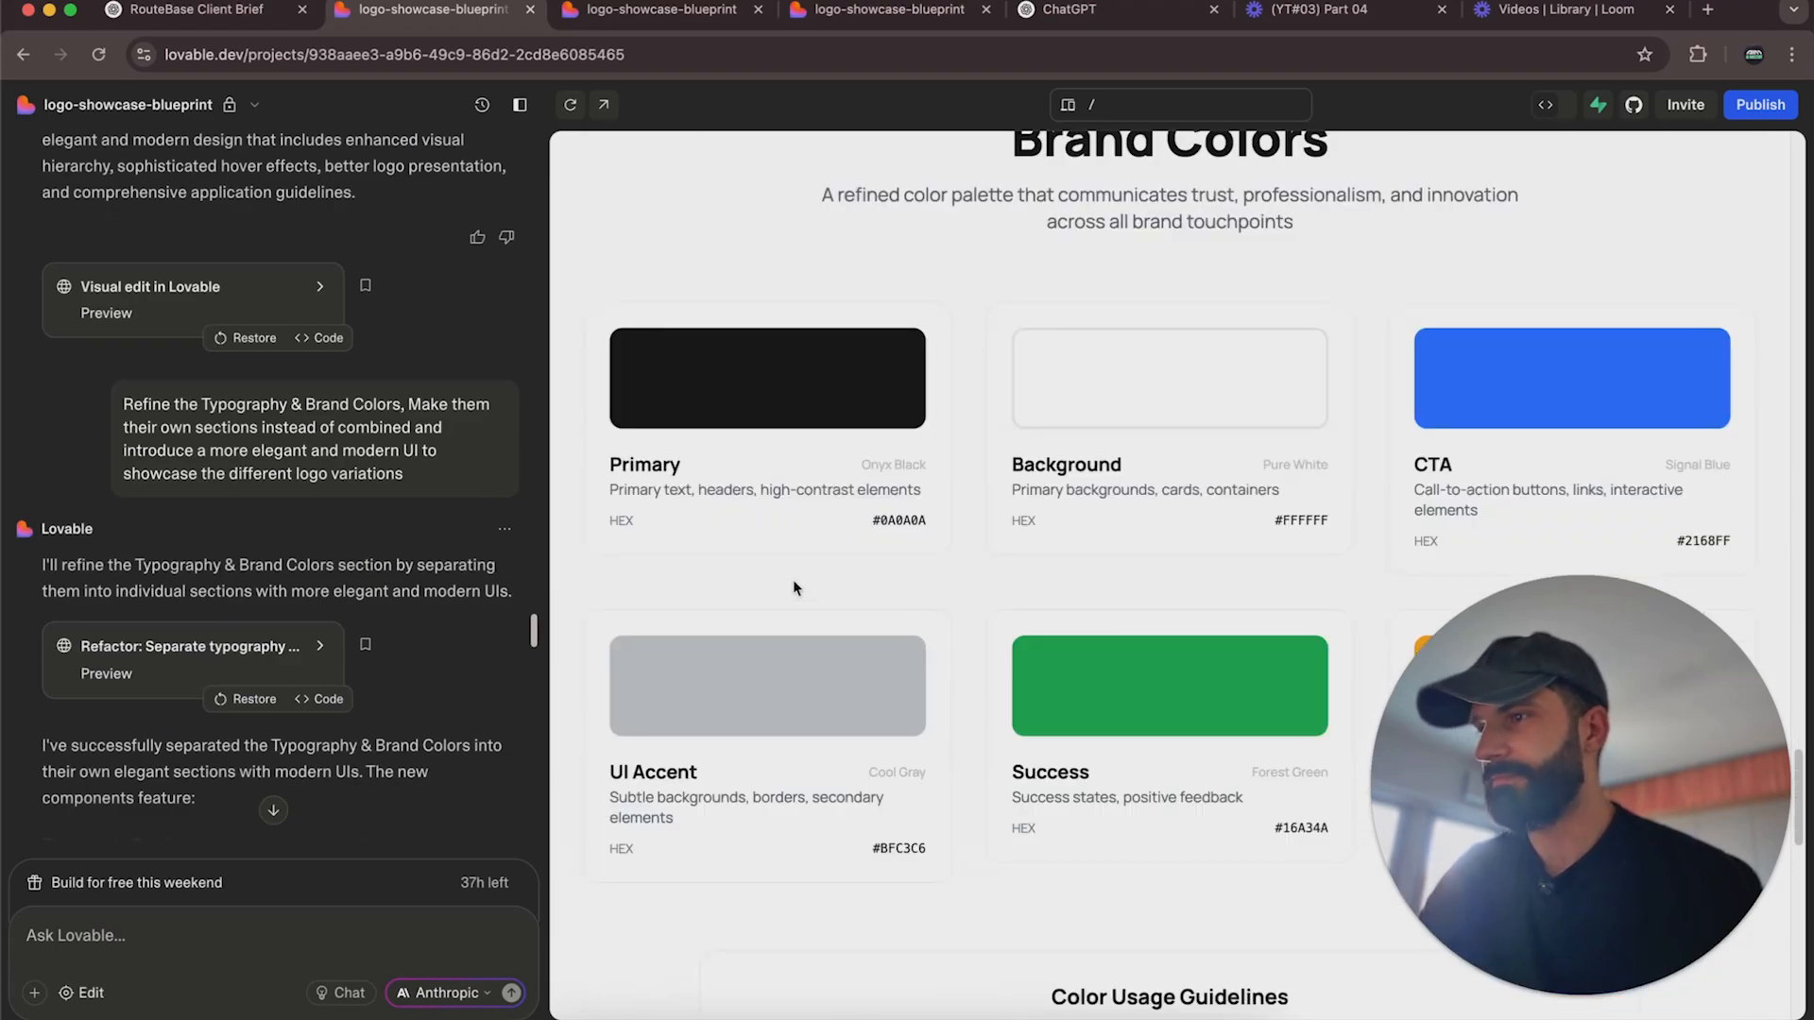
scroll(1057, 587, down, 10)
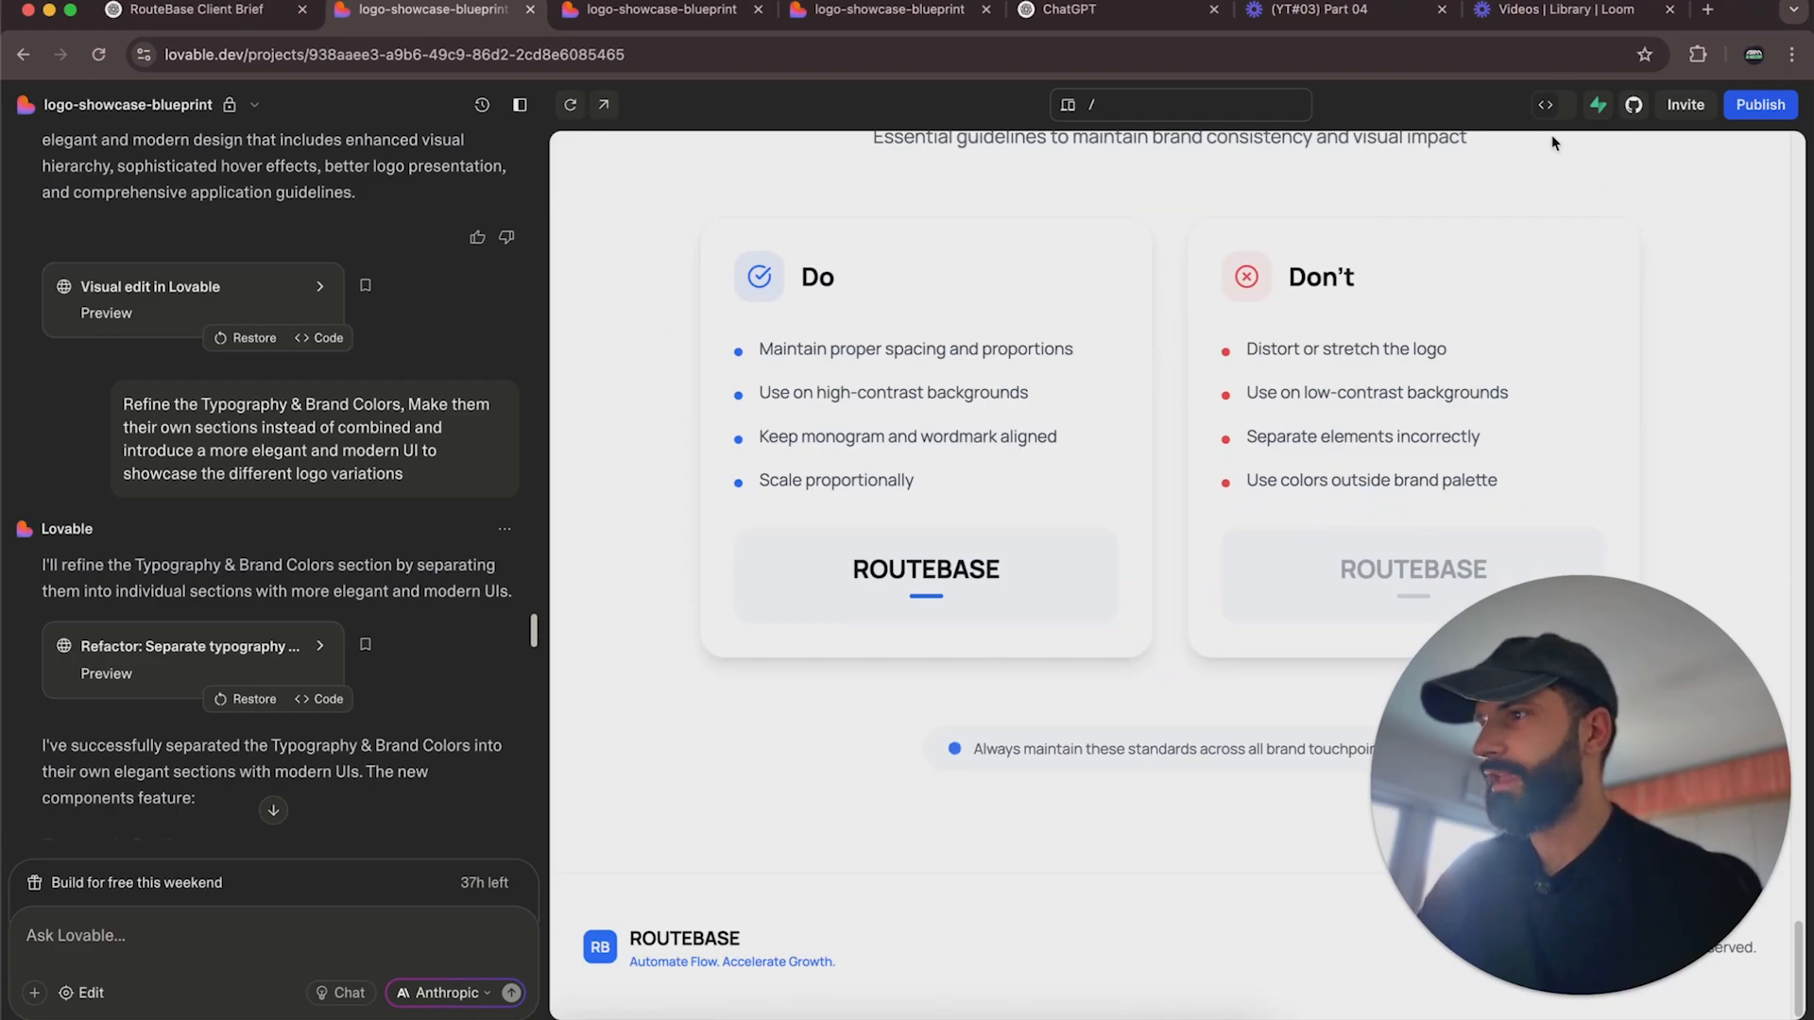
Show the project's source code files, and switch to Figma to look over the RouteBase monogram and horizontal logo frames.
click(1547, 107)
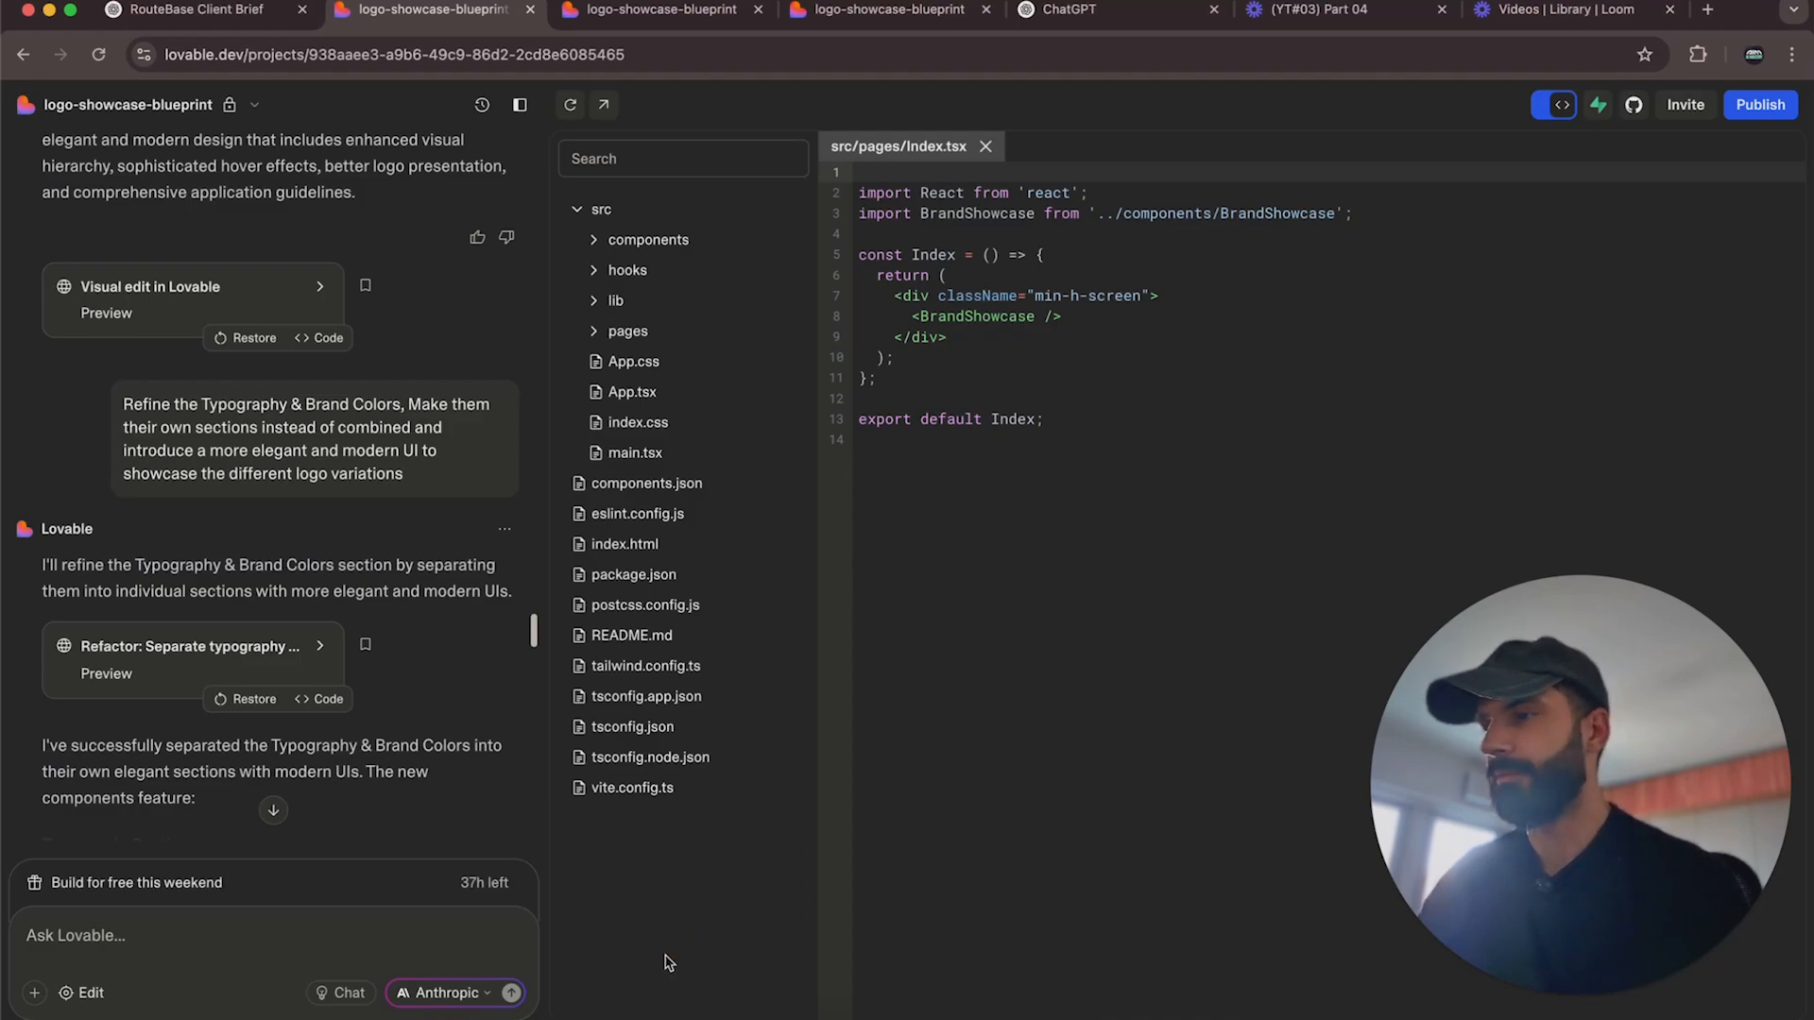
click(727, 1016)
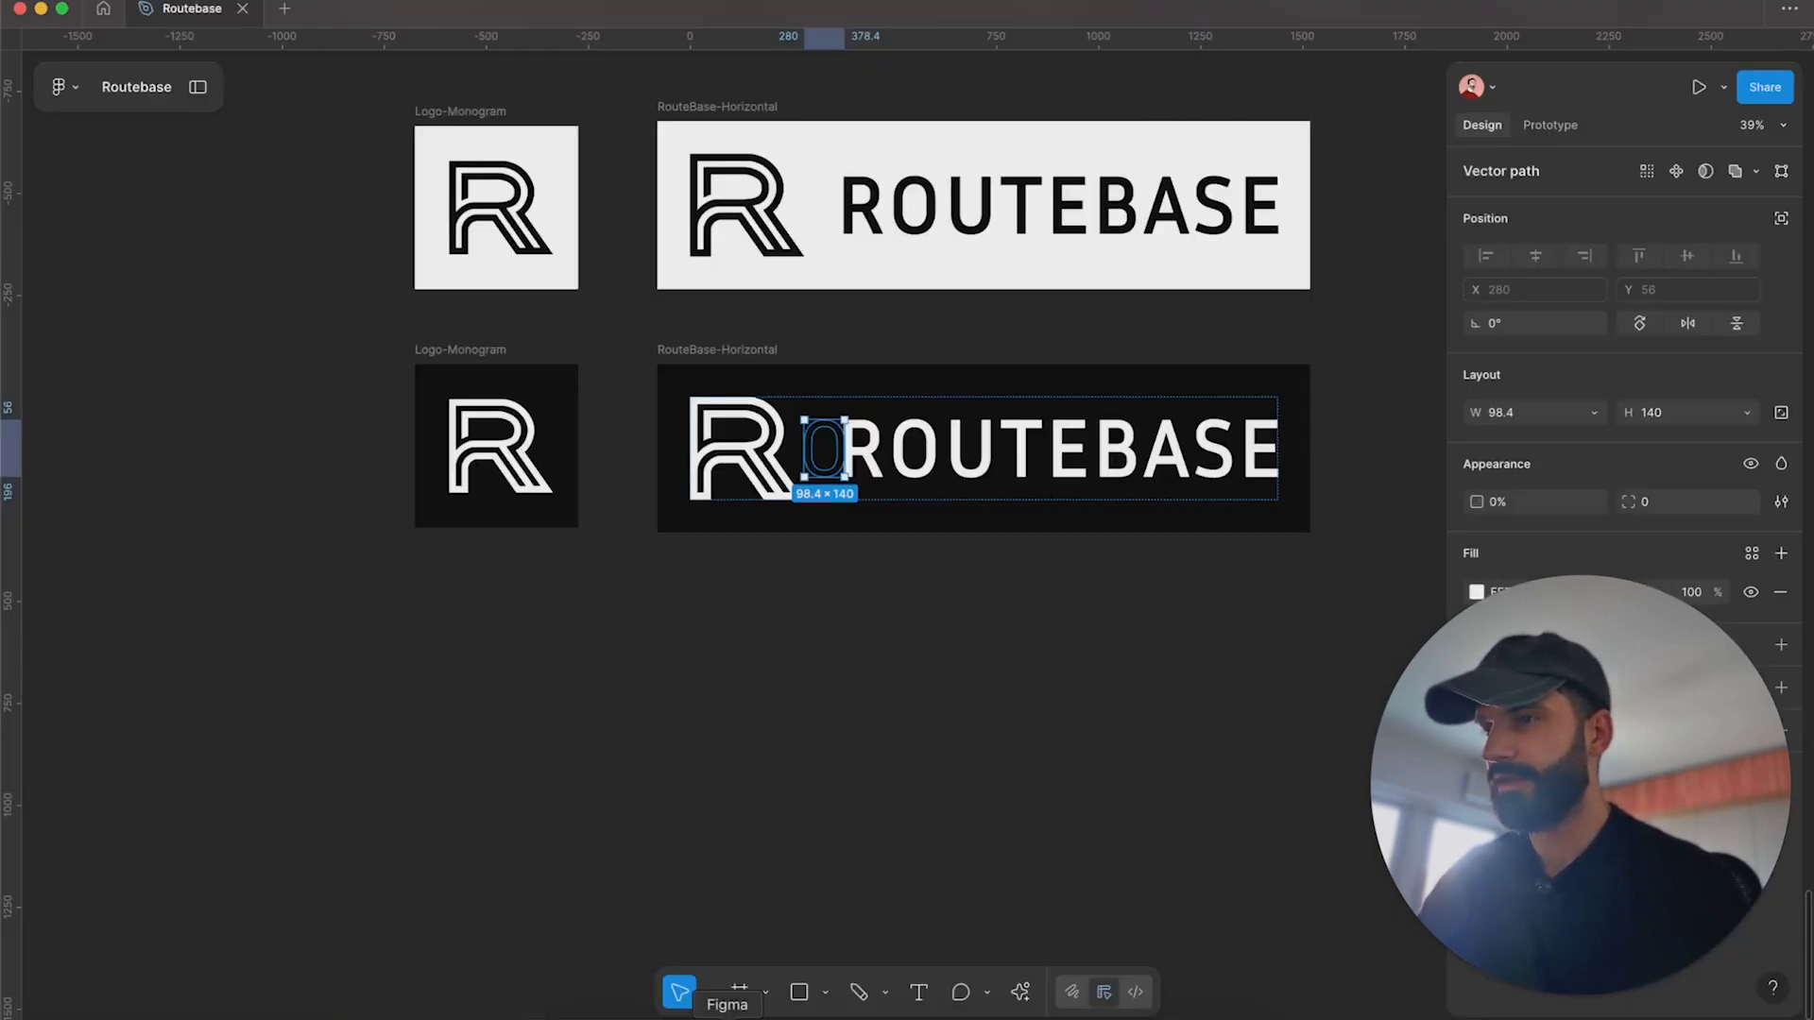
click(795, 678)
scroll(693, 786, down, 5)
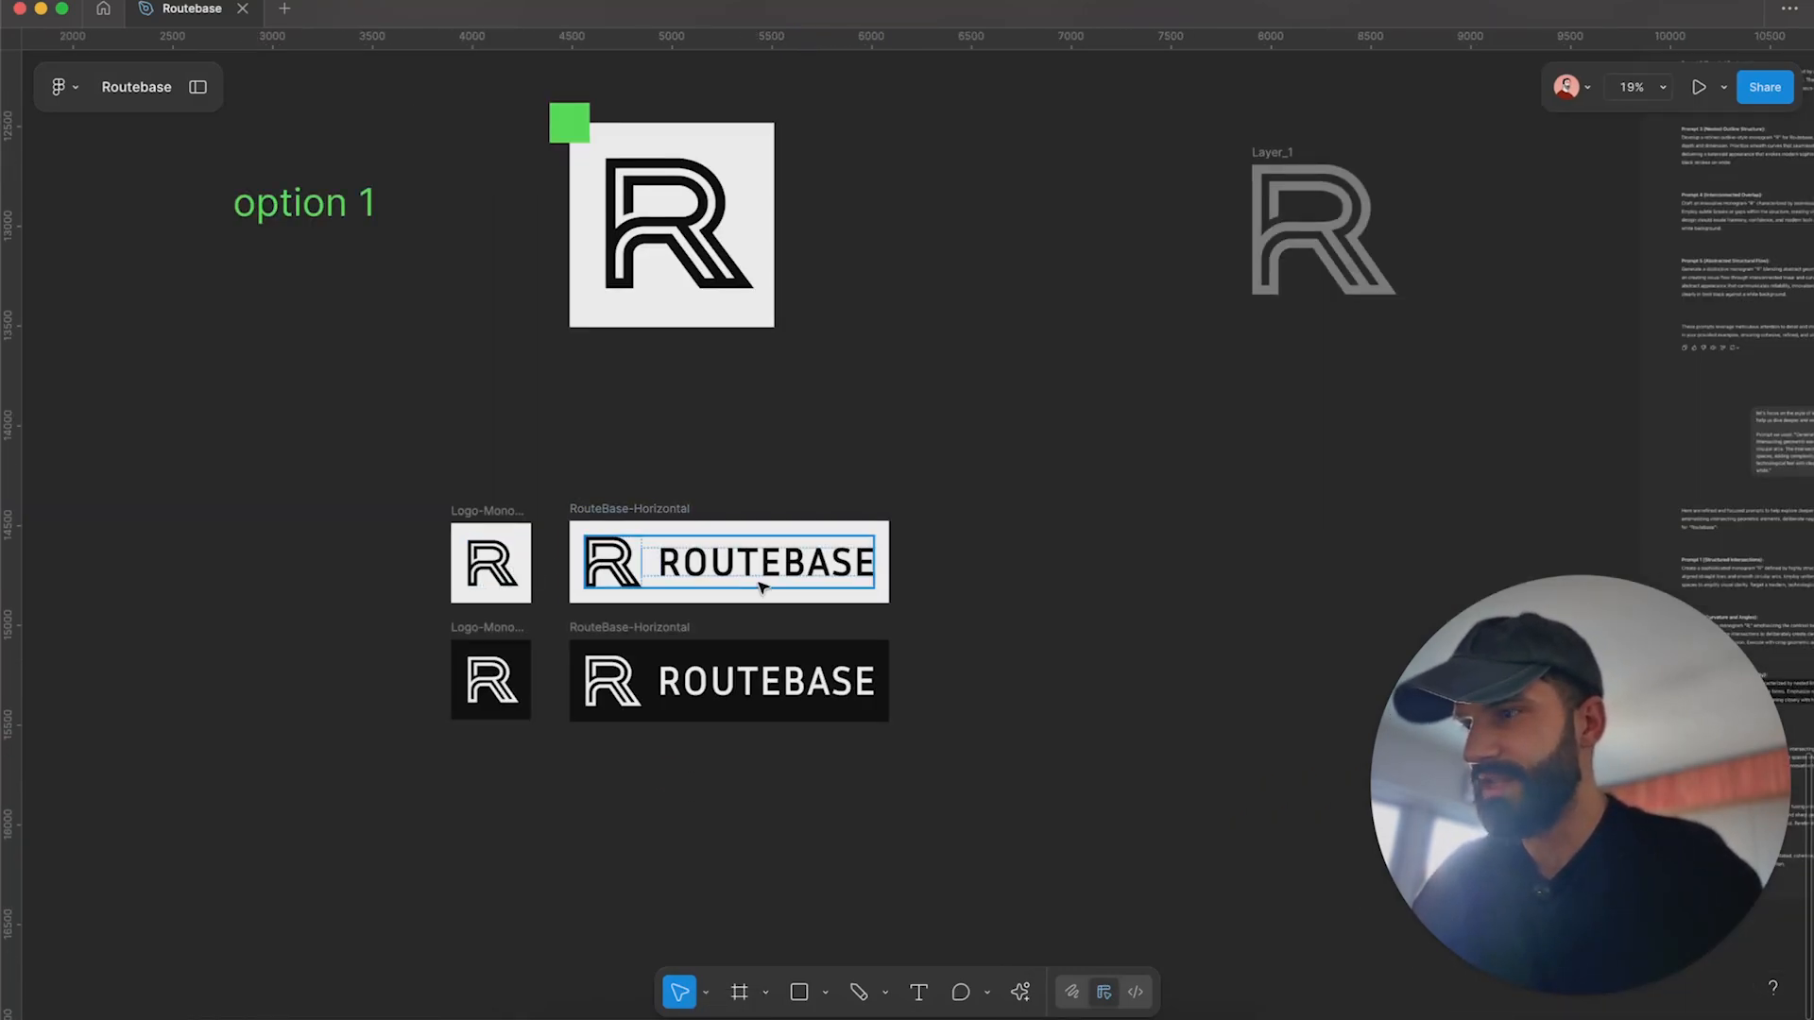
Switch to the routebase-logos folder in Finder, preview routebase-logo1.png, and look through the remaining PNG and SVG logo files.
key(super+Tab)
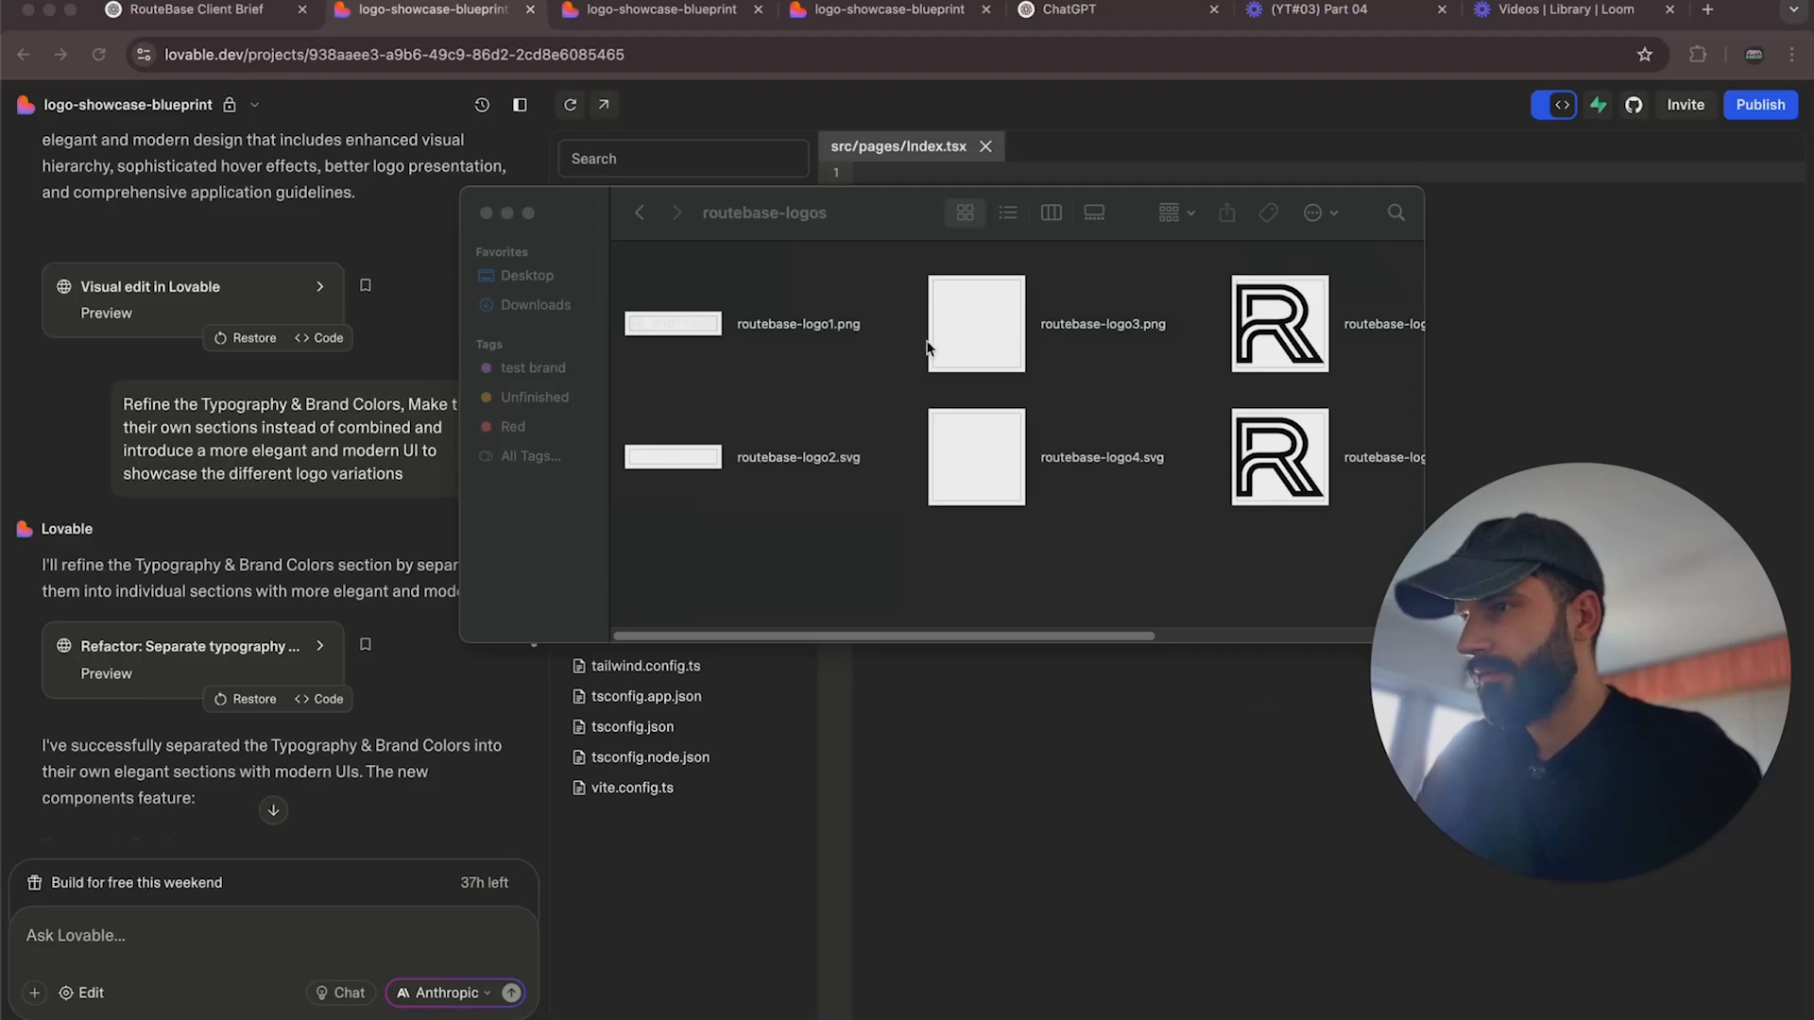
click(671, 324)
key(space)
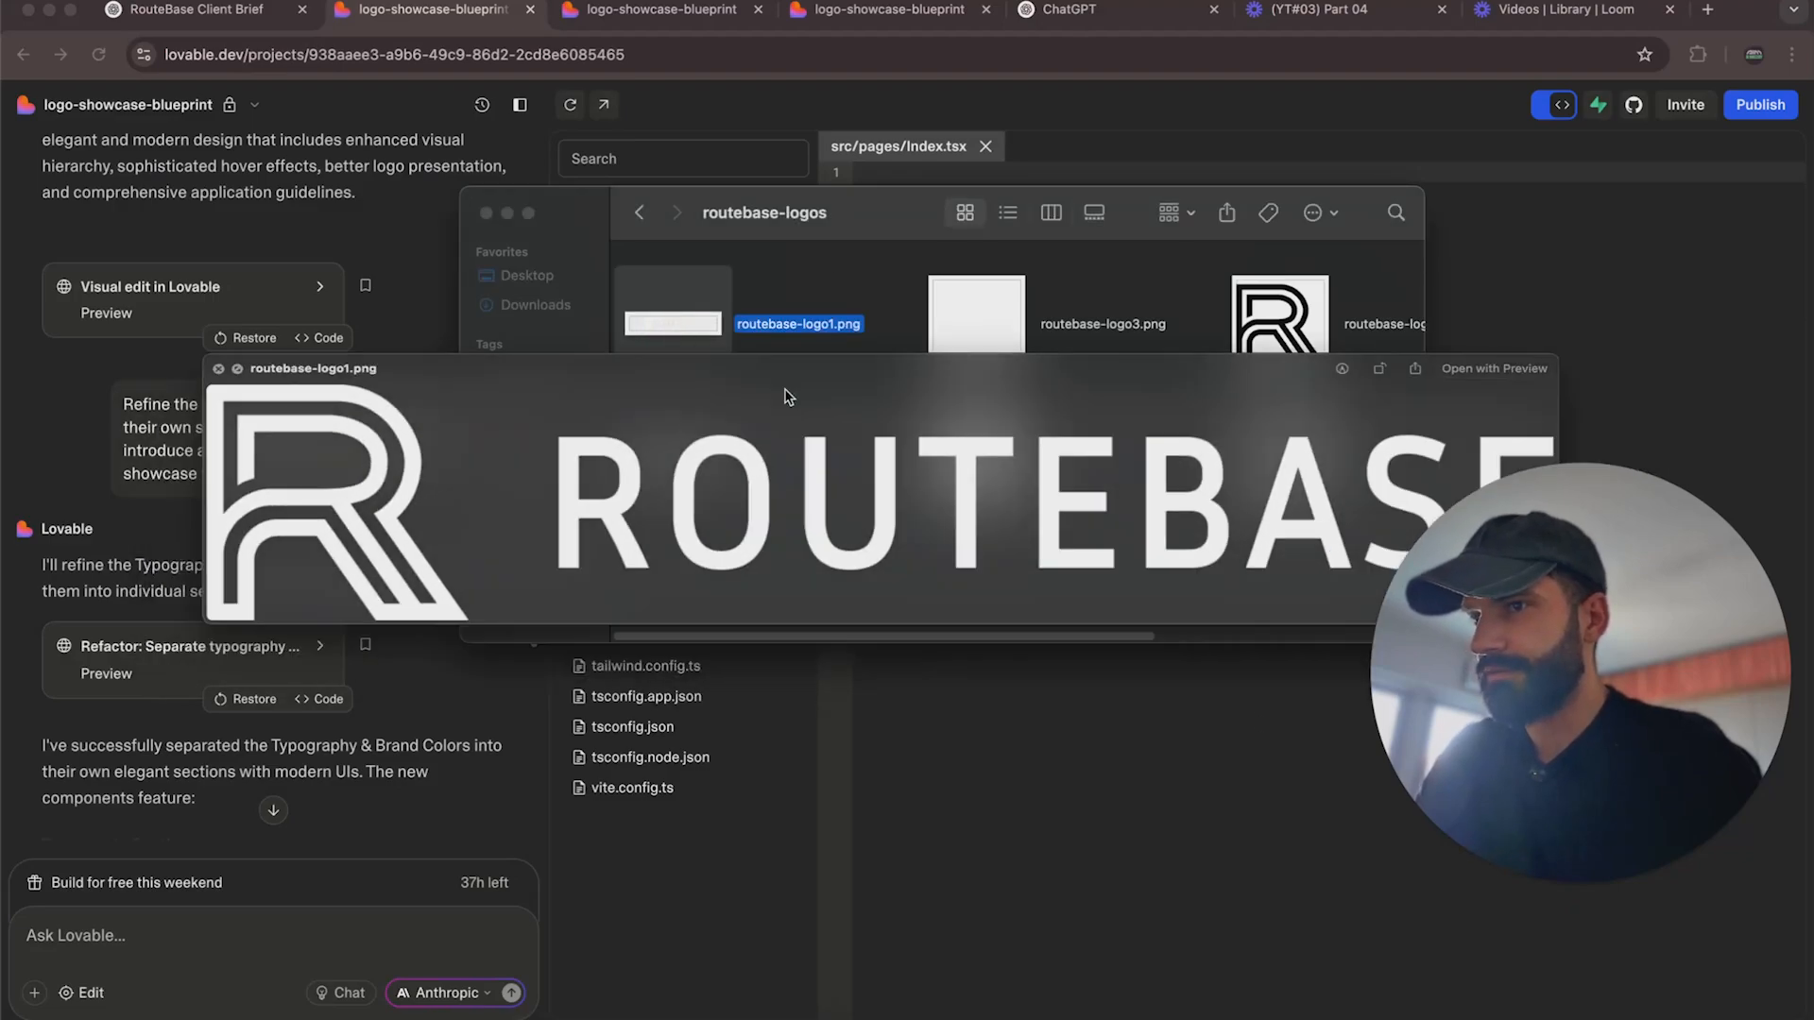
key(space)
scroll(789, 397, right, 5)
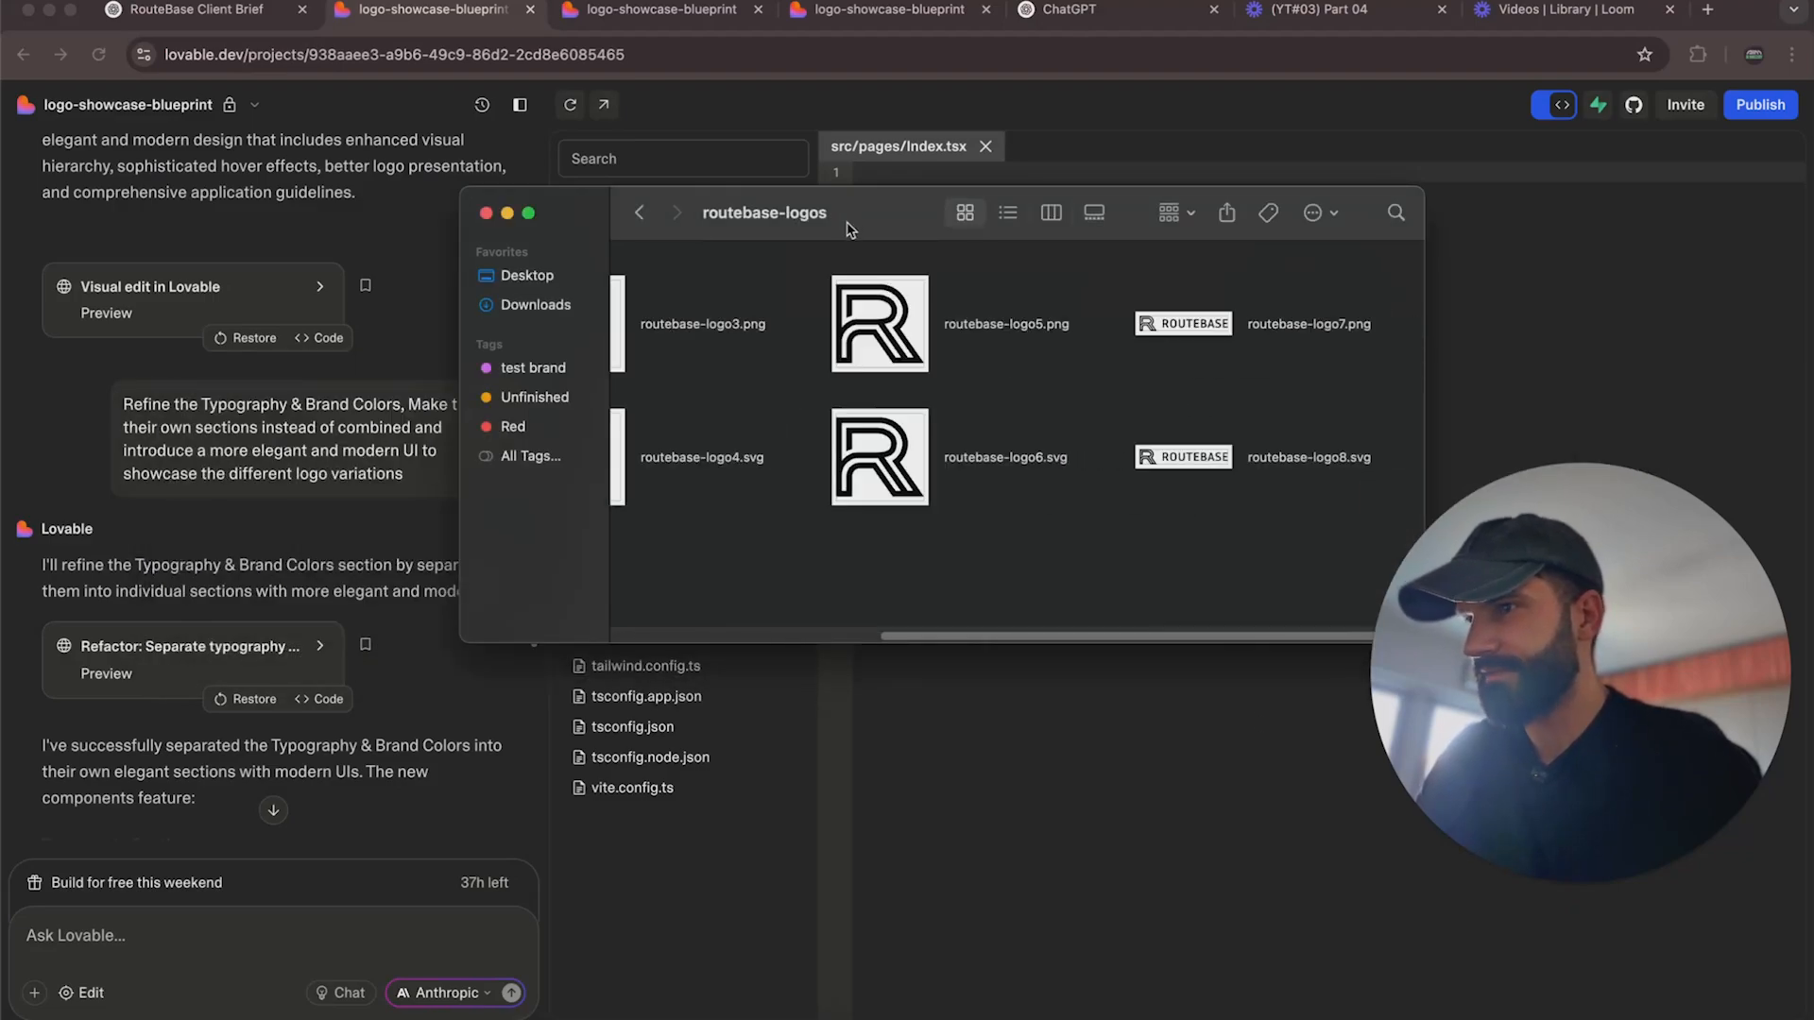
Move the routebase-logos window clear of the project's file tree, select all its logo files and try to add them to the source files.
drag(844, 220, 1263, 248)
key(super+a)
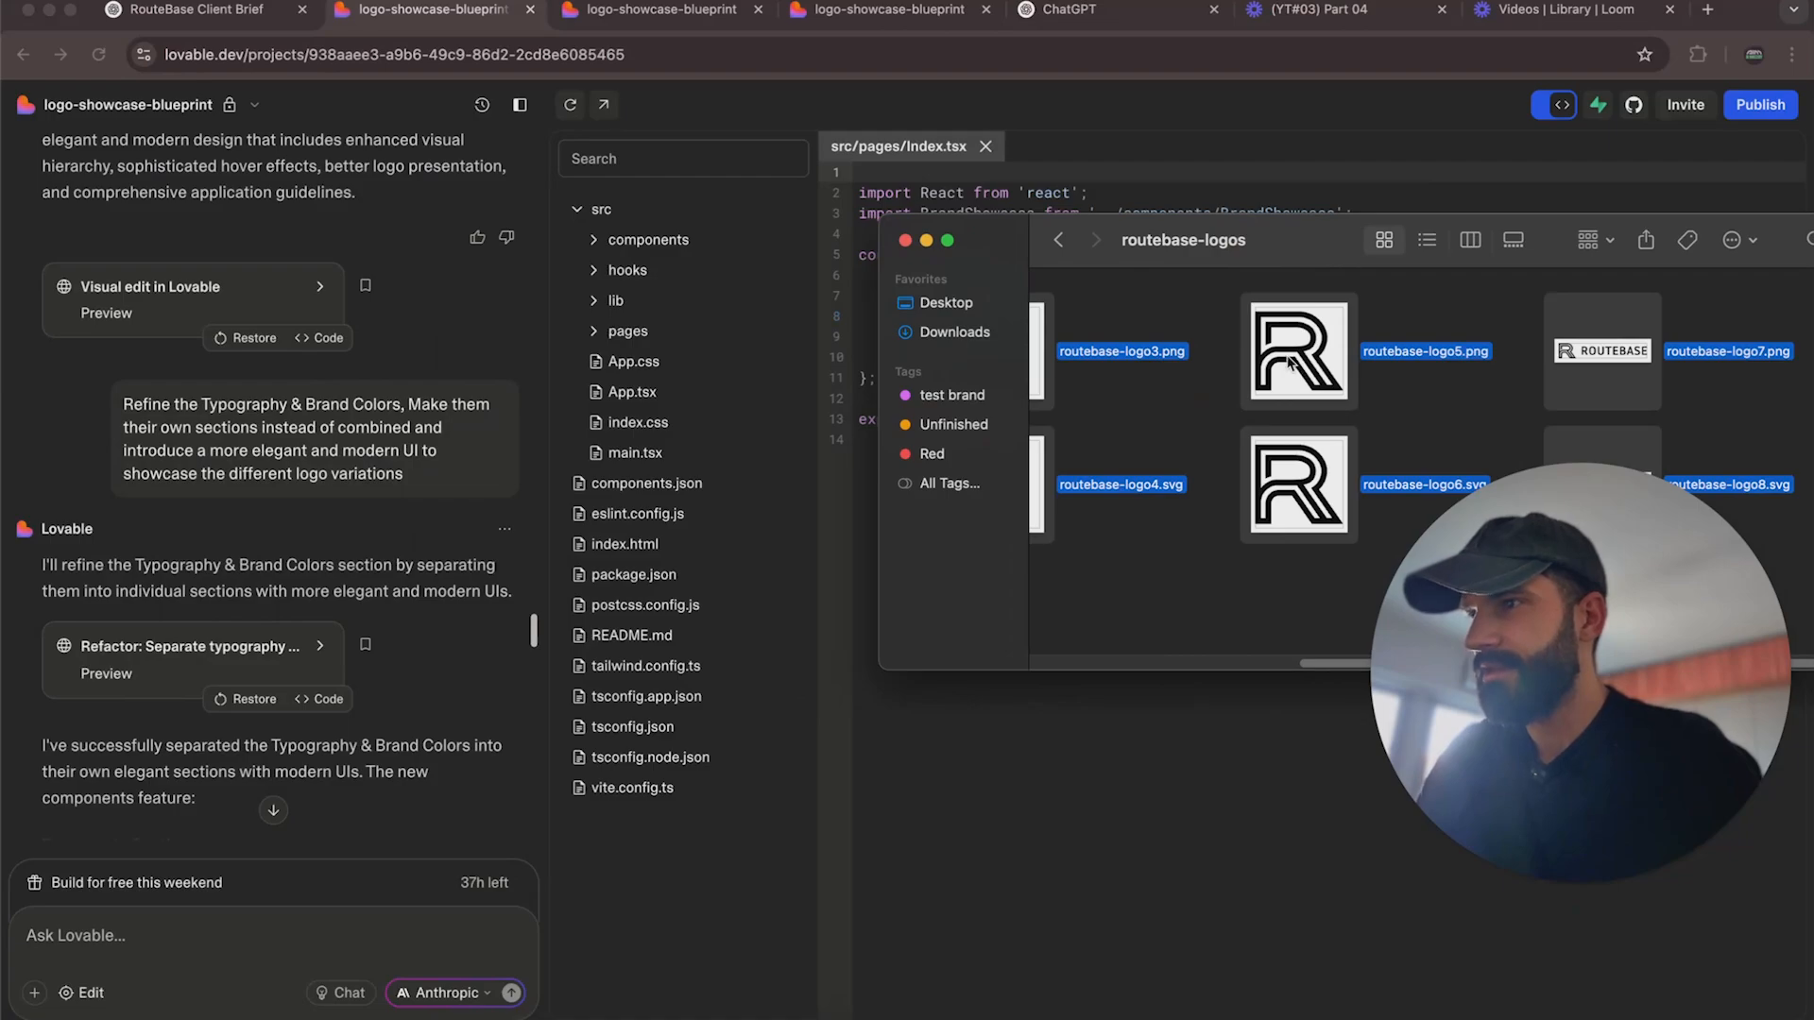
drag(1290, 362, 718, 486)
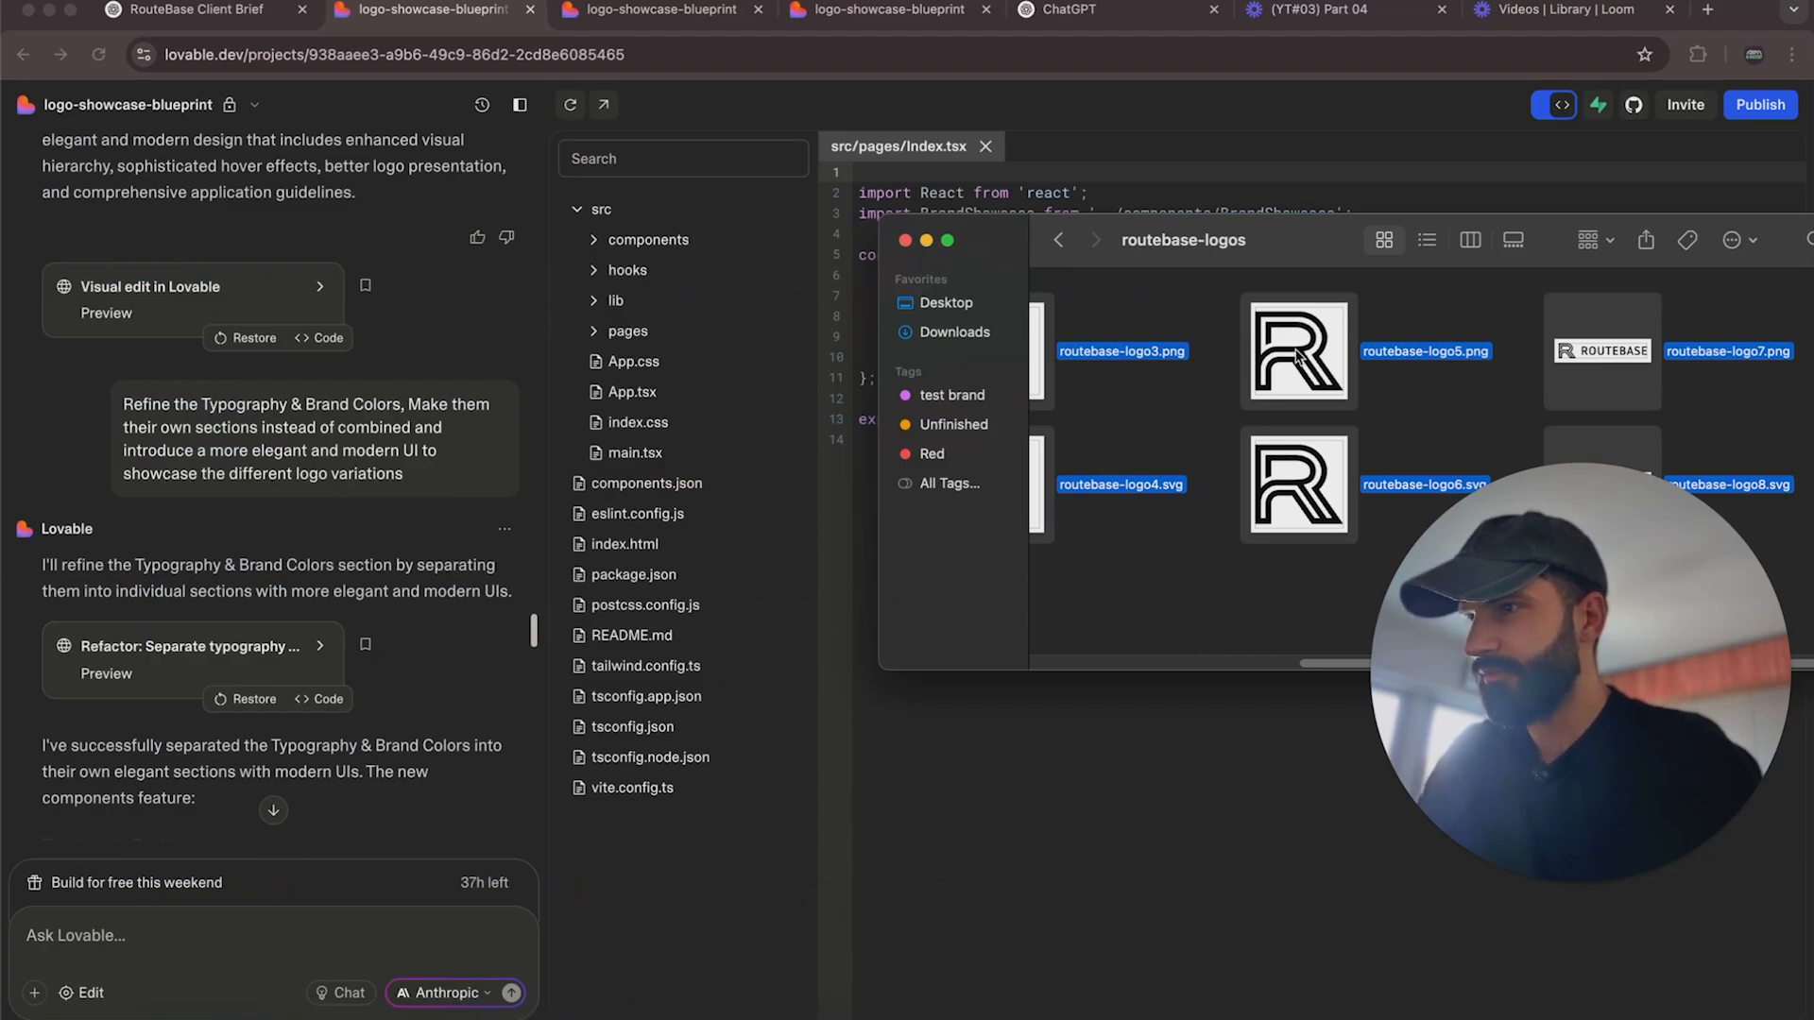
Try again to add the selected RouteBase logo files to the project's src folder, and return to the Lovable window.
drag(1297, 357, 745, 217)
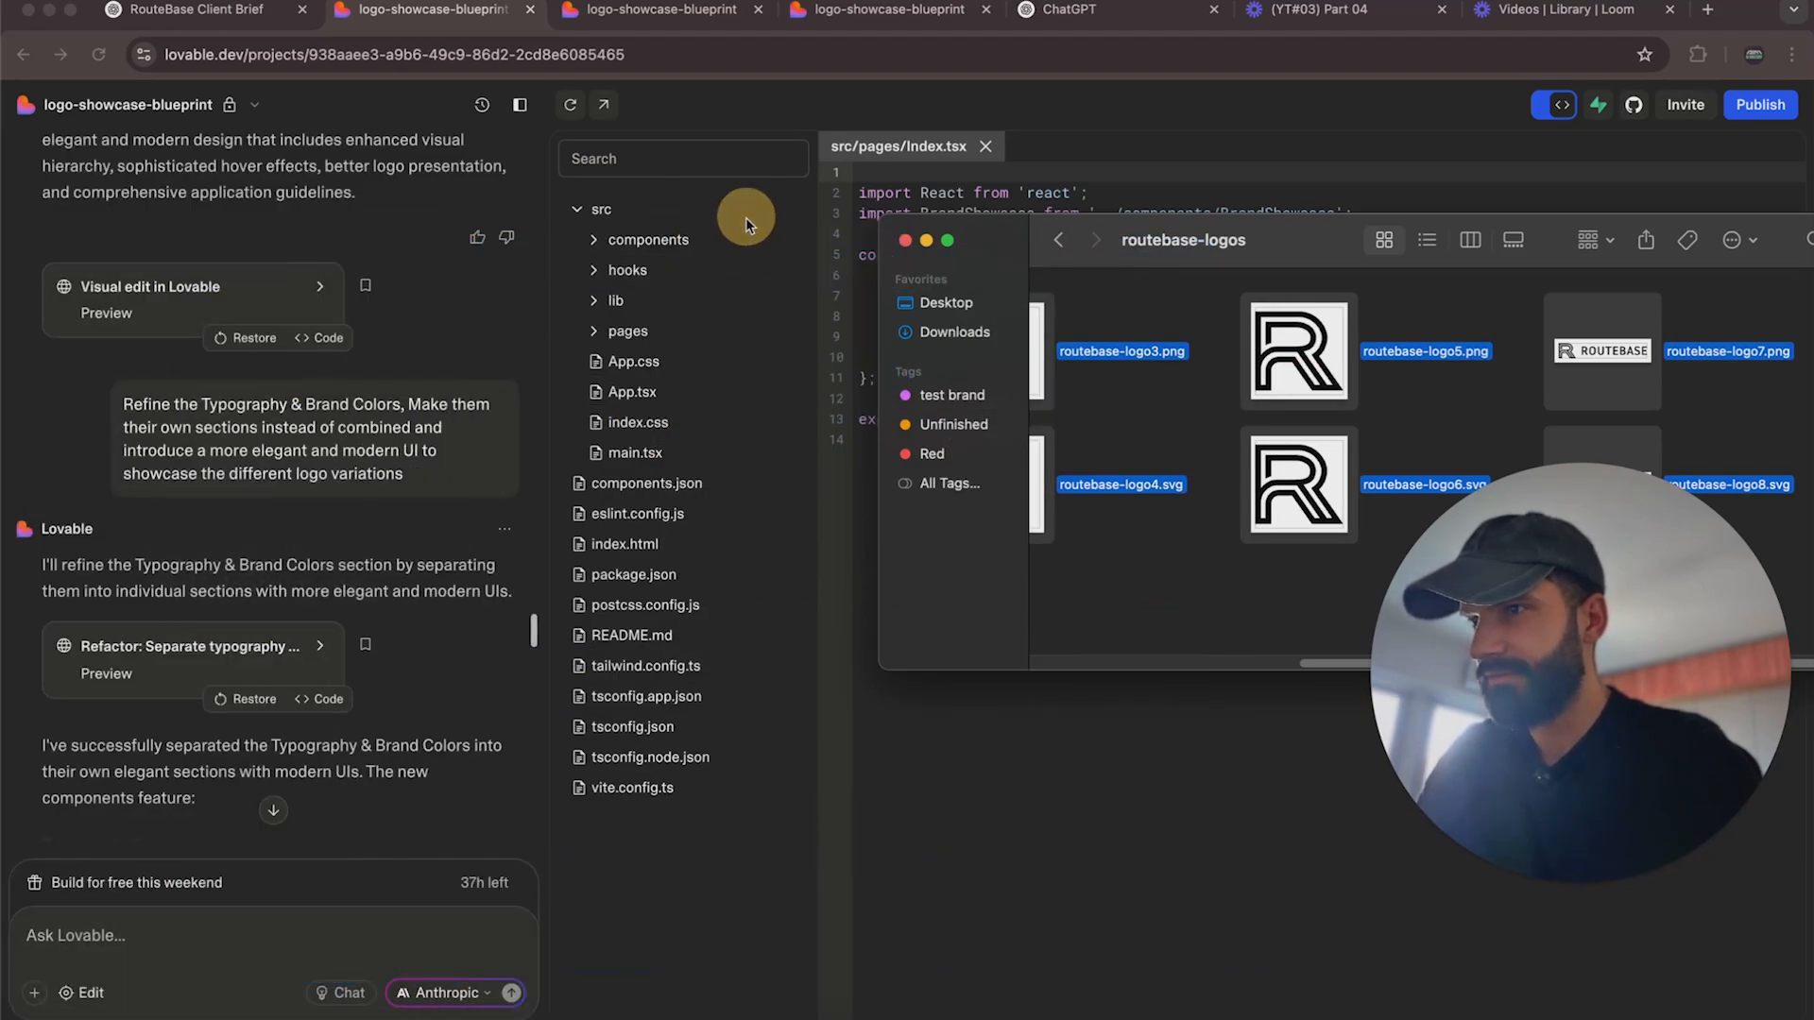
click(745, 218)
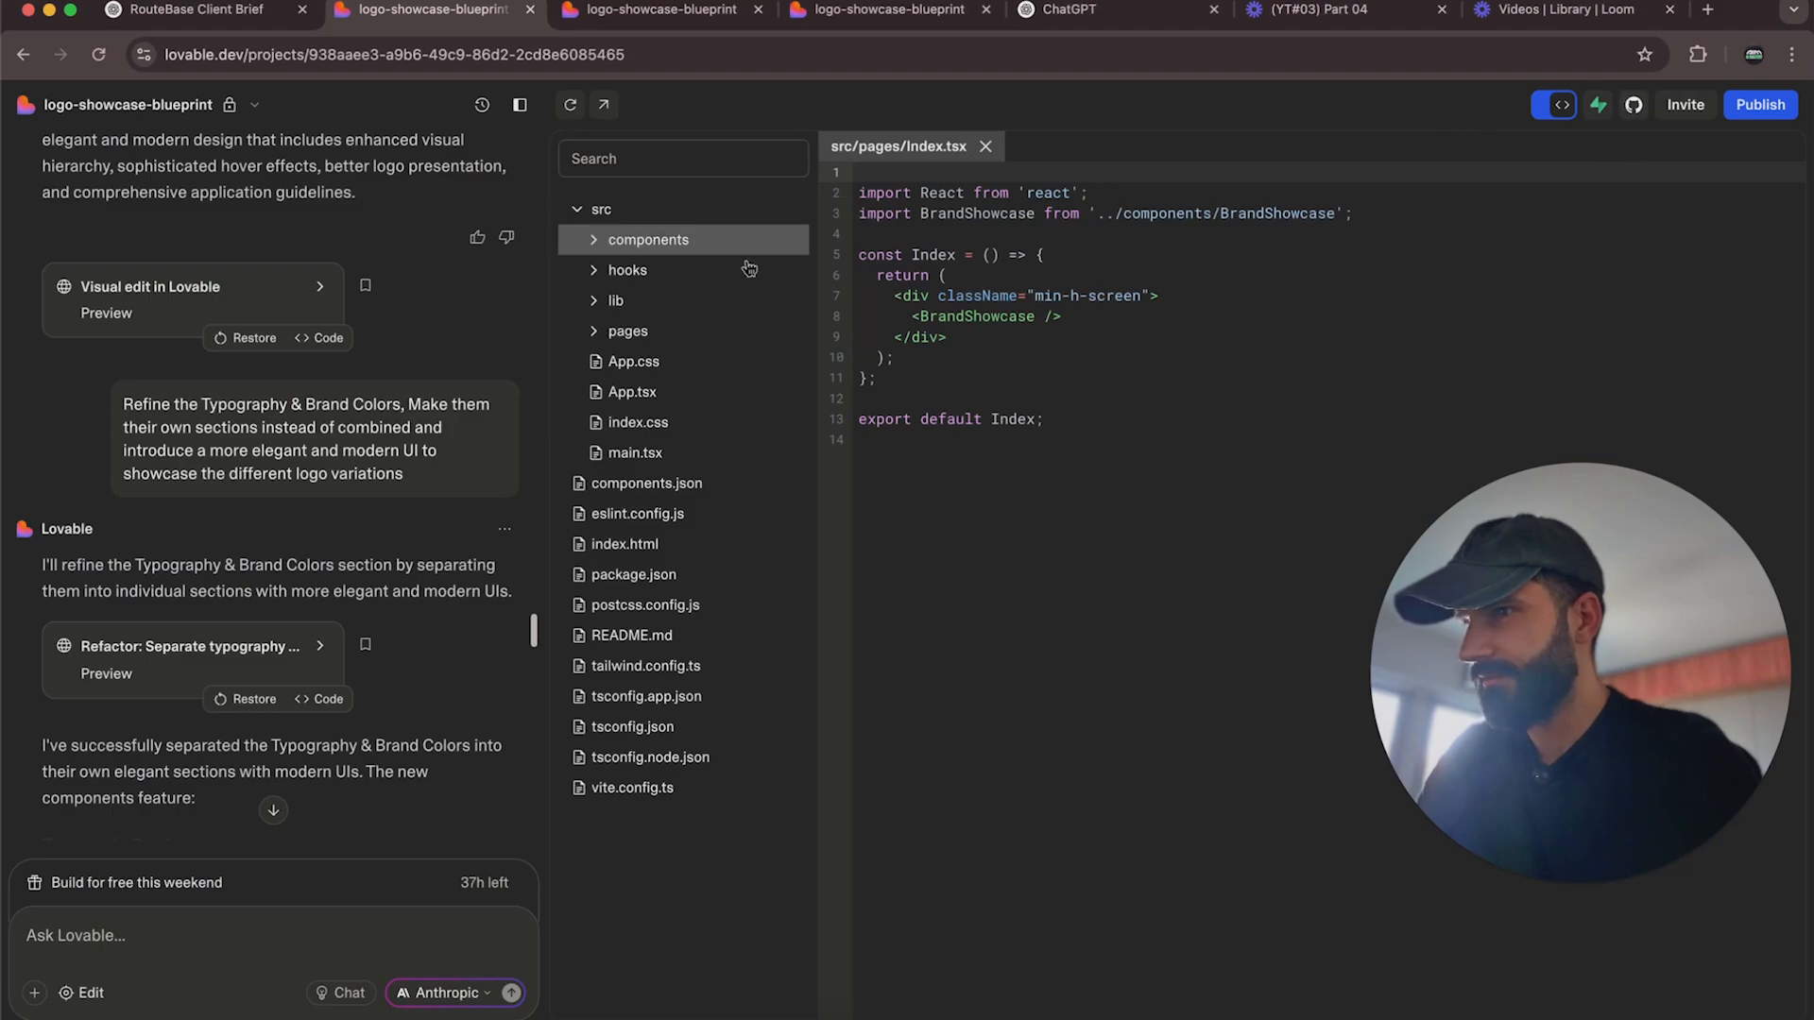
Look through the lib folder, eslint.config.js, postcss.config.js and App.tsx, and check the components folder for an upload option.
click(669, 299)
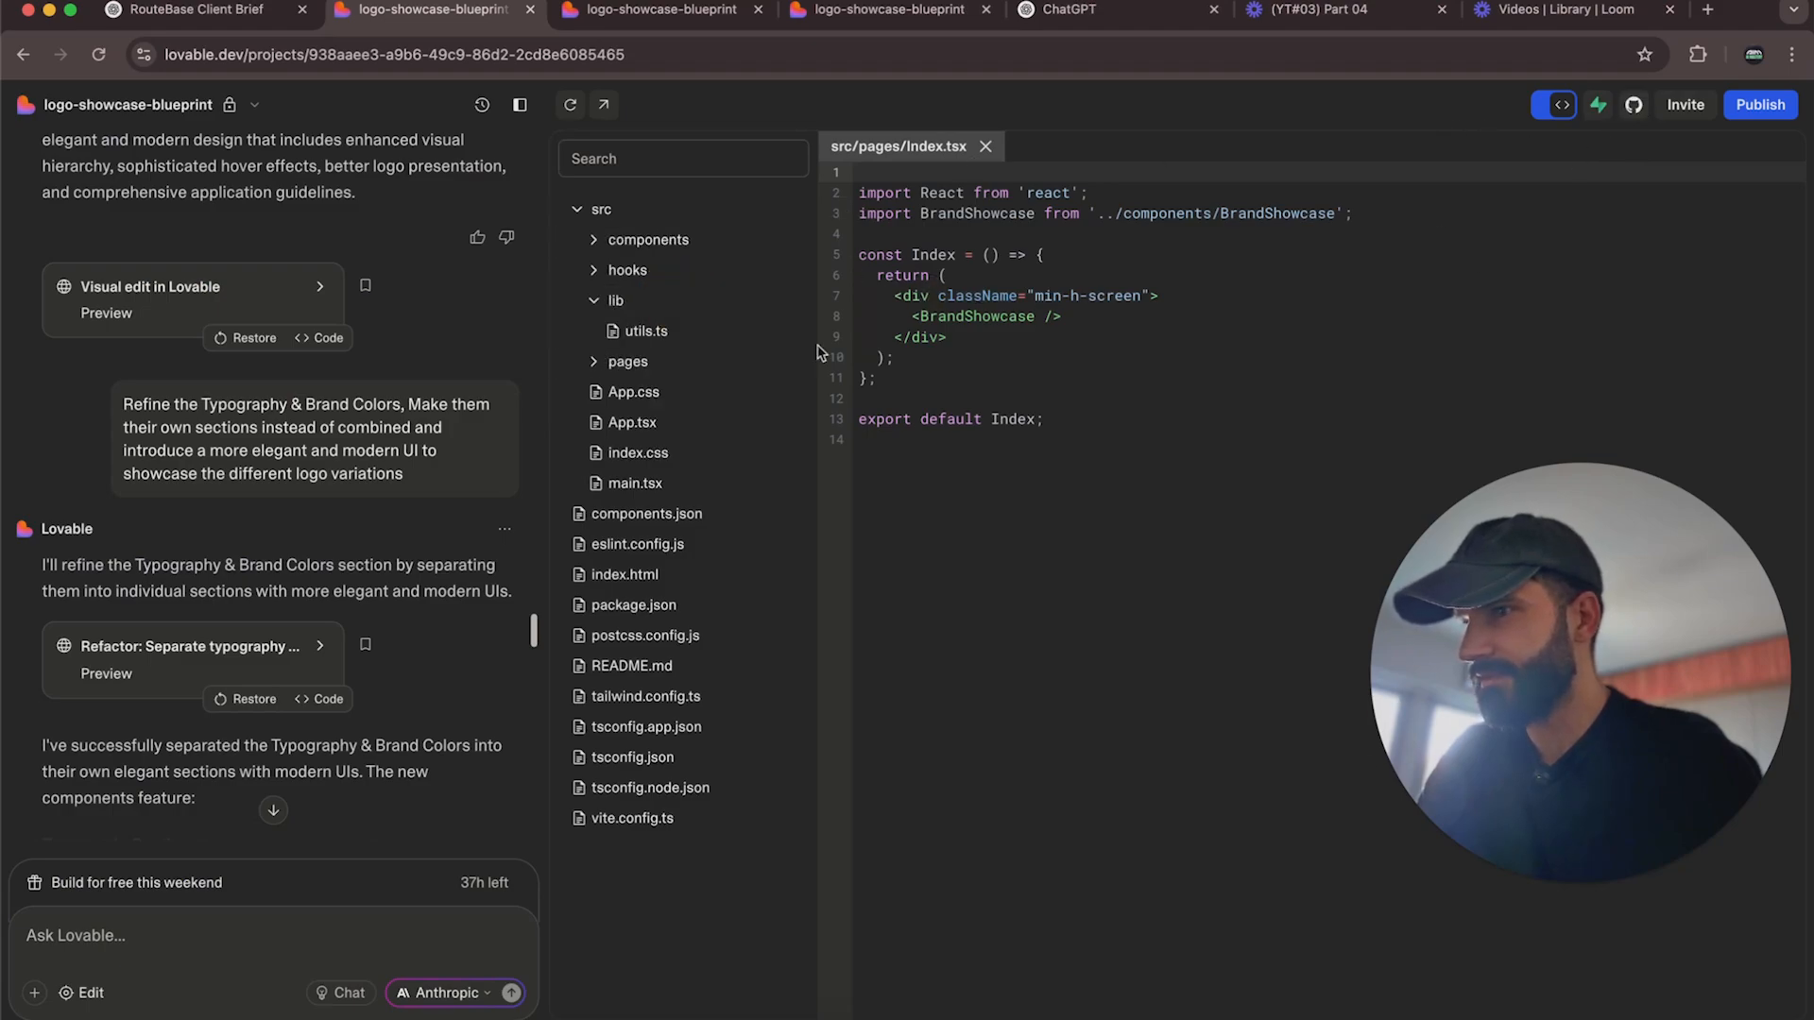
click(680, 545)
click(666, 635)
click(727, 421)
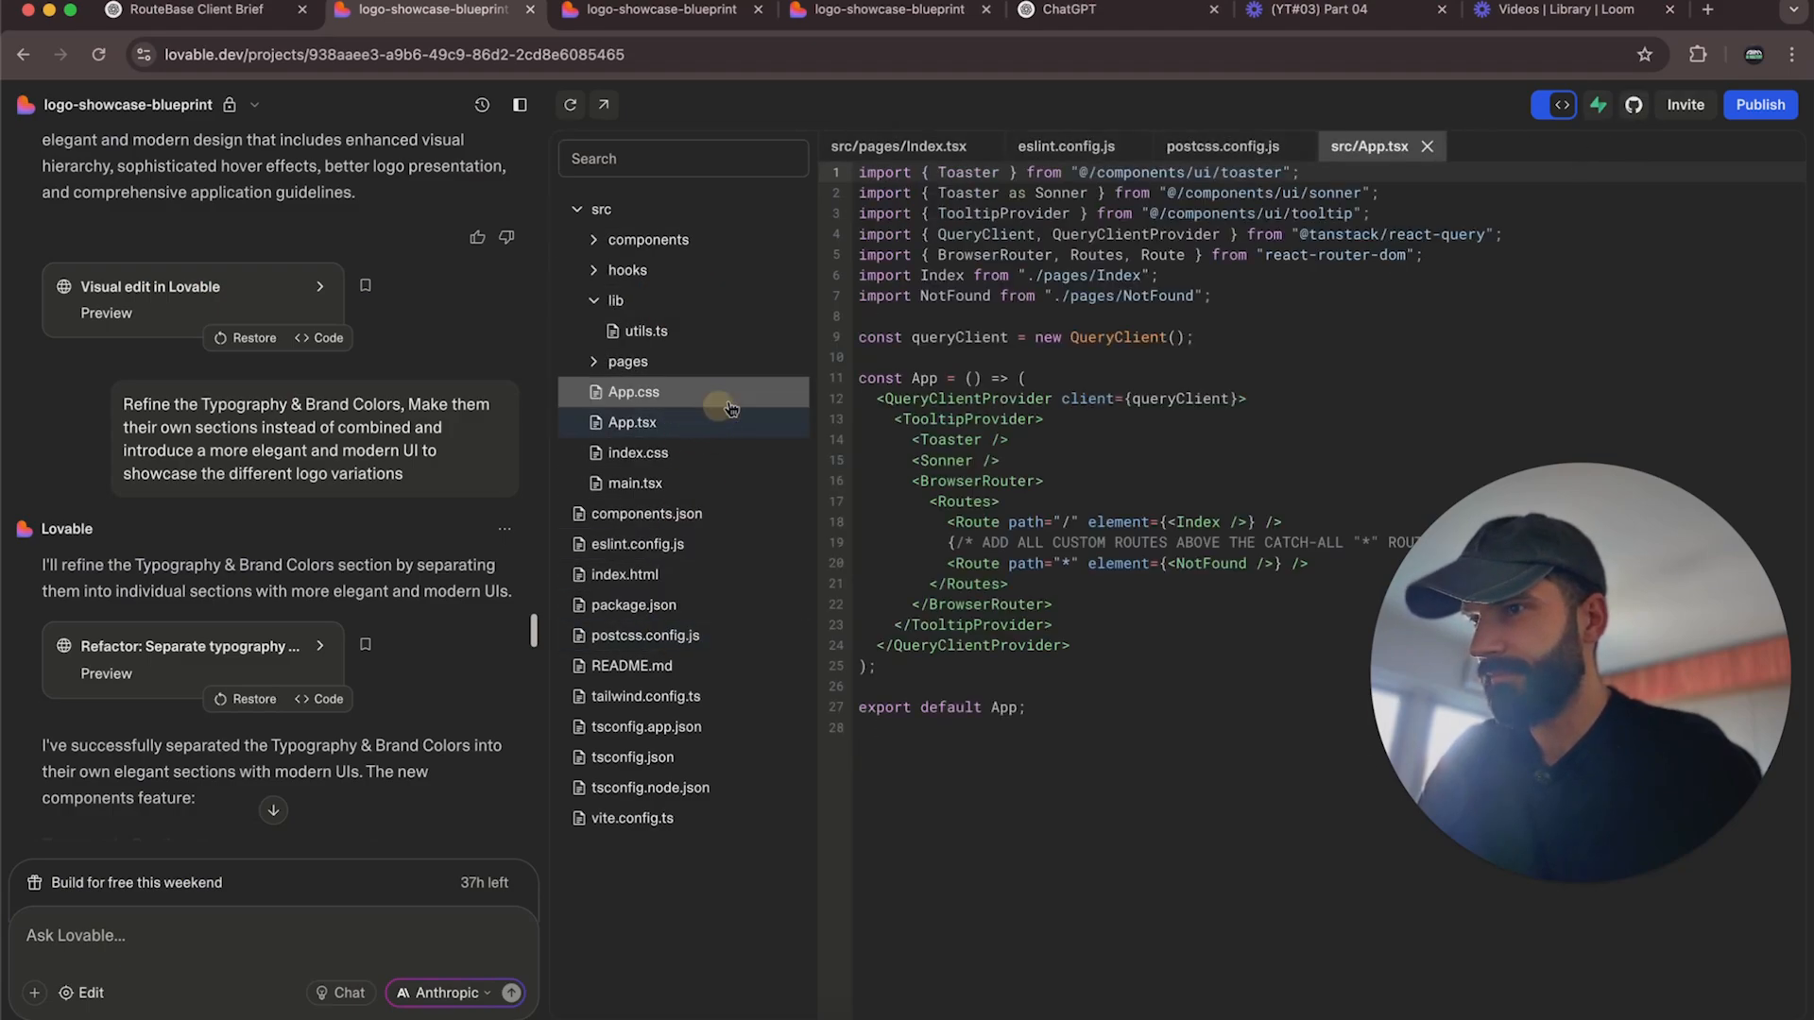
click(669, 301)
right_click(655, 244)
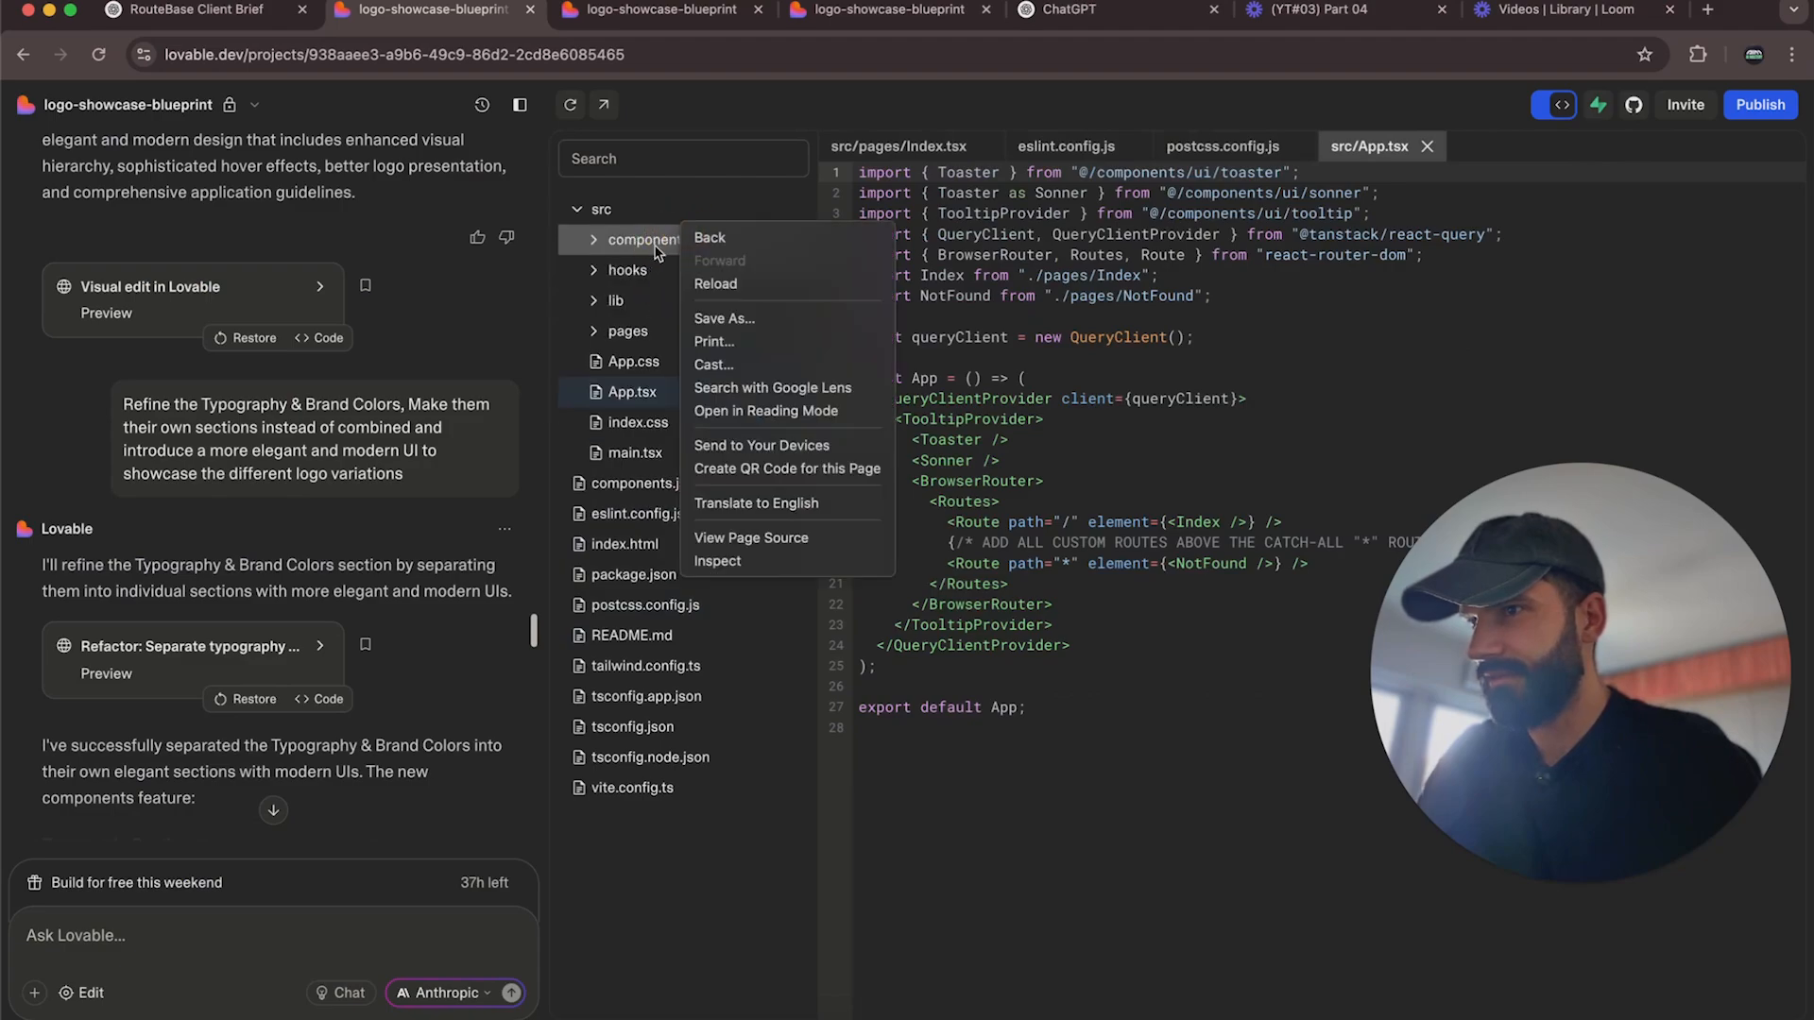
right_click(654, 244)
key(Escape)
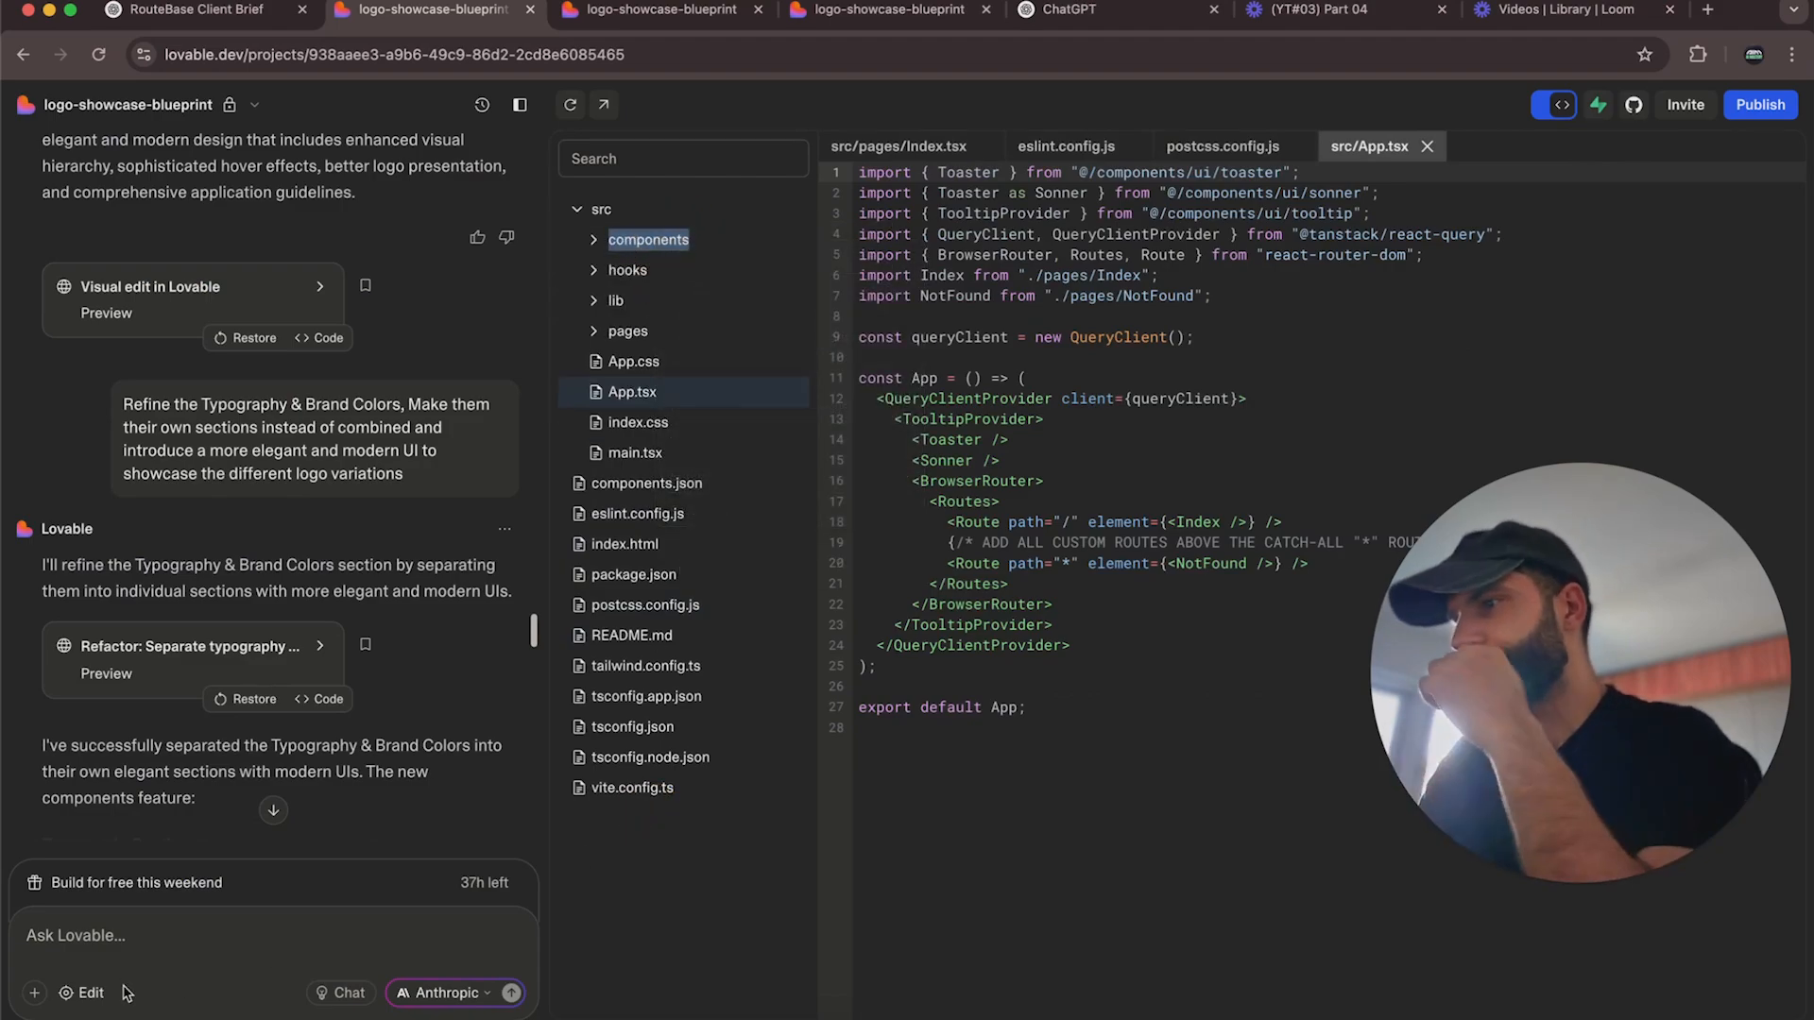
Open the RouteBase page preview in another browser window and capture it with html.to.design at 1440 px as a local .h2d file.
key(ctrl+Tab)
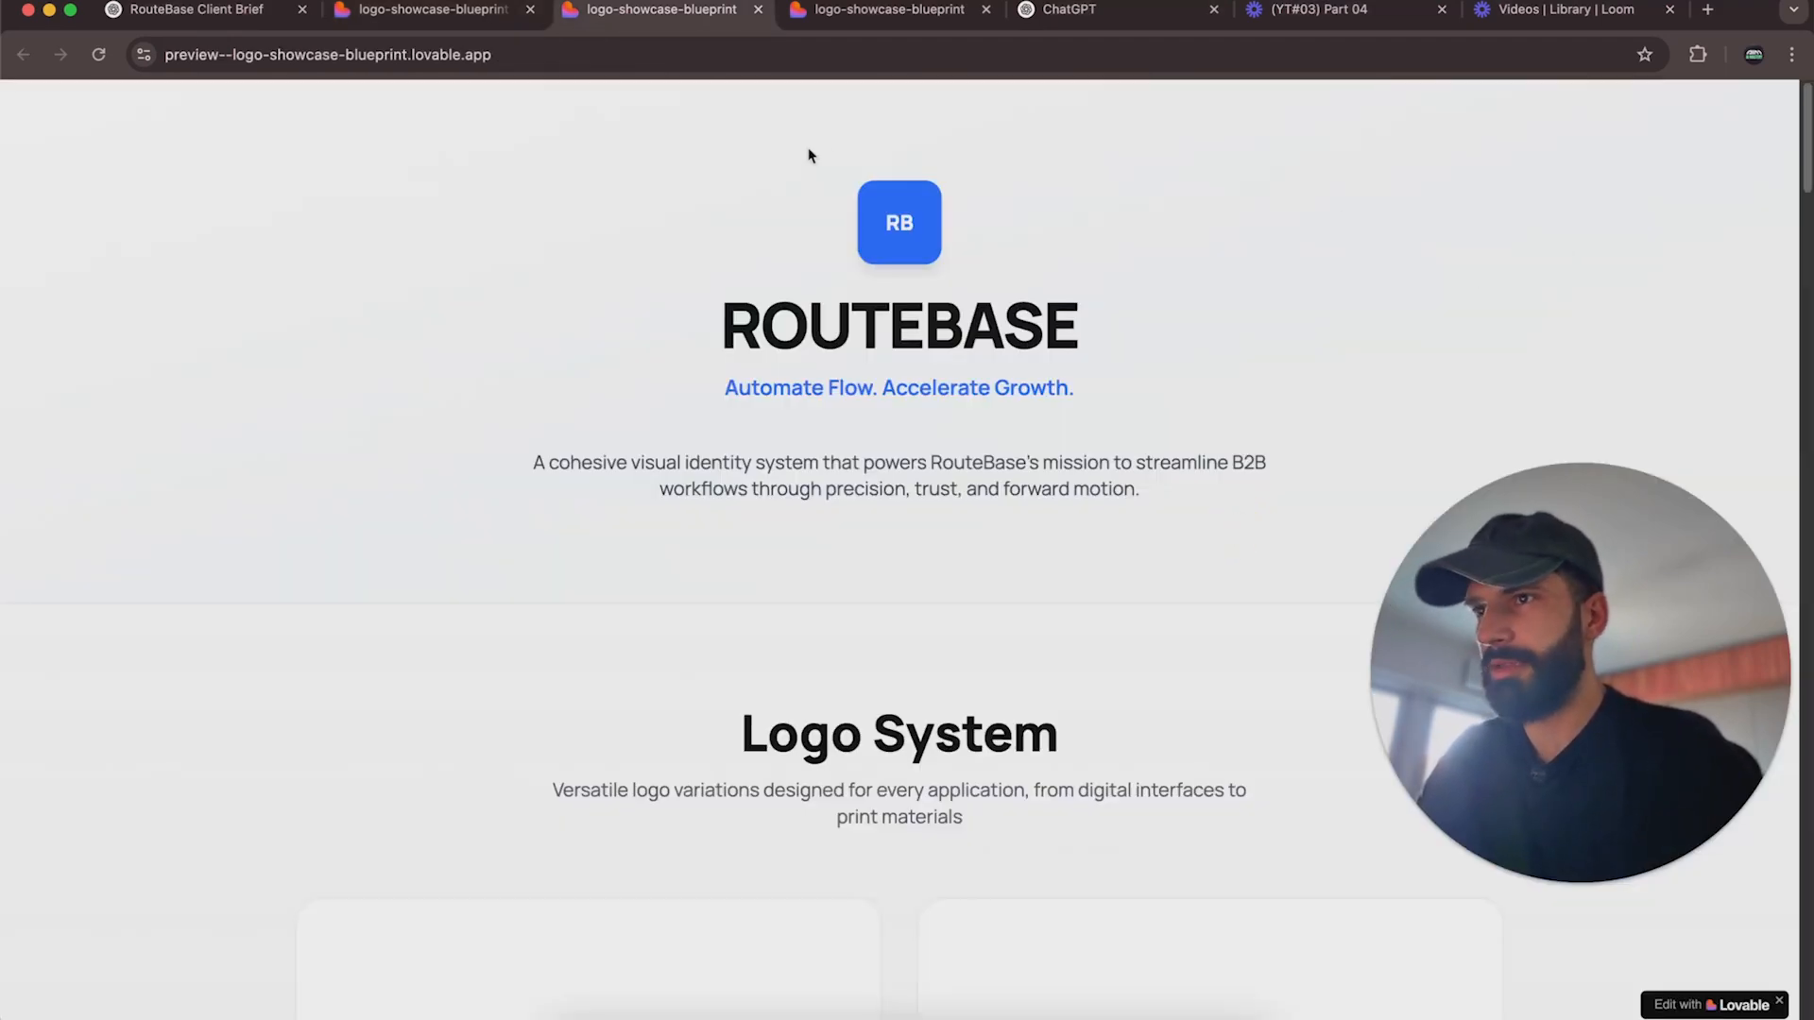
click(639, 61)
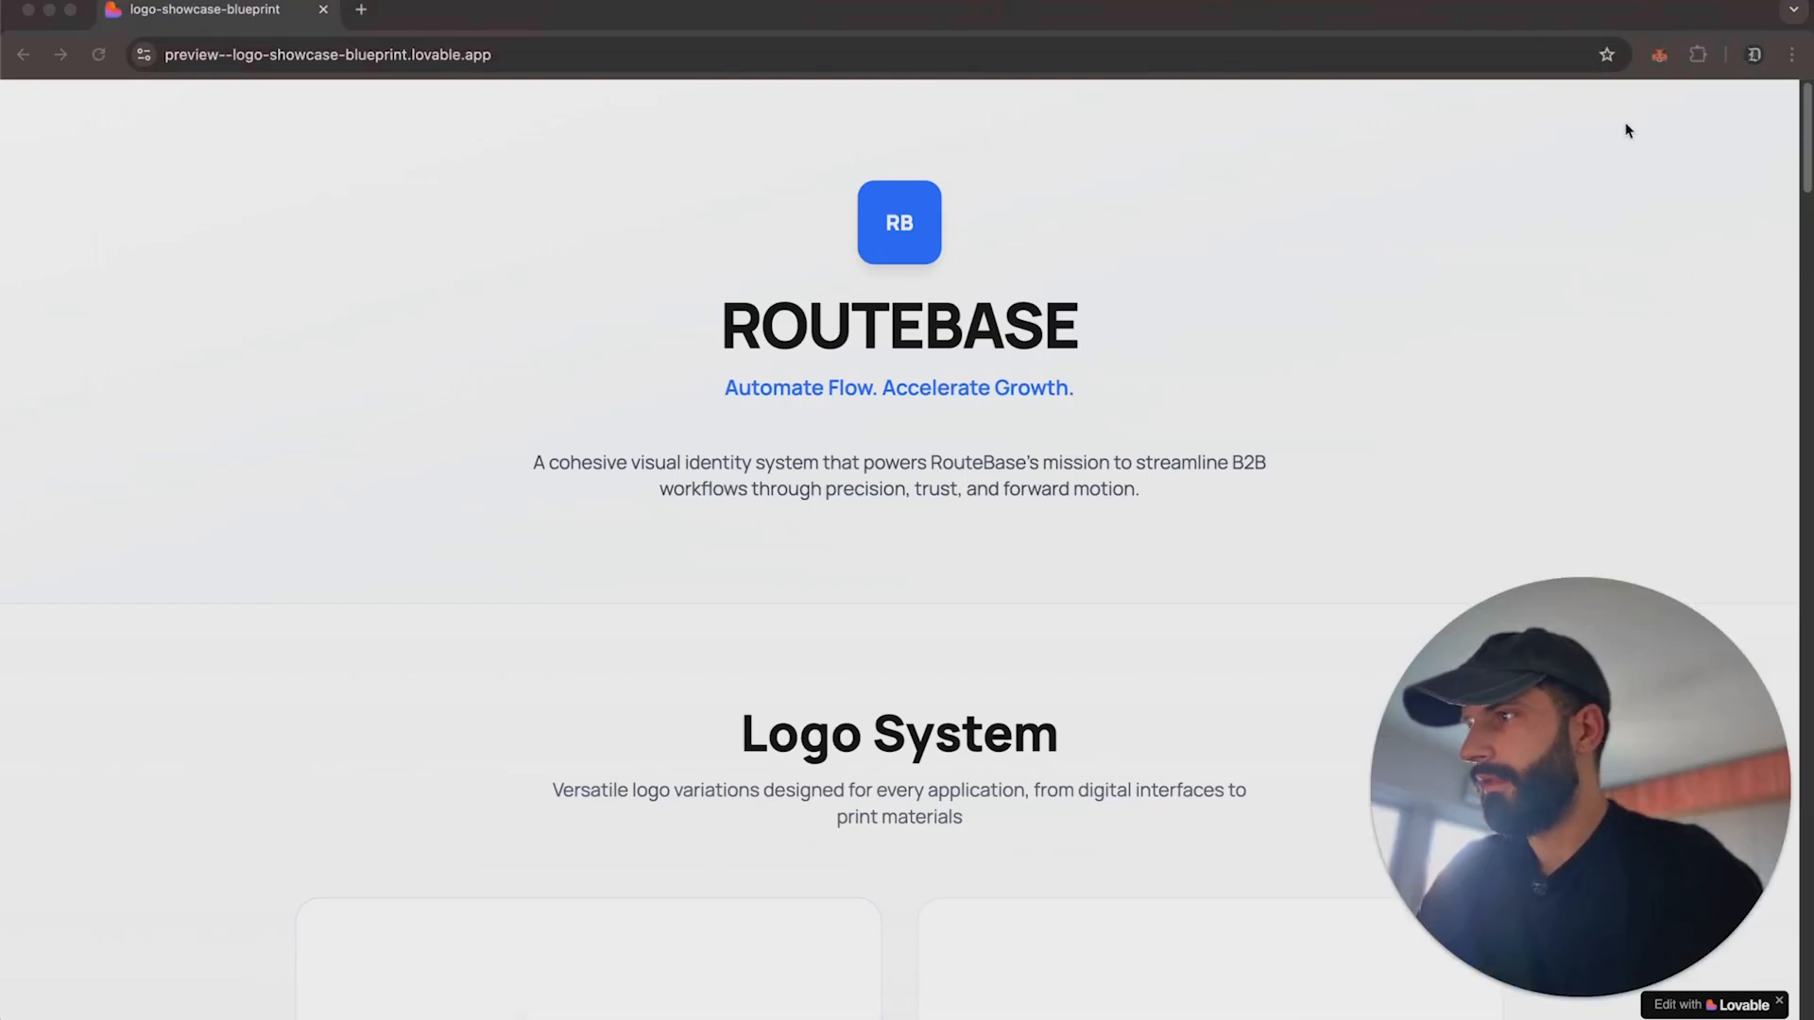
click(1698, 54)
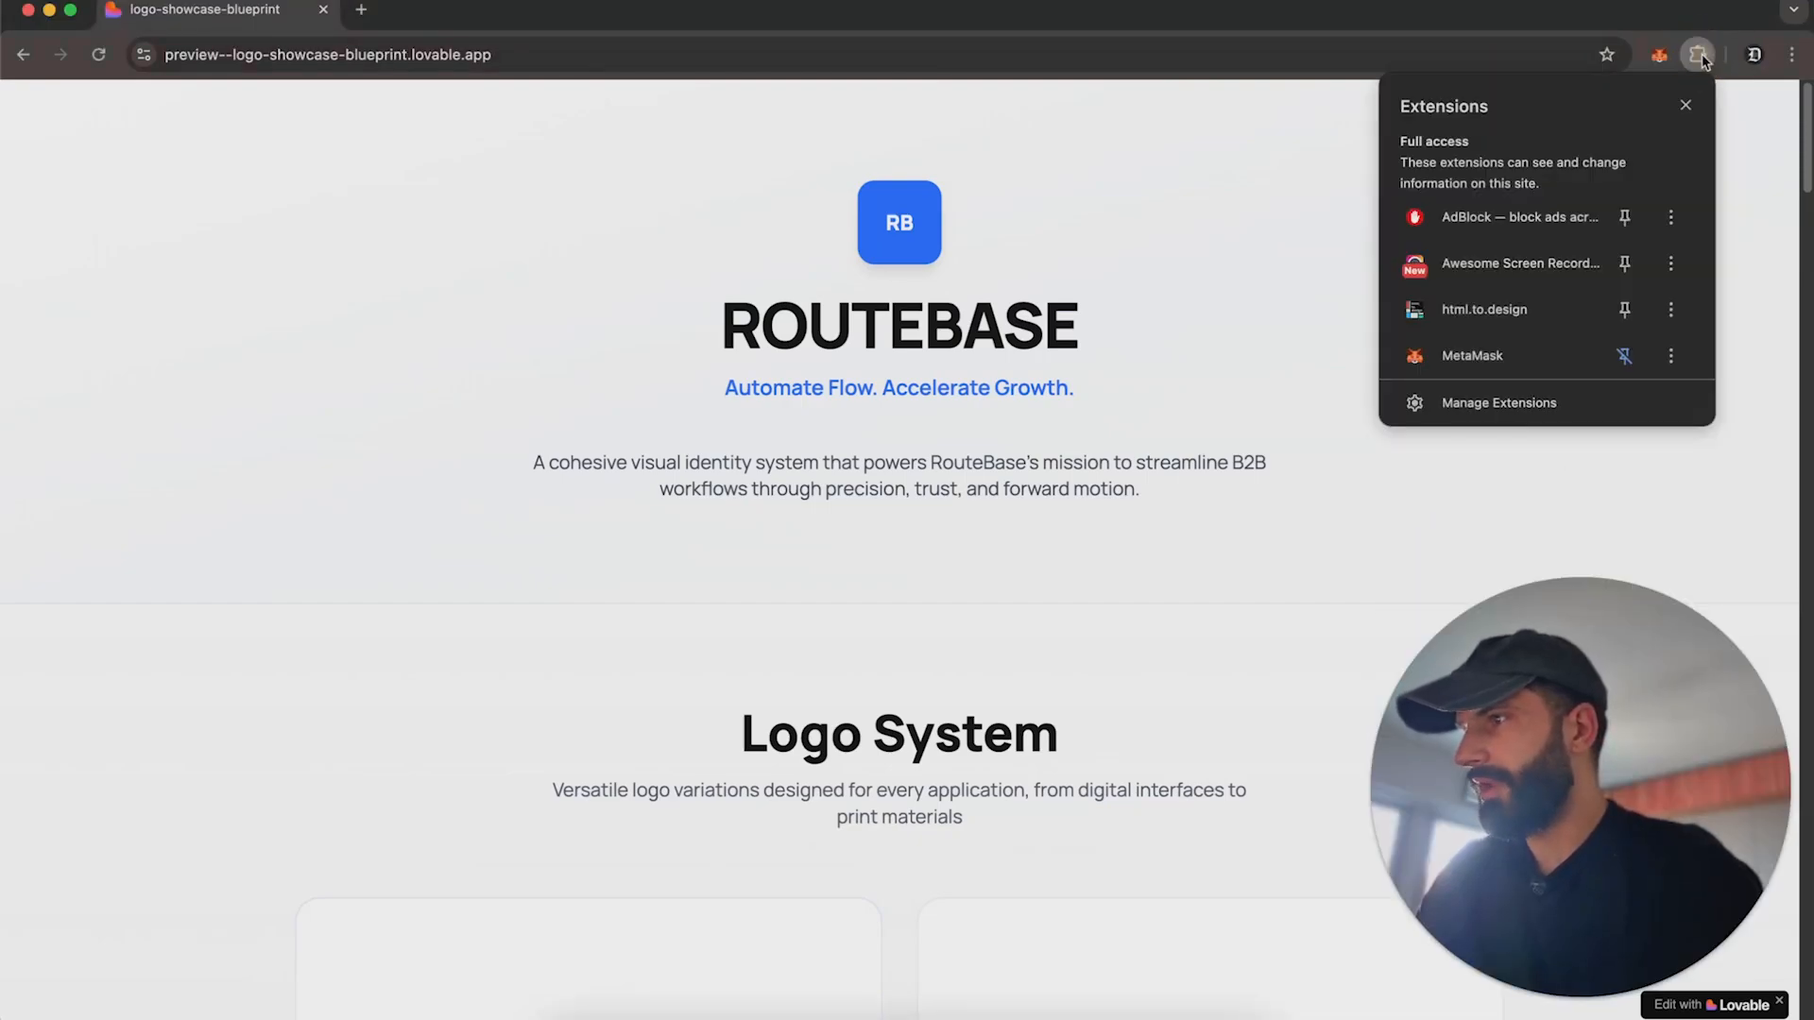
click(1467, 318)
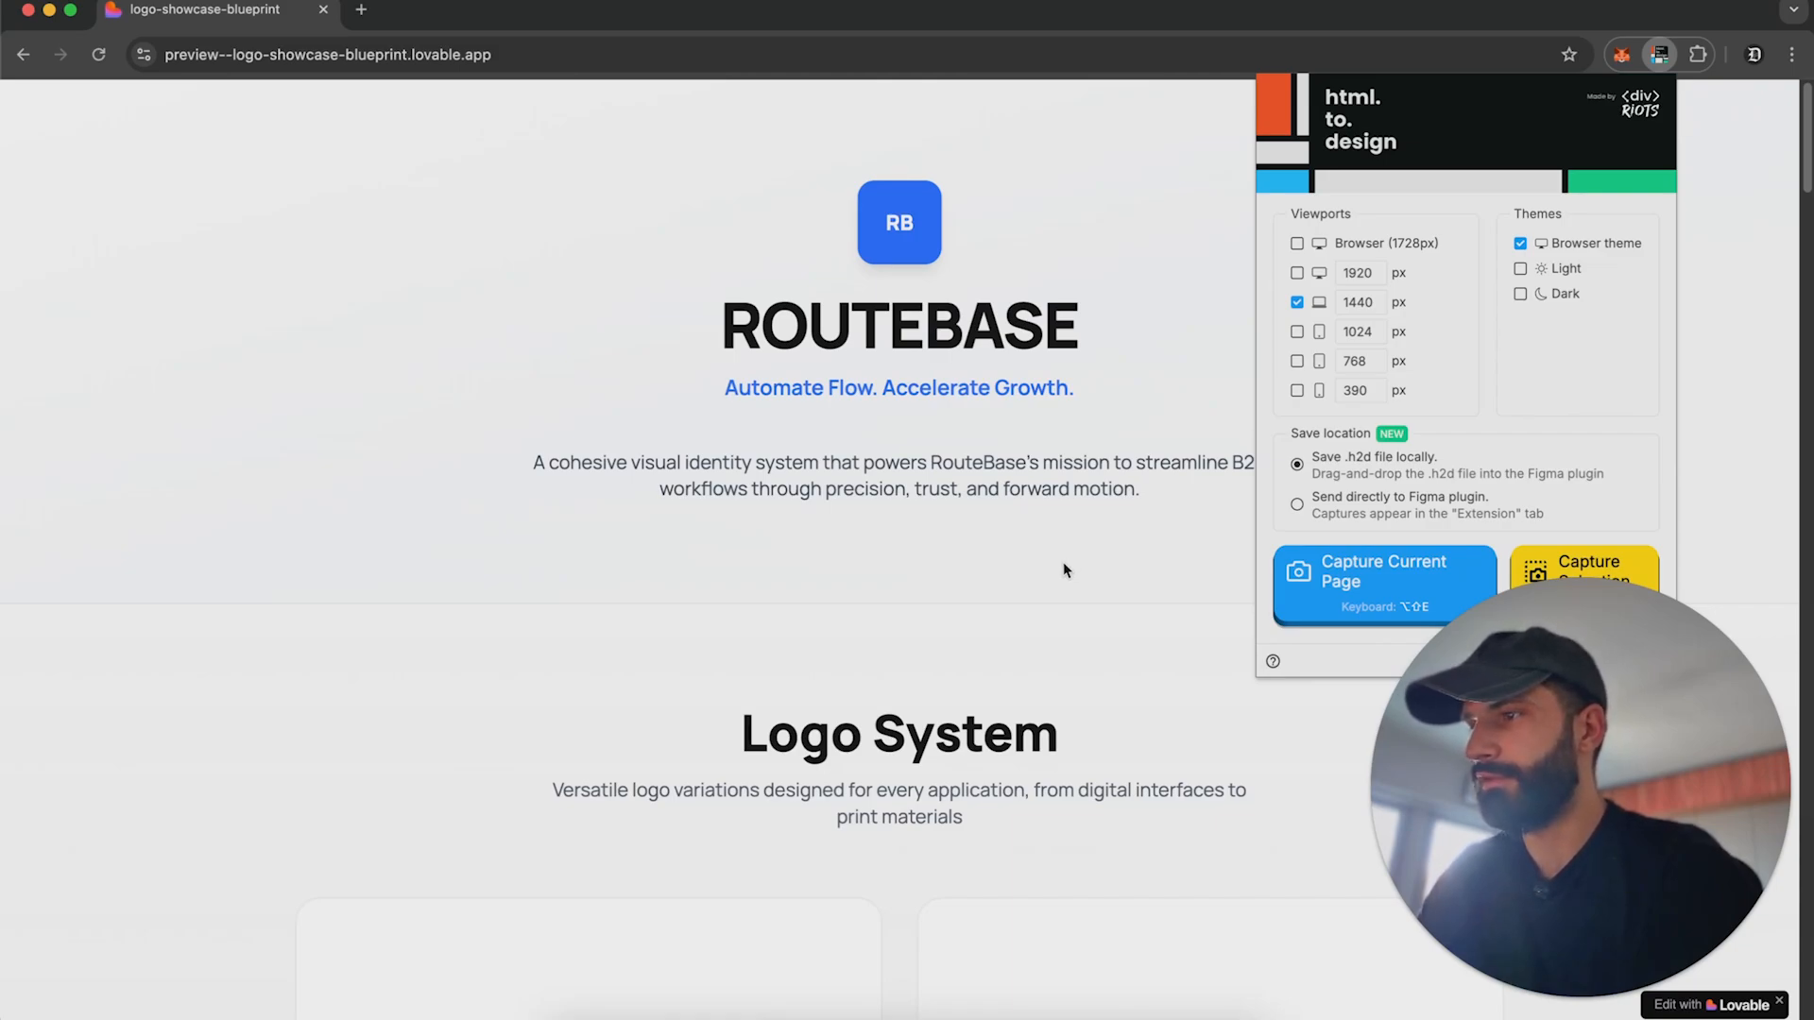
click(1400, 568)
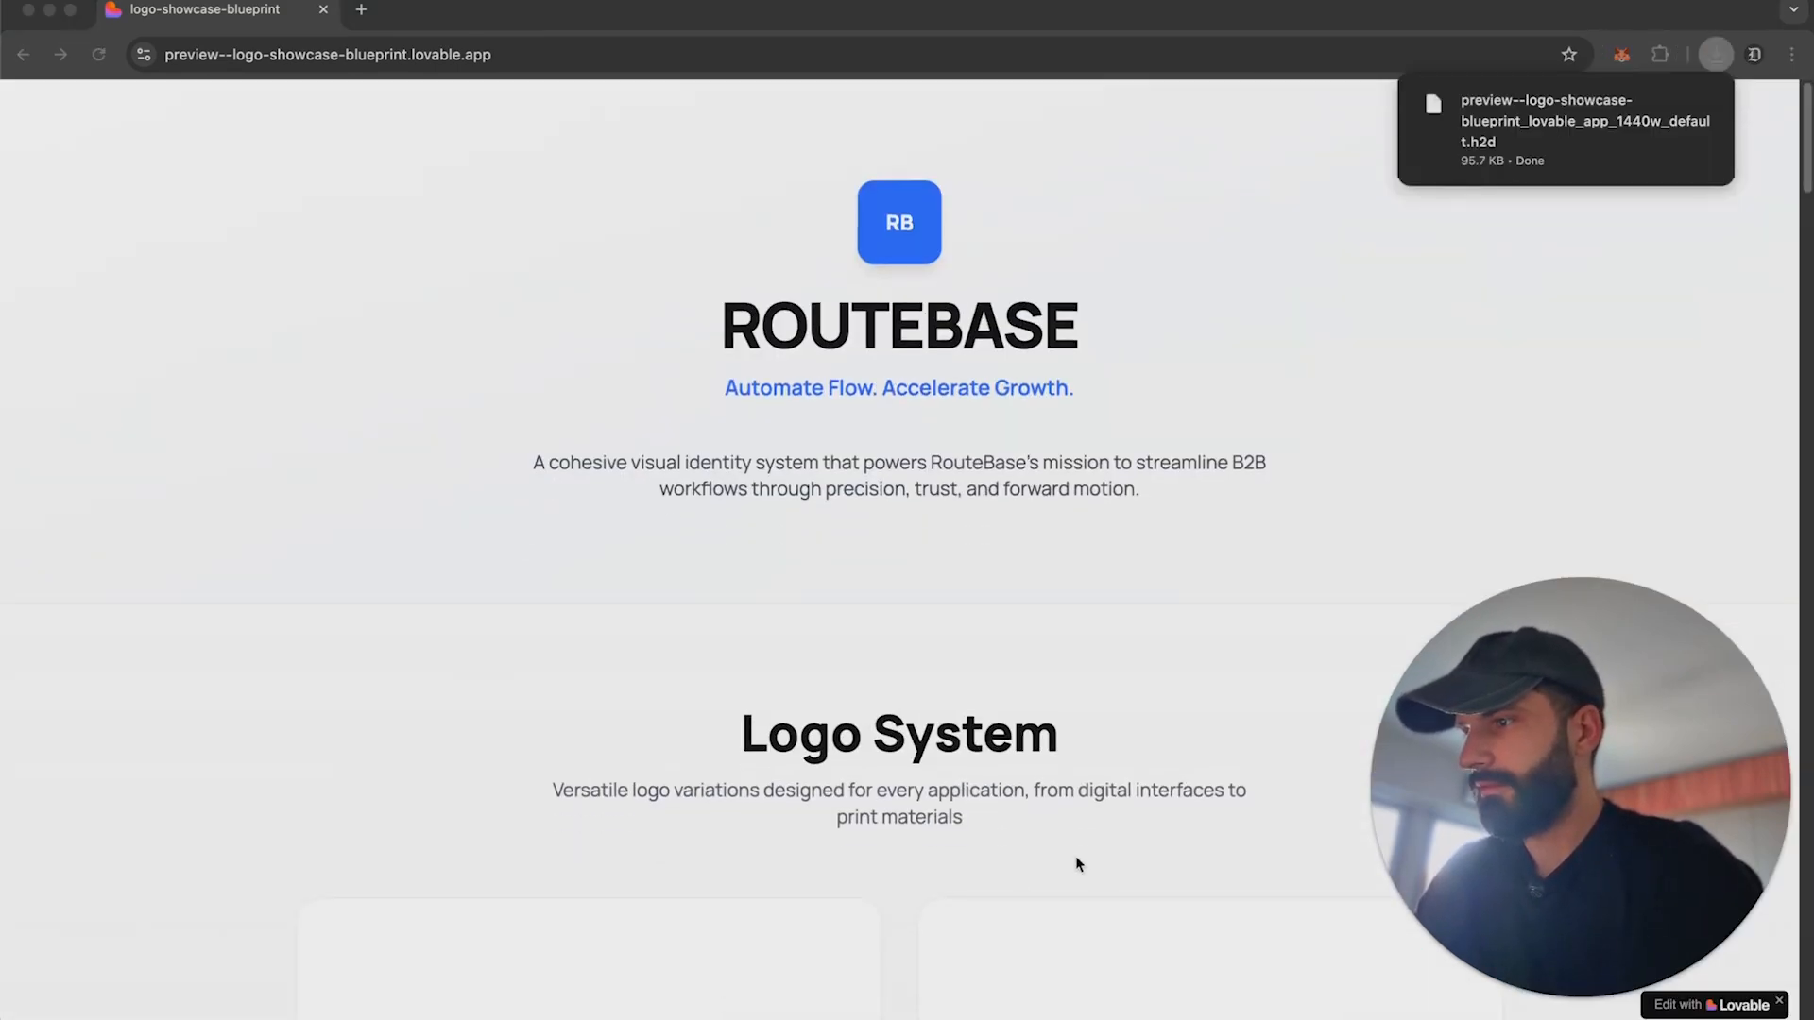
Switch to the Routebase file in Figma, launch the html.to.design plugin and place its window beside the logo frames.
click(697, 930)
click(728, 1016)
click(1084, 720)
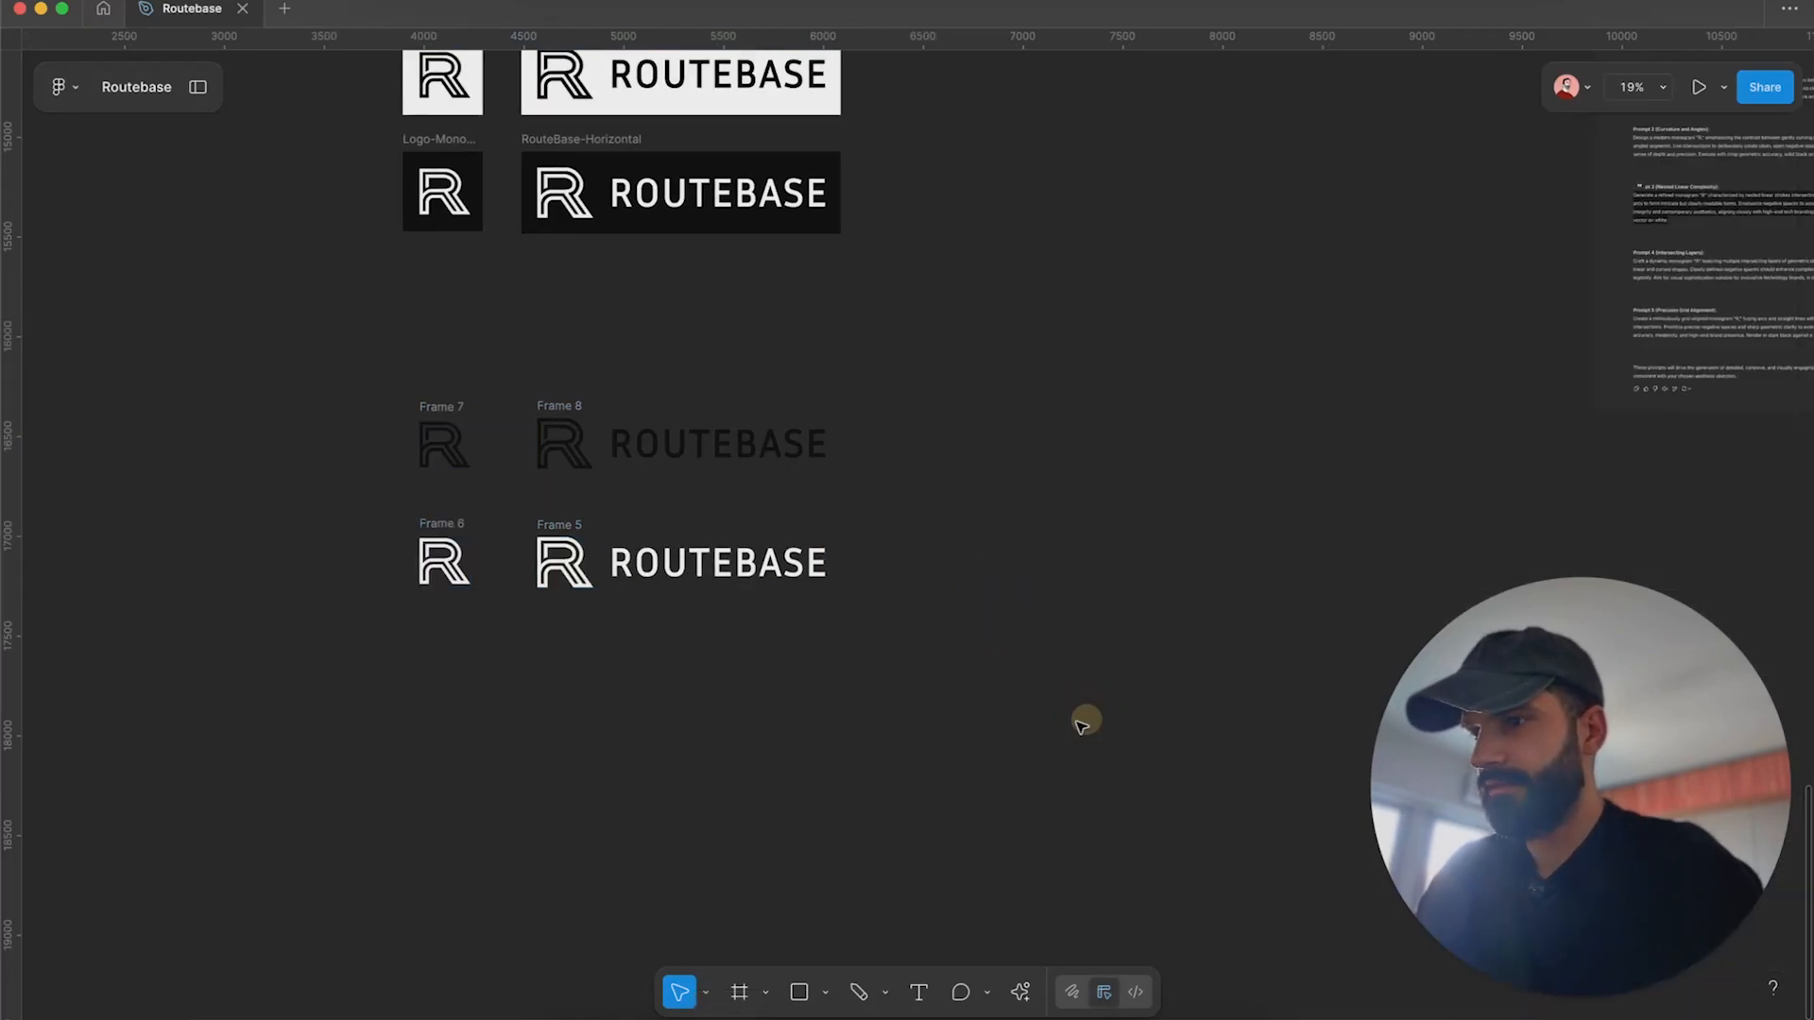
scroll(1085, 720, right, 3)
click(1020, 992)
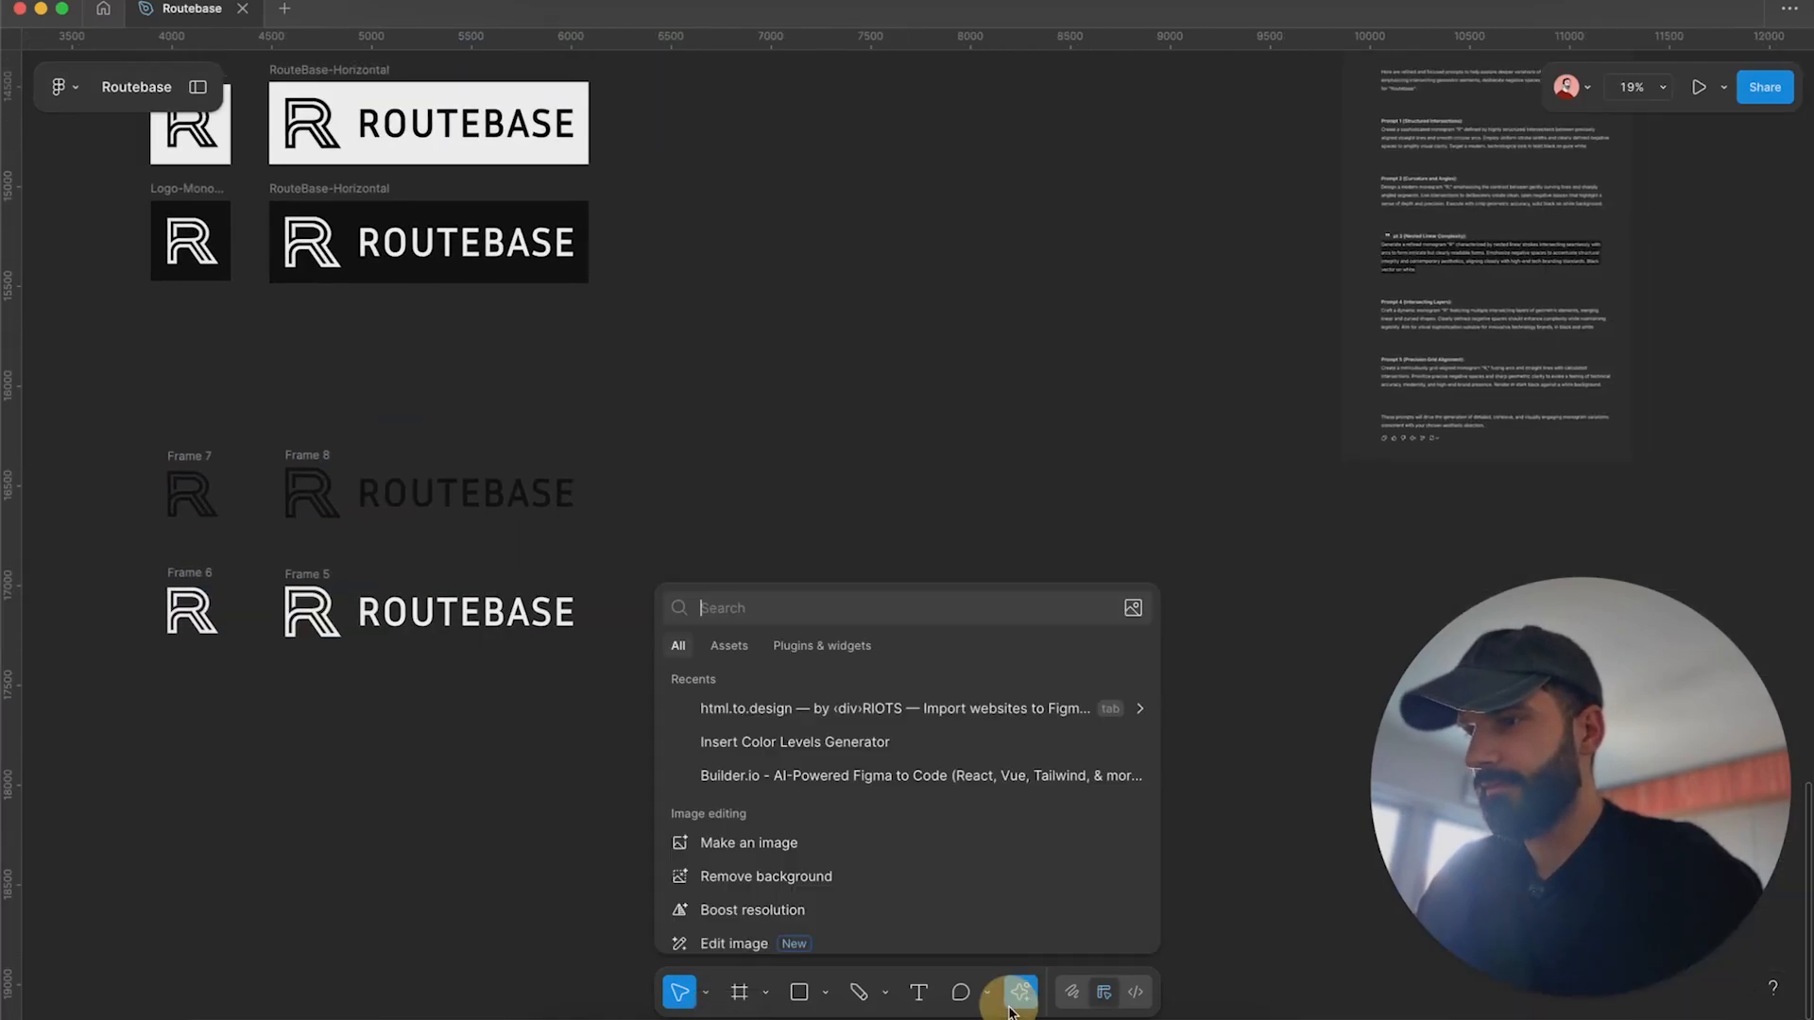
click(902, 718)
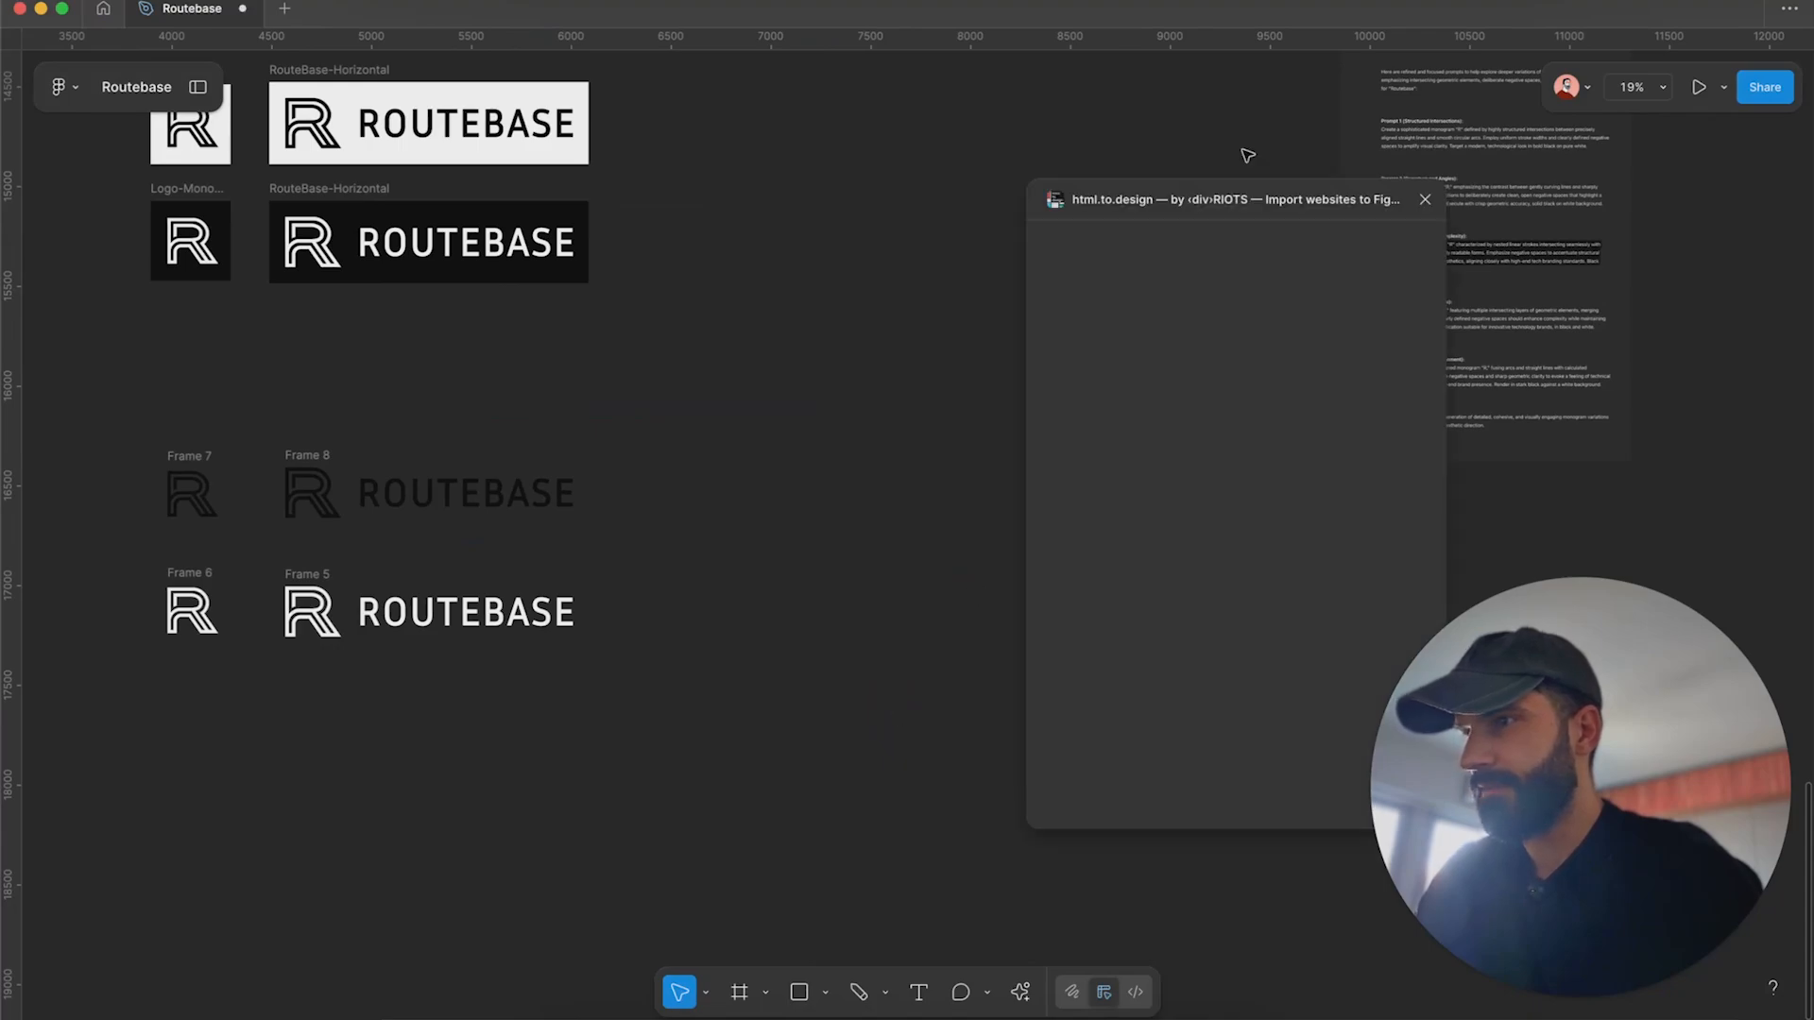
drag(1234, 206, 1115, 257)
scroll(772, 407, down, 5)
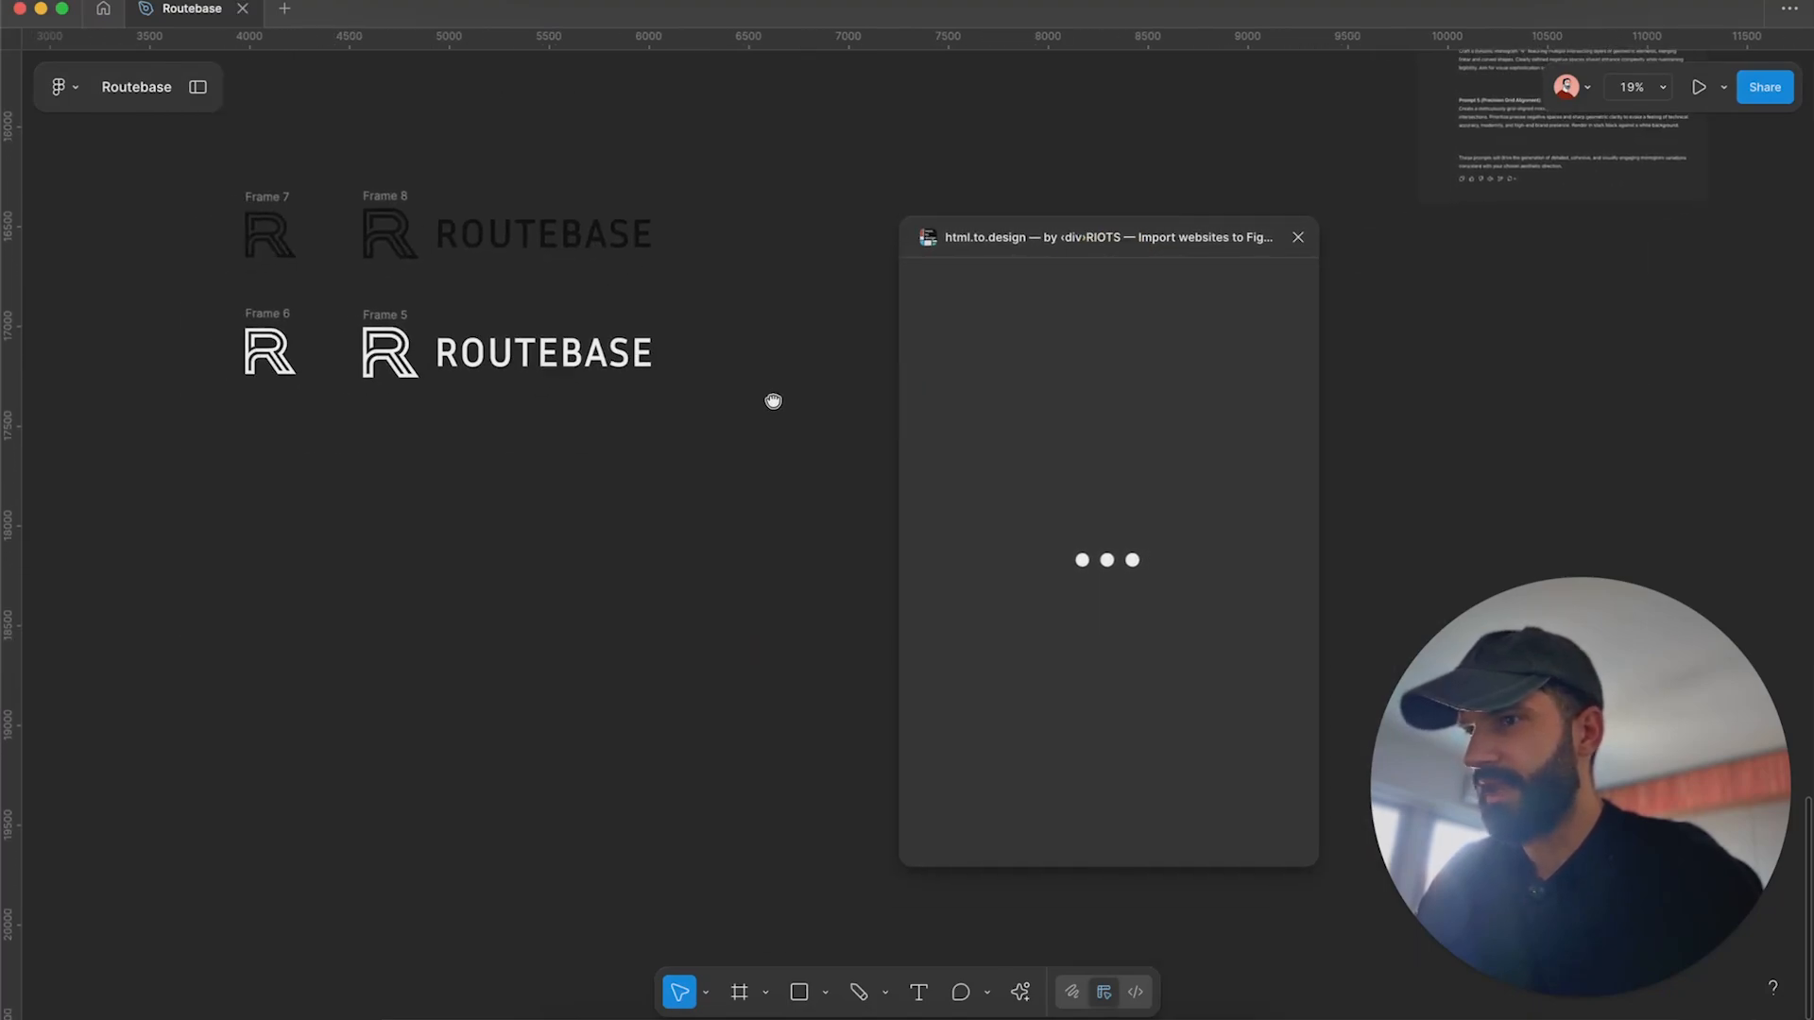
scroll(654, 446, down, 2)
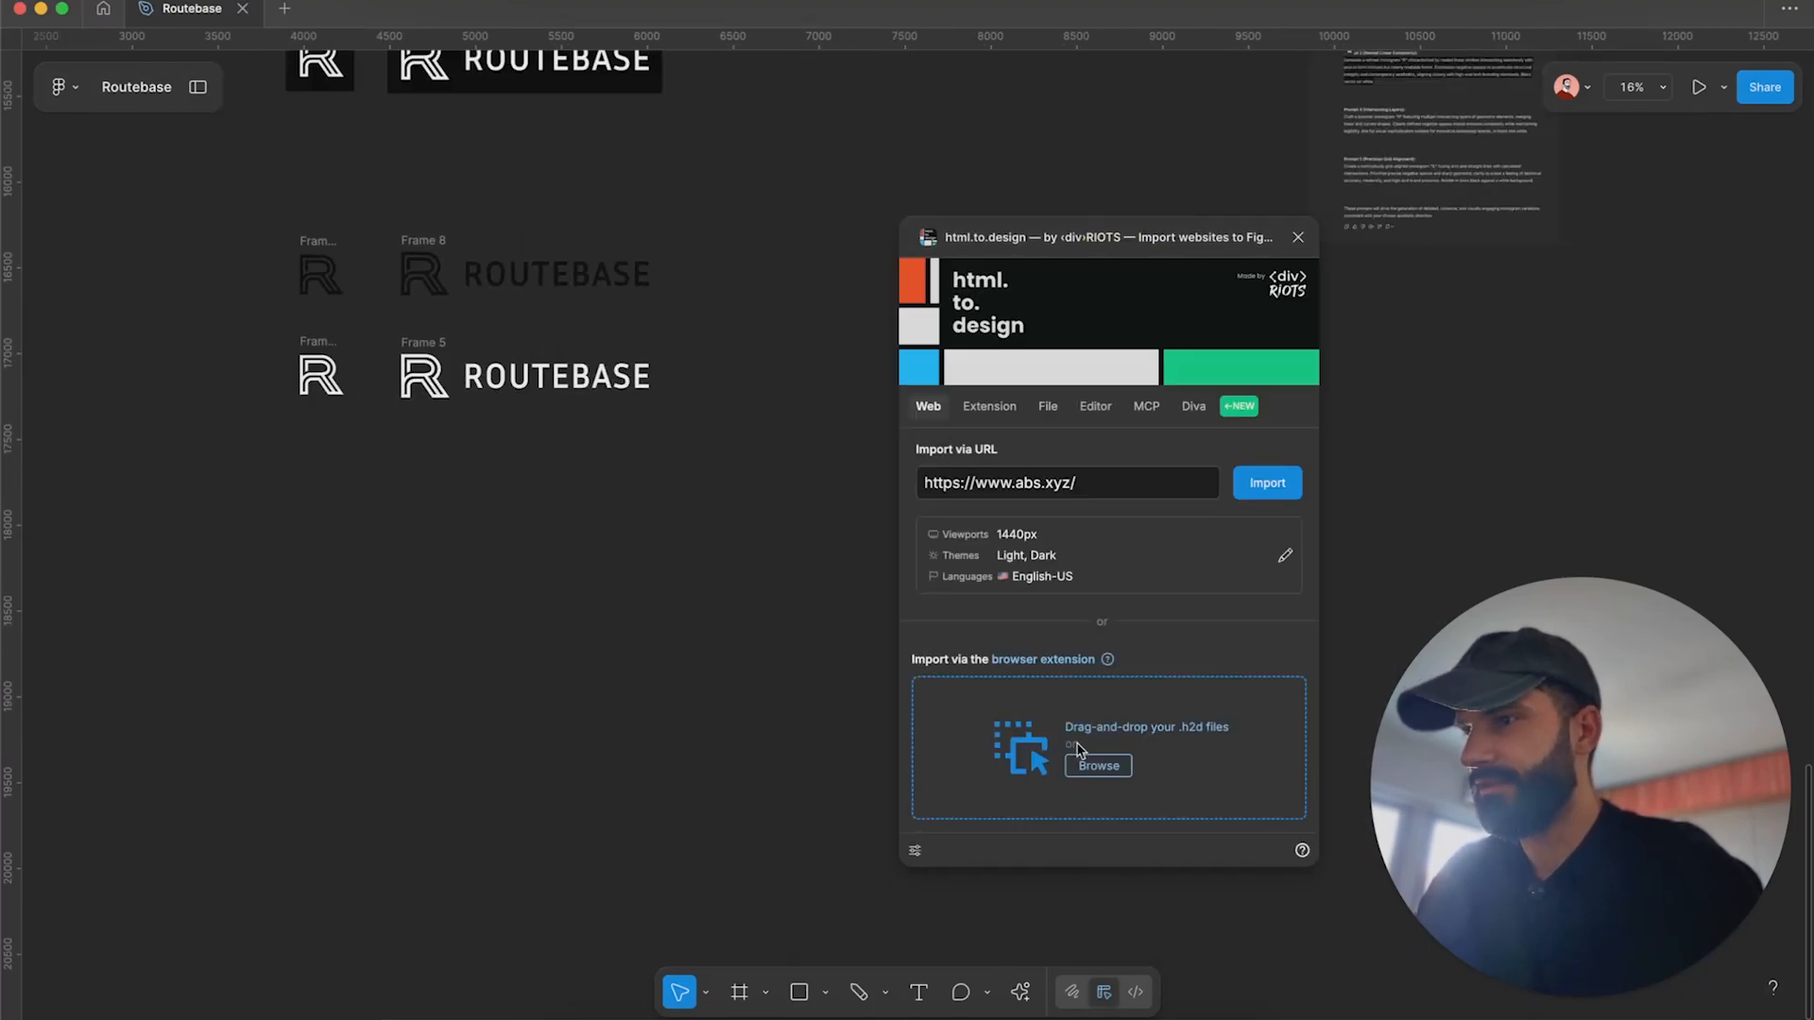
Load preview--logo-showcase-blueprint_lovable_app_1440w_default.h2d from Downloads into the html.to.design plugin.
click(1098, 765)
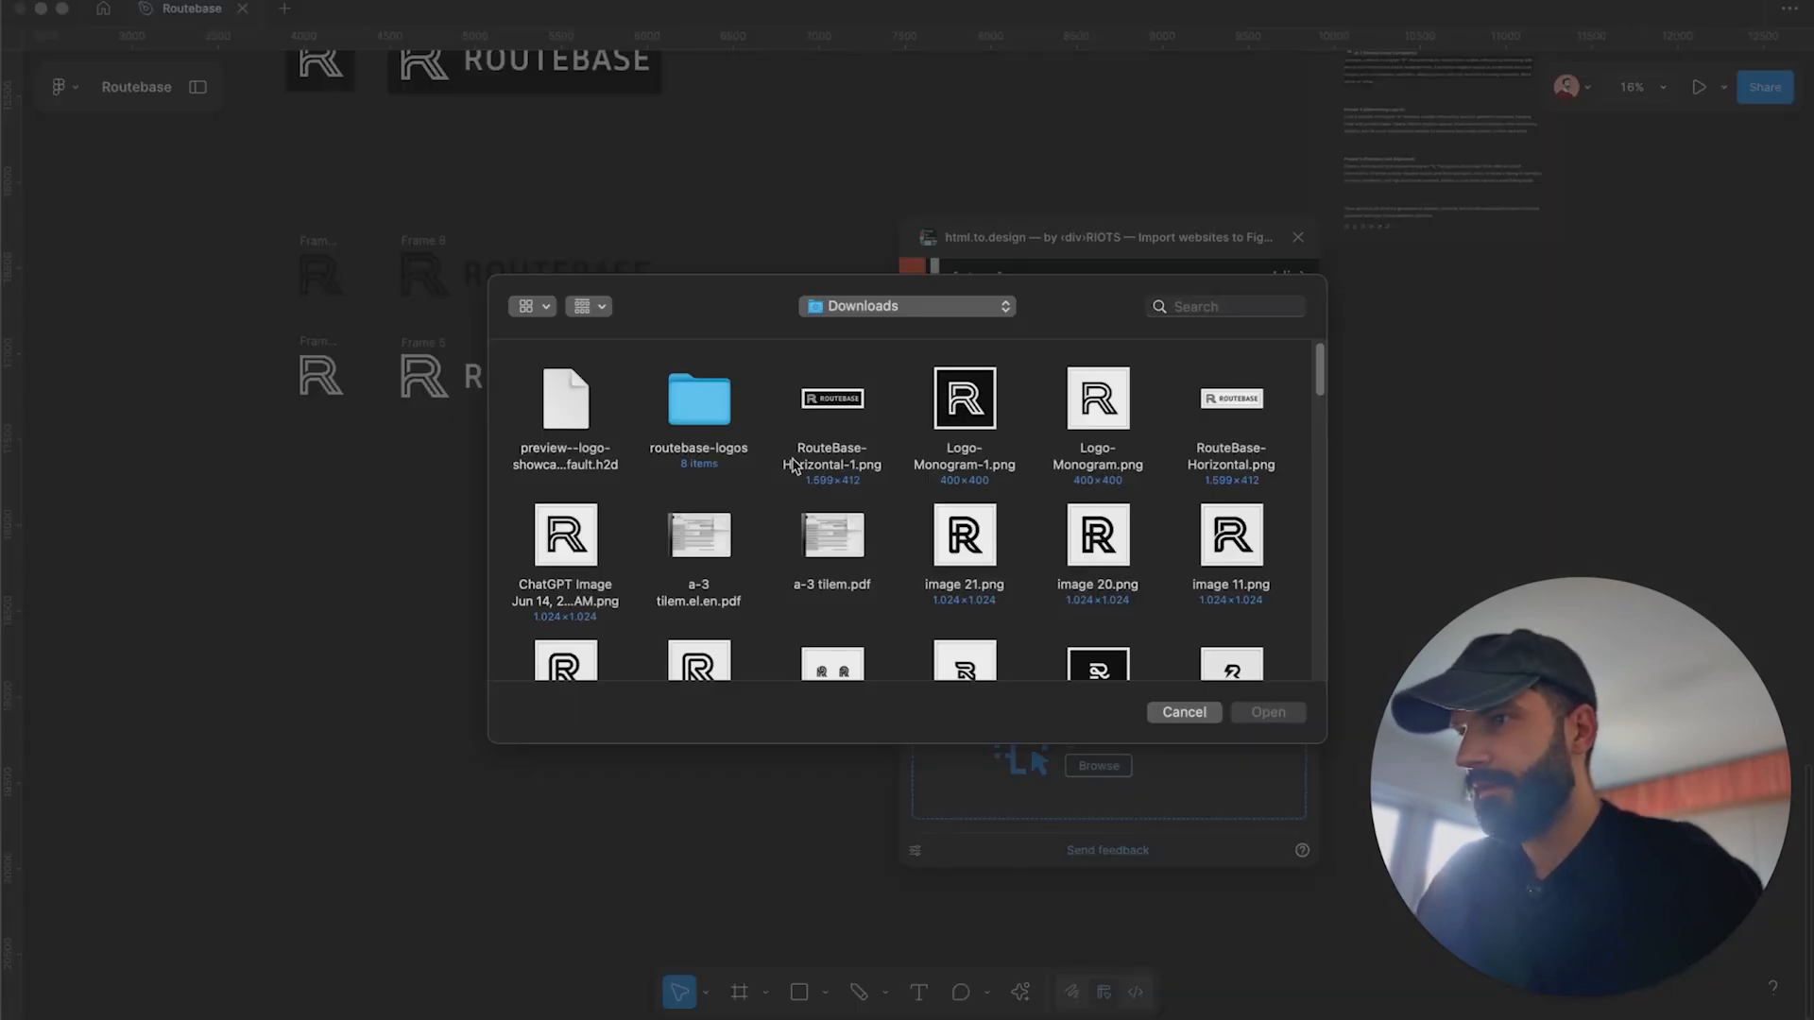
click(559, 404)
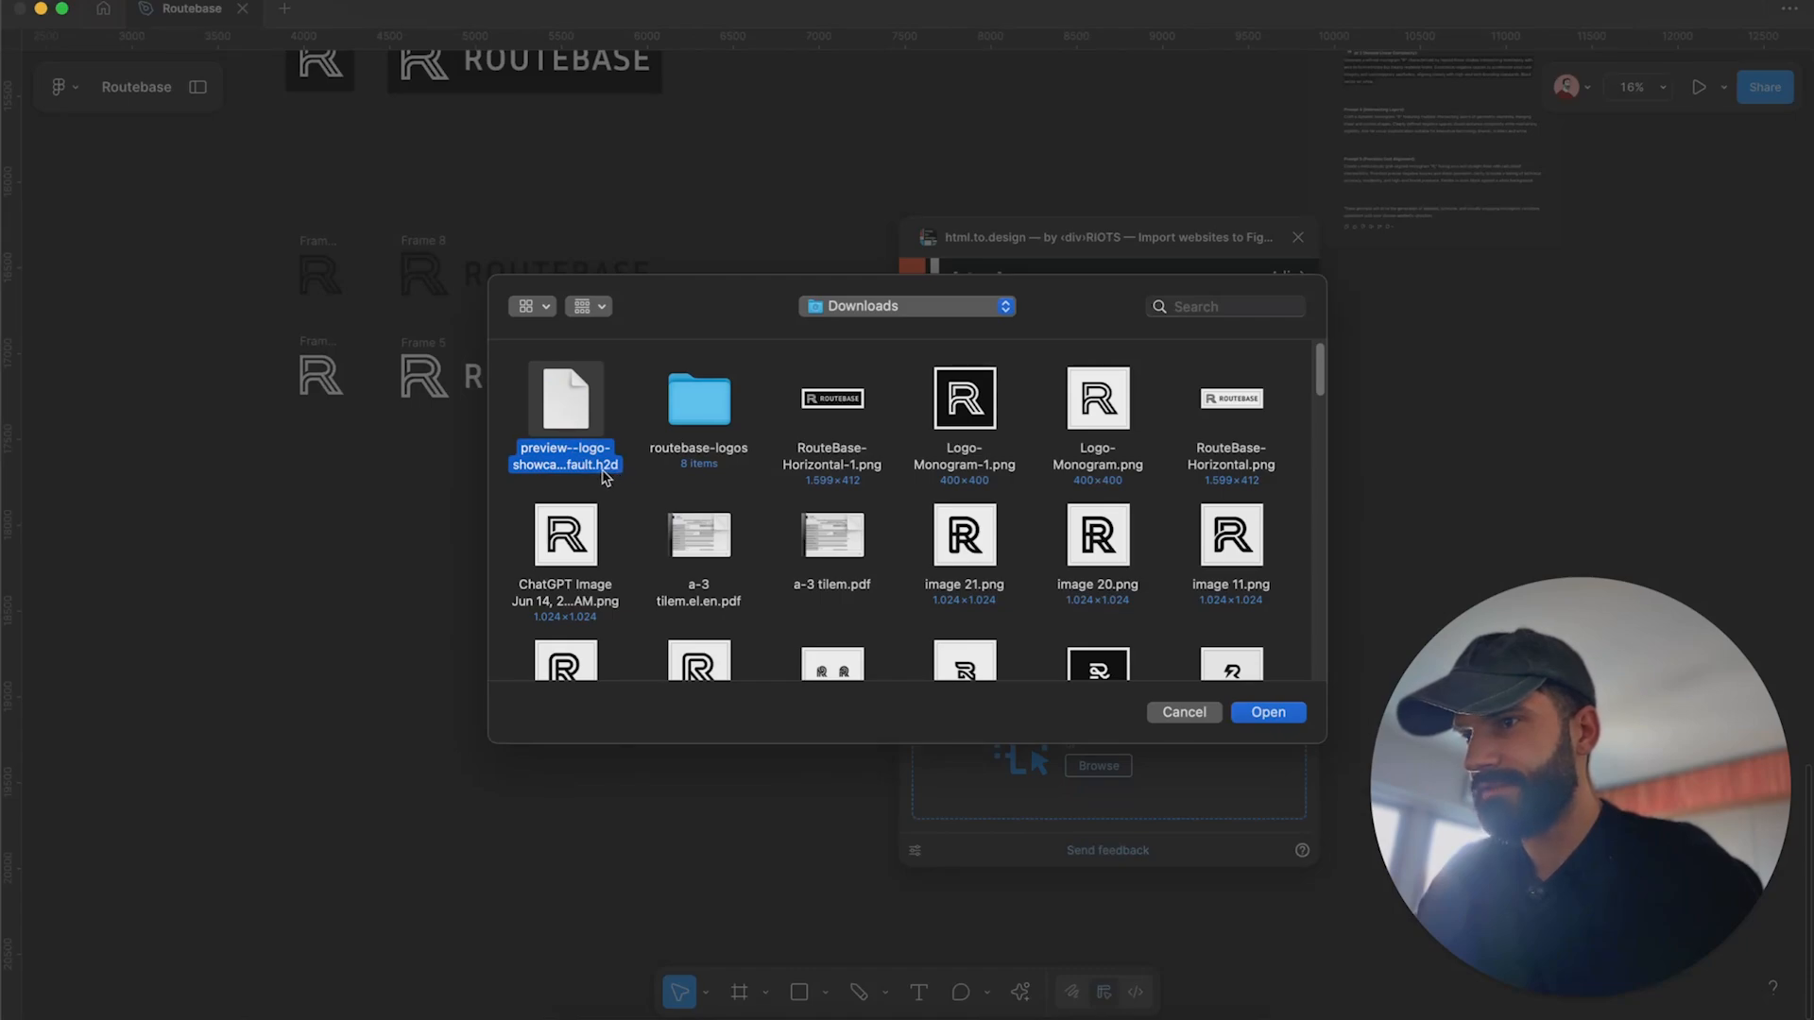
click(1268, 714)
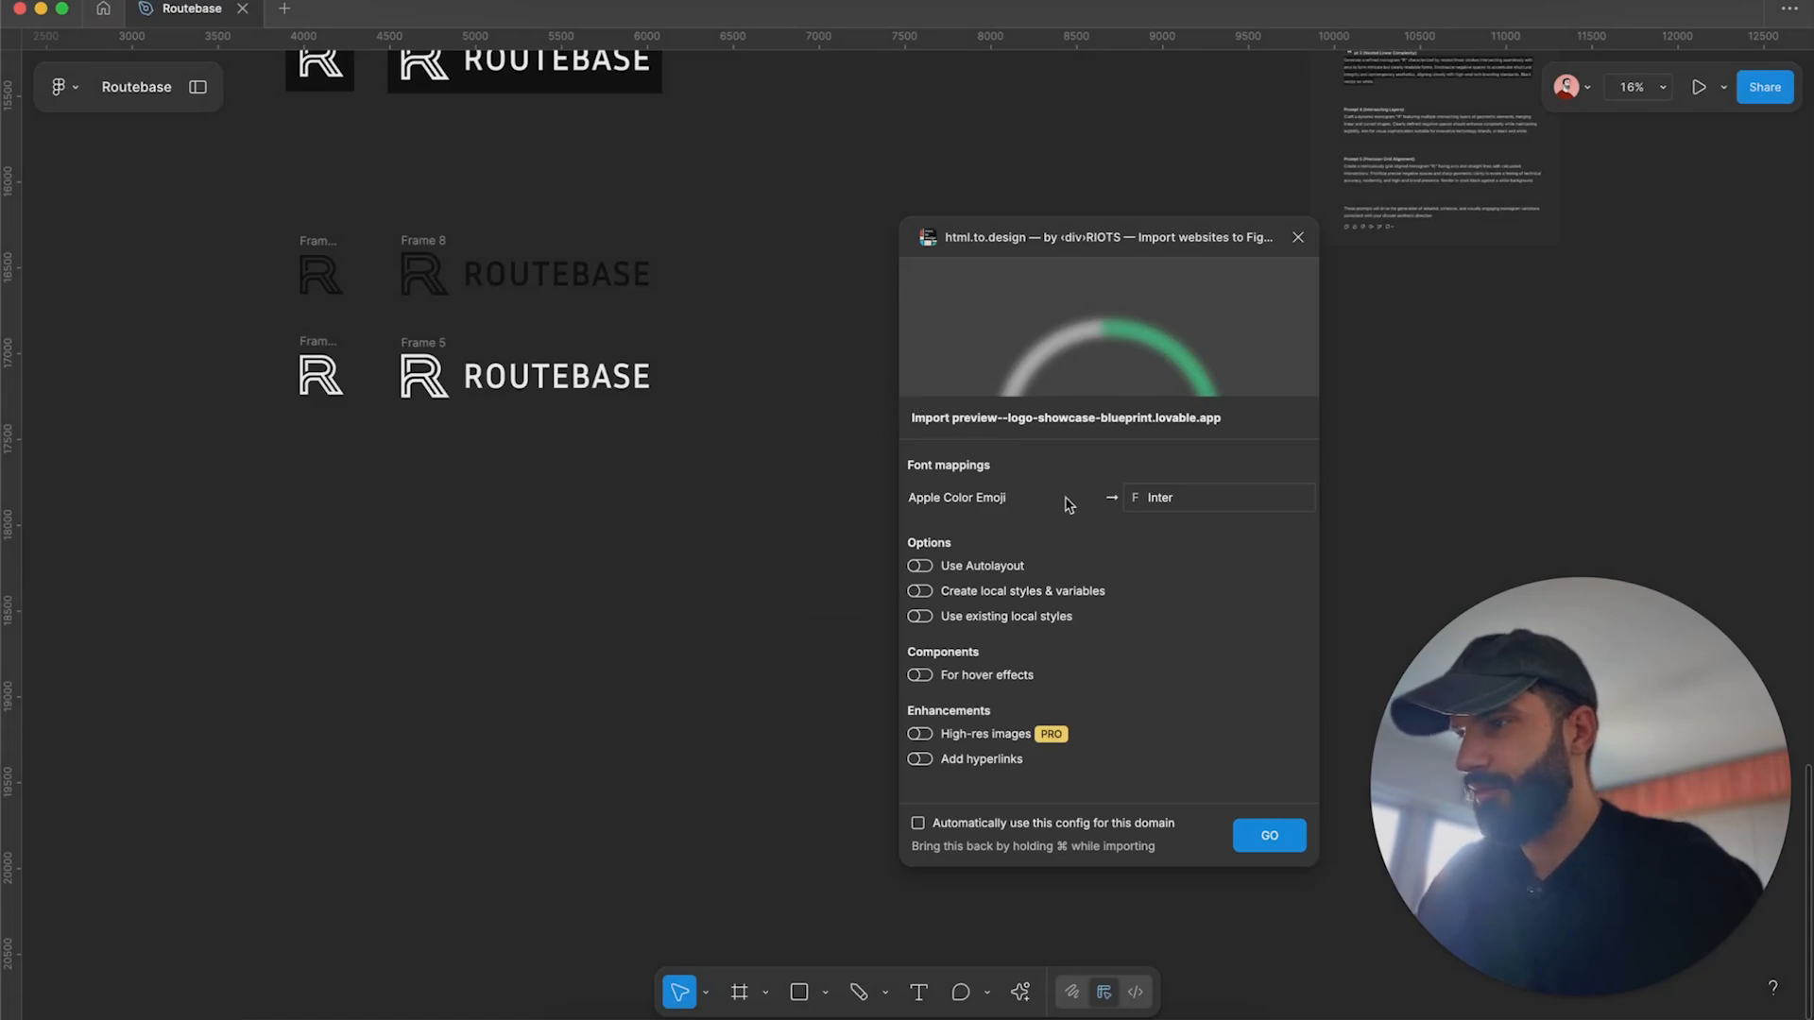
Enable Use Autolayout and Create local styles & variables, and import the captured page into Figma.
click(921, 566)
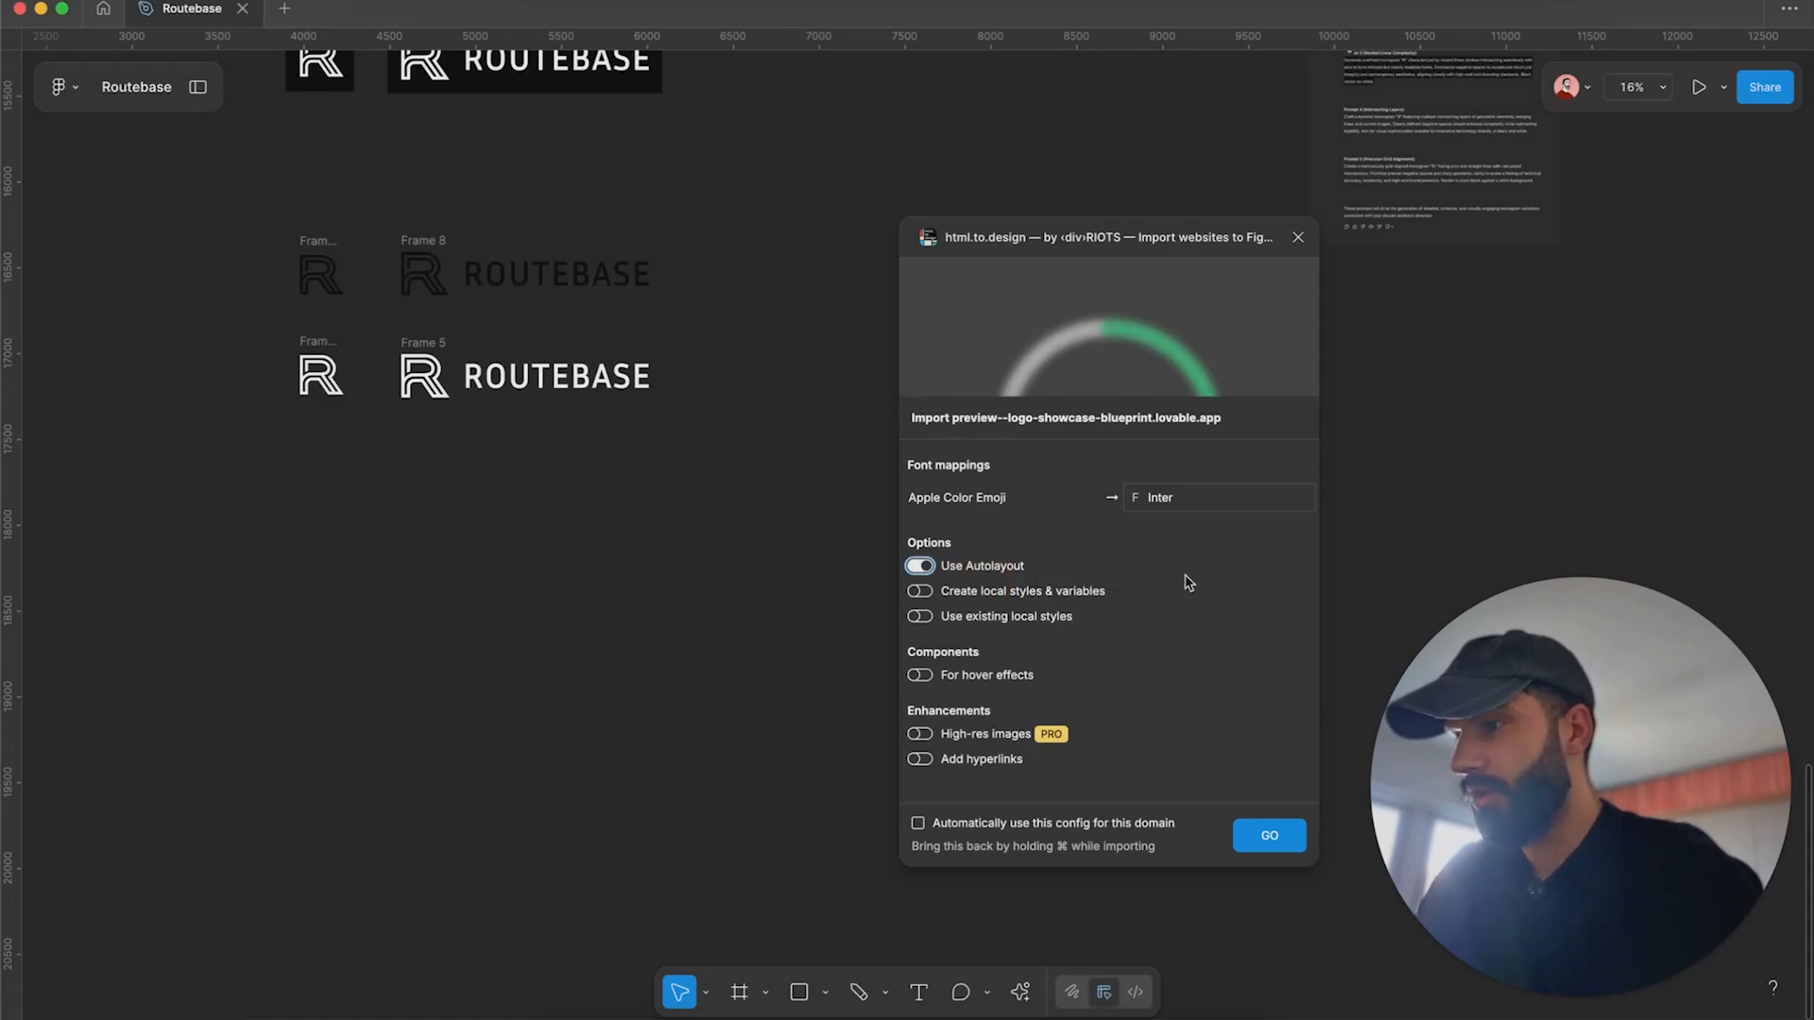
mouse_move(974, 605)
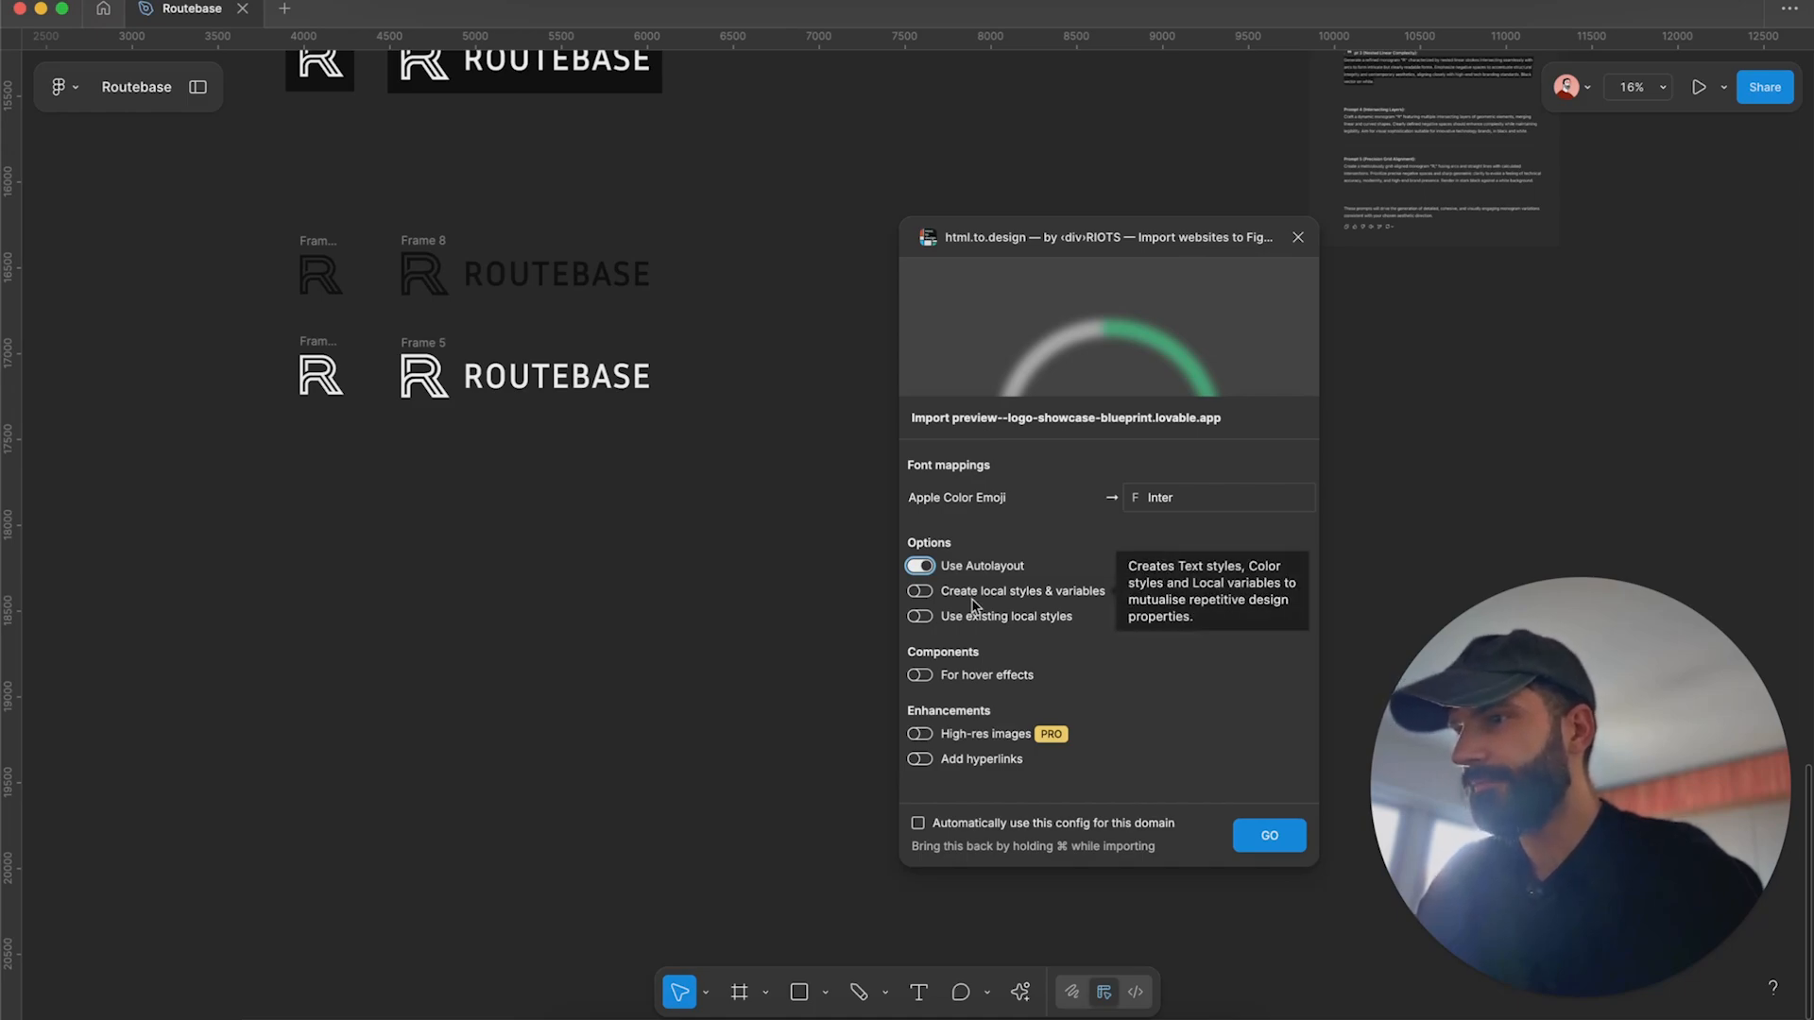
mouse_move(1029, 628)
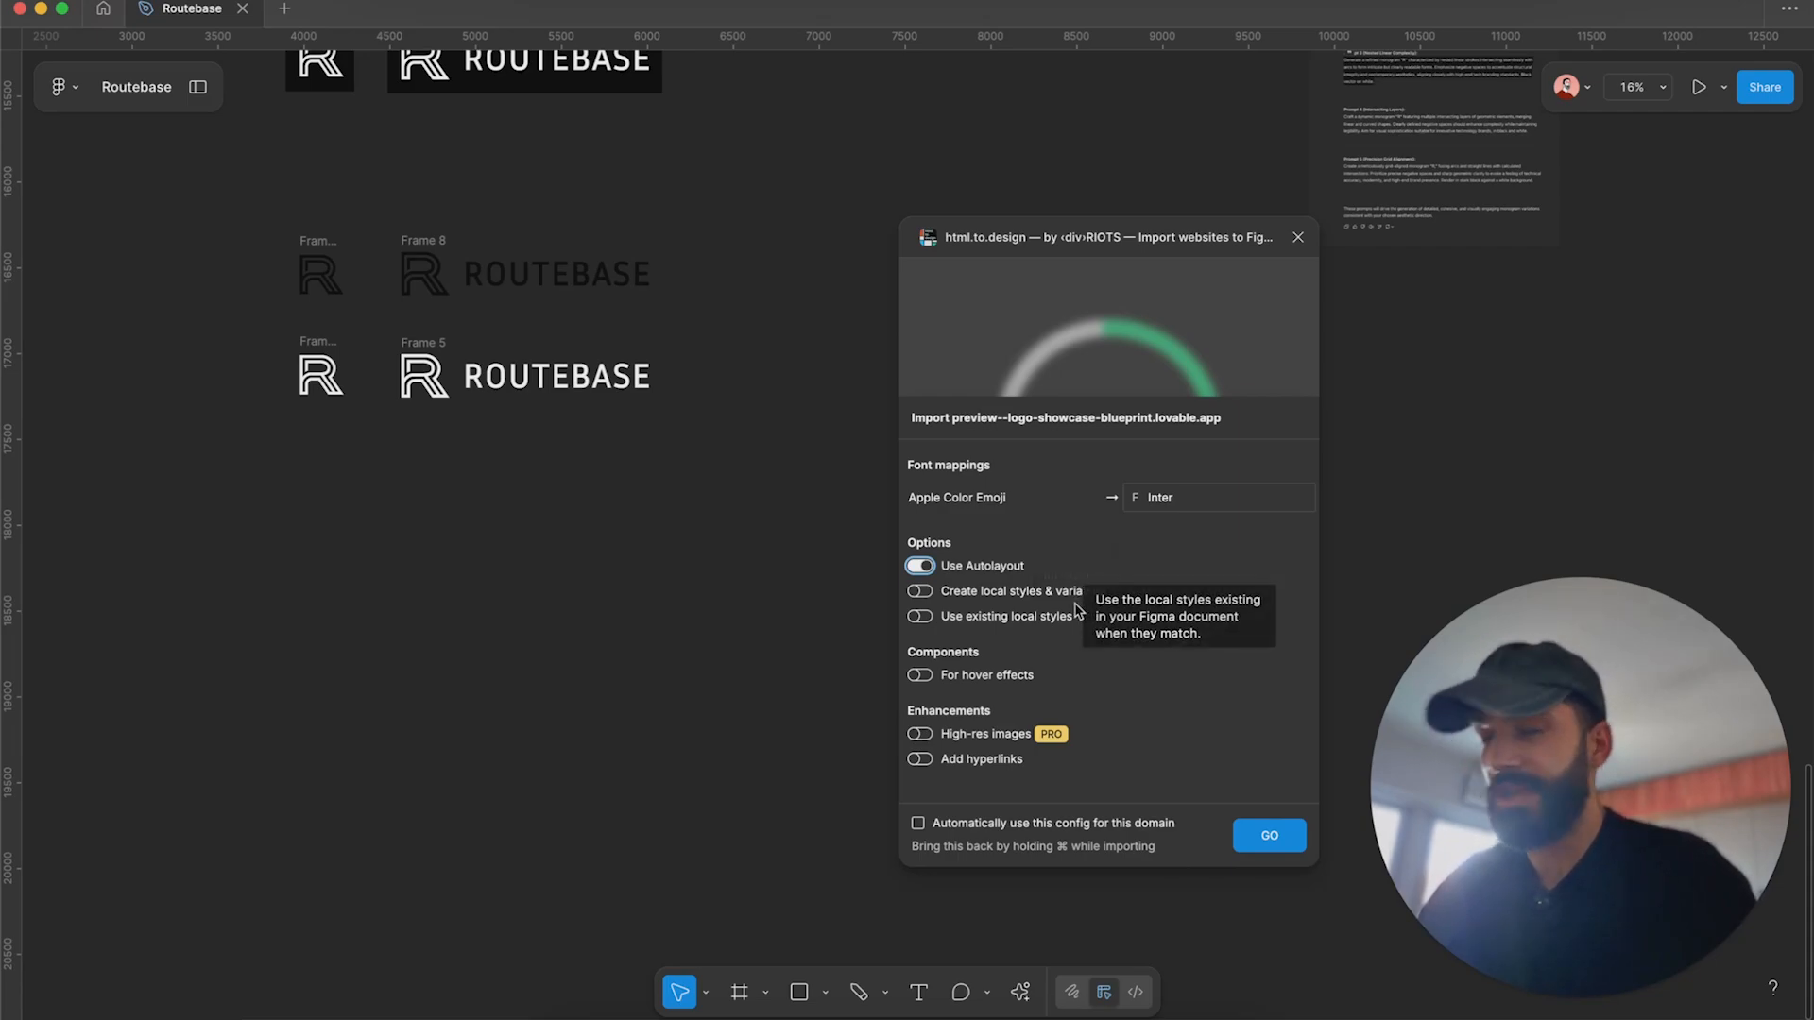
click(1057, 604)
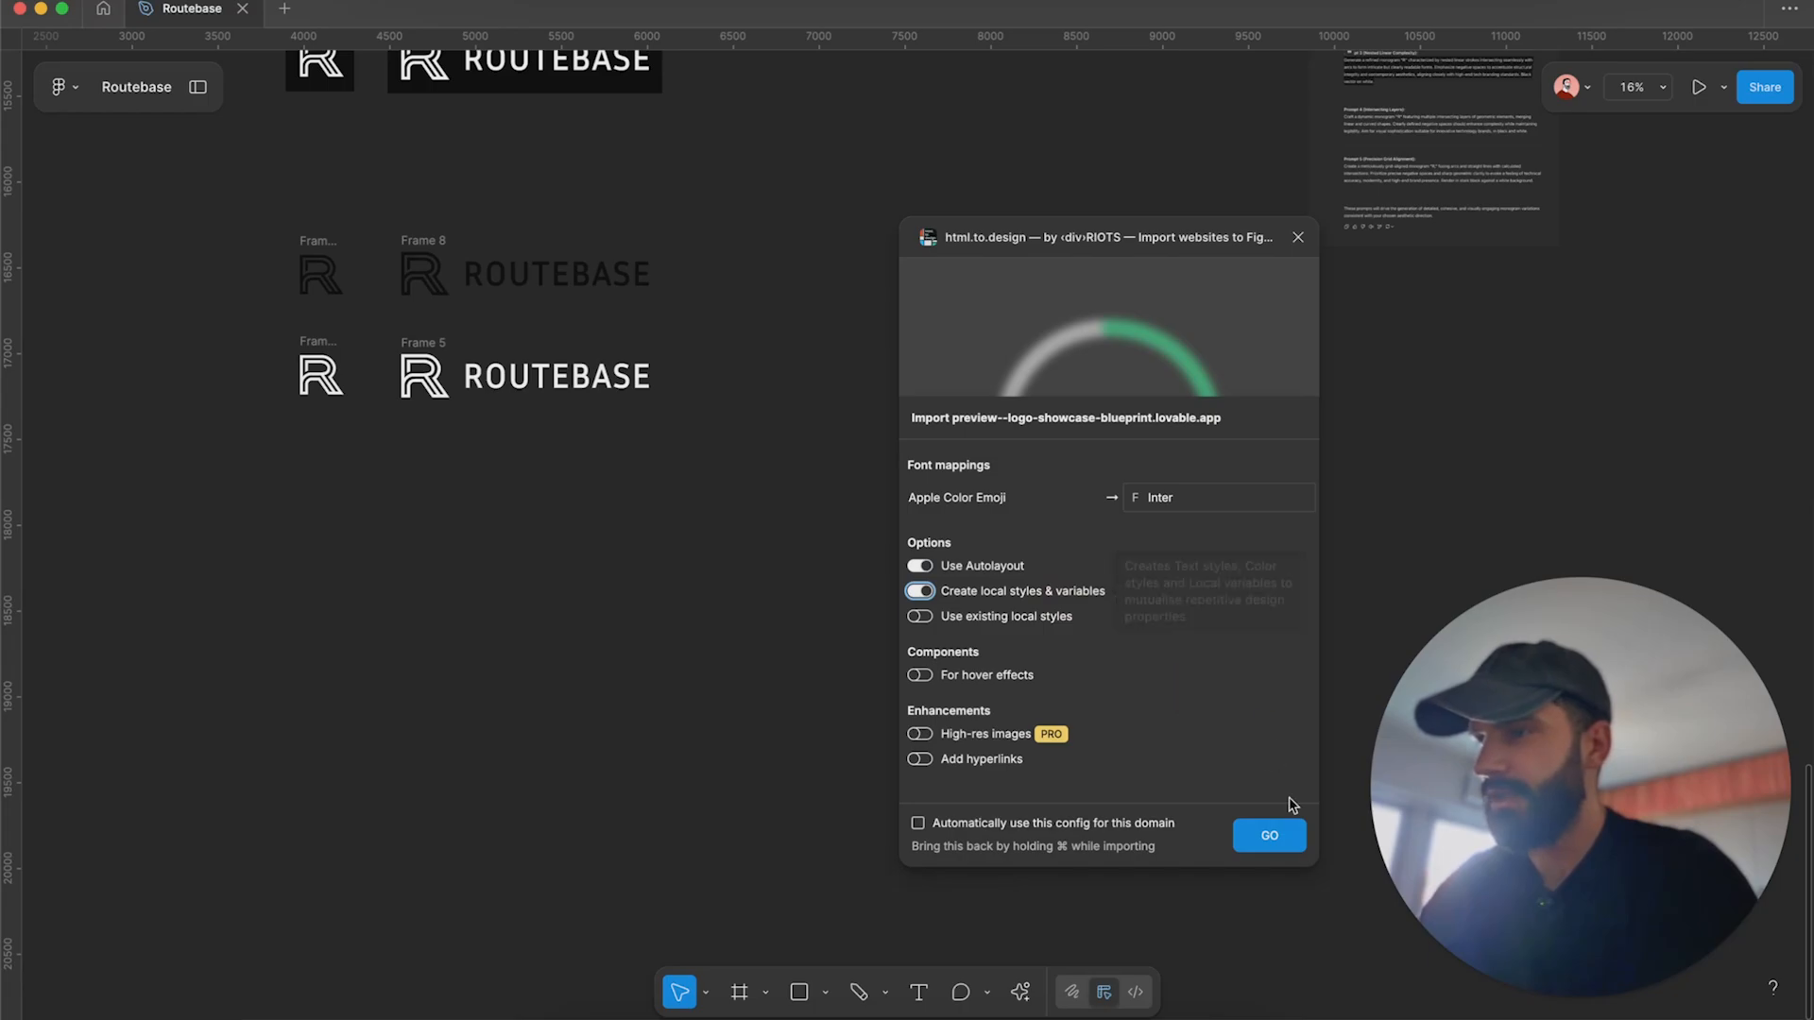
click(1262, 851)
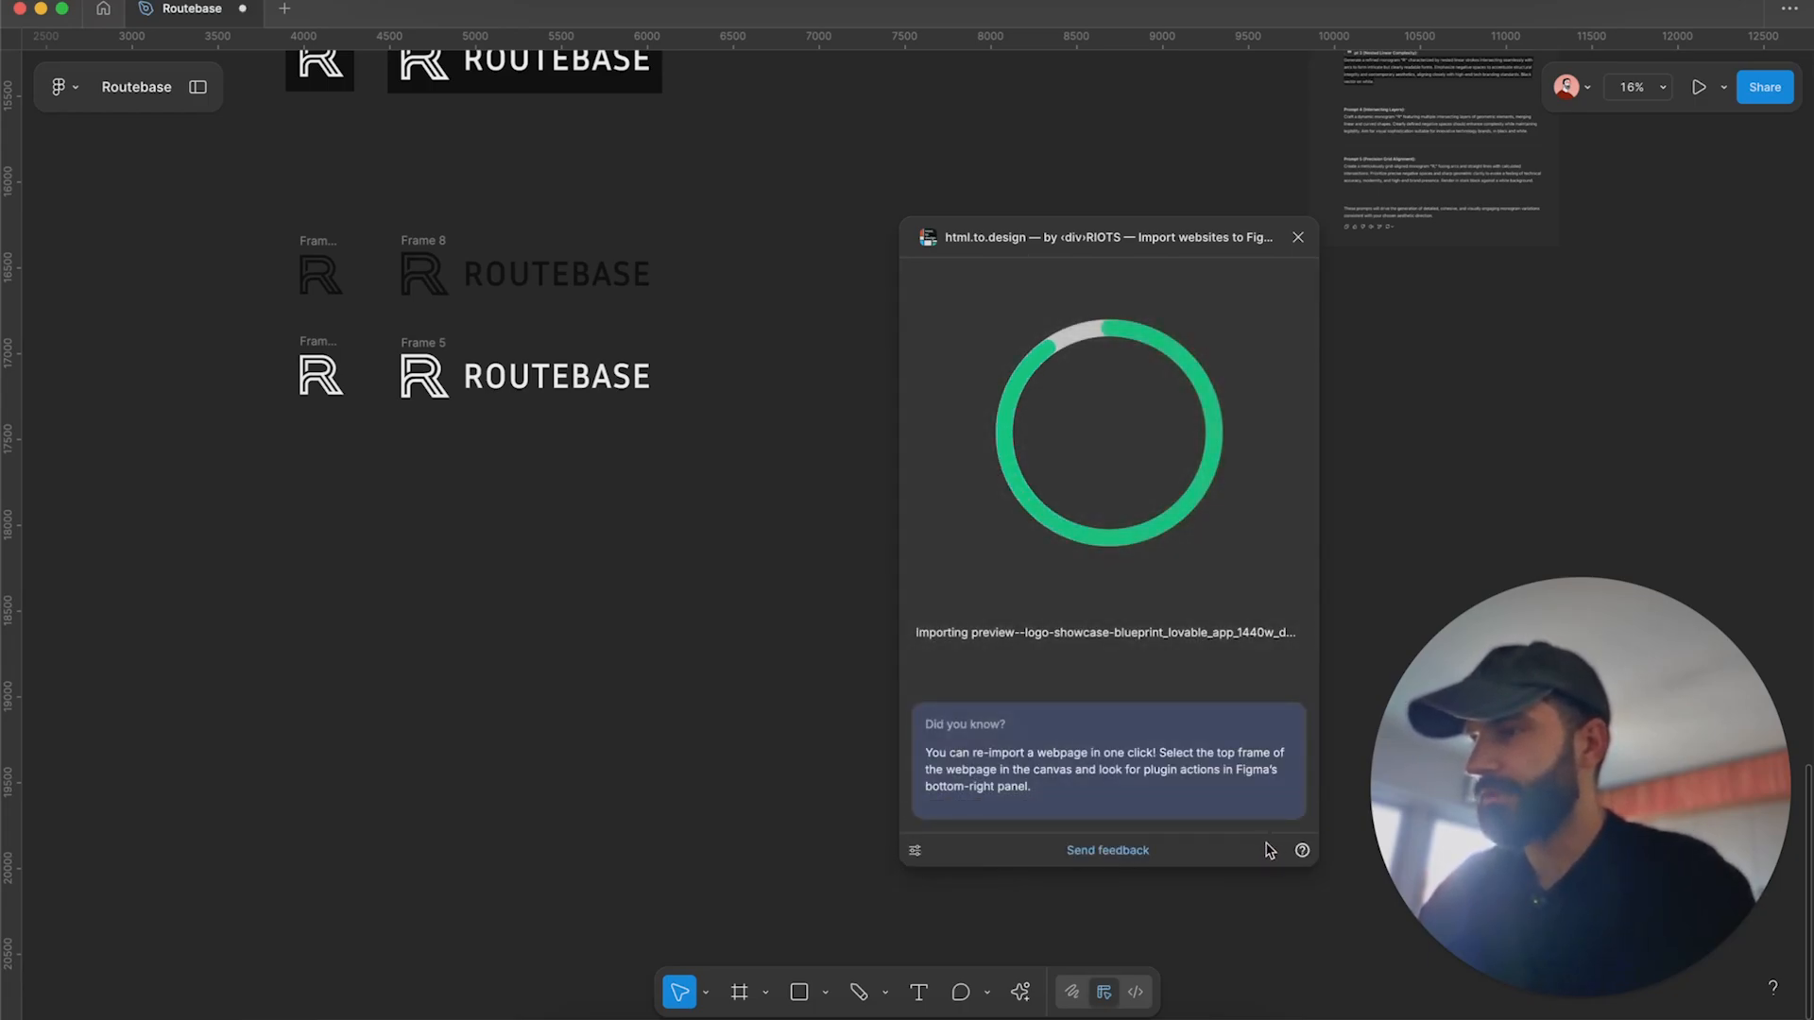
Close the html.to.design plugin and ungroup the imported page's section, leaving the 1440w default frame on the canvas.
click(1298, 238)
scroll(1060, 409, up, 5)
right_click(888, 287)
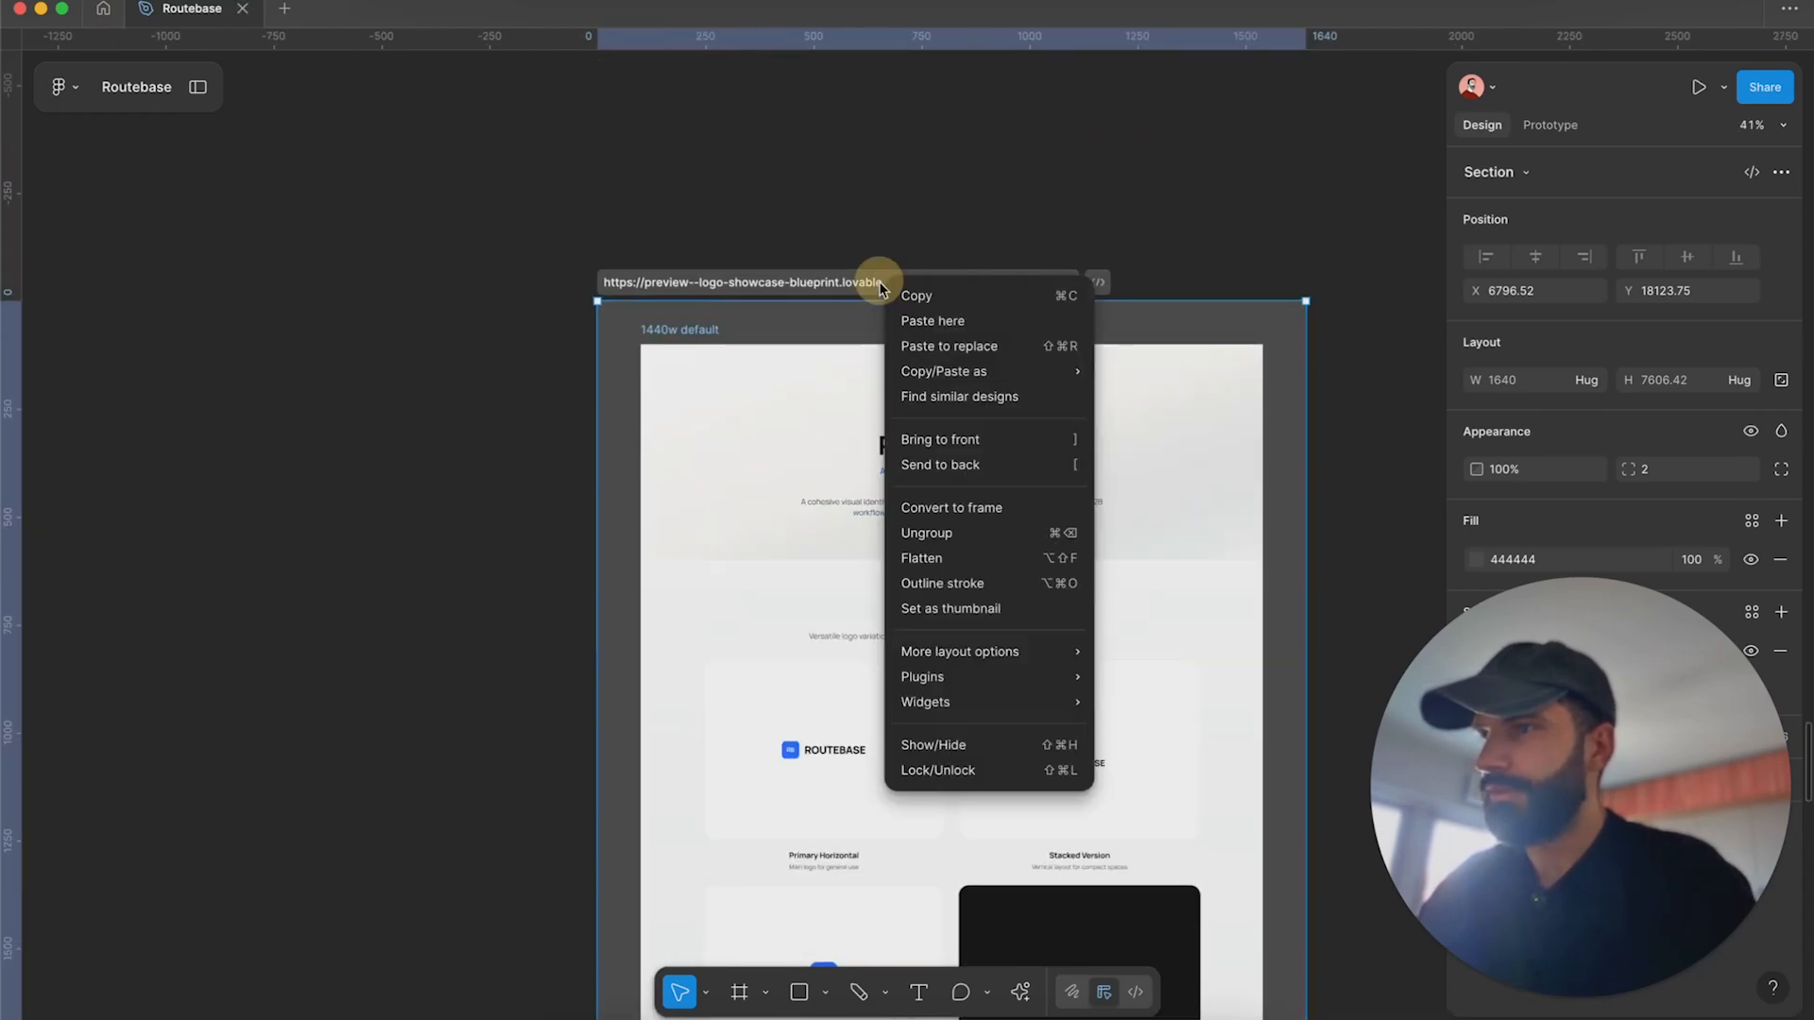
click(1011, 557)
Compare the Logo System section of the live preview in Chrome with the imported 1440w default frame in Figma.
click(653, 1016)
click(628, 538)
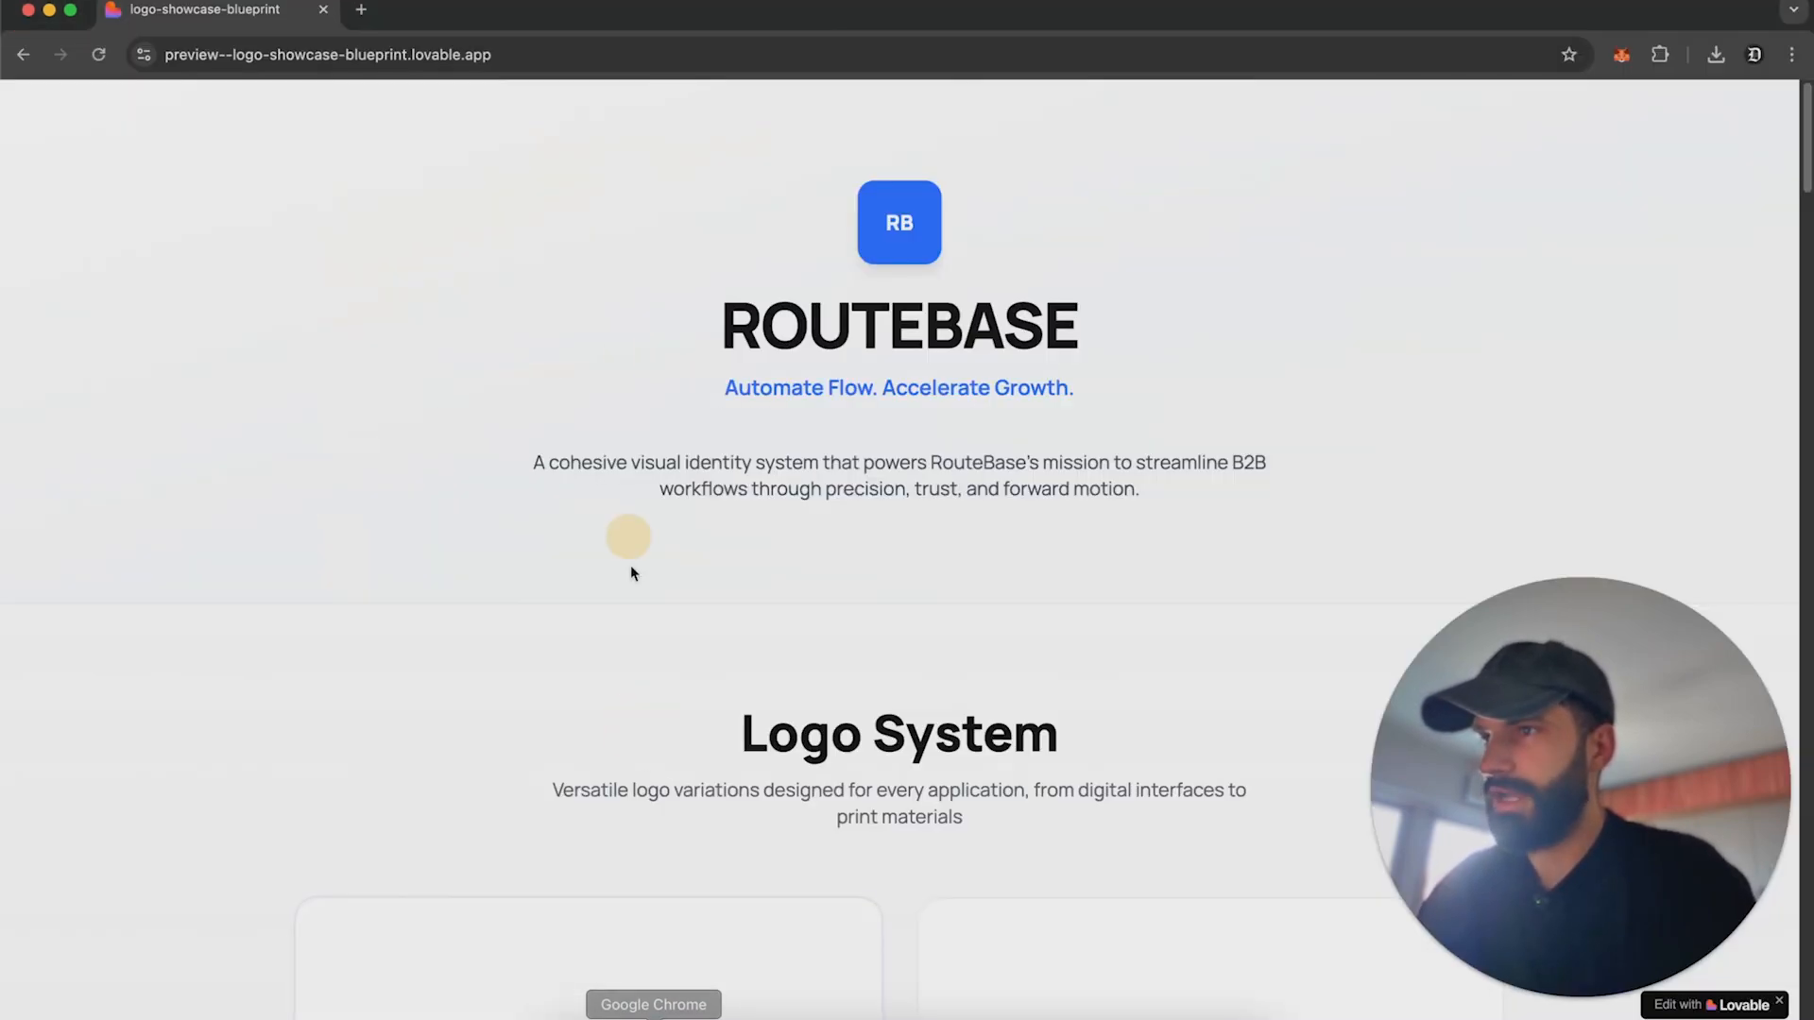
scroll(987, 519, down, 5)
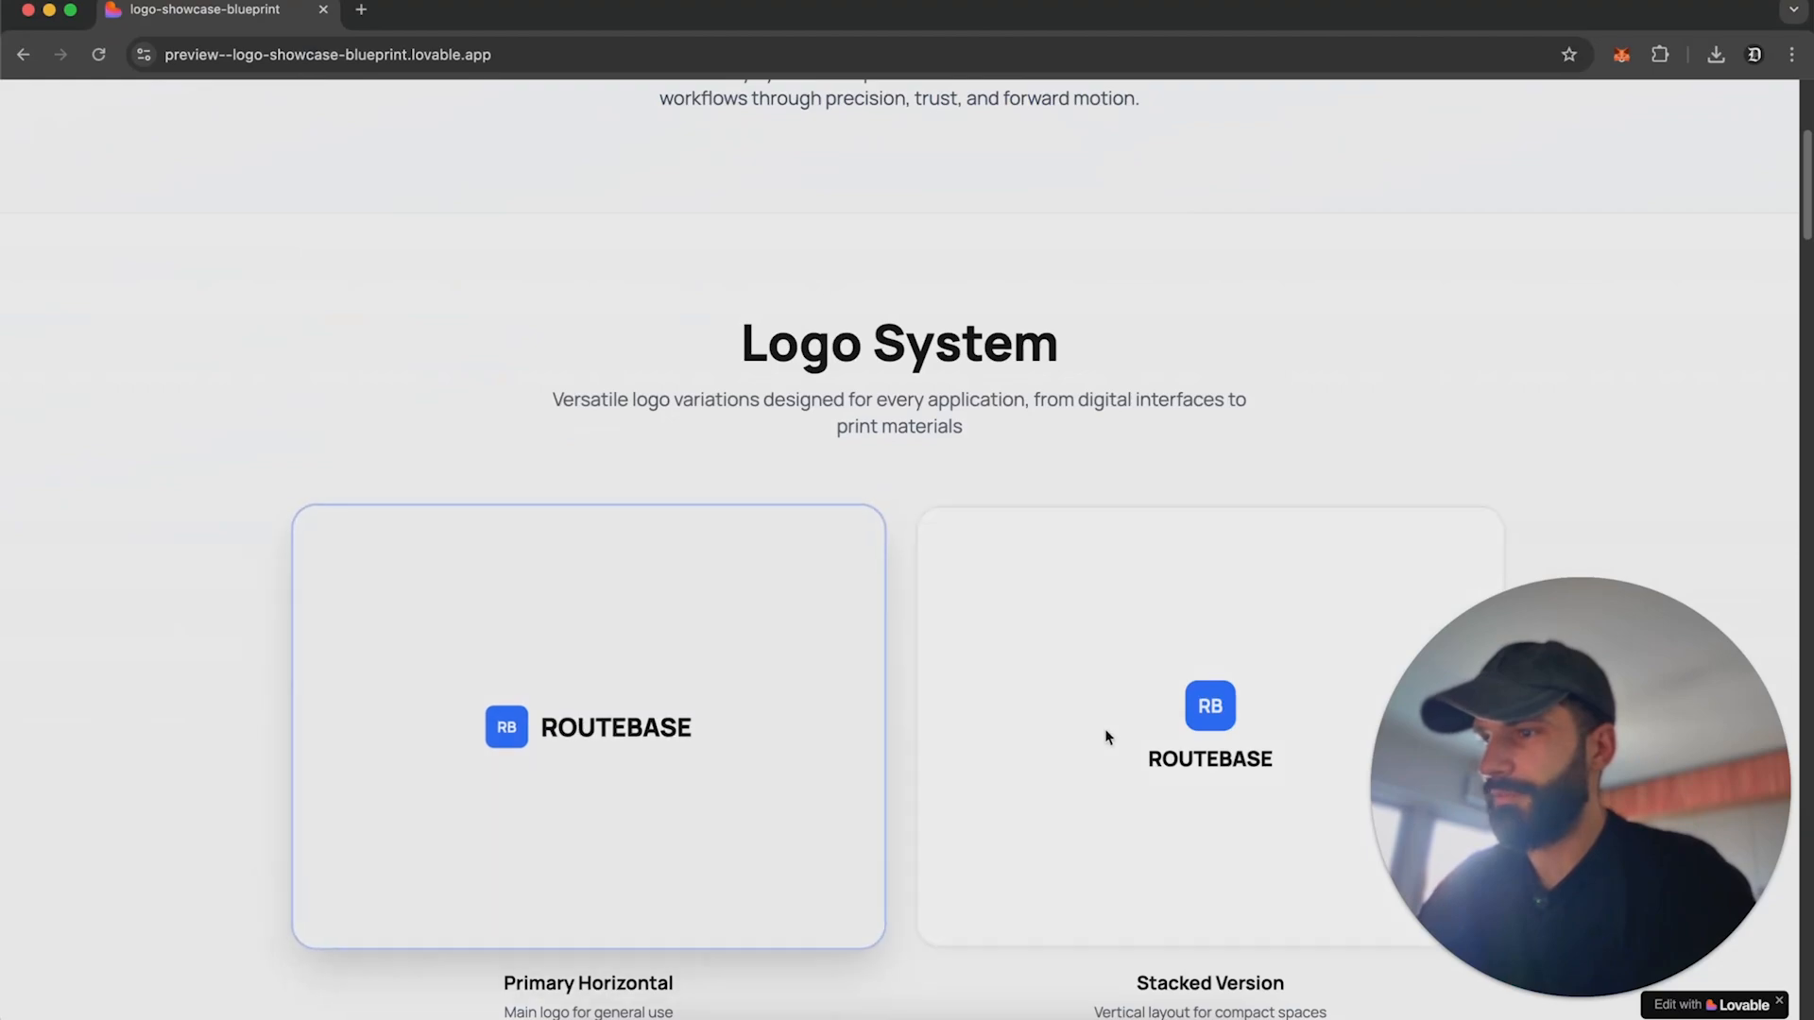
click(722, 1013)
click(760, 545)
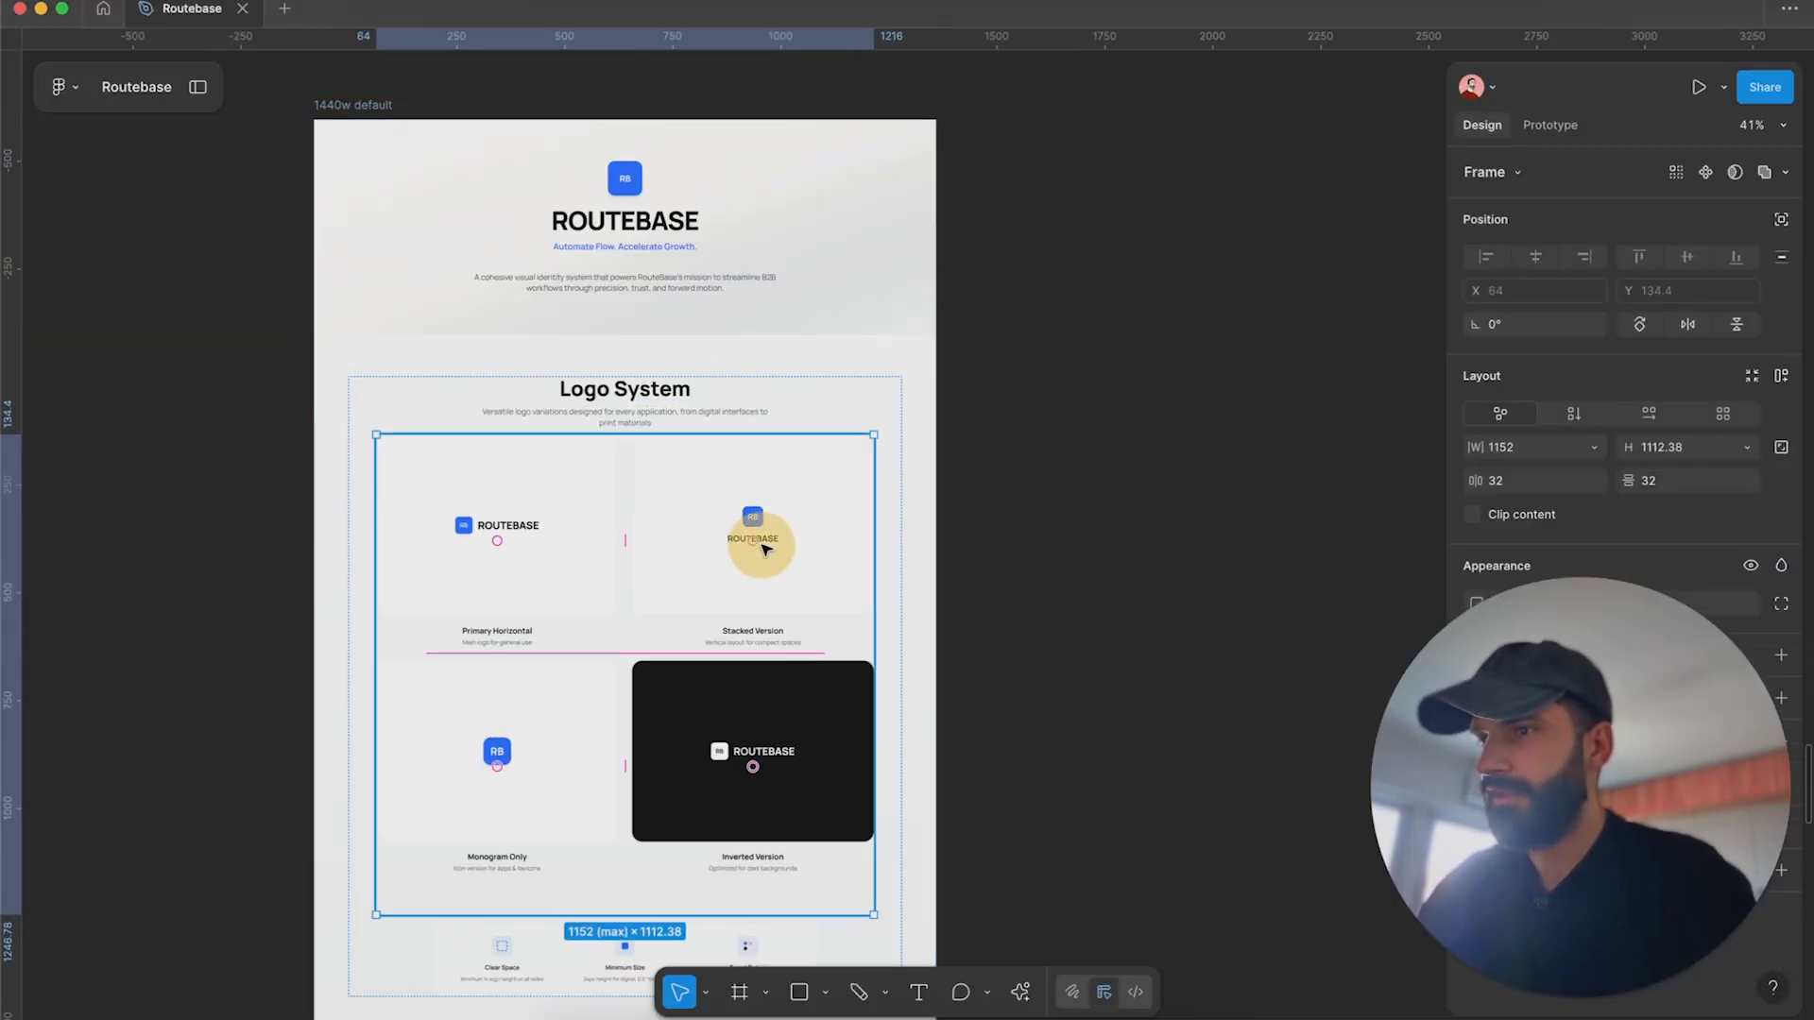
click(765, 548)
click(1033, 513)
Examine the imported page in Figma from Logo System to the footer, and inspect the hero section's frame.
scroll(983, 514, down, 5)
scroll(983, 514, down, 5)
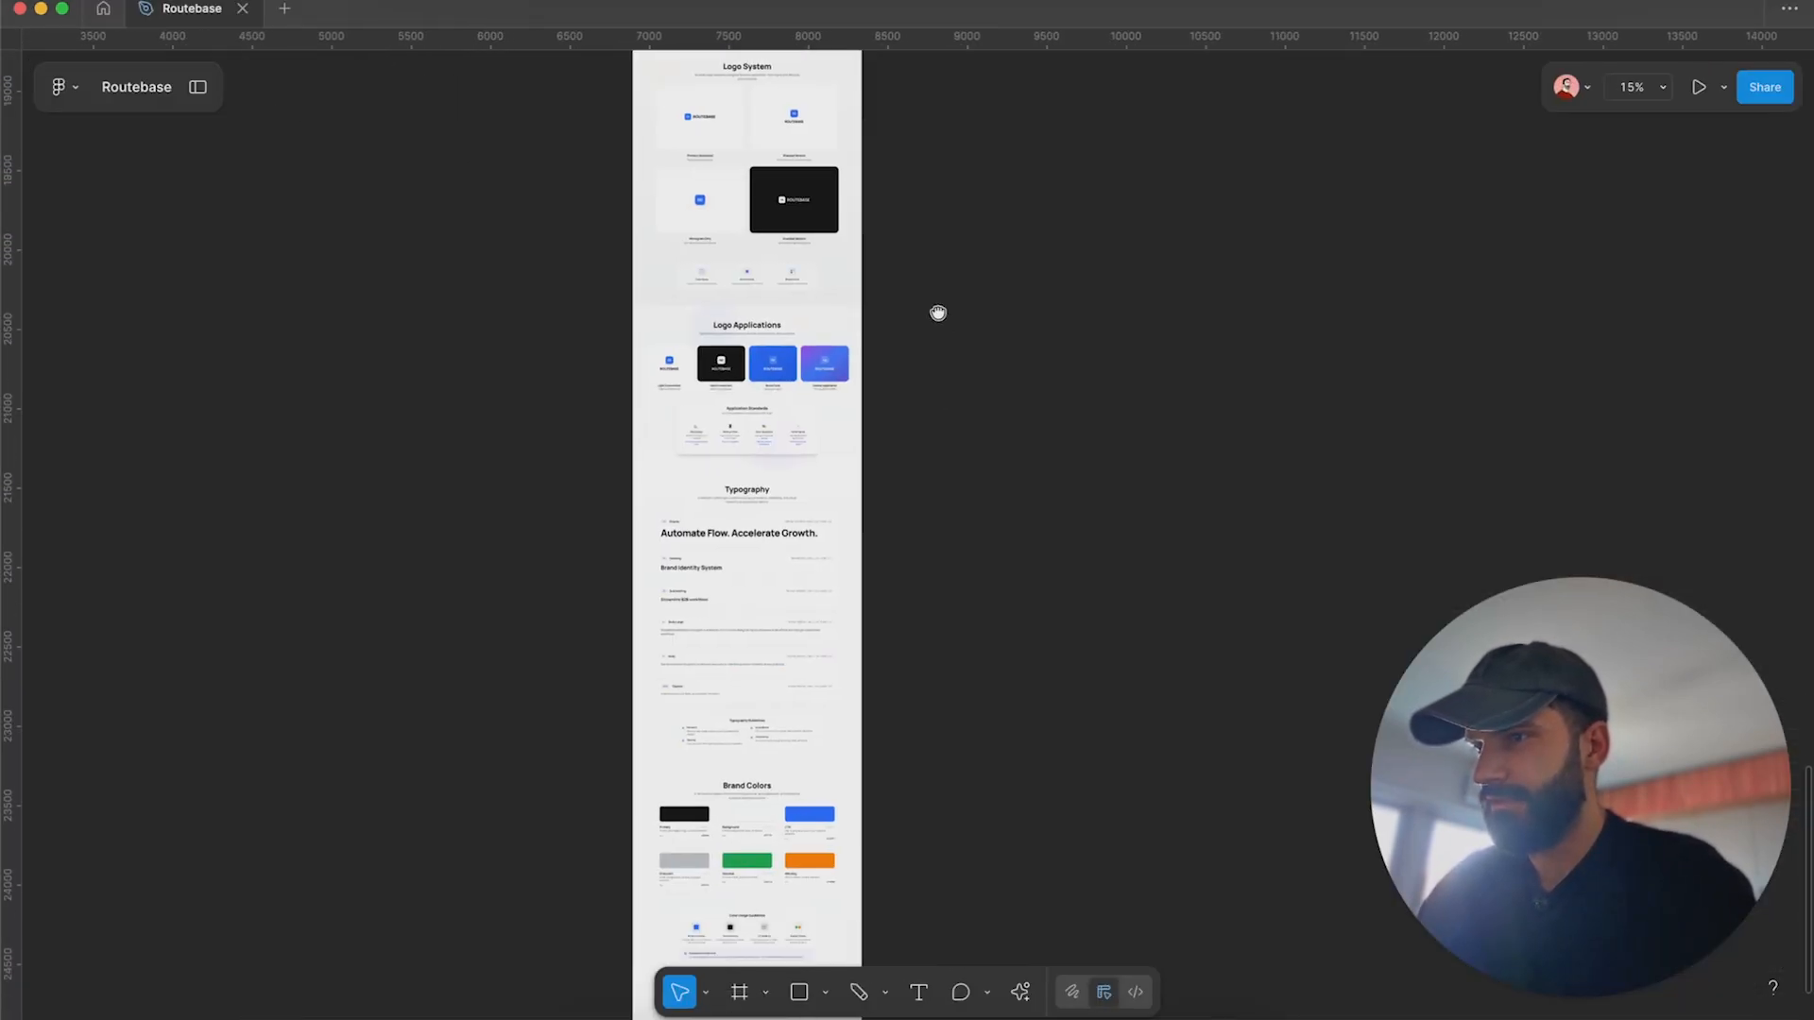
scroll(938, 313, down, 6)
scroll(940, 398, up, 3)
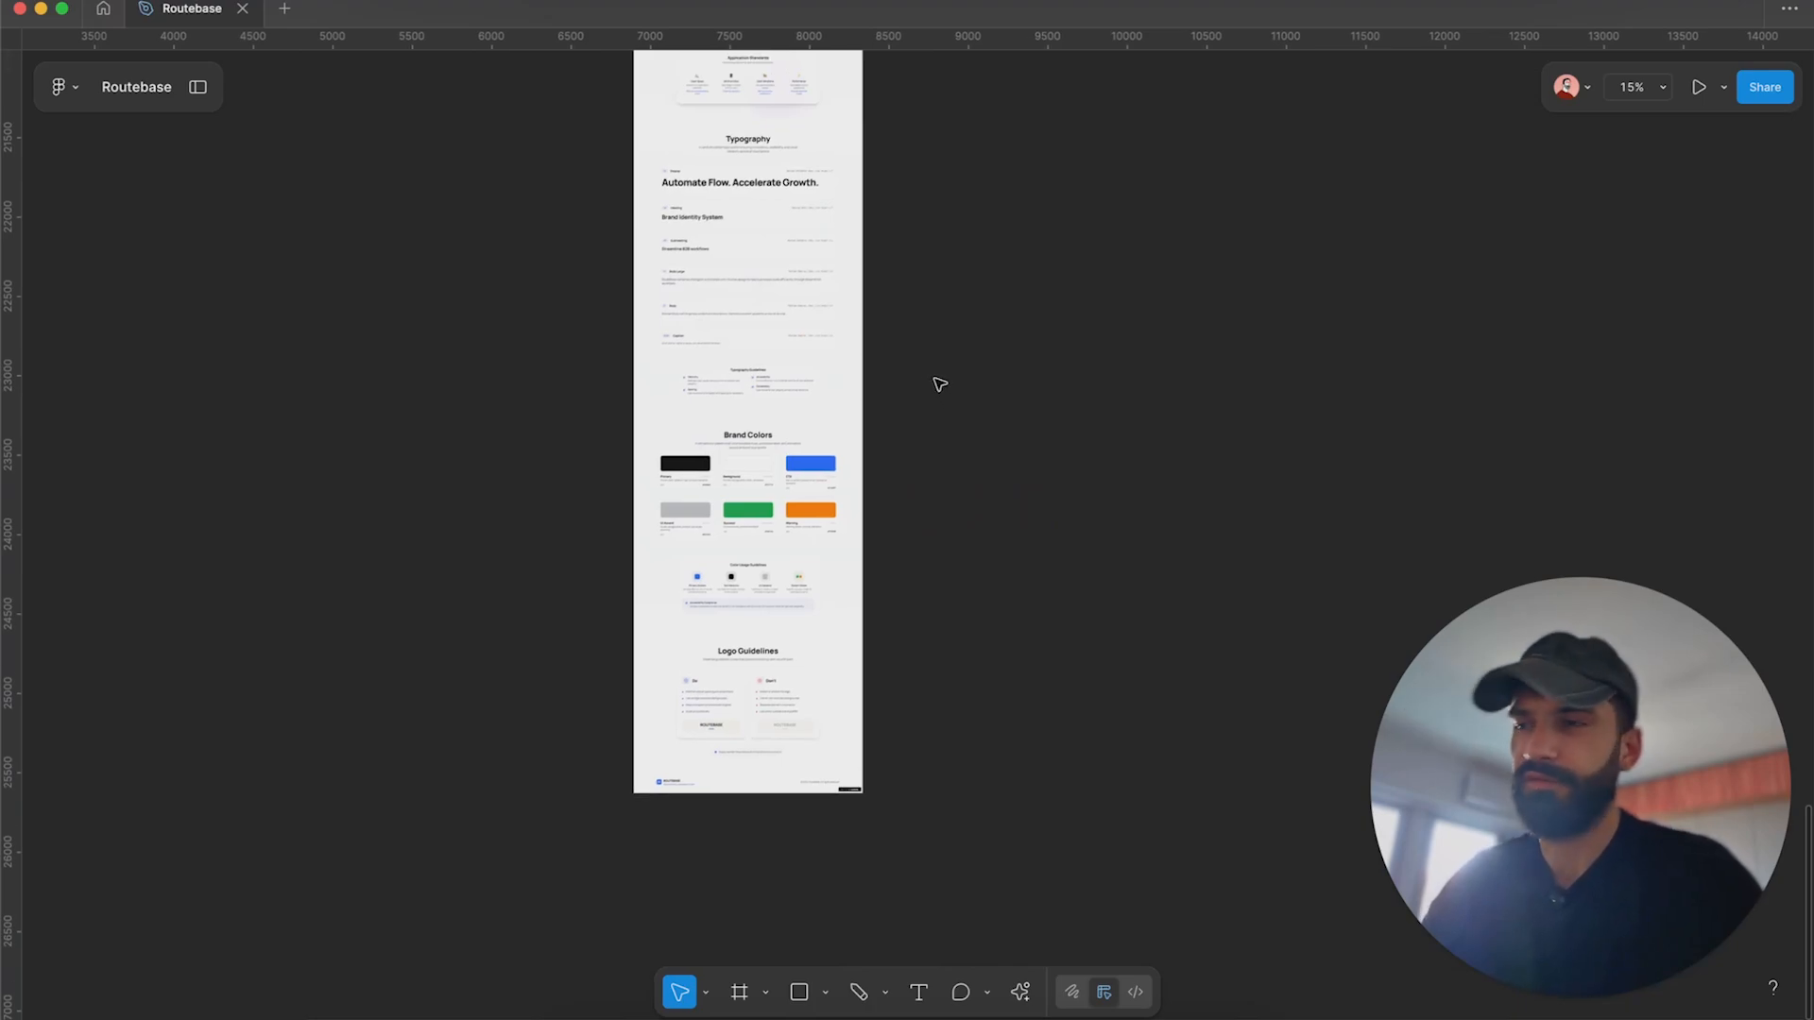
scroll(875, 648, up, 10)
scroll(680, 258, up, 5)
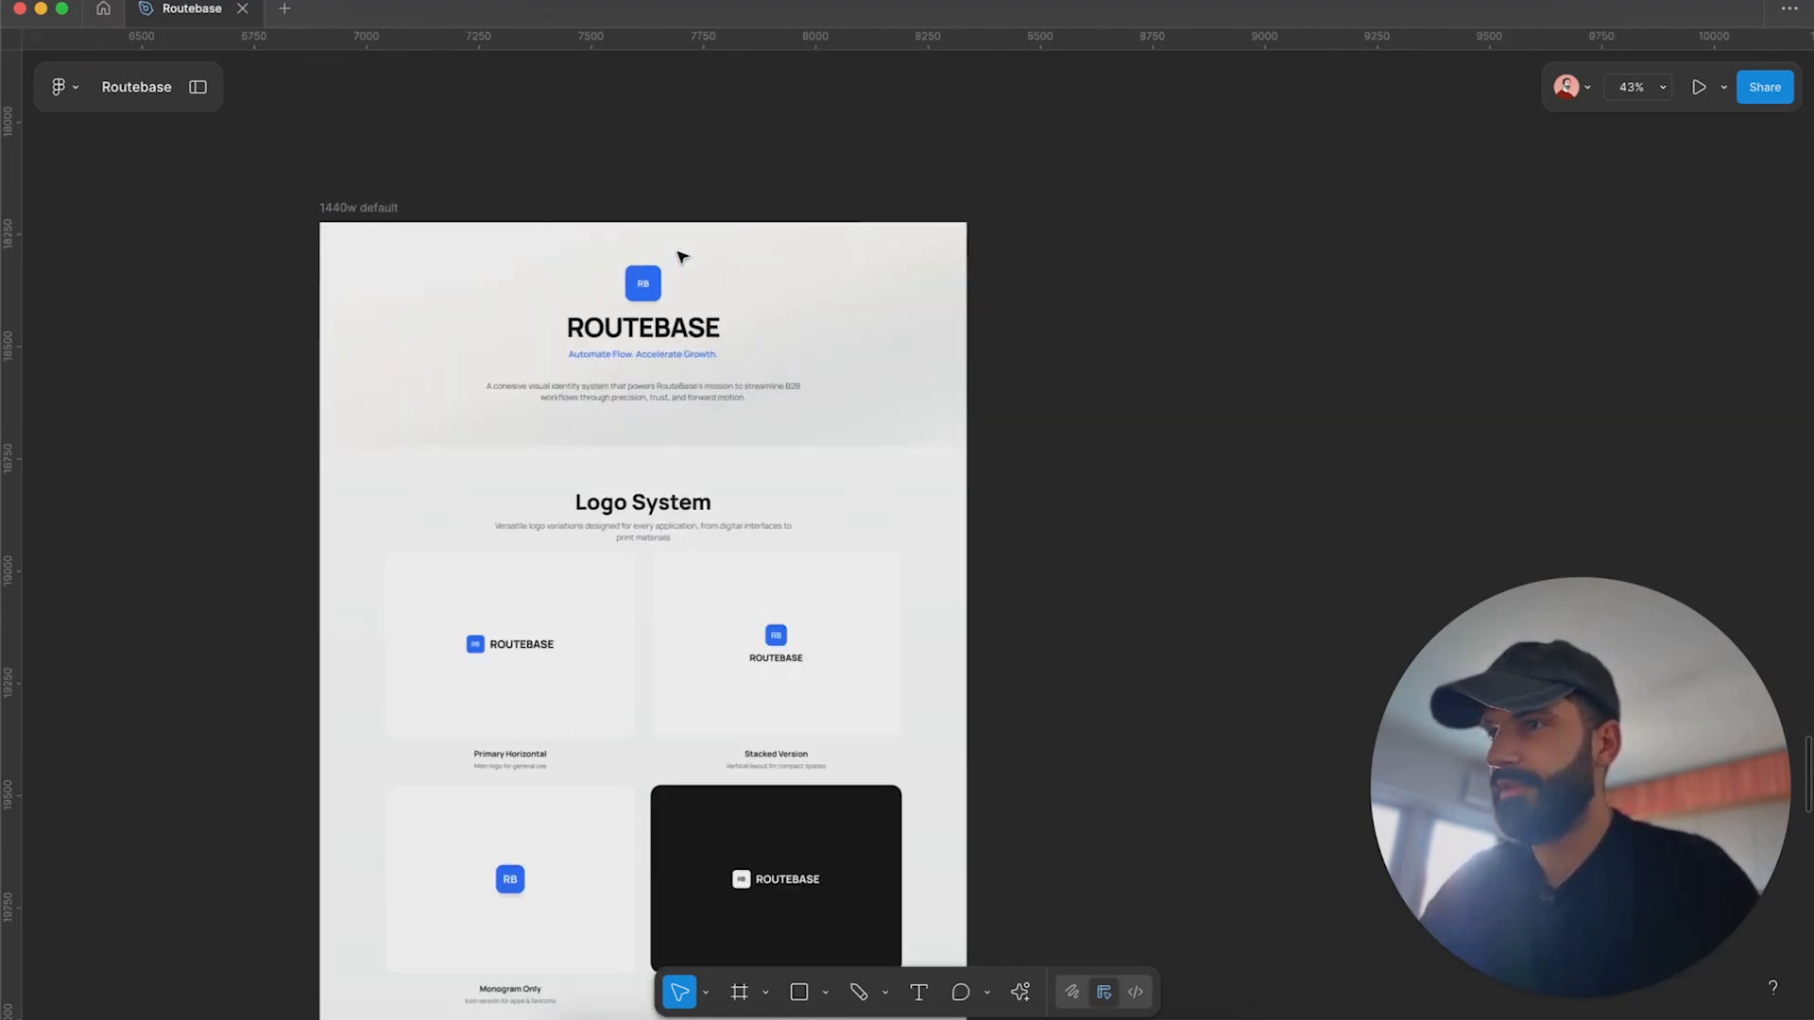
scroll(631, 295, up, 3)
click(749, 292)
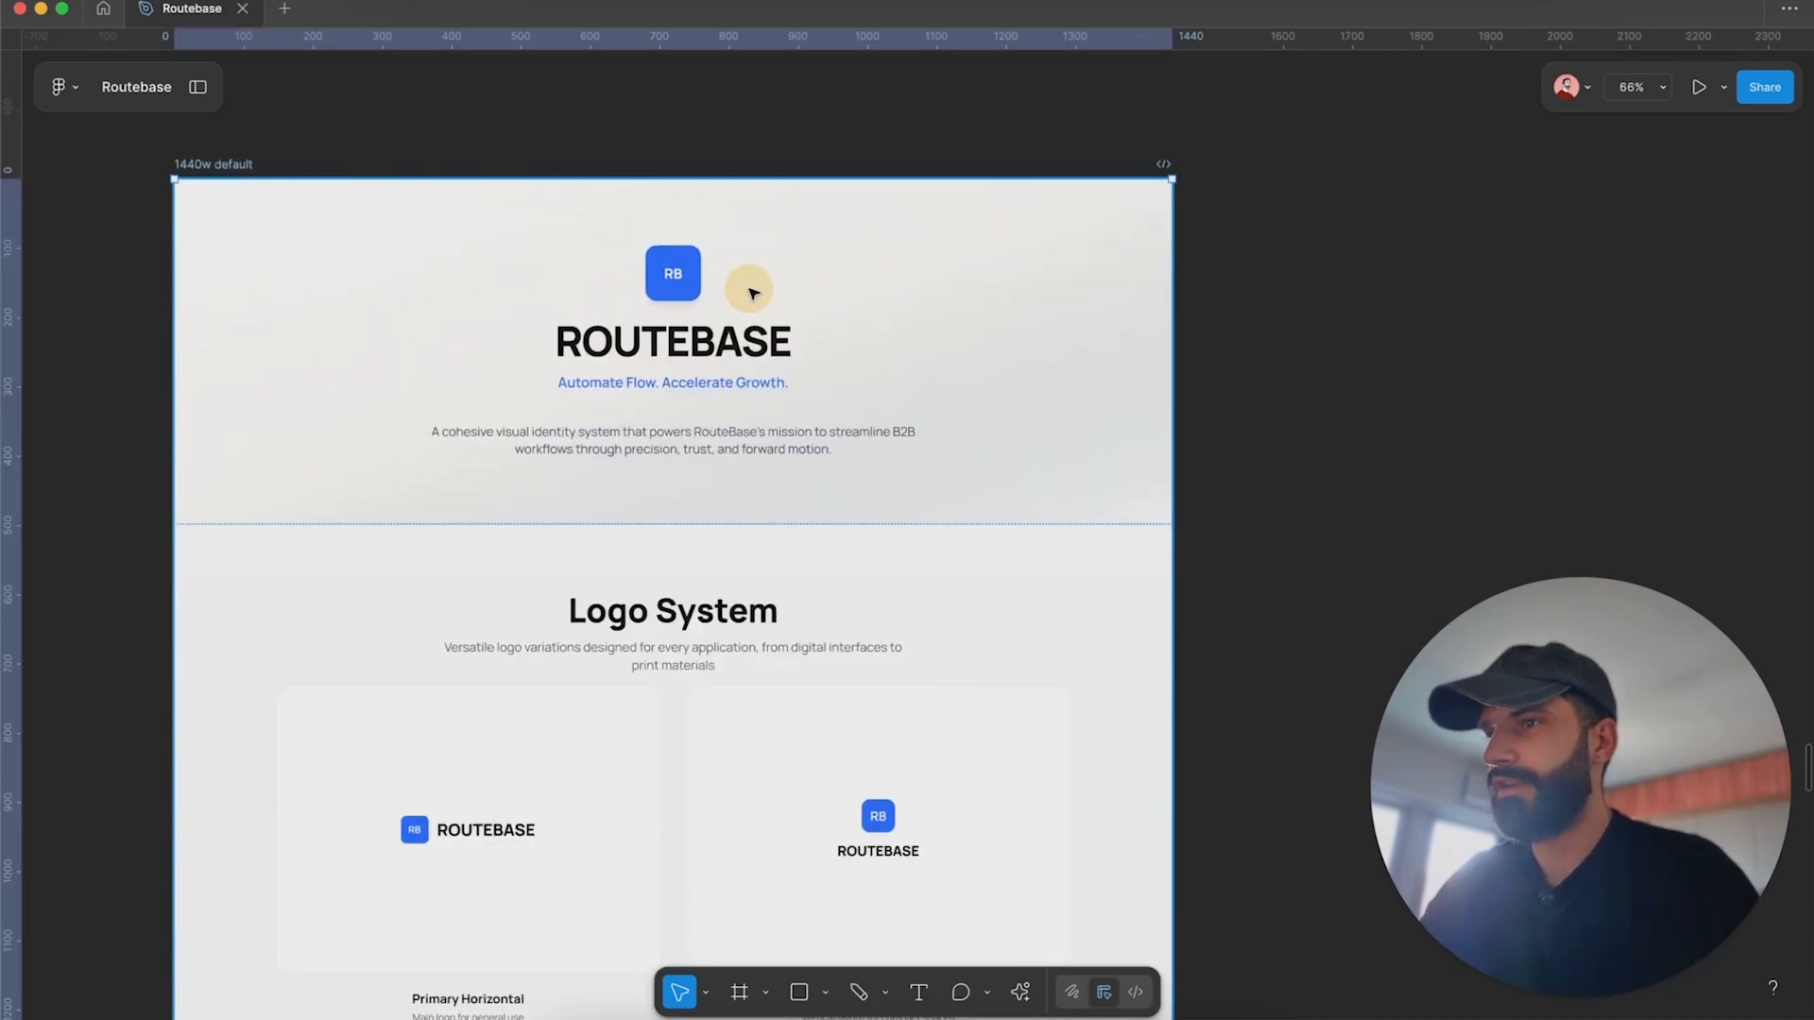
click(753, 294)
click(748, 288)
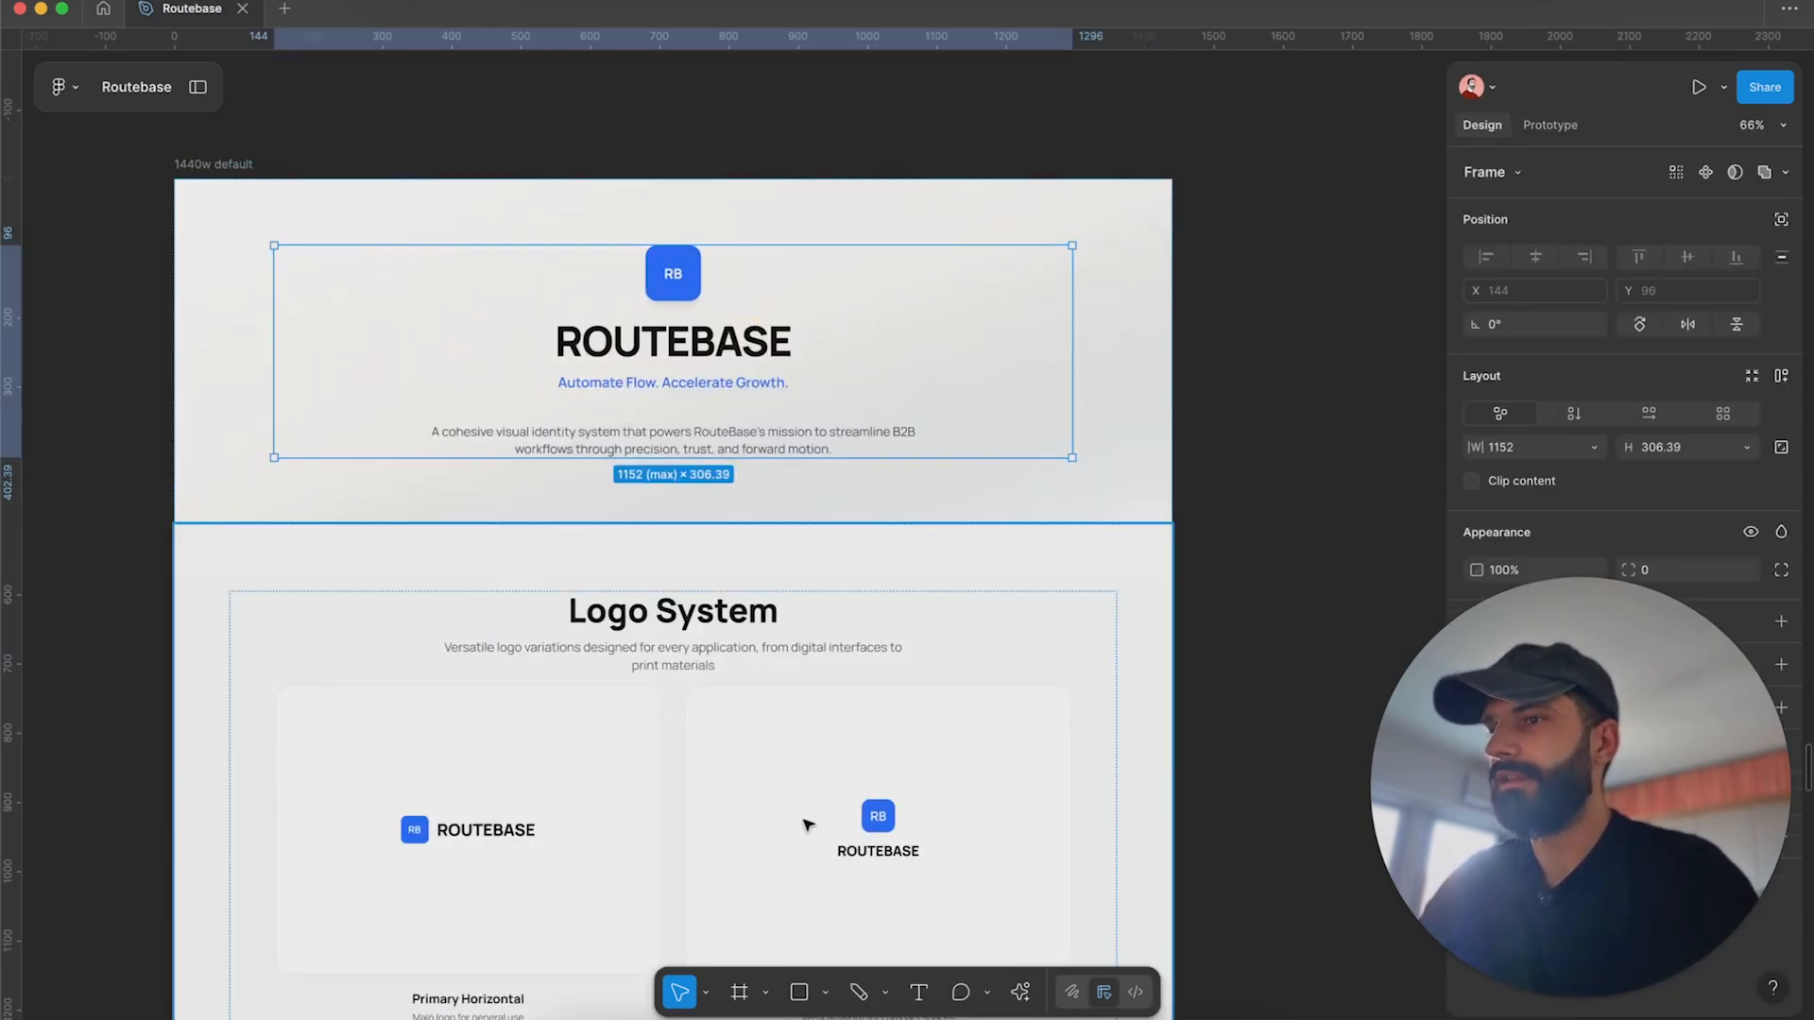
Switch to Chrome, close the extra preview window and return to the logo-showcase-blueprint project in Lovable.
click(652, 1009)
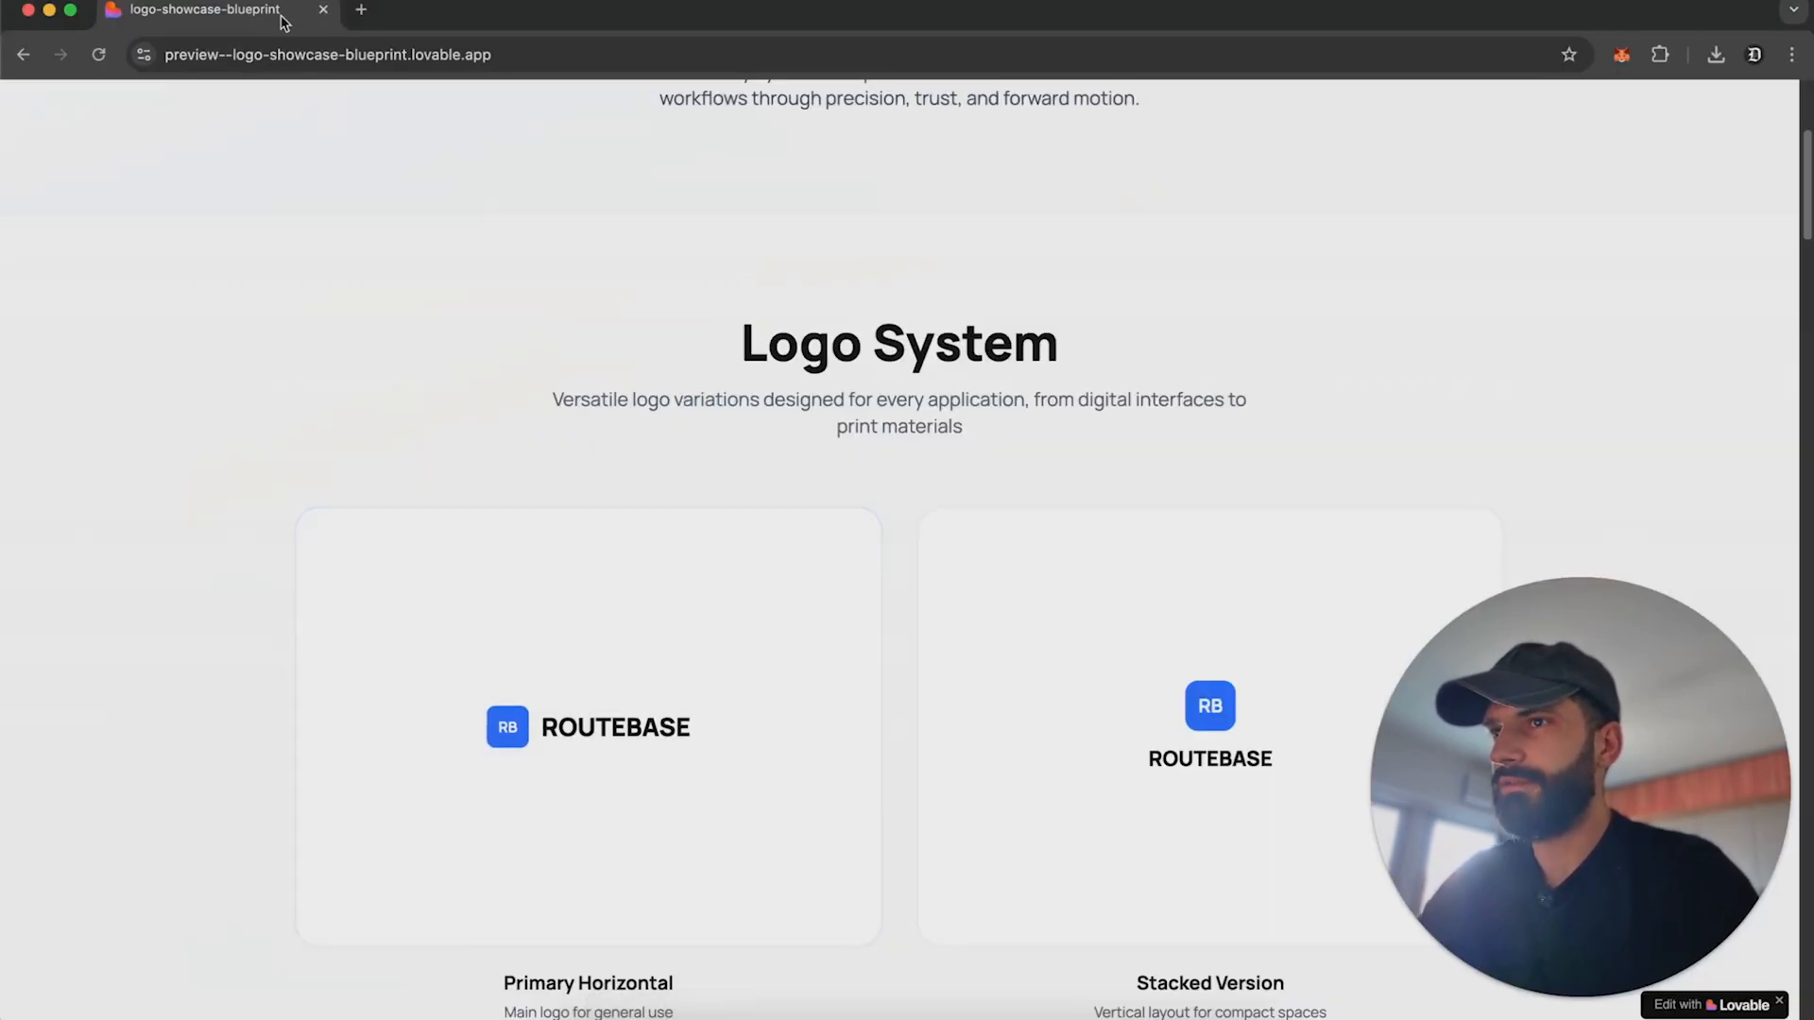
key(super+w)
click(435, 11)
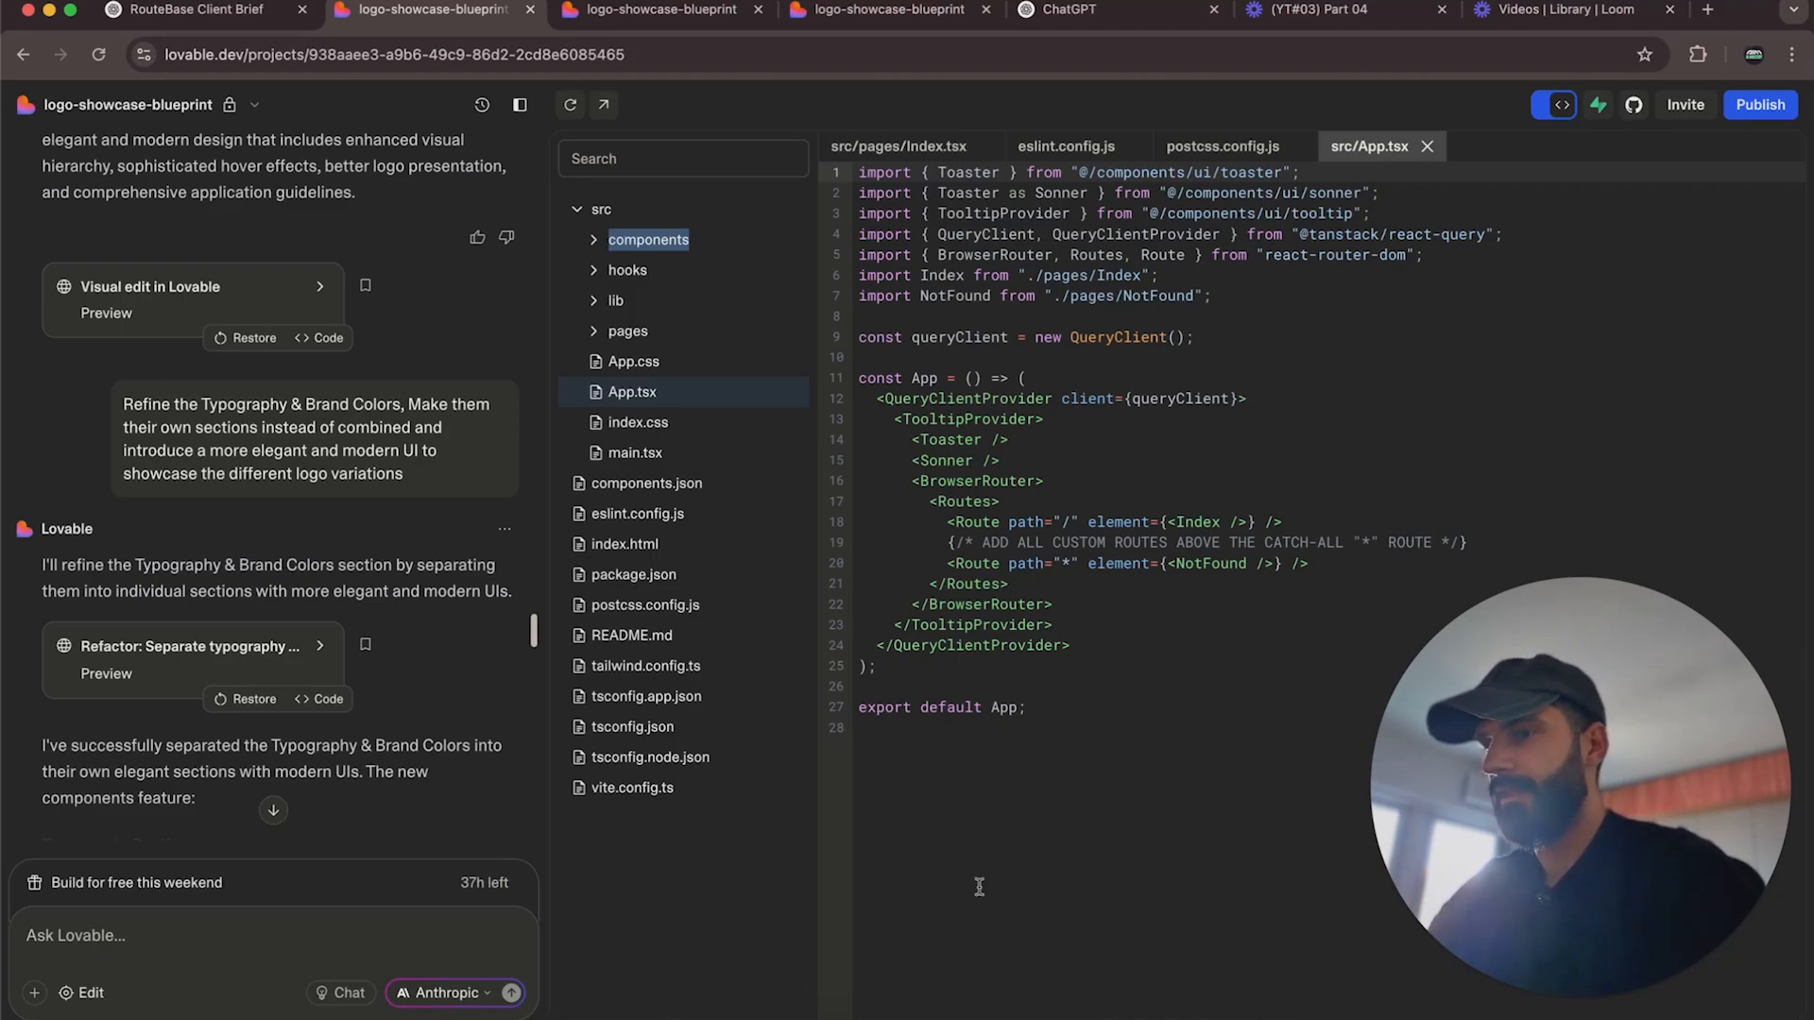
Switch to Figma, deselect the hero frame and compare the imported 1440w default frame with the RouteBase logo frames beside it.
click(732, 1015)
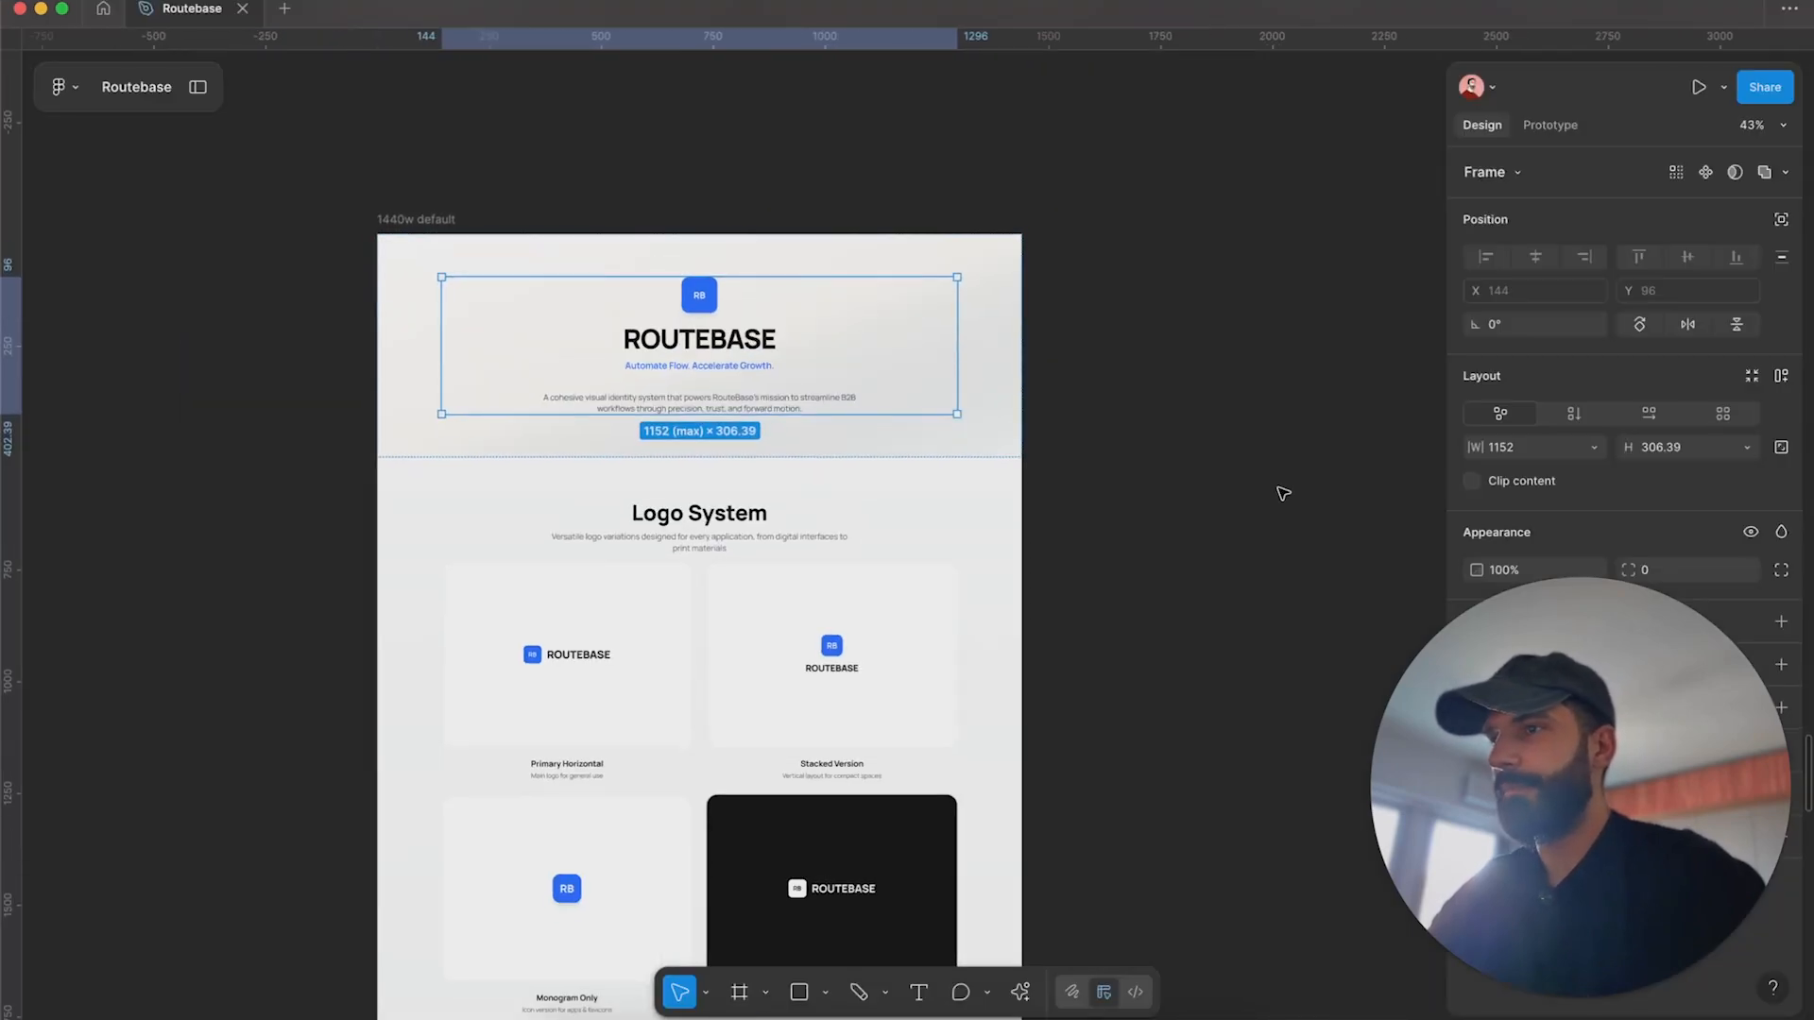
click(1285, 490)
scroll(1285, 489, down, 5)
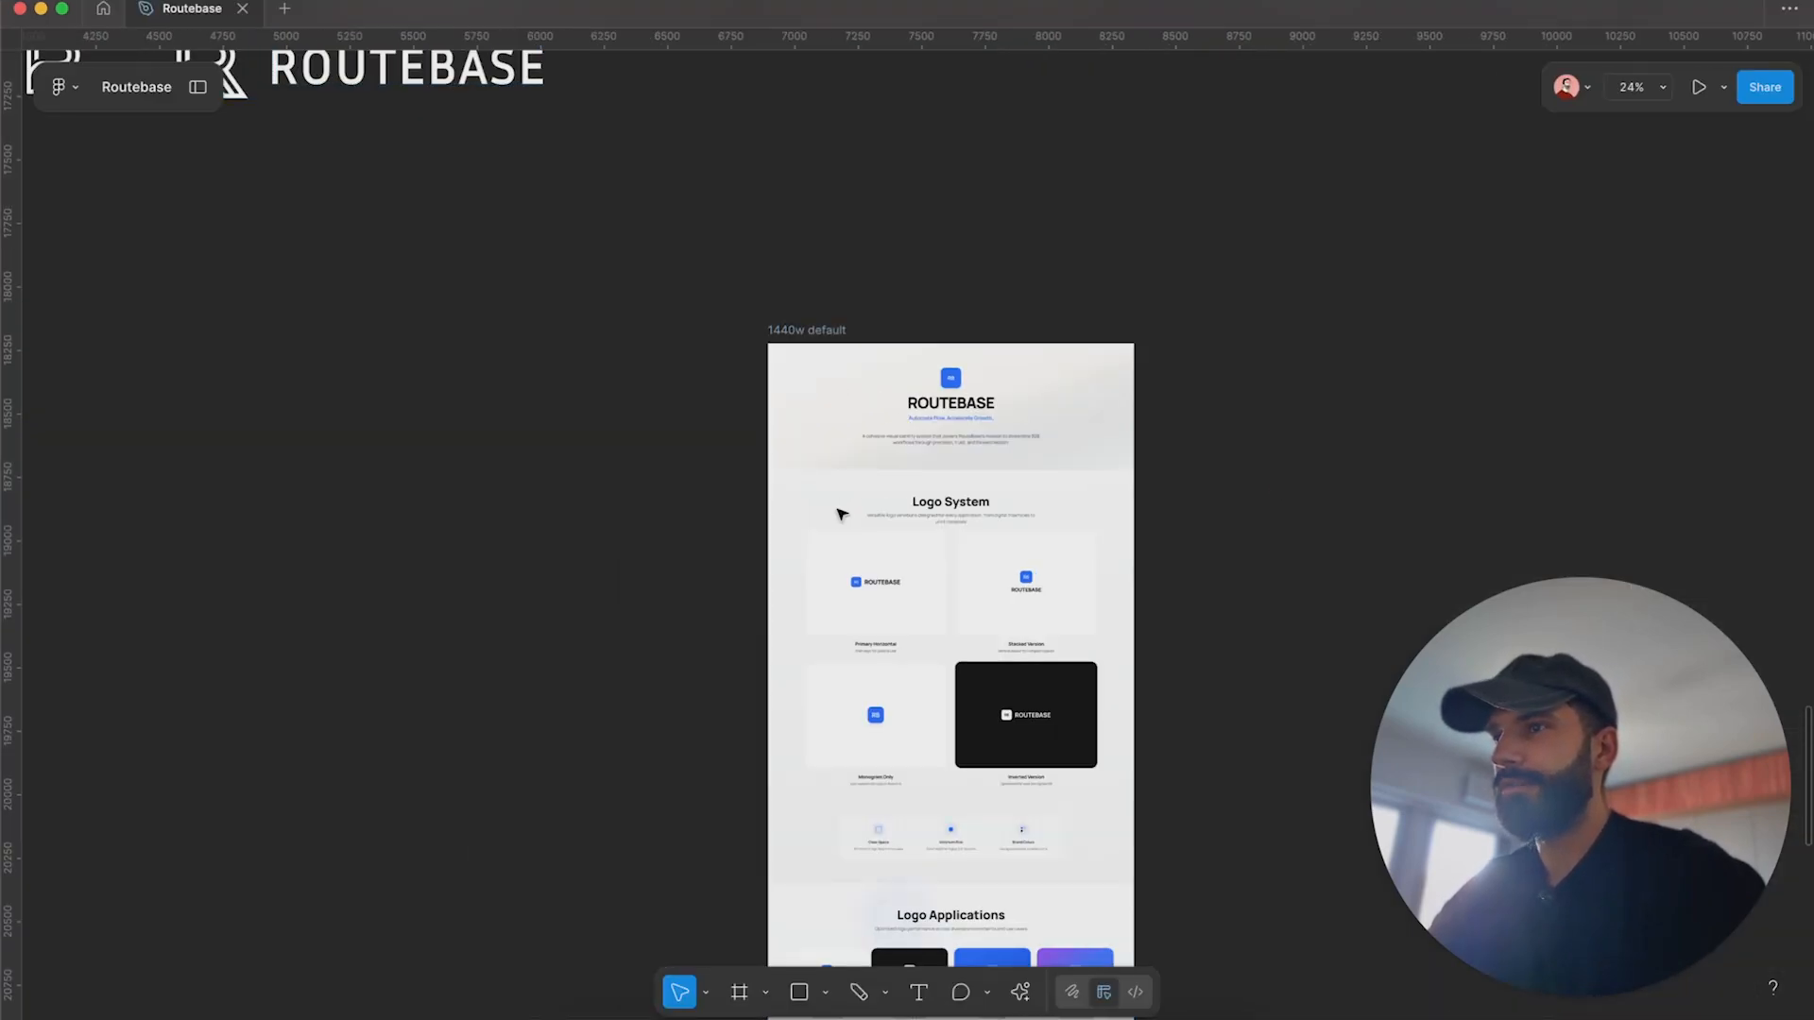
scroll(939, 391, up, 5)
scroll(1028, 451, right, 5)
scroll(812, 396, down, 4)
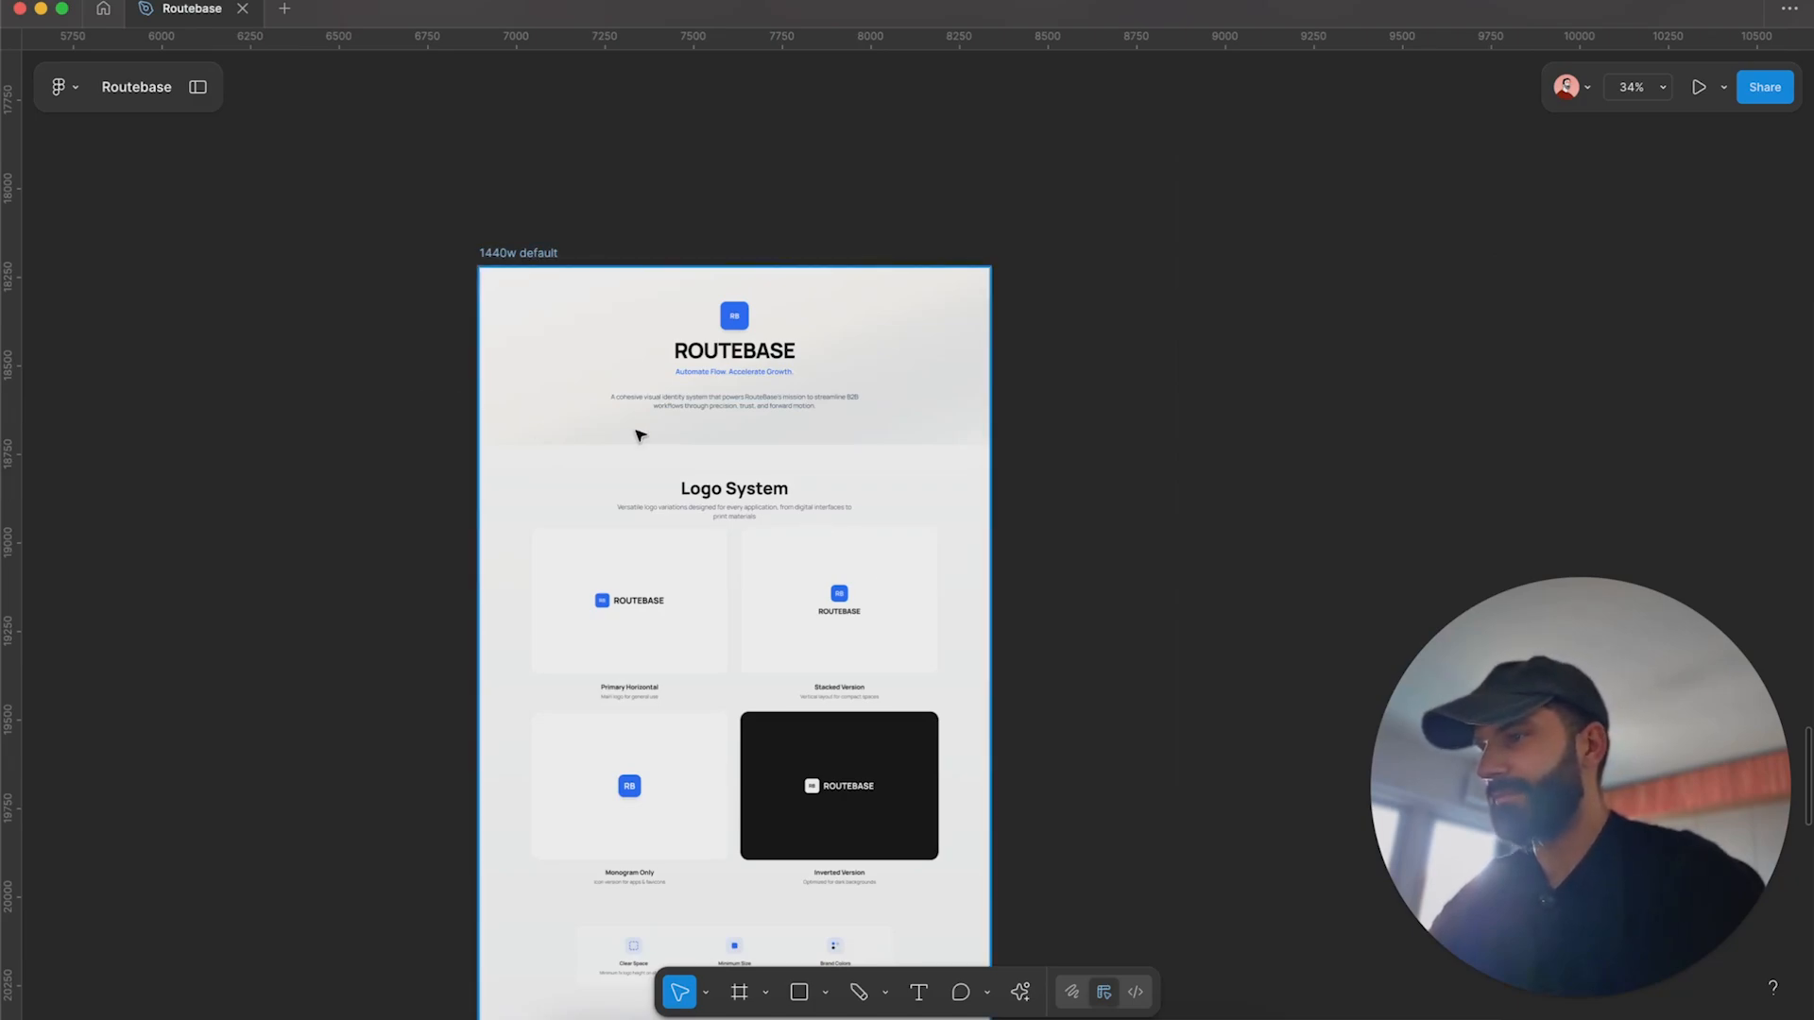
scroll(684, 369, up, 3)
scroll(684, 368, left, 4)
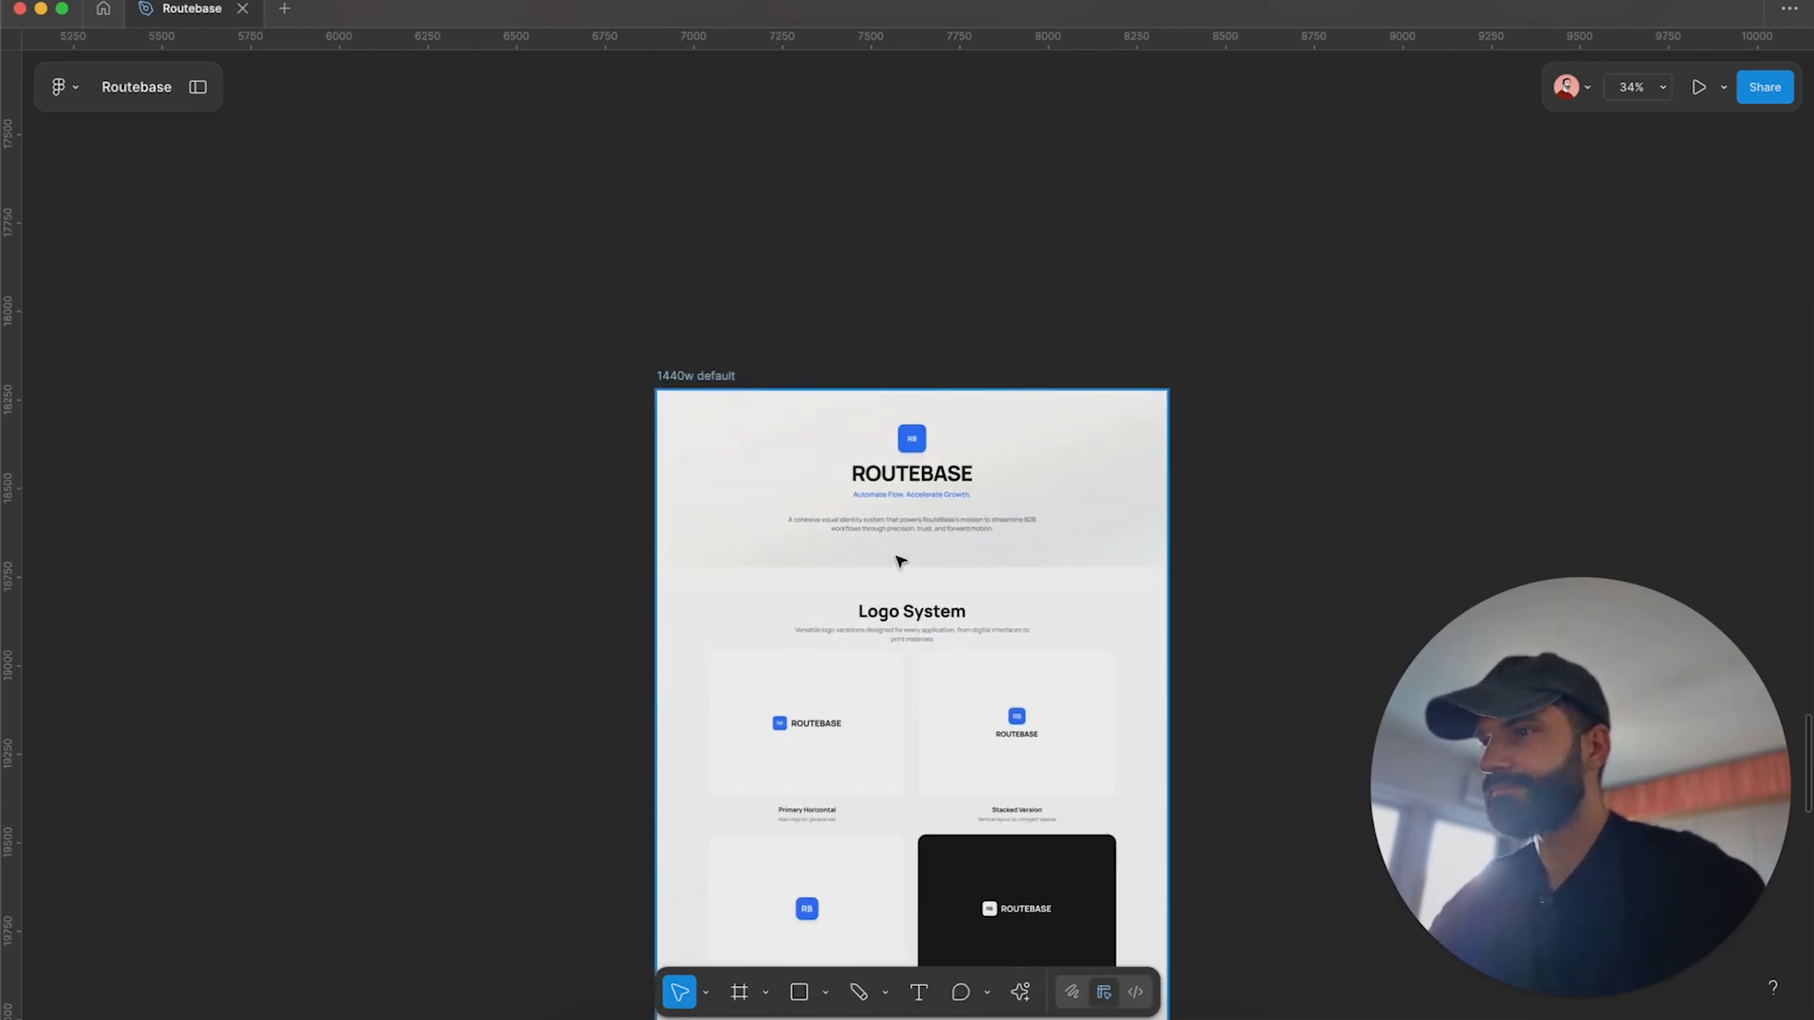
scroll(1168, 393, down, 5)
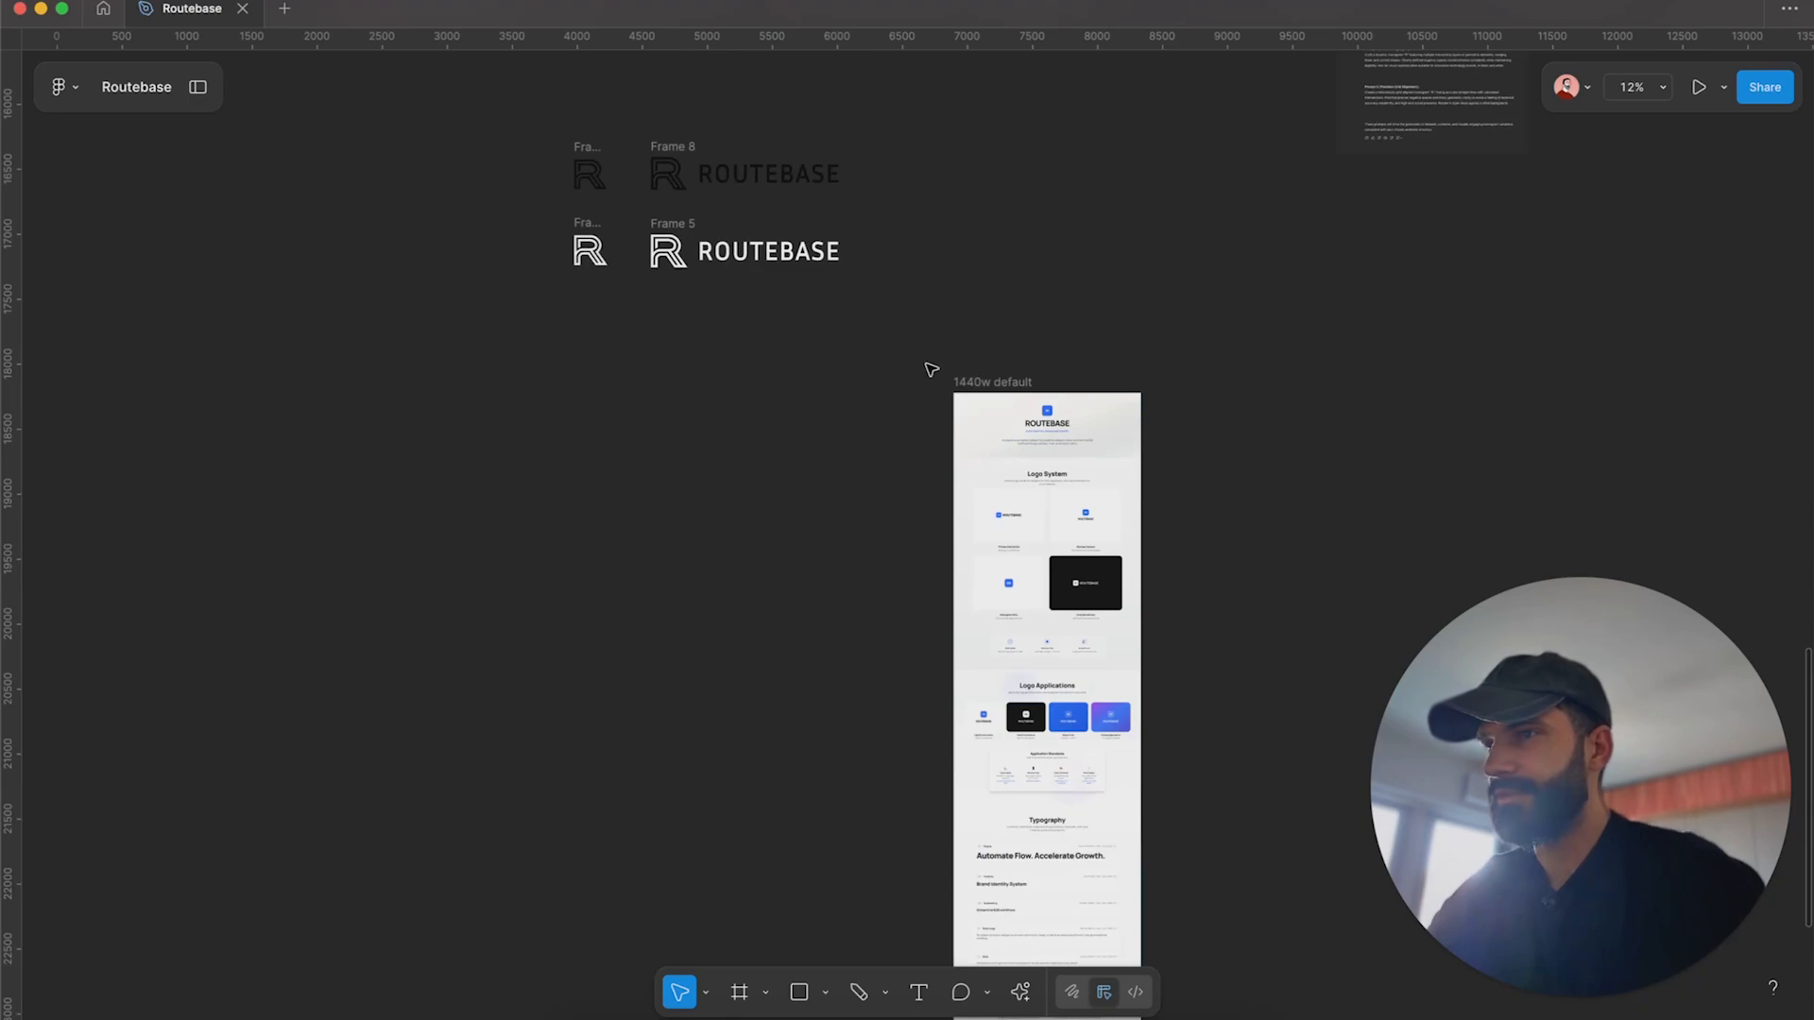
Select the white R monogram's vector and examine the logo placeholders and remaining sections of the imported page down to Logo Guidelines.
click(595, 257)
scroll(1136, 394, up, 5)
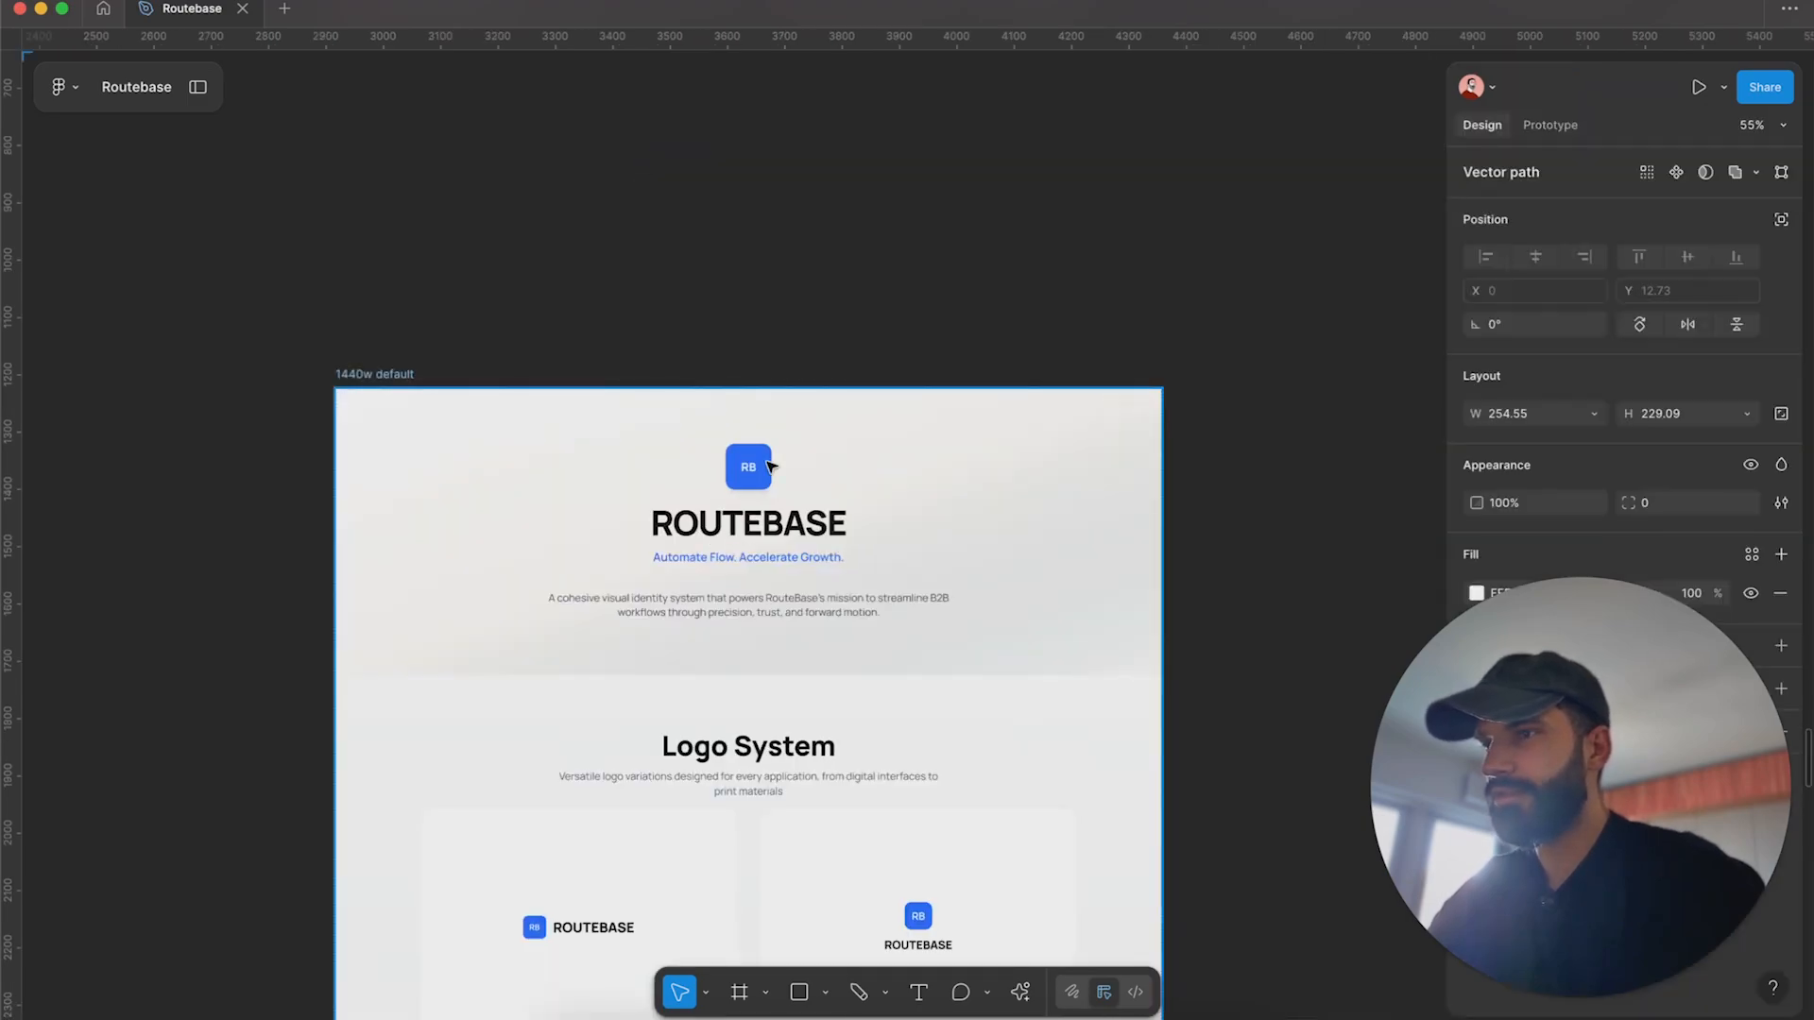
scroll(863, 555, down, 3)
scroll(850, 552, down, 2)
scroll(929, 775, down, 15)
scroll(929, 774, right, 1)
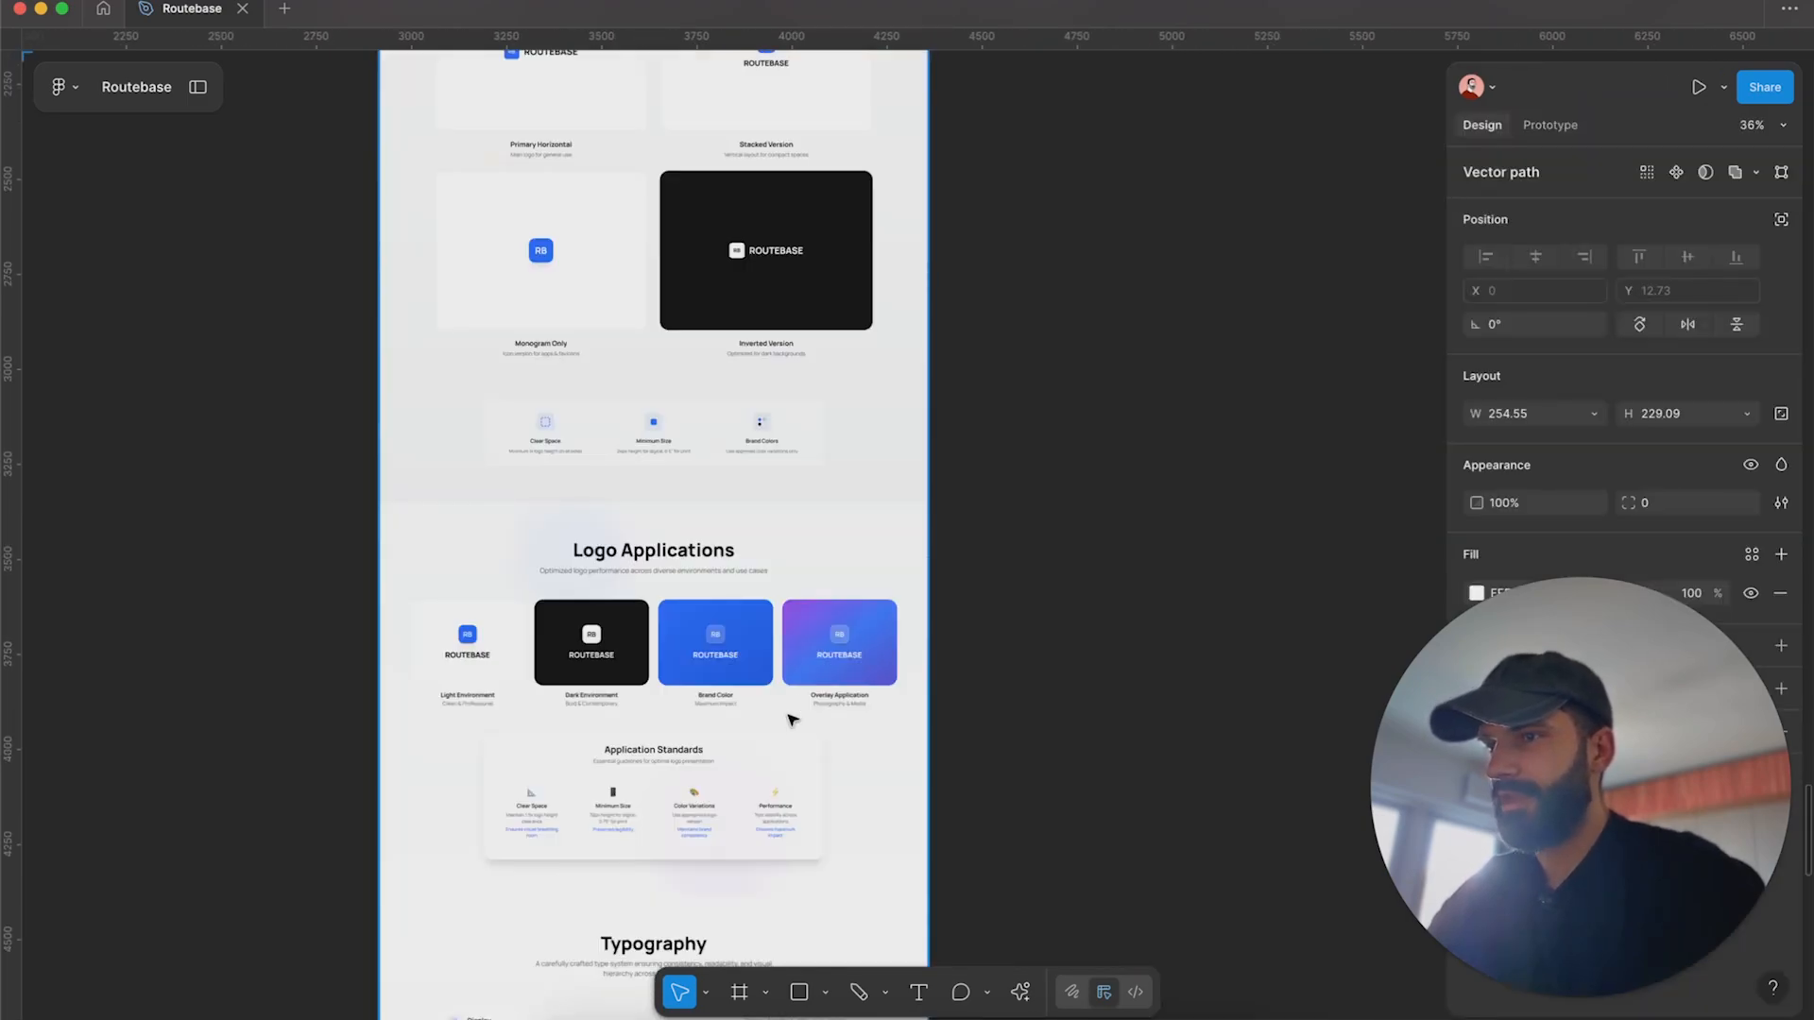
scroll(729, 695, down, 5)
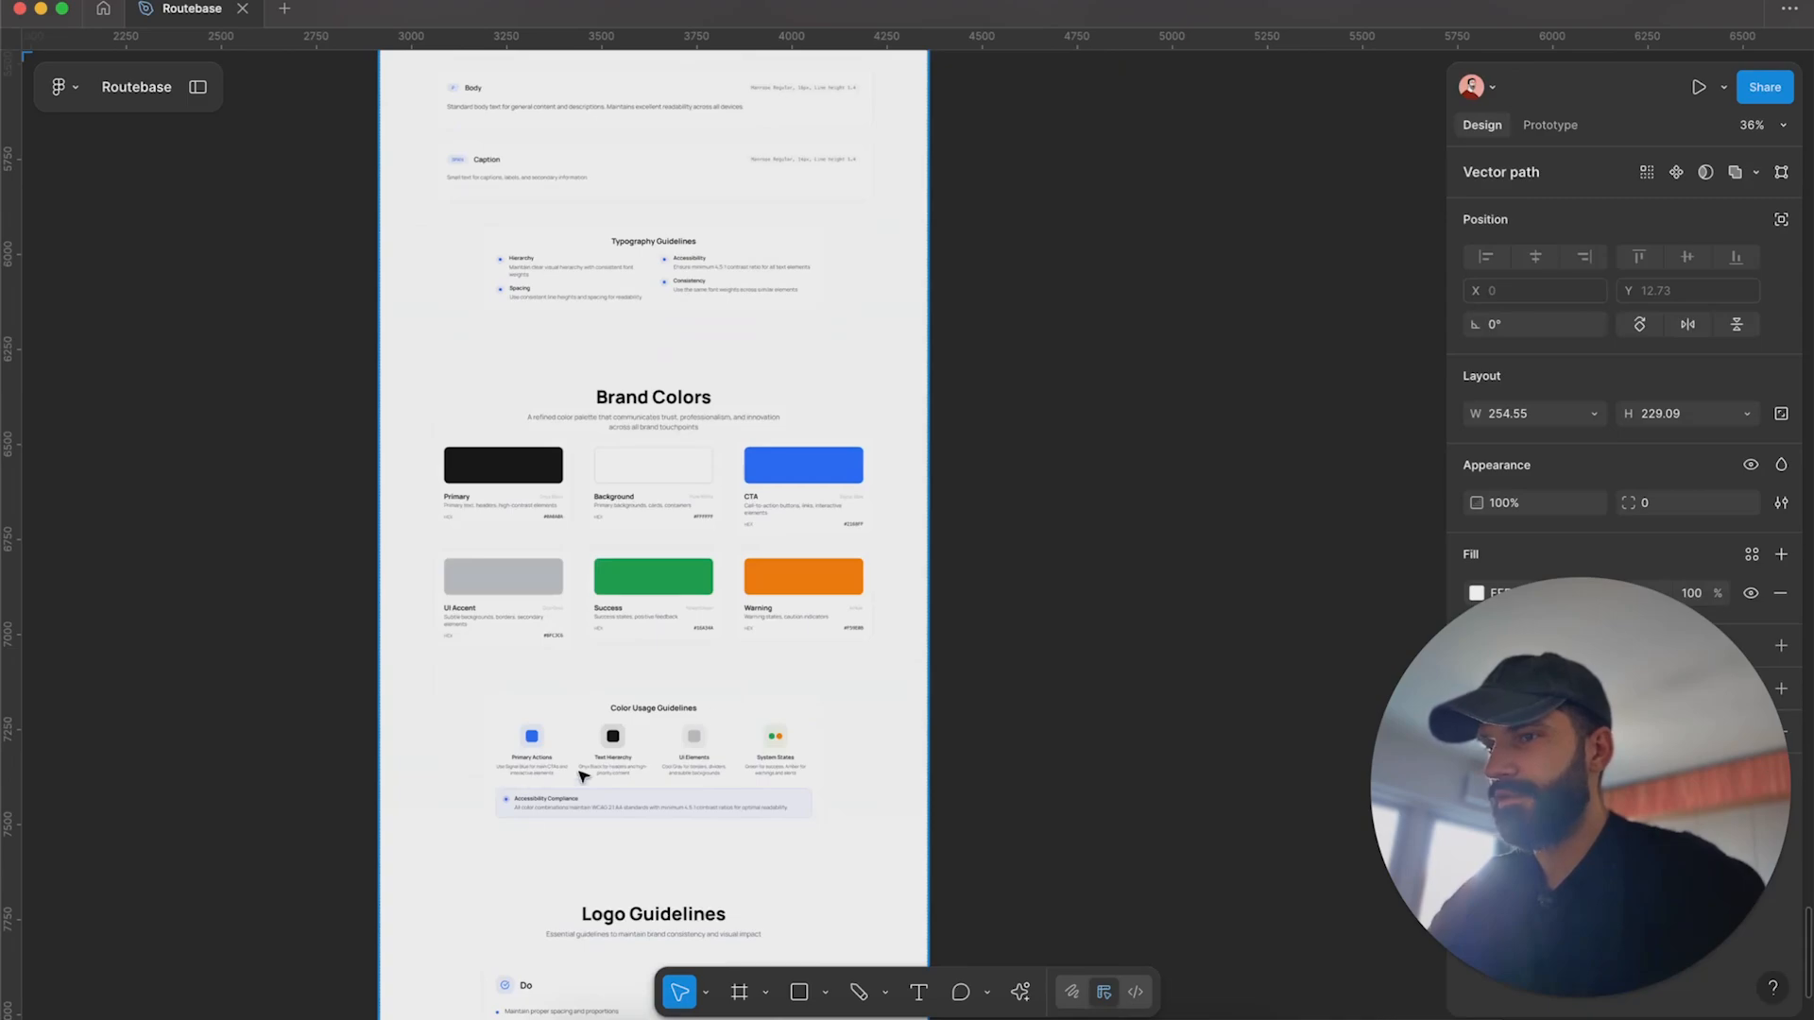
scroll(800, 641, down, 4)
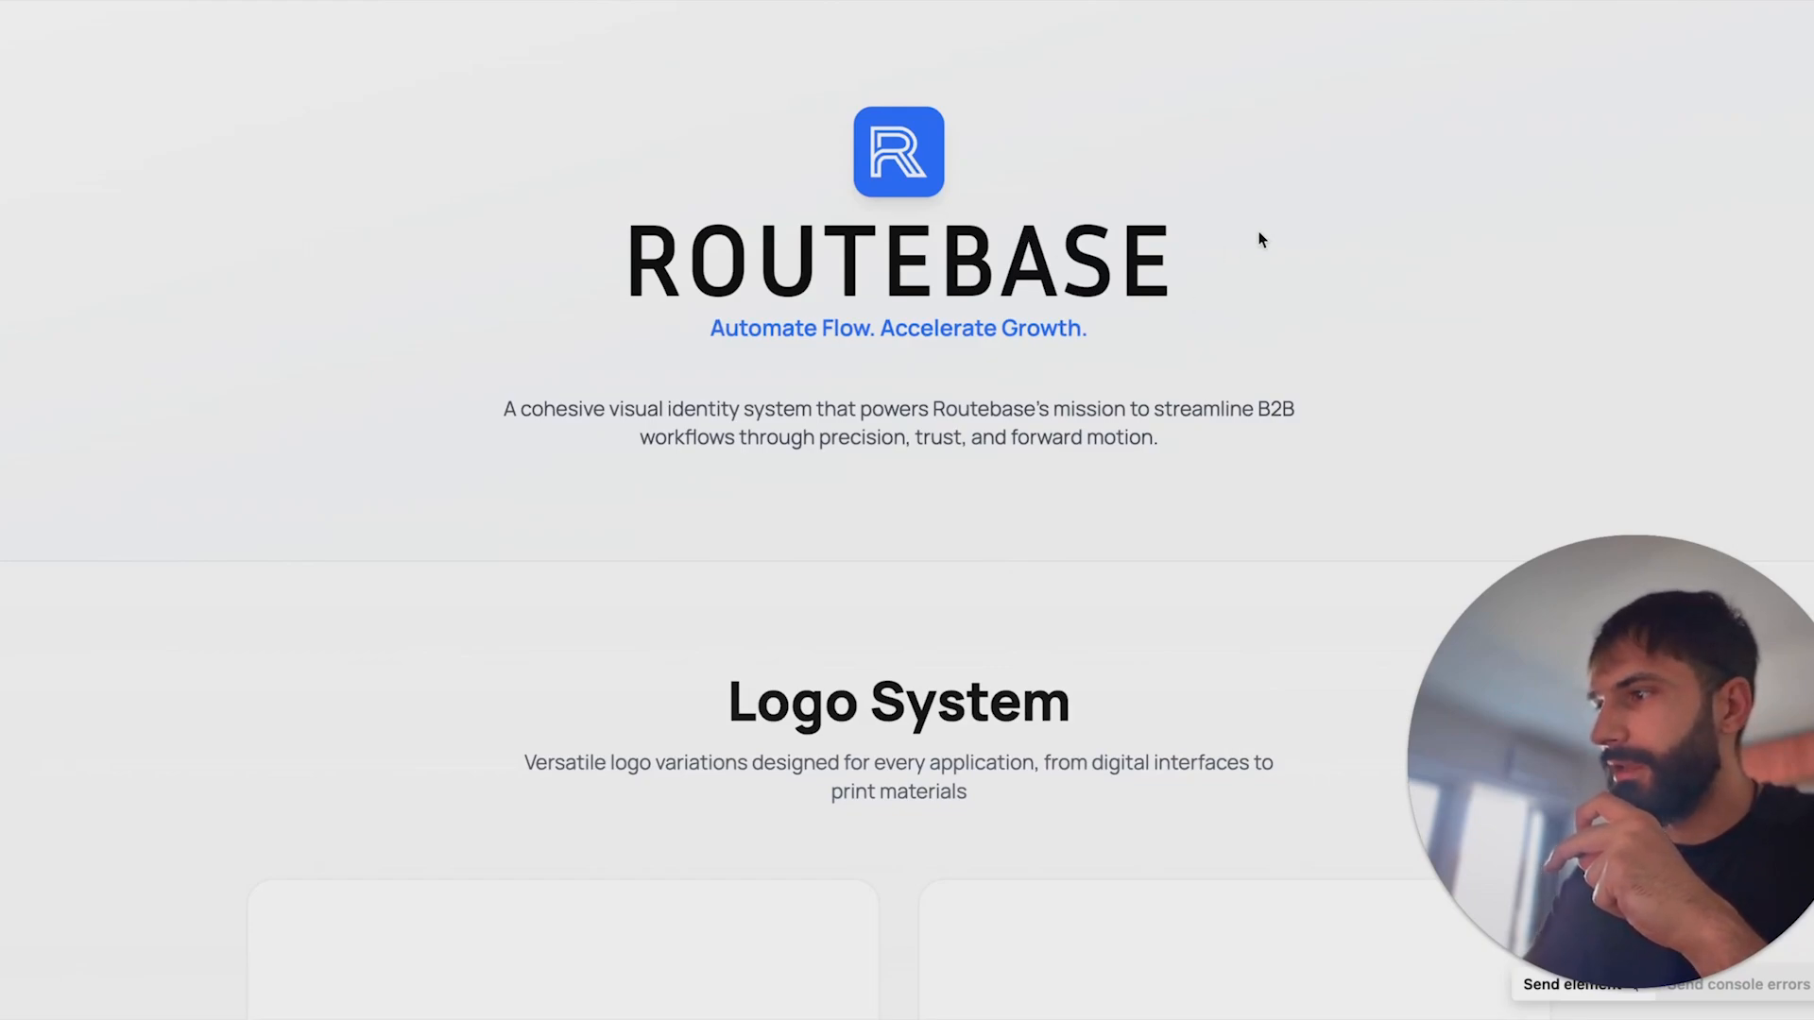
Review the real RouteBase logos in the hero and Logo System cards of the web page preview, down to Fontmark Version.
scroll(1069, 406, down, 3)
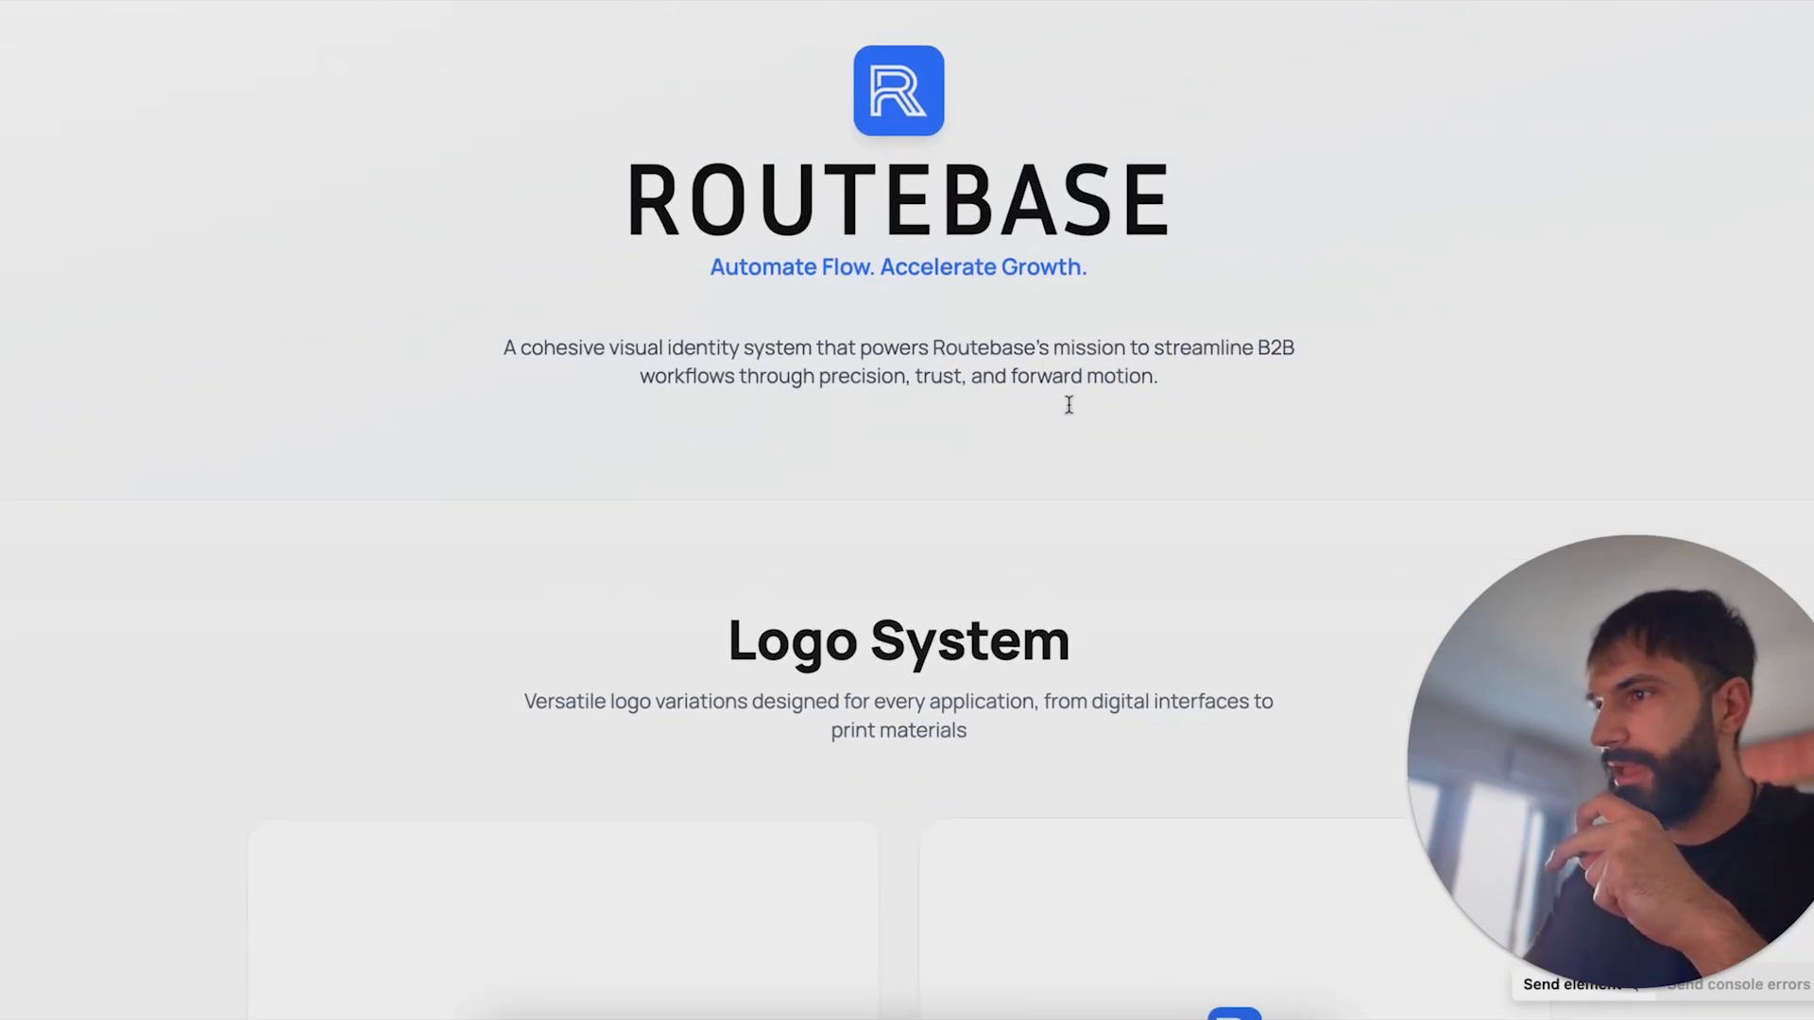
scroll(937, 352, down, 5)
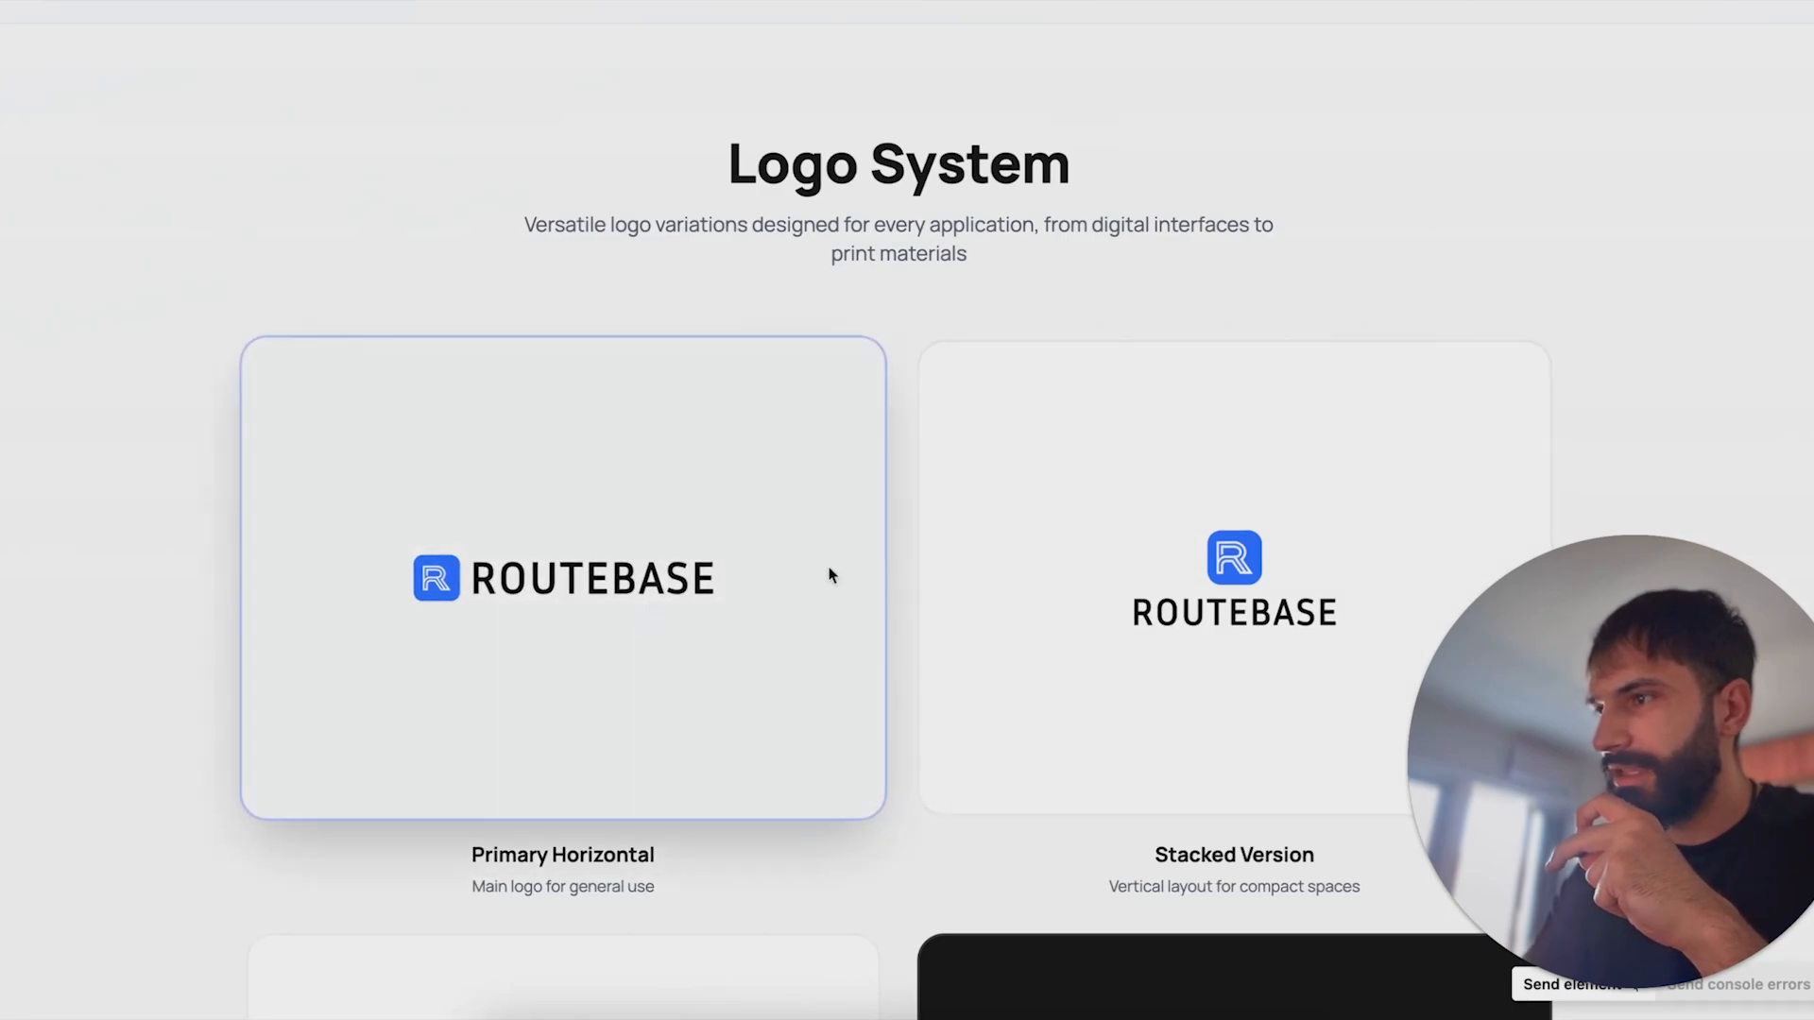
scroll(1200, 425, down, 3)
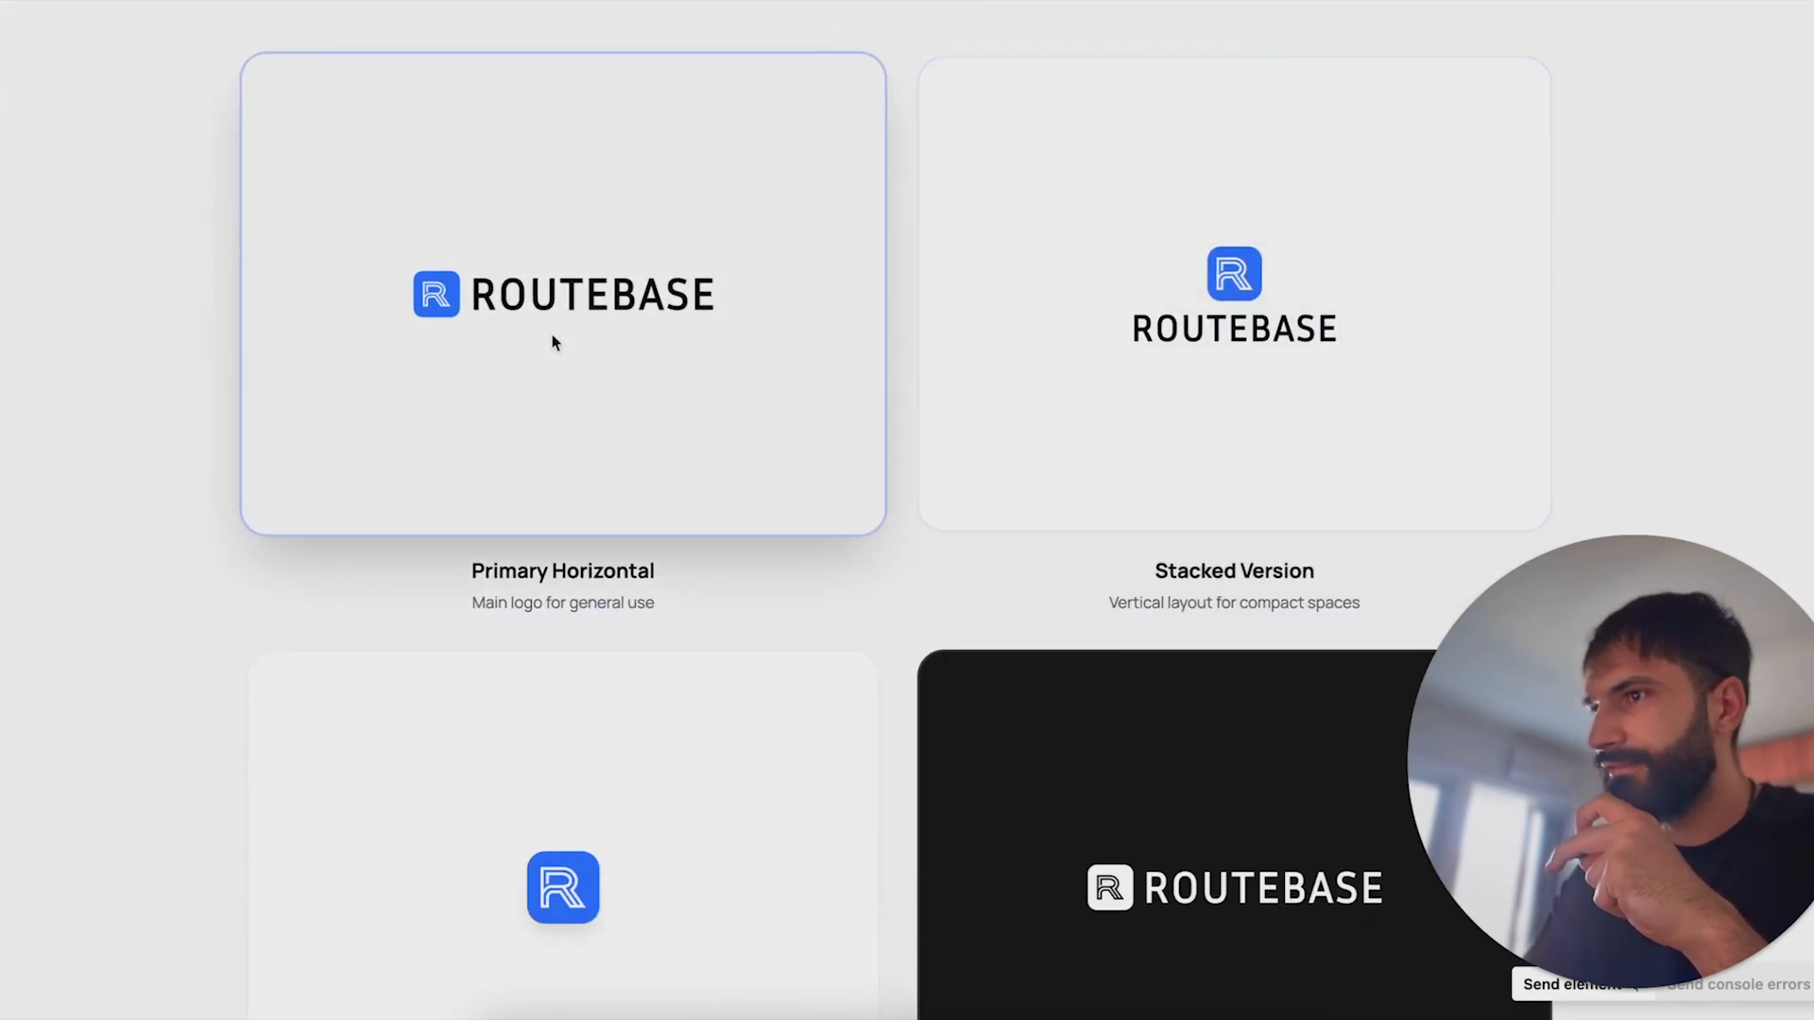
scroll(555, 342, down, 2)
scroll(765, 642, down, 3)
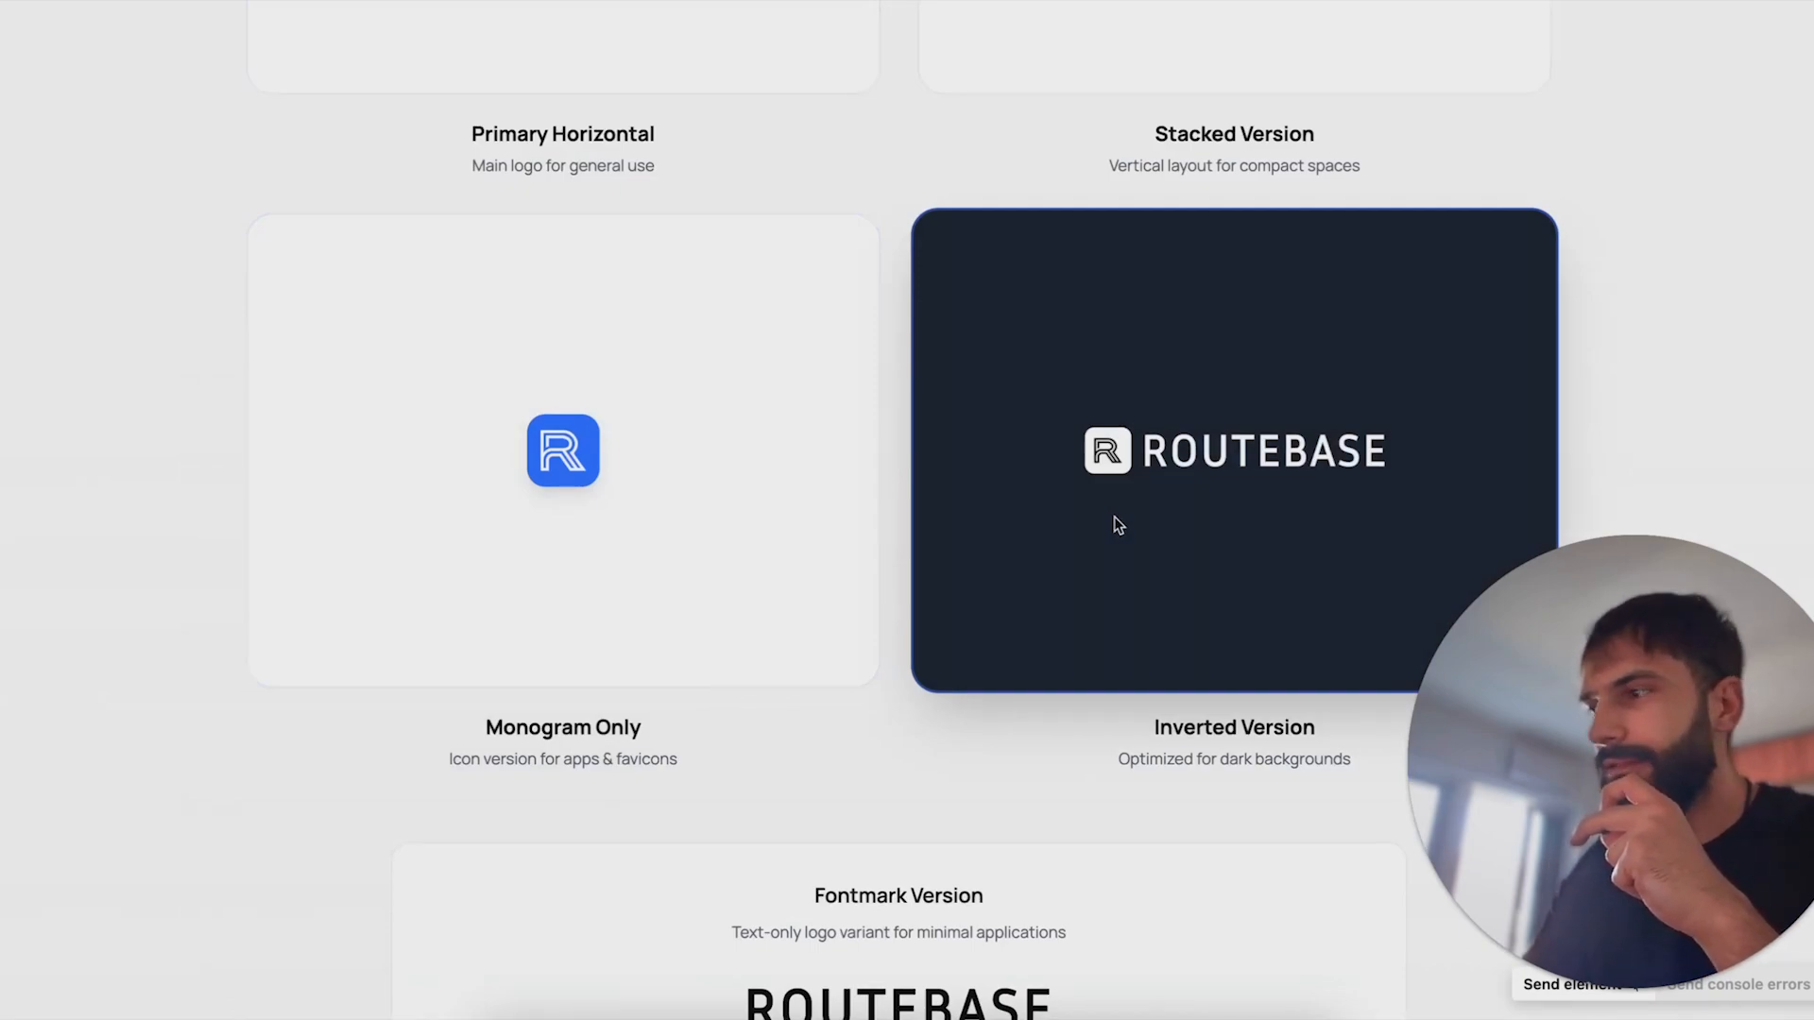
scroll(1121, 520, down, 5)
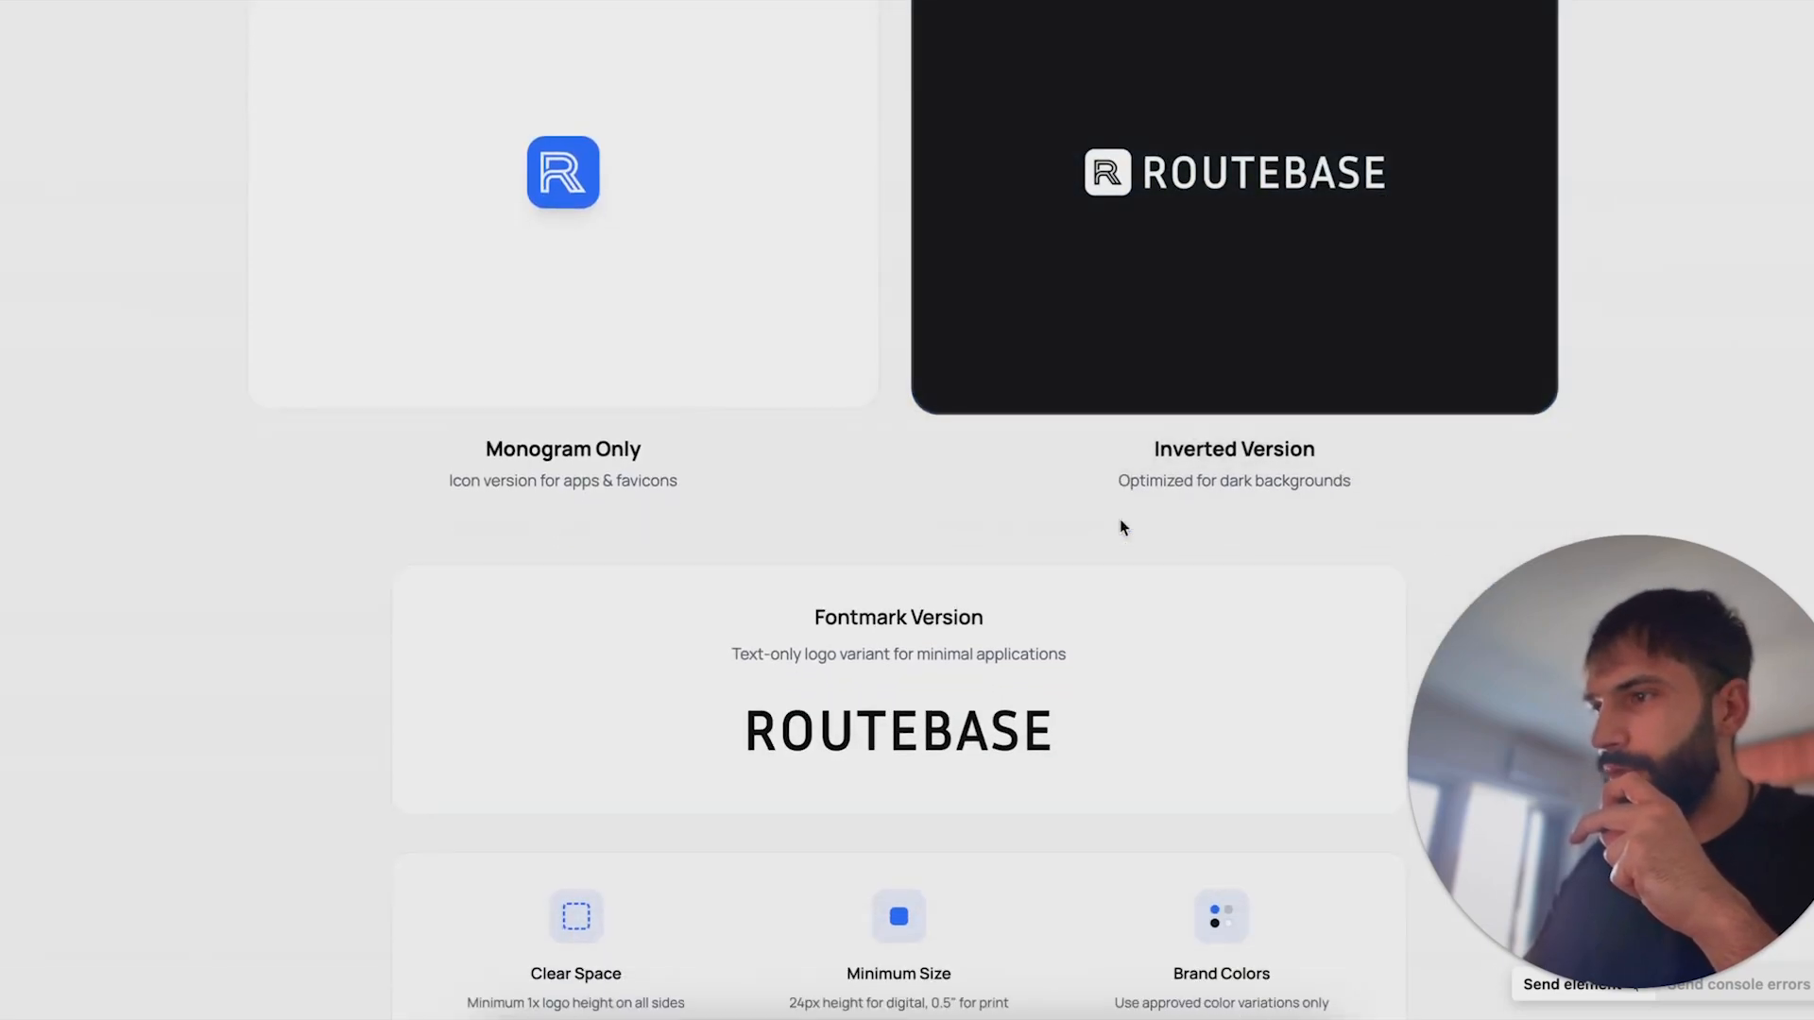
Check the ROUTEBASE wordmark in the Fontmark Version card by trying to select it as text.
drag(1066, 560, 697, 543)
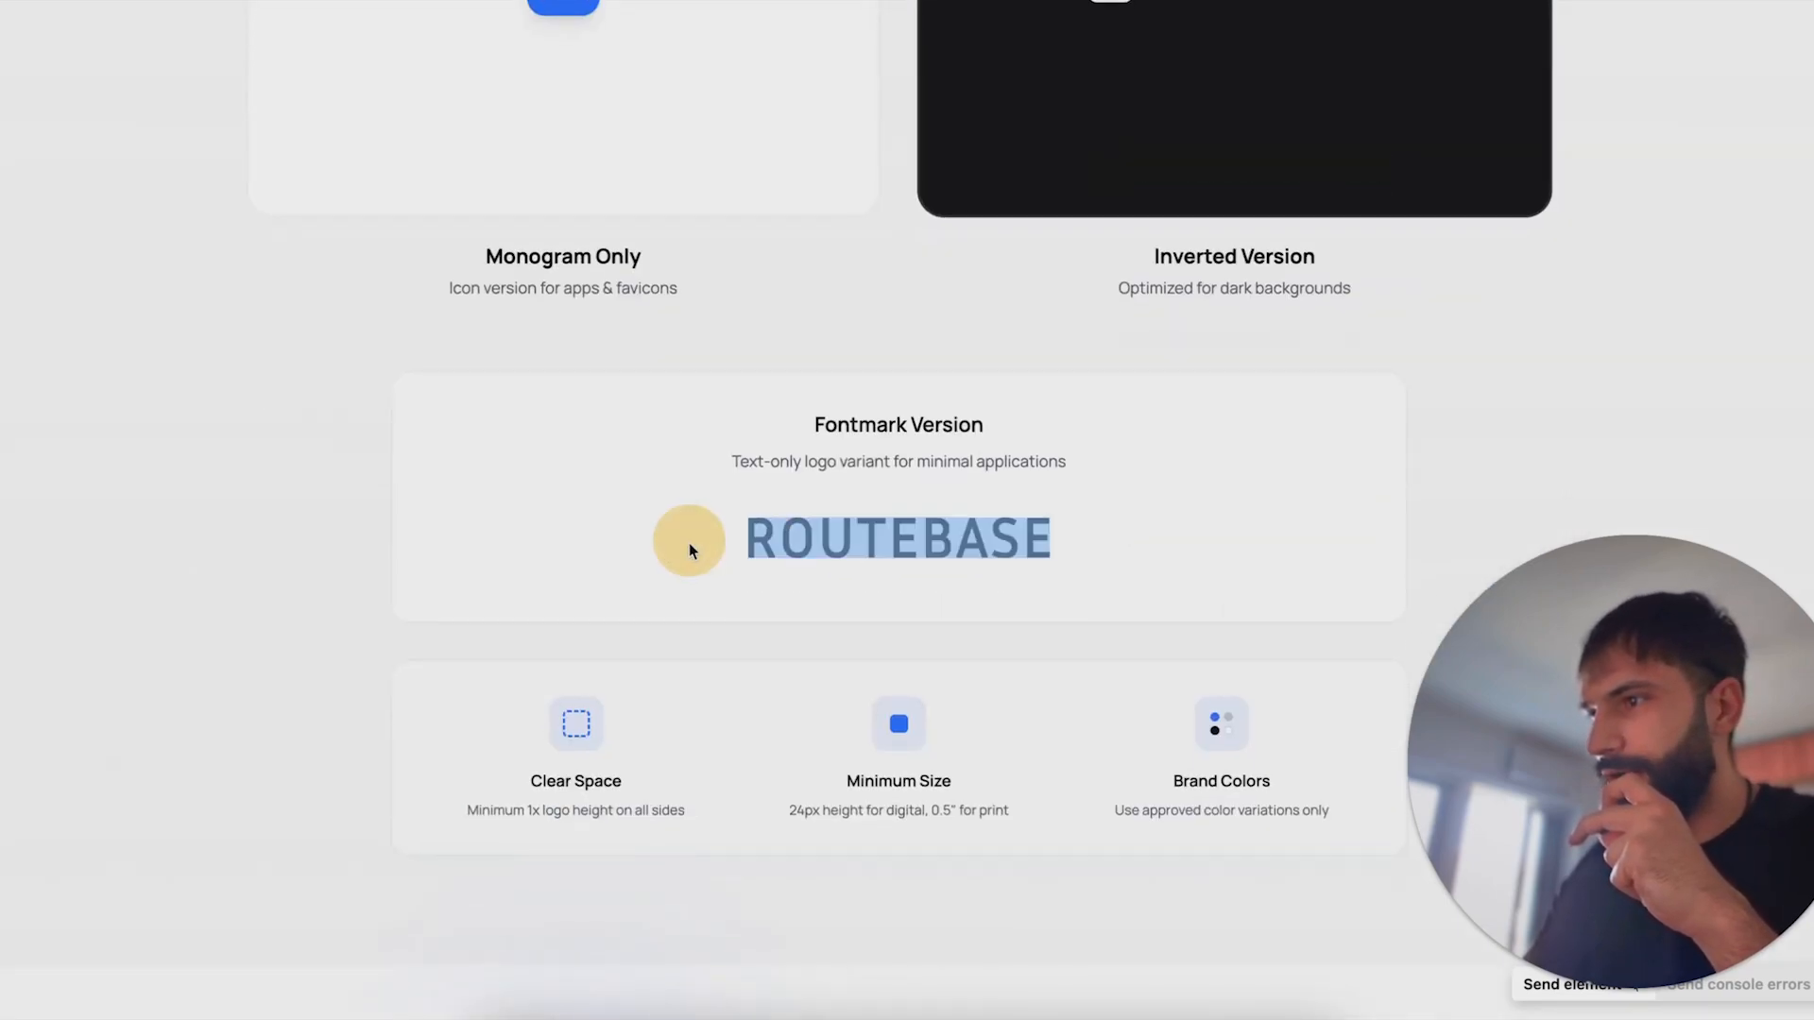
click(1153, 524)
scroll(1152, 524, down, 4)
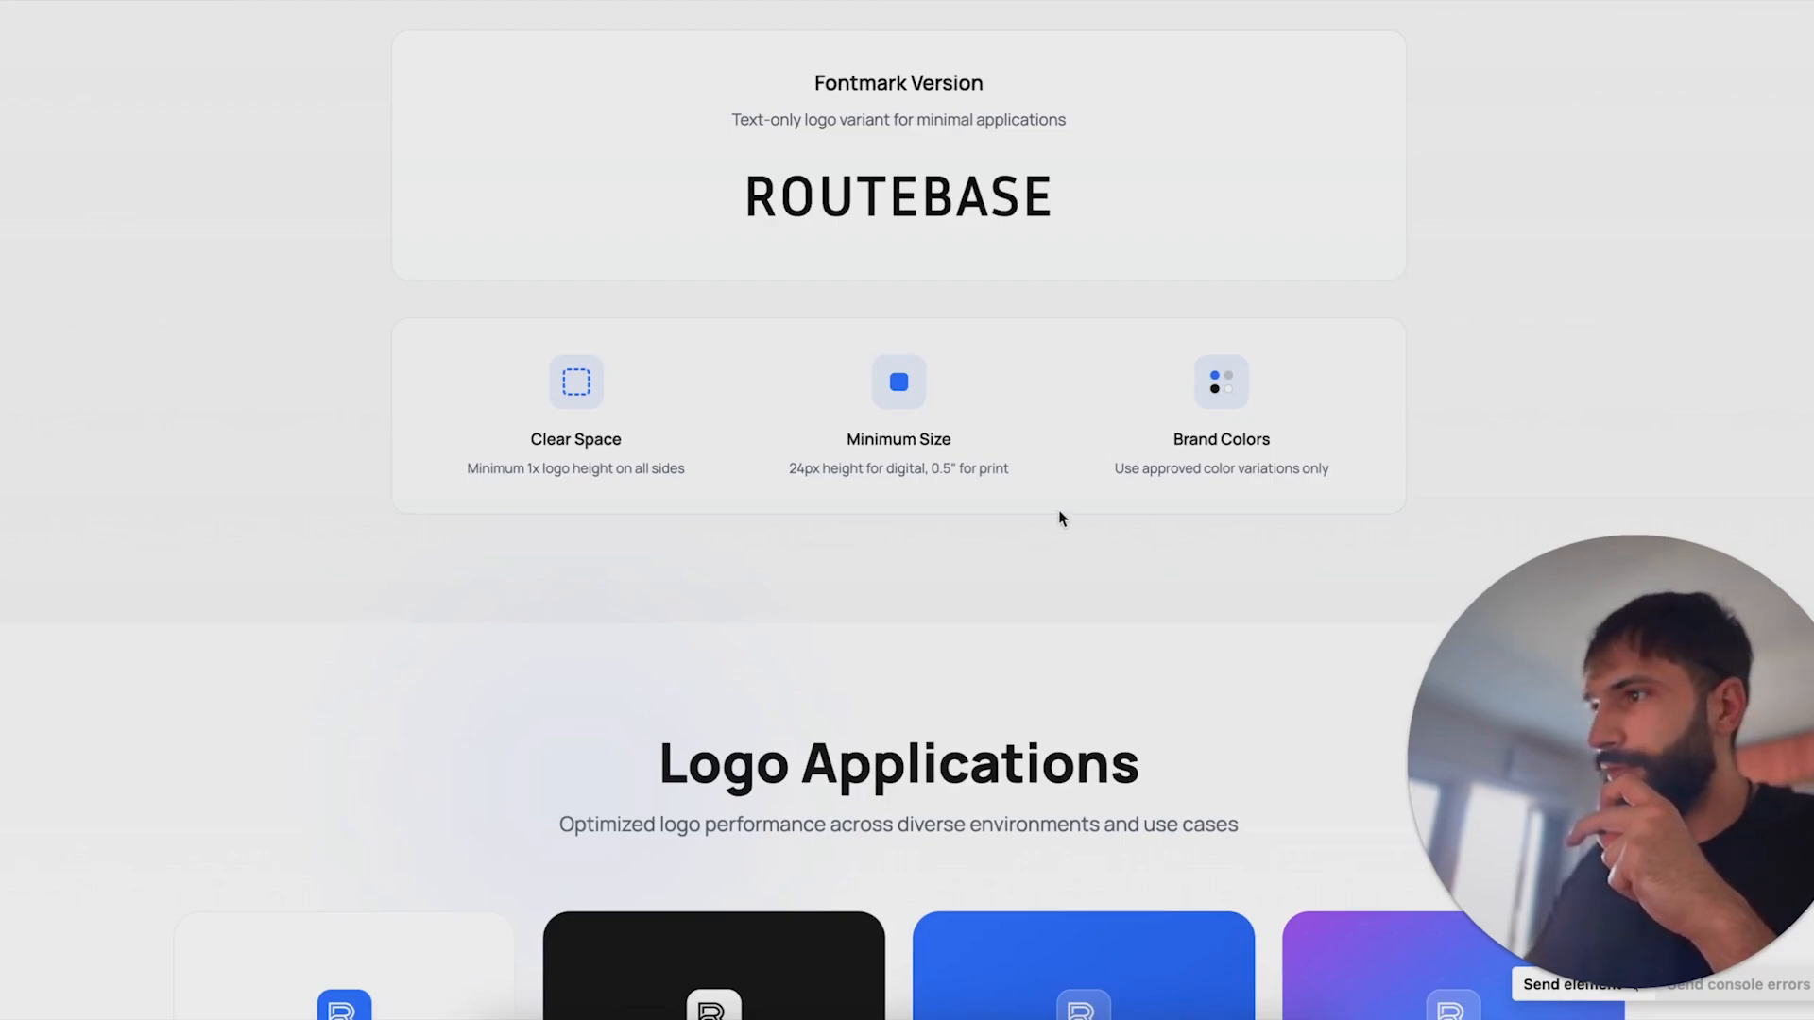
drag(718, 229, 1316, 194)
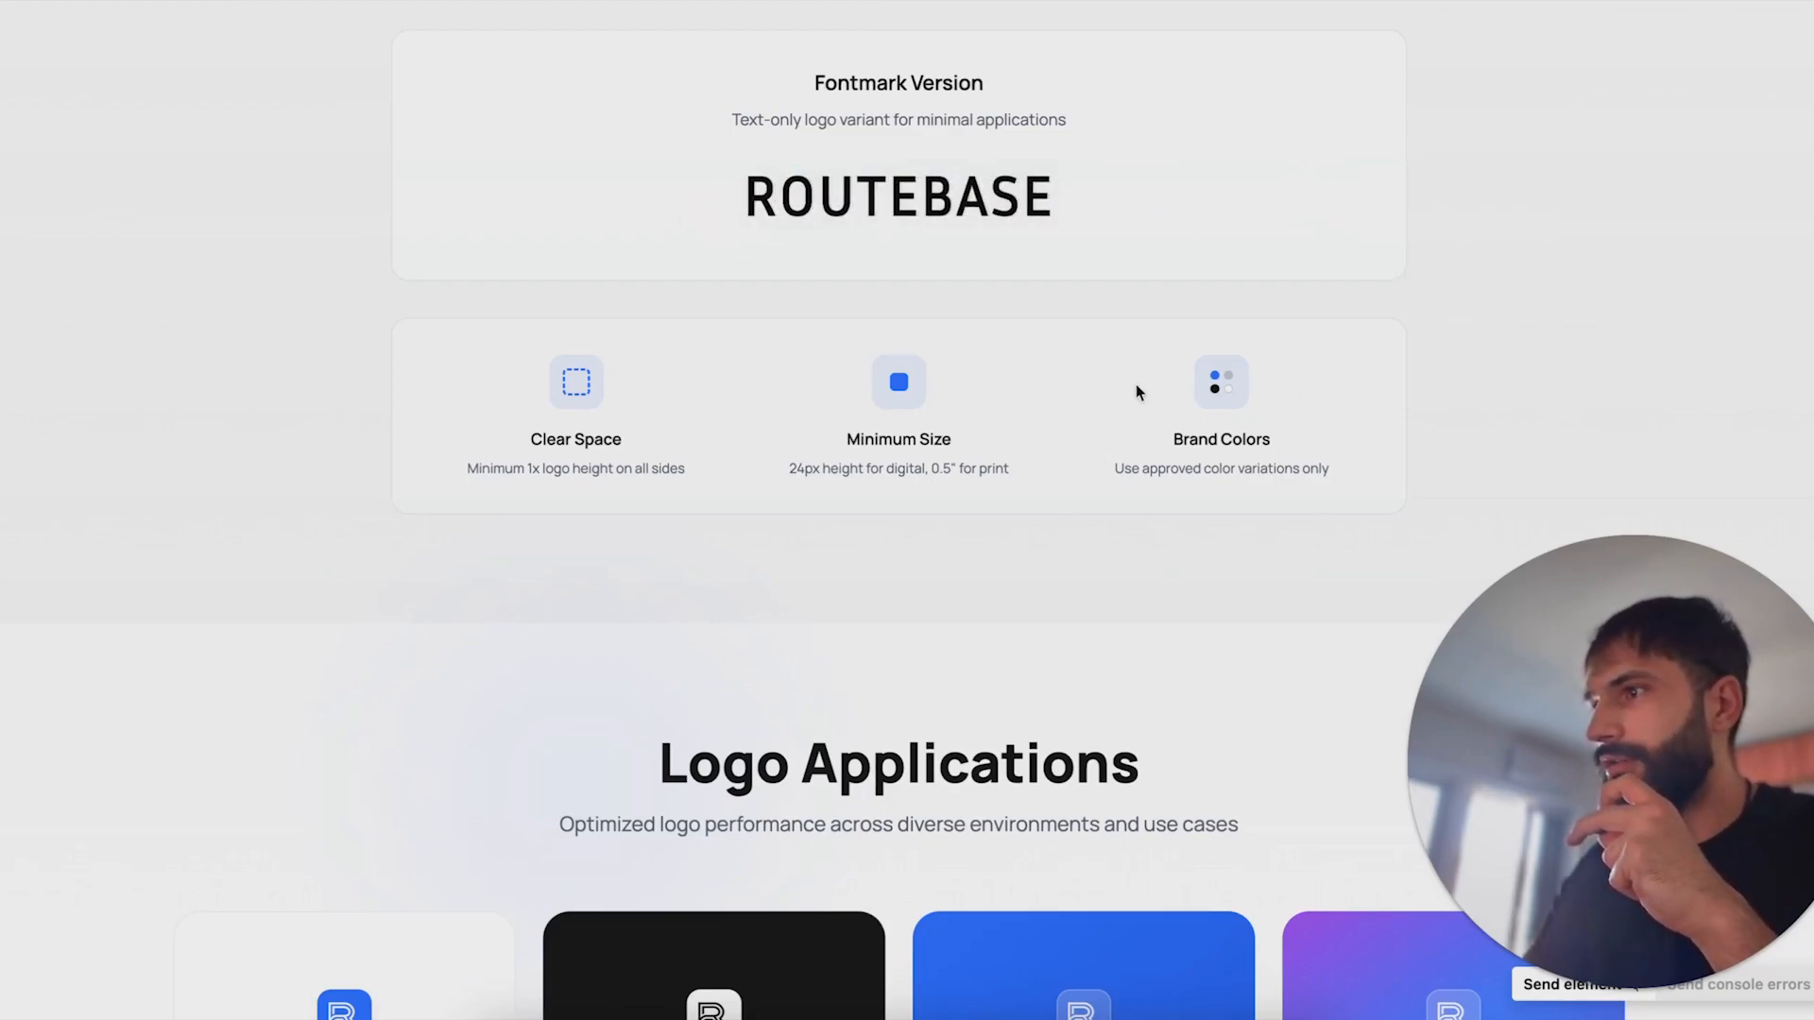
double_click(1039, 196)
Review the page from Logo Applications through Typography, Brand Colors and Logo Guidelines to the footer, and return to the hero.
scroll(1261, 434, down, 8)
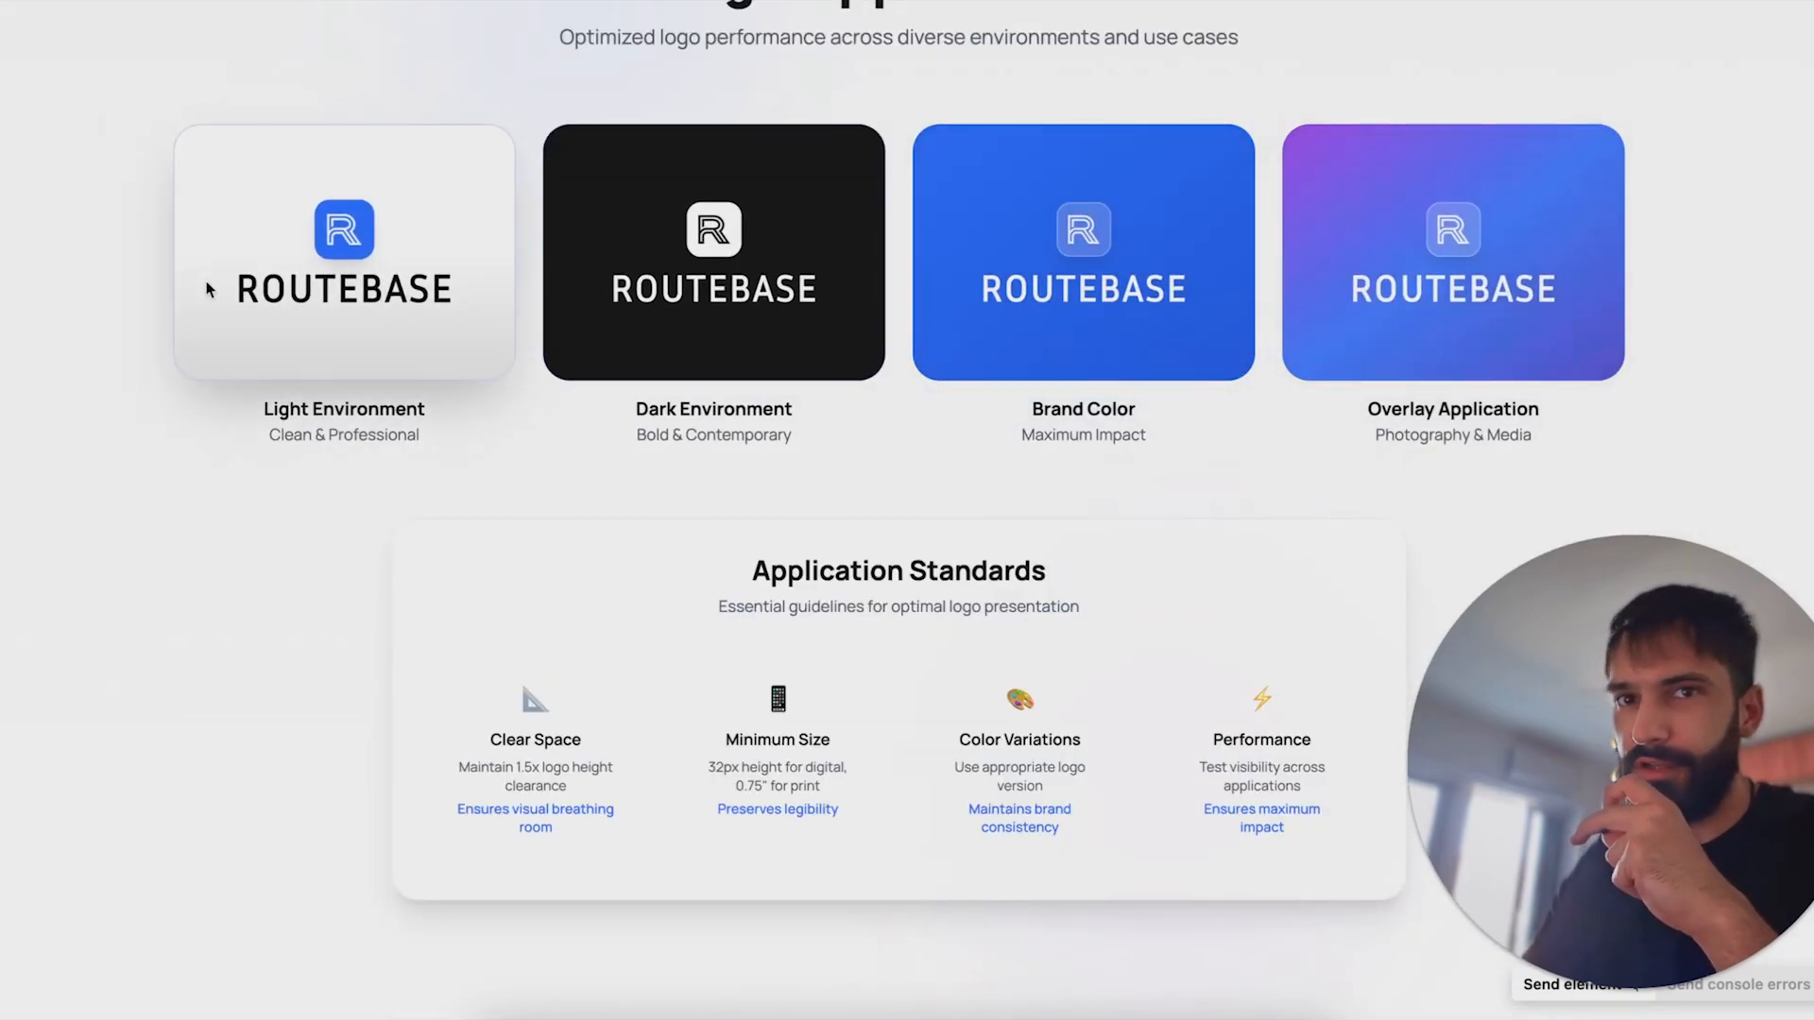
scroll(562, 284, down, 10)
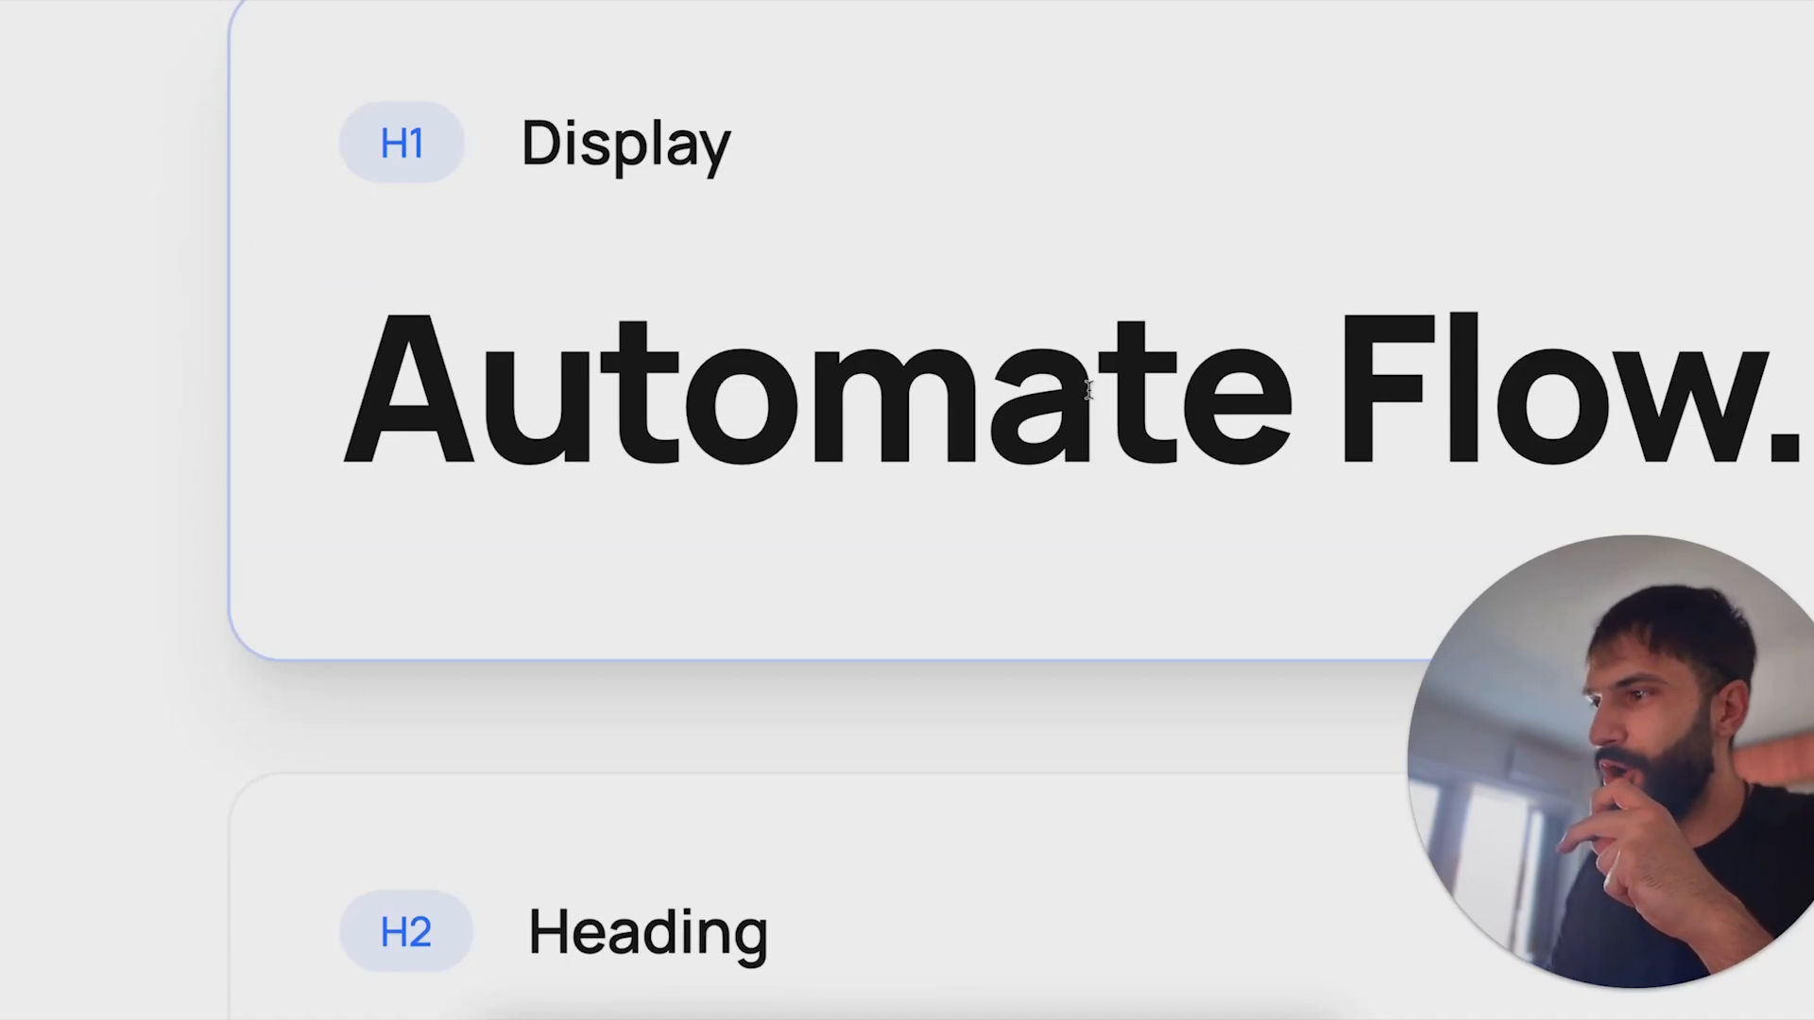
scroll(1088, 389, down, 10)
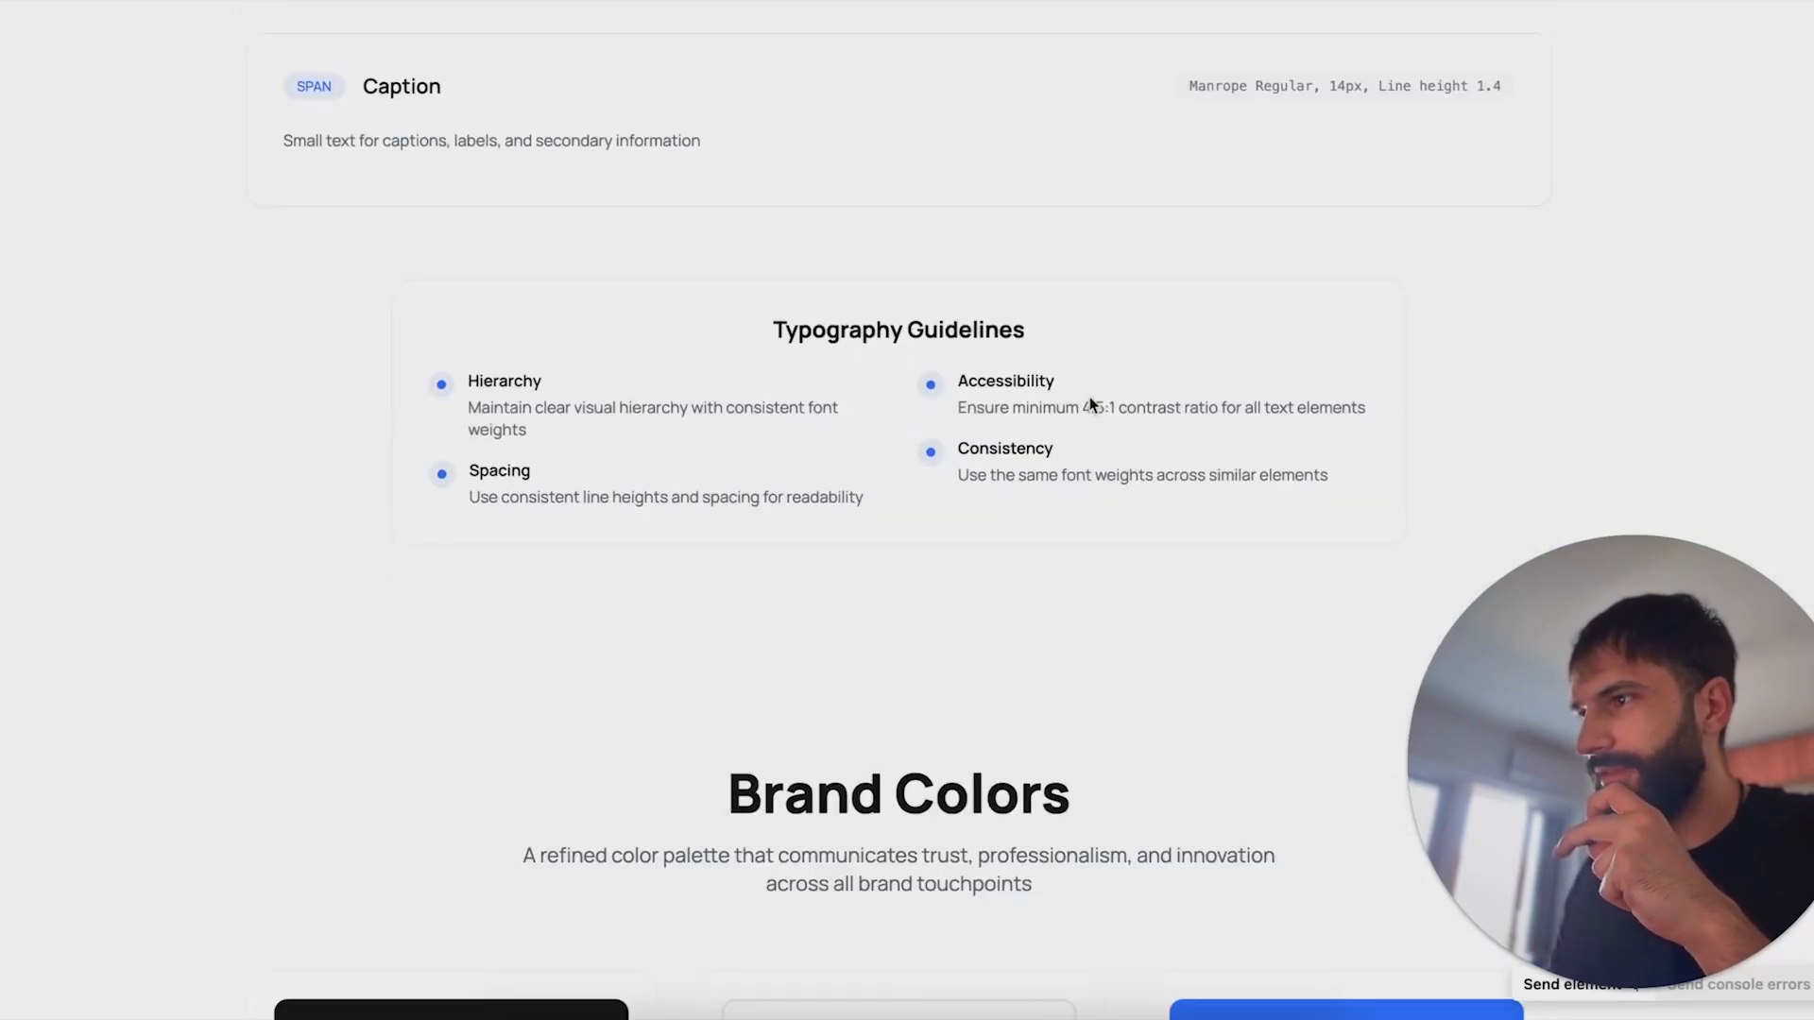
scroll(1091, 405, down, 6)
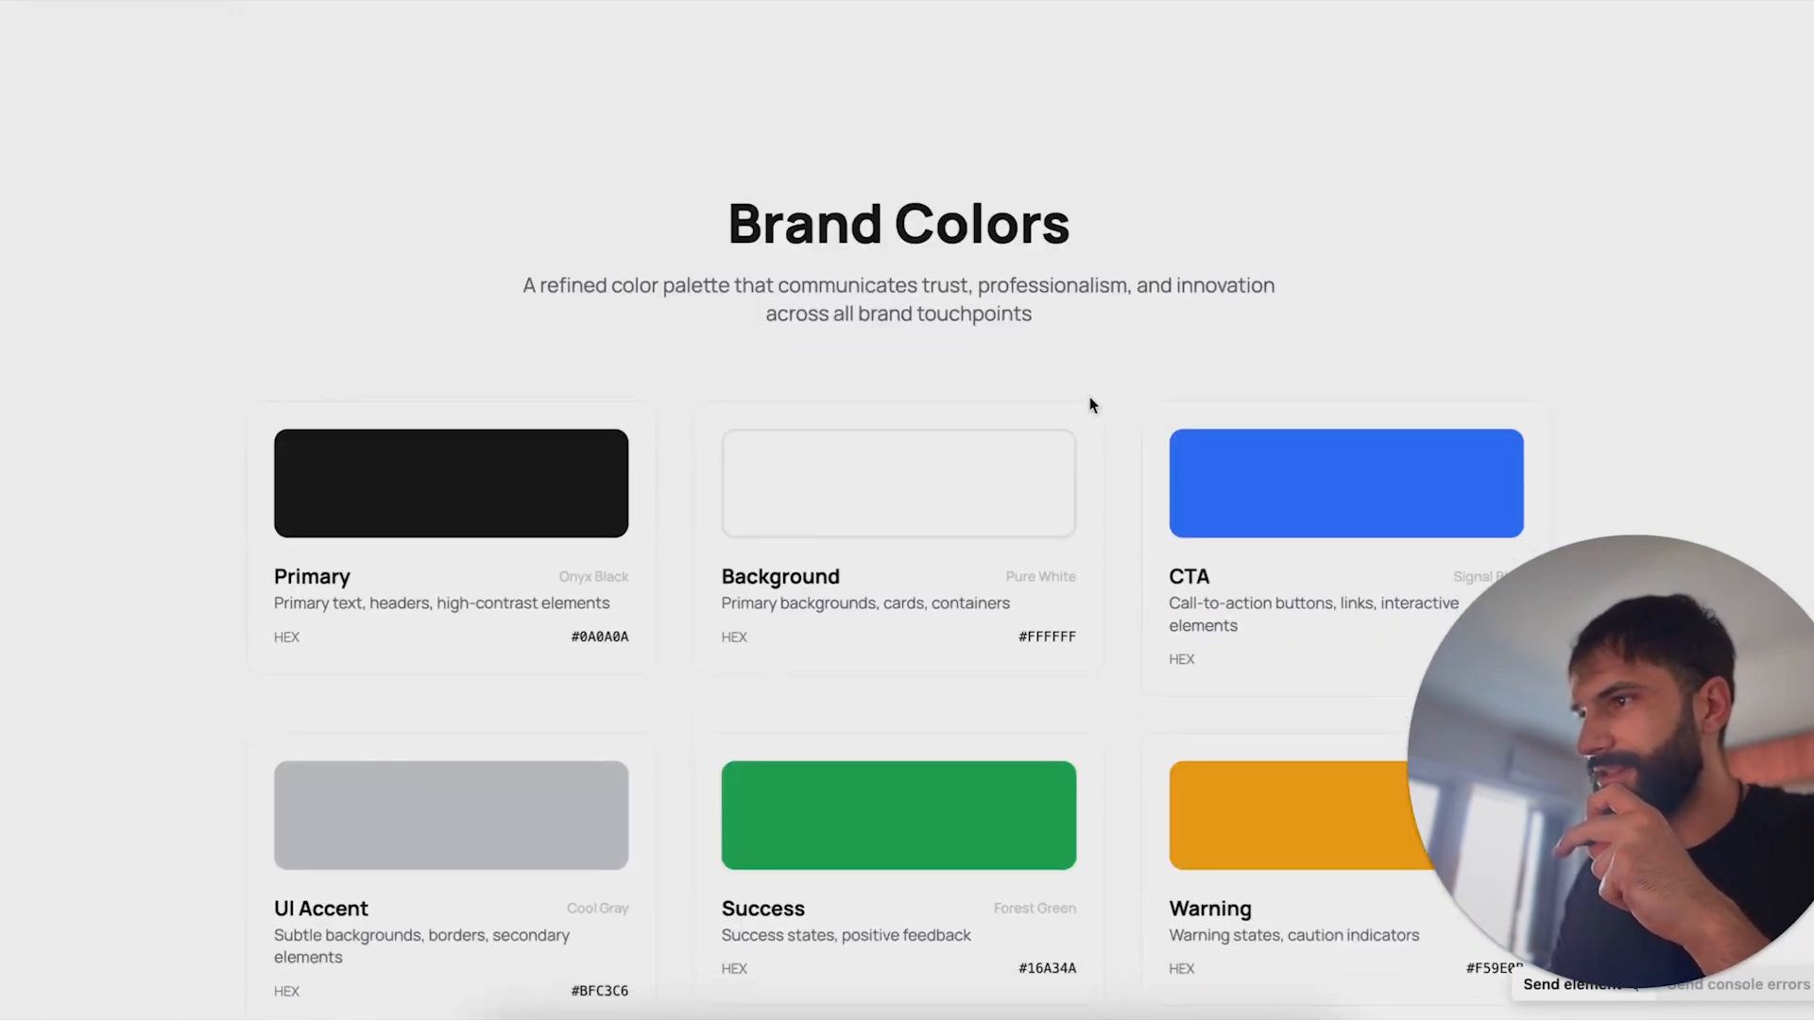
scroll(1091, 404, down, 8)
scroll(1091, 405, down, 5)
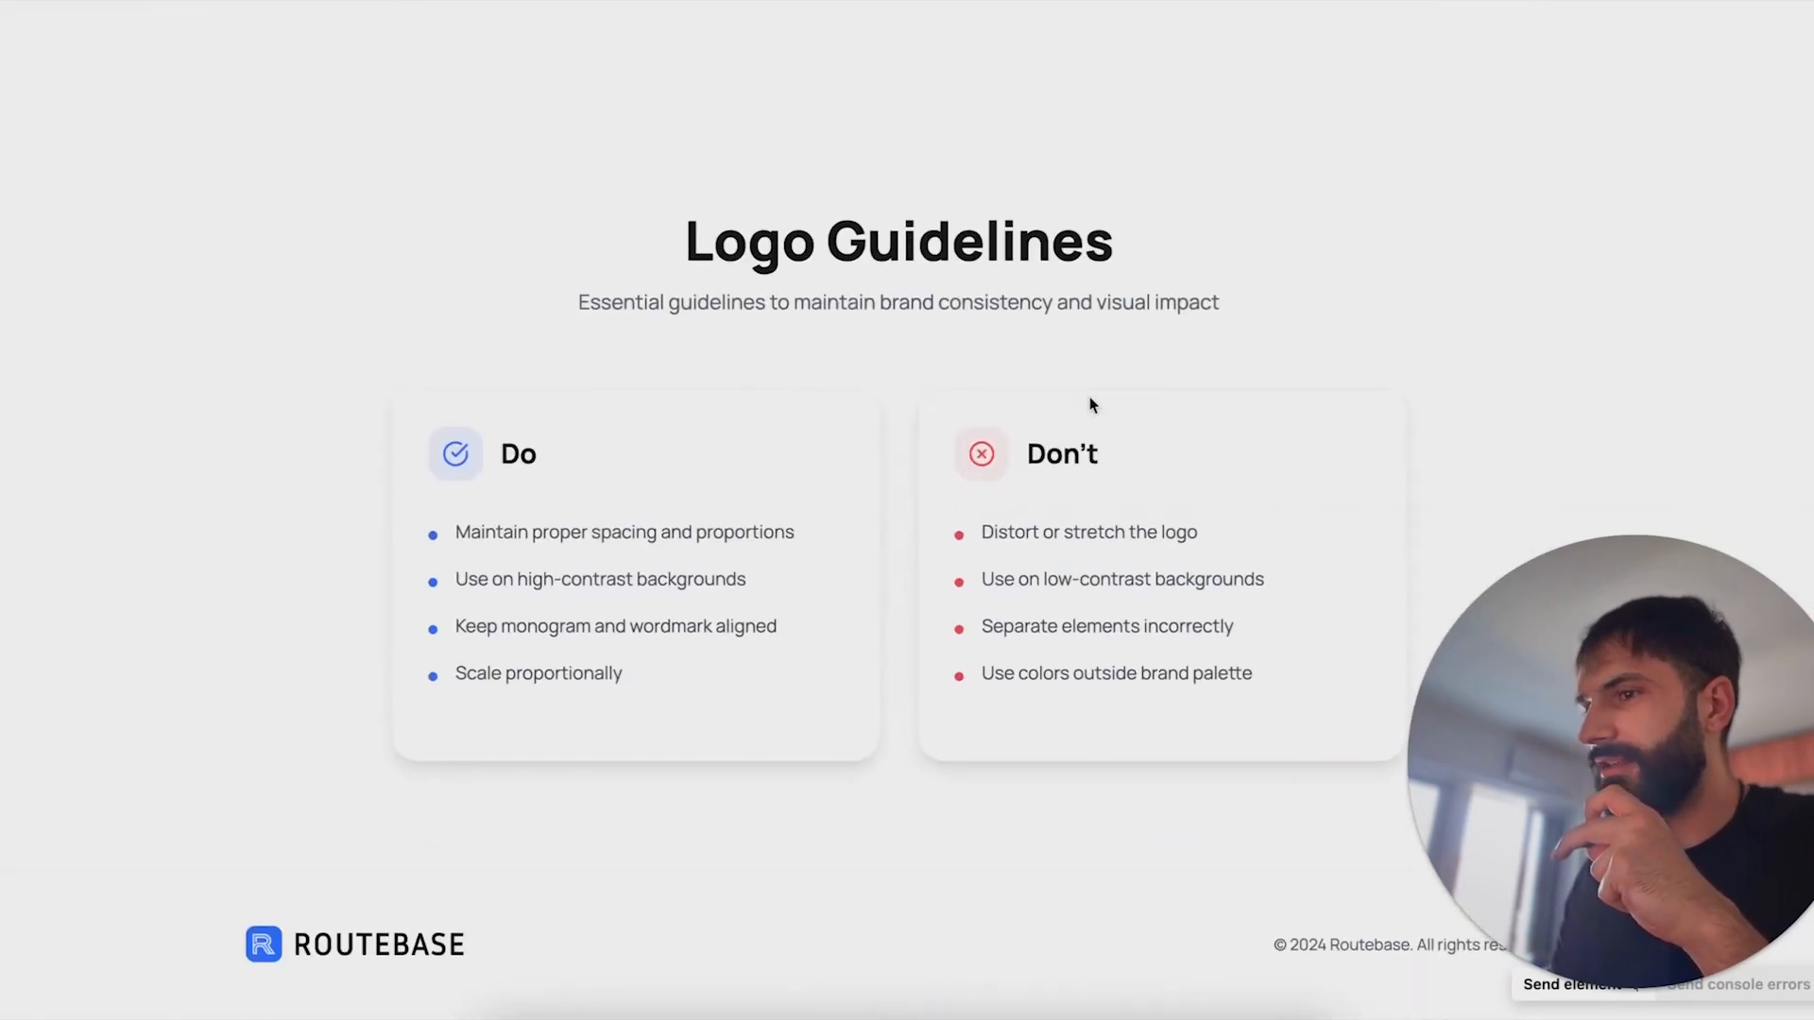
scroll(1092, 404, up, 20)
scroll(1092, 405, up, 6)
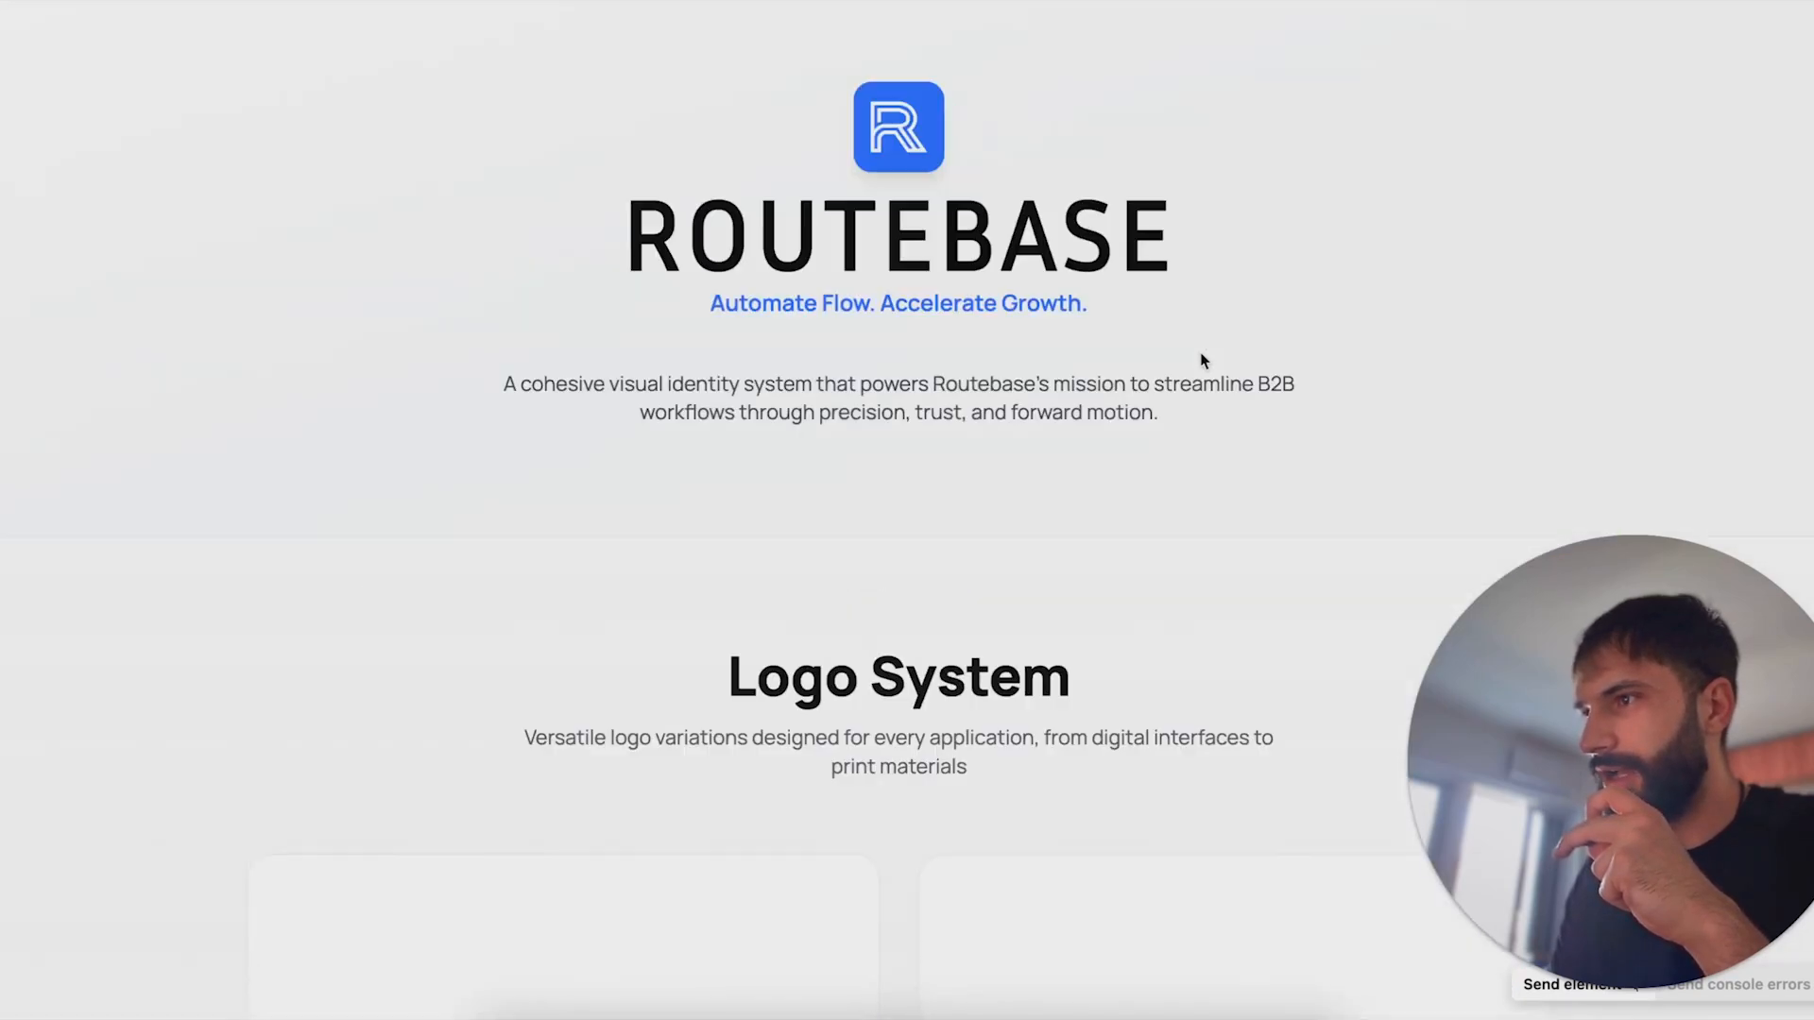